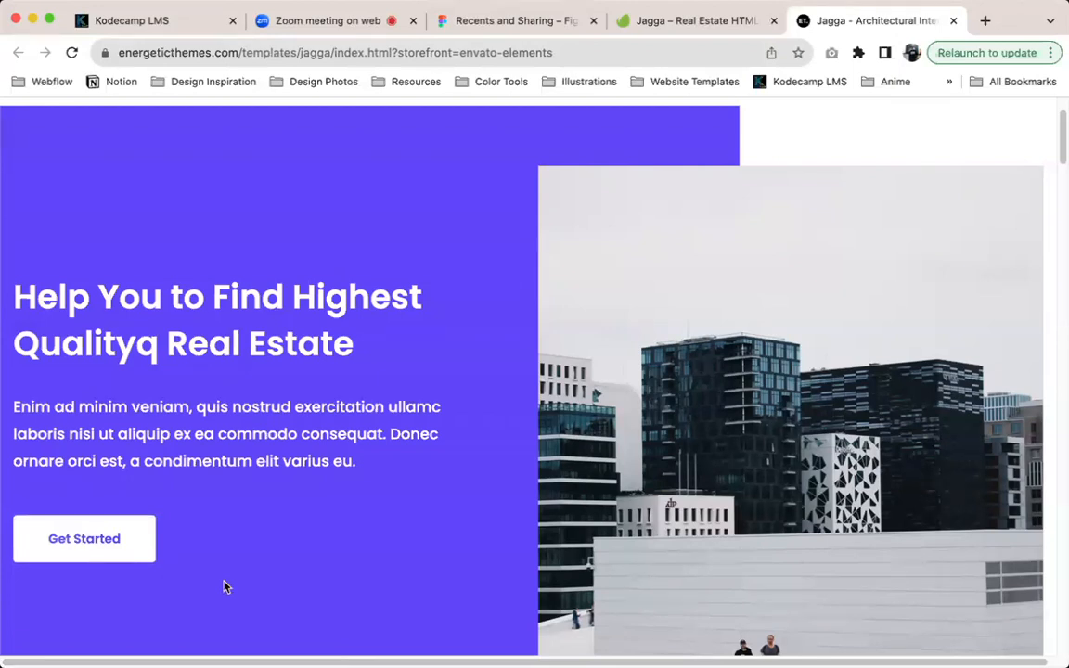
Review the Jagga real estate template page from its hero section down to the agents section
{"action": "scroll", "coordinate": [223, 587], "scroll_direction": "down", "scroll_amount": 2}
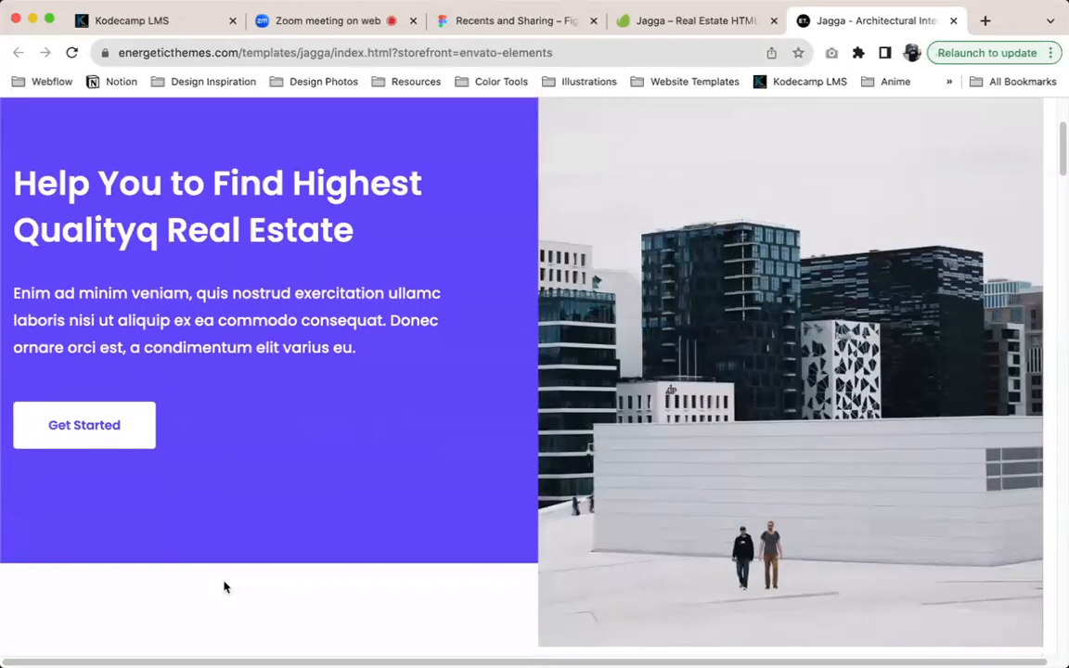
{"action": "scroll", "coordinate": [223, 587], "scroll_direction": "down", "scroll_amount": 10}
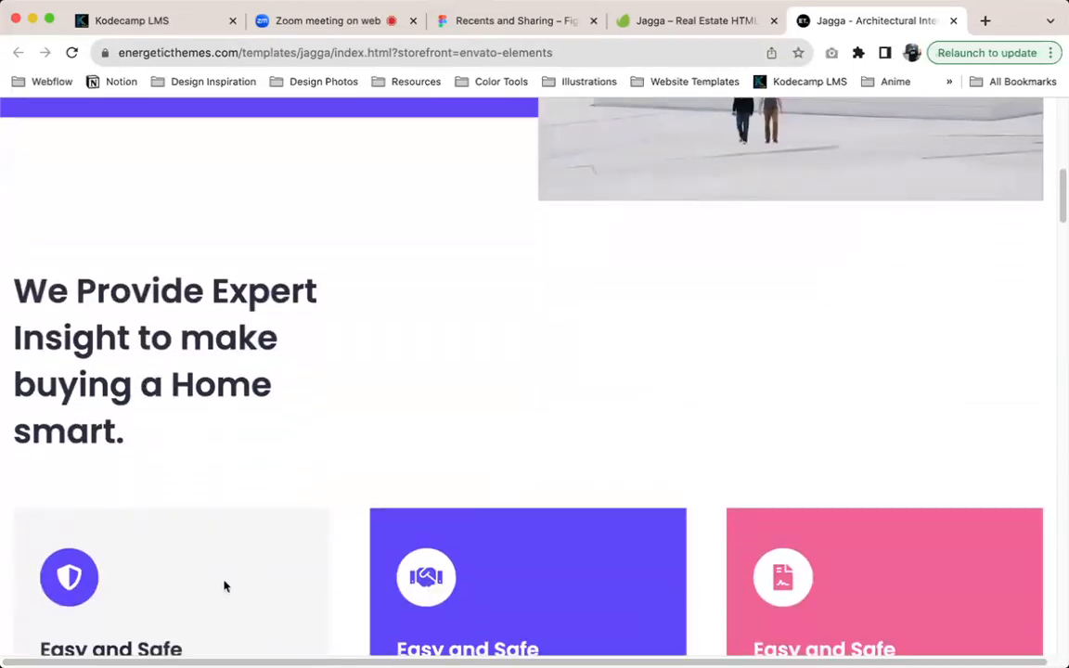
{"action": "scroll", "coordinate": [223, 587], "scroll_direction": "down", "scroll_amount": 4}
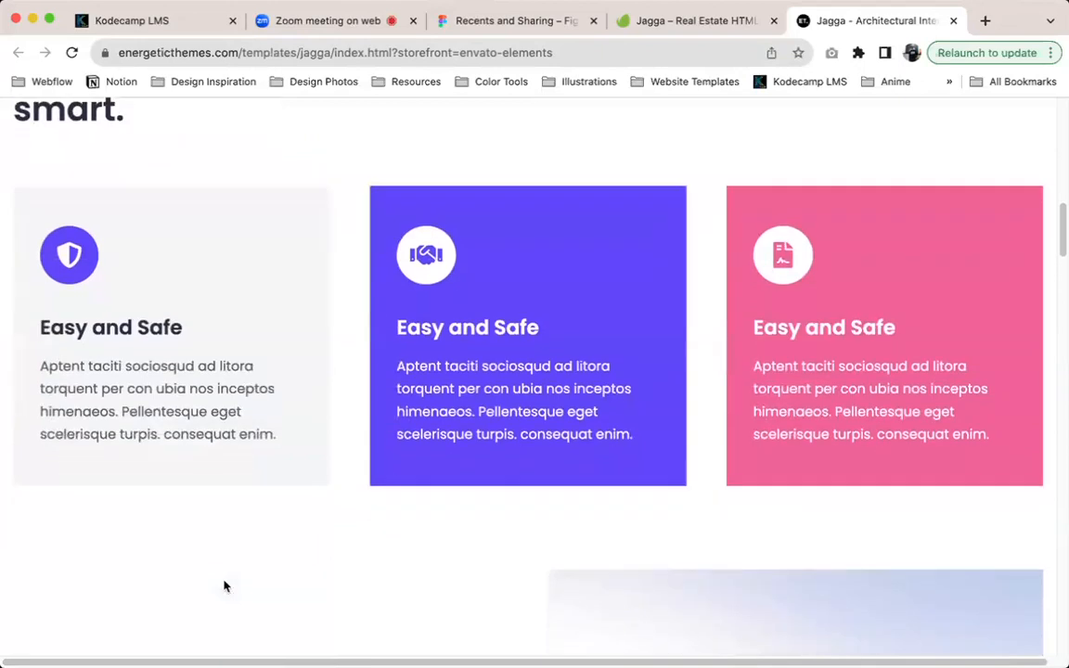
{"action": "scroll", "coordinate": [223, 586], "scroll_direction": "down", "scroll_amount": 13}
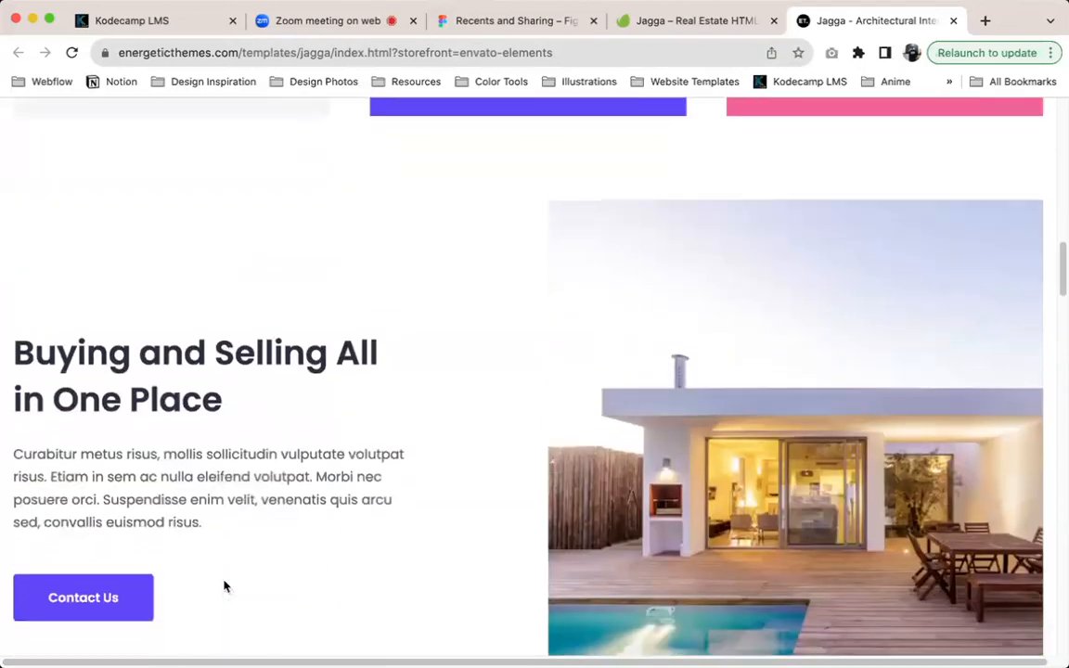
{"action": "scroll", "coordinate": [224, 586], "scroll_direction": "down", "scroll_amount": 15}
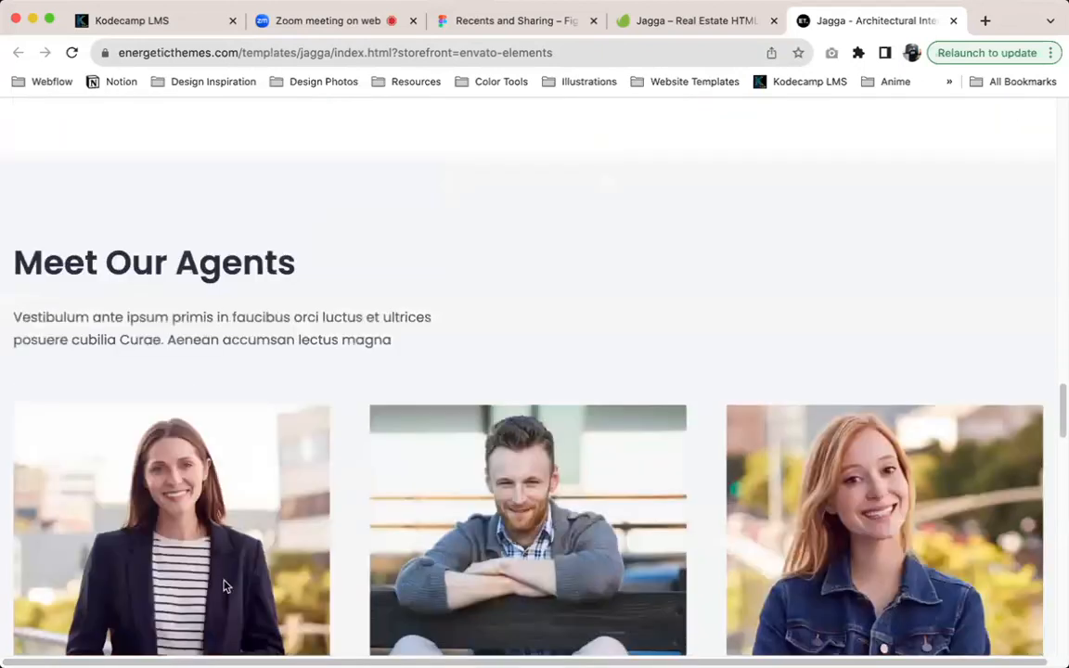
{"action": "scroll", "coordinate": [224, 587], "scroll_direction": "up", "scroll_amount": 20}
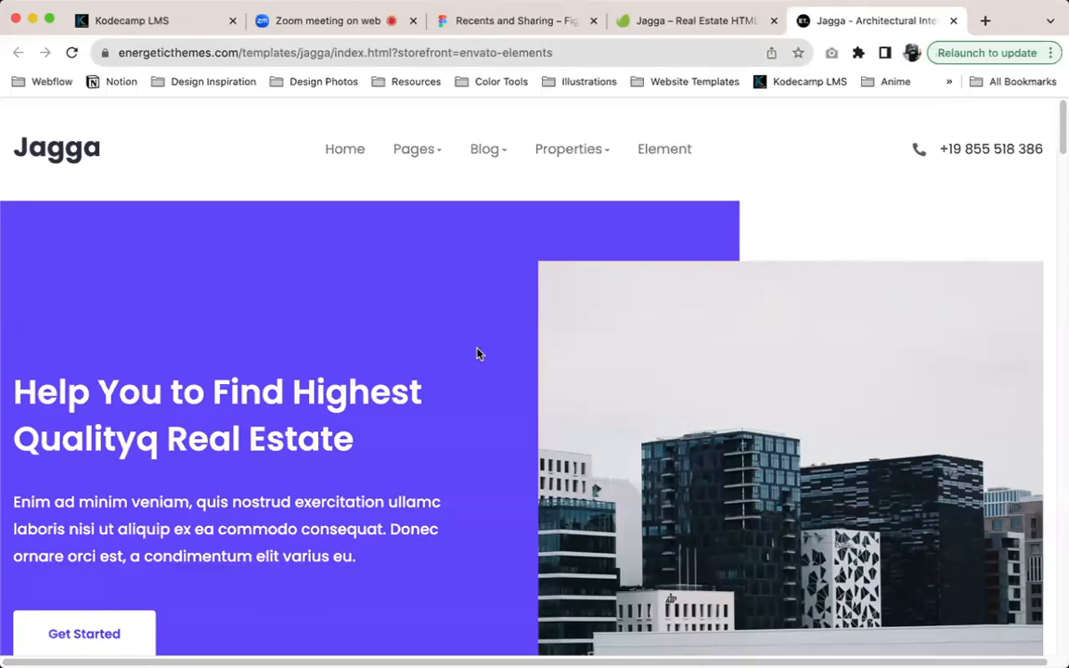
Capture the whole Jagga page with the GoFullPage extension and download it as a PNG, allowing the requested download permission
{"action": "left_click", "coordinate": [856, 54]}
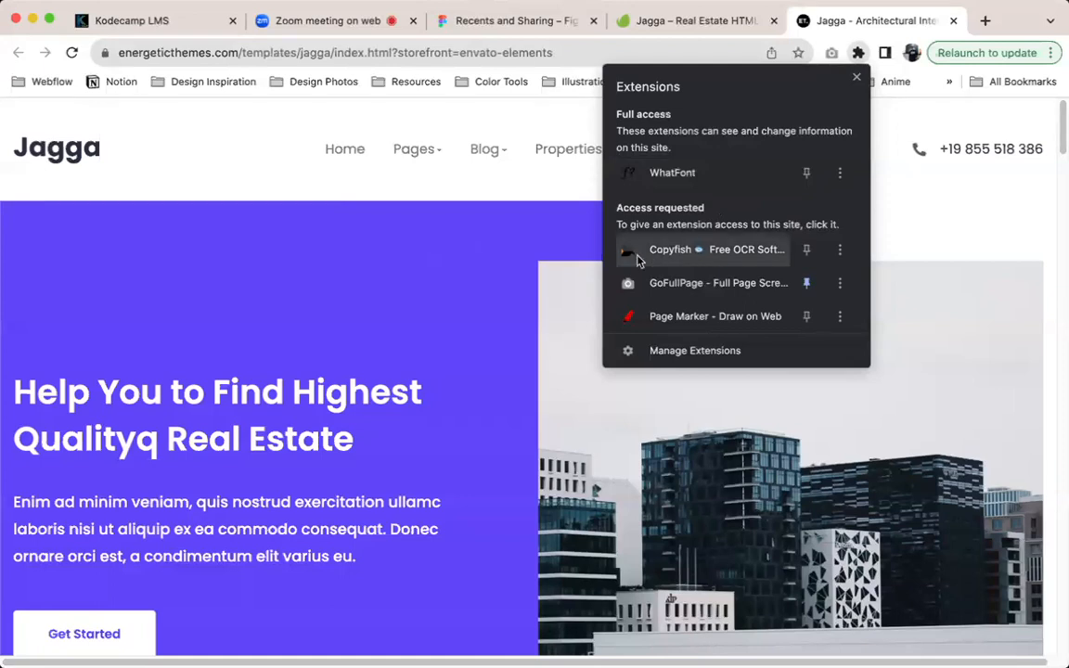
{"action": "left_click", "coordinate": [687, 288]}
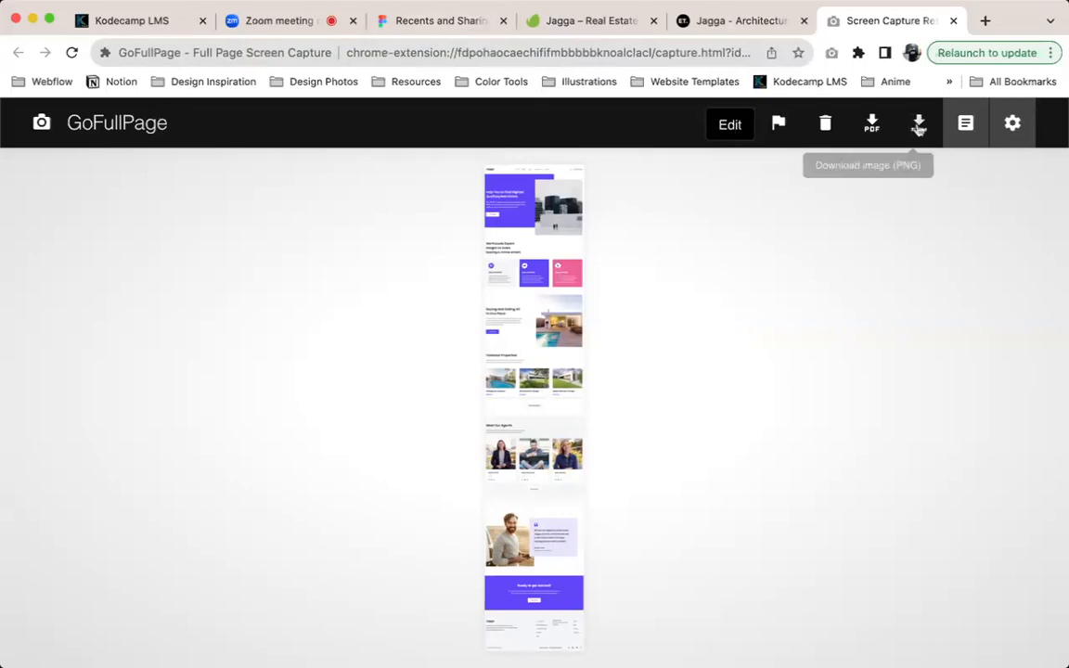
{"action": "left_click", "coordinate": [919, 124]}
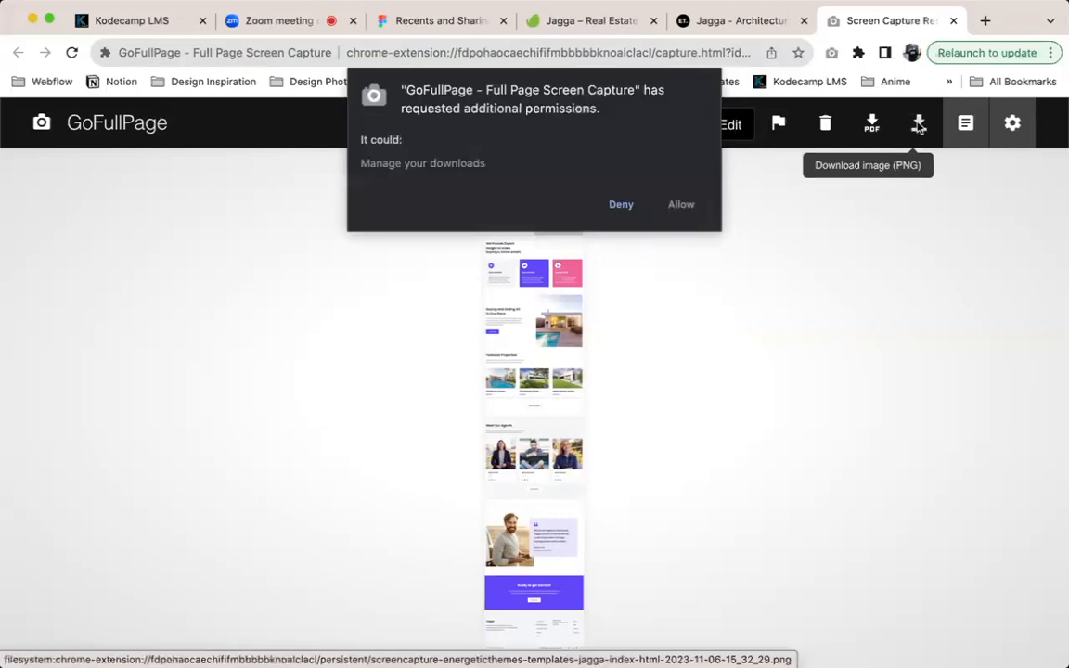
{"action": "left_click", "coordinate": [682, 208]}
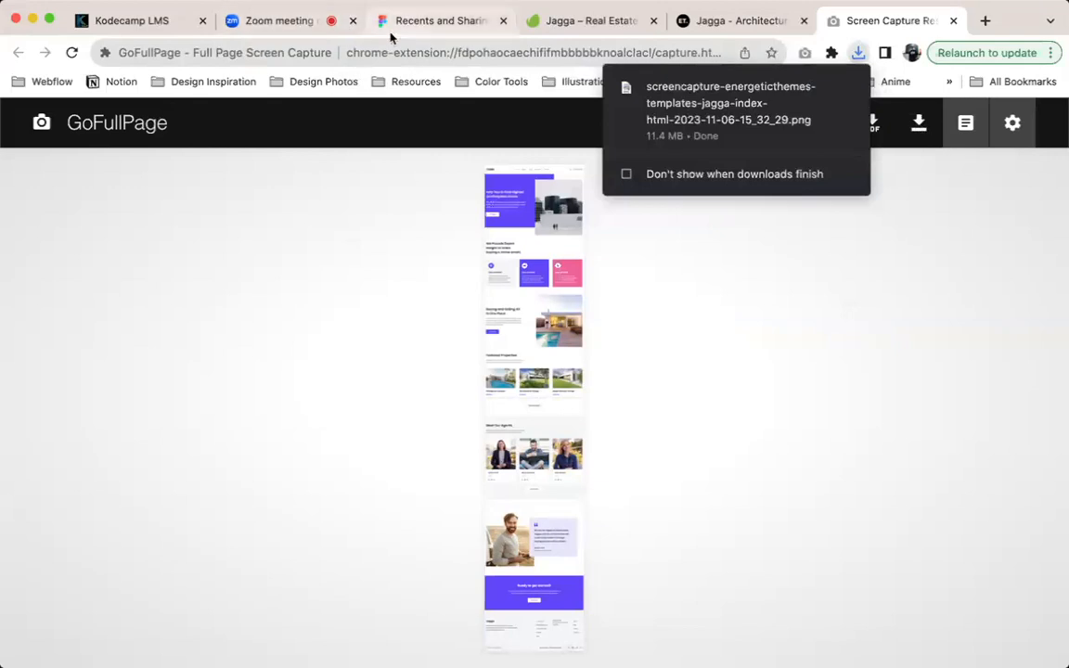
Switch to Figma, create a new design file and name it "KodeCamp Sample"
{"action": "left_click", "coordinate": [414, 32]}
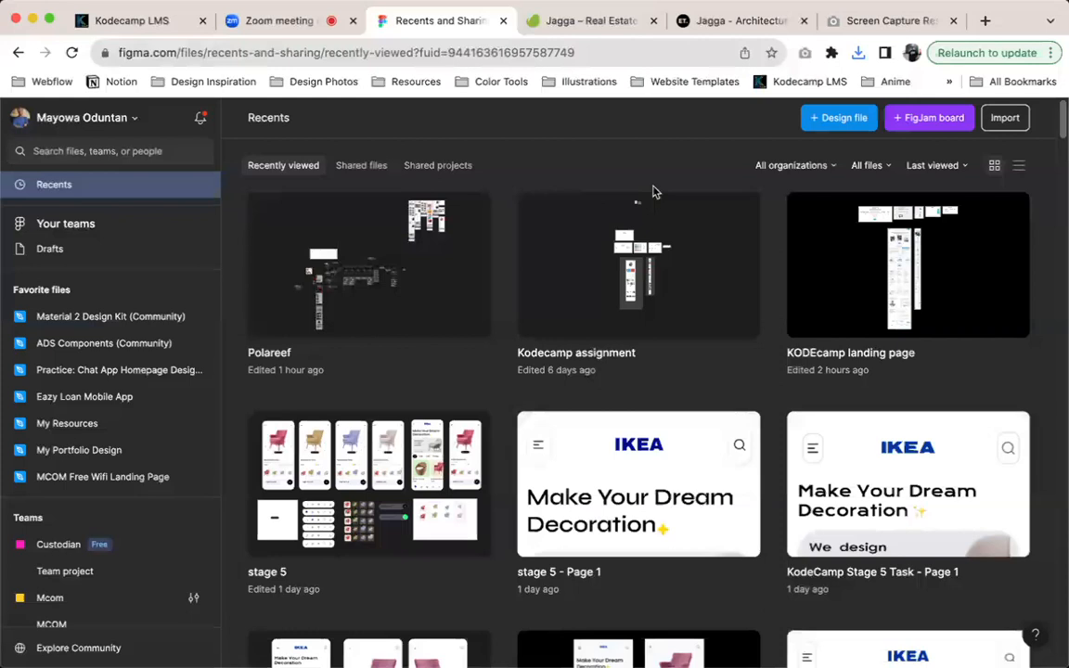
{"action": "left_click", "coordinate": [817, 119]}
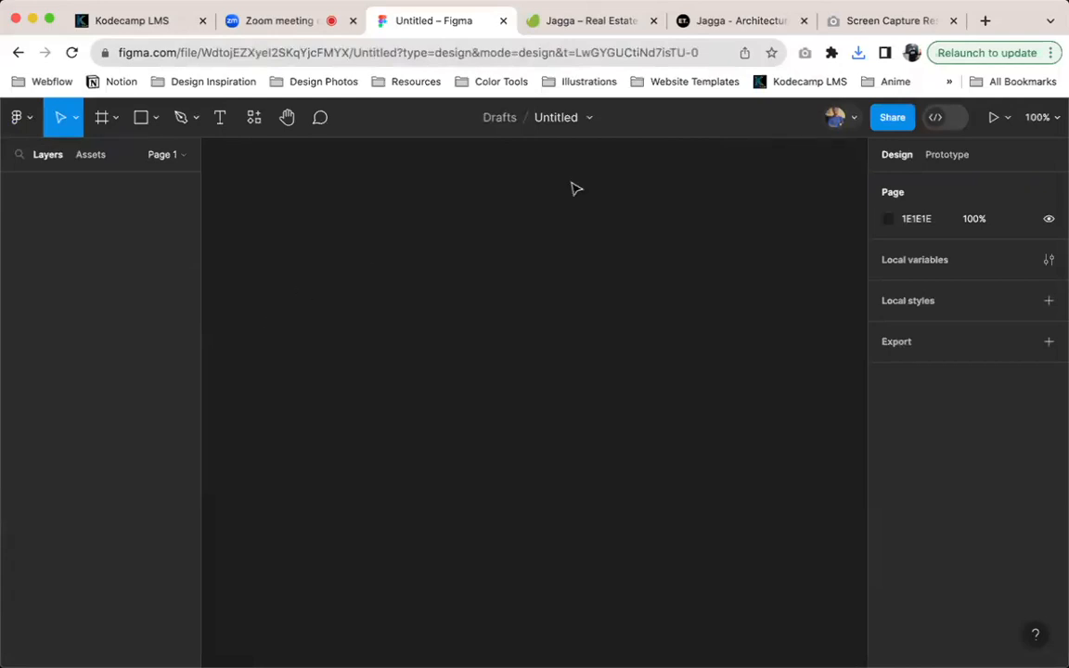
{"action": "left_click", "coordinate": [558, 123]}
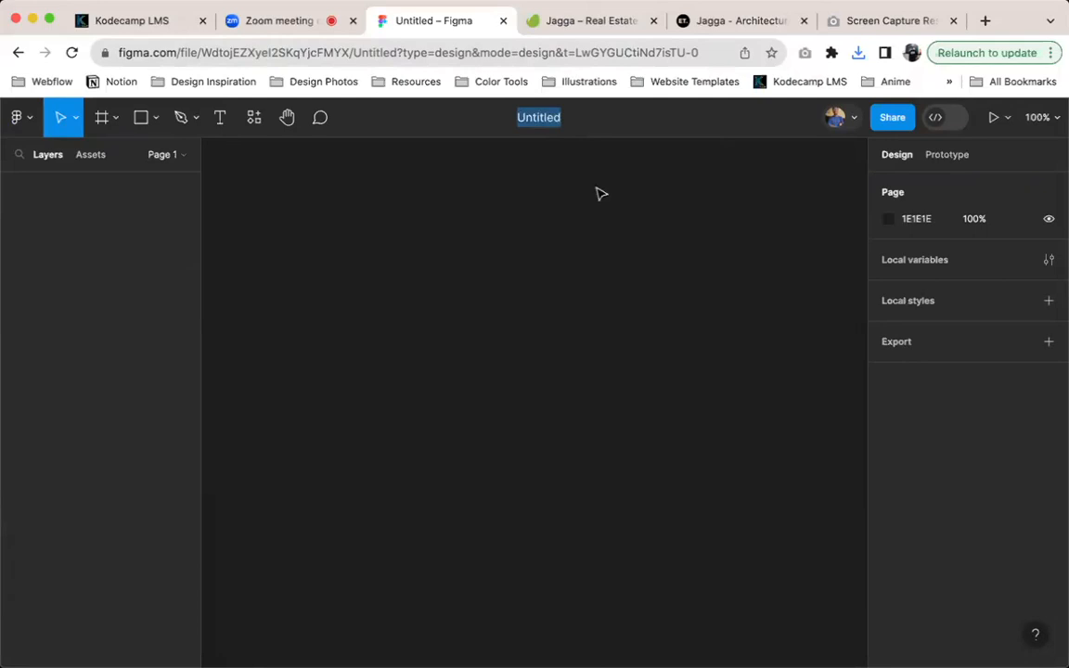
{"action": "type", "text": "Kod"}
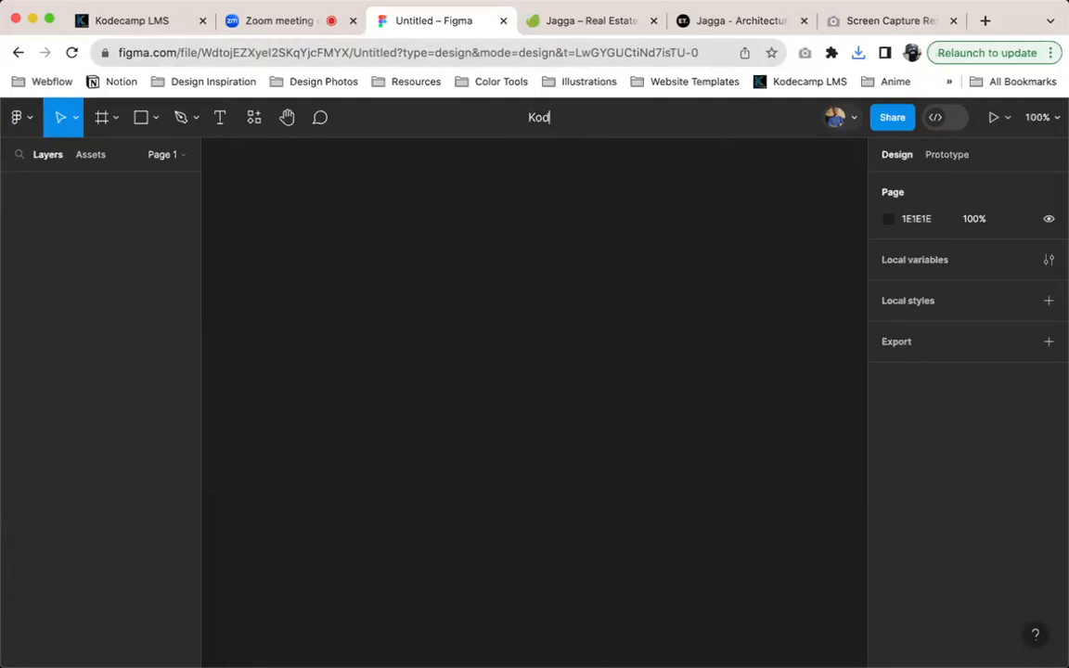
{"action": "type", "text": "eCamp Sample"}
{"action": "key", "text": "Return"}
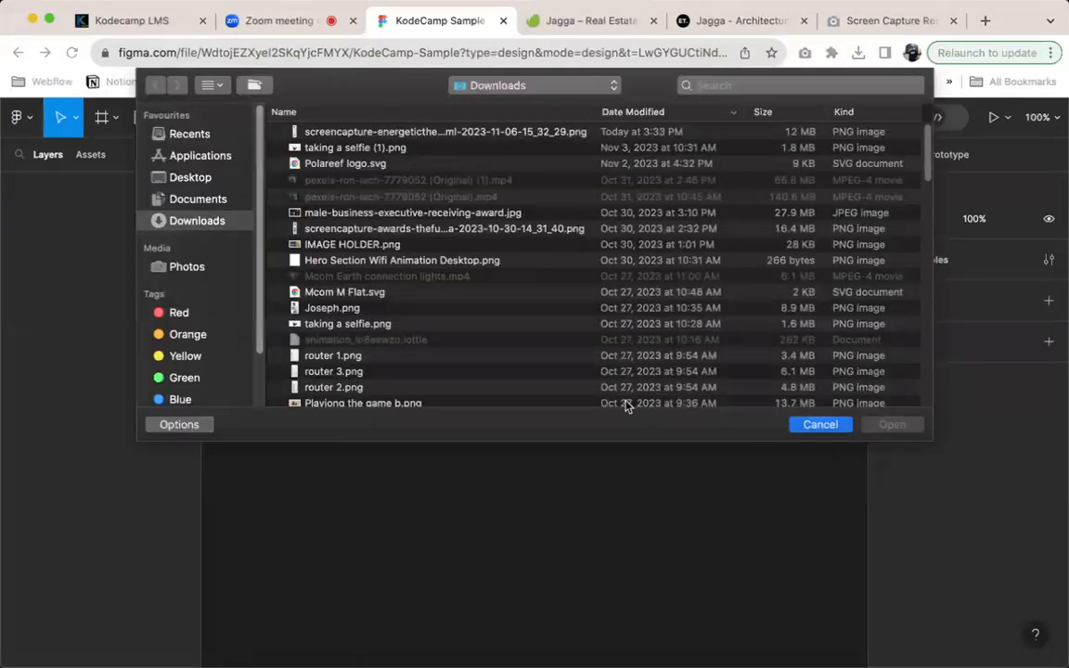
Place the downloaded full-page screenshot PNG of the Jagga template on the canvas
{"action": "key", "text": "Escape"}
{"action": "left_click", "coordinate": [26, 118]}
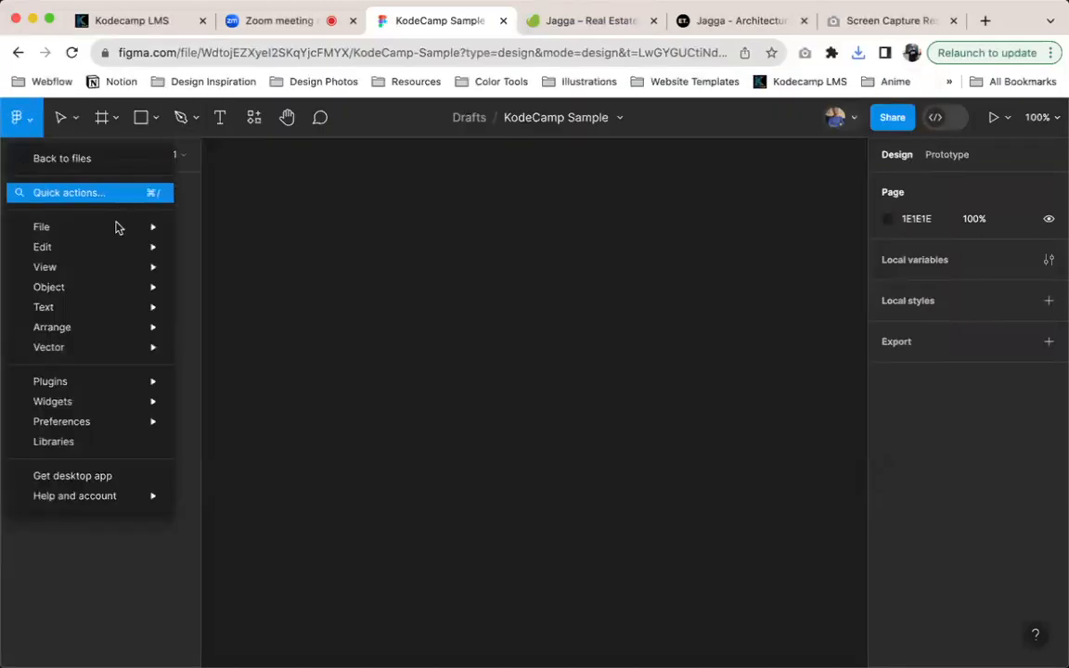
{"action": "mouse_move", "coordinate": [118, 228]}
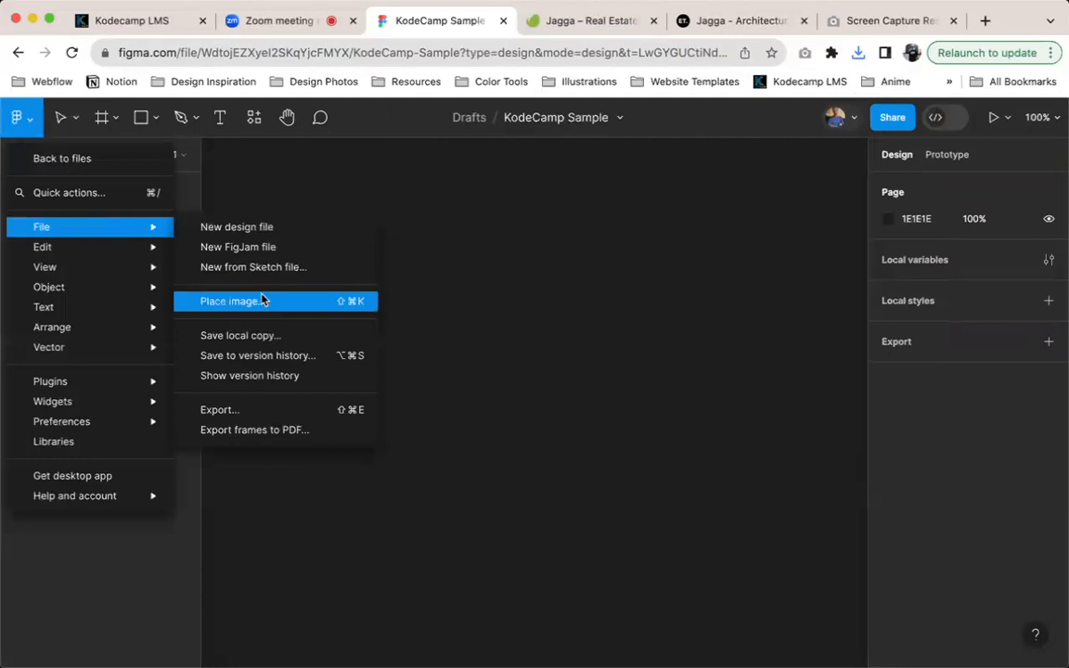
{"action": "left_click", "coordinate": [263, 300]}
{"action": "left_click", "coordinate": [390, 133]}
{"action": "double_click", "coordinate": [390, 133]}
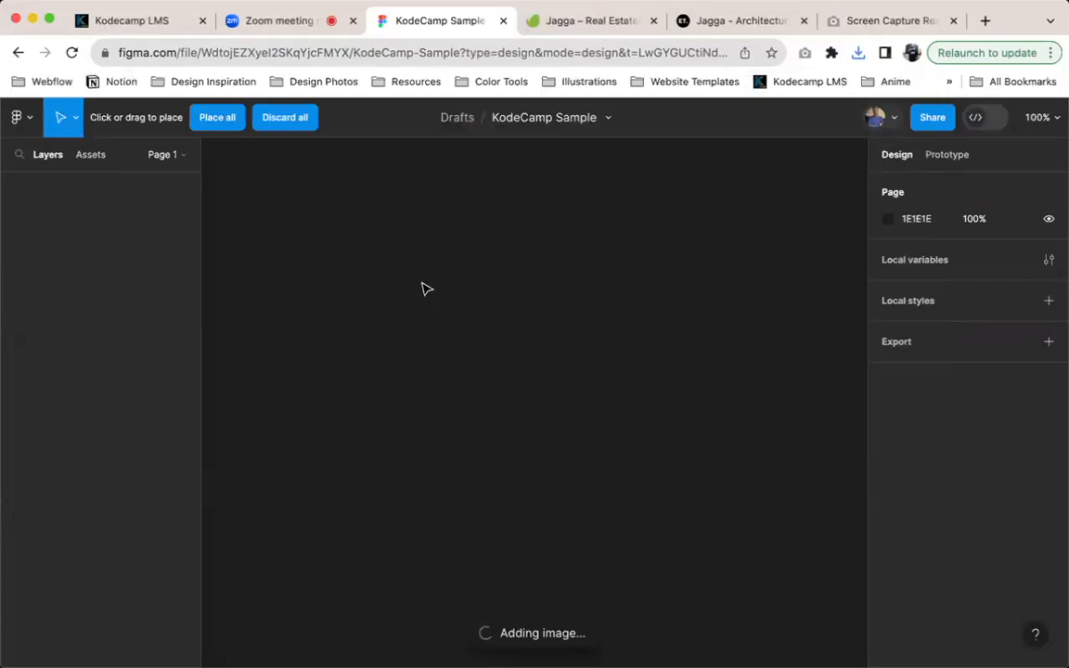
{"action": "left_click", "coordinate": [428, 337]}
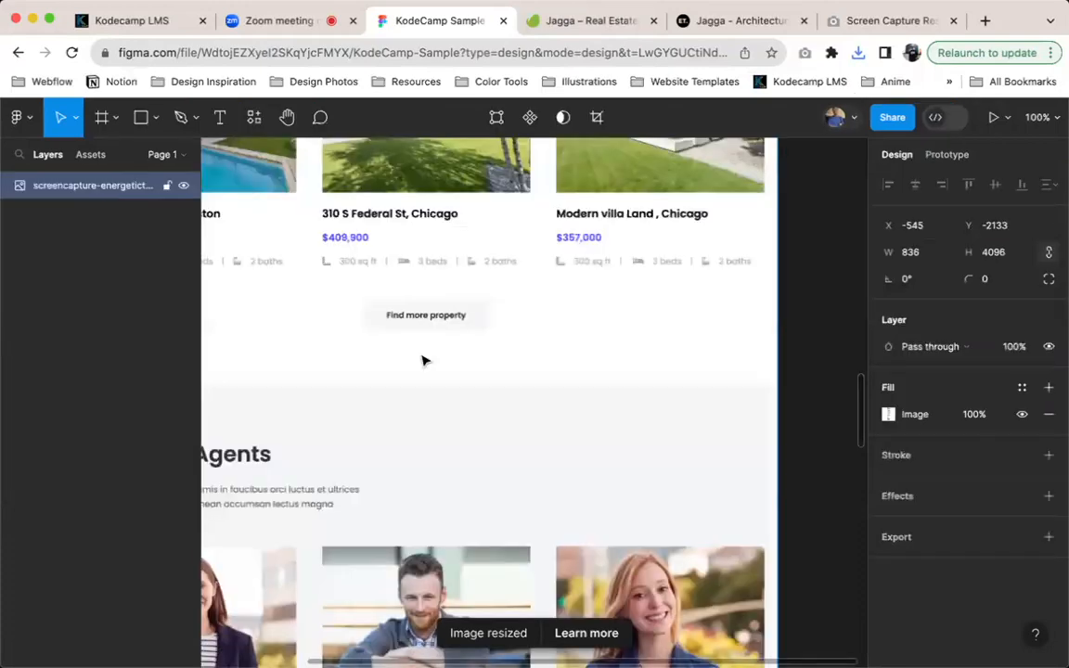
Set the screenshot image's width to 1440 with its proportions kept
{"action": "scroll", "coordinate": [577, 349], "scroll_direction": "down", "scroll_amount": 10}
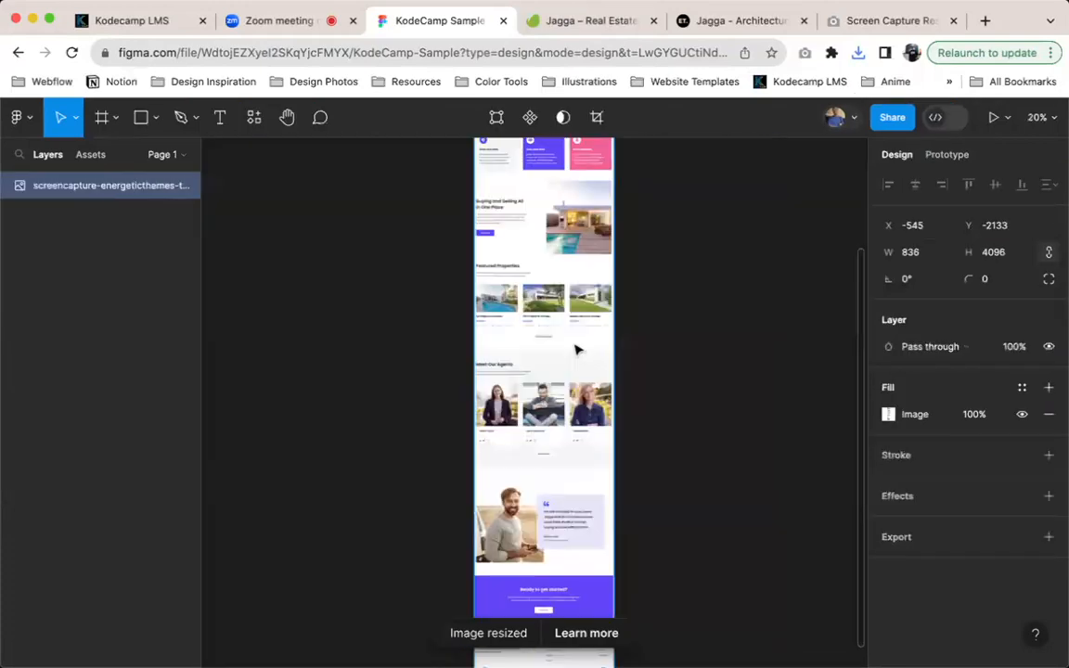
{"action": "scroll", "coordinate": [577, 350], "scroll_direction": "up", "scroll_amount": 3}
{"action": "left_click", "coordinate": [914, 252]}
{"action": "type", "text": "1440"}
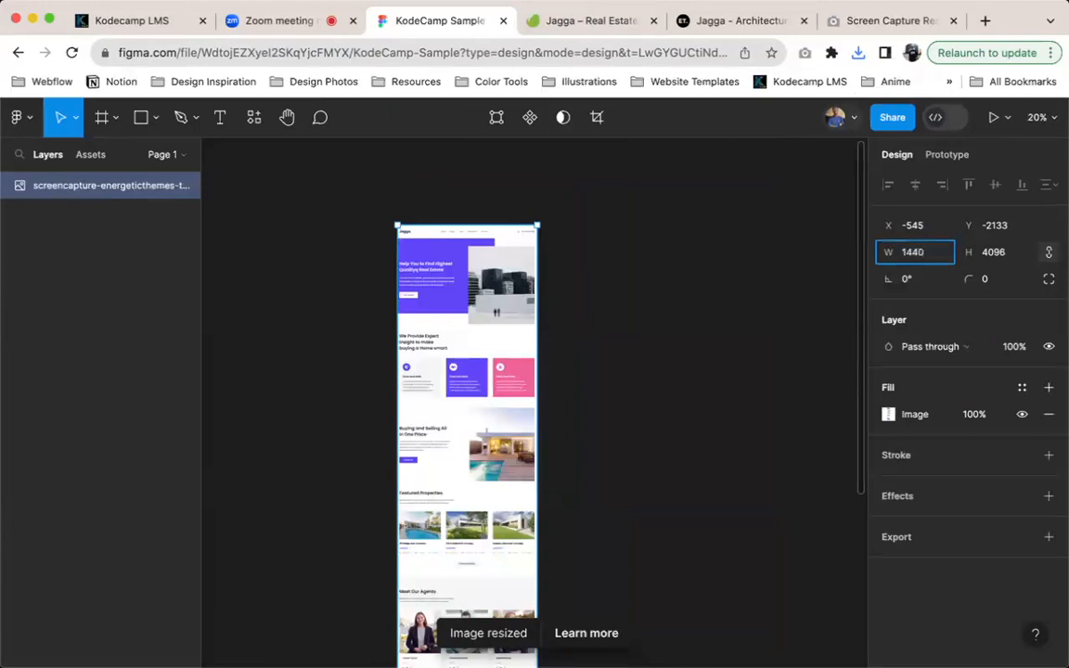
{"action": "key", "text": "Return"}
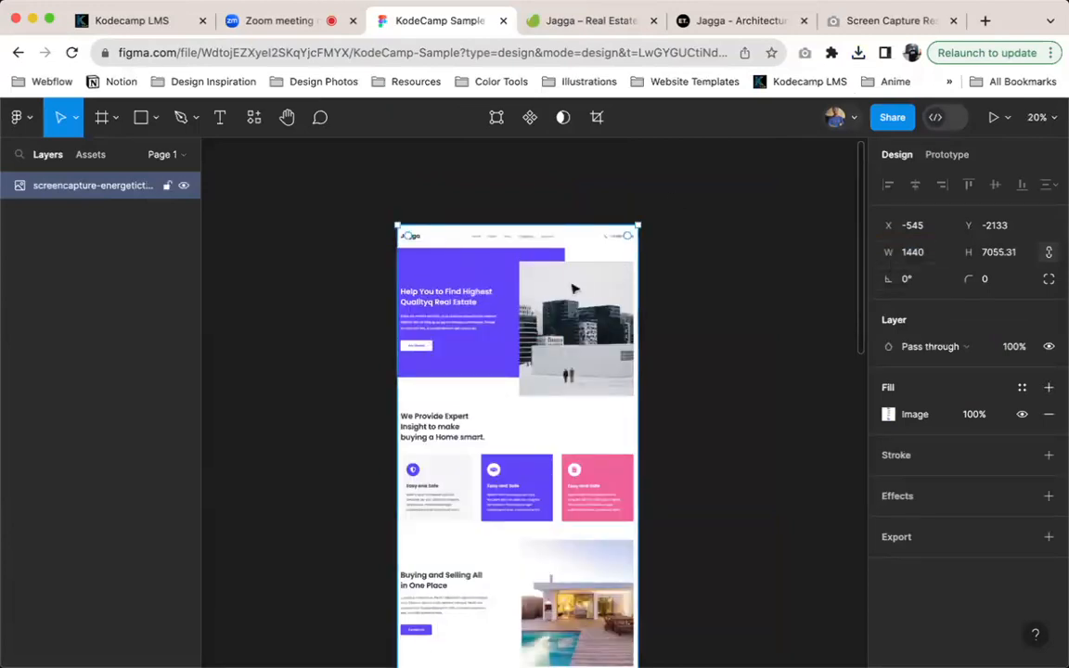
Add a 1440×1024 Desktop preset frame and place it beside the screenshot, aligned with the screenshot's top edge
{"action": "scroll", "coordinate": [567, 297], "scroll_direction": "right", "scroll_amount": 3}
{"action": "scroll", "coordinate": [566, 297], "scroll_direction": "down", "scroll_amount": 2}
{"action": "scroll", "coordinate": [572, 286], "scroll_direction": "right", "scroll_amount": 2}
{"action": "scroll", "coordinate": [573, 286], "scroll_direction": "up", "scroll_amount": 1}
{"action": "left_click", "coordinate": [572, 286]}
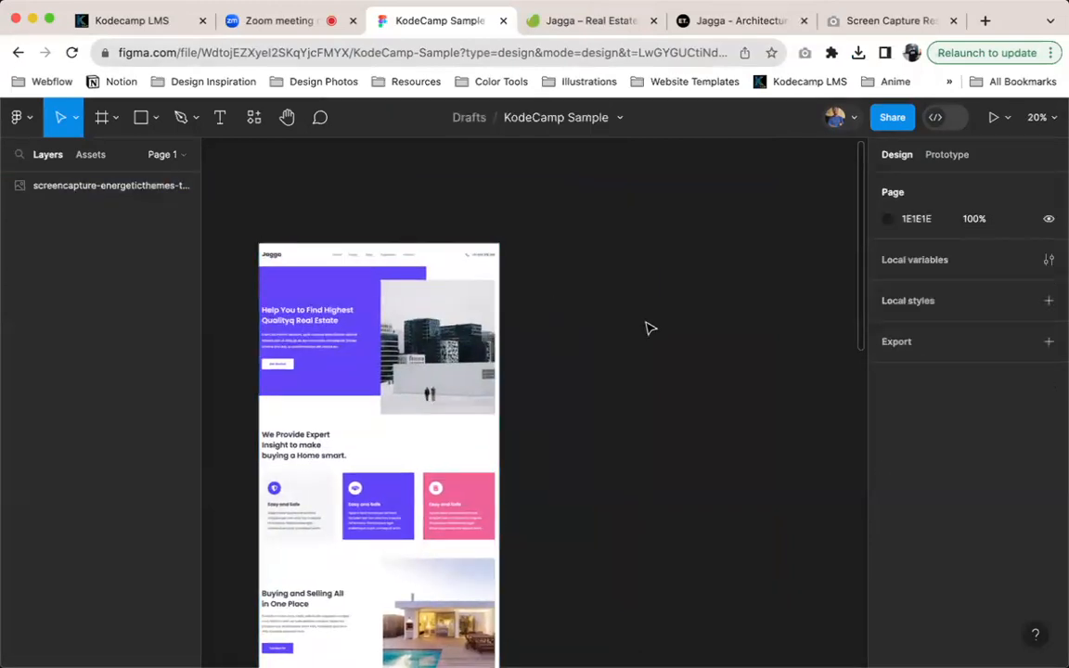
{"action": "key", "text": "f"}
{"action": "scroll", "coordinate": [1005, 378], "scroll_direction": "down", "scroll_amount": 2}
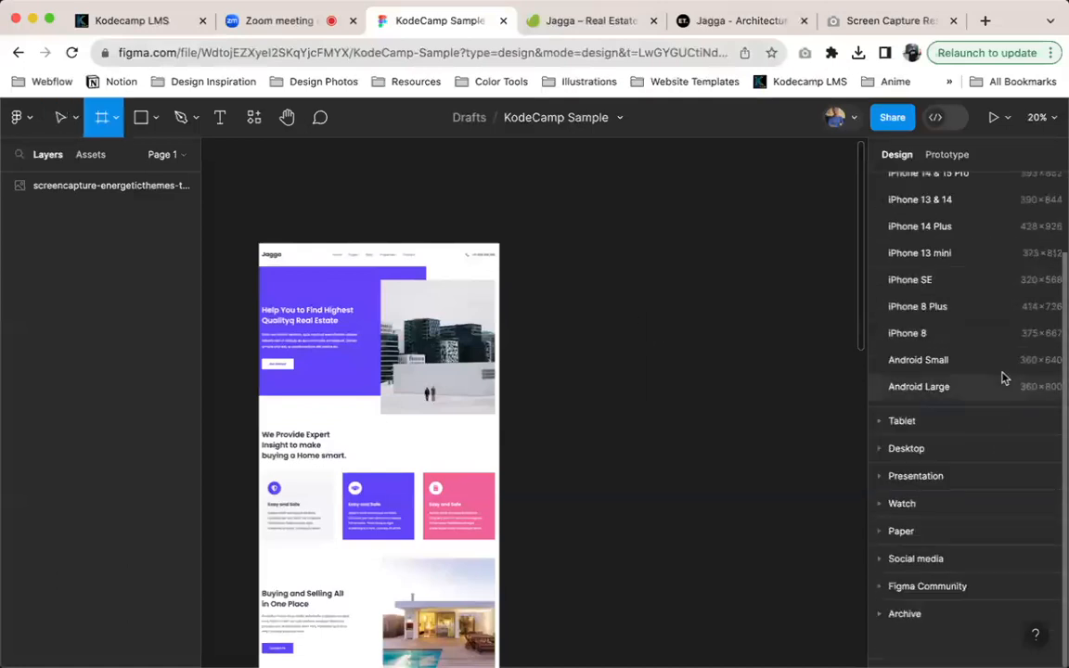
{"action": "left_click", "coordinate": [881, 452]}
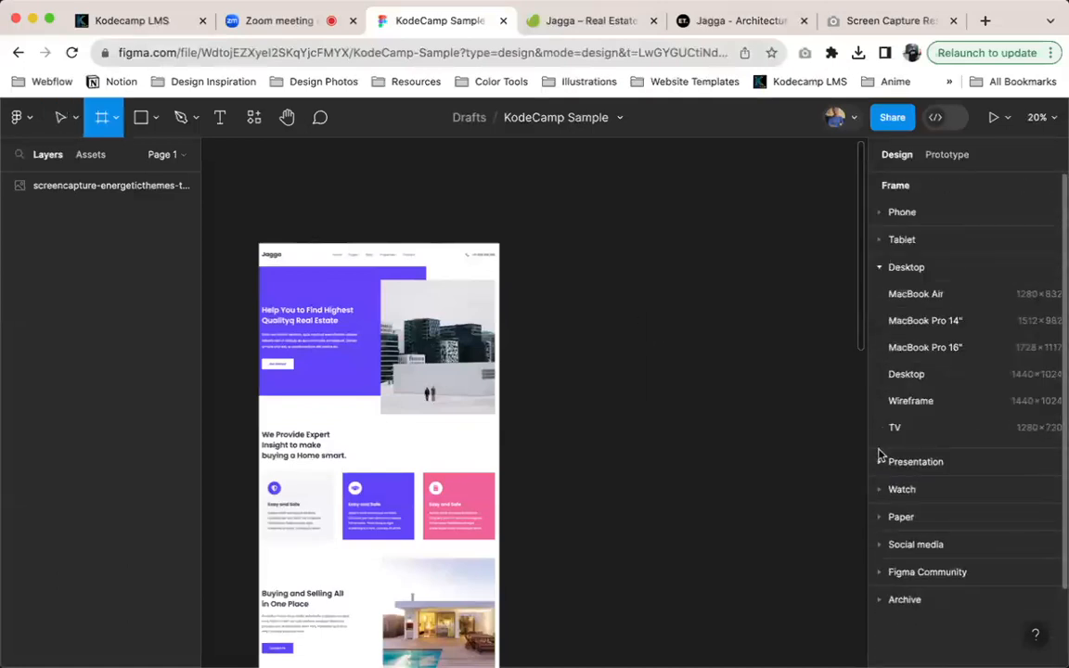
{"action": "left_click", "coordinate": [962, 375]}
{"action": "left_click_drag", "start_coordinate": [636, 394], "coordinate": [613, 332]}
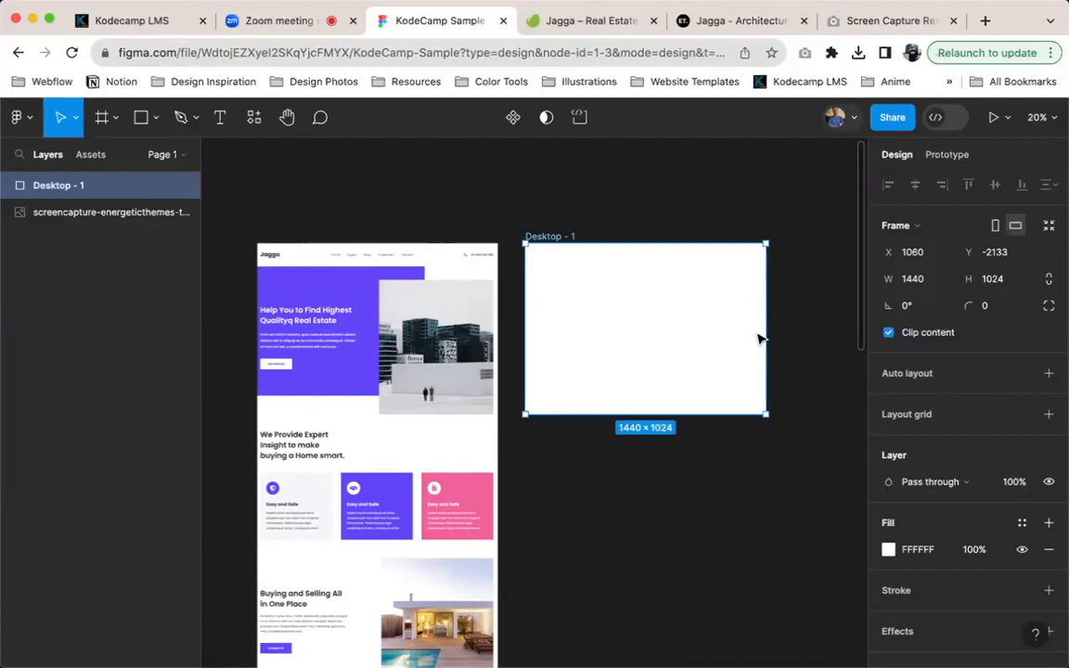
Add a layout grid to the Desktop frame and change its type to columns
{"action": "scroll", "coordinate": [759, 338], "scroll_direction": "up", "scroll_amount": 3}
{"action": "scroll", "coordinate": [759, 339], "scroll_direction": "right", "scroll_amount": 3}
{"action": "scroll", "coordinate": [761, 340], "scroll_direction": "up", "scroll_amount": 1}
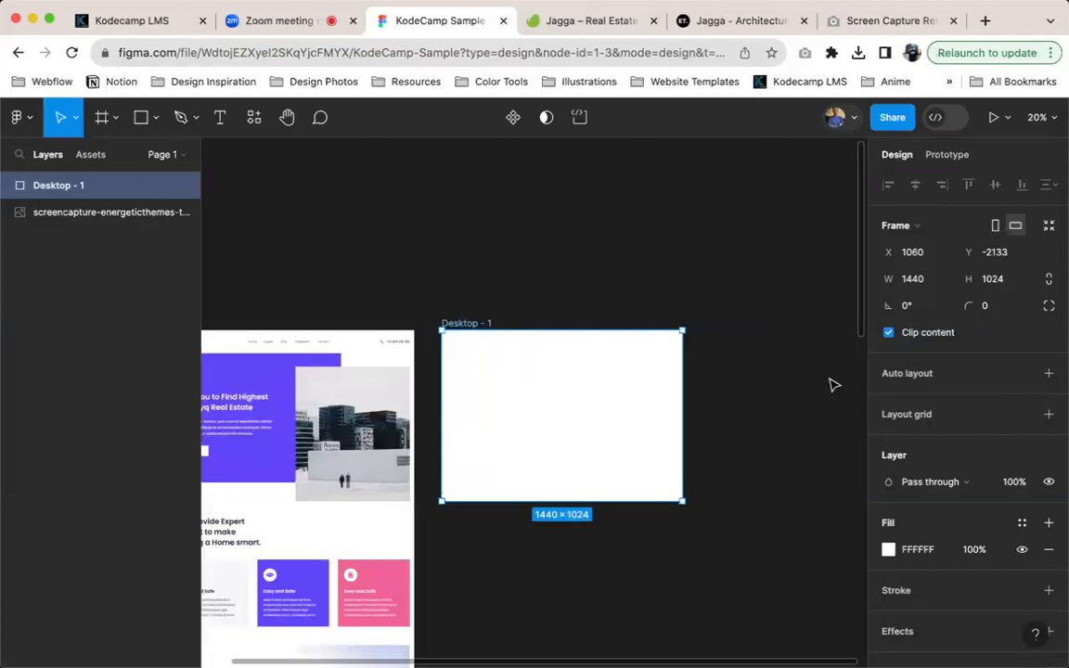
{"action": "left_click", "coordinate": [1049, 414]}
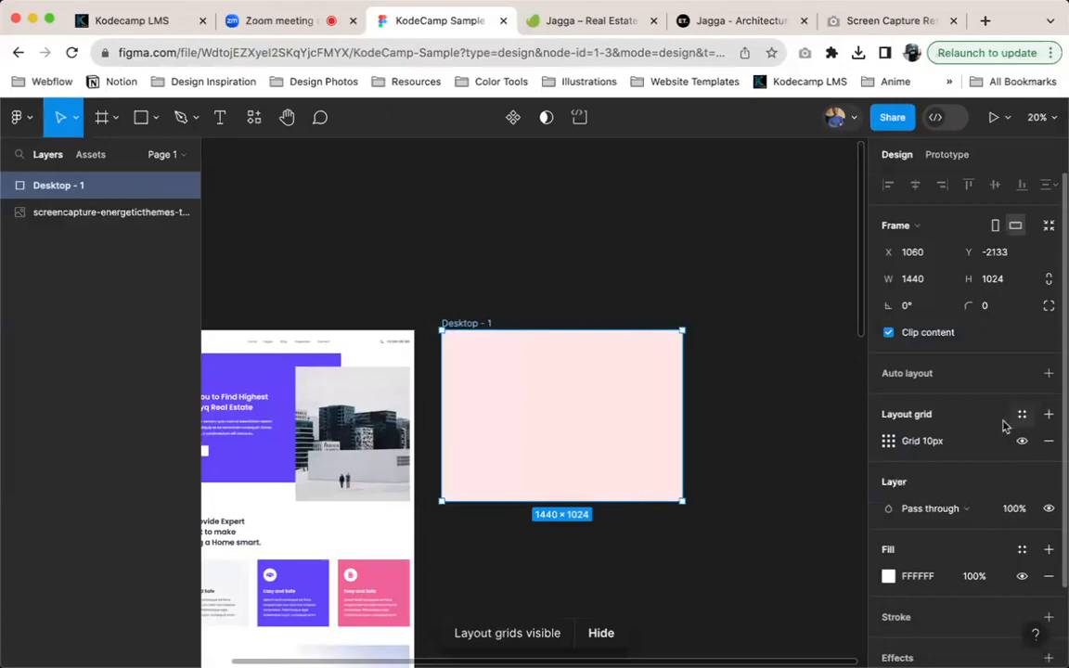
{"action": "left_click", "coordinate": [887, 442]}
{"action": "left_click", "coordinate": [698, 446]}
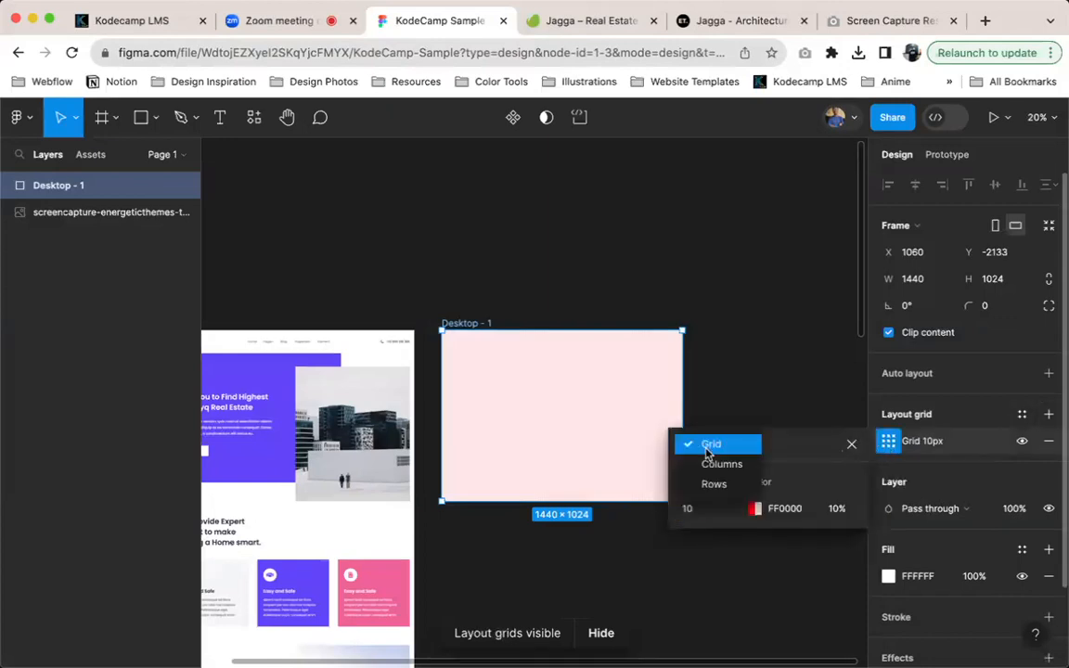
{"action": "left_click", "coordinate": [713, 465]}
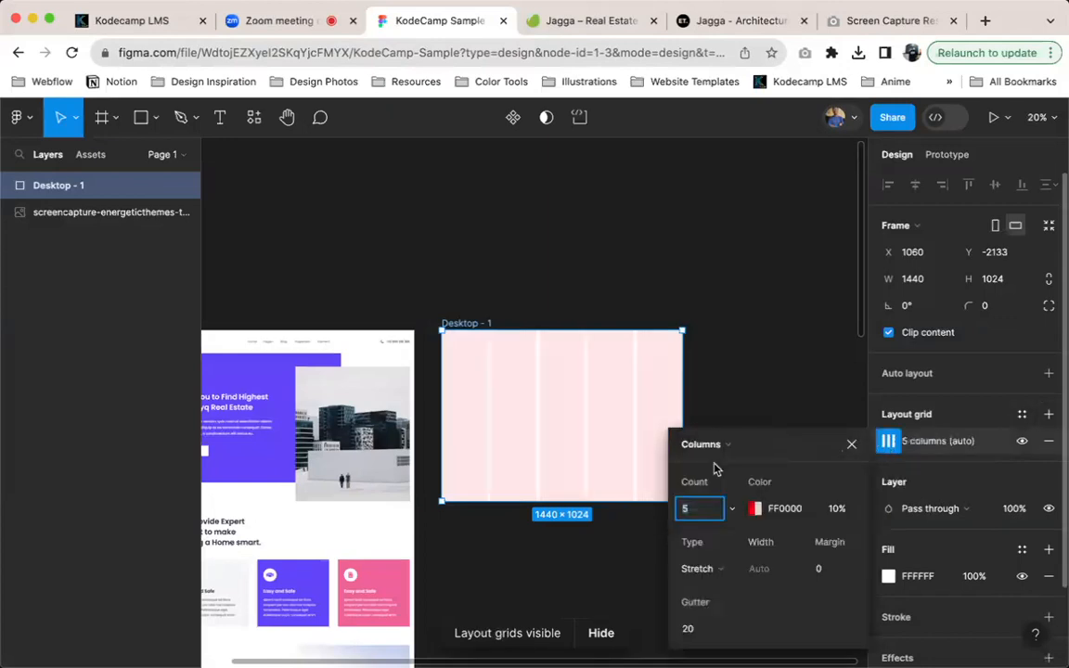
Set the frame's column grid to 12 columns with a margin of 120 and a gutter of 40
{"action": "type", "text": "12"}
{"action": "key", "text": "Return"}
{"action": "left_click", "coordinate": [832, 569]}
{"action": "type", "text": "120"}
{"action": "key", "text": "Return"}
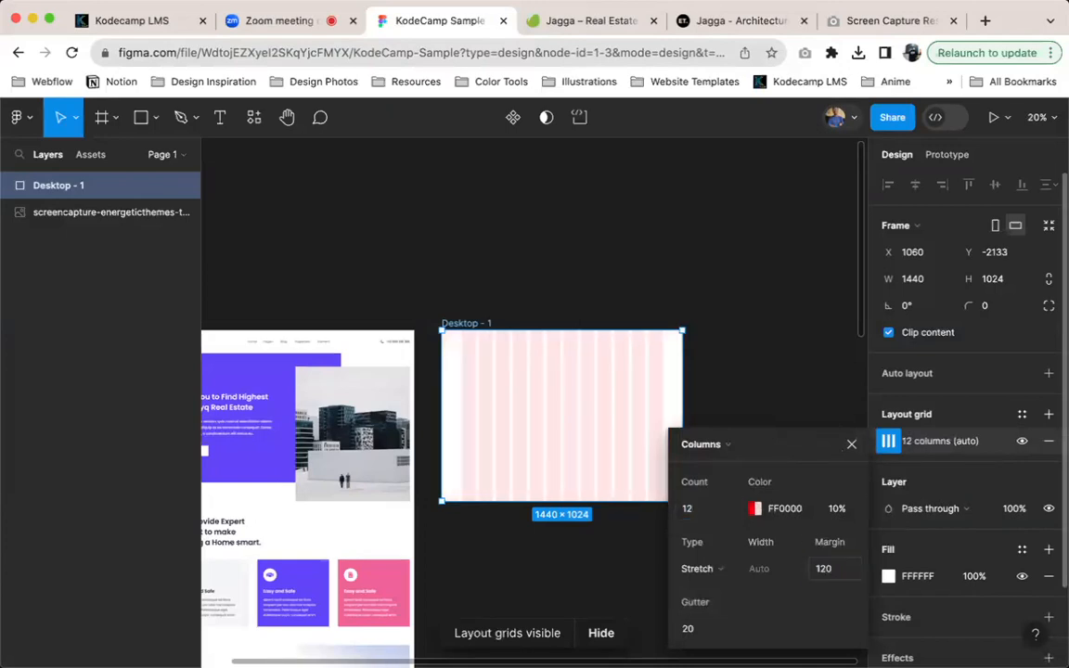
{"action": "left_click", "coordinate": [689, 628]}
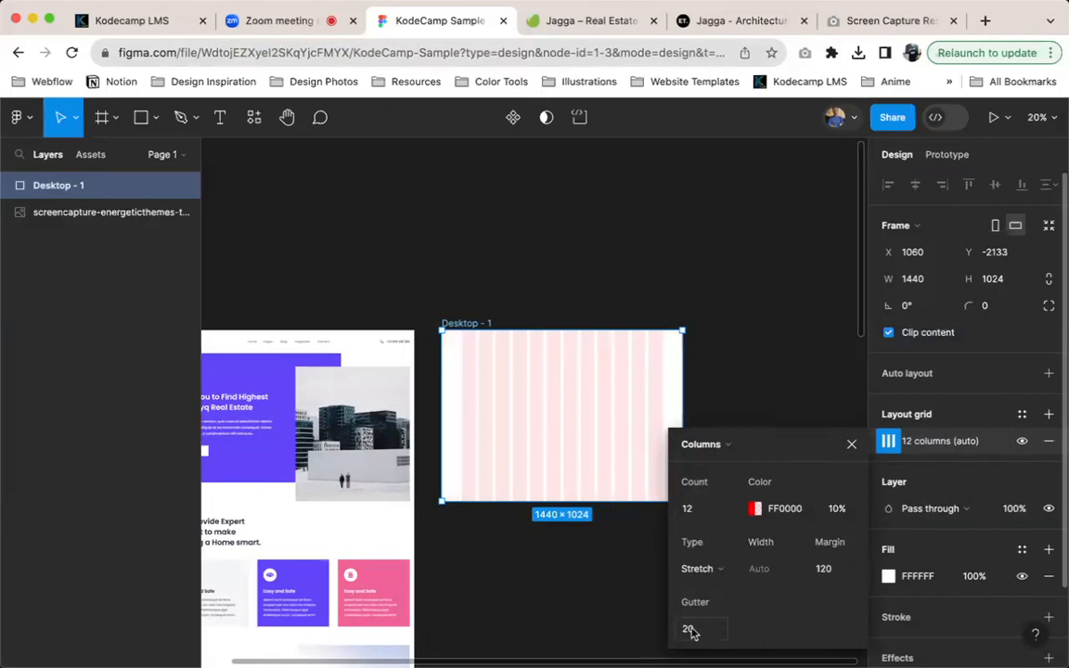
{"action": "type", "text": "40"}
{"action": "key", "text": "Return"}
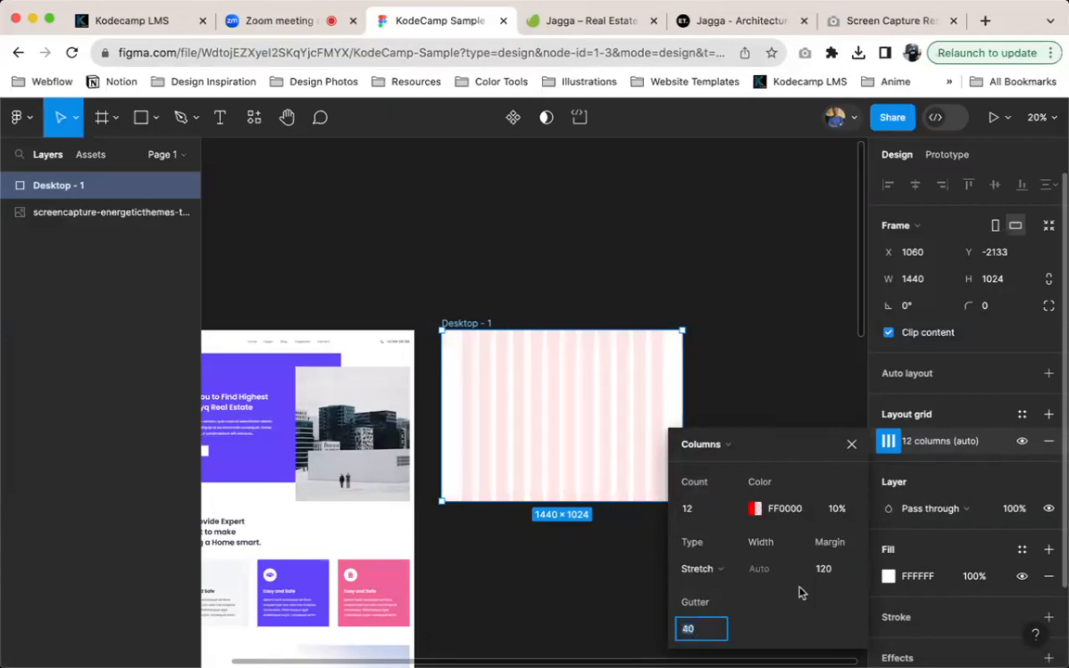
{"action": "left_click", "coordinate": [849, 449]}
{"action": "scroll", "coordinate": [501, 447], "scroll_direction": "up", "scroll_amount": 5}
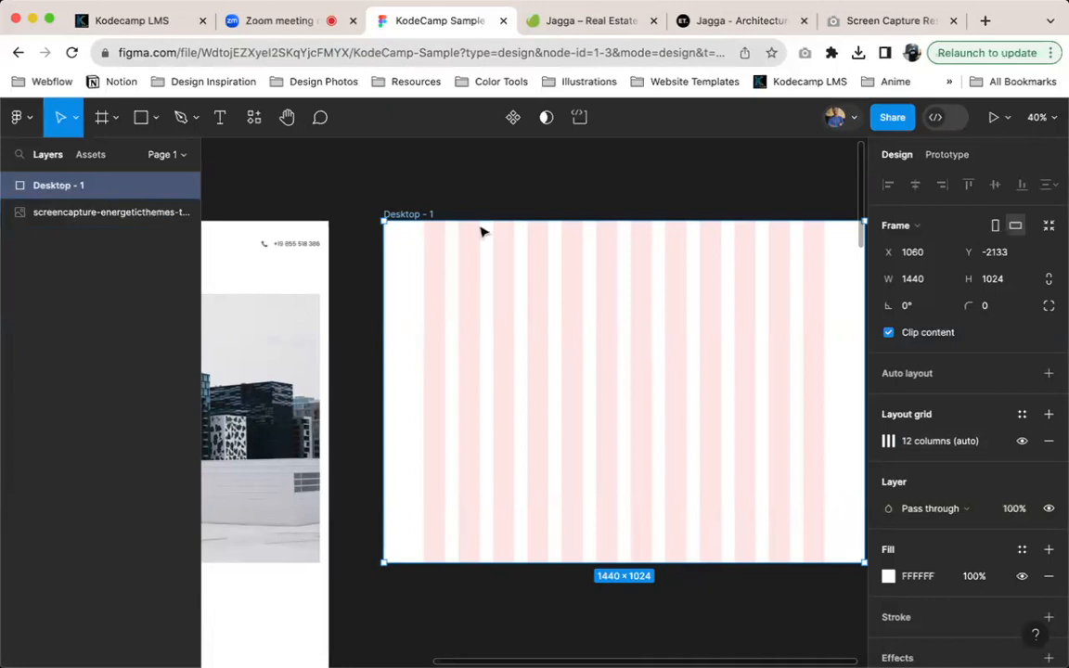
{"action": "scroll", "coordinate": [482, 236], "scroll_direction": "up", "scroll_amount": 5}
{"action": "key", "text": "r"}
{"action": "left_click", "coordinate": [315, 133]}
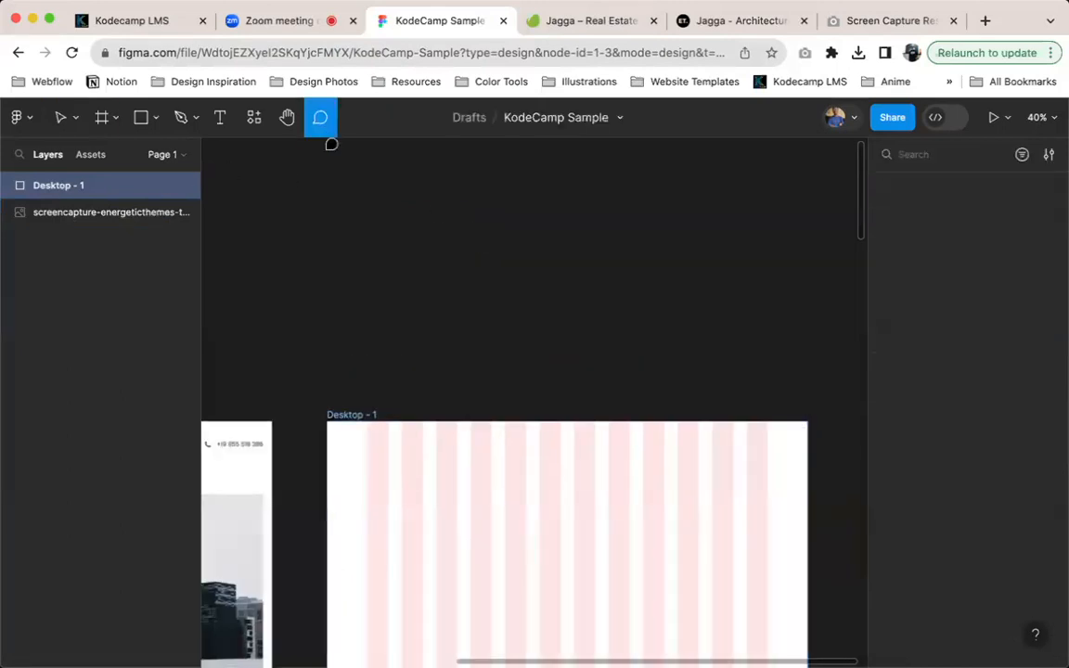
Draw a rectangle about 521×327 in the empty space above the Desktop frame and place a duplicate overlapping it
{"action": "key", "text": "r"}
{"action": "left_click_drag", "start_coordinate": [347, 185], "coordinate": [520, 293]}
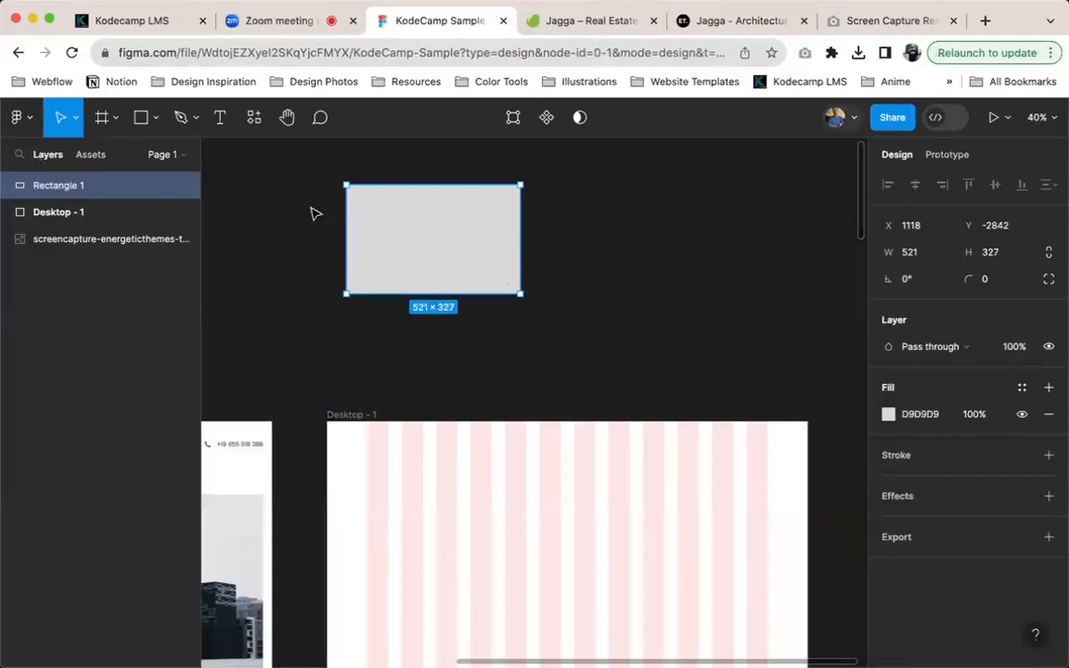
{"action": "key", "text": "super+d"}
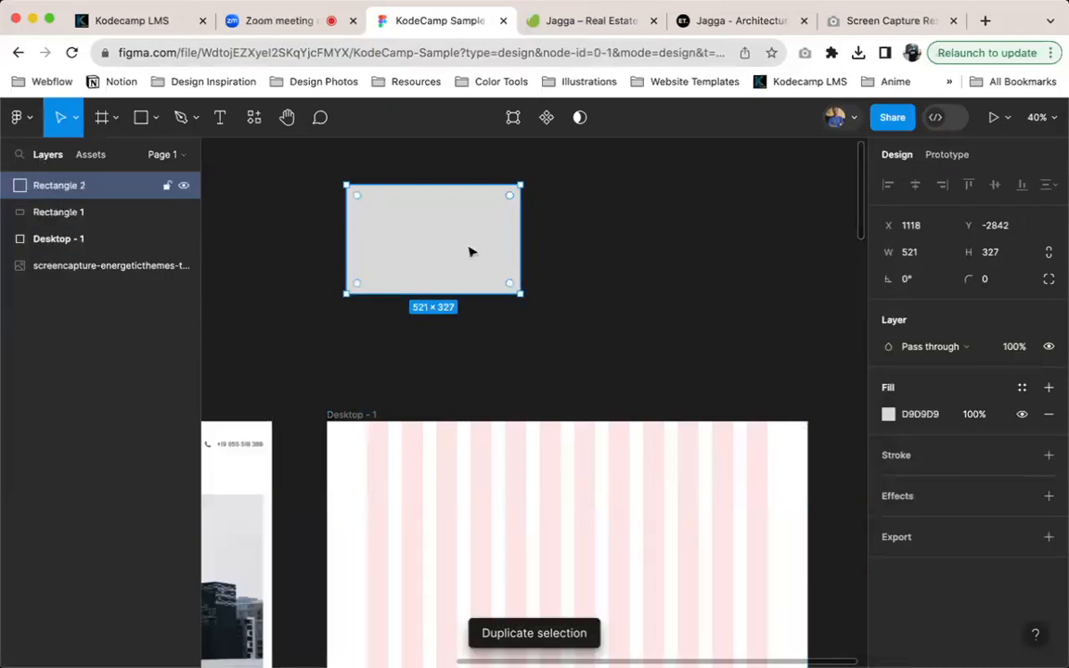
{"action": "left_click_drag", "start_coordinate": [439, 251], "coordinate": [590, 277]}
Add a 100×100 ellipse beside the two rectangles and undo all of the drawn shapes
{"action": "key", "text": "o"}
{"action": "left_click", "coordinate": [729, 238]}
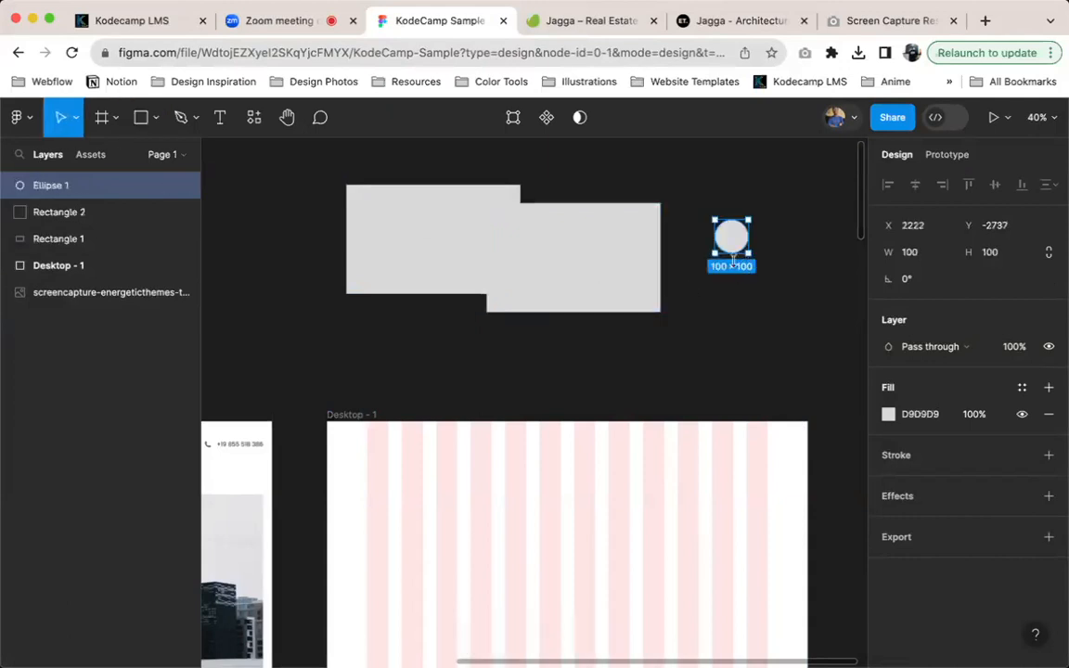
{"action": "key", "text": "super+z"}
{"action": "key", "text": "super+z"}
{"action": "key", "text": "super+z"}
{"action": "key", "text": "super+z"}
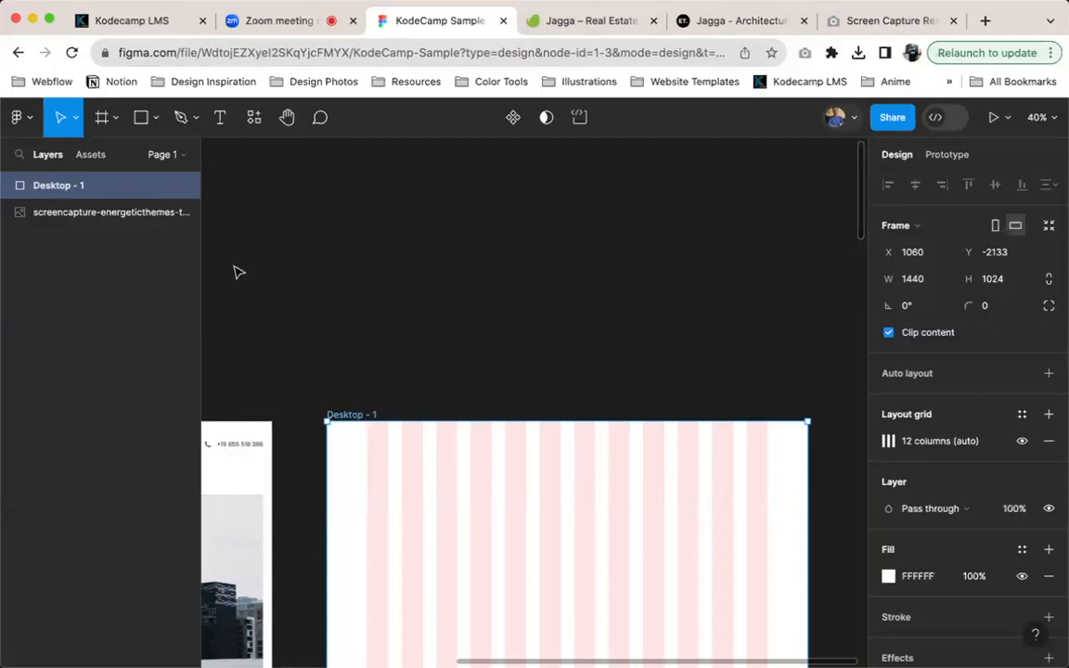
Rename the Desktop frame as Homepage
{"action": "scroll", "coordinate": [455, 367], "scroll_direction": "down", "scroll_amount": 3}
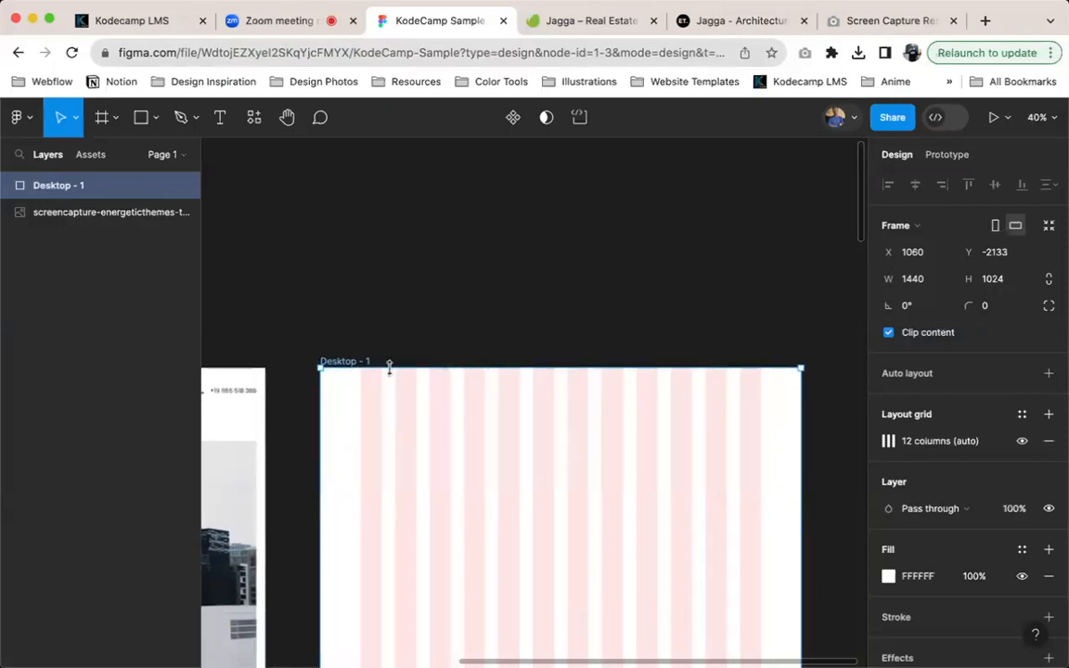
{"action": "double_click", "coordinate": [352, 362]}
{"action": "left_click", "coordinate": [489, 438]}
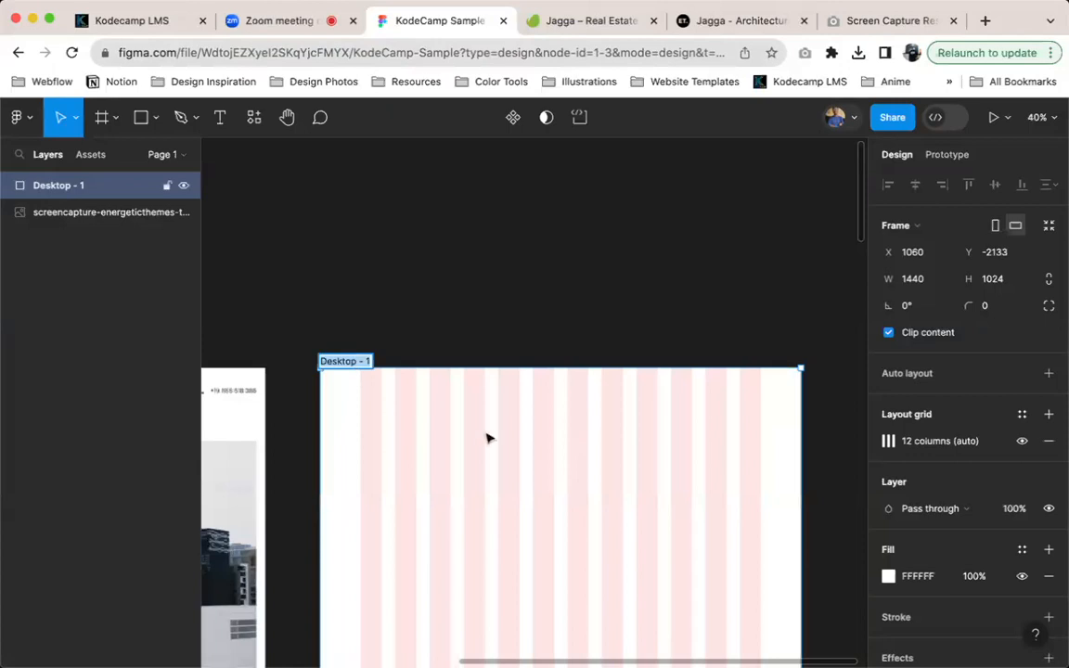
{"action": "key", "text": "super+r"}
{"action": "type", "text": "hOMEPAG"}
{"action": "key", "text": "BackSpace"}
{"action": "key", "text": "BackSpace"}
{"action": "key", "text": "BackSpace"}
{"action": "key", "text": "BackSpace"}
{"action": "key", "text": "BackSpace"}
{"action": "key", "text": "BackSpace"}
{"action": "key", "text": "BackSpace"}
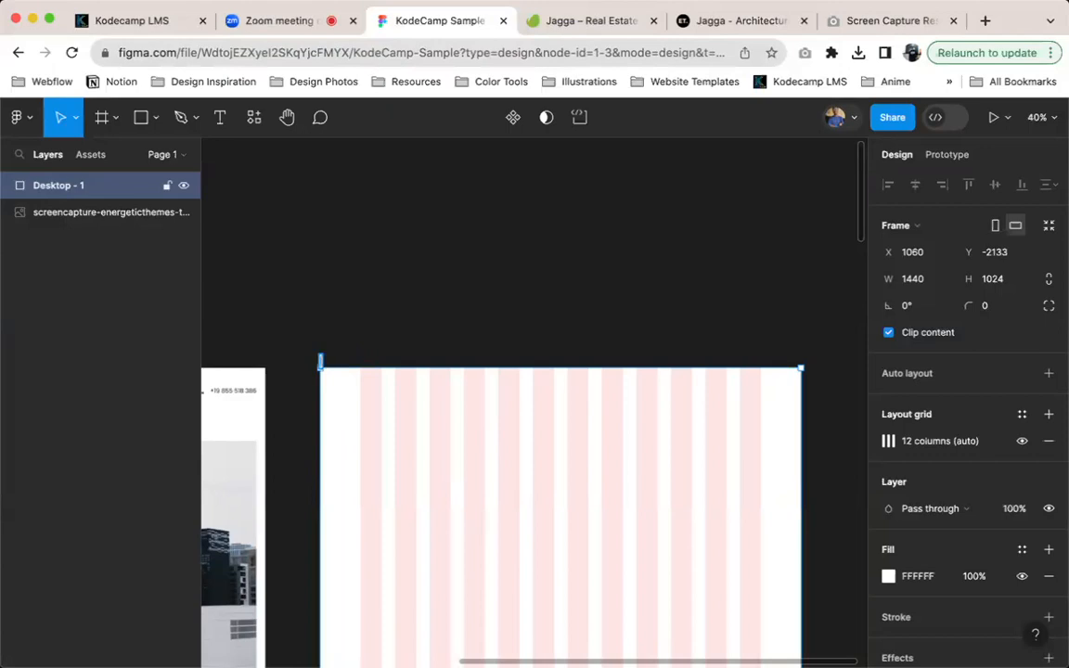
{"action": "type", "text": "Homepage"}
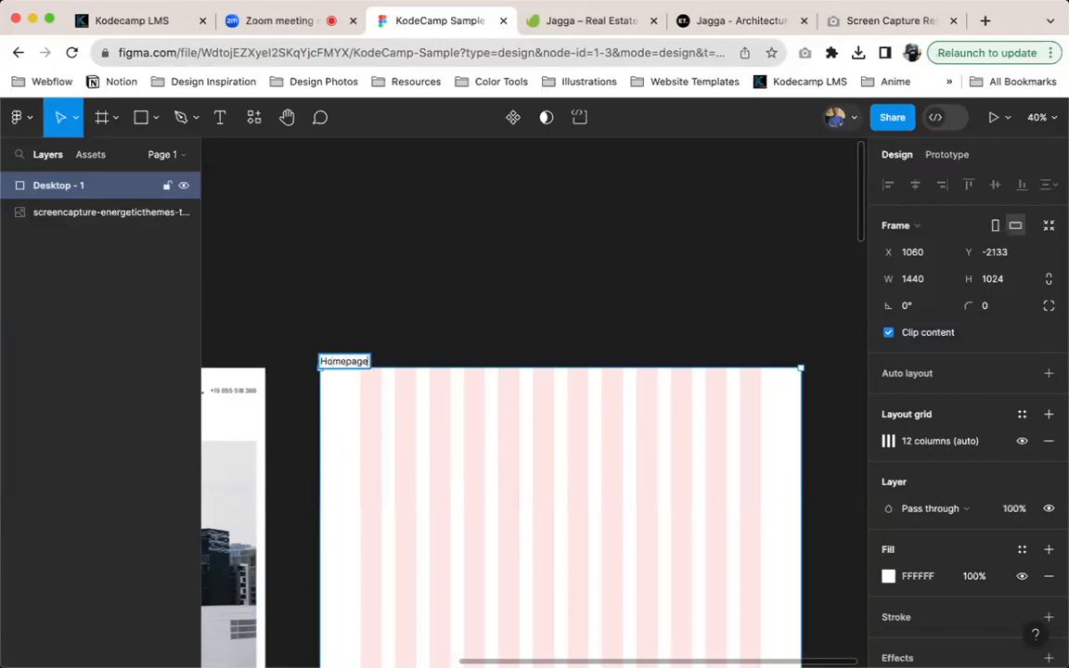
{"action": "key", "text": "Return"}
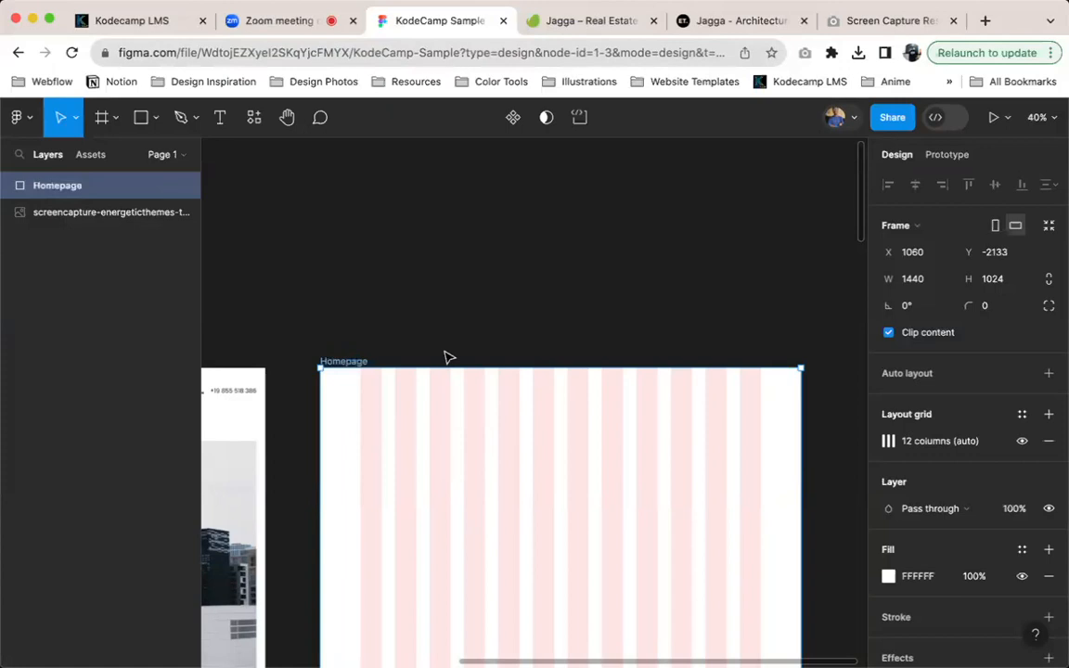
{"action": "double_click", "coordinate": [343, 363]}
{"action": "left_click", "coordinate": [32, 185]}
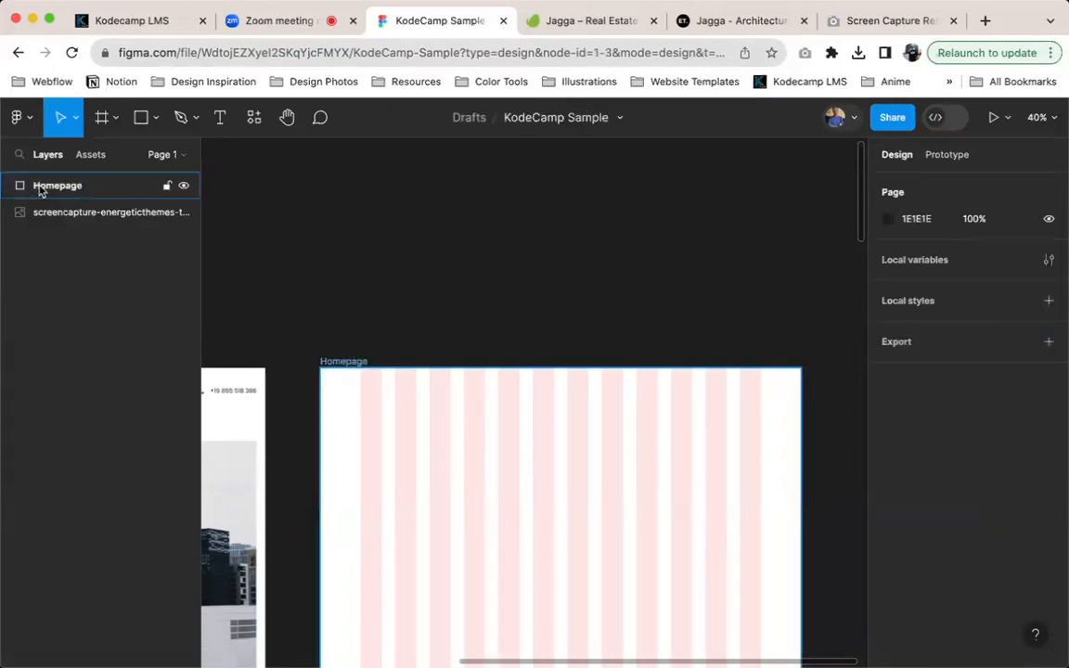
{"action": "left_click", "coordinate": [40, 189]}
{"action": "left_click", "coordinate": [352, 230]}
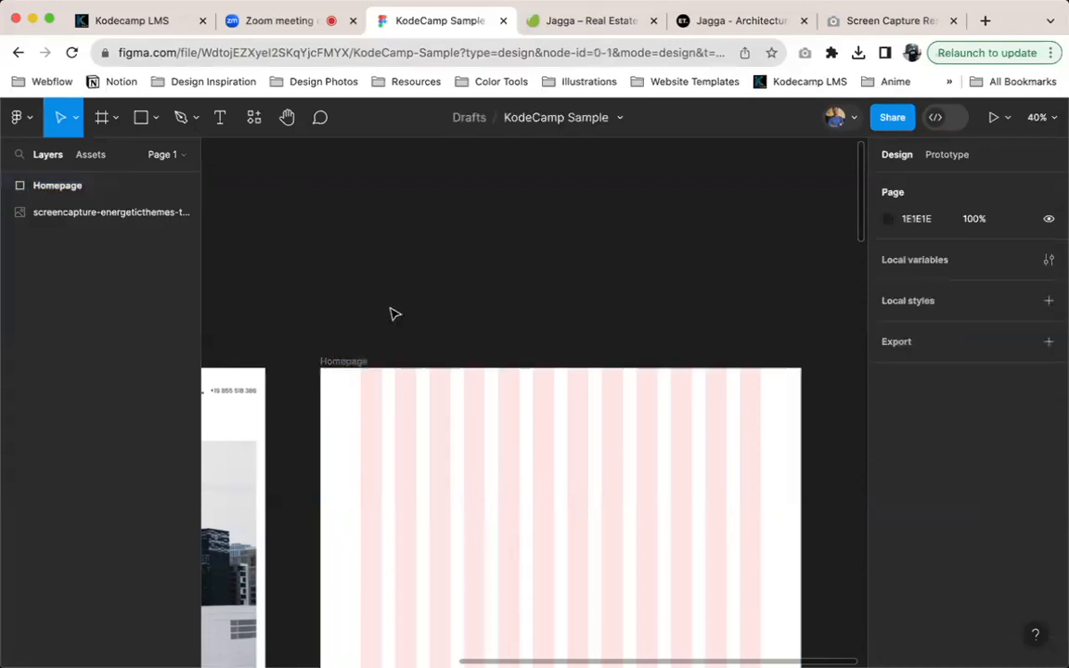
Move the Homepage frame up to about X 990, Y -2413 and set its height to 800
{"action": "left_click_drag", "start_coordinate": [415, 431], "coordinate": [390, 339]}
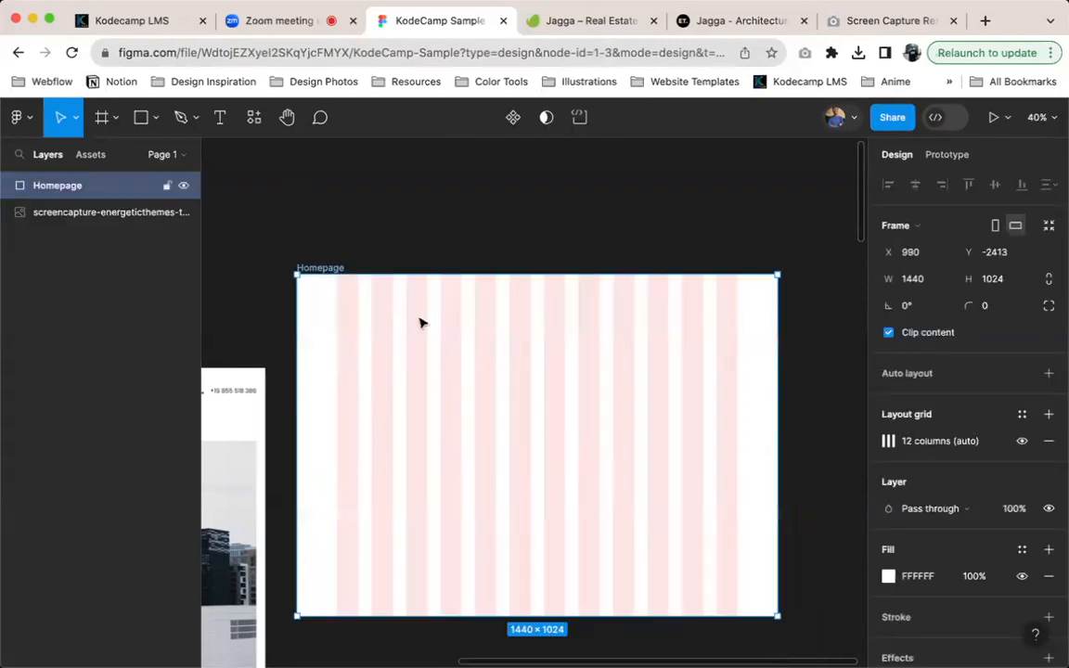
{"action": "left_click", "coordinate": [1008, 289]}
{"action": "type", "text": "800"}
{"action": "key", "text": "Return"}
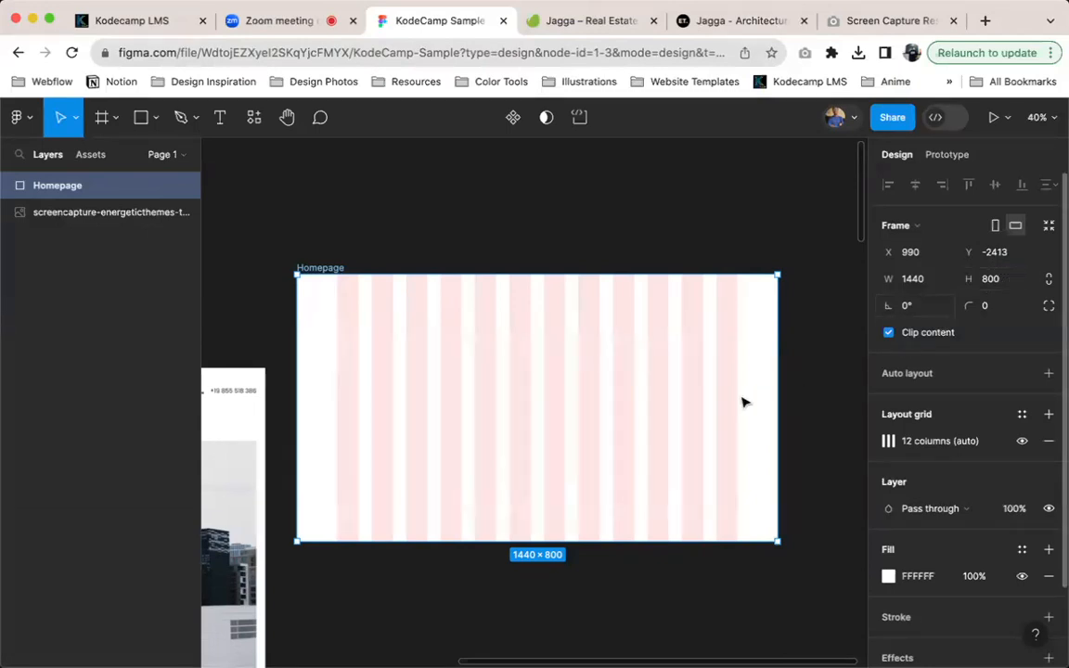
Try shortening the Homepage frame to a height of about 524 and undo the resize
{"action": "left_click_drag", "start_coordinate": [665, 542], "coordinate": [685, 313]}
{"action": "scroll", "coordinate": [685, 313], "scroll_direction": "up", "scroll_amount": 3}
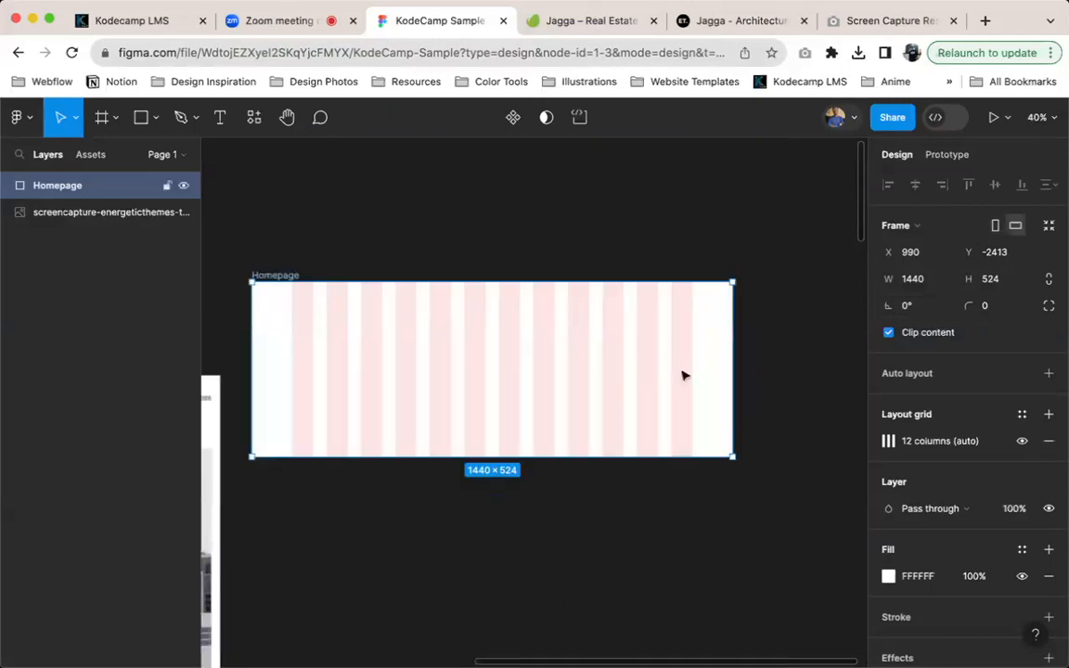
{"action": "key", "text": "ctrl+z"}
{"action": "key", "text": "super+z"}
{"action": "key", "text": "super+shift+z"}
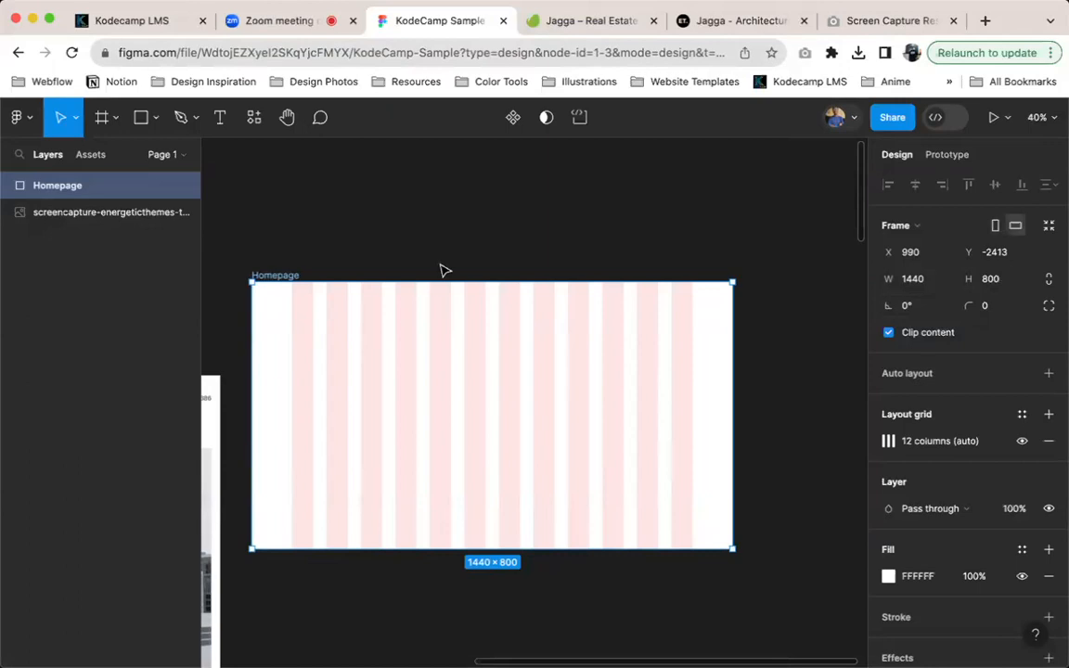
Move the reference screenshot up so its top sits near the level of the Homepage frame's top edge
{"action": "scroll", "coordinate": [441, 270], "scroll_direction": "left", "scroll_amount": 5}
{"action": "left_click_drag", "start_coordinate": [404, 367], "coordinate": [426, 256]}
{"action": "scroll", "coordinate": [716, 338], "scroll_direction": "left", "scroll_amount": 4}
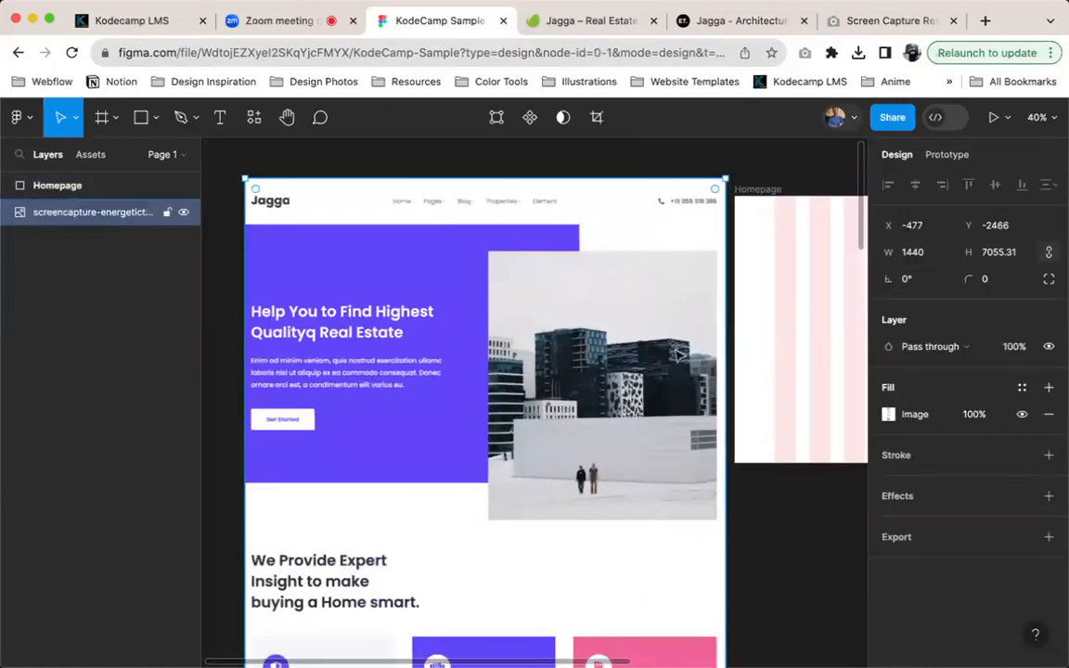
{"action": "scroll", "coordinate": [666, 370], "scroll_direction": "down", "scroll_amount": 5}
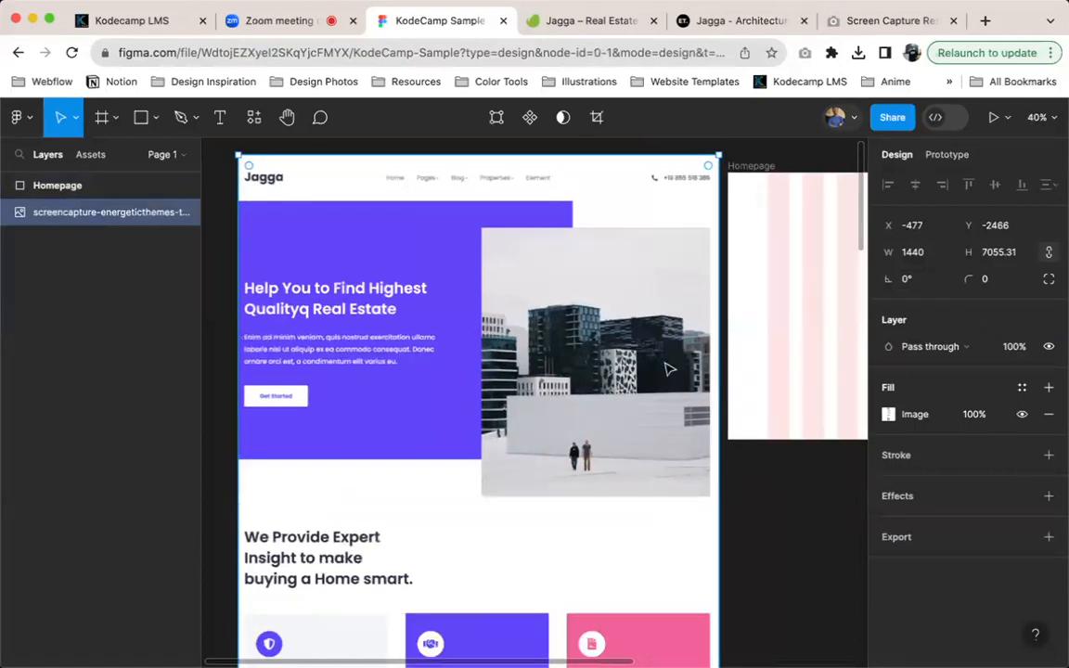
{"action": "scroll", "coordinate": [665, 364], "scroll_direction": "right", "scroll_amount": 2}
{"action": "scroll", "coordinate": [664, 362], "scroll_direction": "down", "scroll_amount": 5}
{"action": "scroll", "coordinate": [669, 370], "scroll_direction": "down", "scroll_amount": 3}
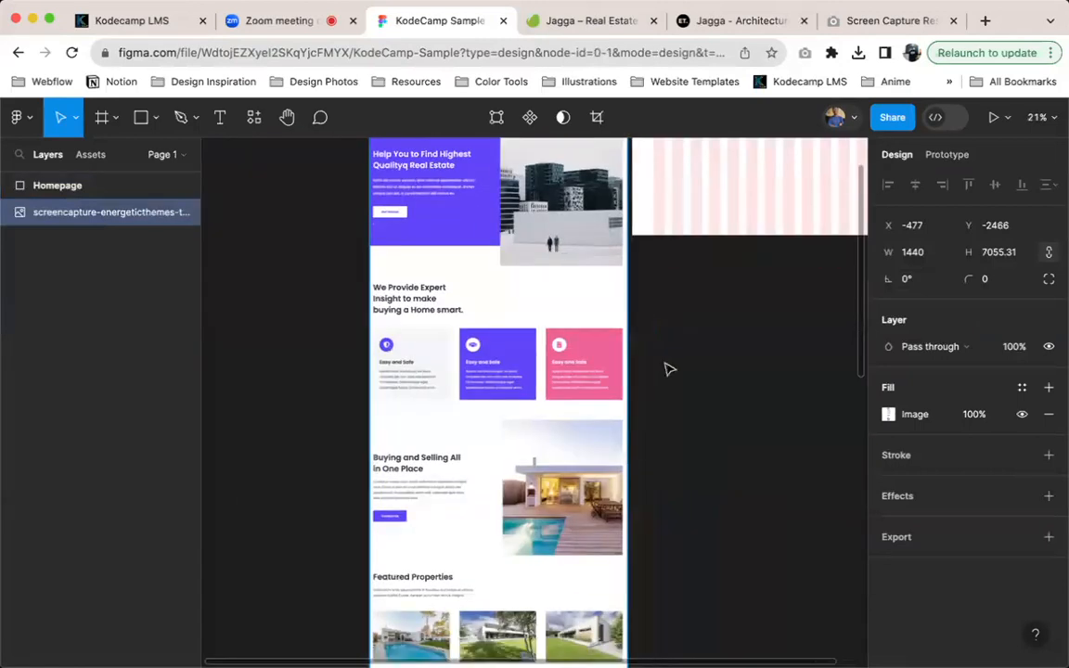
{"action": "scroll", "coordinate": [668, 369], "scroll_direction": "up", "scroll_amount": 3}
{"action": "scroll", "coordinate": [668, 370], "scroll_direction": "left", "scroll_amount": 1}
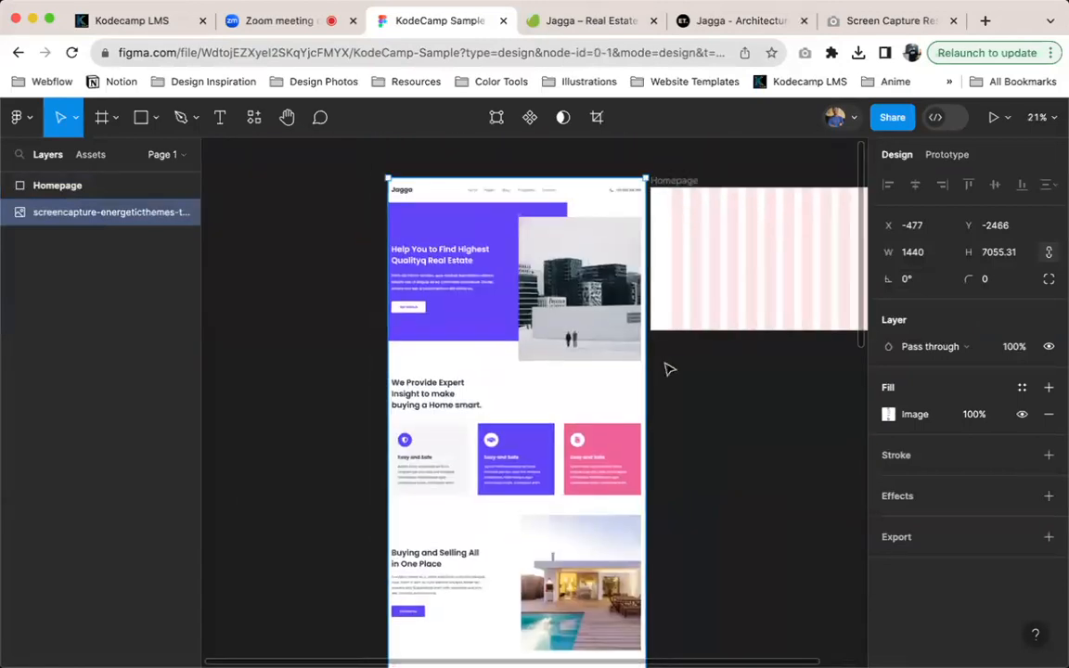
{"action": "scroll", "coordinate": [668, 369], "scroll_direction": "up", "scroll_amount": 3}
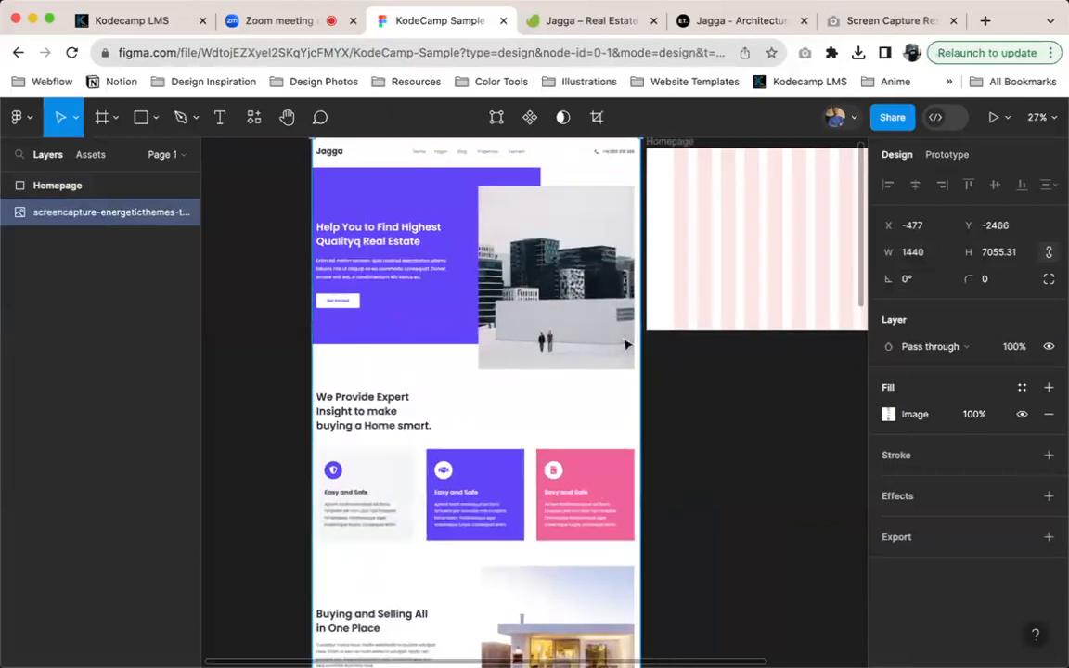
Reposition the screenshot directly beside the Homepage frame, at about X -450, Y -2442
{"action": "left_click_drag", "start_coordinate": [569, 293], "coordinate": [567, 222]}
{"action": "scroll", "coordinate": [649, 255], "scroll_direction": "up", "scroll_amount": 3}
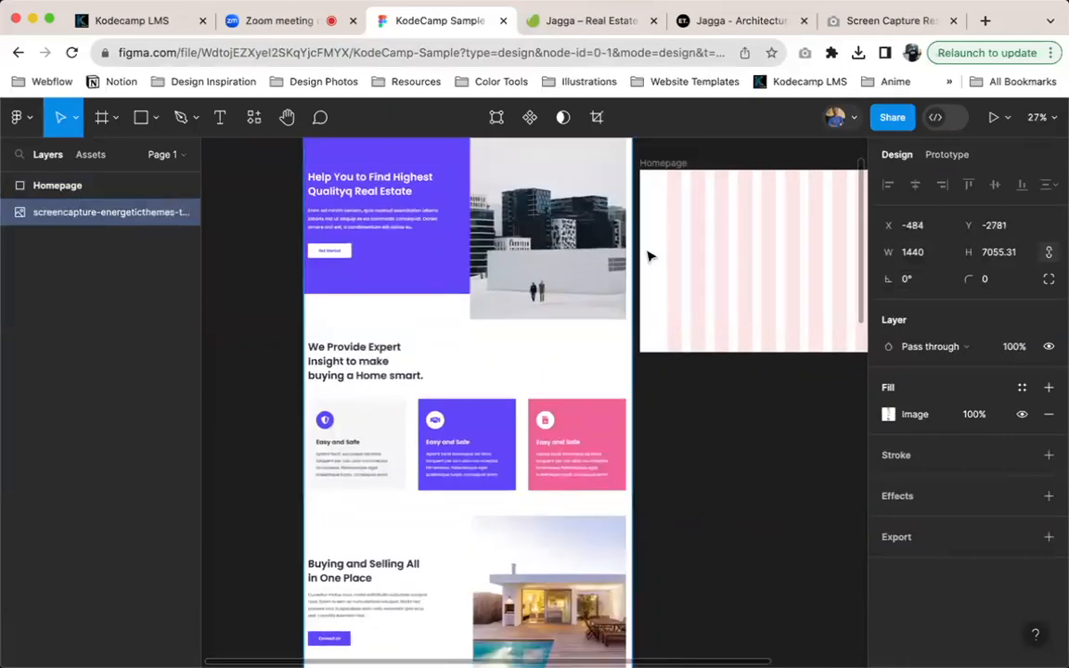
{"action": "scroll", "coordinate": [648, 255], "scroll_direction": "right", "scroll_amount": 1}
{"action": "scroll", "coordinate": [576, 299], "scroll_direction": "up", "scroll_amount": 2}
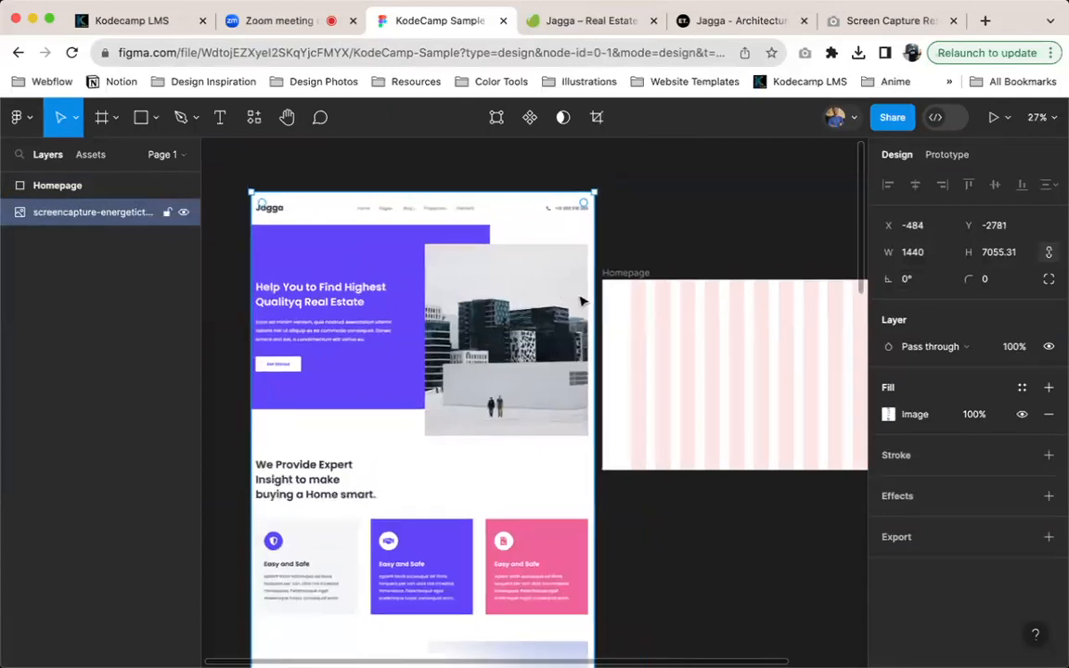
{"action": "left_click_drag", "start_coordinate": [463, 316], "coordinate": [472, 411]}
{"action": "scroll", "coordinate": [372, 286], "scroll_direction": "up", "scroll_amount": 6}
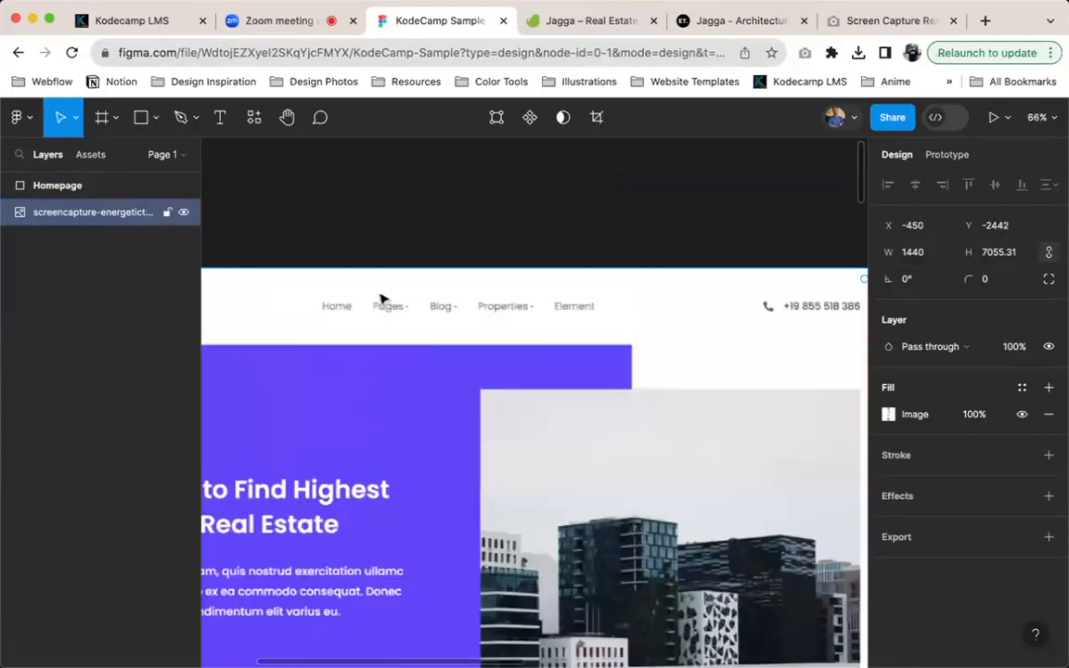
Examine the logo, navigation links and phone number in the screenshot's header
{"action": "scroll", "coordinate": [377, 308], "scroll_direction": "left", "scroll_amount": 2}
{"action": "scroll", "coordinate": [377, 308], "scroll_direction": "down", "scroll_amount": 1}
{"action": "scroll", "coordinate": [220, 284], "scroll_direction": "left", "scroll_amount": 3}
{"action": "scroll", "coordinate": [220, 284], "scroll_direction": "up", "scroll_amount": 2}
{"action": "scroll", "coordinate": [553, 330], "scroll_direction": "right", "scroll_amount": 4}
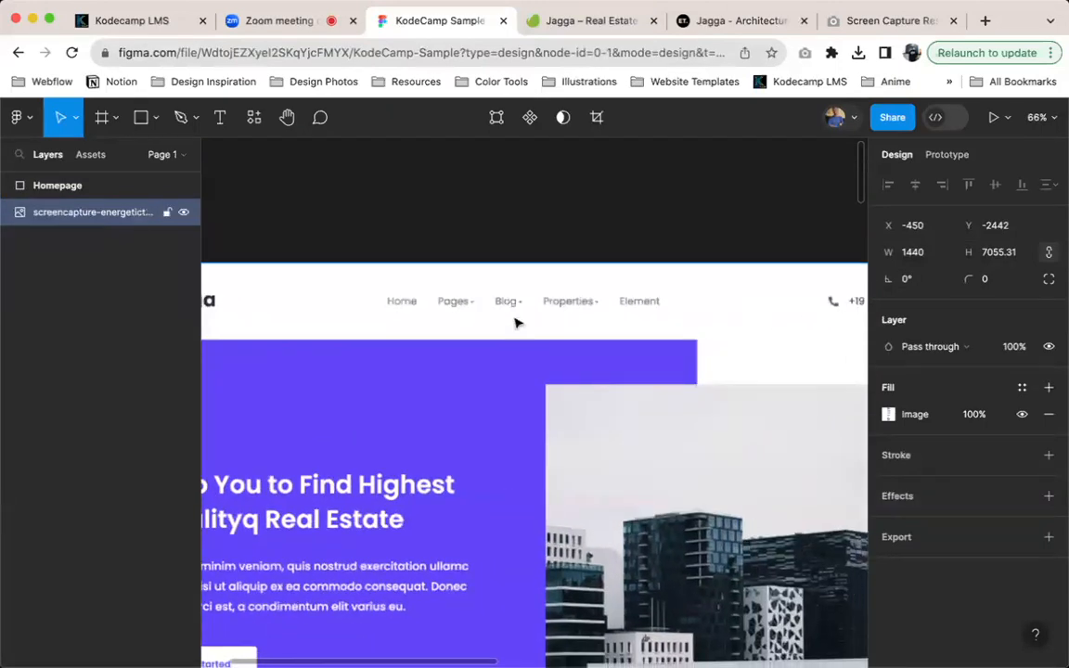
{"action": "scroll", "coordinate": [517, 323], "scroll_direction": "down", "scroll_amount": 3}
{"action": "scroll", "coordinate": [519, 323], "scroll_direction": "right", "scroll_amount": 3}
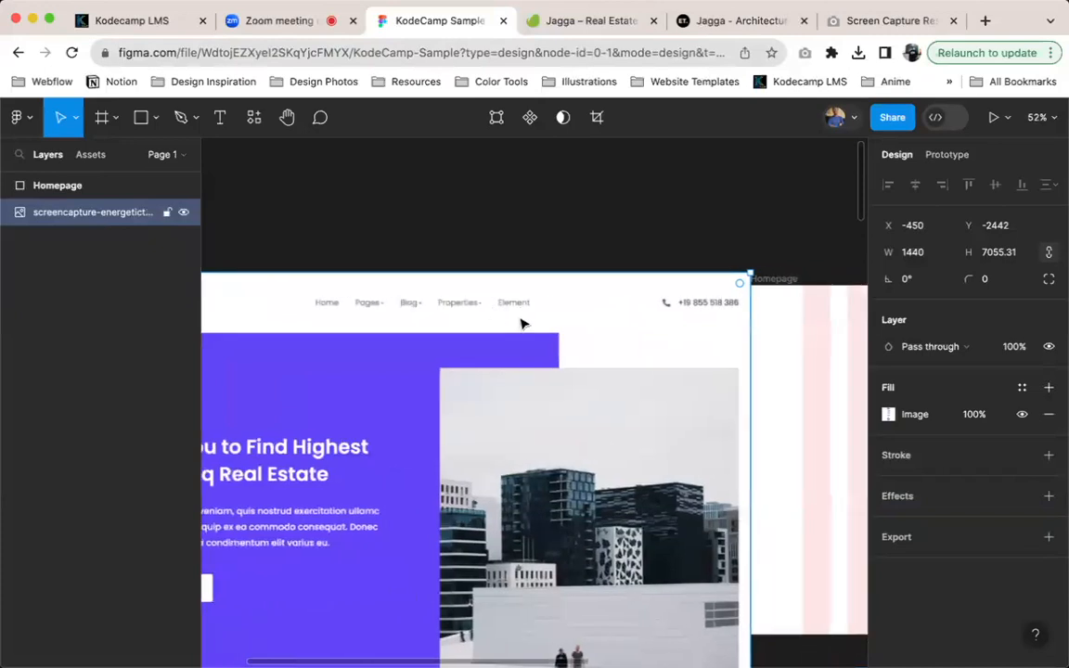
{"action": "scroll", "coordinate": [522, 322], "scroll_direction": "right", "scroll_amount": 2}
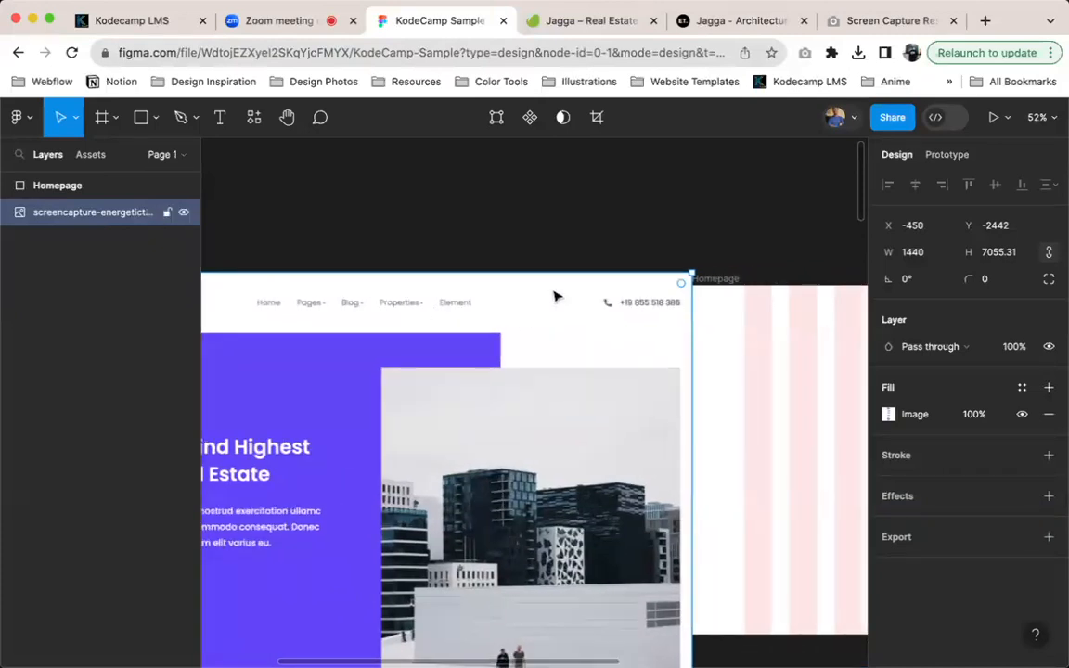
{"action": "scroll", "coordinate": [644, 310], "scroll_direction": "right", "scroll_amount": 2}
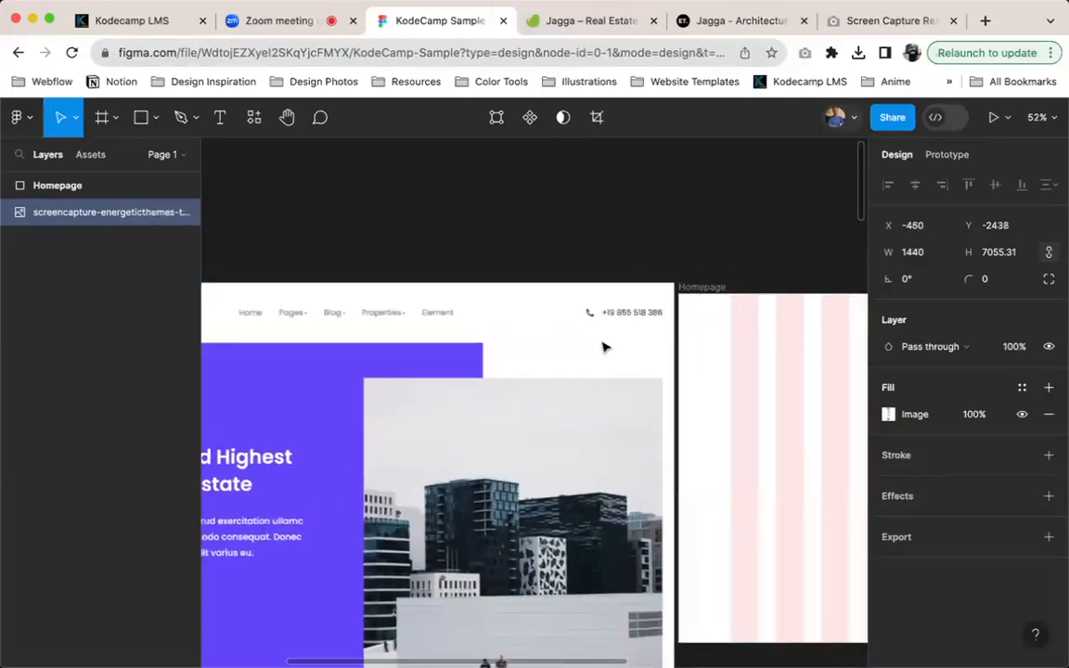
Add a text layer reading LOGO inside the Homepage frame, near its top at the first grid column
{"action": "scroll", "coordinate": [650, 334], "scroll_direction": "right", "scroll_amount": 2}
{"action": "key", "text": "t"}
{"action": "left_click", "coordinate": [731, 320]}
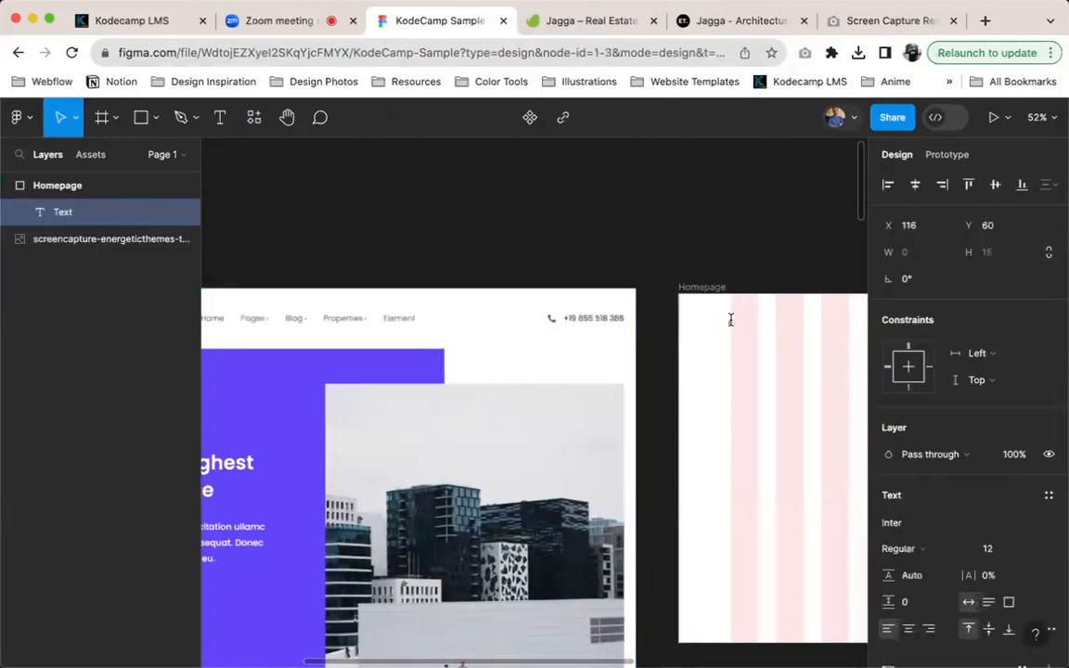
{"action": "type", "text": "LOGO"}
{"action": "key", "text": "Escape"}
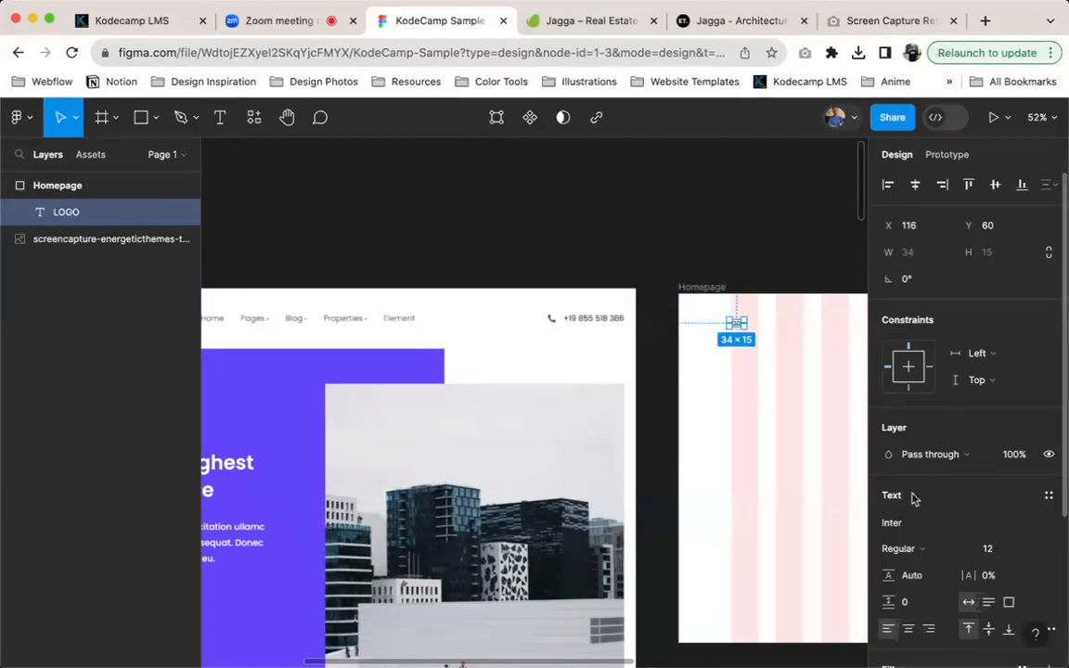
Set the LOGO text to font size 18 and the Black weight
{"action": "left_click", "coordinate": [1006, 550]}
{"action": "type", "text": "18"}
{"action": "key", "text": "Return"}
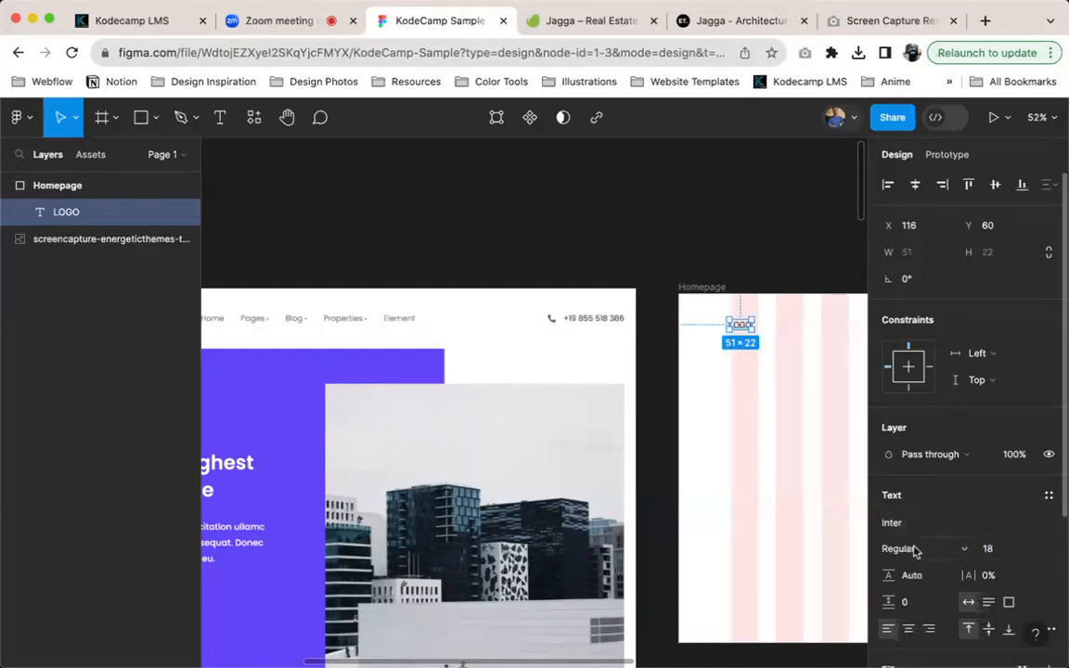
{"action": "left_click", "coordinate": [908, 548]}
{"action": "left_click", "coordinate": [945, 591]}
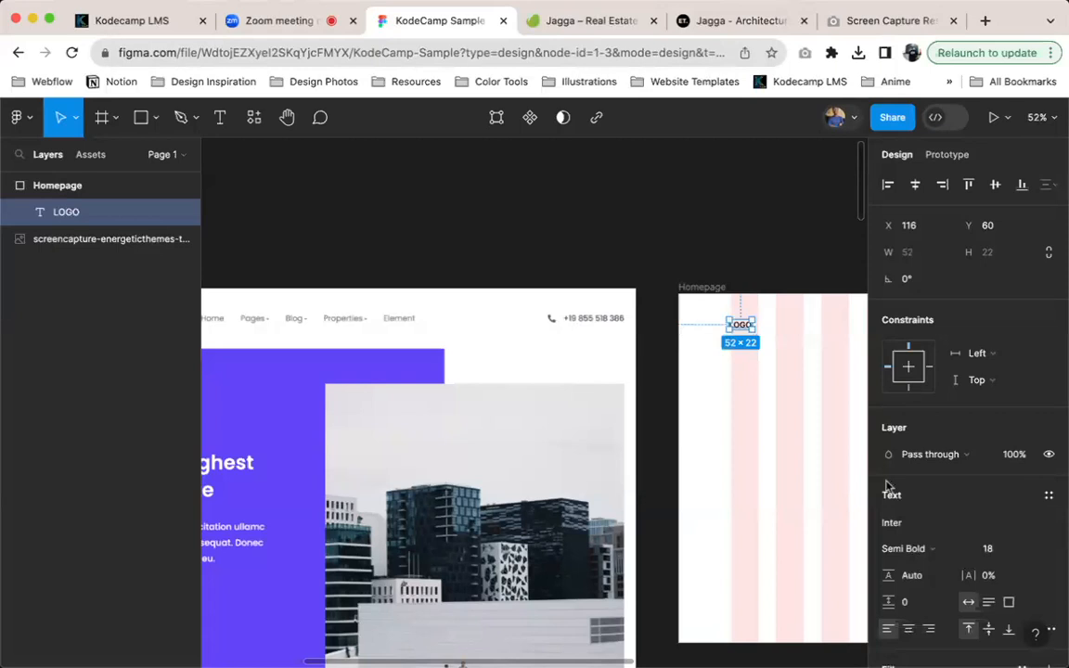
{"action": "left_click", "coordinate": [923, 548]}
{"action": "left_click", "coordinate": [917, 609]}
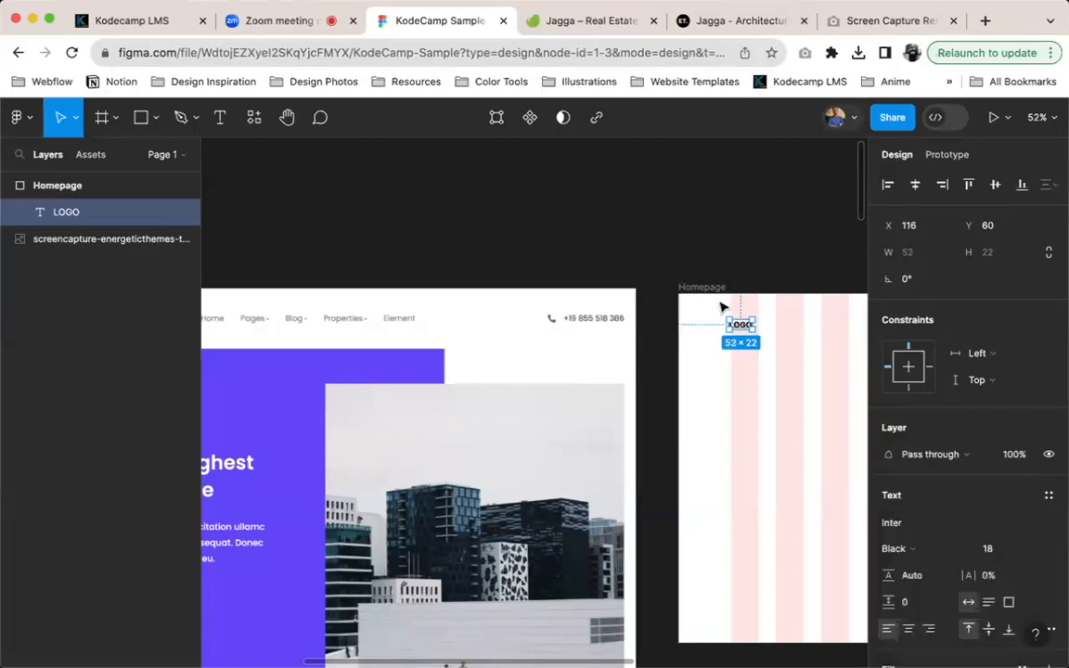
Enlarge the LOGO text to size 28 and place it at the first column's edge, at X 120, Y 35
{"action": "left_click", "coordinate": [999, 548]}
{"action": "type", "text": "8"}
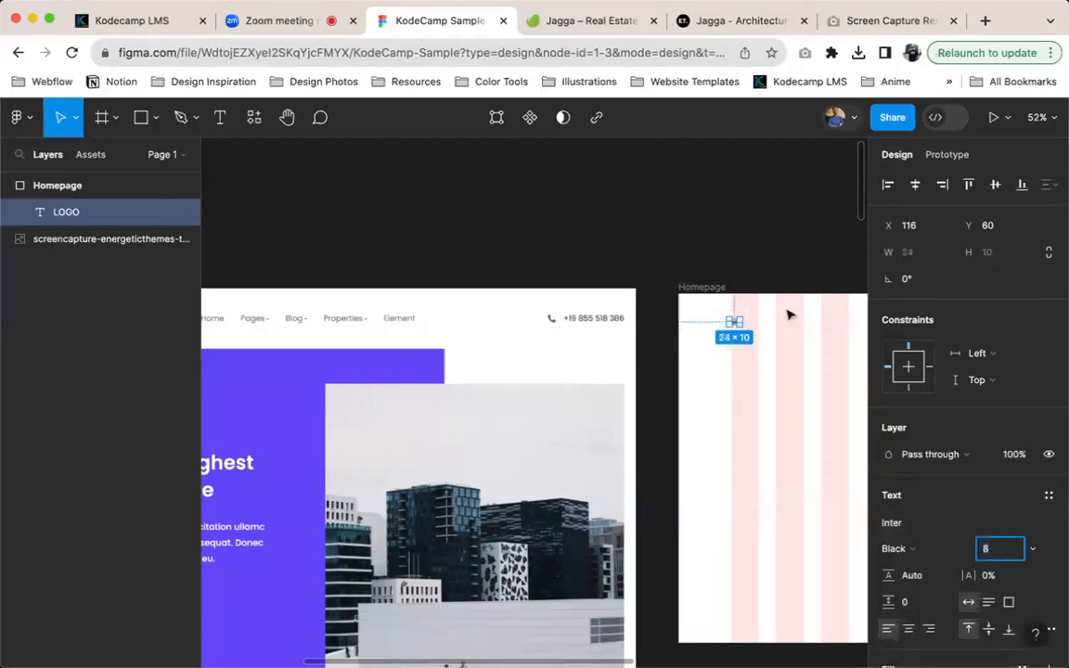
{"action": "key", "text": "shift+Up"}
{"action": "key", "text": "shift+Up"}
{"action": "left_click_drag", "start_coordinate": [754, 325], "coordinate": [755, 317]}
{"action": "scroll", "coordinate": [757, 321], "scroll_direction": "right", "scroll_amount": 3}
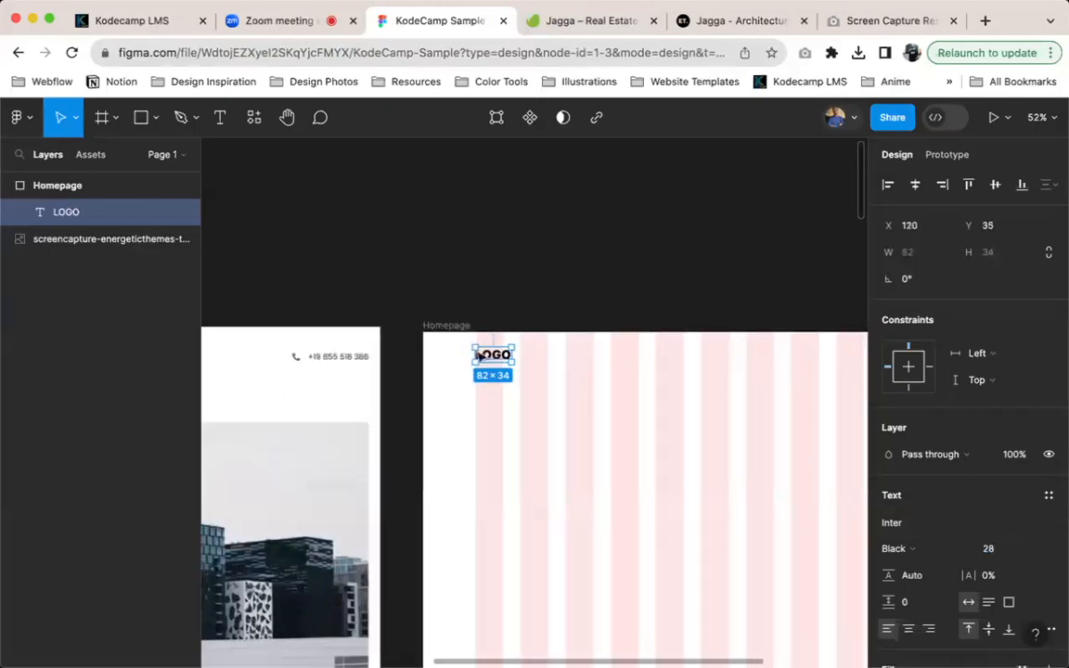
{"action": "scroll", "coordinate": [419, 354], "scroll_direction": "left", "scroll_amount": 5}
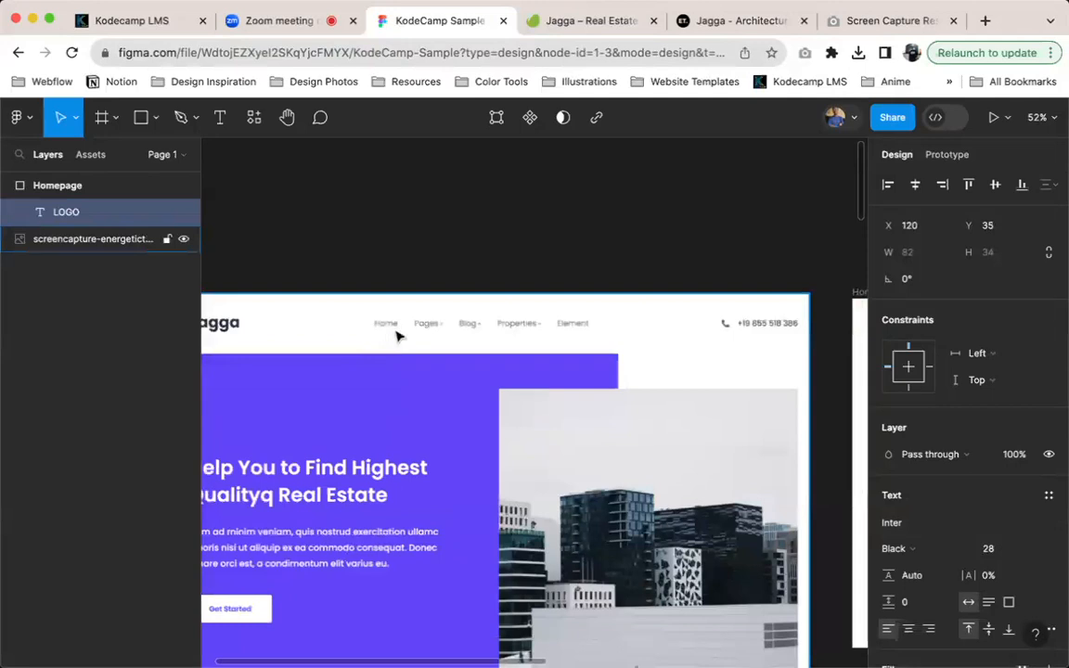
Add a text layer reading Home in the Homepage frame's header, at about X 617, Y 52
{"action": "scroll", "coordinate": [397, 336], "scroll_direction": "right", "scroll_amount": 2}
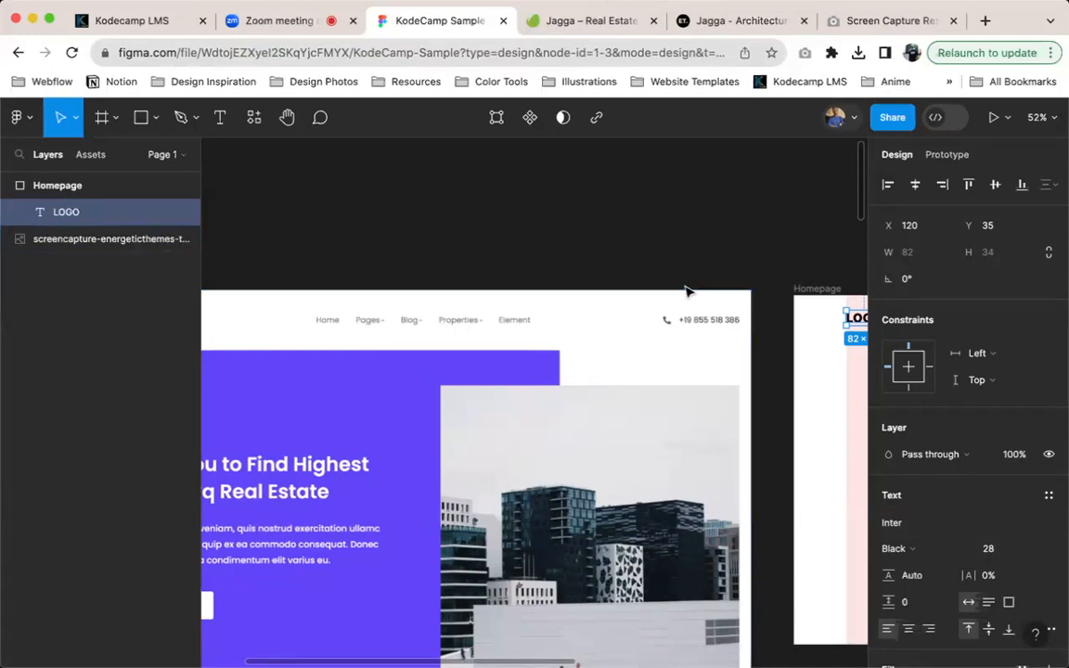
{"action": "scroll", "coordinate": [502, 306], "scroll_direction": "right", "scroll_amount": 3}
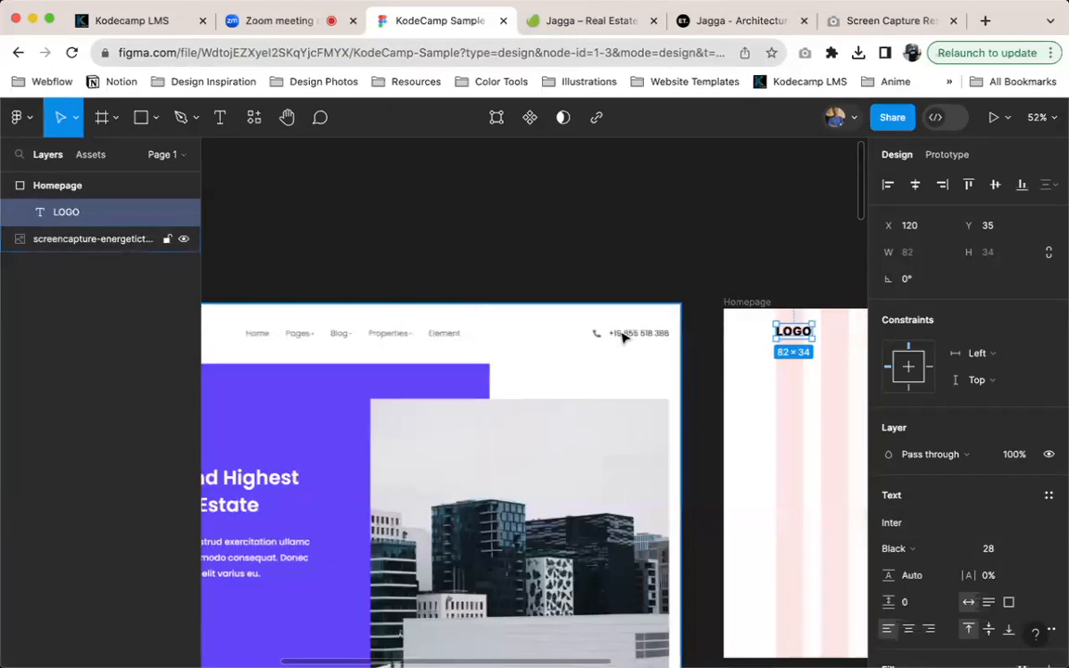
{"action": "scroll", "coordinate": [616, 296], "scroll_direction": "right", "scroll_amount": 6}
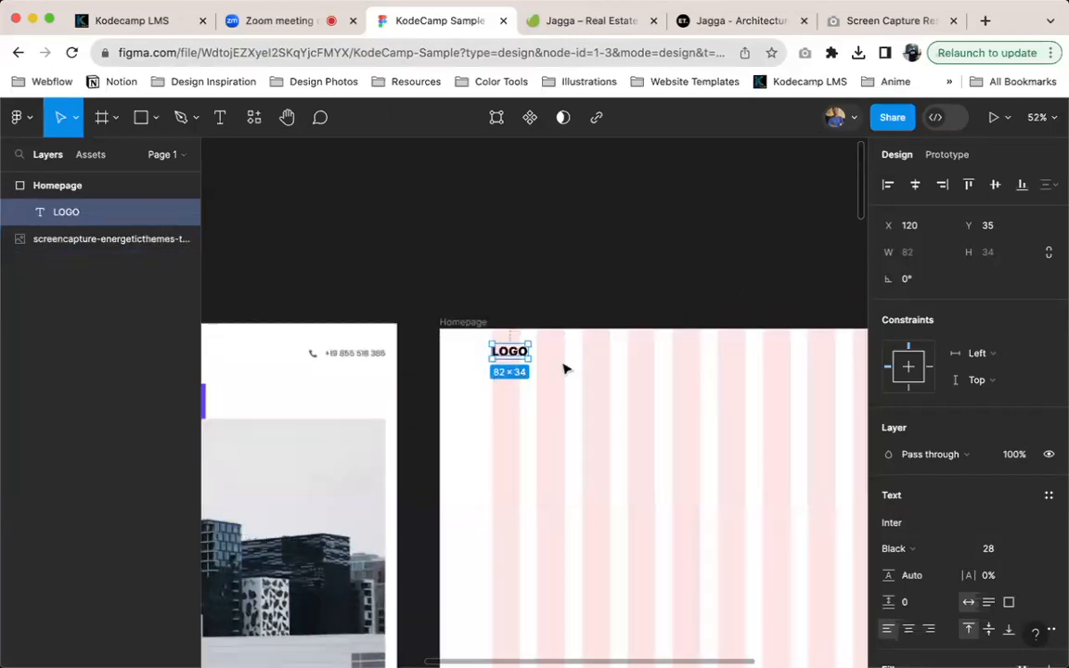
{"action": "key", "text": "t"}
{"action": "left_click", "coordinate": [709, 352]}
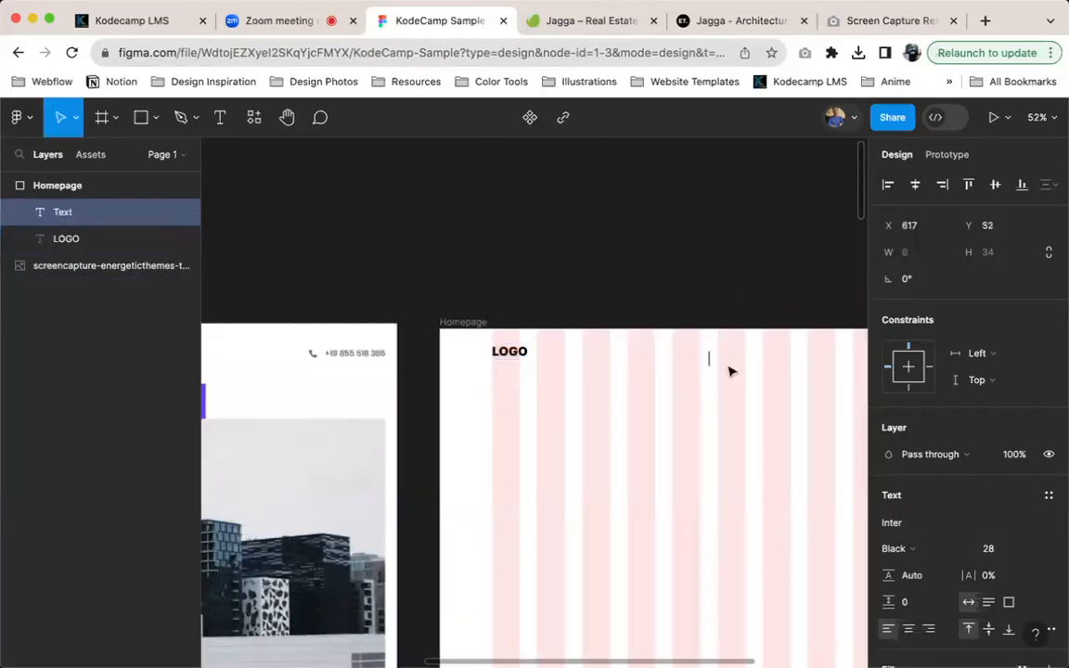
{"action": "type", "text": "Home"}
{"action": "key", "text": "Escape"}
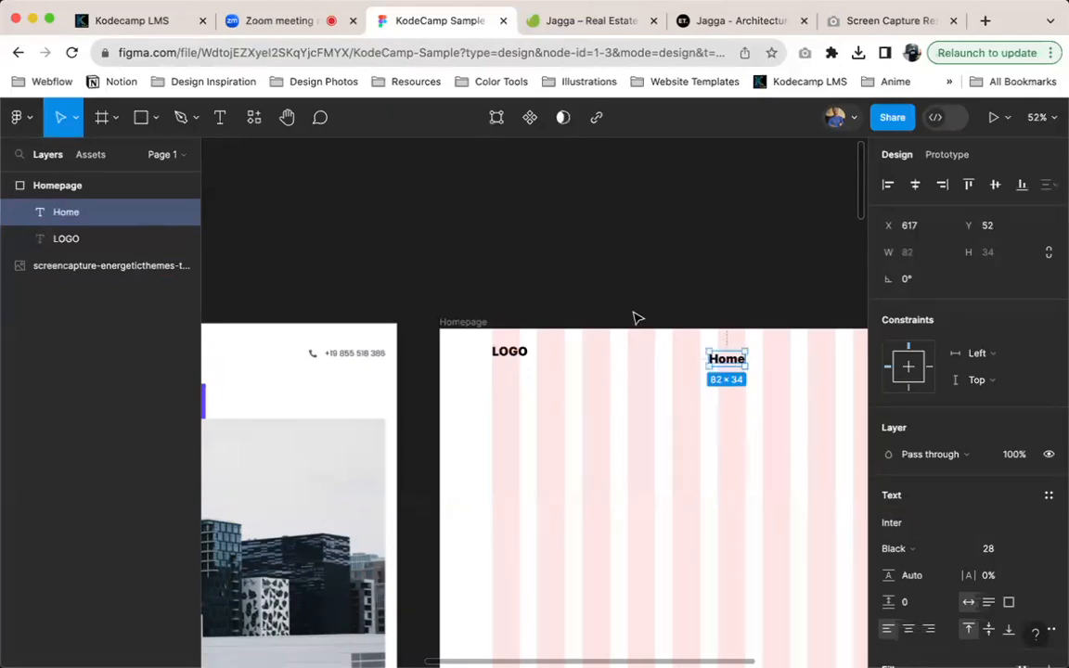
Set the Home text to font size 16 and the Regular weight
{"action": "left_click", "coordinate": [1004, 554]}
{"action": "type", "text": "18"}
{"action": "key", "text": "Return"}
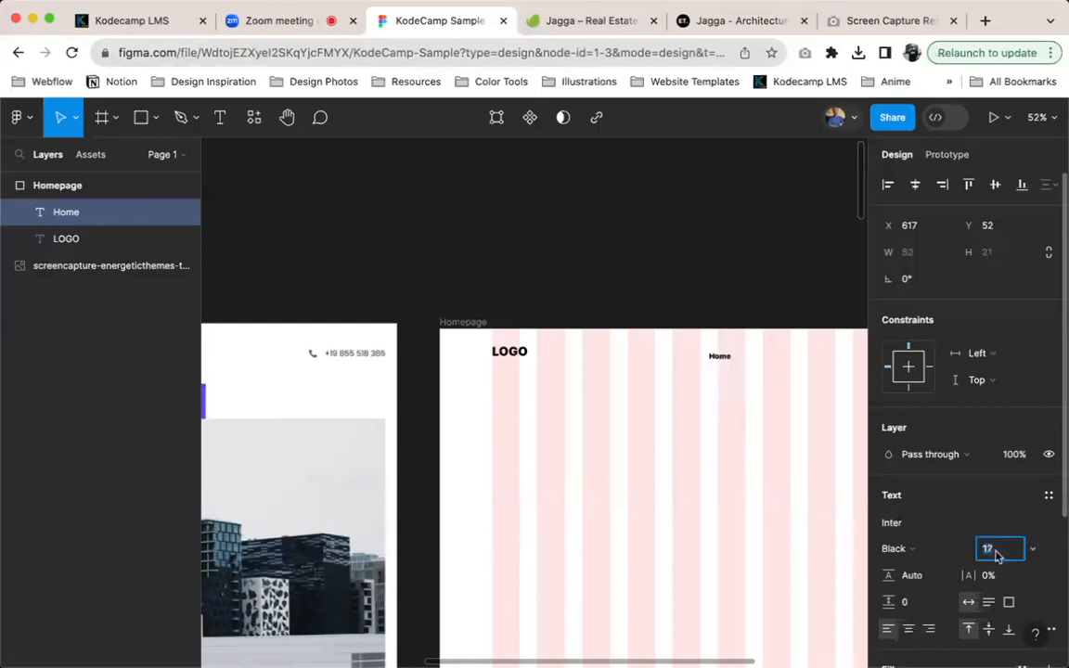
{"action": "left_click", "coordinate": [914, 551]}
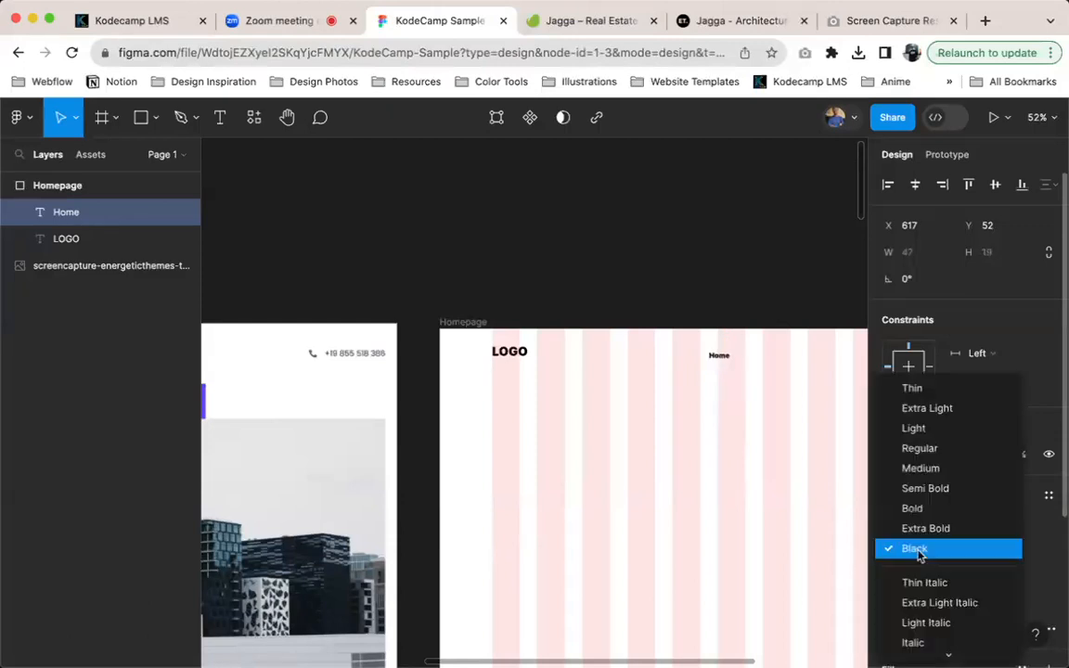
{"action": "left_click", "coordinate": [919, 448]}
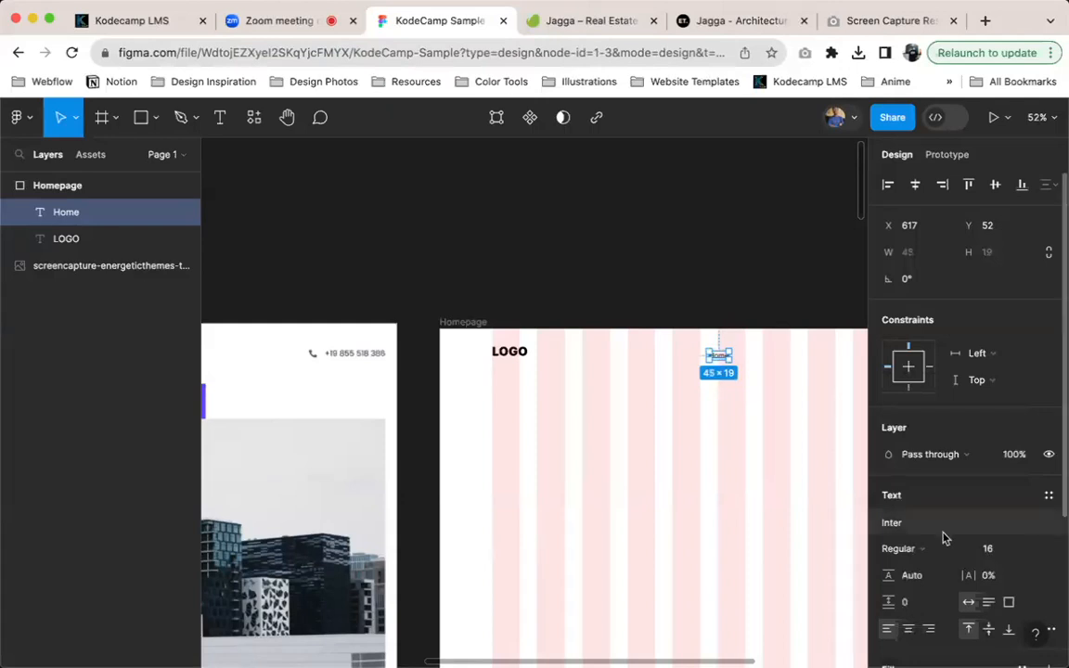
Duplicate the Home text to its right at about X 693, Y 52, and change the copy to read About
{"action": "scroll", "coordinate": [724, 357], "scroll_direction": "up", "scroll_amount": 5}
{"action": "scroll", "coordinate": [734, 351], "scroll_direction": "right", "scroll_amount": 1}
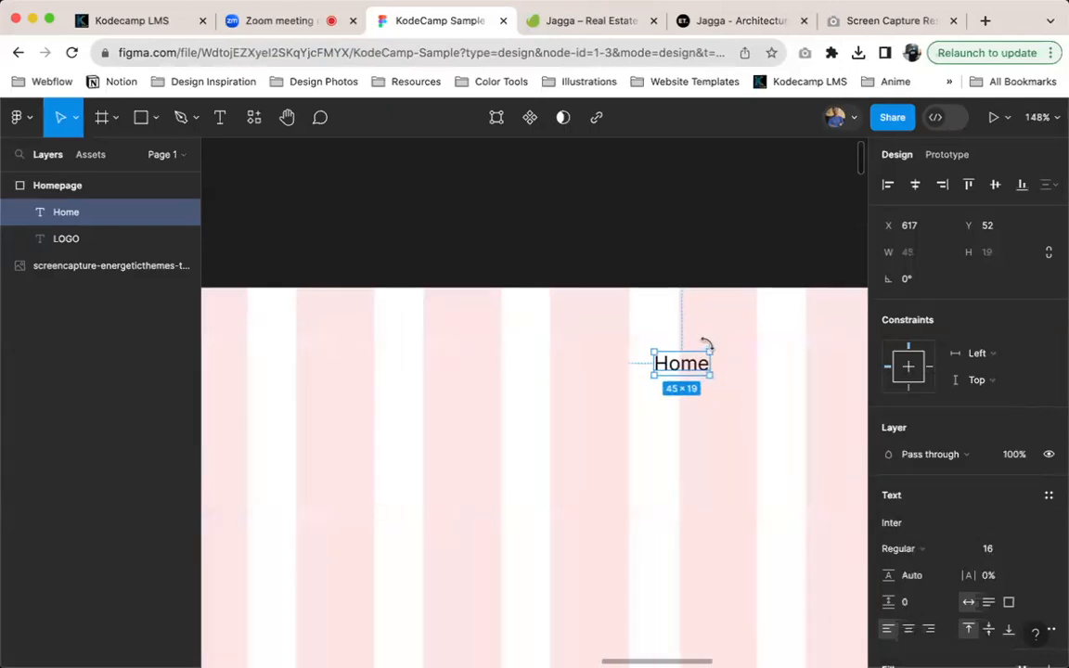
{"action": "scroll", "coordinate": [442, 341], "scroll_direction": "down", "scroll_amount": 5}
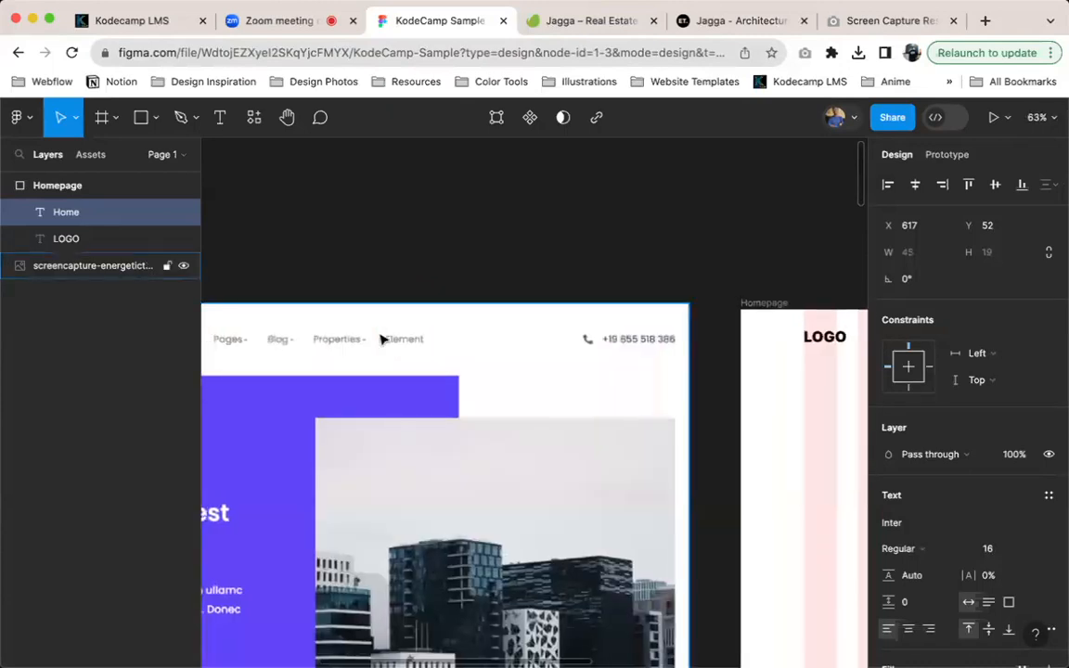
{"action": "scroll", "coordinate": [382, 339], "scroll_direction": "left", "scroll_amount": 3}
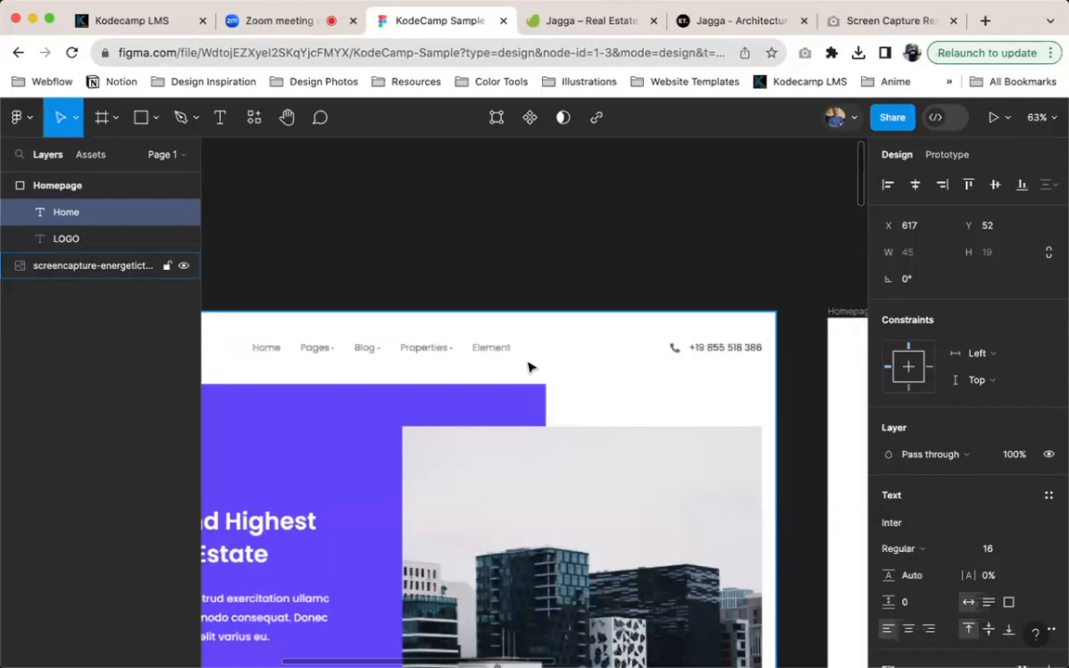
{"action": "scroll", "coordinate": [628, 389], "scroll_direction": "right", "scroll_amount": 10}
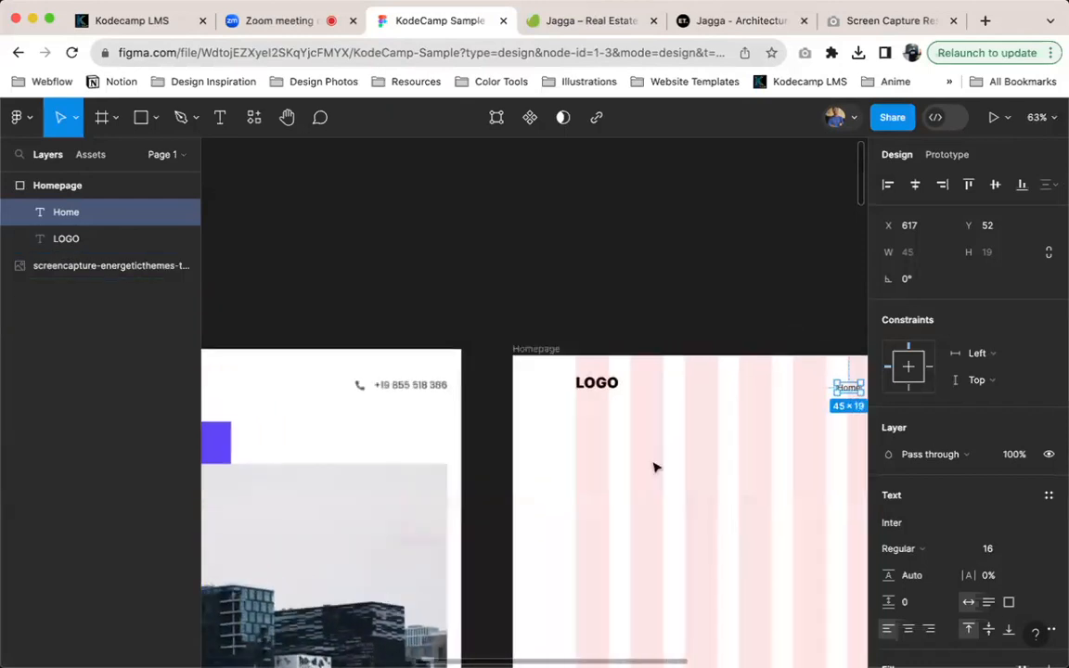
{"action": "scroll", "coordinate": [656, 468], "scroll_direction": "up", "scroll_amount": 15}
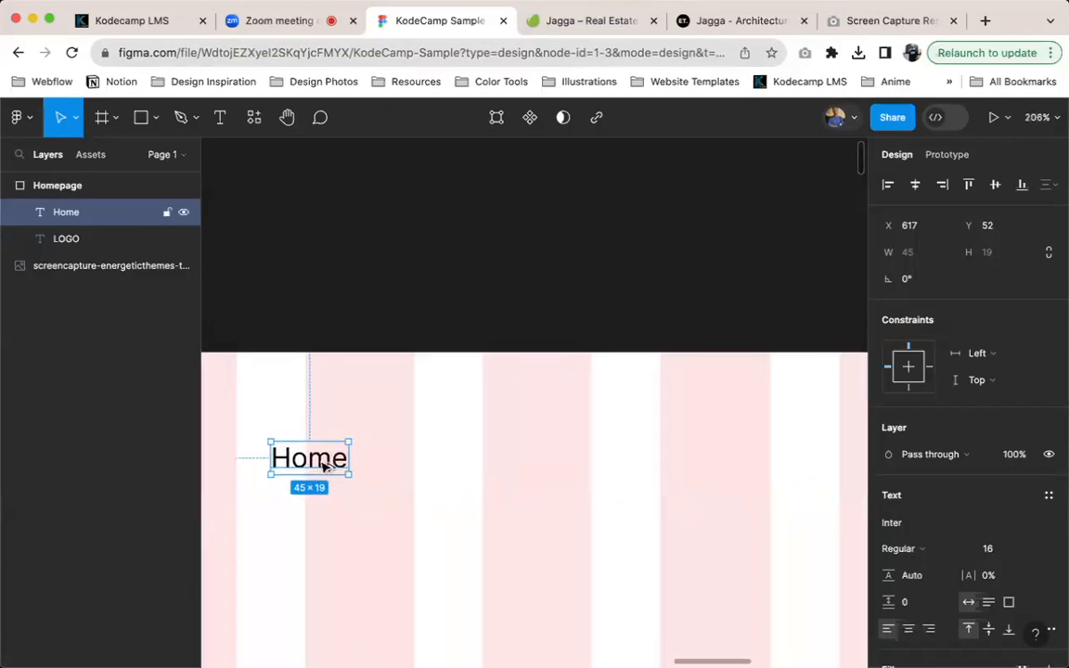
{"action": "left_click_drag", "start_coordinate": [329, 467], "coordinate": [451, 465]}
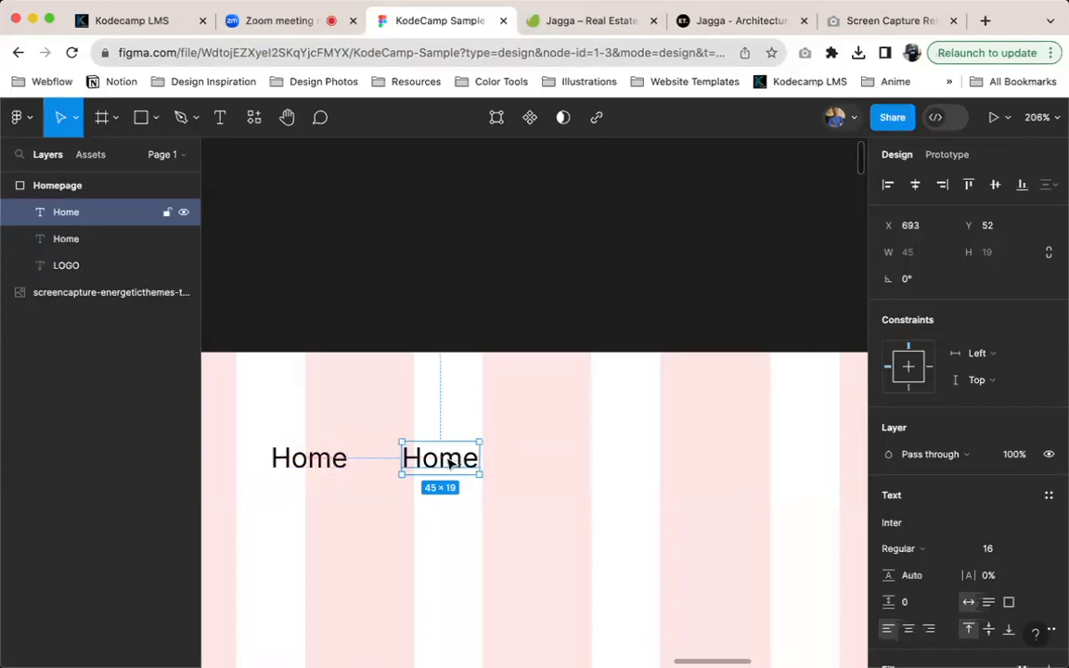
{"action": "double_click", "coordinate": [444, 459]}
{"action": "type", "text": "About"}
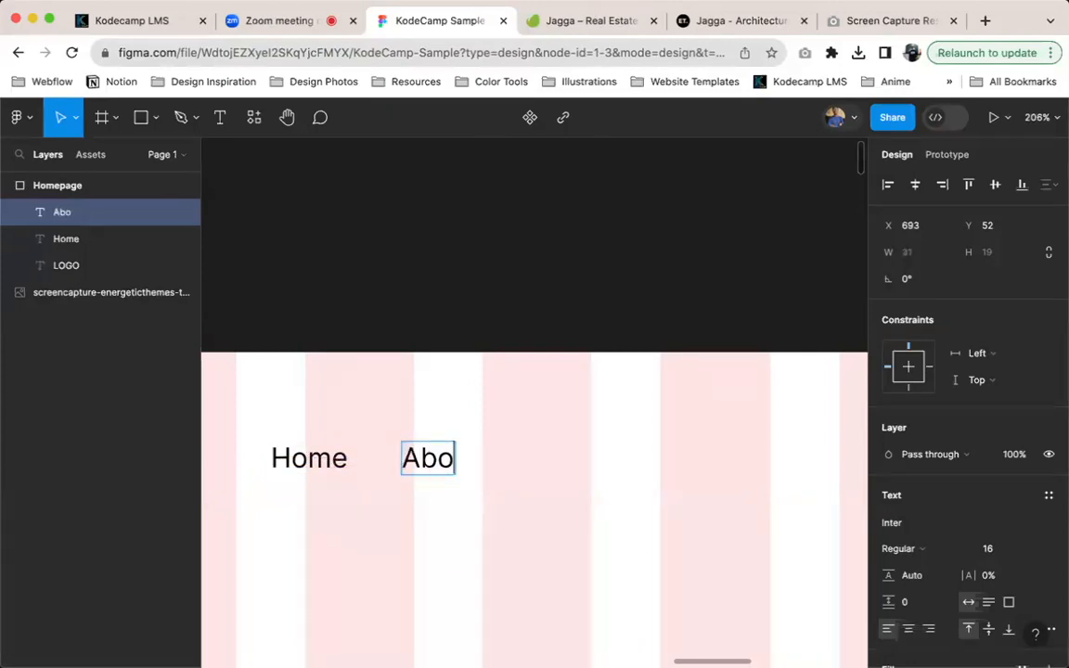
{"action": "key", "text": "Escape"}
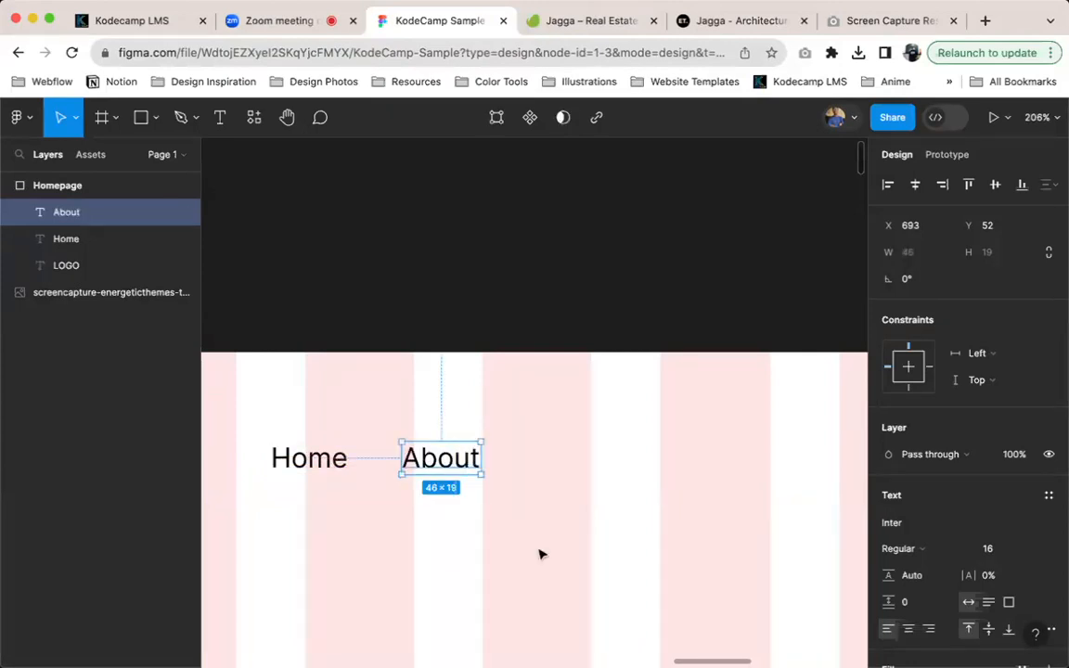
Duplicate the About text to its right at about X 763, Y 52, and change the copy to read Services
{"action": "key", "text": "super+d"}
{"action": "left_click_drag", "start_coordinate": [473, 459], "coordinate": [594, 461]}
{"action": "double_click", "coordinate": [577, 460]}
{"action": "type", "text": "Services"}
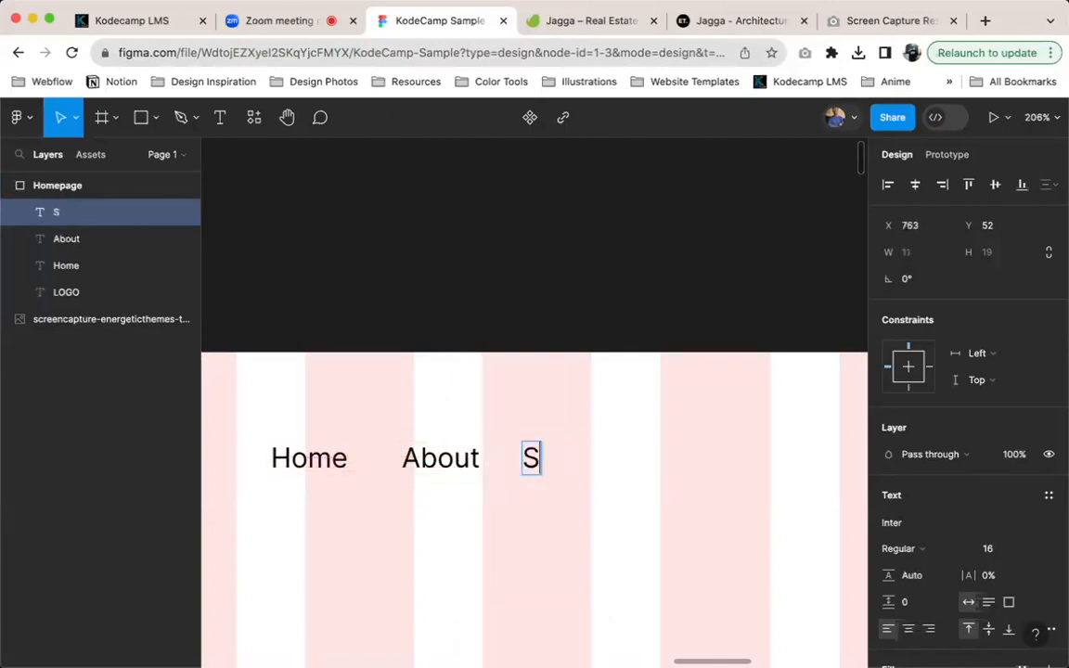
{"action": "key", "text": "Escape"}
Wrap the Home text in an auto layout frame
{"action": "scroll", "coordinate": [487, 430], "scroll_direction": "left", "scroll_amount": 4}
{"action": "scroll", "coordinate": [487, 430], "scroll_direction": "down", "scroll_amount": 2}
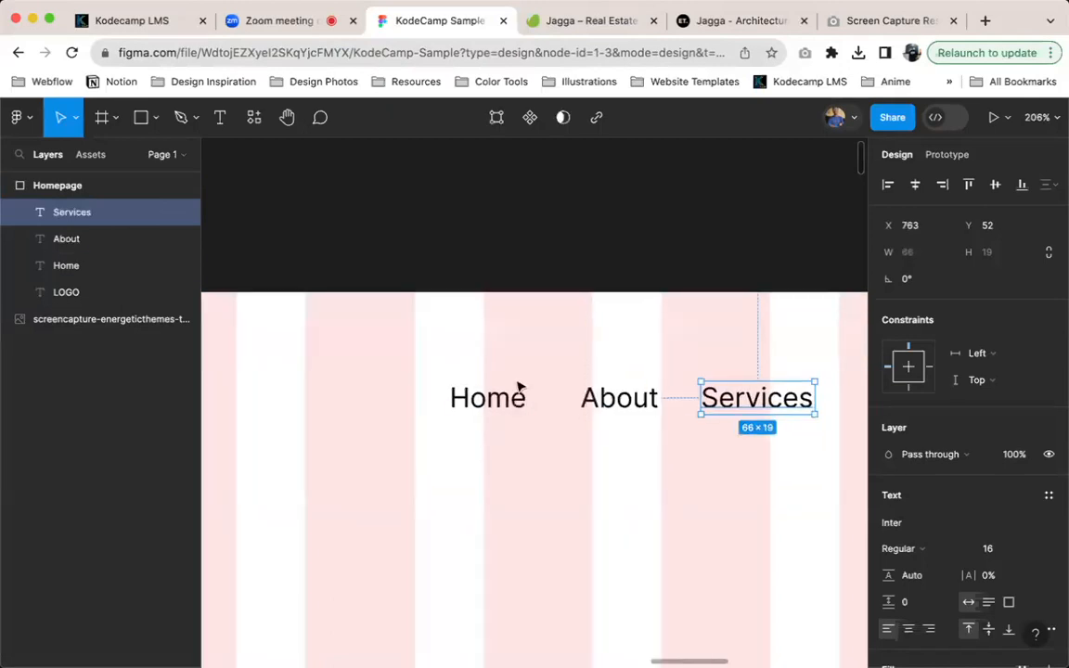
{"action": "left_click", "coordinate": [517, 401]}
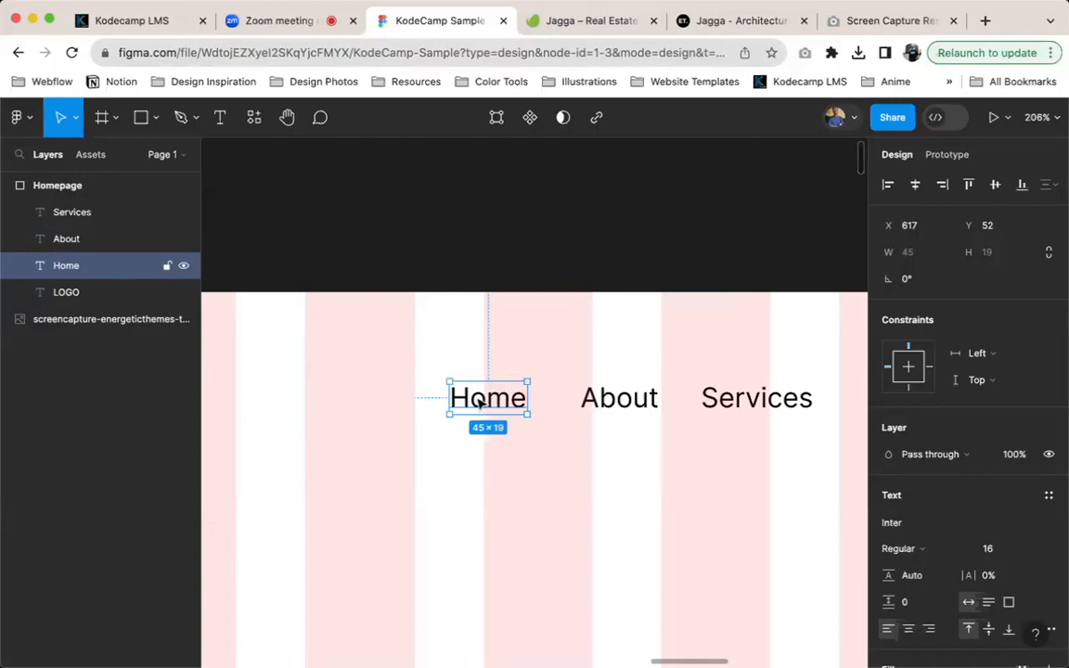
{"action": "right_click", "coordinate": [481, 401]}
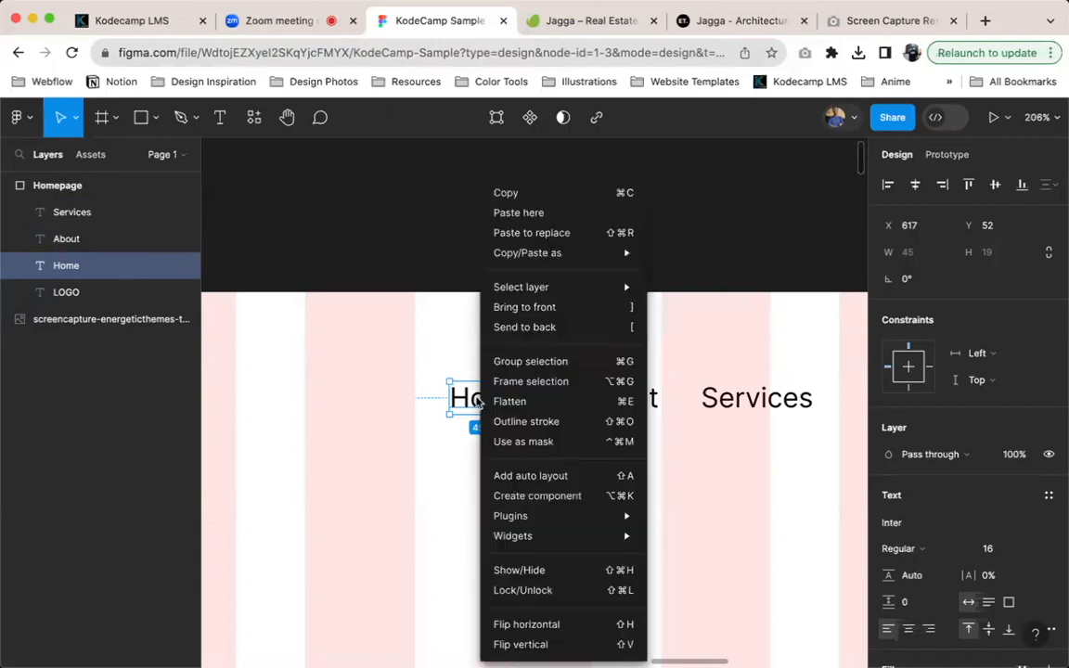
{"action": "left_click", "coordinate": [582, 476]}
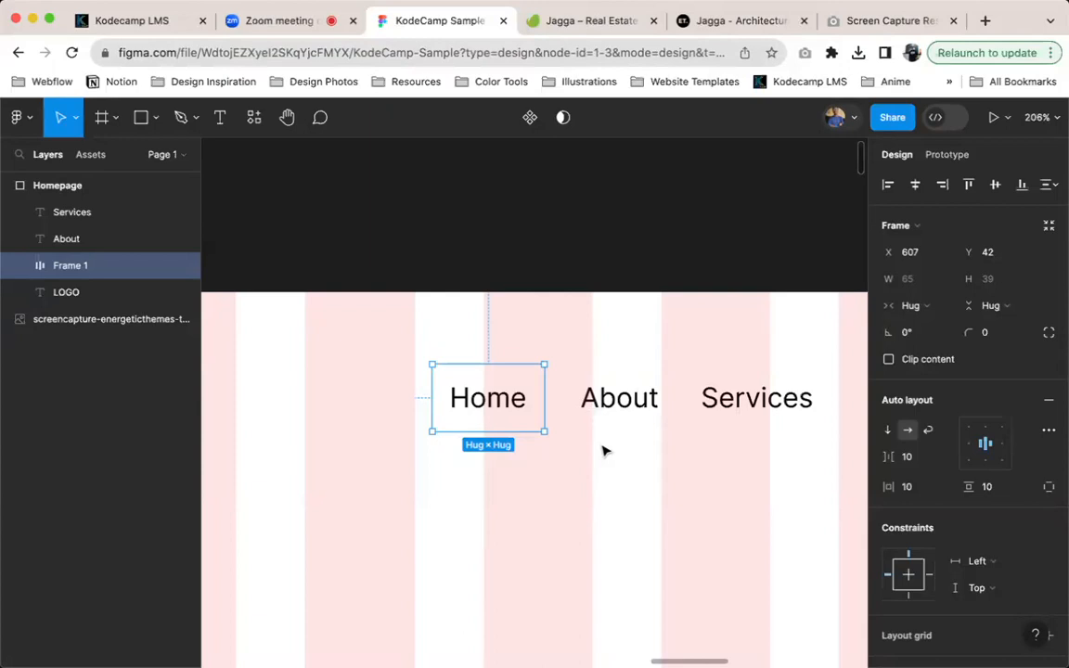
Try duplicating the Home text inside its auto layout frame and moving the frame, and undo both changes
{"action": "double_click", "coordinate": [482, 408]}
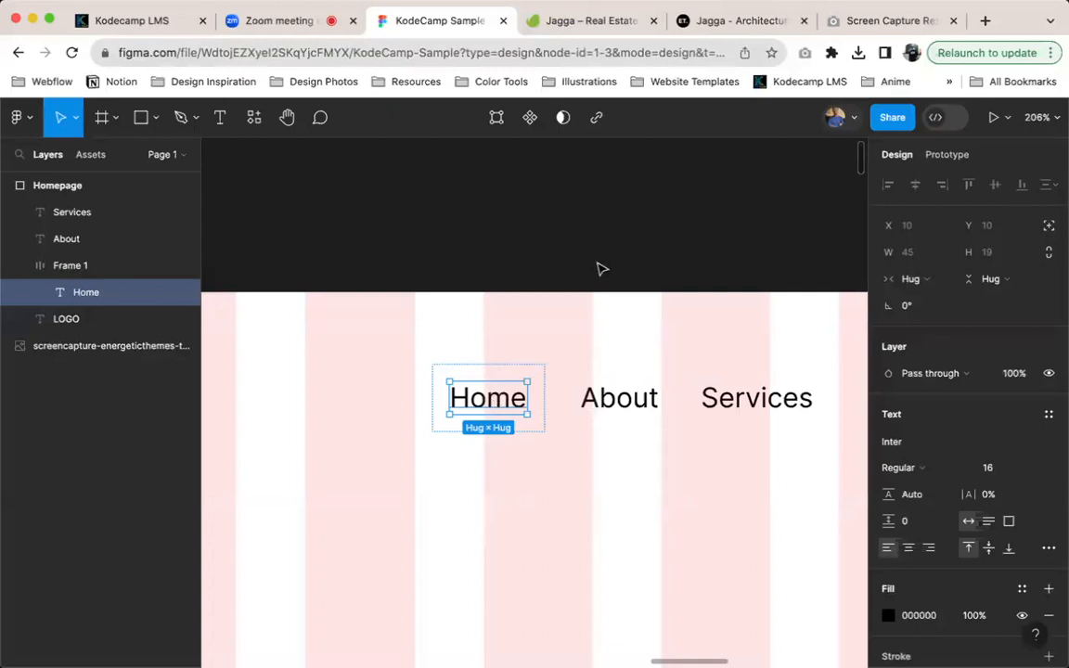
{"action": "key", "text": "super+d"}
{"action": "left_click", "coordinate": [443, 384]}
{"action": "left_click_drag", "start_coordinate": [443, 383], "coordinate": [379, 382]}
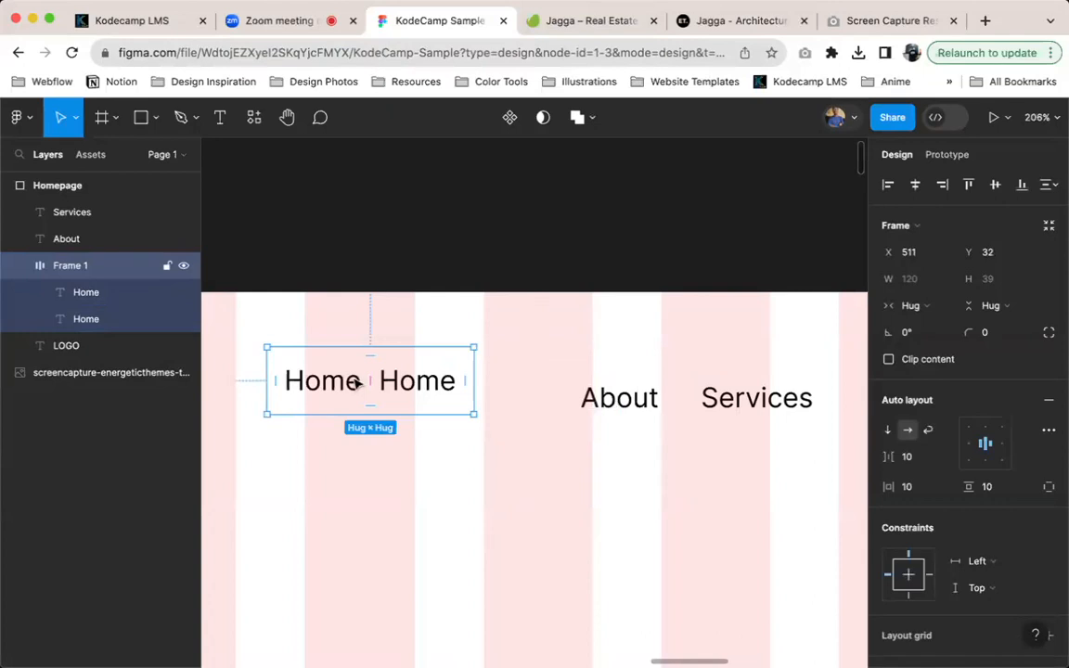
{"action": "key", "text": "super+z"}
{"action": "key", "text": "super+z"}
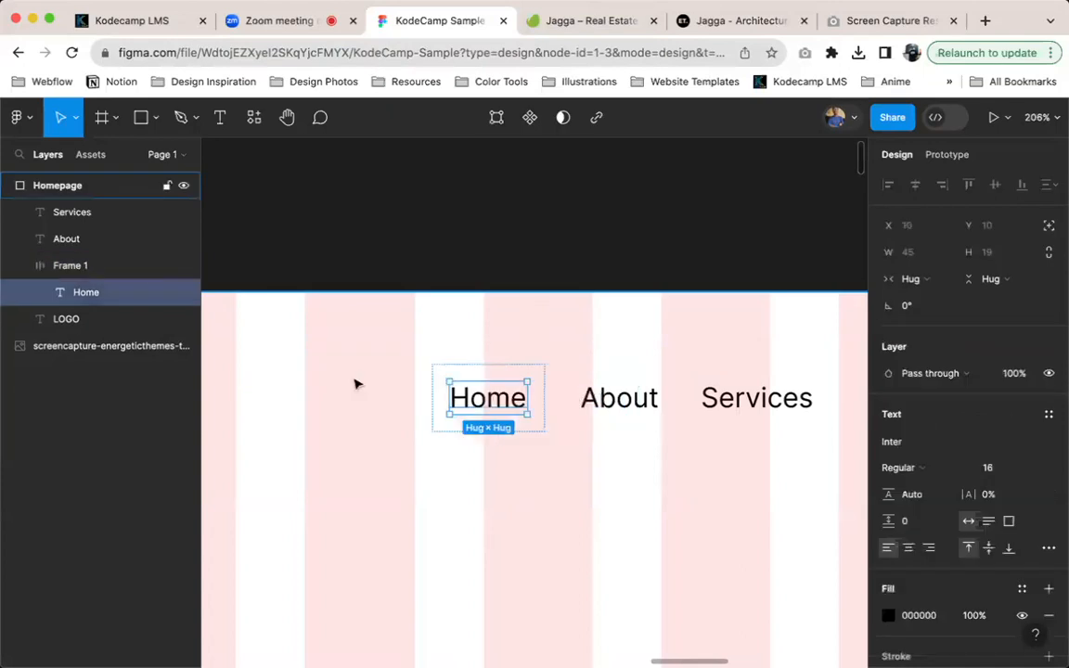
Rename the auto layout frame around the Home text as Nav Link
{"action": "left_click", "coordinate": [458, 370]}
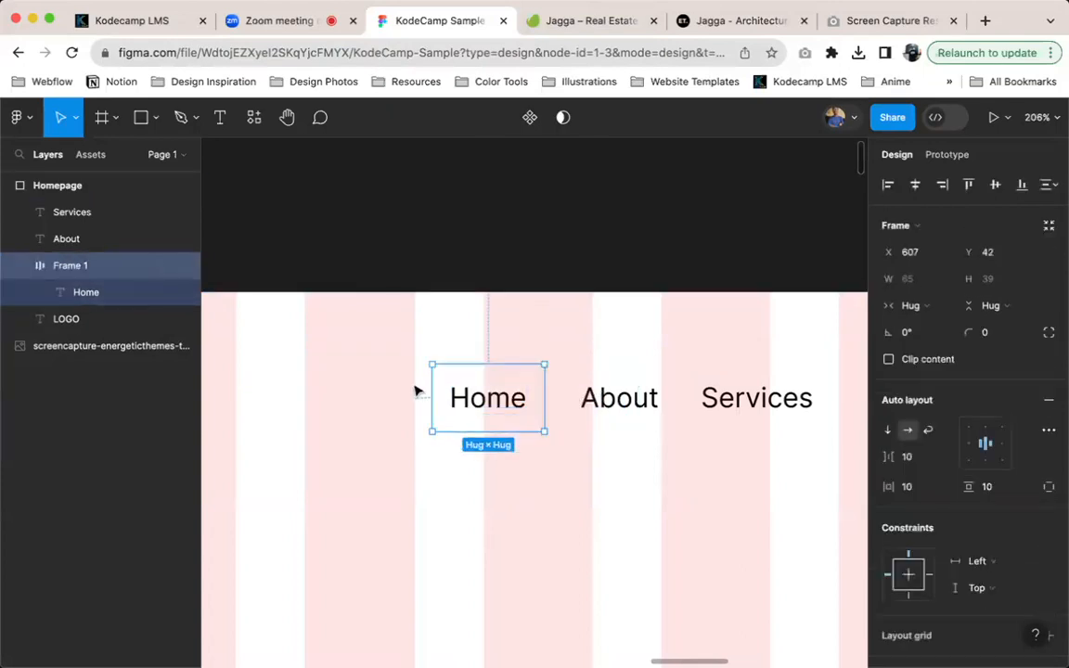
{"action": "double_click", "coordinate": [70, 268]}
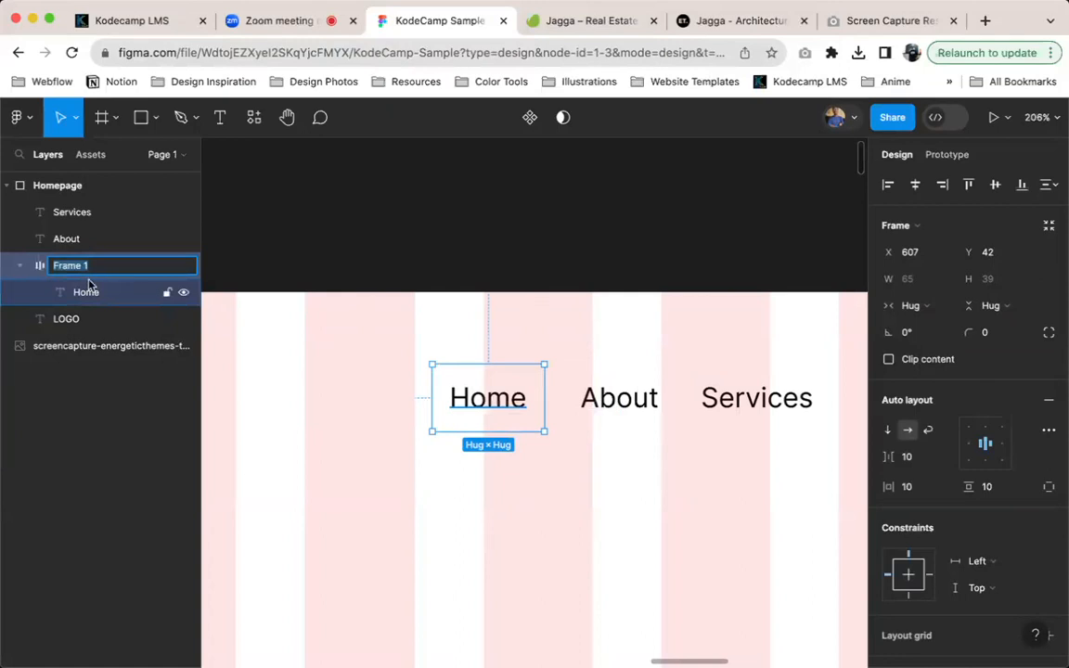
{"action": "type", "text": "Nav IINK"}
{"action": "key", "text": "BackSpace"}
{"action": "key", "text": "BackSpace"}
{"action": "key", "text": "BackSpace"}
{"action": "key", "text": "BackSpace"}
{"action": "type", "text": "Link"}
{"action": "key", "text": "Return"}
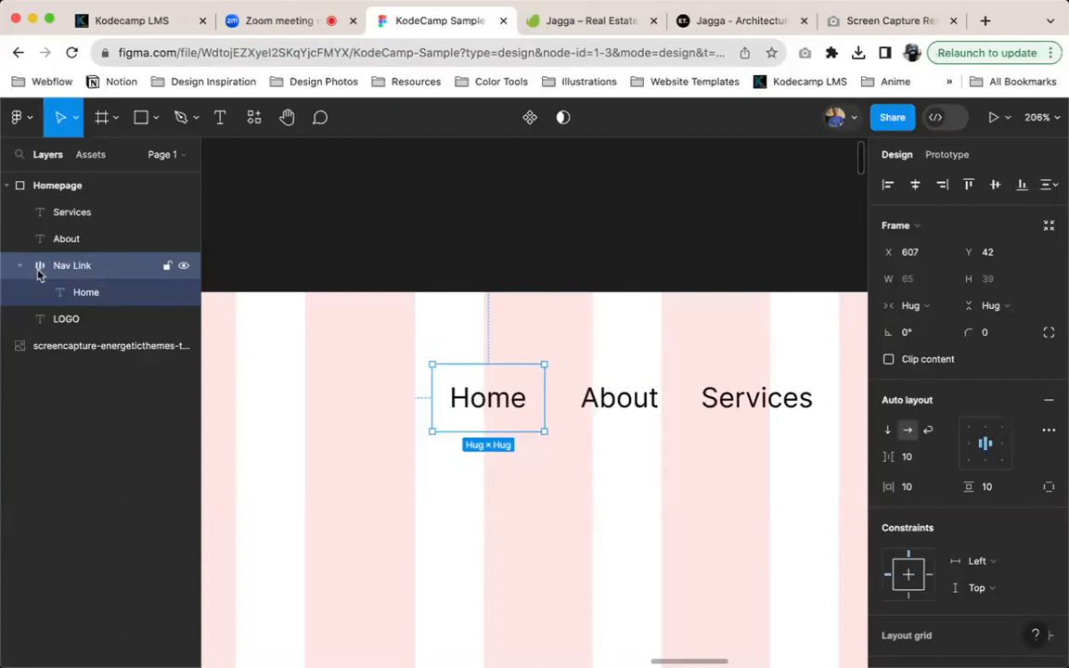
Draw a separate frame about 45 × 34 on the empty canvas above the Homepage frame
{"action": "key", "text": "f"}
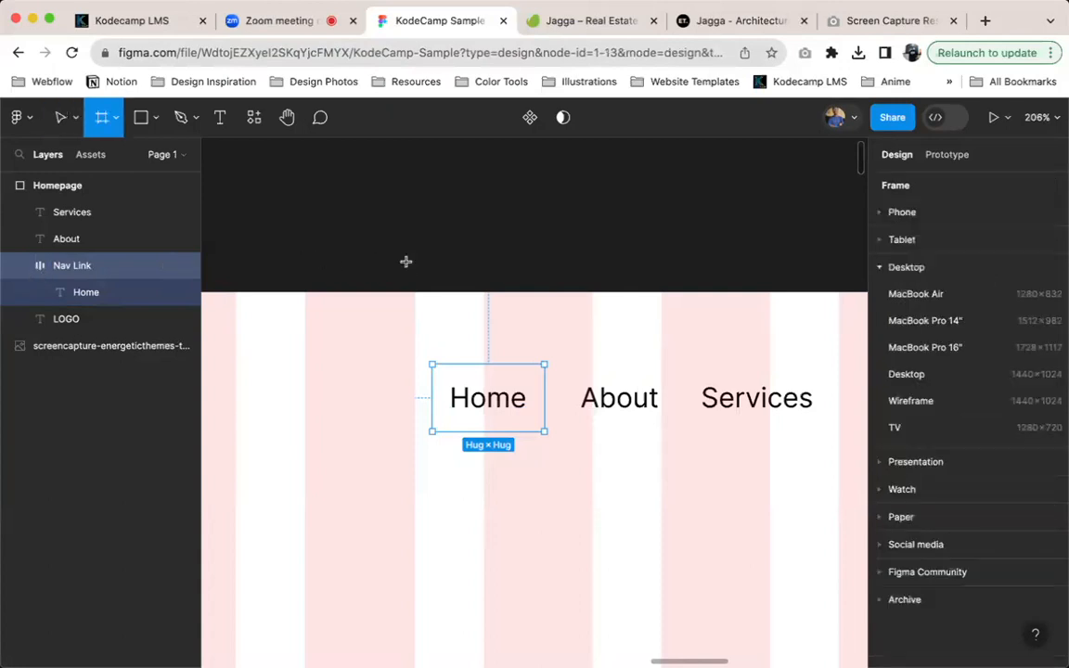
{"action": "left_click_drag", "start_coordinate": [406, 261], "coordinate": [329, 204]}
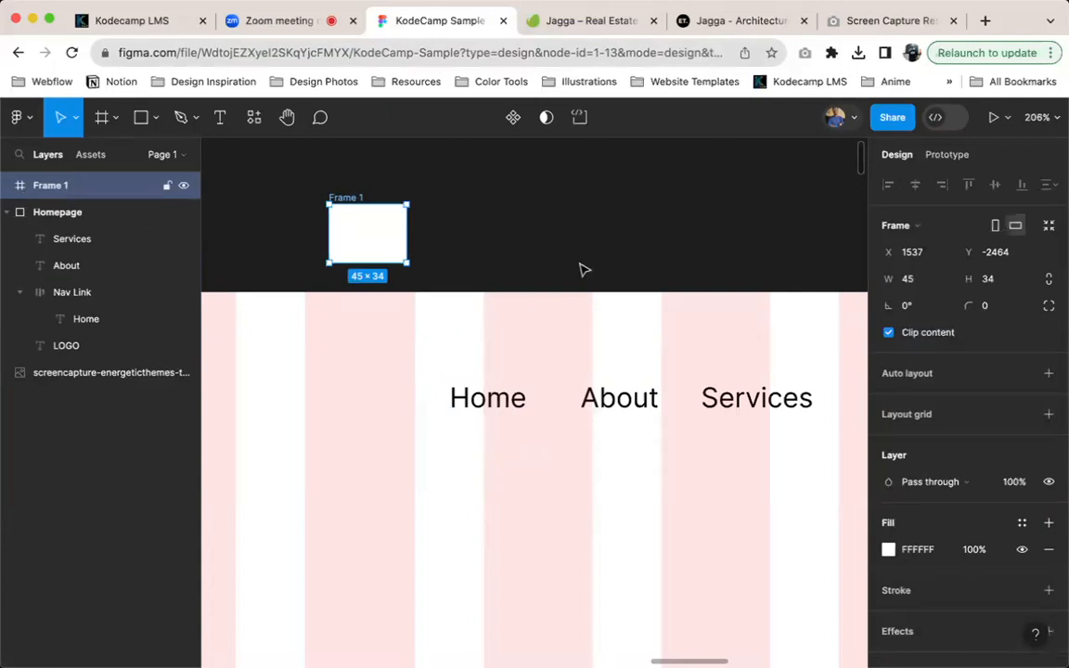
Review the keyboard shortcuts reference, covering the essential, tools, view, components and keyboard layout sections, and close it
{"action": "left_click", "coordinate": [1034, 639]}
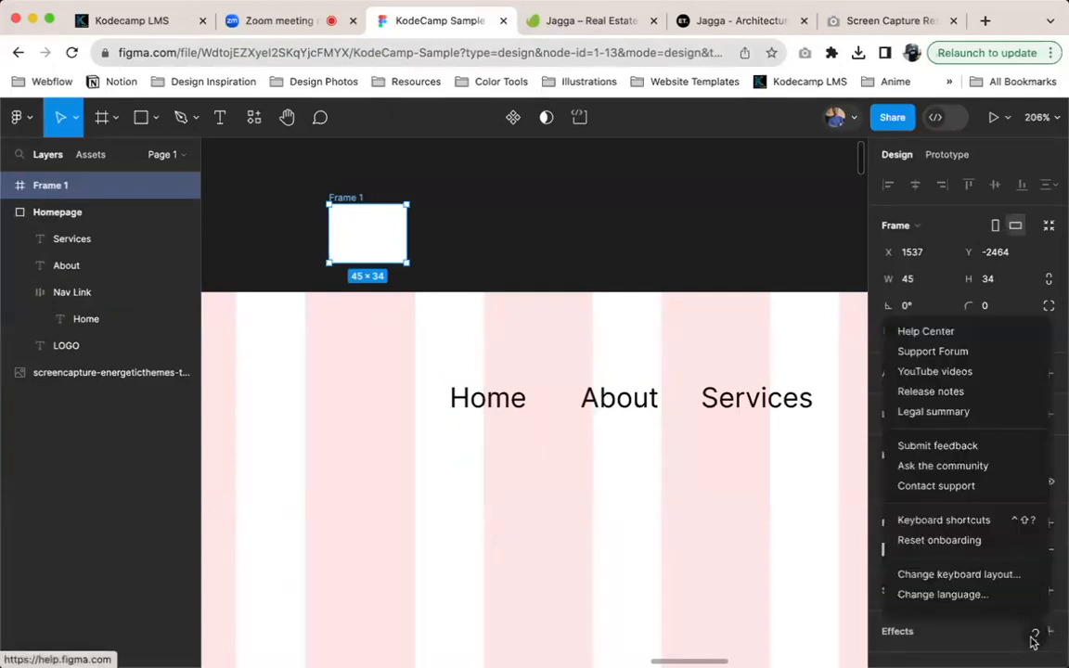
{"action": "left_click", "coordinate": [1007, 522]}
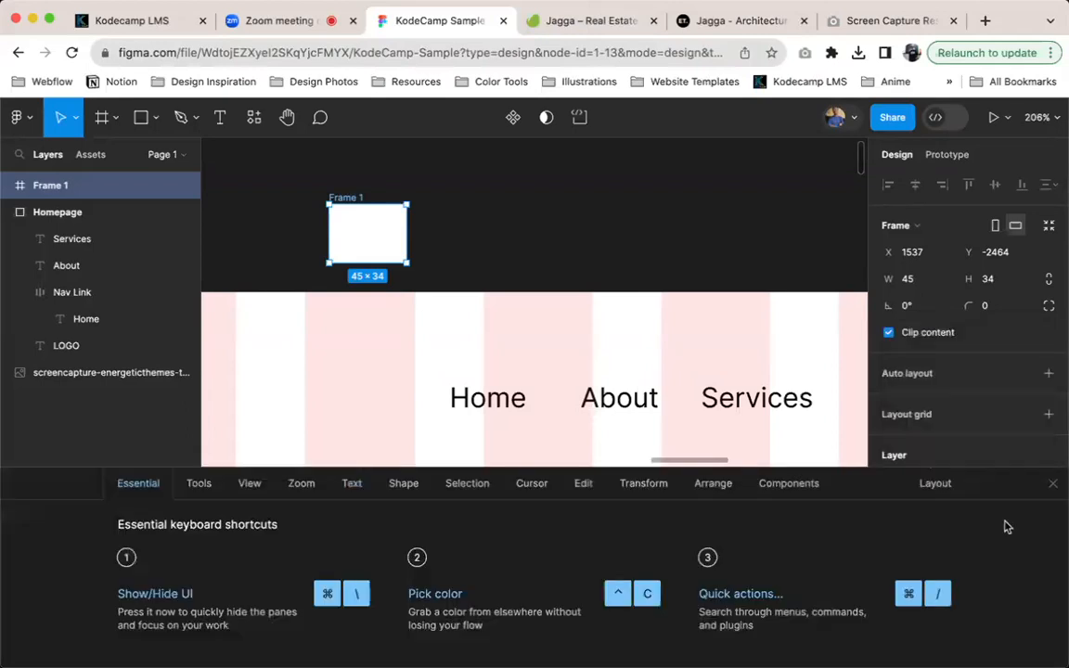
{"action": "left_click", "coordinate": [943, 491]}
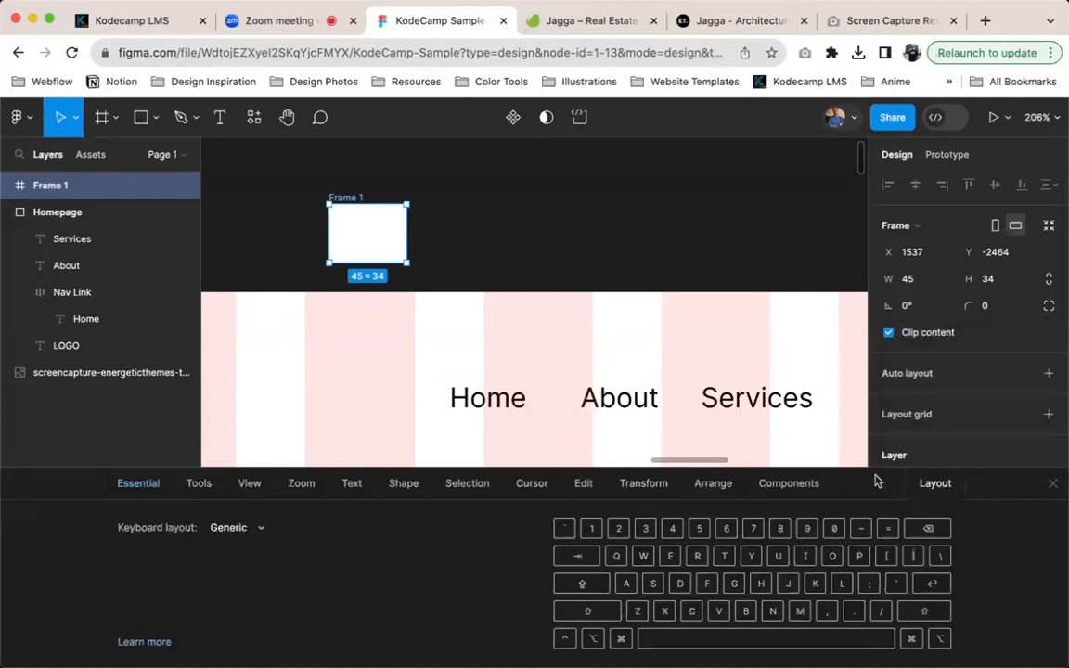
{"action": "left_click", "coordinate": [784, 486]}
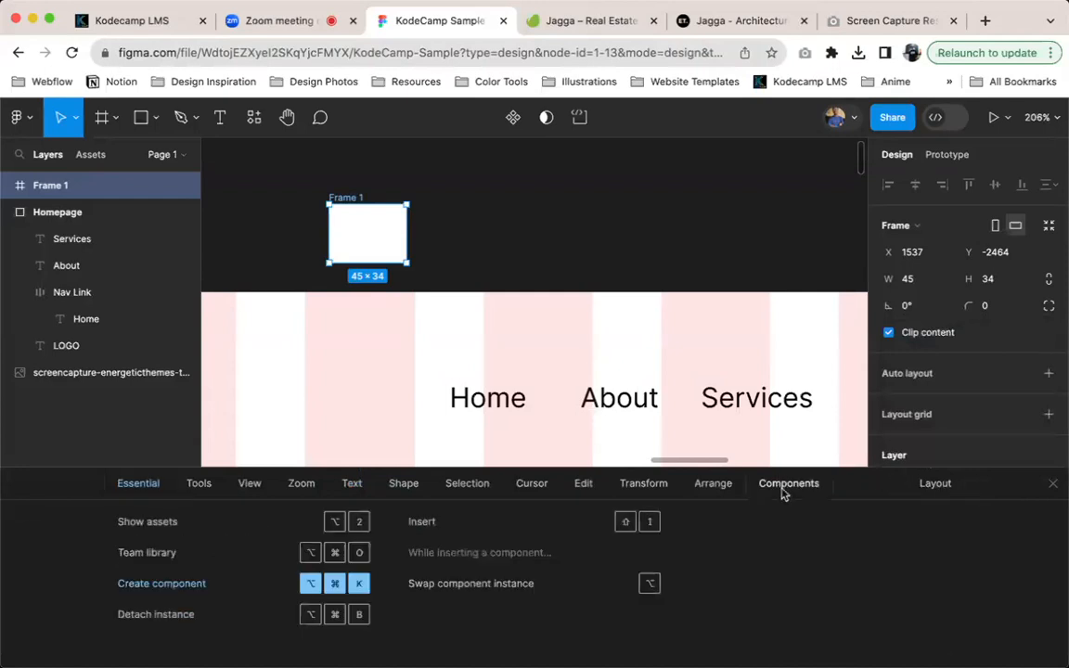
{"action": "left_click", "coordinate": [915, 484]}
{"action": "left_click", "coordinate": [231, 530]}
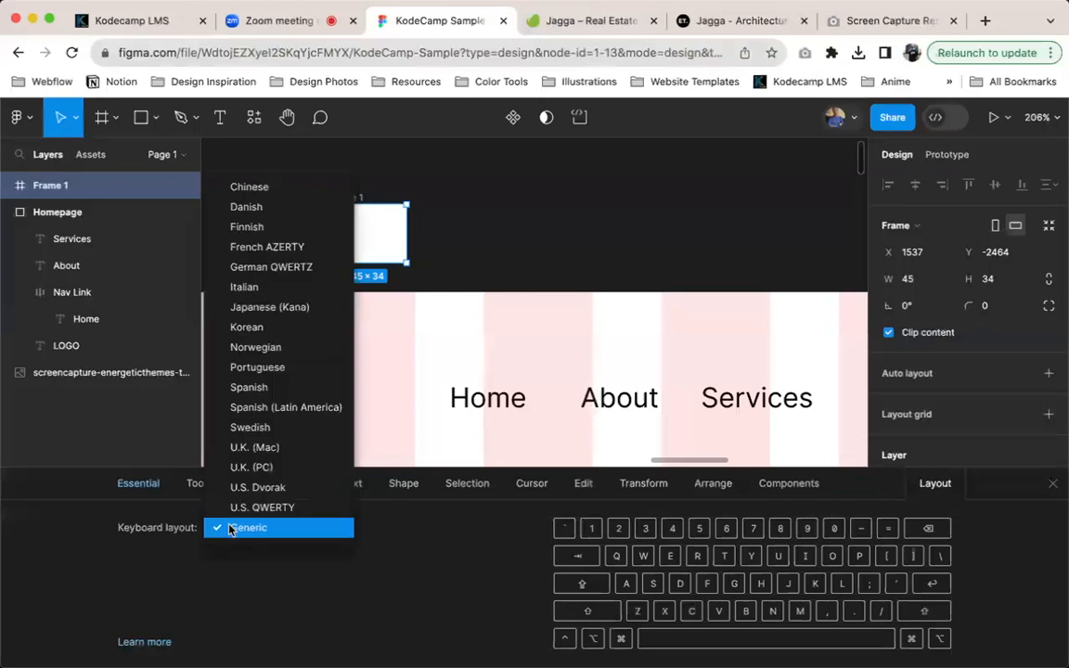
{"action": "left_click", "coordinate": [183, 563]}
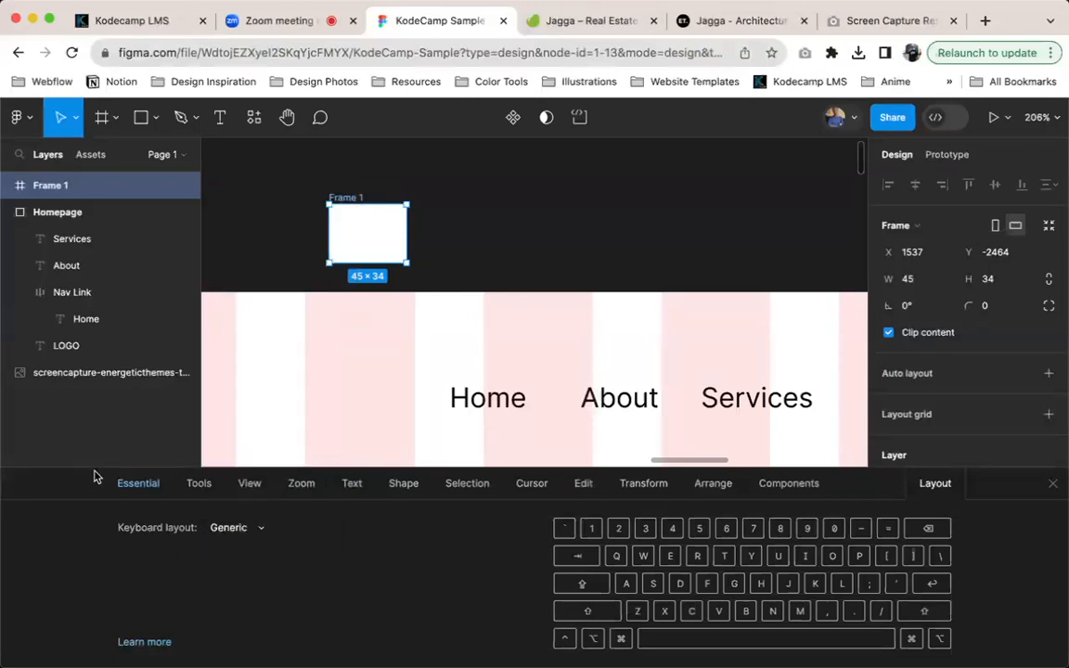
{"action": "left_click", "coordinate": [122, 486]}
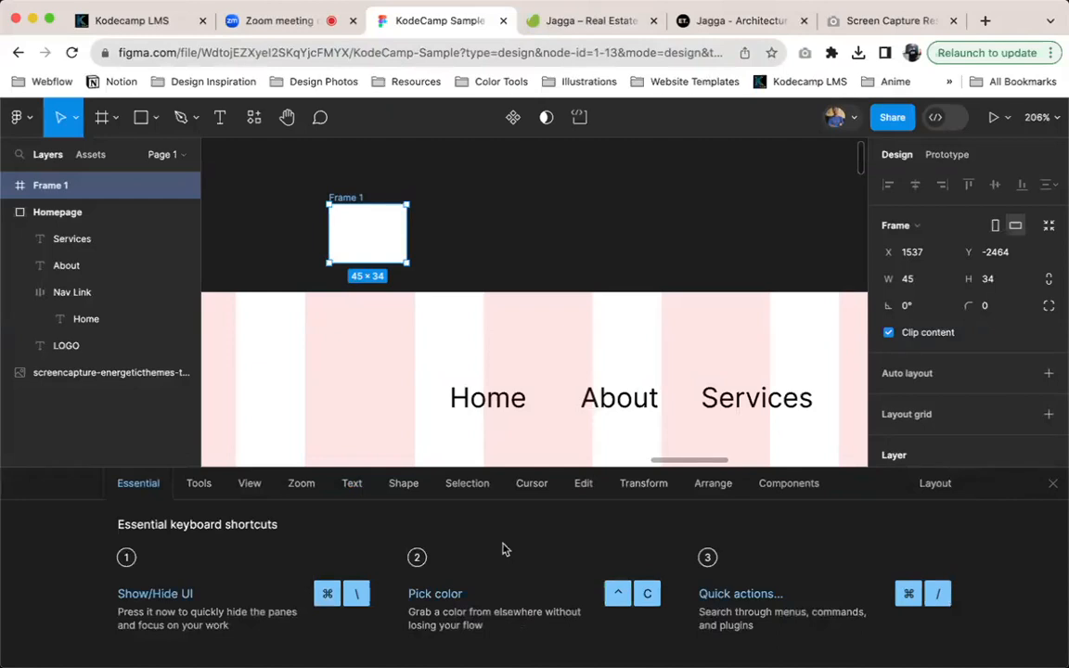
{"action": "left_click", "coordinate": [197, 487]}
{"action": "left_click", "coordinate": [249, 484]}
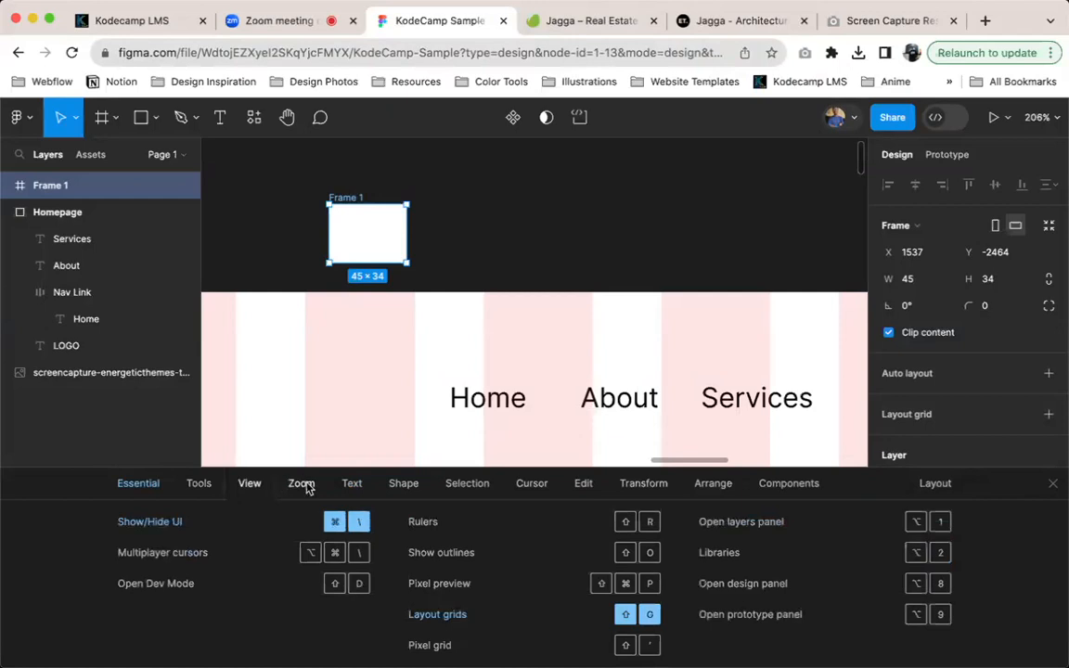
{"action": "left_click", "coordinate": [138, 484]}
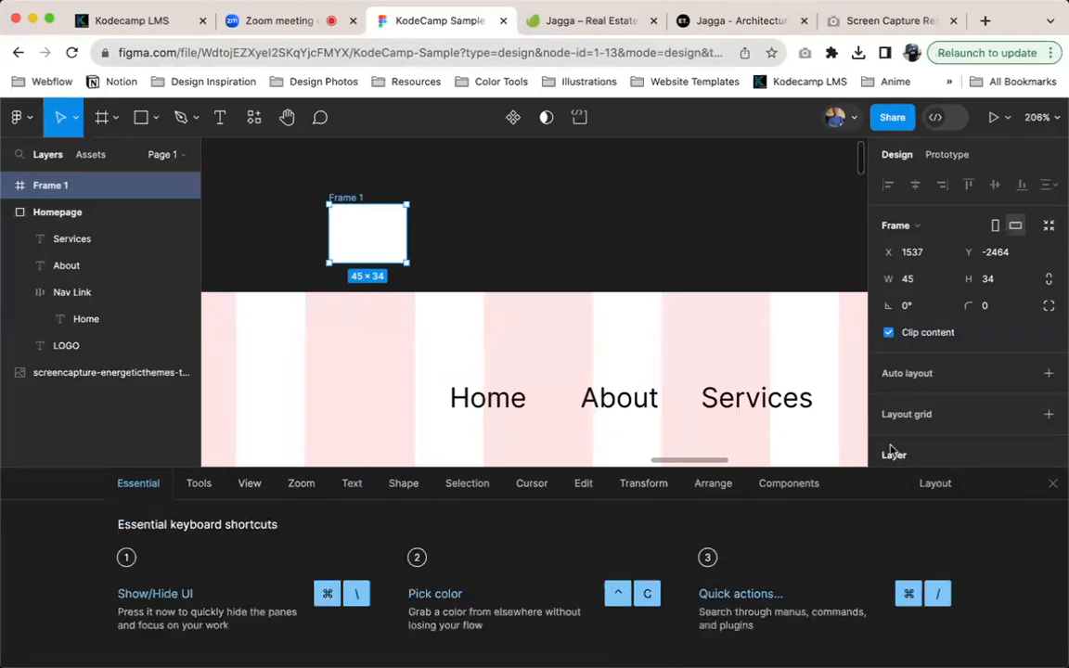
{"action": "left_click", "coordinate": [1051, 484]}
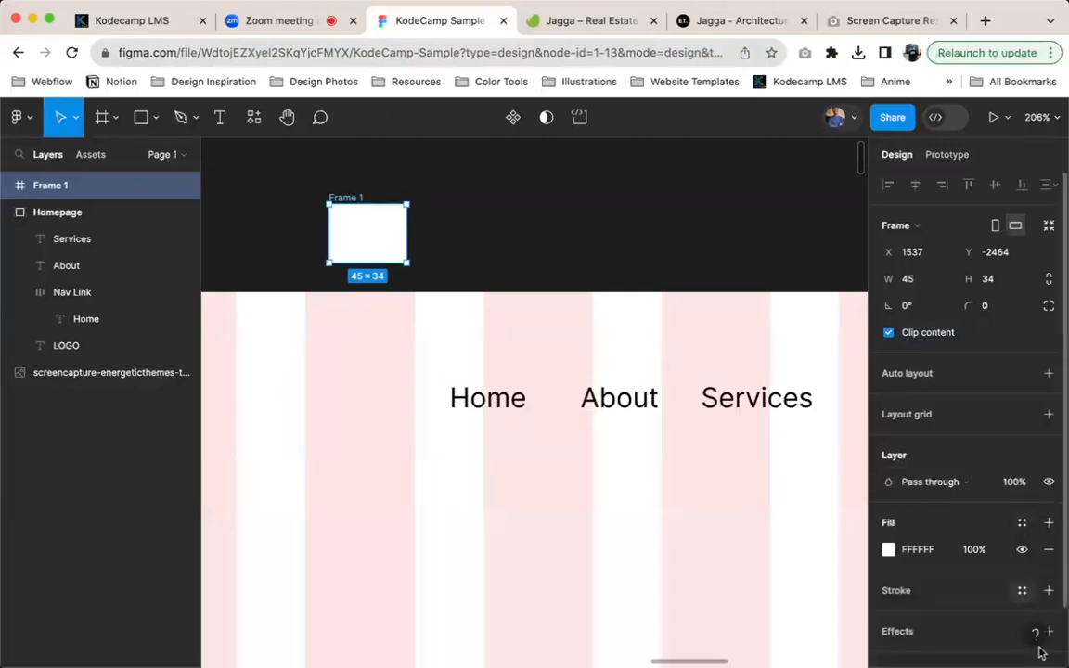
{"action": "left_click", "coordinate": [1035, 634]}
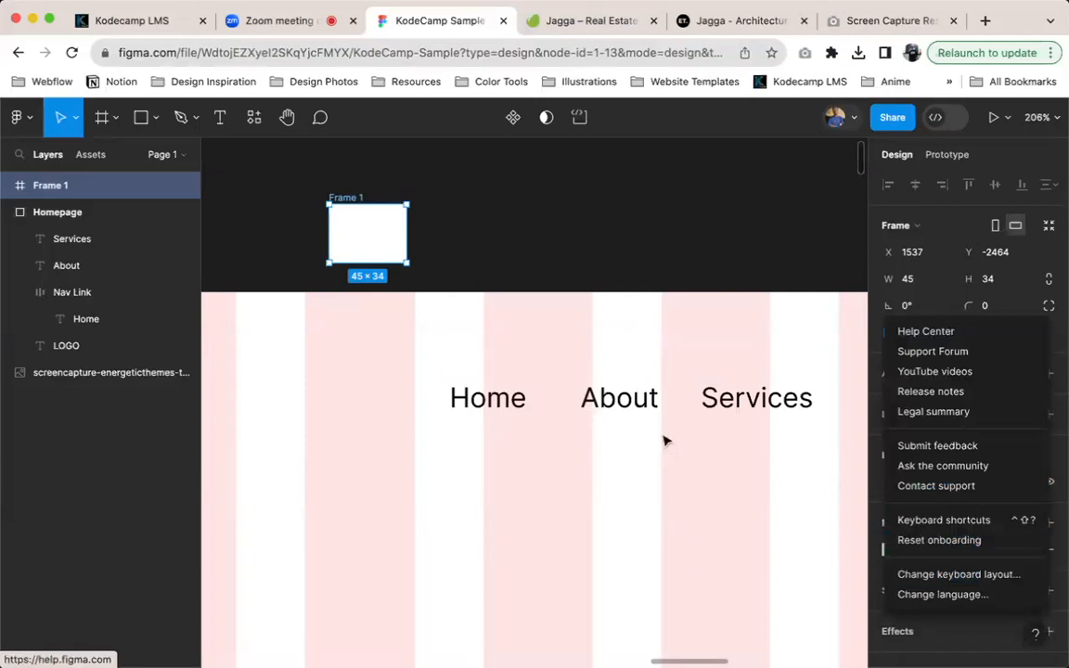
{"action": "left_click", "coordinate": [24, 212]}
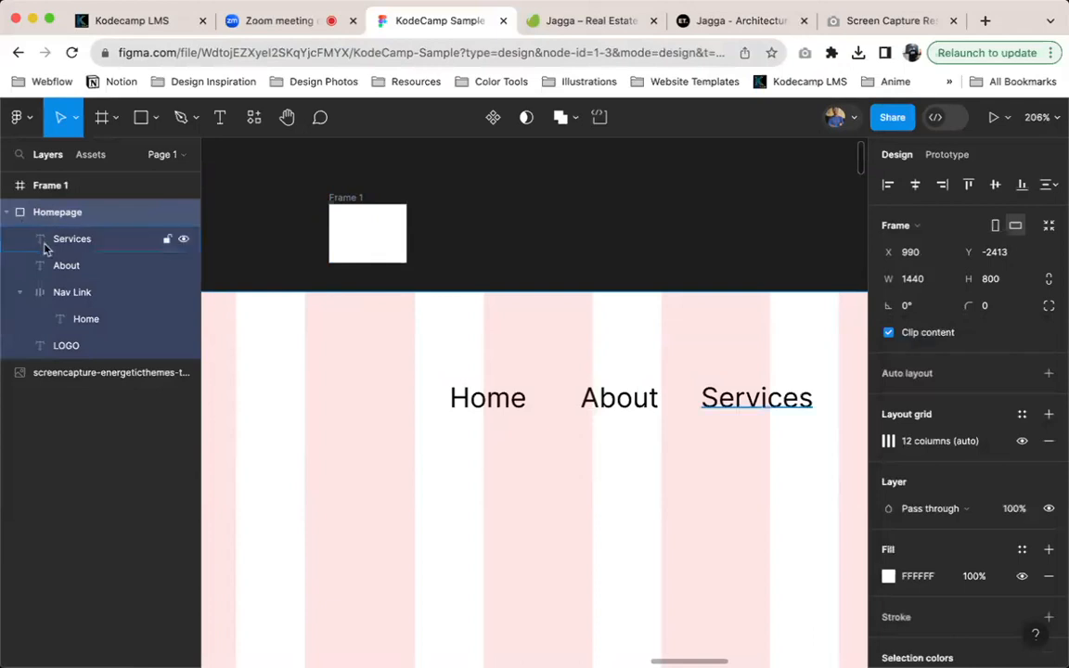
{"action": "left_click", "coordinate": [114, 118]}
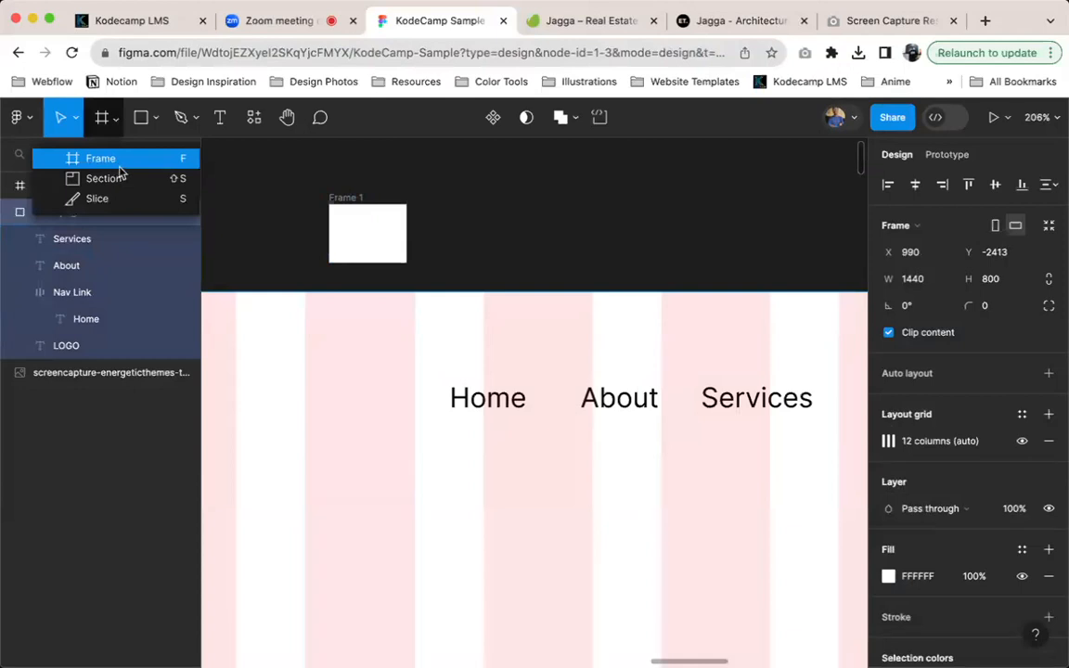
{"action": "left_click", "coordinate": [155, 119]}
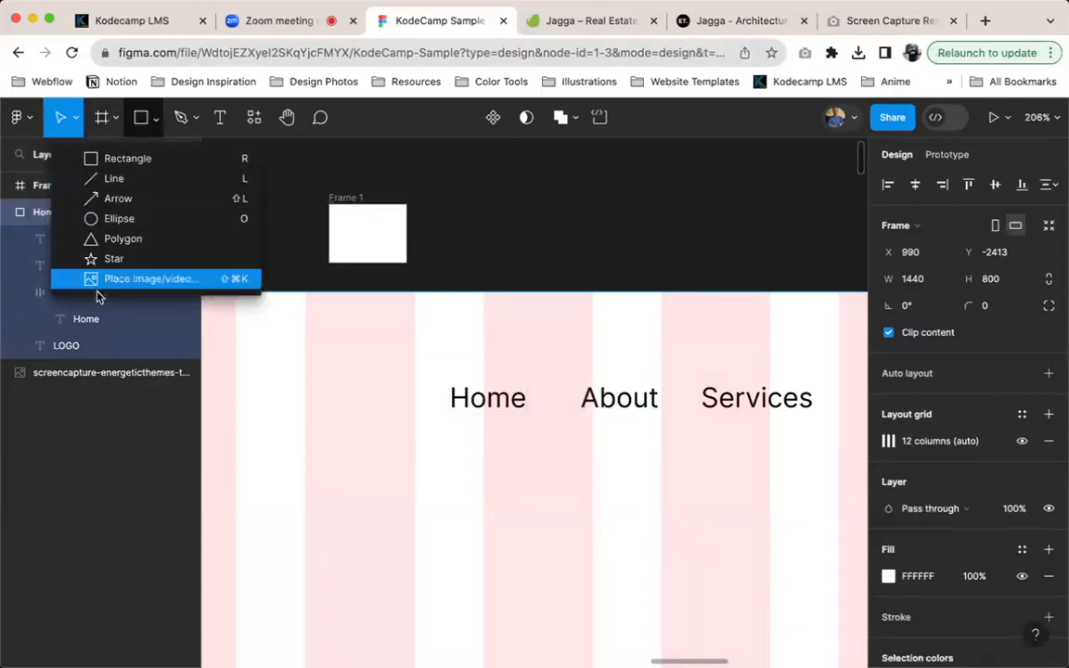
{"action": "left_click", "coordinate": [26, 284]}
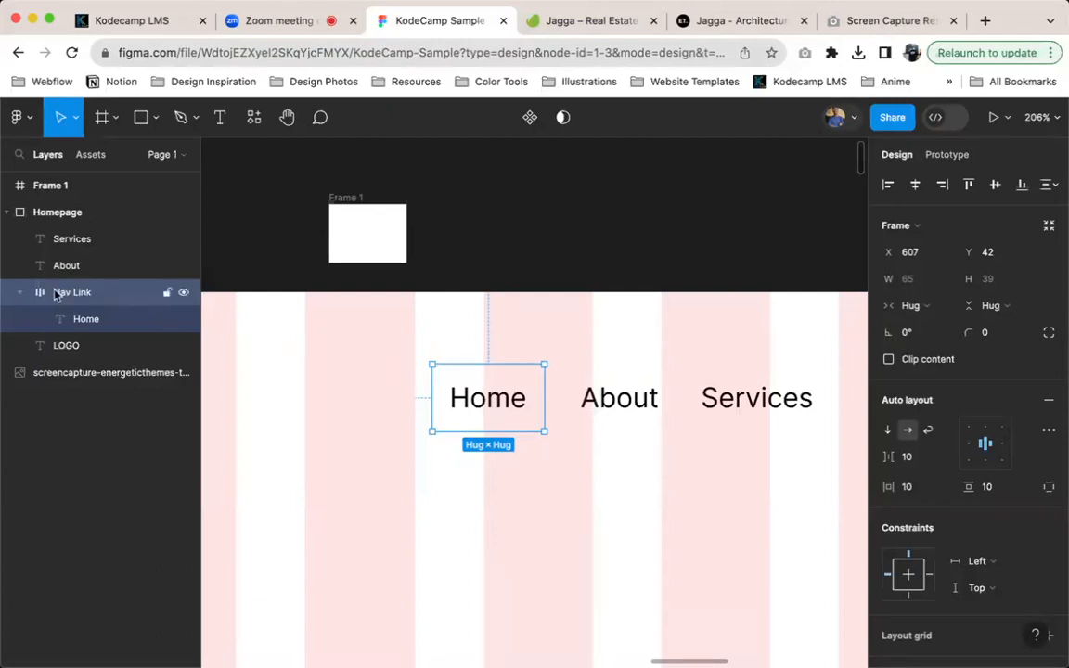
Add auto layout to the empty frame above the Homepage frame, and delete that frame
{"action": "left_click", "coordinate": [394, 229]}
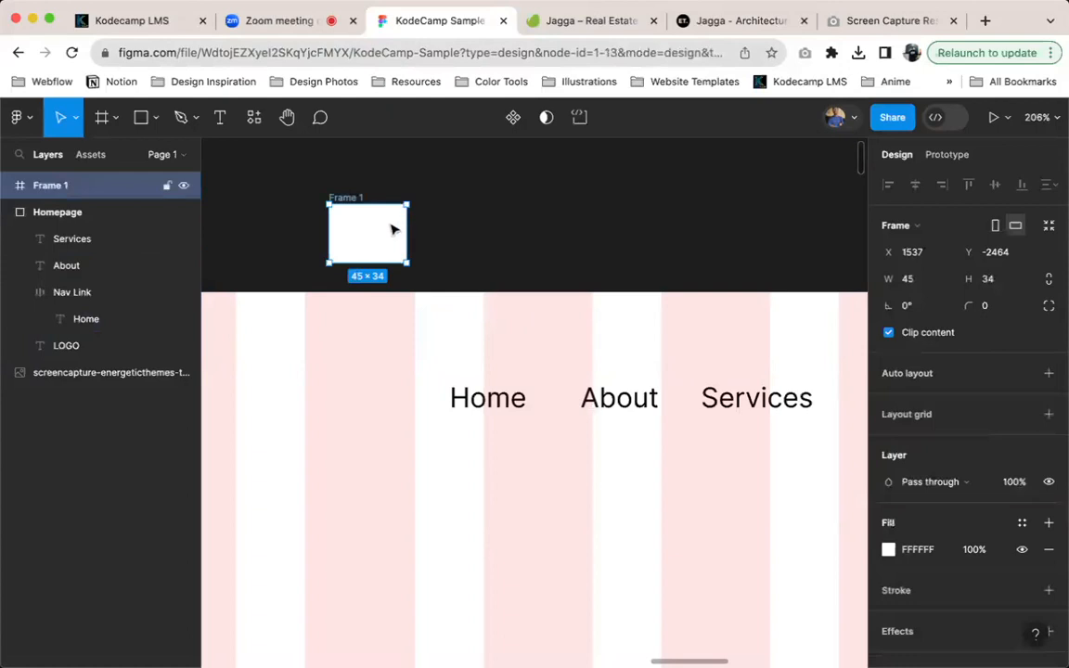
{"action": "right_click", "coordinate": [366, 223]}
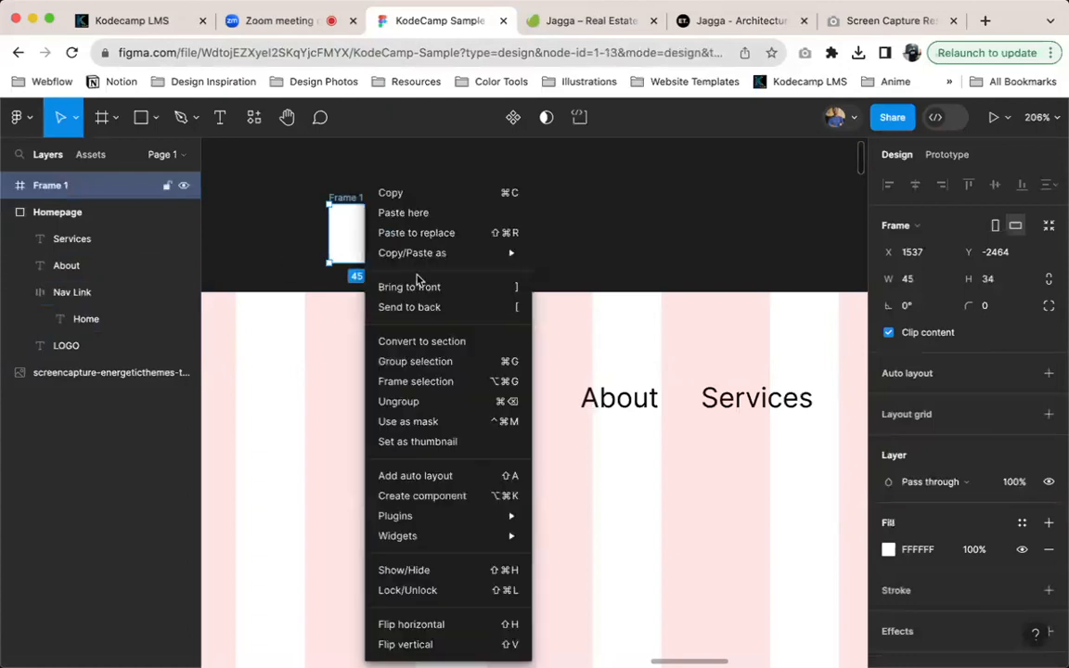
{"action": "left_click", "coordinate": [419, 476]}
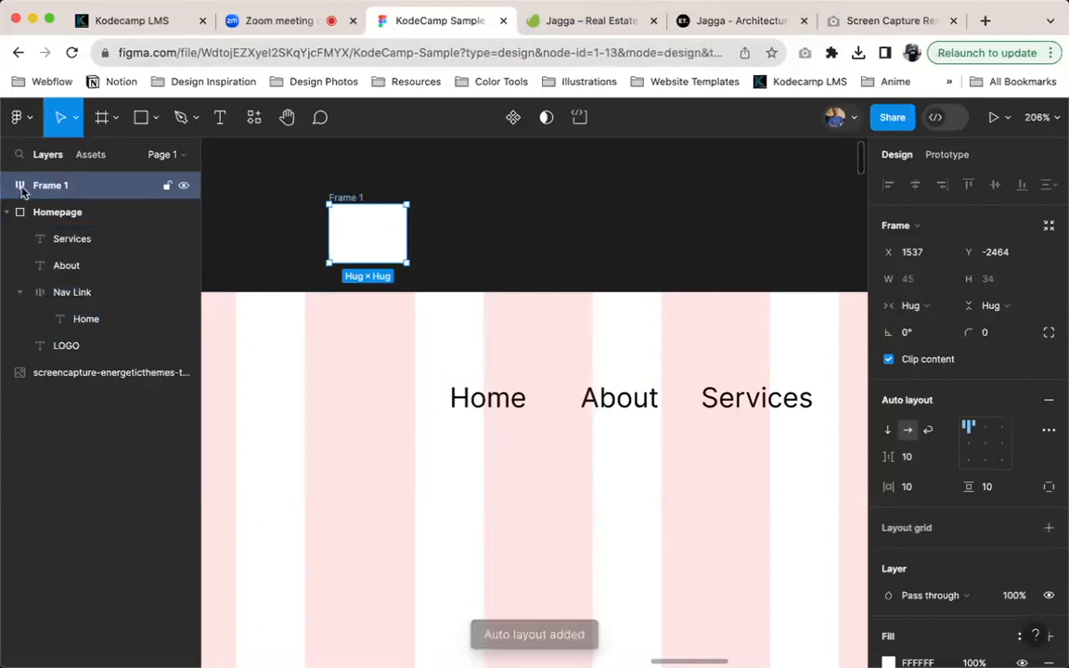
{"action": "key", "text": "Delete"}
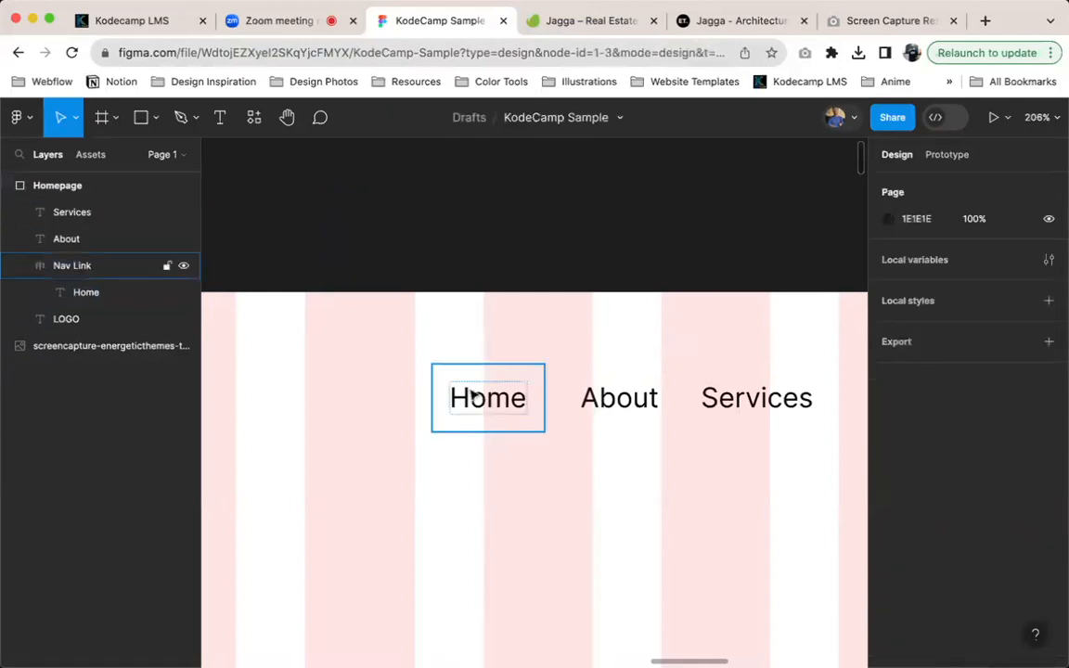
Draw a rectangle about 121 × 92 on the empty canvas above the Homepage frame
{"action": "left_click", "coordinate": [475, 399]}
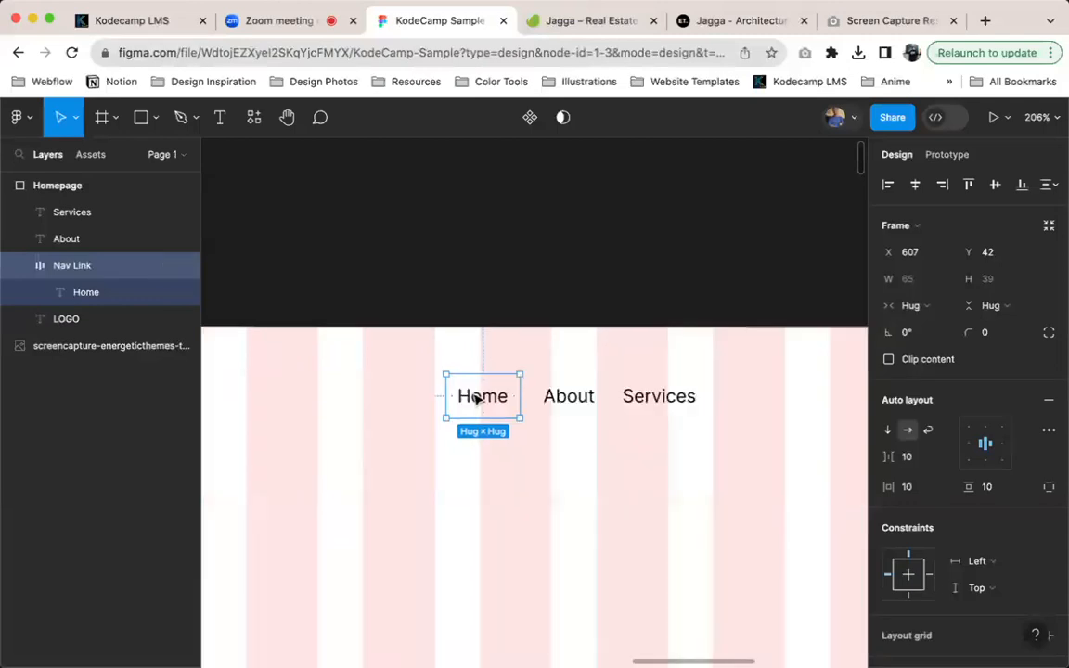
{"action": "scroll", "coordinate": [477, 398], "scroll_direction": "down", "scroll_amount": 5}
{"action": "scroll", "coordinate": [477, 399], "scroll_direction": "up", "scroll_amount": 5}
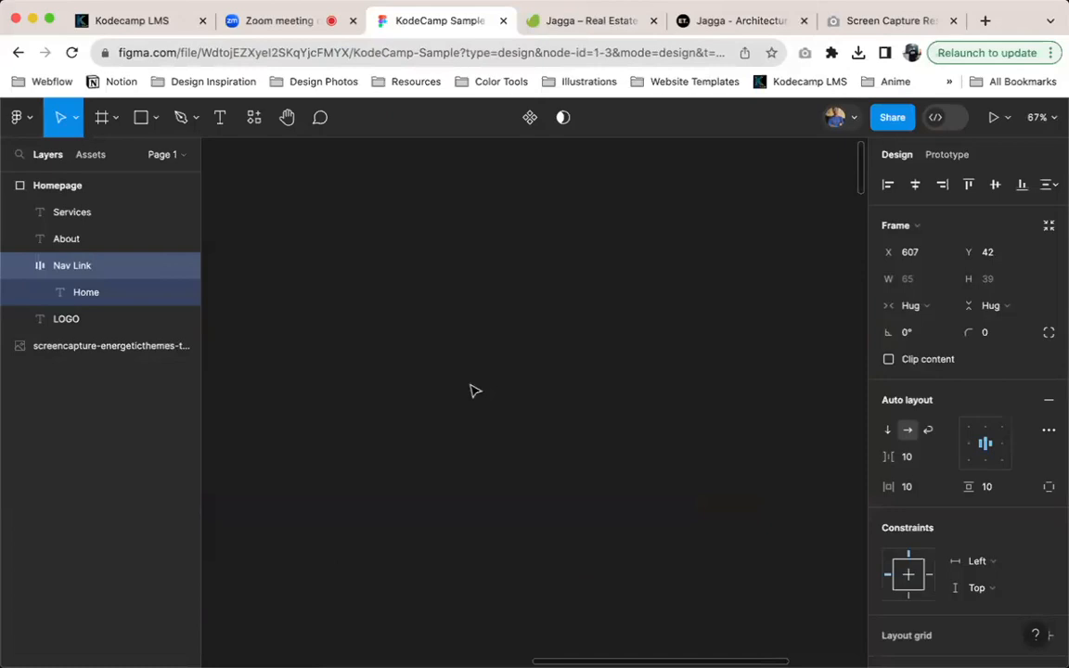
{"action": "left_click", "coordinate": [474, 389]}
{"action": "key", "text": "r"}
{"action": "left_click_drag", "start_coordinate": [297, 325], "coordinate": [367, 377]}
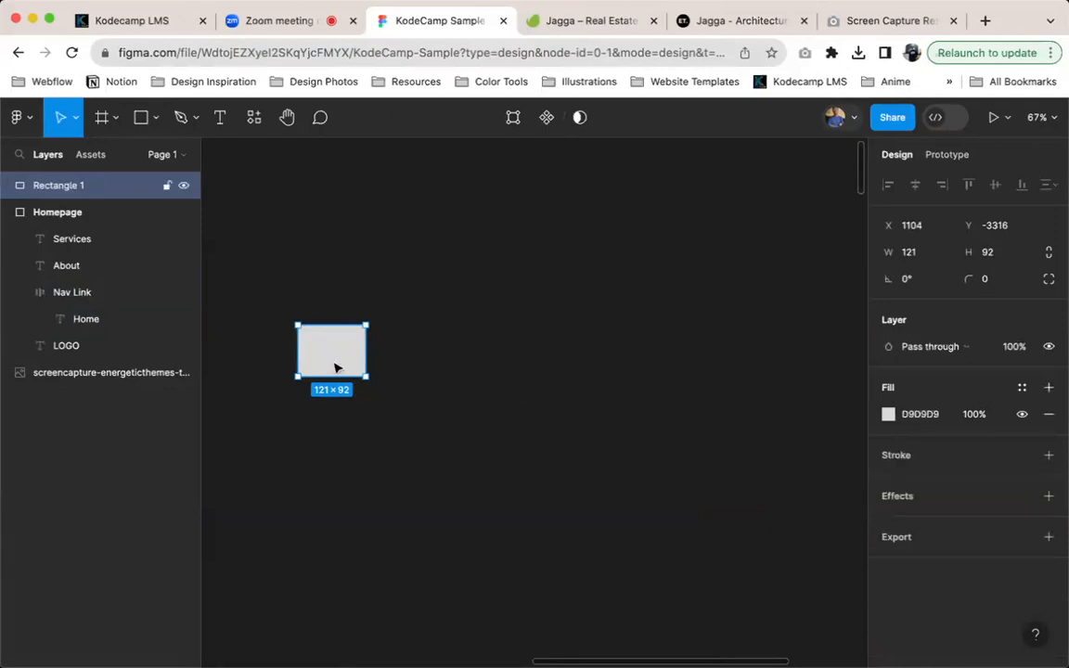
Rename the new rectangle as tester
{"action": "key", "text": "super+r"}
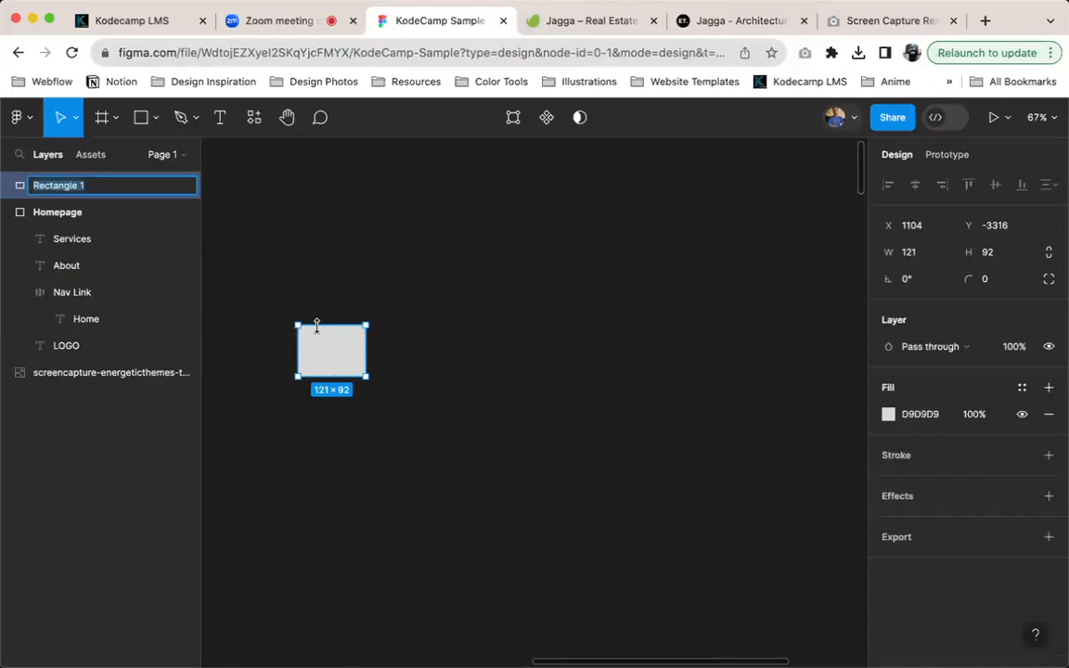
{"action": "type", "text": "tester"}
{"action": "key", "text": "Return"}
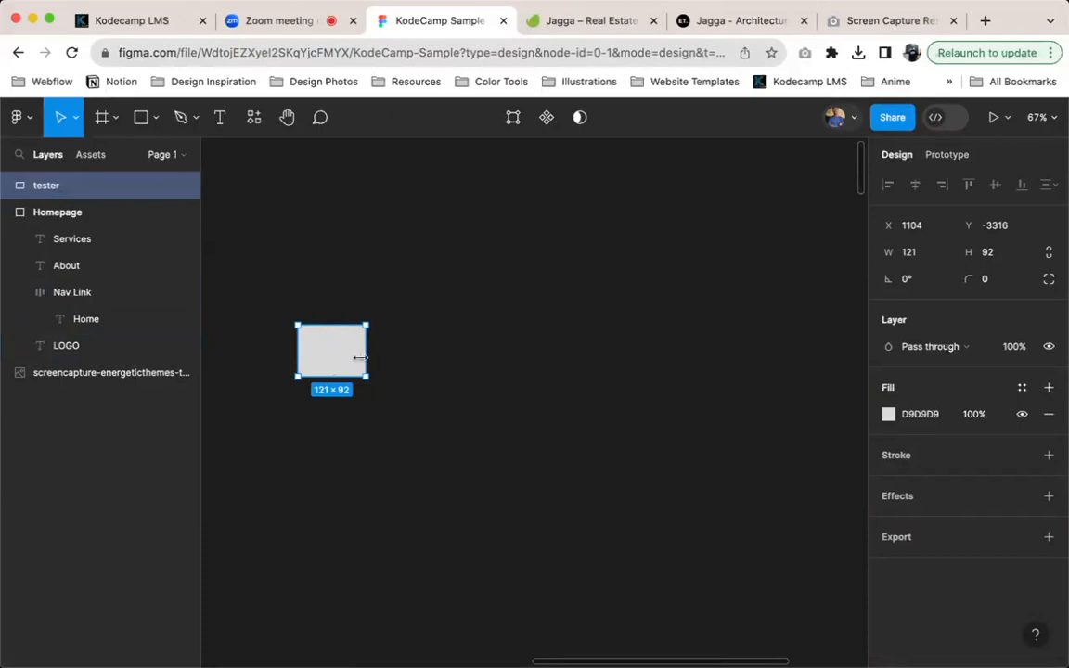
Wrap the tester rectangle in an auto layout frame and rename the frame as Test wrapper
{"action": "key", "text": "shift+a"}
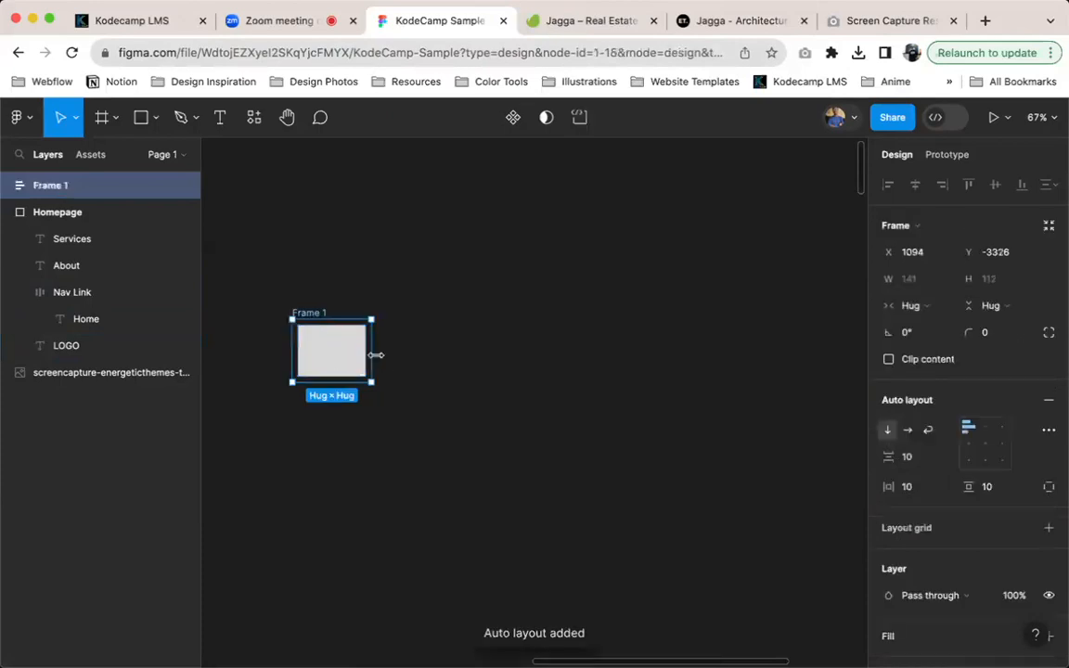
{"action": "scroll", "coordinate": [275, 336], "scroll_direction": "up", "scroll_amount": 5}
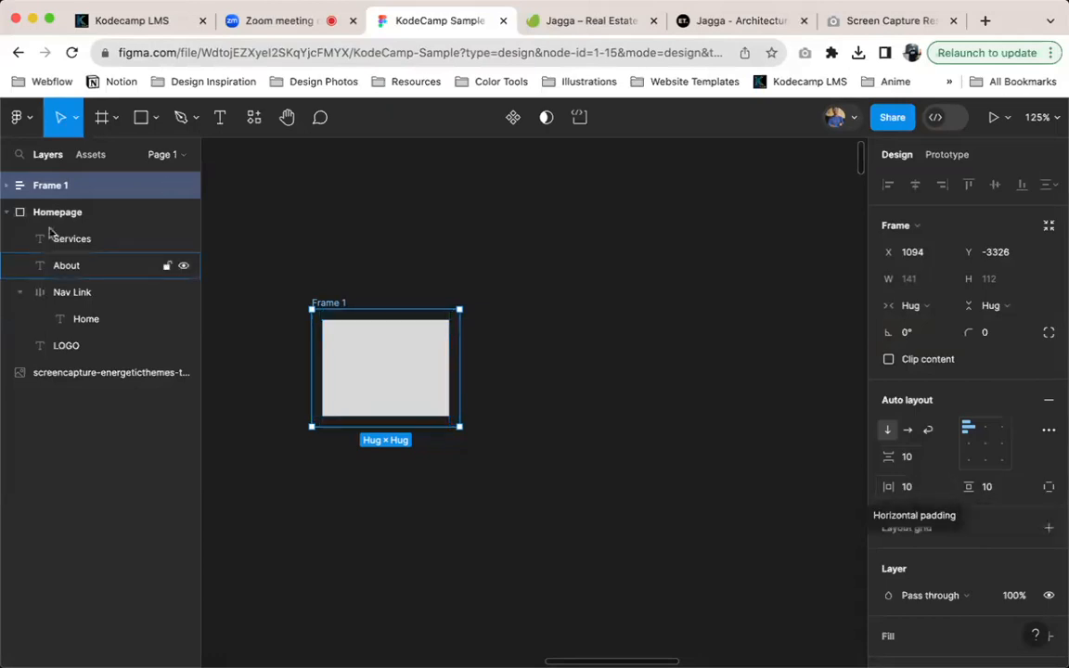
{"action": "double_click", "coordinate": [58, 187]}
{"action": "type", "text": "tEST WRAPPER"}
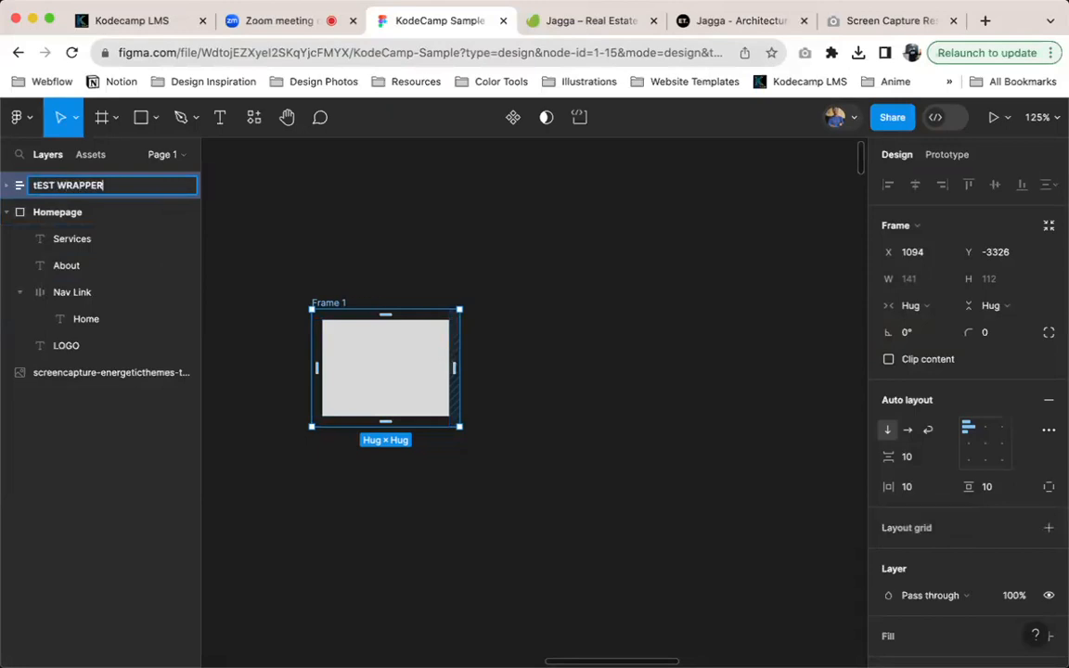
{"action": "key", "text": "Return"}
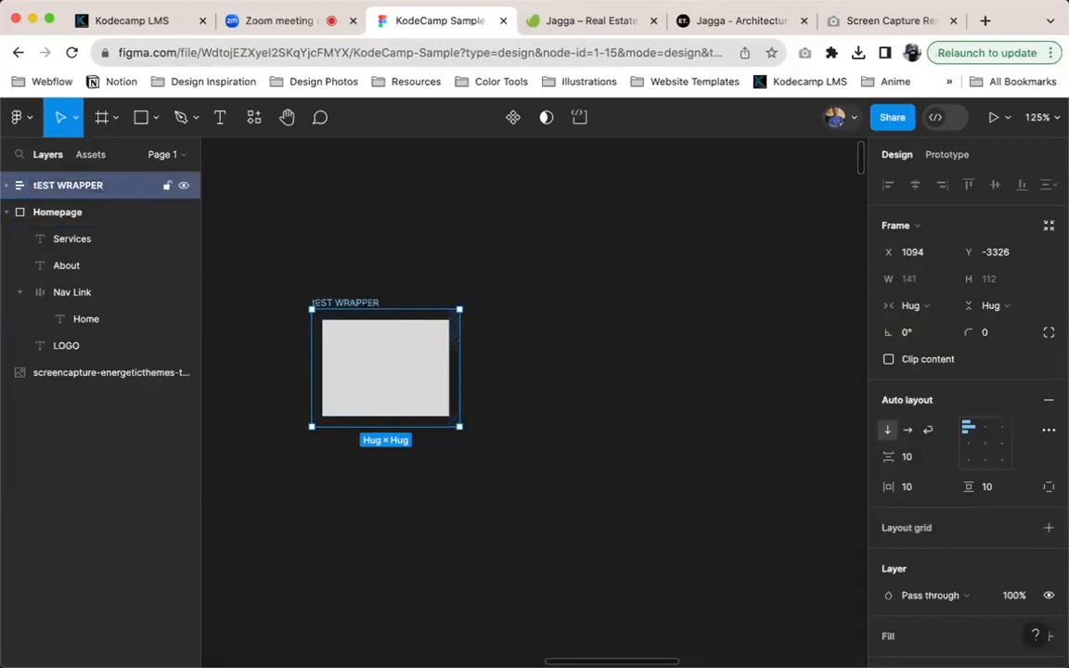
{"action": "double_click", "coordinate": [58, 186]}
{"action": "type", "text": "Test wrap"}
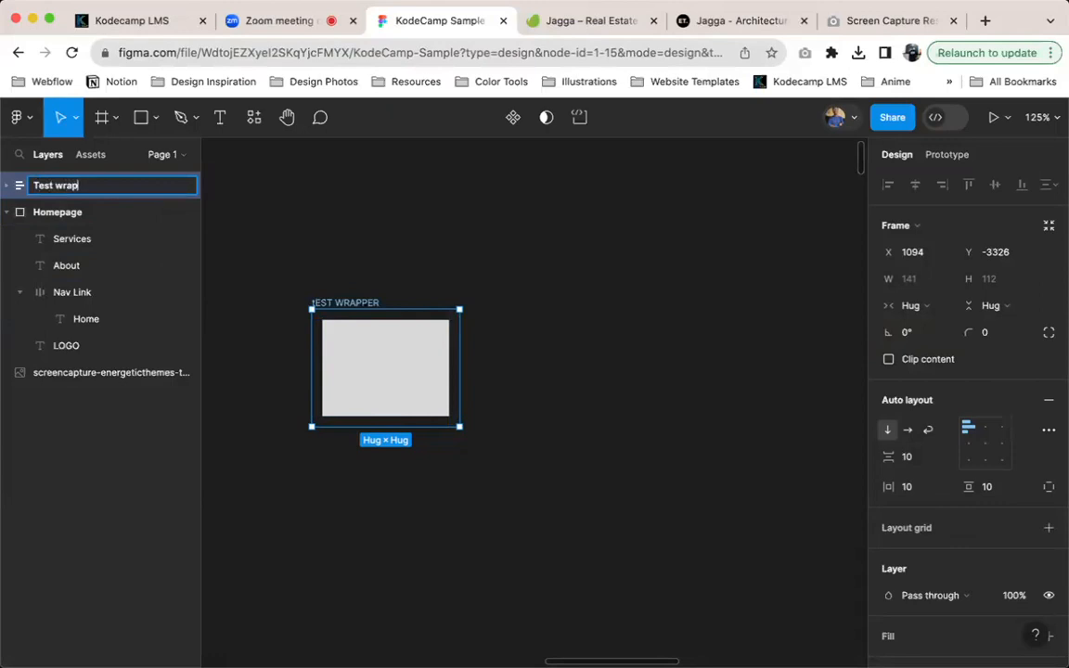
{"action": "type", "text": "per"}
{"action": "key", "text": "Return"}
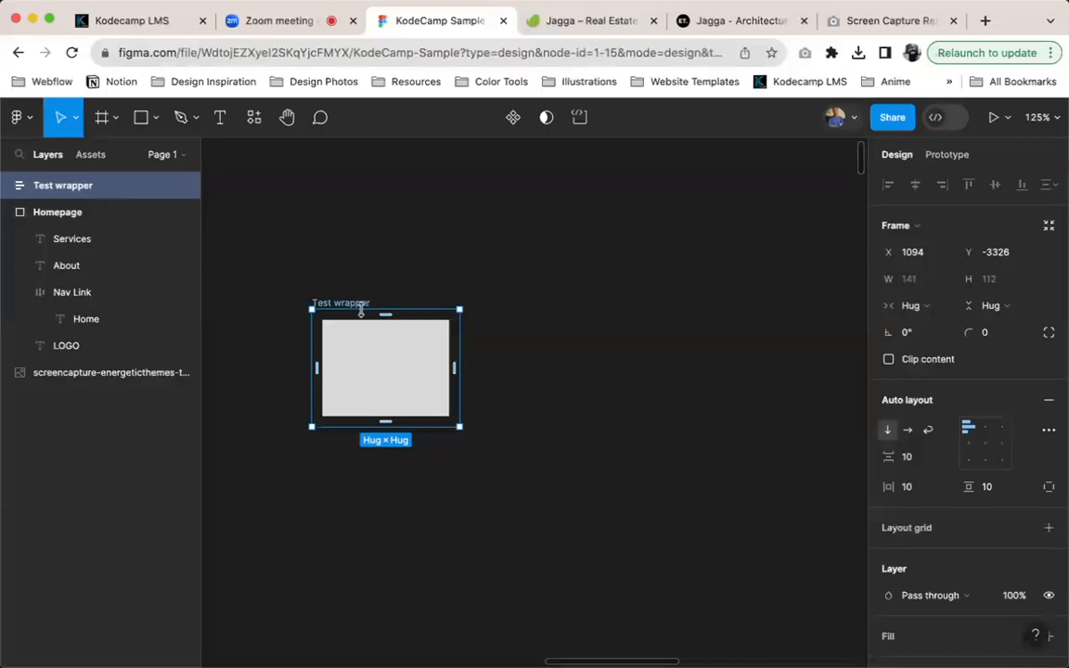
Duplicate the Test wrapper frame directly below the original and remove auto layout from the copy
{"action": "left_click_drag", "start_coordinate": [363, 334], "coordinate": [346, 452]}
{"action": "left_click", "coordinate": [351, 475]}
{"action": "left_click", "coordinate": [515, 455]}
{"action": "right_click", "coordinate": [346, 452]}
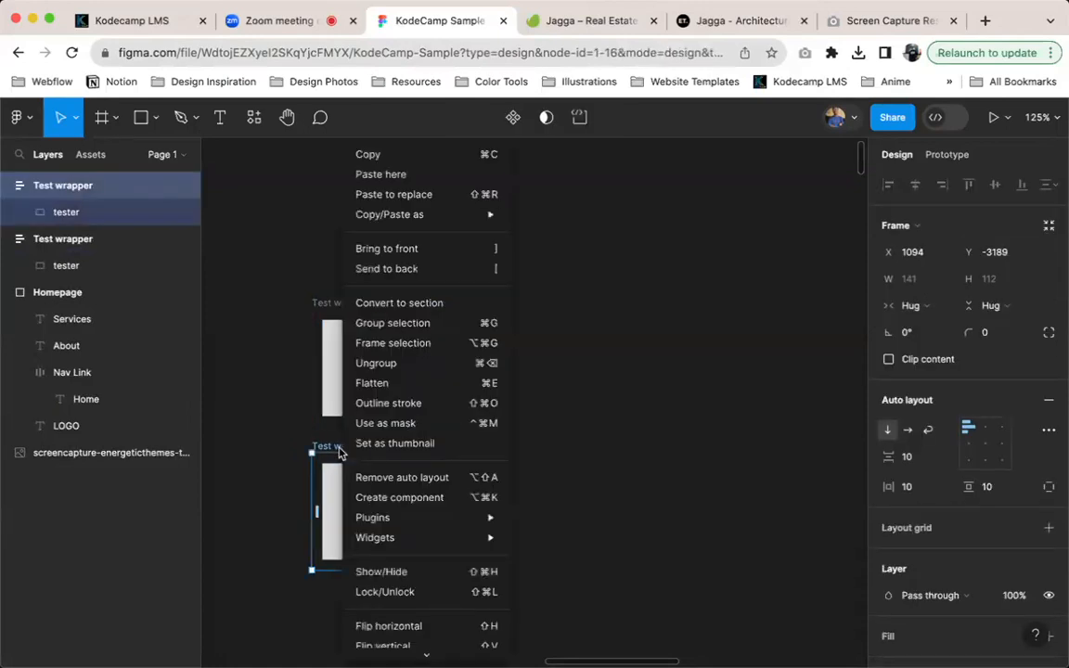
{"action": "left_click", "coordinate": [376, 477]}
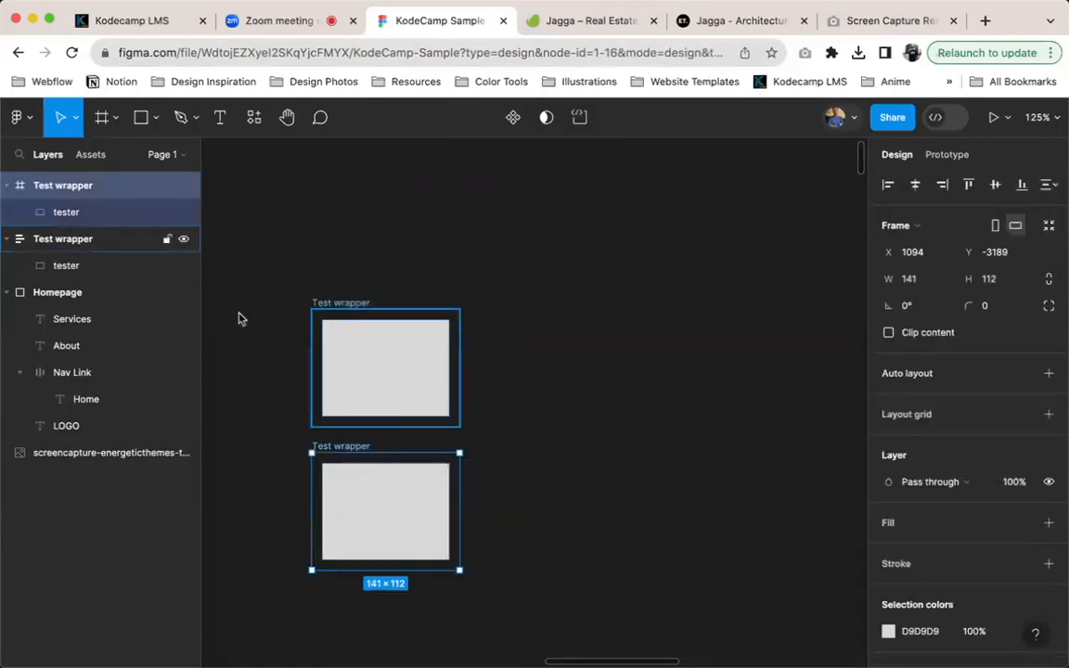
Fill the tester rectangle in the plain Test wrapper copy with red
{"action": "left_click", "coordinate": [361, 513]}
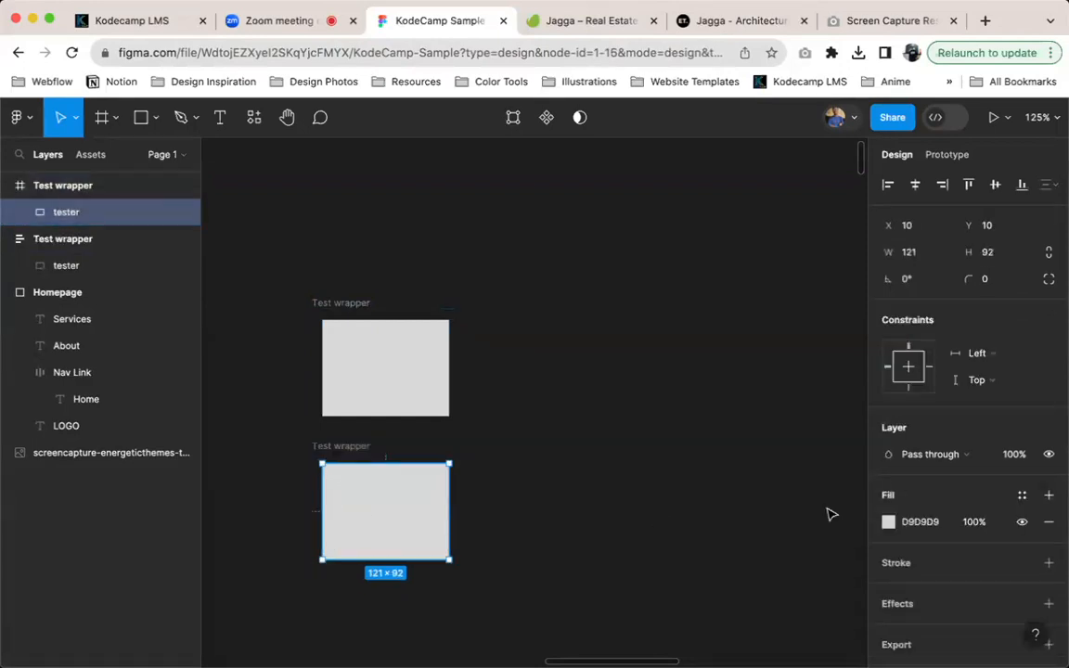
{"action": "left_click", "coordinate": [1020, 499]}
{"action": "scroll", "coordinate": [727, 504], "scroll_direction": "down", "scroll_amount": 2}
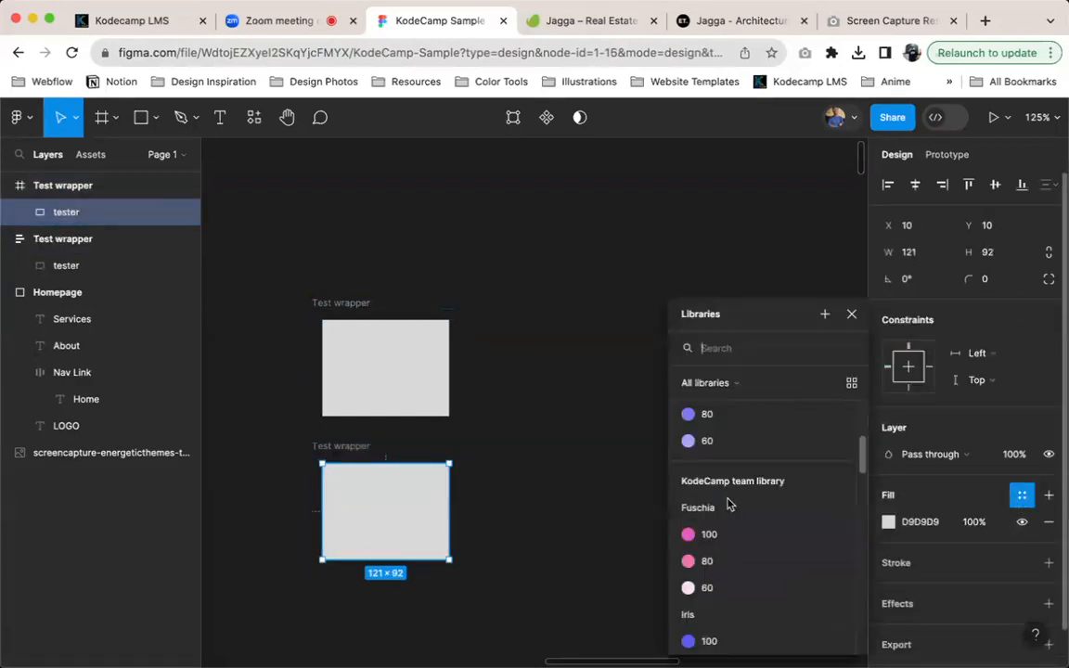
{"action": "scroll", "coordinate": [732, 535], "scroll_direction": "up", "scroll_amount": 1}
{"action": "scroll", "coordinate": [727, 483], "scroll_direction": "down", "scroll_amount": 3}
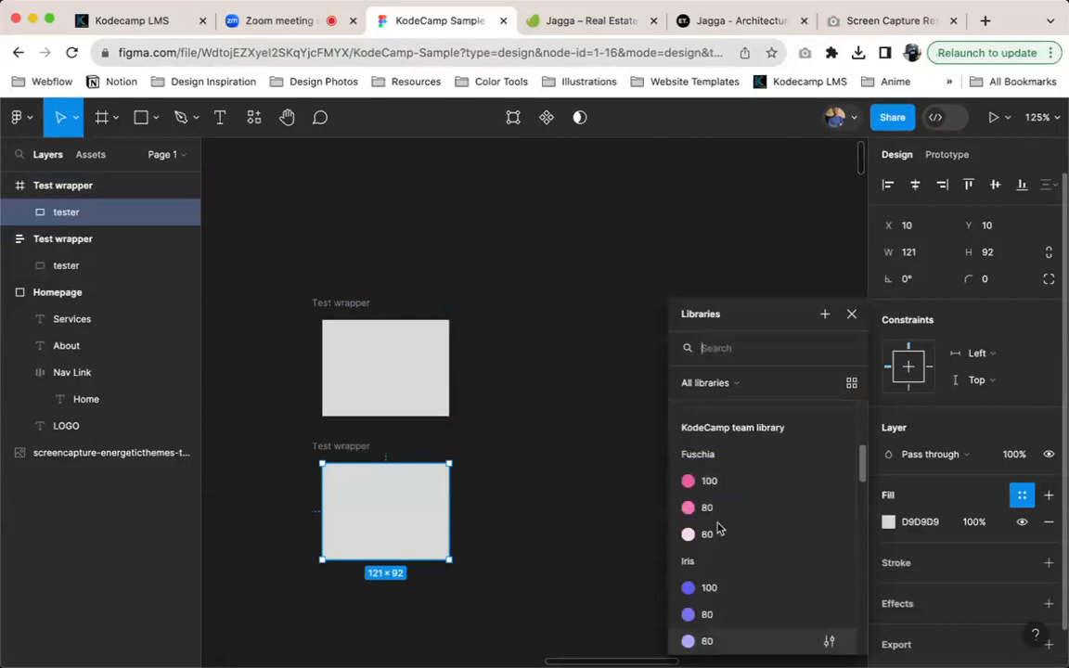
{"action": "scroll", "coordinate": [716, 525], "scroll_direction": "up", "scroll_amount": 3}
{"action": "left_click", "coordinate": [917, 522]}
{"action": "type", "text": "red"}
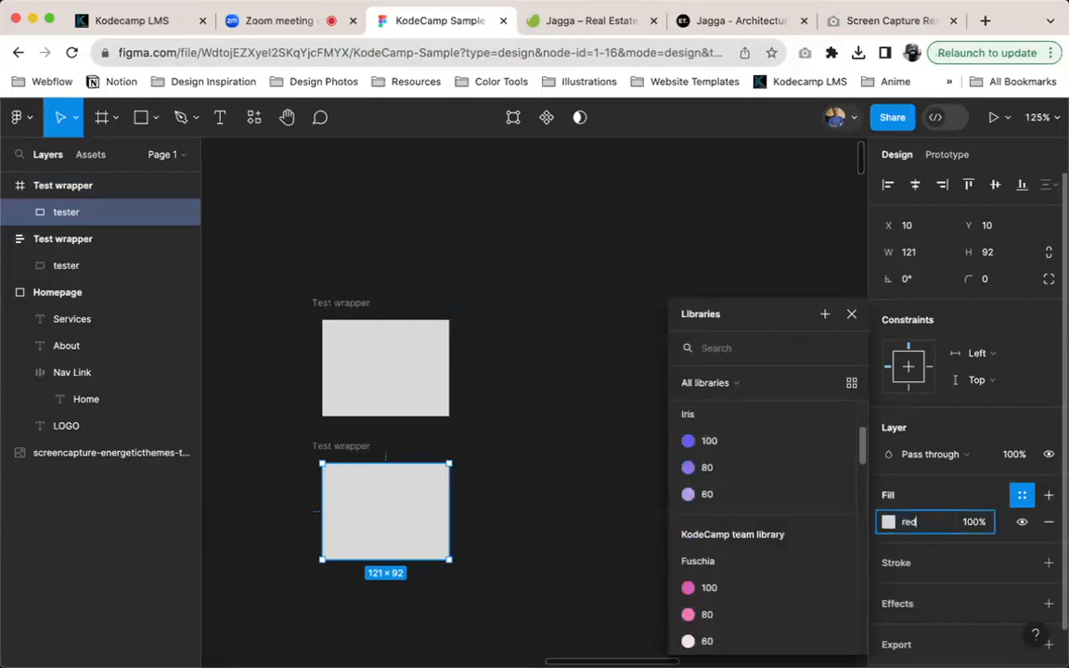
{"action": "key", "text": "Return"}
{"action": "scroll", "coordinate": [807, 501], "scroll_direction": "down", "scroll_amount": 2}
Fill the tester rectangle in the auto layout Test wrapper with blue
{"action": "left_click", "coordinate": [339, 375]}
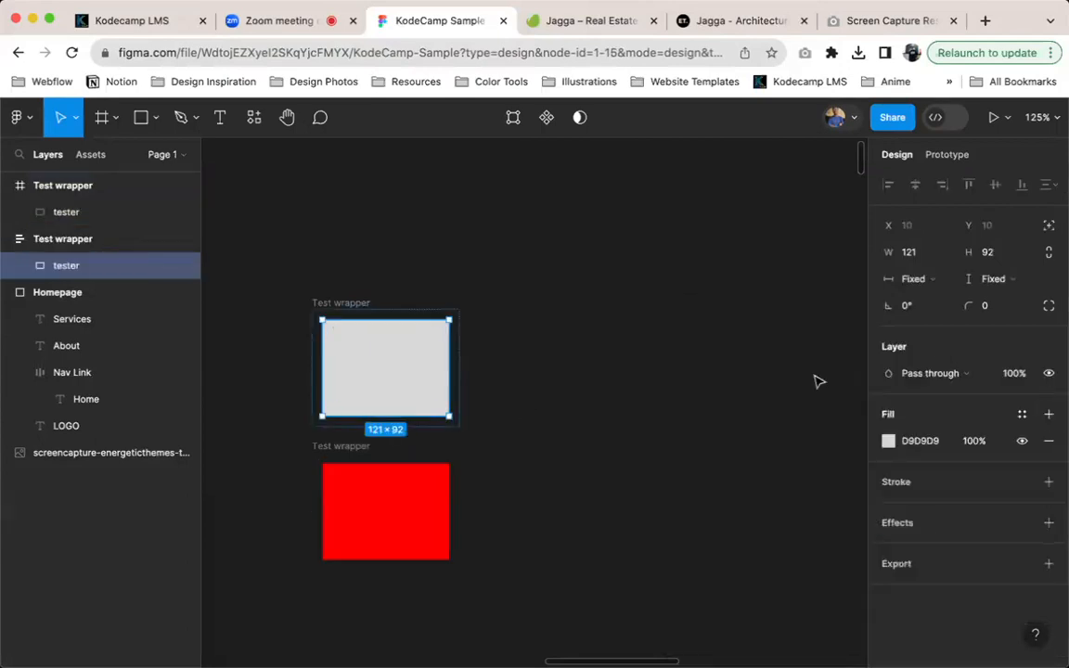
{"action": "left_click", "coordinate": [940, 446]}
{"action": "type", "text": "blue"}
{"action": "key", "text": "Return"}
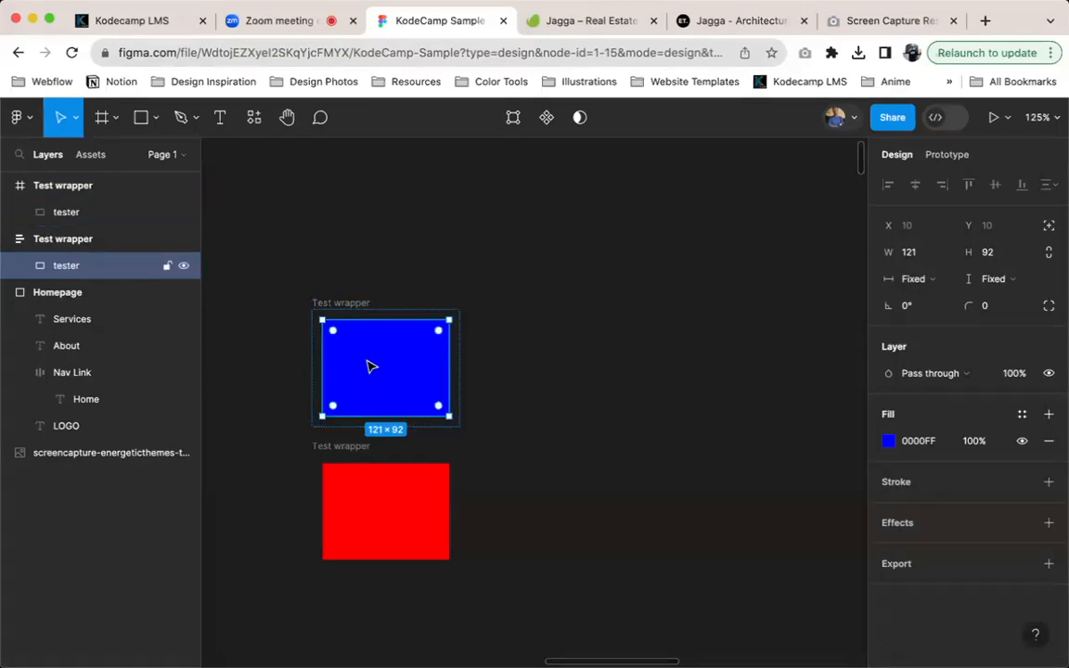
Add a white FFFFFF fill to the plain Test wrapper frame around the red tester
{"action": "left_click", "coordinate": [392, 492]}
{"action": "left_click", "coordinate": [351, 447]}
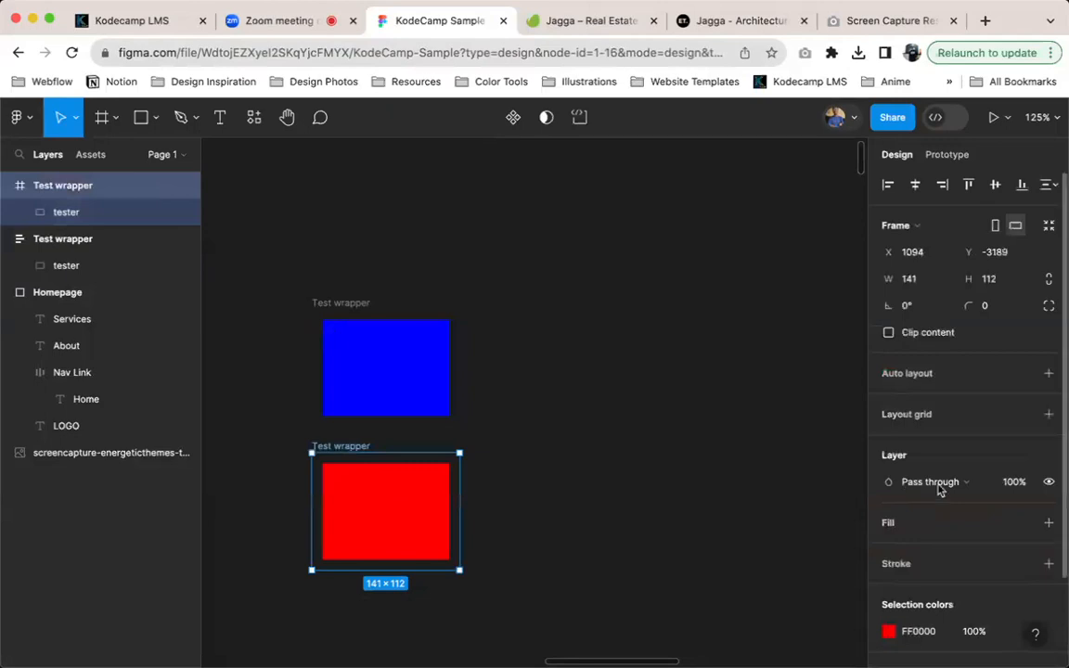
{"action": "left_click", "coordinate": [1048, 525]}
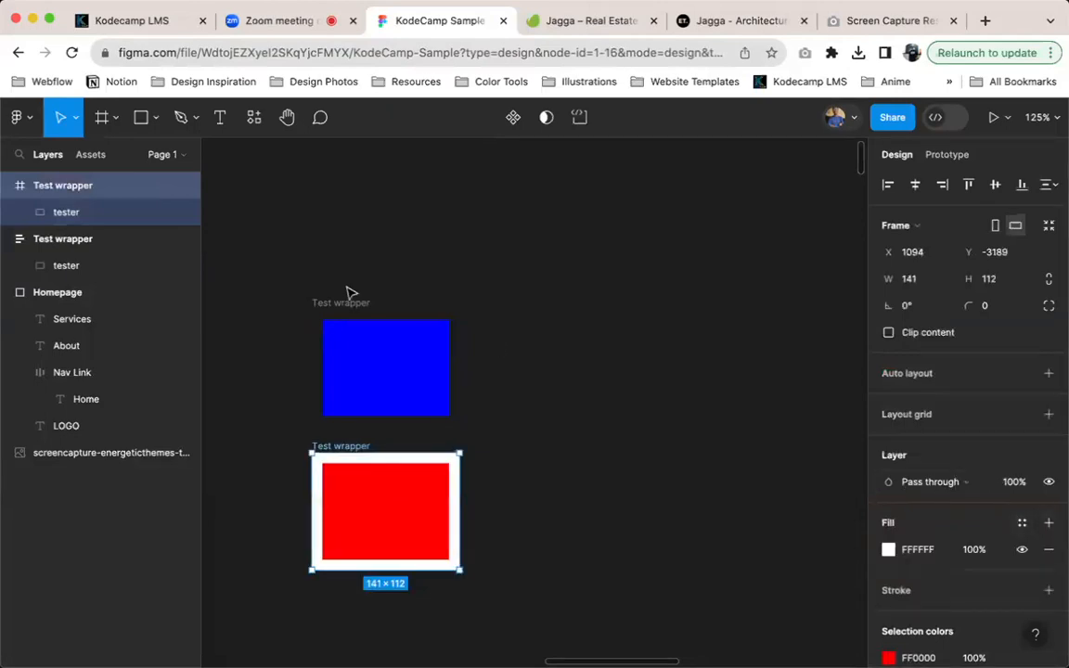
Add a white FFFFFF fill to the auto layout Test wrapper around the blue tester
{"action": "left_click", "coordinate": [353, 302]}
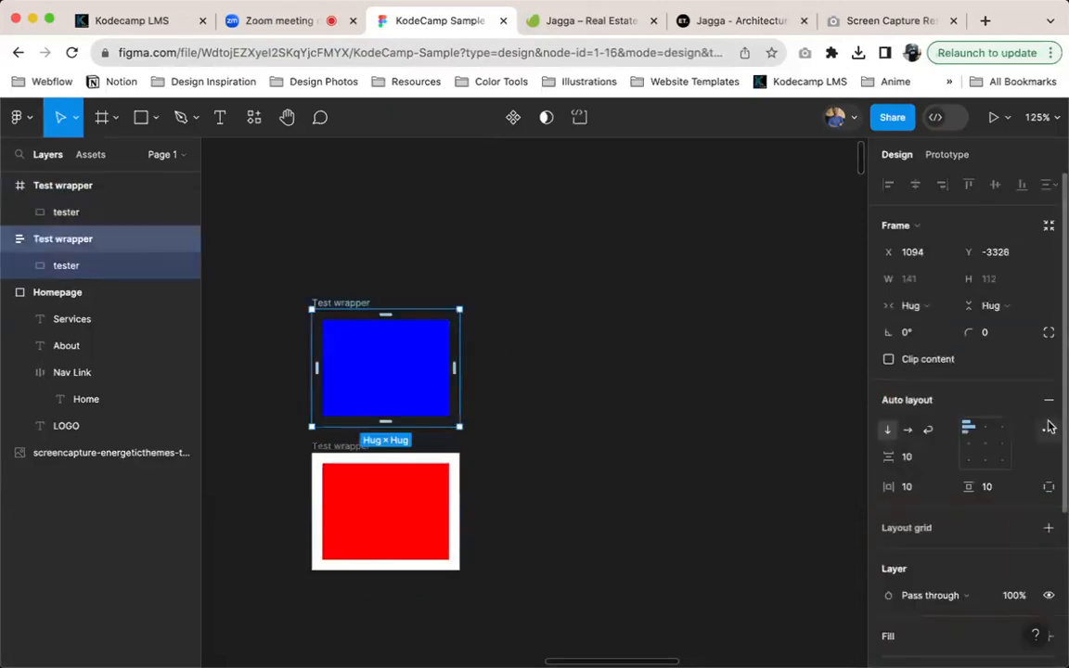
{"action": "left_click", "coordinate": [1051, 528]}
{"action": "key", "text": "super+z"}
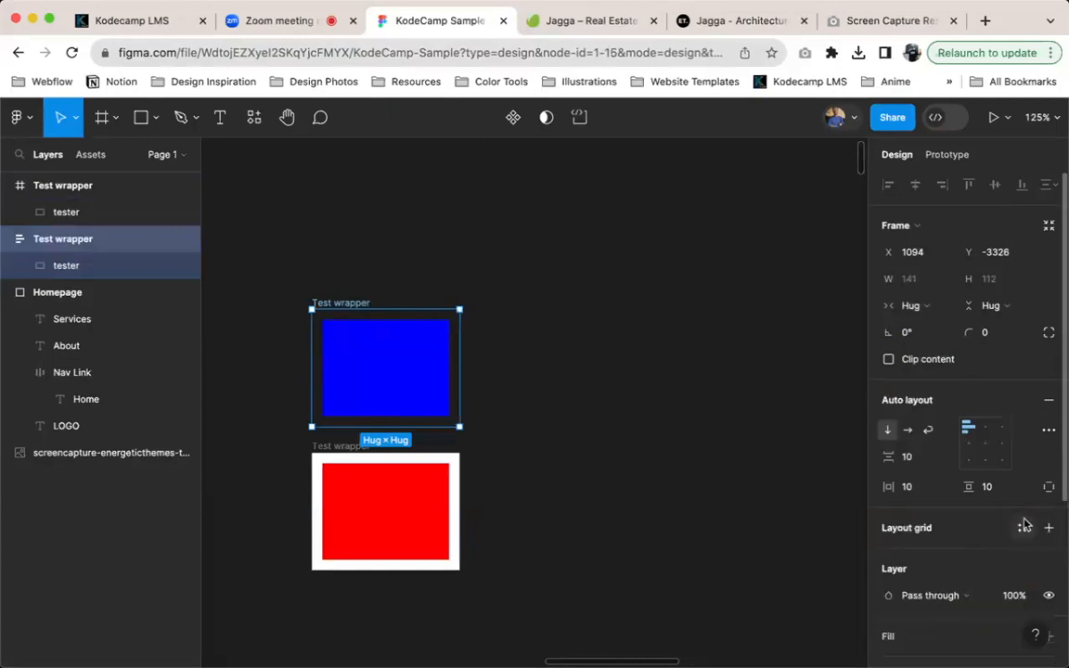
{"action": "left_click", "coordinate": [1055, 637]}
{"action": "scroll", "coordinate": [781, 444], "scroll_direction": "down", "scroll_amount": 3}
{"action": "scroll", "coordinate": [975, 527], "scroll_direction": "down", "scroll_amount": 1}
{"action": "scroll", "coordinate": [975, 527], "scroll_direction": "down", "scroll_amount": 3}
{"action": "scroll", "coordinate": [516, 266], "scroll_direction": "up", "scroll_amount": 2}
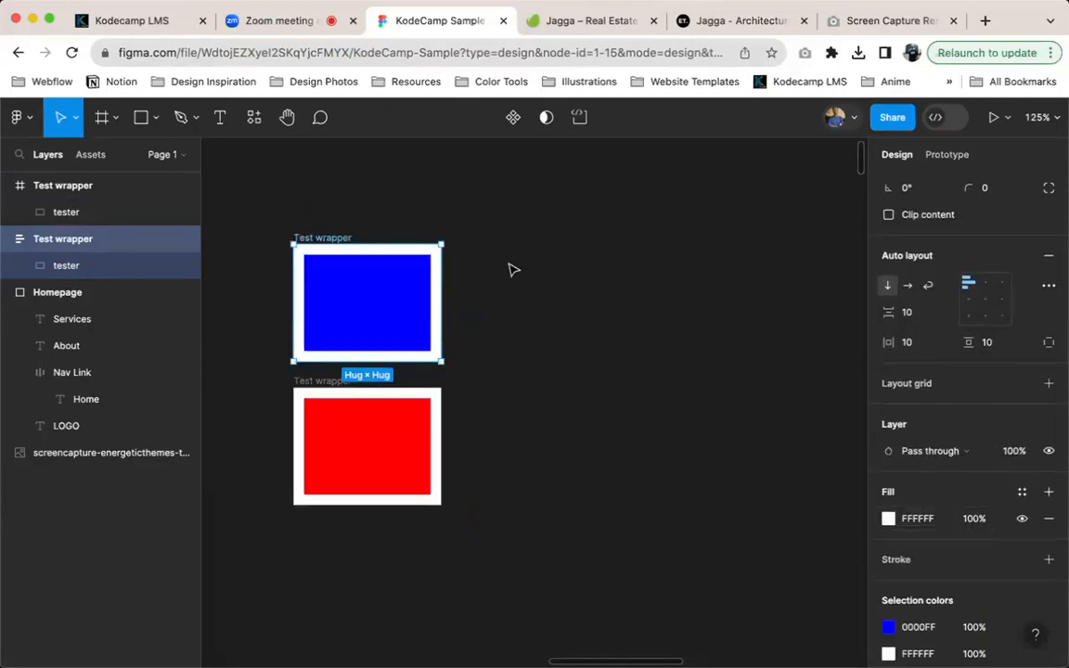
Duplicate the red tester in place seven times inside the plain Test wrapper
{"action": "left_click", "coordinate": [335, 490]}
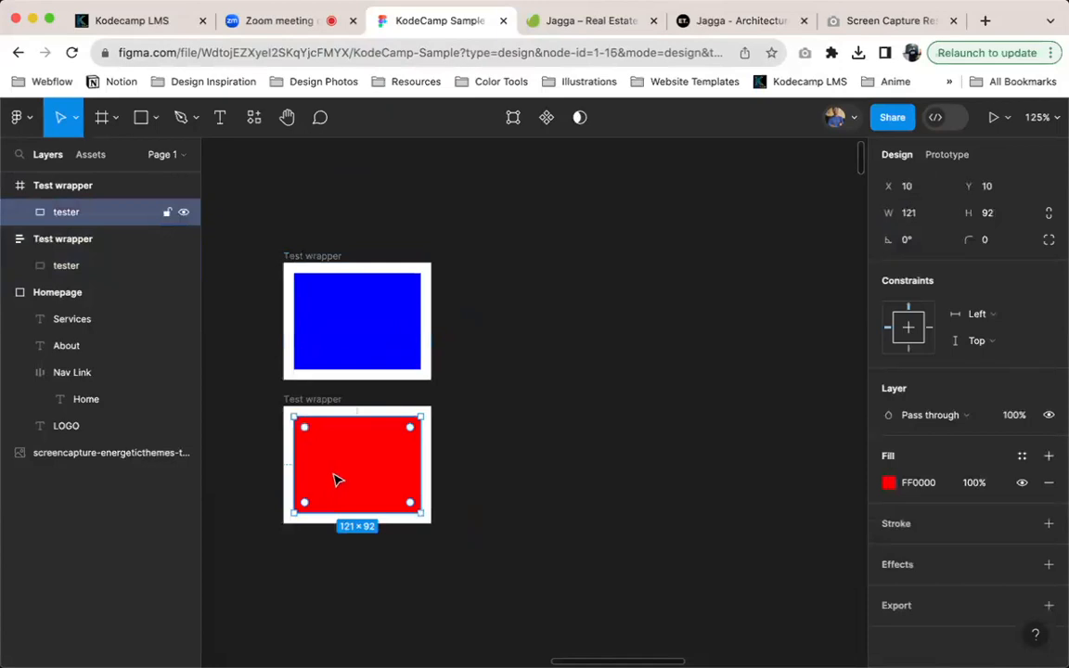
{"action": "key", "text": "super+d"}
{"action": "key", "text": "super+d"}
{"action": "key", "text": "super+d"}
{"action": "key", "text": "super+d"}
{"action": "key", "text": "super+d"}
{"action": "key", "text": "super+d"}
{"action": "key", "text": "super+d"}
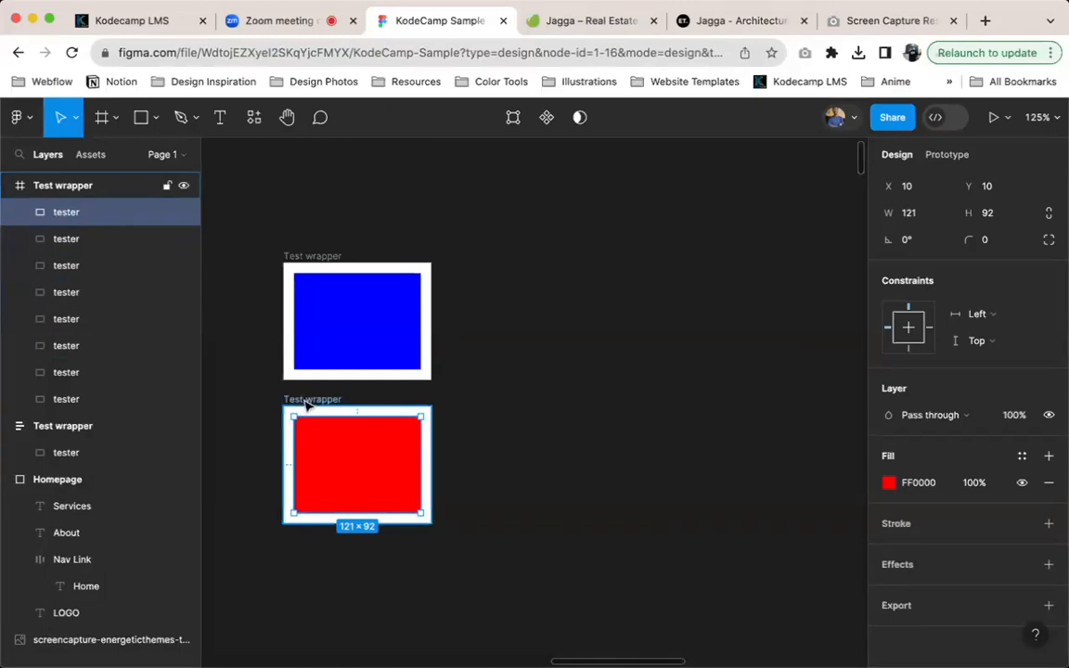
{"action": "left_click", "coordinate": [353, 313]}
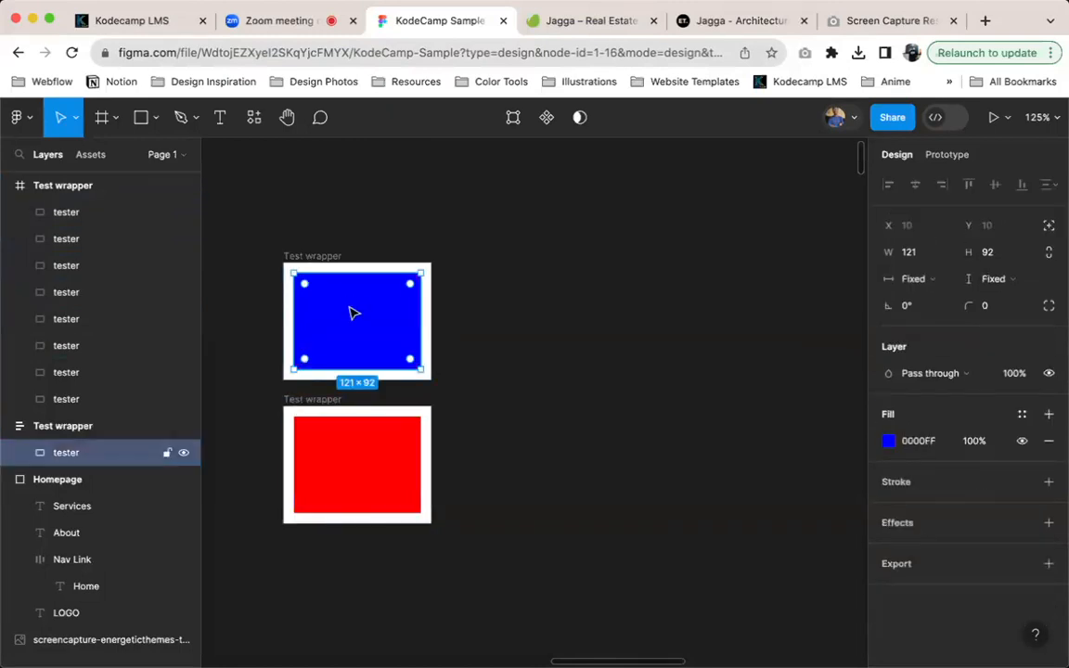
{"action": "key", "text": "super+d"}
Move the auto layout Test wrapper beside the plain one, aligning their upper edges, and duplicate its blue tester four times
{"action": "key", "text": "super+d"}
{"action": "key", "text": "super+z"}
{"action": "key", "text": "super+z"}
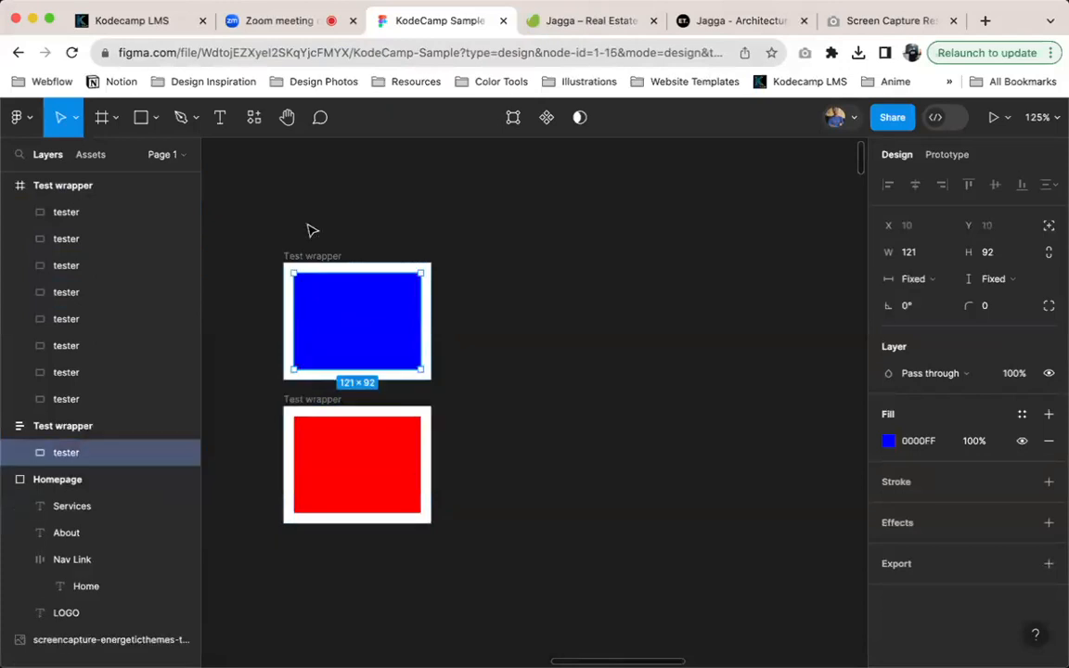
{"action": "left_click_drag", "start_coordinate": [309, 255], "coordinate": [507, 394]}
{"action": "left_click", "coordinate": [566, 453]}
{"action": "key", "text": "super+d"}
{"action": "key", "text": "super+d"}
{"action": "key", "text": "super+d"}
{"action": "key", "text": "super+d"}
{"action": "scroll", "coordinate": [656, 481], "scroll_direction": "down", "scroll_amount": 5}
{"action": "scroll", "coordinate": [659, 401], "scroll_direction": "down", "scroll_amount": 5}
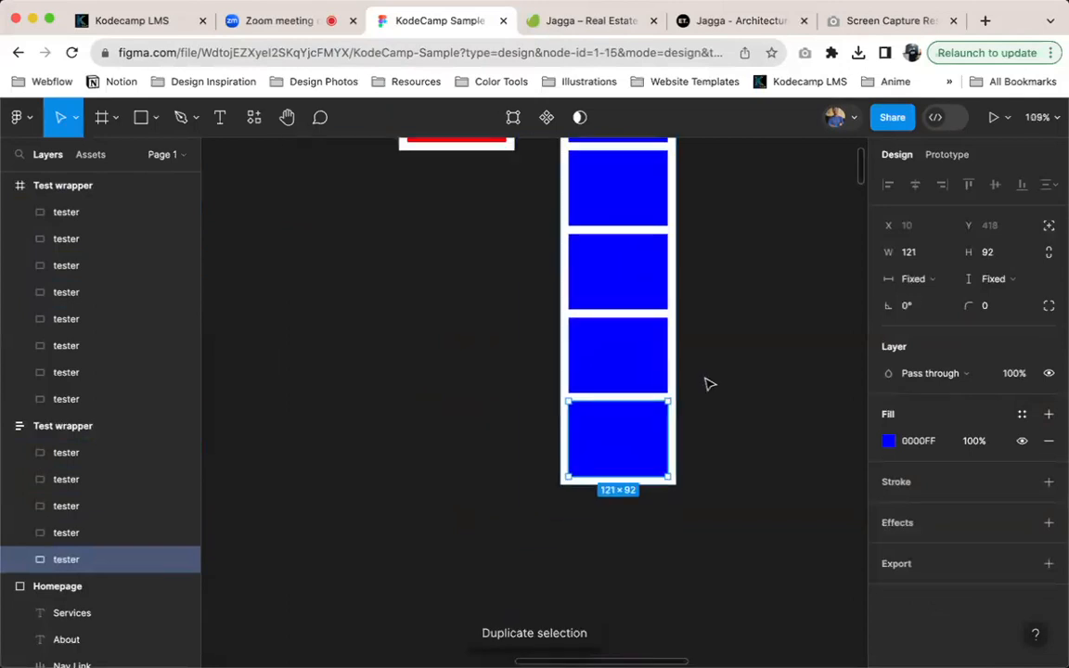
{"action": "scroll", "coordinate": [639, 339], "scroll_direction": "up", "scroll_amount": 5}
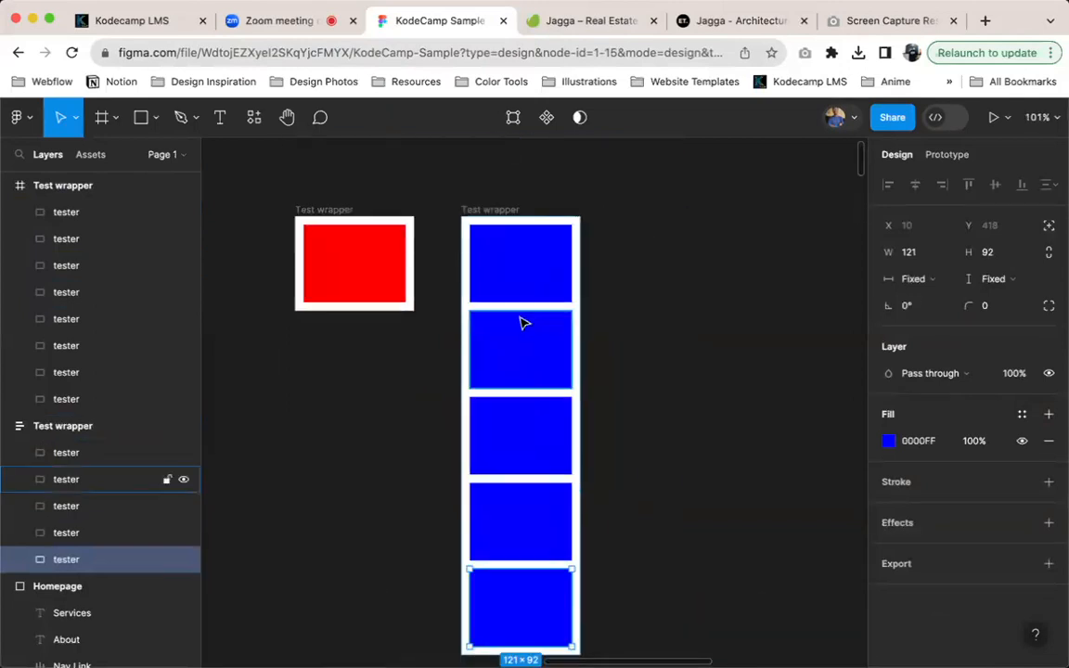
Measure the gap between the first two blue testers and inspect the other copies in the auto layout wrapper
{"action": "left_click", "coordinate": [518, 336]}
{"action": "key", "text": "alt"}
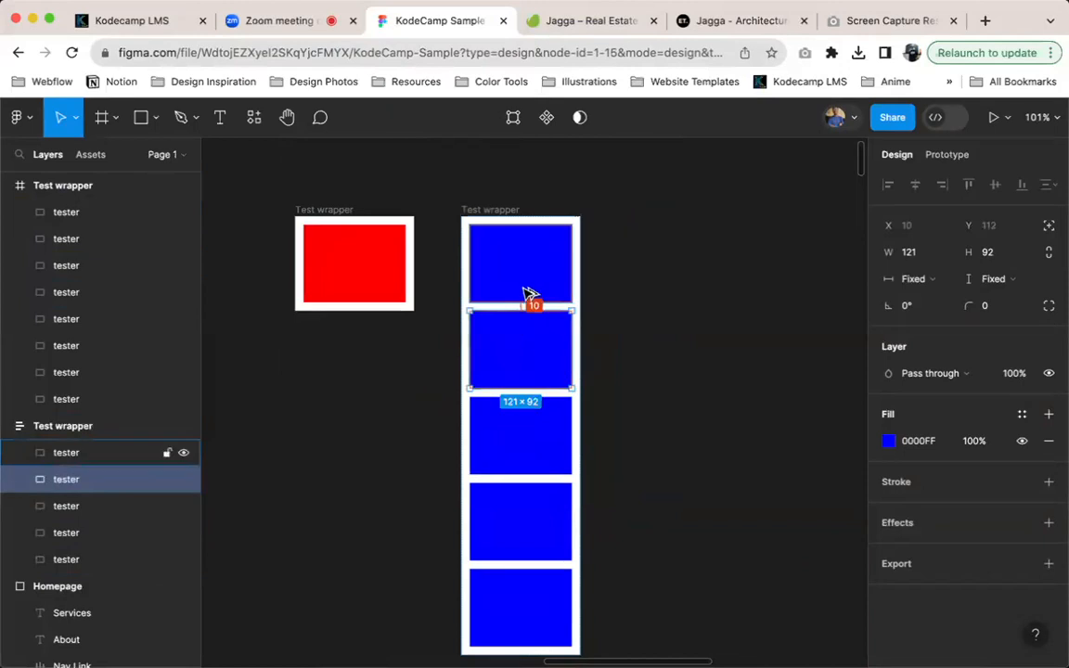
{"action": "left_click", "coordinate": [550, 435]}
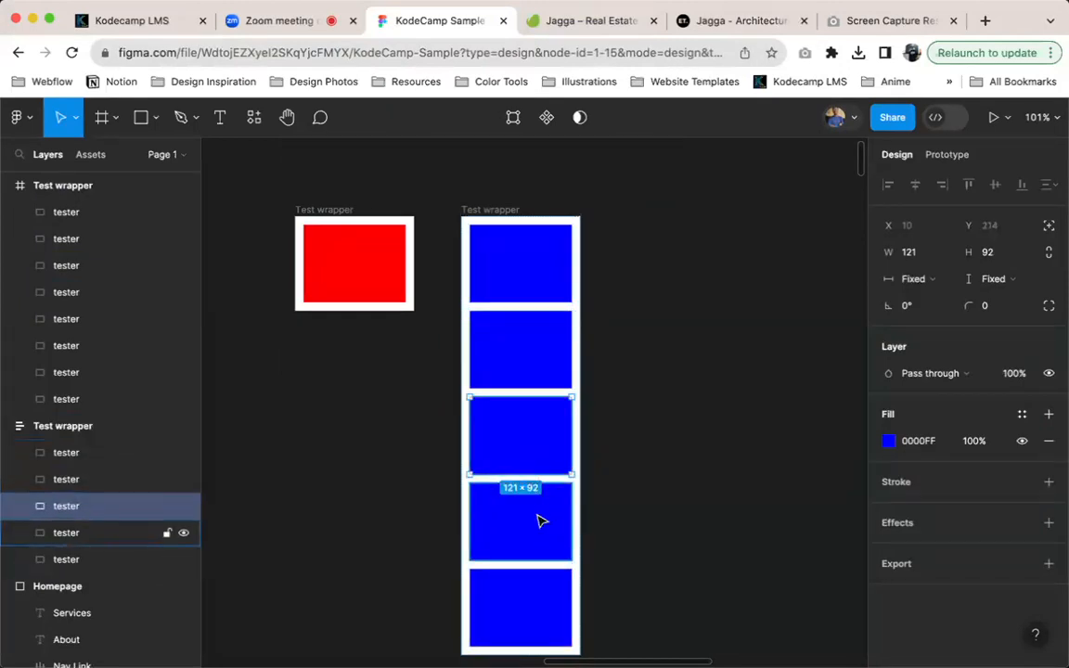
{"action": "left_click", "coordinate": [541, 518]}
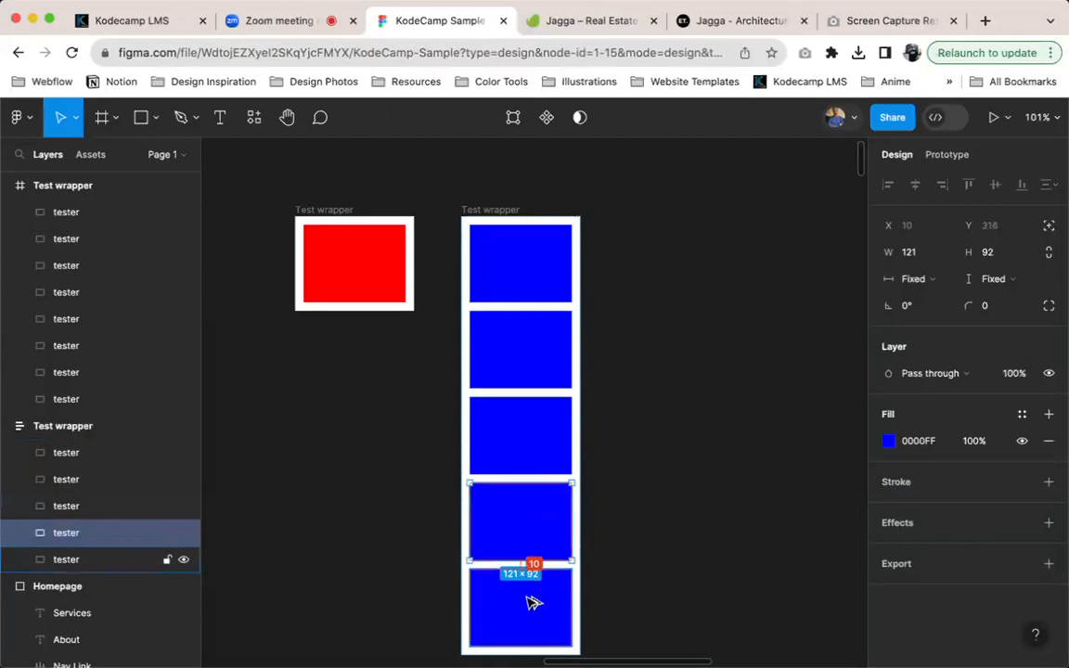
Set the vertical spacing between items in the auto layout Test wrapper to 40
{"action": "left_click", "coordinate": [496, 213]}
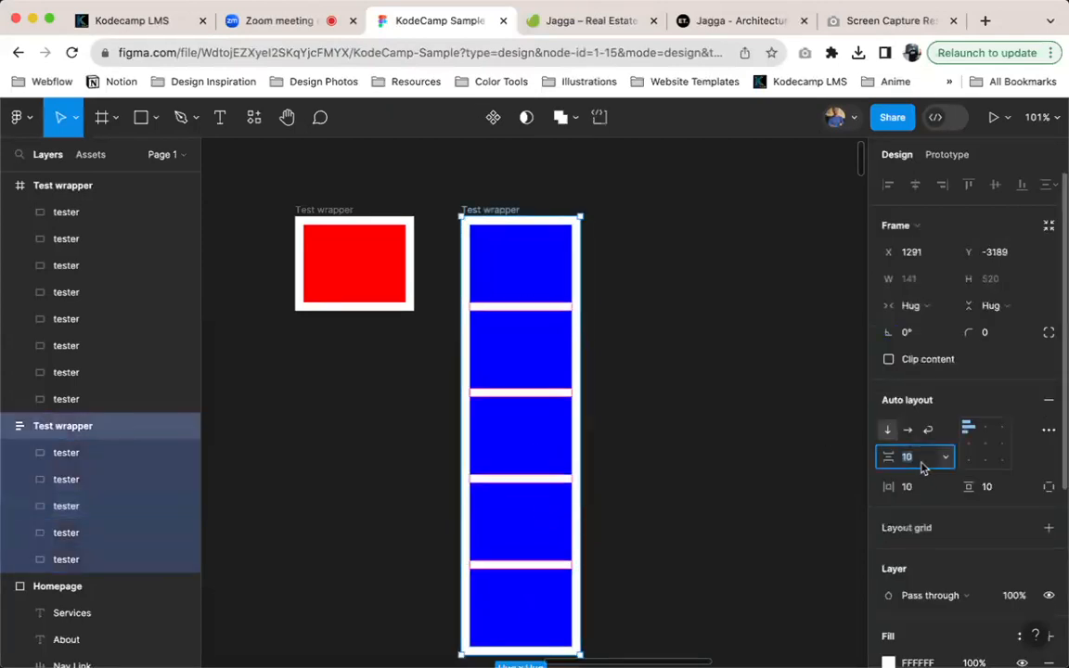
{"action": "key", "text": "shift+Up"}
{"action": "key", "text": "shift+Up"}
{"action": "key", "text": "shift+Up"}
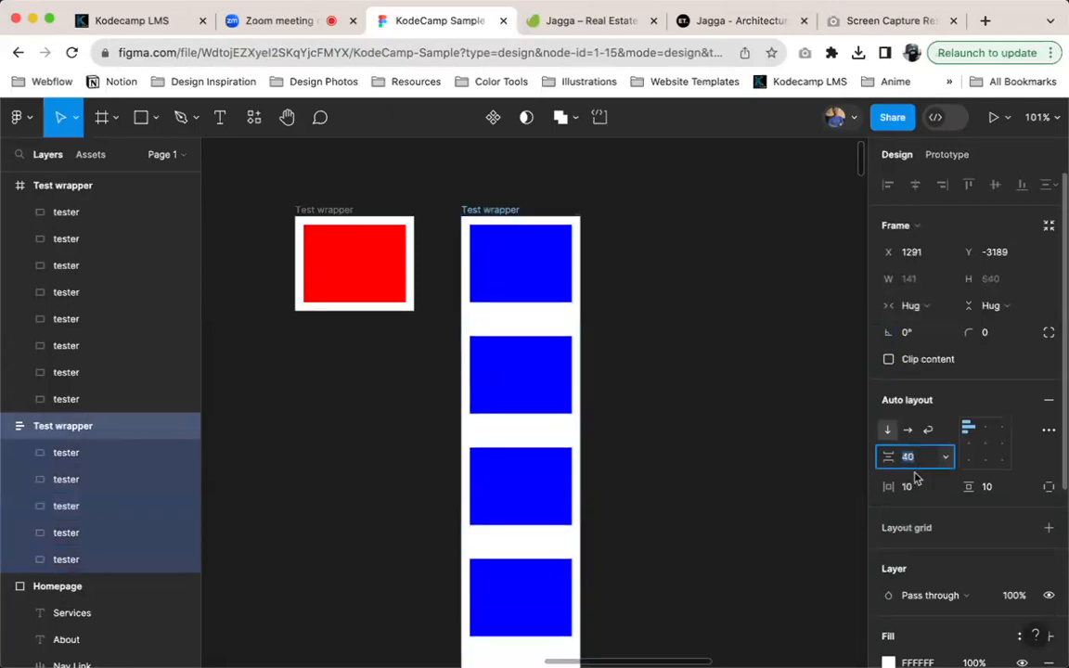
Measure the gap above the second blue tester and the gap below the fourth one
{"action": "left_click", "coordinate": [521, 444]}
{"action": "left_click", "coordinate": [506, 388]}
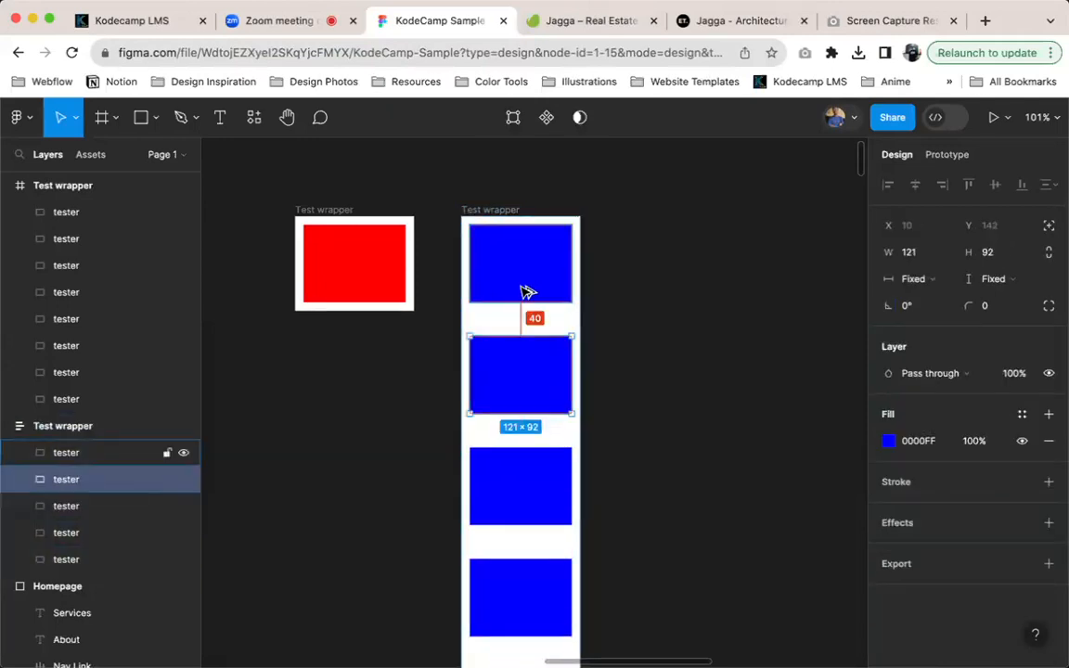
{"action": "scroll", "coordinate": [561, 497], "scroll_direction": "down", "scroll_amount": 5}
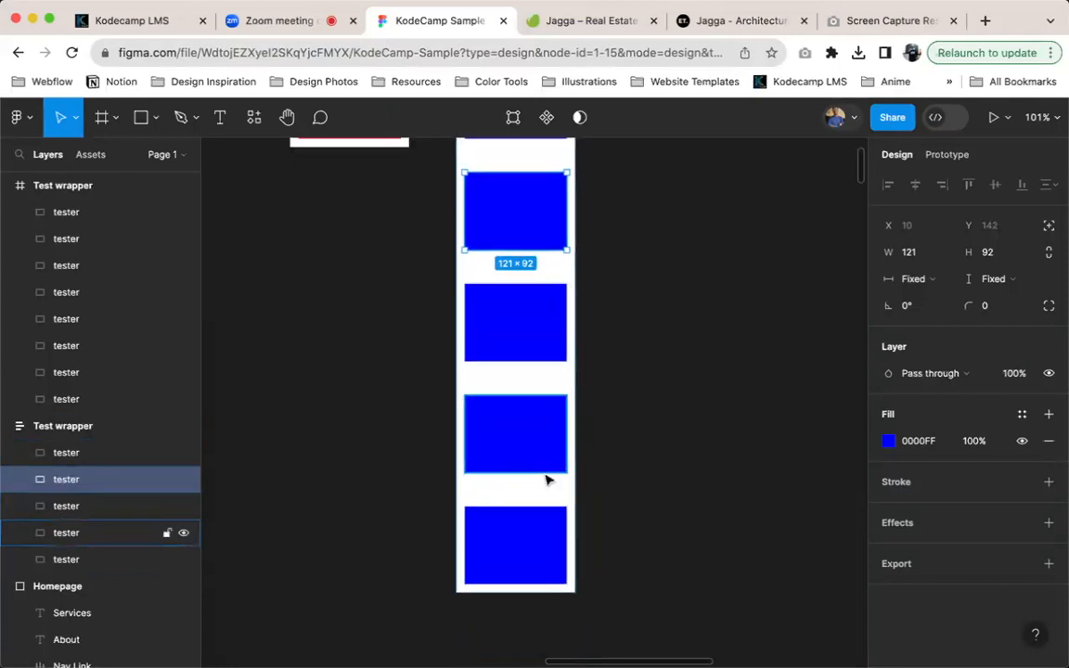
{"action": "left_click", "coordinate": [542, 469]}
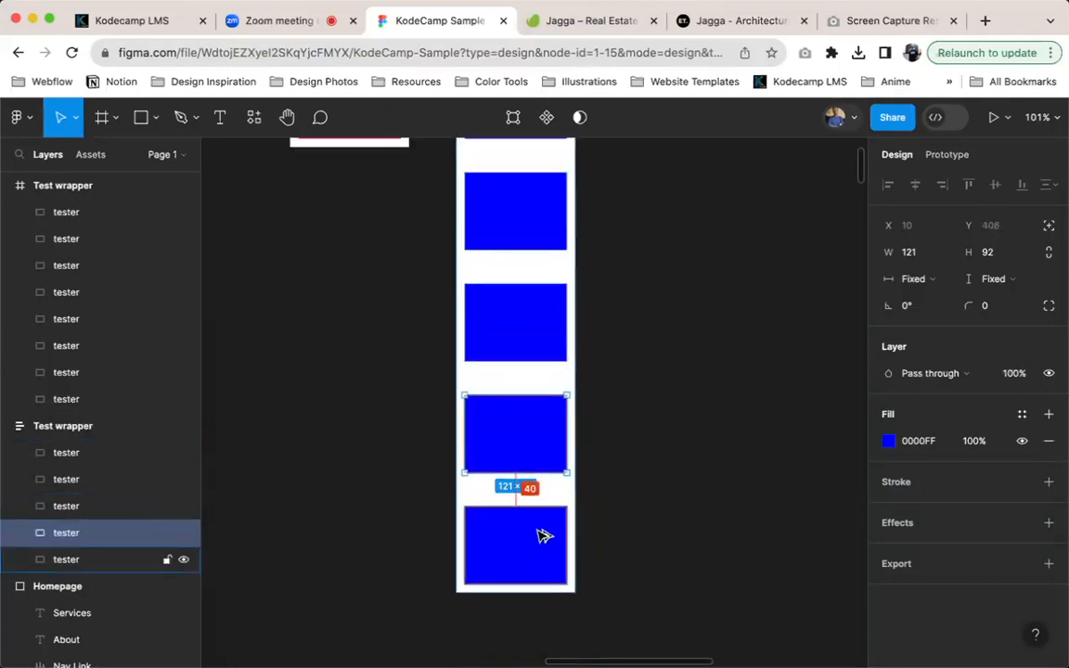
Stretch the plain Test wrapper downward until it is as tall as the auto layout wrapper
{"action": "scroll", "coordinate": [544, 370], "scroll_direction": "up", "scroll_amount": 5}
{"action": "scroll", "coordinate": [544, 369], "scroll_direction": "left", "scroll_amount": 3}
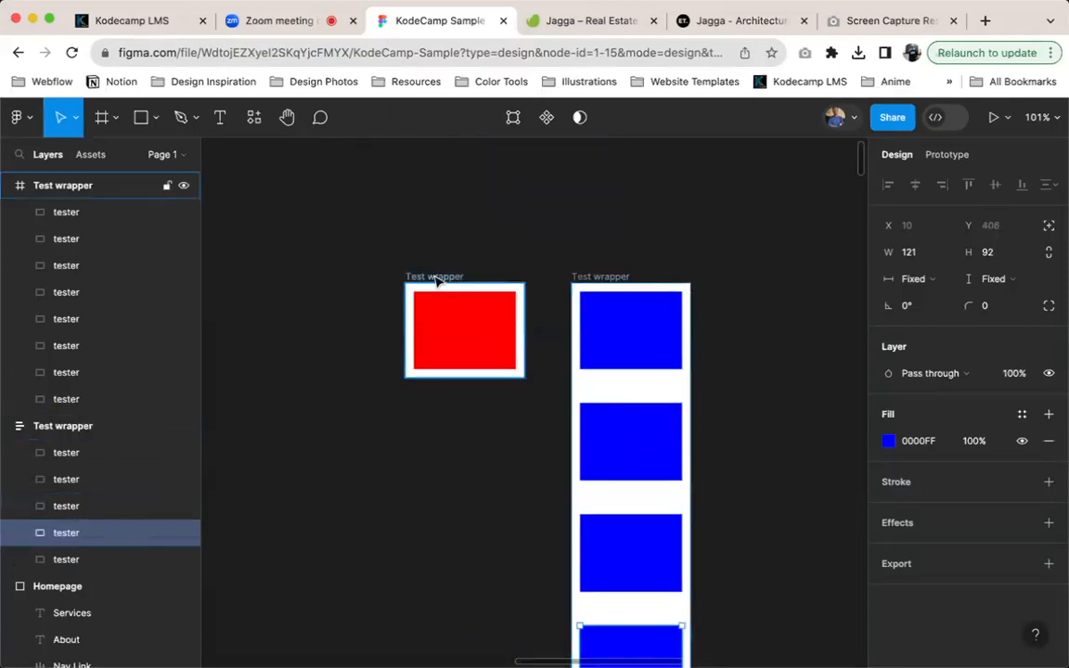
{"action": "left_click", "coordinate": [449, 306]}
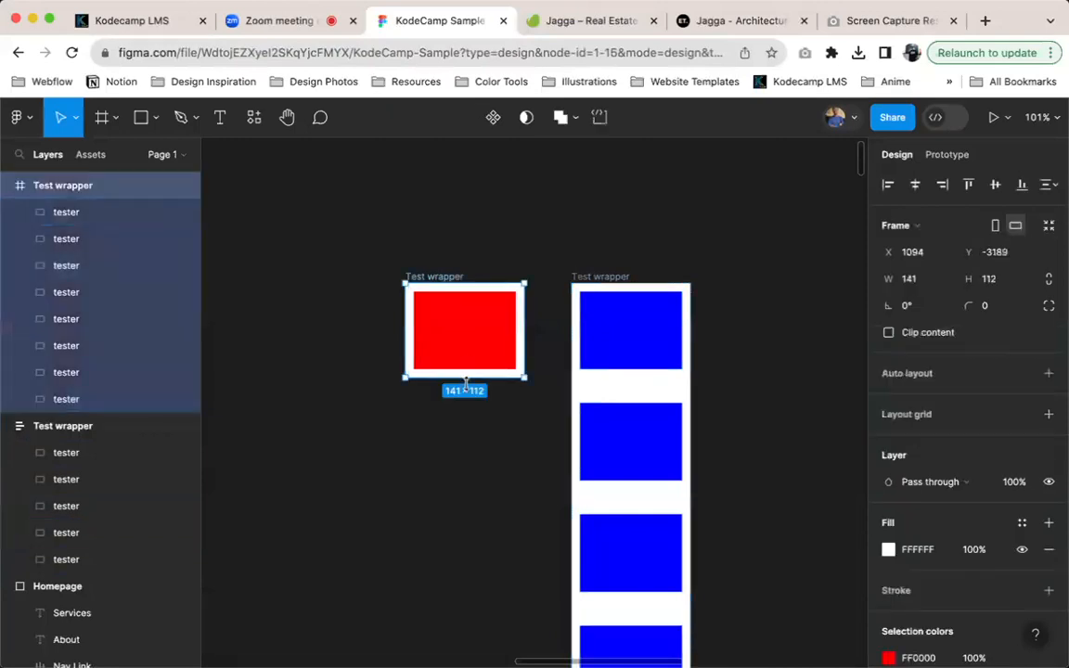
{"action": "left_click_drag", "start_coordinate": [468, 384], "coordinate": [463, 575]}
{"action": "scroll", "coordinate": [543, 328], "scroll_direction": "up", "scroll_amount": 5}
Delete the seven stacked duplicates in the plain Test wrapper, keeping a single red tester
{"action": "left_click", "coordinate": [432, 311]}
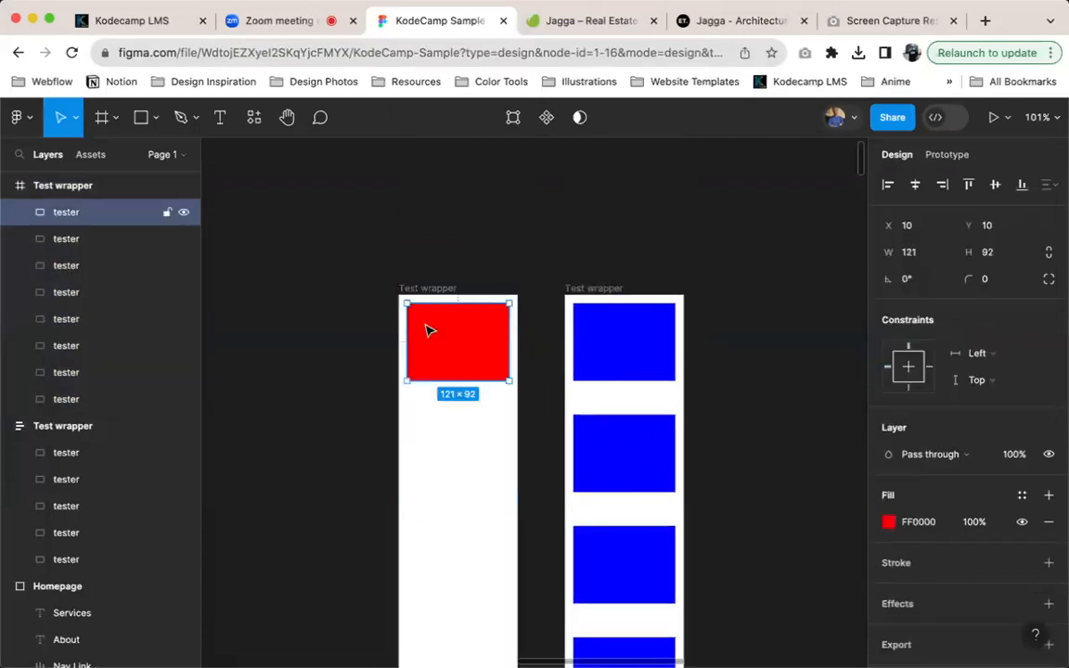
{"action": "left_click", "coordinate": [105, 275], "text": "shift"}
{"action": "key", "text": "Delete"}
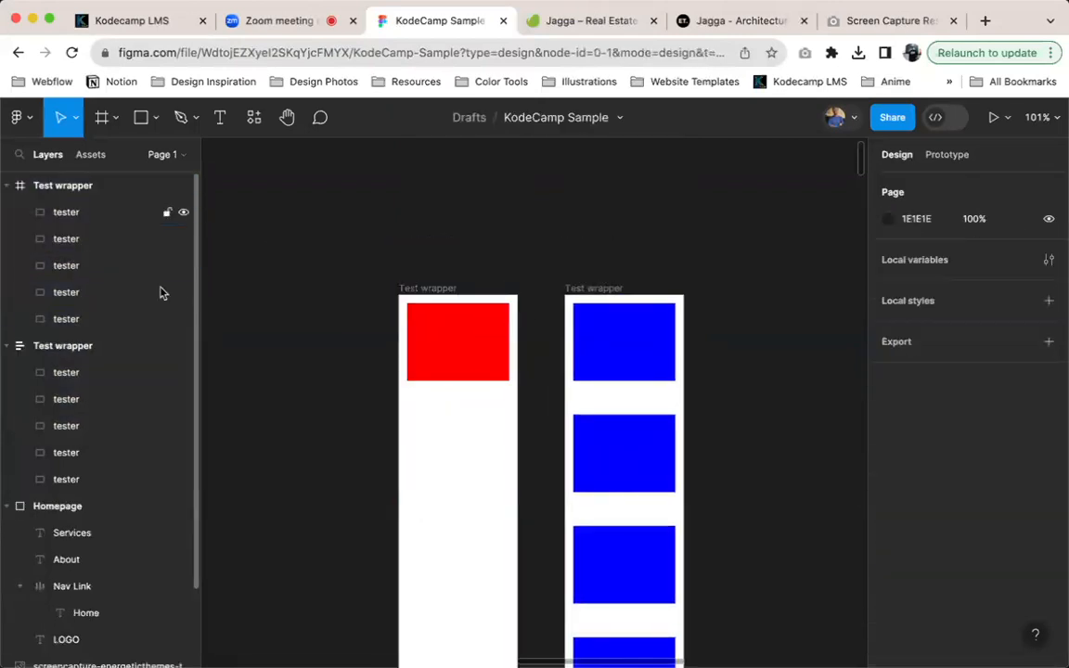
{"action": "left_click", "coordinate": [458, 343]}
{"action": "left_click", "coordinate": [74, 295], "text": "shift"}
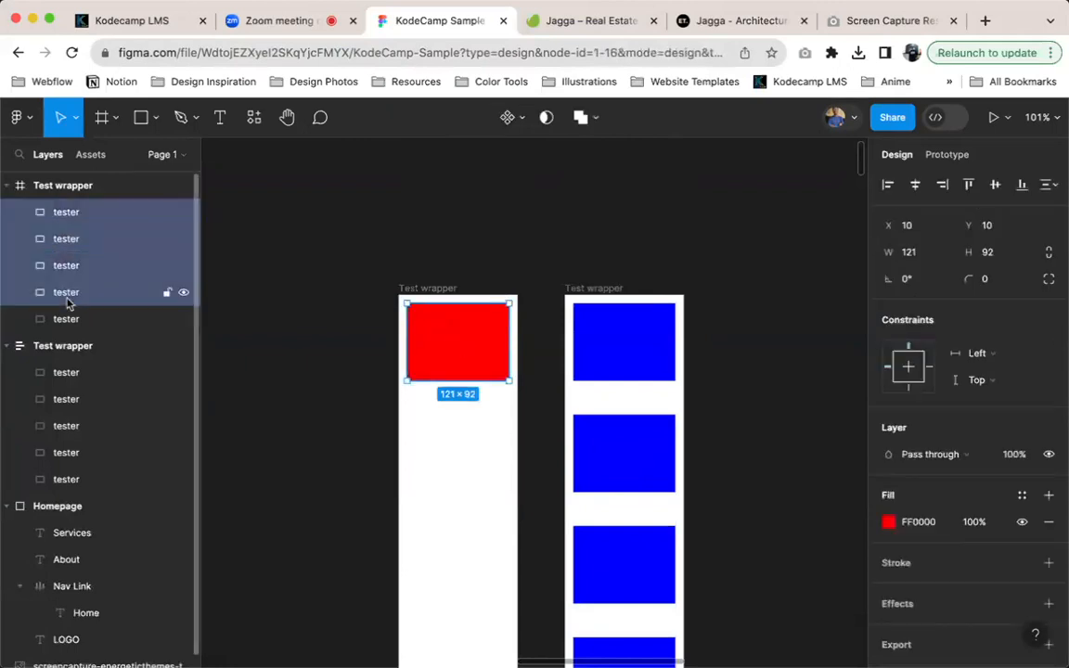
{"action": "key", "text": "Delete"}
Duplicate the red tester and shift the copy down to Y 142, level with the second blue tester
{"action": "left_click", "coordinate": [442, 336]}
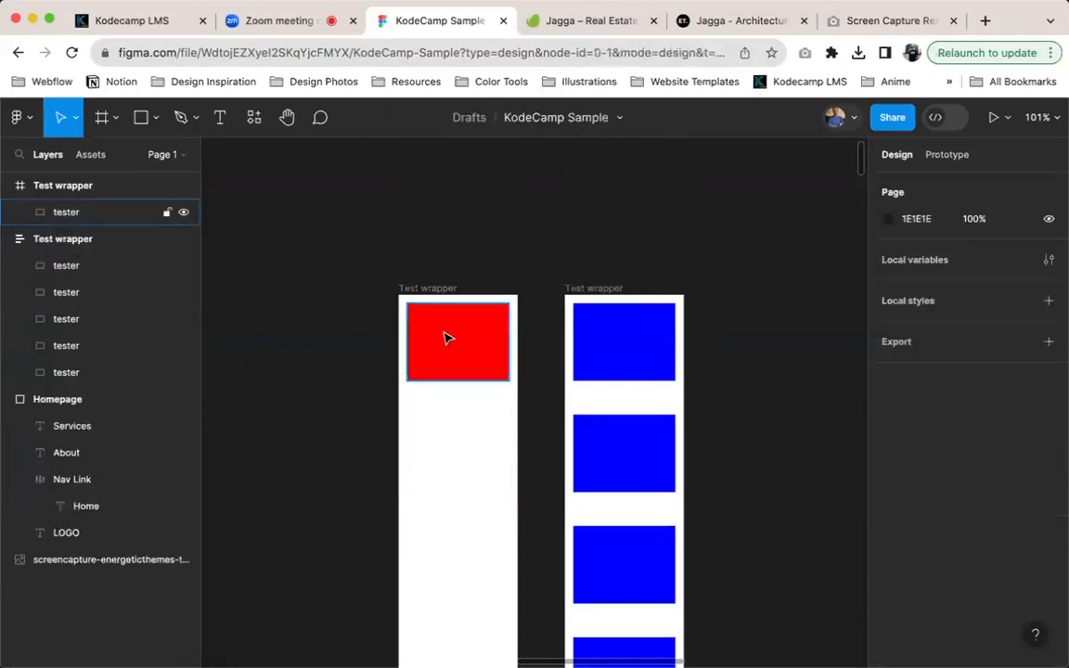
{"action": "key", "text": "super+d"}
{"action": "key", "text": "shift+Down"}
{"action": "key", "text": "shift+Down"}
{"action": "key", "text": "shift+Down"}
{"action": "key", "text": "shift+Down"}
{"action": "key", "text": "shift+Down"}
{"action": "key", "text": "shift+Down"}
{"action": "key", "text": "shift+Down"}
{"action": "key", "text": "shift+Down"}
{"action": "key", "text": "shift+Down"}
{"action": "key", "text": "shift+Down"}
{"action": "key", "text": "shift+Down"}
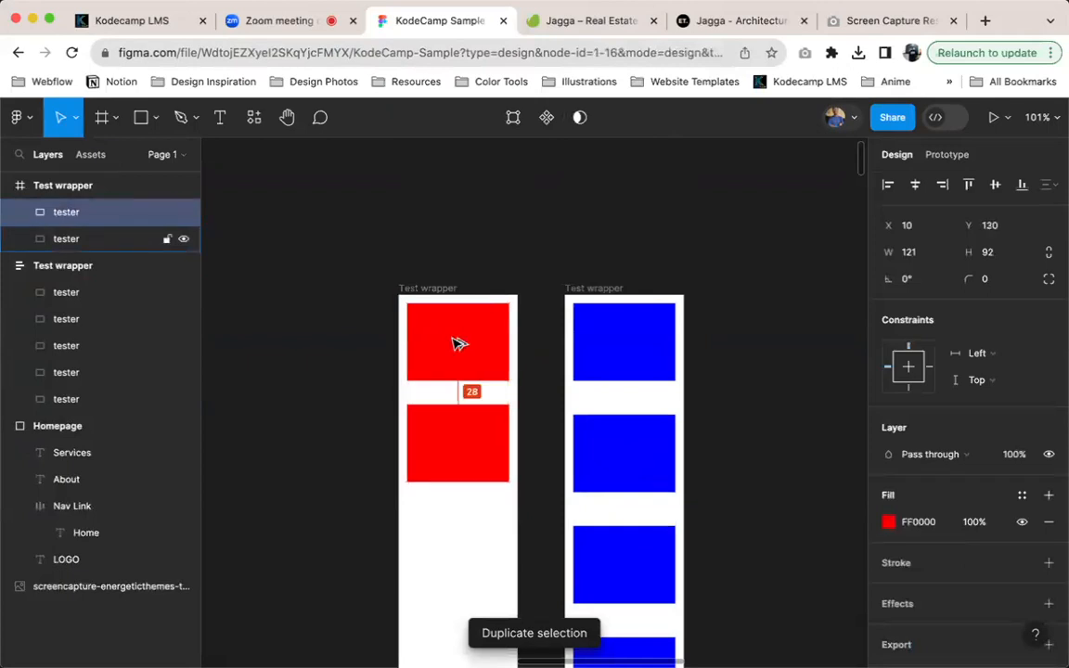
{"action": "key", "text": "Down"}
{"action": "key", "text": "Down"}
{"action": "key", "text": "Down"}
{"action": "key", "text": "Down"}
{"action": "key", "text": "Down"}
{"action": "key", "text": "Down"}
{"action": "key", "text": "Down"}
{"action": "key", "text": "Down"}
{"action": "key", "text": "Down"}
{"action": "key", "text": "Down"}
{"action": "key", "text": "Down"}
{"action": "key", "text": "Down"}
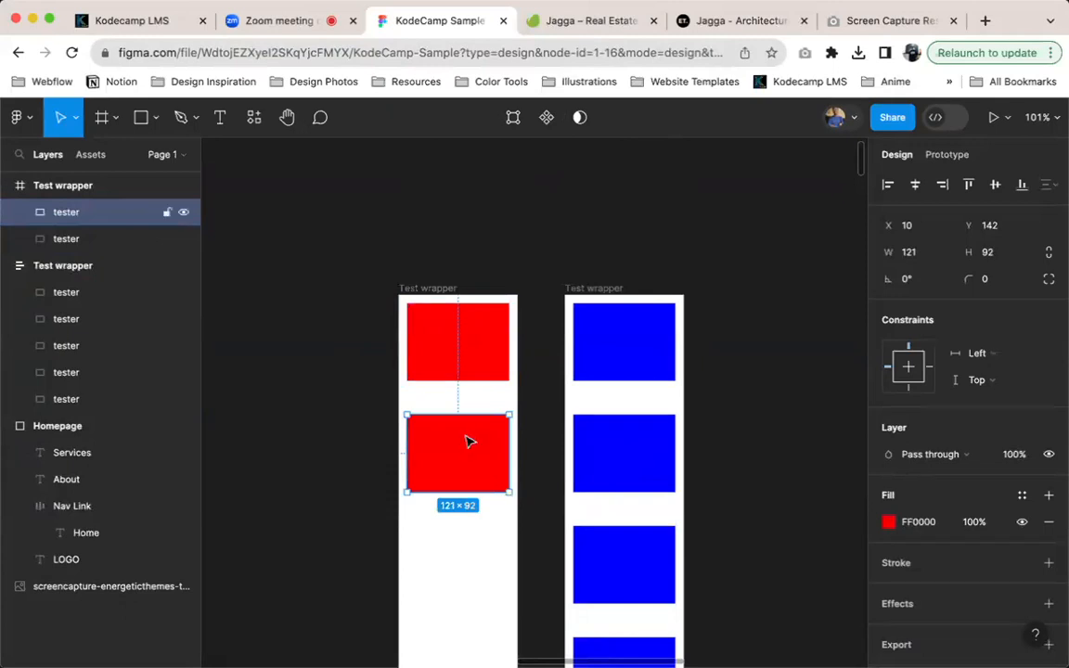
Place a third copy of the red tester directly below the second one at Y 274
{"action": "left_click_drag", "start_coordinate": [472, 444], "coordinate": [470, 558]}
{"action": "scroll", "coordinate": [489, 537], "scroll_direction": "down", "scroll_amount": 4}
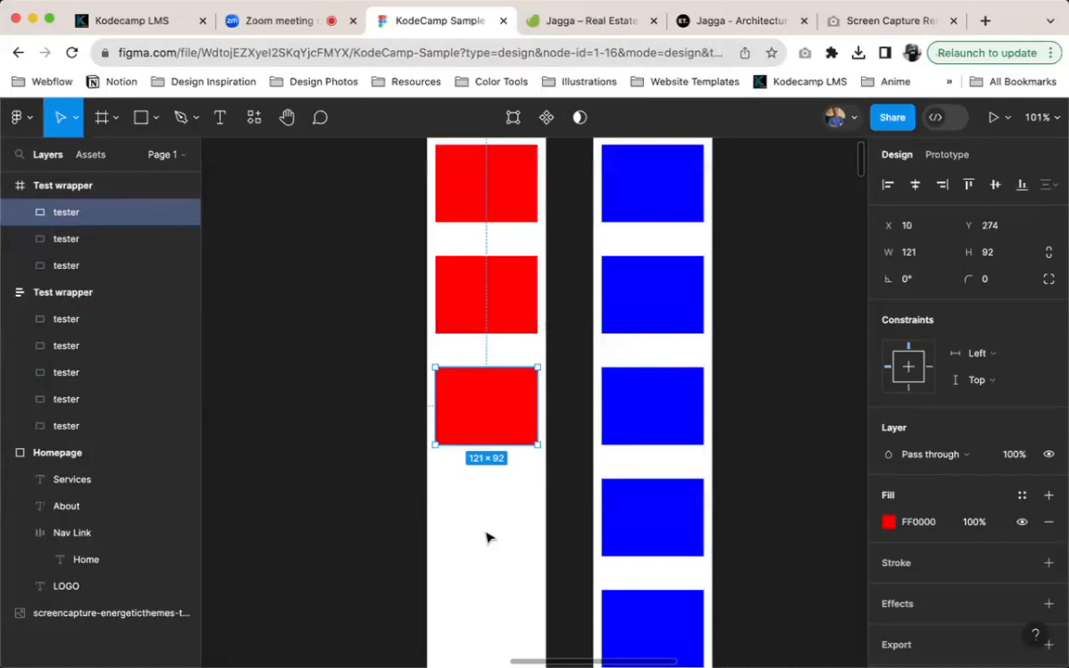
{"action": "scroll", "coordinate": [483, 352], "scroll_direction": "down", "scroll_amount": 5, "text": "ctrl"}
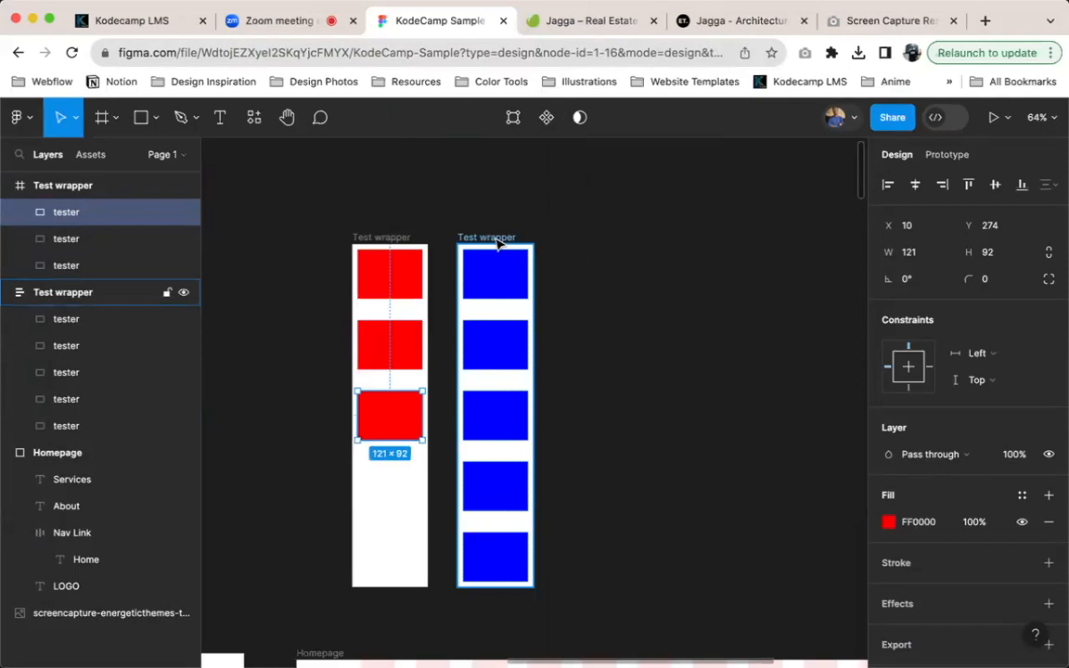
Change the auto layout Test wrapper holding the blue testers to a horizontal layout
{"action": "left_click", "coordinate": [498, 241]}
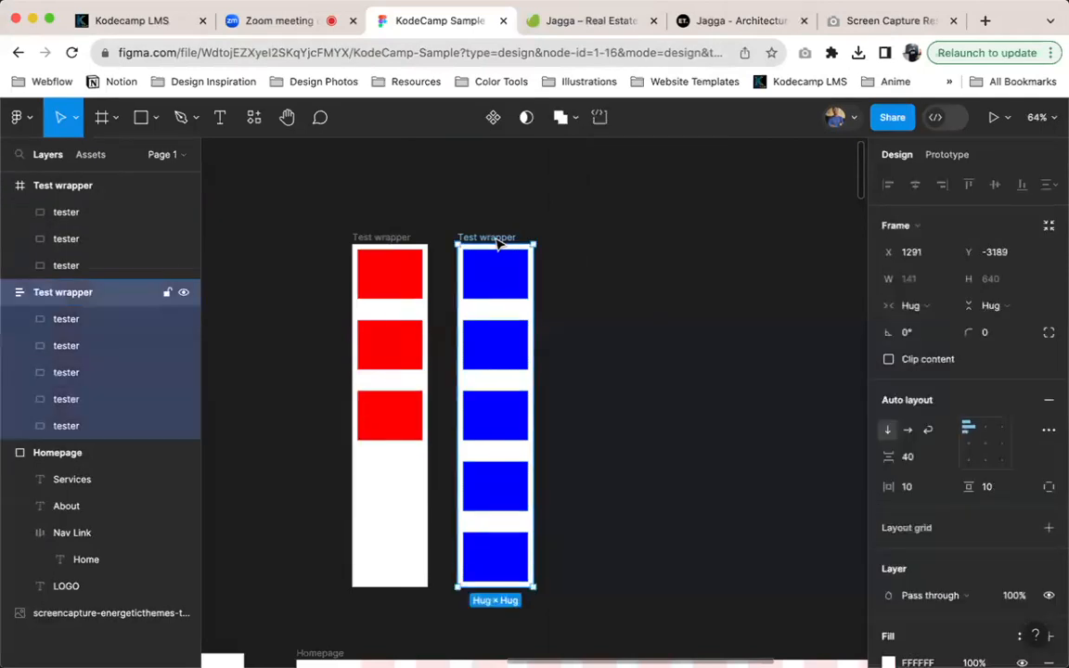
{"action": "scroll", "coordinate": [498, 241], "scroll_direction": "up", "scroll_amount": 5, "text": "ctrl"}
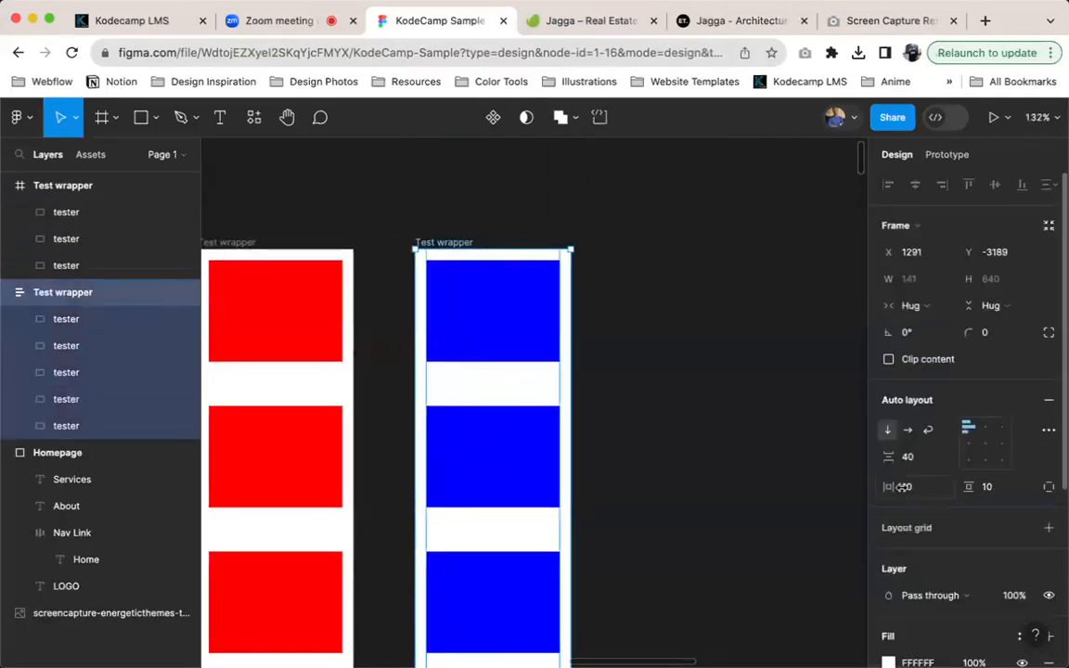
{"action": "left_click", "coordinate": [888, 434]}
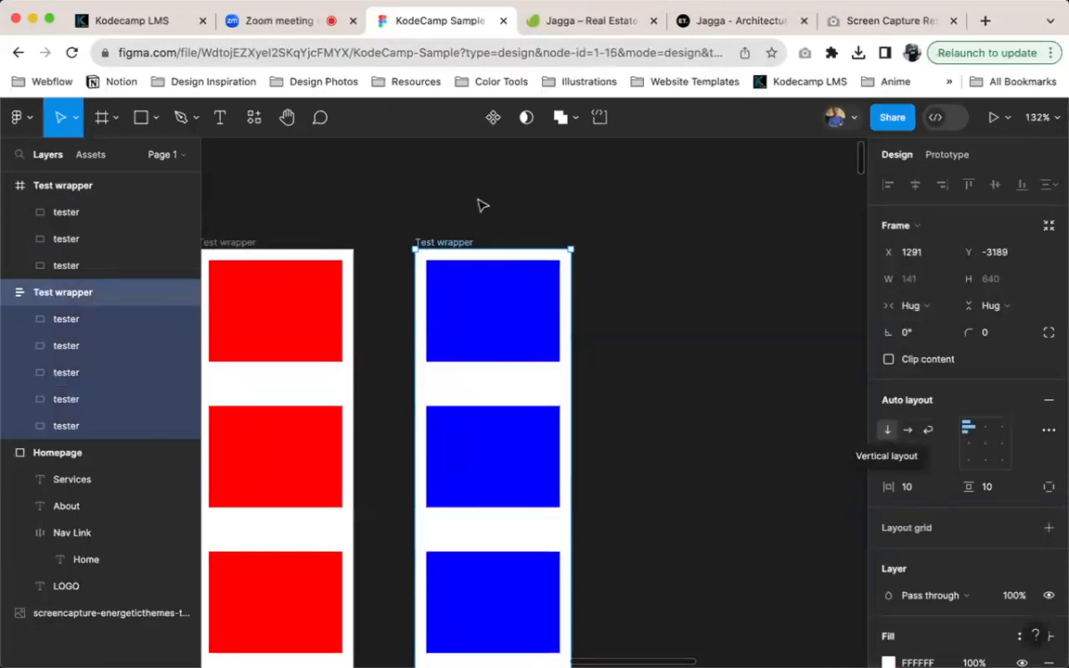
{"action": "scroll", "coordinate": [482, 208], "scroll_direction": "down", "scroll_amount": 3}
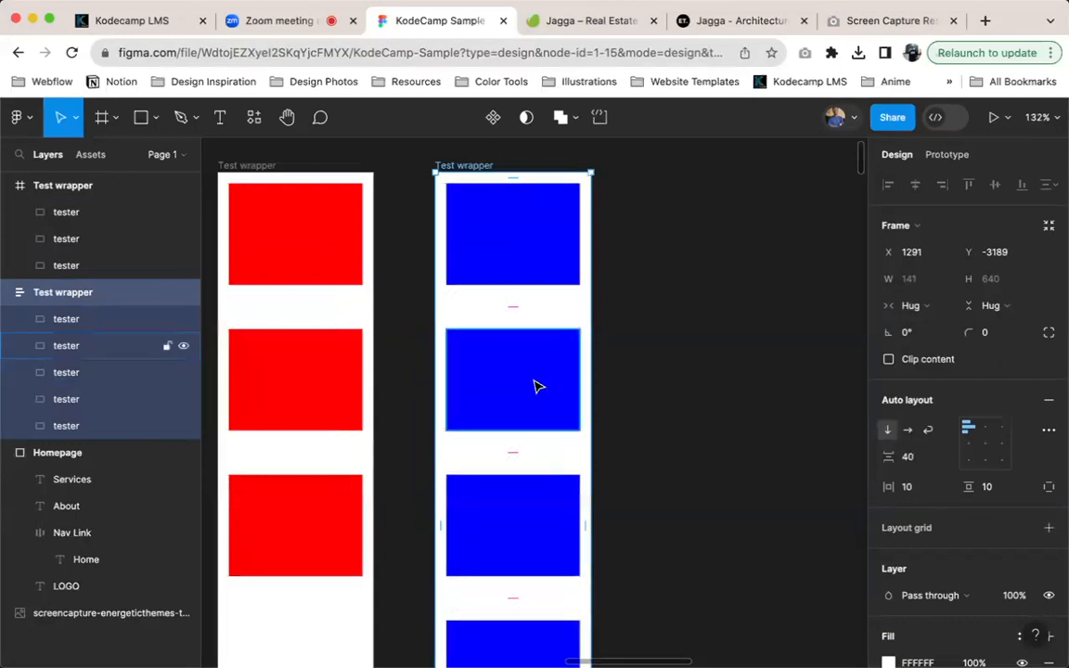
{"action": "scroll", "coordinate": [567, 362], "scroll_direction": "up", "scroll_amount": 4}
{"action": "scroll", "coordinate": [566, 362], "scroll_direction": "right", "scroll_amount": 2}
{"action": "left_click", "coordinate": [910, 432]}
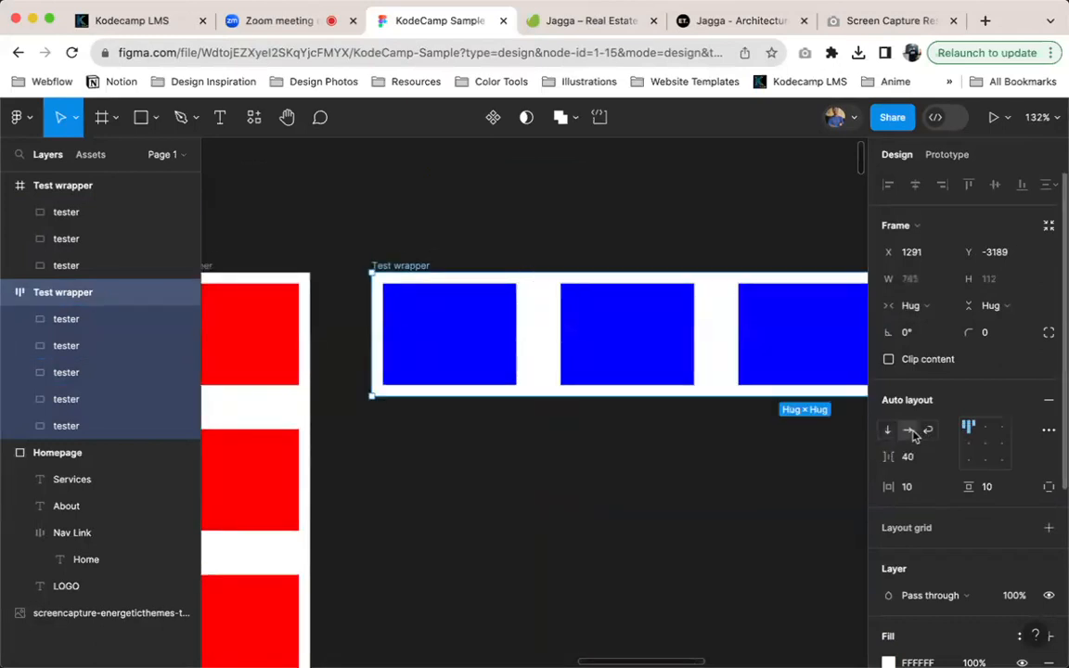
{"action": "scroll", "coordinate": [580, 319], "scroll_direction": "right", "scroll_amount": 2}
{"action": "scroll", "coordinate": [610, 346], "scroll_direction": "down", "scroll_amount": 3}
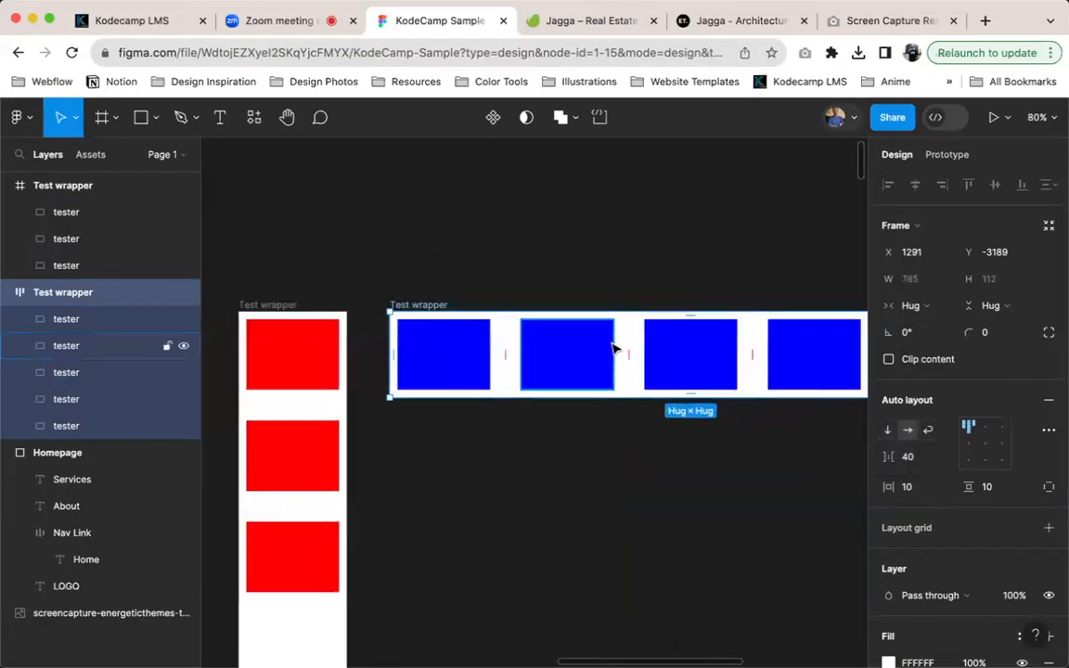
Set the auto layout Test wrapper to wrap and narrow it to a width of 317, flowing the blue testers into two columns
{"action": "scroll", "coordinate": [616, 350], "scroll_direction": "up", "scroll_amount": 3}
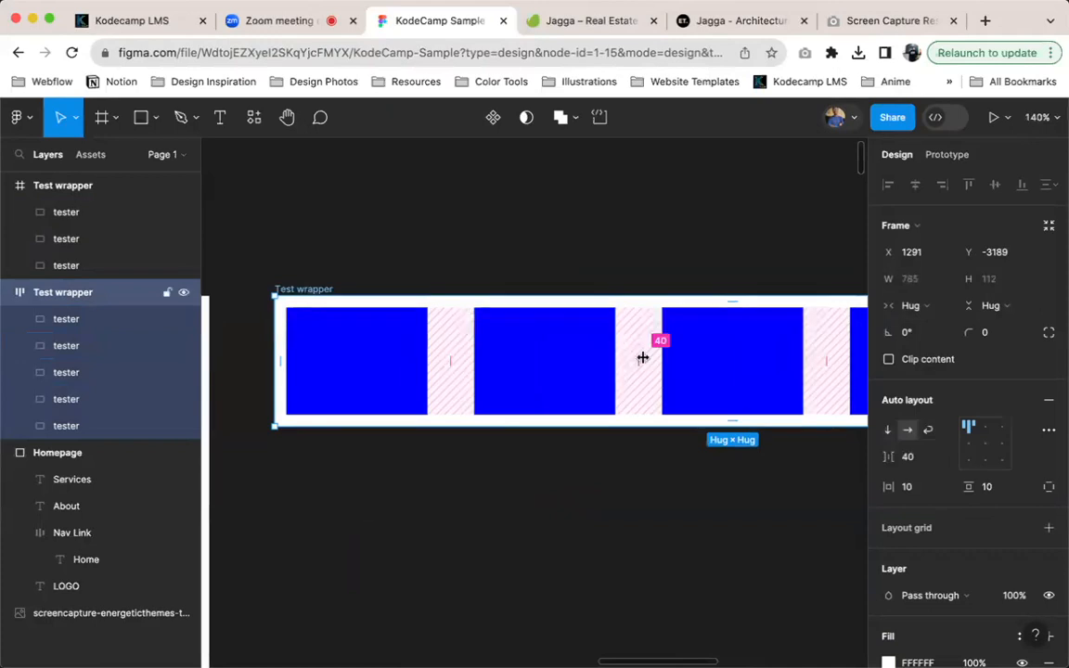
{"action": "scroll", "coordinate": [847, 418], "scroll_direction": "right", "scroll_amount": 1}
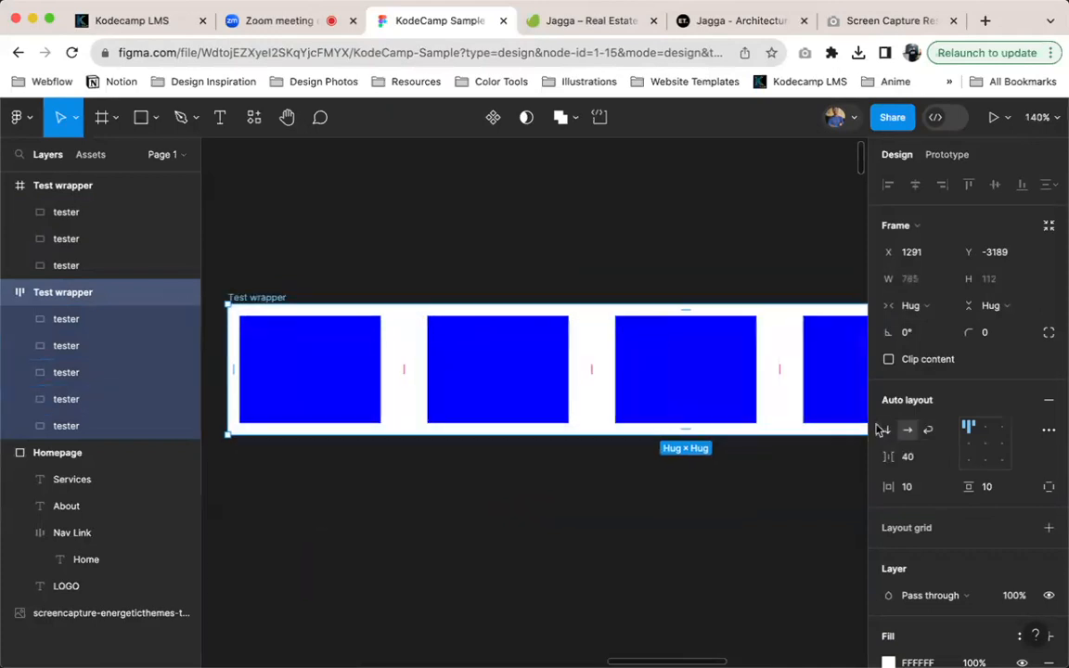
{"action": "left_click", "coordinate": [927, 431]}
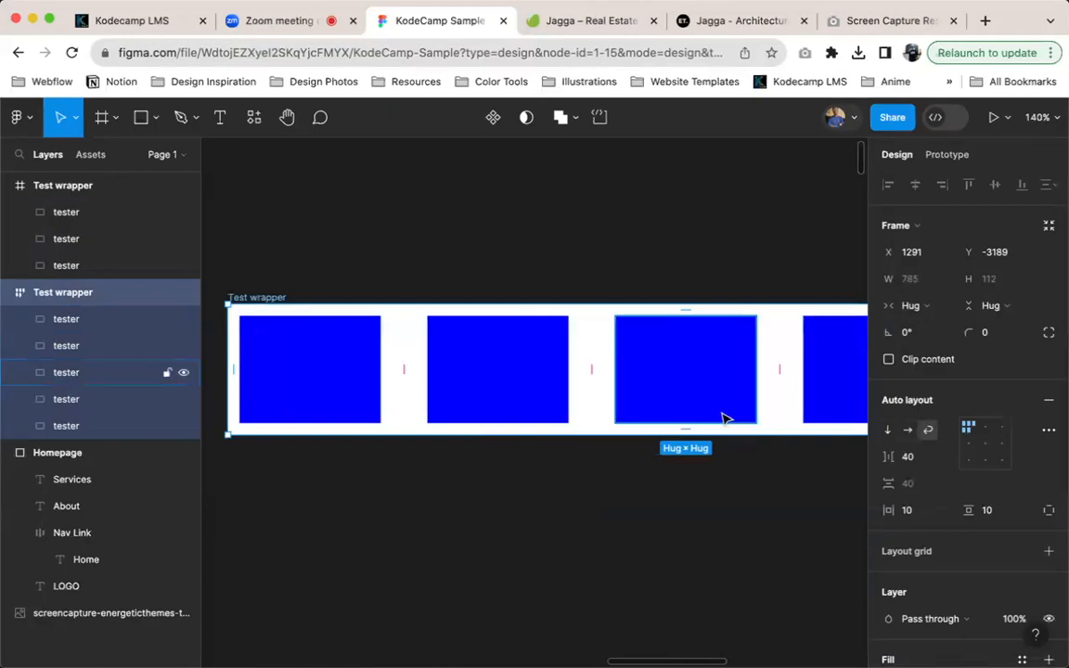
{"action": "scroll", "coordinate": [740, 421], "scroll_direction": "down", "scroll_amount": 1}
{"action": "scroll", "coordinate": [735, 431], "scroll_direction": "right", "scroll_amount": 3}
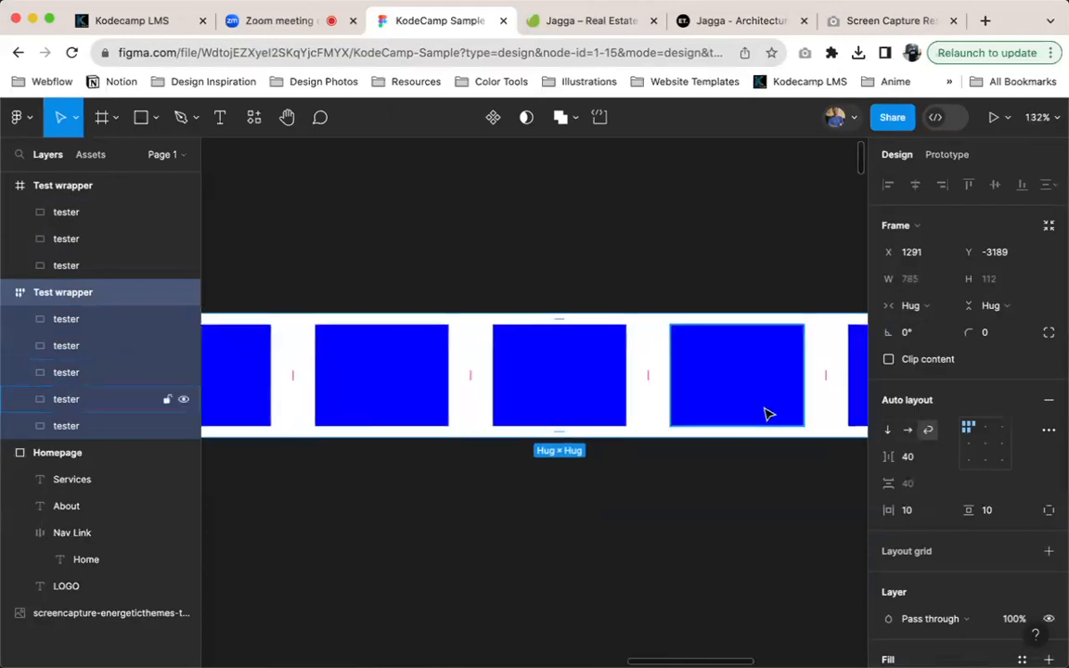
{"action": "scroll", "coordinate": [740, 437], "scroll_direction": "down", "scroll_amount": 5}
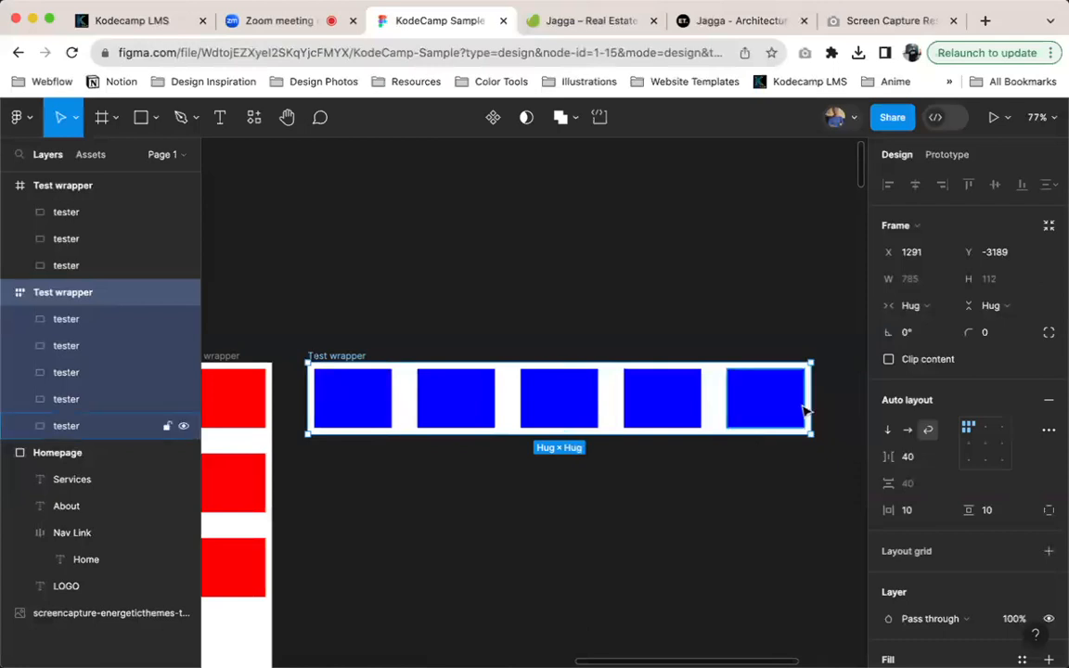
{"action": "left_click_drag", "start_coordinate": [784, 410], "coordinate": [511, 424]}
{"action": "scroll", "coordinate": [514, 432], "scroll_direction": "left", "scroll_amount": 5}
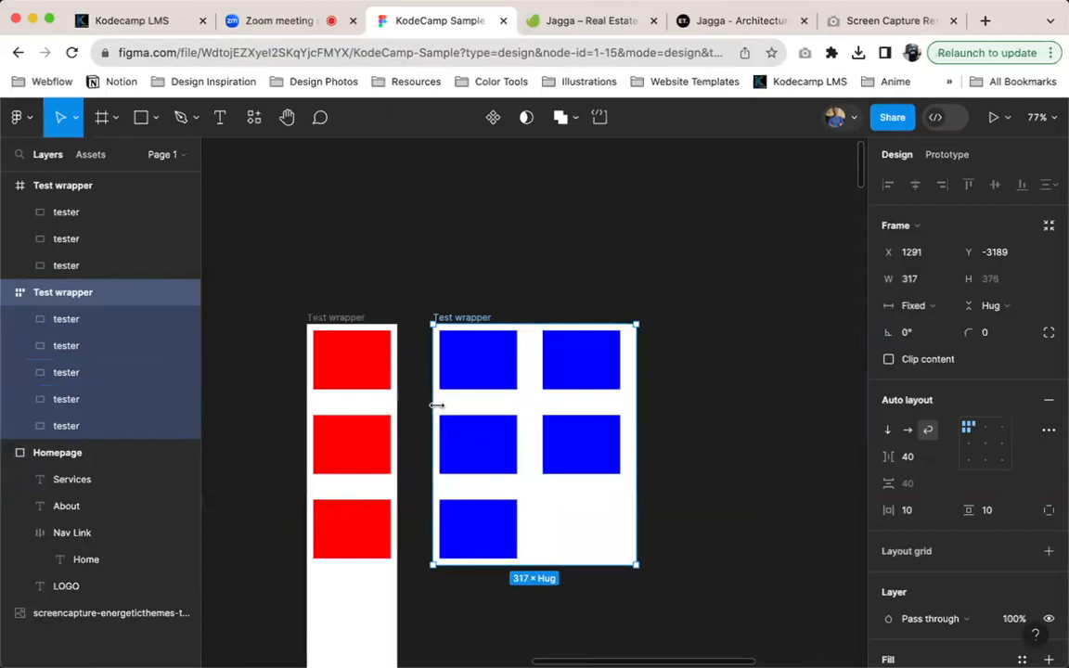
Move the plain Test wrapper away from the auto layout one to X 840 and widen it to 324
{"action": "left_click_drag", "start_coordinate": [349, 318], "coordinate": [284, 324]}
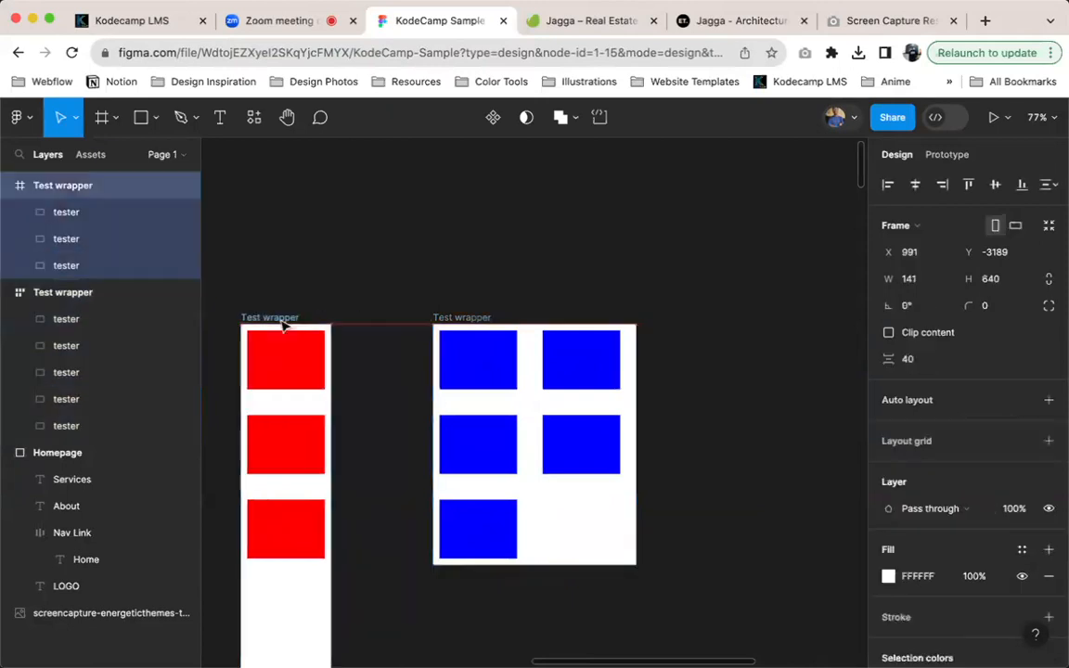
{"action": "scroll", "coordinate": [669, 344], "scroll_direction": "left", "scroll_amount": 3}
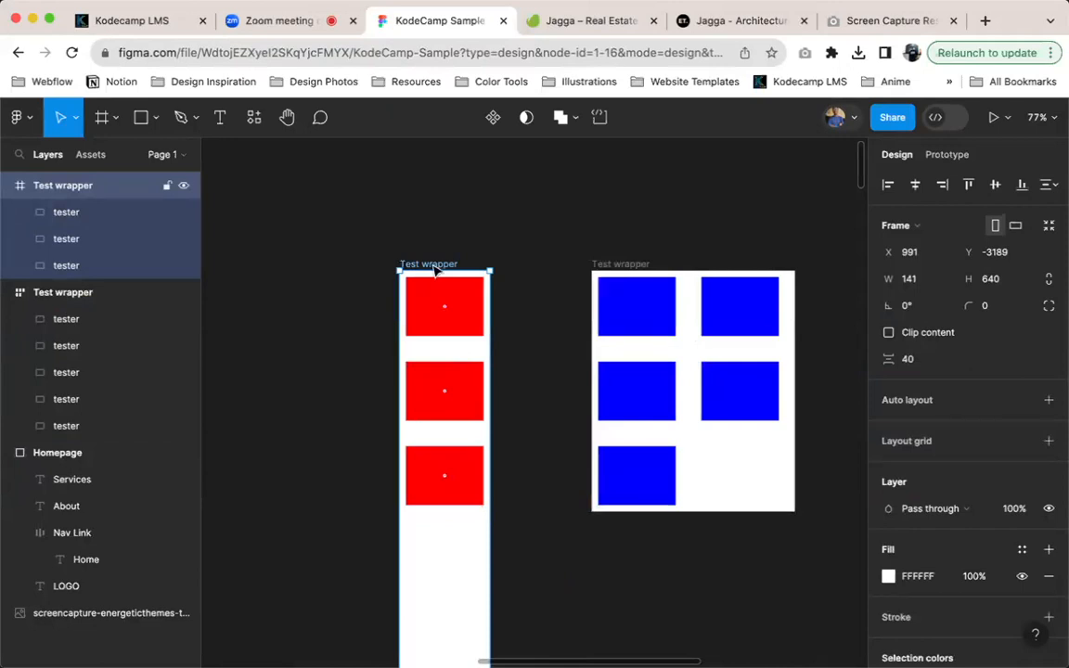
{"action": "left_click_drag", "start_coordinate": [435, 269], "coordinate": [340, 269]}
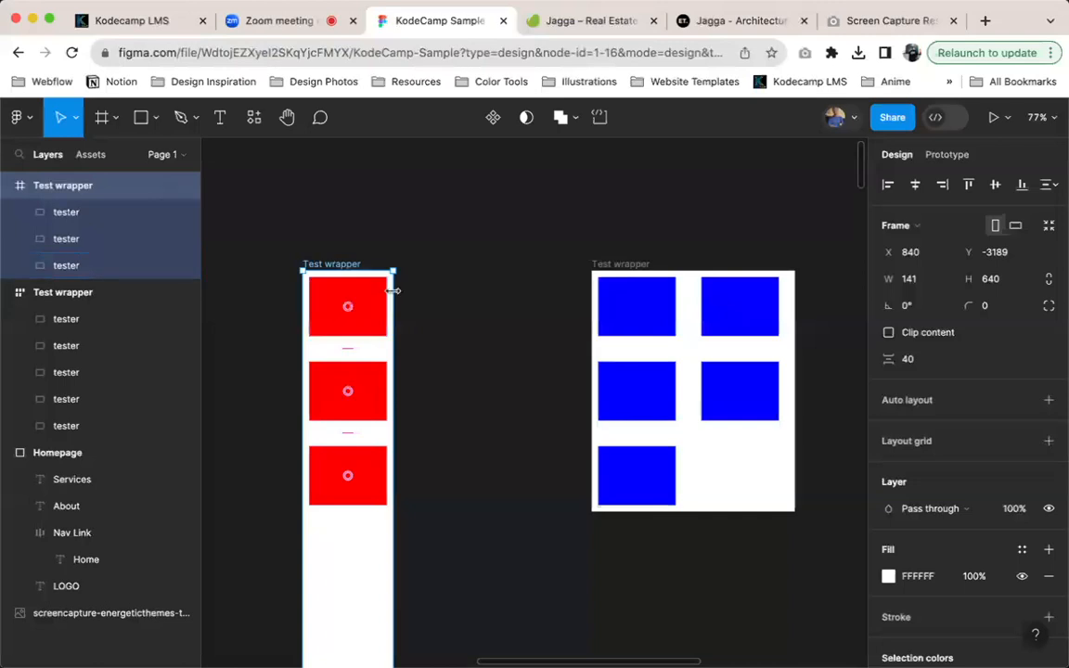
{"action": "left_click_drag", "start_coordinate": [394, 292], "coordinate": [511, 299]}
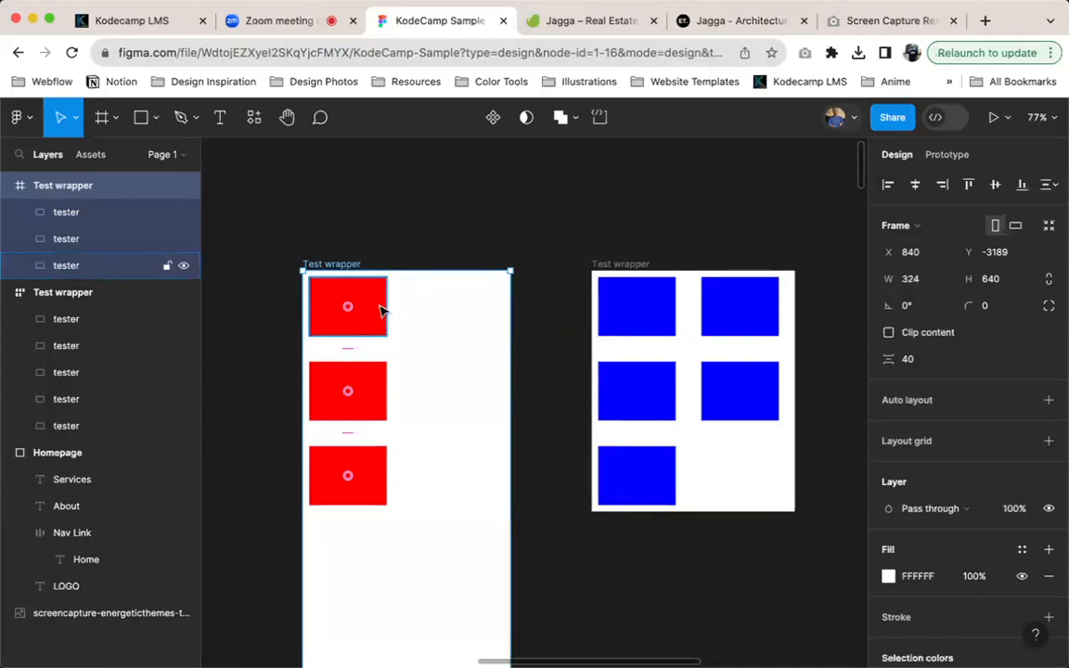
Set the first red tester's horizontal constraint to Right, keeping its vertical constraint at Top
{"action": "left_click", "coordinate": [380, 311]}
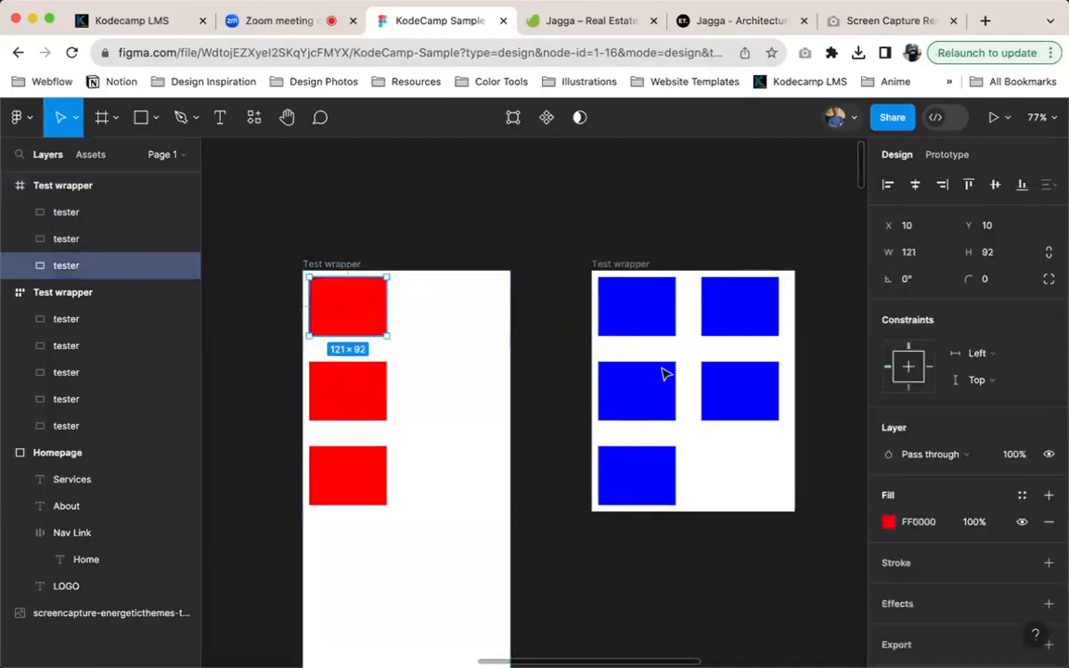
{"action": "left_click", "coordinate": [1007, 355]}
{"action": "left_click", "coordinate": [998, 372]}
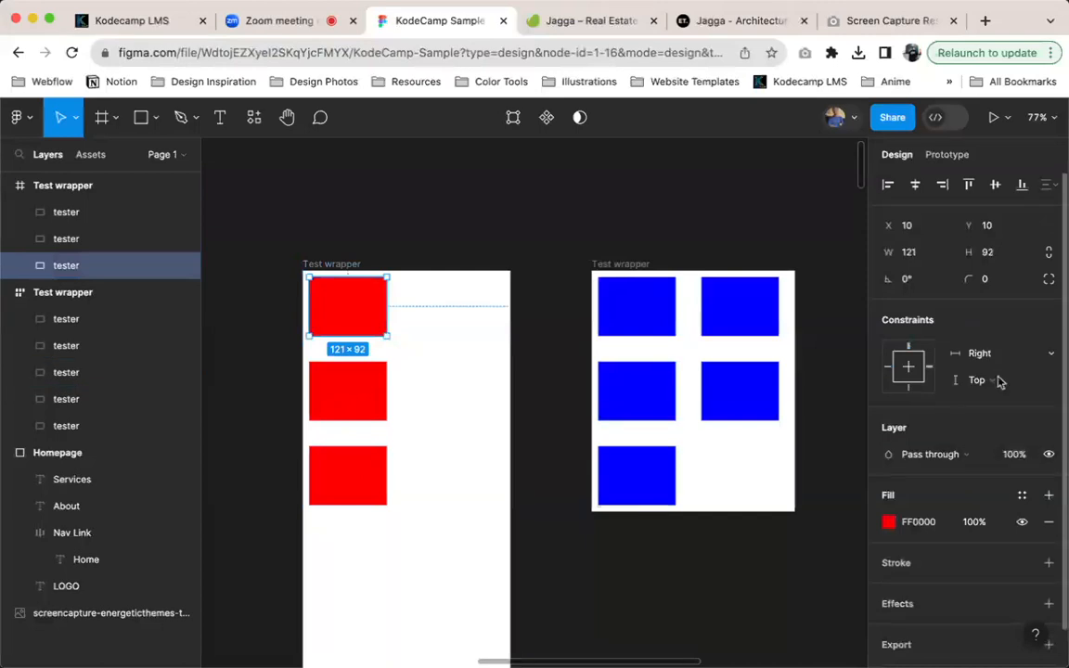
{"action": "left_click", "coordinate": [1003, 390]}
{"action": "left_click", "coordinate": [963, 381]}
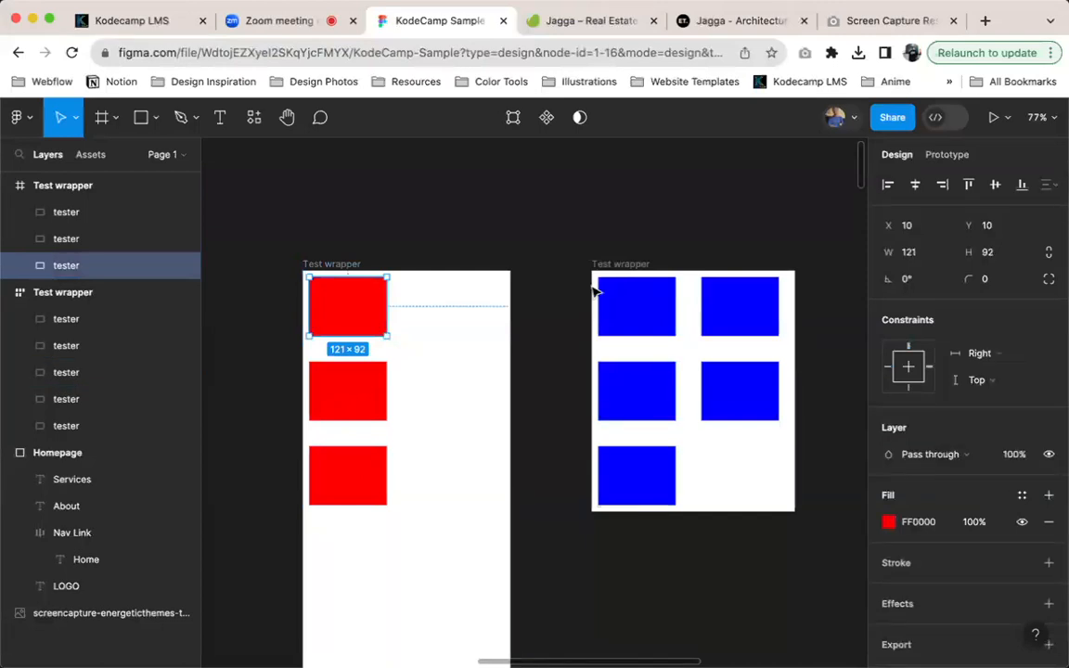
Widen the plain Test wrapper to 339 to test the first red tester's constraint
{"action": "left_click", "coordinate": [311, 267]}
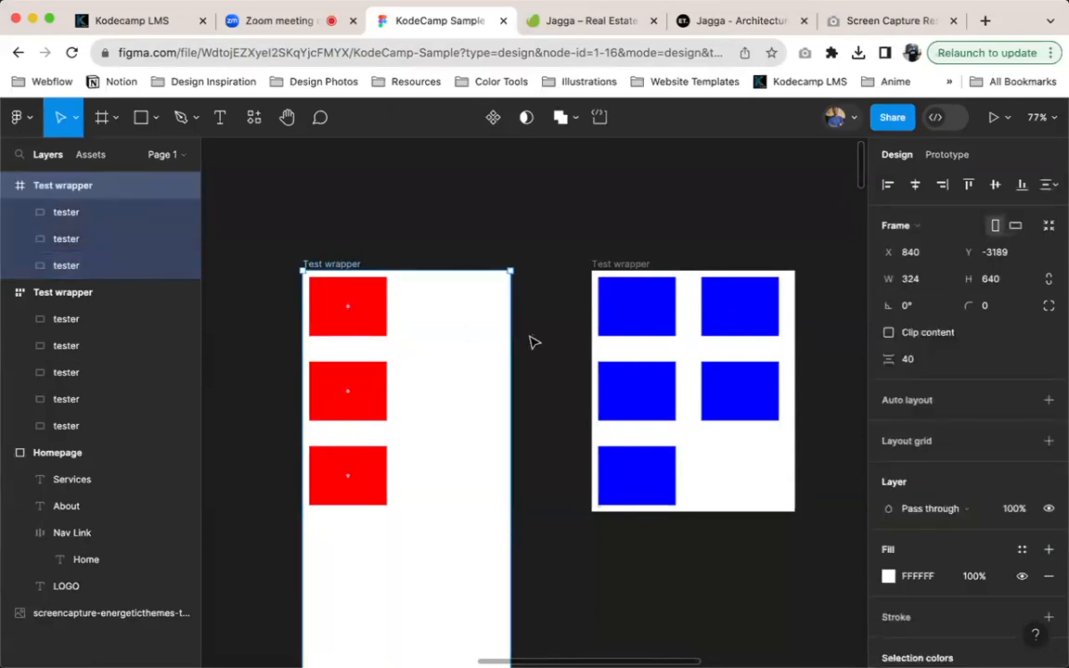
{"action": "mouse_move", "coordinate": [516, 332]}
{"action": "left_mouse_down"}
{"action": "mouse_move", "coordinate": [707, 332]}
{"action": "mouse_move", "coordinate": [487, 337]}
{"action": "mouse_move", "coordinate": [521, 332]}
{"action": "left_mouse_up"}
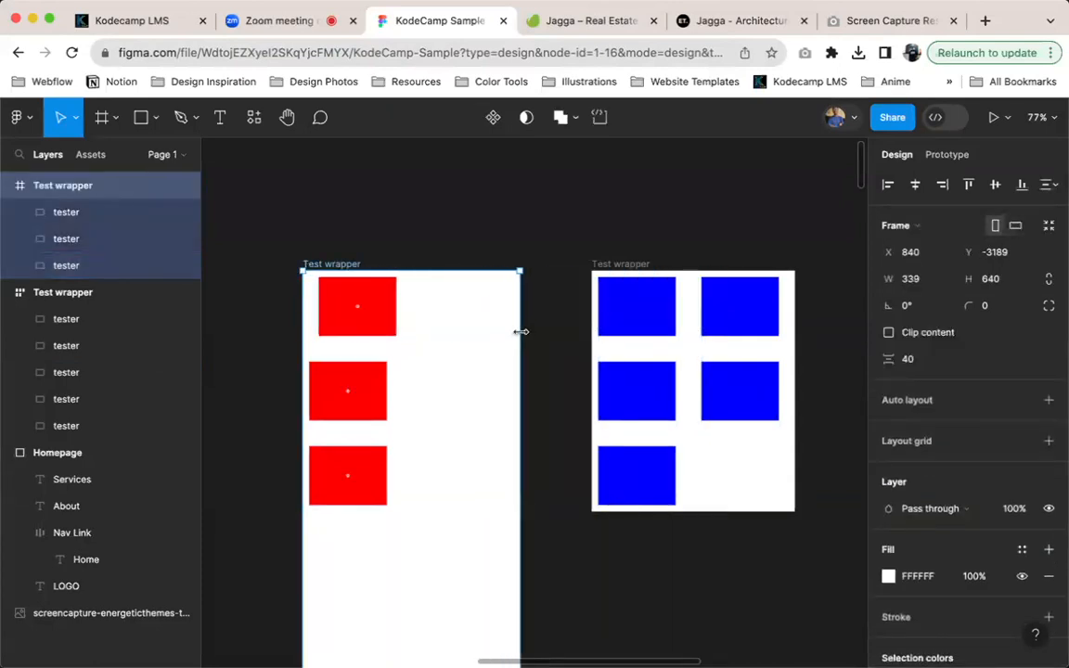
{"action": "left_click", "coordinate": [453, 232]}
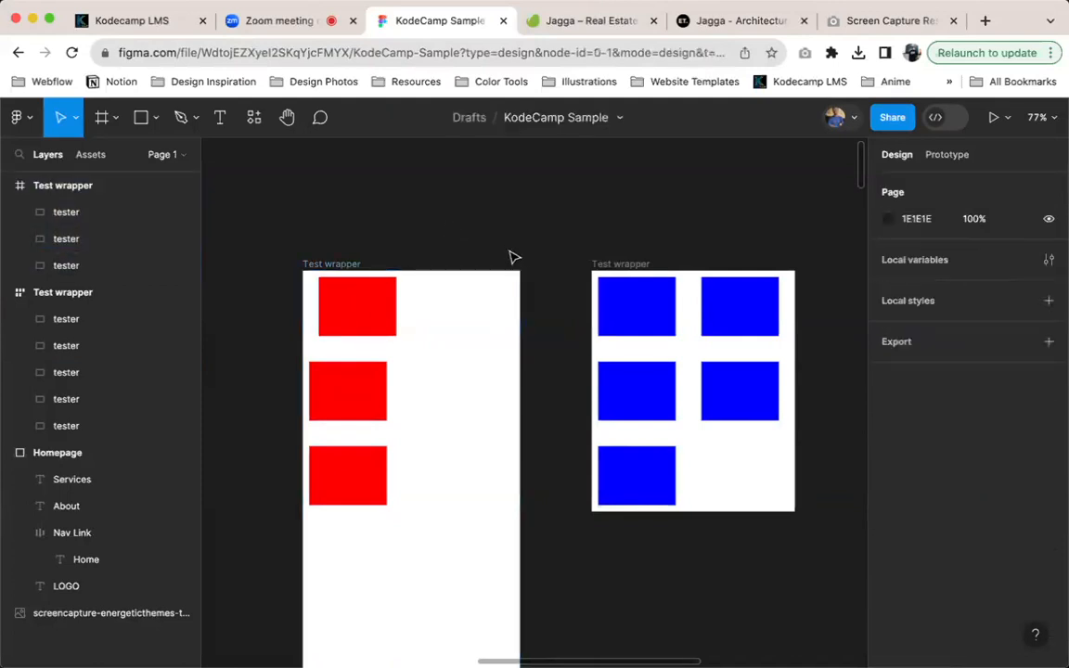
Select the auto layout Test wrapper, close the Jagga – Real Estate browser tab and return to the KodeCamp Sample design file
{"action": "scroll", "coordinate": [513, 256], "scroll_direction": "right", "scroll_amount": 3}
{"action": "left_click", "coordinate": [534, 280]}
{"action": "left_click", "coordinate": [534, 281]}
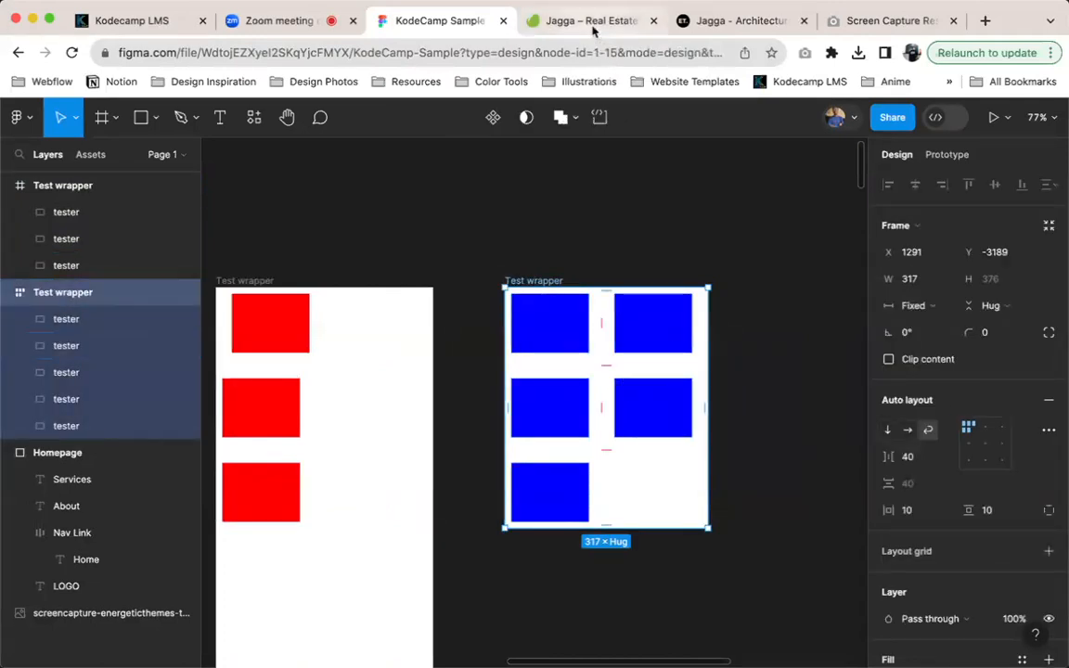
{"action": "left_click", "coordinate": [540, 24]}
{"action": "left_click", "coordinate": [704, 22]}
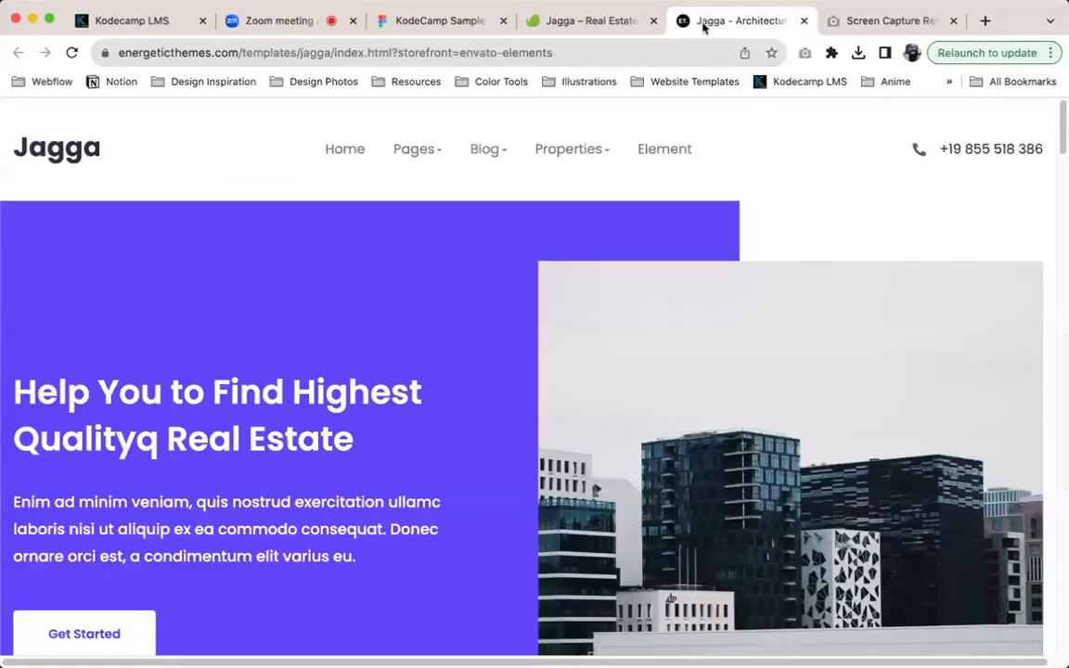
{"action": "left_click", "coordinate": [653, 21]}
{"action": "left_click", "coordinate": [391, 27]}
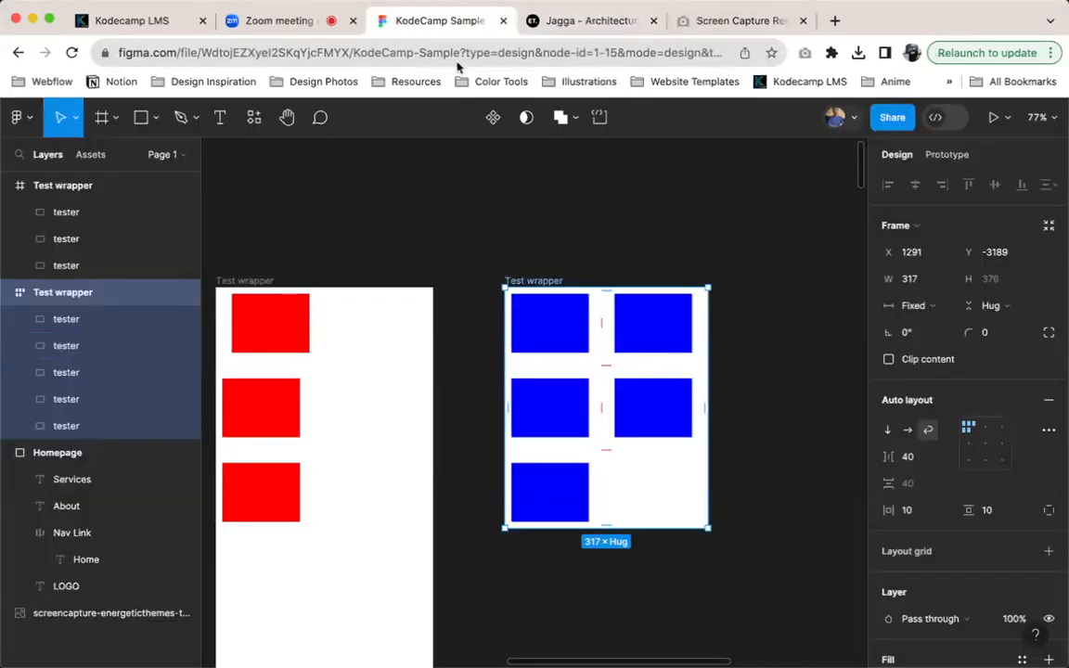
Switch the auto layout Test wrapper to horizontal layout and set its width to hug the contents
{"action": "scroll", "coordinate": [724, 417], "scroll_direction": "right", "scroll_amount": 1}
{"action": "scroll", "coordinate": [551, 364], "scroll_direction": "up", "scroll_amount": 5}
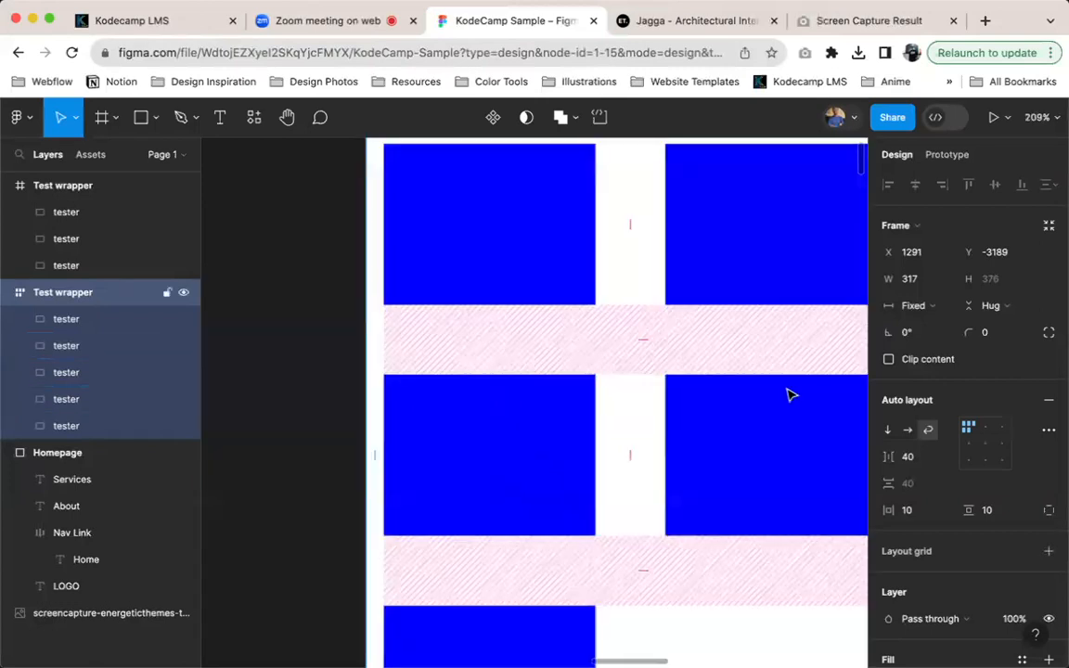
{"action": "left_click", "coordinate": [908, 430]}
{"action": "scroll", "coordinate": [686, 304], "scroll_direction": "down", "scroll_amount": 5}
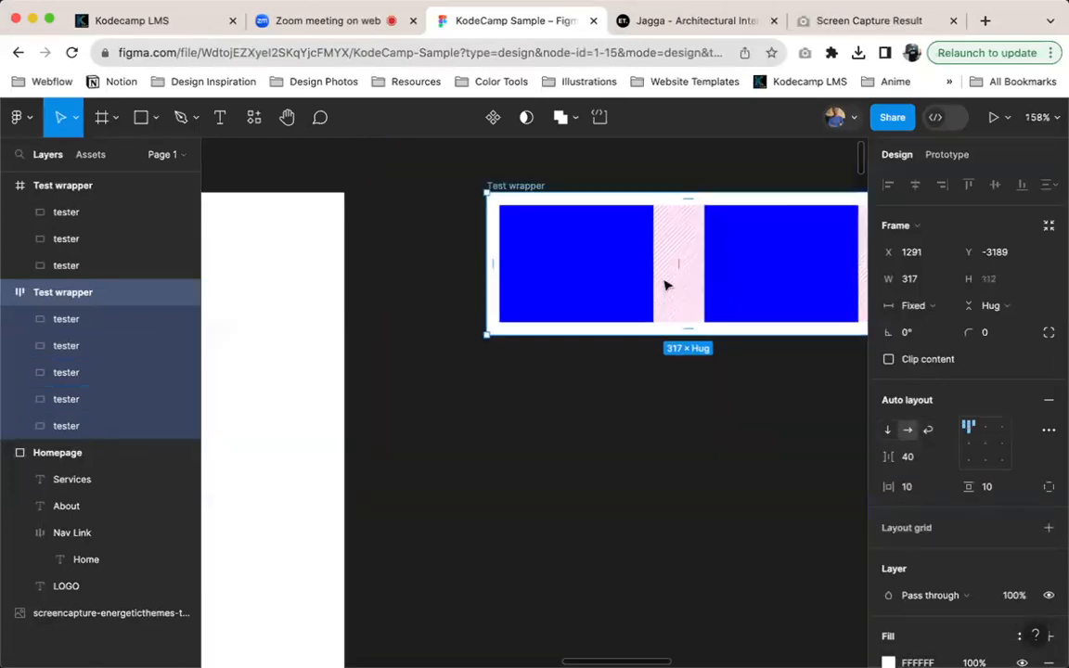
{"action": "scroll", "coordinate": [622, 297], "scroll_direction": "down", "scroll_amount": 2}
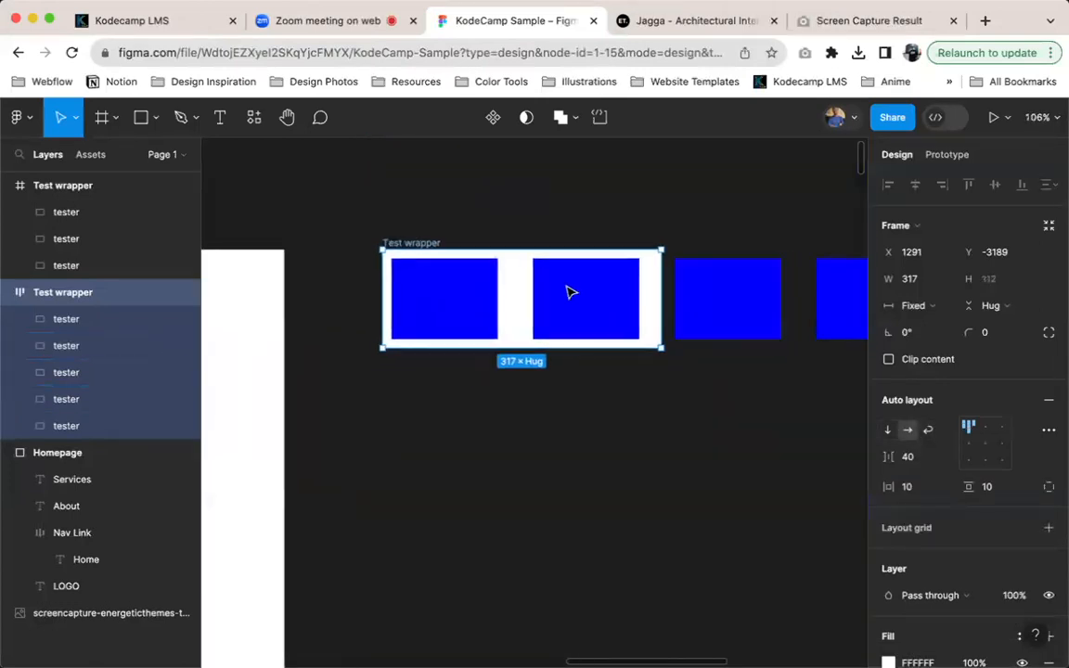
{"action": "left_click", "coordinate": [917, 305]}
{"action": "left_click", "coordinate": [925, 323]}
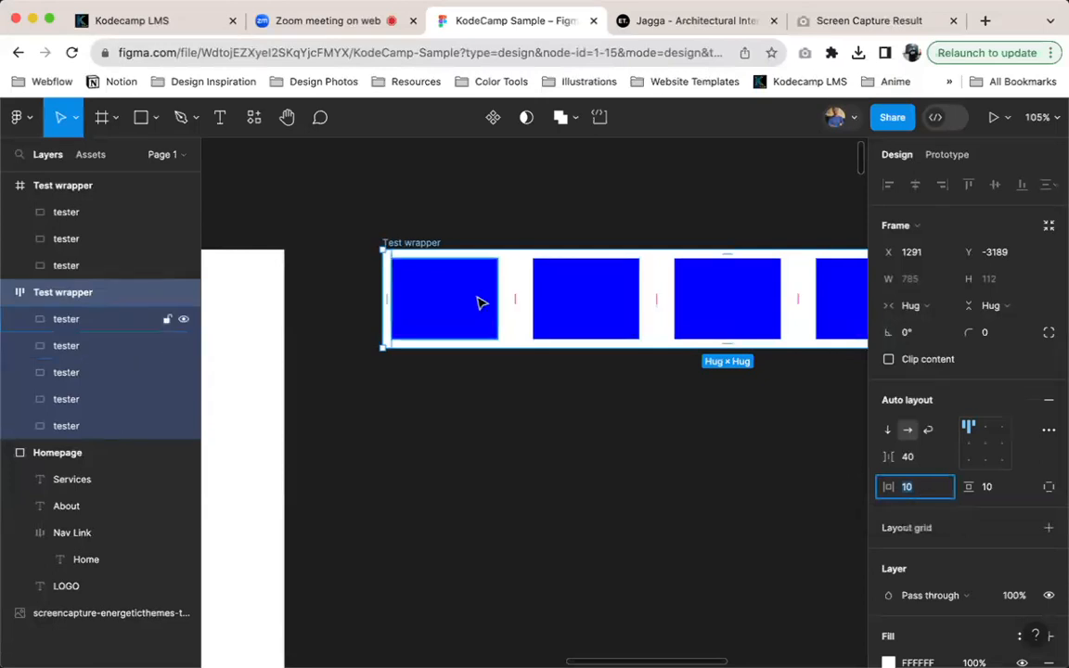
Try a horizontal padding of 40 on the auto layout Test wrapper, and undo it
{"action": "type", "text": "30"}
{"action": "key", "text": "Return"}
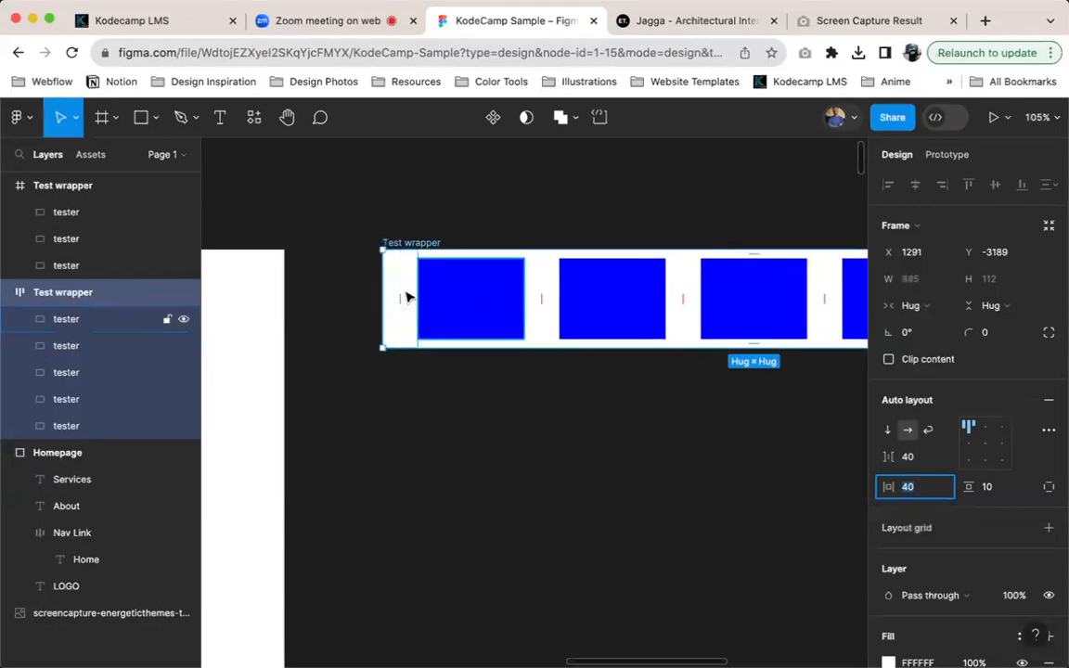
{"action": "key", "text": "ctrl+z"}
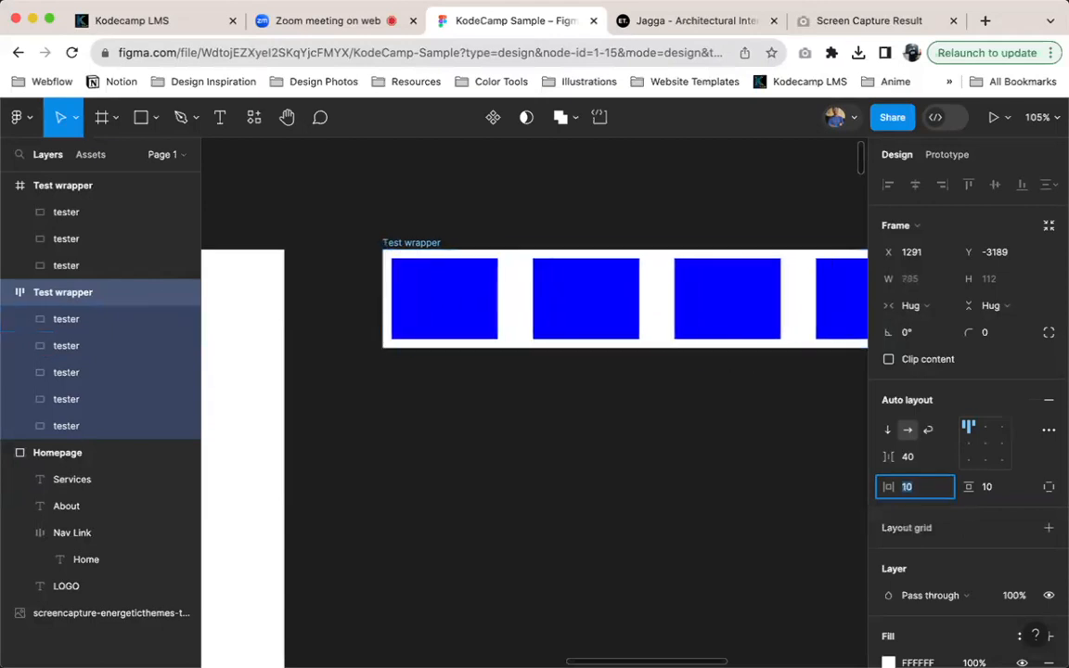
Examine the padding beside the first and last blue testers and reselect the auto layout Test wrapper
{"action": "left_click", "coordinate": [419, 284]}
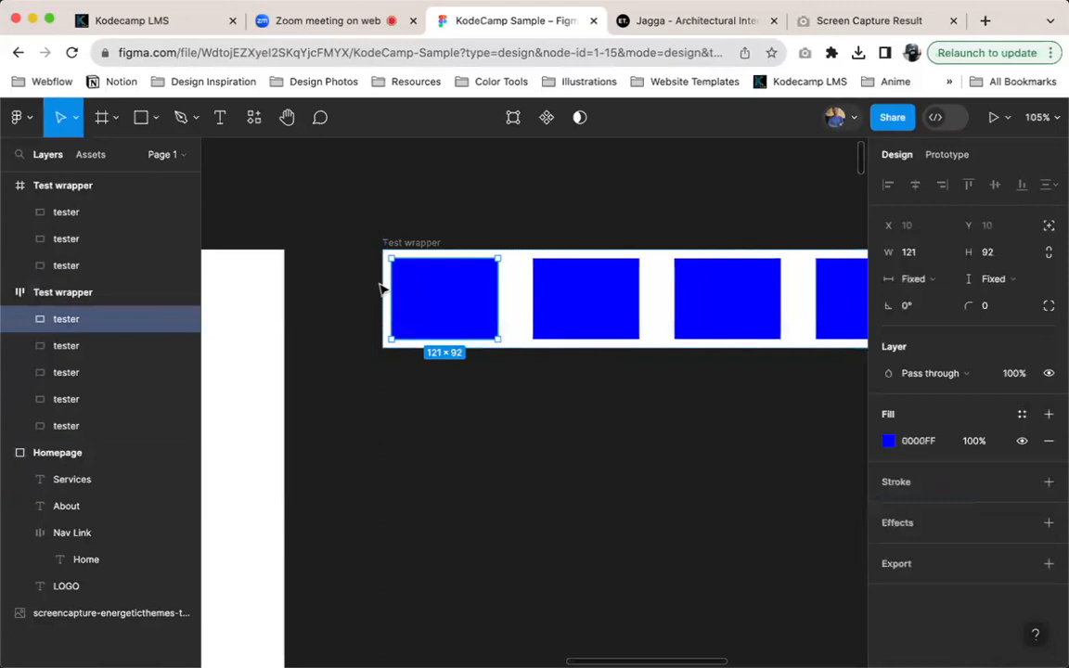
{"action": "scroll", "coordinate": [564, 298], "scroll_direction": "right", "scroll_amount": 4}
{"action": "scroll", "coordinate": [408, 300], "scroll_direction": "left", "scroll_amount": 3}
{"action": "scroll", "coordinate": [475, 300], "scroll_direction": "right", "scroll_amount": 5}
{"action": "scroll", "coordinate": [475, 300], "scroll_direction": "down", "scroll_amount": 1}
{"action": "left_click", "coordinate": [656, 316]}
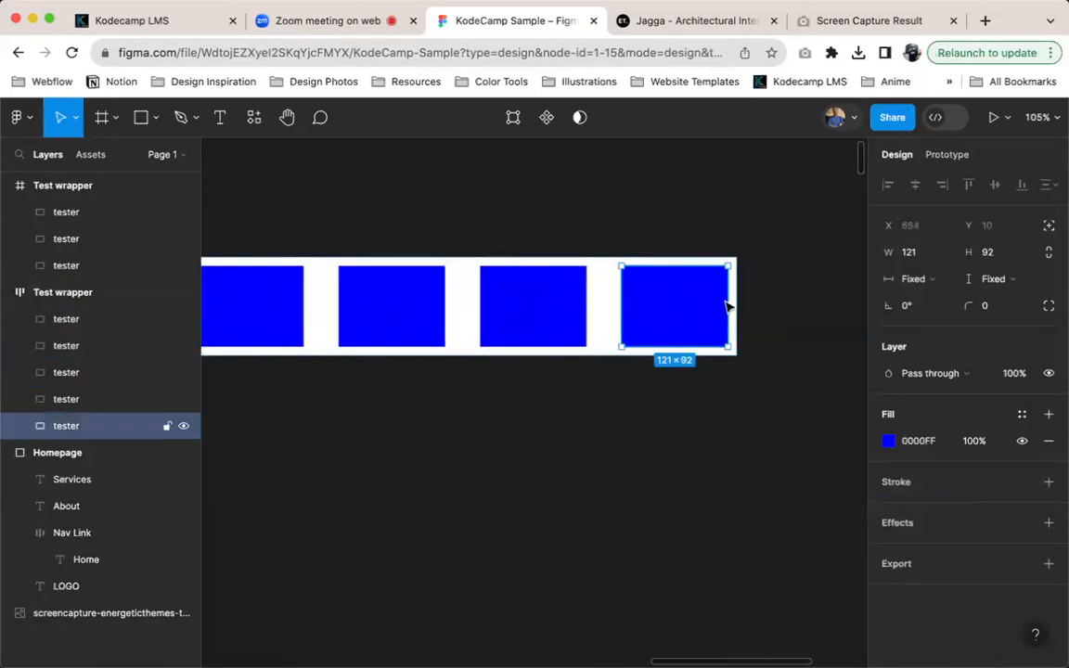
{"action": "scroll", "coordinate": [733, 284], "scroll_direction": "left", "scroll_amount": 5}
{"action": "scroll", "coordinate": [733, 284], "scroll_direction": "up", "scroll_amount": 1}
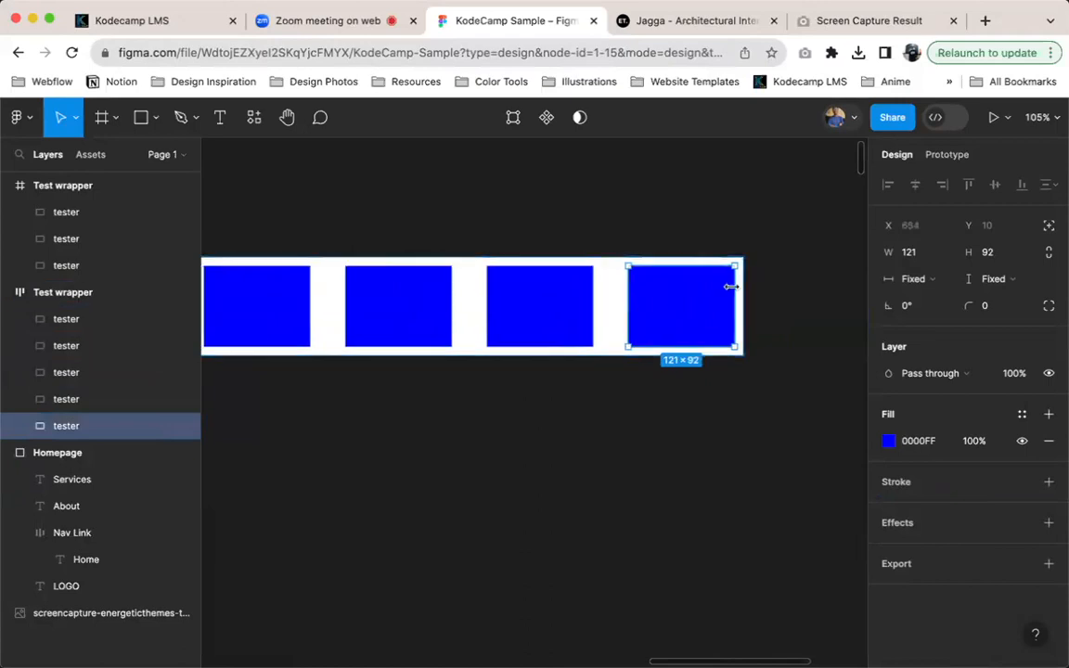
{"action": "left_click", "coordinate": [464, 303]}
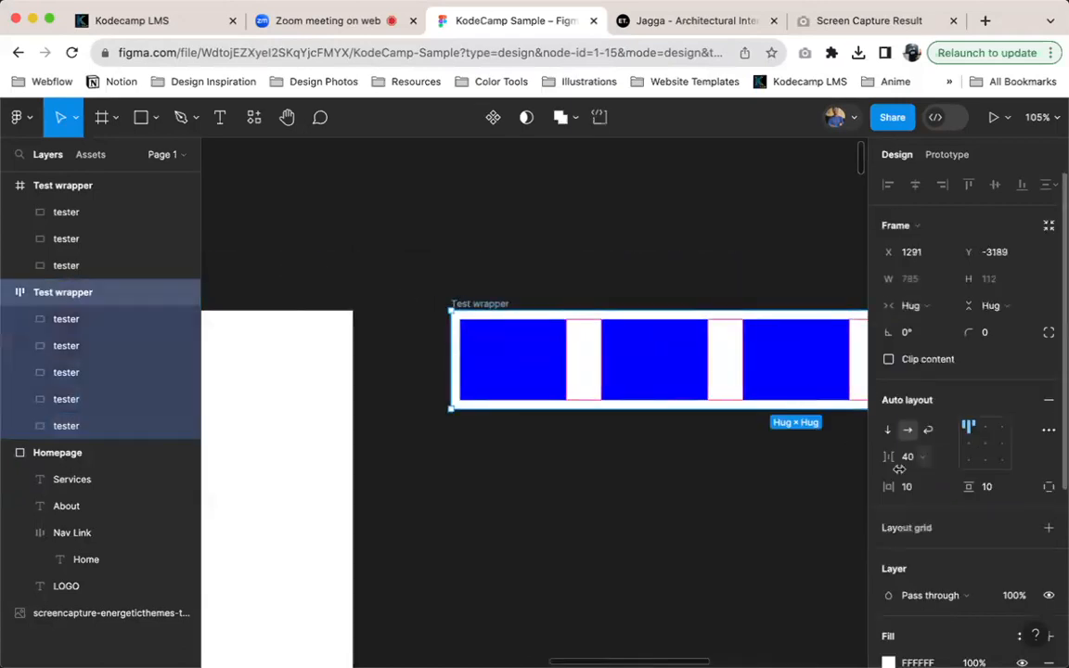
Give the auto layout Test wrapper individual side paddings, with 60 on the left and 20 on the right
{"action": "left_click", "coordinate": [1049, 486]}
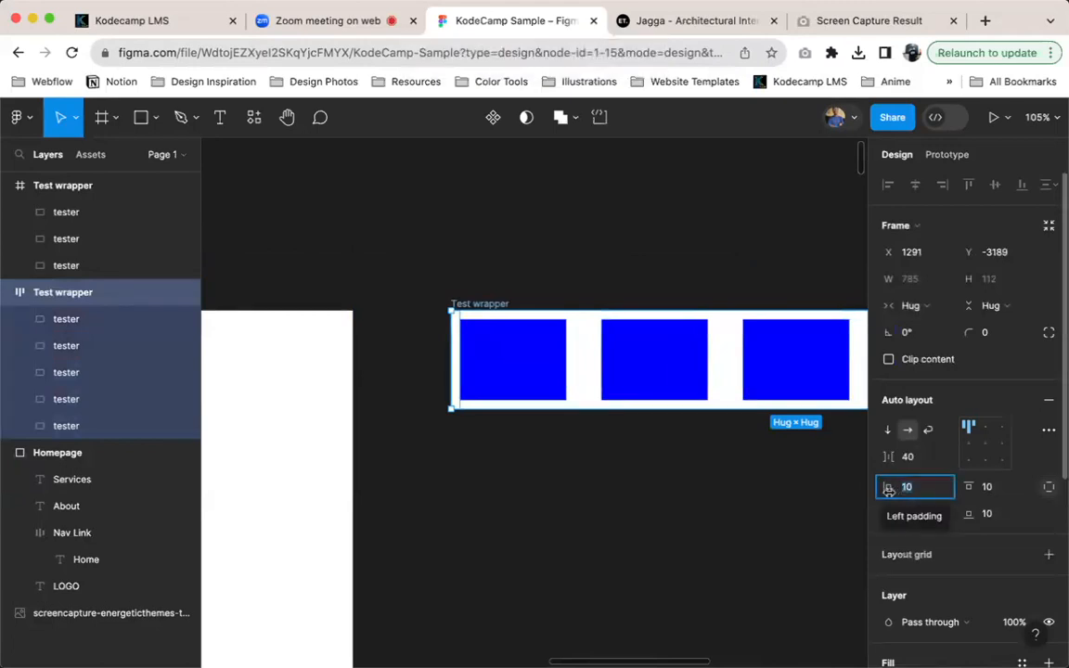
{"action": "key", "text": "shift+Up"}
{"action": "key", "text": "shift+Up"}
{"action": "key", "text": "shift+Up"}
{"action": "key", "text": "shift+Up"}
{"action": "key", "text": "shift+Up"}
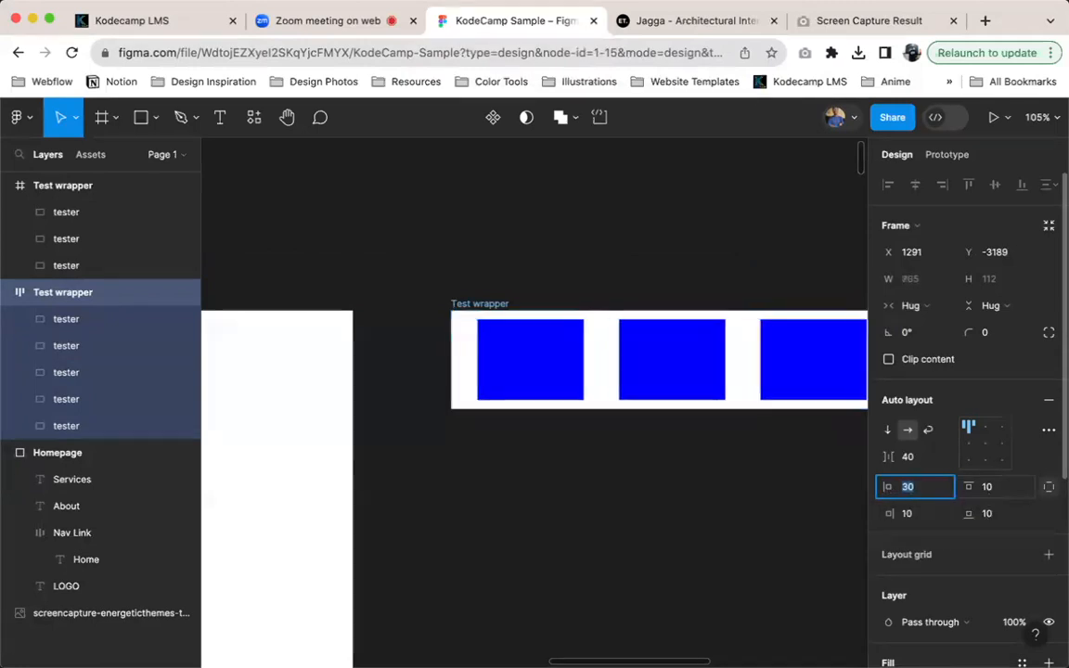
{"action": "scroll", "coordinate": [757, 477], "scroll_direction": "right", "scroll_amount": 5}
{"action": "scroll", "coordinate": [757, 477], "scroll_direction": "right", "scroll_amount": 3}
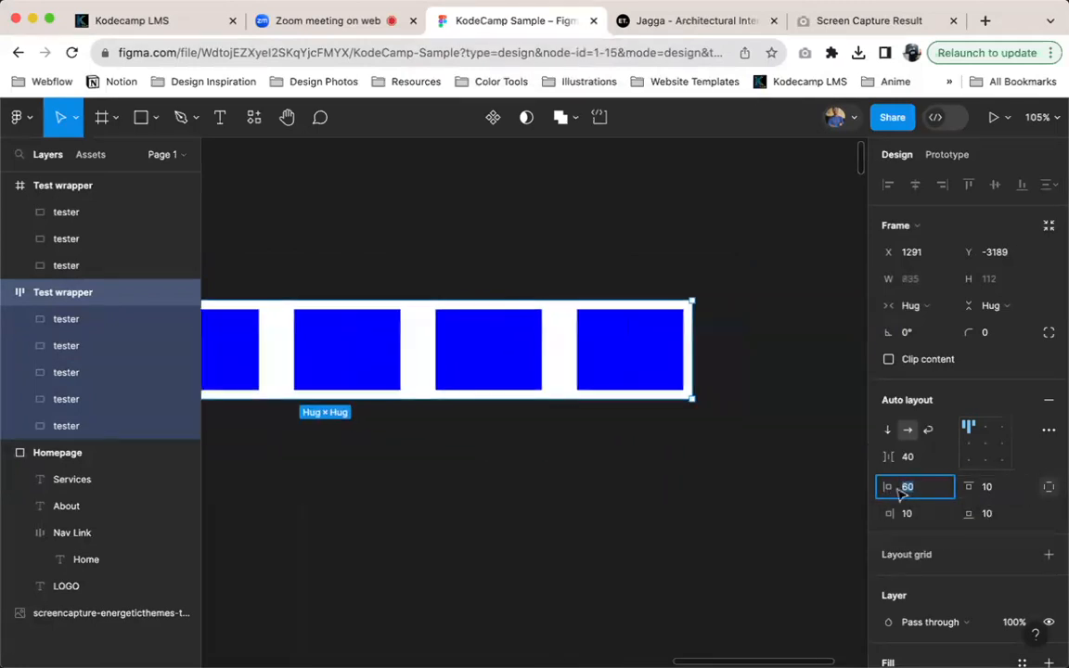
{"action": "left_click", "coordinate": [935, 520]}
{"action": "key", "text": "shift+Up"}
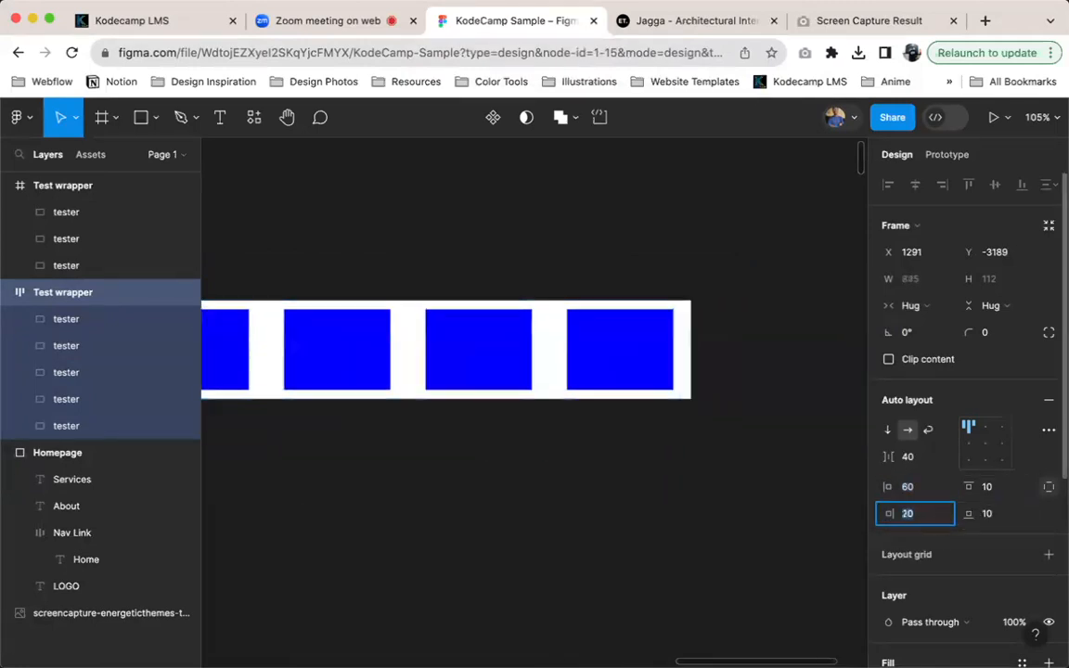
Set the auto layout Test wrapper's top padding to 75
{"action": "left_click", "coordinate": [628, 356]}
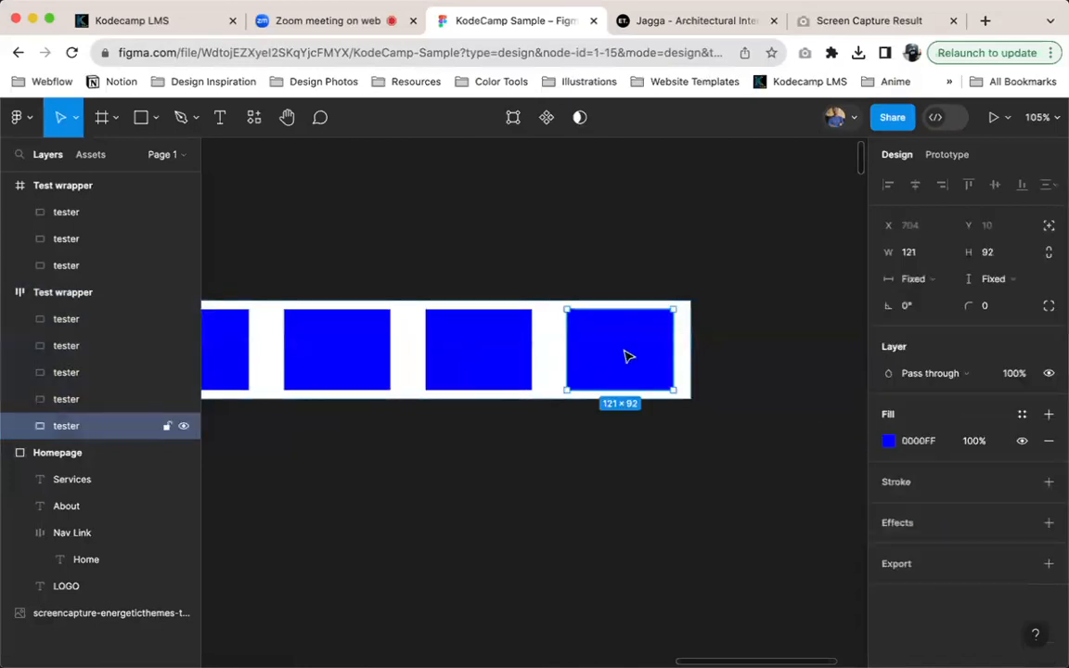
{"action": "scroll", "coordinate": [691, 341], "scroll_direction": "left", "scroll_amount": 3}
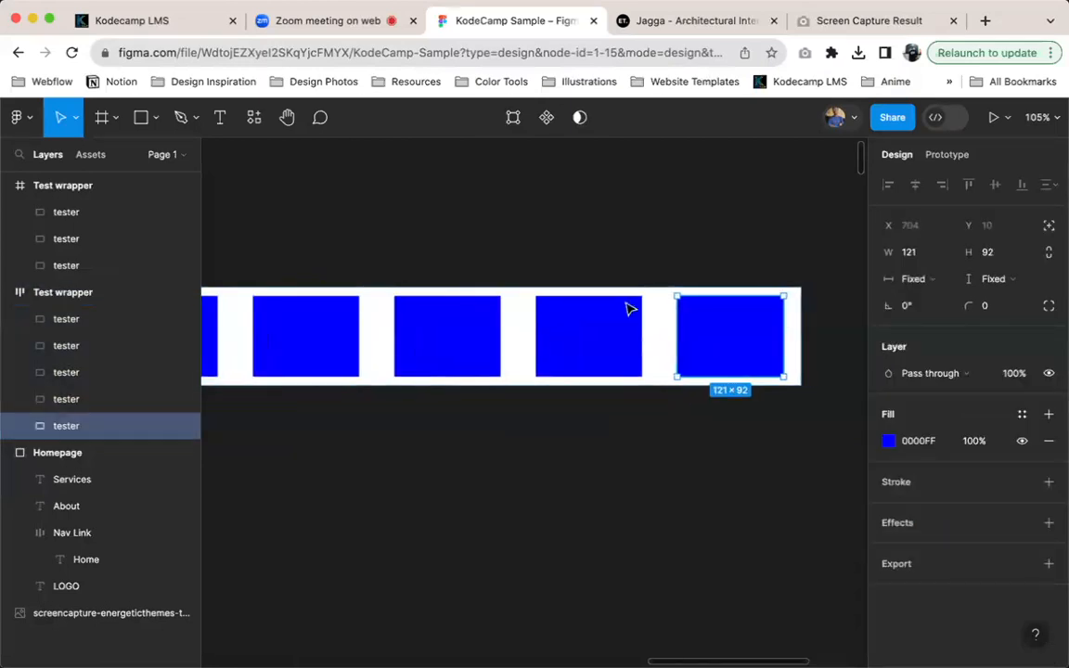
{"action": "left_click", "coordinate": [672, 316]}
{"action": "left_click", "coordinate": [1049, 487]}
{"action": "left_click", "coordinate": [984, 486]}
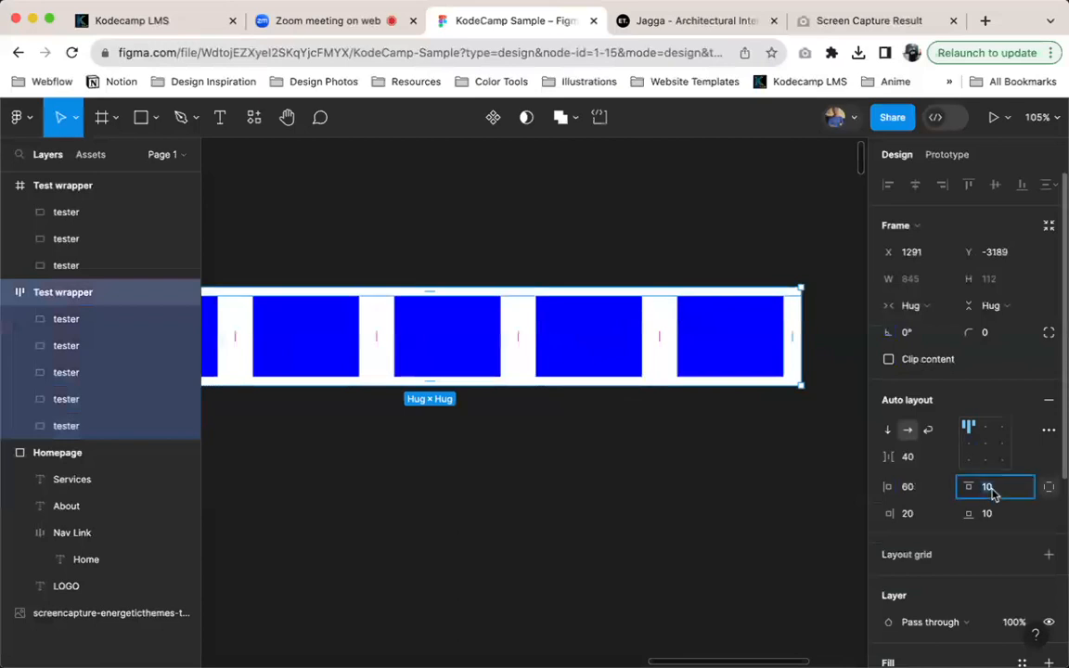
{"action": "key", "text": "shift+Up"}
{"action": "key", "text": "shift+Up"}
{"action": "key", "text": "shift+Up"}
{"action": "key", "text": "shift+Up"}
{"action": "key", "text": "shift+Up"}
{"action": "key", "text": "shift+Up"}
{"action": "key", "text": "shift+Up"}
{"action": "key", "text": "shift+Up"}
{"action": "key", "text": "shift+Up"}
{"action": "key", "text": "shift+Up"}
{"action": "key", "text": "shift+Up"}
{"action": "key", "text": "shift+Up"}
{"action": "key", "text": "shift+Up"}
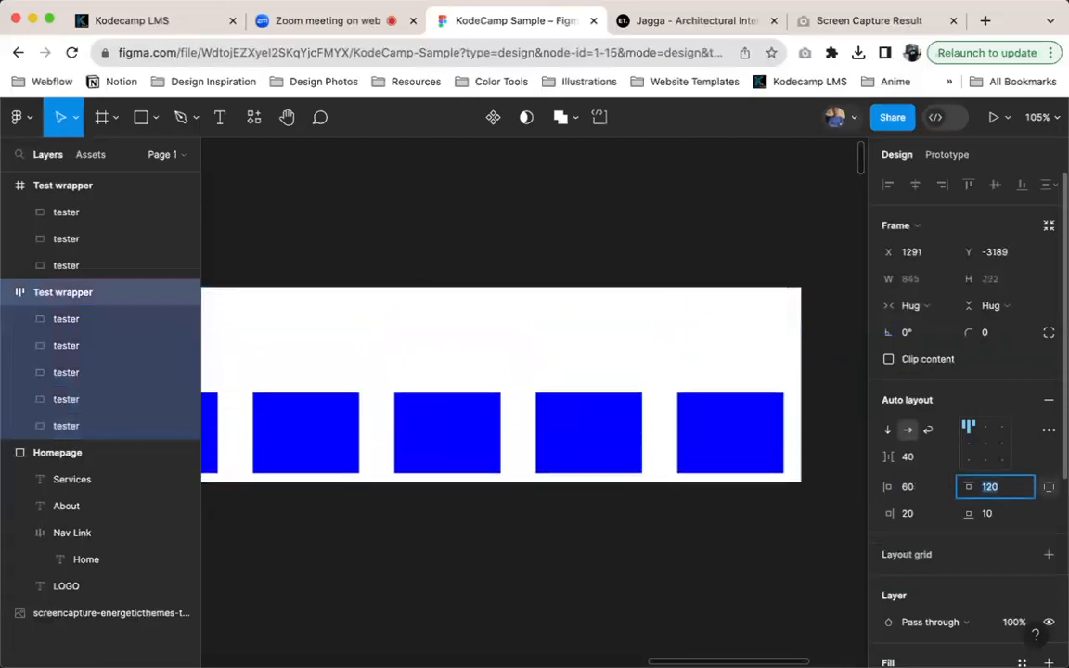
{"action": "left_click_drag", "start_coordinate": [968, 486], "coordinate": [1002, 513]}
Set the auto layout Test wrapper's bottom padding to 60
{"action": "left_click", "coordinate": [1003, 513]}
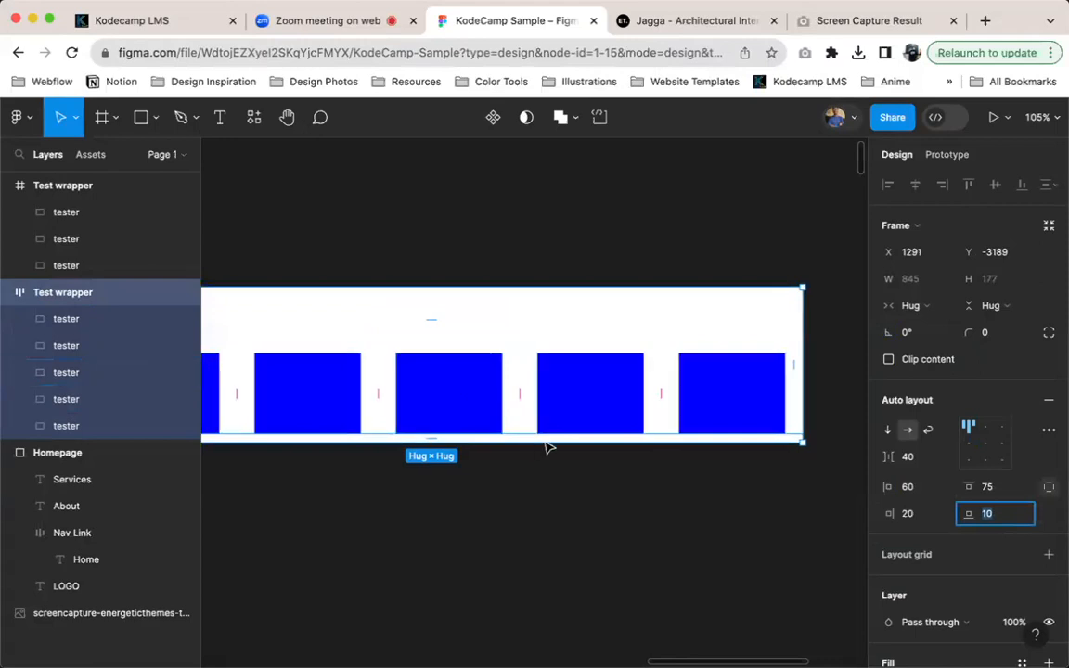
{"action": "scroll", "coordinate": [557, 440], "scroll_direction": "left", "scroll_amount": 3}
{"action": "scroll", "coordinate": [557, 441], "scroll_direction": "down", "scroll_amount": 2}
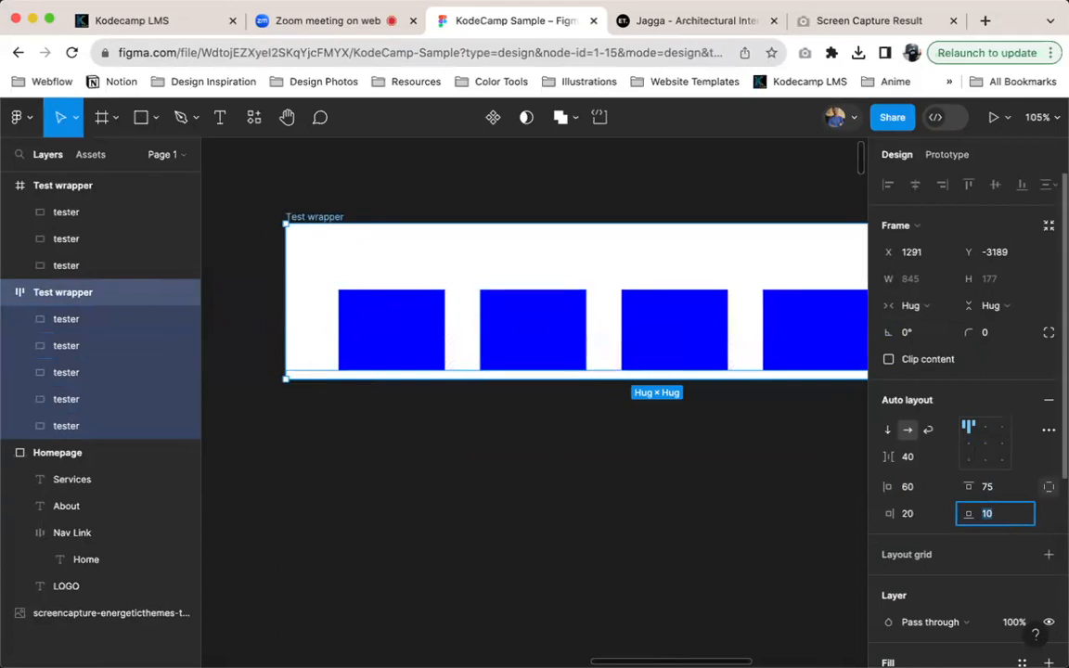
{"action": "type", "text": "60"}
{"action": "key", "text": "Return"}
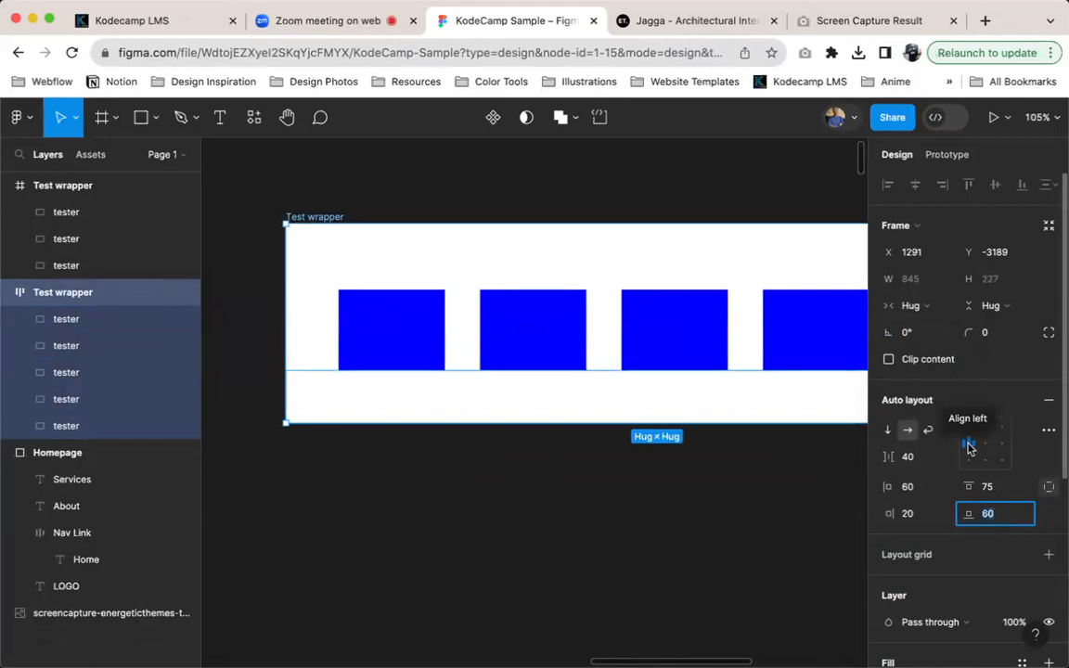
Change the auto layout Test wrapper's alignment to left, vertically centred, and deselect it
{"action": "left_click", "coordinate": [966, 428]}
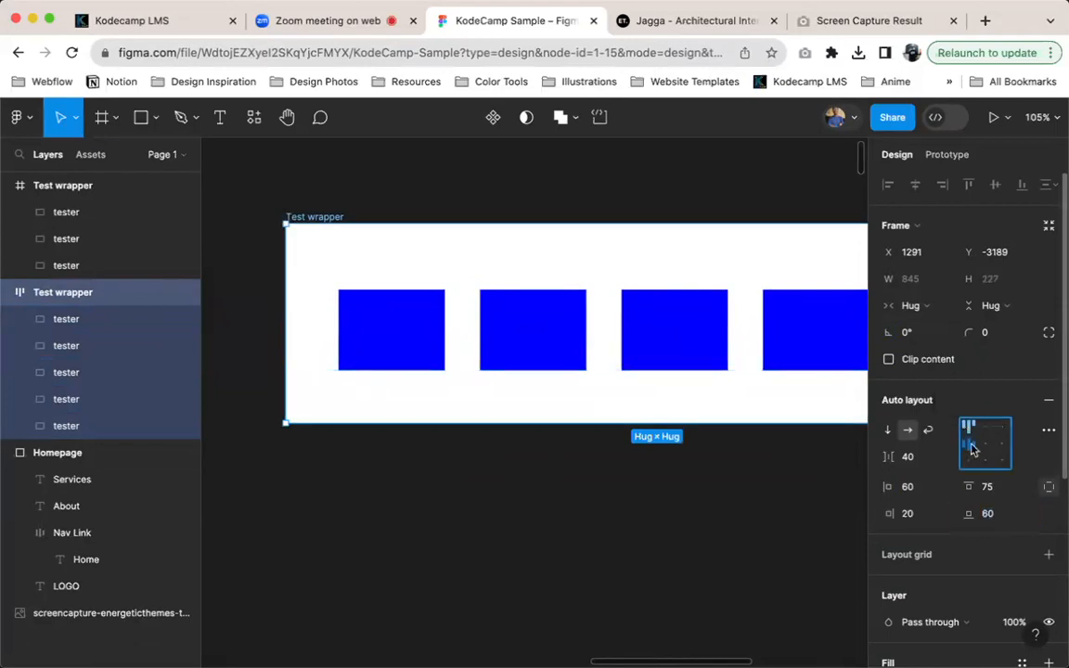
{"action": "left_click", "coordinate": [971, 449]}
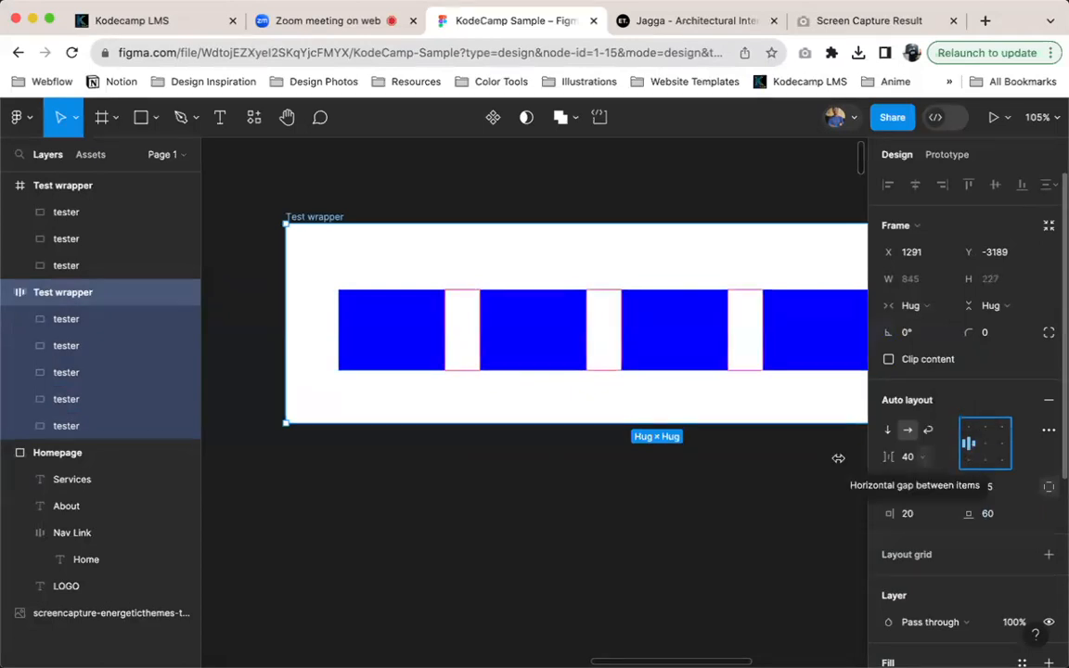
{"action": "left_click", "coordinate": [378, 469]}
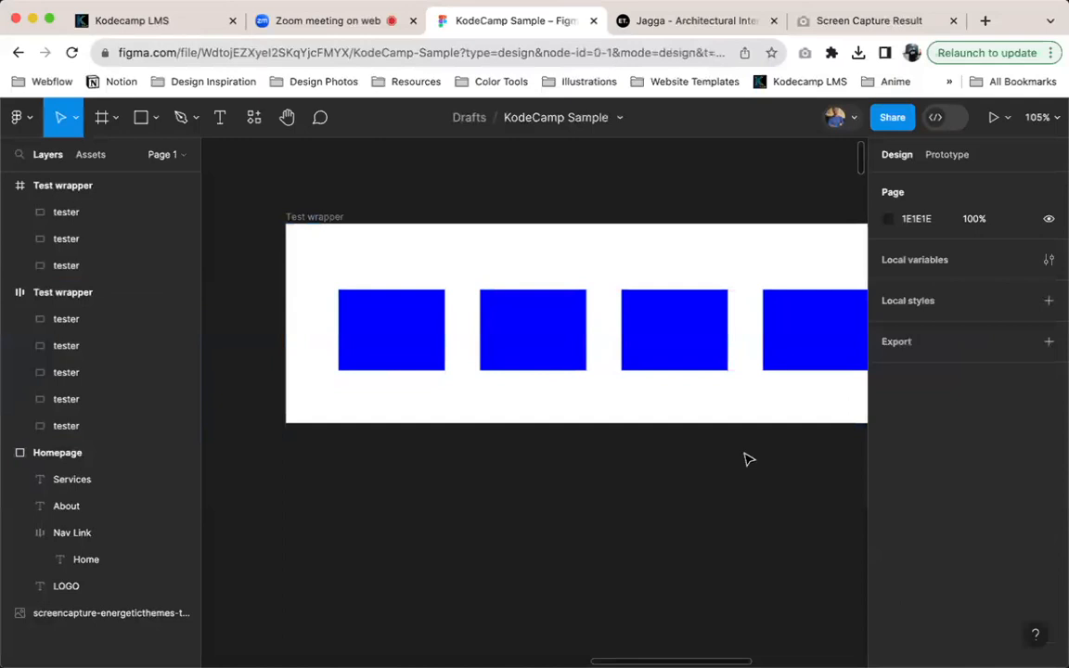
{"action": "scroll", "coordinate": [747, 459], "scroll_direction": "down", "scroll_amount": 6}
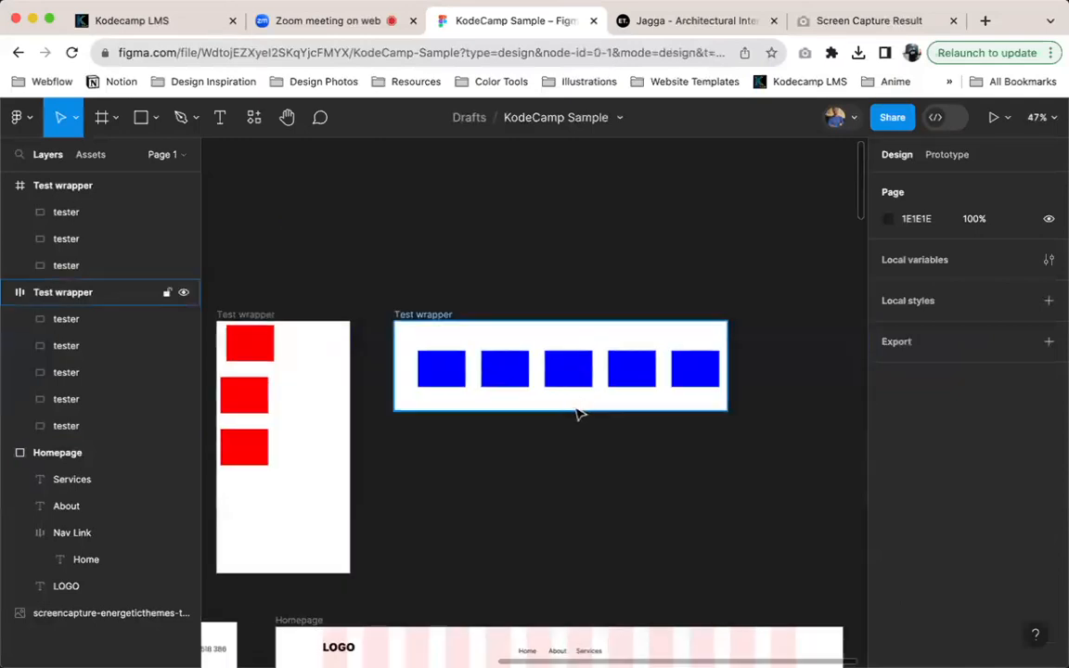
Try a width of about 1013 on the auto layout Test wrapper, undo it, and resize the height to about 353
{"action": "left_click", "coordinate": [573, 411]}
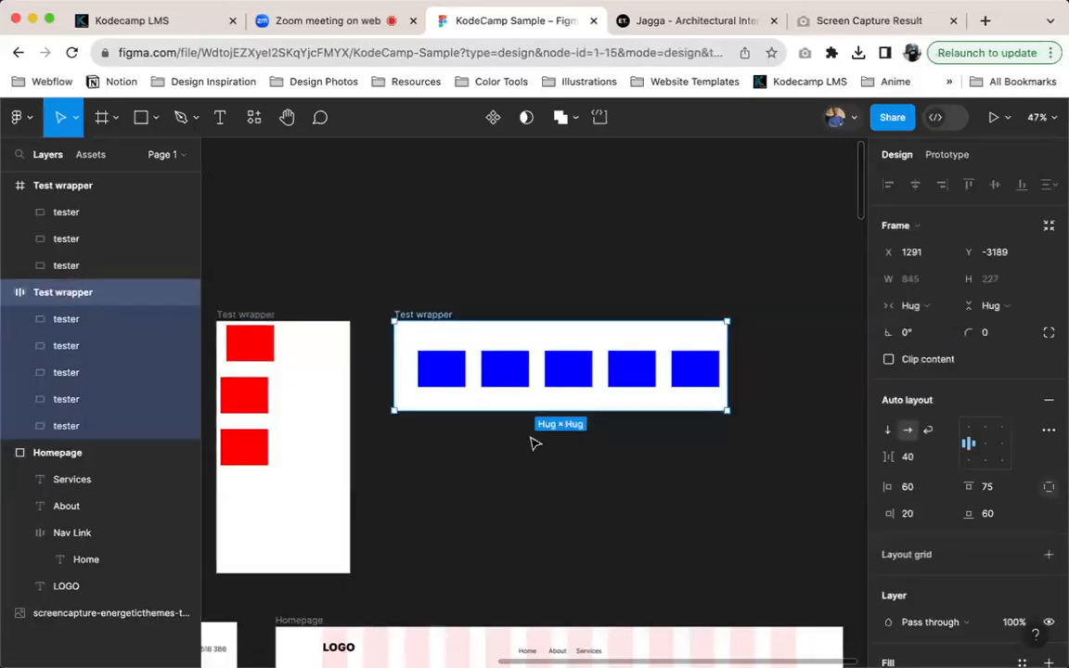
{"action": "left_click_drag", "start_coordinate": [534, 411], "coordinate": [536, 509]}
{"action": "left_click_drag", "start_coordinate": [728, 347], "coordinate": [793, 352]}
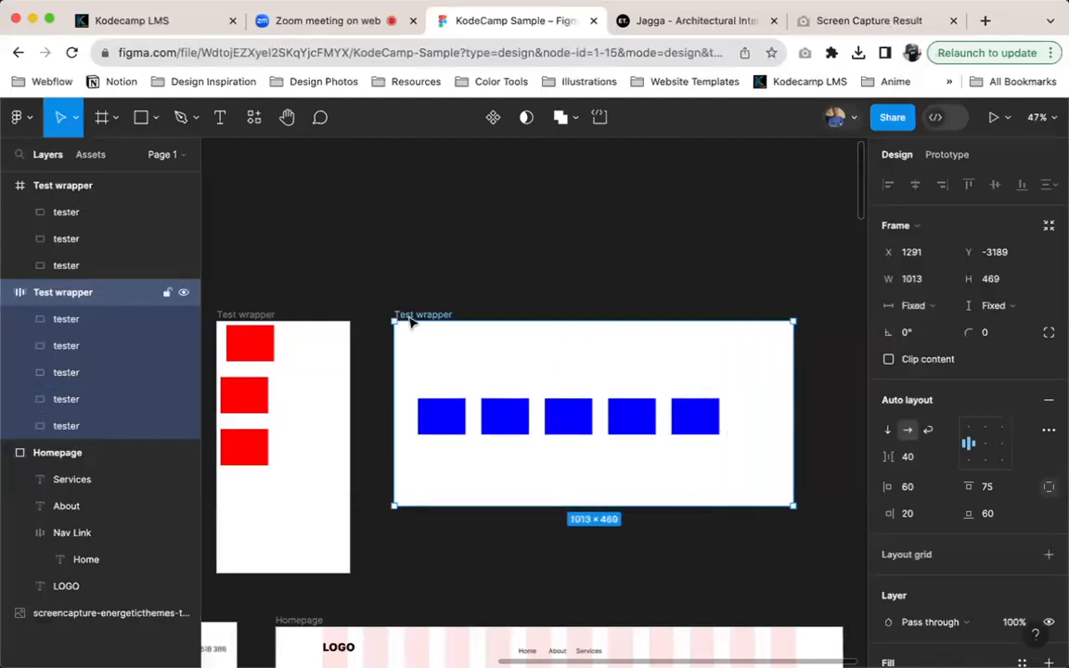
{"action": "key", "text": "super+z"}
{"action": "left_click_drag", "start_coordinate": [512, 506], "coordinate": [513, 459]}
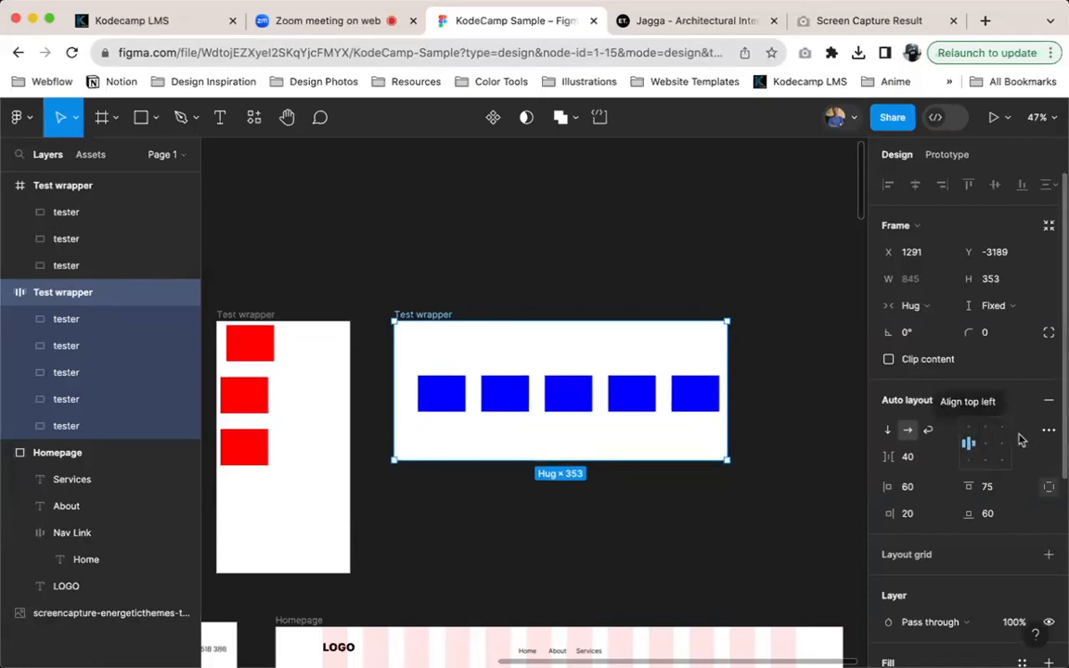
Try top left and top right alignment on the auto layout Test wrapper while its width hugs the contents
{"action": "left_click", "coordinate": [970, 431]}
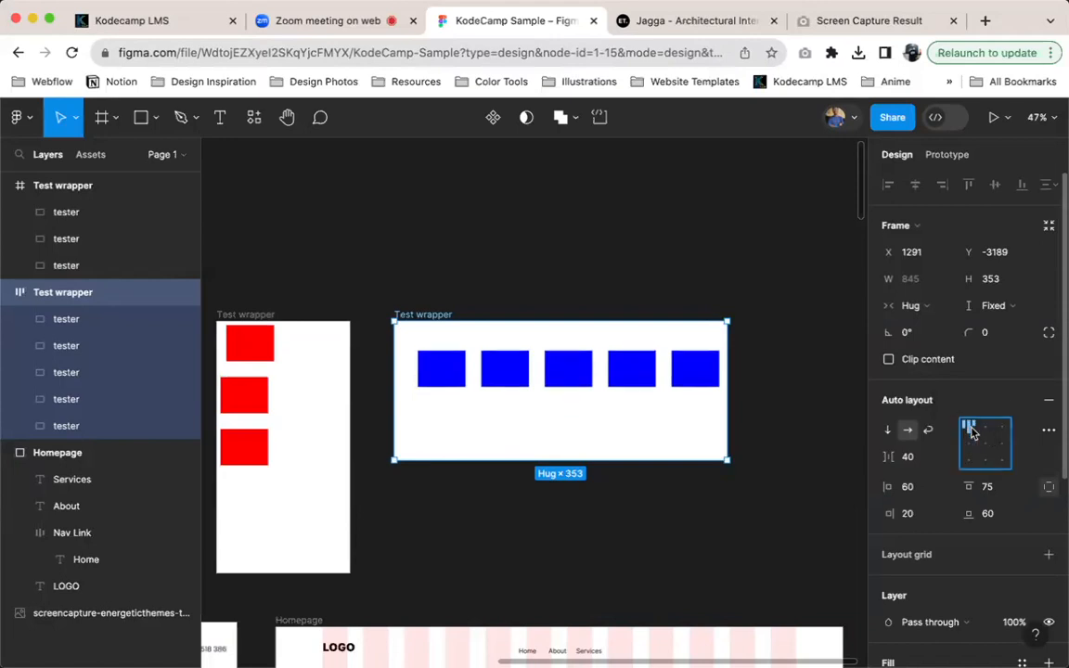
{"action": "left_click", "coordinate": [1002, 429]}
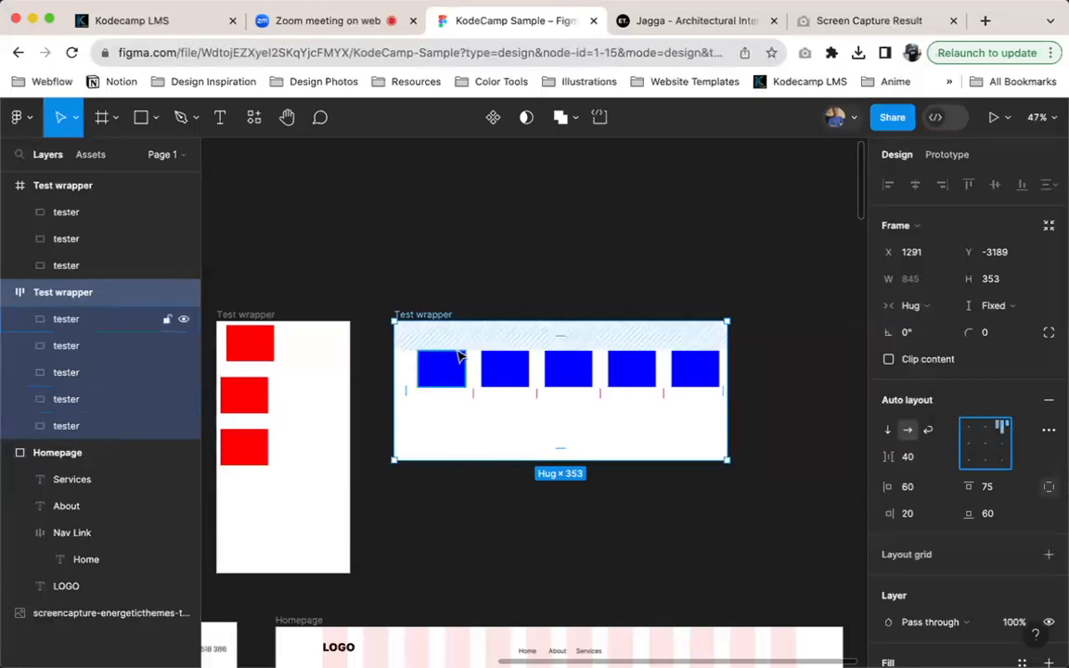
{"action": "left_click", "coordinate": [970, 429]}
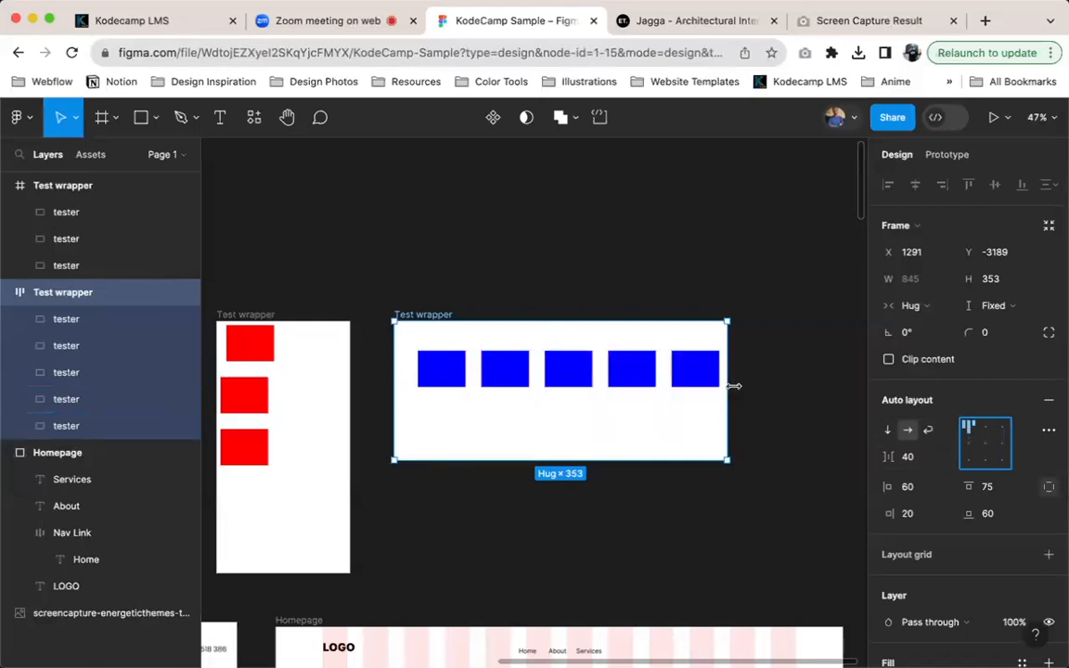
Widen the auto layout Test wrapper to about 1113 and cycle its alignment through top left, top centre and top right
{"action": "left_click_drag", "start_coordinate": [729, 383], "coordinate": [832, 389]}
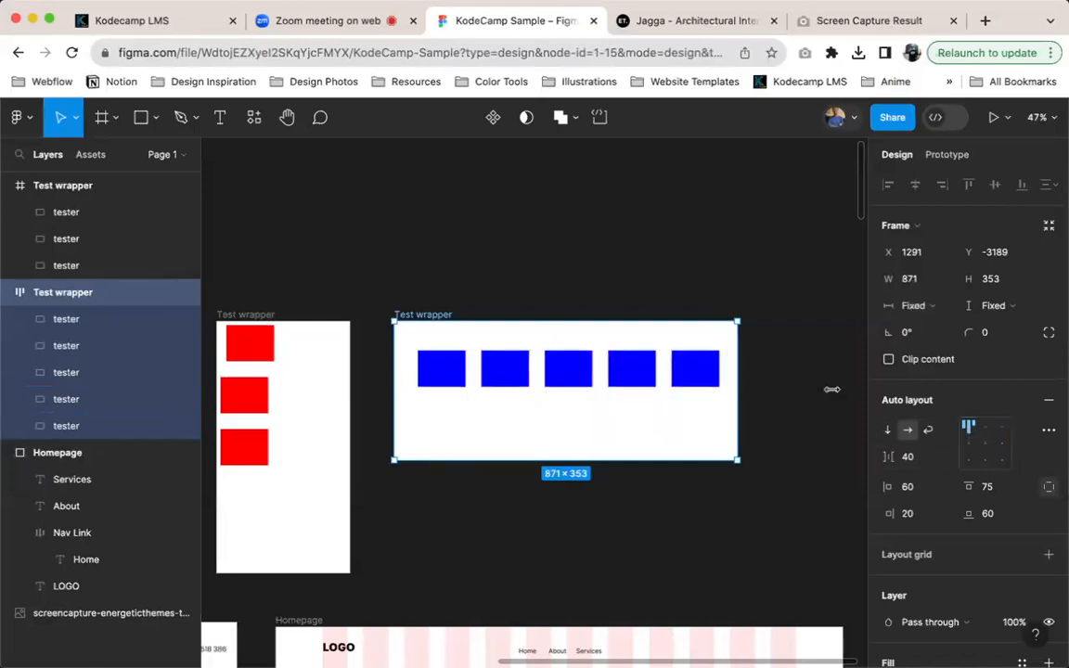
{"action": "left_click", "coordinate": [988, 429]}
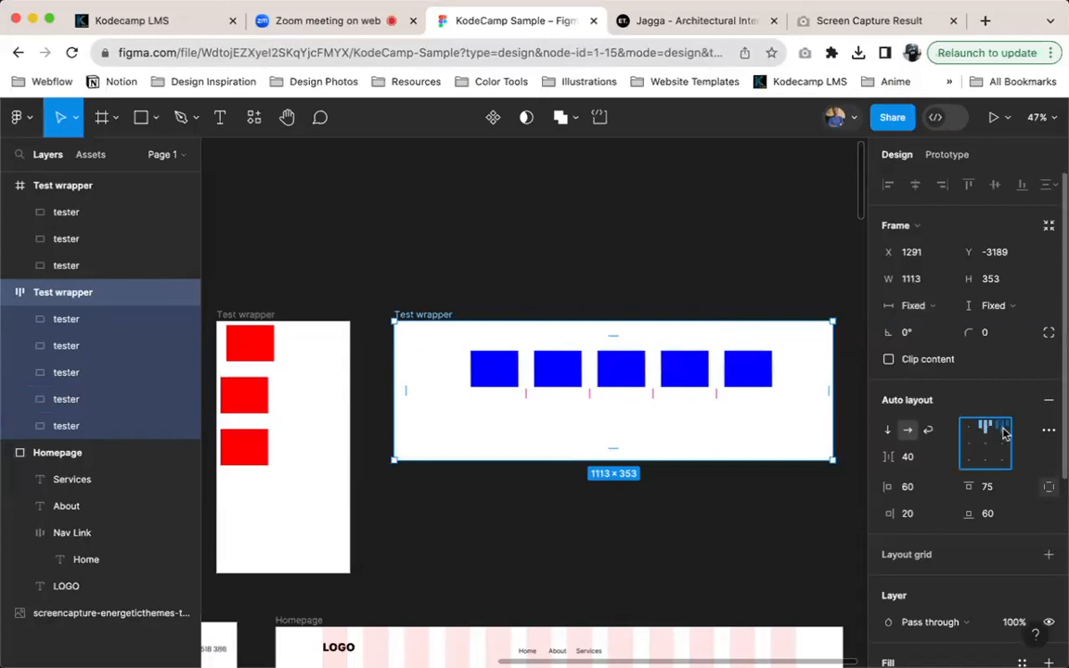
{"action": "left_click", "coordinate": [1003, 430]}
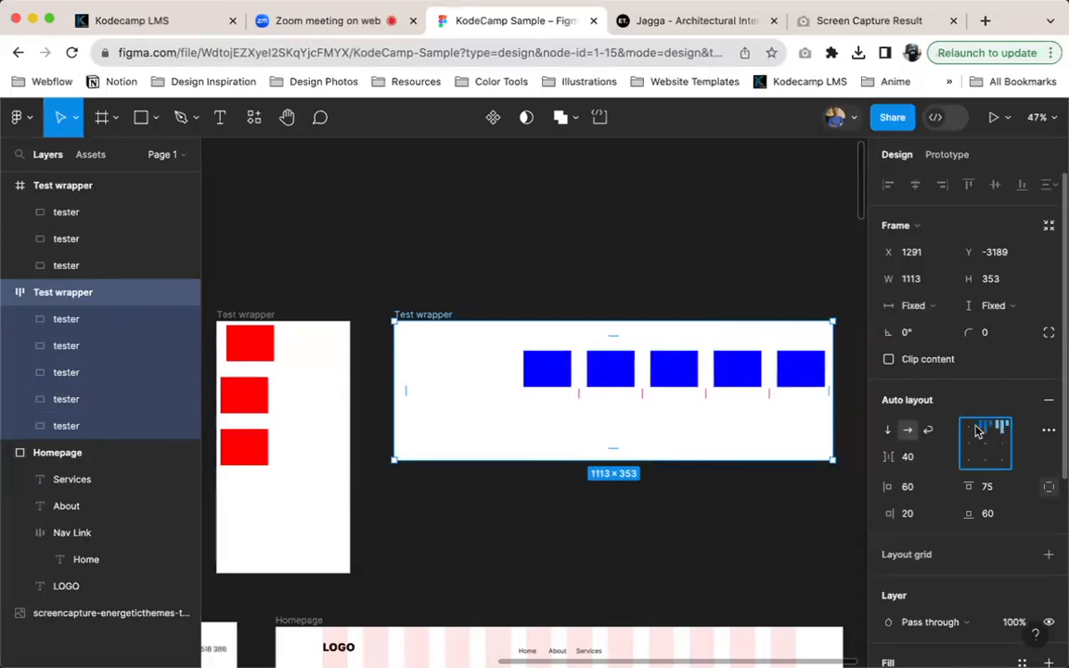
{"action": "left_click", "coordinate": [973, 429]}
{"action": "left_click", "coordinate": [987, 430]}
{"action": "left_click", "coordinate": [1003, 429]}
{"action": "left_click", "coordinate": [974, 430]}
{"action": "left_click", "coordinate": [987, 430]}
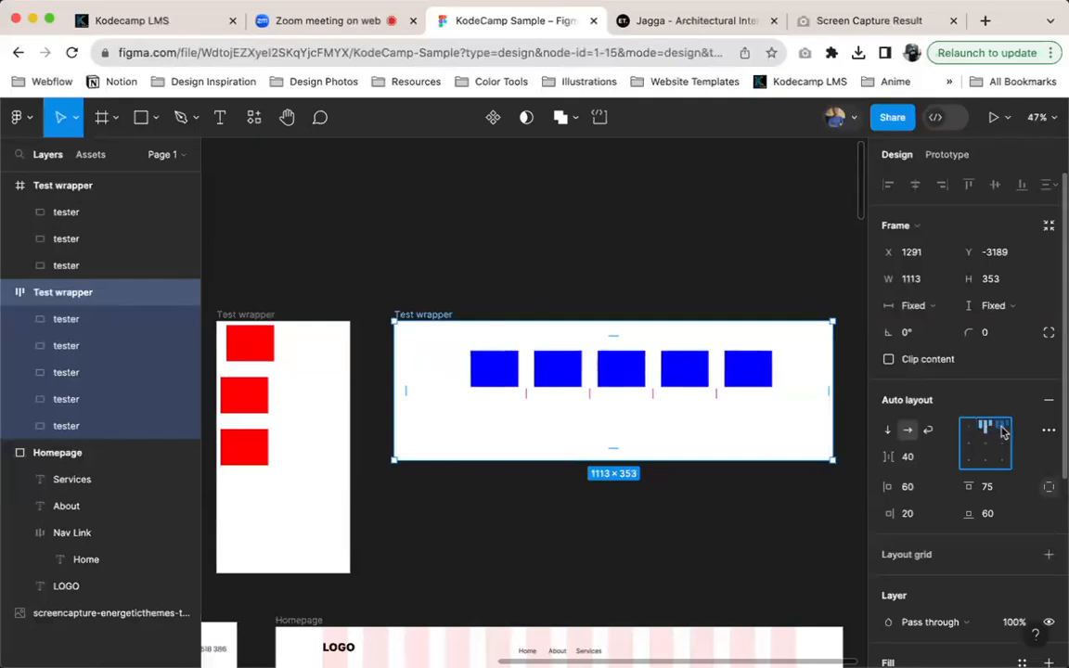
{"action": "left_click", "coordinate": [1002, 430]}
Try the left, centre and right middle-row alignments on the auto layout Test wrapper, and align its testers bottom left
{"action": "left_click", "coordinate": [968, 445]}
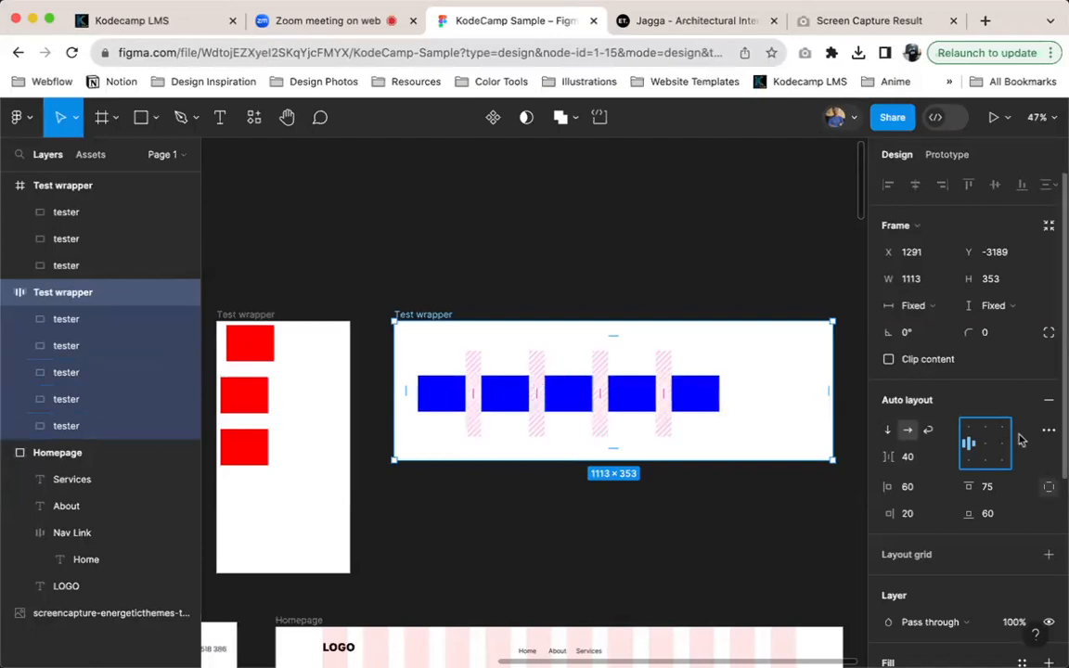
{"action": "left_click", "coordinate": [986, 446]}
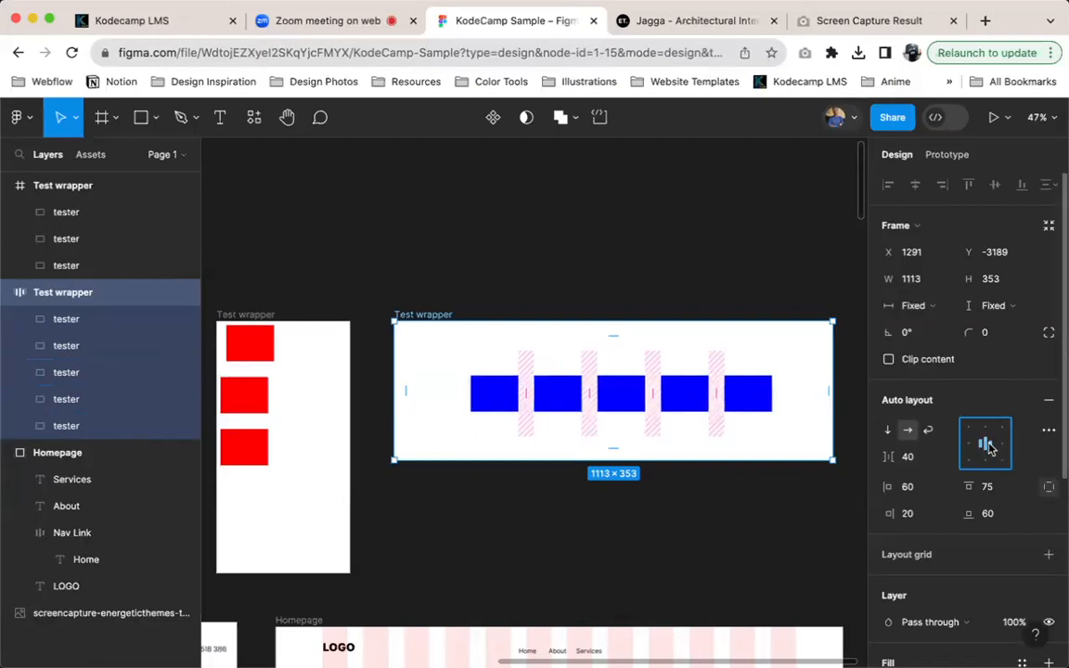
{"action": "left_click", "coordinate": [1002, 445]}
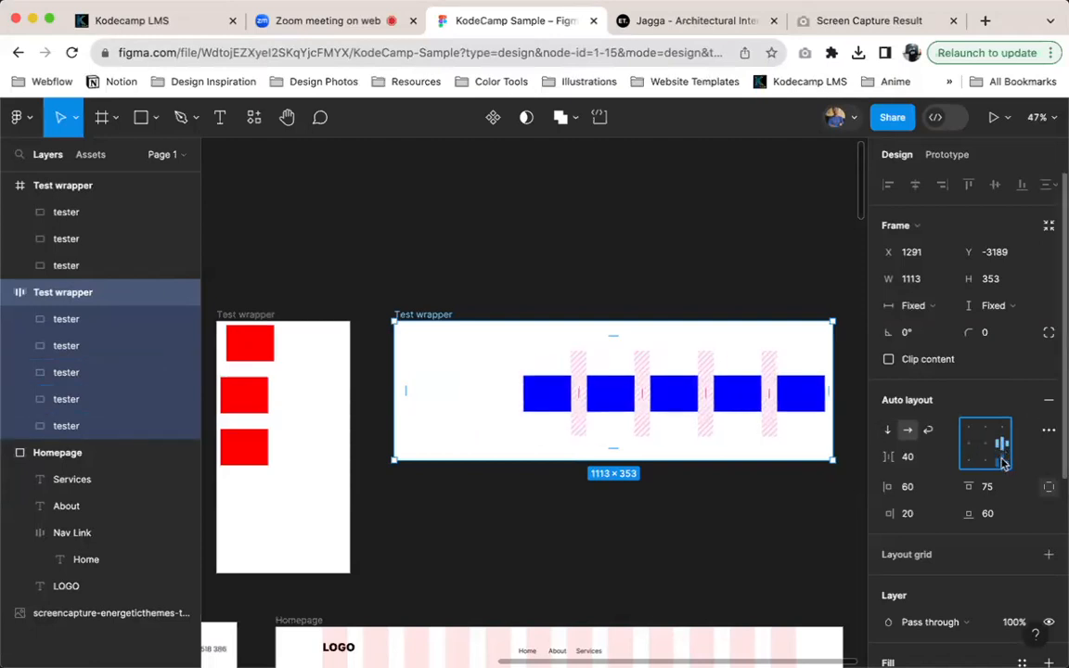
{"action": "left_click", "coordinate": [968, 458]}
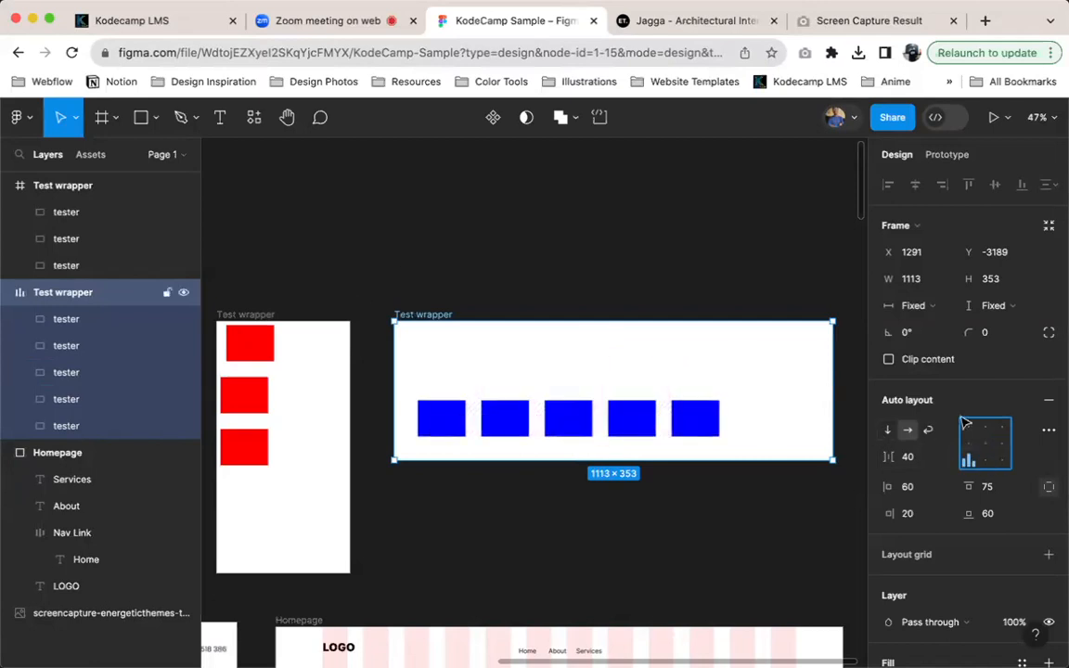
Look at the advanced auto layout settings and the width sizing options of the auto layout Test wrapper
{"action": "left_click", "coordinate": [1049, 429]}
{"action": "left_click", "coordinate": [1049, 429]}
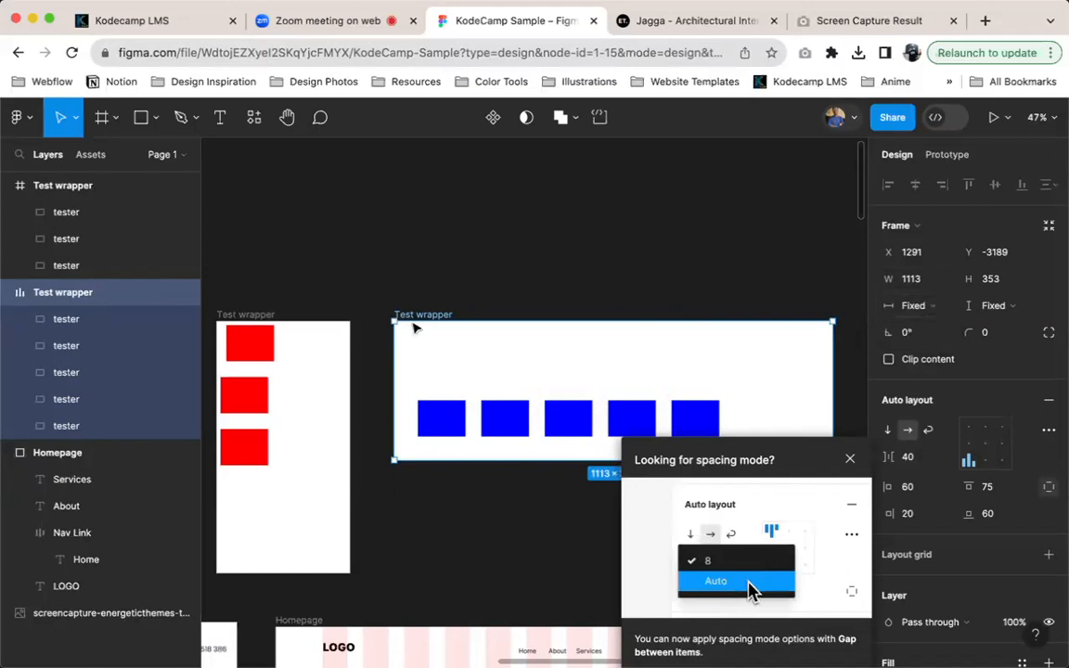
{"action": "left_click", "coordinate": [938, 313]}
{"action": "left_click", "coordinate": [938, 314]}
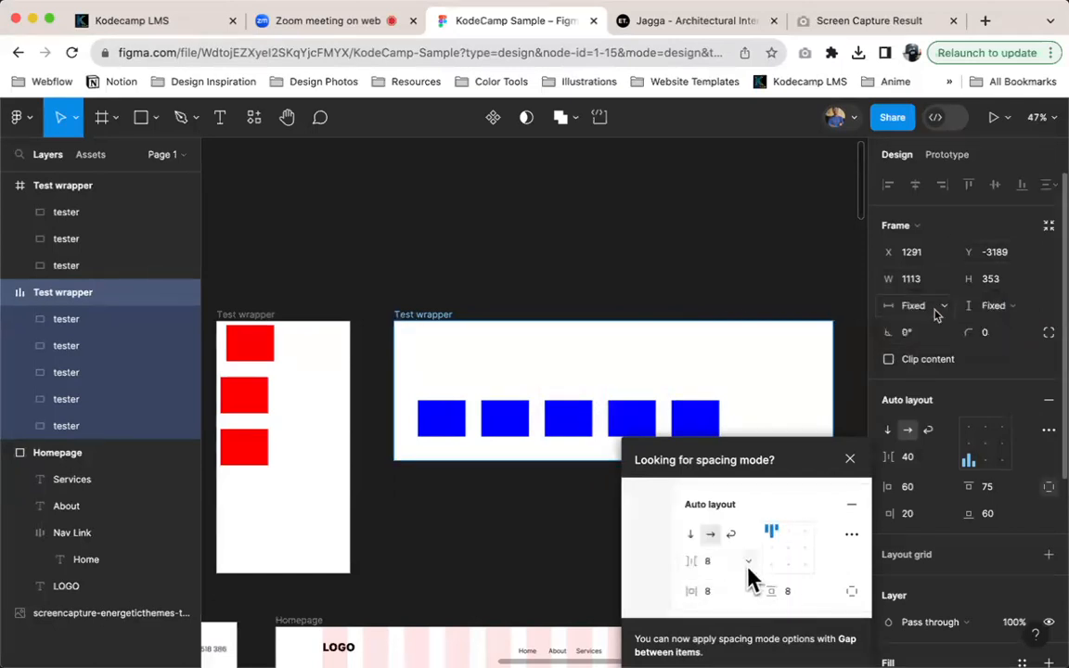
{"action": "left_click", "coordinate": [936, 314]}
{"action": "left_click", "coordinate": [937, 313]}
Review the width sizing options of the auto layout Test wrapper and dismiss the spacing mode tip
{"action": "left_click", "coordinate": [443, 402]}
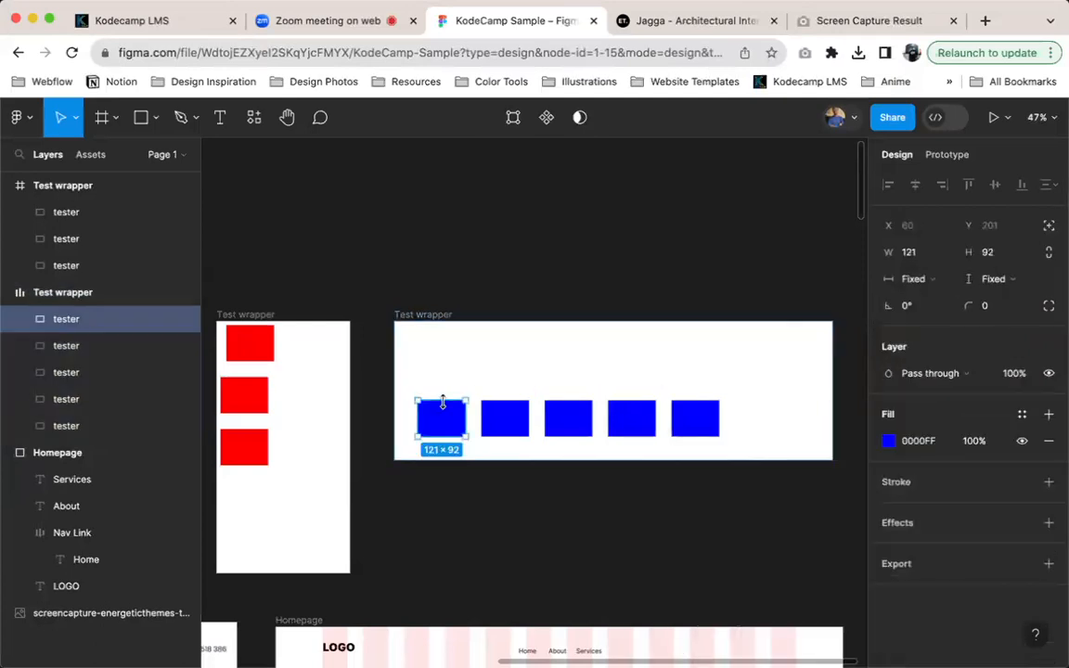
{"action": "left_click", "coordinate": [434, 334]}
{"action": "left_click", "coordinate": [940, 308]}
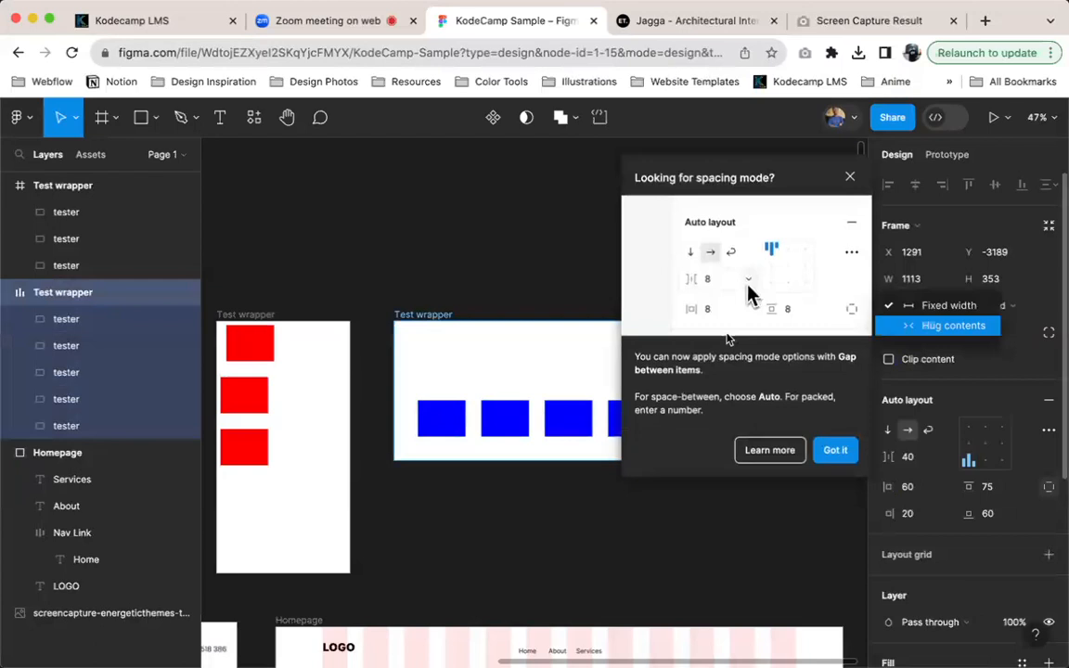
{"action": "left_click", "coordinate": [836, 453]}
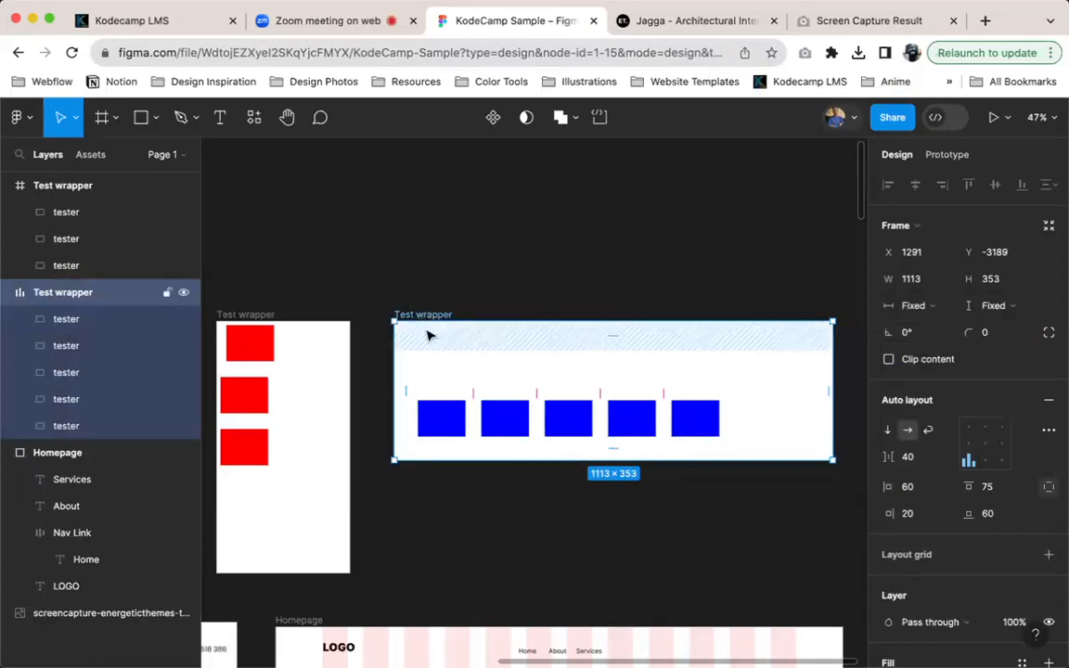
Set the width of the first blue tester in the auto layout Test wrapper to Fill container
{"action": "left_click", "coordinate": [425, 423]}
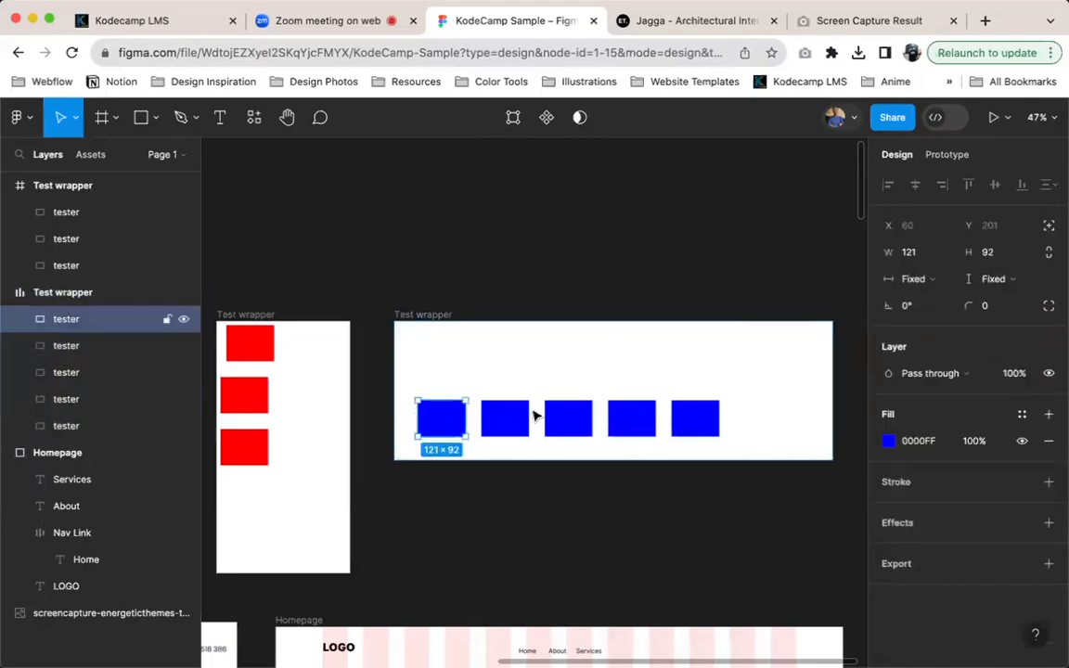
{"action": "left_click", "coordinate": [932, 278]}
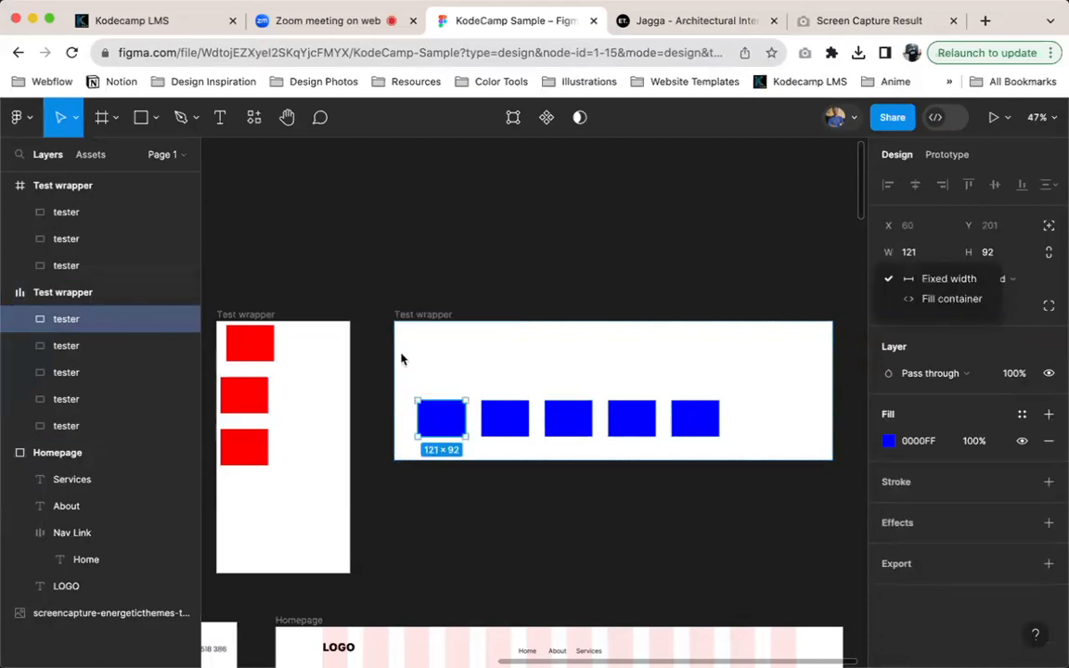
{"action": "left_click", "coordinate": [916, 301]}
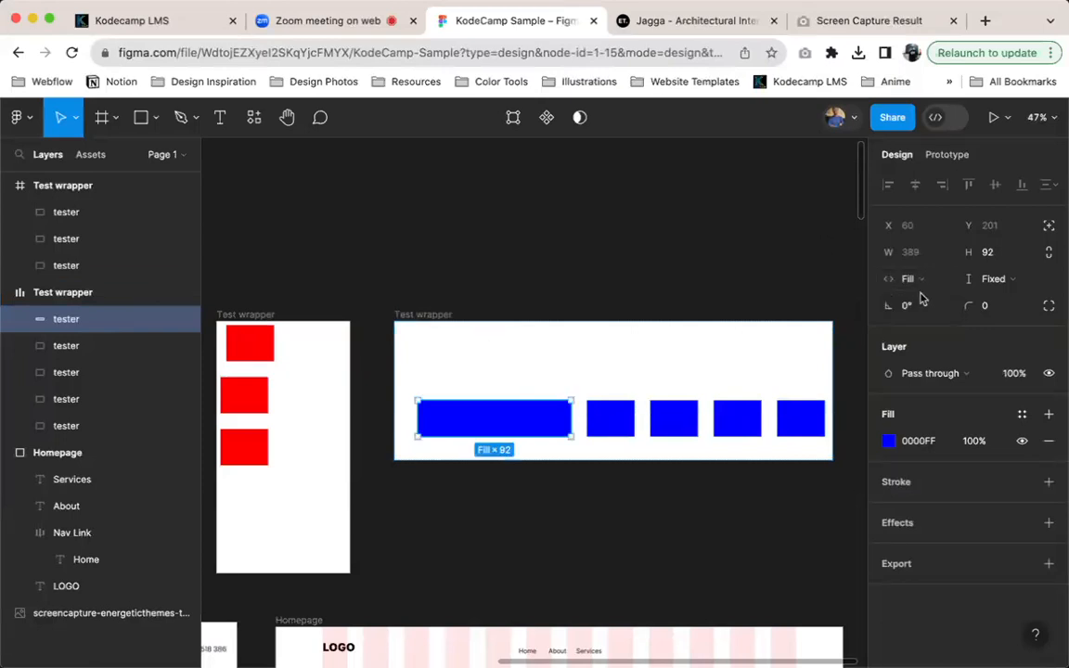
Delete the four fixed-width blue testers from the auto layout Test wrapper, keeping only the filling one
{"action": "left_click", "coordinate": [627, 427]}
{"action": "left_click", "coordinate": [663, 427], "text": "shift"}
{"action": "left_click", "coordinate": [729, 434], "text": "shift"}
{"action": "left_click", "coordinate": [800, 425], "text": "shift"}
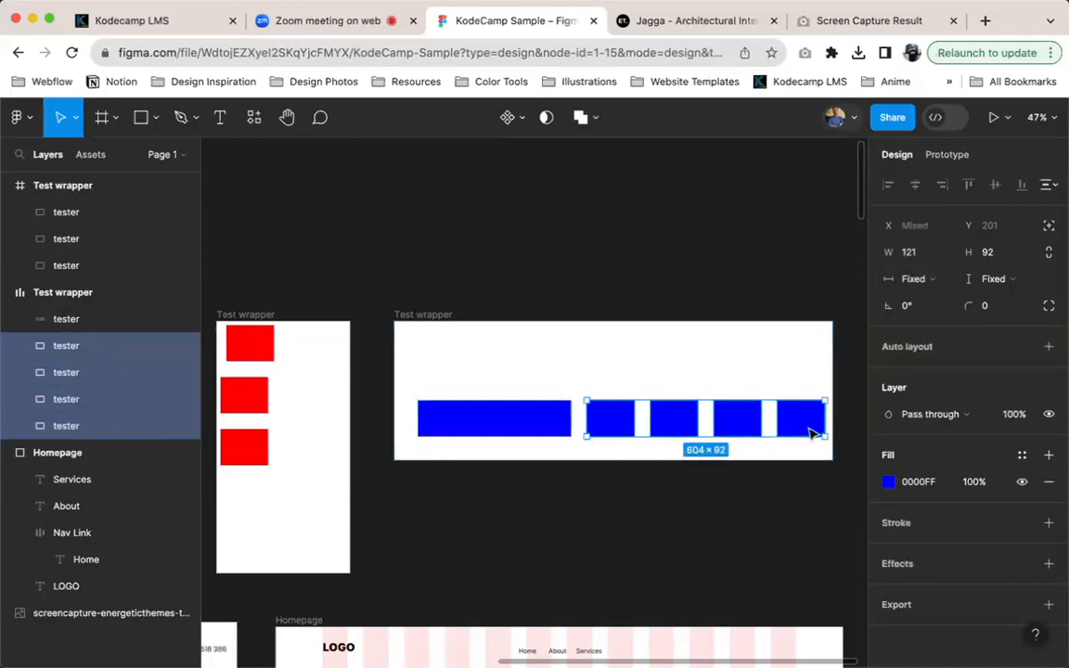
{"action": "key", "text": "Delete"}
{"action": "left_click", "coordinate": [647, 425]}
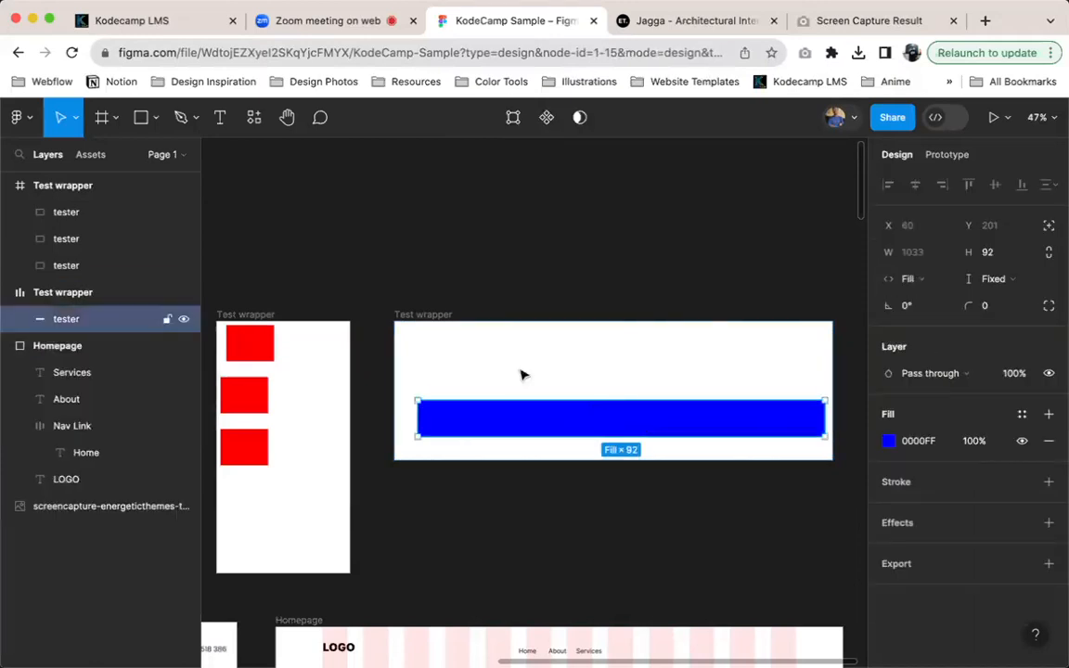
Replace the auto layout Test wrapper's individual padding with horizontal and vertical padding of 10 each
{"action": "scroll", "coordinate": [780, 408], "scroll_direction": "up", "scroll_amount": 5}
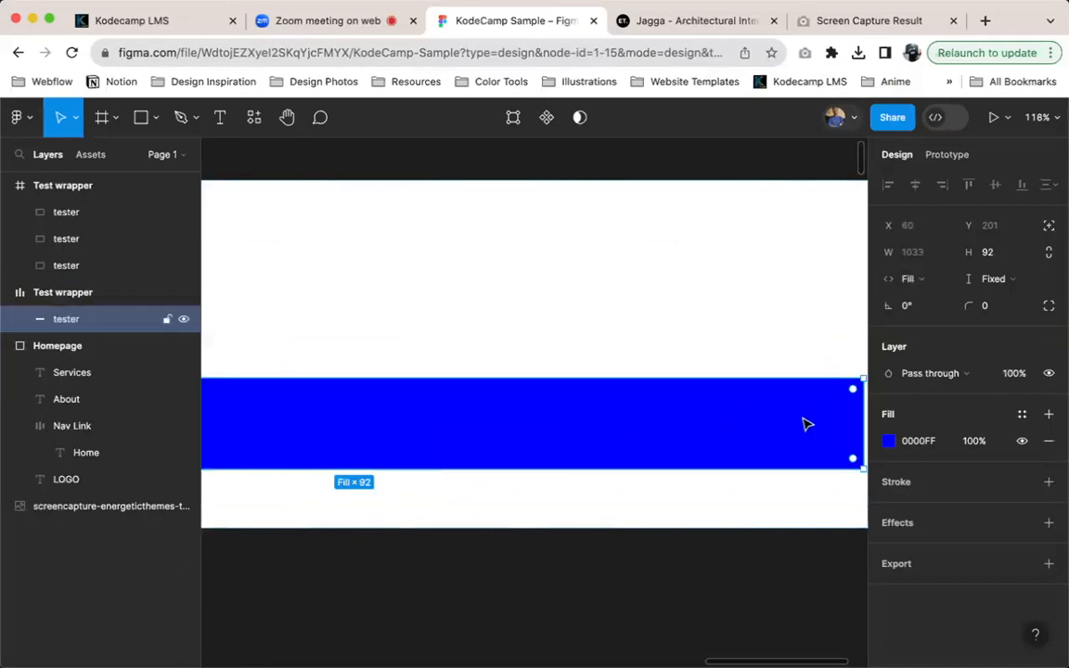
{"action": "scroll", "coordinate": [780, 417], "scroll_direction": "right", "scroll_amount": 3}
{"action": "scroll", "coordinate": [777, 426], "scroll_direction": "left", "scroll_amount": 8}
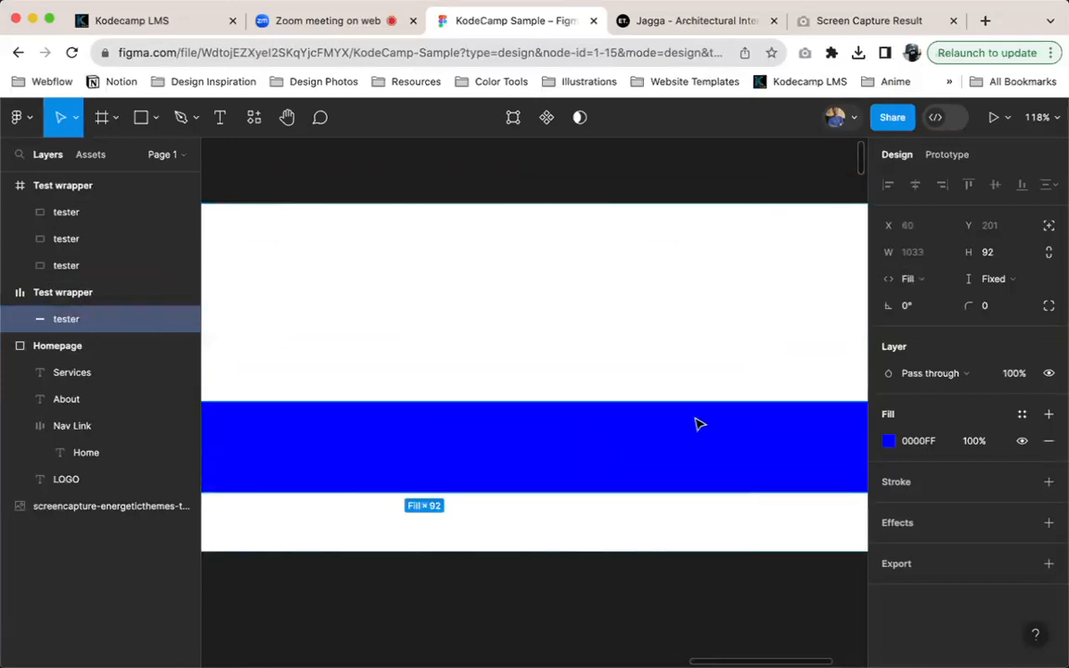
{"action": "scroll", "coordinate": [461, 257], "scroll_direction": "down", "scroll_amount": 3}
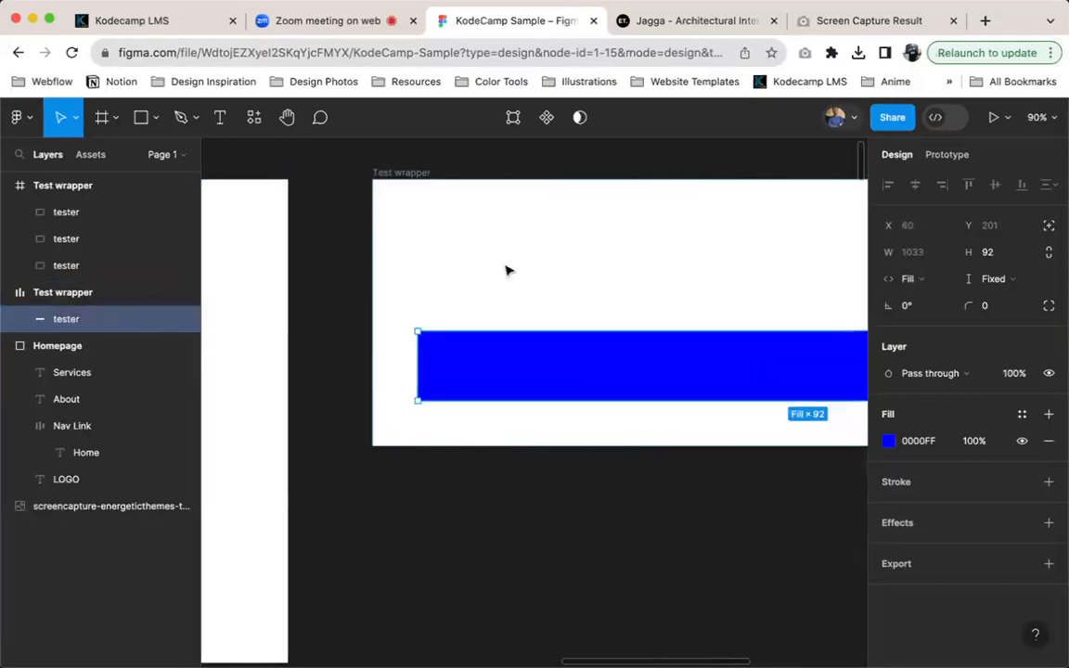
{"action": "left_click", "coordinate": [508, 269]}
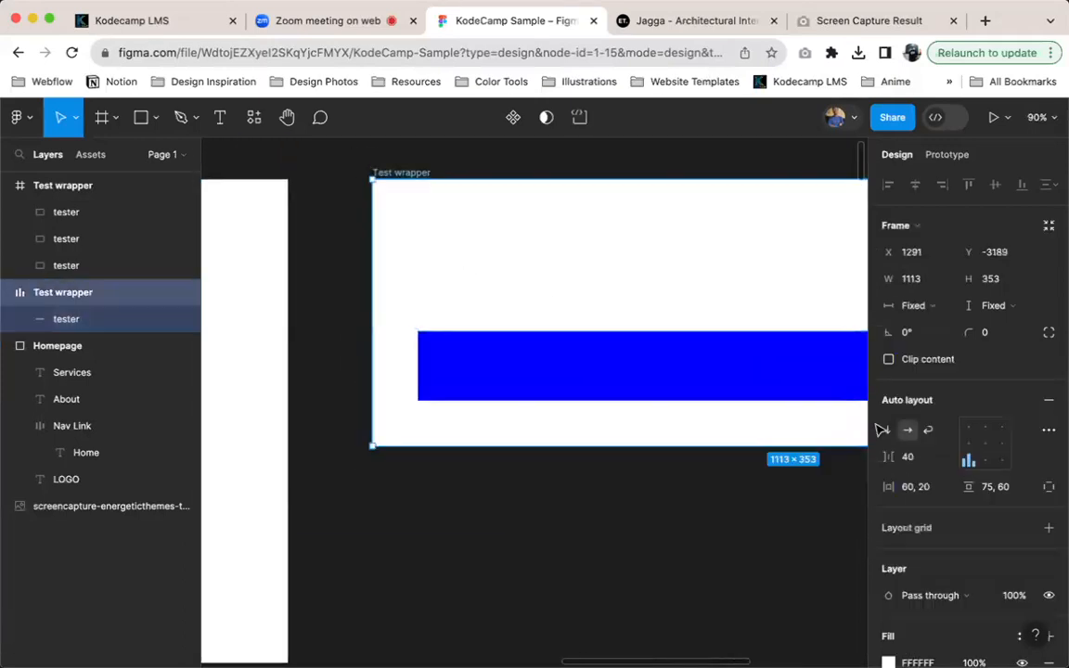
{"action": "left_click", "coordinate": [1049, 486]}
{"action": "left_click", "coordinate": [915, 486]}
{"action": "type", "text": "10"}
{"action": "key", "text": "Tab"}
{"action": "type", "text": "10"}
{"action": "key", "text": "Return"}
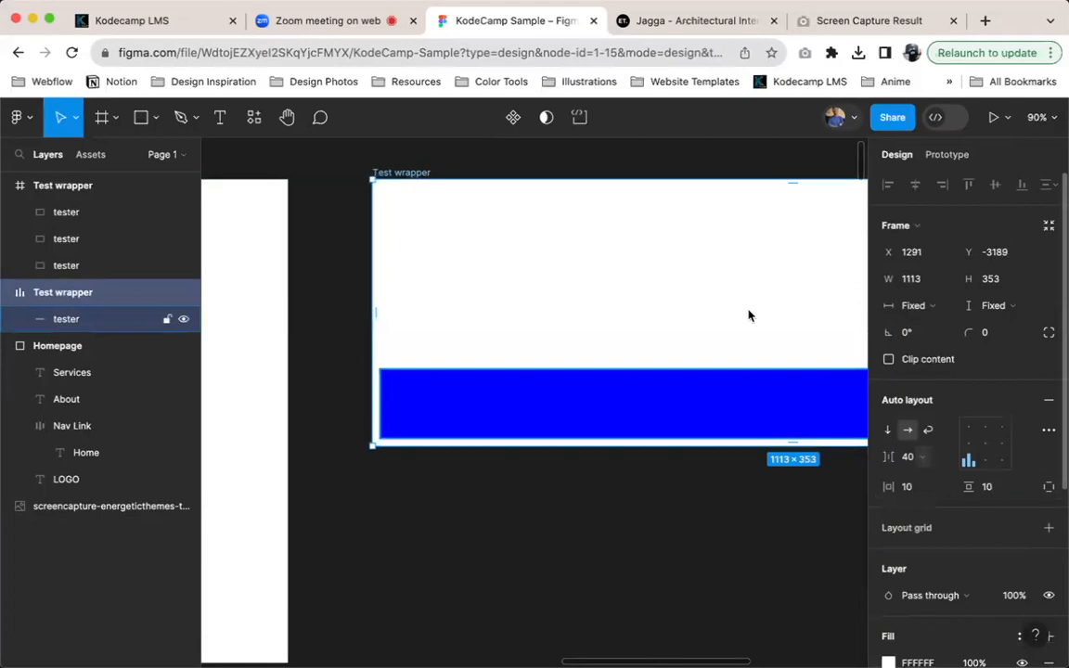
Set both the width and height of the auto layout Test wrapper to Hug contents
{"action": "scroll", "coordinate": [561, 298], "scroll_direction": "down", "scroll_amount": 5}
{"action": "left_click", "coordinate": [949, 307]}
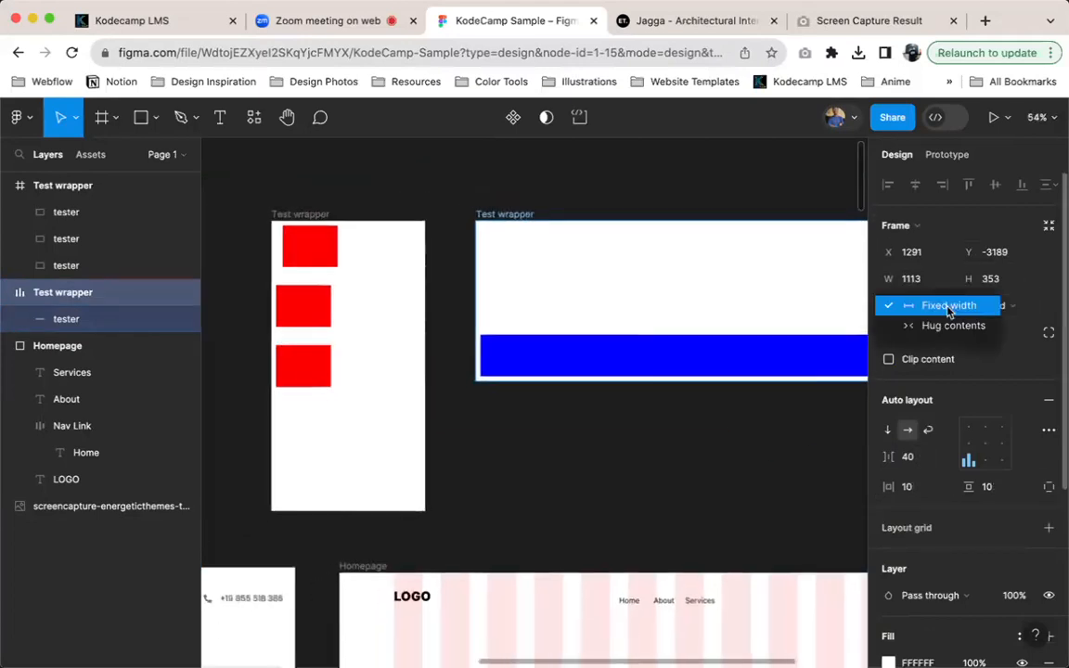
{"action": "left_click", "coordinate": [956, 322]}
{"action": "left_click", "coordinate": [993, 305]}
{"action": "left_click", "coordinate": [987, 325]}
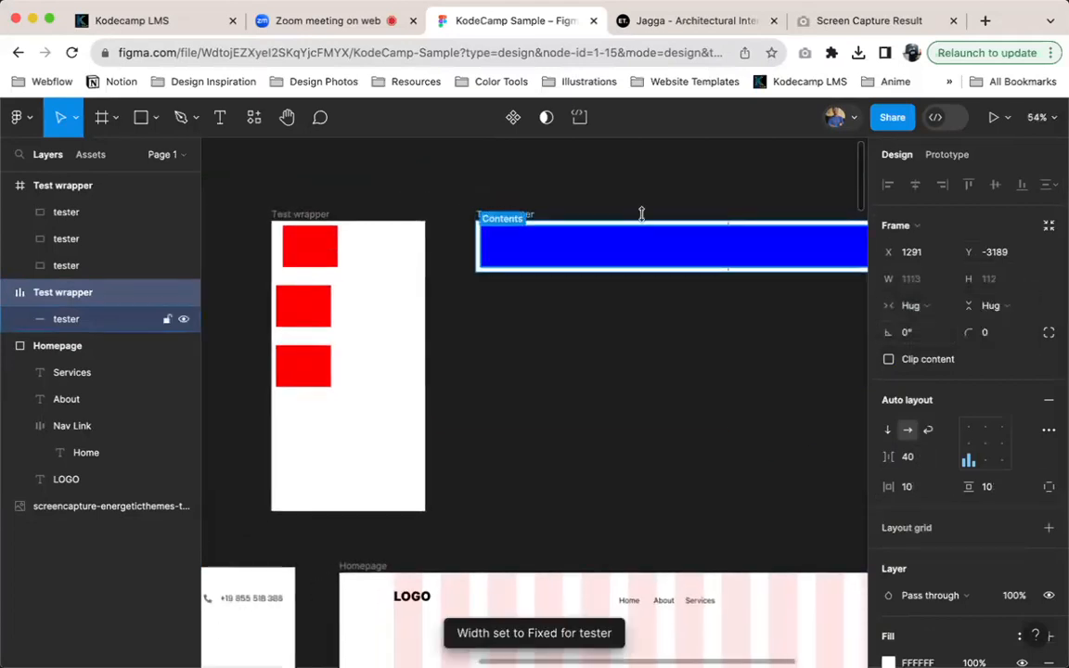
Switch the auto layout Test wrapper's width sizing to Fixed width
{"action": "scroll", "coordinate": [611, 255], "scroll_direction": "right", "scroll_amount": 3}
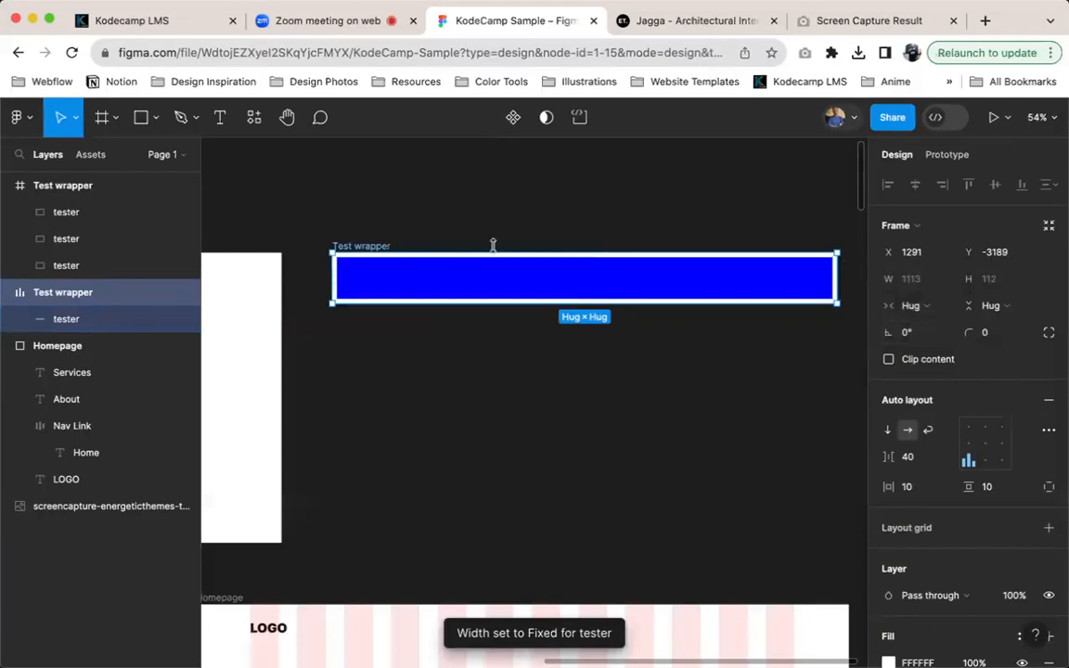
{"action": "left_click", "coordinate": [913, 305]}
{"action": "left_click", "coordinate": [929, 283]}
Toggle the blue tester's width between Fill container and Fixed width, and narrow it to about 322
{"action": "left_click", "coordinate": [673, 276]}
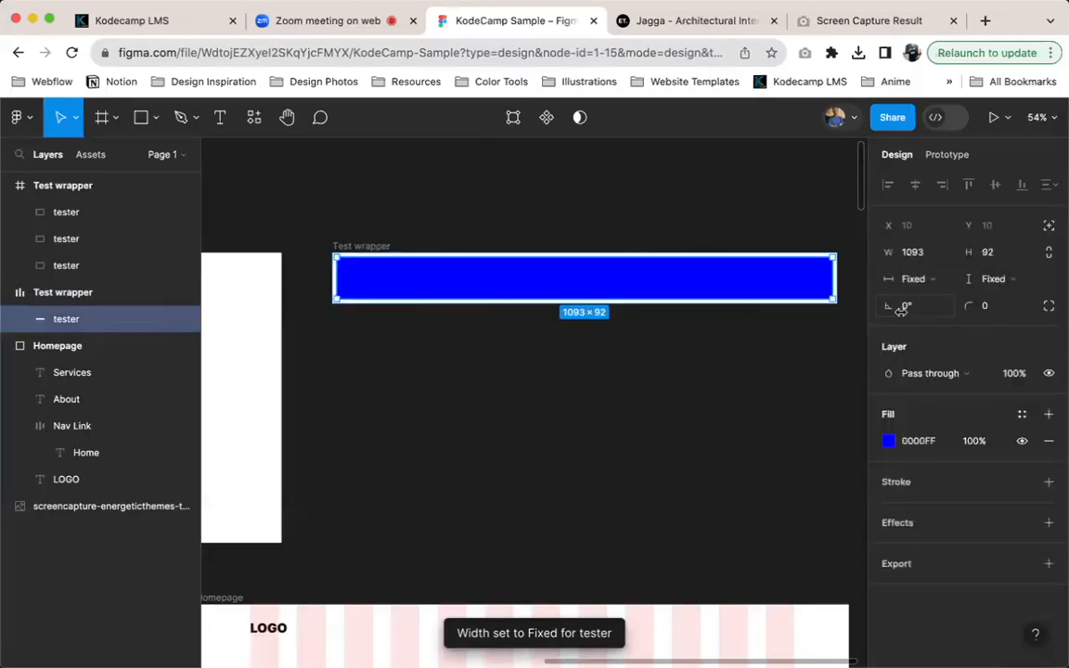
{"action": "left_click", "coordinate": [913, 278]}
{"action": "left_click", "coordinate": [919, 298]}
{"action": "left_click", "coordinate": [920, 281]}
{"action": "left_click", "coordinate": [917, 258]}
{"action": "left_click_drag", "start_coordinate": [832, 277], "coordinate": [482, 278]}
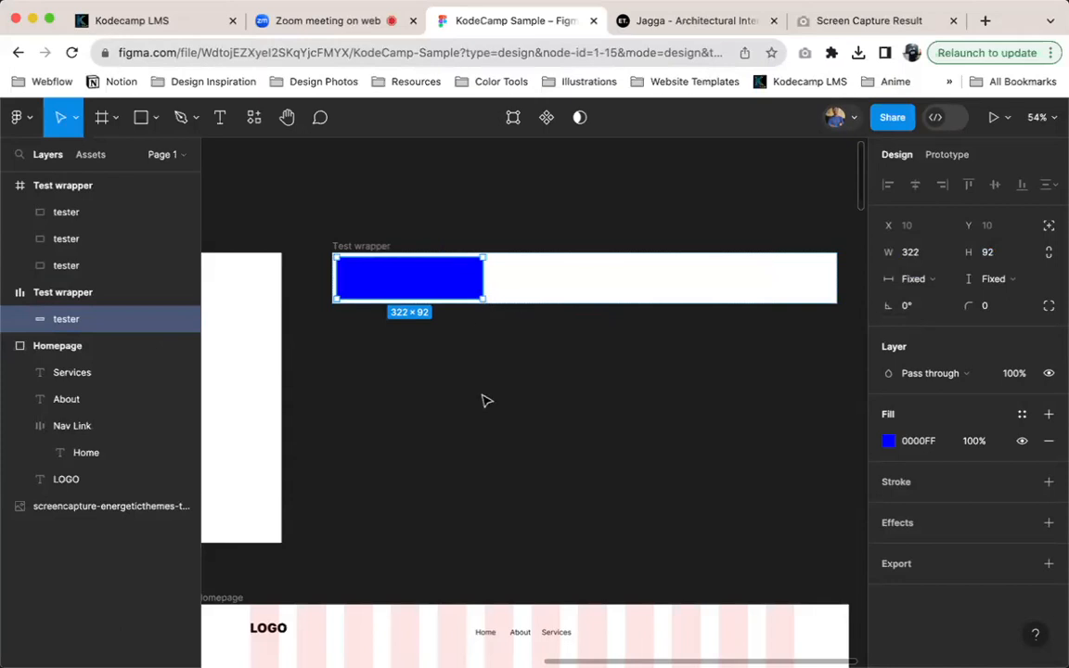
Delete the separate About and Services texts from the Homepage navigation, keeping the Home nav link
{"action": "scroll", "coordinate": [530, 470], "scroll_direction": "down", "scroll_amount": 5}
{"action": "scroll", "coordinate": [537, 453], "scroll_direction": "up", "scroll_amount": 5, "text": "ctrl"}
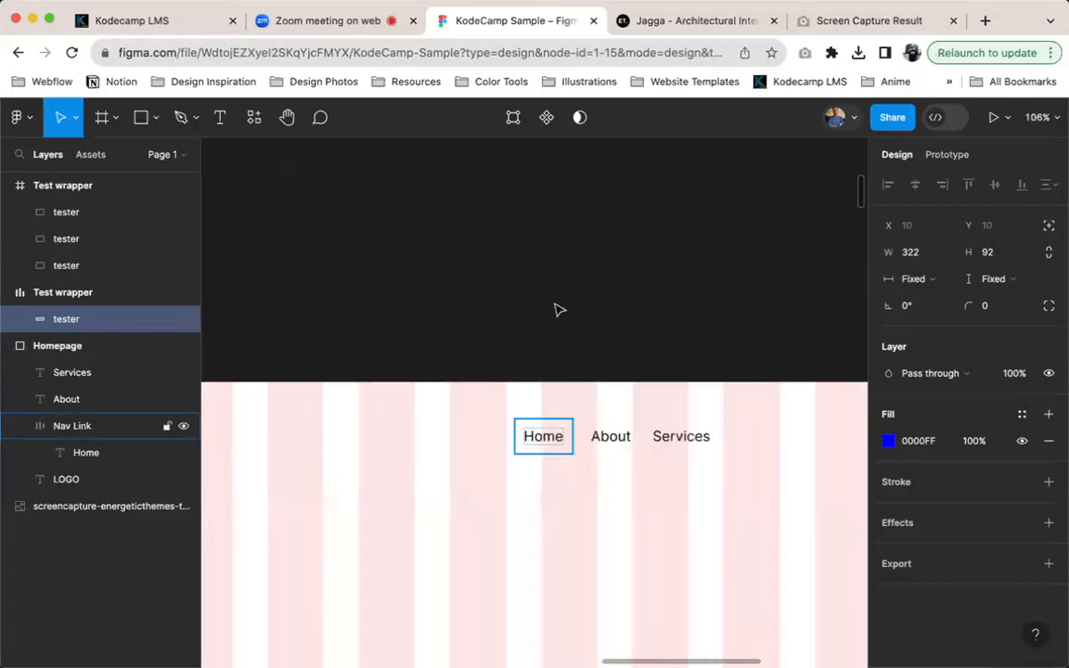
{"action": "left_click", "coordinate": [534, 446]}
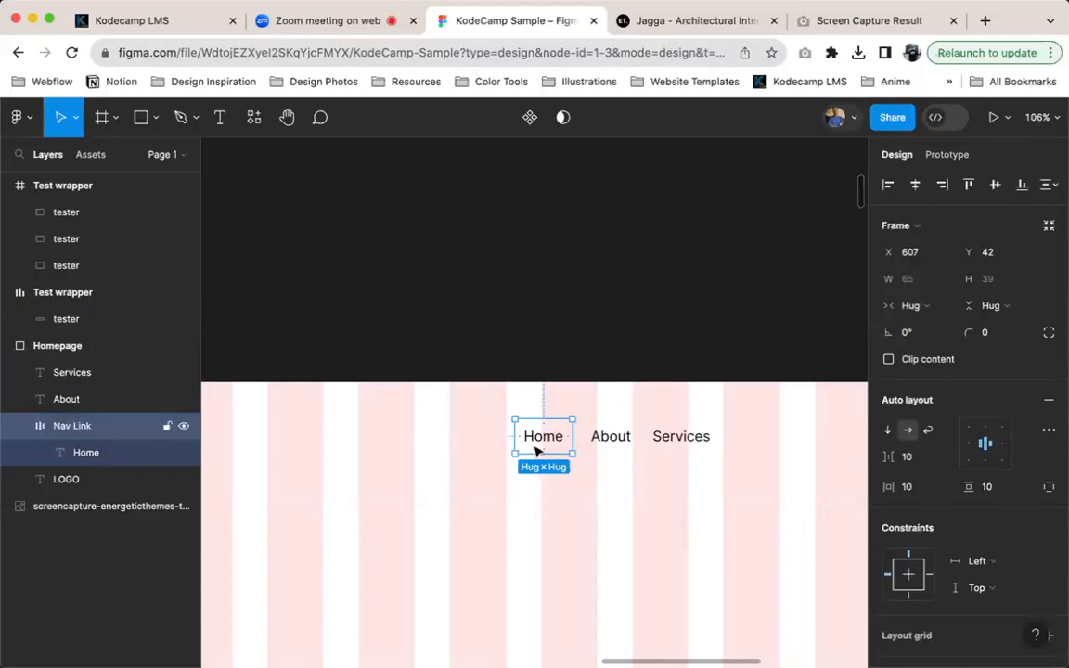
{"action": "scroll", "coordinate": [536, 450], "scroll_direction": "right", "scroll_amount": 1}
{"action": "left_click", "coordinate": [569, 461]}
{"action": "left_click", "coordinate": [657, 458], "text": "shift"}
{"action": "key", "text": "Delete"}
Duplicate the Home nav link to its right at about X 687 and change the copy's text to About
{"action": "left_click", "coordinate": [481, 461]}
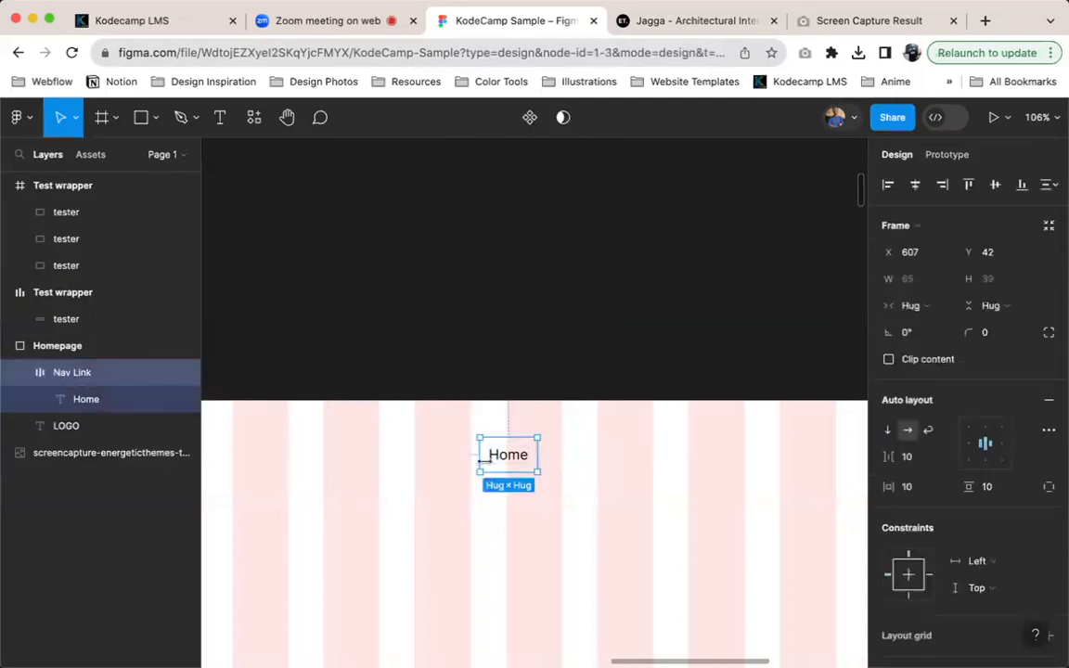
{"action": "left_click_drag", "start_coordinate": [501, 456], "coordinate": [580, 456], "text": "alt"}
{"action": "scroll", "coordinate": [580, 456], "scroll_direction": "up", "scroll_amount": 5}
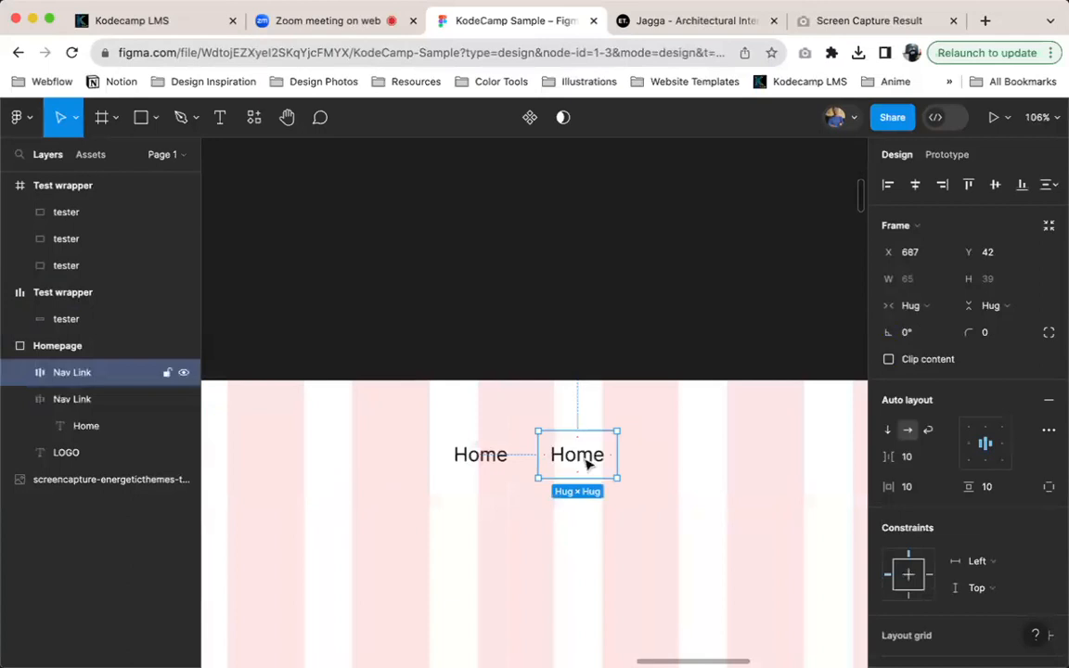
{"action": "double_click", "coordinate": [577, 454]}
{"action": "type", "text": "About"}
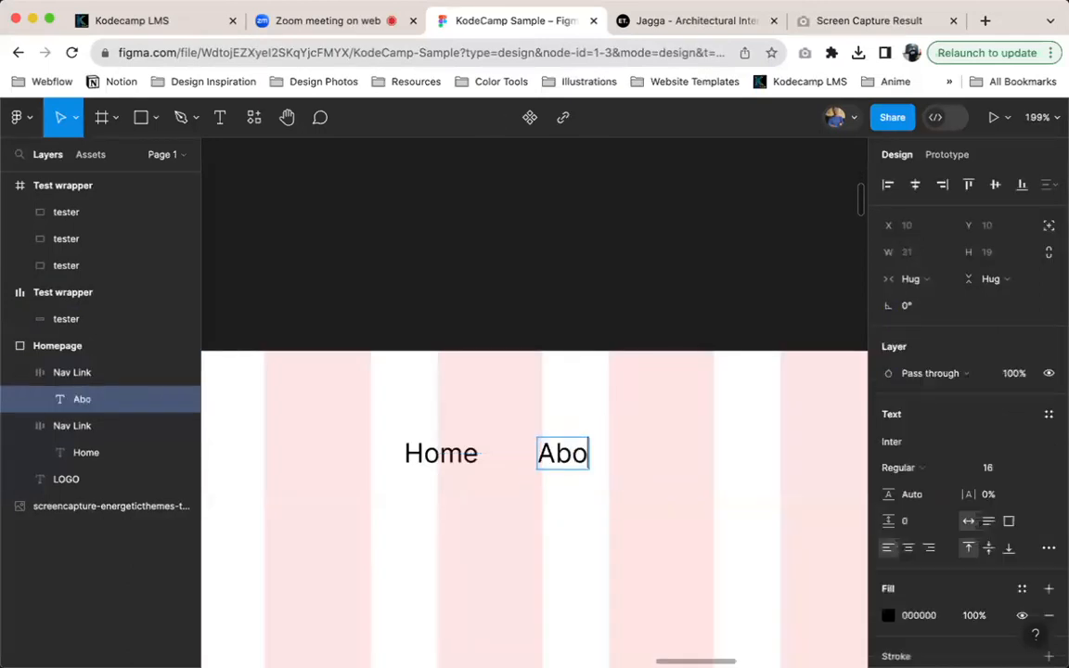
{"action": "key", "text": "Escape"}
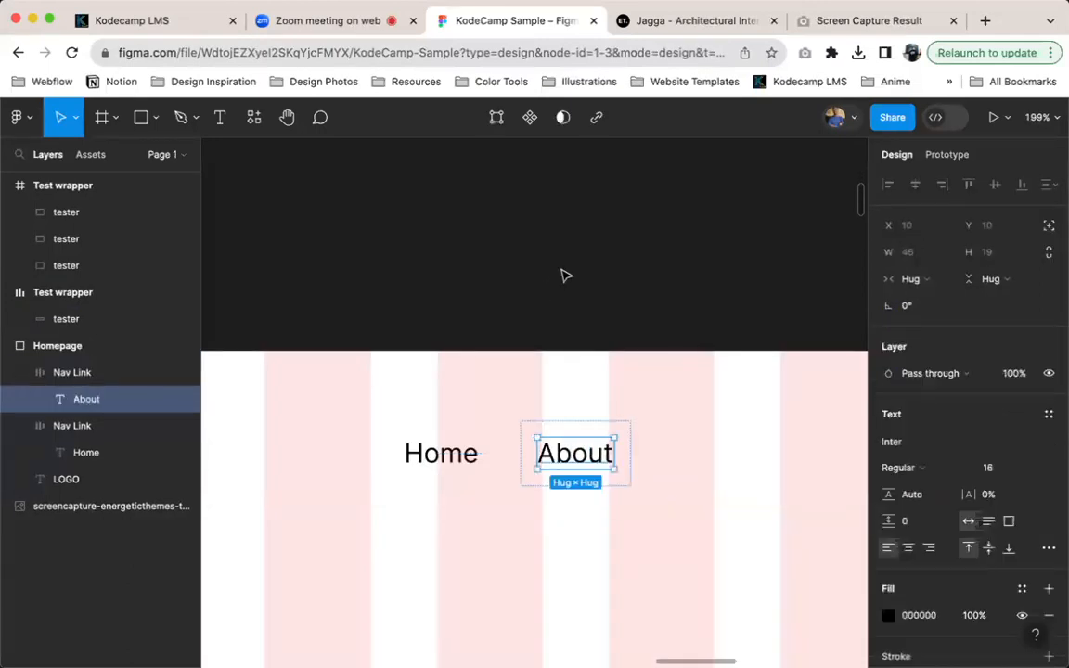
Try a red fill on the Home text of the original nav link and undo it
{"action": "left_click", "coordinate": [437, 453]}
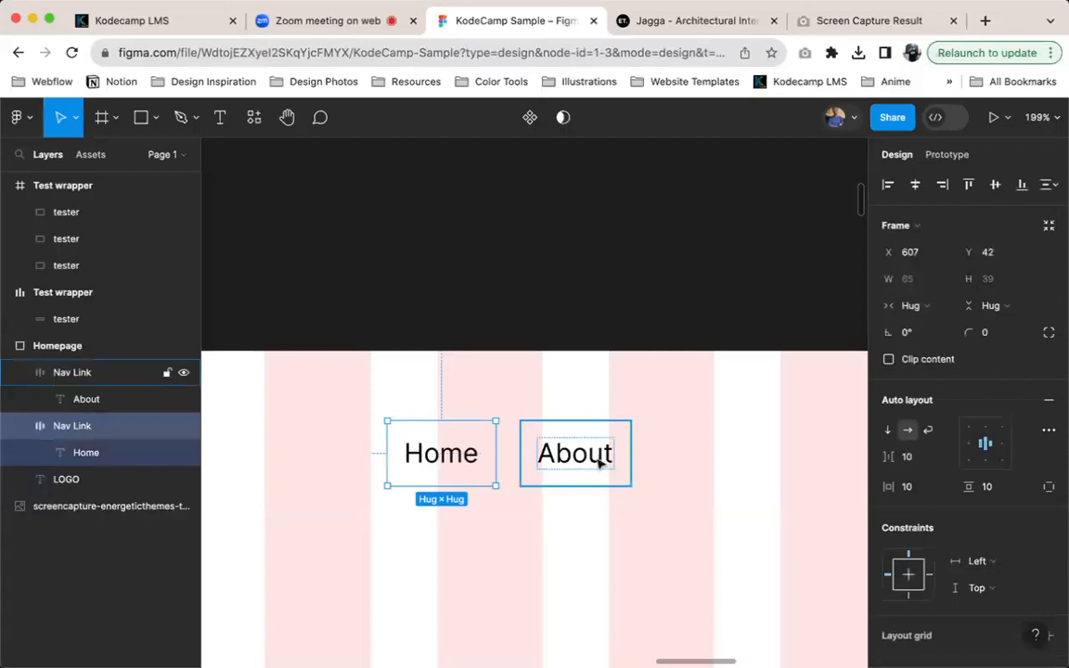
{"action": "double_click", "coordinate": [433, 456]}
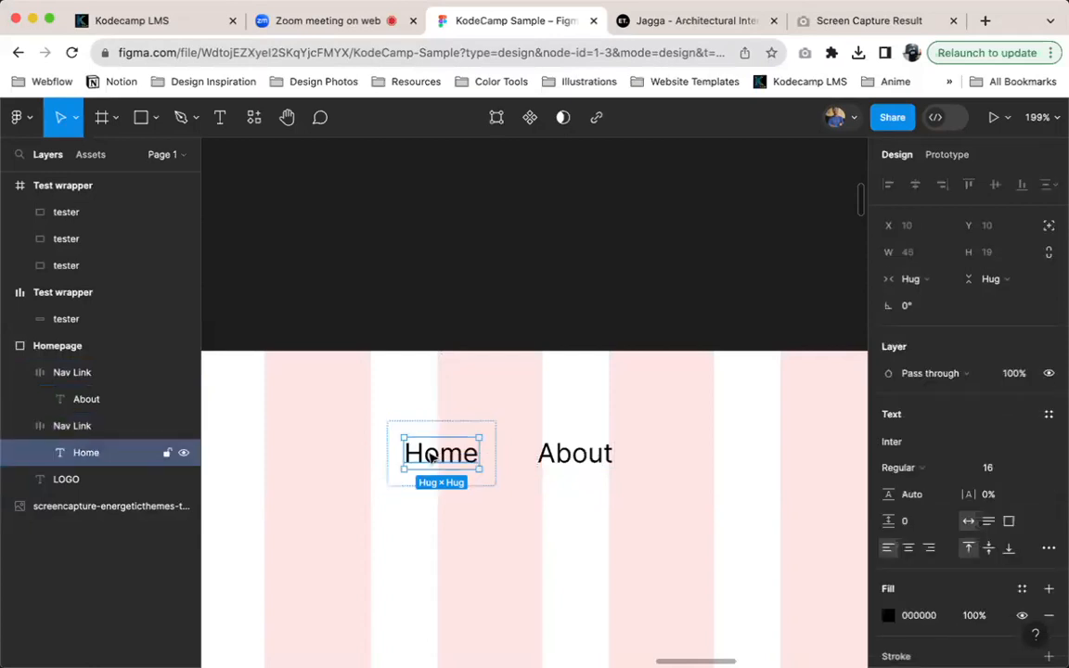
{"action": "left_click", "coordinate": [927, 615]}
{"action": "type", "text": "red"}
{"action": "key", "text": "Return"}
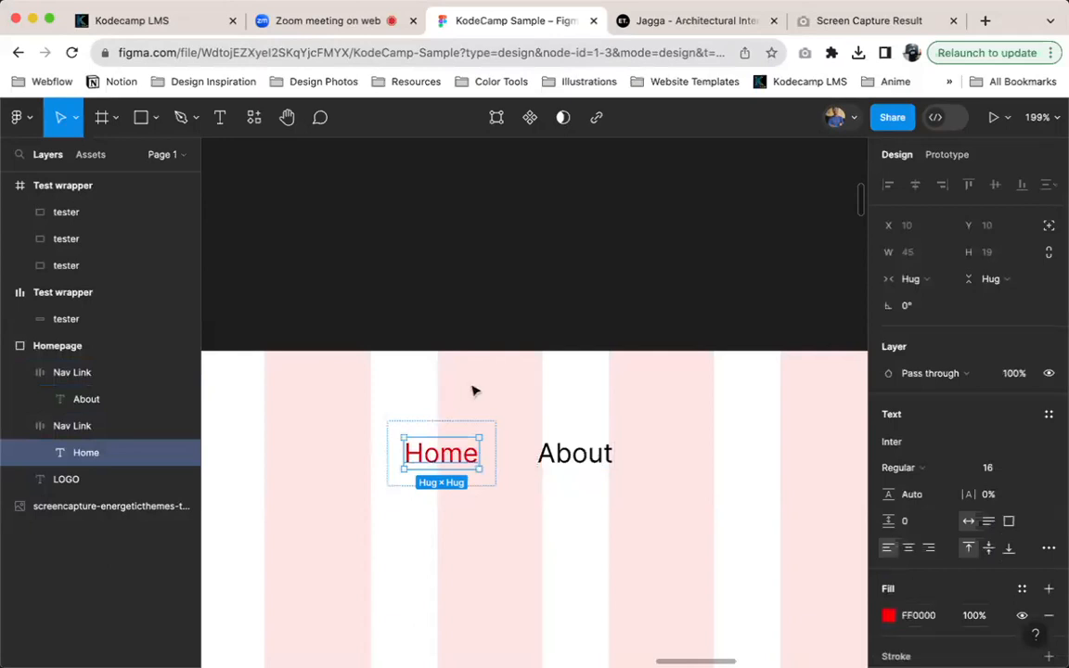
{"action": "key", "text": "ctrl+z"}
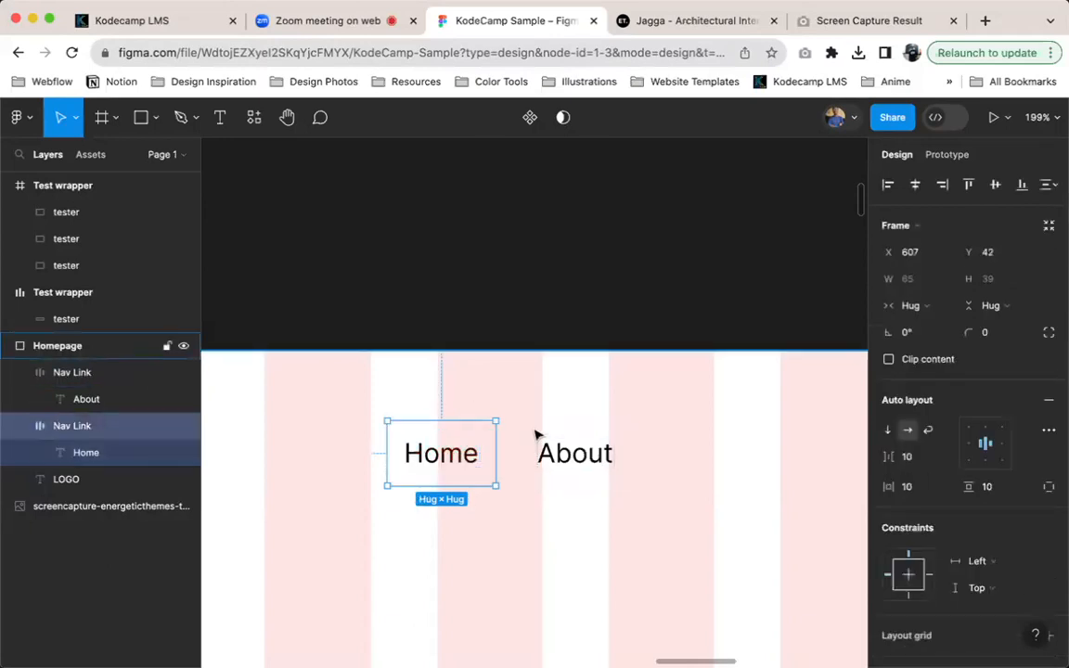
Delete the About copy of the nav link
{"action": "double_click", "coordinate": [532, 432]}
{"action": "key", "text": "Escape"}
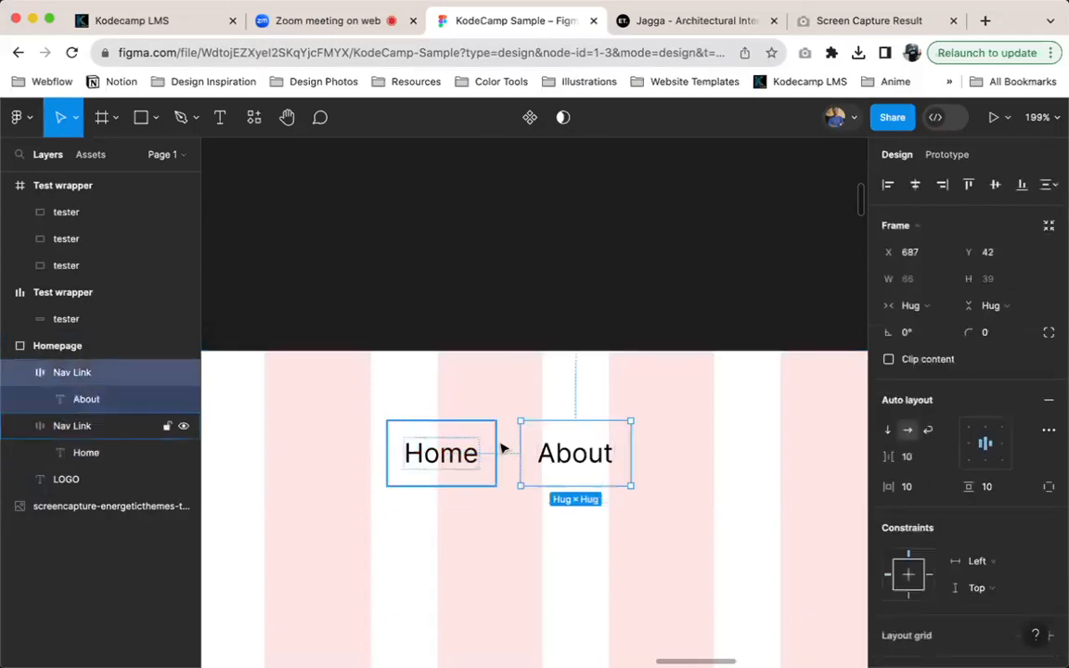
{"action": "key", "text": "Delete"}
Turn the Home nav link into a component and place an instance of it to its right at about X 683
{"action": "left_click", "coordinate": [450, 436]}
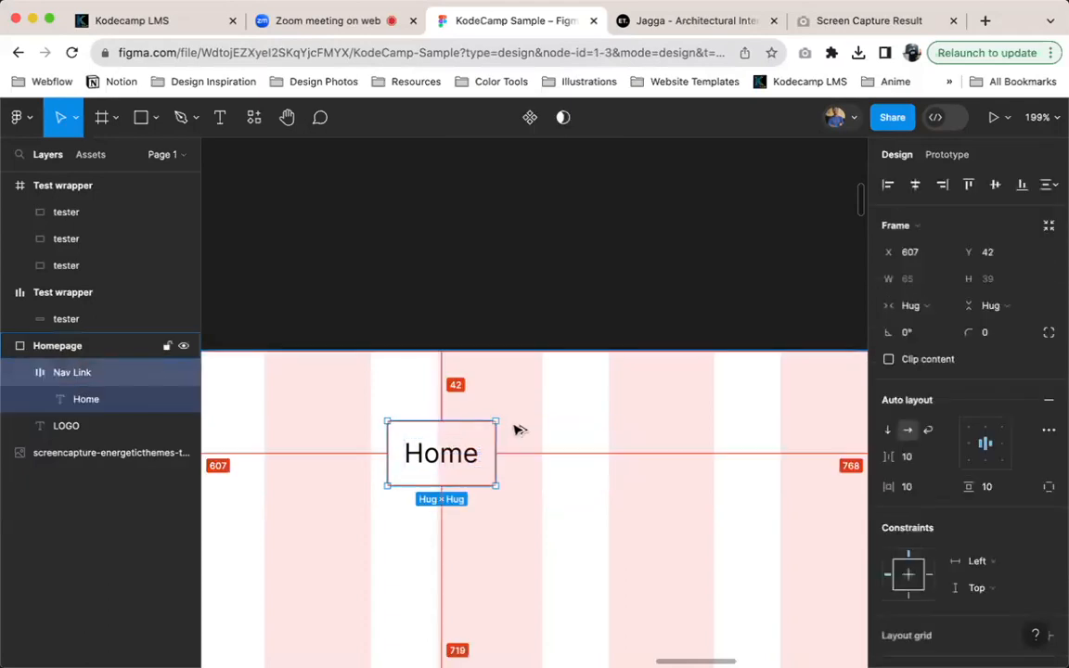
{"action": "key", "text": "super+alt+k"}
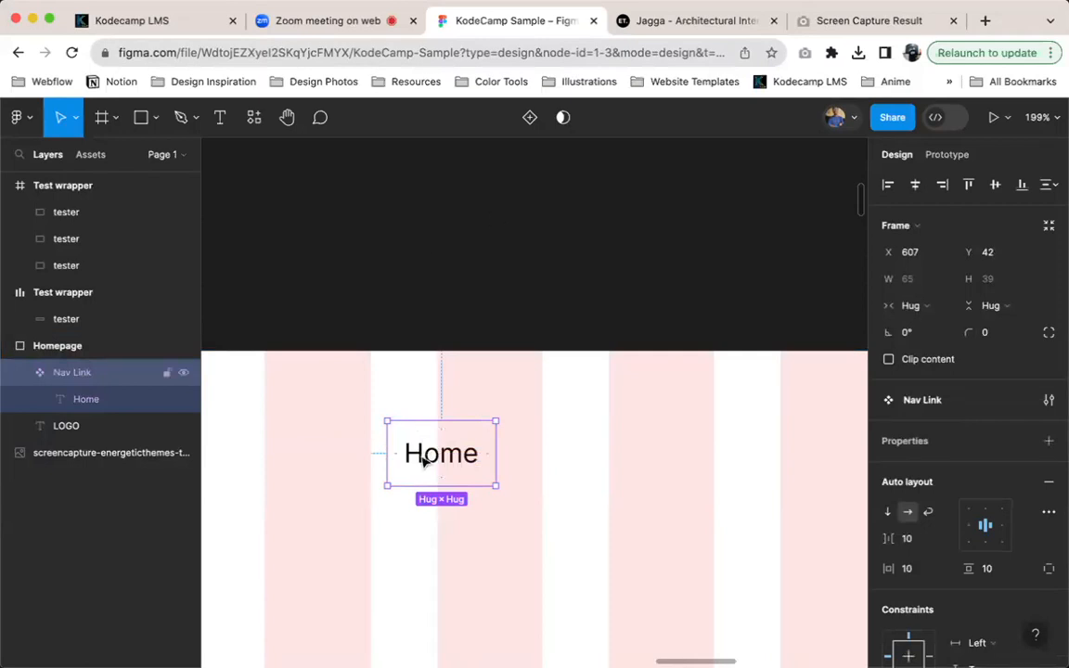
{"action": "key", "text": "super+d"}
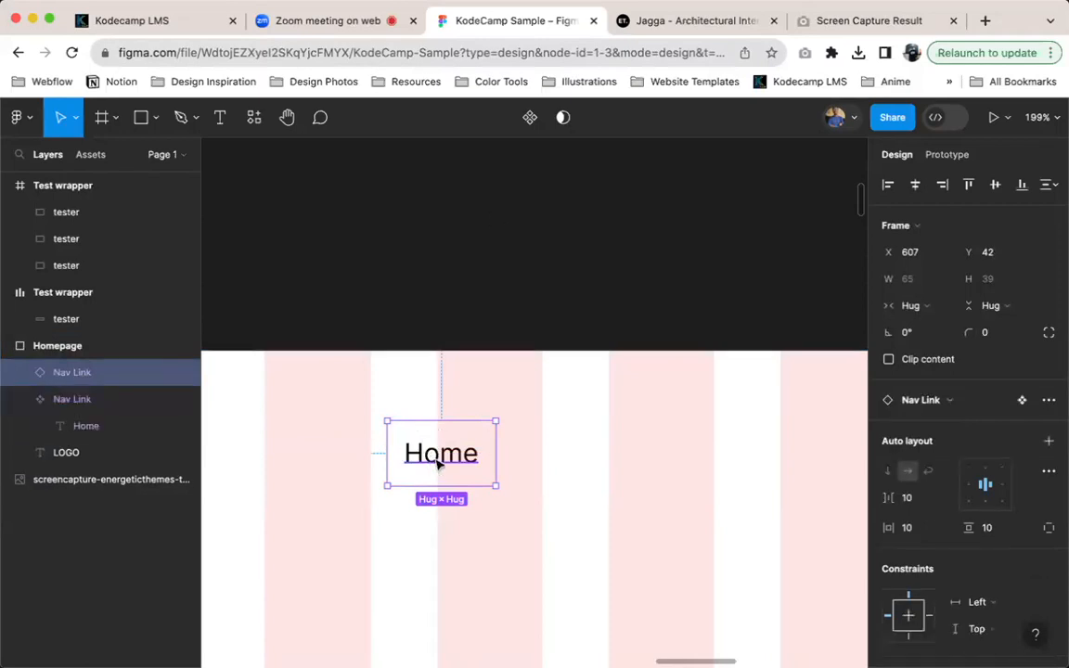
{"action": "left_click_drag", "start_coordinate": [453, 463], "coordinate": [581, 462]}
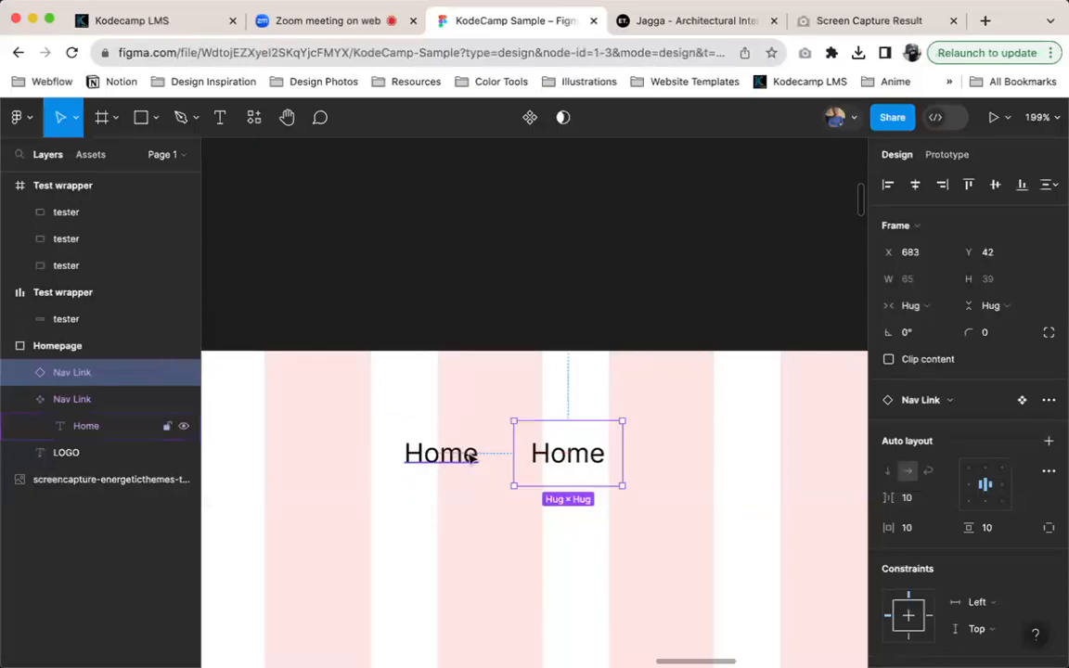
Set the fill of the Home text in the main Nav Link component to FF0000
{"action": "double_click", "coordinate": [468, 454]}
{"action": "scroll", "coordinate": [933, 582], "scroll_direction": "down", "scroll_amount": 3}
{"action": "left_click", "coordinate": [943, 586]}
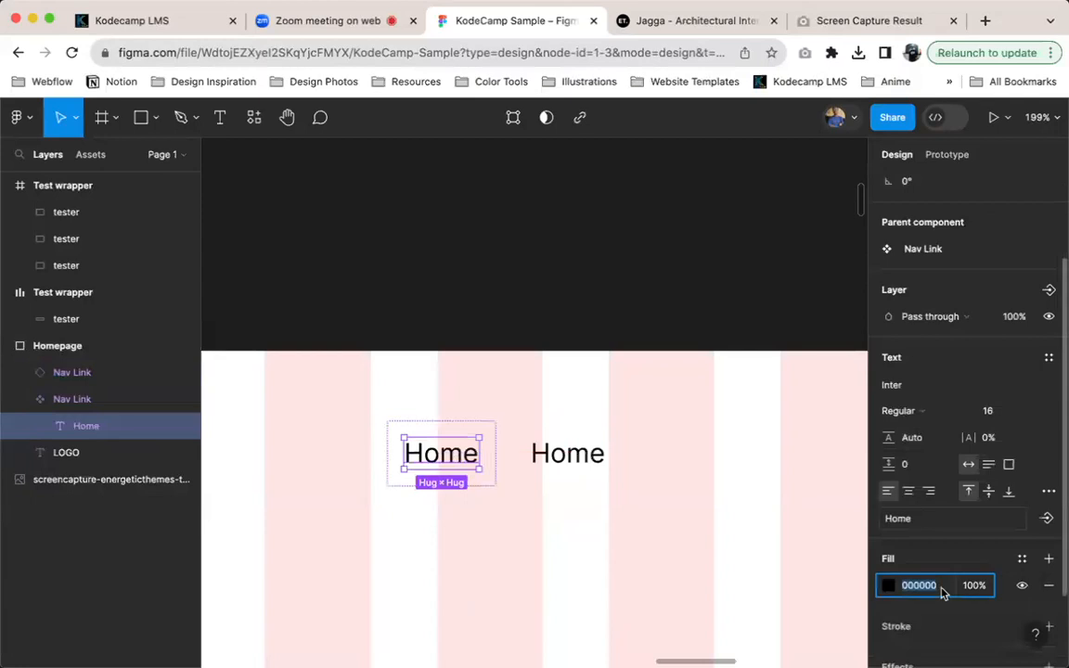
{"action": "type", "text": "FF0000"}
{"action": "key", "text": "Return"}
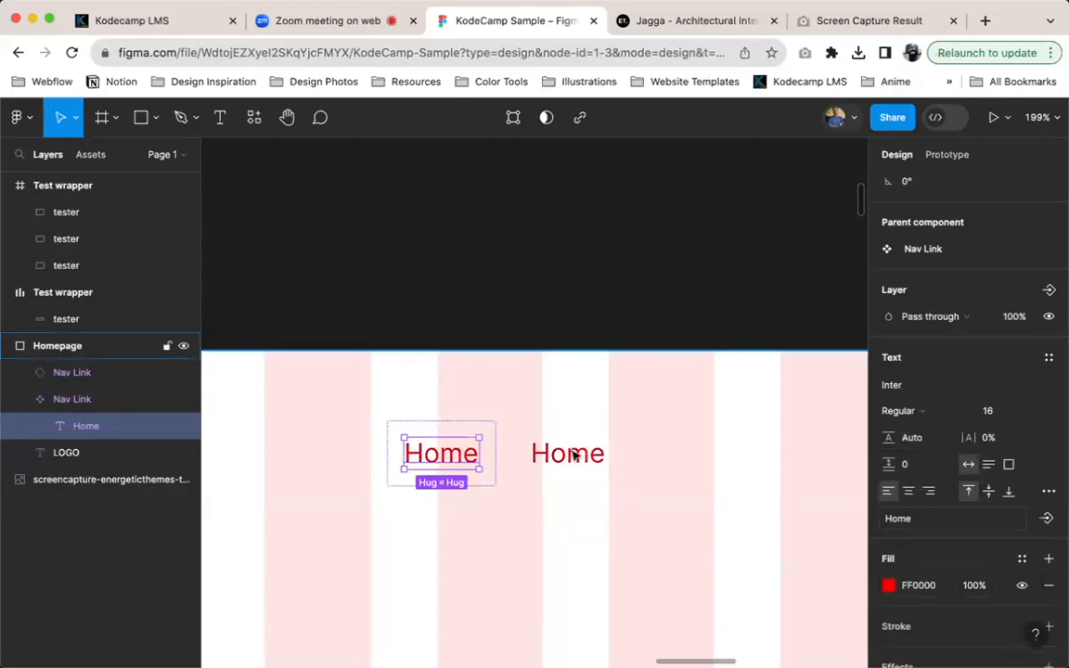
Undo the red fill on the Home text of the main Nav Link component and select that component
{"action": "key", "text": "ctrl+z"}
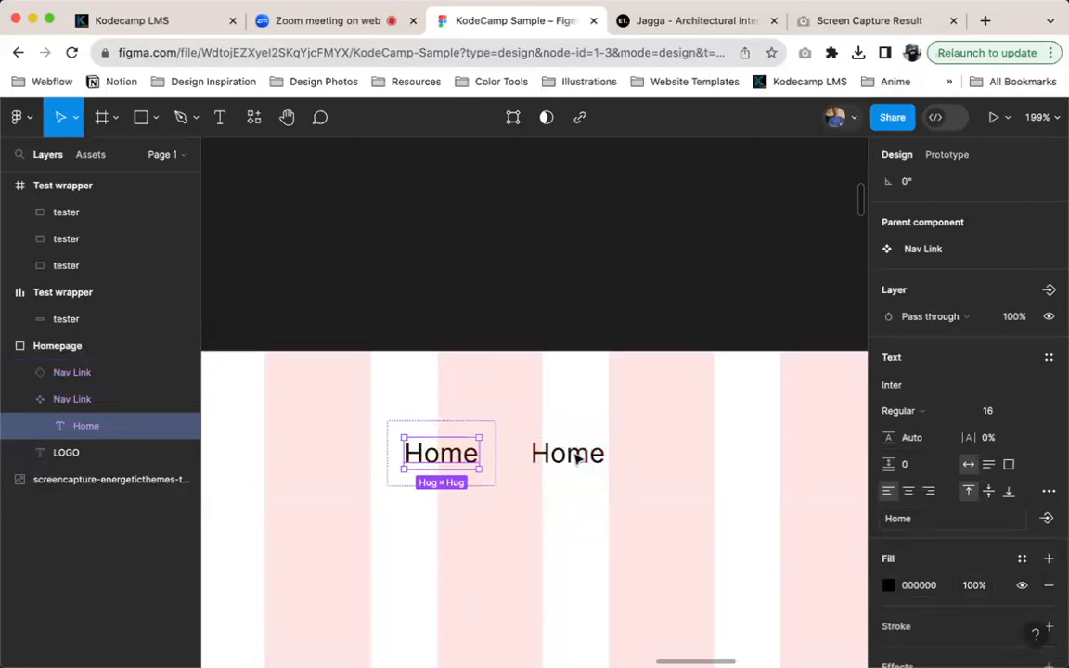
{"action": "left_click", "coordinate": [482, 428]}
{"action": "scroll", "coordinate": [501, 441], "scroll_direction": "down", "scroll_amount": 5}
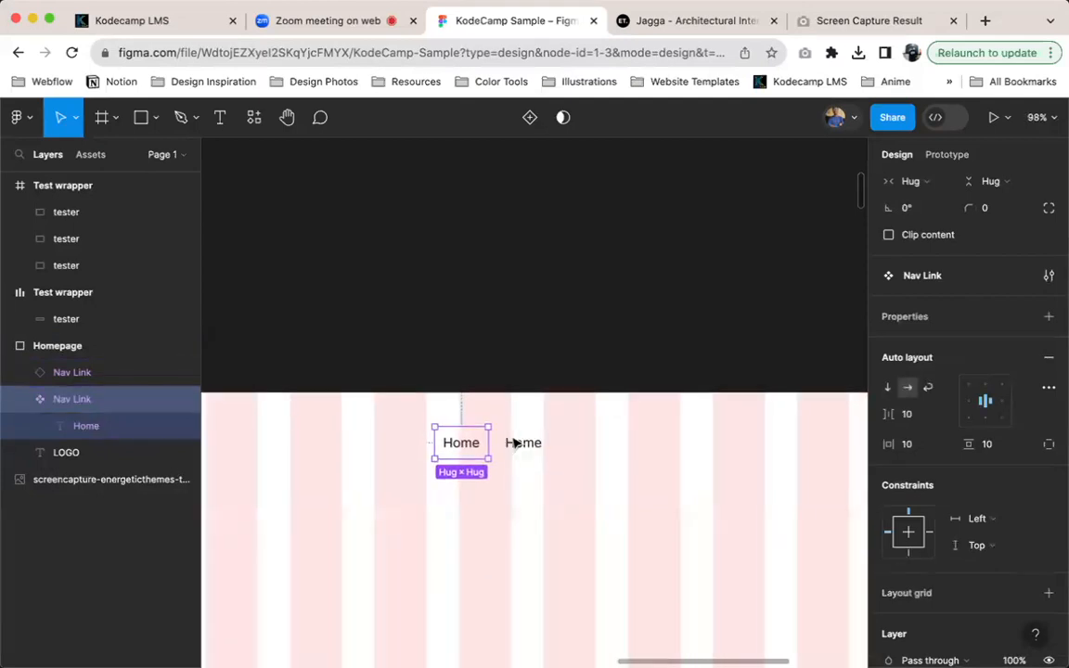
Change the text of the Nav Link instance beside the main component to About
{"action": "scroll", "coordinate": [515, 444], "scroll_direction": "down", "scroll_amount": 1}
{"action": "double_click", "coordinate": [523, 443]}
{"action": "type", "text": "Abou"}
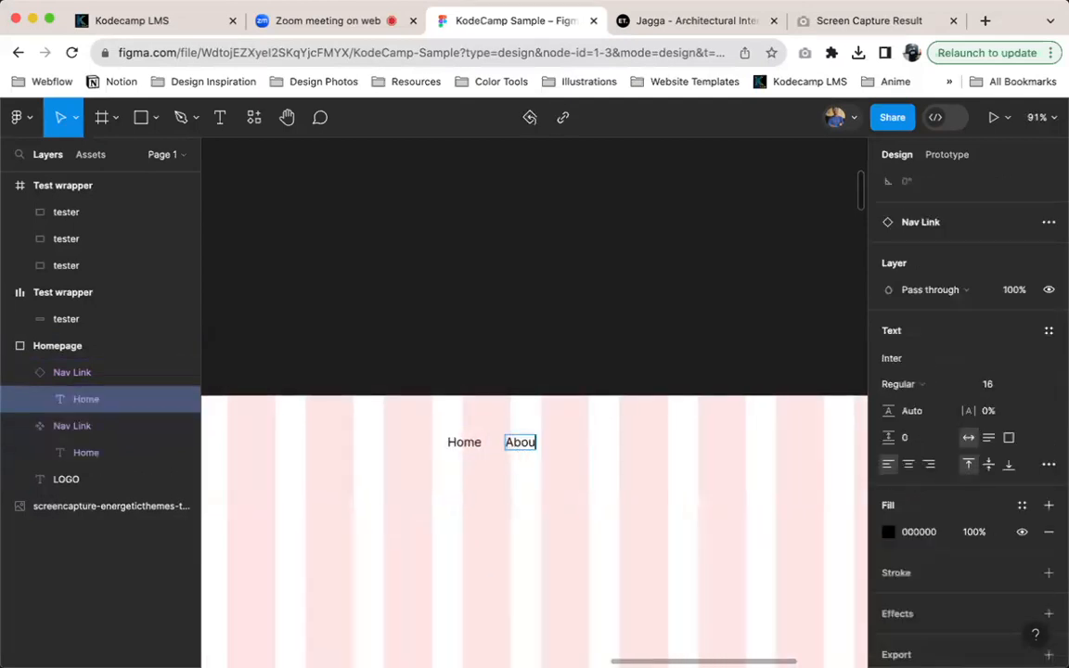
{"action": "type", "text": "t"}
{"action": "key", "text": "Escape"}
{"action": "scroll", "coordinate": [547, 458], "scroll_direction": "up", "scroll_amount": 5}
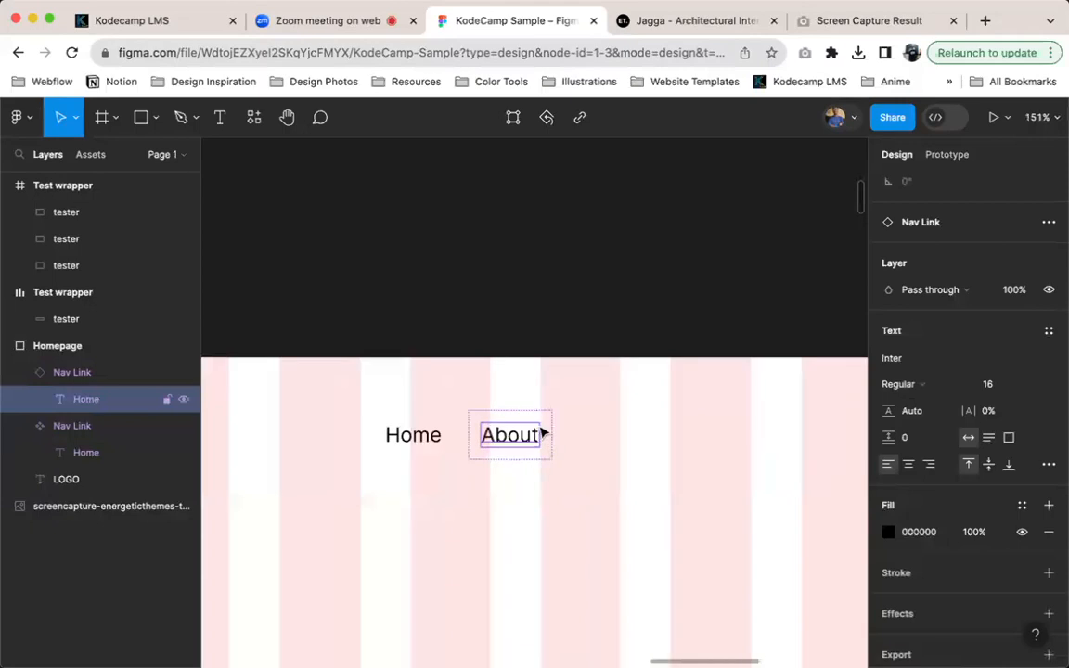
Duplicate the main Home Nav Link component in place and move the main component onto the empty canvas above the Homepage frame
{"action": "left_click", "coordinate": [441, 437]}
{"action": "left_click", "coordinate": [502, 433], "text": "shift"}
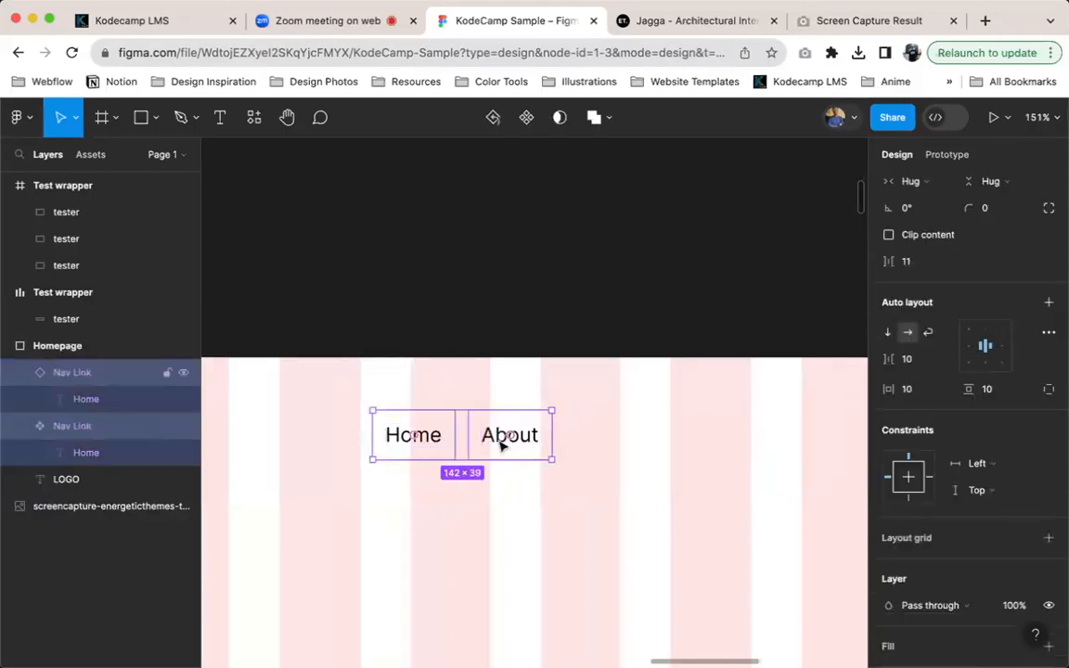
{"action": "left_click", "coordinate": [390, 435]}
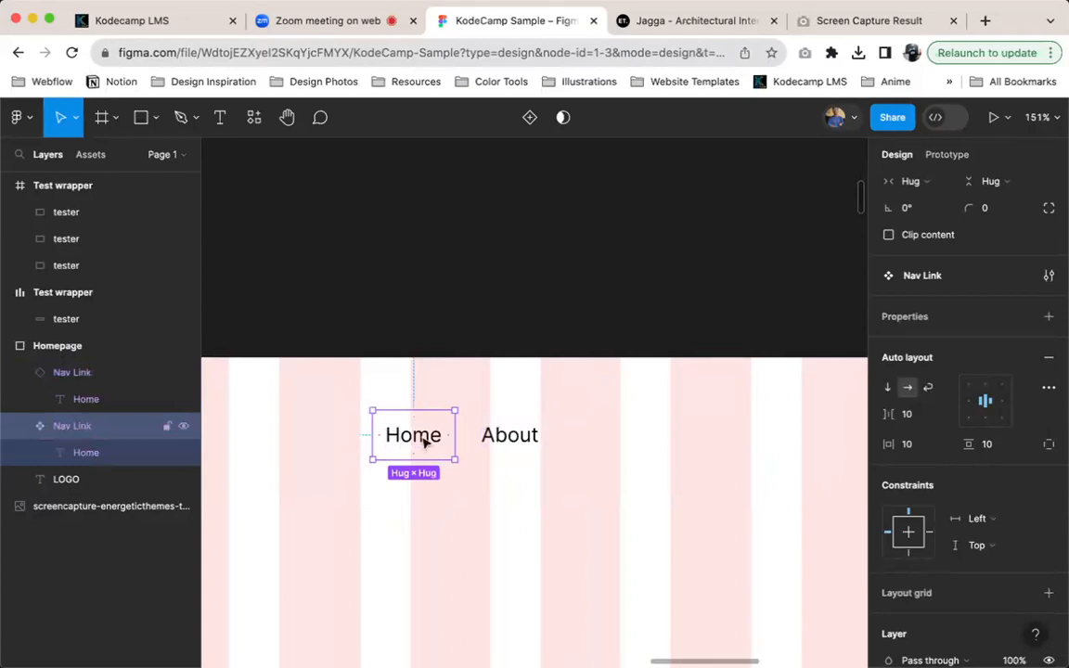
{"action": "key", "text": "super+d"}
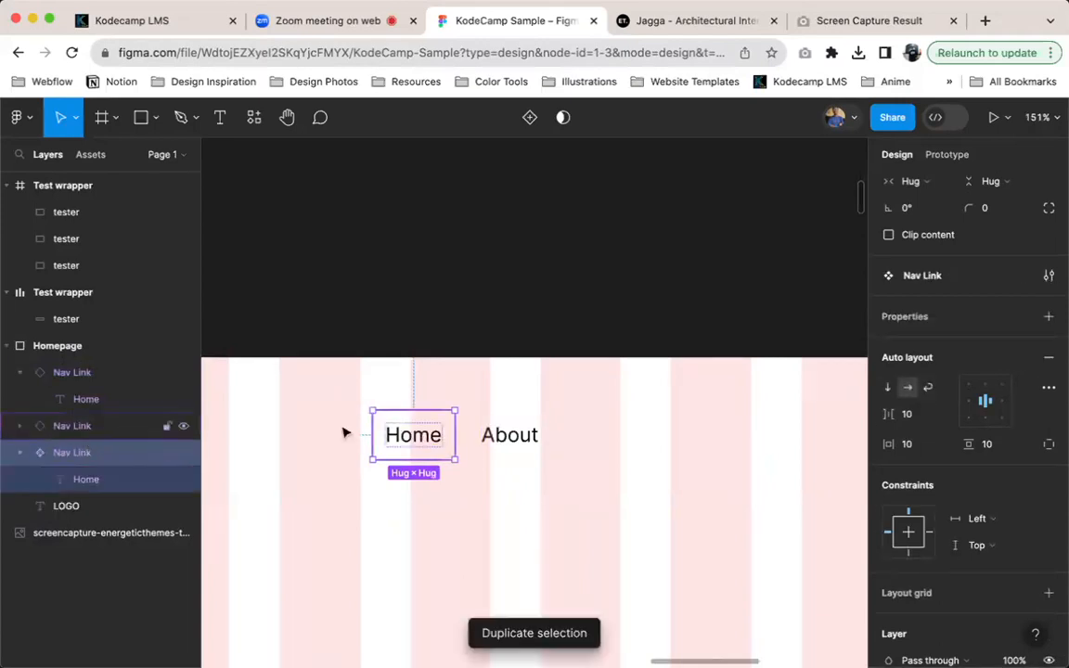
{"action": "left_click_drag", "start_coordinate": [408, 436], "coordinate": [432, 237]}
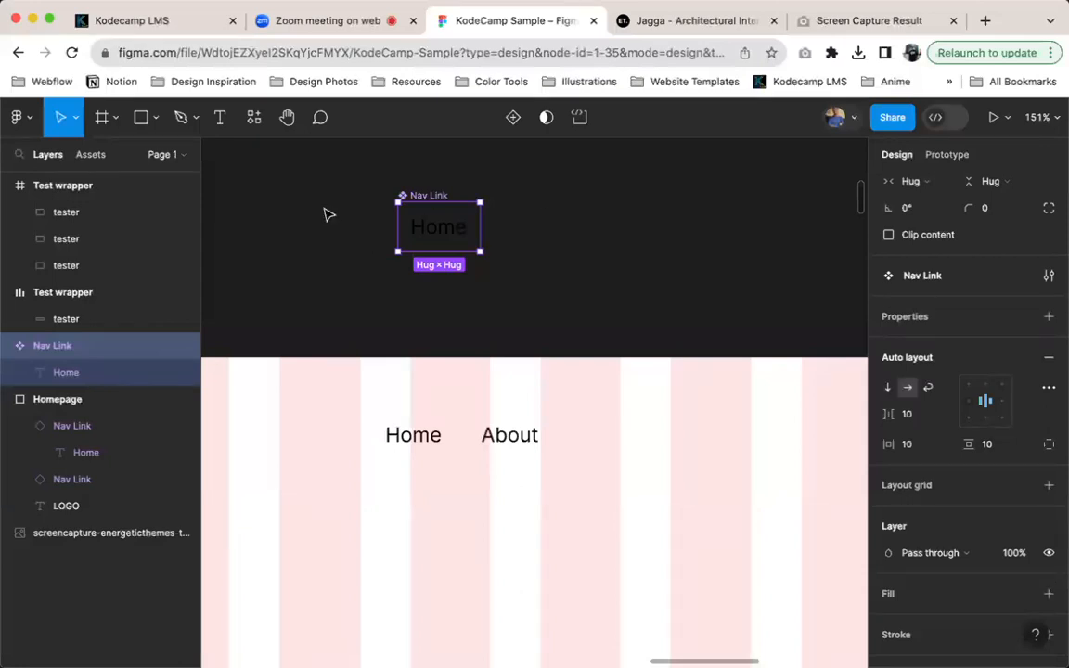
Wrap the main Nav Link component in an auto layout frame and rename the frame Components
{"action": "key", "text": "shift+a"}
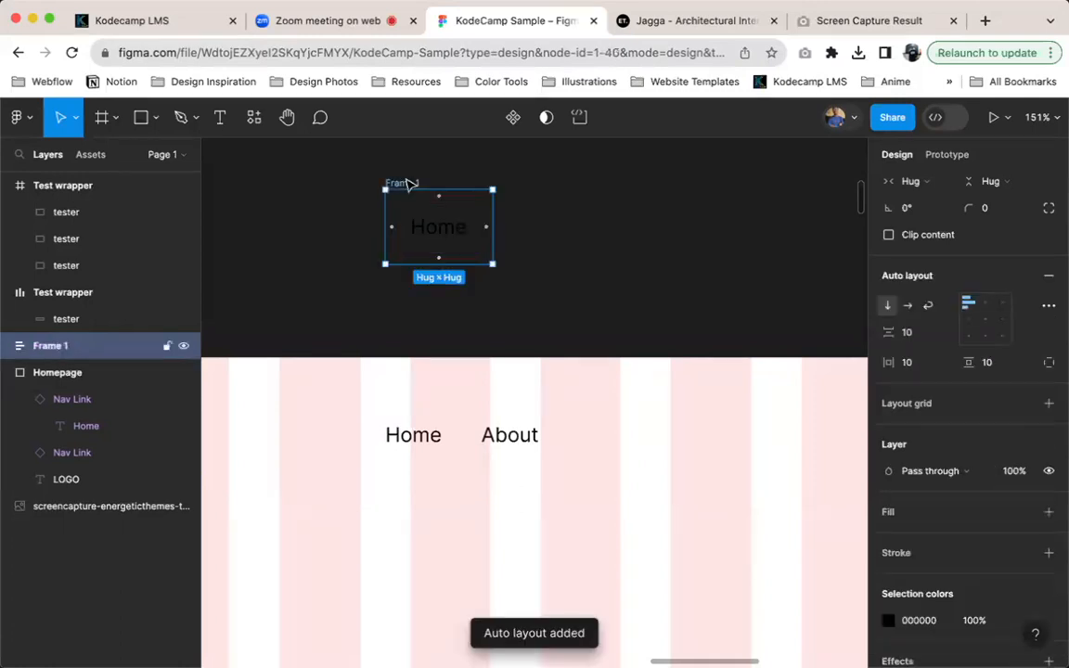
{"action": "type", "text": "Co"}
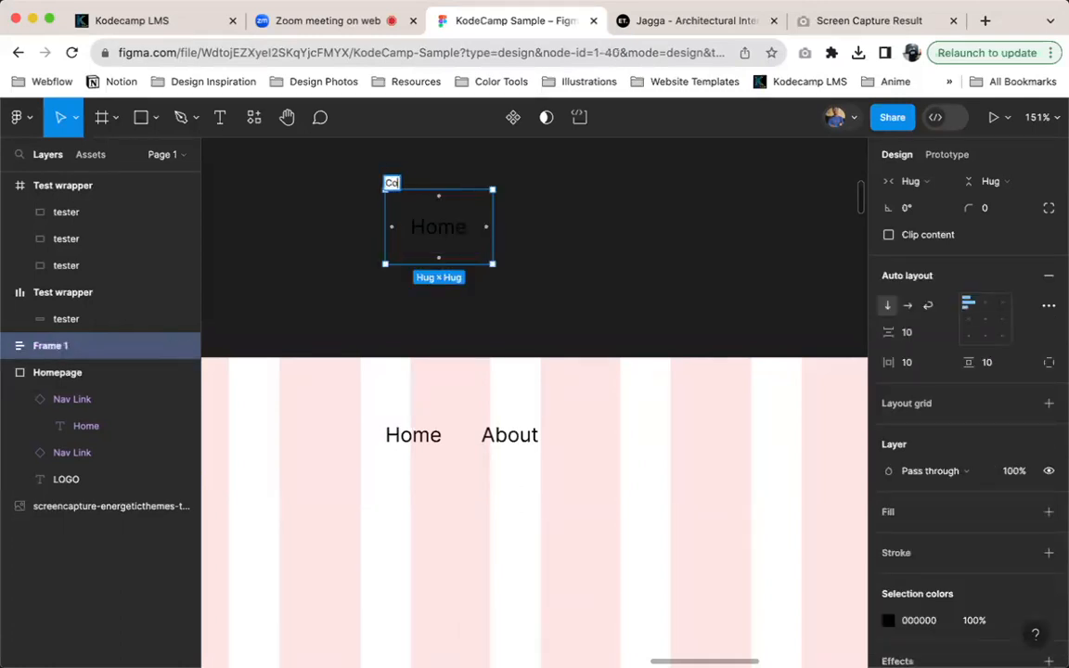
{"action": "type", "text": "mponents"}
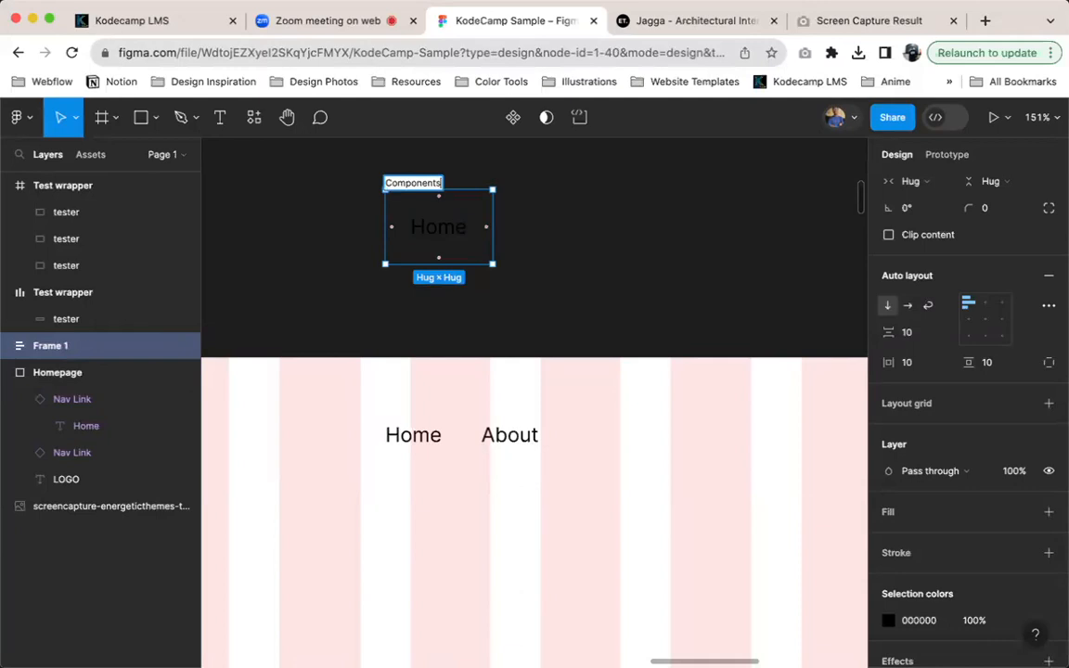
{"action": "key", "text": "Return"}
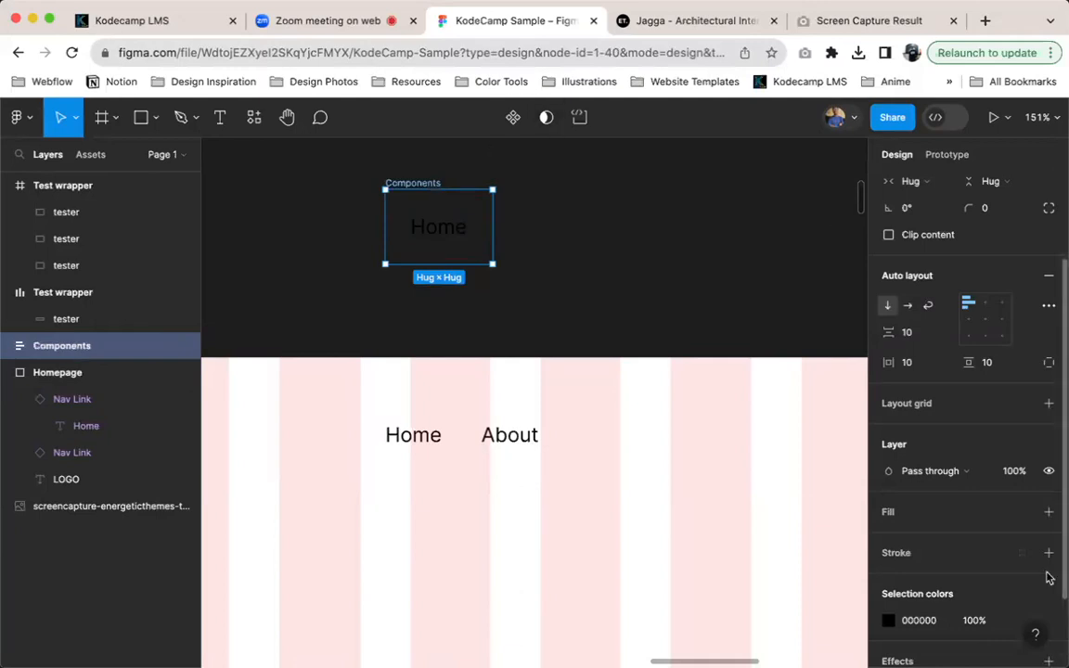
Try FAFAFA as the selection color of the Components frame and undo it
{"action": "scroll", "coordinate": [1040, 557], "scroll_direction": "down", "scroll_amount": 3}
{"action": "left_click", "coordinate": [935, 527]}
{"action": "type", "text": "c"}
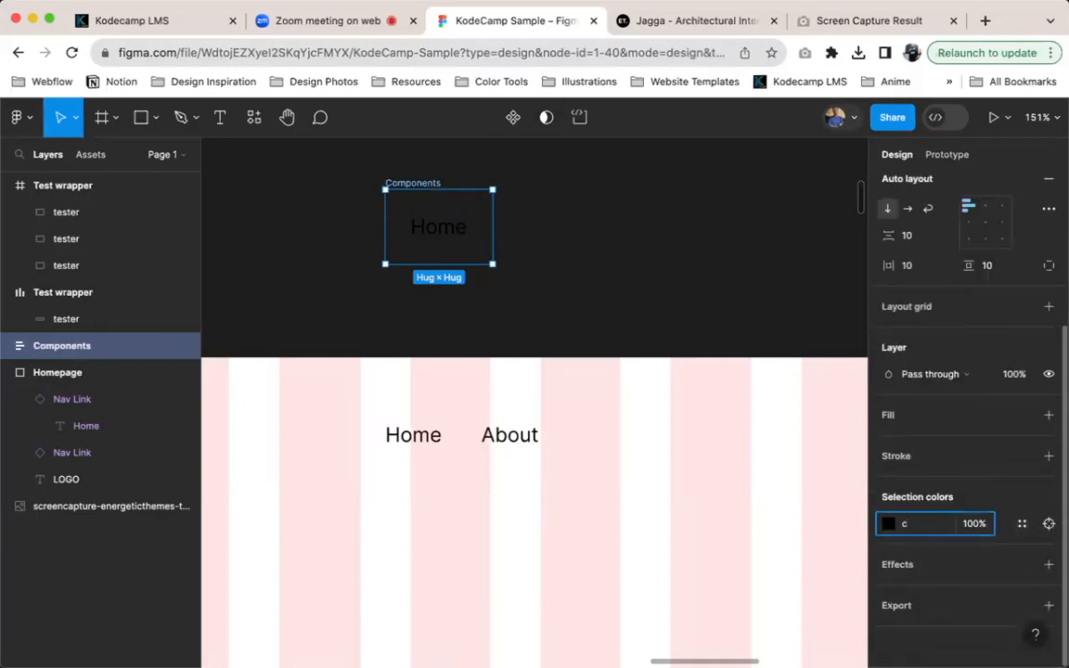
{"action": "type", "text": "a"}
{"action": "key", "text": "Return"}
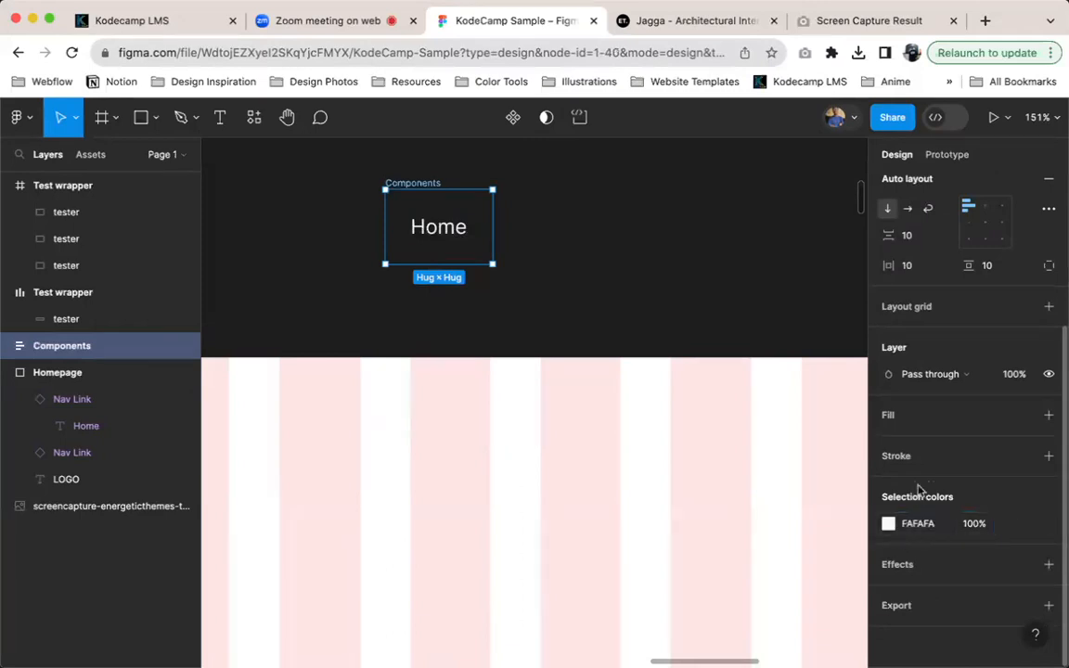
{"action": "key", "text": "cmd+z"}
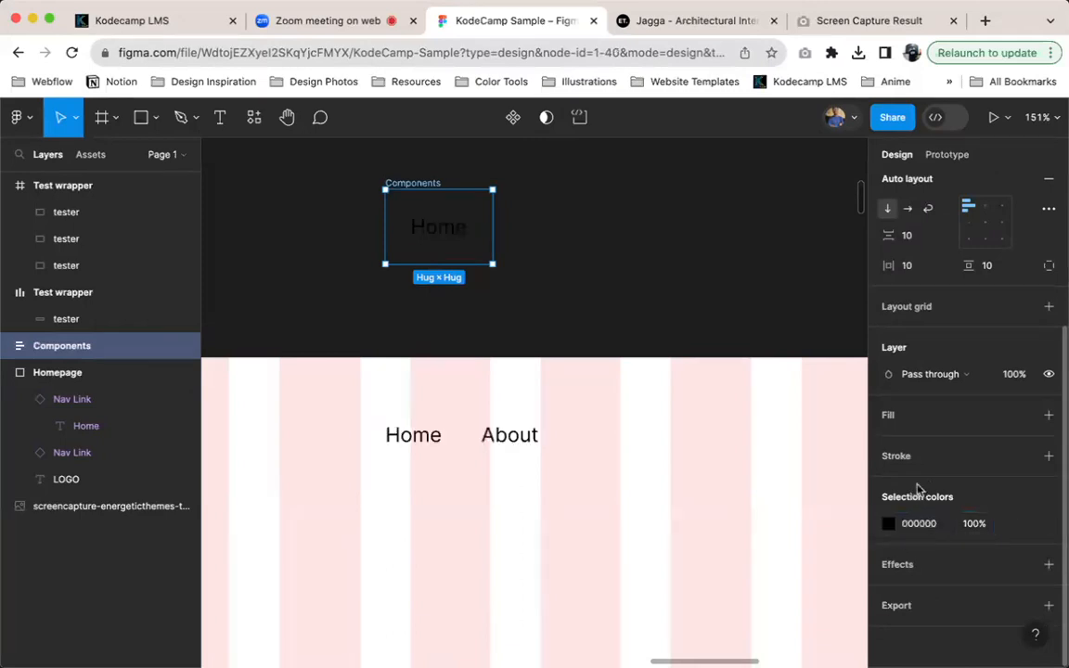
Add an FFFFFF fill to the Components frame and set its auto layout direction to horizontal
{"action": "left_click", "coordinate": [1049, 415]}
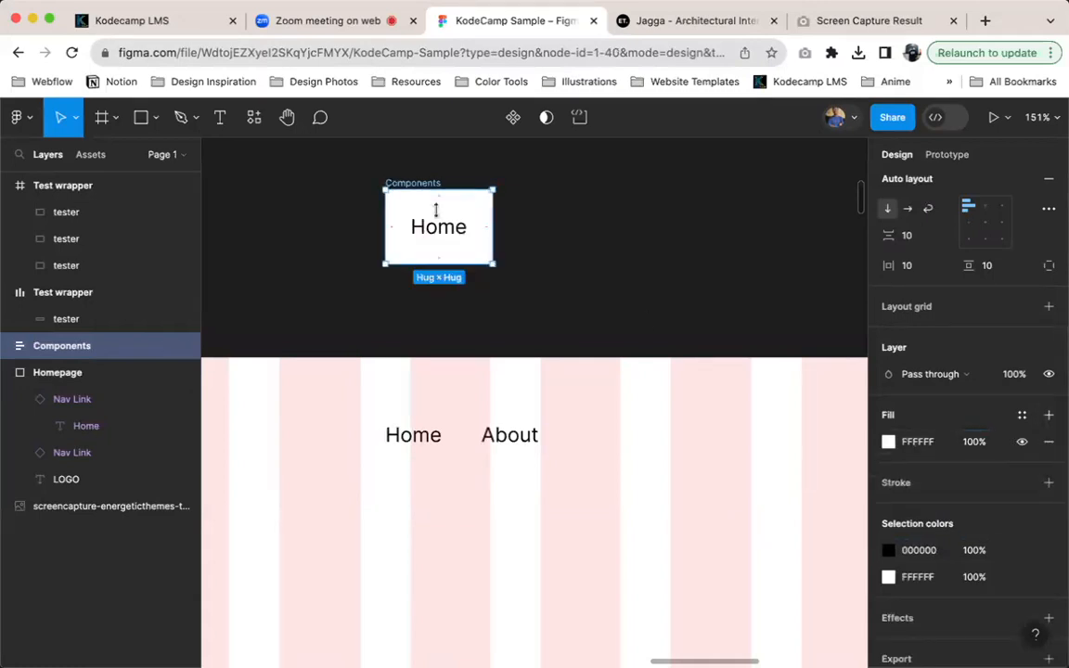
{"action": "left_click", "coordinate": [907, 208]}
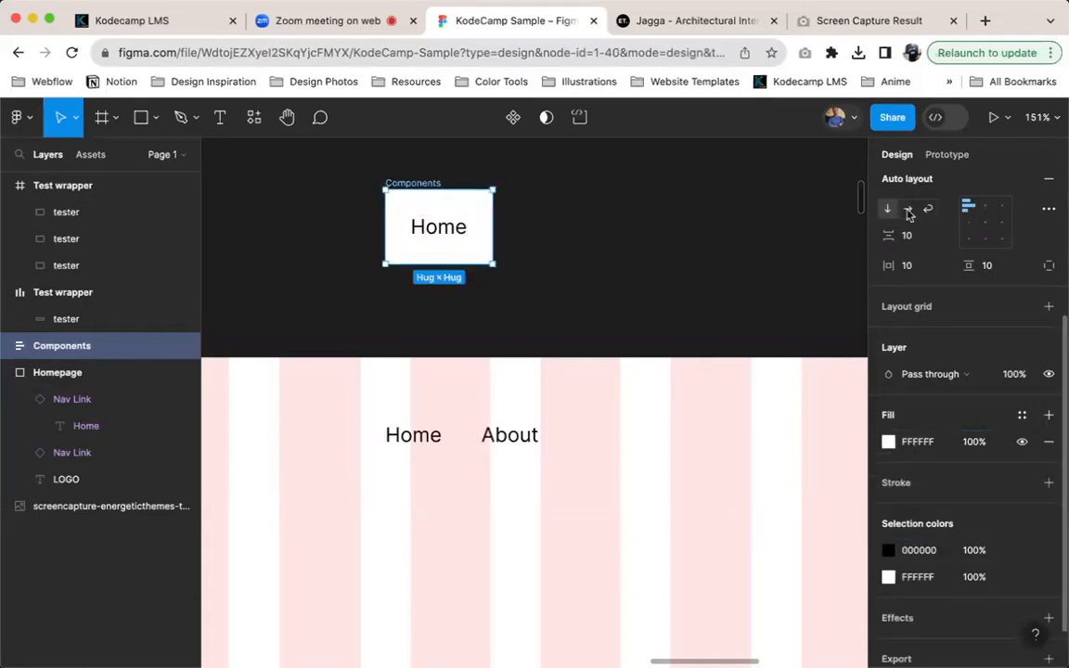
Select the Home instance in the Homepage frame, followed by the main Nav Link component in the Components frame
{"action": "left_click", "coordinate": [398, 453]}
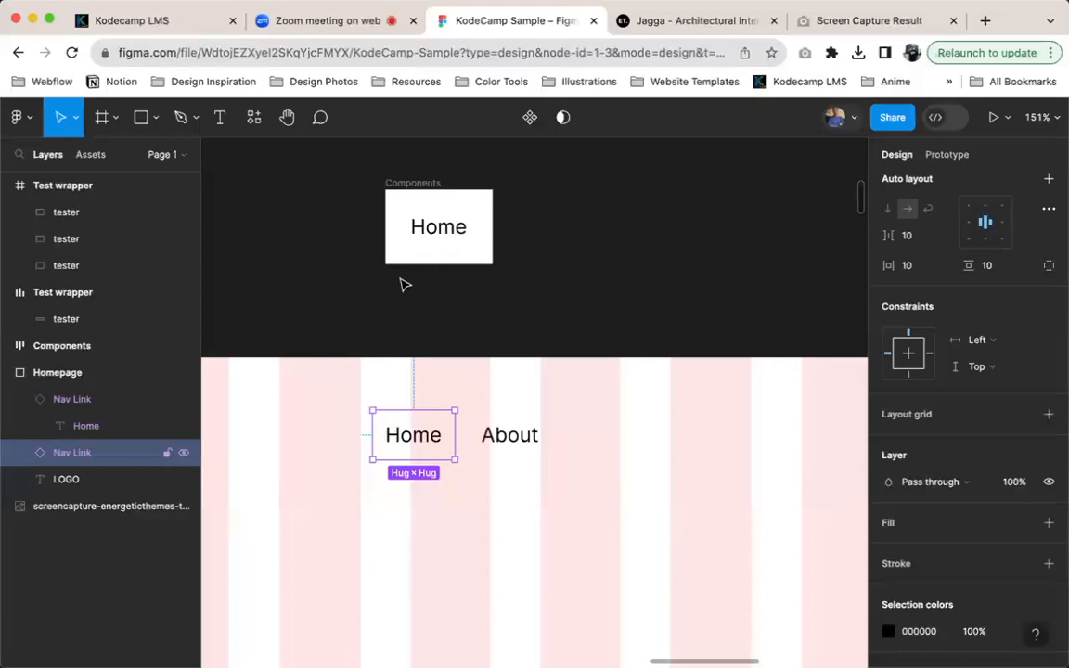
{"action": "left_click", "coordinate": [446, 223]}
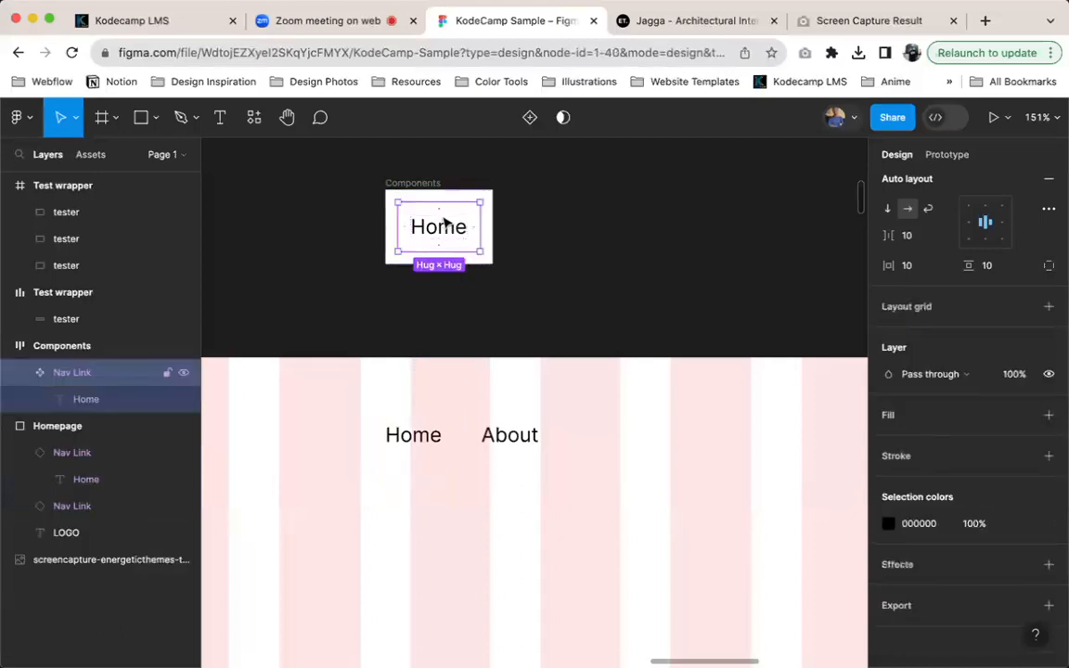
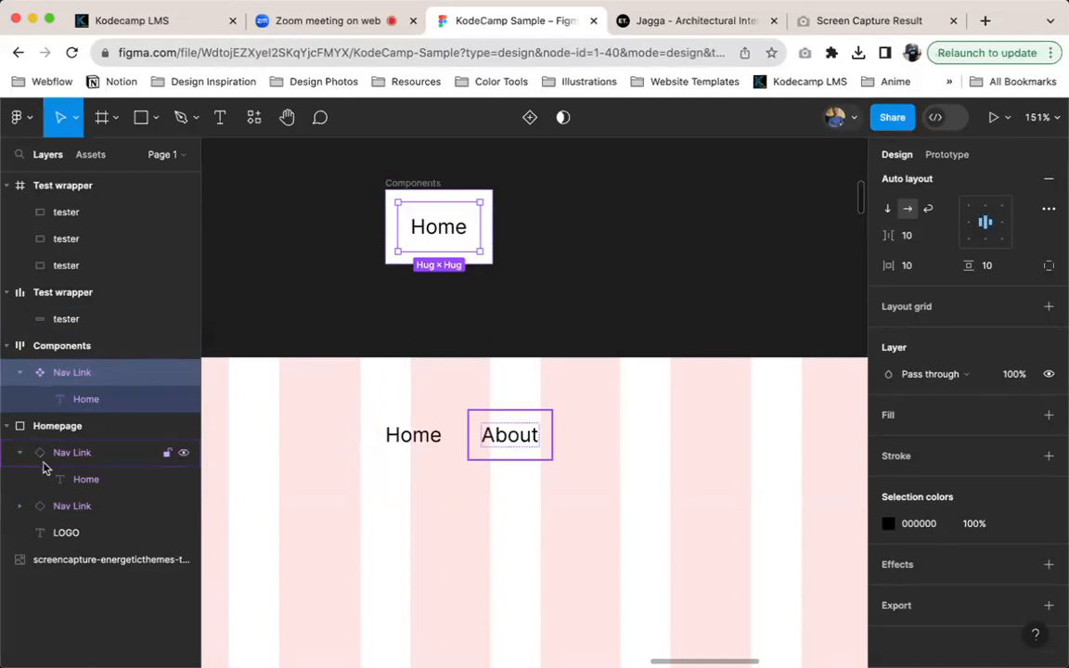
Wrap the Home and About instances in an auto layout frame and rename the frame Nav link container
{"action": "left_click", "coordinate": [481, 436]}
{"action": "left_click", "coordinate": [481, 435], "text": "shift"}
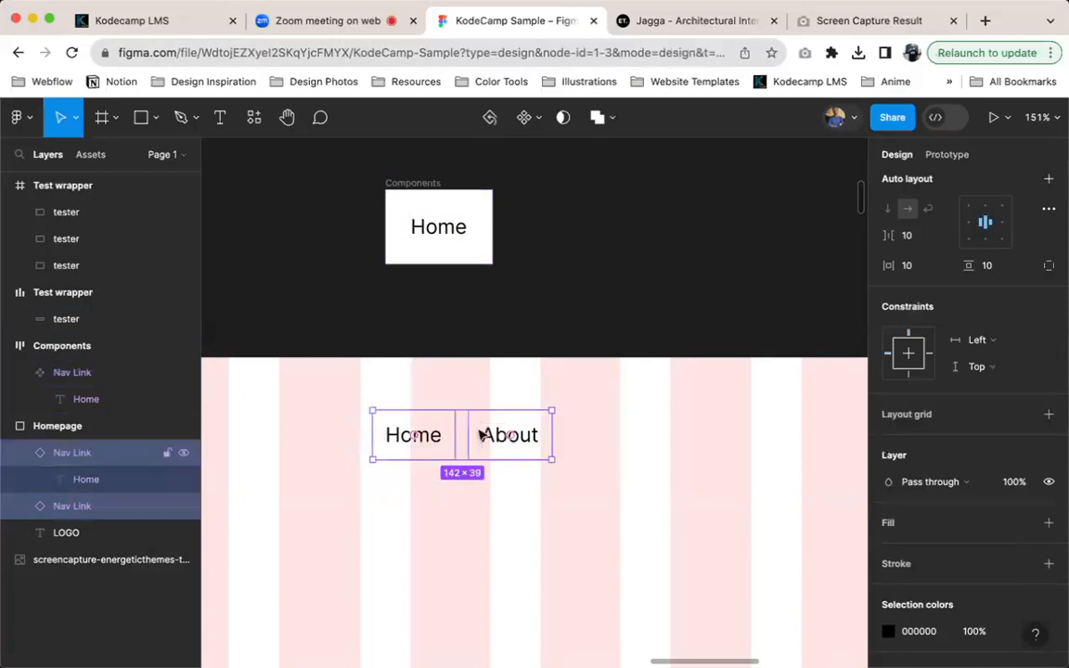
{"action": "key", "text": "shift+a"}
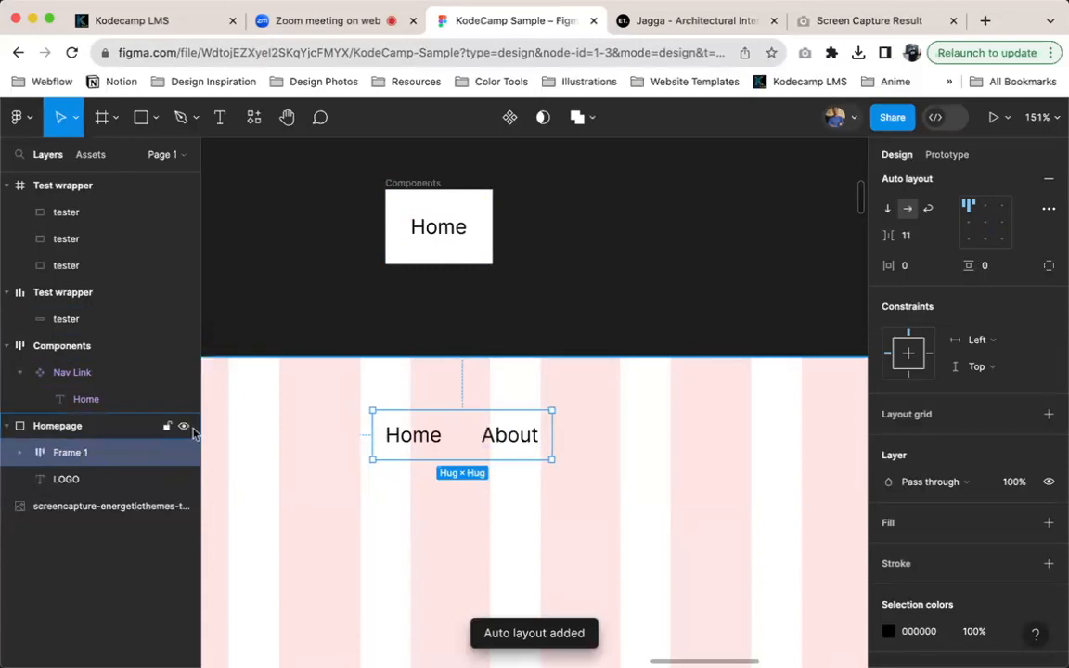
{"action": "double_click", "coordinate": [86, 454]}
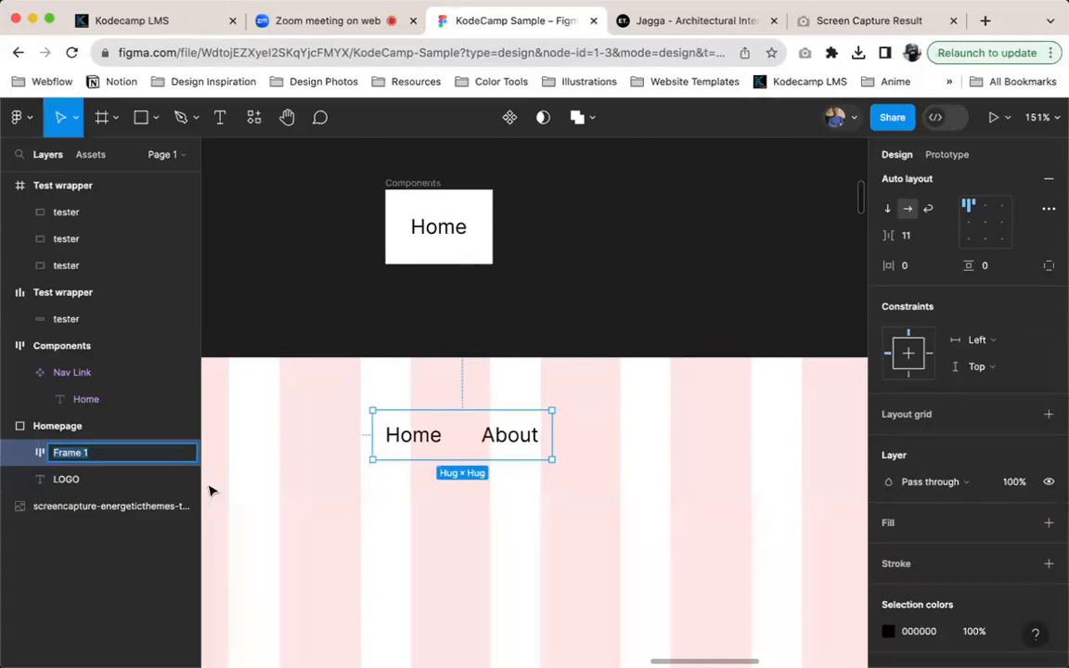
{"action": "type", "text": "nAV"}
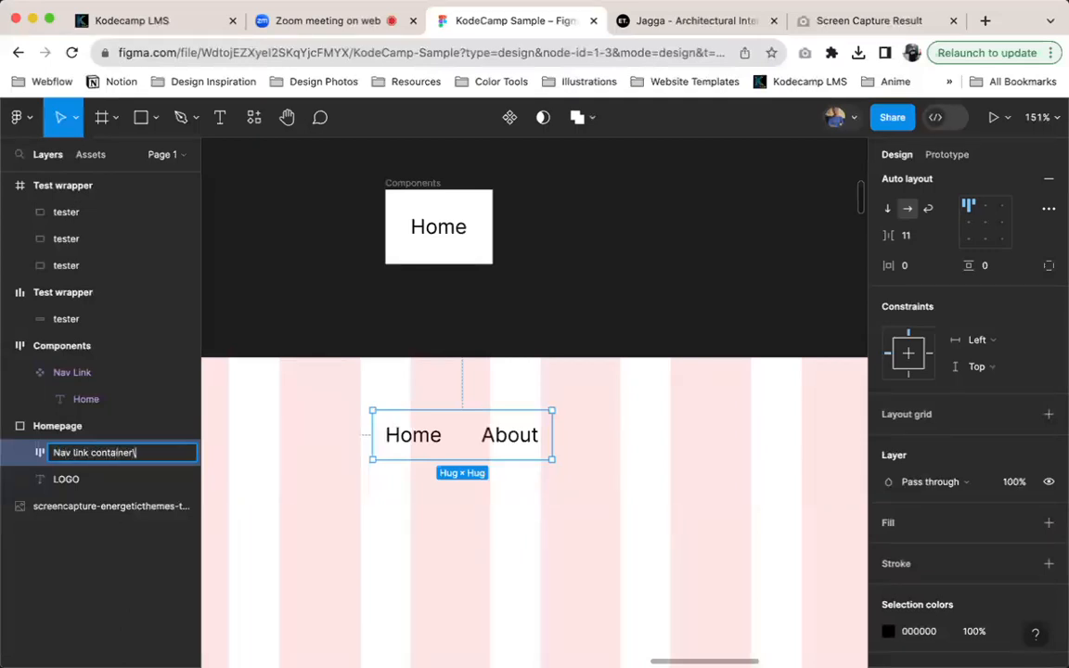
{"action": "key", "text": "Return"}
Set the horizontal gap between items in the Nav link container to 10
{"action": "left_click", "coordinate": [511, 455]}
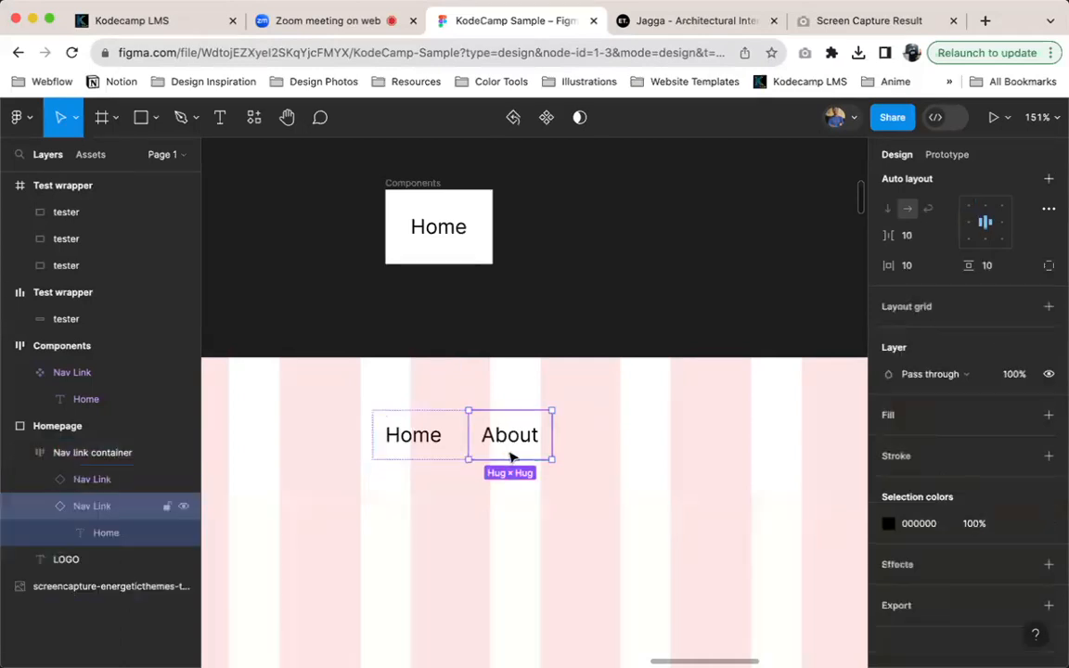
{"action": "key", "text": "Escape"}
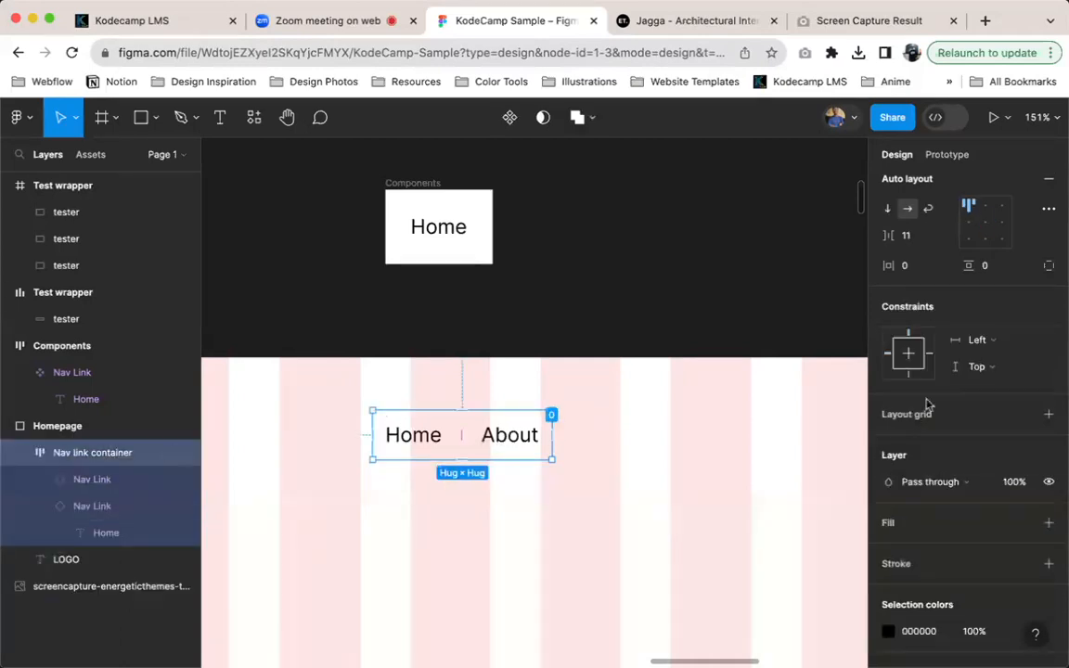
{"action": "scroll", "coordinate": [932, 264], "scroll_direction": "up", "scroll_amount": 1}
{"action": "left_click", "coordinate": [922, 278]}
{"action": "key", "text": "Down"}
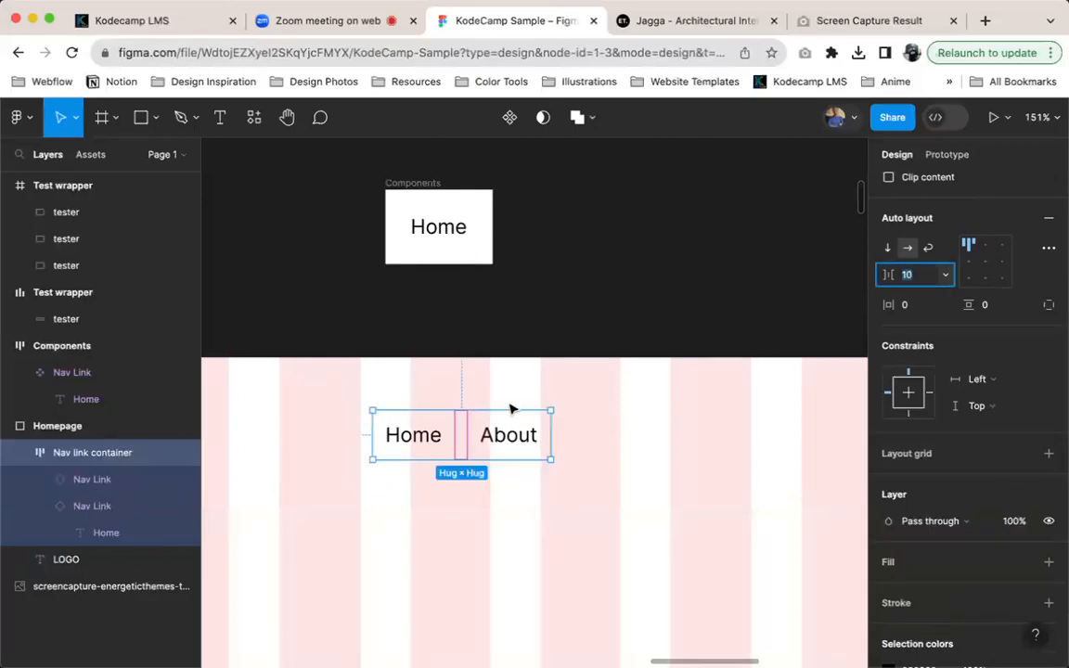
Duplicate the About link three times inside the Nav link container
{"action": "left_click", "coordinate": [508, 434]}
{"action": "key", "text": "super+d"}
{"action": "key", "text": "super+d"}
{"action": "key", "text": "super+d"}
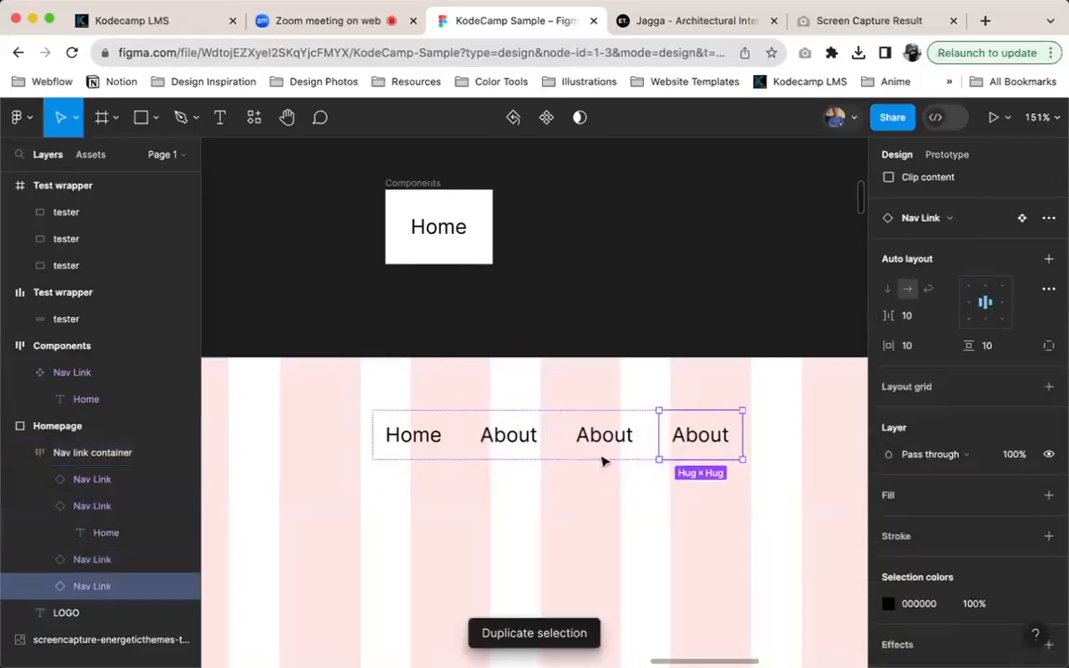
{"action": "scroll", "coordinate": [684, 455], "scroll_direction": "down", "scroll_amount": 3}
{"action": "scroll", "coordinate": [685, 455], "scroll_direction": "down", "scroll_amount": 1}
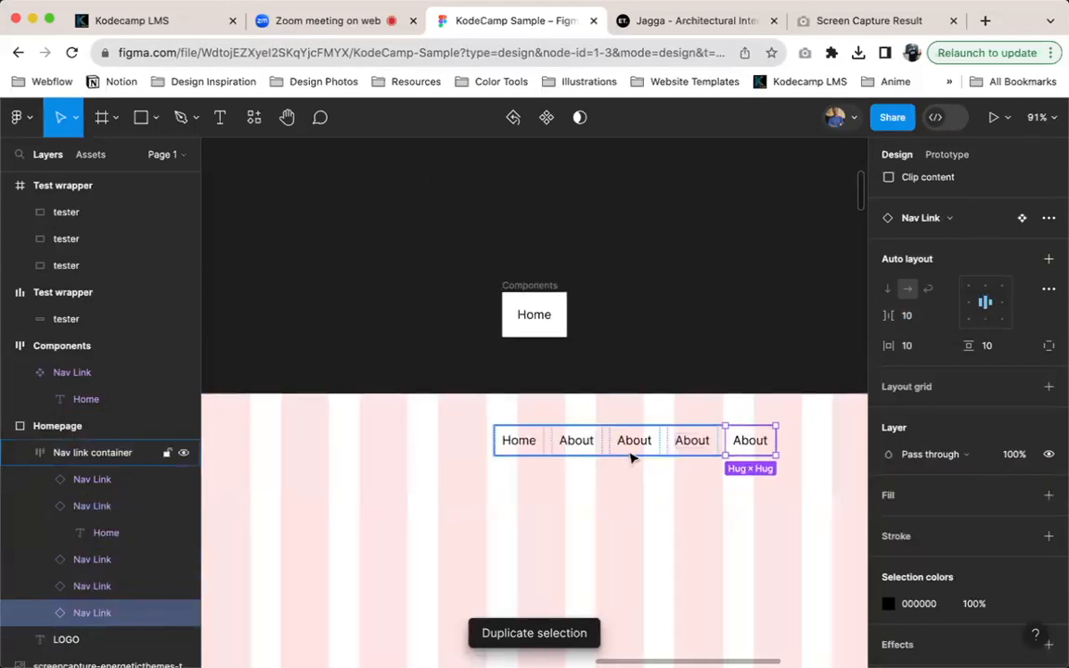
Change the text of the third link in the Nav link container to Services
{"action": "left_click", "coordinate": [639, 450]}
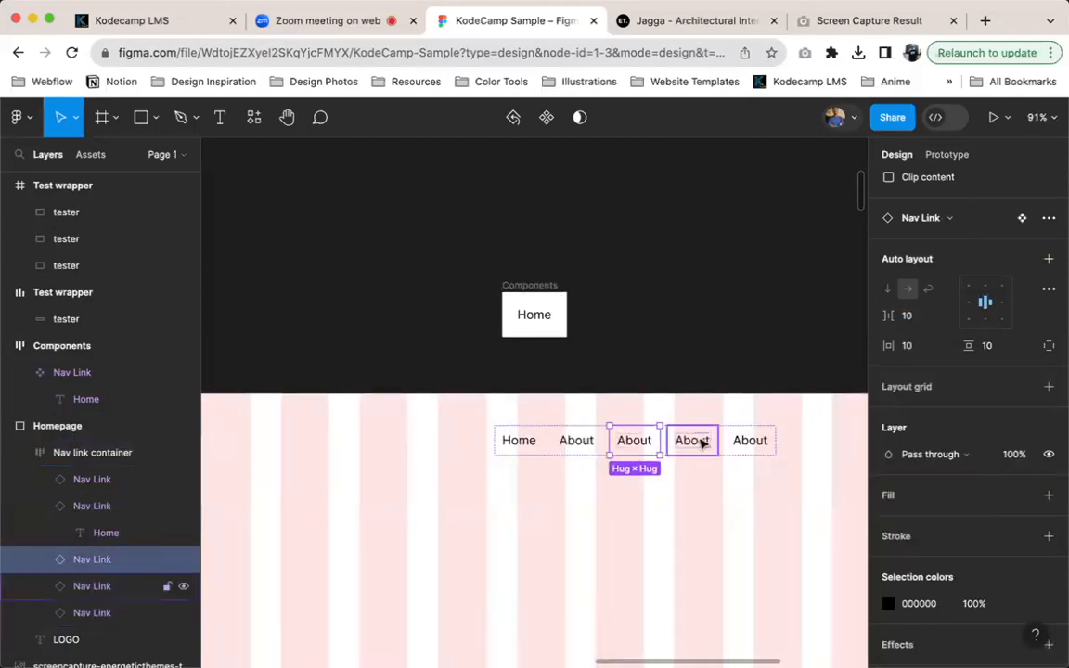
{"action": "key", "text": "alt"}
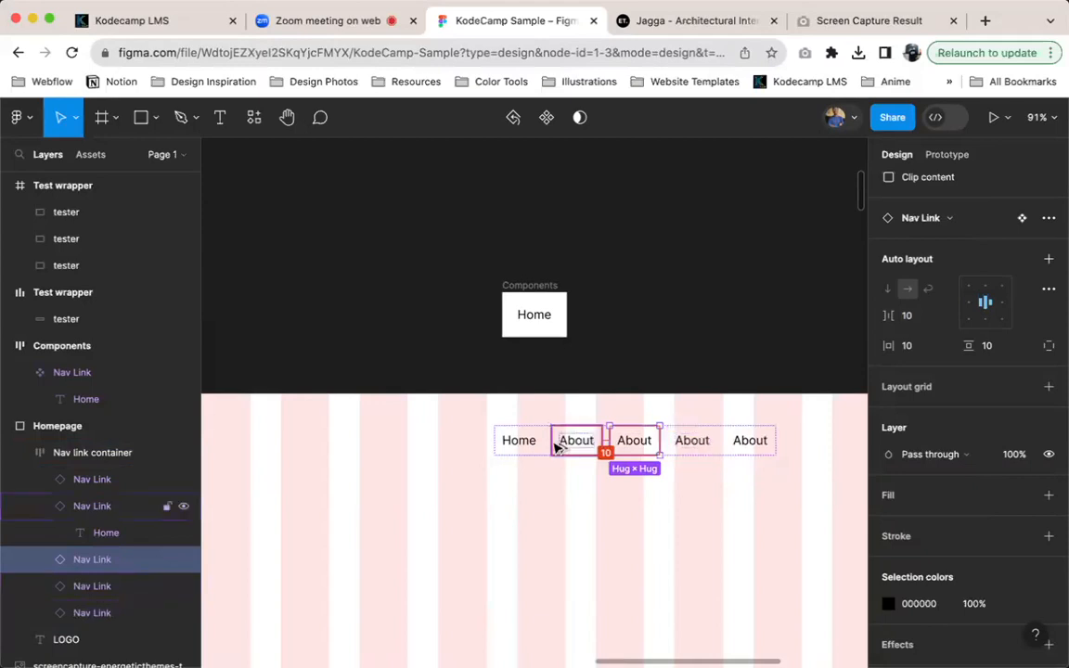
{"action": "scroll", "coordinate": [697, 453], "scroll_direction": "up", "scroll_amount": 5}
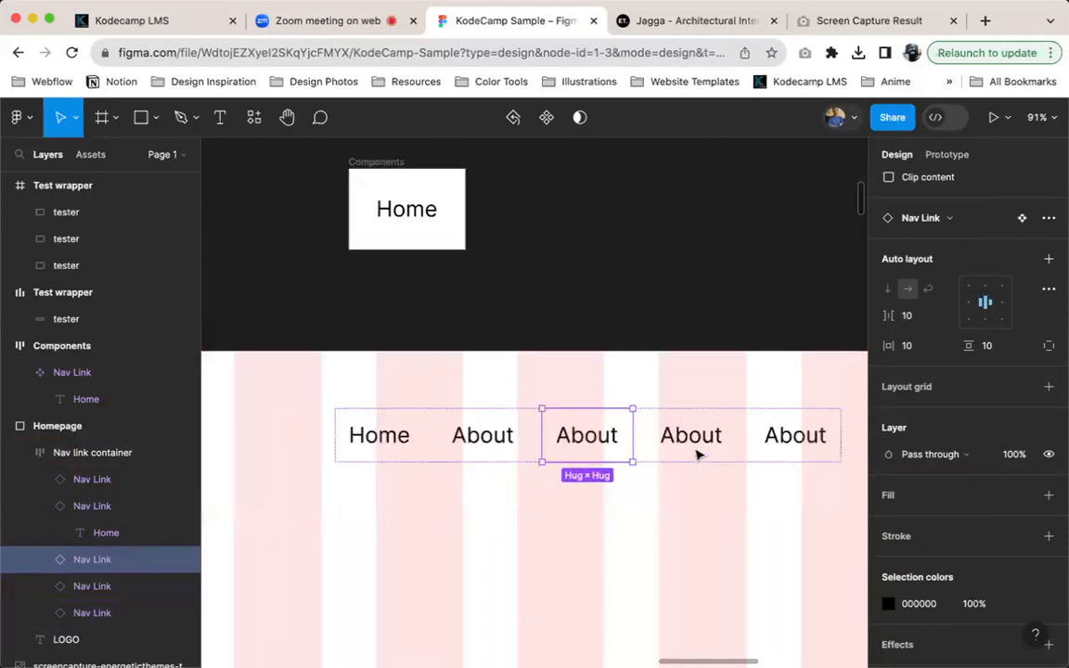
{"action": "double_click", "coordinate": [585, 436]}
{"action": "type", "text": "S"}
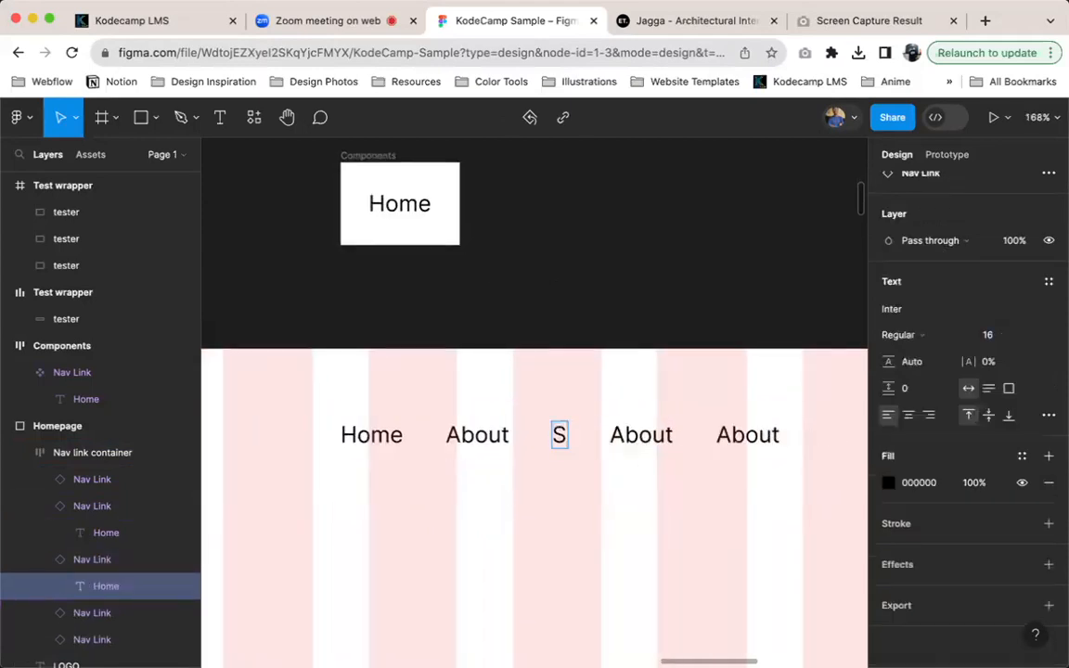
{"action": "type", "text": "ervices"}
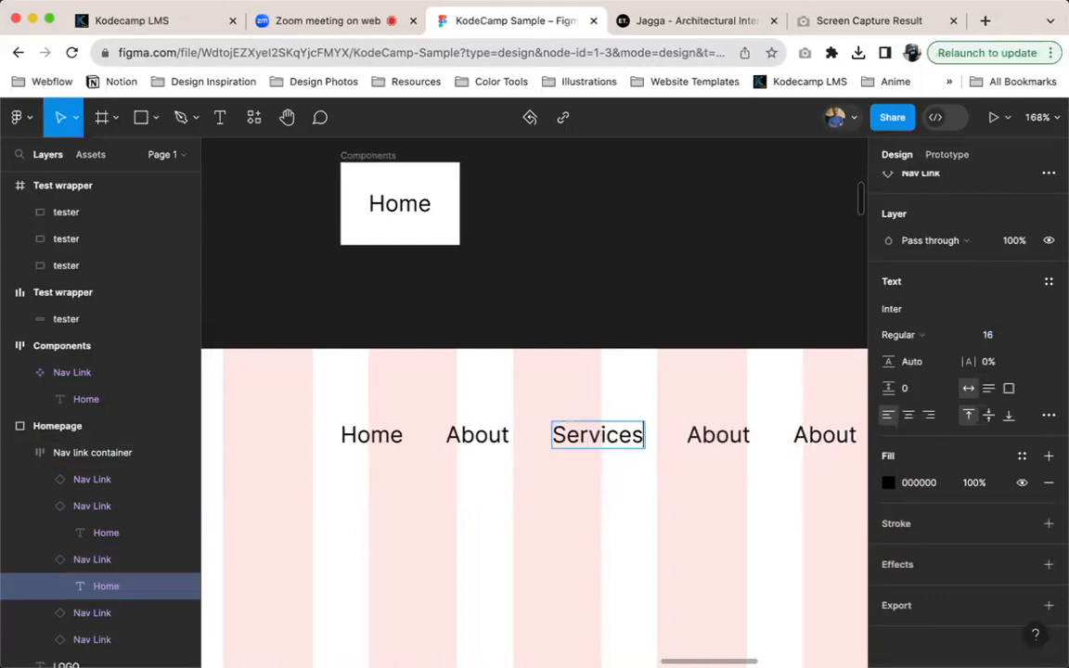
{"action": "key", "text": "Escape"}
Change the text of the fourth and fifth navigation links to Properties and Blog
{"action": "scroll", "coordinate": [599, 397], "scroll_direction": "left", "scroll_amount": 10}
{"action": "scroll", "coordinate": [594, 397], "scroll_direction": "right", "scroll_amount": 10}
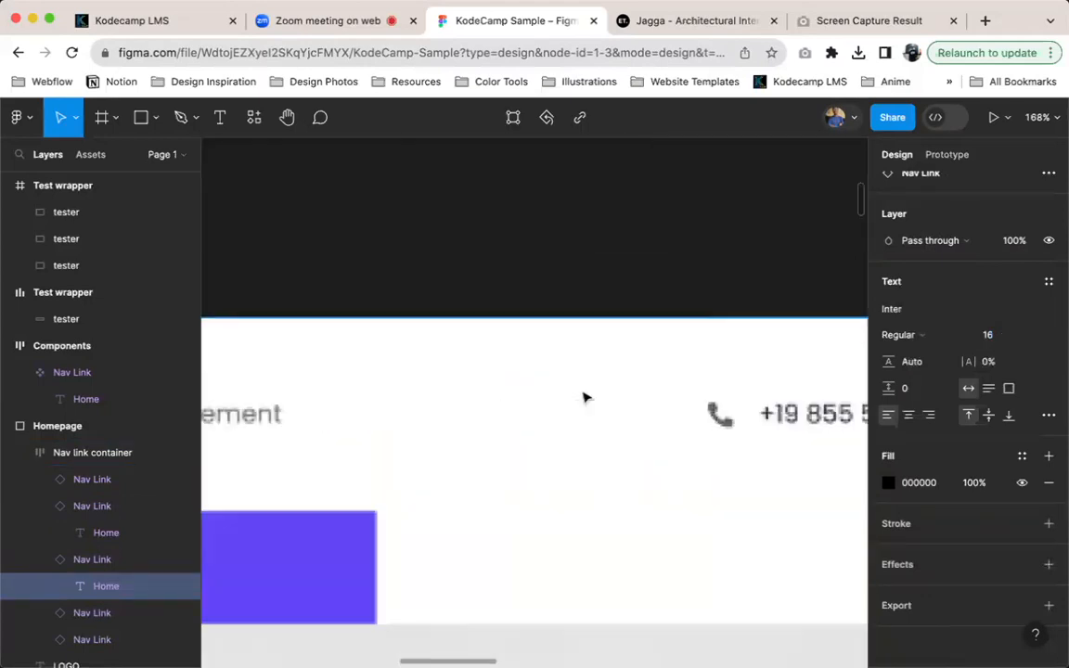
{"action": "scroll", "coordinate": [580, 396], "scroll_direction": "left", "scroll_amount": 6}
{"action": "scroll", "coordinate": [579, 397], "scroll_direction": "right", "scroll_amount": 3}
{"action": "scroll", "coordinate": [580, 397], "scroll_direction": "right", "scroll_amount": 20}
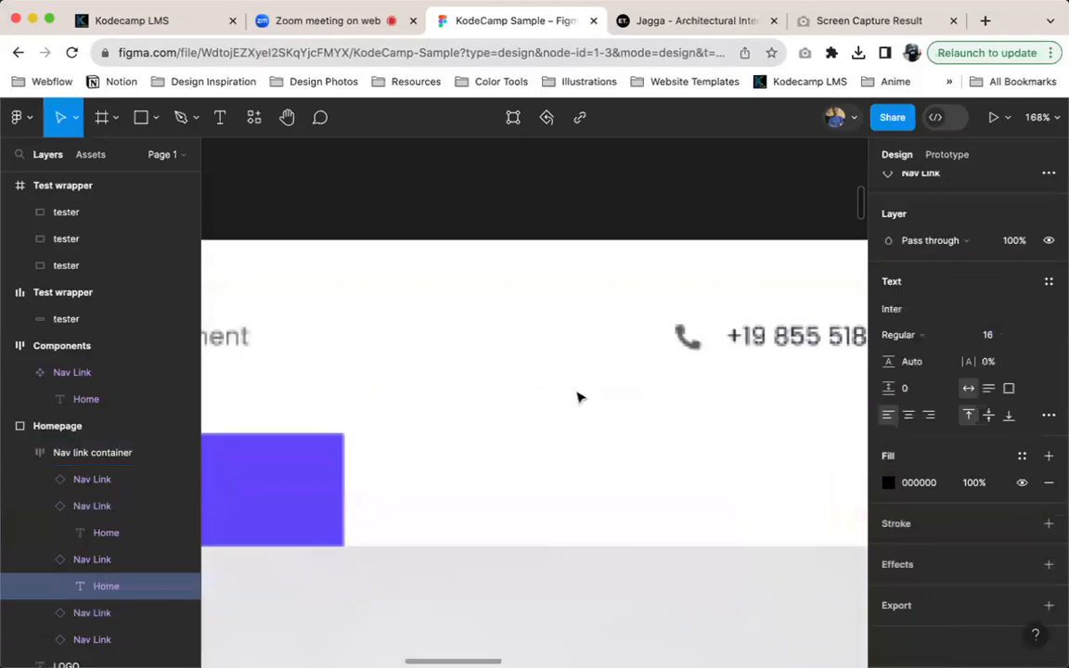
{"action": "scroll", "coordinate": [582, 397], "scroll_direction": "left", "scroll_amount": 10}
{"action": "scroll", "coordinate": [594, 395], "scroll_direction": "right", "scroll_amount": 5}
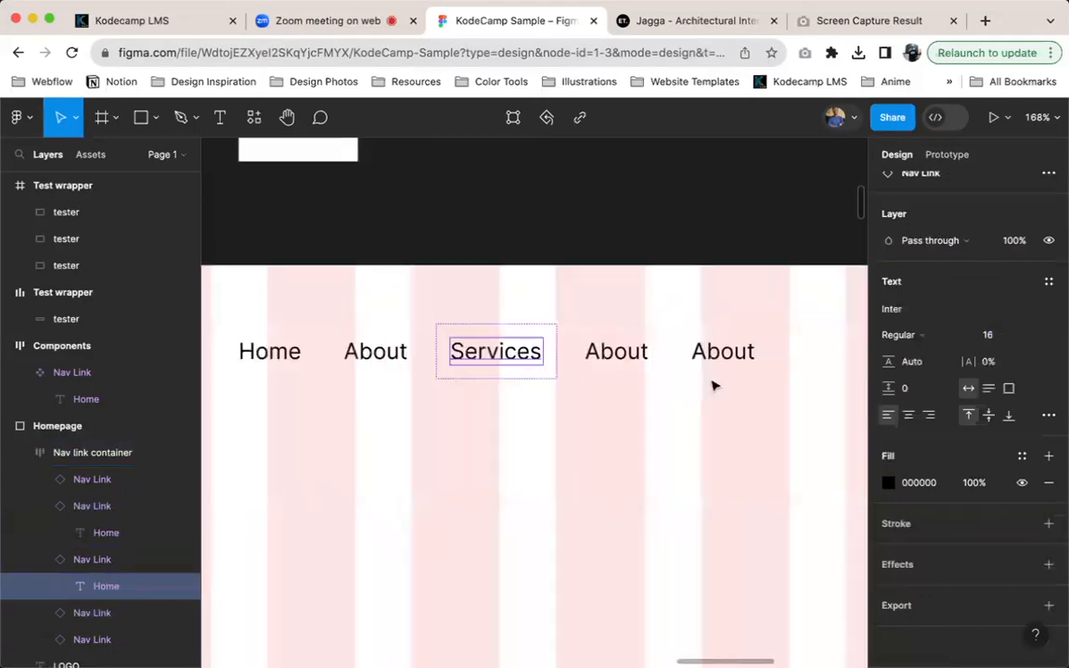
{"action": "double_click", "coordinate": [615, 350]}
{"action": "type", "text": "Properties"}
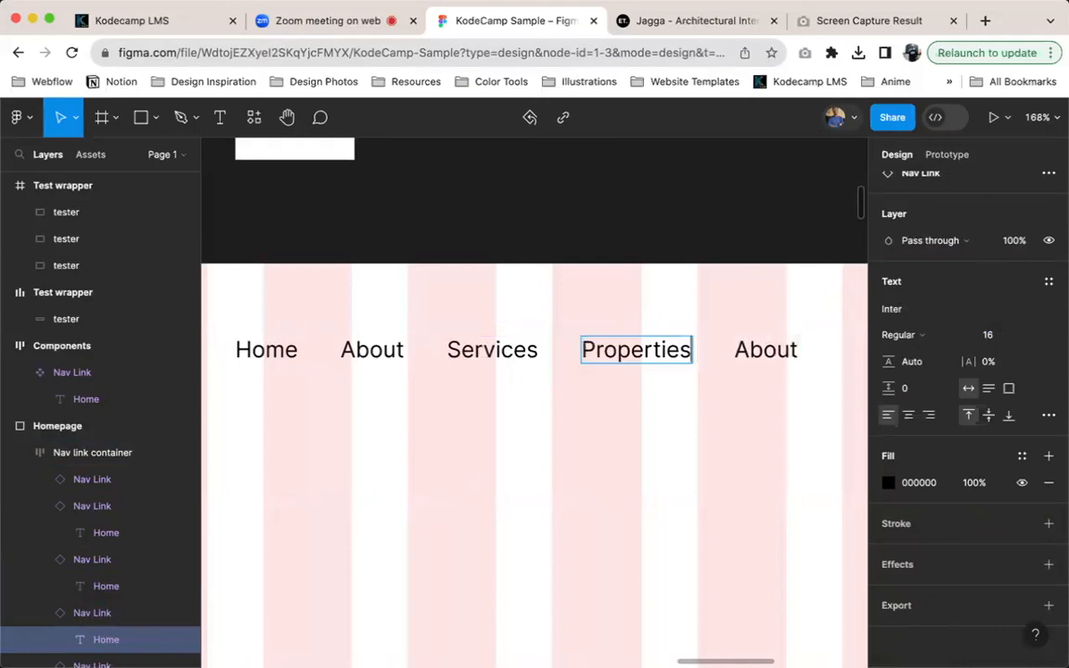
{"action": "double_click", "coordinate": [767, 351]}
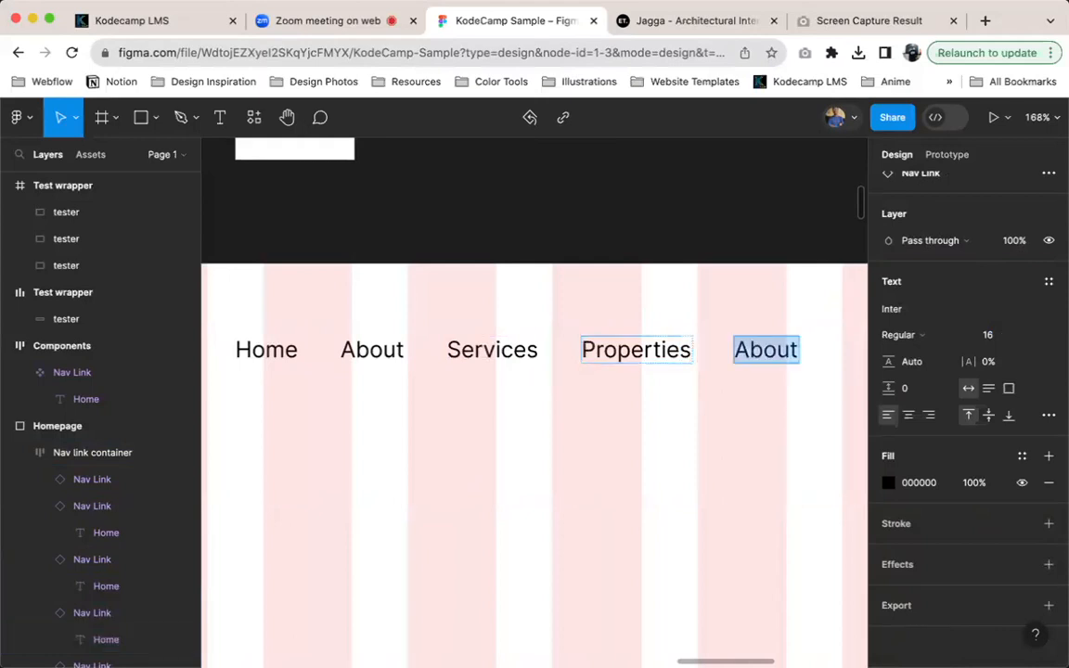
{"action": "type", "text": "Blog"}
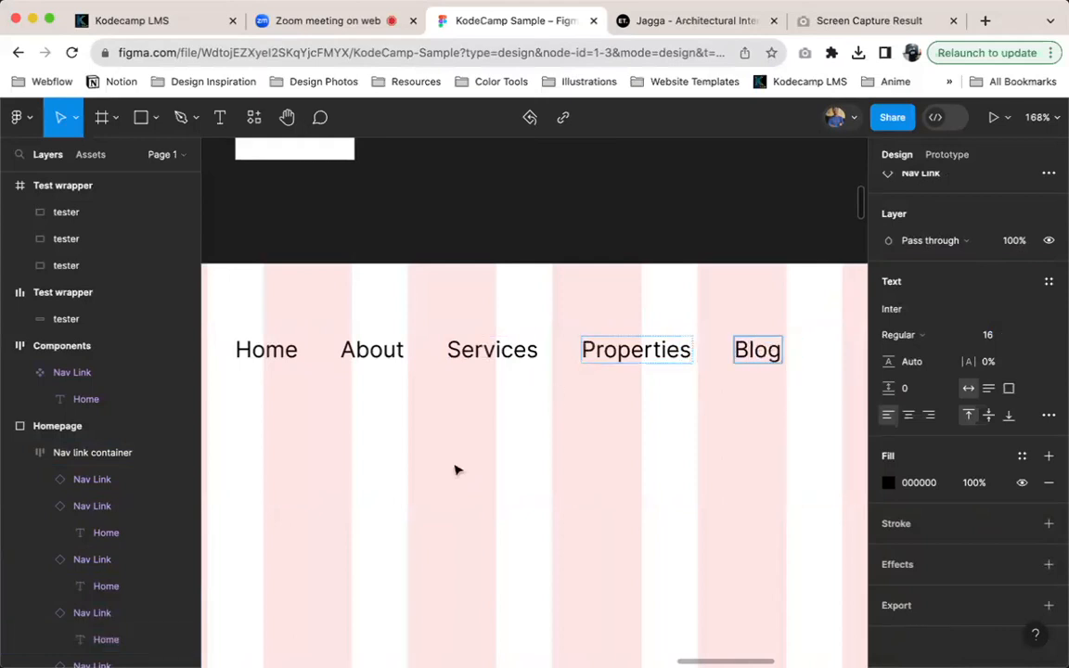
{"action": "key", "text": "Escape"}
Examine the phone number in the reference screenshot's header and compare its placement with the Homepage header
{"action": "scroll", "coordinate": [456, 470], "scroll_direction": "down", "scroll_amount": 8}
{"action": "scroll", "coordinate": [524, 422], "scroll_direction": "down", "scroll_amount": 1}
{"action": "scroll", "coordinate": [538, 395], "scroll_direction": "left", "scroll_amount": 4}
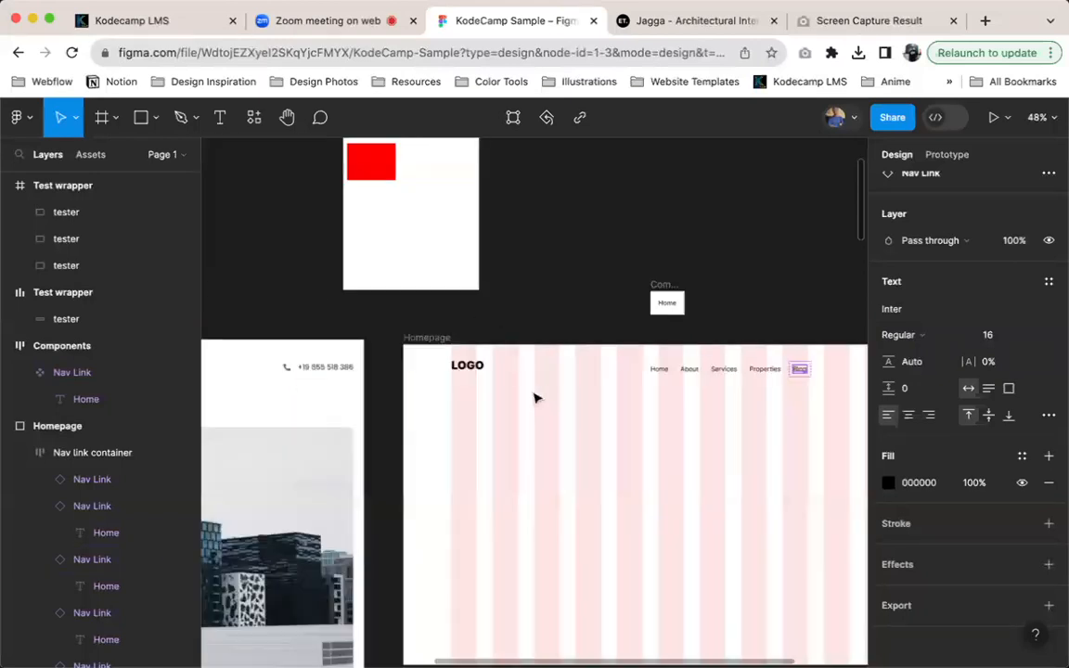
{"action": "scroll", "coordinate": [534, 399], "scroll_direction": "left", "scroll_amount": 10}
{"action": "scroll", "coordinate": [621, 362], "scroll_direction": "right", "scroll_amount": 6}
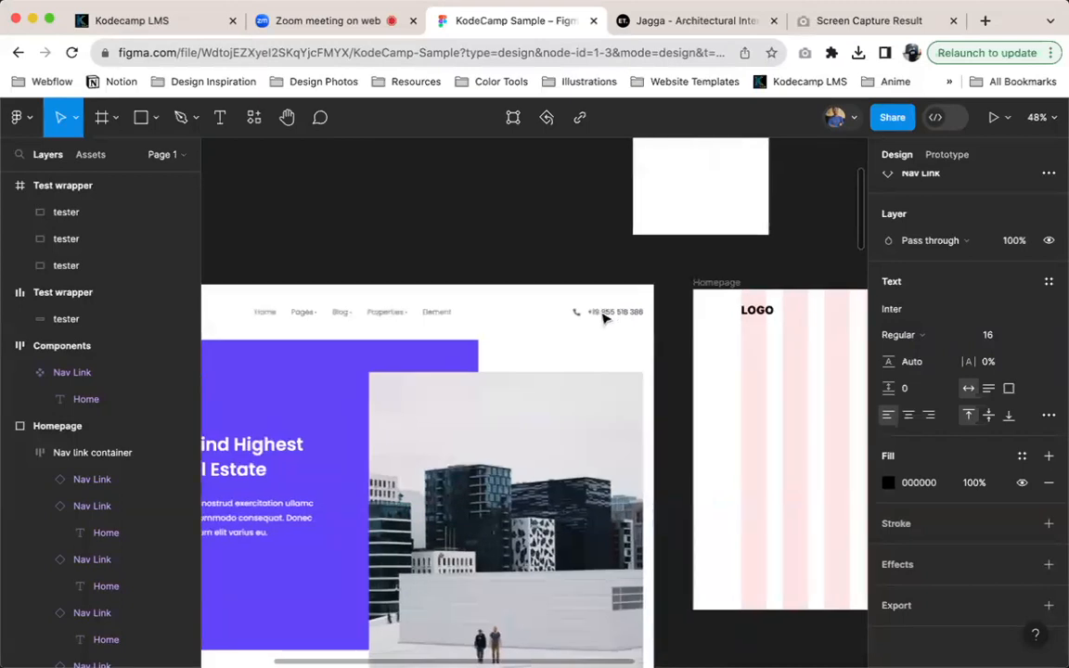
{"action": "scroll", "coordinate": [604, 317], "scroll_direction": "up", "scroll_amount": 5}
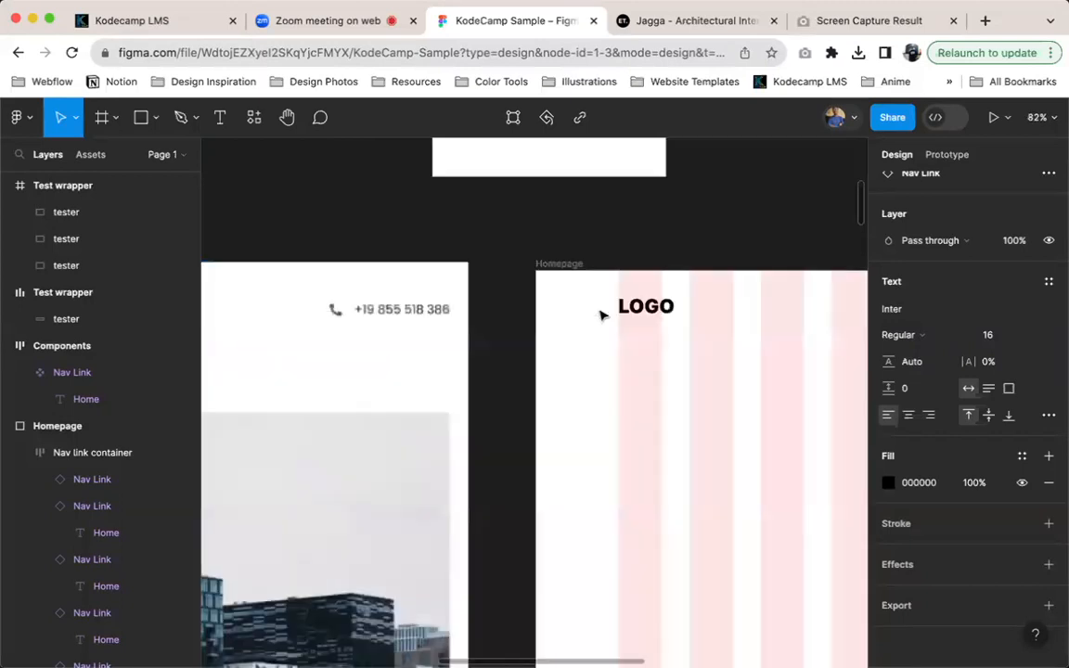
{"action": "scroll", "coordinate": [603, 316], "scroll_direction": "right", "scroll_amount": 10}
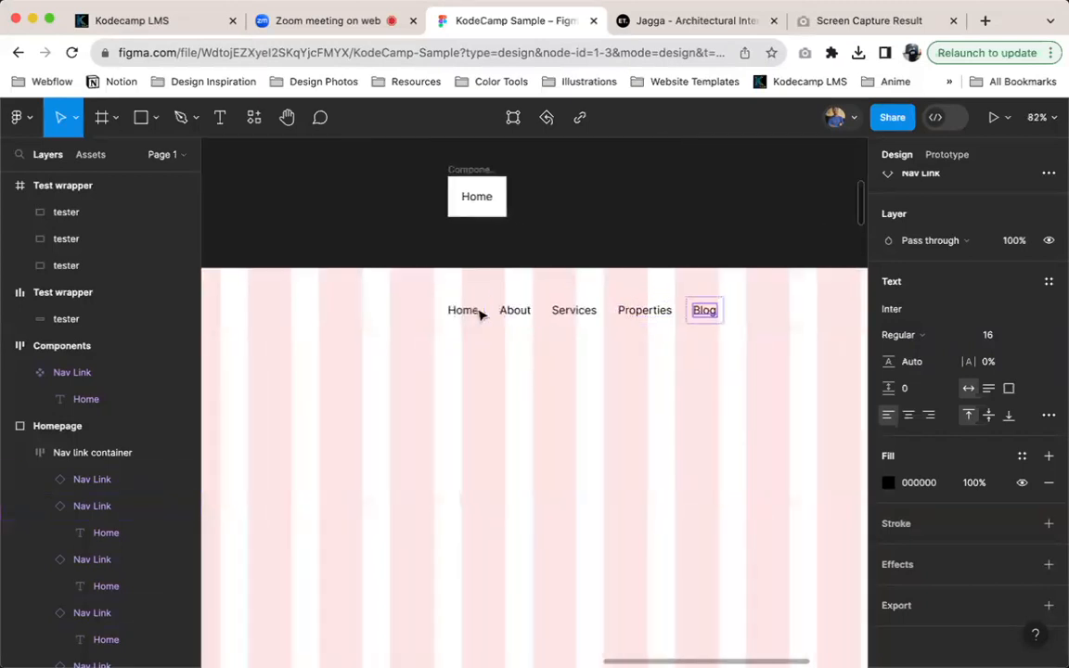
{"action": "scroll", "coordinate": [480, 312], "scroll_direction": "left", "scroll_amount": 5}
{"action": "scroll", "coordinate": [686, 296], "scroll_direction": "right", "scroll_amount": 6}
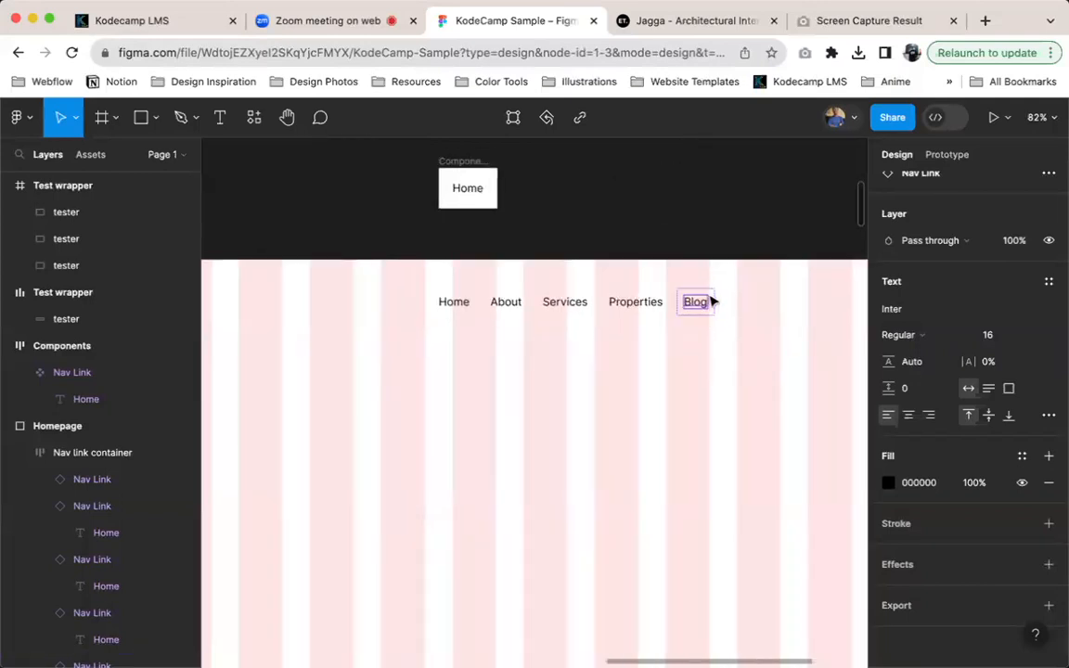
Place a copy of the Blog text outside the Nav link container and replace its content with the phone number copied from the Jagga website
{"action": "left_click_drag", "start_coordinate": [698, 308], "coordinate": [763, 307]}
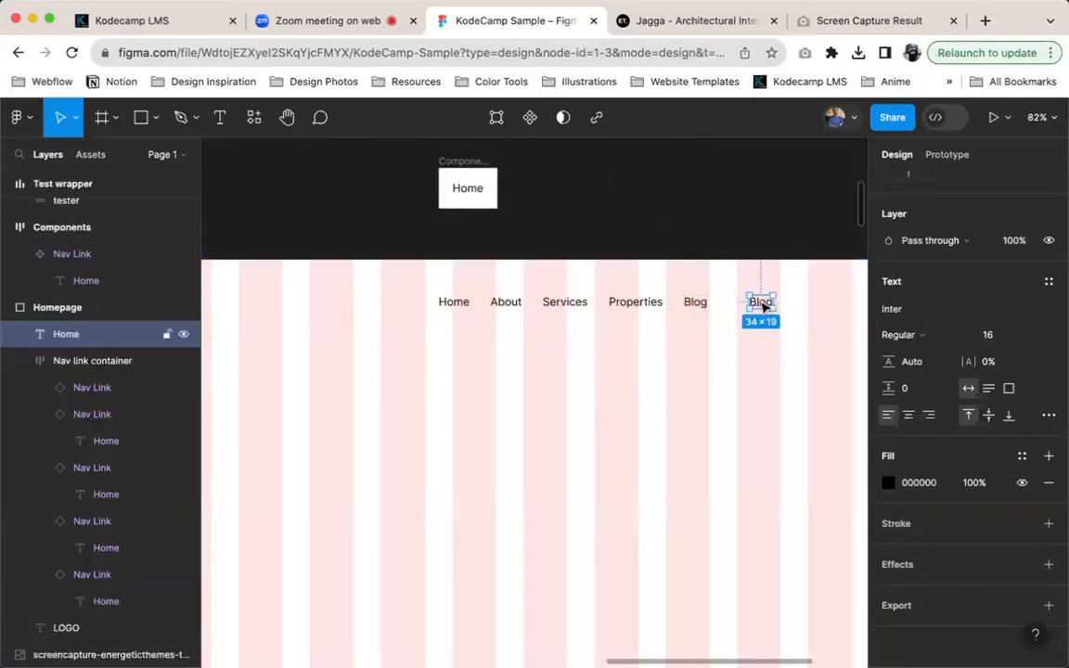
{"action": "scroll", "coordinate": [769, 306], "scroll_direction": "up", "scroll_amount": 5}
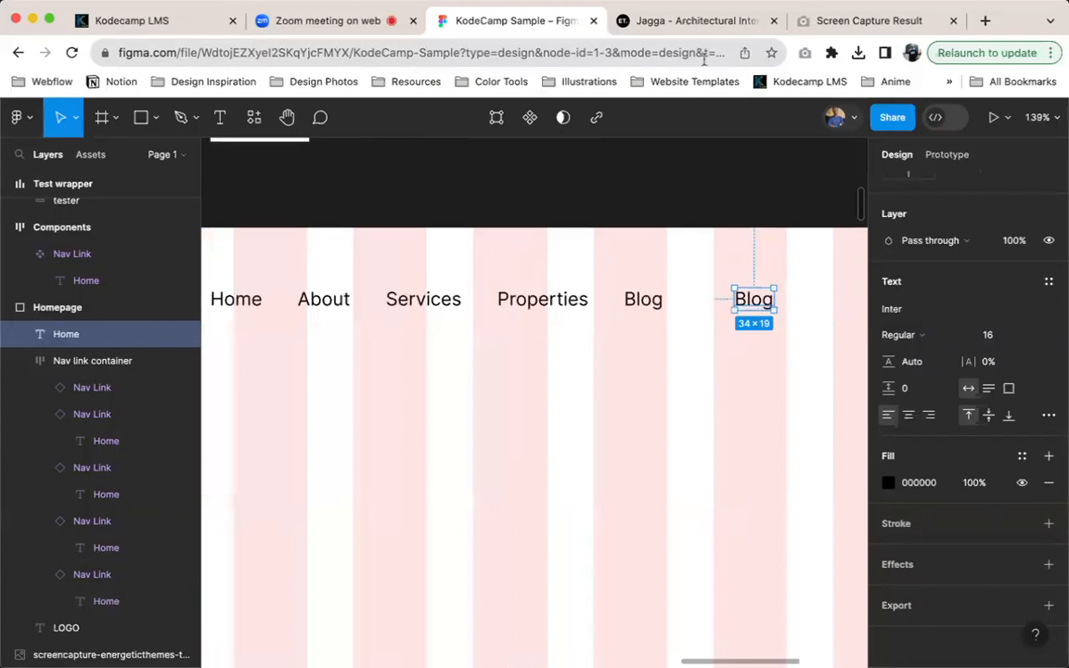
{"action": "left_click_drag", "start_coordinate": [1044, 151], "coordinate": [925, 156]}
{"action": "key", "text": "super+c"}
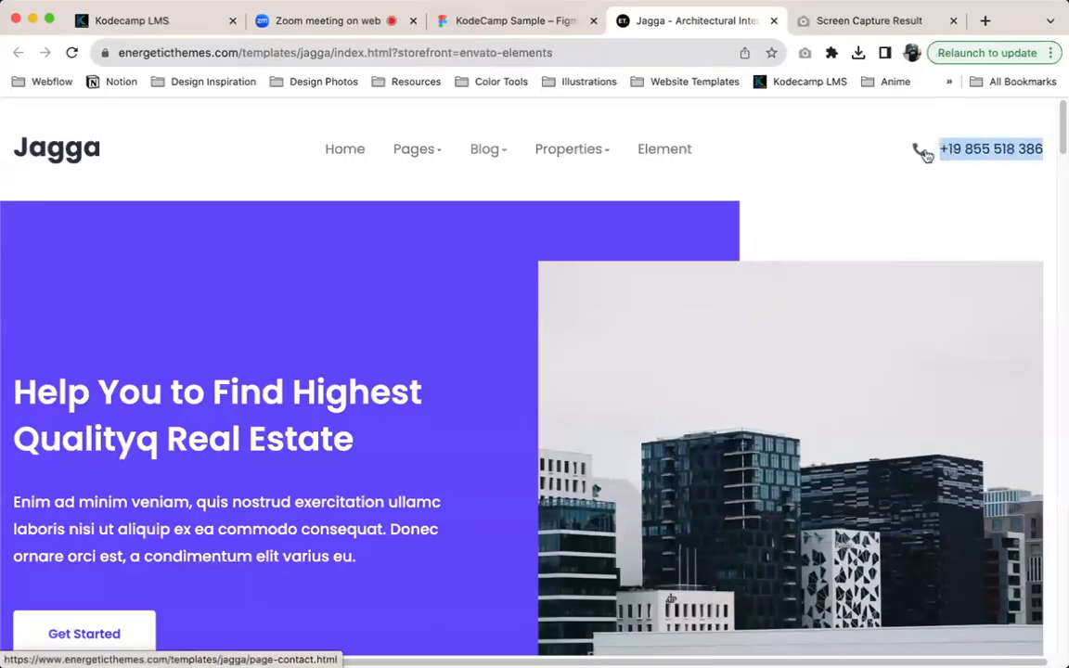
{"action": "left_click", "coordinate": [506, 30]}
{"action": "double_click", "coordinate": [752, 299]}
{"action": "key", "text": "super+v"}
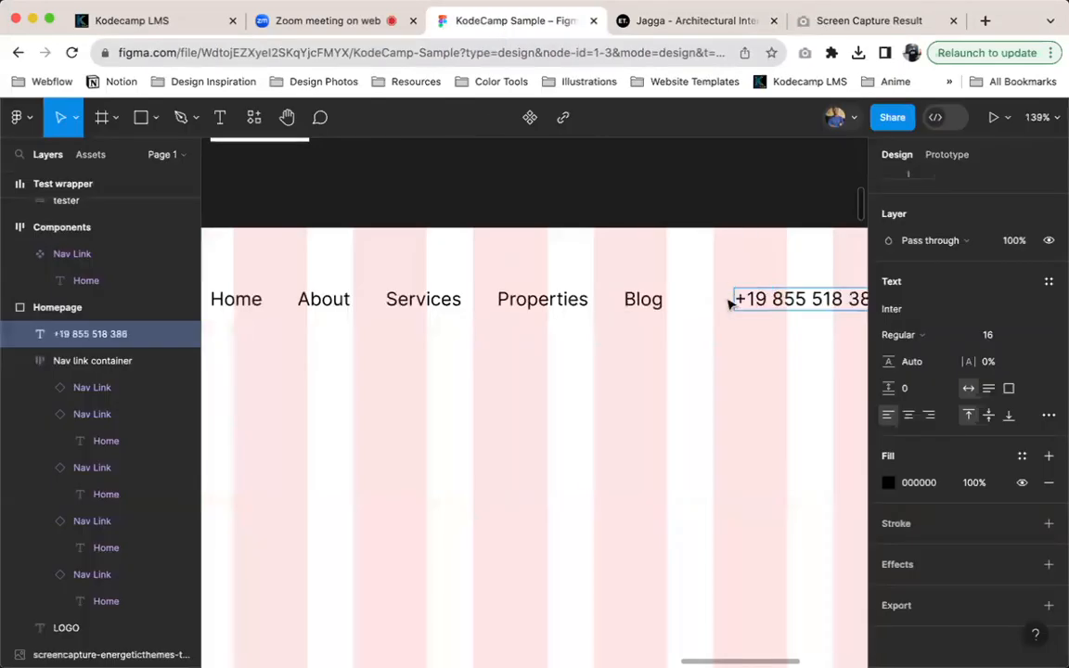
{"action": "key", "text": "Escape"}
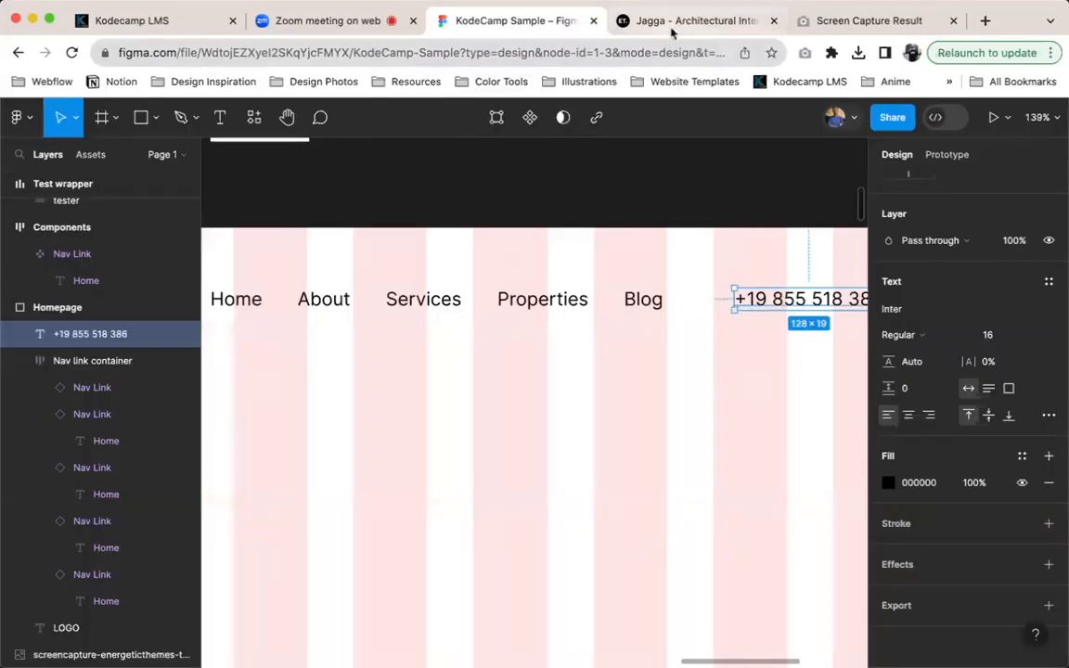
Check the phone number's styling on the Jagga website and set the Homepage phone number text to Semi Bold
{"action": "left_click", "coordinate": [609, 31]}
{"action": "left_click", "coordinate": [501, 22]}
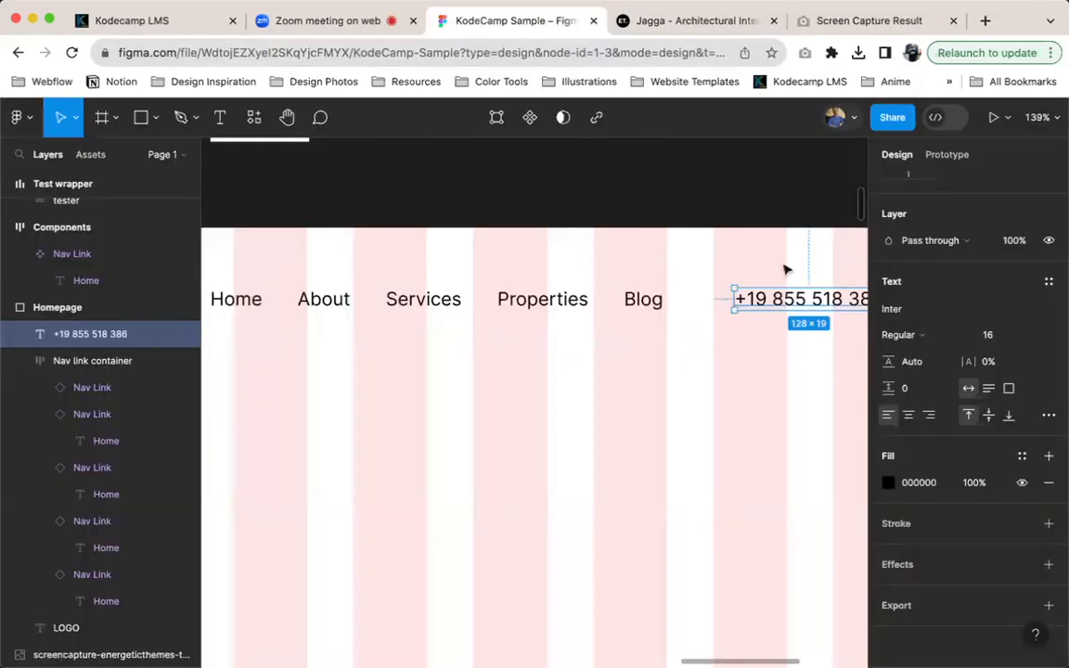
{"action": "scroll", "coordinate": [742, 195], "scroll_direction": "right", "scroll_amount": 5}
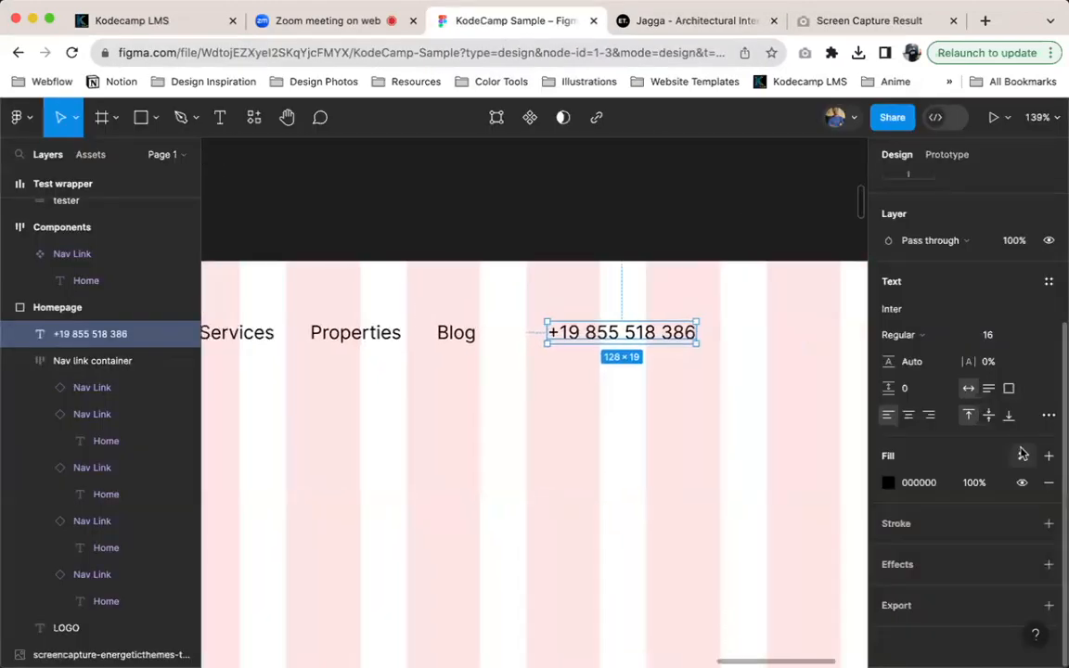
{"action": "left_click", "coordinate": [924, 335]}
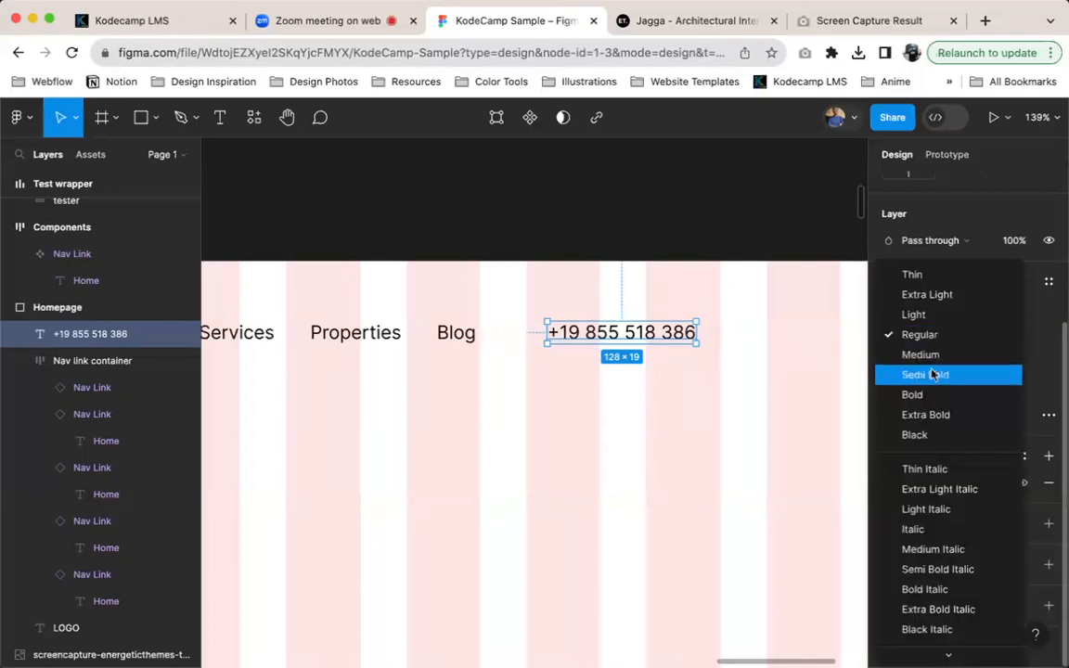
{"action": "left_click", "coordinate": [921, 375]}
{"action": "scroll", "coordinate": [609, 337], "scroll_direction": "down", "scroll_amount": 3}
{"action": "scroll", "coordinate": [610, 337], "scroll_direction": "down", "scroll_amount": 4}
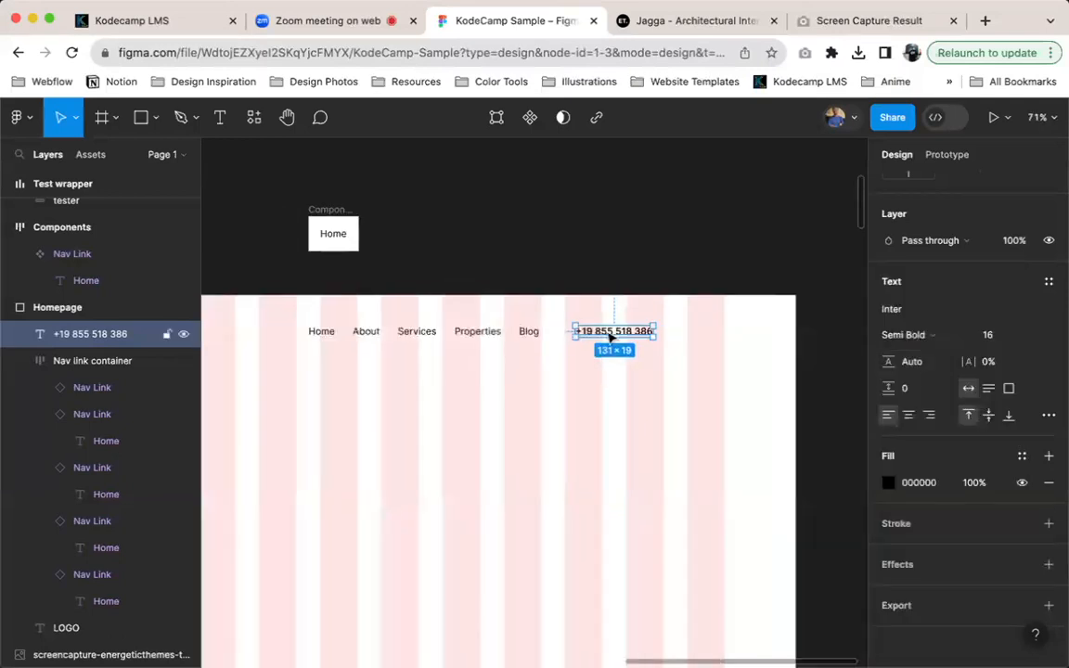
{"action": "scroll", "coordinate": [584, 364], "scroll_direction": "left", "scroll_amount": 6}
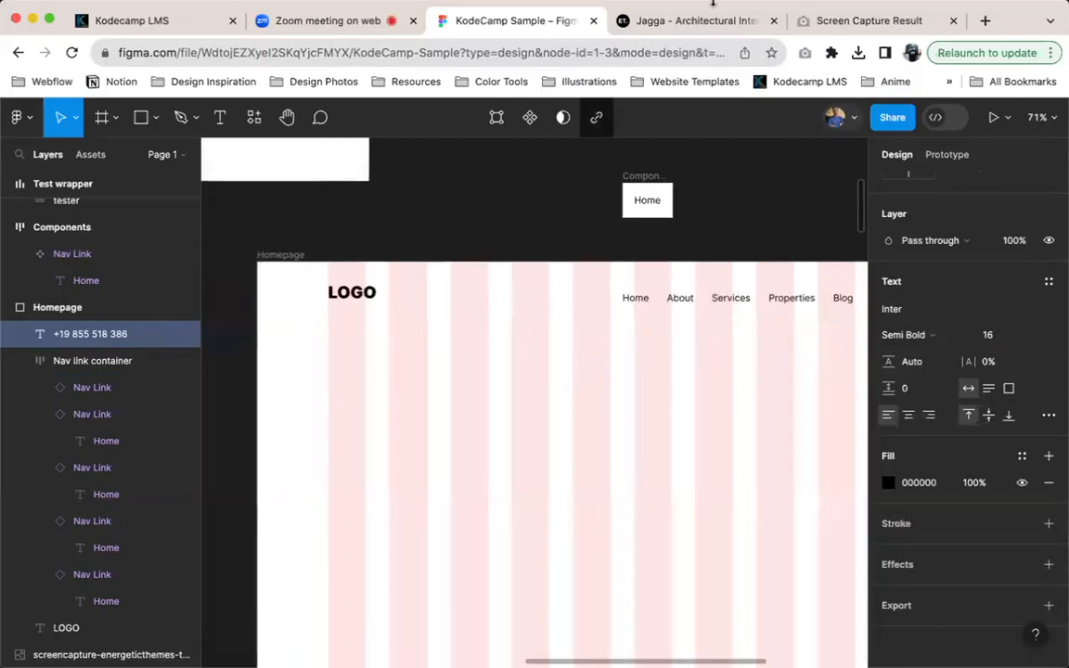
Check the phone number on the Jagga website, and wrap the Homepage's logo, Nav link container and phone number in one auto layout frame
{"action": "left_click", "coordinate": [696, 28]}
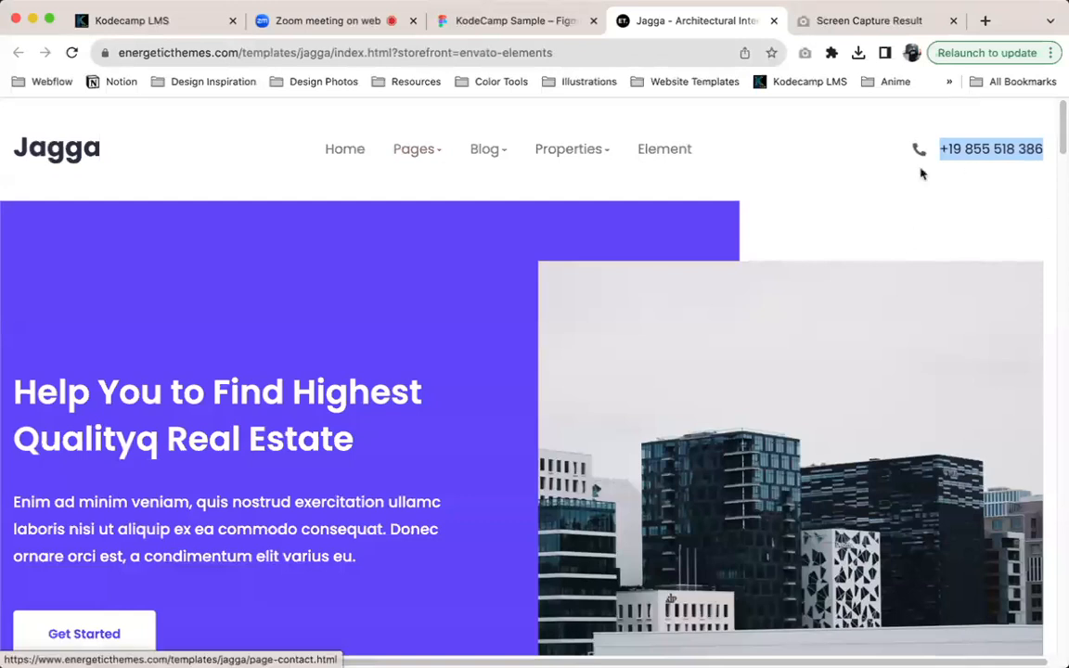
{"action": "left_click", "coordinate": [489, 22]}
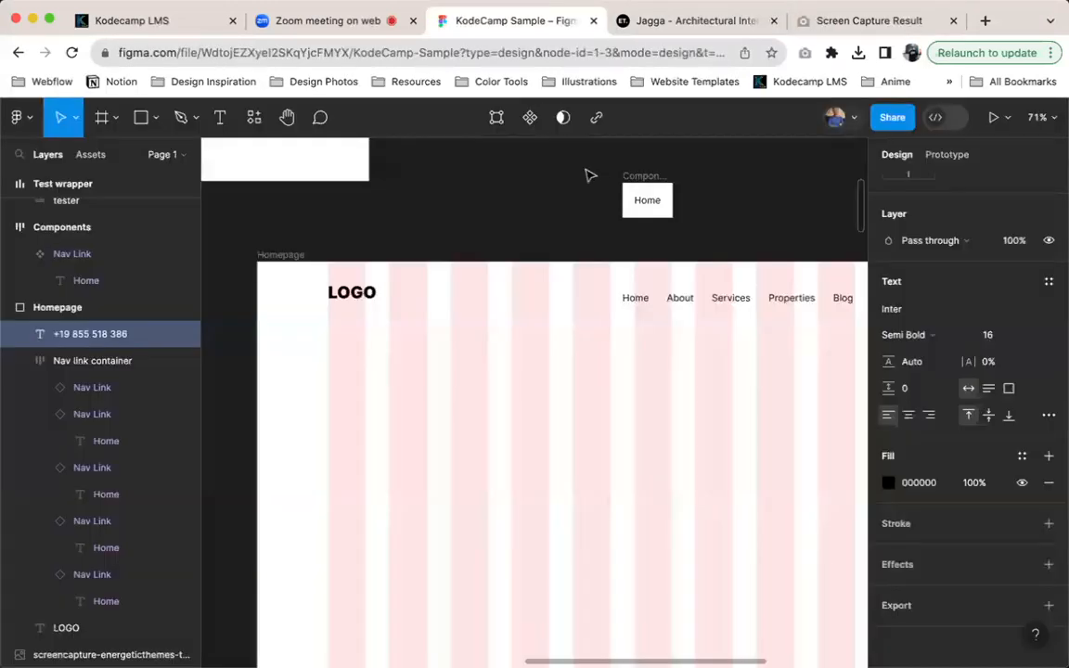
{"action": "scroll", "coordinate": [594, 186], "scroll_direction": "down", "scroll_amount": 5}
{"action": "scroll", "coordinate": [631, 255], "scroll_direction": "right", "scroll_amount": 3}
{"action": "scroll", "coordinate": [631, 255], "scroll_direction": "up", "scroll_amount": 1}
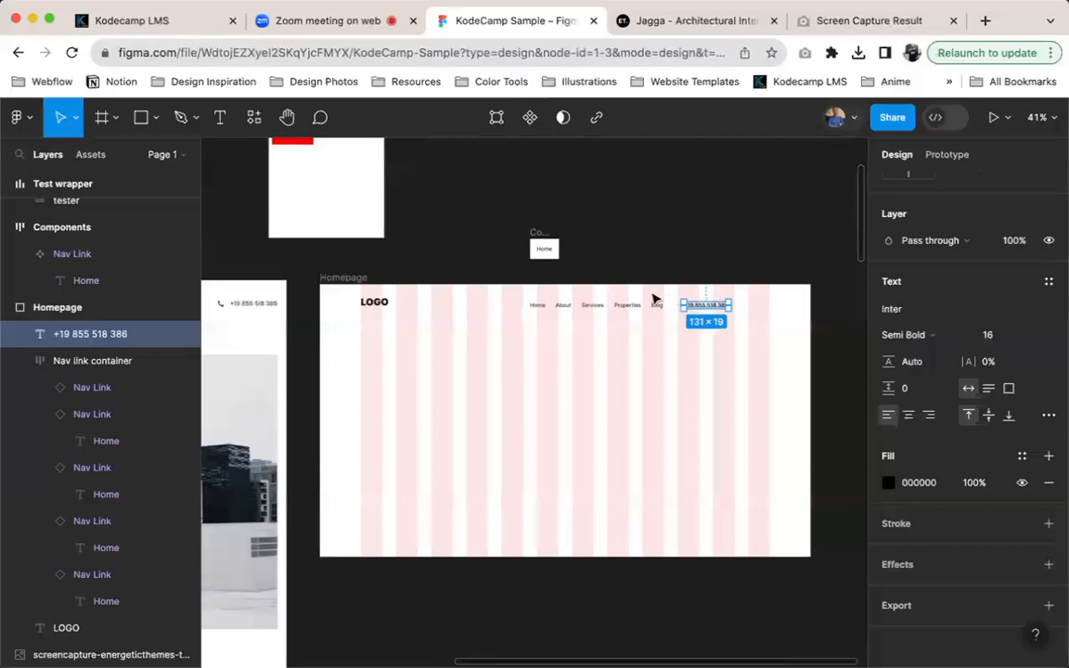
{"action": "left_click", "coordinate": [561, 306], "text": "shift"}
{"action": "left_click", "coordinate": [375, 302], "text": "shift"}
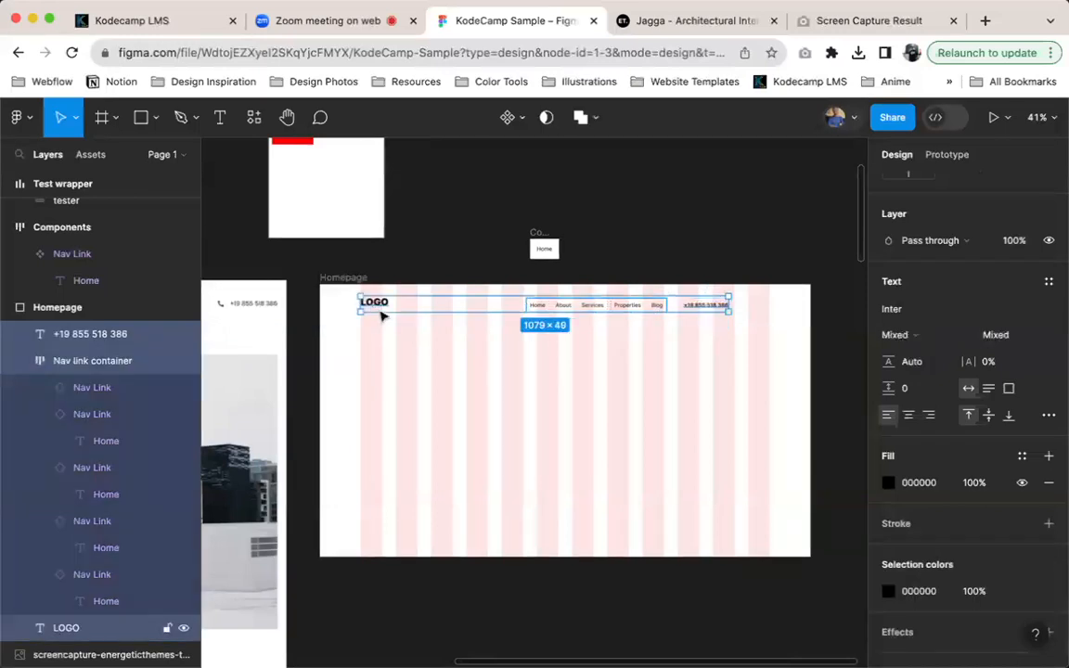
{"action": "key", "text": "shift+a"}
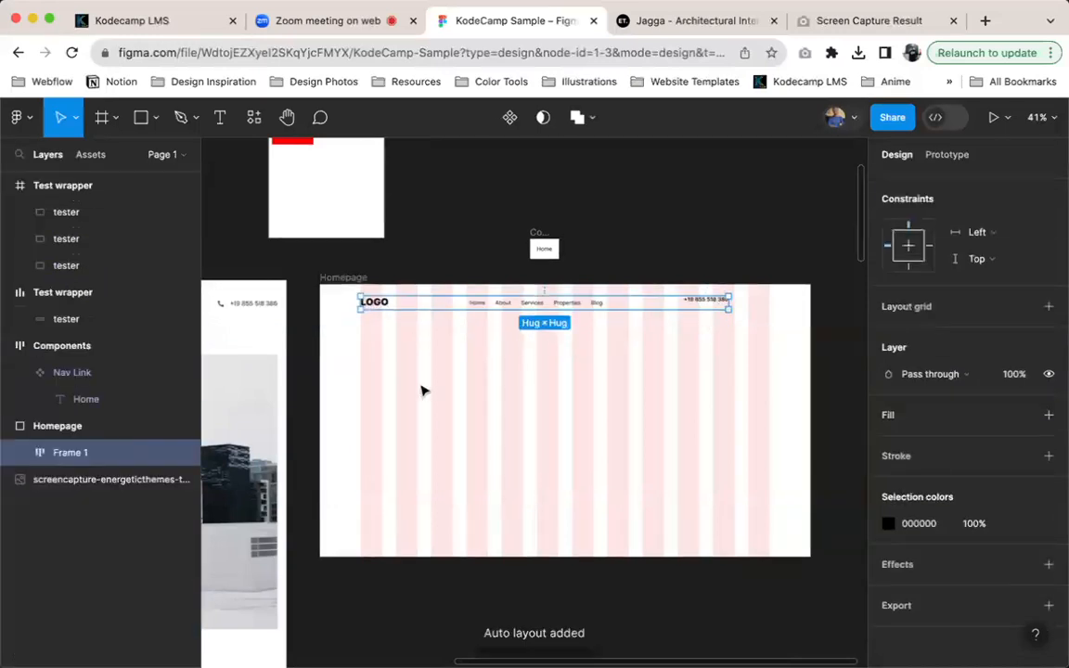
Rename the new auto layout frame on the Homepage as Header
{"action": "key", "text": "super+r"}
{"action": "type", "text": "He"}
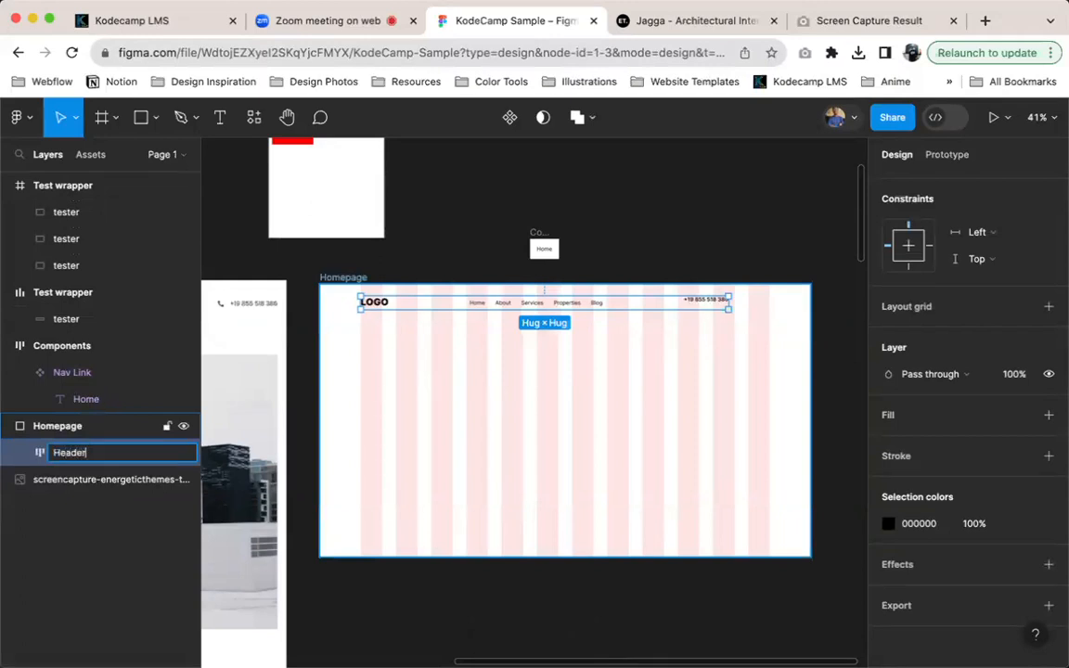
{"action": "key", "text": "Return"}
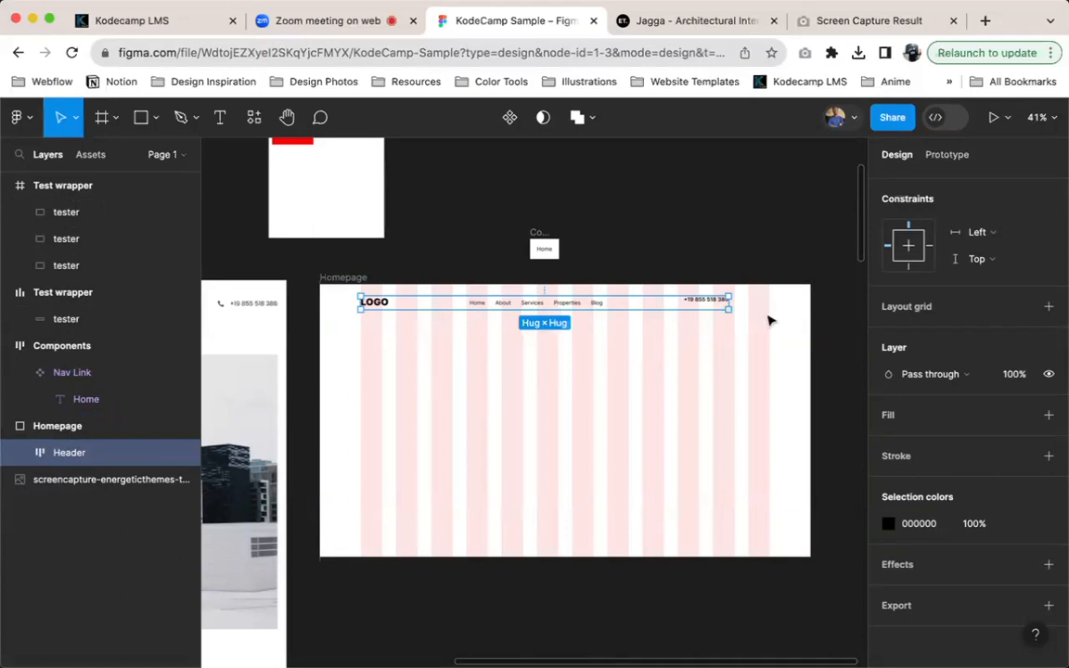
Widen the Header frame to 1200 so it ends at the last grid column, and toggle the layout grids off and on to check it
{"action": "scroll", "coordinate": [769, 316], "scroll_direction": "up", "scroll_amount": 5}
{"action": "left_click_drag", "start_coordinate": [700, 296], "coordinate": [788, 299]}
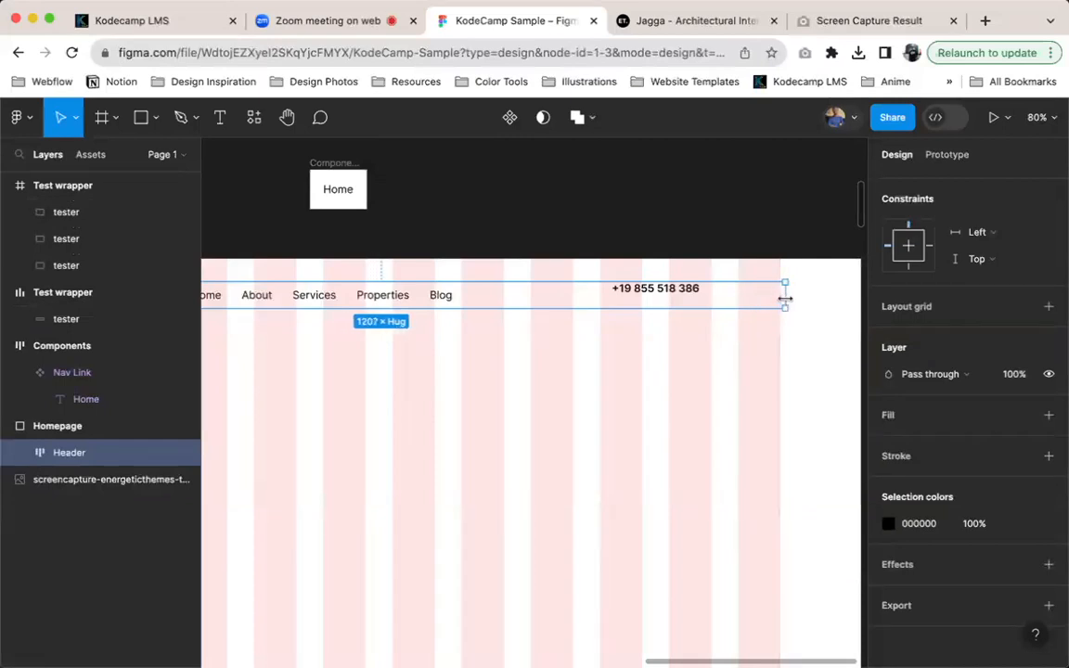
{"action": "key", "text": "super+z"}
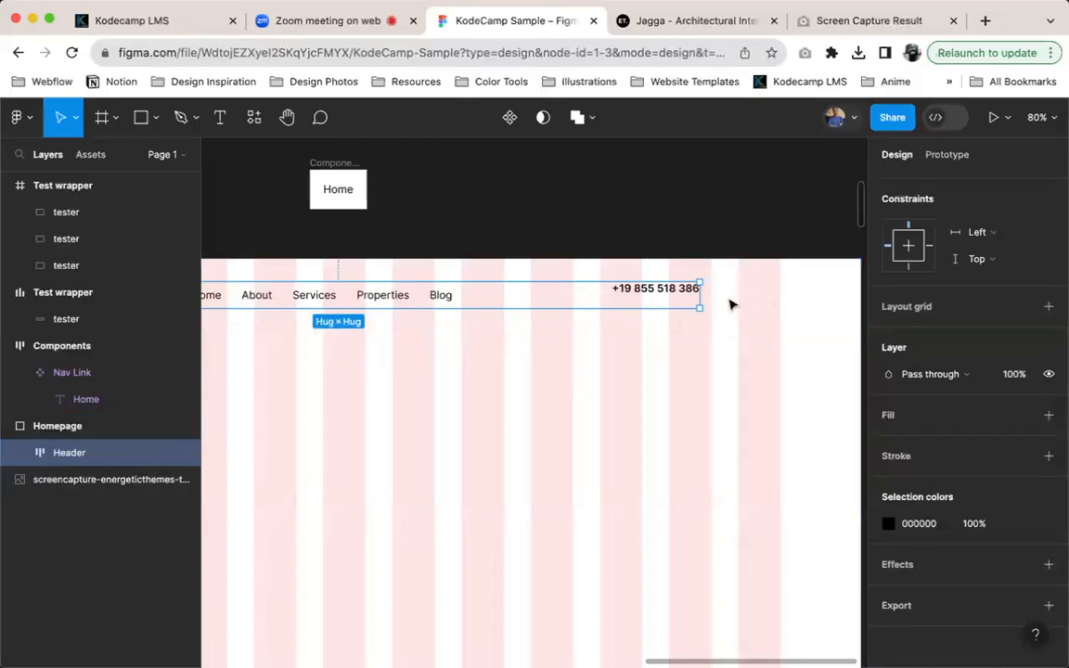
{"action": "left_click_drag", "start_coordinate": [699, 295], "coordinate": [779, 300]}
{"action": "key", "text": "alt"}
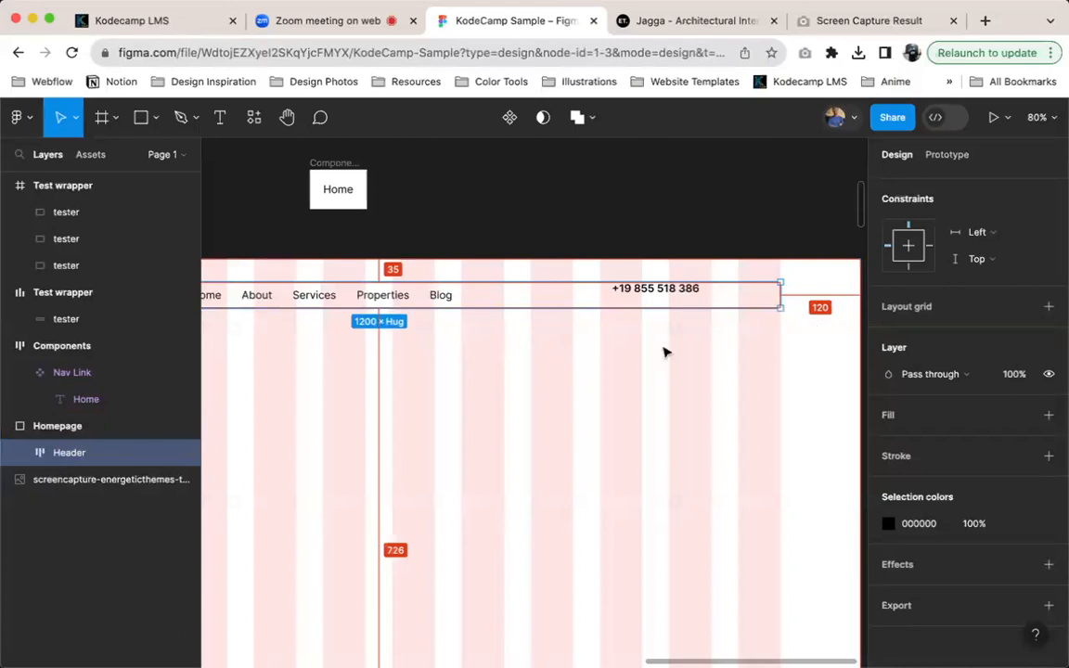
{"action": "scroll", "coordinate": [690, 358], "scroll_direction": "down", "scroll_amount": 3}
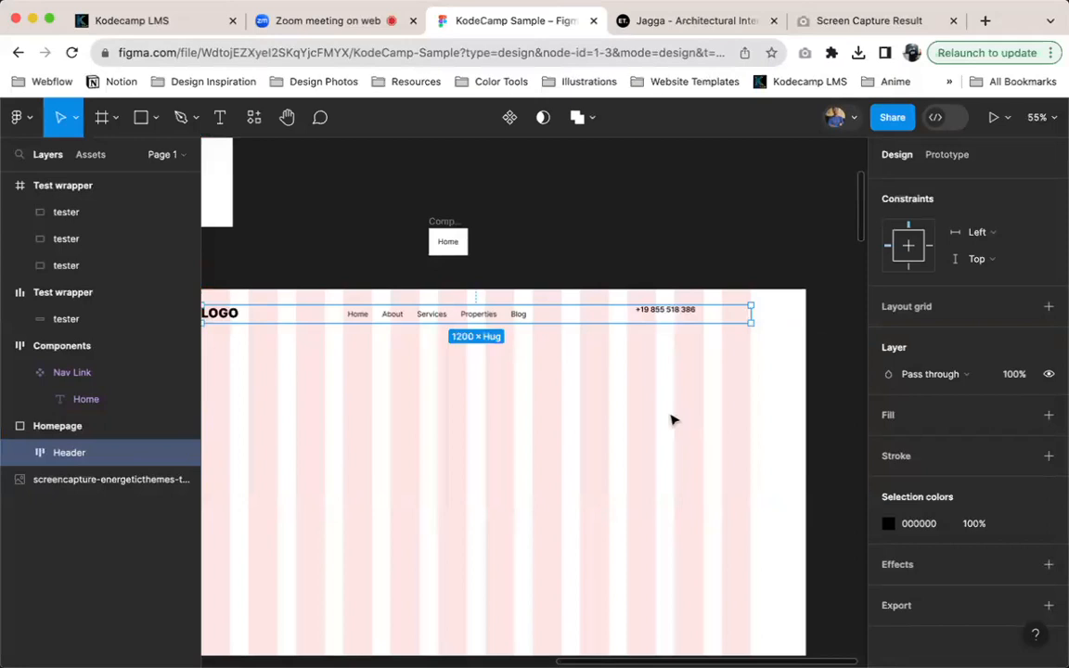
{"action": "scroll", "coordinate": [615, 405], "scroll_direction": "left", "scroll_amount": 1}
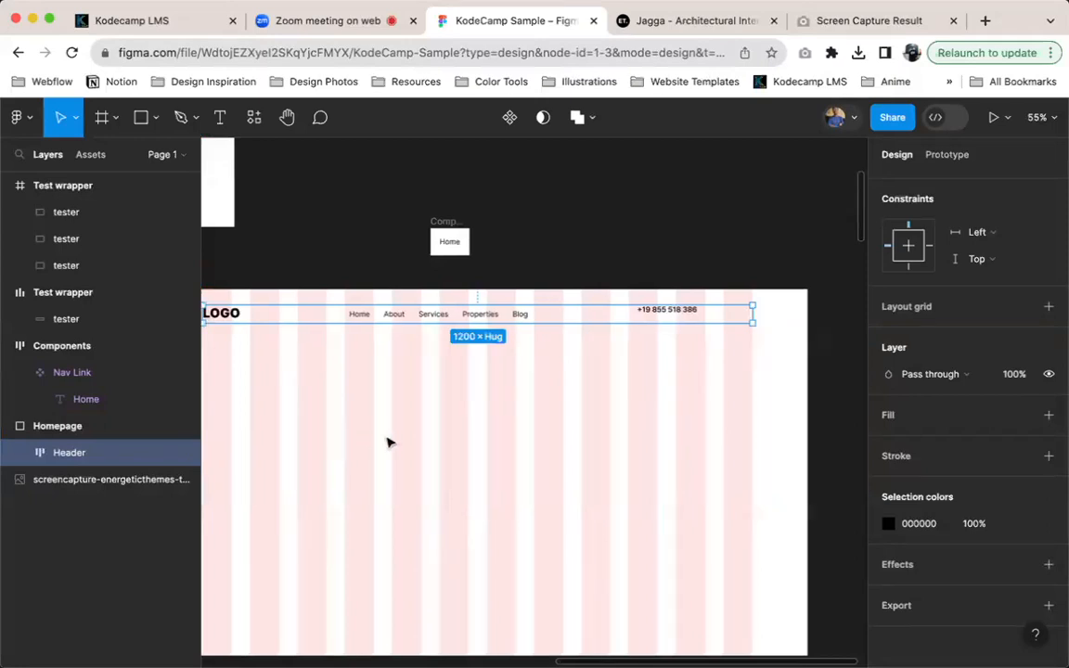
{"action": "scroll", "coordinate": [703, 450], "scroll_direction": "left", "scroll_amount": 3}
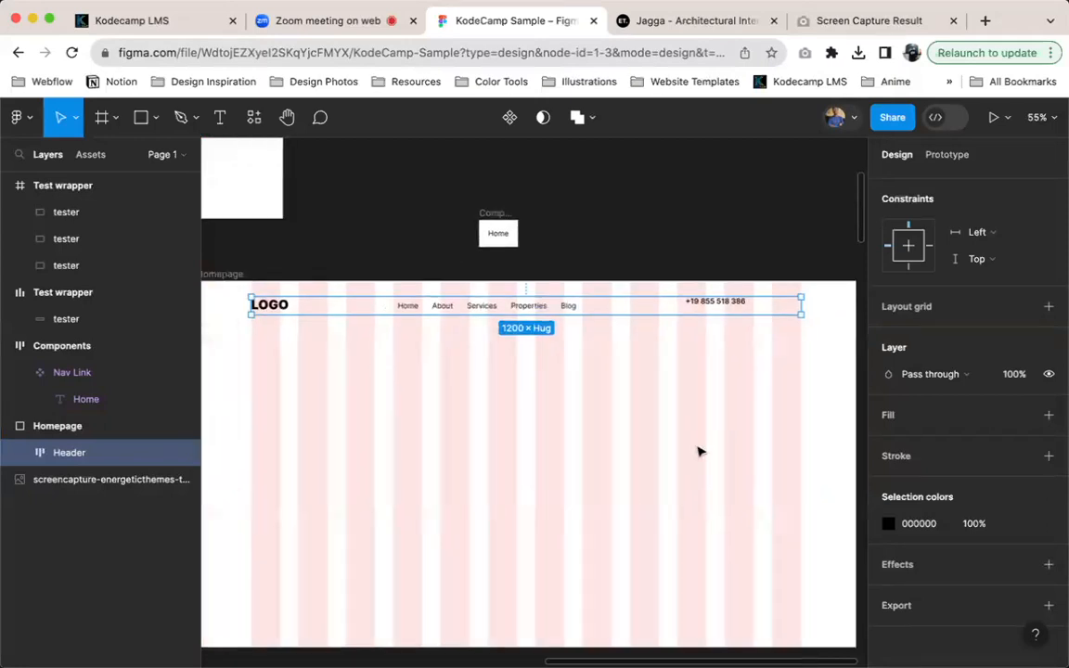
{"action": "key", "text": "ctrl+g"}
{"action": "key", "text": "ctrl+g"}
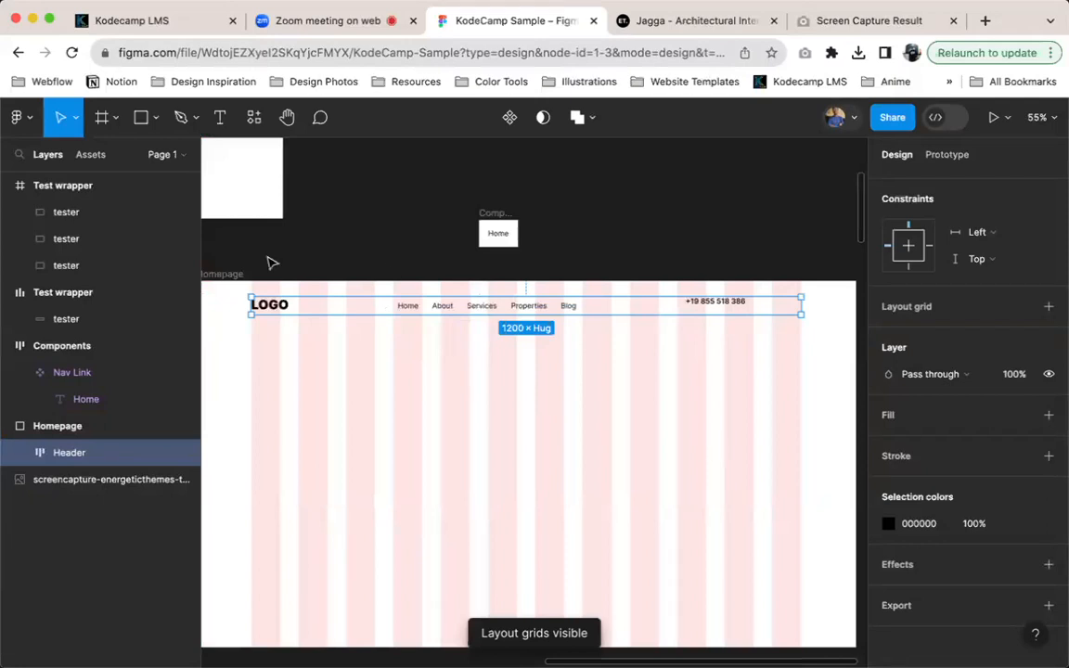
Launch the prototype presentation of the Homepage frame, and return to the KodeCamp Sample design file
{"action": "left_click", "coordinate": [212, 274]}
{"action": "left_click", "coordinate": [993, 115]}
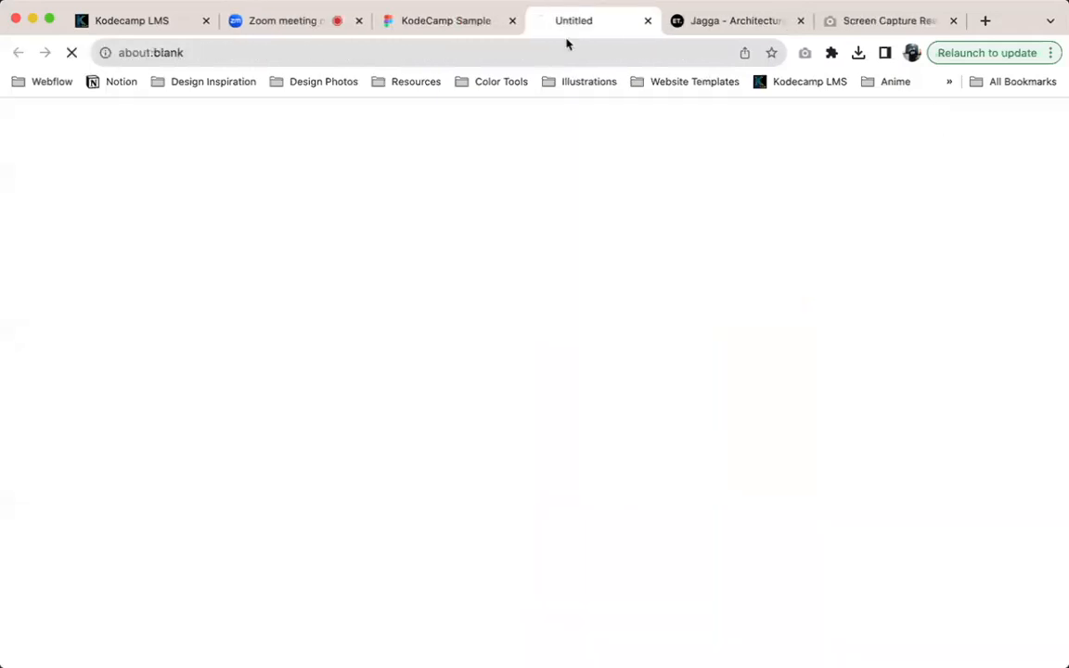
{"action": "left_click", "coordinate": [420, 22]}
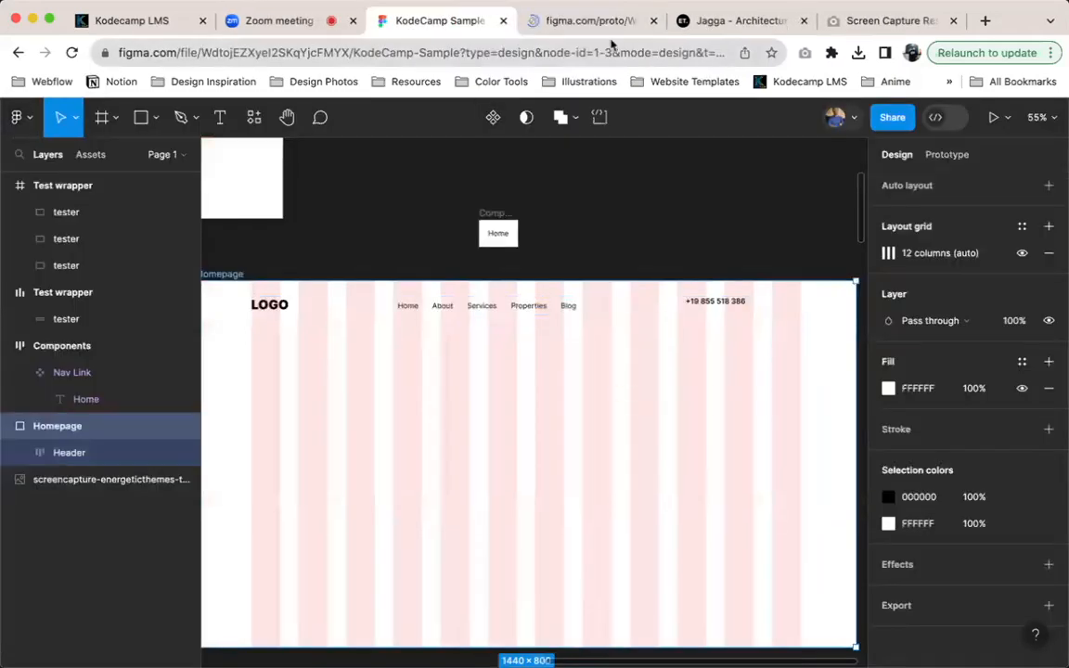
{"action": "left_click", "coordinate": [596, 24]}
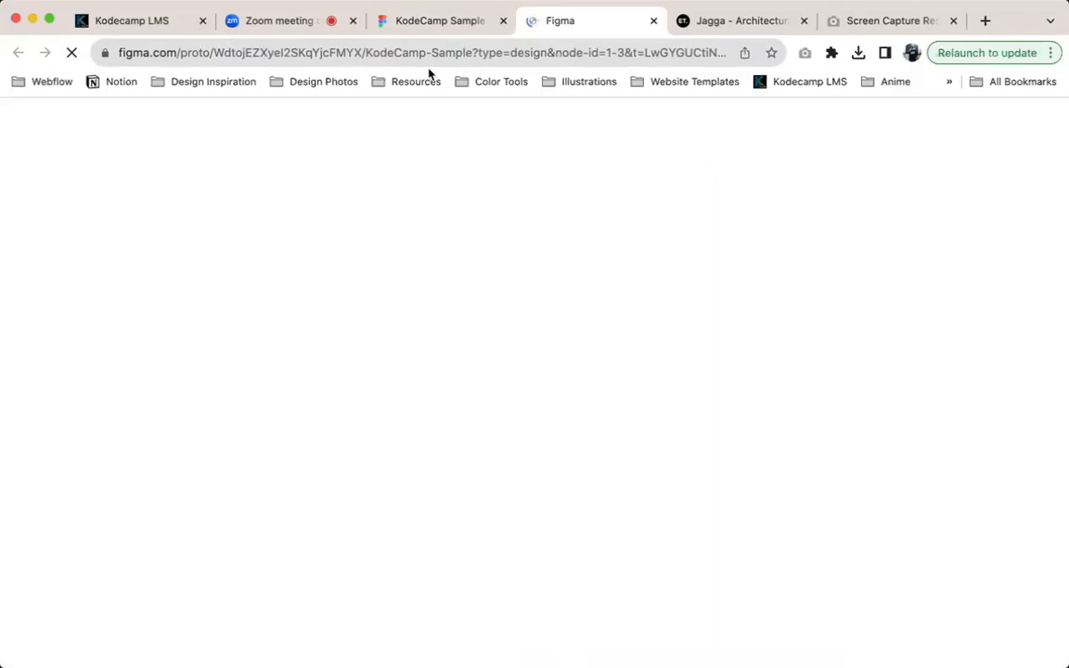
{"action": "left_click", "coordinate": [436, 21]}
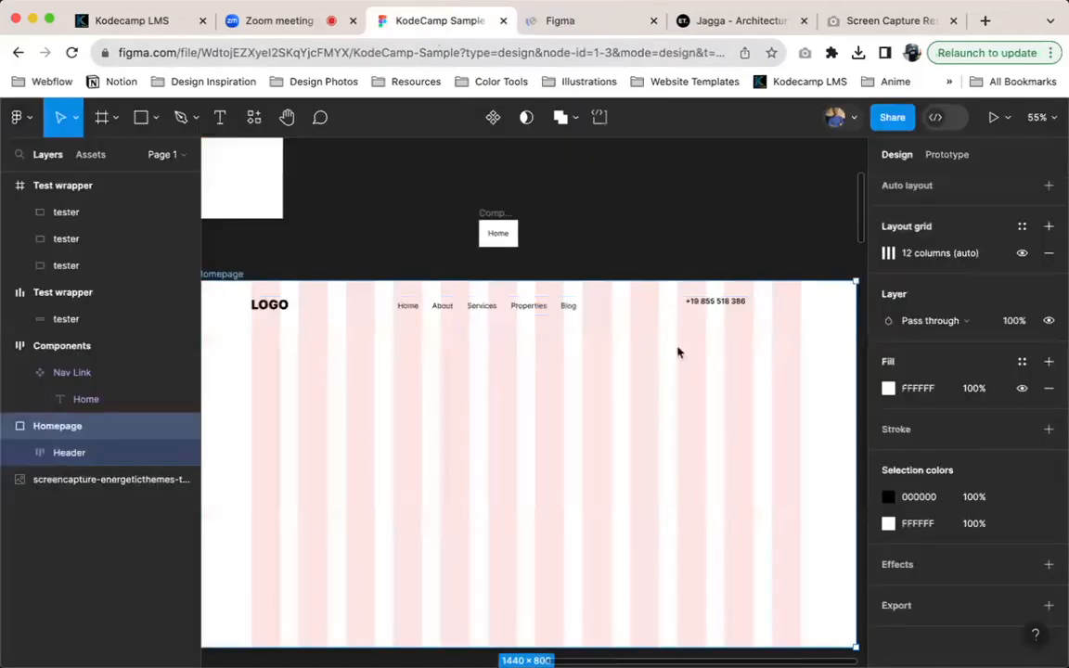
Align the Header's items left and vertically centred, and increase the horizontal gap between them to 288
{"action": "left_click", "coordinate": [473, 315]}
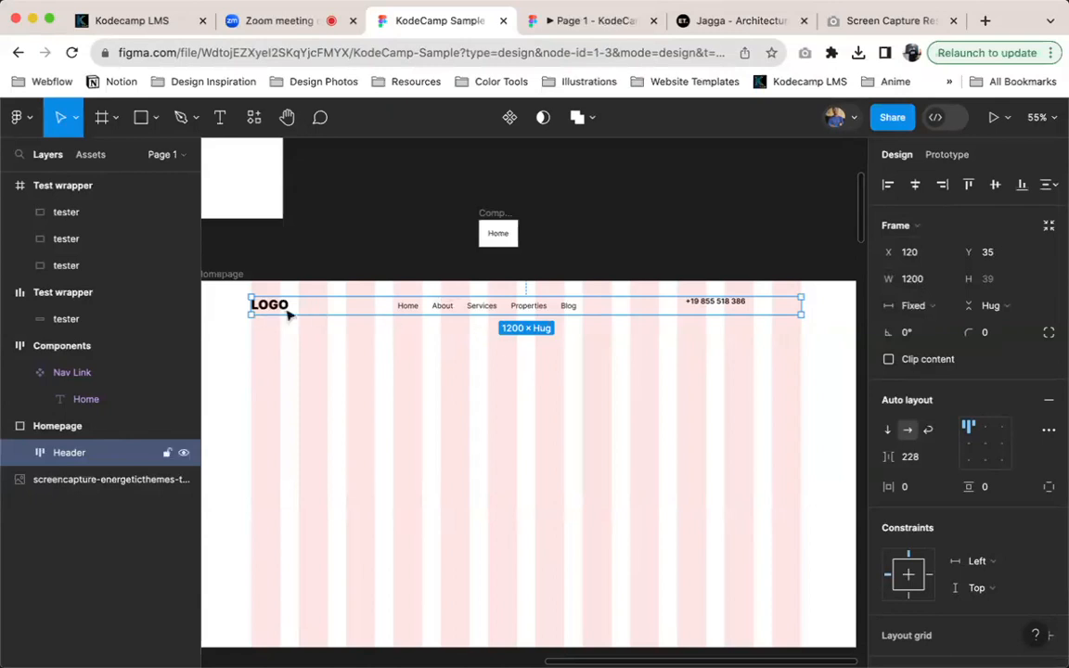
{"action": "left_click", "coordinate": [974, 449]}
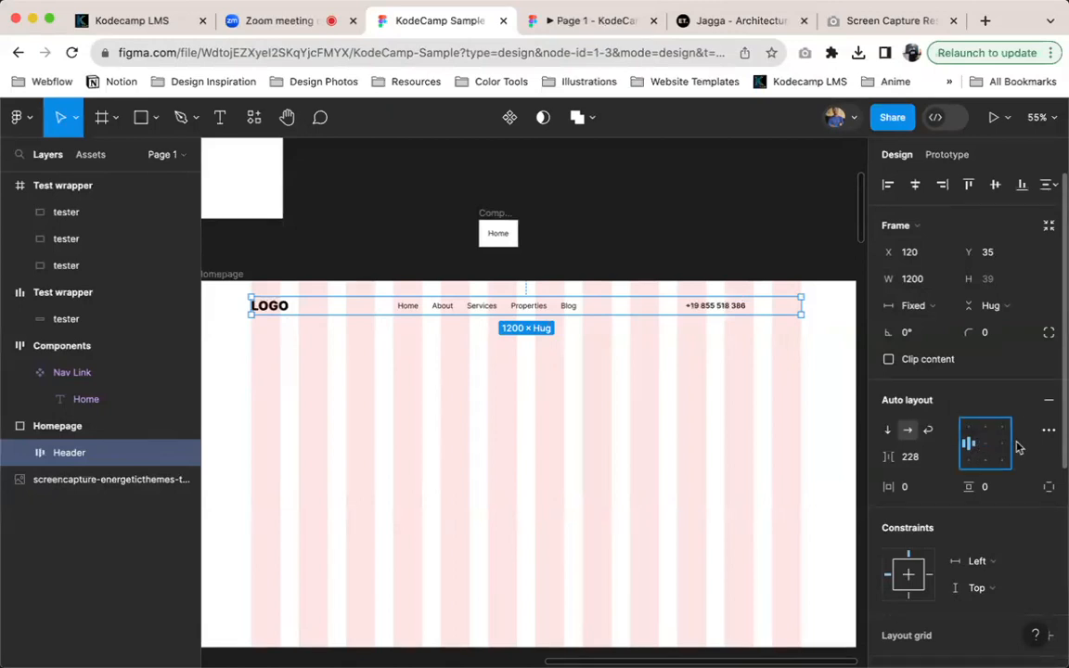
{"action": "left_click", "coordinate": [925, 464]}
{"action": "key", "text": "shift+Up"}
{"action": "key", "text": "shift+Up"}
{"action": "key", "text": "shift+Up"}
{"action": "key", "text": "shift+Up"}
{"action": "key", "text": "shift+Up"}
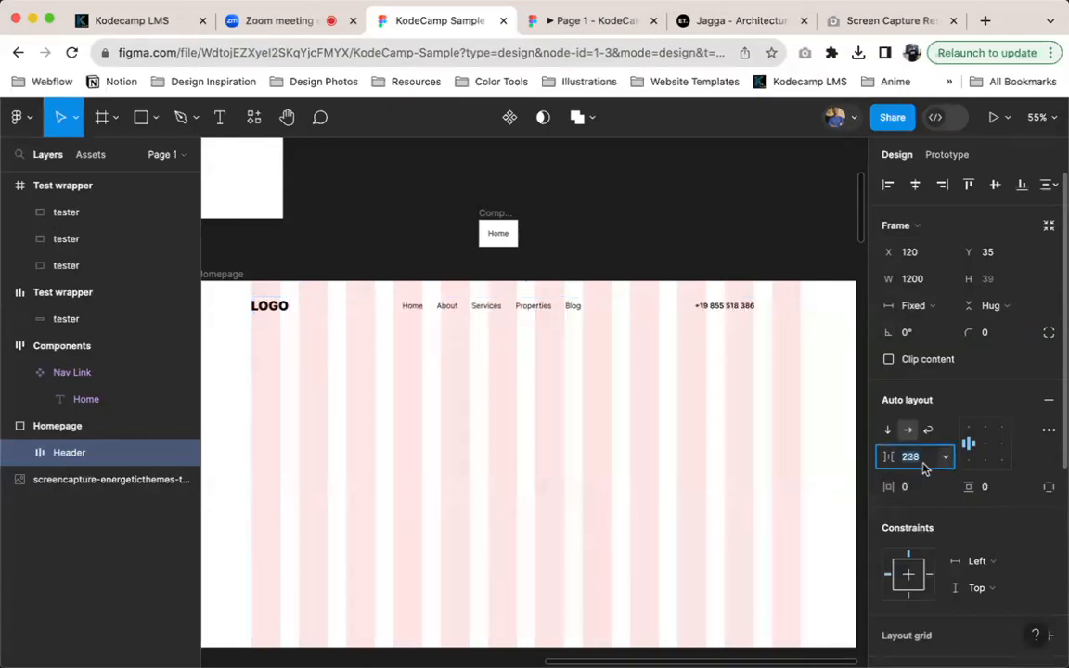
{"action": "key", "text": "shift+Up"}
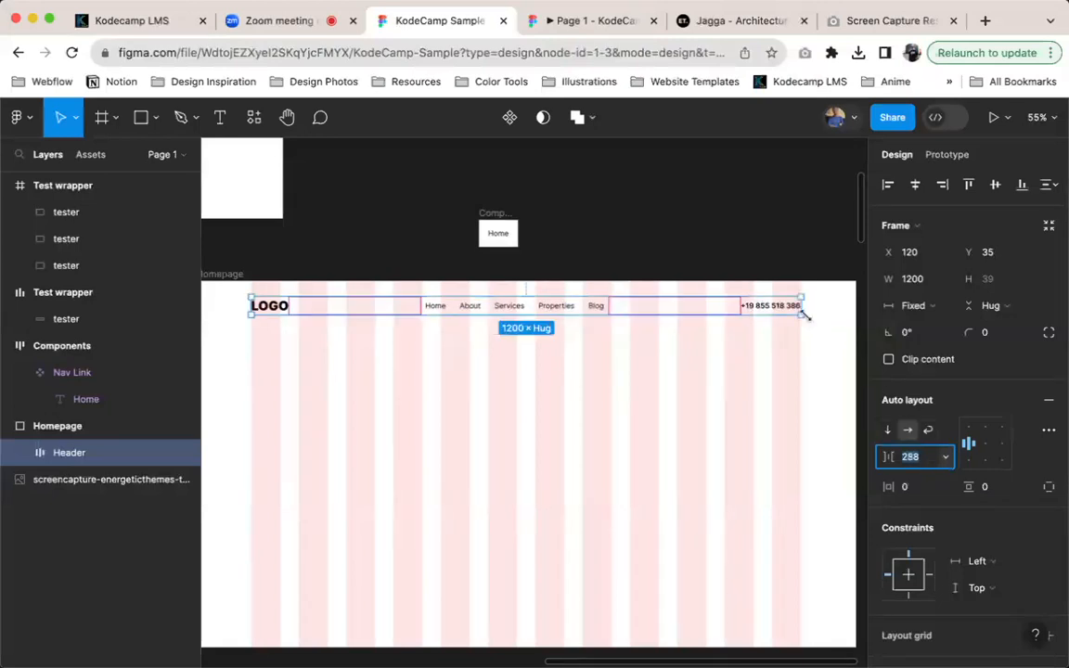
Examine the Homepage header in the prototype presentation with the scaling adjusted and the Figma UI hidden, and return to the design file
{"action": "left_click", "coordinate": [580, 20]}
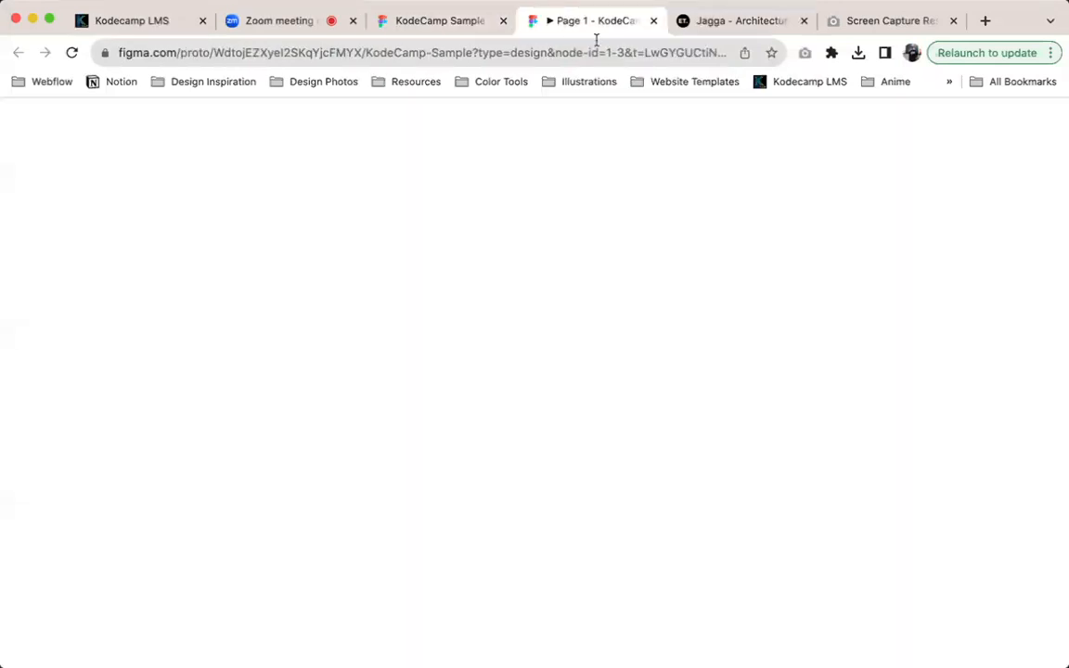
{"action": "key", "text": "z"}
{"action": "key", "text": "z"}
{"action": "key", "text": "super+backslash"}
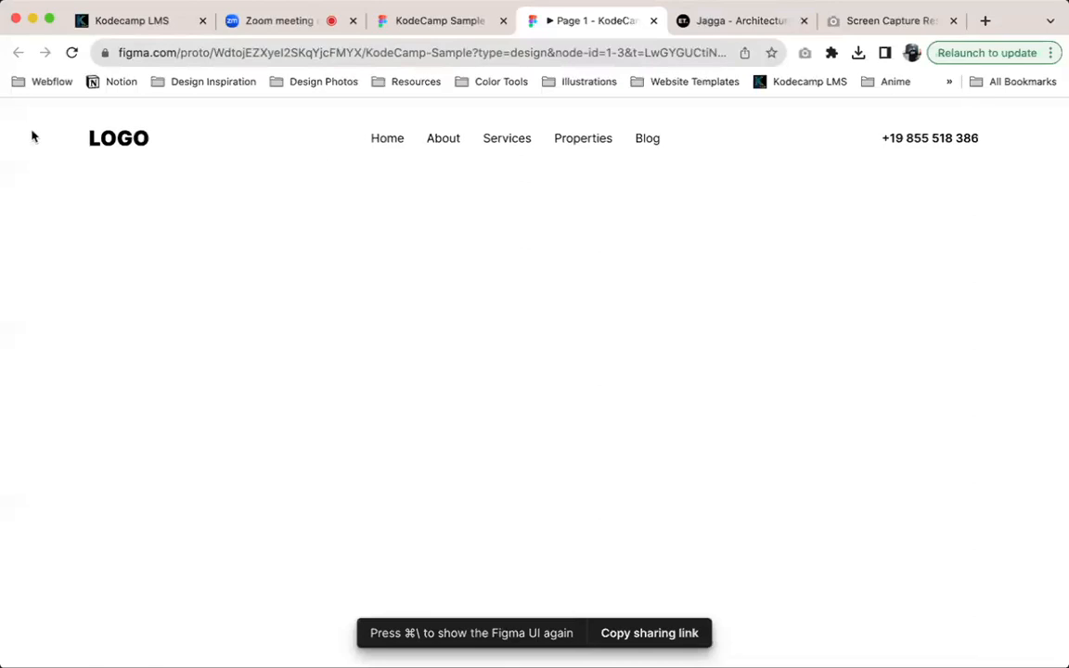
{"action": "left_click", "coordinate": [408, 22]}
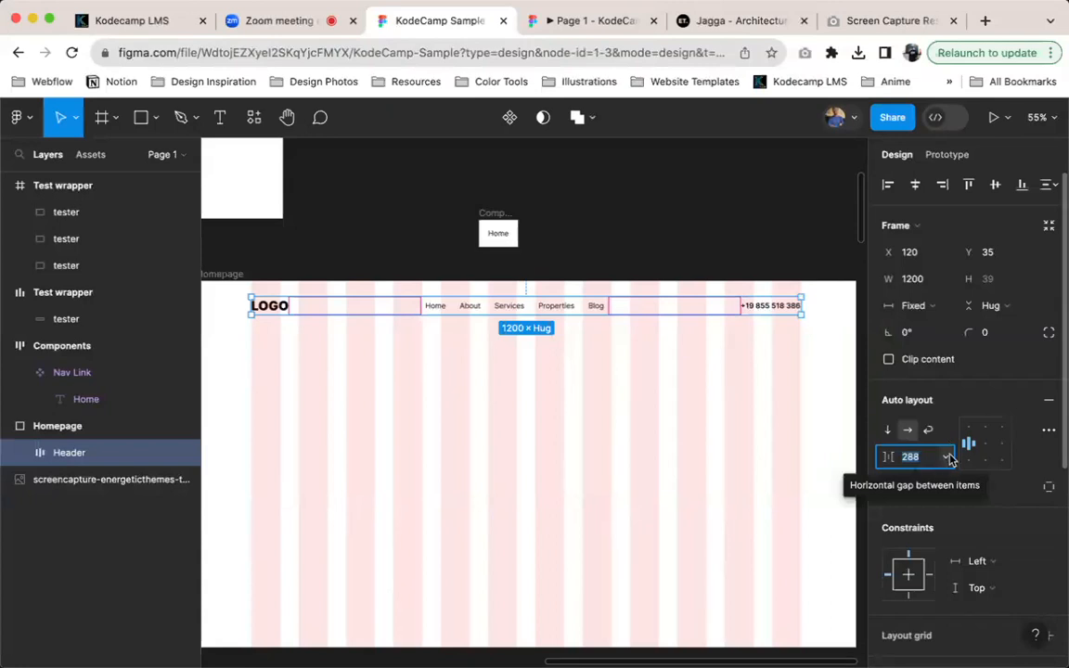
Switch the Header's horizontal gap between items to Auto, and compare it with the fixed gap by undoing and redoing the change
{"action": "left_click", "coordinate": [1049, 431]}
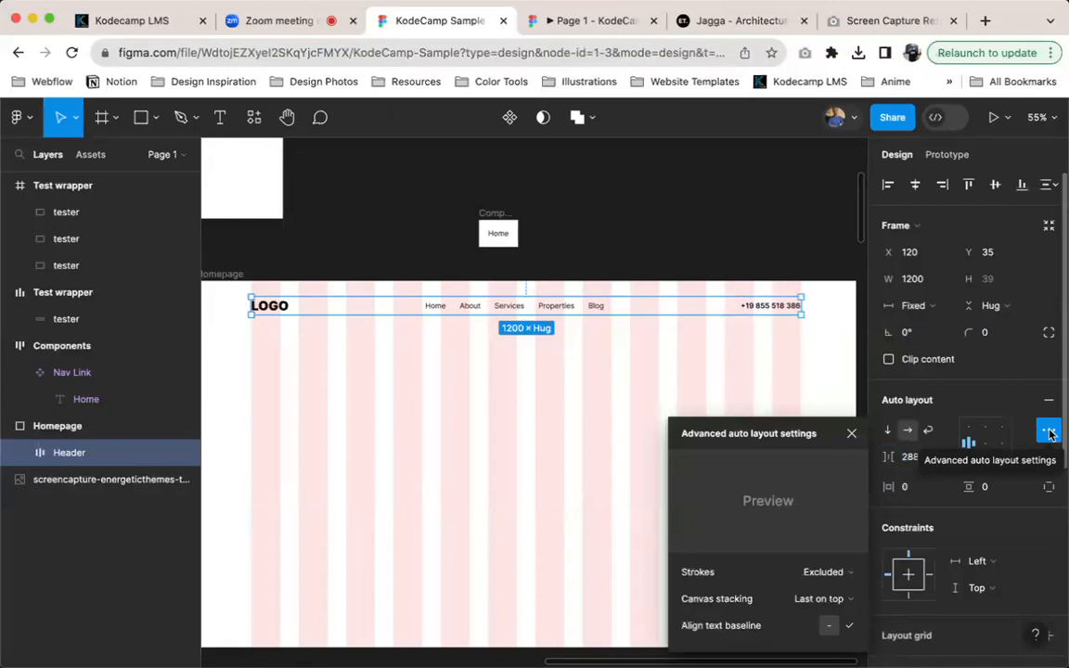
{"action": "left_click", "coordinate": [1049, 430]}
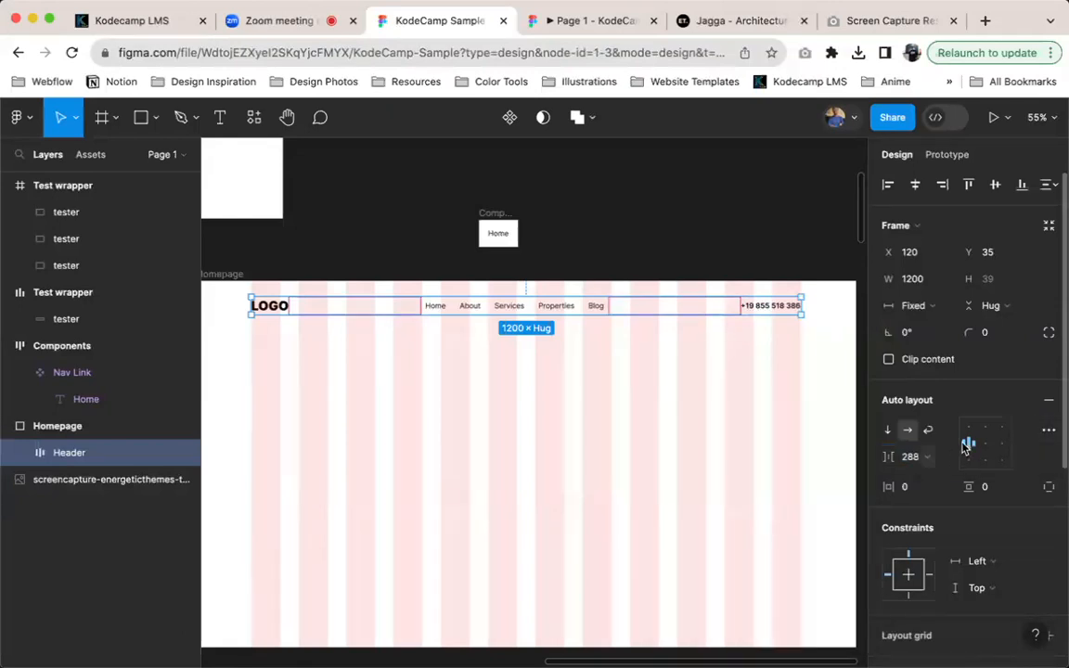
{"action": "left_click", "coordinate": [965, 448]}
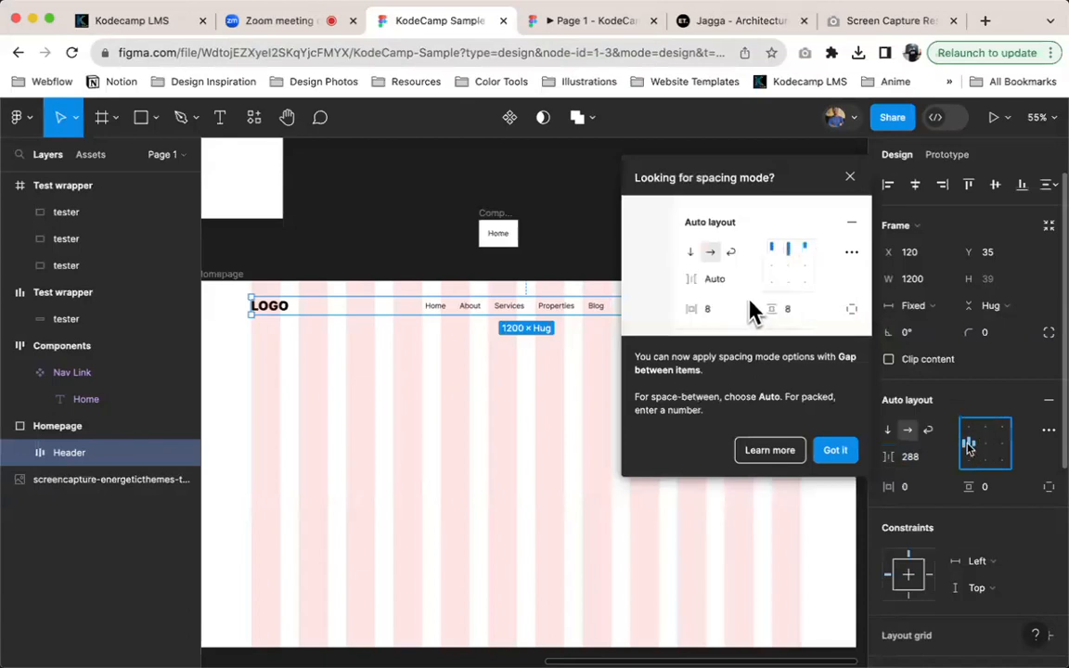
{"action": "double_click", "coordinate": [968, 446]}
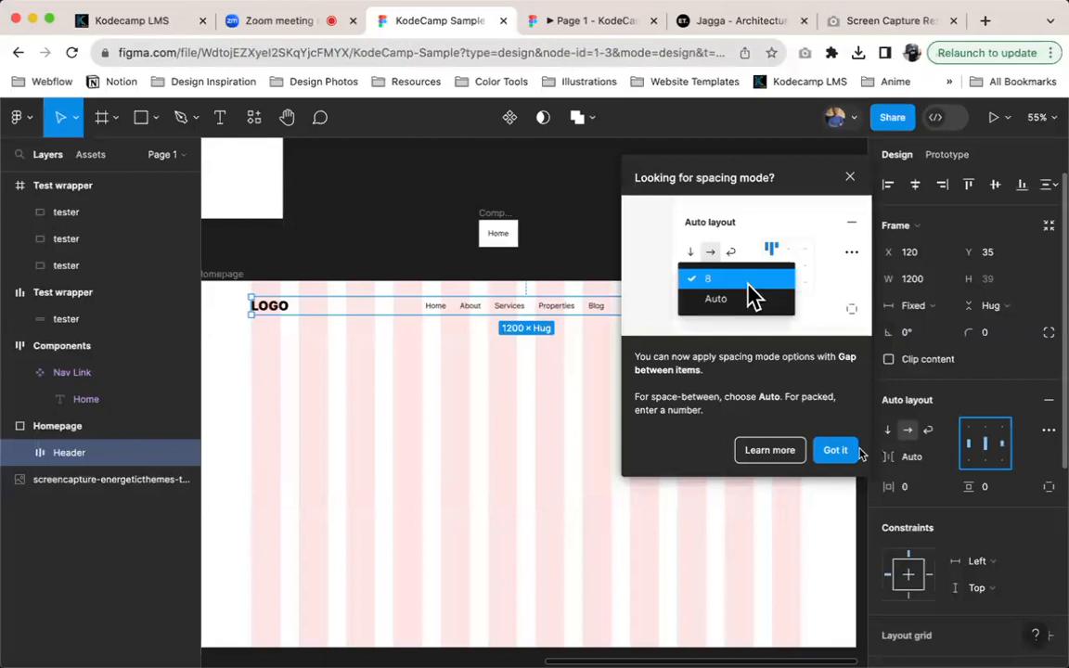
{"action": "left_click", "coordinate": [835, 451]}
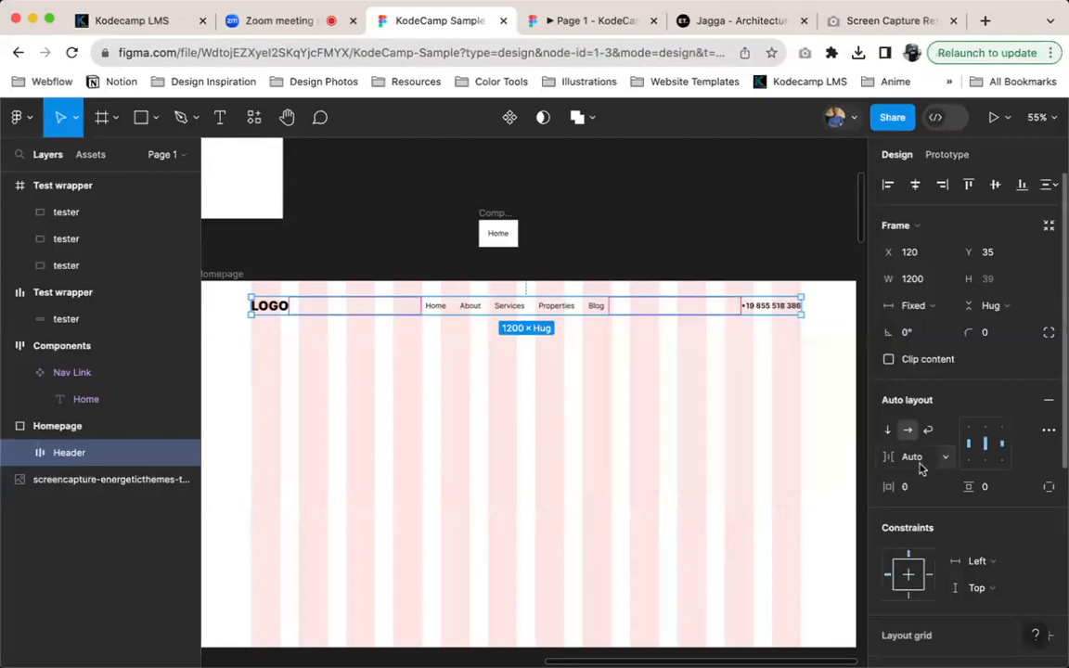
{"action": "key", "text": "super+z"}
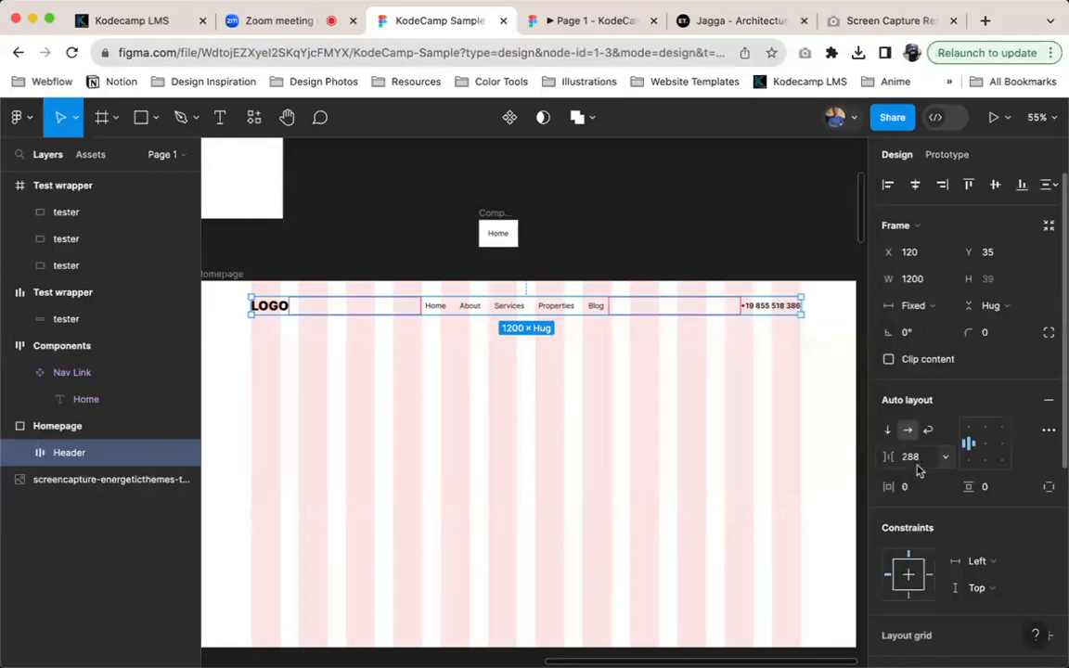
{"action": "key", "text": "super+shift+z"}
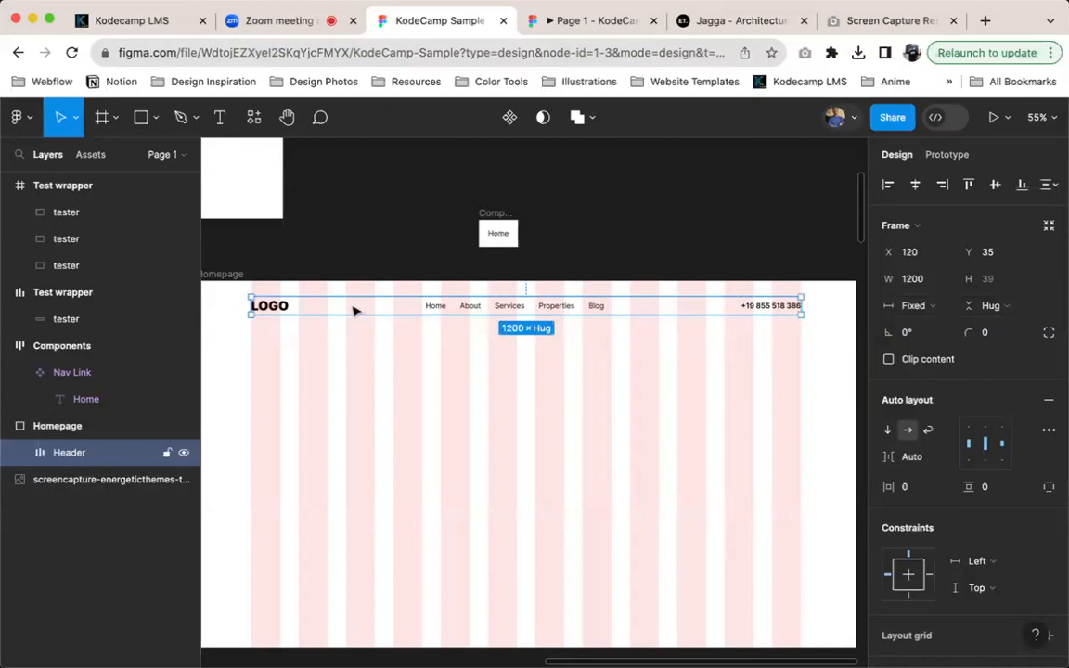
Try a fixed horizontal gap of 40 between the Header's items, and switch the gap back to Auto
{"action": "double_click", "coordinate": [517, 309]}
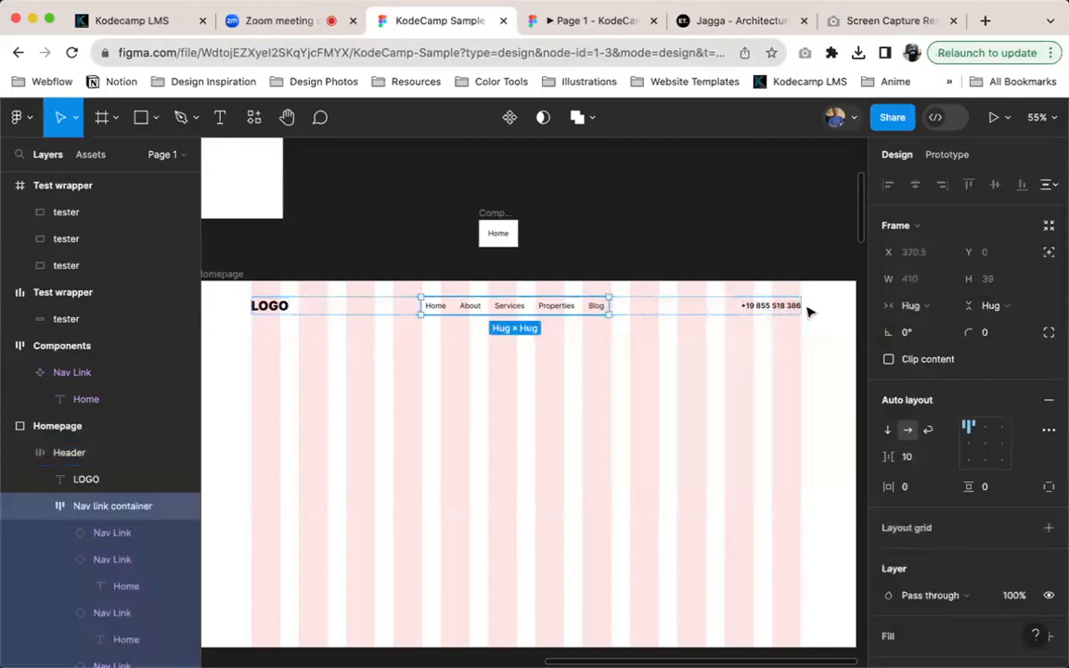
{"action": "left_click", "coordinate": [675, 305]}
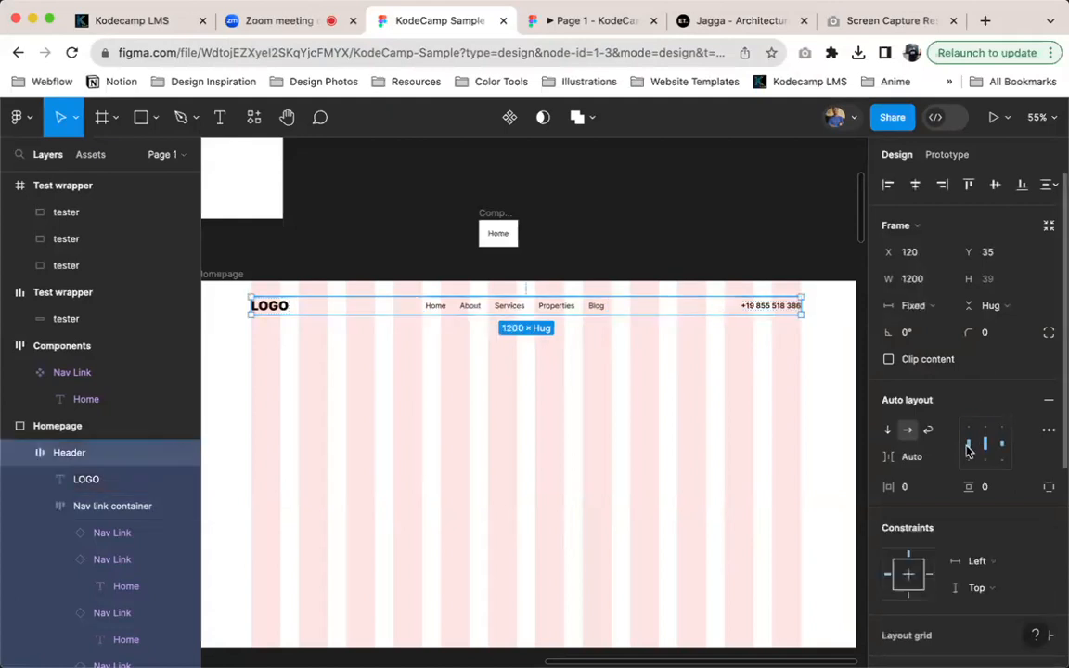
{"action": "left_click", "coordinate": [930, 461]}
{"action": "type", "text": "40"}
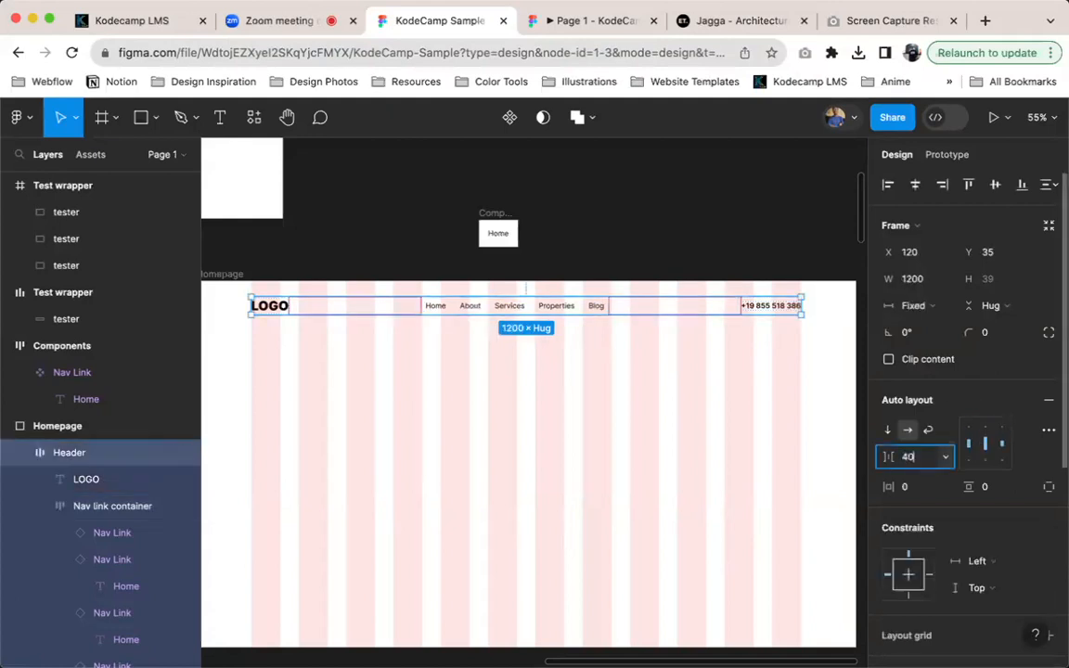
{"action": "key", "text": "Return"}
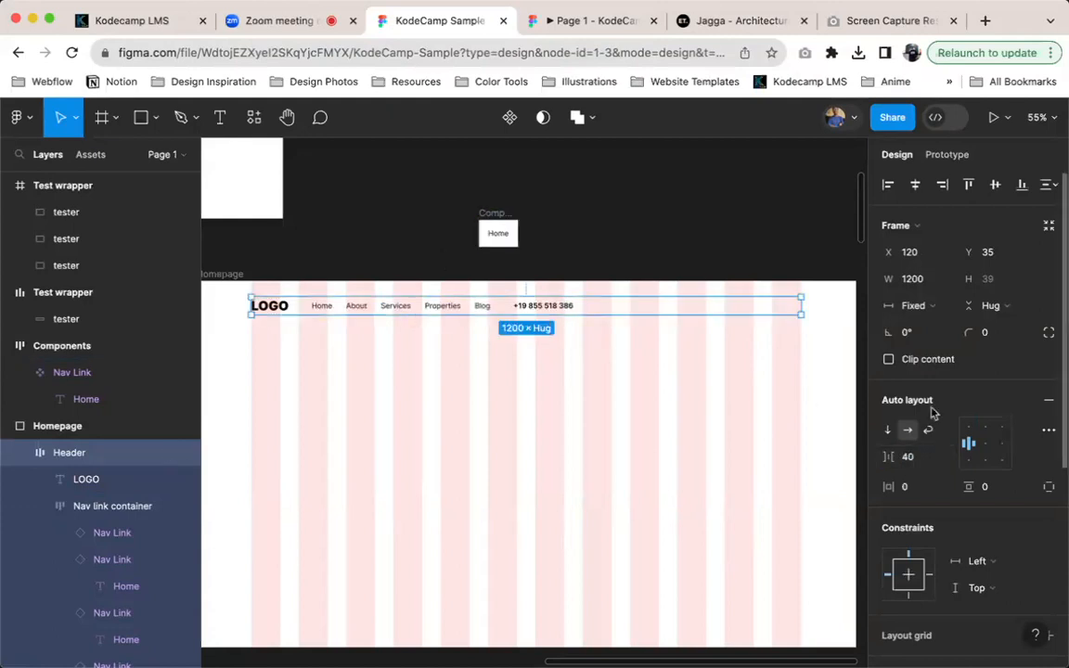
{"action": "double_click", "coordinate": [975, 453]}
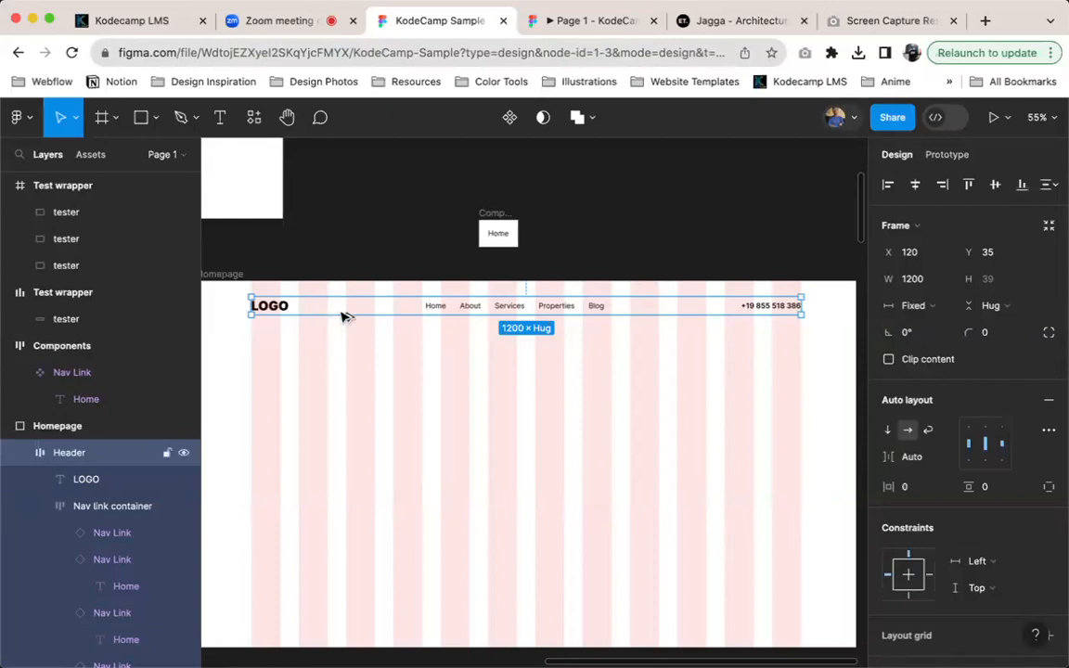
Align the Header to the Homepage's top edge, give it a top padding of 24, and check it in the prototype presentation
{"action": "key", "text": "alt+w"}
{"action": "left_click", "coordinate": [1050, 489]}
{"action": "left_click", "coordinate": [1012, 491]}
{"action": "type", "text": "20"}
{"action": "key", "text": "Return"}
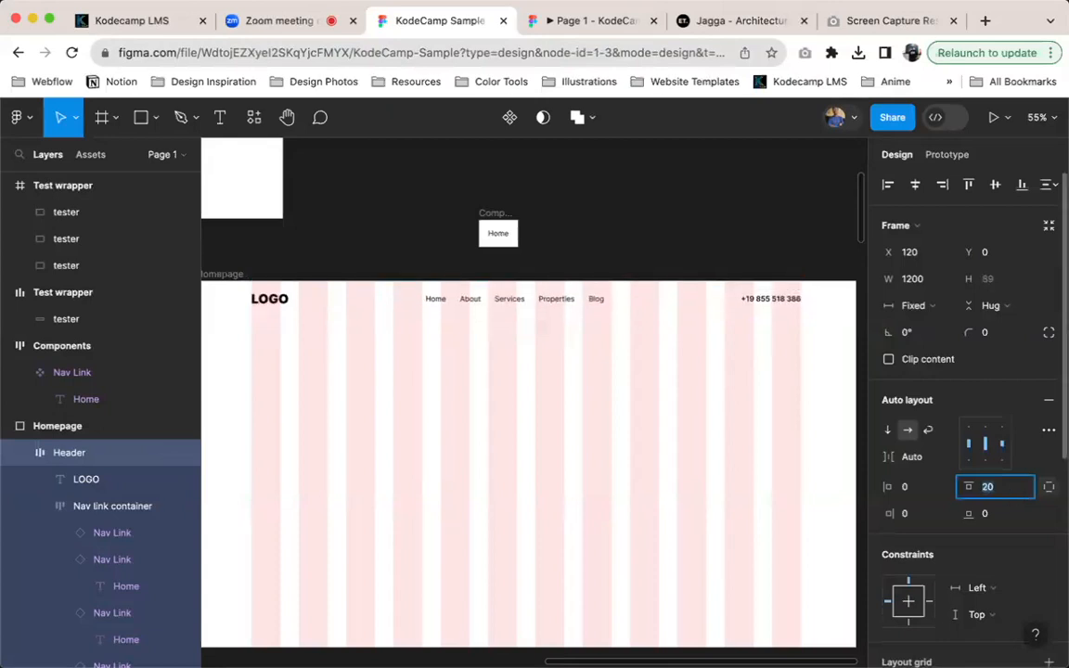
{"action": "left_click", "coordinate": [585, 20]}
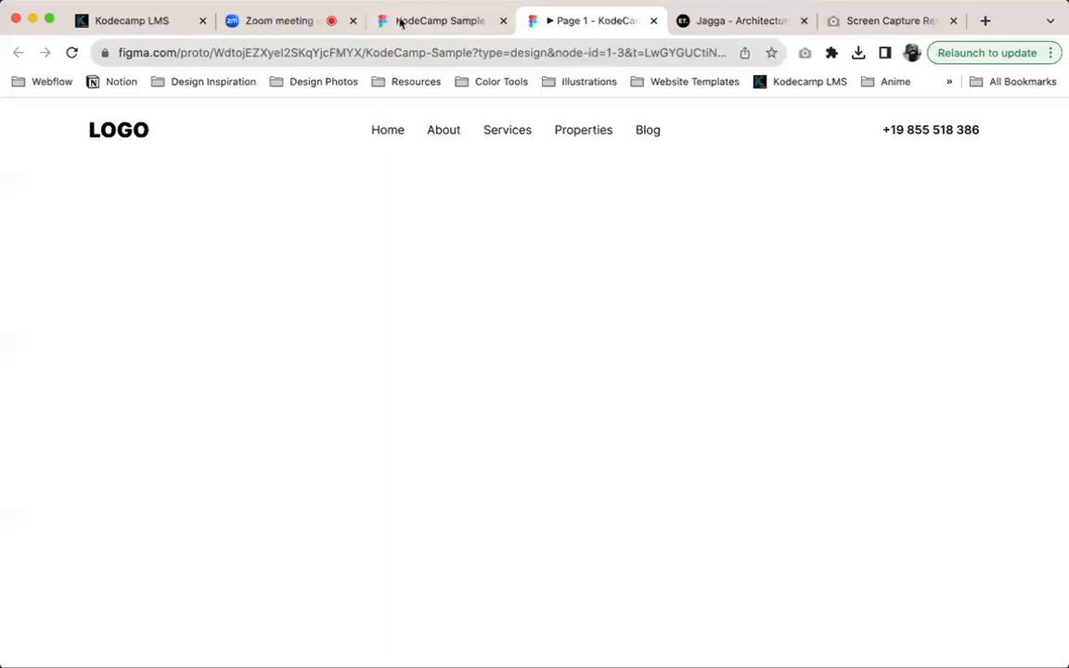
{"action": "left_click", "coordinate": [409, 22]}
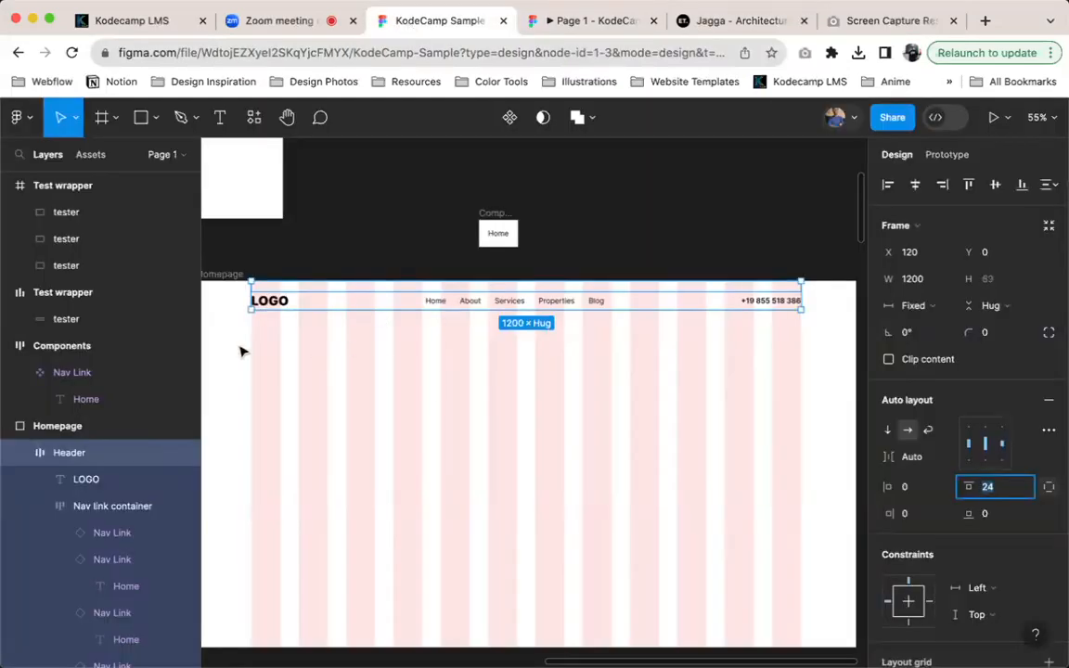
Turn the Header into a component and duplicate it to place an instance of it on the Homepage
{"action": "left_click", "coordinate": [109, 447]}
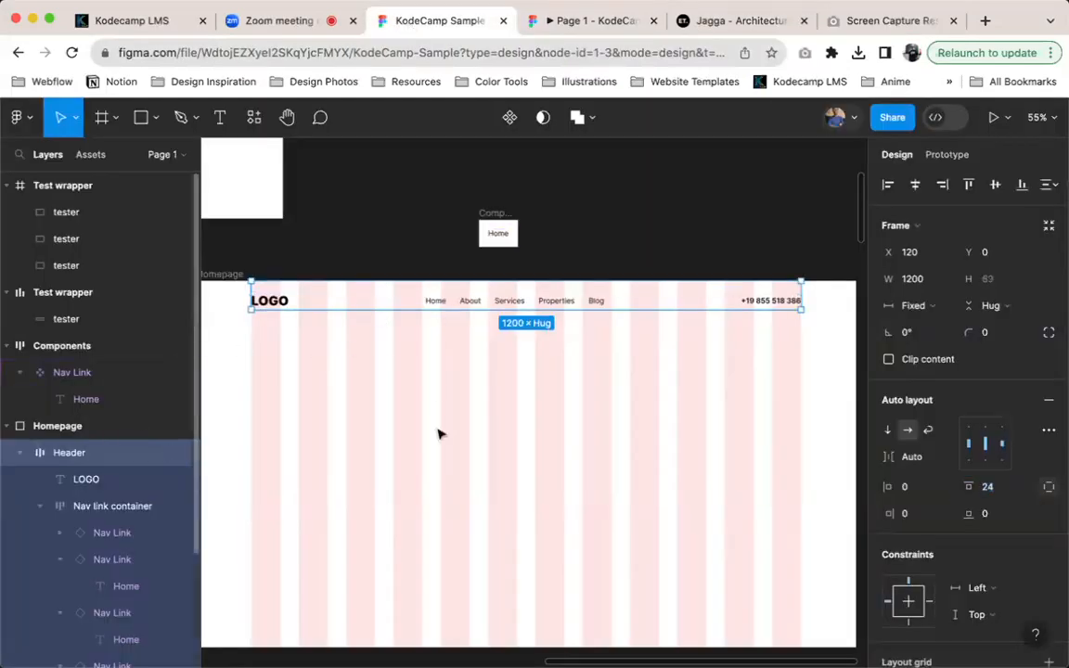
{"action": "left_click", "coordinate": [513, 118]}
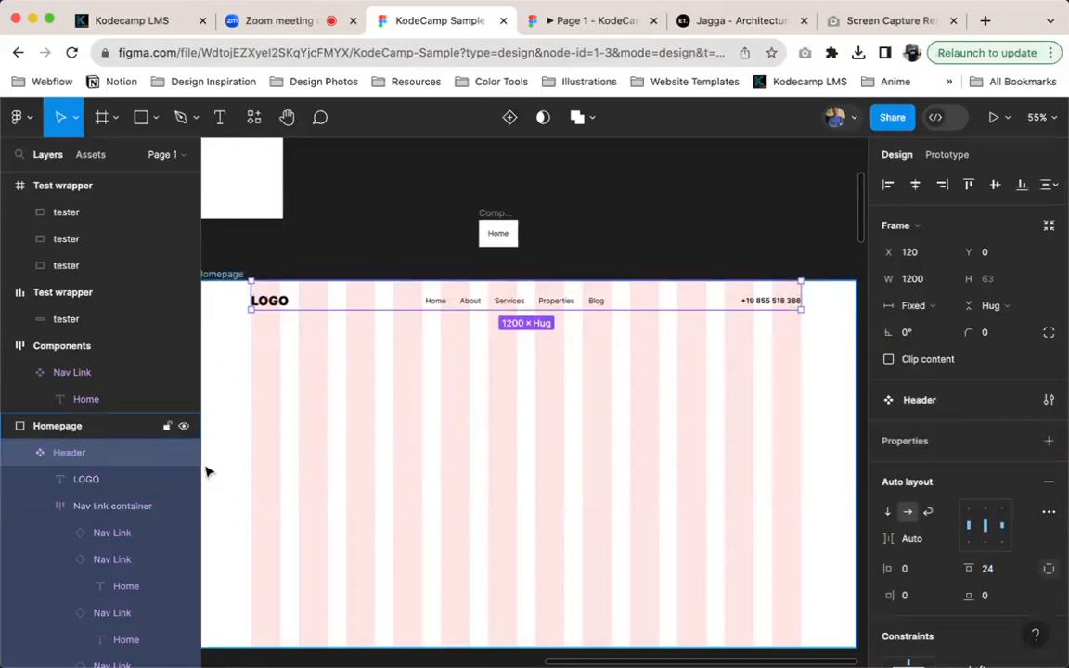
{"action": "key", "text": "super+d"}
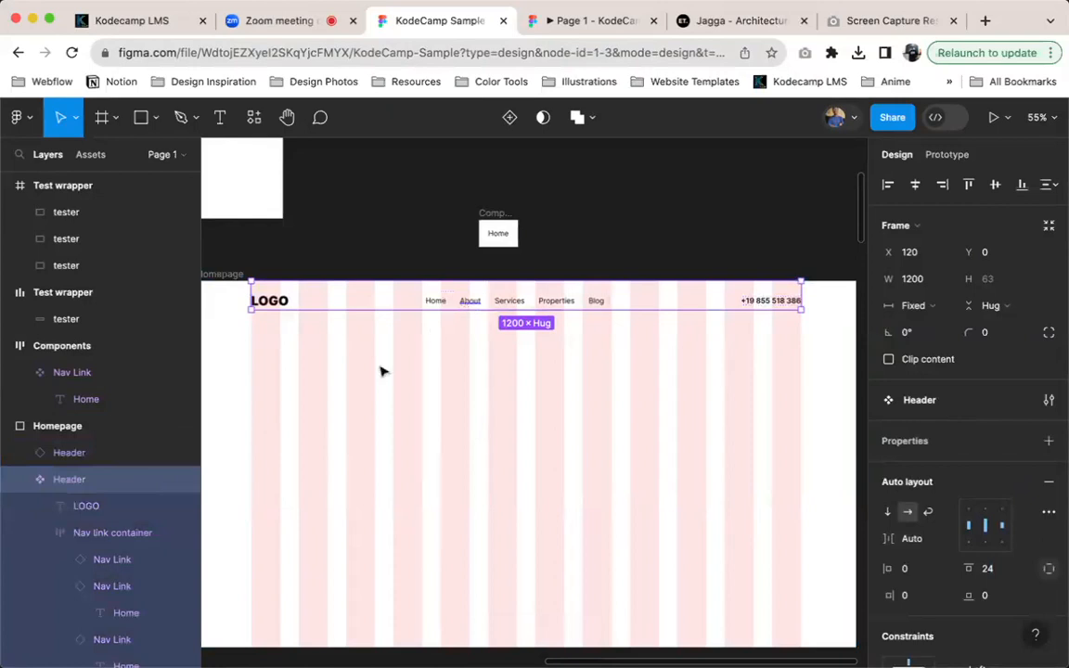
Move the main Header component from the Homepage into the Components frame, and reposition that frame further up and left on the canvas
{"action": "right_click", "coordinate": [358, 306]}
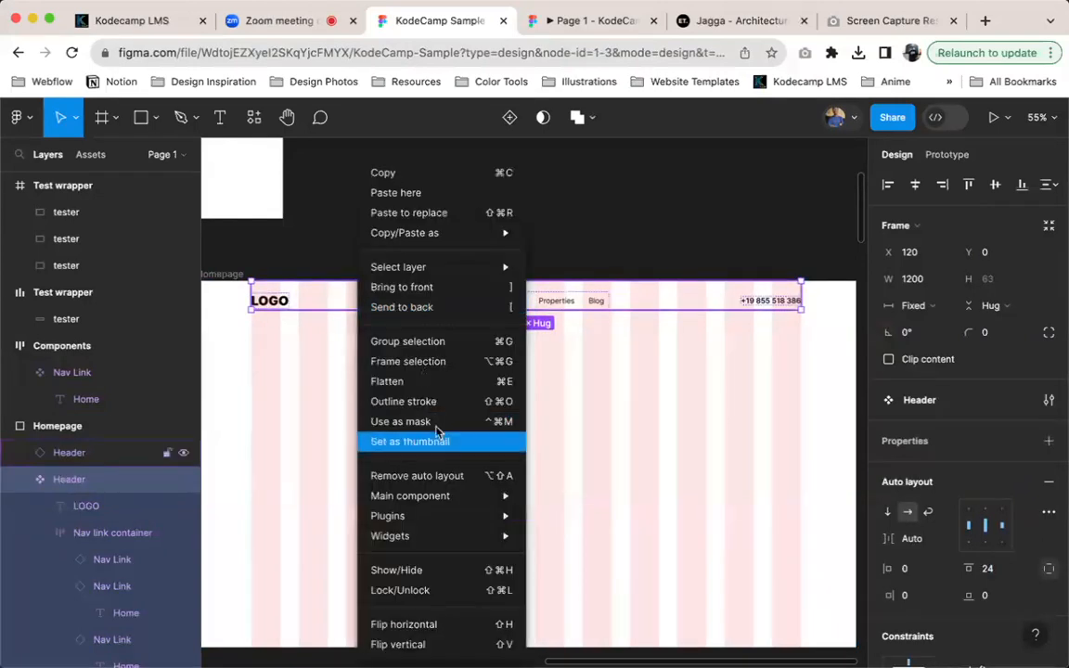
{"action": "mouse_move", "coordinate": [430, 233]}
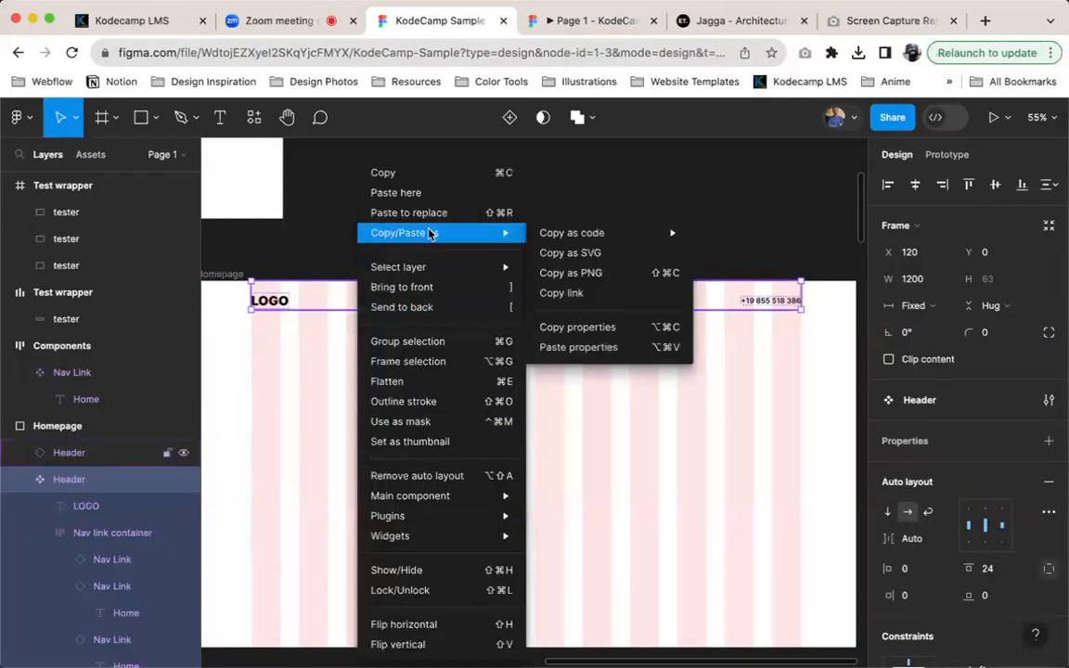
{"action": "left_click", "coordinate": [439, 180]}
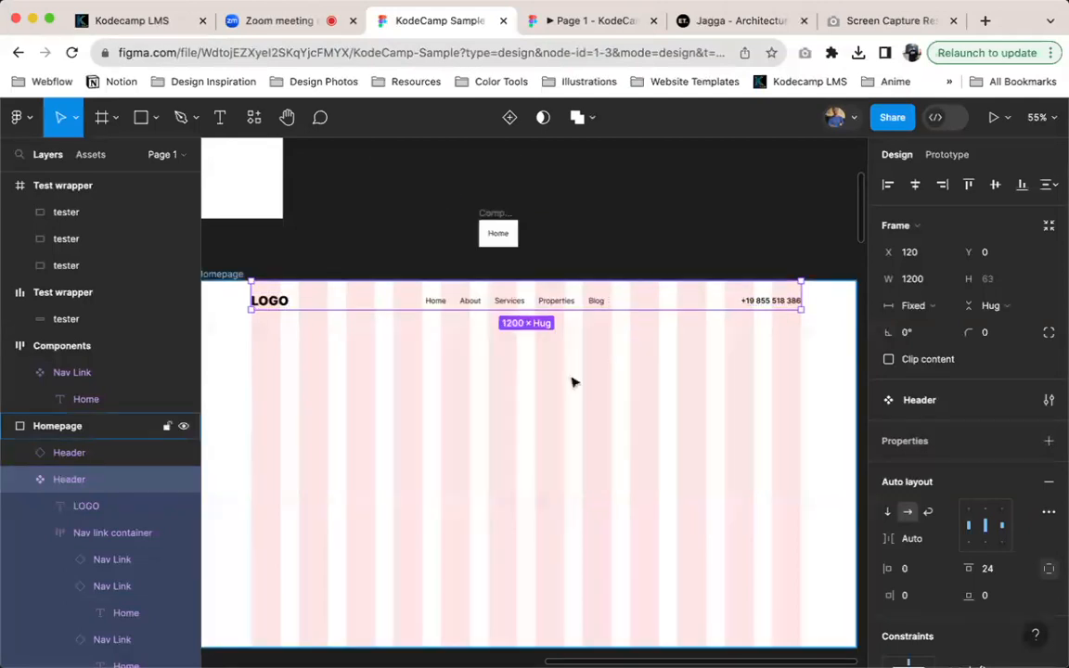
{"action": "key", "text": "Delete"}
{"action": "left_click", "coordinate": [507, 216]}
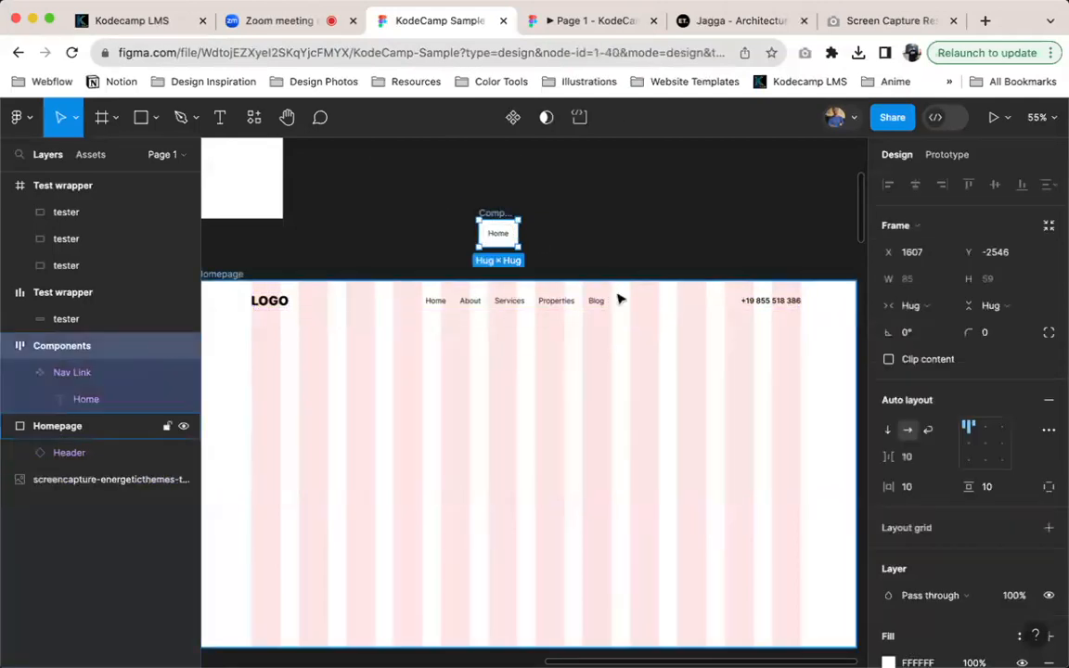
{"action": "key", "text": "super+z"}
{"action": "left_click_drag", "start_coordinate": [518, 212], "coordinate": [464, 179]}
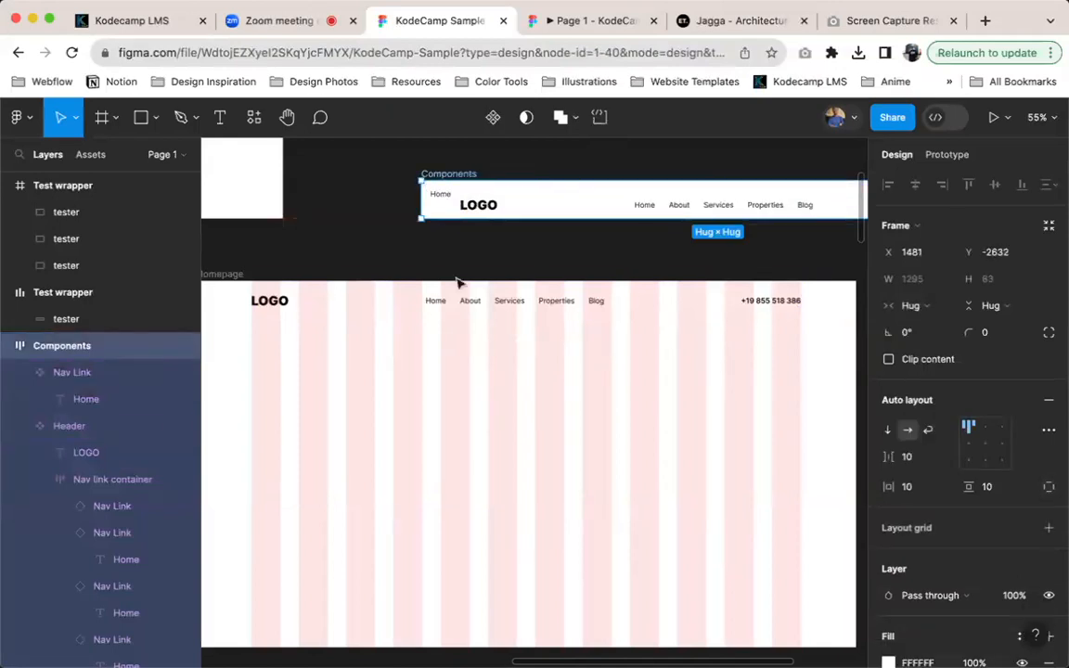
{"action": "left_click", "coordinate": [438, 302]}
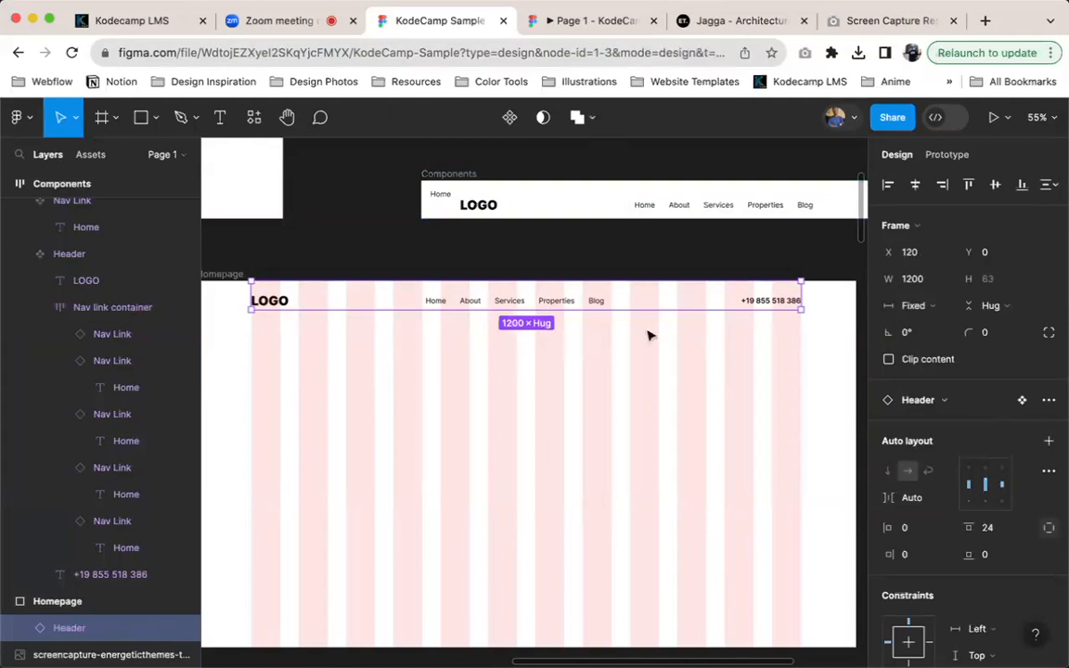
Review the sections of the Jagga reference screenshot, and move it right so it sits against the Homepage frame's left edge
{"action": "scroll", "coordinate": [529, 344], "scroll_direction": "left", "scroll_amount": 10}
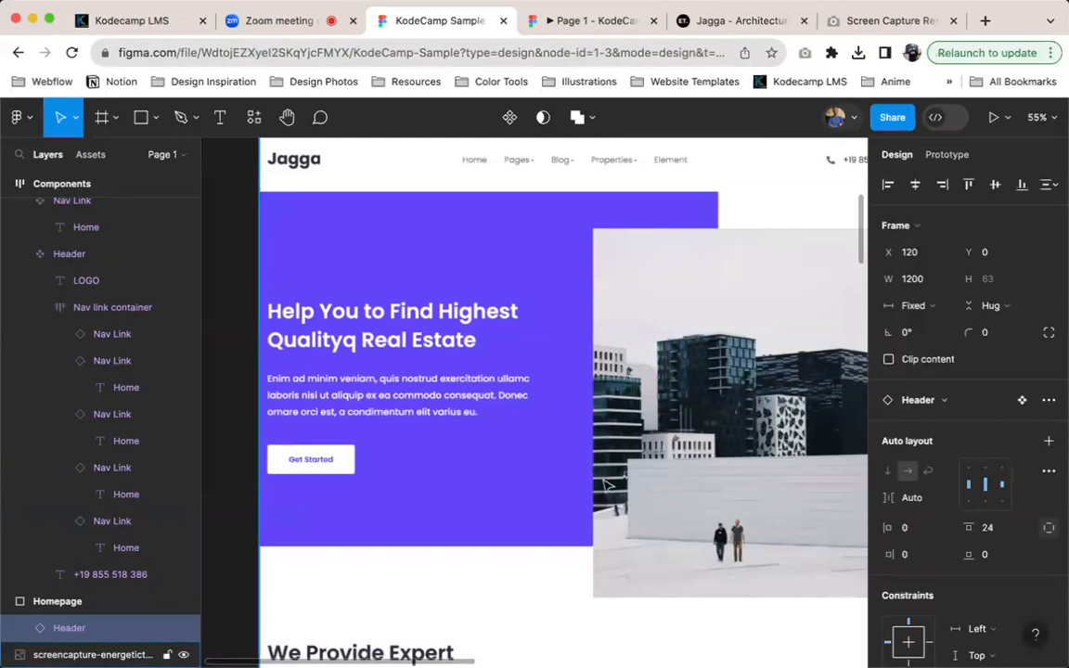
{"action": "scroll", "coordinate": [516, 486], "scroll_direction": "down", "scroll_amount": 3}
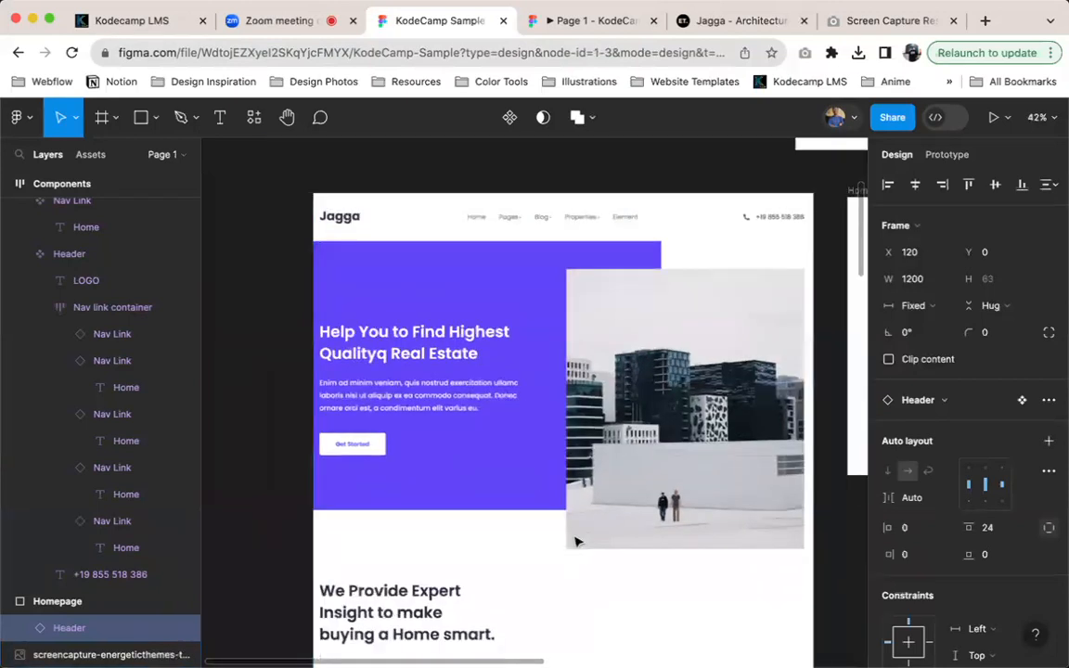
{"action": "scroll", "coordinate": [510, 492], "scroll_direction": "down", "scroll_amount": 6}
{"action": "scroll", "coordinate": [506, 504], "scroll_direction": "down", "scroll_amount": 1}
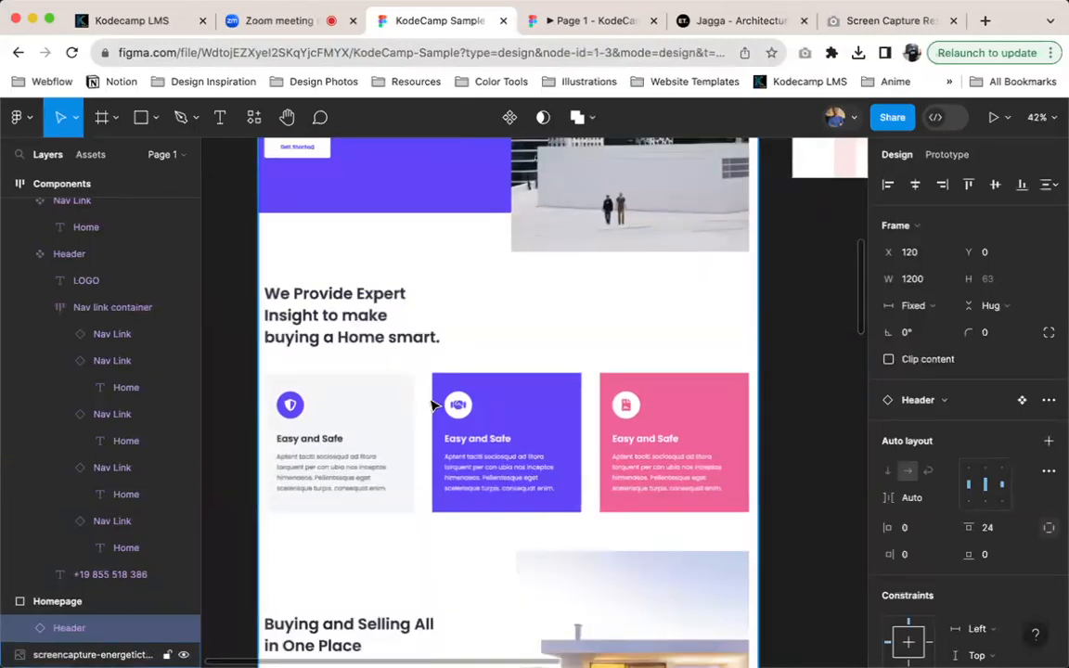
{"action": "scroll", "coordinate": [575, 427], "scroll_direction": "down", "scroll_amount": 5}
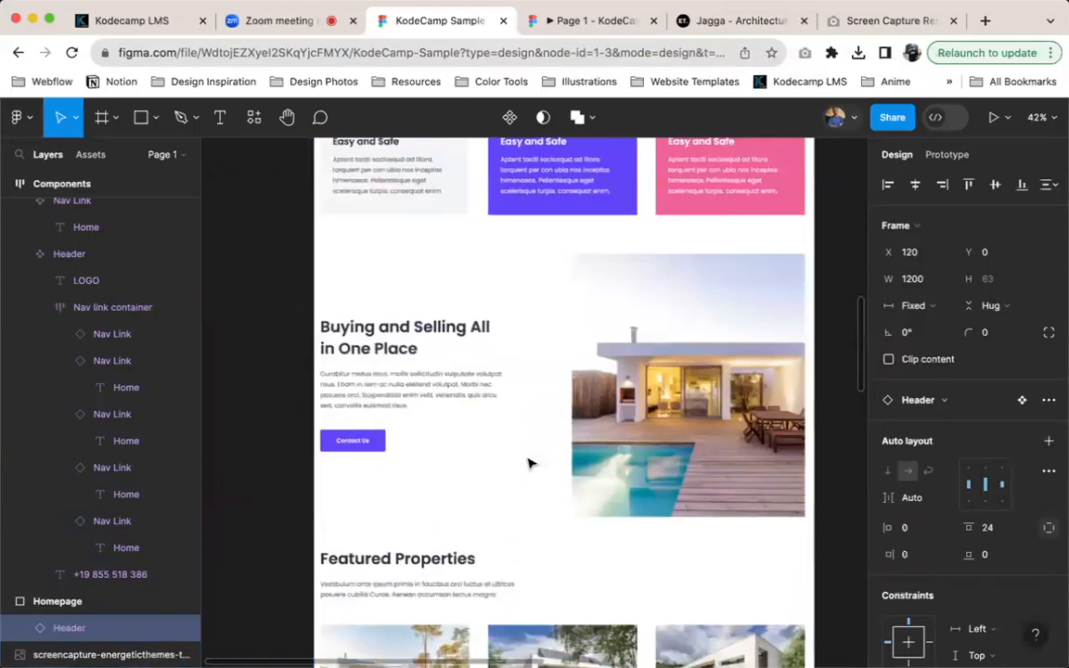
{"action": "left_click", "coordinate": [560, 464]}
{"action": "left_click_drag", "start_coordinate": [594, 572], "coordinate": [551, 217]}
{"action": "scroll", "coordinate": [548, 223], "scroll_direction": "up", "scroll_amount": 3}
{"action": "scroll", "coordinate": [449, 434], "scroll_direction": "up", "scroll_amount": 3}
{"action": "left_click_drag", "start_coordinate": [446, 434], "coordinate": [549, 308]}
{"action": "scroll", "coordinate": [556, 272], "scroll_direction": "up", "scroll_amount": 5}
{"action": "left_click_drag", "start_coordinate": [515, 415], "coordinate": [488, 624]}
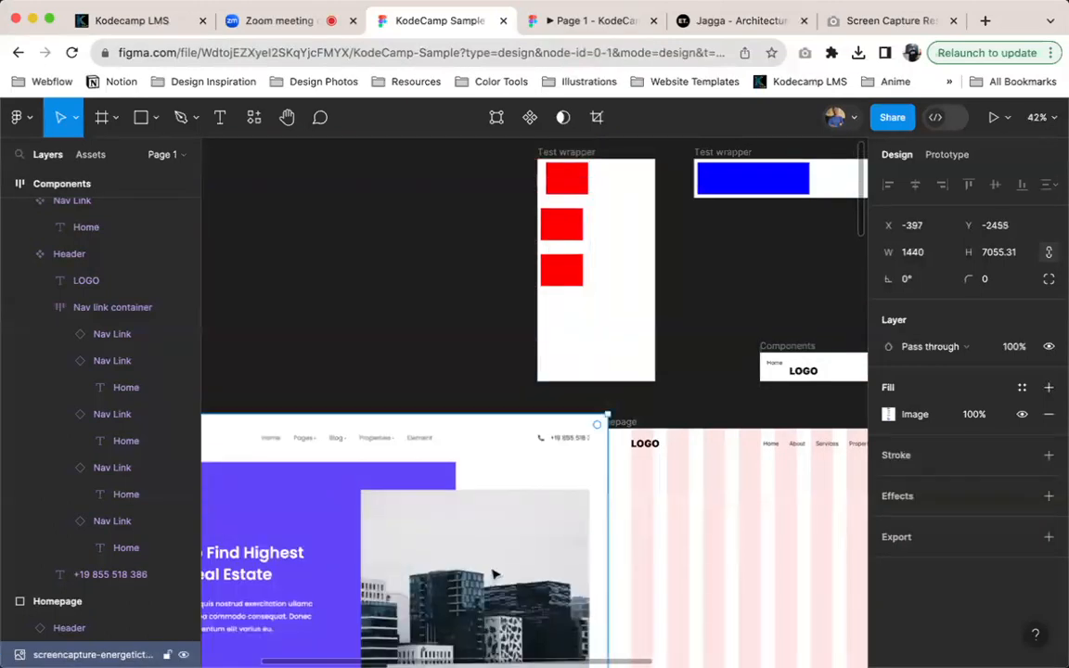
{"action": "scroll", "coordinate": [557, 455], "scroll_direction": "down", "scroll_amount": 3}
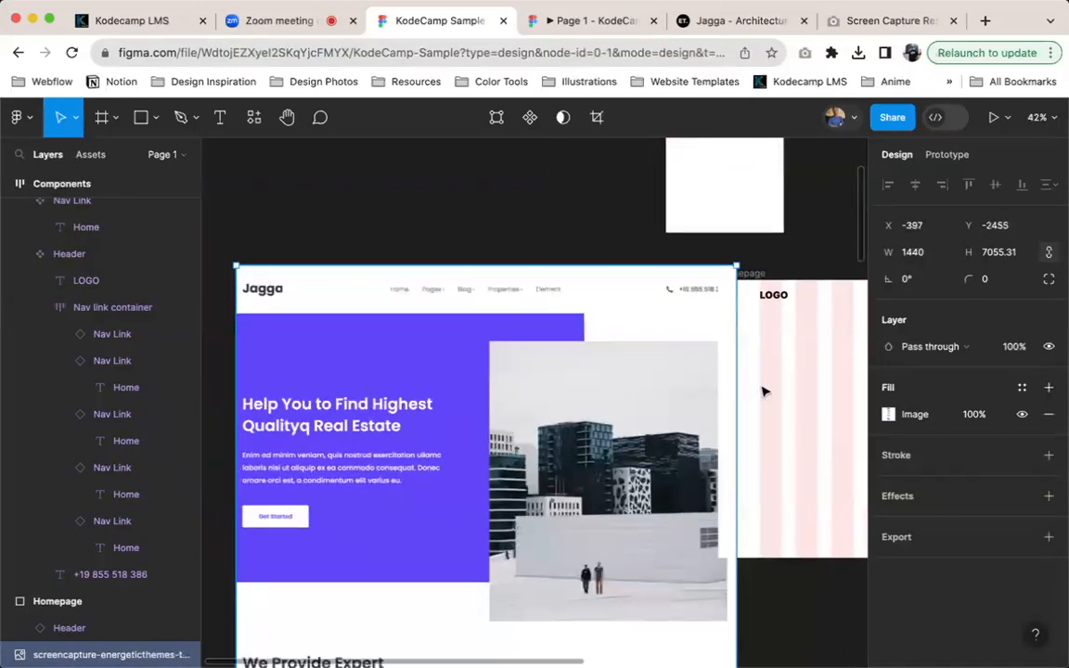
{"action": "scroll", "coordinate": [764, 392], "scroll_direction": "right", "scroll_amount": 2}
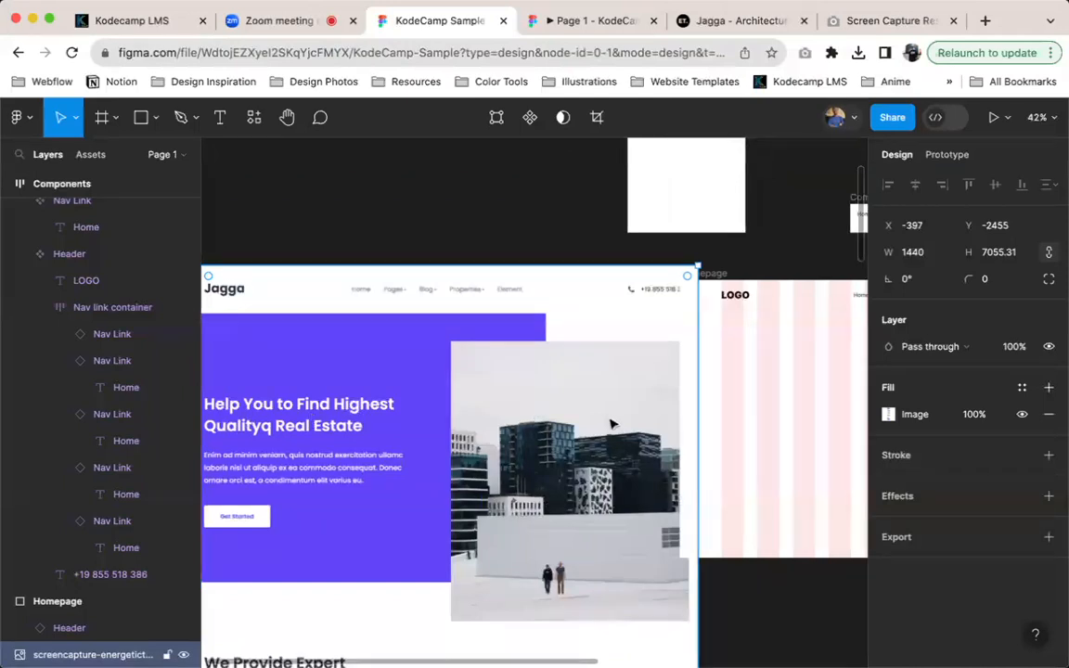
Add a text layer below the Homepage's Header with the heading "Help You to Find Highest Qualityq Real Estate" copied from the Jagga website
{"action": "key", "text": "t"}
{"action": "left_click", "coordinate": [747, 351]}
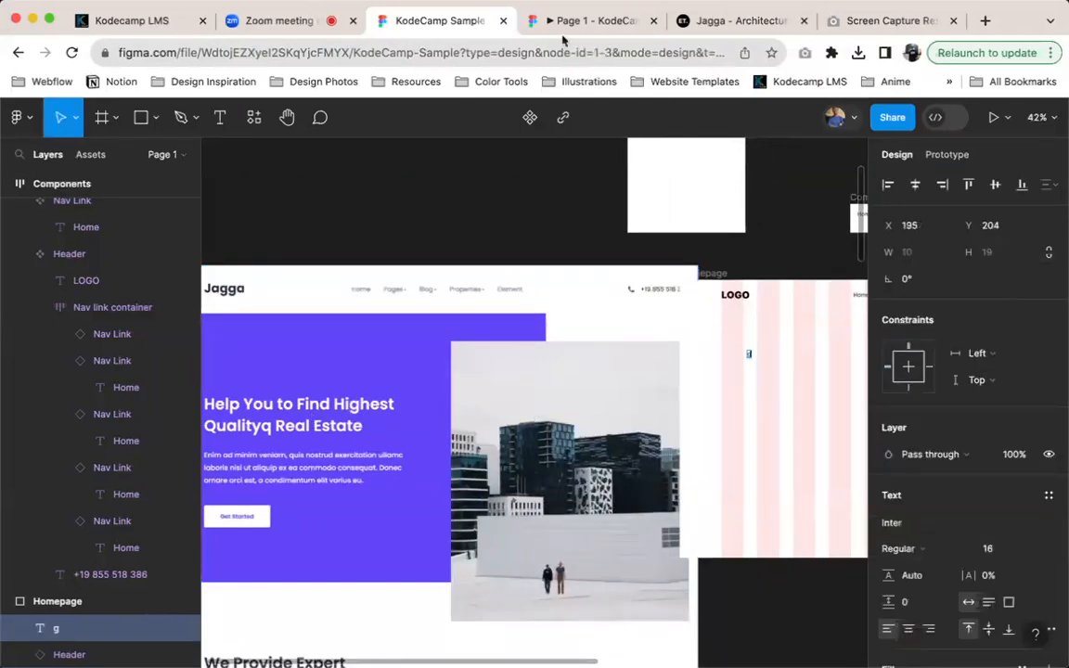
{"action": "type", "text": "gf"}
{"action": "left_click", "coordinate": [715, 22]}
{"action": "left_click_drag", "start_coordinate": [11, 392], "coordinate": [390, 473]}
{"action": "key", "text": "super+c"}
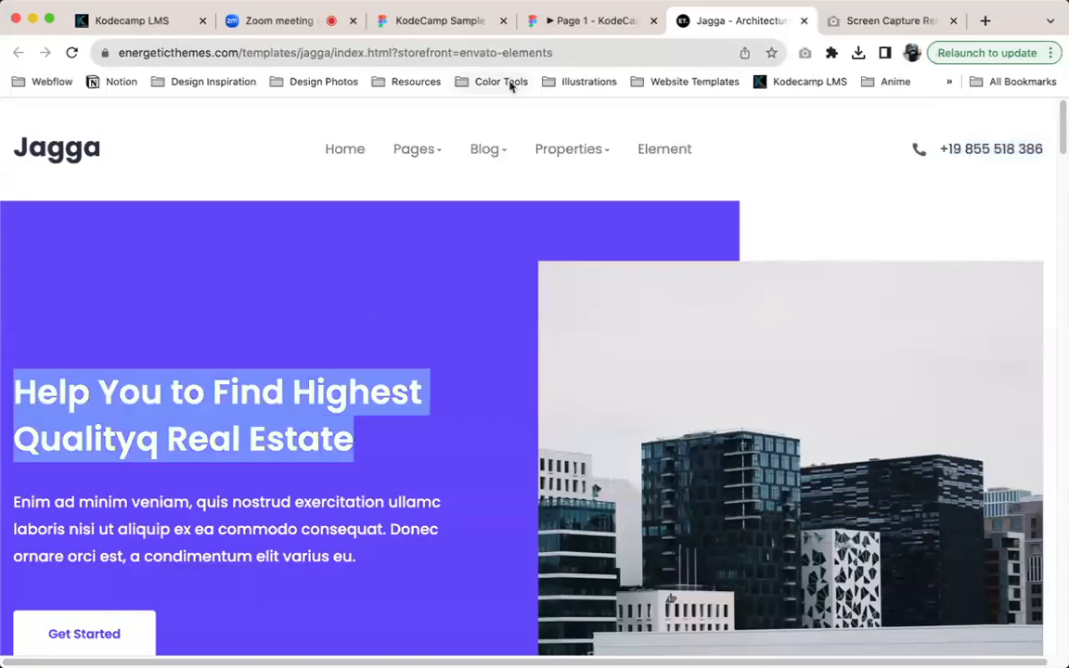
{"action": "left_click", "coordinate": [441, 20]}
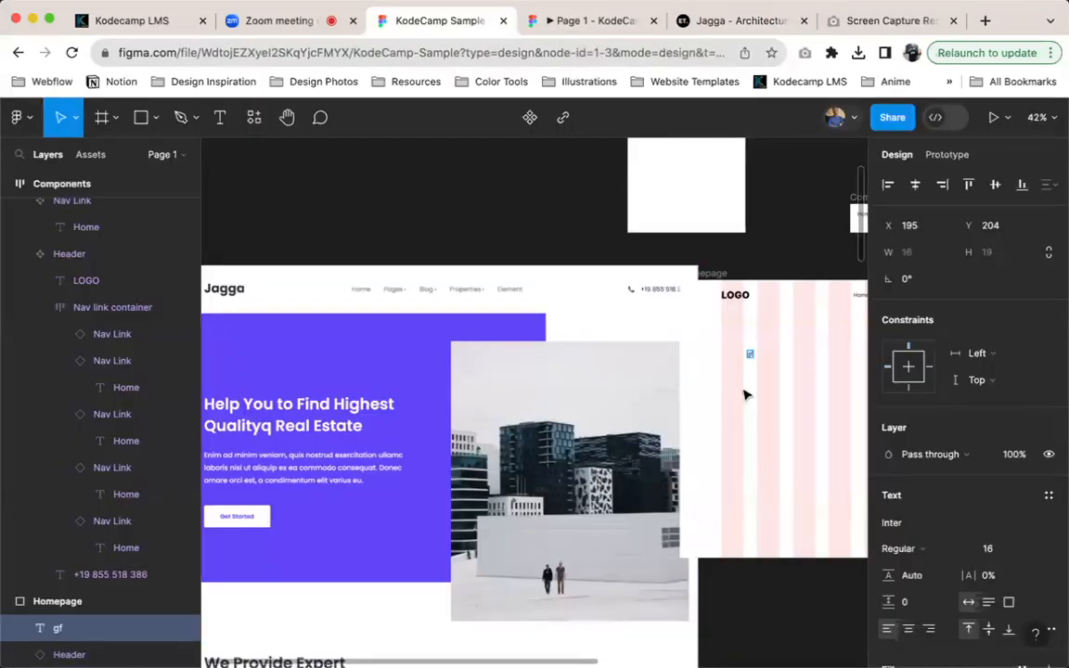
{"action": "key", "text": "super+v"}
{"action": "key", "text": "Escape"}
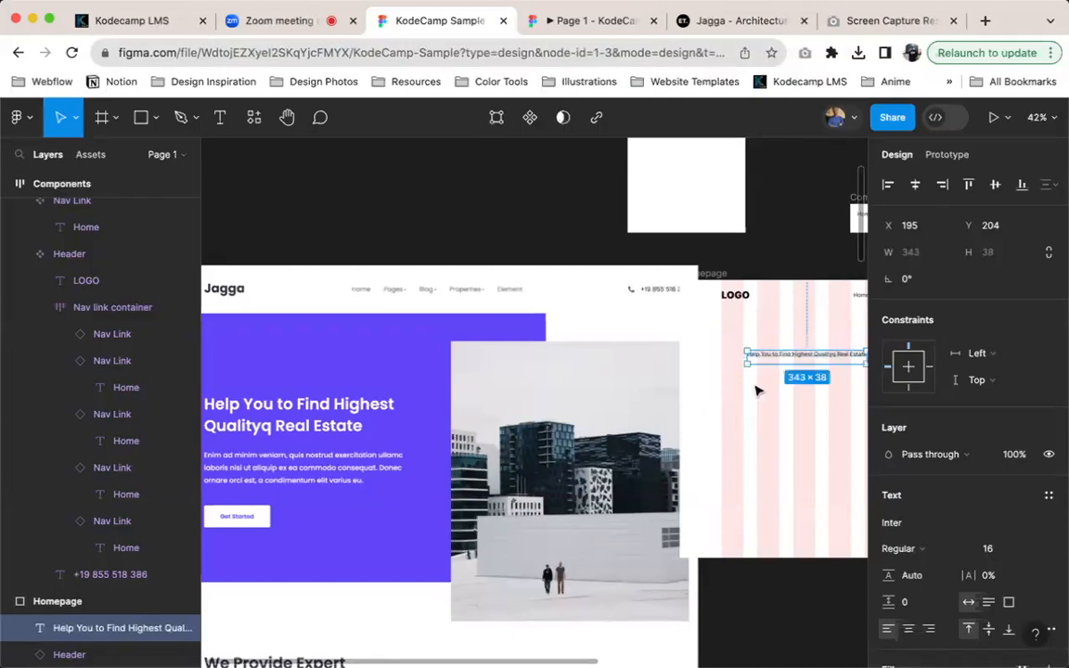
Inspect the hero heading's font properties on the Jagga website with WhatFont, and return to the KodeCamp Sample design file
{"action": "scroll", "coordinate": [757, 391], "scroll_direction": "right", "scroll_amount": 5}
{"action": "scroll", "coordinate": [706, 278], "scroll_direction": "up", "scroll_amount": 1}
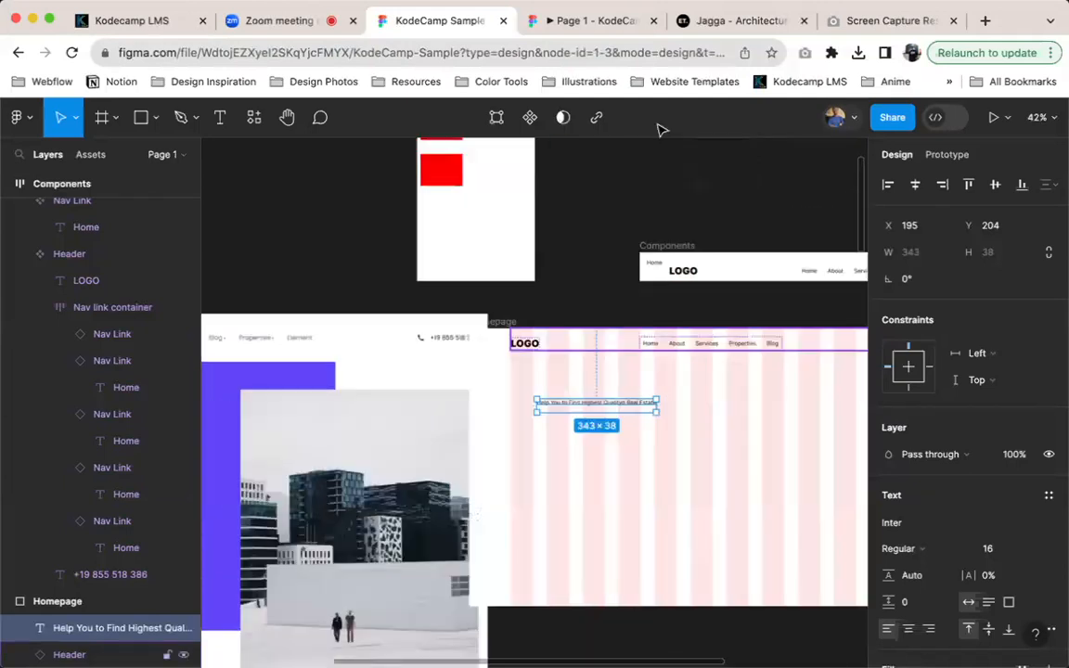
{"action": "left_click", "coordinate": [731, 20]}
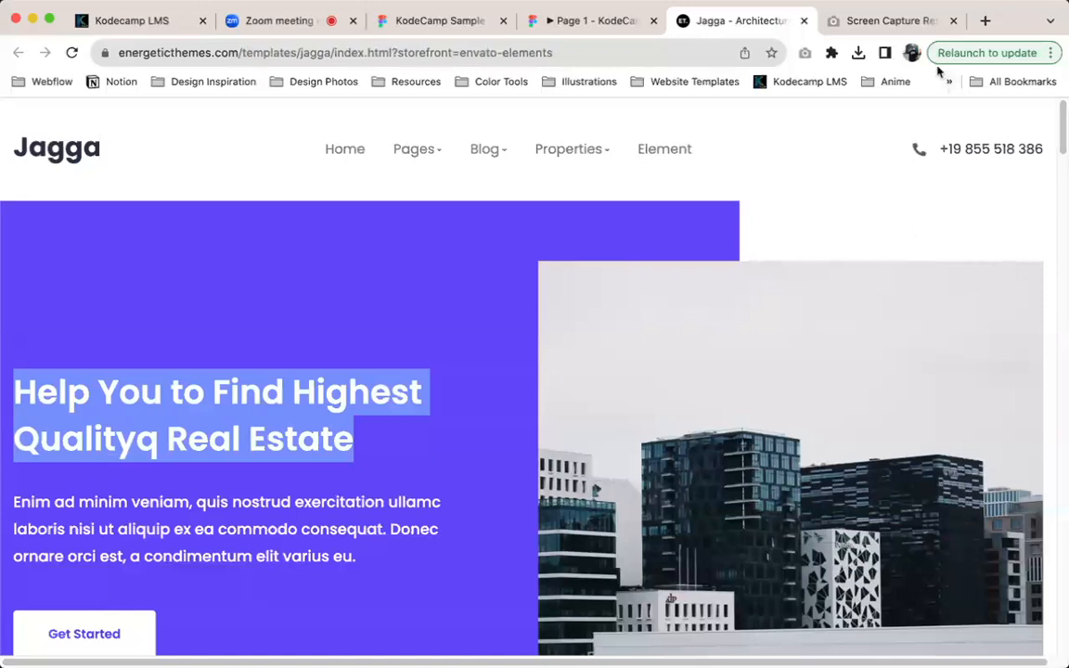
{"action": "left_click", "coordinate": [831, 53]}
{"action": "left_click", "coordinate": [662, 219]}
{"action": "left_click", "coordinate": [332, 409]}
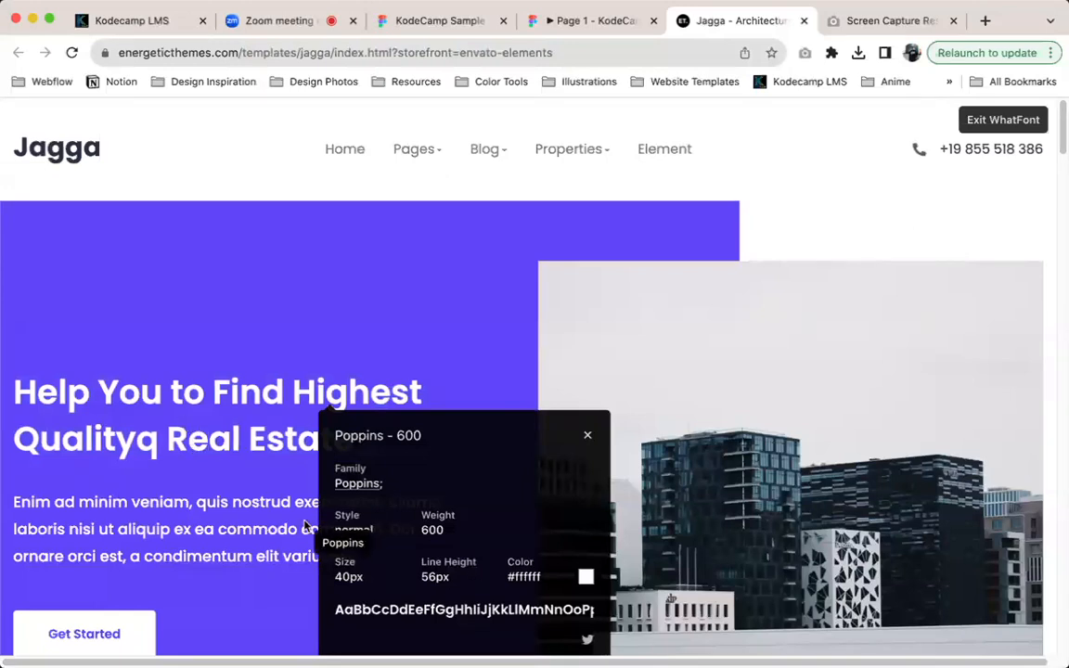
{"action": "scroll", "coordinate": [279, 474], "scroll_direction": "down", "scroll_amount": 1}
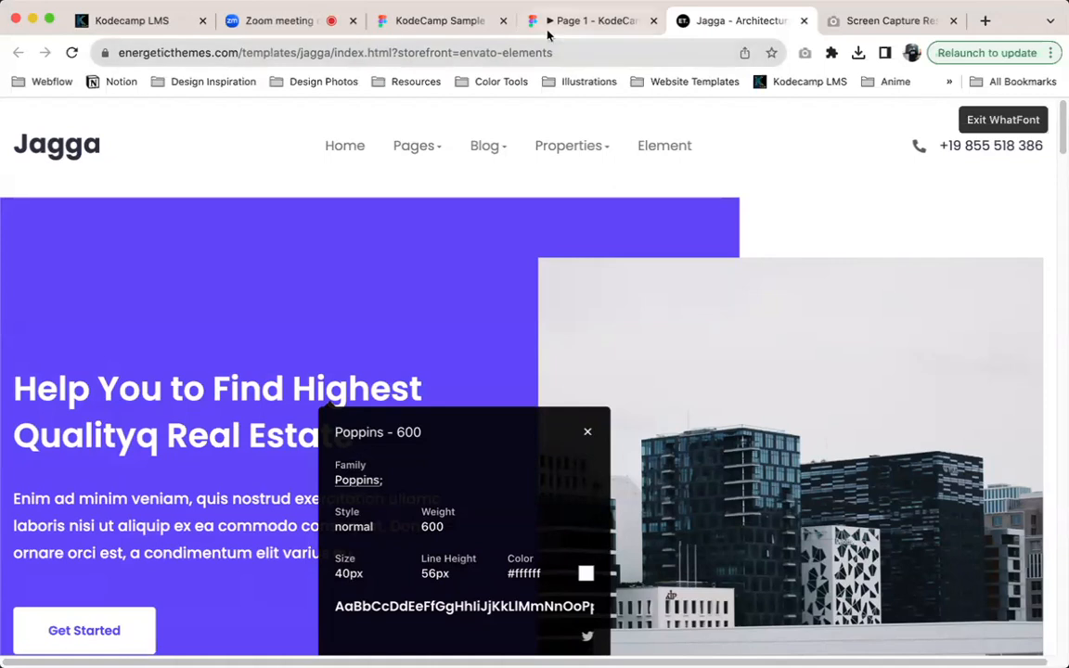
{"action": "left_click", "coordinate": [439, 23]}
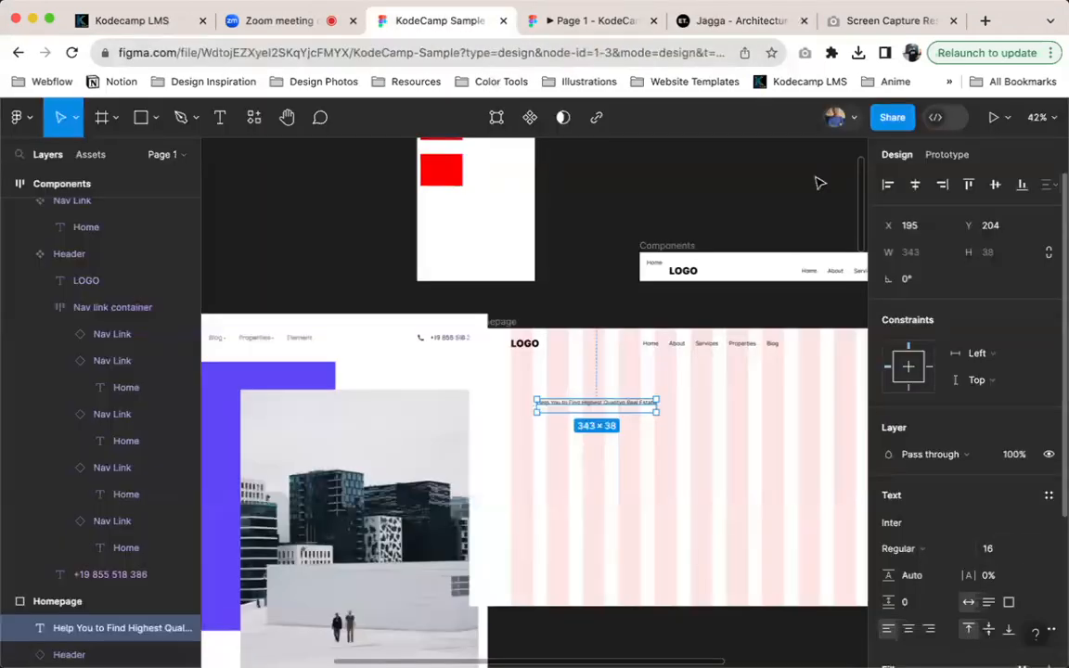
Set the hero heading's font size to 40 and its weight to Semi Bold
{"action": "left_click", "coordinate": [994, 551]}
{"action": "type", "text": "40"}
{"action": "key", "text": "Return"}
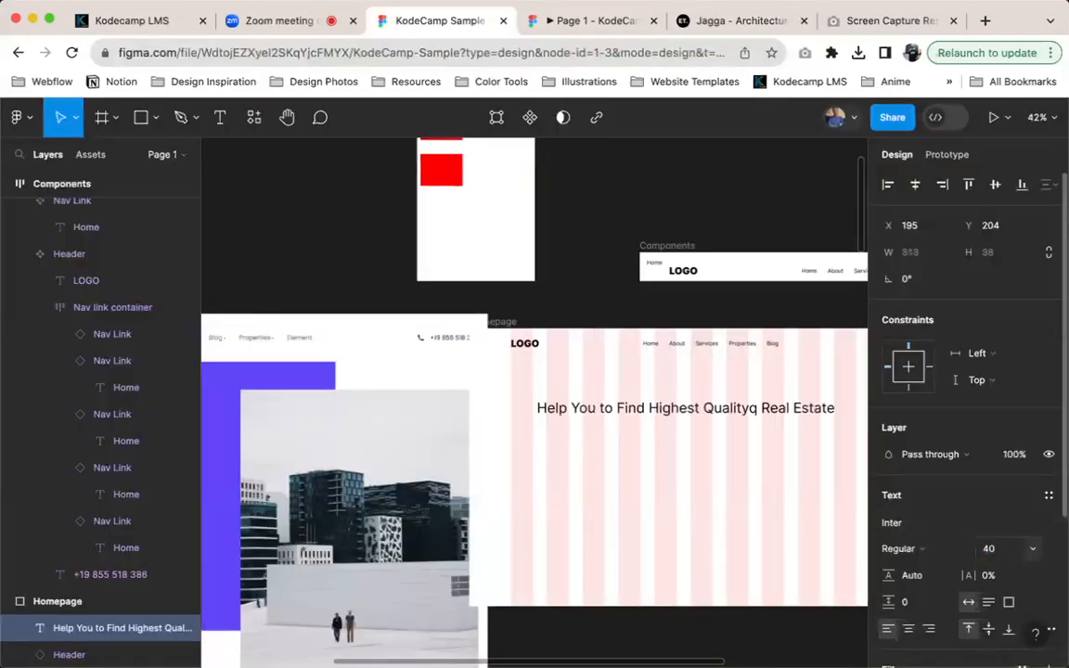
{"action": "left_click", "coordinate": [925, 549]}
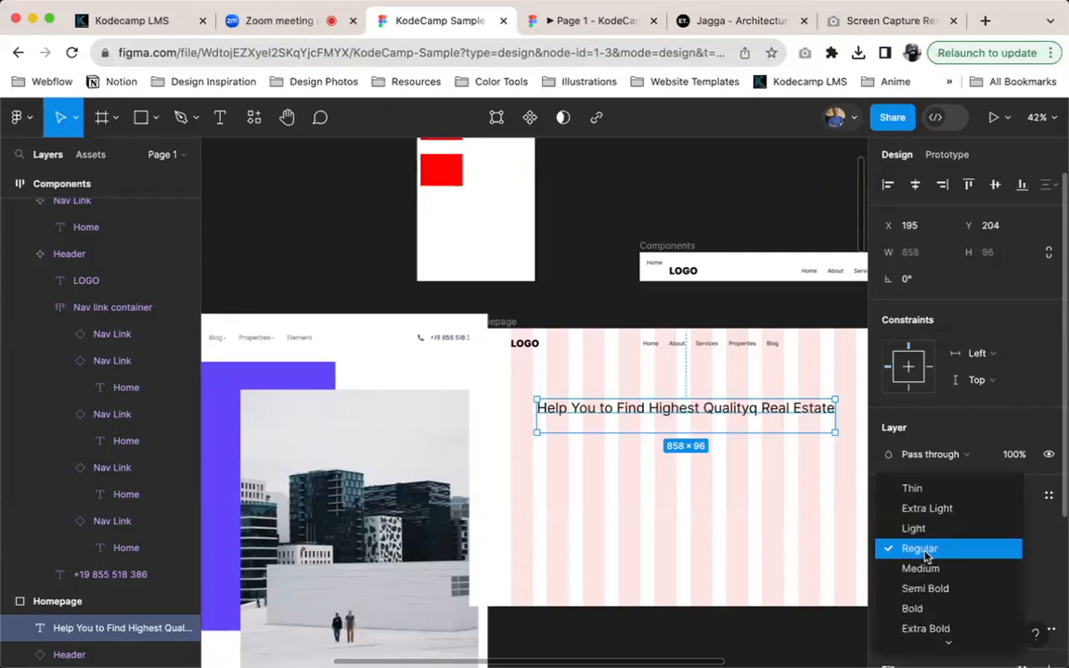
{"action": "left_click", "coordinate": [931, 588]}
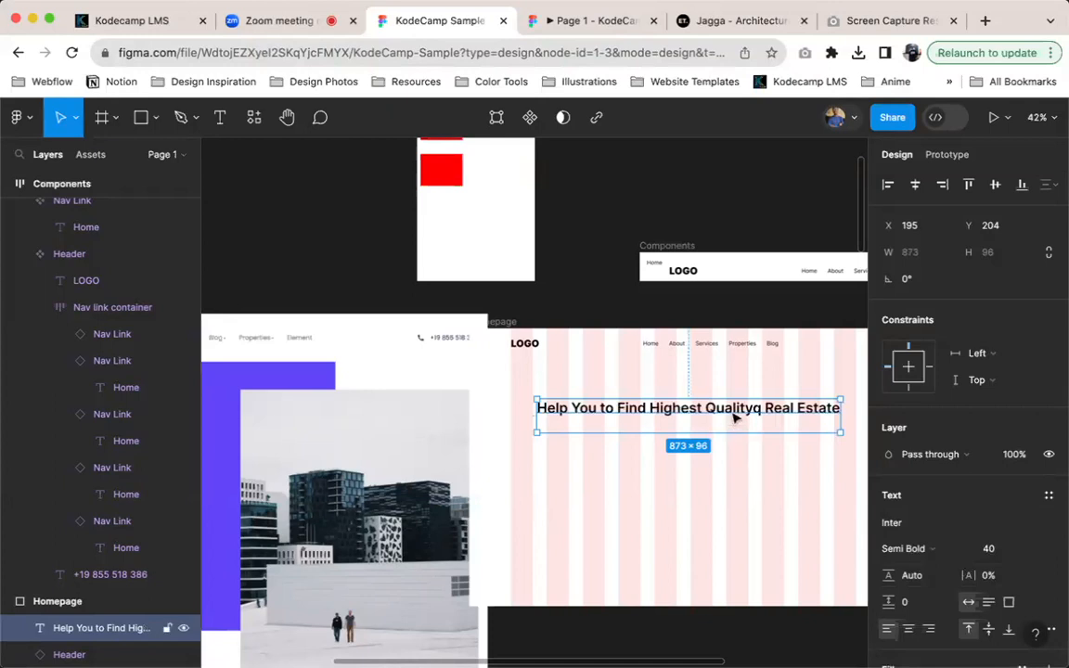
Correct "Qualityq" to "Quality" in the hero heading
{"action": "double_click", "coordinate": [677, 427]}
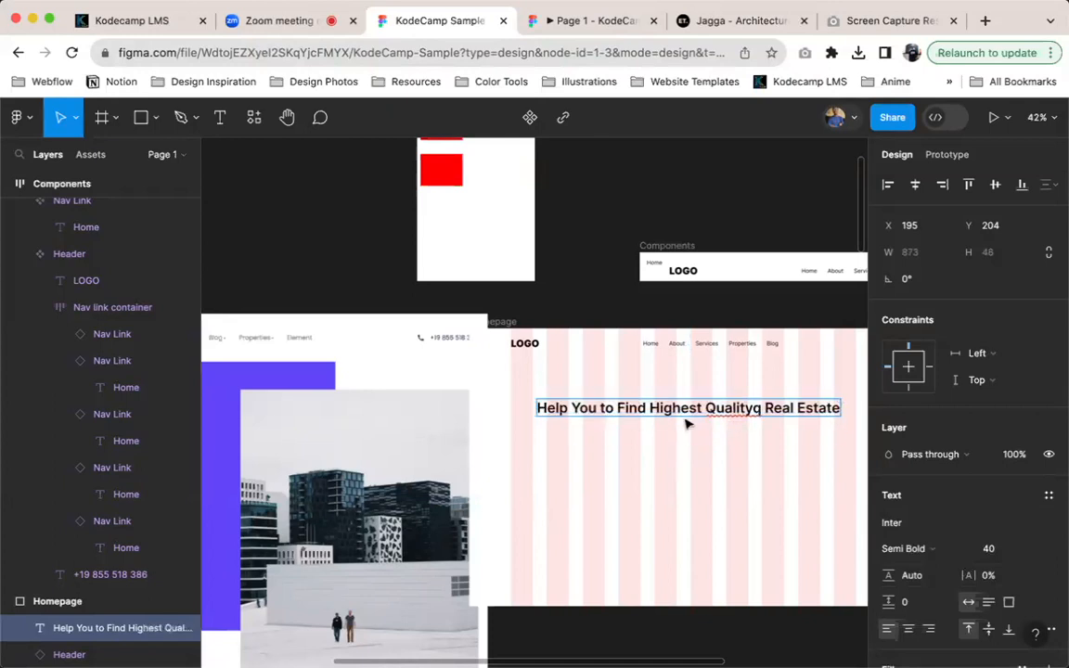
{"action": "key", "text": "BackSpace"}
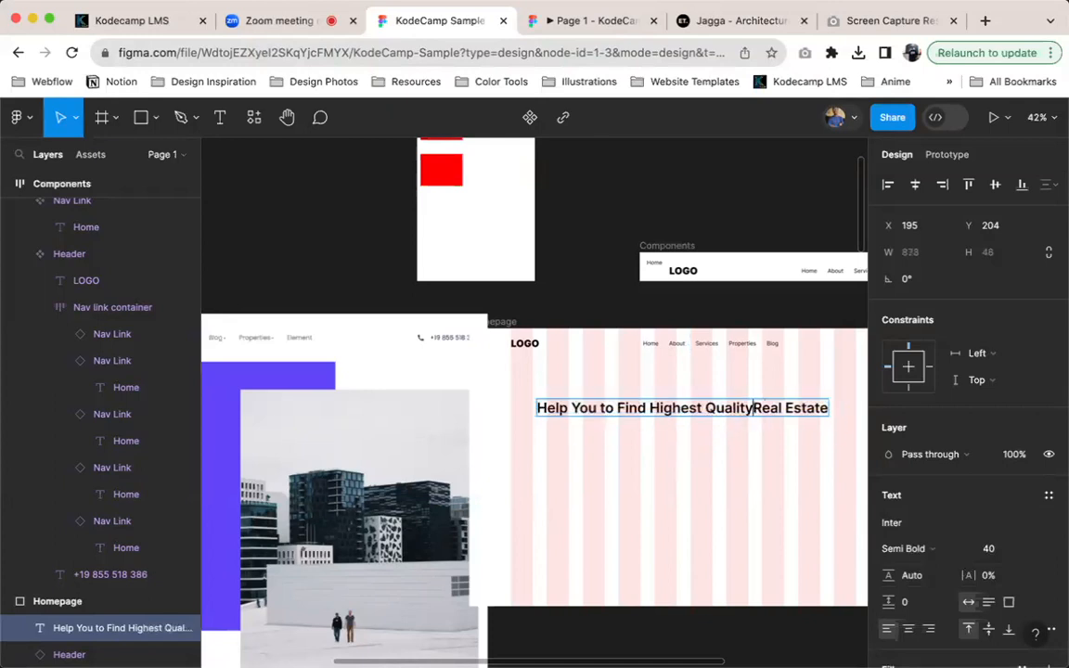
{"action": "key", "text": "Escape"}
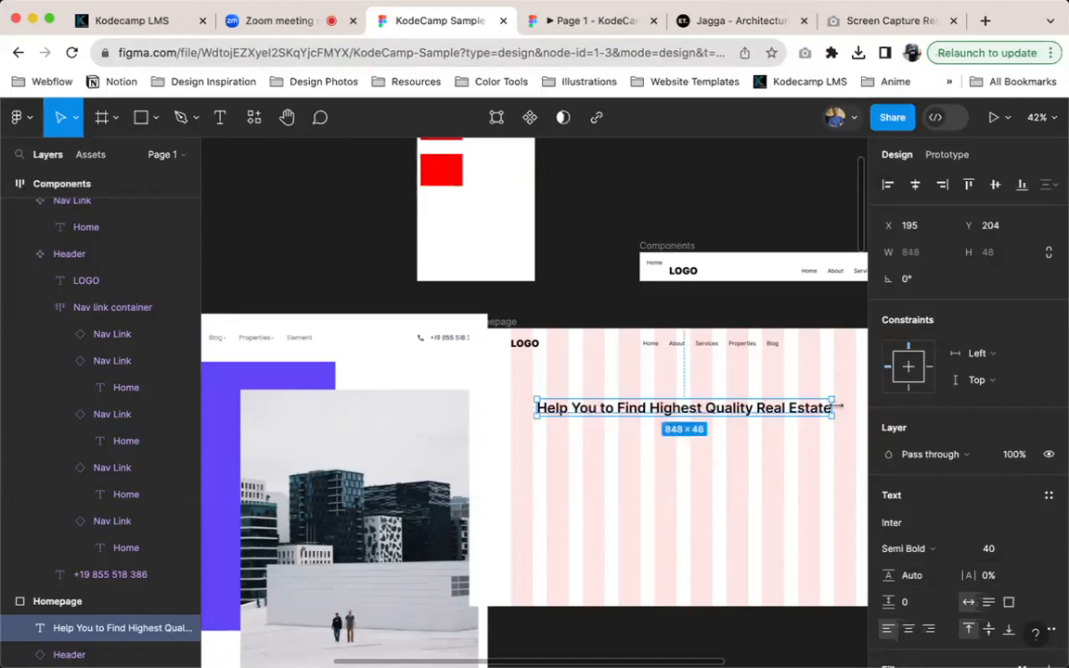
Resize the heading's text box to 523 wide so it wraps onto two lines like the Jagga reference
{"action": "left_click_drag", "start_coordinate": [831, 408], "coordinate": [659, 396]}
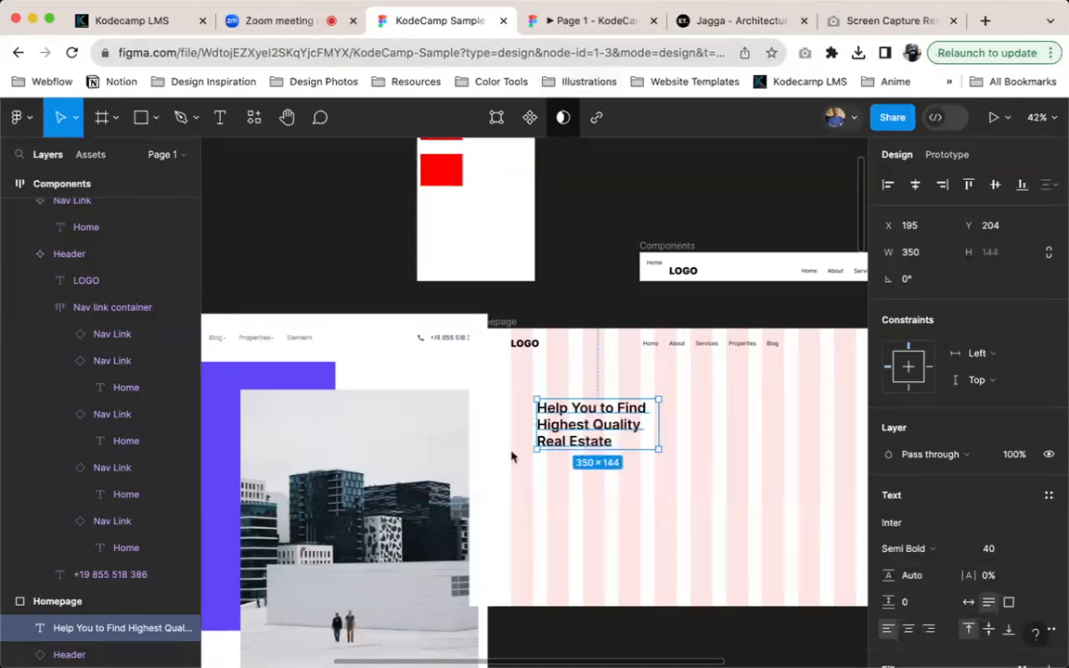
{"action": "scroll", "coordinate": [508, 459], "scroll_direction": "left", "scroll_amount": 2}
{"action": "scroll", "coordinate": [509, 459], "scroll_direction": "down", "scroll_amount": 1}
{"action": "scroll", "coordinate": [733, 397], "scroll_direction": "right", "scroll_amount": 4}
{"action": "scroll", "coordinate": [733, 397], "scroll_direction": "up", "scroll_amount": 2}
{"action": "left_click_drag", "start_coordinate": [716, 397], "coordinate": [776, 396]}
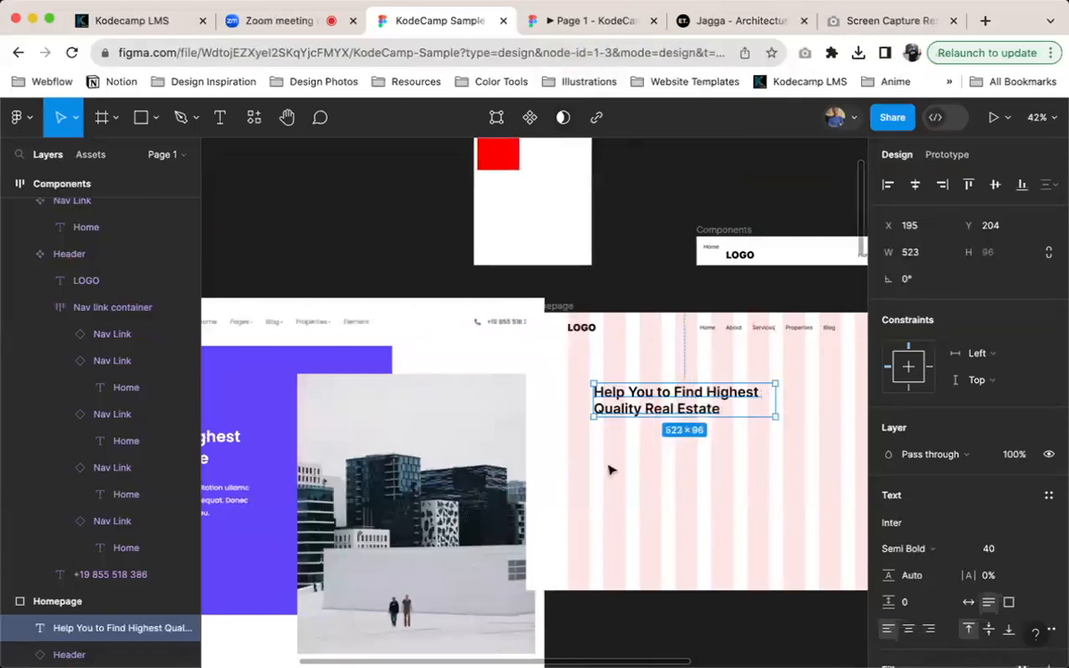
Move the heading to about X 128, Y 209, near the first grid column under the logo, and compare it with the reference hero
{"action": "scroll", "coordinate": [610, 471], "scroll_direction": "left", "scroll_amount": 3}
{"action": "scroll", "coordinate": [610, 471], "scroll_direction": "down", "scroll_amount": 1}
{"action": "left_click_drag", "start_coordinate": [719, 397], "coordinate": [695, 400]}
{"action": "scroll", "coordinate": [660, 396], "scroll_direction": "right", "scroll_amount": 3}
{"action": "scroll", "coordinate": [660, 396], "scroll_direction": "up", "scroll_amount": 1}
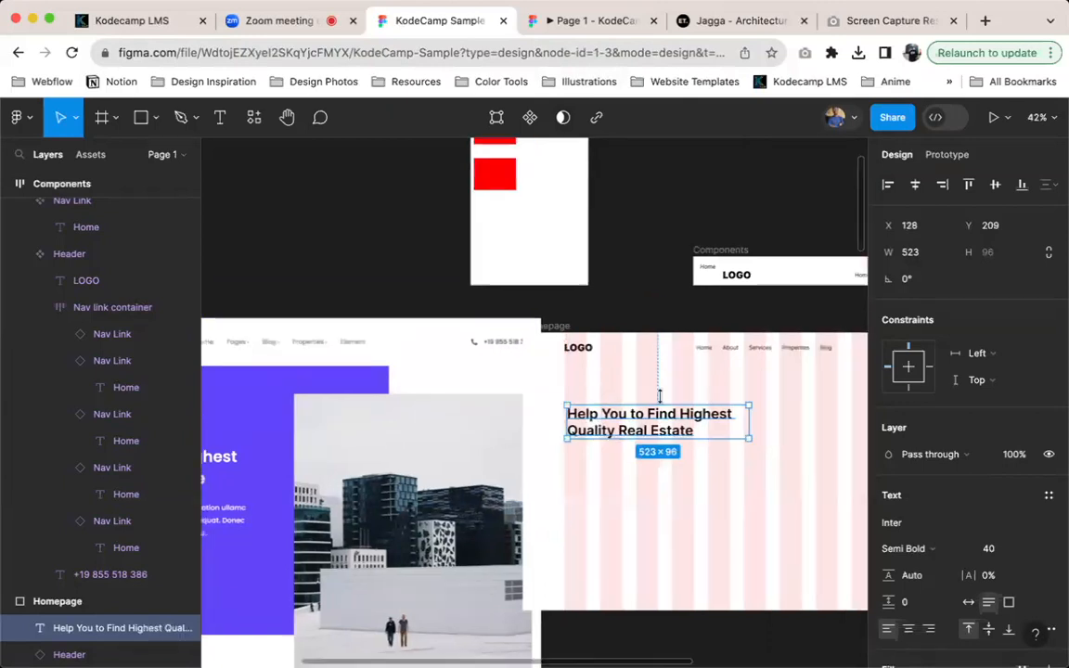
{"action": "left_click", "coordinate": [620, 355]}
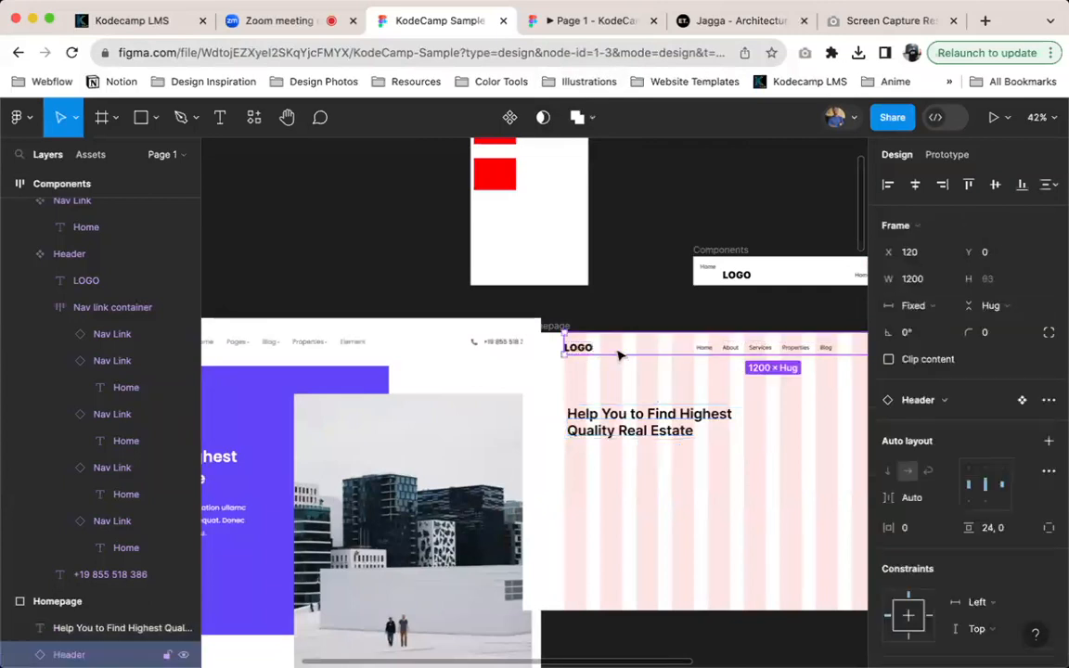
{"action": "left_click", "coordinate": [634, 429]}
{"action": "scroll", "coordinate": [632, 429], "scroll_direction": "left", "scroll_amount": 6}
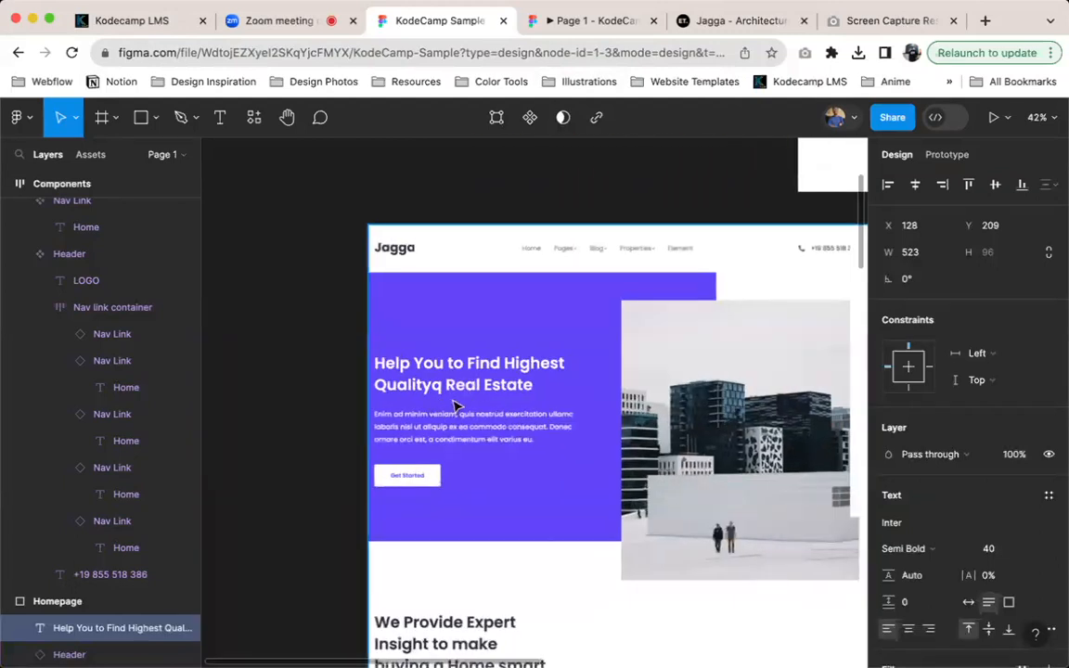
{"action": "scroll", "coordinate": [497, 456], "scroll_direction": "right", "scroll_amount": 1}
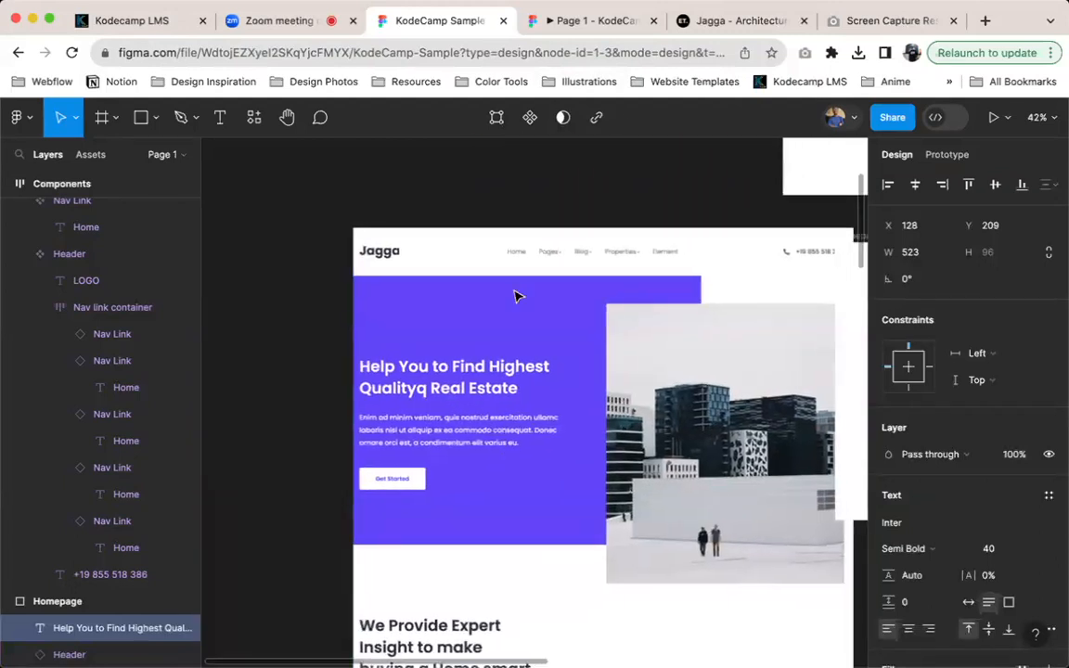
{"action": "scroll", "coordinate": [517, 296], "scroll_direction": "right", "scroll_amount": 7}
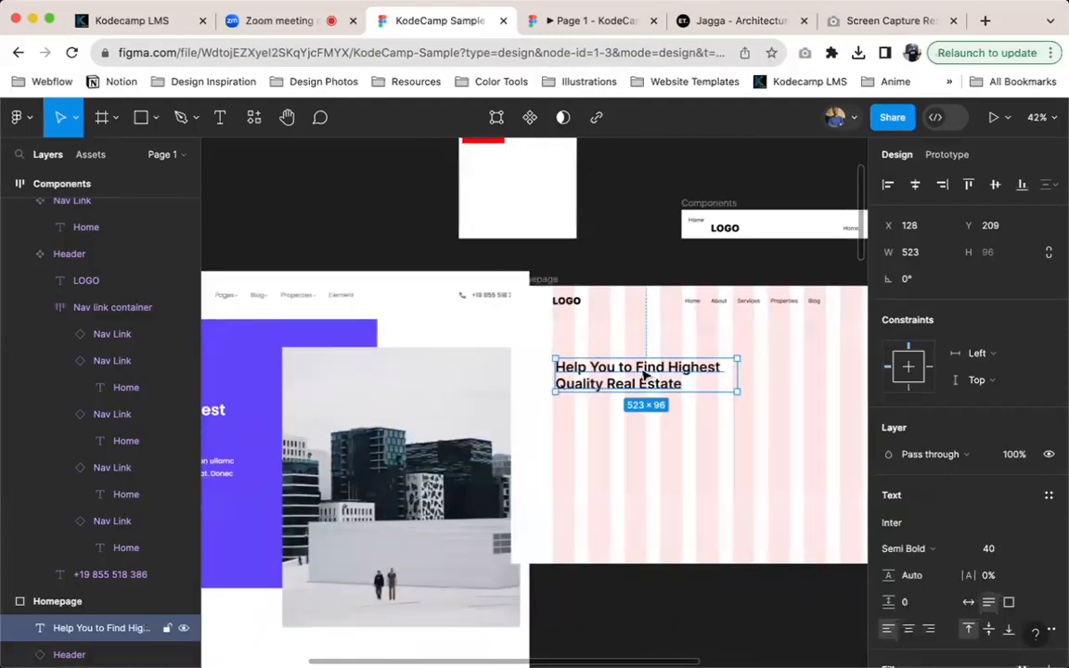
Duplicate the heading below itself and replace the copy's text with the "Enim ad minim veniam" paragraph from the Jagga website
{"action": "left_click_drag", "start_coordinate": [642, 371], "coordinate": [637, 437]}
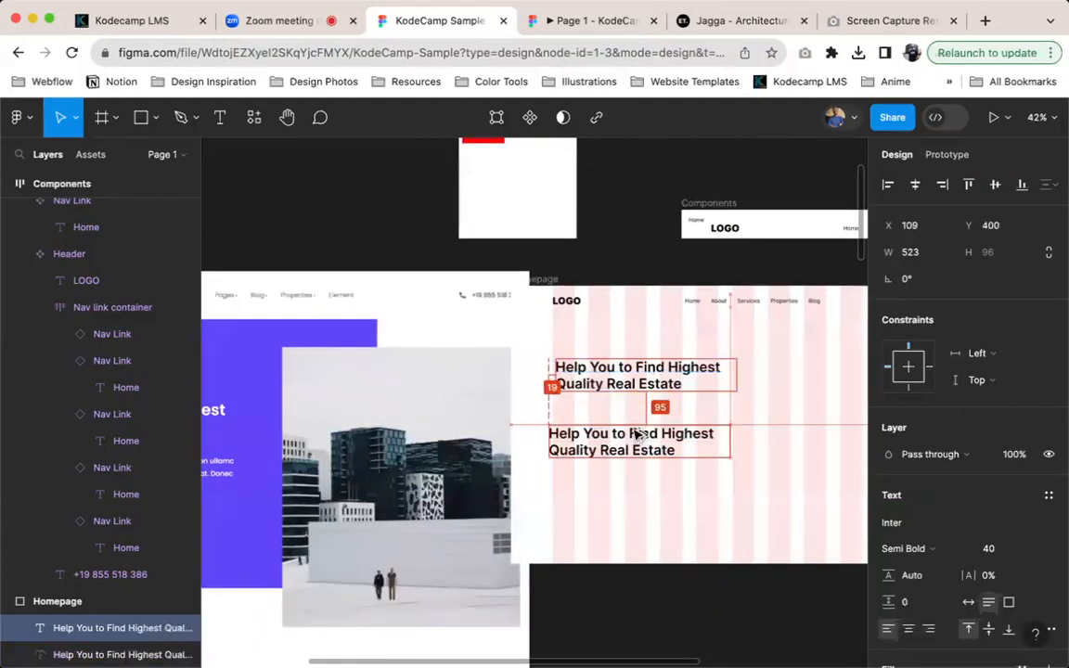
{"action": "left_click", "coordinate": [592, 21]}
{"action": "left_click", "coordinate": [740, 21]}
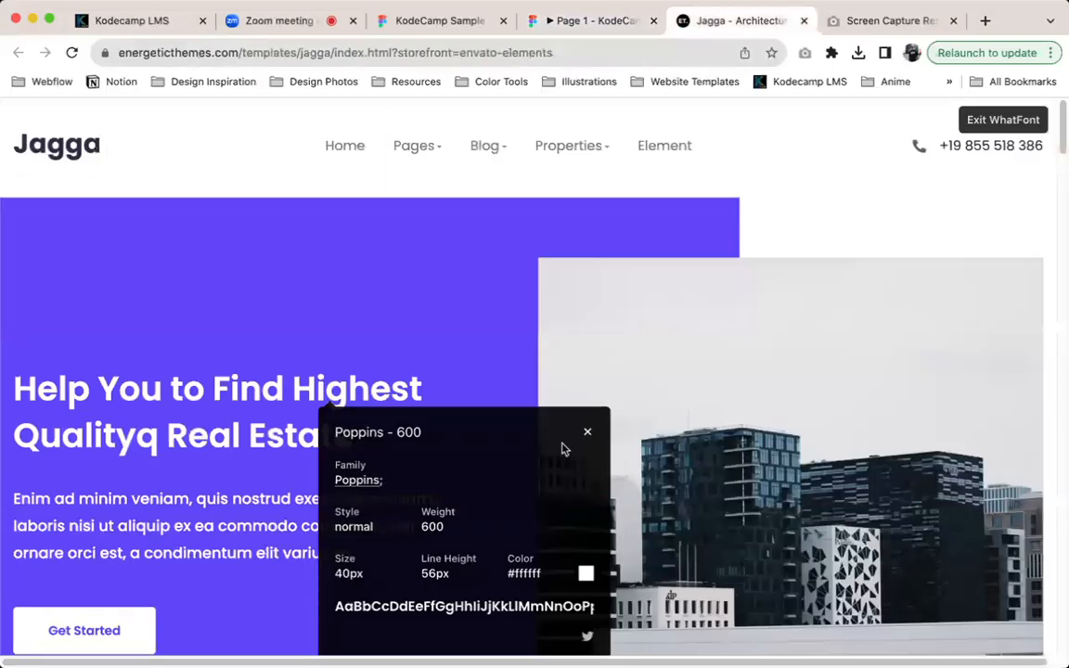
{"action": "left_click", "coordinate": [587, 432]}
{"action": "left_click", "coordinate": [991, 120]}
{"action": "left_click_drag", "start_coordinate": [366, 574], "coordinate": [2, 496]}
{"action": "key", "text": "super+c"}
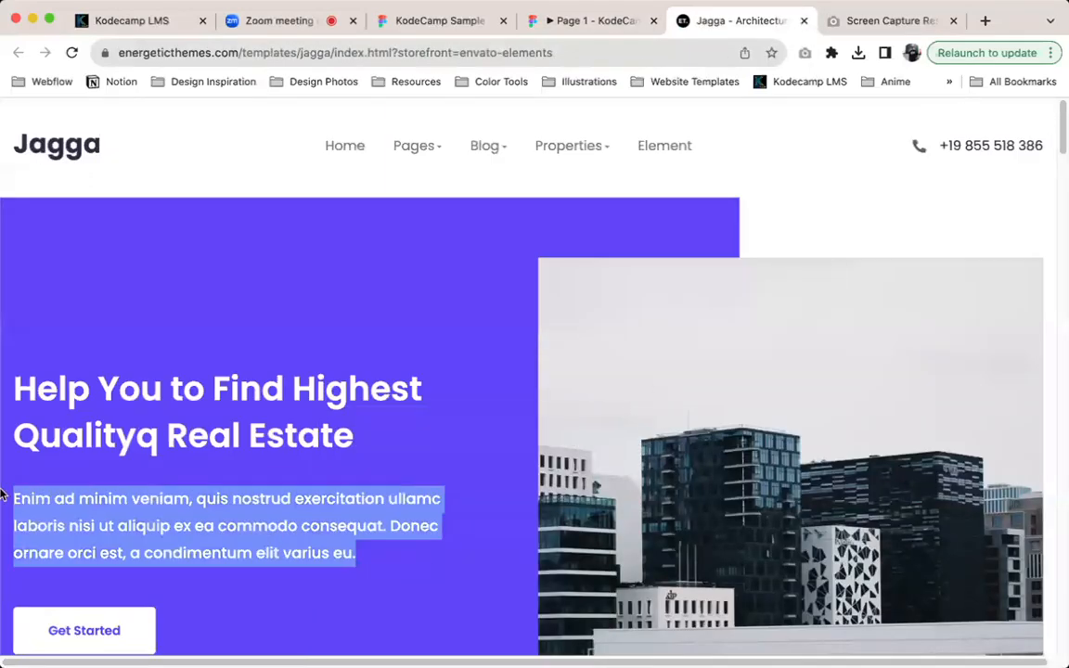
{"action": "left_click", "coordinate": [420, 20]}
{"action": "key", "text": "Return"}
{"action": "key", "text": "super+v"}
{"action": "key", "text": "Escape"}
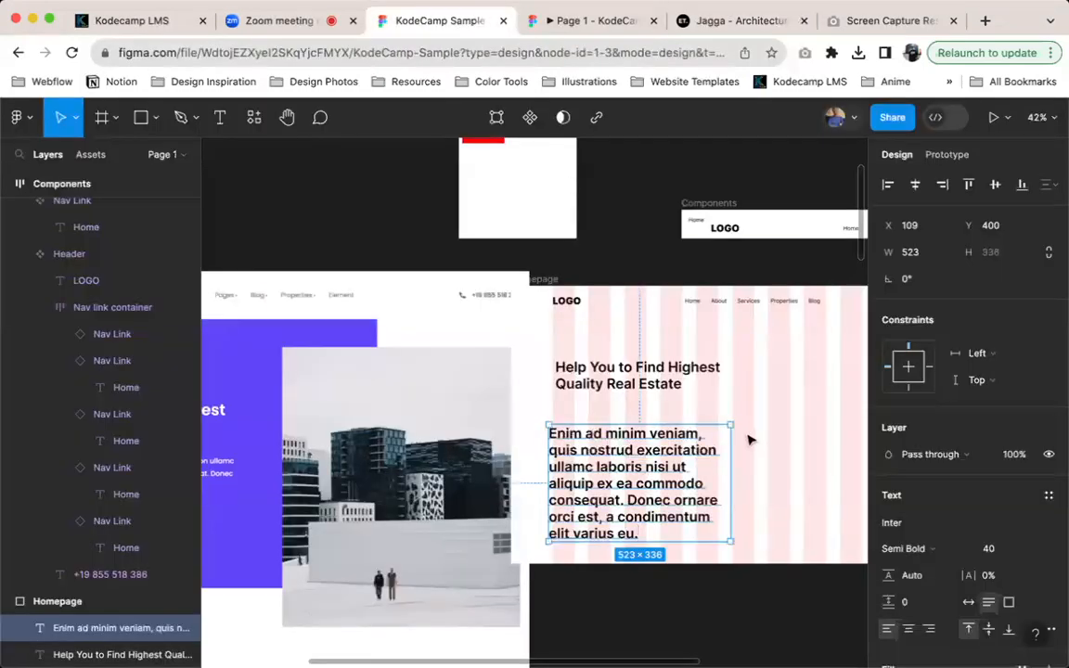
Inspect the hero paragraph's font properties on the Jagga website with WhatFont
{"action": "left_click", "coordinate": [710, 35]}
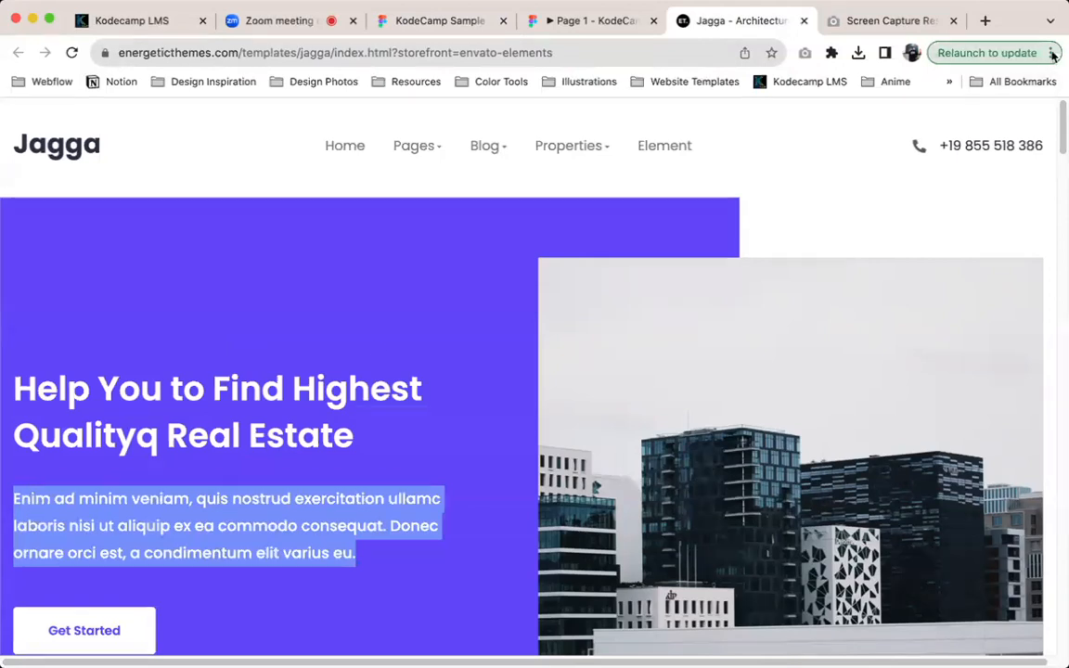
{"action": "left_click", "coordinate": [949, 53]}
{"action": "left_click", "coordinate": [832, 53]}
{"action": "left_click", "coordinate": [832, 53]}
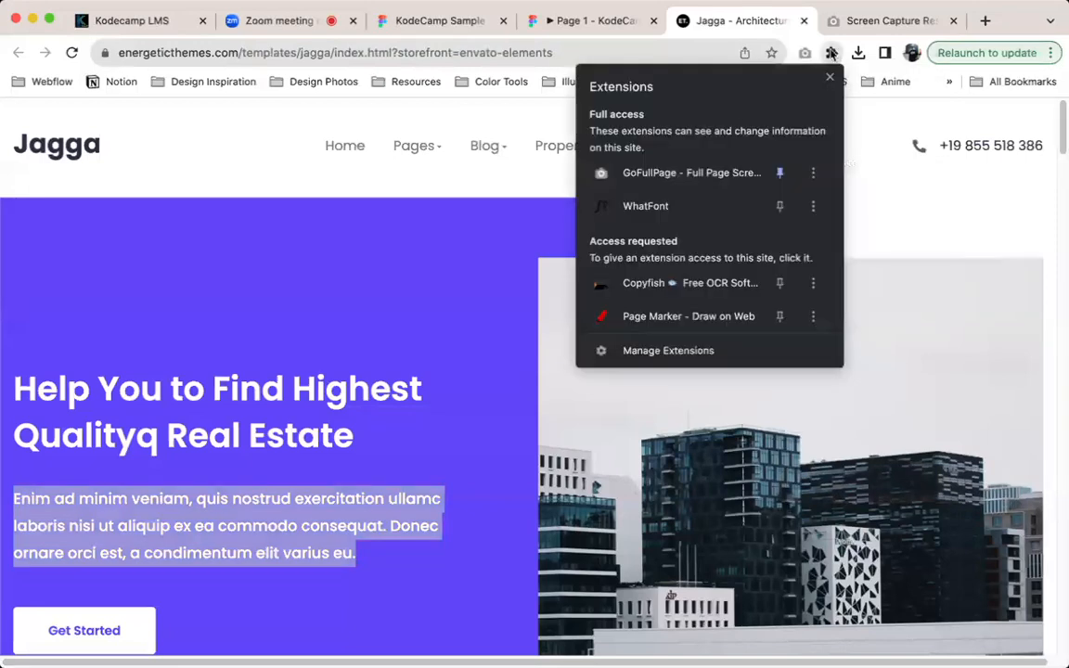
{"action": "left_click", "coordinate": [645, 206]}
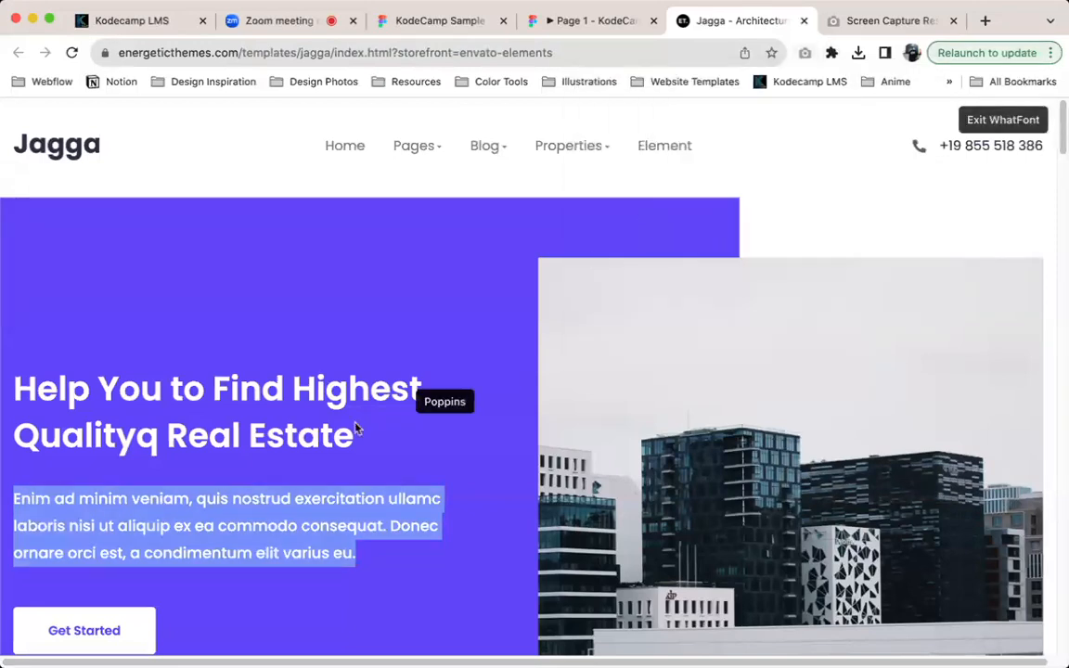
{"action": "left_click", "coordinate": [283, 512]}
{"action": "scroll", "coordinate": [506, 427], "scroll_direction": "down", "scroll_amount": 3}
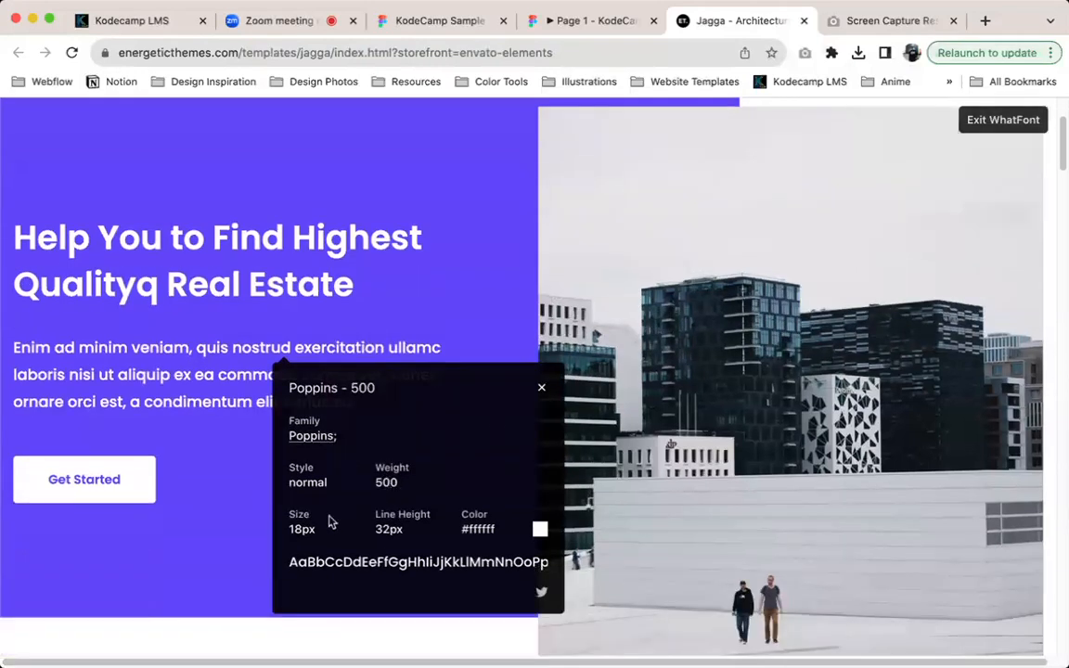
Set the paragraph to size 18 and Medium weight in the KodeCamp Sample file, and recheck it against the website's font details
{"action": "left_click", "coordinate": [434, 28]}
{"action": "left_click", "coordinate": [932, 548]}
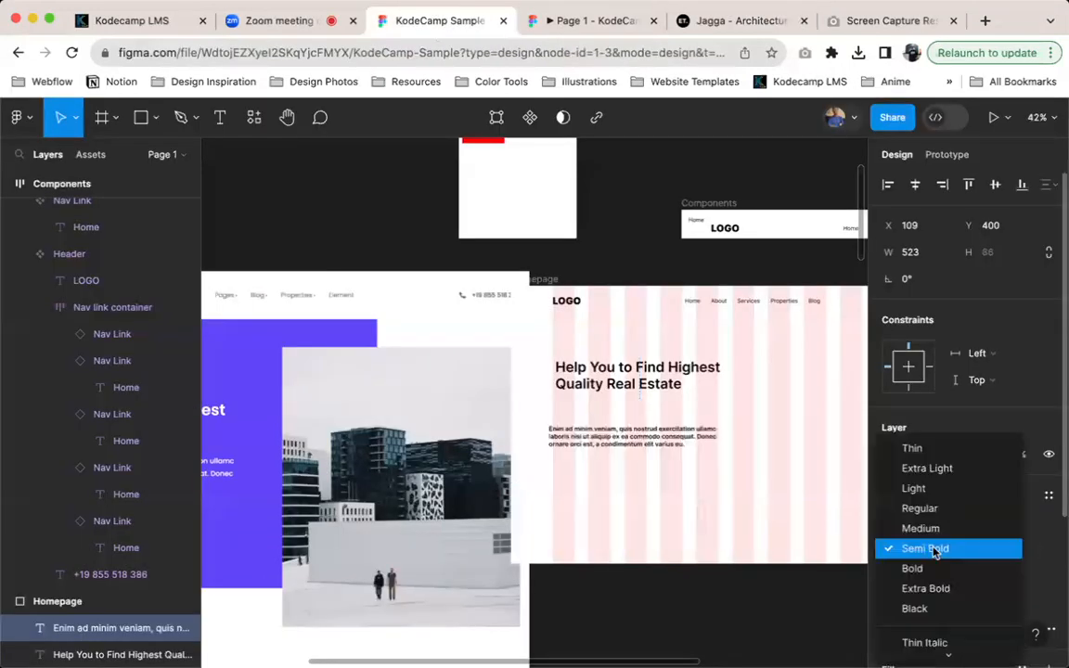
{"action": "left_click", "coordinate": [925, 525]}
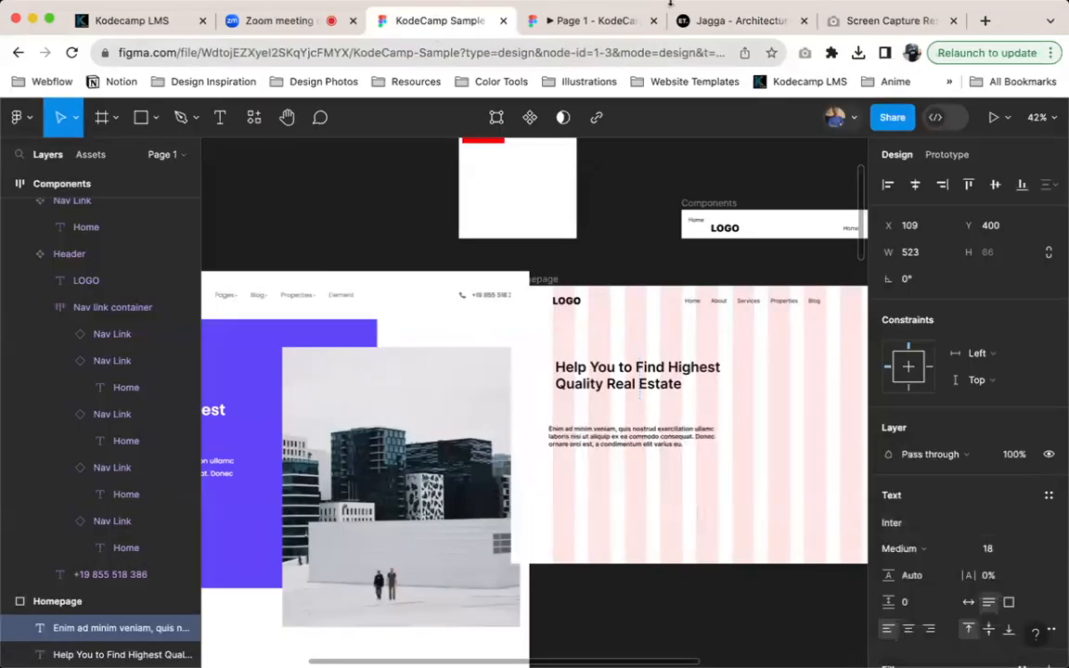
{"action": "left_click", "coordinate": [734, 20]}
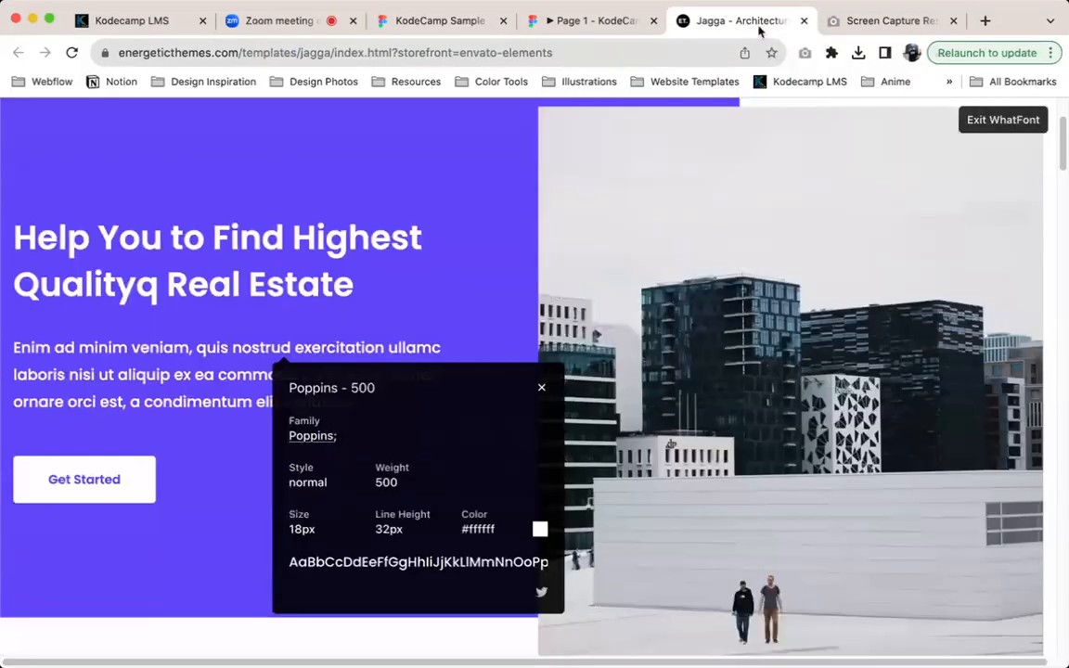
{"action": "left_click", "coordinate": [445, 22]}
Examine the nested Home link and its text properties in the Homepage's Header instance
{"action": "scroll", "coordinate": [733, 250], "scroll_direction": "right", "scroll_amount": 5}
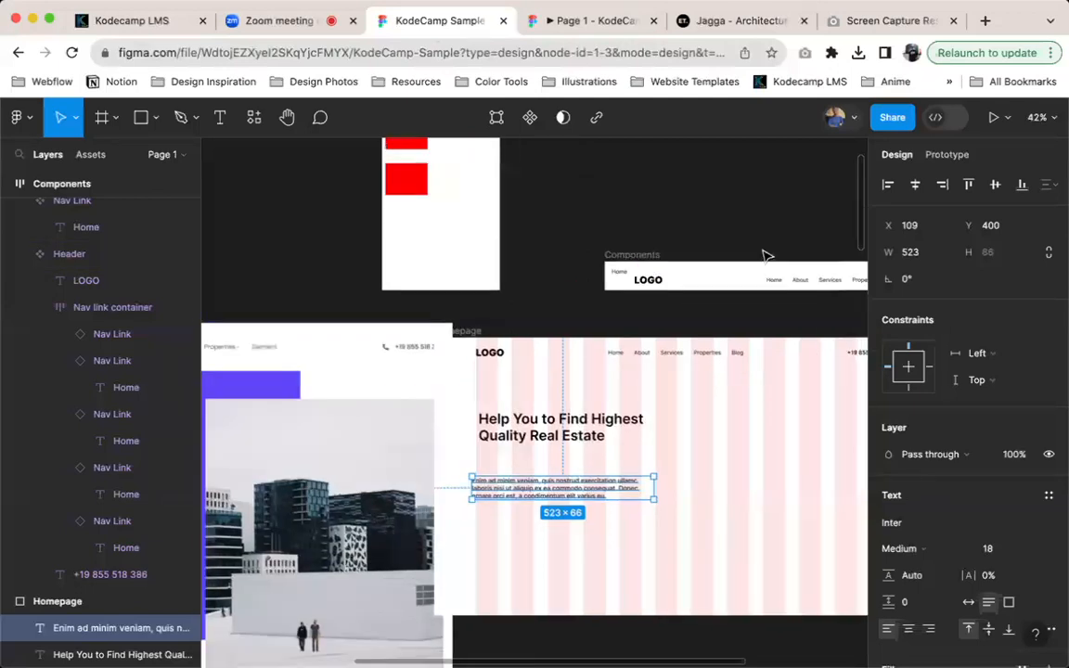
{"action": "scroll", "coordinate": [650, 271], "scroll_direction": "up", "scroll_amount": 5}
{"action": "scroll", "coordinate": [636, 287], "scroll_direction": "down", "scroll_amount": 4}
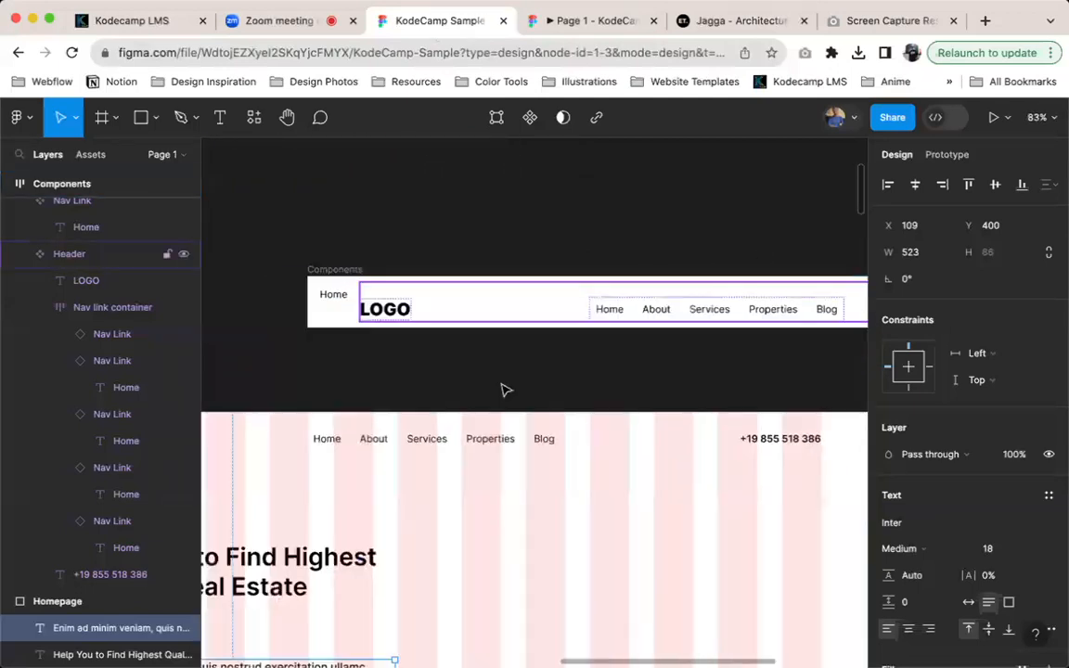
{"action": "scroll", "coordinate": [499, 397], "scroll_direction": "down", "scroll_amount": 2}
{"action": "double_click", "coordinate": [523, 350]}
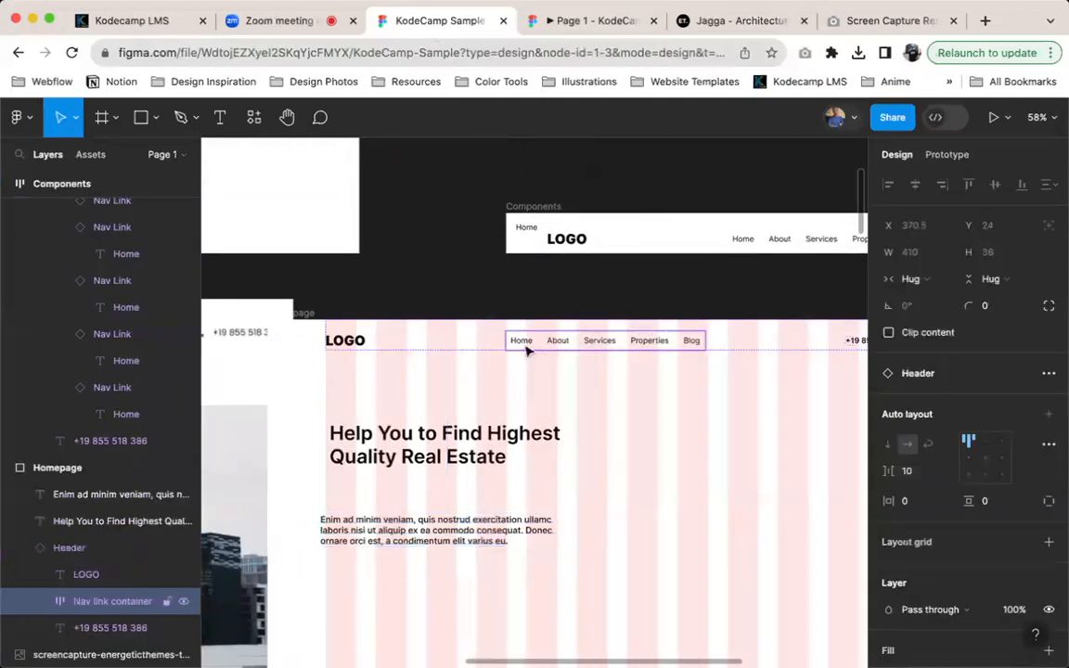
{"action": "double_click", "coordinate": [522, 344]}
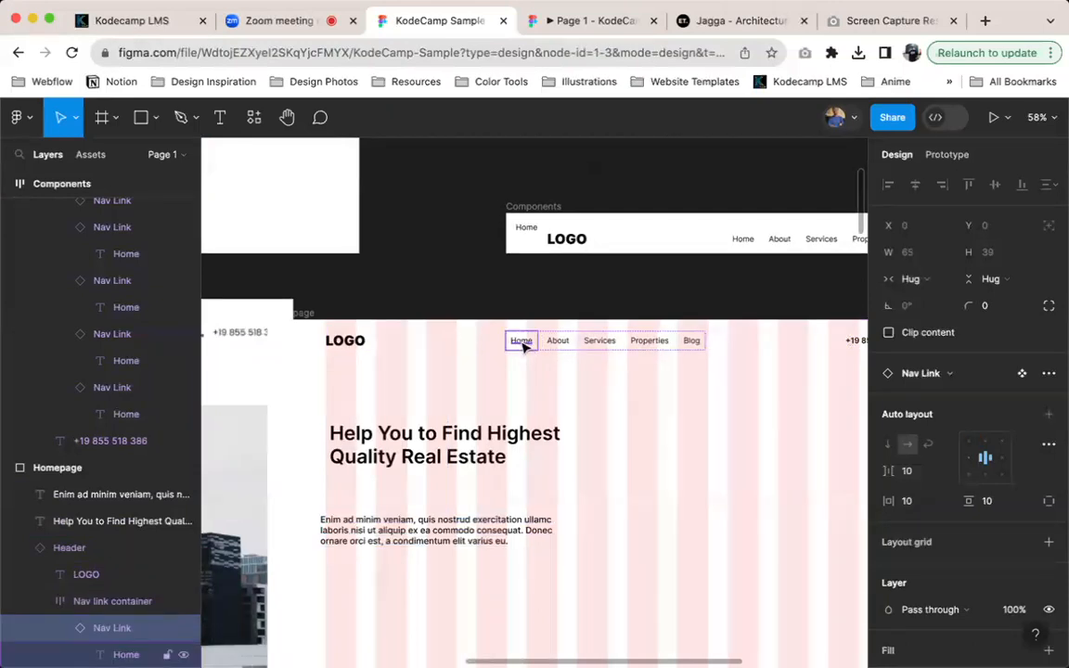
{"action": "double_click", "coordinate": [522, 344]}
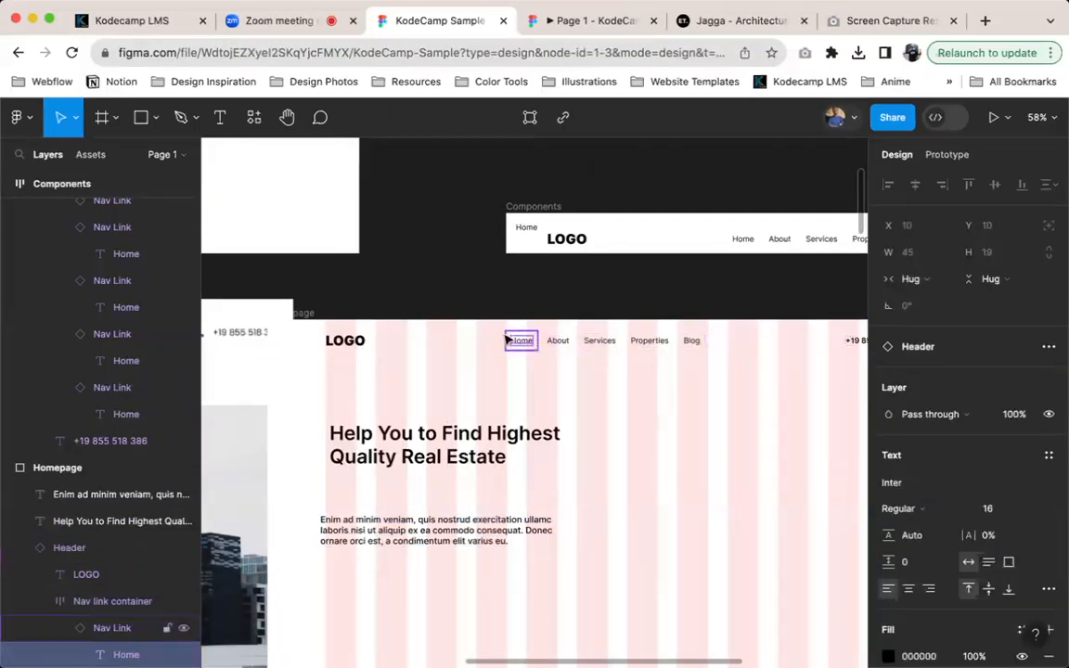
{"action": "left_click", "coordinate": [509, 341]}
{"action": "scroll", "coordinate": [519, 311], "scroll_direction": "up", "scroll_amount": 2}
{"action": "scroll", "coordinate": [523, 304], "scroll_direction": "left", "scroll_amount": 2}
{"action": "scroll", "coordinate": [557, 311], "scroll_direction": "right", "scroll_amount": 2}
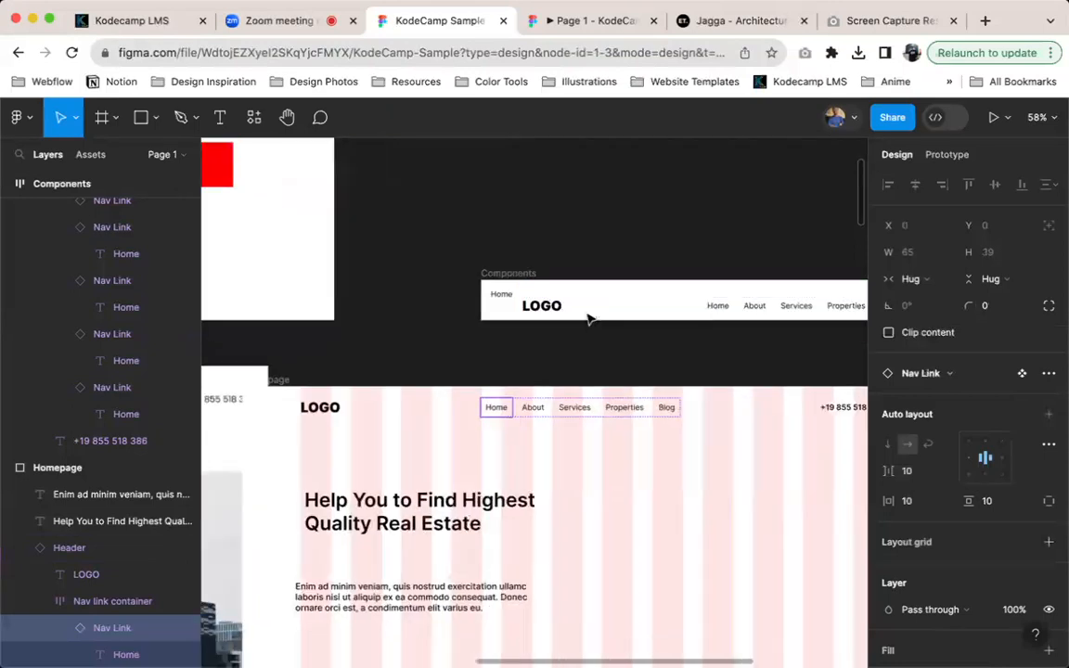
Change the font of the Home text in the main Nav Link component to Poppins
{"action": "double_click", "coordinate": [510, 295]}
{"action": "scroll", "coordinate": [526, 289], "scroll_direction": "up", "scroll_amount": 5}
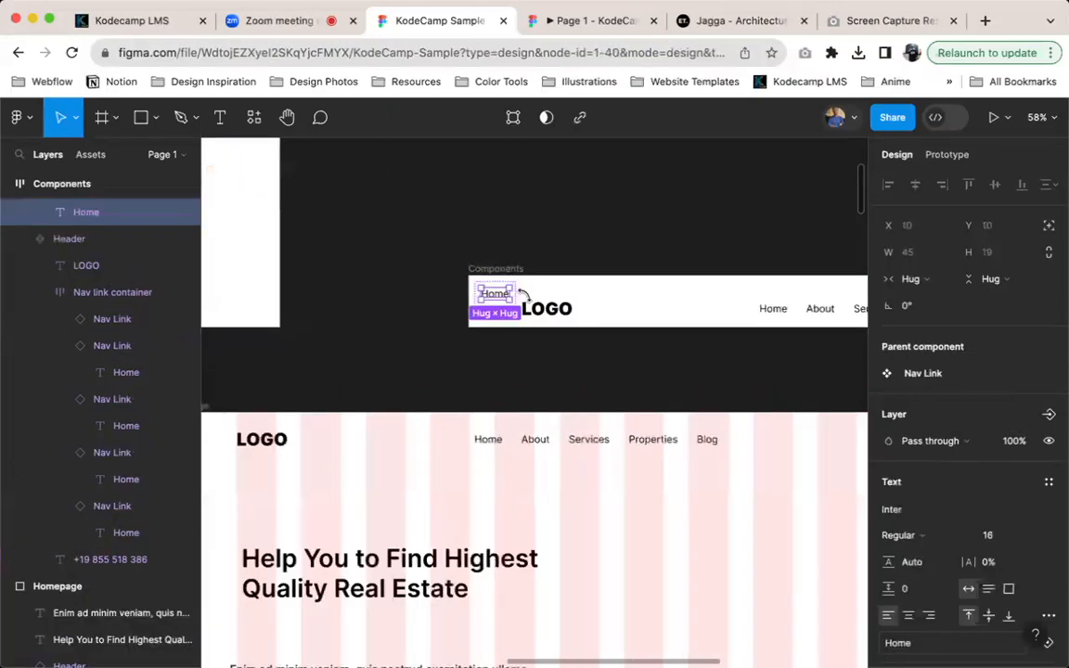
{"action": "left_click", "coordinate": [945, 511]}
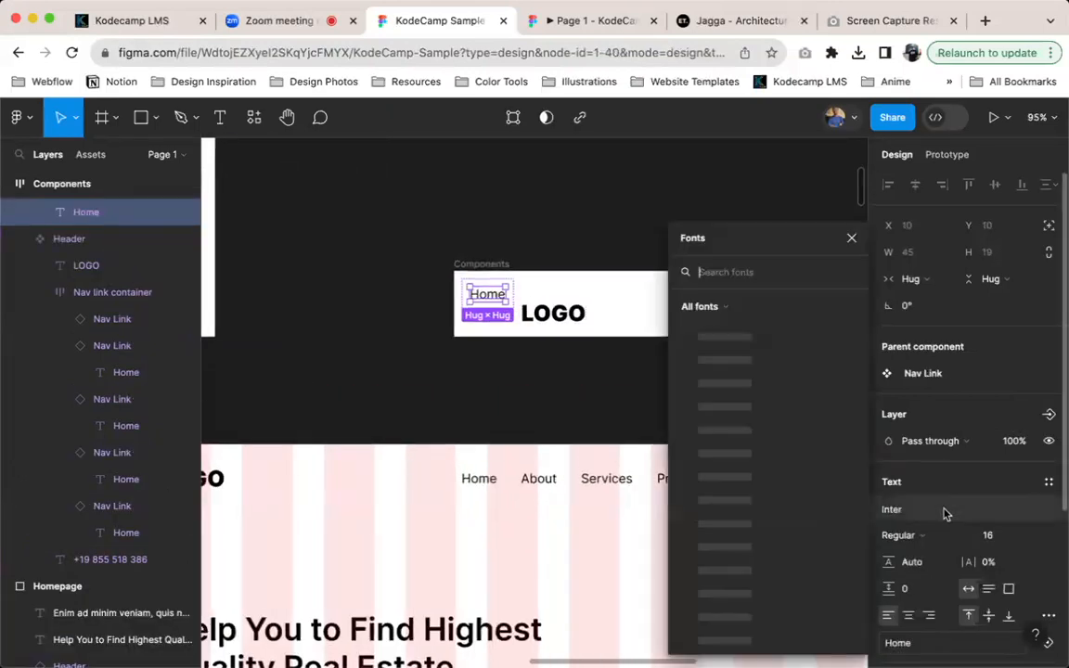
{"action": "type", "text": "popp"}
{"action": "key", "text": "Return"}
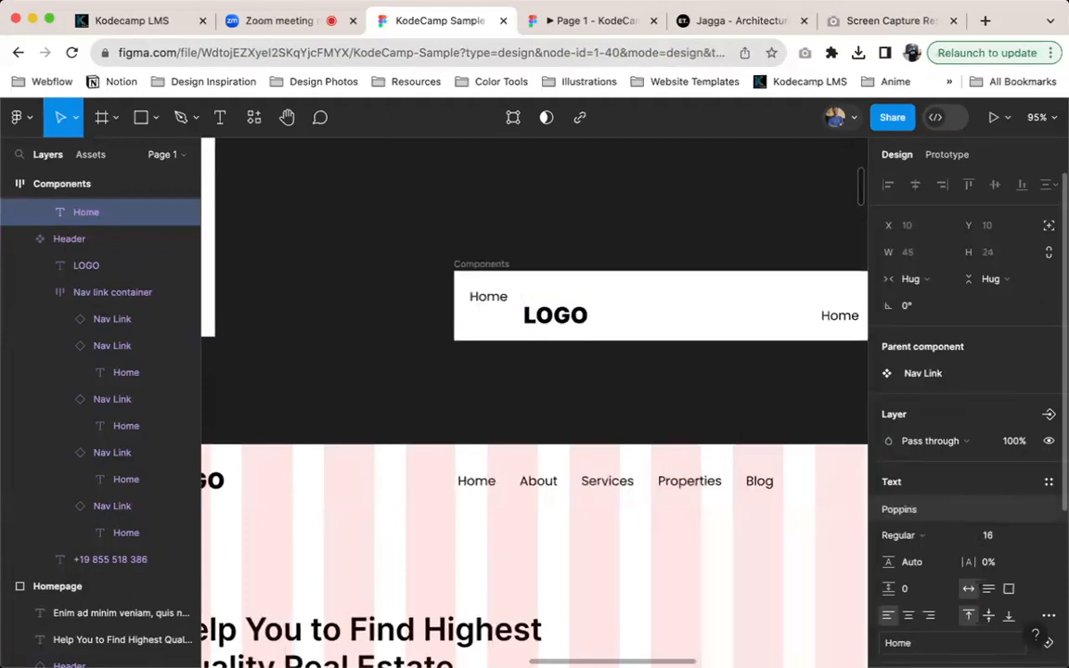
Examine how the main Nav Link component relates to the nested Nav Link instances of the Header in the Components frame
{"action": "scroll", "coordinate": [580, 316], "scroll_direction": "right", "scroll_amount": 5}
{"action": "scroll", "coordinate": [580, 316], "scroll_direction": "up", "scroll_amount": 1}
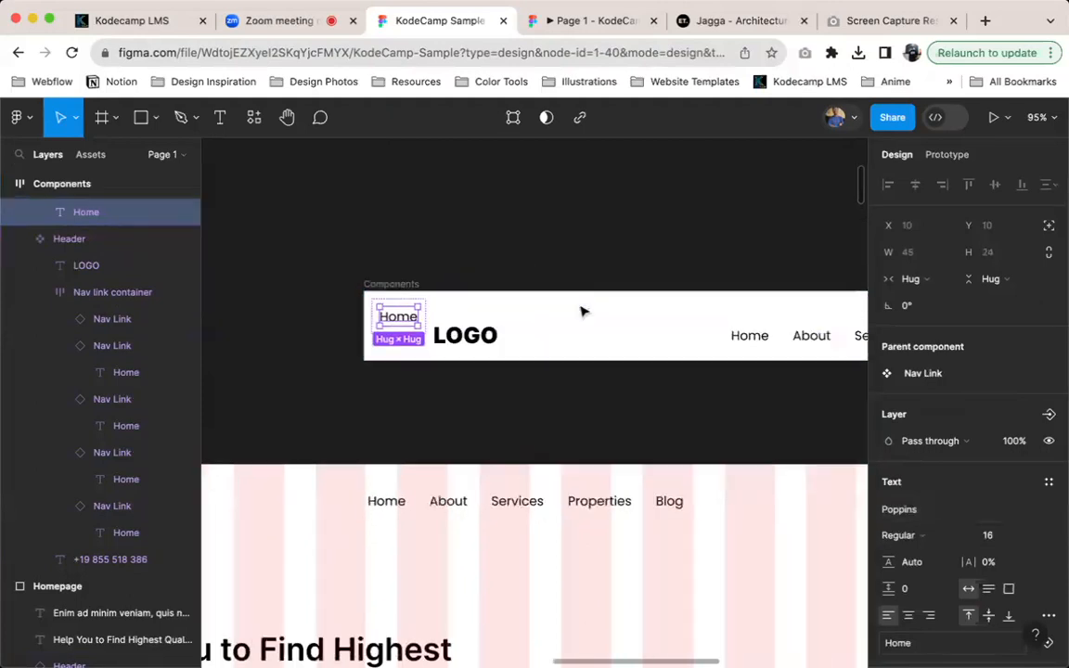
{"action": "left_click", "coordinate": [530, 338]}
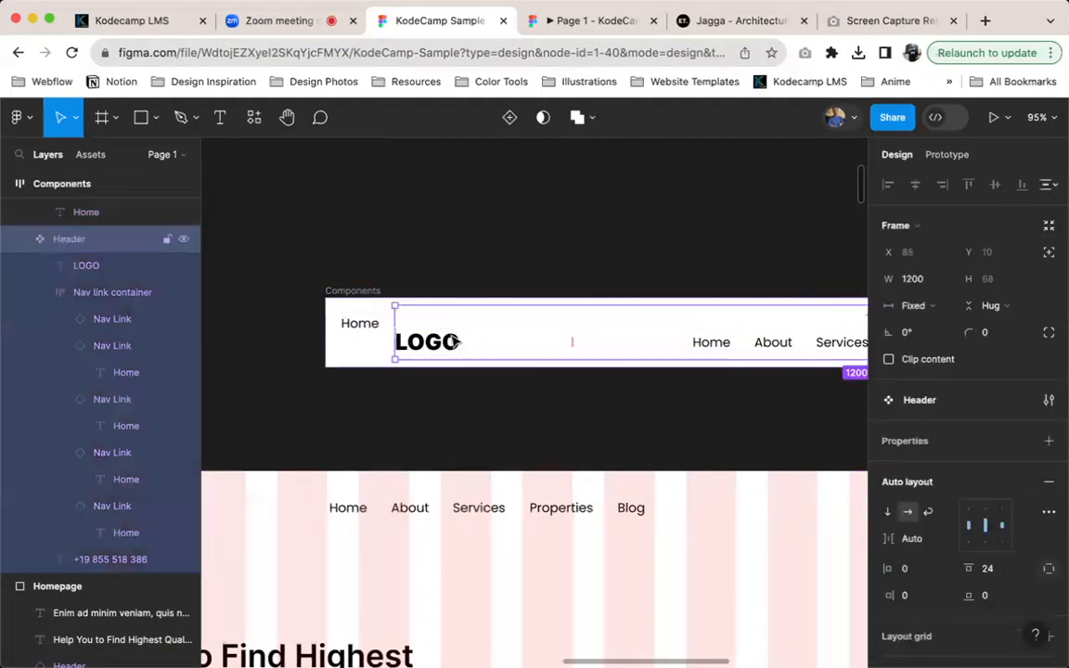
{"action": "left_click", "coordinate": [724, 350]}
{"action": "left_click", "coordinate": [724, 349]}
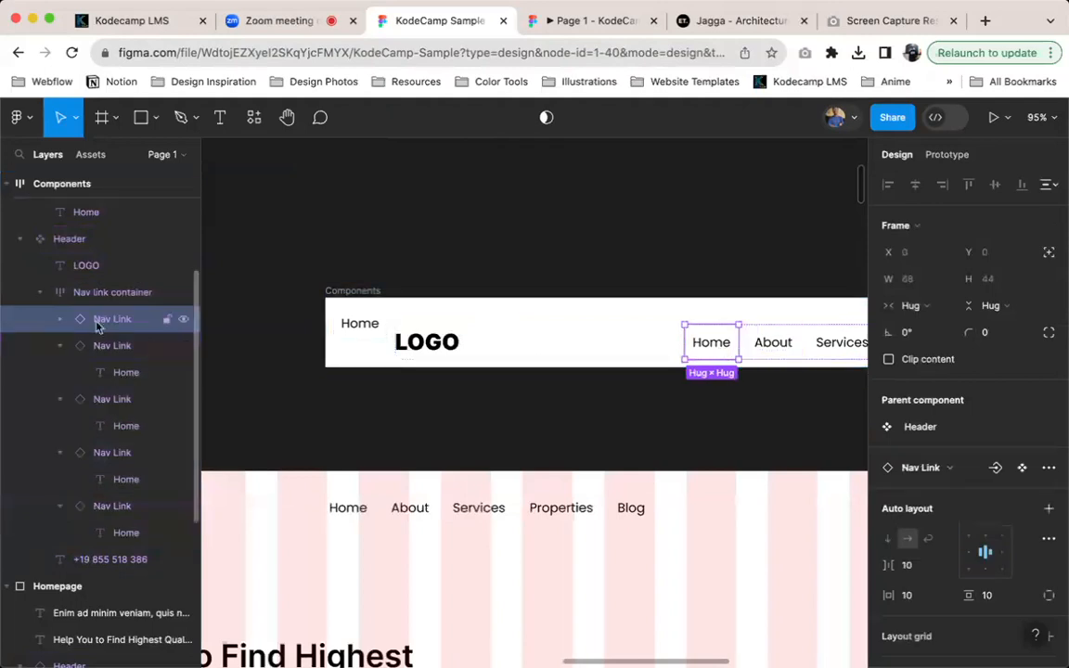
{"action": "double_click", "coordinate": [367, 321]}
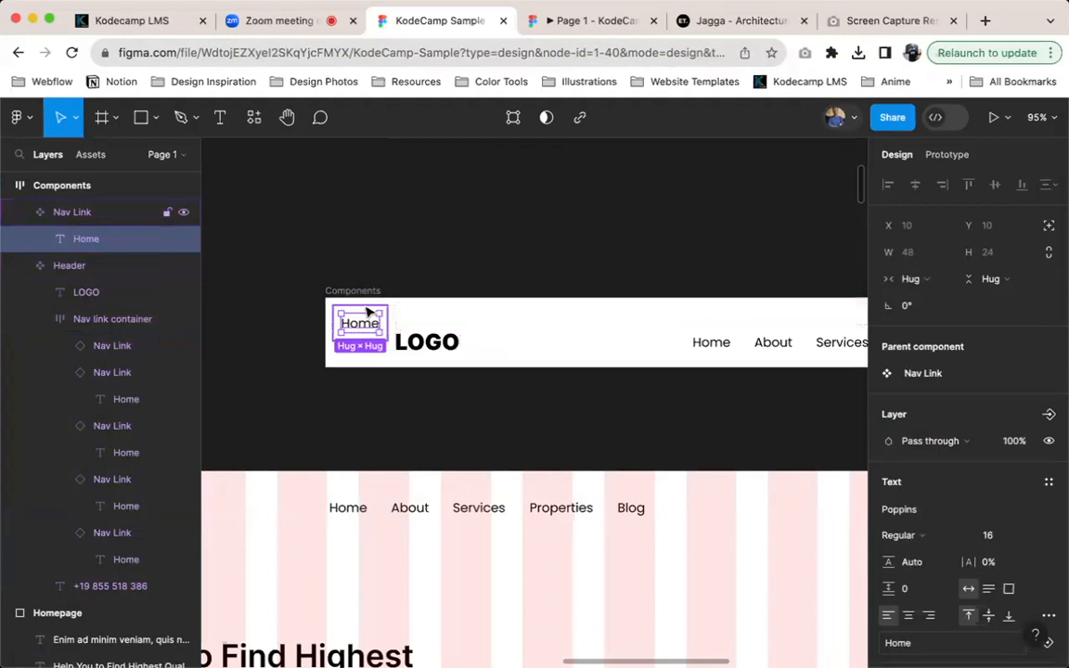
{"action": "key", "text": "Escape"}
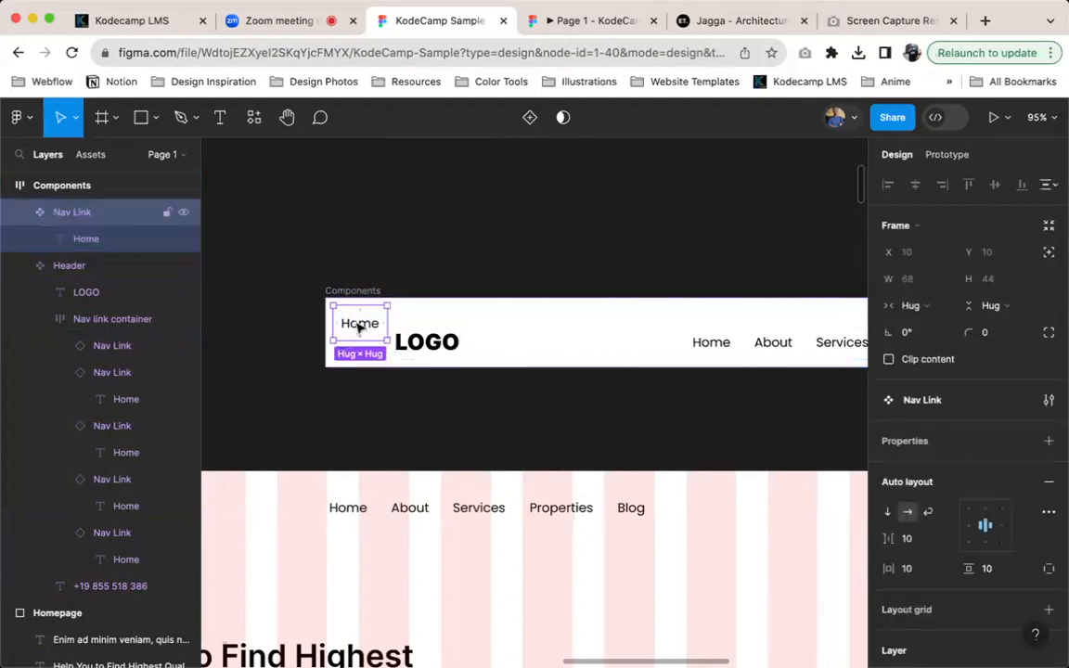
{"action": "left_click", "coordinate": [613, 336]}
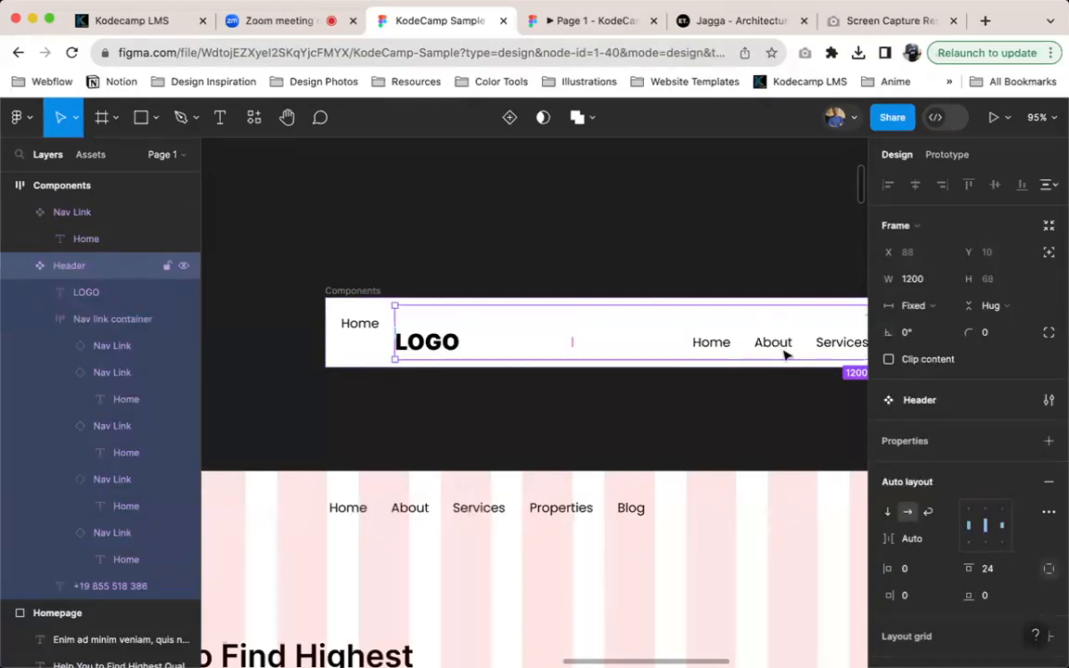
{"action": "scroll", "coordinate": [784, 355], "scroll_direction": "down", "scroll_amount": 3}
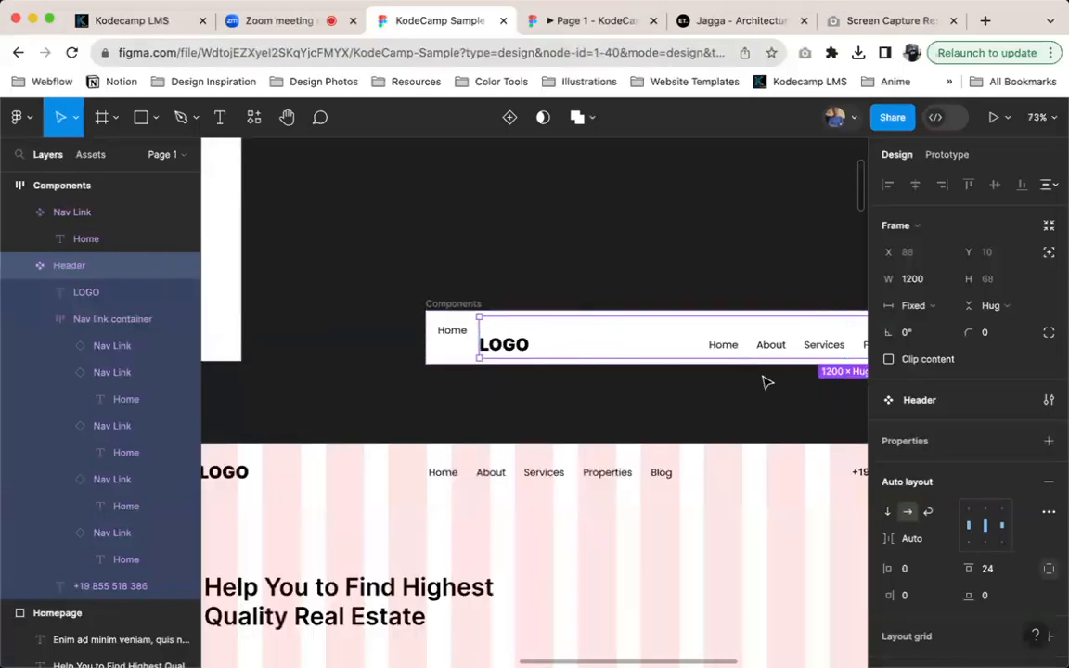
Check the text properties of the Services and Blog links in the Homepage's Header instance and view the available text styles
{"action": "left_click", "coordinate": [544, 476], "text": "super"}
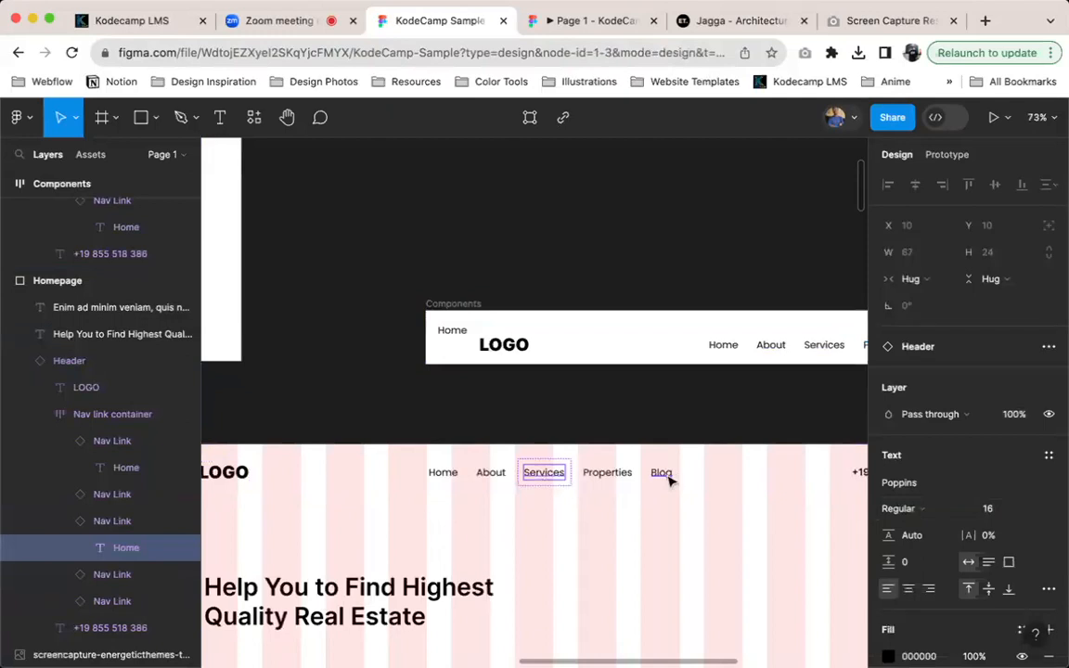
{"action": "left_click", "coordinate": [670, 478], "text": "super"}
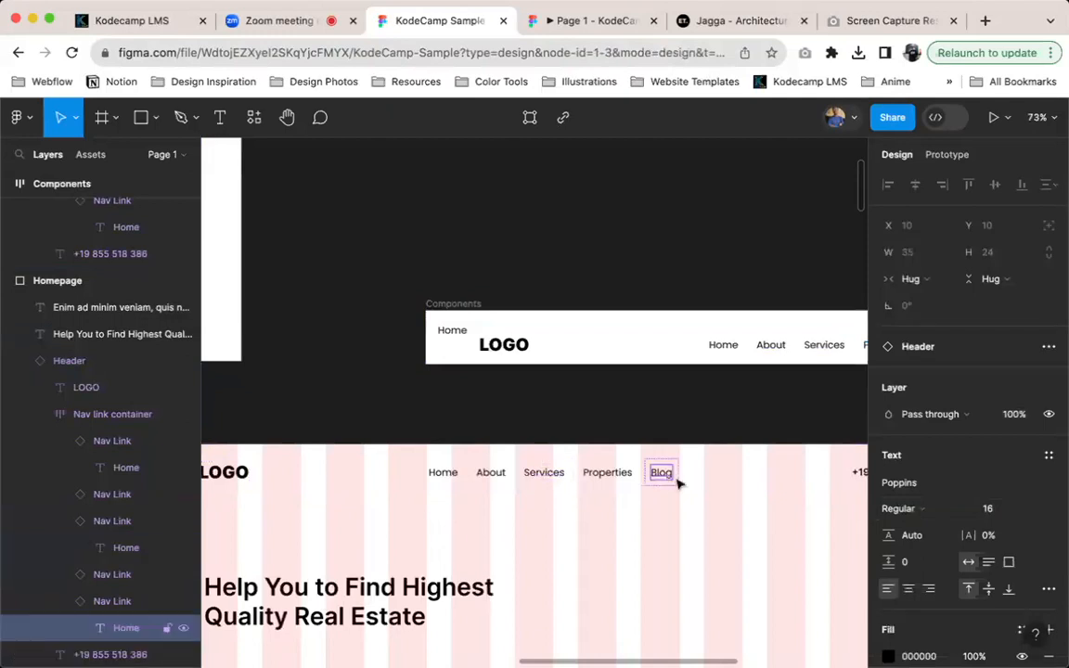
{"action": "left_click", "coordinate": [1049, 455]}
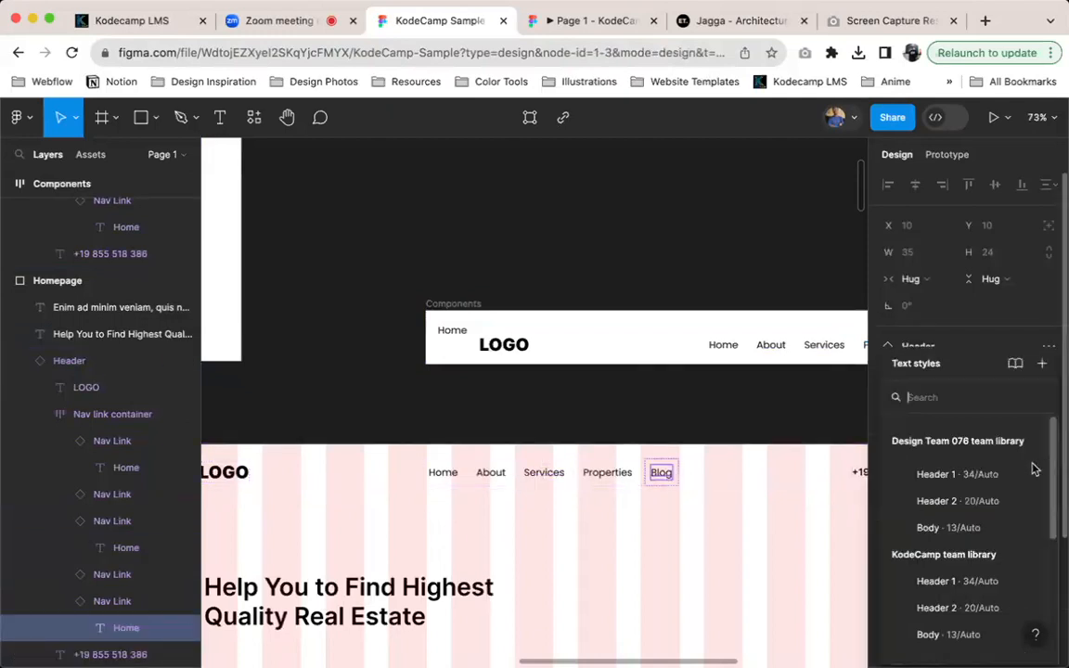
{"action": "left_click", "coordinate": [471, 525]}
Change the font of both the hero heading and the paragraph on the Homepage to Poppins
{"action": "scroll", "coordinate": [472, 525], "scroll_direction": "down", "scroll_amount": 5}
{"action": "scroll", "coordinate": [470, 522], "scroll_direction": "down", "scroll_amount": 2}
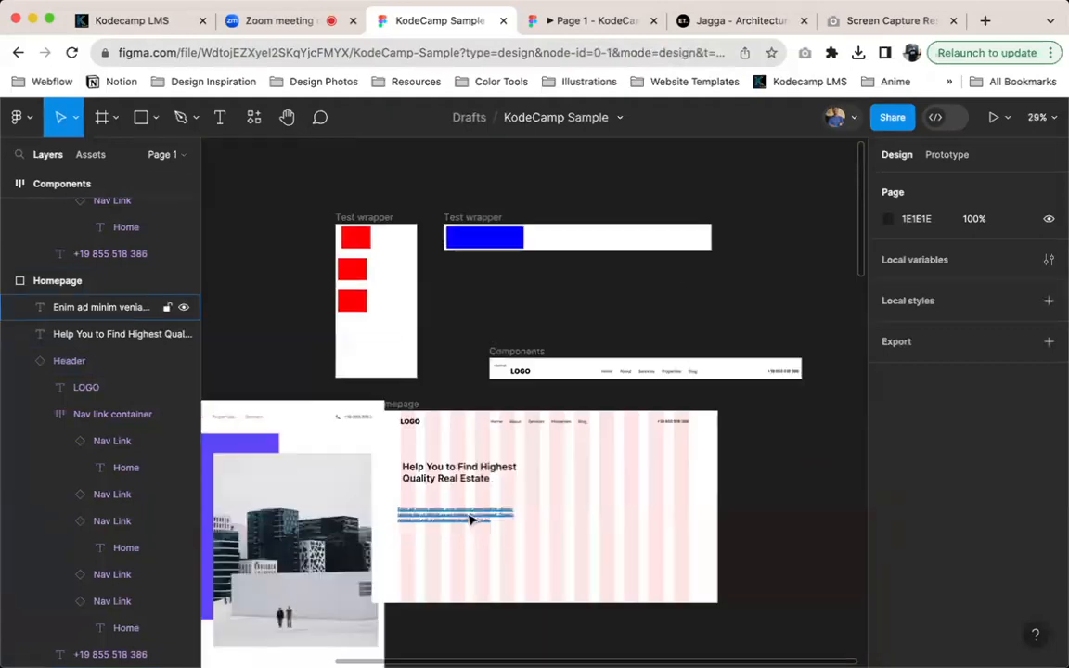
{"action": "scroll", "coordinate": [471, 521], "scroll_direction": "up", "scroll_amount": 4}
{"action": "left_click", "coordinate": [468, 448]}
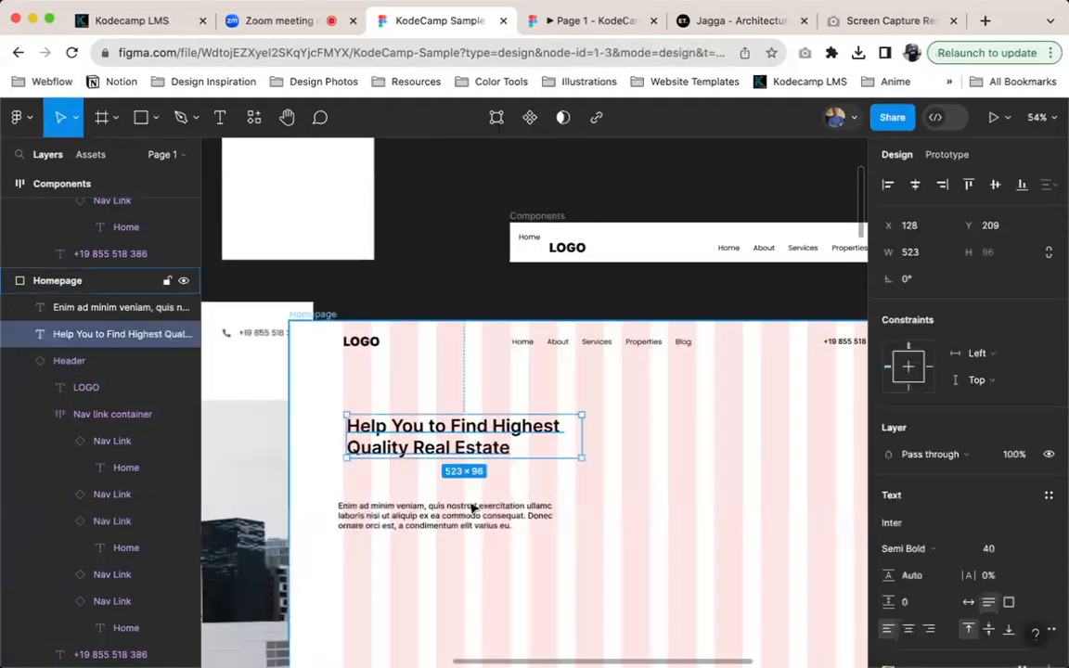
{"action": "left_click", "coordinate": [472, 507], "text": "shift"}
{"action": "left_click", "coordinate": [936, 595]}
{"action": "type", "text": "po"}
{"action": "left_click", "coordinate": [726, 511]}
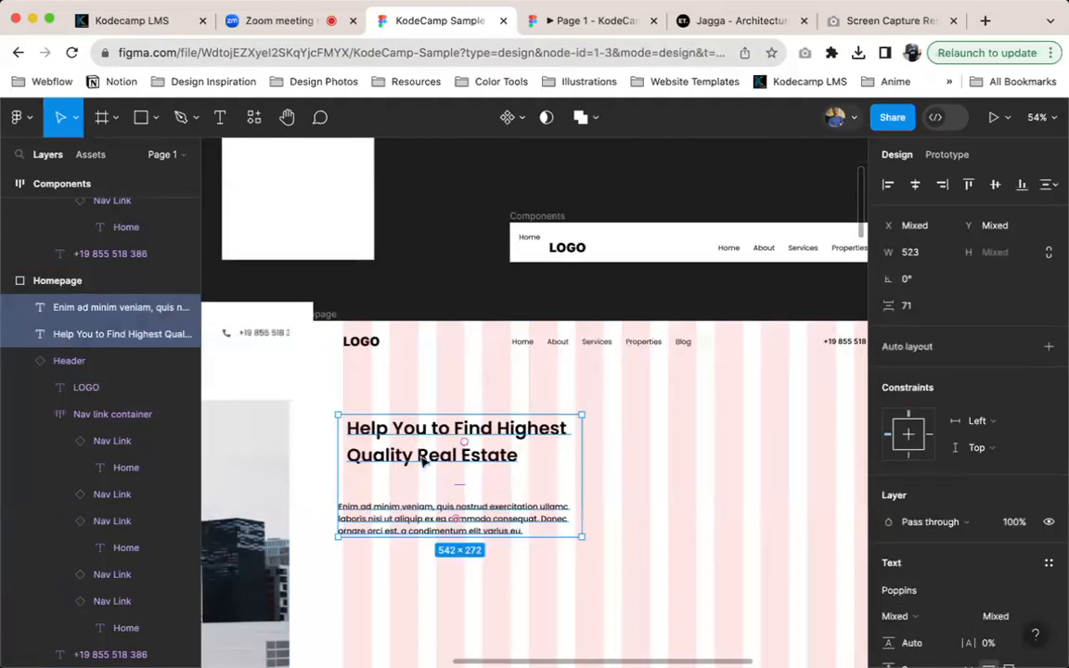
Wrap the hero heading and paragraph in a vertical auto layout and place it at X 120, Y 228, aligned with the logo
{"action": "key", "text": "shift+a"}
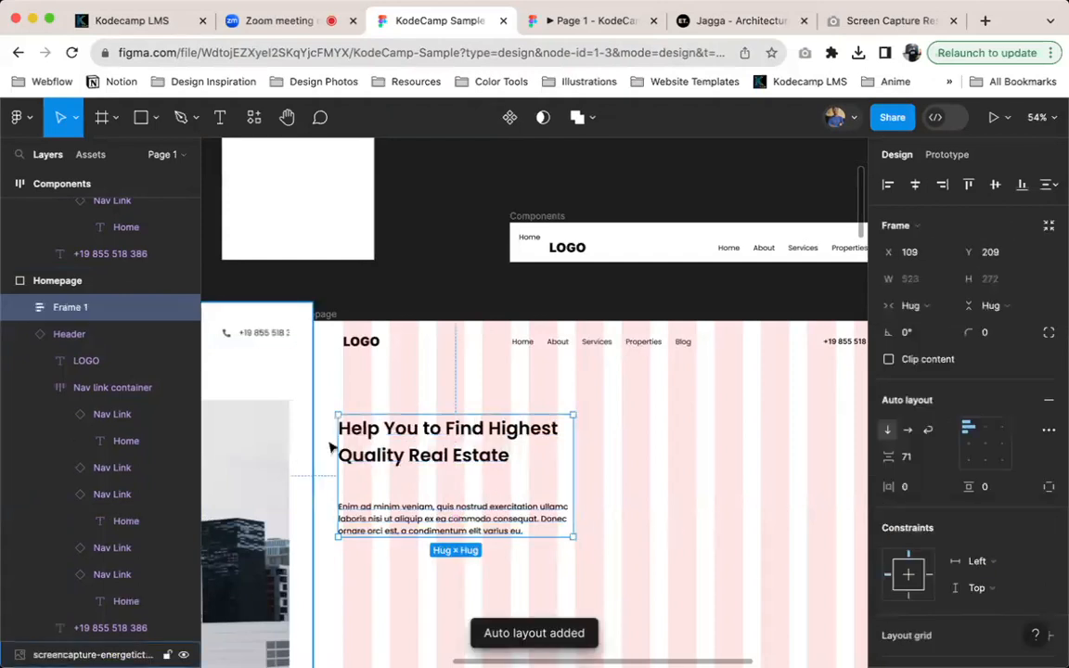
{"action": "left_click_drag", "start_coordinate": [374, 469], "coordinate": [413, 471]}
{"action": "scroll", "coordinate": [676, 494], "scroll_direction": "down", "scroll_amount": 2}
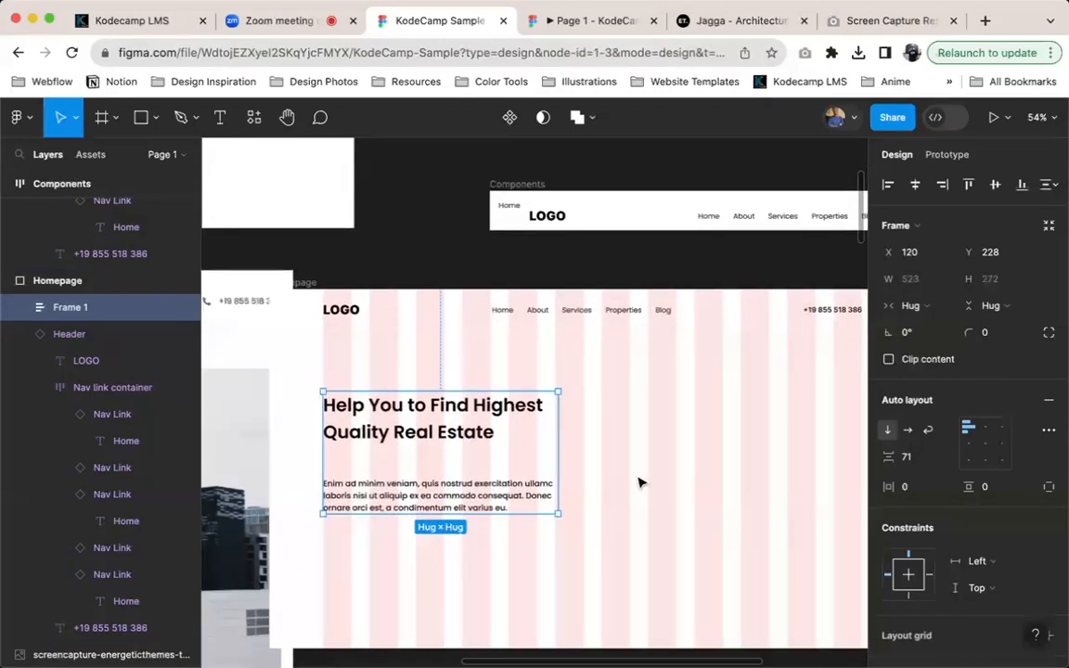
Compare the hero text's position and spacing in the Jagga reference screenshot with the Homepage frame
{"action": "scroll", "coordinate": [640, 482], "scroll_direction": "left", "scroll_amount": 8}
{"action": "scroll", "coordinate": [640, 482], "scroll_direction": "down", "scroll_amount": 4}
{"action": "scroll", "coordinate": [571, 403], "scroll_direction": "left", "scroll_amount": 5}
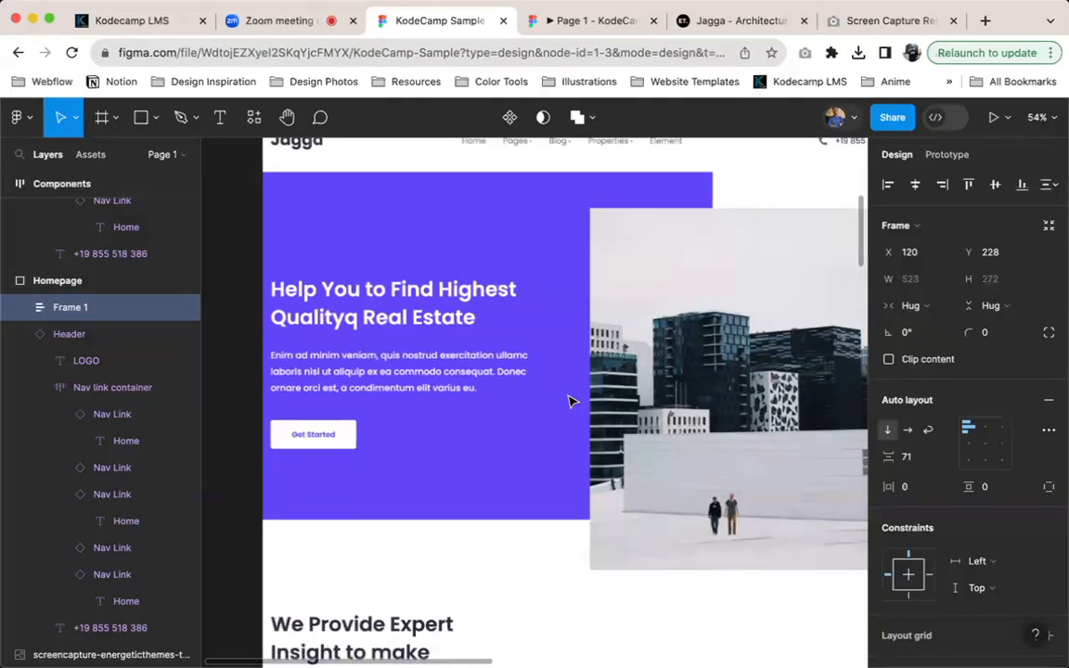
{"action": "scroll", "coordinate": [573, 372], "scroll_direction": "right", "scroll_amount": 10}
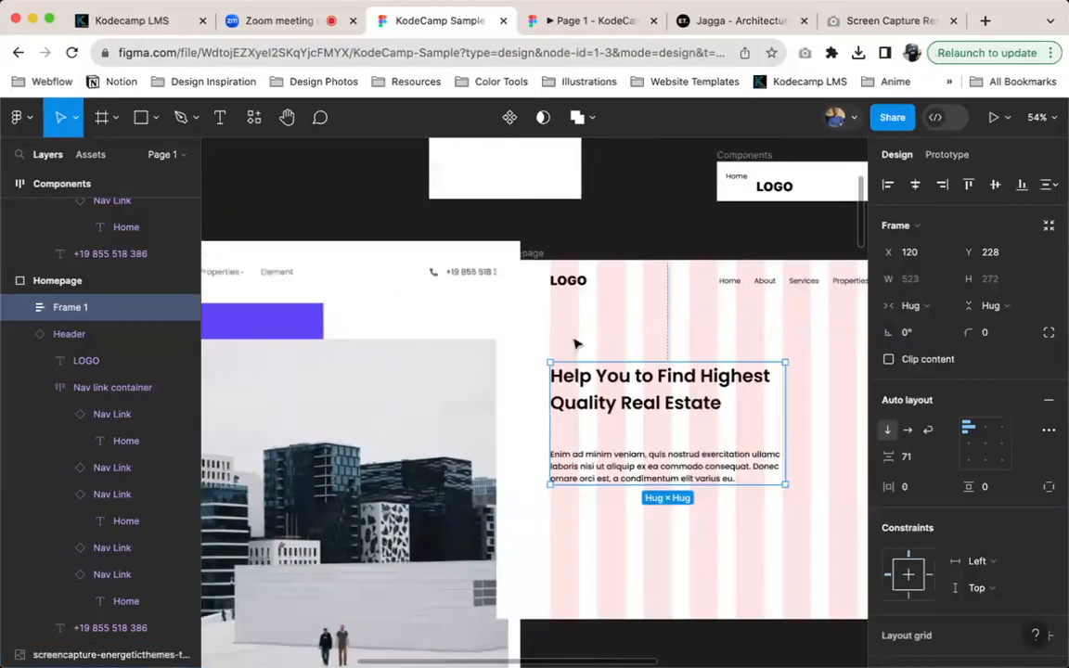
{"action": "scroll", "coordinate": [401, 369], "scroll_direction": "left", "scroll_amount": 8}
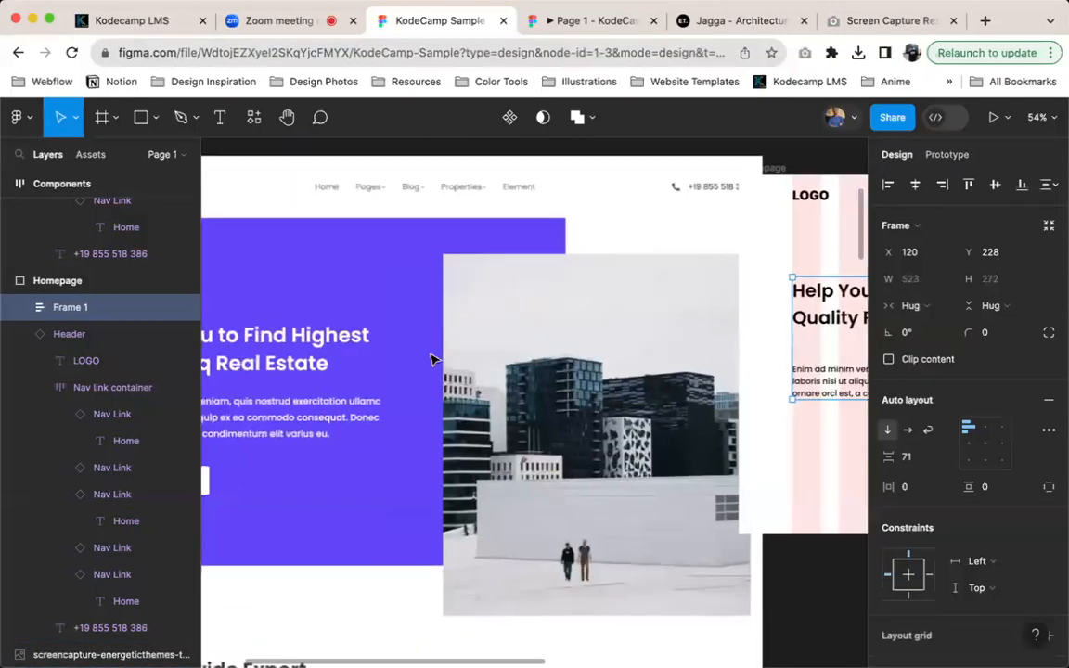
{"action": "scroll", "coordinate": [432, 360], "scroll_direction": "left", "scroll_amount": 8}
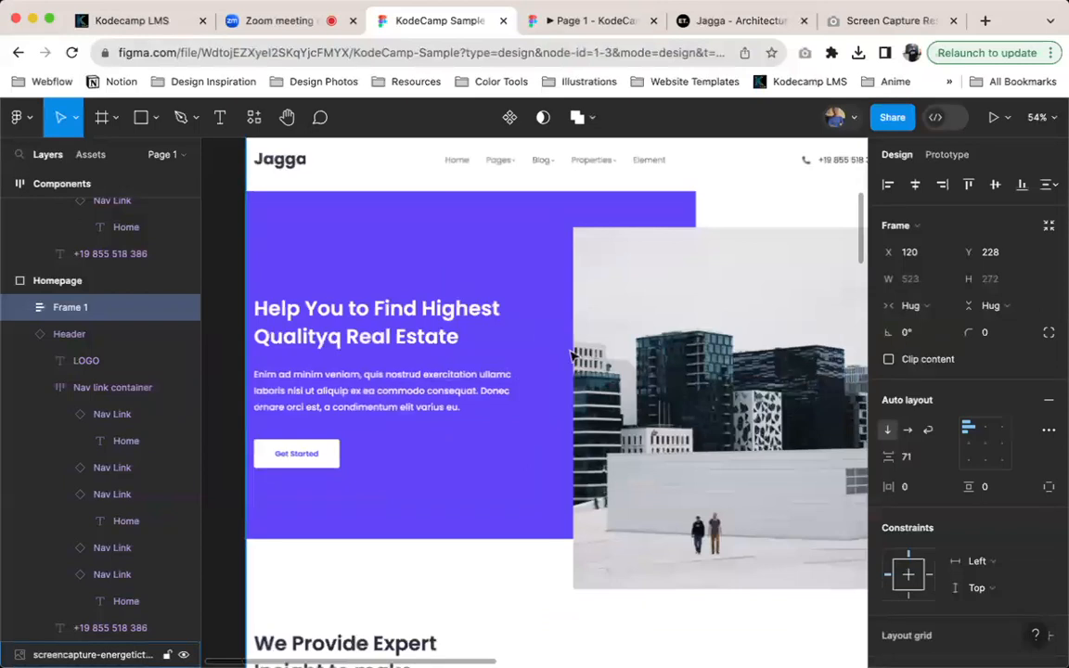
{"action": "scroll", "coordinate": [543, 314], "scroll_direction": "right", "scroll_amount": 5}
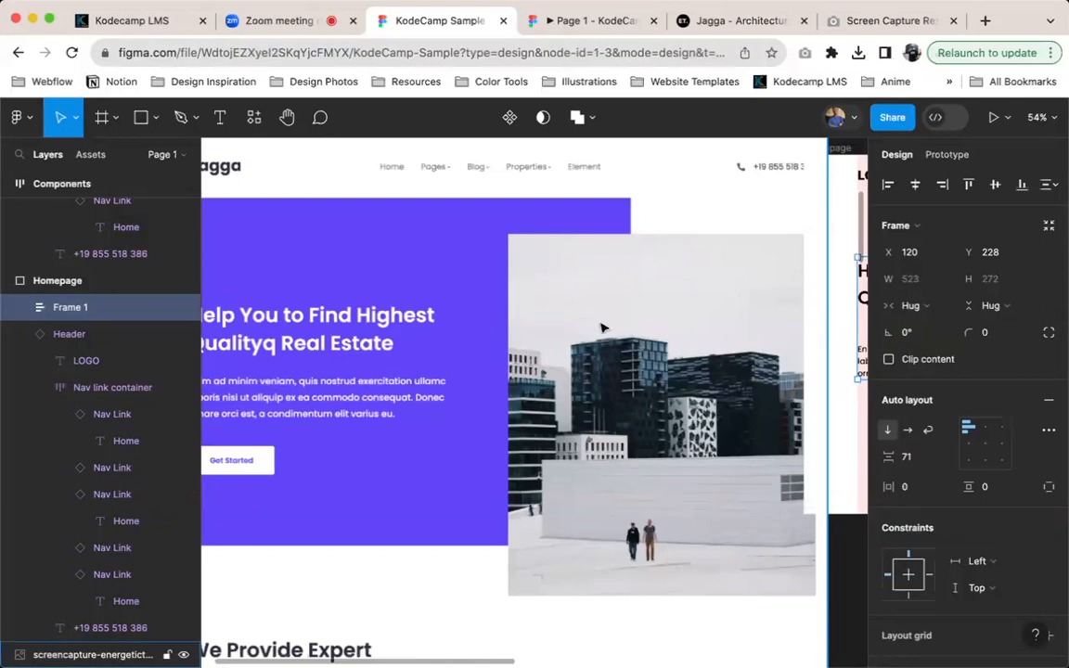
{"action": "scroll", "coordinate": [568, 293], "scroll_direction": "right", "scroll_amount": 8}
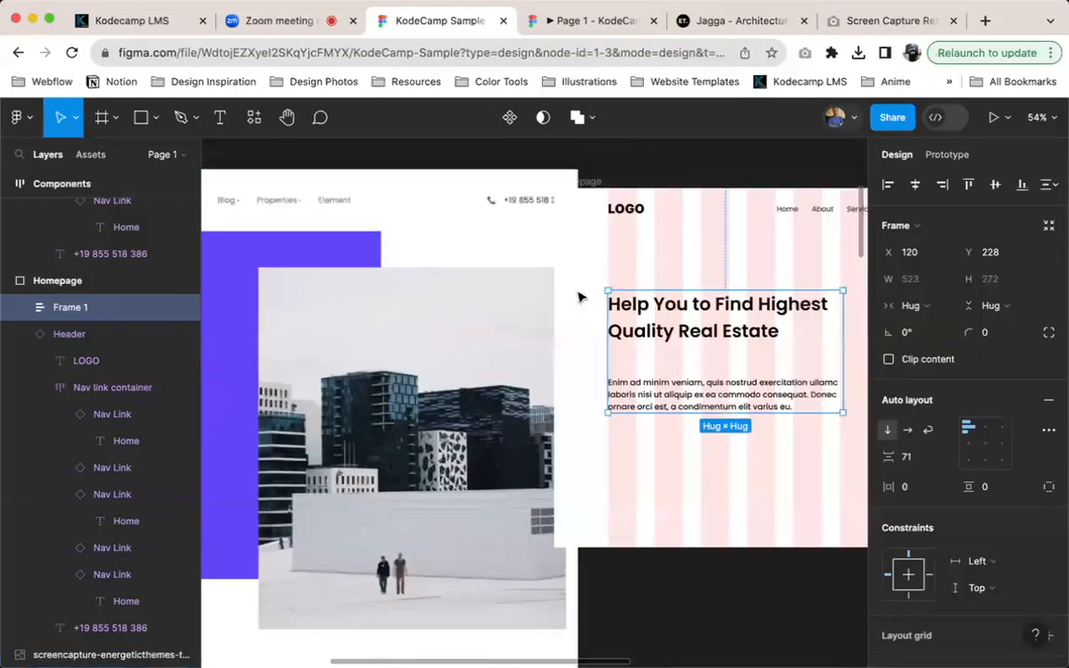
{"action": "scroll", "coordinate": [581, 288], "scroll_direction": "right", "scroll_amount": 4}
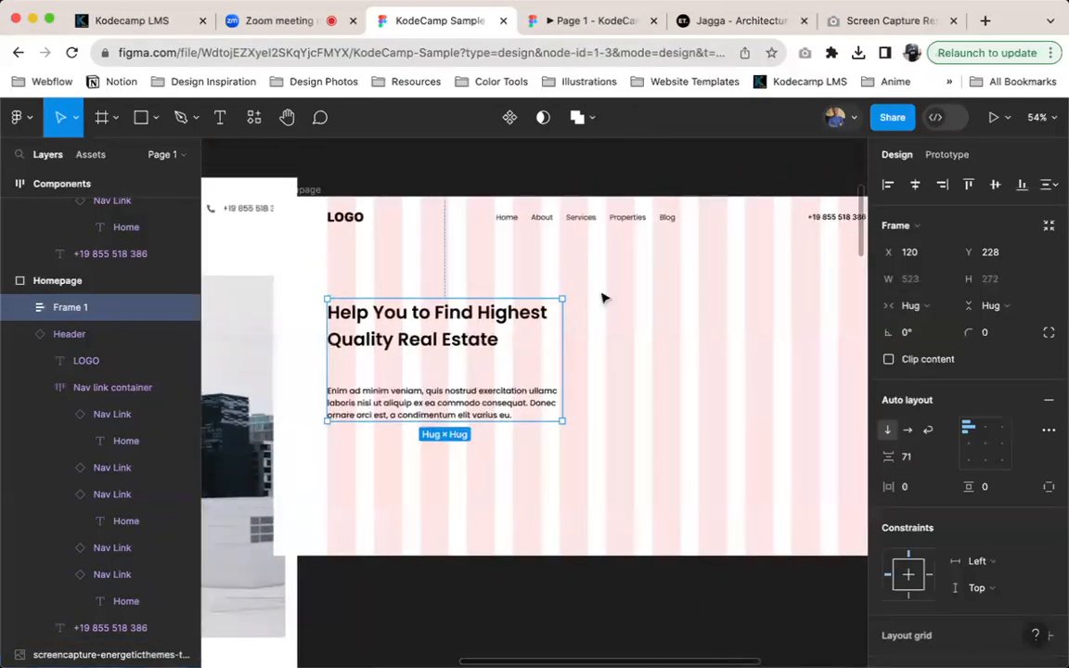
Move the Jagga reference screenshot horizontally clear of the Homepage frame, to X -481, and reselect the hero text frame
{"action": "left_click", "coordinate": [234, 246]}
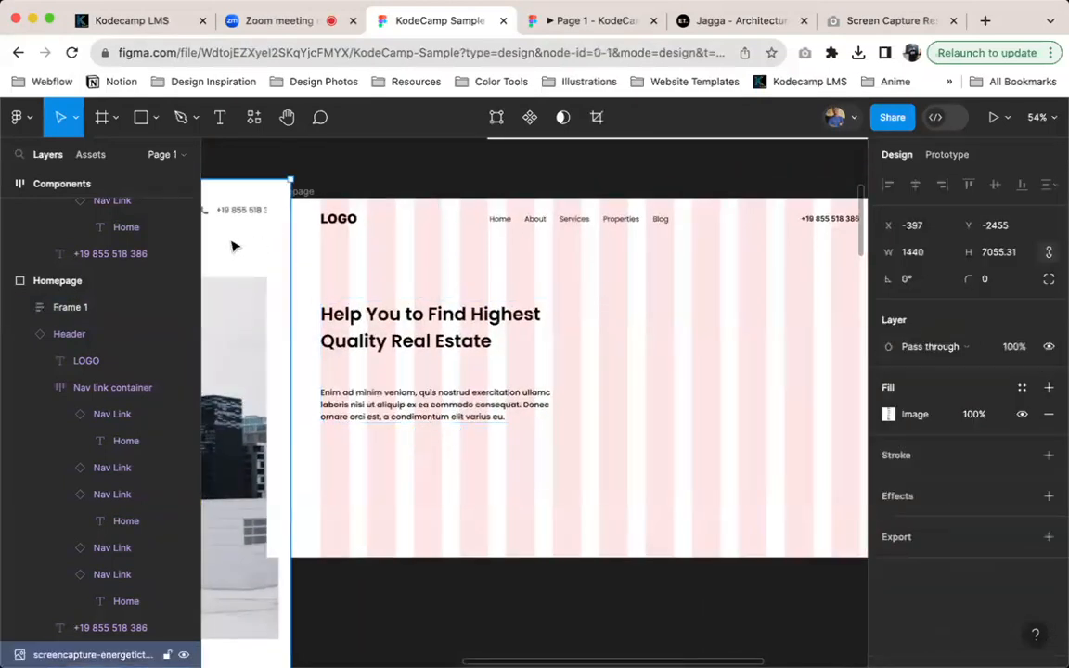
{"action": "left_click", "coordinate": [402, 313]}
{"action": "scroll", "coordinate": [480, 344], "scroll_direction": "left", "scroll_amount": 5}
{"action": "scroll", "coordinate": [478, 346], "scroll_direction": "right", "scroll_amount": 1}
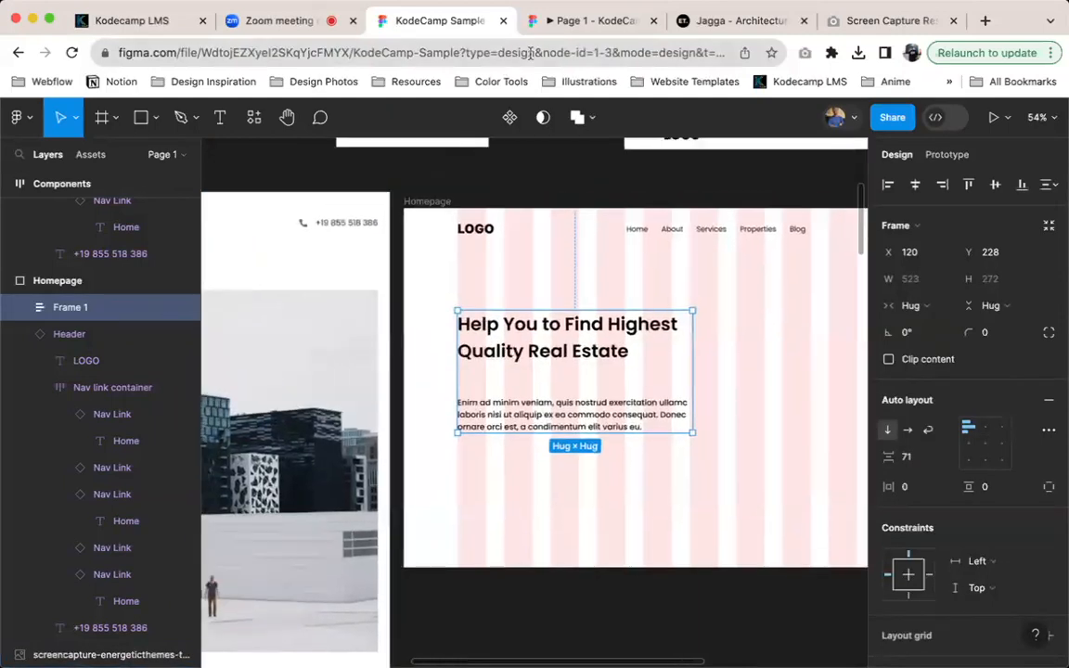
Set the gap between hero heading and paragraph to 24, check the Jagga website, and raise the gap to 32
{"action": "left_click", "coordinate": [910, 456]}
{"action": "type", "text": "24"}
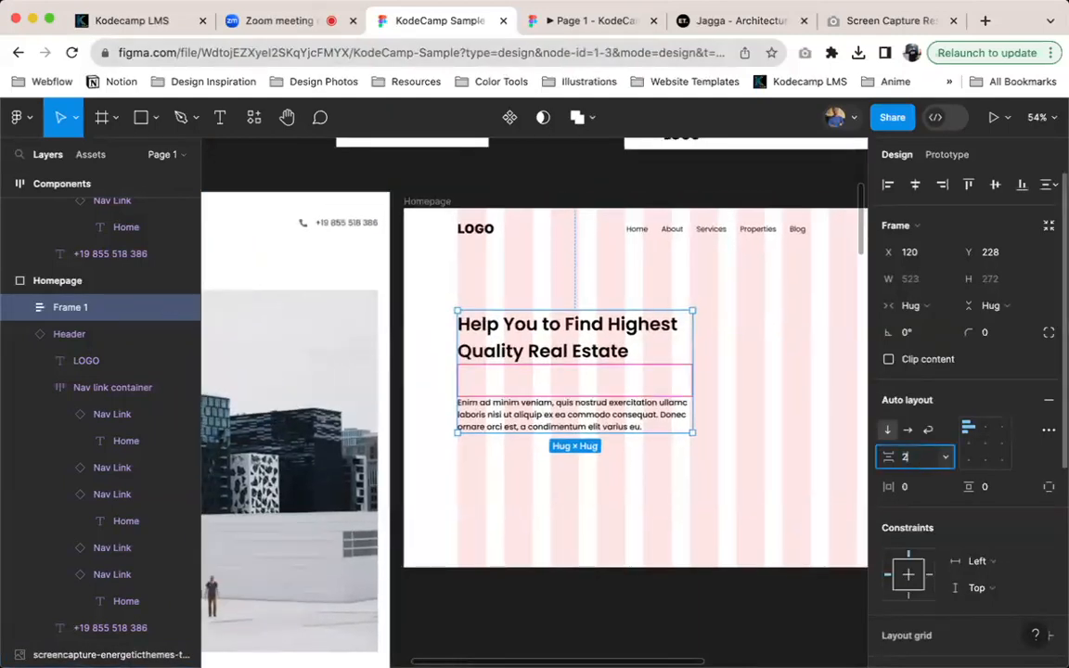
{"action": "key", "text": "Return"}
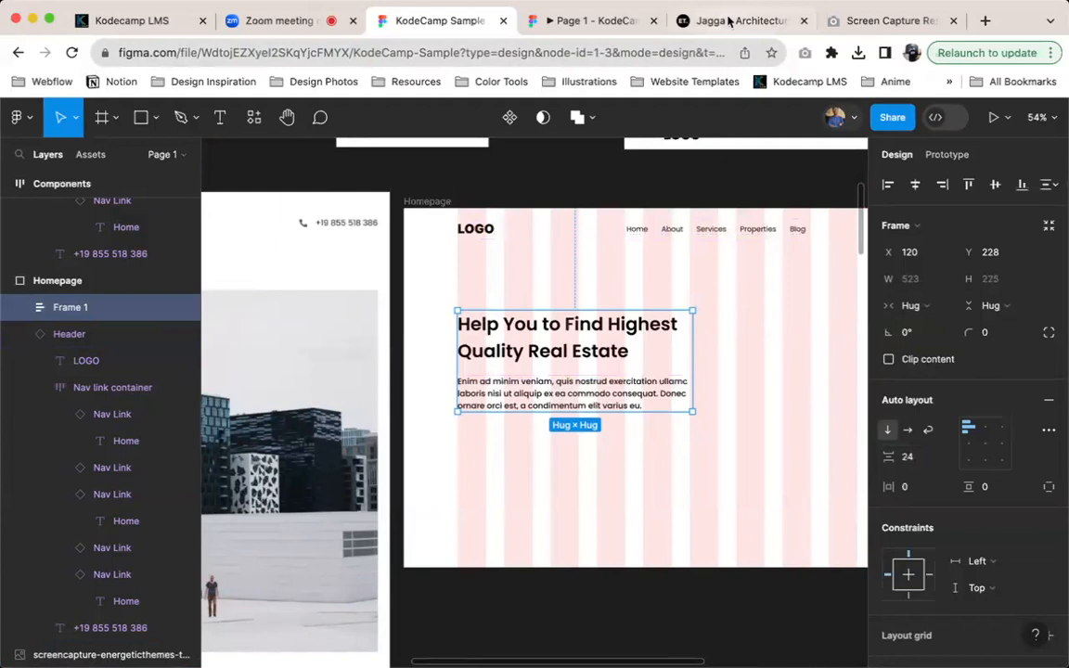
{"action": "left_click", "coordinate": [728, 18]}
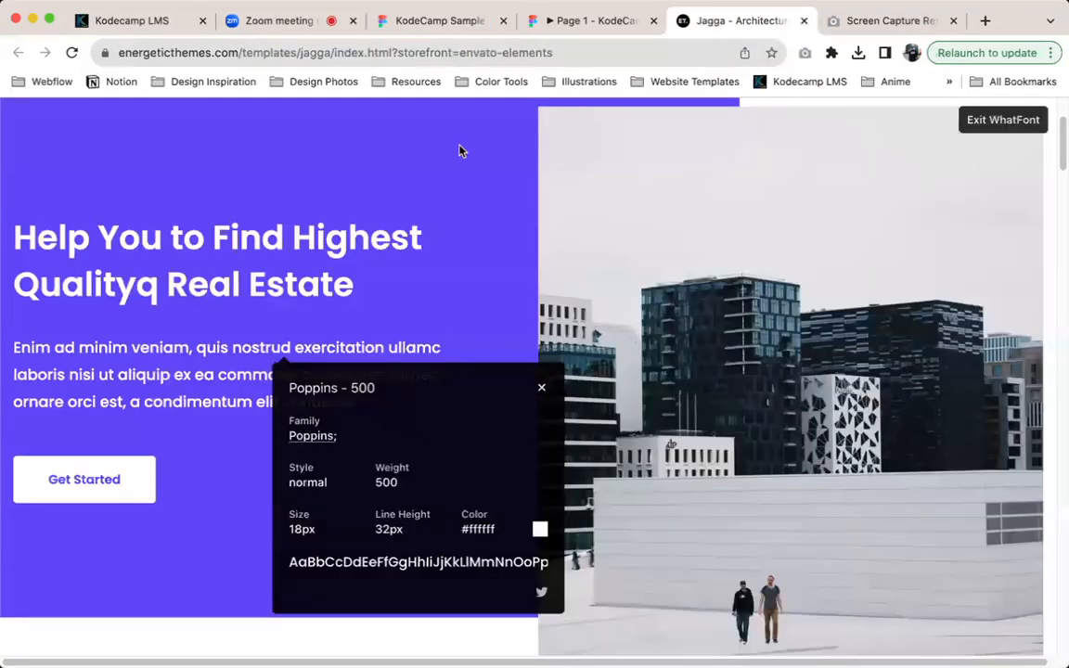
{"action": "left_click", "coordinate": [454, 28]}
{"action": "key", "text": "Up"}
{"action": "key", "text": "Up"}
{"action": "key", "text": "Up"}
{"action": "key", "text": "Up"}
{"action": "key", "text": "Up"}
{"action": "key", "text": "Up"}
{"action": "key", "text": "Up"}
{"action": "key", "text": "Up"}
{"action": "key", "text": "Up"}
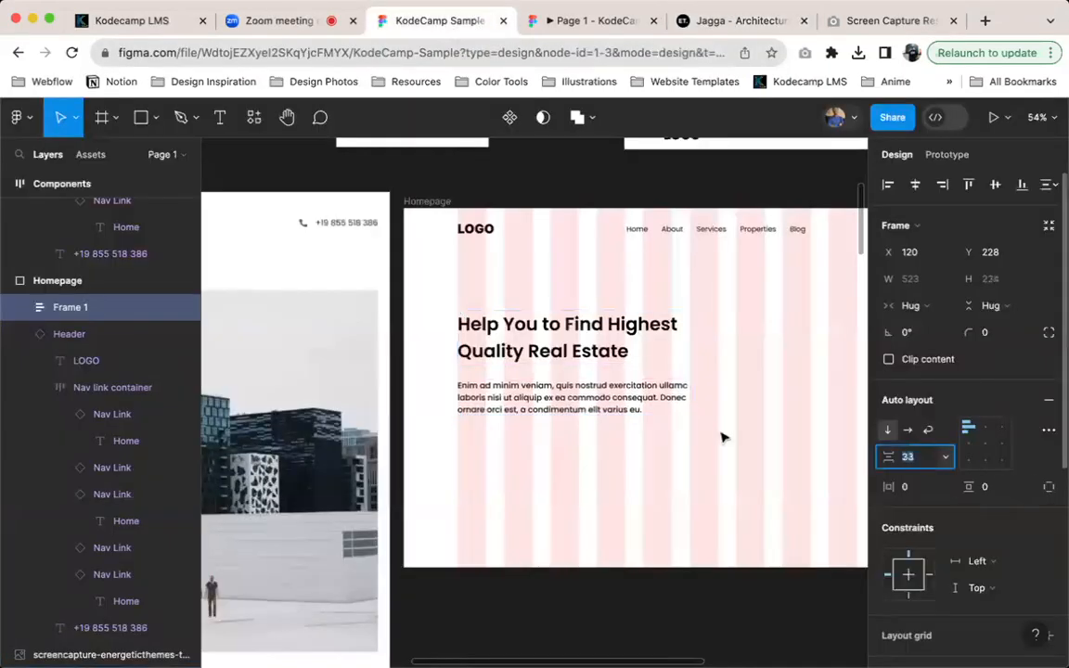
Examine the hero paragraph's text properties and compare its spacing and surrounding hero layout with the Jagga reference screenshot
{"action": "left_click", "coordinate": [563, 388]}
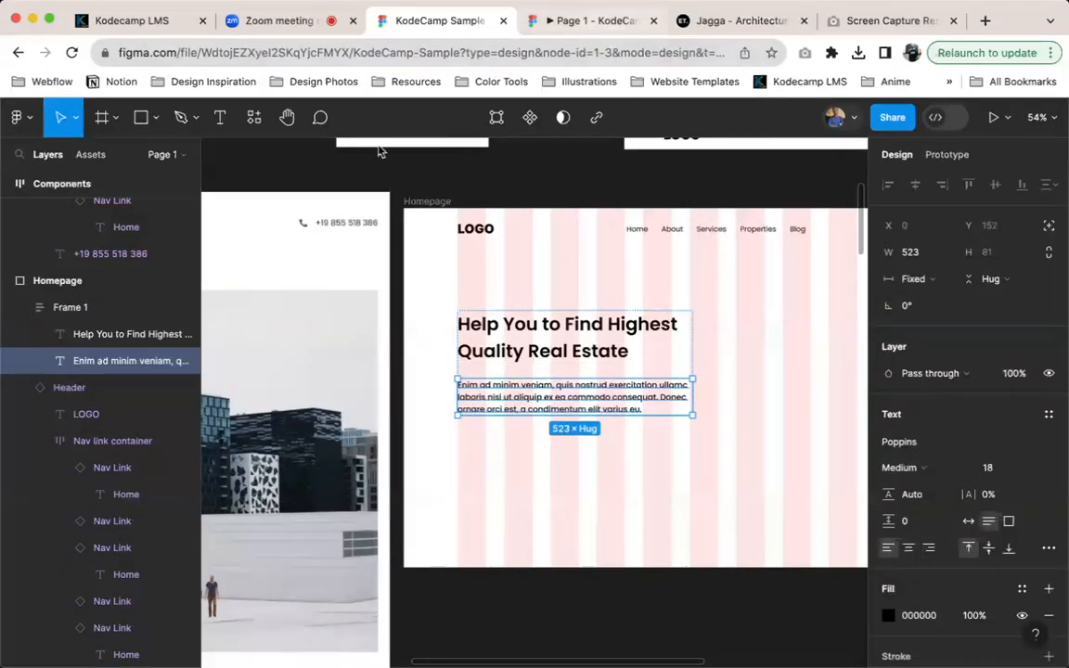
{"action": "scroll", "coordinate": [422, 372], "scroll_direction": "left", "scroll_amount": 5}
{"action": "scroll", "coordinate": [422, 372], "scroll_direction": "down", "scroll_amount": 2}
{"action": "scroll", "coordinate": [428, 301], "scroll_direction": "up", "scroll_amount": 2}
{"action": "scroll", "coordinate": [428, 301], "scroll_direction": "left", "scroll_amount": 2}
{"action": "scroll", "coordinate": [504, 375], "scroll_direction": "right", "scroll_amount": 2}
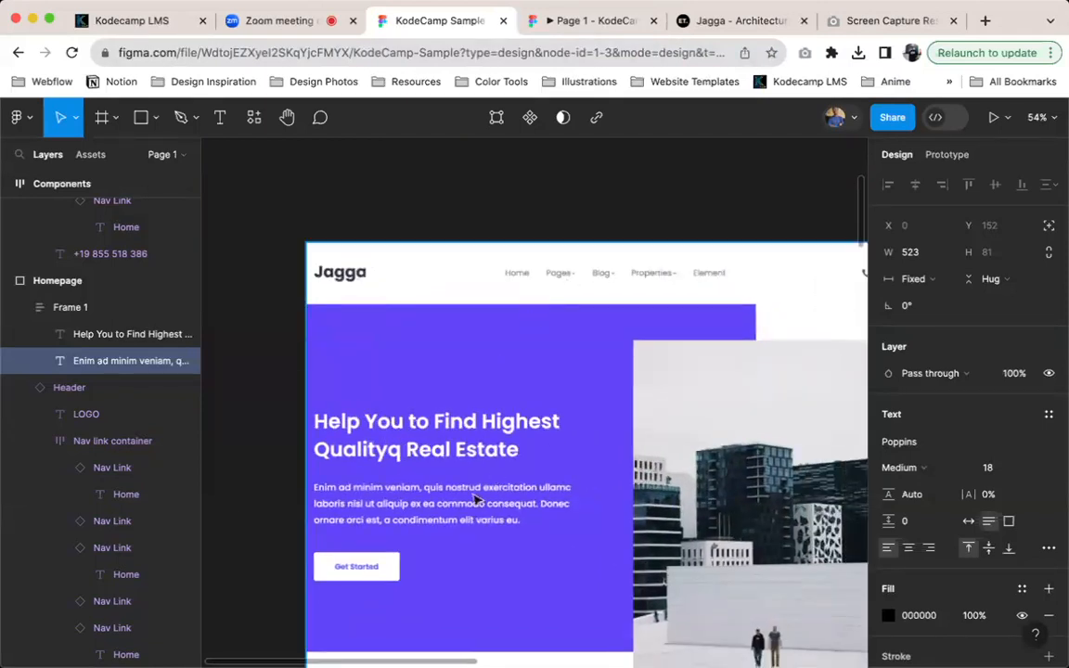
{"action": "scroll", "coordinate": [511, 482], "scroll_direction": "right", "scroll_amount": 10}
{"action": "scroll", "coordinate": [510, 481], "scroll_direction": "down", "scroll_amount": 2}
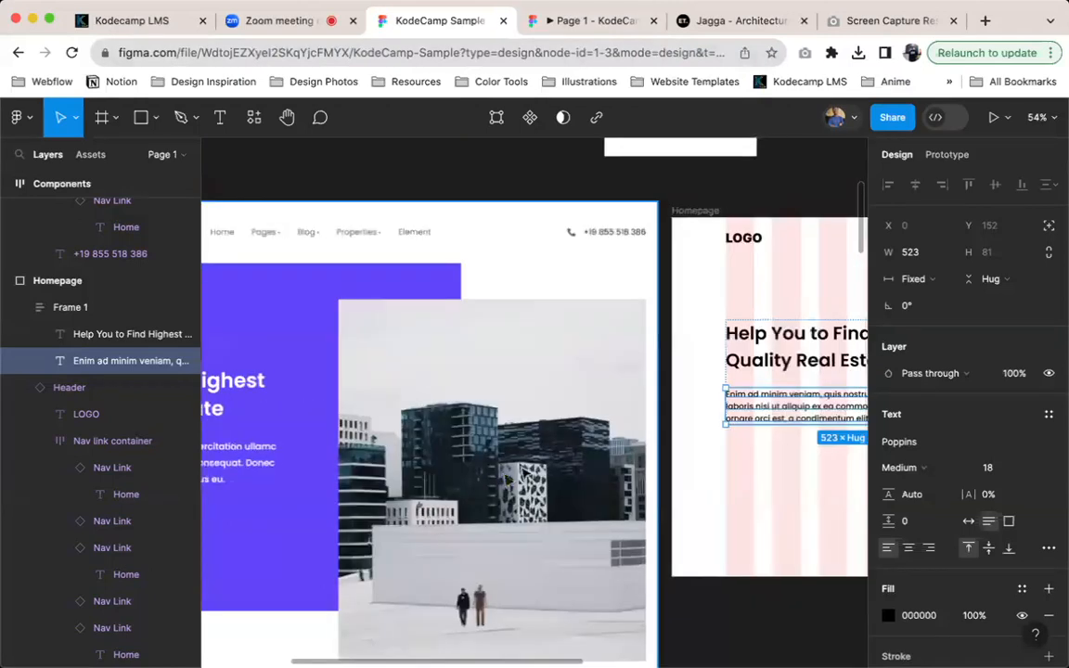
{"action": "scroll", "coordinate": [735, 334], "scroll_direction": "right", "scroll_amount": 8}
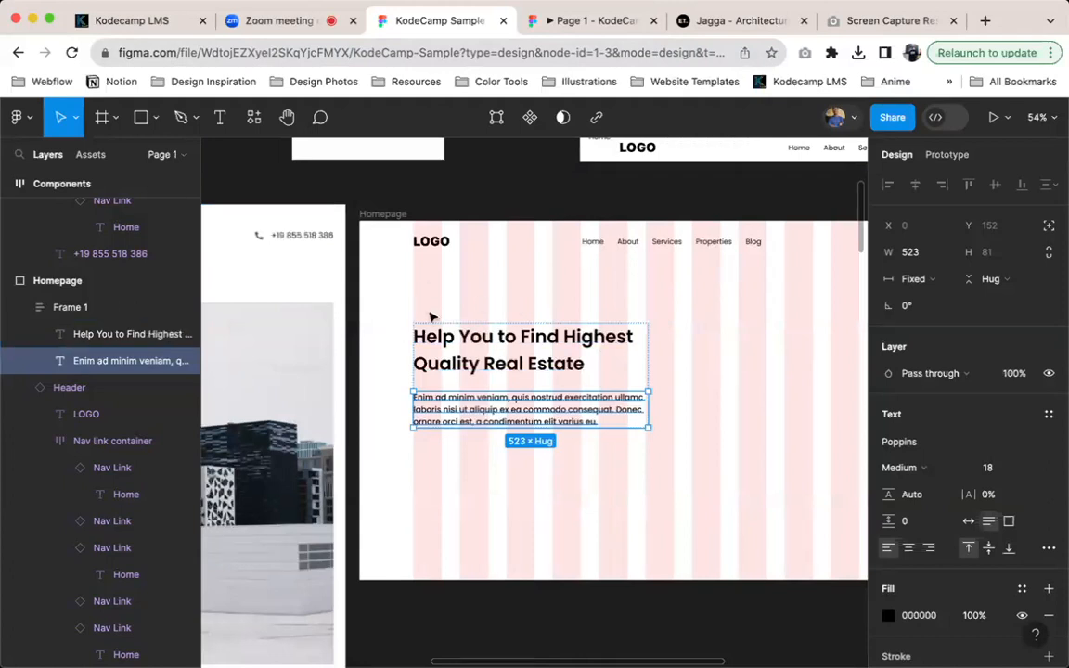
Draw a rectangle about 905 × 612 from the Homepage's left edge at Y 83, behind the hero text, and send it to back
{"action": "key", "text": "r"}
{"action": "mouse_move", "coordinate": [362, 259]}
{"action": "left_mouse_down"}
{"action": "mouse_move", "coordinate": [723, 436]}
{"action": "mouse_move", "coordinate": [766, 533]}
{"action": "left_mouse_up"}
{"action": "key", "text": "alt+super+bracketleft"}
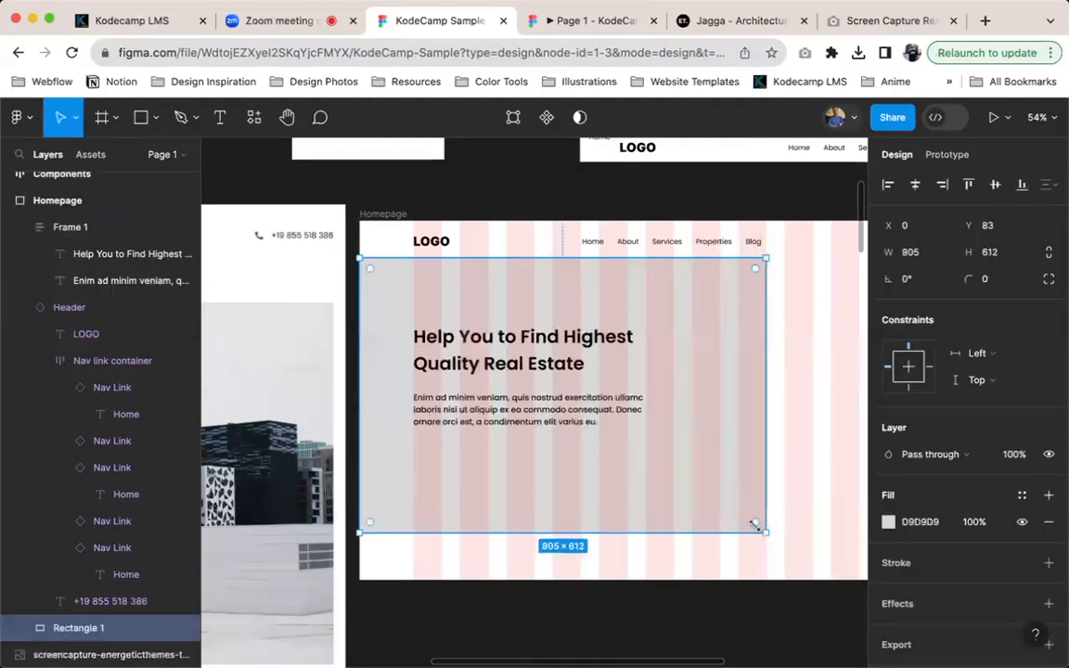
Fill the hero background rectangle with the purple 6246F9 sampled from the Jagga reference screenshot
{"action": "scroll", "coordinate": [599, 374], "scroll_direction": "left", "scroll_amount": 8}
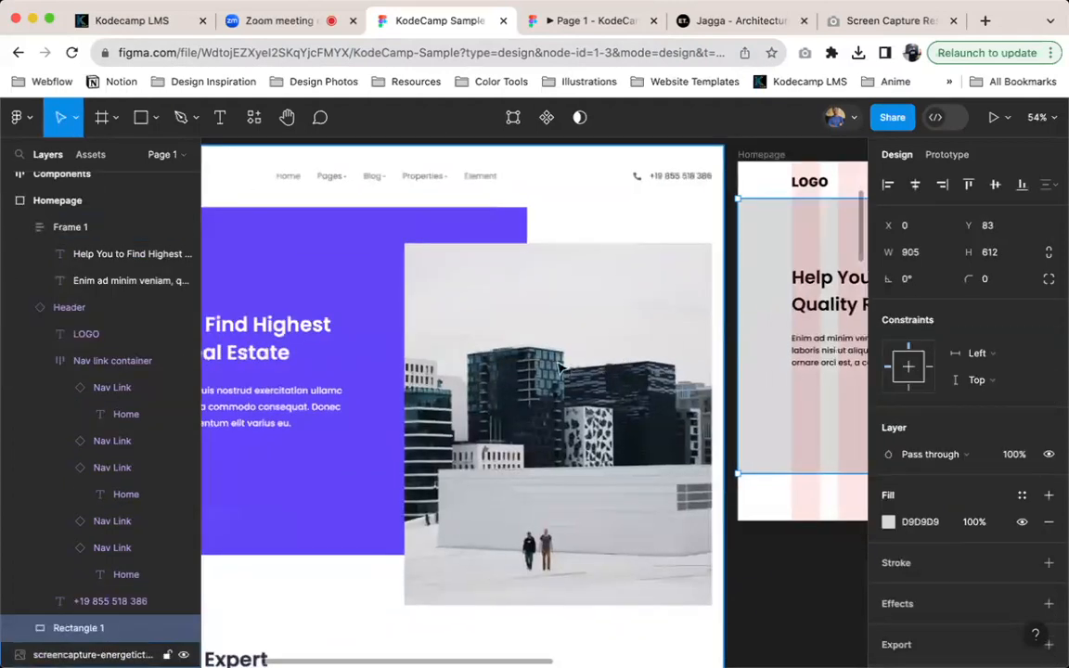
{"action": "key", "text": "i"}
{"action": "left_click", "coordinate": [342, 221]}
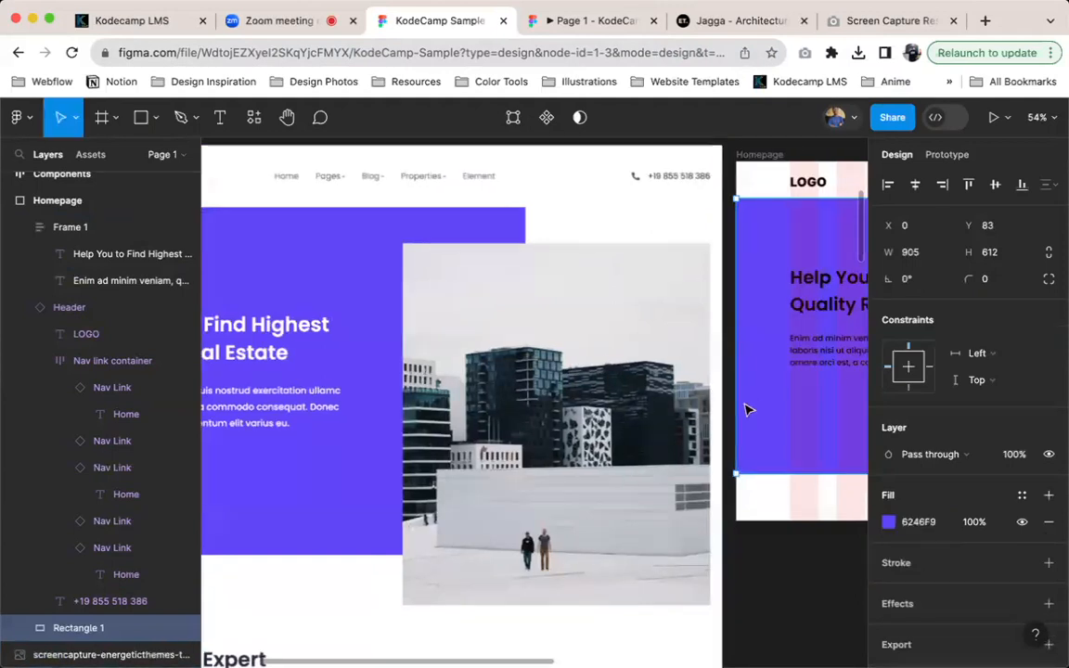
Set the colour of the hero heading and paragraph in the Homepage frame to white
{"action": "scroll", "coordinate": [769, 368], "scroll_direction": "right", "scroll_amount": 5}
{"action": "scroll", "coordinate": [769, 367], "scroll_direction": "right", "scroll_amount": 1}
{"action": "double_click", "coordinate": [571, 373]}
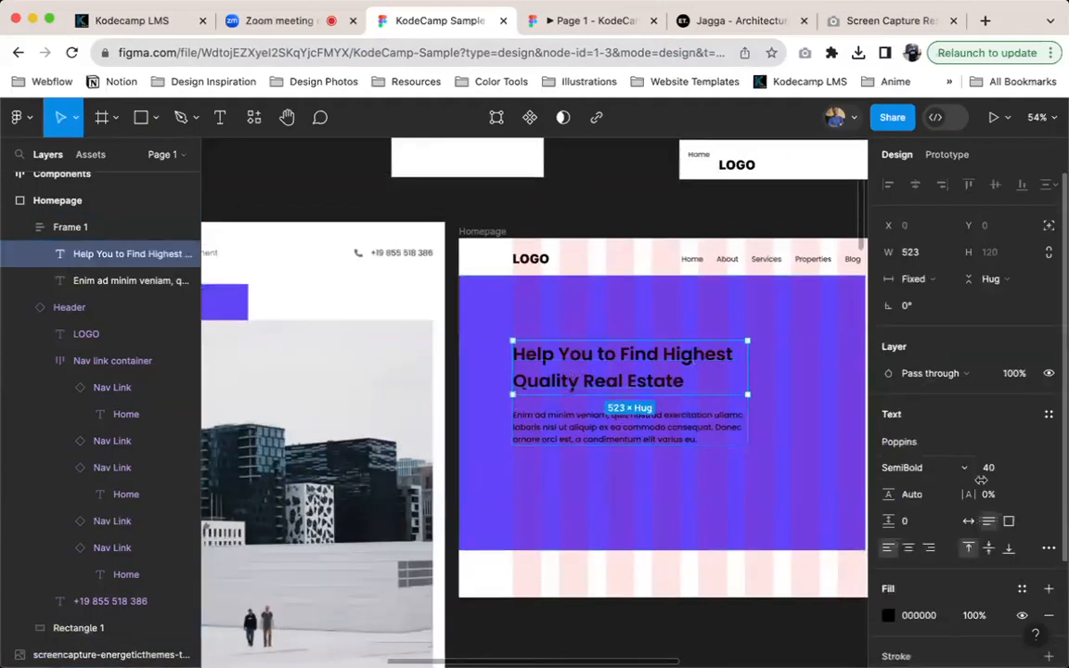
{"action": "key", "text": "shift+Return"}
{"action": "scroll", "coordinate": [942, 576], "scroll_direction": "down", "scroll_amount": 5}
{"action": "left_click", "coordinate": [919, 523]}
{"action": "type", "text": "white"}
{"action": "key", "text": "Return"}
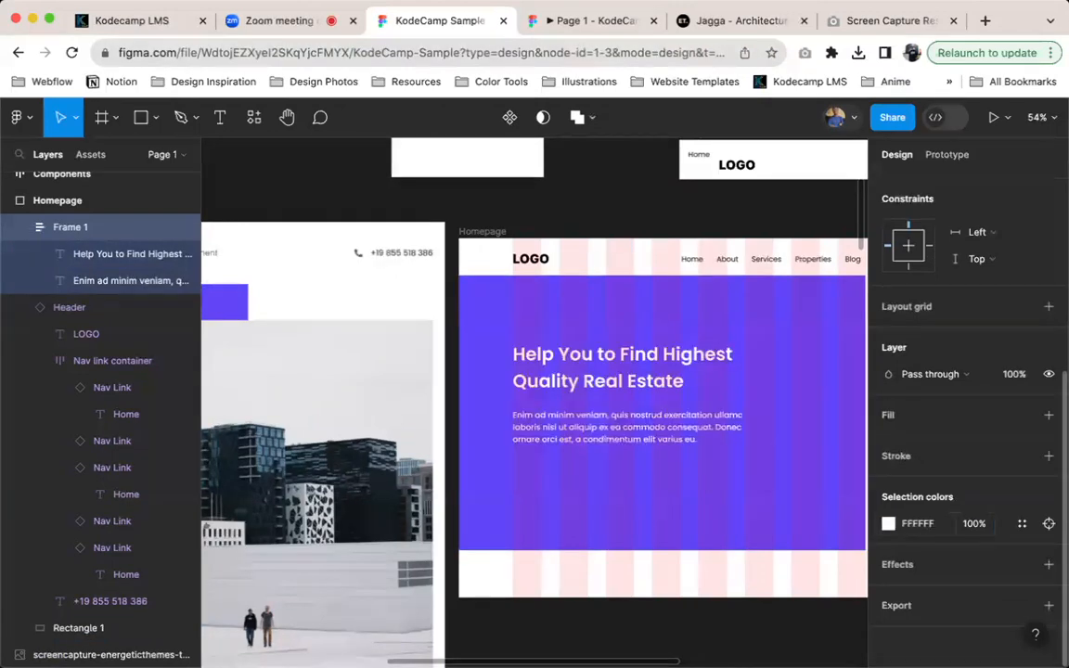
Hide the layout grids and compare the Homepage hero with the Jagga reference screenshot
{"action": "key", "text": "ctrl+g"}
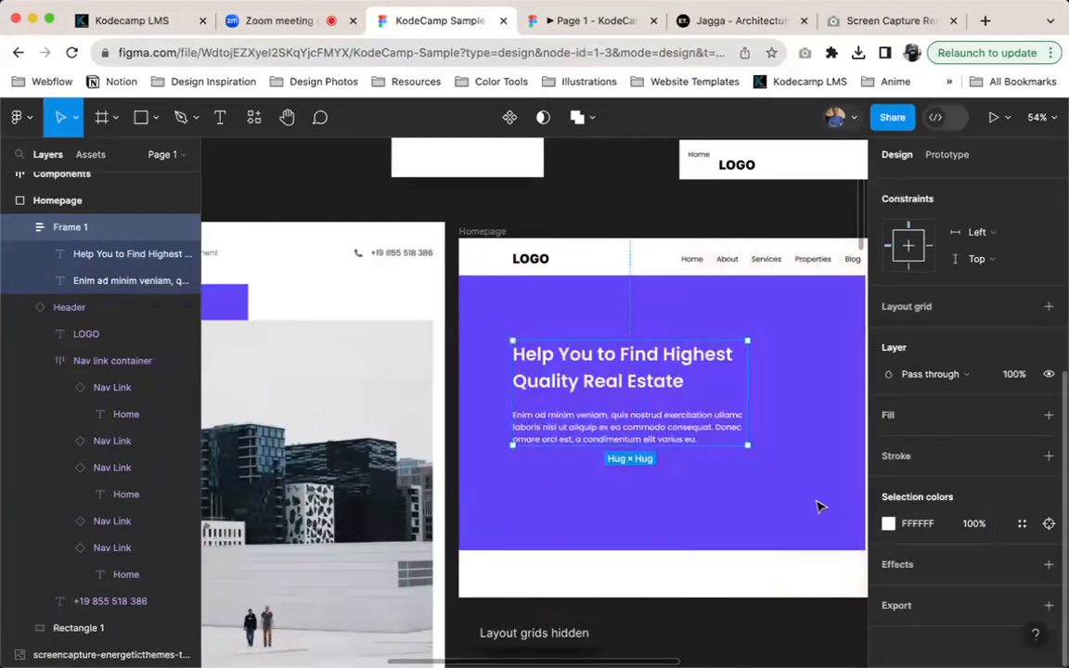
{"action": "scroll", "coordinate": [722, 479], "scroll_direction": "left", "scroll_amount": 4}
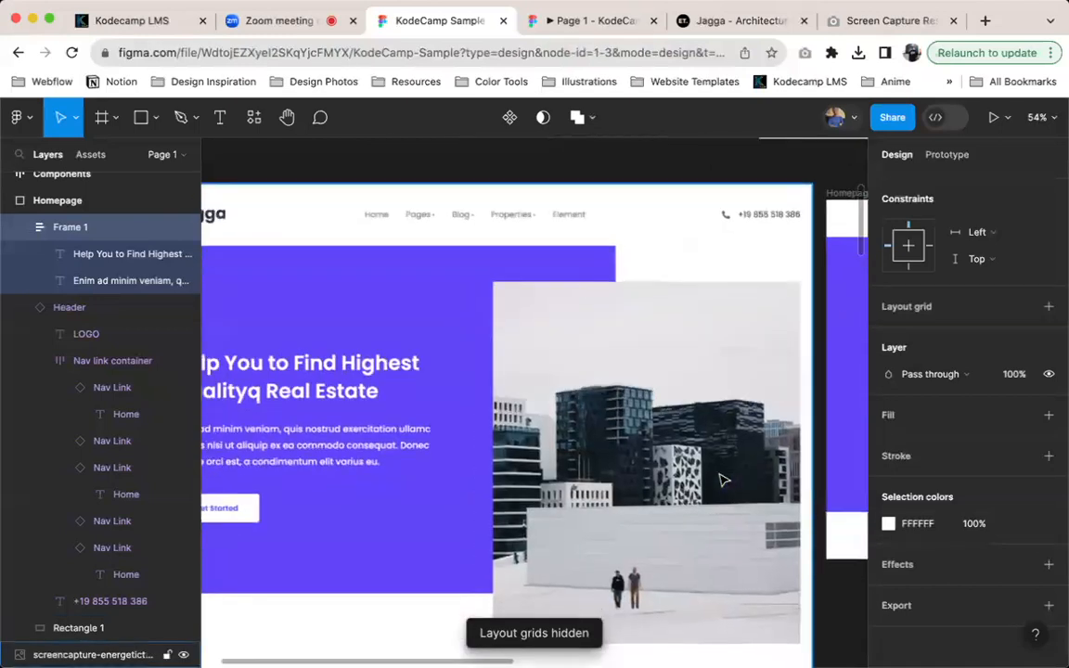
{"action": "scroll", "coordinate": [723, 480], "scroll_direction": "right", "scroll_amount": 4}
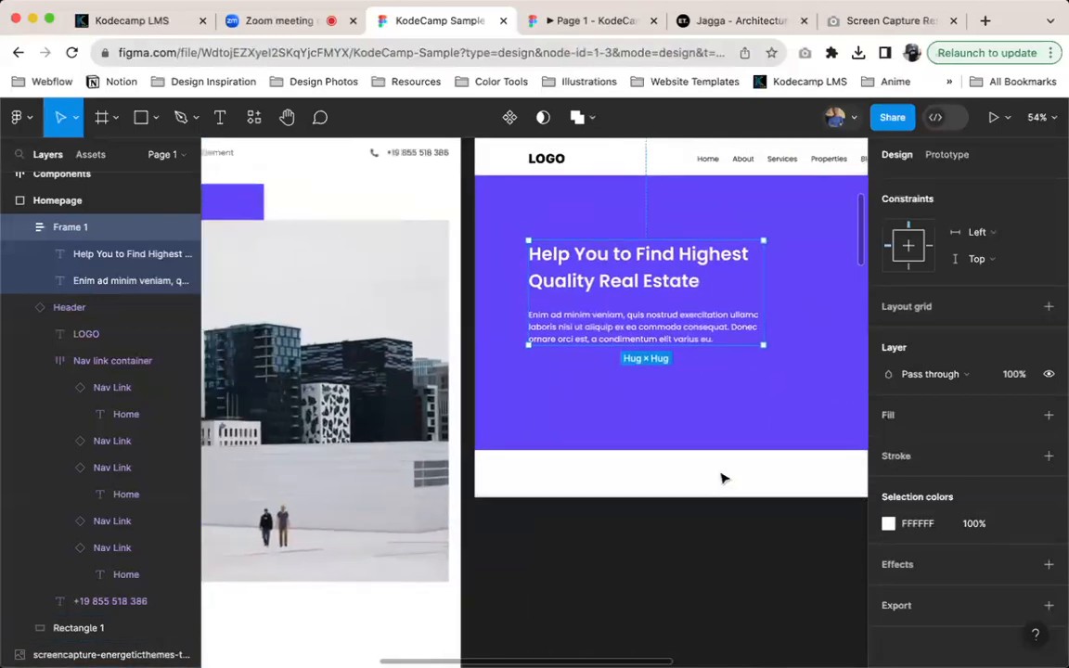
{"action": "scroll", "coordinate": [723, 469], "scroll_direction": "left", "scroll_amount": 3}
{"action": "scroll", "coordinate": [723, 455], "scroll_direction": "right", "scroll_amount": 5}
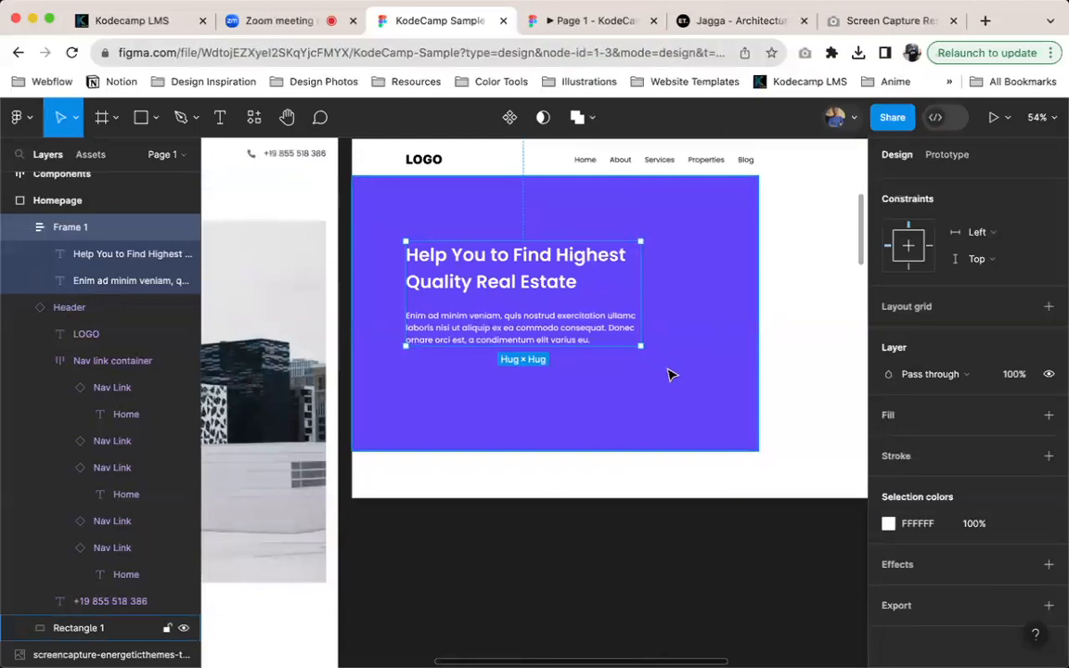
{"action": "scroll", "coordinate": [672, 375], "scroll_direction": "down", "scroll_amount": 2}
Copy the building photo from the Jagga website, paste it onto the Figma canvas and place it at X 846, Y -1777
{"action": "left_click", "coordinate": [719, 20]}
{"action": "right_click", "coordinate": [794, 278]}
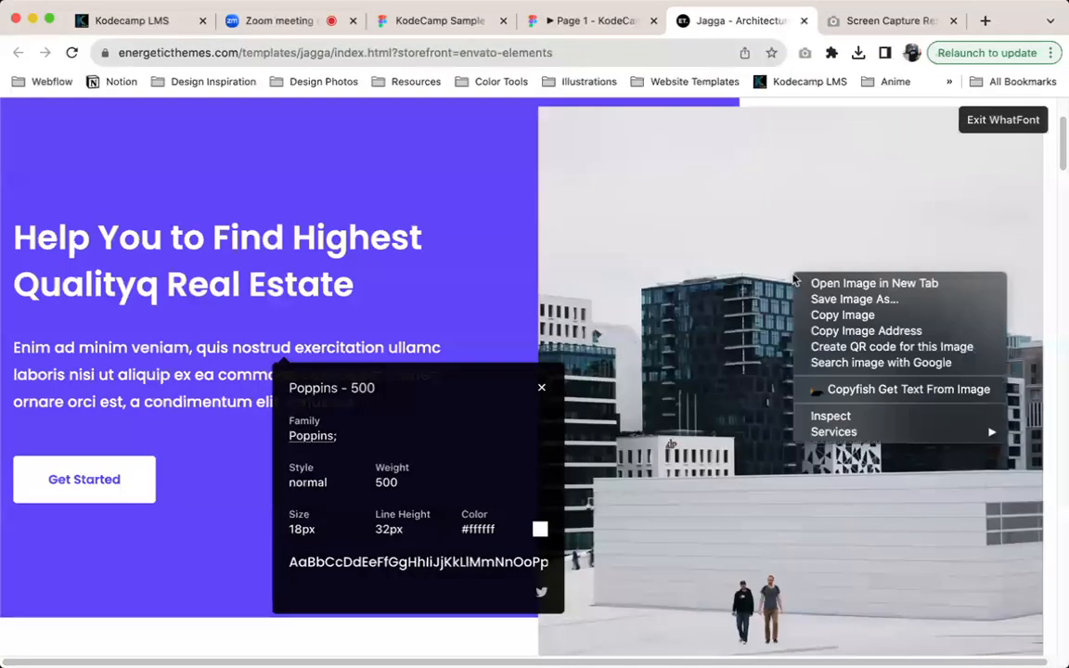
{"action": "left_click", "coordinate": [843, 315]}
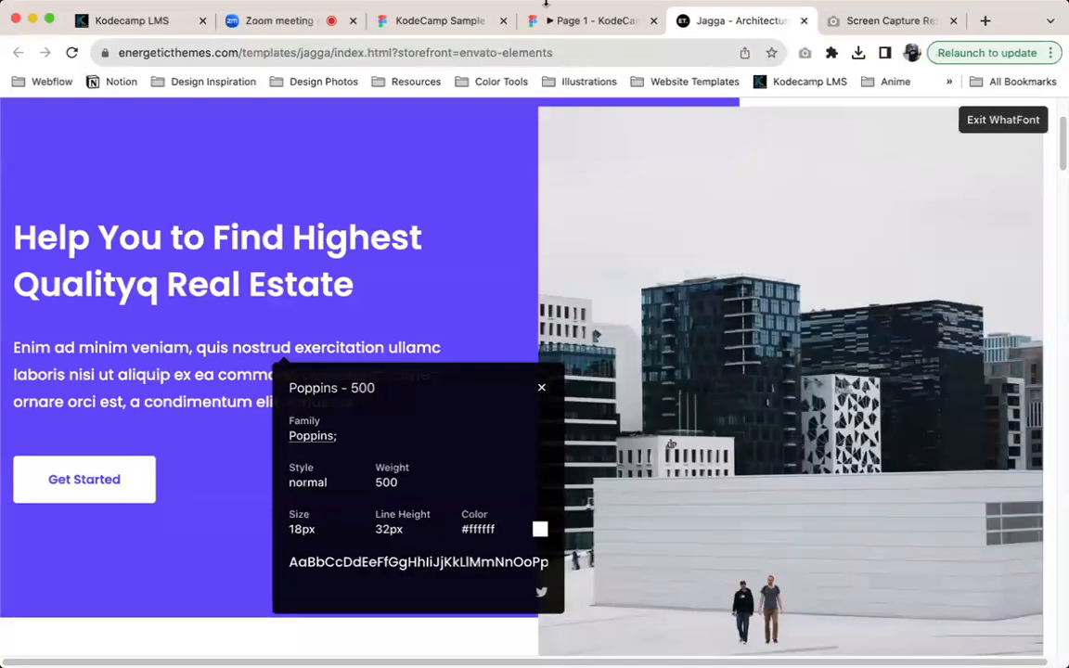
{"action": "left_click", "coordinate": [436, 20]}
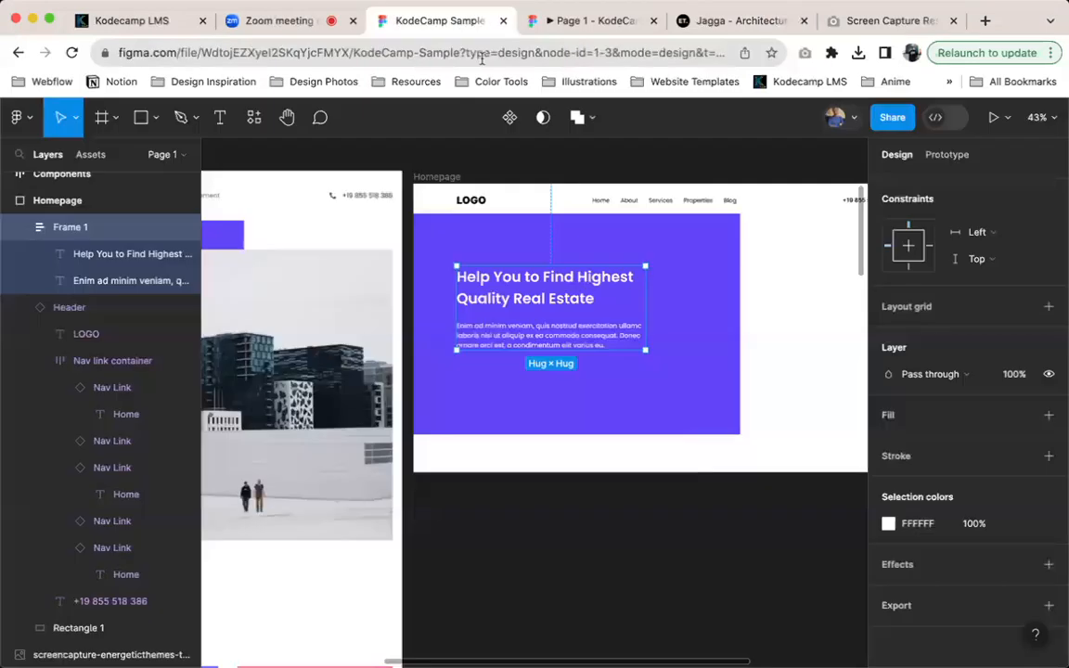
{"action": "left_click", "coordinate": [647, 551]}
{"action": "key", "text": "cmd+v"}
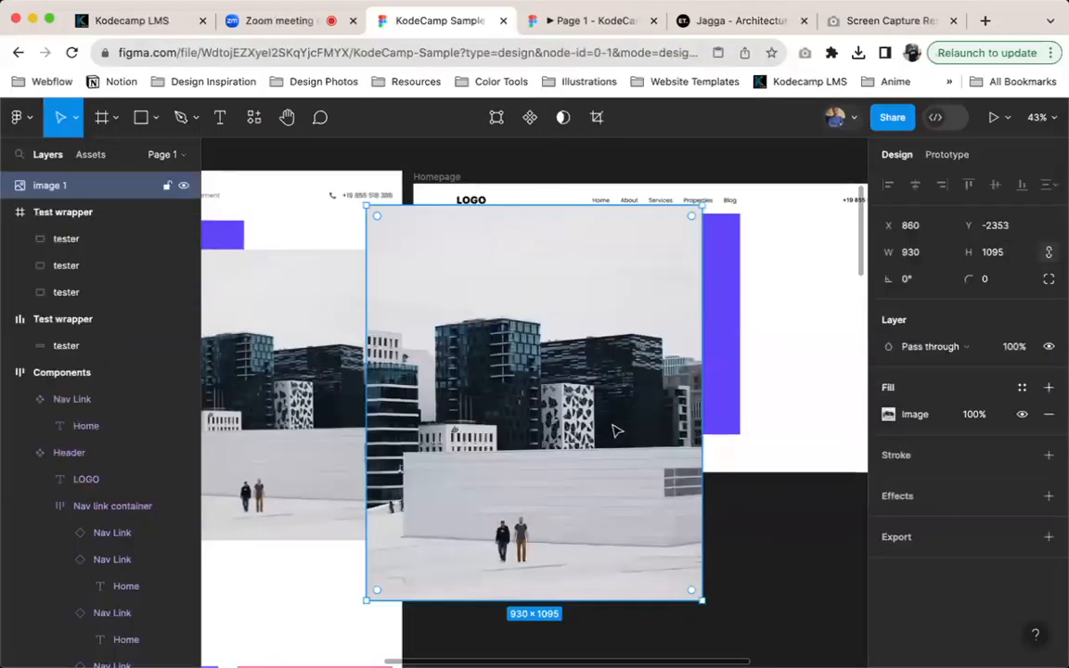
{"action": "left_click_drag", "start_coordinate": [613, 430], "coordinate": [607, 638]}
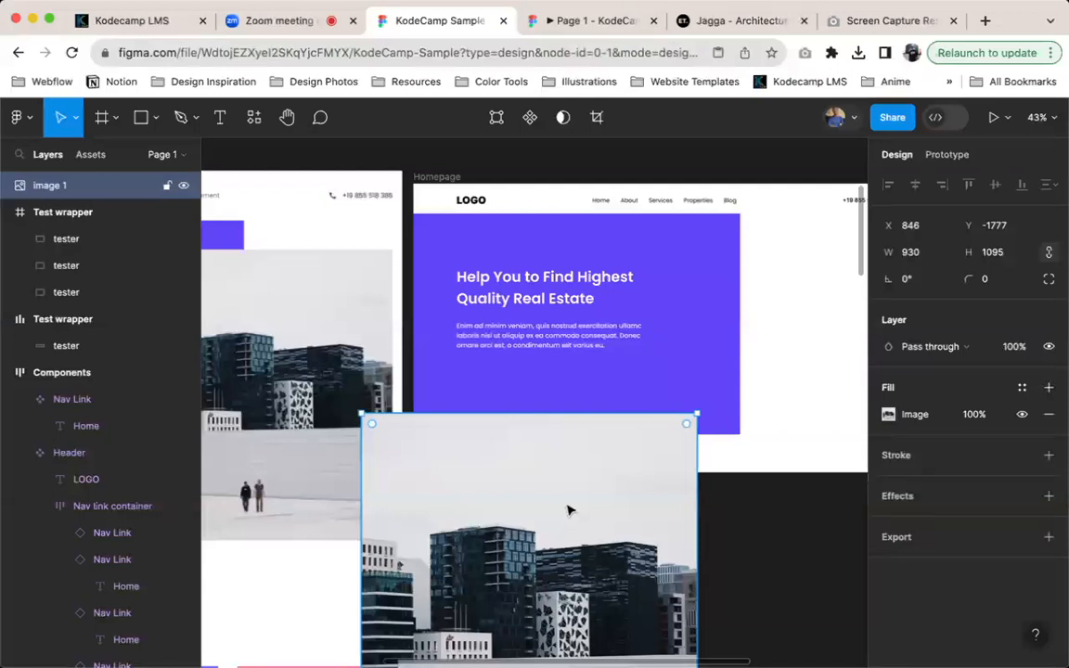
Move the building photo to X 1274, Y -1853, overlapping the hero's lower edge, and activate the Scale tool with the photo selected
{"action": "key", "text": "k"}
{"action": "scroll", "coordinate": [548, 497], "scroll_direction": "down", "scroll_amount": 3}
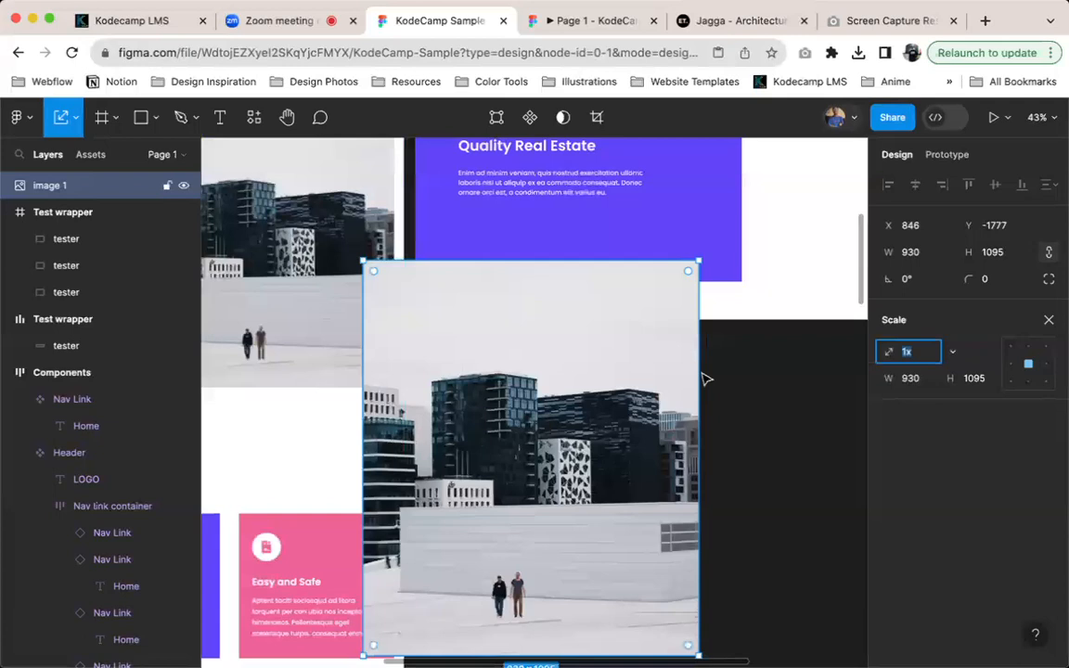
{"action": "left_click", "coordinate": [743, 386]}
{"action": "key", "text": "v"}
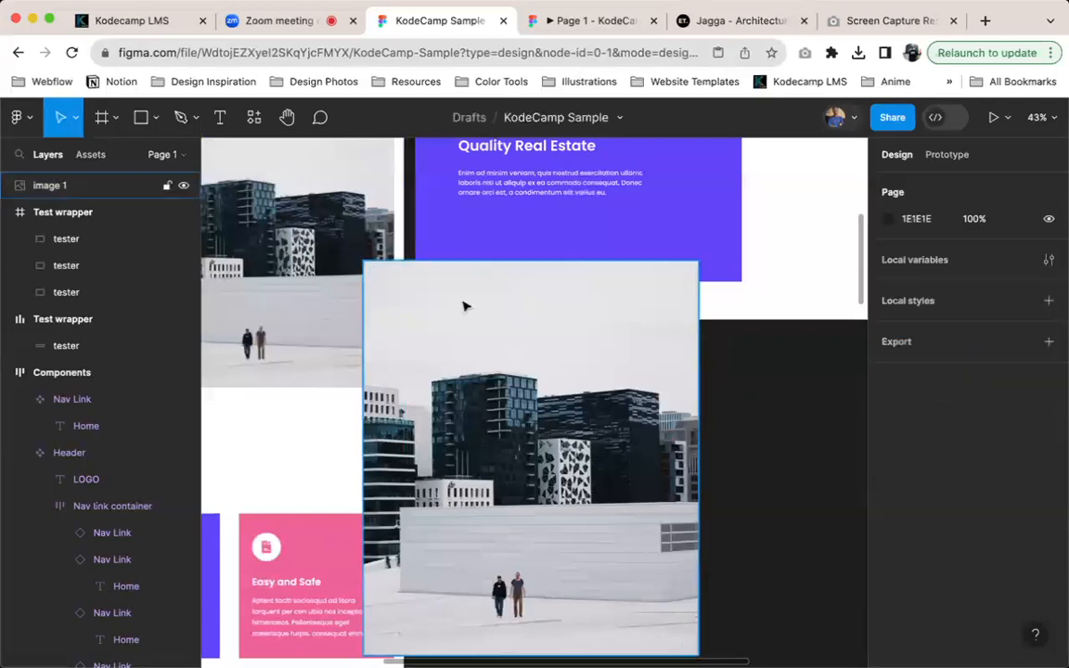
{"action": "left_click_drag", "start_coordinate": [590, 427], "coordinate": [746, 400]}
{"action": "left_click", "coordinate": [75, 117]}
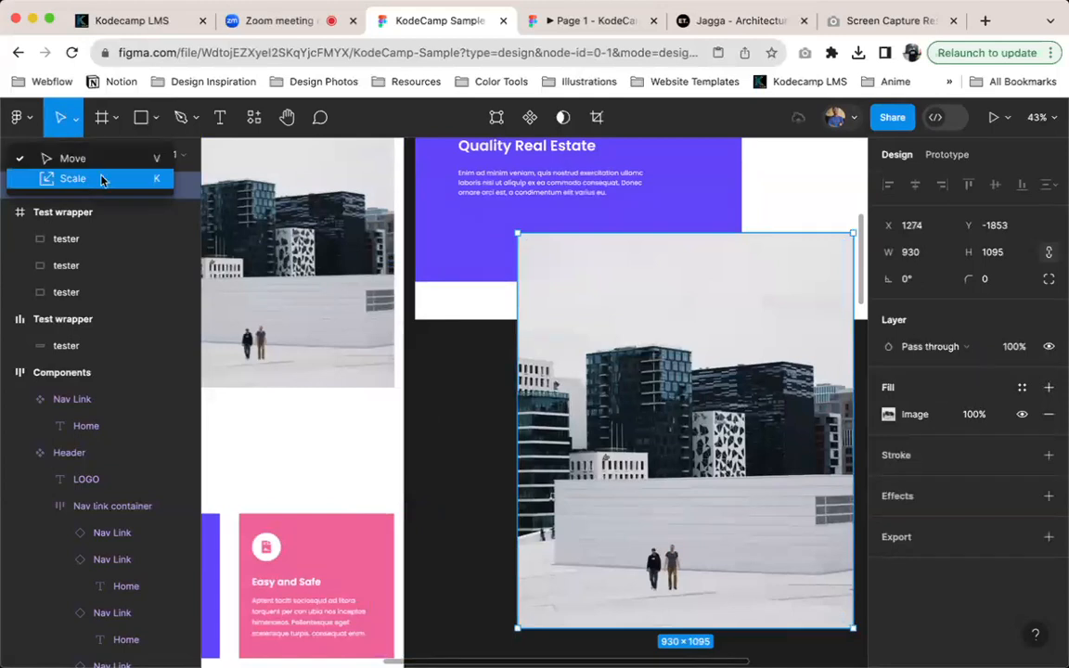
{"action": "left_click", "coordinate": [102, 179]}
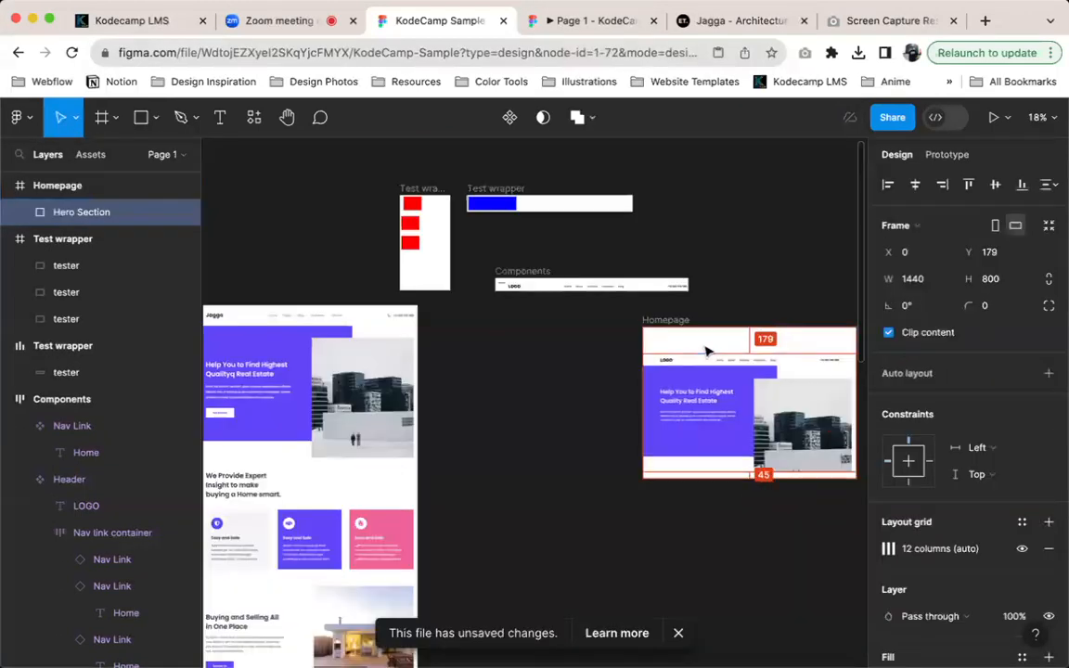
Align Hero Section to the top of the Homepage frame, move Homepage to X 1291, Y -2283 and add vertical auto layout to it
{"action": "key", "text": "alt+w"}
{"action": "left_click_drag", "start_coordinate": [674, 318], "coordinate": [506, 322]}
{"action": "key", "text": "shift+a"}
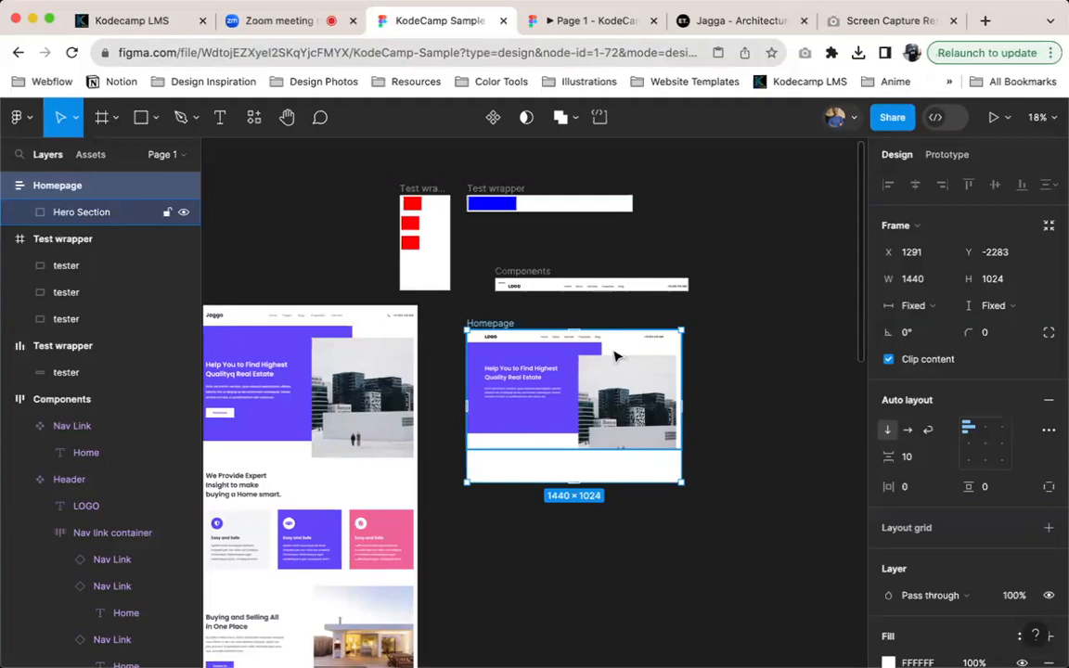
Move Hero Section out of the Homepage frame onto the canvas at X 2781, Y -2402
{"action": "scroll", "coordinate": [618, 420], "scroll_direction": "up", "scroll_amount": 3}
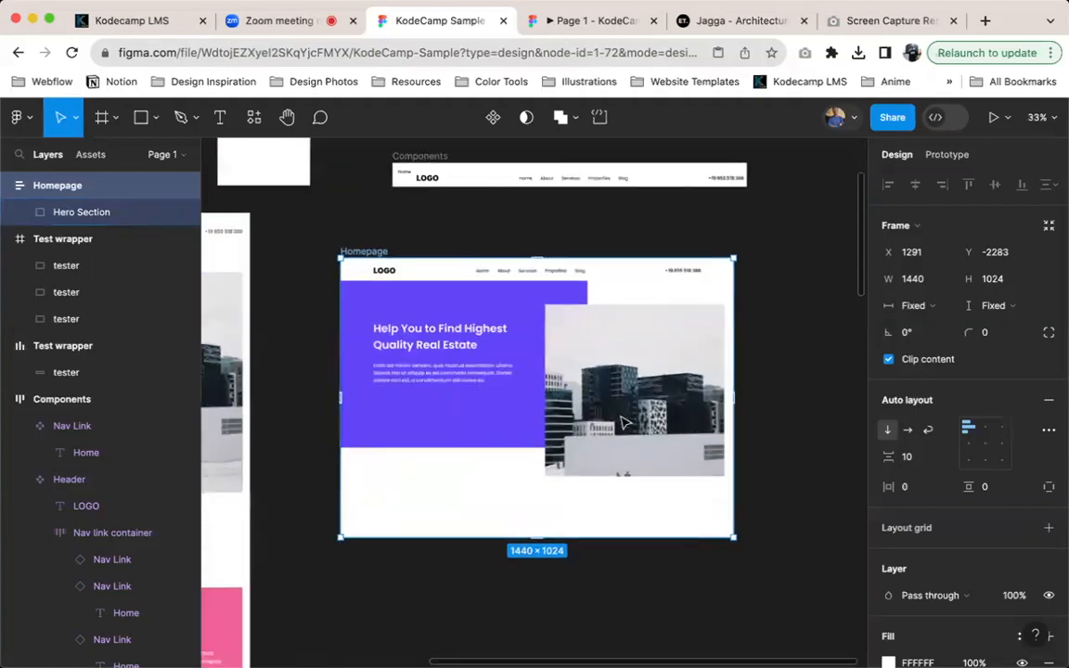
{"action": "left_click", "coordinate": [453, 309]}
{"action": "left_click_drag", "start_coordinate": [430, 399], "coordinate": [715, 372]}
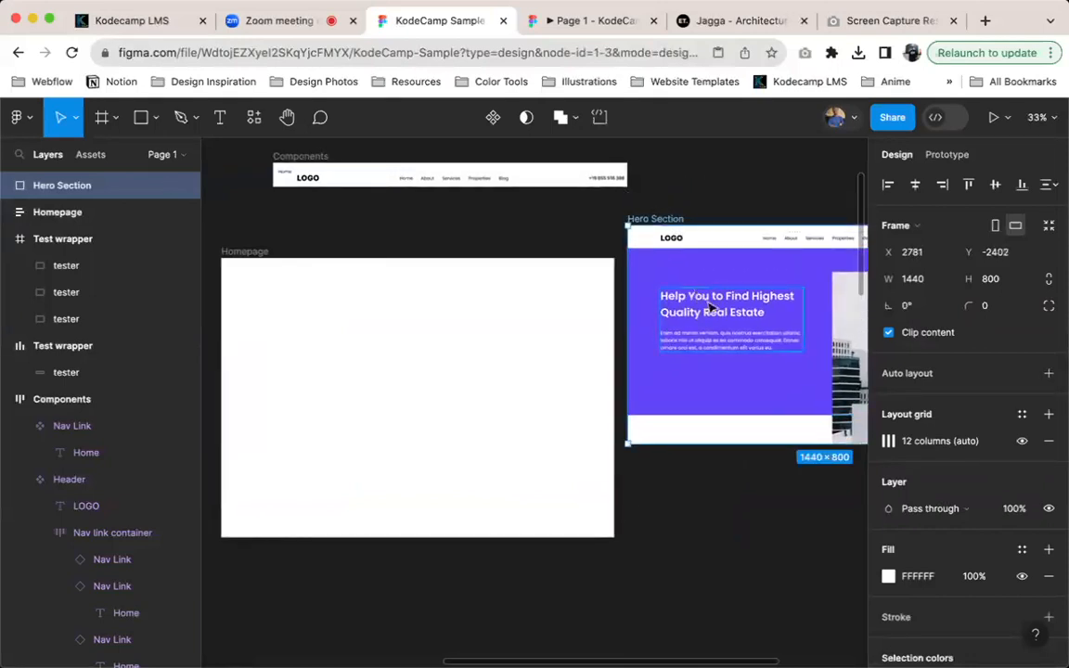
{"action": "scroll", "coordinate": [747, 320], "scroll_direction": "right", "scroll_amount": 2}
{"action": "scroll", "coordinate": [747, 320], "scroll_direction": "up", "scroll_amount": 1}
{"action": "scroll", "coordinate": [736, 327], "scroll_direction": "right", "scroll_amount": 1}
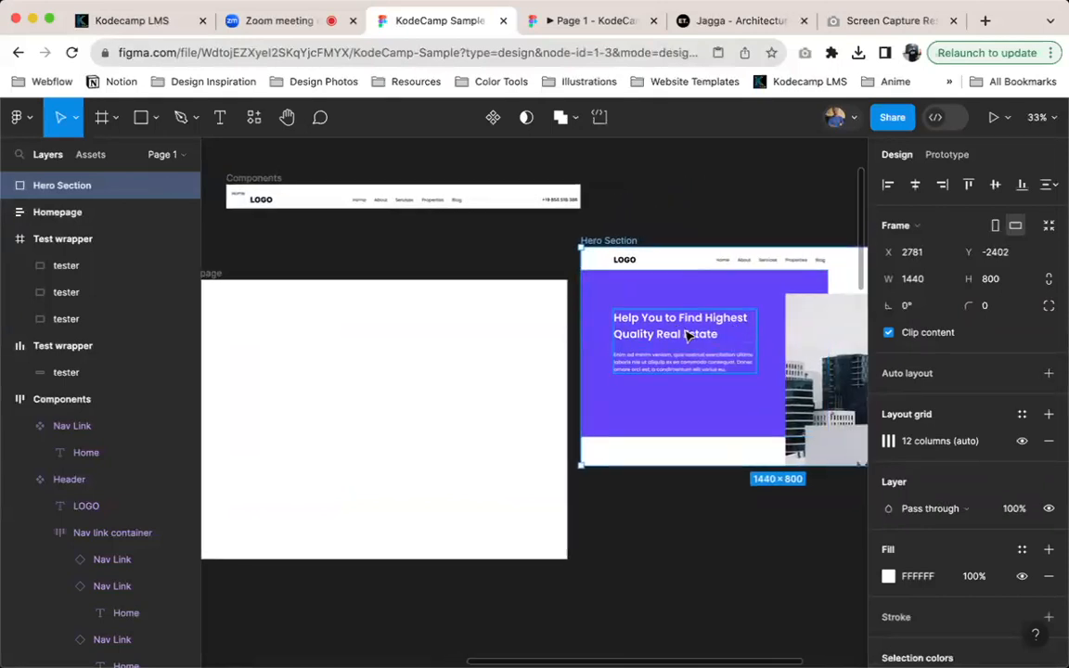
Delete the empty Homepage auto layout frame
{"action": "left_click", "coordinate": [283, 314]}
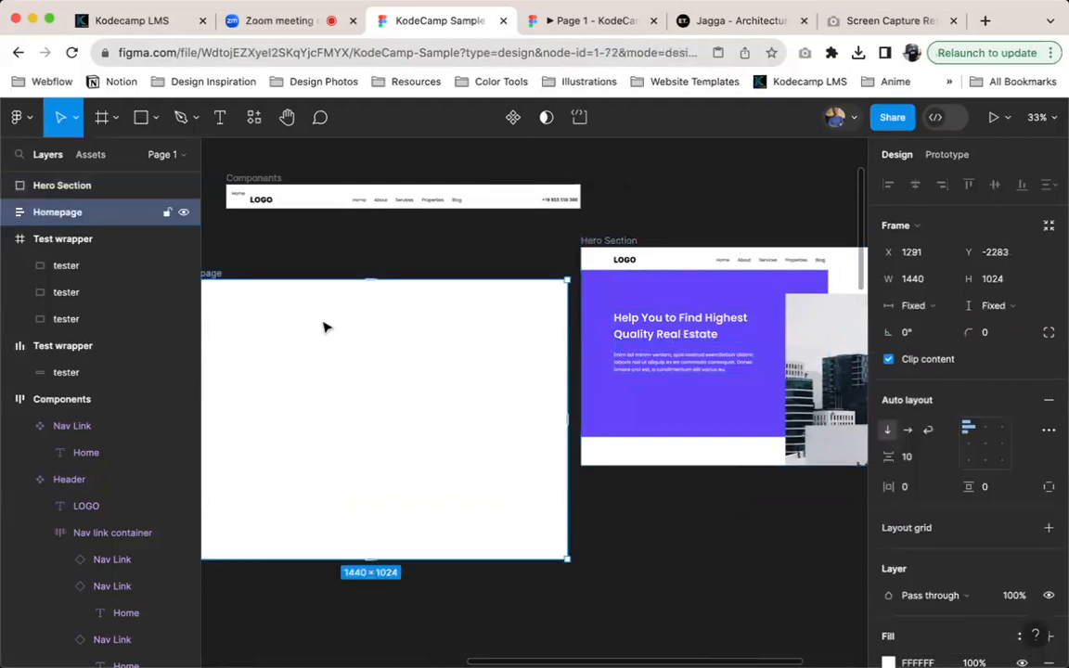
{"action": "scroll", "coordinate": [299, 325], "scroll_direction": "left", "scroll_amount": 5}
{"action": "scroll", "coordinate": [299, 325], "scroll_direction": "up", "scroll_amount": 1}
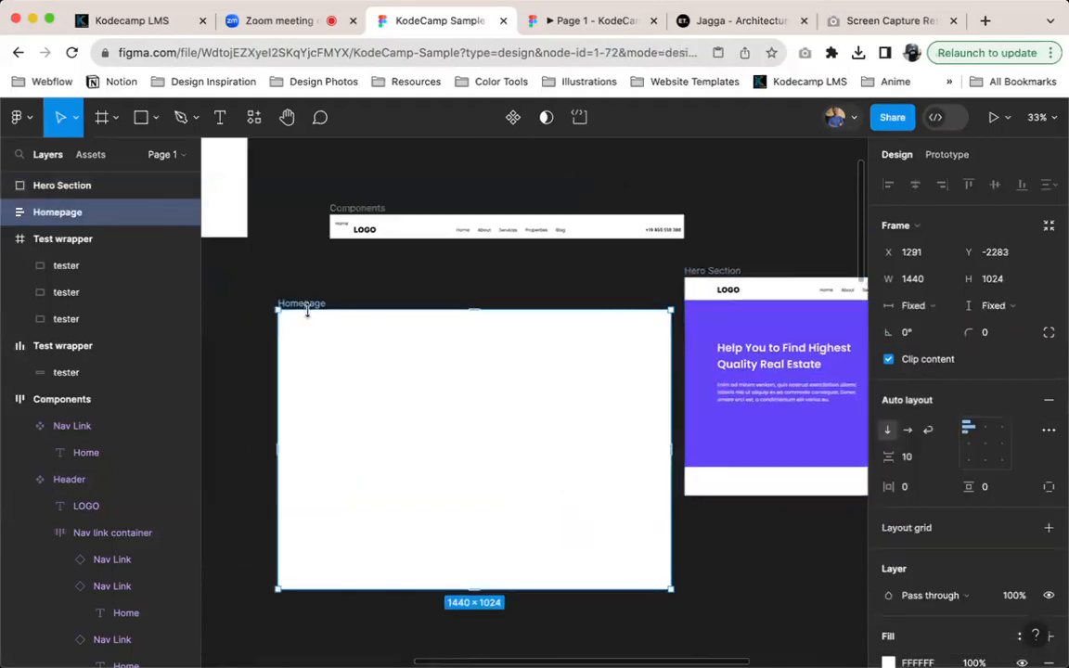
{"action": "key", "text": "super+a"}
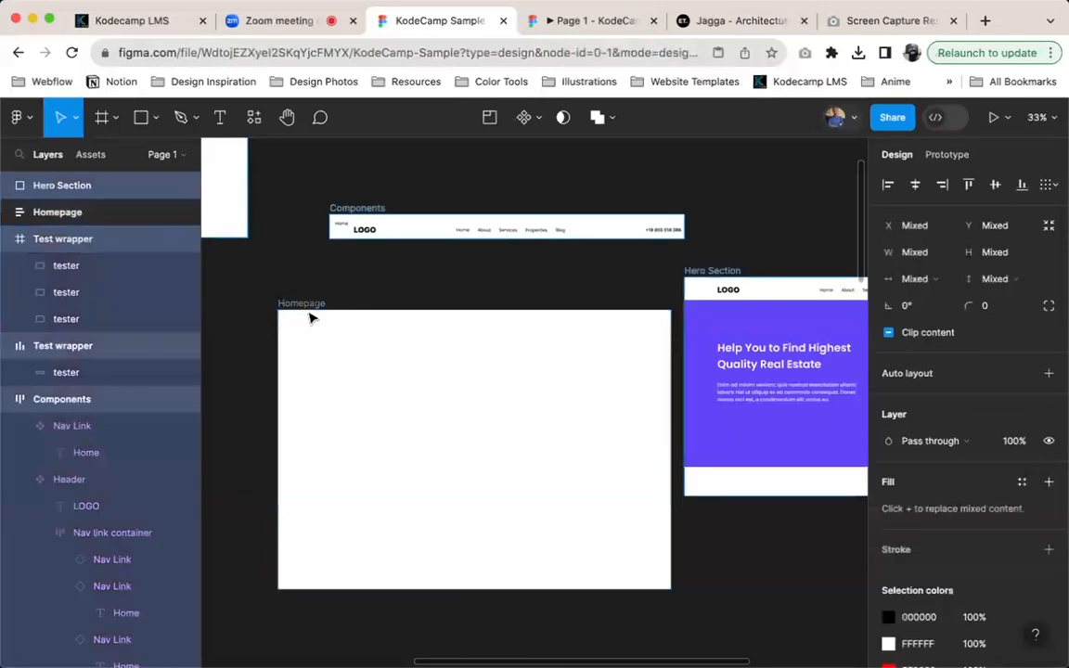
{"action": "left_click", "coordinate": [311, 298]}
{"action": "left_click", "coordinate": [313, 309]}
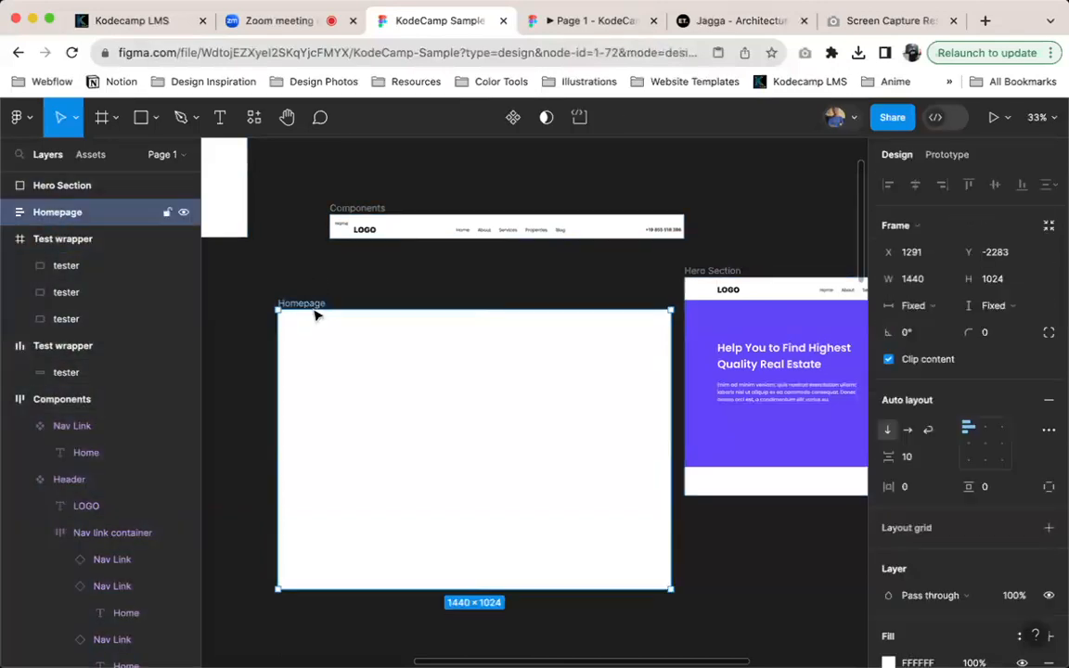
{"action": "key", "text": "Delete"}
Create a 1440 × 1024 Desktop frame and place it beside Hero Section at X 1291, Y -2402
{"action": "key", "text": "f"}
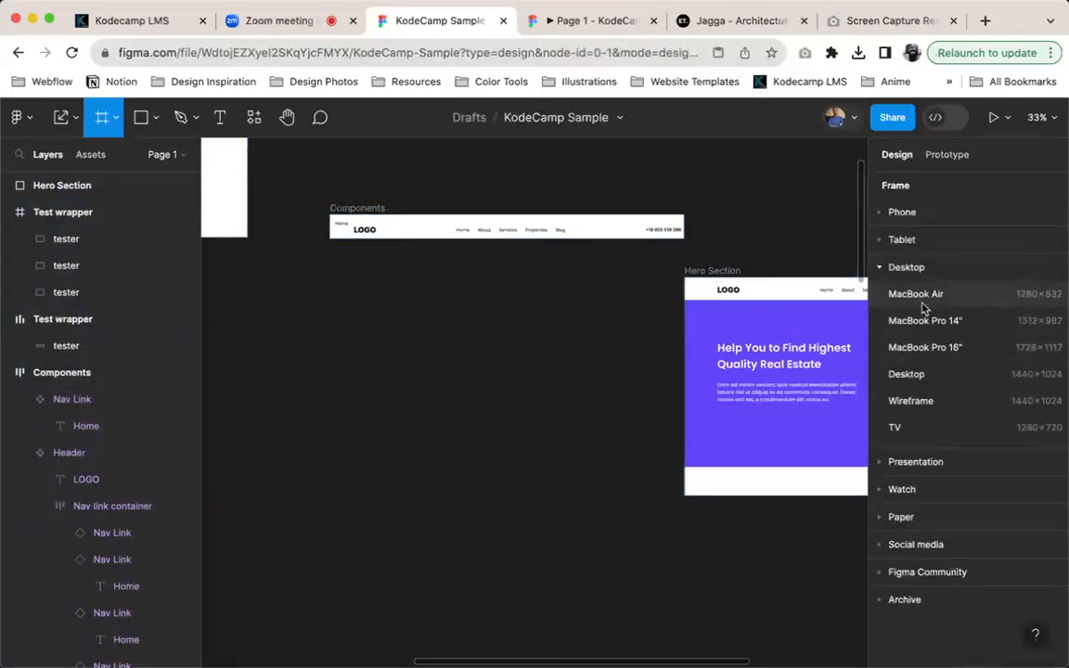
{"action": "left_click", "coordinate": [931, 374]}
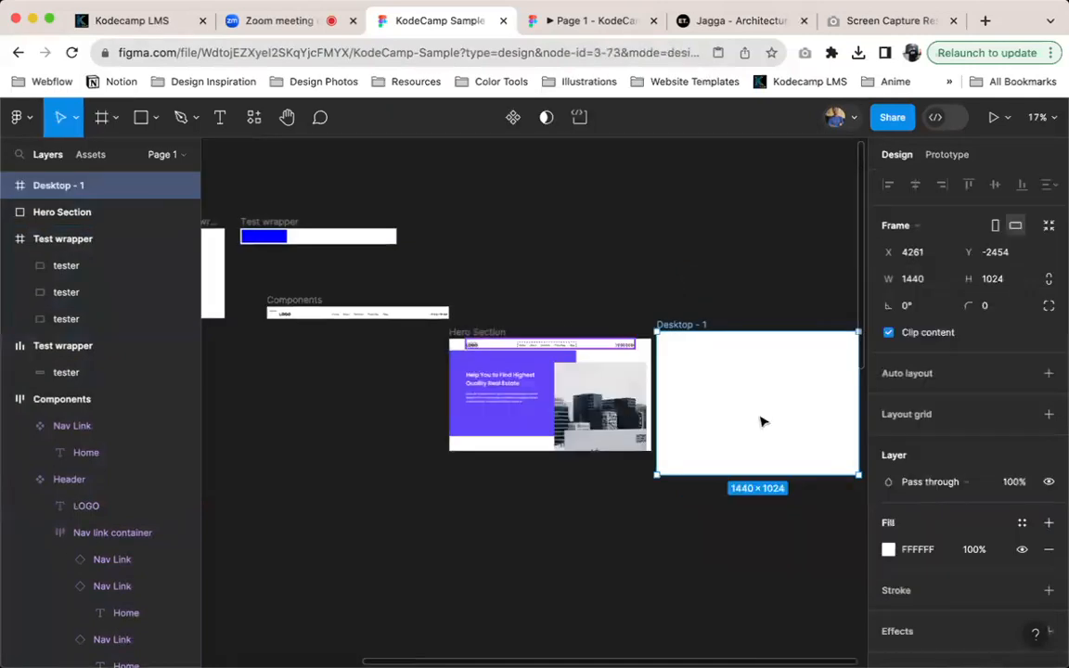
{"action": "left_click_drag", "start_coordinate": [722, 429], "coordinate": [351, 429]}
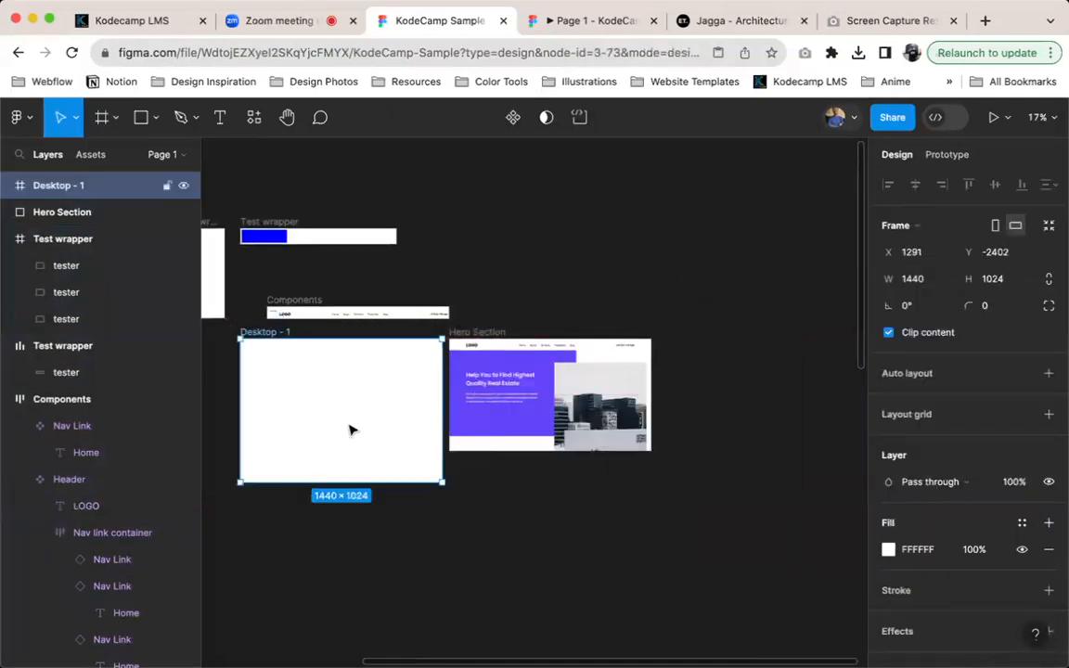
Rename the new Desktop frame to Homepage
{"action": "key", "text": "super+r"}
{"action": "type", "text": "Ho"}
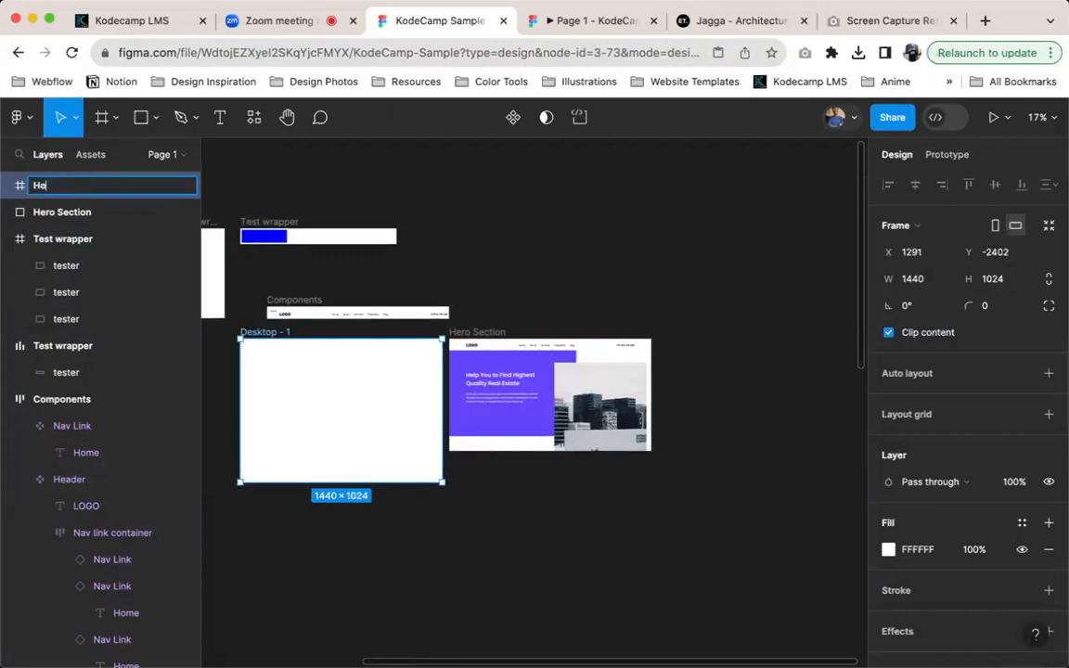
{"action": "type", "text": "mepage"}
{"action": "key", "text": "Return"}
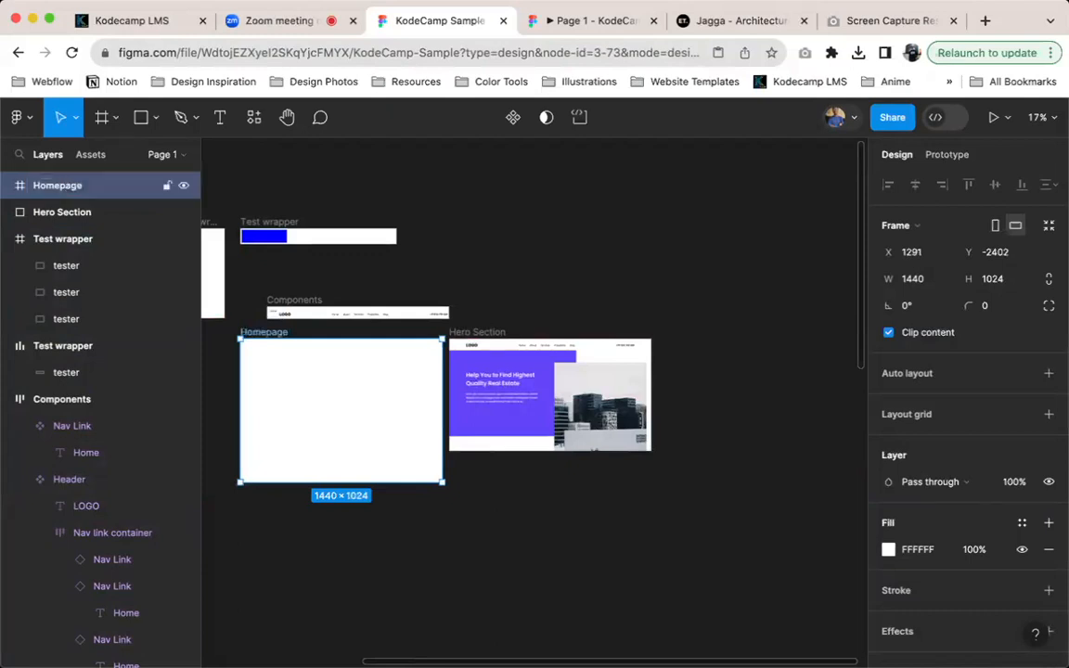
Compare the empty Homepage frame and the Hero Section with the section structure of the Jagga reference screenshot
{"action": "scroll", "coordinate": [382, 381], "scroll_direction": "up", "scroll_amount": 5}
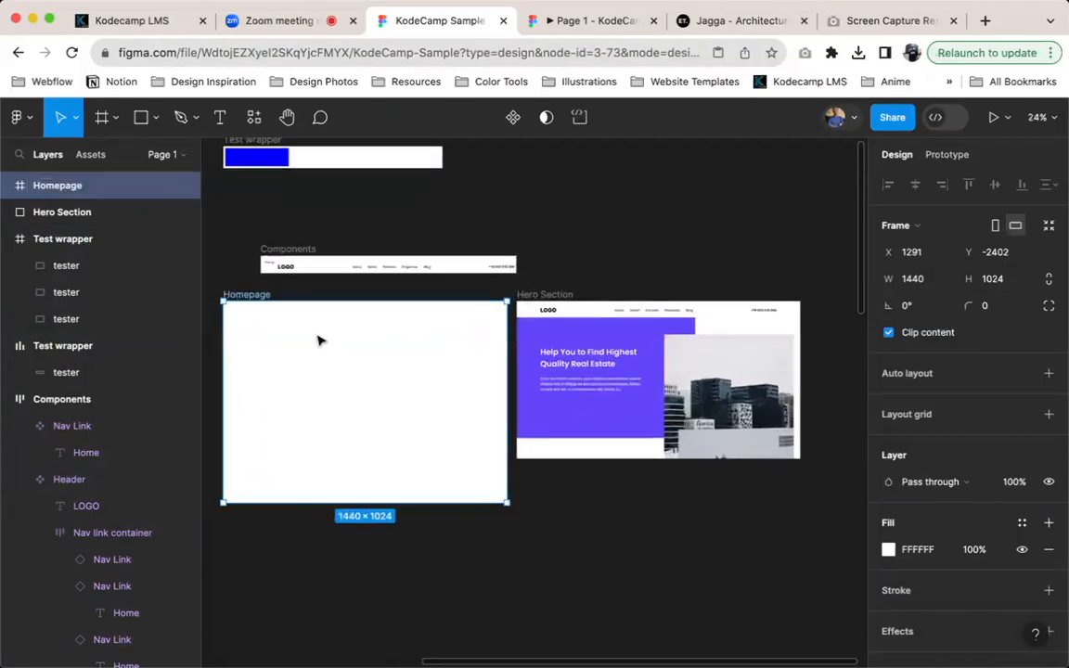
{"action": "scroll", "coordinate": [319, 341], "scroll_direction": "left", "scroll_amount": 3}
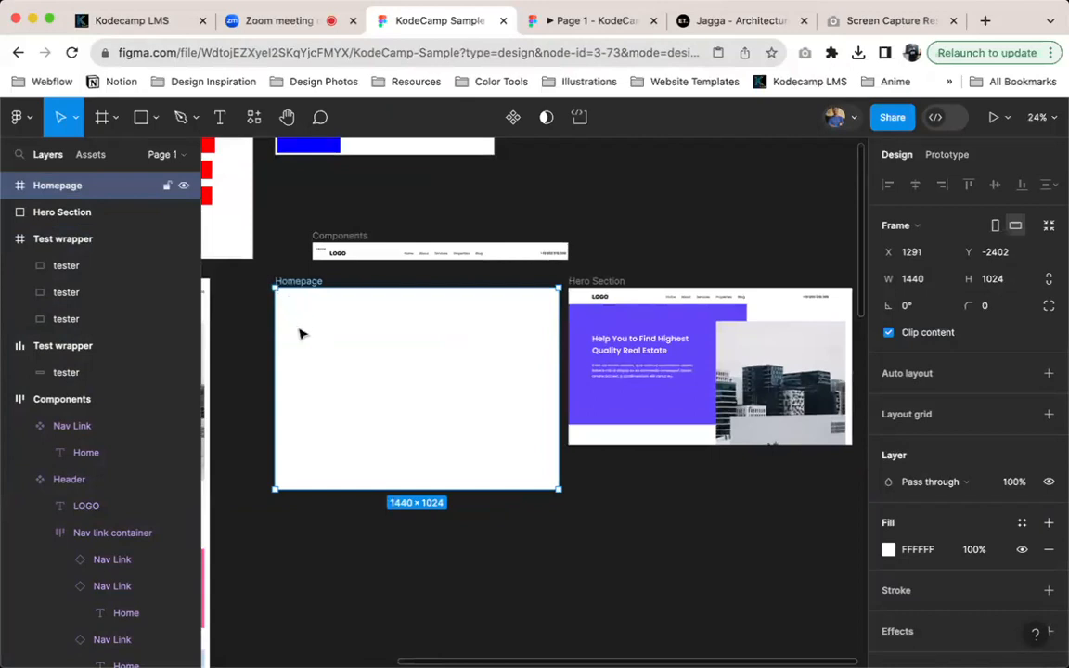
{"action": "scroll", "coordinate": [299, 334], "scroll_direction": "left", "scroll_amount": 15}
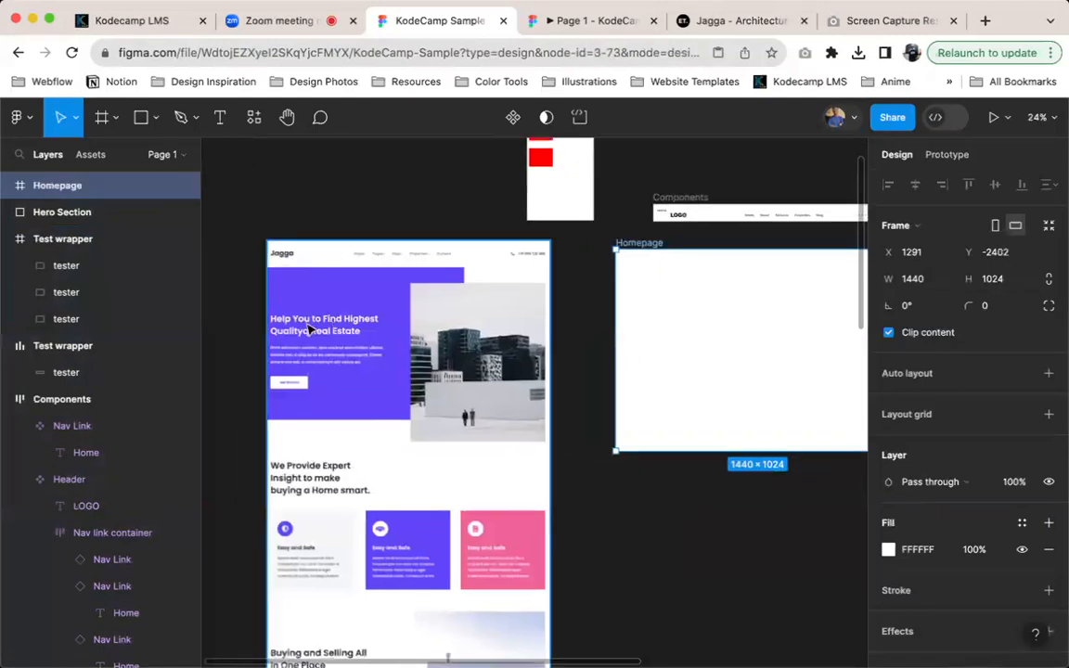
{"action": "scroll", "coordinate": [556, 325], "scroll_direction": "right", "scroll_amount": 6}
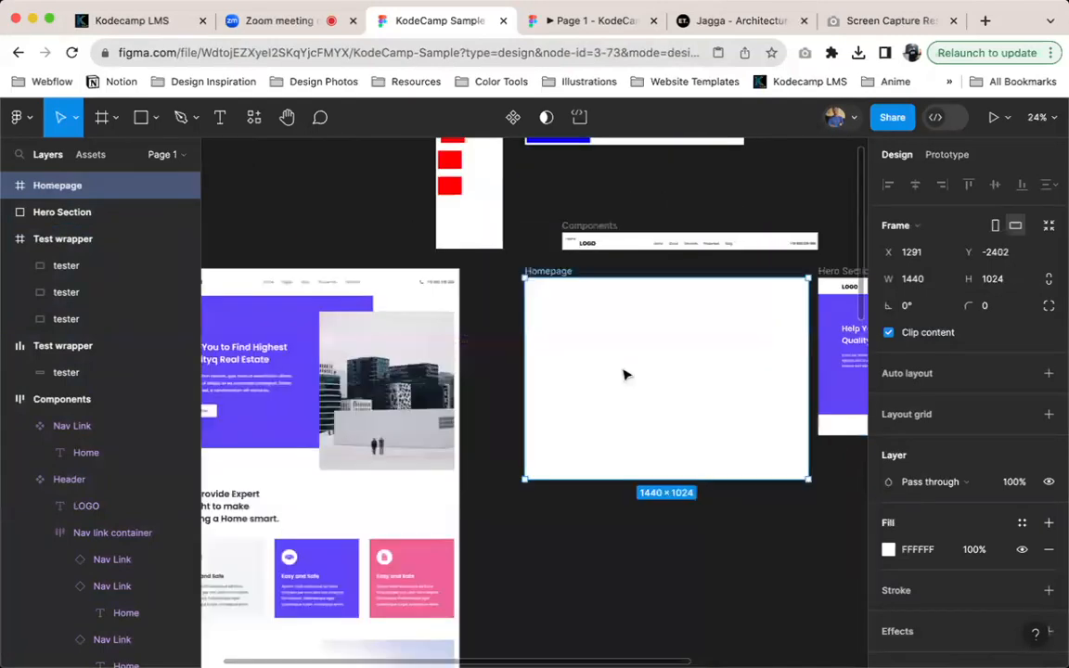
{"action": "scroll", "coordinate": [293, 349], "scroll_direction": "left", "scroll_amount": 3}
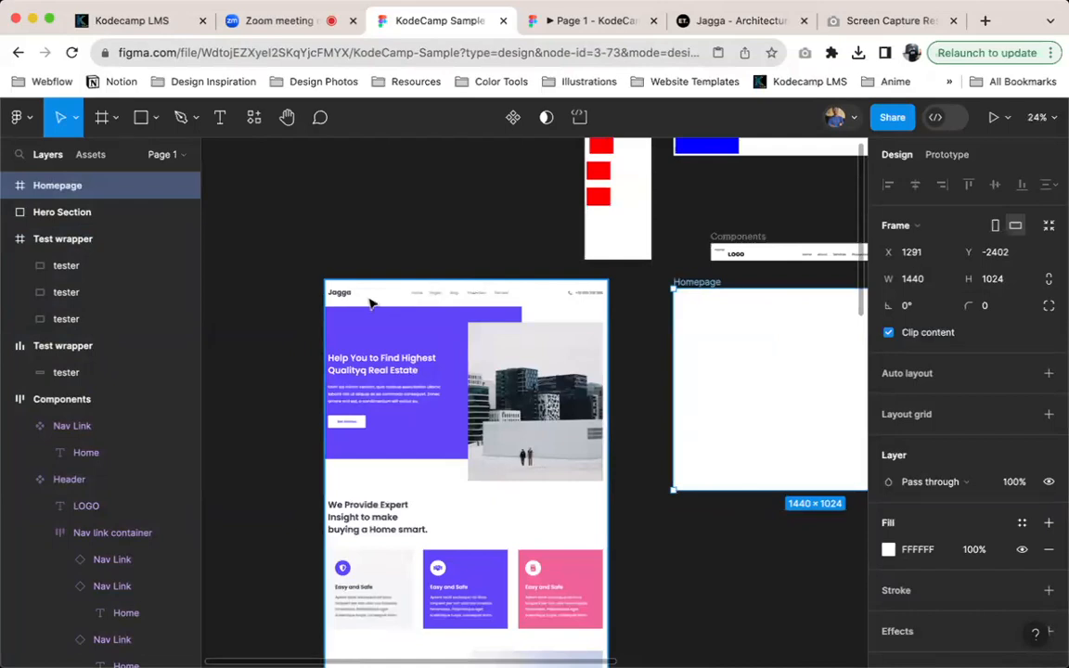
{"action": "scroll", "coordinate": [362, 303], "scroll_direction": "right", "scroll_amount": 6}
{"action": "scroll", "coordinate": [359, 306], "scroll_direction": "left", "scroll_amount": 3}
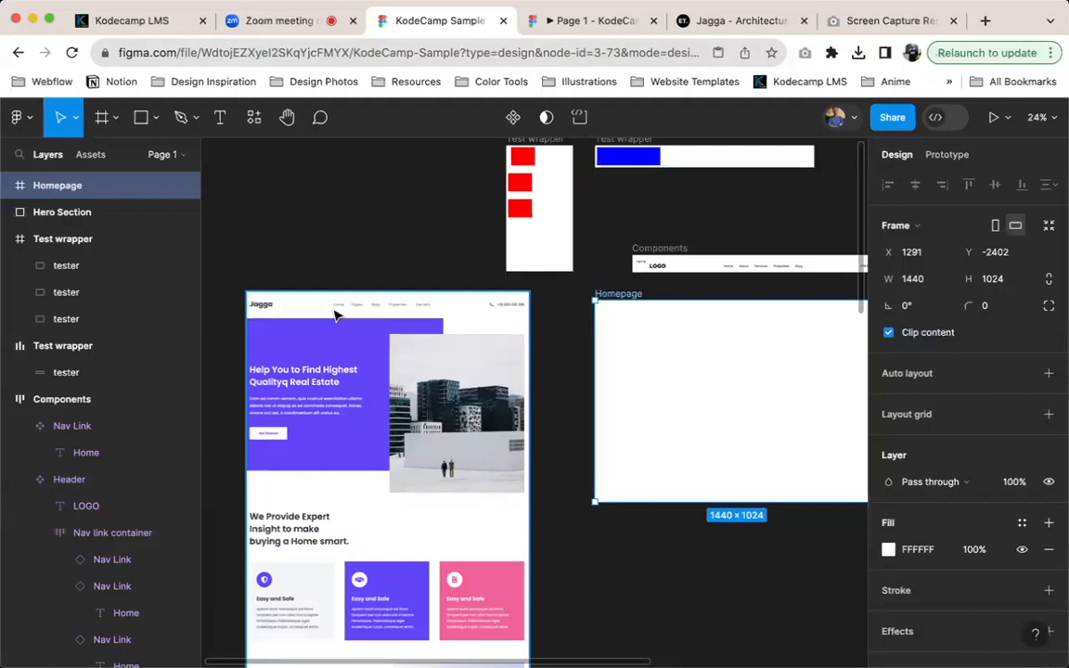
{"action": "scroll", "coordinate": [336, 316], "scroll_direction": "right", "scroll_amount": 6}
{"action": "scroll", "coordinate": [575, 303], "scroll_direction": "right", "scroll_amount": 5}
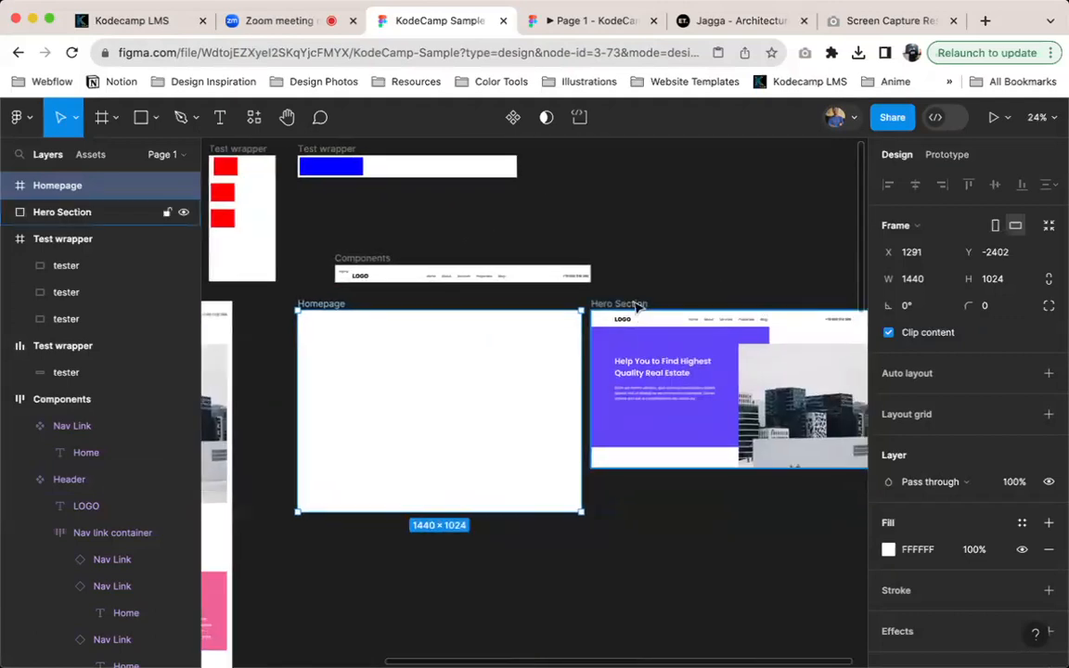
Nest the Hero Section inside the Homepage frame and align it to the frame's left and top edges
{"action": "left_click", "coordinate": [637, 307]}
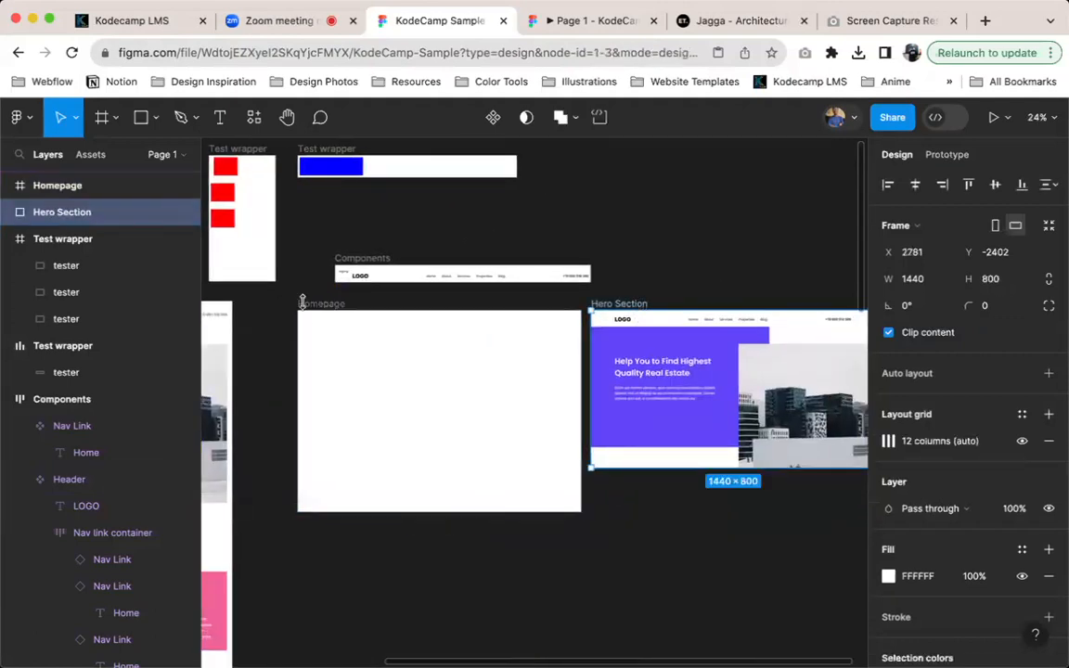
{"action": "left_click", "coordinate": [302, 304]}
{"action": "left_click", "coordinate": [632, 306]}
{"action": "left_click_drag", "start_coordinate": [654, 348], "coordinate": [409, 424]}
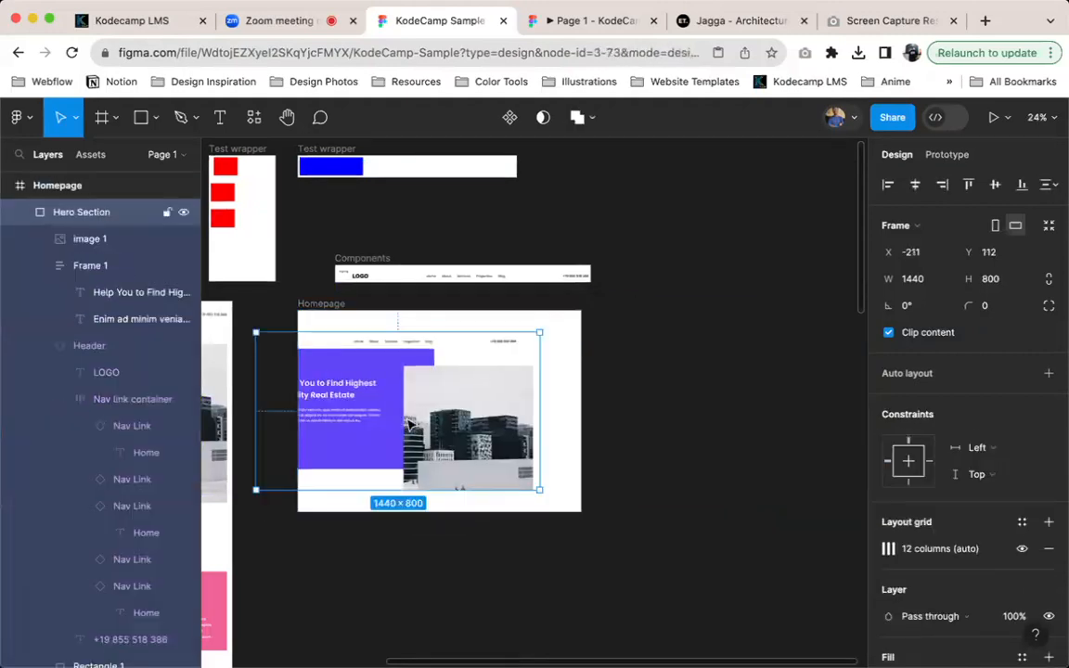
{"action": "key", "text": "alt+a"}
{"action": "key", "text": "alt+w"}
Collapse the Hero Section and every other expanded layer in the layer tree
{"action": "left_click", "coordinate": [334, 305]}
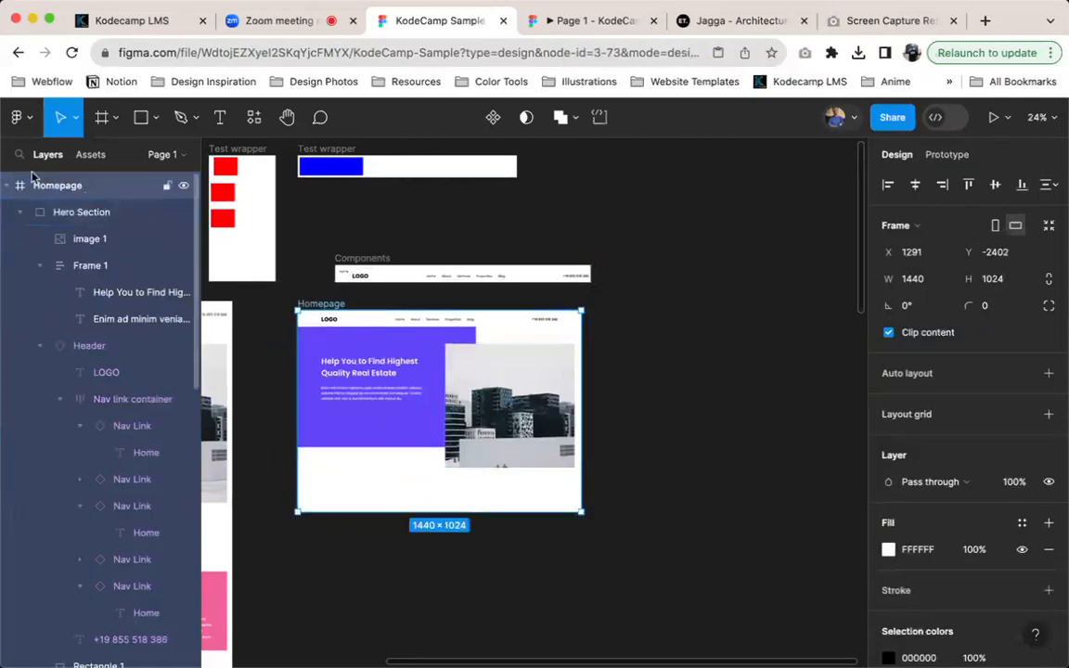
{"action": "left_click", "coordinate": [21, 212]}
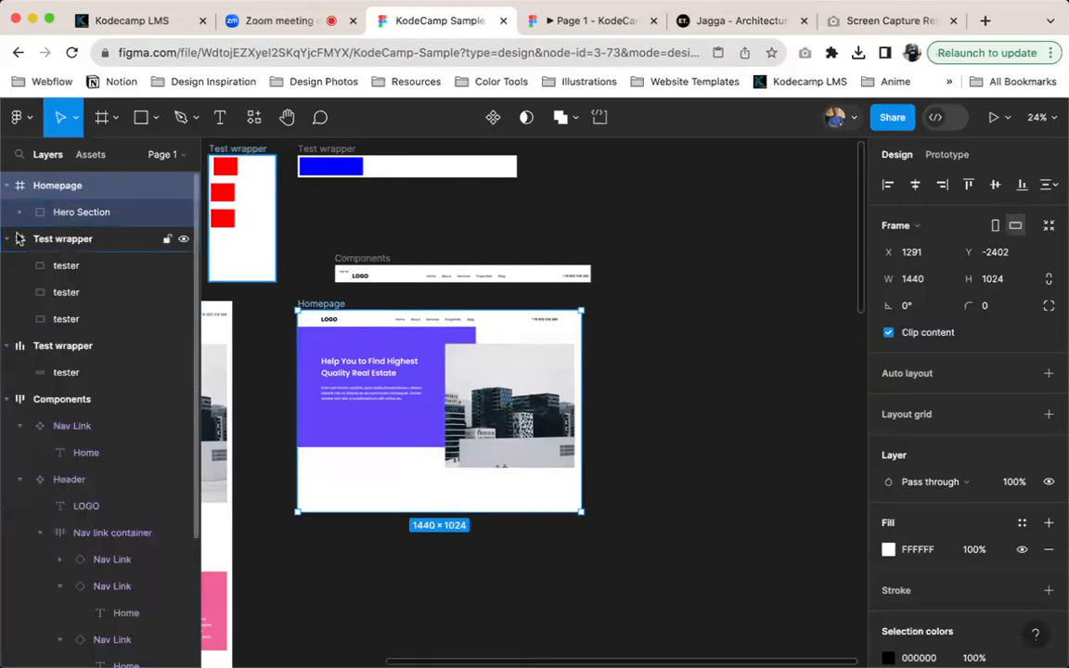
{"action": "key", "text": "alt+l"}
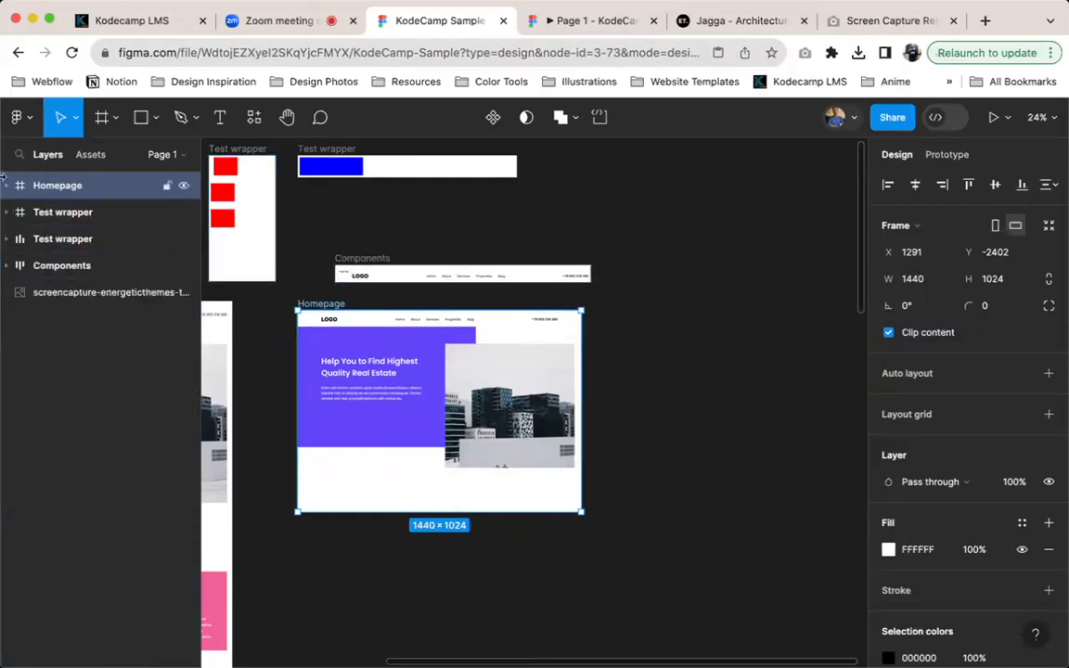
Delete both Test wrapper frames, the one with red testers and the one with the blue tester
{"action": "left_click", "coordinate": [48, 215]}
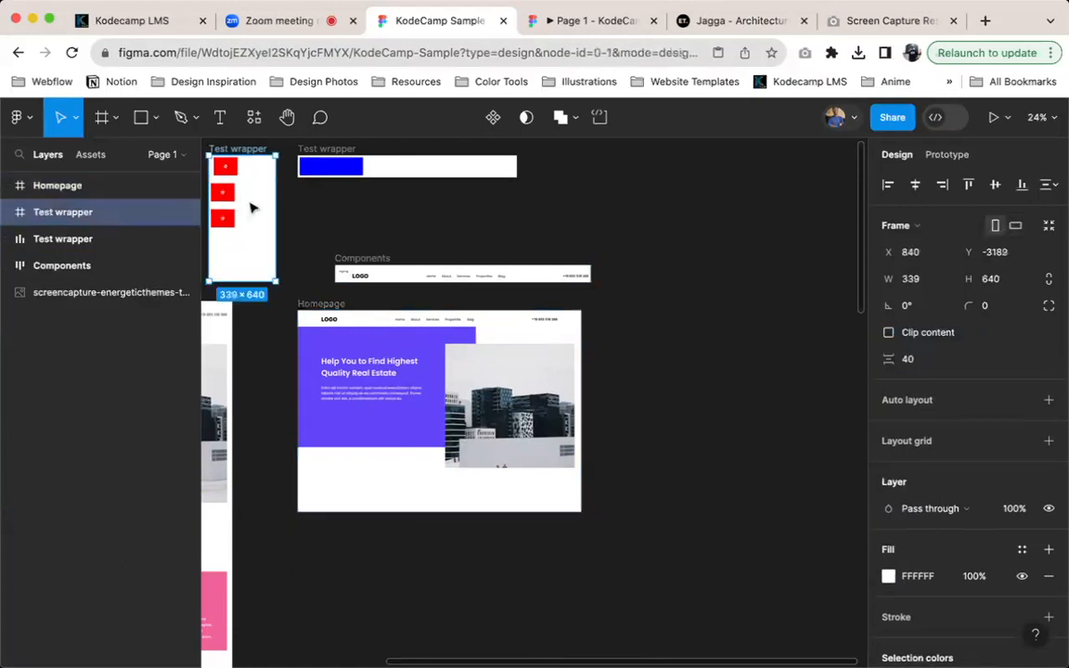
{"action": "key", "text": "Delete"}
{"action": "left_click", "coordinate": [326, 164]}
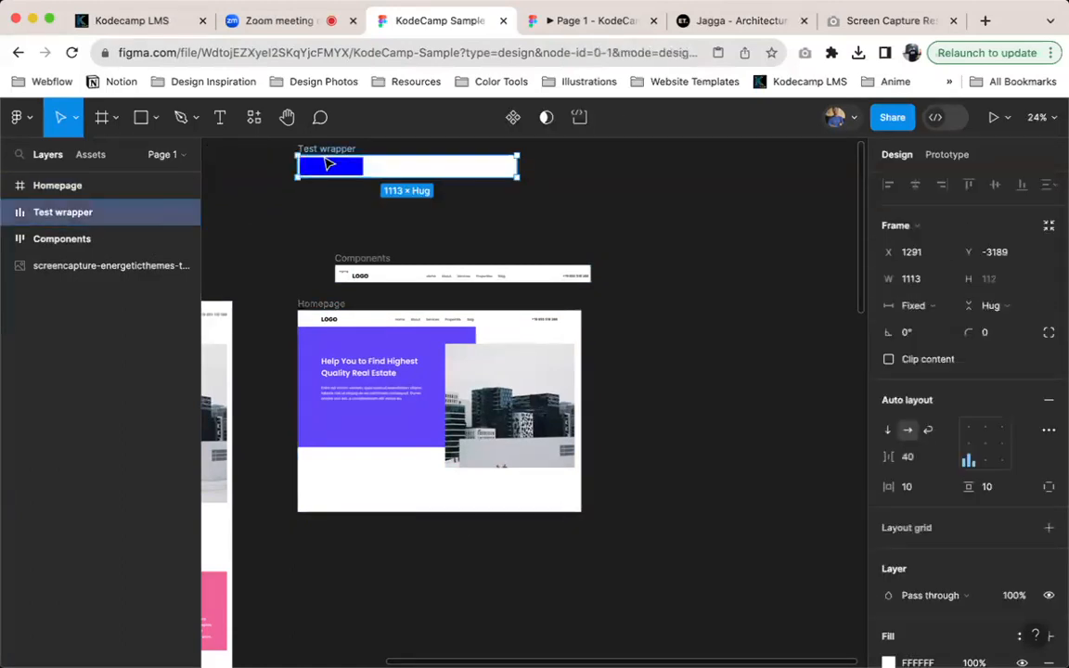
{"action": "key", "text": "Delete"}
Examine the remaining layers: the reference screenshot, Components, and Homepage with its nested Hero Section
{"action": "scroll", "coordinate": [339, 279], "scroll_direction": "left", "scroll_amount": 5}
{"action": "scroll", "coordinate": [439, 205], "scroll_direction": "down", "scroll_amount": 3, "text": "ctrl"}
{"action": "scroll", "coordinate": [437, 221], "scroll_direction": "down", "scroll_amount": 3, "text": "ctrl"}
{"action": "scroll", "coordinate": [437, 230], "scroll_direction": "up", "scroll_amount": 5, "text": "ctrl"}
{"action": "left_click", "coordinate": [109, 238]}
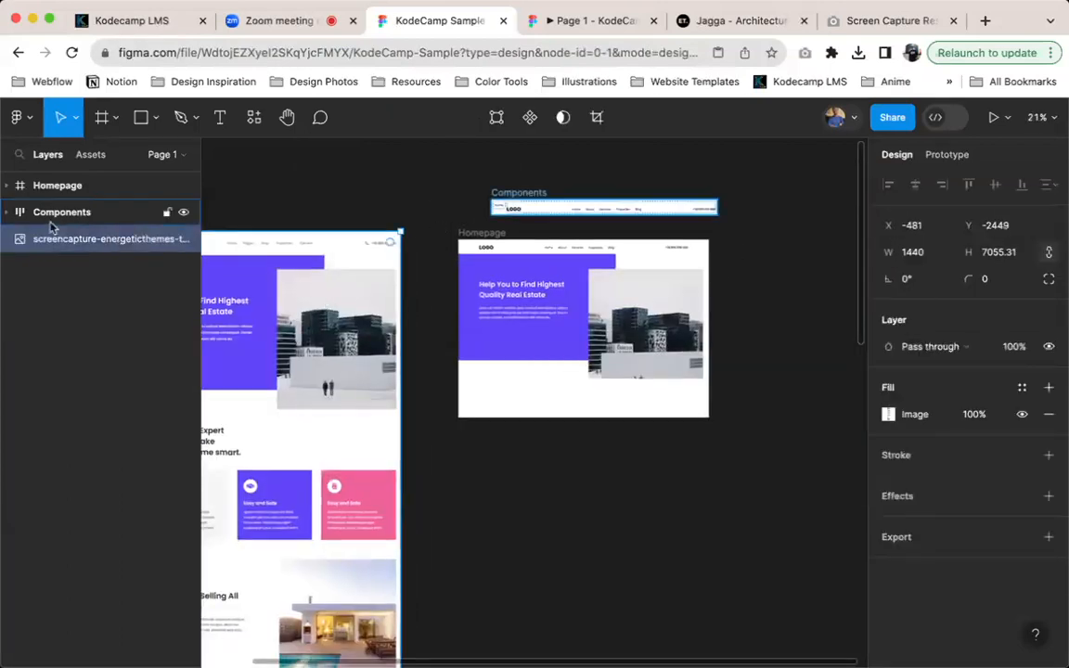
{"action": "left_click", "coordinate": [517, 194]}
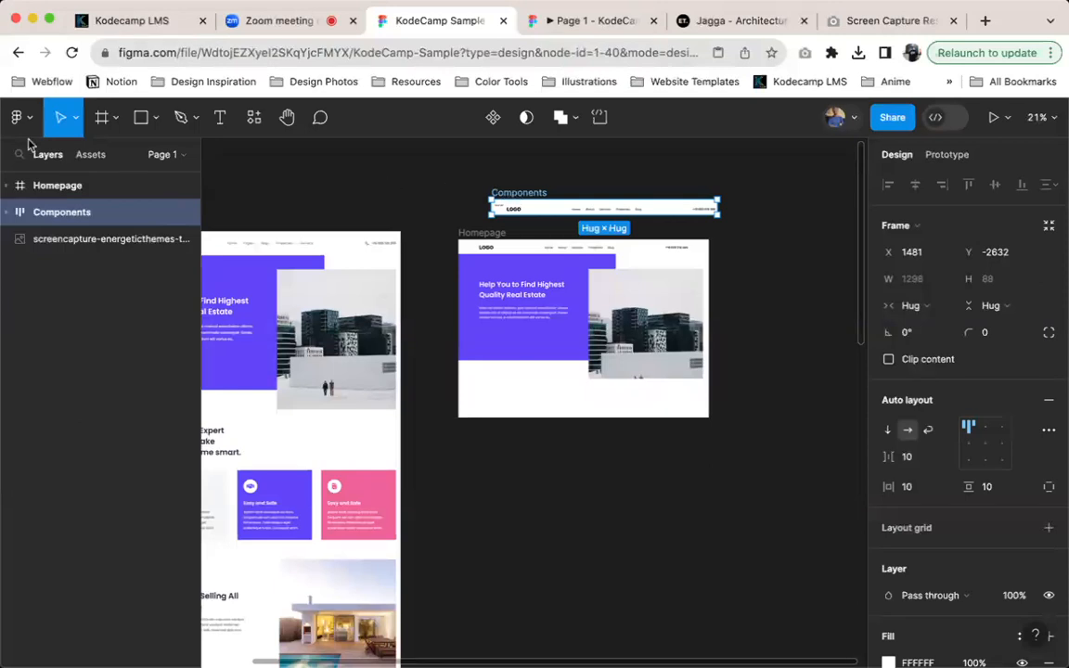
{"action": "left_click", "coordinate": [139, 186]}
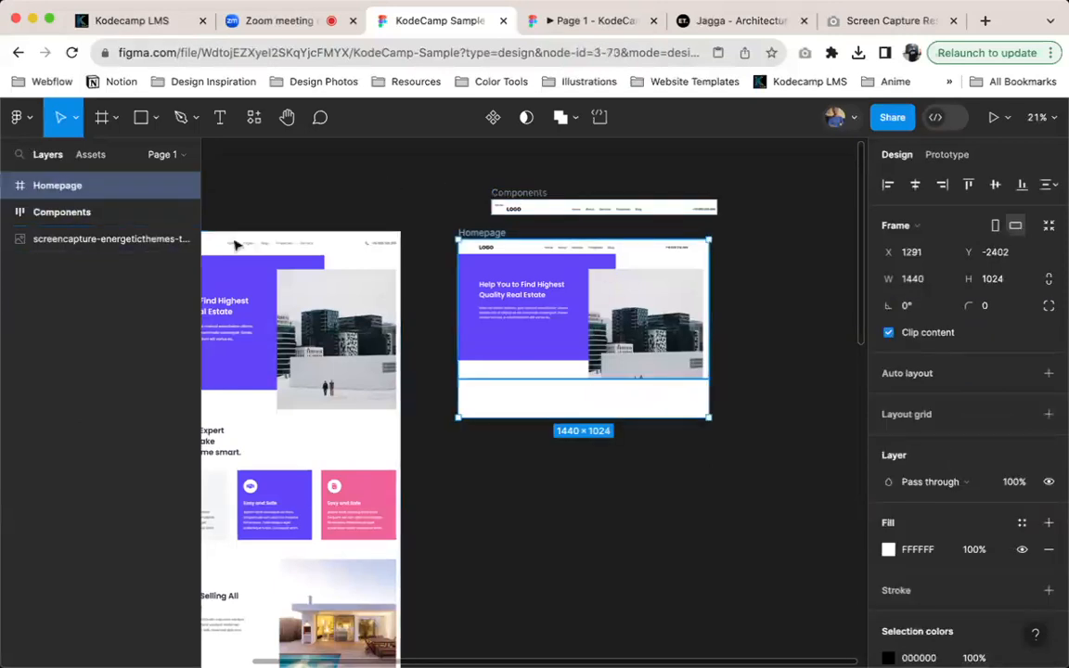
{"action": "left_click", "coordinate": [7, 187]}
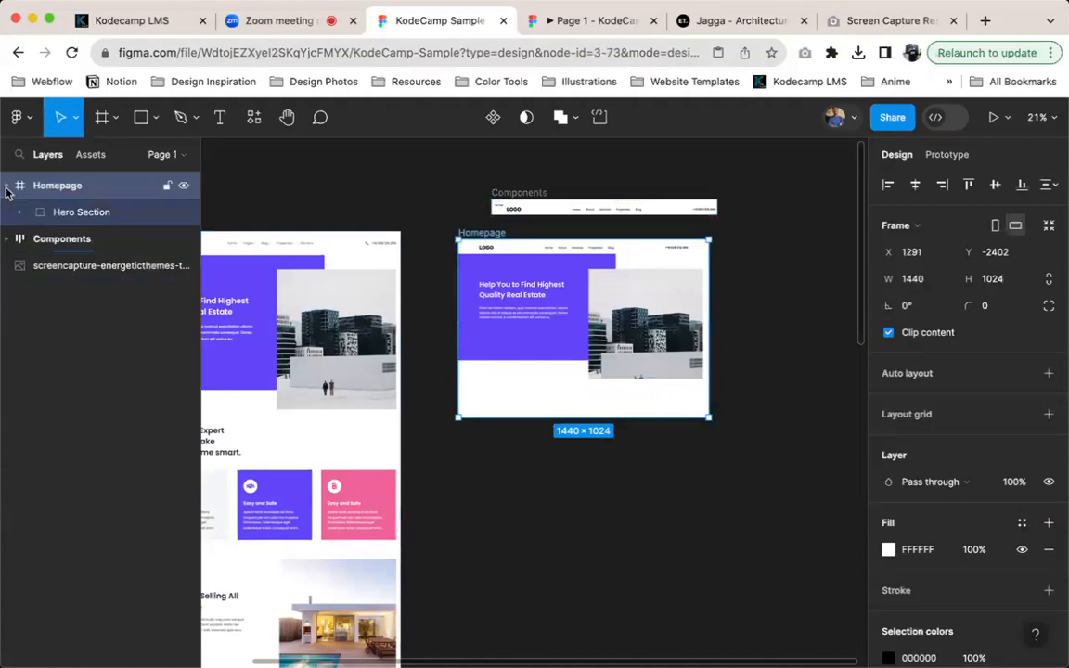
{"action": "left_click", "coordinate": [81, 214]}
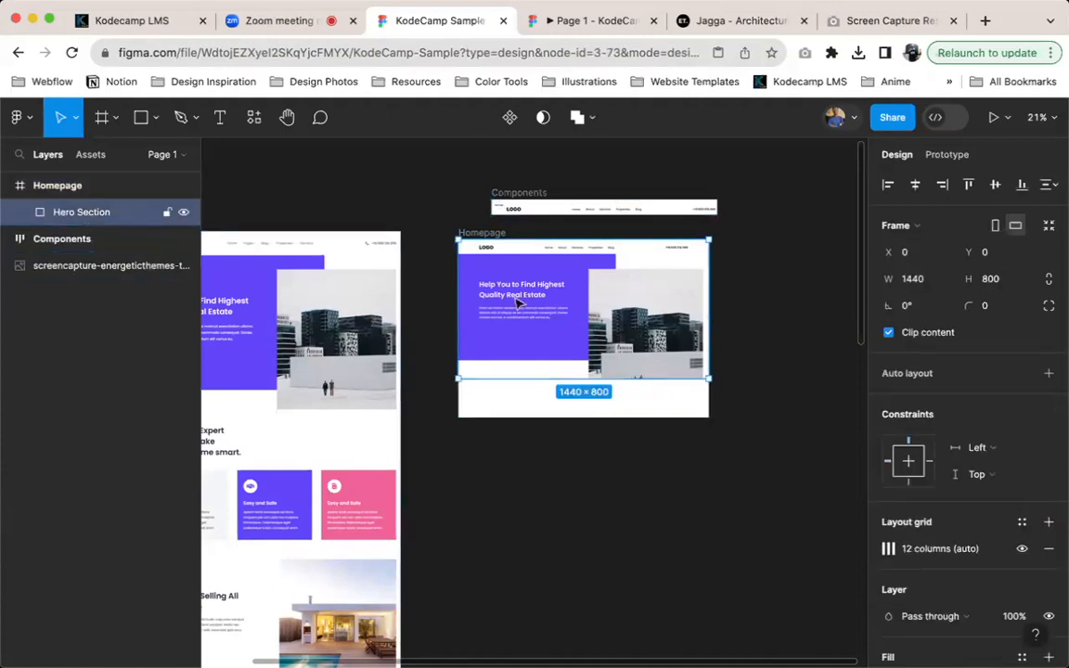
{"action": "left_click", "coordinate": [114, 189]}
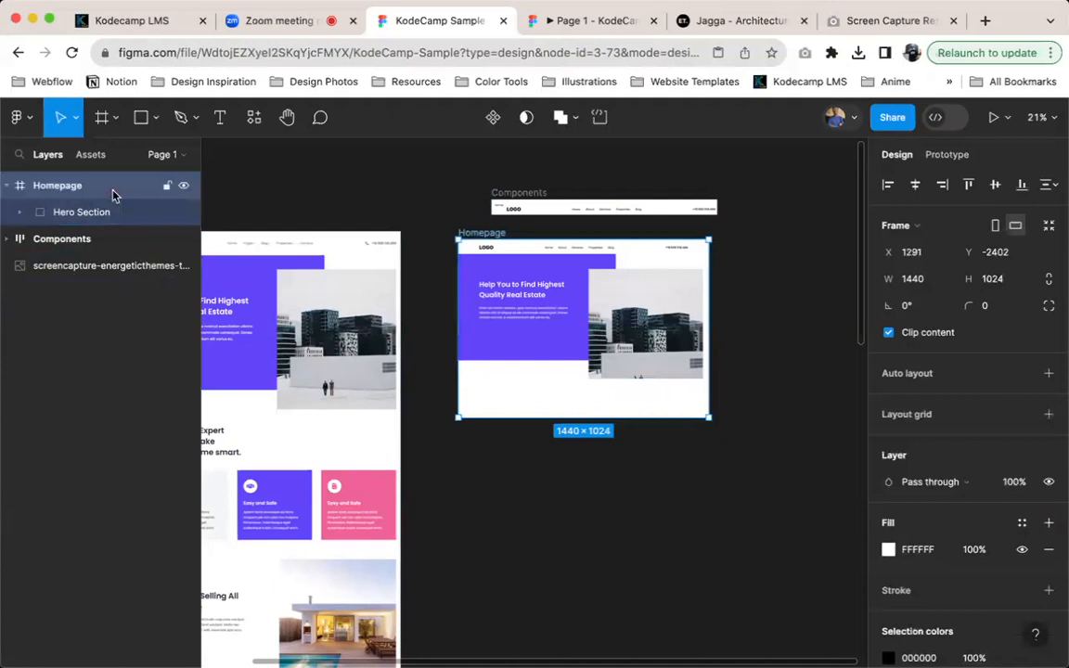
{"action": "left_click", "coordinate": [543, 340]}
{"action": "key", "text": "alt"}
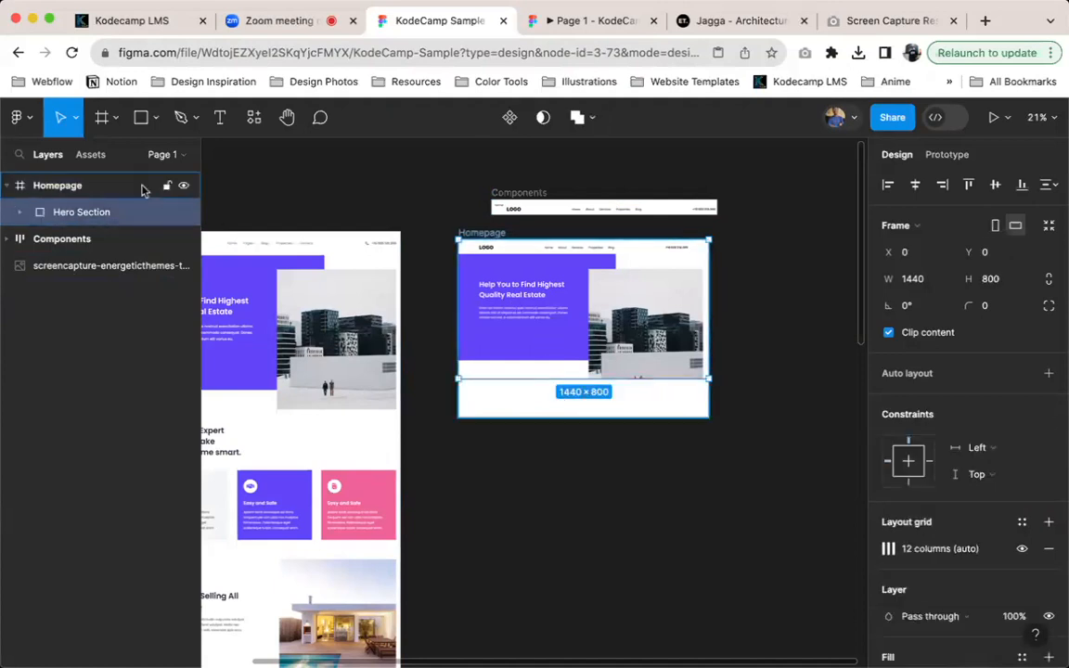
Apply vertical auto layout to the Homepage frame and set its height to Hug contents
{"action": "left_click", "coordinate": [92, 193]}
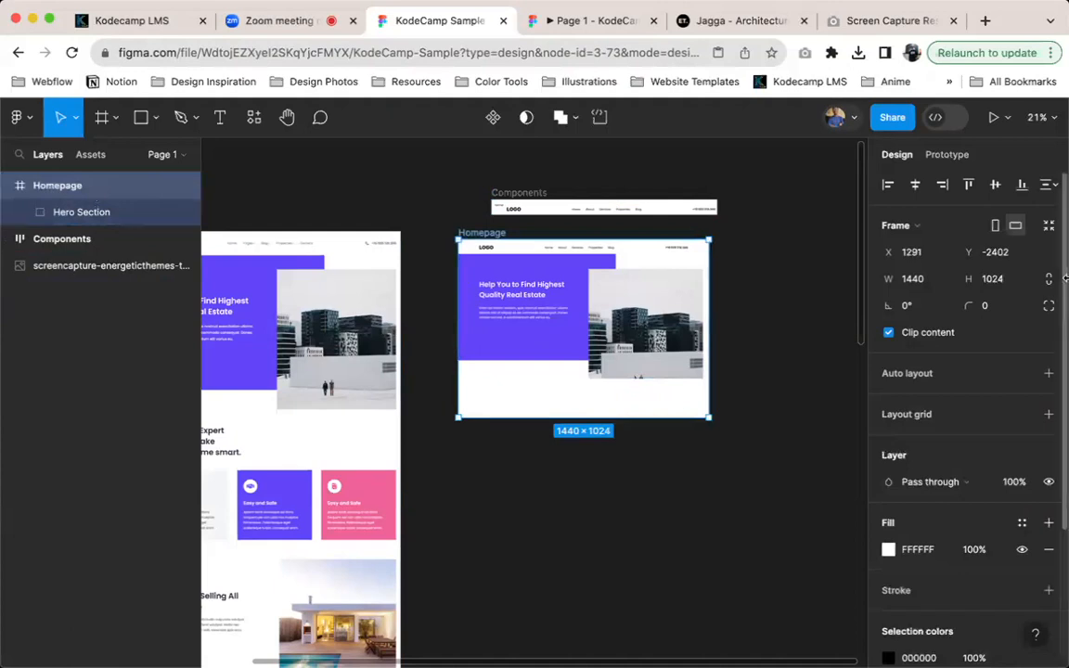
{"action": "key", "text": "shift+a"}
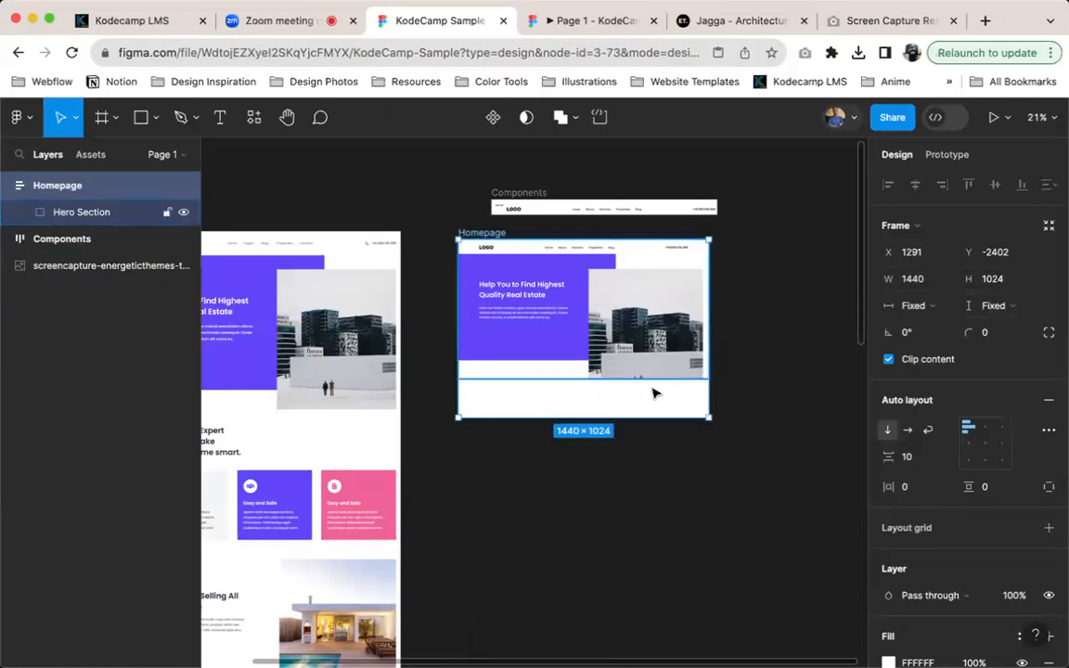
{"action": "left_click", "coordinate": [1007, 307]}
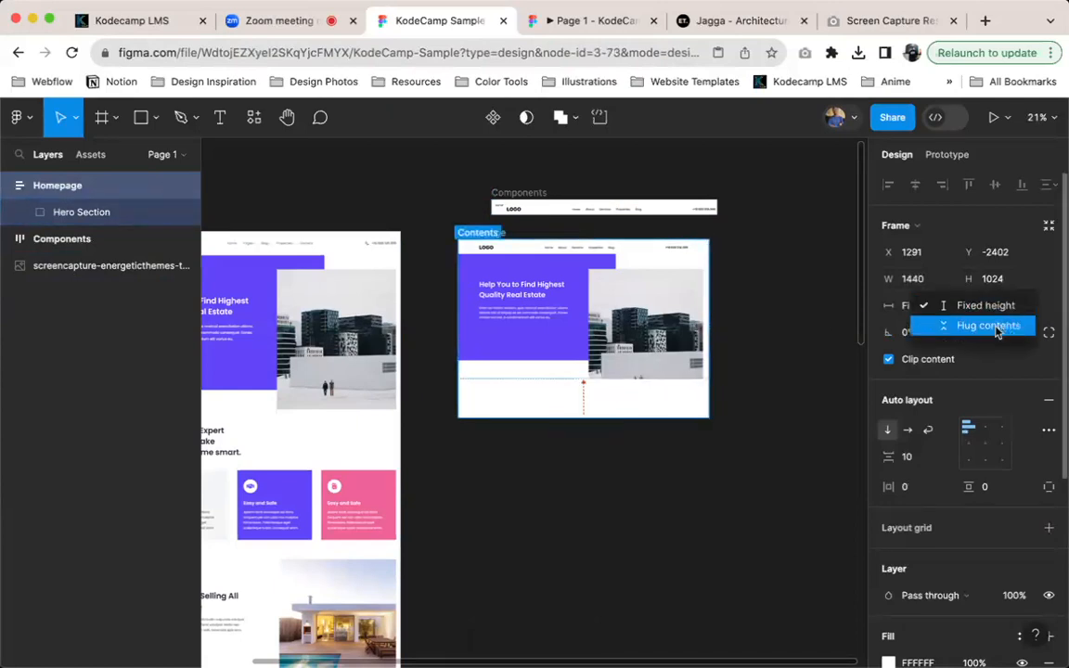
{"action": "left_click", "coordinate": [998, 329]}
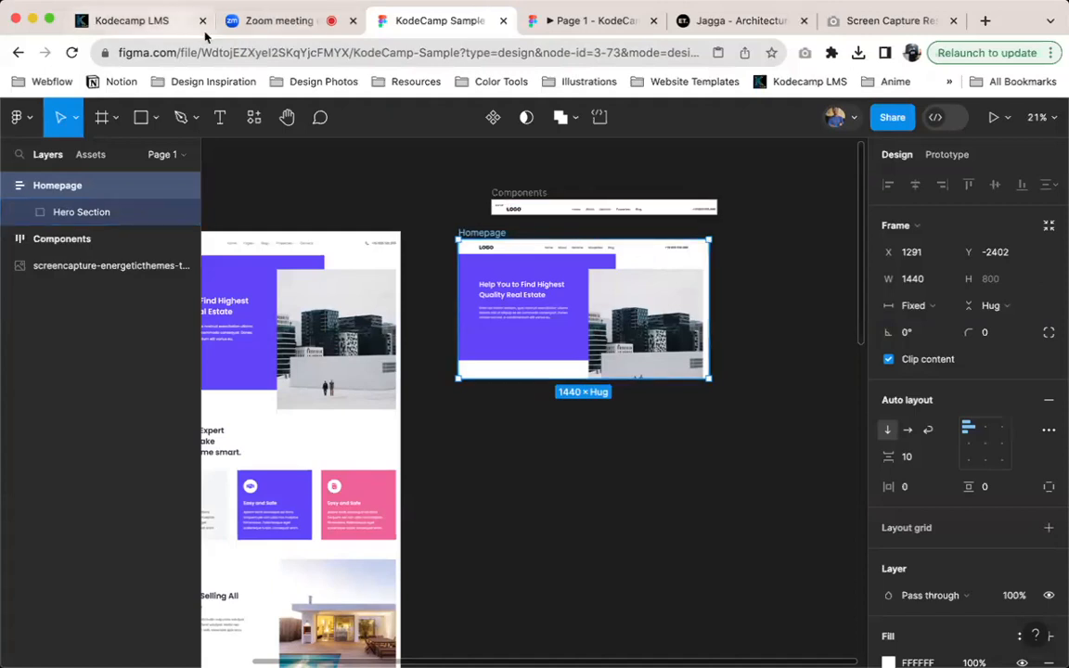
Switch to the Zoom meeting, accept the recording notice, and return to the KodeCamp Sample file in Figma
{"action": "left_click", "coordinate": [293, 21]}
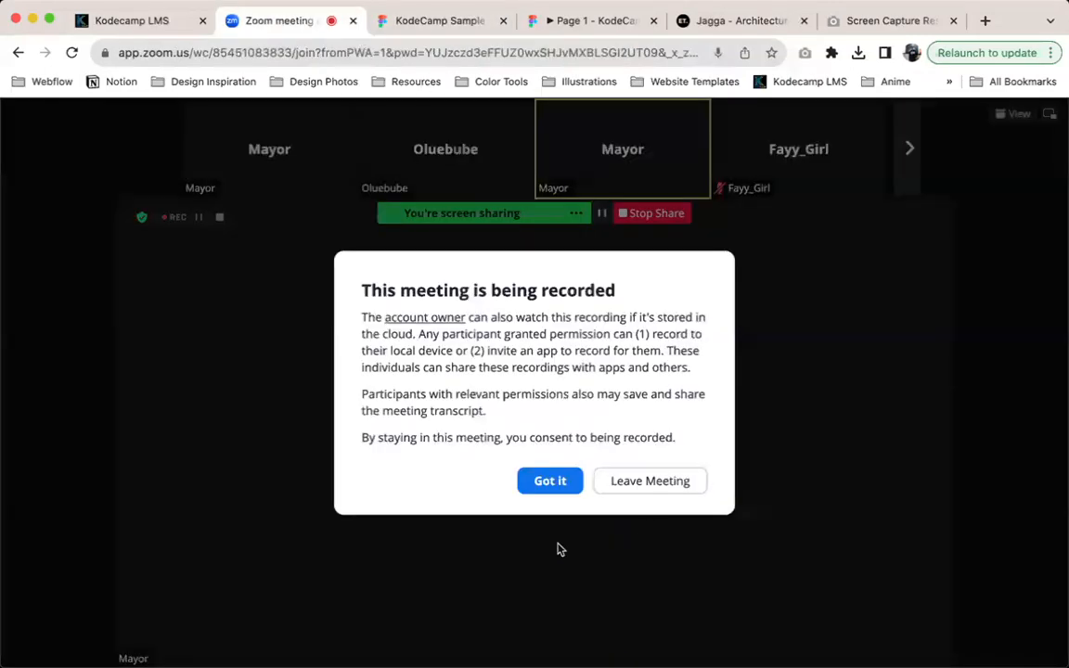
{"action": "left_click", "coordinate": [550, 480]}
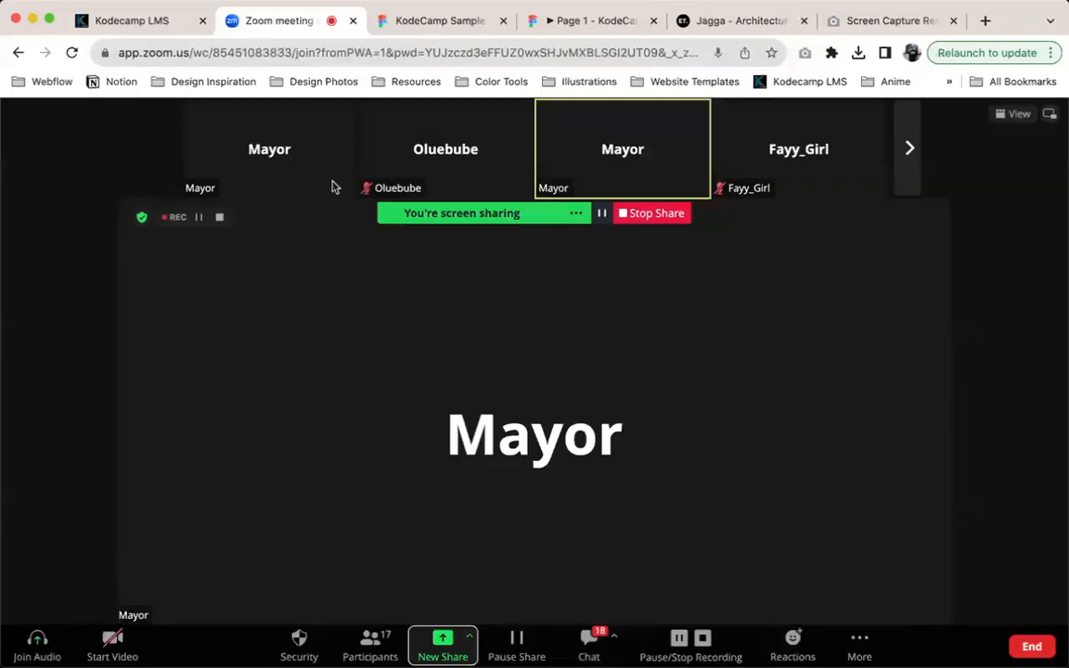
{"action": "left_click", "coordinate": [454, 28]}
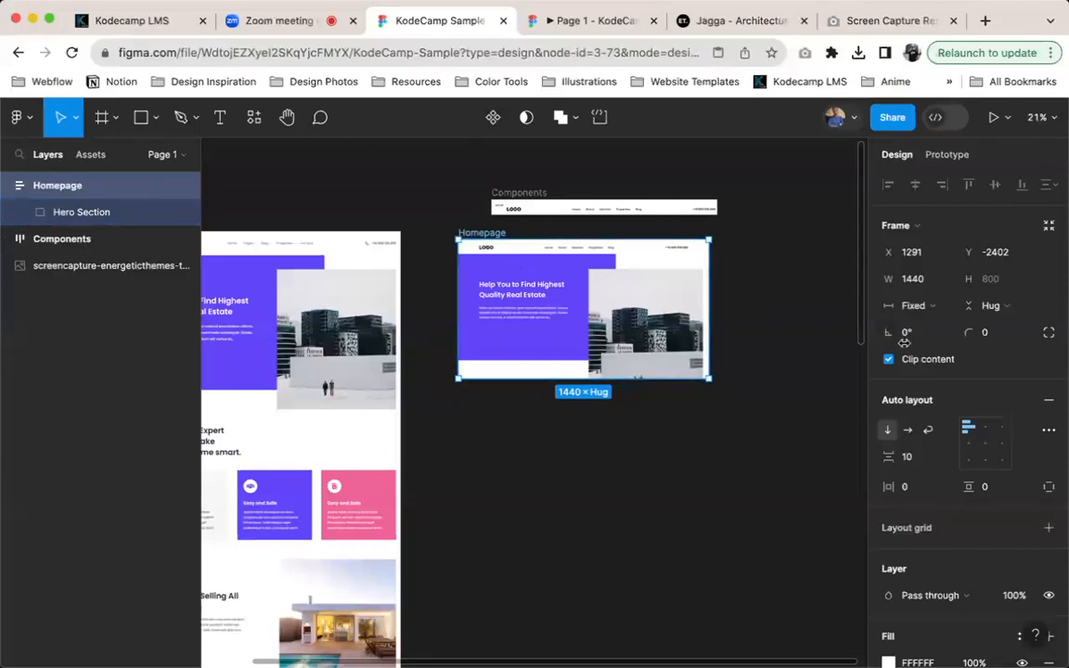
Try a fixed height of 1144 on the Homepage frame and return its height to Hug contents
{"action": "left_click", "coordinate": [1019, 309]}
{"action": "left_click", "coordinate": [988, 284]}
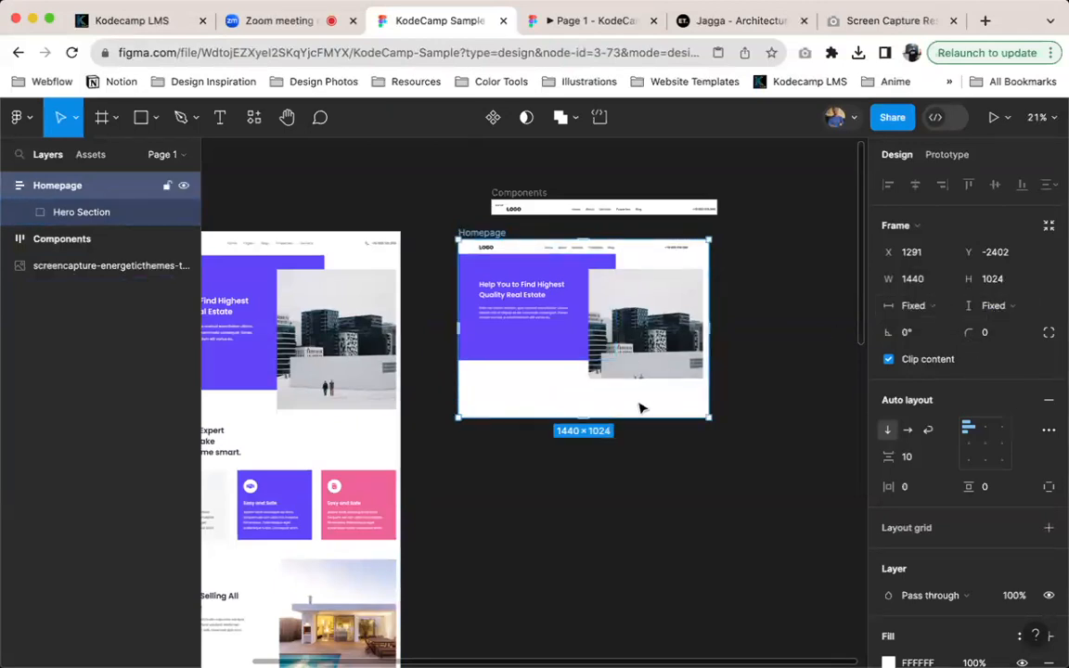
{"action": "left_click_drag", "start_coordinate": [648, 561], "coordinate": [695, 440]}
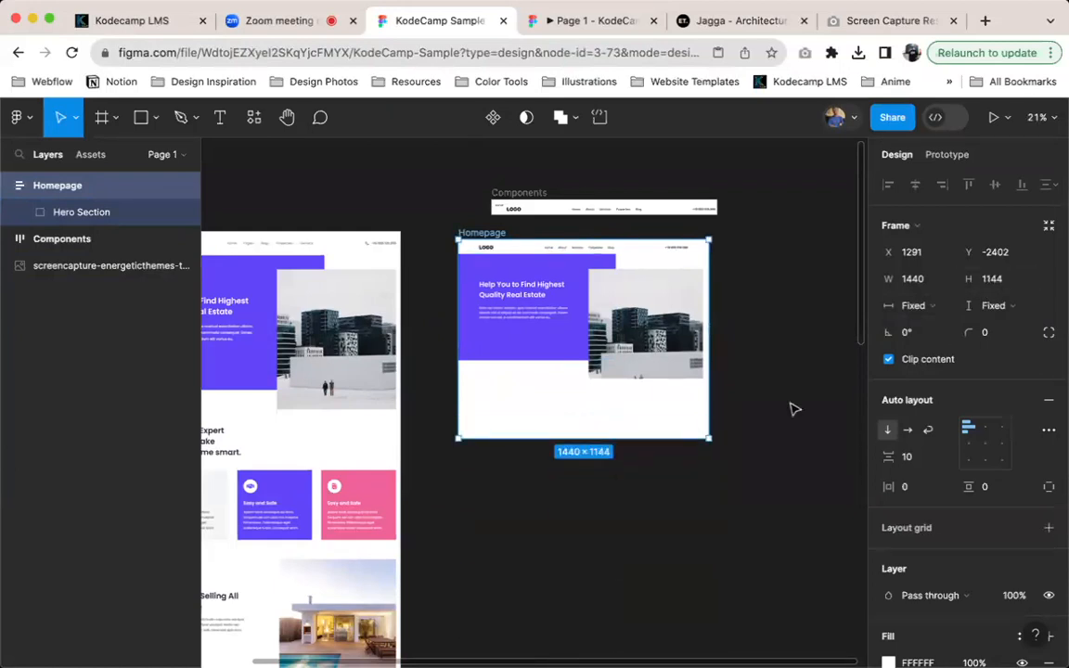
{"action": "left_click", "coordinate": [1014, 310]}
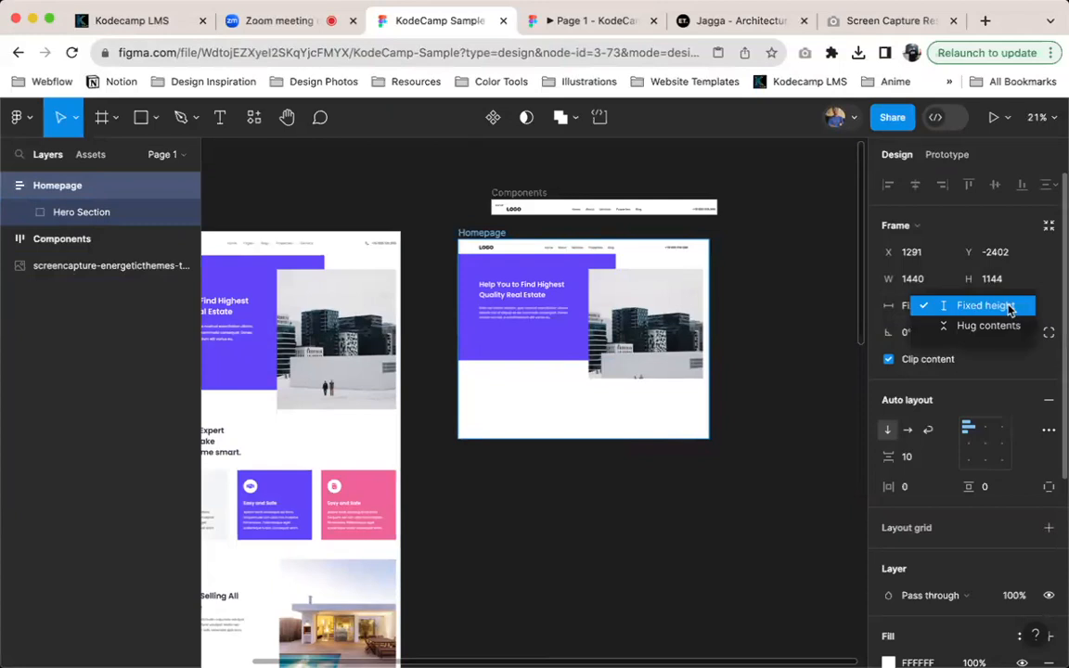
{"action": "left_click", "coordinate": [997, 325]}
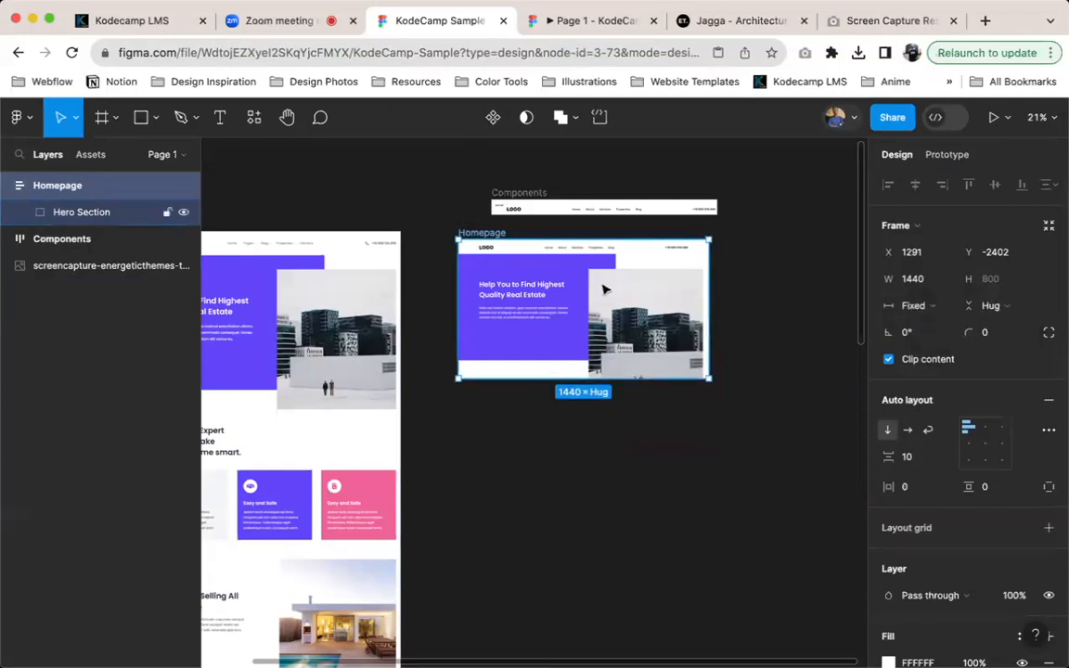
Duplicate the Hero Section three times inside Homepage to test how the Hug contents height responds
{"action": "left_click", "coordinate": [573, 297]}
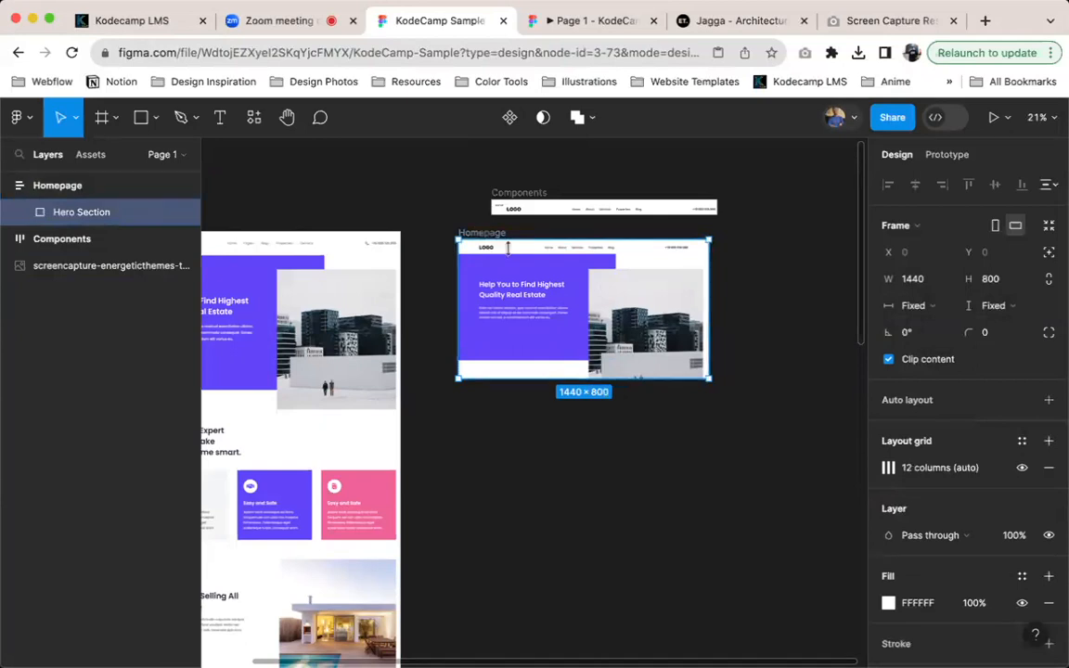
{"action": "key", "text": "super+d"}
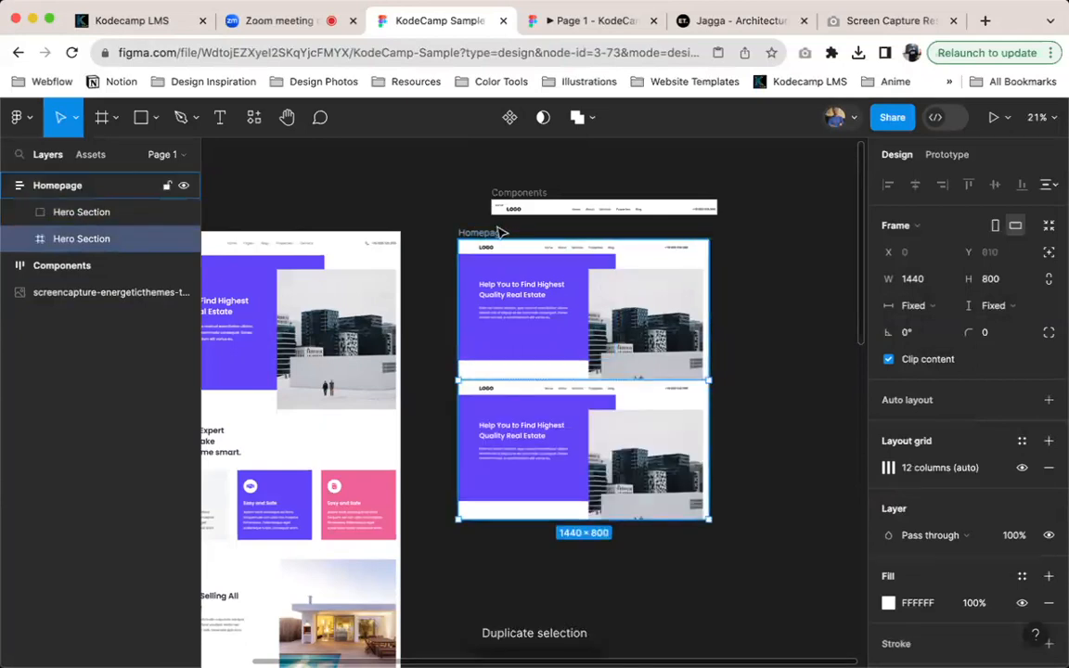
{"action": "left_click", "coordinate": [494, 232]}
{"action": "key", "text": "shift+a"}
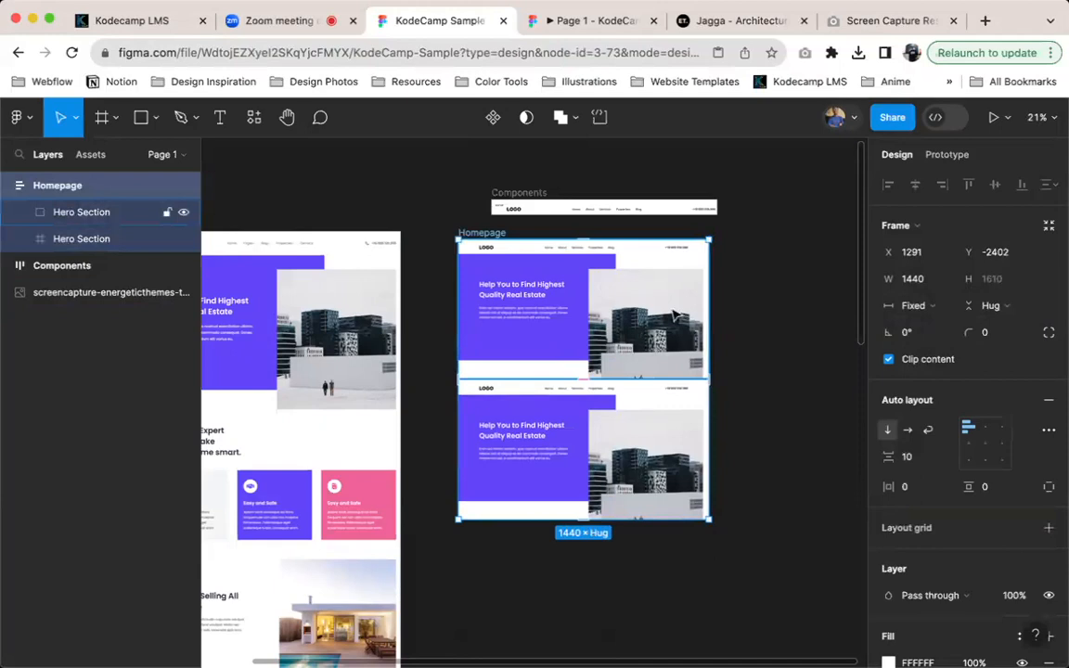
{"action": "left_click", "coordinate": [632, 429]}
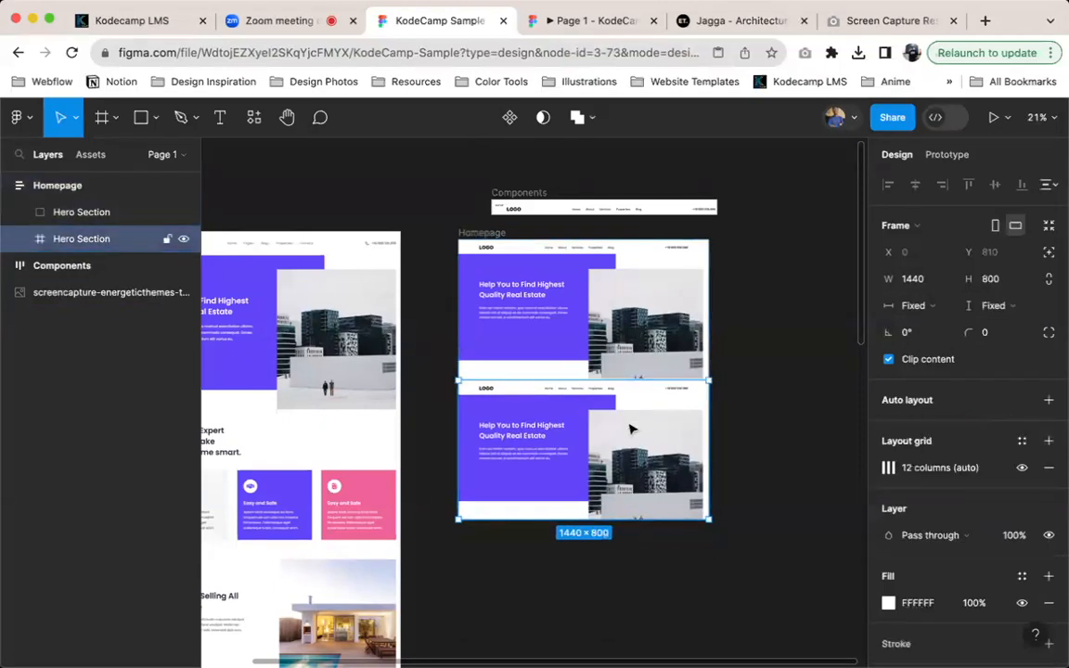
{"action": "key", "text": "super+d"}
{"action": "key", "text": "super+d"}
{"action": "key", "text": "shift+Return"}
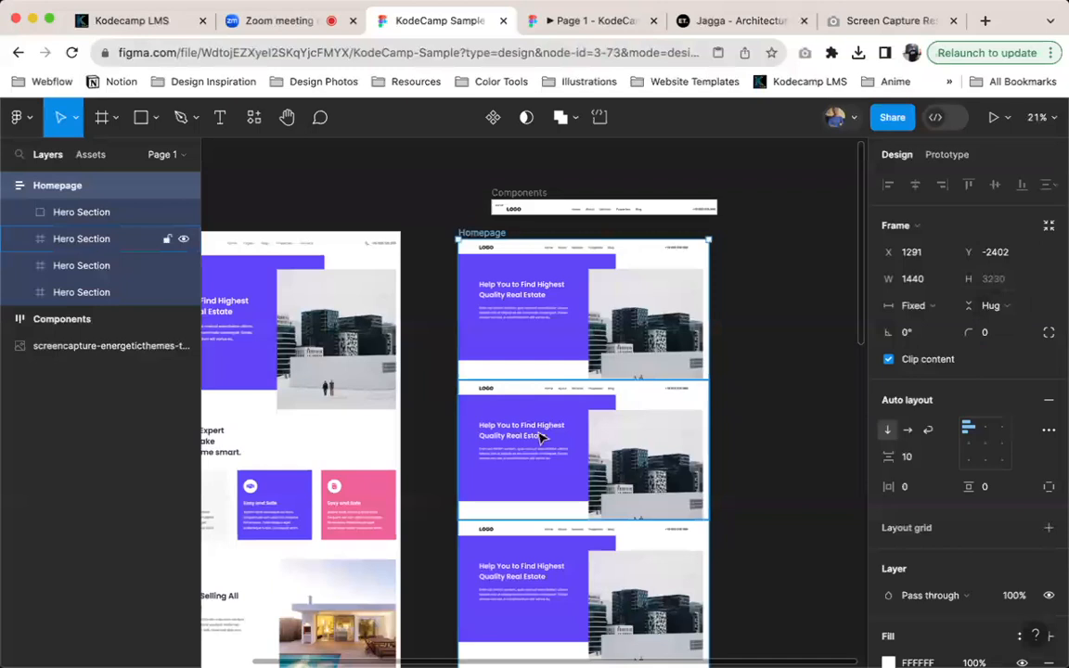
Undo the Hero Section duplications in the Homepage frame
{"action": "left_click", "coordinate": [565, 446]}
{"action": "key", "text": "super+z"}
{"action": "key", "text": "super+z"}
{"action": "key", "text": "super+z"}
{"action": "key", "text": "super+z"}
{"action": "key", "text": "super+z"}
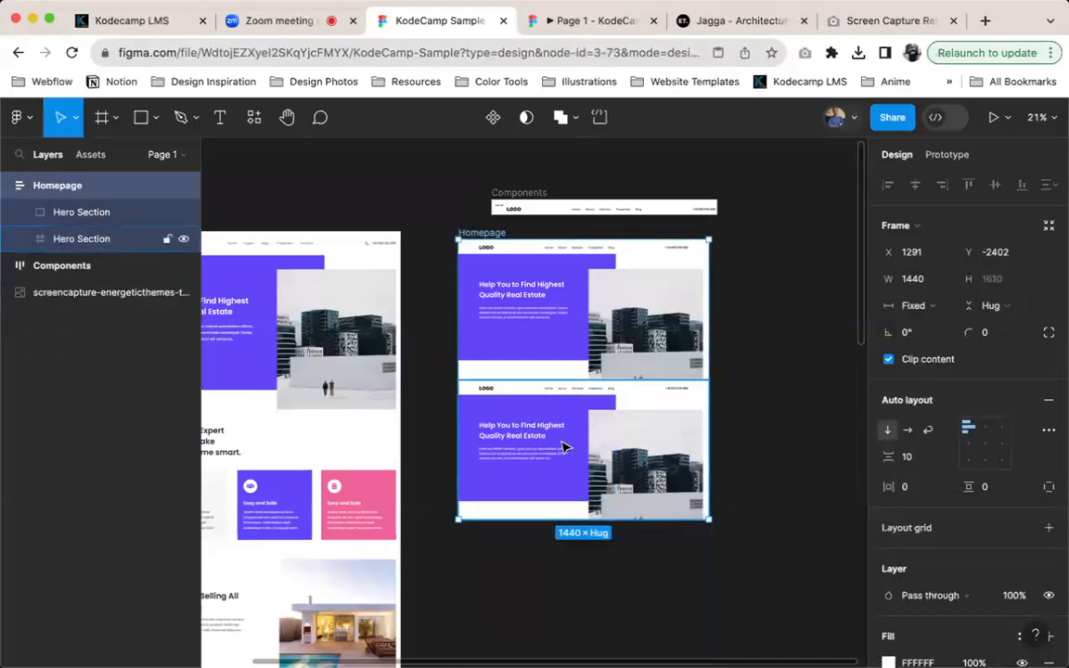
{"action": "key", "text": "super+z"}
{"action": "key", "text": "super+z"}
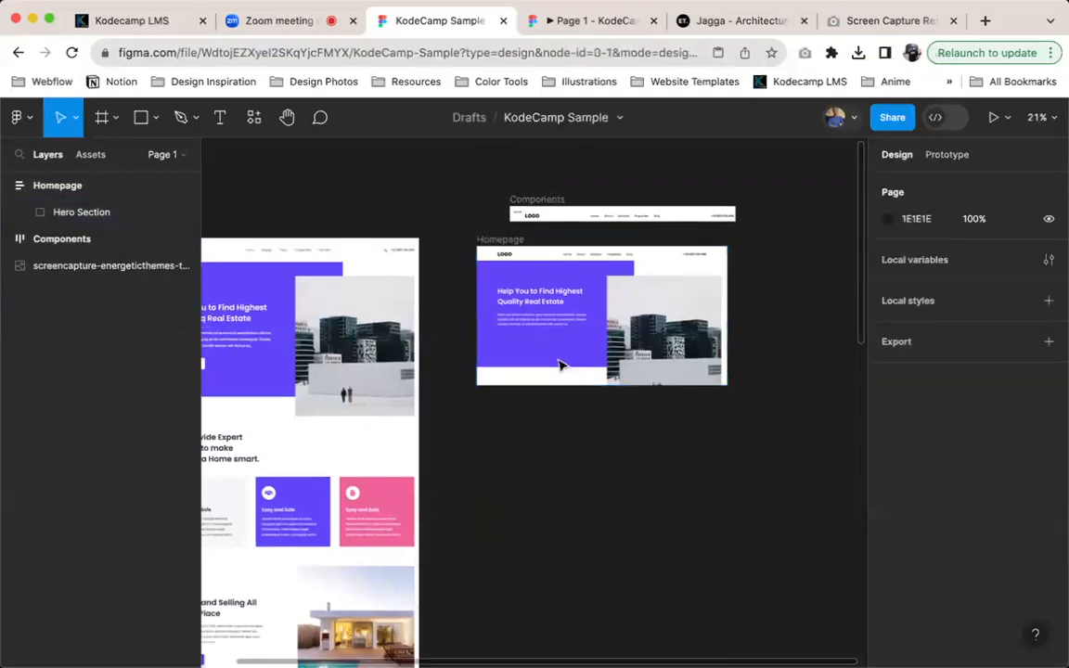
{"action": "scroll", "coordinate": [562, 365], "scroll_direction": "left", "scroll_amount": 2}
{"action": "scroll", "coordinate": [575, 362], "scroll_direction": "right", "scroll_amount": 2}
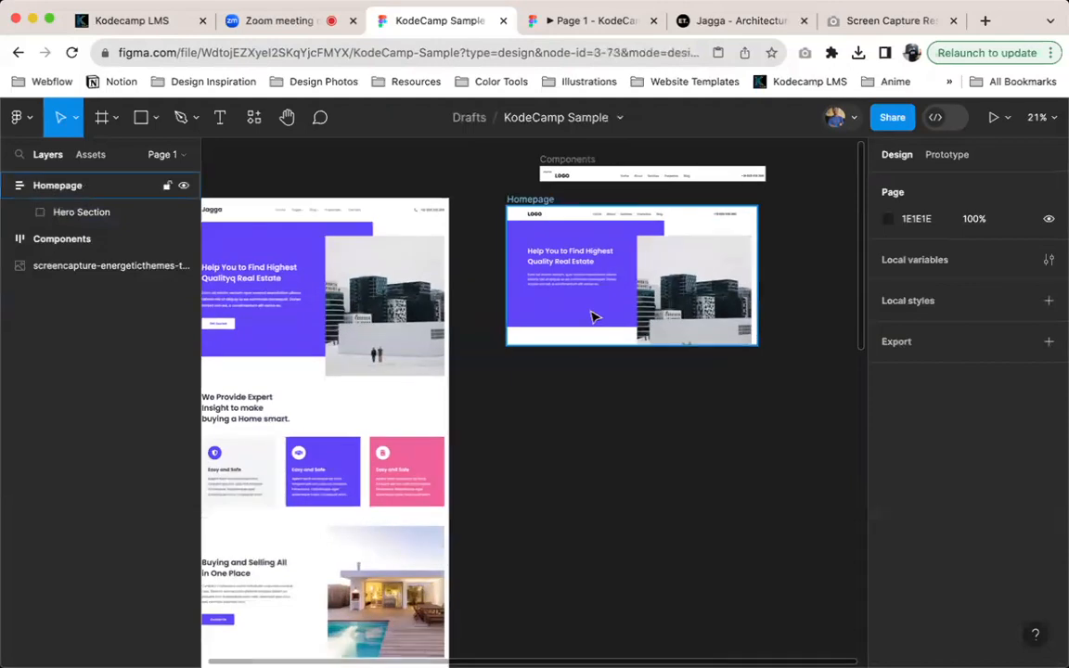
{"action": "left_click", "coordinate": [595, 317]}
{"action": "double_click", "coordinate": [690, 309]}
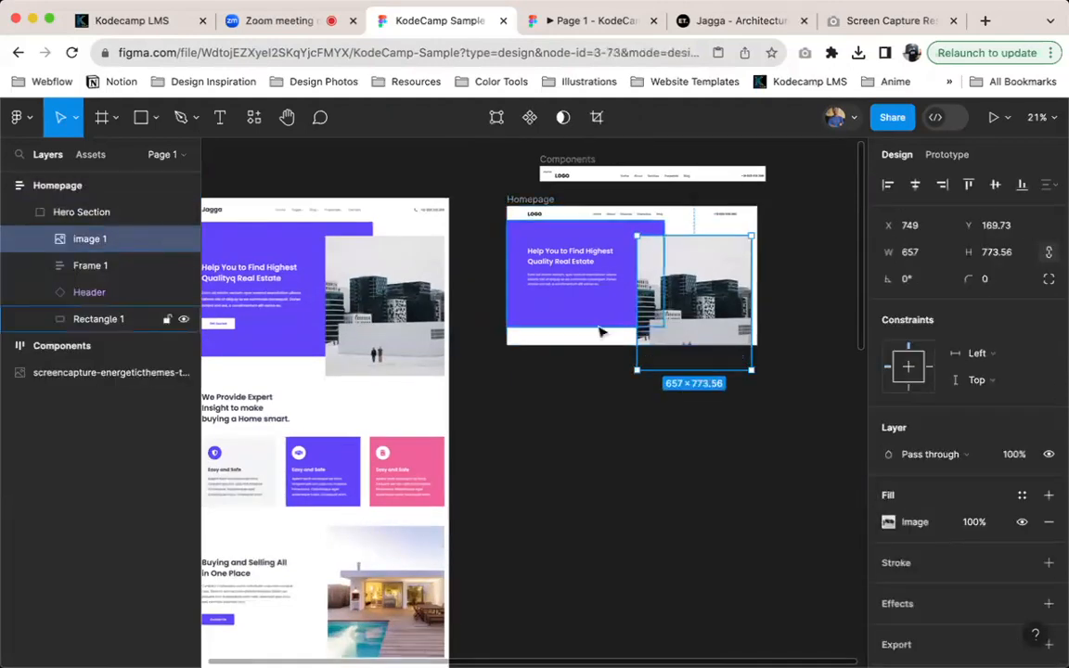
{"action": "left_click", "coordinate": [618, 346]}
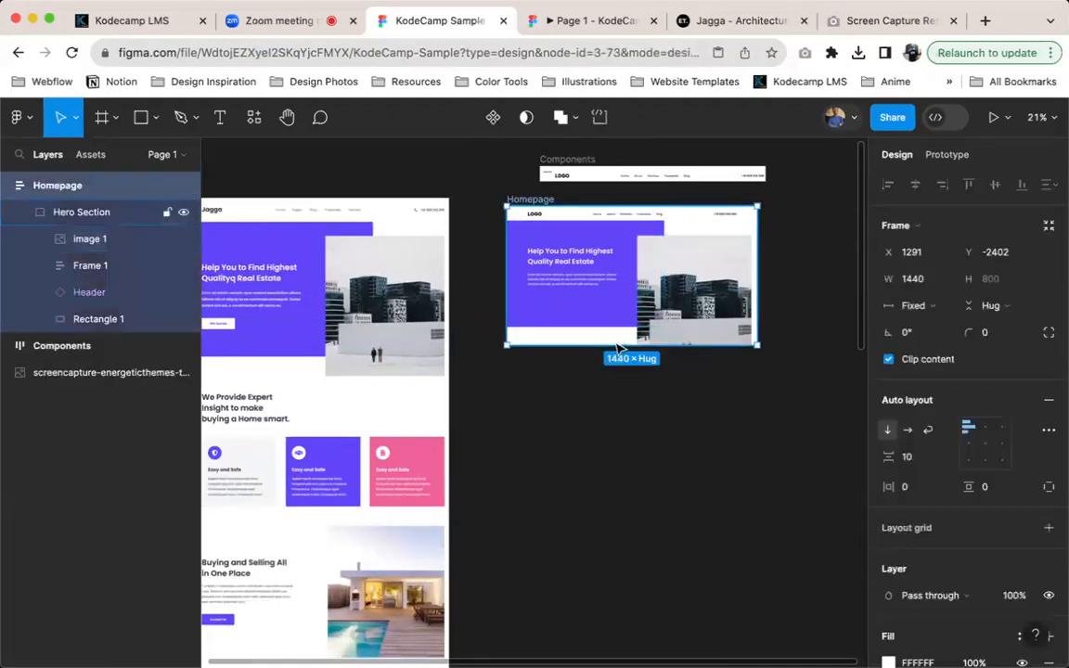
Extend the Hero Section frame downward to a height of about 943
{"action": "left_click", "coordinate": [90, 208]}
{"action": "left_click_drag", "start_coordinate": [616, 365], "coordinate": [617, 390]}
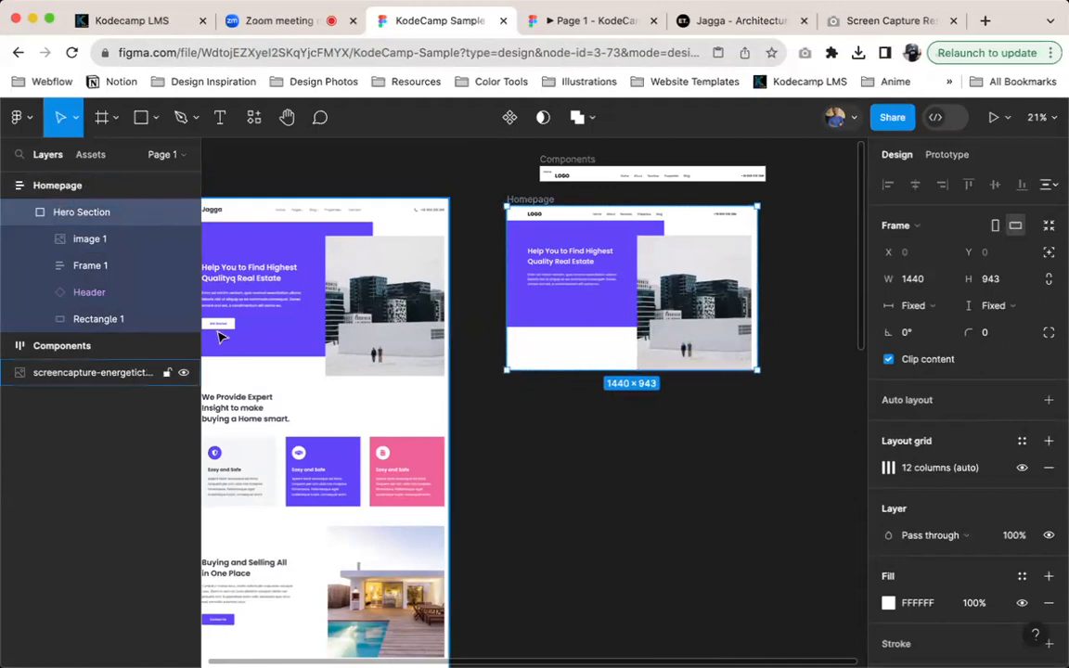
Duplicate the Home nav link from the header and place the copy below the hero paragraph at X 120, Y 513
{"action": "scroll", "coordinate": [223, 334], "scroll_direction": "up", "scroll_amount": 7}
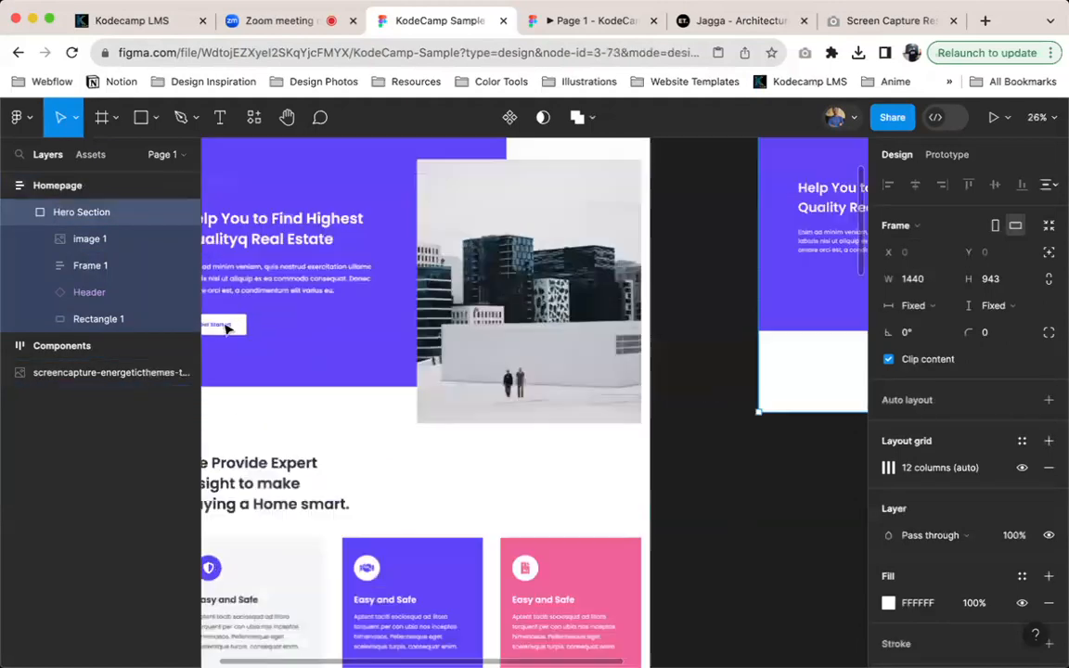
{"action": "scroll", "coordinate": [260, 331], "scroll_direction": "right", "scroll_amount": 5}
{"action": "scroll", "coordinate": [594, 278], "scroll_direction": "up", "scroll_amount": 3}
{"action": "scroll", "coordinate": [594, 264], "scroll_direction": "left", "scroll_amount": 1}
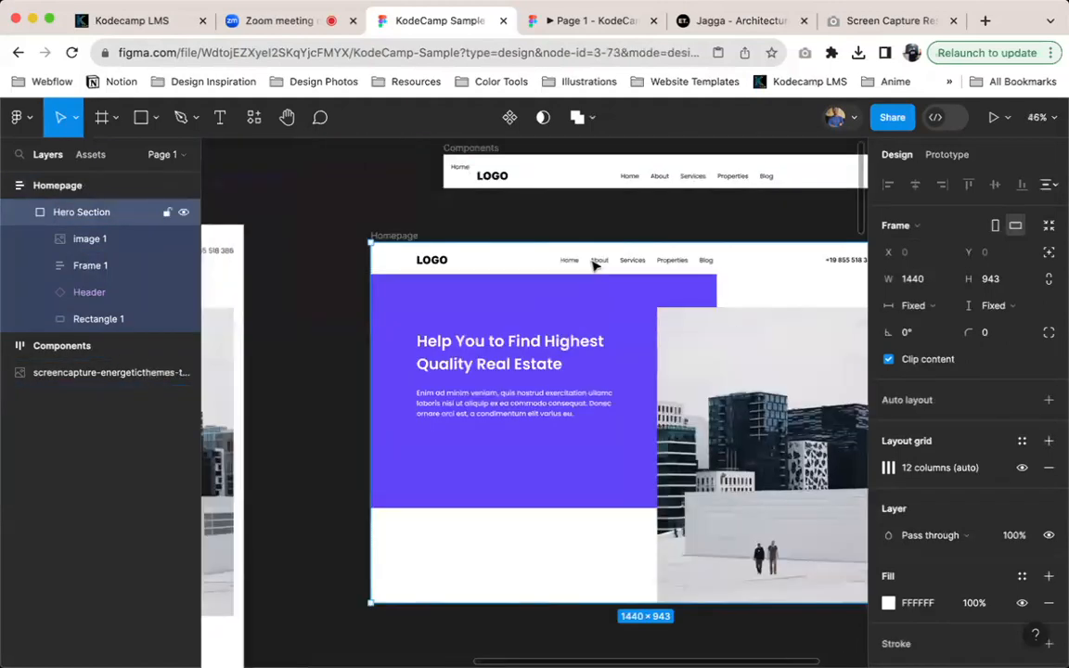
{"action": "left_click", "coordinate": [574, 263]}
{"action": "double_click", "coordinate": [575, 262]}
{"action": "double_click", "coordinate": [574, 263]}
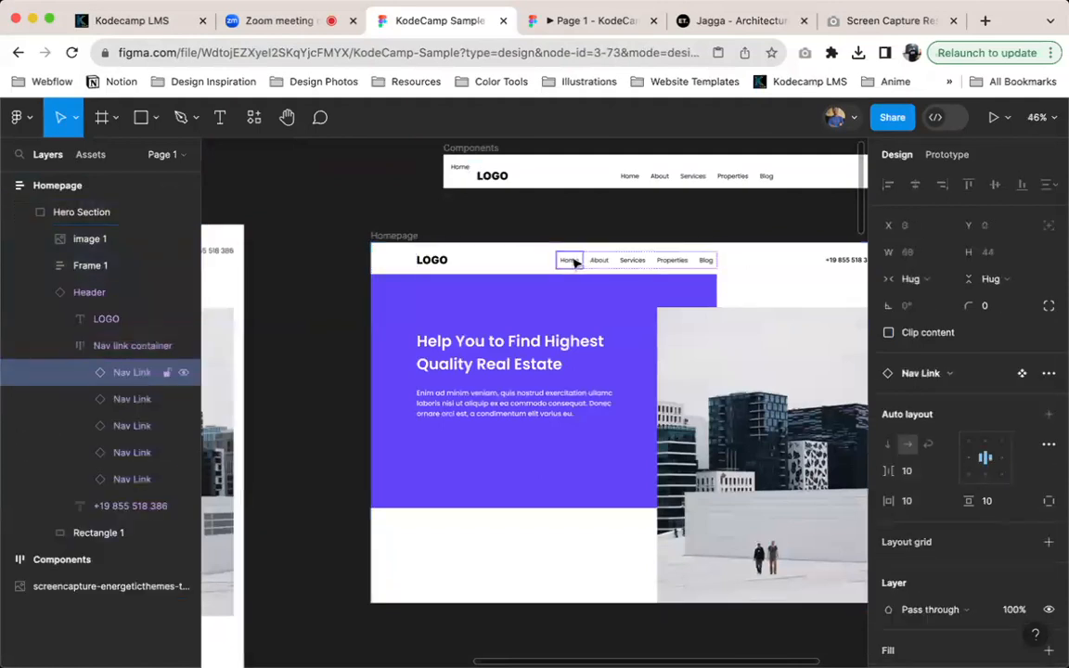
{"action": "left_click_drag", "start_coordinate": [578, 267], "coordinate": [442, 440]}
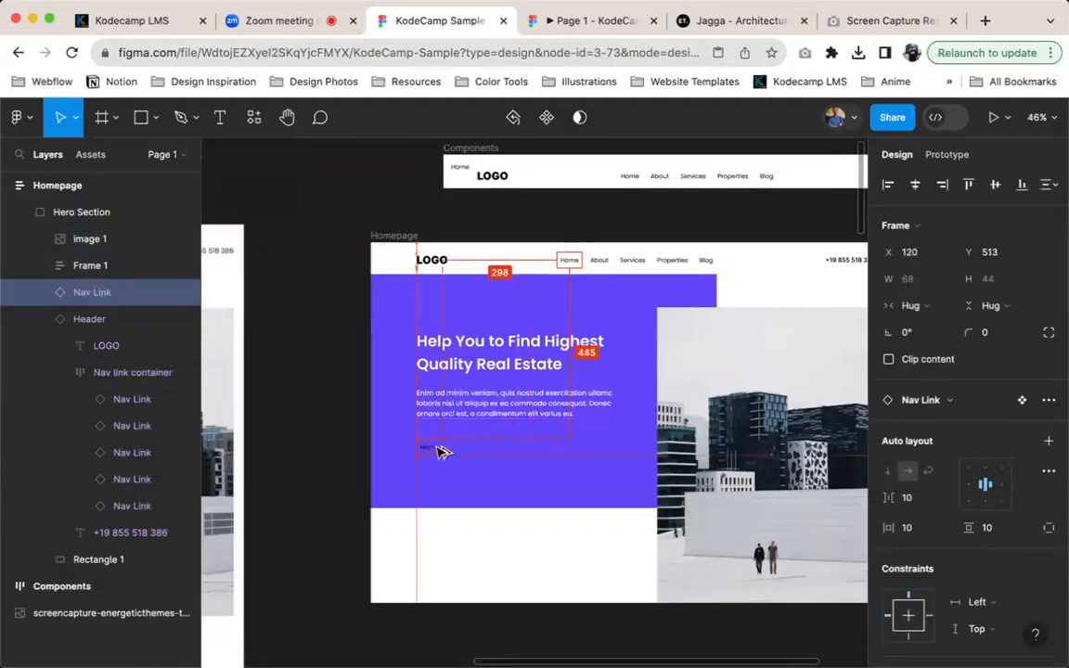
Compare the copied nav link with the reference's Get Started button and set its Home text to Medium weight
{"action": "scroll", "coordinate": [442, 440], "scroll_direction": "up", "scroll_amount": 4}
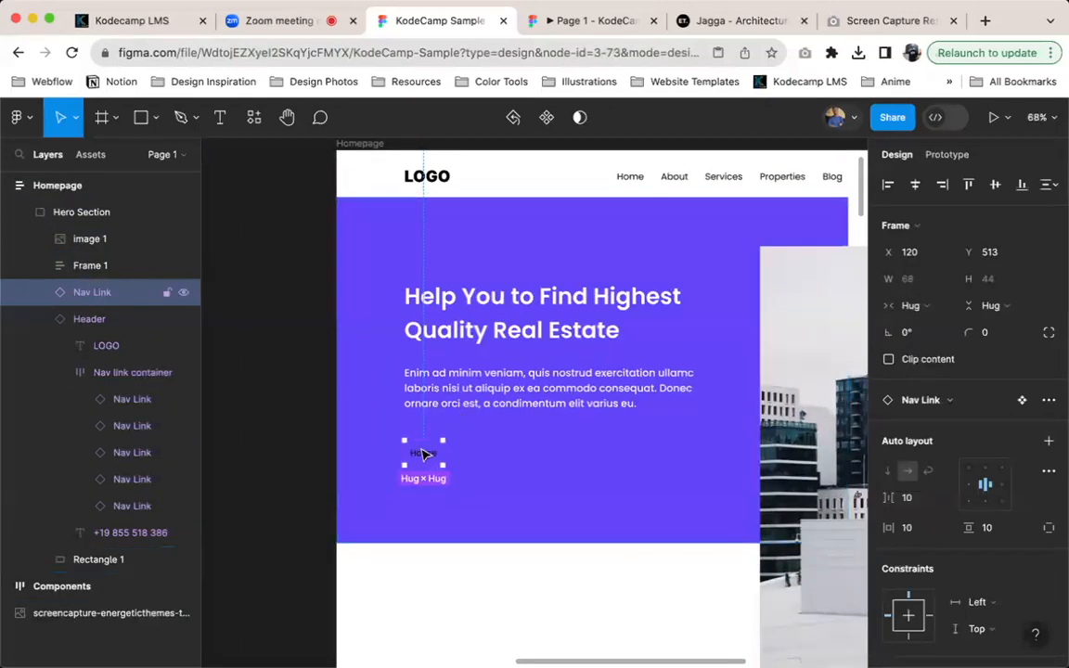
{"action": "scroll", "coordinate": [426, 450], "scroll_direction": "left", "scroll_amount": 10}
{"action": "scroll", "coordinate": [413, 436], "scroll_direction": "left", "scroll_amount": 5}
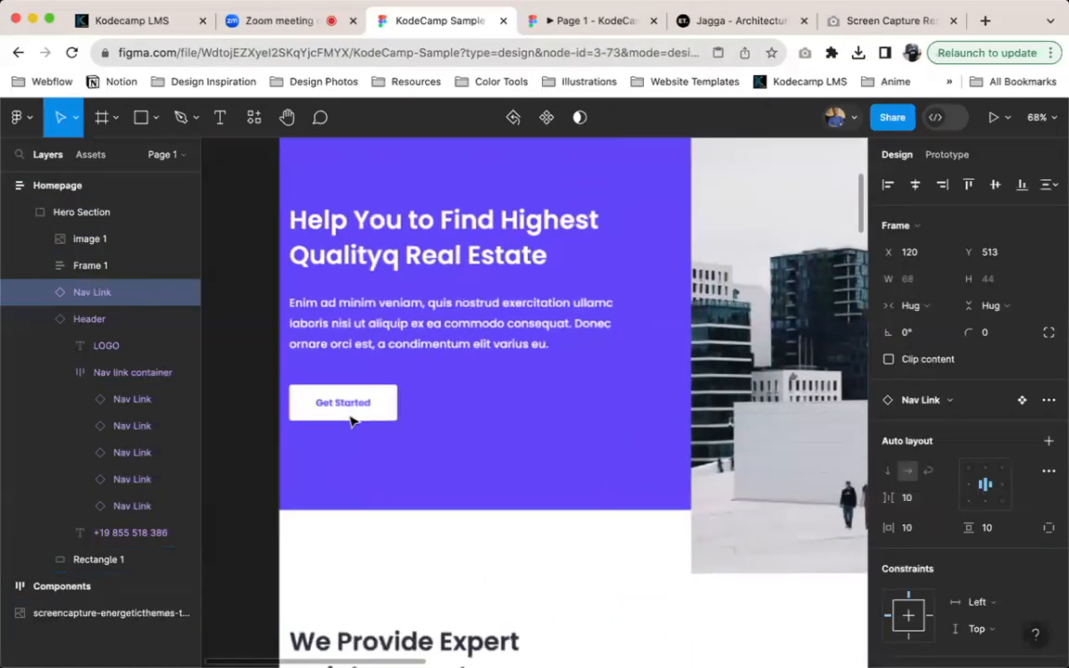
{"action": "scroll", "coordinate": [459, 403], "scroll_direction": "right", "scroll_amount": 10}
{"action": "scroll", "coordinate": [572, 410], "scroll_direction": "right", "scroll_amount": 8}
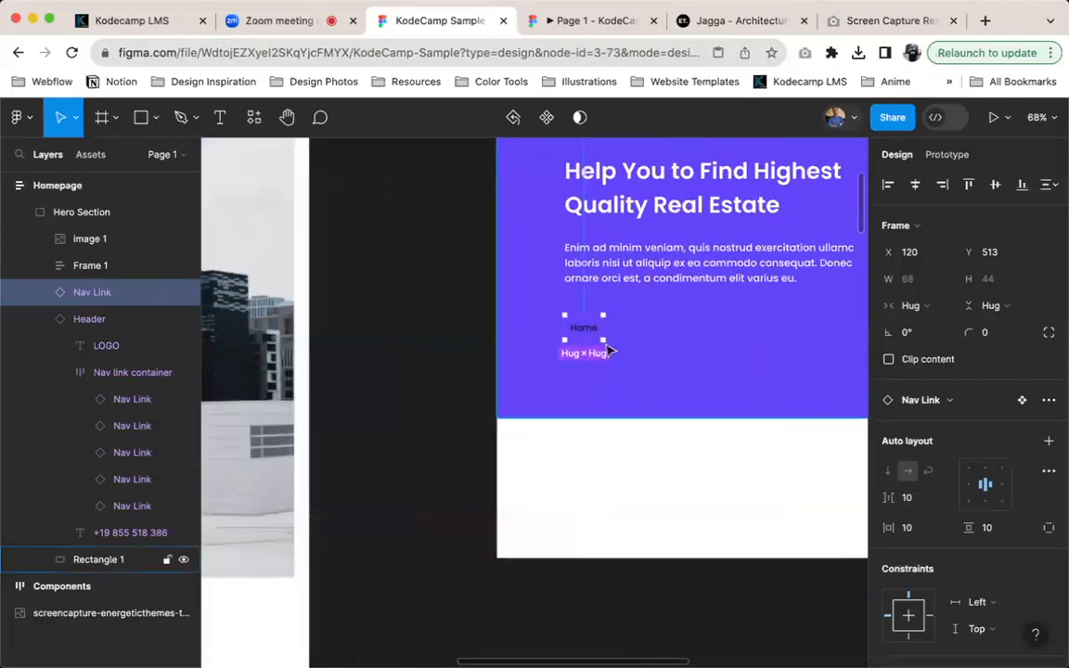
{"action": "key", "text": "Return"}
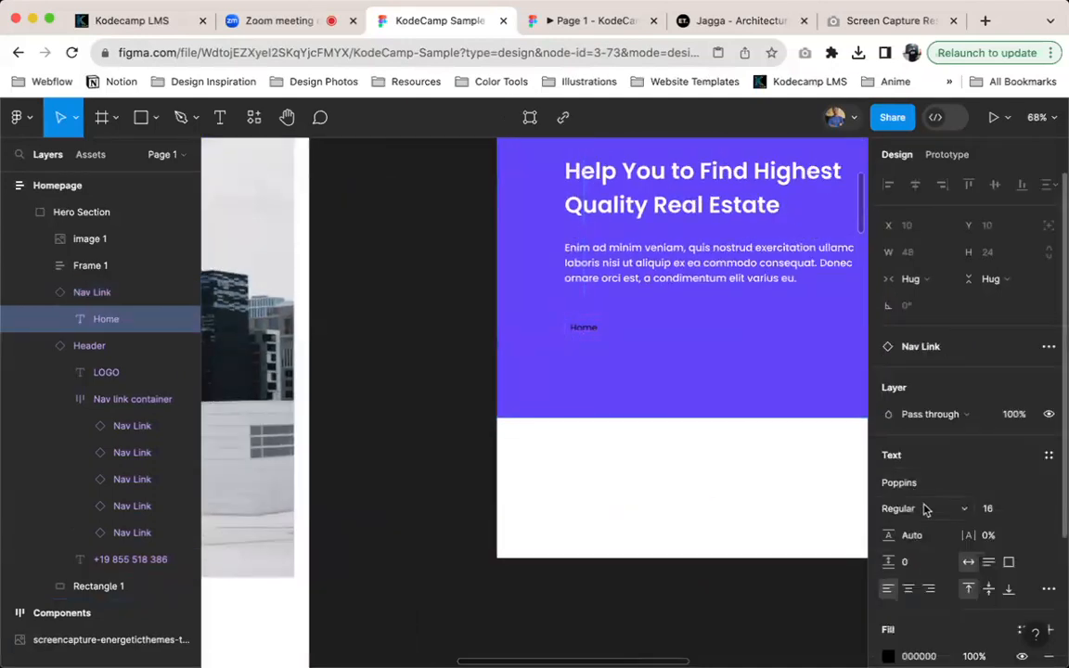
{"action": "left_click", "coordinate": [925, 509]}
{"action": "left_click", "coordinate": [924, 529]}
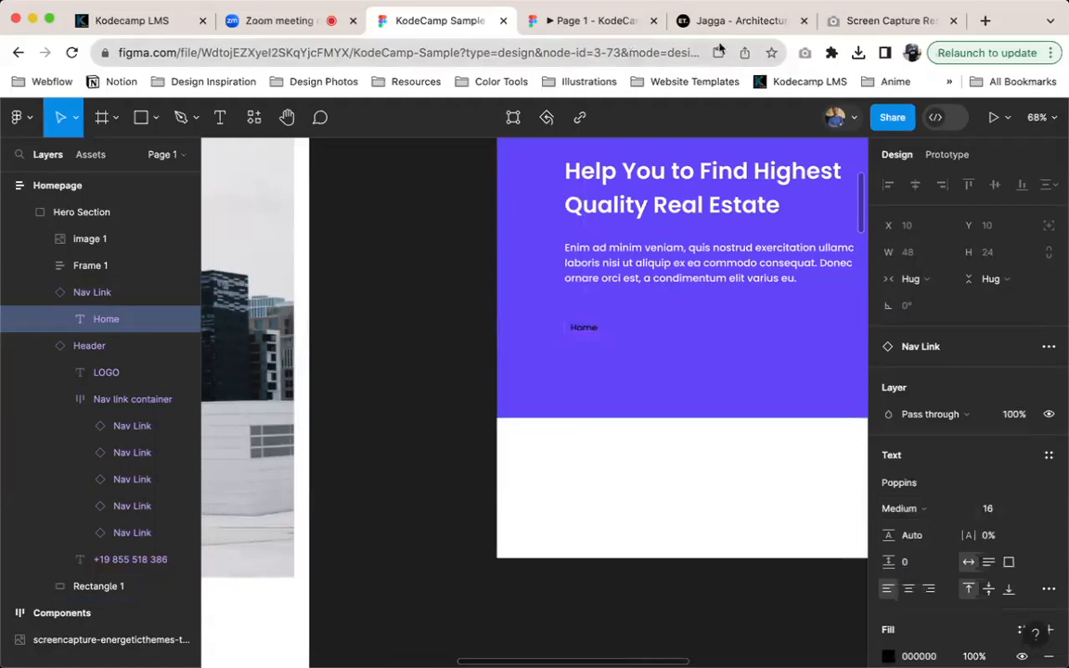
Inspect the Get Started button's font on the Jagga site with WhatFont and set the copied Home text to SemiBold in Figma
{"action": "left_click", "coordinate": [734, 20]}
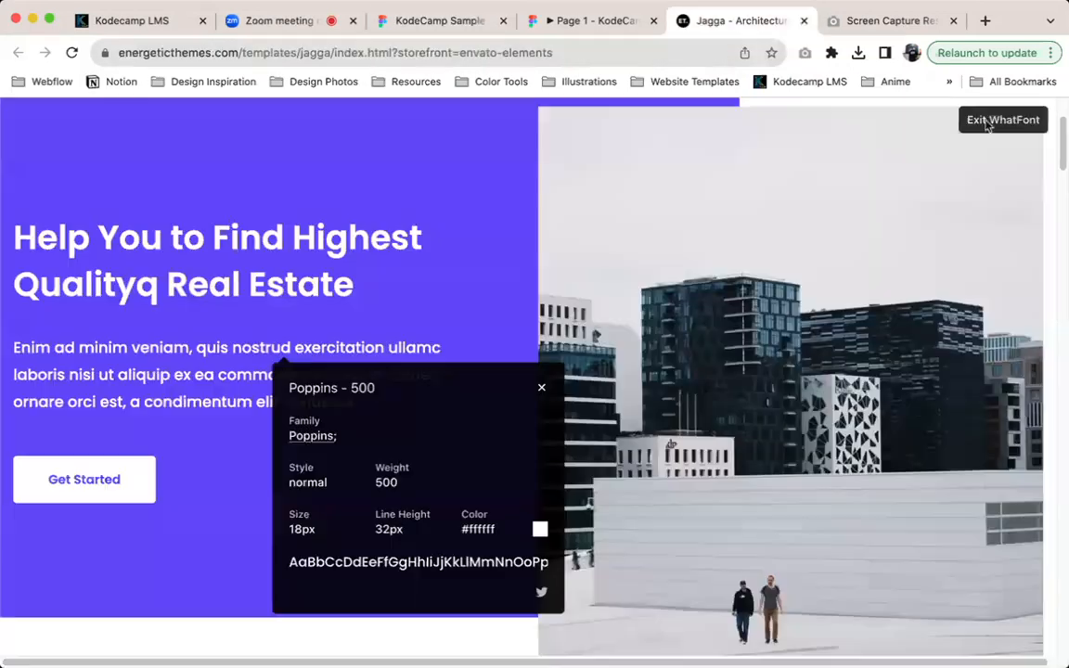
{"action": "left_click", "coordinate": [57, 488]}
{"action": "scroll", "coordinate": [176, 577], "scroll_direction": "down", "scroll_amount": 3}
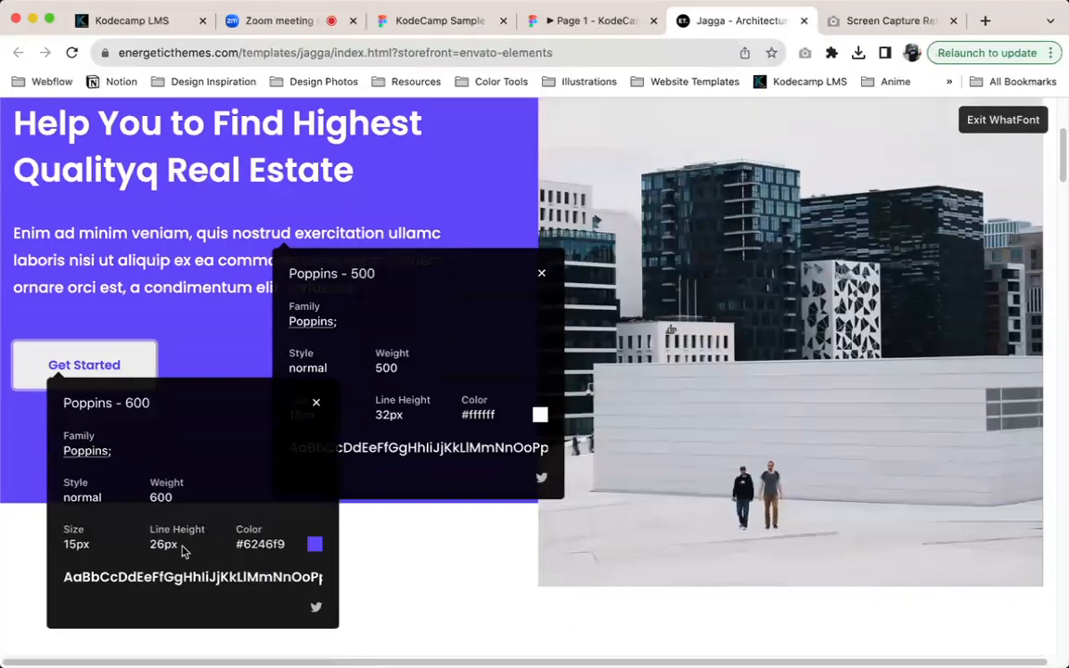
{"action": "left_click", "coordinate": [455, 27]}
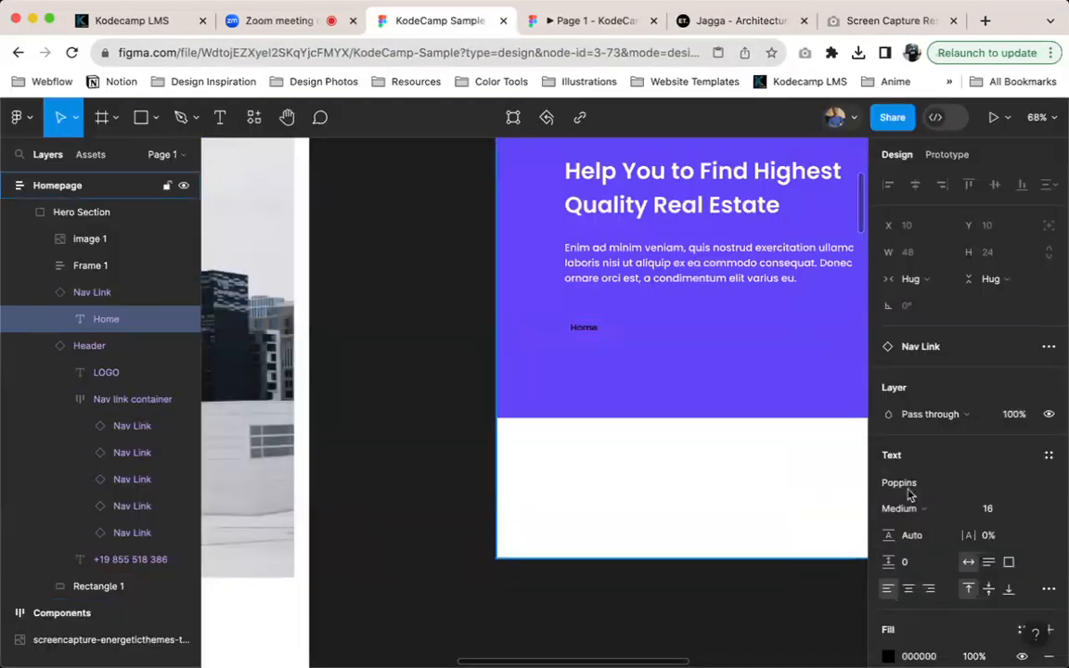
{"action": "left_click", "coordinate": [923, 509]}
{"action": "left_click", "coordinate": [936, 526]}
Set the copied Home text's fill to white (FFF)
{"action": "left_click", "coordinate": [942, 657]}
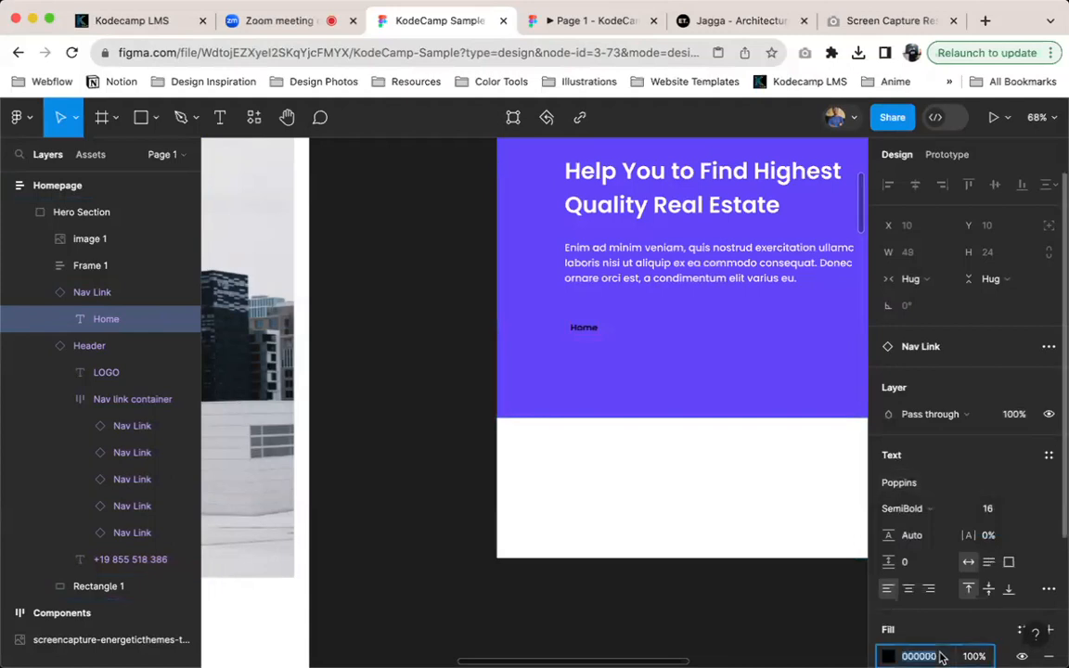
{"action": "type", "text": "fff"}
{"action": "key", "text": "Return"}
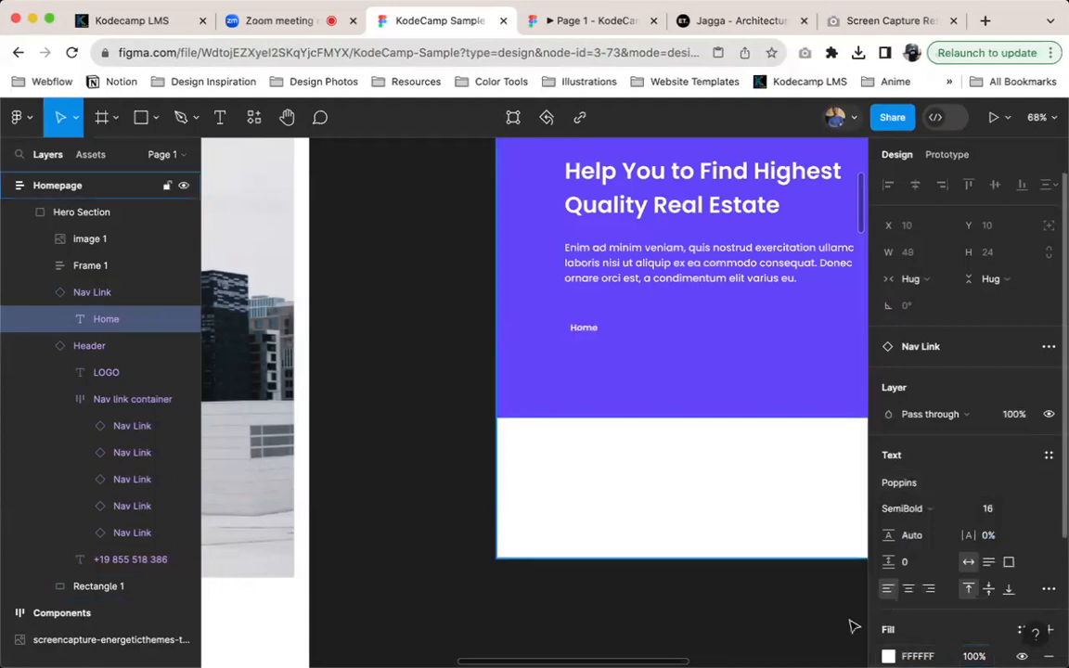
Recolour the copied Home text to 6246F9, matching the hero's purple background
{"action": "key", "text": "shift+Return"}
{"action": "scroll", "coordinate": [585, 424], "scroll_direction": "left", "scroll_amount": 9}
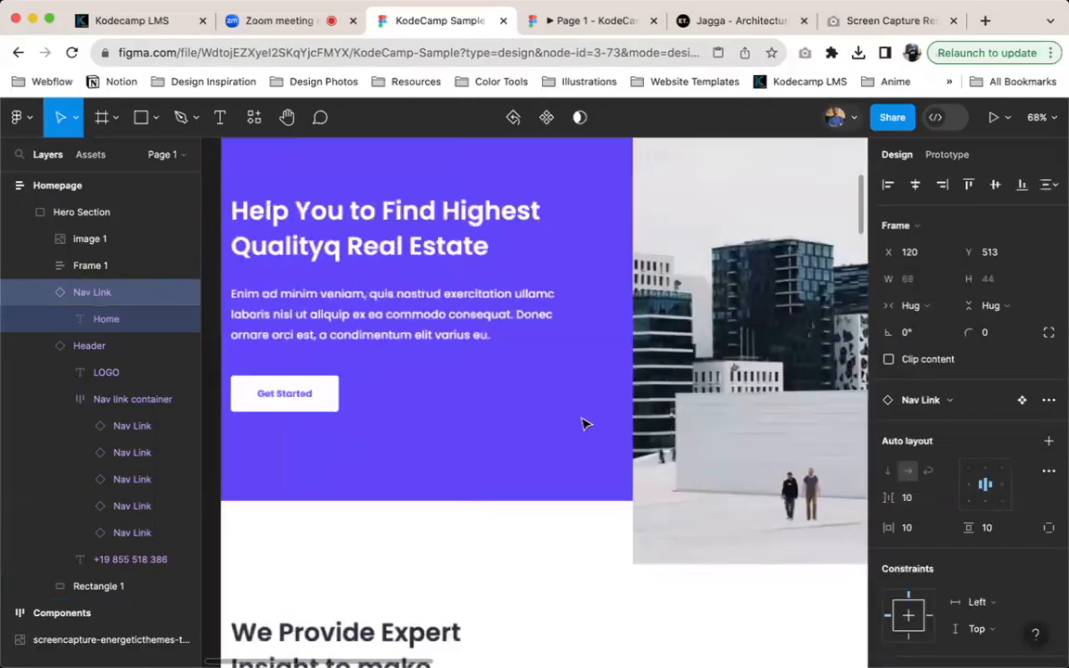
{"action": "scroll", "coordinate": [585, 424], "scroll_direction": "right", "scroll_amount": 10}
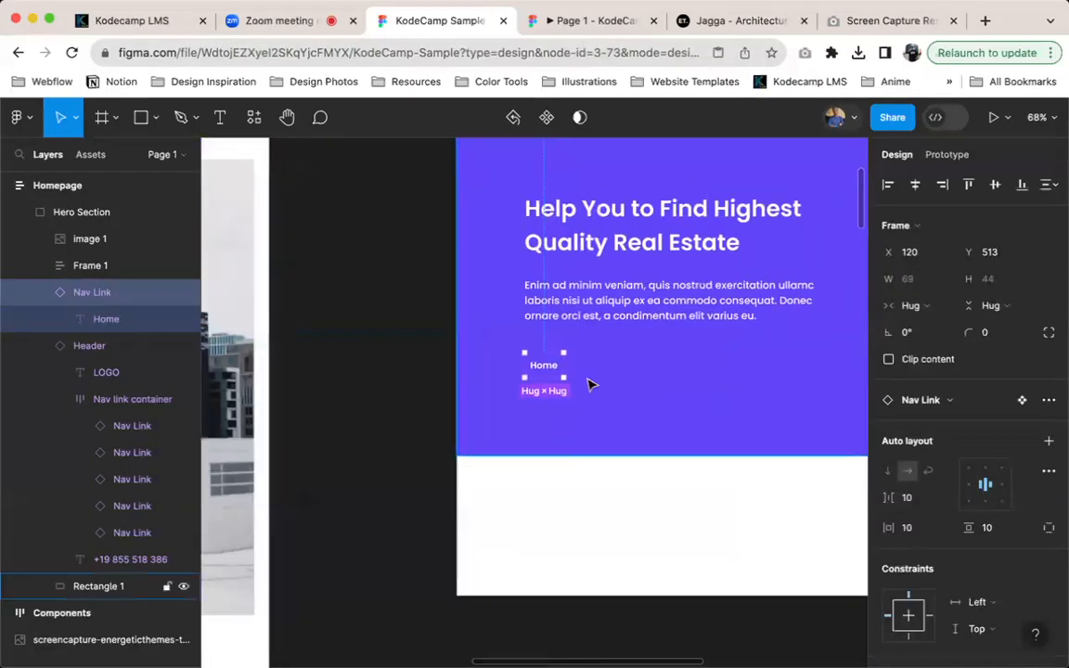
{"action": "scroll", "coordinate": [588, 384], "scroll_direction": "up", "scroll_amount": 5}
{"action": "scroll", "coordinate": [998, 548], "scroll_direction": "down", "scroll_amount": 3}
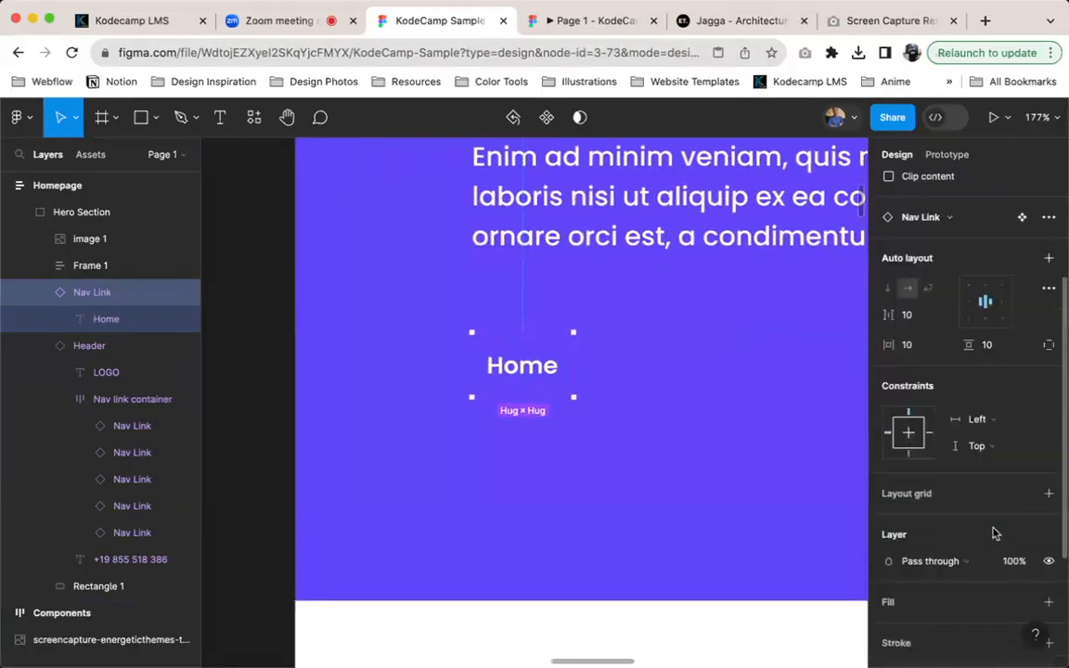
{"action": "scroll", "coordinate": [993, 534], "scroll_direction": "down", "scroll_amount": 3}
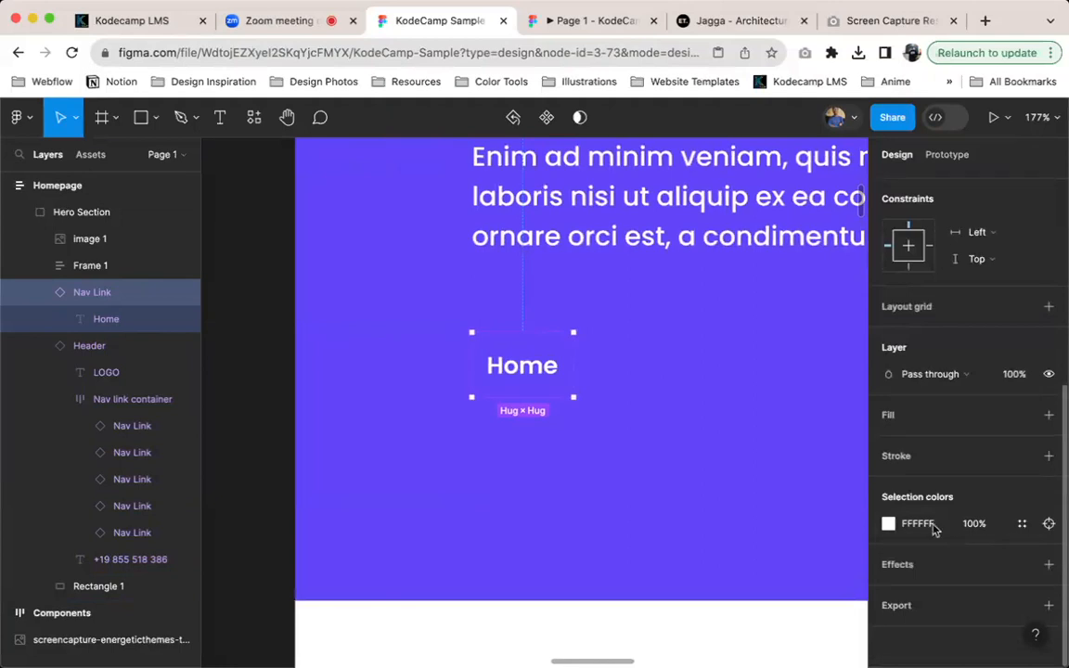
{"action": "key", "text": "Return"}
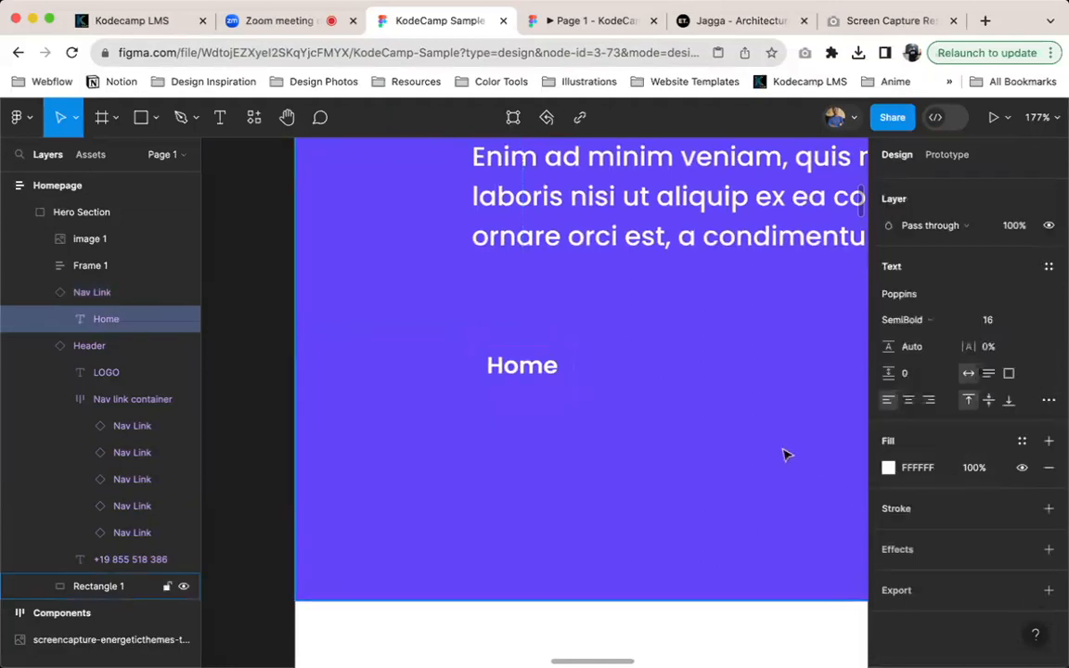
{"action": "left_click", "coordinate": [888, 468]}
{"action": "left_click", "coordinate": [691, 468]}
{"action": "left_click", "coordinate": [575, 383]}
{"action": "left_click", "coordinate": [534, 334]}
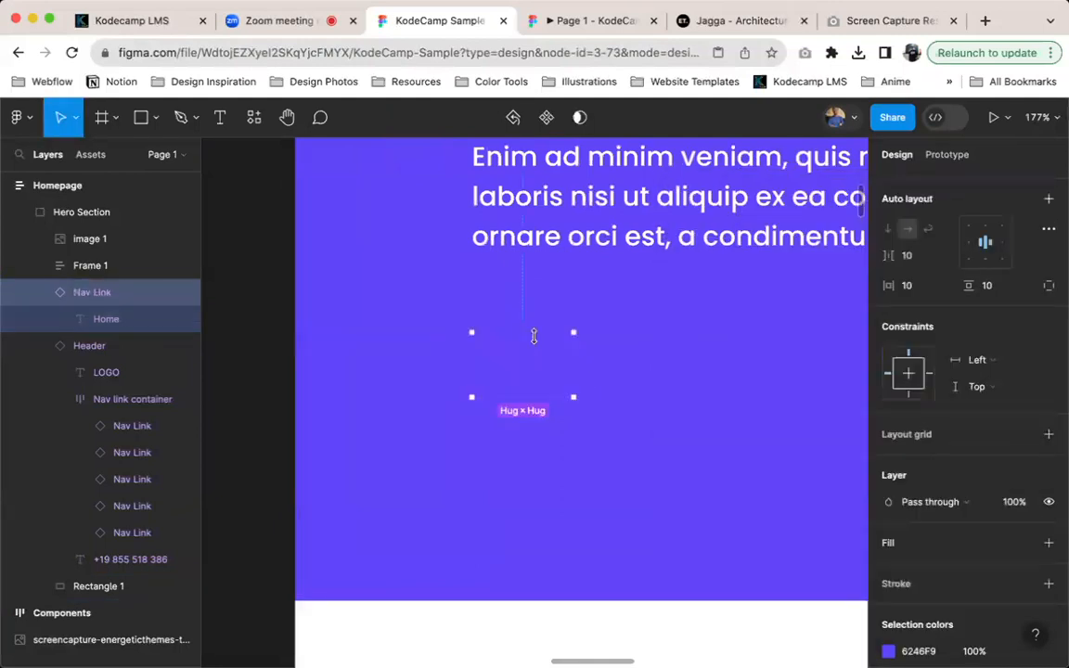
Give the copied Nav Link a white FFFFFF fill and a corner radius of 4
{"action": "left_click", "coordinate": [102, 323]}
{"action": "key", "text": "shift+Return"}
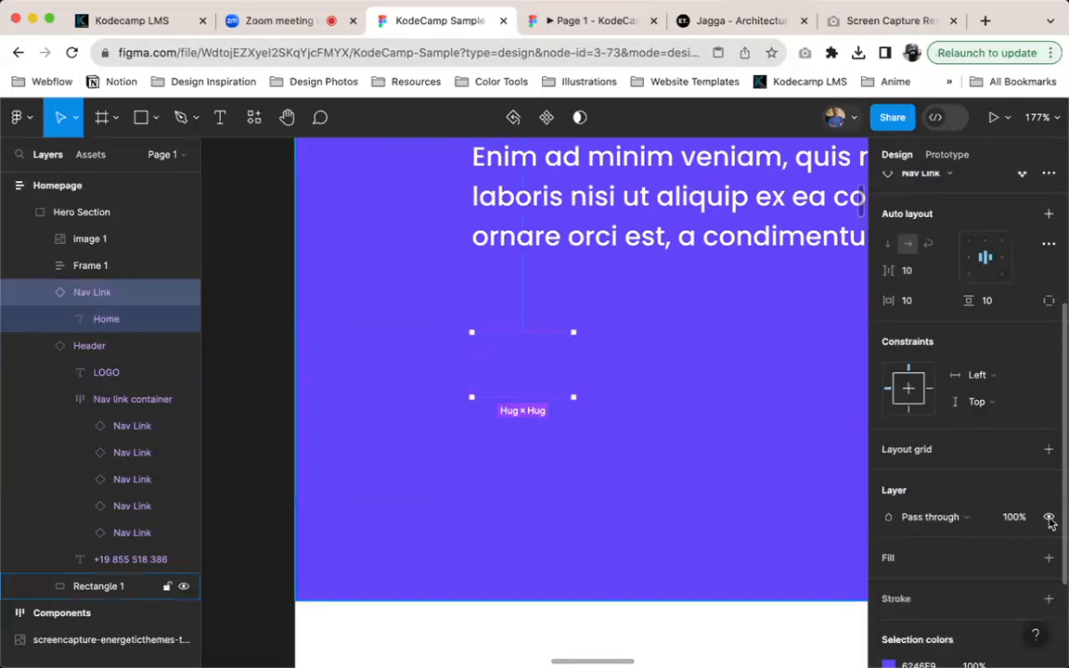
{"action": "left_click", "coordinate": [1048, 559]}
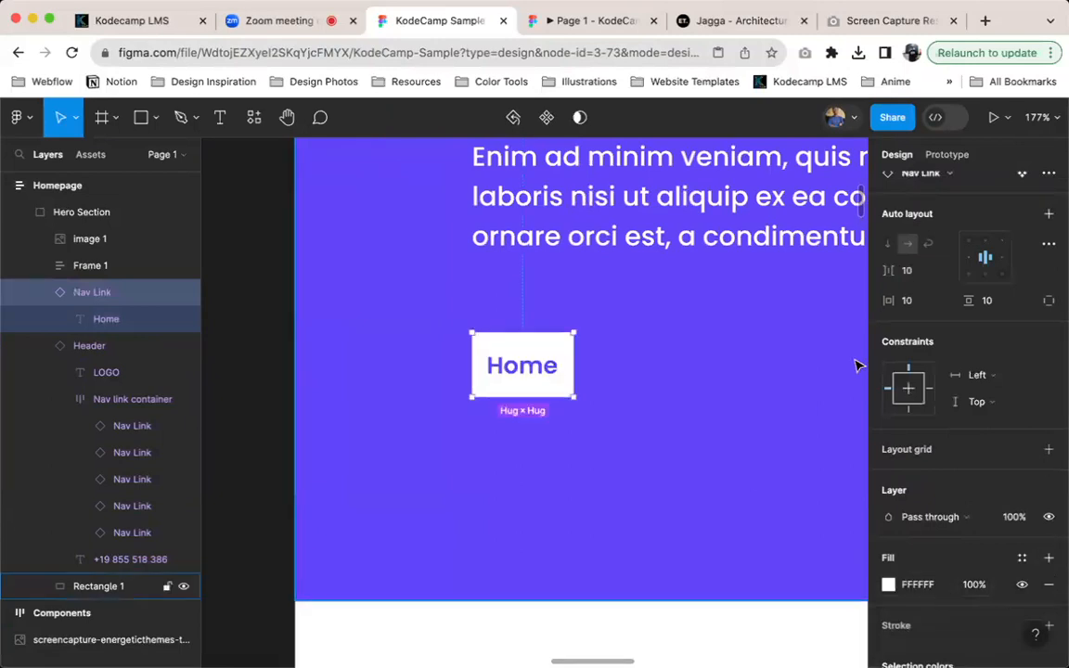
{"action": "scroll", "coordinate": [1000, 320], "scroll_direction": "up", "scroll_amount": 5}
{"action": "left_click", "coordinate": [997, 332]}
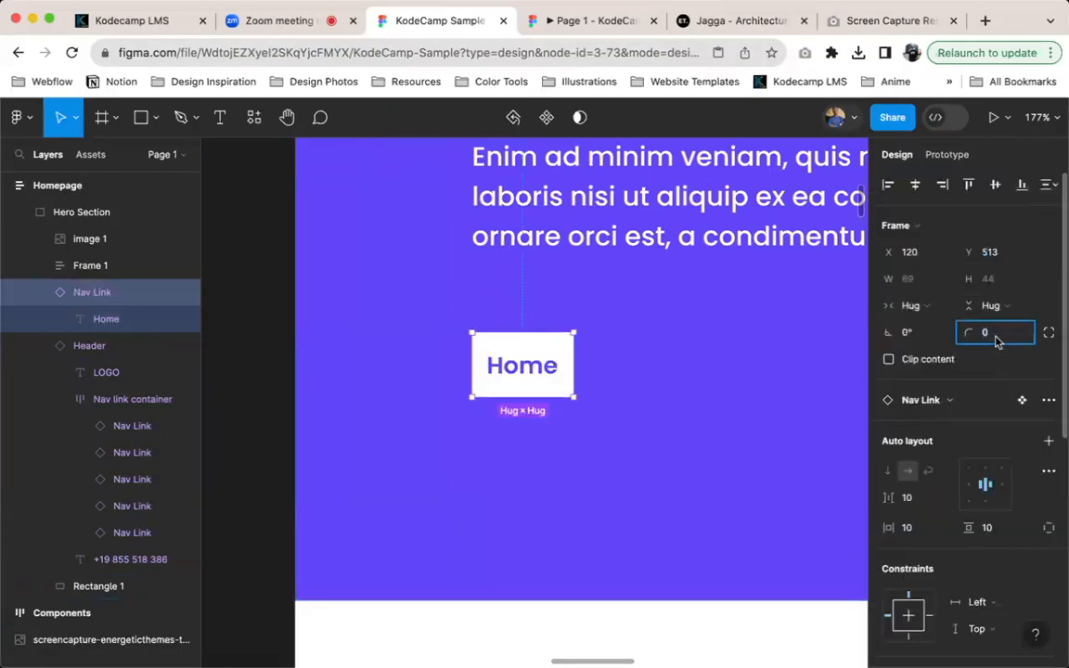
{"action": "type", "text": "4"}
{"action": "key", "text": "Return"}
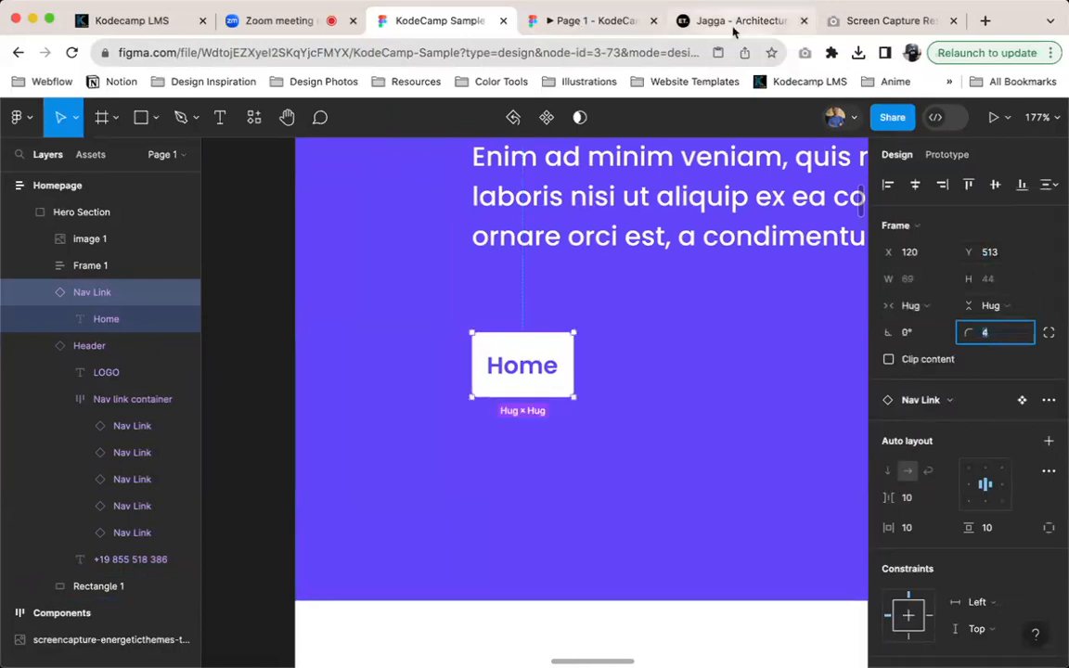
Revisit the Jagga site, return to the KodeCamp Sample file and capture a screenshot of the reference image's Get Started button
{"action": "left_click", "coordinate": [734, 22]}
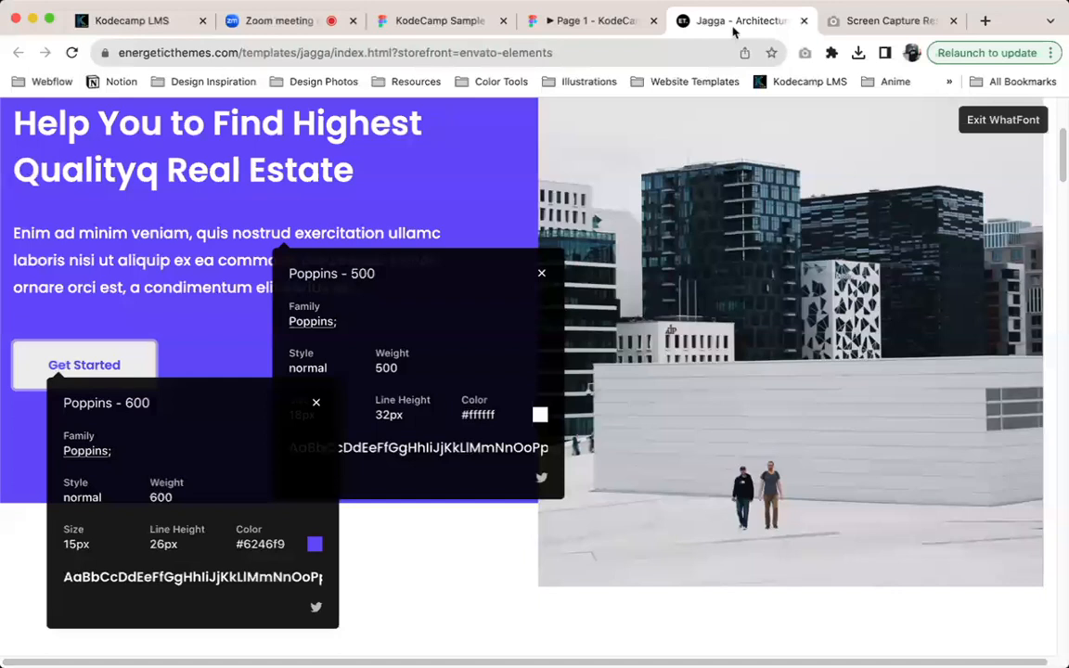
{"action": "left_click", "coordinate": [423, 20]}
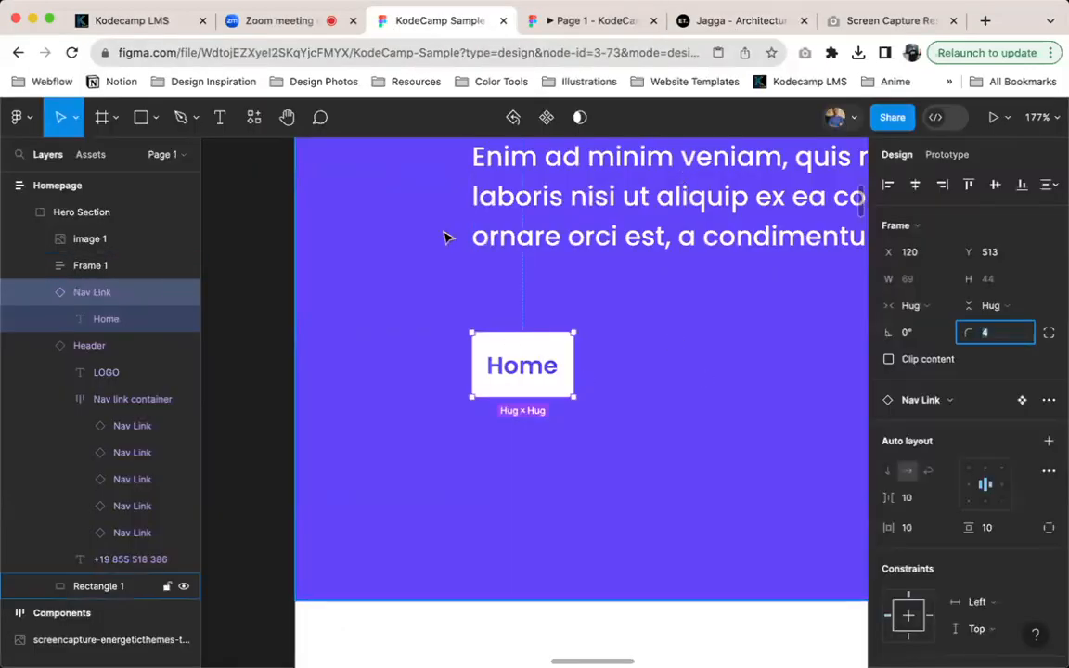
{"action": "scroll", "coordinate": [537, 363], "scroll_direction": "left", "scroll_amount": 4}
{"action": "scroll", "coordinate": [537, 363], "scroll_direction": "right", "scroll_amount": 20}
{"action": "scroll", "coordinate": [538, 363], "scroll_direction": "left", "scroll_amount": 1}
{"action": "scroll", "coordinate": [523, 384], "scroll_direction": "down", "scroll_amount": 5}
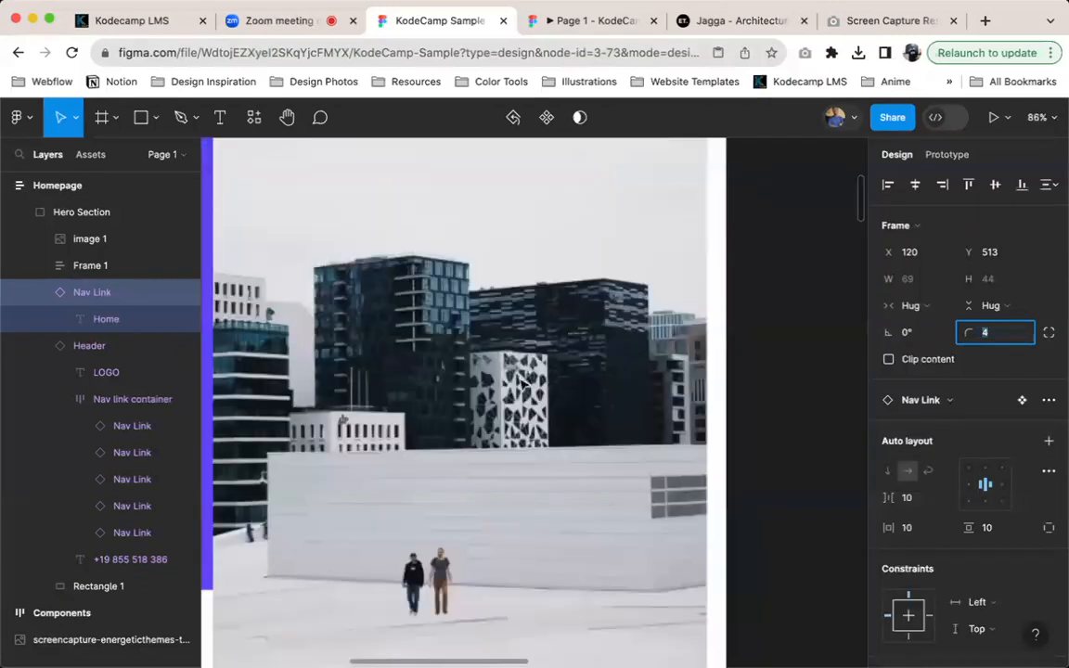
{"action": "scroll", "coordinate": [521, 384], "scroll_direction": "left", "scroll_amount": 10}
{"action": "scroll", "coordinate": [548, 348], "scroll_direction": "right", "scroll_amount": 1}
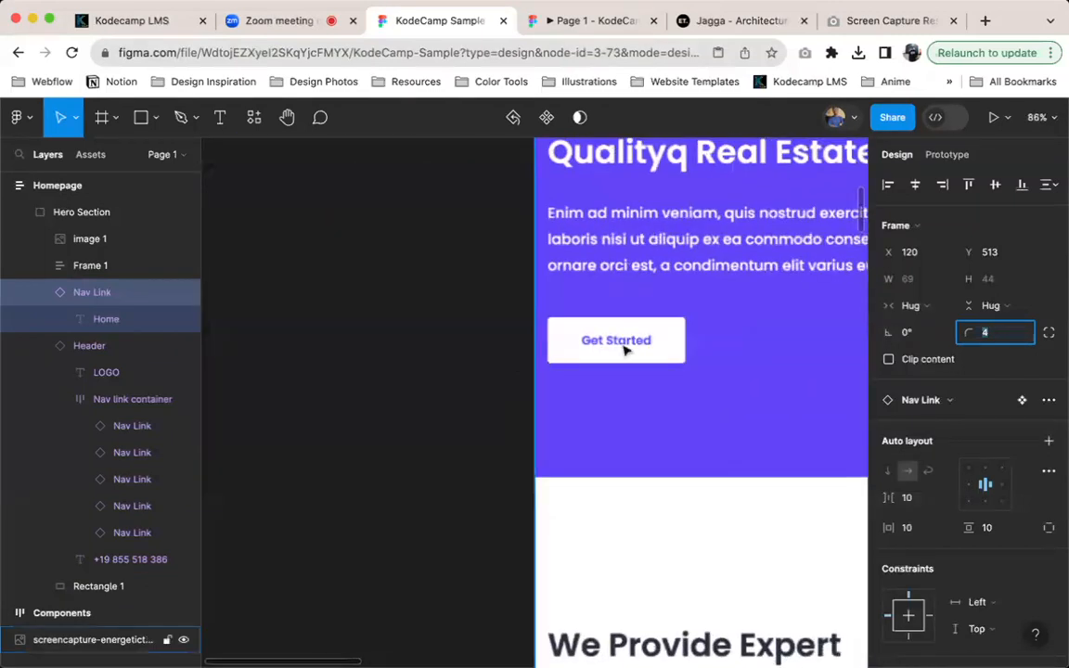
{"action": "left_click", "coordinate": [715, 407]}
{"action": "key", "text": "super+shift+4"}
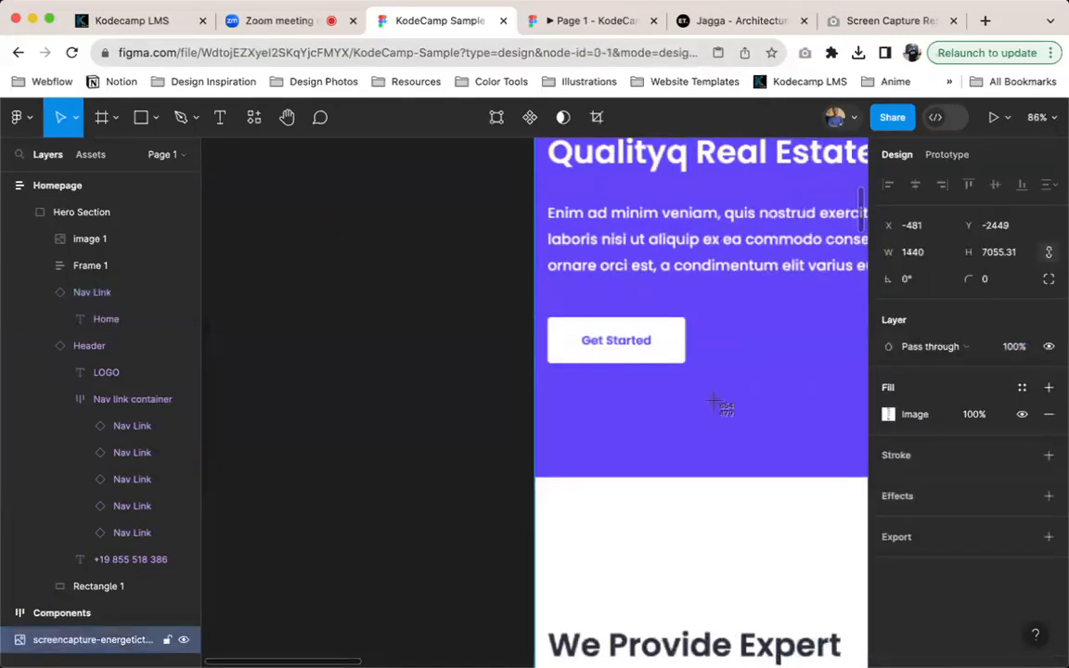
{"action": "left_click_drag", "start_coordinate": [548, 294], "coordinate": [701, 376]}
Paste the Get Started screenshot and place it beside the Home button in the Hero Section at about X 238, Y 485
{"action": "scroll", "coordinate": [729, 381], "scroll_direction": "right", "scroll_amount": 8}
{"action": "scroll", "coordinate": [740, 386], "scroll_direction": "left", "scroll_amount": 8}
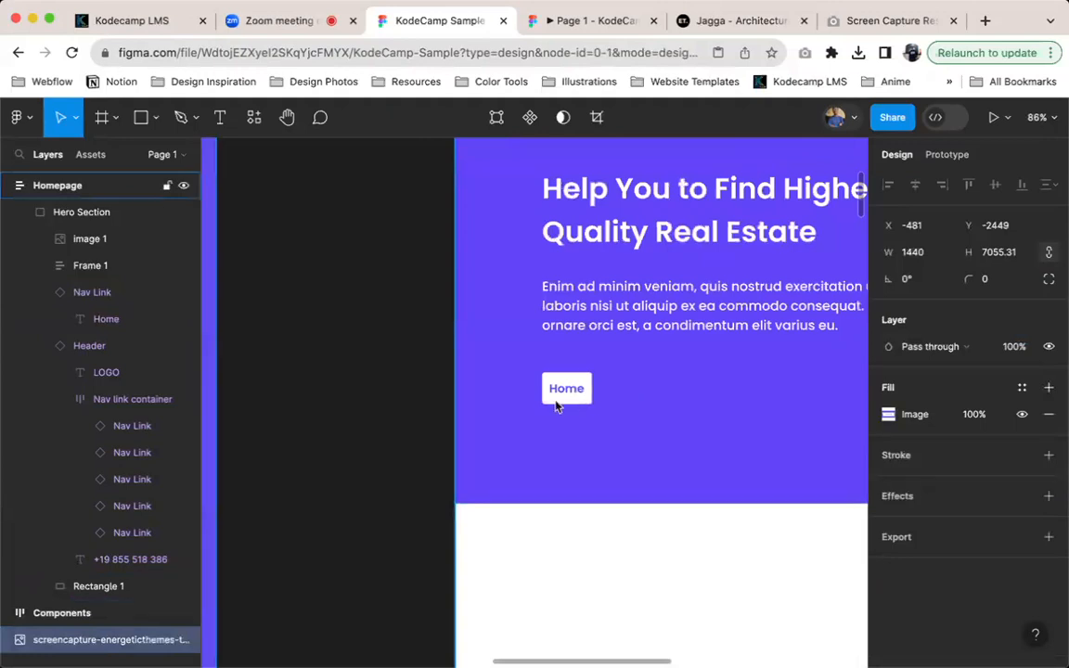
{"action": "left_click", "coordinate": [360, 399]}
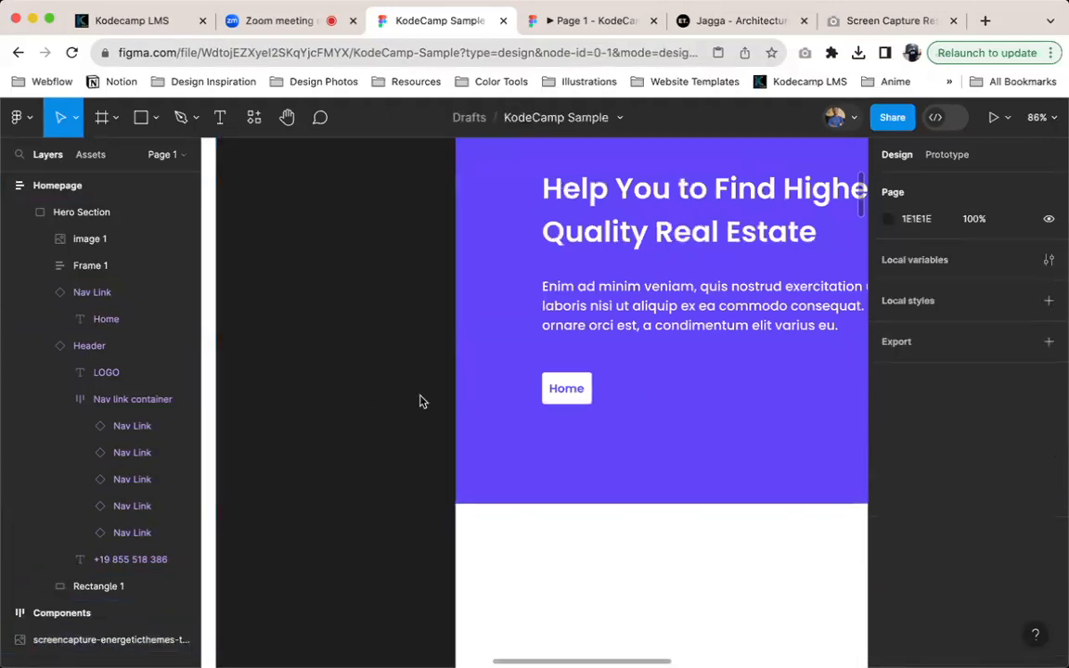
{"action": "key", "text": "super+v"}
{"action": "left_click_drag", "start_coordinate": [548, 597], "coordinate": [600, 459]}
{"action": "left_click_drag", "start_coordinate": [678, 296], "coordinate": [718, 247]}
{"action": "scroll", "coordinate": [716, 260], "scroll_direction": "up", "scroll_amount": 5}
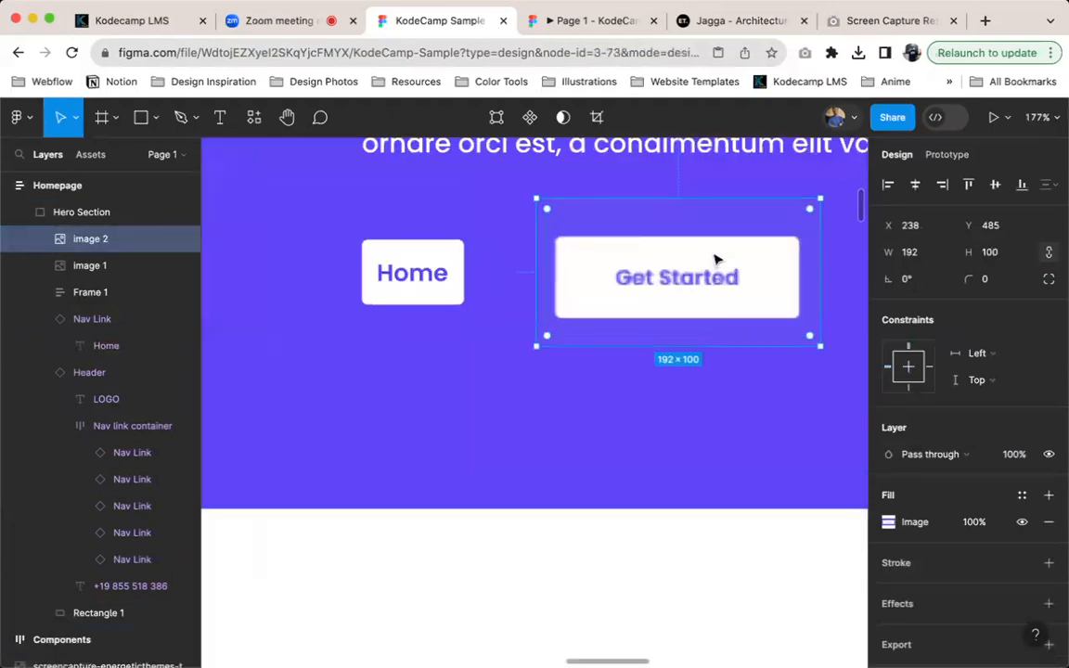
Select the Home button's Nav Link frame next to the pasted Get Started screenshot
{"action": "double_click", "coordinate": [446, 264]}
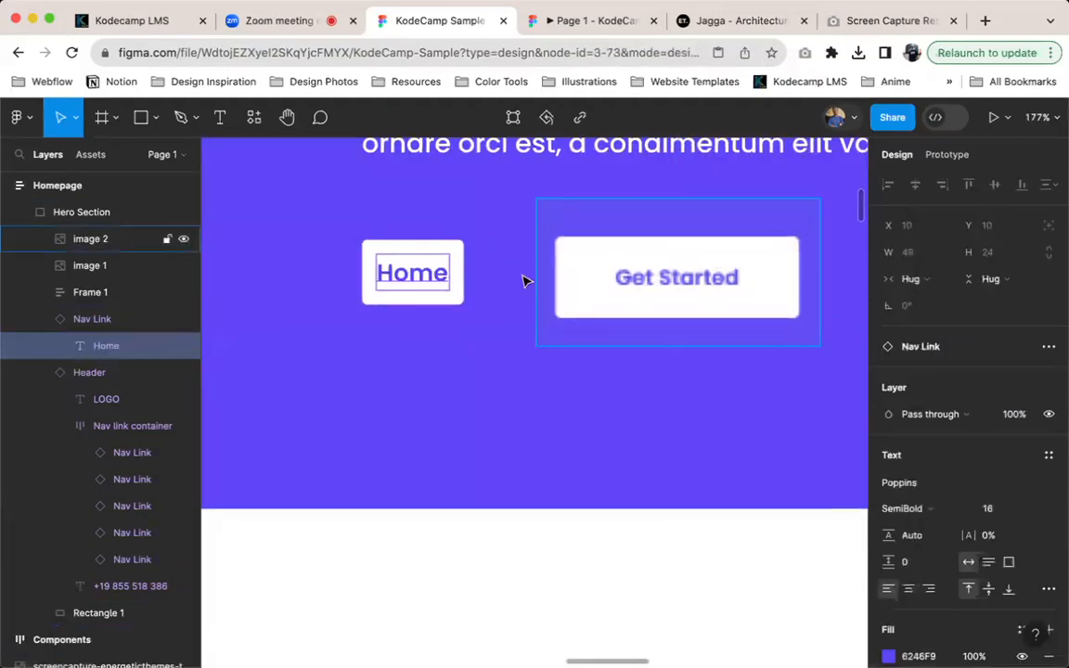
{"action": "left_click", "coordinate": [452, 244]}
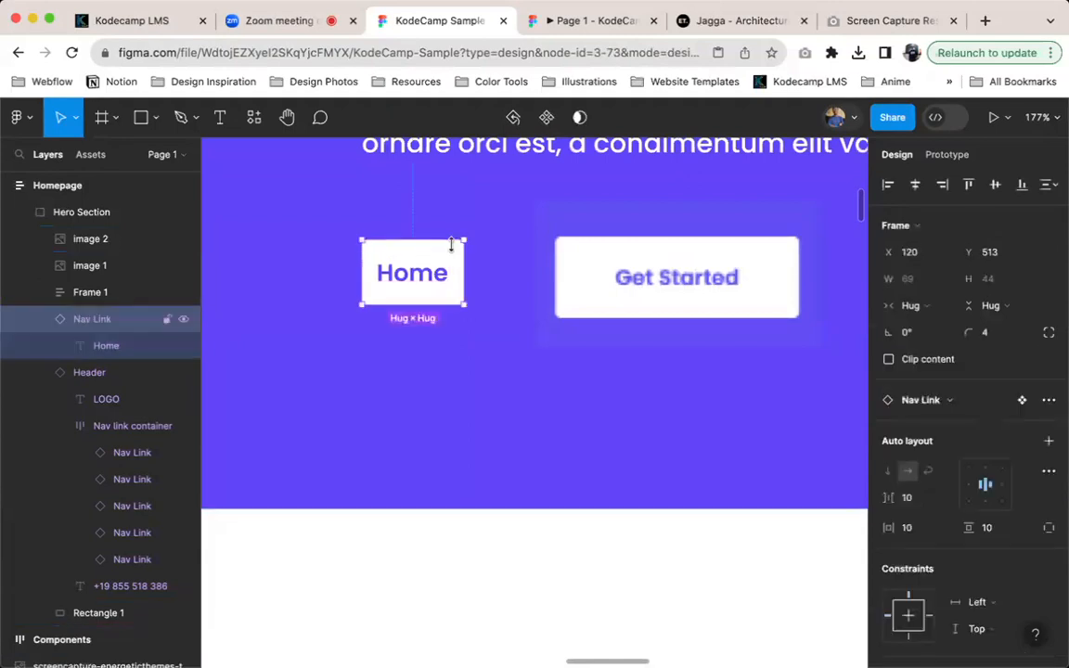
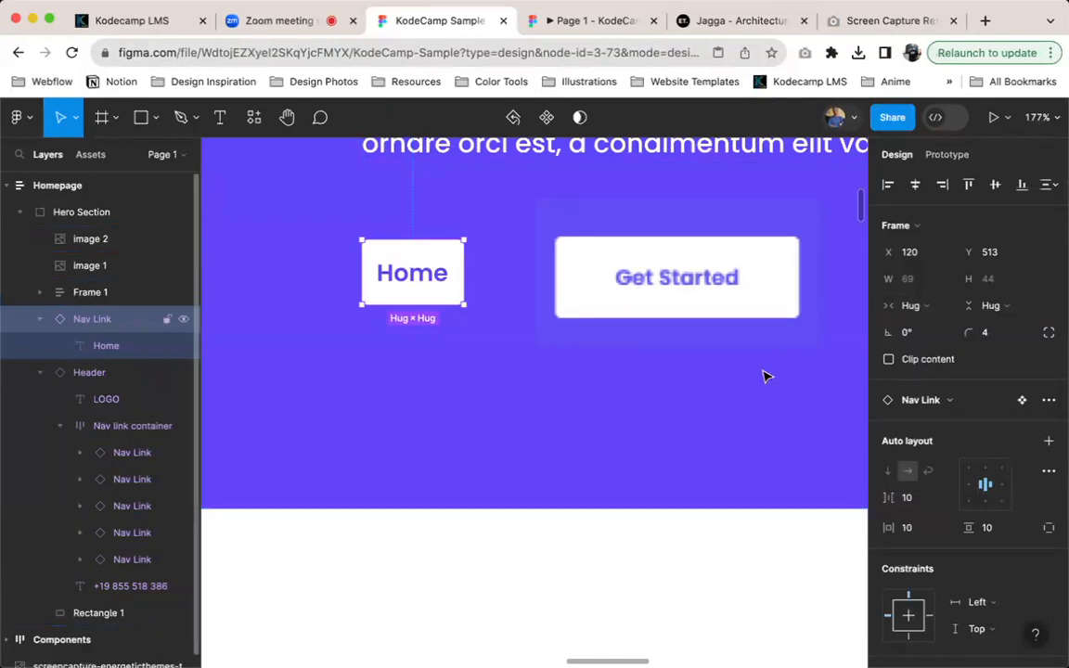
Detach the white Home Nav Link instance from its component and rename the frame to Button
{"action": "left_click", "coordinate": [1049, 400]}
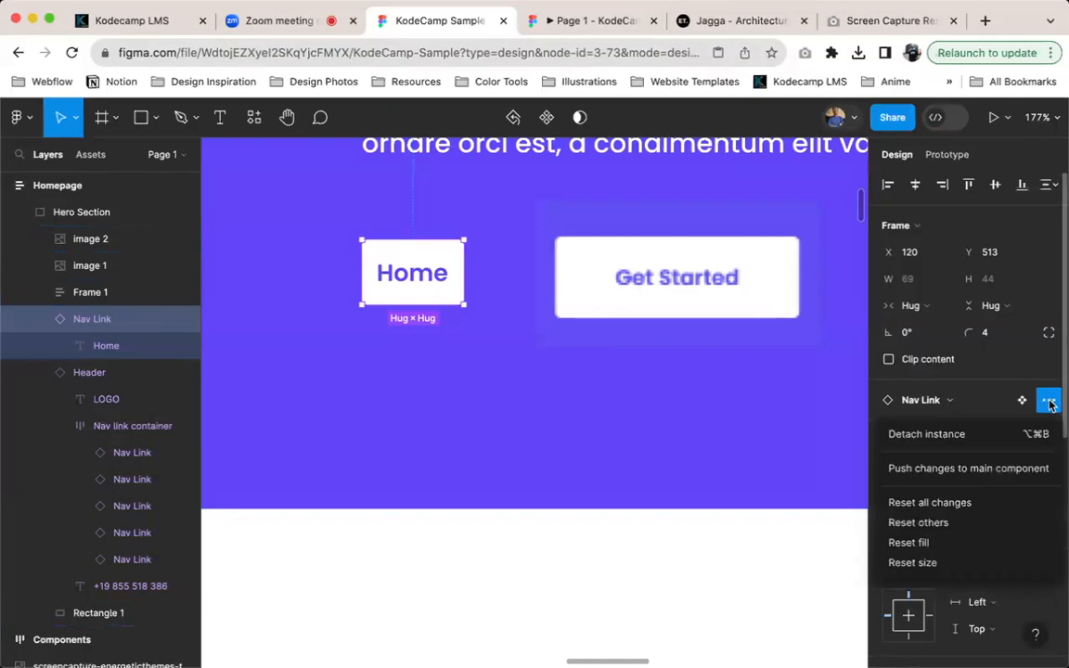
{"action": "left_click", "coordinate": [965, 436]}
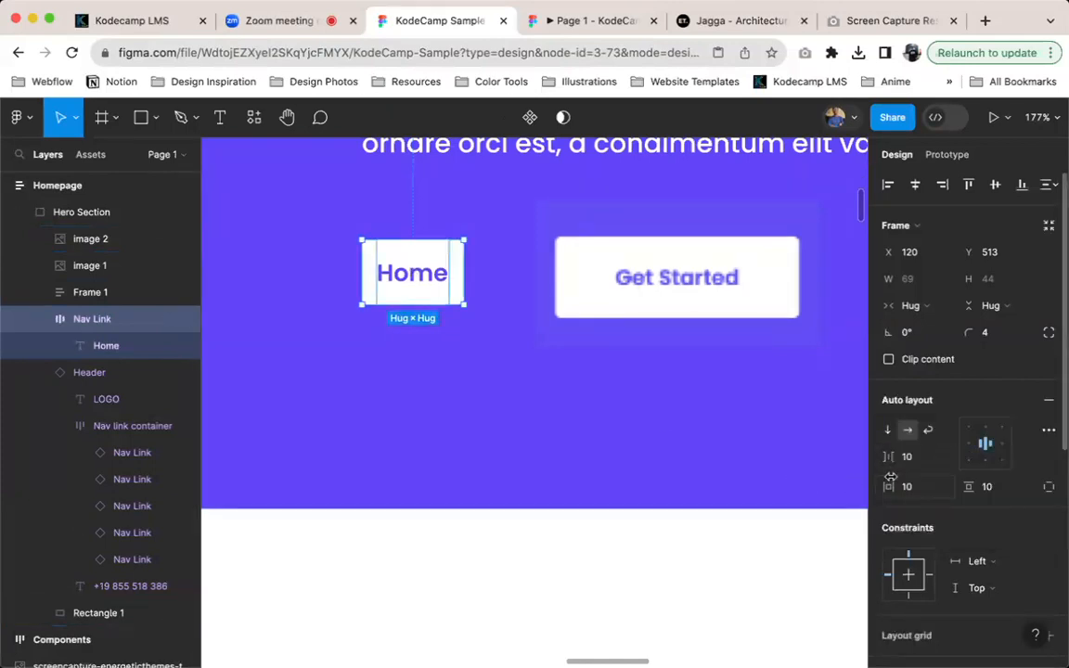
{"action": "key", "text": "super+r"}
{"action": "type", "text": "Button"}
{"action": "key", "text": "Return"}
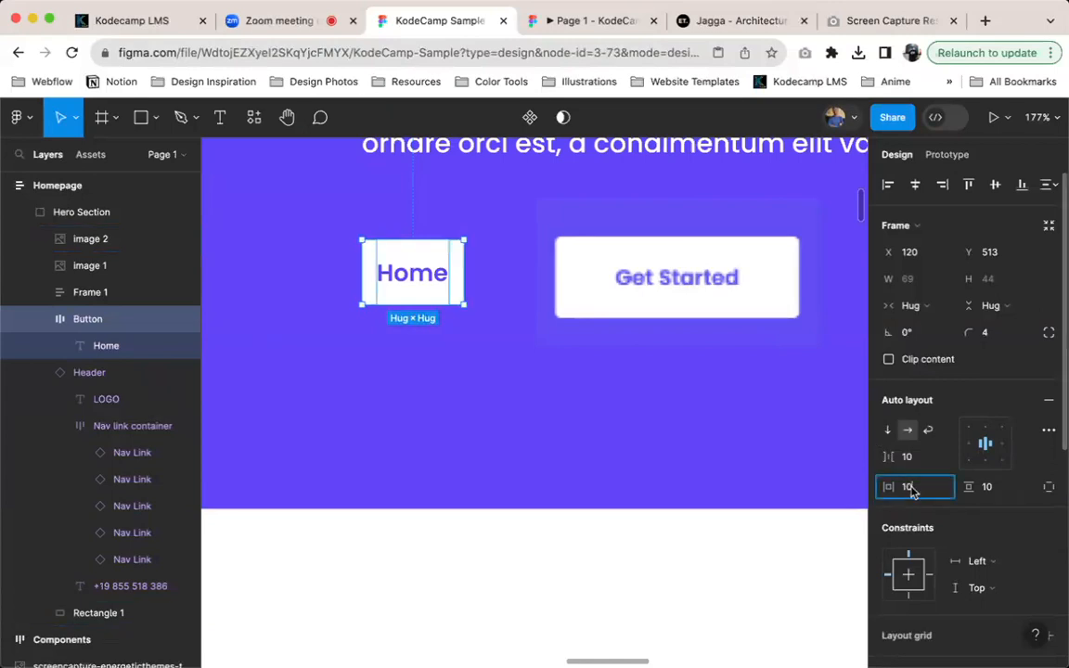
Set the Button's vertical padding to 12 and its horizontal padding to 40, trying 24 and 32 first
{"action": "left_click_drag", "start_coordinate": [910, 486], "coordinate": [1003, 500]}
{"action": "key", "text": "Up"}
{"action": "key", "text": "Up"}
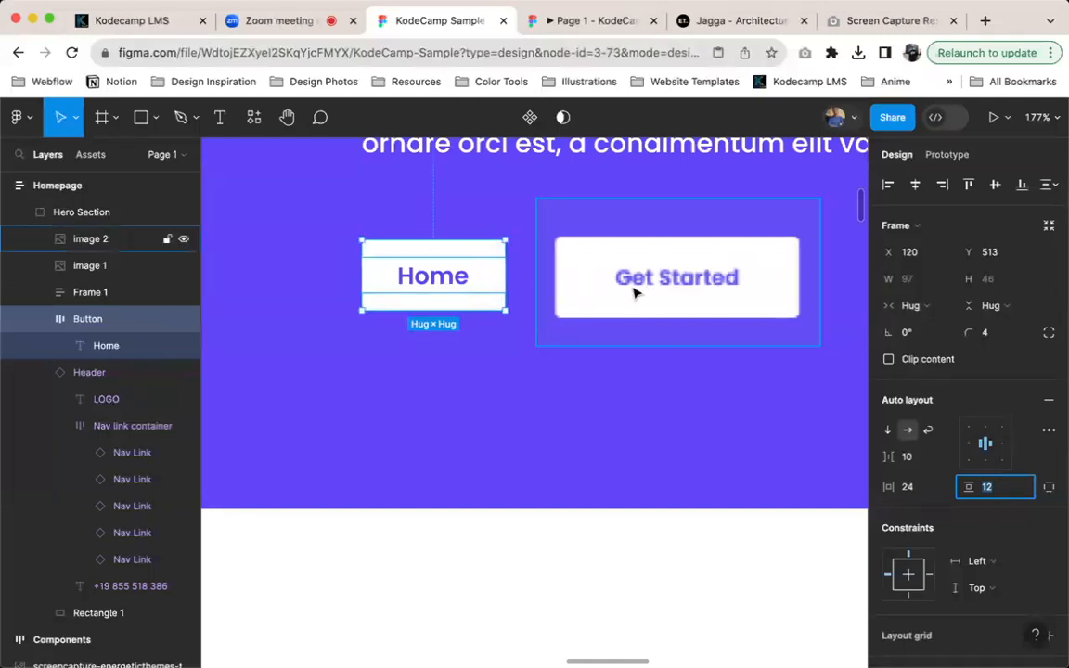
{"action": "left_click", "coordinate": [907, 486]}
{"action": "type", "text": "32"}
{"action": "key", "text": "Return"}
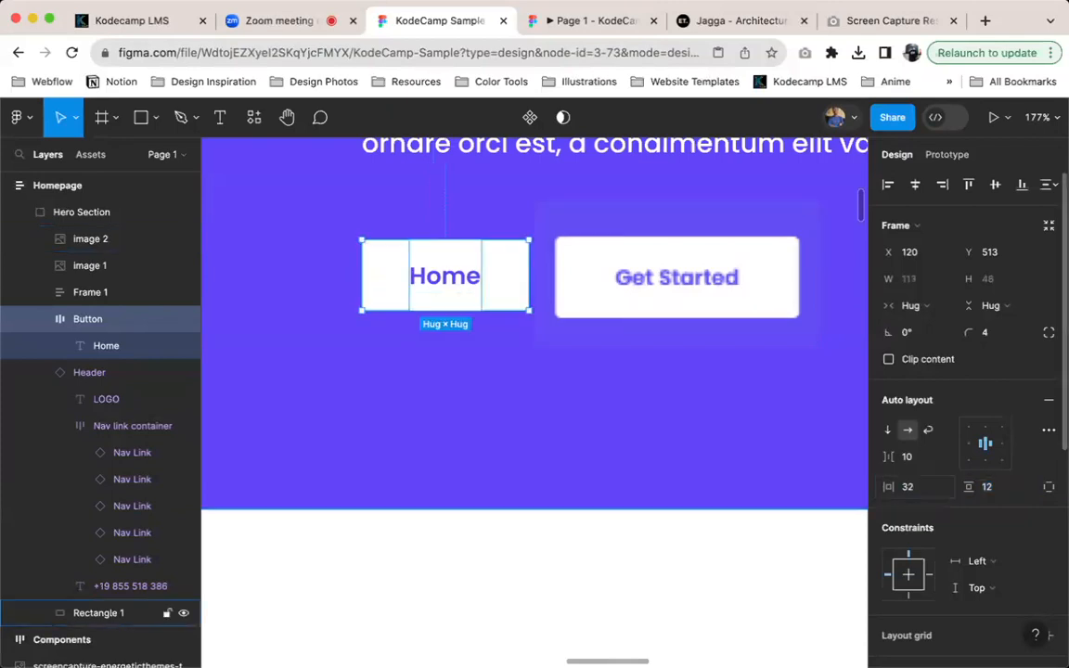
{"action": "left_click", "coordinate": [897, 486]}
{"action": "type", "text": "40"}
{"action": "key", "text": "Return"}
Move the Get Started screenshot clear of the Button to about X 314, Y 487 and set the Button's vertical padding to 16
{"action": "left_click", "coordinate": [668, 298]}
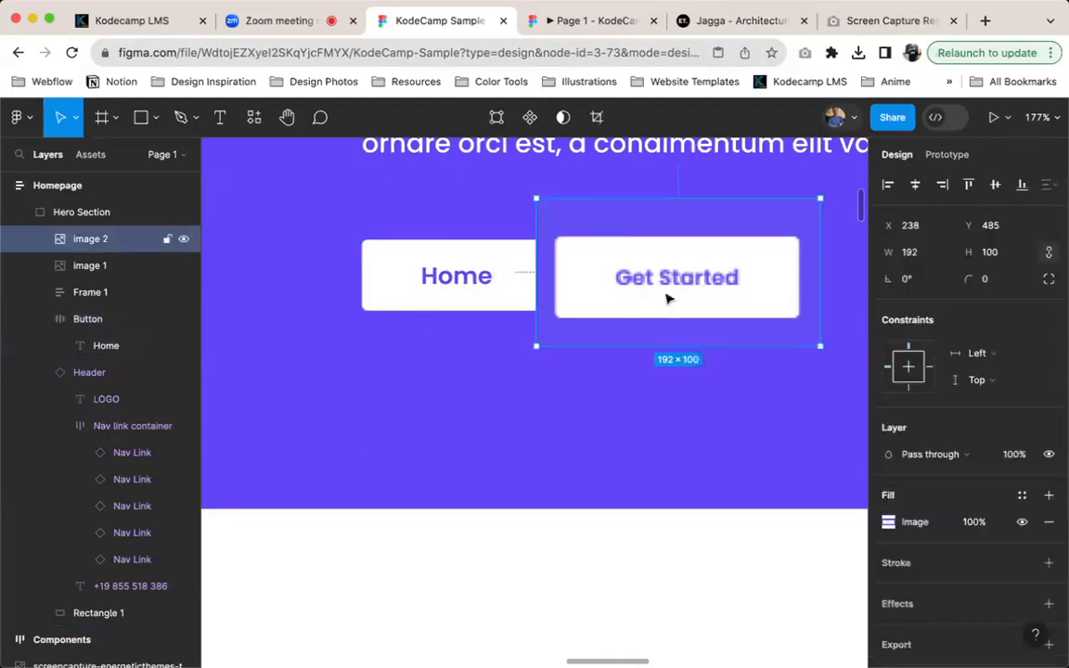
{"action": "left_click_drag", "start_coordinate": [668, 298], "coordinate": [759, 298]}
{"action": "left_click", "coordinate": [499, 282]}
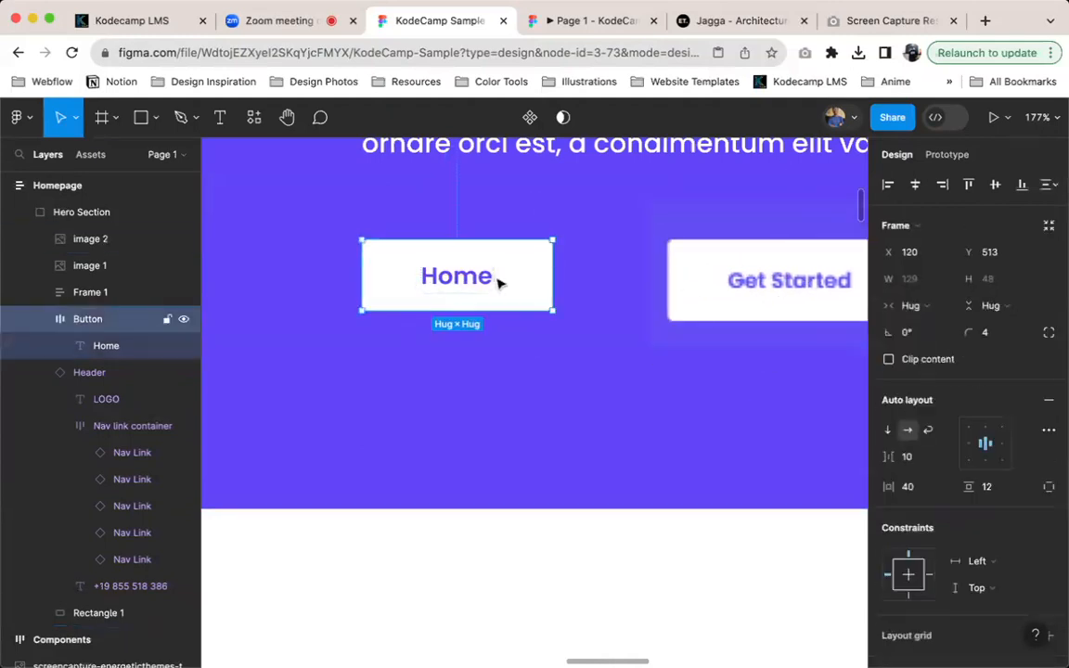
{"action": "left_click", "coordinate": [993, 486]}
{"action": "type", "text": "20"}
{"action": "key", "text": "Return"}
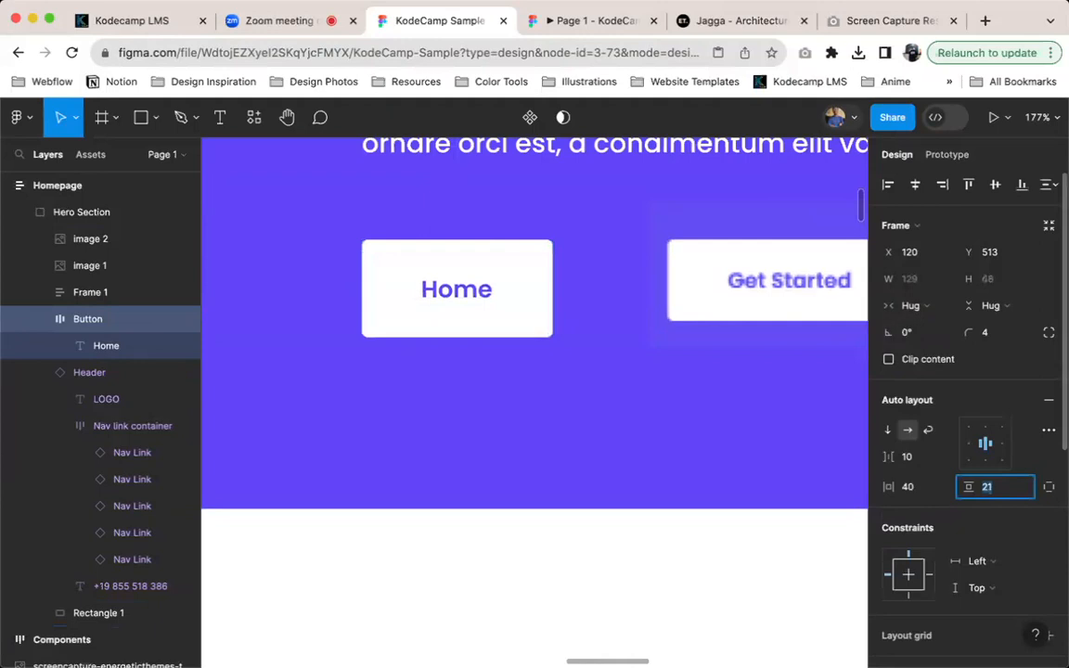
{"action": "key", "text": "Down"}
{"action": "key", "text": "Down"}
{"action": "key", "text": "Down"}
{"action": "key", "text": "Down"}
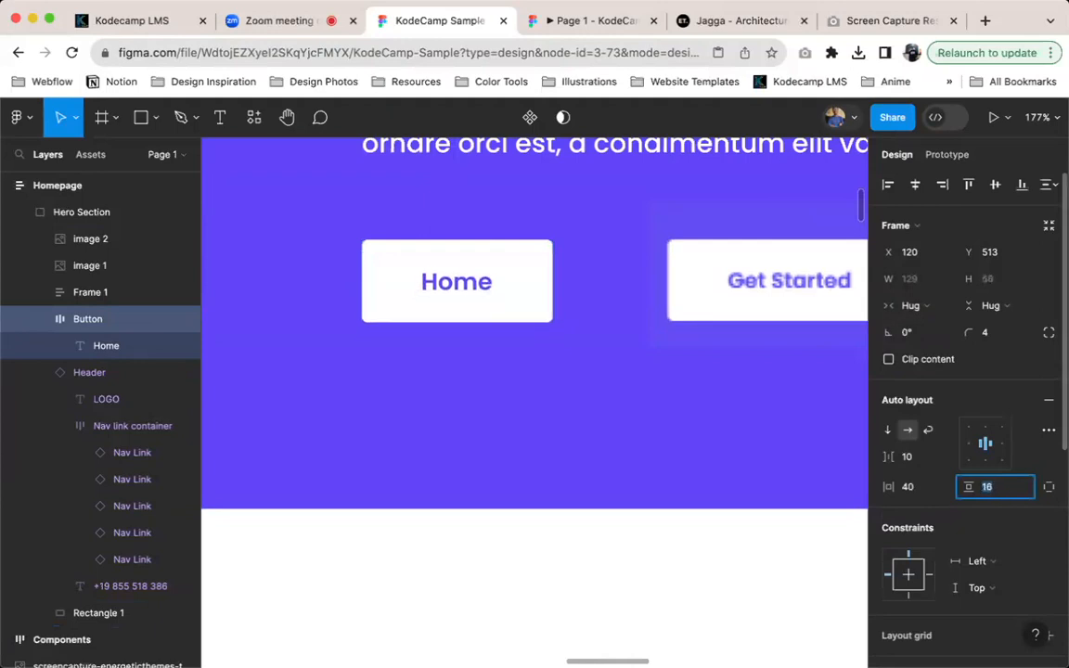
{"action": "key", "text": "Down"}
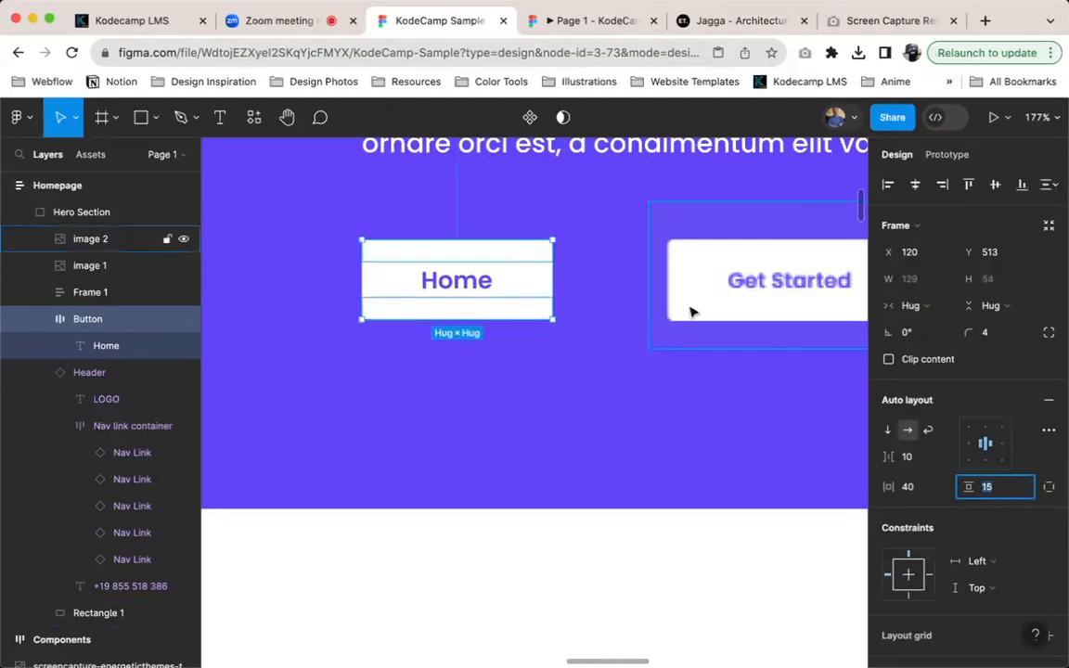
{"action": "key", "text": "Up"}
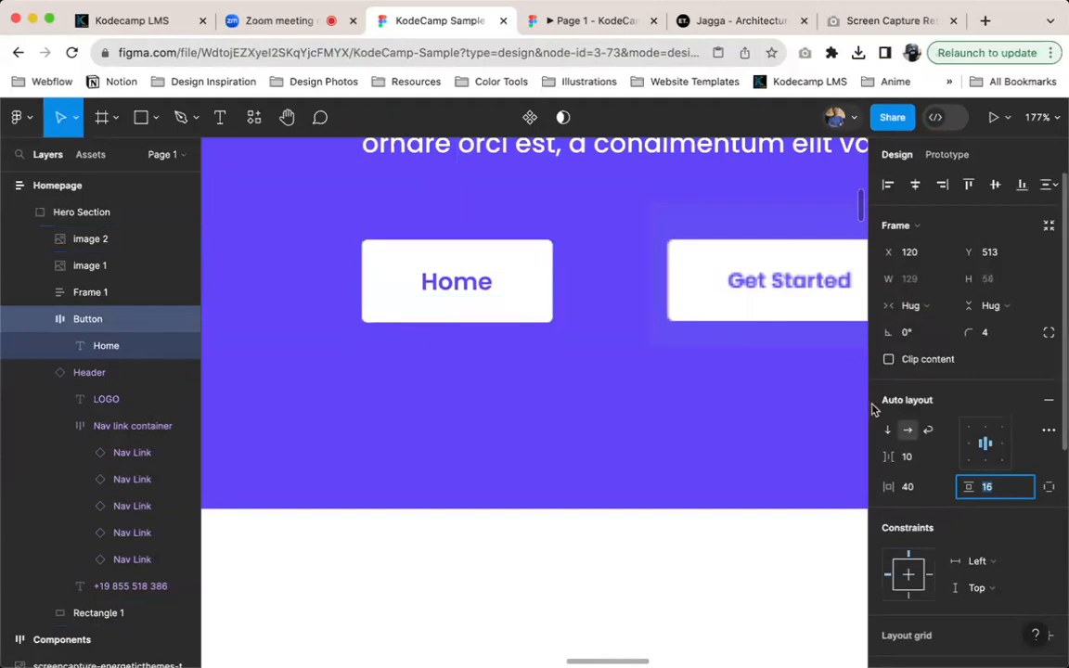
Examine the Button beside the Get Started screenshot on the canvas and in the Homepage prototype preview
{"action": "scroll", "coordinate": [644, 327], "scroll_direction": "down", "scroll_amount": 5}
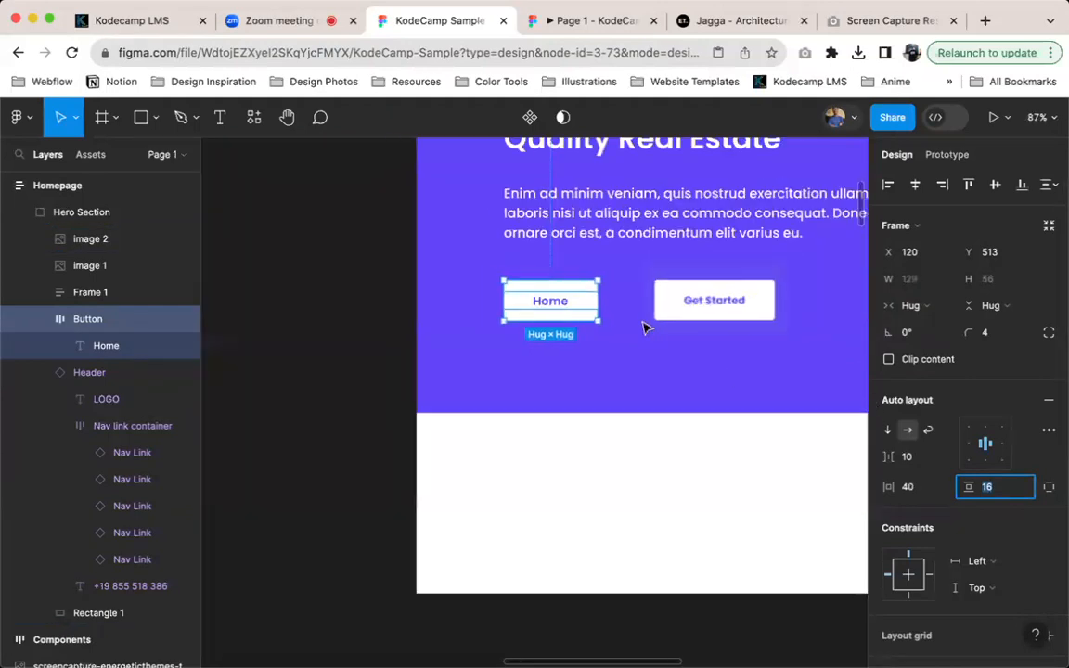
{"action": "left_click", "coordinate": [342, 337]}
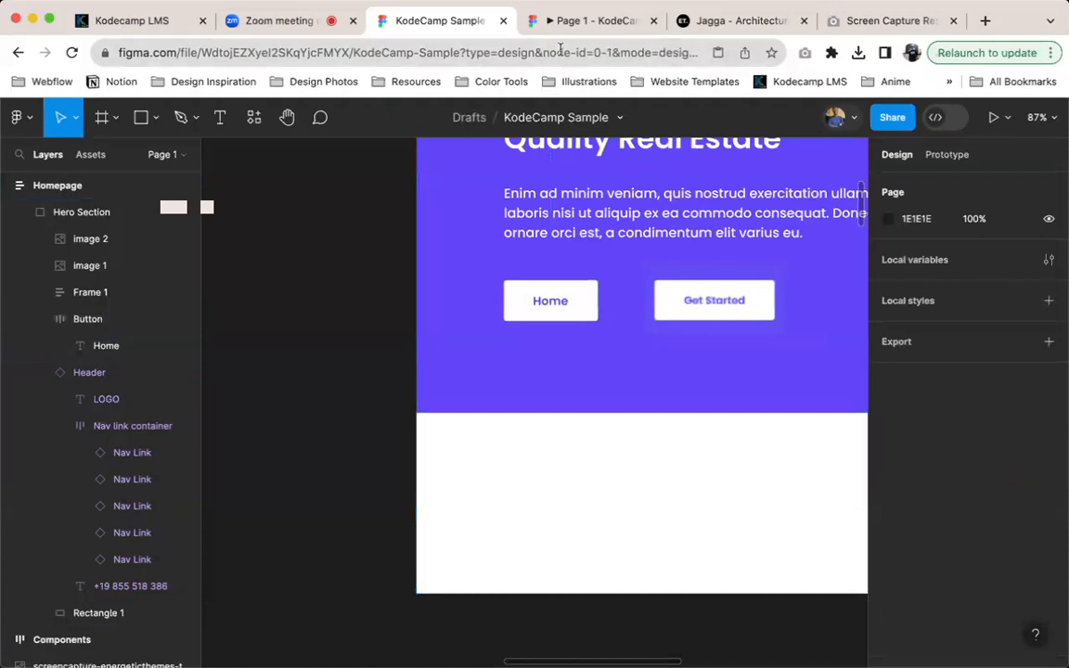
{"action": "scroll", "coordinate": [661, 313], "scroll_direction": "up", "scroll_amount": 3}
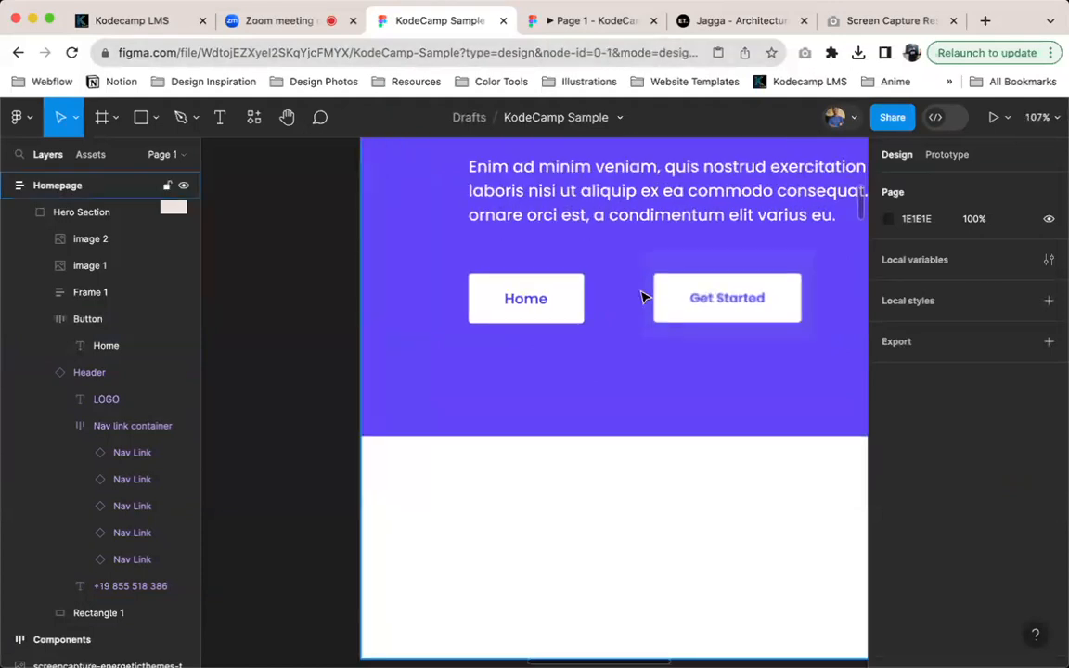
{"action": "scroll", "coordinate": [603, 298], "scroll_direction": "down", "scroll_amount": 5}
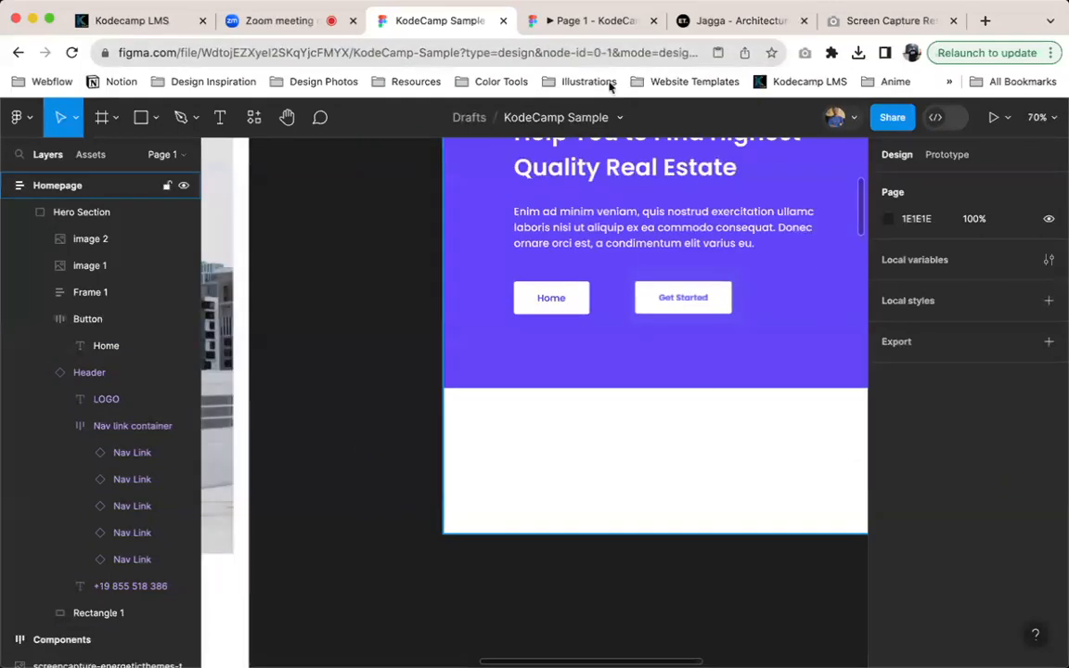
{"action": "left_click", "coordinate": [599, 34]}
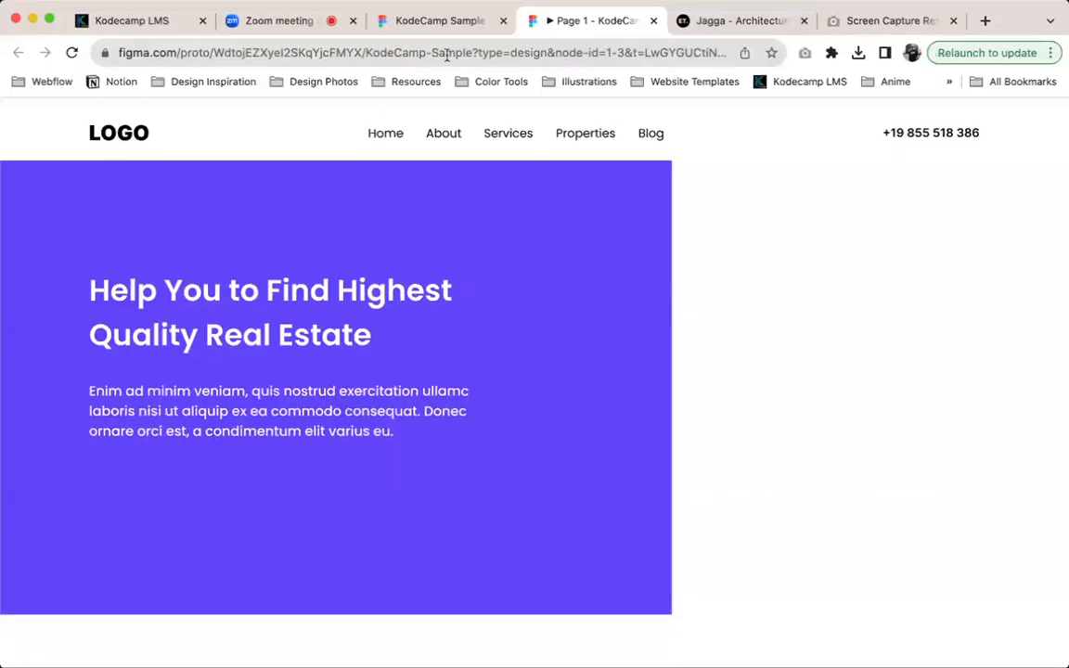
{"action": "left_click", "coordinate": [464, 20]}
{"action": "left_click", "coordinate": [553, 22]}
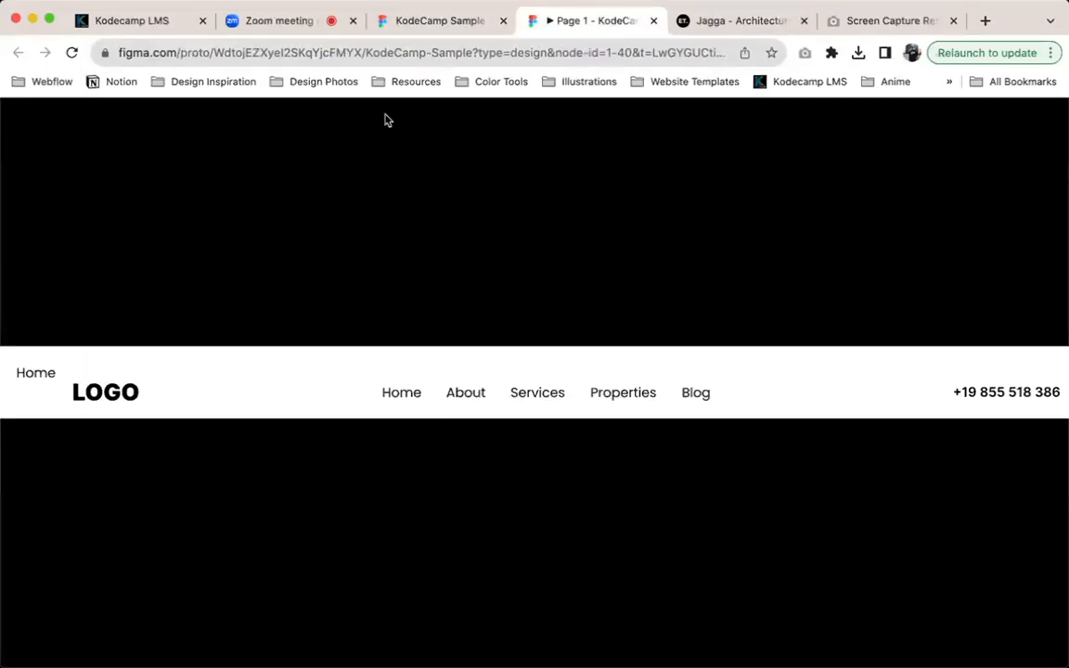
{"action": "left_click", "coordinate": [440, 22]}
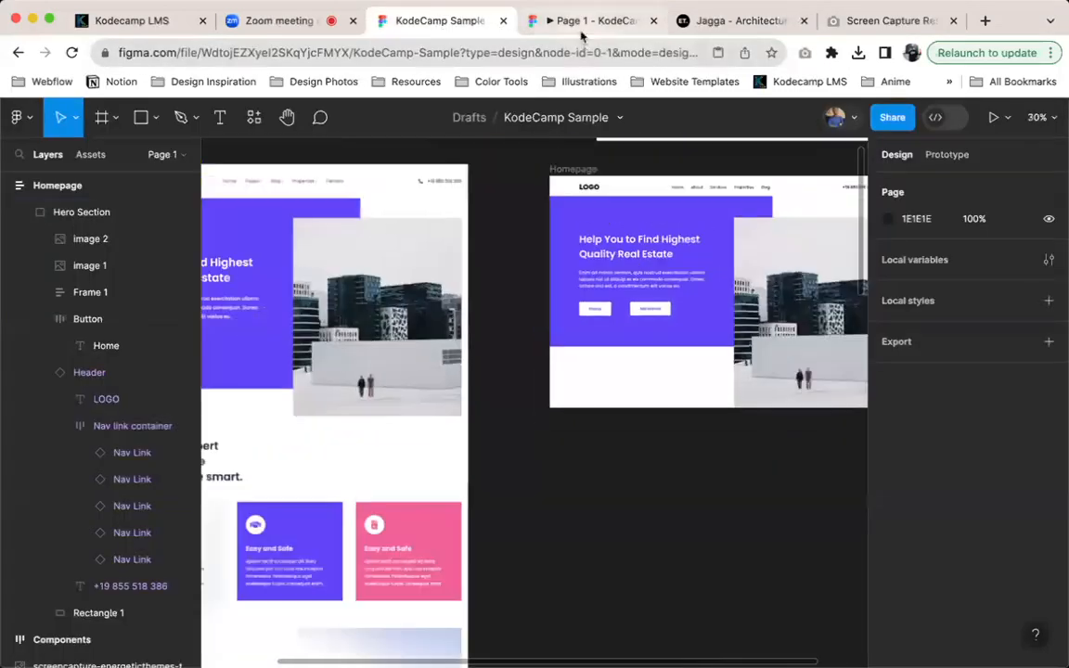
{"action": "left_click", "coordinate": [580, 22]}
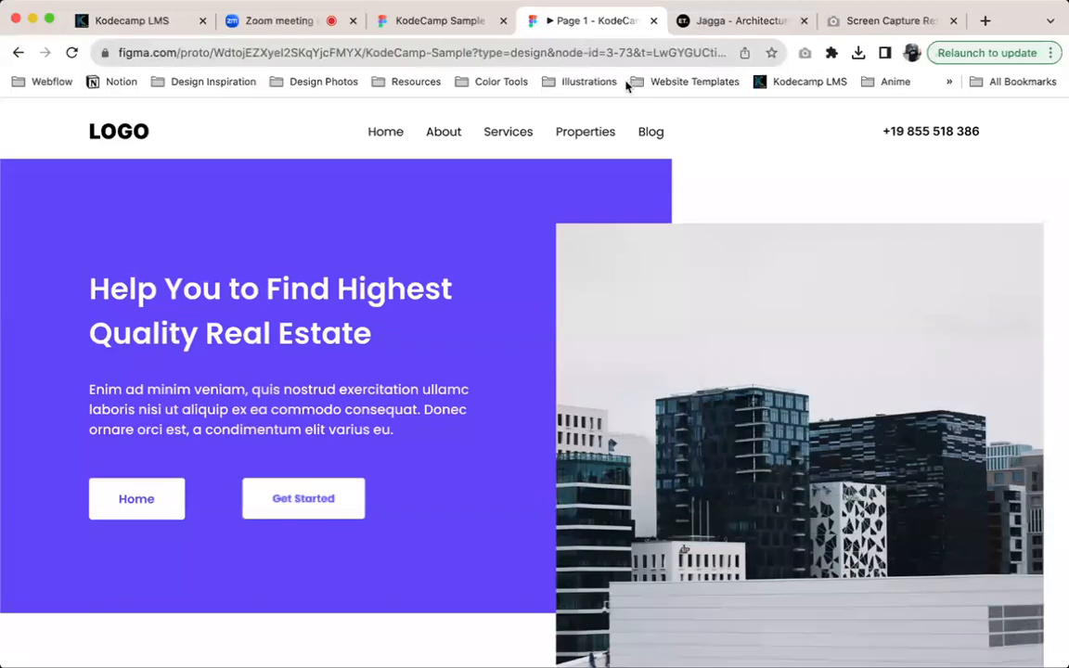
Return to the KodeCamp Sample file and delete the pasted Get Started screenshot from the Hero Section
{"action": "left_click", "coordinate": [485, 24]}
{"action": "left_click", "coordinate": [669, 305]}
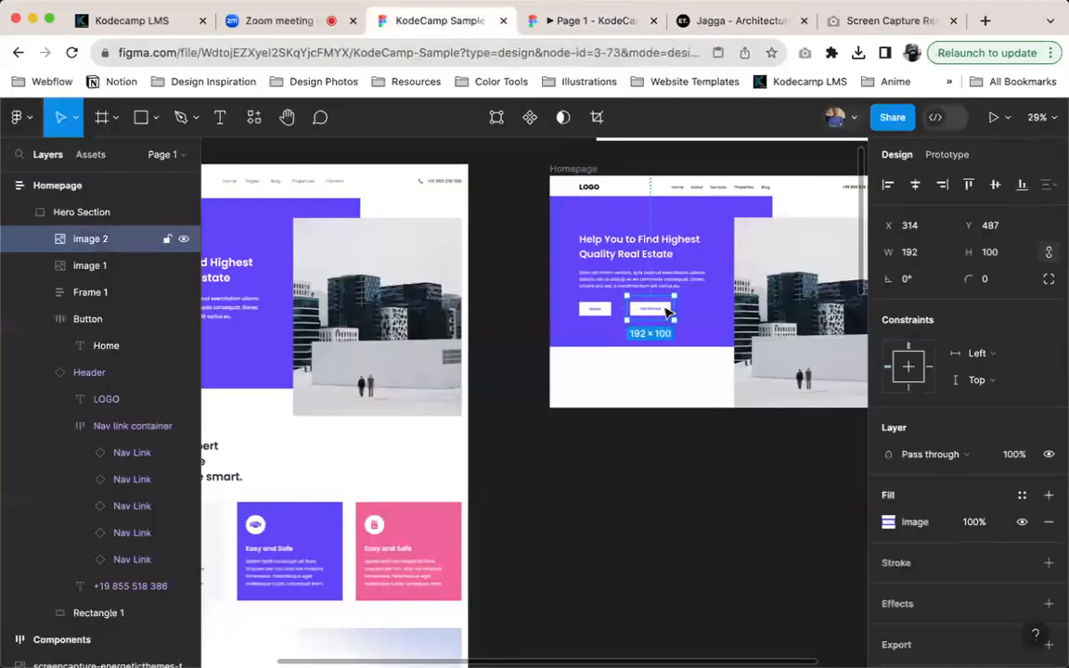
{"action": "key", "text": "Escape"}
Compare the hero section in the prototype preview with the Jagga site, exiting WhatFont on the site
{"action": "left_click", "coordinate": [562, 32]}
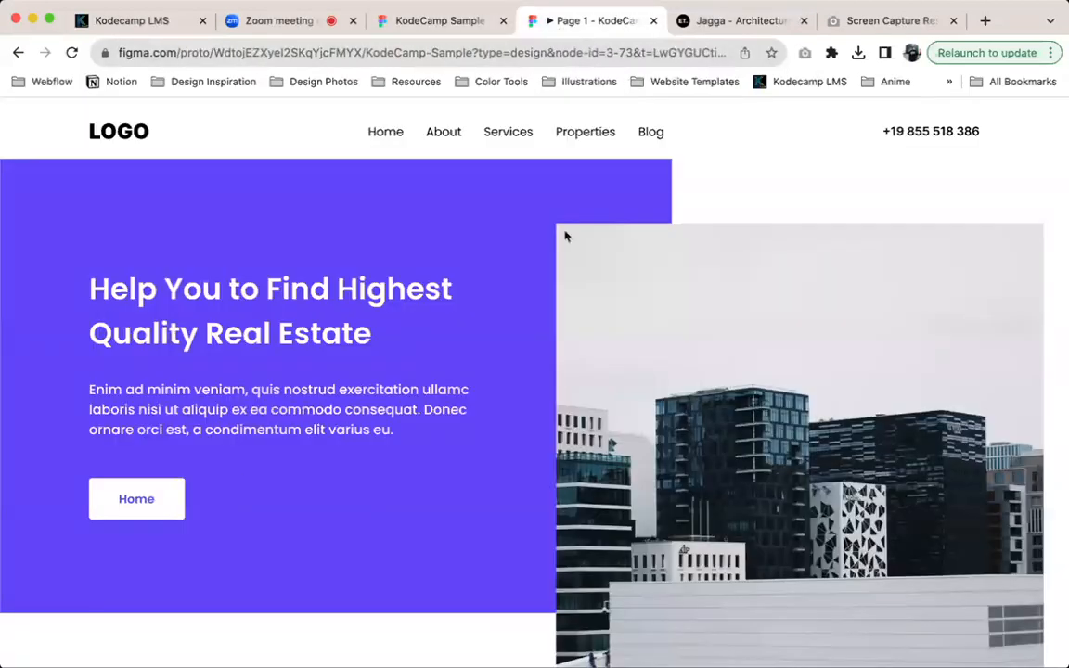
{"action": "left_click", "coordinate": [742, 20]}
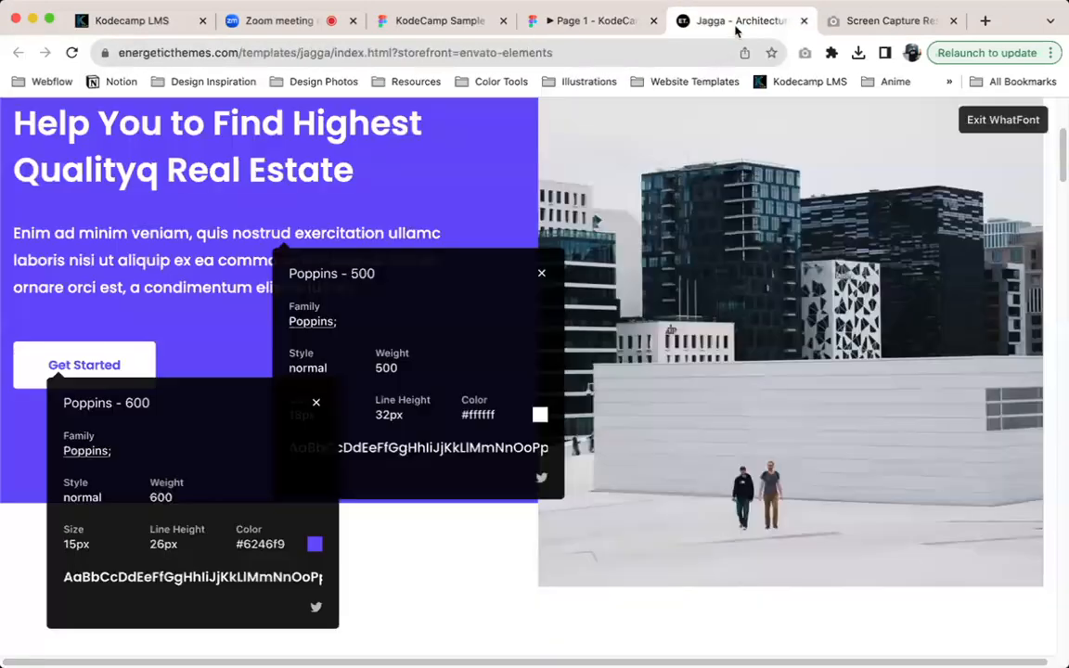
{"action": "left_click", "coordinate": [986, 121]}
{"action": "scroll", "coordinate": [835, 183], "scroll_direction": "up", "scroll_amount": 5}
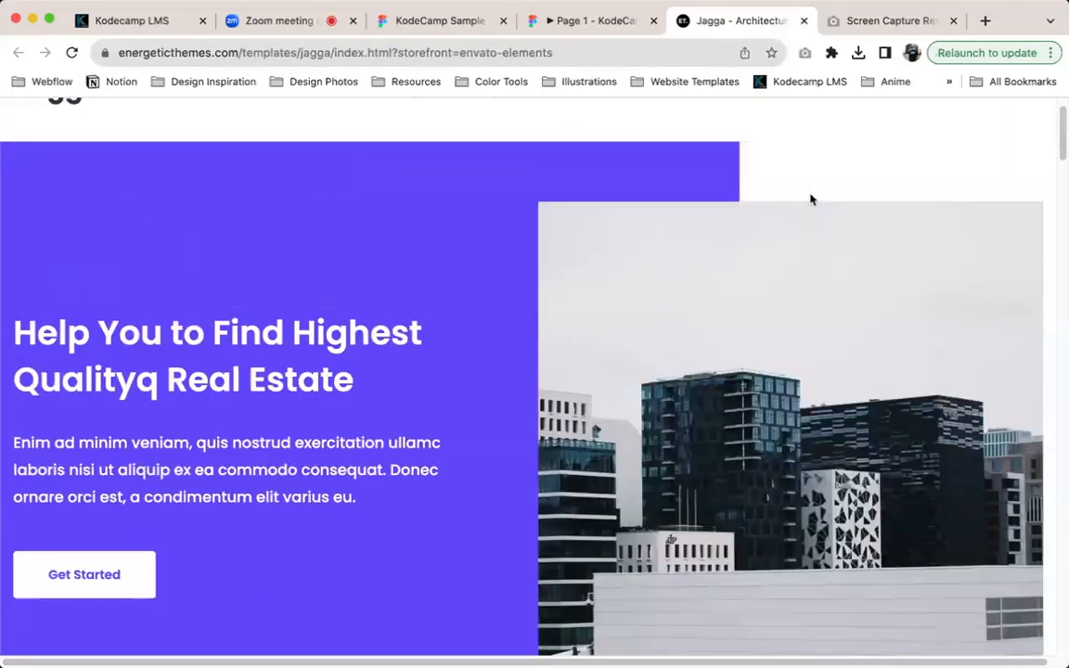
{"action": "left_click", "coordinate": [557, 28]}
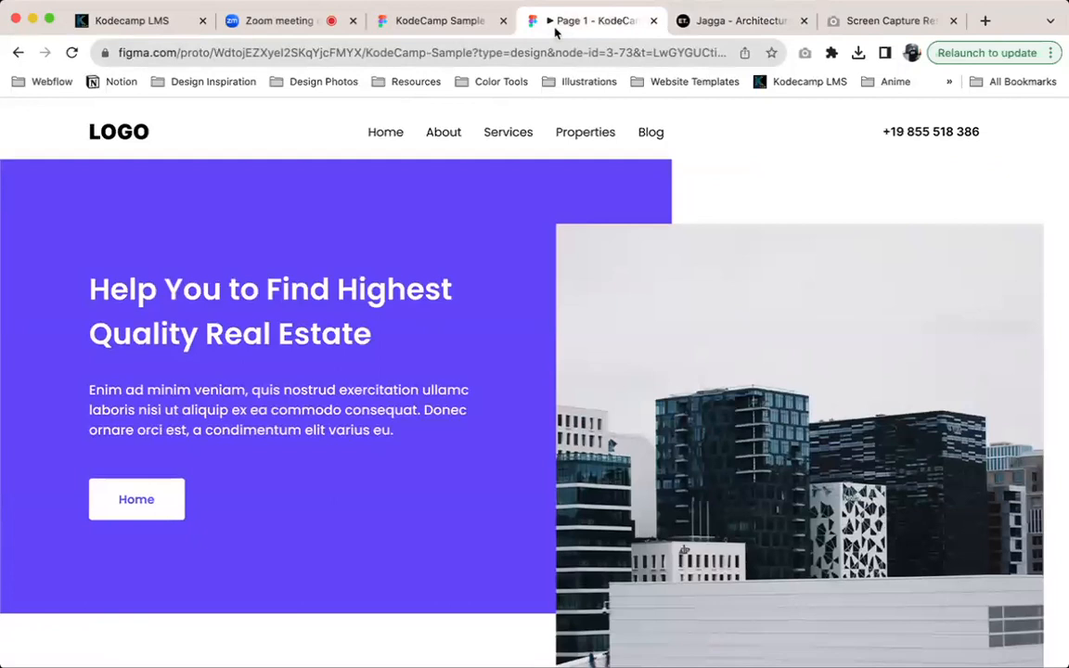
{"action": "key", "text": "ctrl+Tab"}
{"action": "left_click", "coordinate": [573, 24]}
{"action": "left_click", "coordinate": [705, 22]}
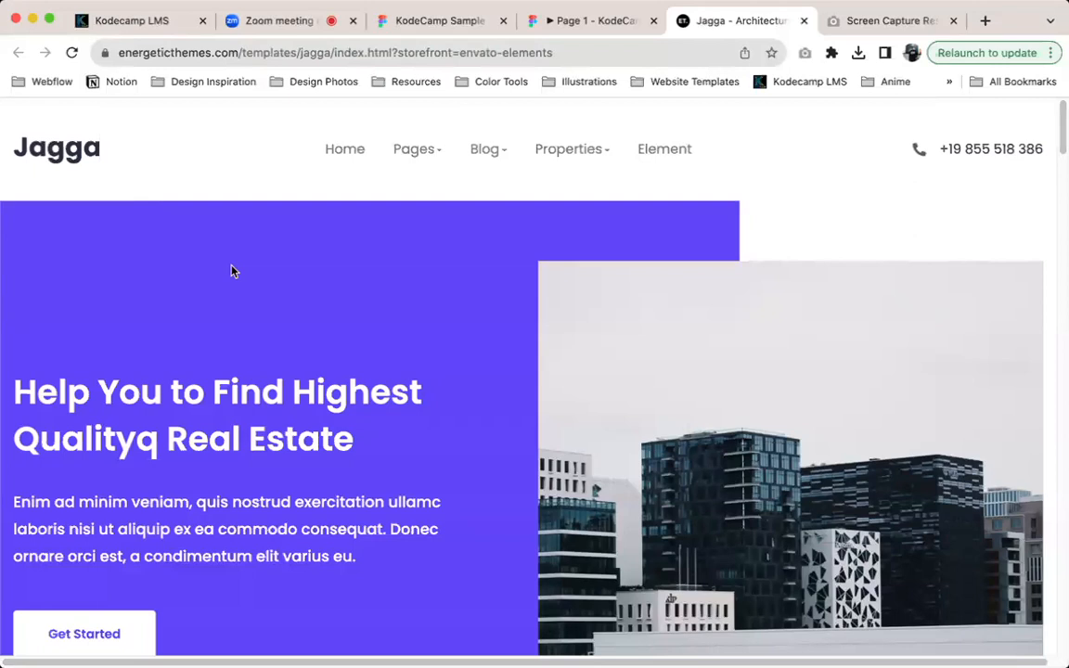
{"action": "scroll", "coordinate": [233, 271], "scroll_direction": "down", "scroll_amount": 1}
{"action": "scroll", "coordinate": [111, 278], "scroll_direction": "up", "scroll_amount": 1}
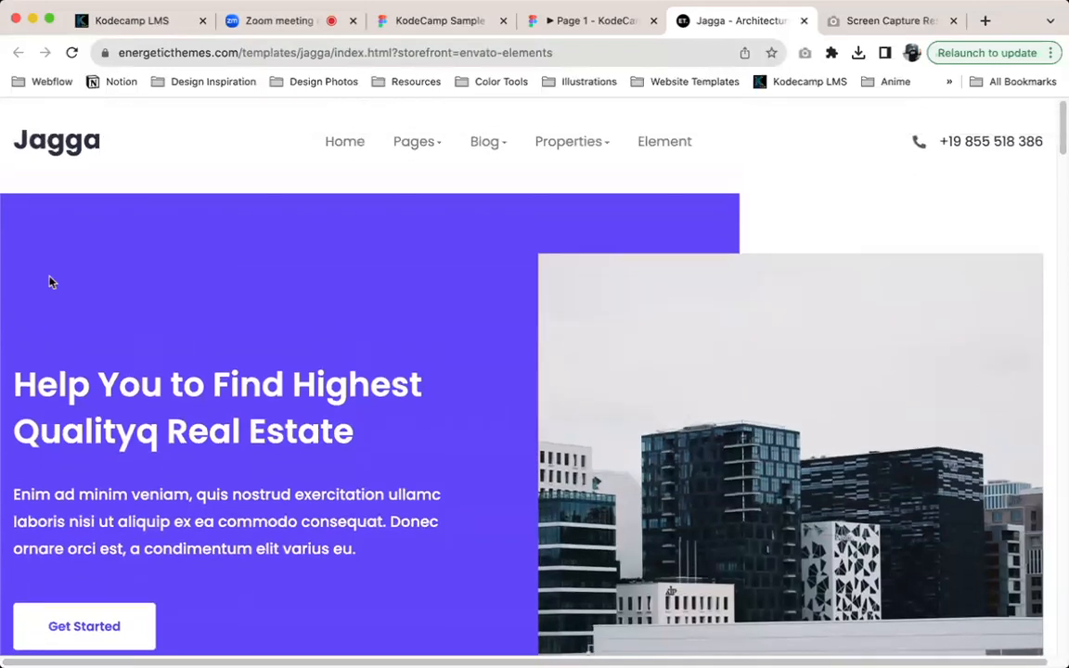
Return to the KodeCamp Sample file and measure the distances from the hero text frame to the purple rectangle's edges
{"action": "left_click", "coordinate": [430, 33]}
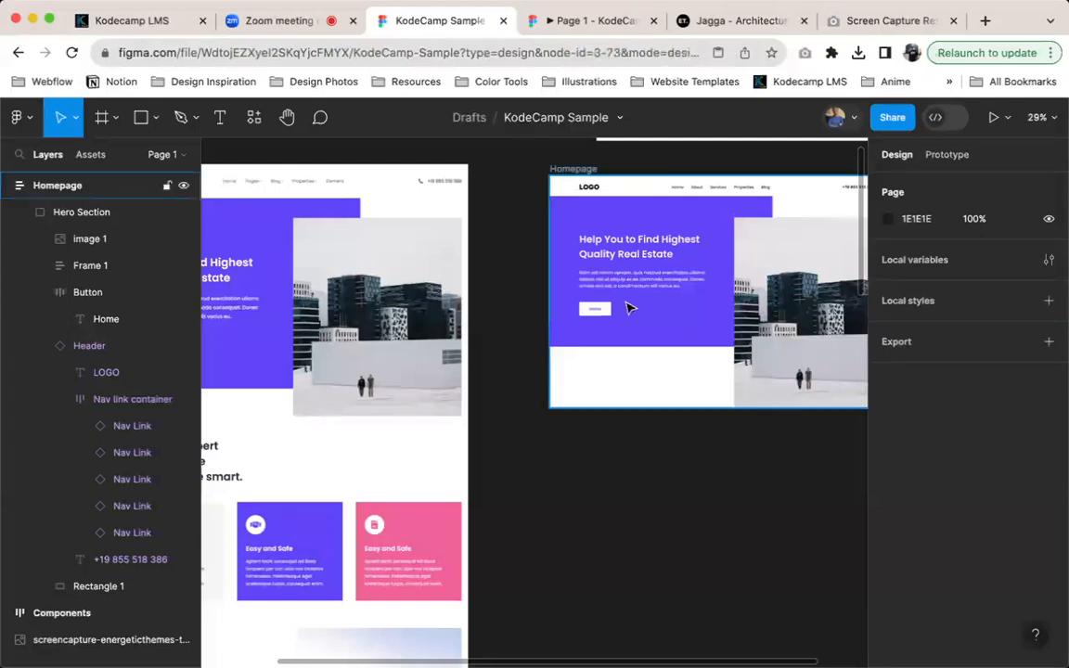
{"action": "left_click", "coordinate": [632, 281]}
{"action": "double_click", "coordinate": [625, 263]}
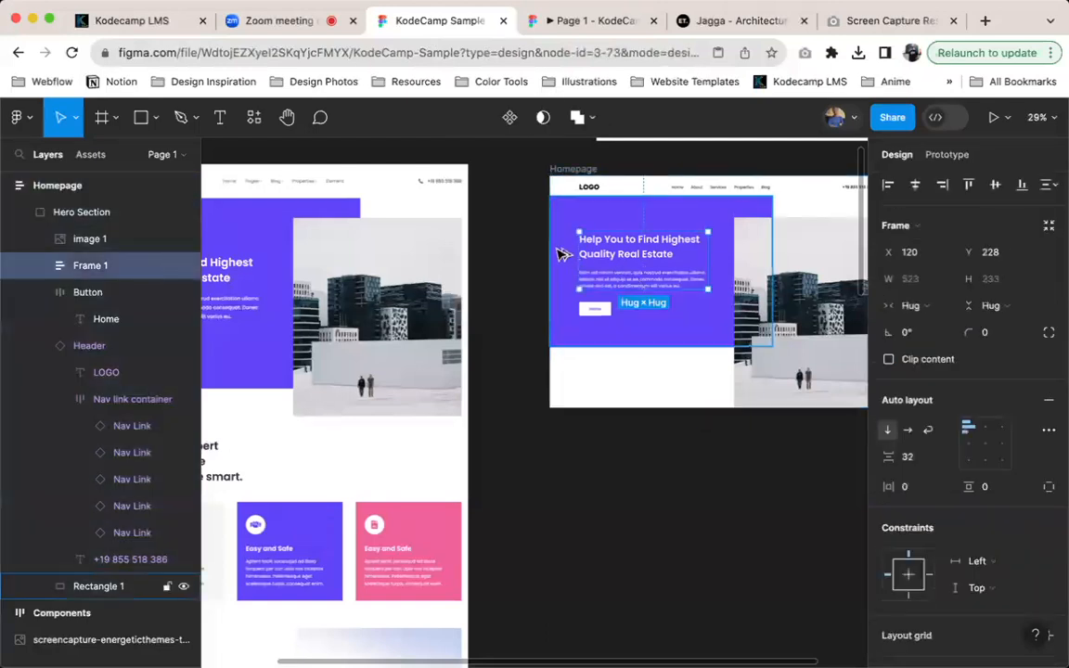
{"action": "key", "text": "alt"}
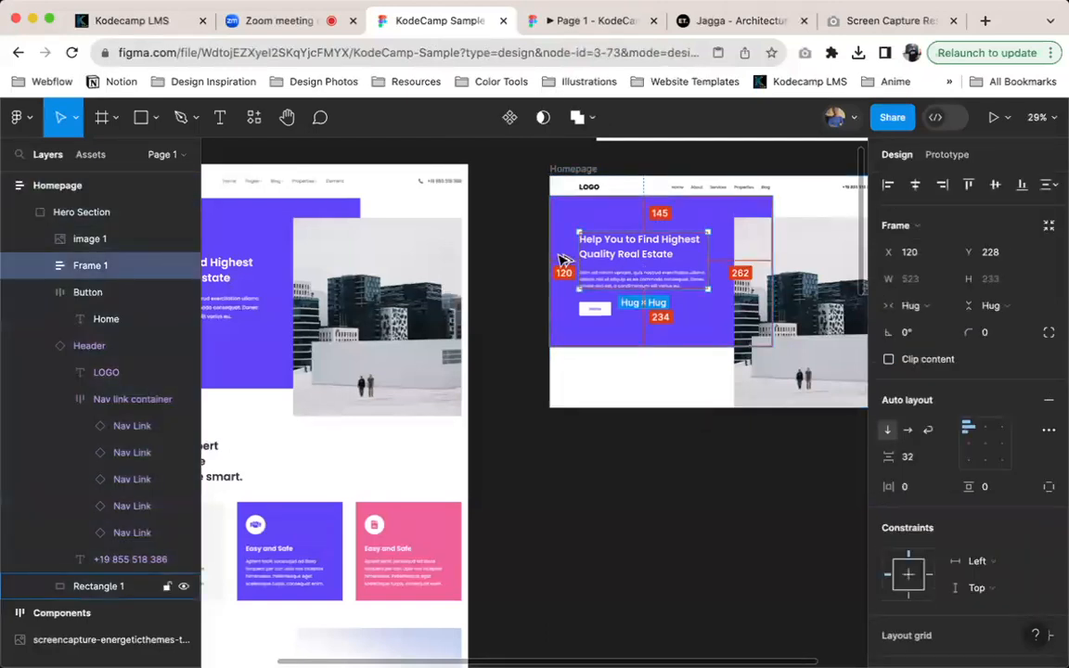
Compare the placement of the hero heading and button on the Jagga site with the Homepage prototype preview
{"action": "left_click", "coordinate": [703, 20]}
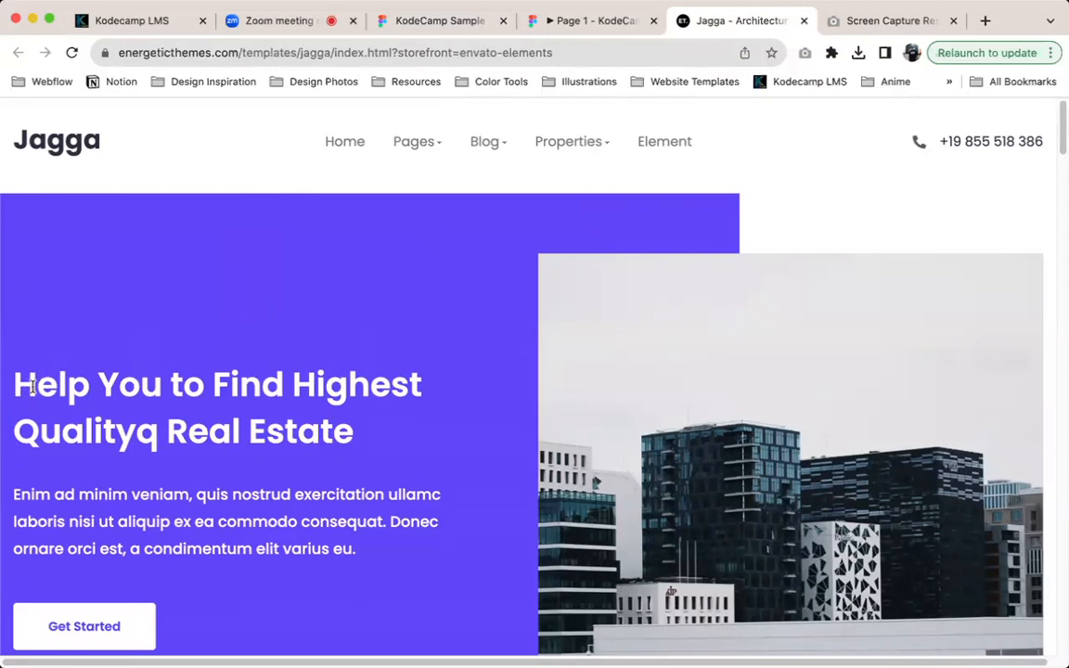
{"action": "scroll", "coordinate": [33, 343], "scroll_direction": "down", "scroll_amount": 1}
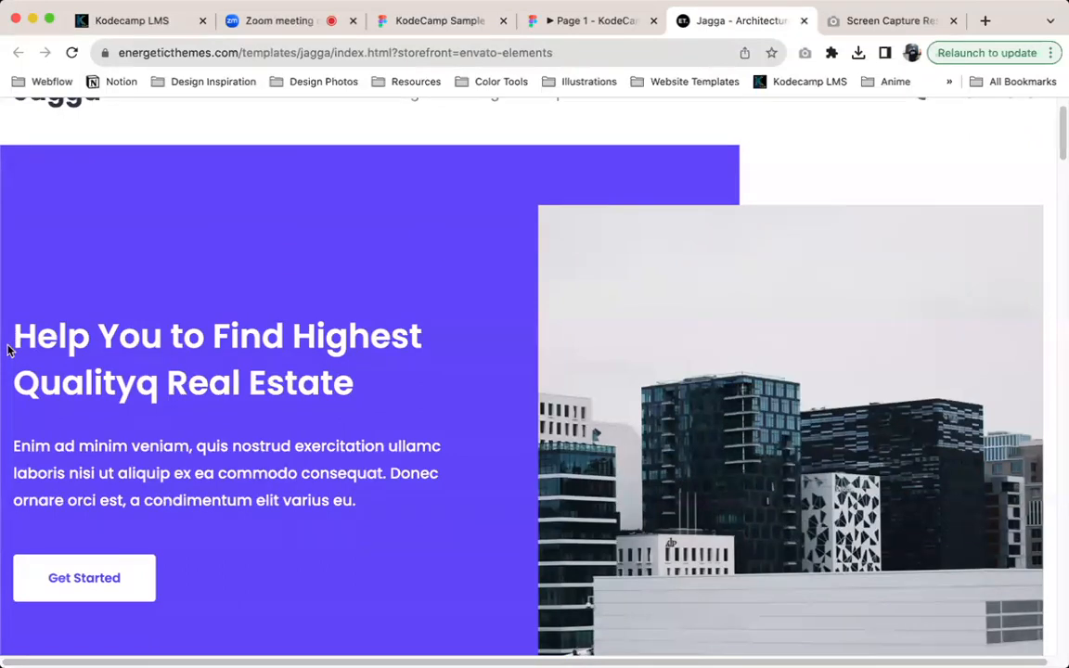
{"action": "scroll", "coordinate": [7, 347], "scroll_direction": "down", "scroll_amount": 1}
{"action": "scroll", "coordinate": [24, 336], "scroll_direction": "up", "scroll_amount": 2}
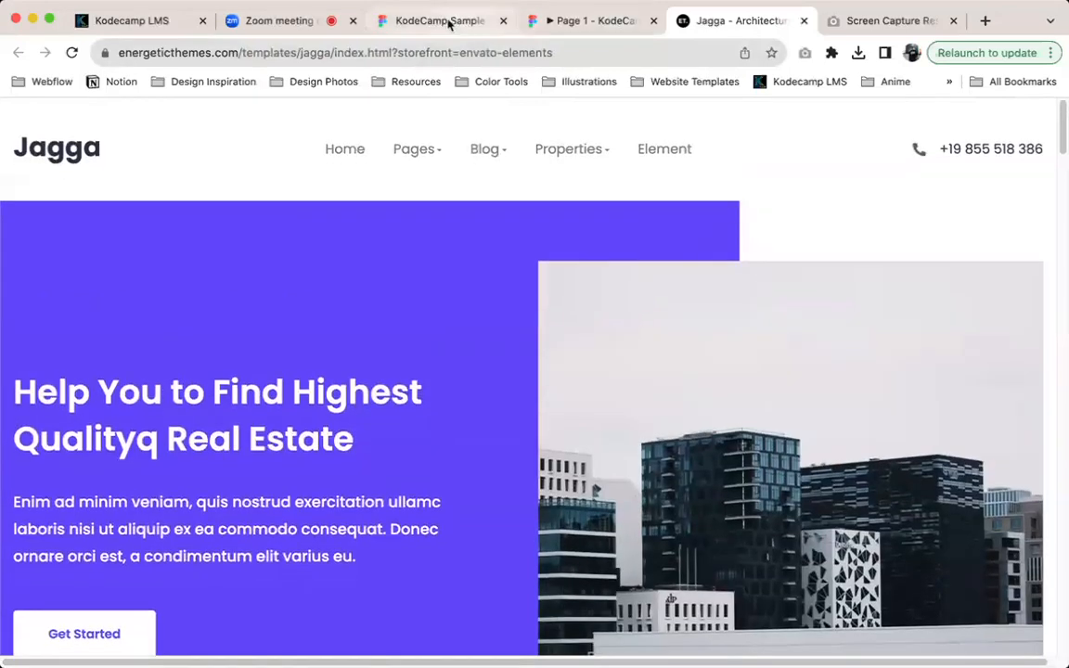
{"action": "left_click", "coordinate": [451, 22]}
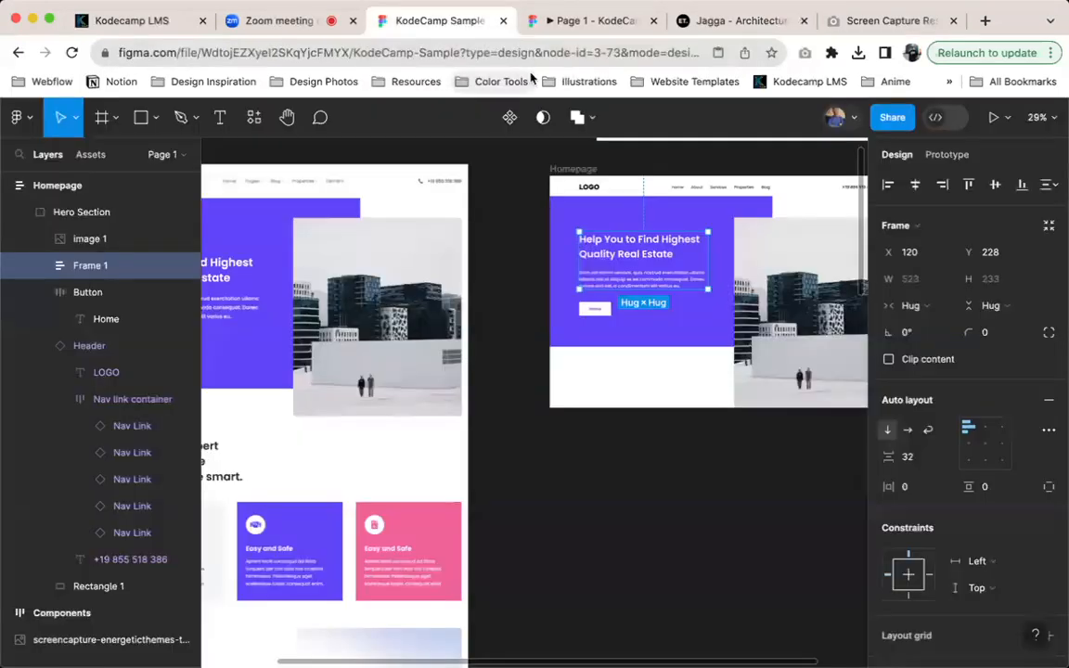
{"action": "left_click", "coordinate": [603, 20]}
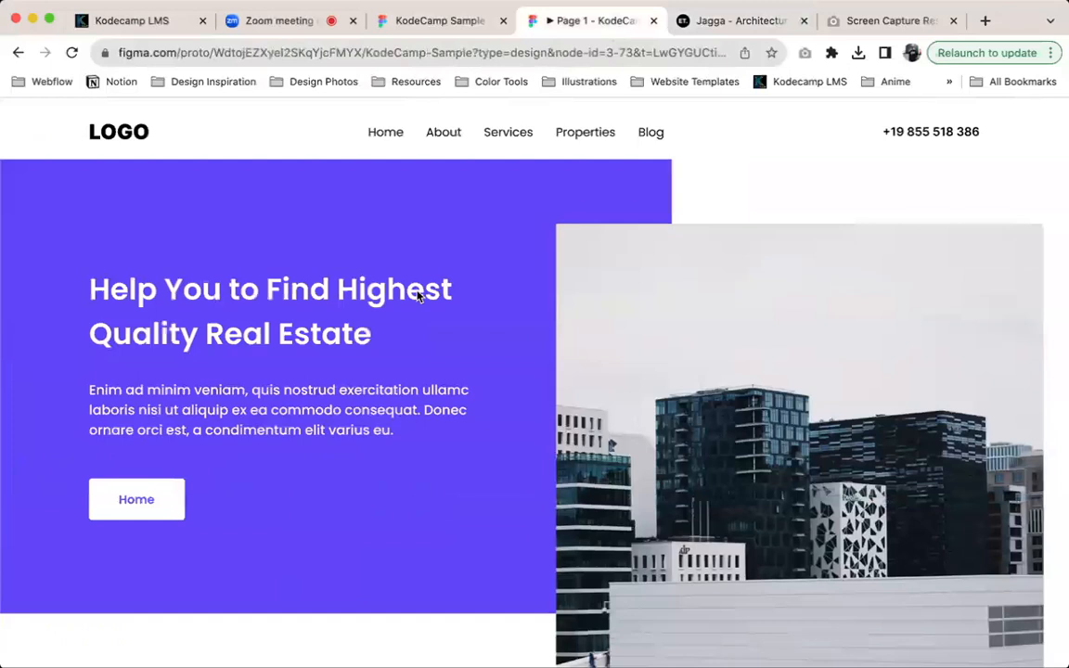
Return to the KodeCamp Sample file and change the hero button's label to "Get Started"
{"action": "left_click", "coordinate": [445, 21]}
{"action": "left_click", "coordinate": [593, 310]}
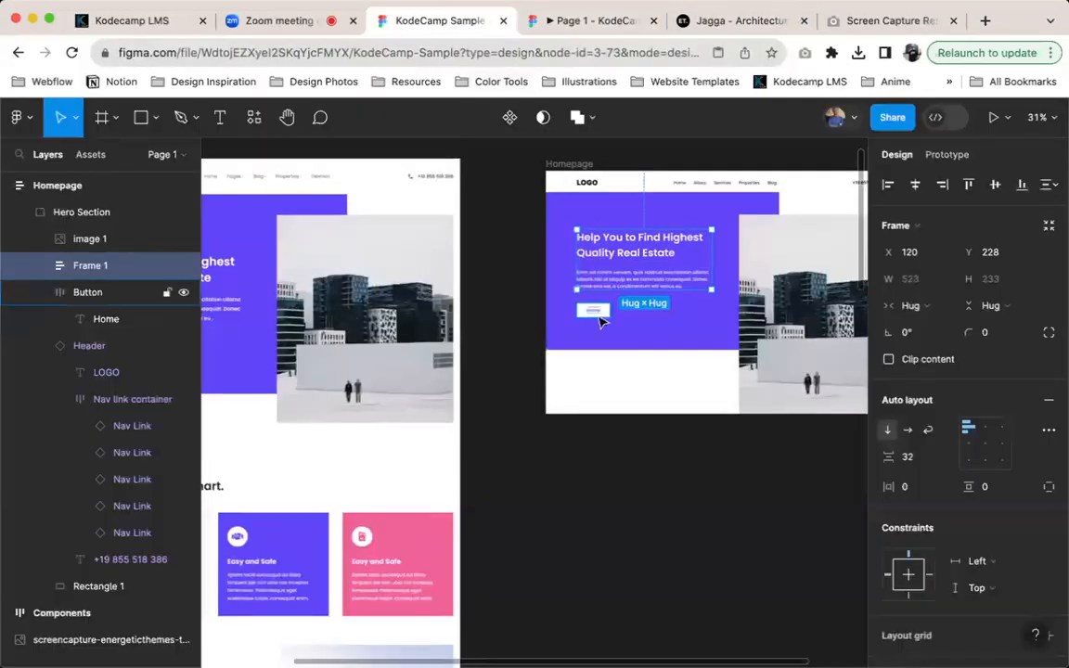
{"action": "left_click", "coordinate": [593, 310]}
{"action": "type", "text": "gET"}
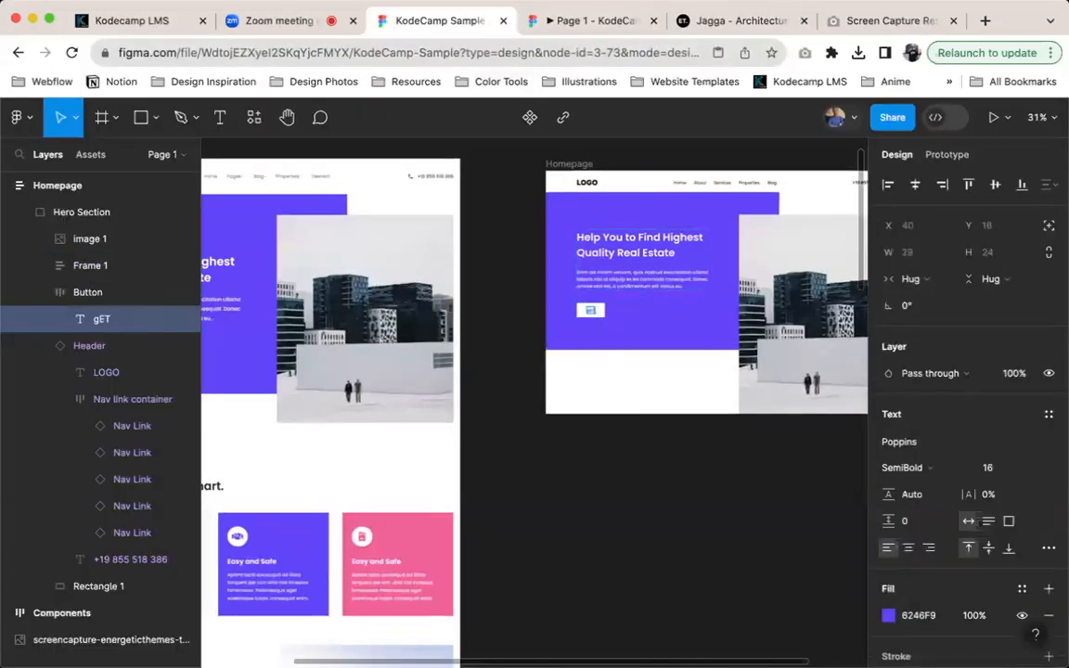
{"action": "type", "text": " sTARTED"}
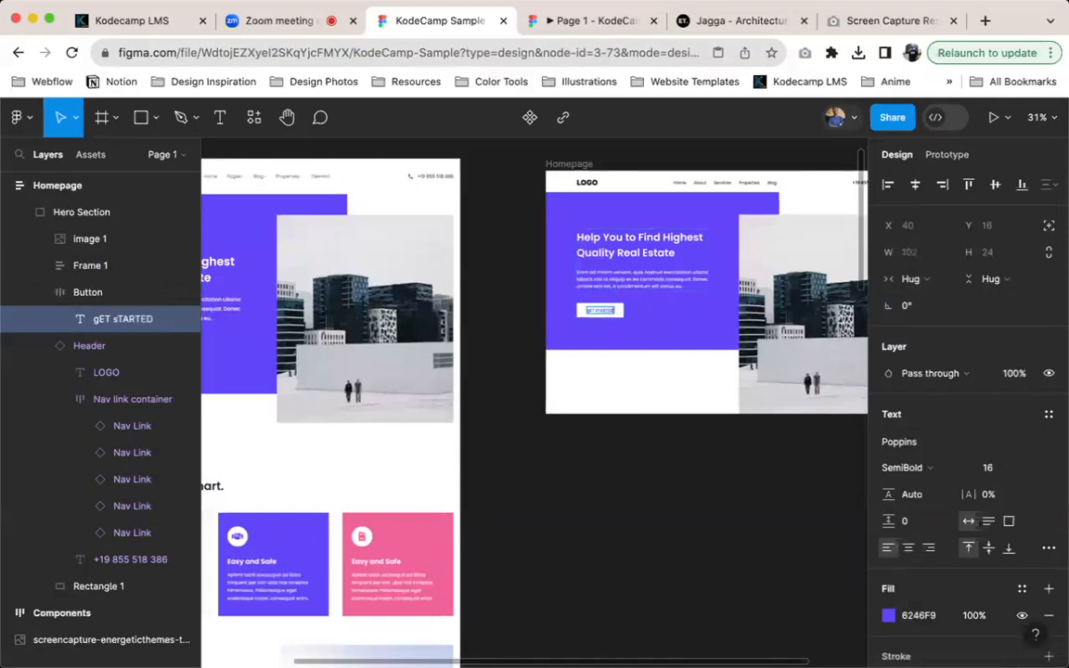
{"action": "key", "text": "BackSpace"}
{"action": "type", "text": "Get Started"}
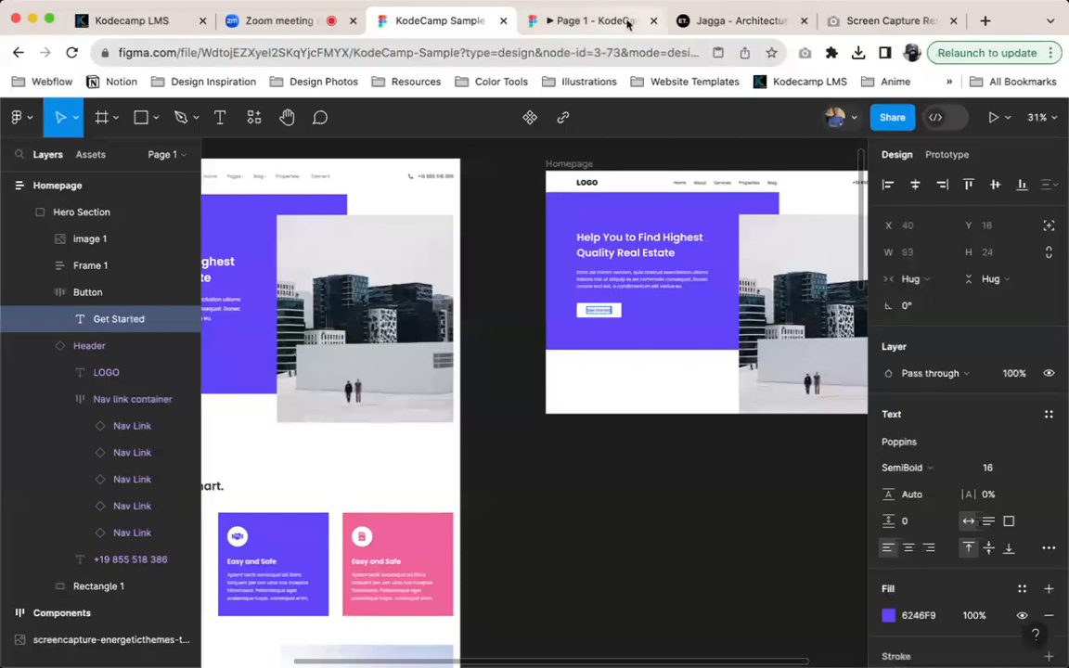
Compare the hero text and Get Started button in the prototype preview with the Jagga site
{"action": "left_click", "coordinate": [628, 21]}
{"action": "left_click", "coordinate": [692, 20]}
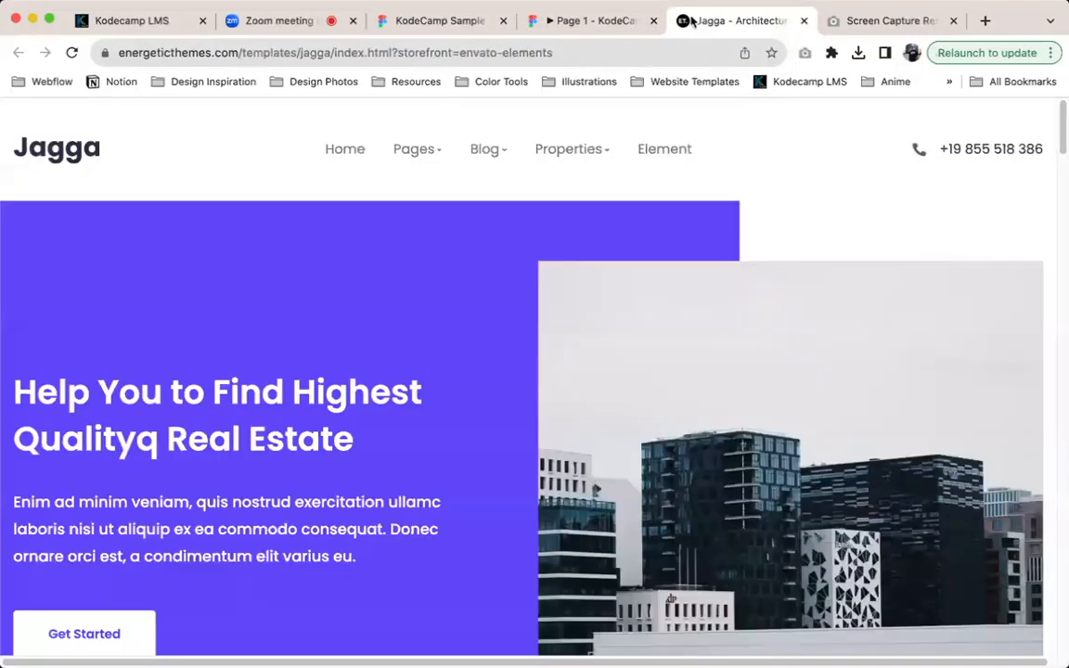
{"action": "scroll", "coordinate": [455, 232], "scroll_direction": "down", "scroll_amount": 3}
{"action": "left_click", "coordinate": [571, 21]}
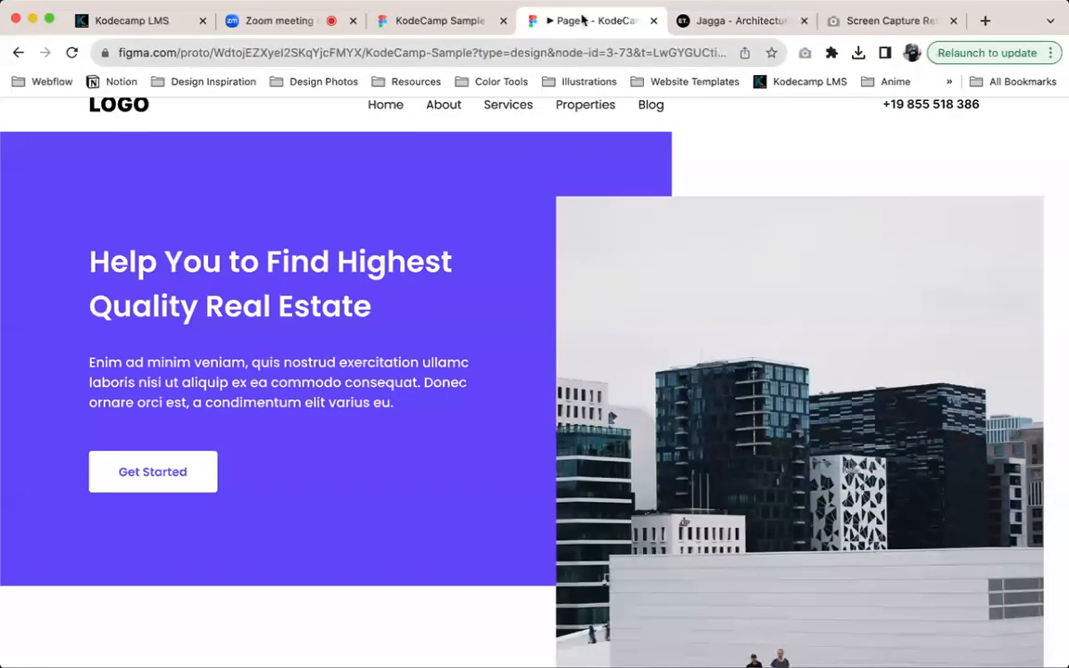
{"action": "left_click", "coordinate": [722, 21]}
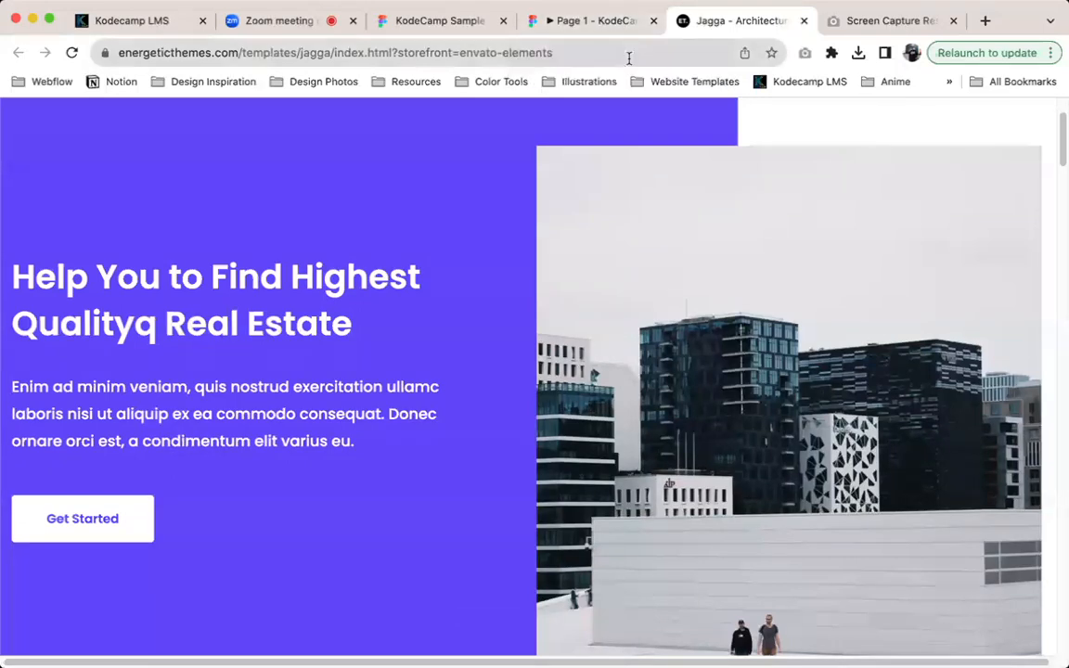
Return to the KodeCamp Sample file and examine the reference screenshot's sections below the hero against the Homepage frame
{"action": "left_click", "coordinate": [447, 31]}
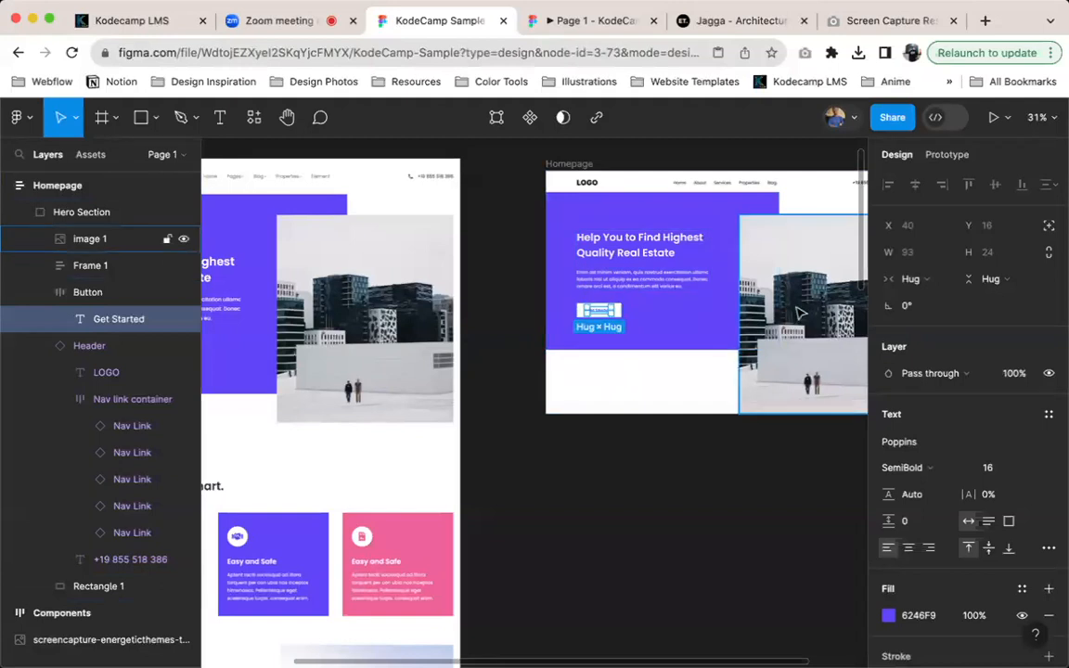
{"action": "scroll", "coordinate": [726, 418], "scroll_direction": "right", "scroll_amount": 2}
{"action": "scroll", "coordinate": [726, 417], "scroll_direction": "up", "scroll_amount": 2}
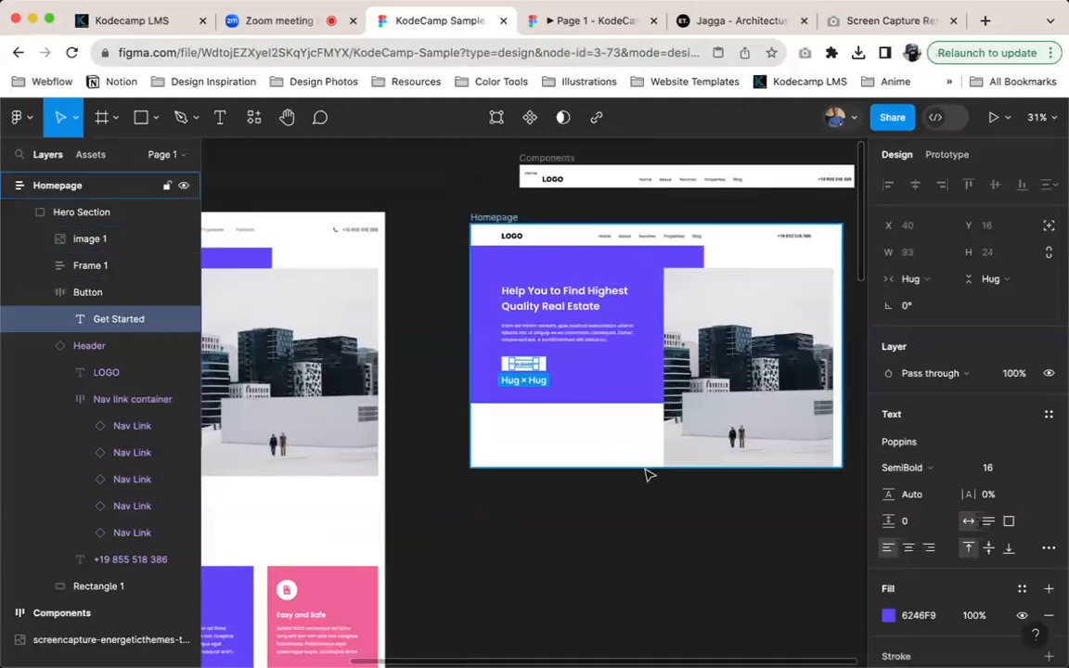
{"action": "left_click", "coordinate": [614, 435]}
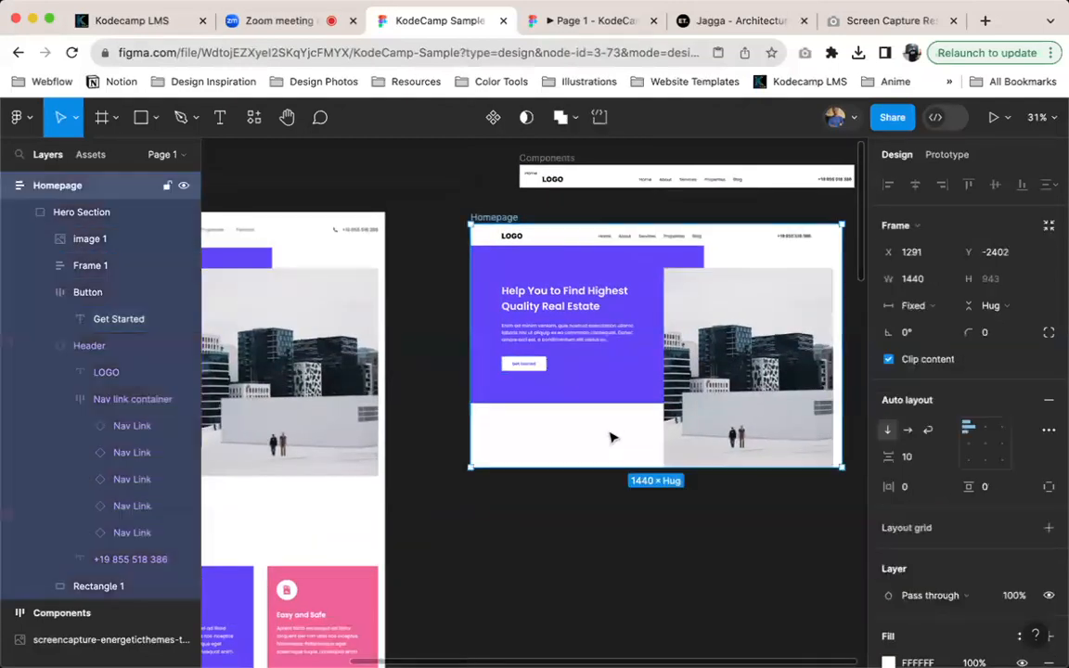
{"action": "left_click", "coordinate": [42, 215]}
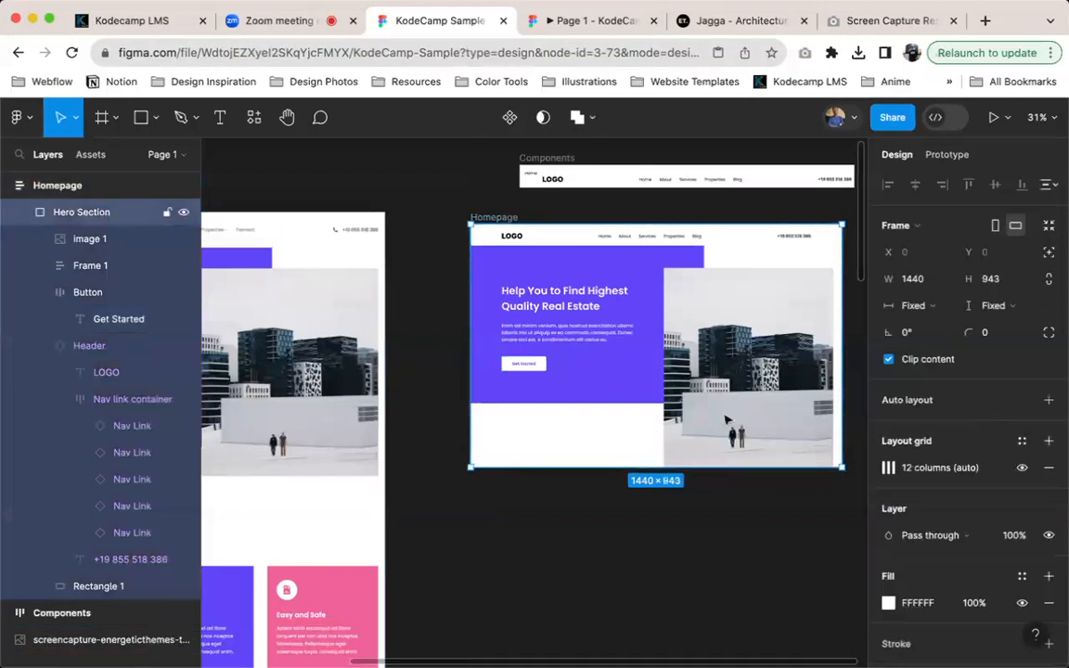
{"action": "scroll", "coordinate": [528, 498], "scroll_direction": "down", "scroll_amount": 5}
{"action": "scroll", "coordinate": [527, 498], "scroll_direction": "left", "scroll_amount": 5}
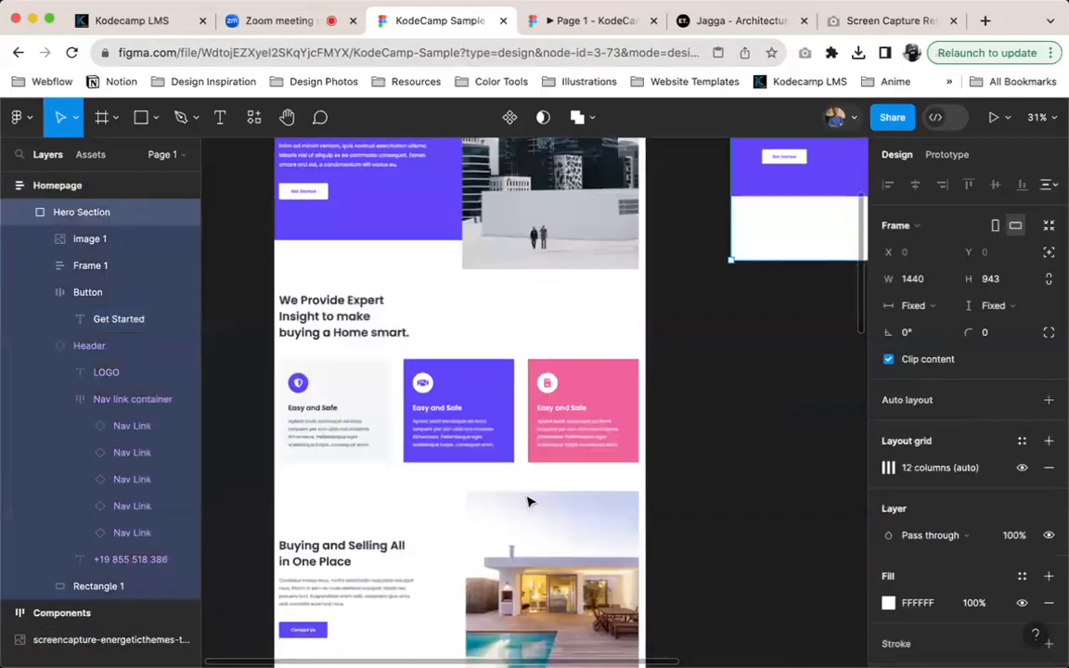
{"action": "scroll", "coordinate": [530, 482], "scroll_direction": "right", "scroll_amount": 4}
{"action": "scroll", "coordinate": [529, 482], "scroll_direction": "up", "scroll_amount": 2}
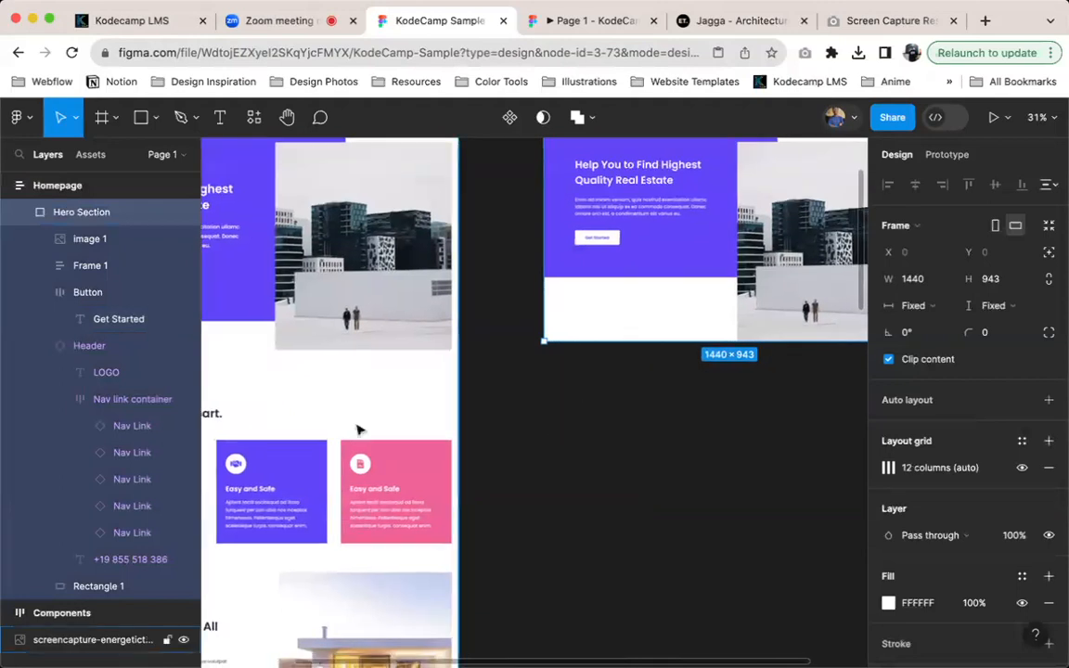
{"action": "scroll", "coordinate": [349, 446], "scroll_direction": "left", "scroll_amount": 4}
{"action": "scroll", "coordinate": [349, 445], "scroll_direction": "down", "scroll_amount": 2}
{"action": "left_click_drag", "start_coordinate": [546, 475], "coordinate": [614, 648]}
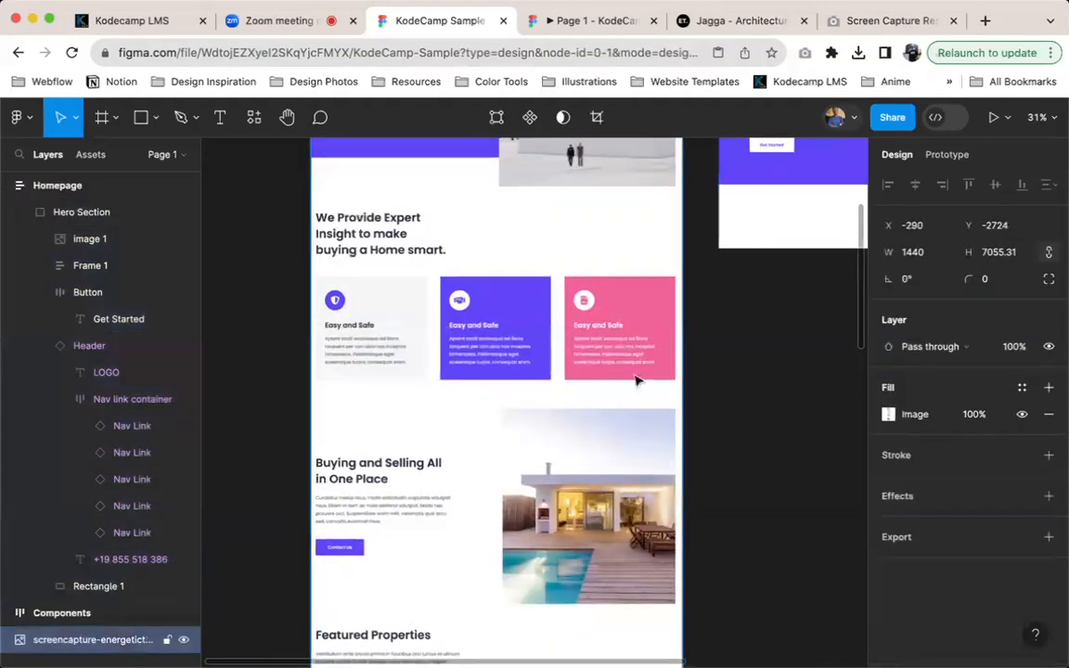
{"action": "scroll", "coordinate": [669, 357], "scroll_direction": "right", "scroll_amount": 5}
{"action": "scroll", "coordinate": [668, 358], "scroll_direction": "up", "scroll_amount": 2}
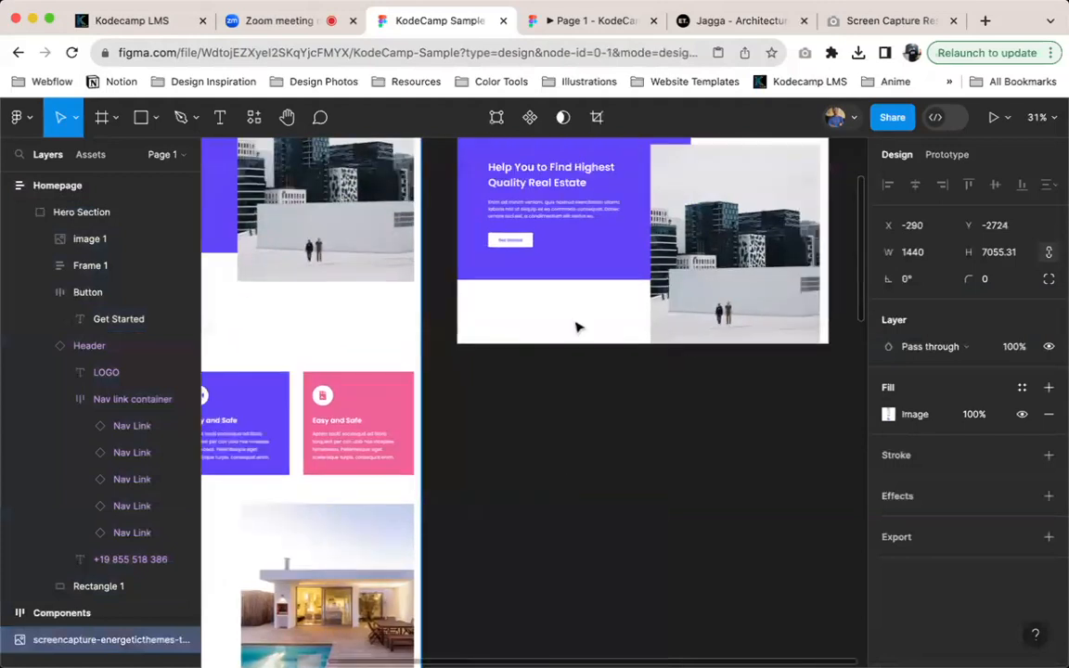
{"action": "scroll", "coordinate": [558, 309], "scroll_direction": "up", "scroll_amount": 3}
Duplicate the Hero Section frame inside the Homepage frame
{"action": "left_click", "coordinate": [494, 393]}
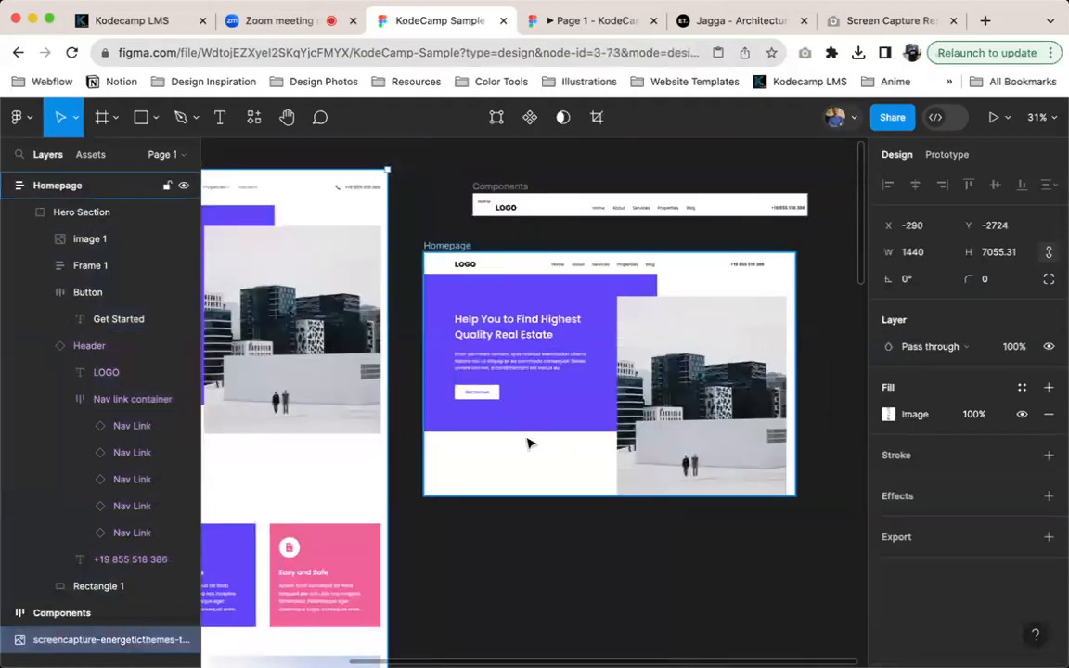
{"action": "left_click", "coordinate": [577, 374]}
{"action": "double_click", "coordinate": [578, 375]}
{"action": "key", "text": "super+z"}
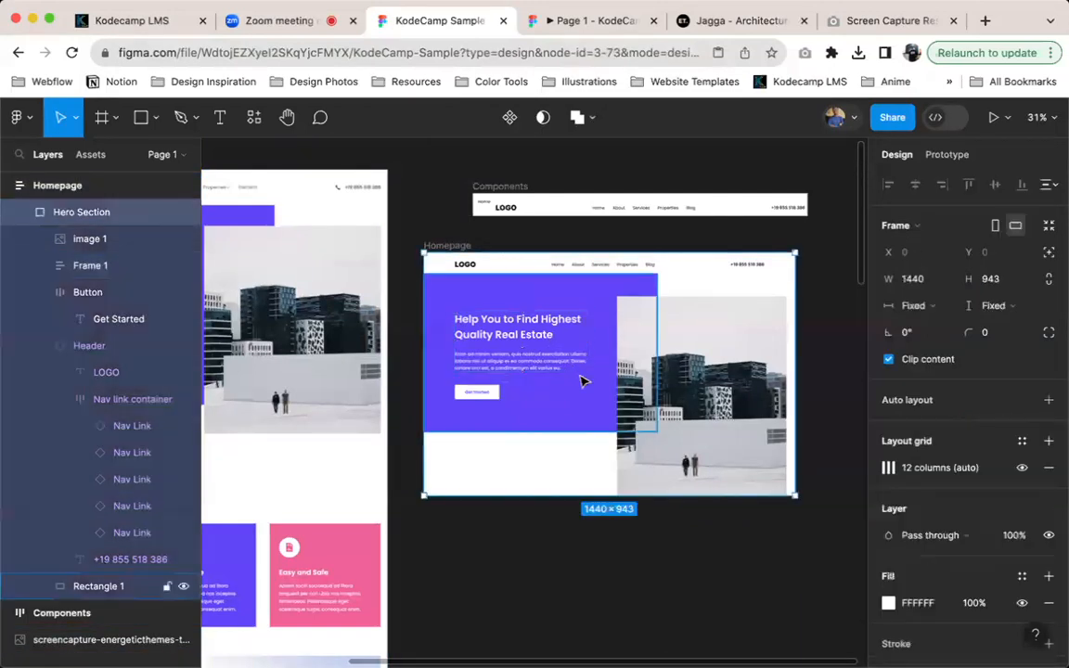
{"action": "key", "text": "super+d"}
{"action": "scroll", "coordinate": [598, 418], "scroll_direction": "down", "scroll_amount": 3}
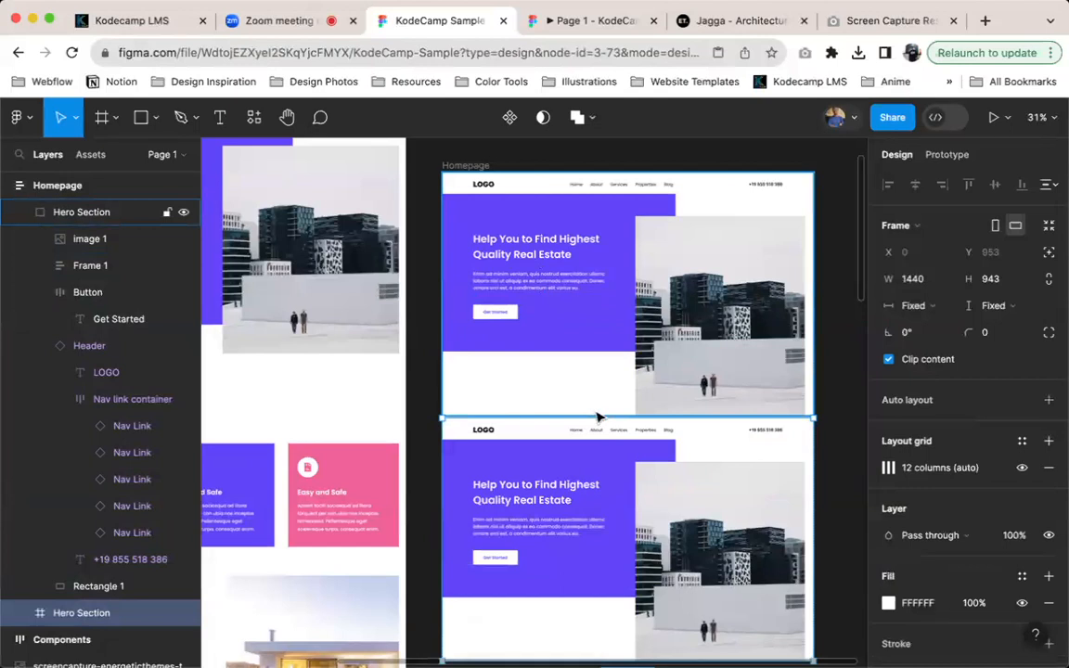
Check the gap between the two hero frames and set the Homepage frame's auto layout vertical spacing to 0
{"action": "key", "text": "alt"}
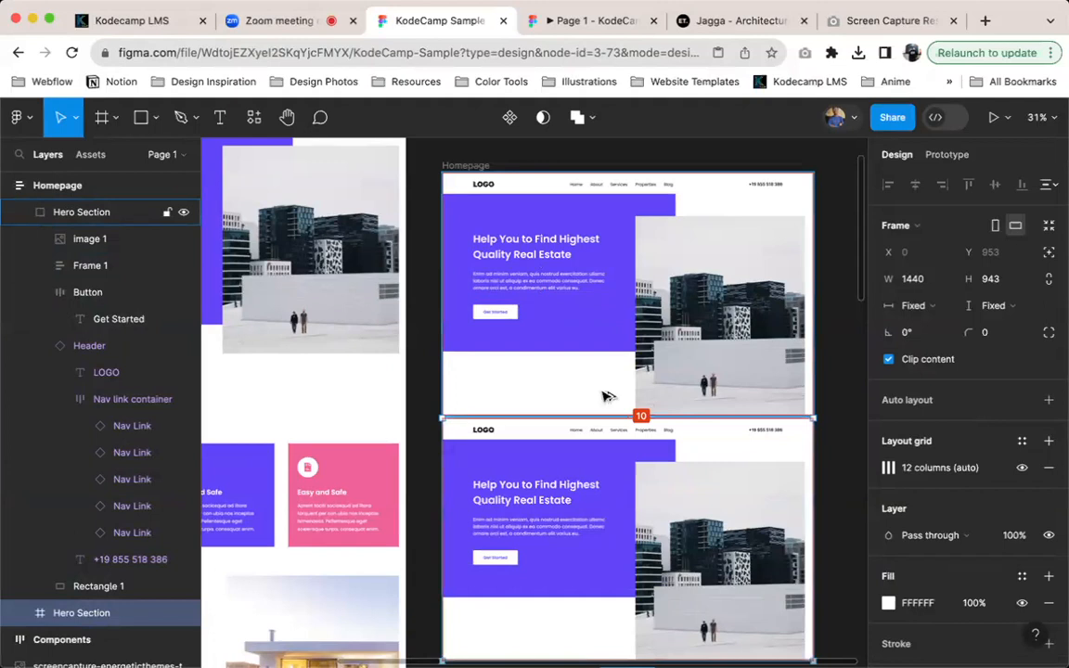
{"action": "key", "text": "shift+a"}
{"action": "left_click", "coordinate": [906, 457]}
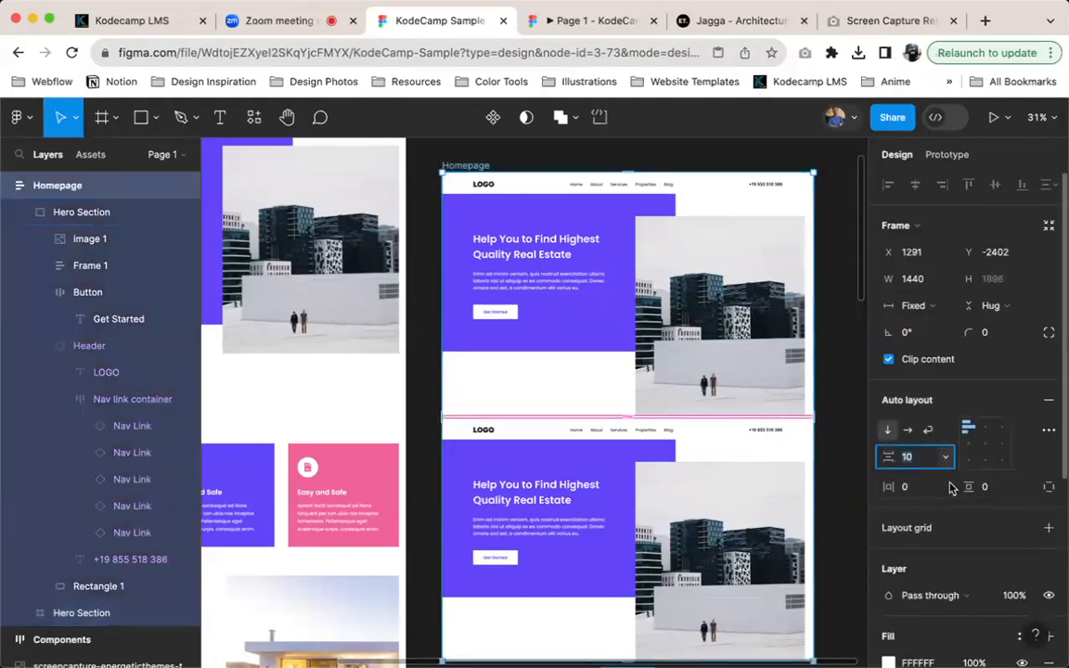
{"action": "type", "text": "0"}
{"action": "key", "text": "Return"}
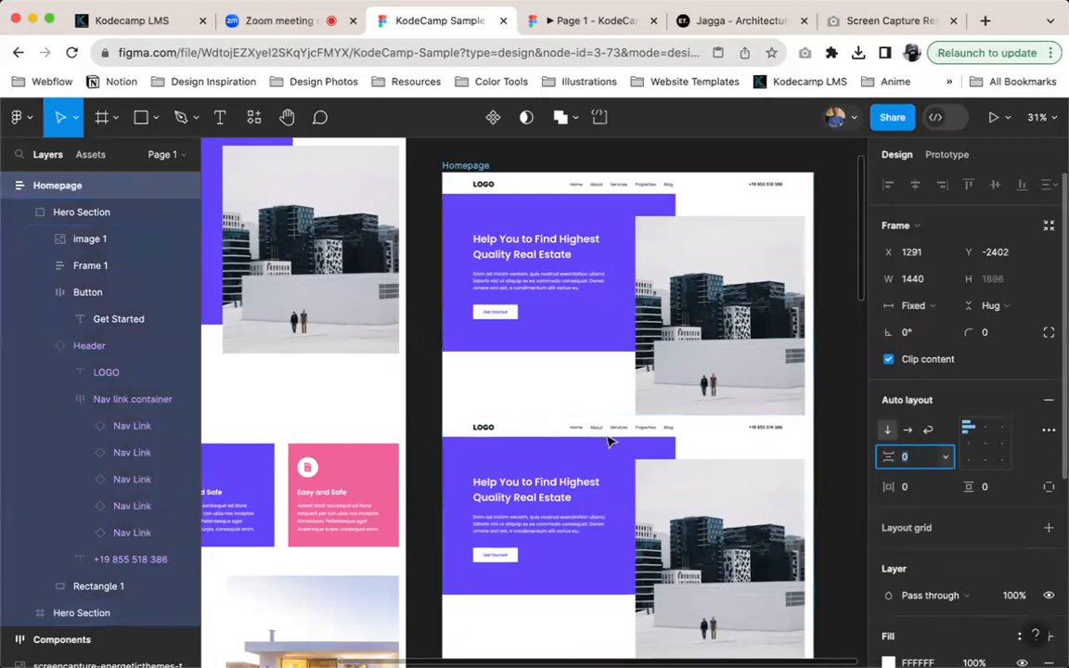
Rename the duplicated Hero Section frame as Features
{"action": "left_click", "coordinate": [547, 474]}
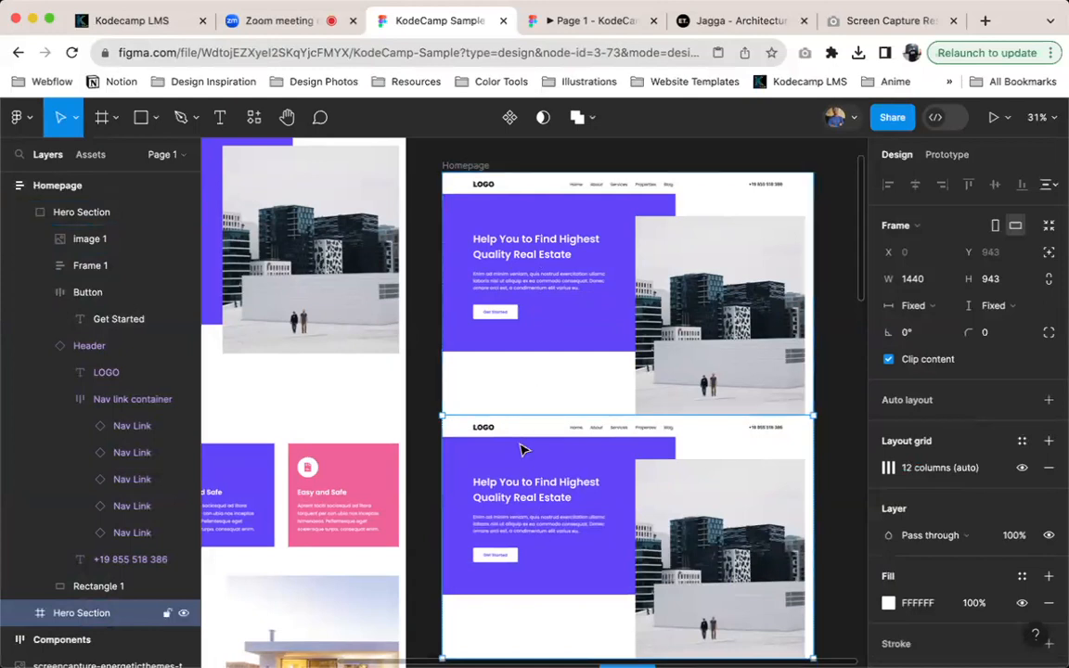
{"action": "key", "text": "super+r"}
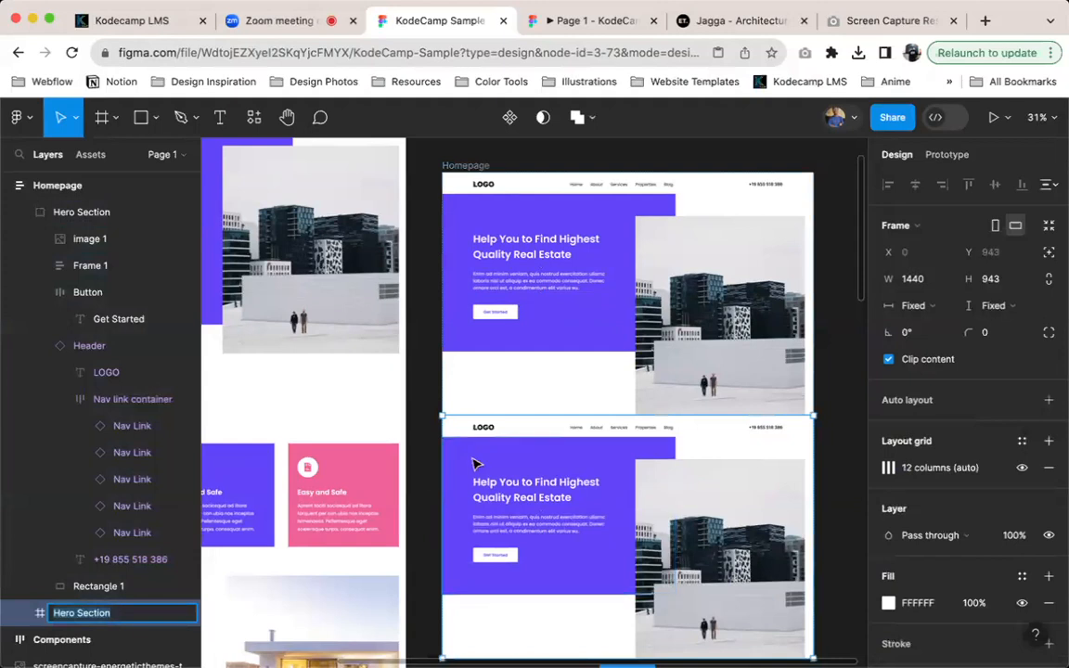
{"action": "scroll", "coordinate": [445, 473], "scroll_direction": "left", "scroll_amount": 5}
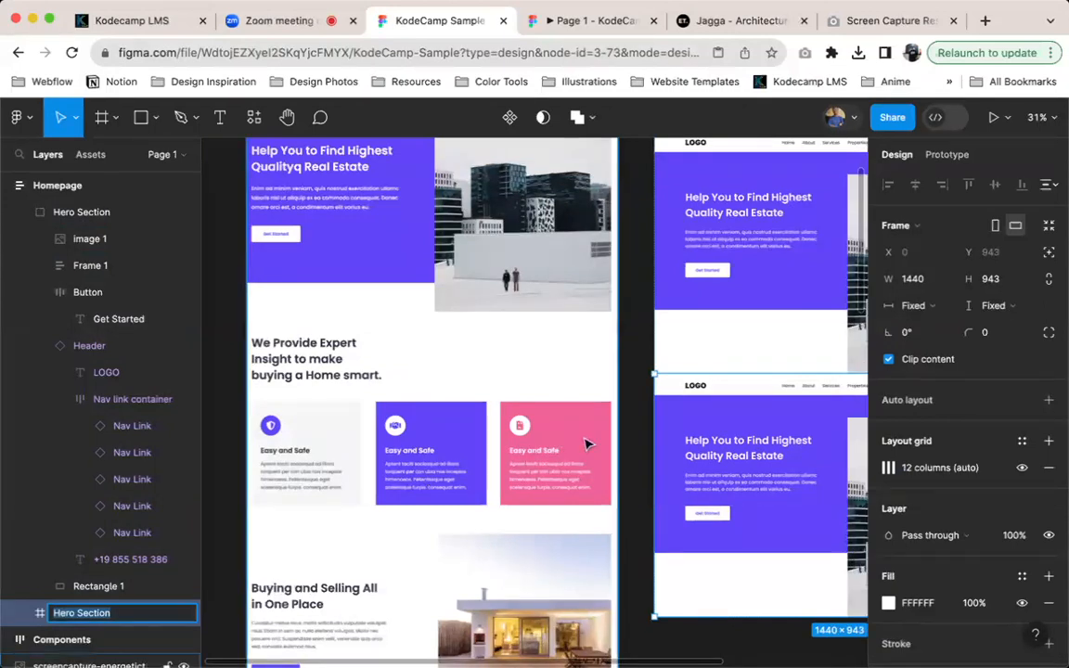
{"action": "type", "text": "Features"}
{"action": "key", "text": "Return"}
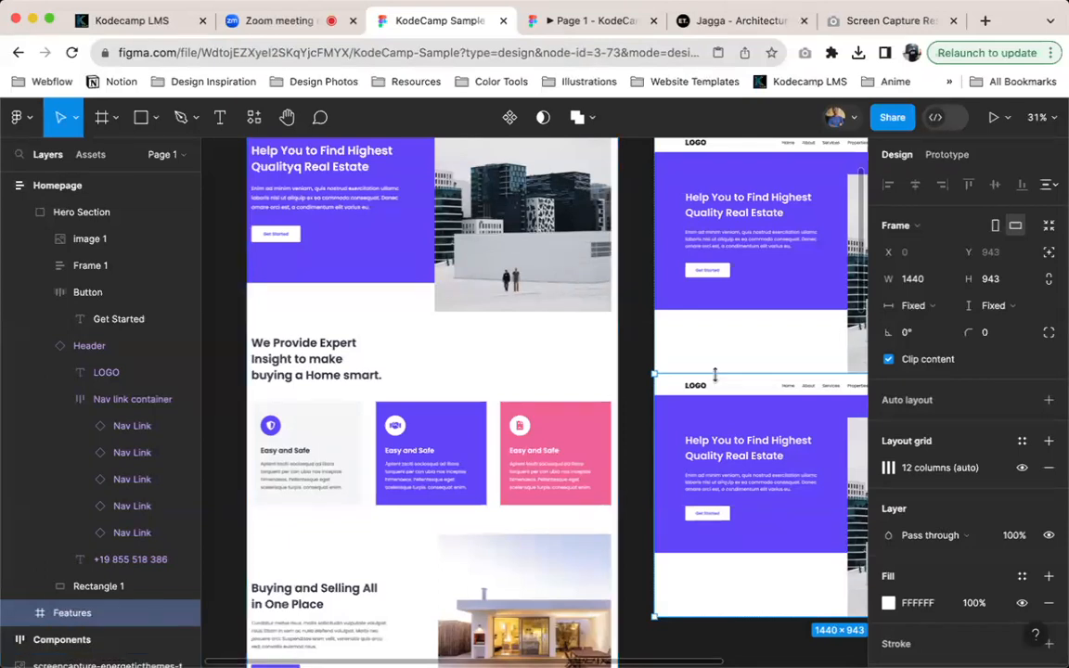
Delete all the layers inside the Features frame, keeping the empty frame
{"action": "scroll", "coordinate": [716, 375], "scroll_direction": "right", "scroll_amount": 5}
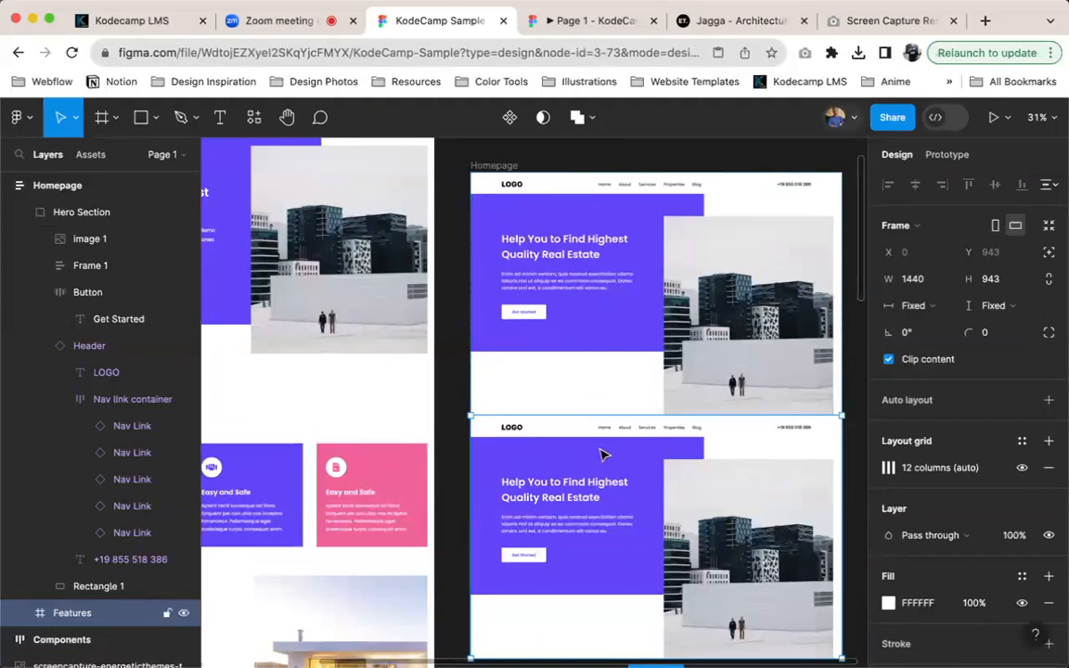
{"action": "scroll", "coordinate": [93, 584], "scroll_direction": "down", "scroll_amount": 1}
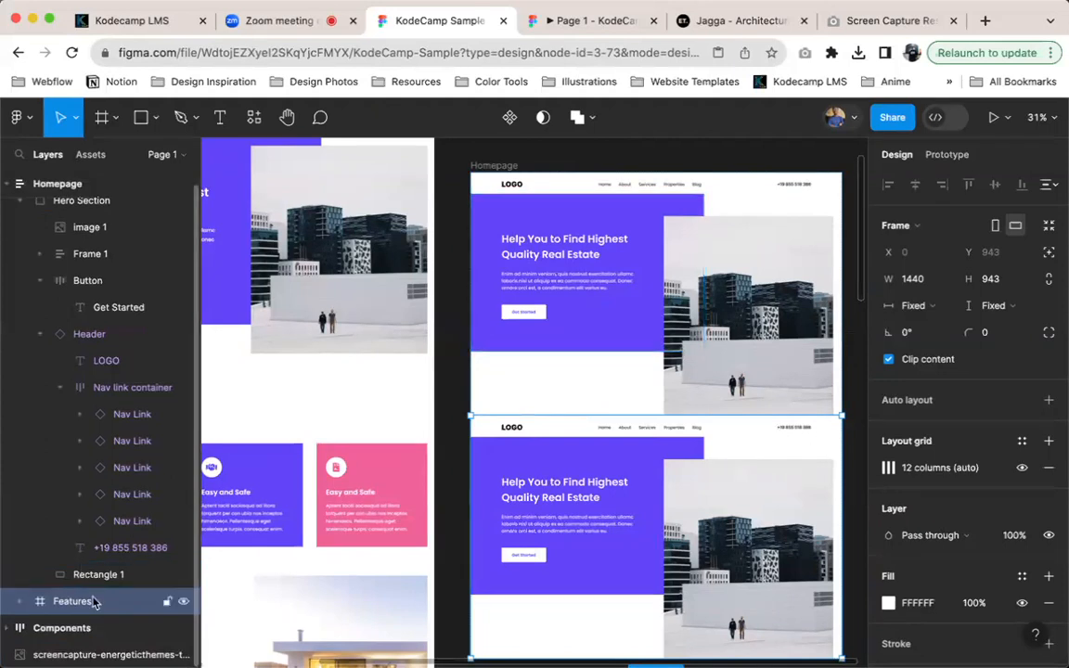
{"action": "key", "text": "Return"}
{"action": "scroll", "coordinate": [88, 571], "scroll_direction": "down", "scroll_amount": 3}
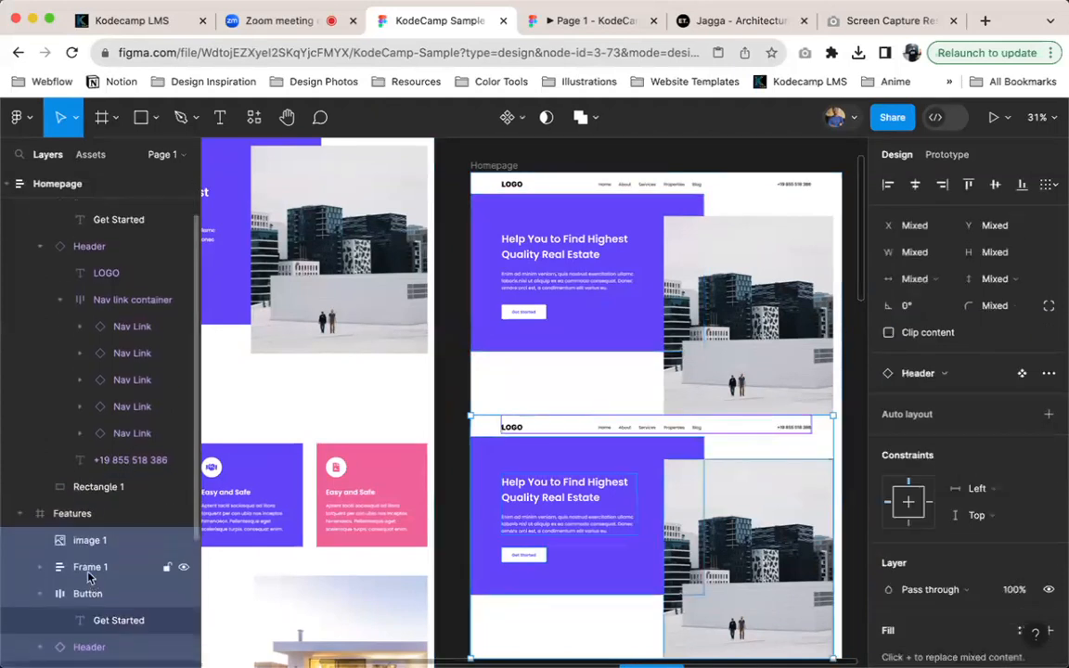
{"action": "scroll", "coordinate": [102, 520], "scroll_direction": "down", "scroll_amount": 2}
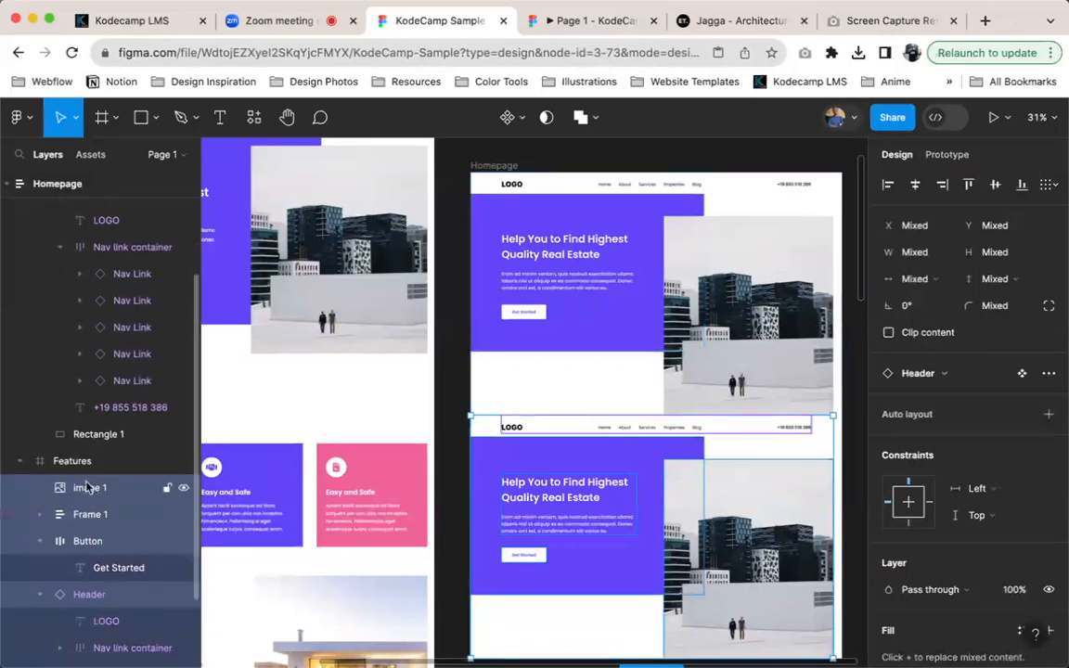
{"action": "key", "text": "Delete"}
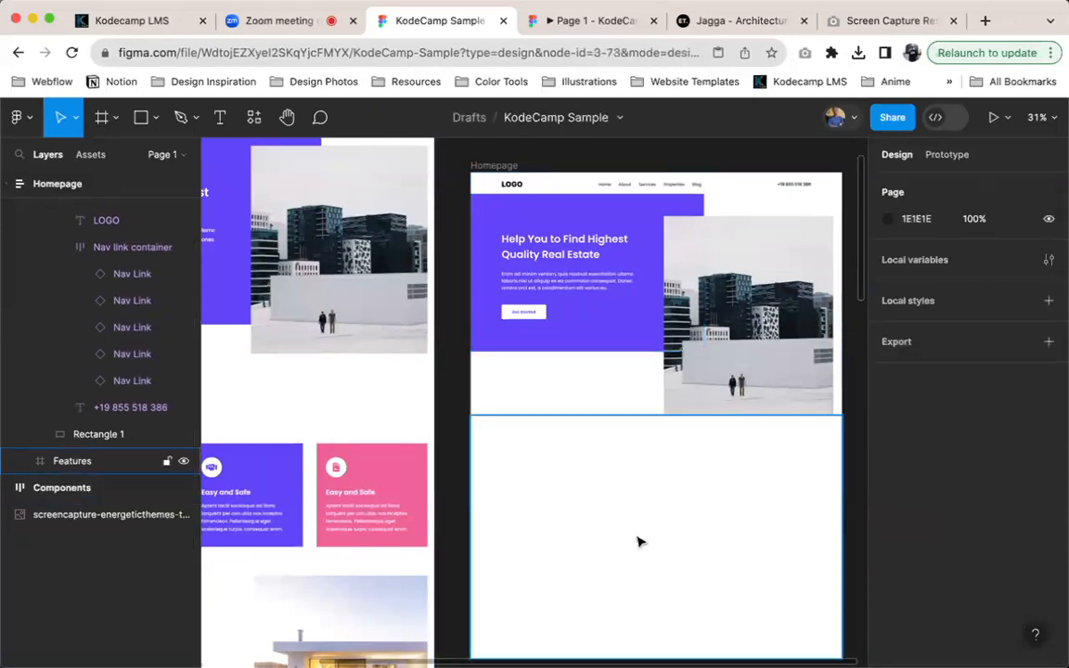
Copy the "Help You to Find Highest Quality Real Estate" heading from the hero into the upper part of the Features frame
{"action": "left_click", "coordinate": [638, 542]}
{"action": "scroll", "coordinate": [396, 494], "scroll_direction": "left", "scroll_amount": 5}
{"action": "scroll", "coordinate": [397, 494], "scroll_direction": "down", "scroll_amount": 1}
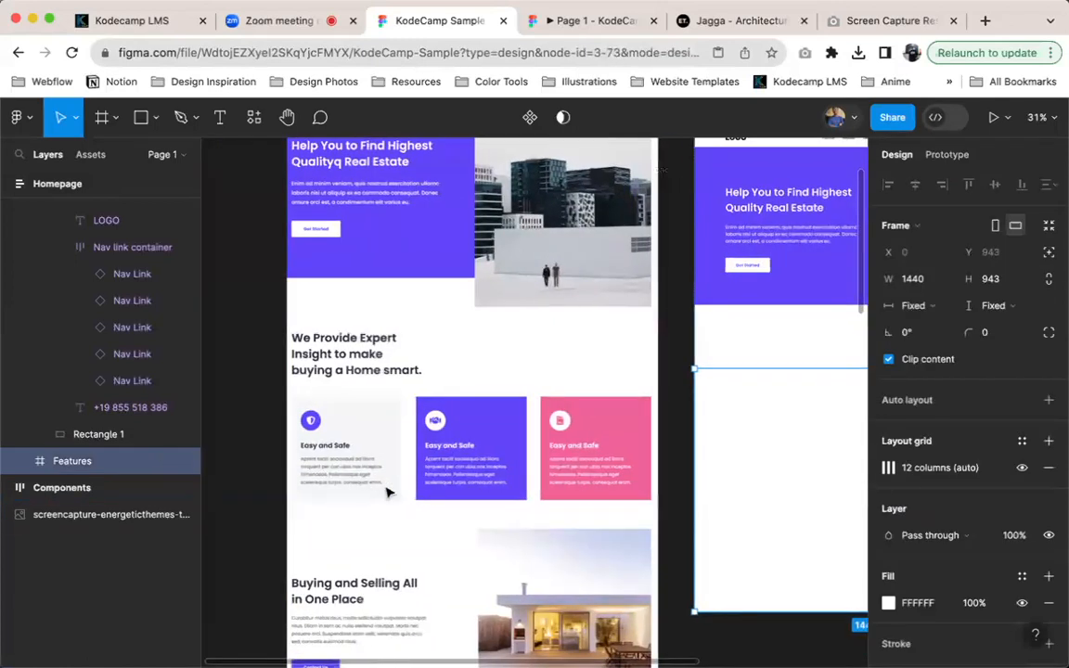
{"action": "scroll", "coordinate": [388, 492], "scroll_direction": "right", "scroll_amount": 3}
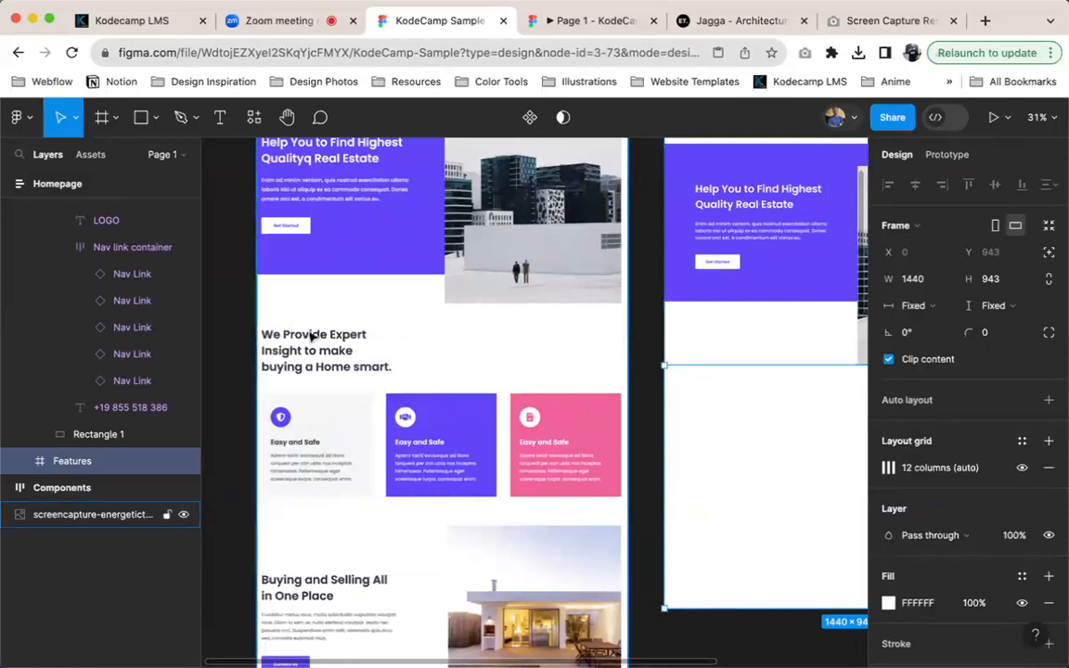
{"action": "left_click", "coordinate": [741, 212]}
{"action": "left_click_drag", "start_coordinate": [742, 210], "coordinate": [748, 427]}
Set the copied heading's fill color to 16161D
{"action": "scroll", "coordinate": [923, 628], "scroll_direction": "down", "scroll_amount": 2}
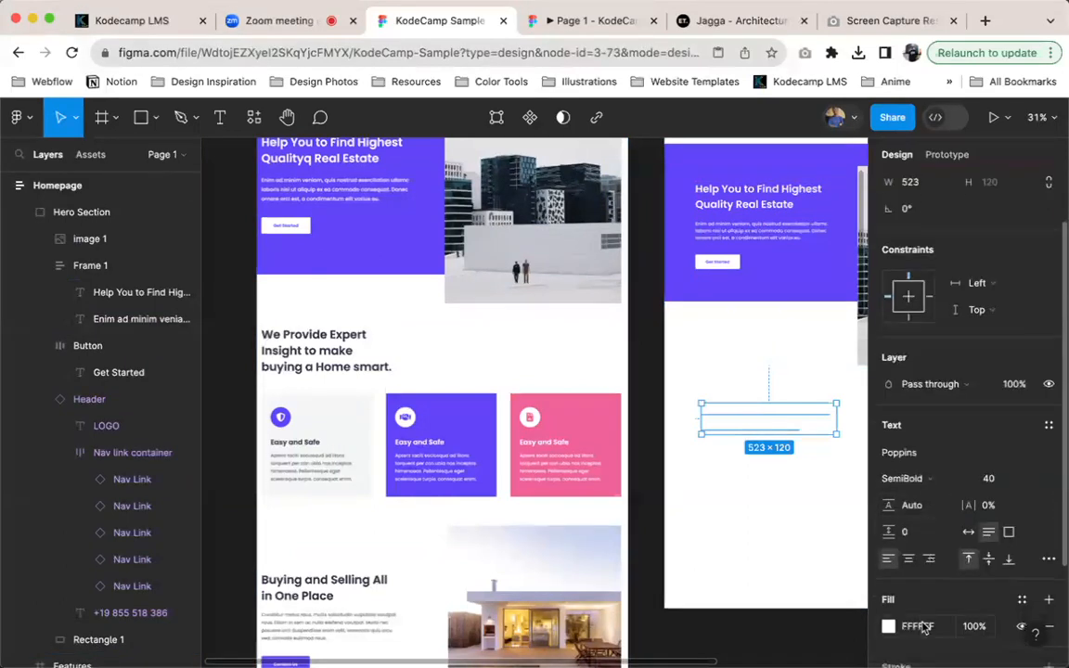
{"action": "left_click", "coordinate": [922, 628]}
{"action": "type", "text": "16161"}
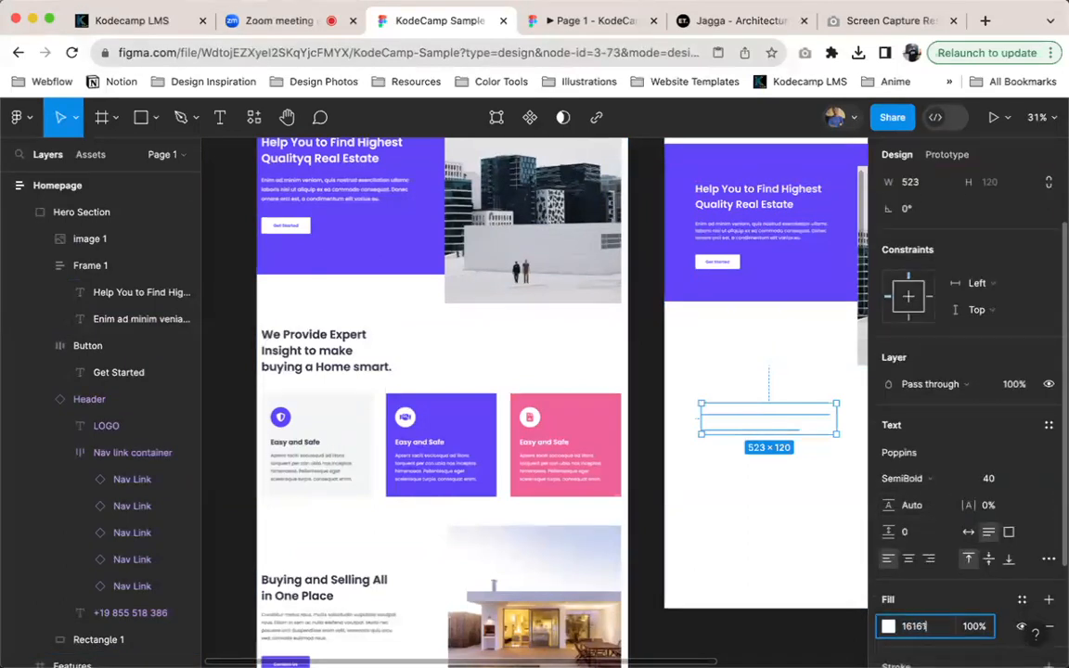
{"action": "type", "text": "D"}
{"action": "key", "text": "Return"}
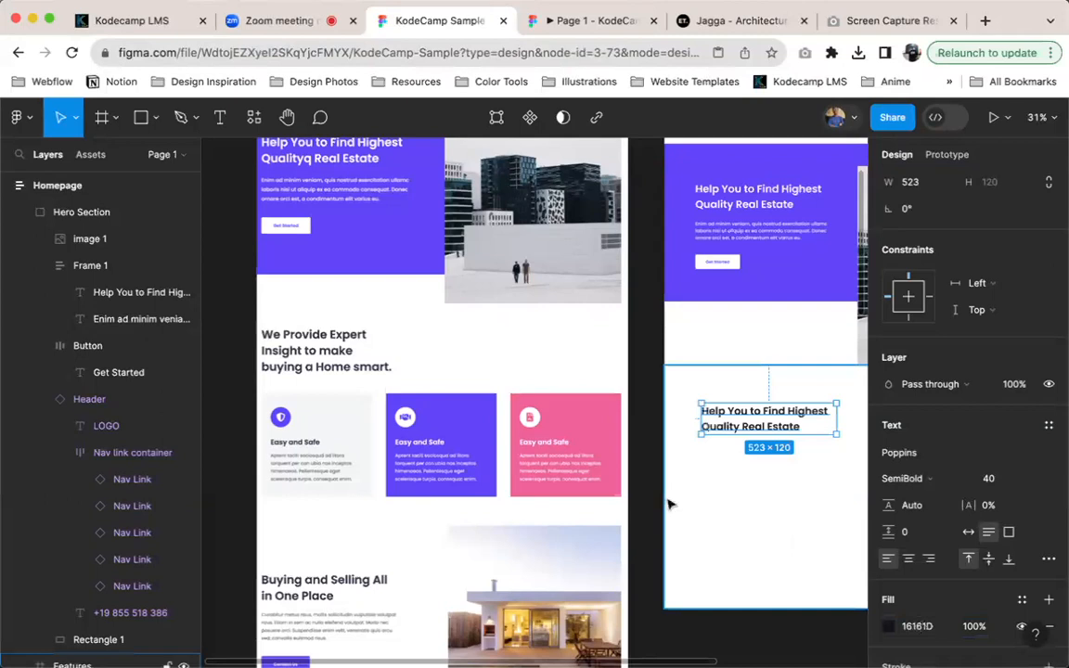
Set the fill color of the heading in the Features frame to pure black, 000000
{"action": "scroll", "coordinate": [673, 498], "scroll_direction": "right", "scroll_amount": 5}
{"action": "left_click", "coordinate": [910, 627]}
{"action": "type", "text": "00000000"}
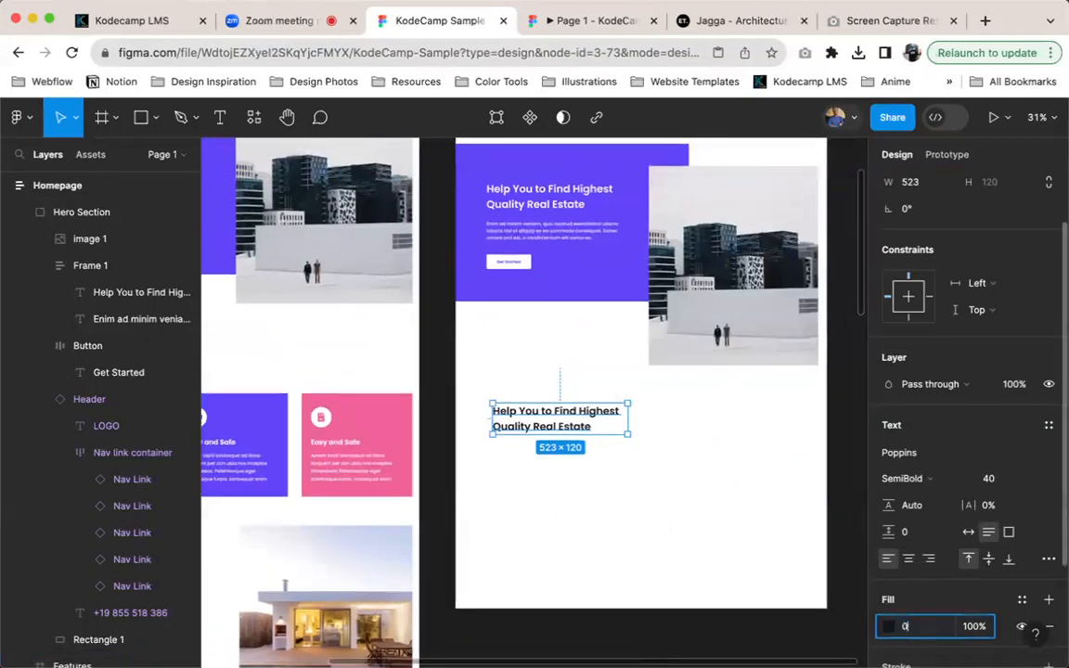
{"action": "key", "text": "Return"}
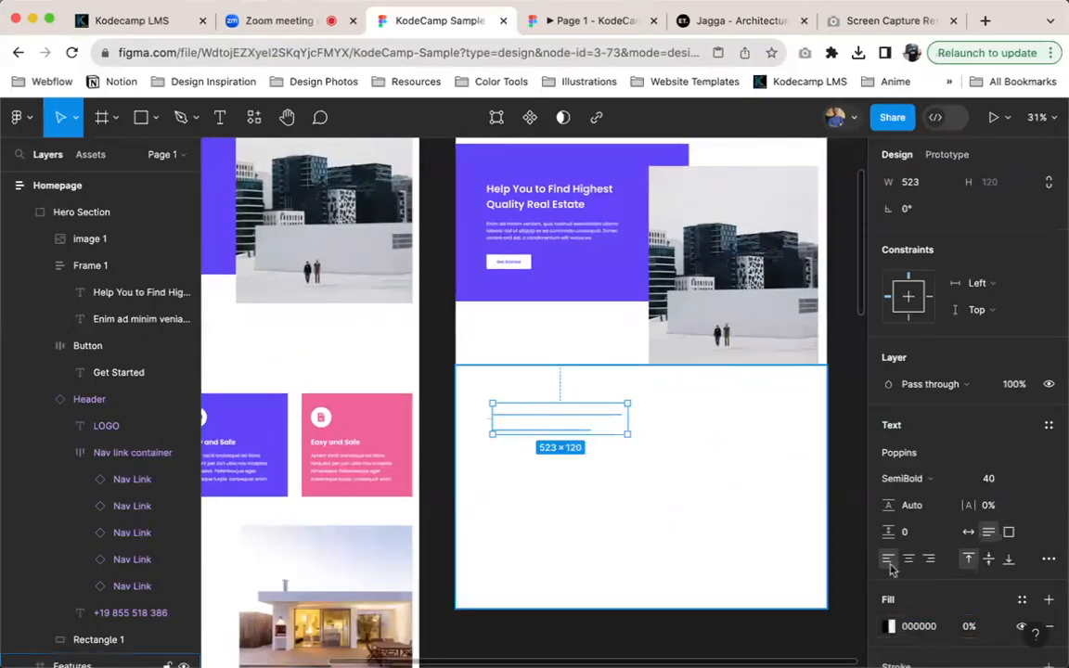
{"action": "key", "text": "ctrl+z"}
{"action": "left_click", "coordinate": [916, 626]}
{"action": "type", "text": "000000"}
{"action": "key", "text": "Return"}
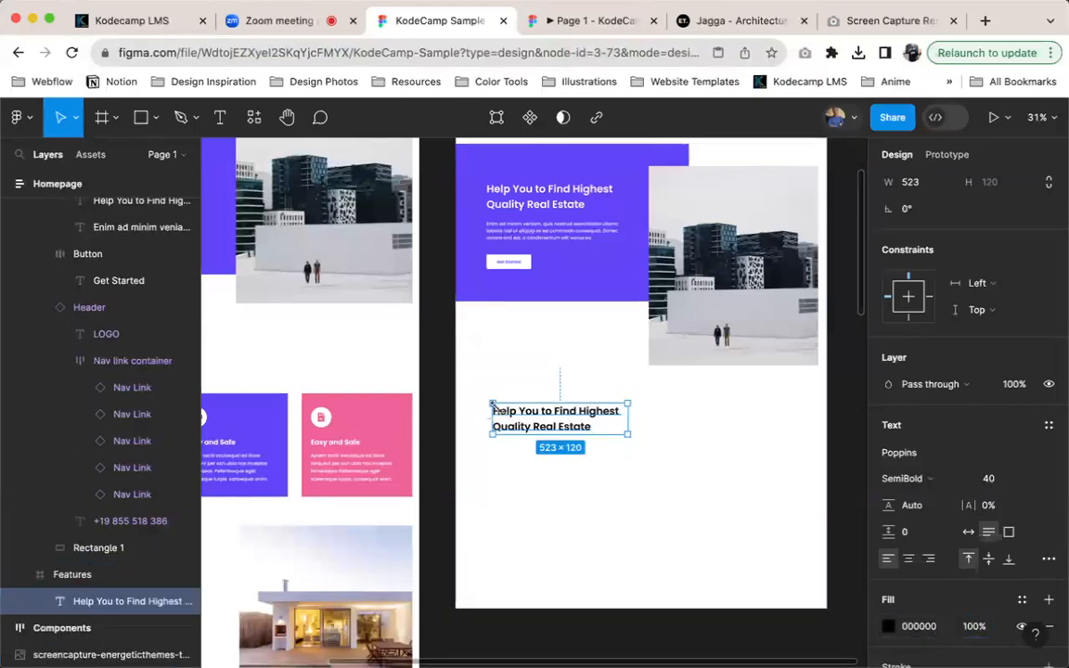
Pick a dark gray, 1D1C1C, as the Features heading's fill in the color picker
{"action": "scroll", "coordinate": [499, 406], "scroll_direction": "up", "scroll_amount": 5}
{"action": "scroll", "coordinate": [499, 405], "scroll_direction": "down", "scroll_amount": 5}
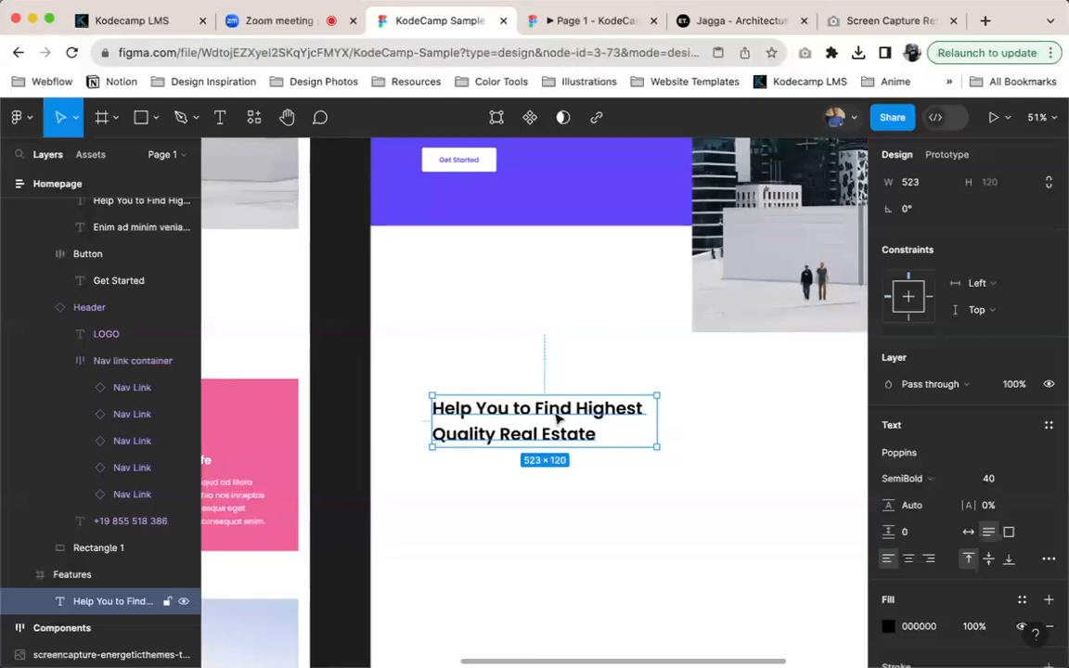
{"action": "left_click", "coordinate": [888, 626]}
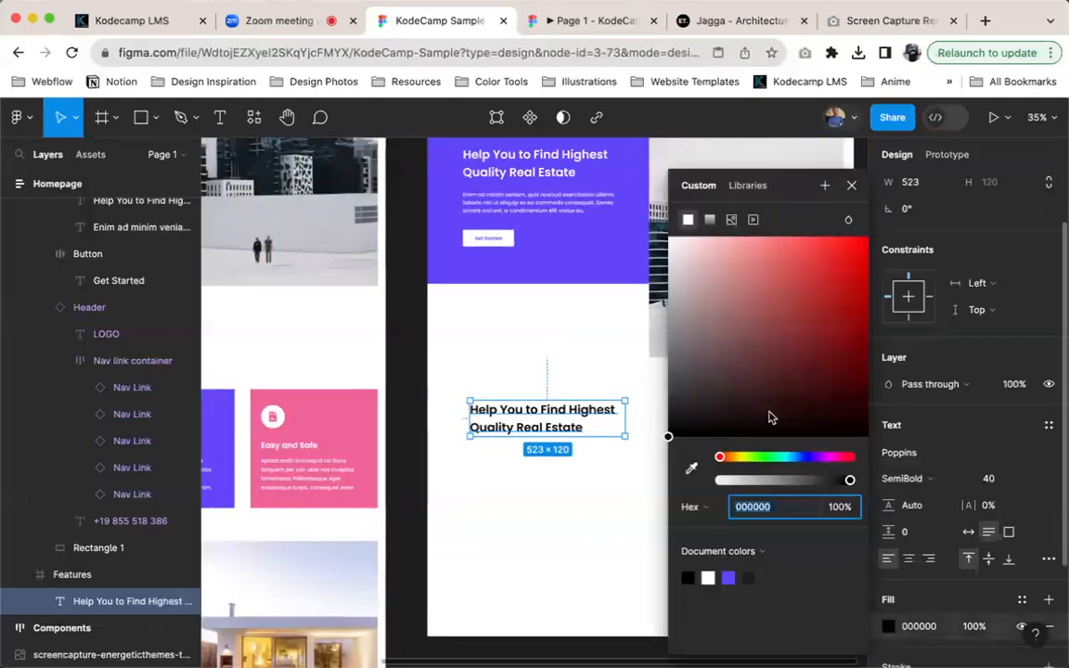
{"action": "left_click_drag", "start_coordinate": [680, 420], "coordinate": [680, 422]}
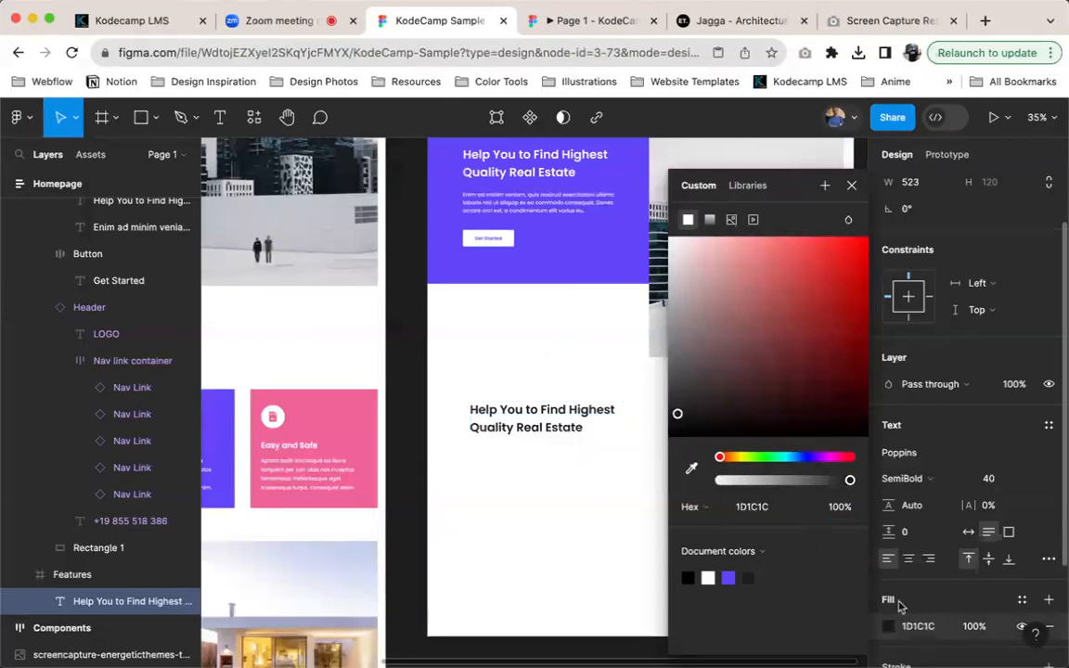
Set the Features heading's fill color to 16161D
{"action": "left_click", "coordinate": [918, 627]}
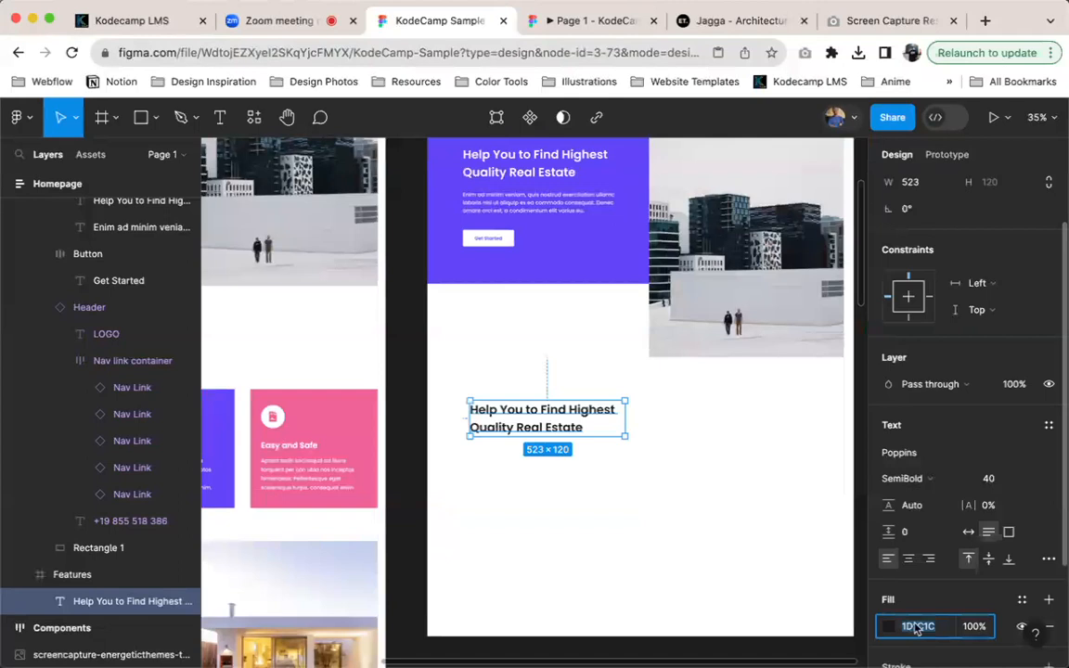
{"action": "type", "text": "16161d"}
{"action": "key", "text": "Return"}
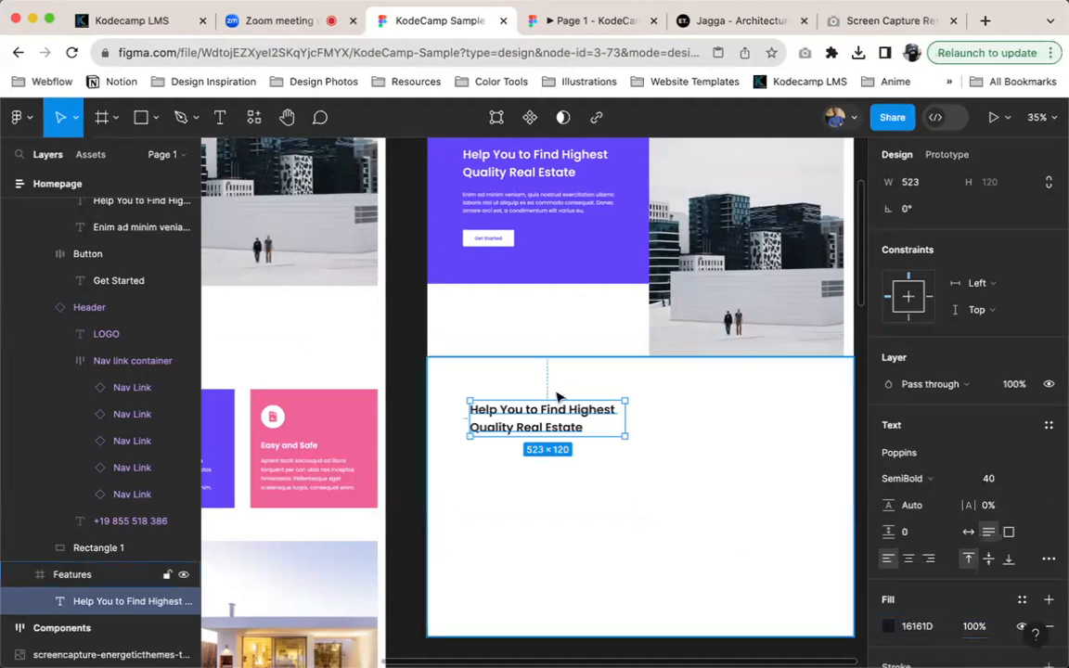
{"action": "scroll", "coordinate": [546, 420], "scroll_direction": "up", "scroll_amount": 2}
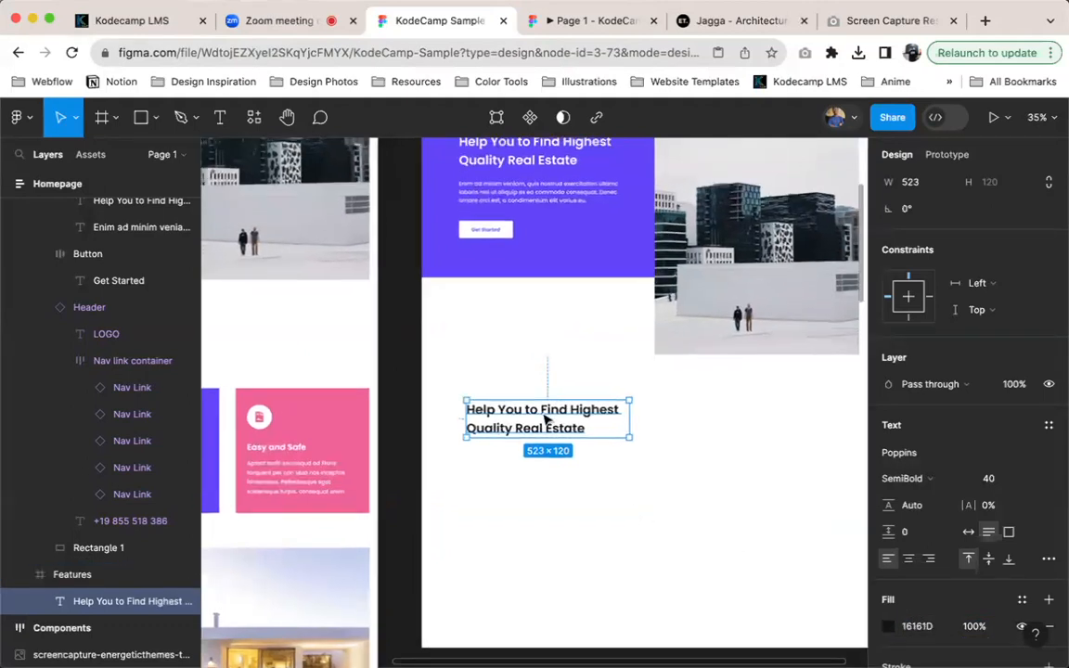
{"action": "scroll", "coordinate": [596, 447], "scroll_direction": "right", "scroll_amount": 1}
{"action": "scroll", "coordinate": [597, 446], "scroll_direction": "down", "scroll_amount": 1}
Duplicate the Features frame and delete the heading inside the copy
{"action": "left_click", "coordinate": [715, 478]}
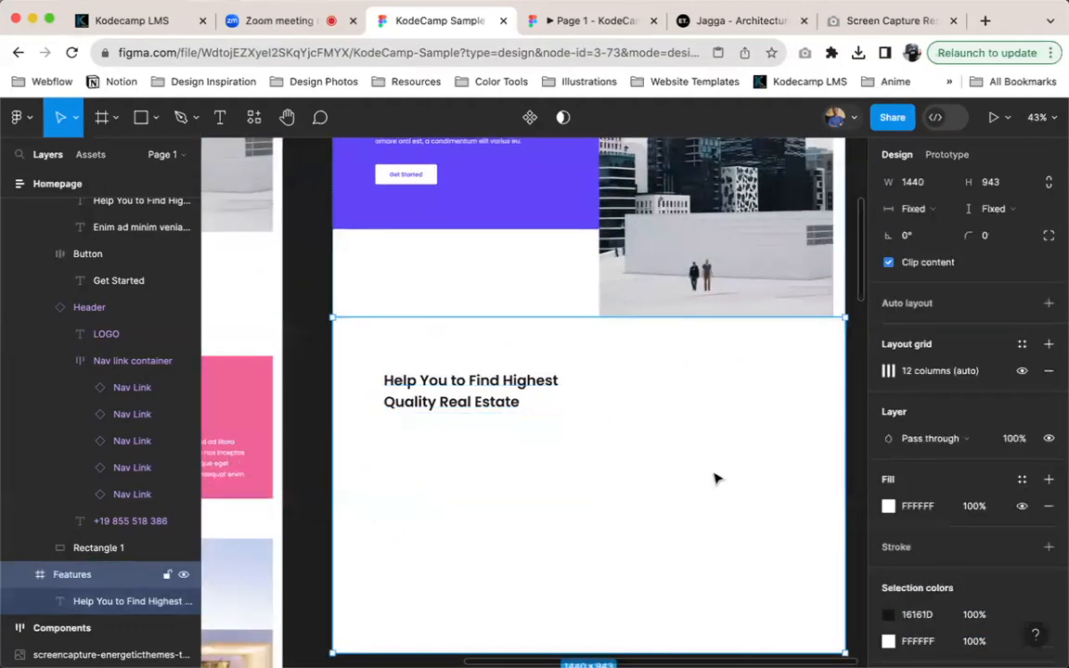
{"action": "key", "text": "super+d"}
{"action": "scroll", "coordinate": [715, 477], "scroll_direction": "down", "scroll_amount": 1}
{"action": "scroll", "coordinate": [731, 554], "scroll_direction": "down", "scroll_amount": 3}
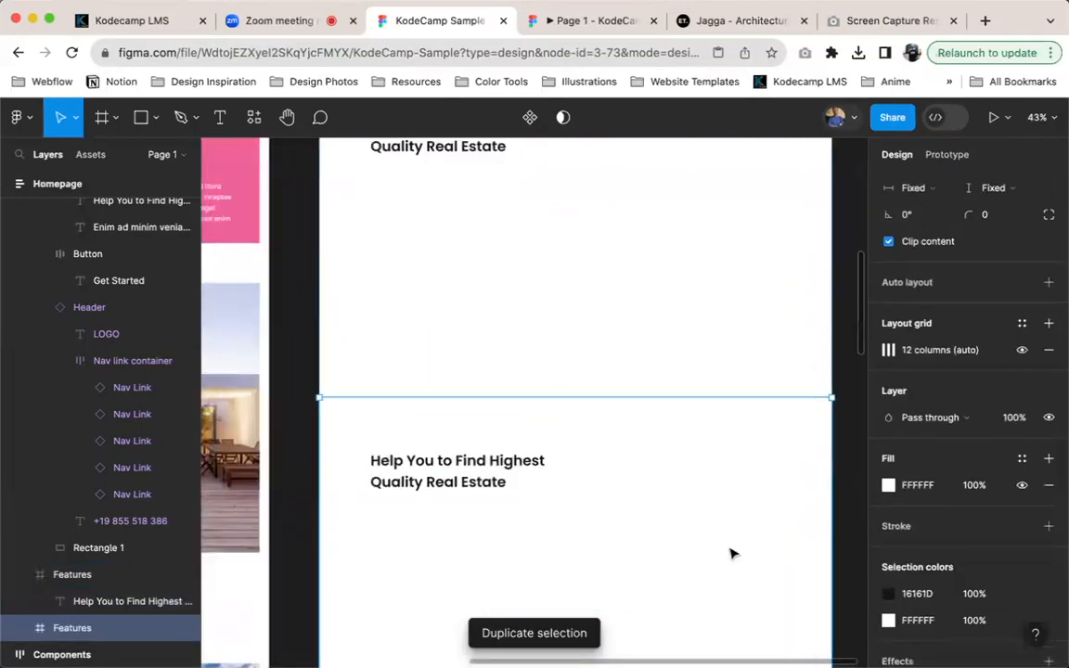
{"action": "key", "text": "Return"}
{"action": "key", "text": "Delete"}
{"action": "left_click", "coordinate": [701, 530]}
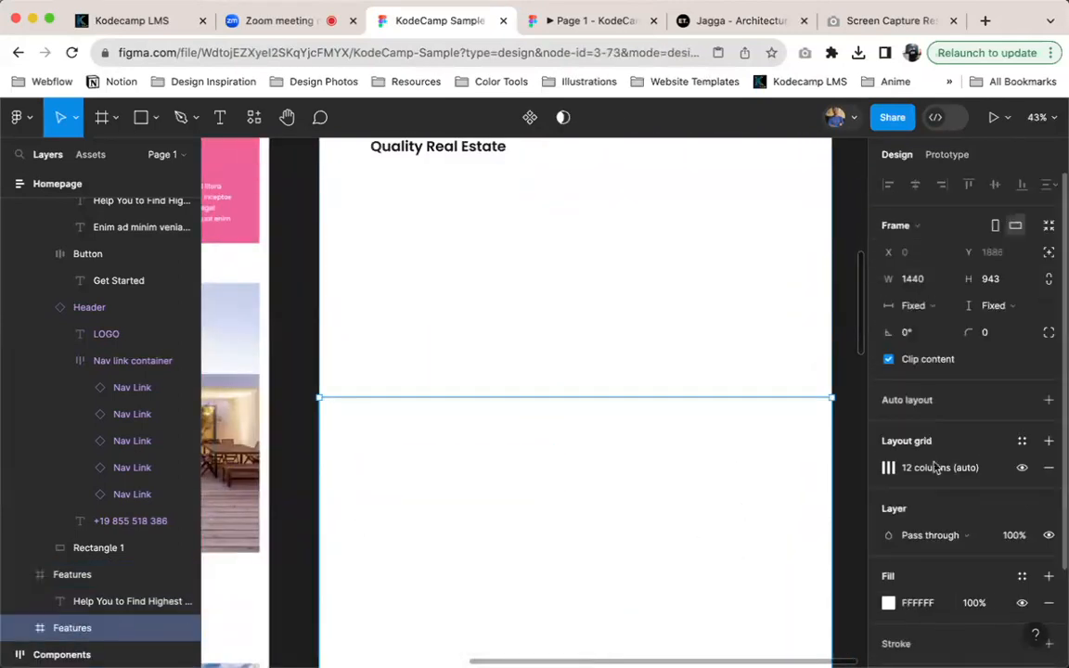
Set the empty duplicate frame's fill color to 16161D
{"action": "left_click", "coordinate": [921, 609]}
{"action": "type", "text": "16161D"}
{"action": "key", "text": "Return"}
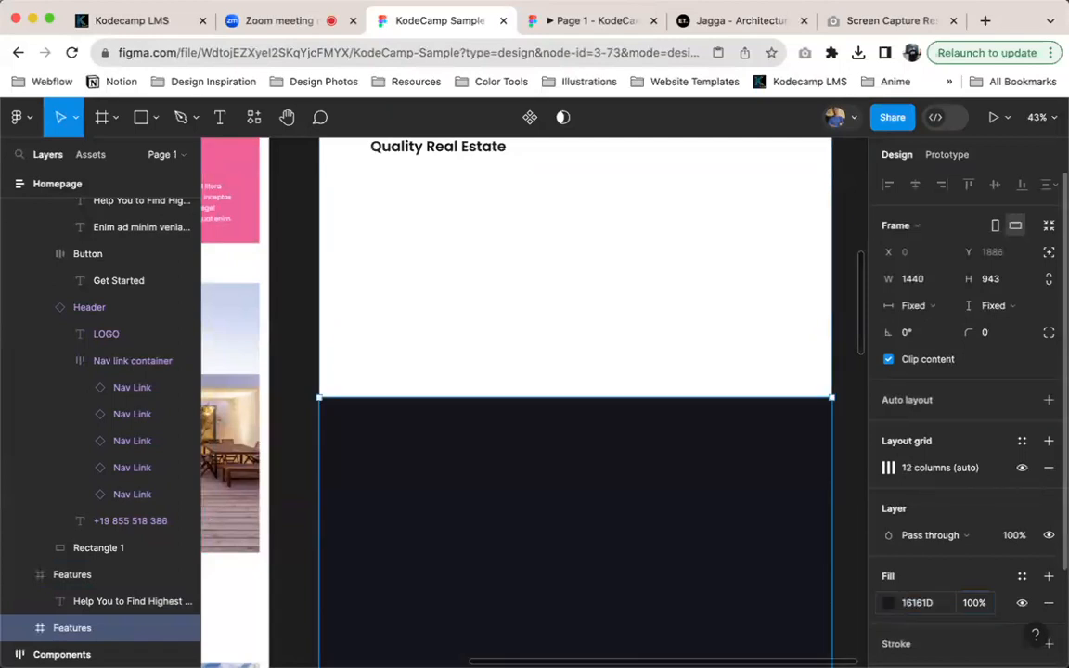
{"action": "scroll", "coordinate": [482, 508], "scroll_direction": "down", "scroll_amount": 2}
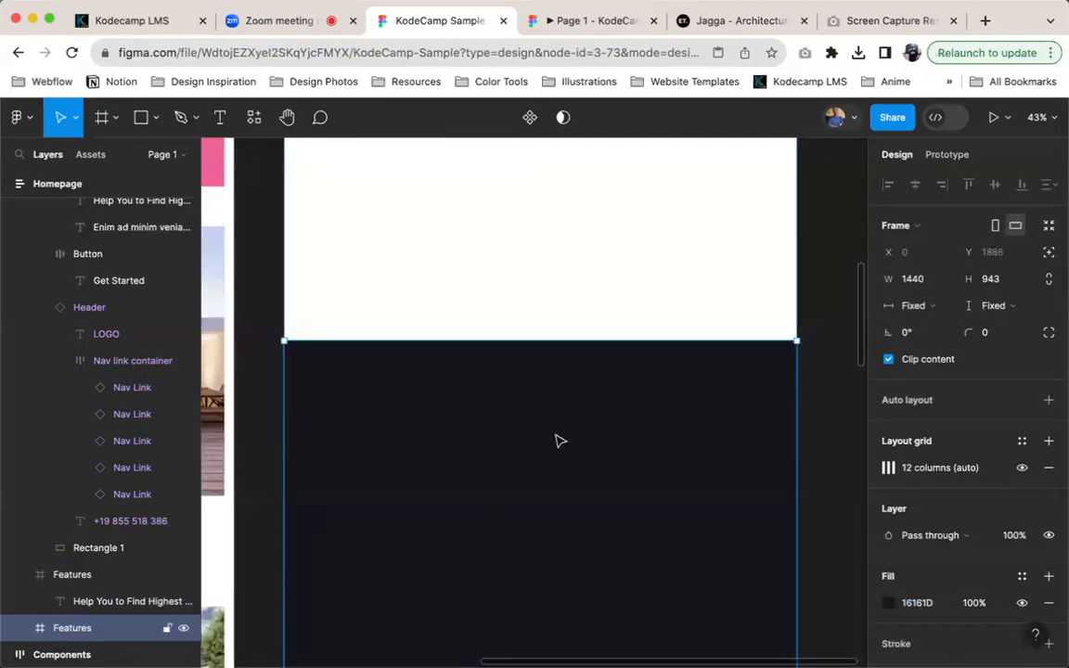
Duplicate the dark frame and set the new copy's fill color to 000000
{"action": "key", "text": "ctrl+d"}
{"action": "scroll", "coordinate": [560, 445], "scroll_direction": "down", "scroll_amount": 2}
{"action": "scroll", "coordinate": [560, 444], "scroll_direction": "down", "scroll_amount": 3}
{"action": "left_click", "coordinate": [914, 604]}
{"action": "type", "text": "0"}
{"action": "key", "text": "Return"}
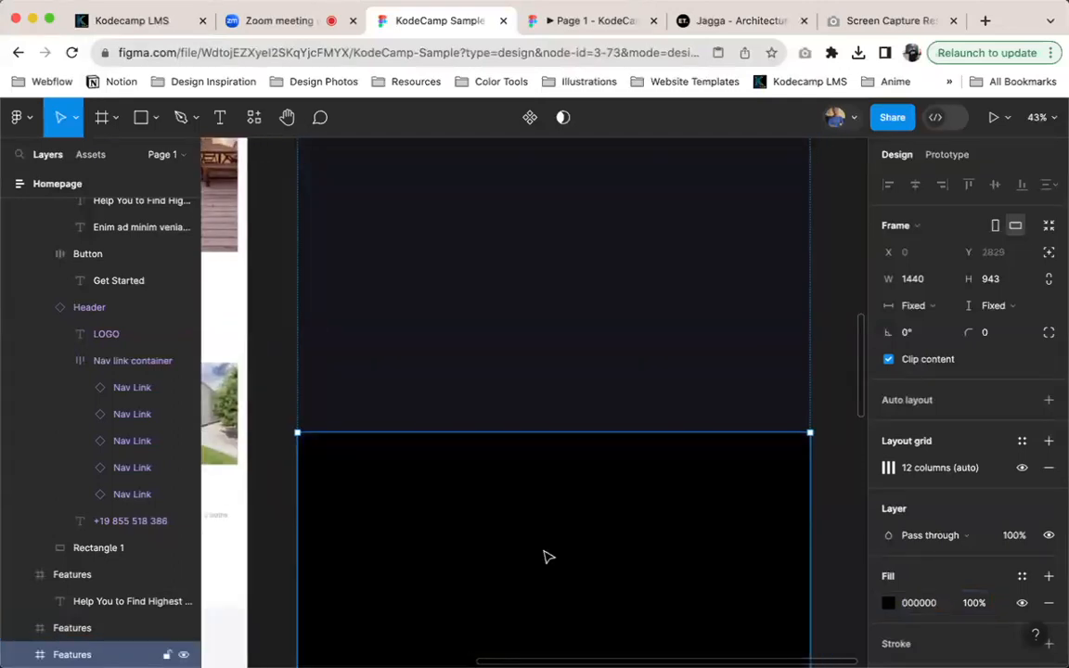
Compare the fills of the 16161D frame and the pure black frame beneath it
{"action": "left_click", "coordinate": [560, 399]}
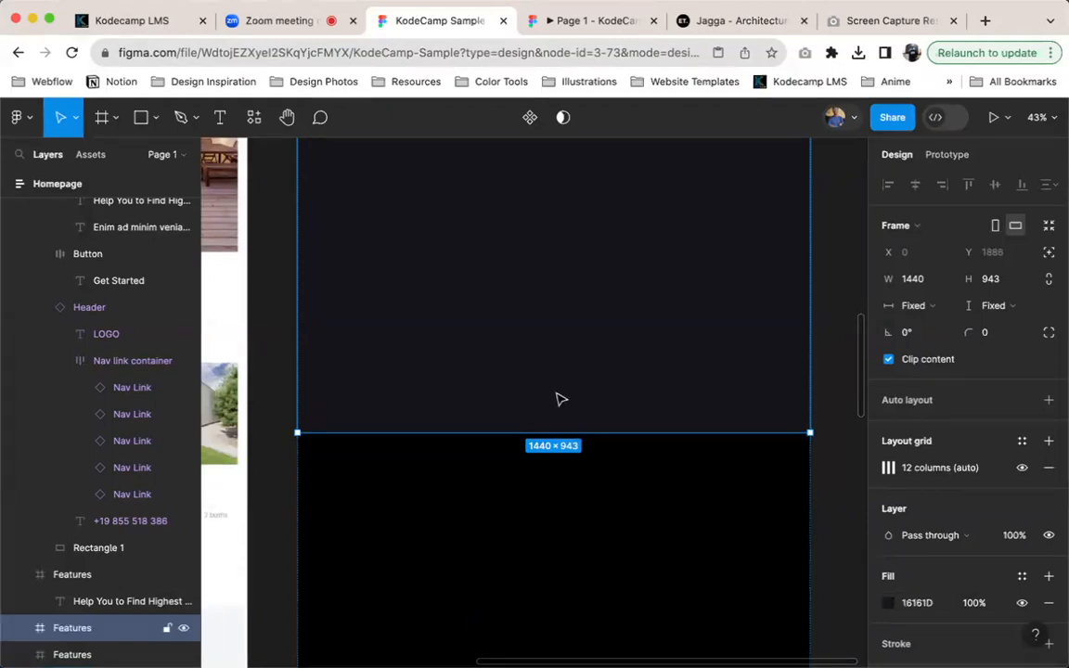
{"action": "scroll", "coordinate": [561, 399], "scroll_direction": "up", "scroll_amount": 4}
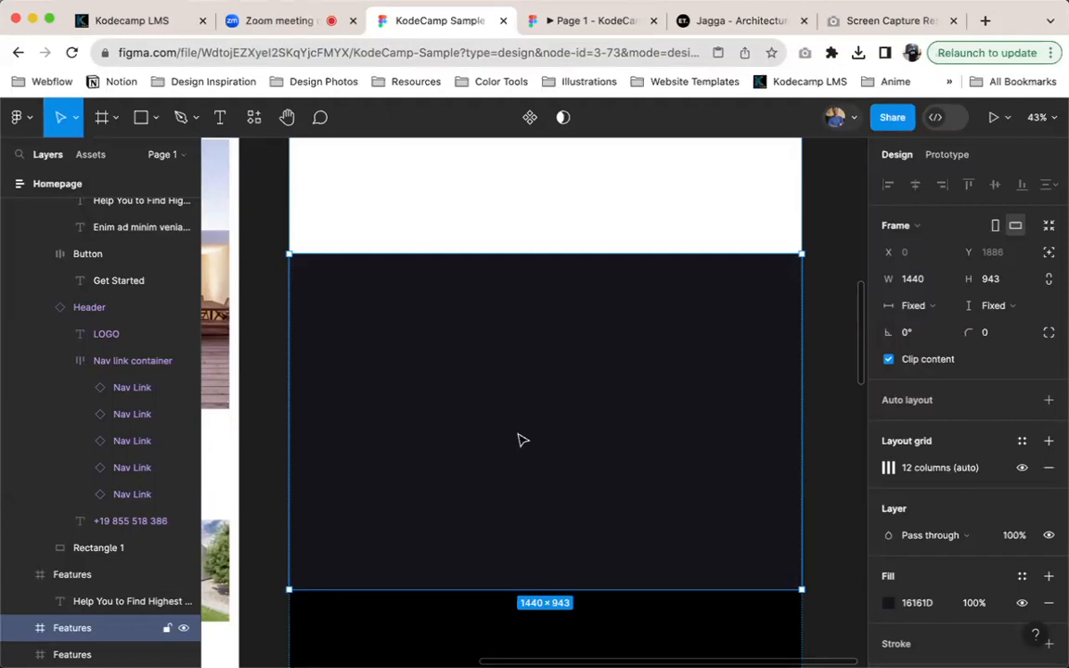
{"action": "scroll", "coordinate": [515, 436], "scroll_direction": "down", "scroll_amount": 5}
{"action": "left_click", "coordinate": [508, 432]}
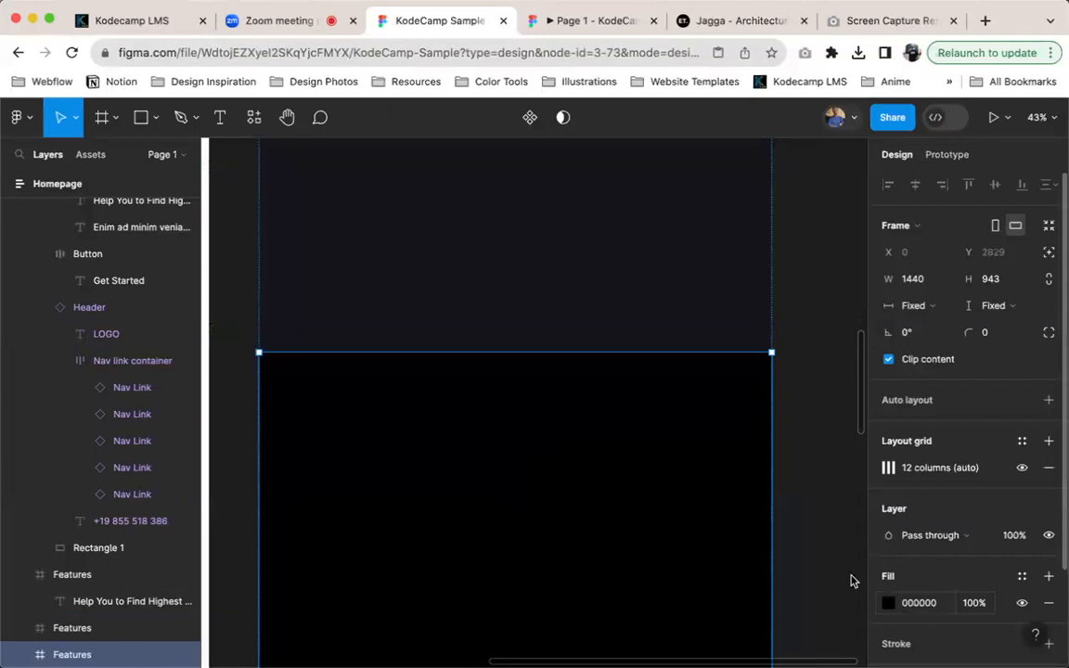
{"action": "scroll", "coordinate": [501, 245], "scroll_direction": "up", "scroll_amount": 2}
{"action": "left_click", "coordinate": [503, 269]}
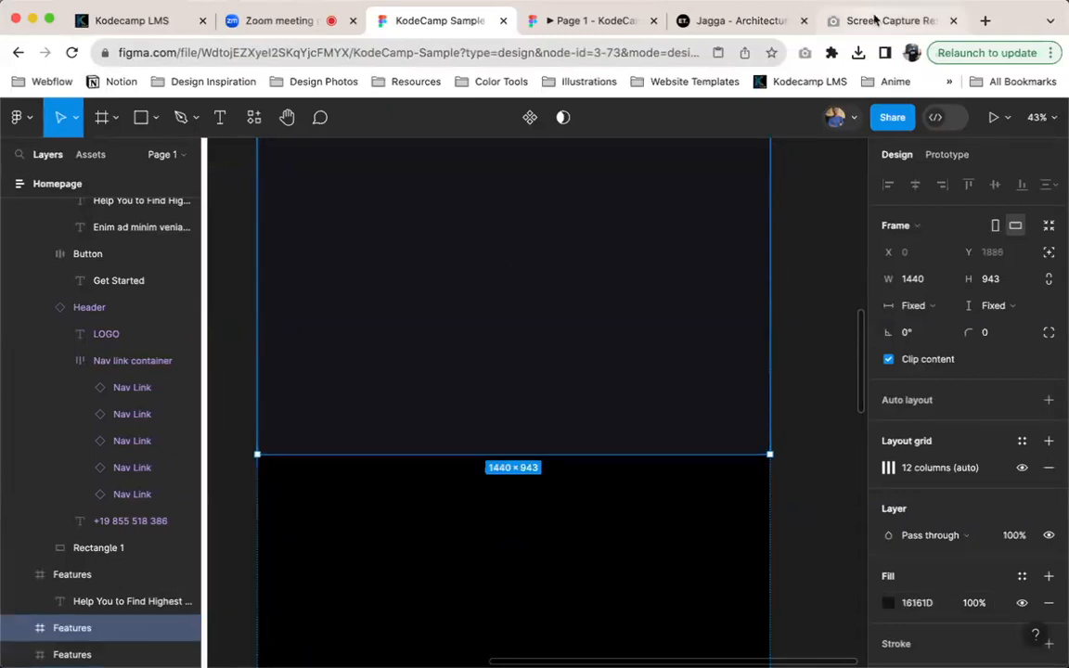
Search Google for eigengrau and open the image comparing Eigengrau with black
{"action": "left_click", "coordinate": [872, 20]}
{"action": "left_click", "coordinate": [608, 53]}
{"action": "type", "text": "e"}
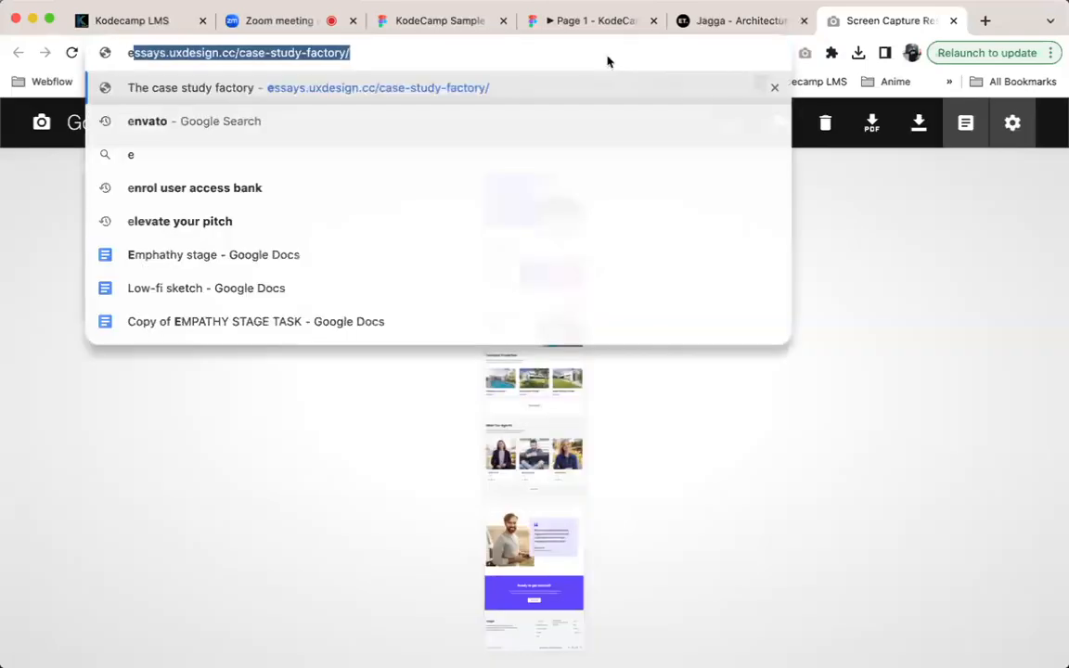
{"action": "type", "text": "igen"}
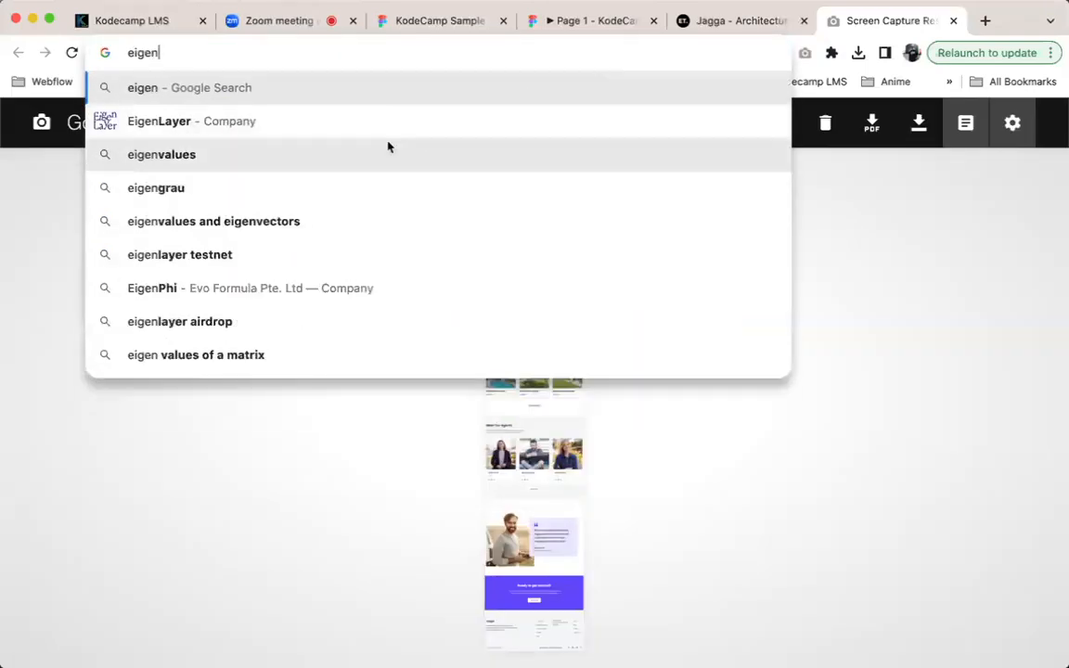
{"action": "left_click", "coordinate": [280, 199]}
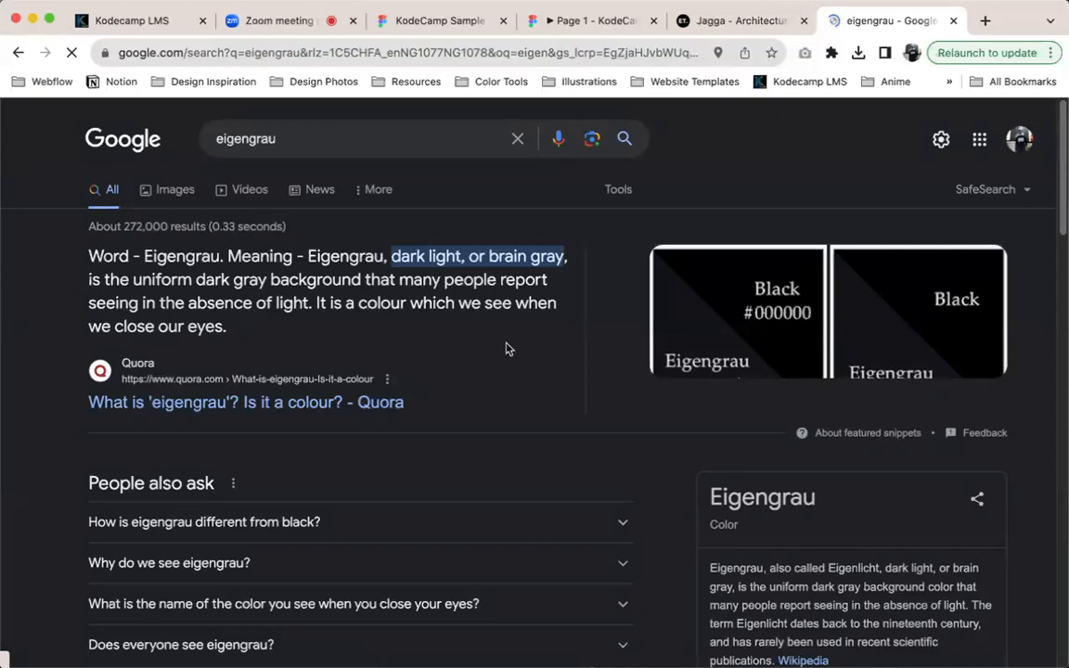
{"action": "scroll", "coordinate": [687, 315], "scroll_direction": "down", "scroll_amount": 1}
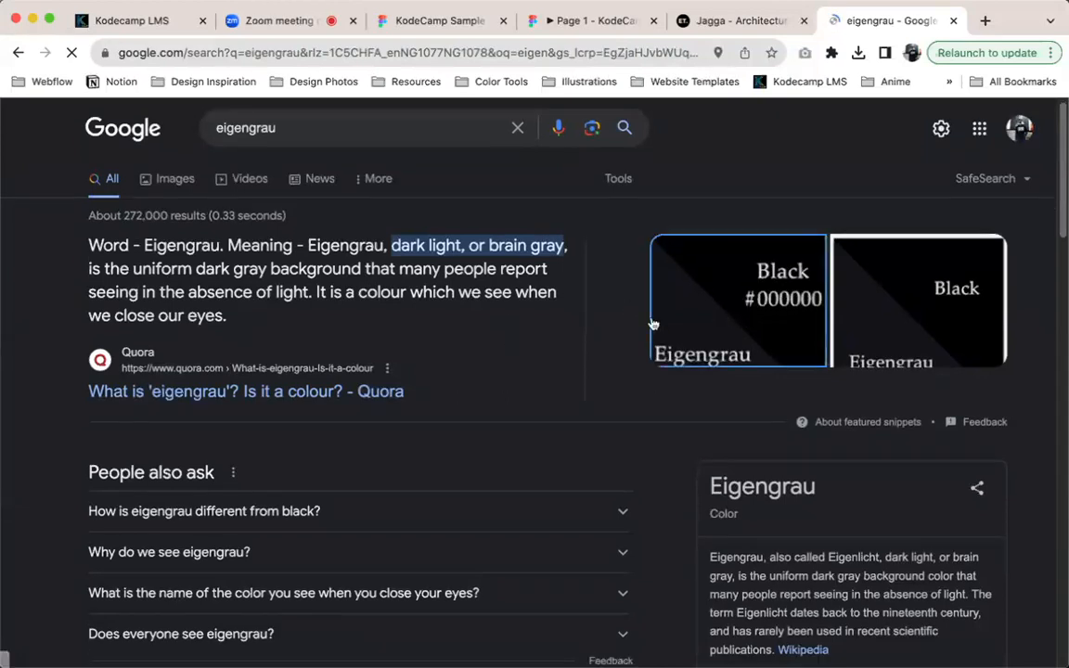
{"action": "left_click", "coordinate": [715, 283]}
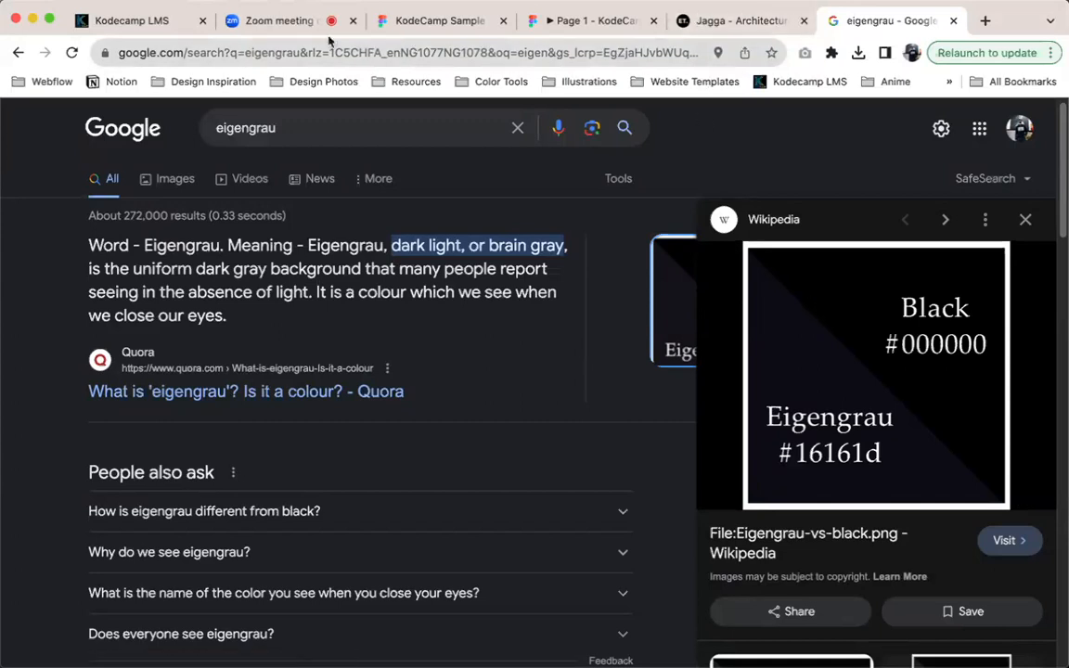
Switch back to the KodeCamp Sample file in Figma and remove the two dark comparison frames below the Features frame
{"action": "left_click", "coordinate": [435, 18]}
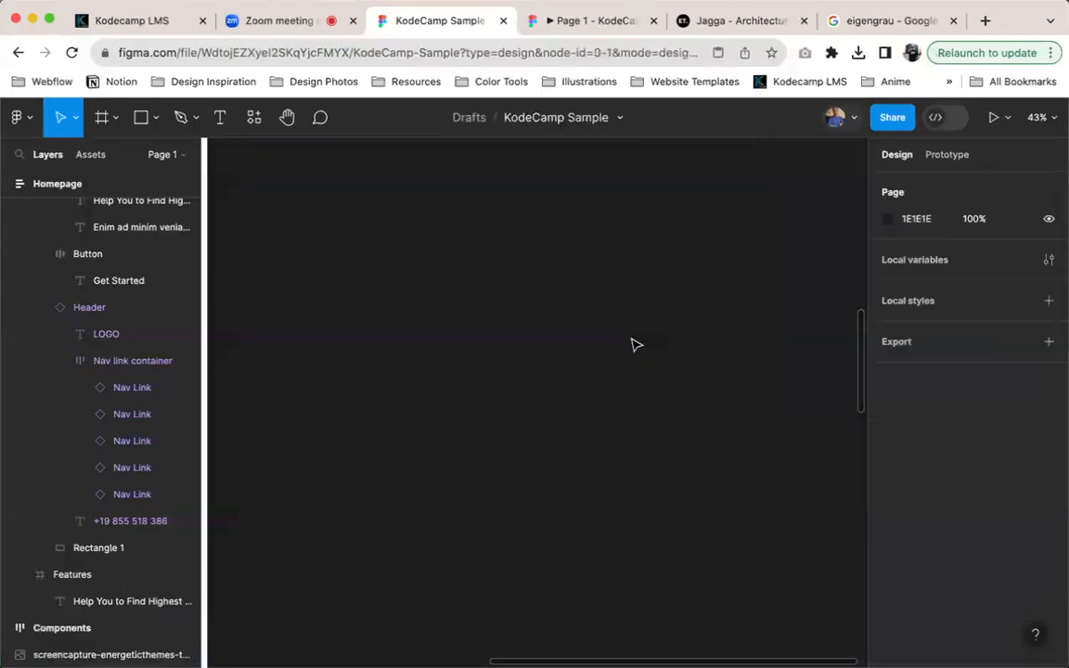
{"action": "scroll", "coordinate": [634, 345], "scroll_direction": "up", "scroll_amount": 2}
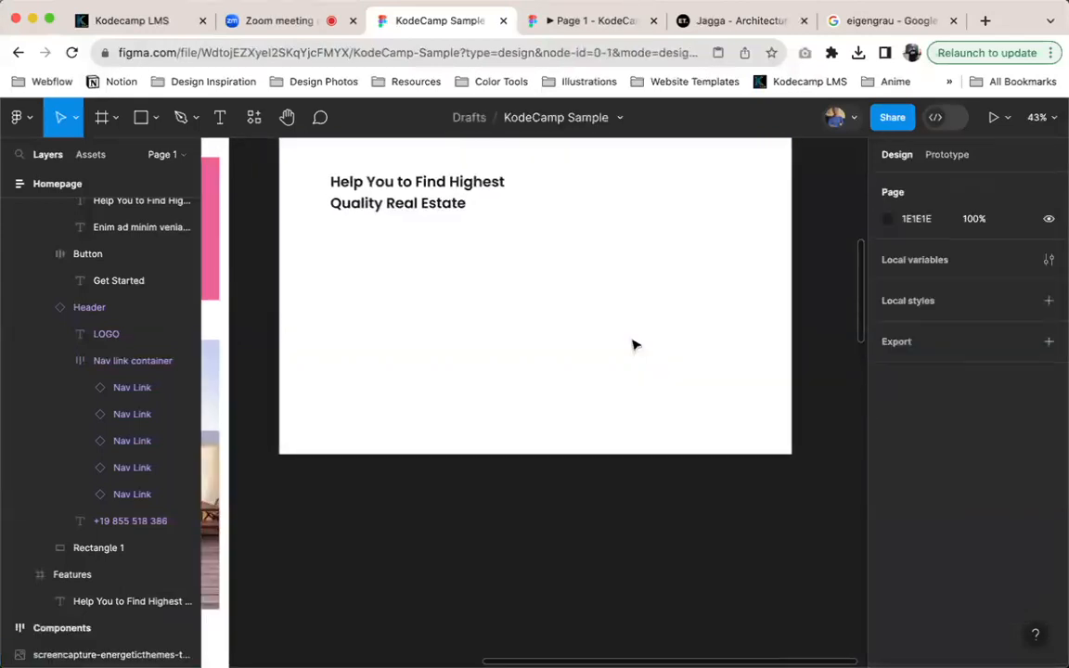
{"action": "scroll", "coordinate": [634, 345], "scroll_direction": "up", "scroll_amount": 4}
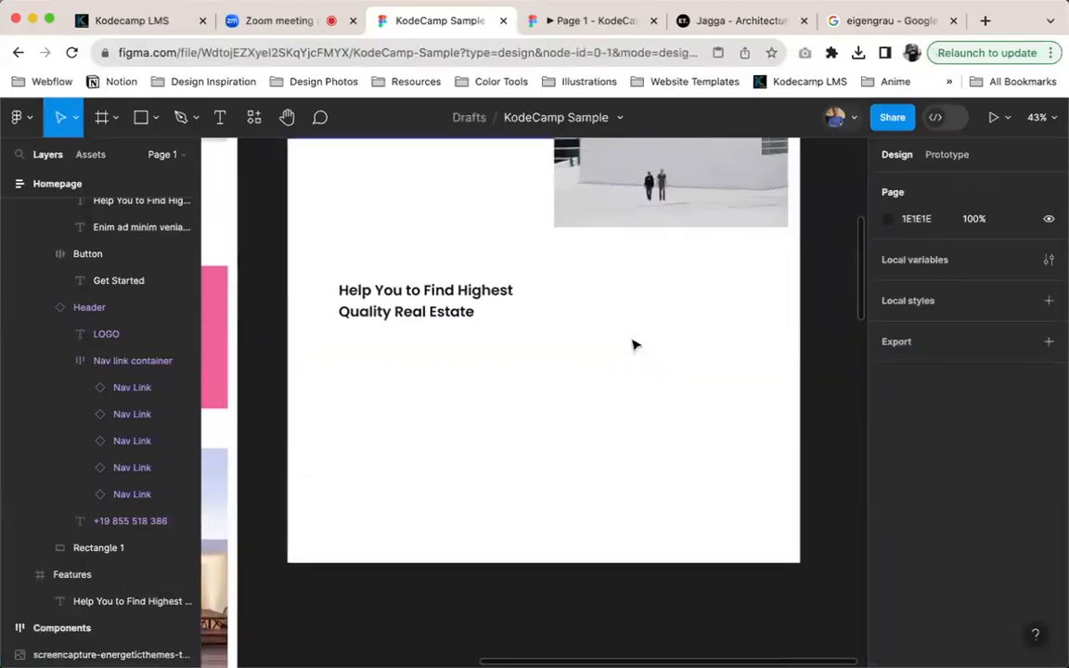
{"action": "scroll", "coordinate": [532, 313], "scroll_direction": "up", "scroll_amount": 5}
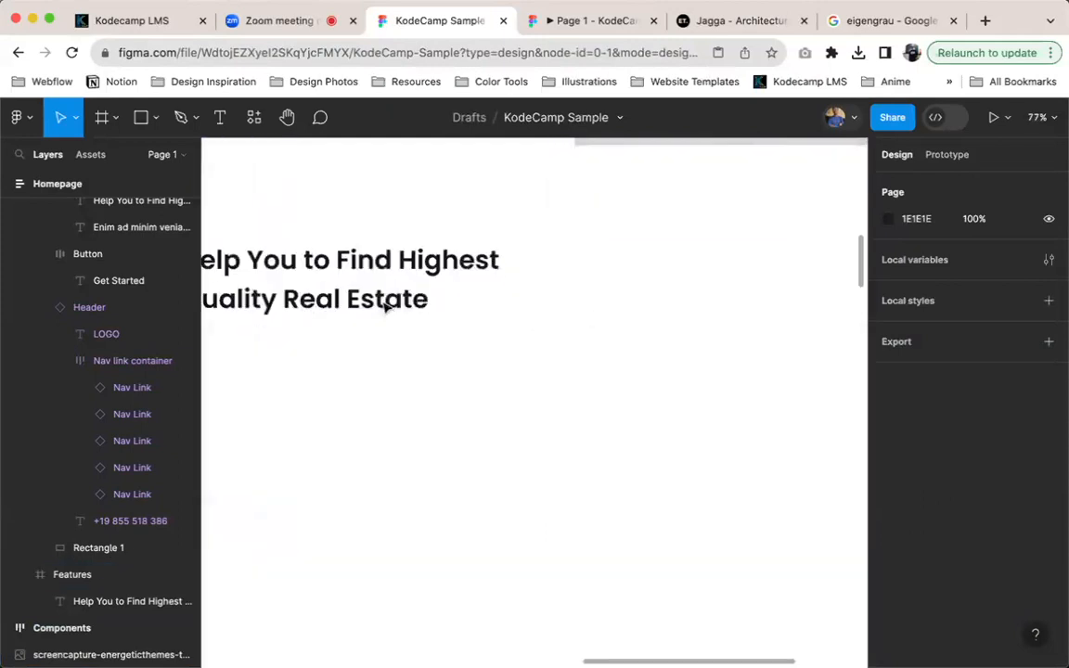
Switch to the Jagga template site and open the first article on its Blog page
{"action": "left_click", "coordinate": [699, 28]}
{"action": "scroll", "coordinate": [557, 171], "scroll_direction": "down", "scroll_amount": 1}
{"action": "mouse_move", "coordinate": [484, 149]}
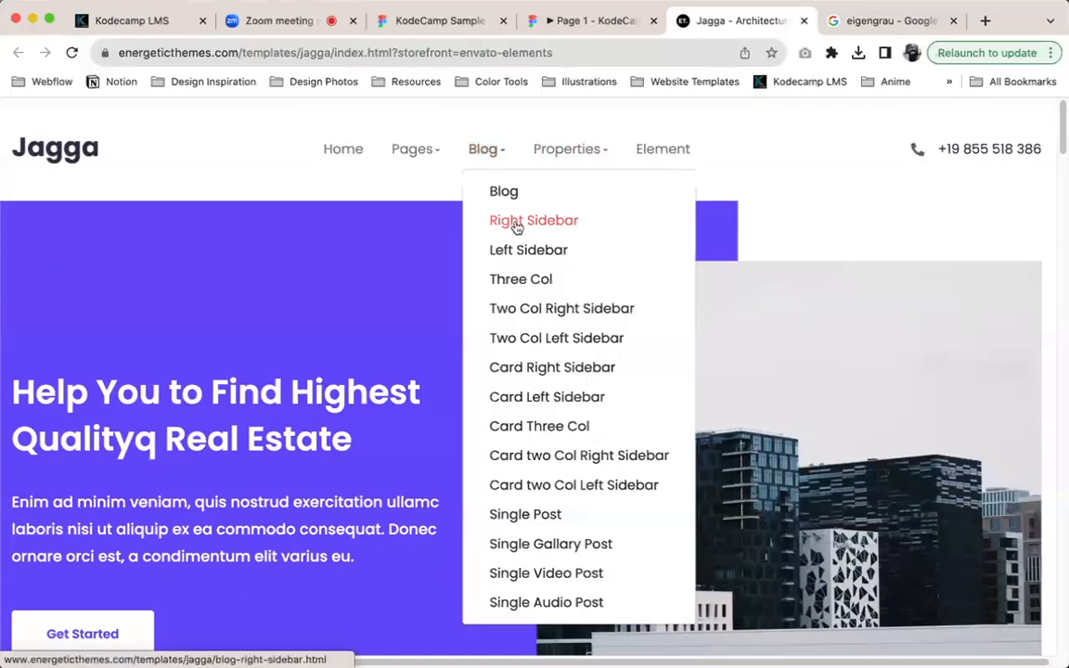
{"action": "left_click", "coordinate": [503, 190]}
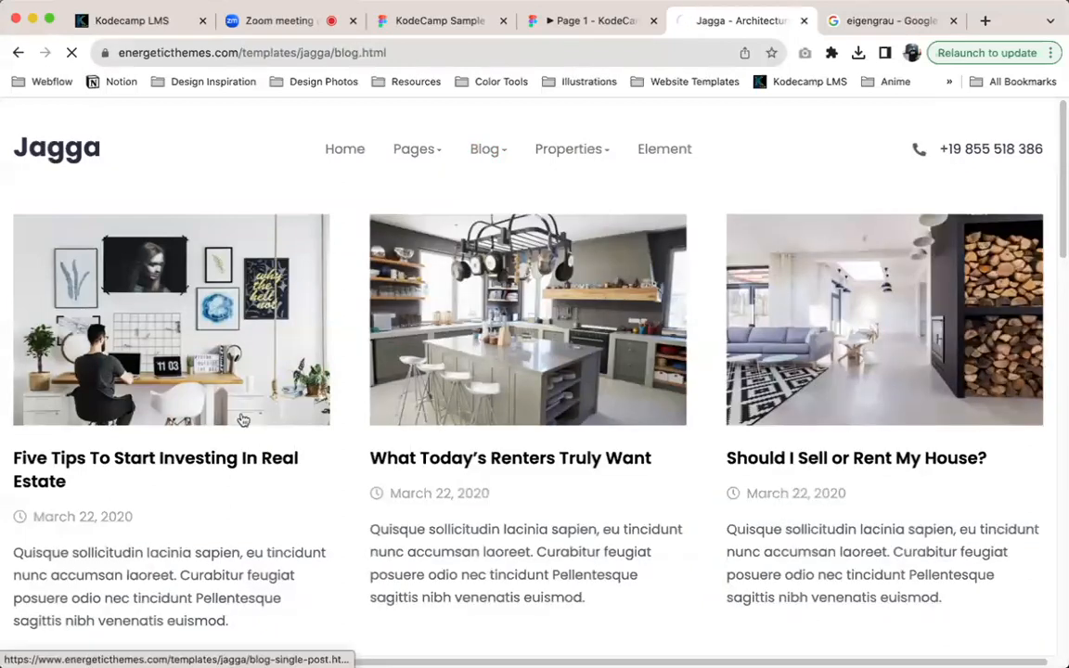
{"action": "left_click", "coordinate": [259, 433]}
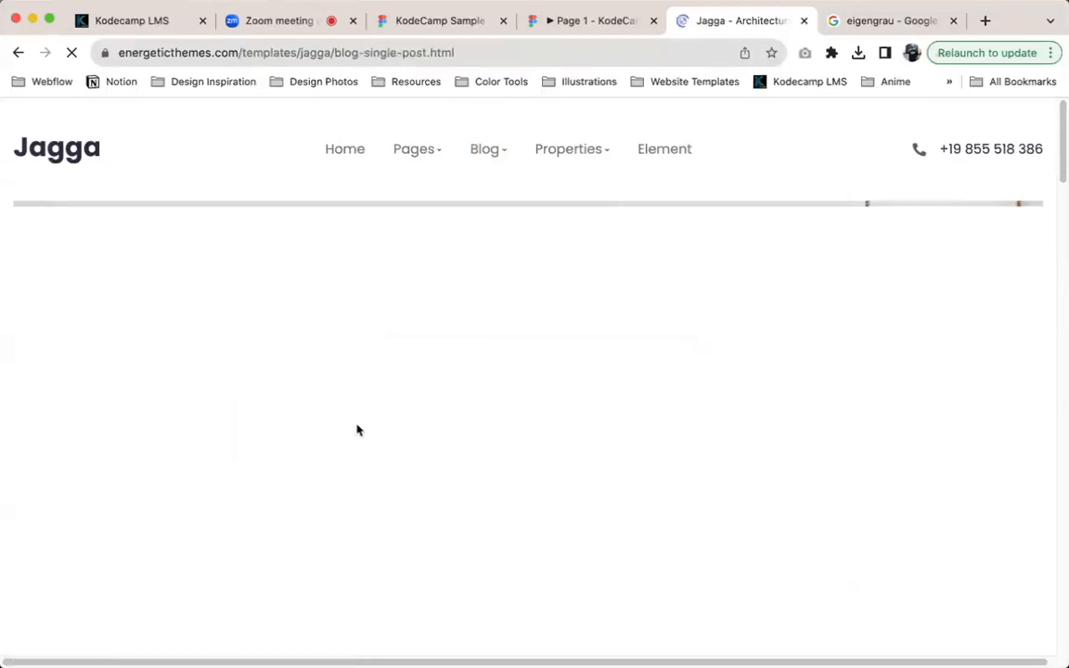
Inspect the font details and color of the article's first body paragraph with the WhatFont extension
{"action": "scroll", "coordinate": [775, 287], "scroll_direction": "down", "scroll_amount": 7}
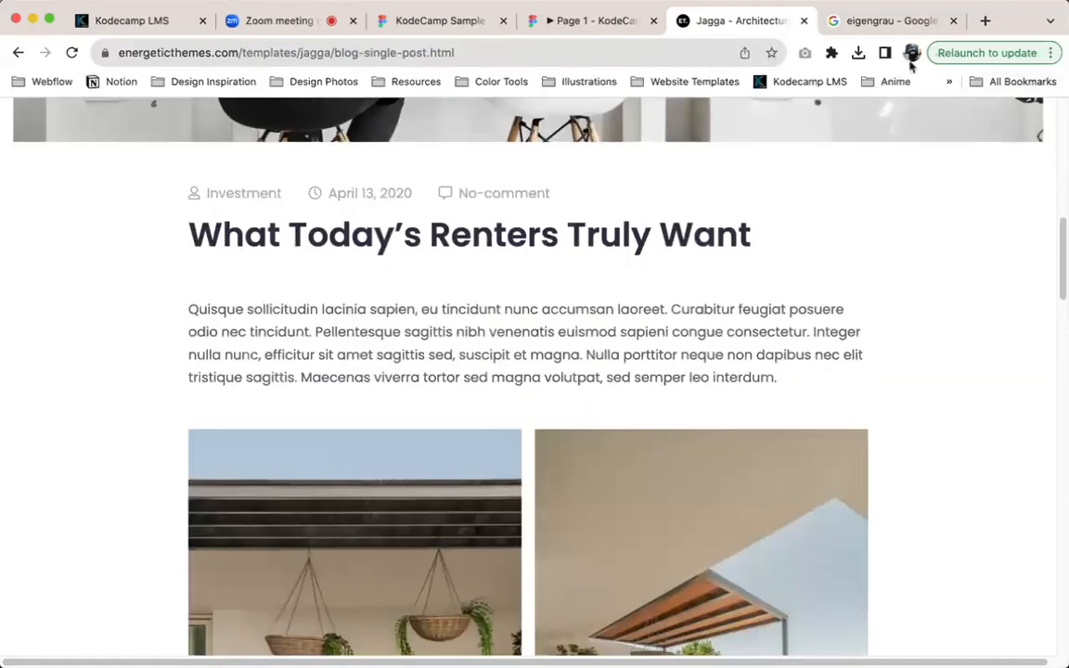
{"action": "left_click", "coordinate": [831, 53]}
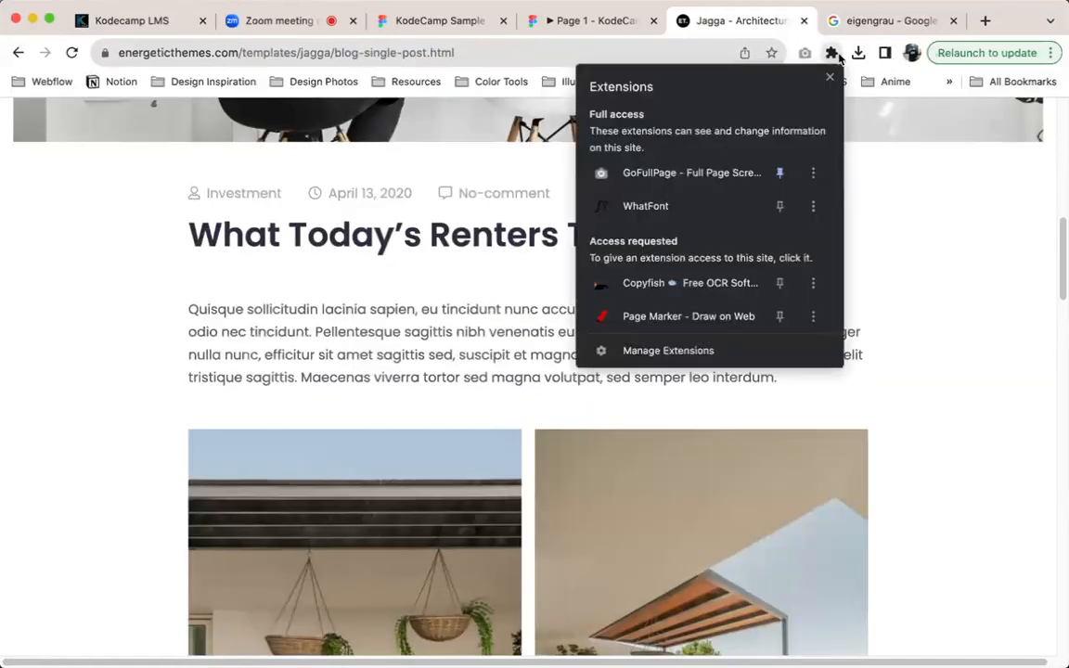
{"action": "left_click", "coordinate": [699, 206]}
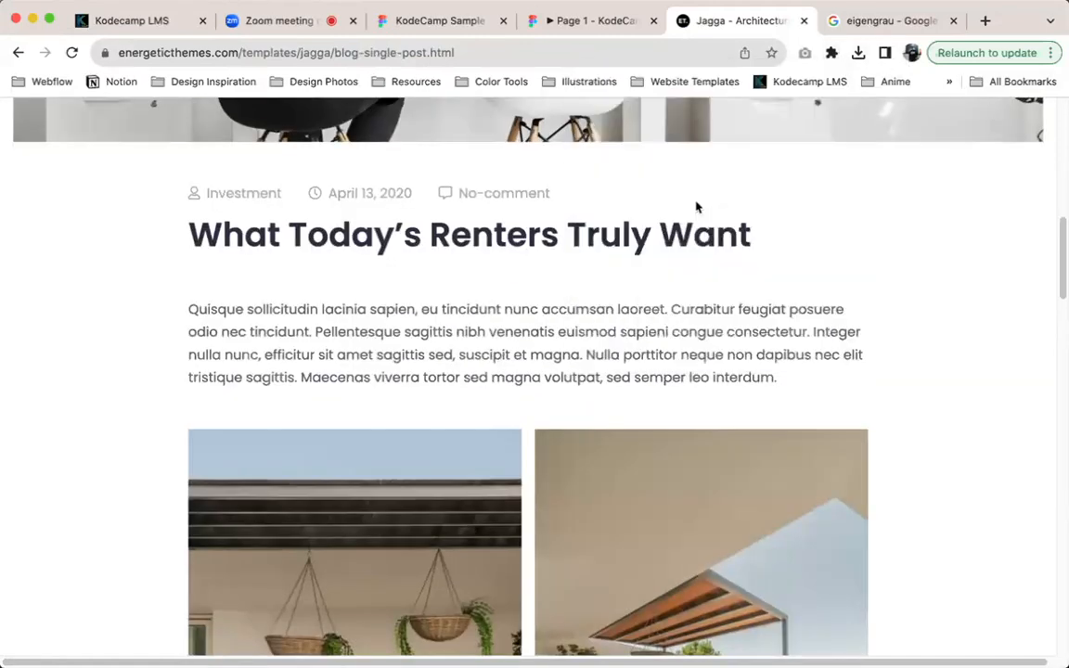
{"action": "left_click", "coordinate": [464, 336]}
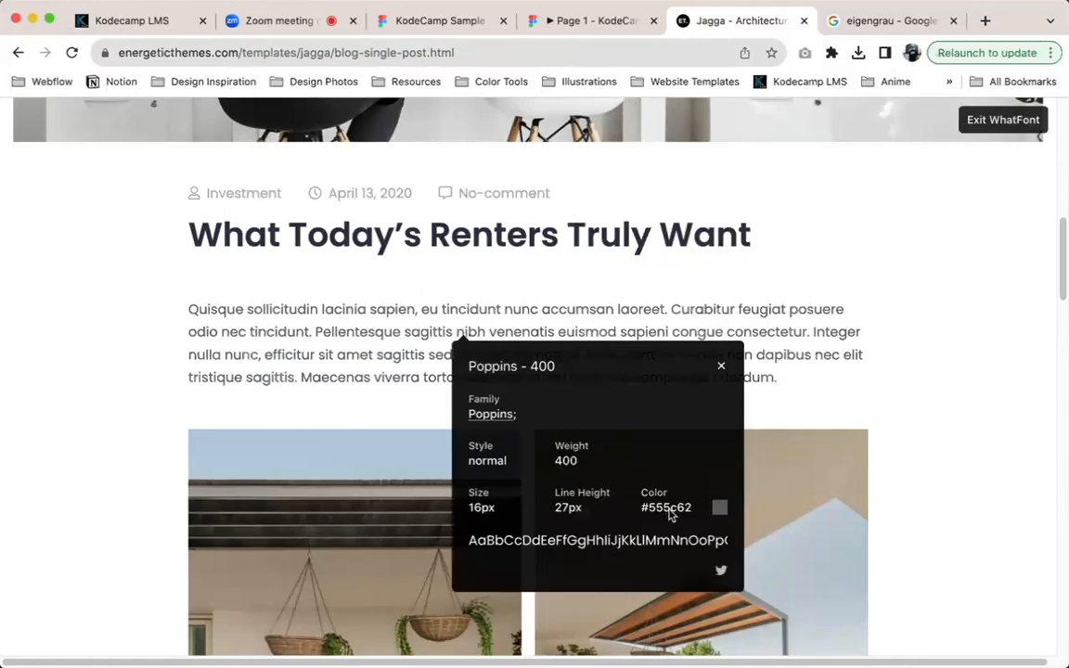
Inspect the article title's font details with WhatFont, exit the extension and look through the article's body text
{"action": "left_click", "coordinate": [269, 236]}
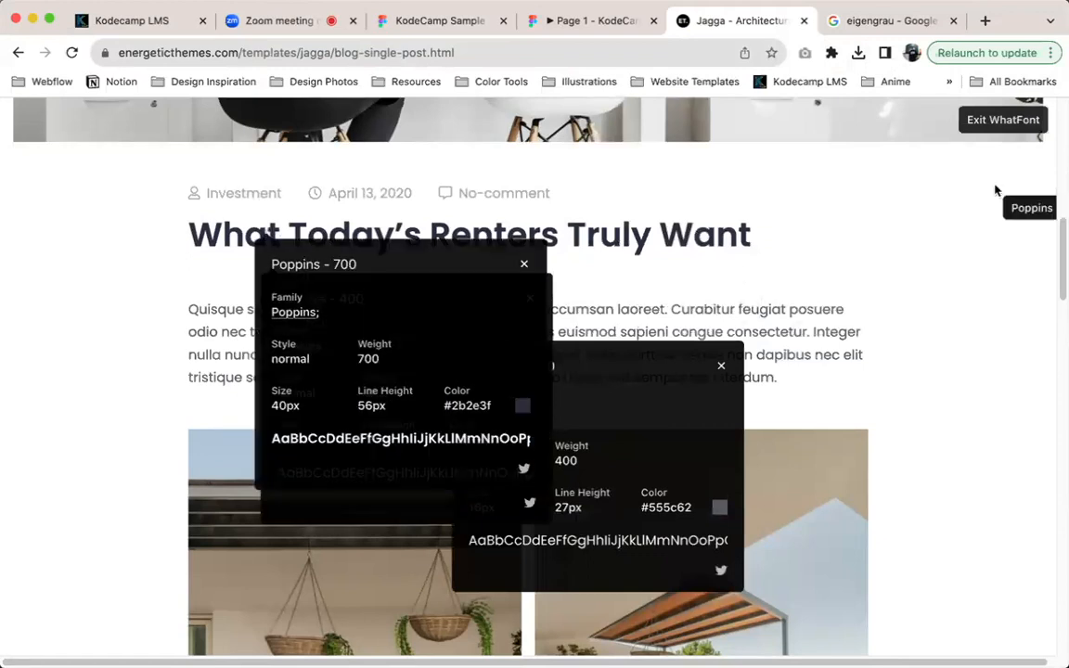
{"action": "left_click", "coordinate": [1019, 123]}
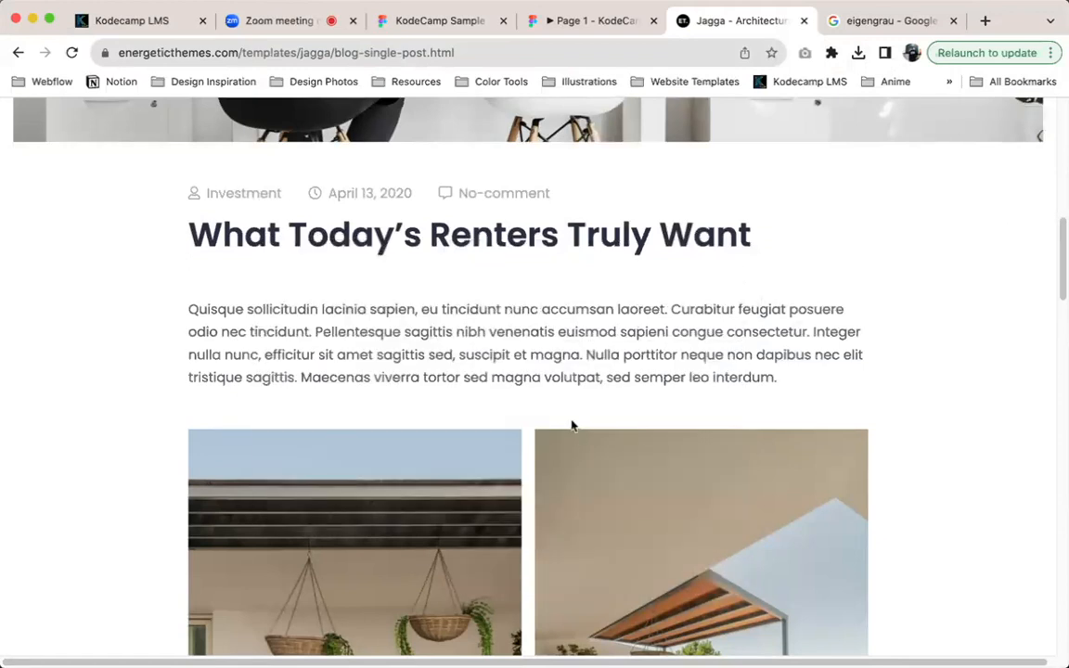
{"action": "scroll", "coordinate": [572, 426], "scroll_direction": "down", "scroll_amount": 2}
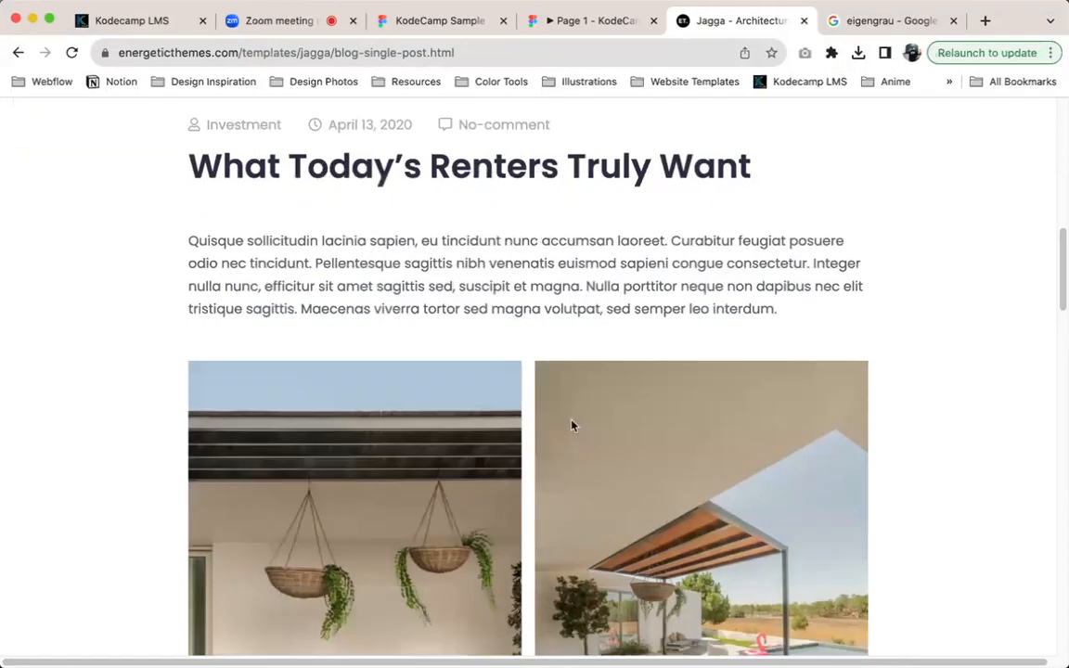
{"action": "scroll", "coordinate": [573, 426], "scroll_direction": "down", "scroll_amount": 20}
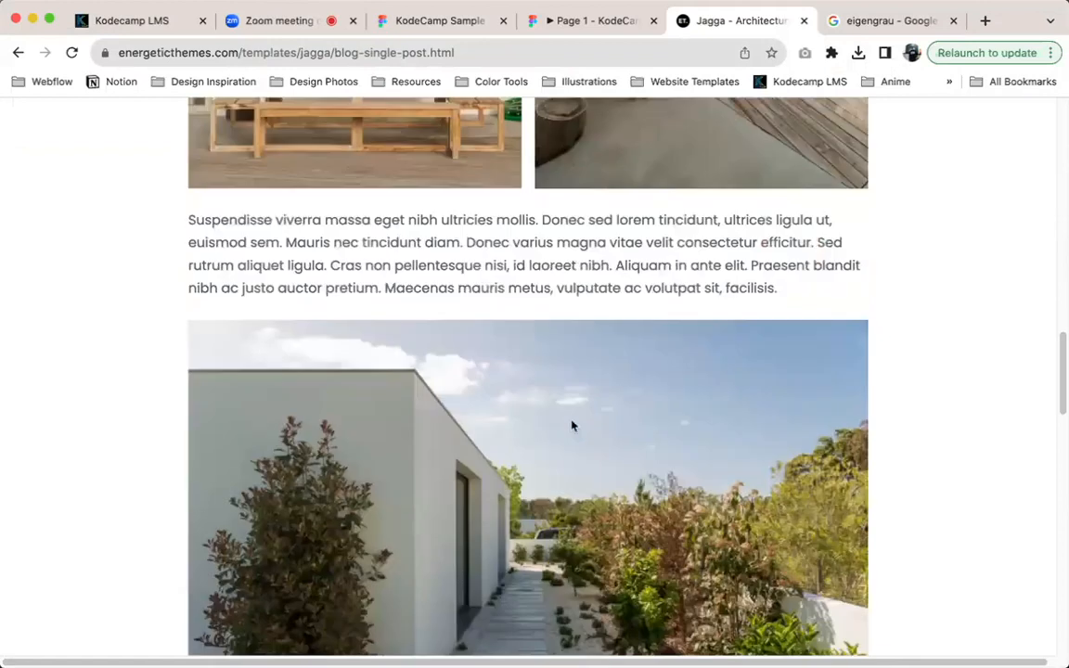
{"action": "scroll", "coordinate": [573, 426], "scroll_direction": "down", "scroll_amount": 12}
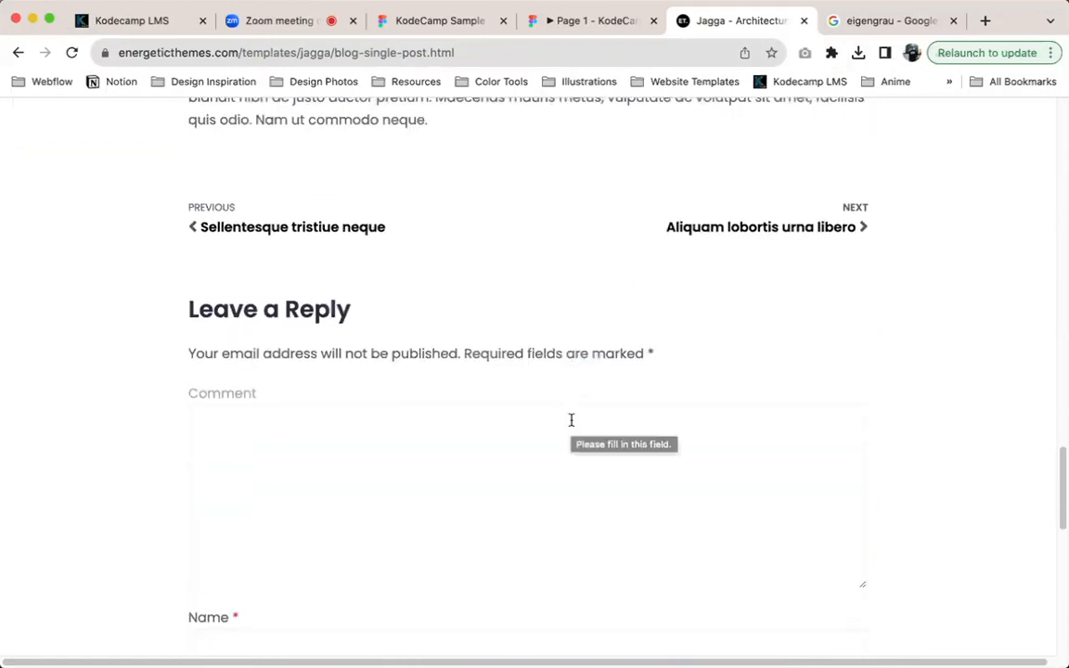
{"action": "scroll", "coordinate": [572, 423], "scroll_direction": "up", "scroll_amount": 3}
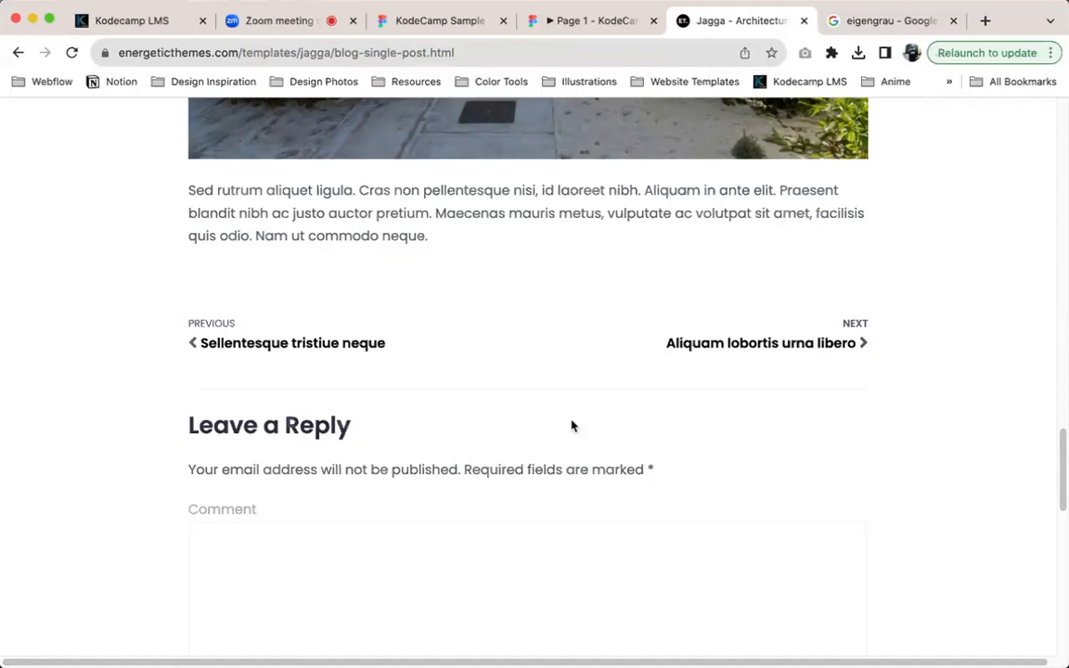
{"action": "scroll", "coordinate": [572, 426], "scroll_direction": "up", "scroll_amount": 5}
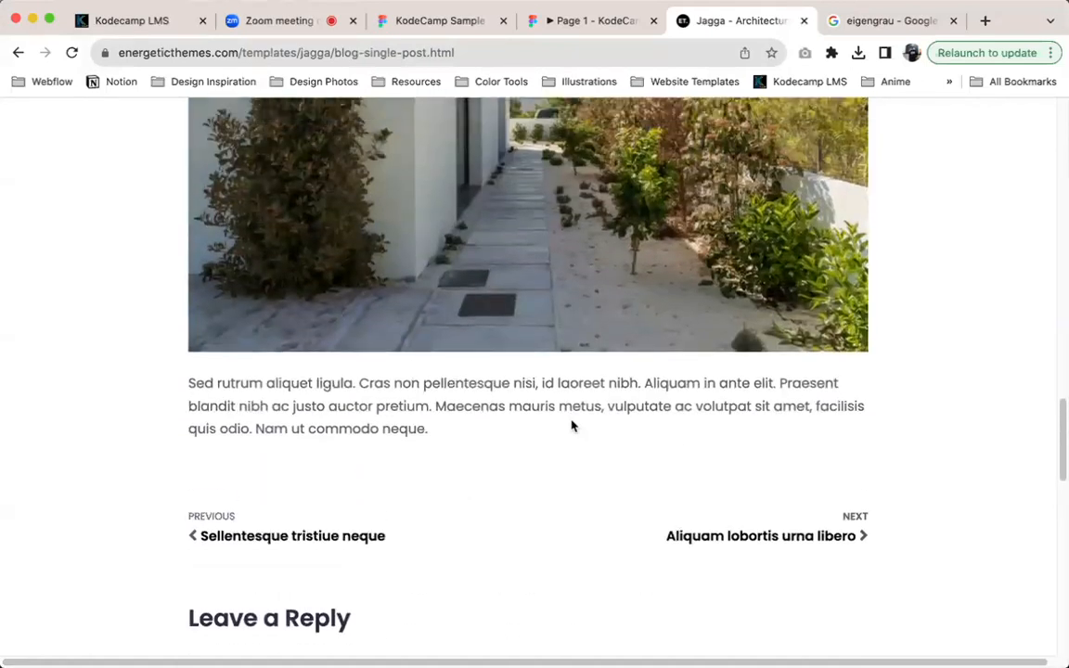
{"action": "scroll", "coordinate": [572, 426], "scroll_direction": "up", "scroll_amount": 12}
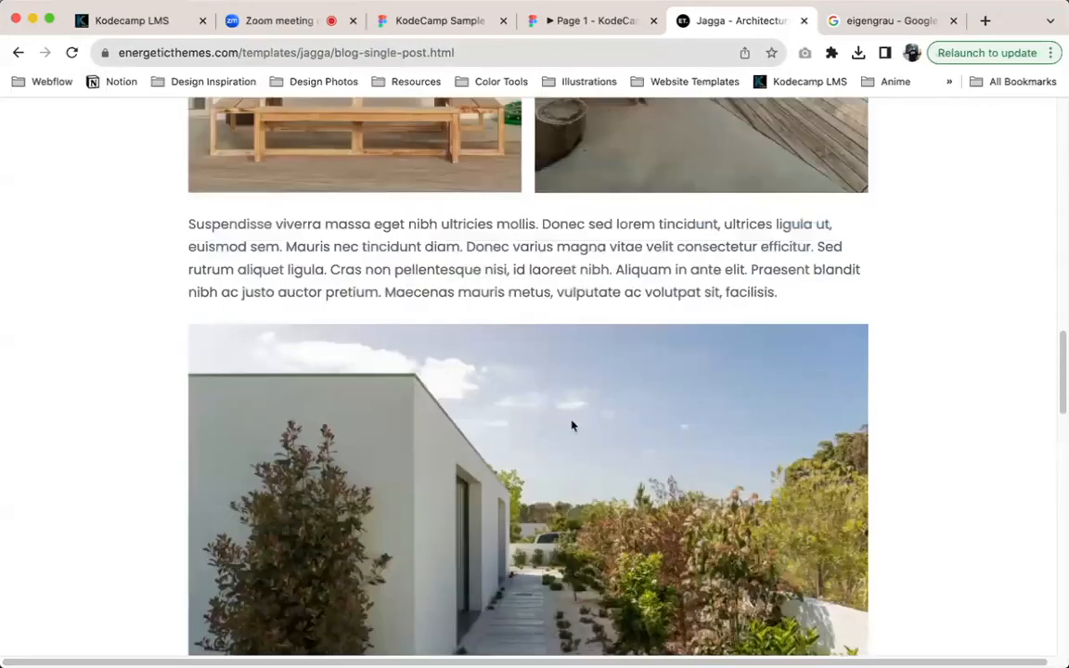
Switch to the KodeCamp Sample file in Figma and check the Features heading's text properties and fill color
{"action": "left_click", "coordinate": [422, 22]}
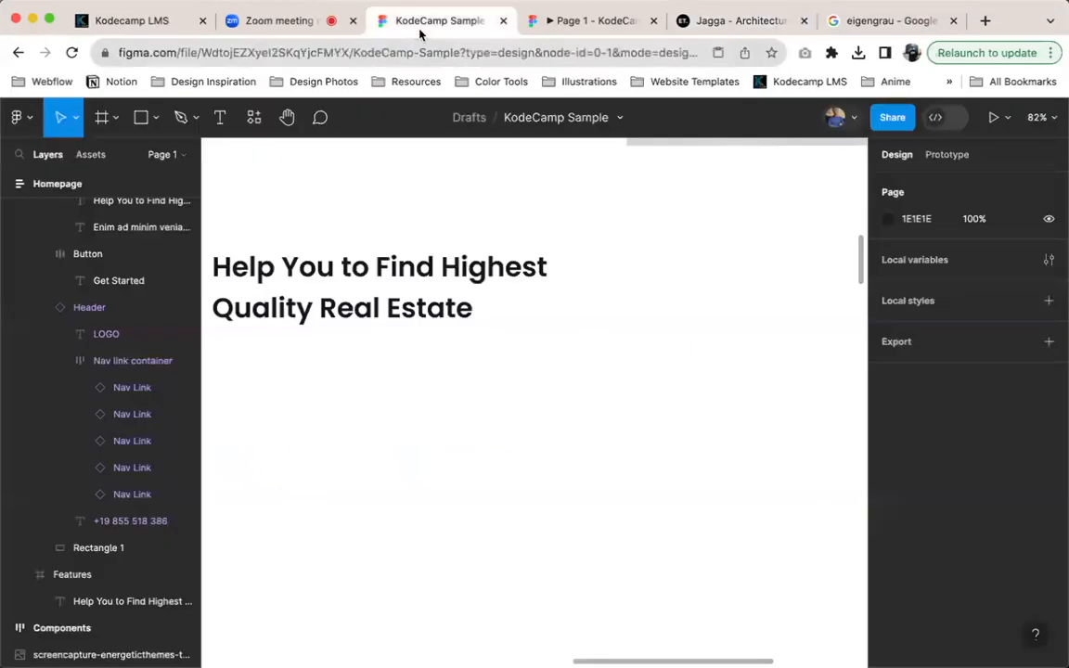
{"action": "scroll", "coordinate": [565, 298], "scroll_direction": "down", "scroll_amount": 5}
{"action": "left_click", "coordinate": [504, 301]}
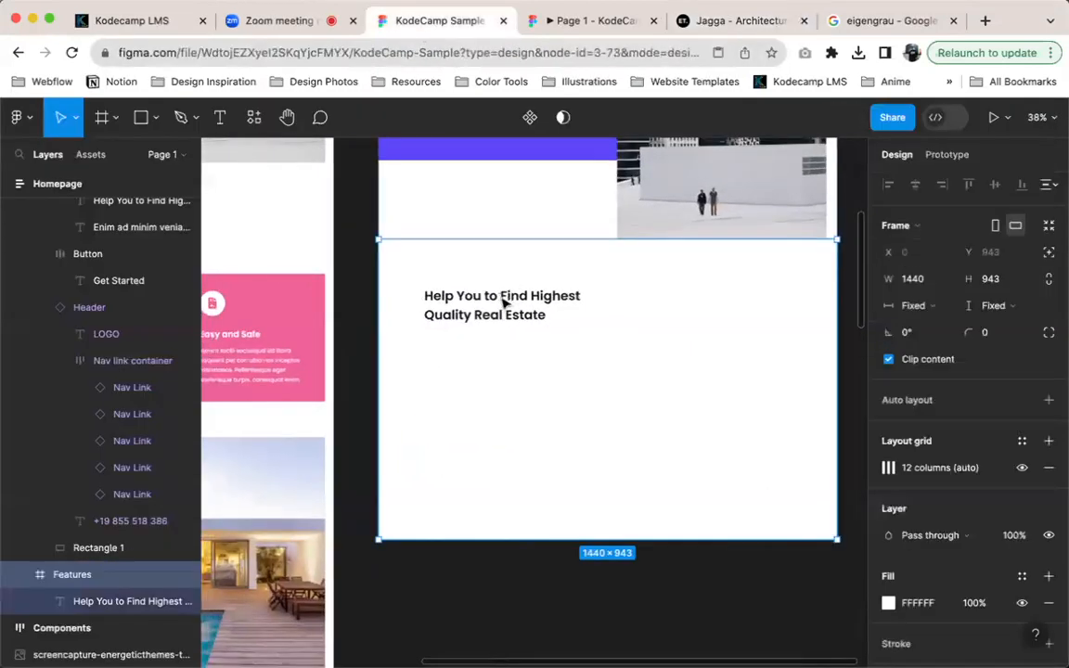
{"action": "scroll", "coordinate": [504, 301], "scroll_direction": "down", "scroll_amount": 1}
{"action": "left_click", "coordinate": [506, 306]}
{"action": "scroll", "coordinate": [933, 552], "scroll_direction": "down", "scroll_amount": 3}
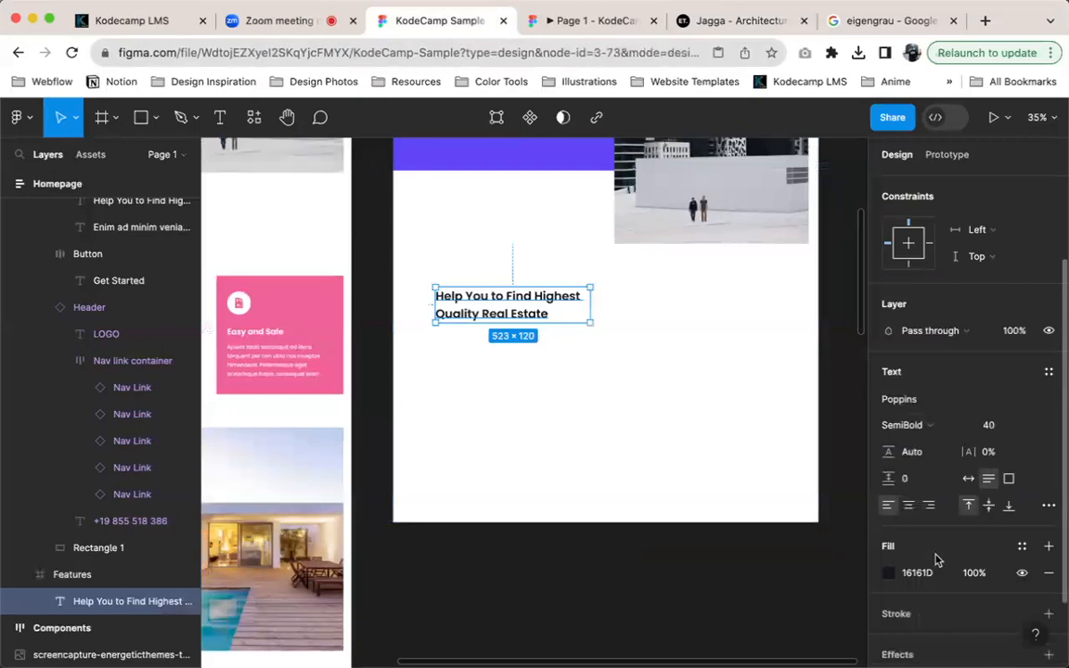
{"action": "left_click", "coordinate": [699, 346]}
{"action": "scroll", "coordinate": [699, 346], "scroll_direction": "up", "scroll_amount": 2}
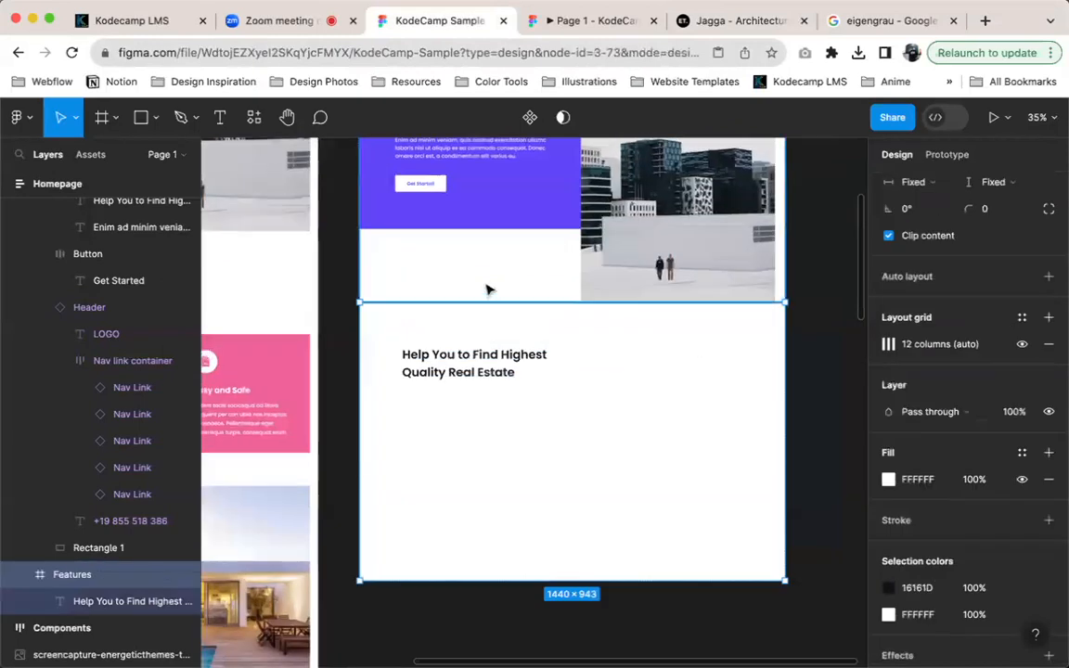
{"action": "scroll", "coordinate": [491, 289], "scroll_direction": "up", "scroll_amount": 2}
{"action": "scroll", "coordinate": [506, 411], "scroll_direction": "left", "scroll_amount": 3}
{"action": "scroll", "coordinate": [506, 411], "scroll_direction": "down", "scroll_amount": 2}
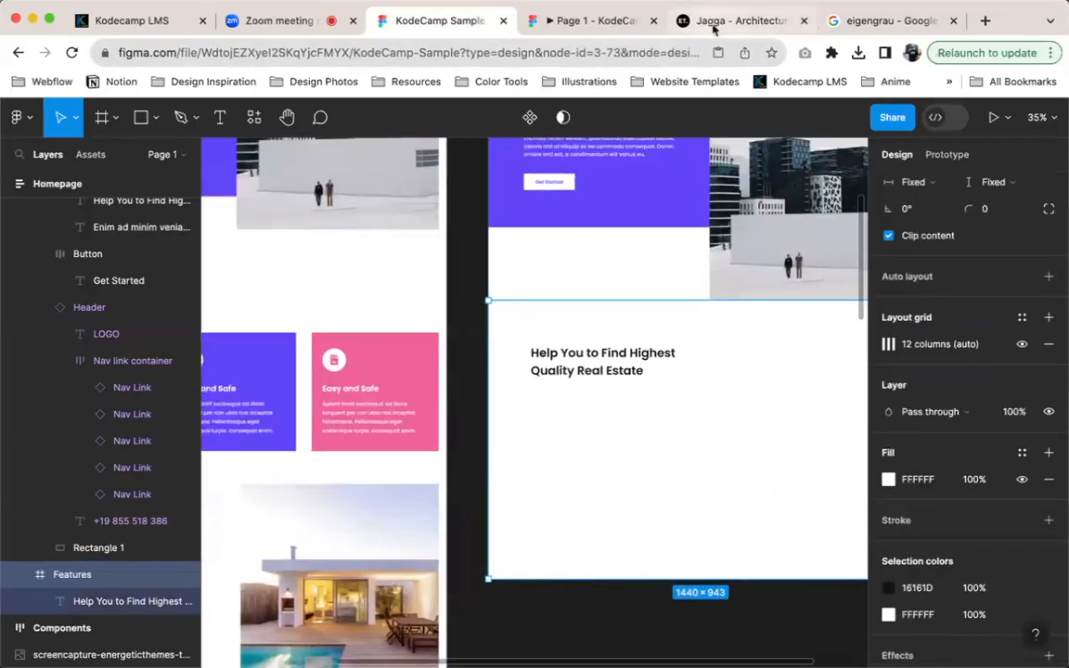
Return to the Jagga template's home page and copy the heading "We Provide Expert Insight to make buying a Home smart."
{"action": "left_click", "coordinate": [713, 28]}
{"action": "scroll", "coordinate": [535, 235], "scroll_direction": "left", "scroll_amount": 5}
{"action": "scroll", "coordinate": [424, 270], "scroll_direction": "left", "scroll_amount": 5}
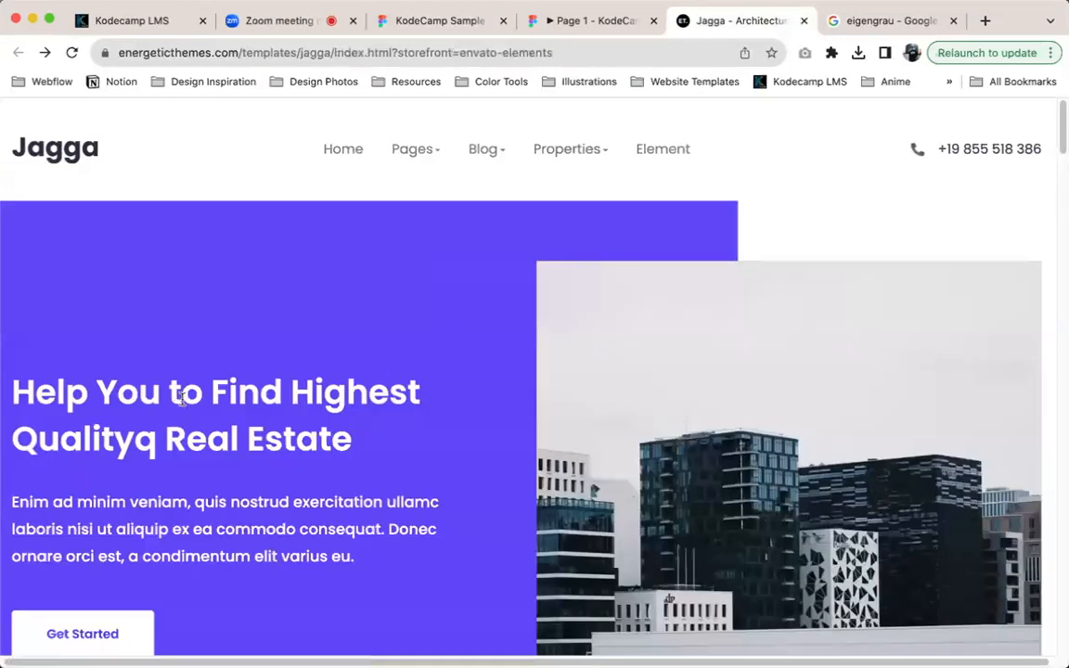
{"action": "scroll", "coordinate": [184, 397], "scroll_direction": "down", "scroll_amount": 6}
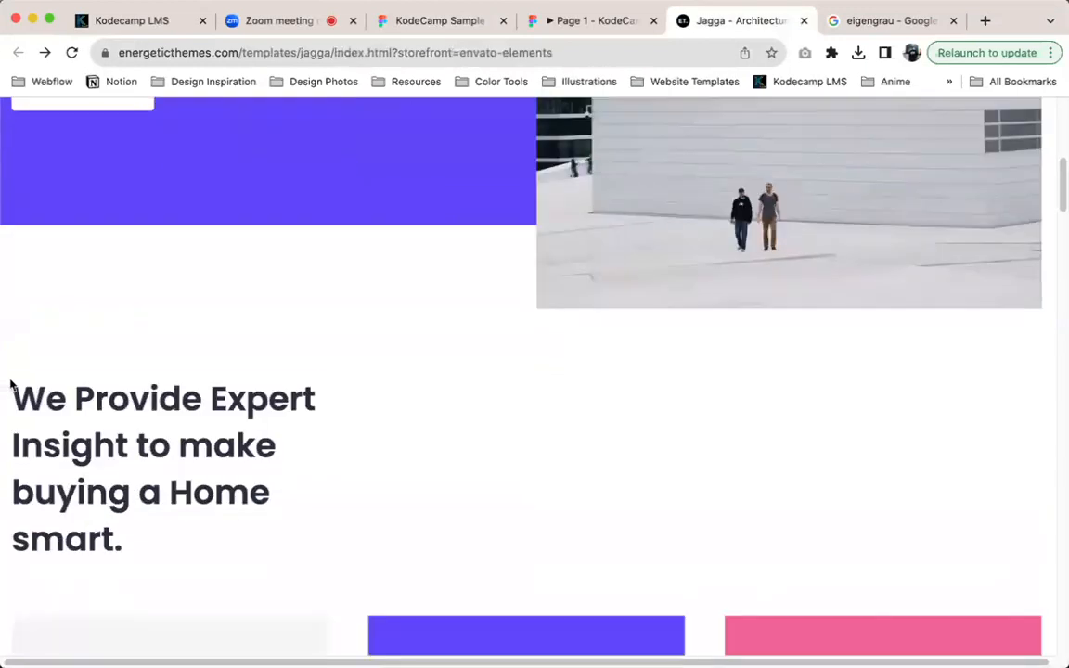
{"action": "left_click_drag", "start_coordinate": [11, 384], "coordinate": [164, 568]}
{"action": "key", "text": "super+c"}
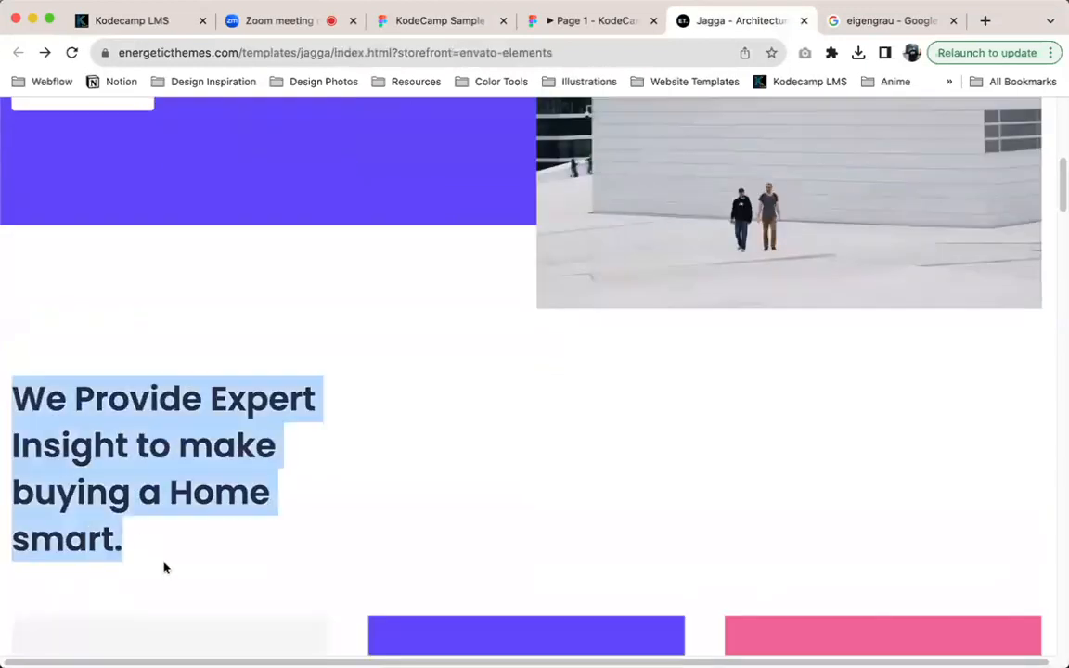
Replace the Features heading in the KodeCamp Sample file with the copied text "We Provide Expert Insight to make buying a Home smart."
{"action": "left_click", "coordinate": [453, 29]}
{"action": "double_click", "coordinate": [625, 365]}
{"action": "key", "text": "super+v"}
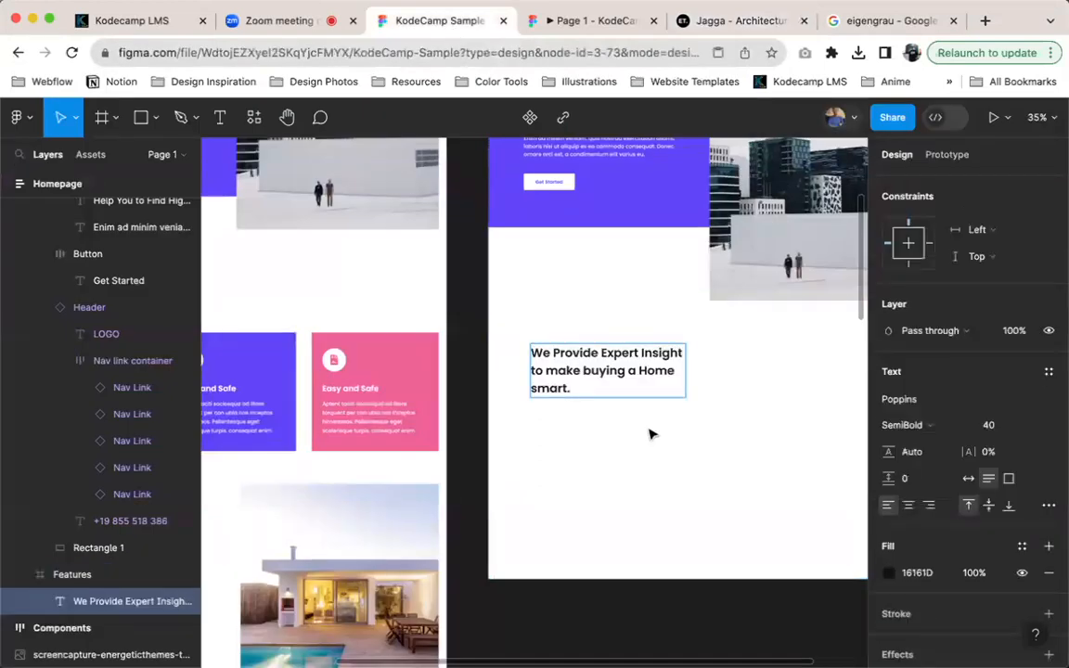
{"action": "left_click", "coordinate": [698, 21]}
{"action": "left_click", "coordinate": [452, 22]}
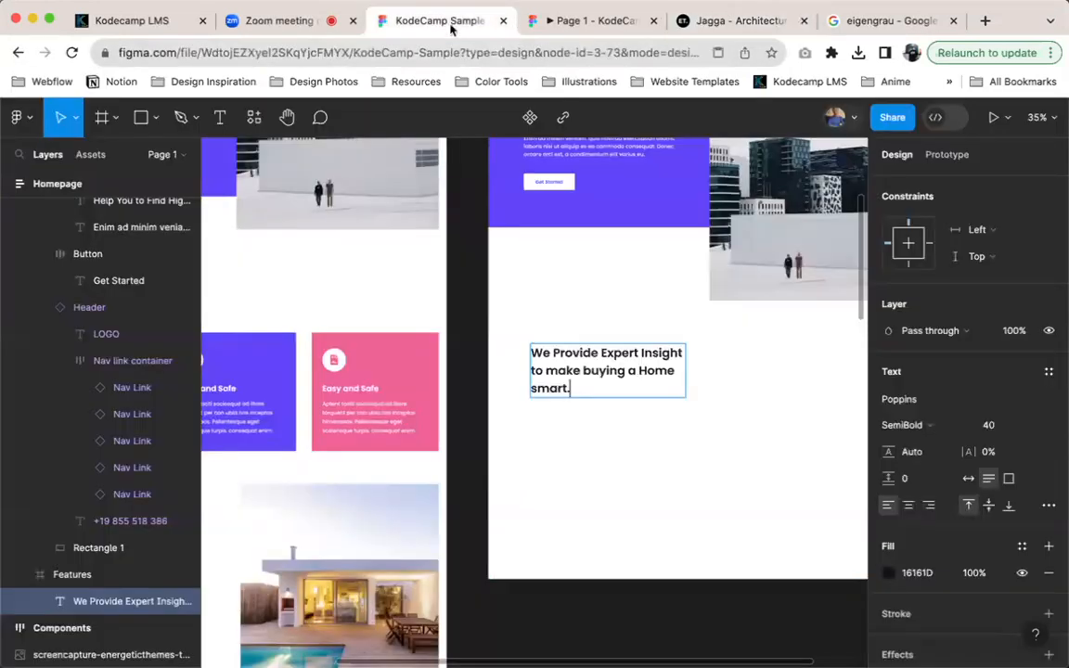
{"action": "key", "text": "Escape"}
{"action": "left_click", "coordinate": [713, 393]}
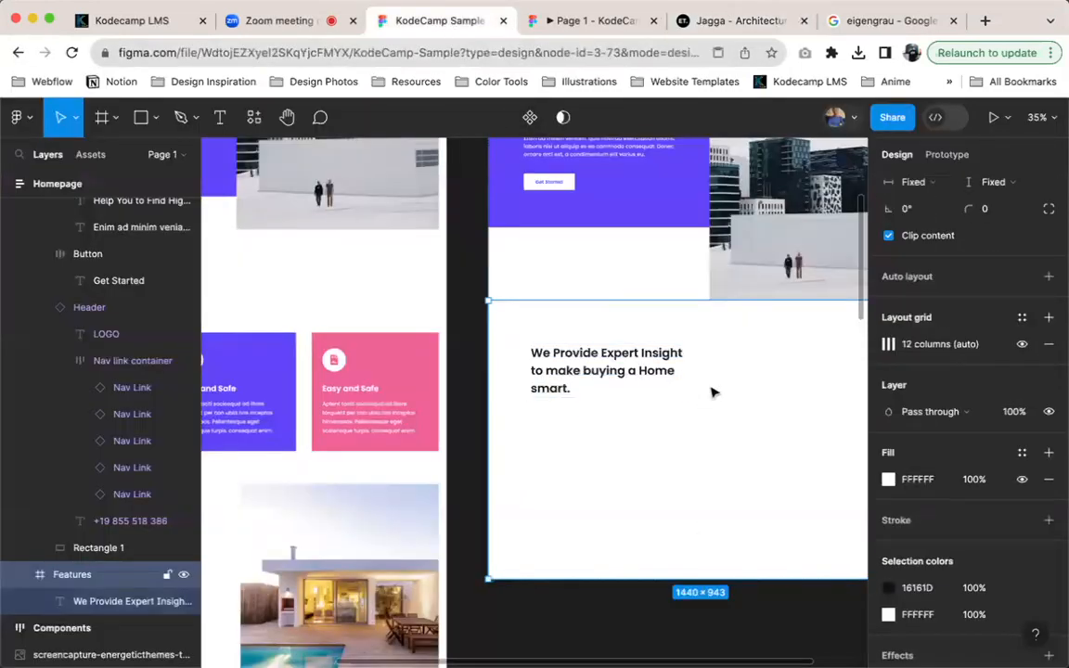
Try adding auto layout to the Hero Section frame, and undo it
{"action": "scroll", "coordinate": [681, 225], "scroll_direction": "up", "scroll_amount": 2}
{"action": "scroll", "coordinate": [681, 224], "scroll_direction": "right", "scroll_amount": 2}
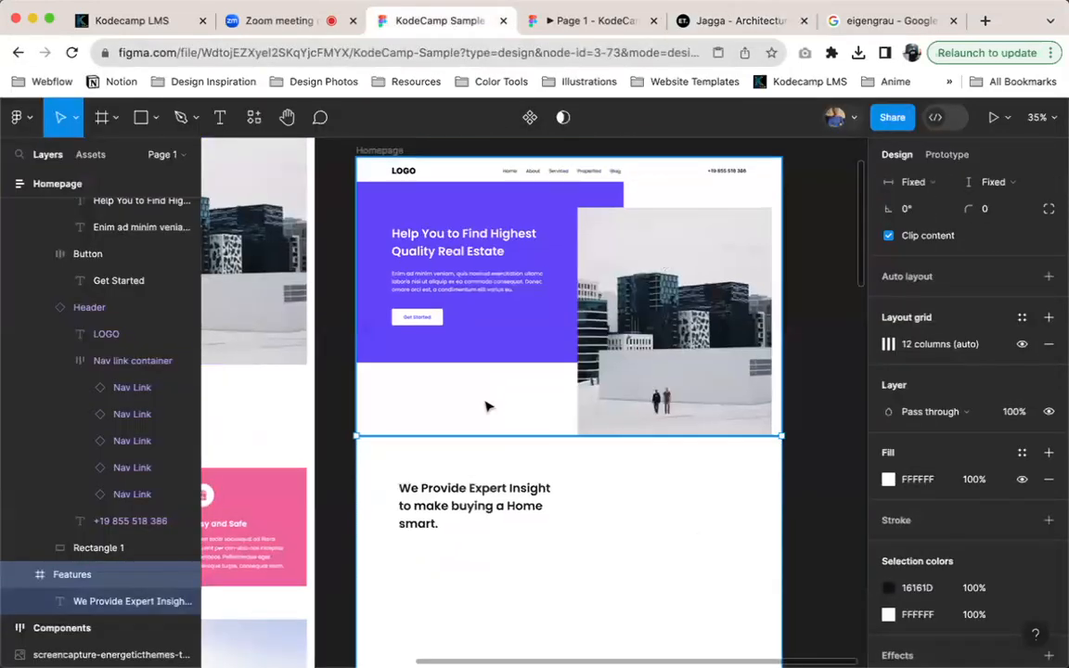
{"action": "left_click", "coordinate": [489, 405]}
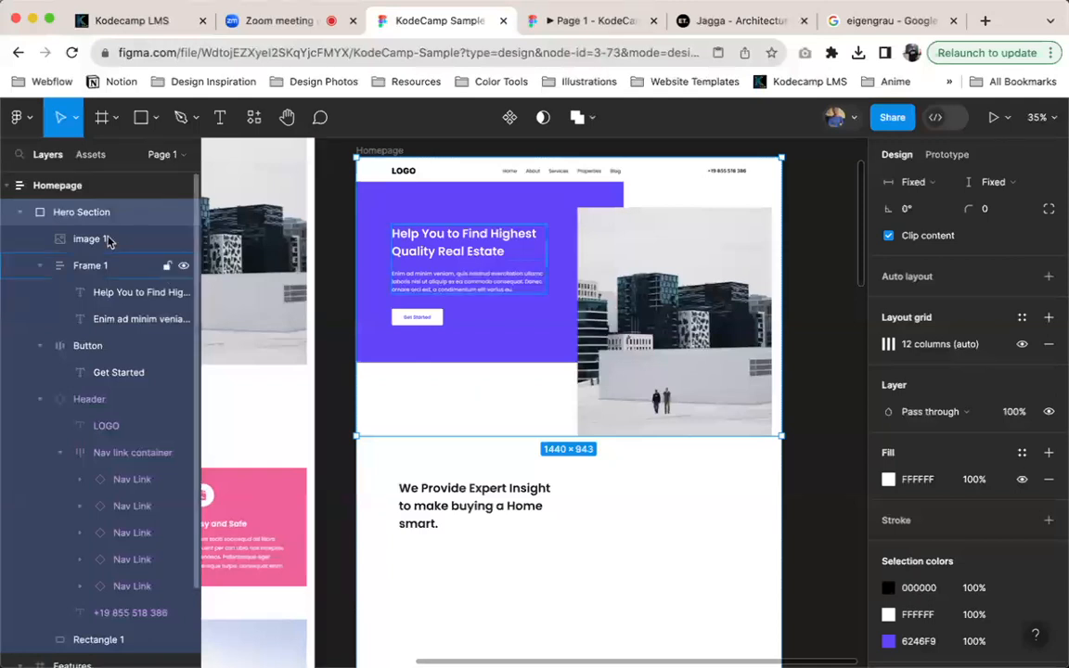
{"action": "scroll", "coordinate": [961, 390], "scroll_direction": "up", "scroll_amount": 1}
{"action": "scroll", "coordinate": [965, 362], "scroll_direction": "up", "scroll_amount": 2}
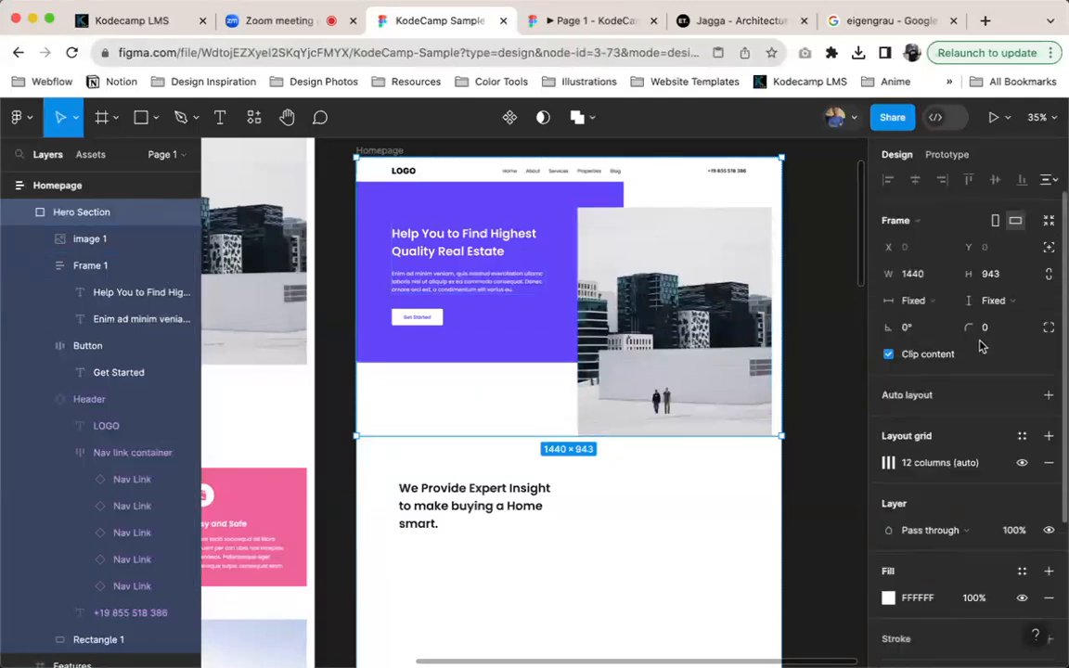
{"action": "left_click", "coordinate": [1049, 400]}
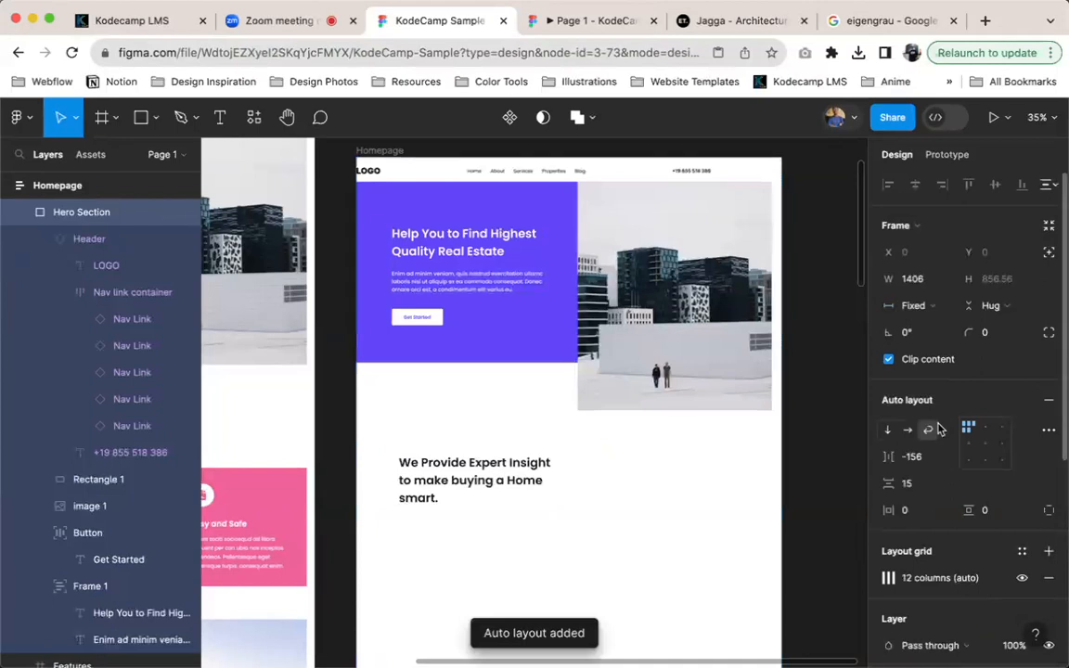
{"action": "key", "text": "super+z"}
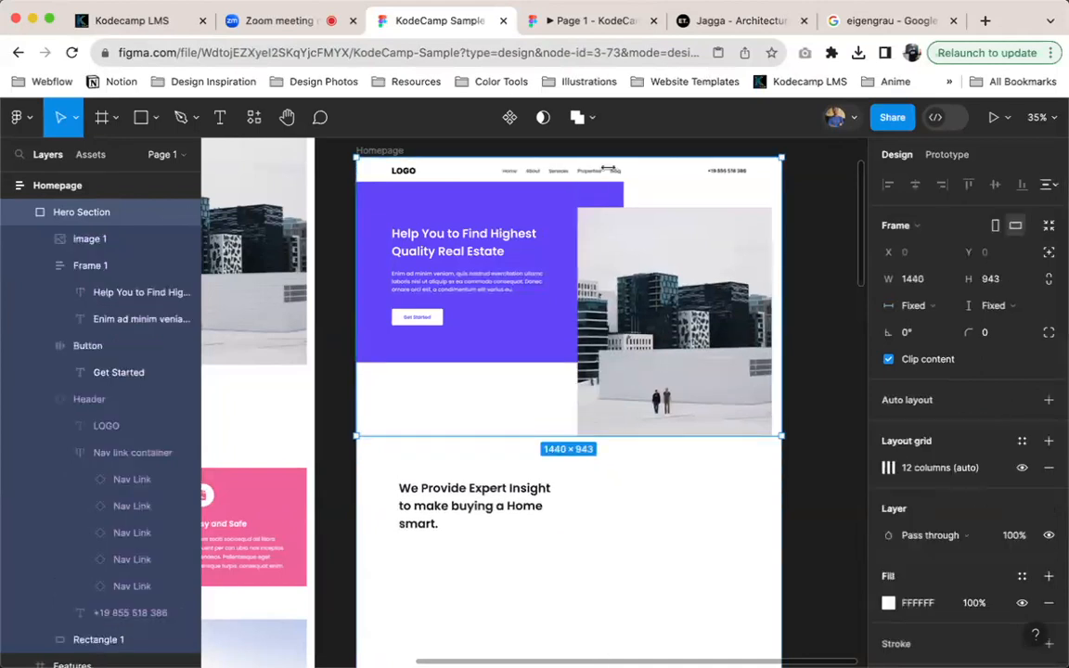
Capture the light grey "Easy and Safe" card from the reference page screenshot to the clipboard
{"action": "scroll", "coordinate": [584, 501], "scroll_direction": "down", "scroll_amount": 3}
{"action": "scroll", "coordinate": [585, 501], "scroll_direction": "left", "scroll_amount": 1}
{"action": "left_click", "coordinate": [585, 480]}
{"action": "scroll", "coordinate": [585, 464], "scroll_direction": "left", "scroll_amount": 5}
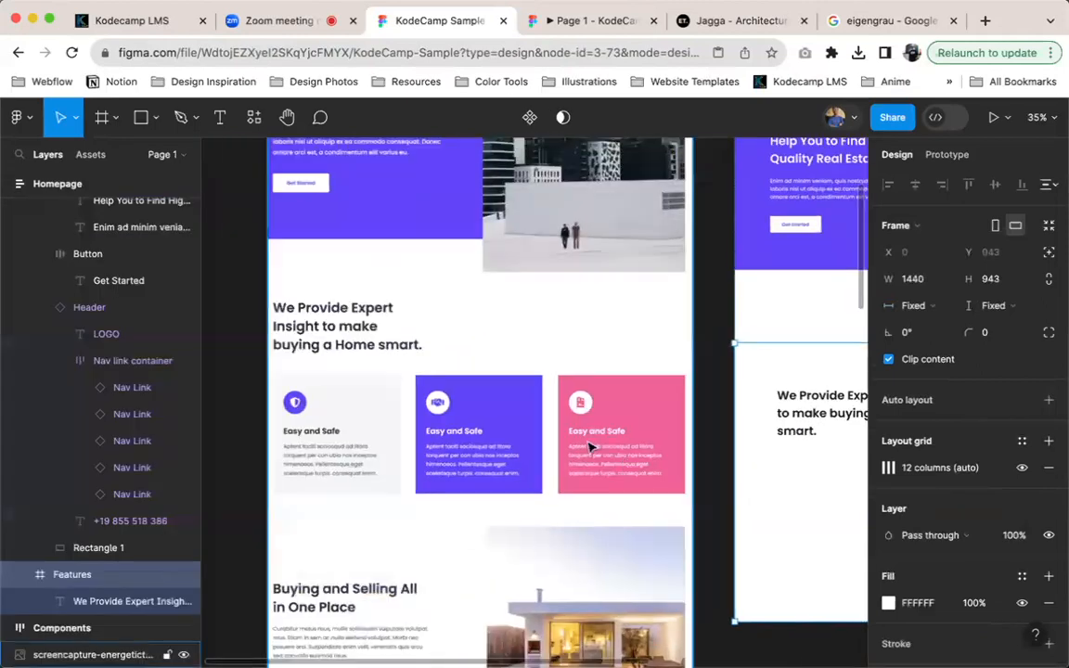
{"action": "scroll", "coordinate": [407, 387], "scroll_direction": "right", "scroll_amount": 2}
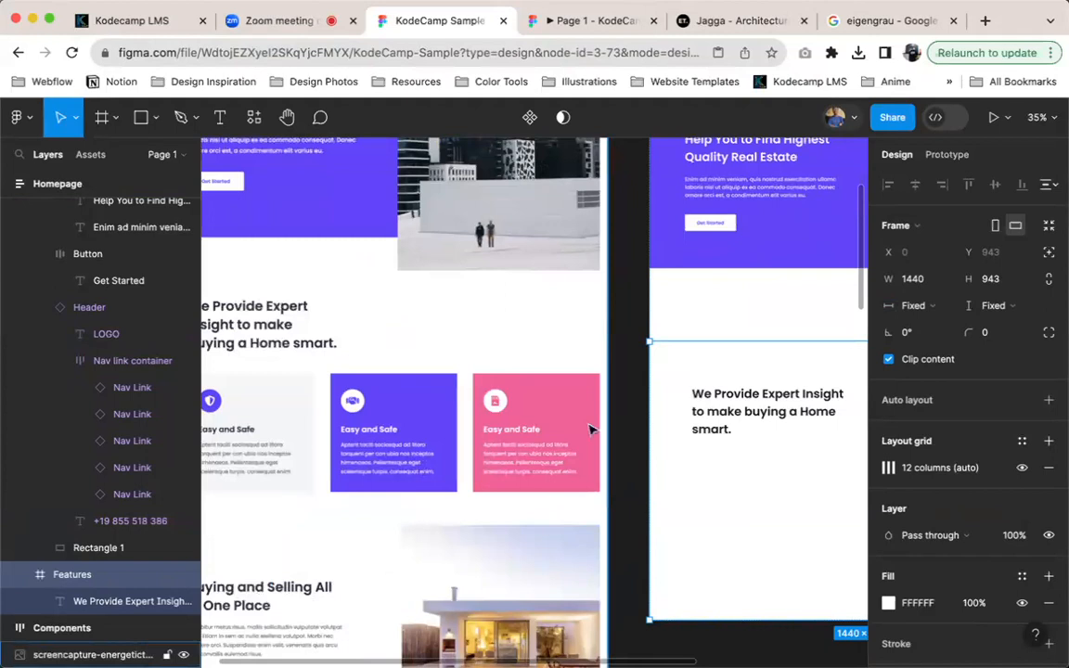
{"action": "scroll", "coordinate": [315, 415], "scroll_direction": "down", "scroll_amount": 1}
{"action": "scroll", "coordinate": [315, 415], "scroll_direction": "left", "scroll_amount": 1}
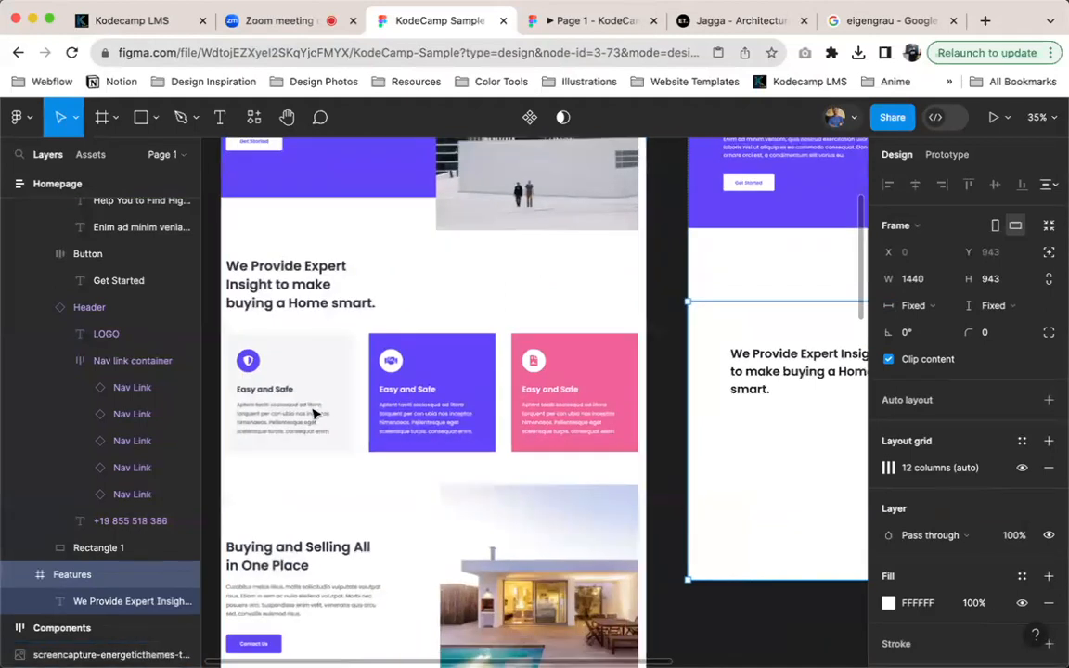
{"action": "scroll", "coordinate": [313, 406], "scroll_direction": "left", "scroll_amount": 1}
{"action": "scroll", "coordinate": [319, 404], "scroll_direction": "up", "scroll_amount": 5}
{"action": "scroll", "coordinate": [318, 404], "scroll_direction": "up", "scroll_amount": 3}
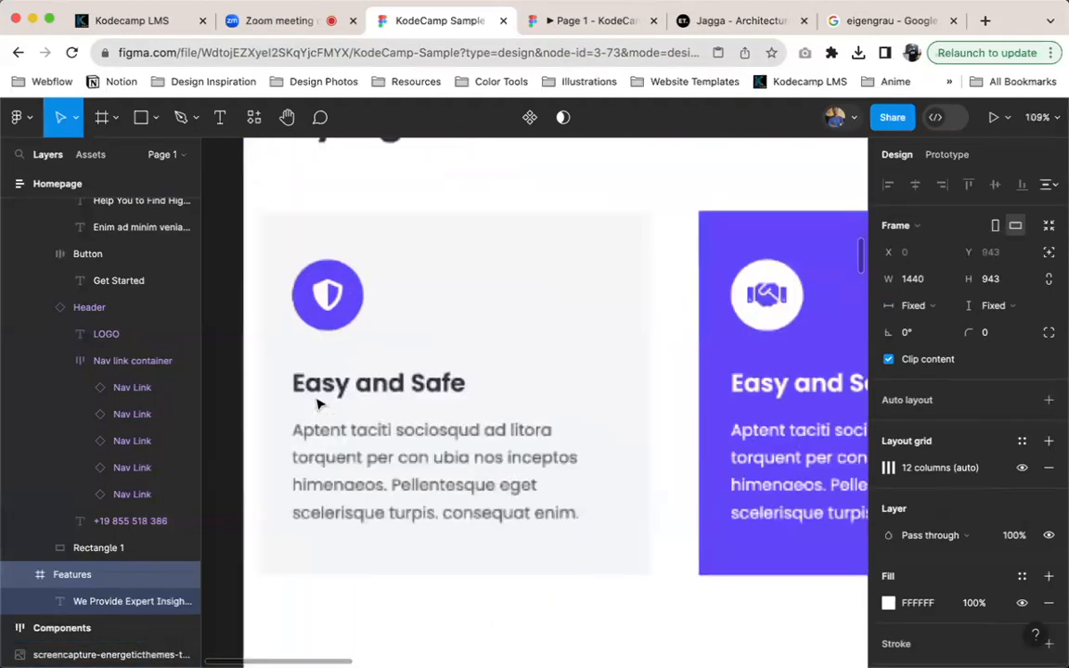
{"action": "left_click_drag", "start_coordinate": [245, 186], "coordinate": [667, 588]}
Paste the captured card image and place it inside the Features frame below the heading at X 700, Y 311
{"action": "scroll", "coordinate": [669, 589], "scroll_direction": "down", "scroll_amount": 2}
{"action": "scroll", "coordinate": [678, 553], "scroll_direction": "down", "scroll_amount": 10}
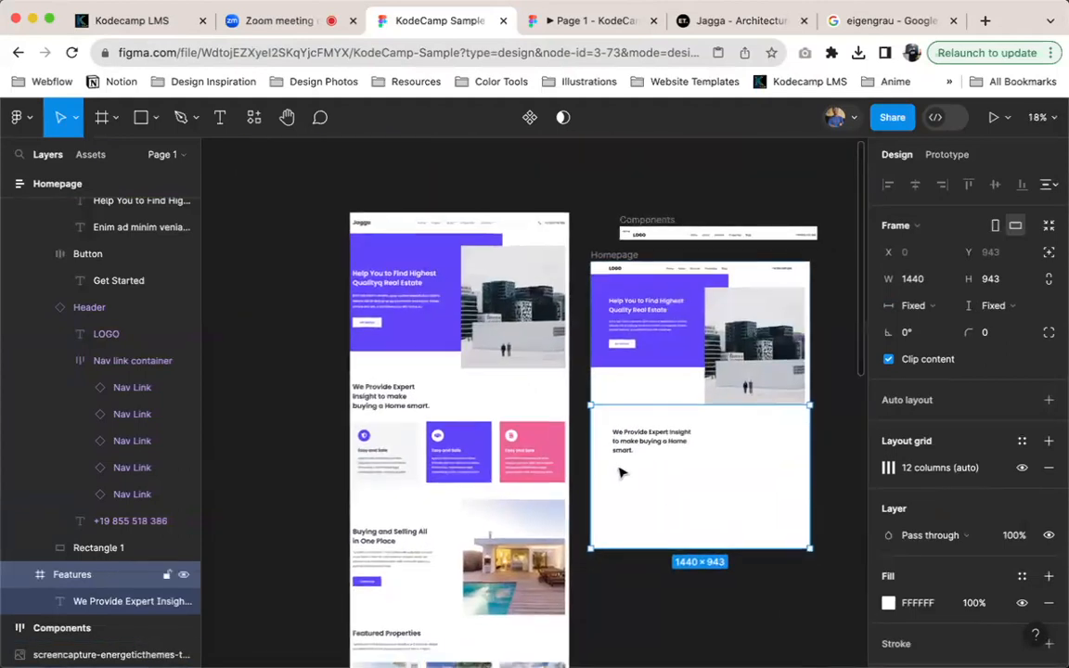
{"action": "scroll", "coordinate": [620, 472], "scroll_direction": "up", "scroll_amount": 5}
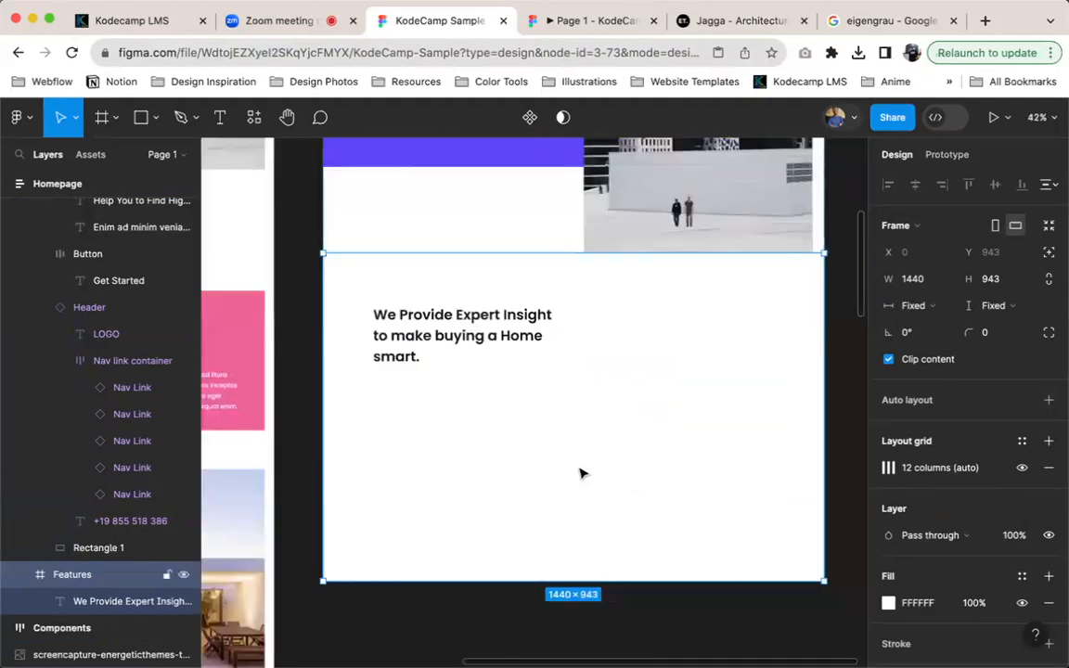
{"action": "left_click", "coordinate": [277, 407]}
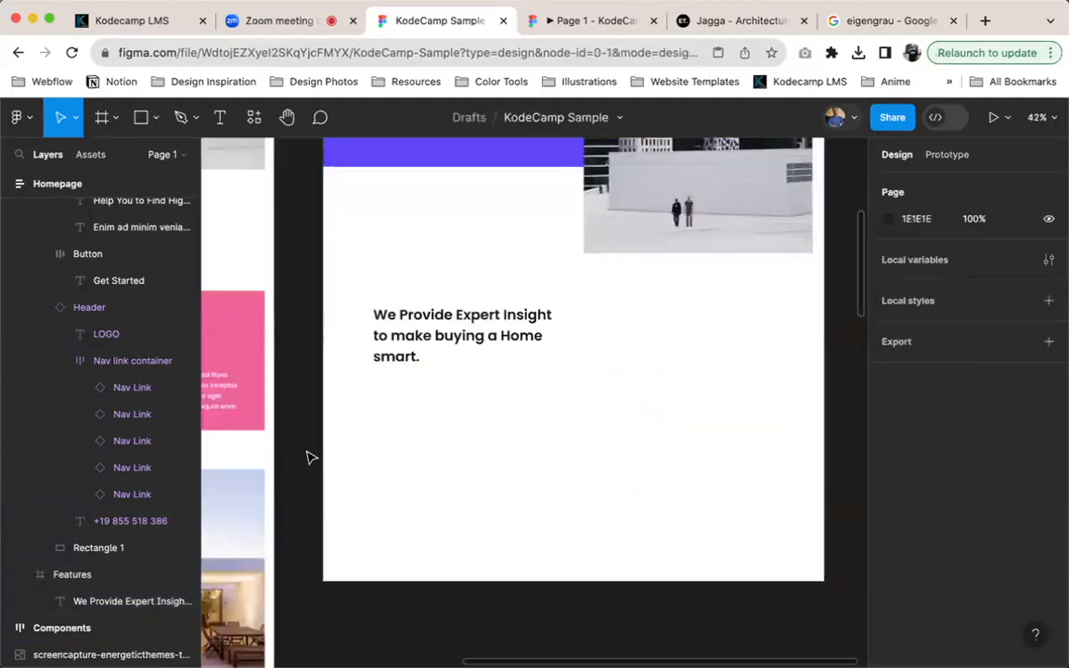
{"action": "key", "text": "ctrl+v"}
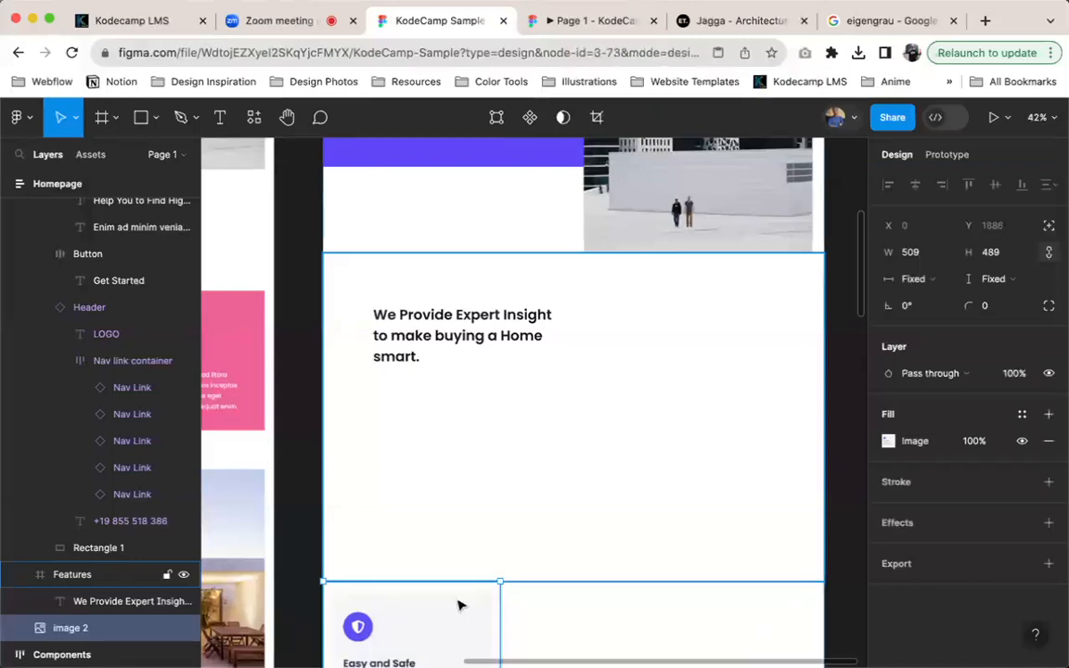
{"action": "left_click_drag", "start_coordinate": [452, 631], "coordinate": [495, 412]}
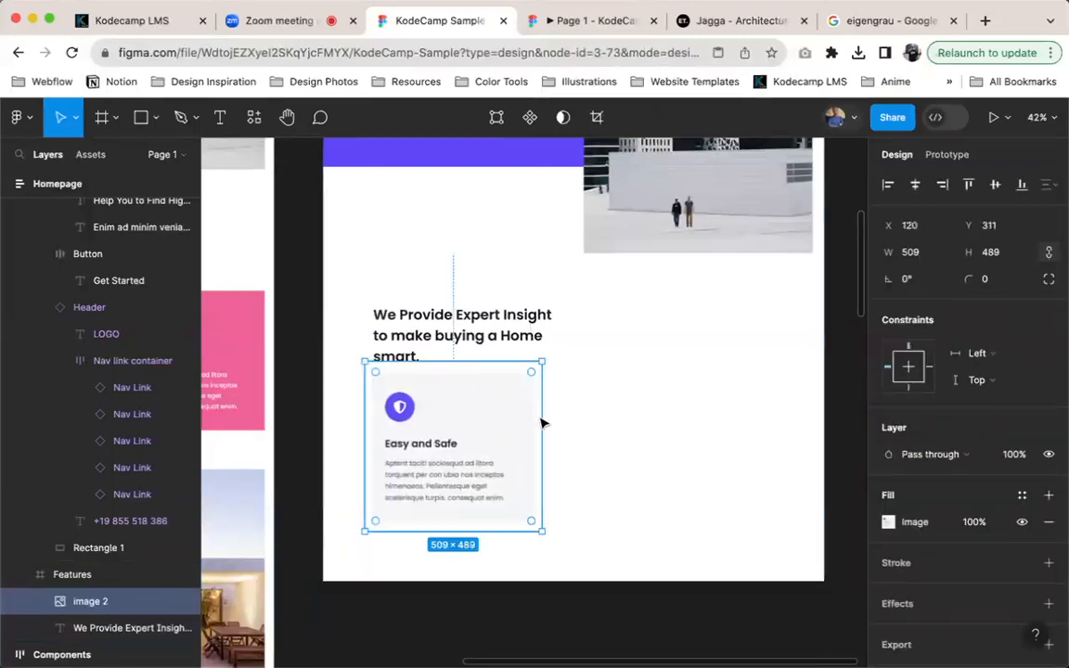
{"action": "left_click_drag", "start_coordinate": [451, 422], "coordinate": [652, 431]}
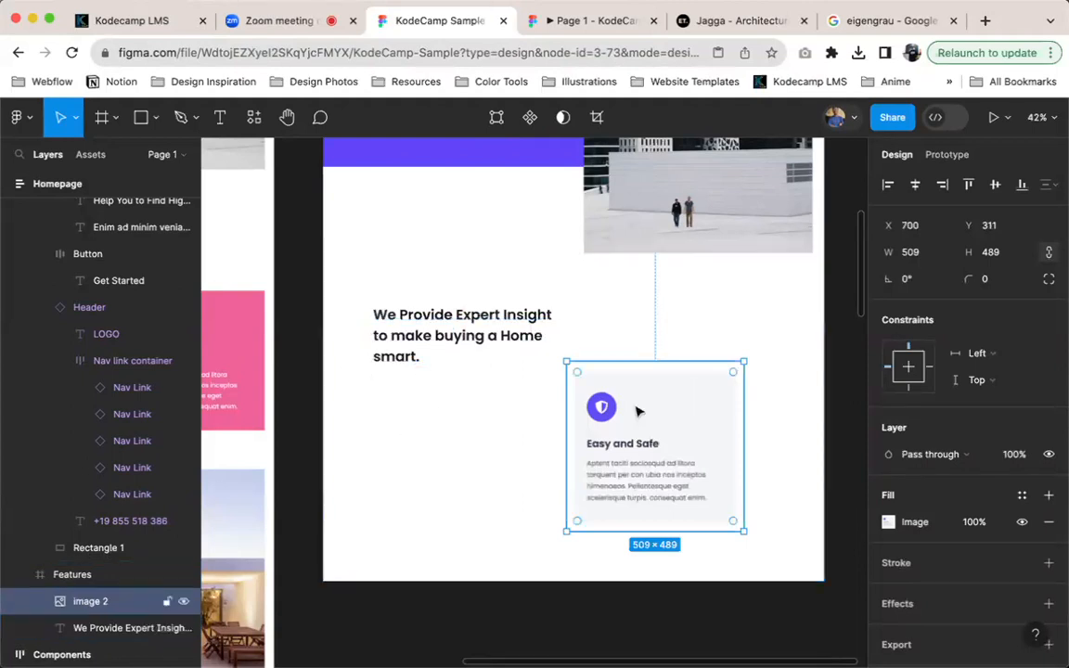
{"action": "scroll", "coordinate": [613, 450], "scroll_direction": "left", "scroll_amount": 10}
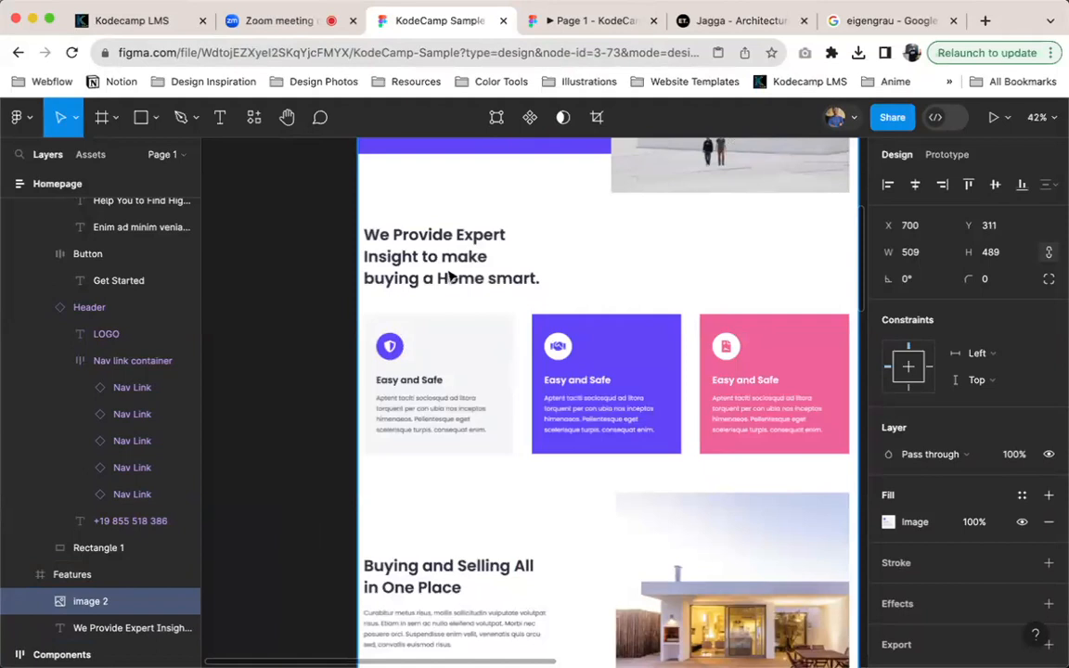
Duplicate the "We Provide Expert Insight" heading inside the Features frame and place the copy below it at X 171, Y 451
{"action": "scroll", "coordinate": [619, 296], "scroll_direction": "down", "scroll_amount": 3}
{"action": "scroll", "coordinate": [622, 310], "scroll_direction": "right", "scroll_amount": 8}
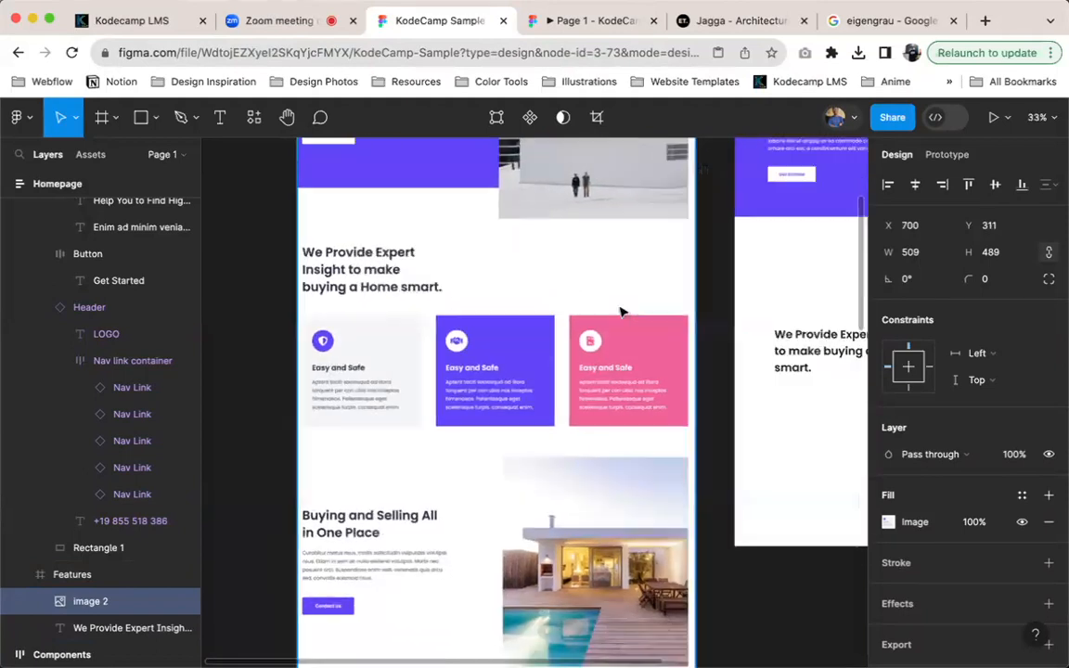
{"action": "scroll", "coordinate": [557, 323], "scroll_direction": "right", "scroll_amount": 5}
{"action": "scroll", "coordinate": [485, 389], "scroll_direction": "up", "scroll_amount": 1}
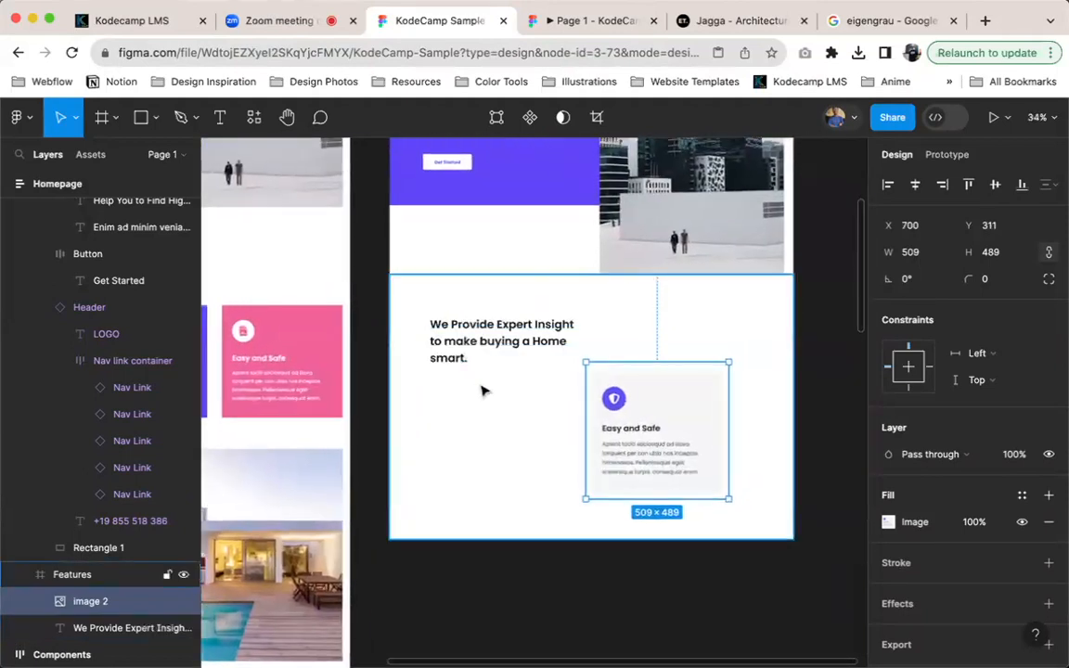
{"action": "scroll", "coordinate": [481, 415], "scroll_direction": "up", "scroll_amount": 3}
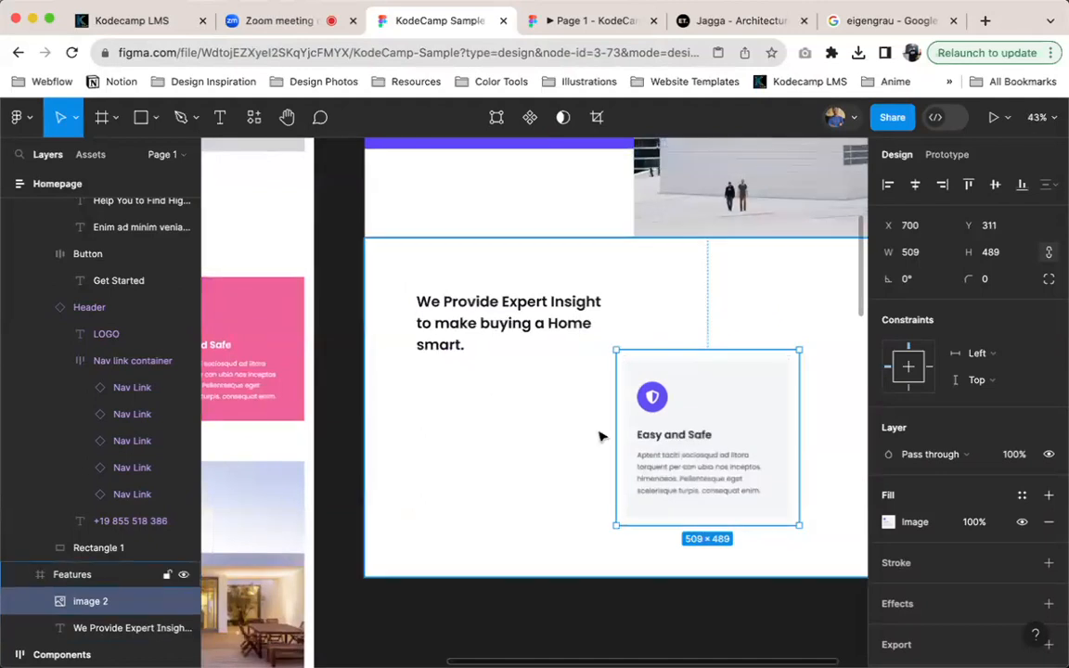
{"action": "left_click", "coordinate": [492, 326]}
{"action": "left_click_drag", "start_coordinate": [492, 327], "coordinate": [497, 432]}
Replace the text of the duplicated heading with "Easy and Safe"
{"action": "scroll", "coordinate": [497, 432], "scroll_direction": "up", "scroll_amount": 4}
{"action": "key", "text": "Return"}
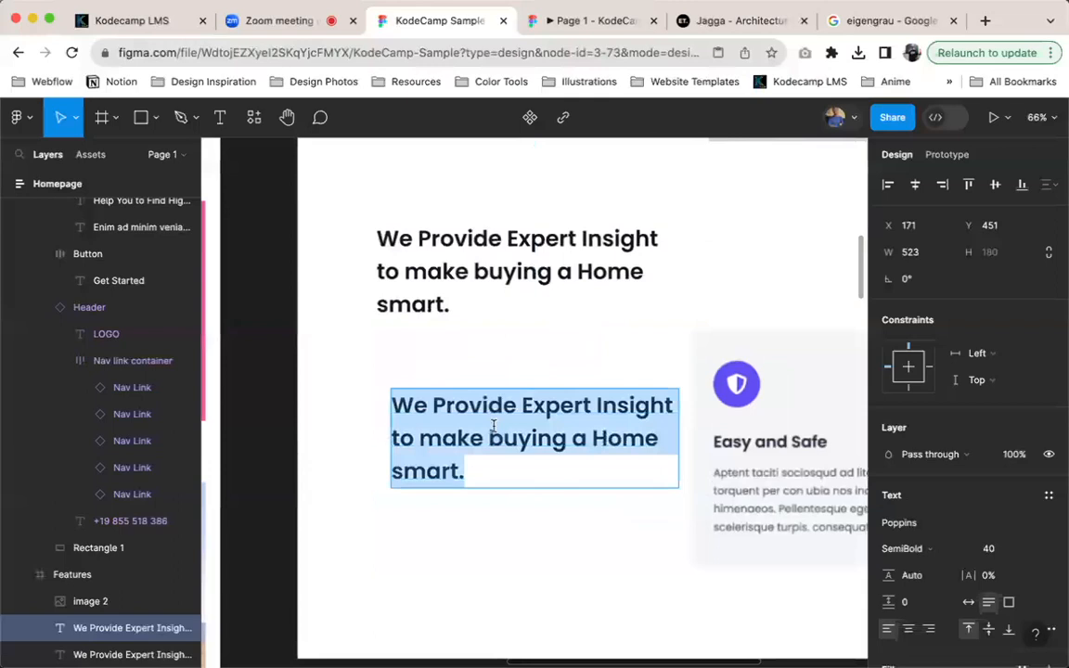
{"action": "type", "text": "Easy"}
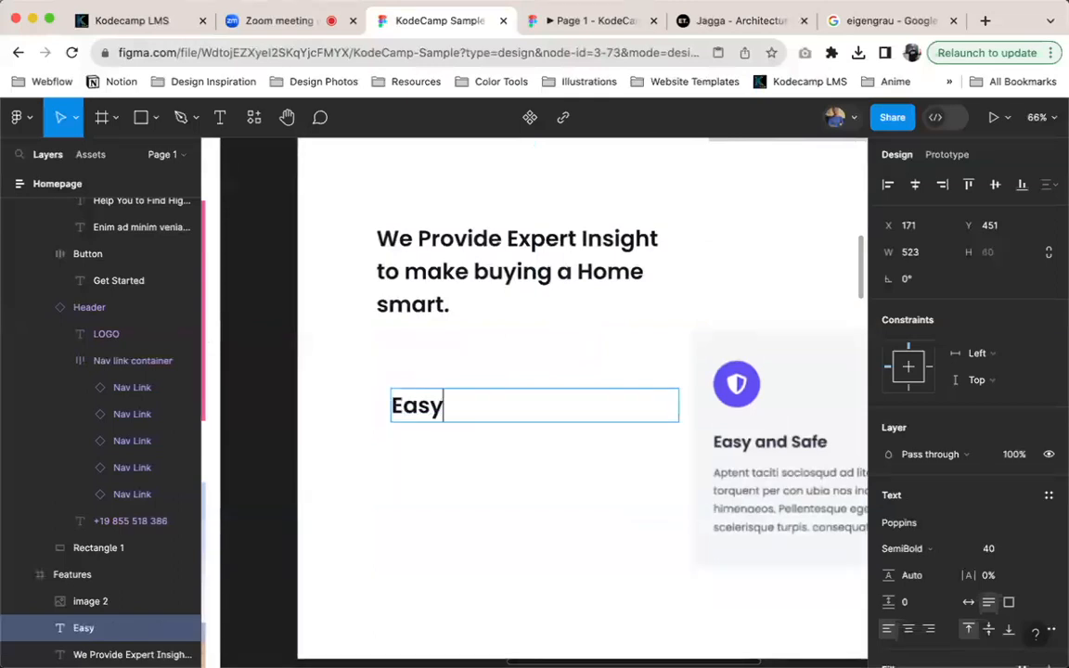
{"action": "type", "text": " and"}
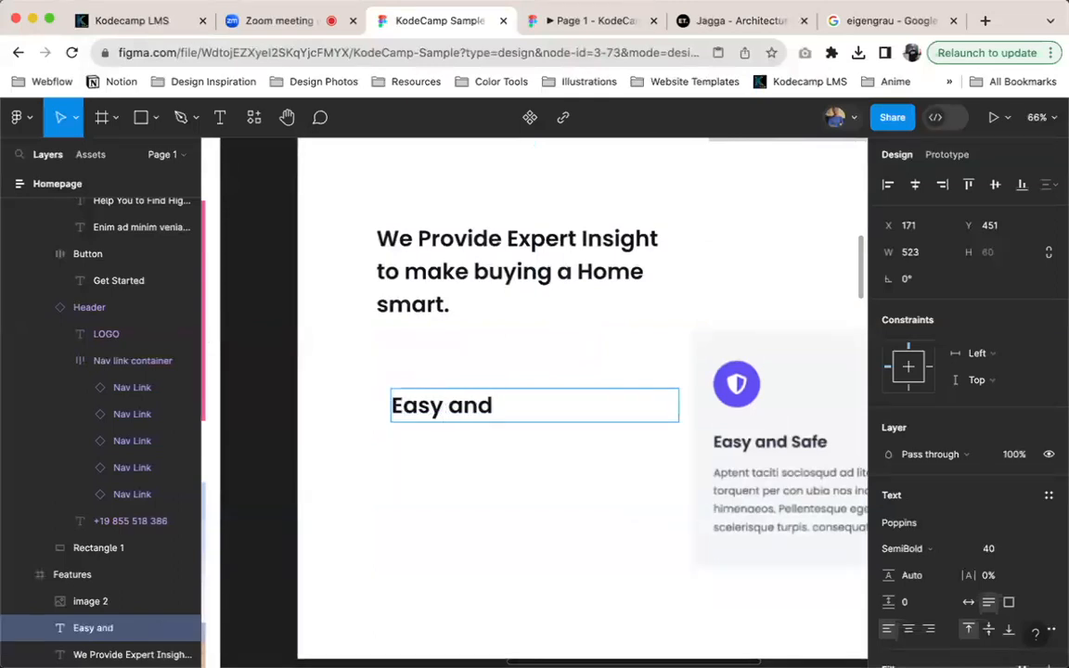
{"action": "type", "text": " Afe"}
{"action": "key", "text": "BackSpace"}
{"action": "key", "text": "BackSpace"}
{"action": "key", "text": "BackSpace"}
{"action": "type", "text": "Safe"}
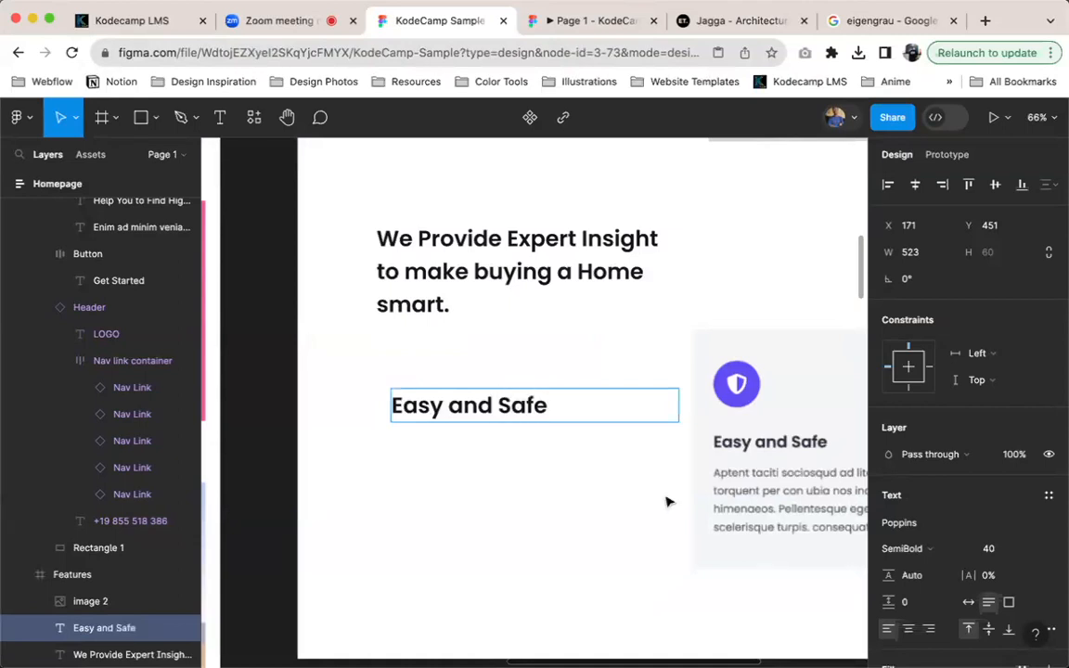
Set the "Easy and Safe" text to font size 32 with the SemiBold weight
{"action": "left_click", "coordinate": [928, 549]}
{"action": "left_click", "coordinate": [895, 526]}
{"action": "left_click", "coordinate": [991, 549]}
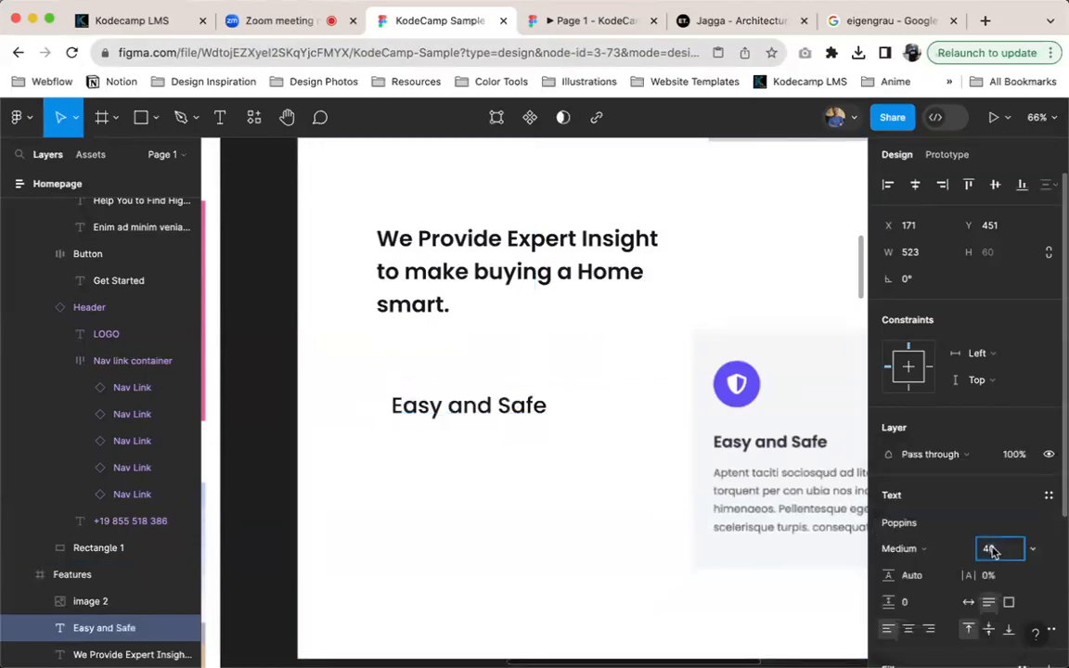
{"action": "type", "text": "30"}
{"action": "key", "text": "Return"}
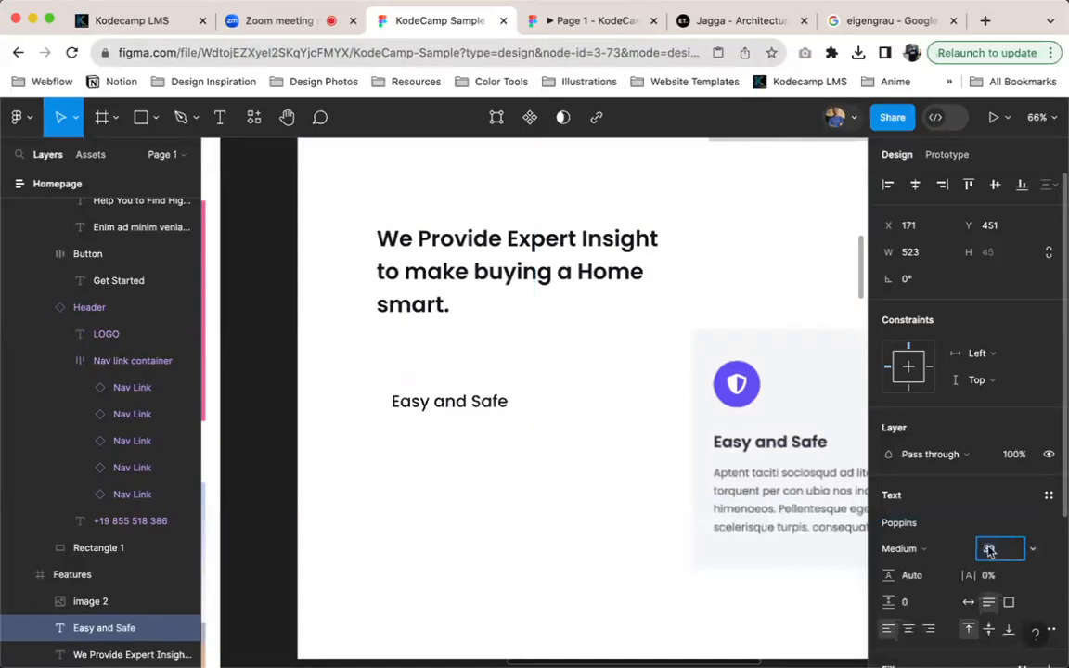
{"action": "left_click", "coordinate": [921, 549]}
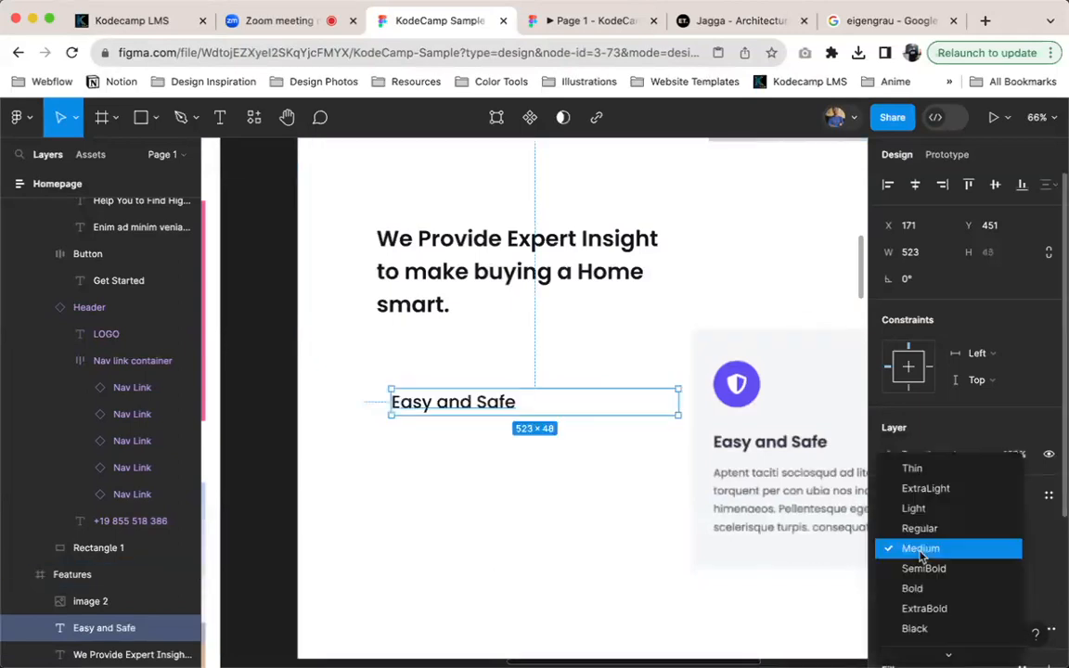
{"action": "left_click", "coordinate": [934, 568]}
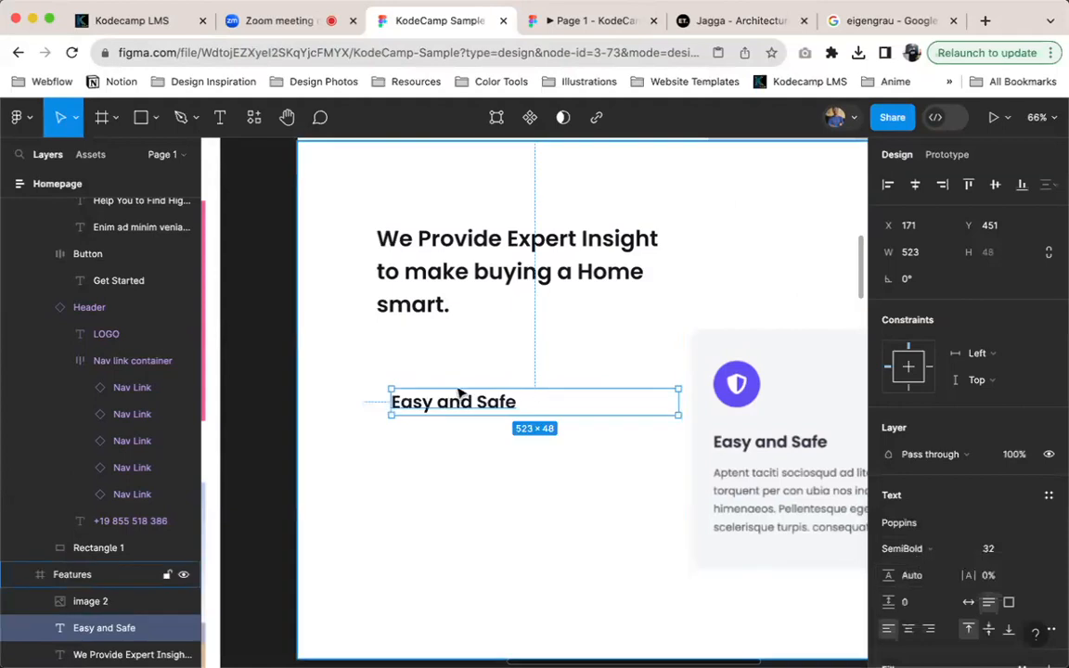
Switch to the Jagga reference page and inspect the font of the grey card's "Easy and Safe" title with WhatFont
{"action": "left_click", "coordinate": [696, 26]}
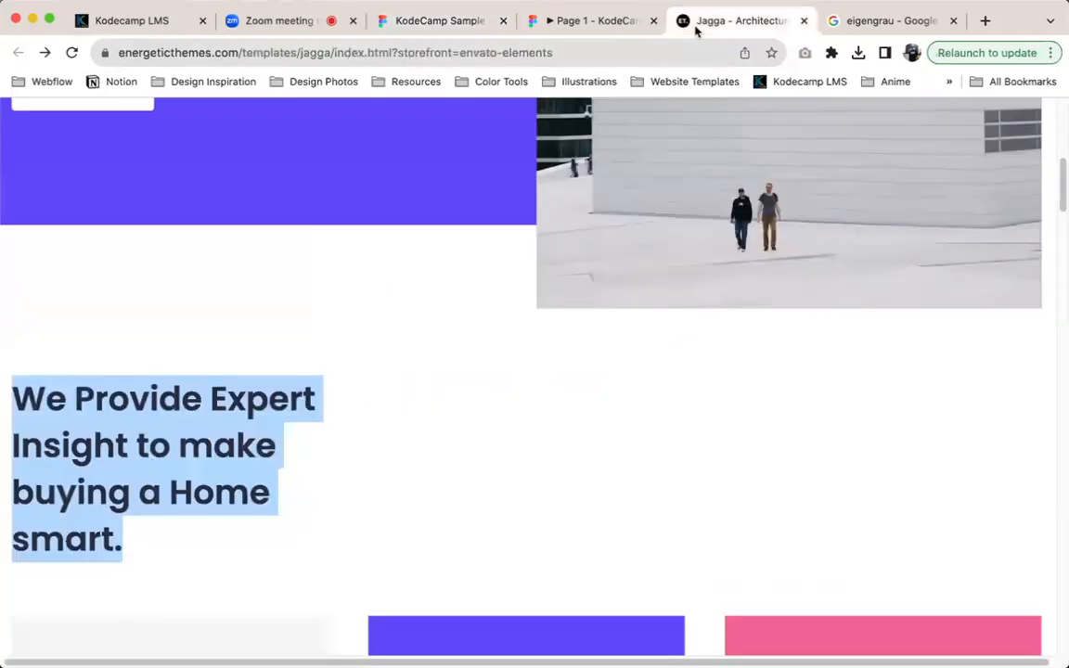
{"action": "scroll", "coordinate": [474, 325], "scroll_direction": "down", "scroll_amount": 5}
{"action": "left_click", "coordinate": [530, 275]}
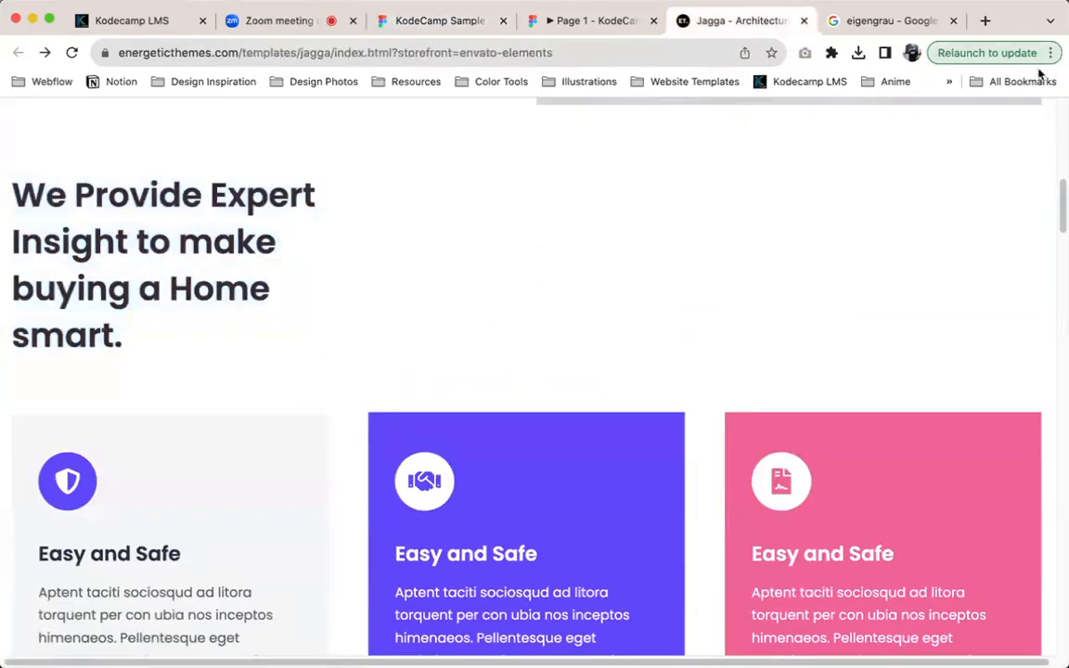
{"action": "left_click", "coordinate": [833, 56]}
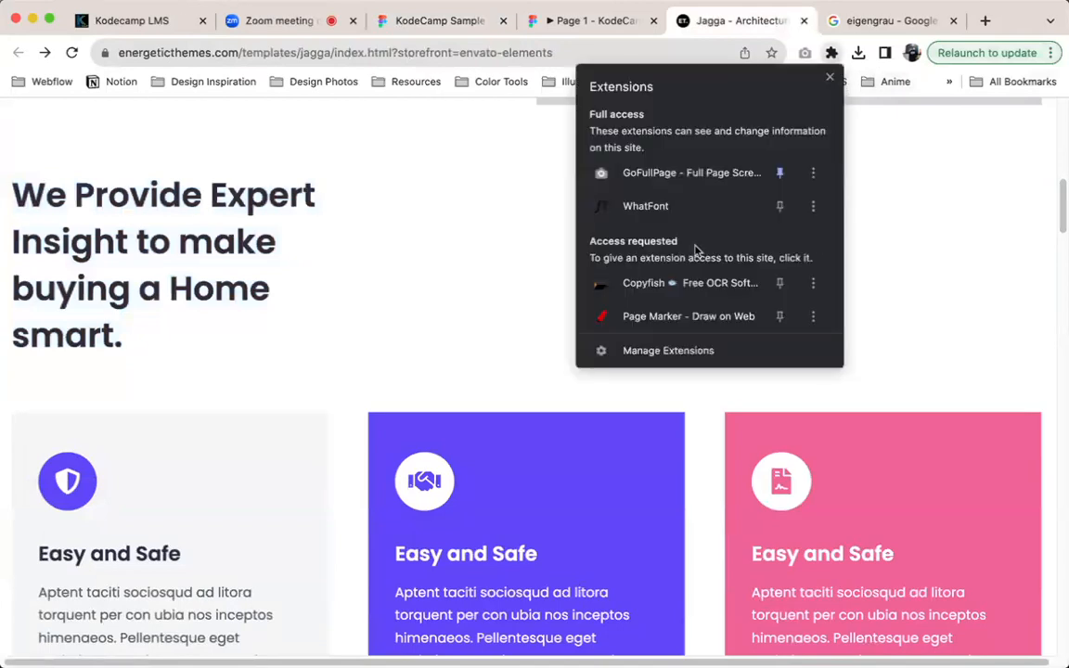
{"action": "left_click", "coordinate": [650, 206]}
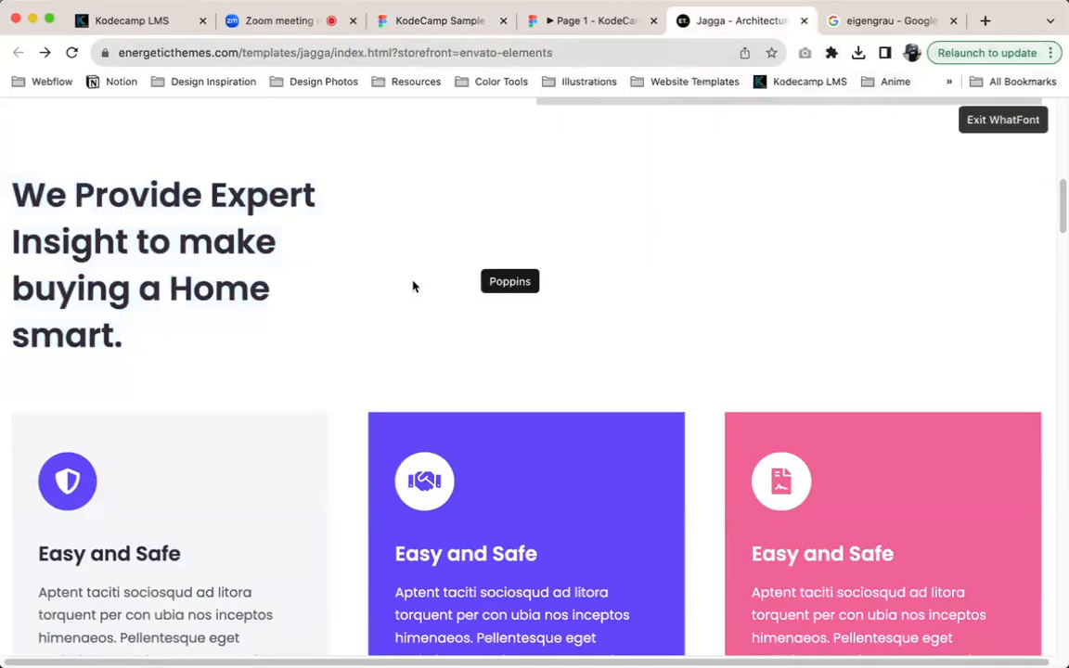
{"action": "left_click", "coordinate": [125, 554]}
{"action": "scroll", "coordinate": [128, 554], "scroll_direction": "down", "scroll_amount": 3}
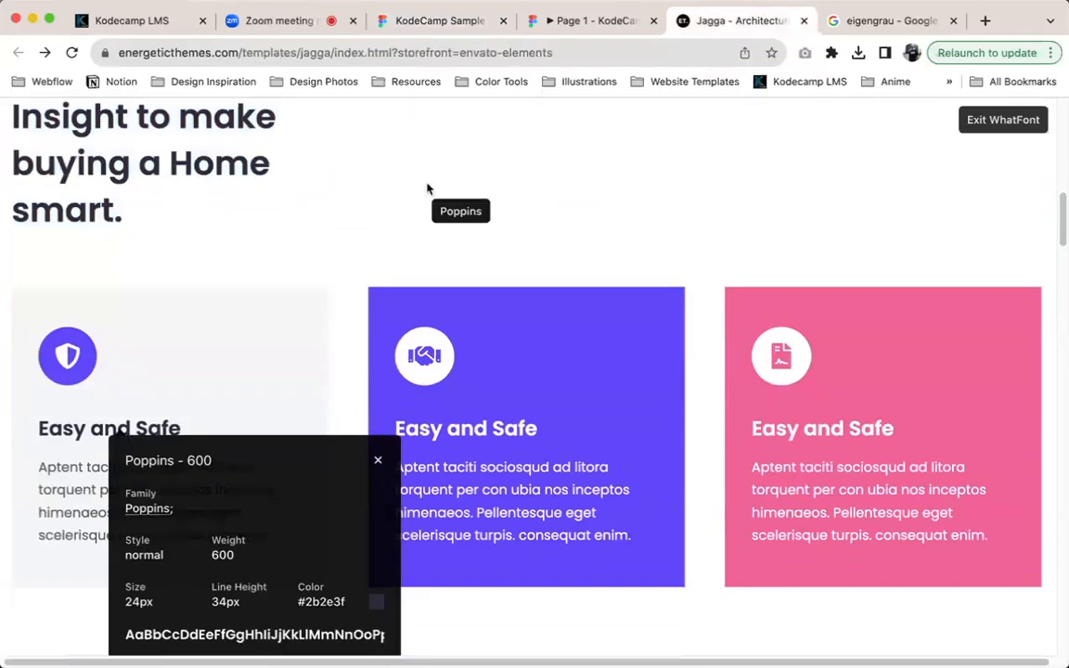
Back in the KodeCamp Sample file, set the "Easy and Safe" title's font size to 24 and duplicate it below at Y 529
{"action": "left_click", "coordinate": [446, 28]}
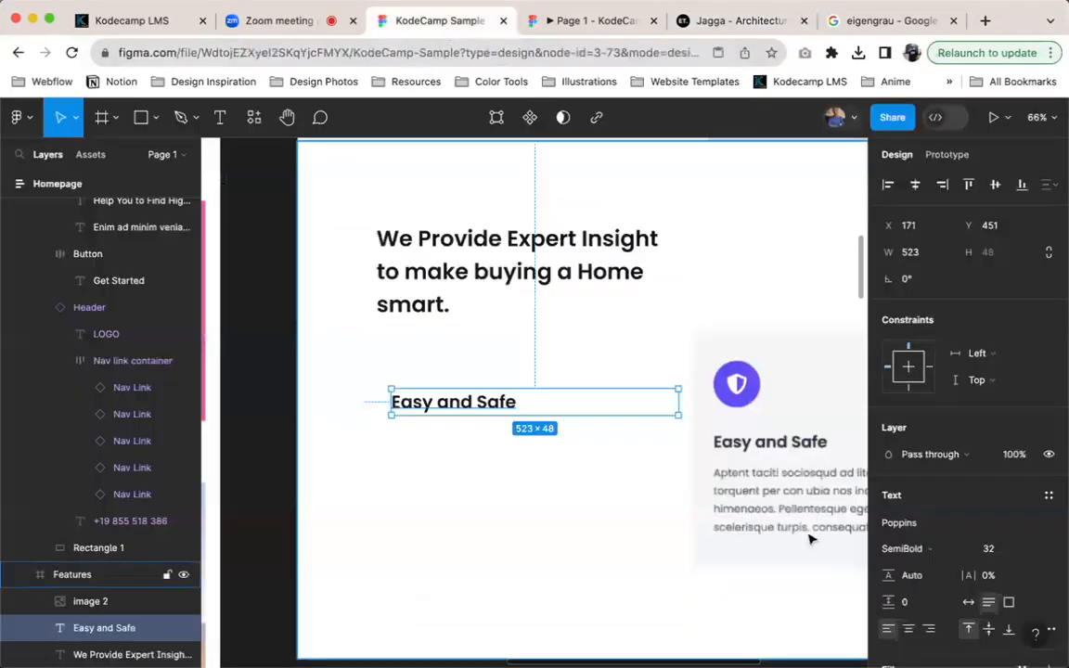
{"action": "left_click", "coordinate": [995, 548]}
{"action": "type", "text": "24"}
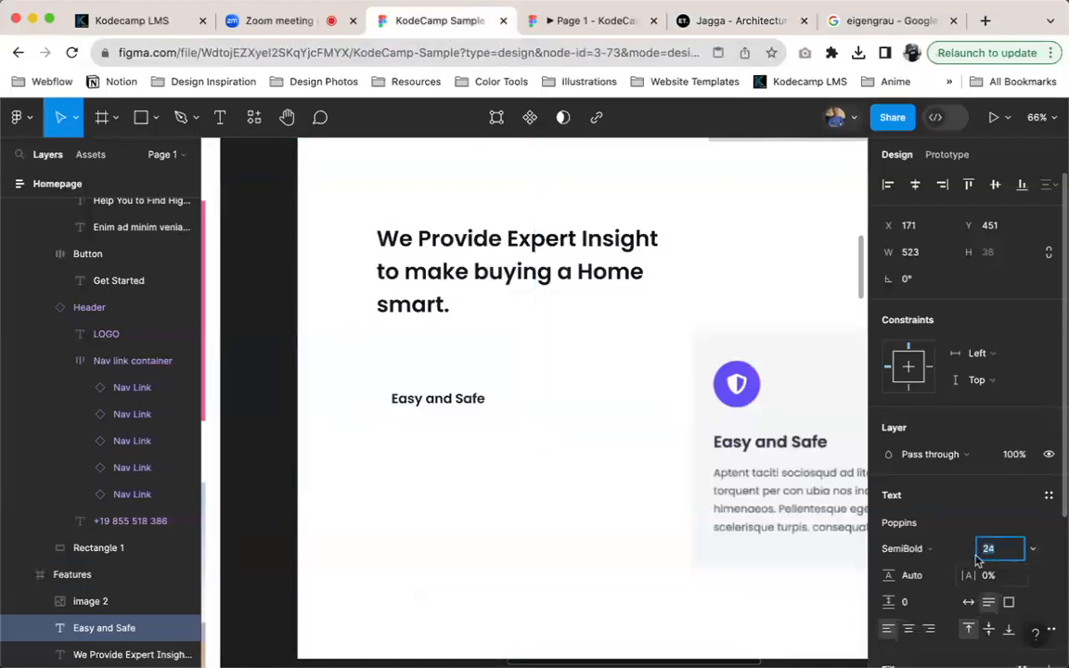
{"action": "key", "text": "Return"}
{"action": "left_click_drag", "start_coordinate": [446, 401], "coordinate": [448, 442], "text": "alt"}
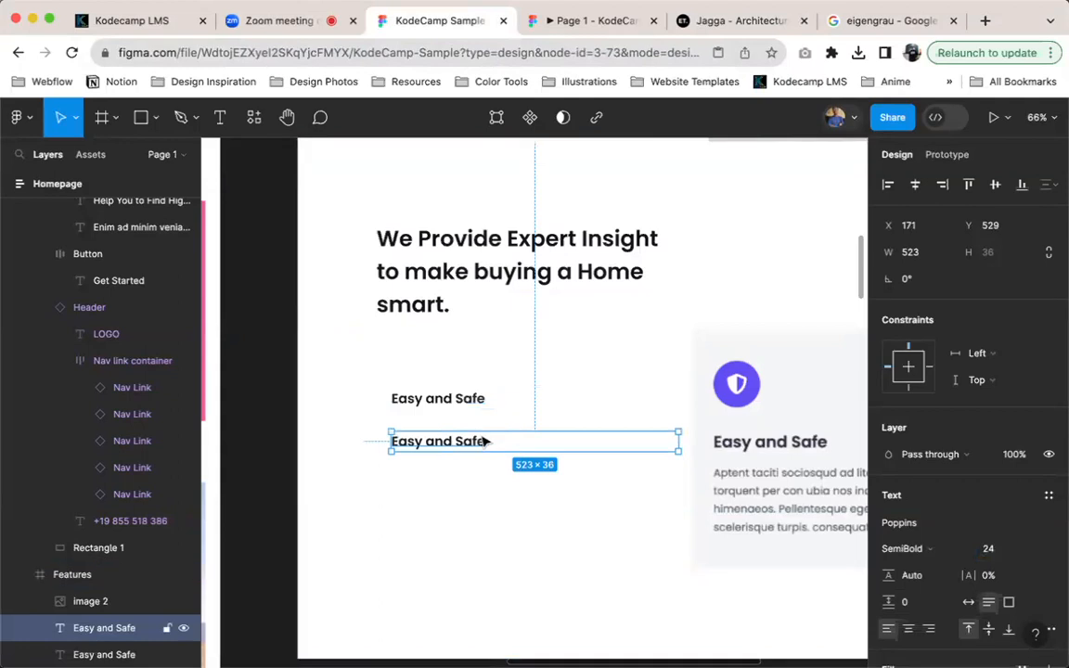
Replace the duplicated title's text with the "Aptent taciti sociosqud ad litora" paragraph copied from the grey card on the Jagga page
{"action": "left_click", "coordinate": [691, 18]}
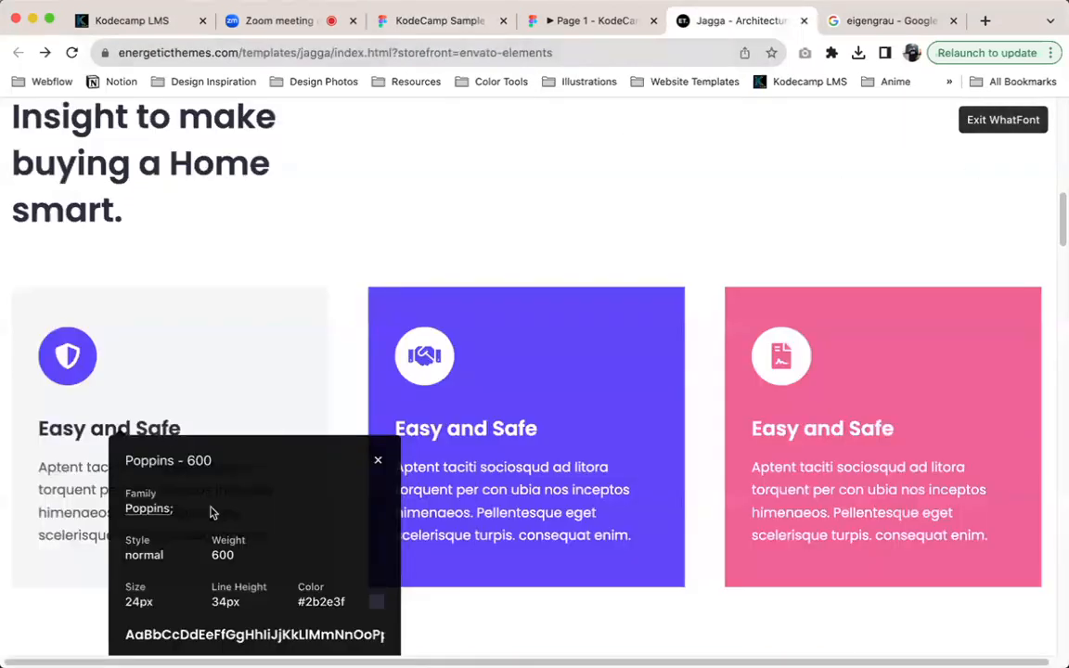
{"action": "left_click", "coordinate": [1003, 119]}
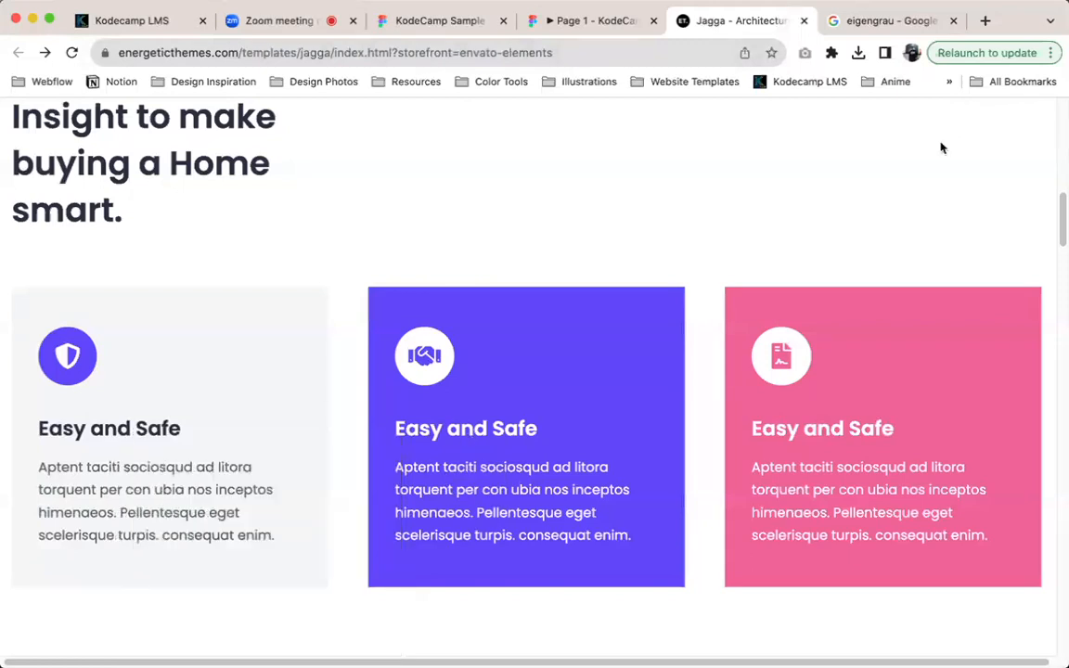
{"action": "left_click_drag", "start_coordinate": [32, 462], "coordinate": [276, 570]}
{"action": "key", "text": "super+c"}
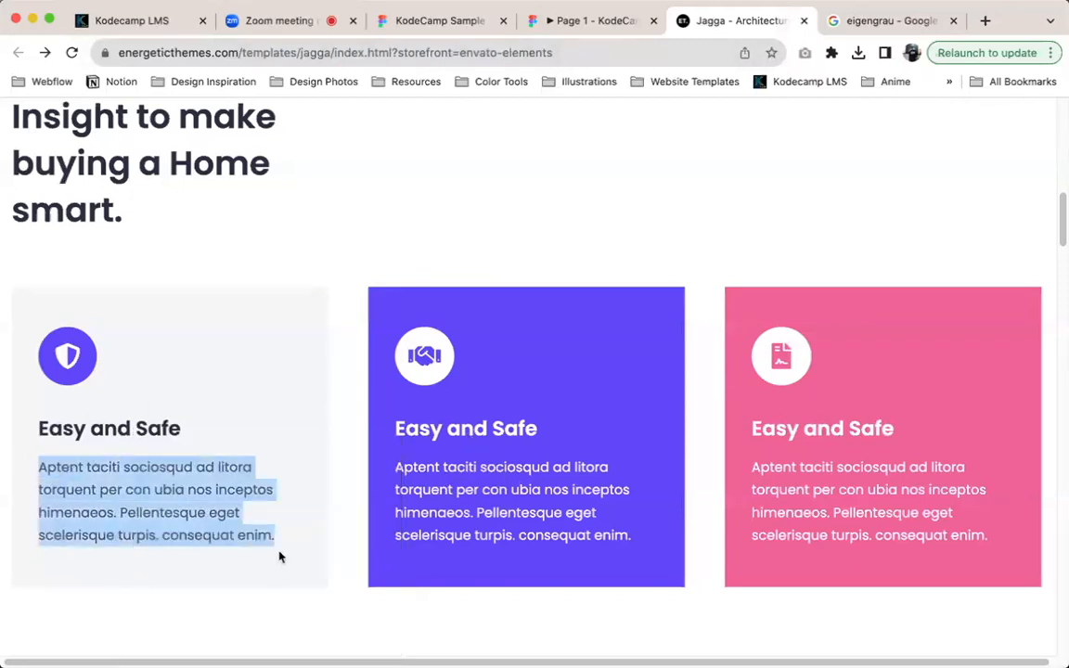
{"action": "left_click", "coordinate": [430, 20]}
{"action": "double_click", "coordinate": [518, 443]}
{"action": "key", "text": "super+v"}
{"action": "key", "text": "Escape"}
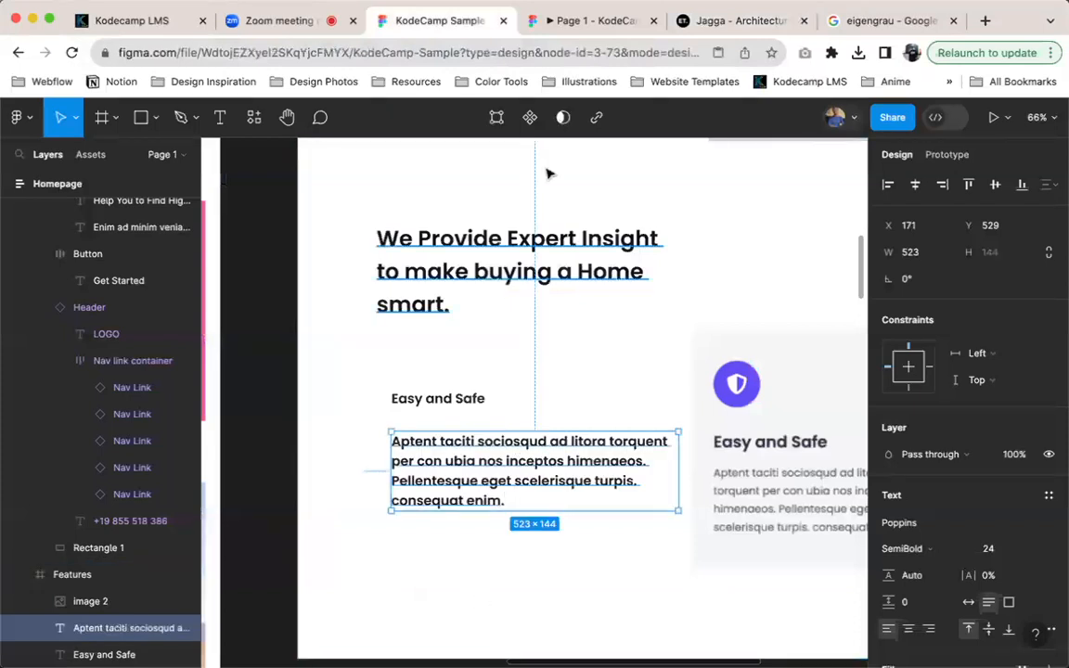
Inspect the font of the grey card's paragraph on the Jagga page with WhatFont, and exit WhatFont
{"action": "left_click", "coordinate": [735, 19]}
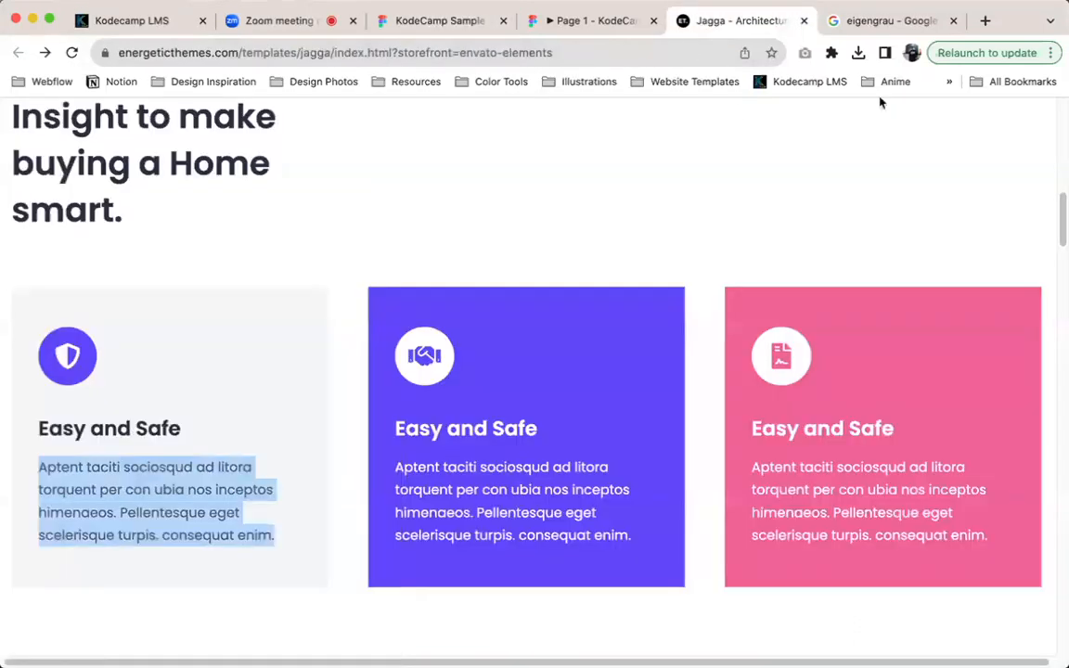
{"action": "left_click", "coordinate": [832, 52]}
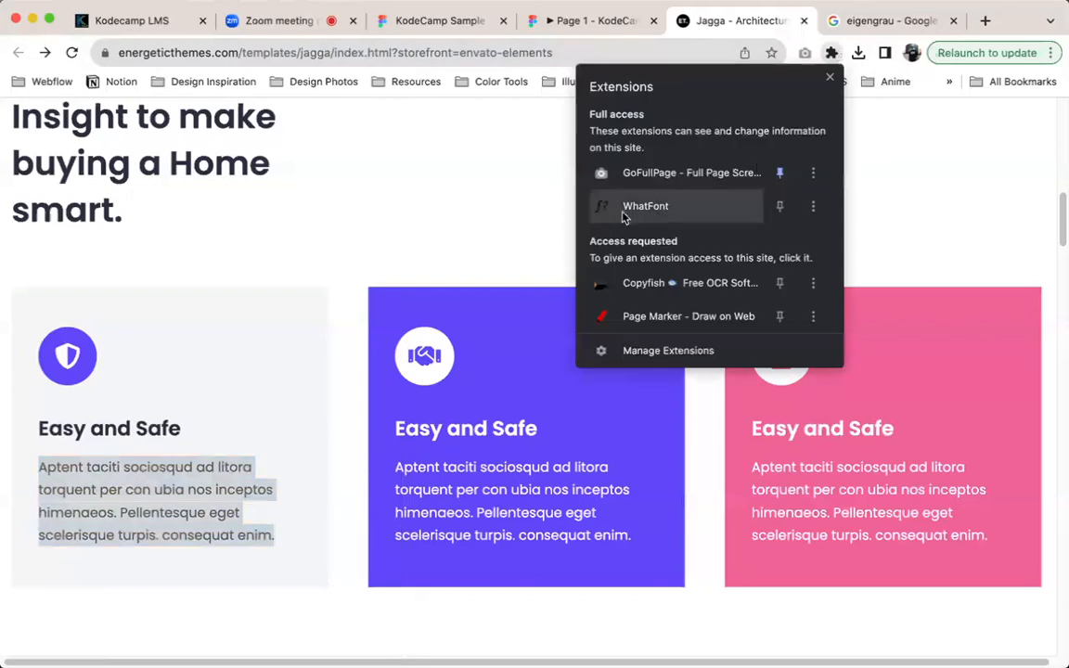
{"action": "left_click", "coordinate": [688, 210]}
{"action": "left_click", "coordinate": [163, 488]}
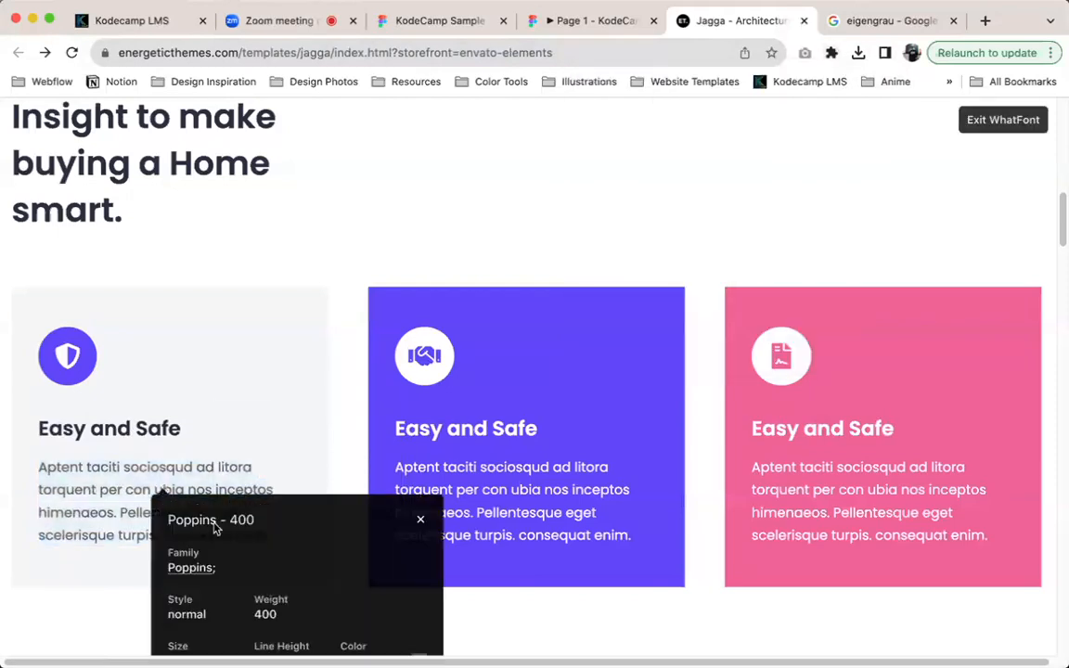
{"action": "scroll", "coordinate": [285, 546], "scroll_direction": "down", "scroll_amount": 3}
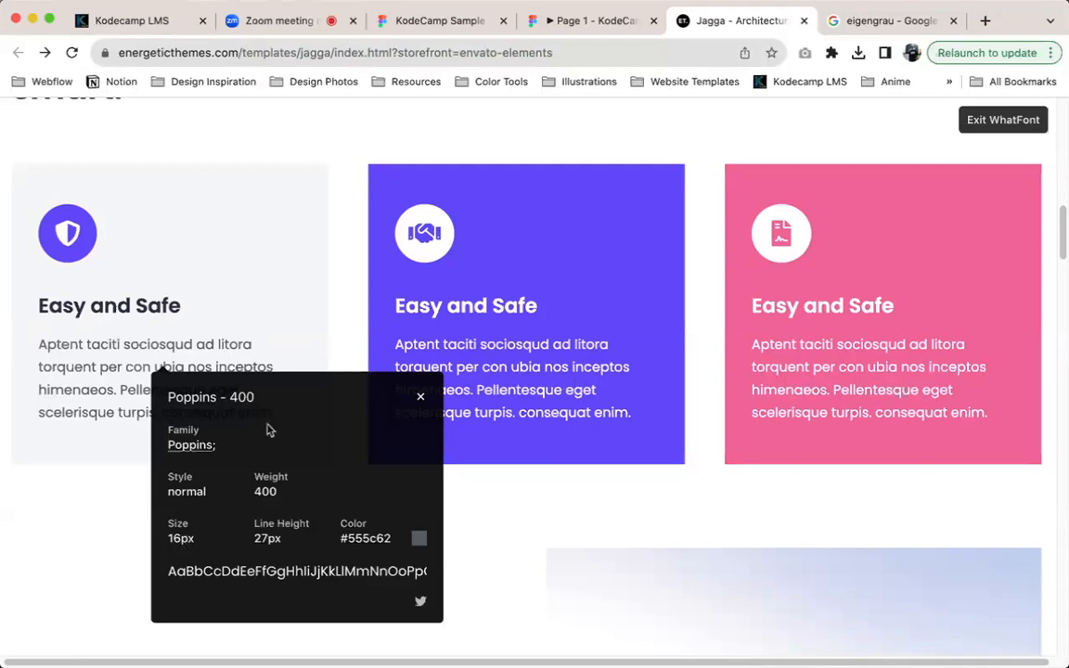
{"action": "left_click", "coordinate": [1015, 120]}
Inspect the font of the "Element" navigation link in the Jagga page header with WhatFont, and exit WhatFont
{"action": "scroll", "coordinate": [682, 239], "scroll_direction": "up", "scroll_amount": 10}
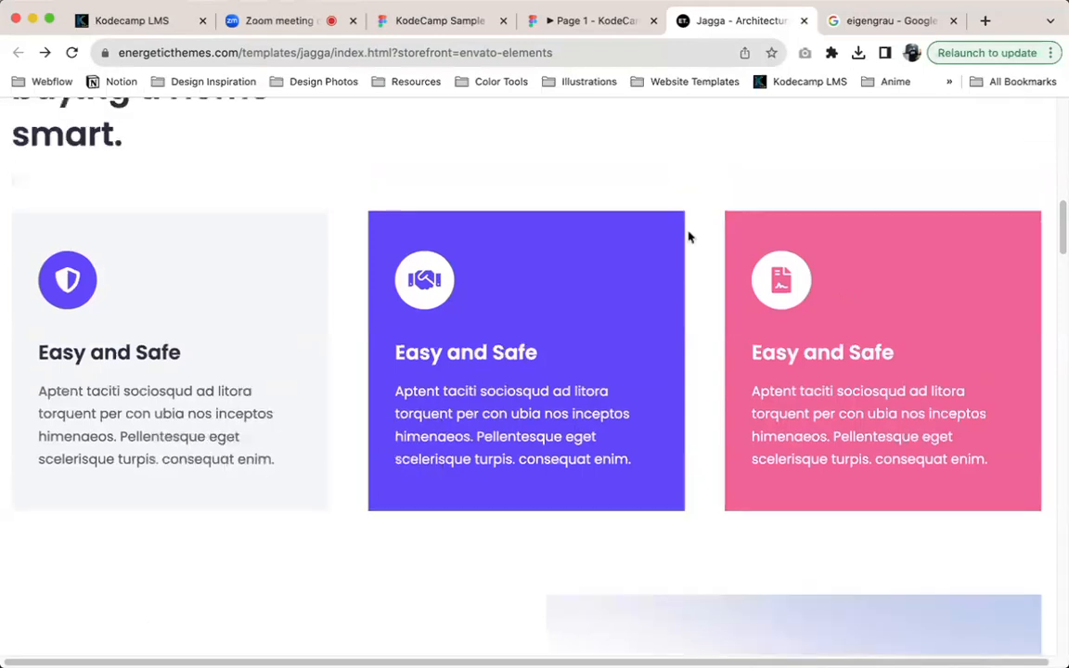
{"action": "scroll", "coordinate": [677, 242], "scroll_direction": "up", "scroll_amount": 2}
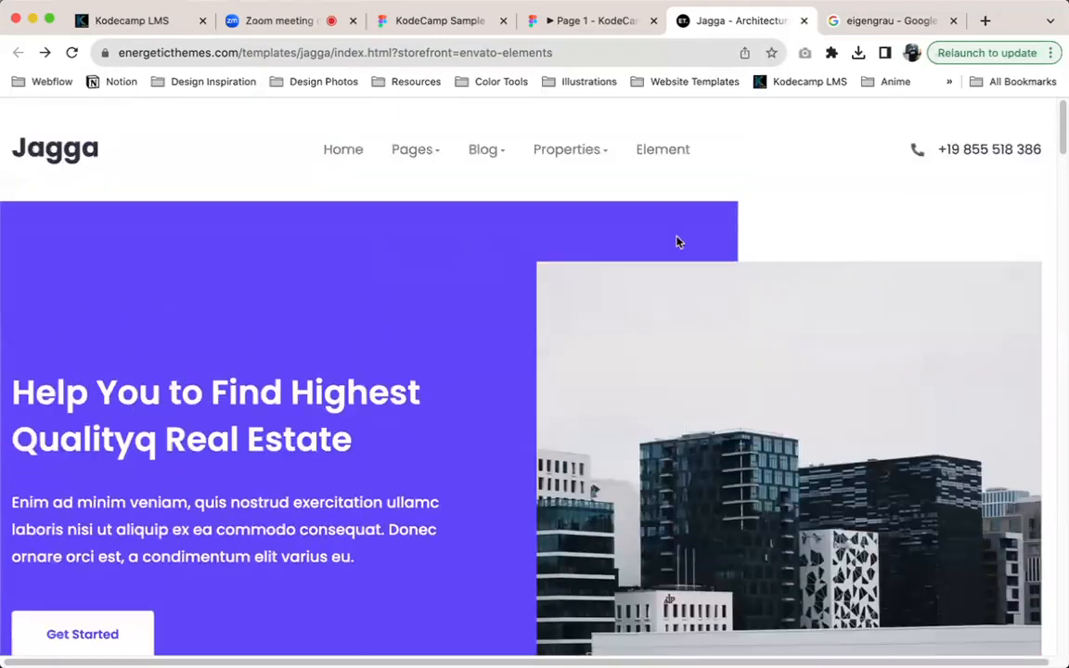
{"action": "scroll", "coordinate": [677, 208], "scroll_direction": "down", "scroll_amount": 5}
{"action": "scroll", "coordinate": [678, 208], "scroll_direction": "up", "scroll_amount": 7}
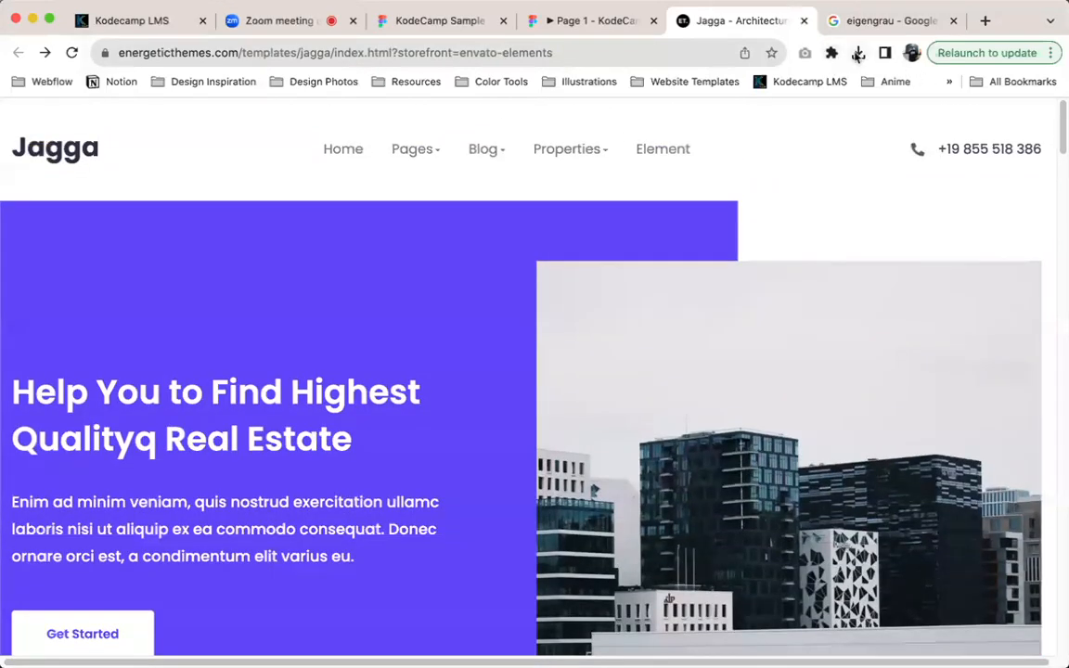
{"action": "left_click", "coordinate": [832, 53]}
{"action": "left_click", "coordinate": [710, 203]}
{"action": "mouse_move", "coordinate": [568, 155]}
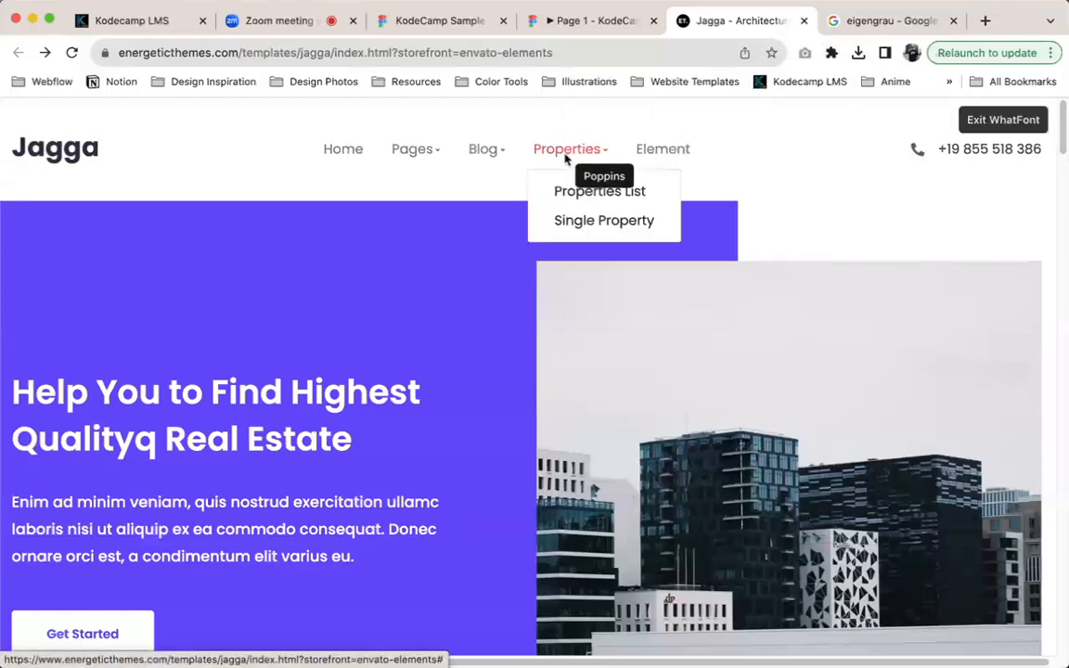
{"action": "left_click", "coordinate": [680, 156]}
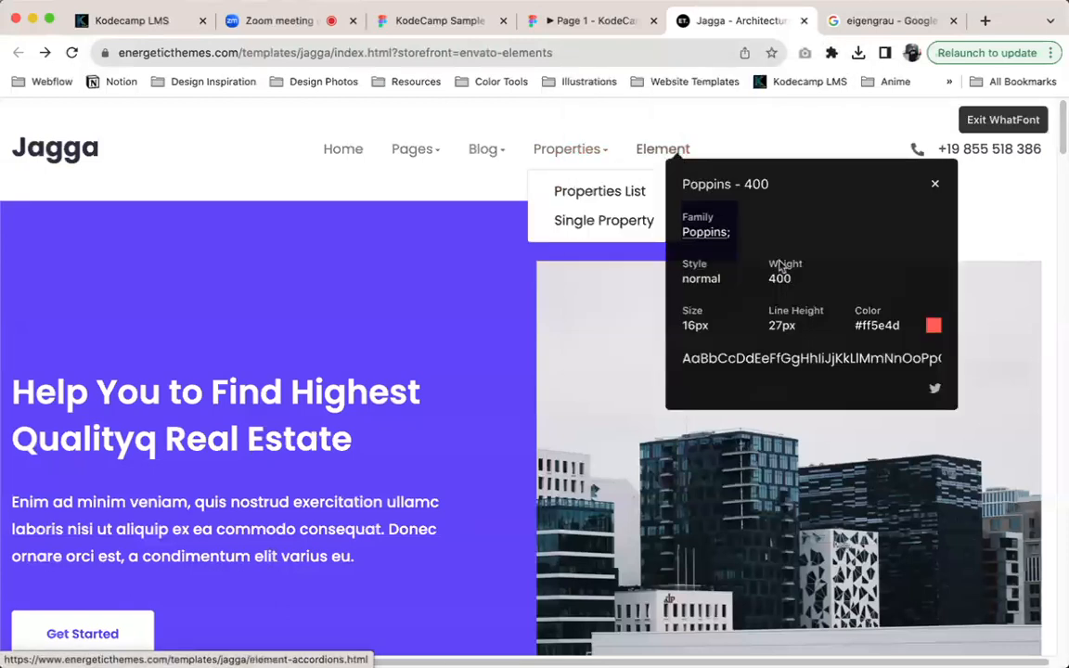
{"action": "left_click", "coordinate": [989, 127]}
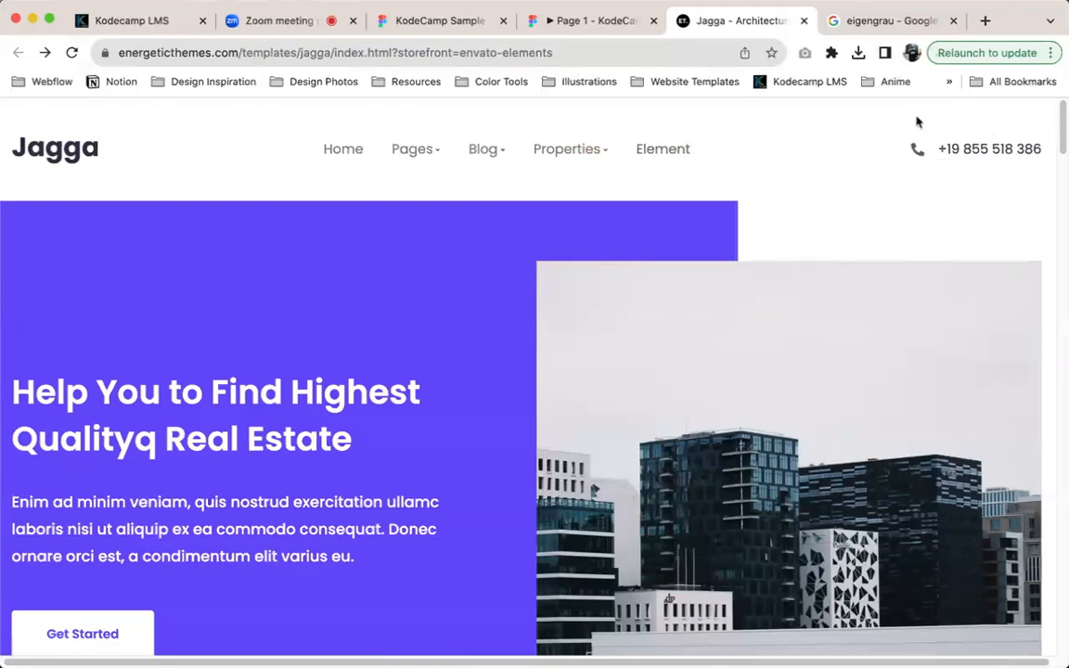
Inspect the font of the "3 beds" detail in the Featured Properties section of the Jagga page with WhatFont
{"action": "scroll", "coordinate": [598, 162], "scroll_direction": "down", "scroll_amount": 15}
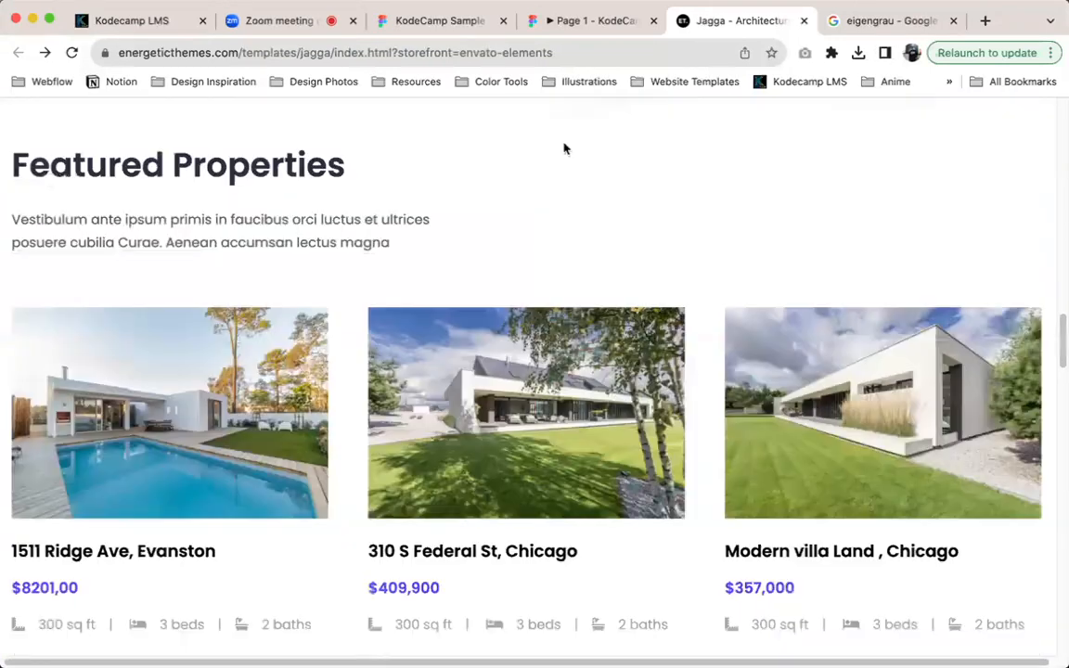
{"action": "scroll", "coordinate": [563, 148], "scroll_direction": "down", "scroll_amount": 3}
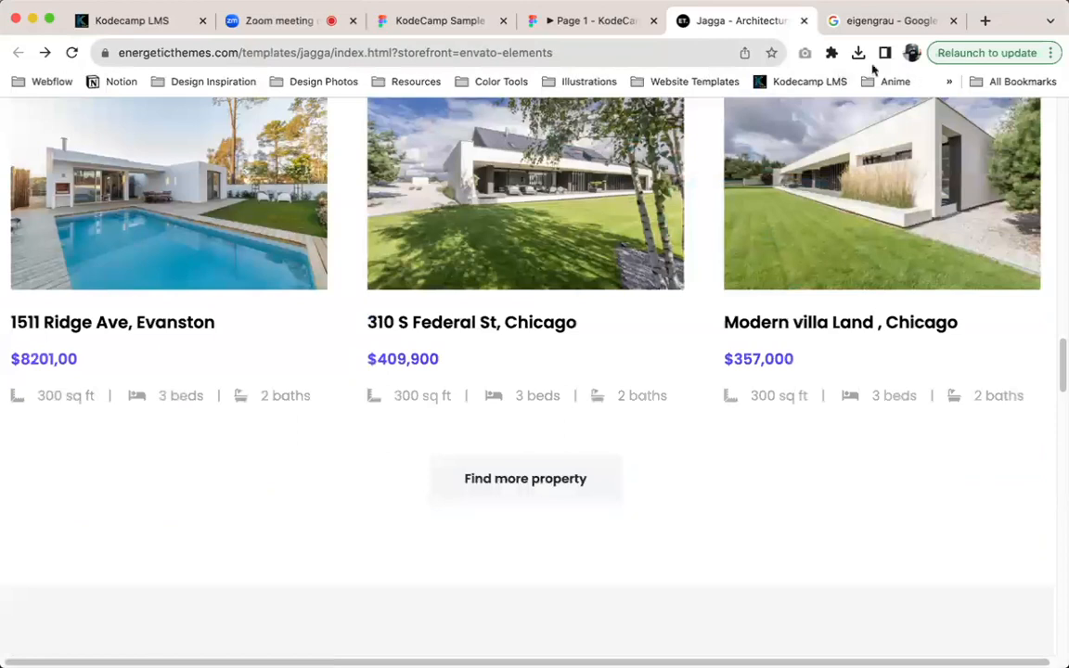
{"action": "left_click", "coordinate": [832, 53]}
{"action": "left_click", "coordinate": [664, 206]}
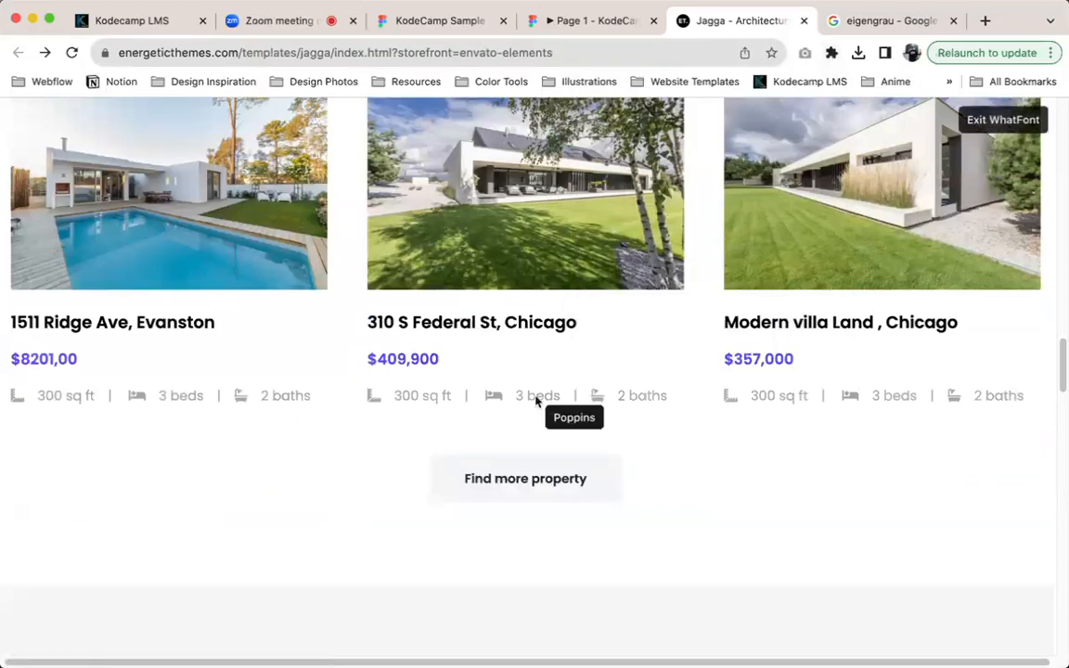
{"action": "left_click", "coordinate": [538, 397]}
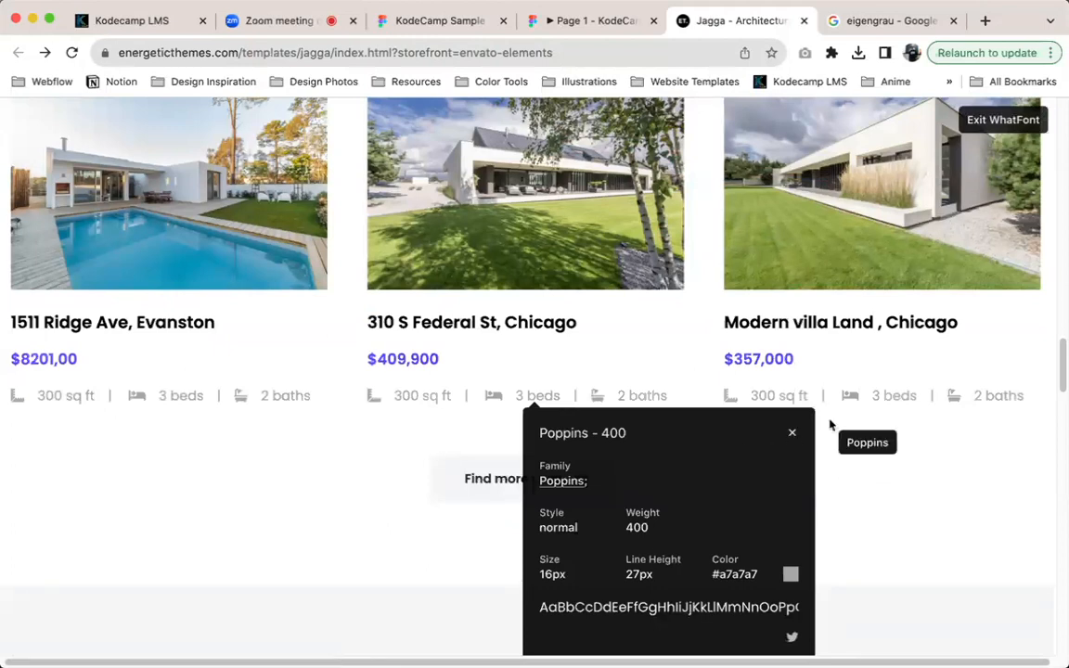
{"action": "scroll", "coordinate": [241, 386], "scroll_direction": "up", "scroll_amount": 2}
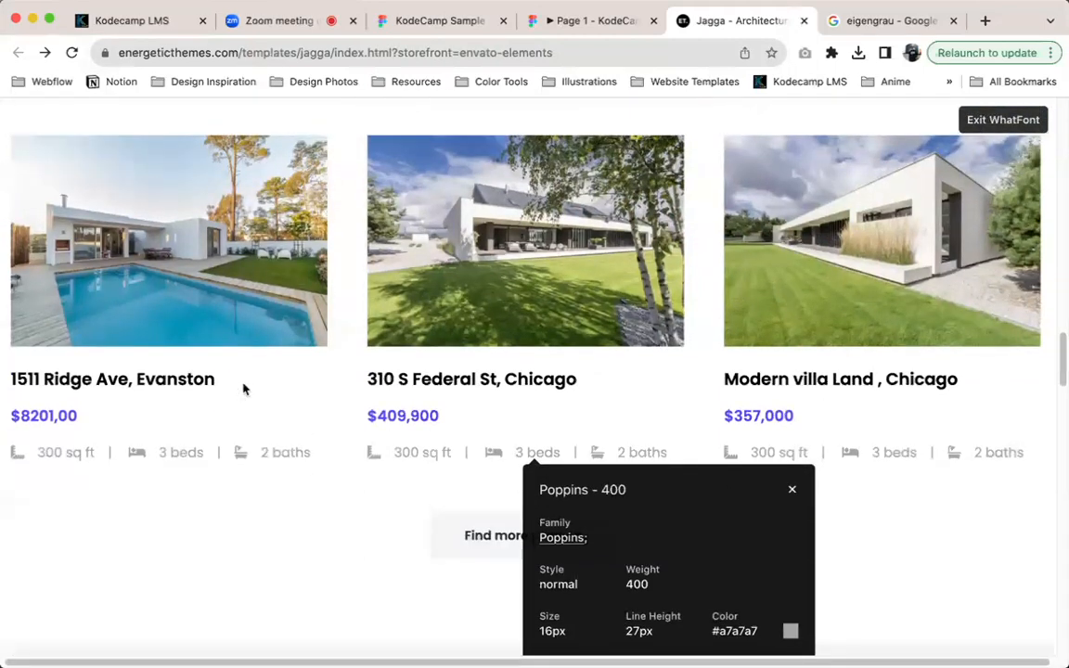
{"action": "scroll", "coordinate": [243, 389], "scroll_direction": "up", "scroll_amount": 2}
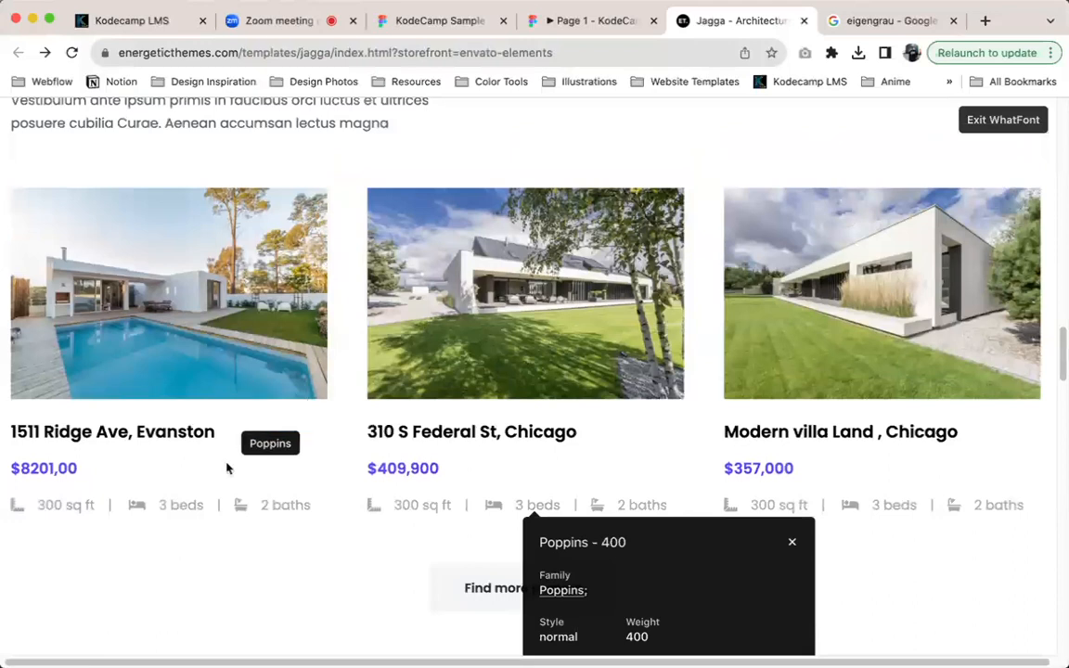
{"action": "scroll", "coordinate": [184, 455], "scroll_direction": "up", "scroll_amount": 1}
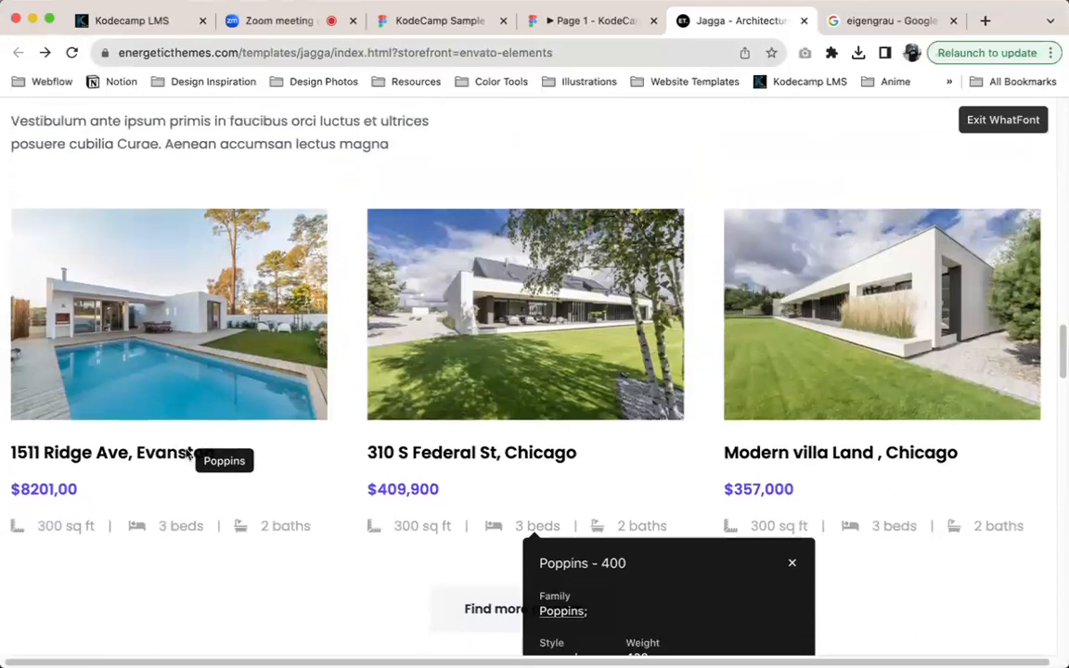
Inspect the "Agent" label in the Meet Our Agents section with WhatFont, and look over the text down to the footer
{"action": "scroll", "coordinate": [186, 452], "scroll_direction": "down", "scroll_amount": 10}
{"action": "scroll", "coordinate": [859, 243], "scroll_direction": "down", "scroll_amount": 20}
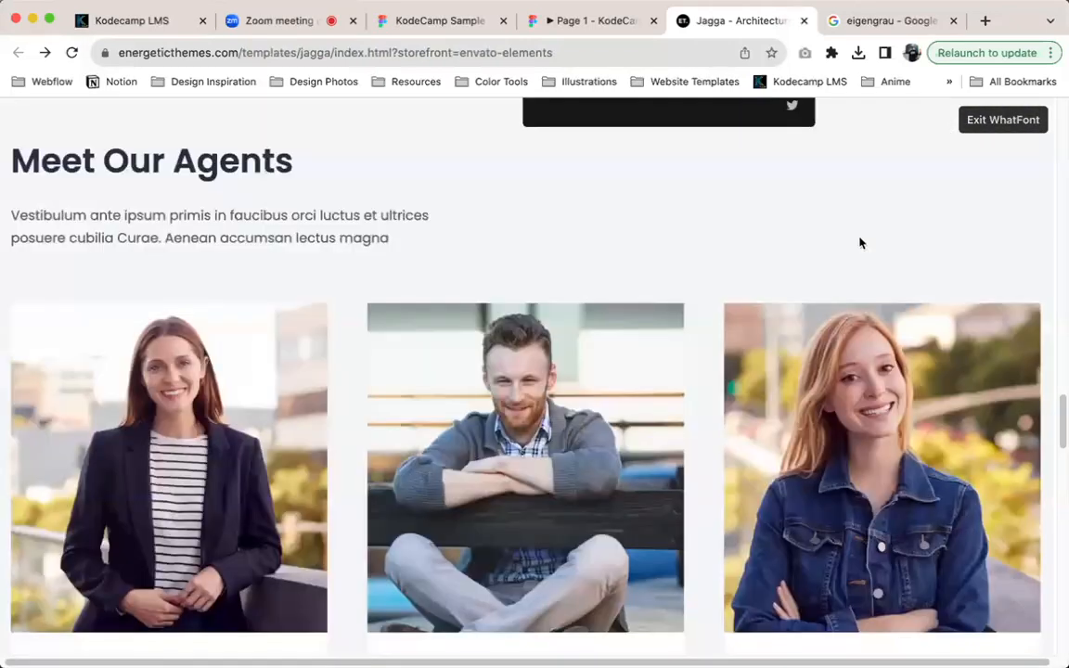
{"action": "scroll", "coordinate": [381, 182], "scroll_direction": "up", "scroll_amount": 6}
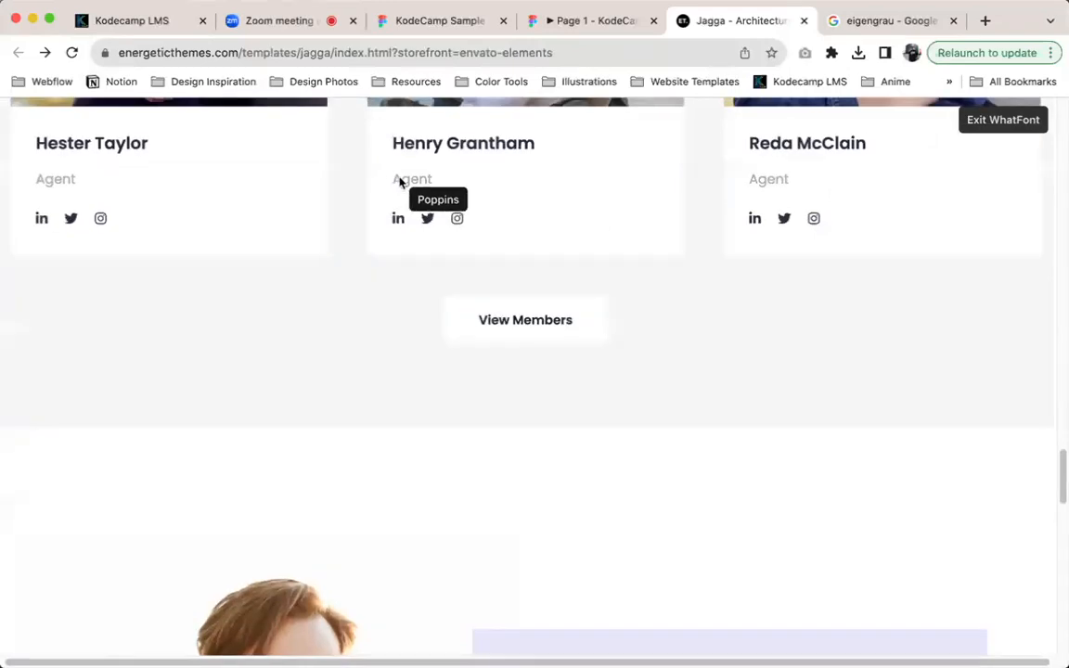
{"action": "left_click", "coordinate": [398, 179]}
{"action": "scroll", "coordinate": [814, 237], "scroll_direction": "down", "scroll_amount": 2}
{"action": "scroll", "coordinate": [821, 200], "scroll_direction": "up", "scroll_amount": 2}
{"action": "scroll", "coordinate": [795, 254], "scroll_direction": "down", "scroll_amount": 12}
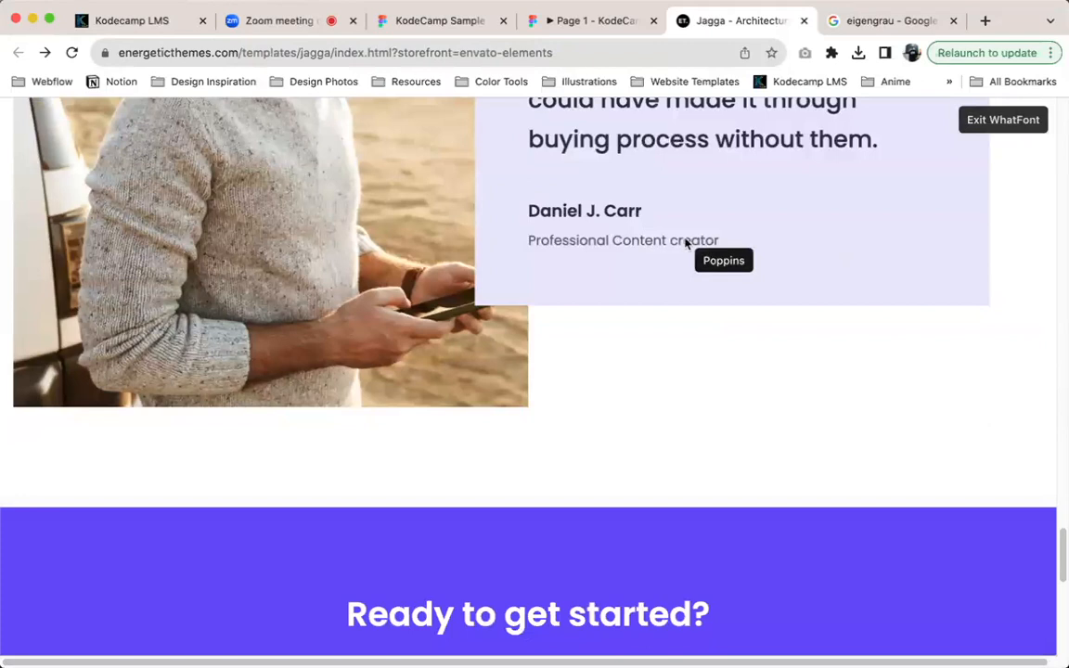
{"action": "scroll", "coordinate": [747, 153], "scroll_direction": "down", "scroll_amount": 8}
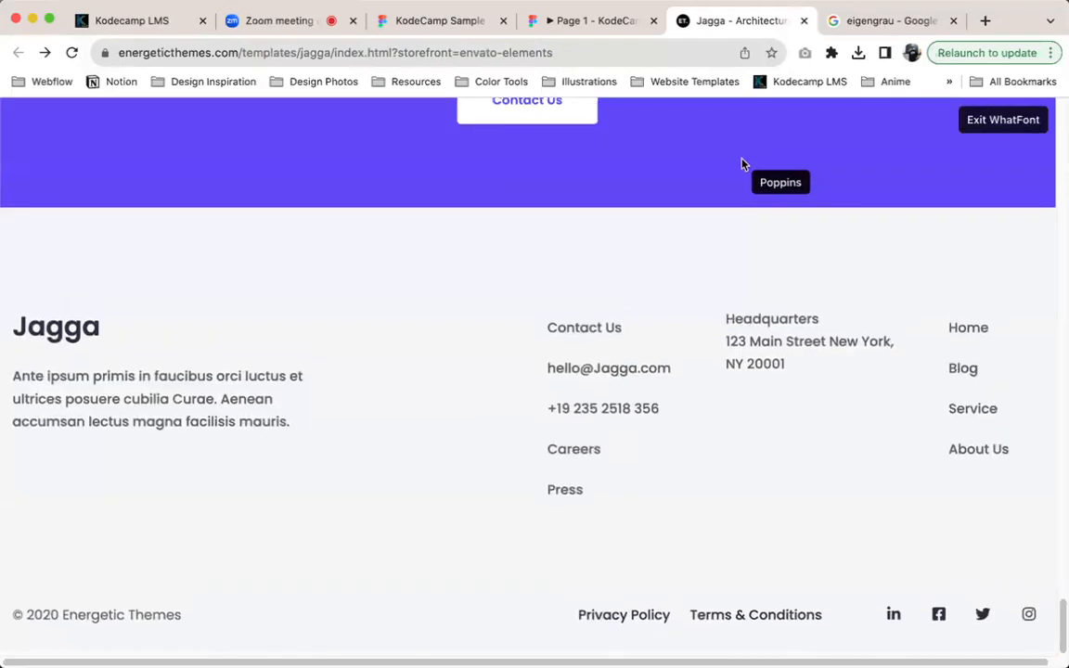
{"action": "scroll", "coordinate": [742, 163], "scroll_direction": "up", "scroll_amount": 8}
{"action": "scroll", "coordinate": [743, 167], "scroll_direction": "up", "scroll_amount": 10}
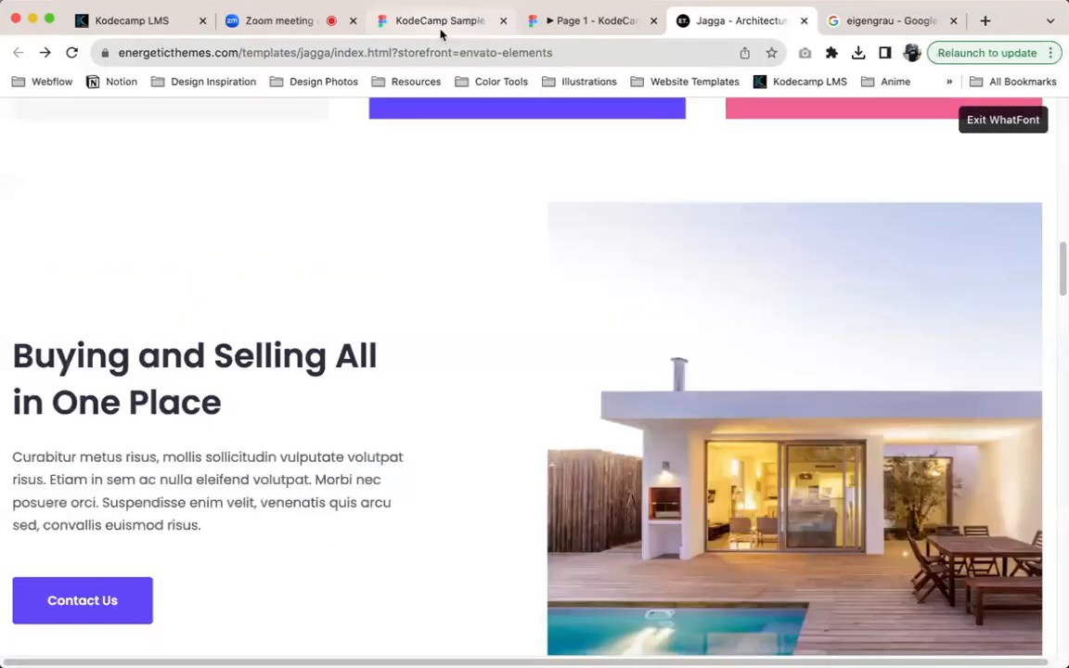
In the KodeCamp Sample file, set the "Aptent taciti" paragraph to font size 16 and Regular weight
{"action": "left_click", "coordinate": [442, 26]}
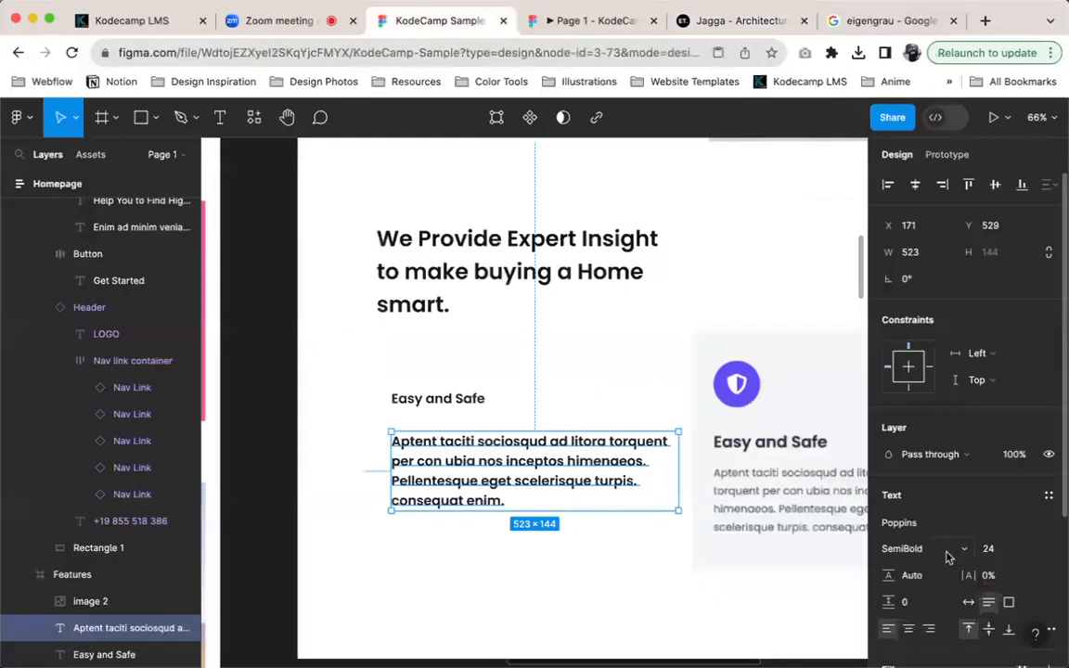
{"action": "left_click", "coordinate": [987, 548]}
{"action": "type", "text": "16"}
{"action": "key", "text": "Return"}
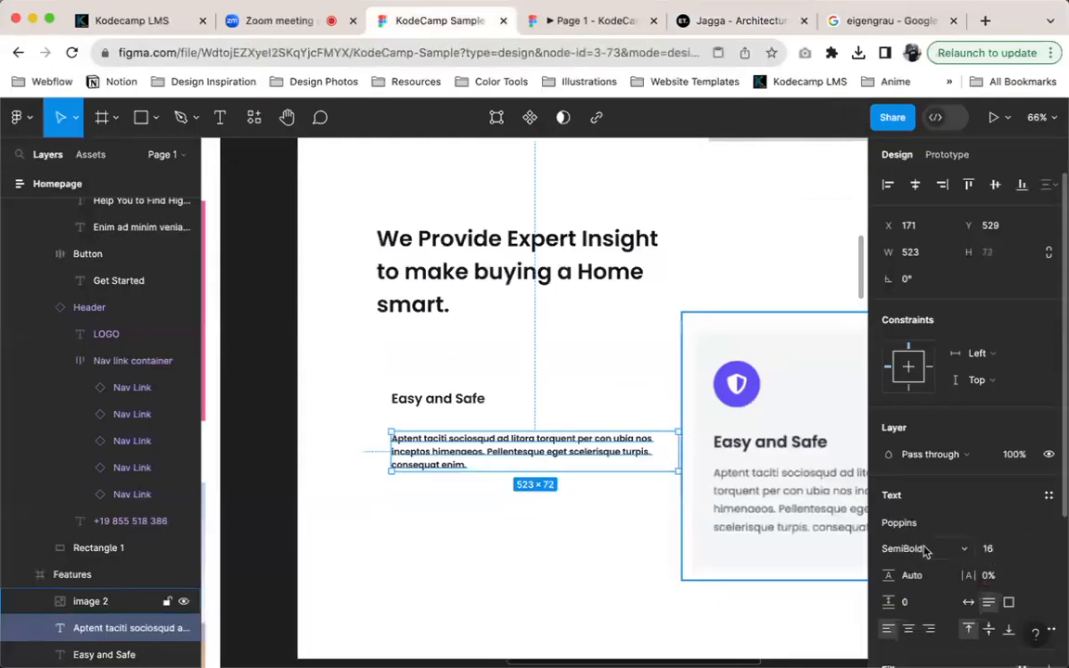
{"action": "left_click", "coordinate": [910, 549]}
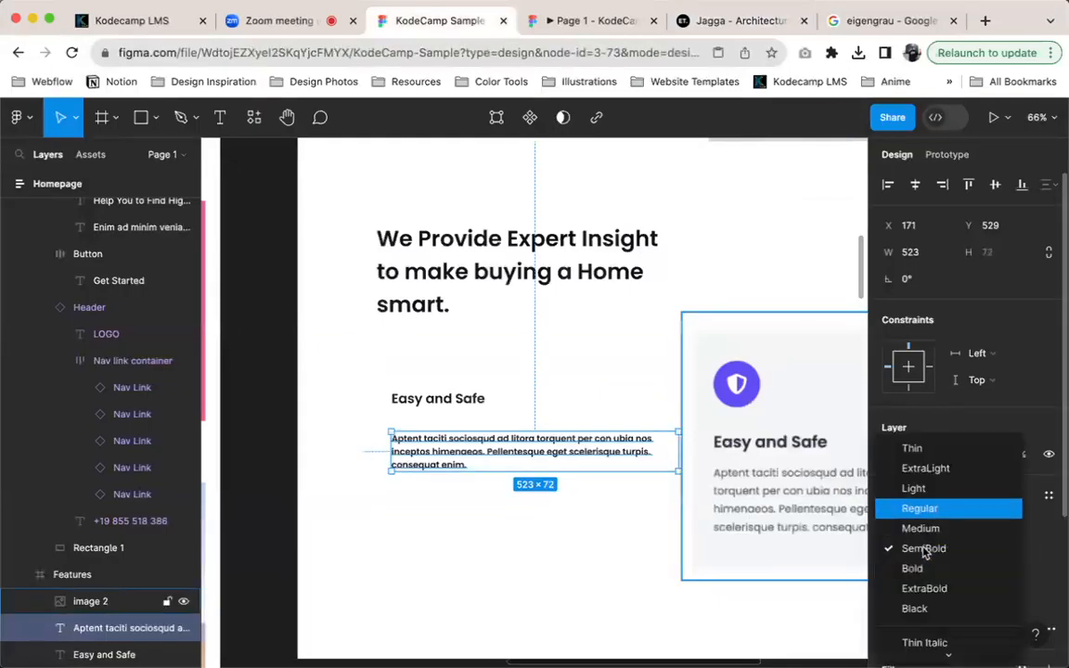
{"action": "left_click", "coordinate": [920, 509]}
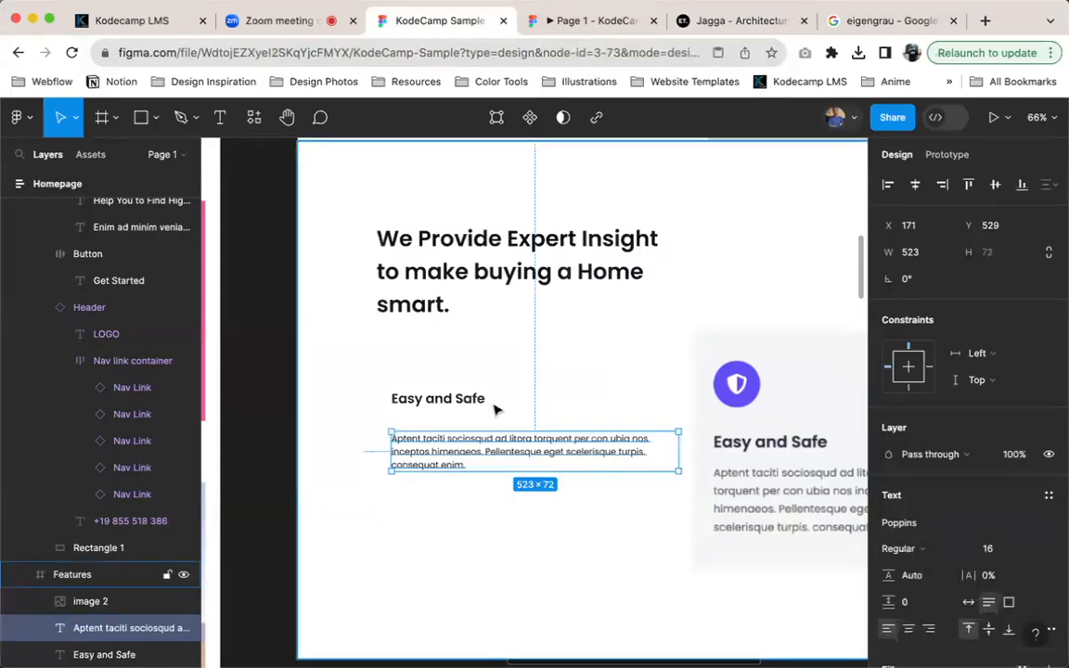
{"action": "scroll", "coordinate": [965, 561], "scroll_direction": "down", "scroll_amount": 1}
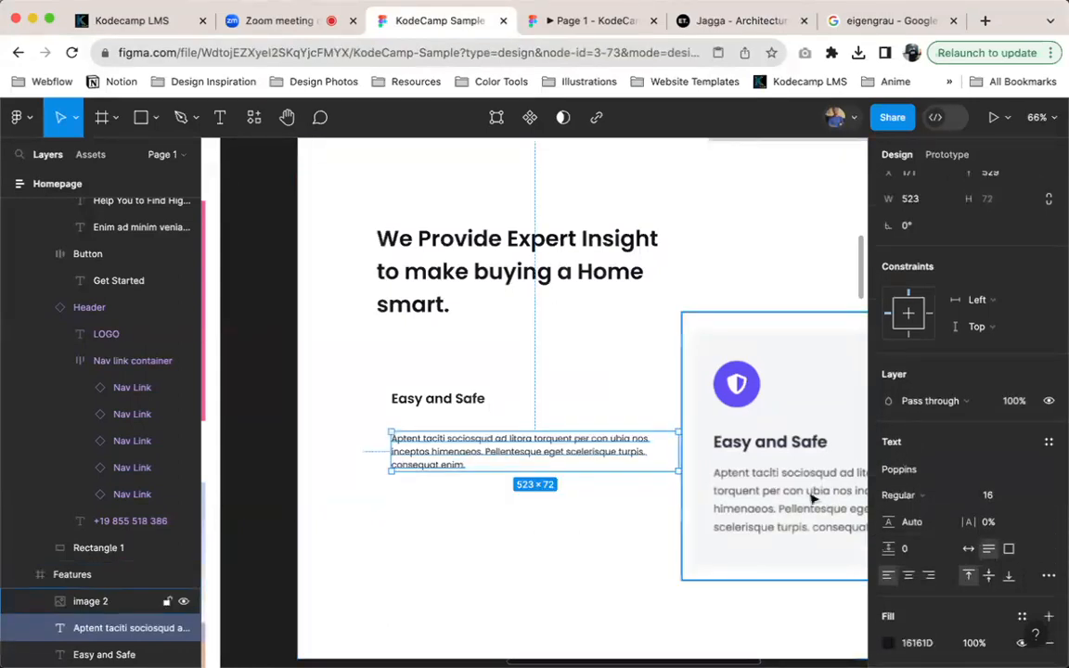
{"action": "scroll", "coordinate": [812, 499], "scroll_direction": "down", "scroll_amount": 3}
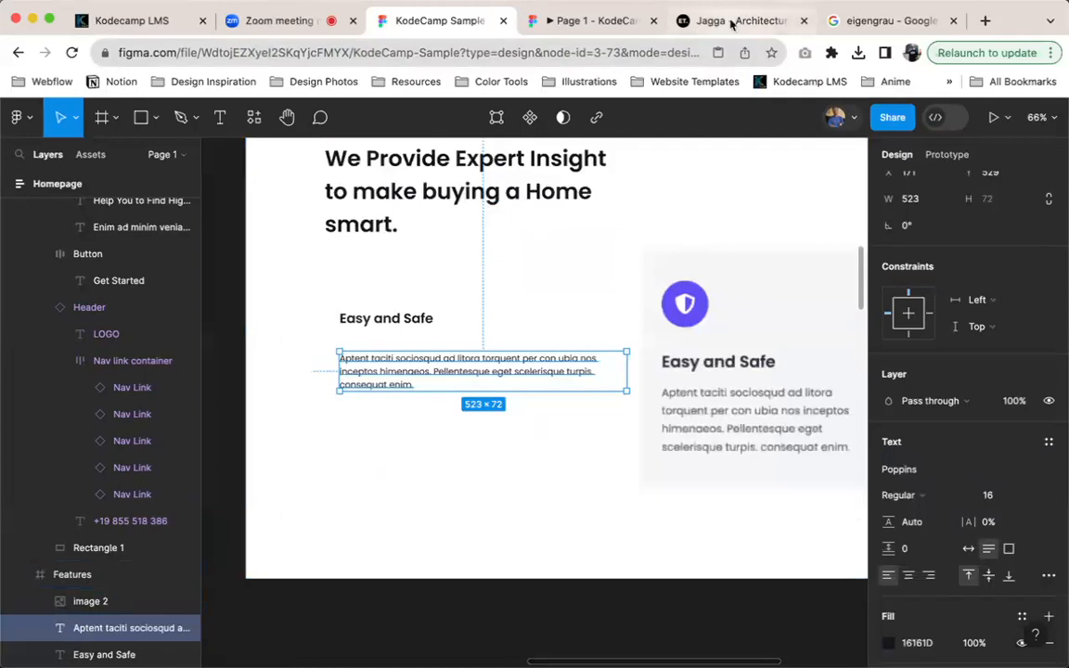
Inspect the font size, weight and colour of the grey card's "Easy and Safe" title and paragraph on the Jagga page with WhatFont
{"action": "left_click", "coordinate": [733, 24]}
{"action": "scroll", "coordinate": [390, 311], "scroll_direction": "down", "scroll_amount": 10}
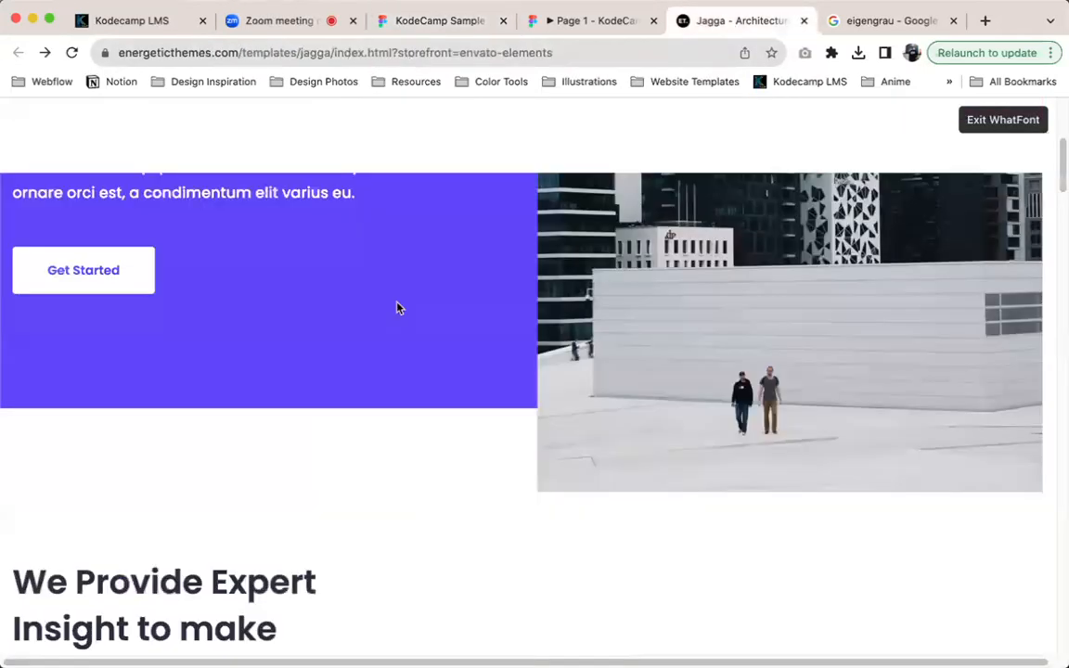
{"action": "scroll", "coordinate": [398, 308], "scroll_direction": "up", "scroll_amount": 4}
{"action": "scroll", "coordinate": [371, 320], "scroll_direction": "down", "scroll_amount": 9}
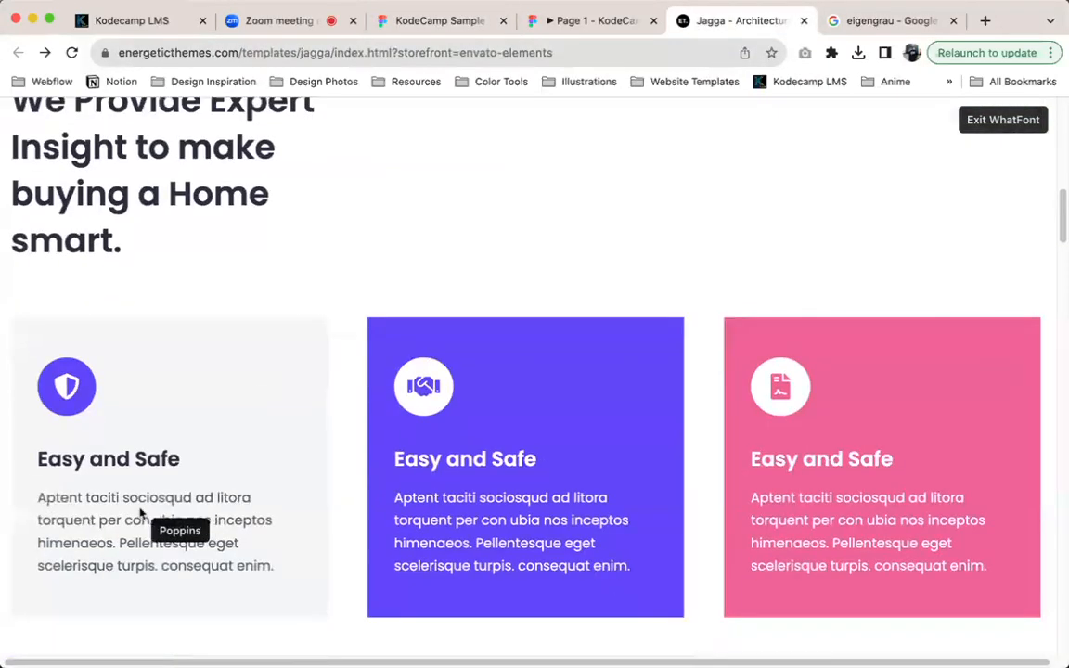
{"action": "left_click", "coordinate": [125, 463]}
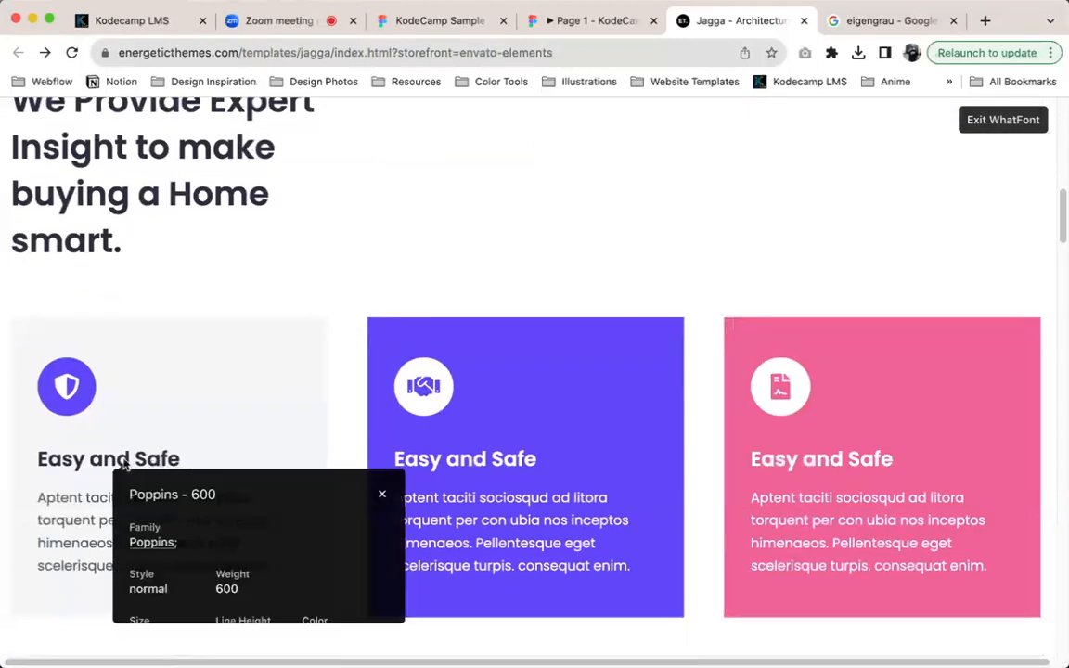
{"action": "scroll", "coordinate": [124, 463], "scroll_direction": "down", "scroll_amount": 3}
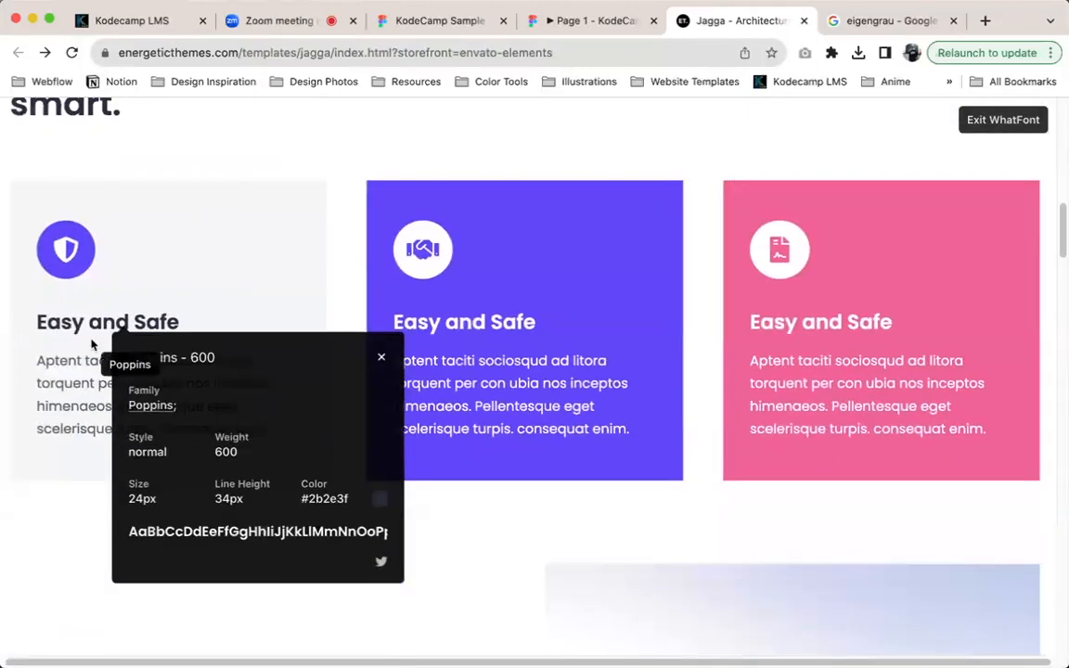
{"action": "left_click", "coordinate": [85, 408]}
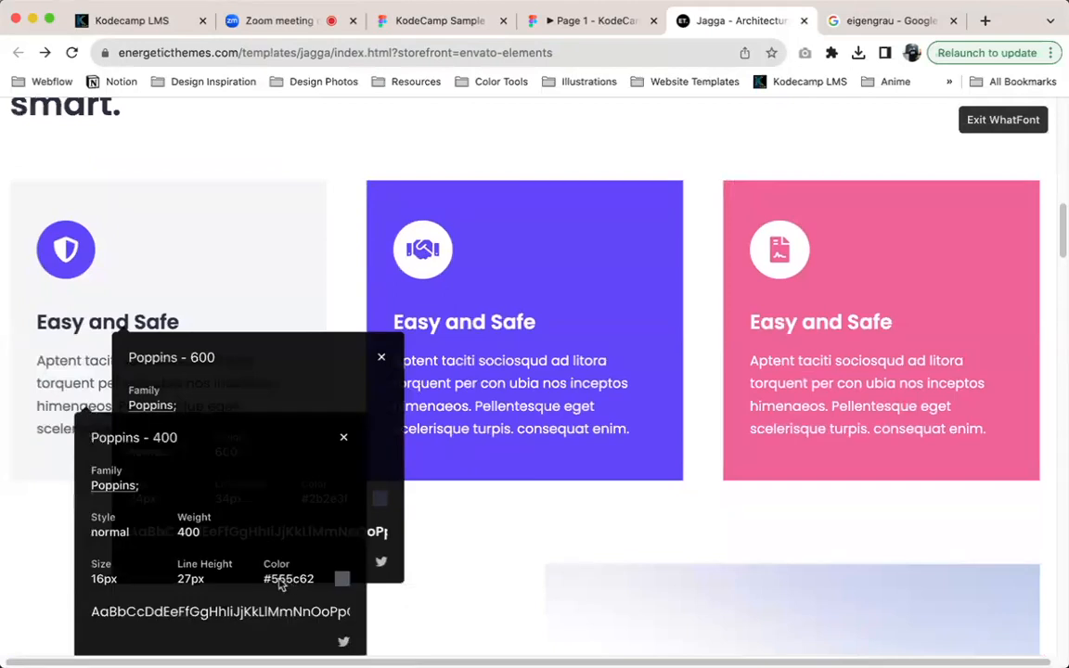
{"action": "left_click", "coordinate": [90, 380]}
{"action": "left_click", "coordinate": [349, 434]}
{"action": "left_click", "coordinate": [380, 359]}
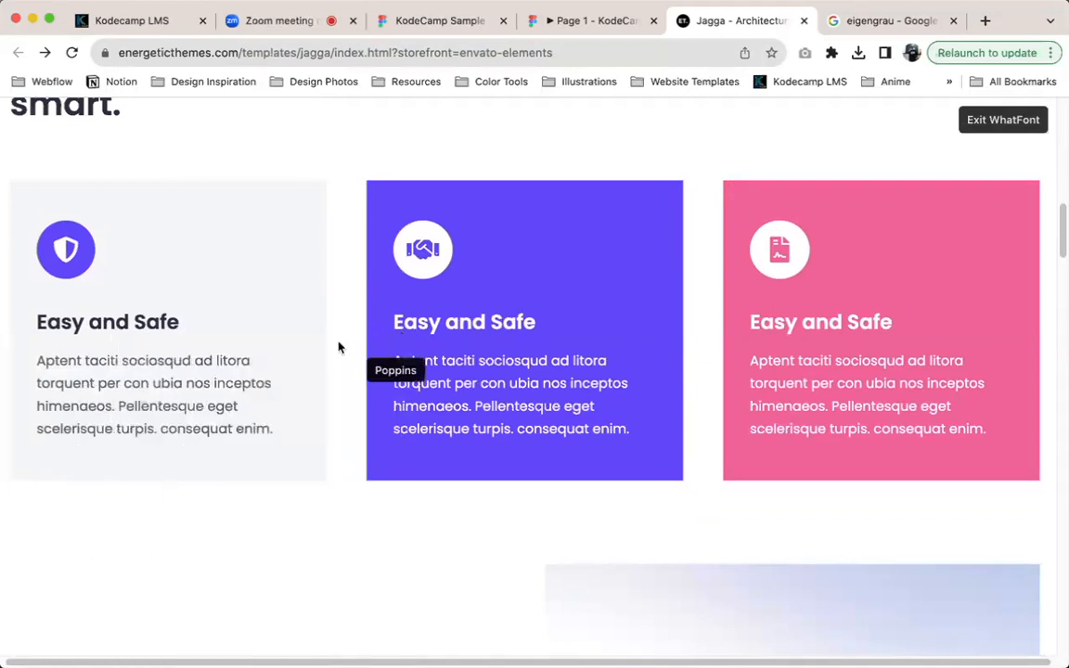
{"action": "left_click", "coordinate": [172, 325]}
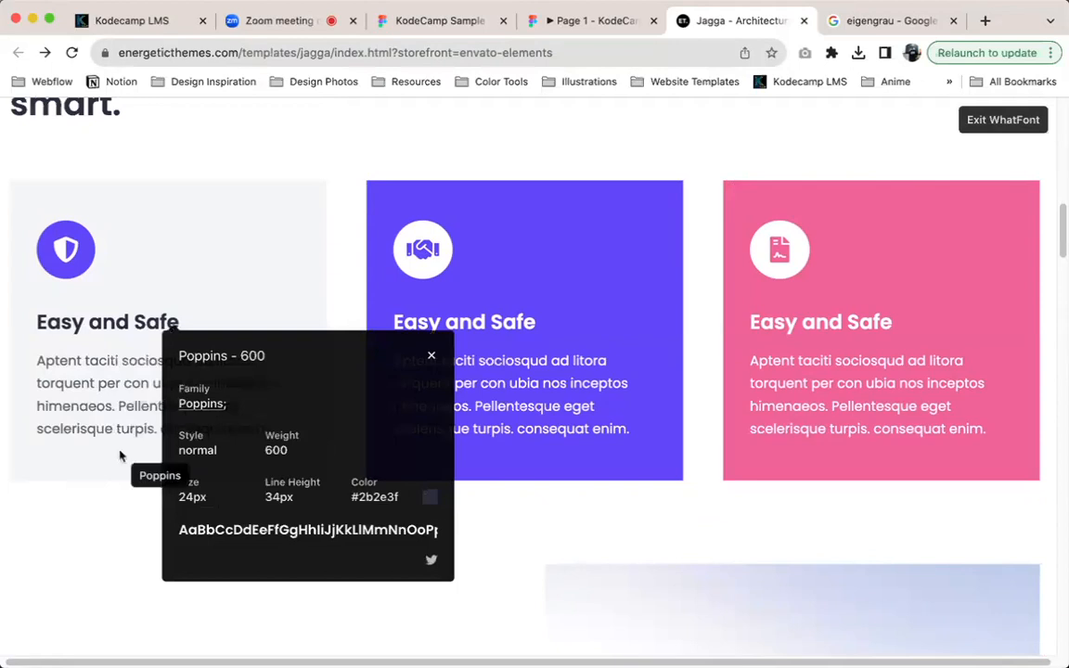
{"action": "left_click", "coordinate": [45, 430]}
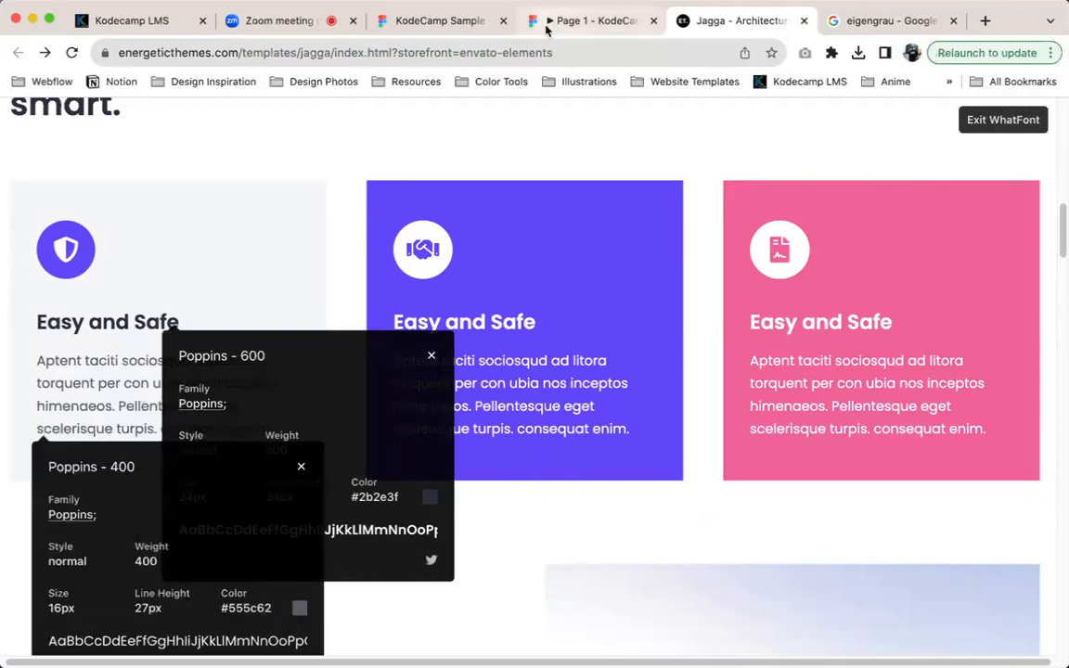
In the KodeCamp Sample file, create a colour style named Black from the paragraph's fill, and leave the style library
{"action": "left_click", "coordinate": [428, 31]}
{"action": "scroll", "coordinate": [938, 594], "scroll_direction": "down", "scroll_amount": 2}
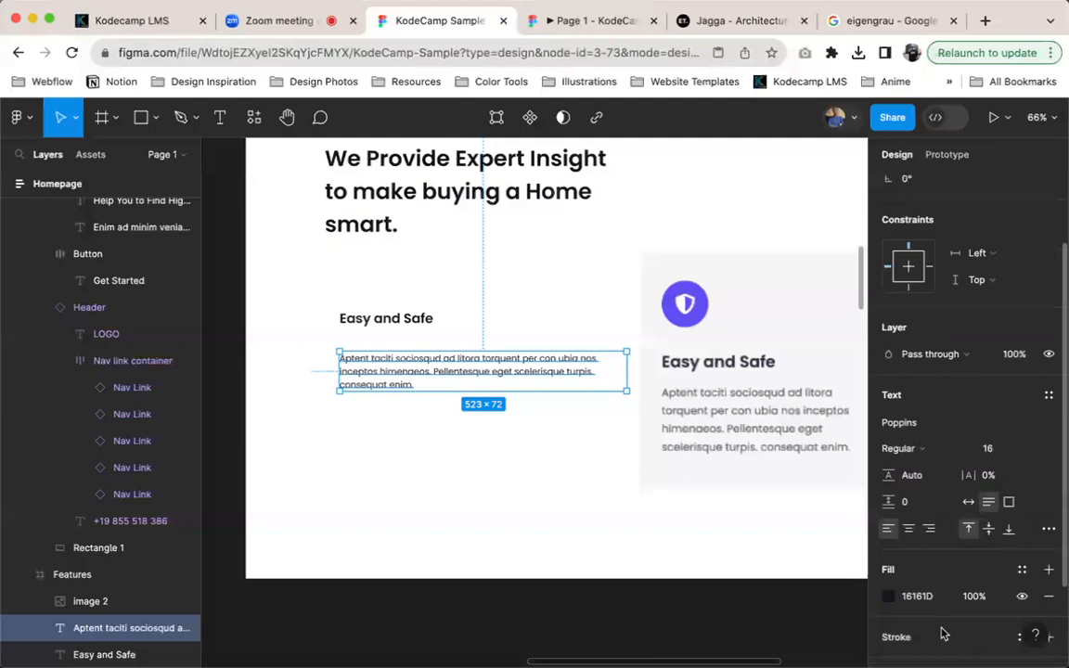
{"action": "left_click", "coordinate": [1021, 560]}
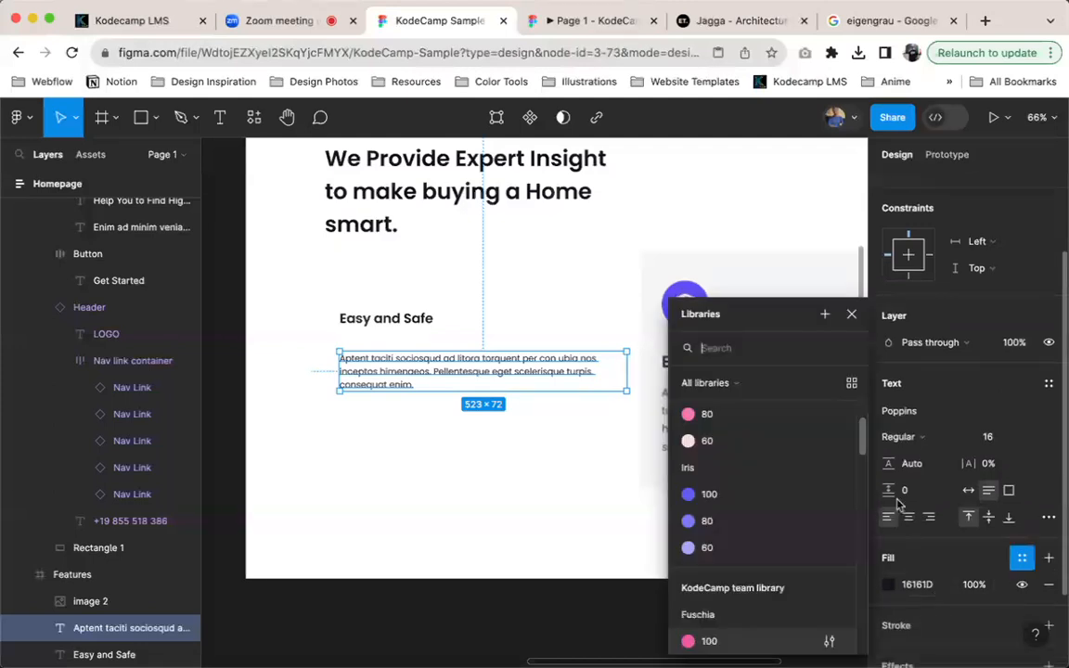
{"action": "left_click", "coordinate": [824, 315]}
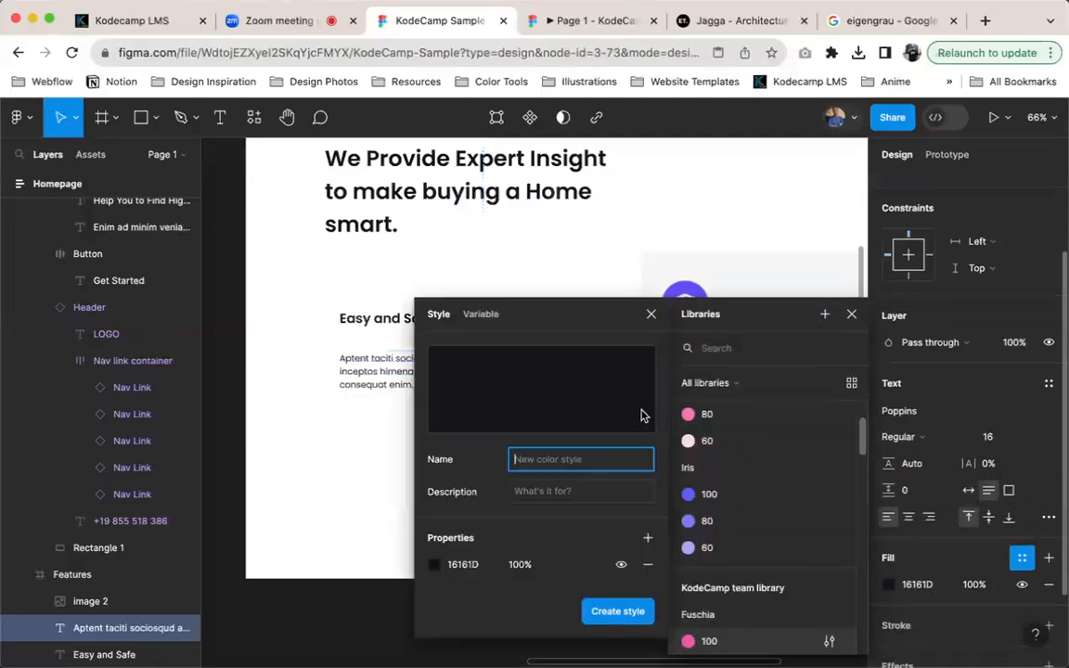
{"action": "type", "text": "Black"}
{"action": "key", "text": "Return"}
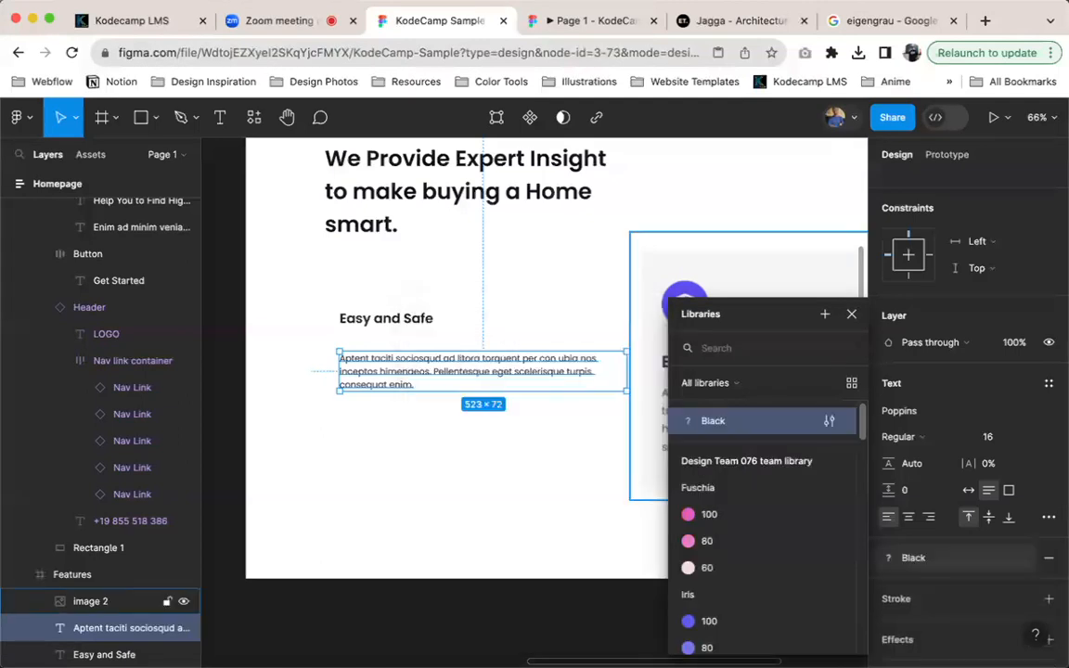
{"action": "left_click", "coordinate": [411, 320]}
{"action": "left_click", "coordinate": [537, 506]}
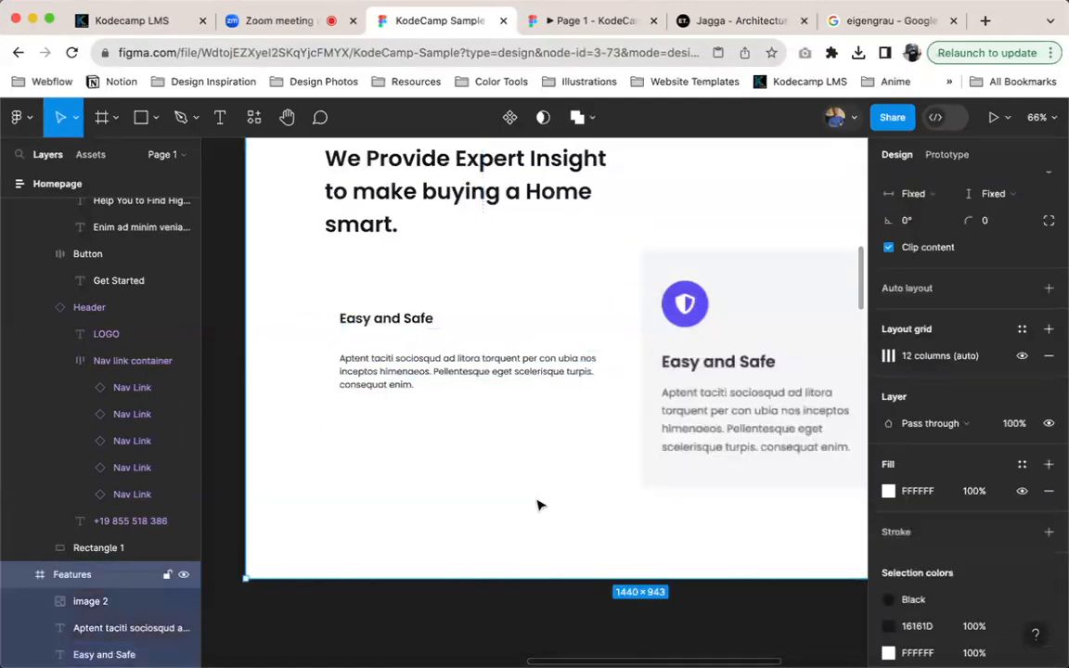
Select the Homepage frame that contains the Features section
{"action": "scroll", "coordinate": [535, 477], "scroll_direction": "down", "scroll_amount": 5}
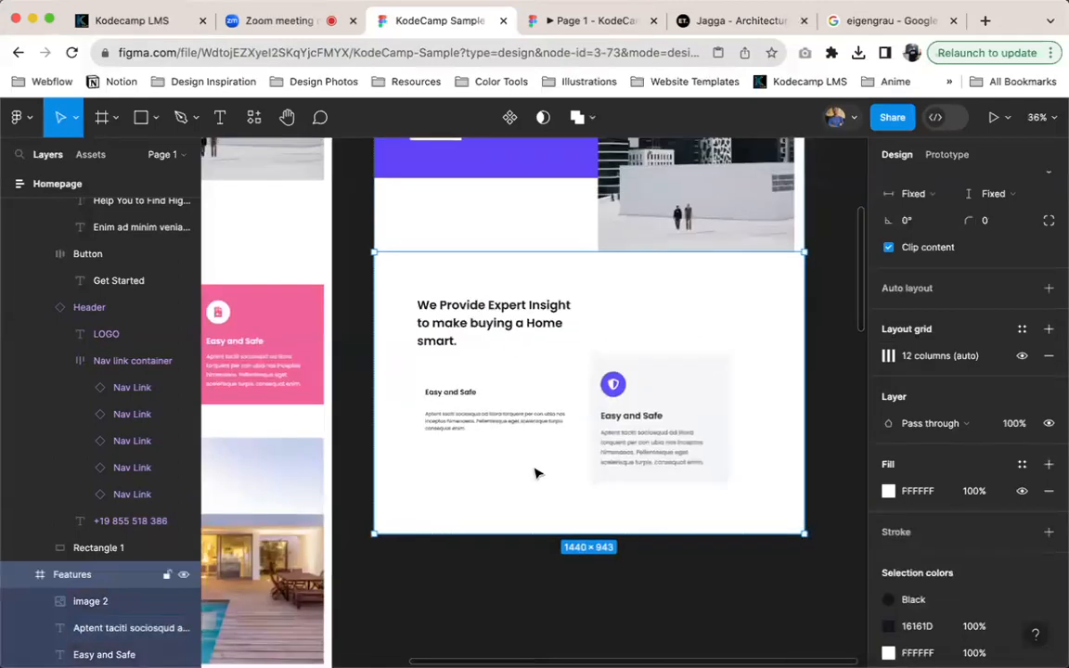
{"action": "key", "text": "shift+Return"}
{"action": "scroll", "coordinate": [537, 468], "scroll_direction": "down", "scroll_amount": 5}
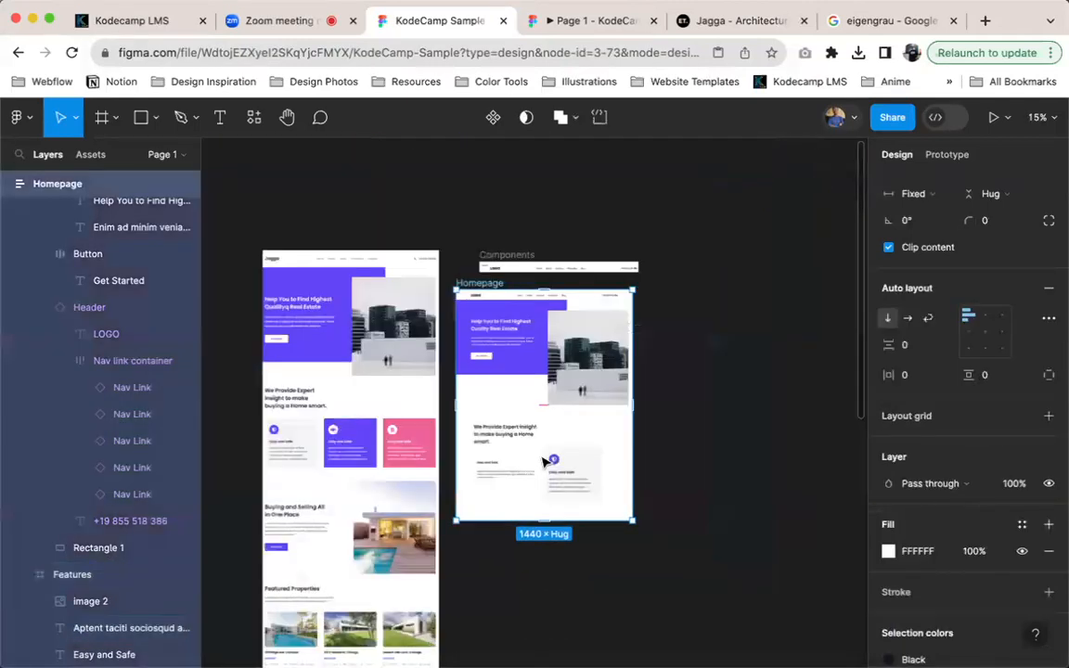
{"action": "scroll", "coordinate": [494, 420], "scroll_direction": "up", "scroll_amount": 3}
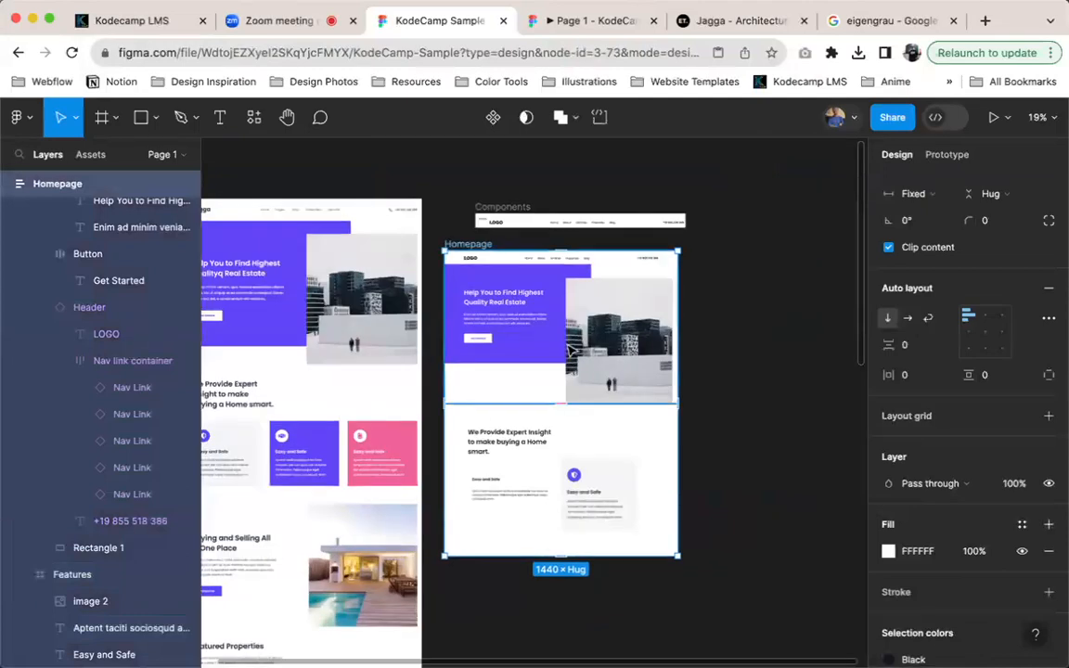
Replace the 000000 and 16161D selection colours of the Homepage frame with the Black colour style
{"action": "scroll", "coordinate": [499, 459], "scroll_direction": "up", "scroll_amount": 4}
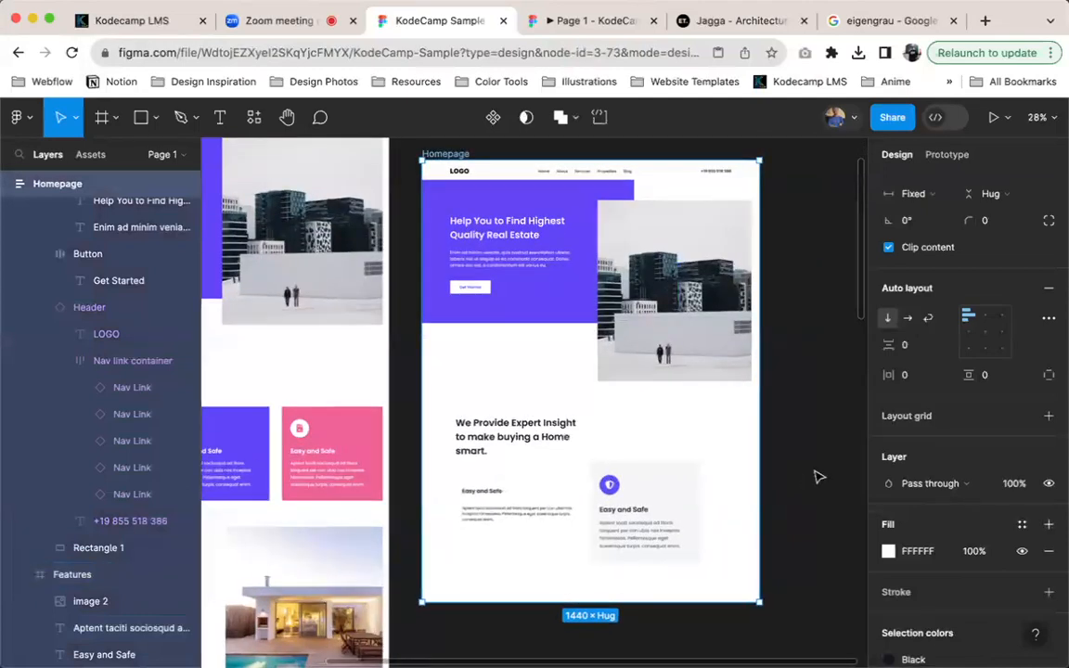
{"action": "left_click", "coordinate": [514, 445]}
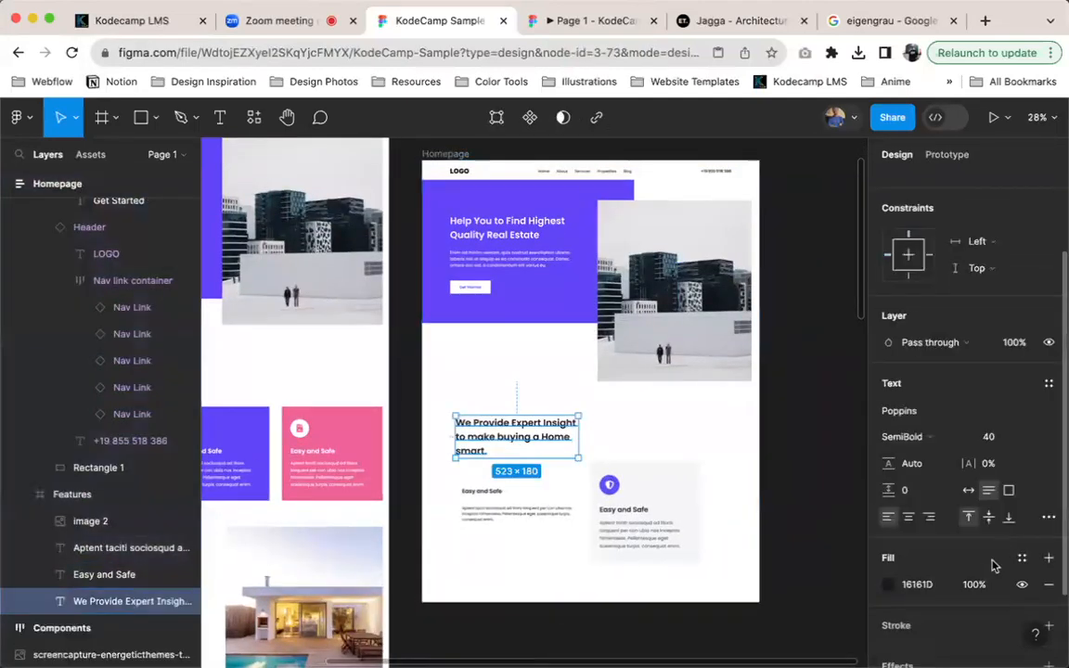
{"action": "left_click", "coordinate": [536, 377]}
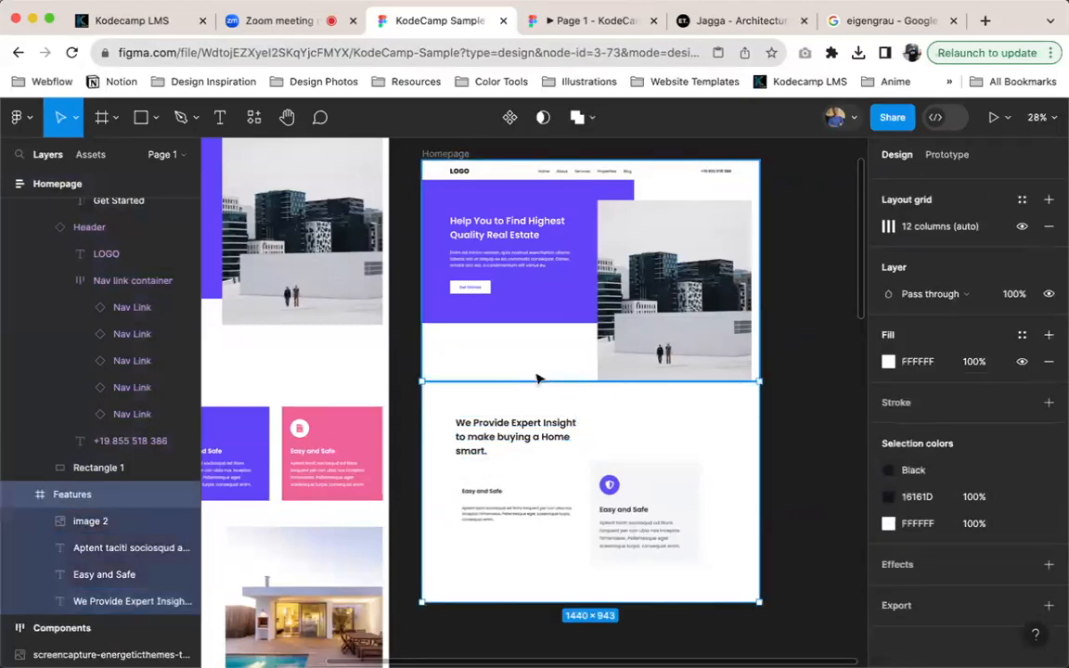
{"action": "key", "text": "Escape"}
{"action": "scroll", "coordinate": [947, 596], "scroll_direction": "down", "scroll_amount": 2}
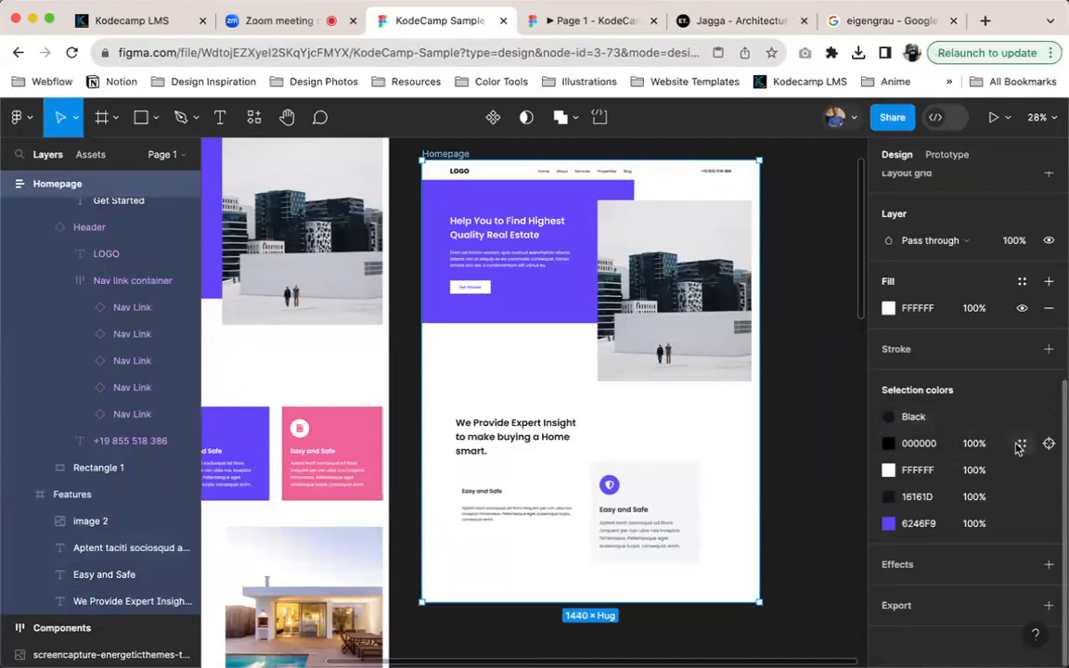
{"action": "left_click", "coordinate": [1020, 444]}
{"action": "left_click", "coordinate": [714, 422]}
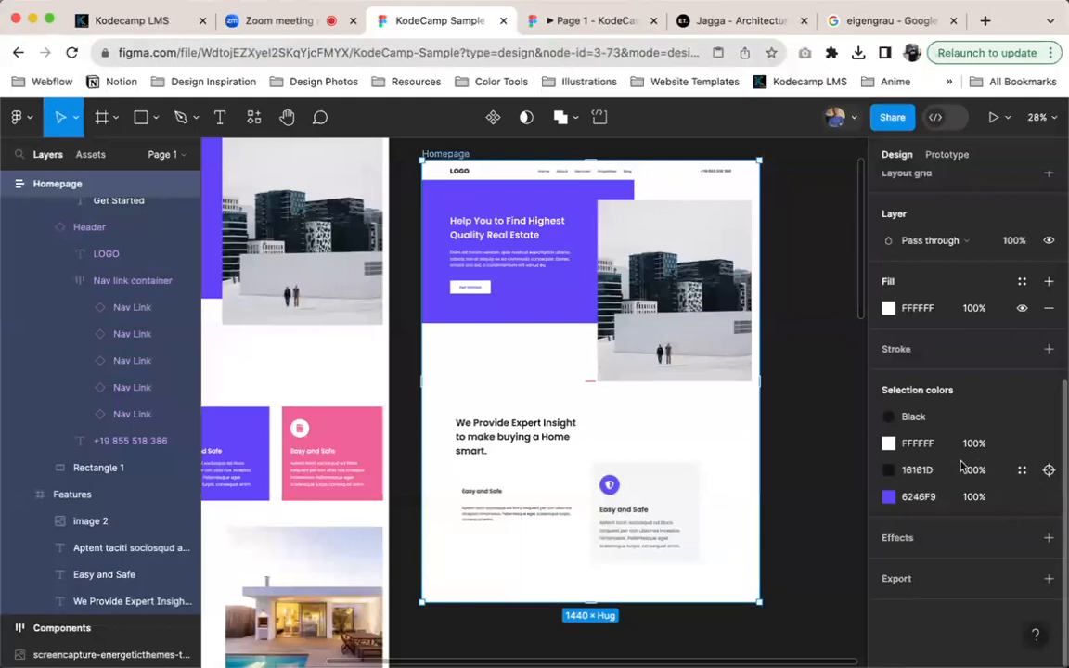
{"action": "left_click", "coordinate": [1022, 470]}
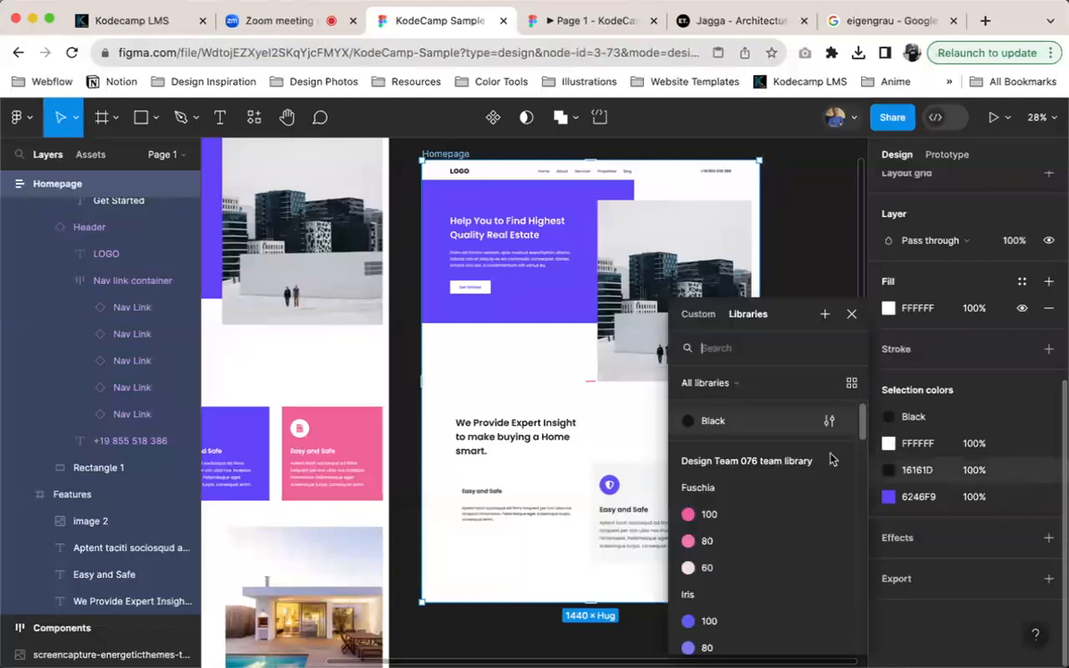
{"action": "left_click", "coordinate": [750, 421]}
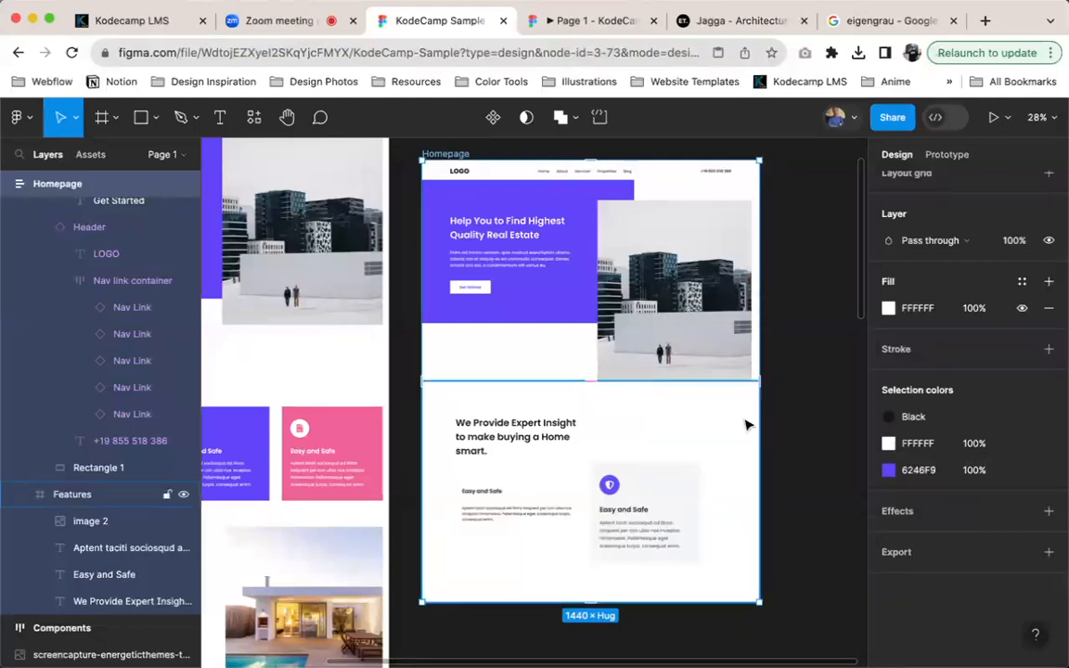
Check the fill style of the Features heading, the Home nav link and the header's phone number
{"action": "left_click", "coordinate": [529, 422]}
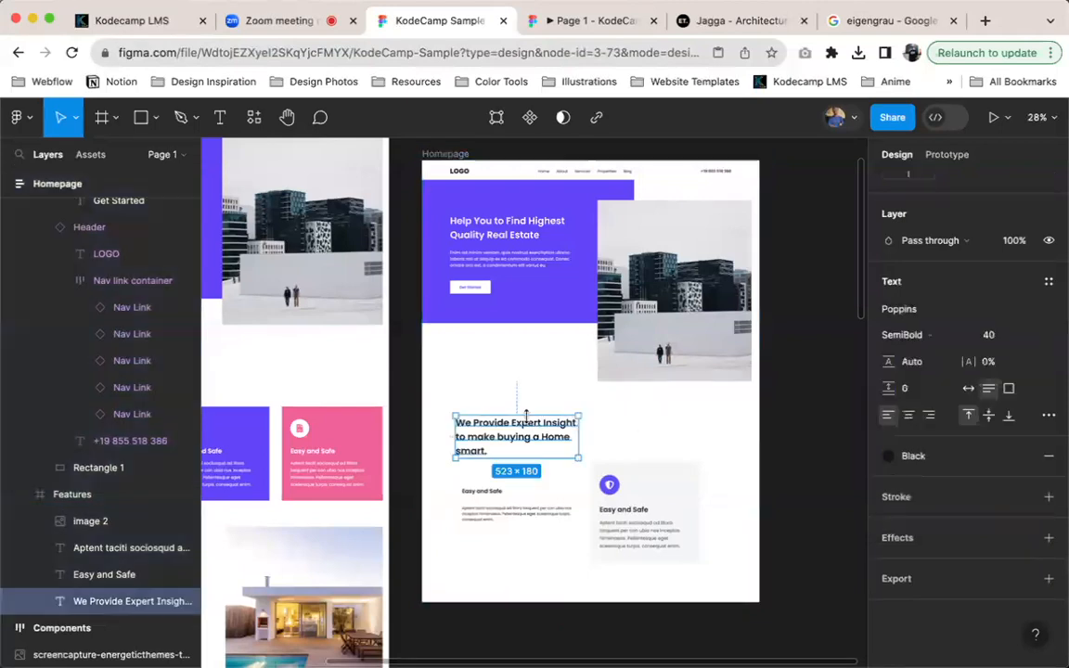
{"action": "left_click", "coordinate": [543, 171]}
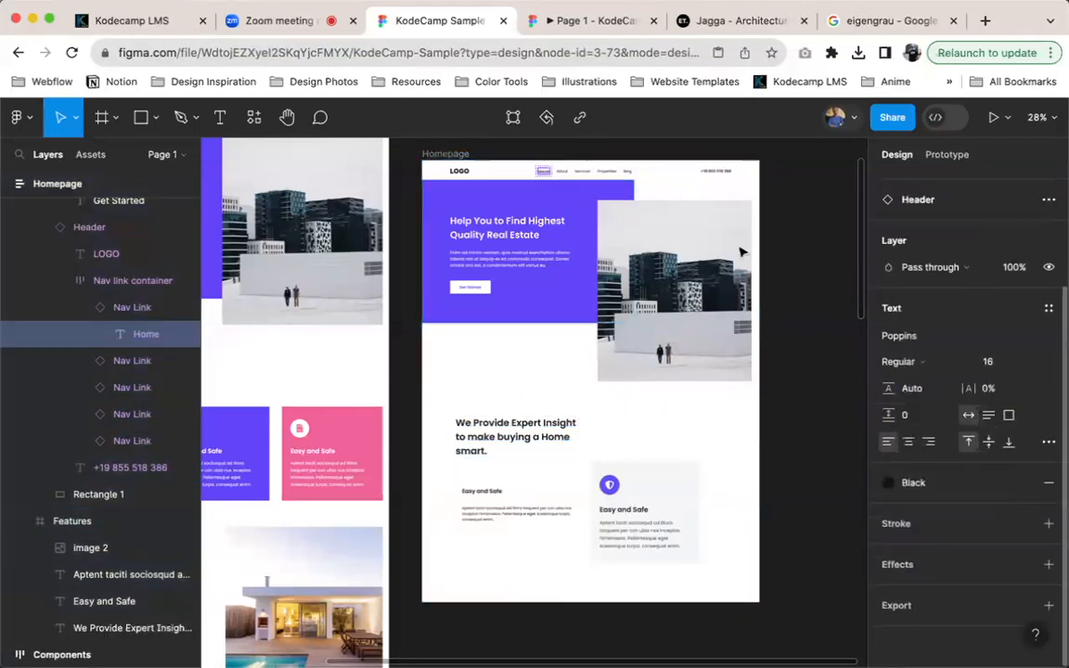
{"action": "left_click", "coordinate": [724, 173]}
Apply the Black colour style to the Nav Link main component in the Components frame
{"action": "scroll", "coordinate": [471, 211], "scroll_direction": "up", "scroll_amount": 2}
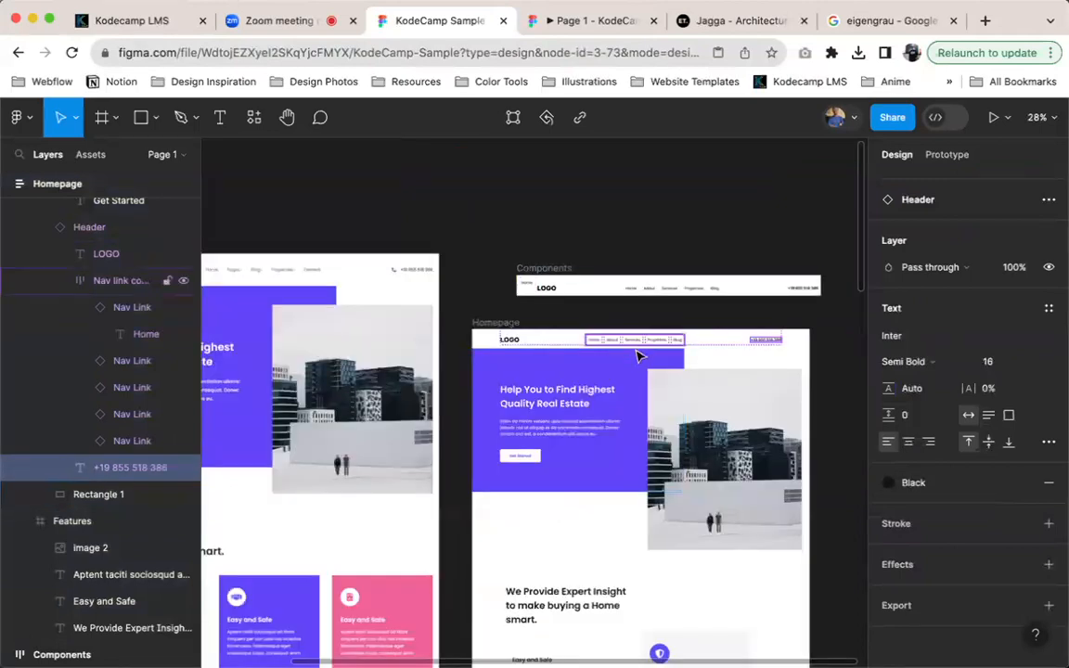
{"action": "scroll", "coordinate": [595, 394], "scroll_direction": "down", "scroll_amount": 2}
{"action": "scroll", "coordinate": [594, 395], "scroll_direction": "right", "scroll_amount": 2}
{"action": "scroll", "coordinate": [594, 394], "scroll_direction": "right", "scroll_amount": 1}
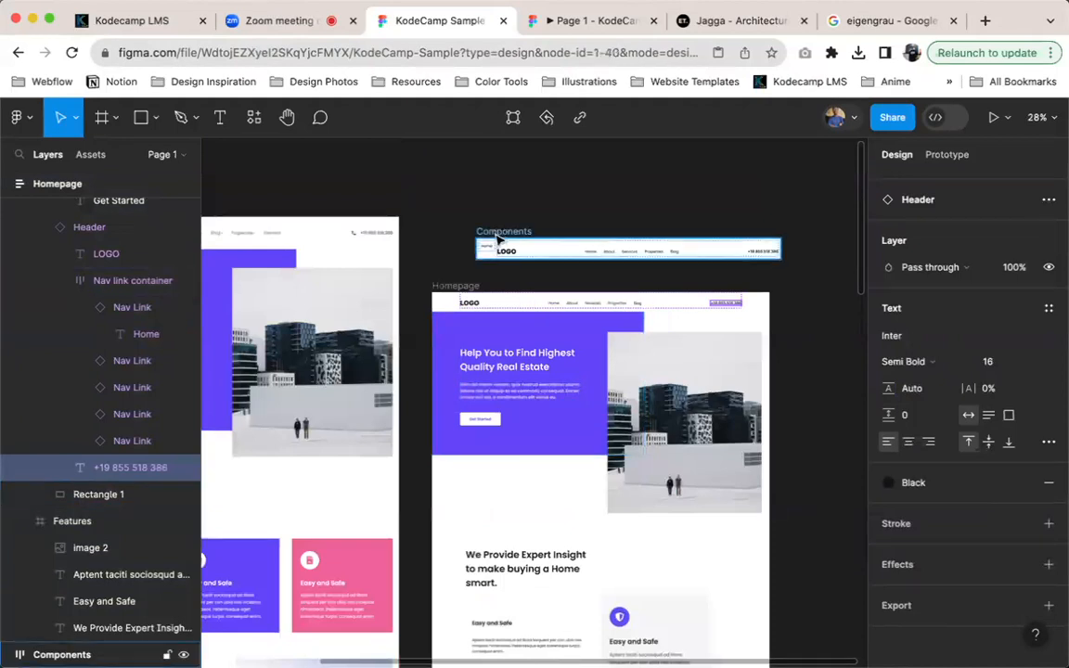
{"action": "left_click", "coordinate": [490, 253]}
{"action": "scroll", "coordinate": [961, 523], "scroll_direction": "down", "scroll_amount": 3}
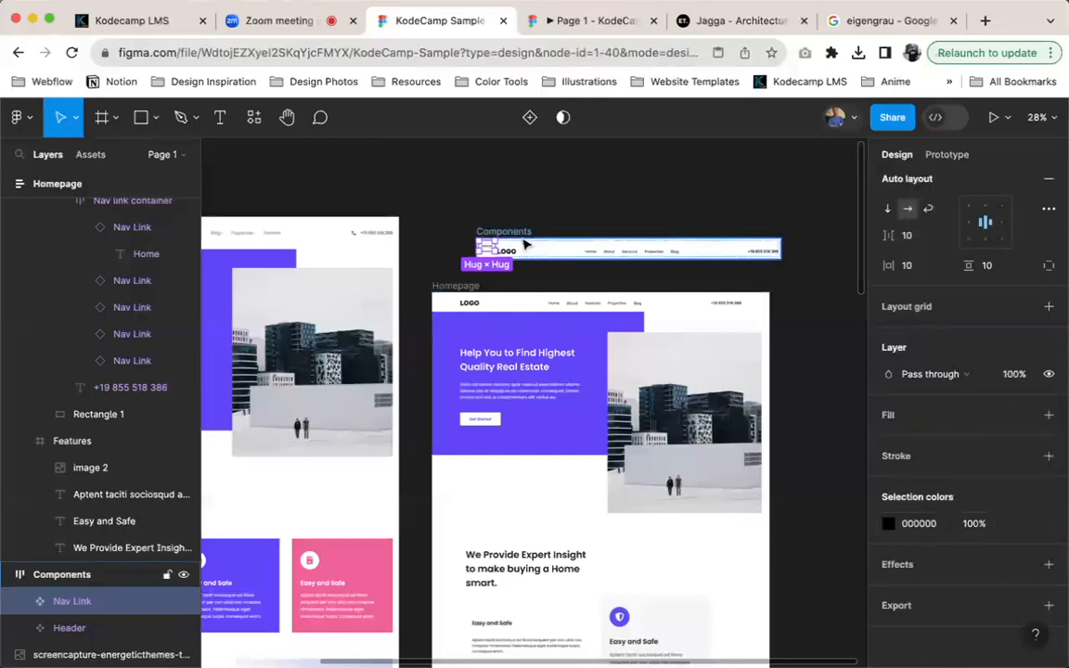
{"action": "left_click", "coordinate": [1025, 522]}
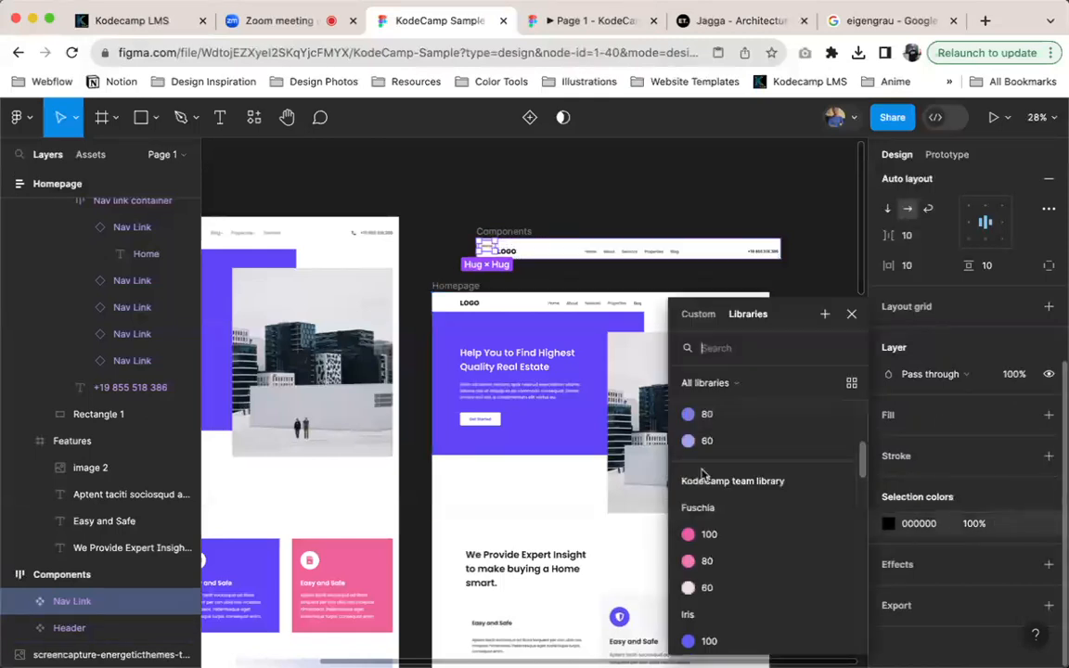
{"action": "scroll", "coordinate": [753, 459], "scroll_direction": "down", "scroll_amount": 5}
{"action": "scroll", "coordinate": [739, 434], "scroll_direction": "up", "scroll_amount": 5}
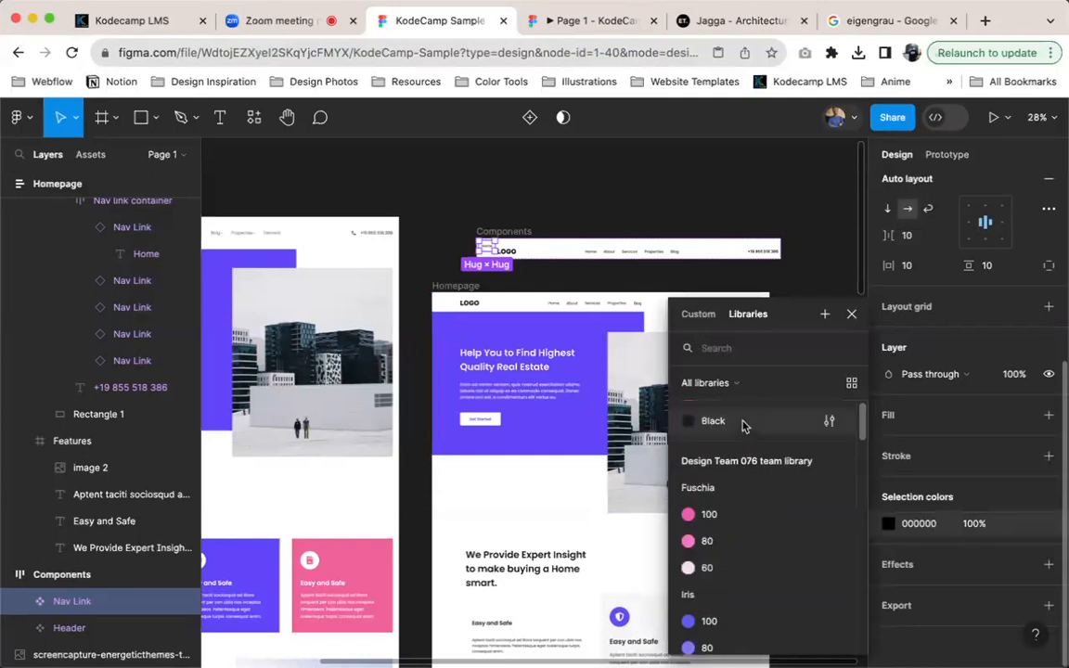
{"action": "left_click", "coordinate": [711, 423]}
Replace the 000000 colour of the Header main component with the Black colour style
{"action": "scroll", "coordinate": [599, 256], "scroll_direction": "up", "scroll_amount": 5}
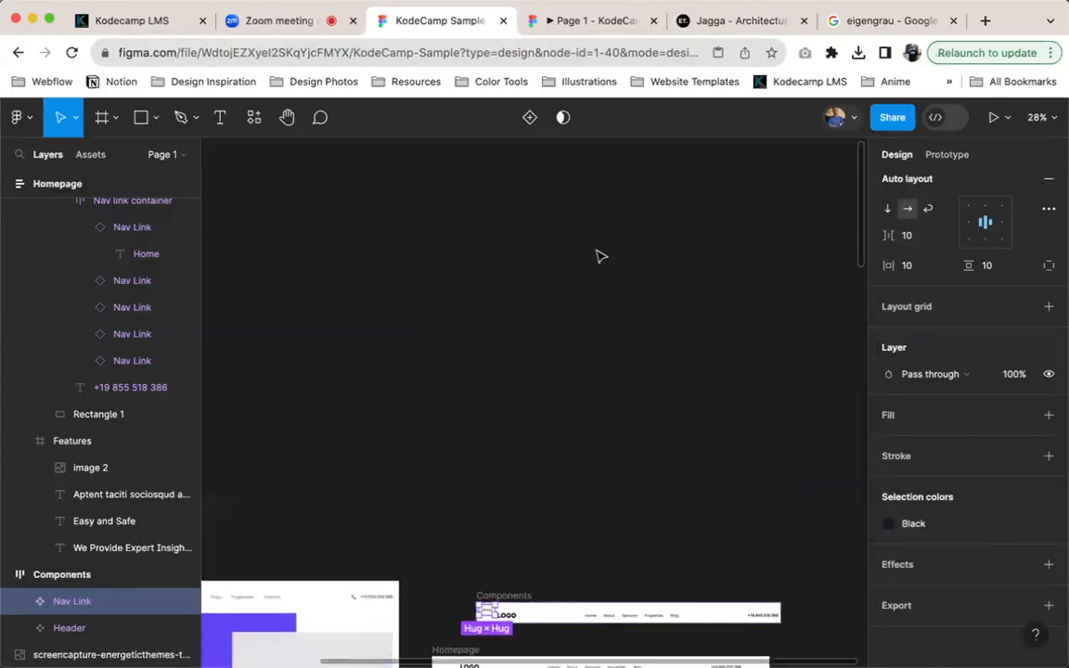
{"action": "left_click", "coordinate": [566, 610]}
{"action": "left_click", "coordinate": [1045, 577]}
{"action": "scroll", "coordinate": [730, 482], "scroll_direction": "down", "scroll_amount": 3}
{"action": "scroll", "coordinate": [733, 436], "scroll_direction": "up", "scroll_amount": 3}
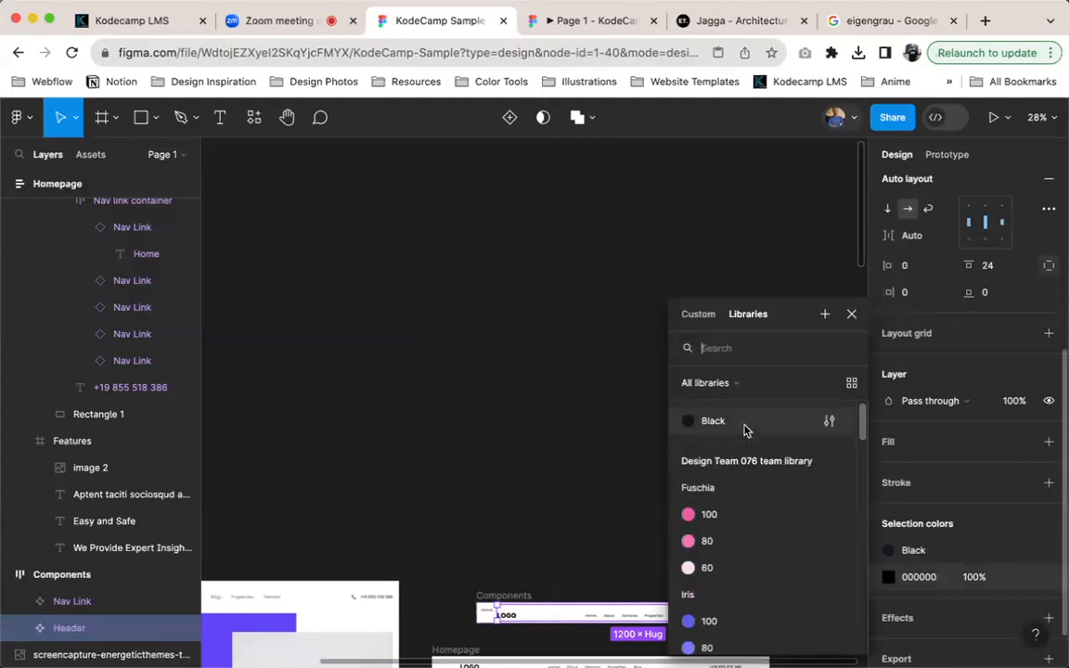
{"action": "left_click", "coordinate": [742, 429]}
{"action": "scroll", "coordinate": [665, 582], "scroll_direction": "down", "scroll_amount": 5}
{"action": "scroll", "coordinate": [619, 491], "scroll_direction": "down", "scroll_amount": 3}
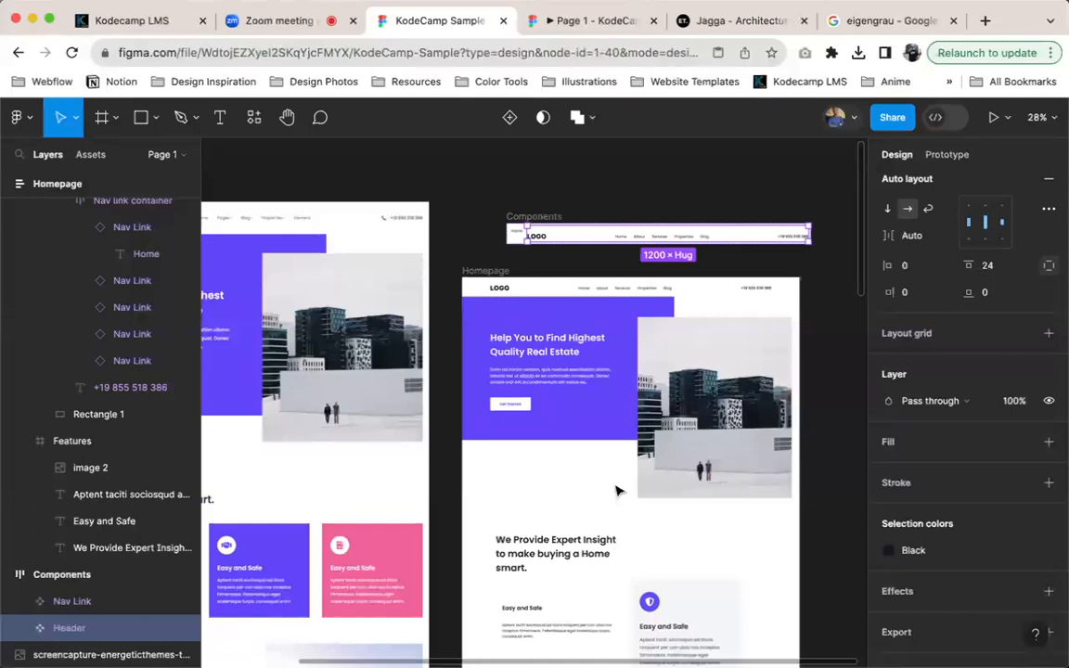
{"action": "scroll", "coordinate": [640, 599], "scroll_direction": "down", "scroll_amount": 4}
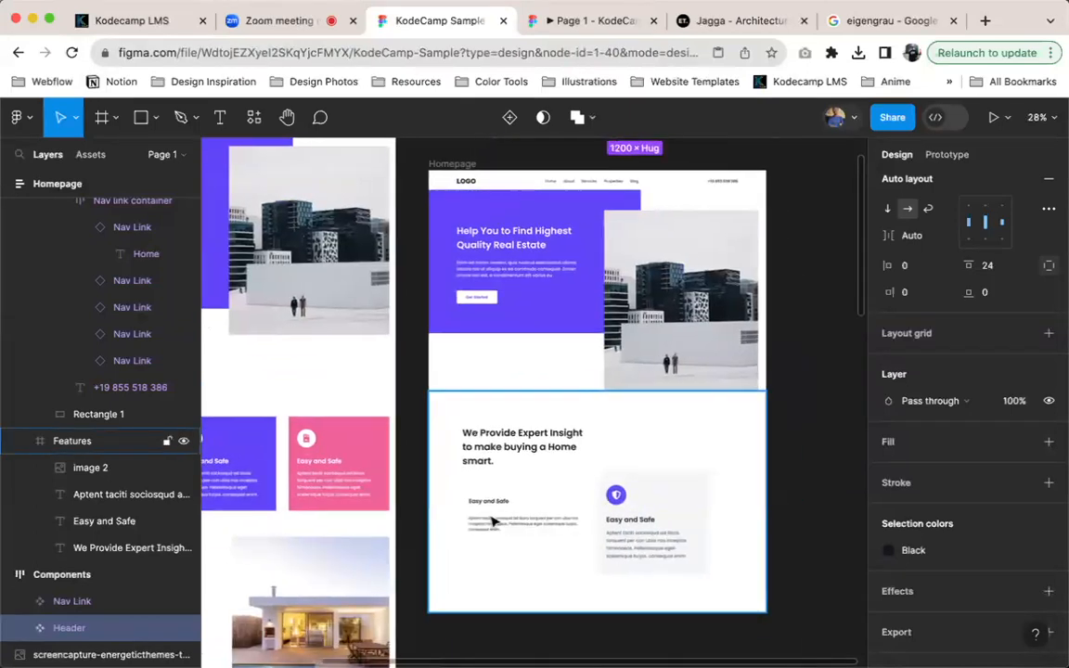
{"action": "scroll", "coordinate": [492, 521], "scroll_direction": "up", "scroll_amount": 5}
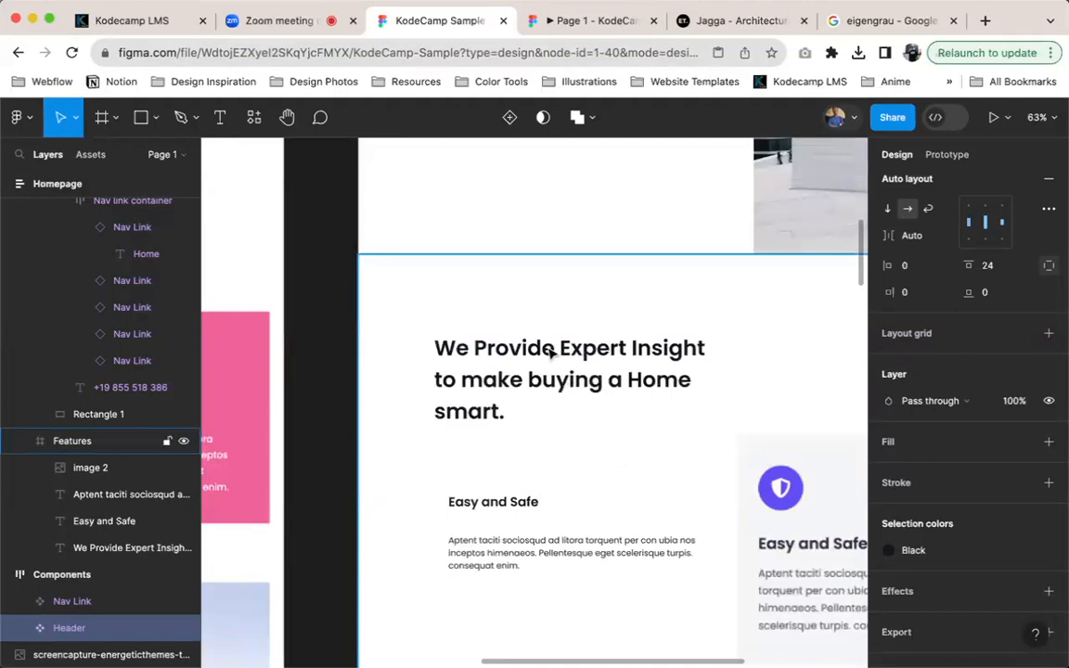
Open the participant list in the Zoom meeting, and return to the KodeCamp Sample file
{"action": "left_click", "coordinate": [279, 21]}
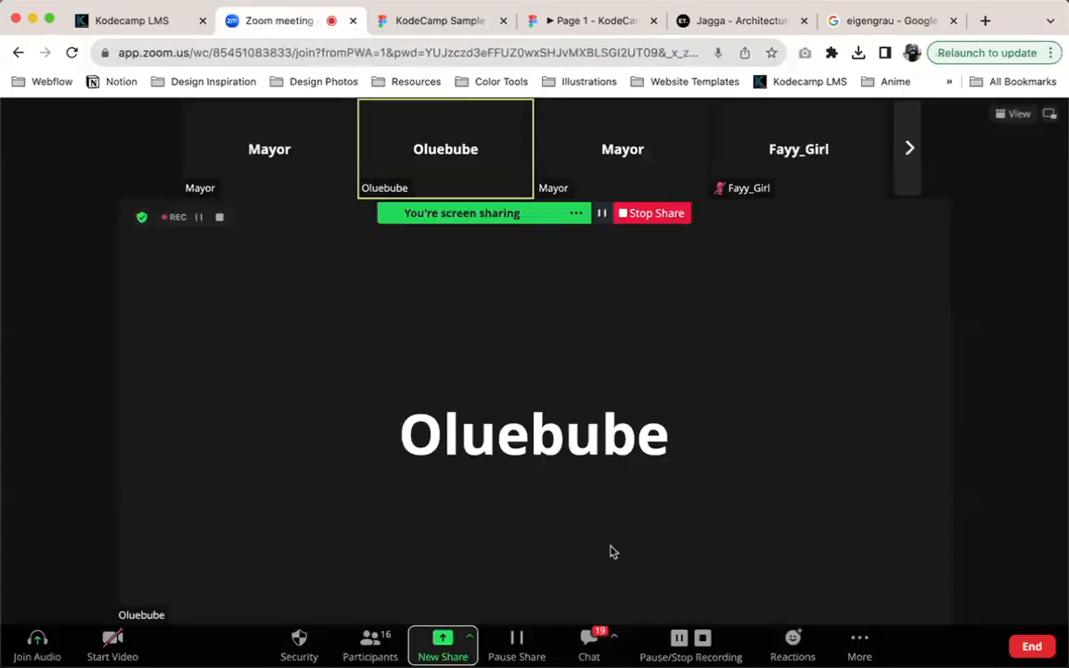
{"action": "left_click", "coordinate": [369, 643]}
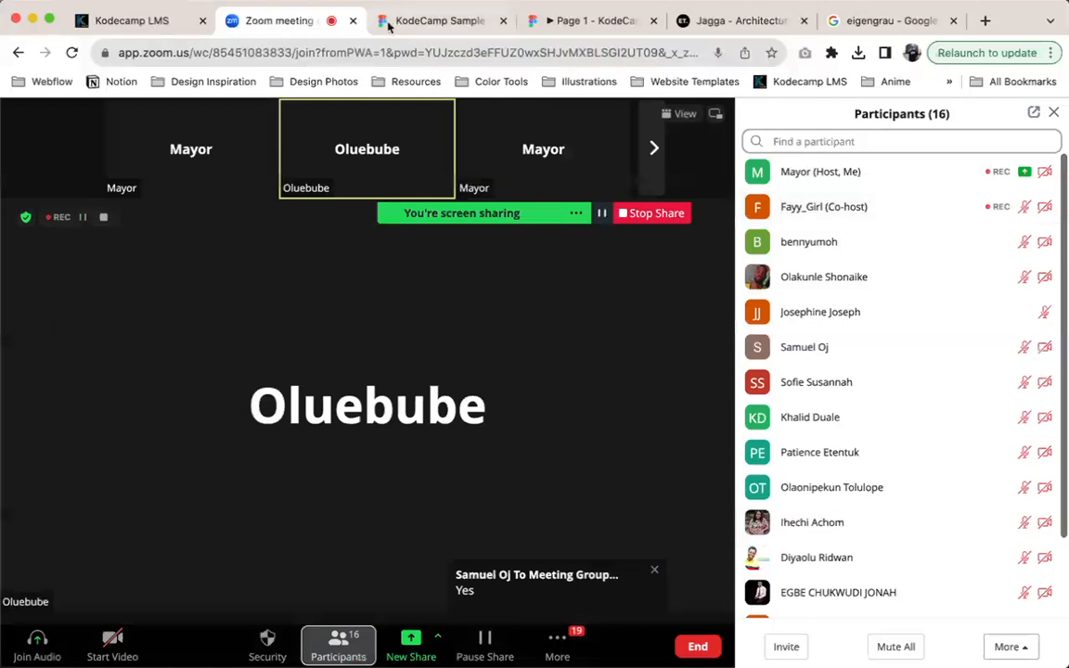
{"action": "left_click", "coordinate": [400, 21]}
Detach the Black colour style from the fill of the "Aptent taciti" paragraph in the Features section
{"action": "scroll", "coordinate": [492, 535], "scroll_direction": "down", "scroll_amount": 5}
{"action": "scroll", "coordinate": [492, 535], "scroll_direction": "right", "scroll_amount": 5}
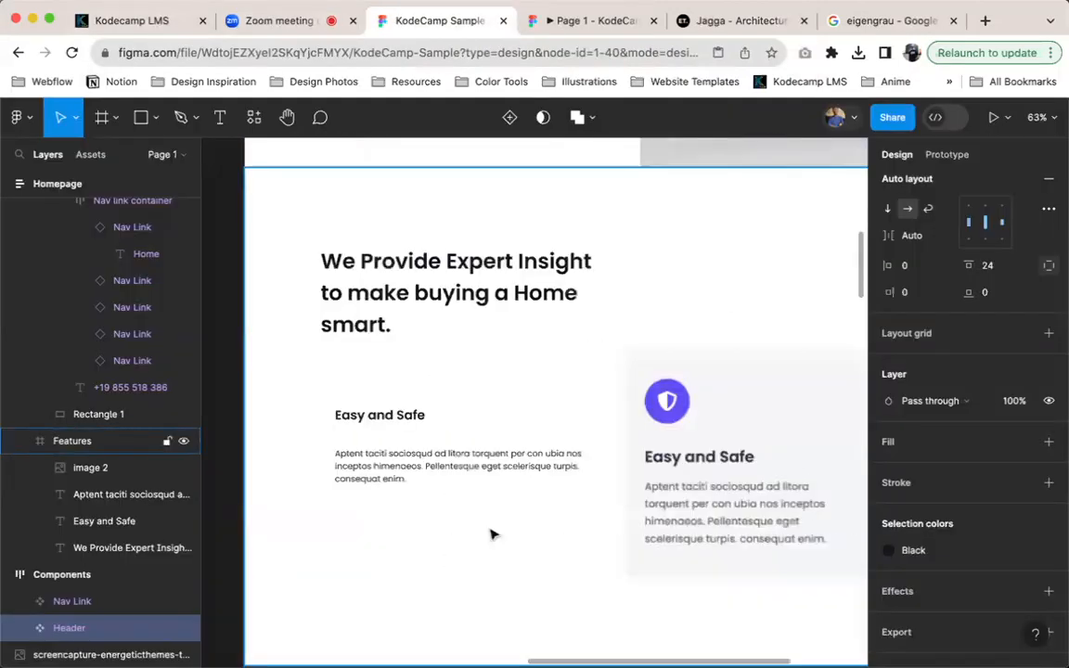
{"action": "left_click", "coordinate": [391, 437]}
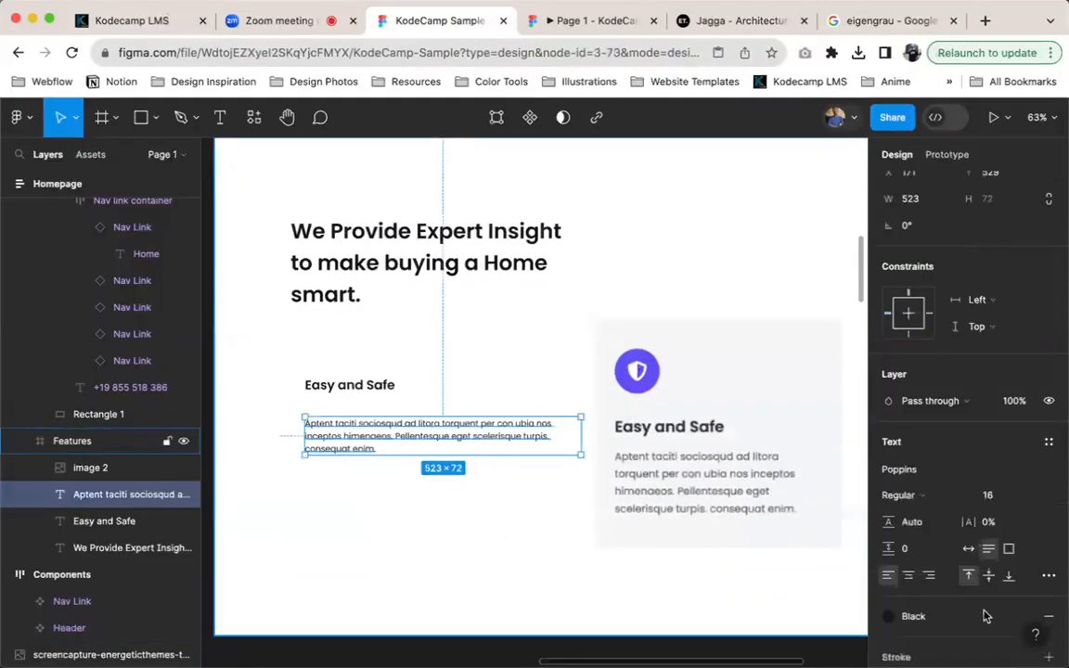
{"action": "scroll", "coordinate": [985, 616], "scroll_direction": "down", "scroll_amount": 2}
{"action": "left_click", "coordinate": [1021, 556]}
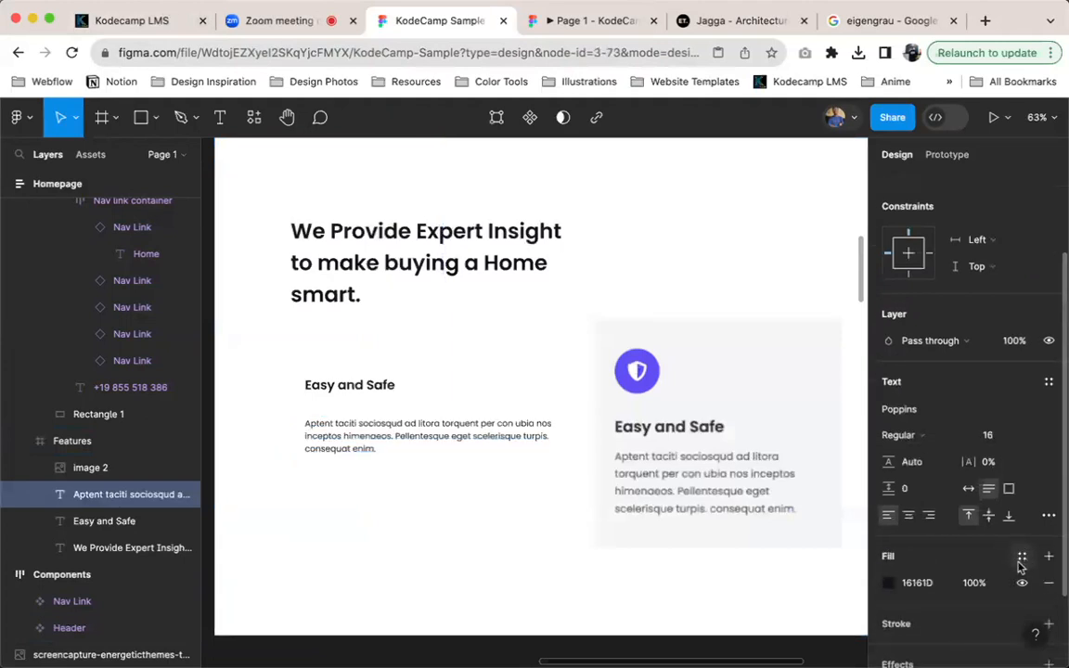
Try 777777 and 888888 as the fill colour of the "Aptent taciti" paragraph
{"action": "left_click", "coordinate": [935, 582]}
{"action": "type", "text": "777777"}
{"action": "key", "text": "Return"}
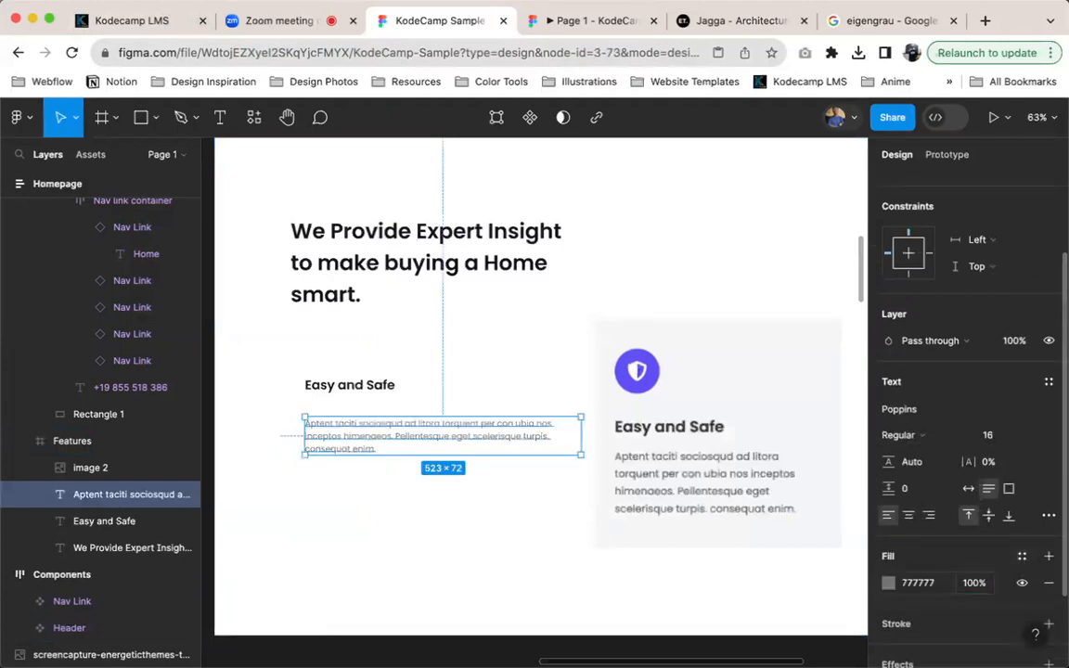
{"action": "left_click", "coordinate": [936, 587]}
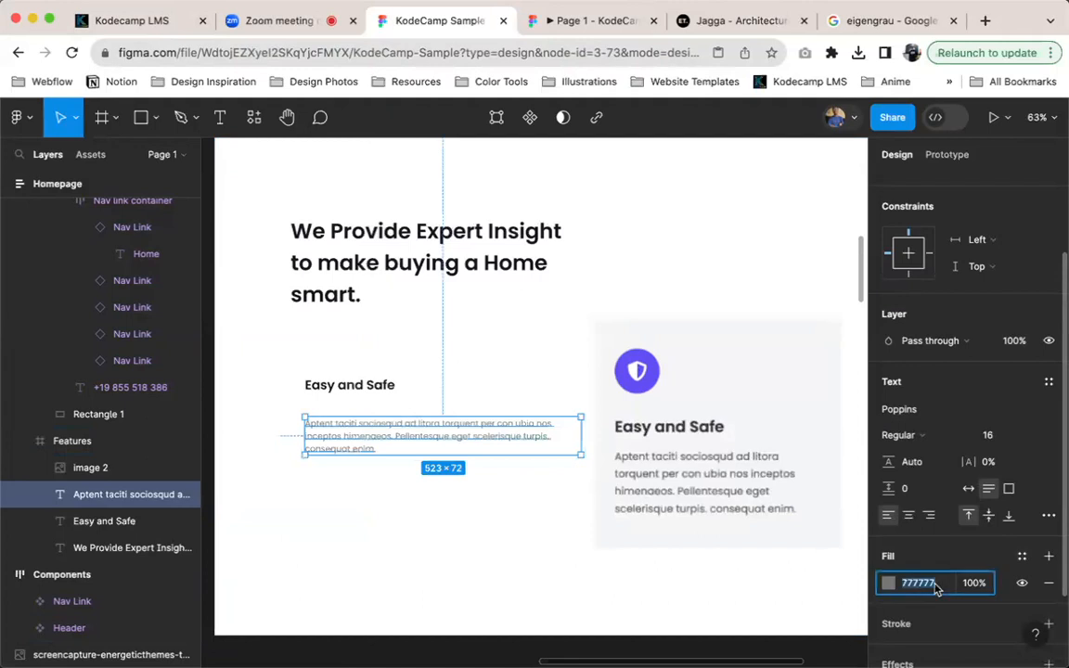
{"action": "type", "text": "888888"}
{"action": "key", "text": "Return"}
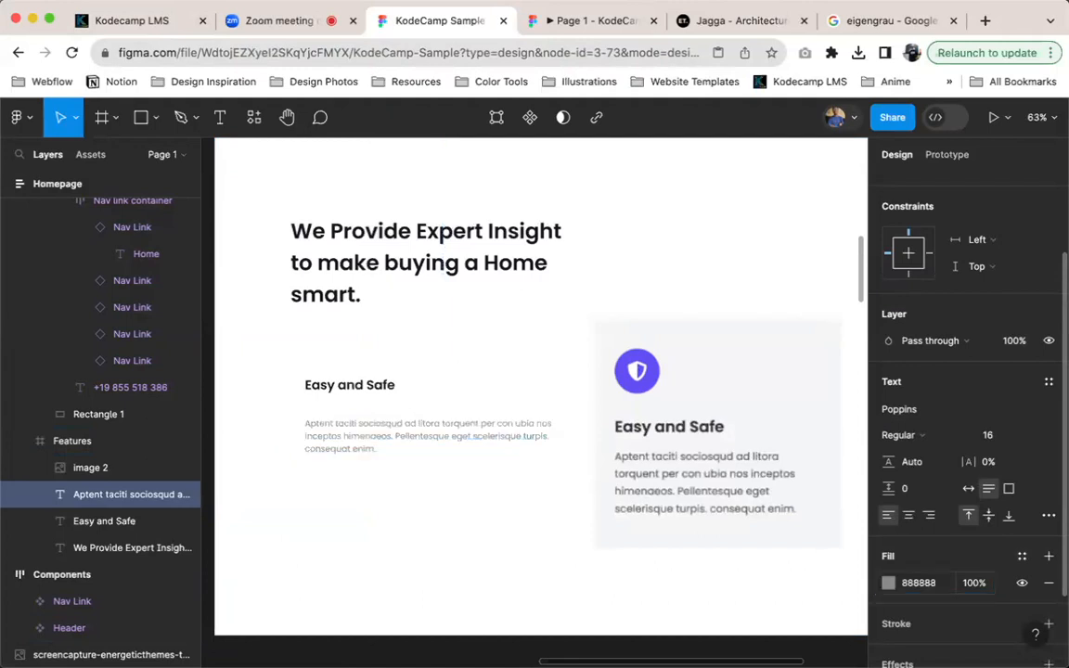
Set the fill colour of the "Aptent taciti" paragraph to 666666
{"action": "left_click", "coordinate": [935, 584]}
{"action": "type", "text": "666666"}
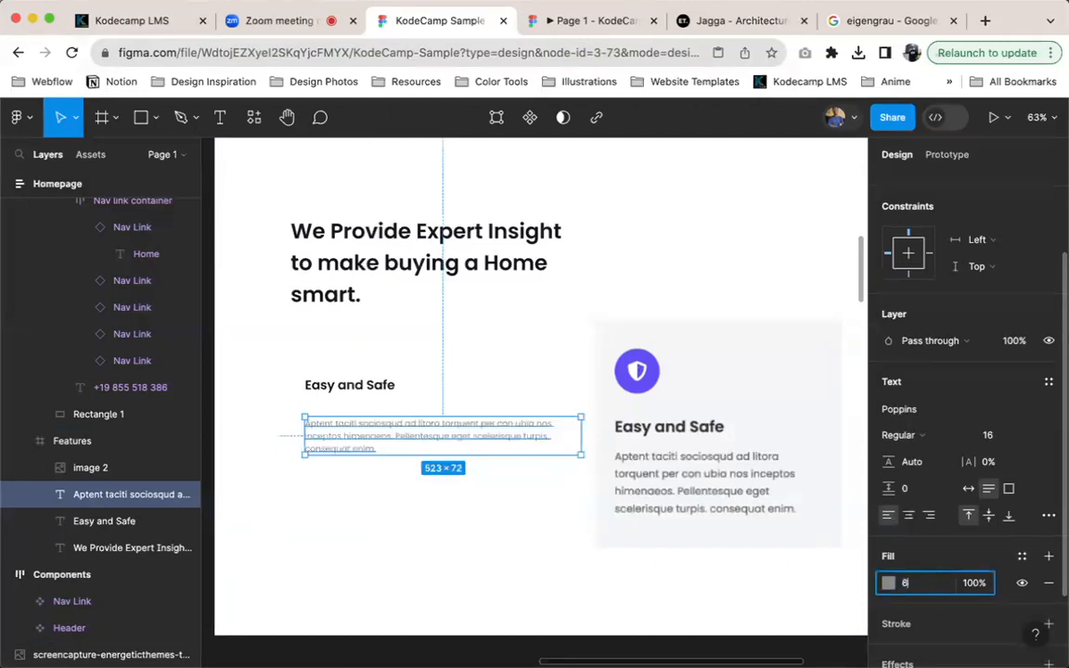
{"action": "key", "text": "Return"}
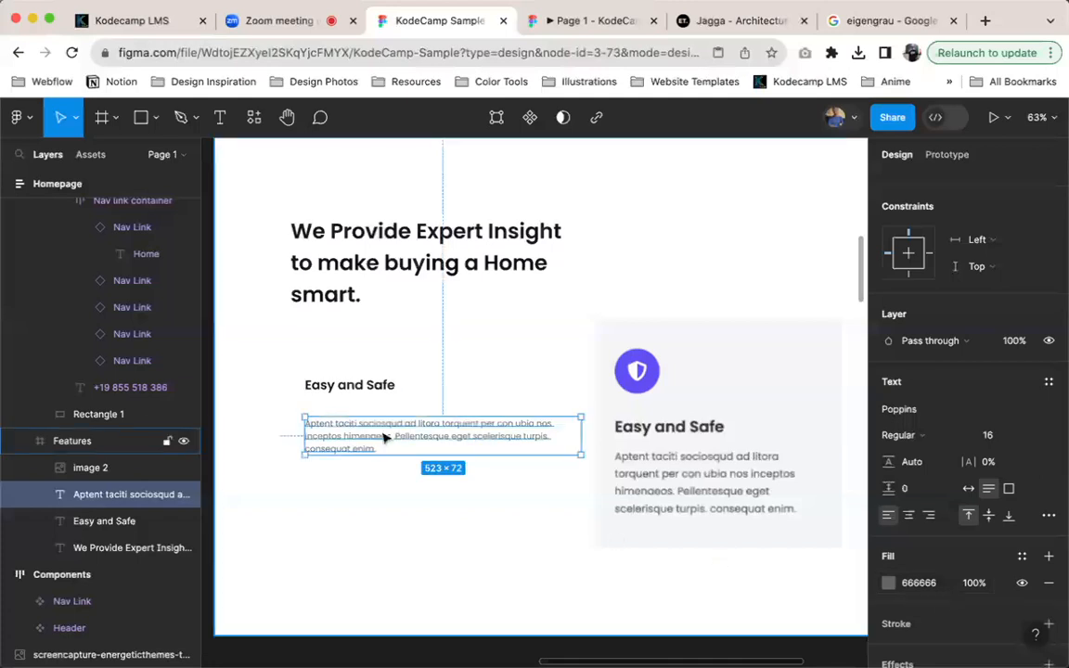
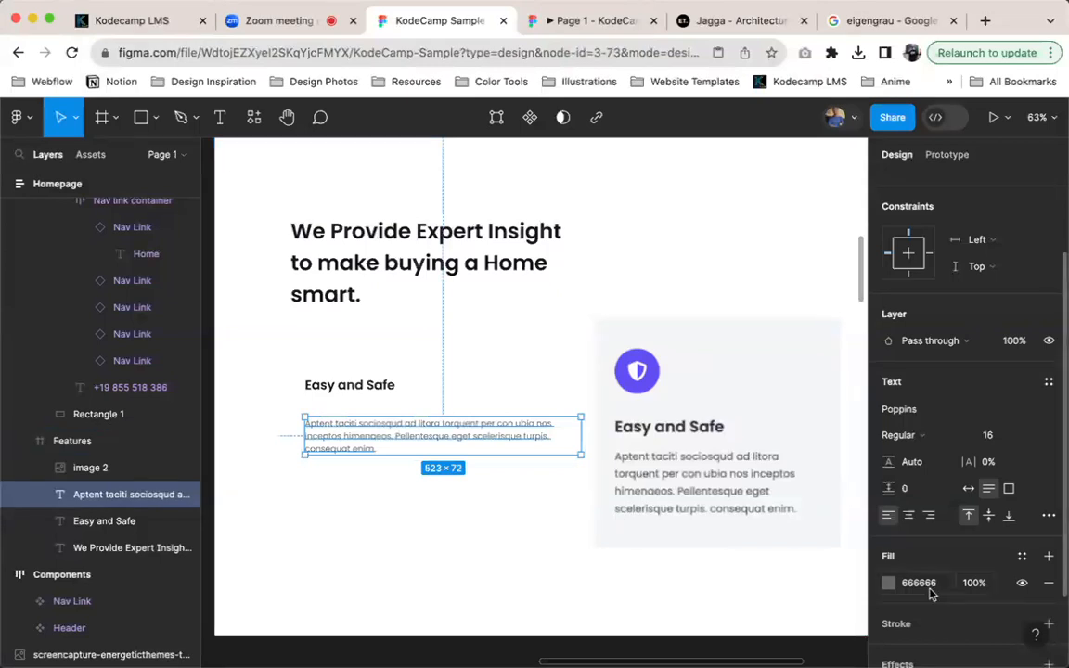
Wrap the "Easy and Safe" heading and its paragraph in an auto layout frame named "card text"
{"action": "left_click", "coordinate": [360, 386], "text": "shift"}
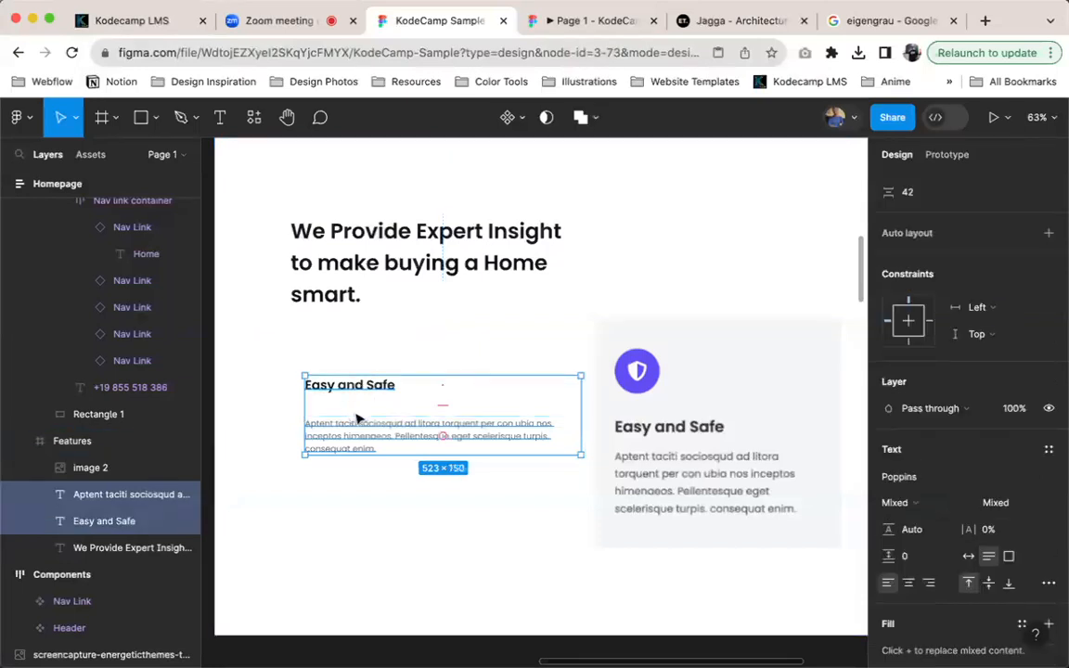
{"action": "key", "text": "shift+a"}
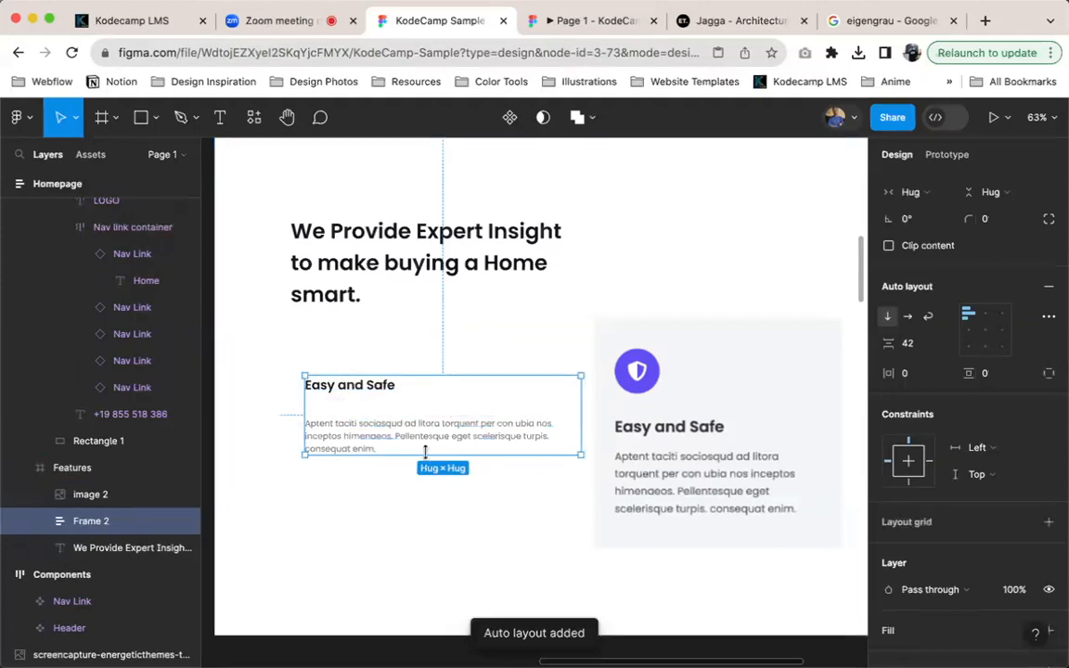
{"action": "key", "text": "super+r"}
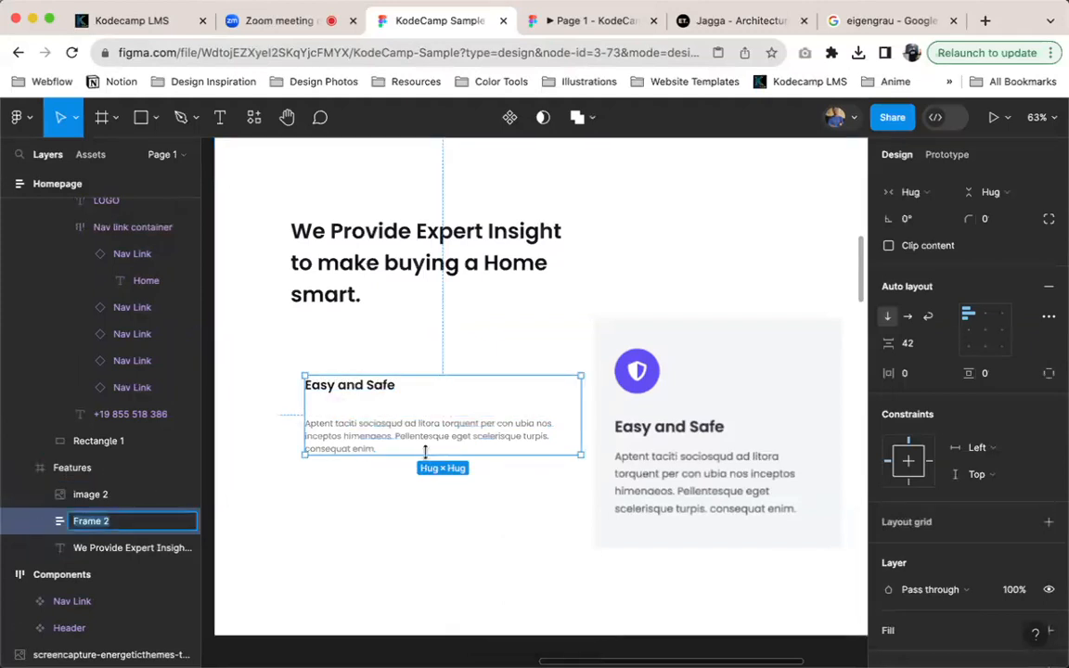
{"action": "type", "text": "tex"}
{"action": "type", "text": "card text"}
{"action": "key", "text": "Return"}
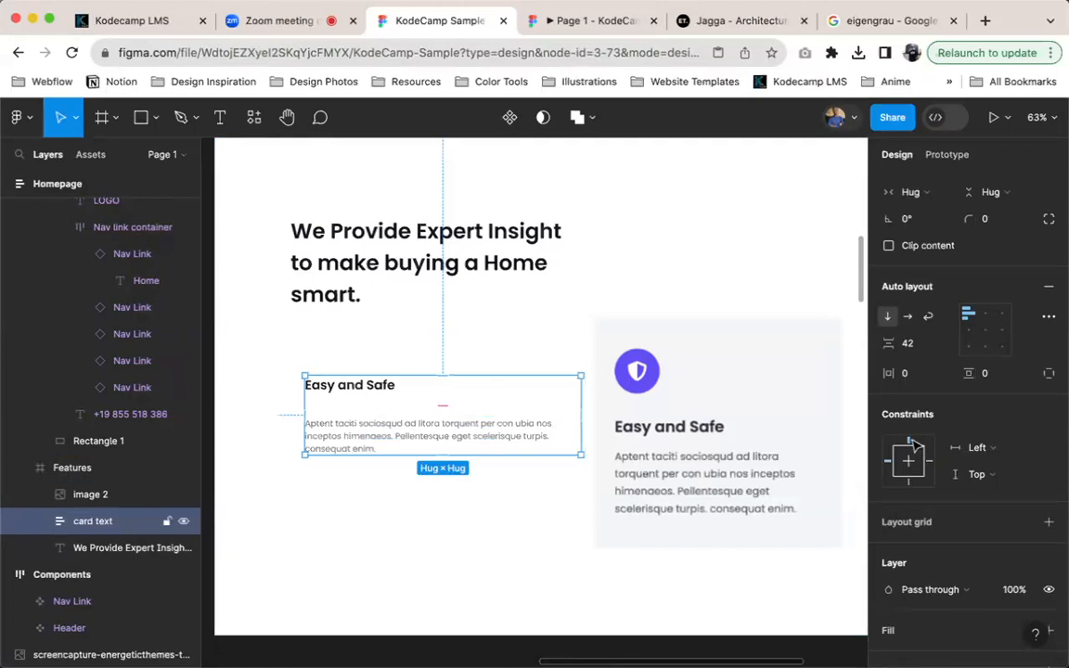
Try vertical gaps of 24 and 14 in the card text frame, and set the gap to 16
{"action": "left_click", "coordinate": [919, 344]}
{"action": "type", "text": "24"}
{"action": "key", "text": "Return"}
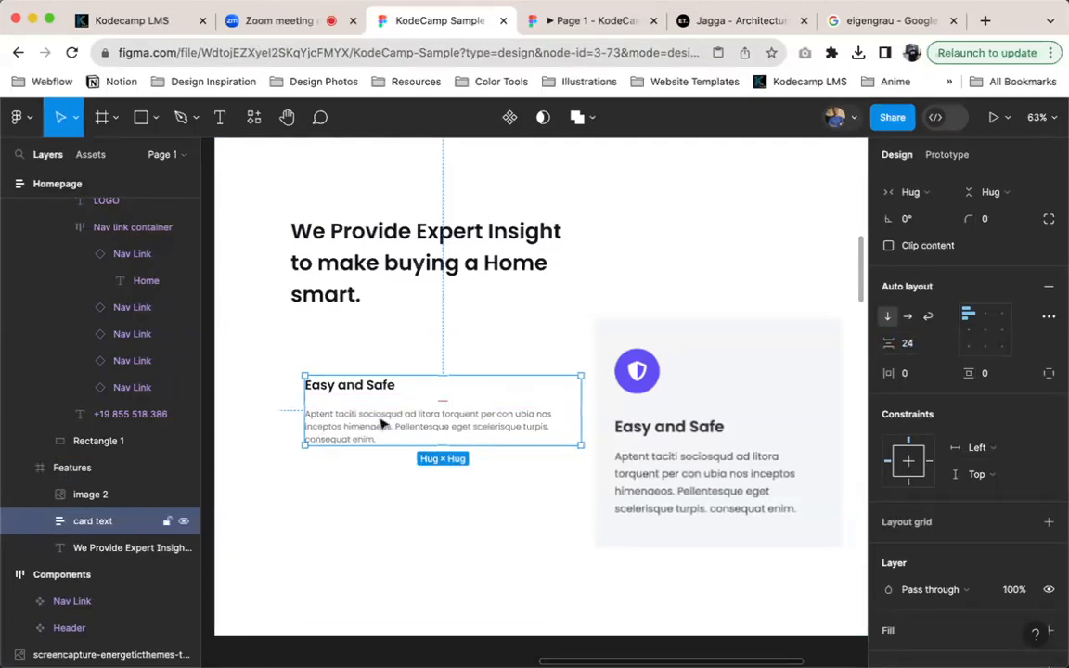
{"action": "left_click", "coordinate": [918, 343]}
{"action": "type", "text": "14"}
{"action": "key", "text": "Return"}
{"action": "type", "text": "16"}
{"action": "key", "text": "Return"}
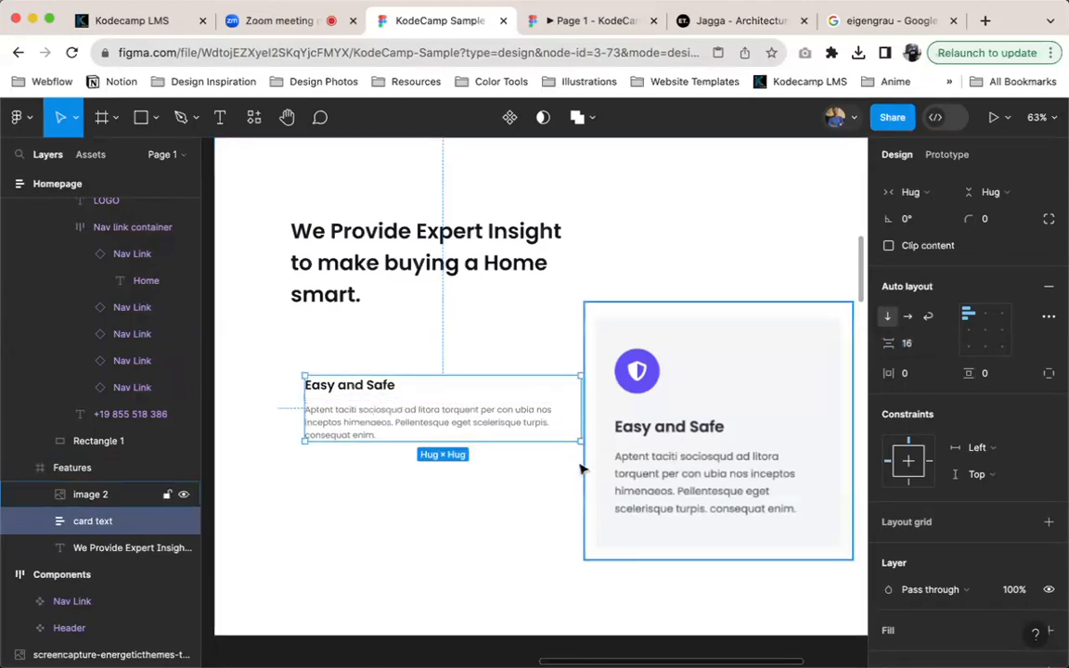
Set the font weight of the "Aptent taciti" paragraph in the card text frame to Medium
{"action": "left_click", "coordinate": [502, 434]}
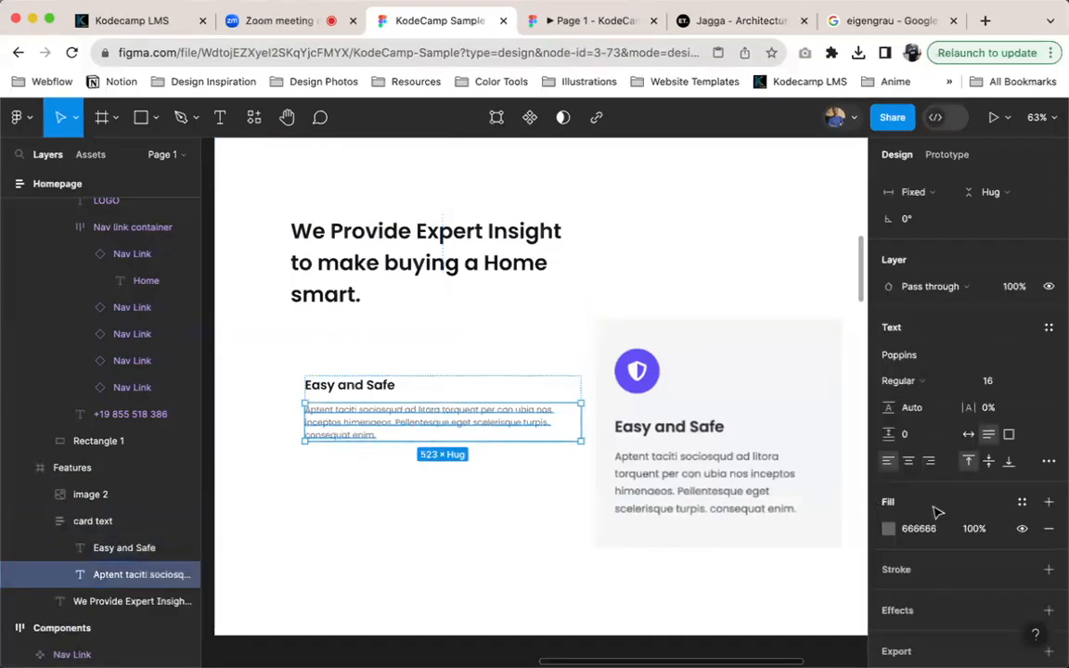
{"action": "left_click", "coordinate": [928, 382]}
{"action": "left_click", "coordinate": [928, 399]}
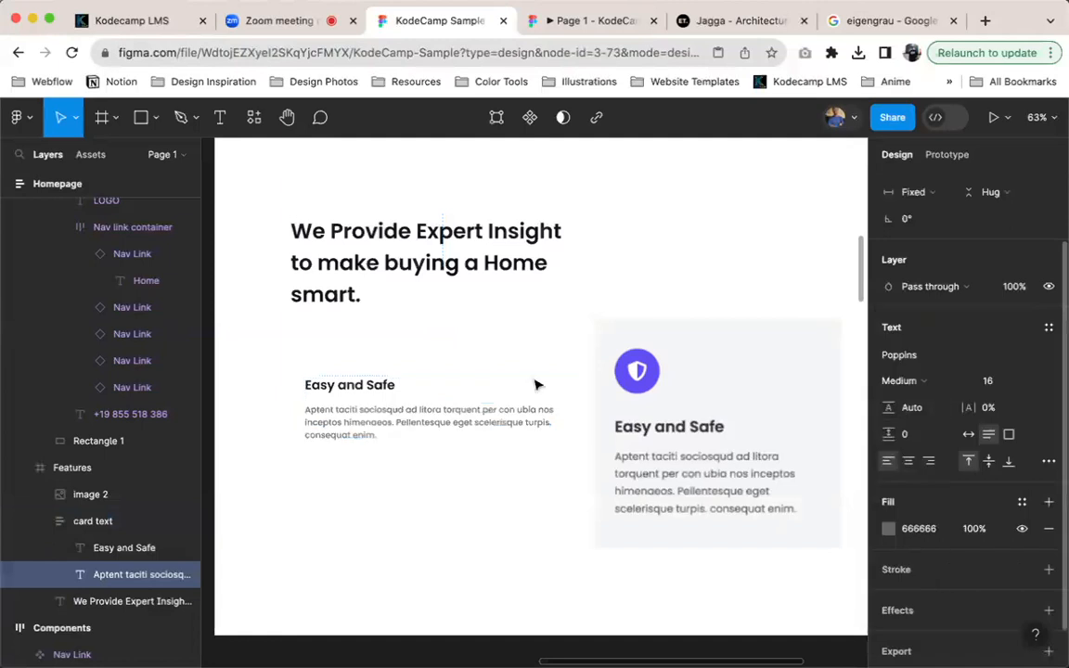
{"action": "left_click", "coordinate": [447, 384]}
{"action": "scroll", "coordinate": [383, 391], "scroll_direction": "left", "scroll_amount": 3}
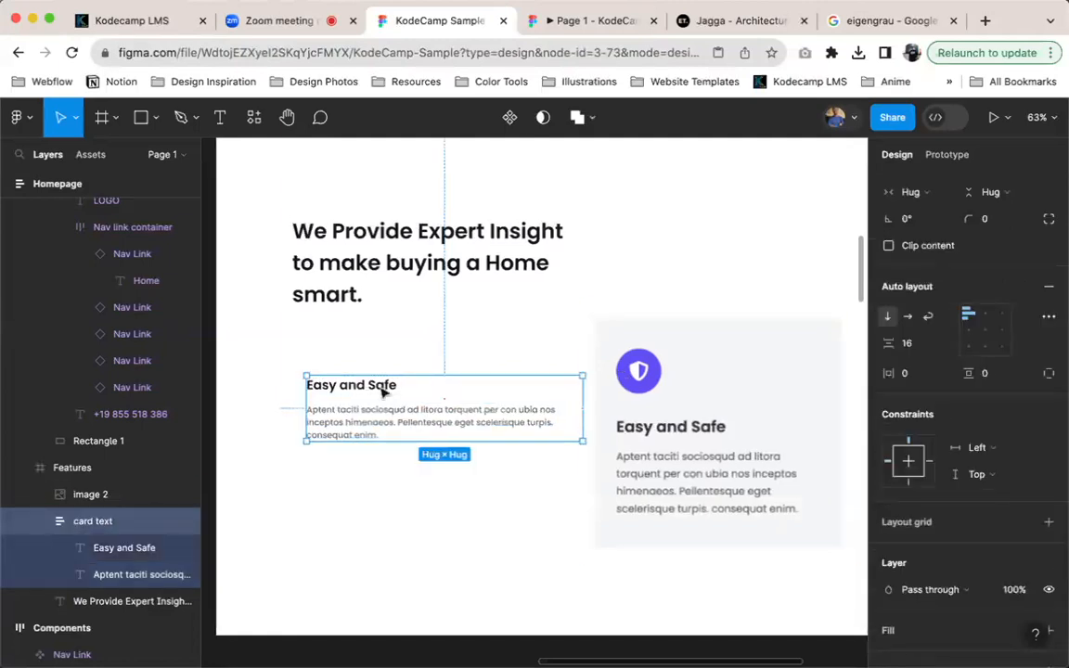
{"action": "scroll", "coordinate": [439, 387], "scroll_direction": "right", "scroll_amount": 1}
Launch the Iconify plugin and search its icons for "shield"
{"action": "left_click", "coordinate": [439, 387]}
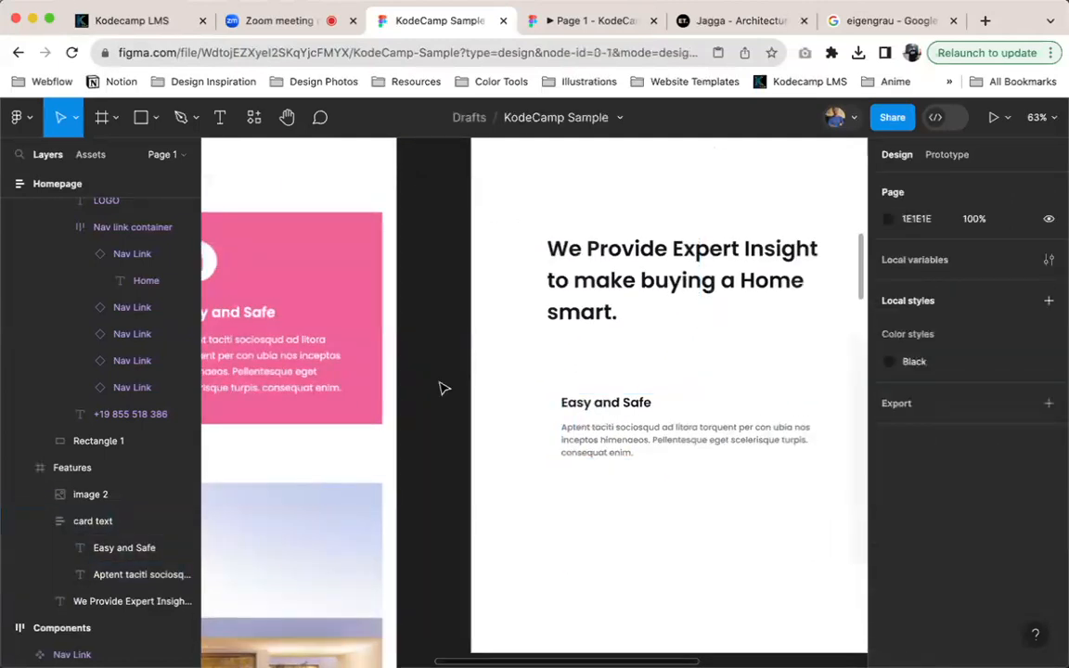
{"action": "key", "text": "super+slash"}
{"action": "type", "text": "iconif"}
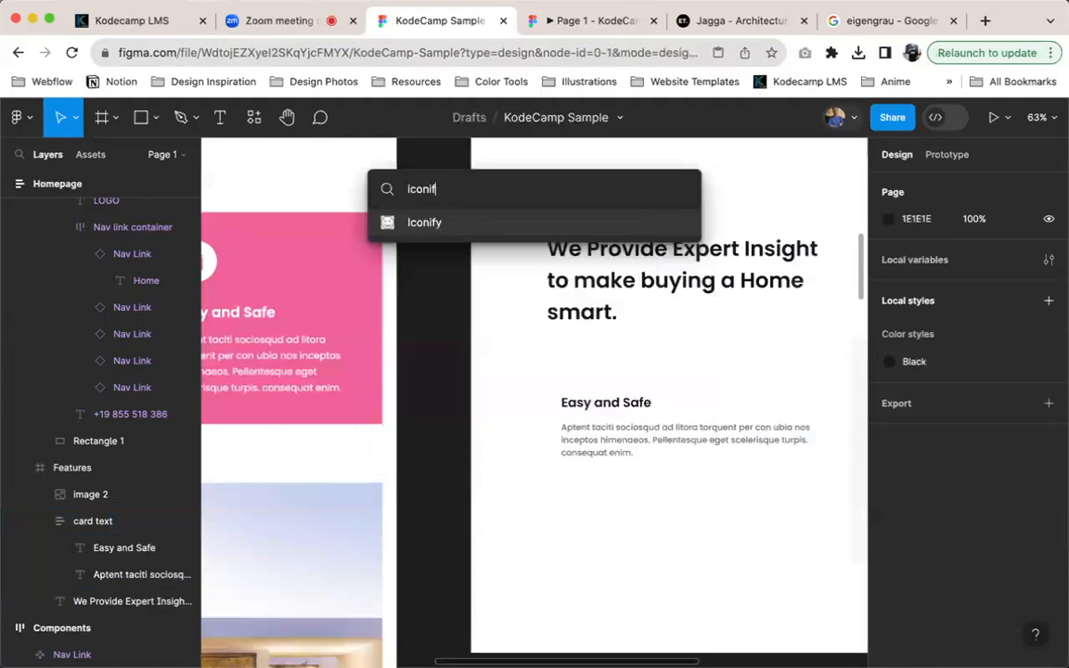
{"action": "key", "text": "Return"}
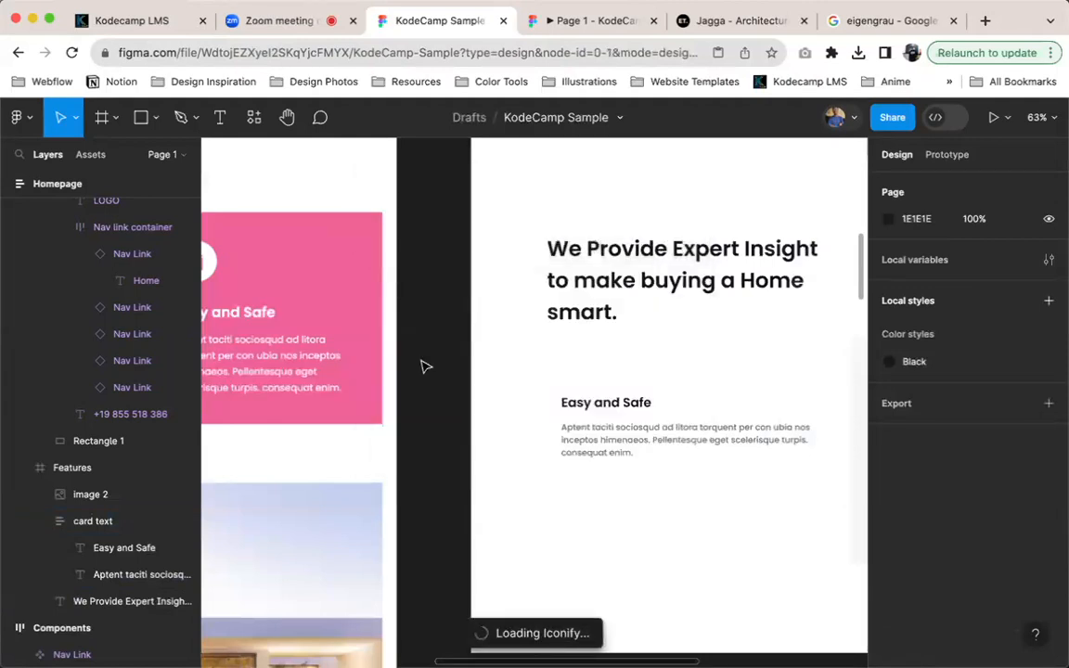
{"action": "left_click", "coordinate": [626, 334]}
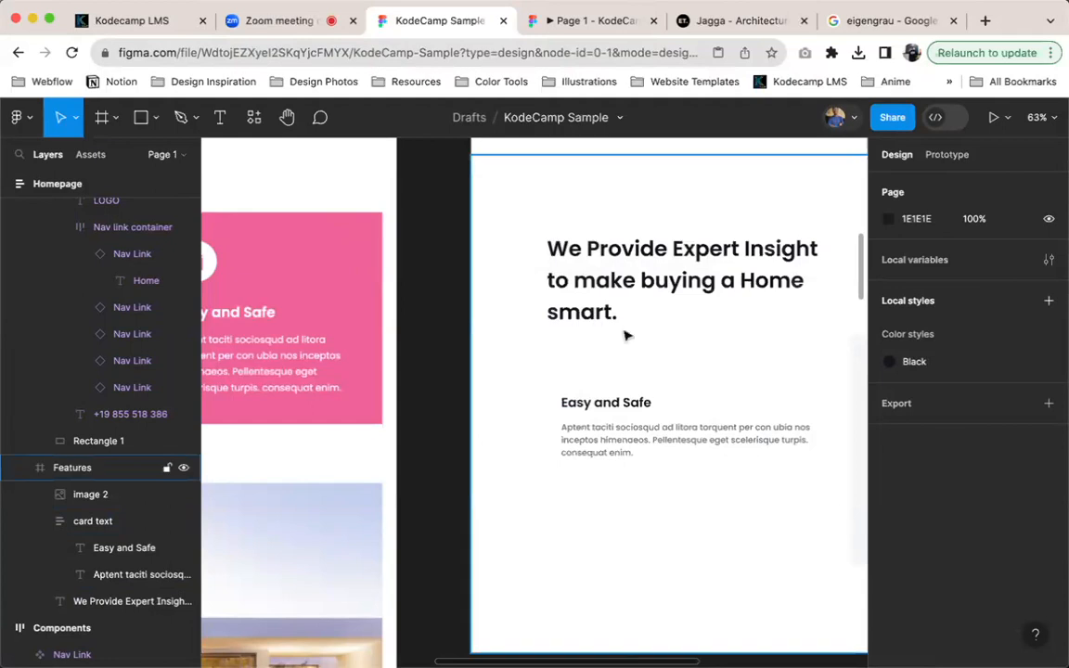
{"action": "scroll", "coordinate": [630, 455], "scroll_direction": "right", "scroll_amount": 5}
{"action": "scroll", "coordinate": [631, 455], "scroll_direction": "up", "scroll_amount": 1}
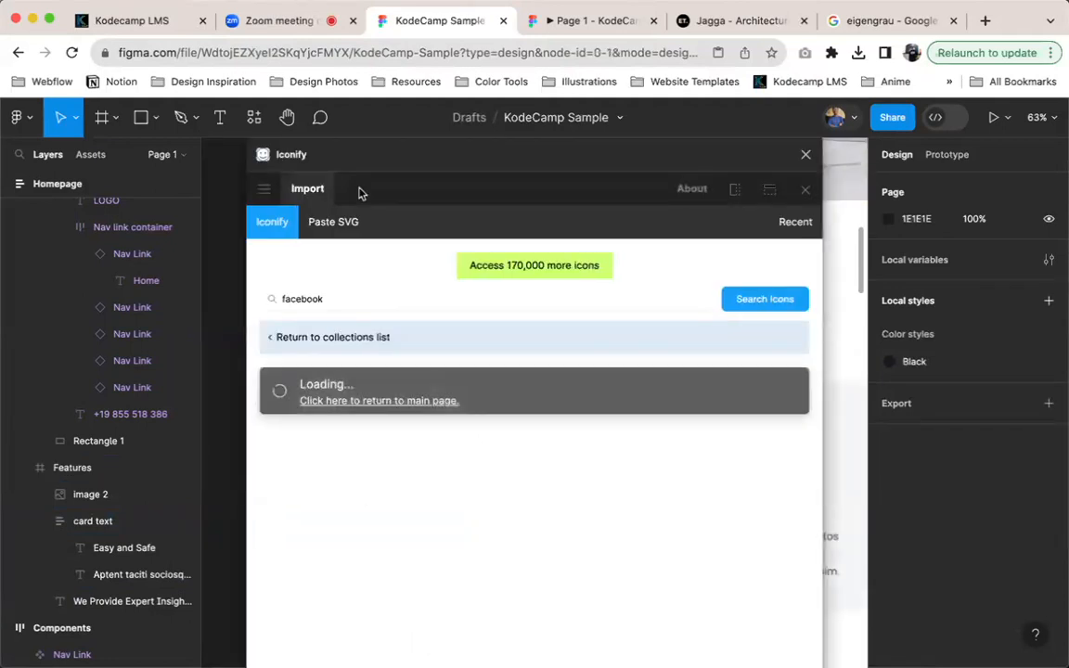
{"action": "double_click", "coordinate": [302, 299]}
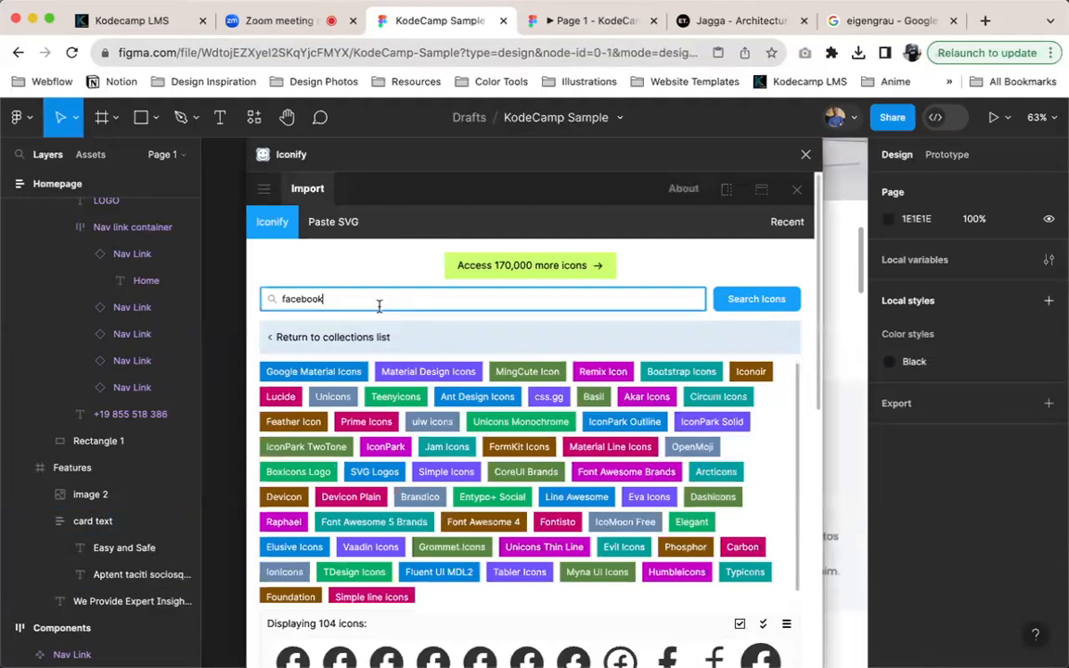
{"action": "type", "text": "shield"}
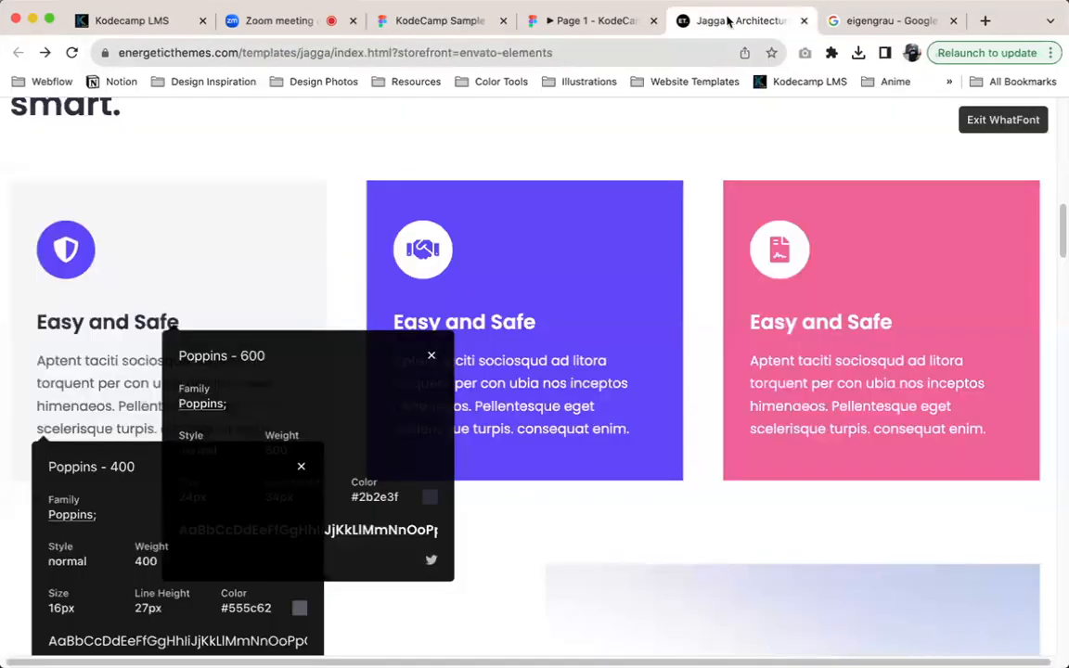
Check the shield icon on the live Jagga page, and import the matching fluent-emoji-high-contrast:shield icon as a component
{"action": "left_click", "coordinate": [728, 20]}
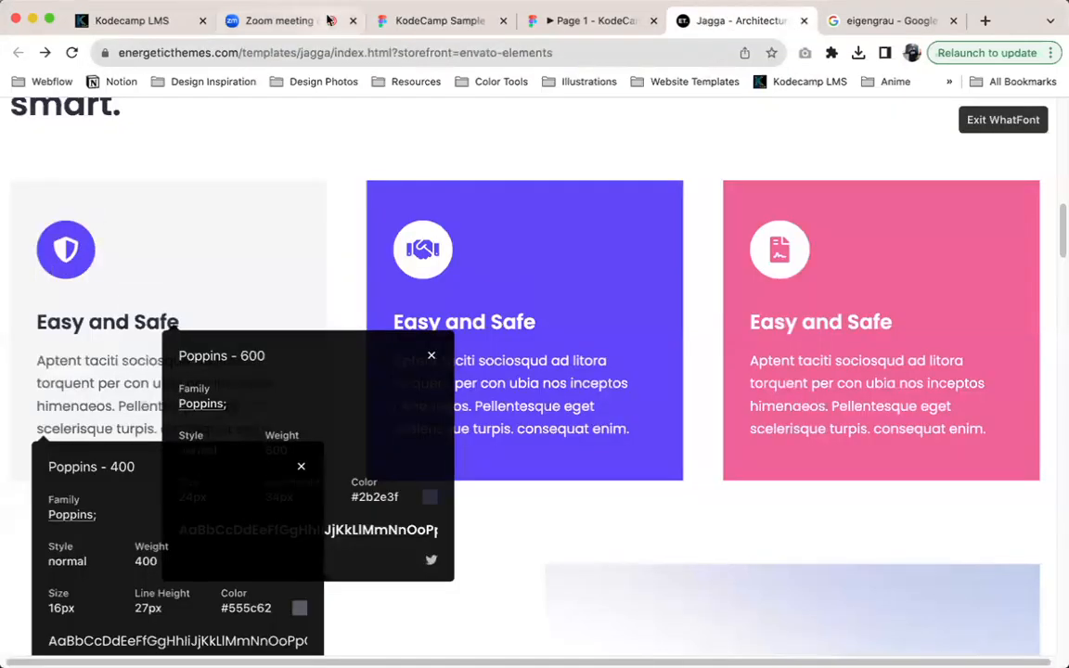
{"action": "left_click", "coordinate": [424, 23]}
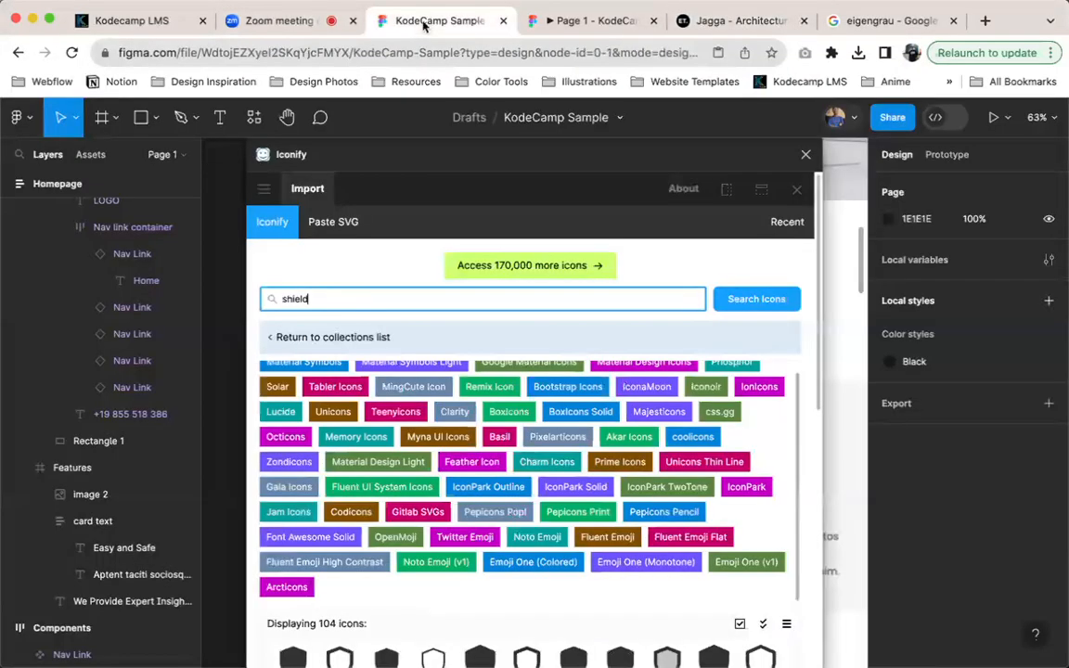
{"action": "scroll", "coordinate": [641, 523], "scroll_direction": "down", "scroll_amount": 7}
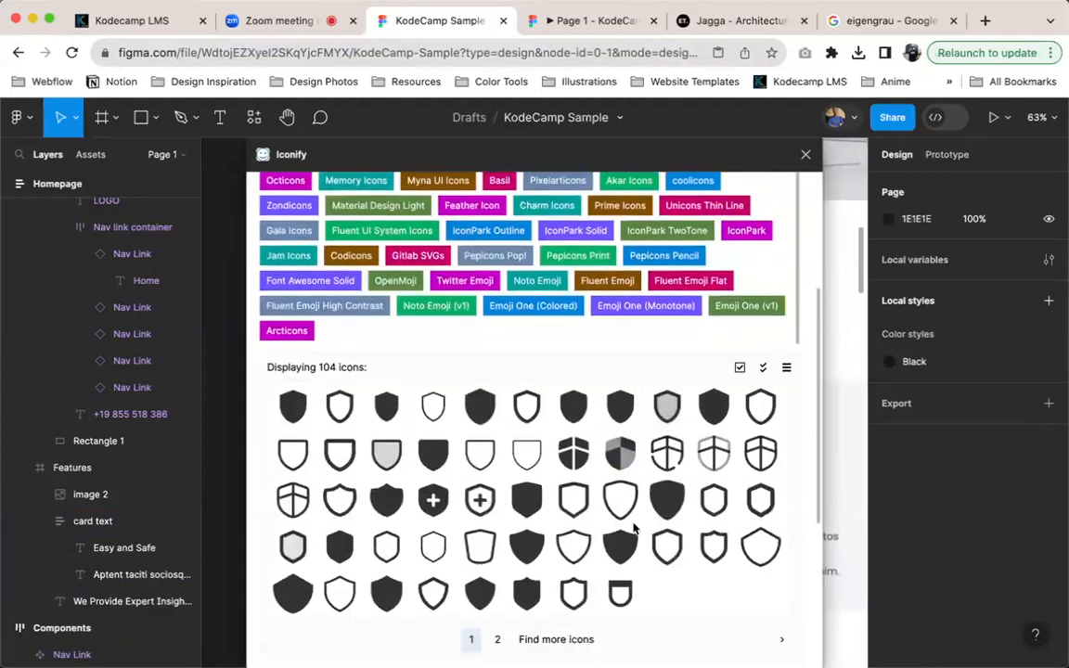
{"action": "left_click", "coordinate": [556, 584]}
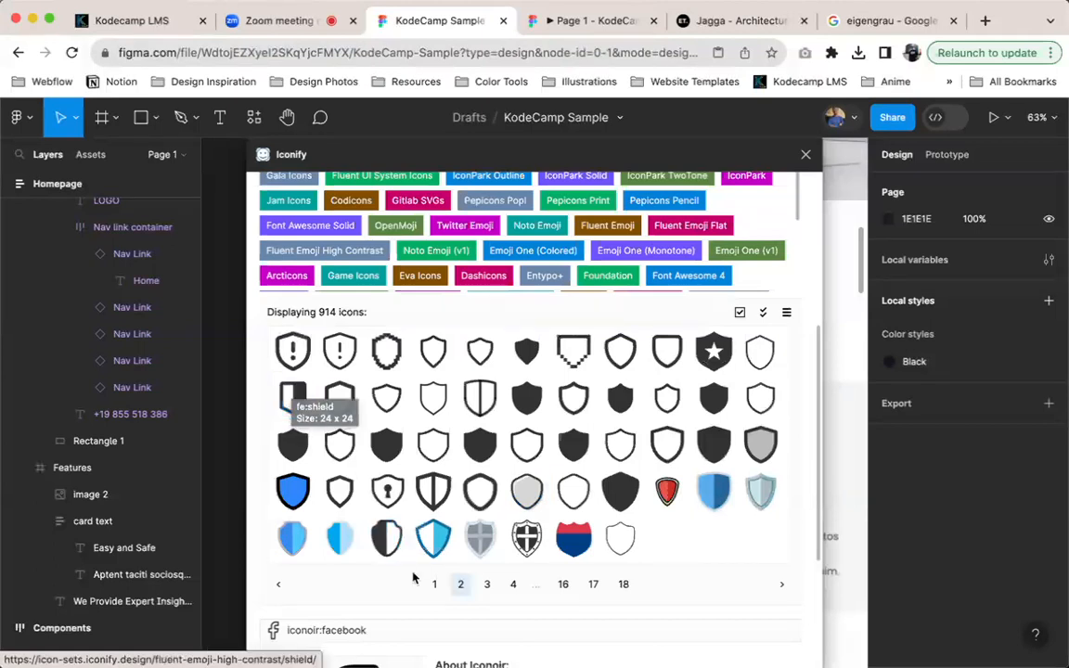
{"action": "left_click", "coordinate": [386, 537]}
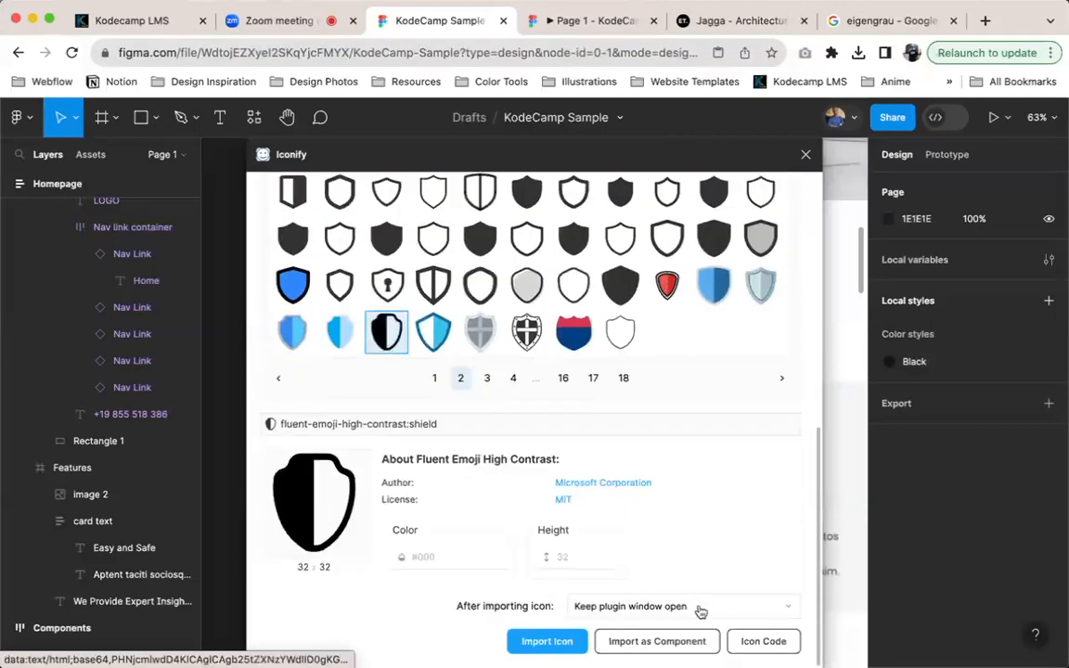
{"action": "left_click", "coordinate": [620, 643]}
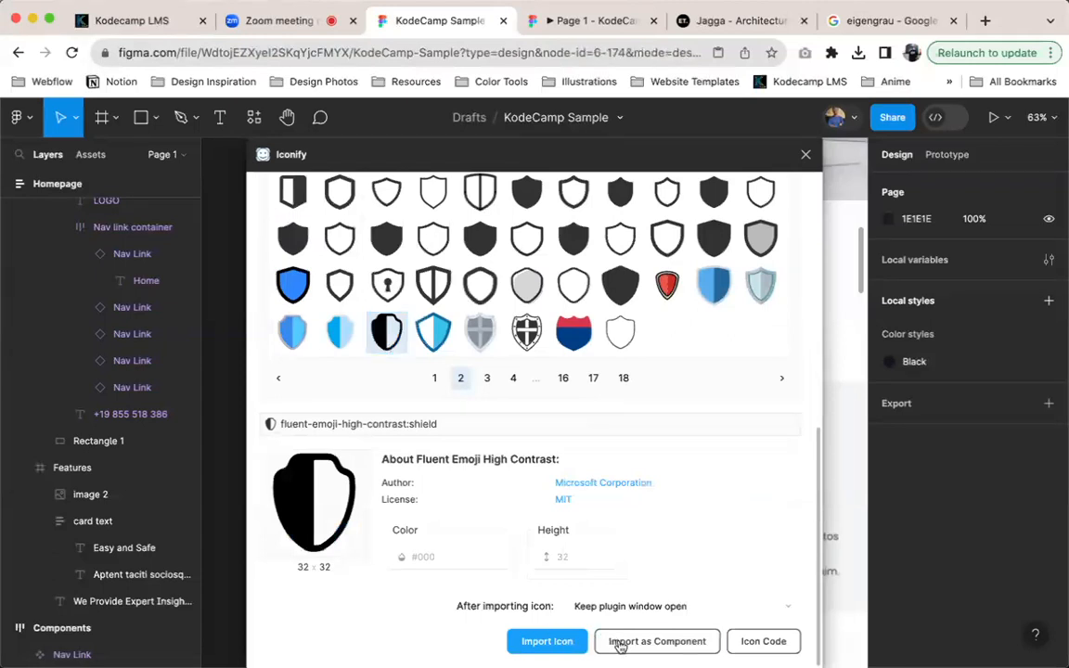
{"action": "left_click", "coordinate": [804, 156]}
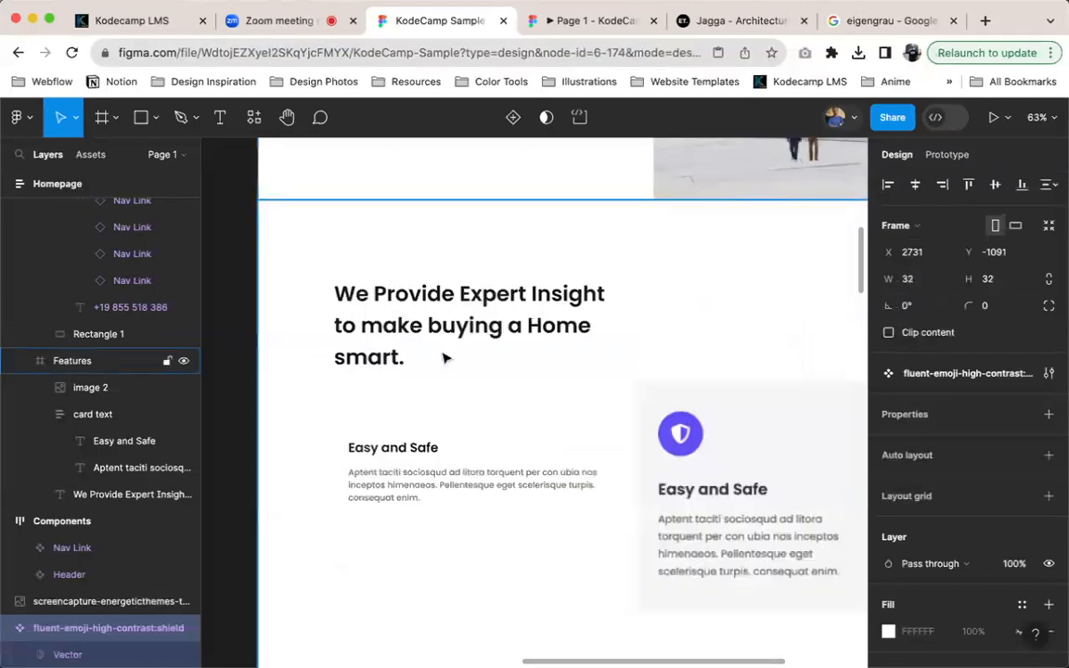
Inspect the imported shield component beside the Features section and cut it from the canvas
{"action": "scroll", "coordinate": [455, 375], "scroll_direction": "down", "scroll_amount": 5}
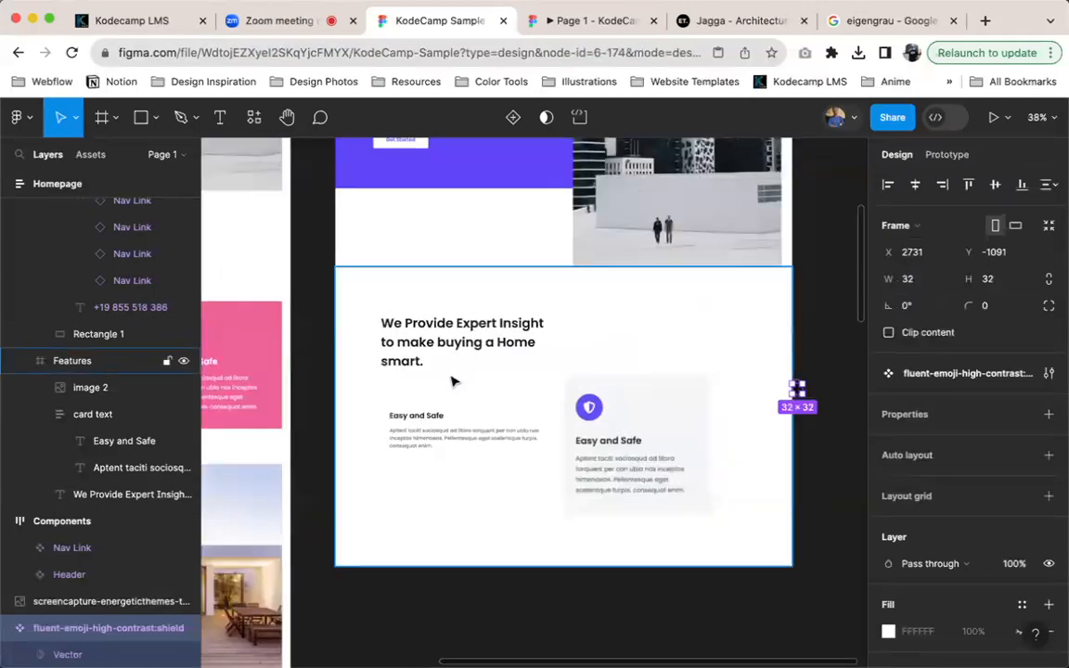
{"action": "scroll", "coordinate": [732, 397], "scroll_direction": "up", "scroll_amount": 1}
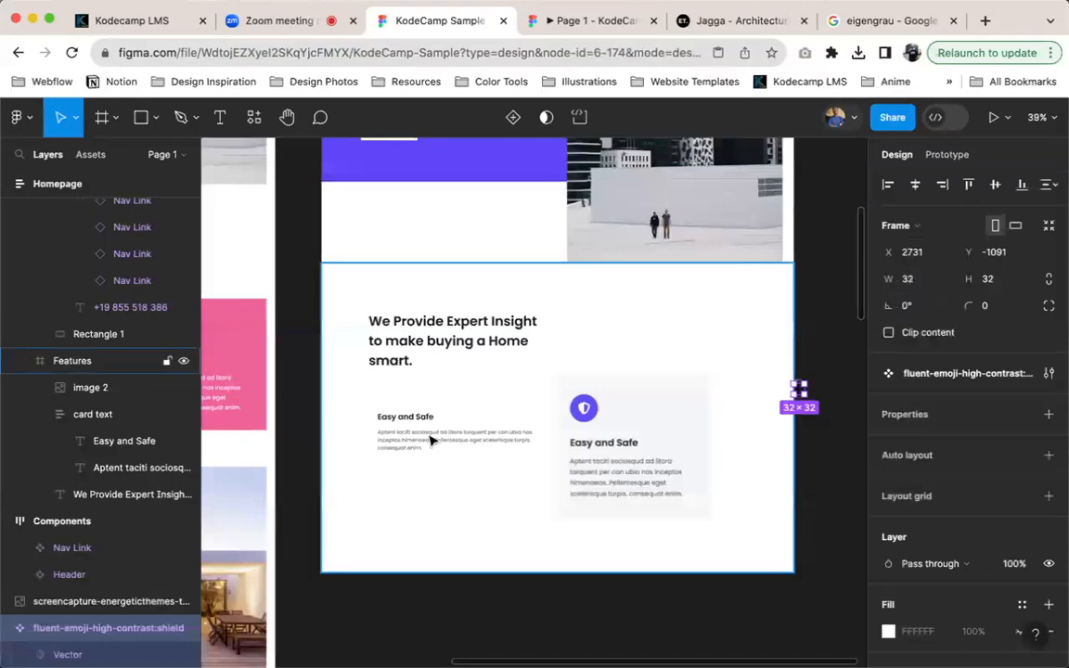
{"action": "scroll", "coordinate": [642, 456], "scroll_direction": "right", "scroll_amount": 2}
{"action": "key", "text": "shift+2"}
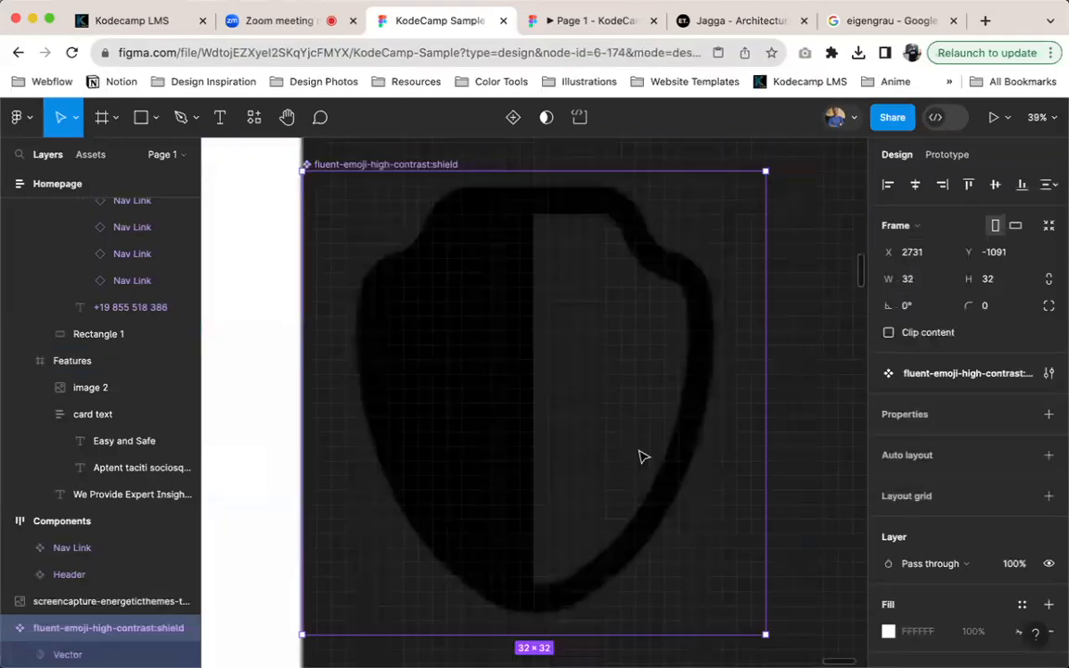
{"action": "scroll", "coordinate": [555, 375], "scroll_direction": "down", "scroll_amount": 5}
{"action": "key", "text": "Delete"}
{"action": "scroll", "coordinate": [474, 255], "scroll_direction": "down", "scroll_amount": 5}
{"action": "scroll", "coordinate": [475, 255], "scroll_direction": "up", "scroll_amount": 5}
{"action": "scroll", "coordinate": [474, 254], "scroll_direction": "left", "scroll_amount": 5}
{"action": "scroll", "coordinate": [474, 254], "scroll_direction": "up", "scroll_amount": 10}
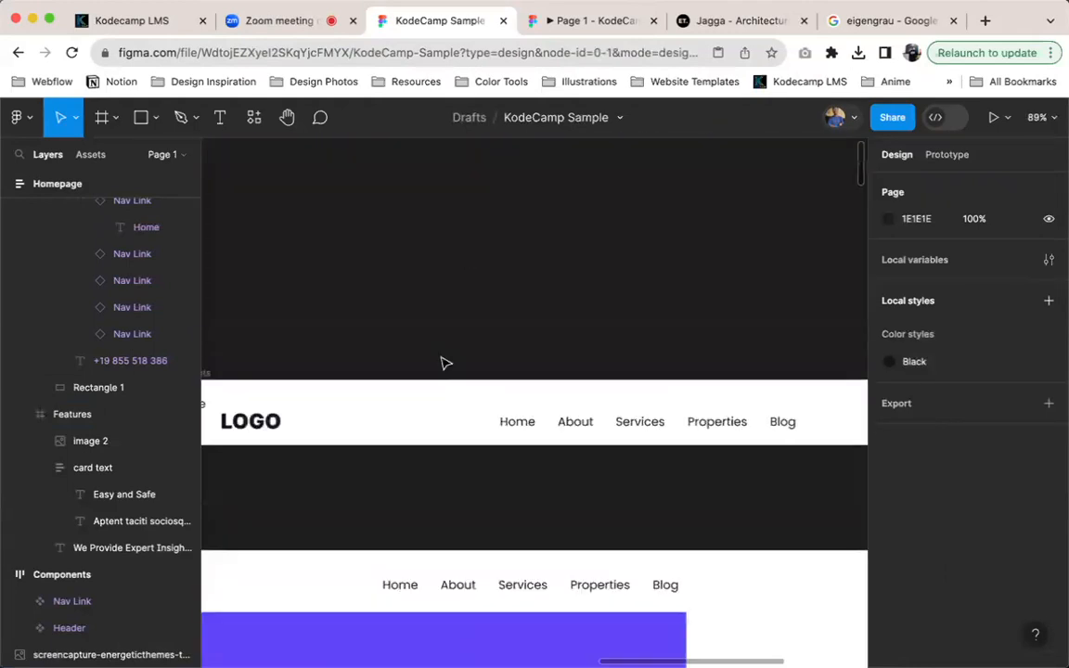
Try pasting the shield component onto the empty canvas near the Components frame, and cut it again
{"action": "left_click", "coordinate": [454, 378]}
{"action": "scroll", "coordinate": [459, 382], "scroll_direction": "down", "scroll_amount": 5}
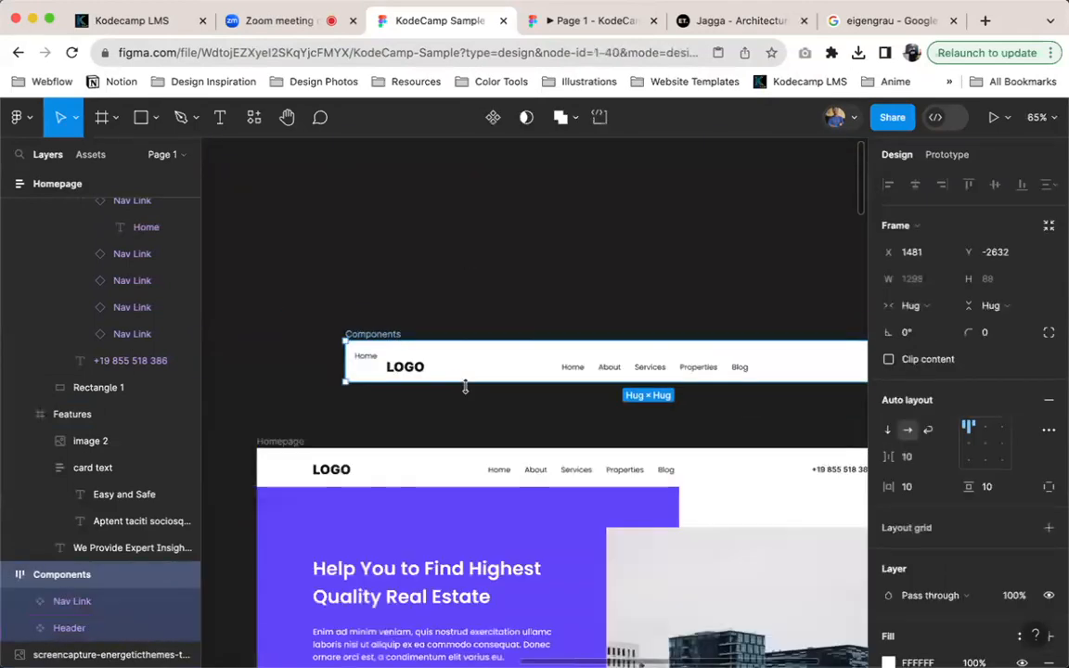
{"action": "left_click", "coordinate": [641, 274]}
{"action": "key", "text": "super+v"}
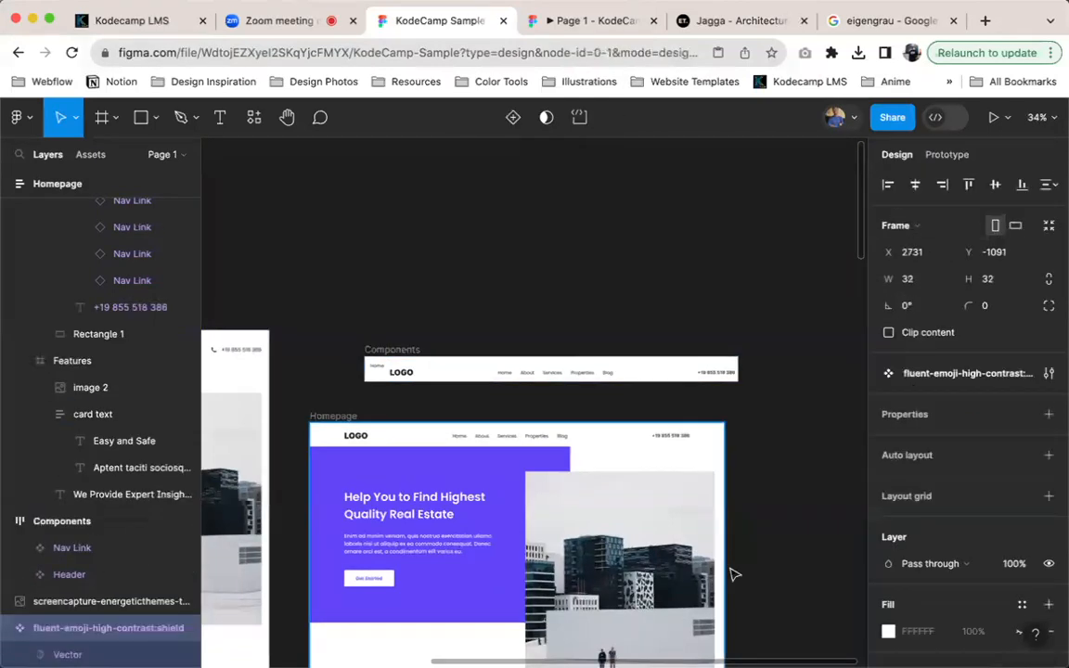
{"action": "scroll", "coordinate": [733, 557], "scroll_direction": "down", "scroll_amount": 2}
{"action": "scroll", "coordinate": [741, 542], "scroll_direction": "down", "scroll_amount": 4}
{"action": "key", "text": "super+x"}
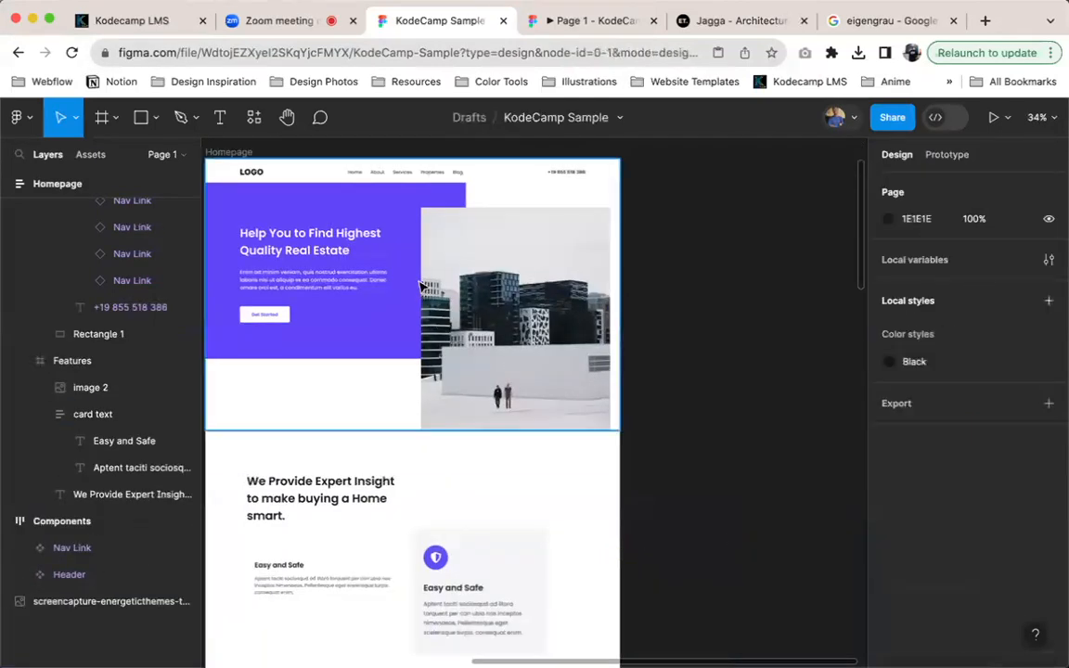
Paste the shield component into the Components frame, and move it out onto the empty canvas just above that frame
{"action": "scroll", "coordinate": [514, 274], "scroll_direction": "up", "scroll_amount": 4}
{"action": "left_click", "coordinate": [507, 295]}
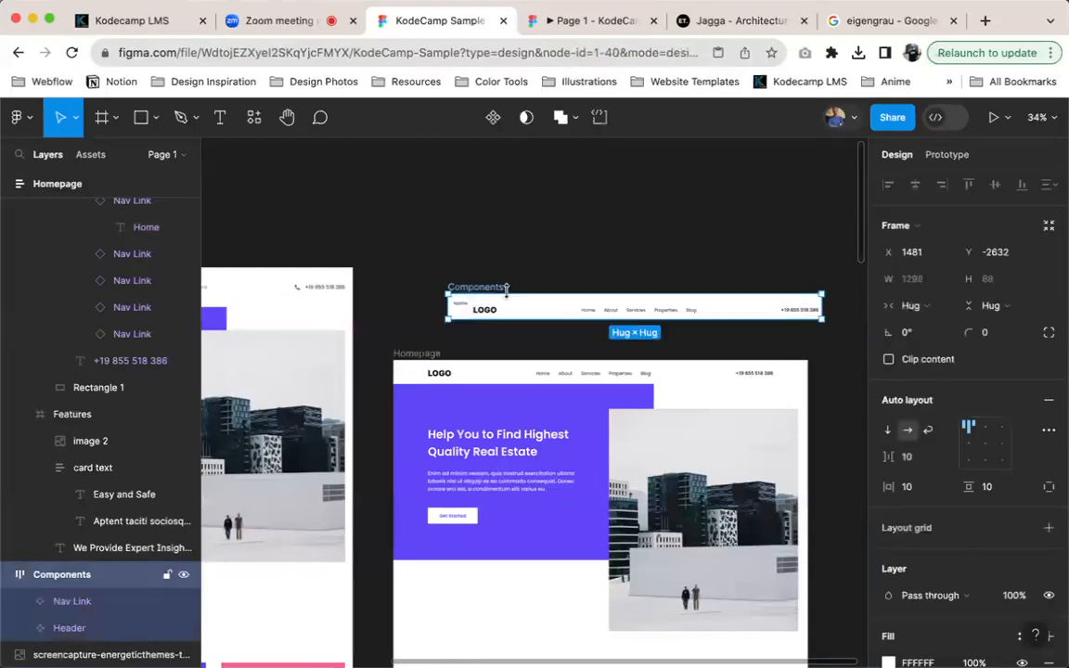
{"action": "key", "text": "super+v"}
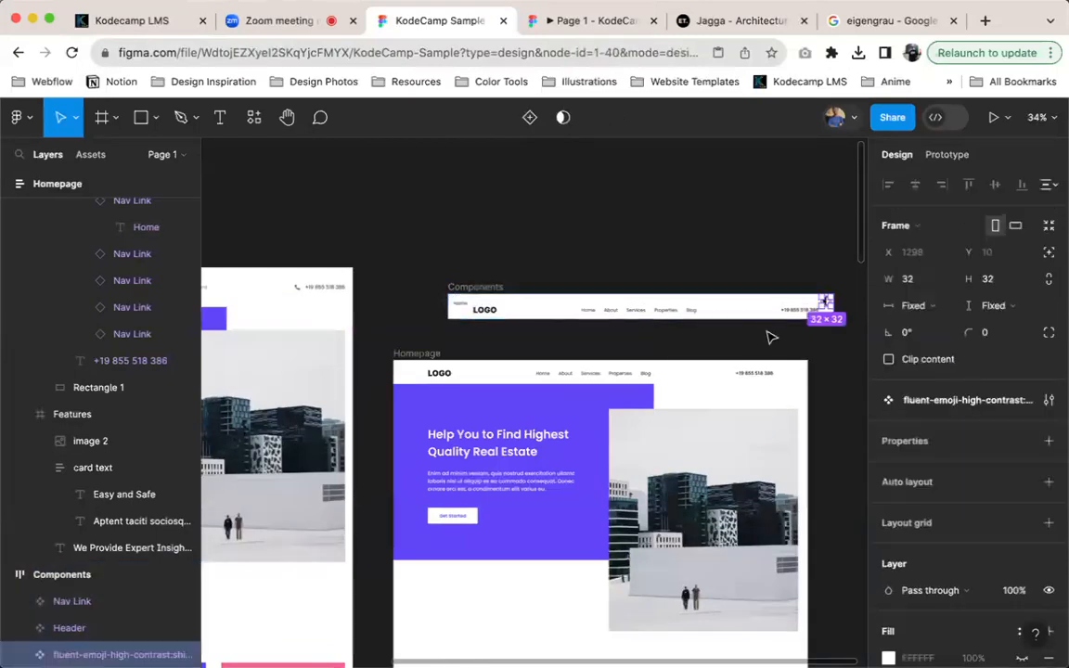
{"action": "key", "text": "shift+2"}
{"action": "scroll", "coordinate": [770, 304], "scroll_direction": "down", "scroll_amount": 10}
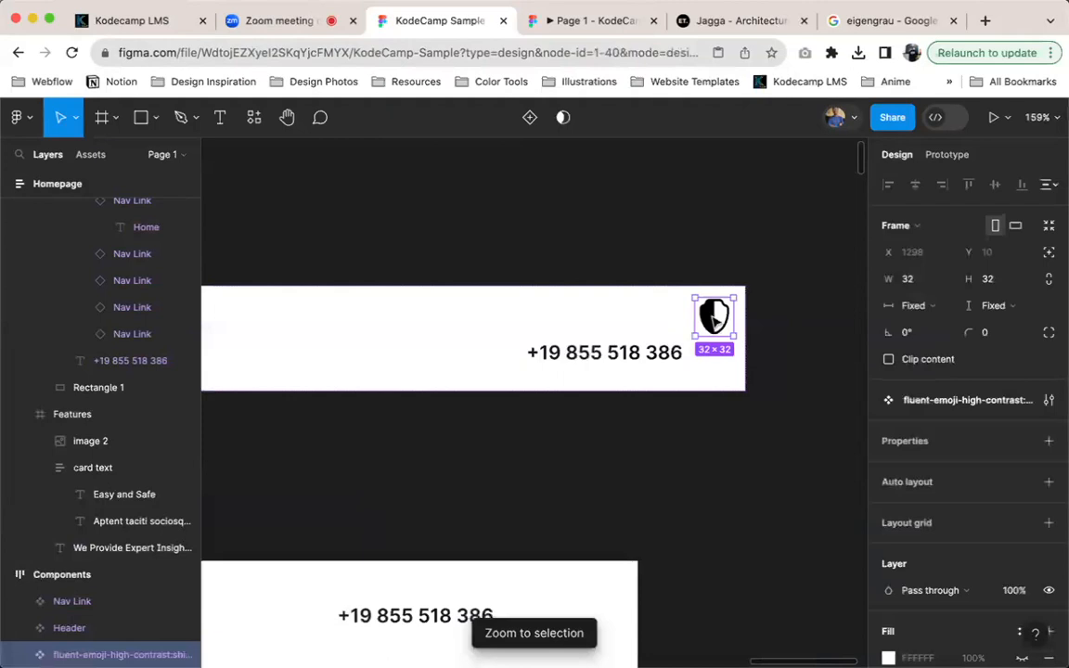
{"action": "scroll", "coordinate": [713, 318], "scroll_direction": "down", "scroll_amount": 8}
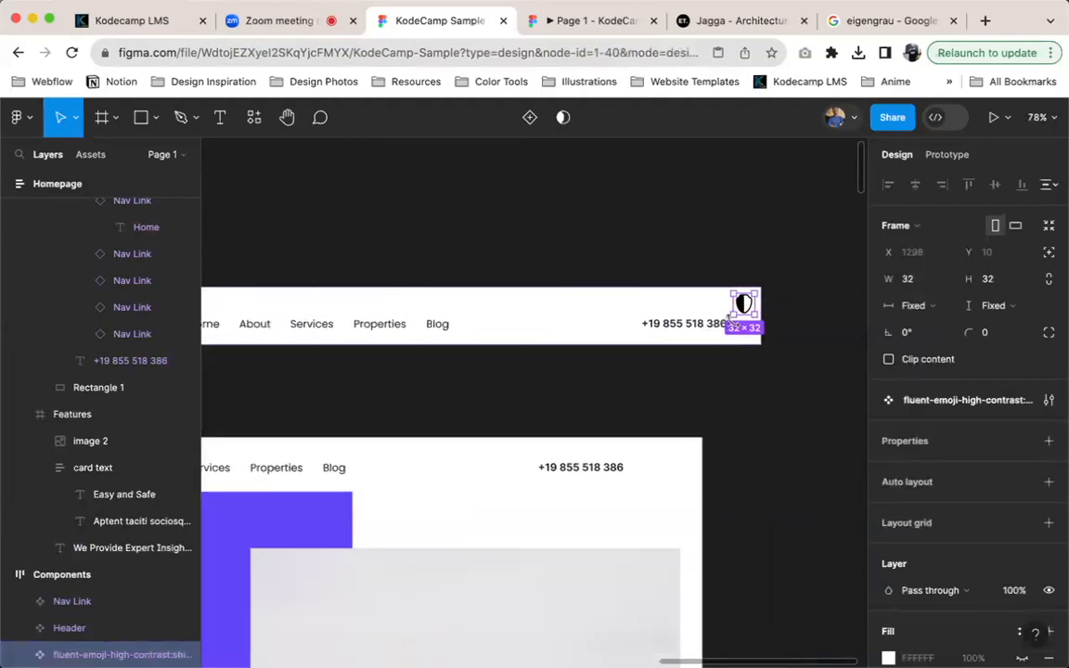
{"action": "left_click_drag", "start_coordinate": [550, 245], "coordinate": [547, 244]}
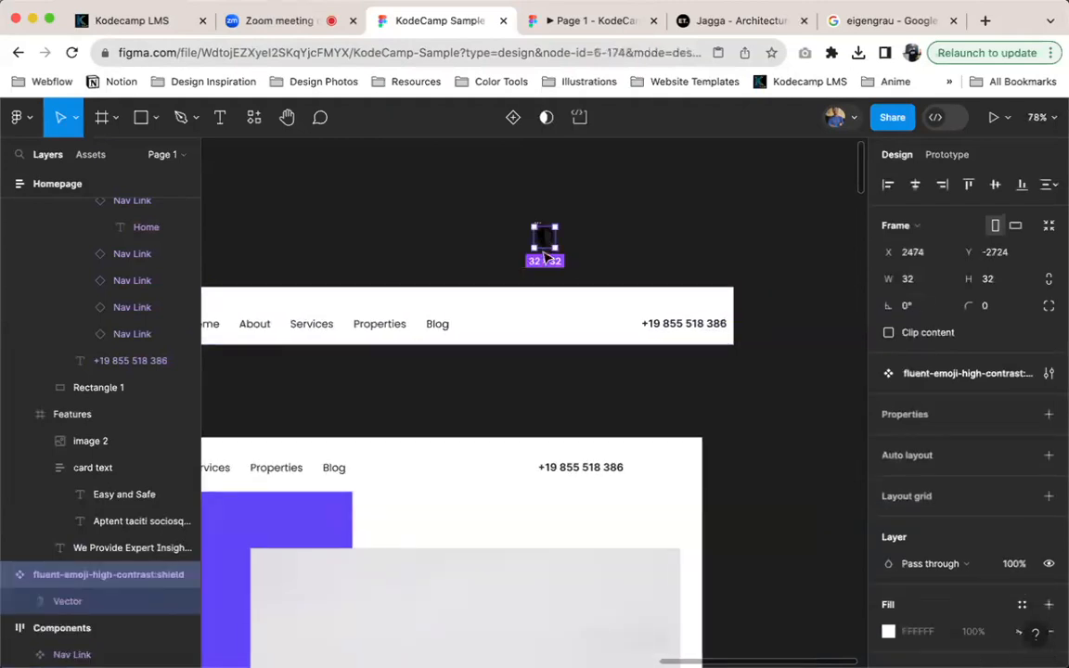
Move the shield component from above the Components frame onto the empty canvas just beyond that frame's phone-number end
{"action": "scroll", "coordinate": [538, 261], "scroll_direction": "left", "scroll_amount": 2}
{"action": "scroll", "coordinate": [494, 332], "scroll_direction": "down", "scroll_amount": 5}
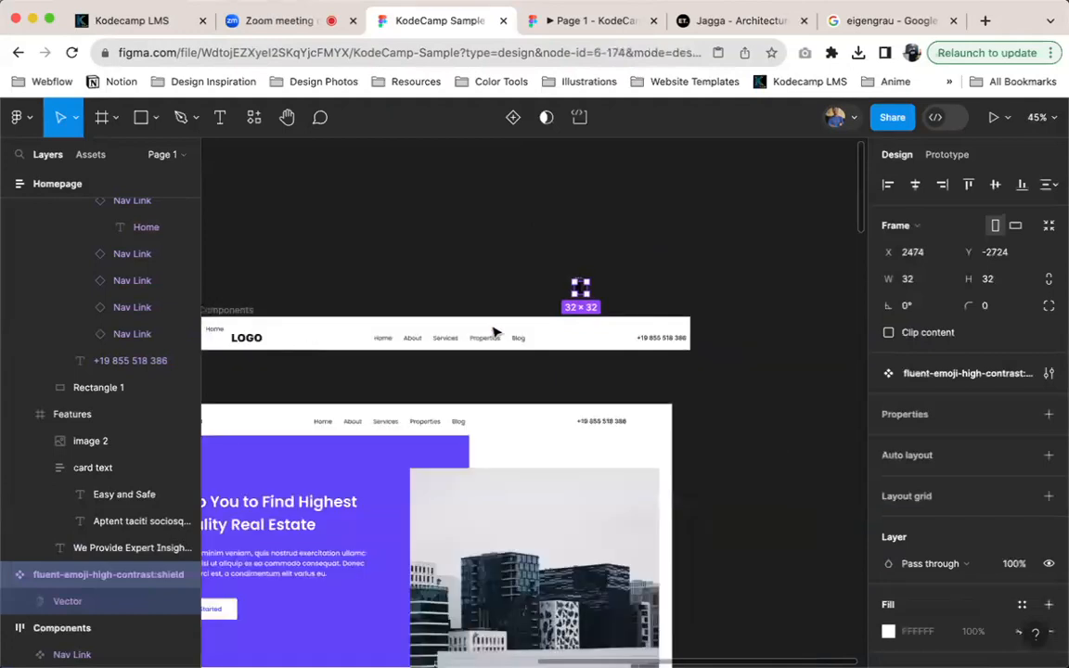
{"action": "scroll", "coordinate": [494, 332], "scroll_direction": "left", "scroll_amount": 2}
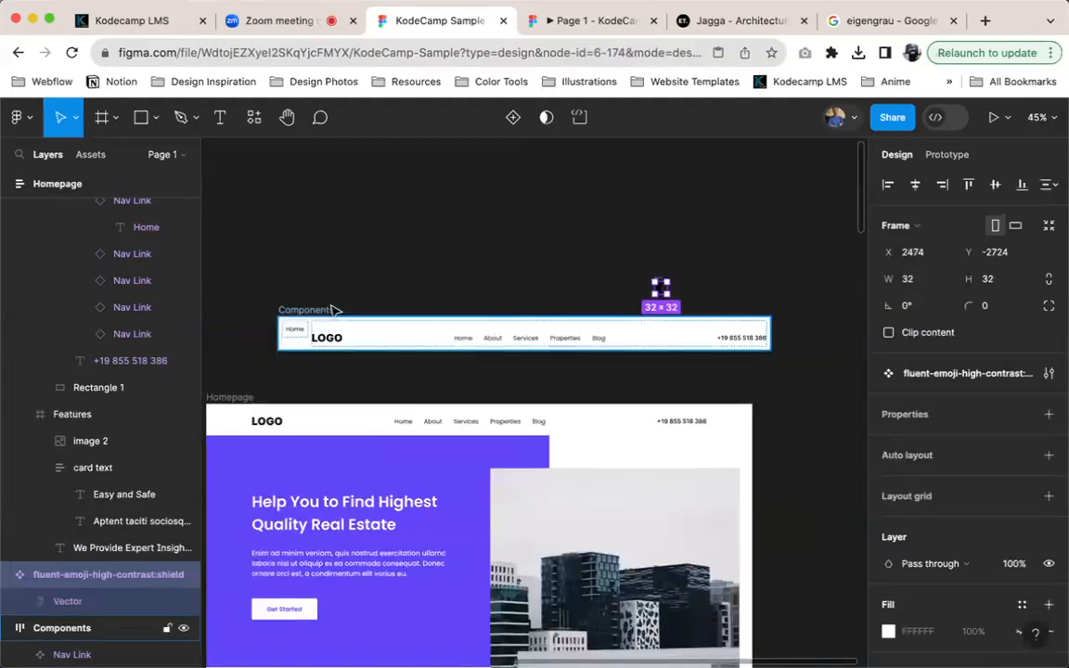
{"action": "left_click", "coordinate": [339, 310]}
{"action": "left_click_drag", "start_coordinate": [664, 287], "coordinate": [809, 324]}
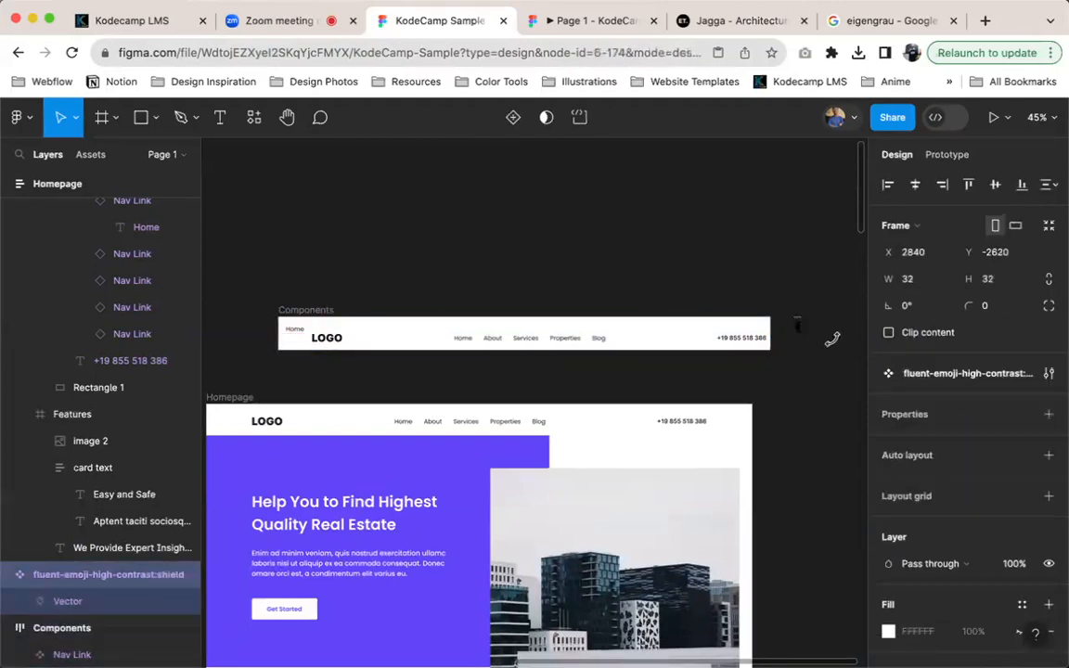
Try adding auto layout to the shield component and showing its white FFFFFF fill
{"action": "key", "text": "shift+a"}
{"action": "scroll", "coordinate": [1028, 564], "scroll_direction": "down", "scroll_amount": 3}
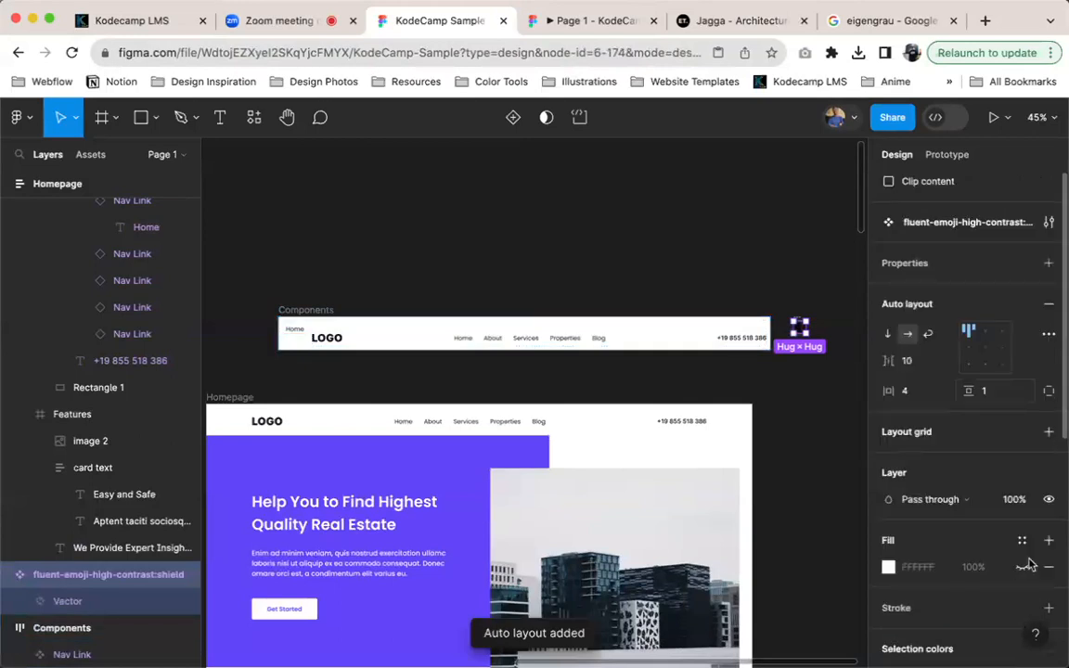
{"action": "scroll", "coordinate": [1028, 565], "scroll_direction": "down", "scroll_amount": 2}
{"action": "left_click", "coordinate": [1022, 518]}
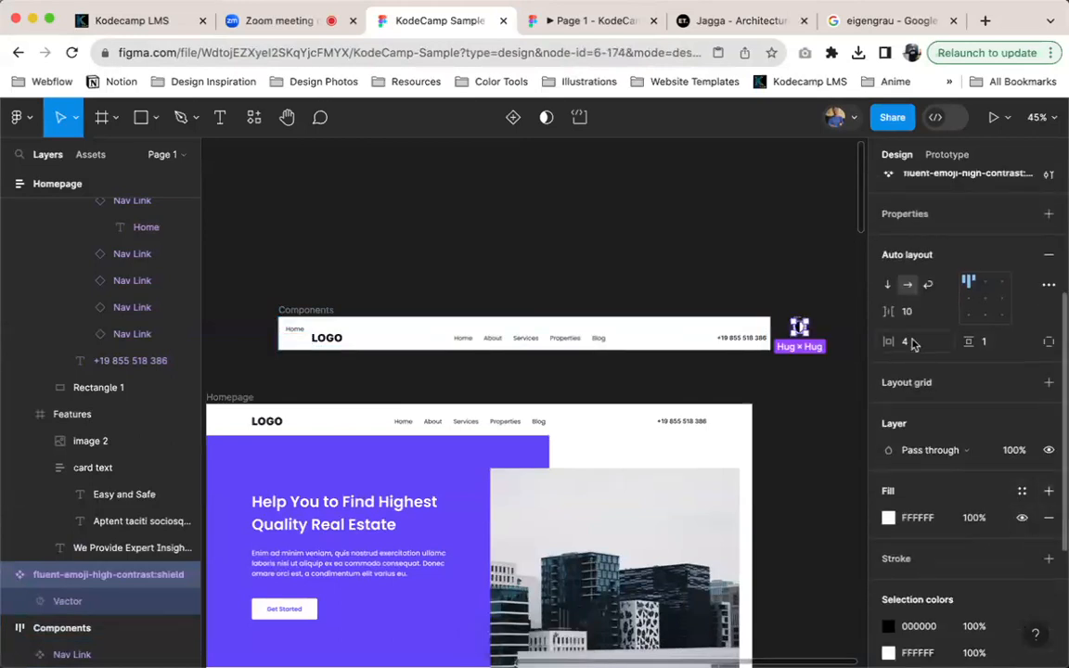
{"action": "left_click", "coordinate": [824, 314]}
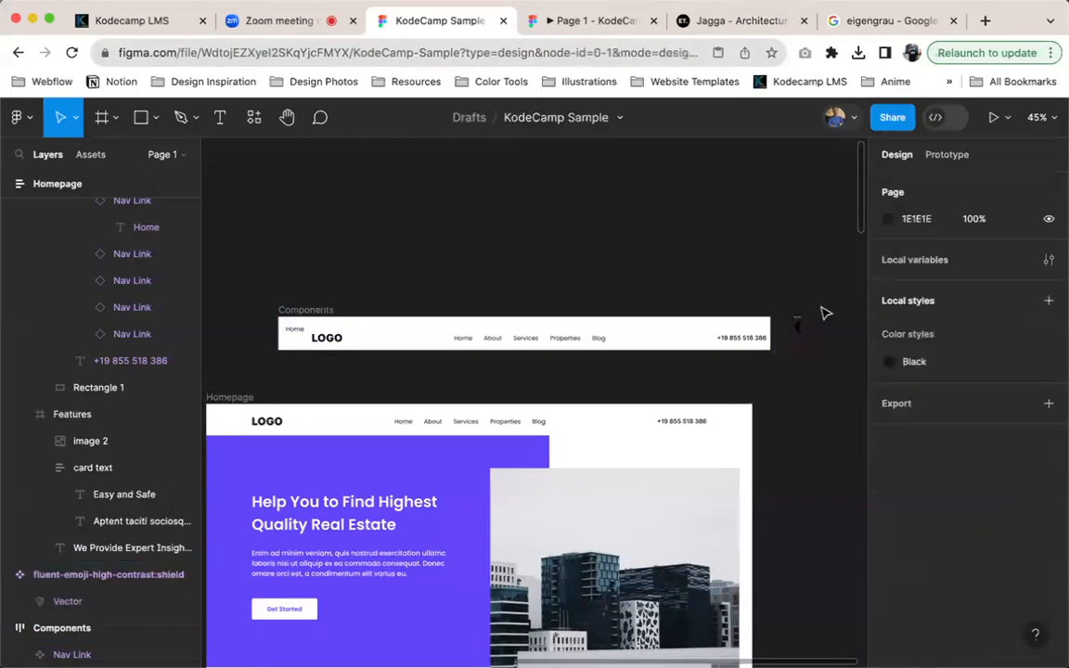
Draw a frame about 81 px wide beside the shield component, and make it an auto layout frame named Icons
{"action": "scroll", "coordinate": [800, 327], "scroll_direction": "up", "scroll_amount": 5}
{"action": "scroll", "coordinate": [436, 302], "scroll_direction": "up", "scroll_amount": 2}
{"action": "key", "text": "f"}
{"action": "left_click_drag", "start_coordinate": [428, 295], "coordinate": [501, 376]}
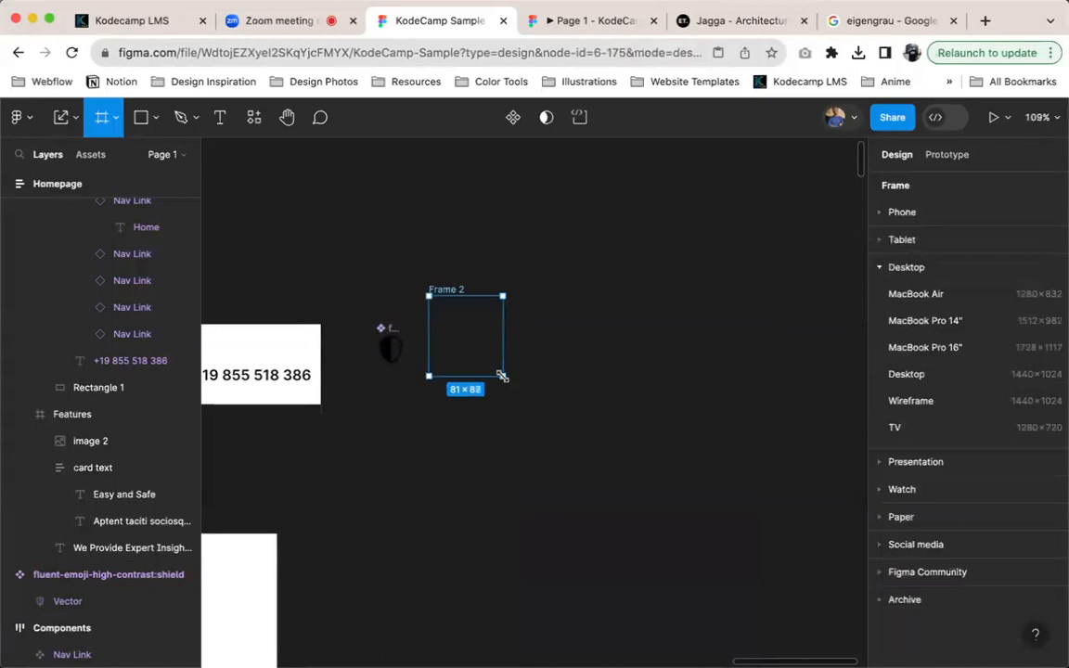
{"action": "key", "text": "shift+a"}
{"action": "key", "text": "super+r"}
{"action": "type", "text": "Icons"}
{"action": "key", "text": "Return"}
Move the shield component into the Icons frame and select it inside that frame
{"action": "left_click_drag", "start_coordinate": [391, 346], "coordinate": [457, 323]}
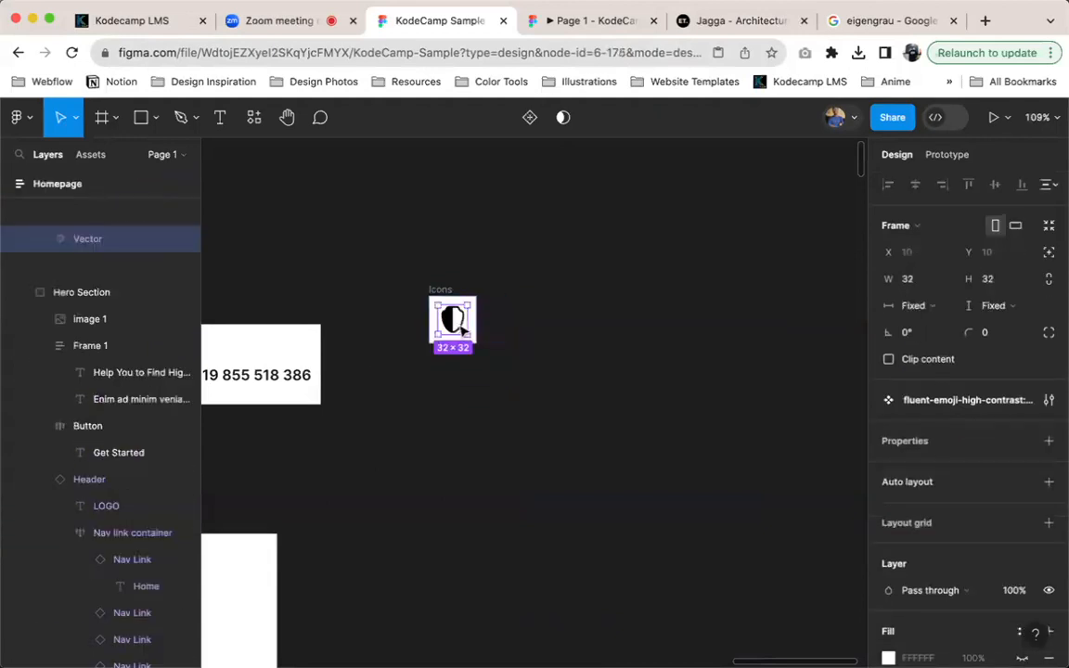
{"action": "left_click", "coordinate": [441, 290]}
{"action": "scroll", "coordinate": [542, 379], "scroll_direction": "down", "scroll_amount": 5}
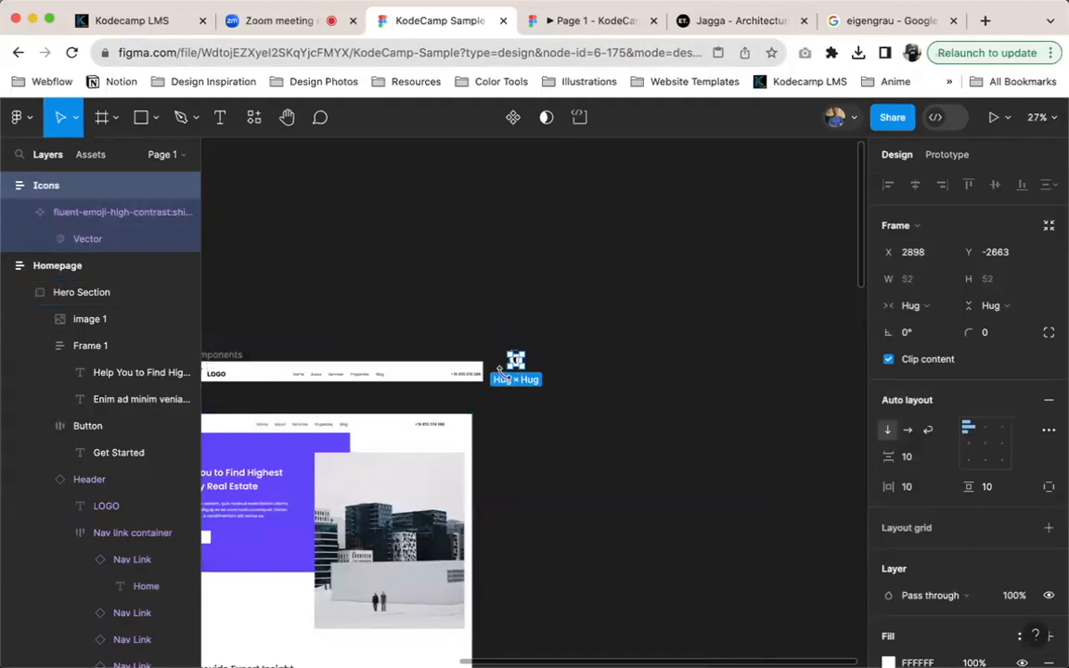
{"action": "key", "text": "Return"}
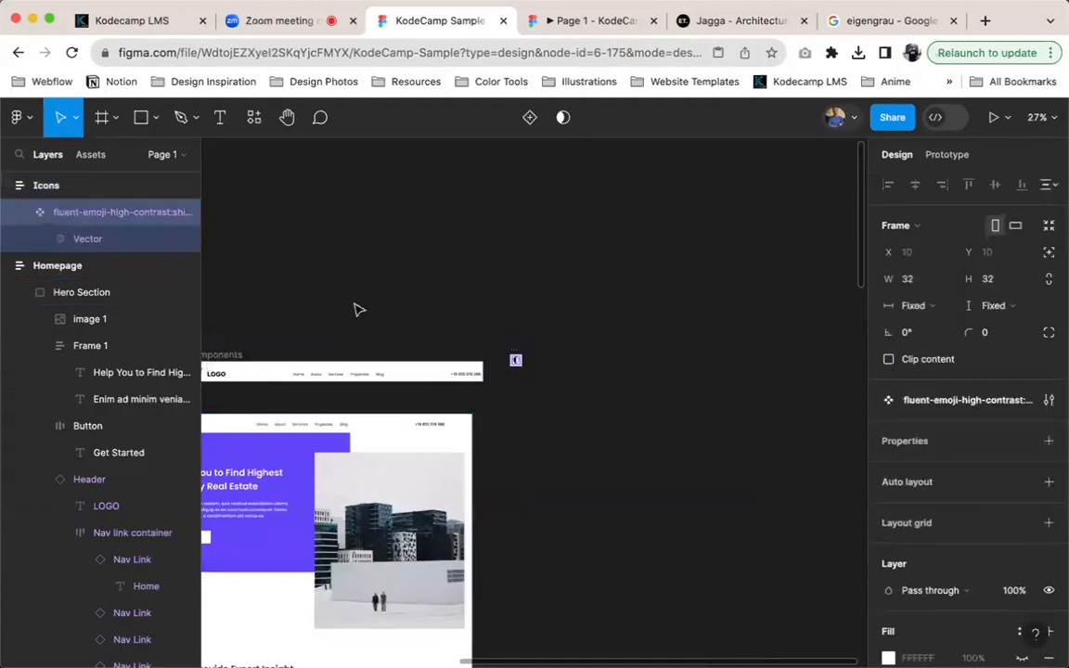
{"action": "key", "text": "shift+2"}
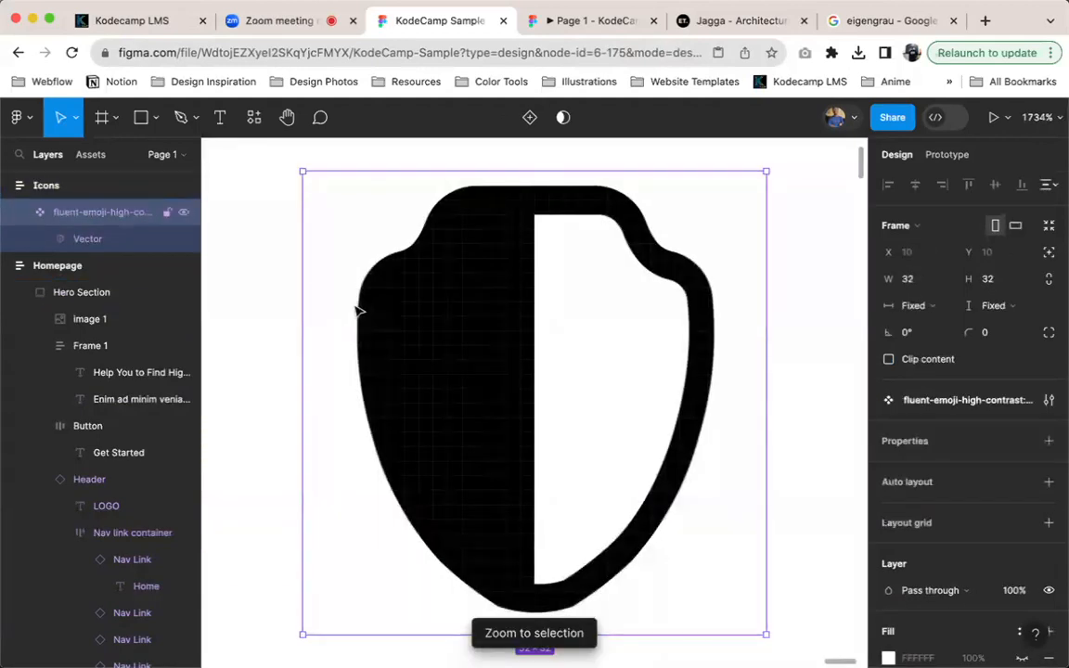
Paste an instance of the shield component into the Features section and place it directly above the Easy and Safe heading
{"action": "scroll", "coordinate": [508, 393], "scroll_direction": "down", "scroll_amount": 5}
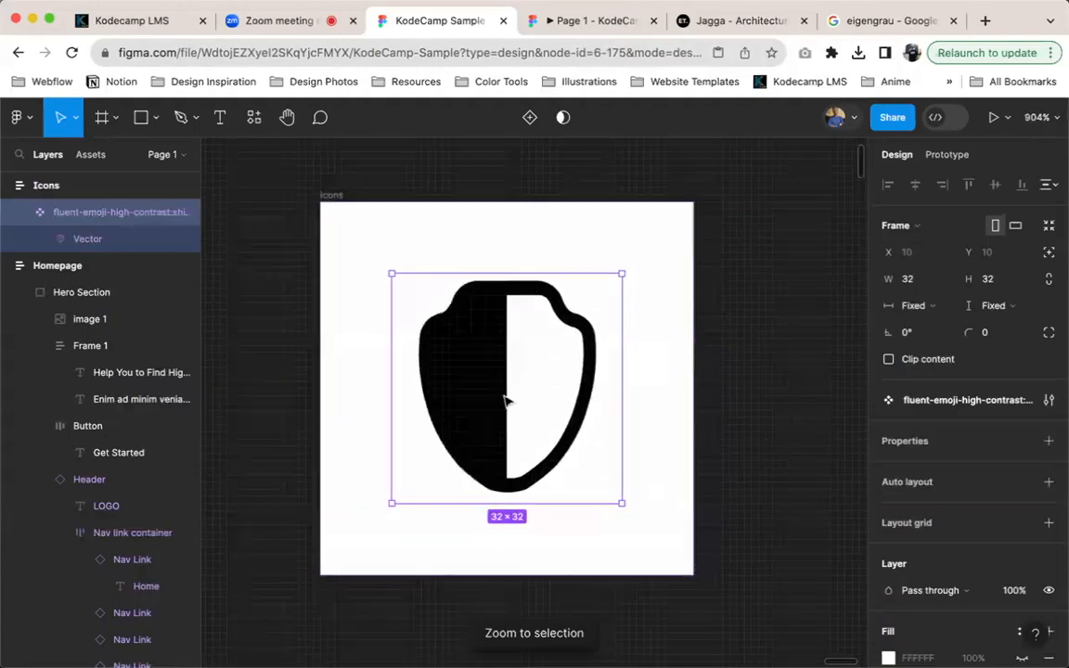
{"action": "scroll", "coordinate": [506, 401], "scroll_direction": "left", "scroll_amount": 5}
{"action": "scroll", "coordinate": [547, 464], "scroll_direction": "down", "scroll_amount": 5}
{"action": "scroll", "coordinate": [553, 474], "scroll_direction": "up", "scroll_amount": 3}
{"action": "scroll", "coordinate": [543, 502], "scroll_direction": "left", "scroll_amount": 3}
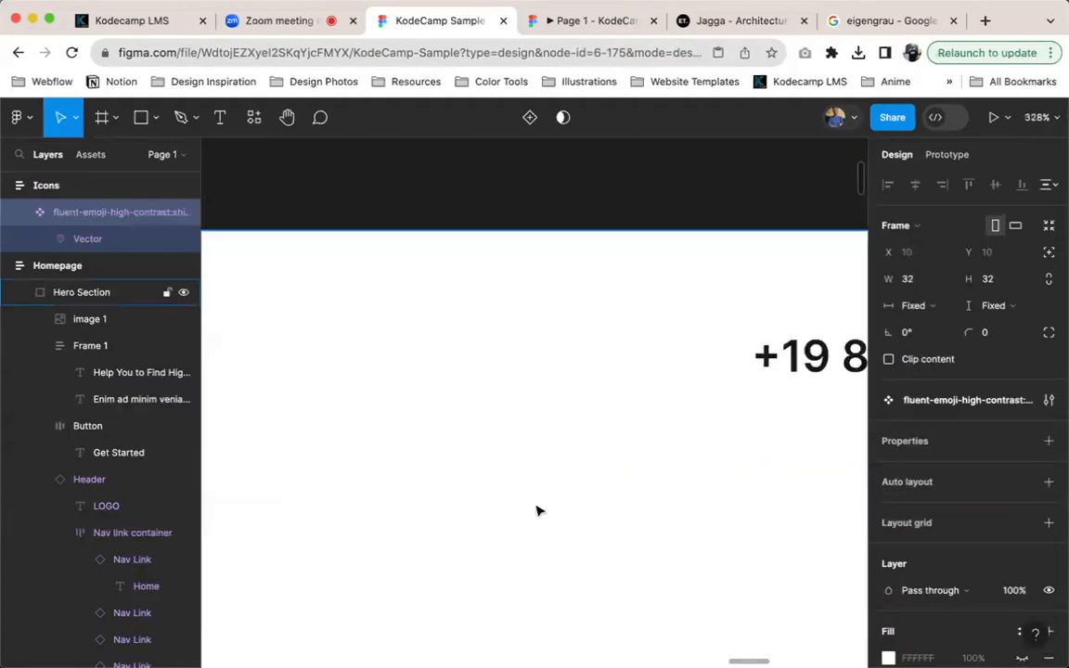
{"action": "scroll", "coordinate": [598, 512], "scroll_direction": "down", "scroll_amount": 10}
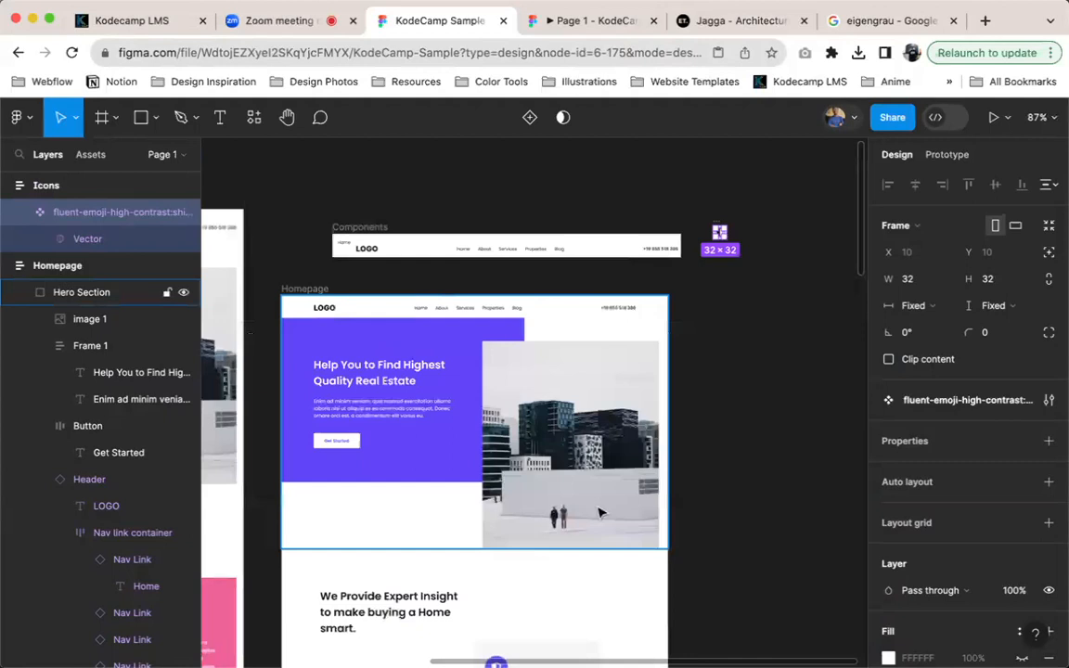
{"action": "scroll", "coordinate": [599, 512], "scroll_direction": "down", "scroll_amount": 5}
{"action": "scroll", "coordinate": [603, 492], "scroll_direction": "up", "scroll_amount": 15}
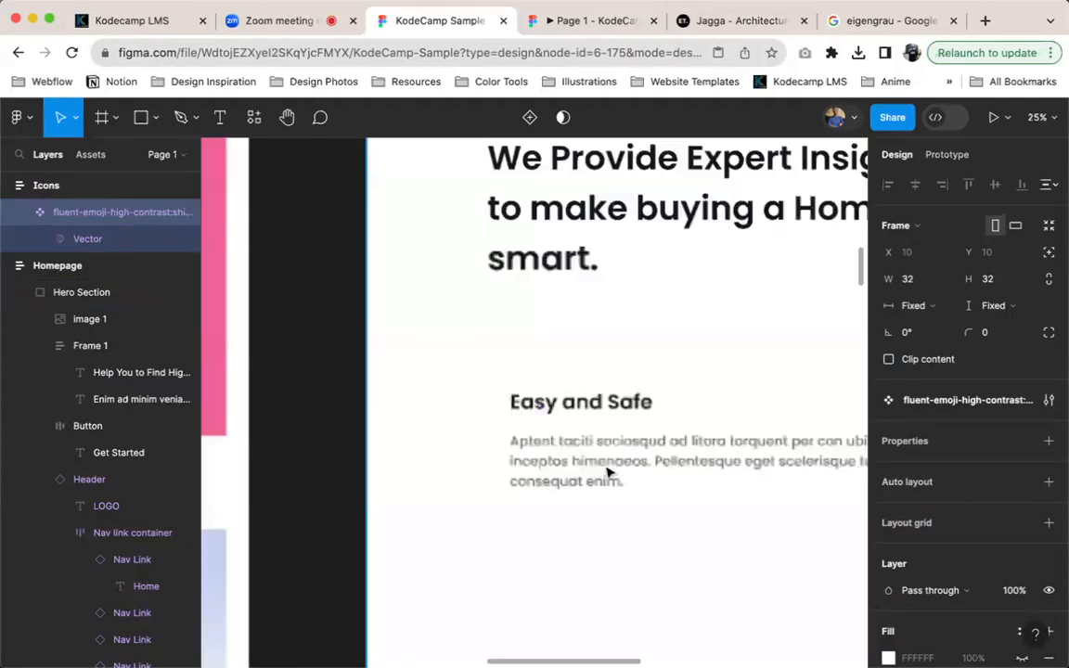
{"action": "scroll", "coordinate": [605, 469], "scroll_direction": "up", "scroll_amount": 3}
{"action": "scroll", "coordinate": [612, 409], "scroll_direction": "down", "scroll_amount": 6}
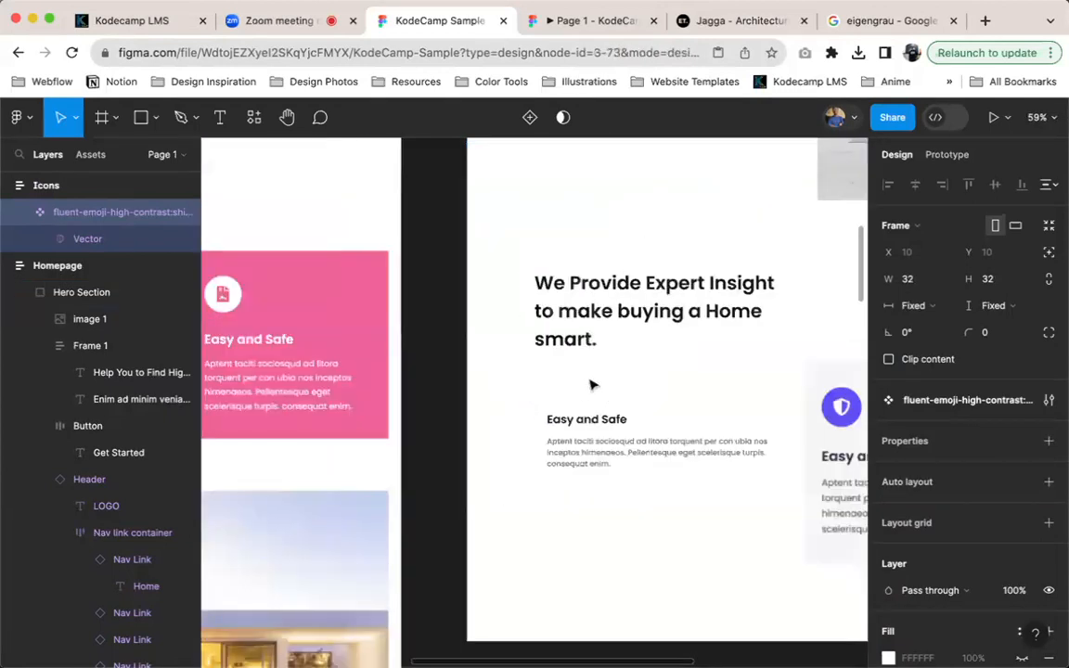
{"action": "scroll", "coordinate": [557, 390], "scroll_direction": "down", "scroll_amount": 3}
{"action": "left_click", "coordinate": [526, 394]}
{"action": "key", "text": "ctrl+v"}
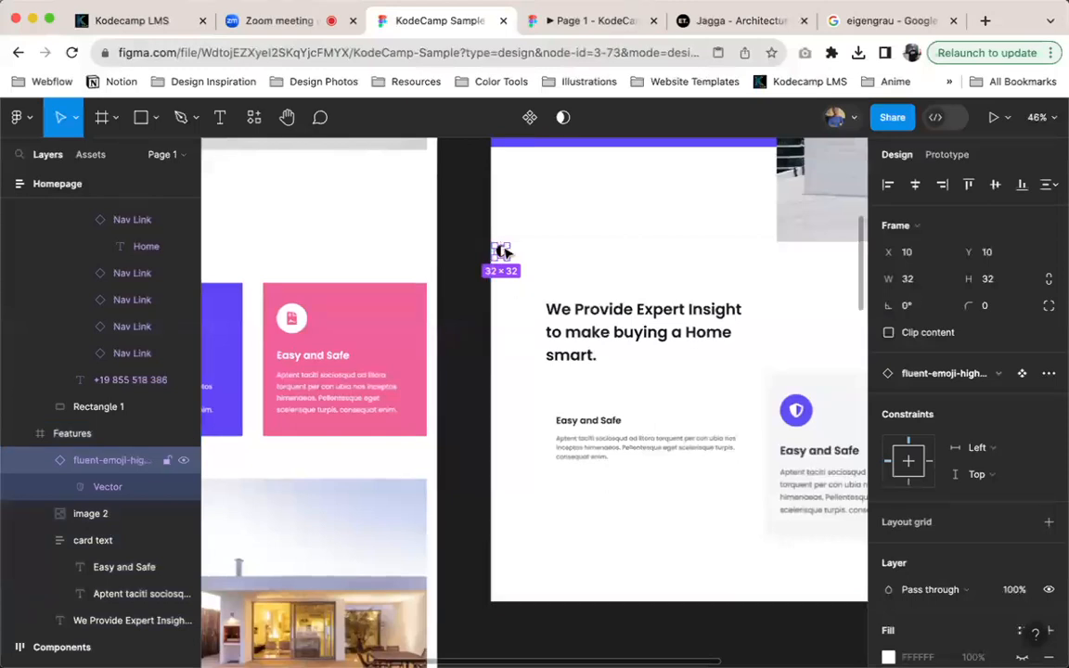
{"action": "left_click_drag", "start_coordinate": [500, 251], "coordinate": [562, 398]}
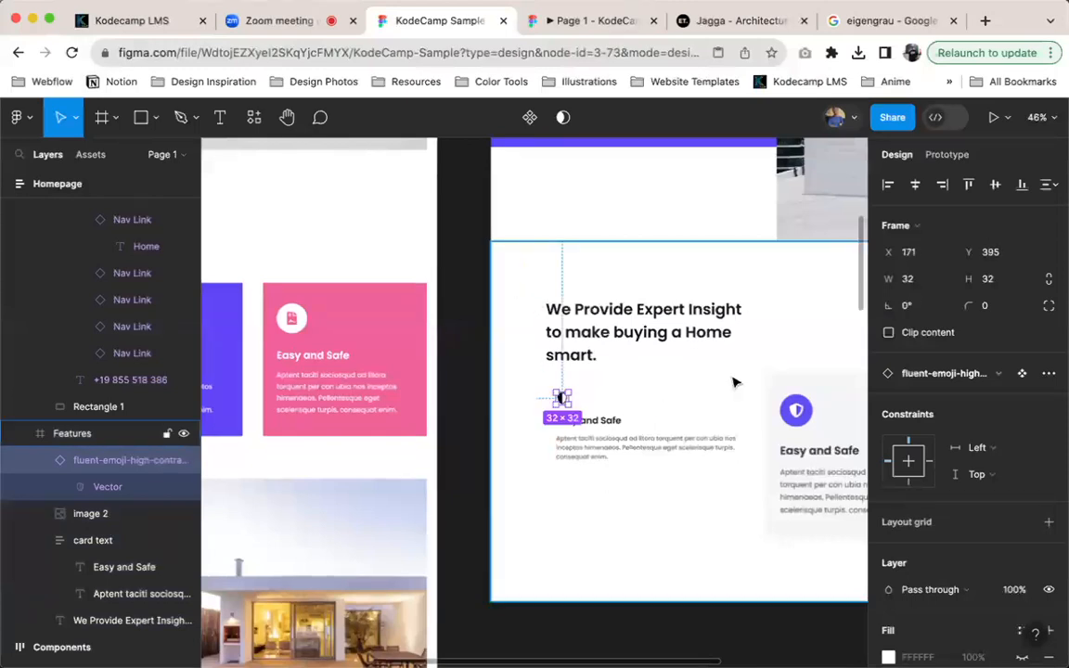
Add a circle next to the shield icon above the Easy and Safe heading, and scale it to 60 × 60
{"action": "scroll", "coordinate": [733, 385], "scroll_direction": "up", "scroll_amount": 1}
{"action": "scroll", "coordinate": [735, 387], "scroll_direction": "up", "scroll_amount": 5}
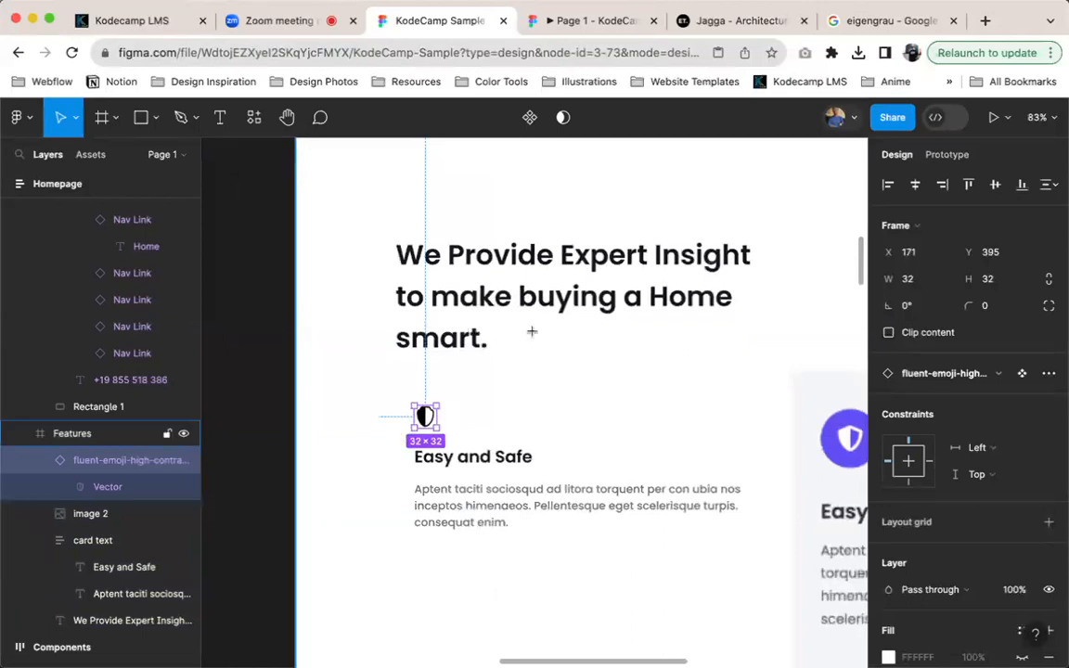
{"action": "key", "text": "o"}
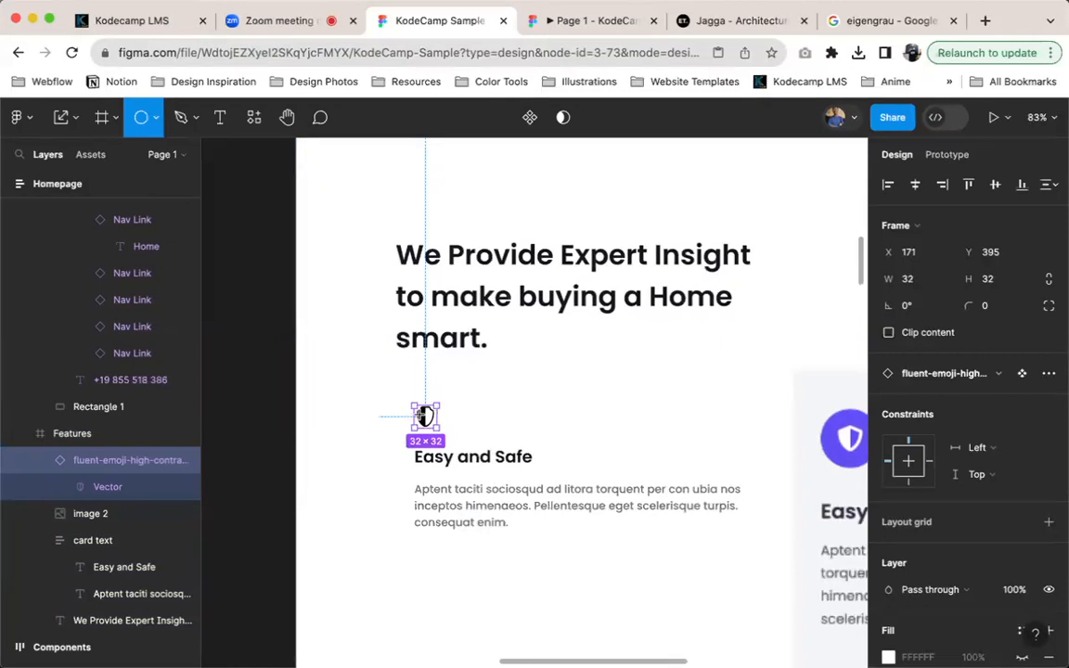
{"action": "left_click", "coordinate": [475, 408]}
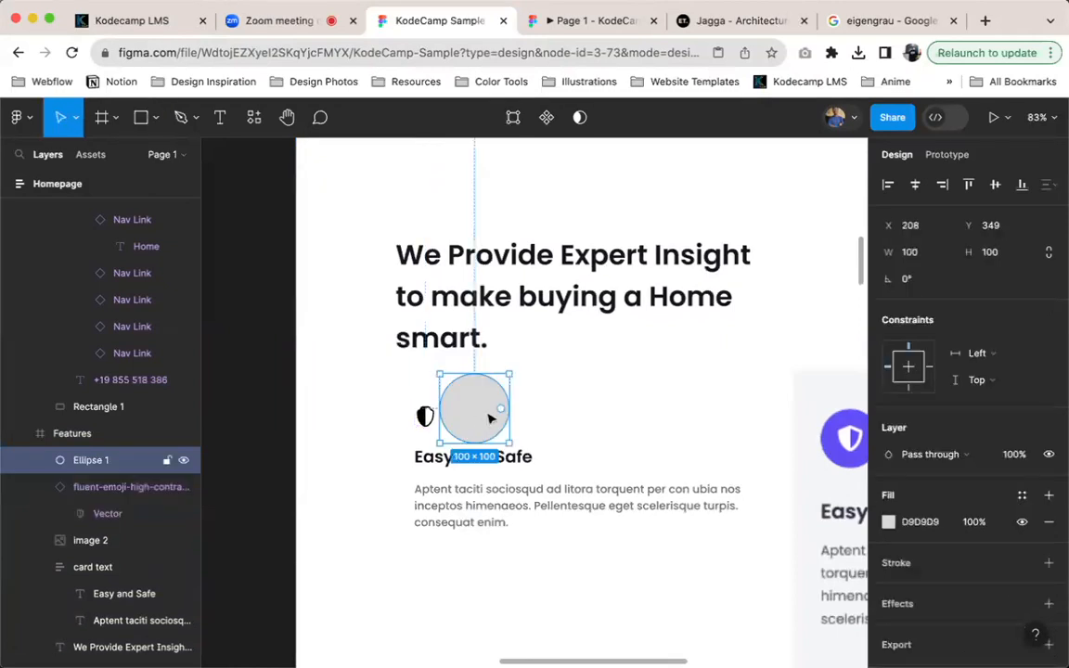
{"action": "key", "text": "k"}
{"action": "left_click", "coordinate": [925, 389]}
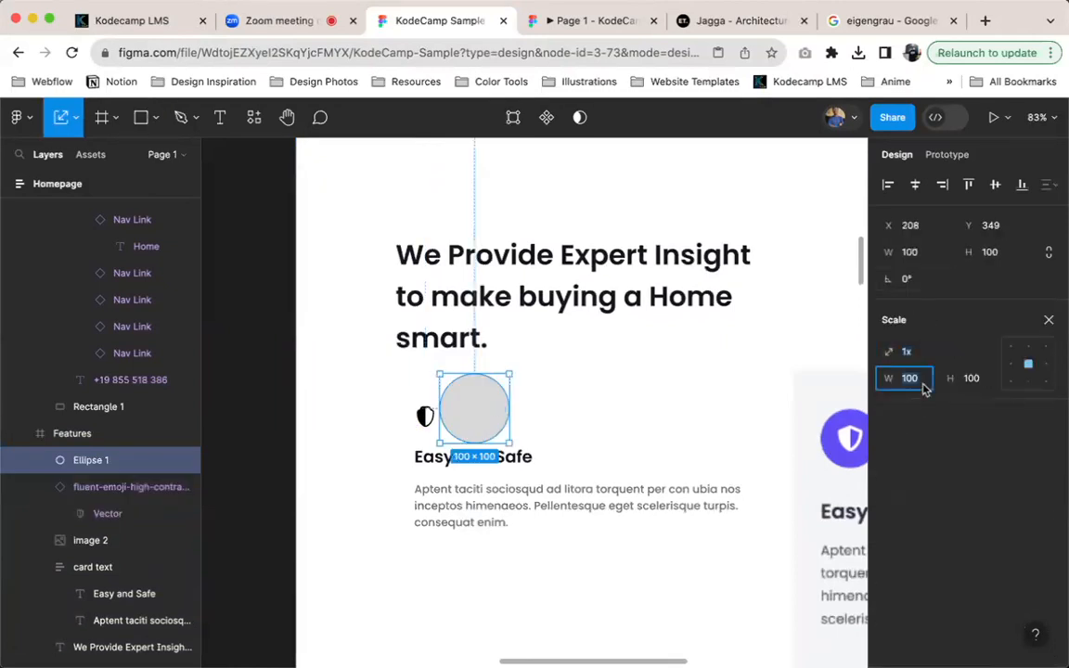
{"action": "type", "text": "60"}
{"action": "key", "text": "Return"}
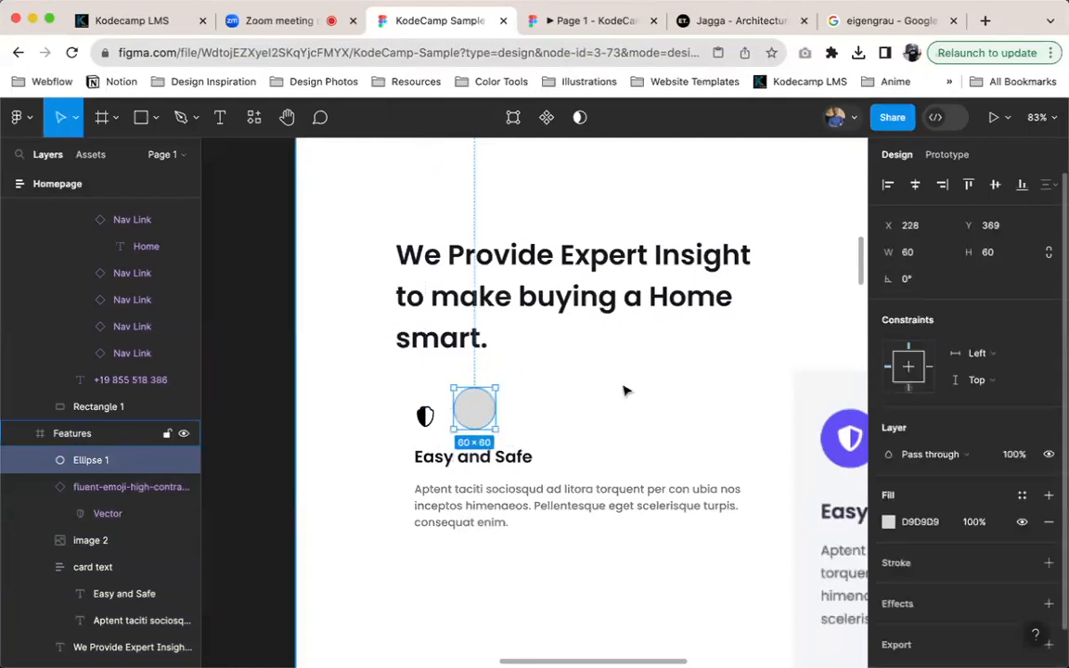
Center the shield icon on the grey circle and bring it in front of the circle
{"action": "left_click_drag", "start_coordinate": [425, 415], "coordinate": [476, 411]}
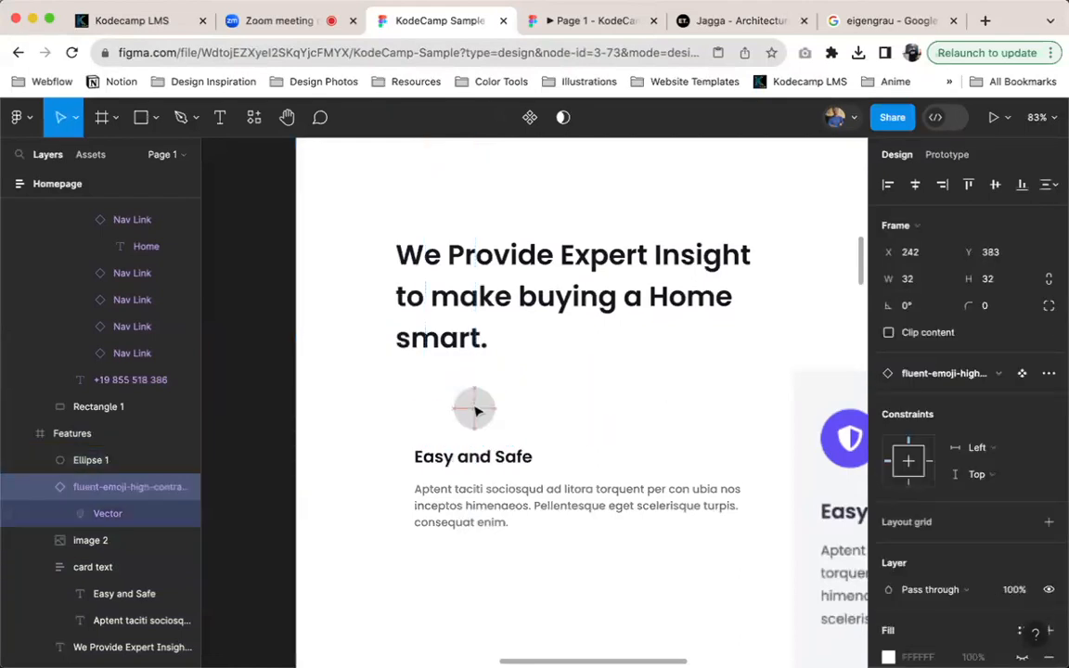
{"action": "key", "text": "super+bracketright"}
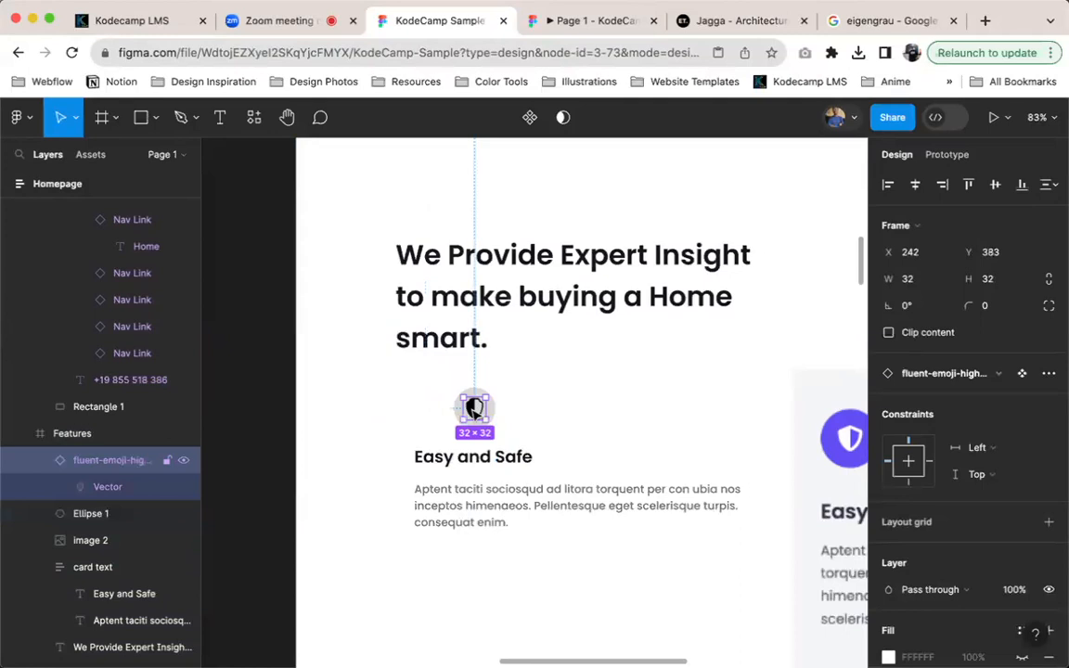
{"action": "scroll", "coordinate": [475, 409], "scroll_direction": "right", "scroll_amount": 2}
{"action": "scroll", "coordinate": [468, 408], "scroll_direction": "up", "scroll_amount": 5}
Fill the circle behind the shield with the hero section's purple background color, 6246F9
{"action": "left_click", "coordinate": [454, 413]}
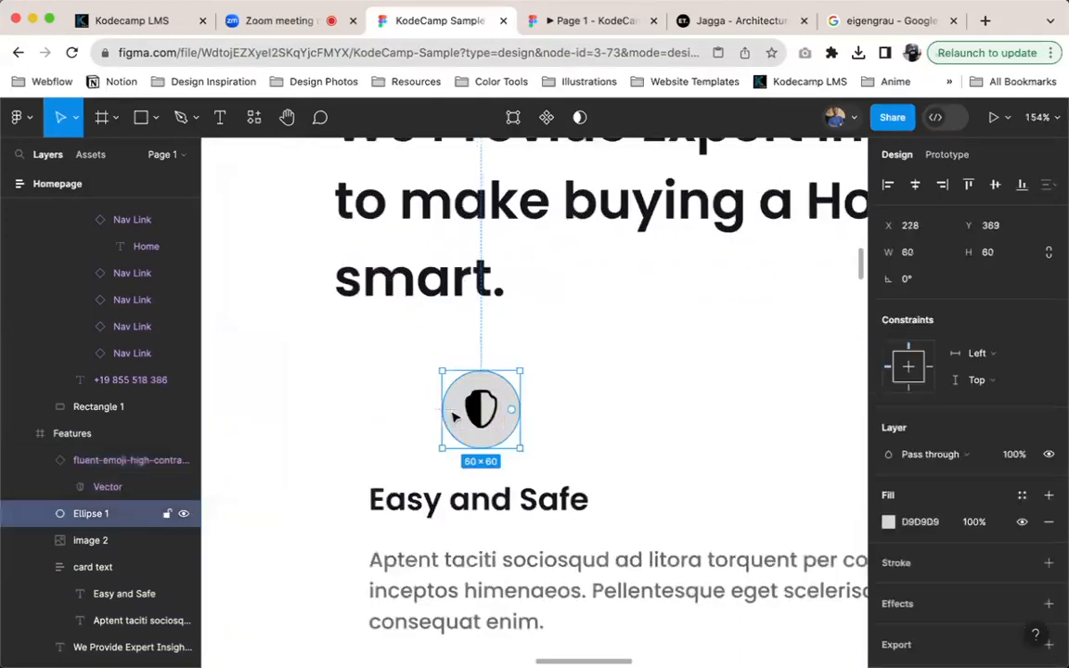
{"action": "scroll", "coordinate": [669, 455], "scroll_direction": "down", "scroll_amount": 10}
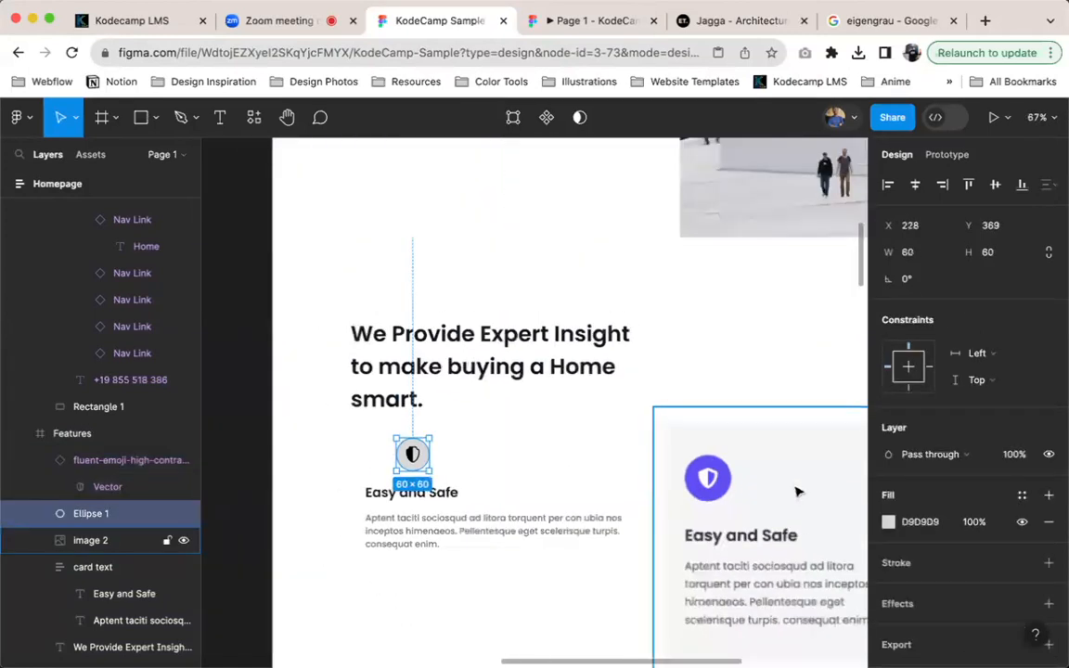
{"action": "key", "text": "i"}
{"action": "scroll", "coordinate": [509, 288], "scroll_direction": "up", "scroll_amount": 5}
{"action": "left_click", "coordinate": [547, 297]}
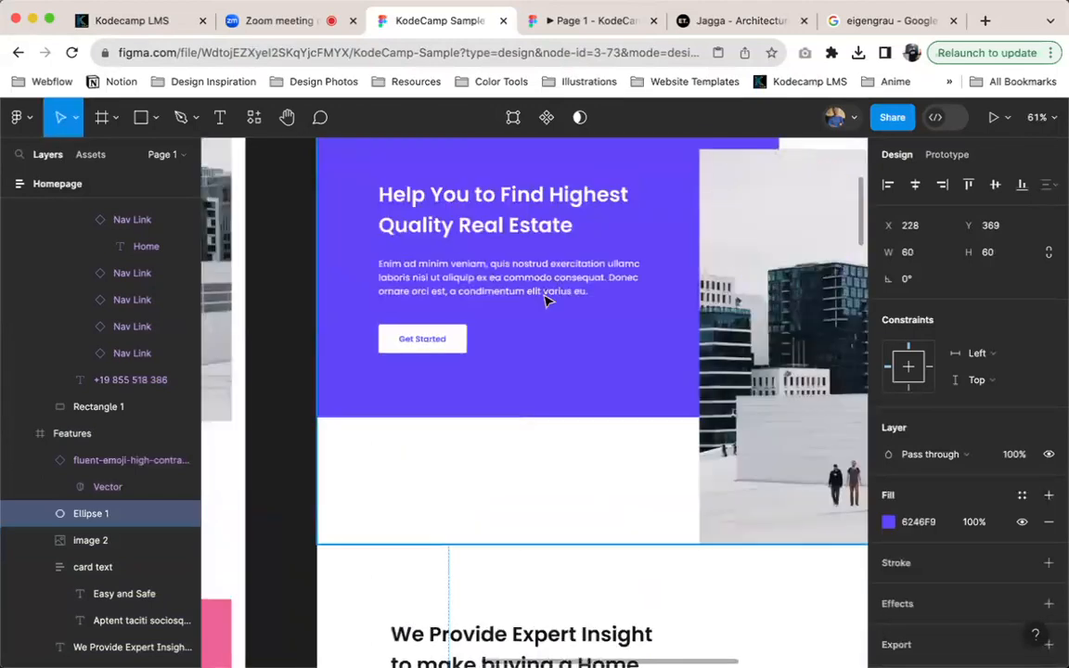
Save the circle's purple fill as a new color style named Primary
{"action": "left_click", "coordinate": [1022, 495]}
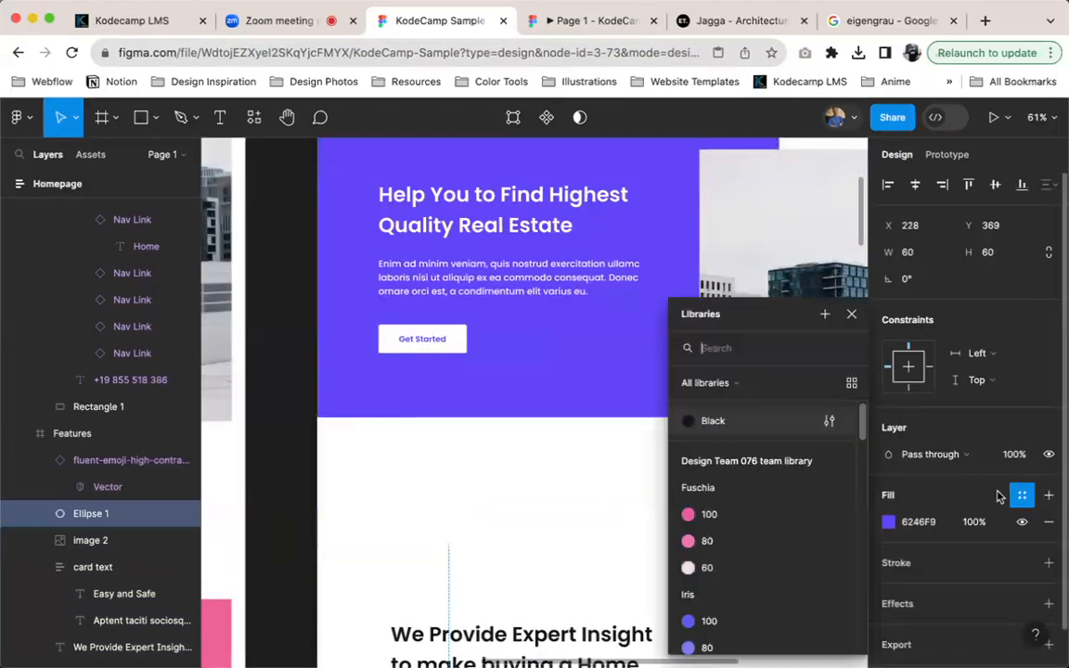
{"action": "left_click", "coordinate": [825, 313]}
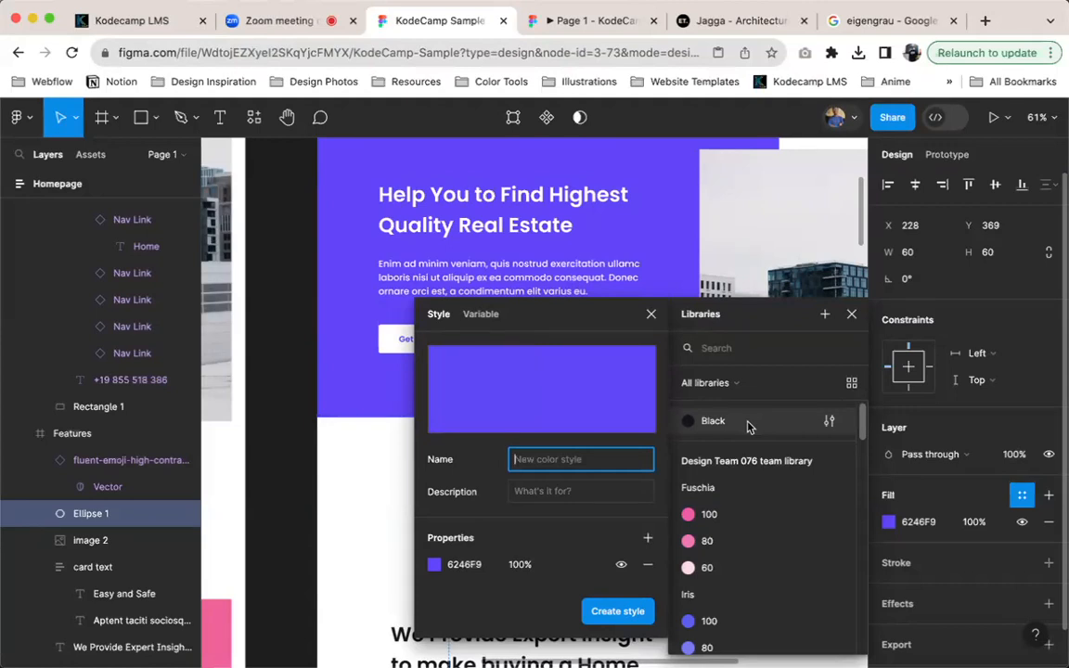
{"action": "type", "text": "Primary"}
{"action": "key", "text": "Return"}
Change the color of the shield icon on the purple circle to white, FFFFFF
{"action": "scroll", "coordinate": [664, 416], "scroll_direction": "down", "scroll_amount": 2}
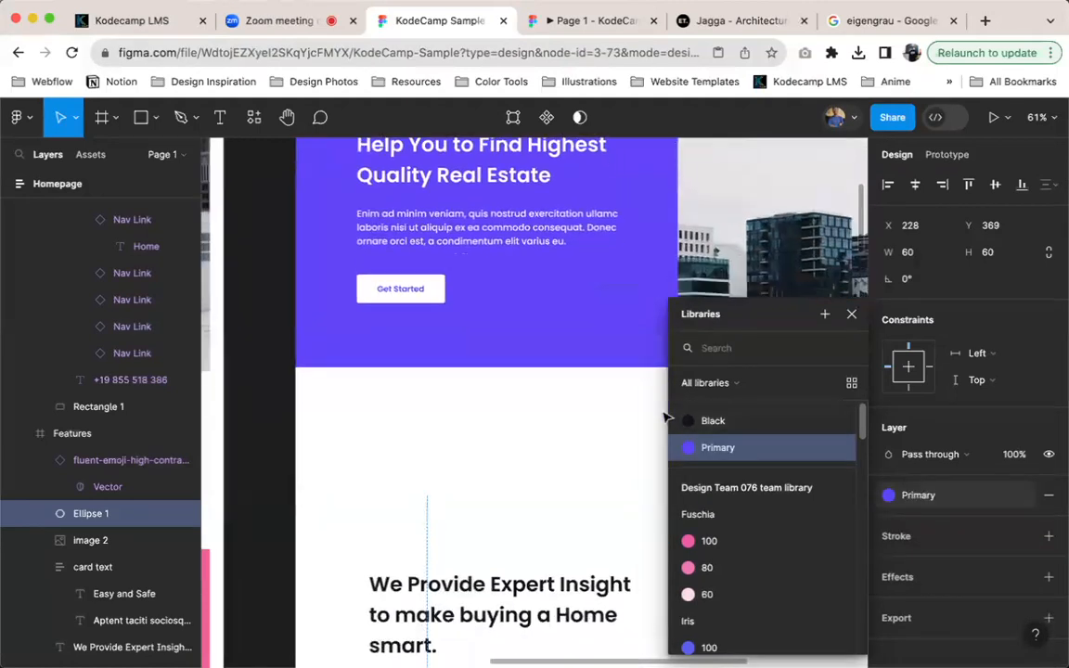
{"action": "scroll", "coordinate": [664, 416], "scroll_direction": "down", "scroll_amount": 4}
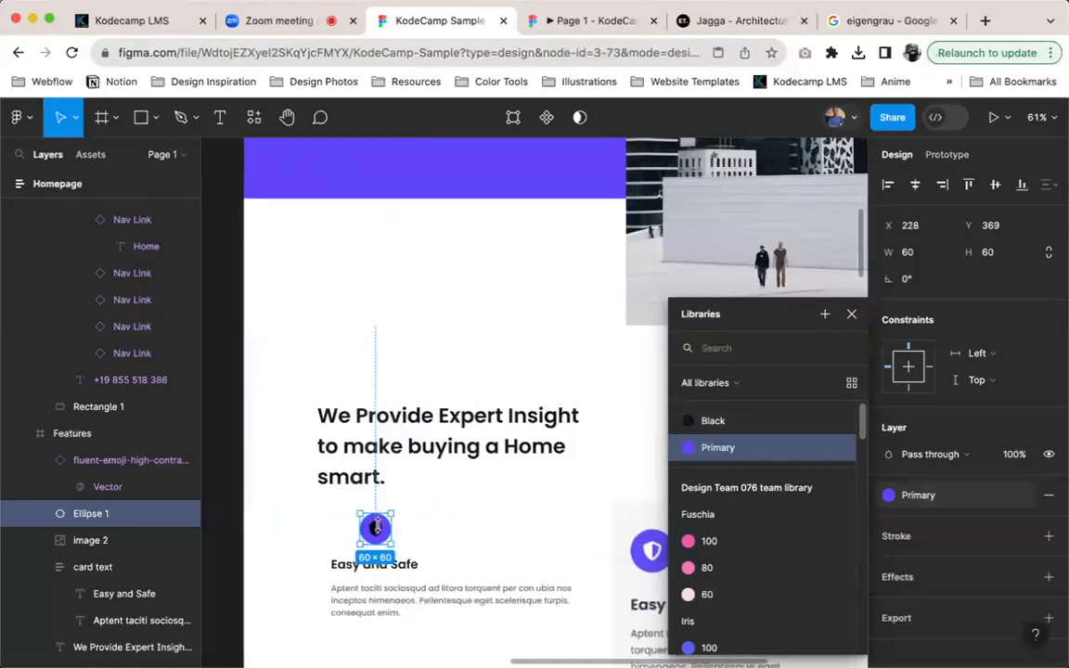
{"action": "left_click", "coordinate": [376, 526]}
{"action": "scroll", "coordinate": [368, 571], "scroll_direction": "up", "scroll_amount": 5}
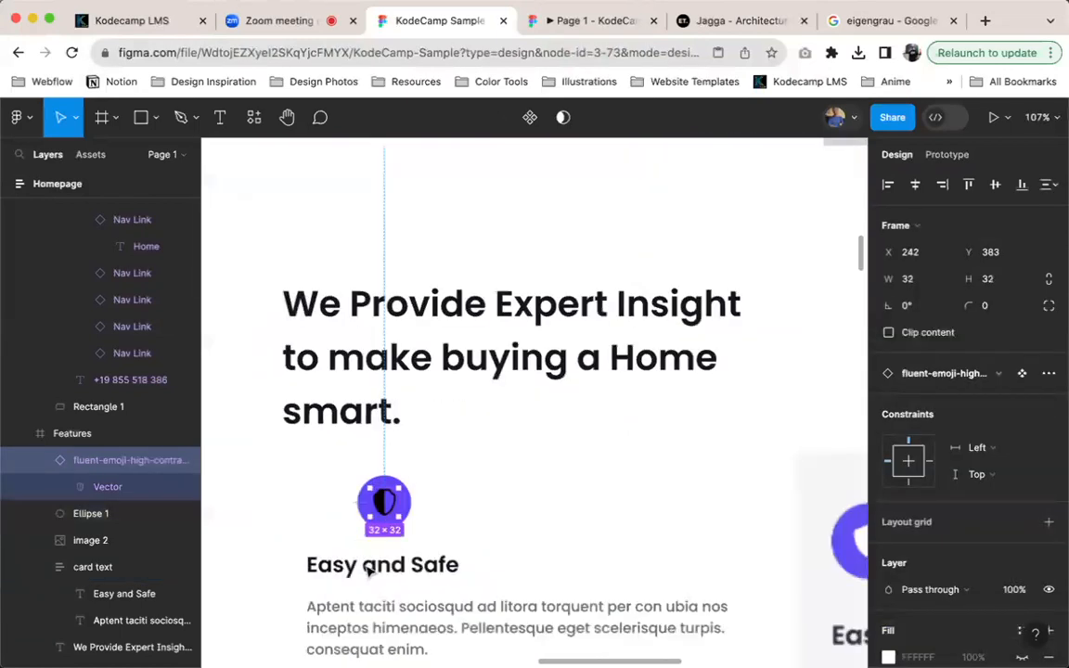
{"action": "scroll", "coordinate": [1003, 501], "scroll_direction": "down", "scroll_amount": 2}
{"action": "scroll", "coordinate": [998, 501], "scroll_direction": "down", "scroll_amount": 3}
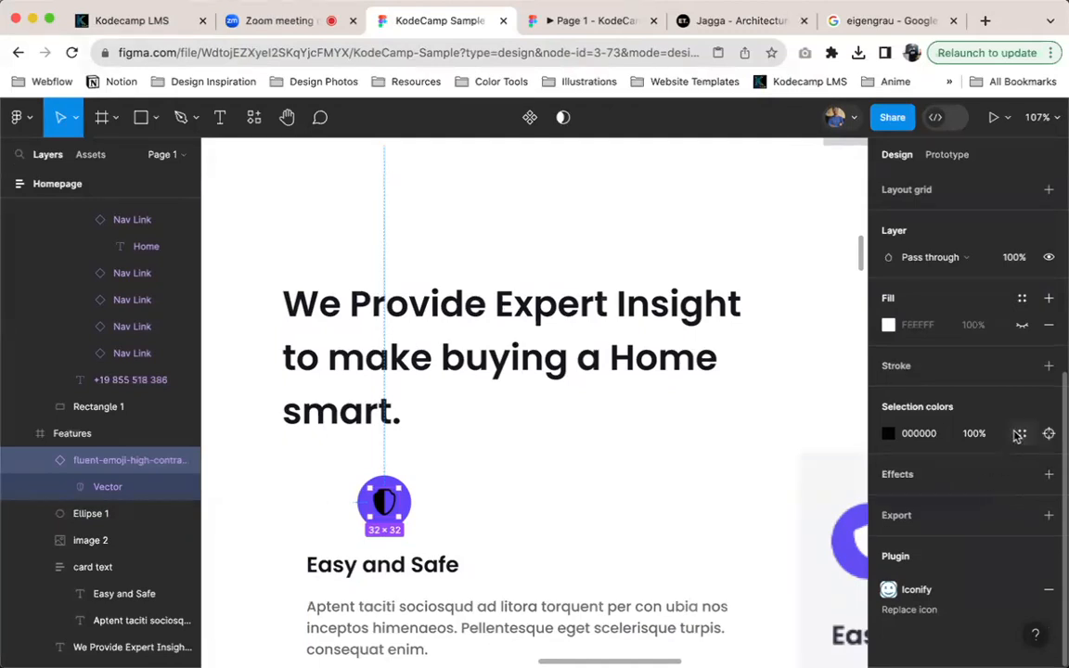
{"action": "left_click", "coordinate": [1020, 433]}
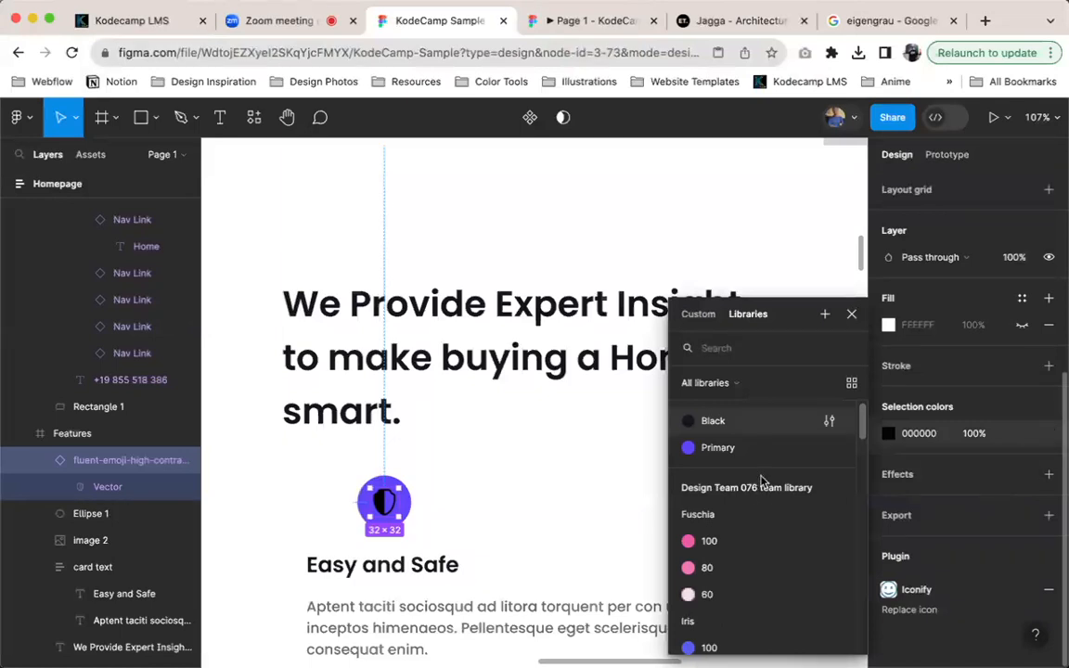
{"action": "left_click", "coordinate": [927, 440]}
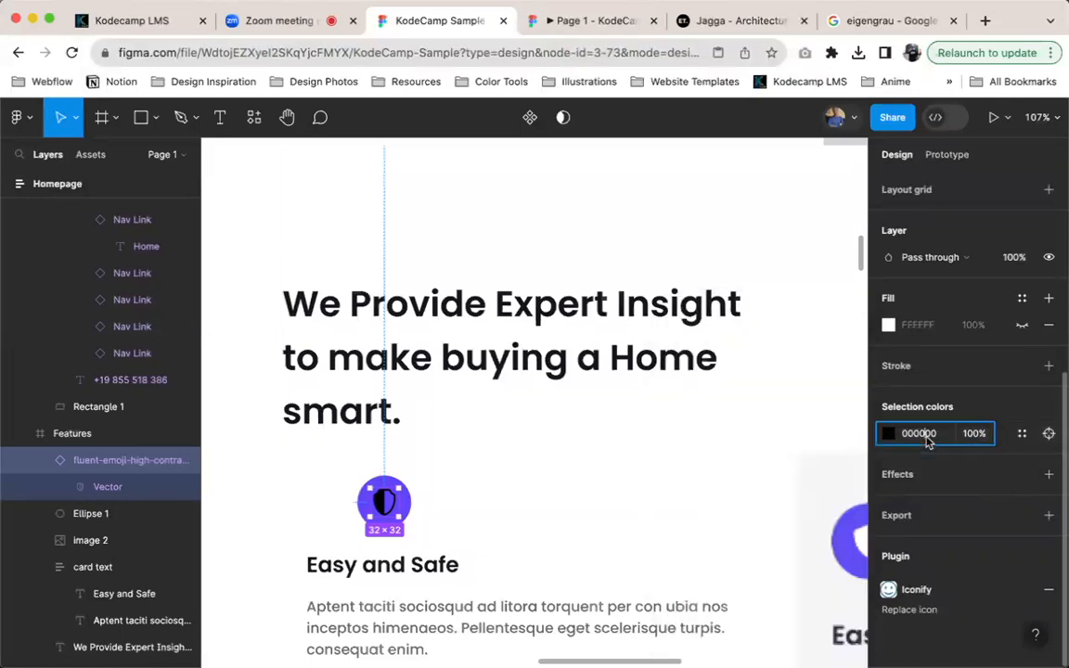
{"action": "left_click", "coordinate": [926, 440]}
{"action": "type", "text": "FFFFFF"}
{"action": "key", "text": "Return"}
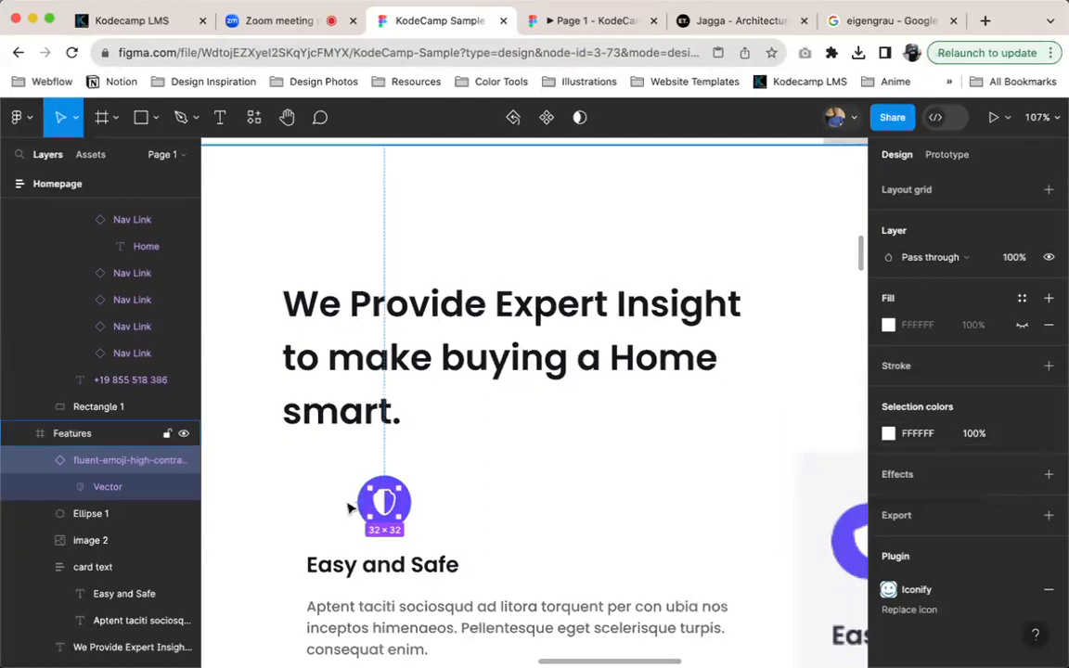
Group the shield icon with its purple circle and move the group slightly to the right above the Easy and Safe heading
{"action": "scroll", "coordinate": [341, 506], "scroll_direction": "up", "scroll_amount": 5}
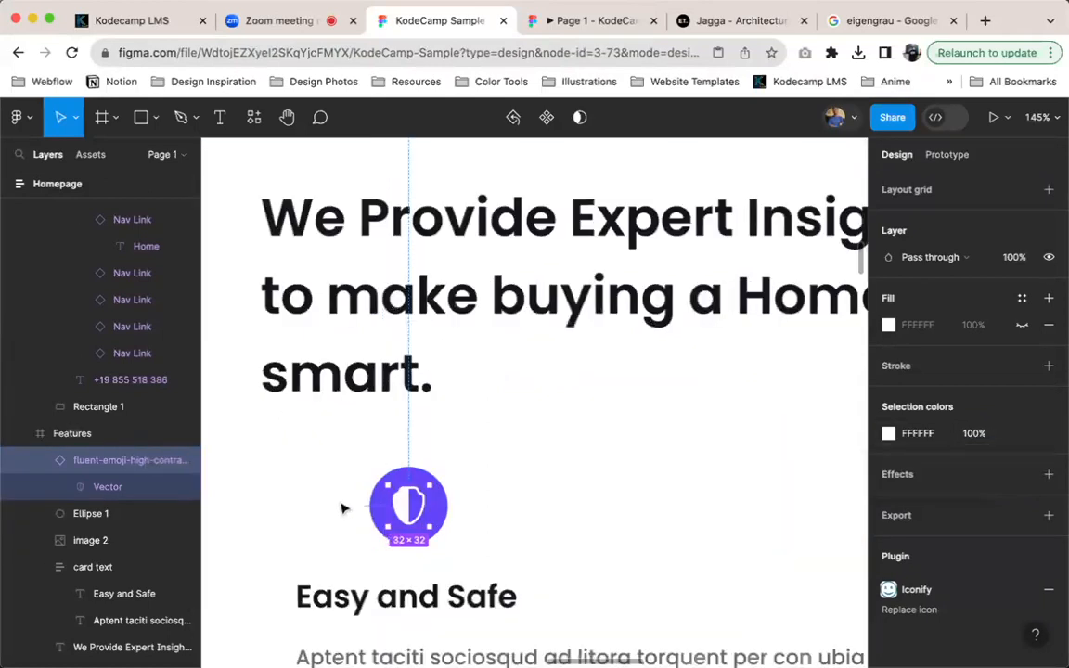
{"action": "left_click", "coordinate": [74, 515], "text": "shift"}
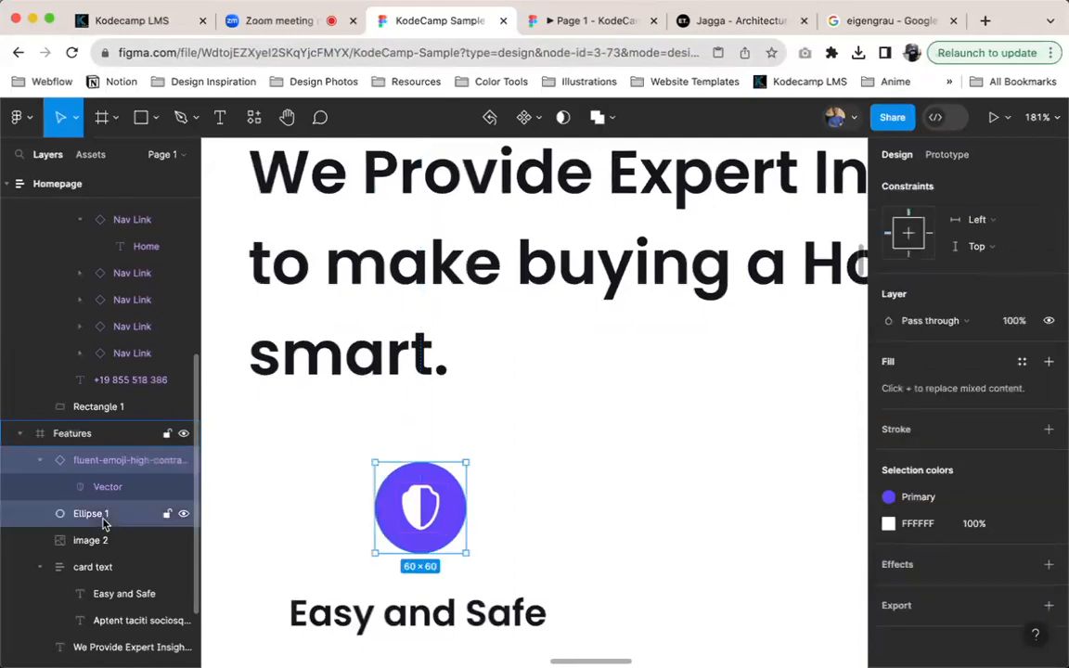
{"action": "key", "text": "super+g"}
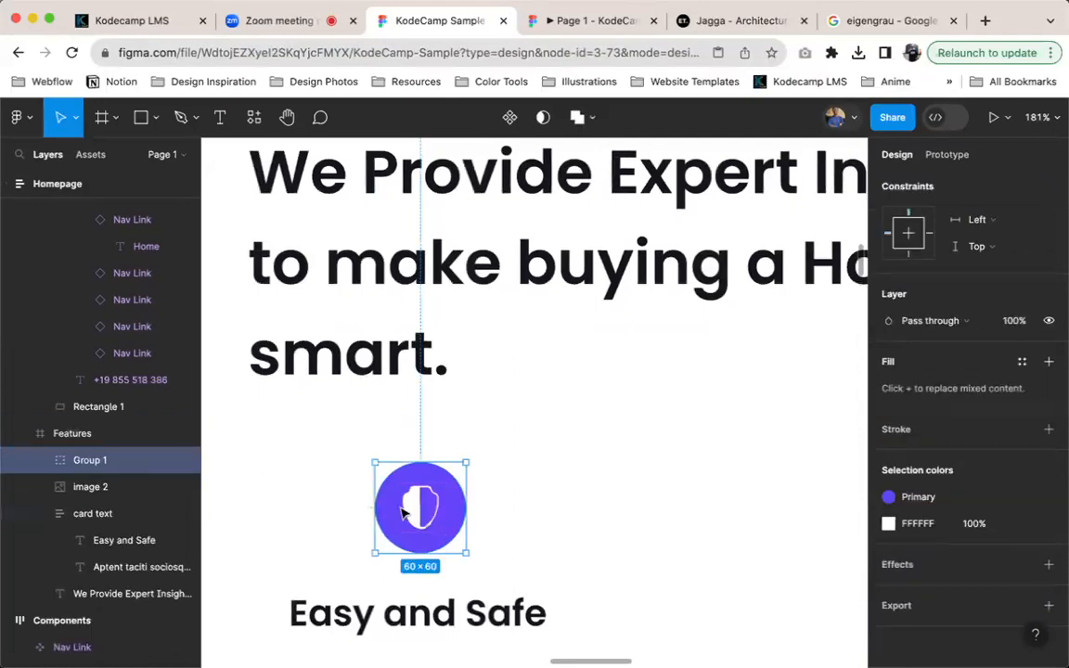
{"action": "left_click_drag", "start_coordinate": [417, 514], "coordinate": [289, 501]}
{"action": "double_click", "coordinate": [484, 498]}
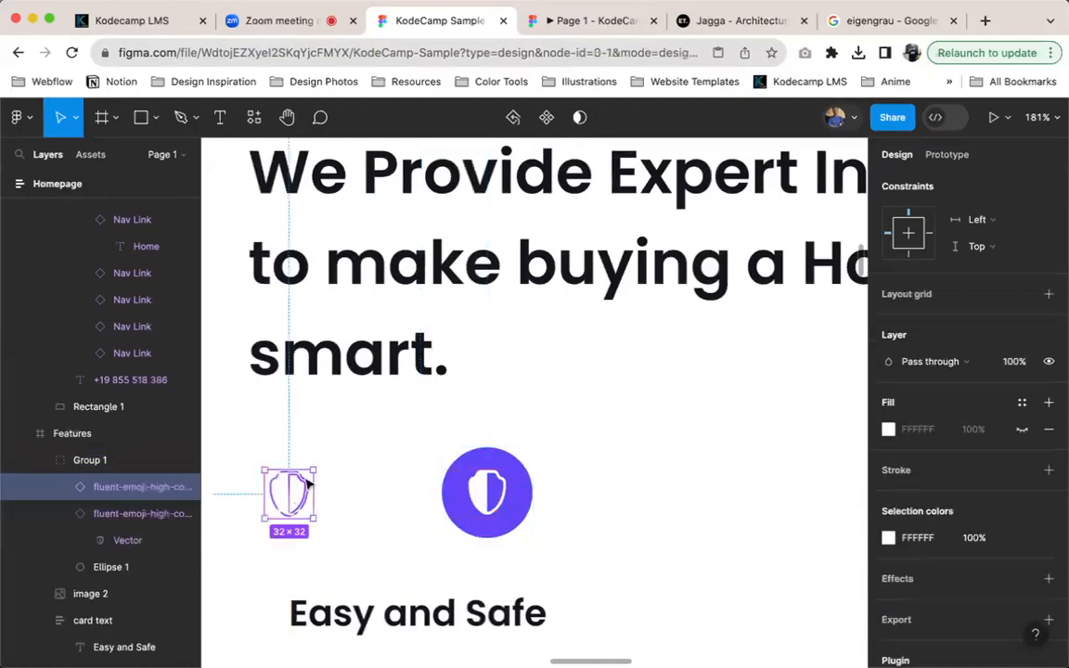
{"action": "key", "text": "Delete"}
{"action": "left_click", "coordinate": [310, 479]}
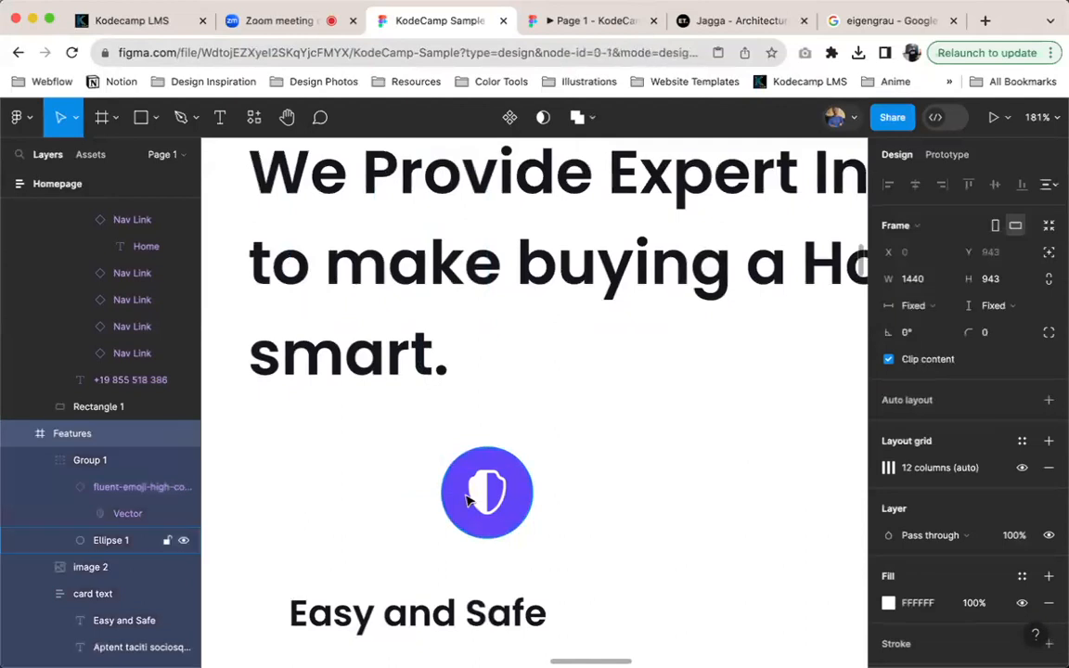
{"action": "key", "text": "Escape"}
Copy the shield icon out of the group into the Features frame and place the copy to the left of the purple circle
{"action": "left_click", "coordinate": [483, 498]}
{"action": "double_click", "coordinate": [486, 498]}
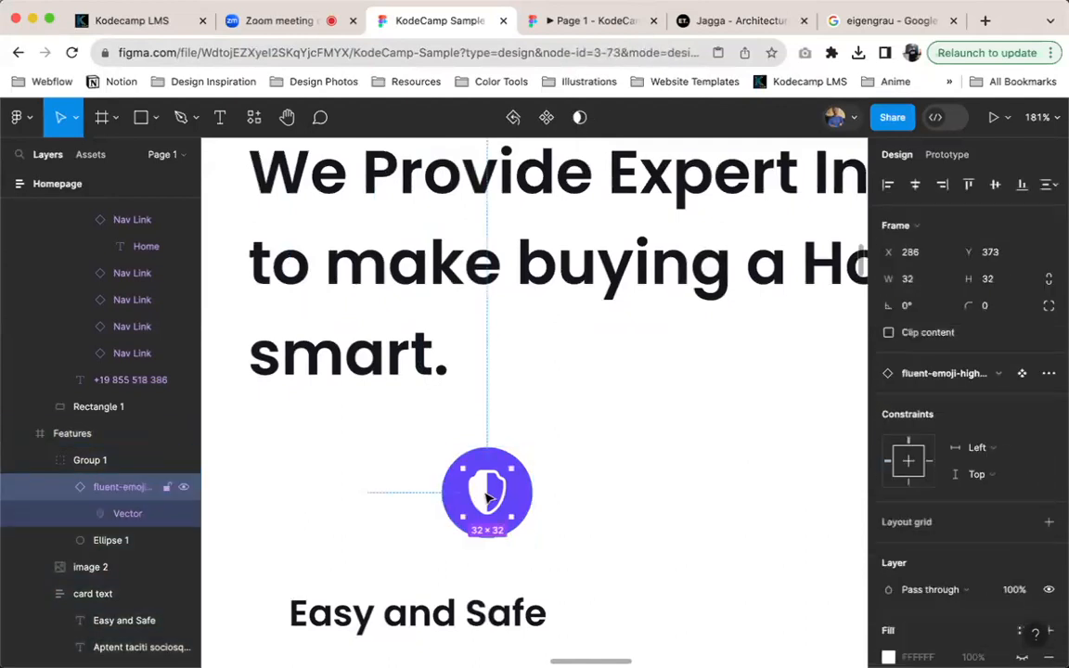
{"action": "left_click", "coordinate": [87, 438]}
{"action": "key", "text": "ctrl+v"}
{"action": "left_click_drag", "start_coordinate": [272, 207], "coordinate": [509, 493]}
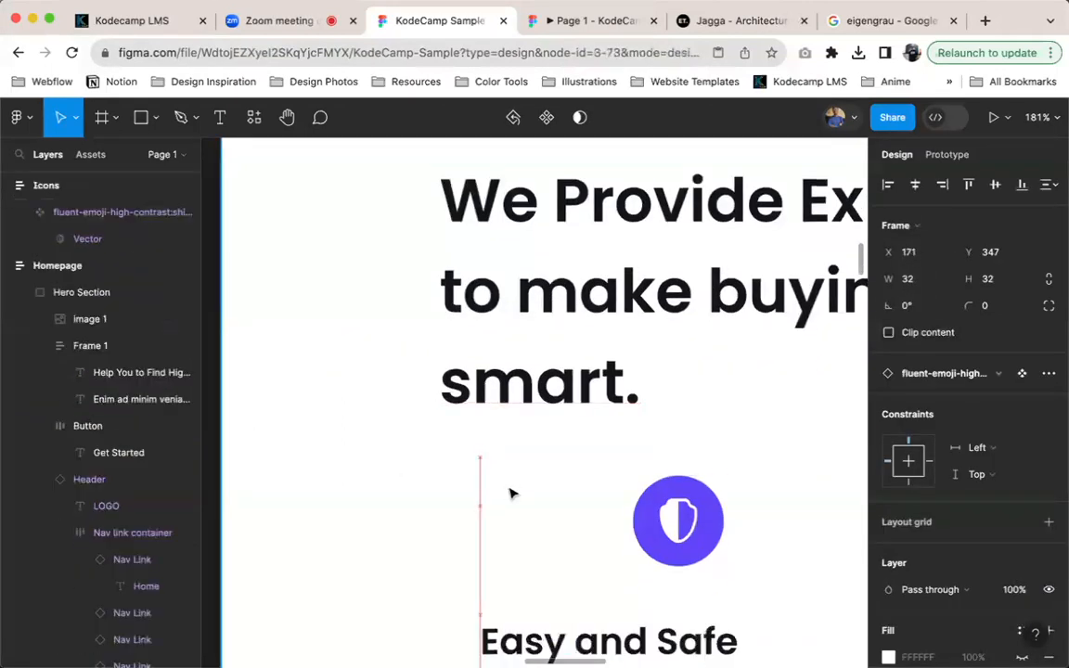
Apply the Black color style to the copied shield icon
{"action": "scroll", "coordinate": [984, 594], "scroll_direction": "down", "scroll_amount": 5}
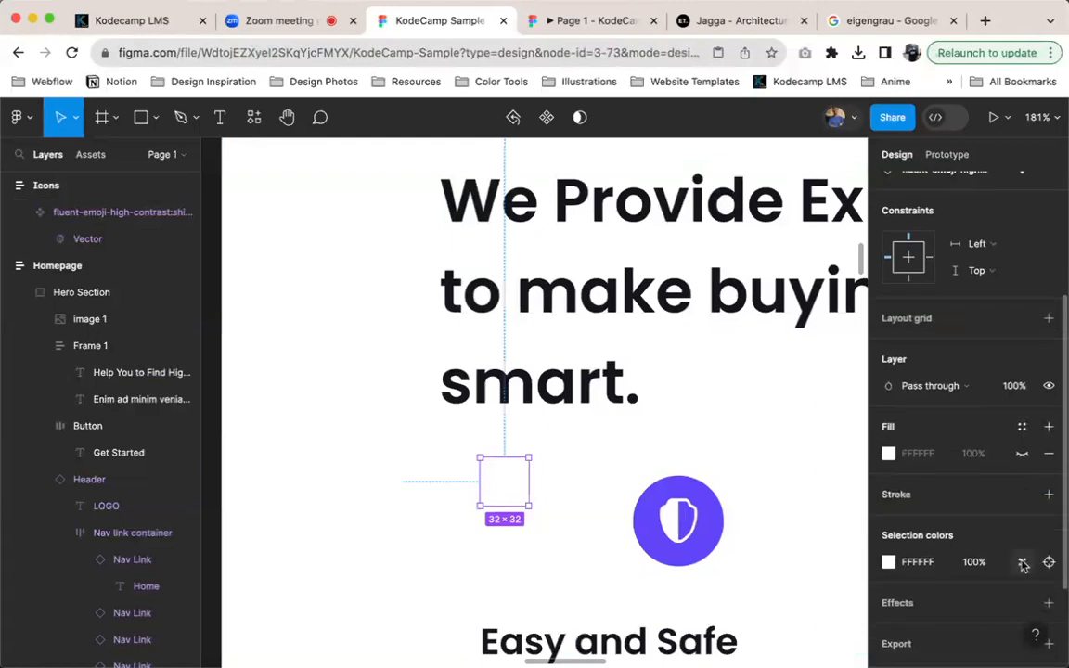
{"action": "left_click", "coordinate": [1022, 563]}
{"action": "scroll", "coordinate": [754, 482], "scroll_direction": "up", "scroll_amount": 5}
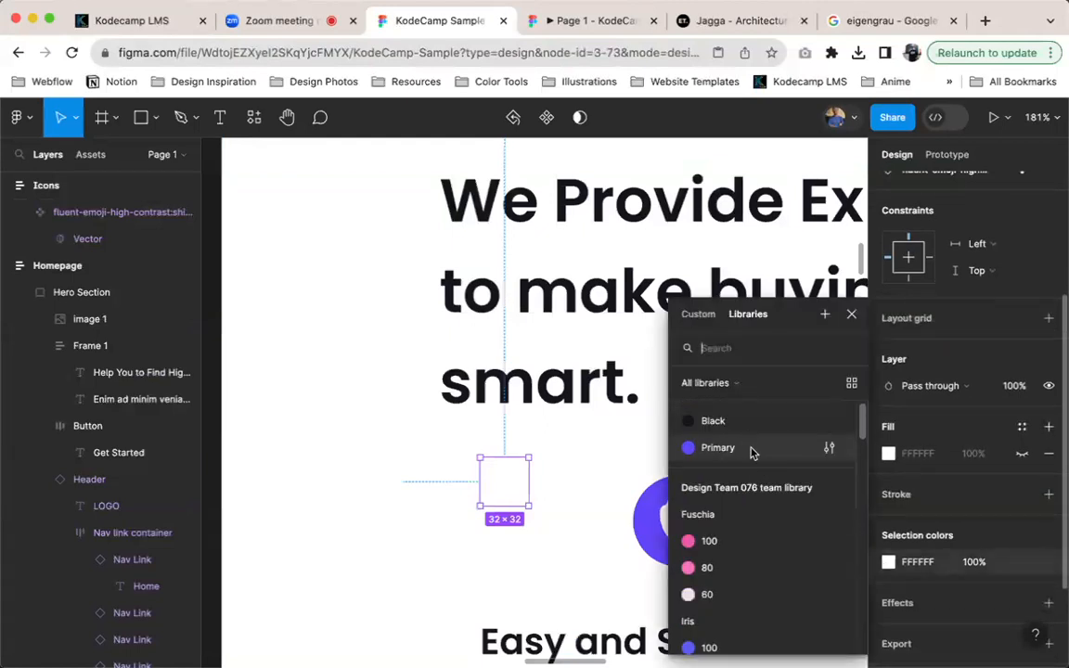
{"action": "left_click", "coordinate": [750, 423]}
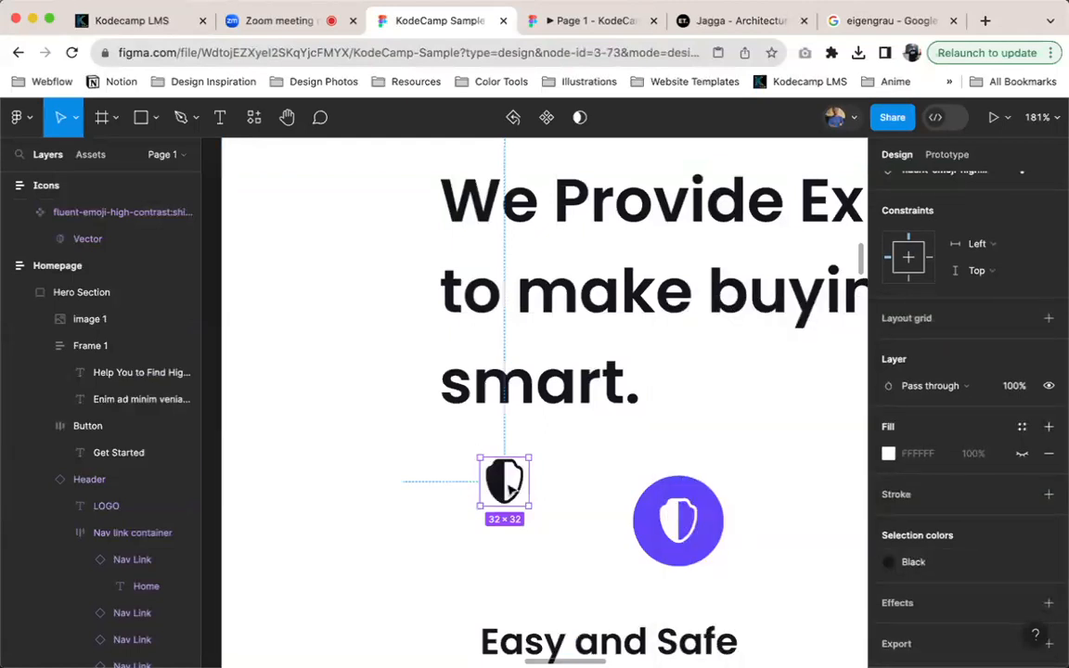
Wrap the copied shield icon in an auto layout frame and rename the frame Card icon
{"action": "key", "text": "shift+a"}
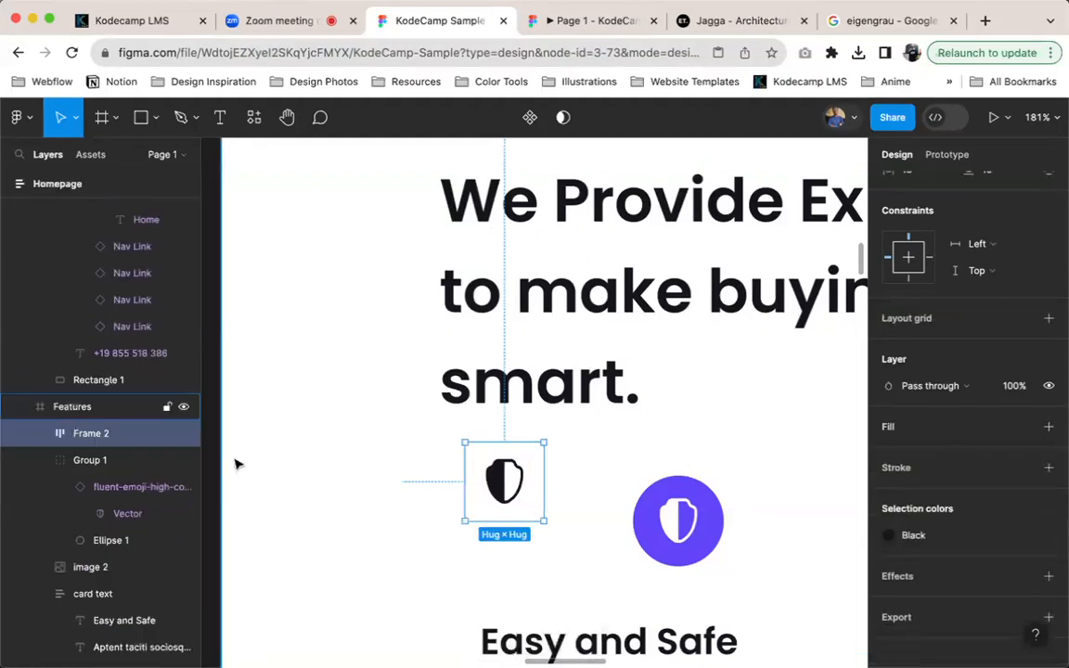
{"action": "scroll", "coordinate": [223, 454], "scroll_direction": "down", "scroll_amount": 5}
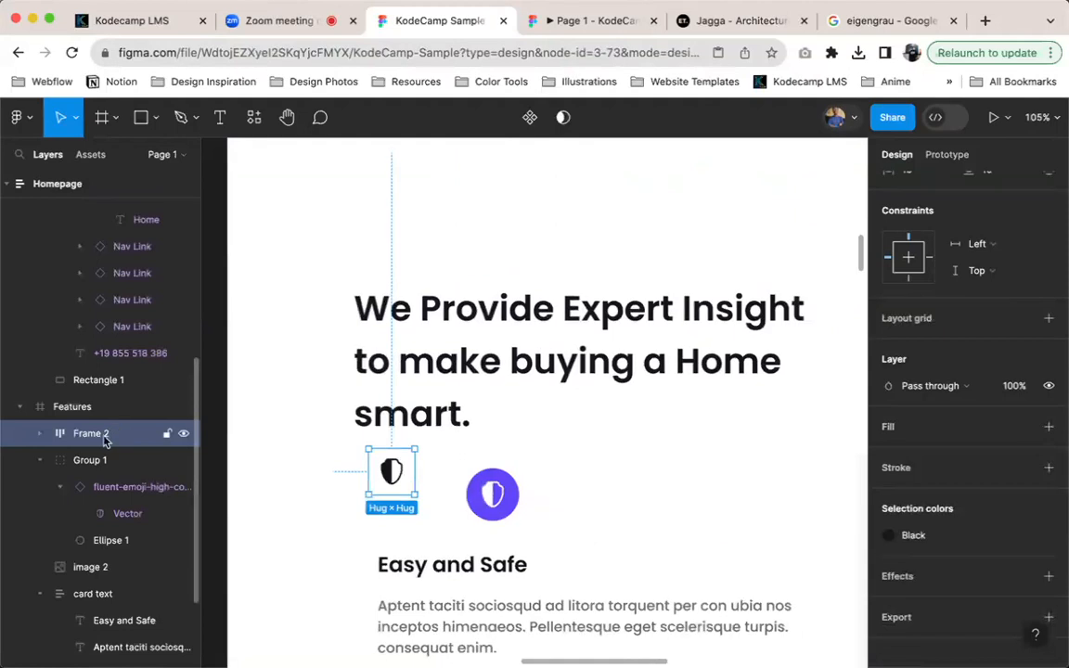
{"action": "double_click", "coordinate": [104, 434]}
{"action": "type", "text": "Ca"}
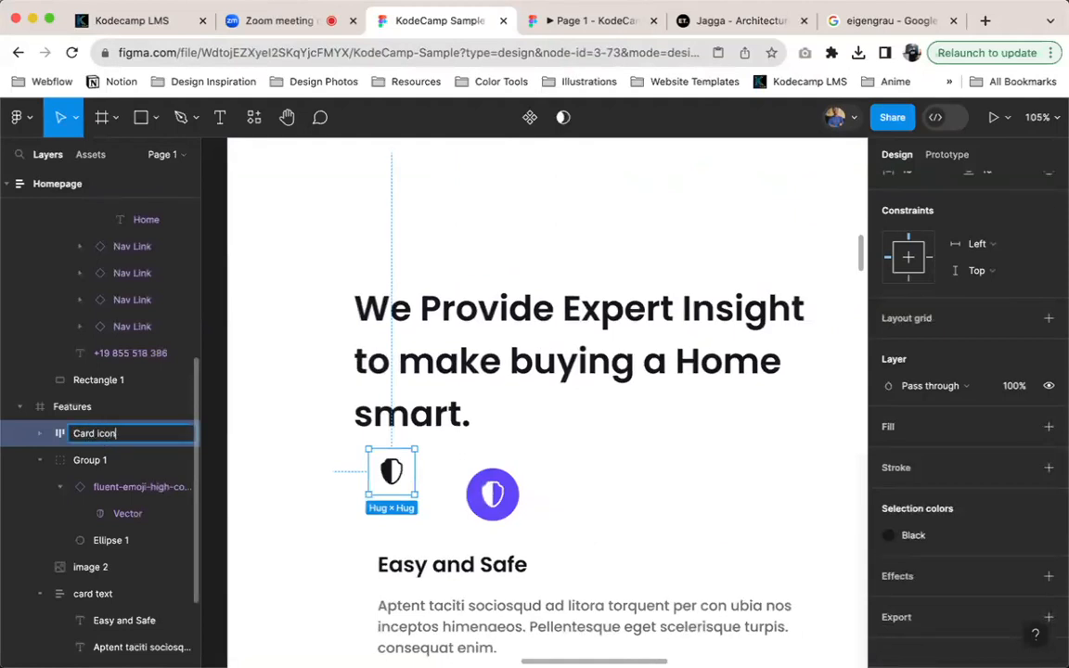
{"action": "type", "text": "rd icon"}
{"action": "key", "text": "Return"}
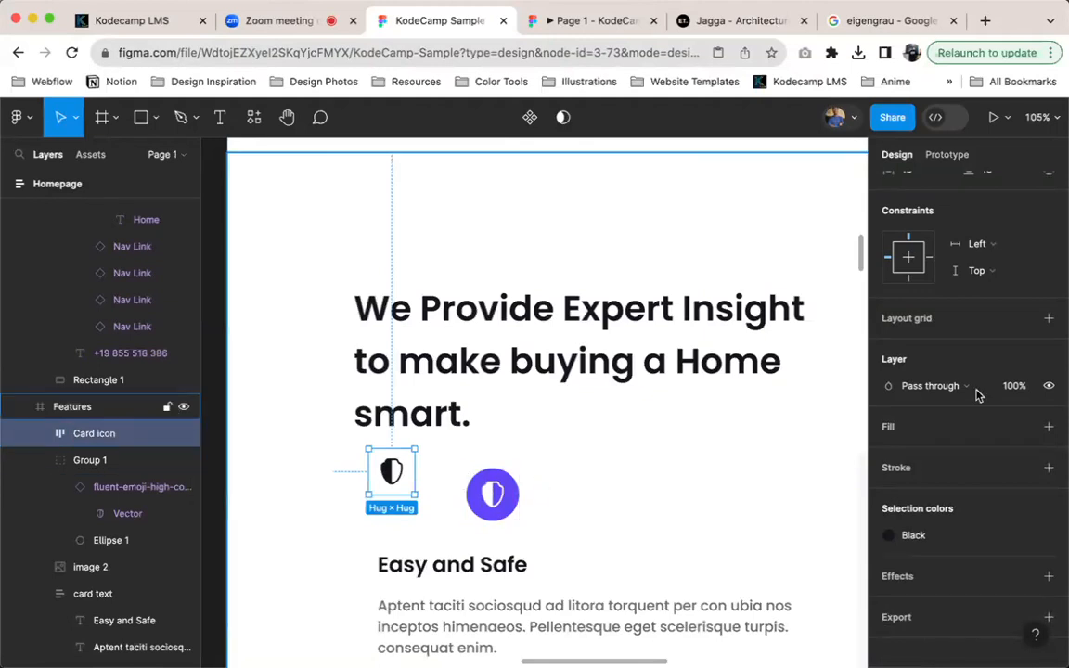
Fill the Card icon frame with the Primary color style
{"action": "scroll", "coordinate": [1021, 344], "scroll_direction": "up", "scroll_amount": 5}
{"action": "scroll", "coordinate": [1001, 517], "scroll_direction": "down", "scroll_amount": 5}
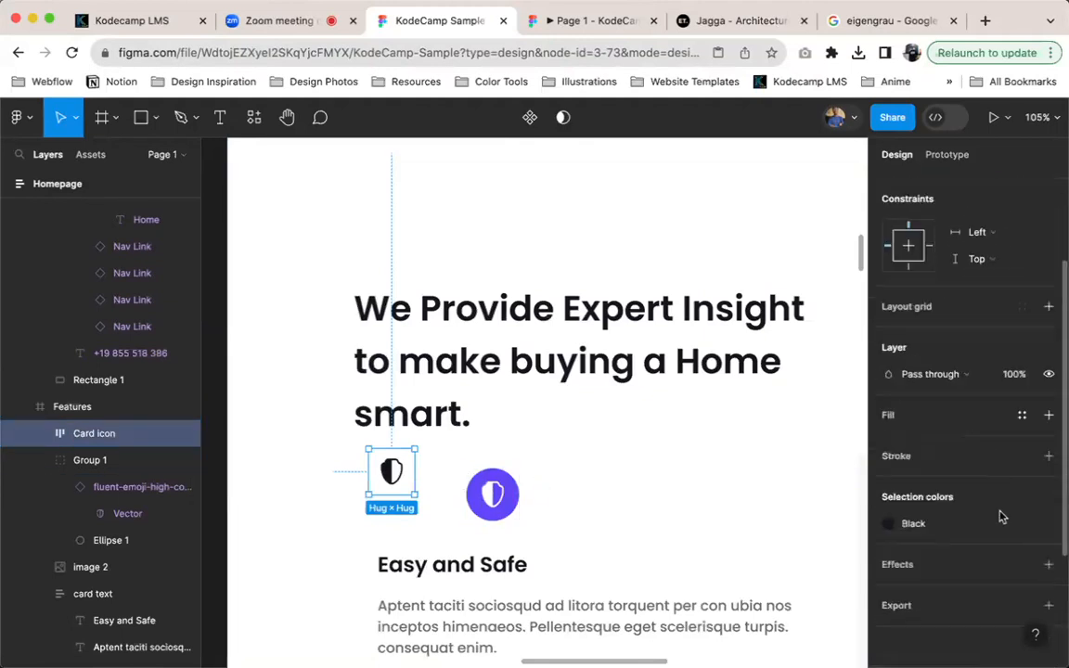
{"action": "left_click", "coordinate": [1022, 415]}
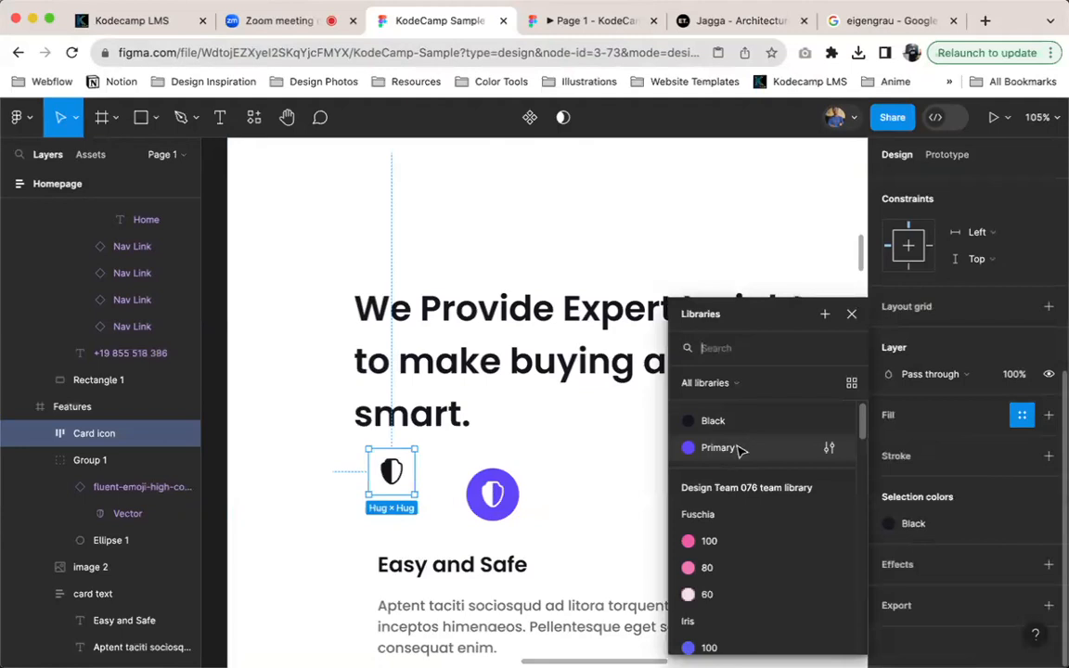
{"action": "left_click", "coordinate": [739, 448]}
Detach the Black style from the shield in the Card icon frame and set its color to FFFFFF
{"action": "left_click", "coordinate": [921, 527]}
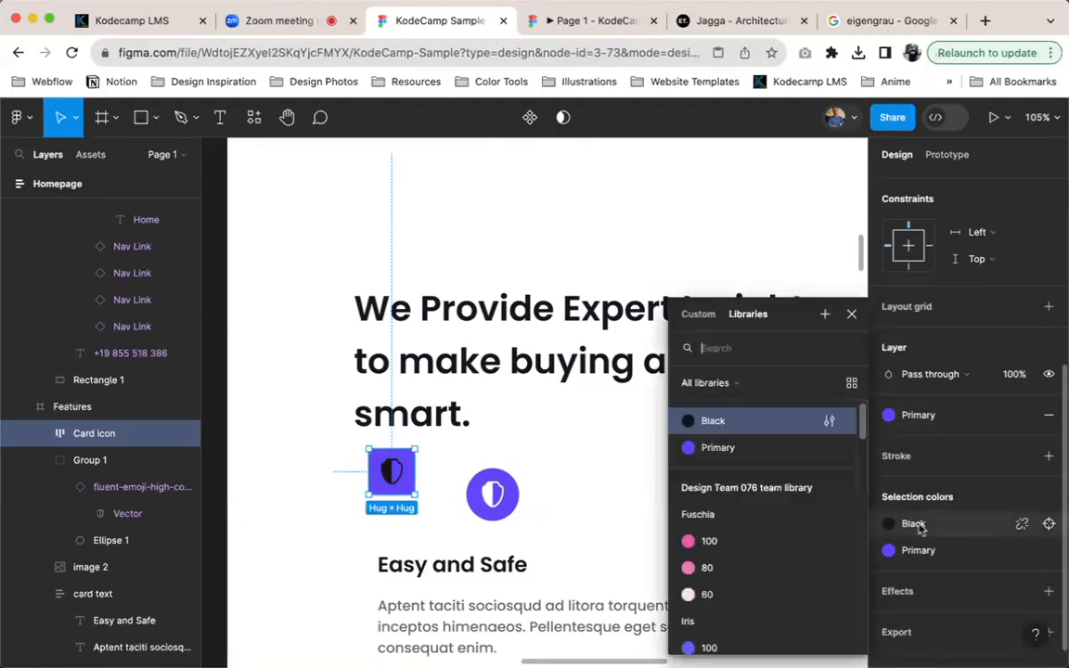
{"action": "scroll", "coordinate": [735, 463], "scroll_direction": "down", "scroll_amount": 2}
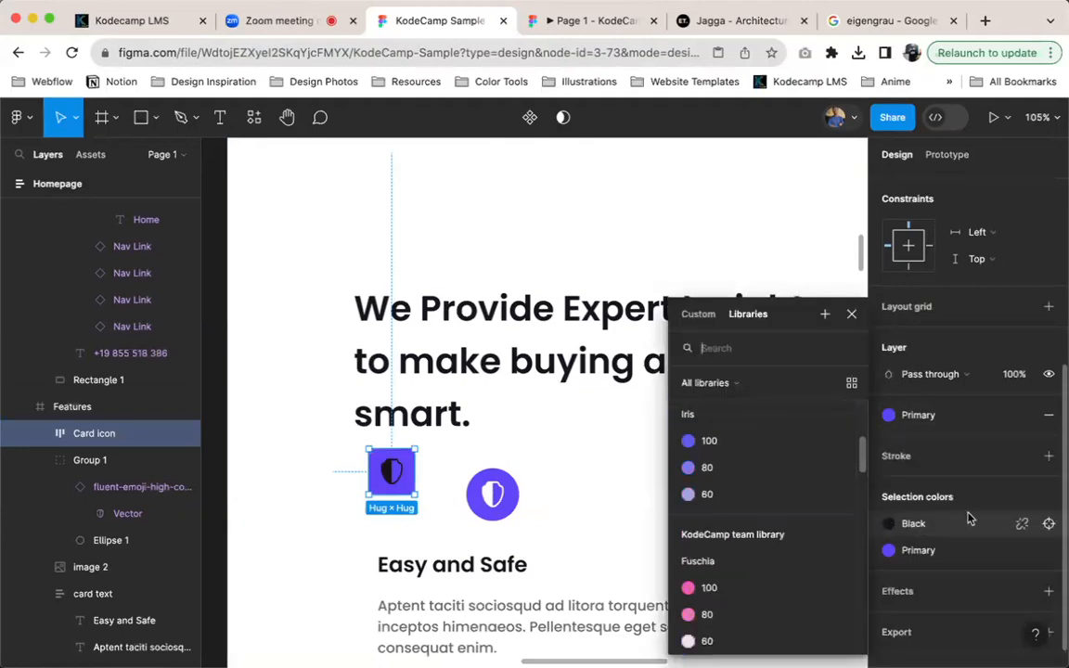
{"action": "left_click", "coordinate": [1021, 524]}
{"action": "left_click", "coordinate": [917, 550]}
{"action": "type", "text": "ffffff"}
{"action": "key", "text": "Return"}
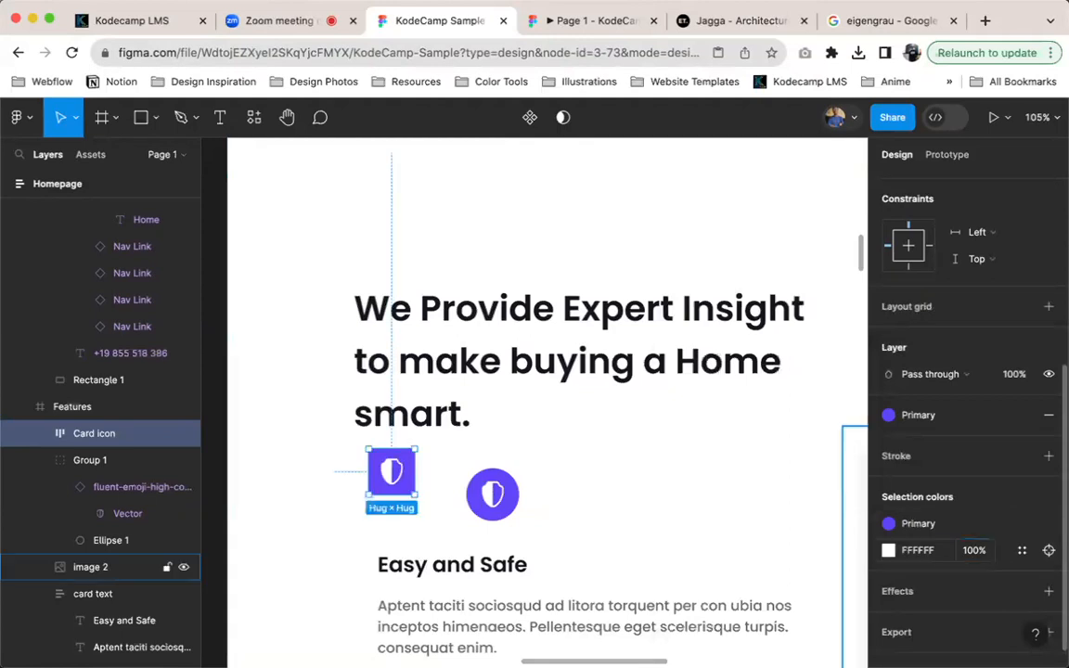
{"action": "left_click", "coordinate": [1049, 550]}
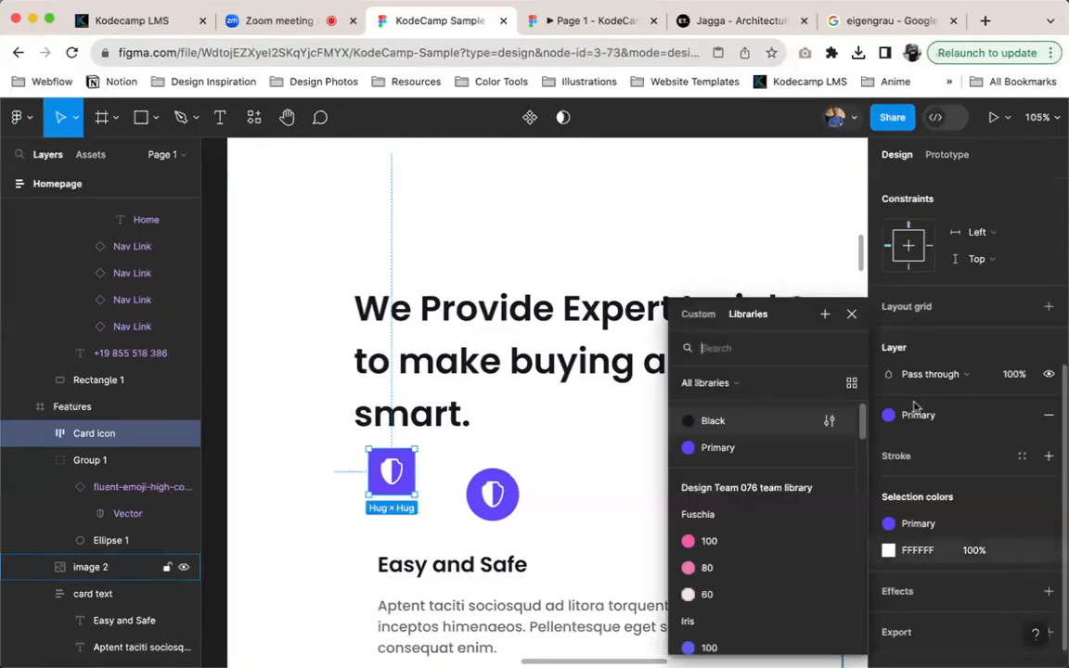
{"action": "left_click", "coordinate": [822, 314]}
{"action": "left_click", "coordinate": [441, 320]}
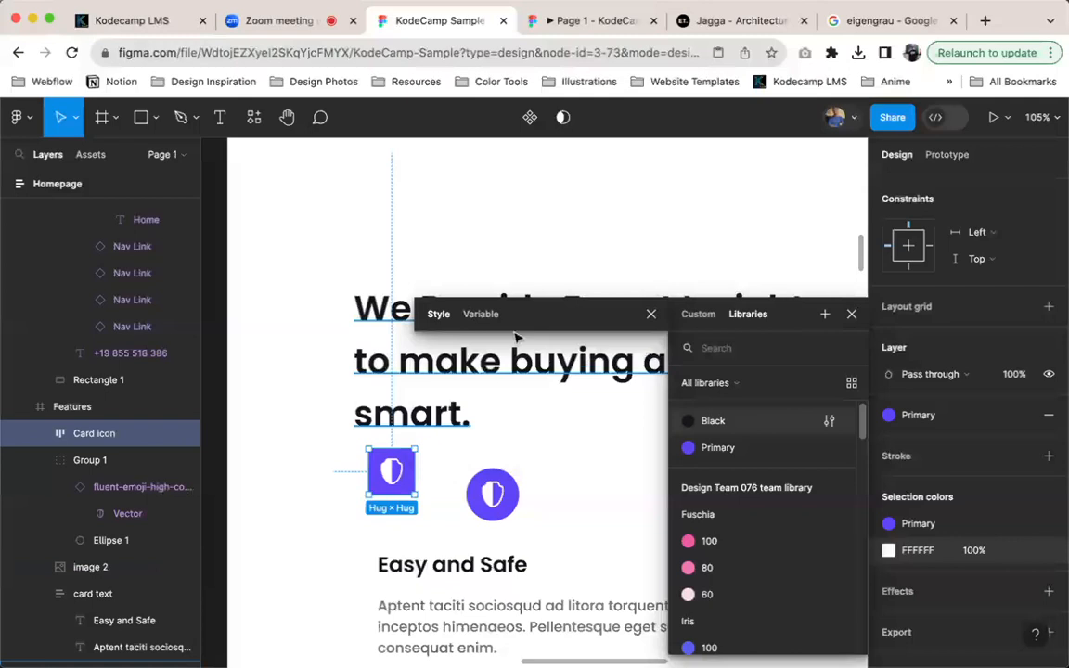
{"action": "left_click", "coordinate": [651, 314]}
{"action": "scroll", "coordinate": [263, 420], "scroll_direction": "left", "scroll_amount": 3}
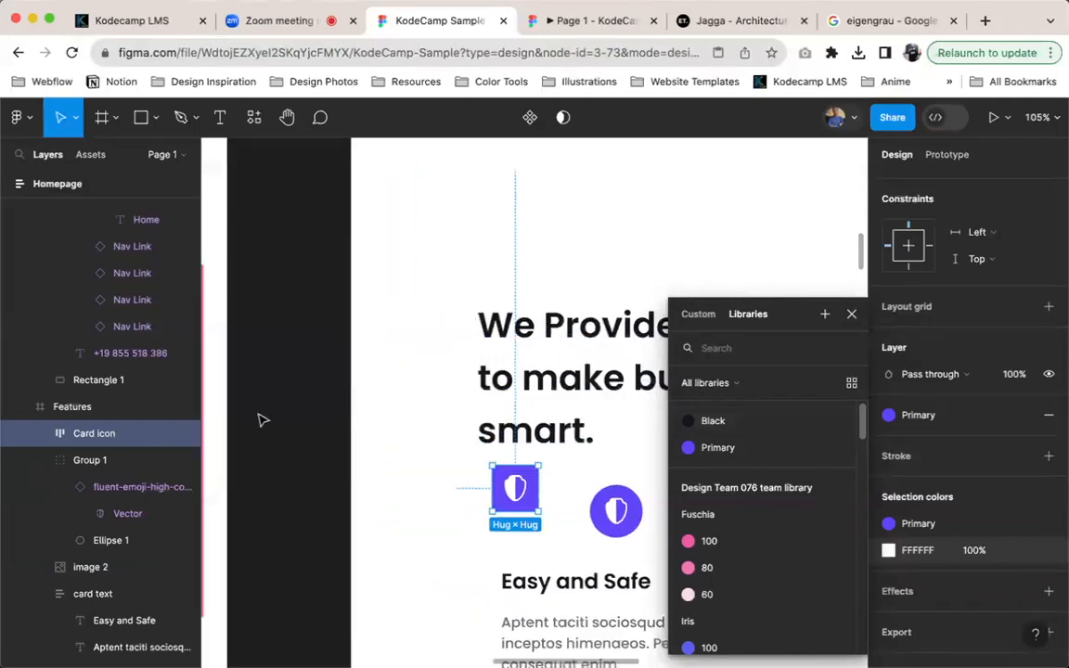
Create a new local color style named White with the color FFFFFF
{"action": "left_click", "coordinate": [341, 406]}
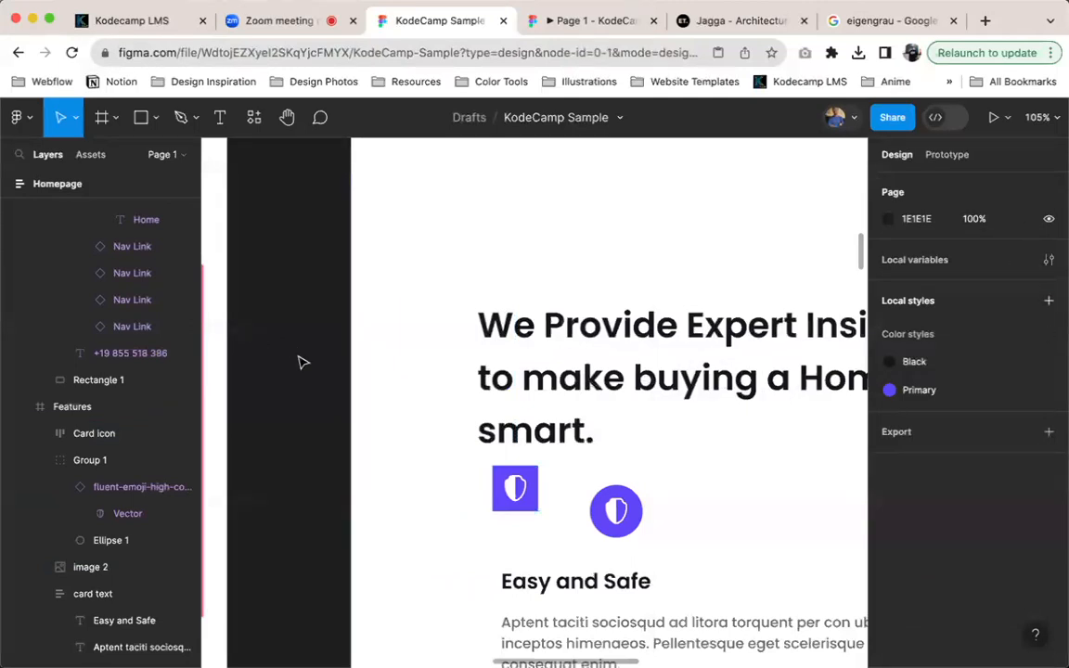
{"action": "scroll", "coordinate": [300, 362], "scroll_direction": "down", "scroll_amount": 5, "text": "ctrl"}
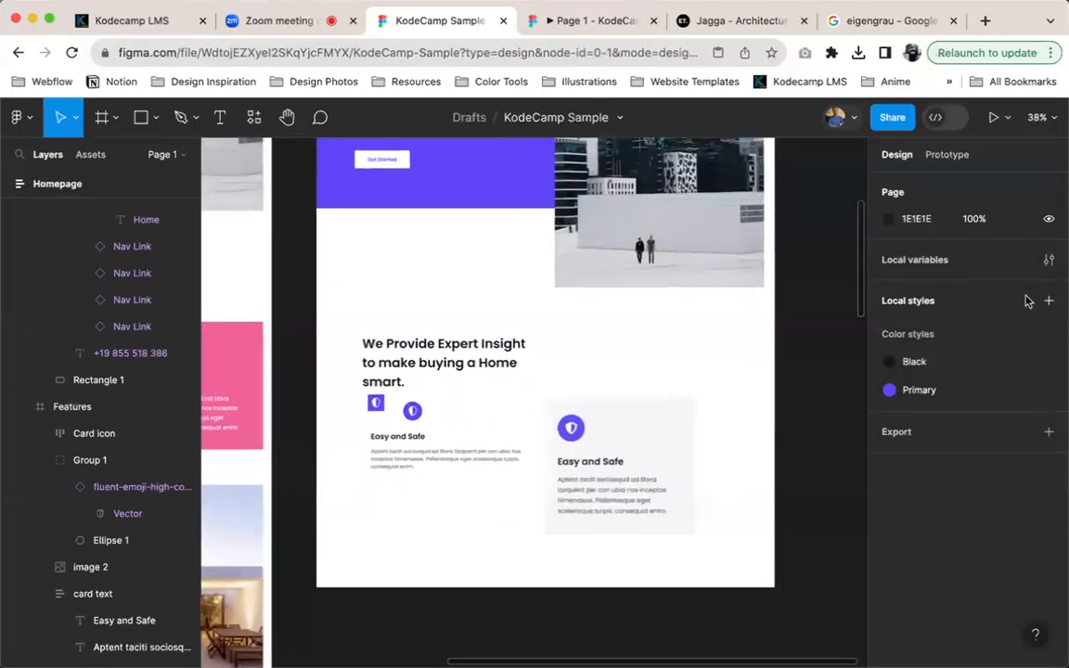
{"action": "left_click", "coordinate": [1049, 300]}
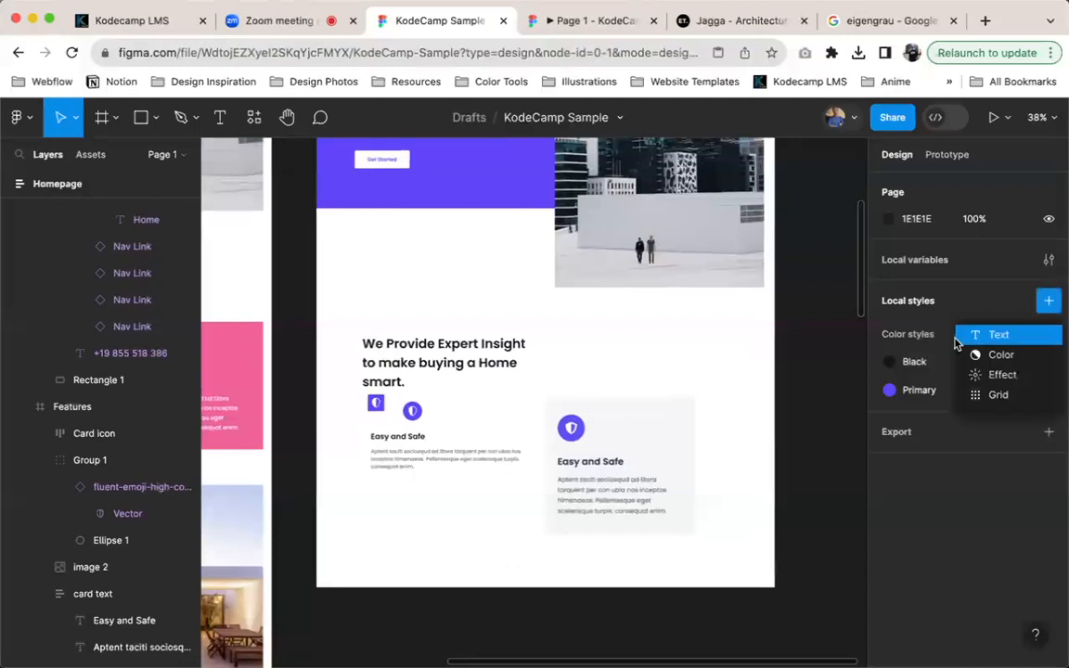
{"action": "left_click", "coordinate": [1008, 355]}
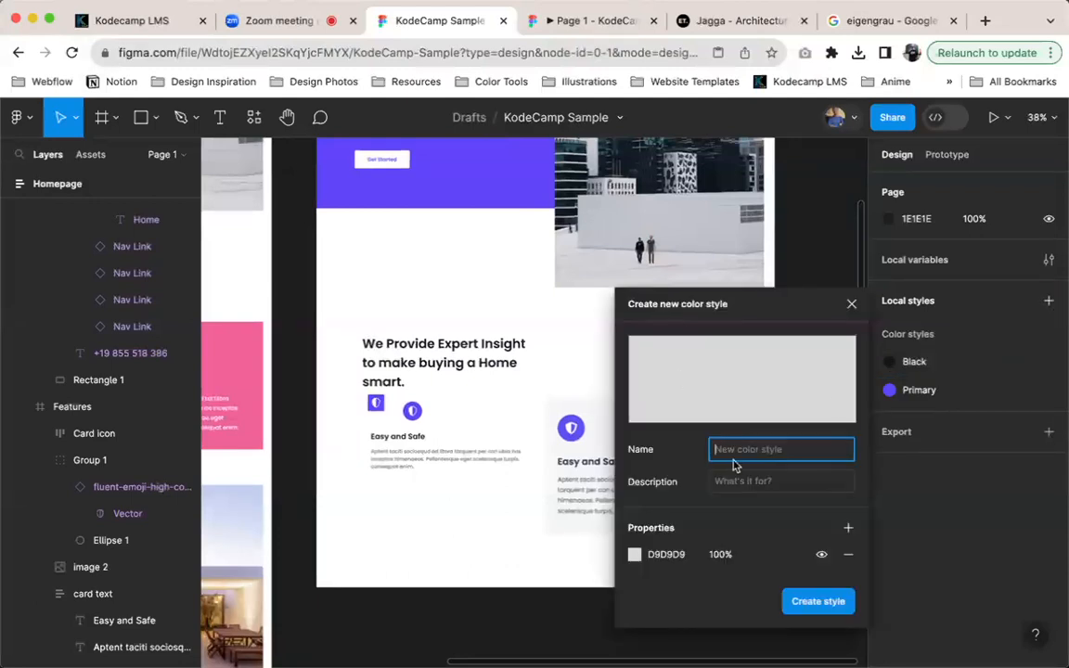
{"action": "type", "text": "White"}
{"action": "left_click", "coordinate": [661, 555]}
{"action": "type", "text": "FFFFFF"}
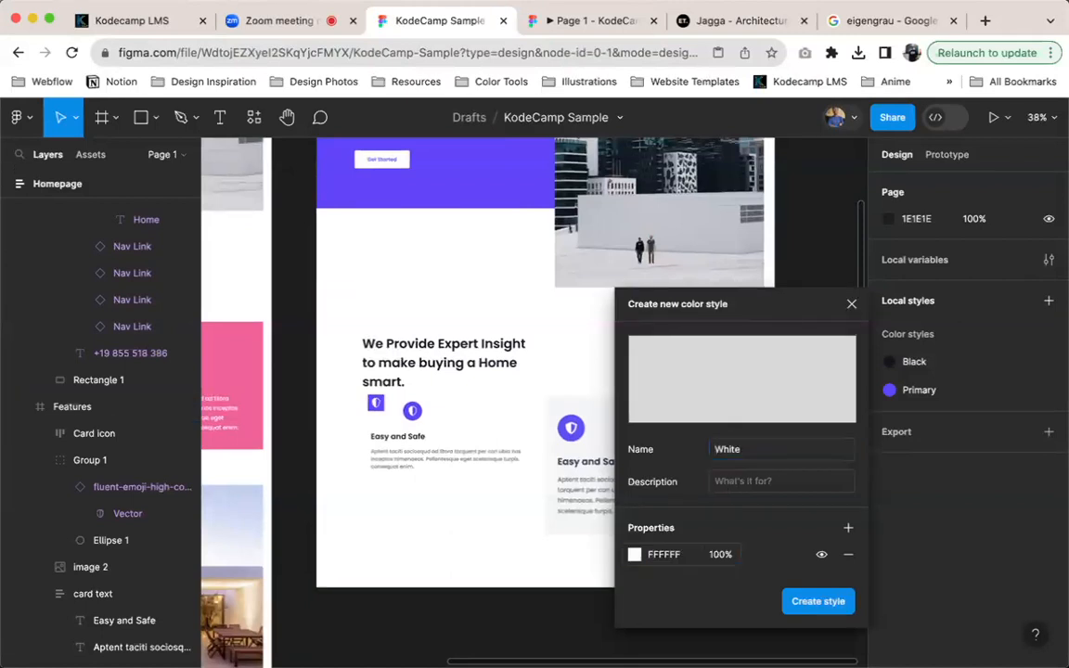
{"action": "key", "text": "Return"}
{"action": "left_click", "coordinate": [818, 602]}
{"action": "left_click", "coordinate": [513, 548]}
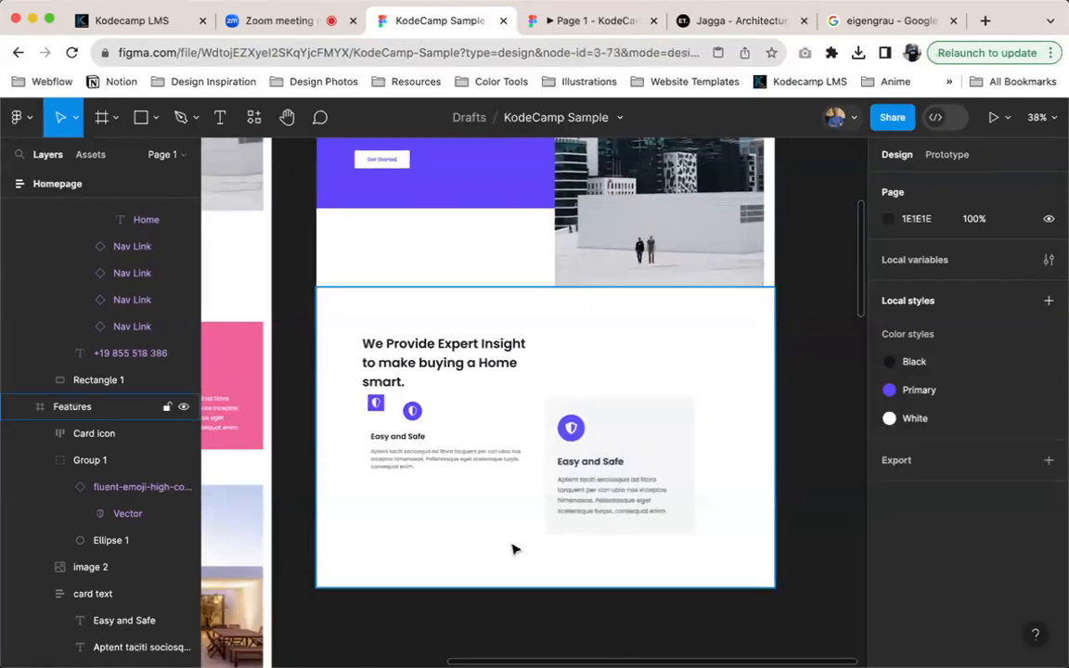
Select everything on the page and replace the FFFFFF selection color with the White color style
{"action": "scroll", "coordinate": [514, 548], "scroll_direction": "down", "scroll_amount": 5}
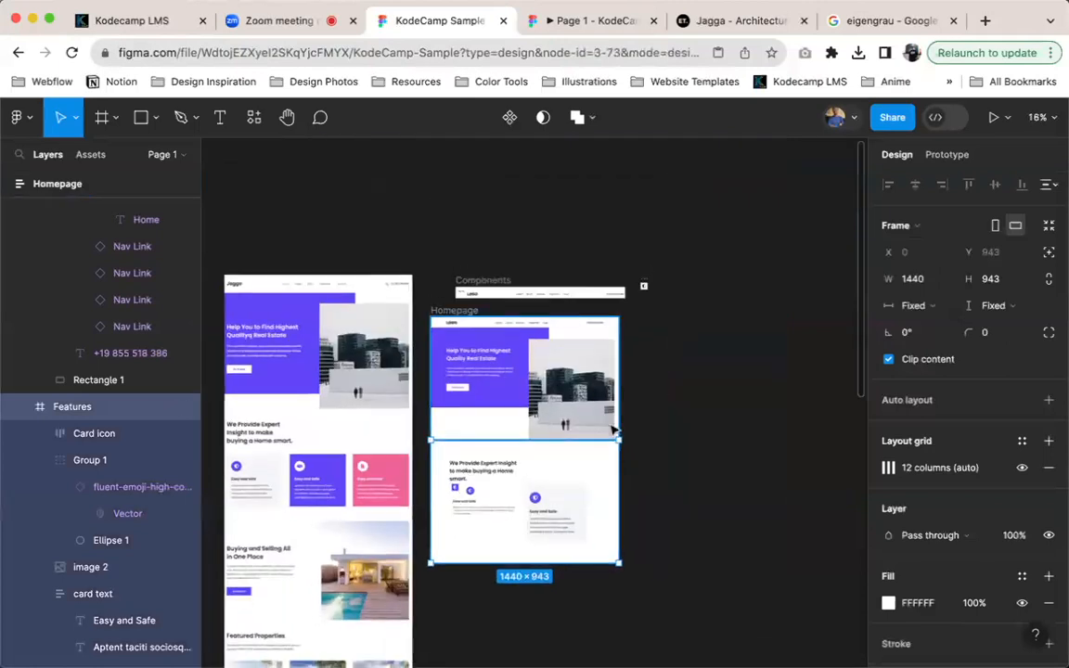
{"action": "left_click", "coordinate": [451, 310]}
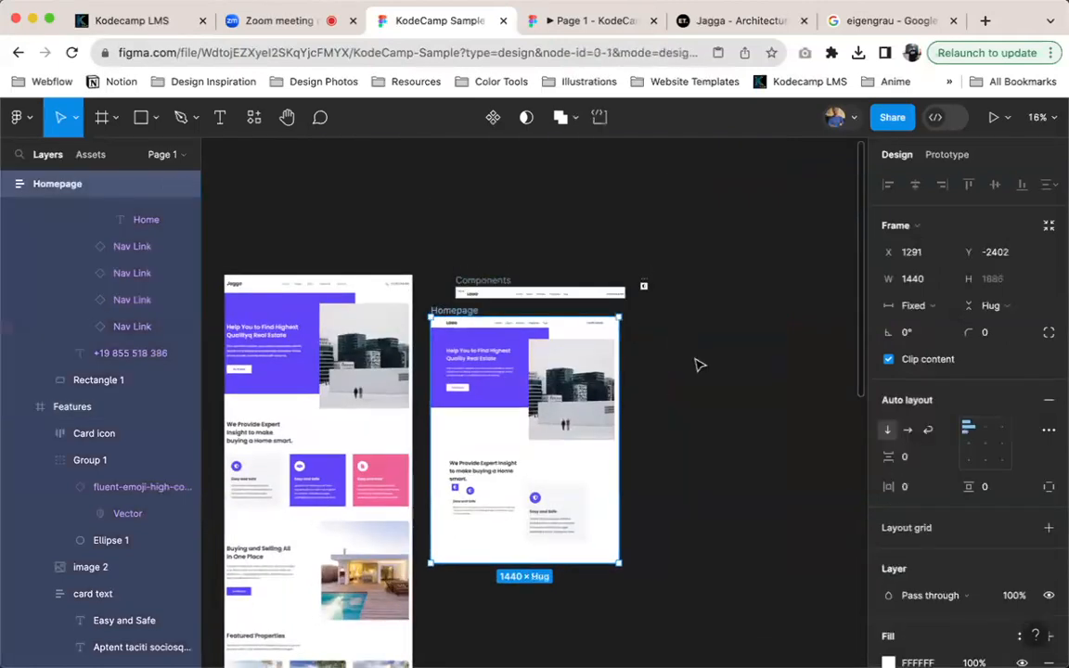
{"action": "left_click", "coordinate": [701, 365]}
{"action": "key", "text": "super+a"}
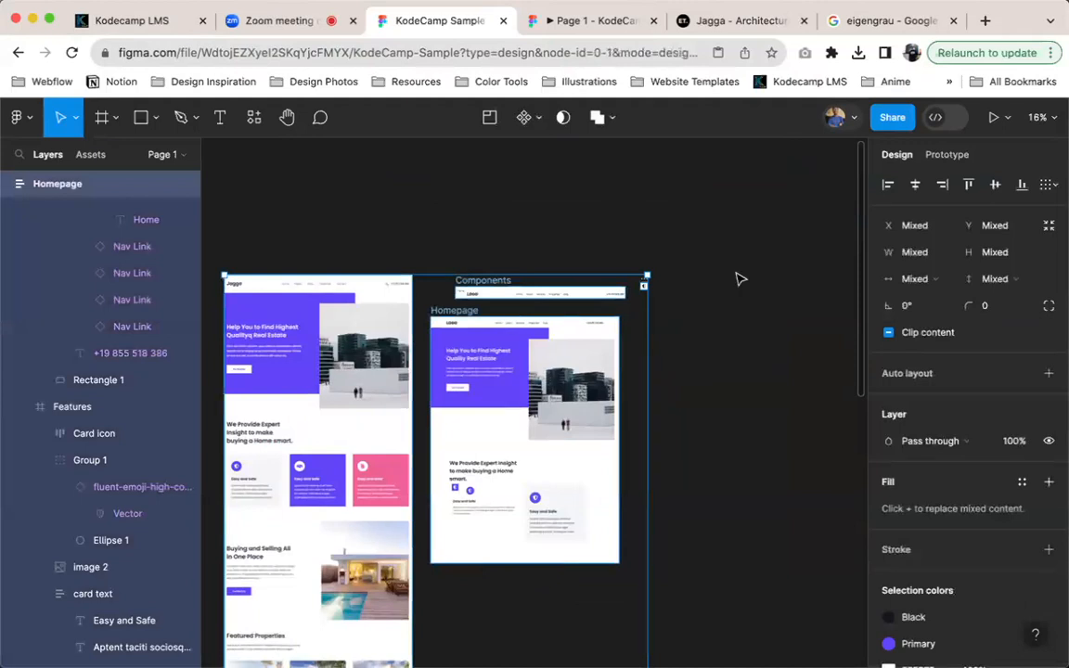
{"action": "scroll", "coordinate": [974, 437], "scroll_direction": "down", "scroll_amount": 5}
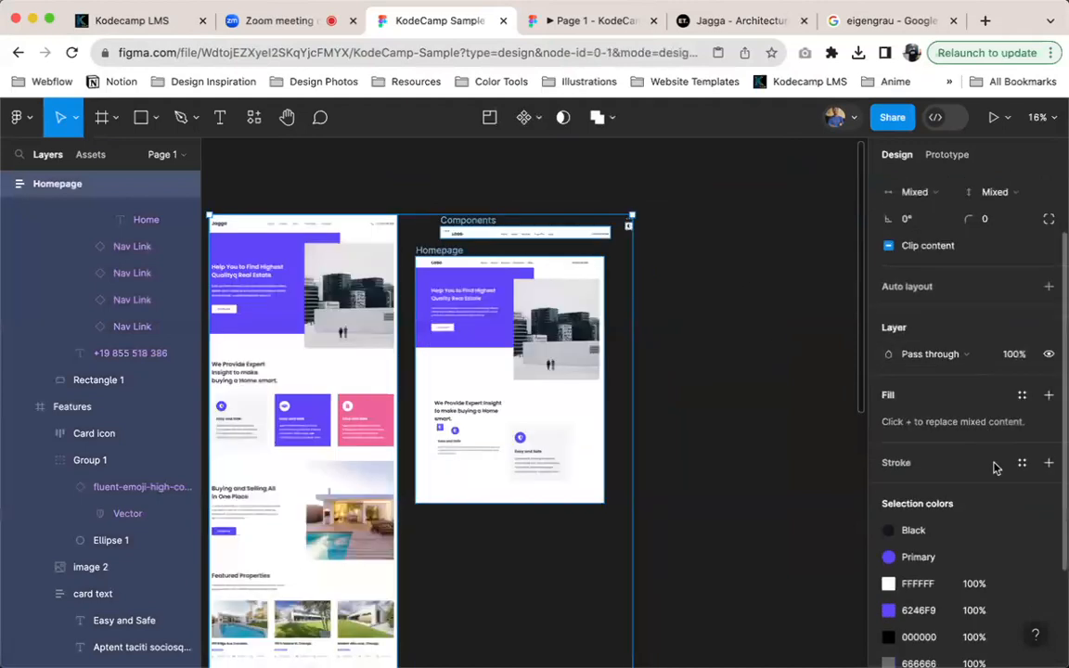
{"action": "left_click", "coordinate": [1022, 443]}
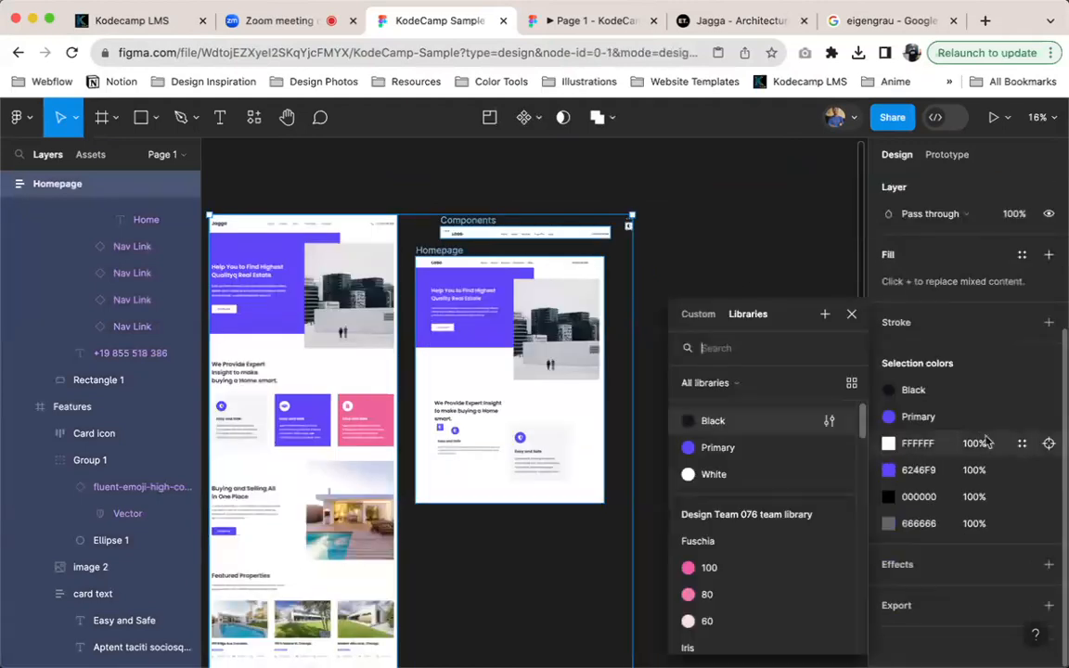
{"action": "left_click", "coordinate": [740, 476]}
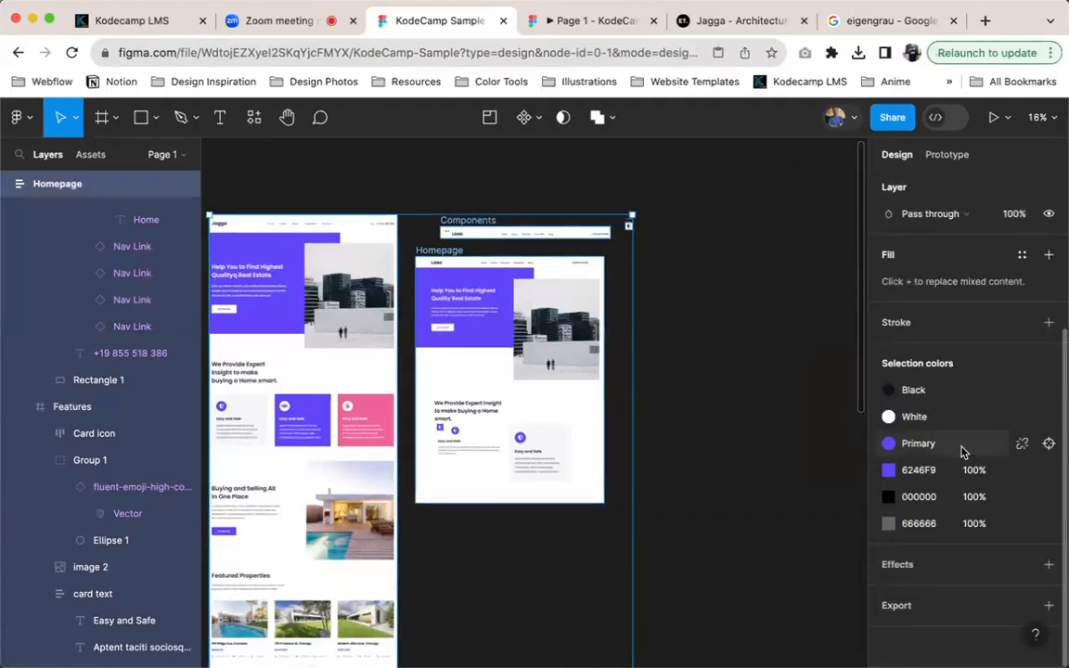
Isolate the layer using the 000000 selection color, the shield vector in the Icons component, and apply the Black color style to its fill
{"action": "scroll", "coordinate": [448, 460], "scroll_direction": "up", "scroll_amount": 5}
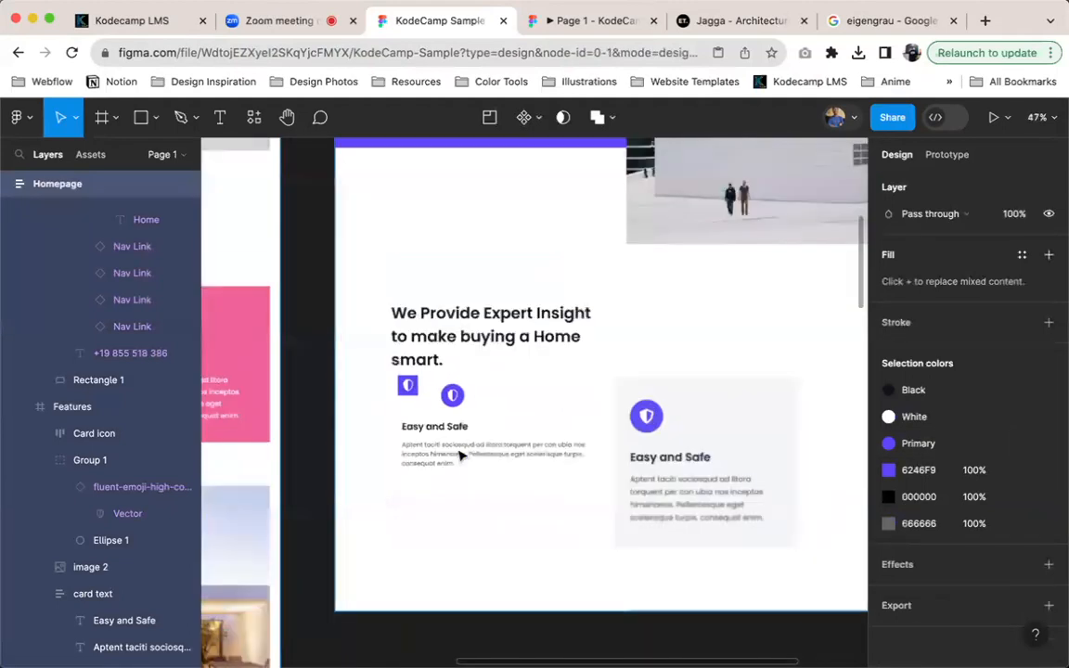
{"action": "scroll", "coordinate": [555, 411], "scroll_direction": "down", "scroll_amount": 5}
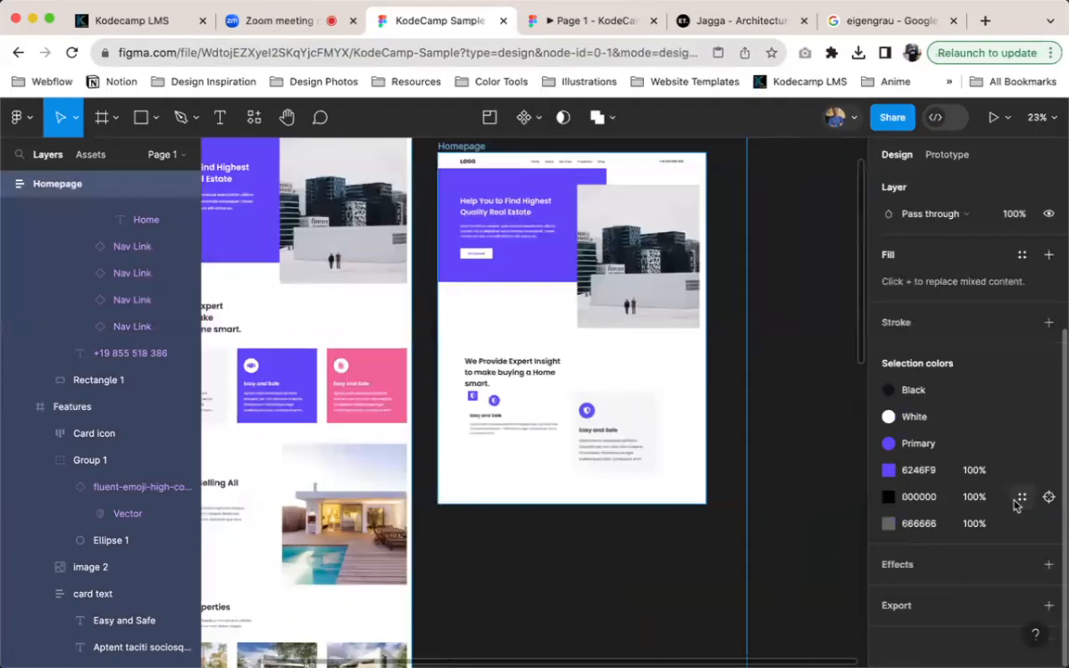
{"action": "left_click", "coordinate": [1049, 498]}
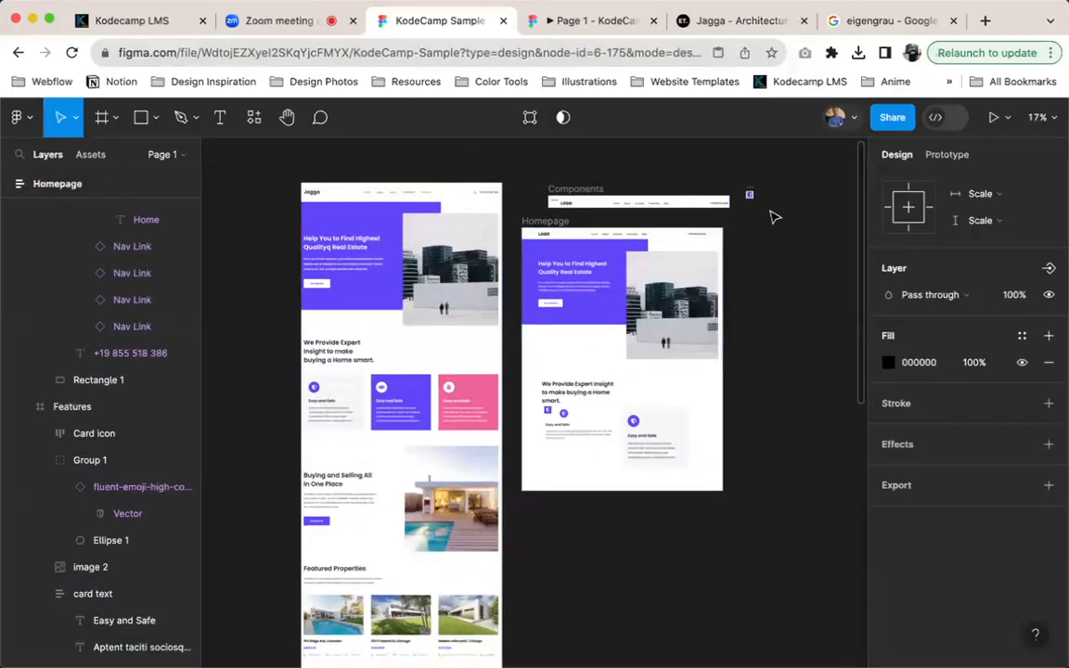
{"action": "key", "text": "shift+2"}
{"action": "scroll", "coordinate": [640, 310], "scroll_direction": "down", "scroll_amount": 5}
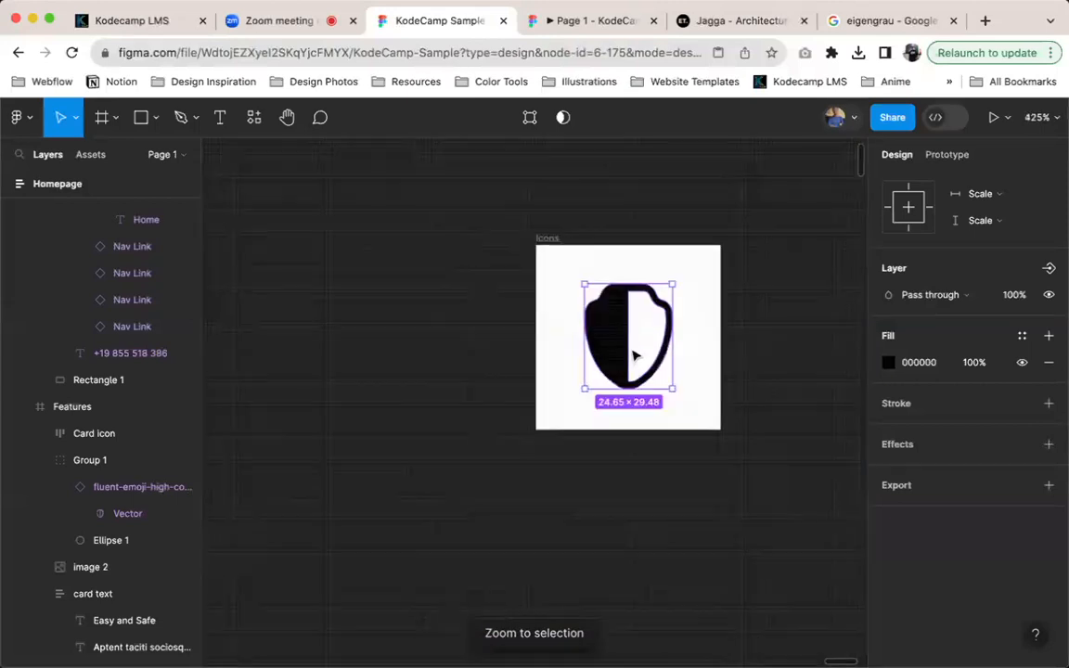
{"action": "scroll", "coordinate": [622, 364], "scroll_direction": "down", "scroll_amount": 10}
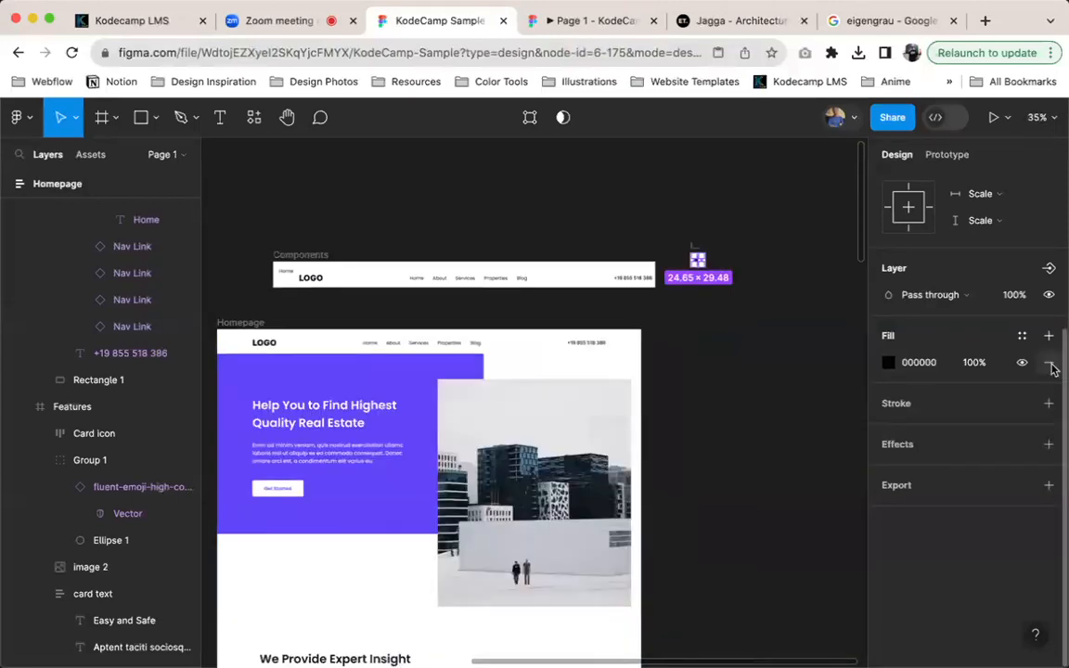
{"action": "left_click", "coordinate": [1022, 335]}
{"action": "left_click", "coordinate": [743, 429]}
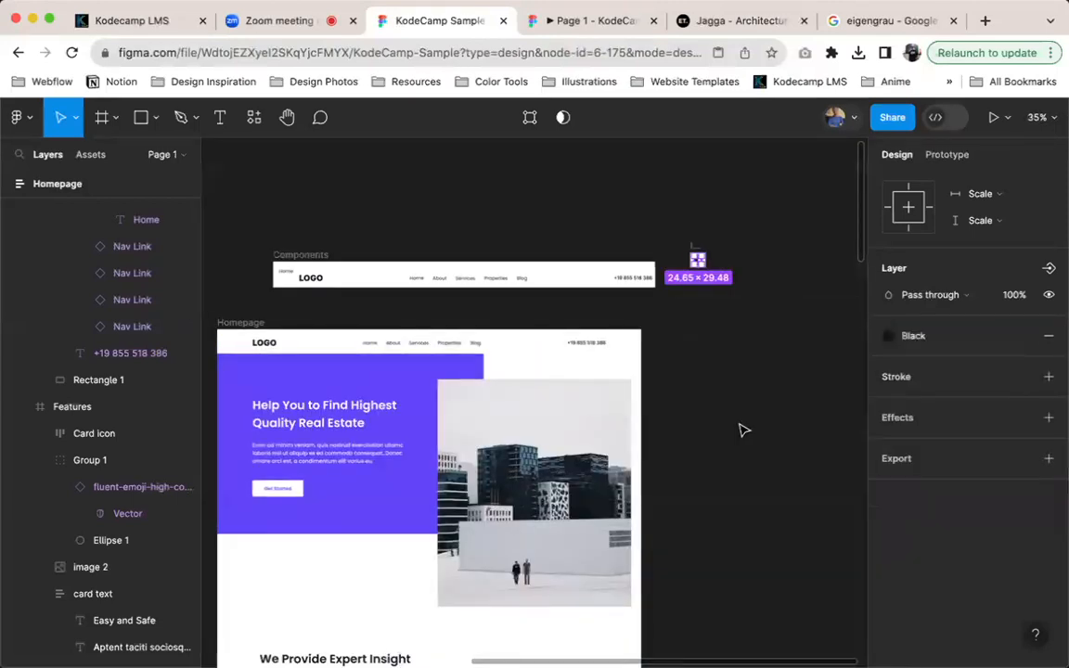
Round the Card icon frame in the Features section into a circle with a corner radius of 100
{"action": "scroll", "coordinate": [430, 407], "scroll_direction": "down", "scroll_amount": 2}
{"action": "scroll", "coordinate": [430, 406], "scroll_direction": "left", "scroll_amount": 3}
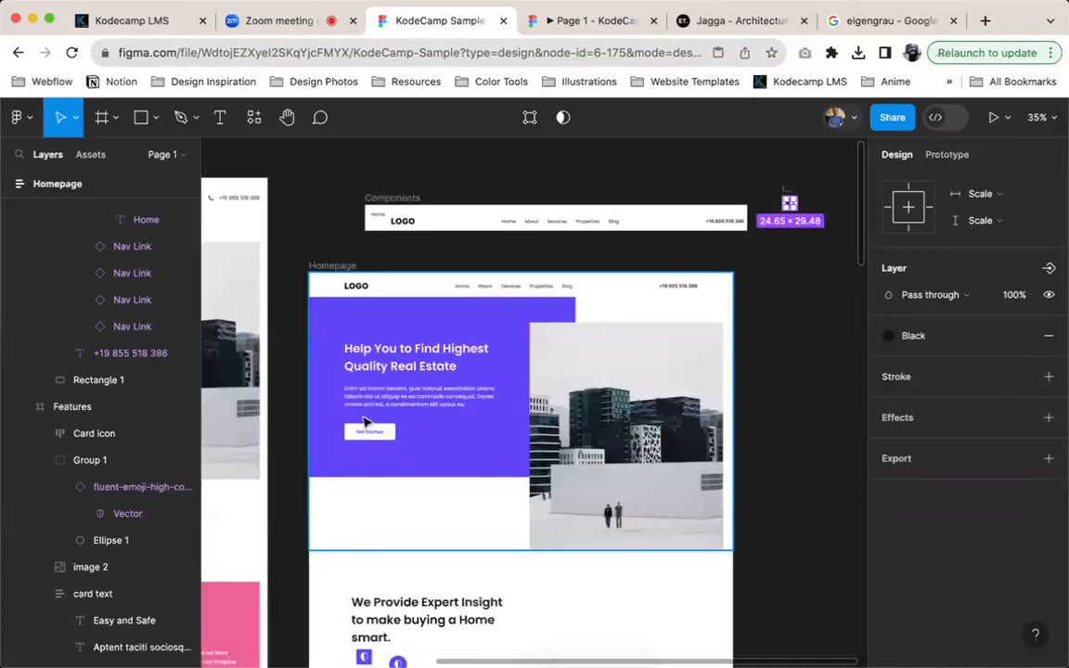
{"action": "scroll", "coordinate": [390, 538], "scroll_direction": "down", "scroll_amount": 5}
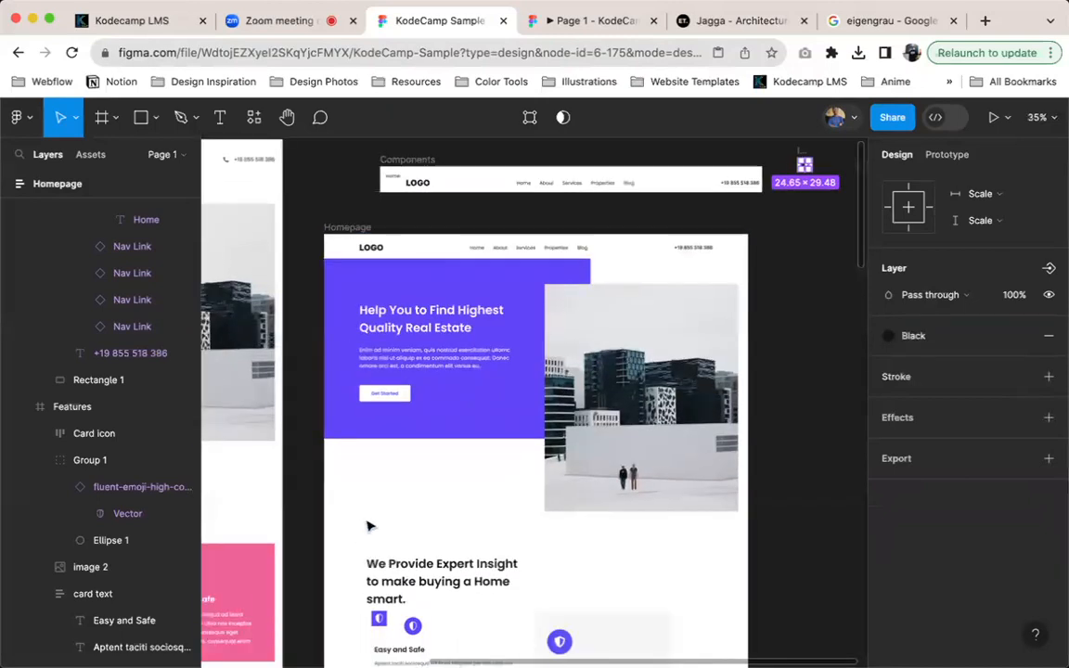
{"action": "scroll", "coordinate": [430, 463], "scroll_direction": "up", "scroll_amount": 5}
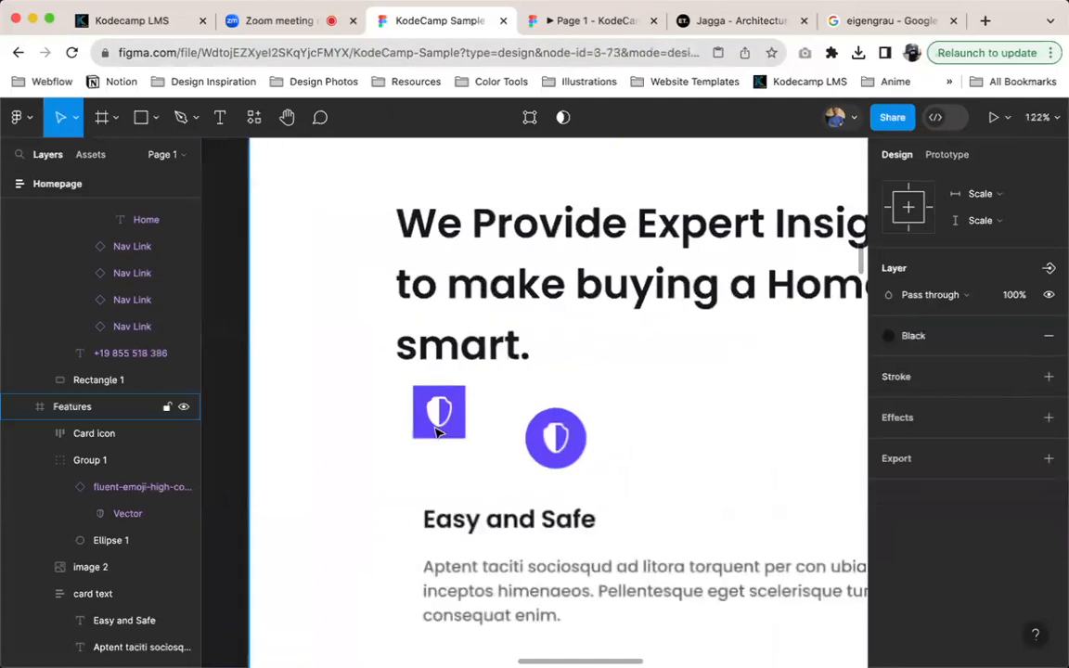
{"action": "left_click", "coordinate": [438, 413]}
{"action": "double_click", "coordinate": [443, 410]}
{"action": "left_click", "coordinate": [464, 395]}
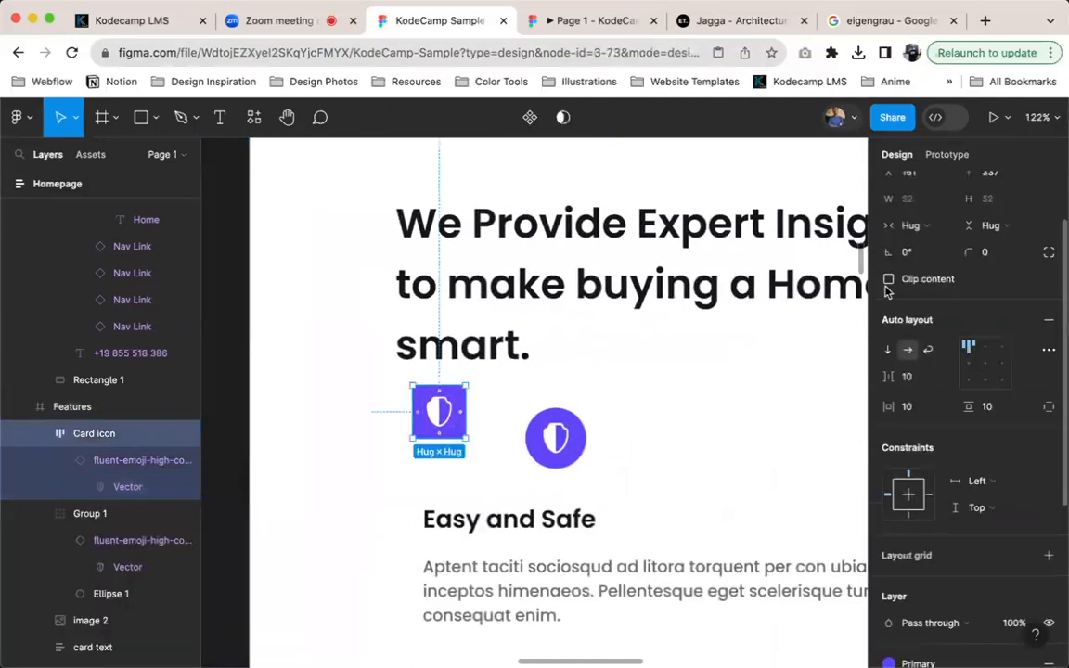
{"action": "left_click", "coordinate": [1011, 342]}
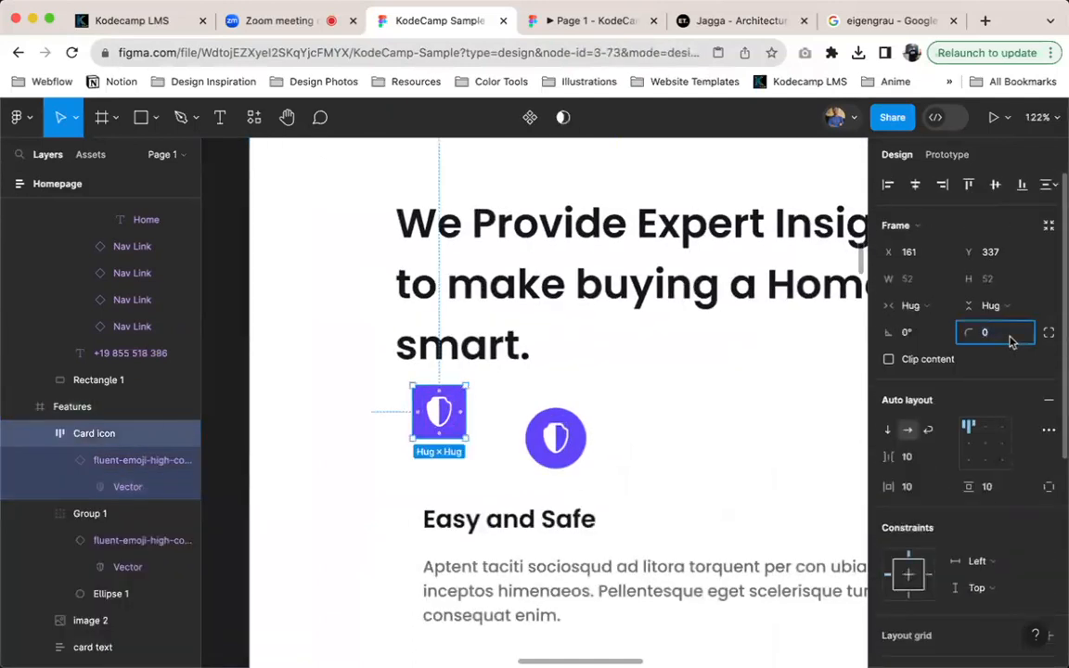
{"action": "type", "text": "10"}
{"action": "key", "text": "Return"}
{"action": "type", "text": "60"}
{"action": "key", "text": "Return"}
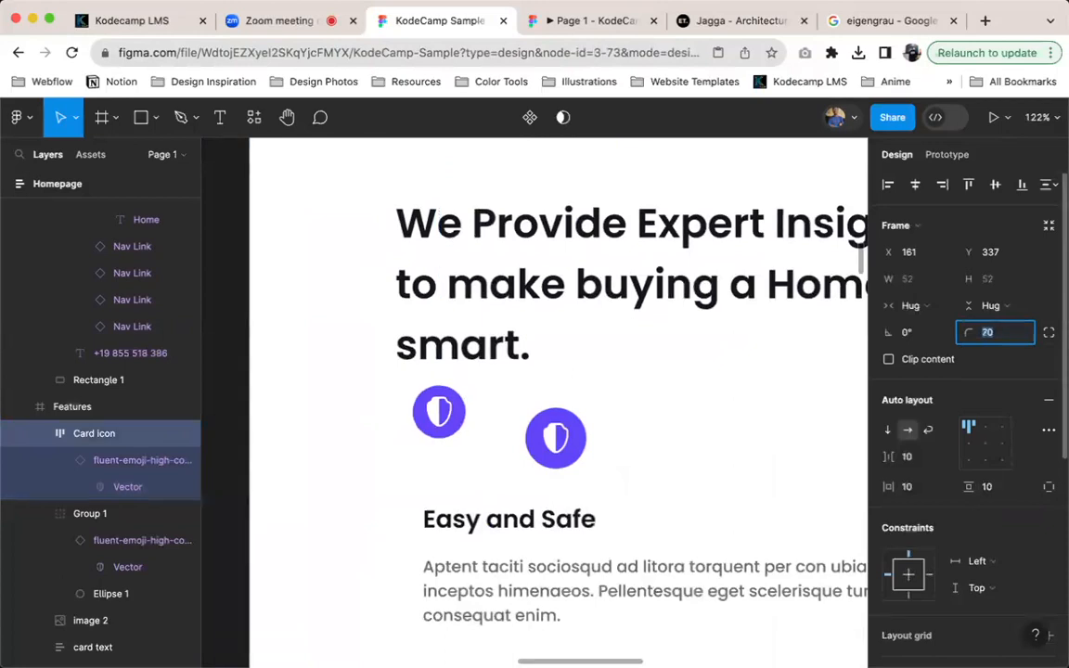
{"action": "type", "text": "100"}
{"action": "key", "text": "Return"}
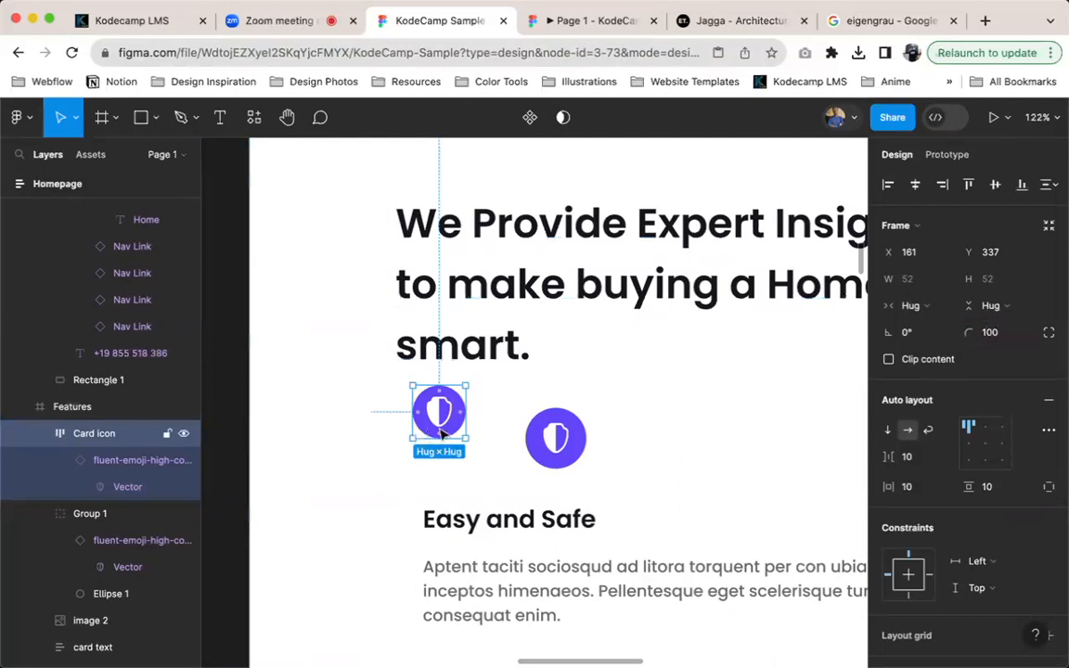
Set the Card icon frame's horizontal and vertical padding to 16 and center its content in the auto layout
{"action": "scroll", "coordinate": [520, 445], "scroll_direction": "right", "scroll_amount": 2}
{"action": "scroll", "coordinate": [520, 444], "scroll_direction": "up", "scroll_amount": 1}
{"action": "scroll", "coordinate": [857, 454], "scroll_direction": "left", "scroll_amount": 1}
{"action": "scroll", "coordinate": [409, 427], "scroll_direction": "right", "scroll_amount": 1}
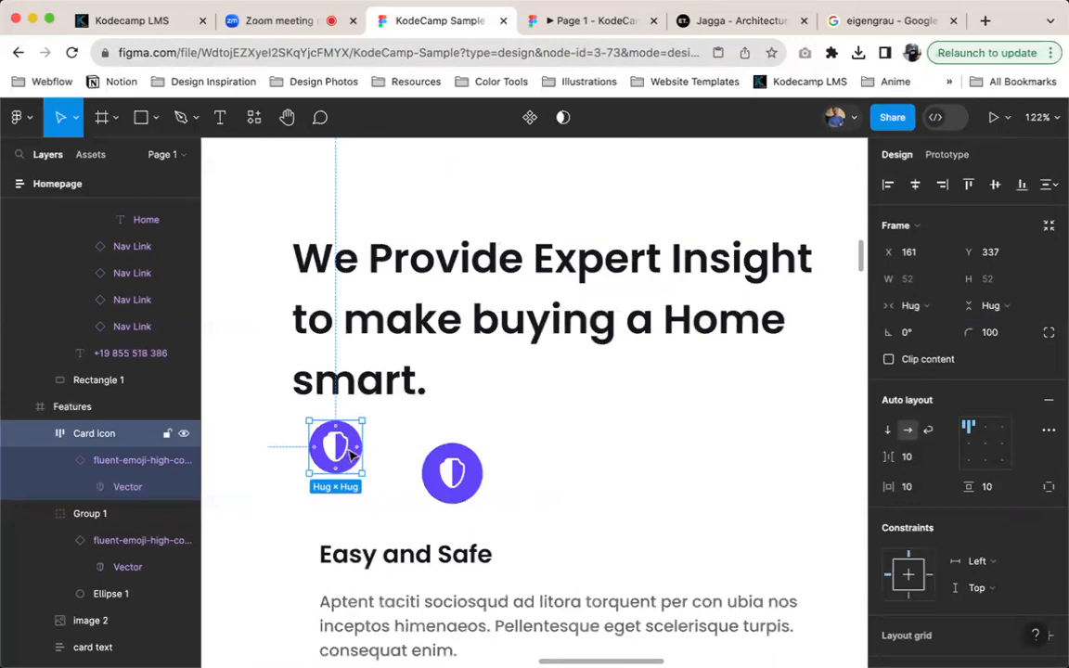
{"action": "left_click", "coordinate": [917, 488]}
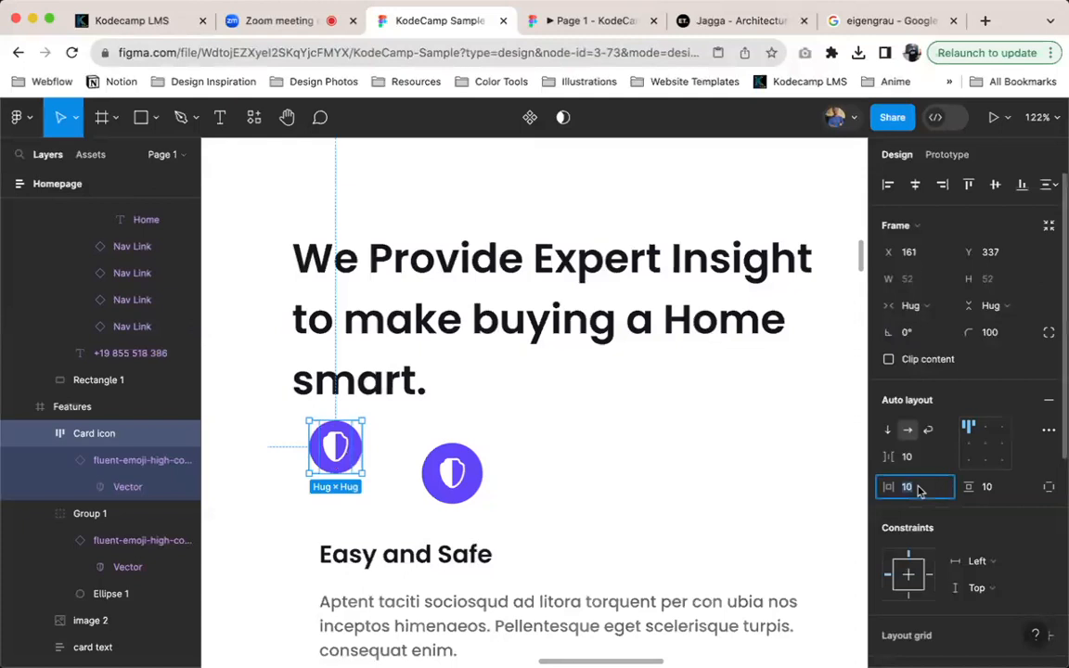
{"action": "key", "text": "Up"}
{"action": "key", "text": "Up"}
{"action": "key", "text": "Up"}
{"action": "key", "text": "Up"}
{"action": "key", "text": "Up"}
{"action": "key", "text": "Up"}
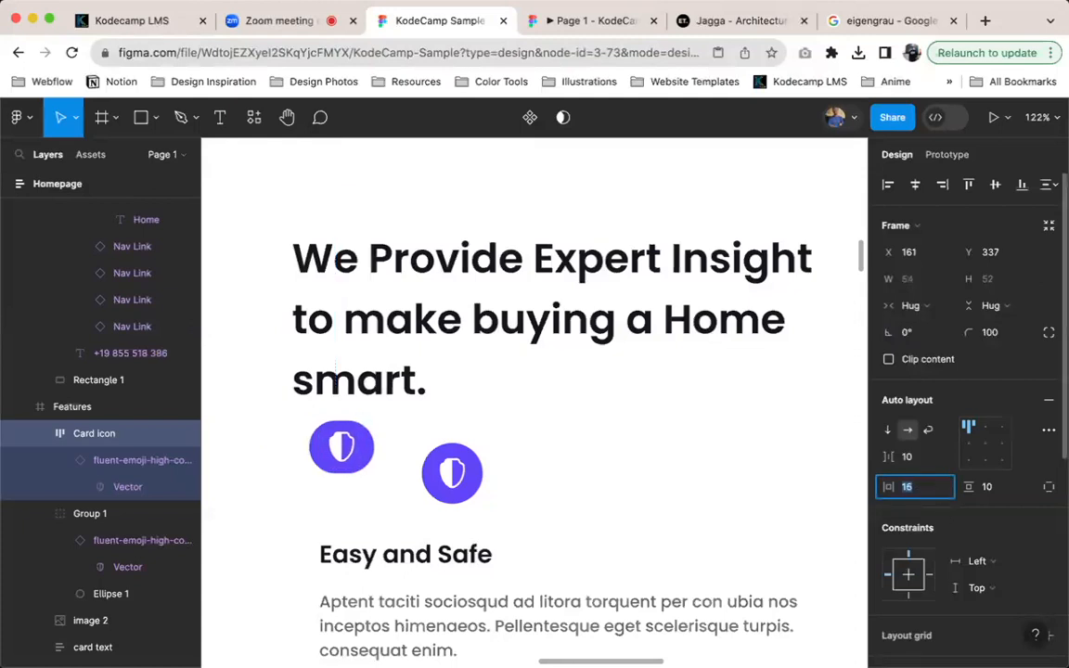
{"action": "left_click", "coordinate": [1007, 489]}
{"action": "key", "text": "Up"}
{"action": "key", "text": "Up"}
{"action": "key", "text": "Up"}
{"action": "key", "text": "Up"}
{"action": "key", "text": "Up"}
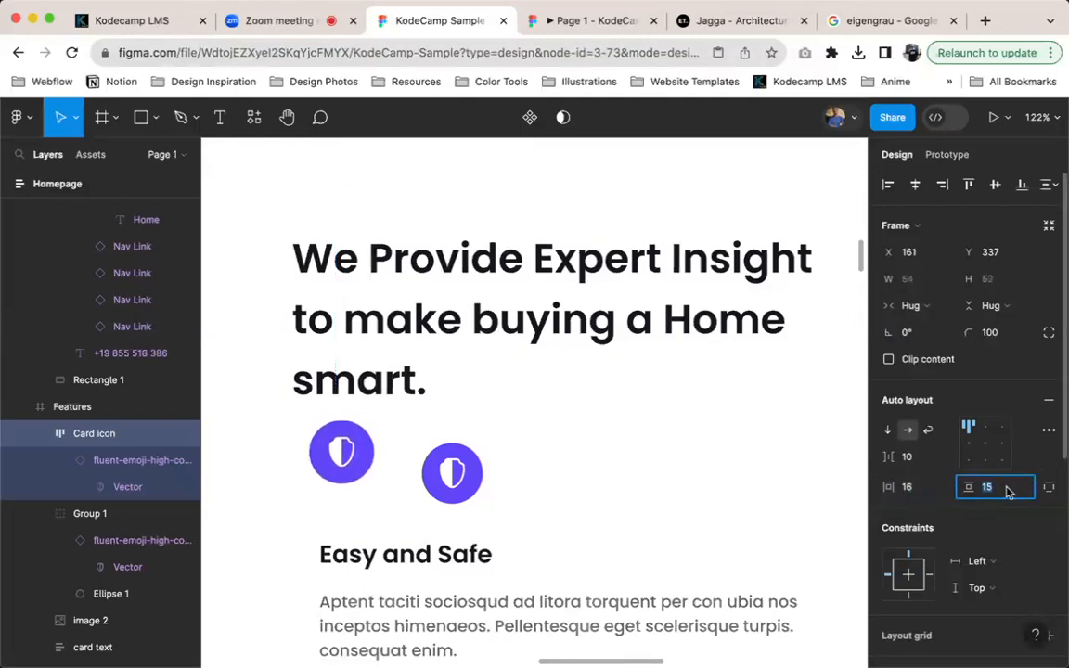
{"action": "key", "text": "Up"}
{"action": "left_click", "coordinate": [985, 445]}
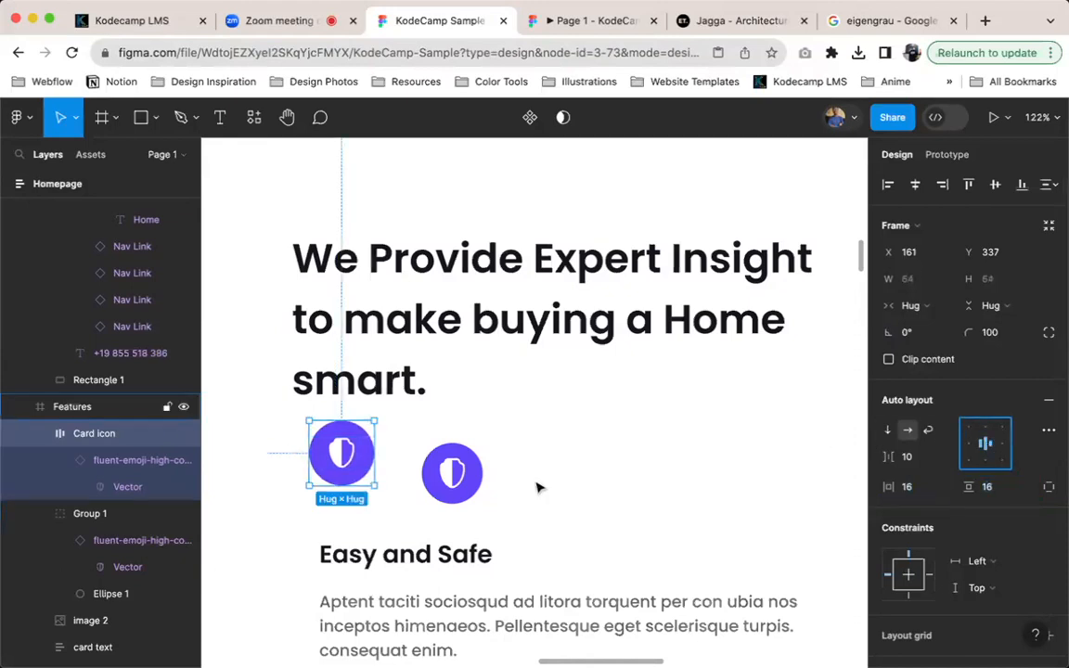
Compare the Card icon frame with the older grouped shield icon beside it and delete the older group
{"action": "scroll", "coordinate": [644, 535], "scroll_direction": "down", "scroll_amount": 6}
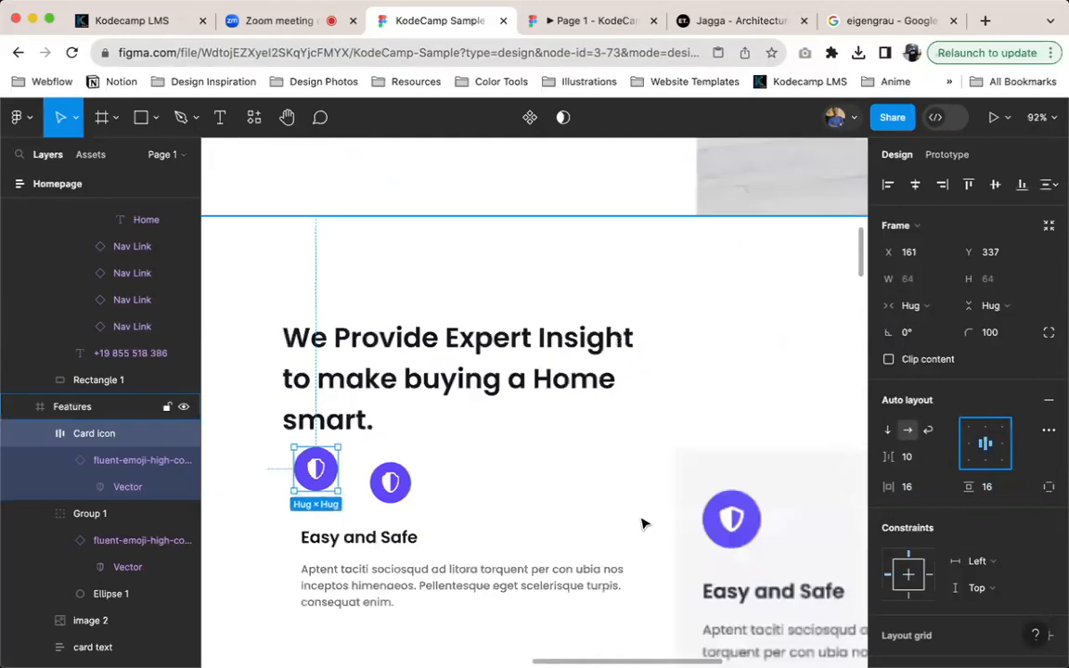
{"action": "scroll", "coordinate": [645, 523], "scroll_direction": "left", "scroll_amount": 5}
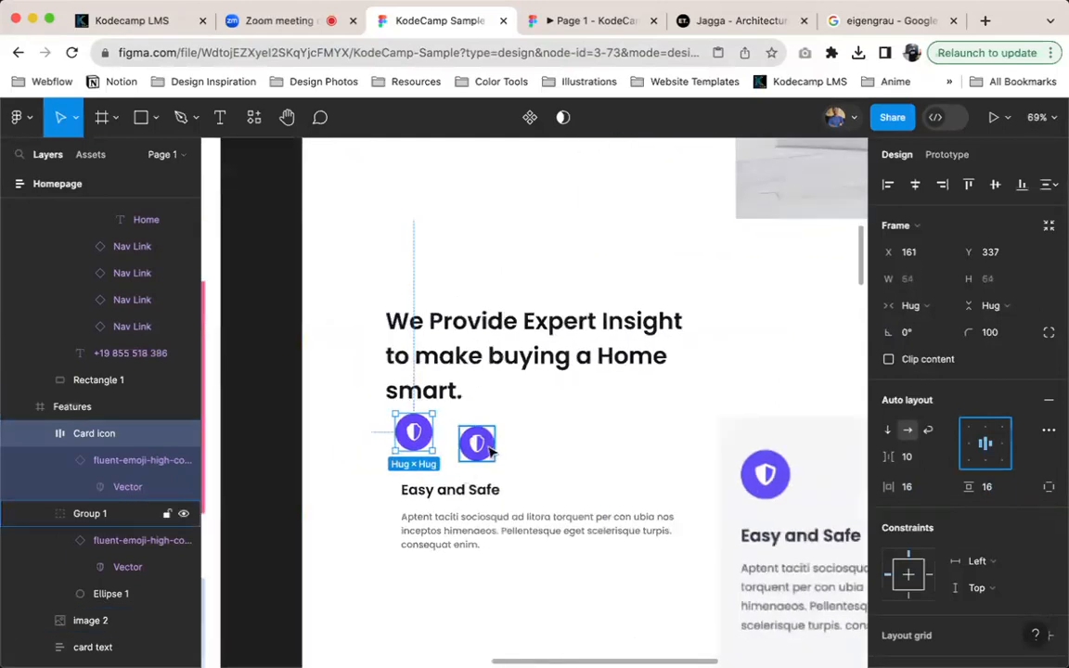
{"action": "left_click", "coordinate": [476, 443]}
{"action": "scroll", "coordinate": [236, 413], "scroll_direction": "up", "scroll_amount": 2}
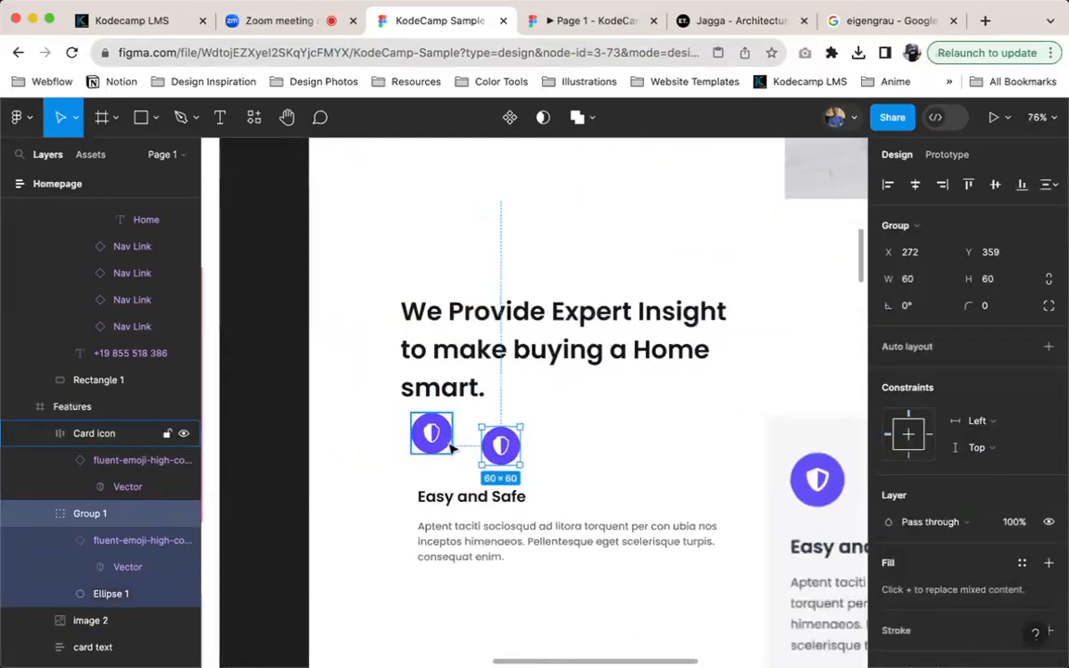
{"action": "left_click", "coordinate": [444, 449]}
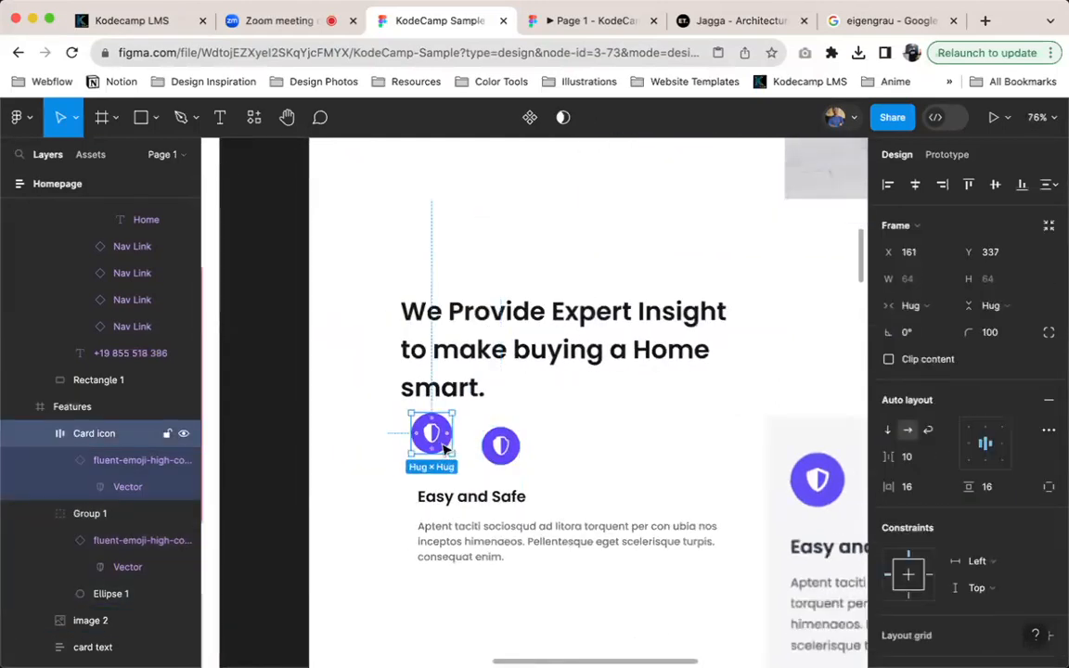
{"action": "left_click", "coordinate": [499, 443]}
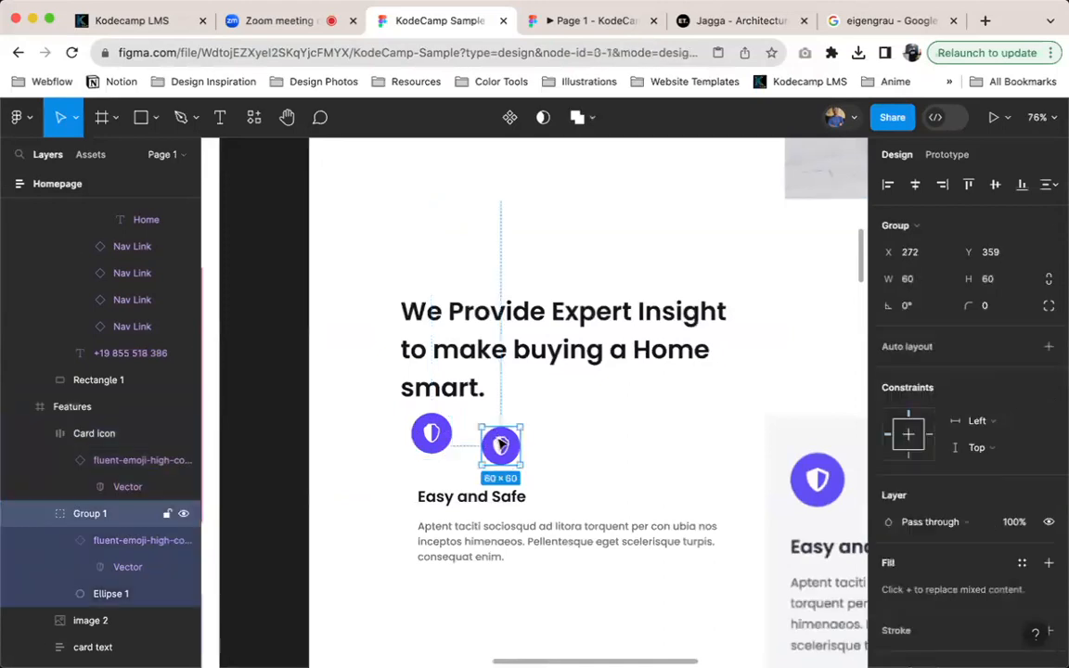
{"action": "key", "text": "Delete"}
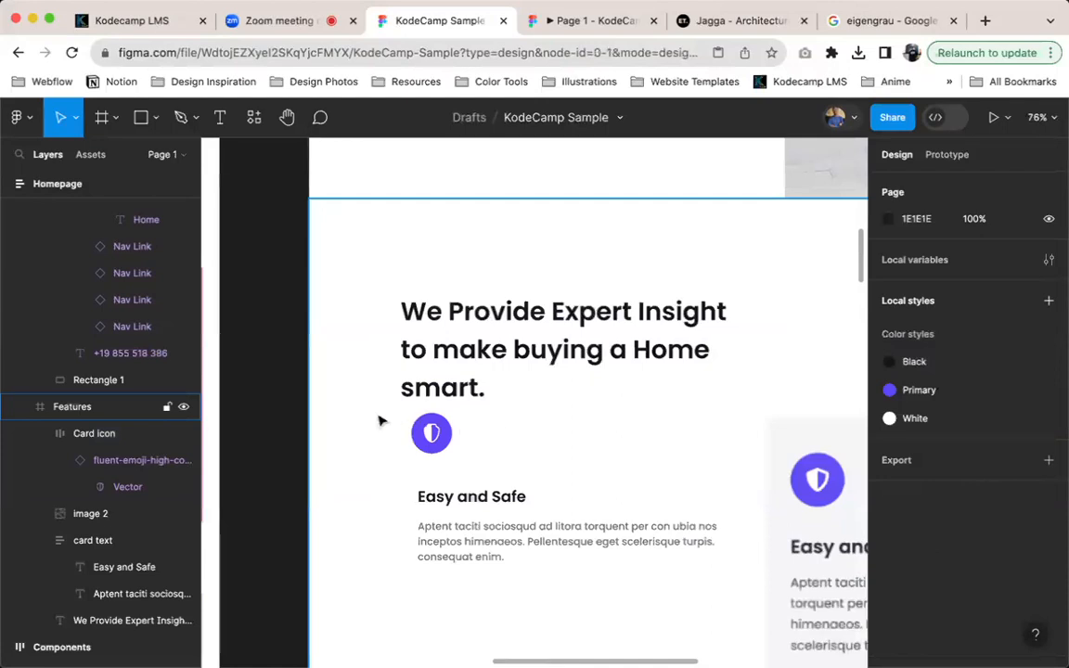
Select the Card icon frame, check the homepage in the prototype preview, and return to the design file to review the Features section
{"action": "left_click", "coordinate": [422, 434]}
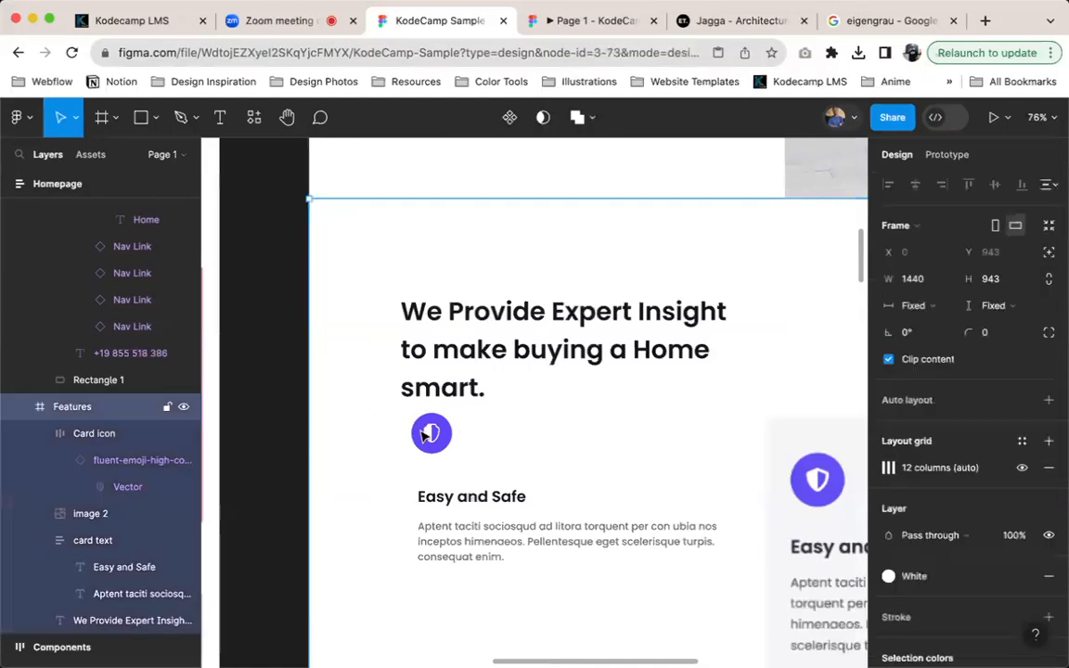
{"action": "left_click", "coordinate": [432, 436]}
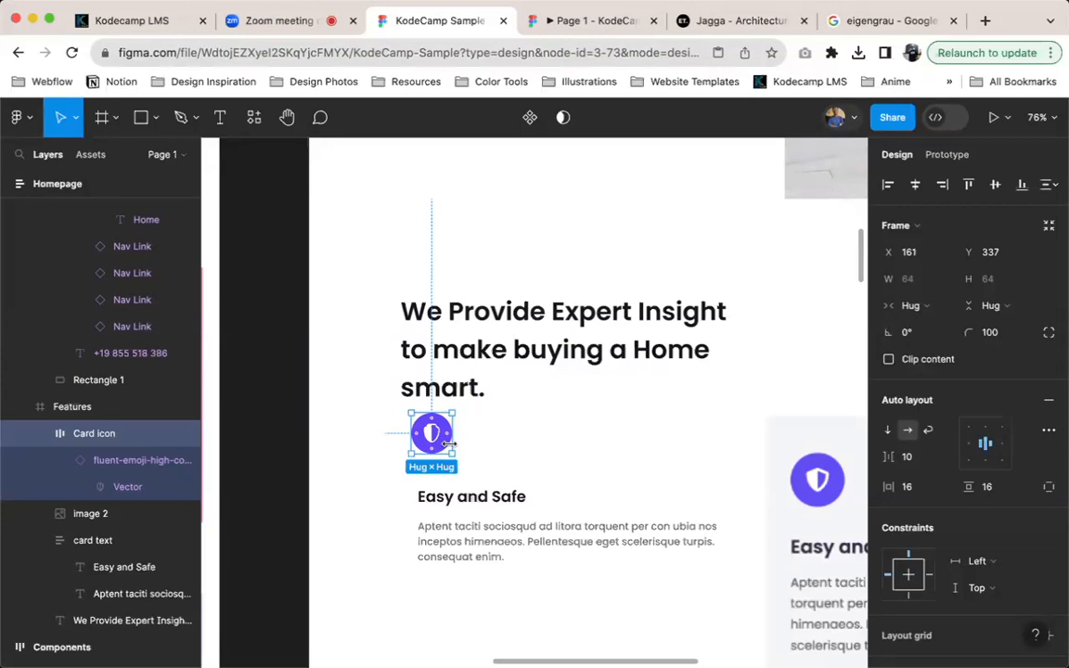
{"action": "scroll", "coordinate": [559, 310], "scroll_direction": "up", "scroll_amount": 3}
{"action": "left_click", "coordinate": [583, 23]}
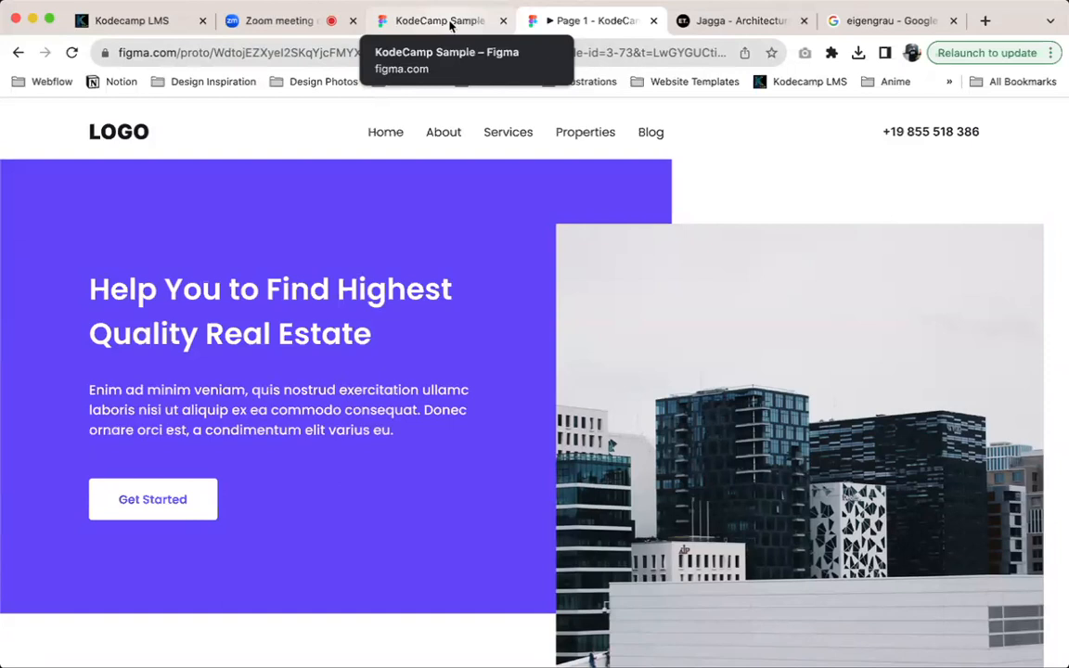
{"action": "left_click", "coordinate": [451, 25]}
{"action": "scroll", "coordinate": [451, 290], "scroll_direction": "down", "scroll_amount": 3}
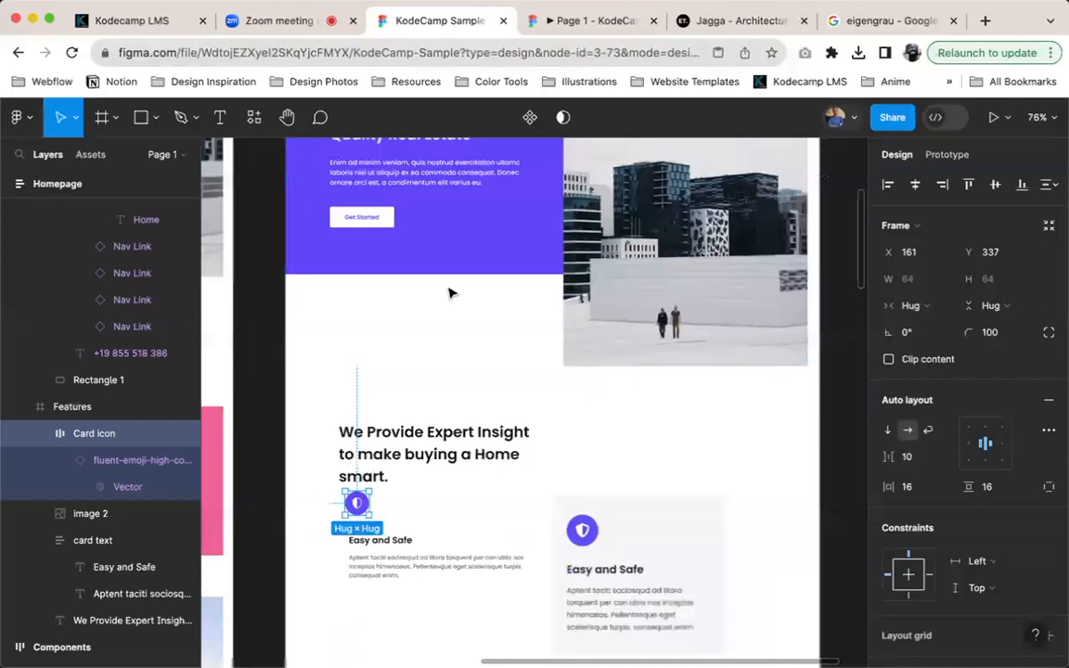
{"action": "scroll", "coordinate": [449, 294], "scroll_direction": "down", "scroll_amount": 3}
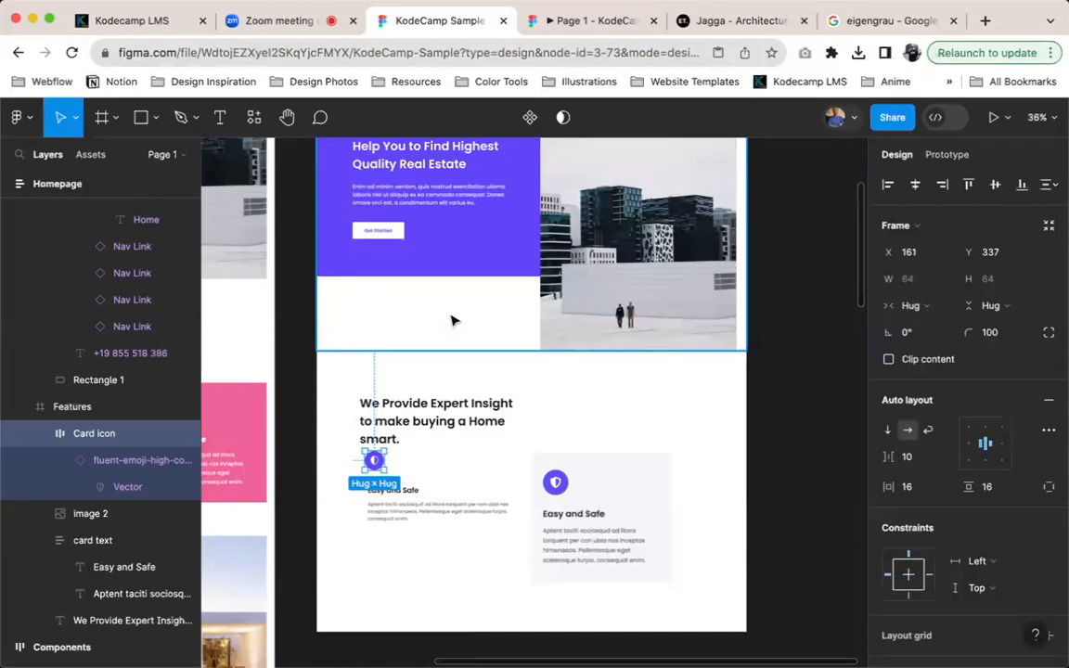
{"action": "scroll", "coordinate": [334, 536], "scroll_direction": "up", "scroll_amount": 3}
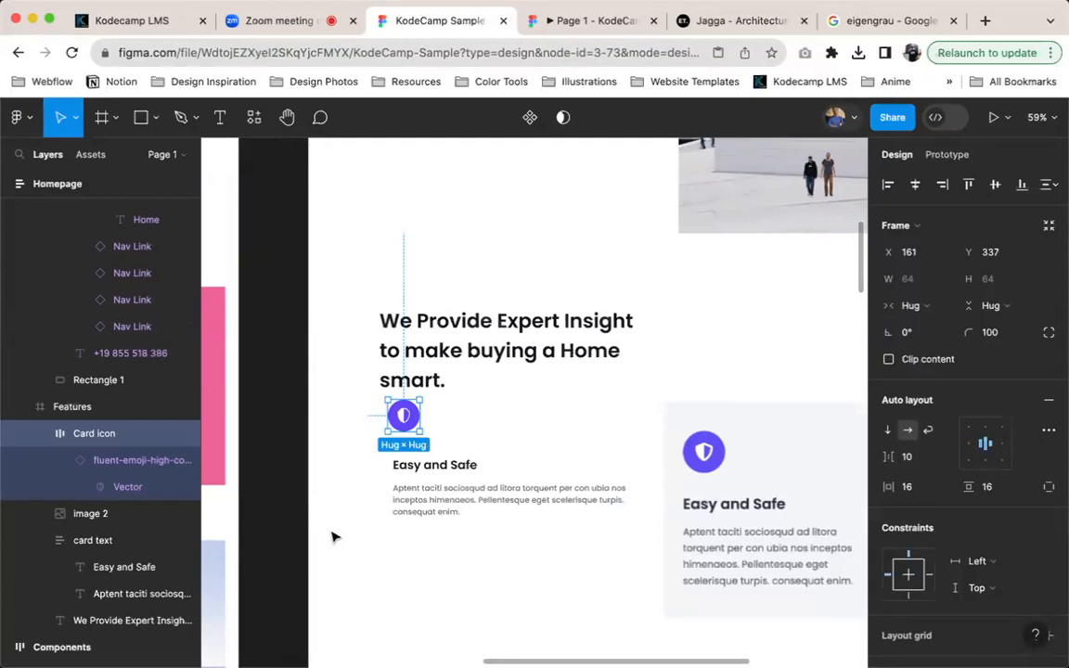
Examine the three Easy and Safe cards on the live Jagga reference page and return to the design file
{"action": "left_click", "coordinate": [732, 28]}
{"action": "key", "text": "Escape"}
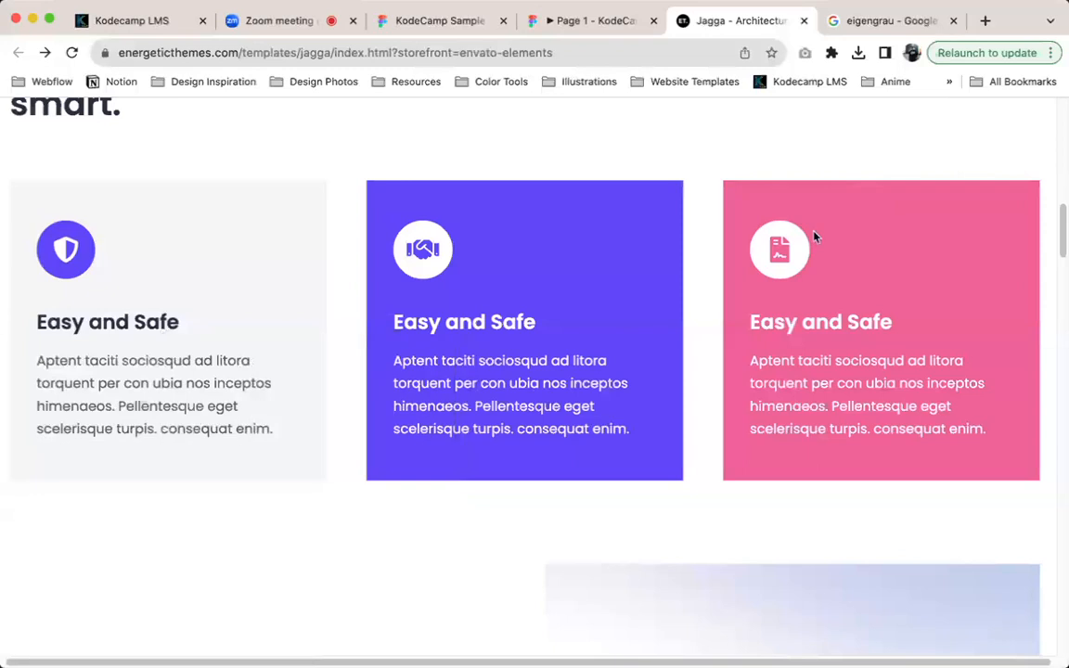
{"action": "scroll", "coordinate": [554, 242], "scroll_direction": "up", "scroll_amount": 2}
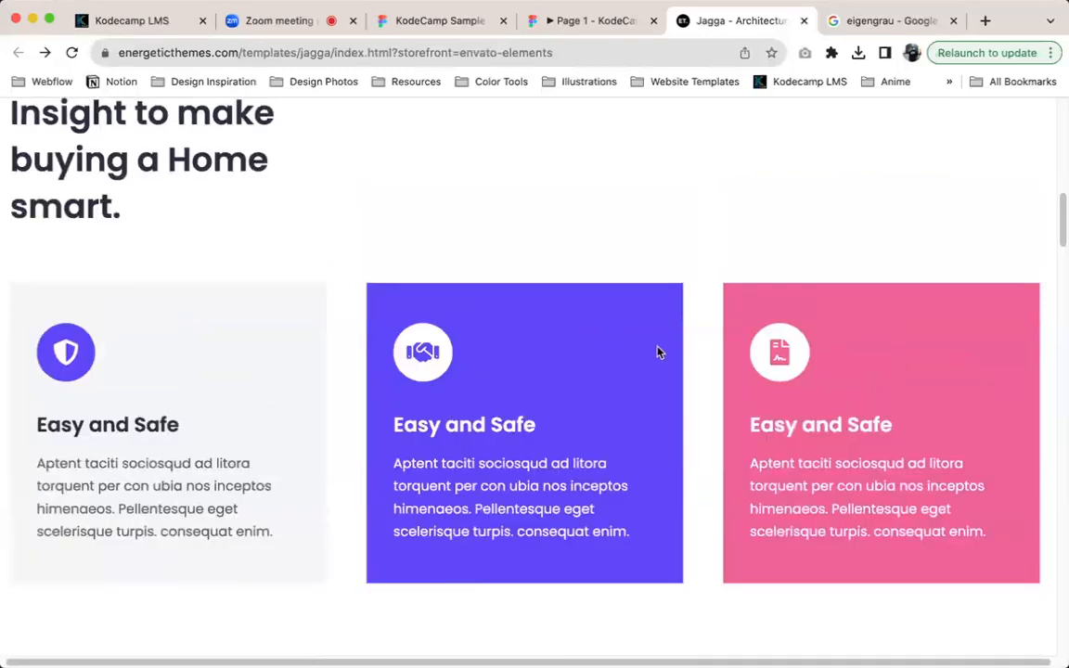
{"action": "scroll", "coordinate": [945, 421], "scroll_direction": "down", "scroll_amount": 3}
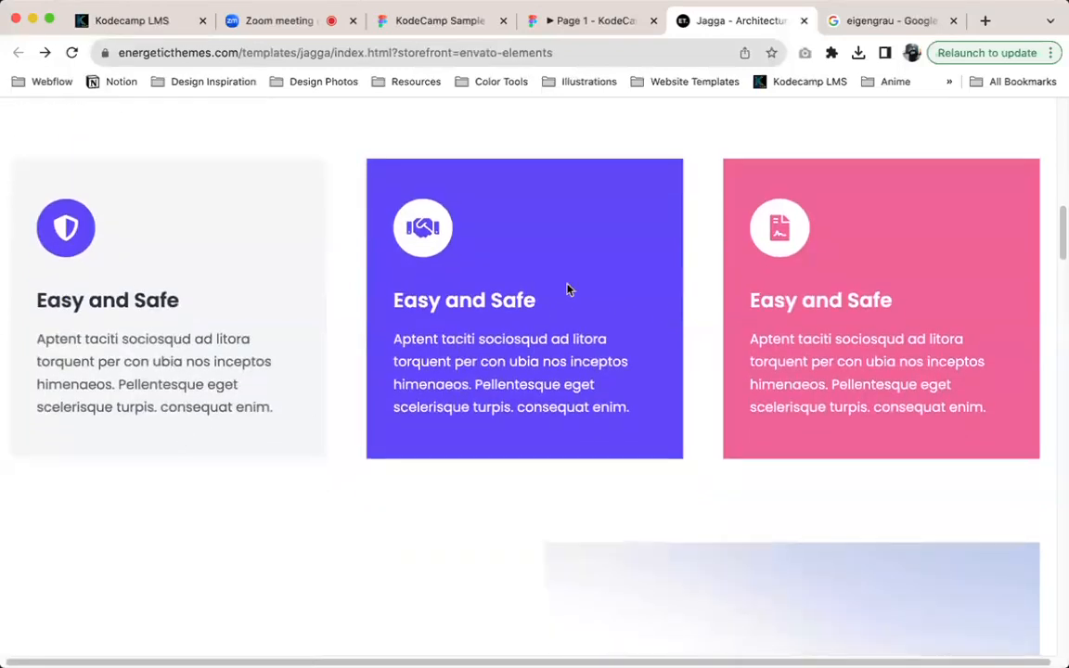
{"action": "scroll", "coordinate": [569, 290], "scroll_direction": "up", "scroll_amount": 1}
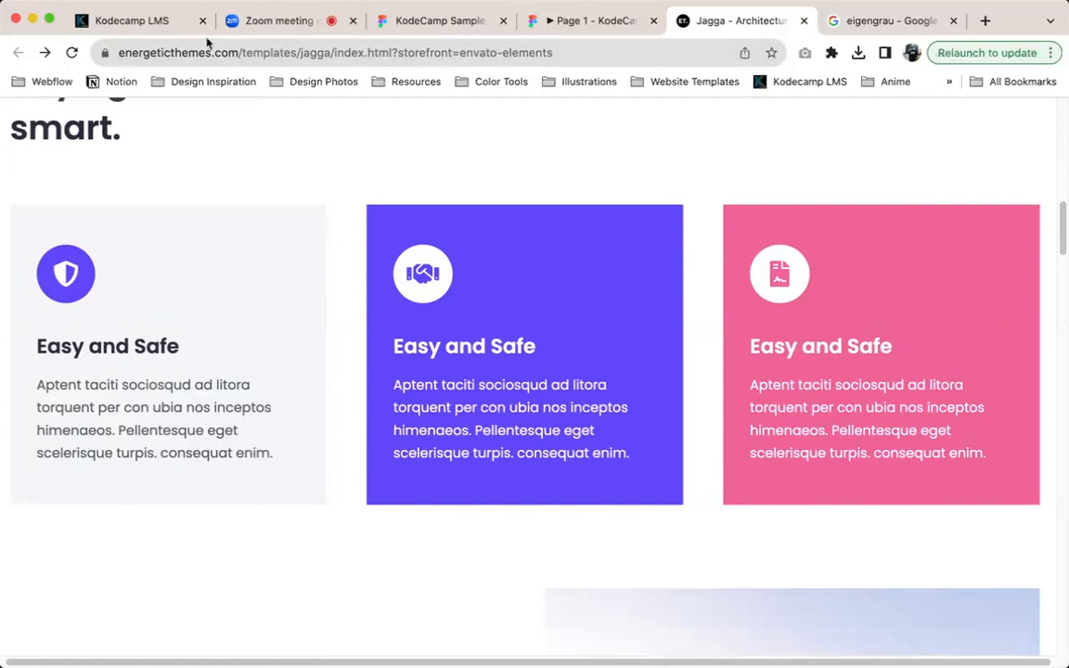
{"action": "left_click", "coordinate": [432, 26]}
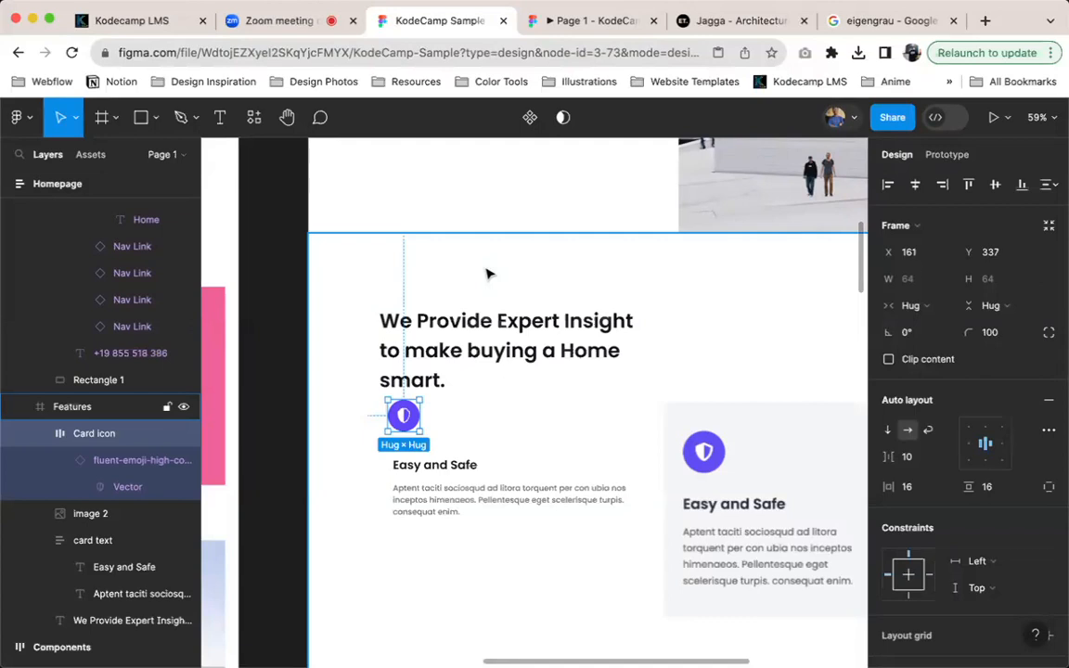
Combine the Card icon and card text frames of the Features section into one vertical auto layout frame
{"action": "scroll", "coordinate": [498, 279], "scroll_direction": "down", "scroll_amount": 5}
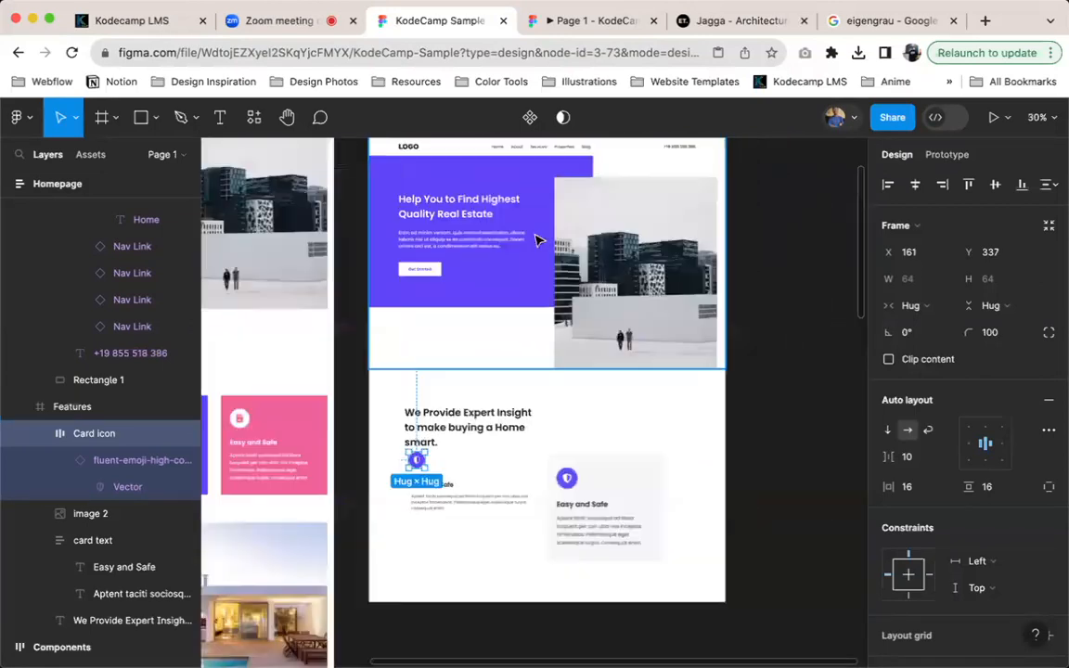
{"action": "scroll", "coordinate": [534, 251], "scroll_direction": "up", "scroll_amount": 2}
{"action": "scroll", "coordinate": [533, 252], "scroll_direction": "down", "scroll_amount": 4}
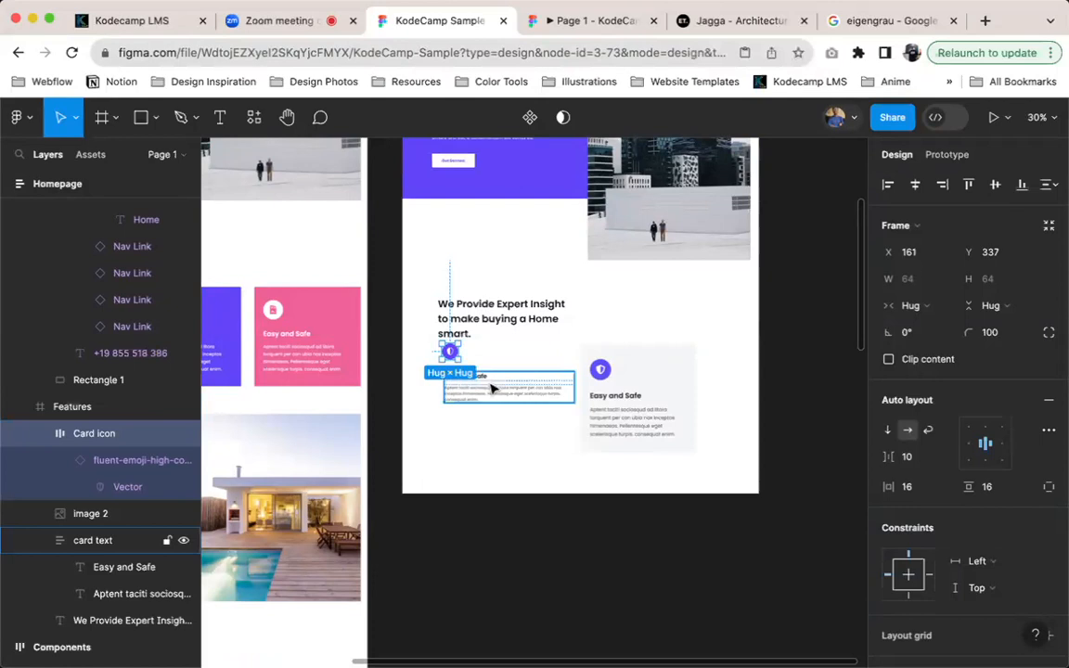
{"action": "scroll", "coordinate": [492, 390], "scroll_direction": "up", "scroll_amount": 3}
{"action": "scroll", "coordinate": [492, 390], "scroll_direction": "up", "scroll_amount": 3}
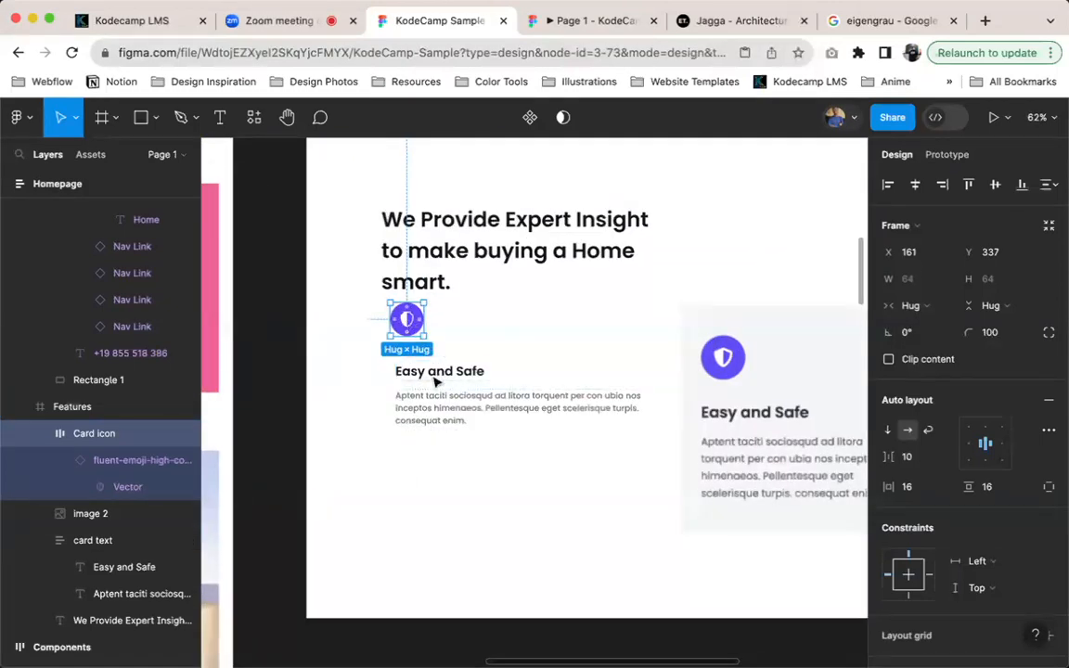
{"action": "left_click", "coordinate": [436, 387]}
{"action": "left_click", "coordinate": [407, 319]}
{"action": "left_click", "coordinate": [440, 419]}
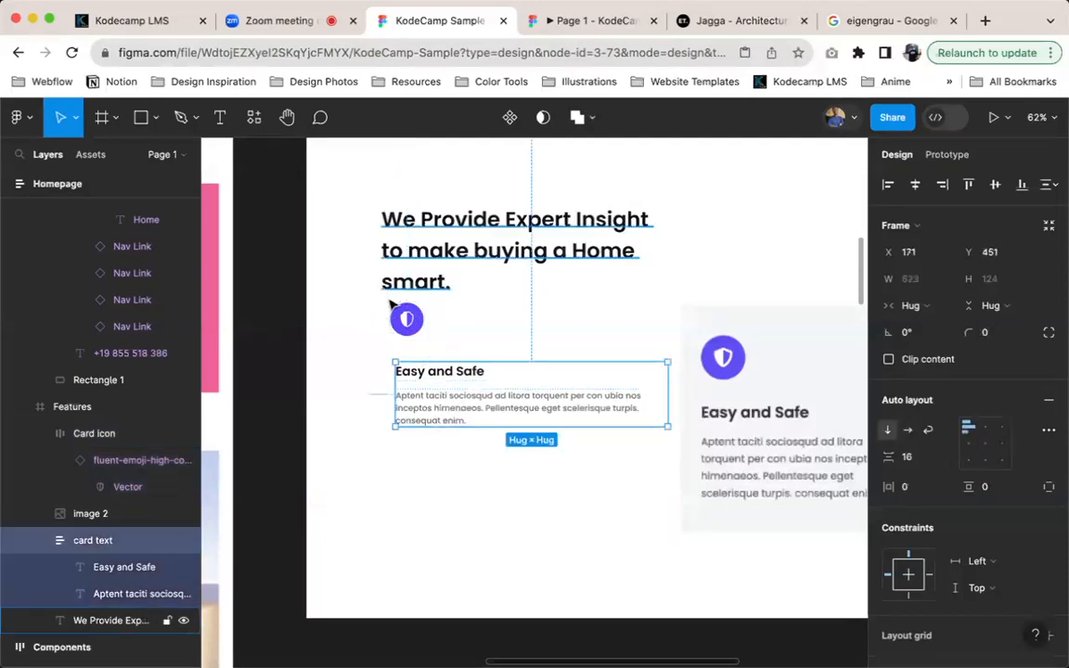
{"action": "left_click", "coordinate": [408, 321], "text": "shift"}
{"action": "key", "text": "shift+a"}
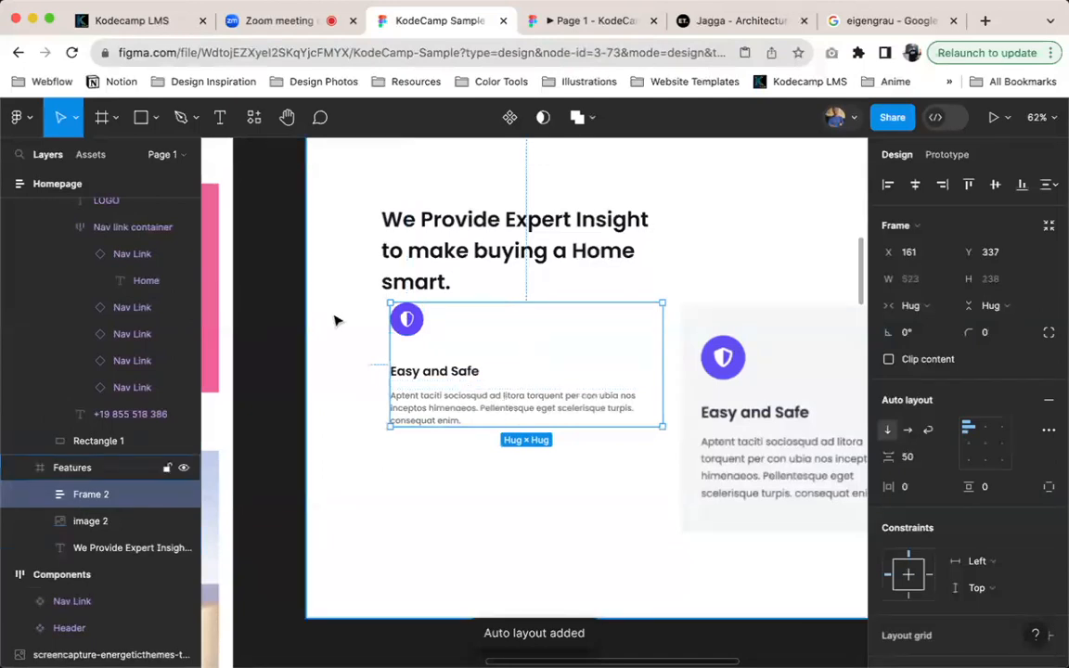
Rename the new auto layout frame around the icon and text as Card
{"action": "key", "text": "super+r"}
{"action": "type", "text": "Car"}
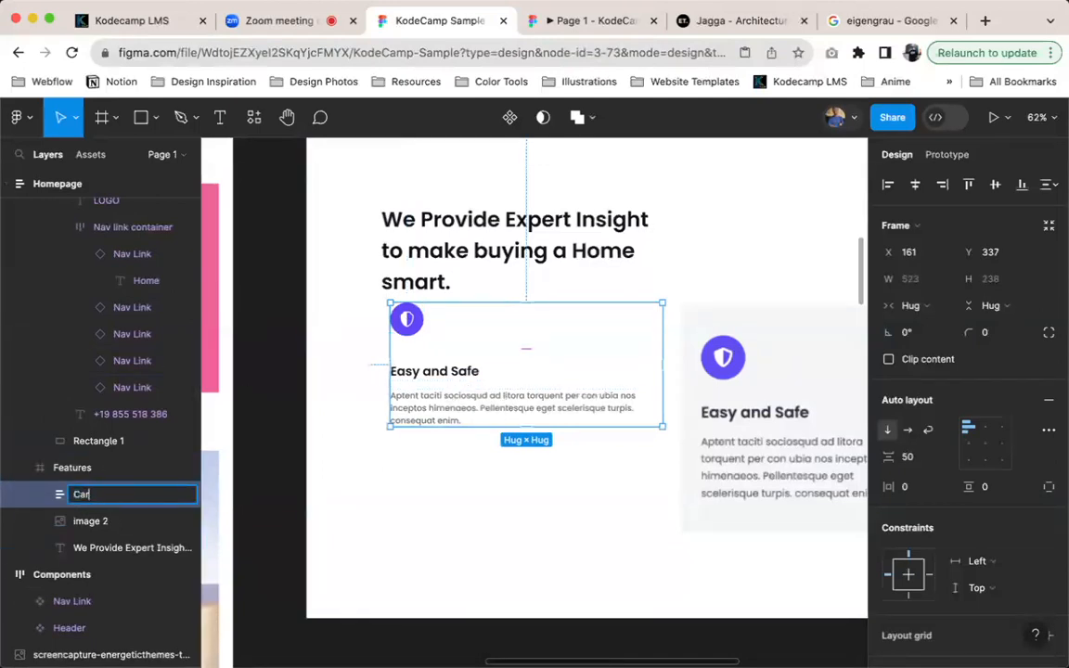
{"action": "type", "text": "d"}
{"action": "key", "text": "Return"}
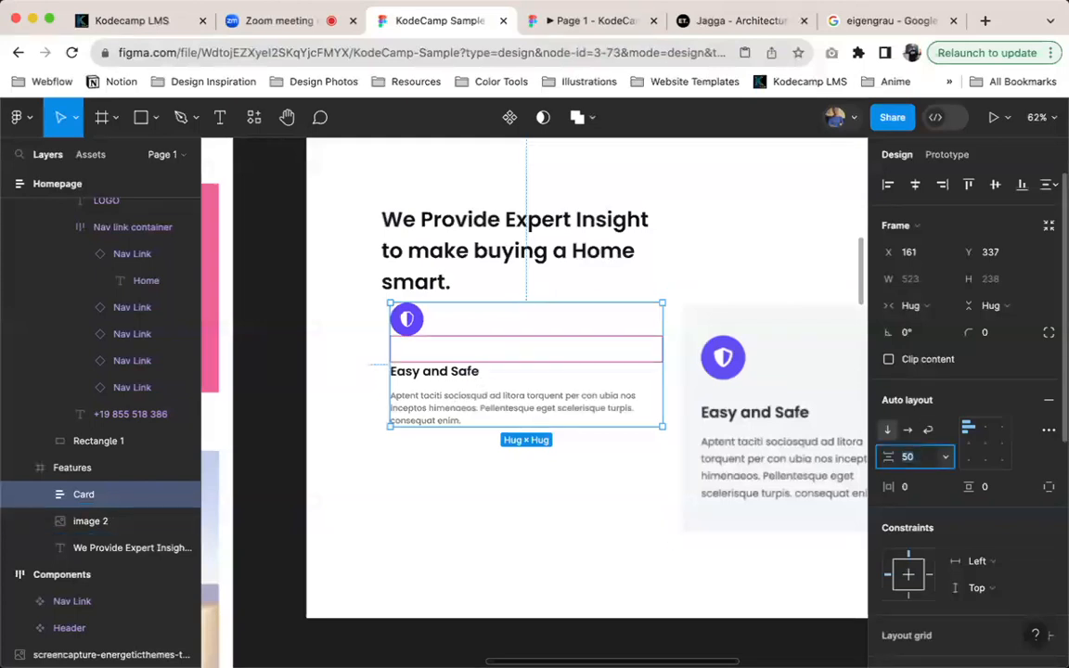
Set the Card frame's vertical spacing between the icon and the card text to 32
{"action": "key", "text": "shift+Down"}
{"action": "key", "text": "shift+Down"}
{"action": "key", "text": "Up"}
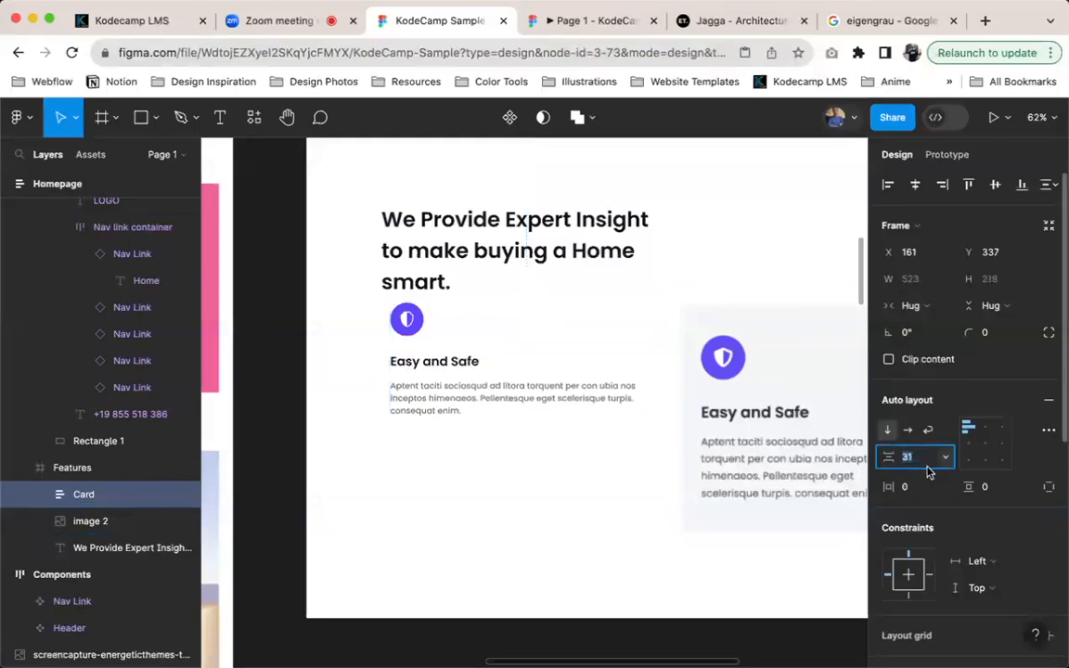
{"action": "double_click", "coordinate": [498, 382]}
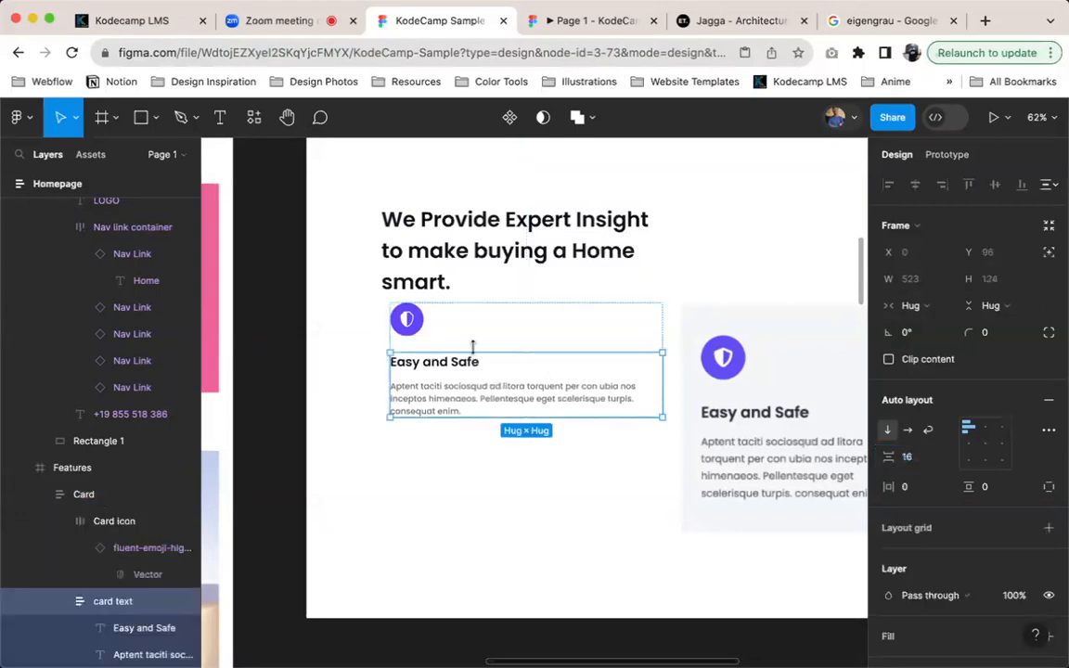
{"action": "left_click", "coordinate": [489, 338]}
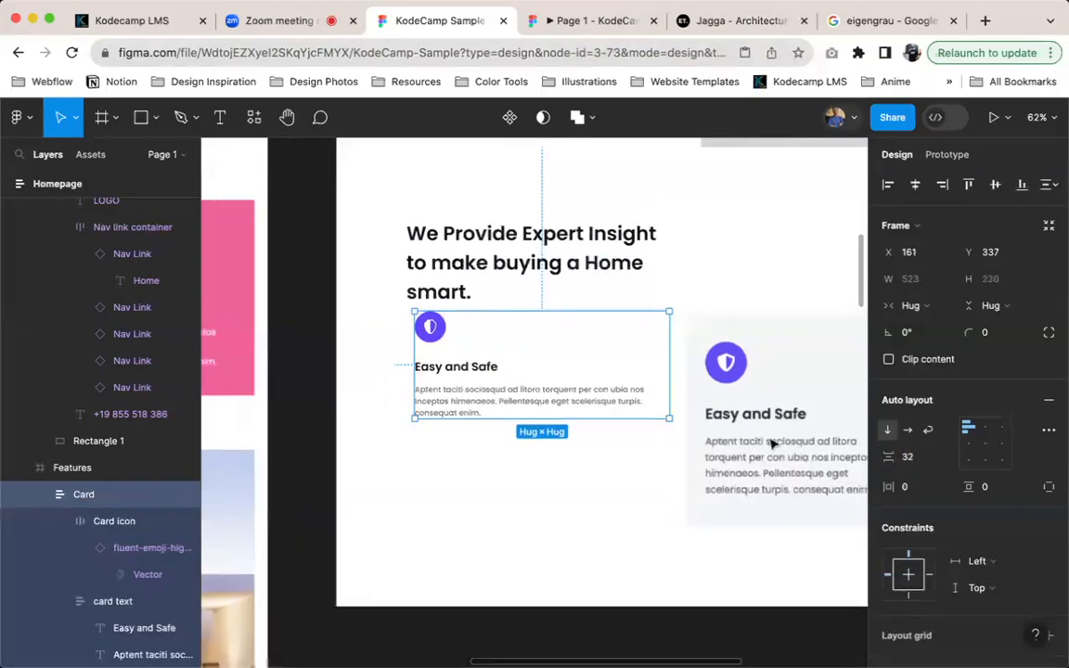
Place the Jagga reference tab beside the design file's tab and fill the Card frame with the light grey sampled from the reference card image
{"action": "scroll", "coordinate": [709, 418], "scroll_direction": "down", "scroll_amount": 2}
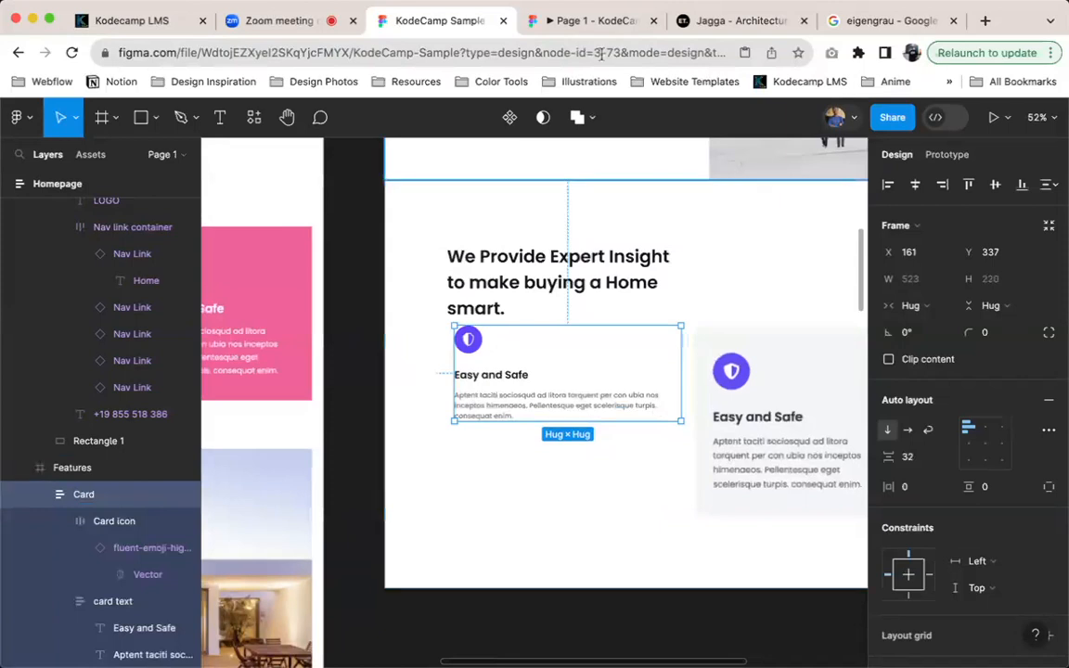
{"action": "left_click_drag", "start_coordinate": [678, 22], "coordinate": [525, 22]}
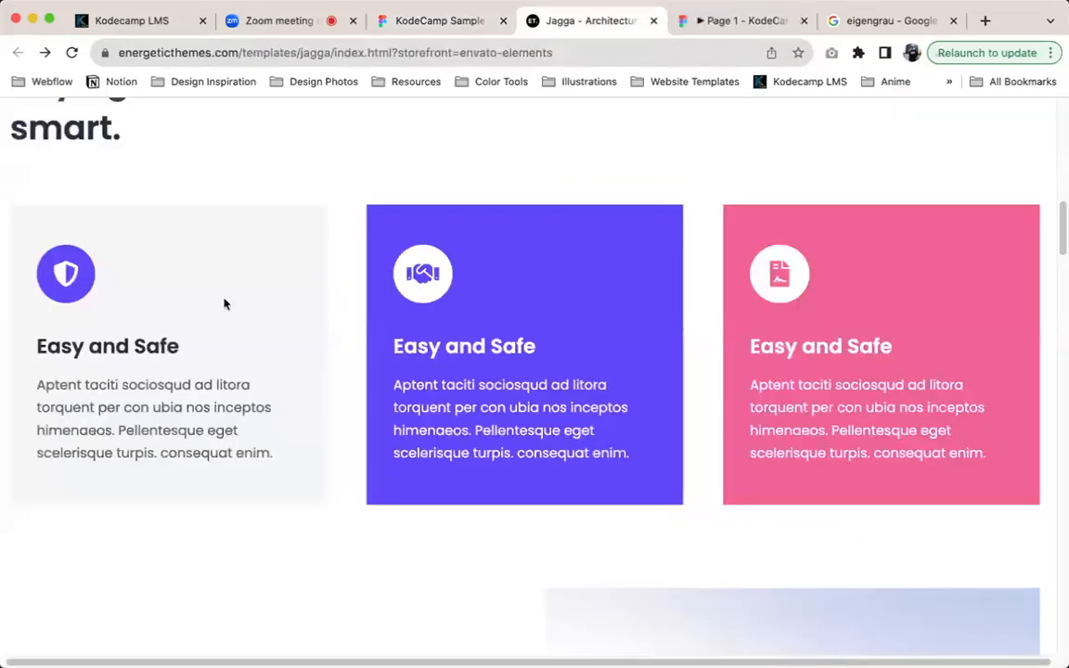
{"action": "left_click", "coordinate": [408, 22]}
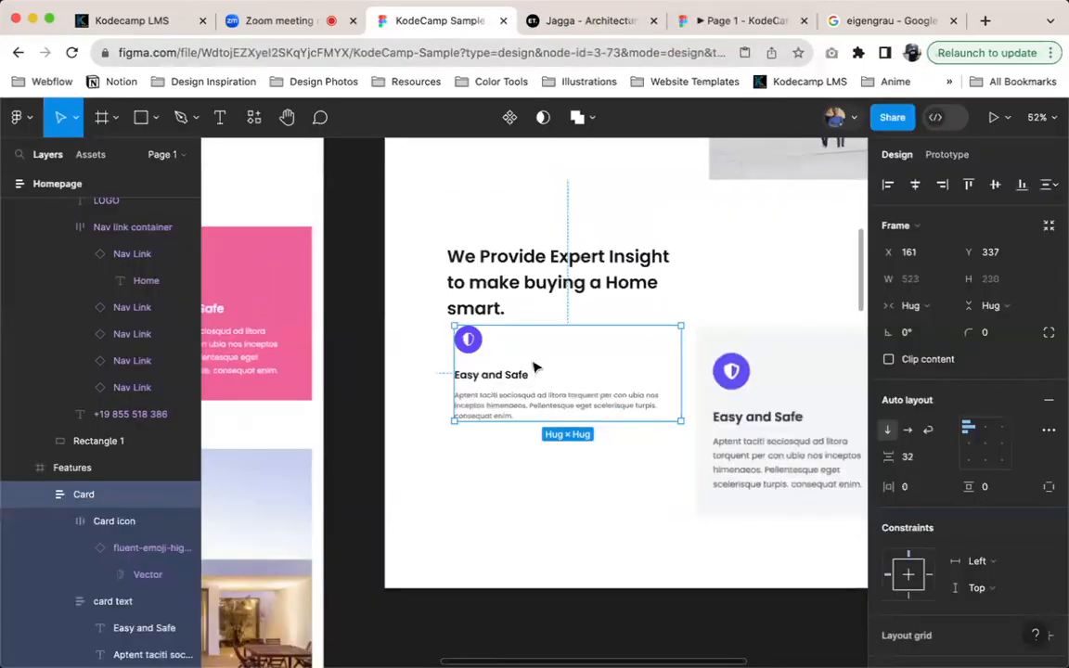
{"action": "key", "text": "i"}
{"action": "left_click", "coordinate": [776, 367]}
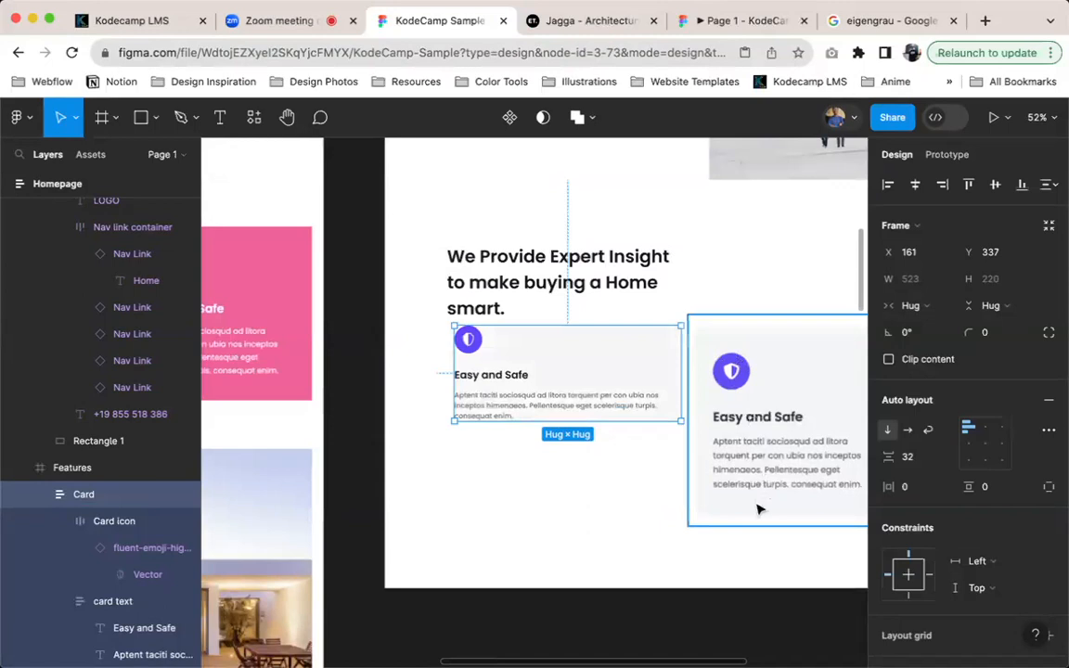
Check the card padding on the Jagga reference page and set the Card frame's vertical padding to 40
{"action": "left_click", "coordinate": [611, 24]}
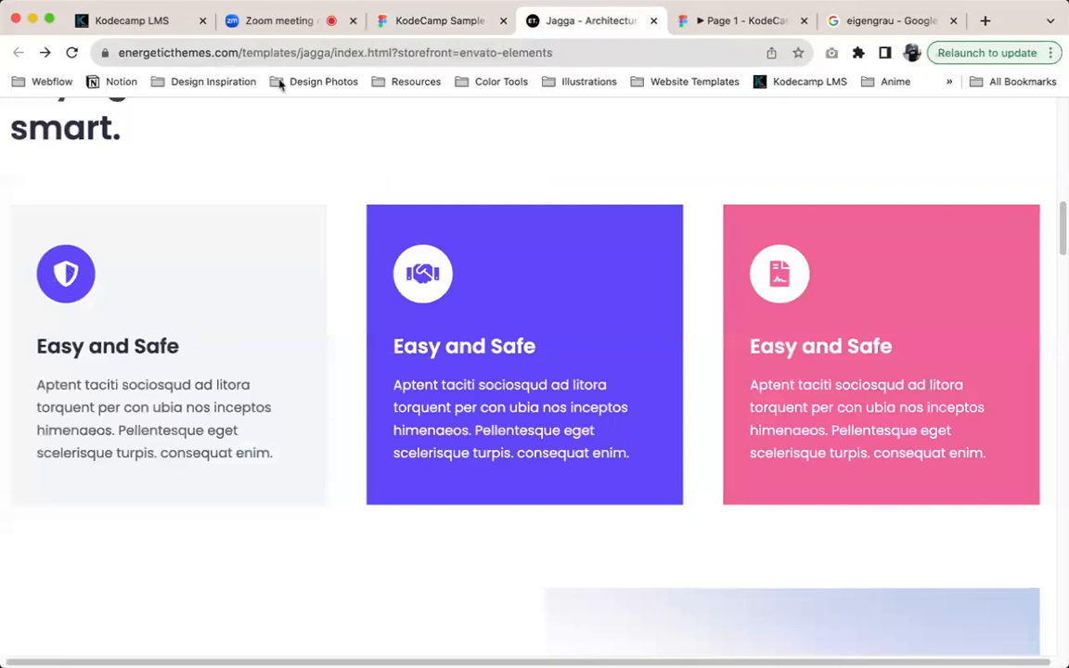
{"action": "left_click", "coordinate": [419, 20]}
{"action": "left_click", "coordinate": [988, 490]}
{"action": "type", "text": "40"}
{"action": "key", "text": "Return"}
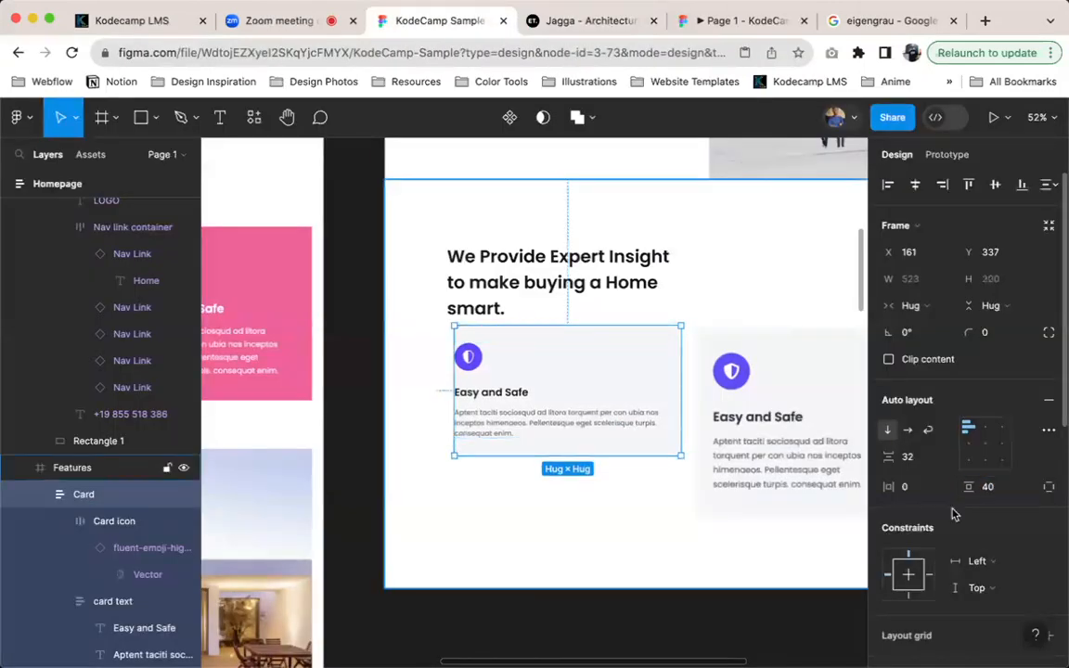
Try horizontal paddings of 24 and 34 on the Card frame and settle on 32
{"action": "left_click", "coordinate": [905, 486]}
{"action": "type", "text": "24"}
{"action": "key", "text": "Return"}
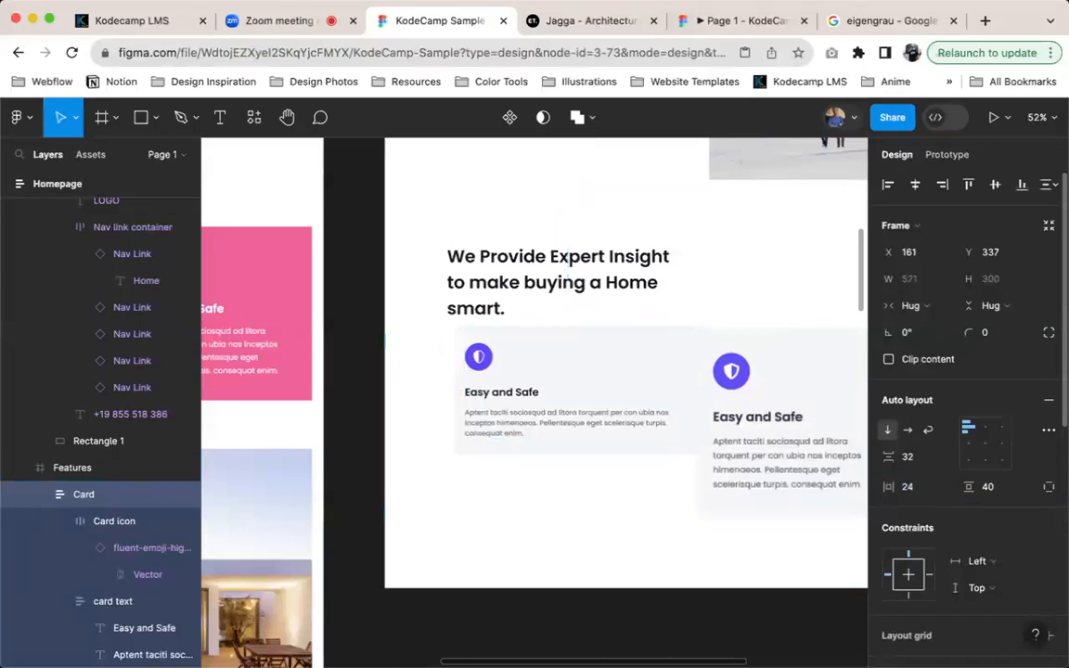
{"action": "left_click", "coordinate": [919, 490]}
{"action": "type", "text": "34"}
{"action": "key", "text": "Return"}
{"action": "key", "text": "Down"}
{"action": "key", "text": "Down"}
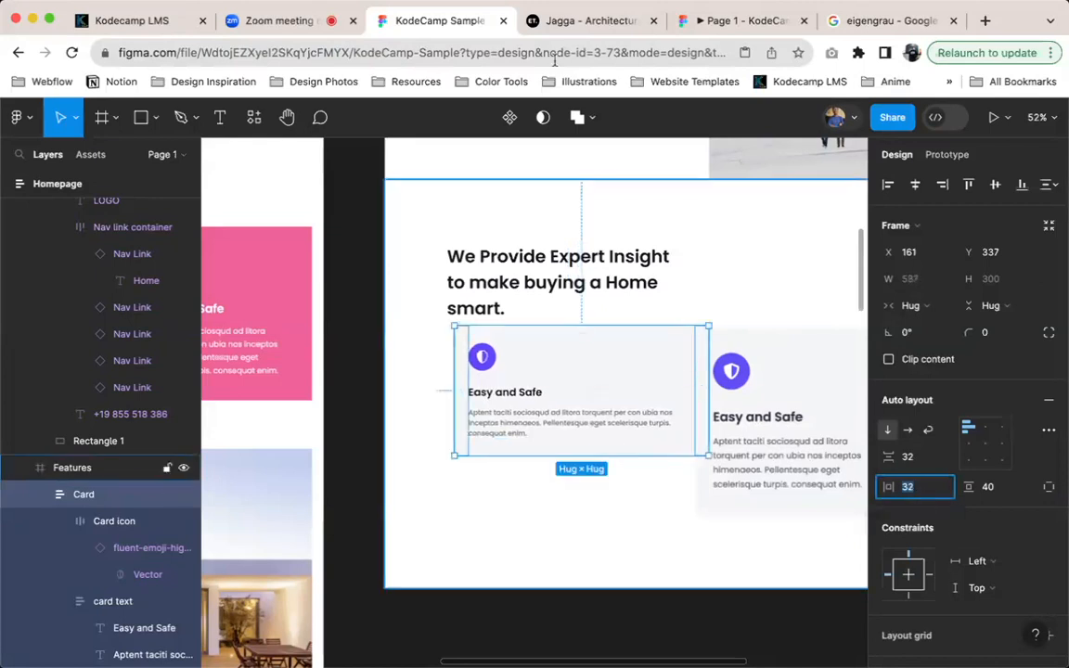
Check the card corners on the Jagga reference page and set the Card frame's corner radius to 4
{"action": "left_click", "coordinate": [591, 21]}
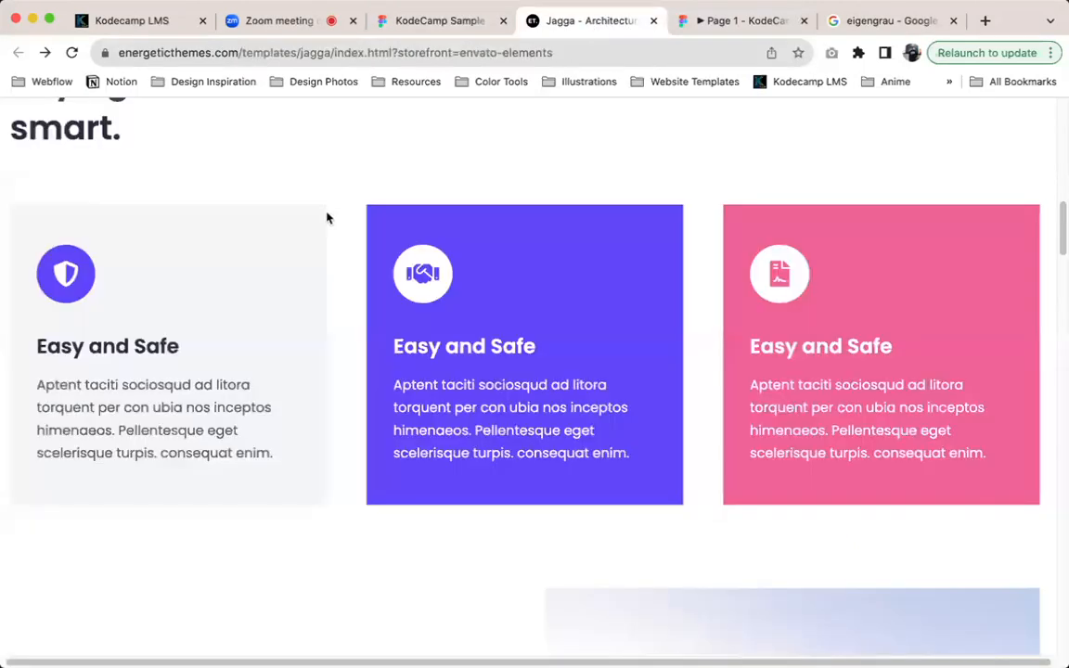
{"action": "left_click", "coordinate": [436, 22]}
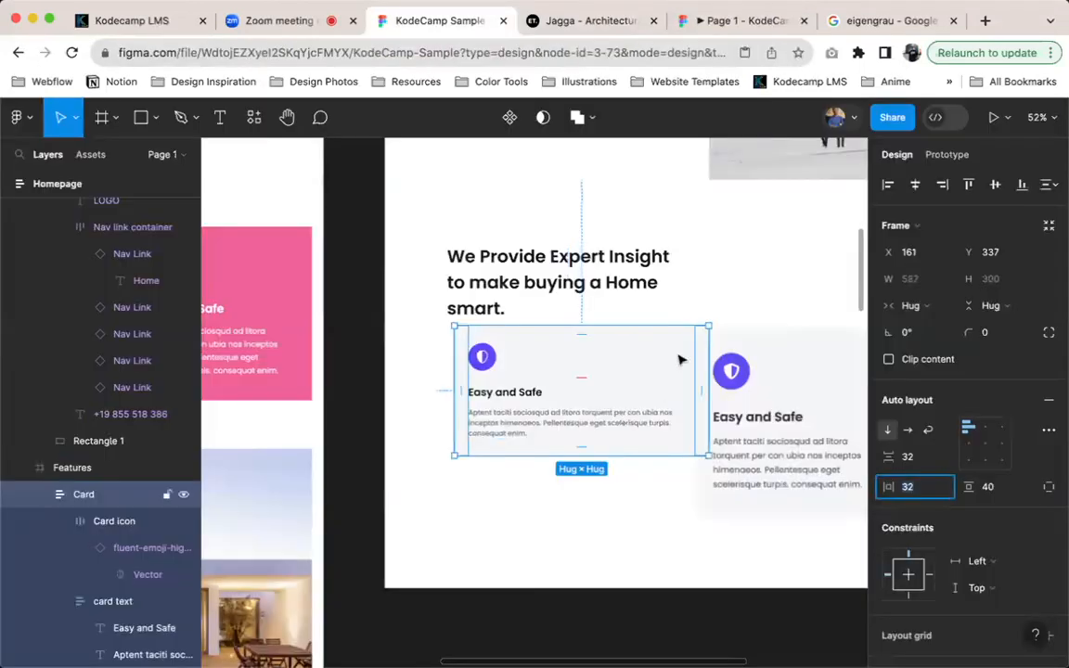
{"action": "scroll", "coordinate": [626, 301], "scroll_direction": "up", "scroll_amount": 5}
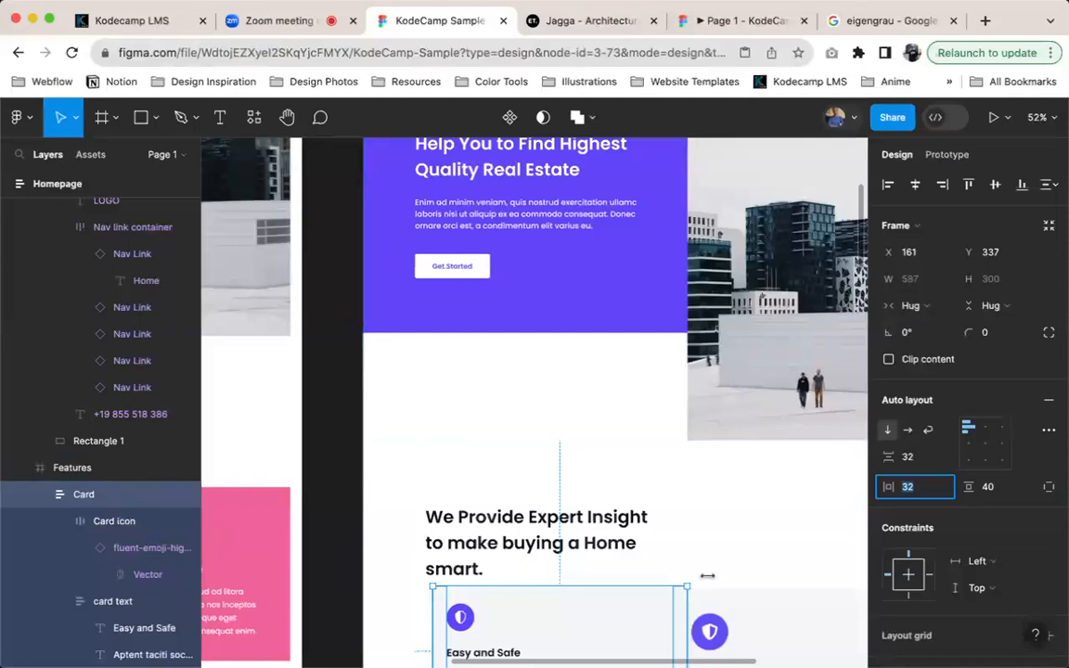
{"action": "left_click", "coordinate": [984, 331]}
{"action": "type", "text": "4"}
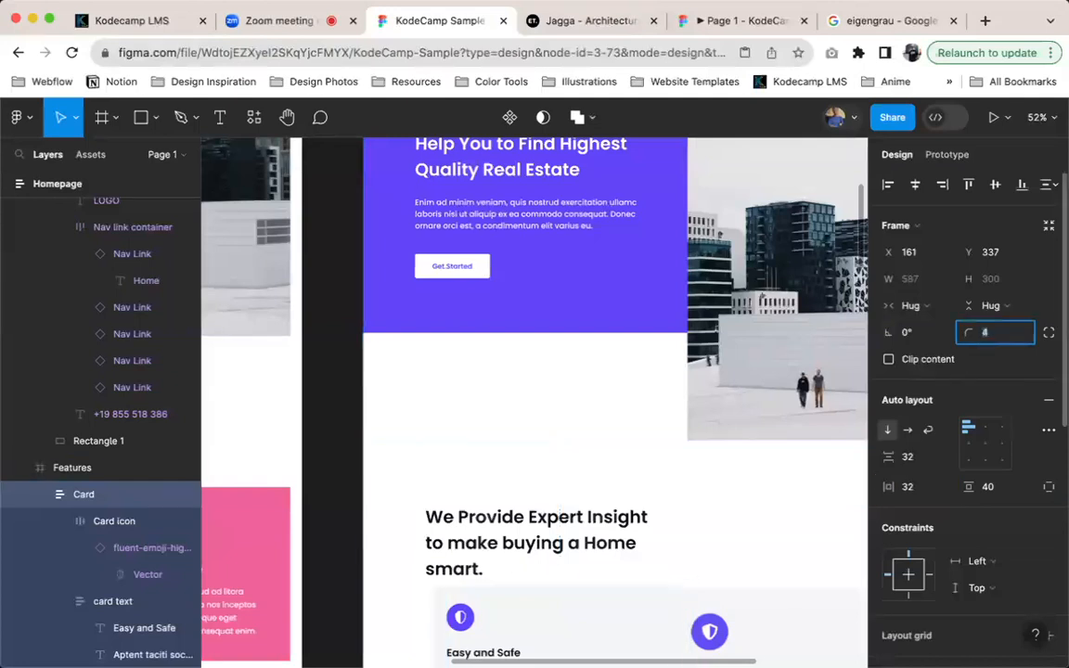
{"action": "scroll", "coordinate": [677, 557], "scroll_direction": "down", "scroll_amount": 5}
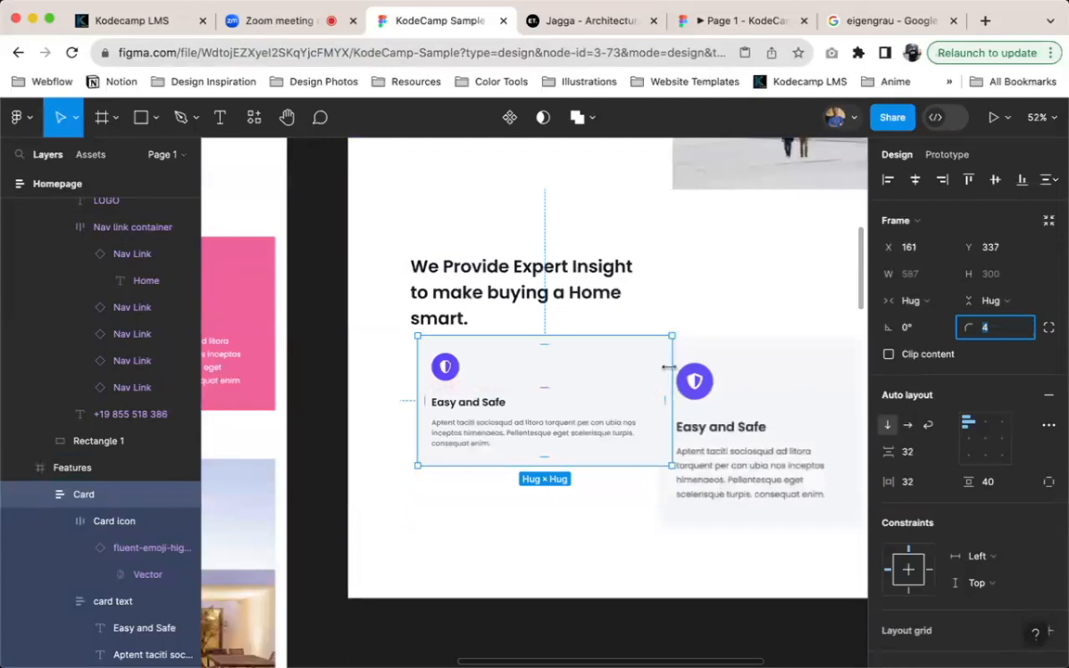
{"action": "left_click_drag", "start_coordinate": [672, 381], "coordinate": [615, 377]}
{"action": "left_click", "coordinate": [762, 411]}
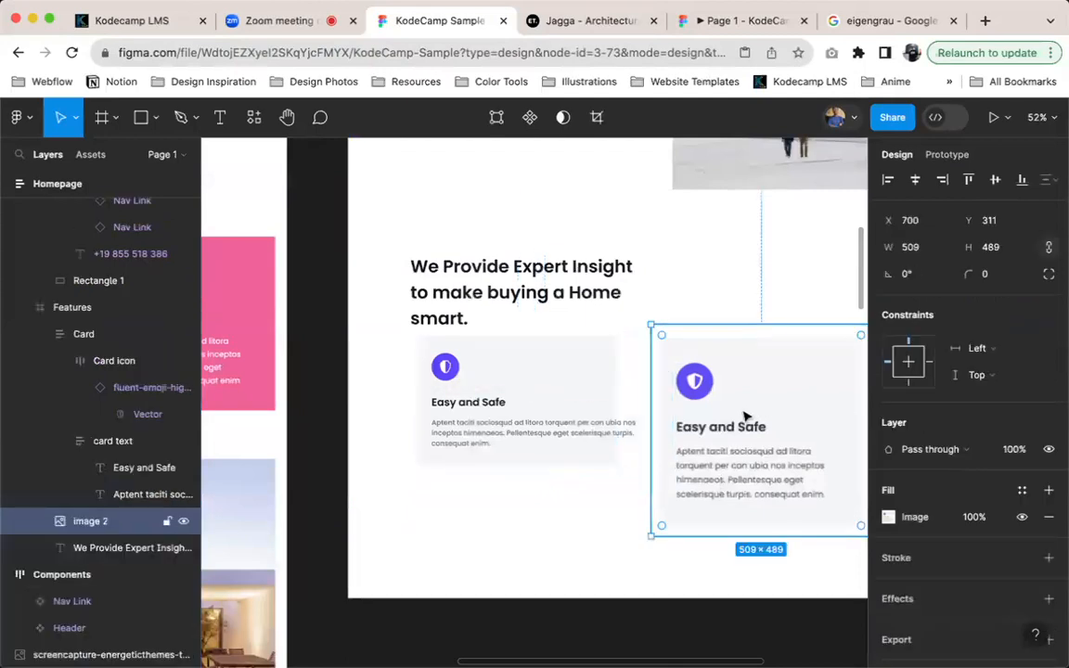
{"action": "key", "text": "Delete"}
{"action": "key", "text": "ctrl+z"}
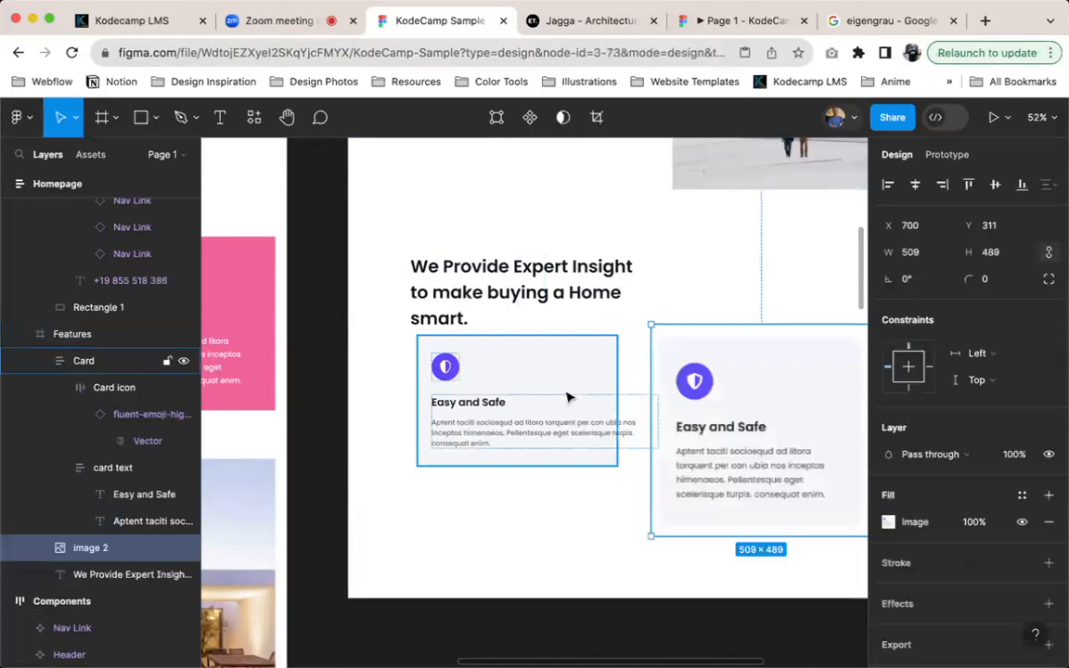
{"action": "left_click", "coordinate": [569, 398]}
Delete the reference card image beside the Card frame and compare the Card with the feature cards in the full-page screenshot
{"action": "left_click", "coordinate": [808, 390]}
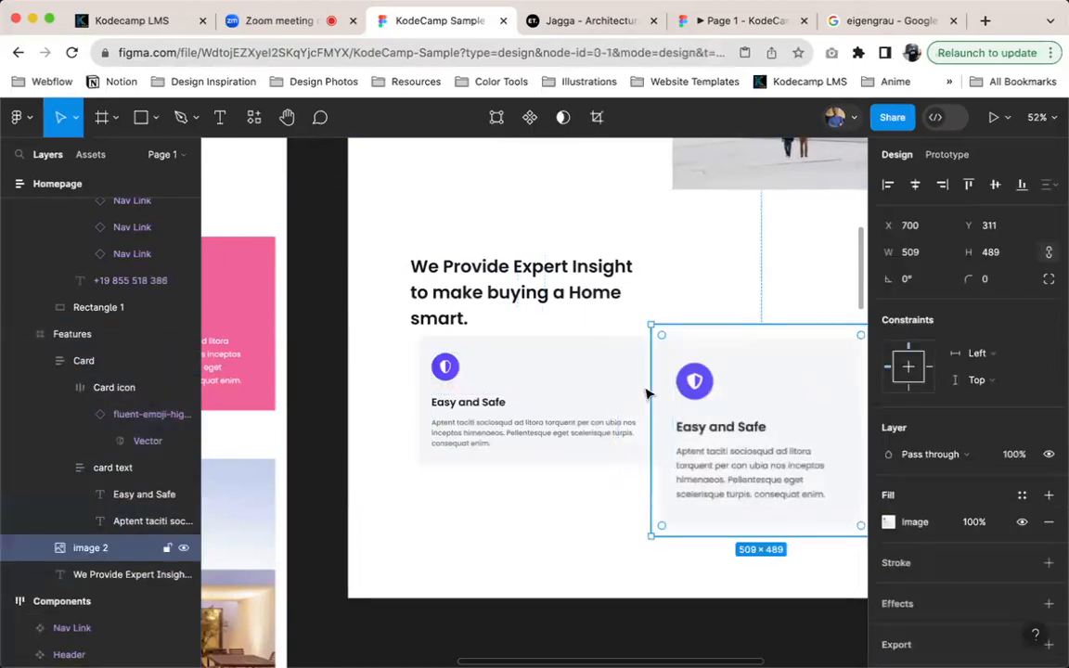
{"action": "key", "text": "Delete"}
{"action": "scroll", "coordinate": [558, 425], "scroll_direction": "down", "scroll_amount": 3}
{"action": "scroll", "coordinate": [556, 427], "scroll_direction": "left", "scroll_amount": 5}
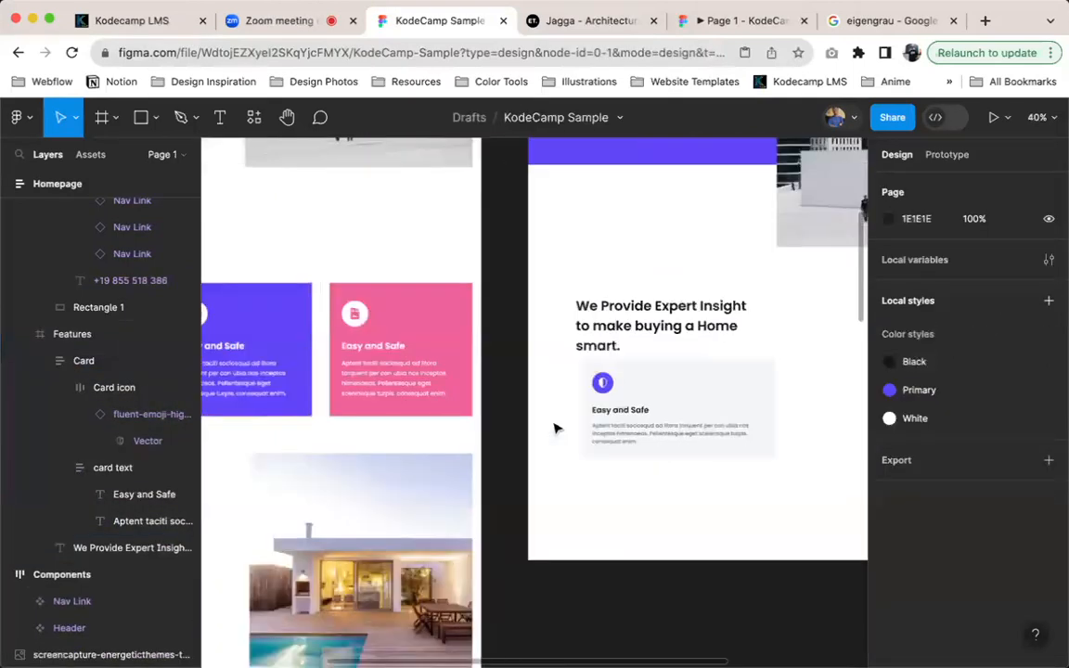
{"action": "scroll", "coordinate": [448, 375], "scroll_direction": "right", "scroll_amount": 2}
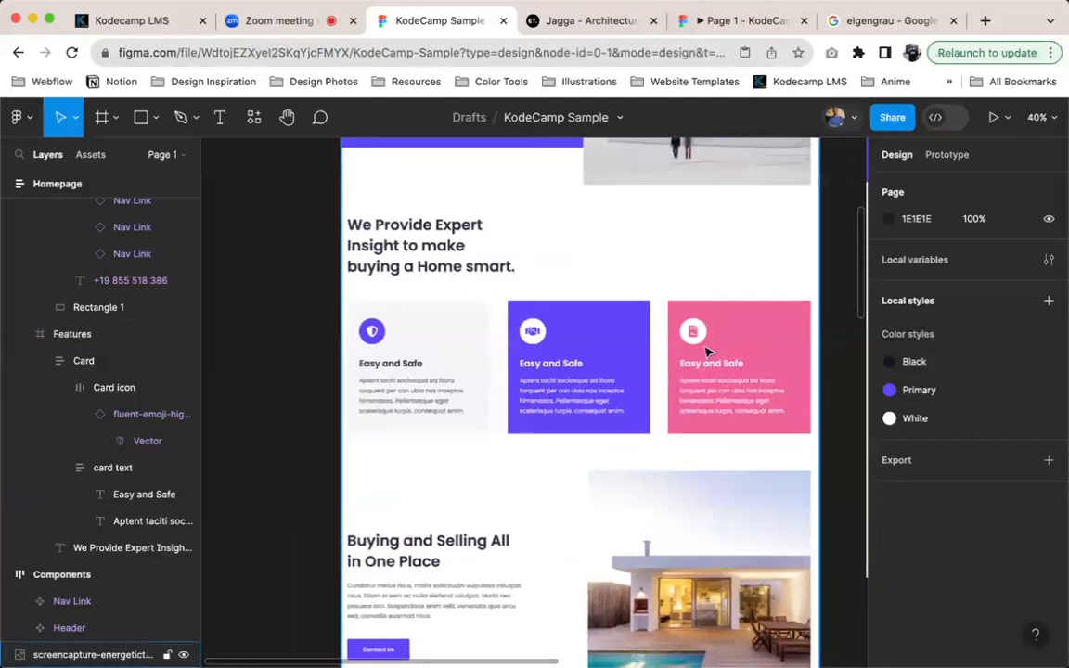
{"action": "scroll", "coordinate": [749, 363], "scroll_direction": "right", "scroll_amount": 5}
{"action": "left_click", "coordinate": [635, 423]}
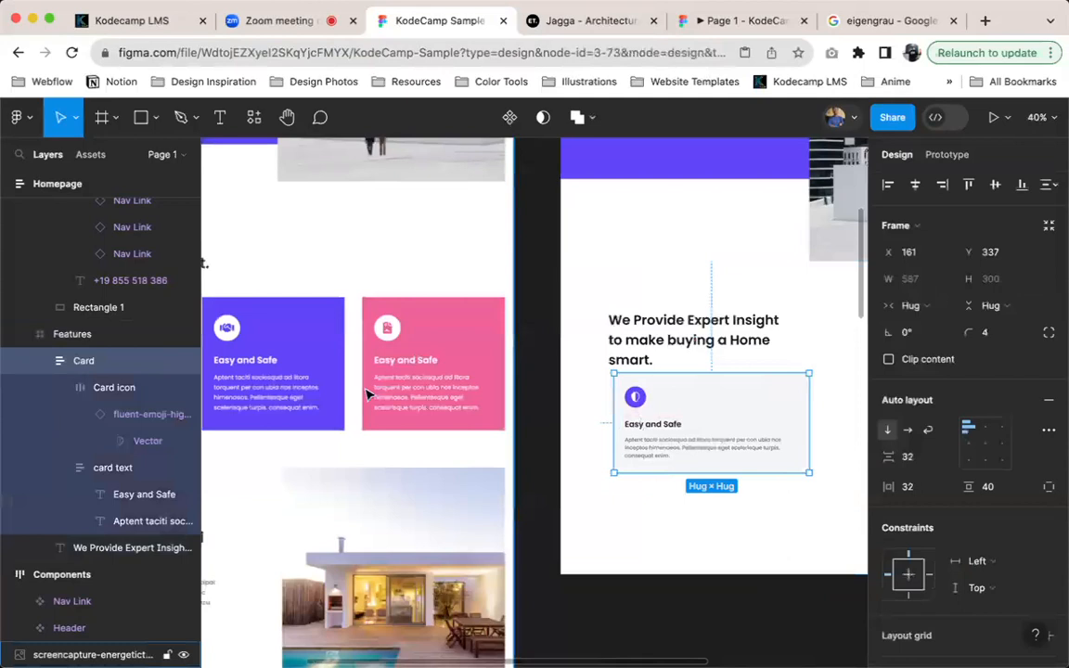
{"action": "scroll", "coordinate": [346, 376], "scroll_direction": "left", "scroll_amount": 3}
{"action": "scroll", "coordinate": [306, 366], "scroll_direction": "left", "scroll_amount": 3}
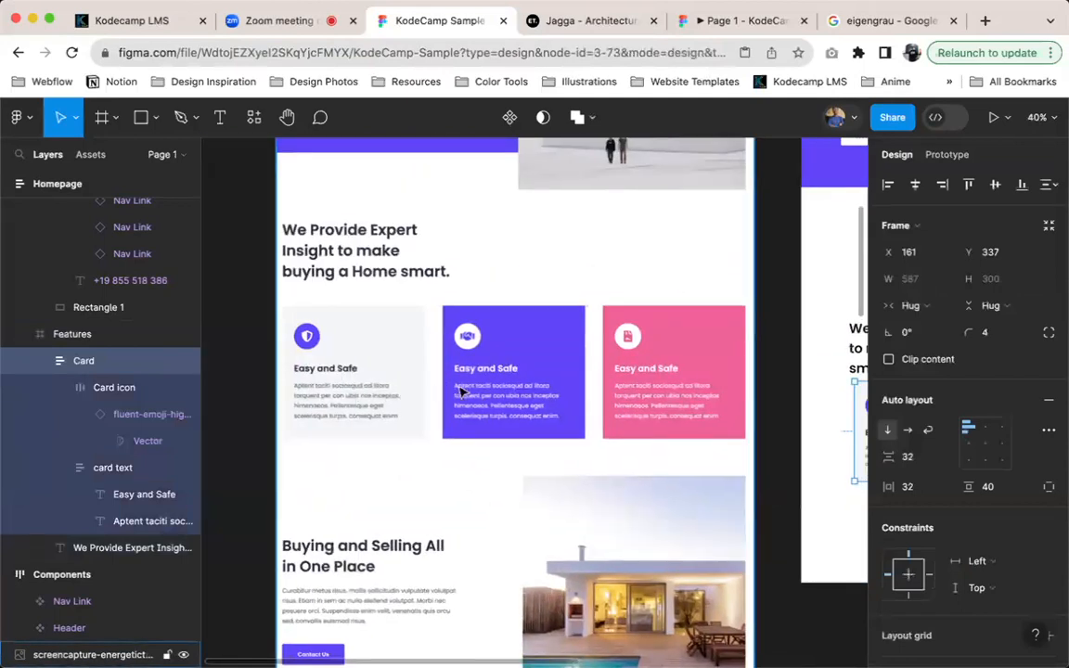
Compare the Card with the feature cards on the Jagga reference page and show the layout grids over the Homepage frame
{"action": "scroll", "coordinate": [492, 388], "scroll_direction": "right", "scroll_amount": 3}
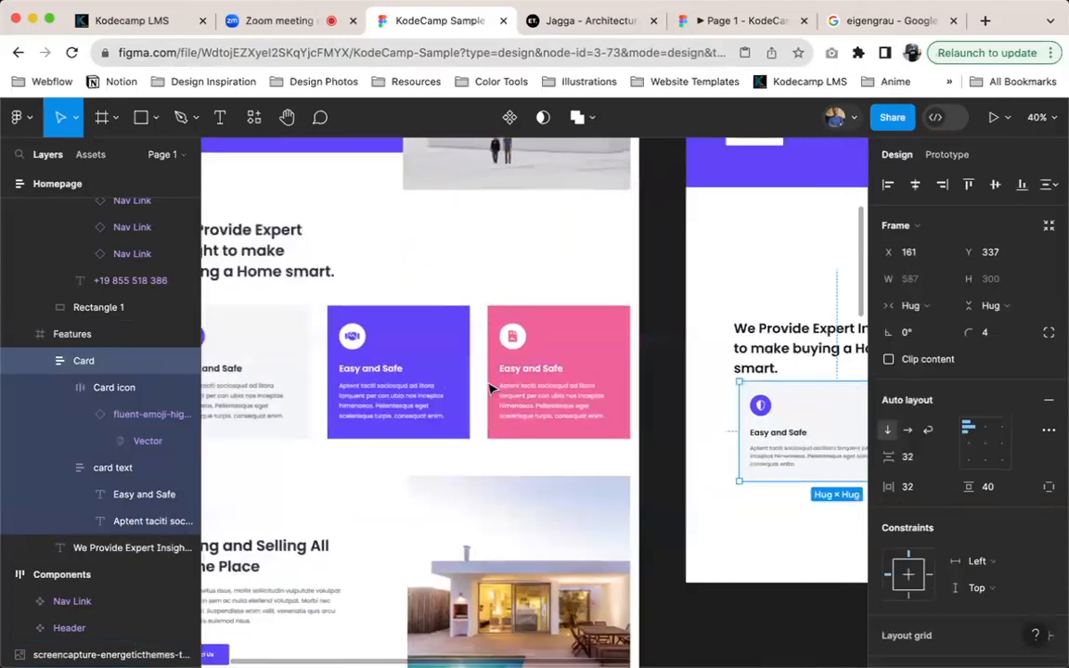
{"action": "scroll", "coordinate": [561, 227], "scroll_direction": "left", "scroll_amount": 1}
{"action": "left_click", "coordinate": [586, 19]}
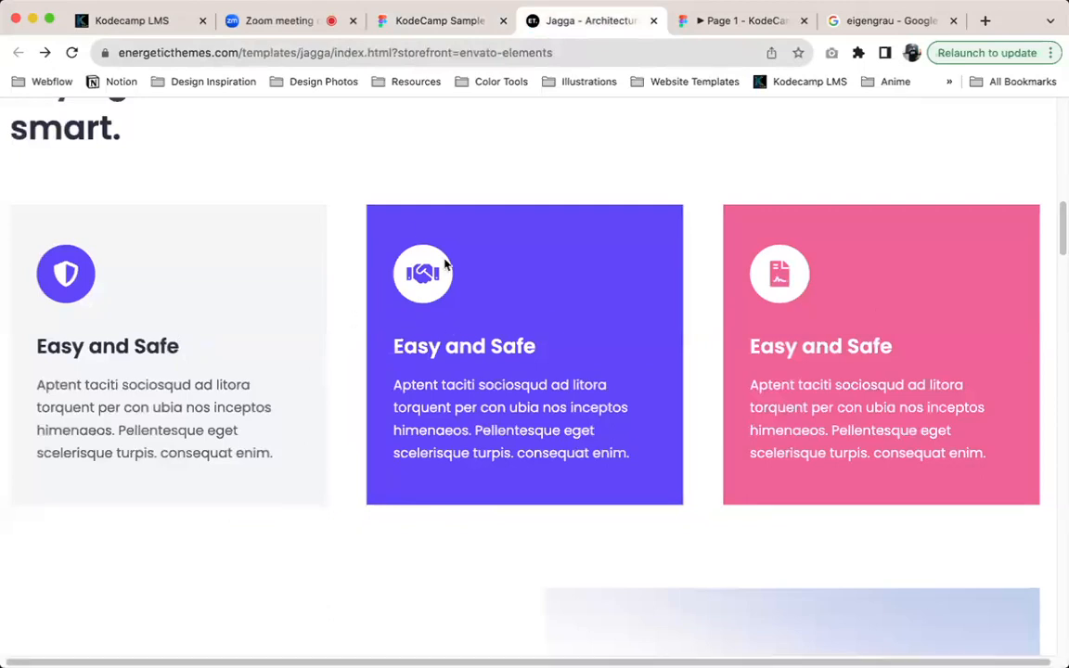
{"action": "left_click", "coordinate": [426, 22]}
{"action": "scroll", "coordinate": [776, 296], "scroll_direction": "right", "scroll_amount": 5}
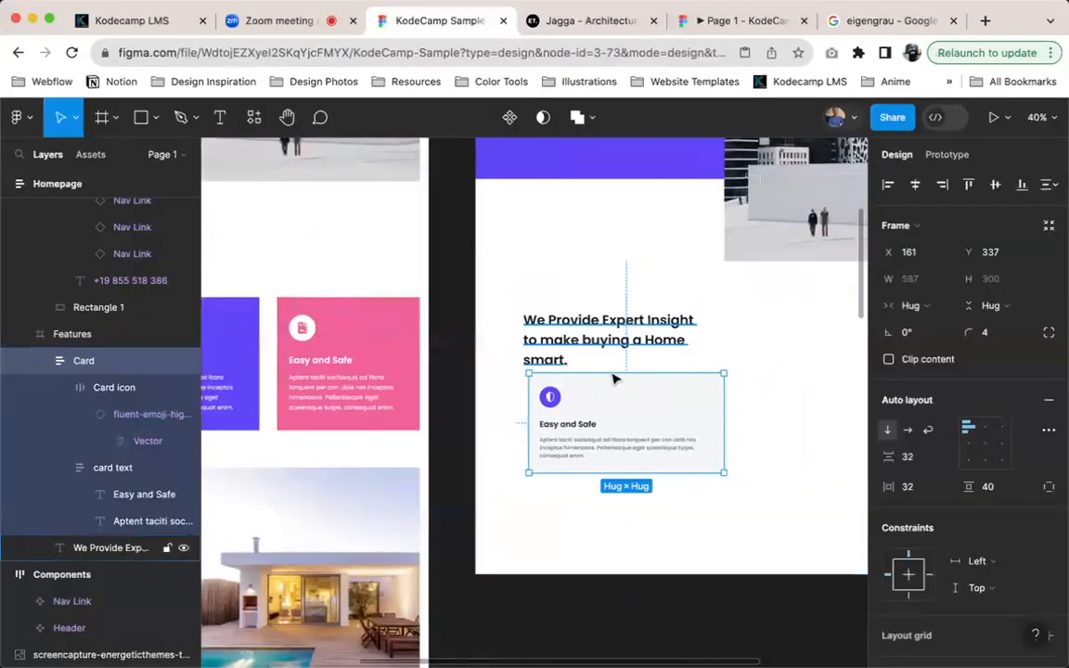
{"action": "key", "text": "ctrl+g"}
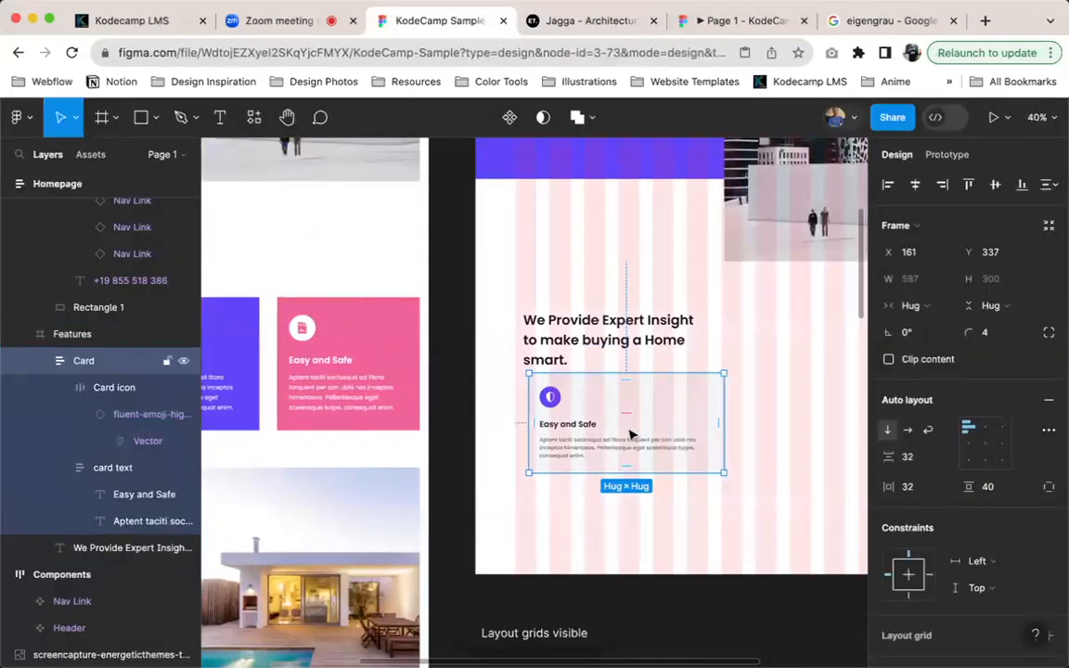
{"action": "scroll", "coordinate": [747, 316], "scroll_direction": "down", "scroll_amount": 5}
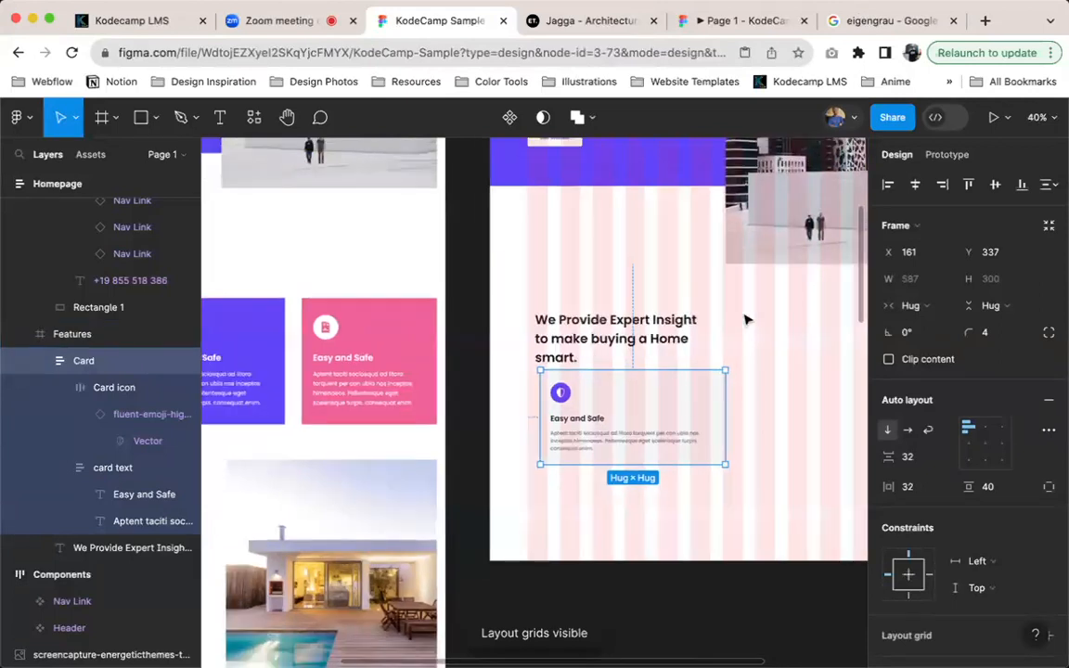
{"action": "scroll", "coordinate": [716, 326], "scroll_direction": "up", "scroll_amount": 5}
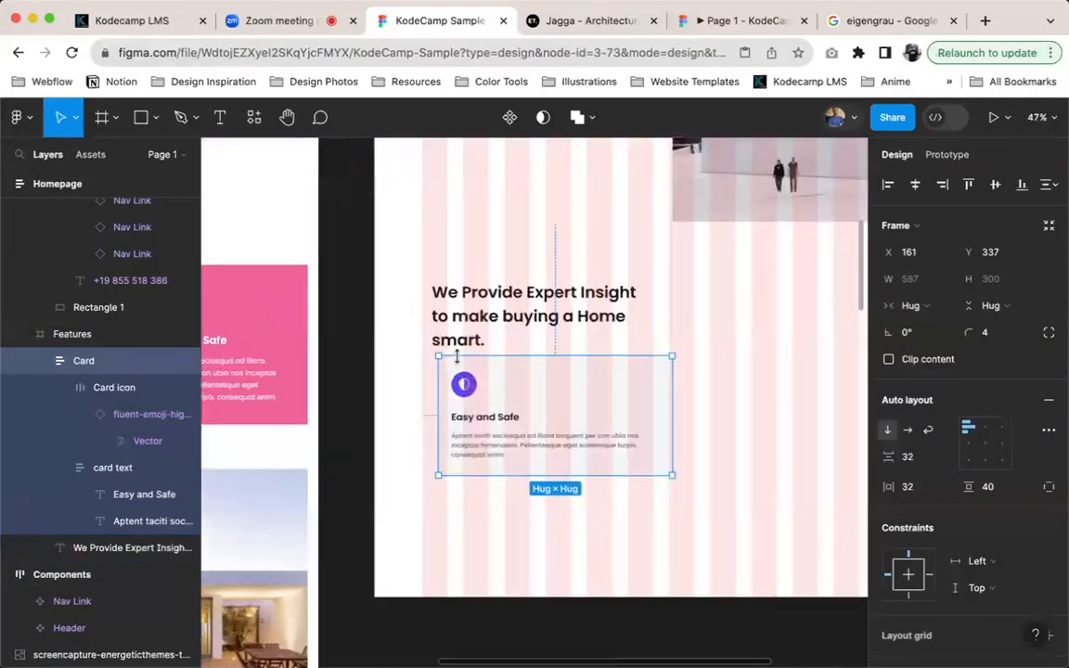
{"action": "scroll", "coordinate": [457, 357], "scroll_direction": "up", "scroll_amount": 1}
Apply auto layout to the Features frame and set its width to fill the container
{"action": "left_click", "coordinate": [400, 337]}
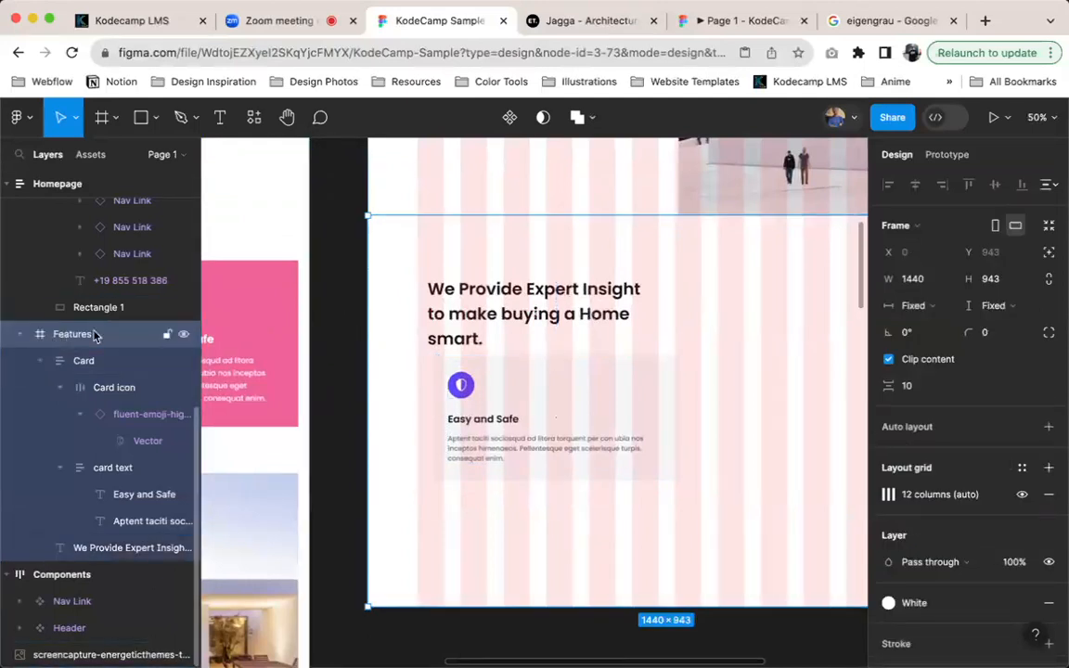
{"action": "key", "text": "shift+a"}
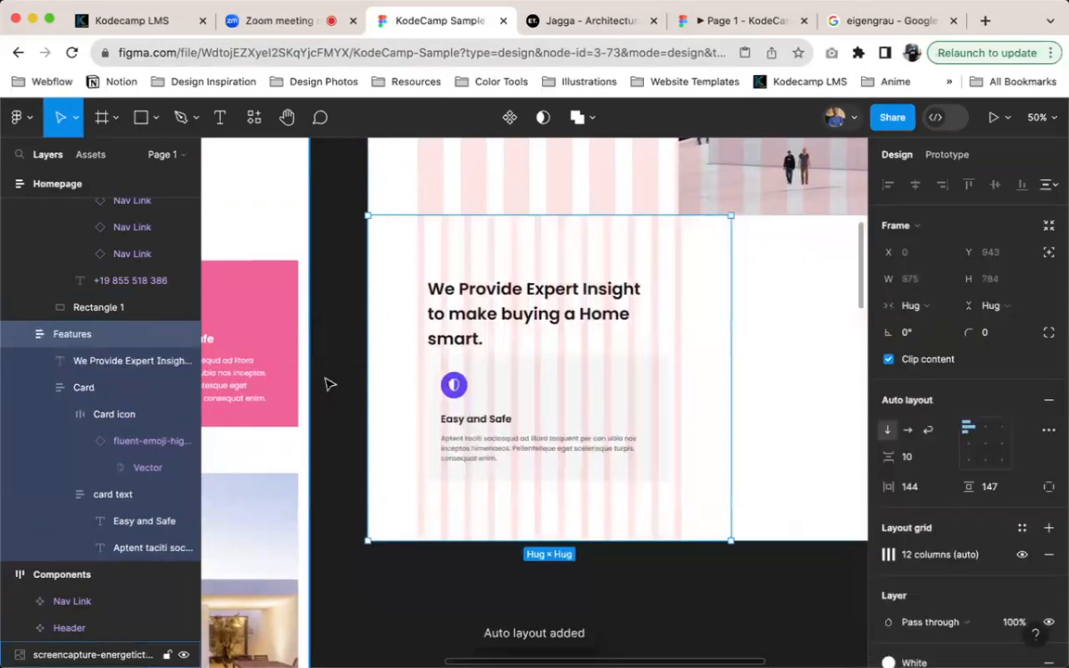
{"action": "left_click", "coordinate": [911, 305]}
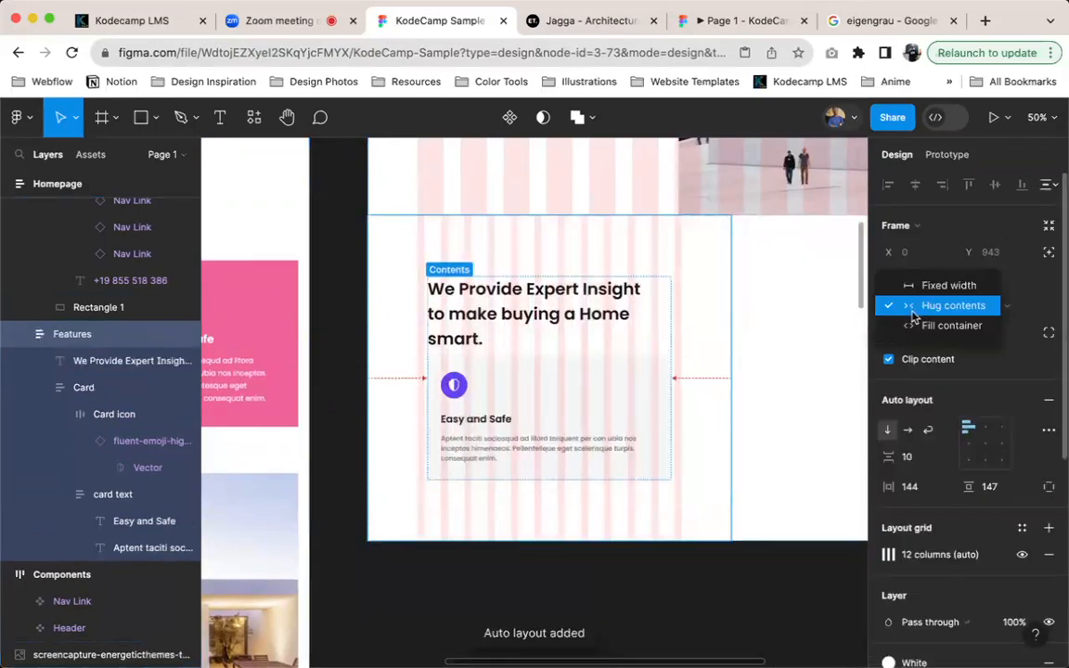
{"action": "left_click", "coordinate": [919, 325]}
{"action": "scroll", "coordinate": [796, 324], "scroll_direction": "down", "scroll_amount": 6}
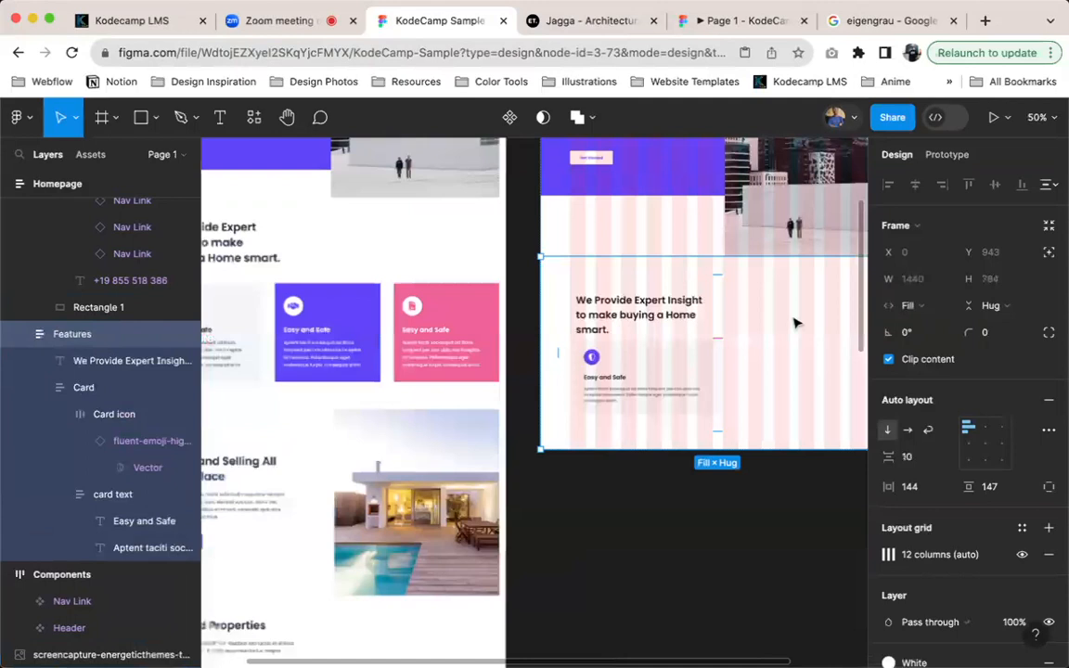
Collapse the nested layers of the Homepage frame down to its Hero Section and Features frames
{"action": "key", "text": "shift+Return"}
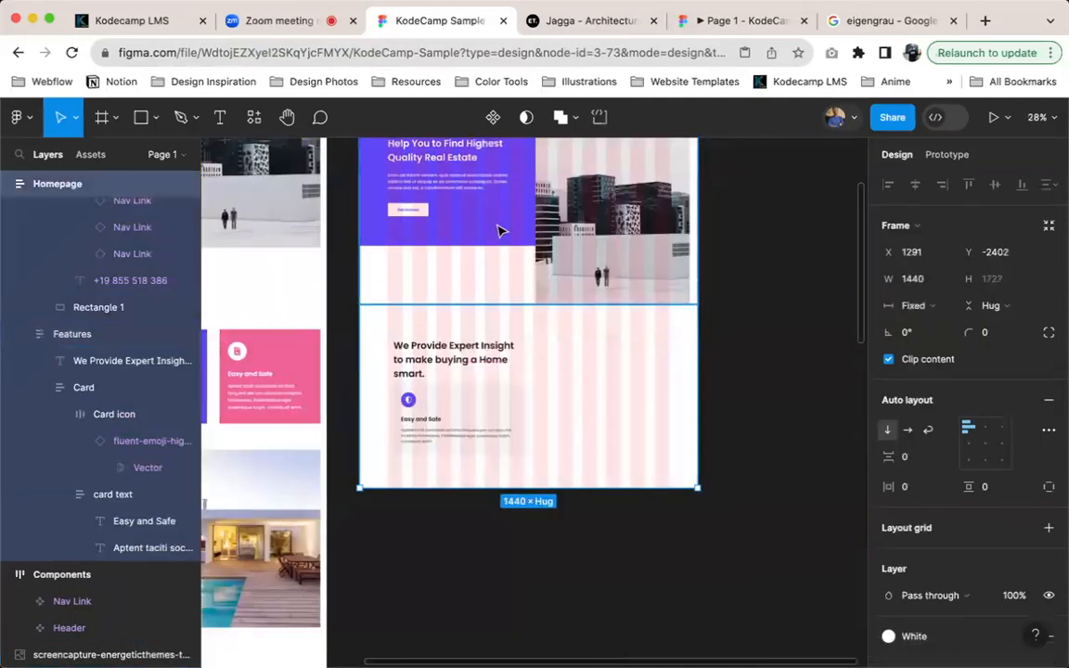
{"action": "scroll", "coordinate": [470, 232], "scroll_direction": "up", "scroll_amount": 2}
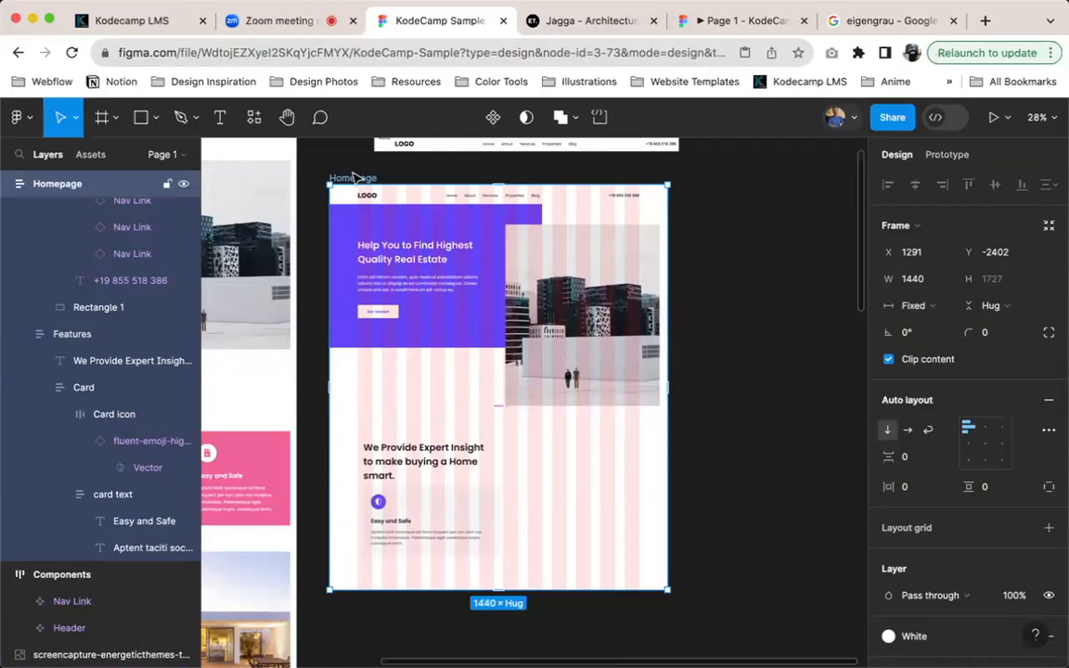
{"action": "scroll", "coordinate": [88, 223], "scroll_direction": "up", "scroll_amount": 5}
{"action": "left_click", "coordinate": [84, 212]}
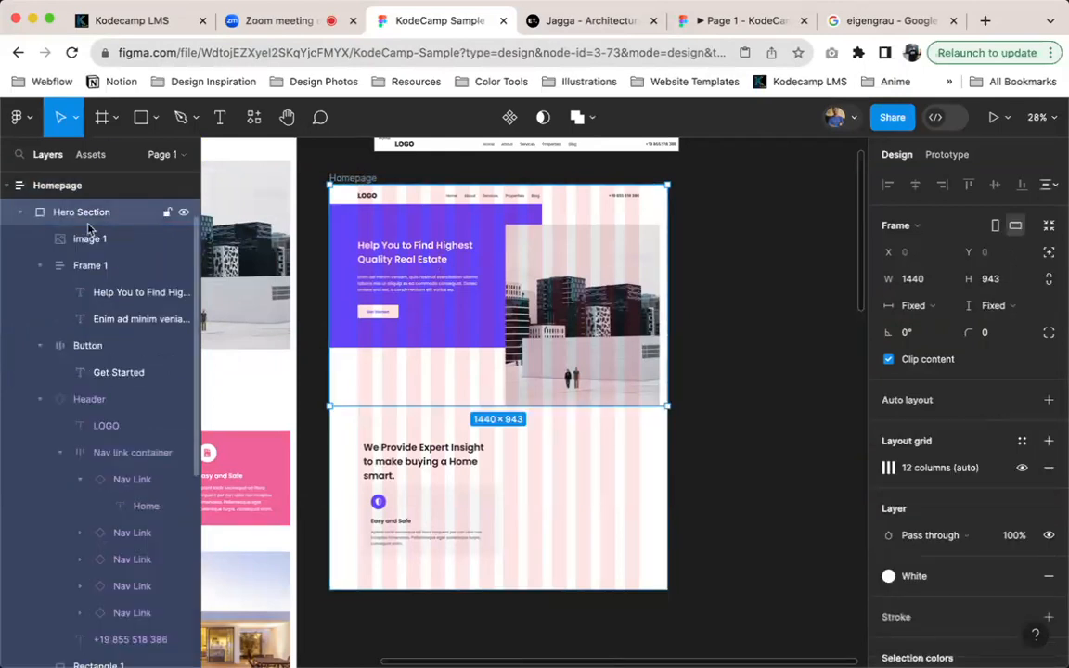
{"action": "left_click", "coordinate": [7, 188]}
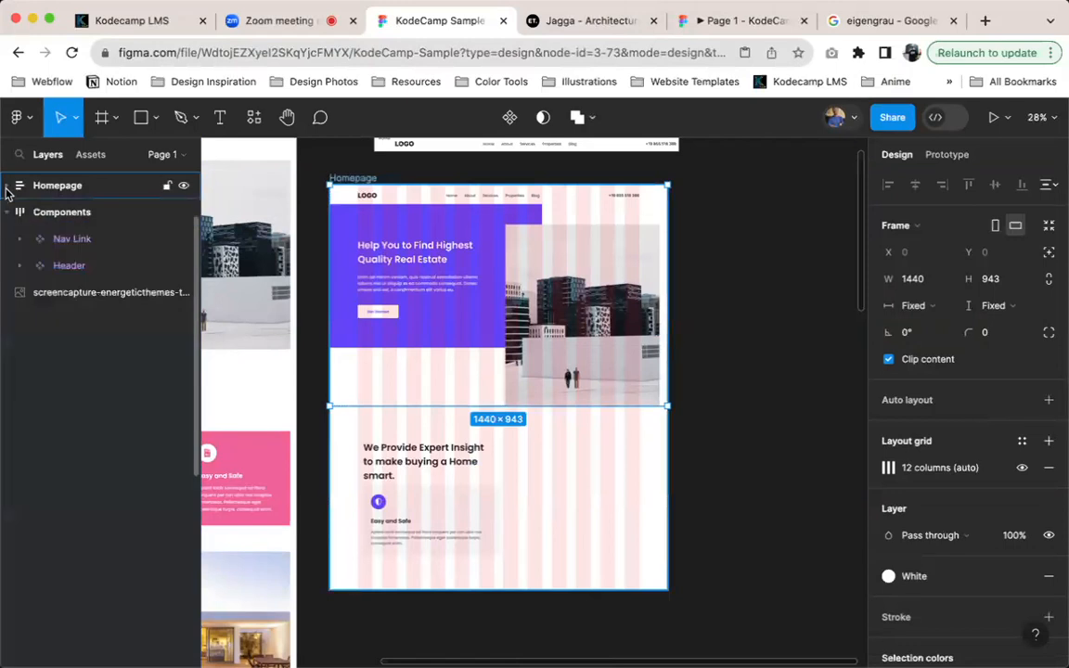
{"action": "left_click", "coordinate": [8, 189]}
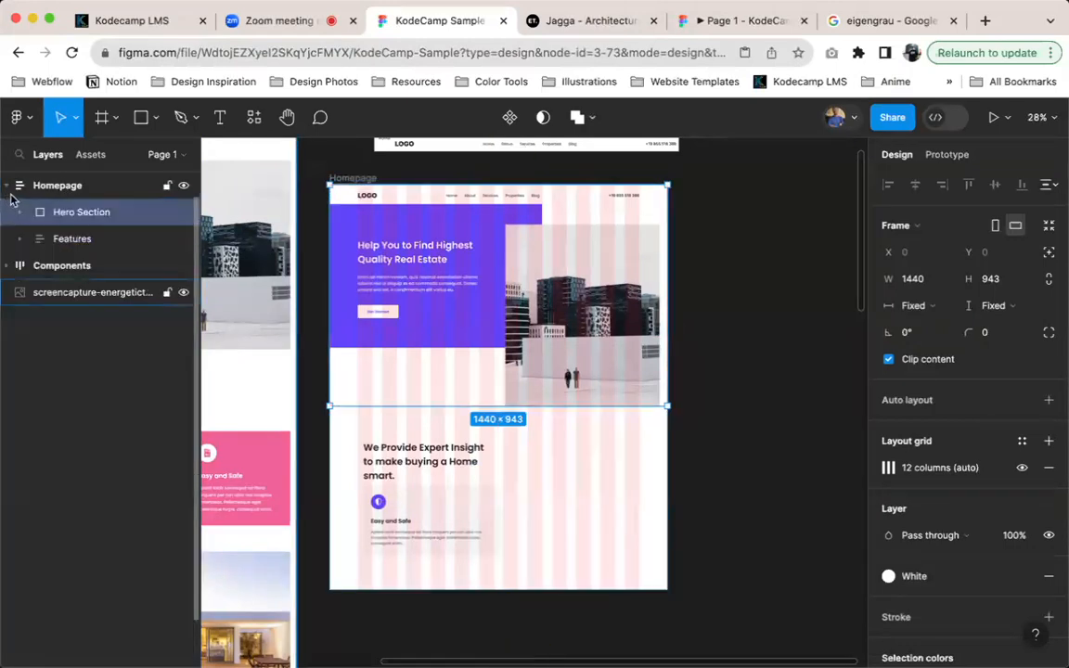
Set the Features frame's horizontal padding to 120 so its content lines up with the column grid
{"action": "left_click", "coordinate": [79, 244]}
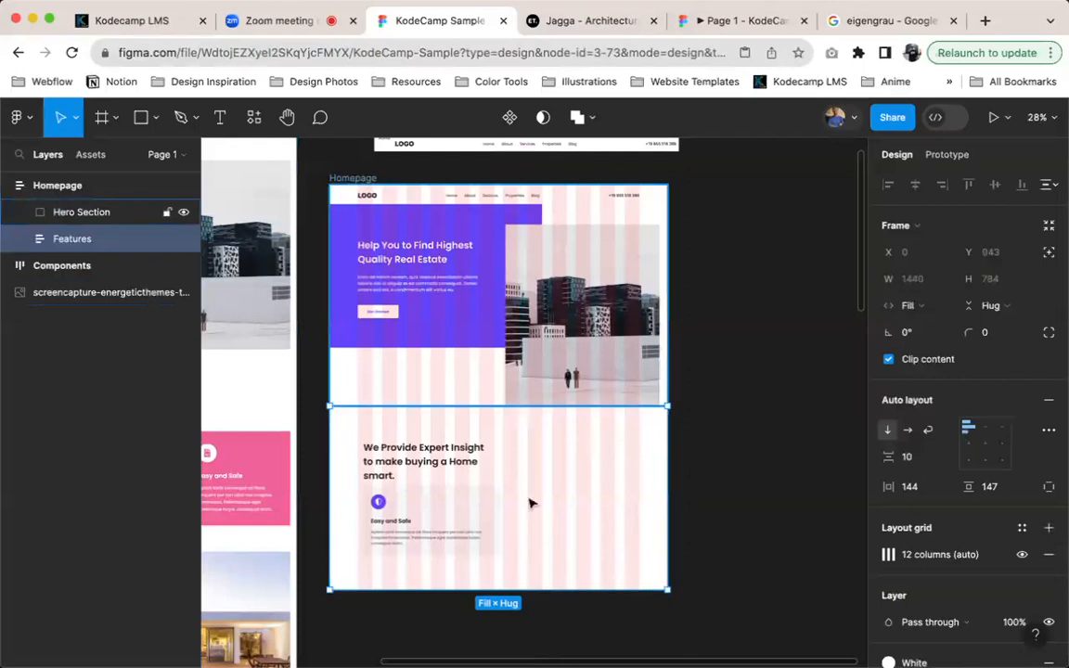
{"action": "scroll", "coordinate": [379, 522], "scroll_direction": "up", "scroll_amount": 5}
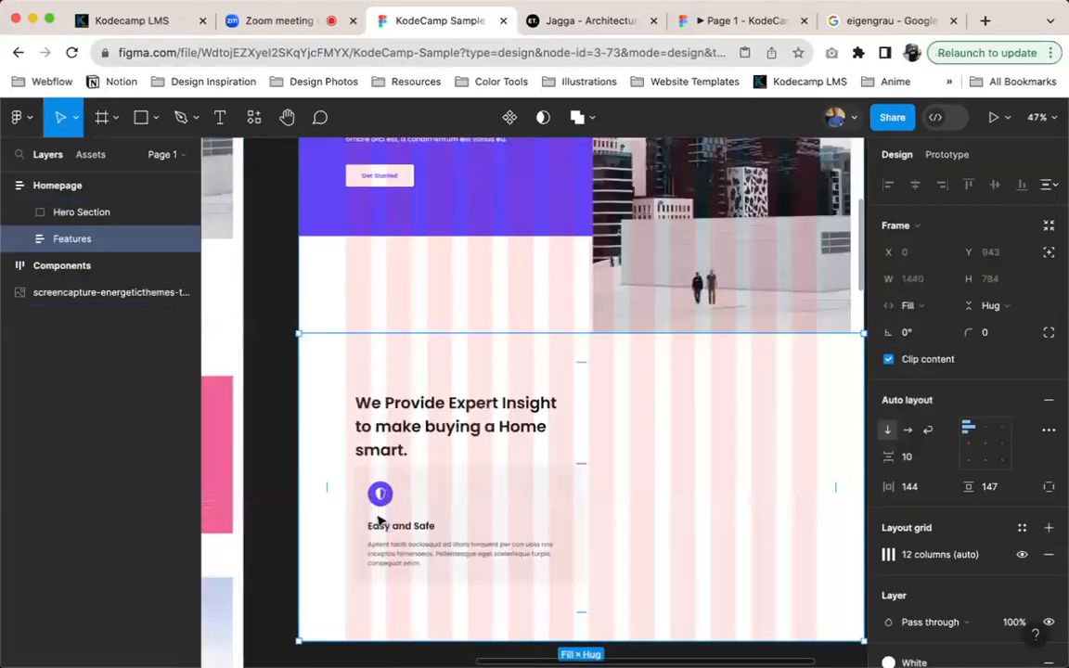
{"action": "left_click", "coordinate": [914, 489]}
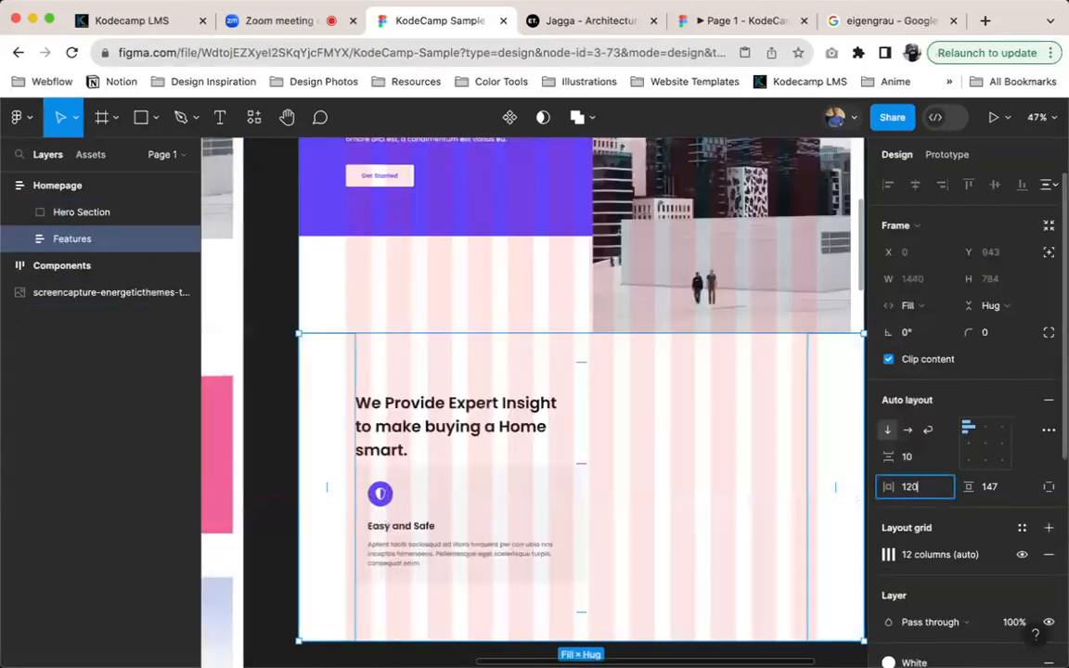
{"action": "key", "text": "Return"}
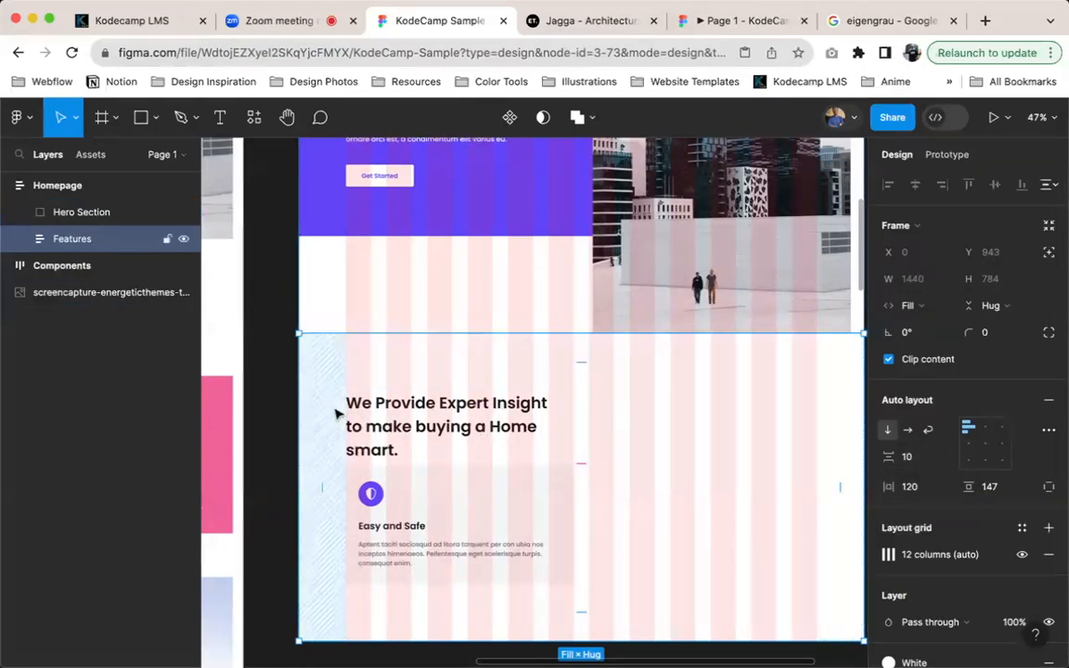
Try a horizontal padding of 60 on a duplicate of the Features frame and delete the duplicate
{"action": "key", "text": "super+d"}
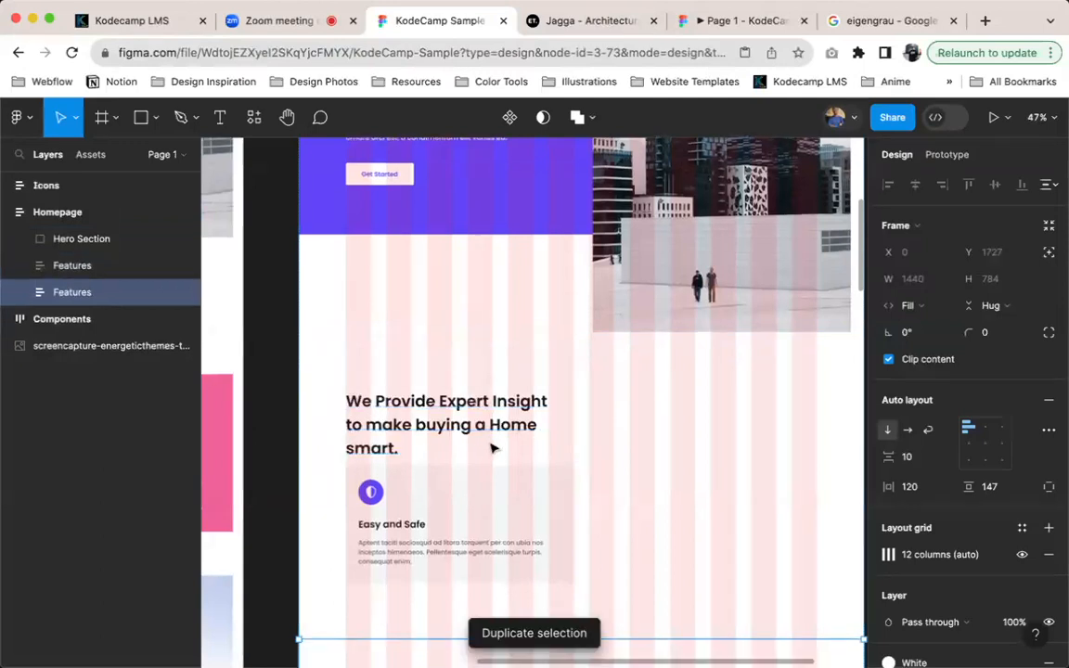
{"action": "scroll", "coordinate": [494, 447], "scroll_direction": "down", "scroll_amount": 5}
{"action": "scroll", "coordinate": [429, 493], "scroll_direction": "right", "scroll_amount": 1}
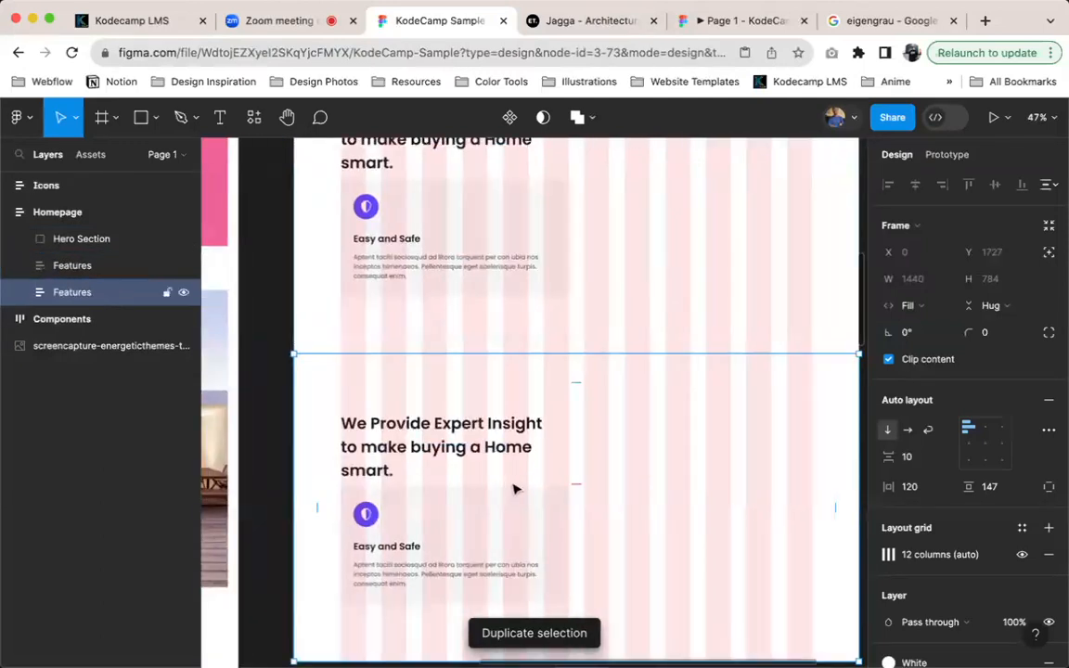
{"action": "left_click", "coordinate": [910, 486]}
{"action": "type", "text": "140"}
{"action": "key", "text": "Return"}
{"action": "key", "text": "shift+Down"}
{"action": "key", "text": "shift+Down"}
{"action": "key", "text": "shift+Down"}
{"action": "key", "text": "shift+Down"}
{"action": "key", "text": "shift+Down"}
{"action": "key", "text": "shift+Down"}
{"action": "key", "text": "shift+Down"}
{"action": "key", "text": "shift+Down"}
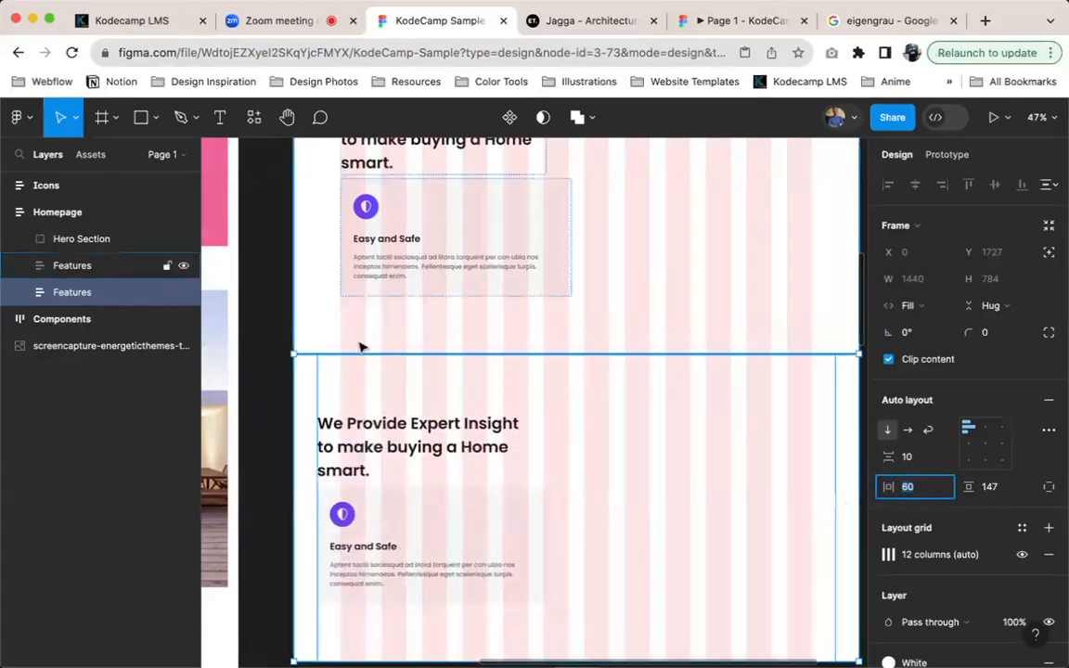
{"action": "scroll", "coordinate": [343, 397], "scroll_direction": "up", "scroll_amount": 10}
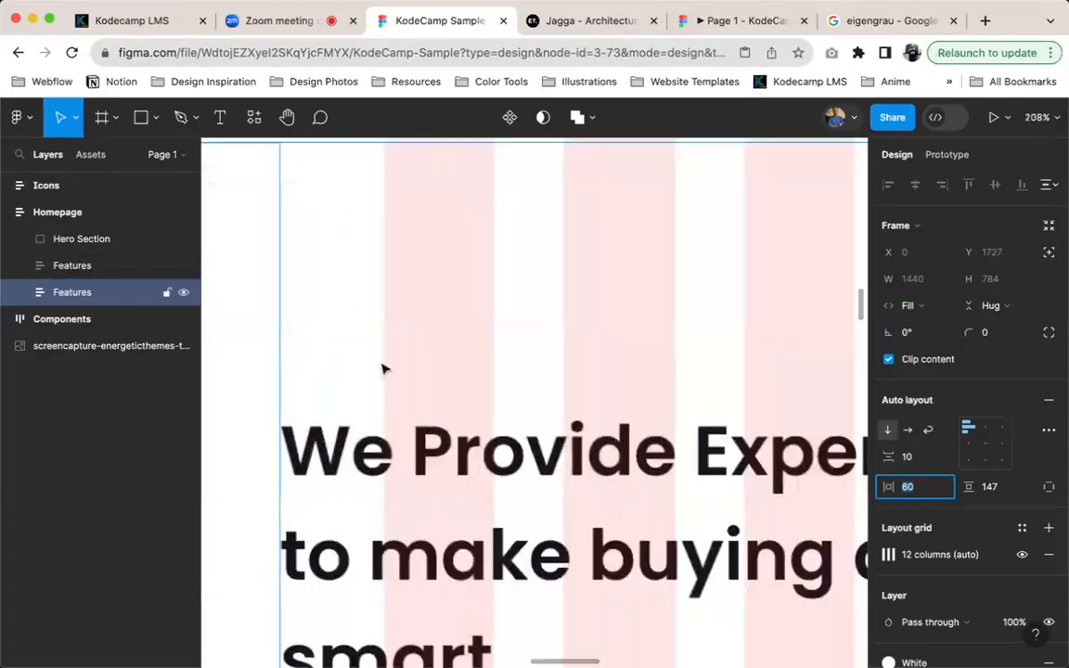
{"action": "scroll", "coordinate": [396, 386], "scroll_direction": "down", "scroll_amount": 10}
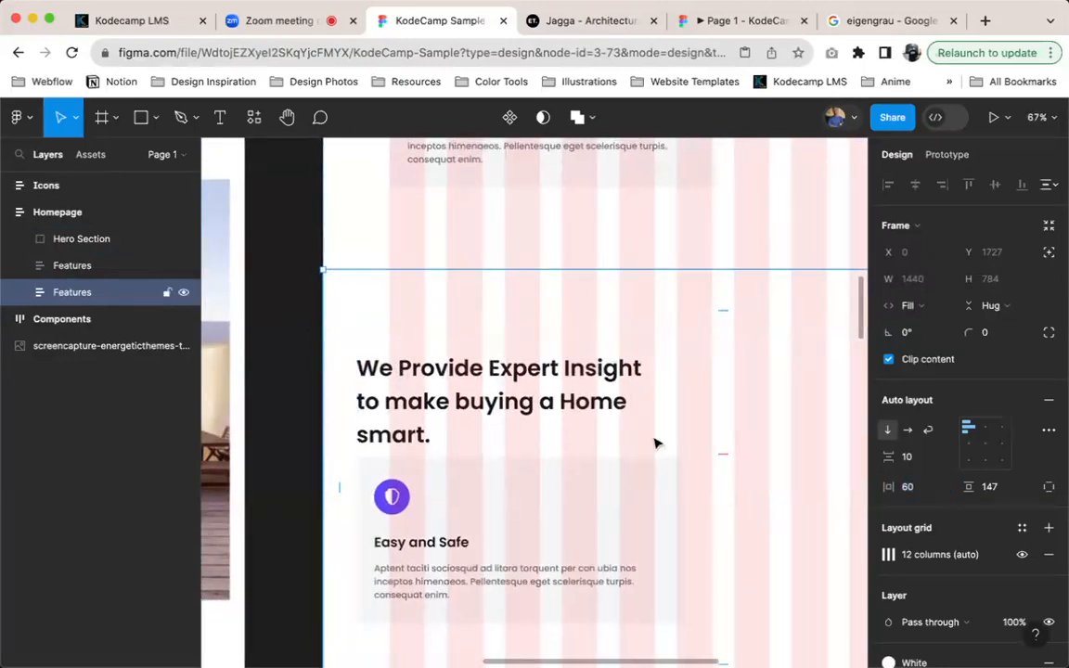
{"action": "key", "text": "Delete"}
Check the heading-to-card spacing in the full-page screenshot and set the Features frame's vertical item gap to 60
{"action": "scroll", "coordinate": [580, 279], "scroll_direction": "up", "scroll_amount": 5}
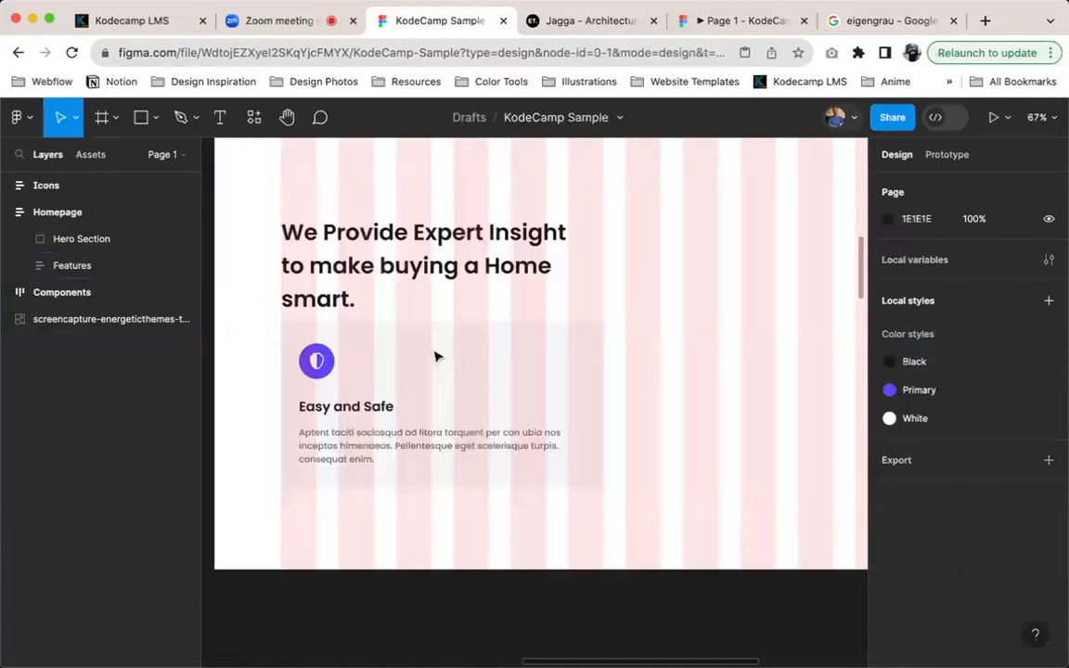
{"action": "left_click", "coordinate": [389, 282]}
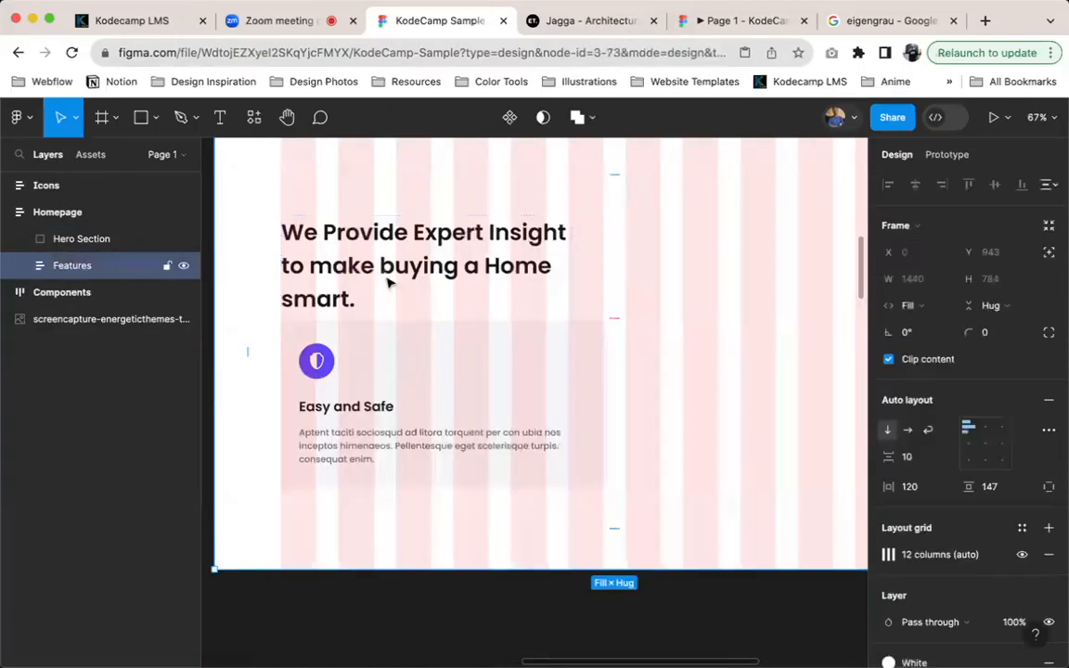
{"action": "scroll", "coordinate": [468, 317], "scroll_direction": "left", "scroll_amount": 10}
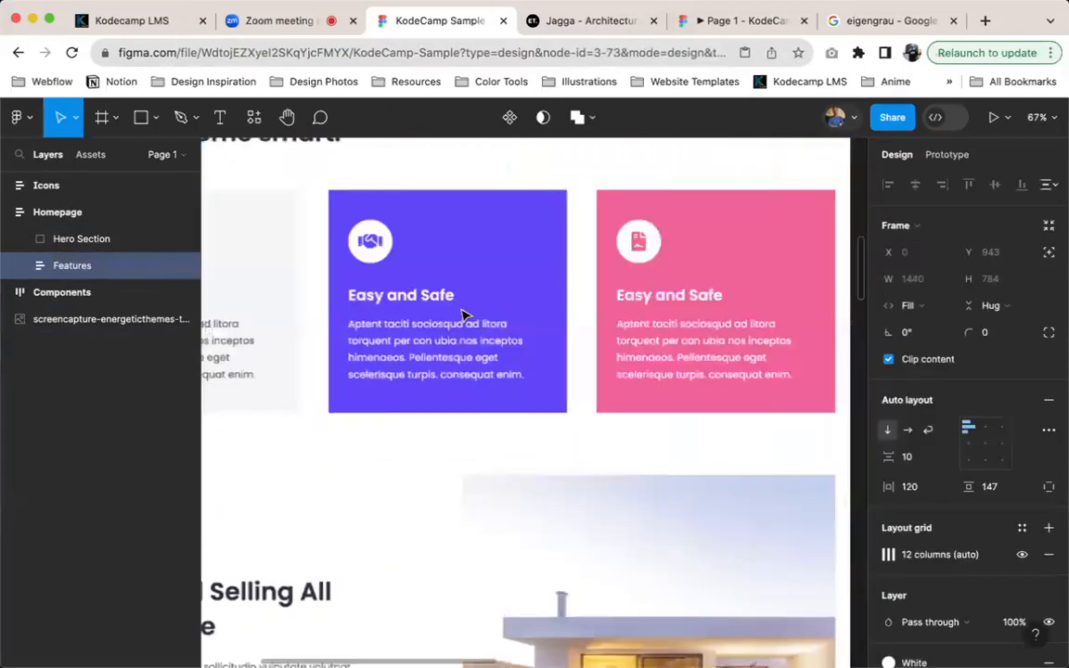
{"action": "scroll", "coordinate": [606, 327], "scroll_direction": "down", "scroll_amount": 3}
{"action": "scroll", "coordinate": [537, 425], "scroll_direction": "right", "scroll_amount": 8}
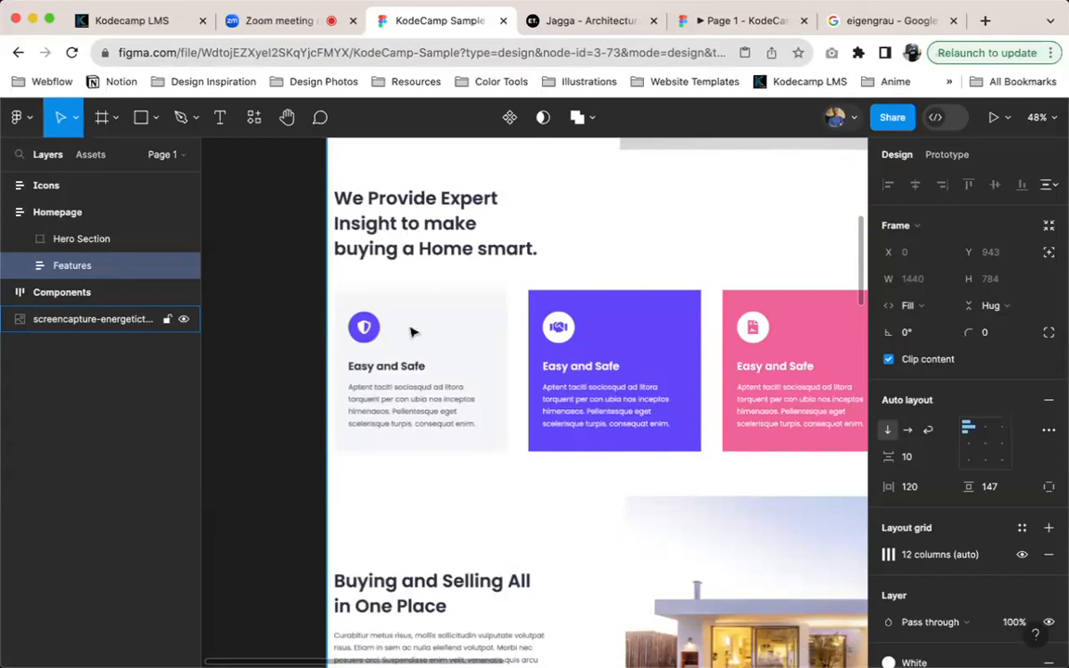
{"action": "scroll", "coordinate": [565, 351], "scroll_direction": "right", "scroll_amount": 8}
{"action": "scroll", "coordinate": [573, 350], "scroll_direction": "right", "scroll_amount": 4}
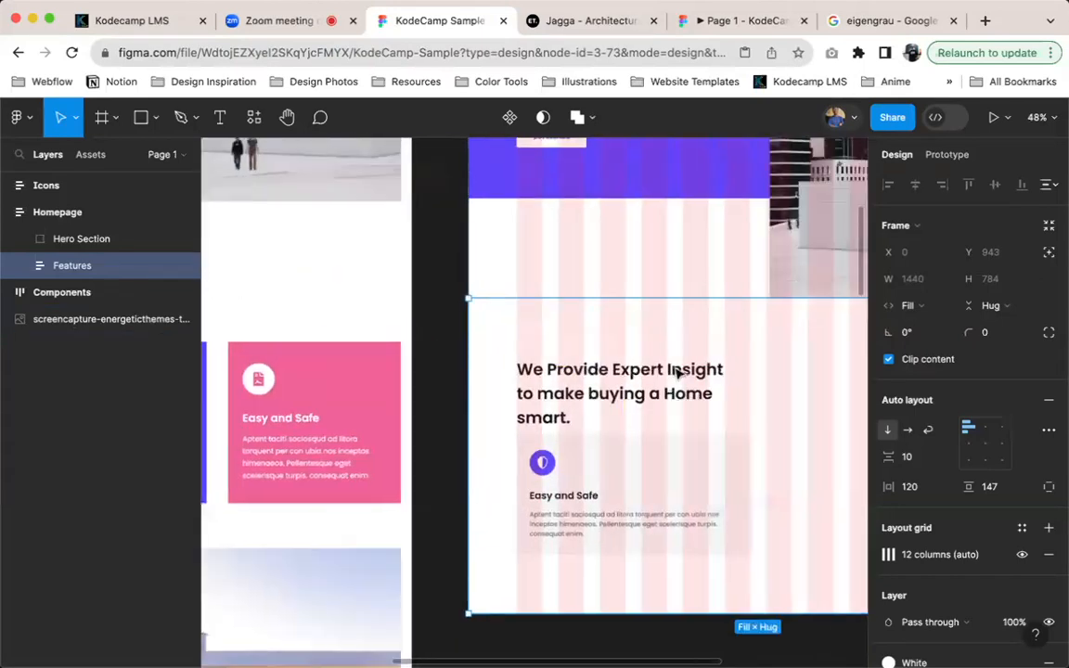
{"action": "left_click", "coordinate": [921, 462]}
{"action": "key", "text": "shift+Up"}
{"action": "key", "text": "shift+Up"}
{"action": "key", "text": "shift+Up"}
{"action": "key", "text": "shift+Up"}
{"action": "key", "text": "shift+Up"}
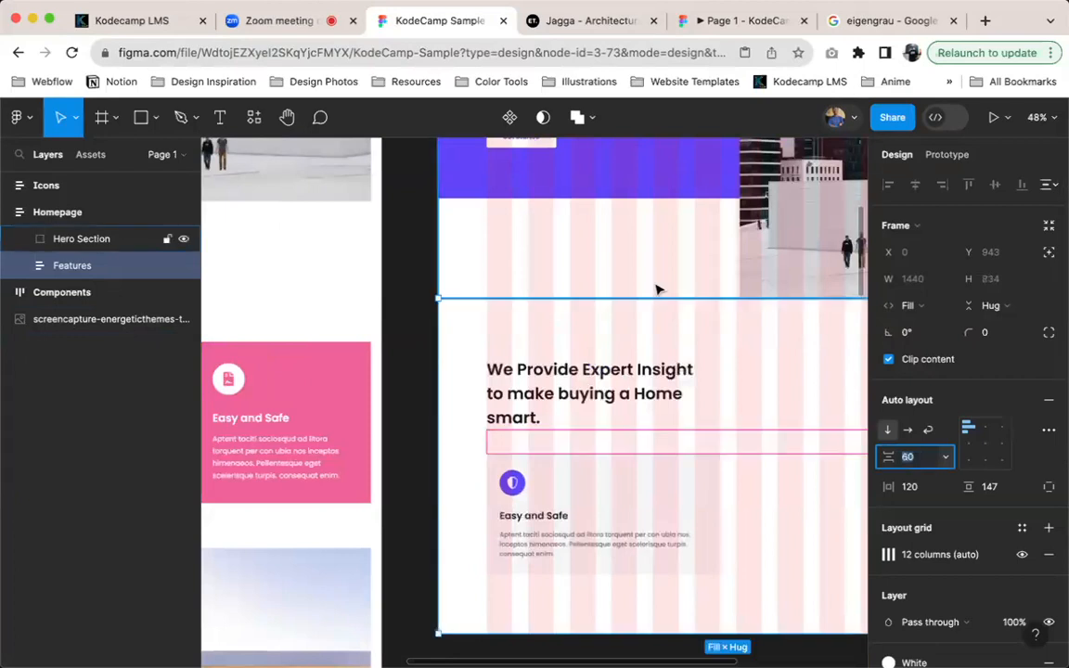
Duplicate the Easy and Safe Card inside the Features frame
{"action": "scroll", "coordinate": [605, 483], "scroll_direction": "up", "scroll_amount": 5}
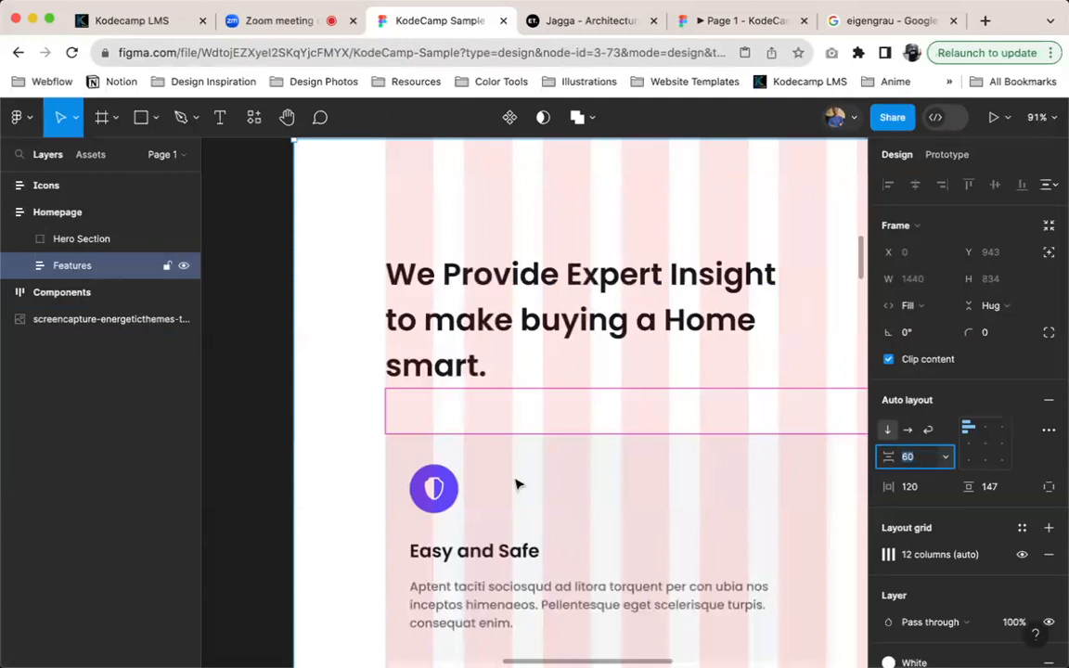
{"action": "scroll", "coordinate": [555, 497], "scroll_direction": "right", "scroll_amount": 3}
{"action": "double_click", "coordinate": [481, 483]}
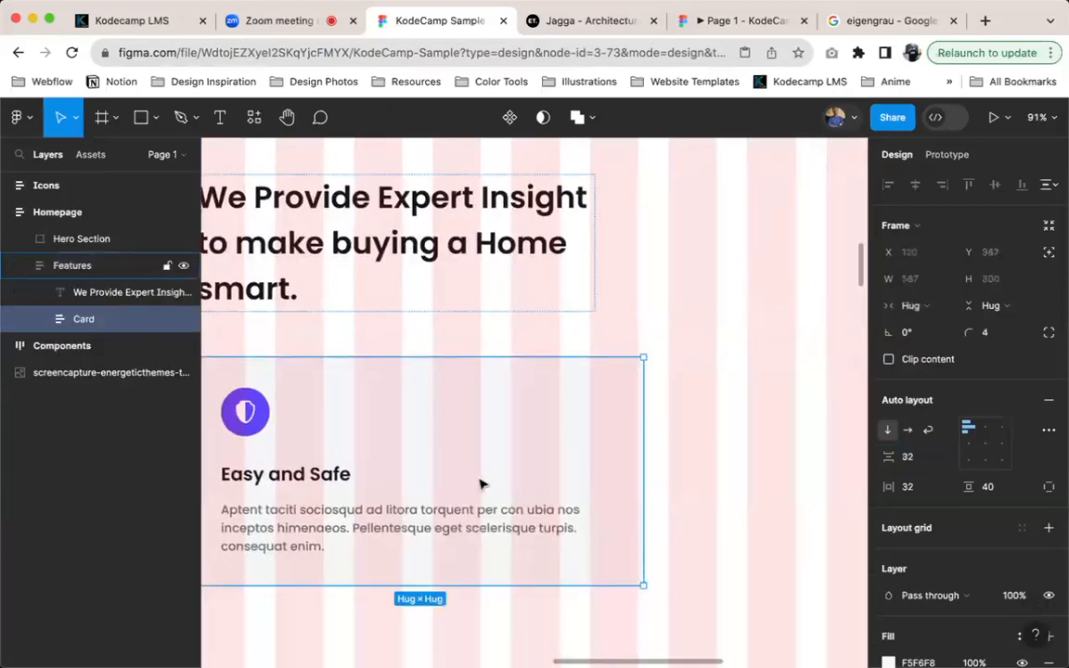
{"action": "scroll", "coordinate": [502, 481], "scroll_direction": "down", "scroll_amount": 4}
{"action": "scroll", "coordinate": [704, 444], "scroll_direction": "down", "scroll_amount": 4}
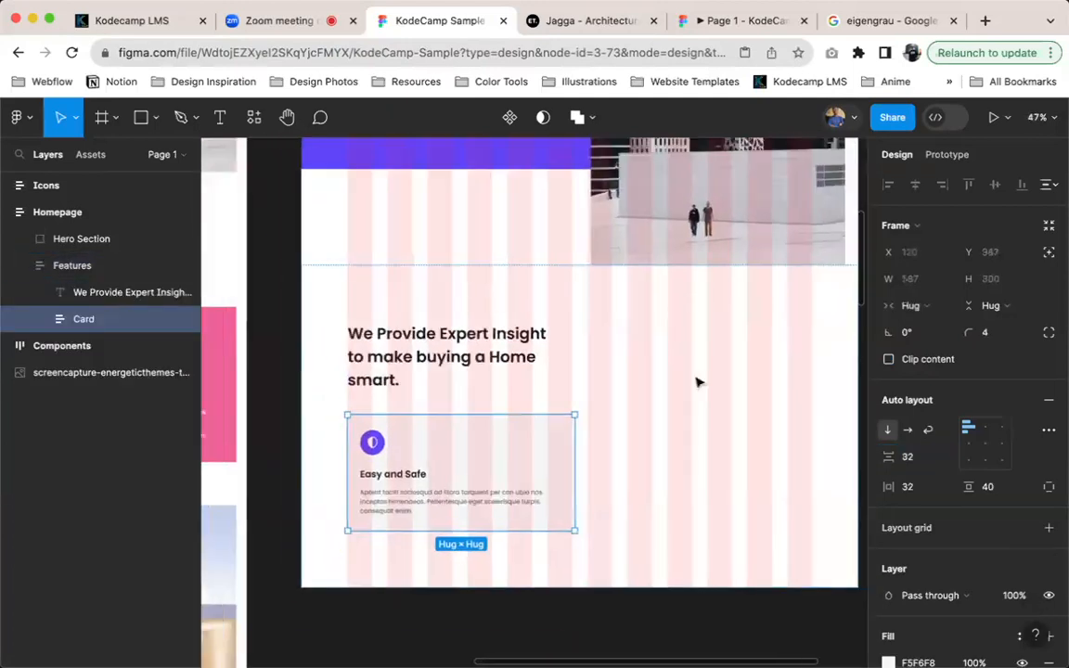
{"action": "scroll", "coordinate": [517, 462], "scroll_direction": "up", "scroll_amount": 4}
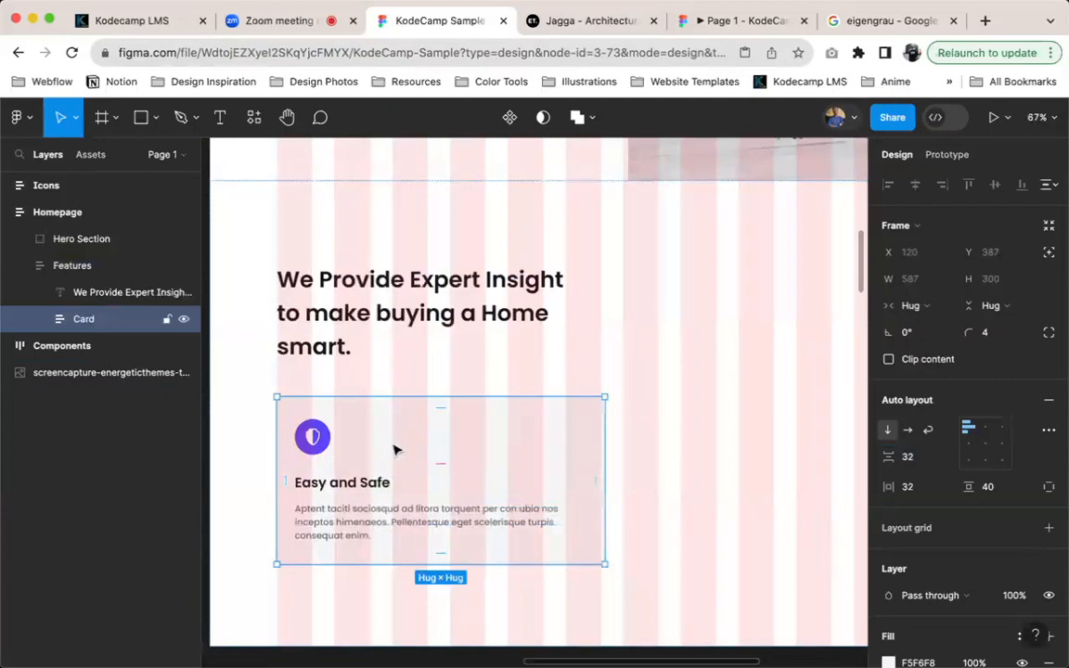
{"action": "key", "text": "super+d"}
{"action": "scroll", "coordinate": [438, 455], "scroll_direction": "down", "scroll_amount": 3}
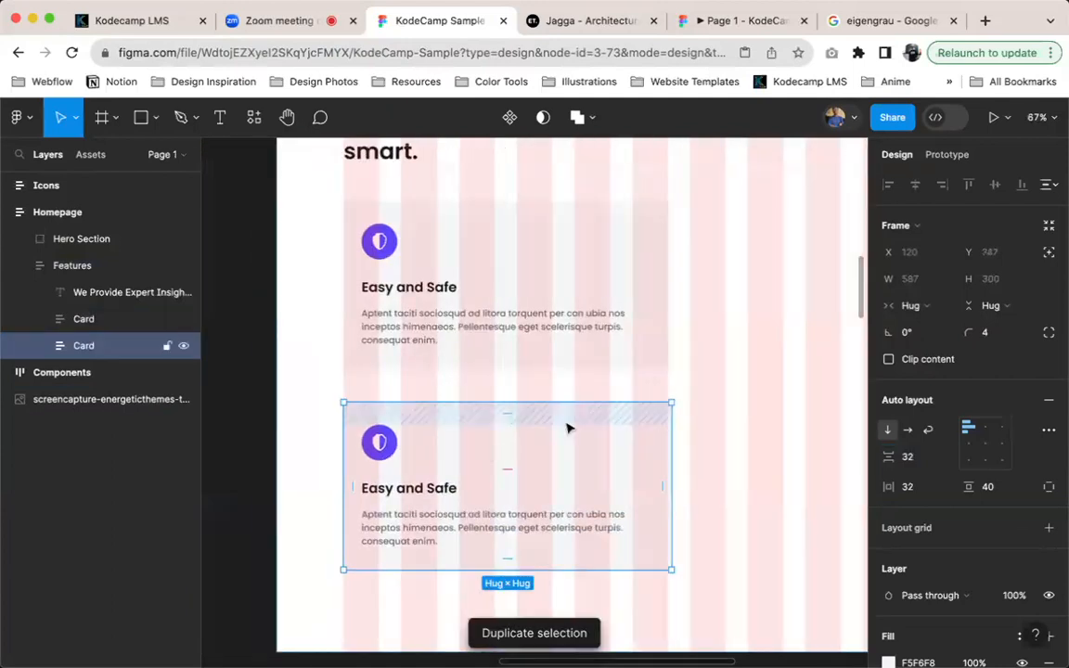
Hide the layout grids on the canvas and select the Features frame
{"action": "key", "text": "ctrl+g"}
{"action": "scroll", "coordinate": [540, 395], "scroll_direction": "down", "scroll_amount": 3}
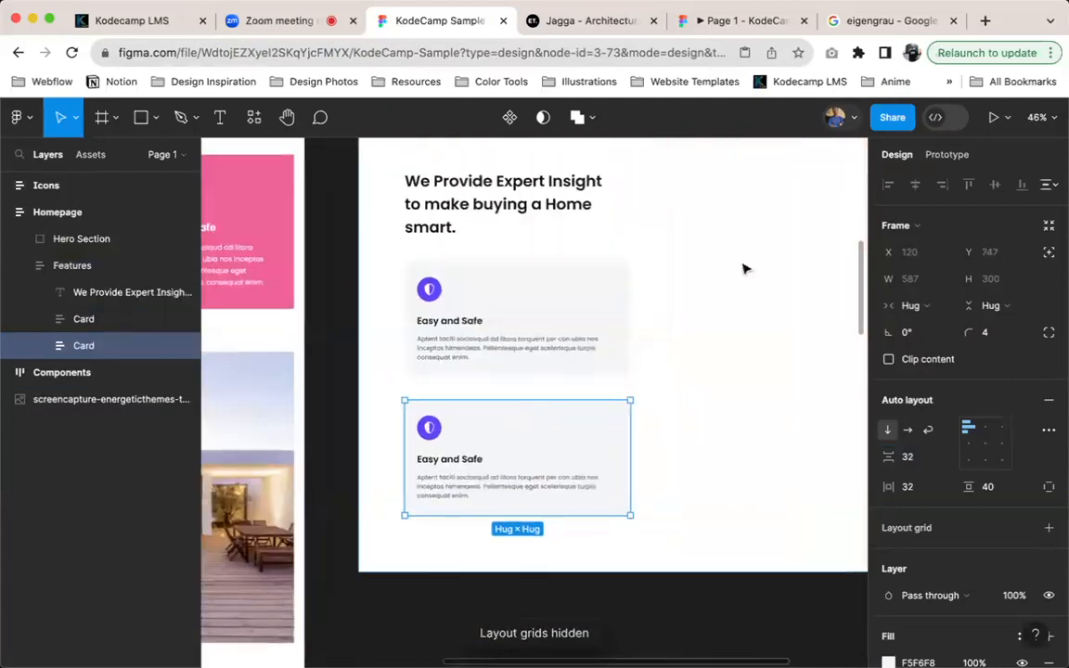
{"action": "left_click", "coordinate": [740, 376]}
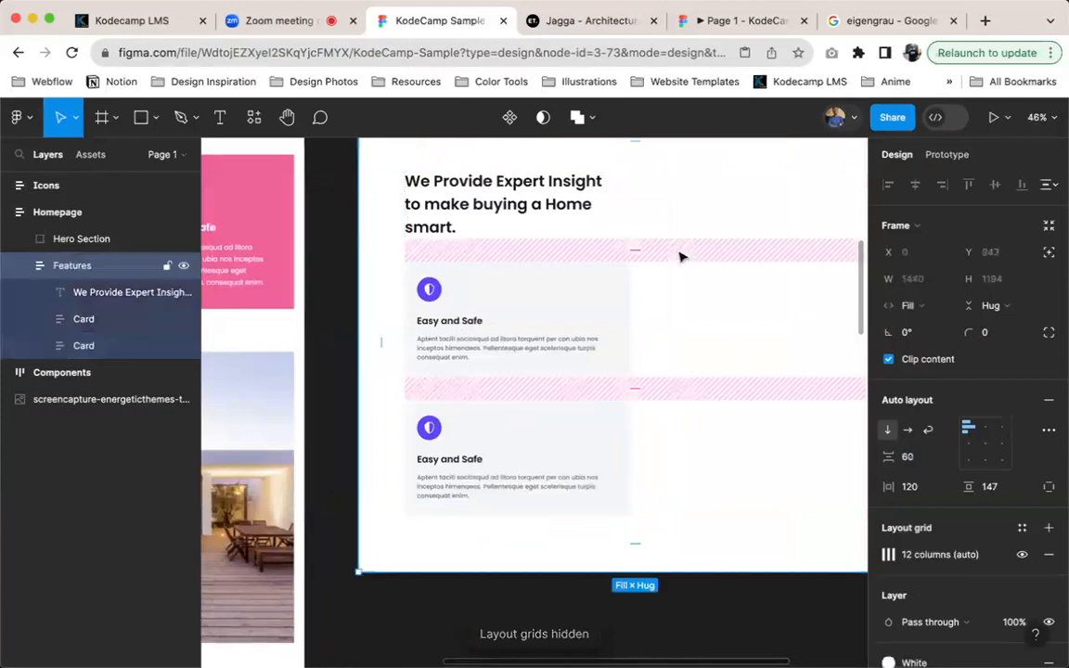
{"action": "scroll", "coordinate": [680, 257], "scroll_direction": "down", "scroll_amount": 2}
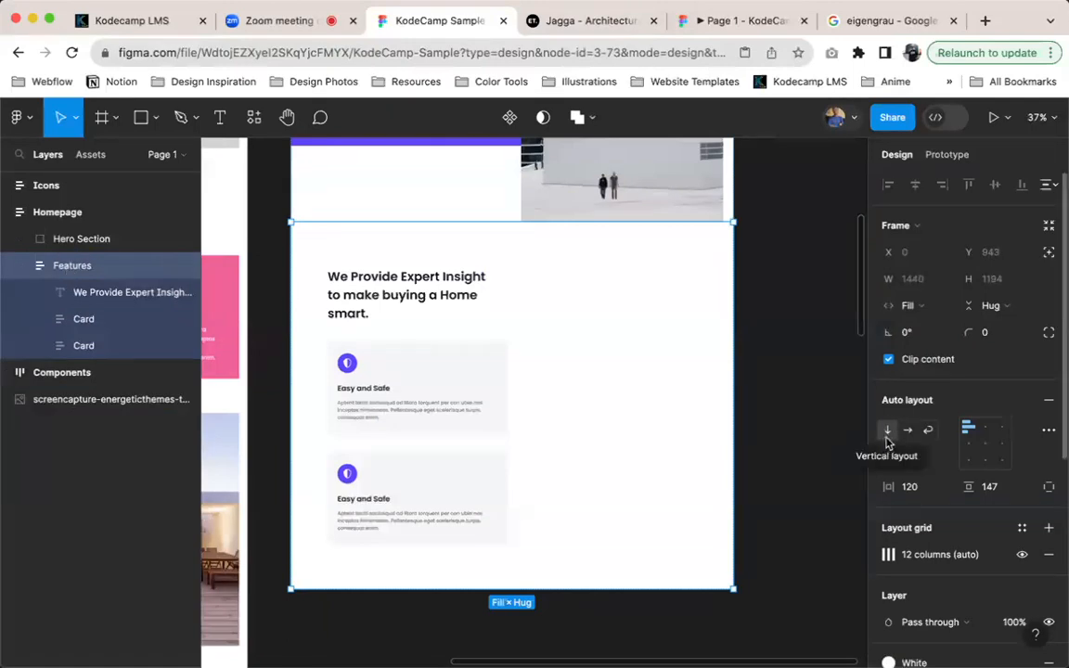
Wrap the two Easy and Safe cards in their own auto layout frame with horizontal direction
{"action": "left_click", "coordinate": [397, 373]}
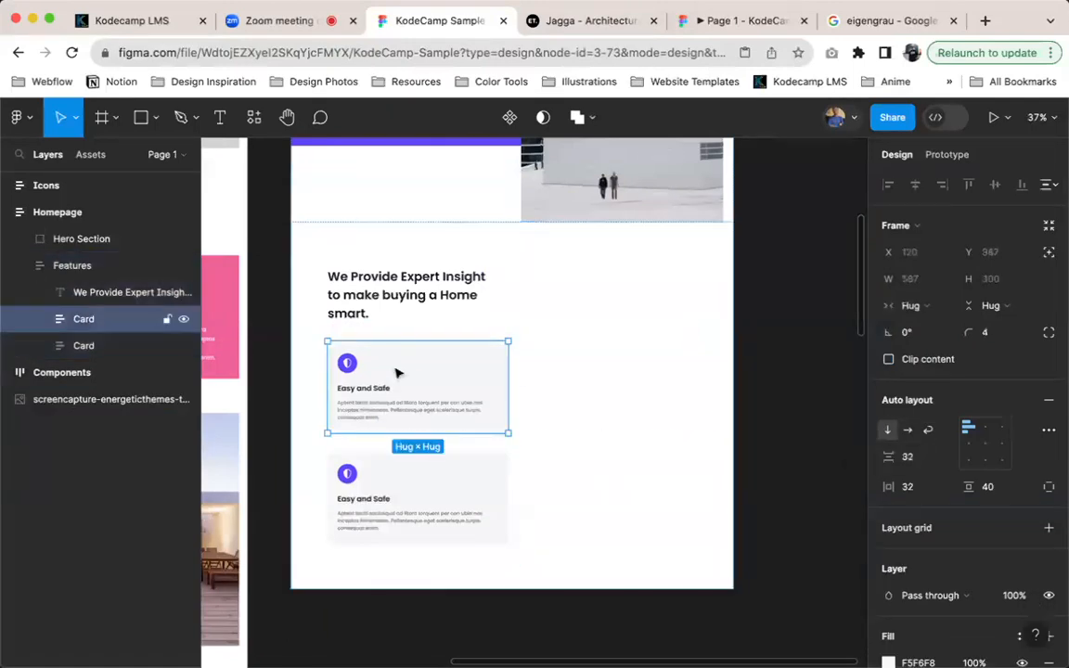
{"action": "left_click", "coordinate": [406, 494], "text": "shift"}
{"action": "key", "text": "shift+a"}
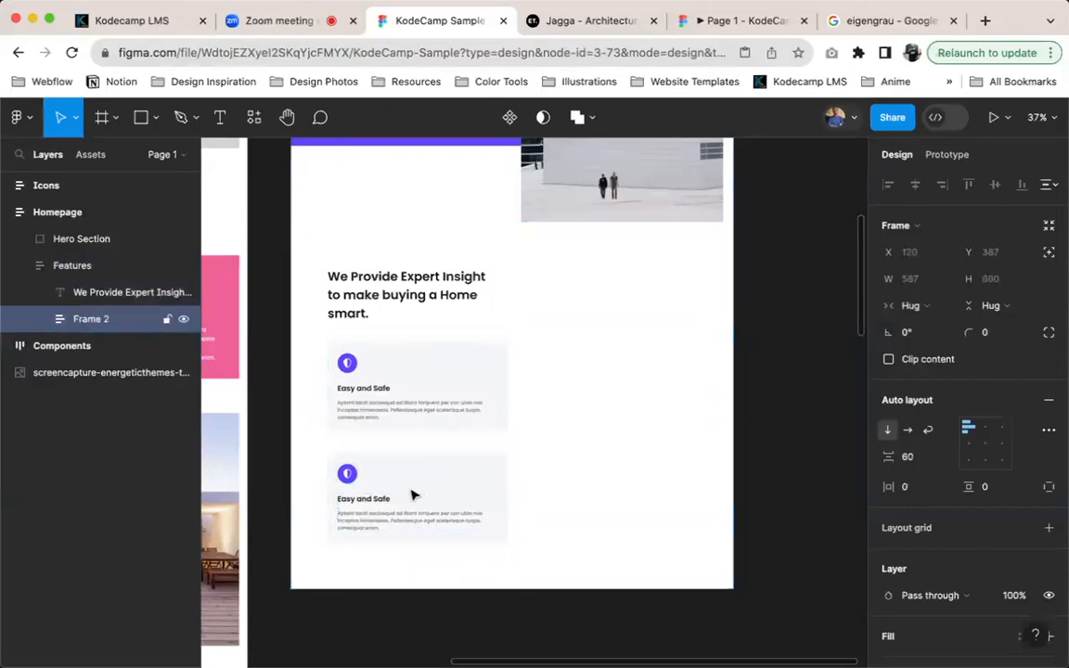
{"action": "left_click", "coordinate": [911, 433]}
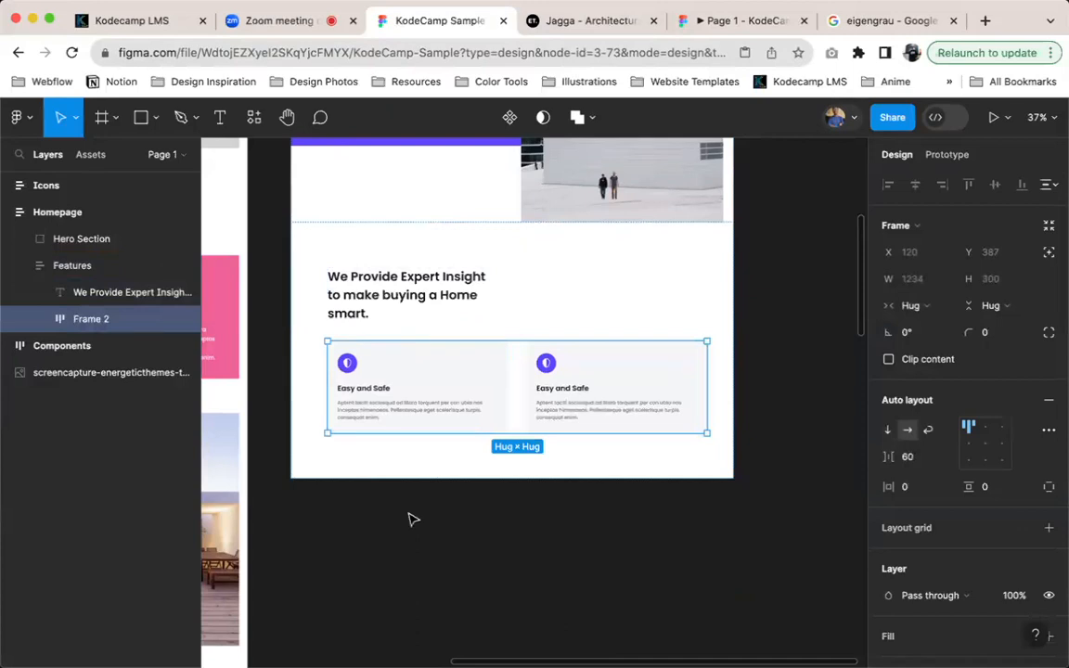
Duplicate the second card in the row and turn off Clip content on the Features and Homepage frames
{"action": "left_click", "coordinate": [587, 375]}
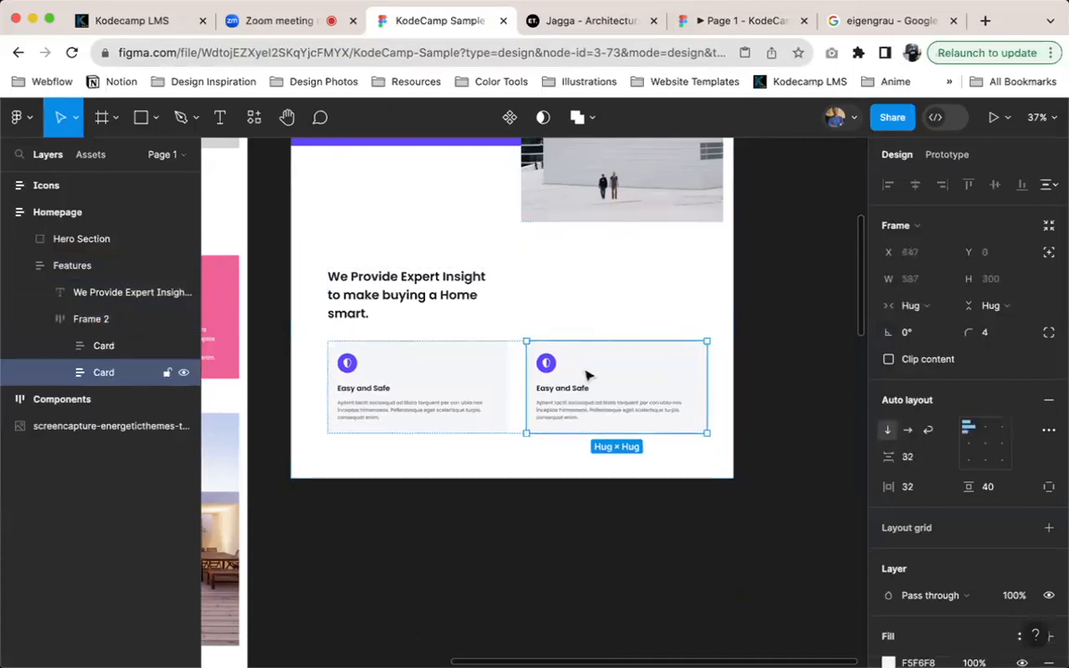
{"action": "key", "text": "super+d"}
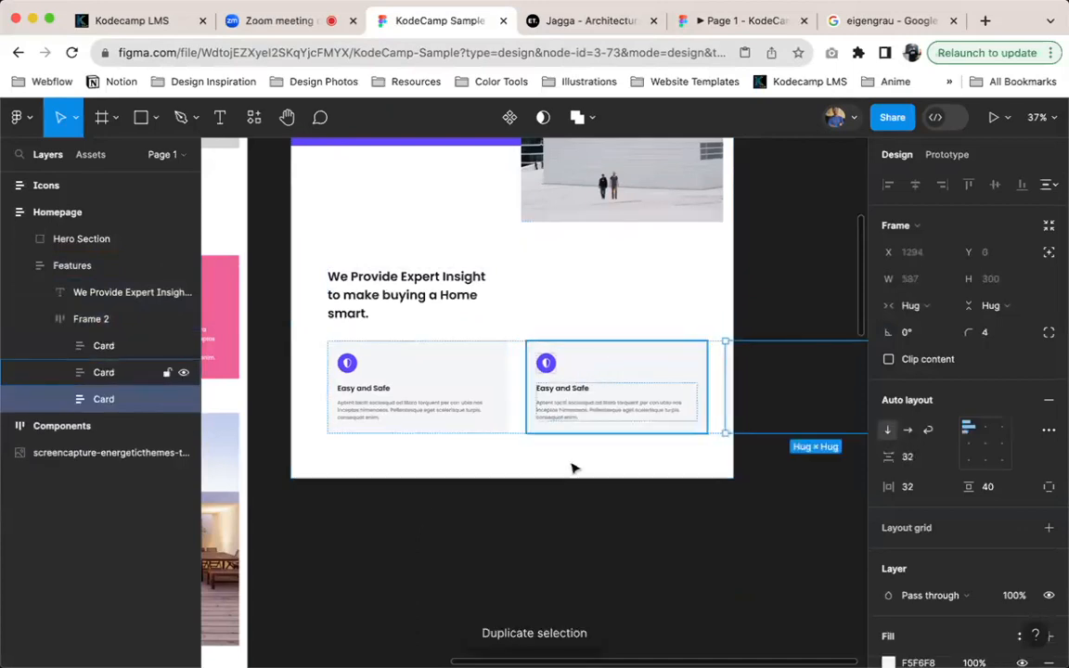
{"action": "left_click", "coordinate": [714, 308]}
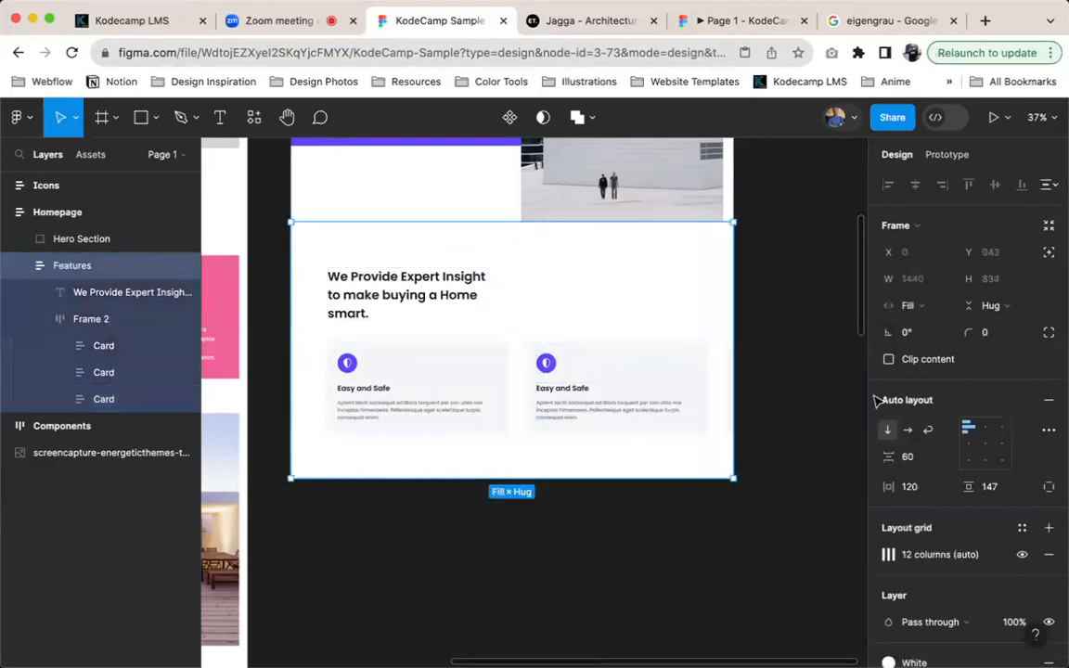
{"action": "key", "text": "shift+Return"}
{"action": "left_click", "coordinate": [889, 359]}
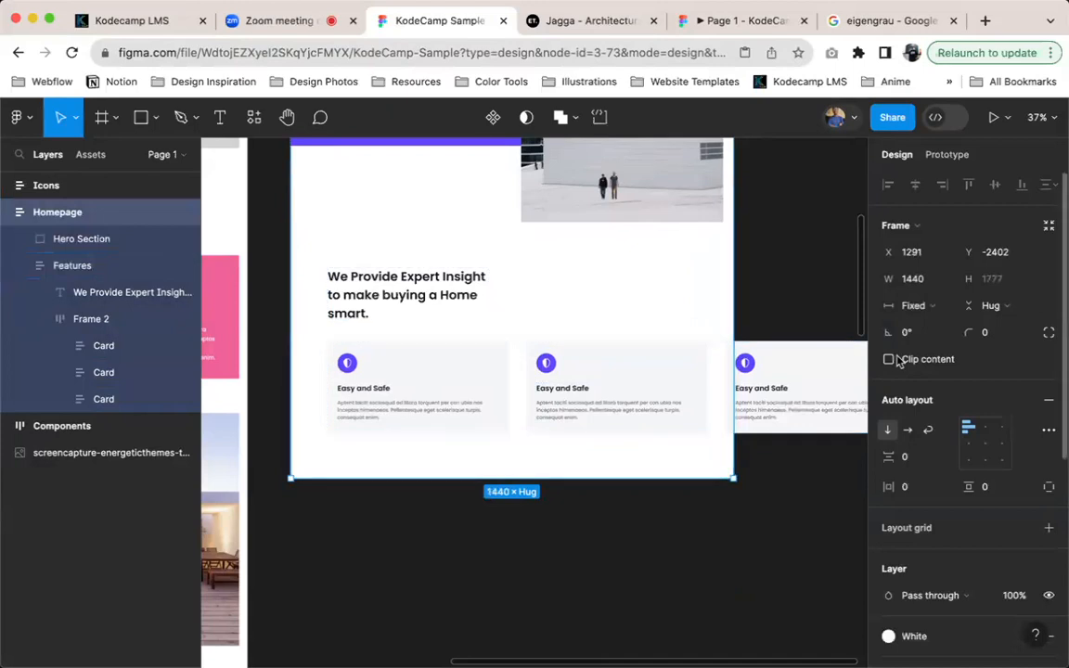
{"action": "left_click", "coordinate": [890, 359]}
{"action": "left_click", "coordinate": [890, 360]}
{"action": "left_click", "coordinate": [890, 359]}
{"action": "left_click", "coordinate": [890, 359]}
Rename the frame holding the three cards as Card container
{"action": "left_click", "coordinate": [499, 377]}
{"action": "left_click", "coordinate": [466, 388]}
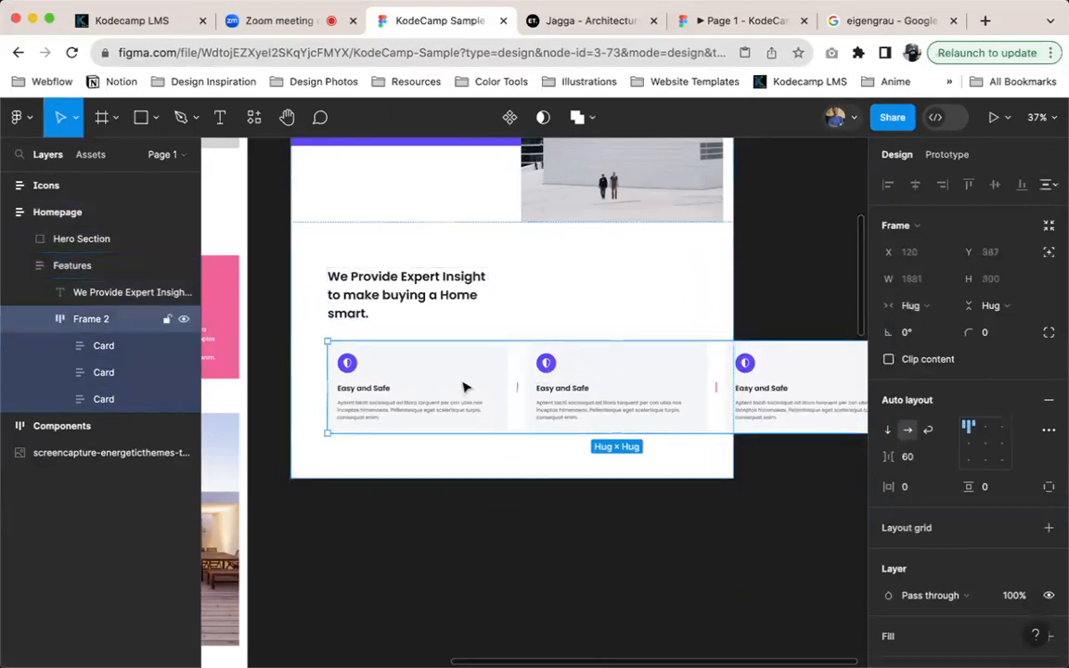
{"action": "double_click", "coordinate": [94, 321]}
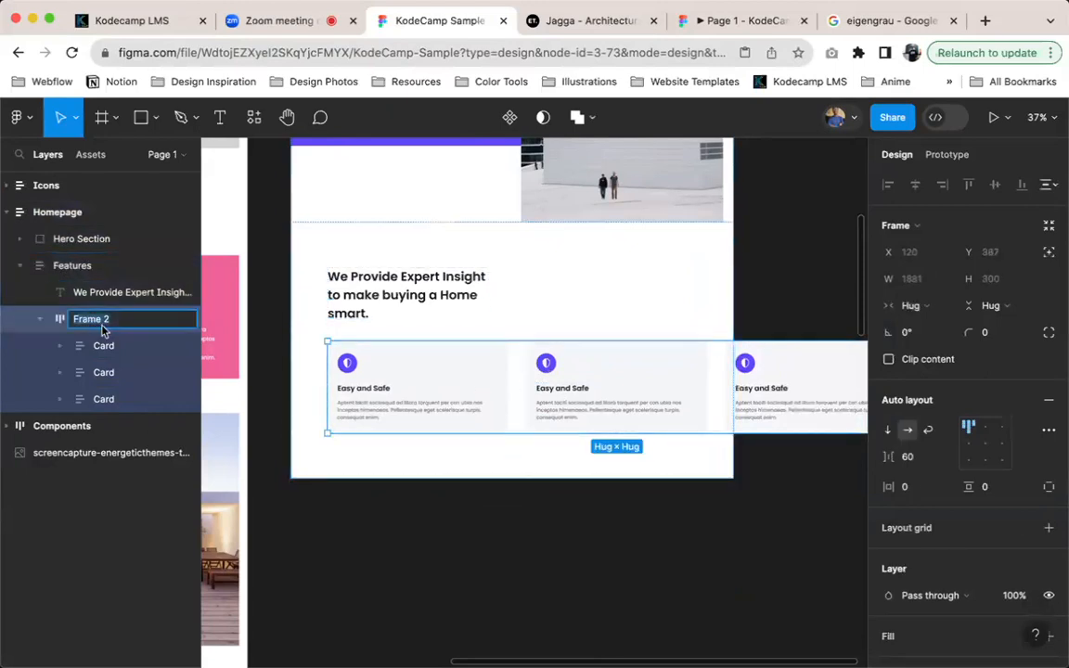
{"action": "type", "text": "Card w"}
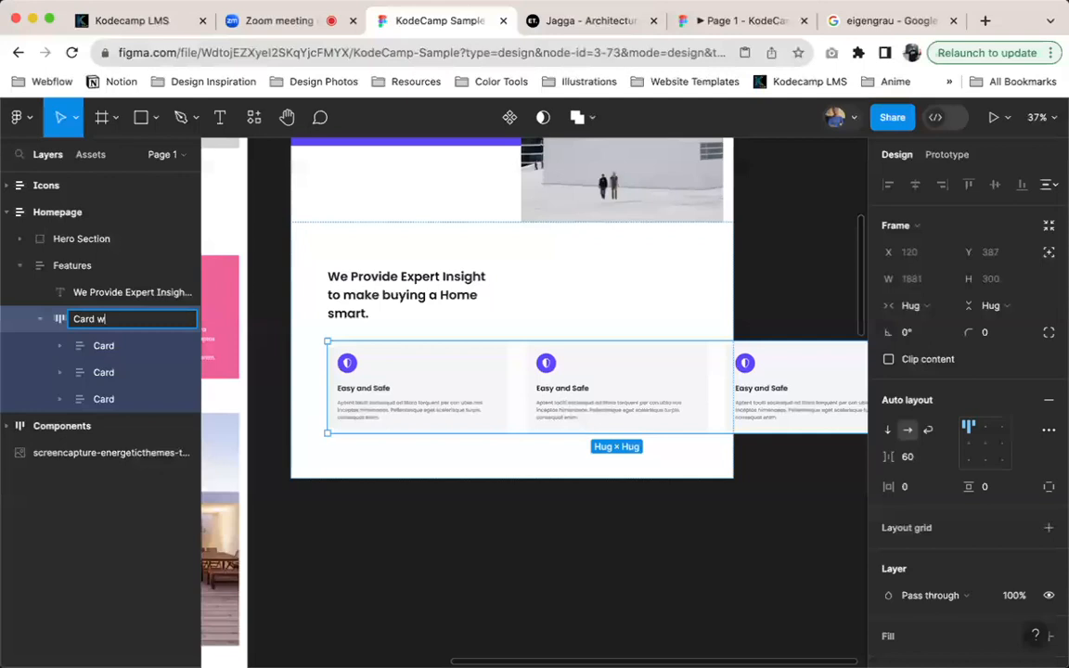
{"action": "key", "text": "BackSpace"}
{"action": "key", "text": "BackSpace"}
{"action": "key", "text": "BackSpace"}
{"action": "key", "text": "BackSpace"}
{"action": "key", "text": "BackSpace"}
{"action": "key", "text": "Return"}
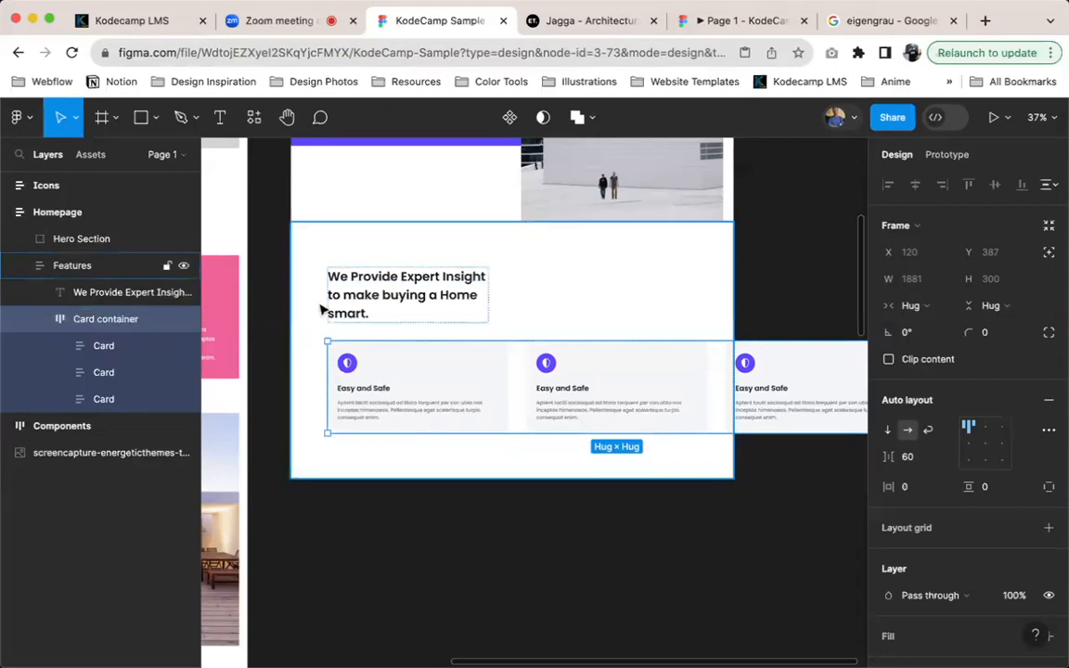
Search the page's layers for "wrapper" and close the search
{"action": "left_click", "coordinate": [388, 539]}
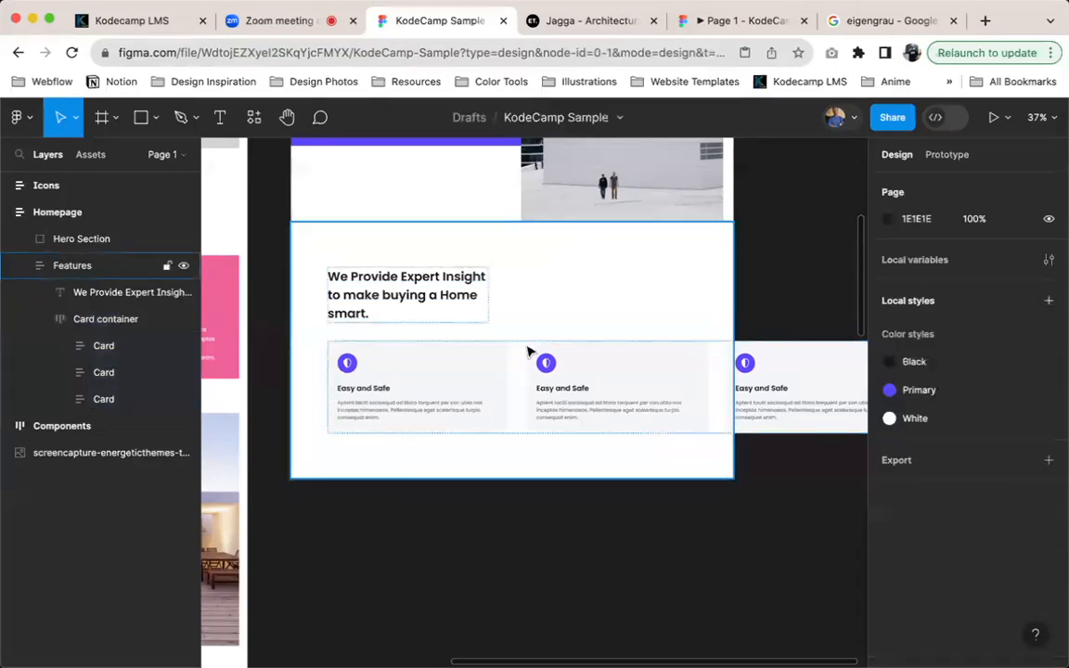
{"action": "key", "text": "super+f"}
{"action": "type", "text": "wrapper"}
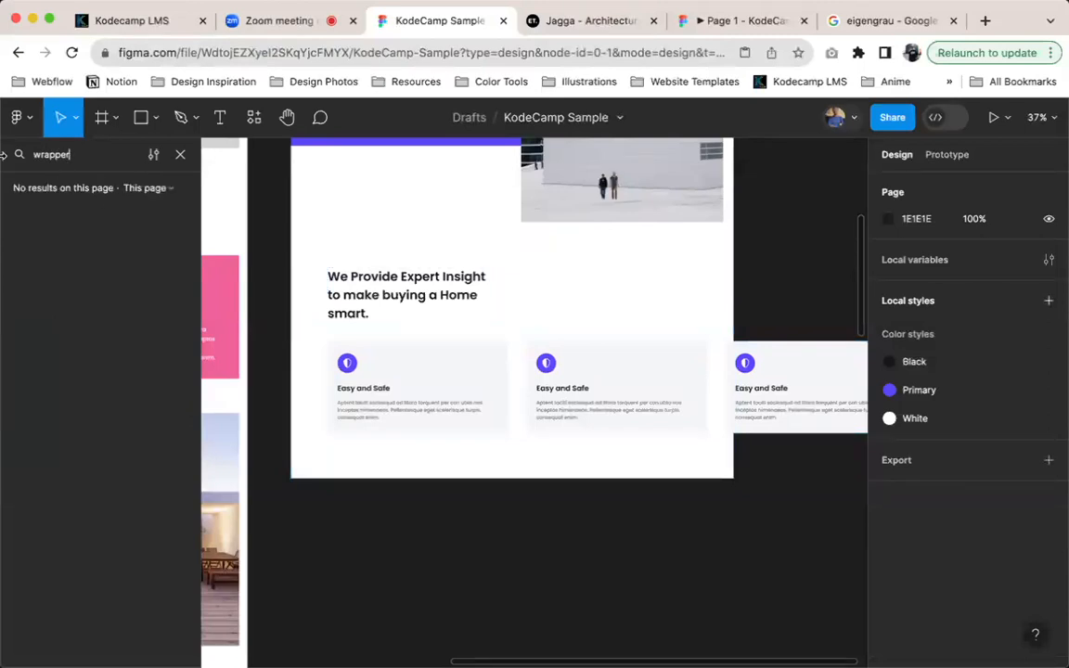
{"action": "left_click", "coordinate": [391, 338]}
{"action": "key", "text": "Escape"}
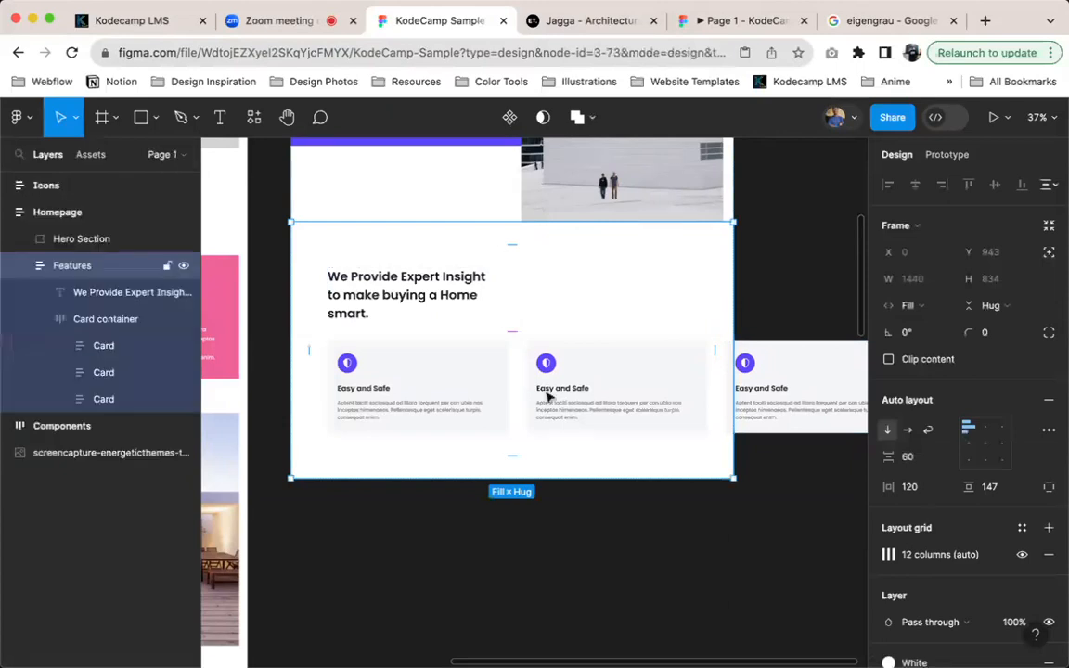
Delete the second and third cards from Card container
{"action": "left_click", "coordinate": [548, 398]}
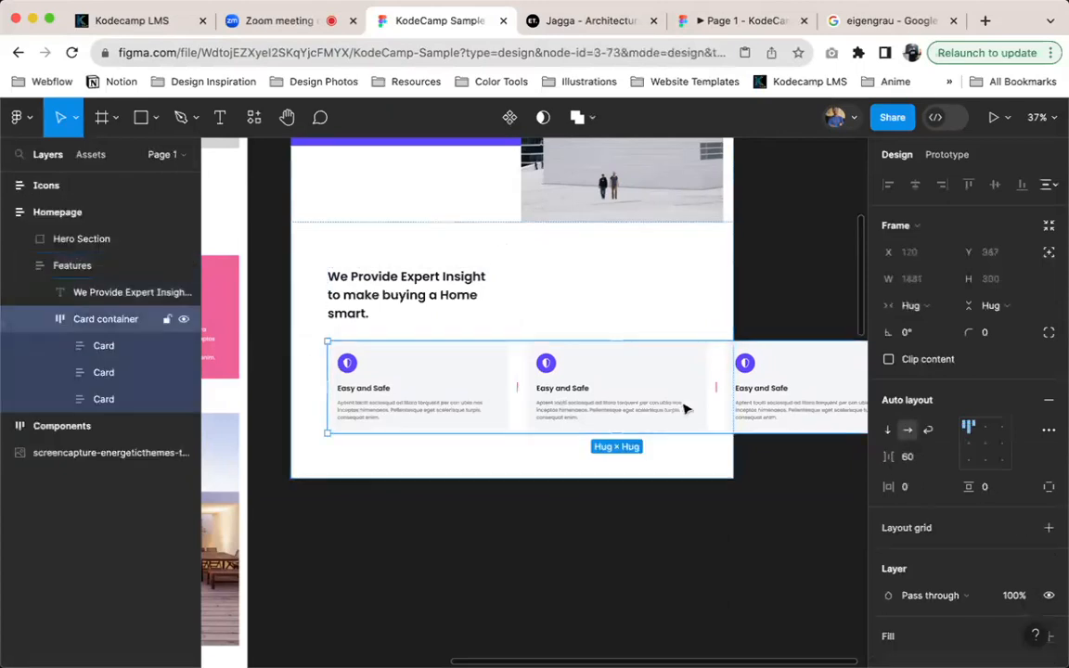
{"action": "double_click", "coordinate": [599, 388]}
{"action": "left_click", "coordinate": [813, 390], "text": "shift"}
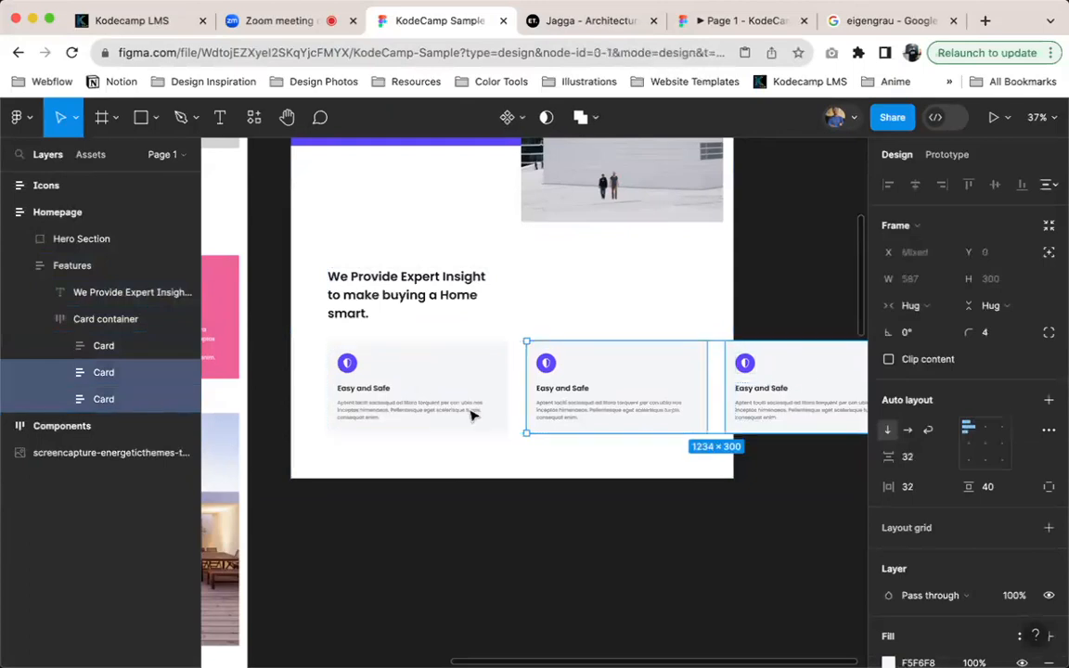
{"action": "key", "text": "Delete"}
Turn the remaining Easy and Safe card in Card container into a component
{"action": "left_click", "coordinate": [417, 425]}
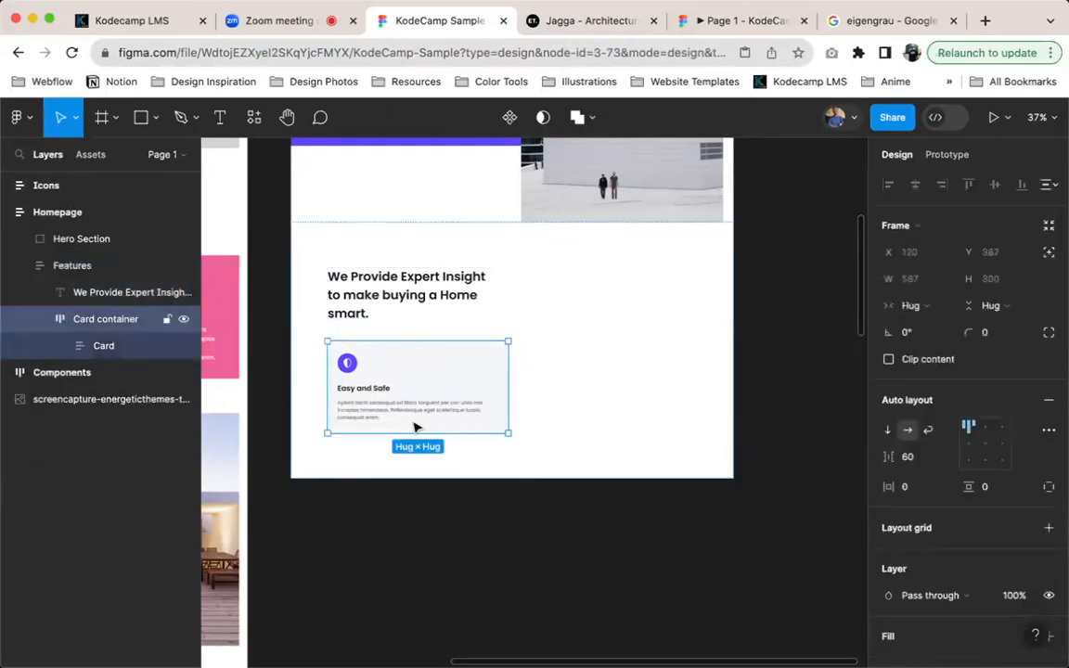
{"action": "left_click", "coordinate": [100, 345]}
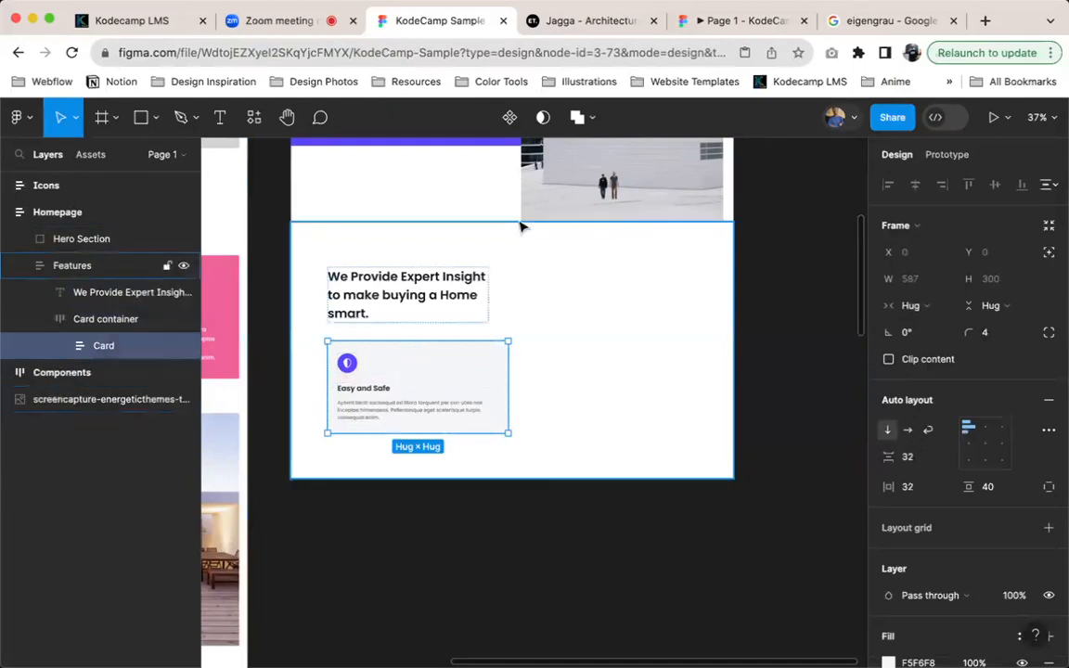
{"action": "key", "text": "super+alt+k"}
Try duplicating the Card component inside Card container and undo the duplicate
{"action": "key", "text": "super+d"}
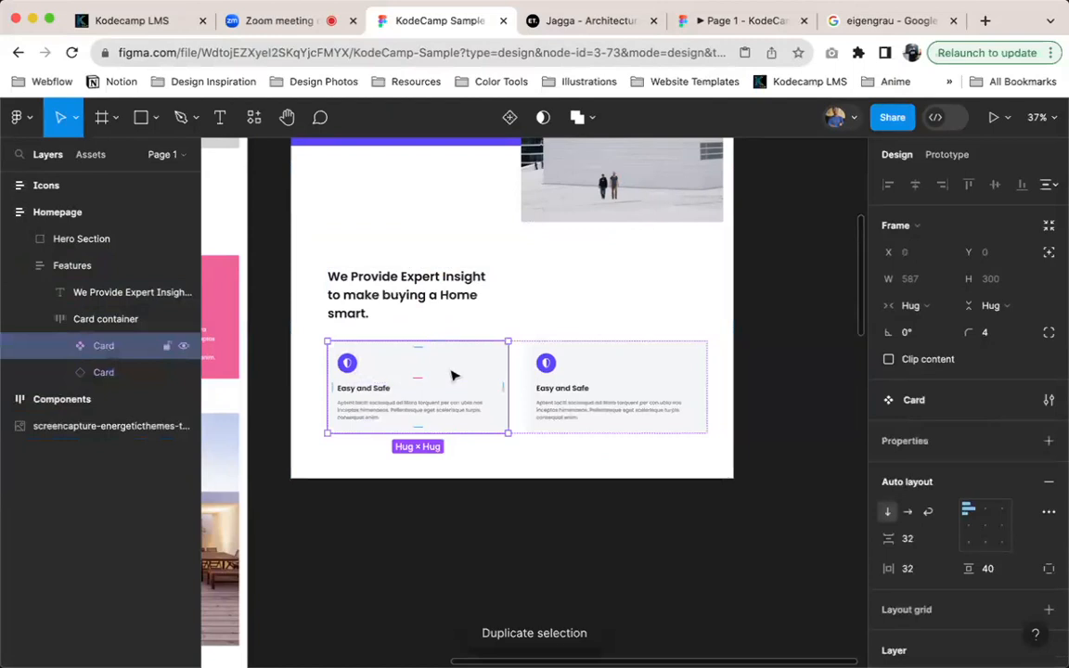
{"action": "key", "text": "super+z"}
{"action": "key", "text": "super+z"}
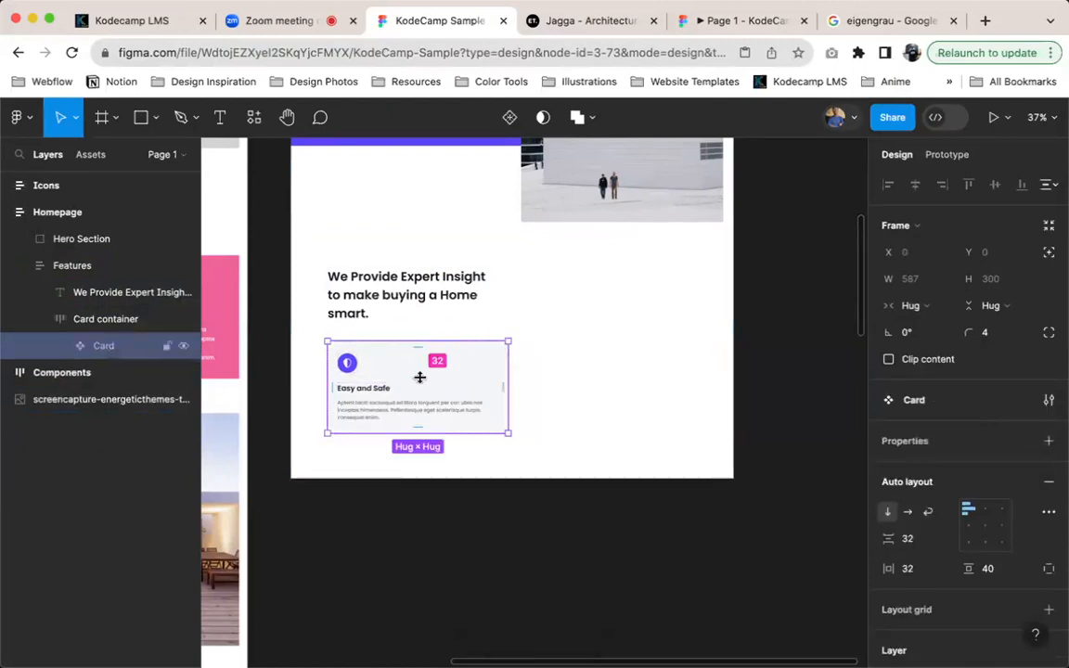
Check the three feature cards on the Jagga reference site and set the Card component's width to Fill container
{"action": "scroll", "coordinate": [420, 377], "scroll_direction": "up", "scroll_amount": 5}
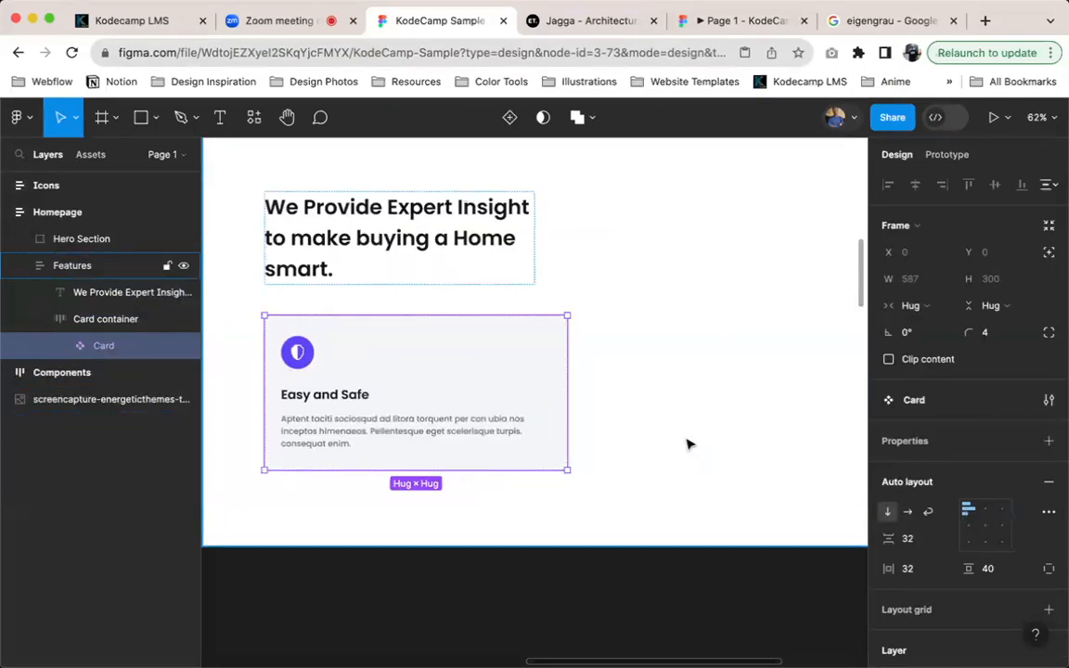
{"action": "scroll", "coordinate": [670, 439], "scroll_direction": "down", "scroll_amount": 4}
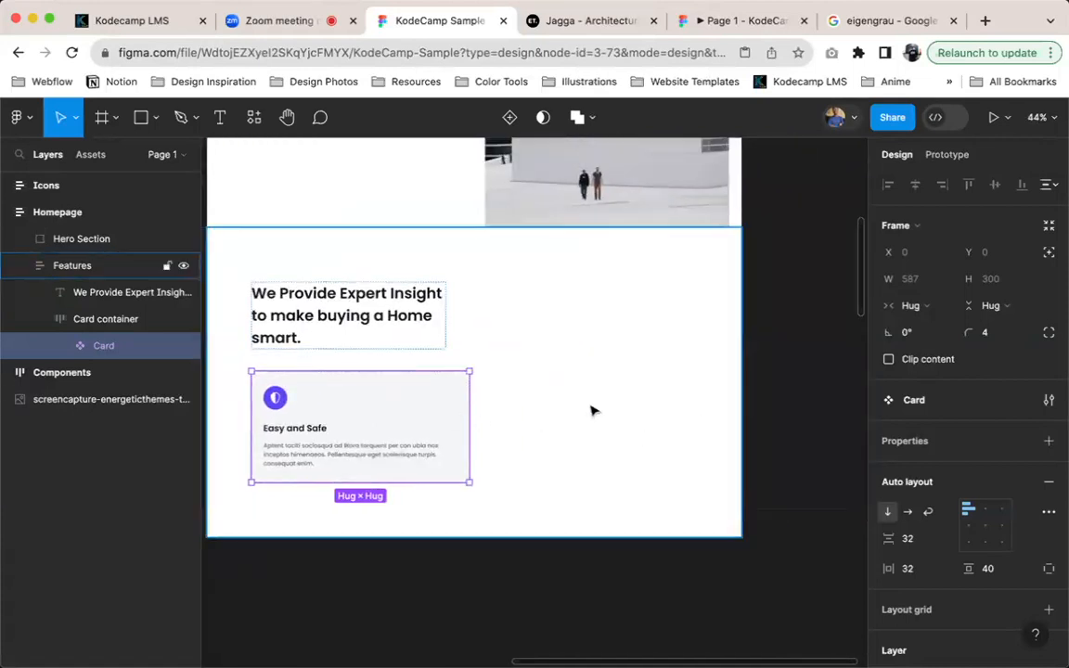
{"action": "left_click", "coordinate": [599, 24]}
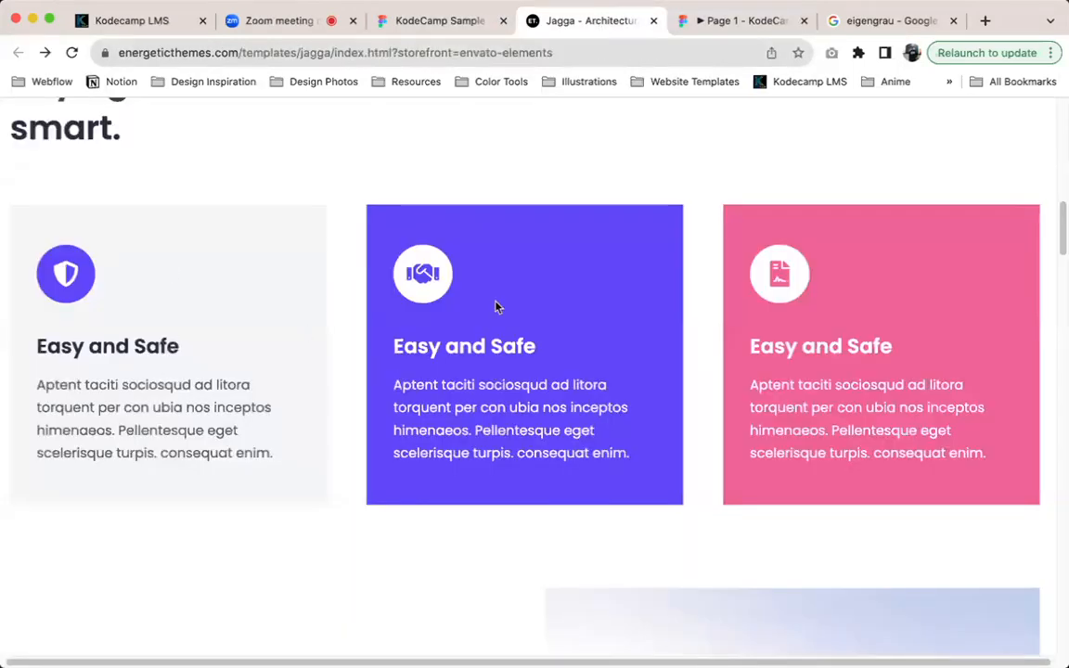
{"action": "left_click", "coordinate": [433, 22]}
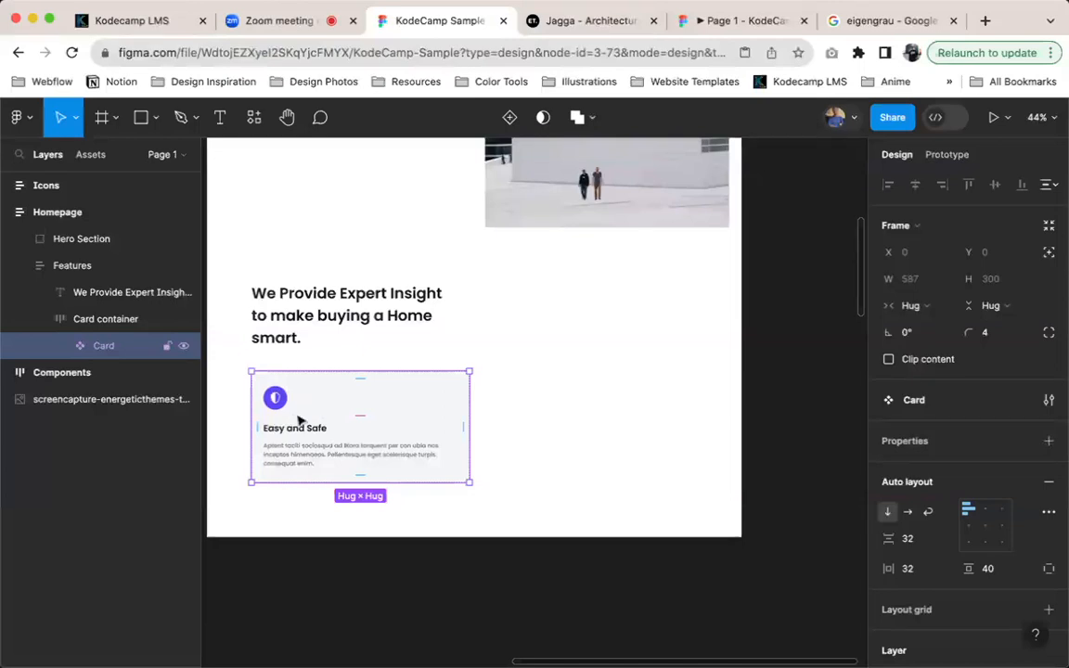
{"action": "left_click", "coordinate": [934, 305]}
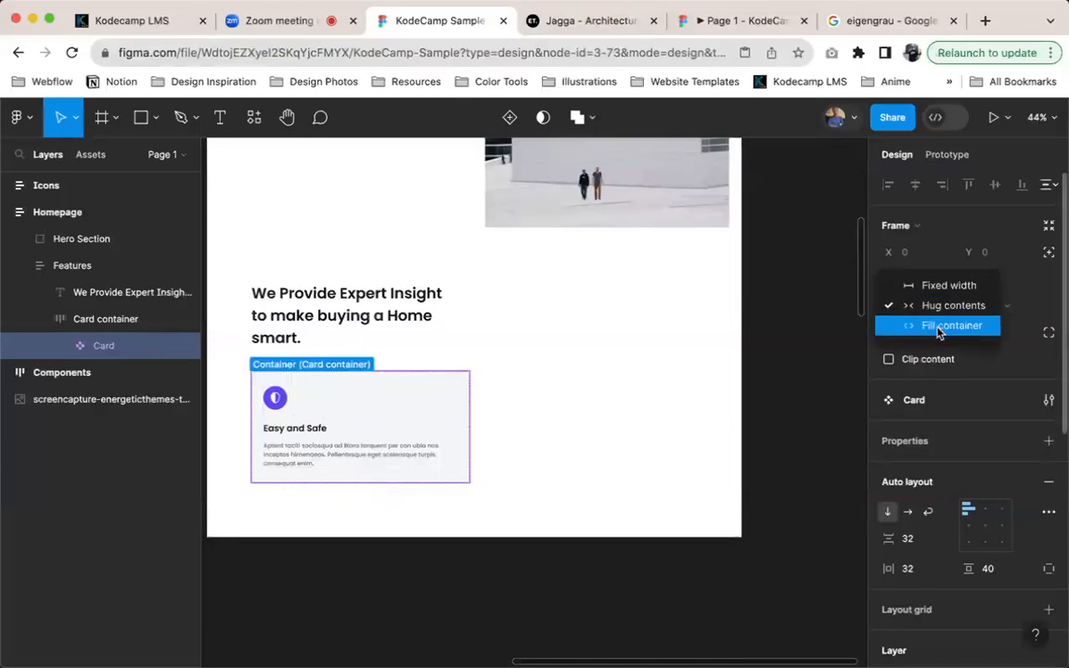
{"action": "left_click", "coordinate": [939, 327]}
Set Card container's width to Fill container and measure its distances to the Features frame's edges
{"action": "left_click", "coordinate": [118, 321]}
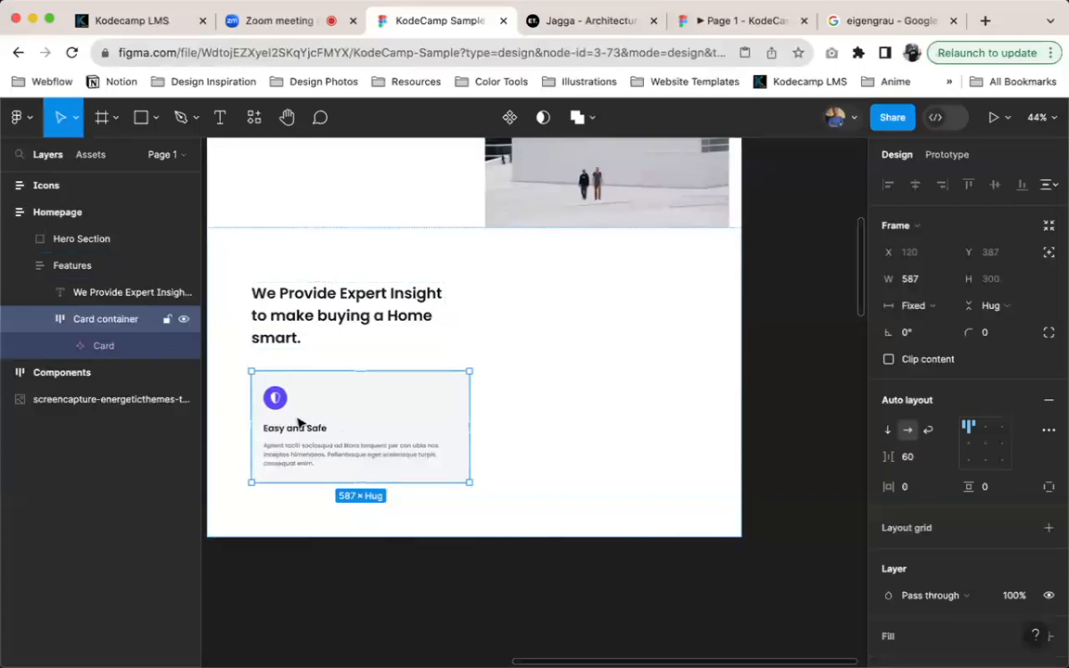
{"action": "key", "text": "alt"}
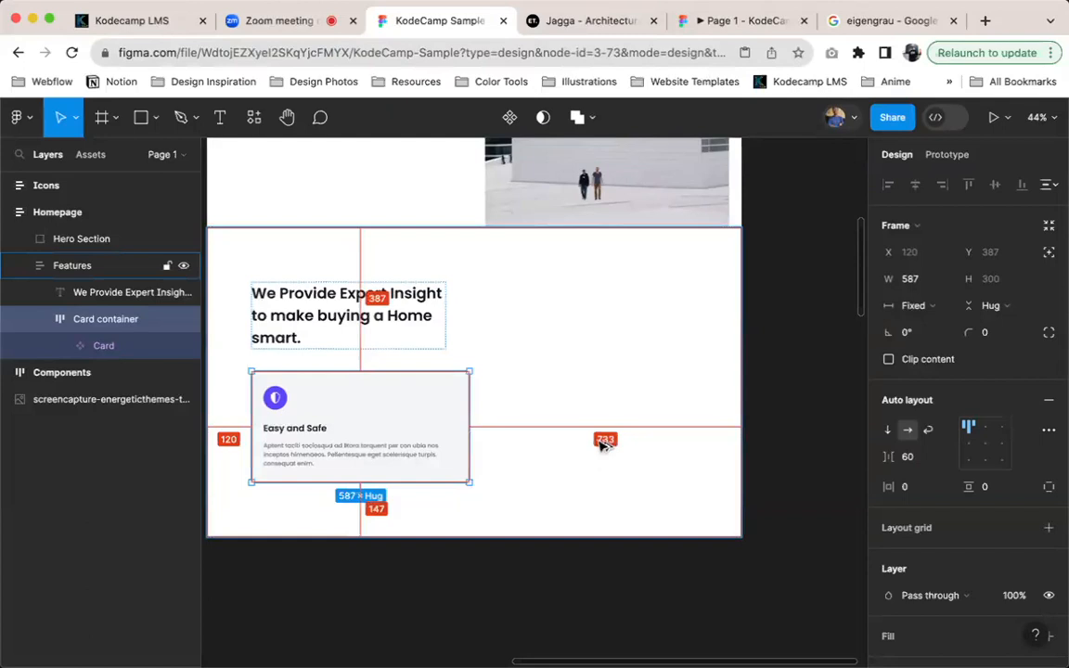
{"action": "left_click", "coordinate": [914, 305]}
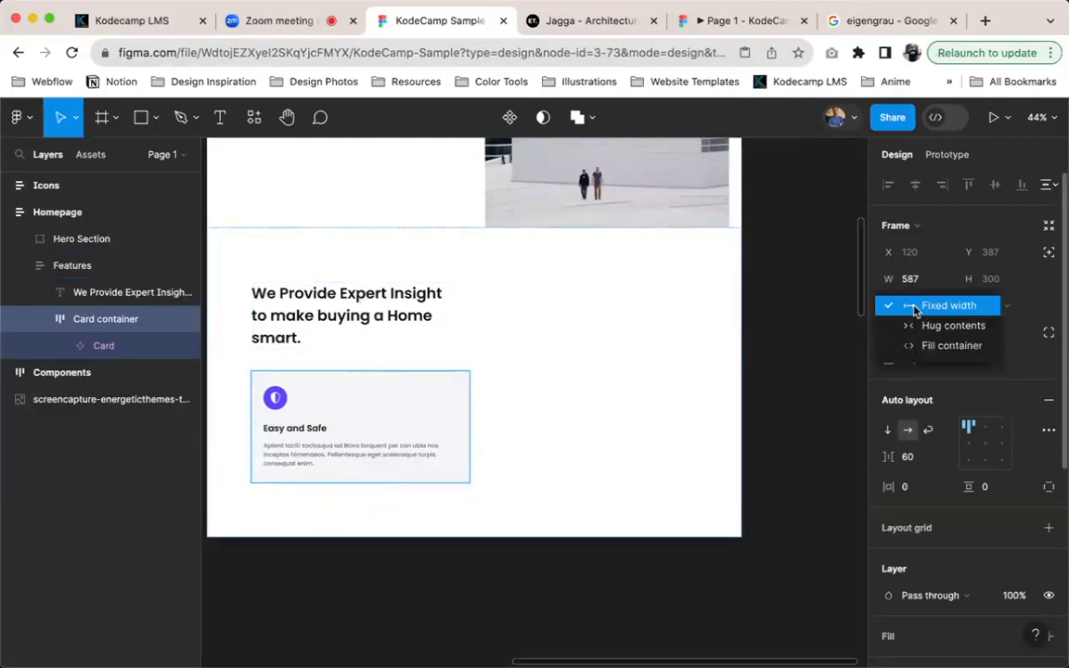
{"action": "left_click", "coordinate": [925, 347]}
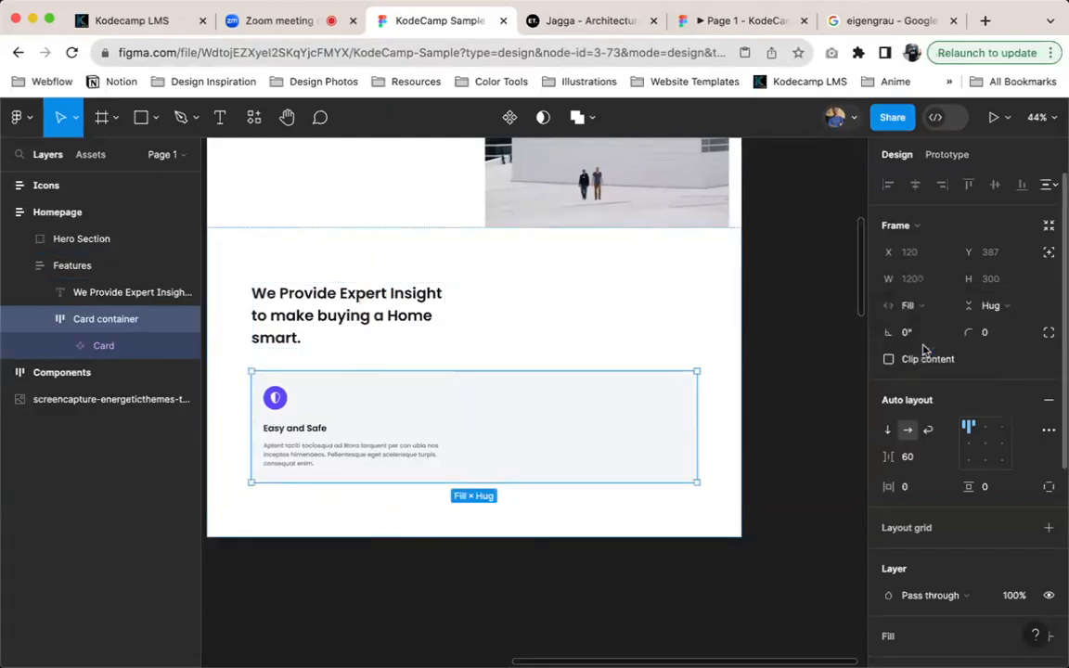
{"action": "key", "text": "alt"}
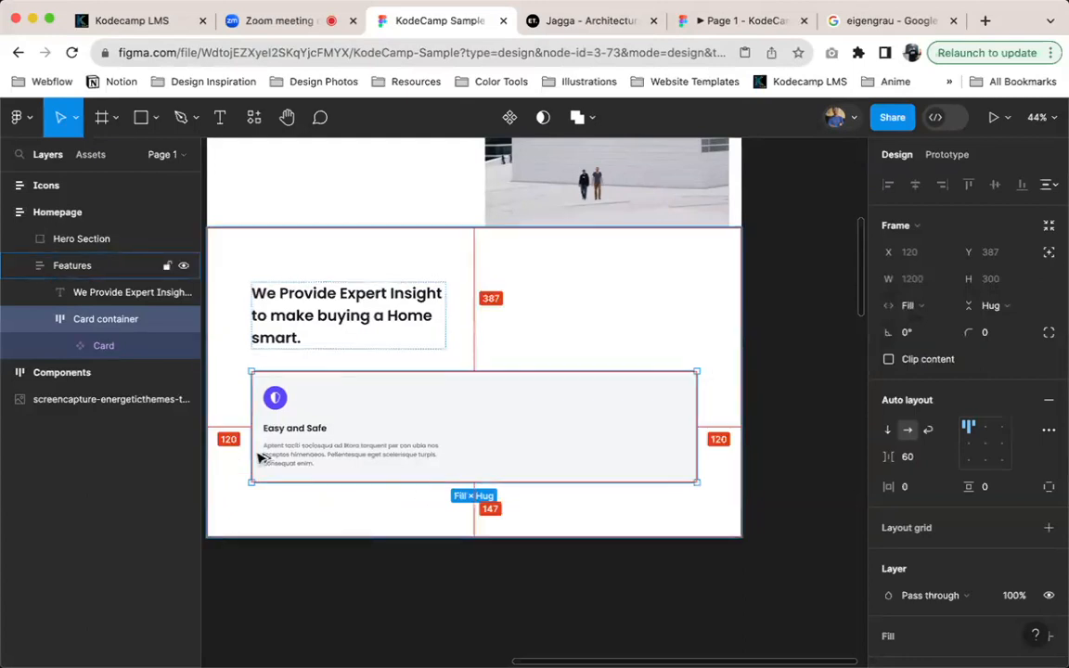
Set the Card component's width to Hug contents
{"action": "left_click", "coordinate": [106, 350]}
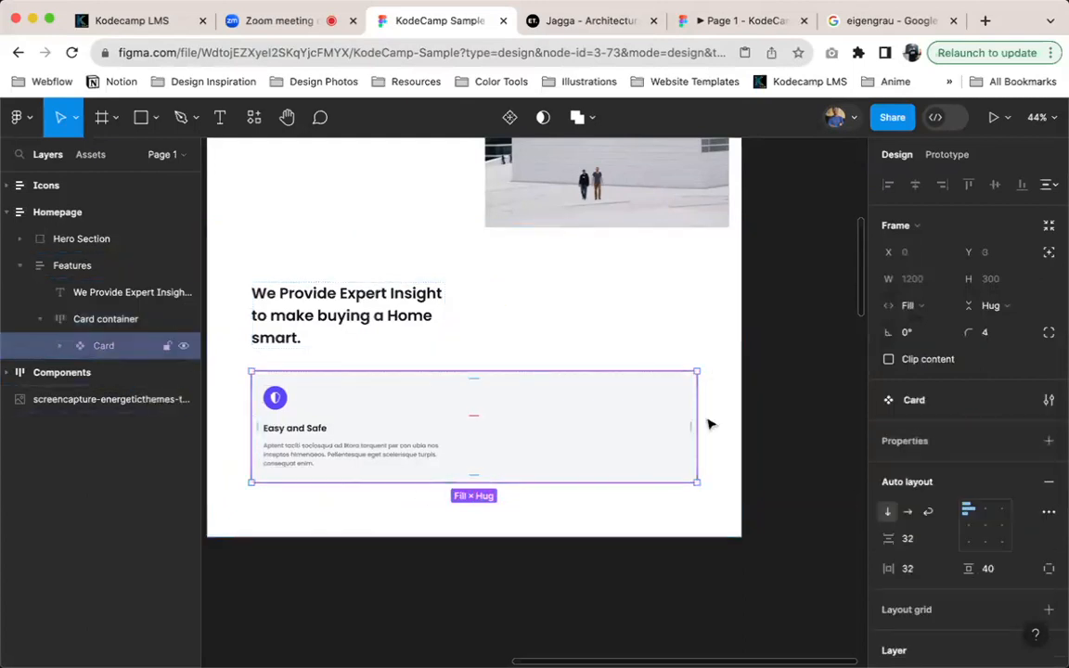
{"action": "left_click", "coordinate": [907, 306]}
{"action": "left_click", "coordinate": [924, 283]}
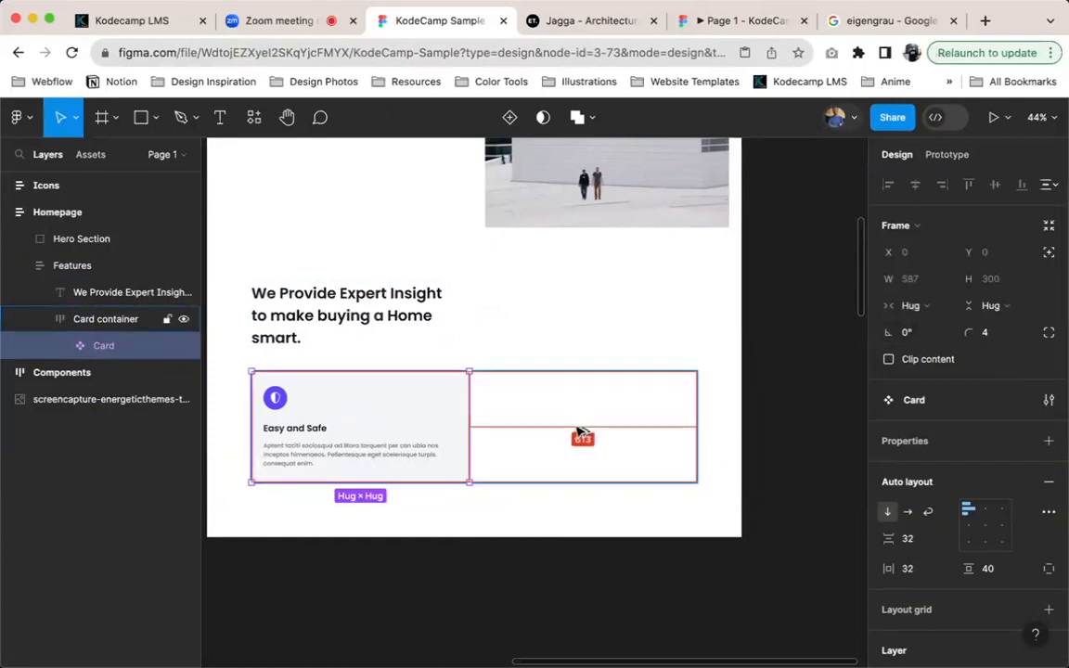
Set the Card component's width to Fill container and inspect the enclosing Card container and Features frames
{"action": "left_click", "coordinate": [910, 306]}
{"action": "left_click", "coordinate": [919, 324]}
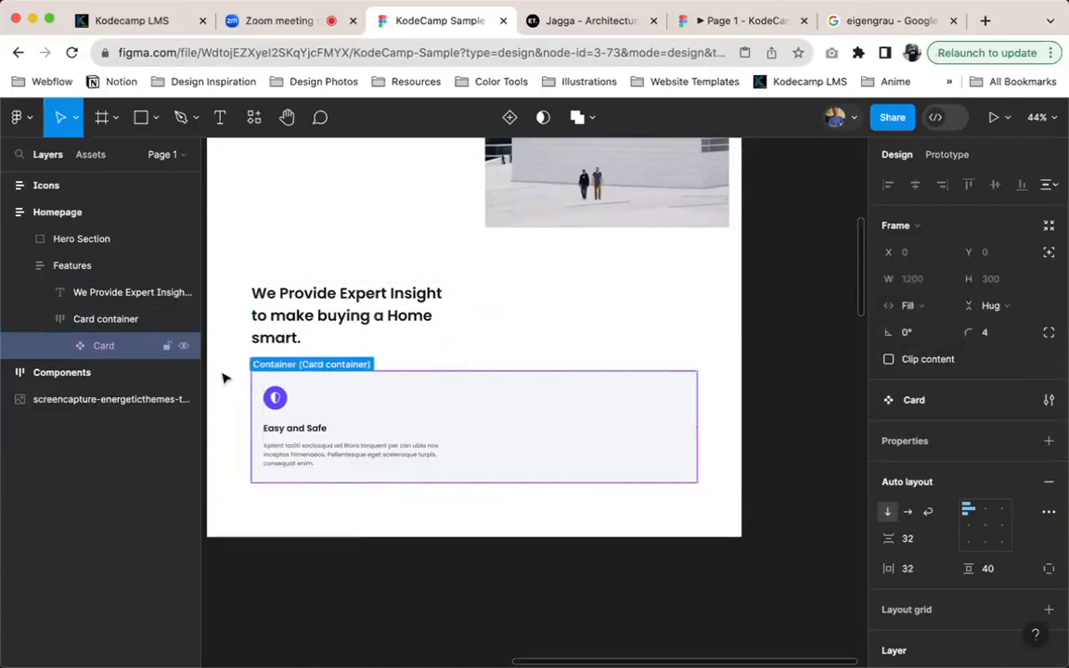
{"action": "left_click", "coordinate": [116, 322]}
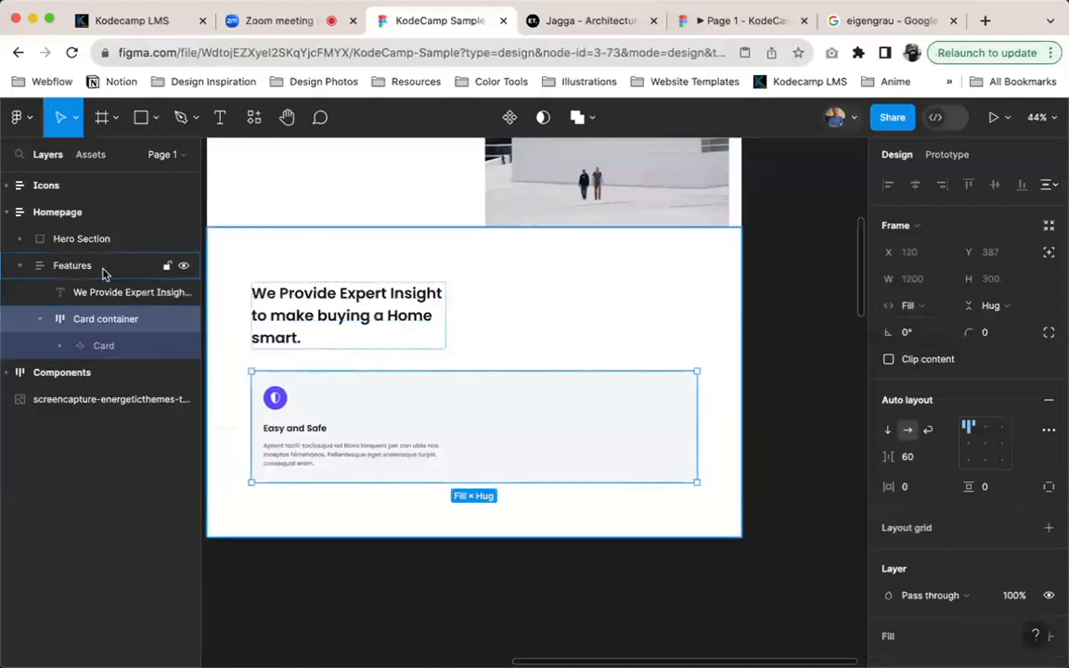
{"action": "left_click", "coordinate": [485, 272]}
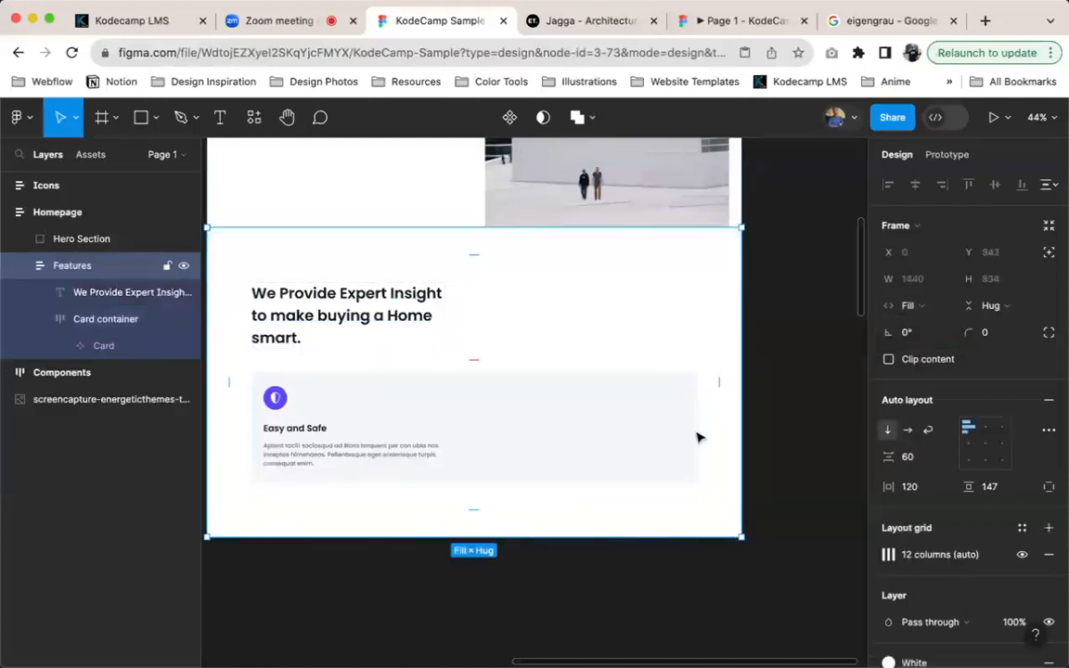
{"action": "scroll", "coordinate": [945, 480], "scroll_direction": "down", "scroll_amount": 2}
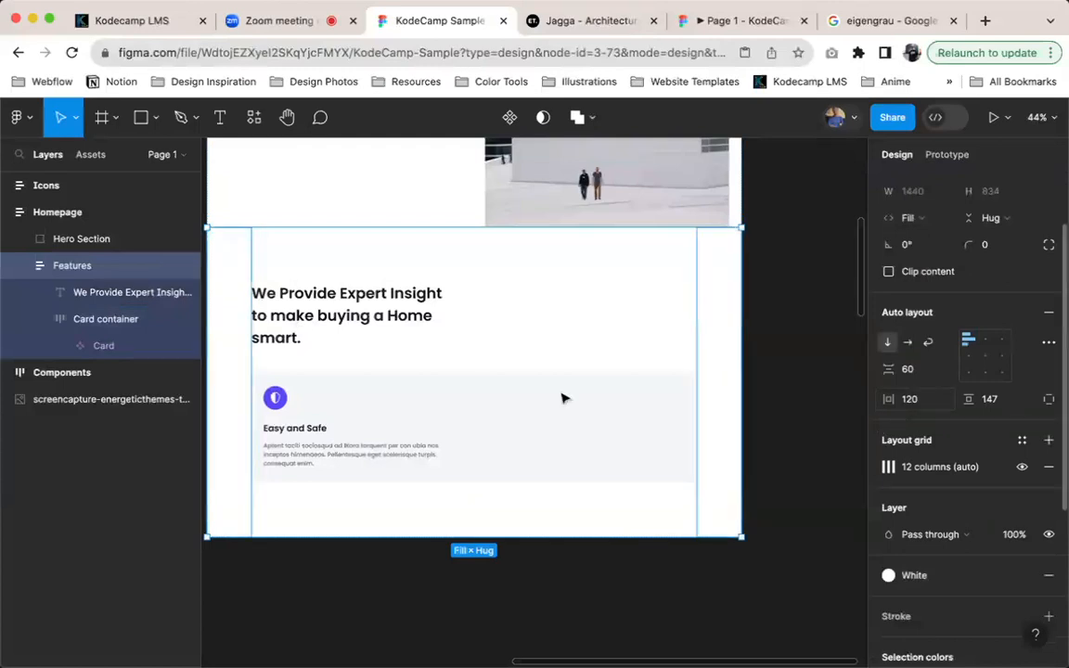
Duplicate the Card component twice inside Card container and check the three-card row in the prototype preview
{"action": "left_click", "coordinate": [455, 409]}
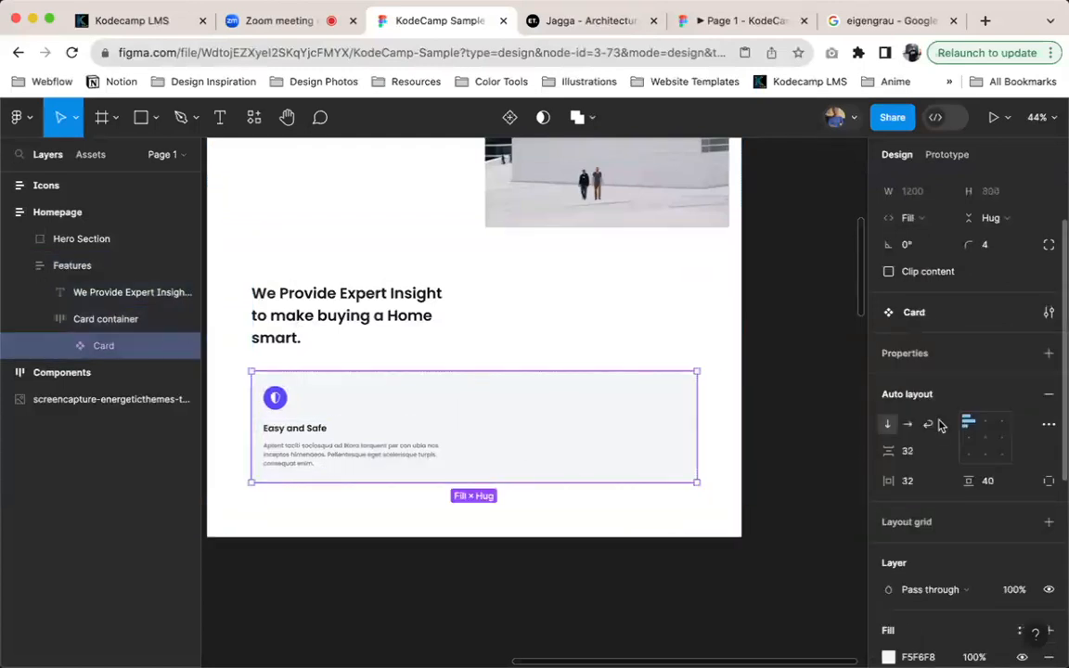
{"action": "key", "text": "super+d"}
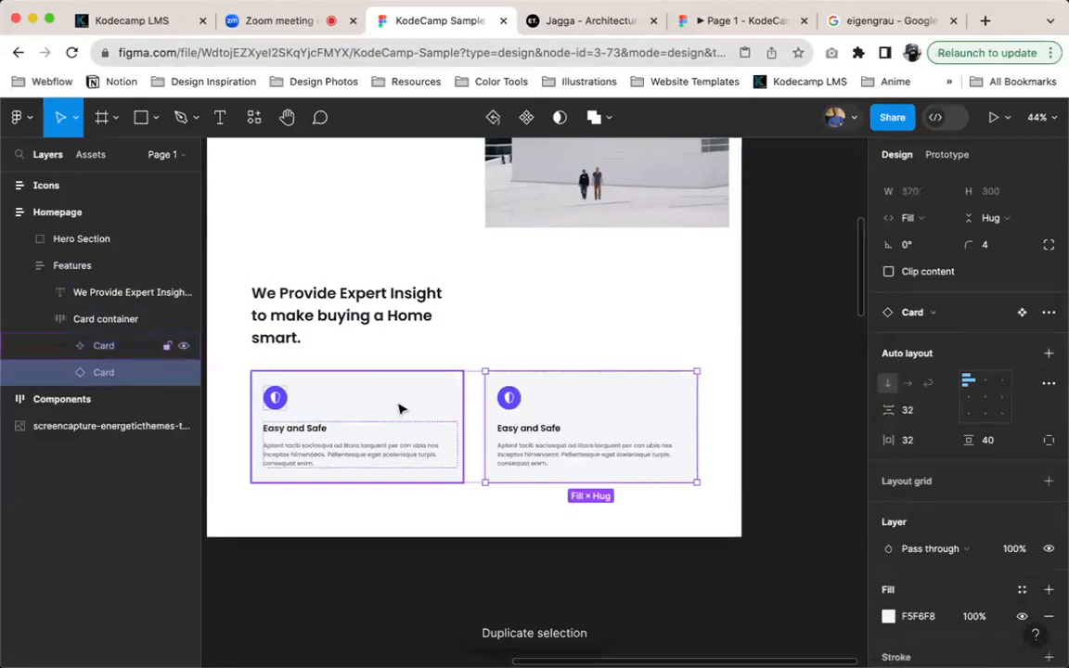
{"action": "key", "text": "super+d"}
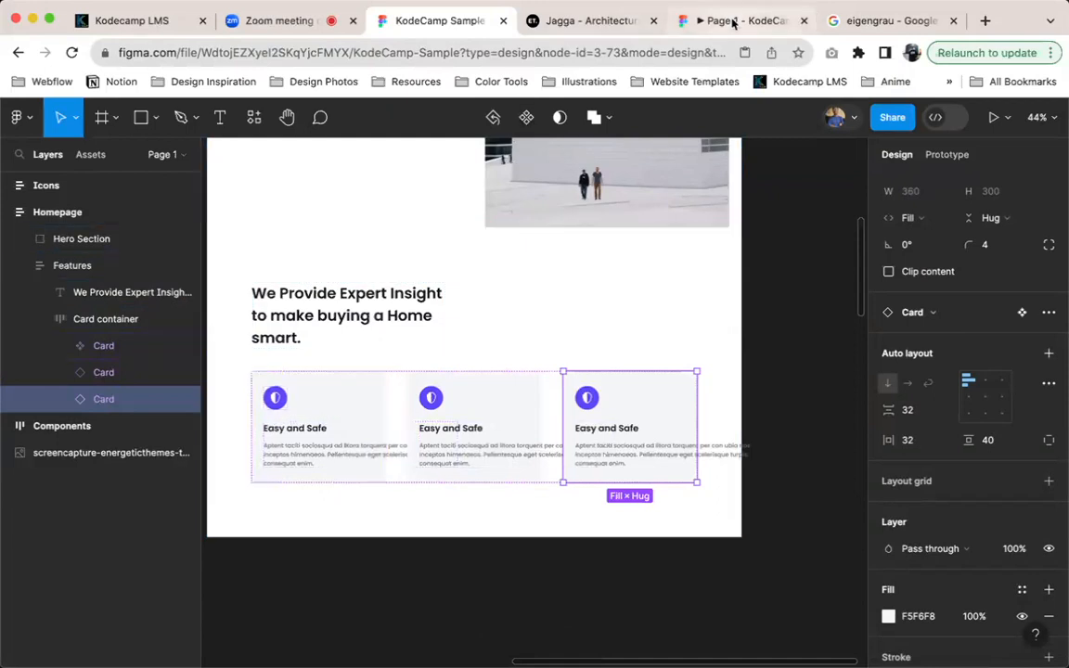
{"action": "left_click_drag", "start_coordinate": [732, 20], "coordinate": [436, 21]}
{"action": "scroll", "coordinate": [399, 344], "scroll_direction": "down", "scroll_amount": 10}
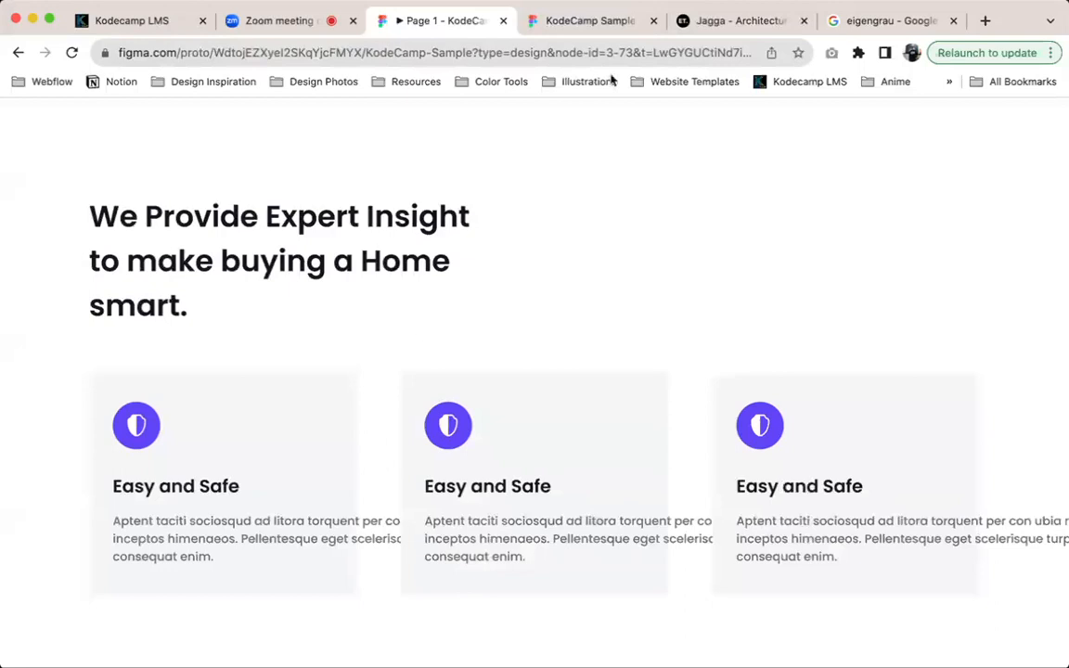
In the design file, set the main card's title, description and enclosing card text frame to Fill container width
{"action": "left_click", "coordinate": [547, 22]}
{"action": "left_click", "coordinate": [286, 457], "text": "super"}
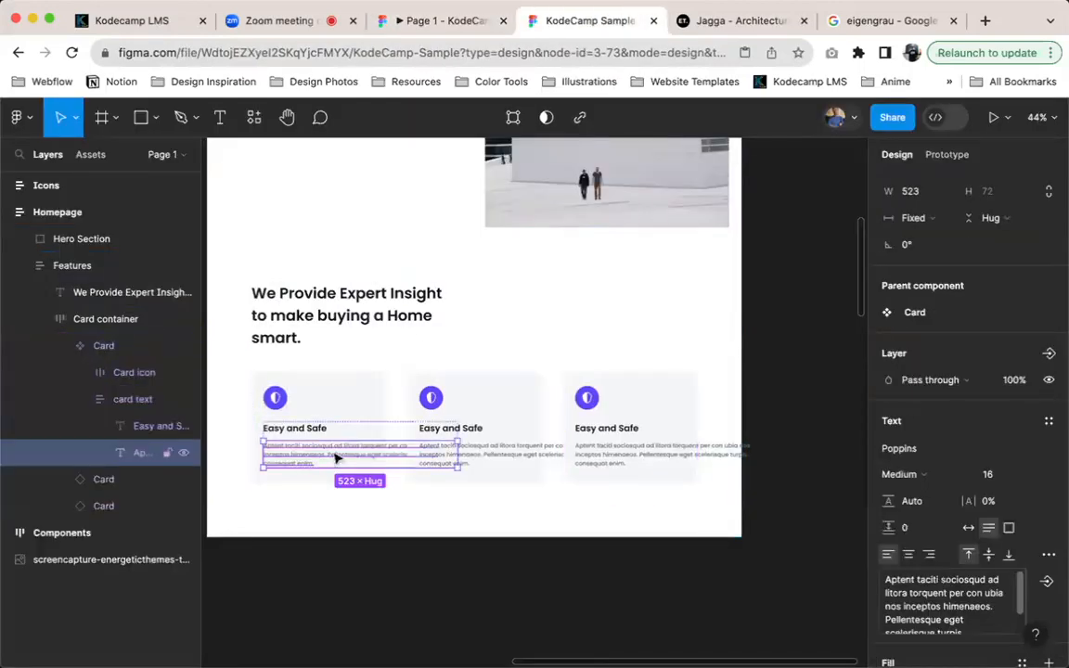
{"action": "left_click", "coordinate": [153, 426], "text": "shift"}
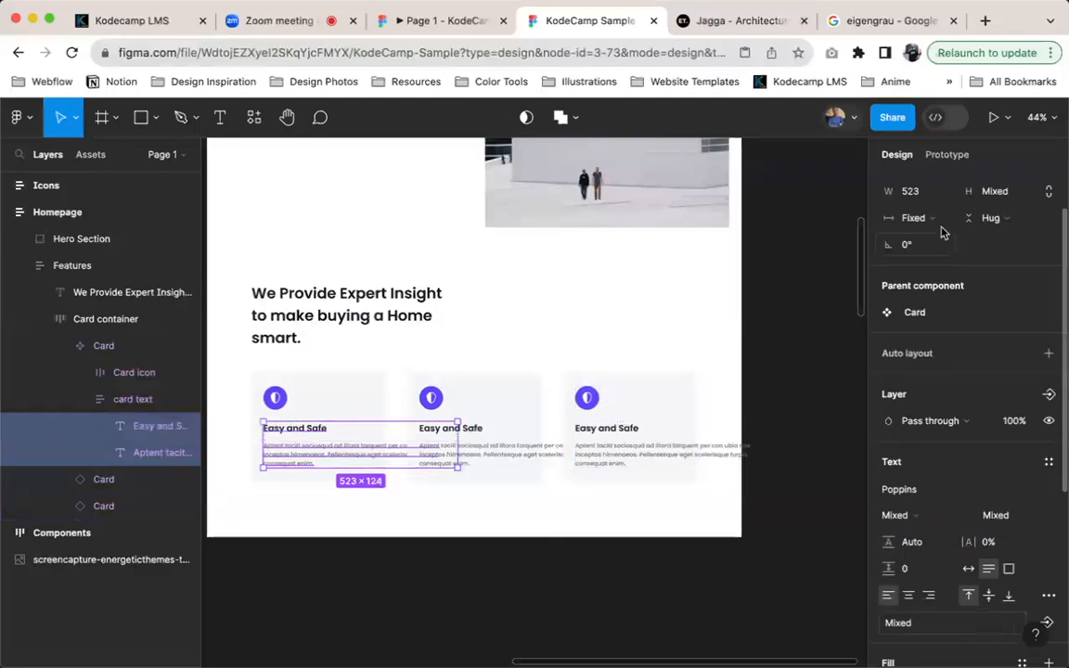
{"action": "left_click", "coordinate": [917, 280]}
{"action": "left_click", "coordinate": [919, 323]}
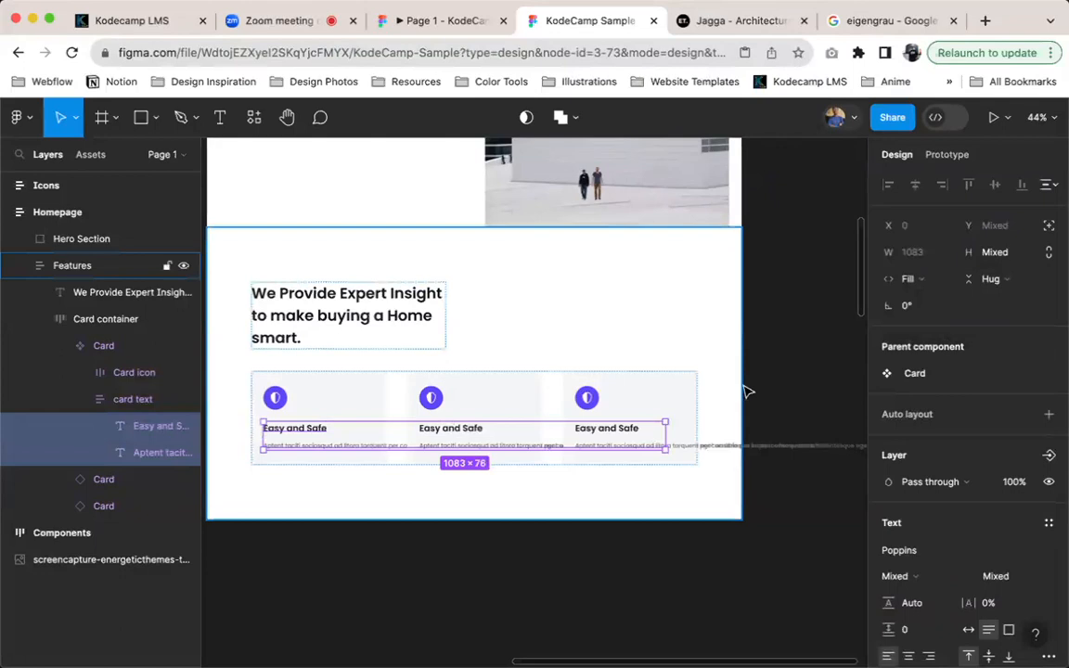
{"action": "key", "text": "shift+Return"}
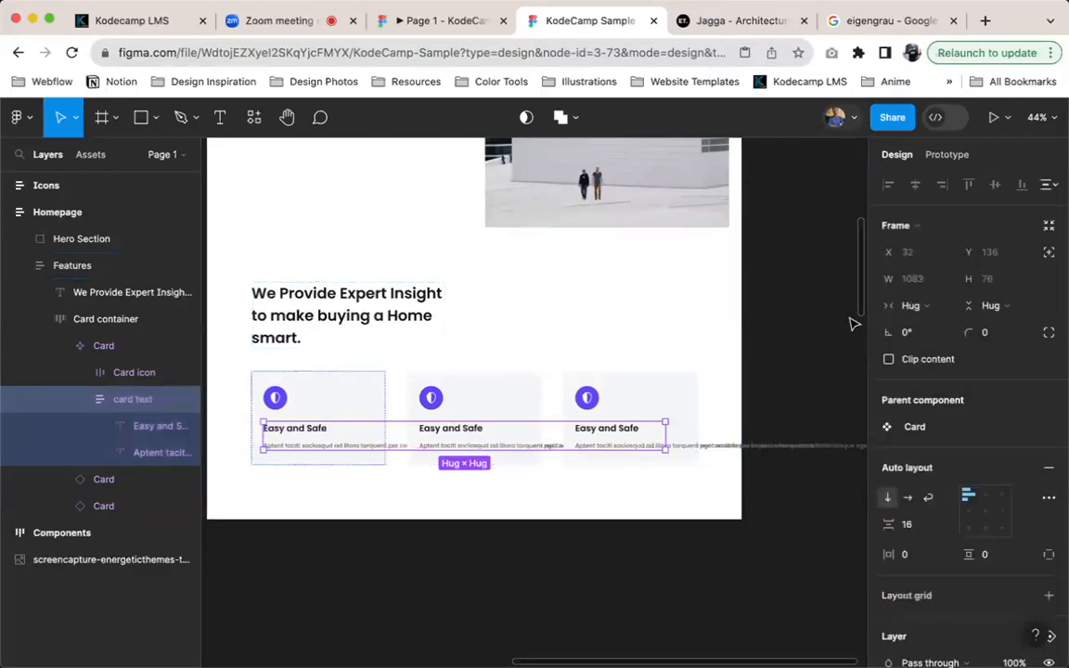
{"action": "left_click", "coordinate": [915, 306]}
{"action": "left_click", "coordinate": [917, 307]}
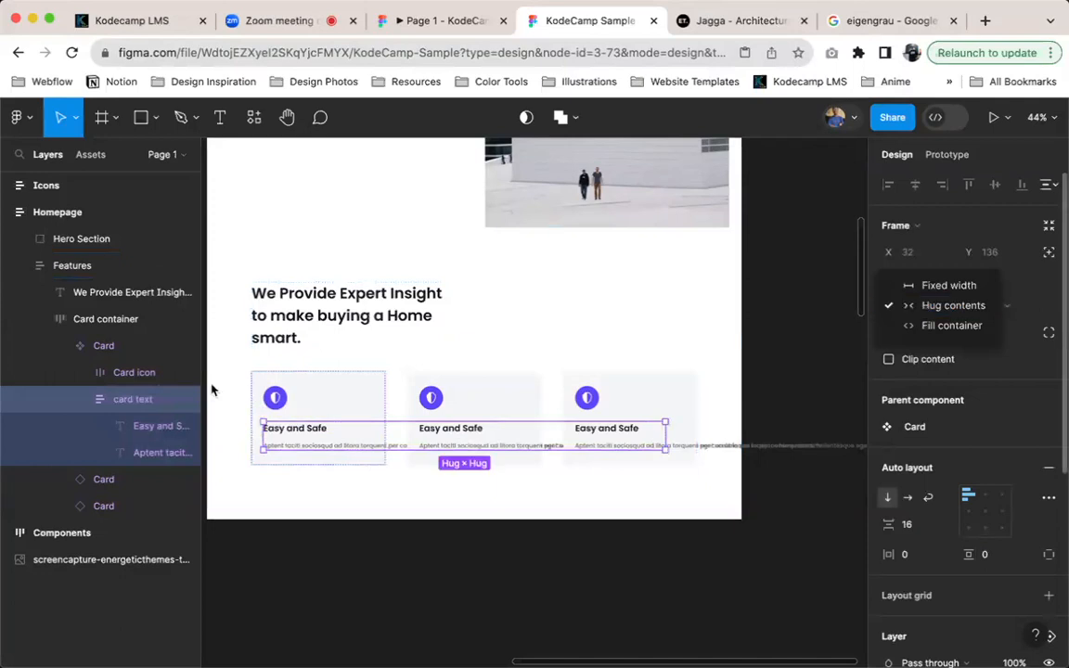
{"action": "left_click", "coordinate": [951, 325]}
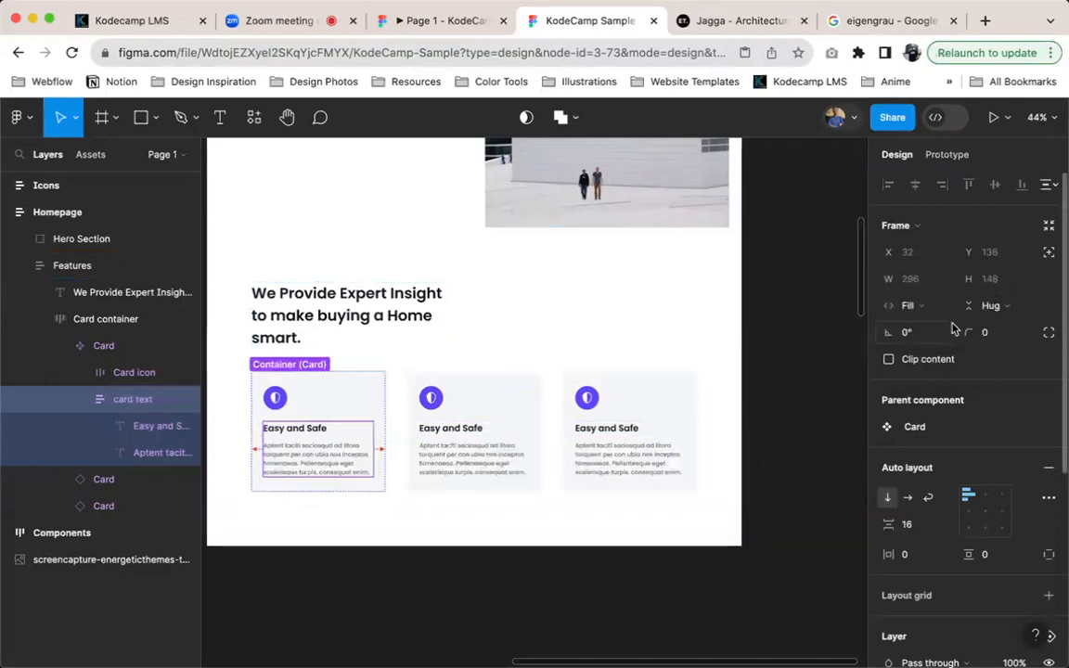
Compare the three feature cards in the prototype preview with the cards on the Jagga reference site
{"action": "left_click", "coordinate": [427, 18]}
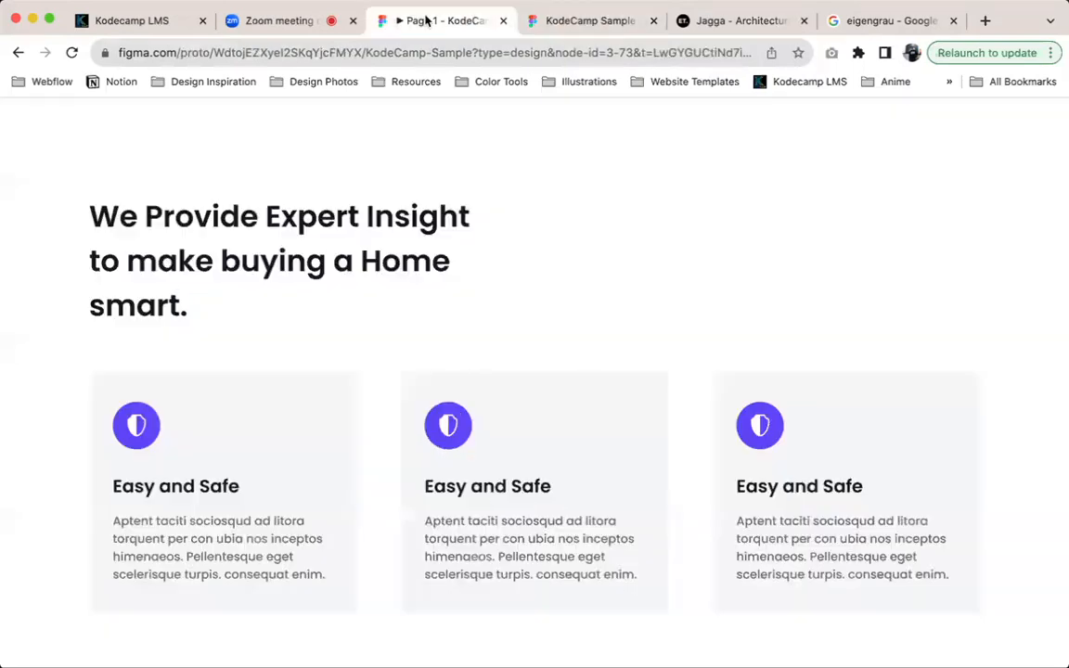
{"action": "scroll", "coordinate": [624, 372], "scroll_direction": "down", "scroll_amount": 1}
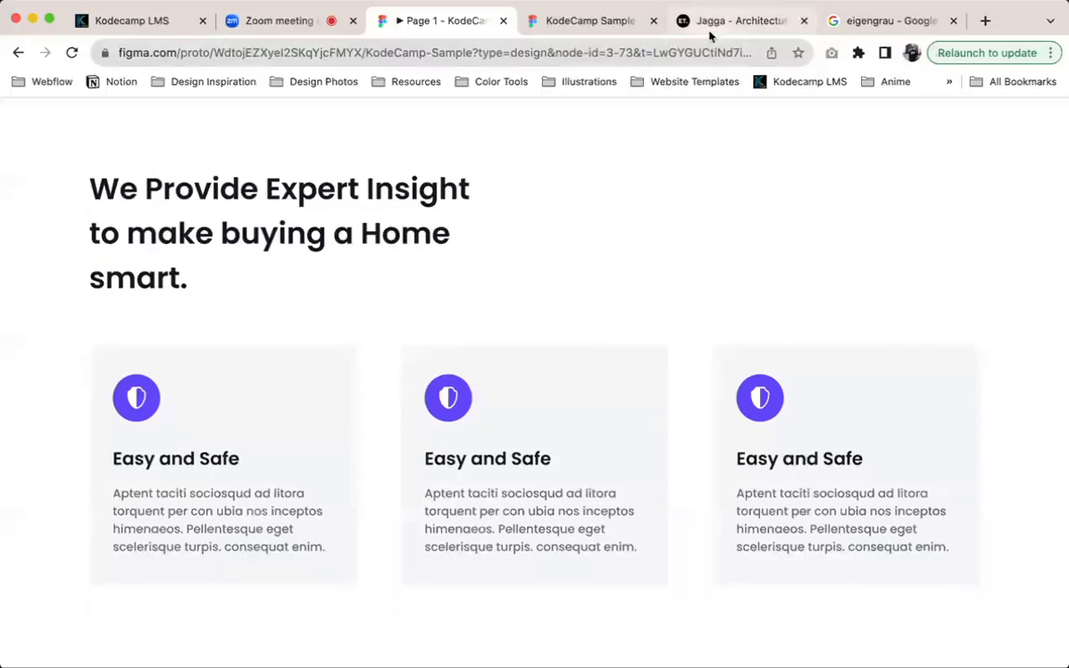
{"action": "left_click", "coordinate": [710, 33]}
{"action": "left_click", "coordinate": [423, 22]}
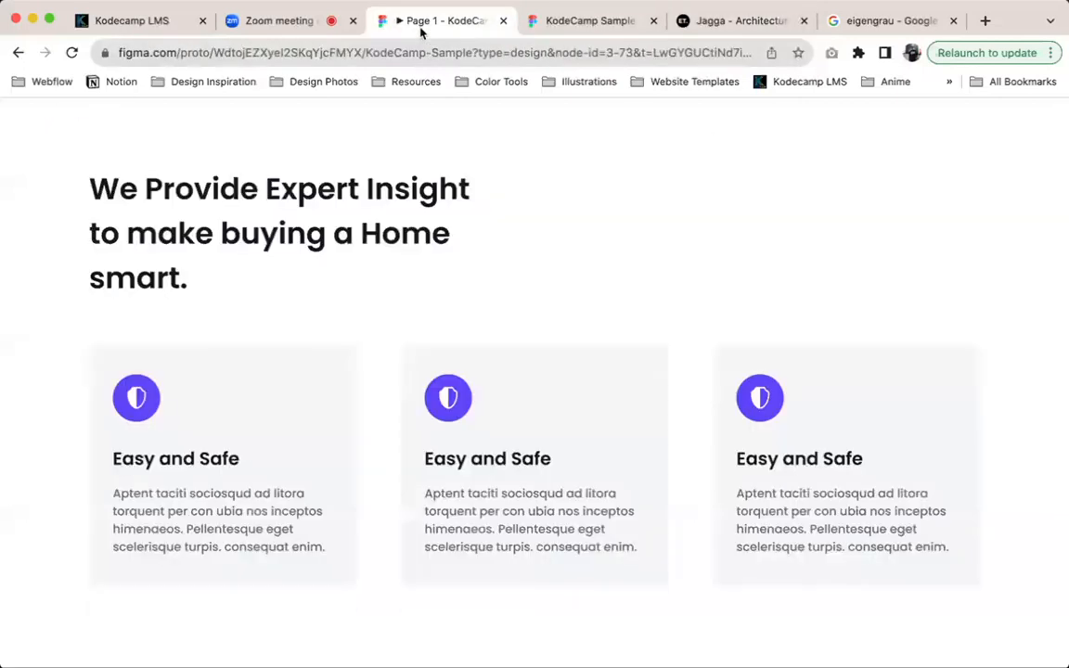
{"action": "left_click", "coordinate": [564, 22]}
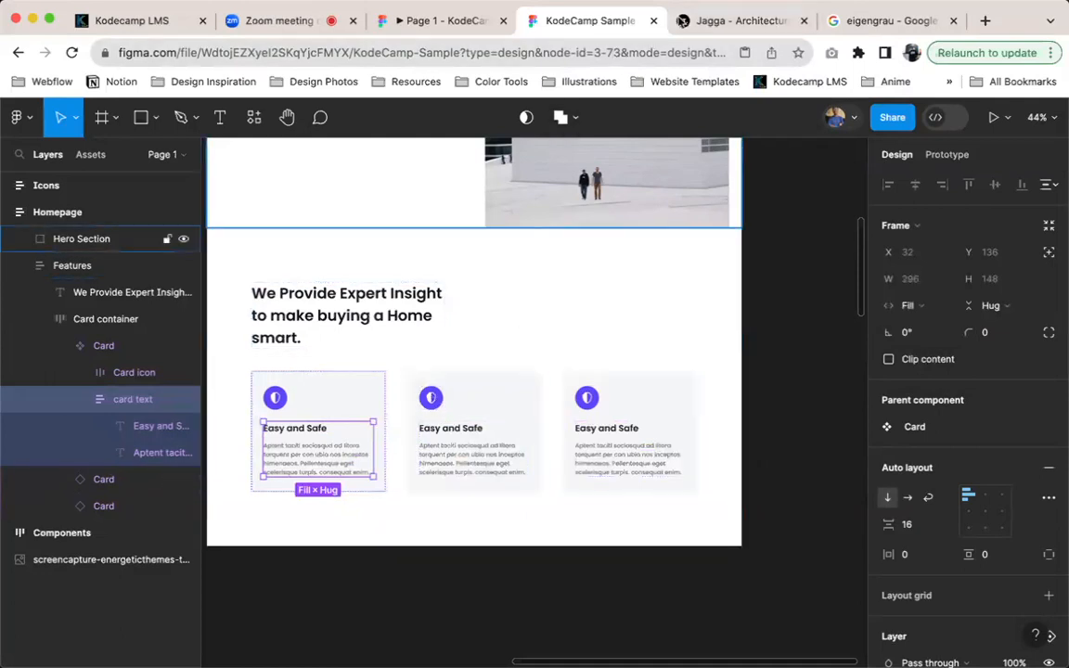
{"action": "left_click", "coordinate": [688, 23]}
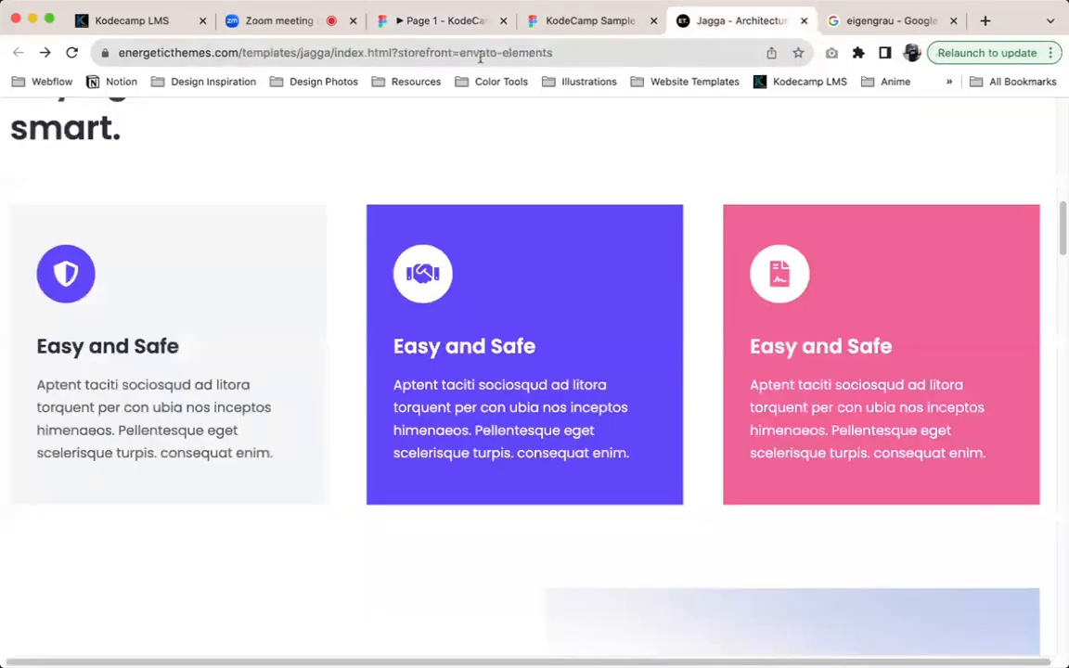
In the design file, try Card container's horizontal gap at 40 and 200, and return it to 60
{"action": "left_click", "coordinate": [572, 21]}
{"action": "left_click", "coordinate": [405, 413]}
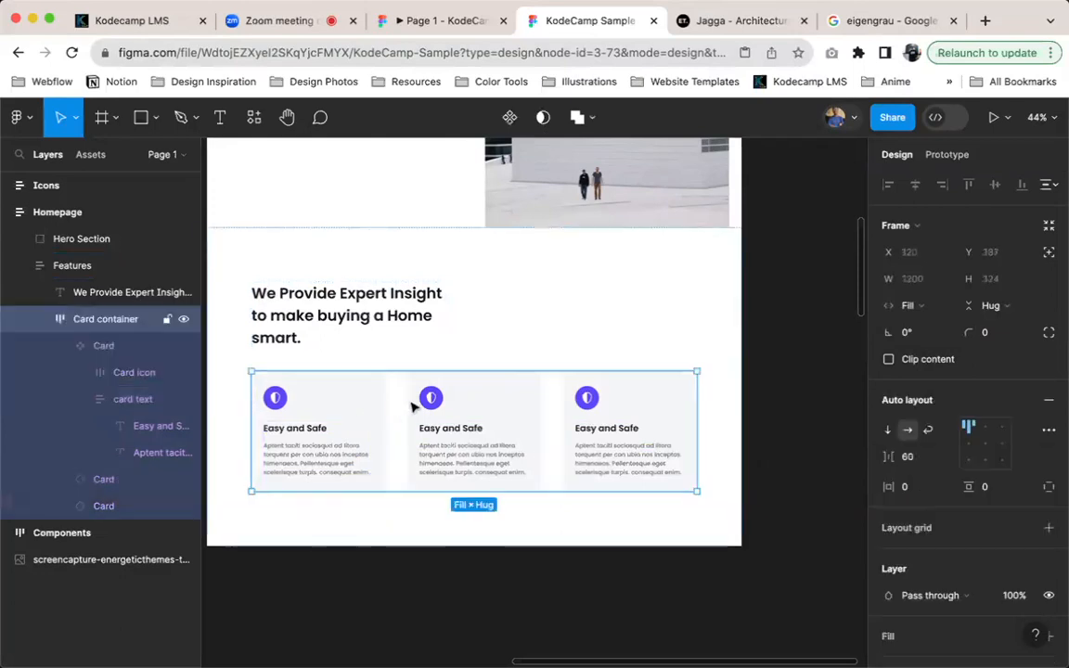
{"action": "left_click", "coordinate": [908, 456]}
{"action": "type", "text": "40"}
{"action": "key", "text": "Return"}
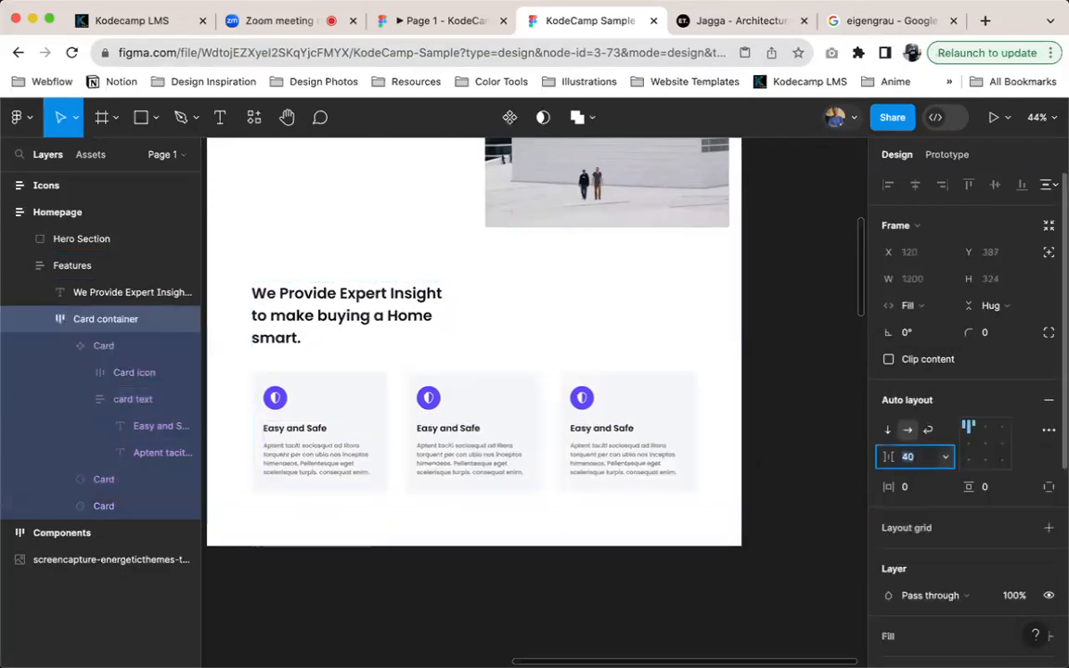
{"action": "key", "text": "shift+Up"}
{"action": "key", "text": "shift+Up"}
{"action": "key", "text": "shift+Up"}
{"action": "key", "text": "shift+Up"}
{"action": "key", "text": "shift+Up"}
{"action": "key", "text": "shift+Up"}
{"action": "key", "text": "shift+Up"}
{"action": "key", "text": "shift+Up"}
{"action": "key", "text": "shift+Up"}
{"action": "key", "text": "shift+Up"}
{"action": "key", "text": "shift+Up"}
{"action": "key", "text": "shift+Up"}
{"action": "key", "text": "shift+Up"}
{"action": "key", "text": "shift+Up"}
{"action": "key", "text": "shift+Up"}
{"action": "key", "text": "shift+Up"}
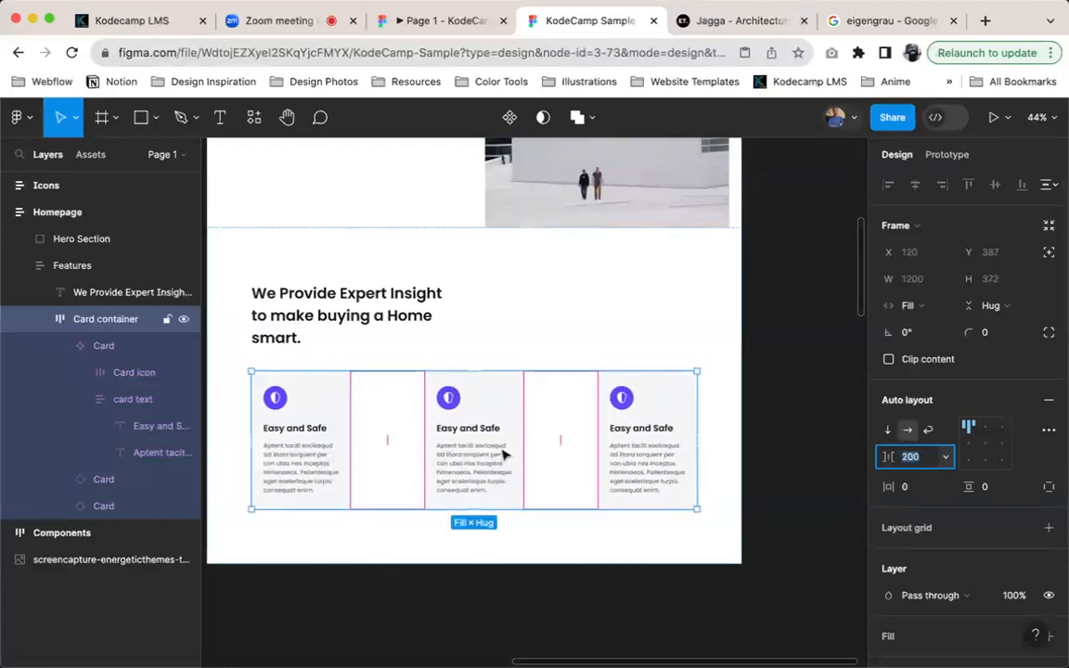
{"action": "key", "text": "shift+Down"}
{"action": "key", "text": "shift+Down"}
{"action": "key", "text": "shift+Down"}
{"action": "key", "text": "shift+Down"}
{"action": "key", "text": "shift+Down"}
{"action": "key", "text": "shift+Down"}
{"action": "key", "text": "shift+Down"}
{"action": "key", "text": "shift+Down"}
{"action": "key", "text": "shift+Down"}
{"action": "key", "text": "shift+Down"}
{"action": "key", "text": "shift+Down"}
{"action": "key", "text": "shift+Down"}
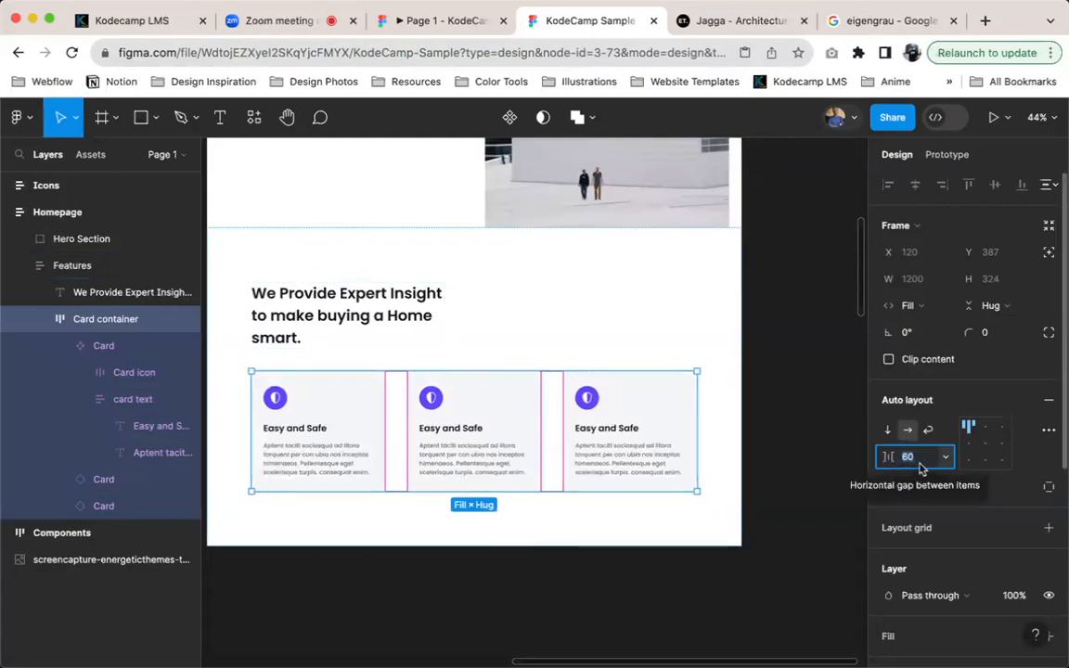
Try duplicating Card container as a second row of cards and delete the duplicate
{"action": "left_click", "coordinate": [509, 408]}
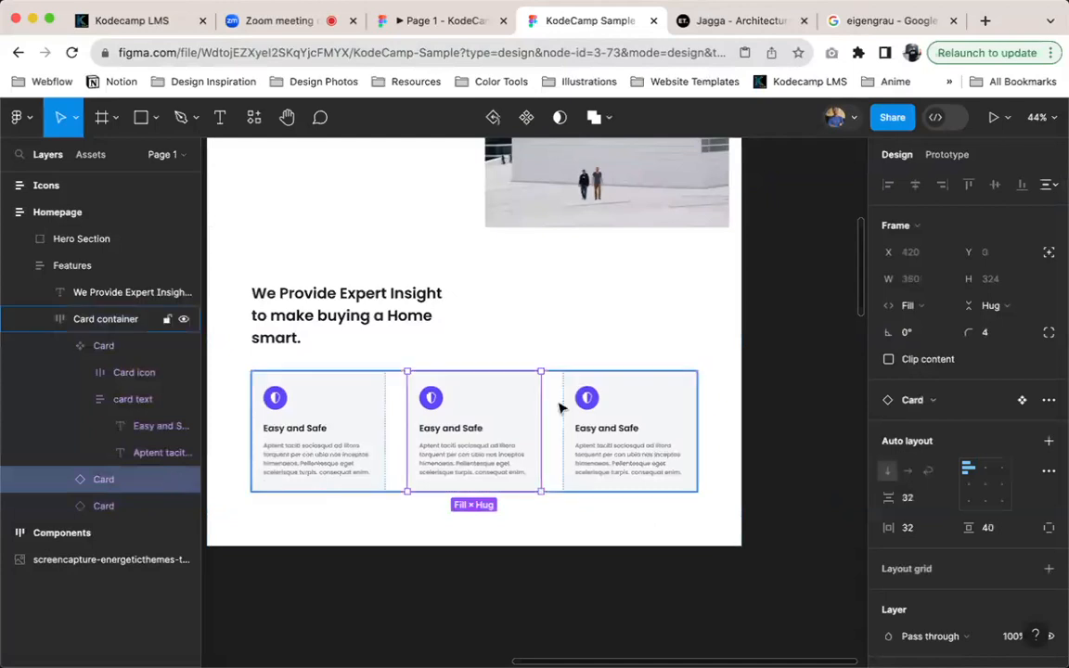
{"action": "left_click", "coordinate": [558, 409]}
{"action": "key", "text": "super+d"}
{"action": "left_click", "coordinate": [393, 442]}
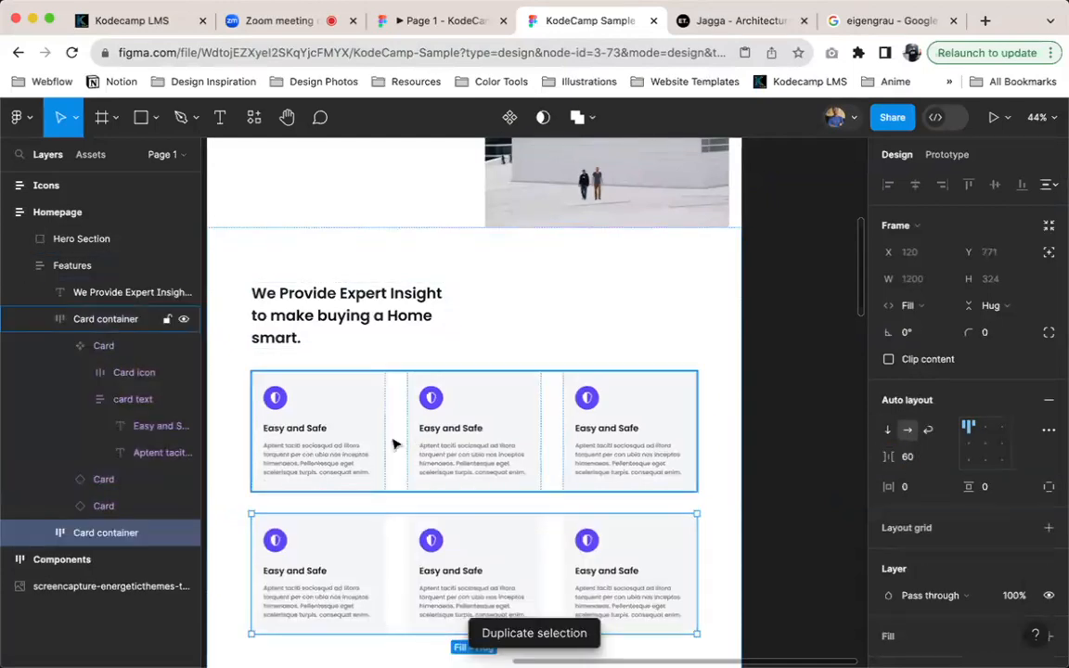
{"action": "left_click", "coordinate": [339, 529]}
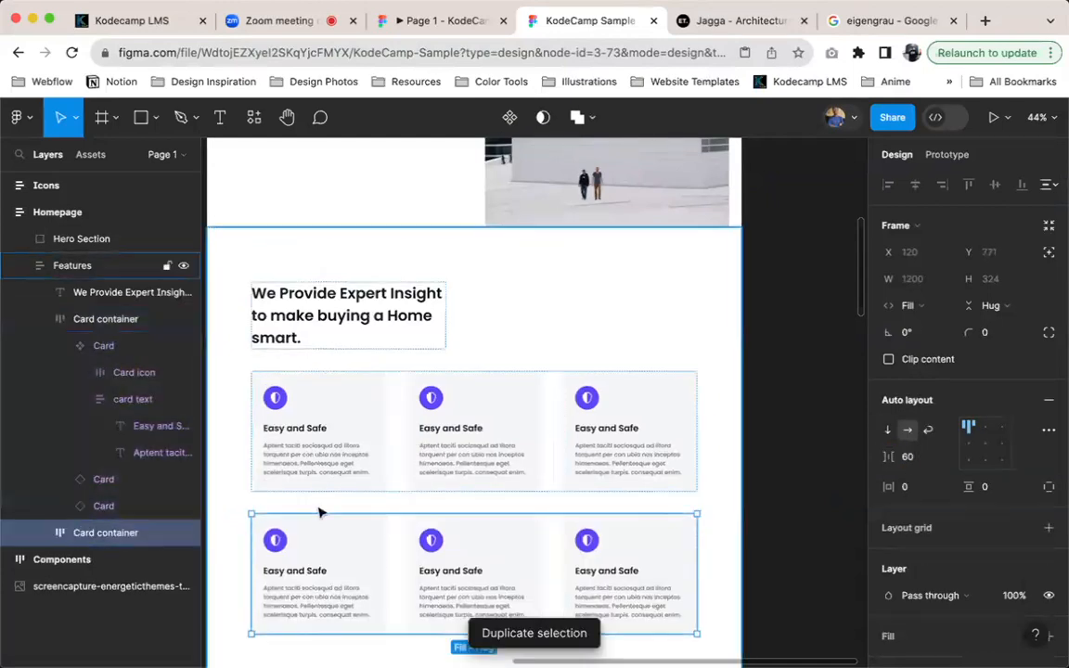
{"action": "left_click", "coordinate": [325, 547]}
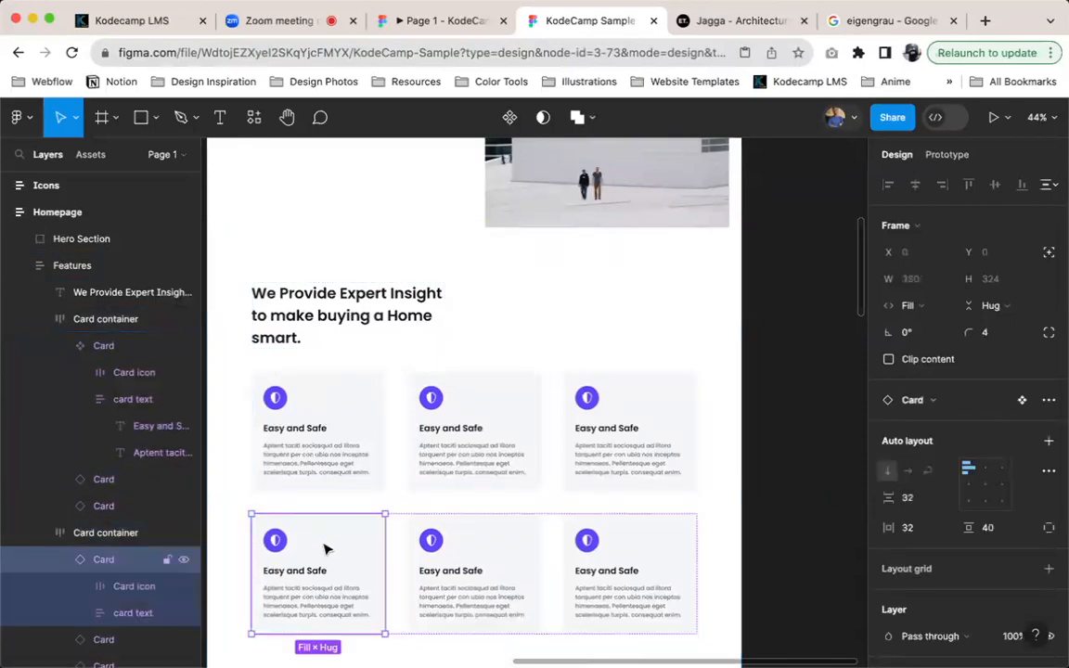
{"action": "left_click", "coordinate": [329, 417]}
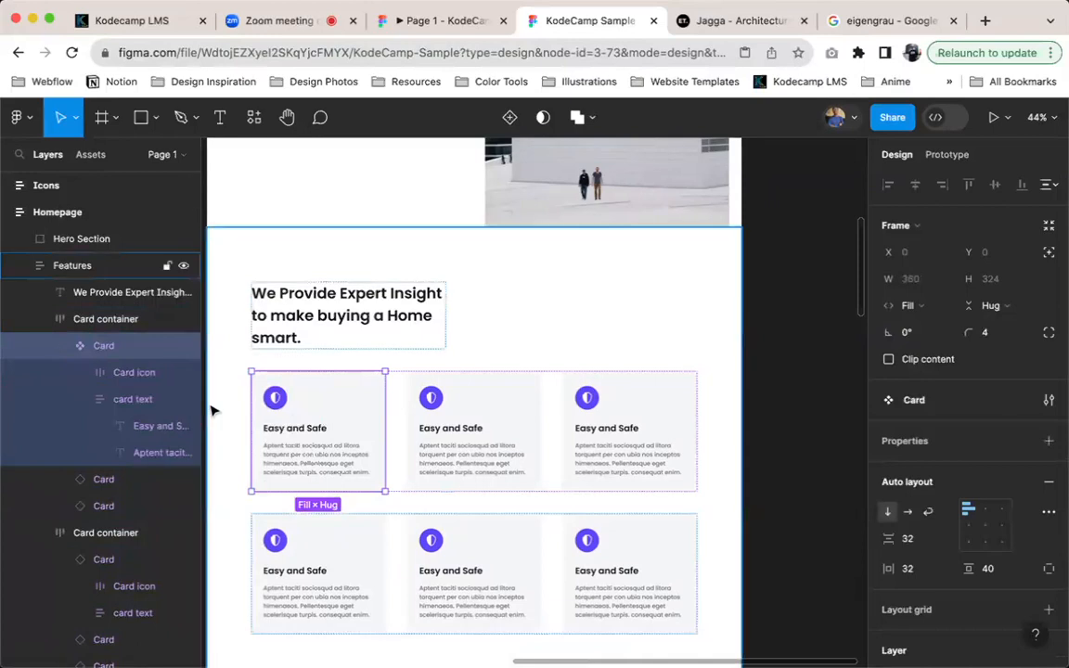
{"action": "left_click", "coordinate": [375, 542]}
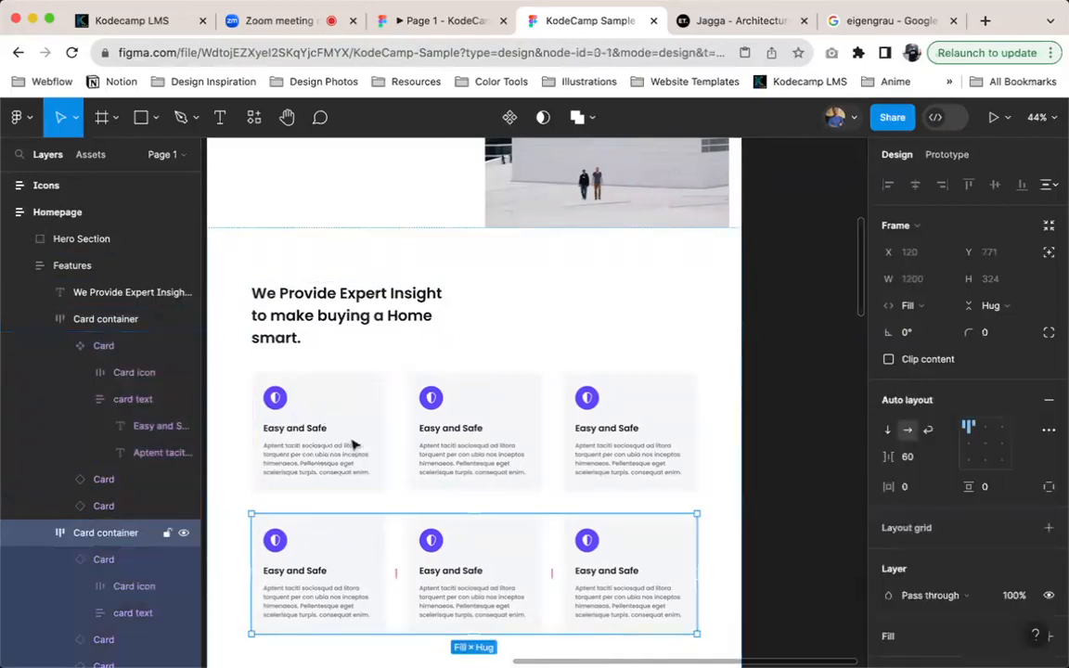
{"action": "key", "text": "Delete"}
Set the main Card component's width to Fixed width
{"action": "left_click", "coordinate": [351, 437]}
{"action": "left_click", "coordinate": [351, 437]}
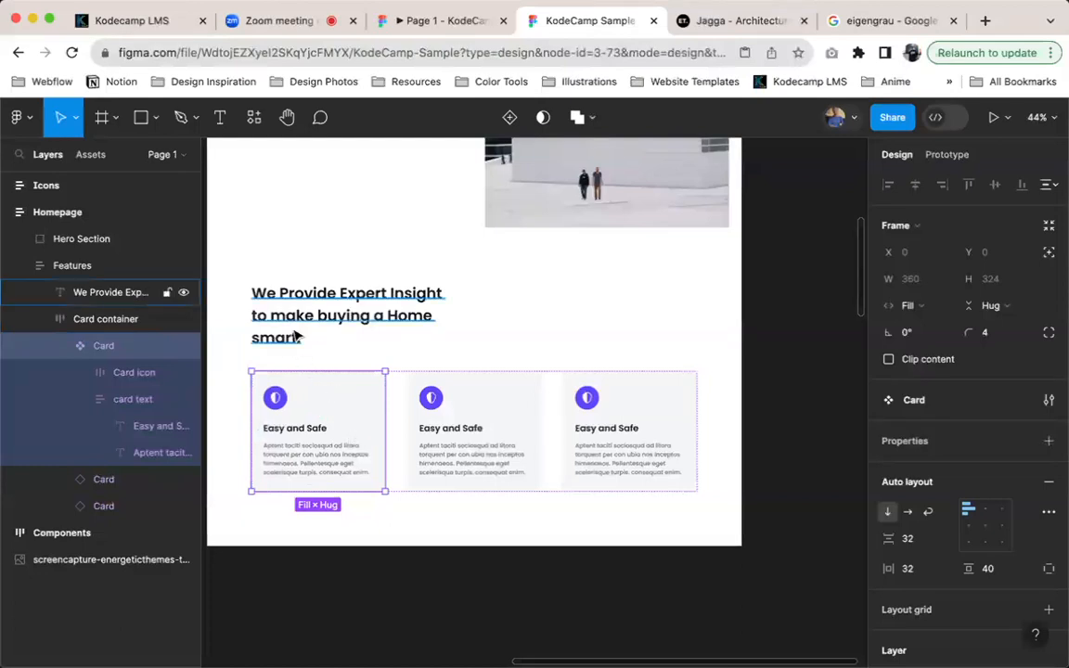
{"action": "left_click_drag", "start_coordinate": [356, 429], "coordinate": [425, 494]}
{"action": "left_click", "coordinate": [928, 307]}
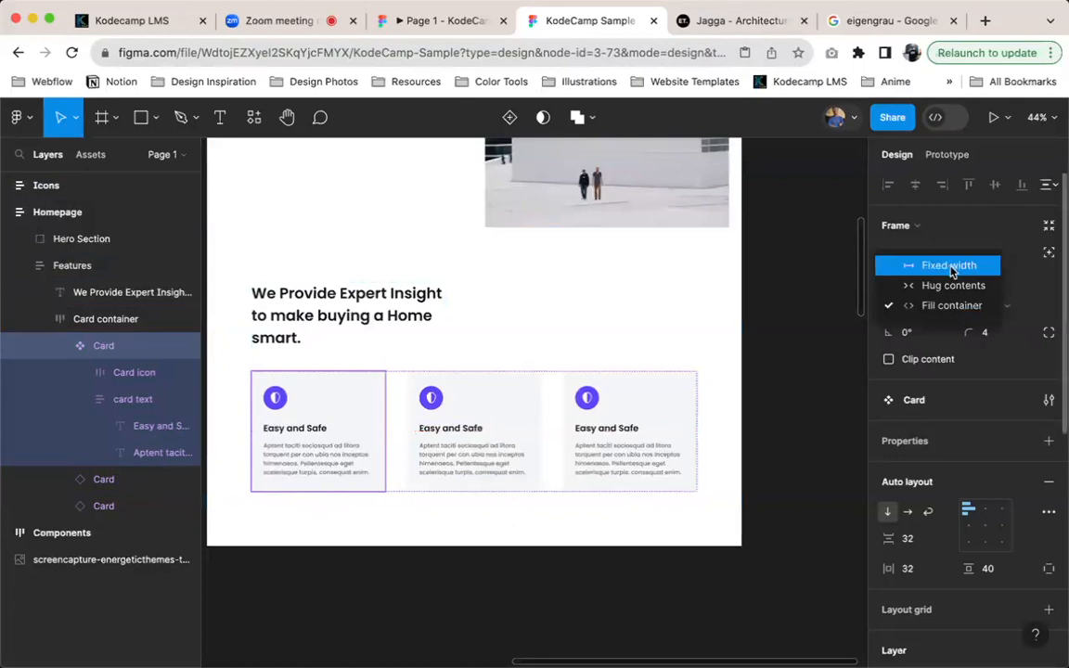
{"action": "left_click", "coordinate": [951, 268]}
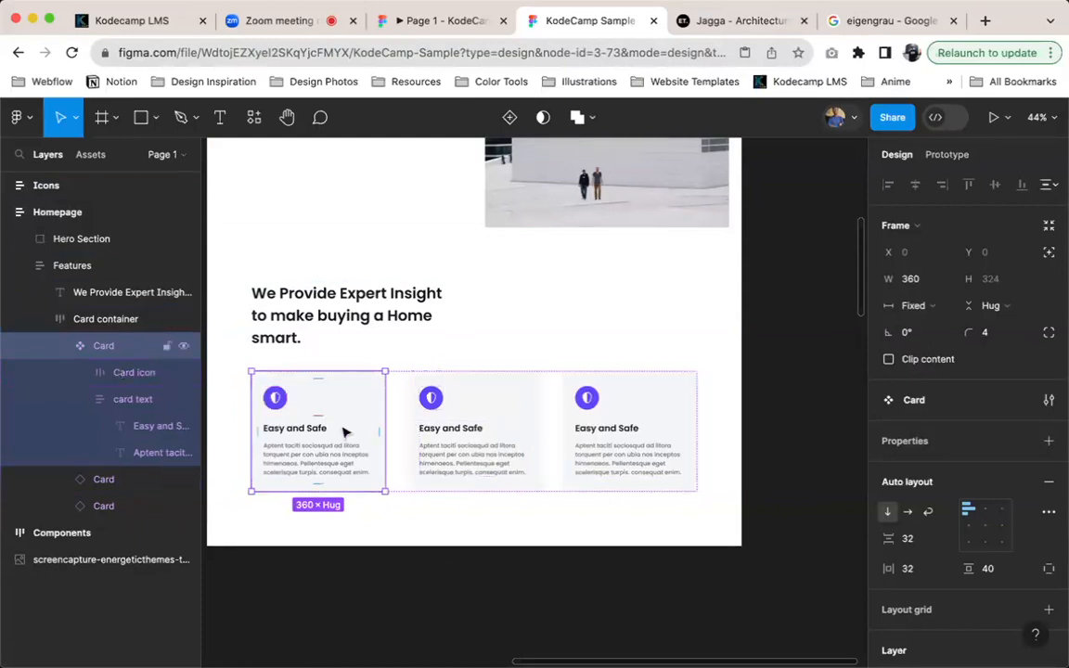
Cut the main Card component out of Card container and paste it into the Components frame
{"action": "key", "text": "Escape"}
{"action": "scroll", "coordinate": [469, 295], "scroll_direction": "up", "scroll_amount": 5}
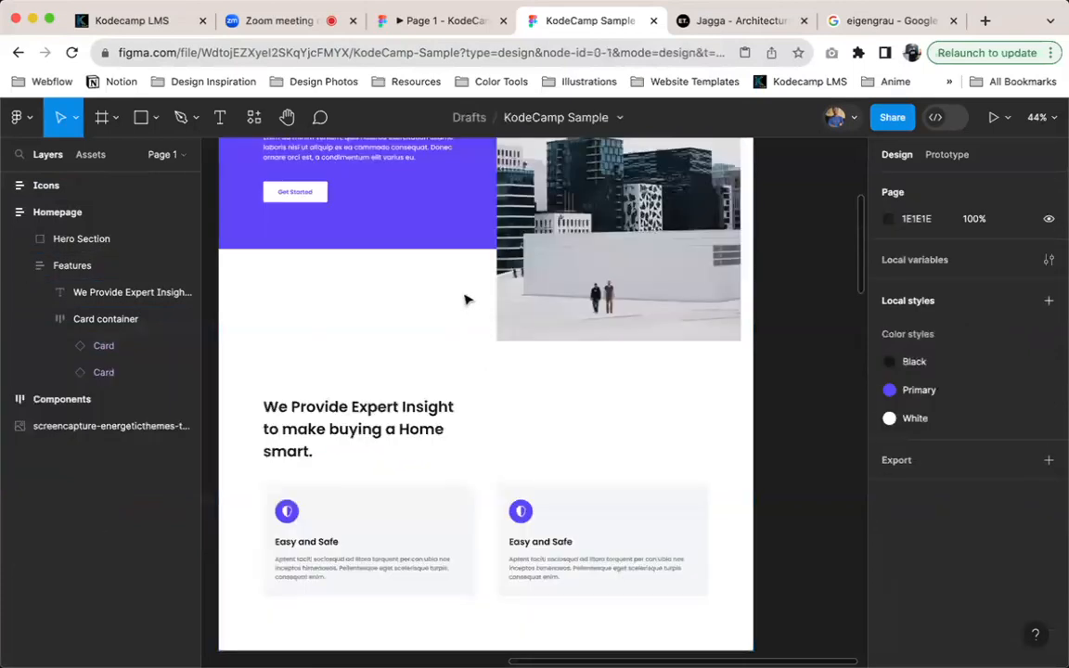
{"action": "scroll", "coordinate": [469, 301], "scroll_direction": "up", "scroll_amount": 3}
{"action": "left_click", "coordinate": [360, 341]}
{"action": "key", "text": "ctrl+v"}
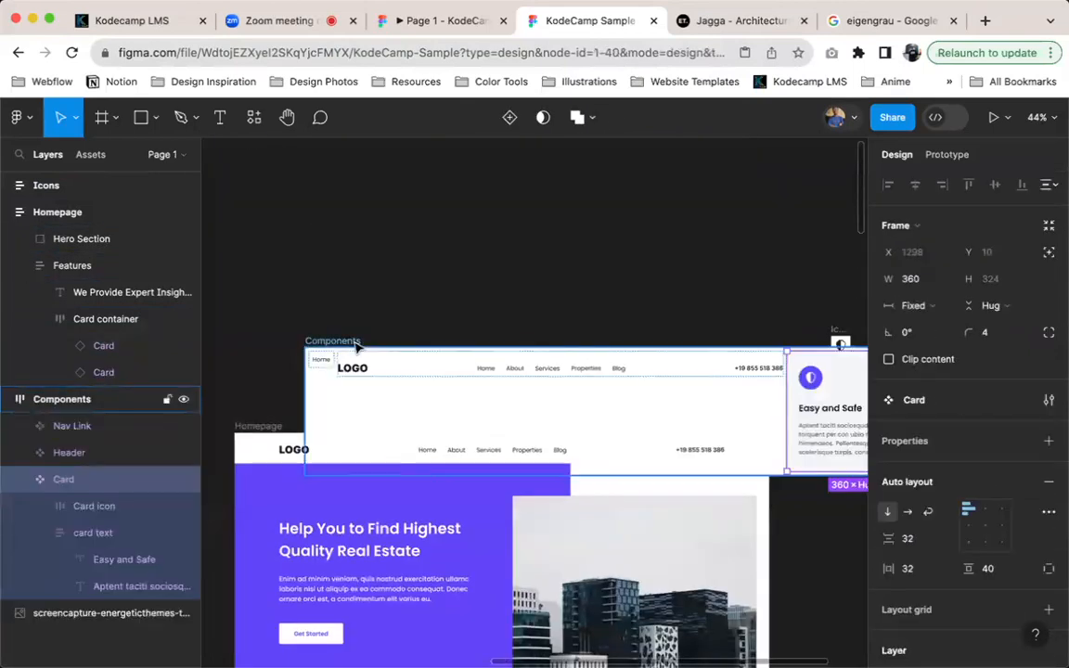
Move the Components frame beside the Homepage frame and set its auto layout direction to vertical
{"action": "left_click_drag", "start_coordinate": [362, 345], "coordinate": [740, 455]}
{"action": "left_click", "coordinate": [888, 431]}
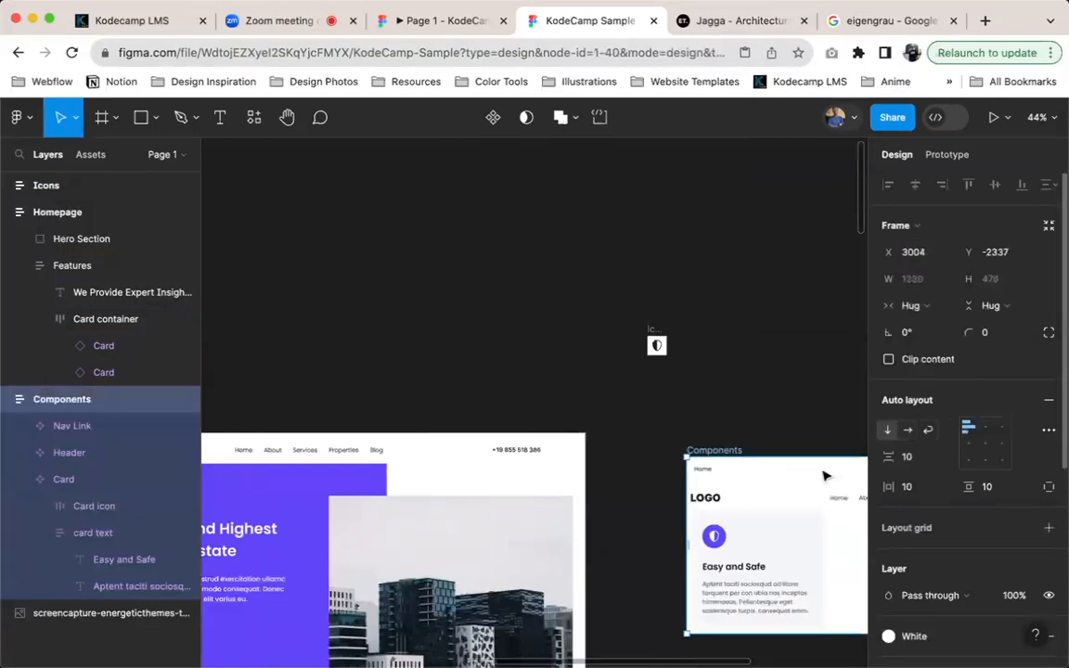
Set the vertical spacing between items in the Components frame to 40
{"action": "scroll", "coordinate": [789, 487], "scroll_direction": "right", "scroll_amount": 2}
{"action": "scroll", "coordinate": [789, 488], "scroll_direction": "down", "scroll_amount": 1}
{"action": "scroll", "coordinate": [749, 497], "scroll_direction": "right", "scroll_amount": 2}
{"action": "scroll", "coordinate": [750, 497], "scroll_direction": "down", "scroll_amount": 1}
{"action": "left_click", "coordinate": [912, 459]}
{"action": "type", "text": "40"}
{"action": "key", "text": "Return"}
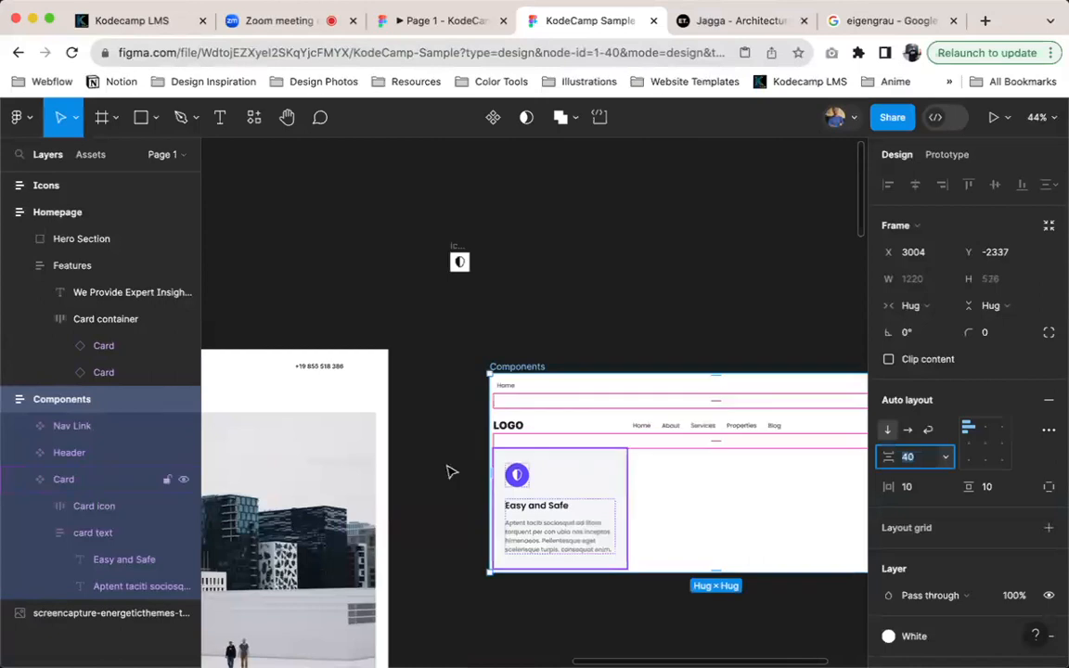
Duplicate a Card instance inside the Features section's Card container to make a row of three cards
{"action": "scroll", "coordinate": [450, 470], "scroll_direction": "left", "scroll_amount": 3}
{"action": "scroll", "coordinate": [451, 470], "scroll_direction": "down", "scroll_amount": 2}
{"action": "scroll", "coordinate": [450, 467], "scroll_direction": "left", "scroll_amount": 3}
{"action": "scroll", "coordinate": [450, 467], "scroll_direction": "down", "scroll_amount": 4}
{"action": "left_click", "coordinate": [511, 397]}
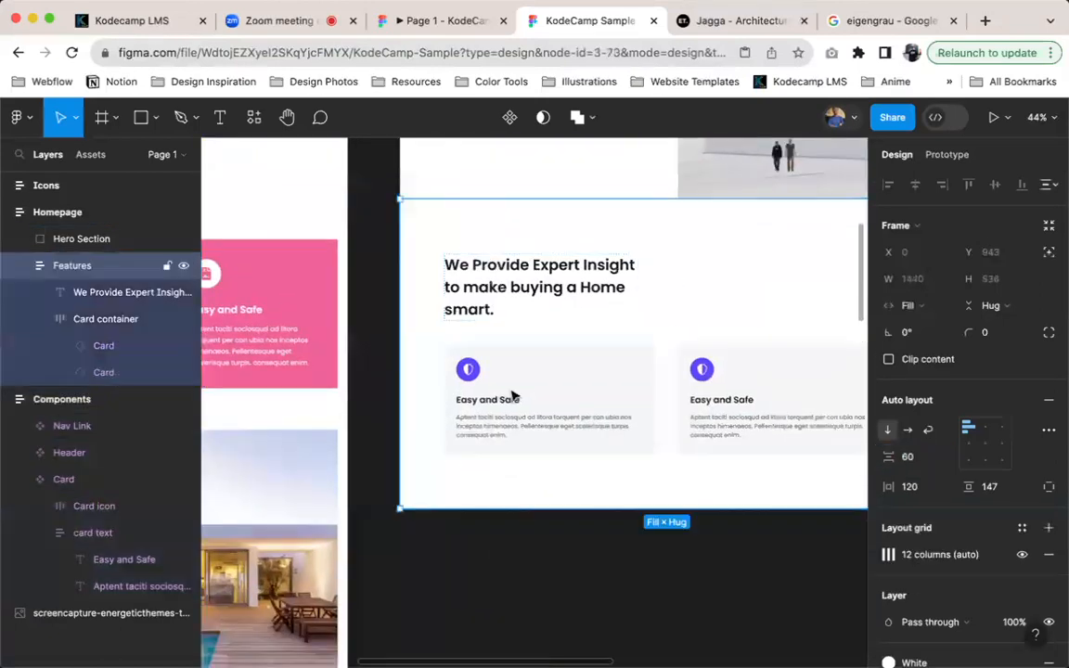
{"action": "double_click", "coordinate": [512, 396]}
{"action": "key", "text": "ctrl+d"}
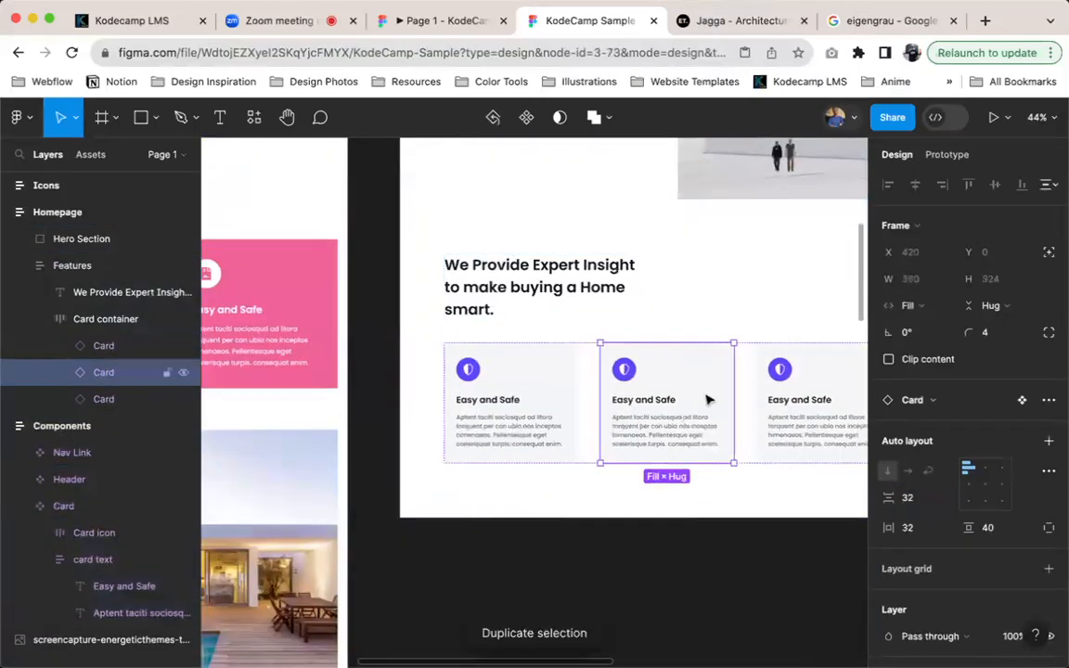
Show the layout grids and check the first card in the Features row against the columns
{"action": "left_click", "coordinate": [572, 388]}
{"action": "key", "text": "ctrl+g"}
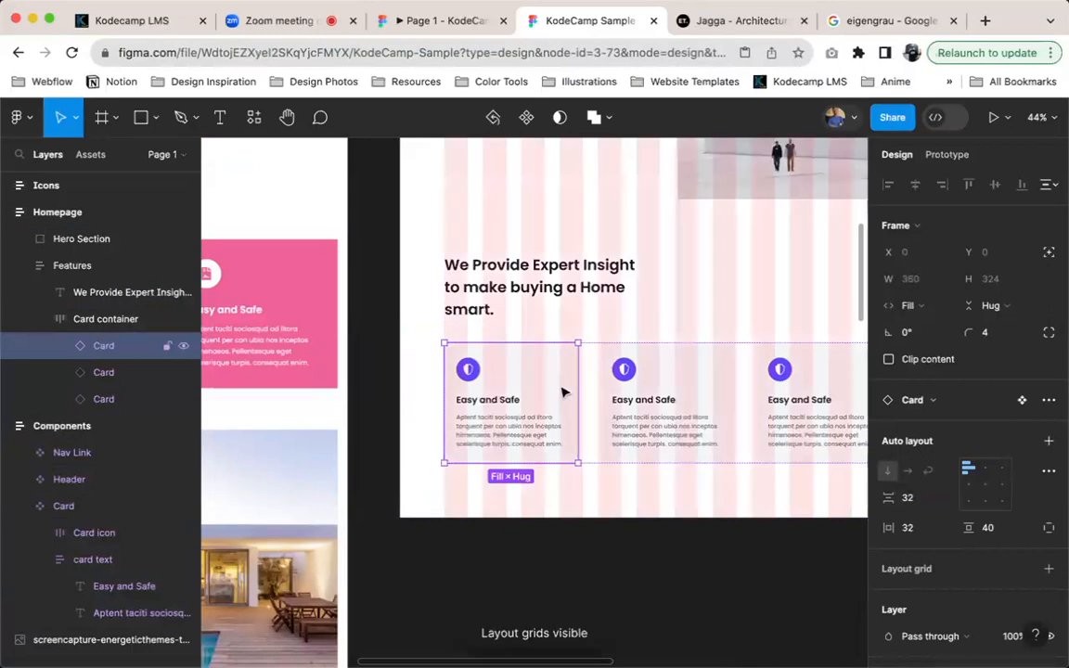
{"action": "scroll", "coordinate": [573, 409], "scroll_direction": "up", "scroll_amount": 2}
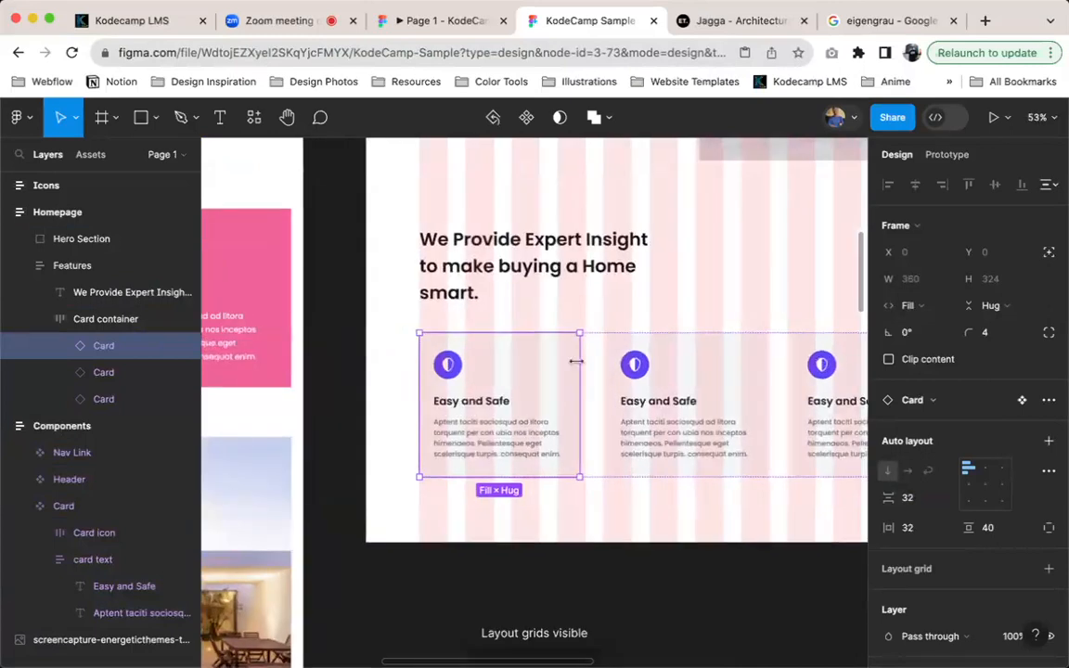
{"action": "scroll", "coordinate": [576, 362], "scroll_direction": "down", "scroll_amount": 5}
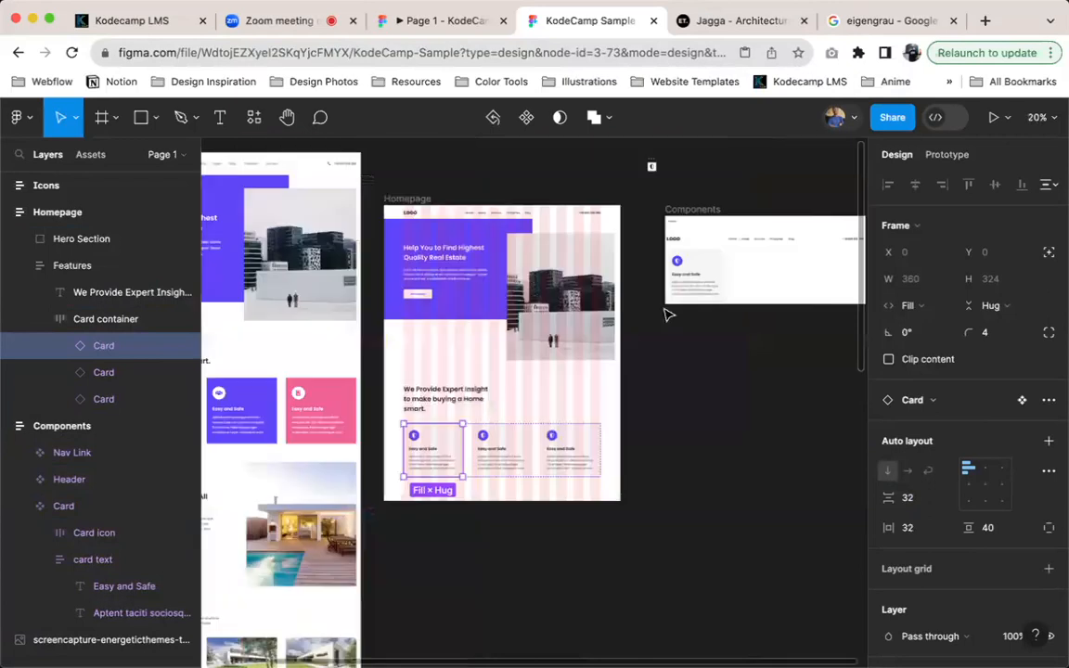
Take the main Card component out of the Components frame and put it in place of the first Card instance in Card container
{"action": "left_click", "coordinate": [649, 308]}
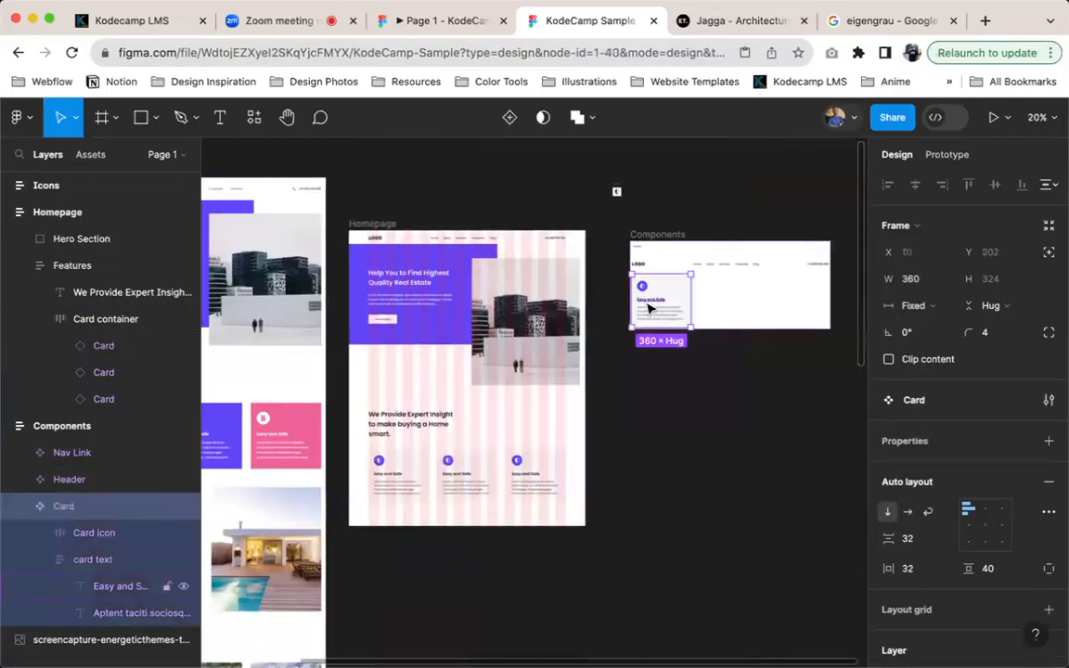
{"action": "key", "text": "Delete"}
{"action": "left_click", "coordinate": [406, 472]}
{"action": "left_click", "coordinate": [405, 471]}
{"action": "left_click", "coordinate": [405, 471]}
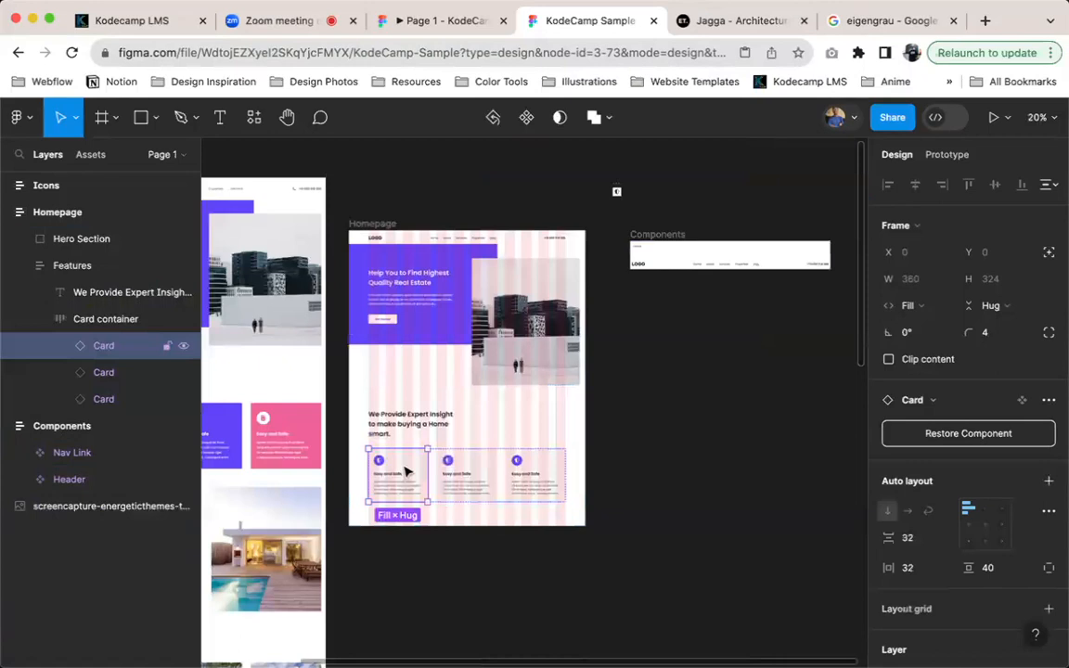
{"action": "key", "text": "ctrl+alt+k"}
Examine how the card row lines up with the column grid and review the Features frame's layout grid settings
{"action": "scroll", "coordinate": [406, 471], "scroll_direction": "up", "scroll_amount": 5}
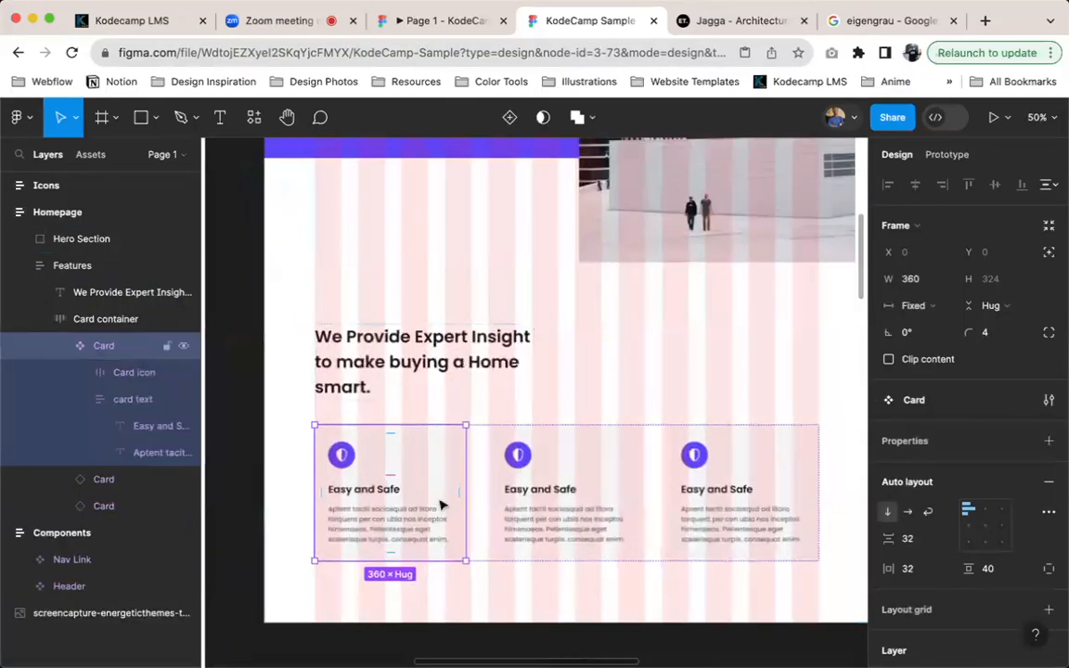
{"action": "scroll", "coordinate": [422, 498], "scroll_direction": "up", "scroll_amount": 5}
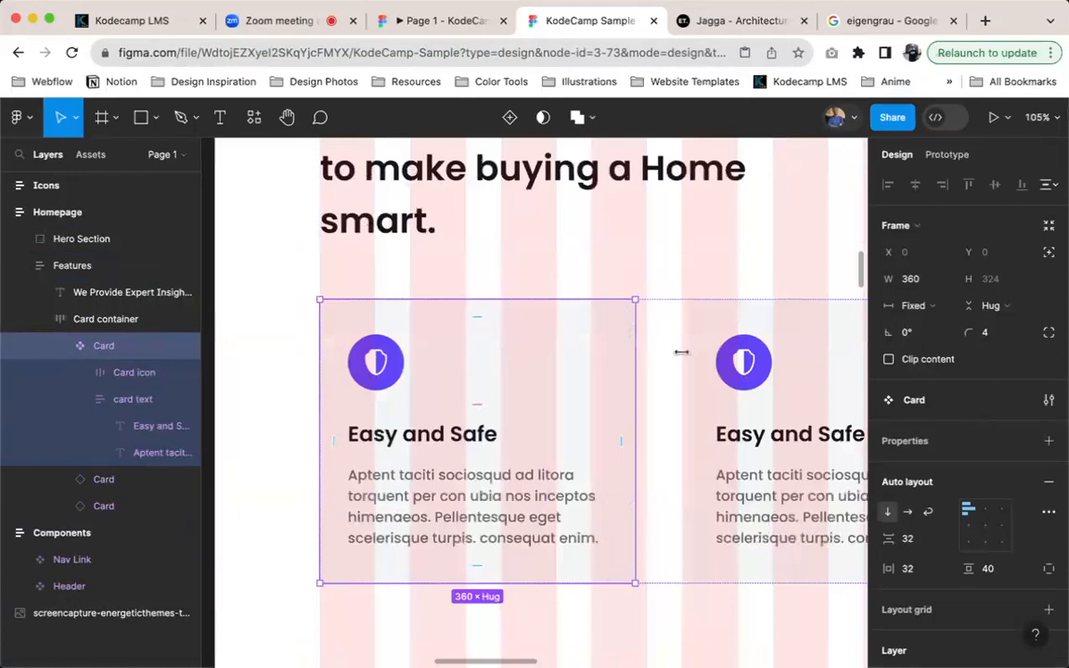
{"action": "scroll", "coordinate": [680, 353], "scroll_direction": "right", "scroll_amount": 3}
{"action": "scroll", "coordinate": [680, 353], "scroll_direction": "up", "scroll_amount": 2}
{"action": "scroll", "coordinate": [454, 411], "scroll_direction": "down", "scroll_amount": 3}
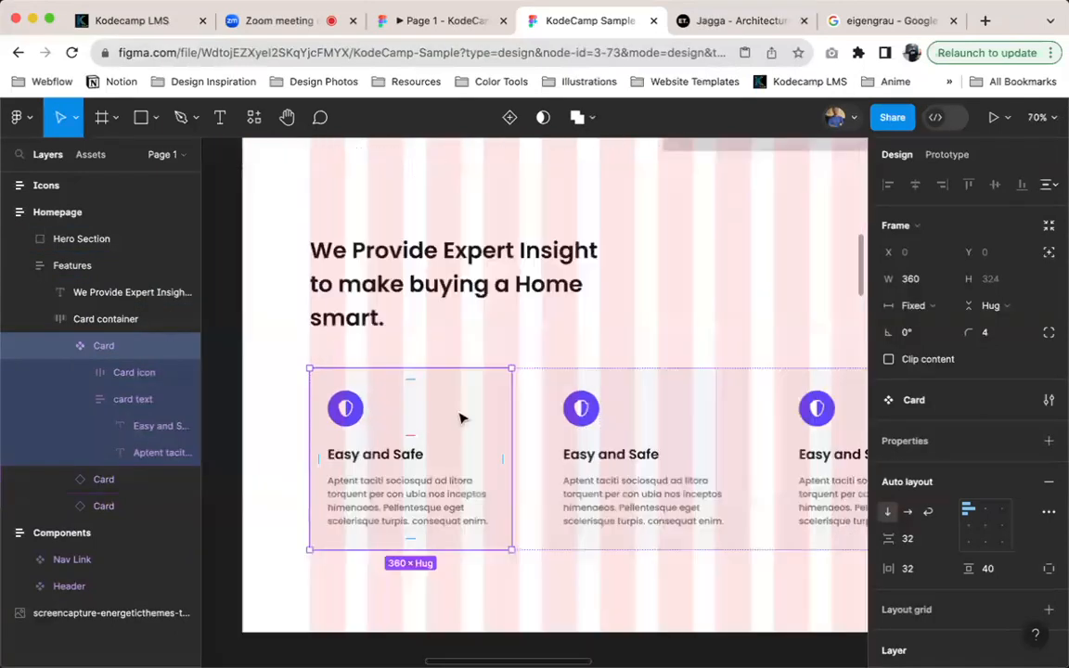
{"action": "scroll", "coordinate": [462, 419], "scroll_direction": "down", "scroll_amount": 1}
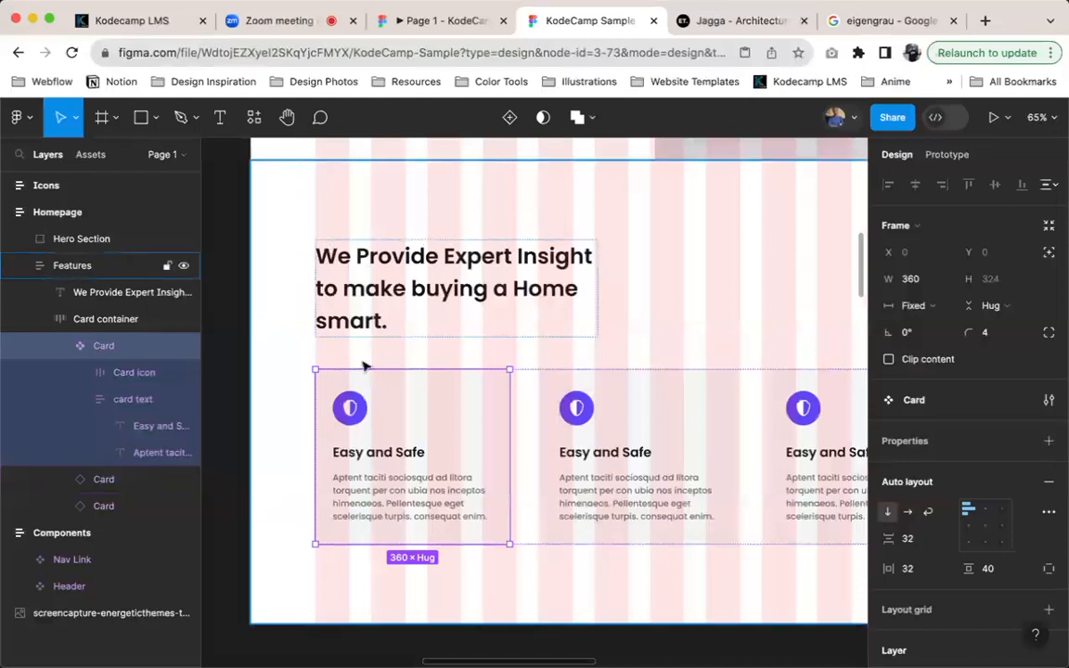
{"action": "left_click", "coordinate": [284, 363]}
{"action": "key", "text": "shift+Return"}
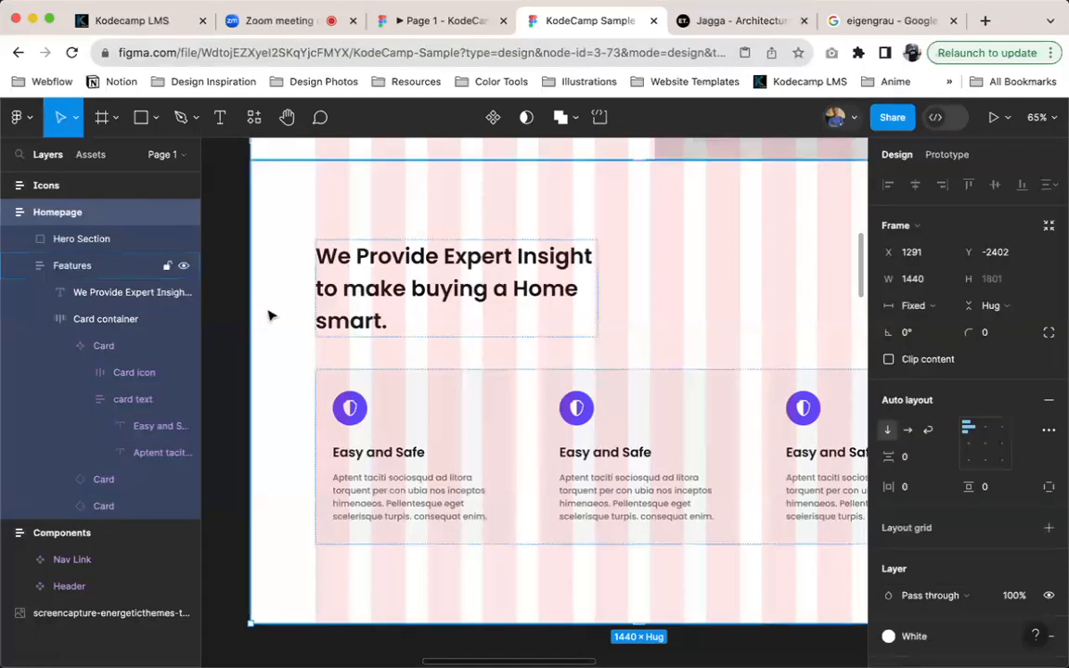
{"action": "left_click", "coordinate": [318, 320]}
{"action": "left_click", "coordinate": [888, 563]}
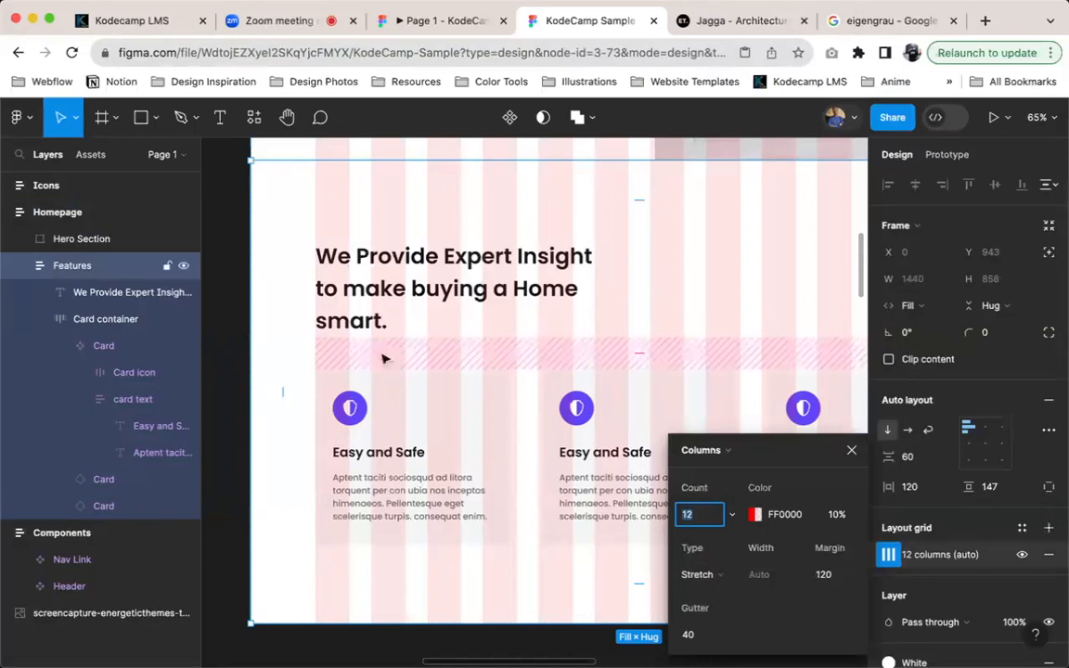
{"action": "scroll", "coordinate": [737, 251], "scroll_direction": "right", "scroll_amount": 3}
{"action": "scroll", "coordinate": [737, 251], "scroll_direction": "up", "scroll_amount": 1}
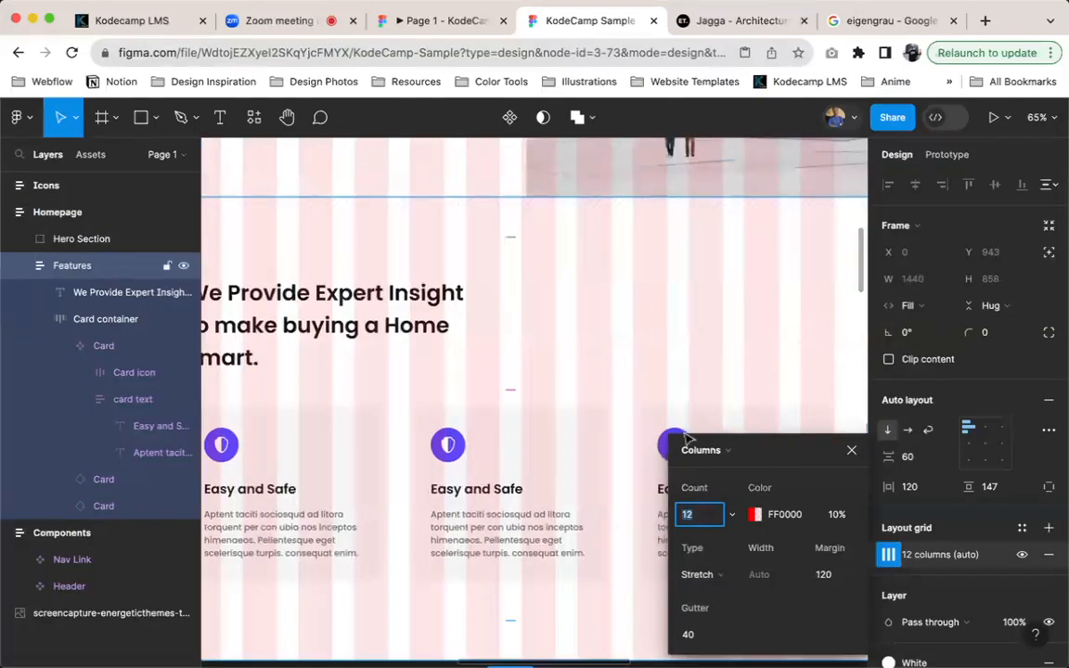
{"action": "left_click", "coordinate": [851, 450]}
{"action": "scroll", "coordinate": [620, 424], "scroll_direction": "left", "scroll_amount": 2}
{"action": "scroll", "coordinate": [620, 425], "scroll_direction": "down", "scroll_amount": 2}
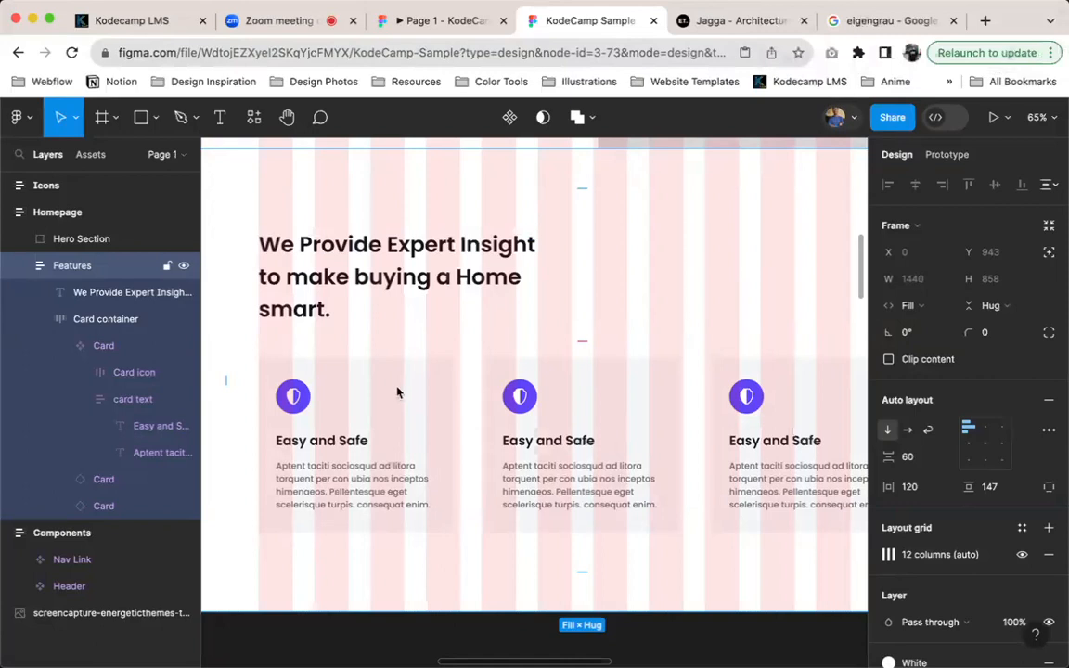
Widen the first feature card to about 373 so its right edge meets the edge of the layout grid column
{"action": "left_click", "coordinate": [397, 393]}
{"action": "scroll", "coordinate": [334, 374], "scroll_direction": "up", "scroll_amount": 2}
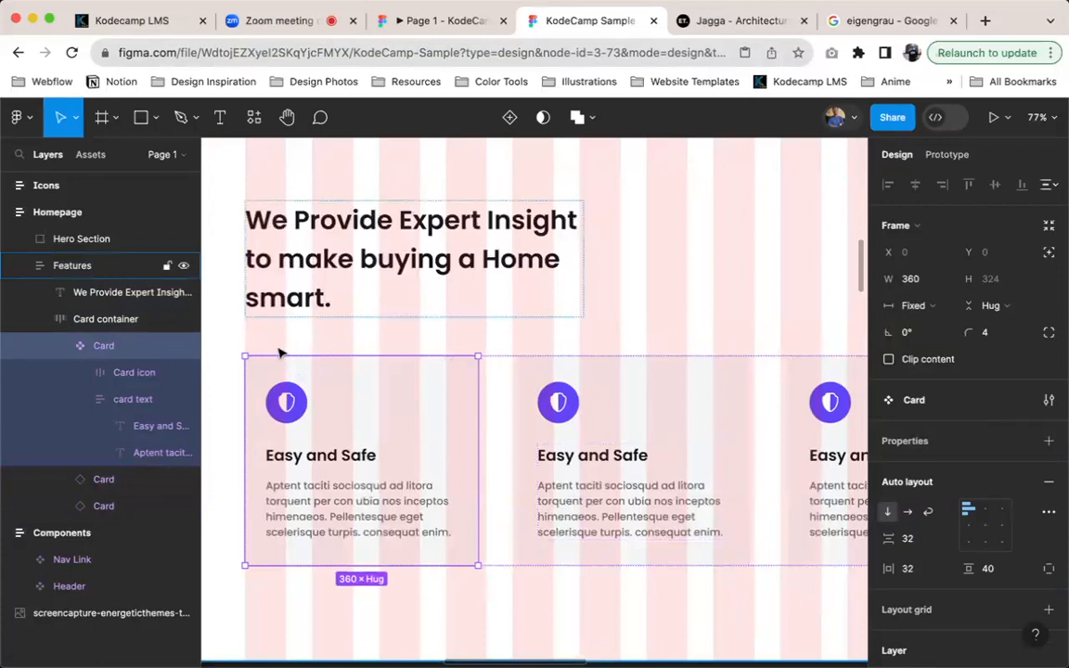
{"action": "scroll", "coordinate": [280, 353], "scroll_direction": "up", "scroll_amount": 2}
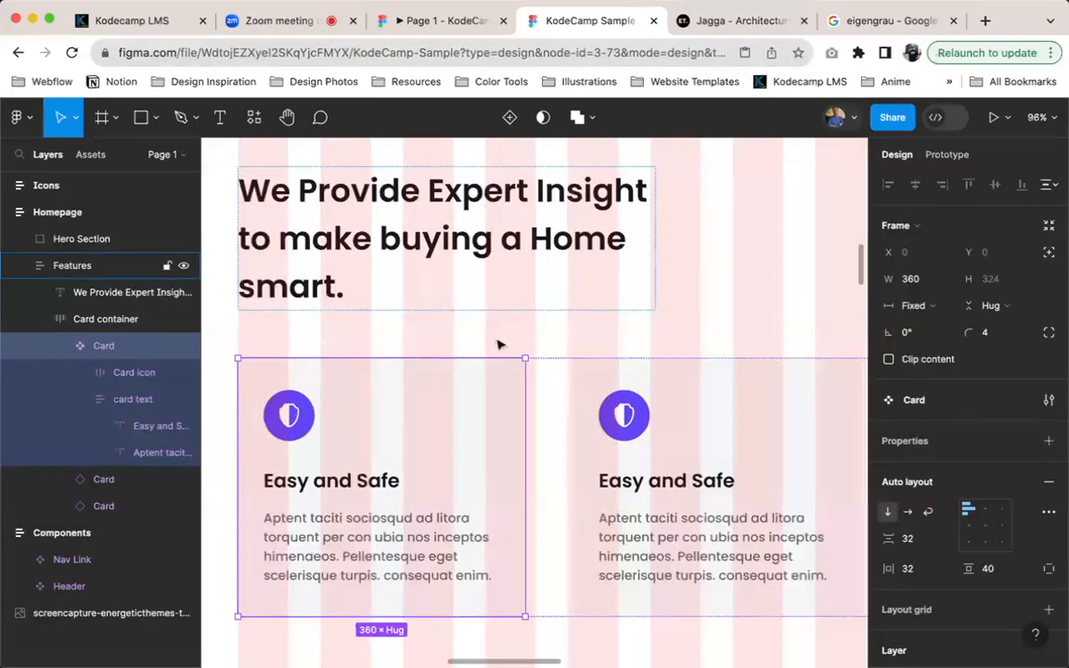
{"action": "scroll", "coordinate": [518, 353], "scroll_direction": "up", "scroll_amount": 10}
{"action": "left_click_drag", "start_coordinate": [570, 484], "coordinate": [620, 485]}
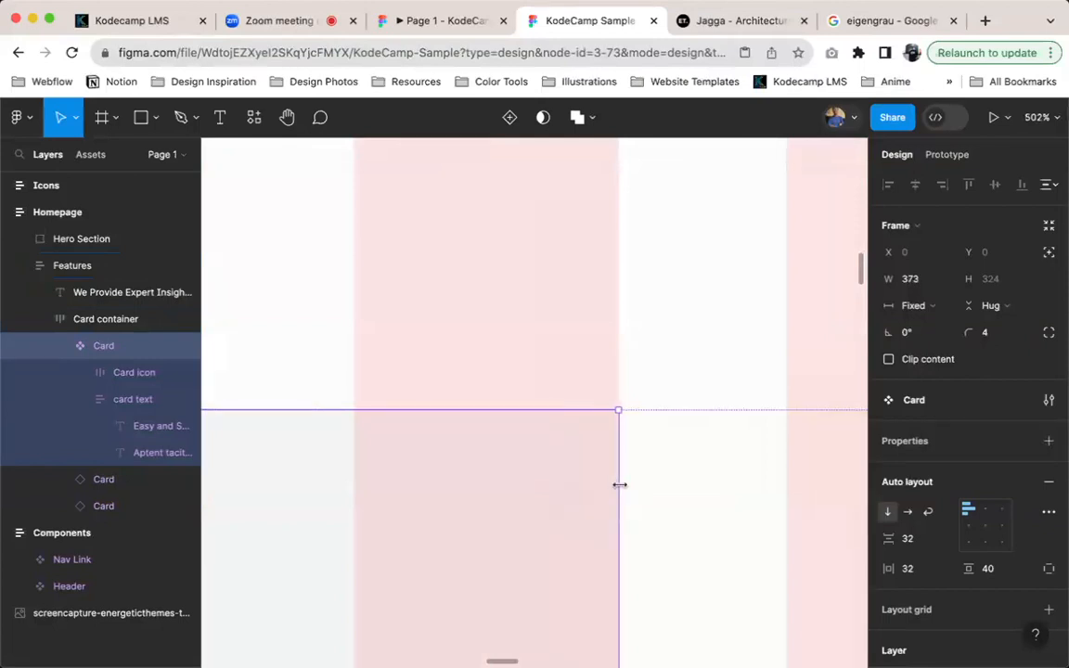
{"action": "scroll", "coordinate": [628, 487], "scroll_direction": "up", "scroll_amount": 5}
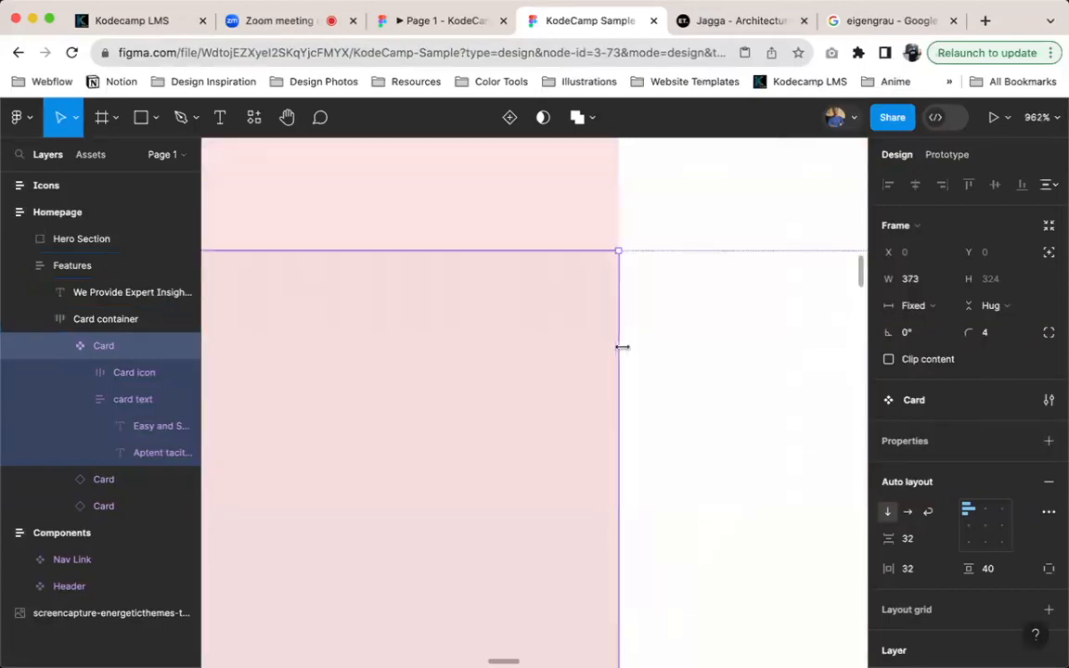
Examine the three cards against the column grid, checking the sizes of the Features frame and the Card container
{"action": "scroll", "coordinate": [622, 347], "scroll_direction": "down", "scroll_amount": 10}
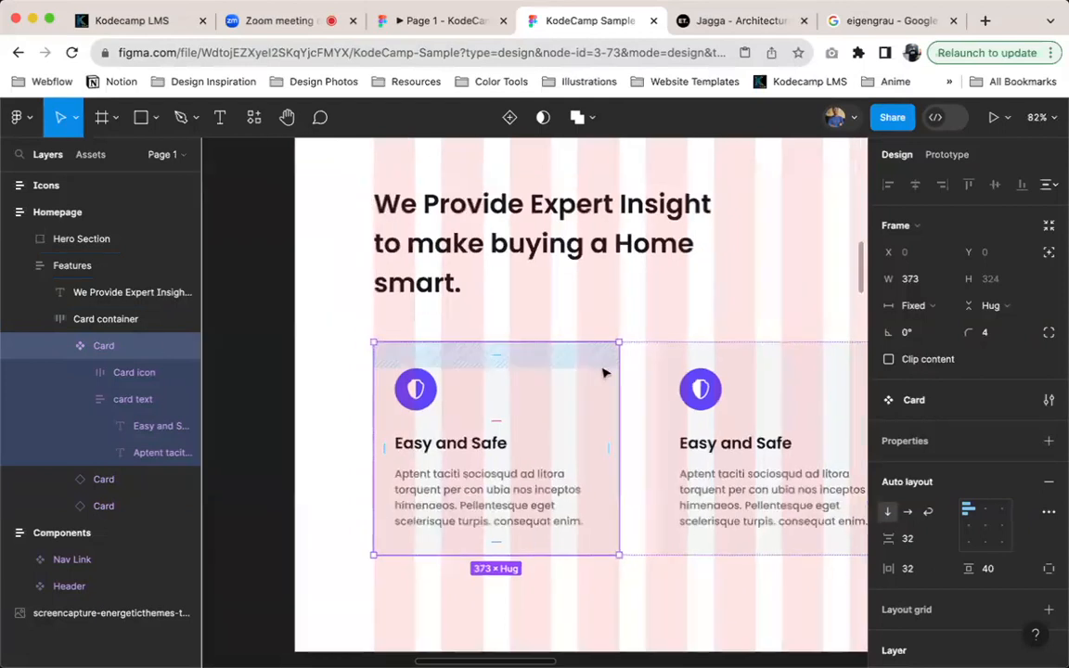
{"action": "scroll", "coordinate": [603, 373], "scroll_direction": "down", "scroll_amount": 4}
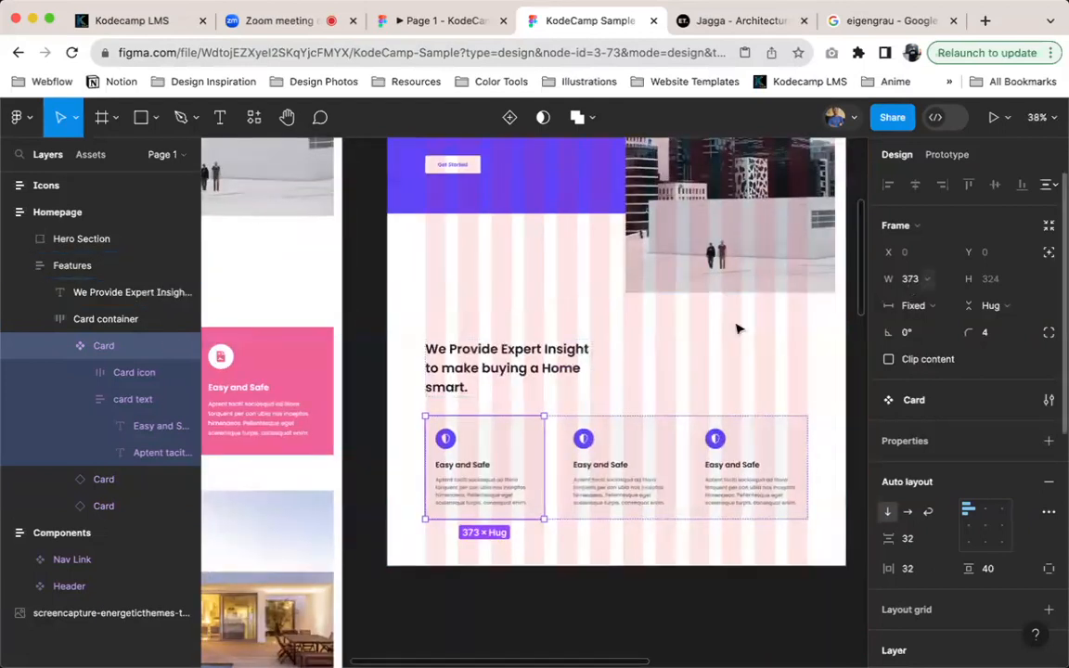
{"action": "scroll", "coordinate": [456, 416], "scroll_direction": "up", "scroll_amount": 4}
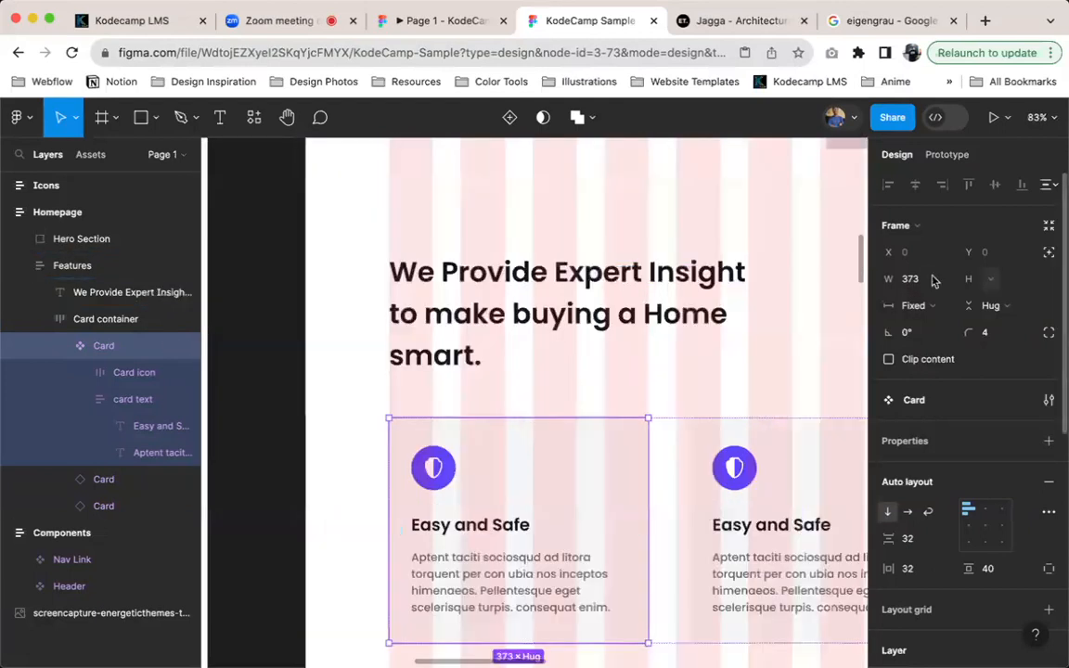
{"action": "scroll", "coordinate": [650, 359], "scroll_direction": "down", "scroll_amount": 4}
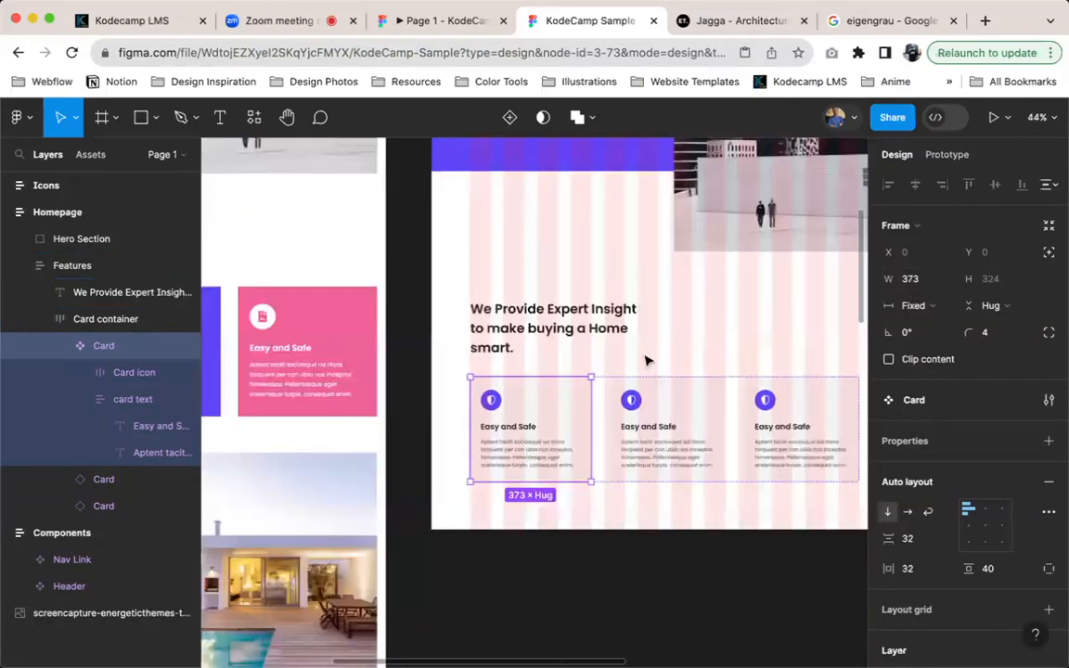
{"action": "scroll", "coordinate": [640, 353], "scroll_direction": "down", "scroll_amount": 1}
{"action": "left_click", "coordinate": [784, 295]}
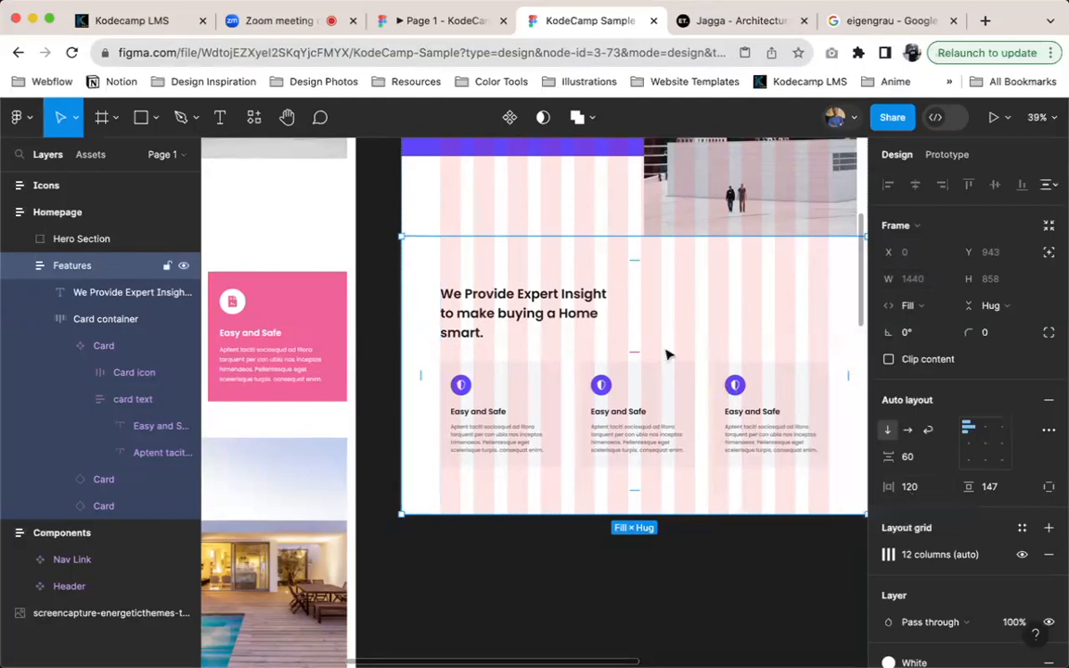
{"action": "left_click", "coordinate": [508, 377]}
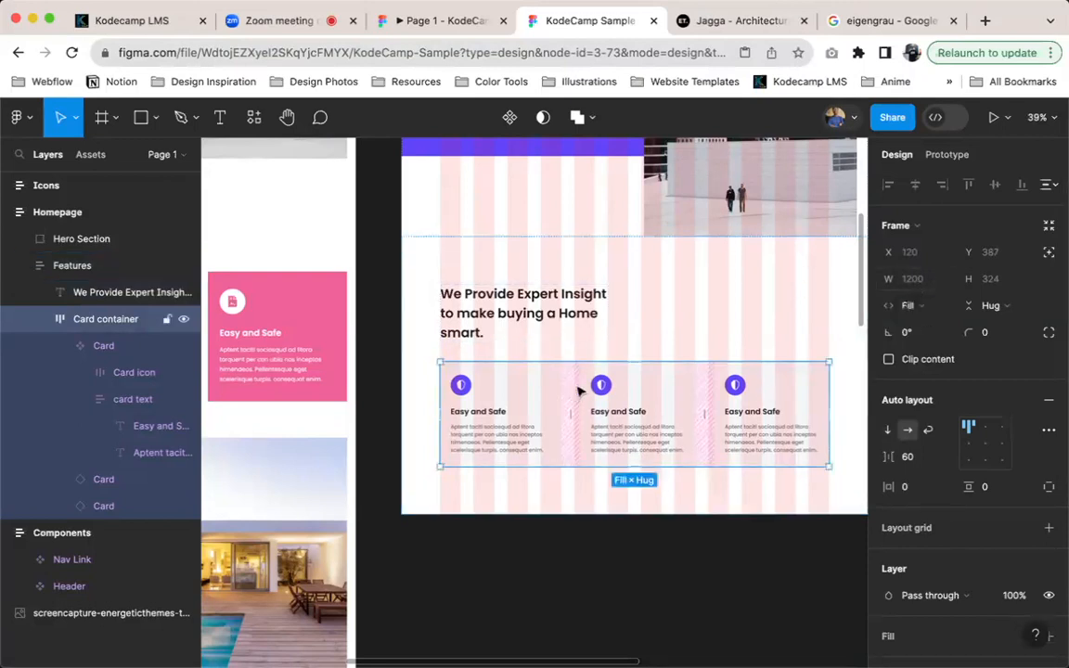
{"action": "scroll", "coordinate": [647, 387], "scroll_direction": "right", "scroll_amount": 2}
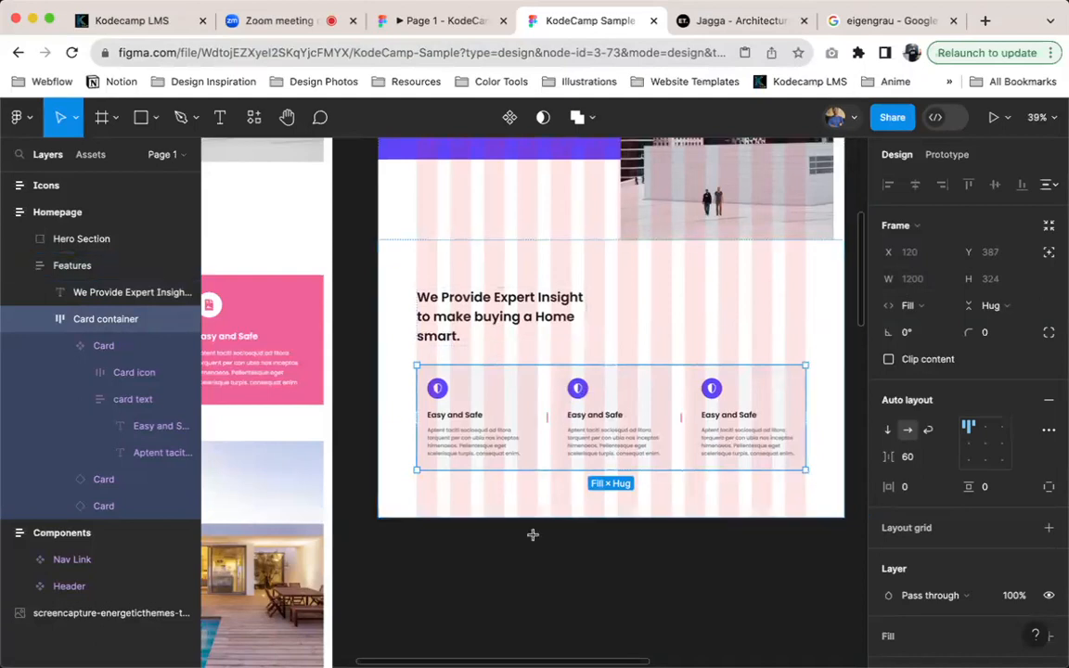
Draw a rectangle about 247 × 90 below the Homepage frame and set its width to 1440-120+120
{"action": "key", "text": "r"}
{"action": "left_click_drag", "start_coordinate": [529, 539], "coordinate": [551, 551]}
{"action": "left_click", "coordinate": [927, 259]}
{"action": "type", "text": "1440-12"}
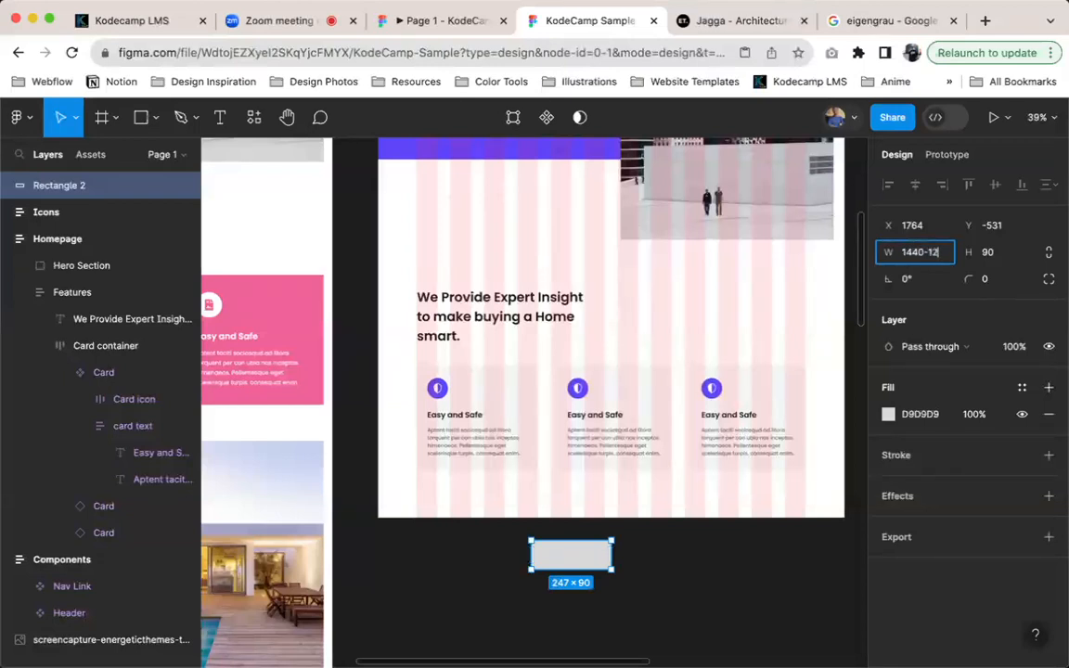
{"action": "type", "text": "0+120"}
{"action": "key", "text": "Return"}
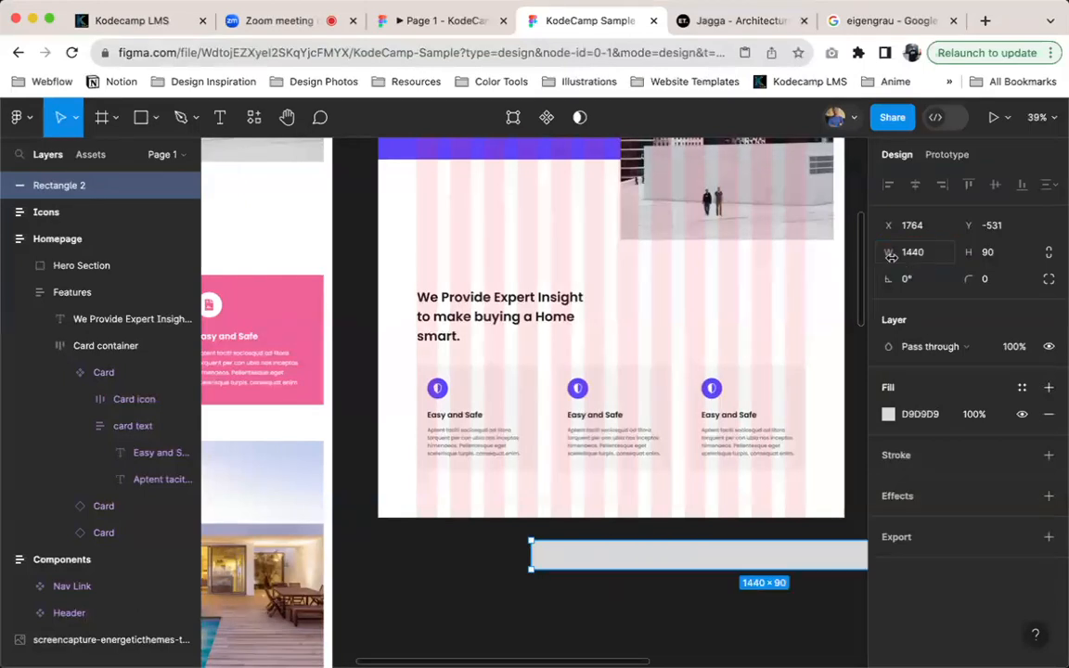
Set the new rectangle's width to 1440 - 240
{"action": "left_click", "coordinate": [914, 251]}
{"action": "type", "text": "1440 - 240"}
{"action": "key", "text": "Return"}
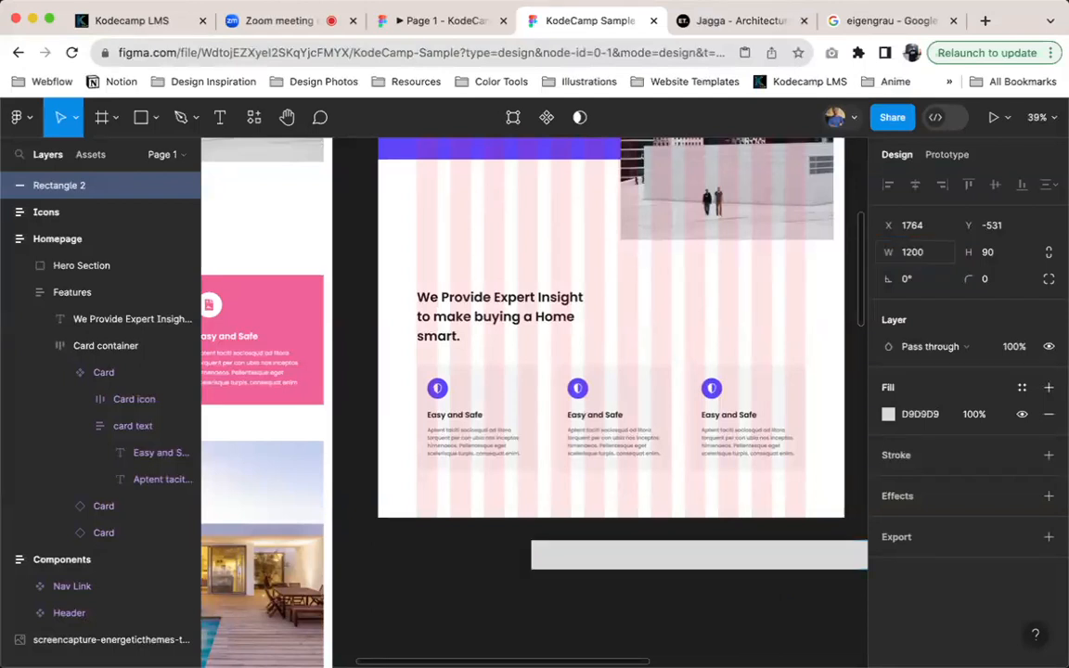
{"action": "scroll", "coordinate": [769, 451], "scroll_direction": "right", "scroll_amount": 5}
{"action": "scroll", "coordinate": [643, 518], "scroll_direction": "down", "scroll_amount": 1}
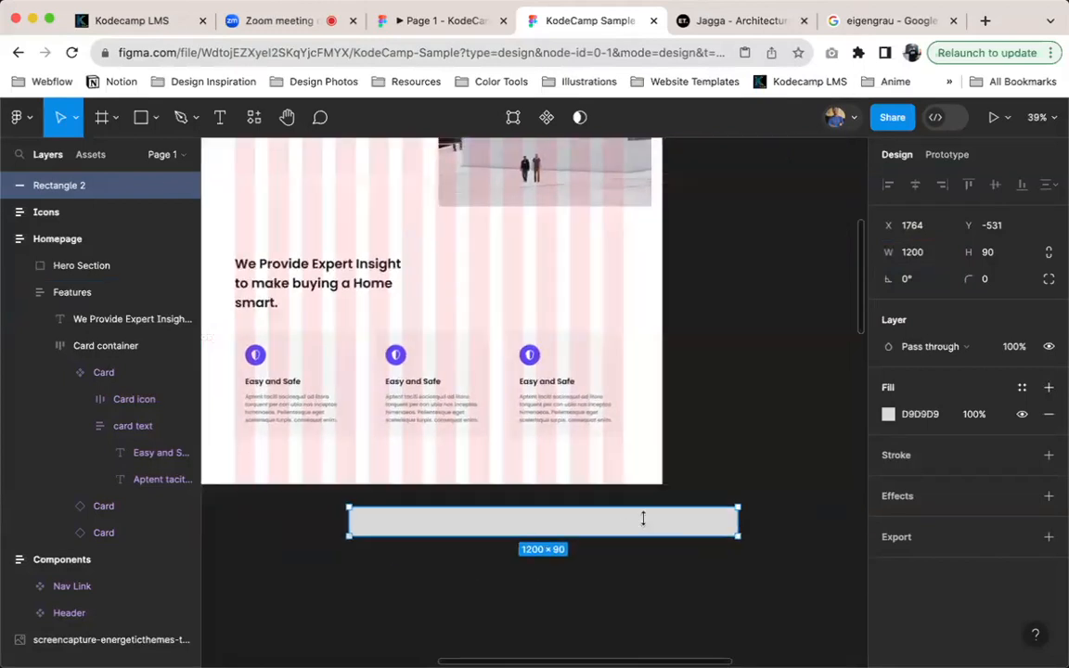
Measure the Card container's distances to the edges of the Features frame, and select that frame
{"action": "scroll", "coordinate": [670, 494], "scroll_direction": "up", "scroll_amount": 3}
{"action": "left_click", "coordinate": [523, 455]}
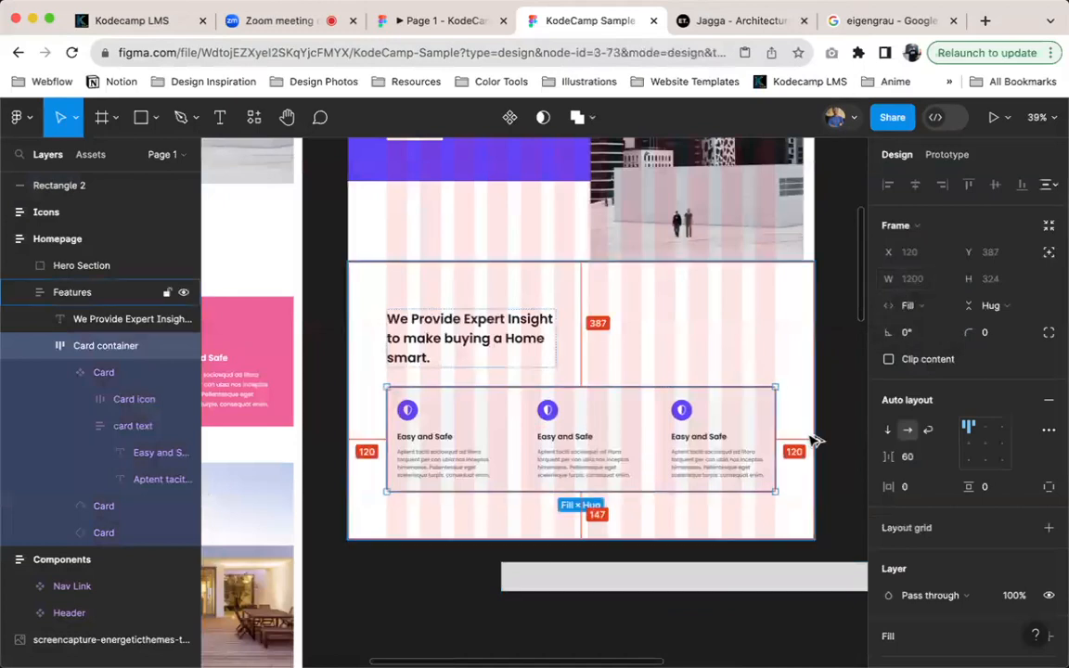
{"action": "key", "text": "alt"}
{"action": "key", "text": "alt"}
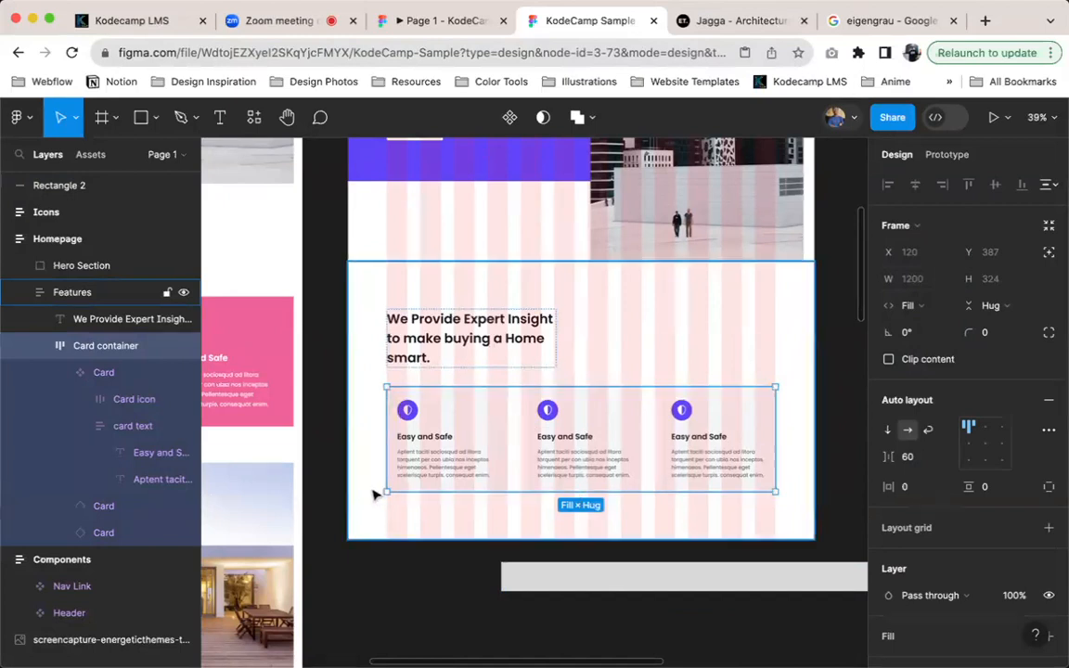
{"action": "left_click", "coordinate": [368, 489]}
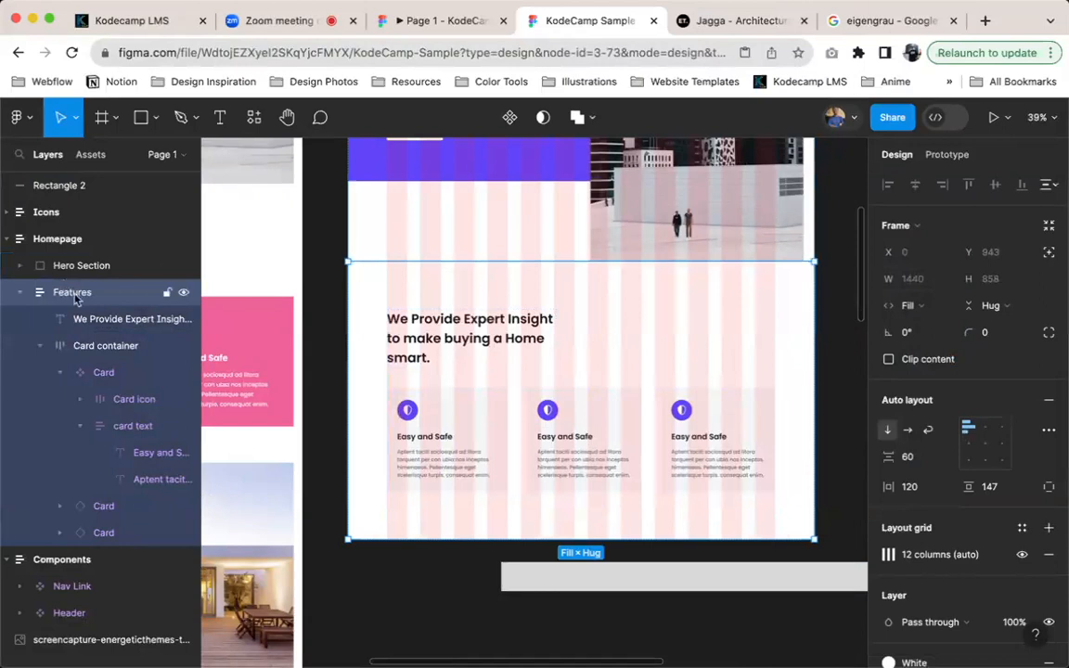
Compare the widths of the first and second feature cards
{"action": "left_click", "coordinate": [433, 471]}
{"action": "left_click", "coordinate": [469, 461]}
{"action": "scroll", "coordinate": [469, 462], "scroll_direction": "up", "scroll_amount": 5}
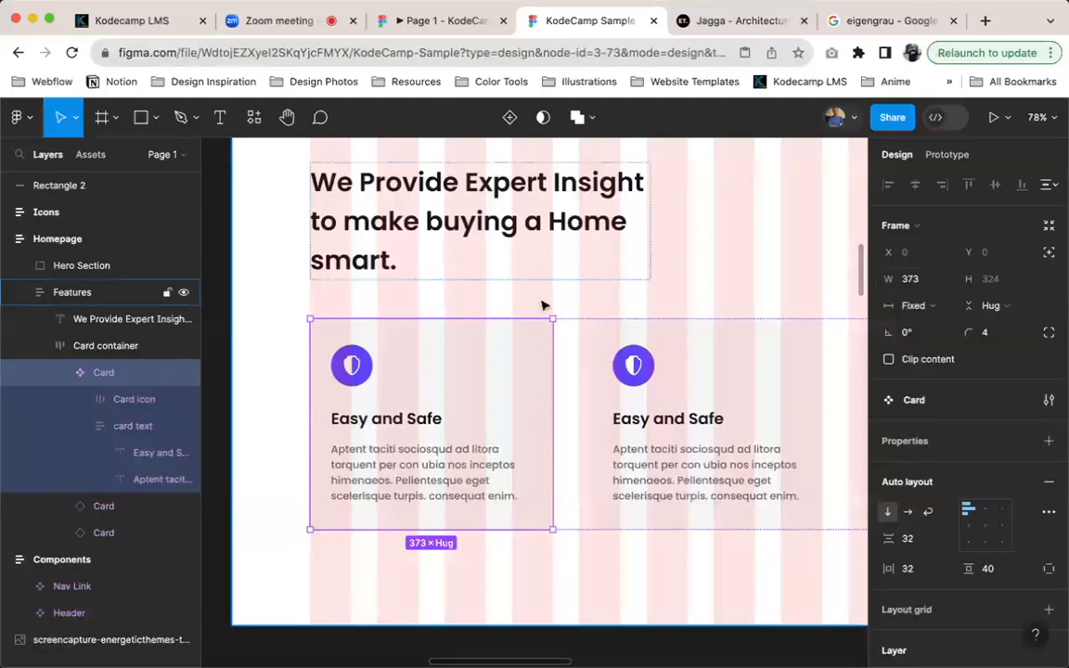
{"action": "scroll", "coordinate": [556, 318], "scroll_direction": "right", "scroll_amount": 3}
{"action": "left_click", "coordinate": [591, 360]}
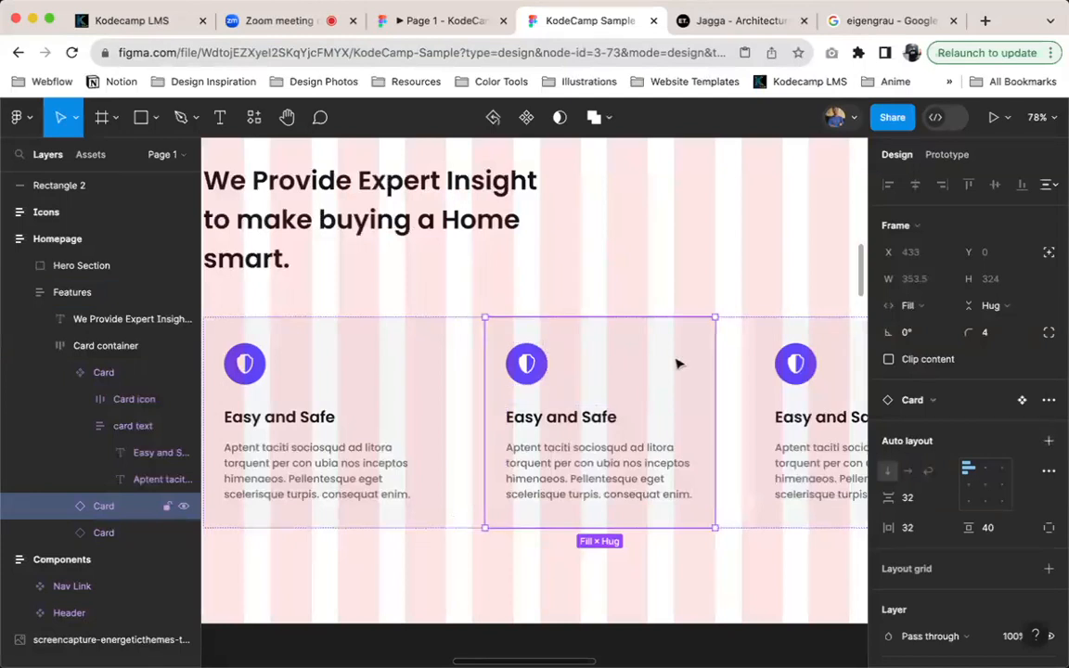
{"action": "scroll", "coordinate": [652, 346], "scroll_direction": "right", "scroll_amount": 2}
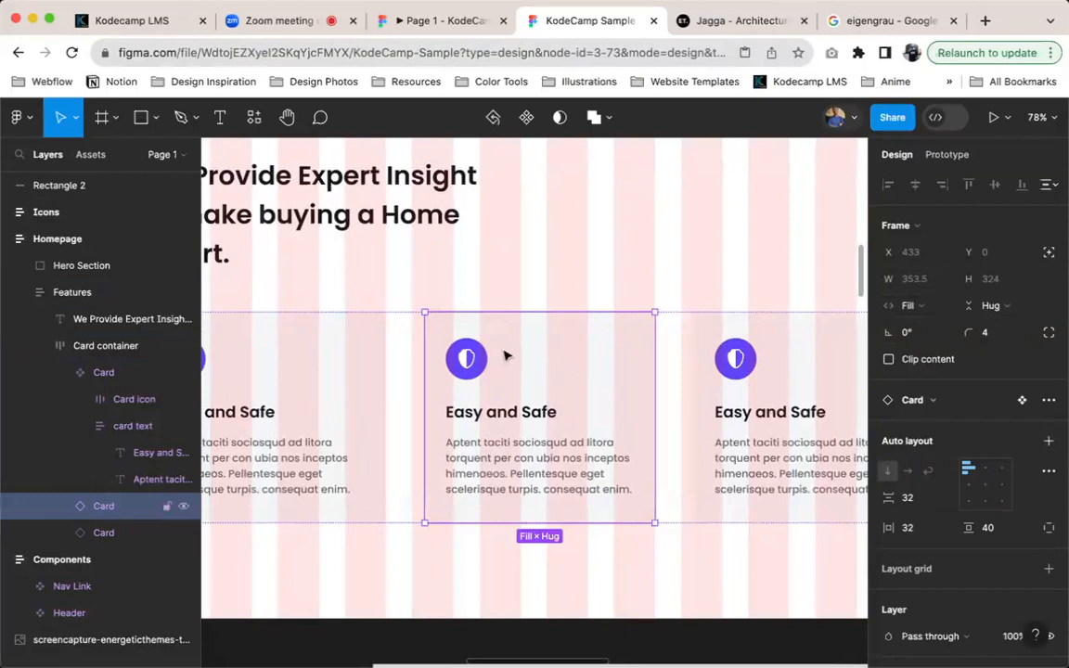
Try to reset all changes on the second and third card instances
{"action": "left_click", "coordinate": [777, 361], "text": "shift"}
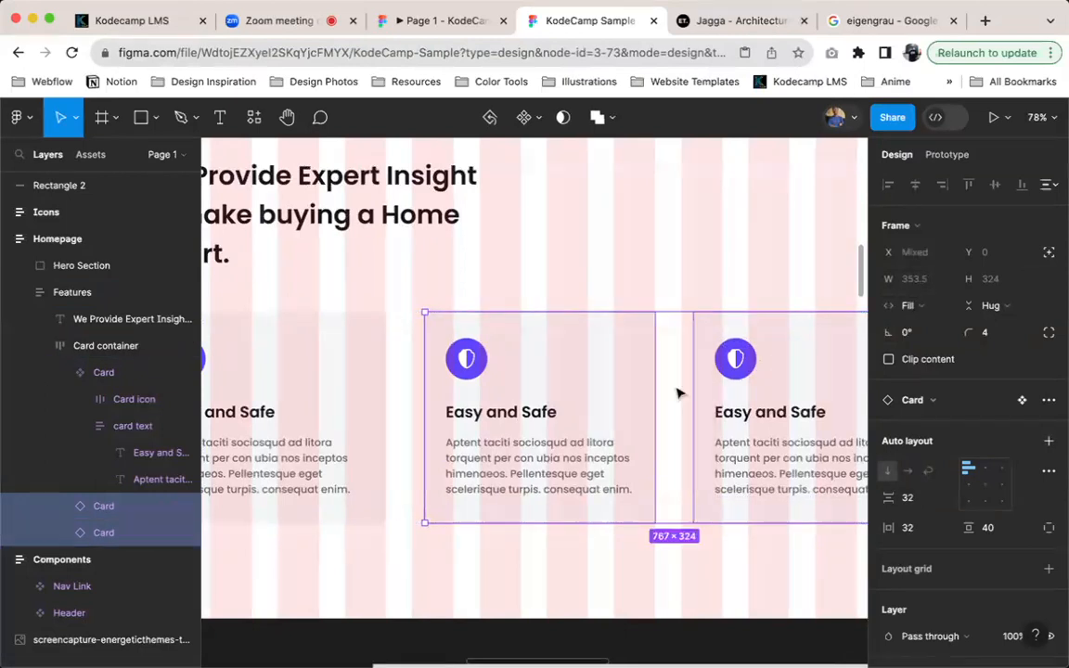
{"action": "left_click", "coordinate": [1049, 400]}
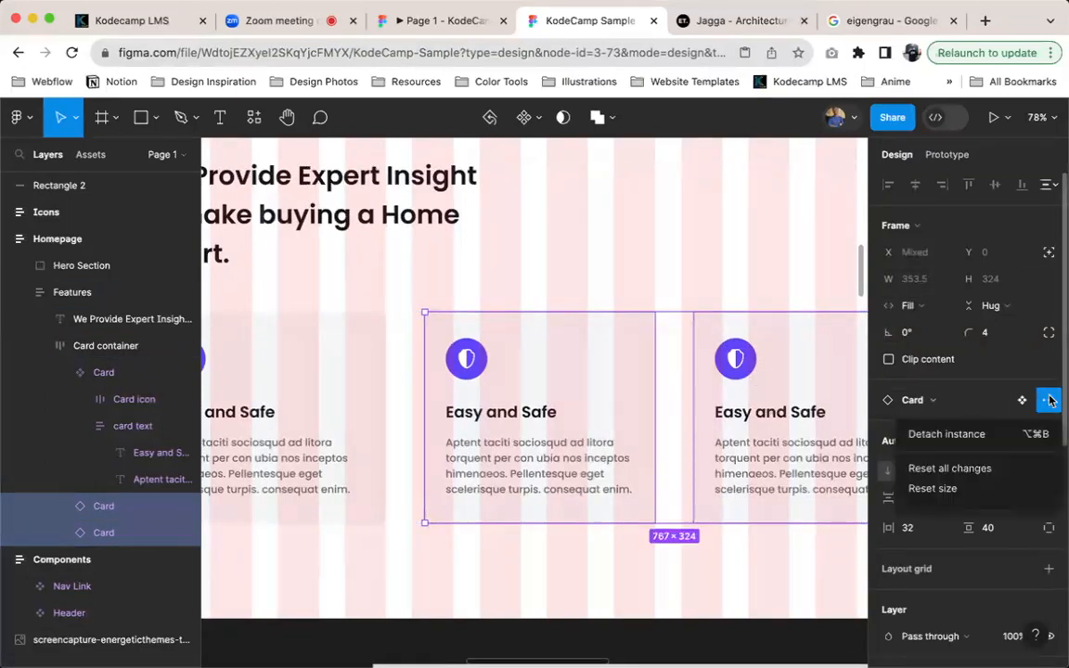
{"action": "left_click", "coordinate": [984, 467]}
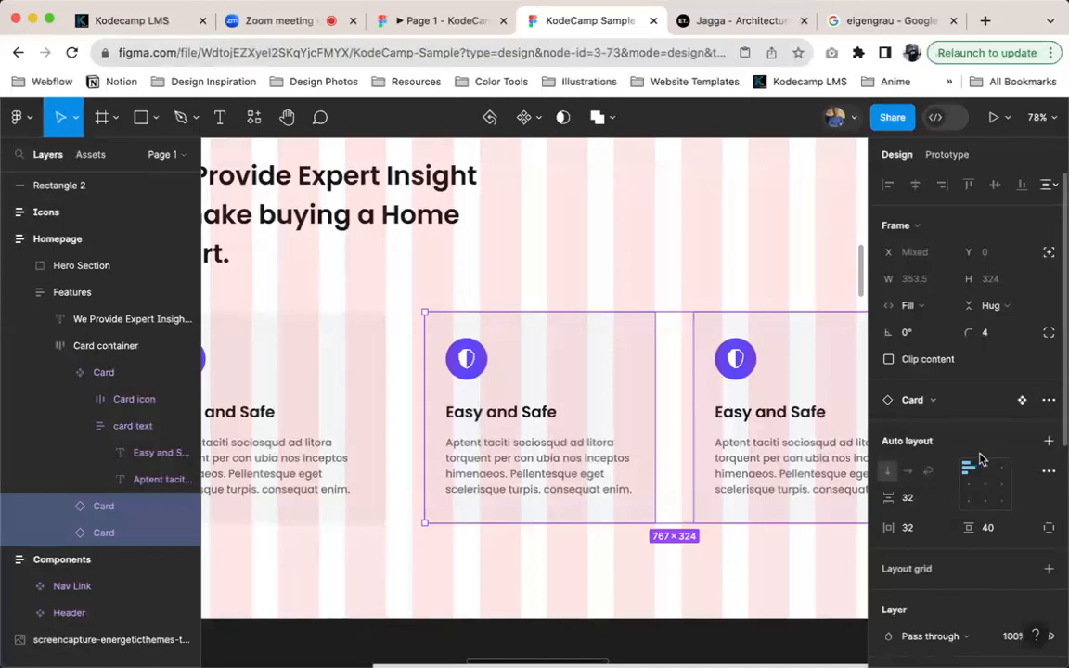
{"action": "left_click", "coordinate": [1051, 400]}
{"action": "left_click", "coordinate": [948, 468]}
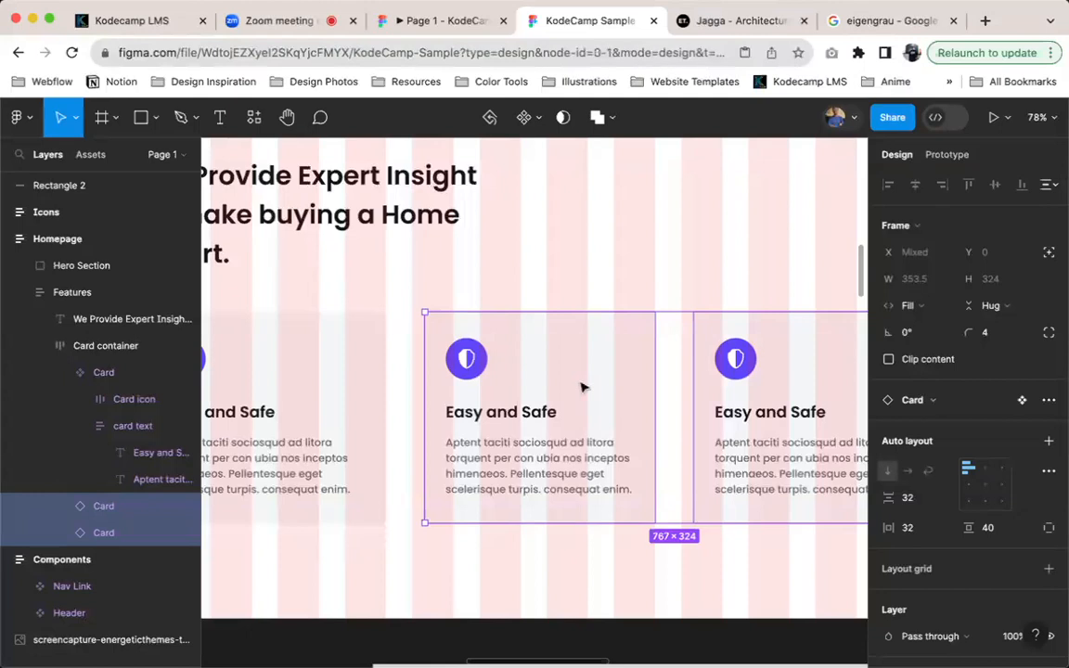
Replace the second and third cards with two fresh duplicates of the first card, and check the second card's width
{"action": "key", "text": "Delete"}
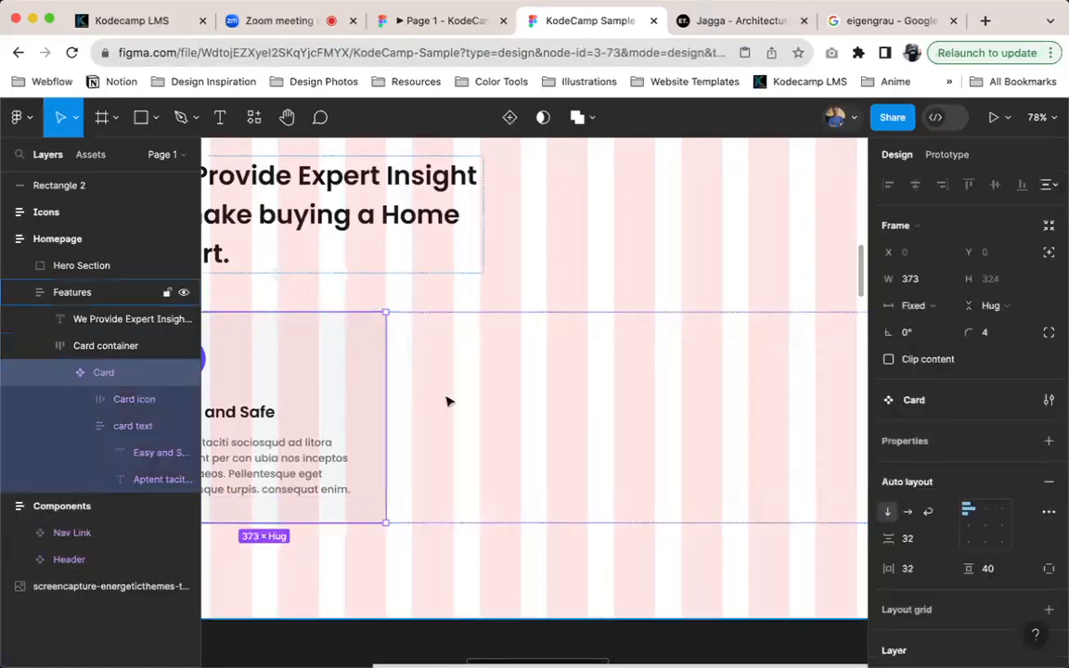
{"action": "key", "text": "super+d"}
{"action": "key", "text": "super+d"}
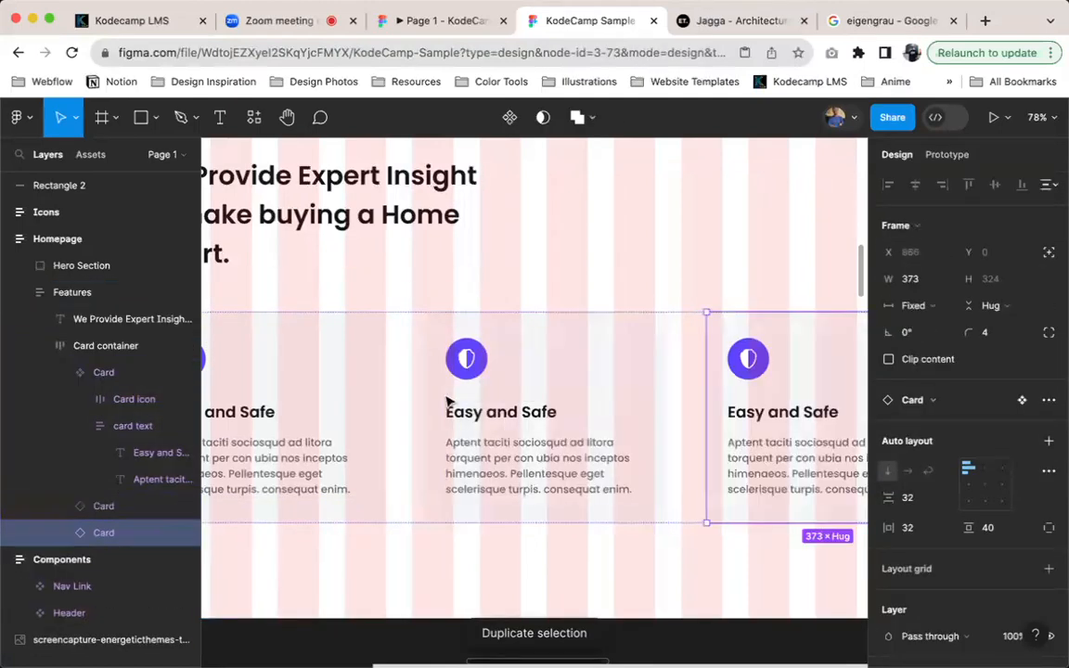
{"action": "left_click", "coordinate": [535, 378]}
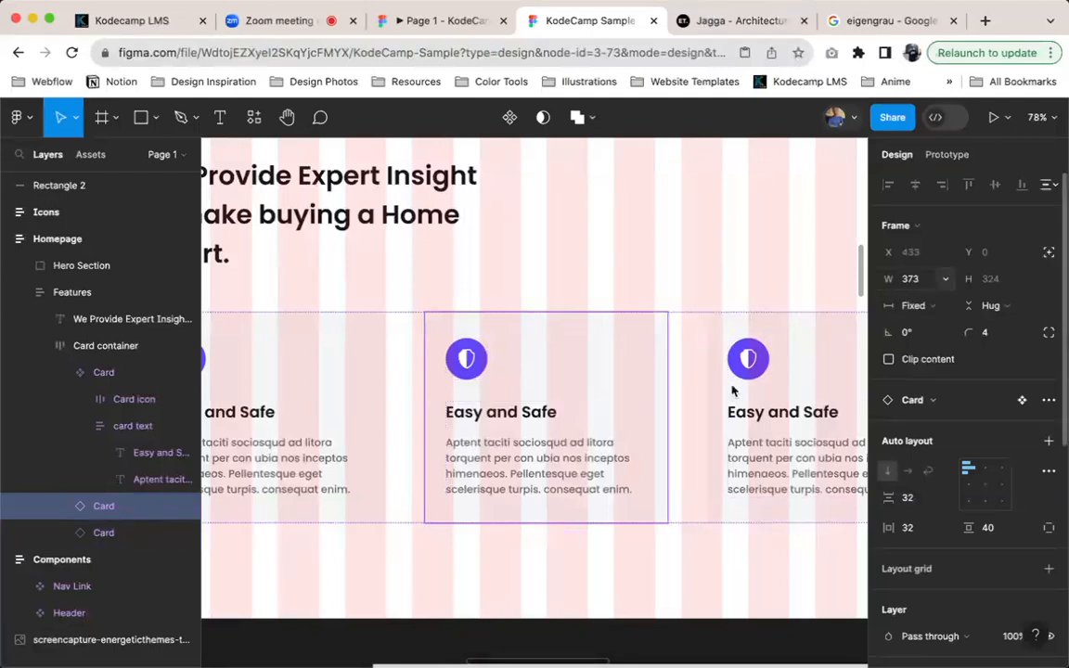
{"action": "key", "text": "minus"}
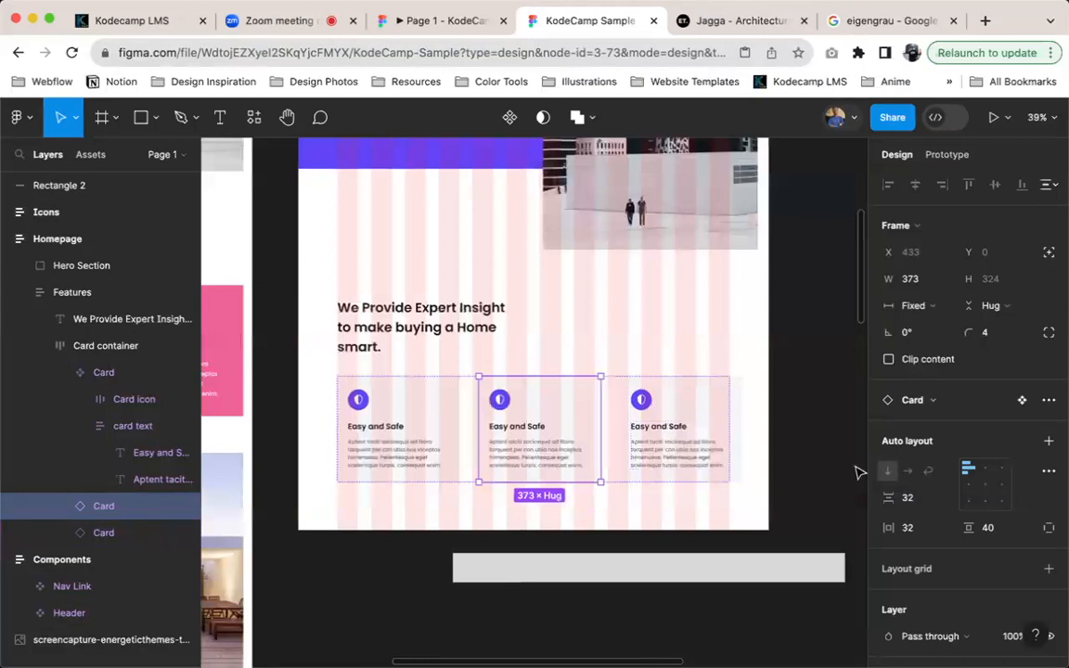
Hide the layout grids and measure how far the third card extends past the Card container
{"action": "key", "text": "ctrl+g"}
{"action": "key", "text": "ctrl+g"}
{"action": "key", "text": "ctrl+g"}
{"action": "left_click", "coordinate": [738, 413]}
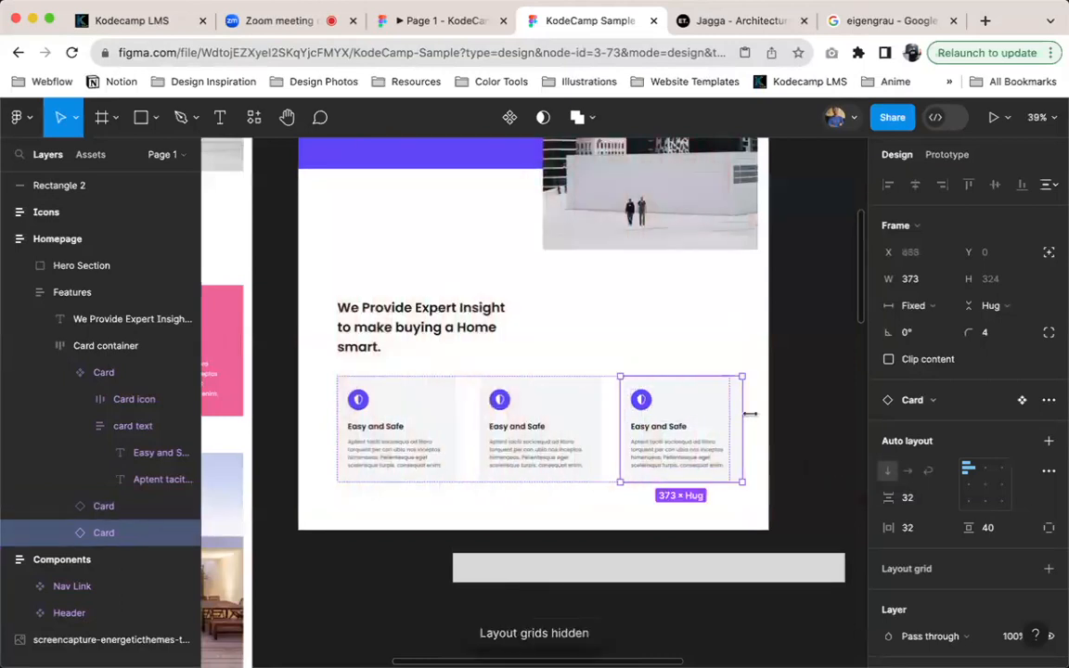
{"action": "key", "text": "alt"}
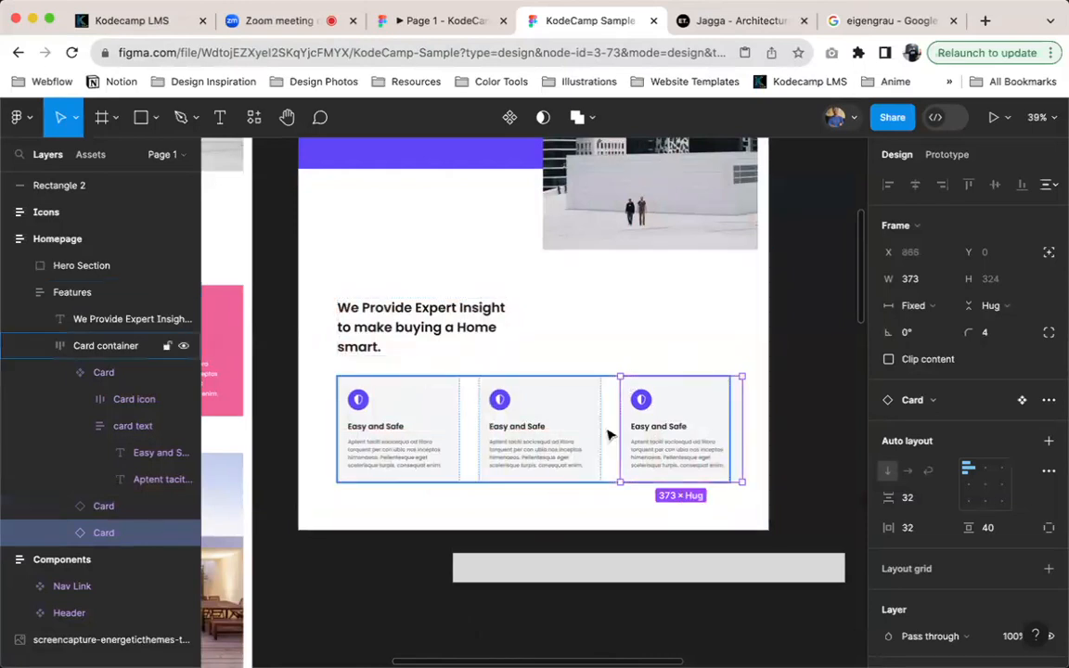
Set the Card container's horizontal gap between items to 40 and show the layout grids again
{"action": "left_click", "coordinate": [611, 436]}
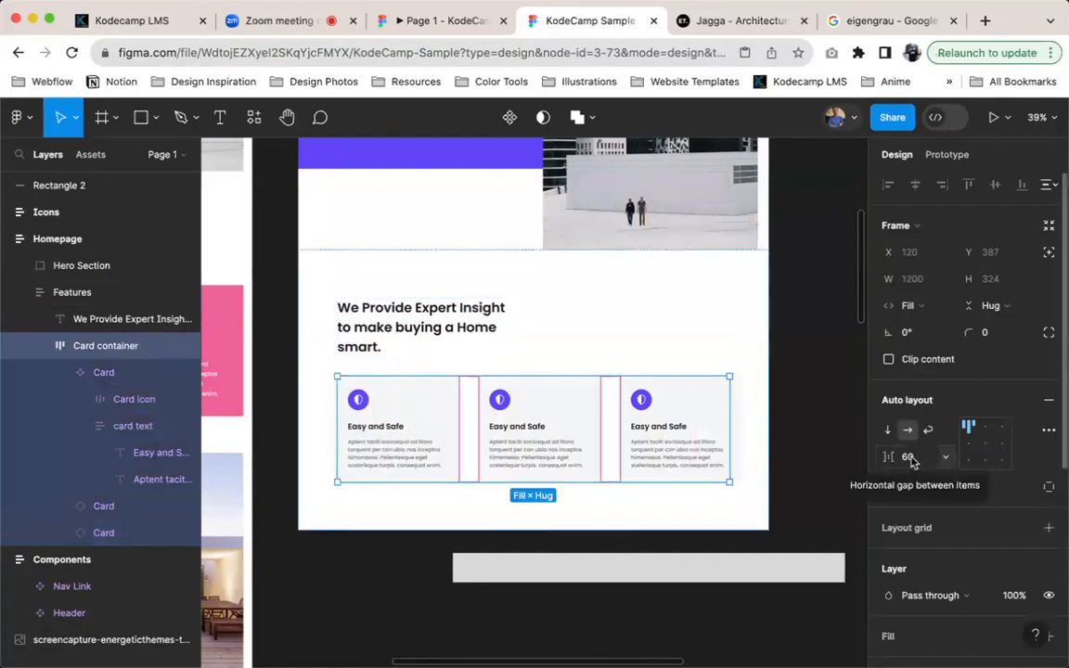
{"action": "left_click", "coordinate": [908, 456]}
{"action": "type", "text": "40"}
{"action": "key", "text": "Return"}
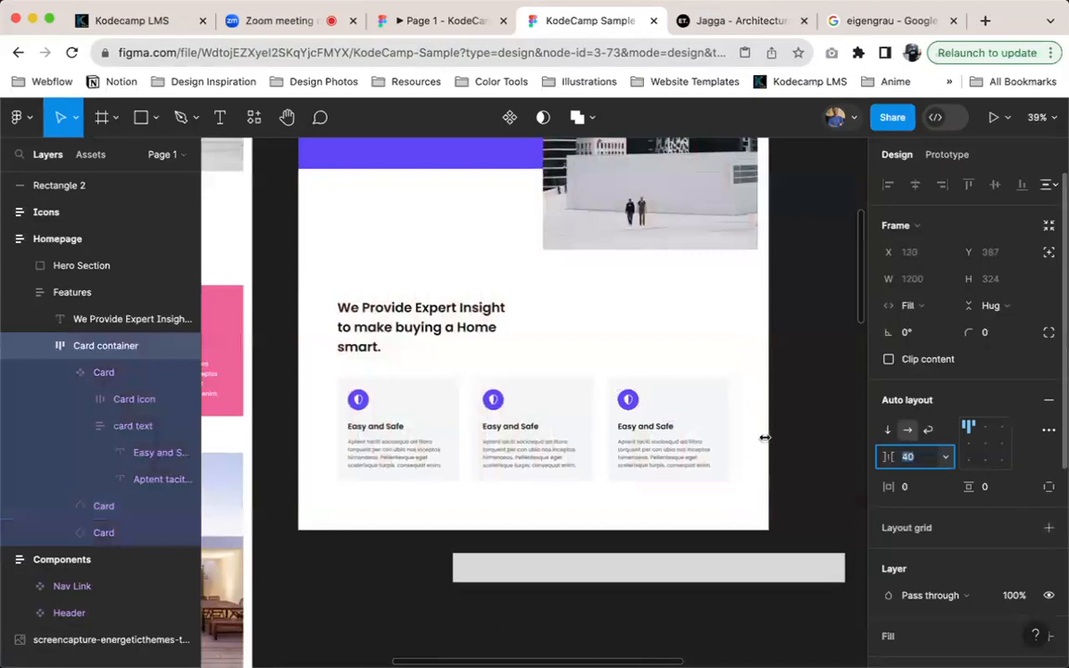
{"action": "left_click", "coordinate": [571, 434]}
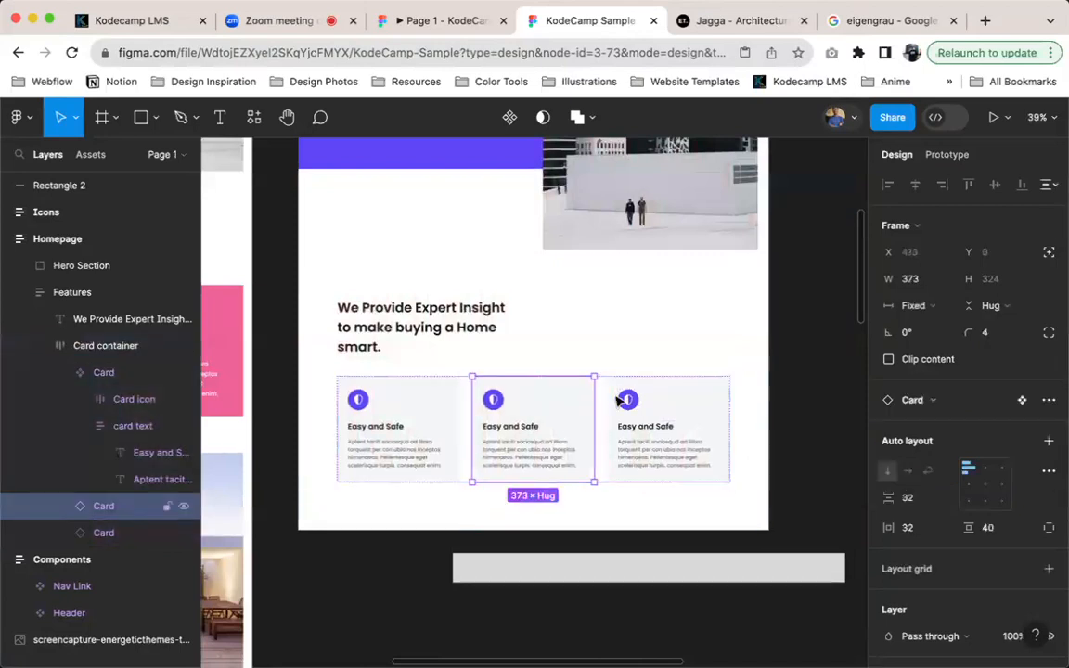
{"action": "key", "text": "ctrl+g"}
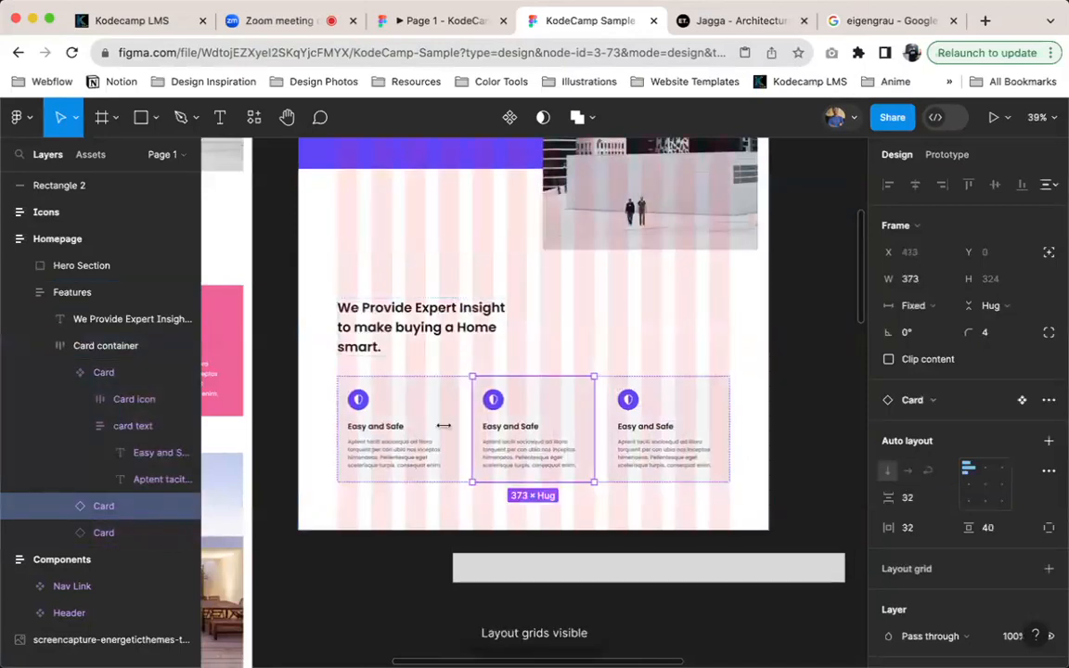
Check the gutter of the Features frame's column grid and compare it with the gap between items in the Card container
{"action": "scroll", "coordinate": [449, 434], "scroll_direction": "up", "scroll_amount": 10}
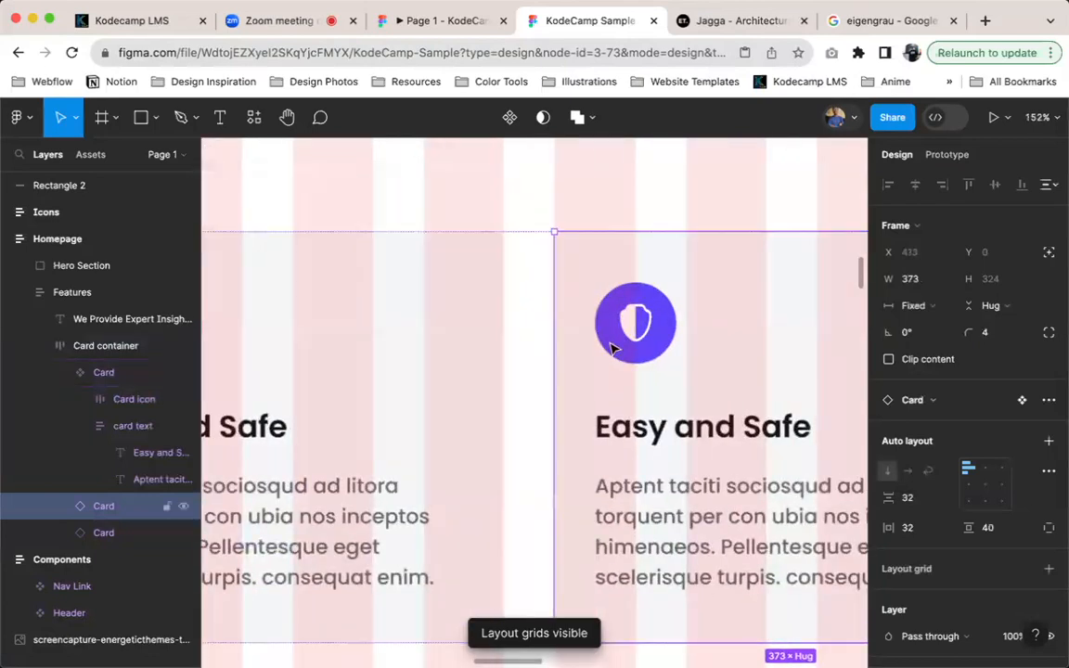
{"action": "scroll", "coordinate": [676, 204], "scroll_direction": "down", "scroll_amount": 4}
{"action": "left_click", "coordinate": [682, 202]}
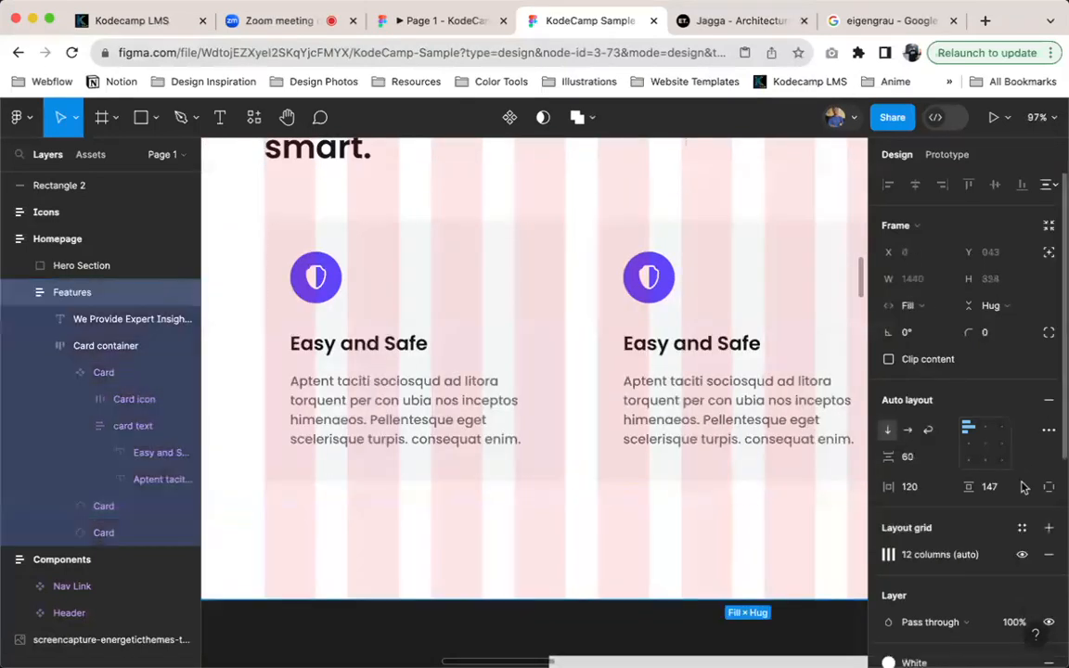
{"action": "left_click", "coordinate": [886, 555]}
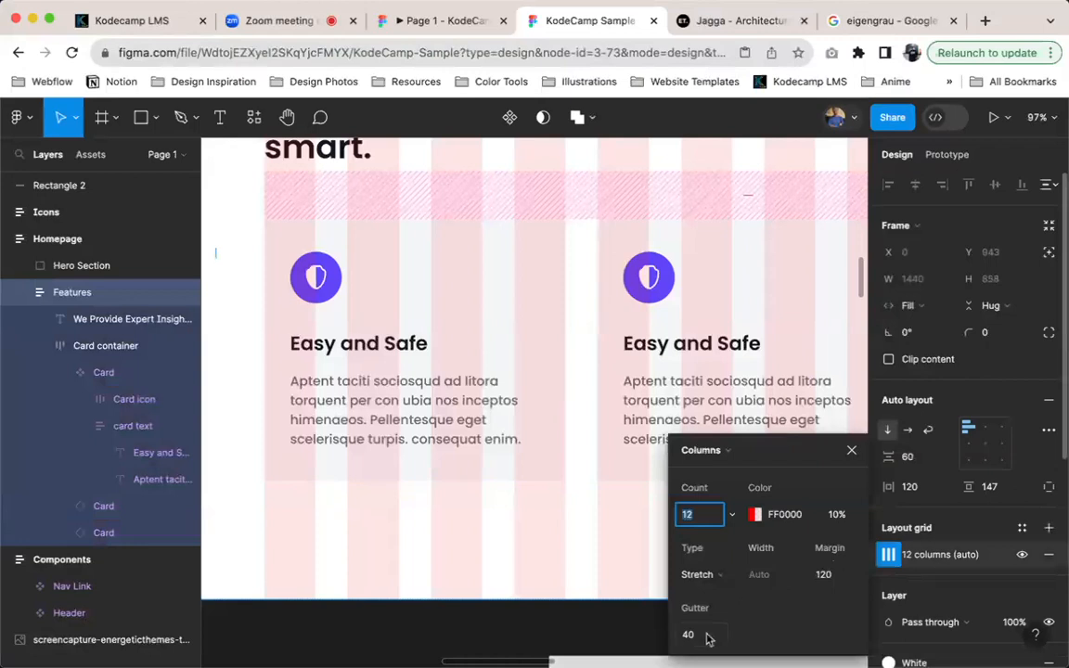
{"action": "left_click", "coordinate": [517, 413]}
{"action": "scroll", "coordinate": [692, 373], "scroll_direction": "right", "scroll_amount": 2}
{"action": "scroll", "coordinate": [693, 374], "scroll_direction": "up", "scroll_amount": 1}
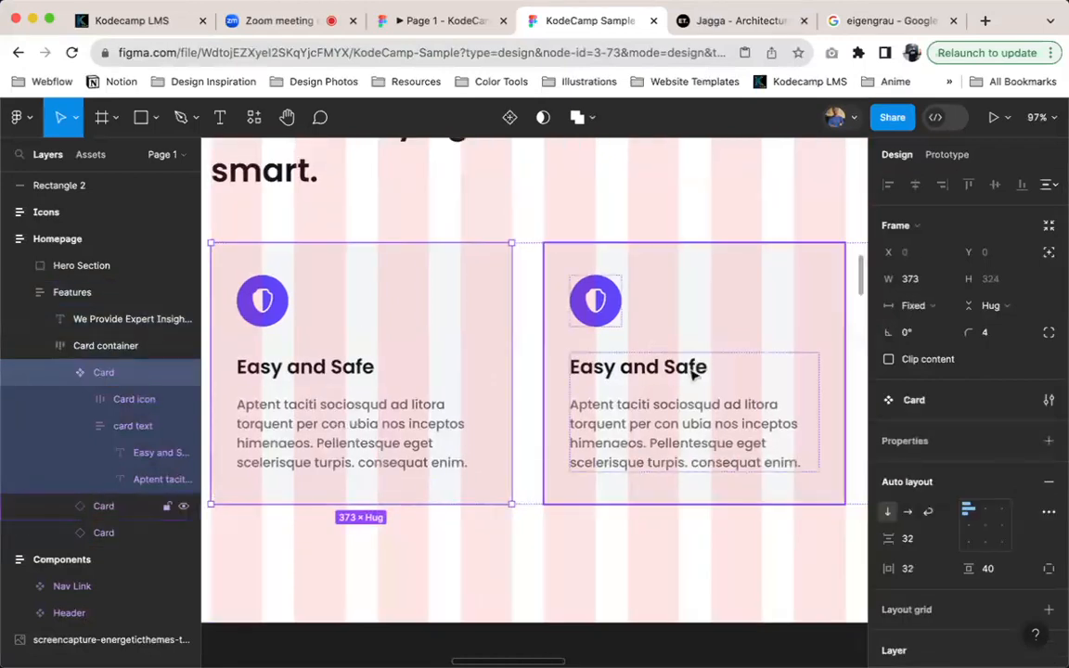
{"action": "key", "text": "shift+Return"}
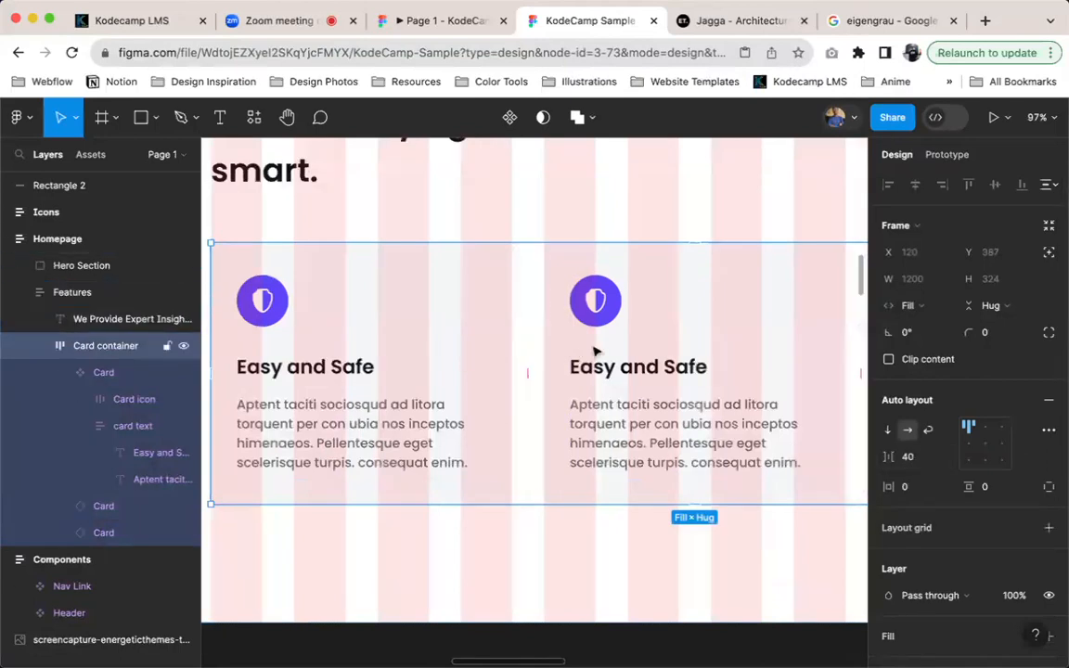
Hide the layout grids and measure the third card's spacing within the Card container
{"action": "scroll", "coordinate": [646, 356], "scroll_direction": "down", "scroll_amount": 6}
{"action": "key", "text": "ctrl+g"}
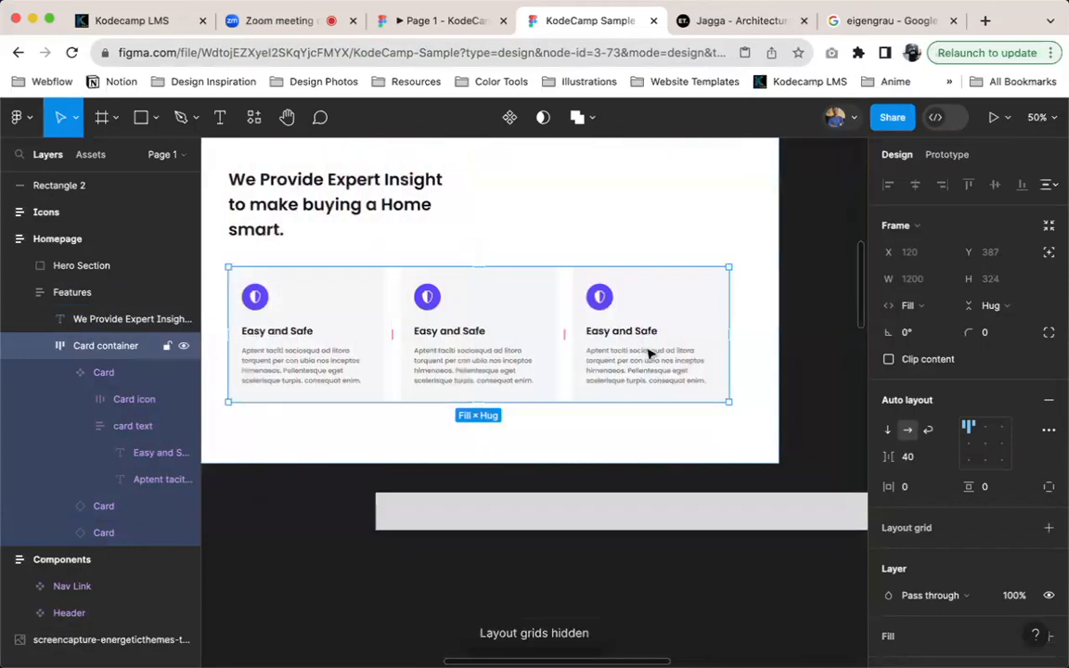
{"action": "left_click", "coordinate": [663, 345]}
{"action": "key", "text": "alt"}
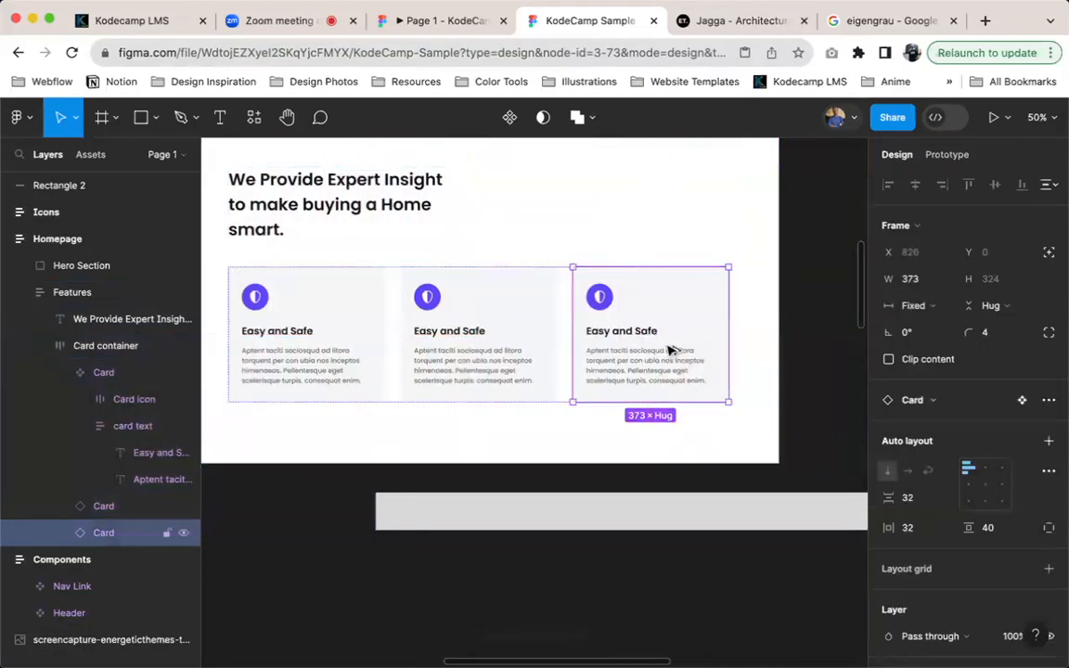
Try a width of 373.33 on the first card and check the third card's width
{"action": "left_click", "coordinate": [329, 334]}
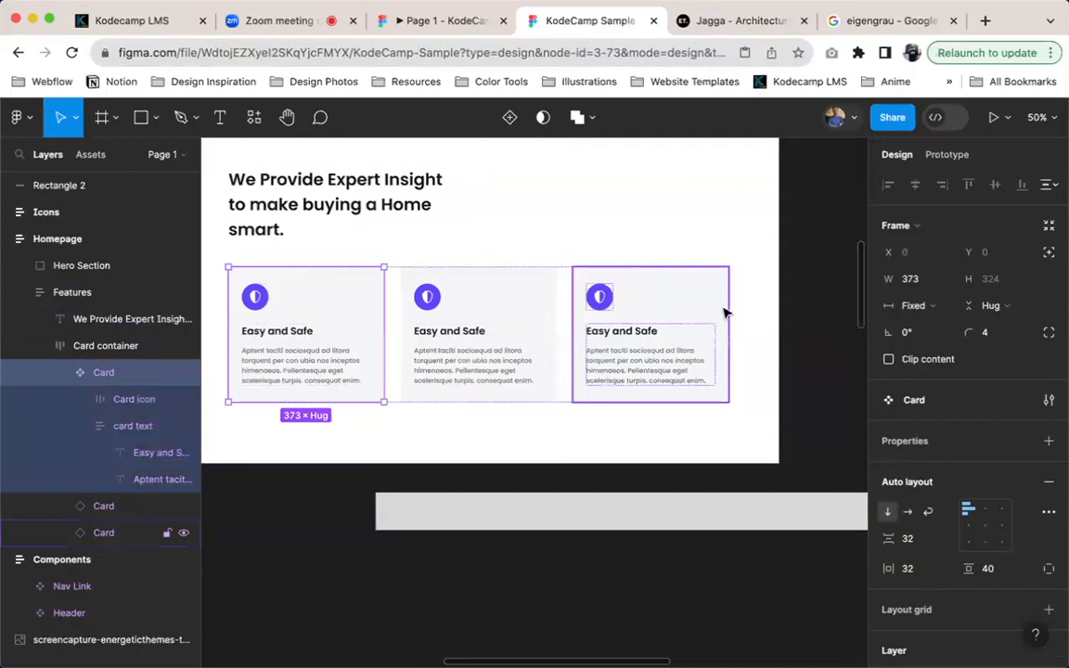
{"action": "left_click", "coordinate": [908, 282]}
{"action": "key", "text": "Return"}
{"action": "left_click", "coordinate": [706, 325]}
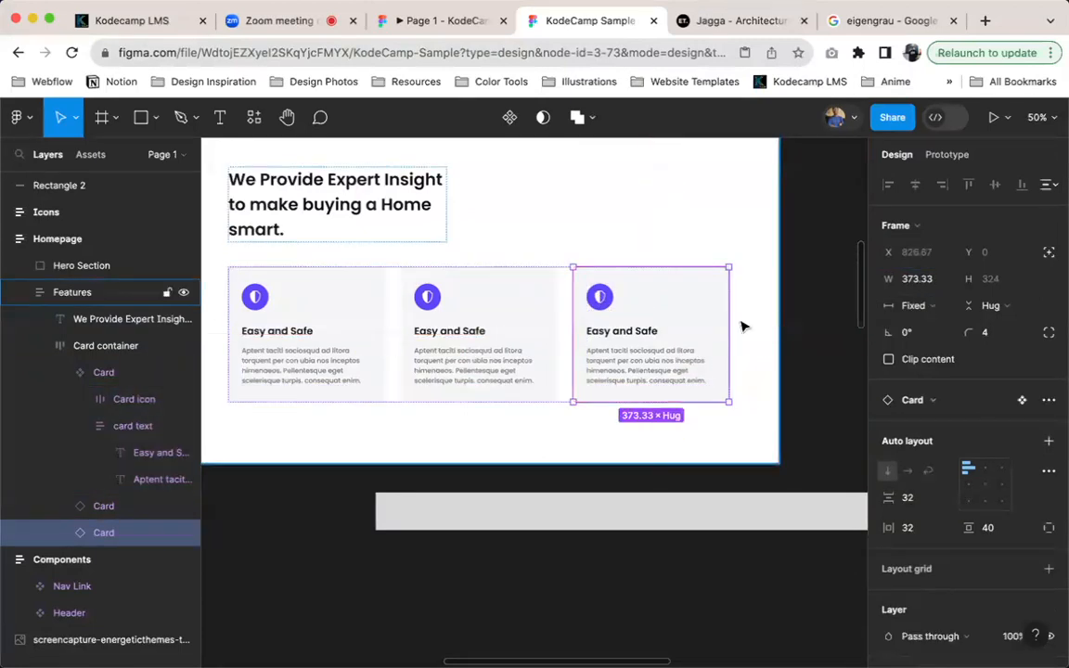
Set the first card's width to 373 and check the third card's width again
{"action": "left_click", "coordinate": [315, 297]}
{"action": "left_click", "coordinate": [917, 280]}
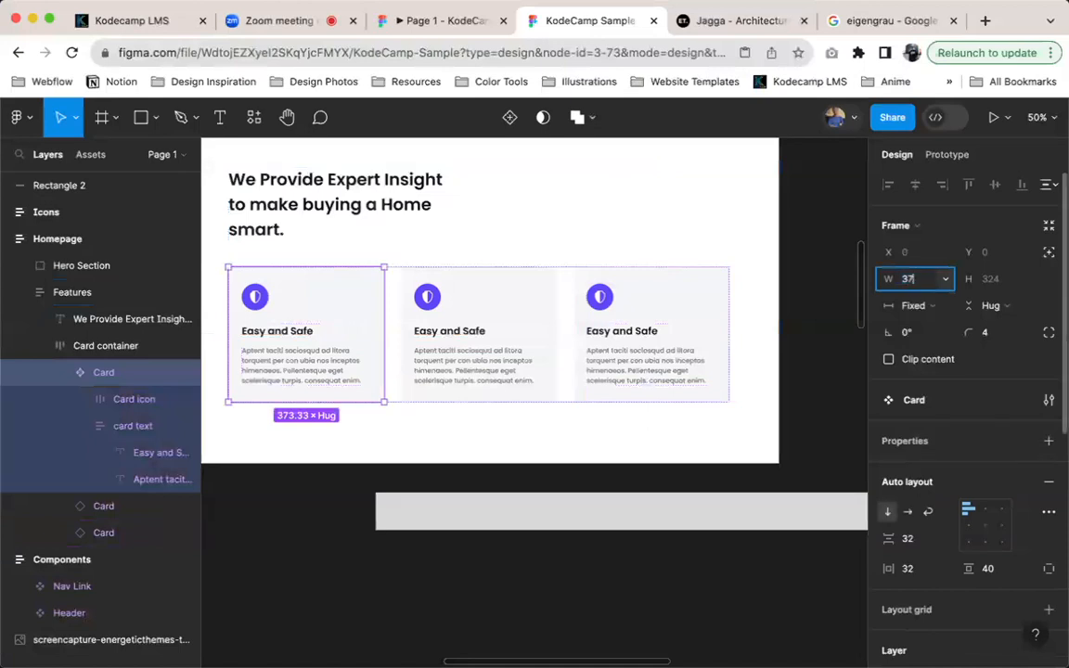
{"action": "type", "text": "373"}
{"action": "key", "text": "Return"}
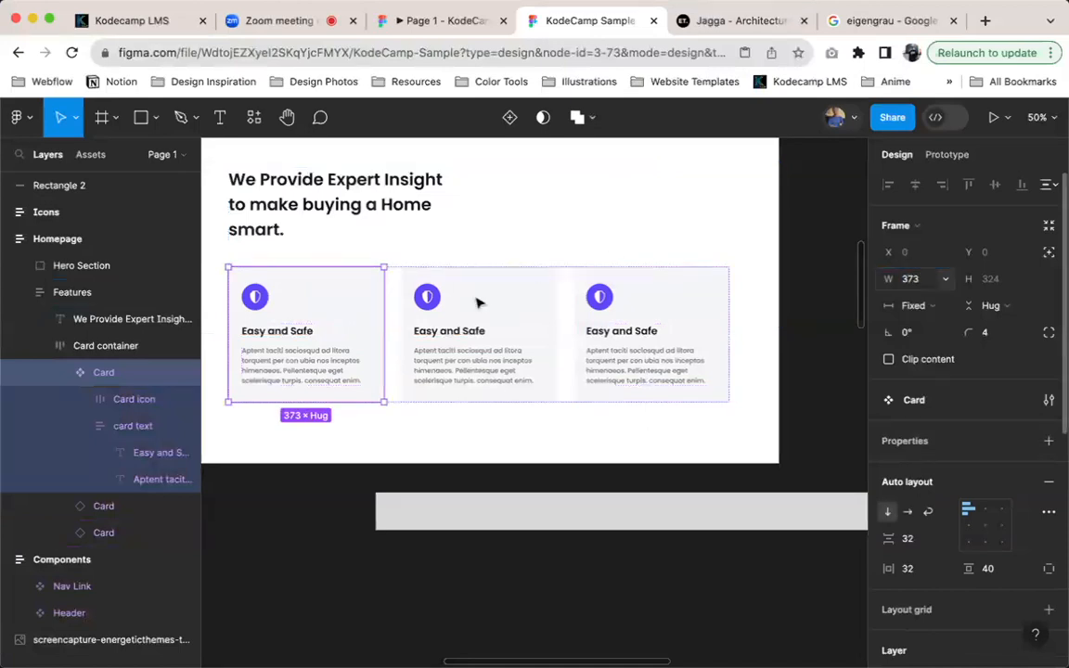
{"action": "left_click", "coordinate": [655, 331]}
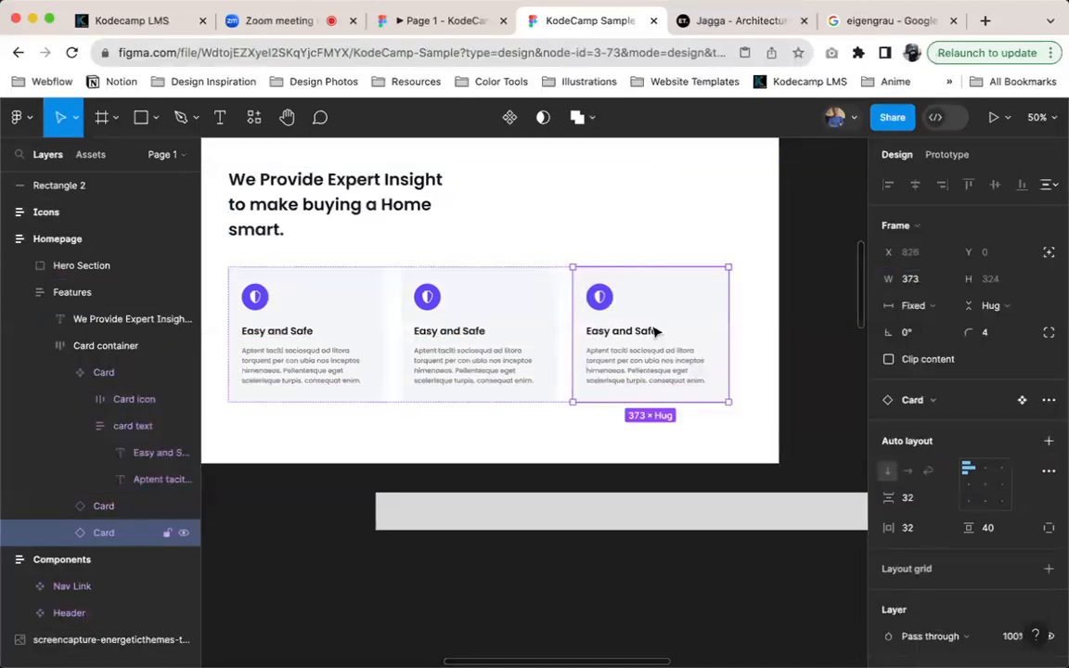
{"action": "left_click", "coordinate": [376, 322]}
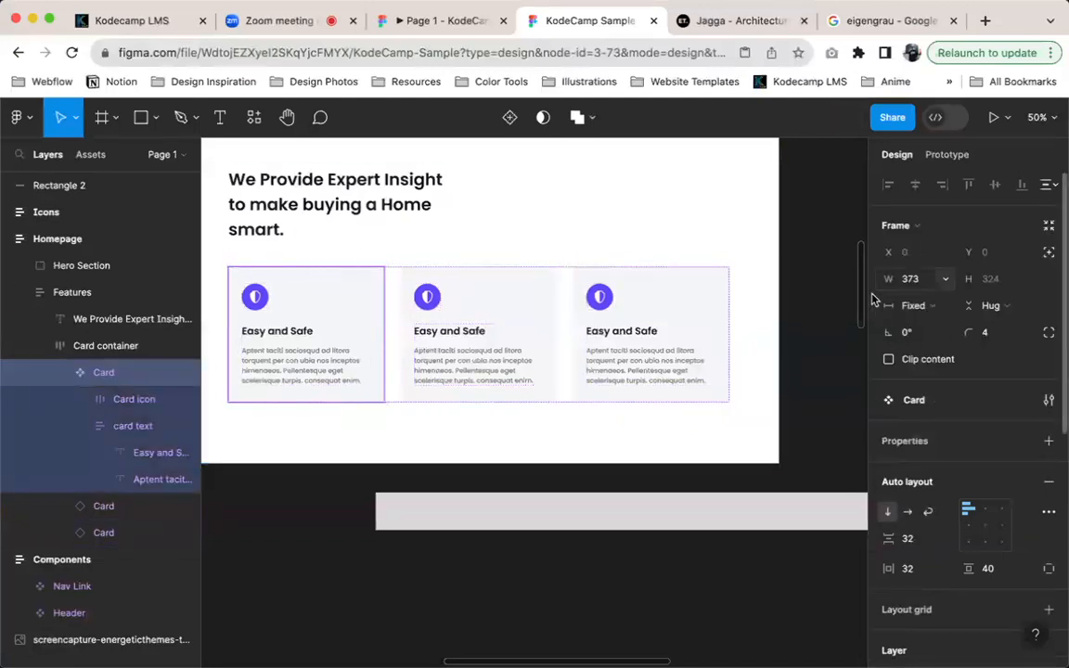
{"action": "scroll", "coordinate": [355, 345], "scroll_direction": "down", "scroll_amount": 1}
{"action": "scroll", "coordinate": [355, 346], "scroll_direction": "down", "scroll_amount": 3}
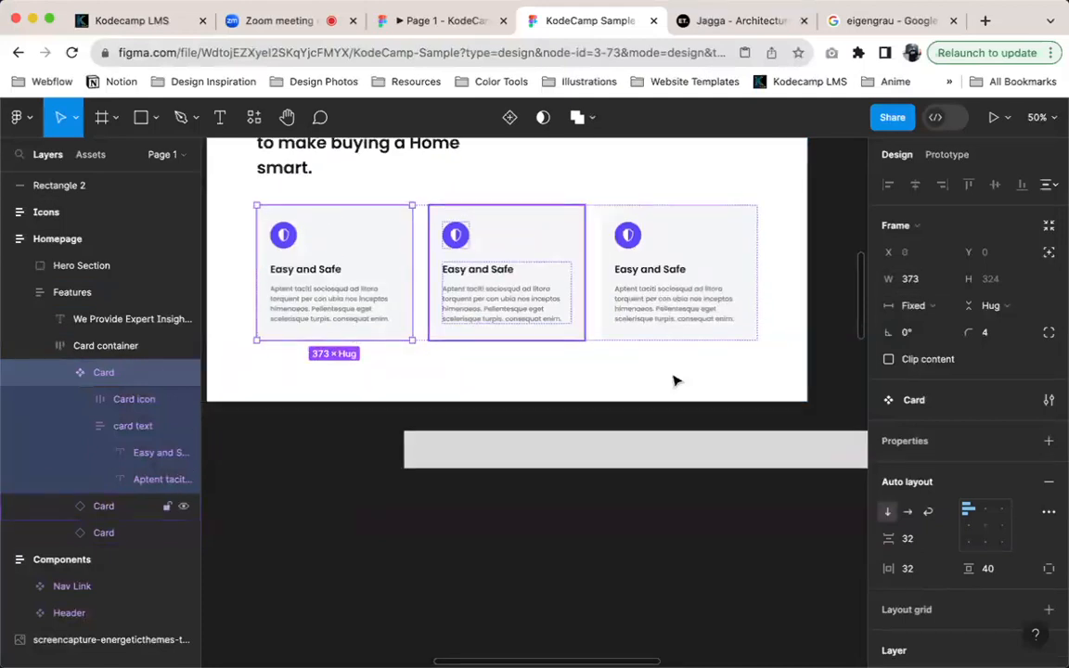
{"action": "scroll", "coordinate": [436, 267], "scroll_direction": "up", "scroll_amount": 4}
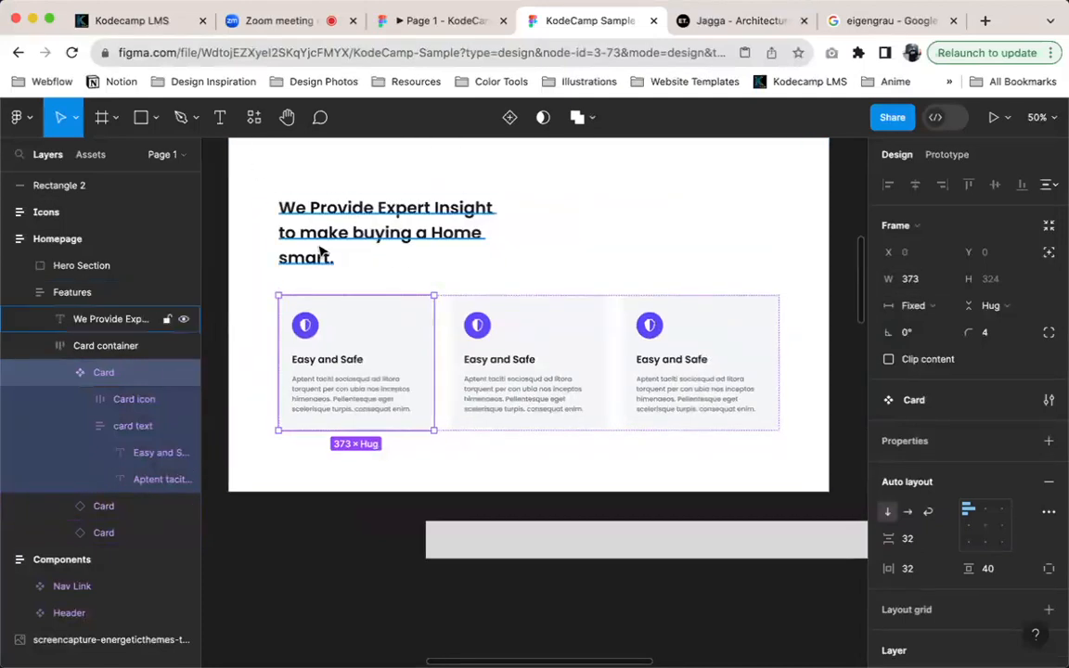
{"action": "scroll", "coordinate": [320, 253], "scroll_direction": "left", "scroll_amount": 7}
{"action": "scroll", "coordinate": [575, 295], "scroll_direction": "right", "scroll_amount": 2}
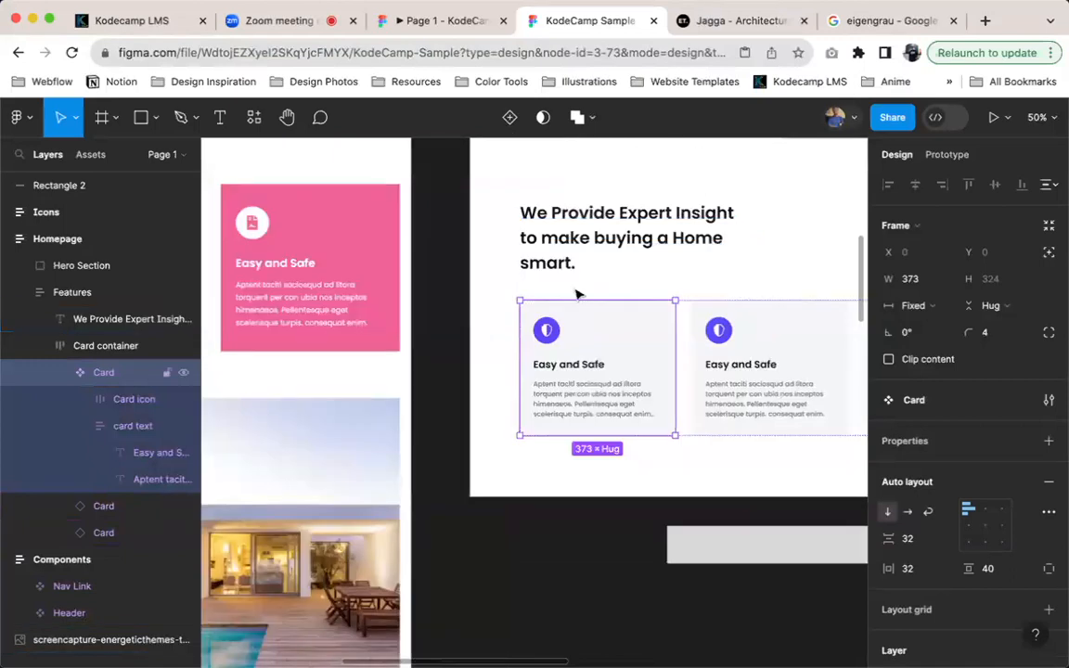
Select the second card and examine the styling of the three feature cards on the Jagga reference website
{"action": "left_click", "coordinate": [723, 381]}
{"action": "scroll", "coordinate": [725, 383], "scroll_direction": "right", "scroll_amount": 1}
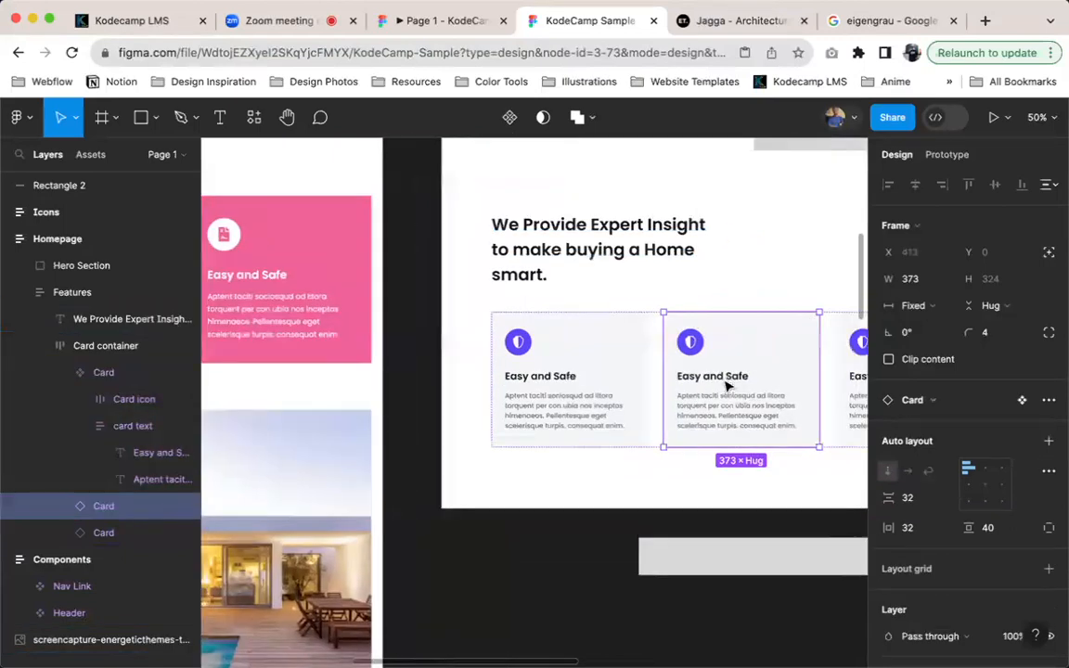
{"action": "scroll", "coordinate": [727, 385], "scroll_direction": "right", "scroll_amount": 4}
{"action": "scroll", "coordinate": [727, 386], "scroll_direction": "up", "scroll_amount": 2}
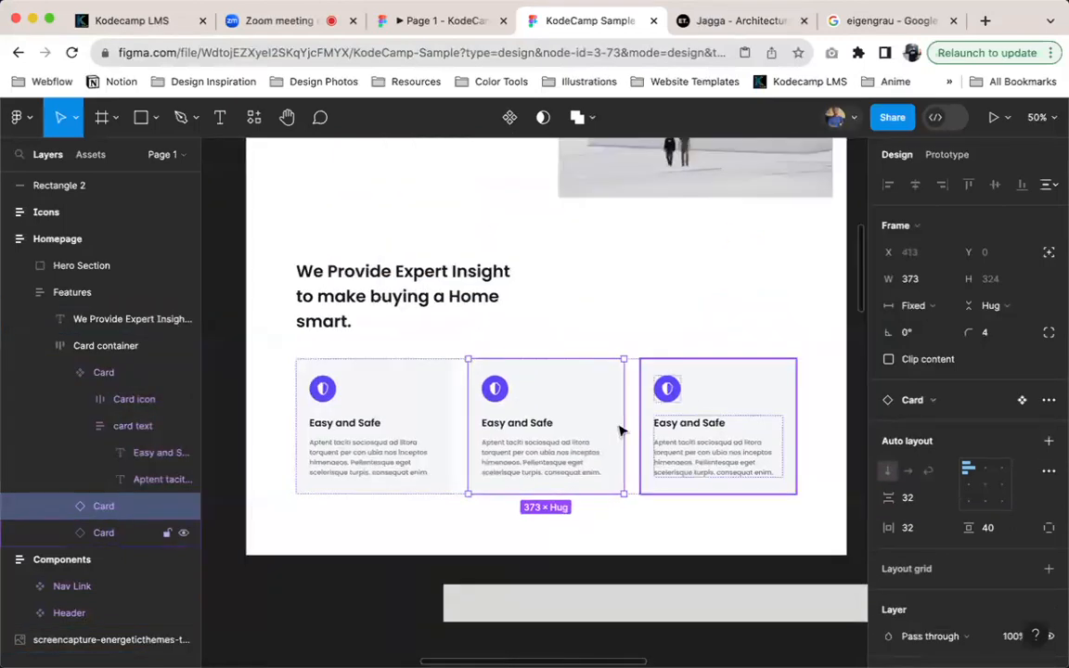
{"action": "left_click", "coordinate": [733, 20]}
{"action": "scroll", "coordinate": [269, 513], "scroll_direction": "up", "scroll_amount": 3}
{"action": "scroll", "coordinate": [184, 477], "scroll_direction": "down", "scroll_amount": 3}
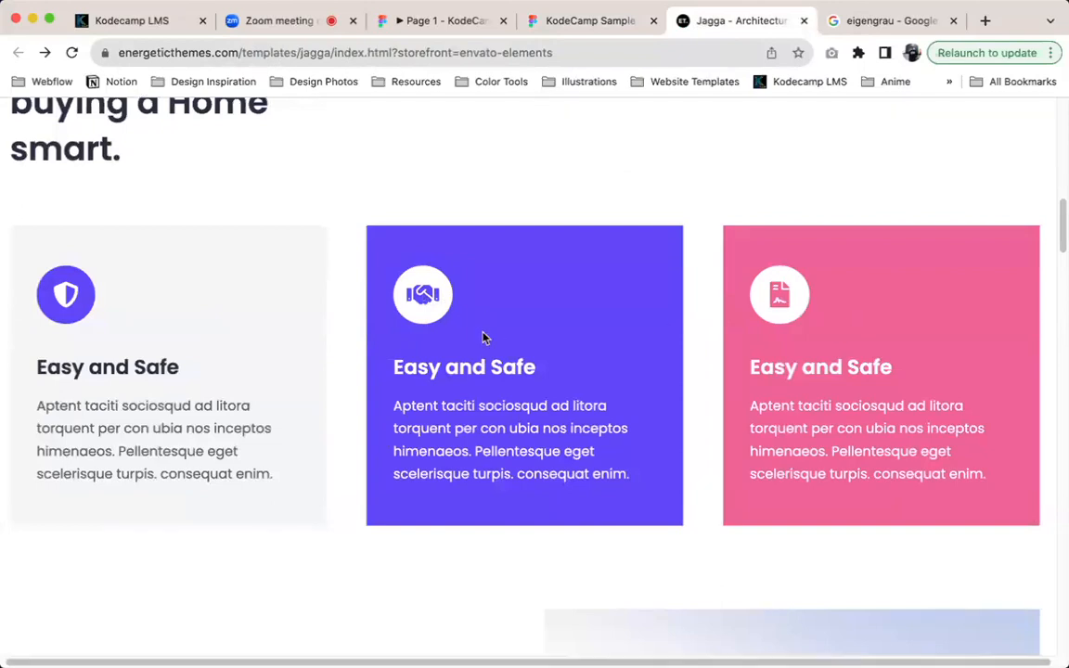
{"action": "scroll", "coordinate": [479, 338], "scroll_direction": "down", "scroll_amount": 7}
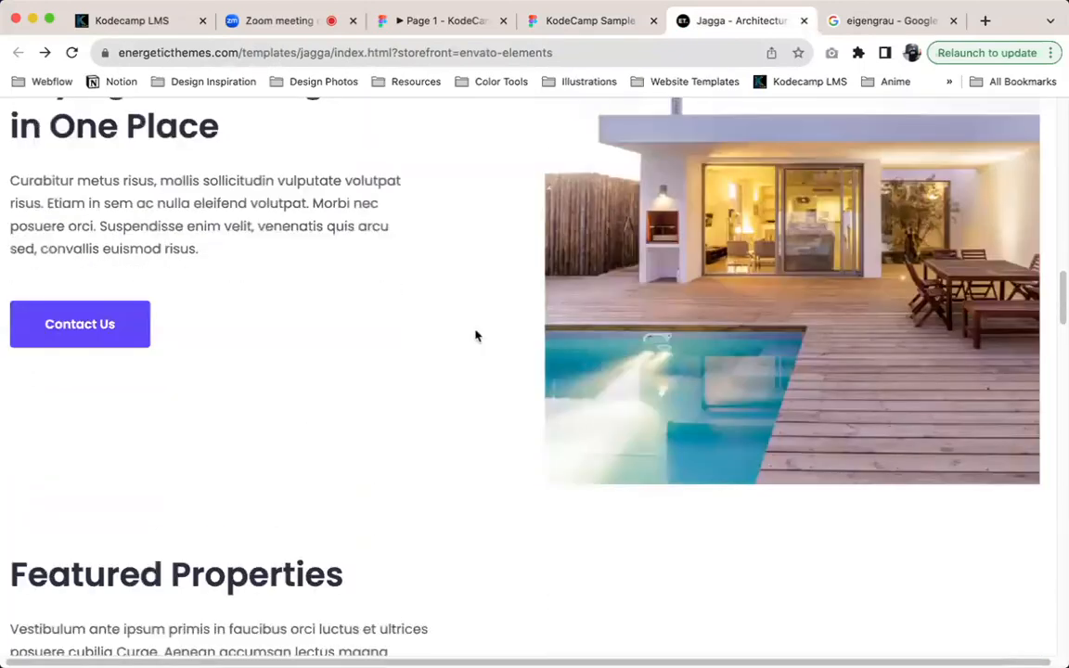
{"action": "scroll", "coordinate": [476, 335], "scroll_direction": "down", "scroll_amount": 2}
{"action": "scroll", "coordinate": [477, 335], "scroll_direction": "up", "scroll_amount": 7}
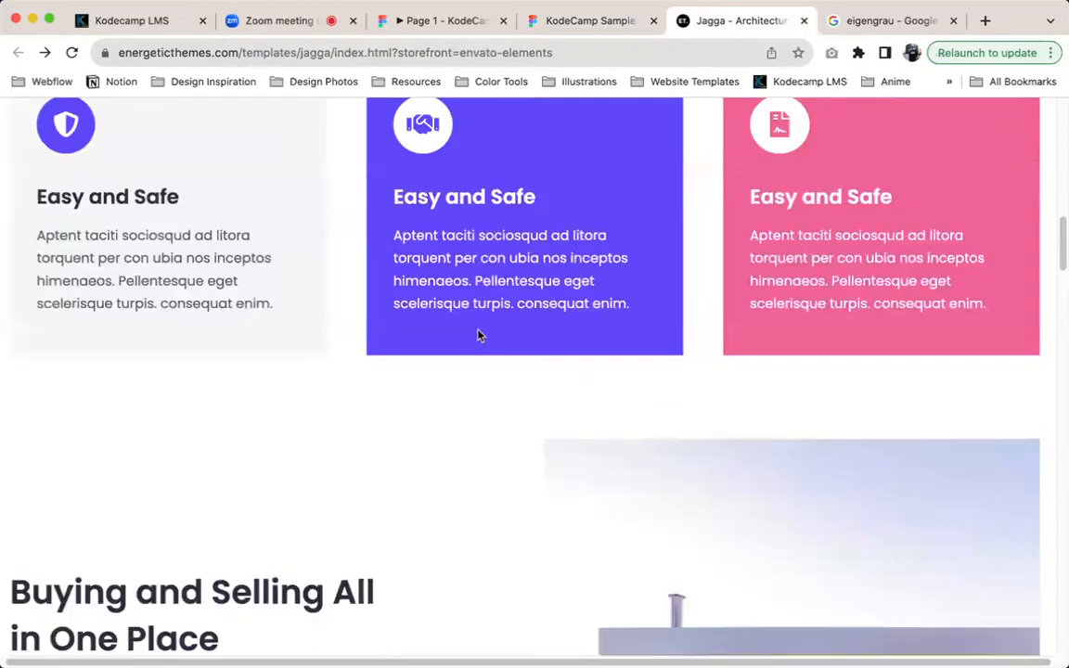
{"action": "scroll", "coordinate": [479, 335], "scroll_direction": "up", "scroll_amount": 3}
{"action": "key", "text": "ctrl+shift+Tab"}
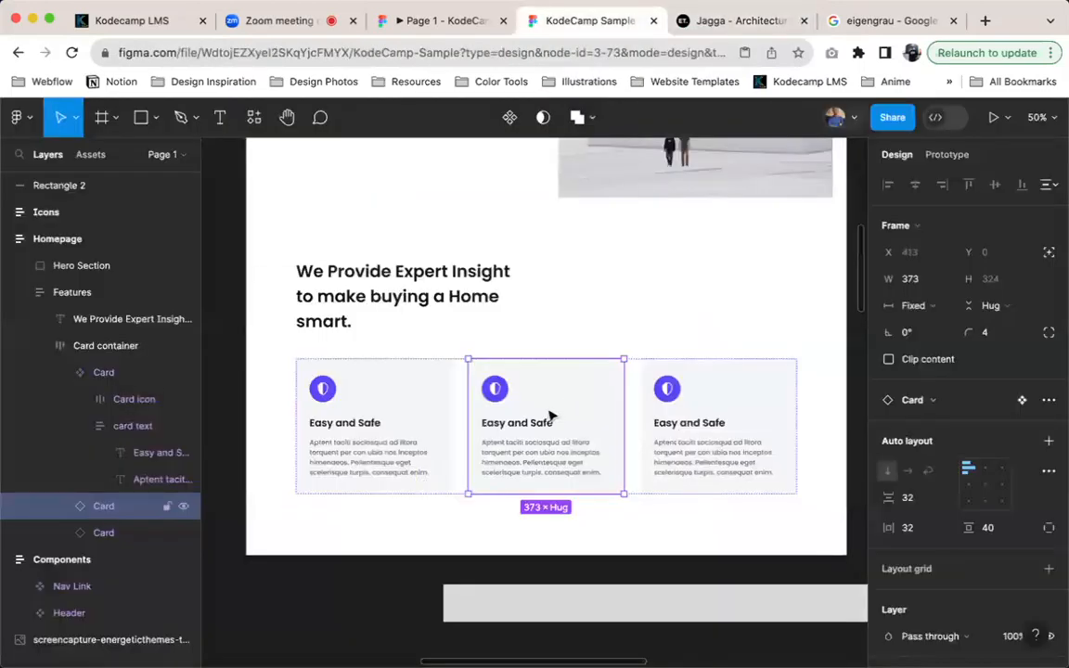
Fill the second card with the purple sampled from the reference card, and replace that fill with the Primary color style
{"action": "key", "text": "i"}
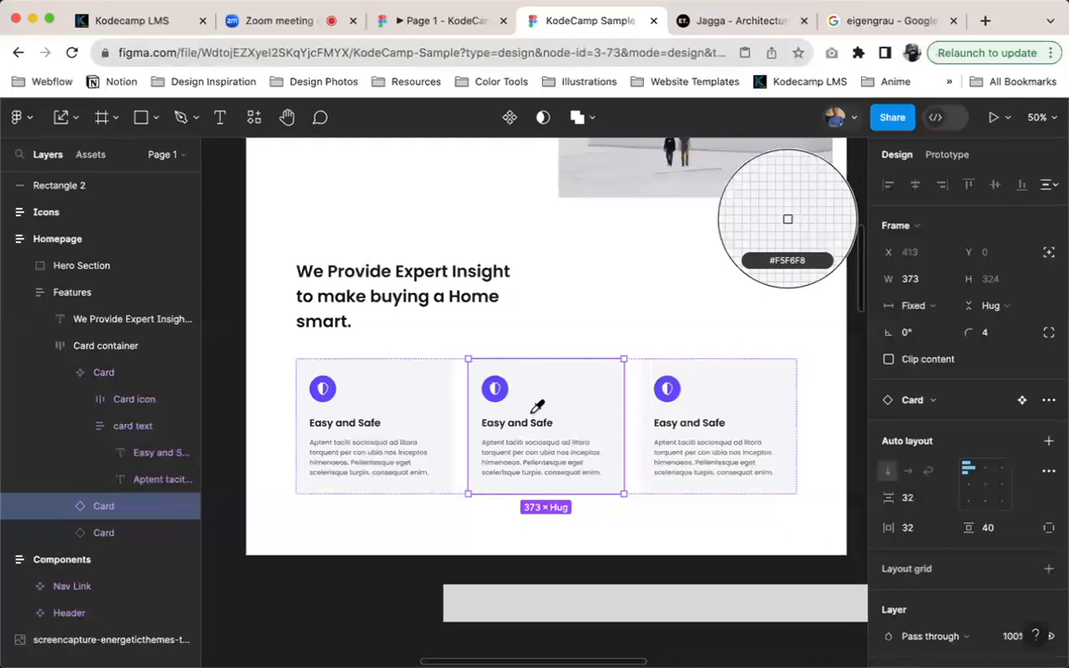
{"action": "scroll", "coordinate": [537, 405], "scroll_direction": "left", "scroll_amount": 5}
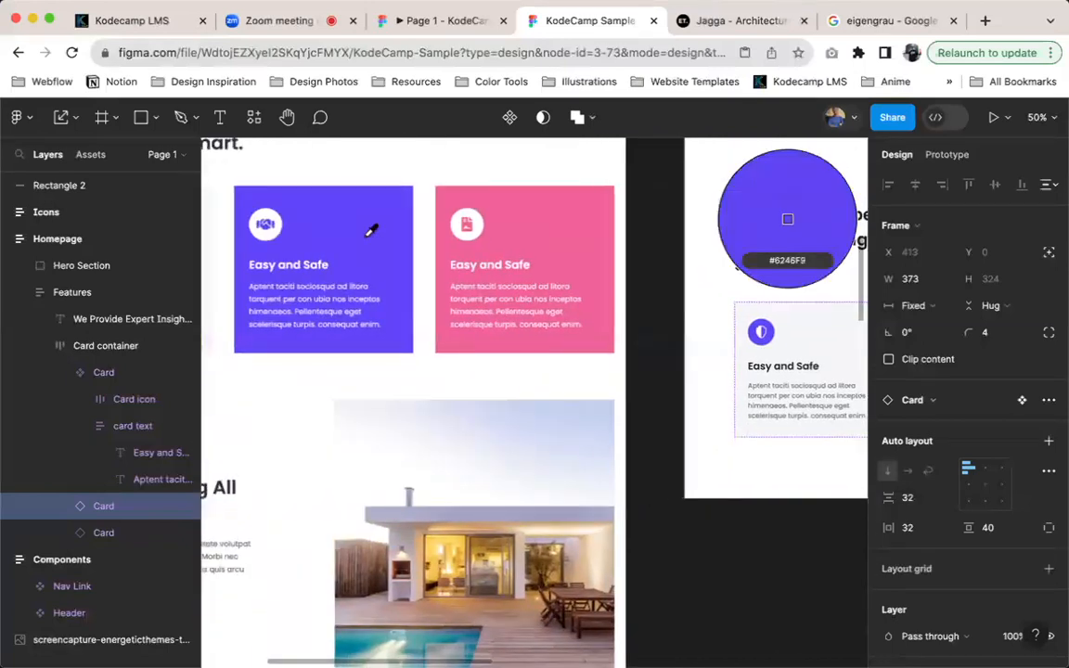
{"action": "left_click", "coordinate": [369, 234]}
{"action": "scroll", "coordinate": [650, 371], "scroll_direction": "right", "scroll_amount": 4}
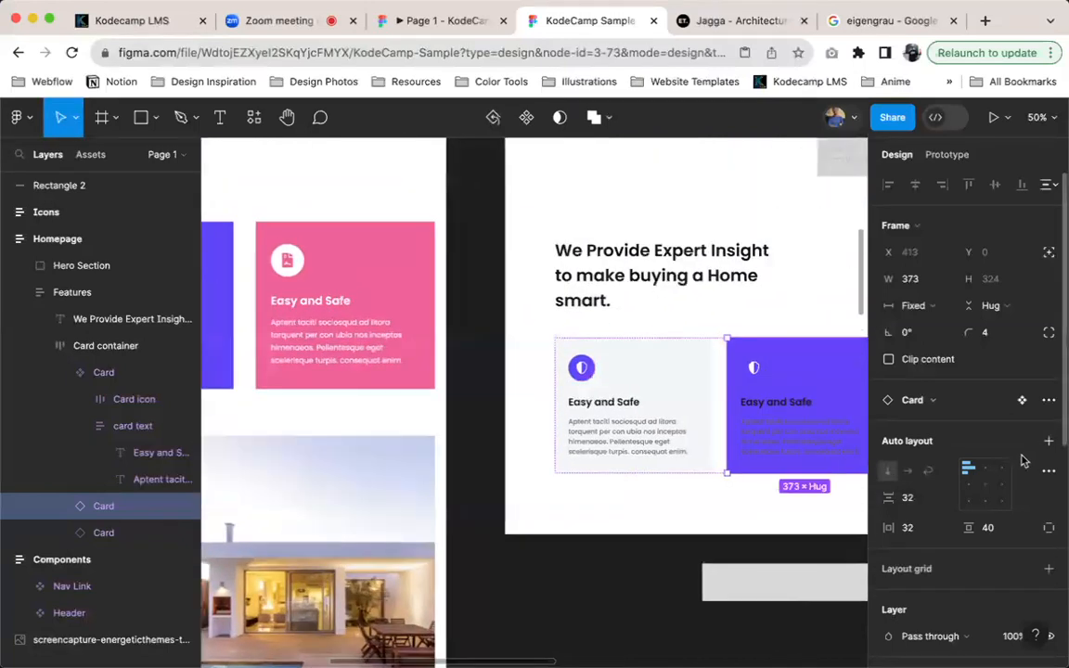
{"action": "scroll", "coordinate": [1020, 575], "scroll_direction": "down", "scroll_amount": 3}
{"action": "left_click", "coordinate": [1022, 543]}
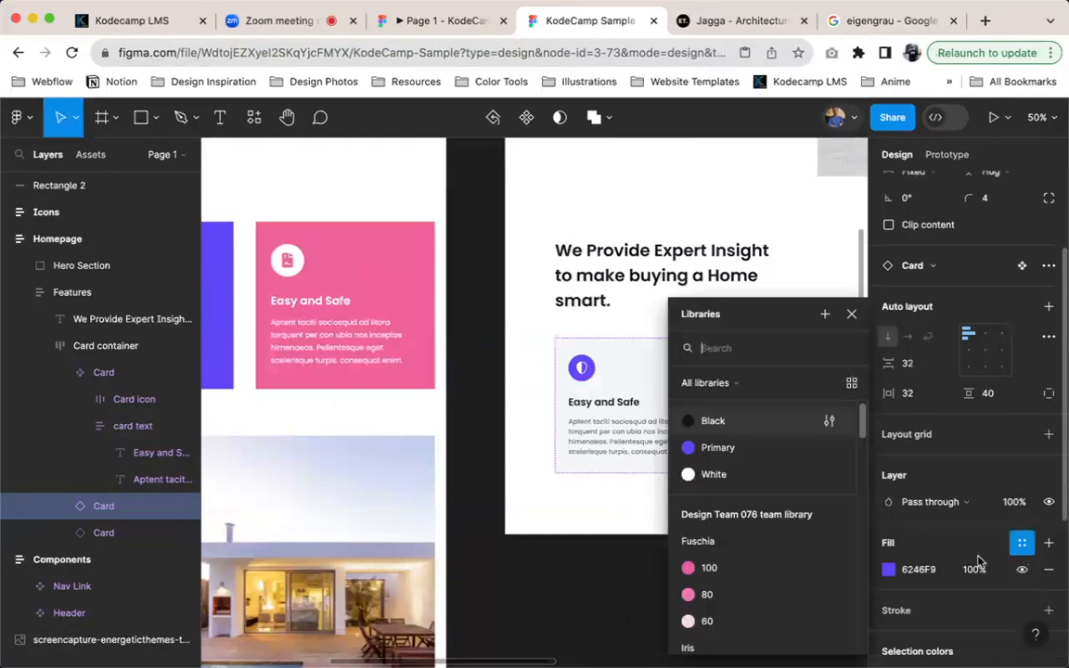
{"action": "left_click", "coordinate": [728, 449]}
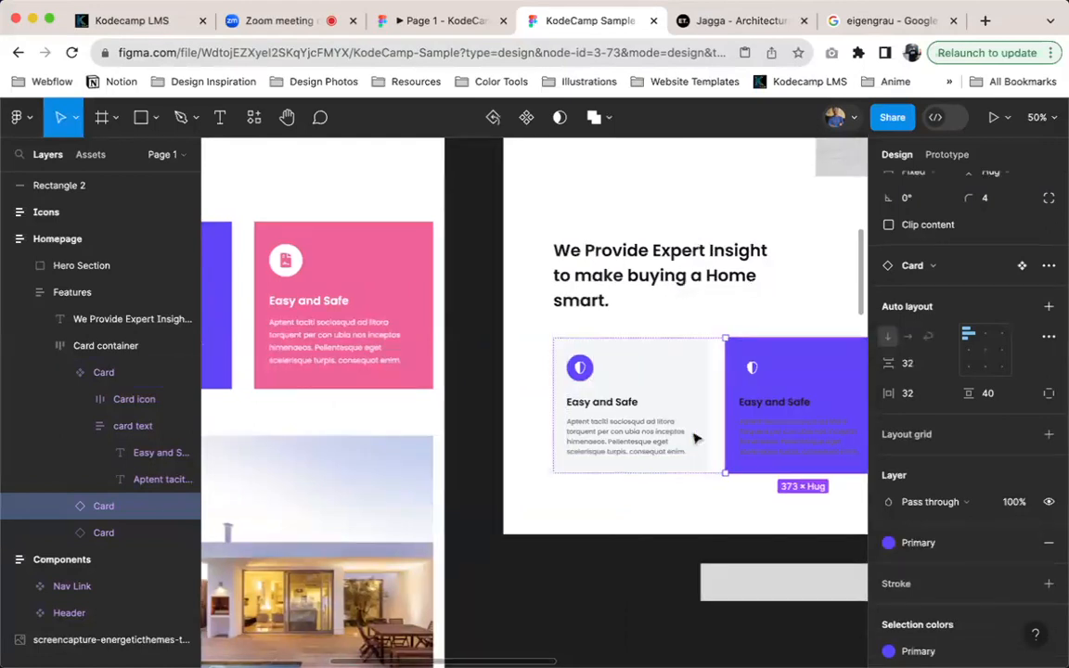
Change the second card's grey description text and black heading to the White color style
{"action": "scroll", "coordinate": [673, 424], "scroll_direction": "right", "scroll_amount": 3}
{"action": "scroll", "coordinate": [647, 410], "scroll_direction": "left", "scroll_amount": 5}
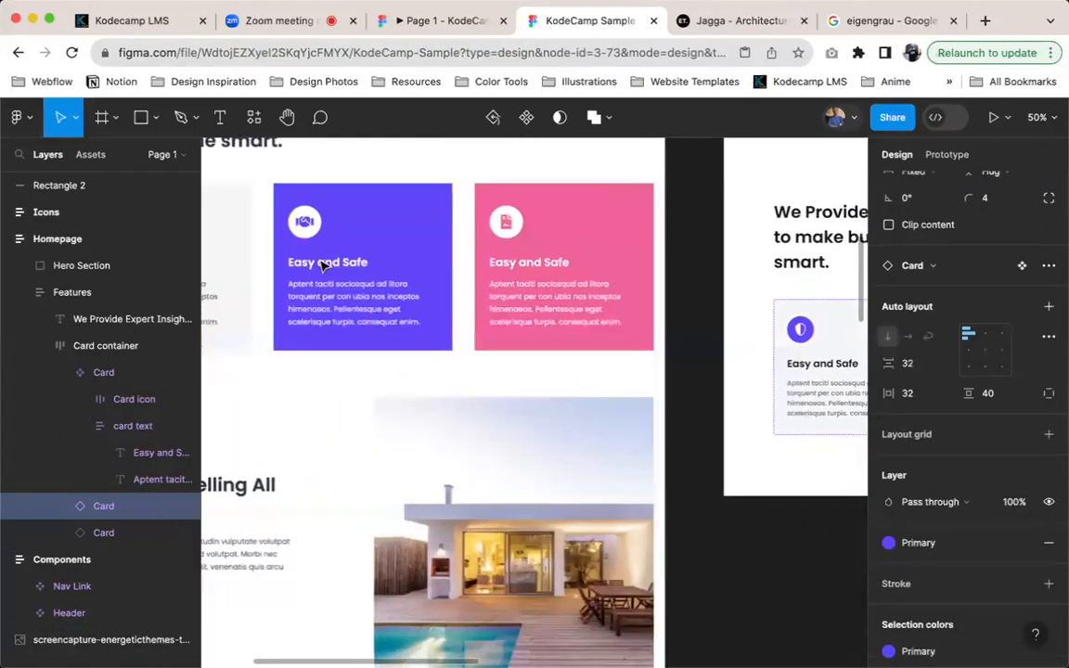
{"action": "scroll", "coordinate": [552, 327], "scroll_direction": "right", "scroll_amount": 5}
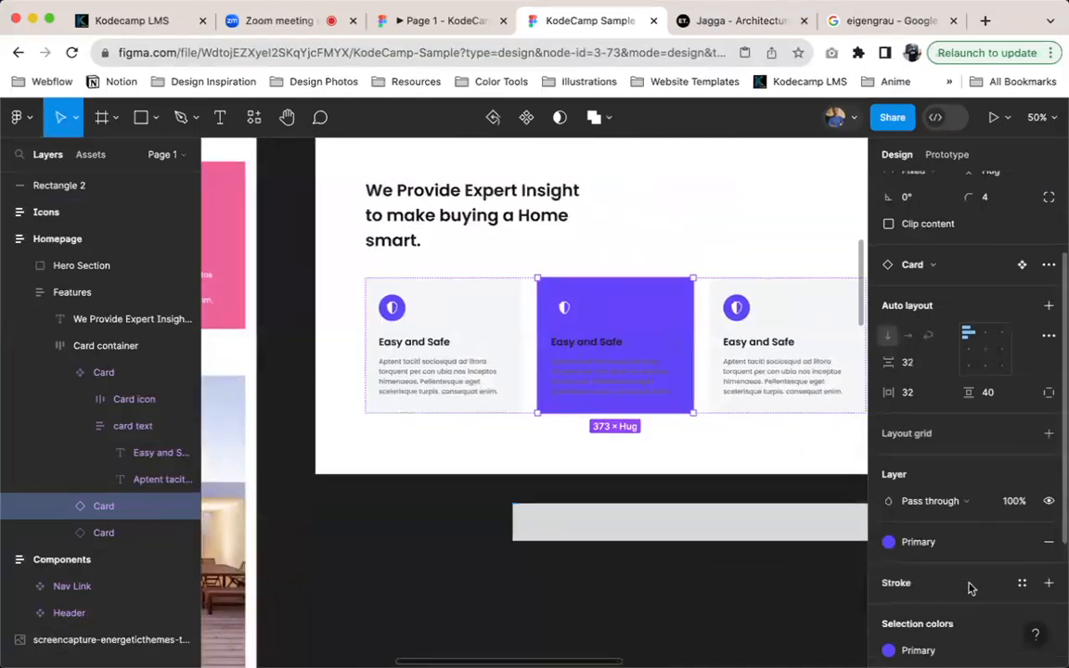
{"action": "scroll", "coordinate": [965, 575], "scroll_direction": "down", "scroll_amount": 3}
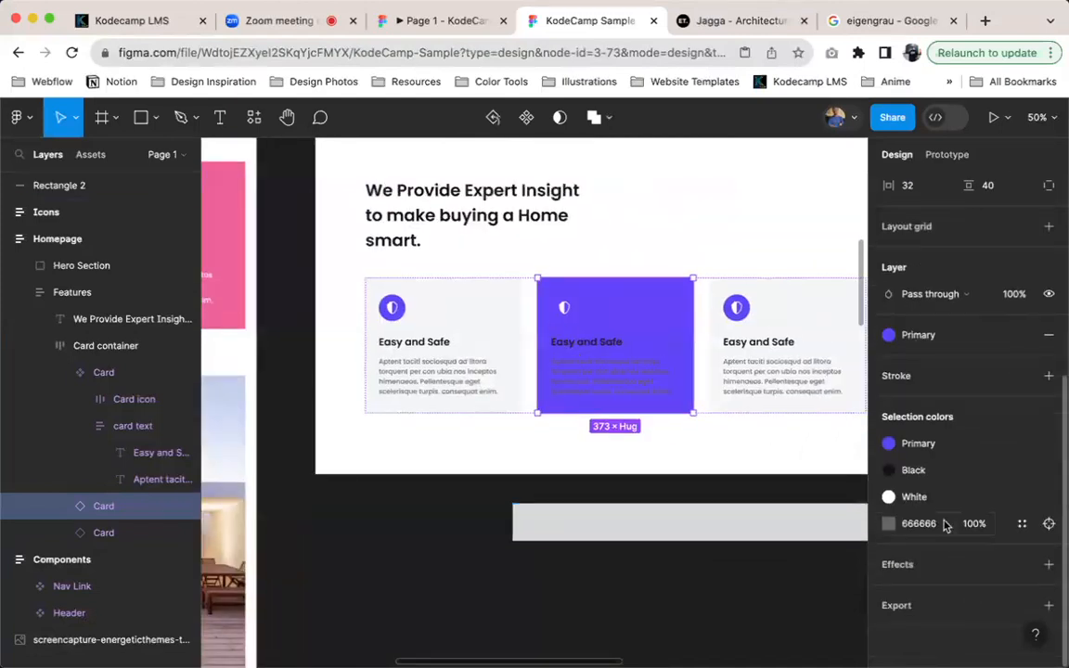
{"action": "left_click", "coordinate": [1021, 525]}
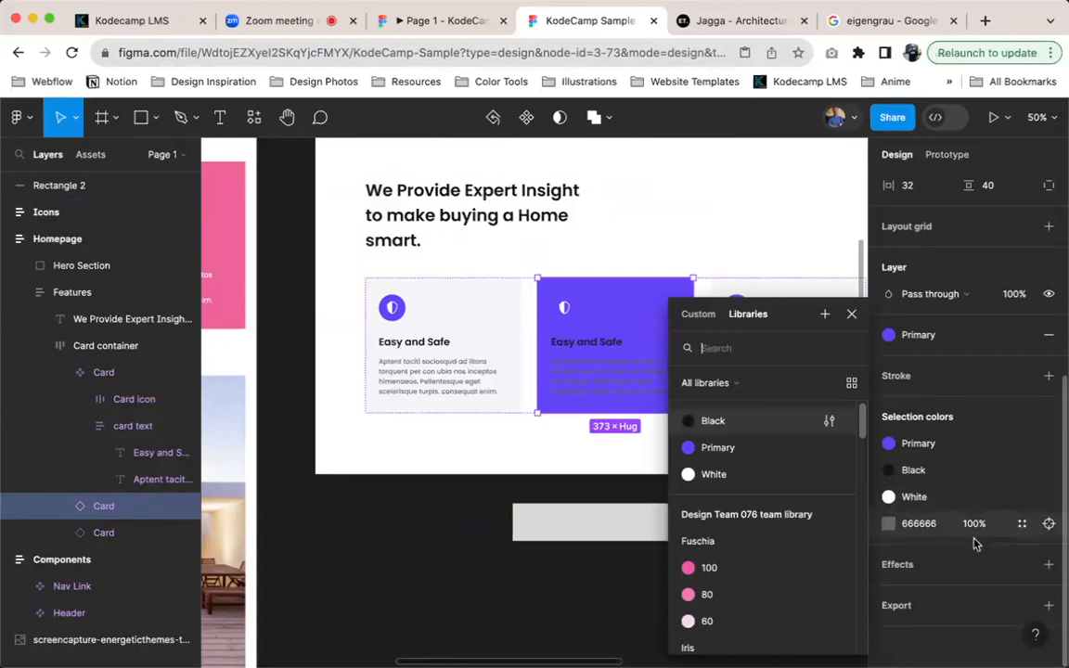
{"action": "left_click", "coordinate": [753, 482]}
{"action": "left_click", "coordinate": [889, 502]}
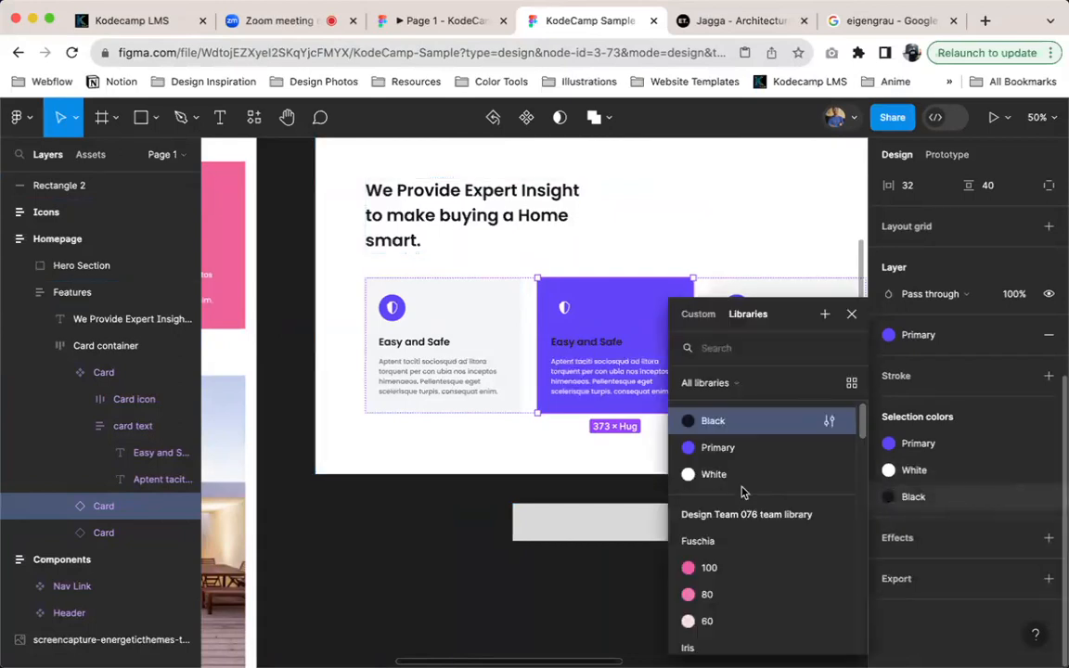
{"action": "left_click", "coordinate": [741, 482]}
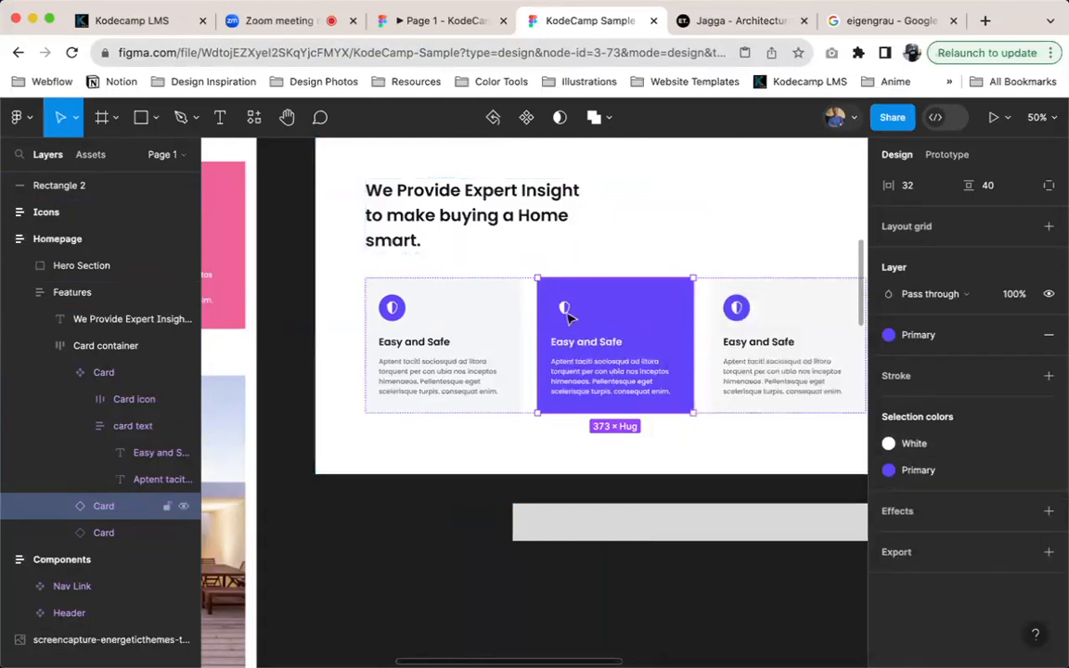
Recolour the second card's shield icon with the Primary color style and its circular background with the White style
{"action": "double_click", "coordinate": [569, 316]}
{"action": "scroll", "coordinate": [568, 315], "scroll_direction": "left", "scroll_amount": 5}
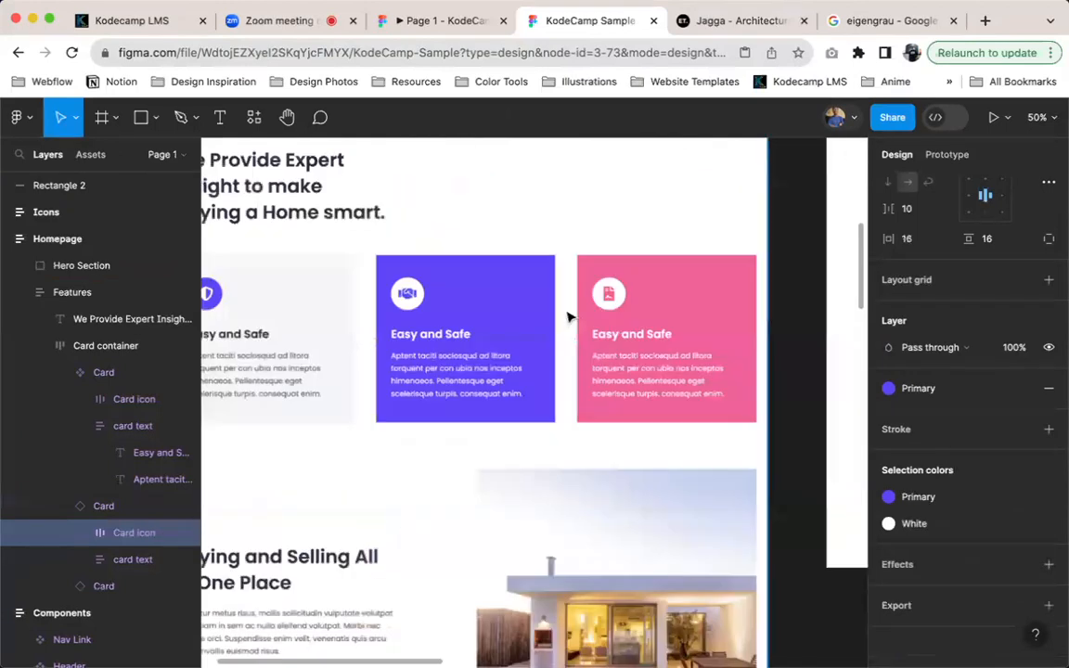
{"action": "scroll", "coordinate": [568, 315], "scroll_direction": "right", "scroll_amount": 5}
{"action": "scroll", "coordinate": [622, 322], "scroll_direction": "up", "scroll_amount": 5}
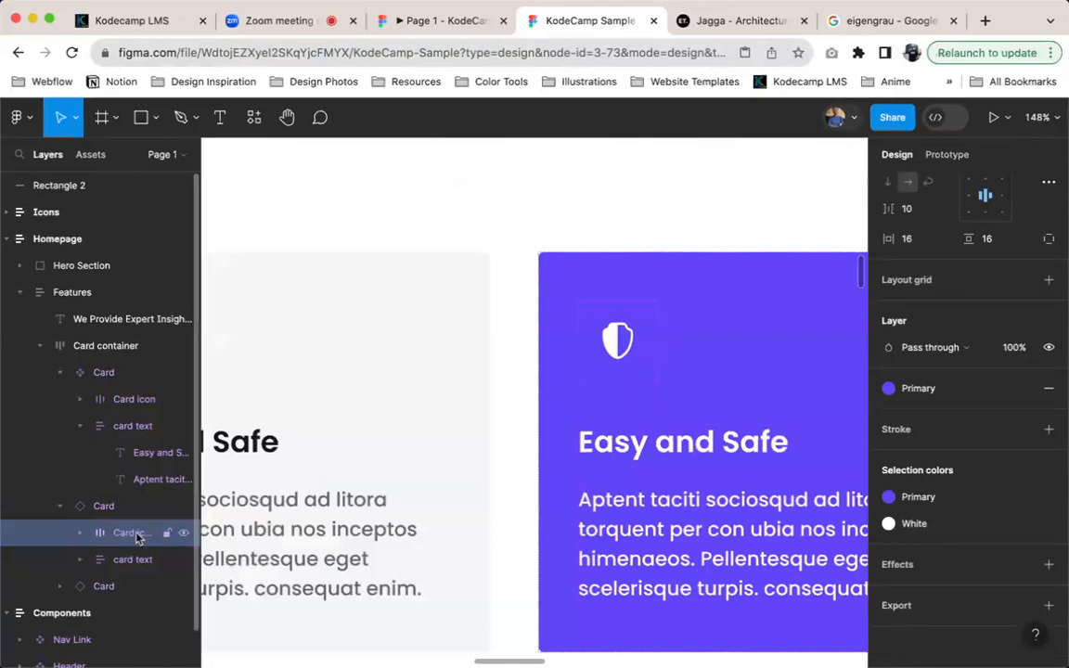
{"action": "double_click", "coordinate": [617, 343]}
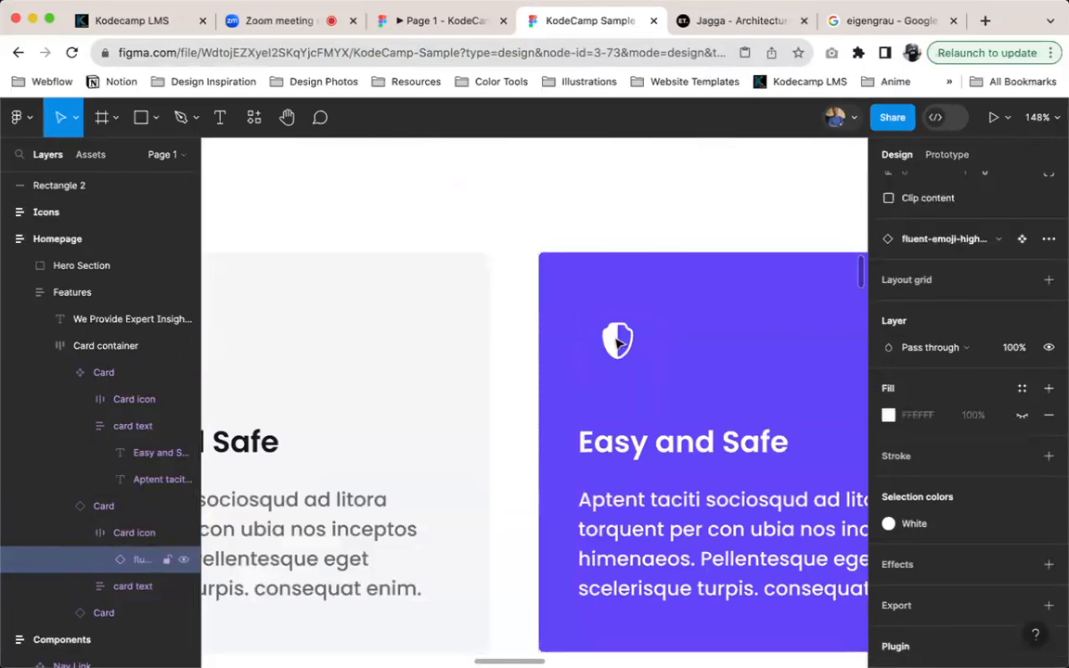
{"action": "scroll", "coordinate": [639, 340], "scroll_direction": "up", "scroll_amount": 5}
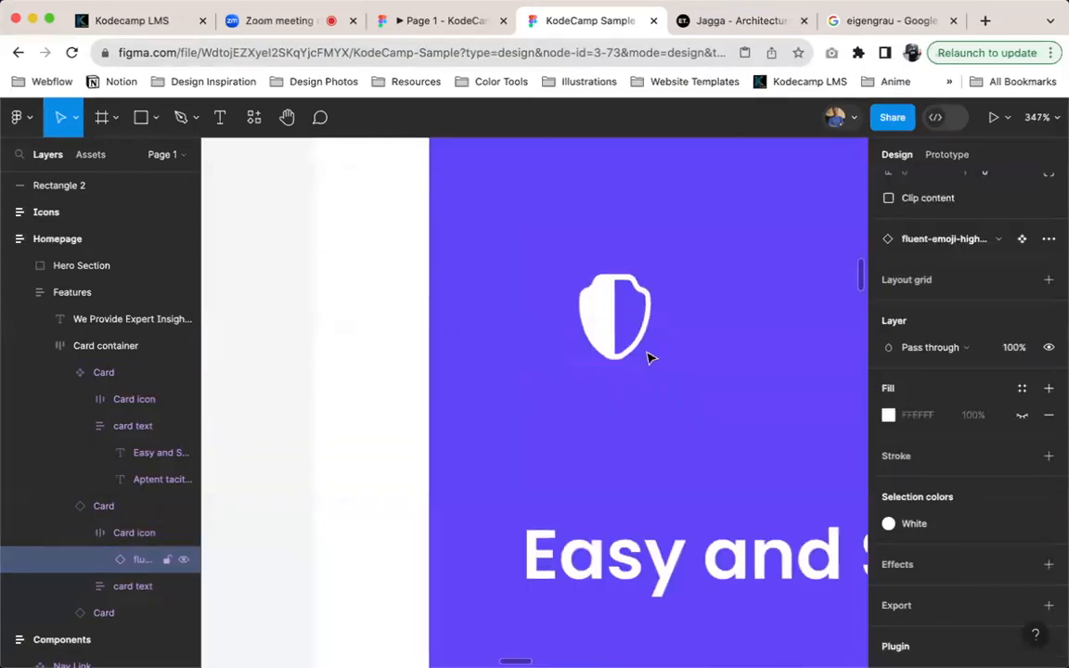
{"action": "left_click", "coordinate": [915, 524]}
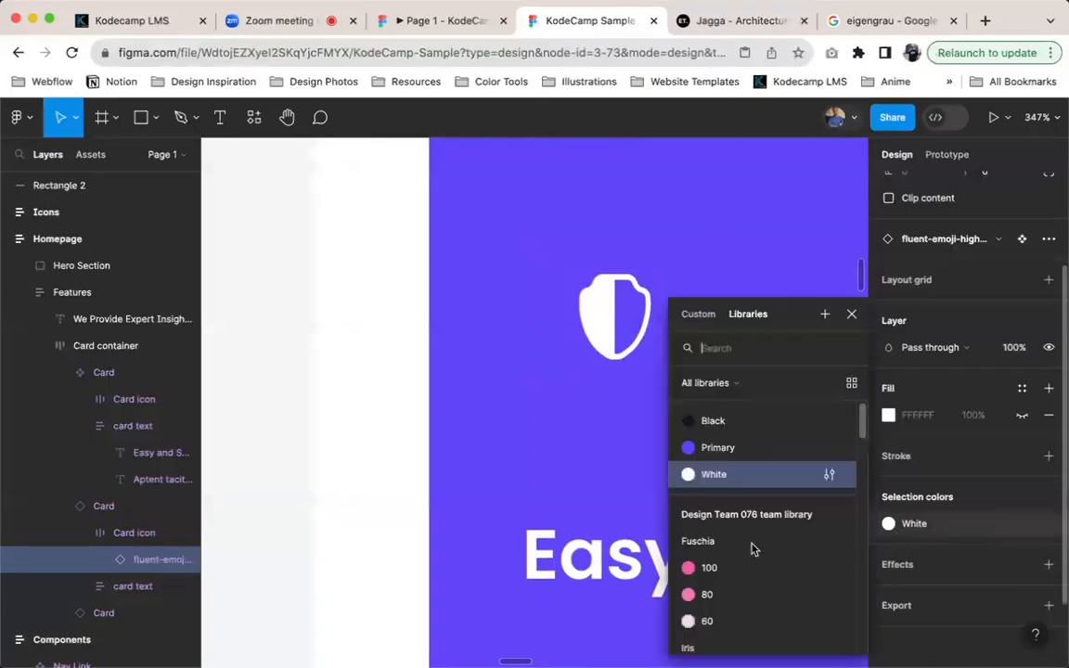
{"action": "left_click", "coordinate": [738, 450]}
{"action": "key", "text": "Escape"}
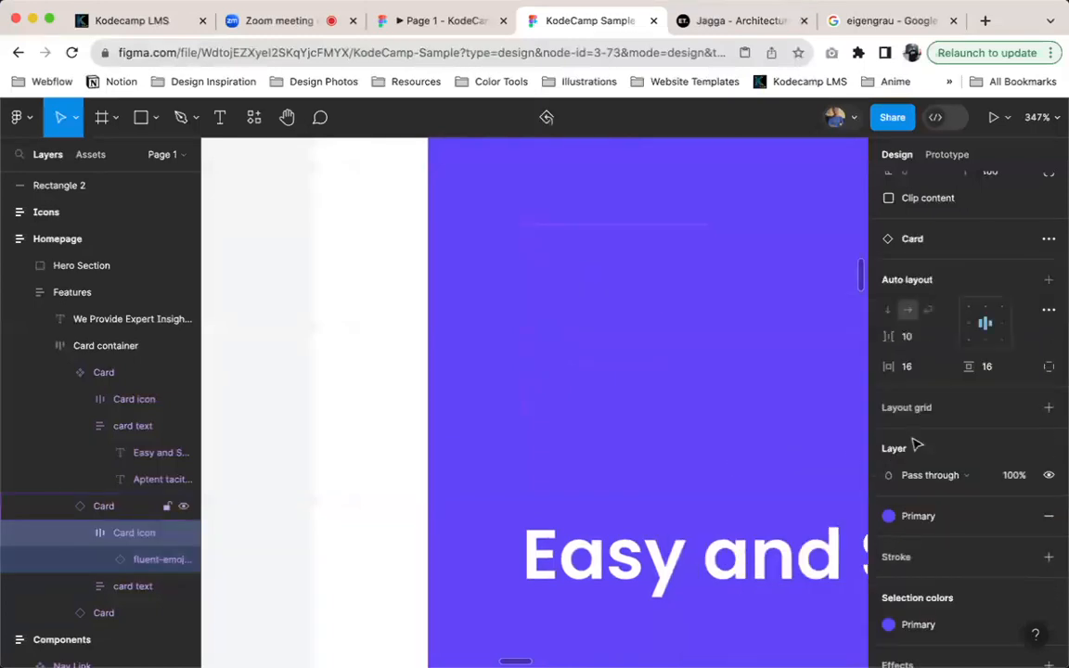
{"action": "left_click", "coordinate": [945, 524]}
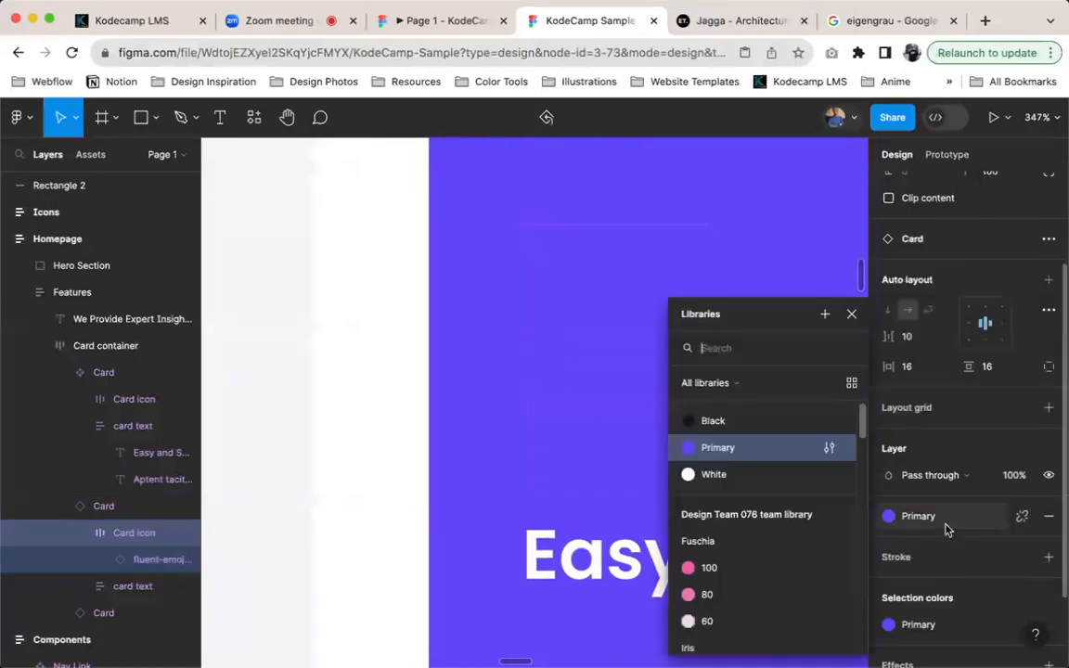
{"action": "left_click", "coordinate": [754, 474]}
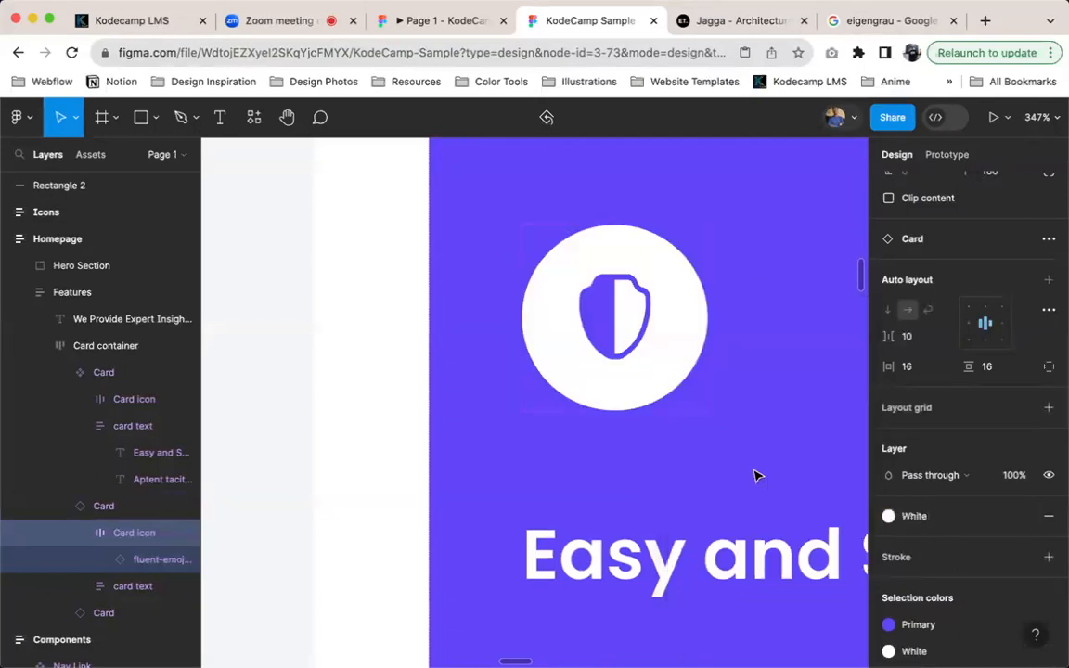
Fill the third card with the pink sampled from the pink card in the reference screenshot
{"action": "scroll", "coordinate": [744, 461], "scroll_direction": "down", "scroll_amount": 6}
{"action": "scroll", "coordinate": [705, 466], "scroll_direction": "right", "scroll_amount": 4}
{"action": "scroll", "coordinate": [706, 467], "scroll_direction": "left", "scroll_amount": 3}
{"action": "scroll", "coordinate": [705, 466], "scroll_direction": "down", "scroll_amount": 6}
{"action": "scroll", "coordinate": [700, 464], "scroll_direction": "right", "scroll_amount": 3}
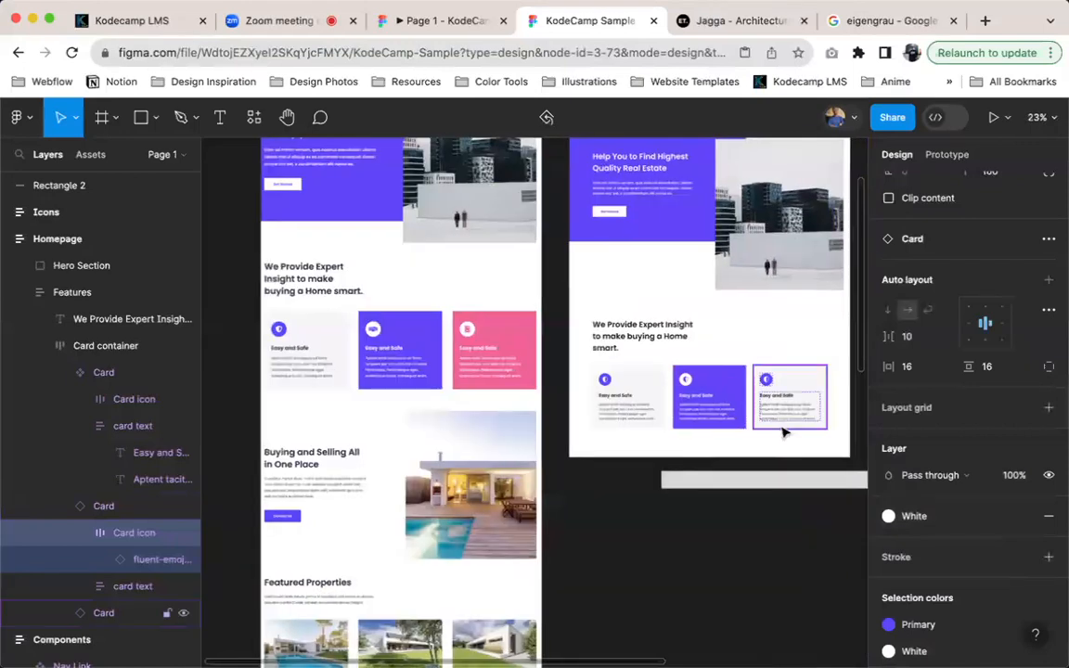
{"action": "left_click", "coordinate": [776, 420]}
{"action": "key", "text": "i"}
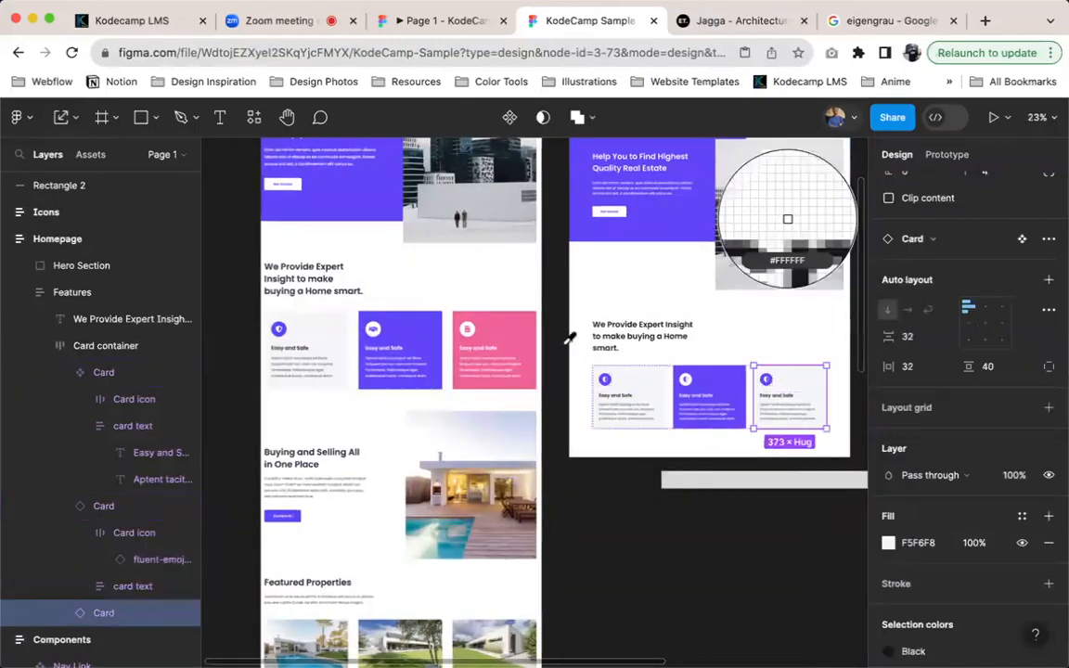
{"action": "left_click", "coordinate": [524, 348]}
{"action": "scroll", "coordinate": [836, 447], "scroll_direction": "up", "scroll_amount": 3}
{"action": "scroll", "coordinate": [835, 448], "scroll_direction": "up", "scroll_amount": 5}
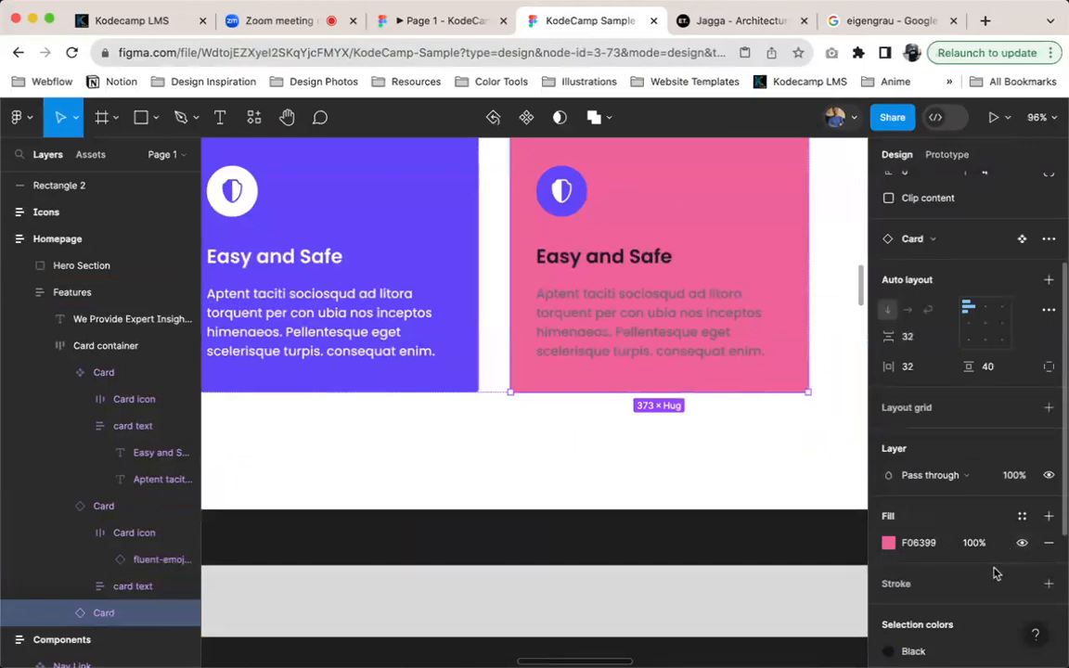
{"action": "scroll", "coordinate": [994, 573], "scroll_direction": "down", "scroll_amount": 2}
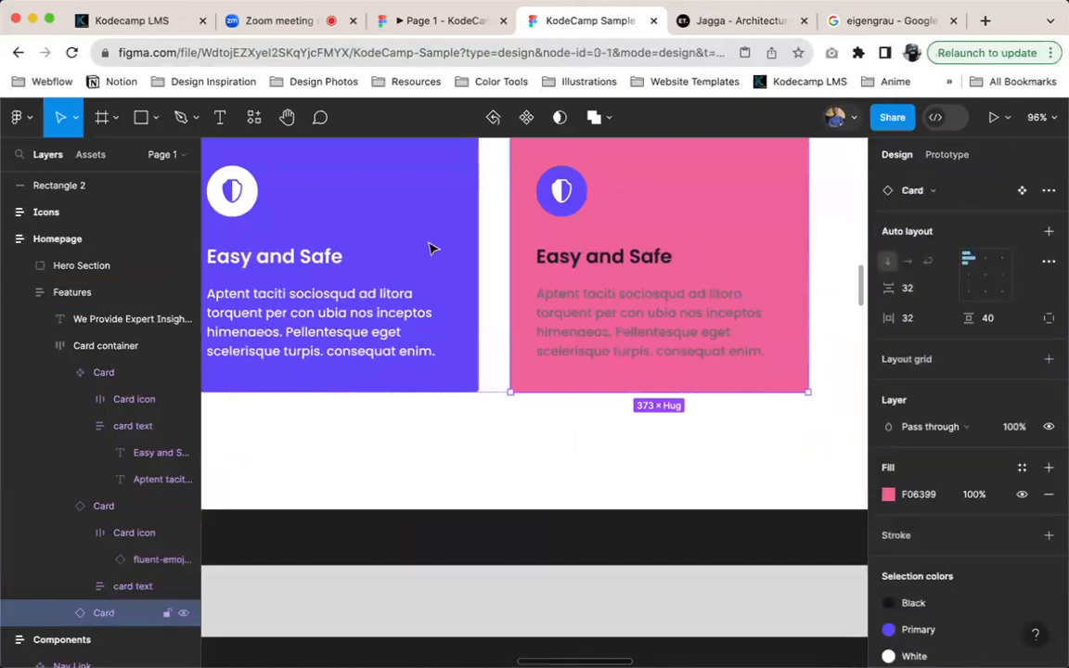
Delete the third card and duplicate the purple second card in its place
{"action": "key", "text": "Delete"}
{"action": "left_click", "coordinate": [436, 239]}
{"action": "key", "text": "super+d"}
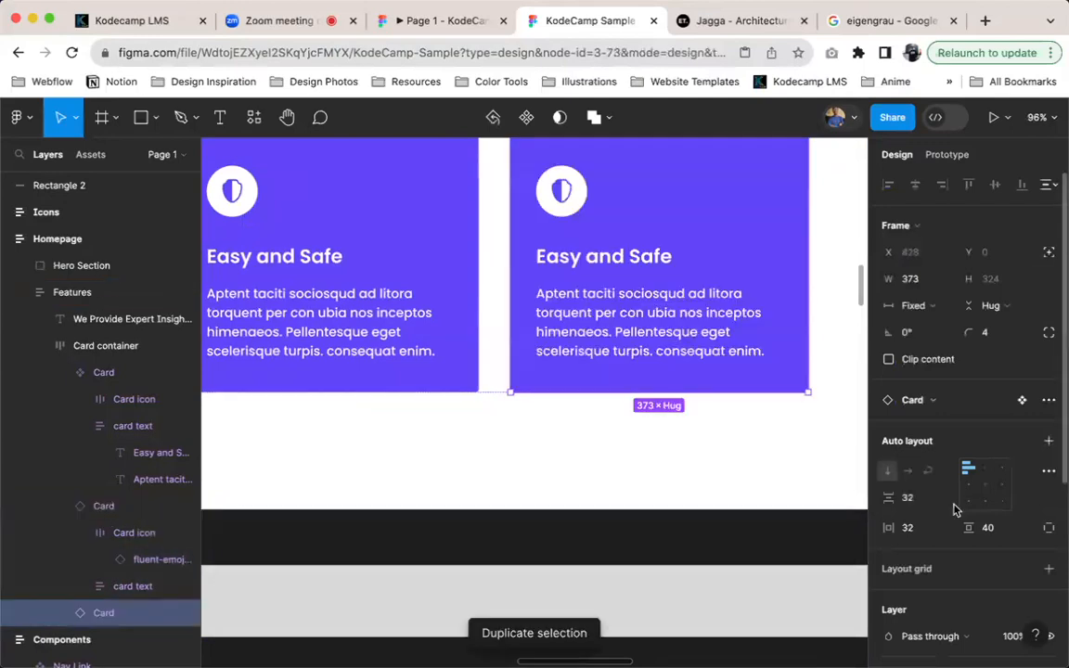
Detach the Primary style from the third card's fill and replace it with the reference card's sampled pink, F06399
{"action": "scroll", "coordinate": [965, 547], "scroll_direction": "down", "scroll_amount": 3}
{"action": "left_click", "coordinate": [1021, 521]}
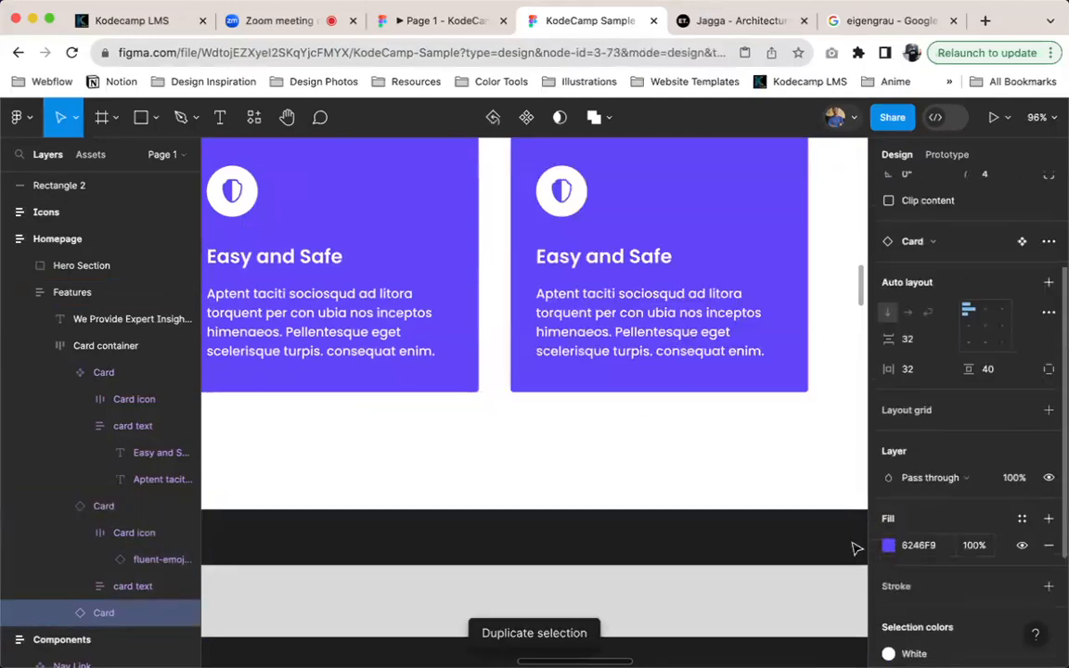
{"action": "left_click", "coordinate": [888, 545]}
{"action": "left_click", "coordinate": [691, 469]}
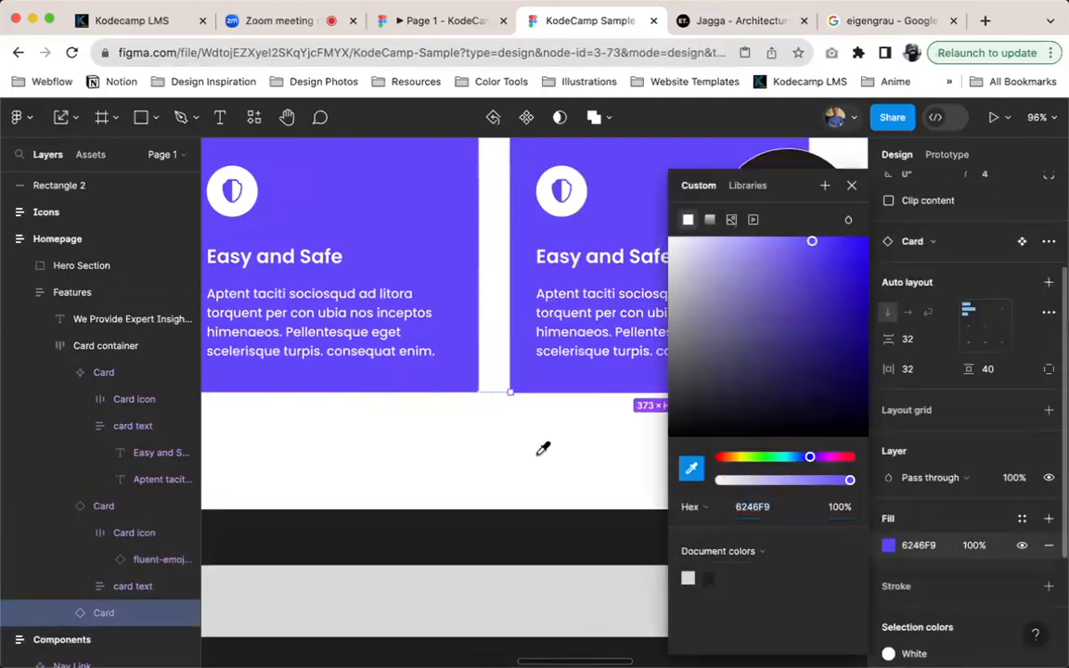
{"action": "scroll", "coordinate": [544, 446], "scroll_direction": "down", "scroll_amount": 5}
{"action": "scroll", "coordinate": [376, 351], "scroll_direction": "down", "scroll_amount": 5}
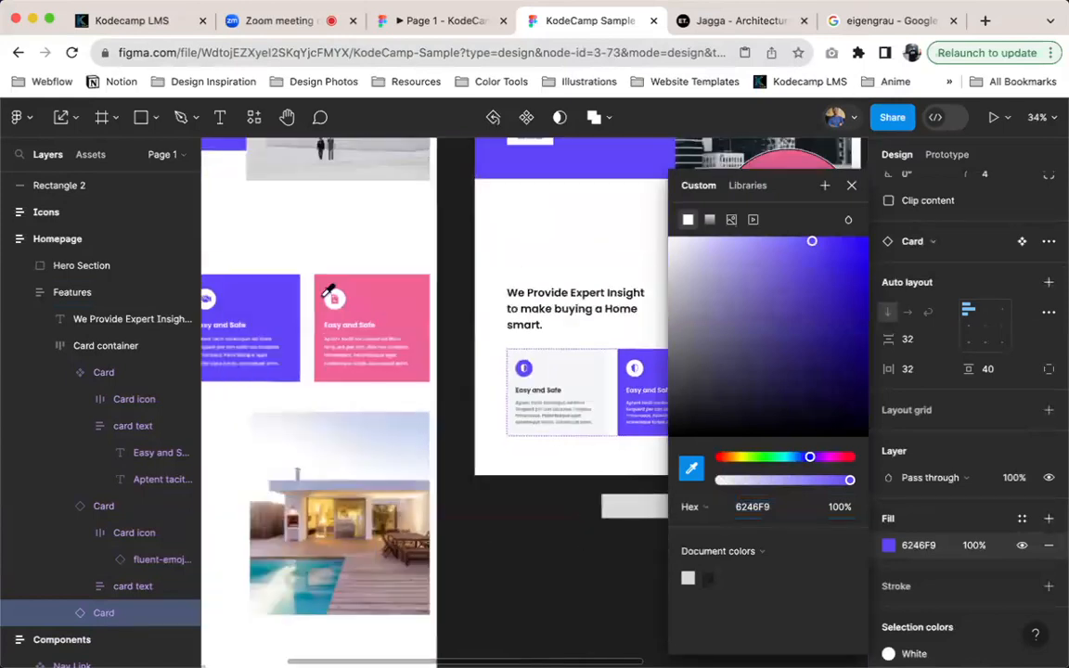
{"action": "left_click", "coordinate": [502, 298]}
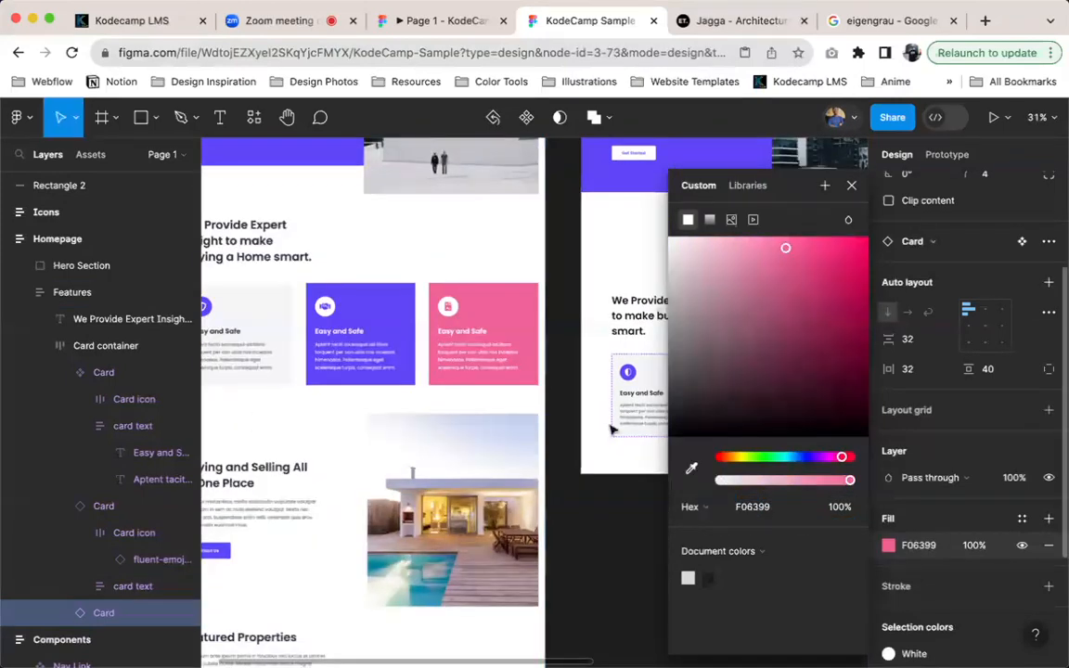
{"action": "left_click", "coordinate": [852, 189]}
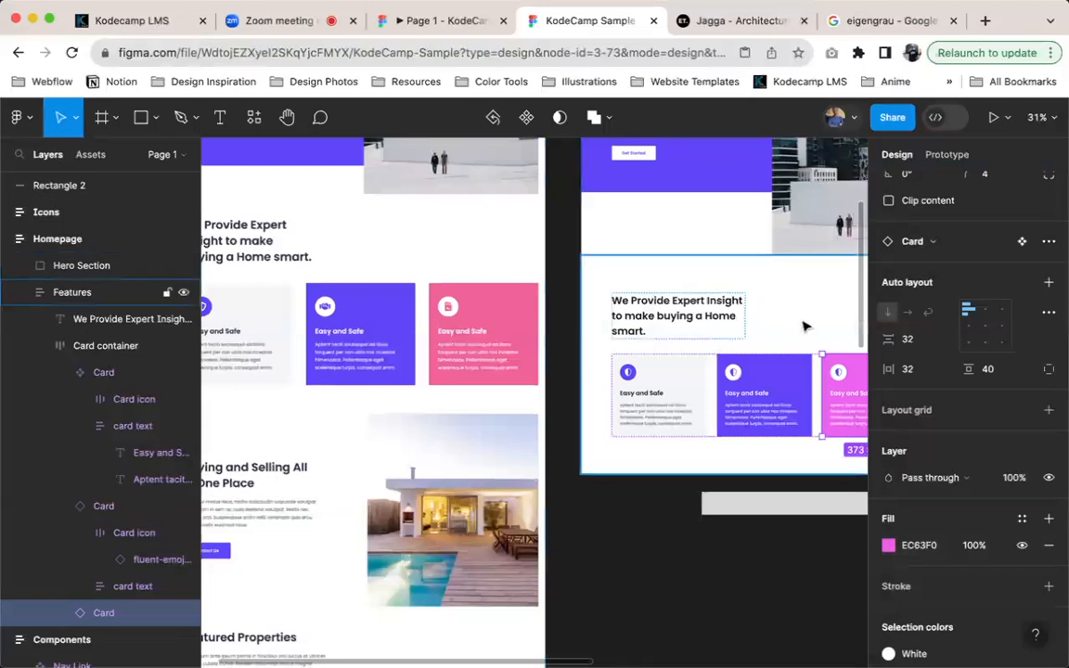
{"action": "left_click", "coordinate": [509, 288]}
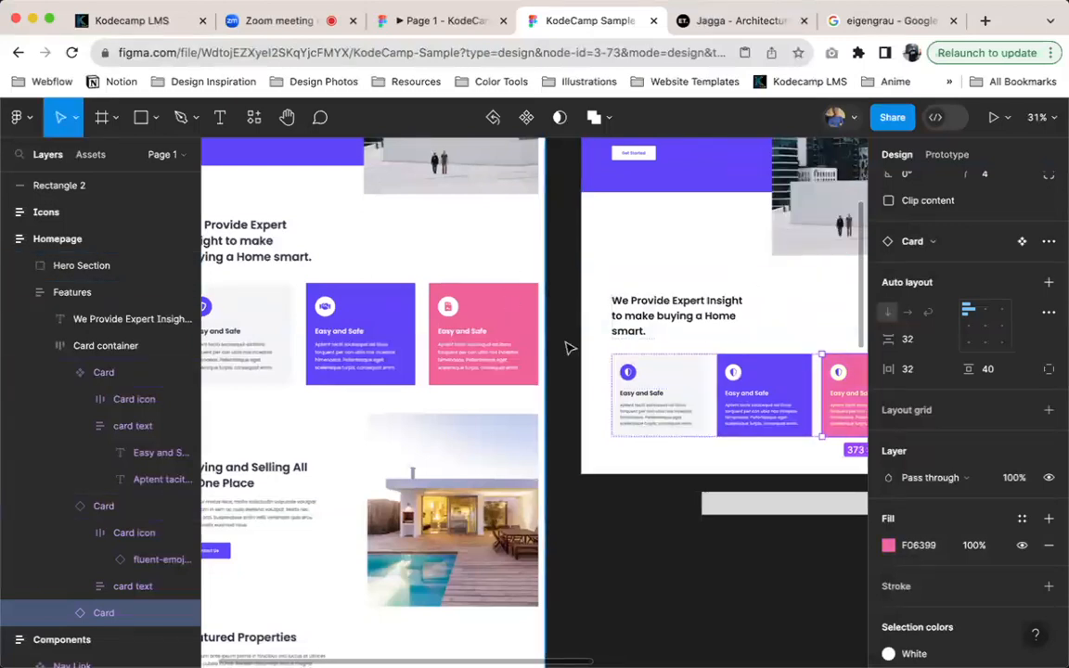
Detach the Primary style from the third card's icon and set the icon's colour to F06399
{"action": "scroll", "coordinate": [1019, 546], "scroll_direction": "down", "scroll_amount": 3}
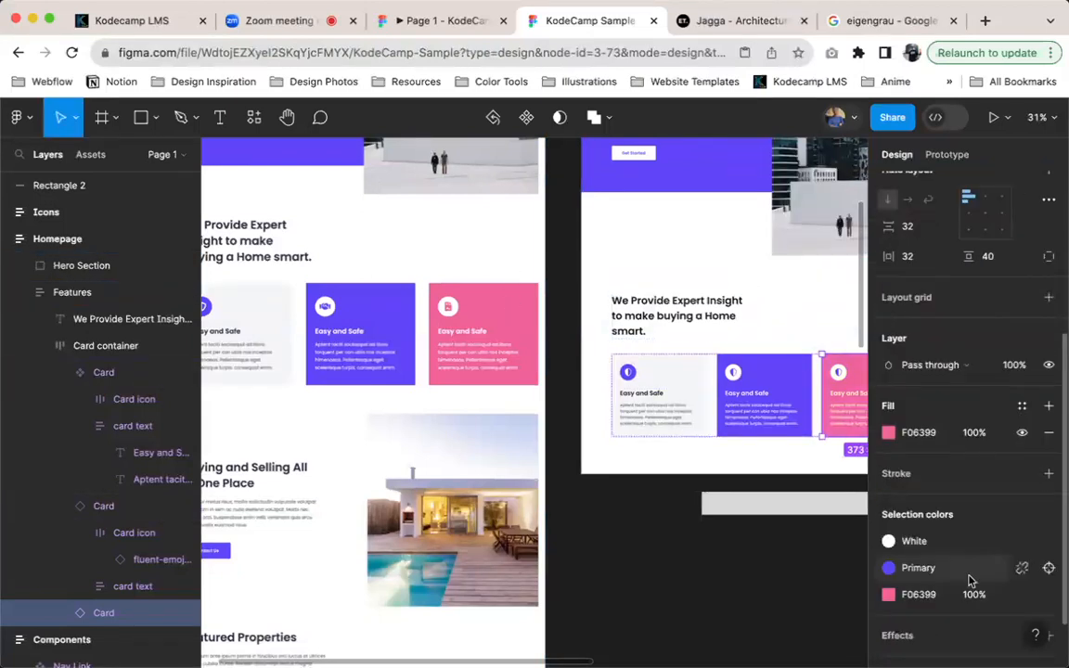
{"action": "left_click", "coordinate": [934, 594]}
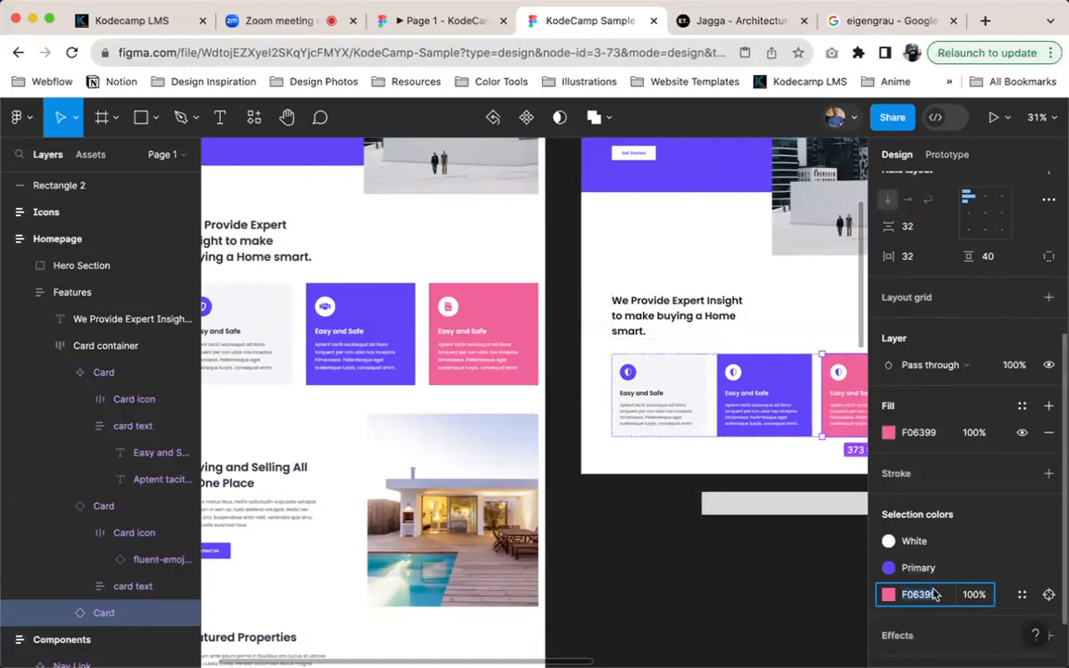
{"action": "left_click", "coordinate": [1026, 568]}
{"action": "left_click", "coordinate": [934, 569]}
{"action": "type", "text": "F06399"}
{"action": "key", "text": "Return"}
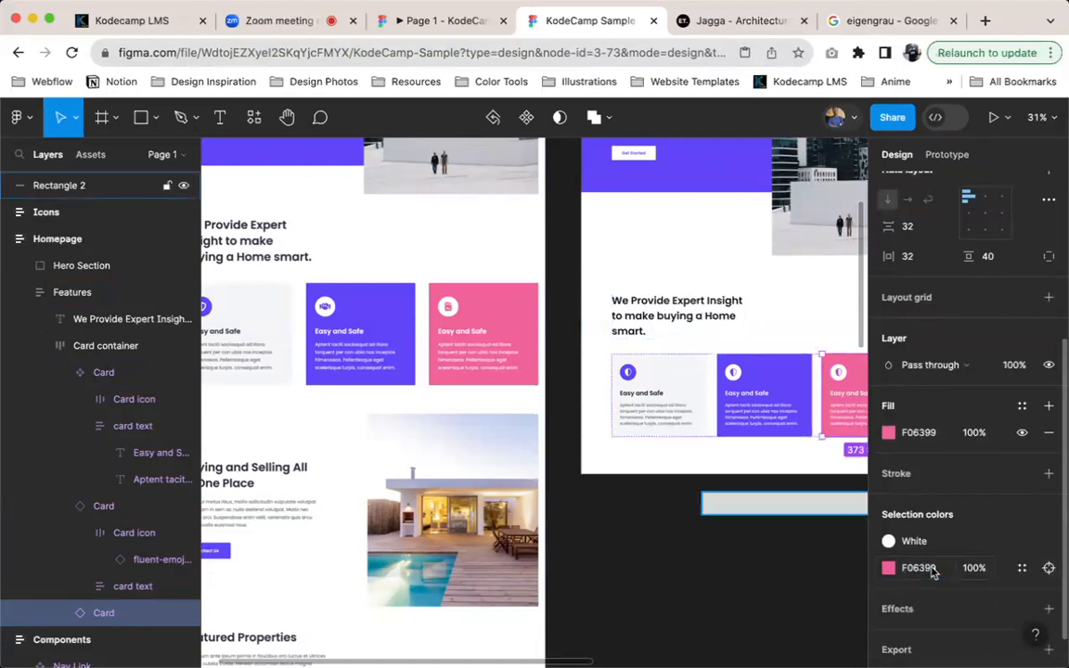
Duplicate the first card as an instance and cut the original main component out of the card container
{"action": "left_click", "coordinate": [810, 401]}
{"action": "scroll", "coordinate": [799, 409], "scroll_direction": "up", "scroll_amount": 5}
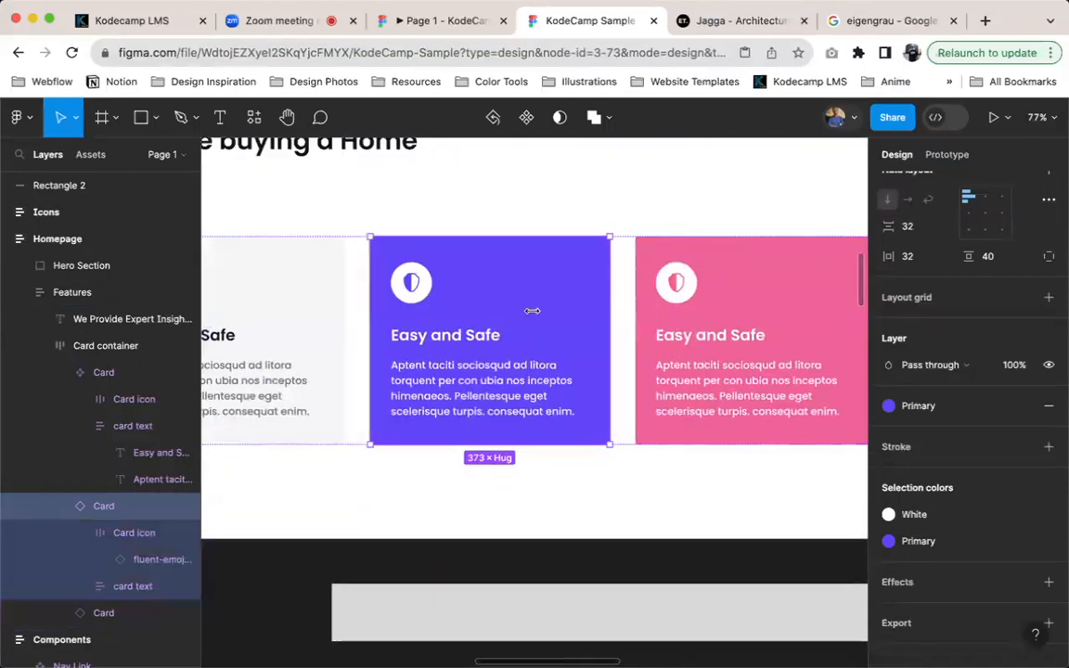
{"action": "scroll", "coordinate": [454, 296], "scroll_direction": "up", "scroll_amount": 2}
{"action": "scroll", "coordinate": [454, 296], "scroll_direction": "left", "scroll_amount": 2}
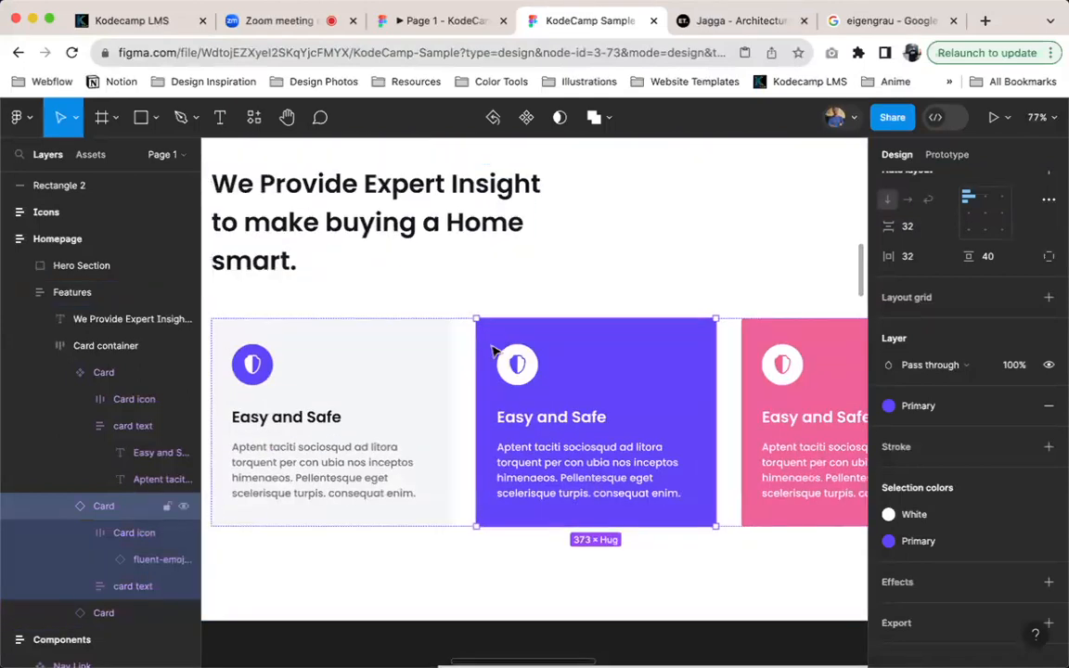
{"action": "left_click", "coordinate": [344, 386]}
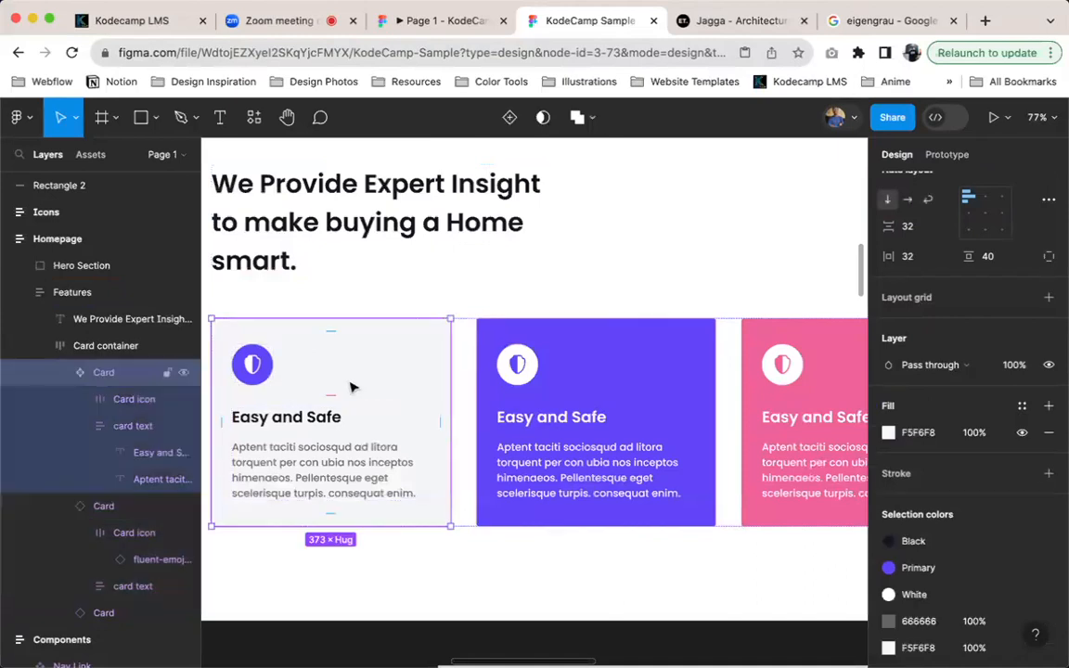
{"action": "key", "text": "super+d"}
{"action": "left_click_drag", "start_coordinate": [402, 399], "coordinate": [701, 234]}
{"action": "key", "text": "Delete"}
Paste the main Card component into the Components frame, below the header component
{"action": "scroll", "coordinate": [710, 281], "scroll_direction": "down", "scroll_amount": 5}
{"action": "scroll", "coordinate": [710, 281], "scroll_direction": "up", "scroll_amount": 5}
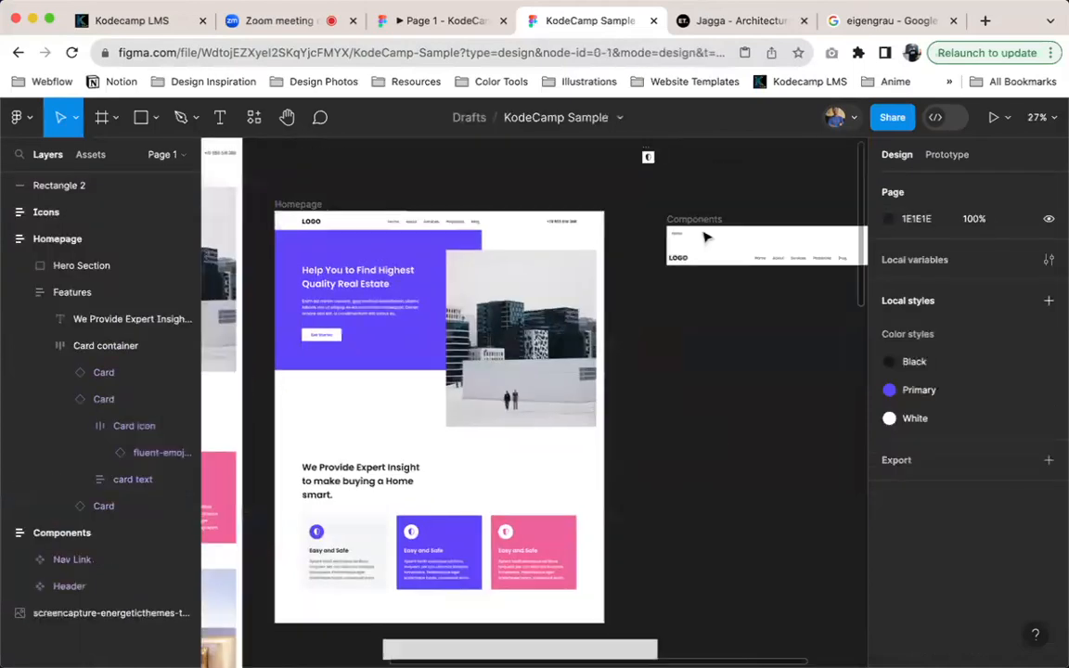
{"action": "scroll", "coordinate": [686, 251], "scroll_direction": "down", "scroll_amount": 2}
{"action": "left_click", "coordinate": [634, 281]}
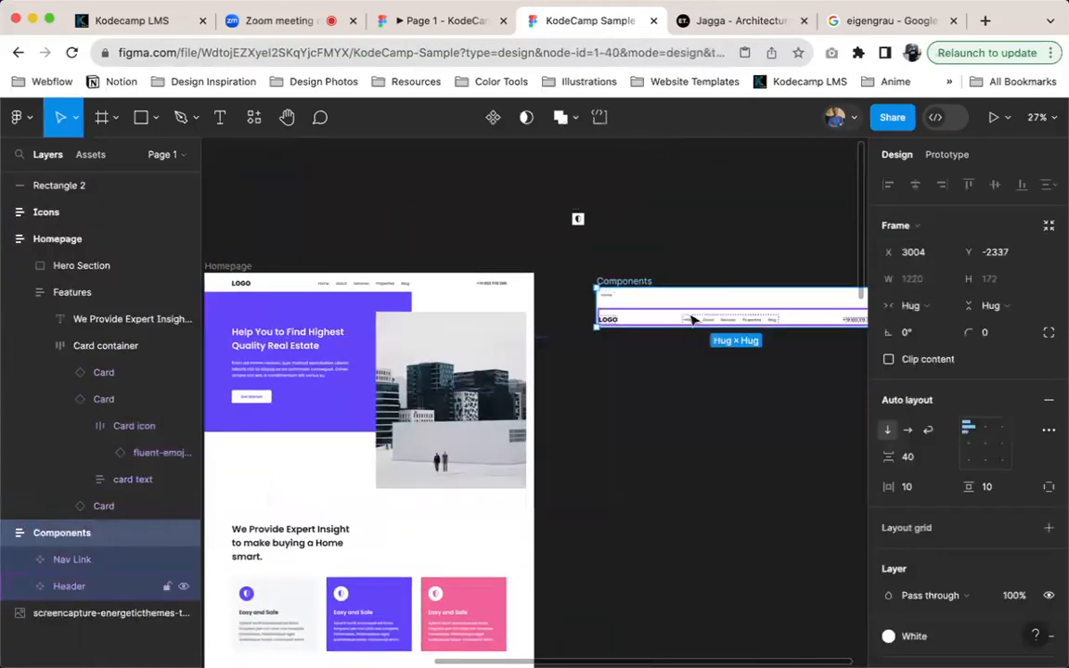
{"action": "key", "text": "super+v"}
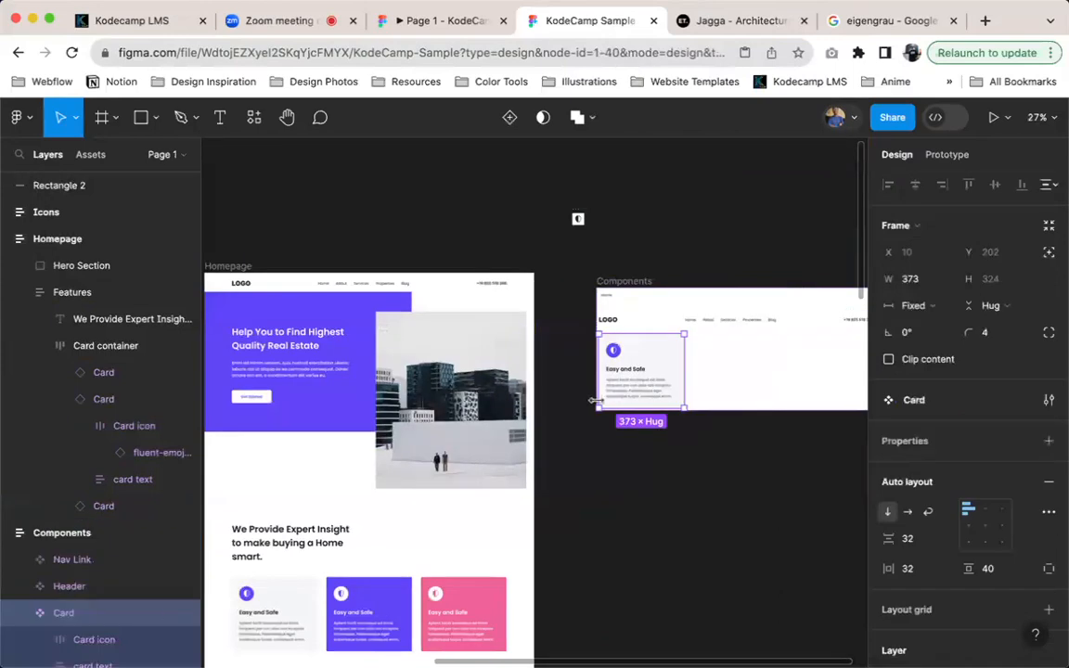
Select the second card on the homepage and examine the colours and layout of the three feature cards
{"action": "scroll", "coordinate": [597, 403], "scroll_direction": "up", "scroll_amount": 1}
{"action": "scroll", "coordinate": [604, 422], "scroll_direction": "down", "scroll_amount": 3}
{"action": "scroll", "coordinate": [603, 422], "scroll_direction": "left", "scroll_amount": 2}
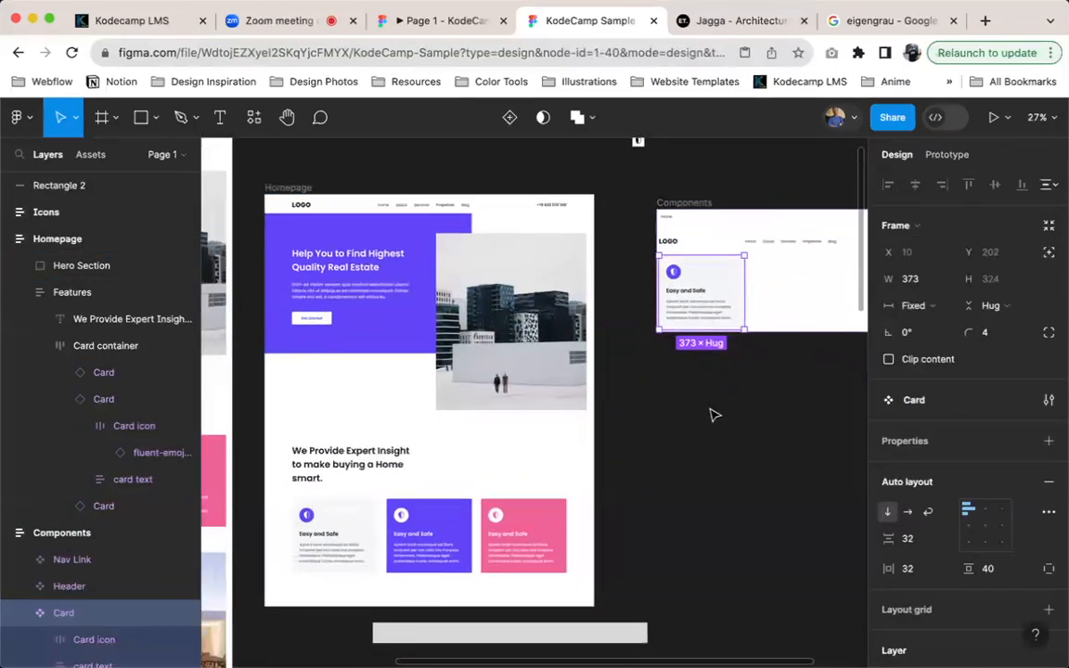
{"action": "scroll", "coordinate": [706, 408], "scroll_direction": "down", "scroll_amount": 5}
{"action": "scroll", "coordinate": [705, 408], "scroll_direction": "left", "scroll_amount": 5}
{"action": "scroll", "coordinate": [462, 471], "scroll_direction": "up", "scroll_amount": 3, "text": "ctrl"}
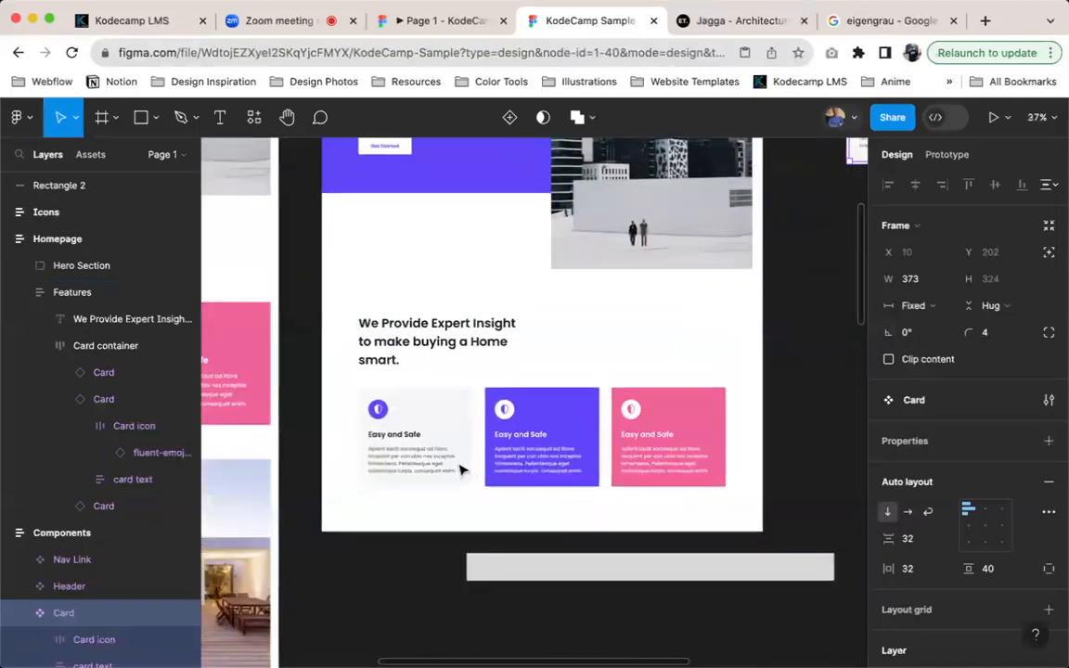
{"action": "scroll", "coordinate": [461, 470], "scroll_direction": "up", "scroll_amount": 5, "text": "ctrl"}
{"action": "left_click", "coordinate": [584, 342]}
{"action": "double_click", "coordinate": [585, 340]}
{"action": "scroll", "coordinate": [583, 336], "scroll_direction": "up", "scroll_amount": 1, "text": "ctrl"}
{"action": "double_click", "coordinate": [585, 334]}
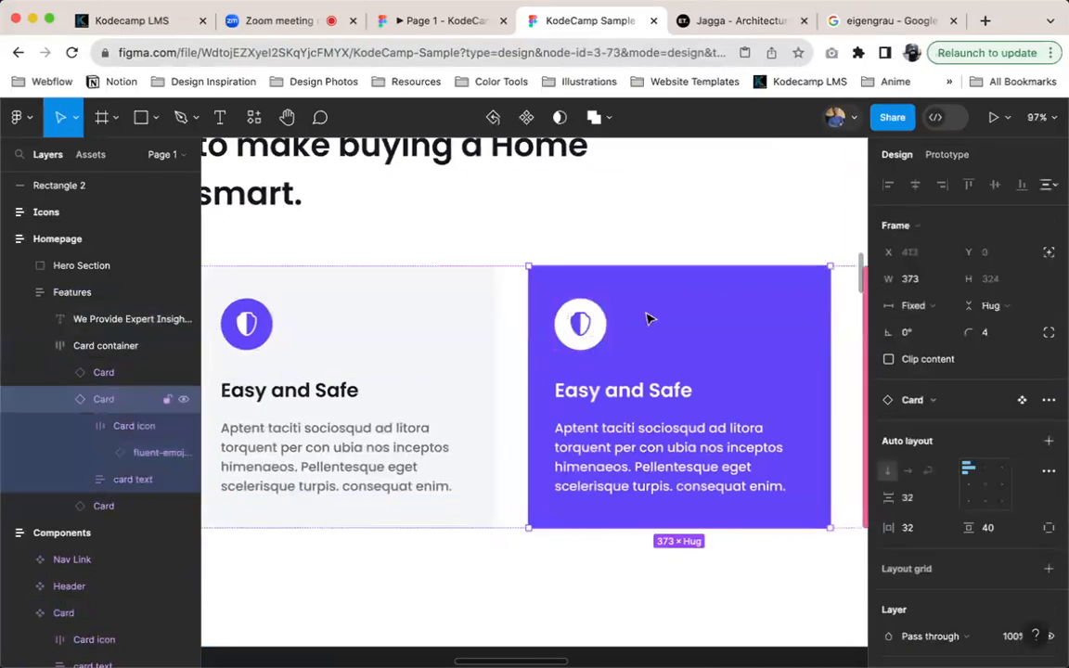
{"action": "scroll", "coordinate": [652, 355], "scroll_direction": "right", "scroll_amount": 2}
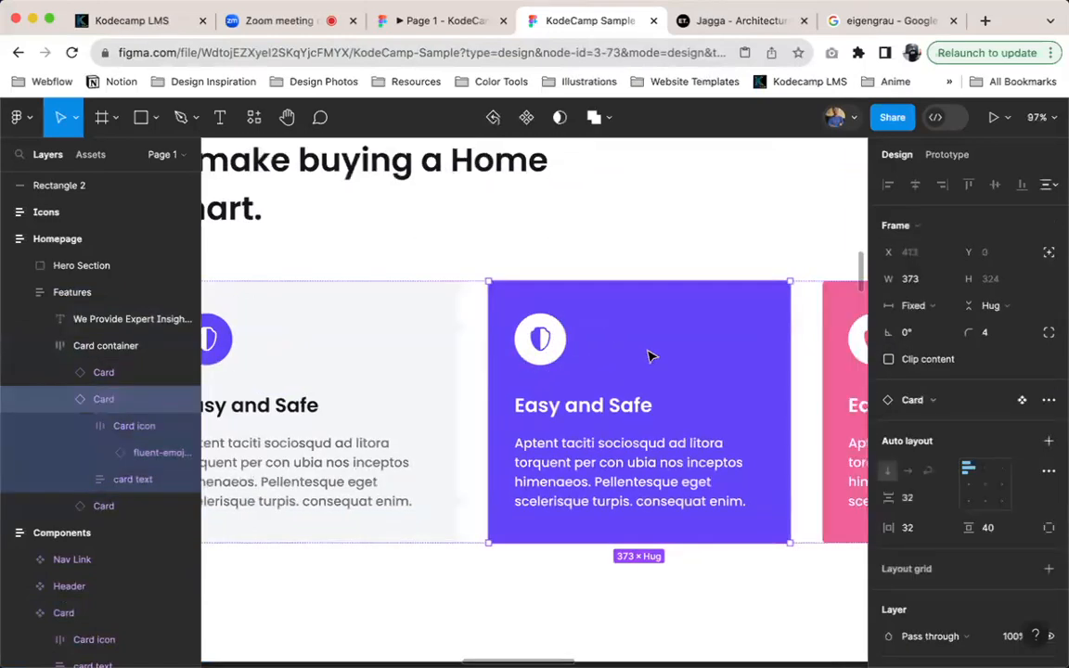
{"action": "scroll", "coordinate": [650, 356], "scroll_direction": "right", "scroll_amount": 3}
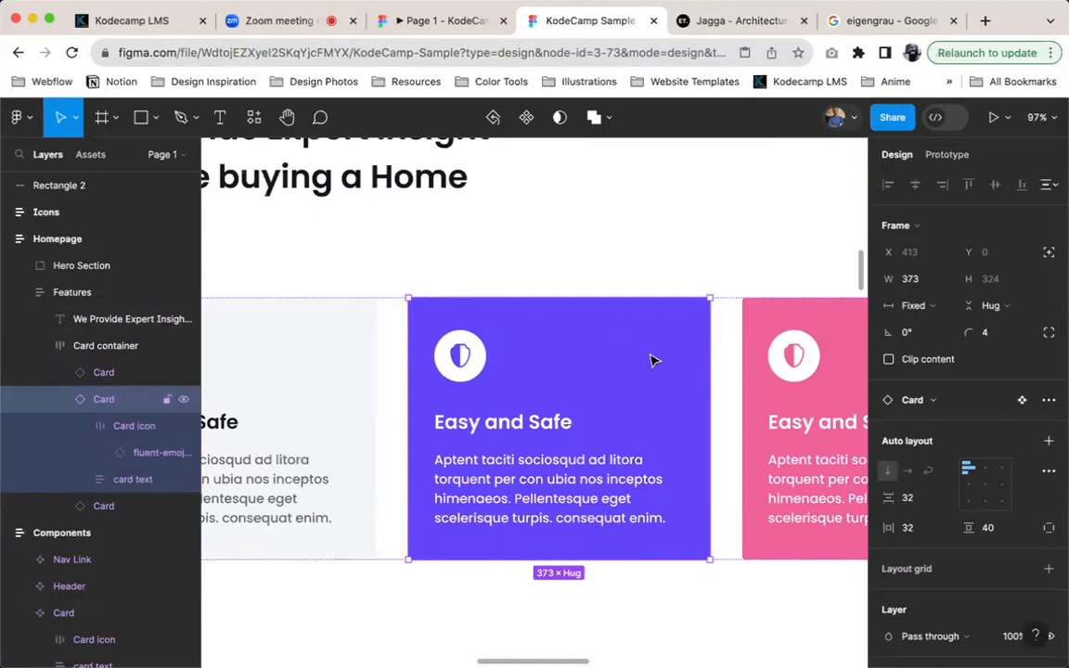
{"action": "scroll", "coordinate": [652, 382], "scroll_direction": "down", "scroll_amount": 5}
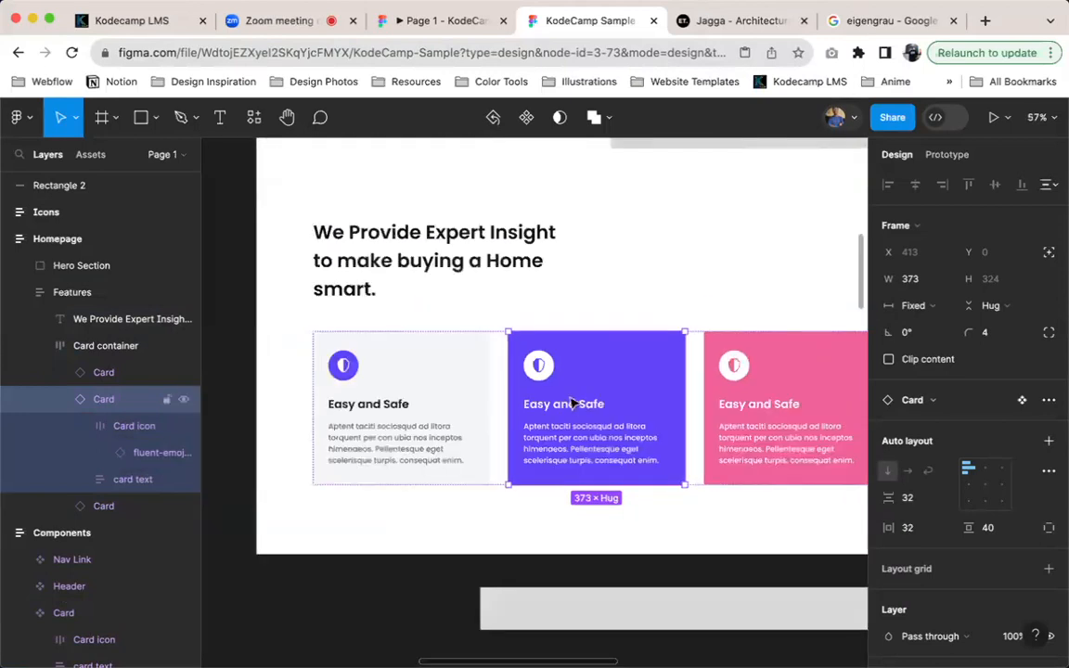
{"action": "scroll", "coordinate": [572, 403], "scroll_direction": "right", "scroll_amount": 2}
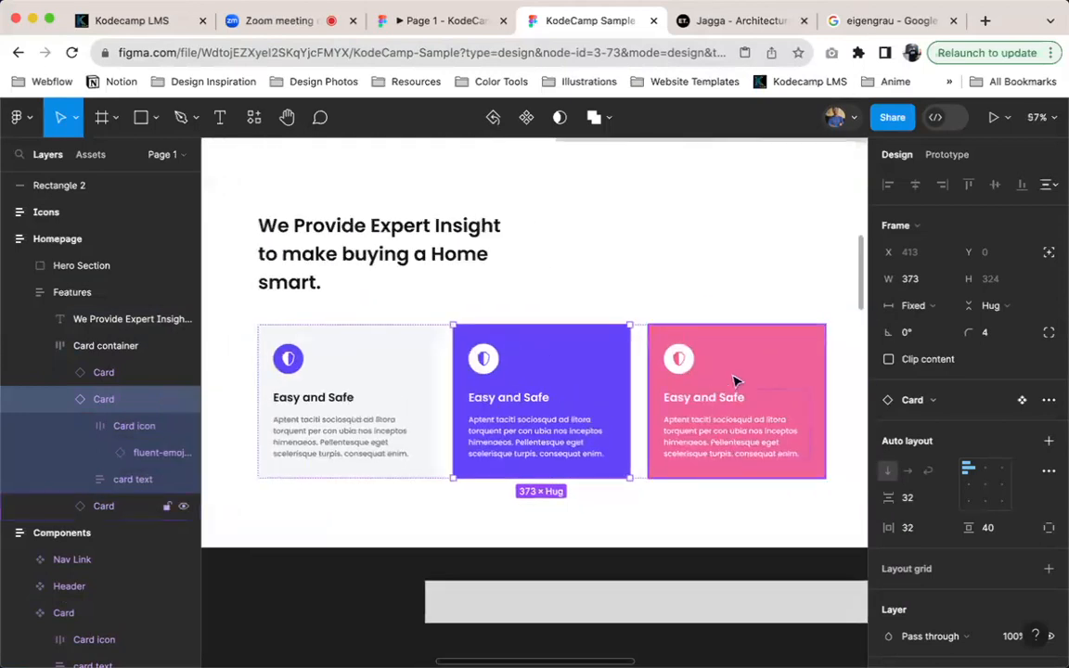
Try a font size of 26 on the second card's body text and return it to 16
{"action": "double_click", "coordinate": [537, 434]}
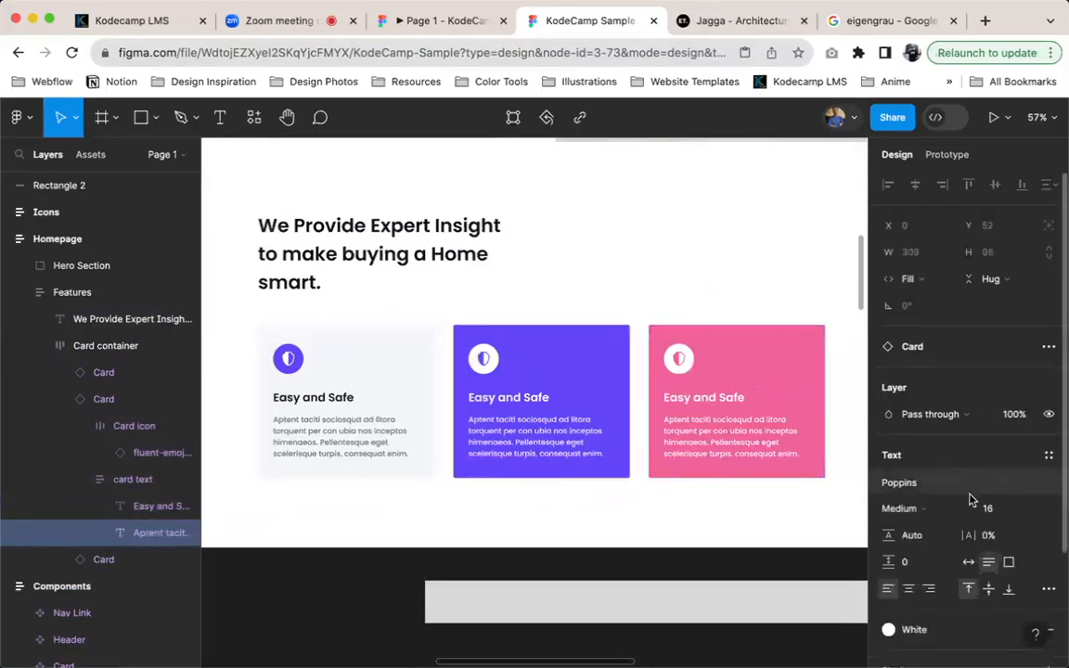
{"action": "left_click", "coordinate": [990, 509]}
{"action": "type", "text": "26"}
{"action": "key", "text": "Return"}
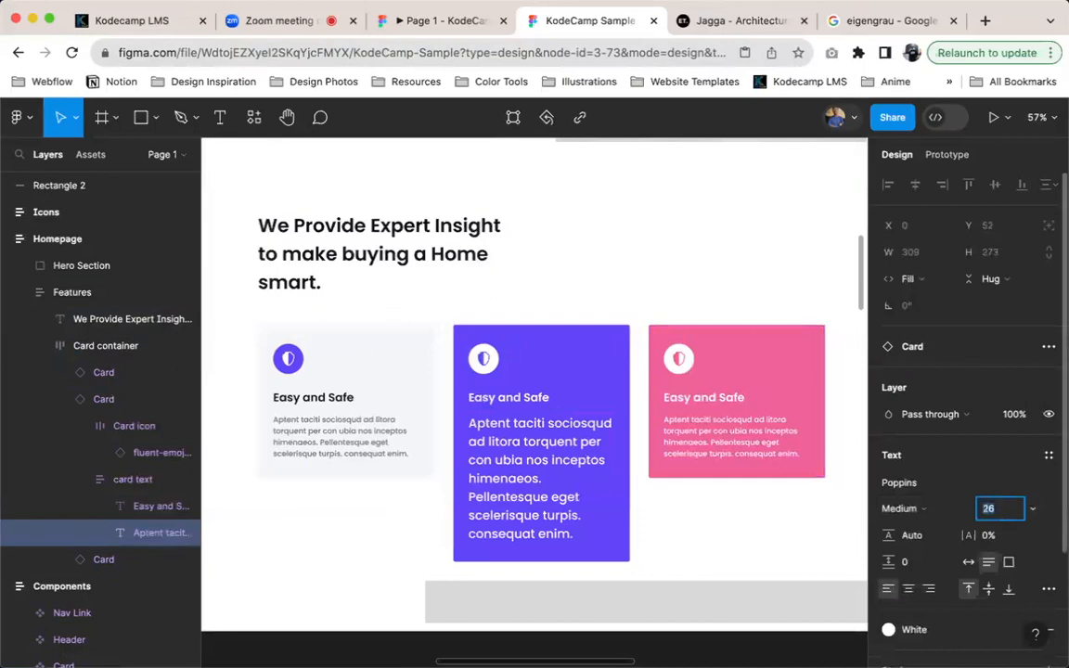
{"action": "type", "text": "16"}
{"action": "key", "text": "Return"}
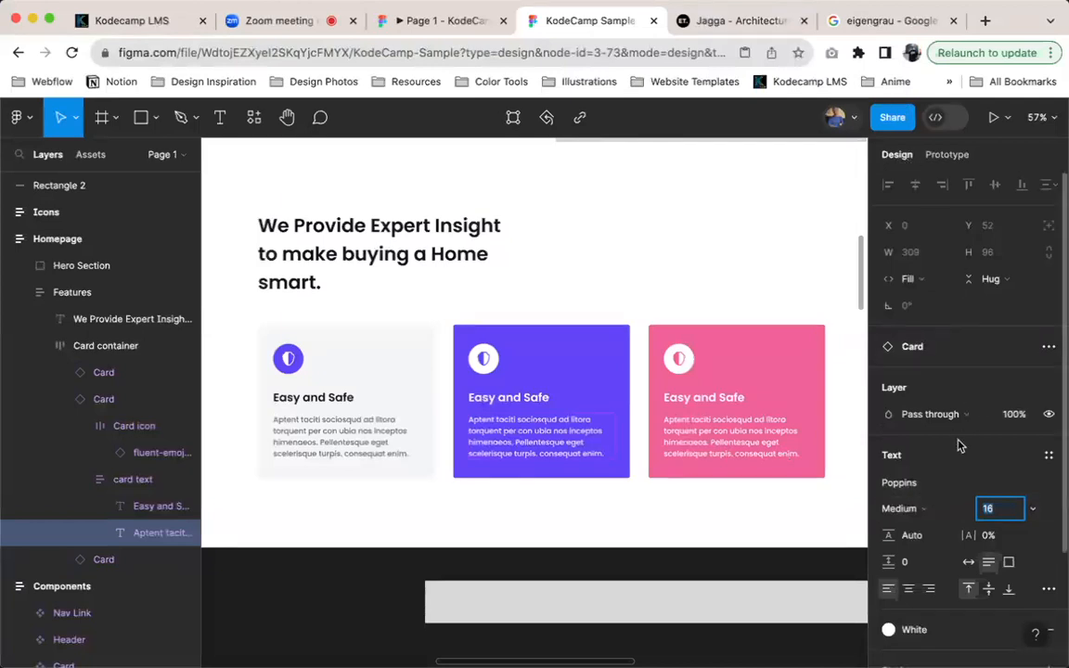
Examine the second card's text properties, the page's local colour styles and the style types that can be created
{"action": "scroll", "coordinate": [965, 436], "scroll_direction": "down", "scroll_amount": 4}
{"action": "scroll", "coordinate": [965, 437], "scroll_direction": "up", "scroll_amount": 4}
{"action": "scroll", "coordinate": [966, 413], "scroll_direction": "down", "scroll_amount": 3}
{"action": "scroll", "coordinate": [951, 381], "scroll_direction": "up", "scroll_amount": 1}
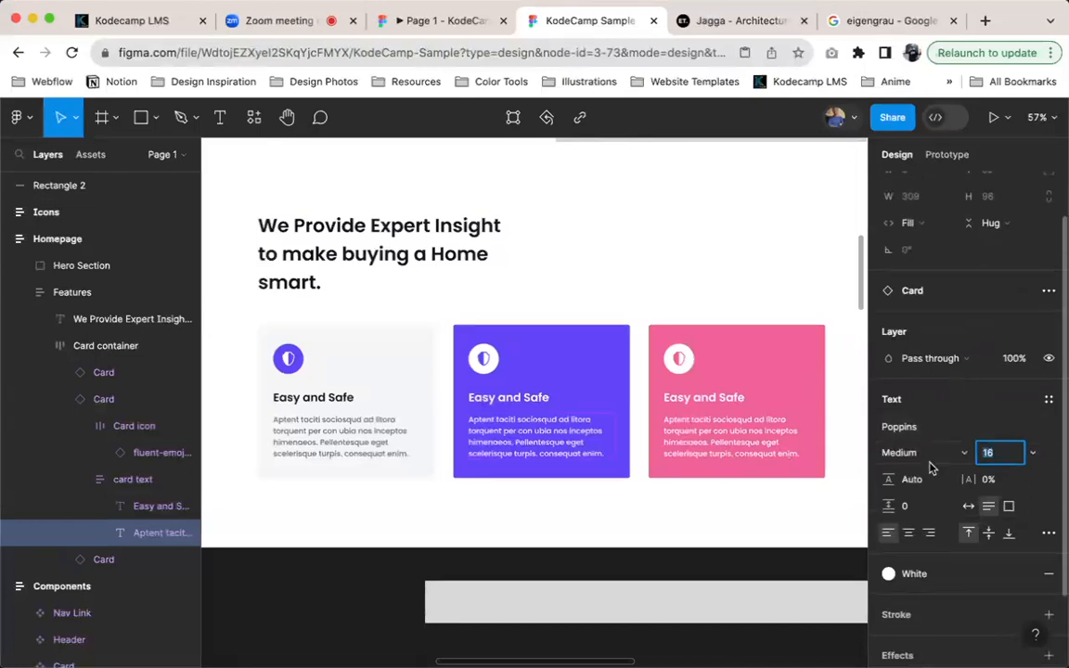
{"action": "scroll", "coordinate": [933, 520], "scroll_direction": "down", "scroll_amount": 2}
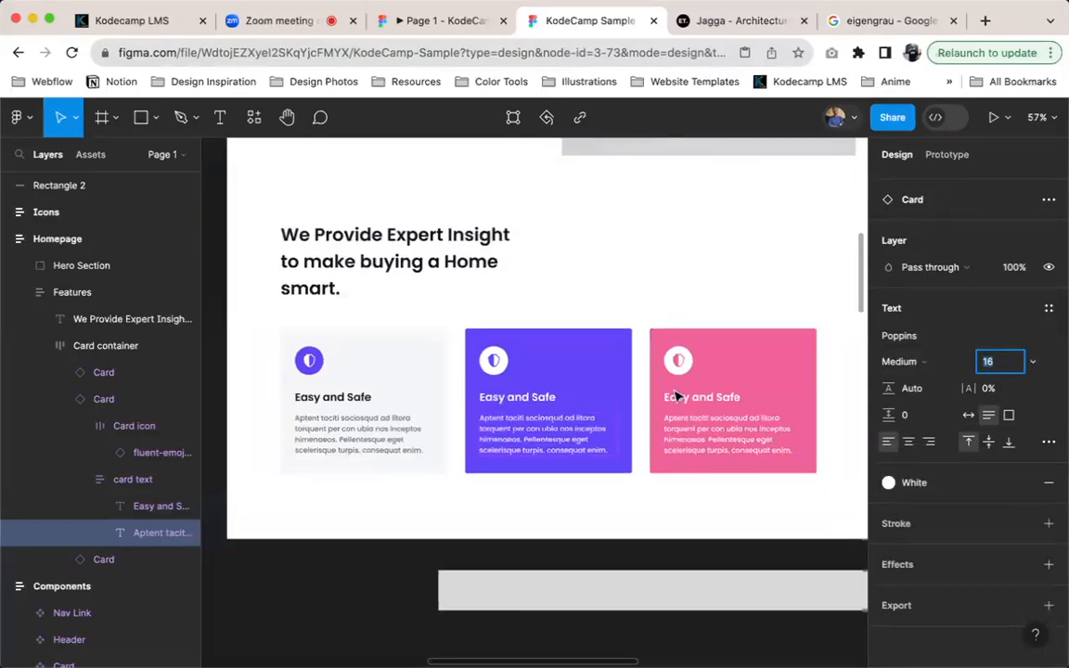
{"action": "scroll", "coordinate": [677, 396], "scroll_direction": "down", "scroll_amount": 5}
{"action": "left_click", "coordinate": [835, 321]}
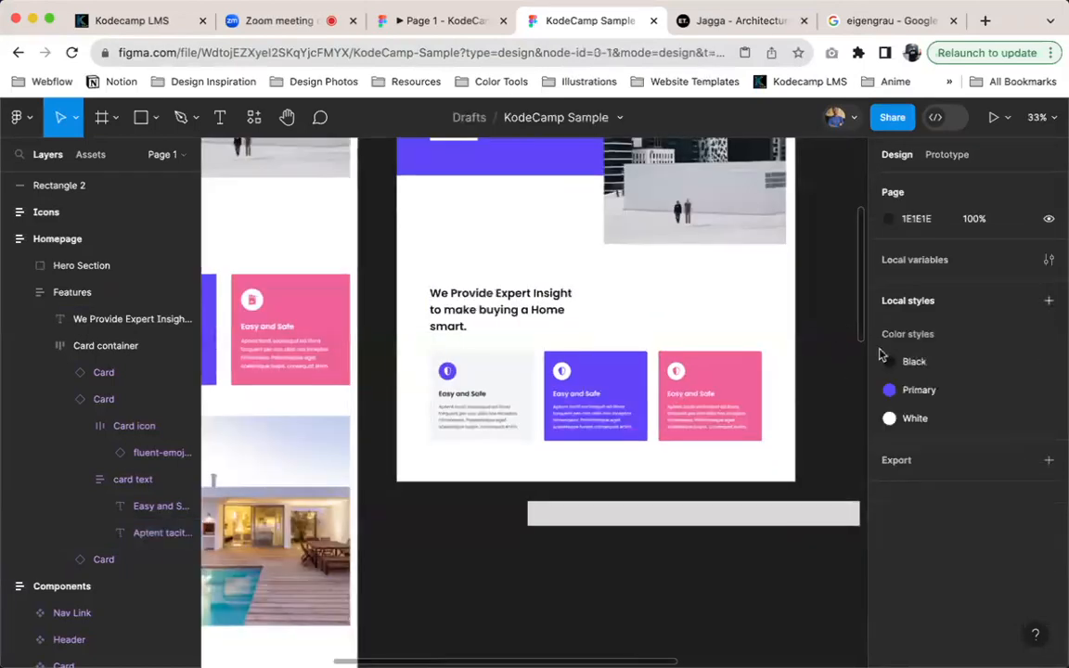
{"action": "left_click", "coordinate": [1051, 302]}
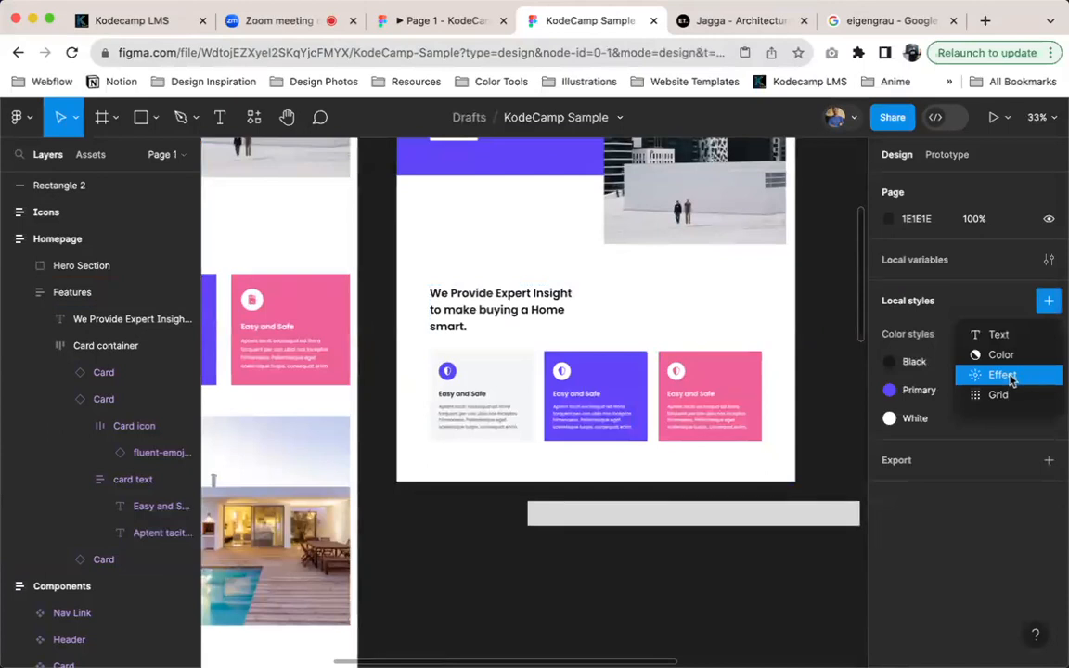
{"action": "left_click", "coordinate": [814, 376]}
{"action": "scroll", "coordinate": [575, 388], "scroll_direction": "up", "scroll_amount": 5}
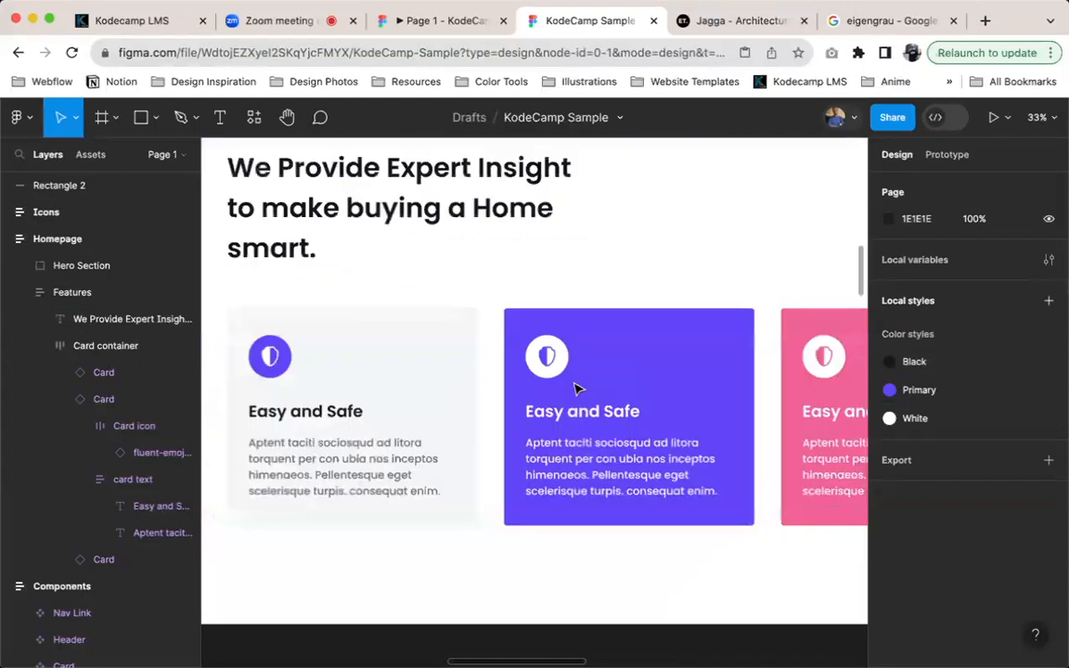
Inspect the second card, the Features section, and the first card's text group and icon on the homepage
{"action": "left_click", "coordinate": [622, 356]}
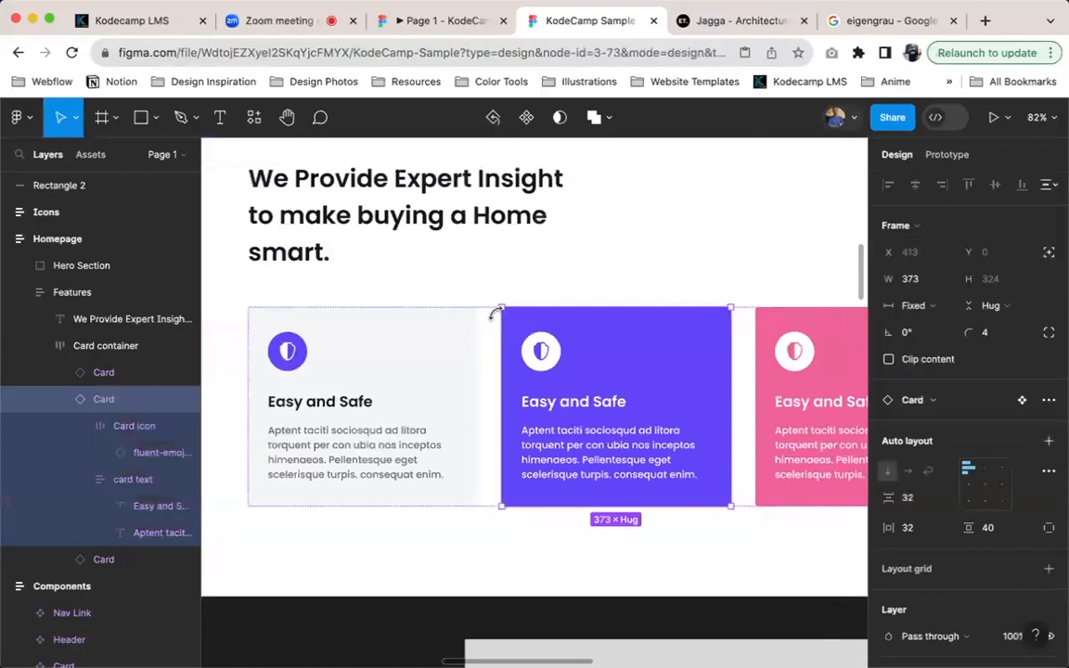
{"action": "scroll", "coordinate": [498, 320], "scroll_direction": "down", "scroll_amount": 5}
{"action": "left_click", "coordinate": [547, 257]}
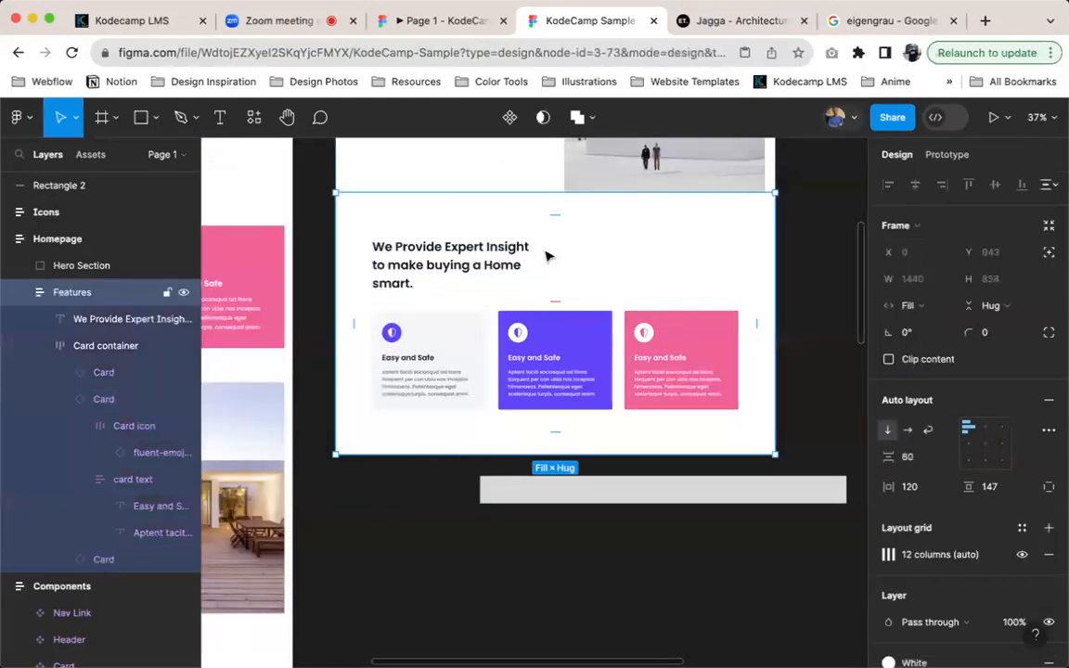
{"action": "left_click", "coordinate": [397, 369]}
{"action": "left_click", "coordinate": [397, 370]}
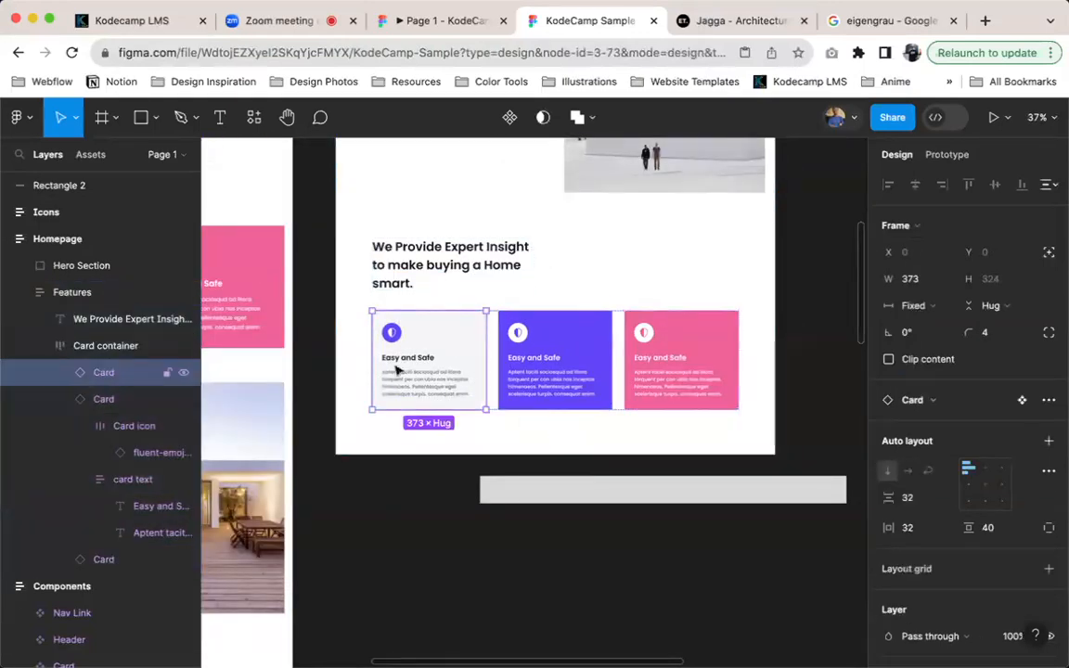
{"action": "scroll", "coordinate": [400, 373], "scroll_direction": "up", "scroll_amount": 5}
{"action": "left_click", "coordinate": [408, 397]}
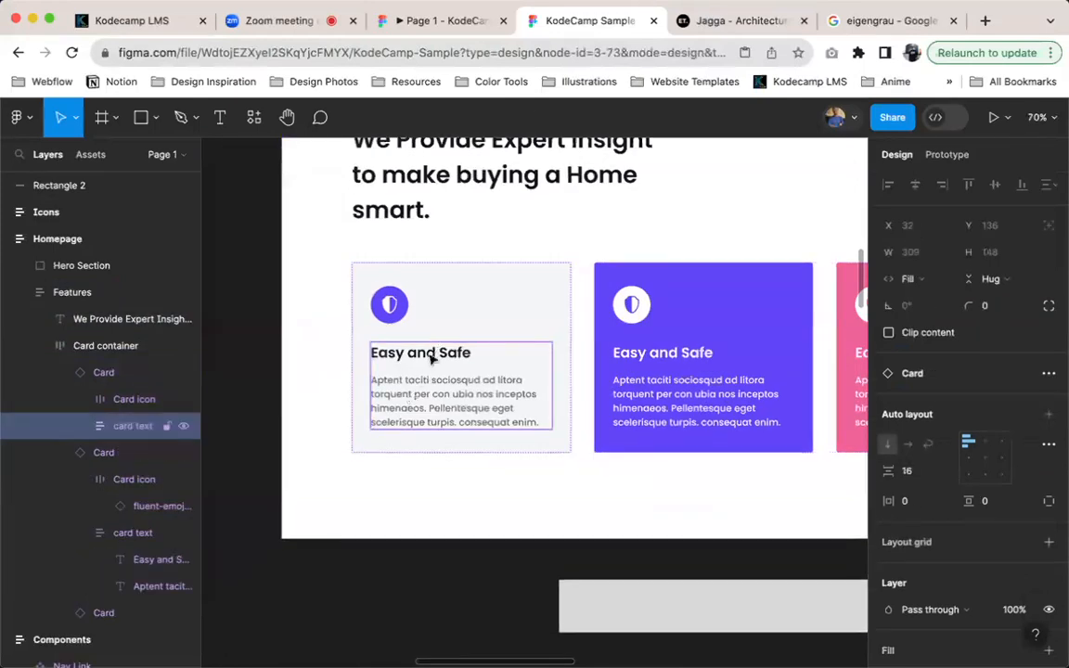
{"action": "left_click", "coordinate": [395, 308]}
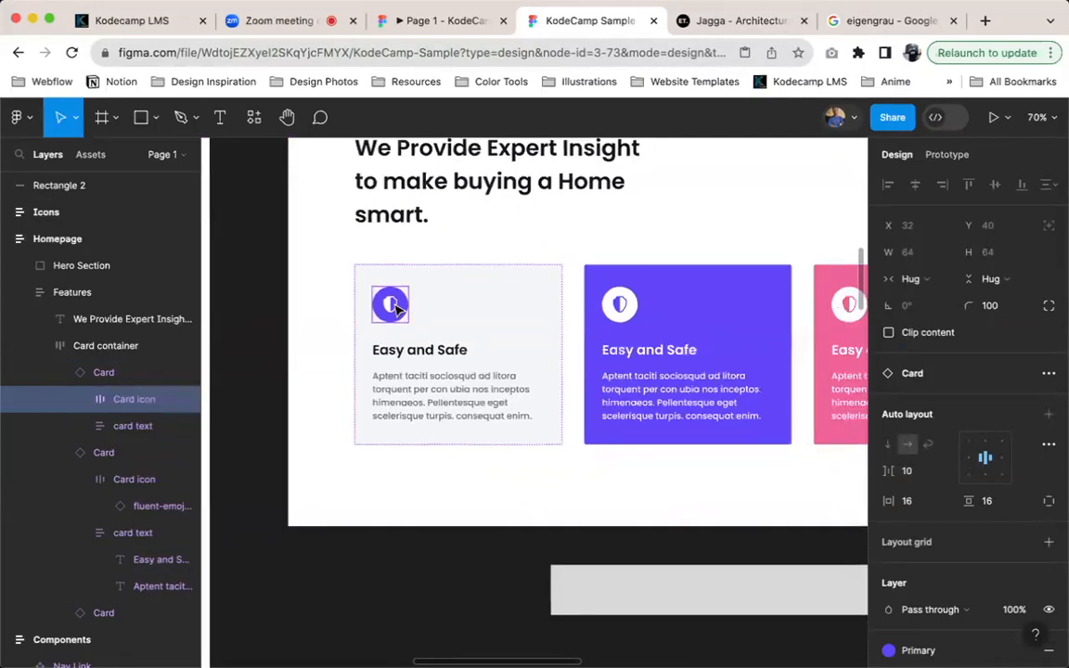
{"action": "scroll", "coordinate": [394, 308], "scroll_direction": "down", "scroll_amount": 5}
{"action": "scroll", "coordinate": [489, 208], "scroll_direction": "up", "scroll_amount": 3}
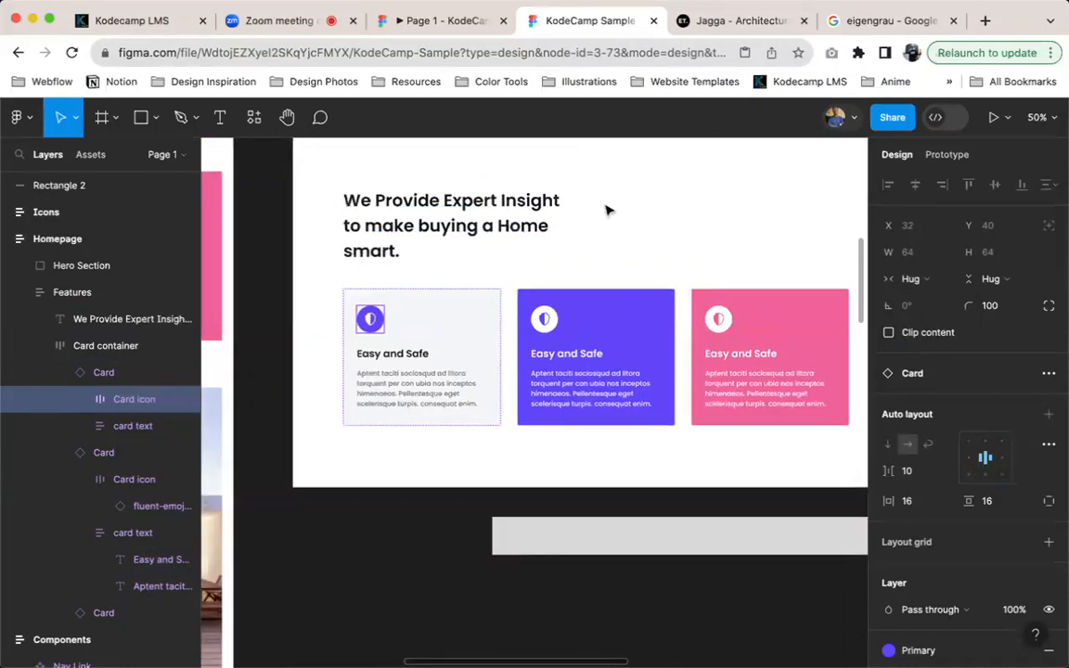
{"action": "left_click", "coordinate": [631, 215]}
{"action": "scroll", "coordinate": [639, 217], "scroll_direction": "down", "scroll_amount": 2}
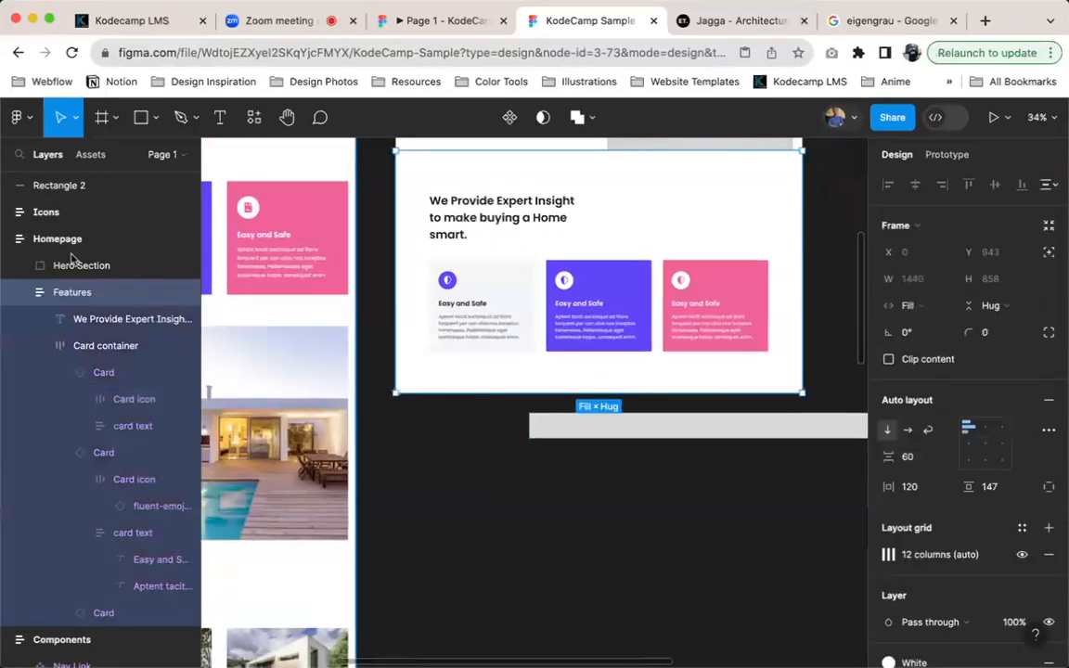
Try reordering the Features heading below the card container and back above it several times
{"action": "left_click", "coordinate": [485, 223]}
{"action": "key", "text": "Down"}
{"action": "key", "text": "Up"}
{"action": "key", "text": "Down"}
{"action": "key", "text": "Up"}
{"action": "key", "text": "Down"}
{"action": "key", "text": "Up"}
{"action": "key", "text": "Down"}
{"action": "key", "text": "Up"}
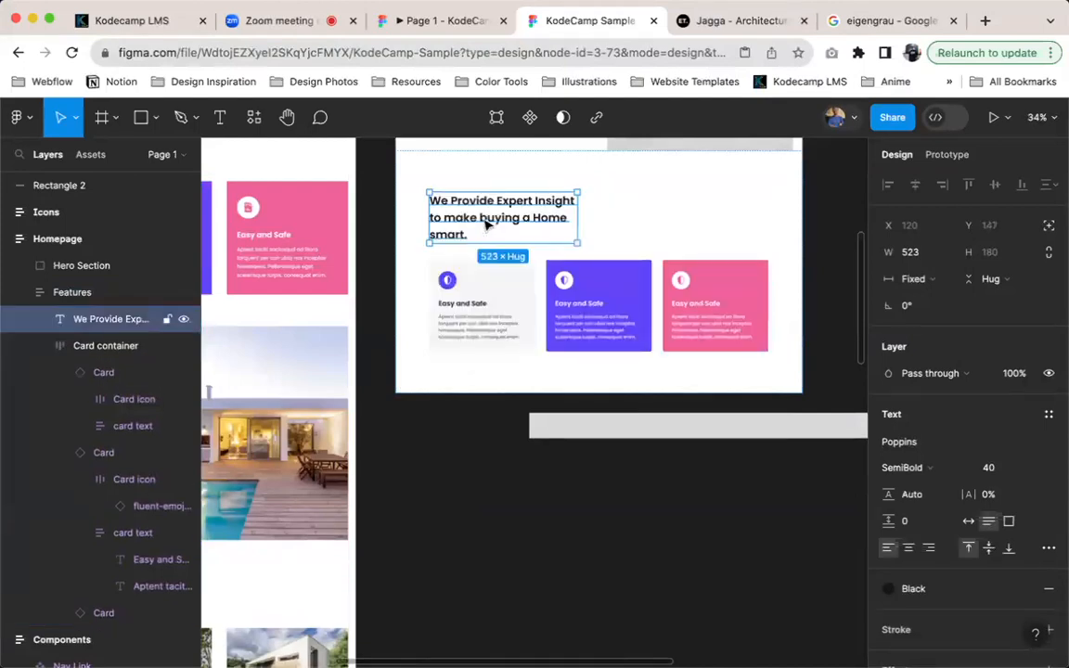
Reorder the main Card component so its text group sits above the icon, and check the homepage cards
{"action": "scroll", "coordinate": [649, 211], "scroll_direction": "right", "scroll_amount": 3}
{"action": "scroll", "coordinate": [650, 212], "scroll_direction": "up", "scroll_amount": 2}
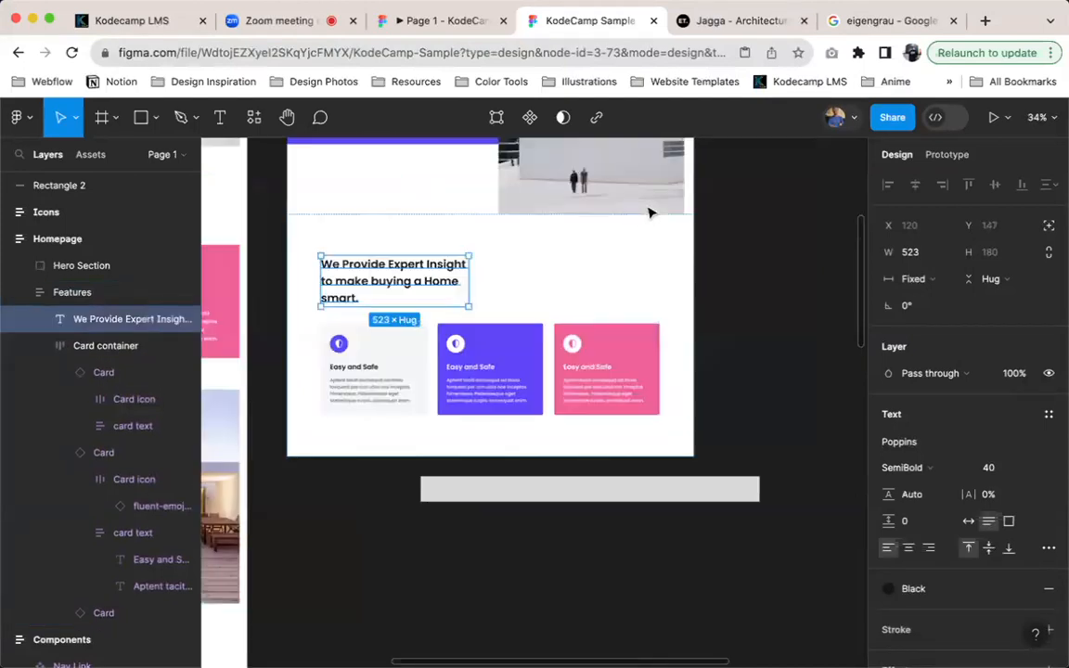
{"action": "scroll", "coordinate": [650, 211], "scroll_direction": "right", "scroll_amount": 5}
{"action": "scroll", "coordinate": [650, 212], "scroll_direction": "up", "scroll_amount": 2}
{"action": "scroll", "coordinate": [599, 257], "scroll_direction": "up", "scroll_amount": 3}
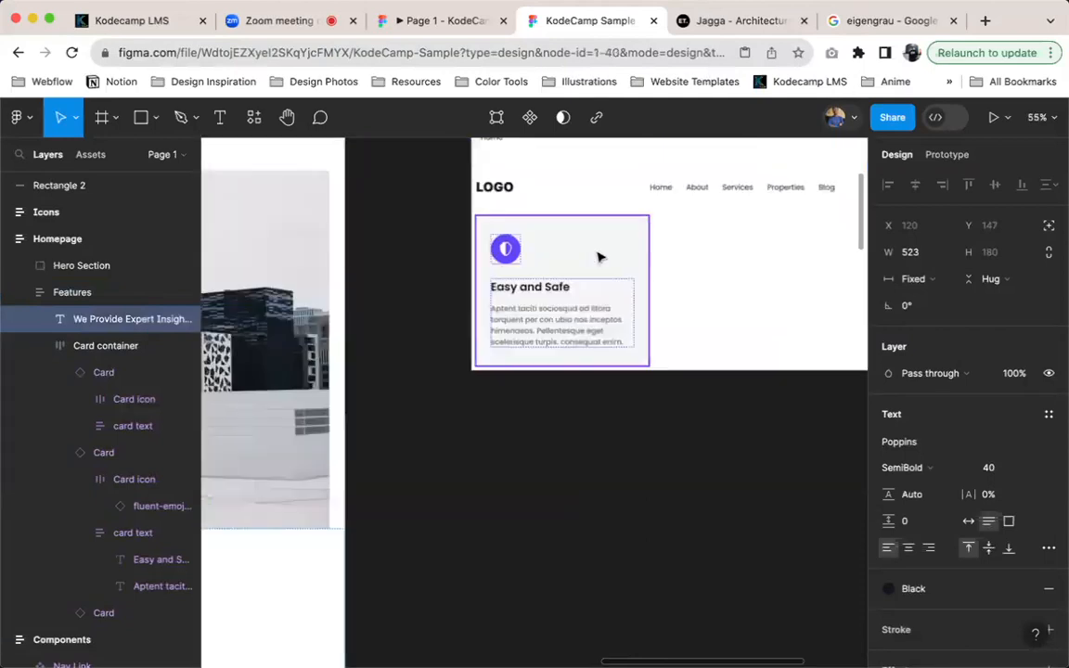
{"action": "left_click", "coordinate": [559, 339]}
{"action": "left_click", "coordinate": [568, 313]}
{"action": "key", "text": "Up"}
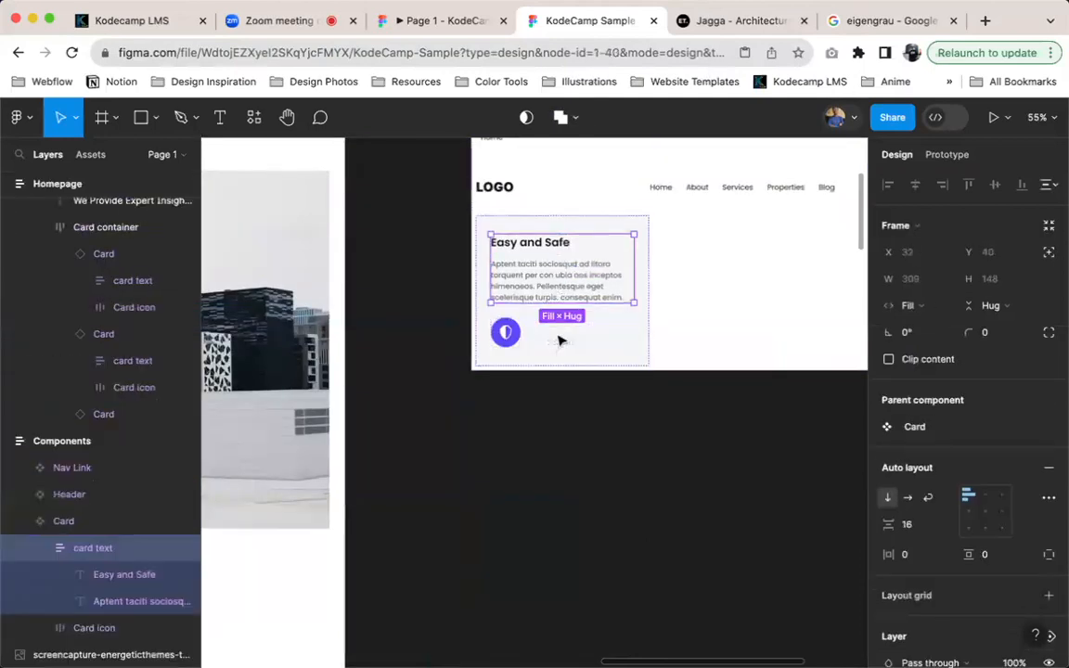
{"action": "scroll", "coordinate": [530, 437], "scroll_direction": "left", "scroll_amount": 3}
{"action": "scroll", "coordinate": [530, 436], "scroll_direction": "down", "scroll_amount": 8}
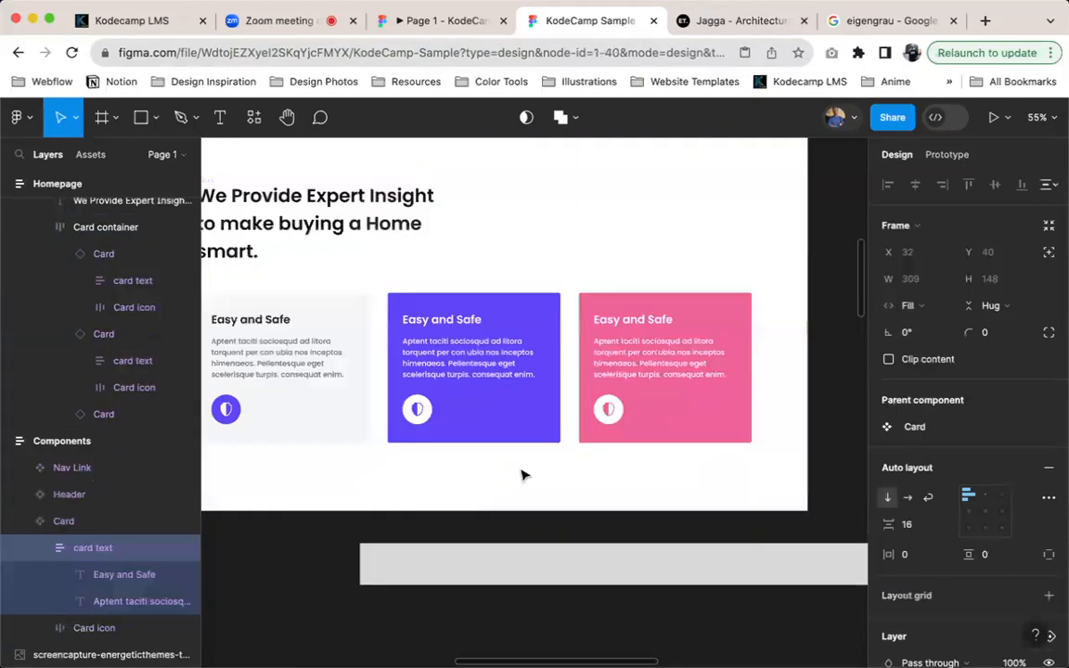
Move the text group back below the icon in the main Card component and check the homepage cards
{"action": "scroll", "coordinate": [519, 469], "scroll_direction": "right", "scroll_amount": 10}
{"action": "scroll", "coordinate": [519, 469], "scroll_direction": "up", "scroll_amount": 6}
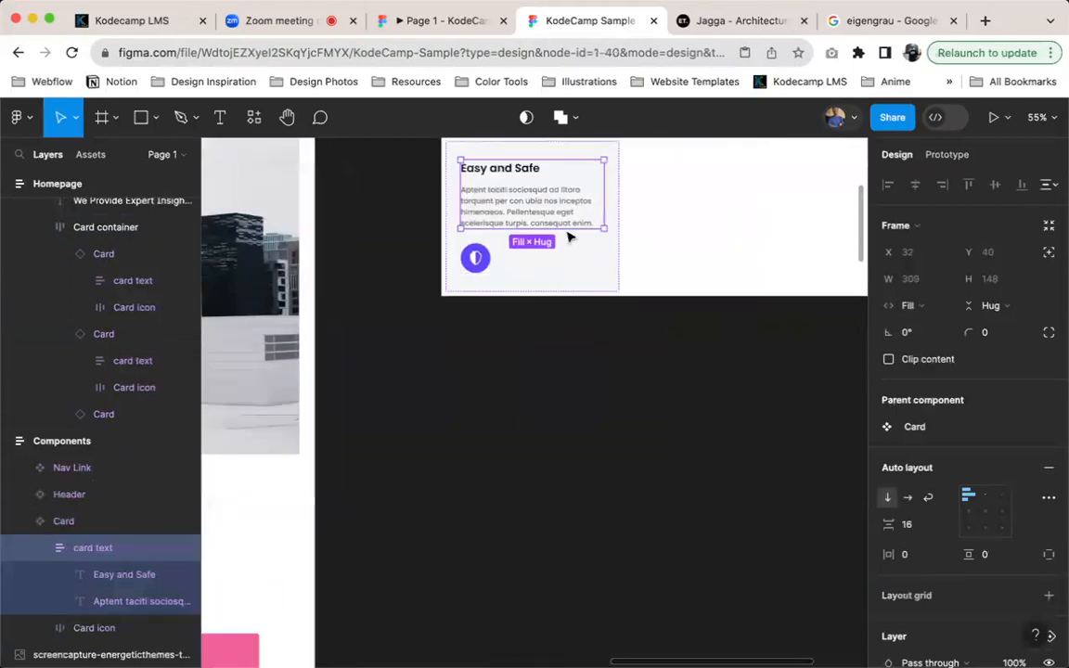
{"action": "key", "text": "Down"}
{"action": "scroll", "coordinate": [571, 237], "scroll_direction": "left", "scroll_amount": 5}
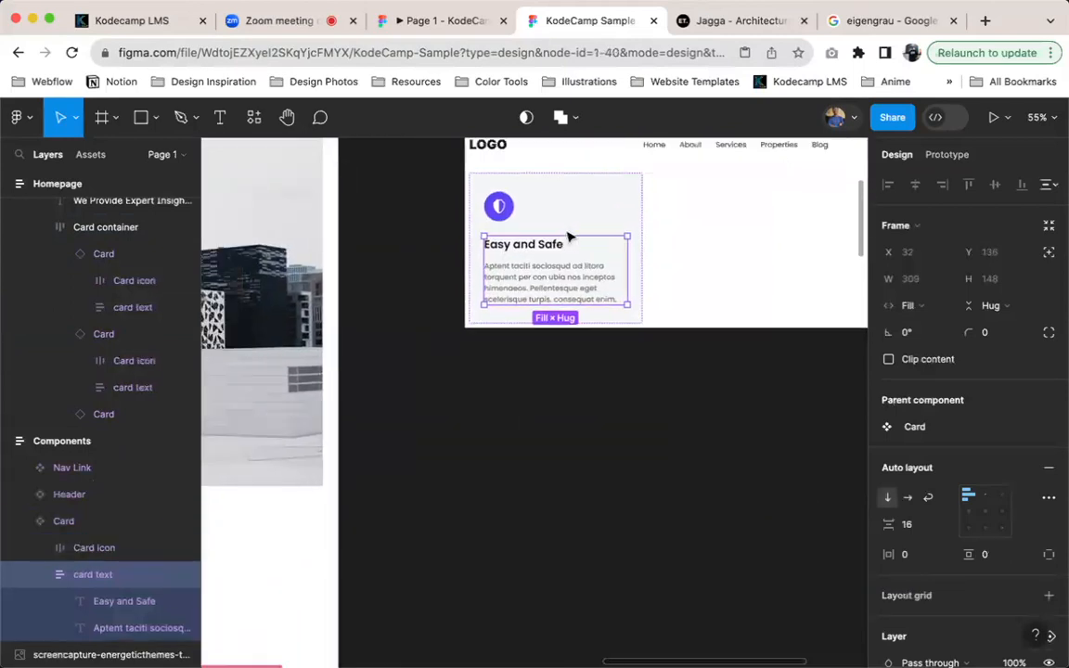
{"action": "scroll", "coordinate": [506, 397], "scroll_direction": "down", "scroll_amount": 10}
{"action": "scroll", "coordinate": [443, 268], "scroll_direction": "left", "scroll_amount": 5}
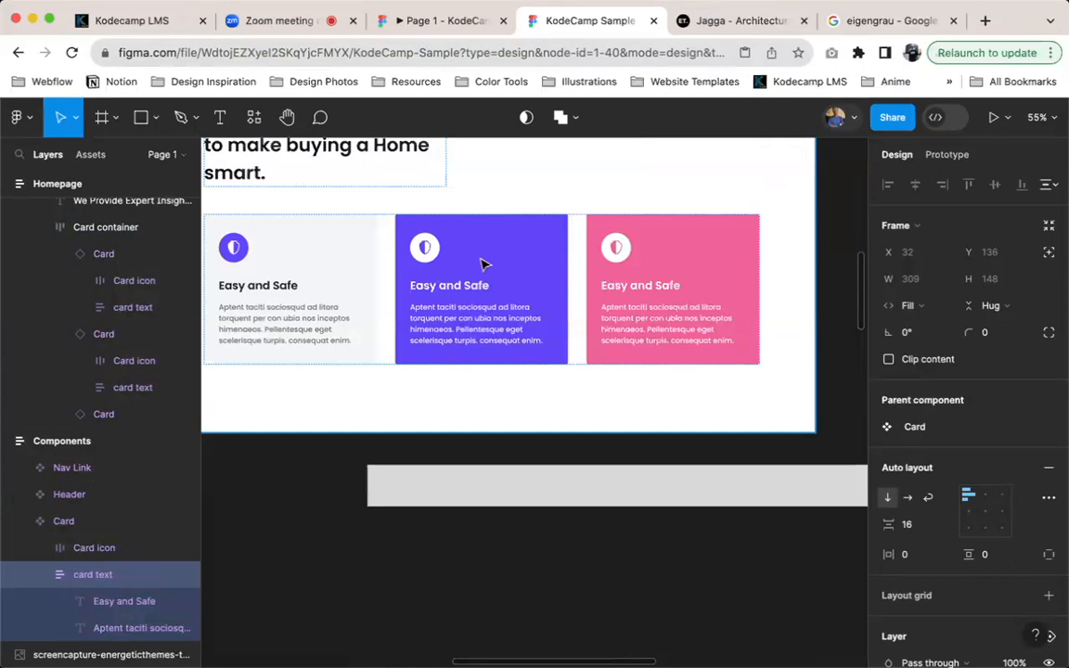
Set the fill of the main Card component in the Components frame to blue
{"action": "scroll", "coordinate": [483, 265], "scroll_direction": "up", "scroll_amount": 3}
{"action": "scroll", "coordinate": [482, 264], "scroll_direction": "right", "scroll_amount": 3}
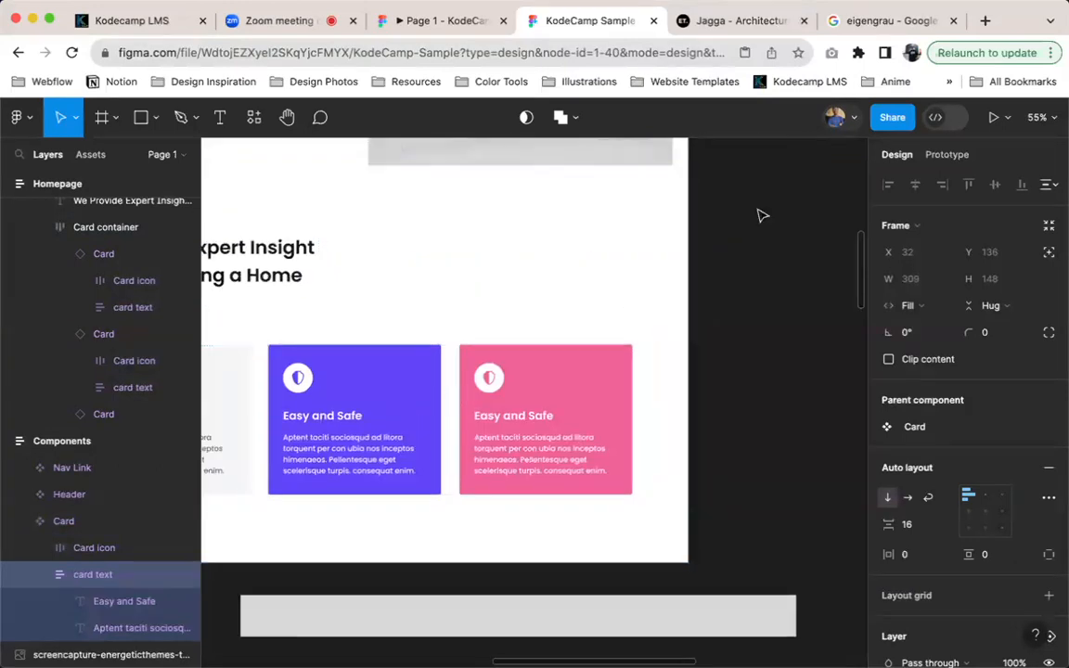
{"action": "scroll", "coordinate": [738, 255], "scroll_direction": "up", "scroll_amount": 4}
{"action": "scroll", "coordinate": [738, 255], "scroll_direction": "right", "scroll_amount": 5}
{"action": "scroll", "coordinate": [723, 258], "scroll_direction": "down", "scroll_amount": 6}
{"action": "scroll", "coordinate": [723, 258], "scroll_direction": "left", "scroll_amount": 4}
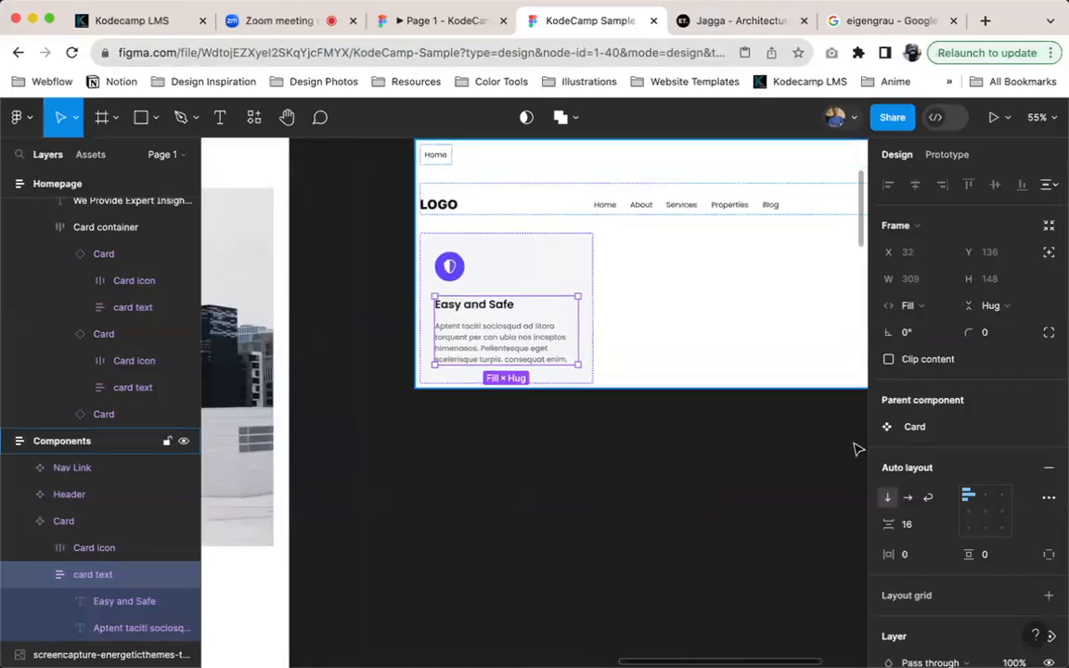
{"action": "left_click", "coordinate": [540, 258]}
{"action": "scroll", "coordinate": [956, 501], "scroll_direction": "down", "scroll_amount": 5}
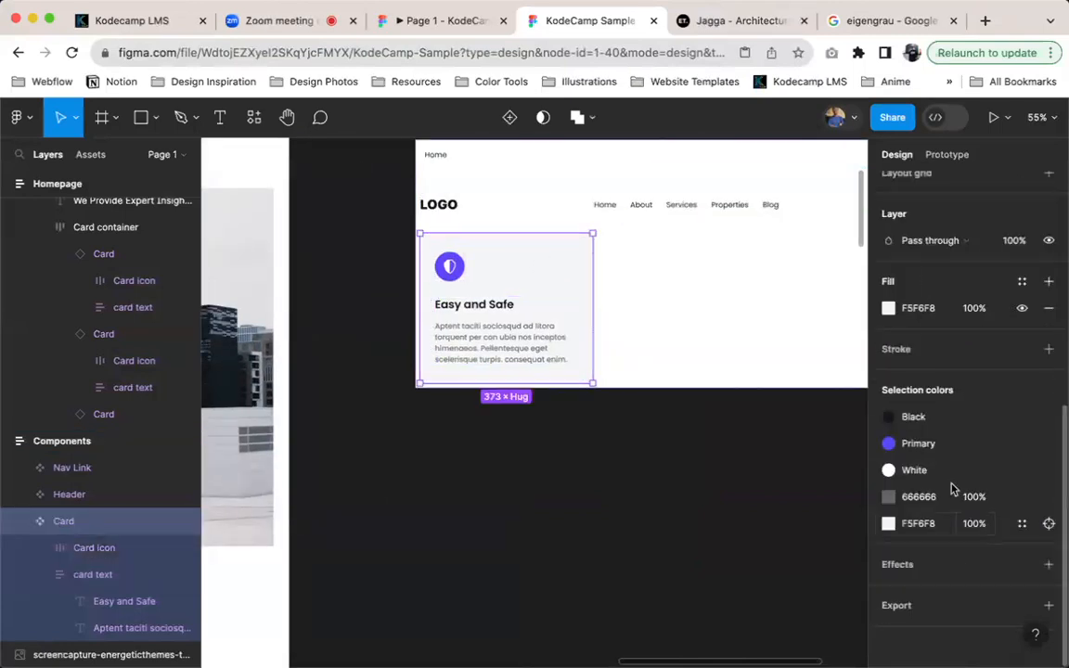
{"action": "left_click", "coordinate": [1023, 283]}
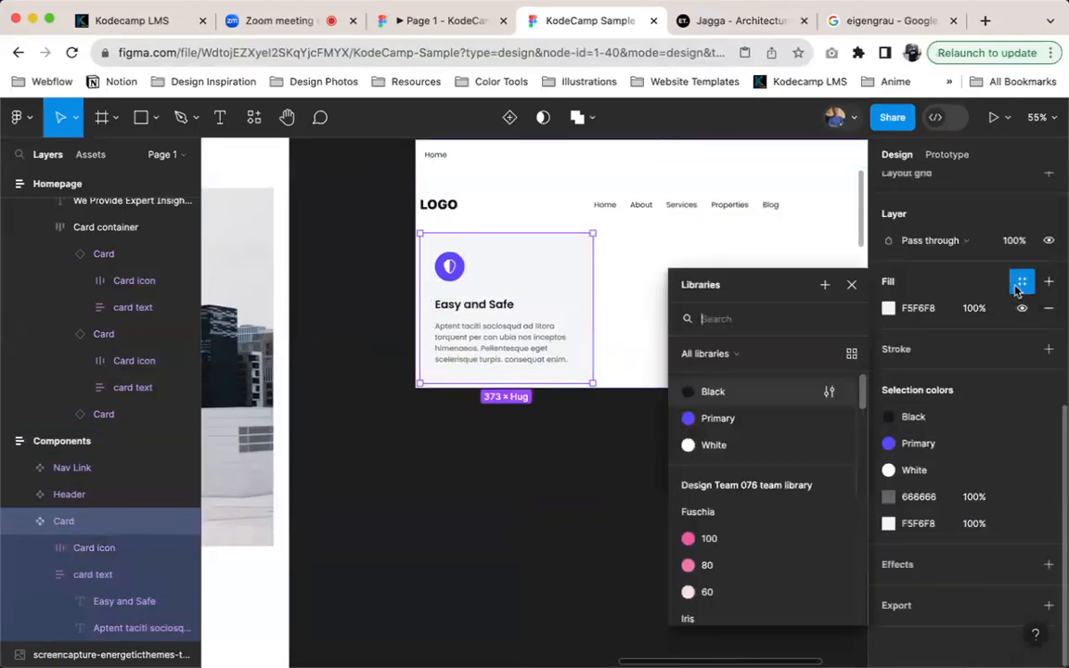
{"action": "scroll", "coordinate": [733, 552], "scroll_direction": "down", "scroll_amount": 2}
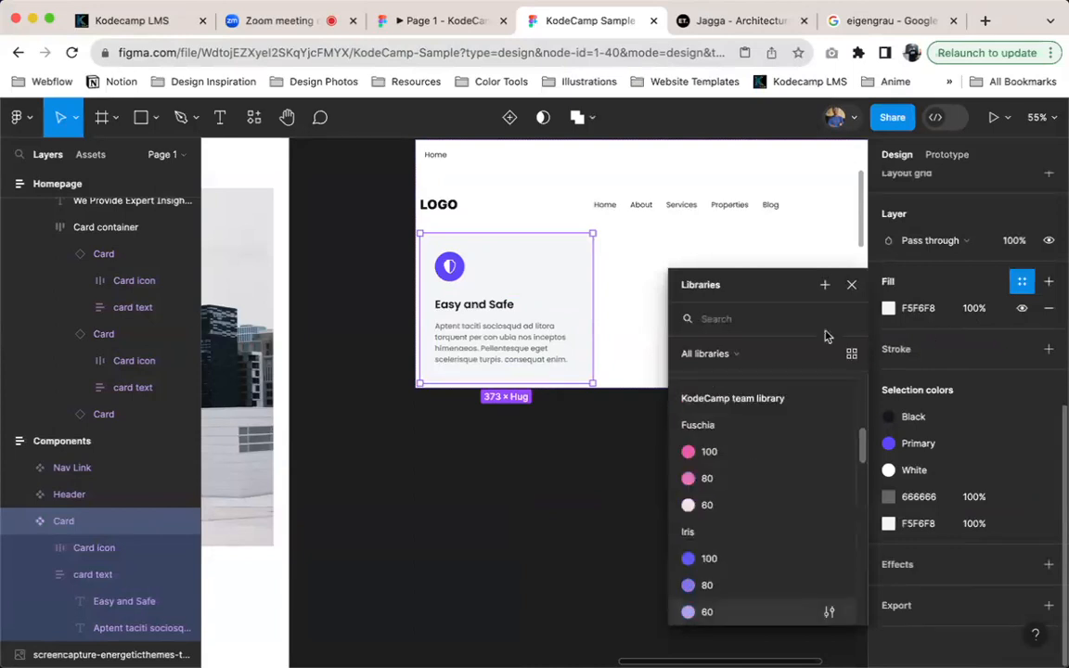
{"action": "scroll", "coordinate": [817, 446], "scroll_direction": "down", "scroll_amount": 3}
{"action": "left_click", "coordinate": [935, 310]}
{"action": "type", "text": "blu"}
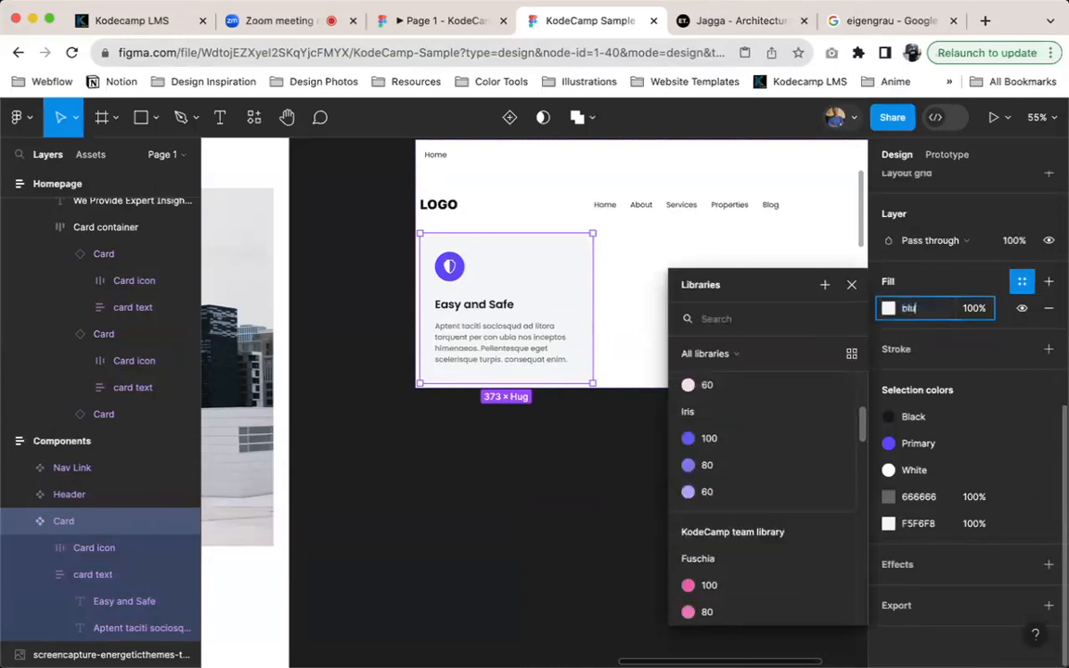
{"action": "type", "text": "e"}
{"action": "key", "text": "Return"}
Compare the fills of the three homepage cards to see how they follow the main Card component
{"action": "scroll", "coordinate": [436, 451], "scroll_direction": "right", "scroll_amount": 5}
{"action": "scroll", "coordinate": [436, 451], "scroll_direction": "down", "scroll_amount": 2}
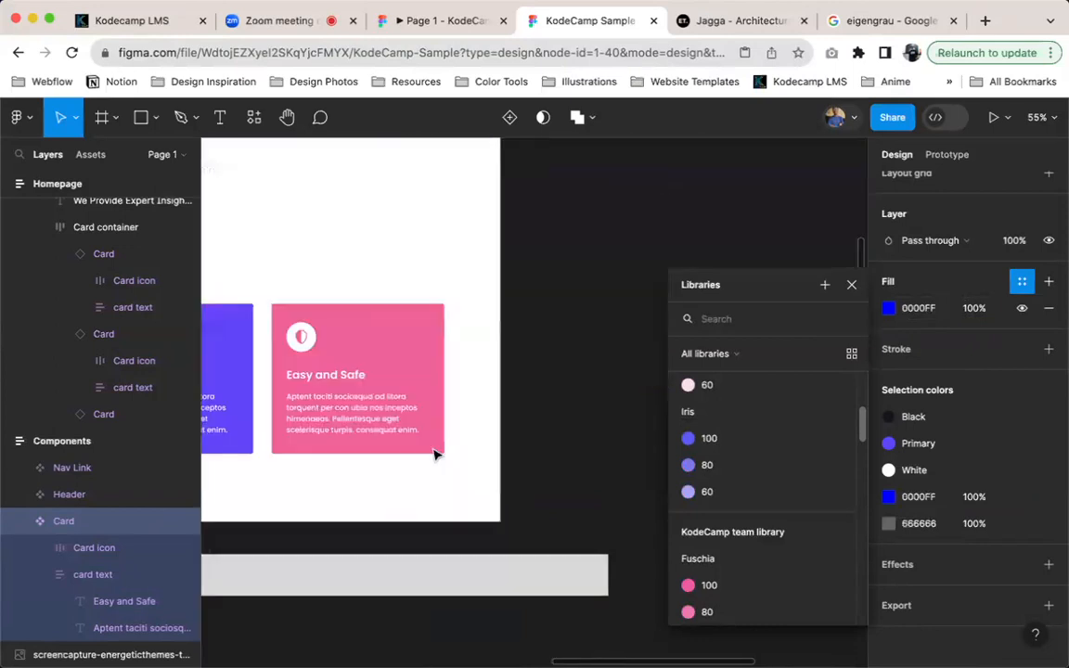
{"action": "scroll", "coordinate": [470, 334], "scroll_direction": "left", "scroll_amount": 3}
{"action": "scroll", "coordinate": [469, 335], "scroll_direction": "up", "scroll_amount": 1}
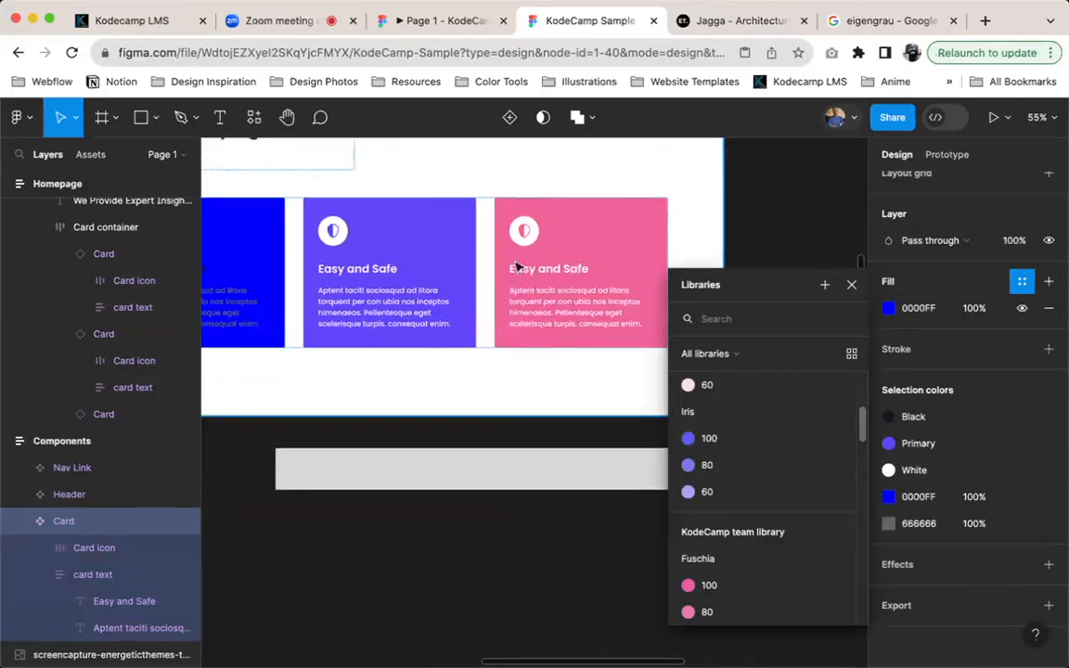
{"action": "scroll", "coordinate": [448, 286], "scroll_direction": "left", "scroll_amount": 8}
{"action": "scroll", "coordinate": [448, 286], "scroll_direction": "down", "scroll_amount": 2}
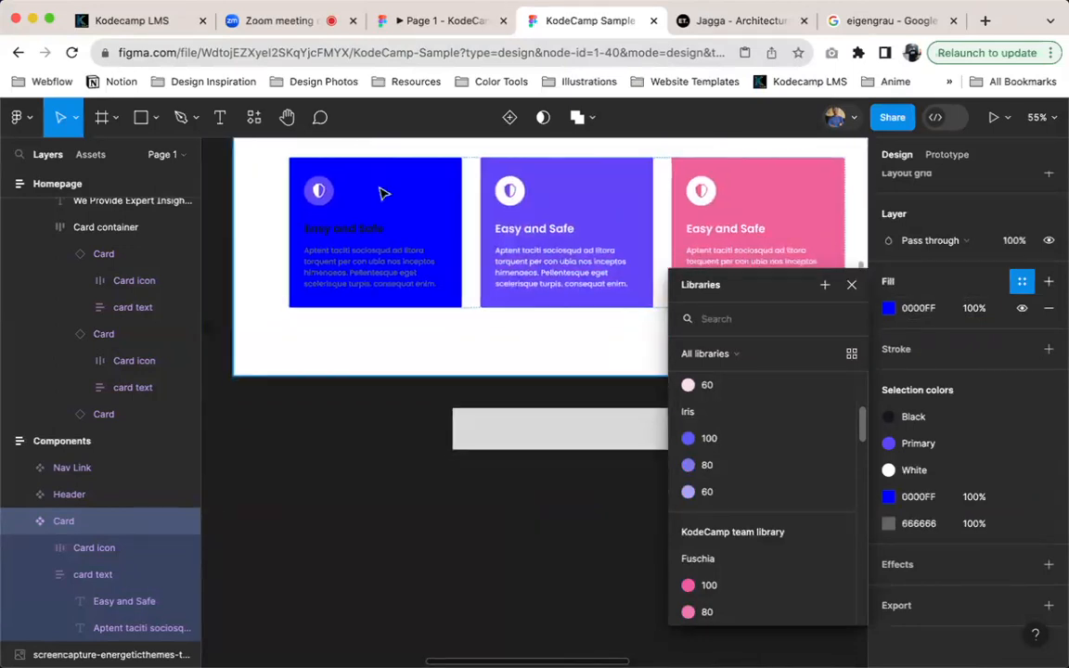
{"action": "scroll", "coordinate": [381, 213], "scroll_direction": "right", "scroll_amount": 8}
{"action": "scroll", "coordinate": [380, 214], "scroll_direction": "up", "scroll_amount": 5}
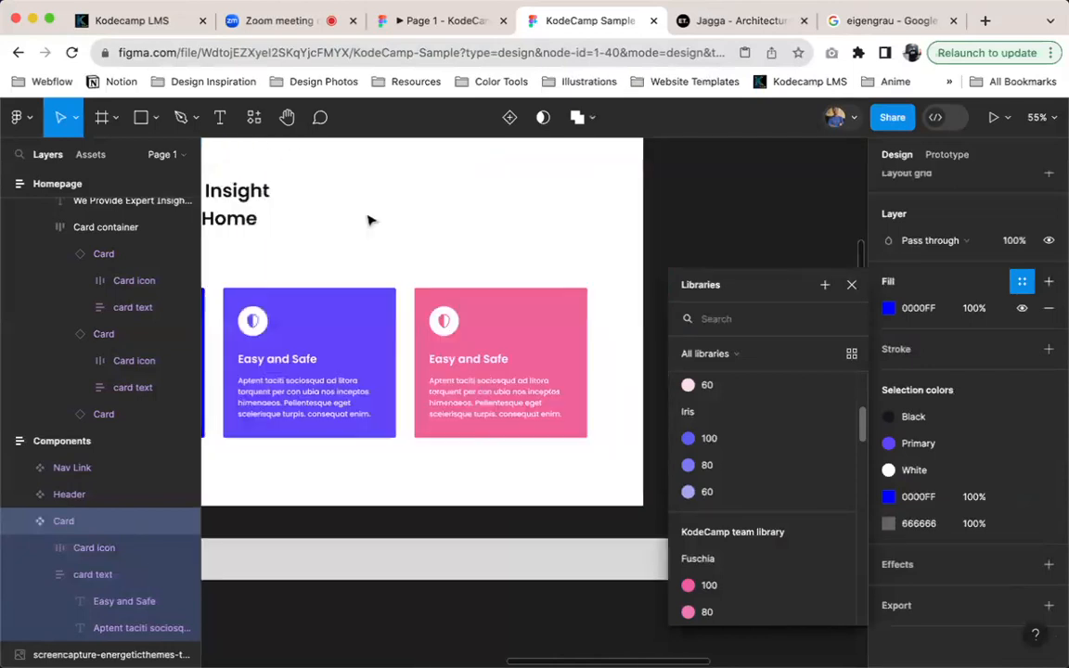
Move the text group above the icon in the blue main Card component
{"action": "scroll", "coordinate": [389, 222], "scroll_direction": "left", "scroll_amount": 8}
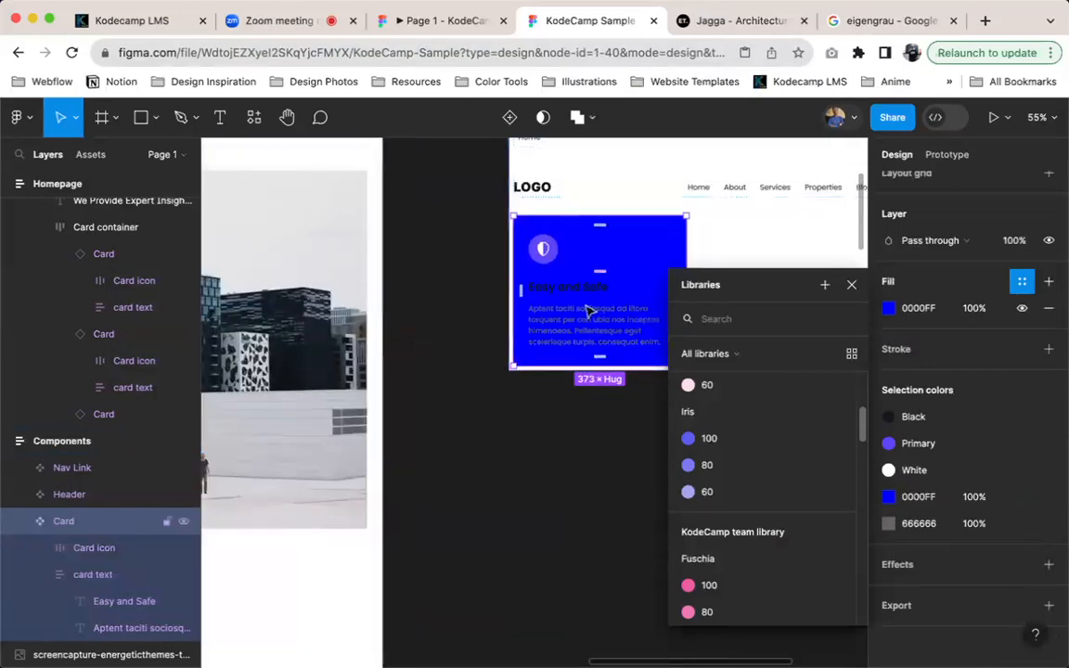
{"action": "double_click", "coordinate": [589, 311]}
{"action": "key", "text": "Up"}
{"action": "scroll", "coordinate": [587, 313], "scroll_direction": "left", "scroll_amount": 8}
{"action": "scroll", "coordinate": [587, 313], "scroll_direction": "down", "scroll_amount": 7}
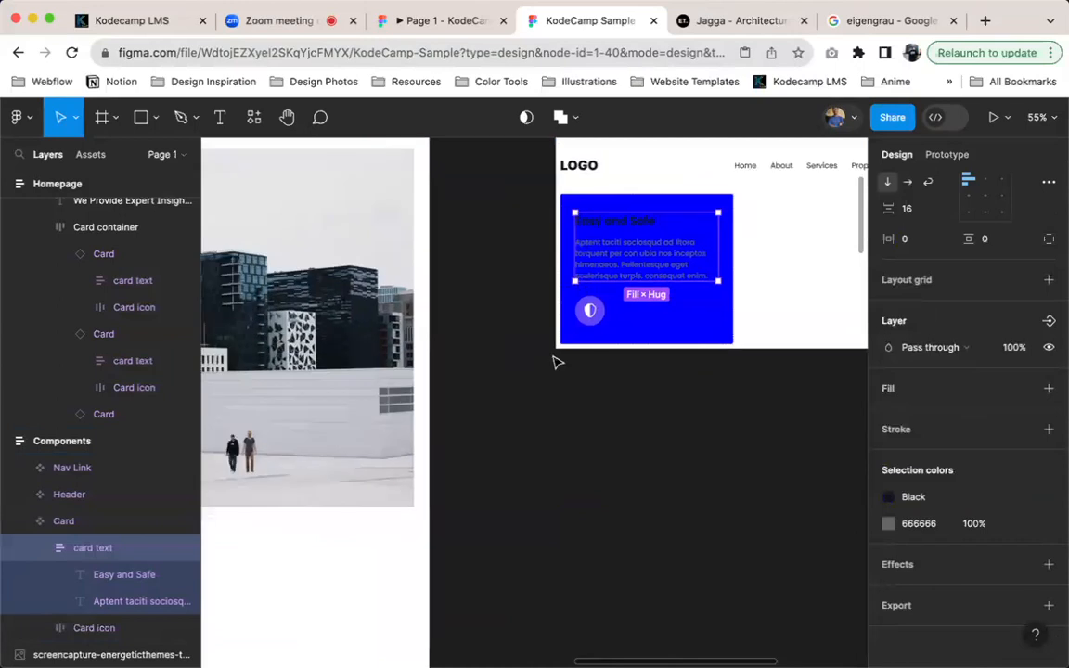
Check how the three homepage cards follow the text-above-icon layout of the main Card component
{"action": "scroll", "coordinate": [573, 445], "scroll_direction": "down", "scroll_amount": 2}
{"action": "scroll", "coordinate": [573, 445], "scroll_direction": "left", "scroll_amount": 1}
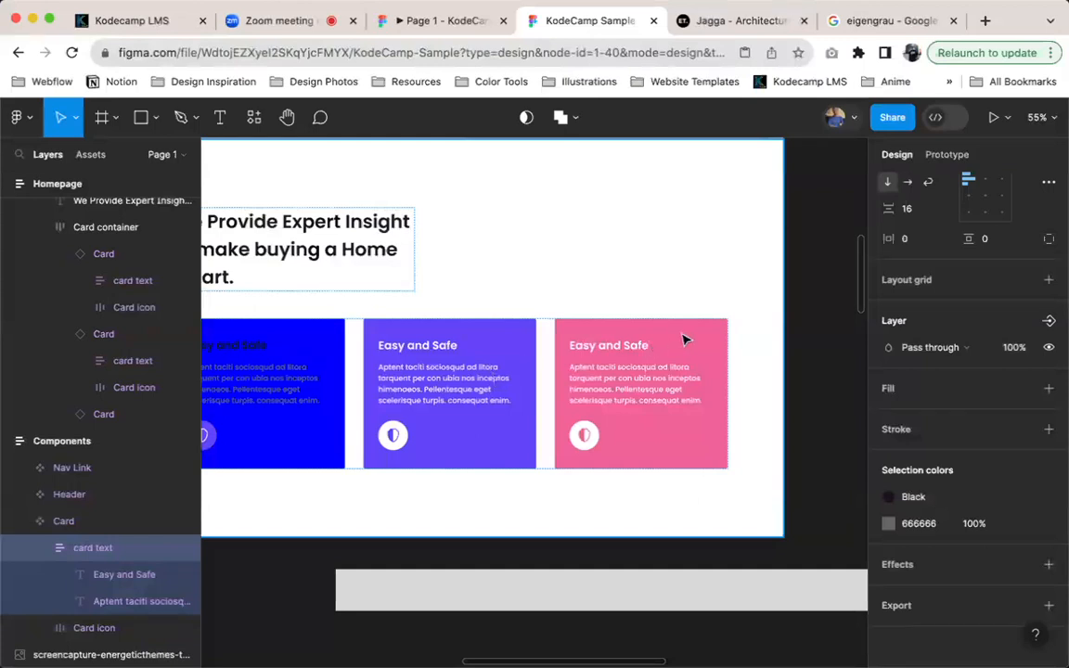
{"action": "scroll", "coordinate": [682, 333], "scroll_direction": "up", "scroll_amount": 5}
{"action": "scroll", "coordinate": [682, 332], "scroll_direction": "right", "scroll_amount": 3}
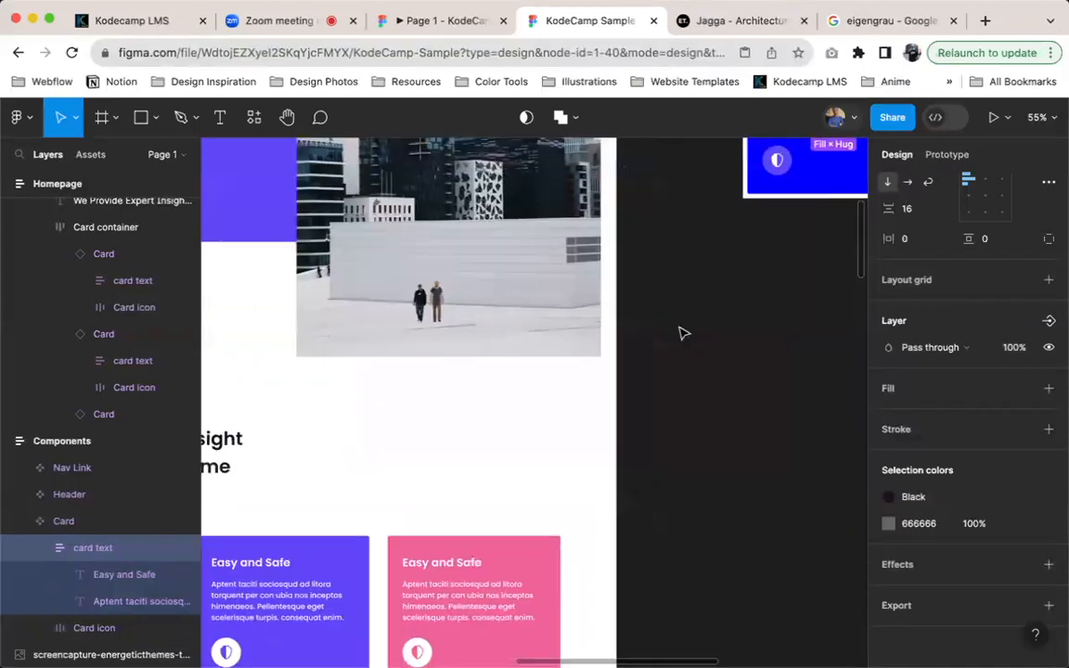
Restore the light grey fill of the main Card component and move its text group back below the icon
{"action": "scroll", "coordinate": [683, 332], "scroll_direction": "up", "scroll_amount": 1}
{"action": "scroll", "coordinate": [683, 333], "scroll_direction": "up", "scroll_amount": 3}
{"action": "scroll", "coordinate": [683, 332], "scroll_direction": "right", "scroll_amount": 1}
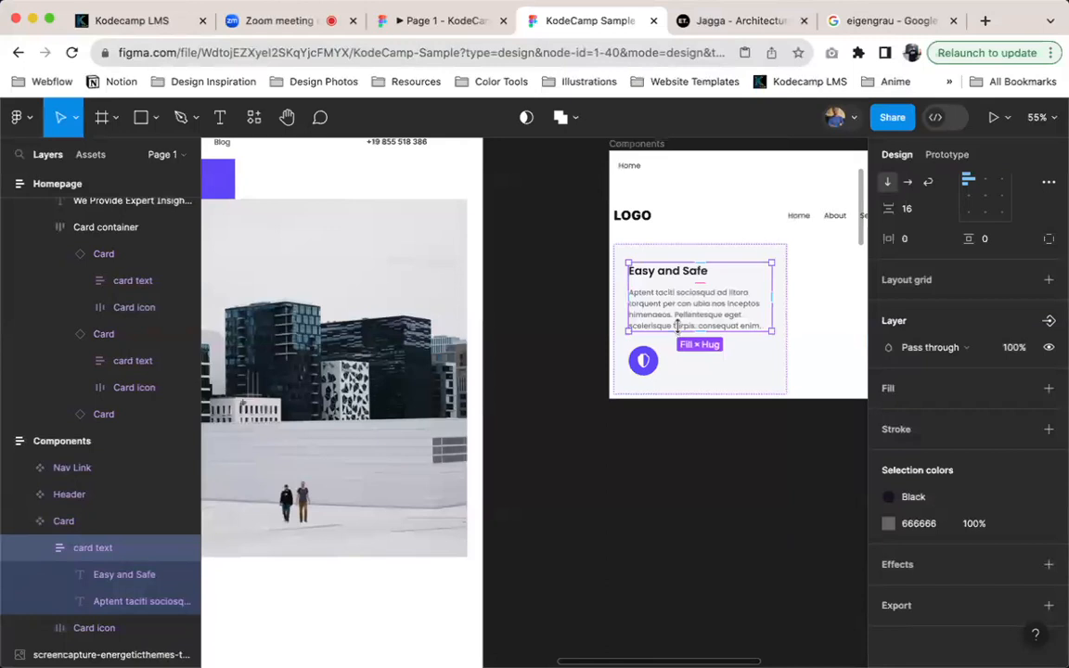
{"action": "key", "text": "Down"}
{"action": "scroll", "coordinate": [684, 333], "scroll_direction": "left", "scroll_amount": 4}
{"action": "scroll", "coordinate": [684, 332], "scroll_direction": "down", "scroll_amount": 3}
{"action": "scroll", "coordinate": [437, 494], "scroll_direction": "down", "scroll_amount": 5}
{"action": "scroll", "coordinate": [437, 494], "scroll_direction": "left", "scroll_amount": 2}
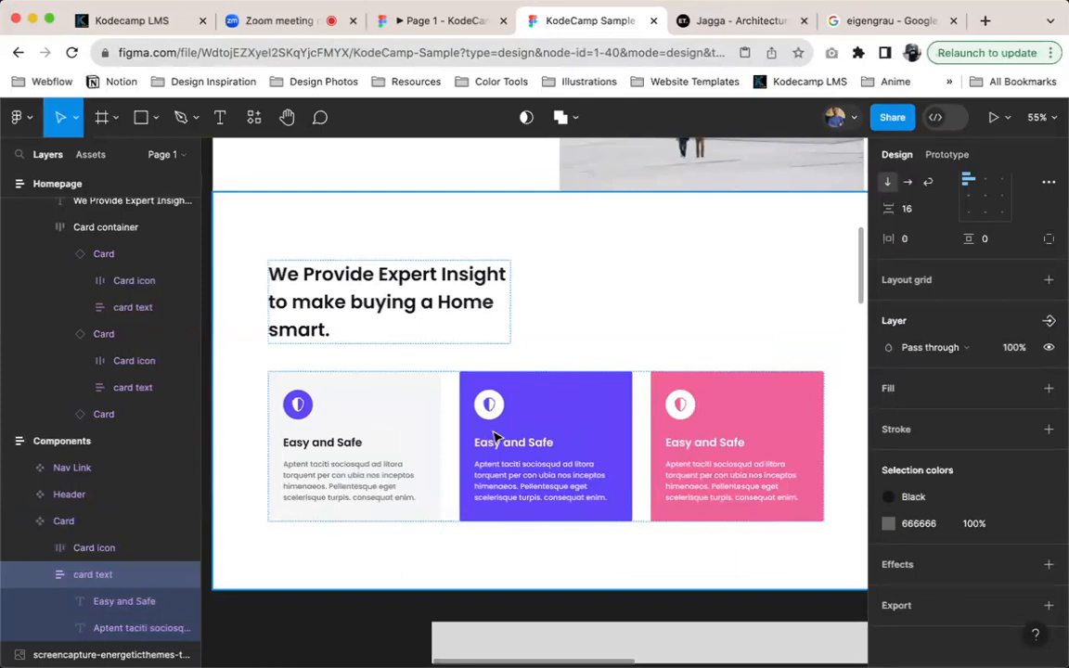
Inspect the purple homepage card by selecting its text group and the shield icon instance inside its white circle
{"action": "scroll", "coordinate": [508, 469], "scroll_direction": "up", "scroll_amount": 5}
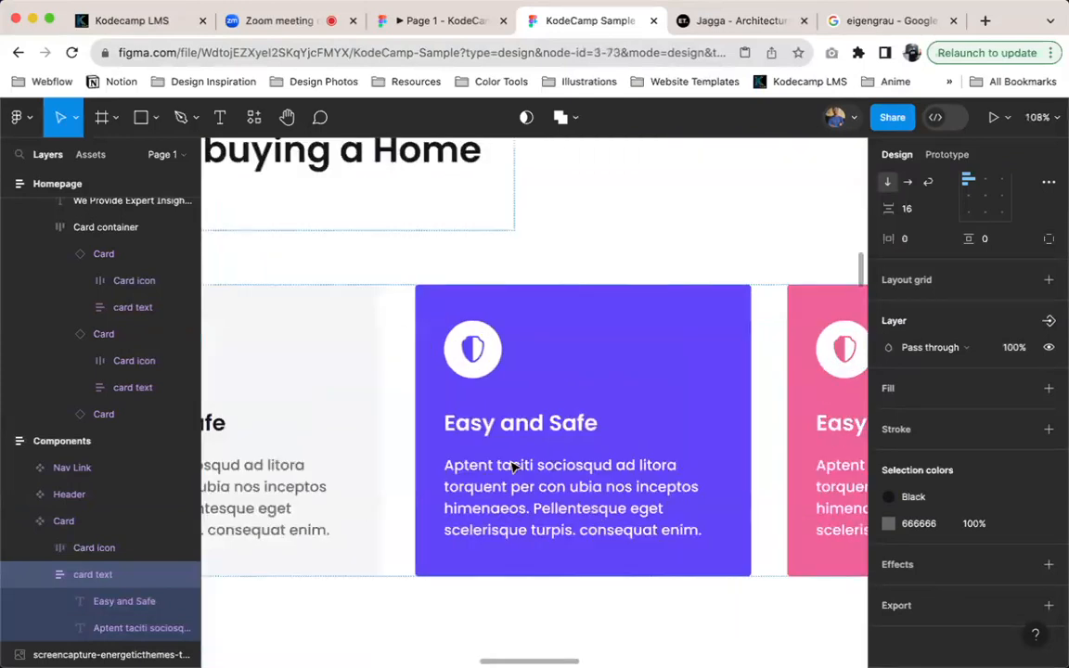
{"action": "left_click", "coordinate": [510, 468]}
{"action": "left_click", "coordinate": [512, 467]}
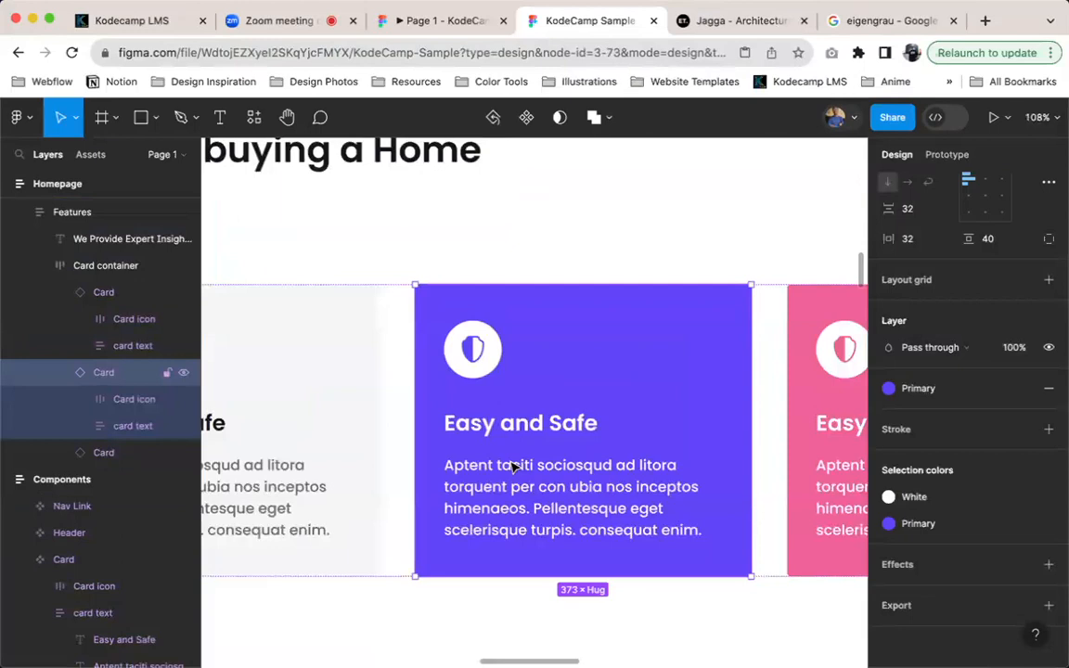
{"action": "left_click", "coordinate": [512, 467]}
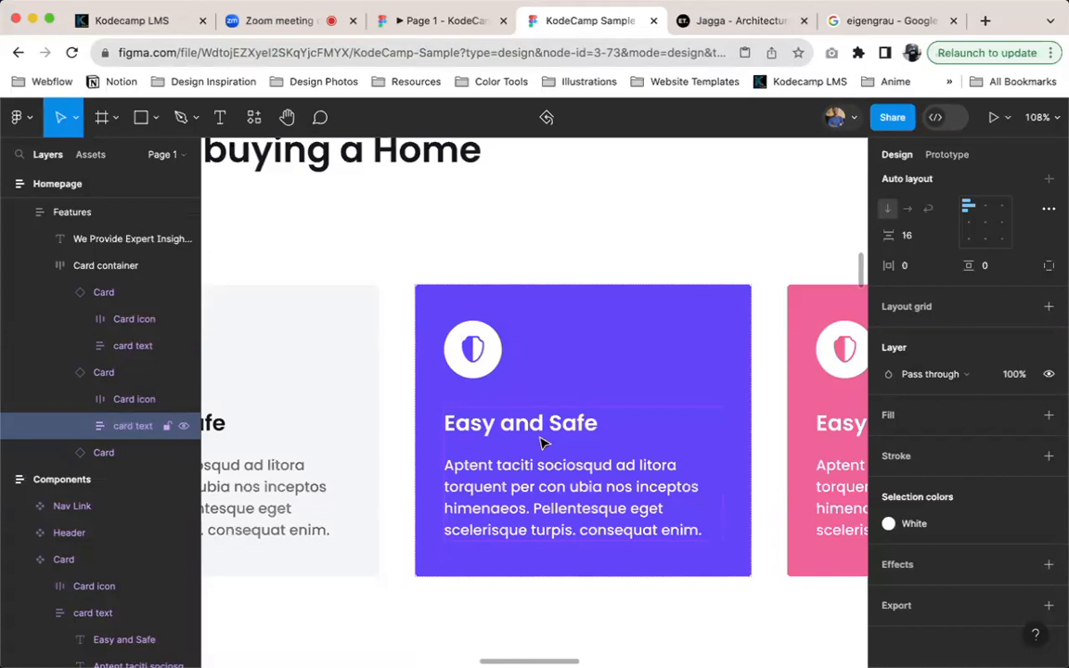
{"action": "scroll", "coordinate": [697, 351], "scroll_direction": "down", "scroll_amount": 5}
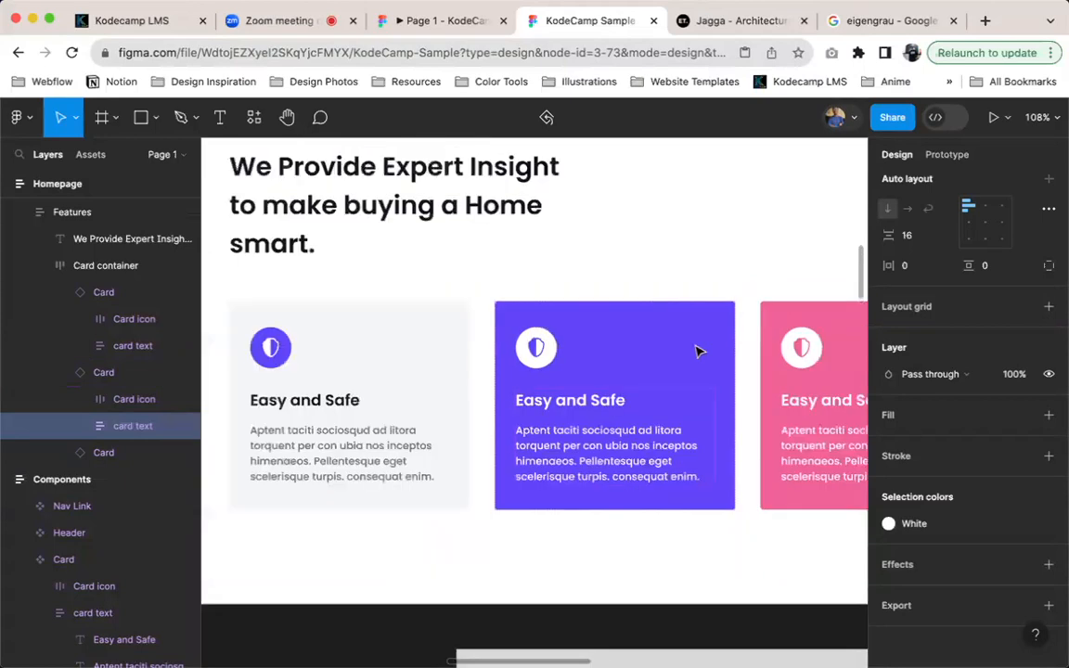
{"action": "scroll", "coordinate": [613, 357], "scroll_direction": "up", "scroll_amount": 5}
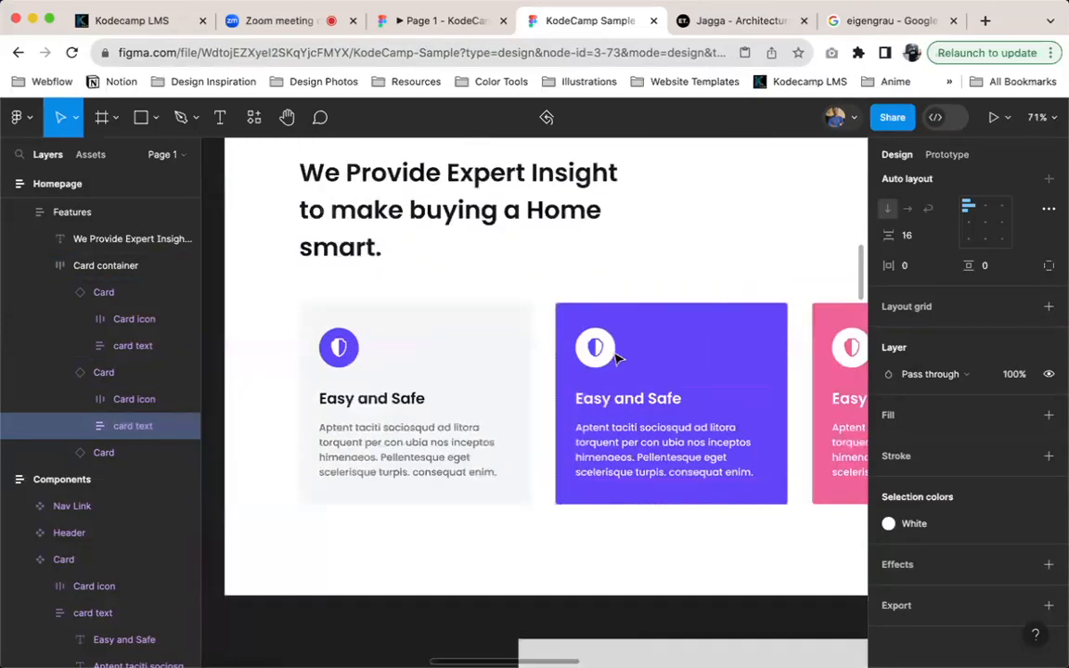
{"action": "left_click", "coordinate": [610, 356]}
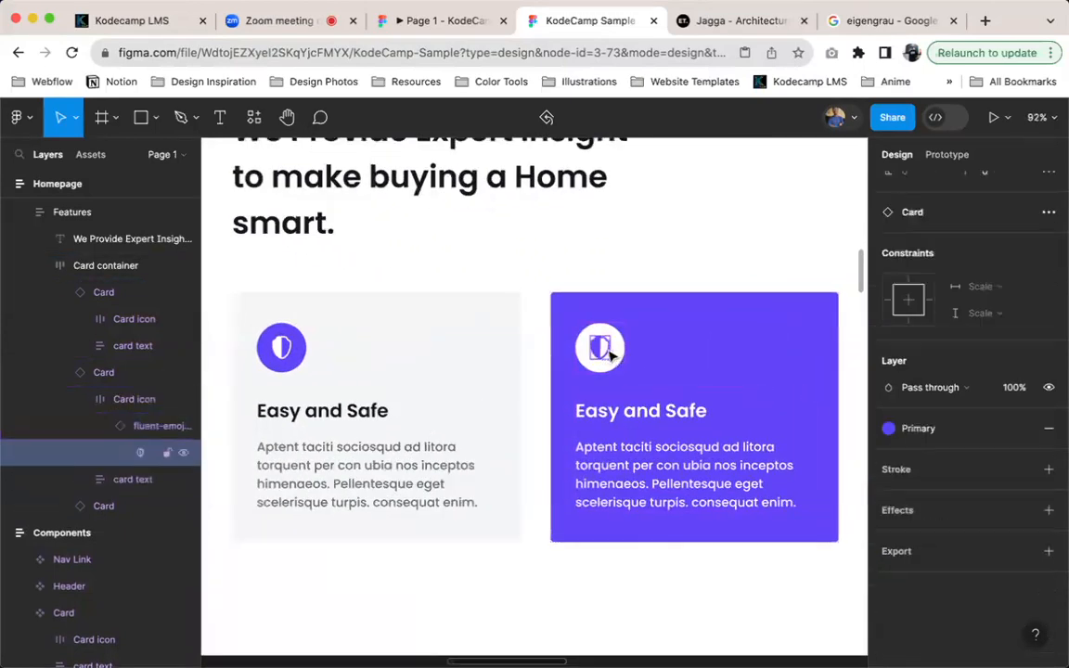
{"action": "key", "text": "shift+Return"}
{"action": "scroll", "coordinate": [610, 356], "scroll_direction": "left", "scroll_amount": 3}
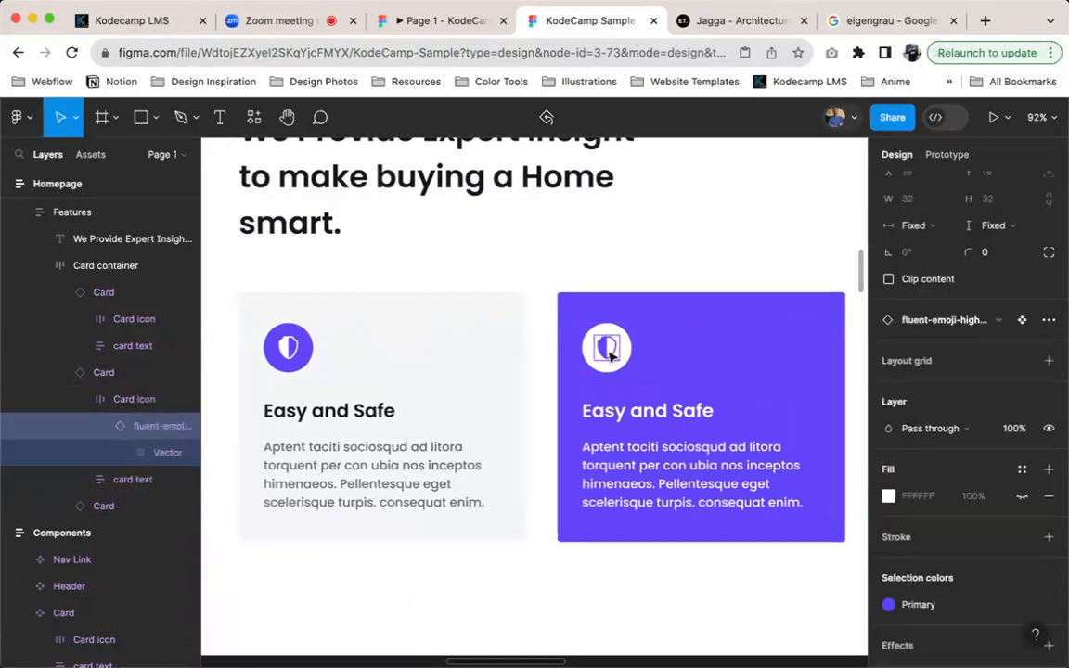
Compare the card icons on the Jagga reference site with the homepage cards in the KodeCamp Sample design
{"action": "left_click", "coordinate": [743, 20]}
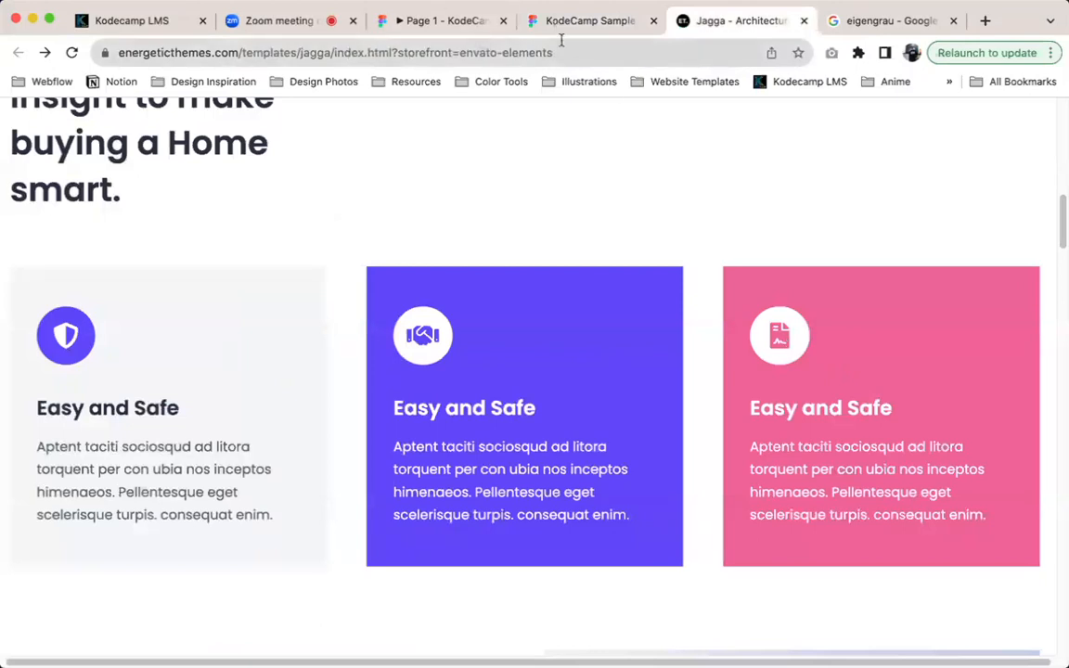
{"action": "left_click", "coordinate": [585, 20]}
{"action": "scroll", "coordinate": [695, 347], "scroll_direction": "right", "scroll_amount": 5}
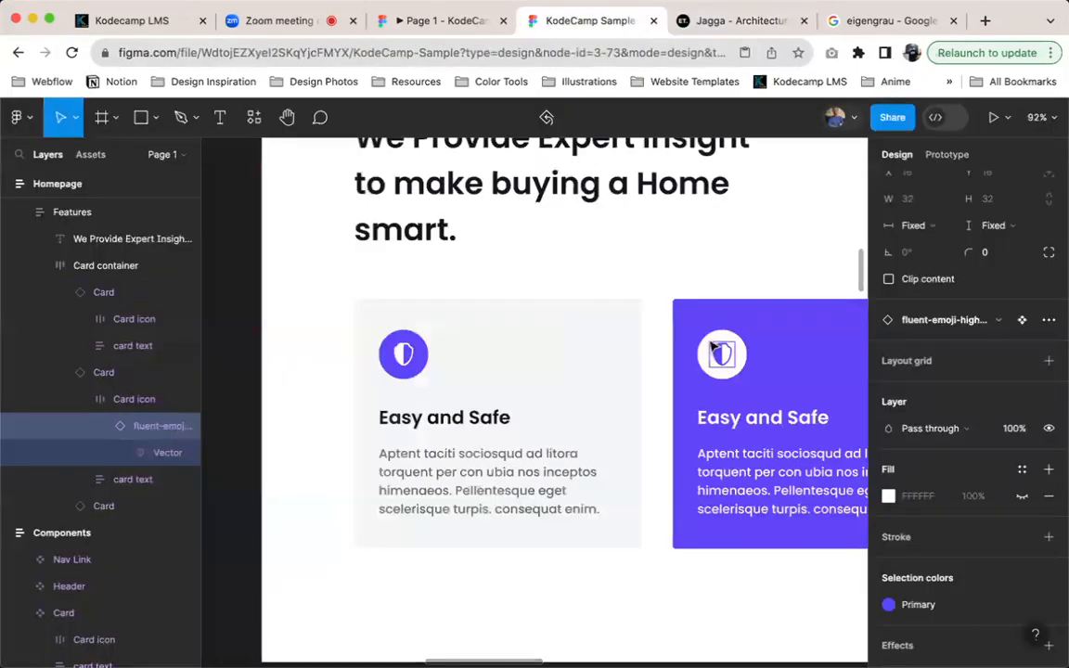
{"action": "scroll", "coordinate": [699, 394], "scroll_direction": "right", "scroll_amount": 10}
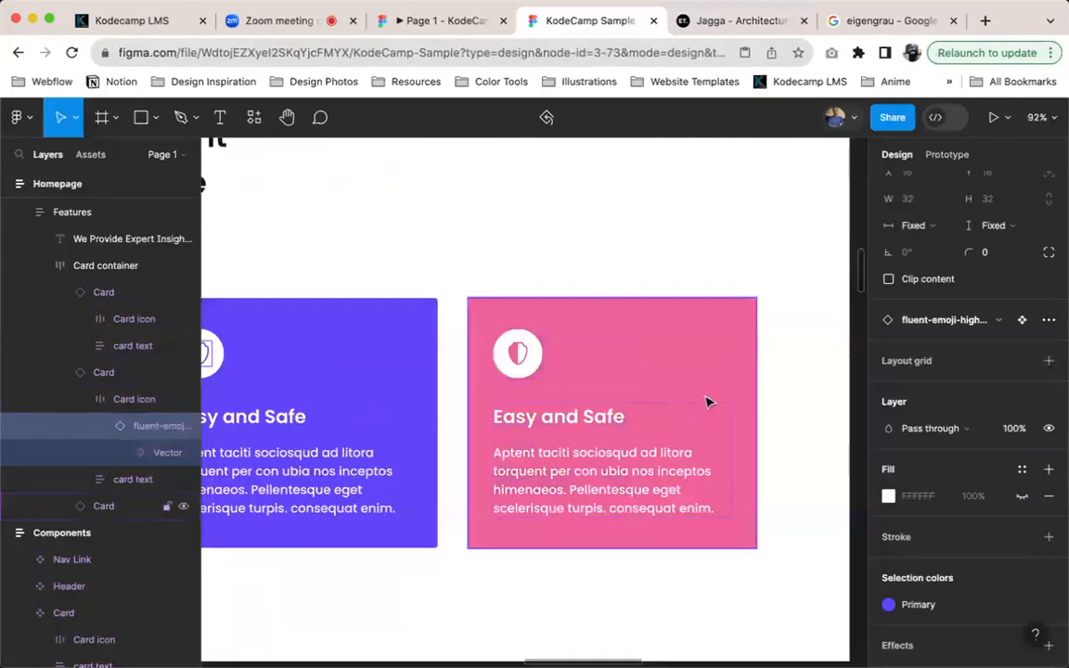
Open the Iconify plugin with nothing selected and search for handshake icons
{"action": "left_click", "coordinate": [788, 382]}
{"action": "type", "text": "Ico"}
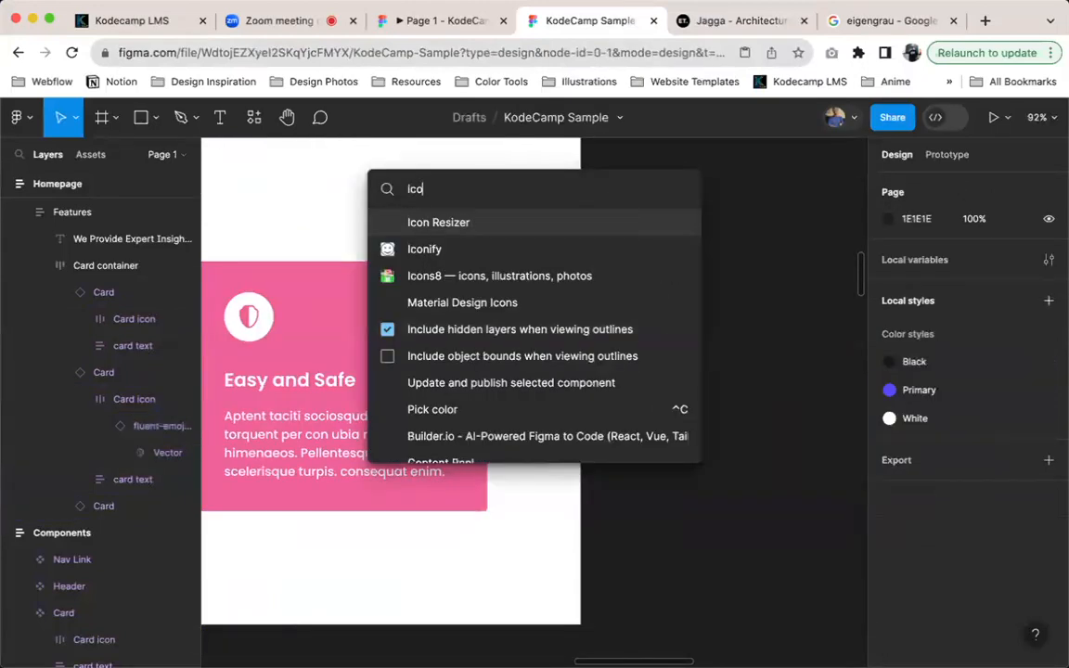
{"action": "key", "text": "Escape"}
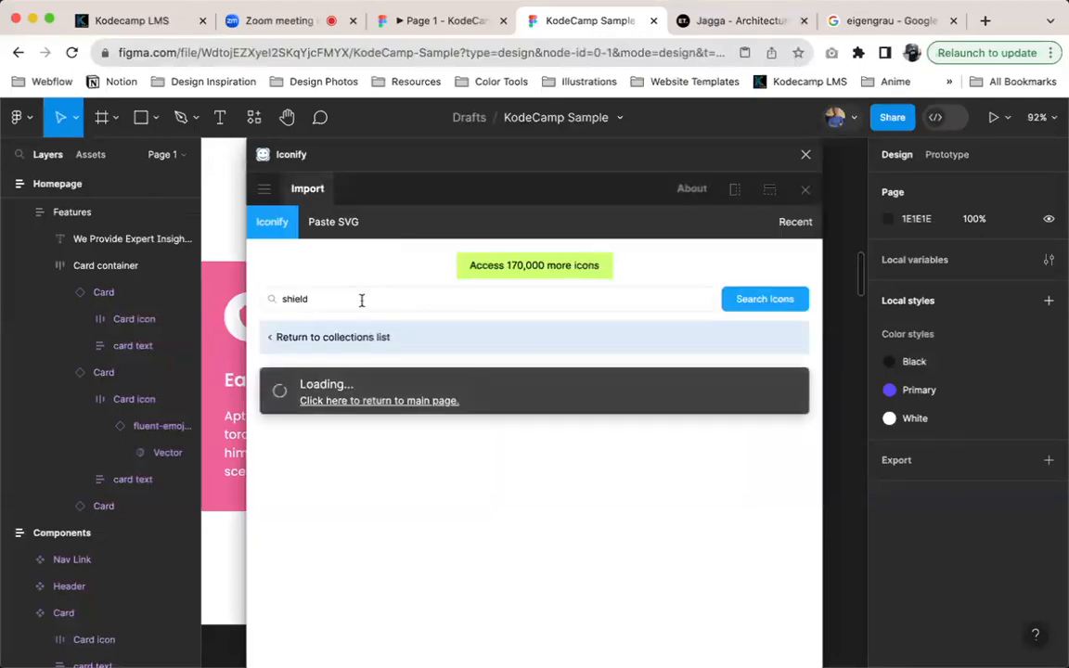
{"action": "key", "text": "super+a"}
{"action": "type", "text": "hand"}
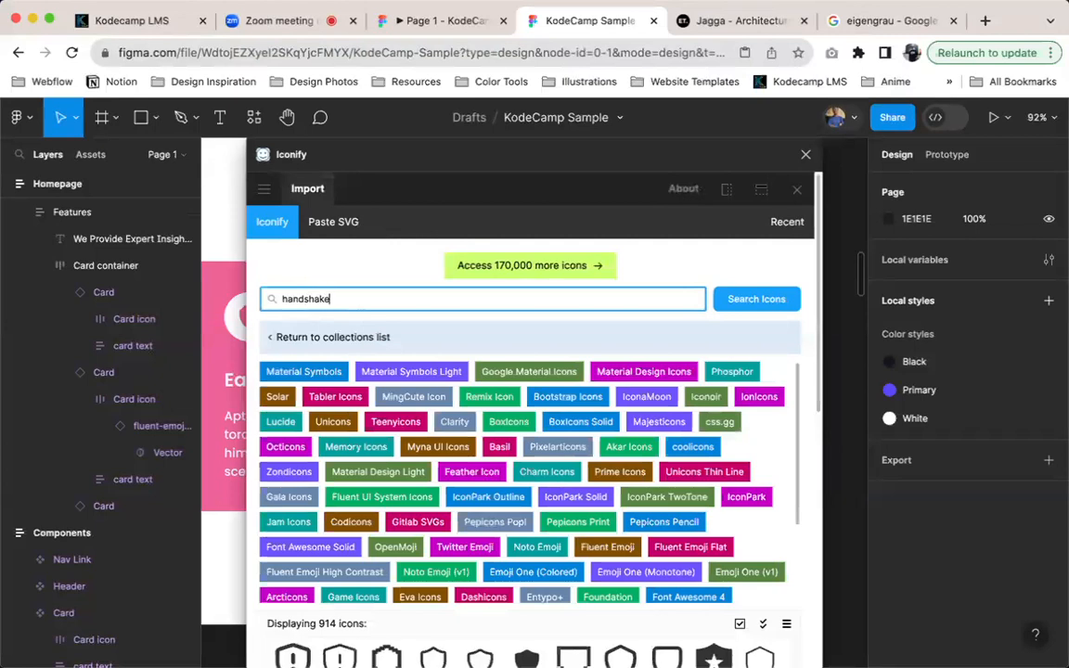
{"action": "type", "text": "shake"}
{"action": "key", "text": "Return"}
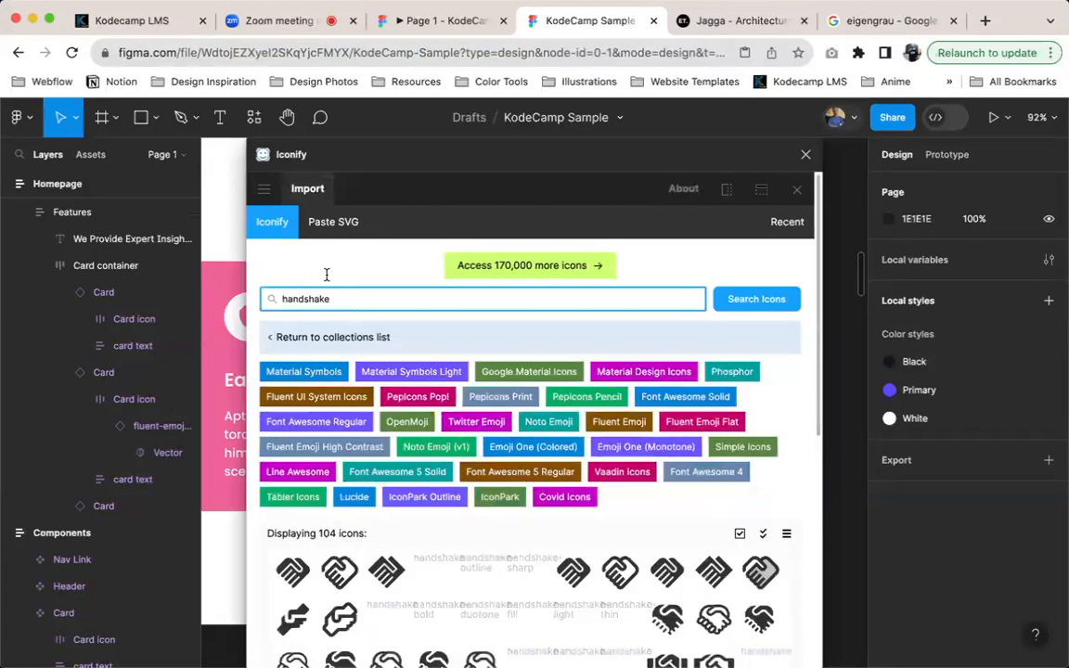
Preview the ph:handshake-bold icon and move the Iconify window aside to uncover the homepage cards
{"action": "scroll", "coordinate": [430, 538], "scroll_direction": "down", "scroll_amount": 2}
{"action": "left_click", "coordinate": [432, 512]}
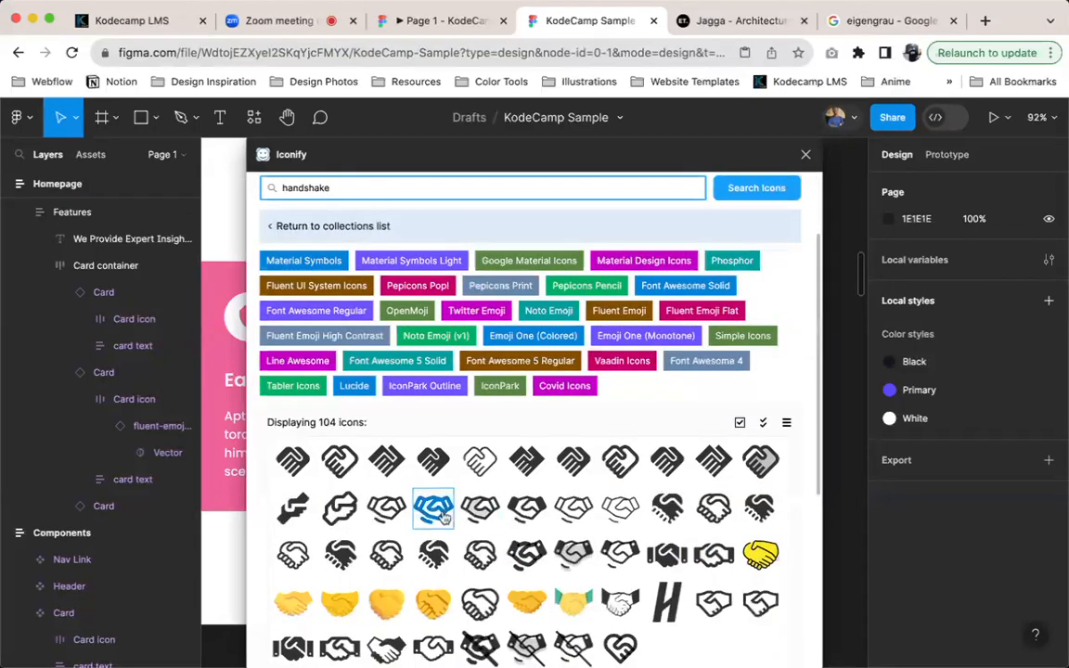
{"action": "left_click_drag", "start_coordinate": [492, 161], "coordinate": [703, 161]}
{"action": "scroll", "coordinate": [329, 299], "scroll_direction": "left", "scroll_amount": 5}
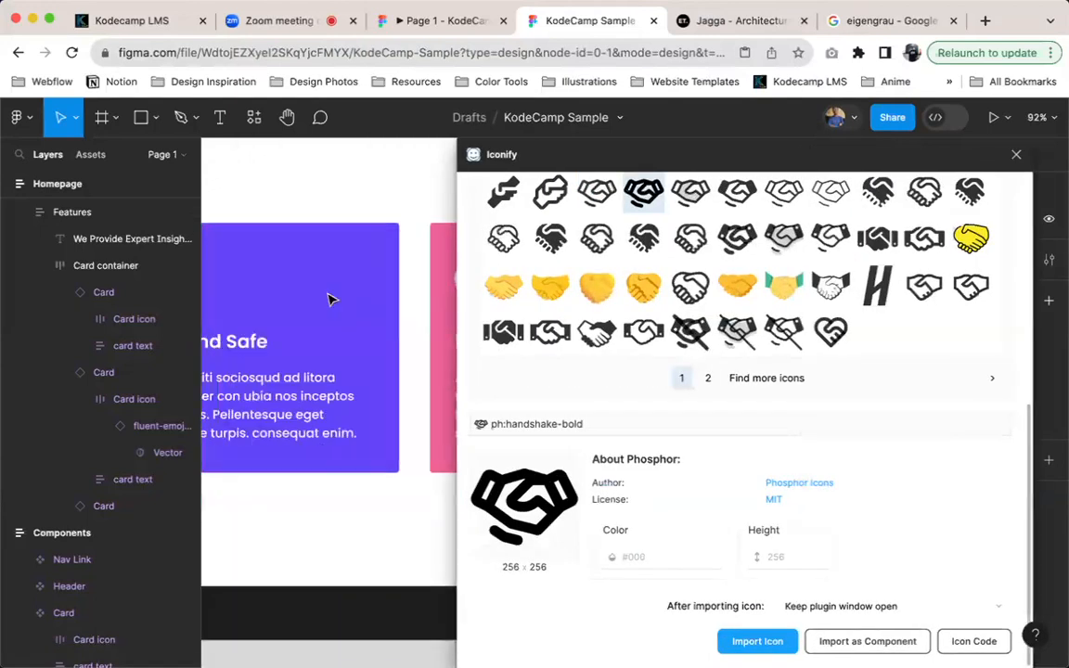
{"action": "scroll", "coordinate": [329, 299], "scroll_direction": "left", "scroll_amount": 5}
{"action": "scroll", "coordinate": [330, 299], "scroll_direction": "up", "scroll_amount": 3}
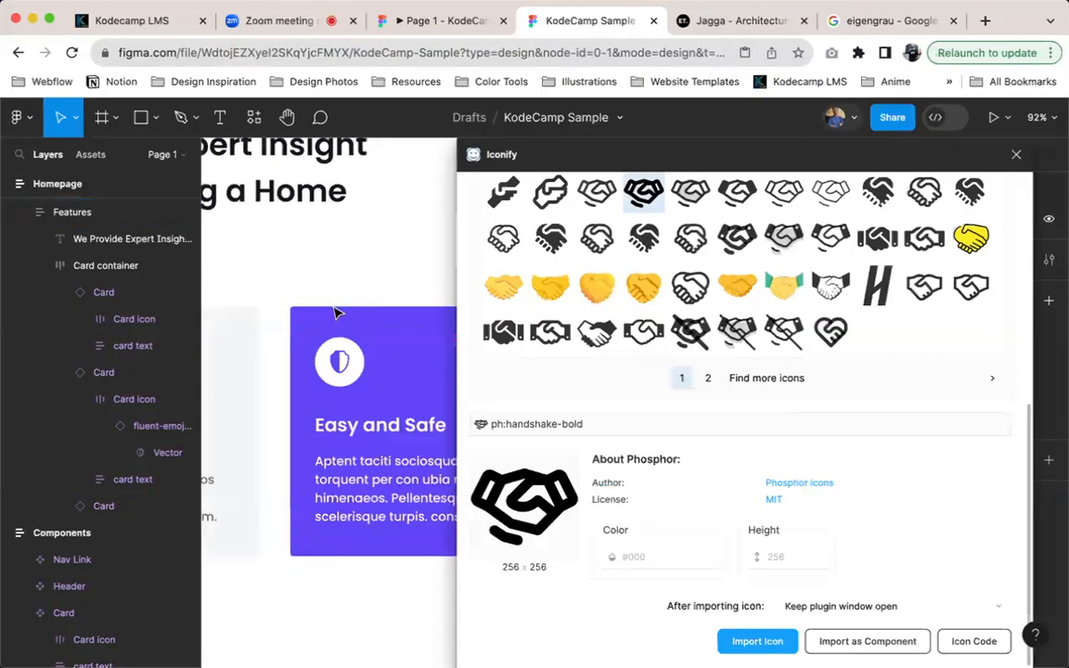
{"action": "scroll", "coordinate": [330, 314], "scroll_direction": "left", "scroll_amount": 3}
{"action": "scroll", "coordinate": [316, 315], "scroll_direction": "left", "scroll_amount": 4}
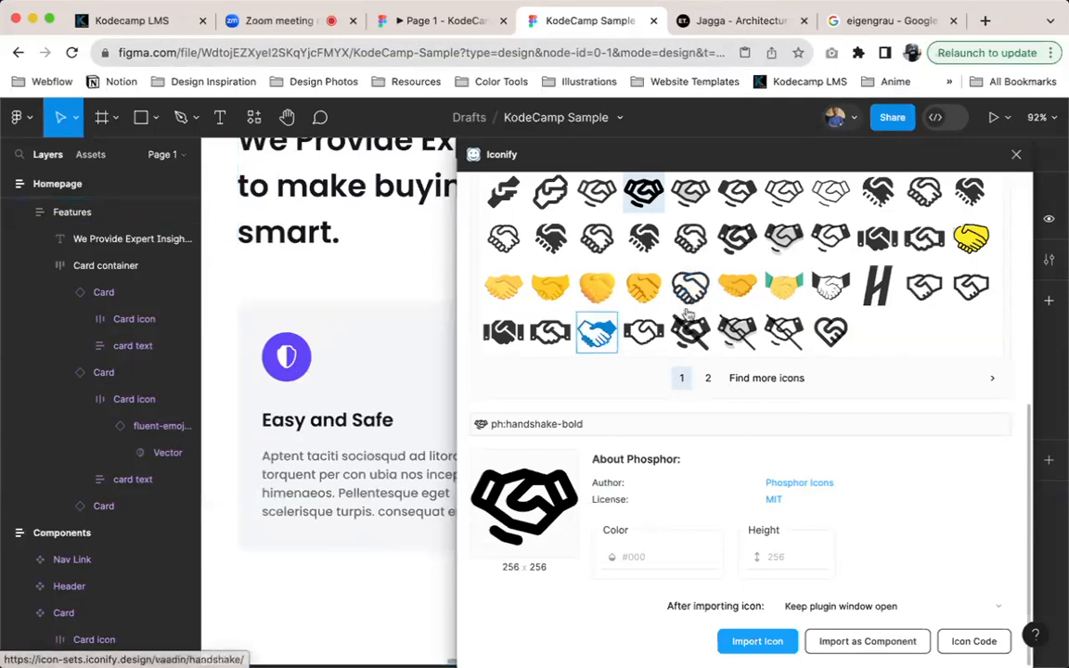
Preview the ph:handshake-fill icon in Iconify and compare it with the homepage card's icon
{"action": "scroll", "coordinate": [706, 308], "scroll_direction": "up", "scroll_amount": 1}
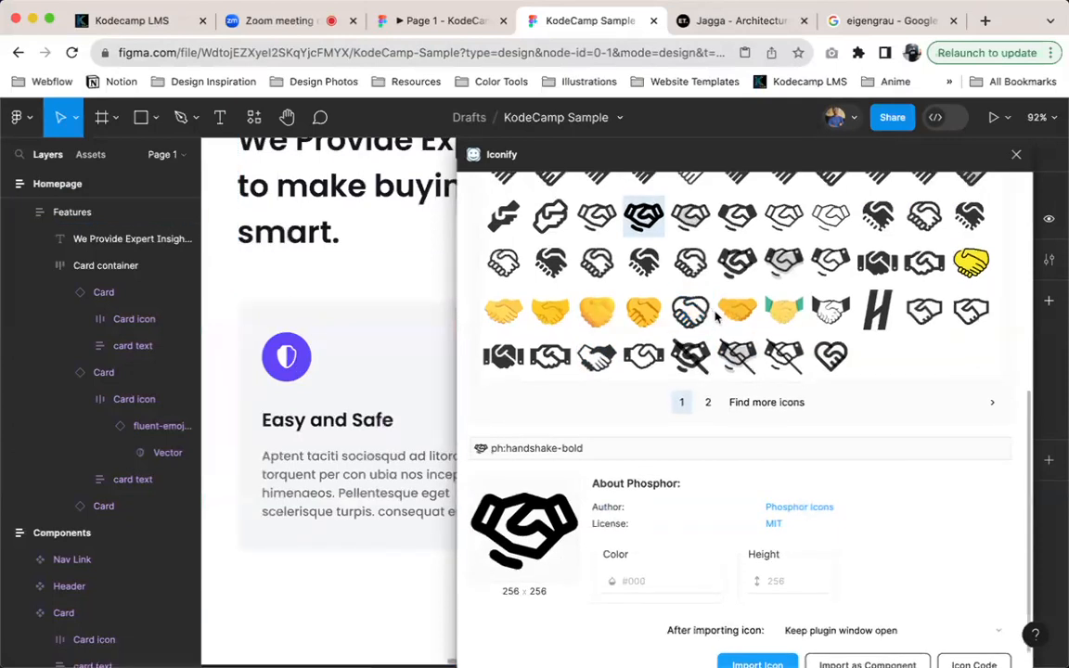
{"action": "scroll", "coordinate": [717, 319], "scroll_direction": "up", "scroll_amount": 2}
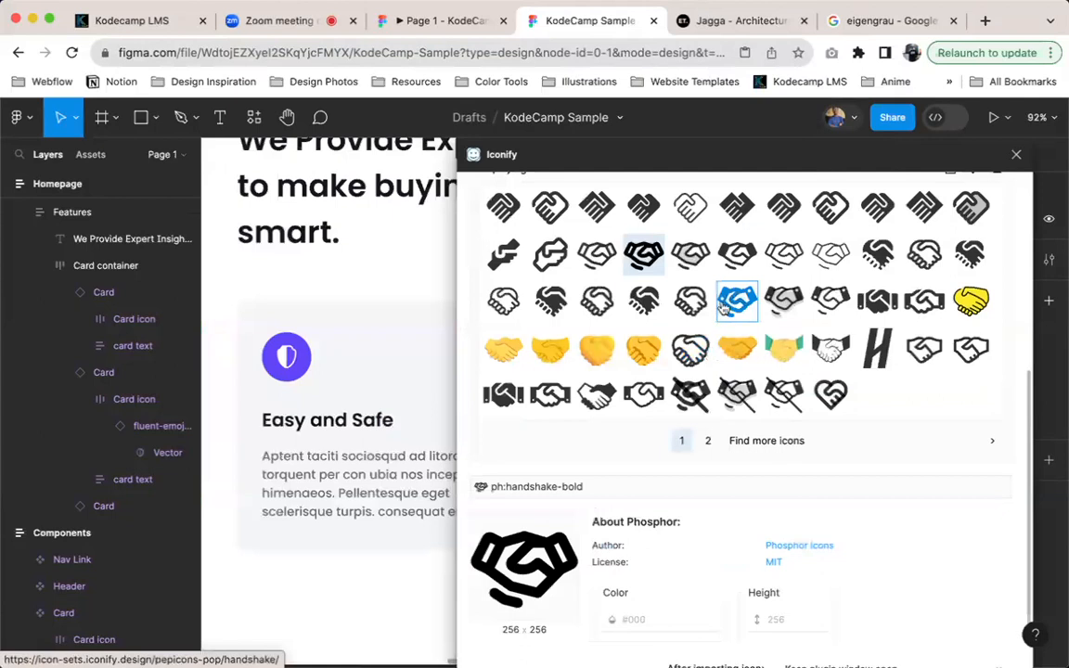
{"action": "scroll", "coordinate": [723, 309], "scroll_direction": "up", "scroll_amount": 1}
{"action": "left_click", "coordinate": [737, 293]}
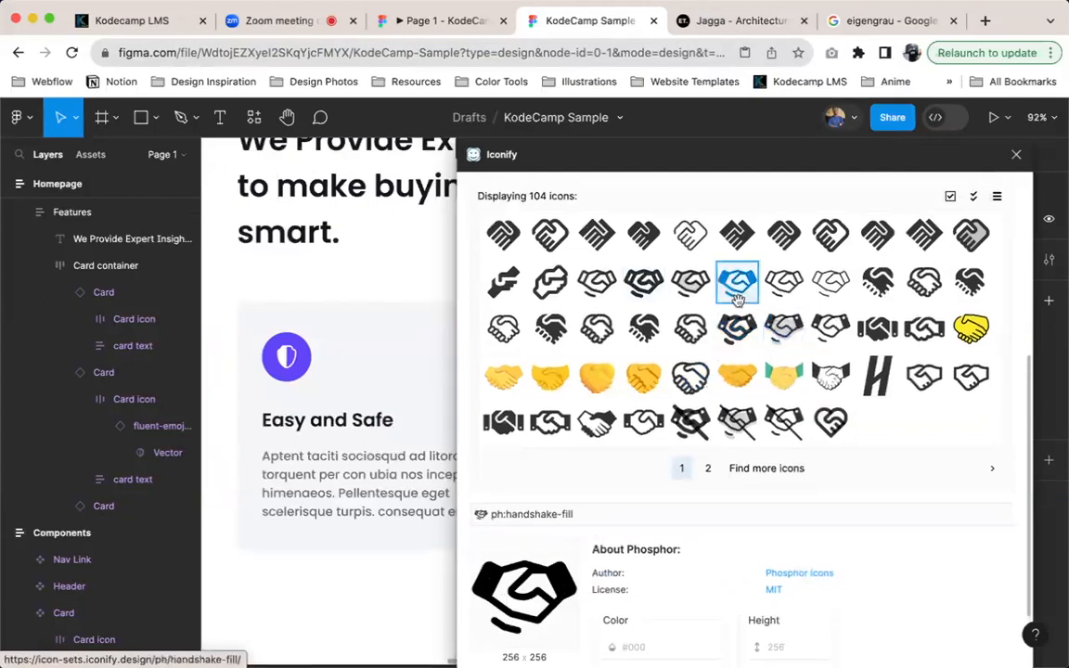
{"action": "scroll", "coordinate": [846, 550], "scroll_direction": "down", "scroll_amount": 1}
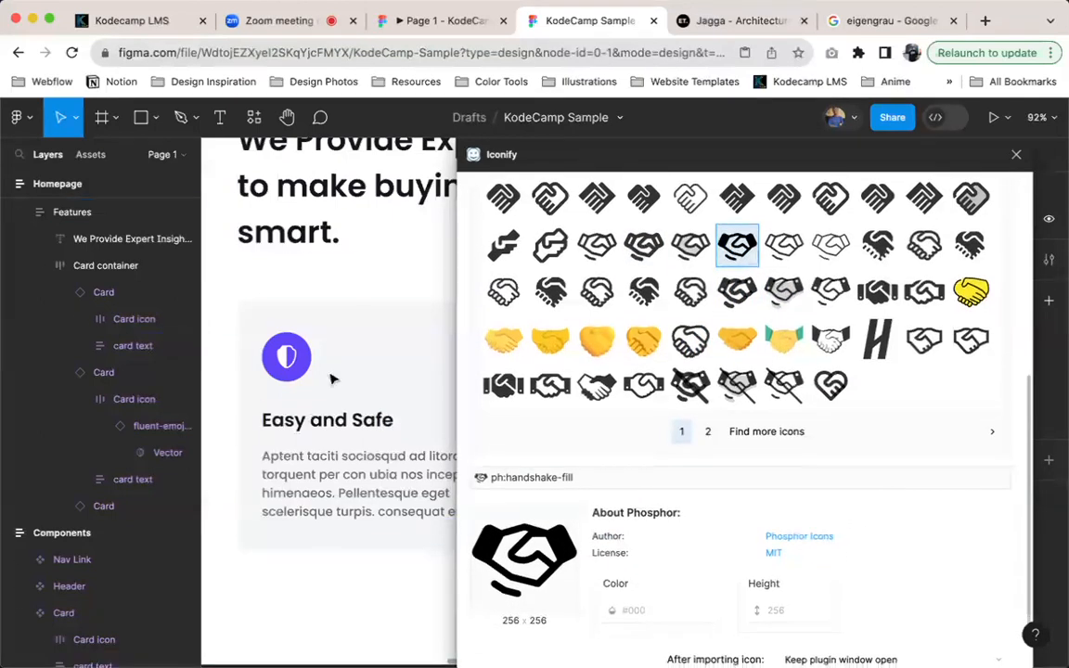
{"action": "scroll", "coordinate": [283, 362], "scroll_direction": "down", "scroll_amount": 2}
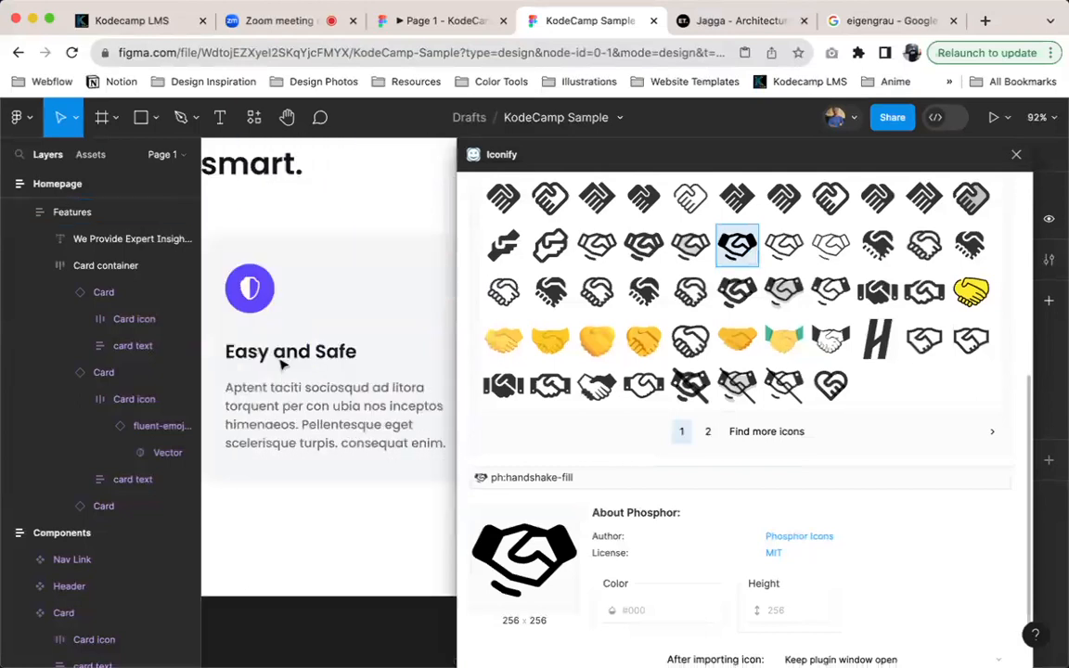
{"action": "scroll", "coordinate": [315, 360], "scroll_direction": "right", "scroll_amount": 1}
{"action": "scroll", "coordinate": [743, 313], "scroll_direction": "up", "scroll_amount": 1}
{"action": "scroll", "coordinate": [601, 263], "scroll_direction": "up", "scroll_amount": 1}
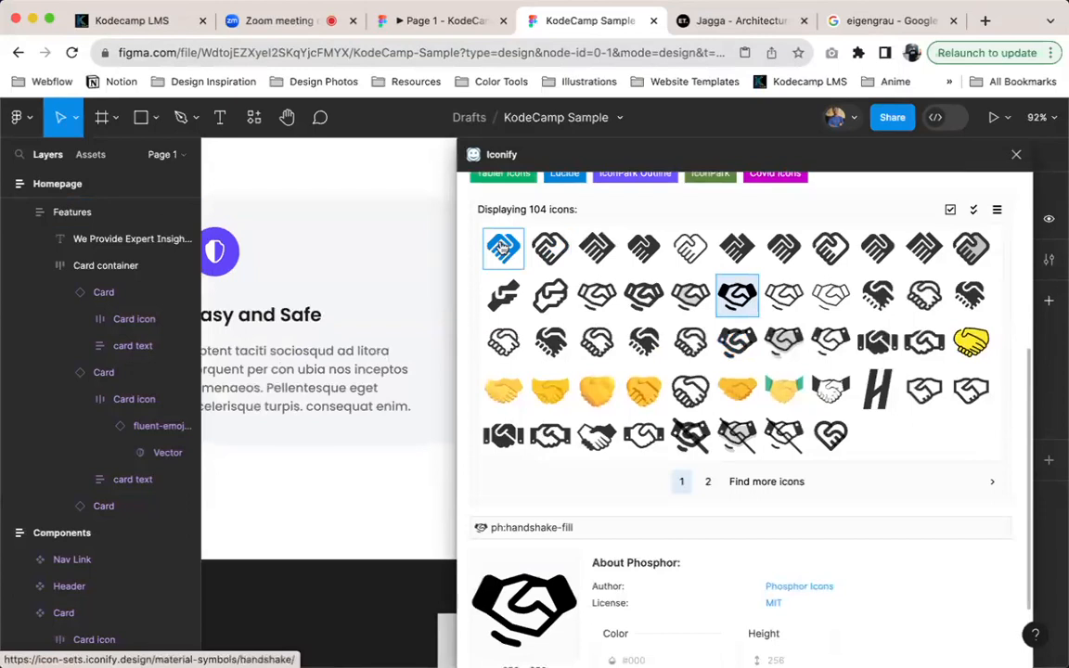
Preview the alternatives material-symbols:handshake-outline, material-symbols:handshake, ic:baseline-handshake and material-symbols-light:handshake-outline
{"action": "left_click", "coordinate": [560, 263]}
{"action": "scroll", "coordinate": [747, 464], "scroll_direction": "down", "scroll_amount": 2}
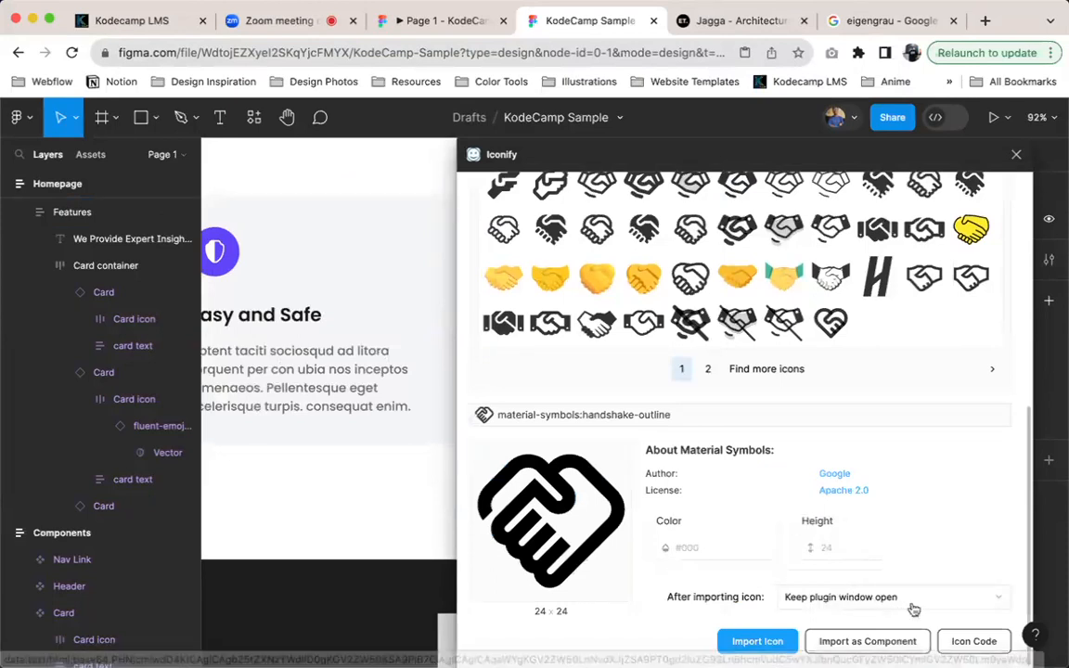
{"action": "scroll", "coordinate": [587, 315], "scroll_direction": "up", "scroll_amount": 10}
{"action": "scroll", "coordinate": [557, 520], "scroll_direction": "down", "scroll_amount": 5}
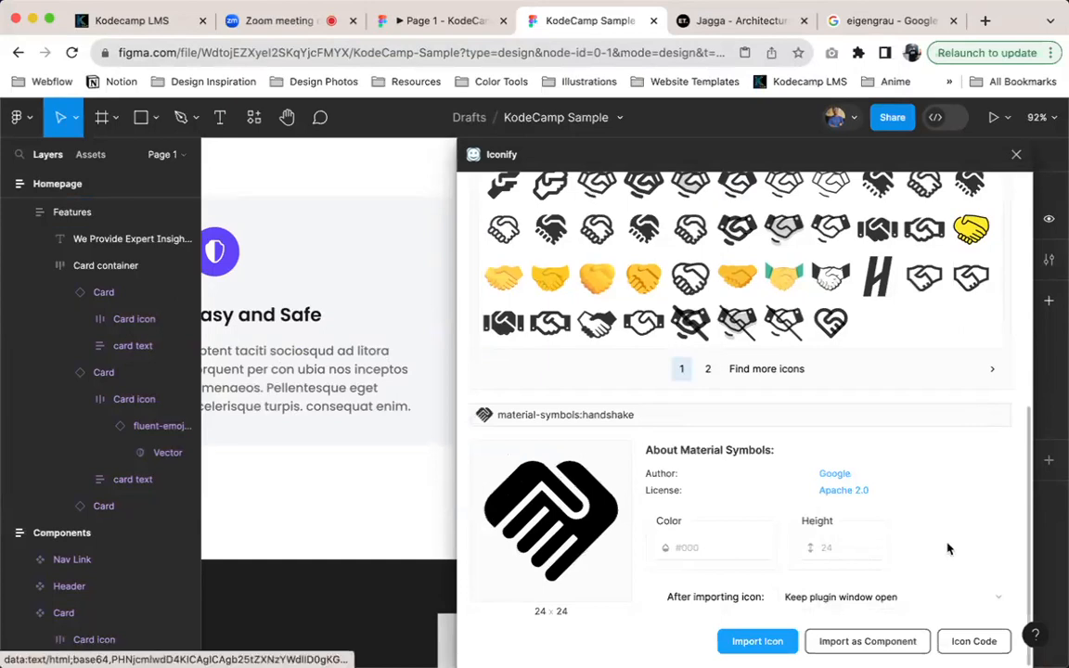
{"action": "scroll", "coordinate": [907, 403], "scroll_direction": "up", "scroll_amount": 3}
{"action": "left_click", "coordinate": [785, 226]}
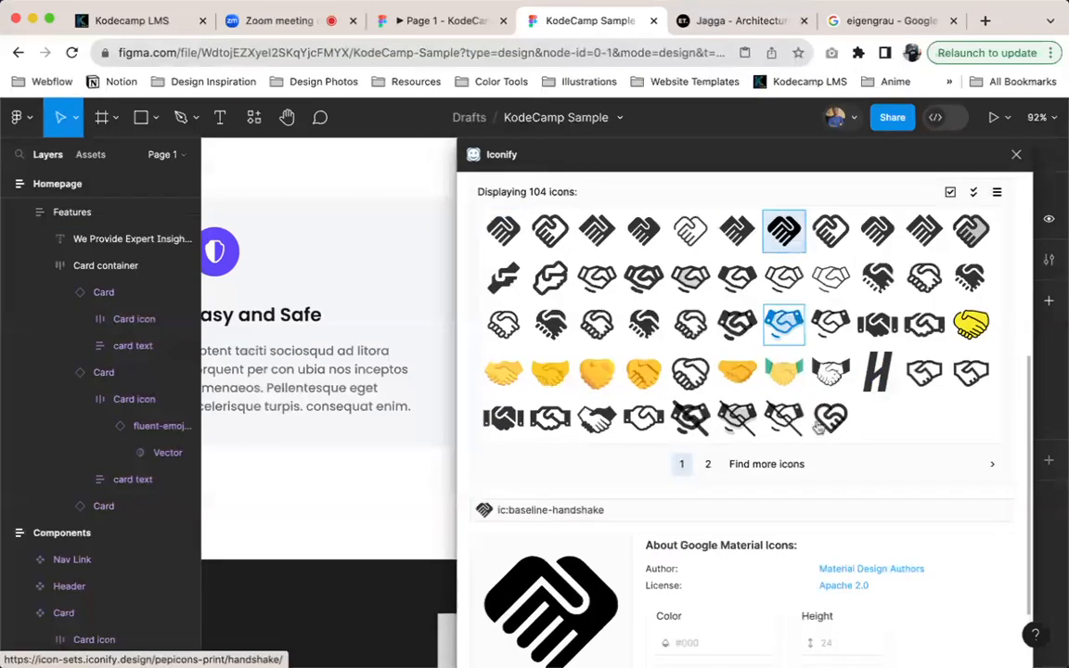
{"action": "scroll", "coordinate": [795, 231], "scroll_direction": "down", "scroll_amount": 2}
{"action": "scroll", "coordinate": [742, 214], "scroll_direction": "up", "scroll_amount": 1}
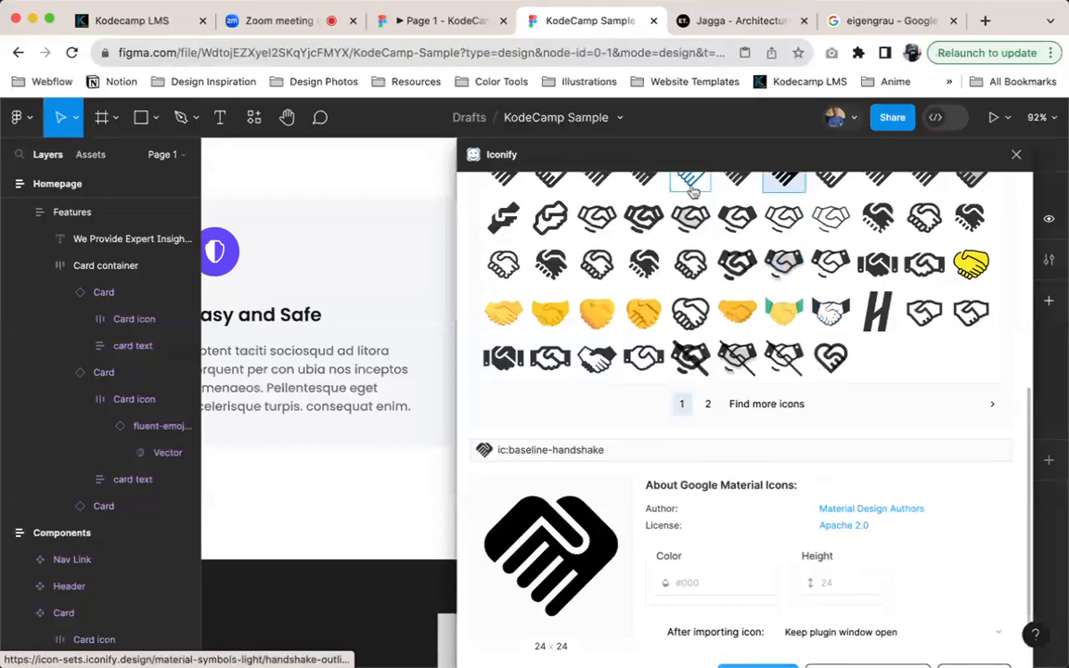
{"action": "left_click", "coordinate": [690, 179]}
{"action": "scroll", "coordinate": [813, 566], "scroll_direction": "down", "scroll_amount": 1}
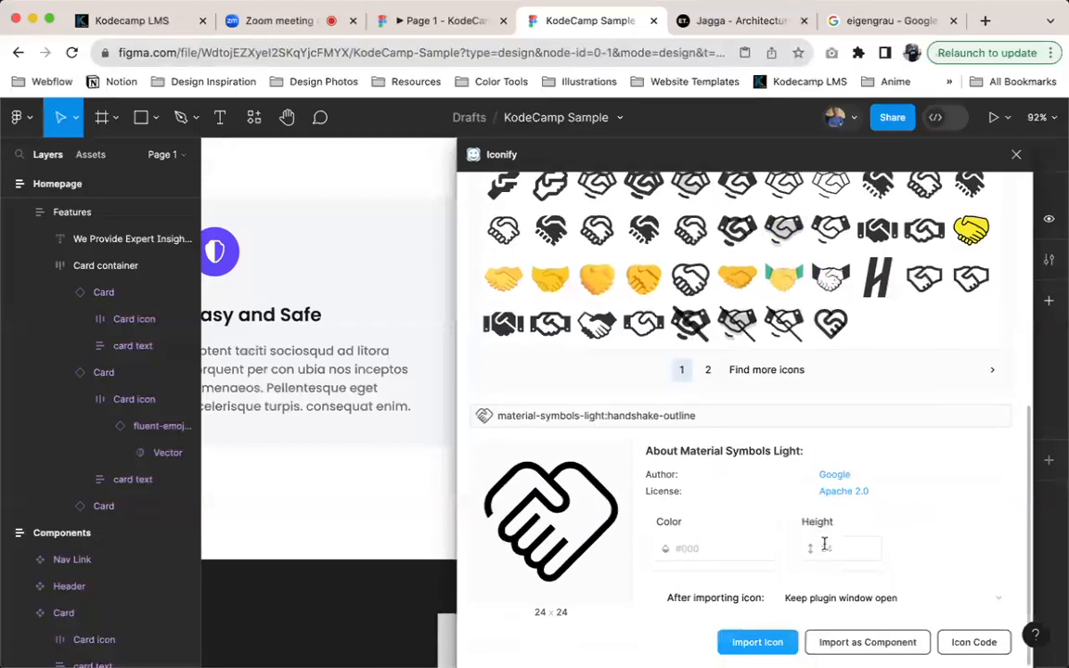
Choose the ph:handshake-fill icon again and import it as a component
{"action": "scroll", "coordinate": [825, 545], "scroll_direction": "up", "scroll_amount": 9}
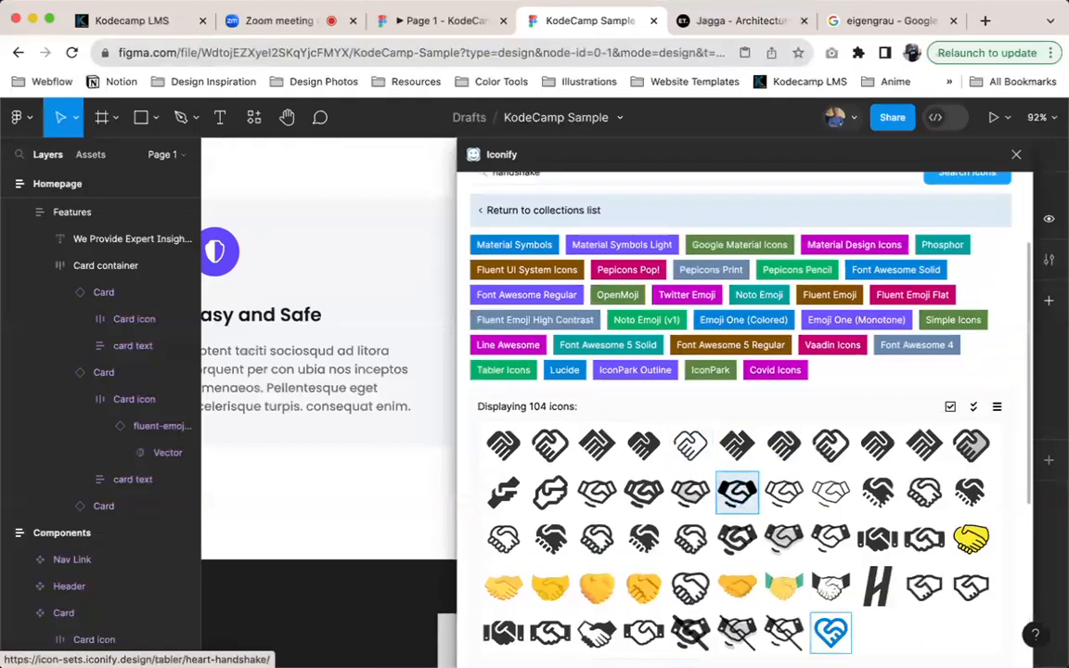
{"action": "scroll", "coordinate": [830, 633], "scroll_direction": "down", "scroll_amount": 9}
{"action": "left_click", "coordinate": [893, 643]}
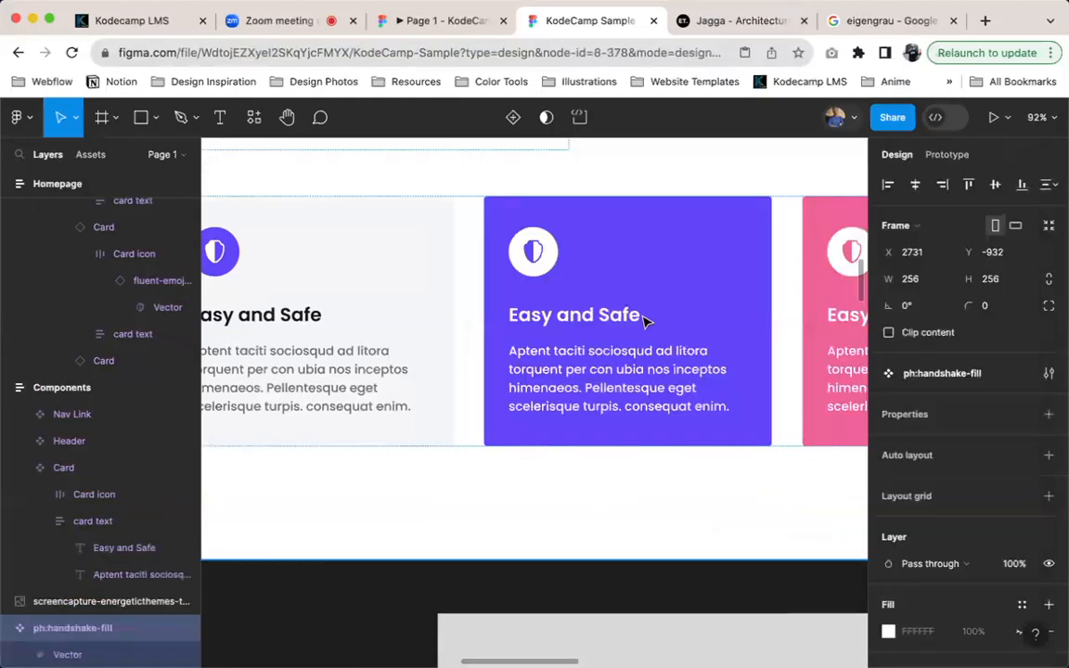
Scale the imported ph:handshake-fill icon component down to a width of 24
{"action": "scroll", "coordinate": [580, 399], "scroll_direction": "down", "scroll_amount": 5}
{"action": "scroll", "coordinate": [740, 401], "scroll_direction": "right", "scroll_amount": 5}
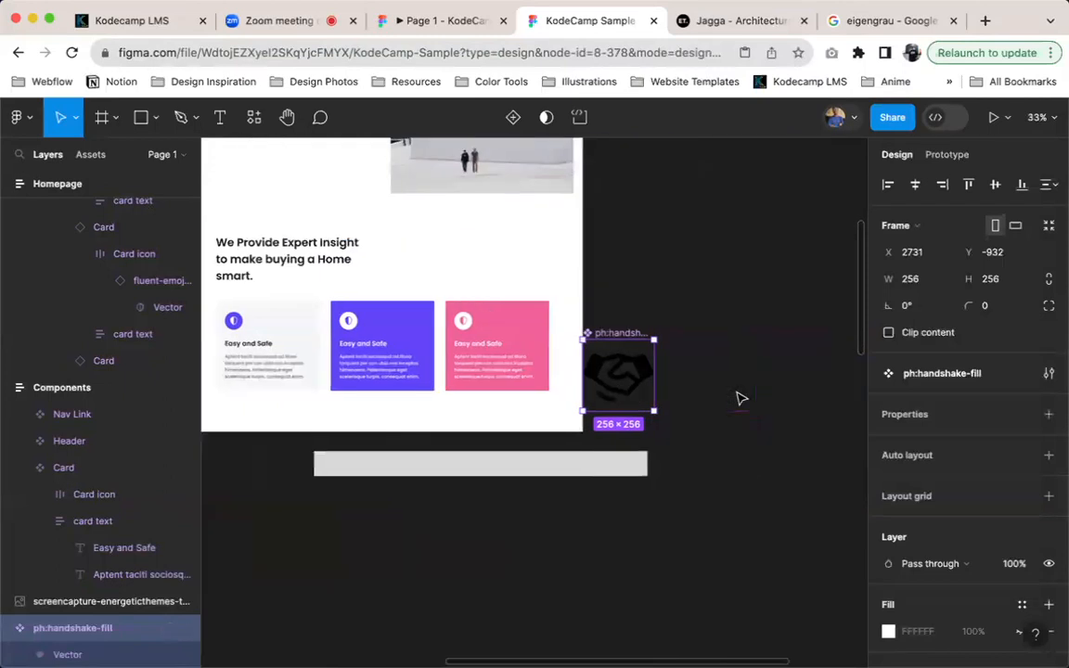
{"action": "scroll", "coordinate": [676, 378], "scroll_direction": "up", "scroll_amount": 4}
{"action": "scroll", "coordinate": [453, 444], "scroll_direction": "down", "scroll_amount": 5}
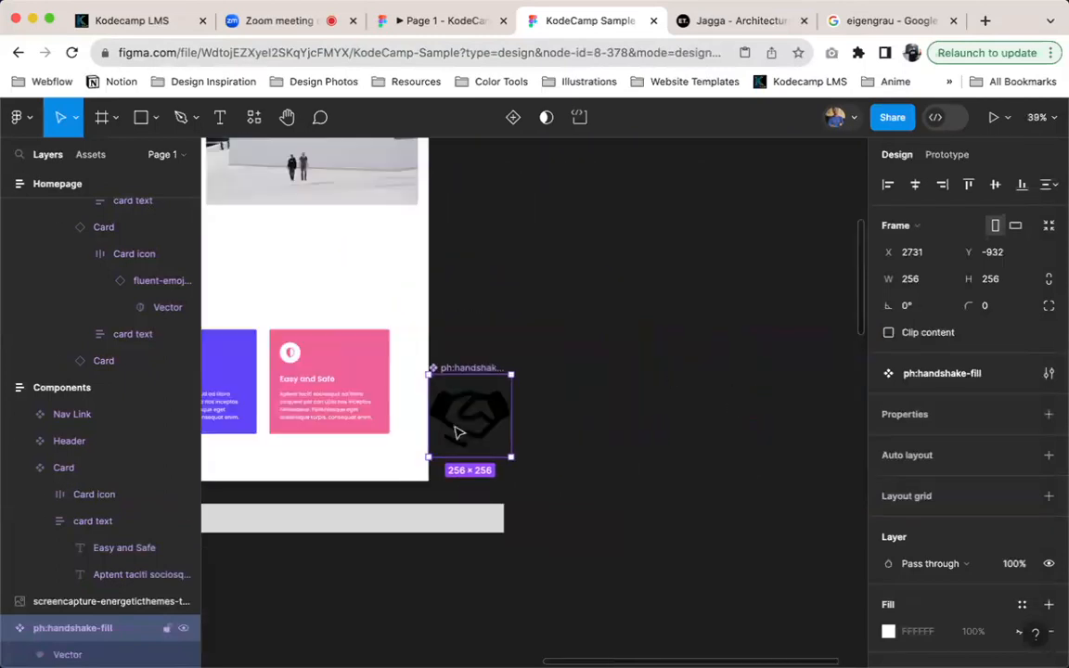
{"action": "key", "text": "k"}
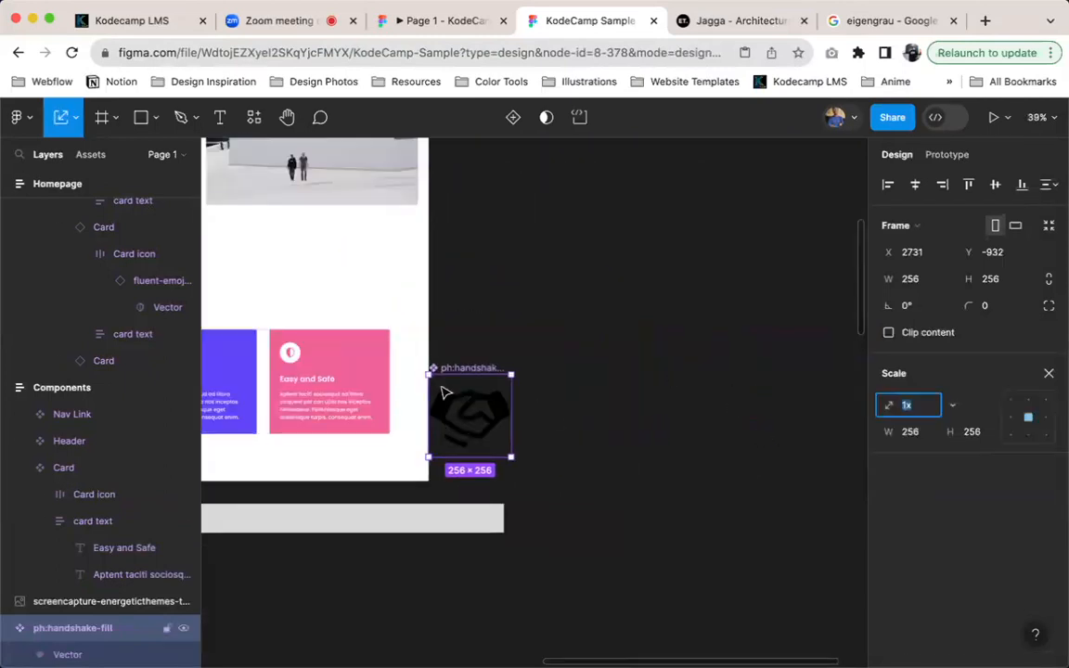
{"action": "left_click", "coordinate": [71, 121]}
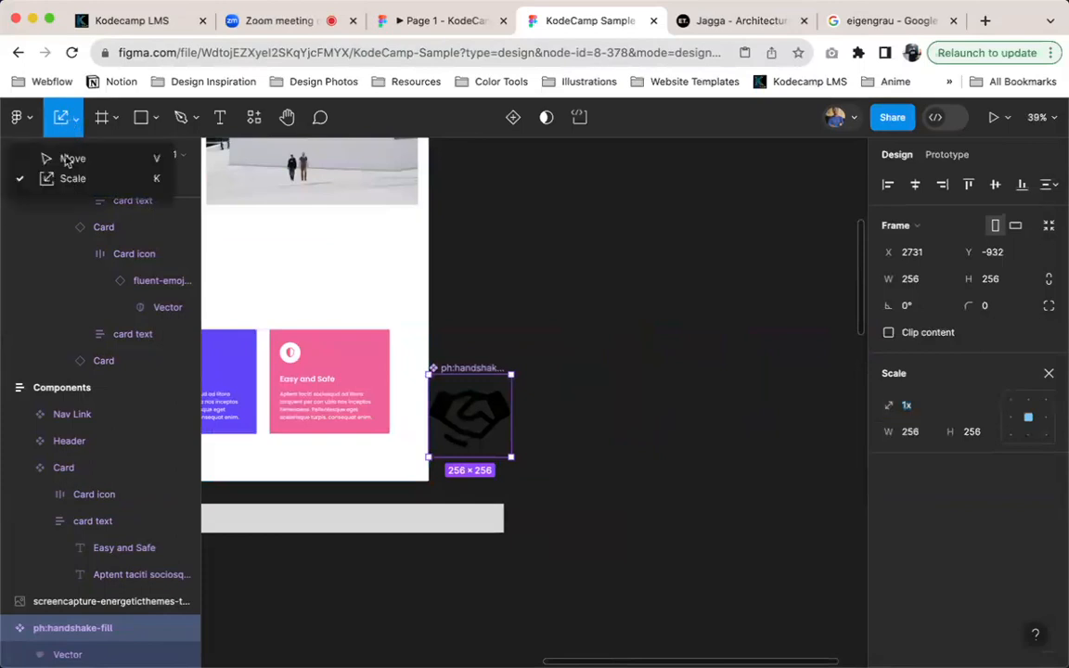
{"action": "left_click", "coordinate": [66, 175]}
{"action": "left_click", "coordinate": [911, 435]}
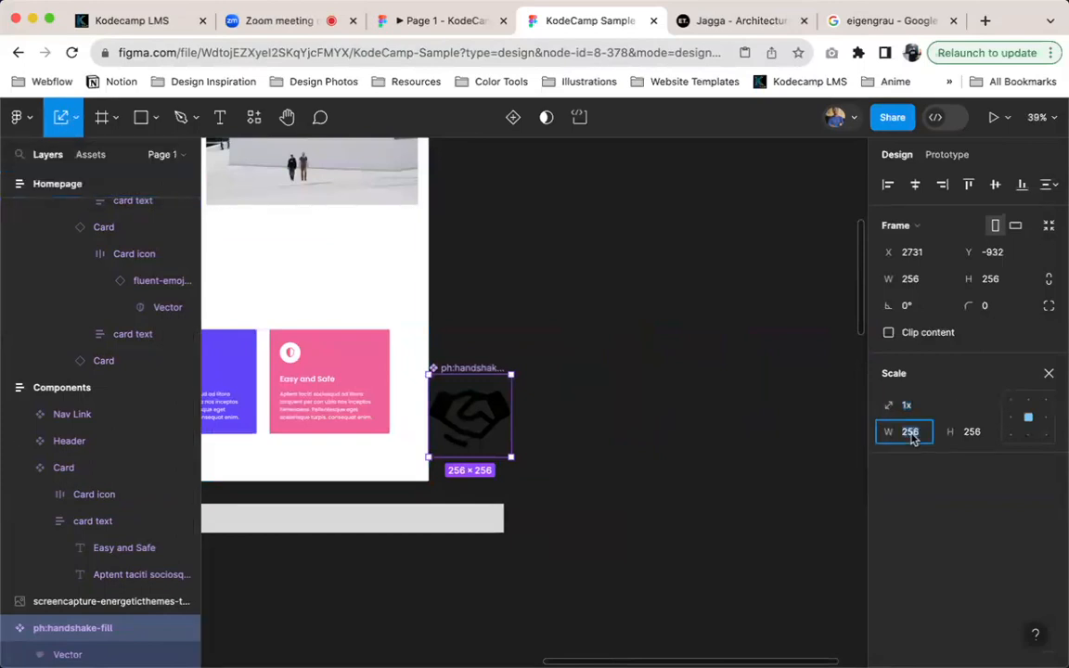
{"action": "type", "text": "24"}
{"action": "key", "text": "Return"}
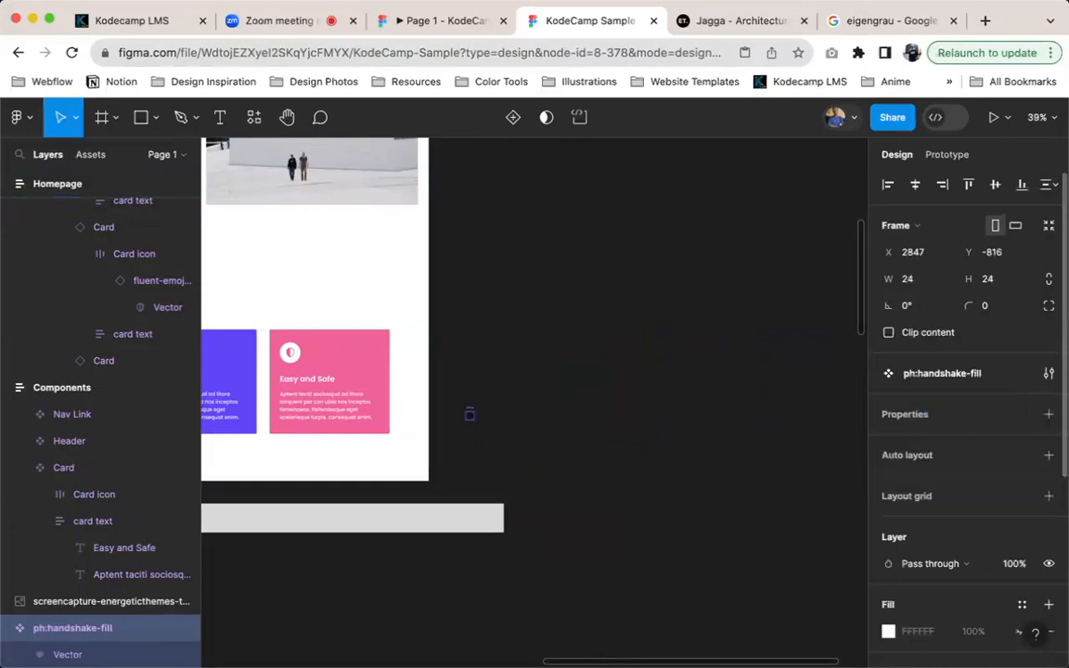
Move the handshake icon into the card container beside the purple card, and cut it from there
{"action": "scroll", "coordinate": [445, 490], "scroll_direction": "up", "scroll_amount": 5}
{"action": "scroll", "coordinate": [624, 176], "scroll_direction": "down", "scroll_amount": 4}
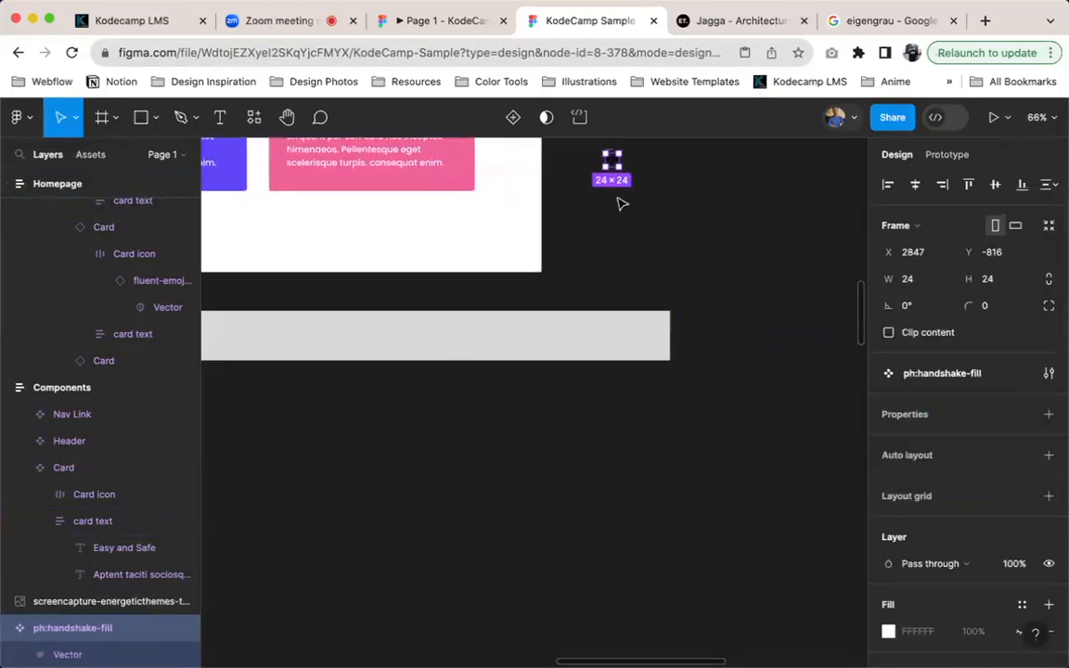
{"action": "scroll", "coordinate": [622, 203], "scroll_direction": "up", "scroll_amount": 2}
{"action": "scroll", "coordinate": [622, 204], "scroll_direction": "left", "scroll_amount": 2}
{"action": "left_click_drag", "start_coordinate": [692, 234], "coordinate": [343, 193]}
{"action": "scroll", "coordinate": [427, 235], "scroll_direction": "up", "scroll_amount": 3}
{"action": "scroll", "coordinate": [427, 234], "scroll_direction": "left", "scroll_amount": 2}
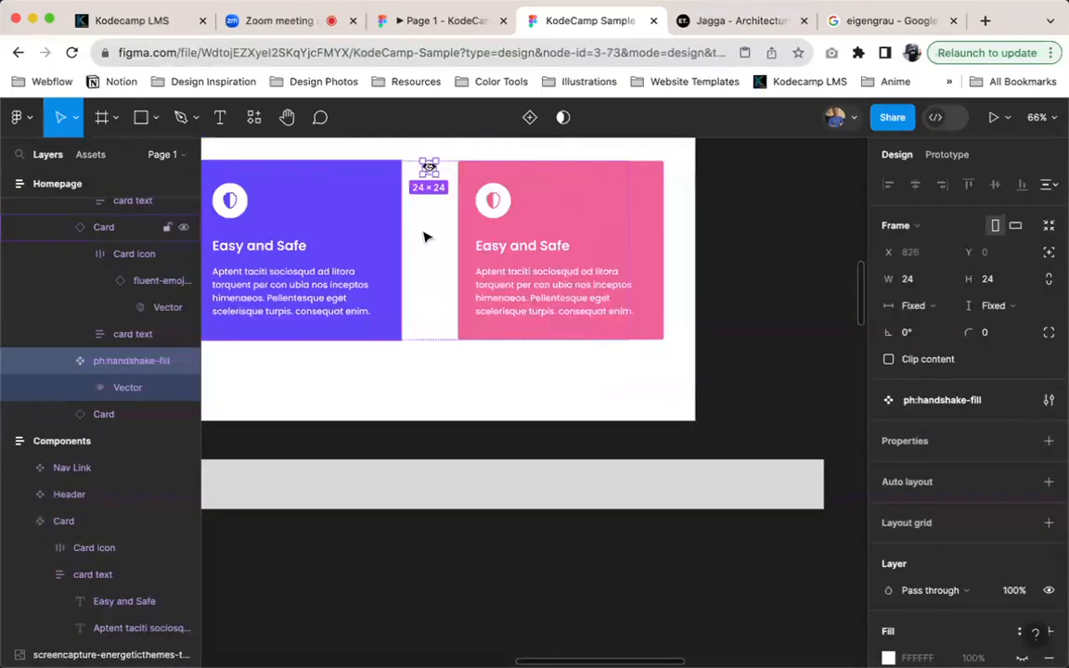
{"action": "left_click_drag", "start_coordinate": [559, 310], "coordinate": [594, 297]}
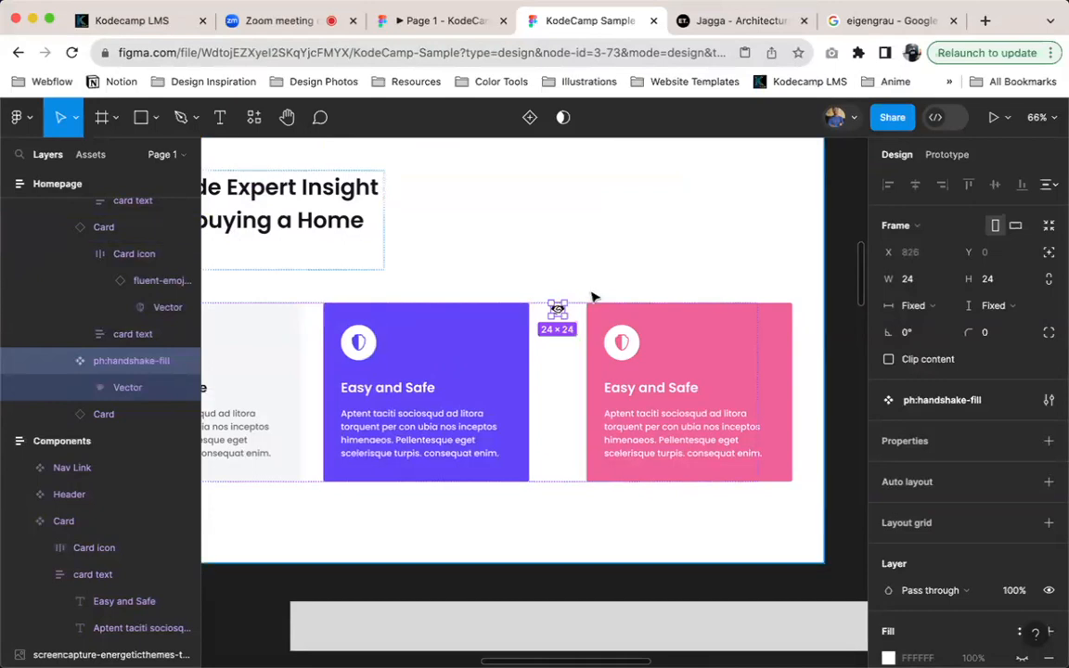
{"action": "key", "text": "Delete"}
Try to remove the shield icon from the purple card's Card icon frame, and restore its visibility
{"action": "left_click", "coordinate": [348, 347]}
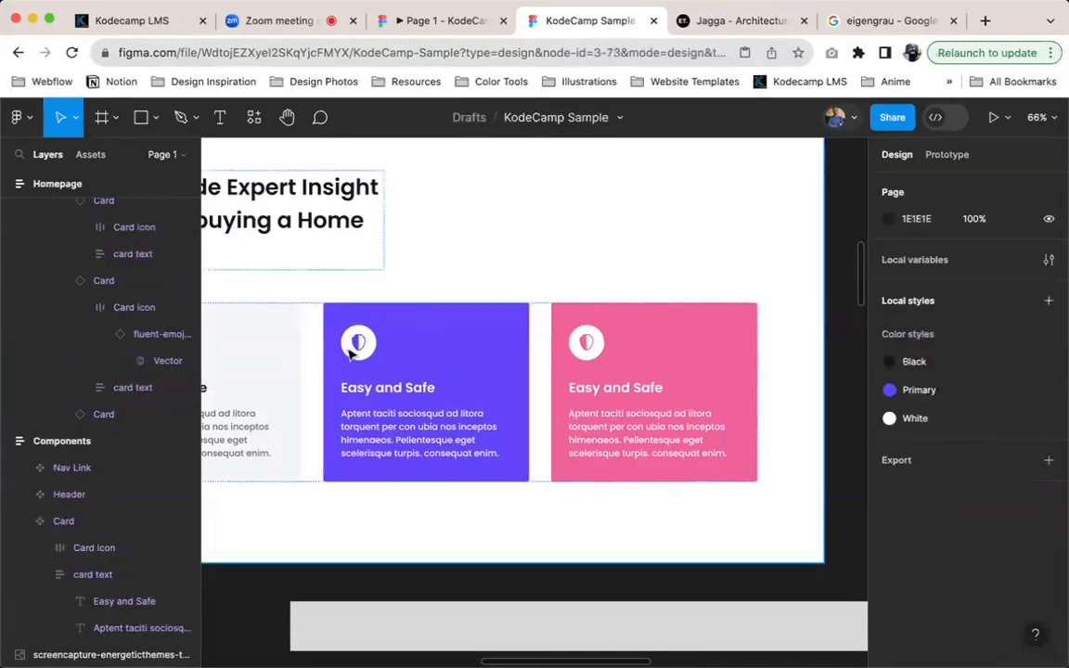
{"action": "double_click", "coordinate": [349, 347]}
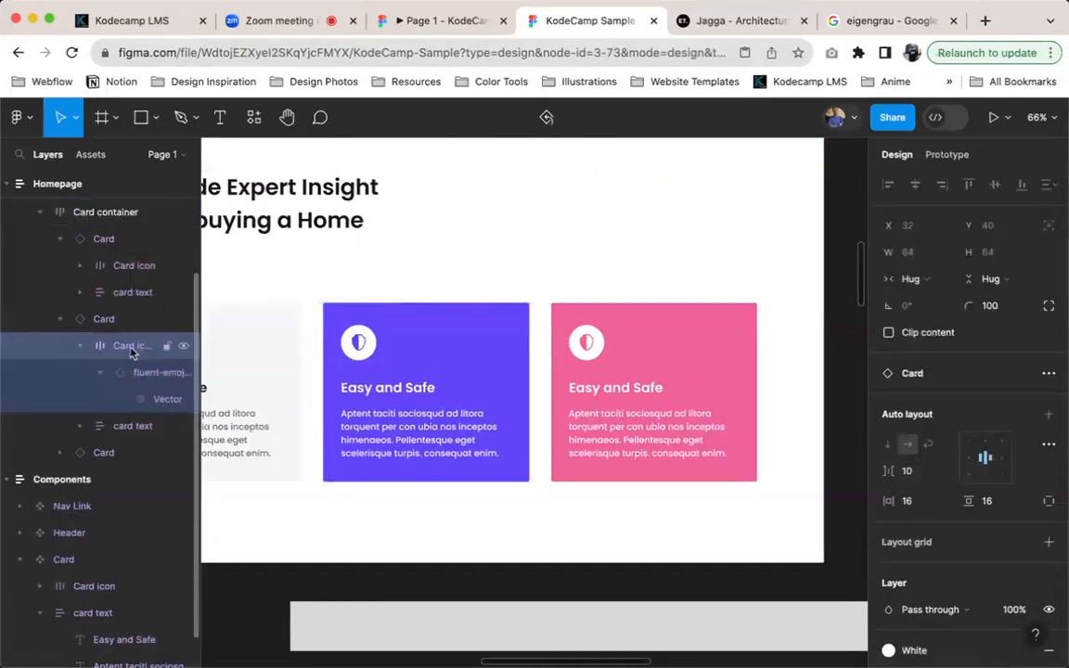
{"action": "left_click", "coordinate": [135, 374]}
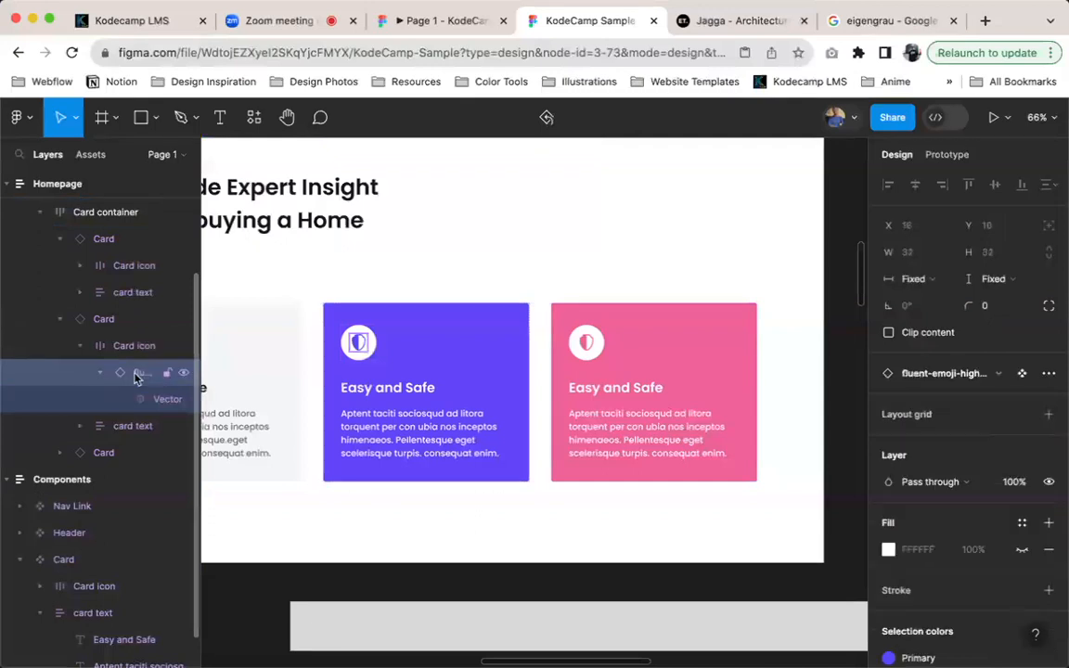
{"action": "left_click_drag", "start_coordinate": [135, 374], "coordinate": [97, 312]}
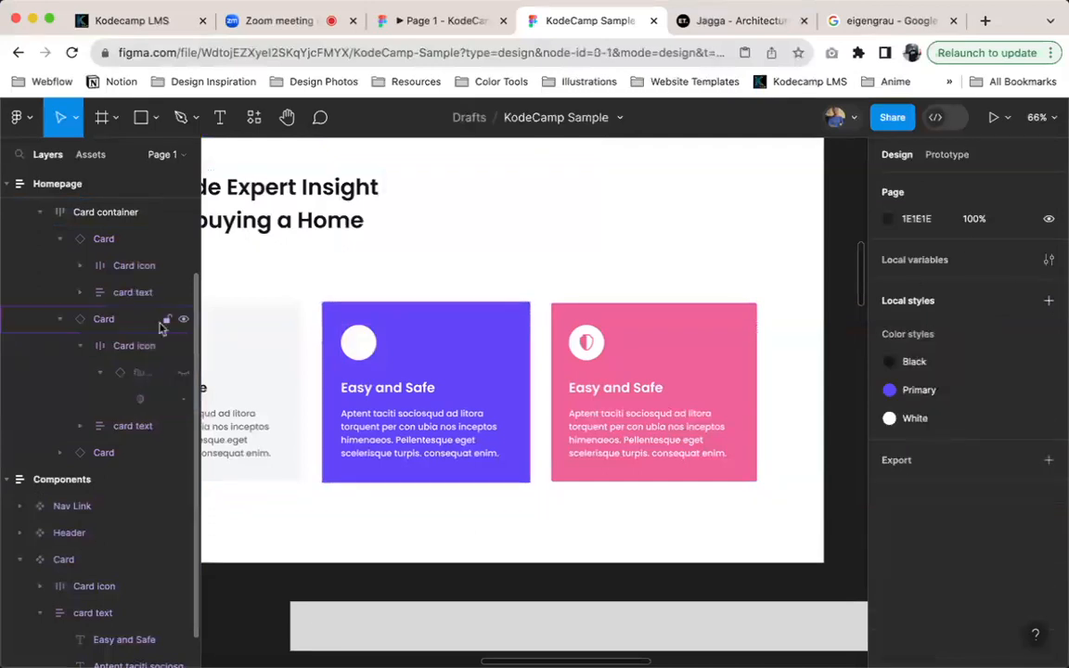
{"action": "left_click", "coordinate": [183, 374]}
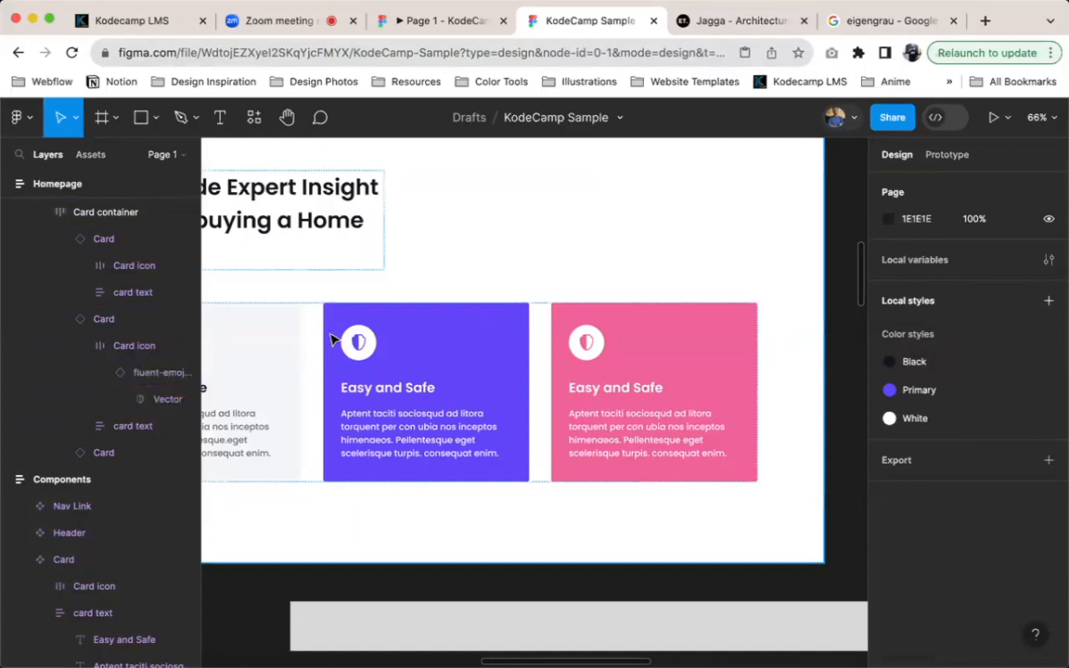
Select the purple card's shield icon layer, hide it and show it again
{"action": "scroll", "coordinate": [334, 340], "scroll_direction": "up", "scroll_amount": 5}
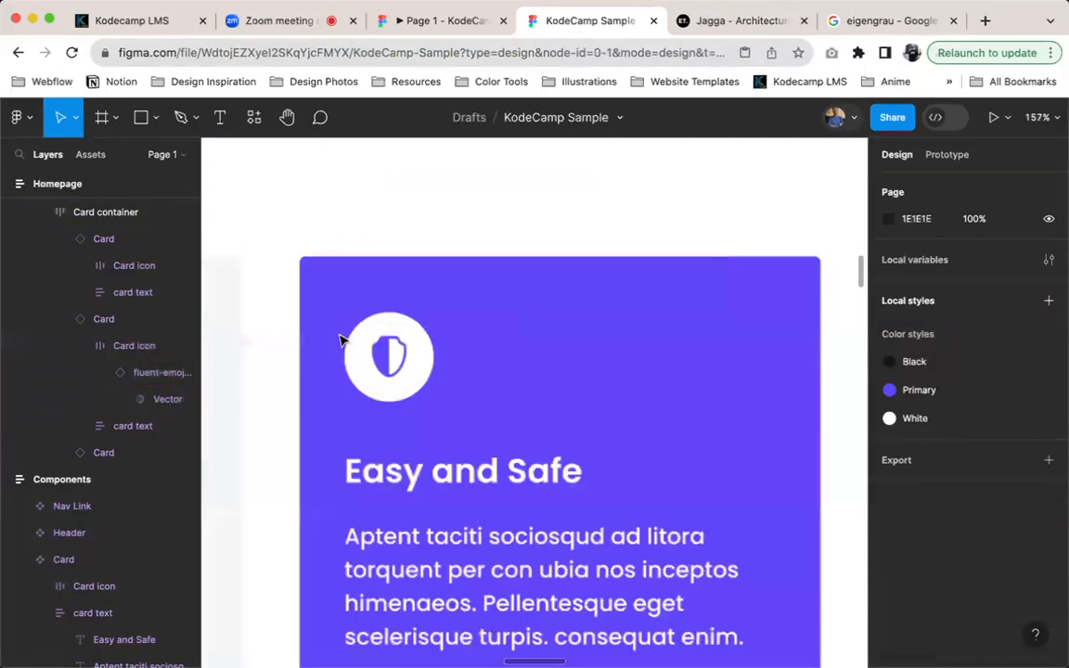
{"action": "left_click", "coordinate": [142, 381]}
{"action": "left_click", "coordinate": [183, 374]}
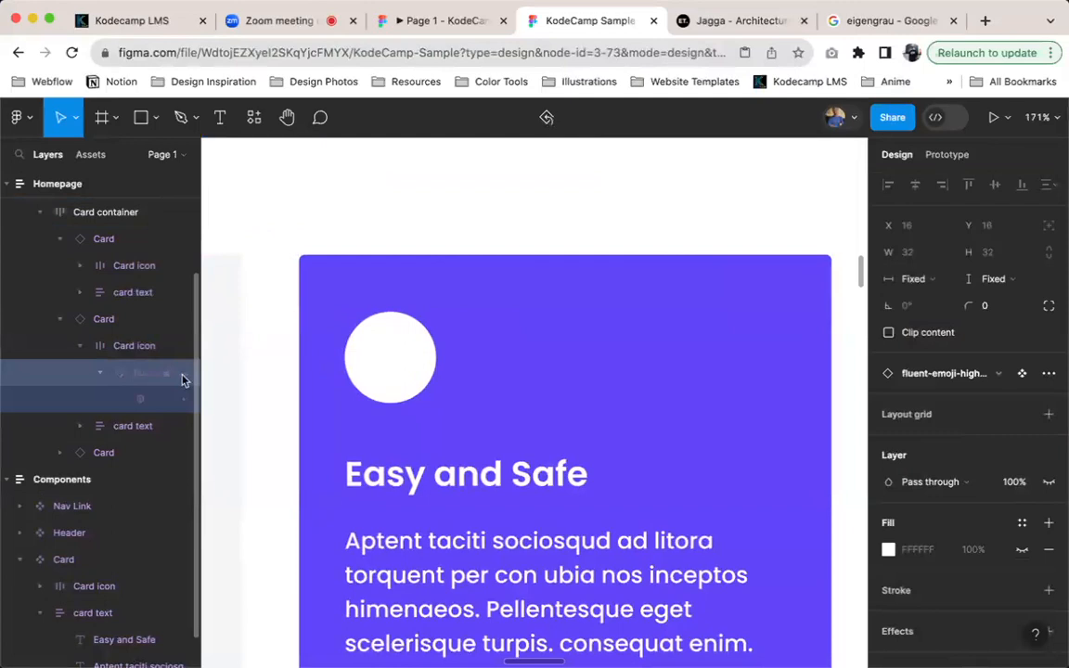
{"action": "left_click", "coordinate": [183, 376]}
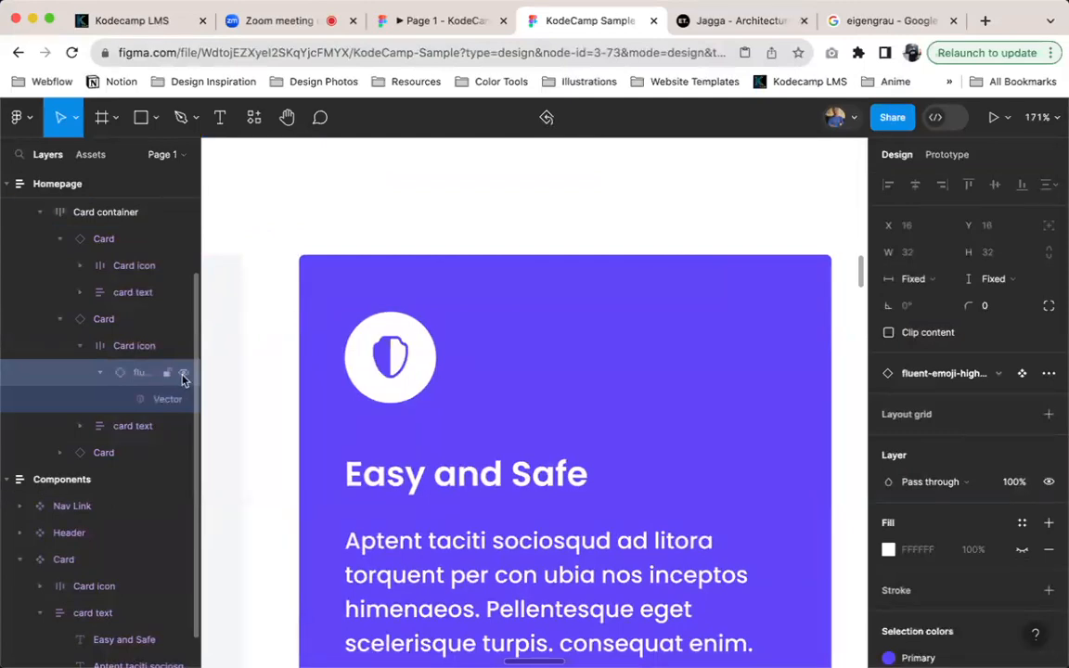
Remove the paragraph text beneath the heading in the purple card instance
{"action": "scroll", "coordinate": [475, 511], "scroll_direction": "down", "scroll_amount": 5}
{"action": "left_click", "coordinate": [464, 534]}
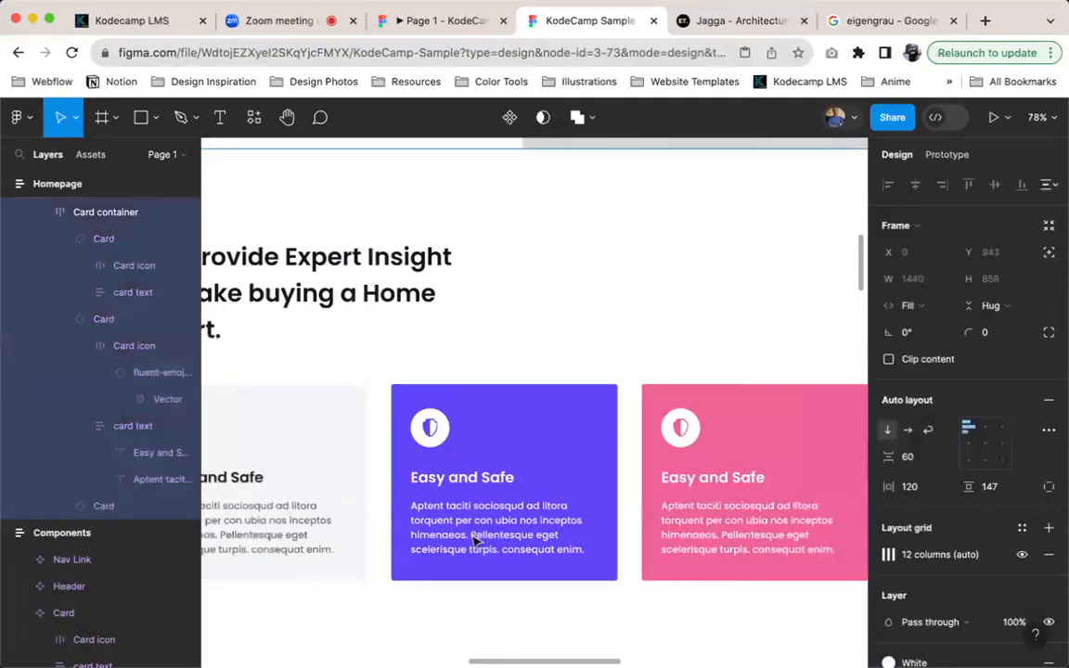
{"action": "left_click", "coordinate": [490, 544]}
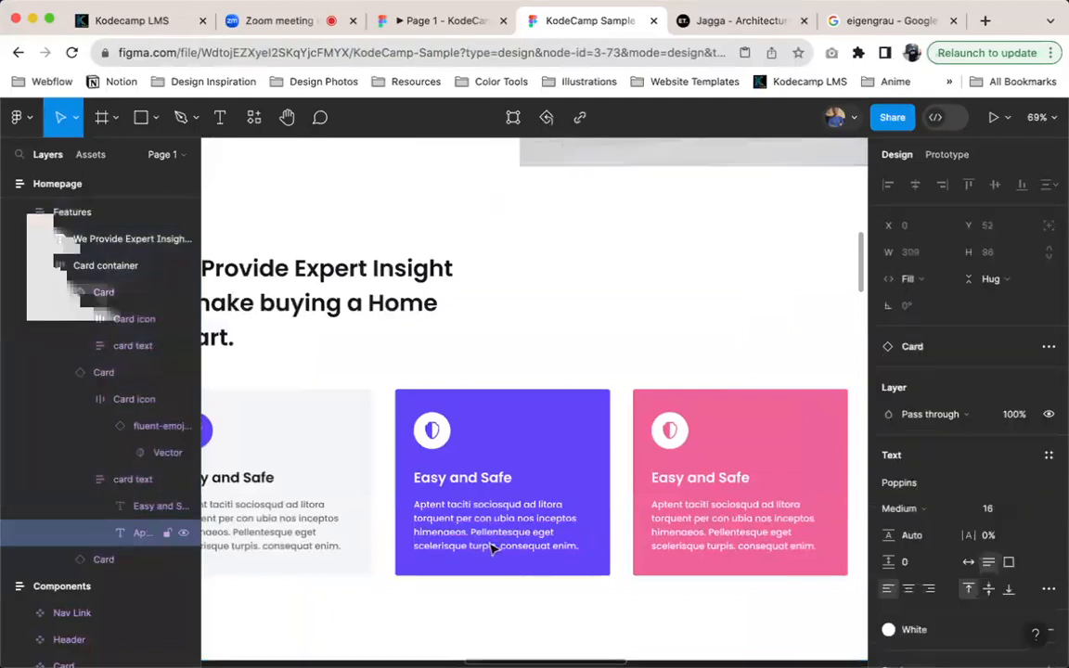
{"action": "key", "text": "Delete"}
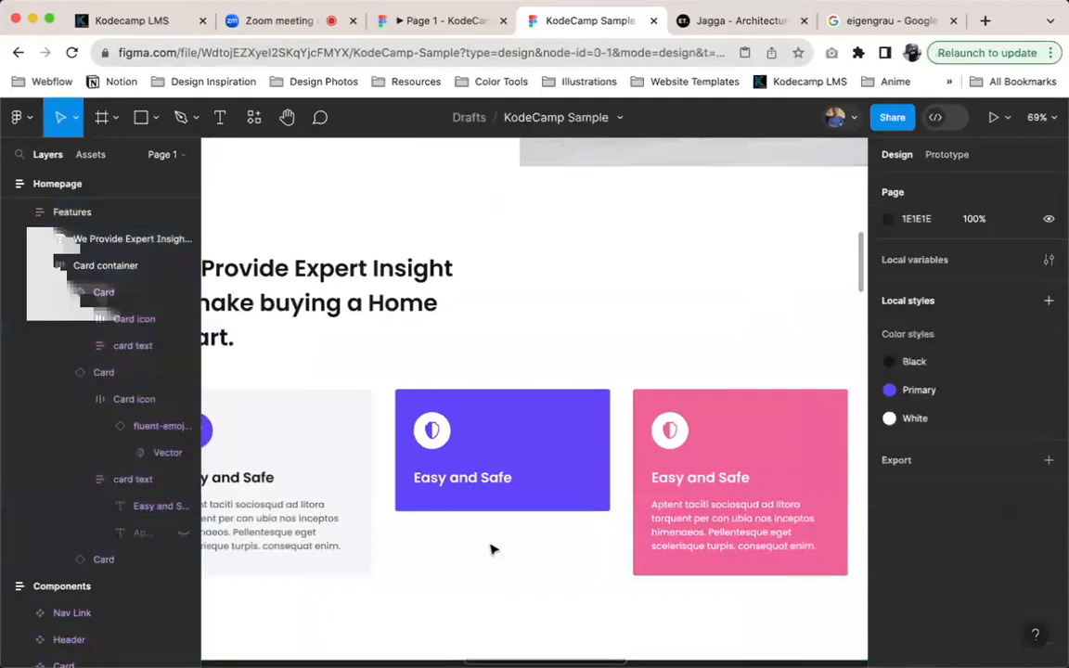
Set the purple card's vertical resizing to Fill container
{"action": "left_click", "coordinate": [582, 453]}
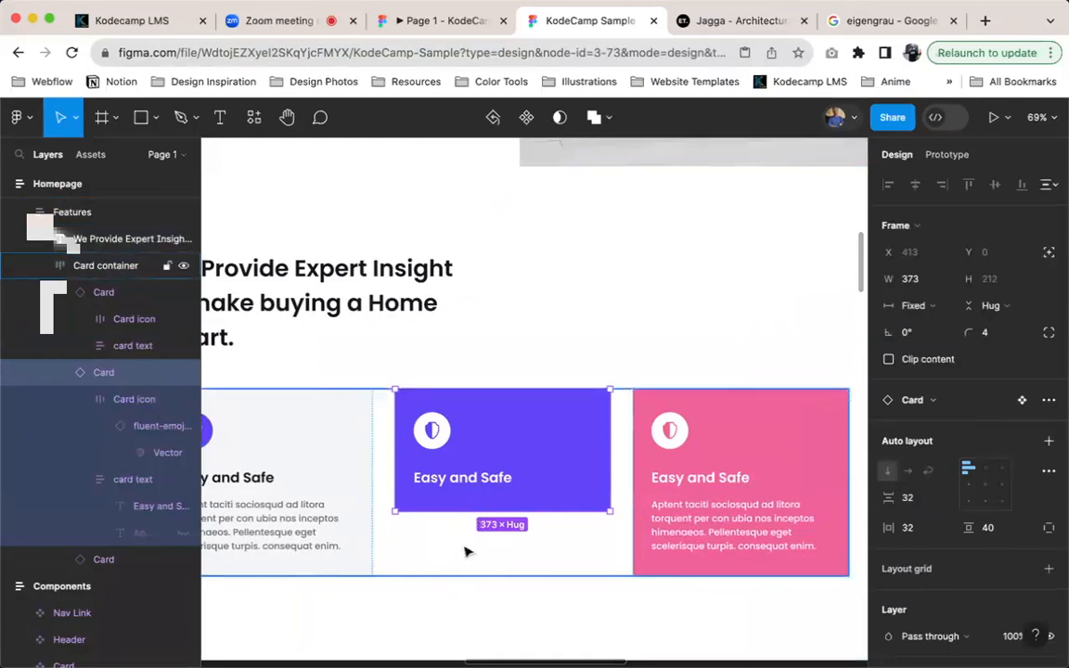
{"action": "scroll", "coordinate": [468, 548], "scroll_direction": "down", "scroll_amount": 2}
{"action": "scroll", "coordinate": [469, 548], "scroll_direction": "left", "scroll_amount": 2}
{"action": "left_click", "coordinate": [1001, 306]}
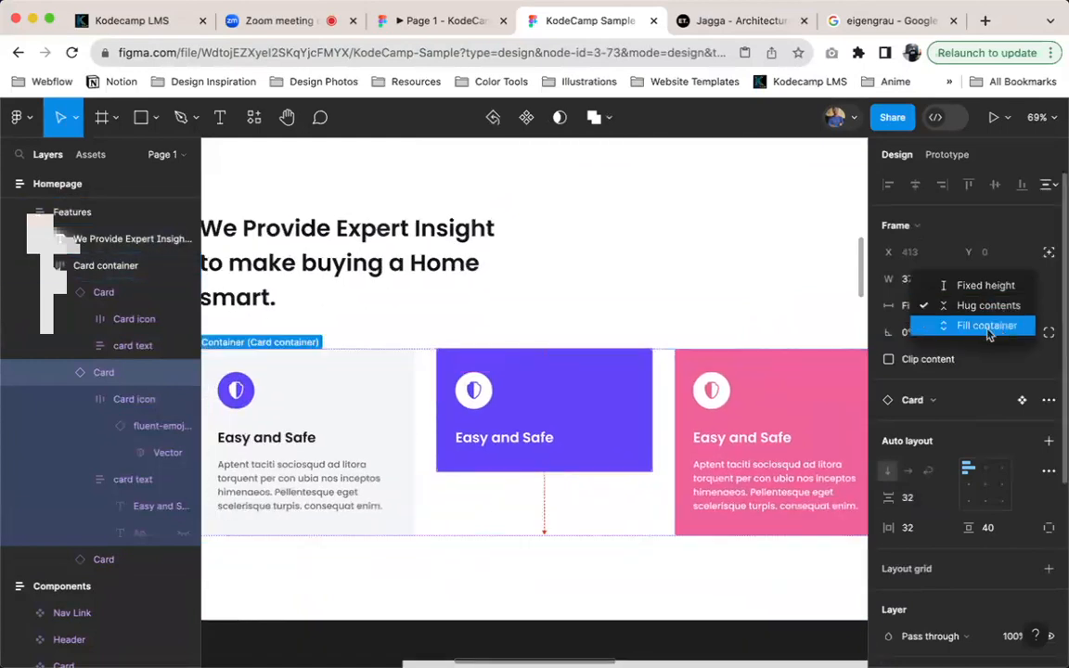
{"action": "left_click", "coordinate": [988, 326]}
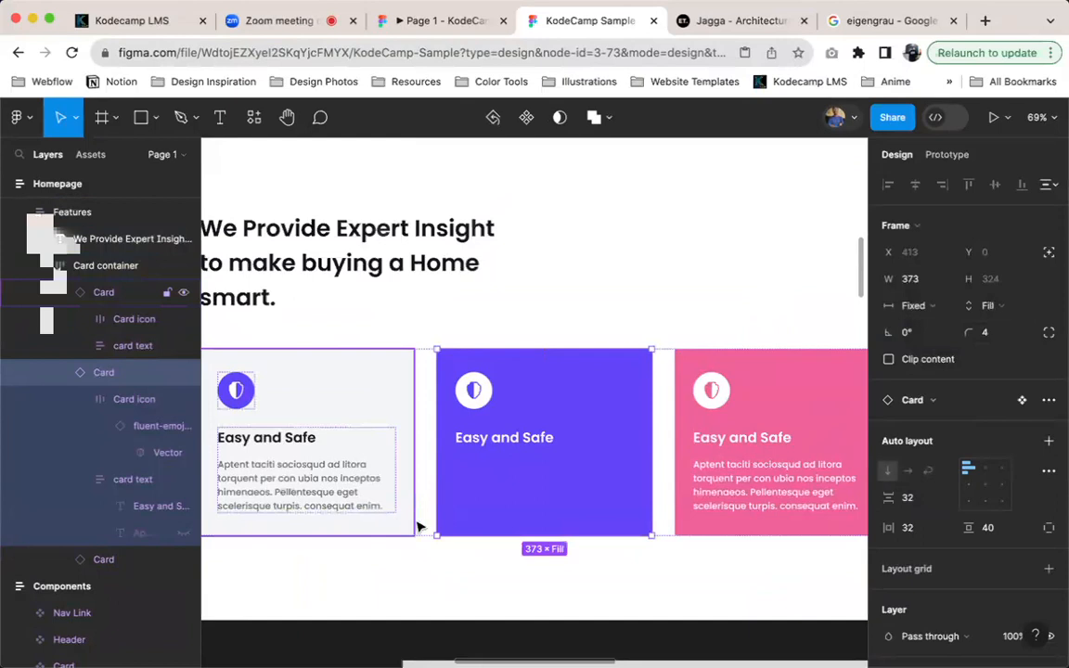
Undo the purple card's Fill container resizing and the removal of its paragraph text
{"action": "key", "text": "super+z"}
{"action": "key", "text": "super+z"}
{"action": "key", "text": "super+z"}
{"action": "key", "text": "super+z"}
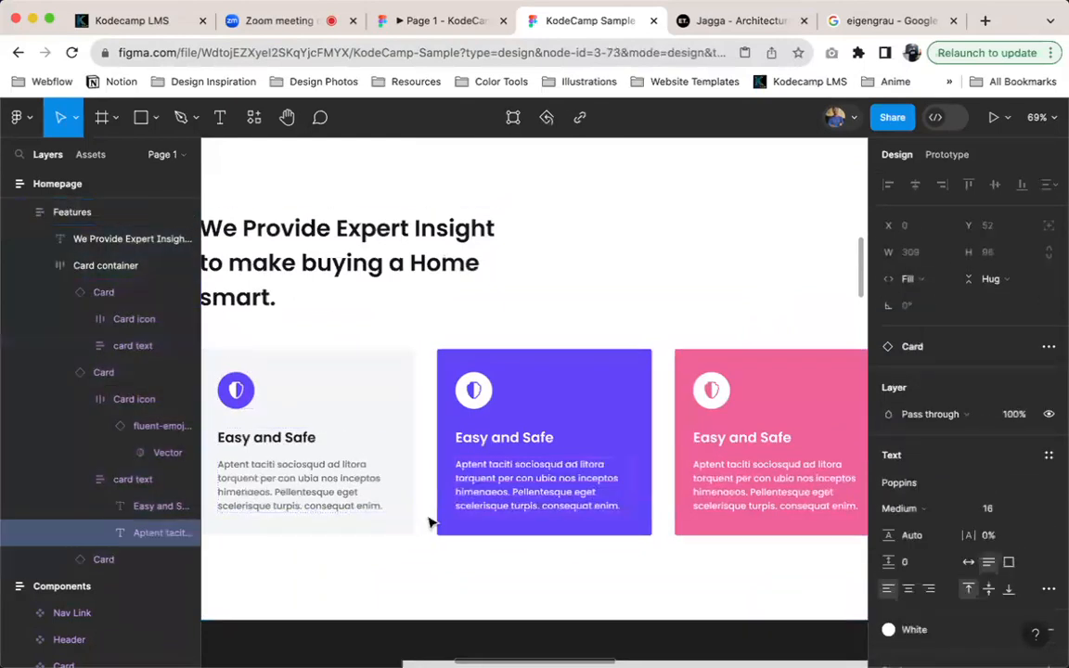
Select the shield icon inside the purple card's white circle and hide it
{"action": "left_click", "coordinate": [477, 394], "text": "super"}
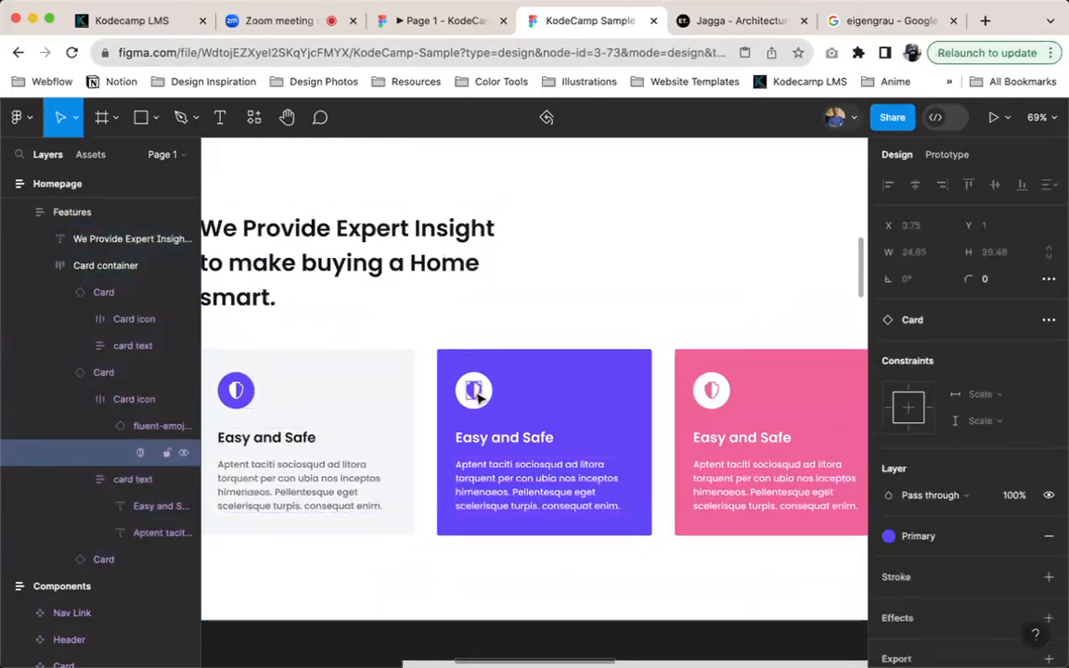
{"action": "key", "text": "shift+Return"}
{"action": "key", "text": "super+shift+h"}
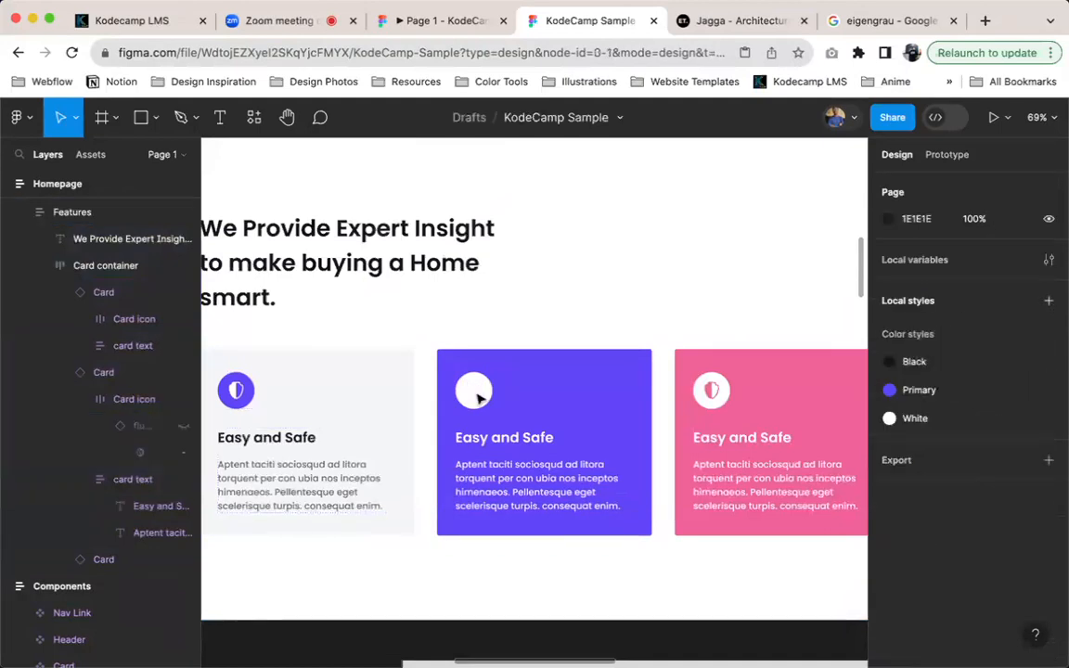
Paste the handshake icon over the purple card's empty white icon circle
{"action": "left_click", "coordinate": [480, 394], "text": "super"}
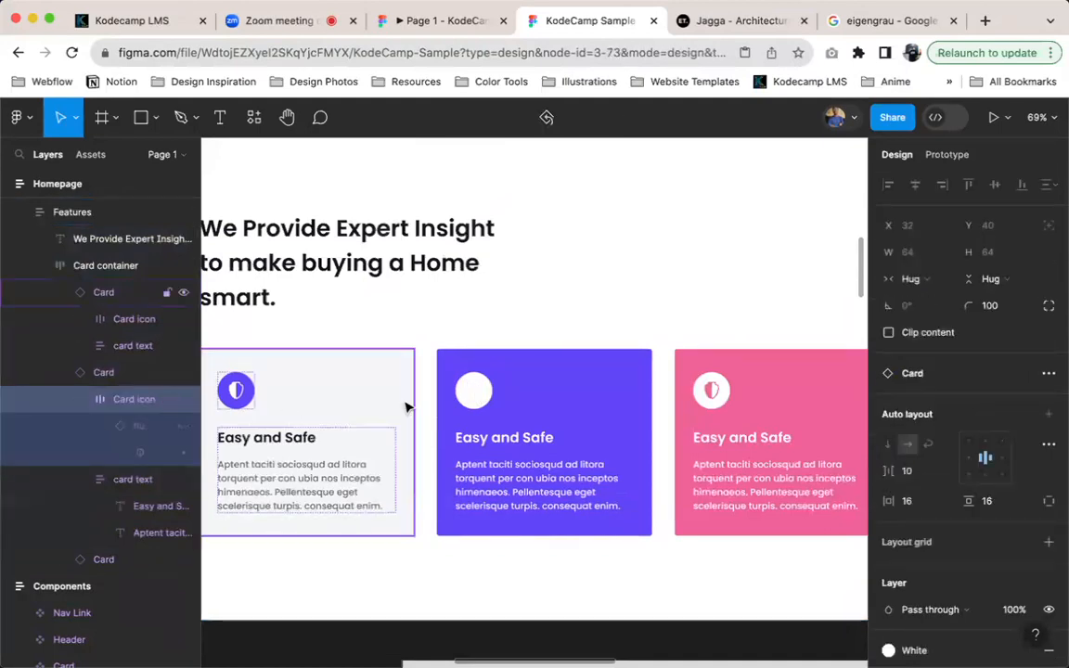
{"action": "scroll", "coordinate": [458, 401], "scroll_direction": "up", "scroll_amount": 6}
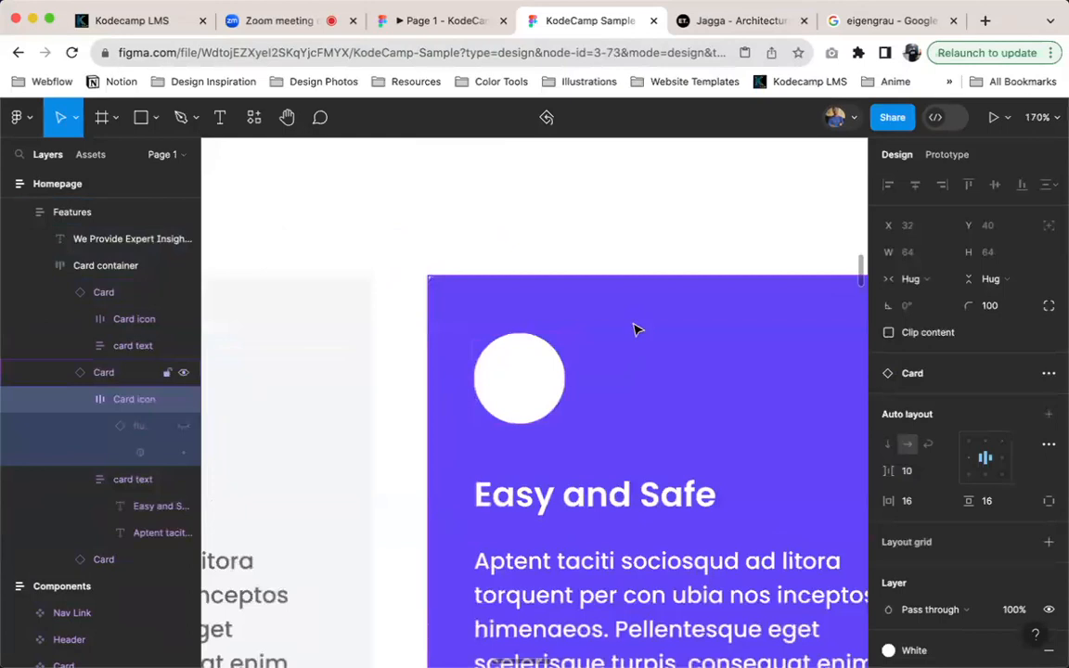
{"action": "scroll", "coordinate": [634, 329], "scroll_direction": "down", "scroll_amount": 4}
{"action": "scroll", "coordinate": [632, 331], "scroll_direction": "right", "scroll_amount": 2}
{"action": "scroll", "coordinate": [630, 335], "scroll_direction": "right", "scroll_amount": 1}
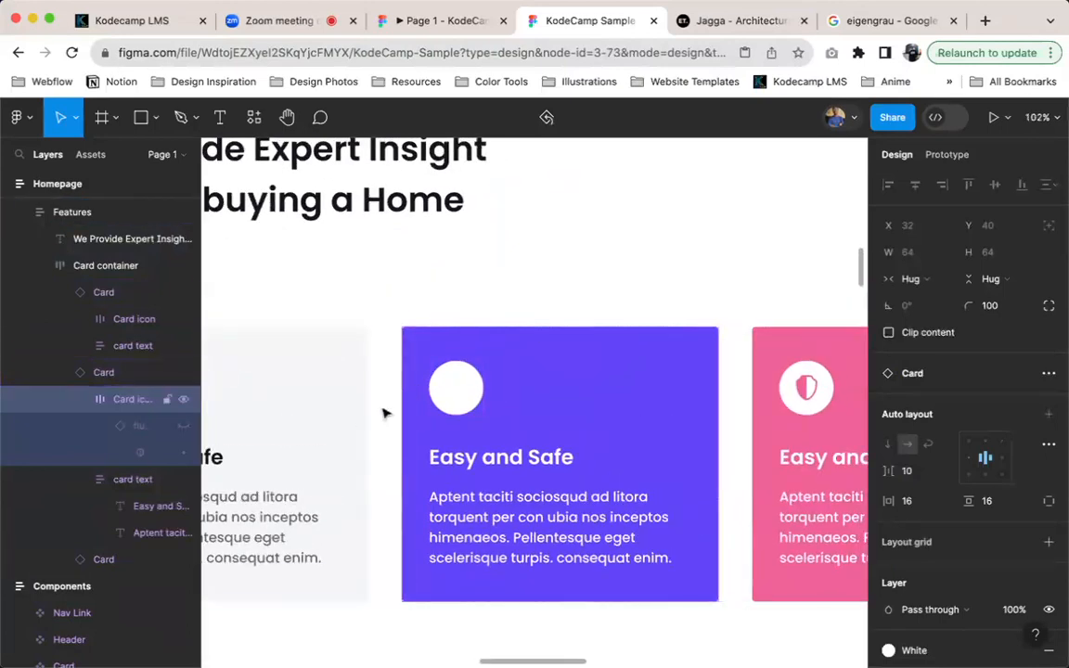
{"action": "right_click", "coordinate": [479, 369]}
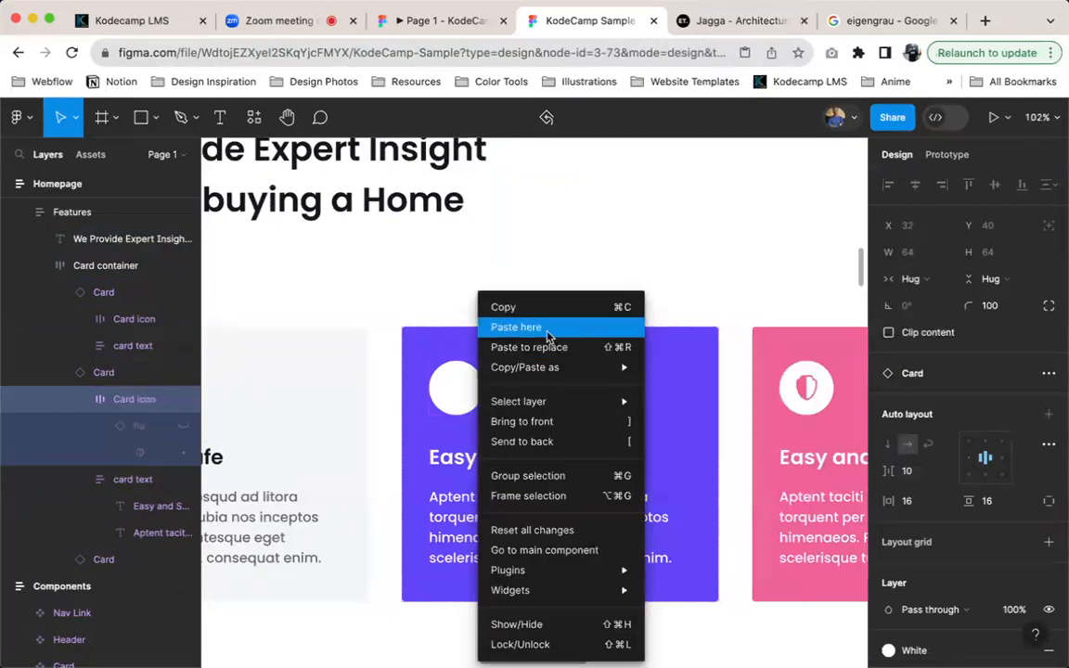
{"action": "left_click", "coordinate": [516, 328]}
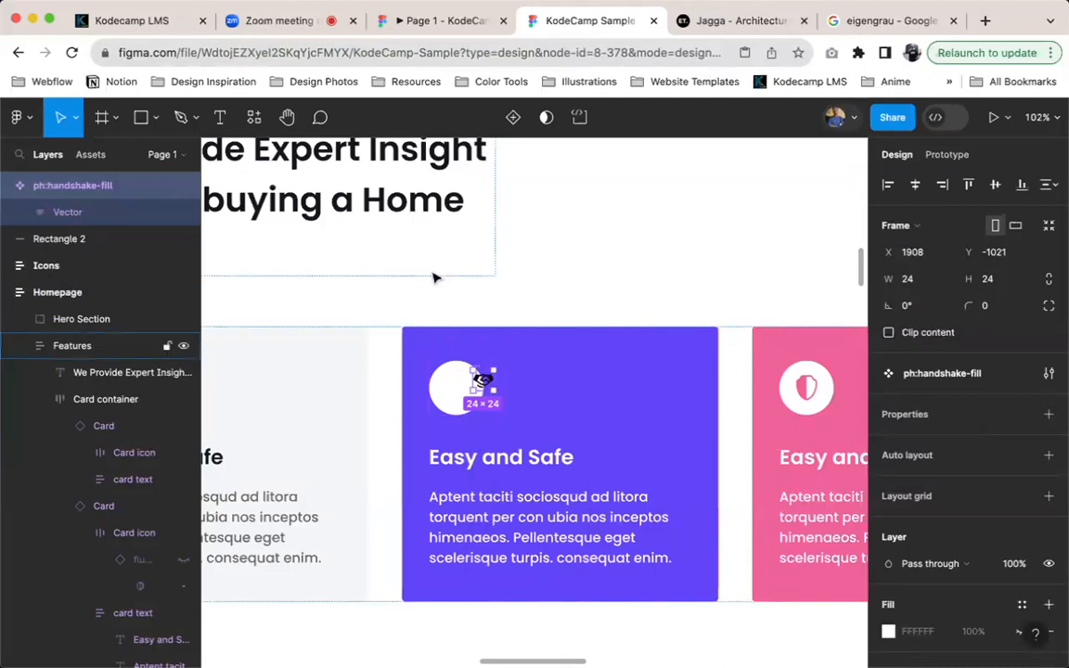
Collapse the purple card's Card icon and card text layers and select the handshake icon beside the white circle
{"action": "scroll", "coordinate": [492, 341], "scroll_direction": "down", "scroll_amount": 5}
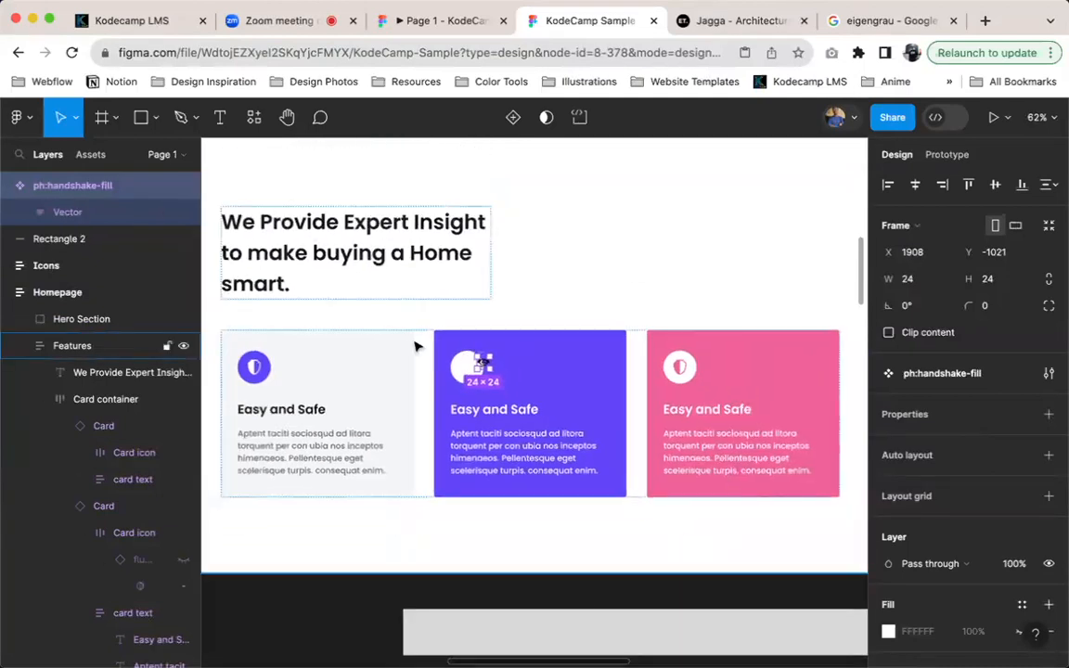
{"action": "scroll", "coordinate": [533, 371], "scroll_direction": "up", "scroll_amount": 5}
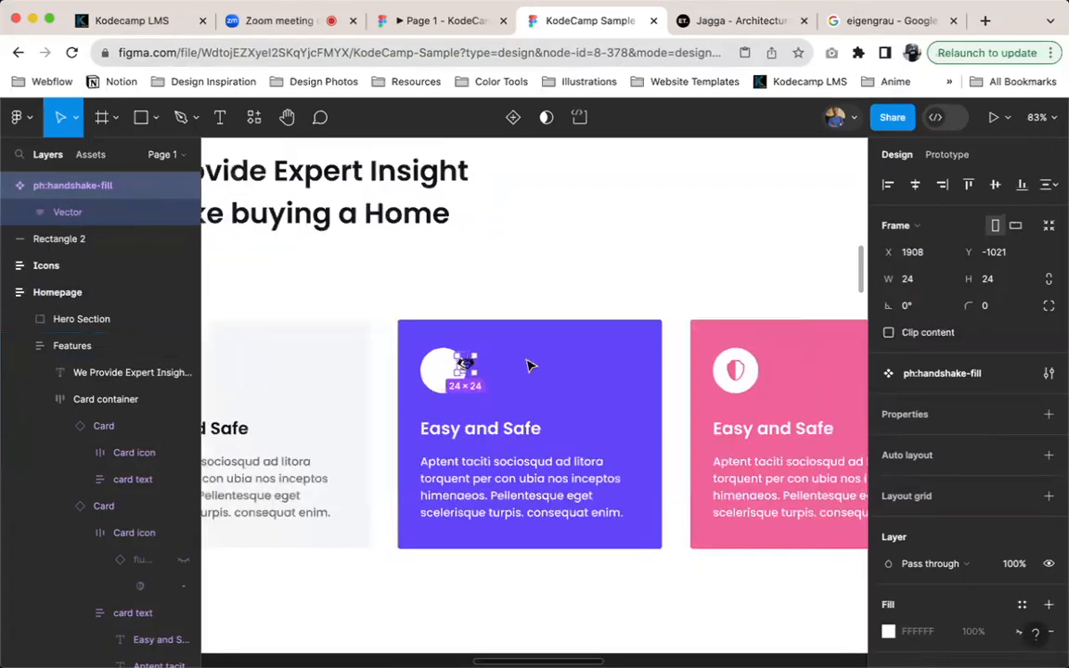
{"action": "left_click", "coordinate": [523, 376]}
{"action": "scroll", "coordinate": [98, 506], "scroll_direction": "down", "scroll_amount": 3}
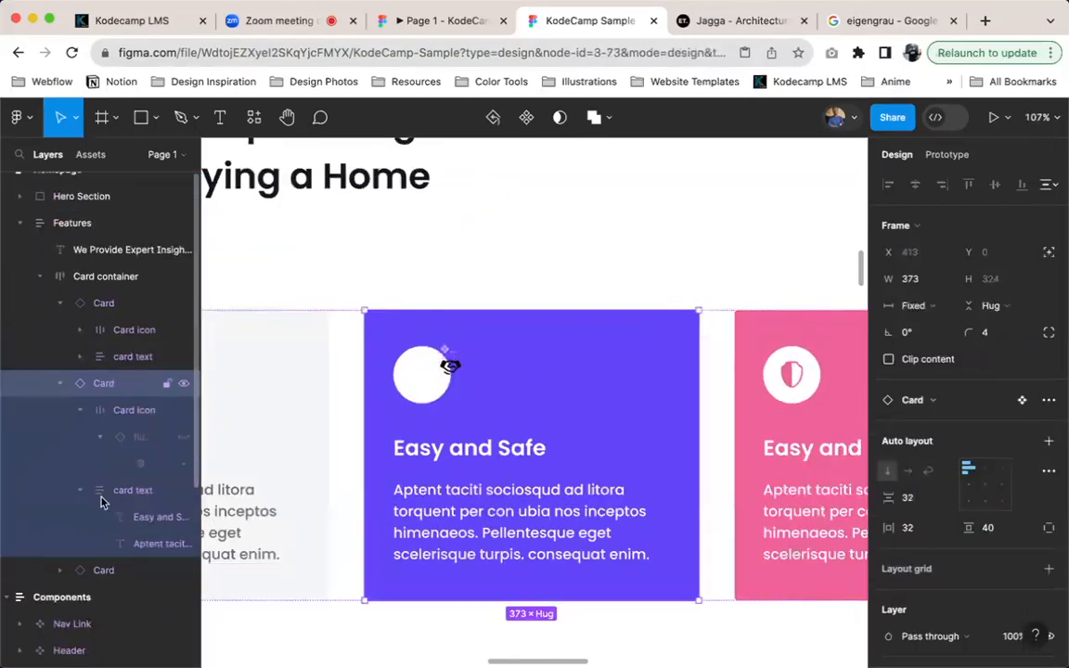
{"action": "scroll", "coordinate": [106, 362], "scroll_direction": "down", "scroll_amount": 1}
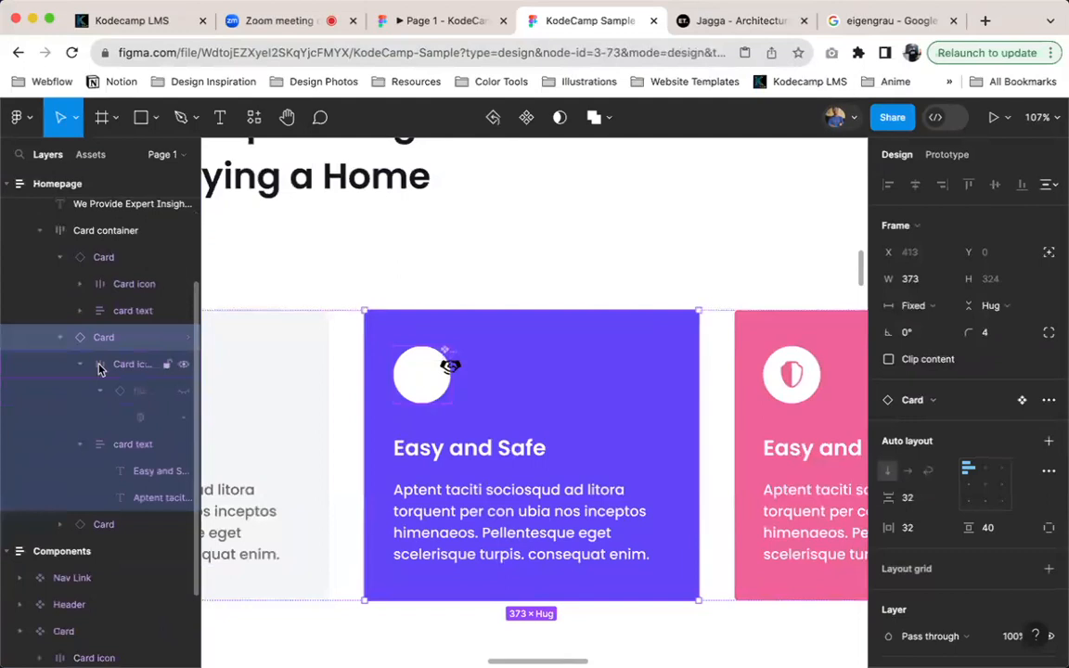
{"action": "left_click", "coordinate": [100, 366]}
{"action": "left_click", "coordinate": [79, 365]}
{"action": "left_click", "coordinate": [79, 391]}
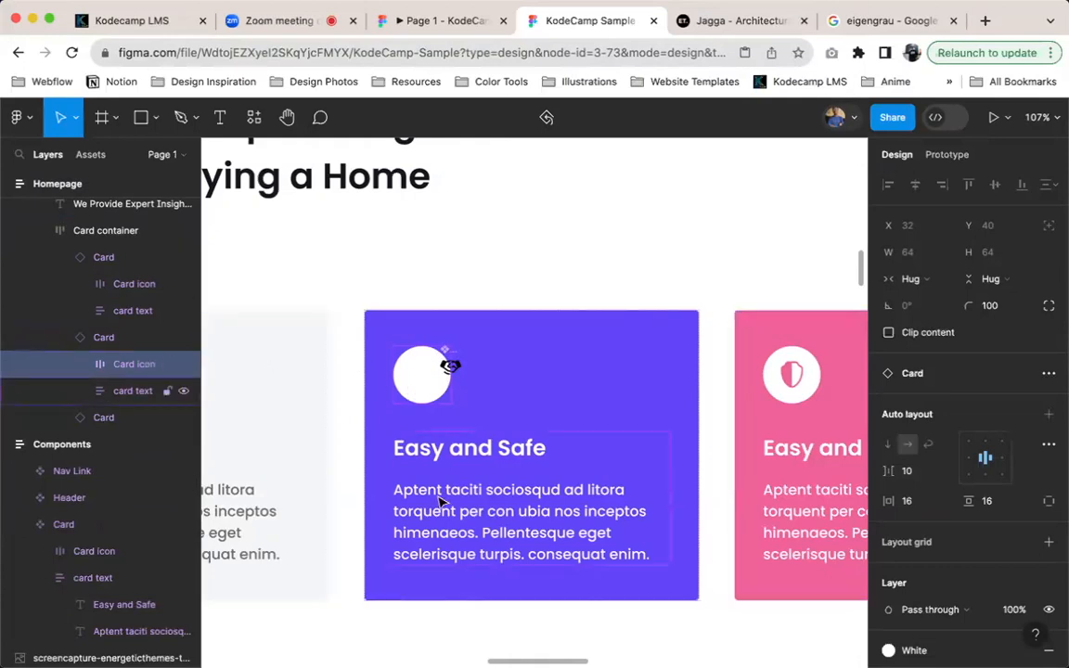
{"action": "left_click", "coordinate": [450, 365]}
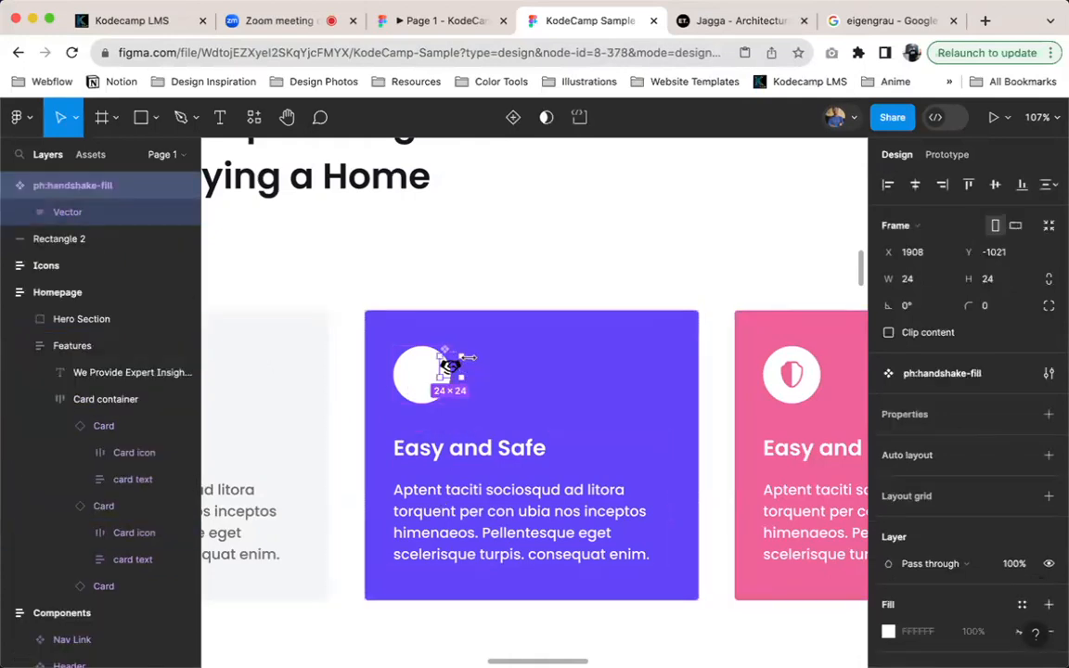
Check the purple card's icon circle in the prototype preview and return to the design file
{"action": "left_click", "coordinate": [402, 22]}
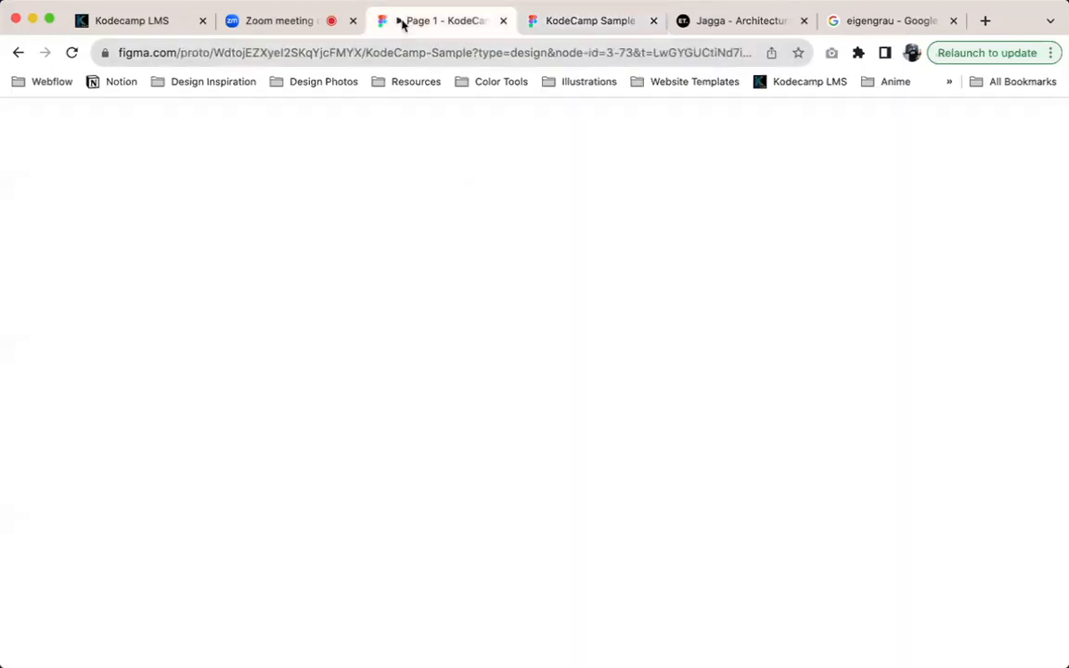
{"action": "scroll", "coordinate": [490, 415], "scroll_direction": "down", "scroll_amount": 1}
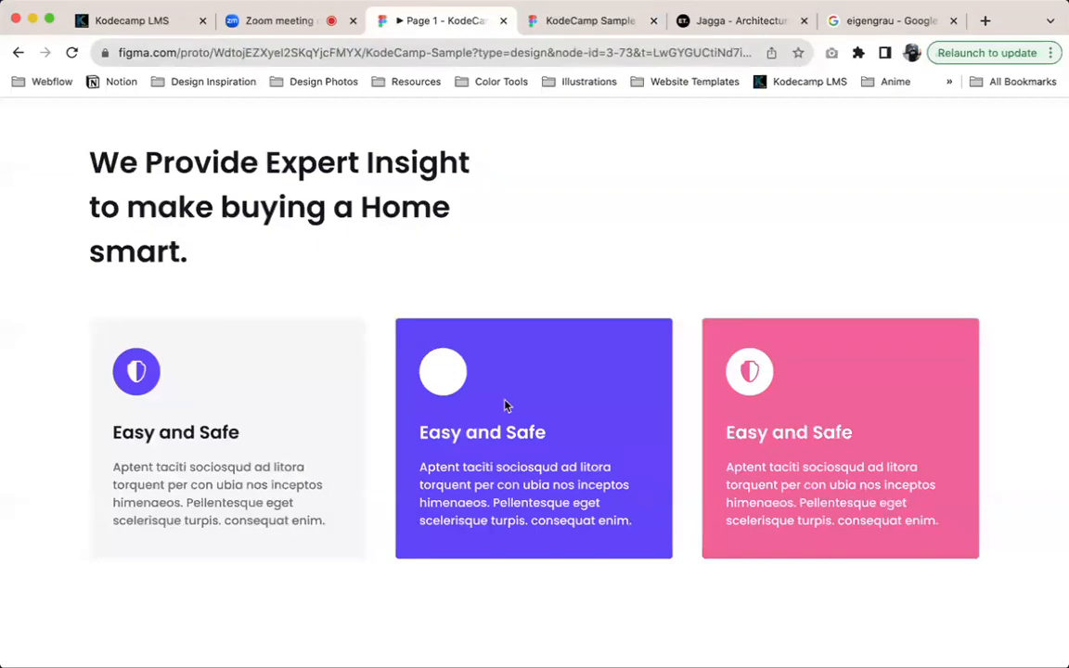
{"action": "left_click", "coordinate": [588, 20]}
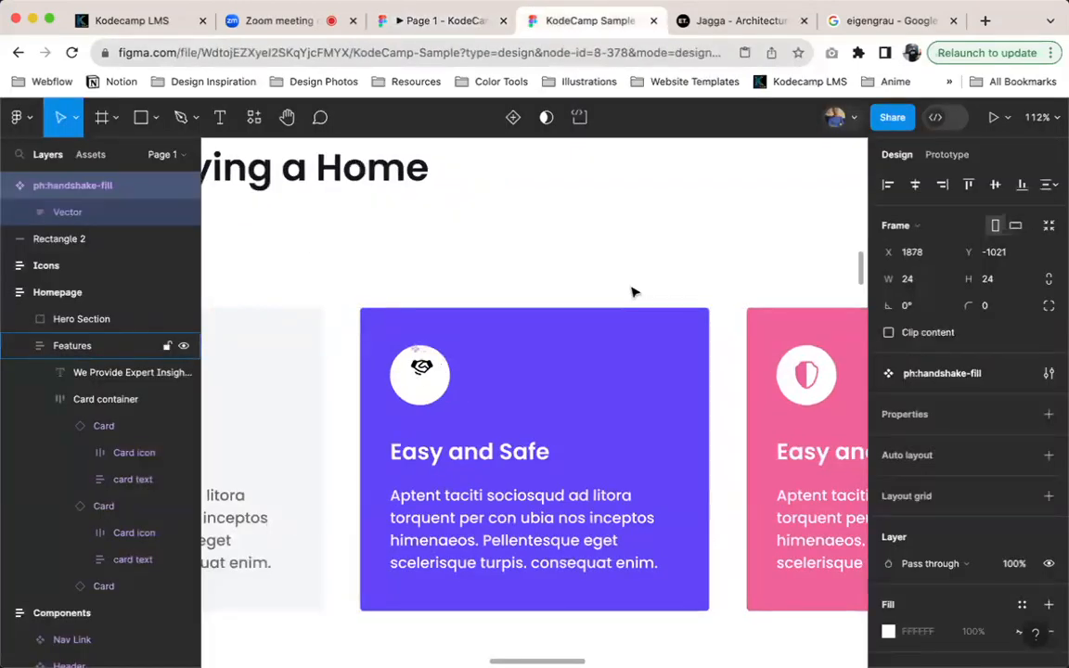
Nudge the handshake icon into the centre of the purple card's white circle and check it in the prototype preview
{"action": "key", "text": "shift+Down"}
{"action": "key", "text": "shift+Down"}
{"action": "key", "text": "Up"}
{"action": "key", "text": "Up"}
{"action": "key", "text": "Up"}
{"action": "key", "text": "Up"}
{"action": "key", "text": "Up"}
{"action": "key", "text": "Up"}
{"action": "key", "text": "Left"}
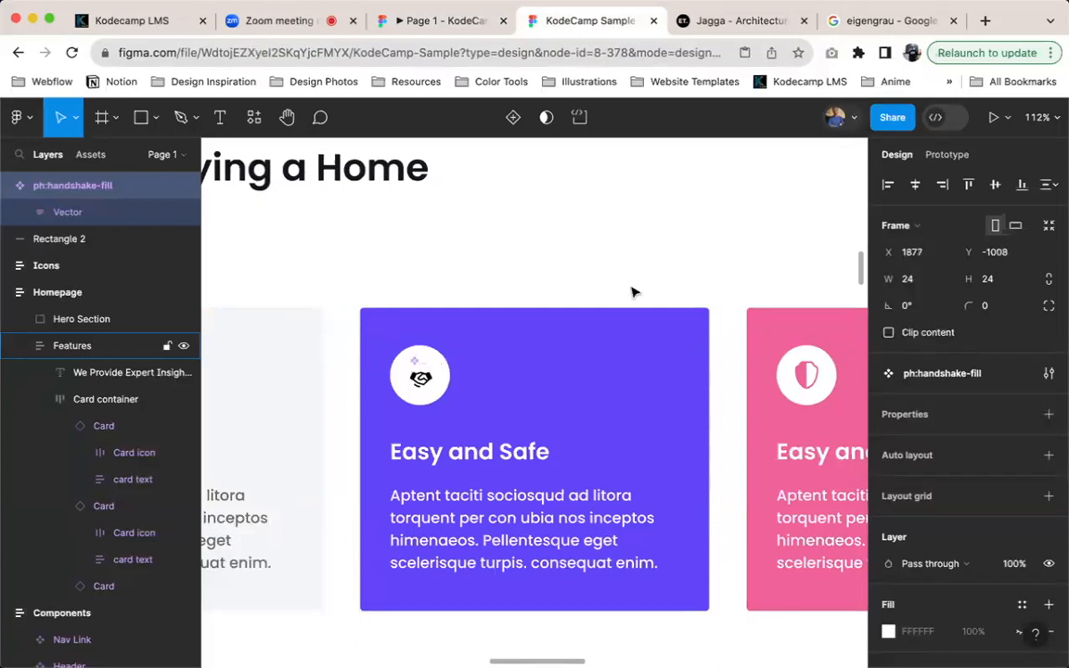
{"action": "left_click", "coordinate": [435, 31]}
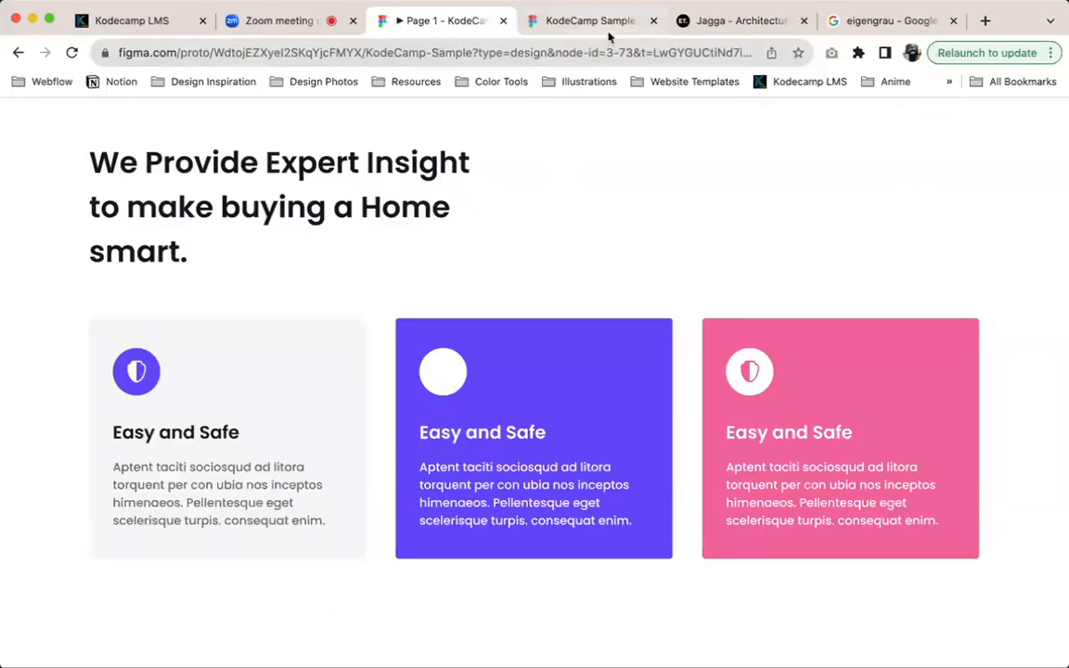
{"action": "left_click", "coordinate": [552, 27]}
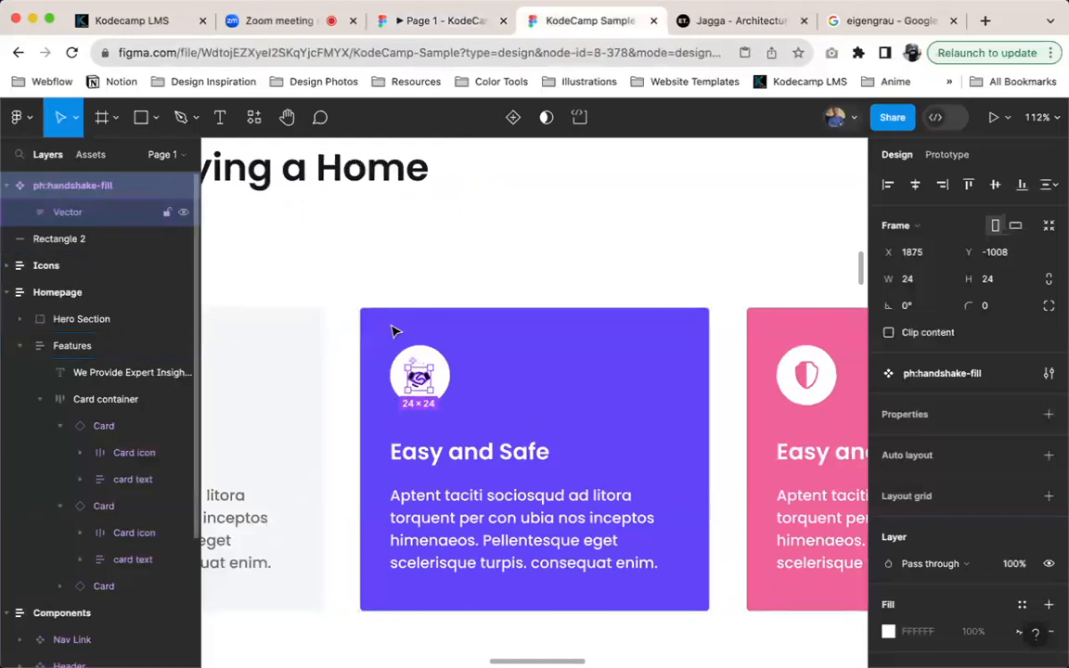
Select the purple card in the Card container and detach it from its Card component
{"action": "scroll", "coordinate": [80, 397], "scroll_direction": "down", "scroll_amount": 2}
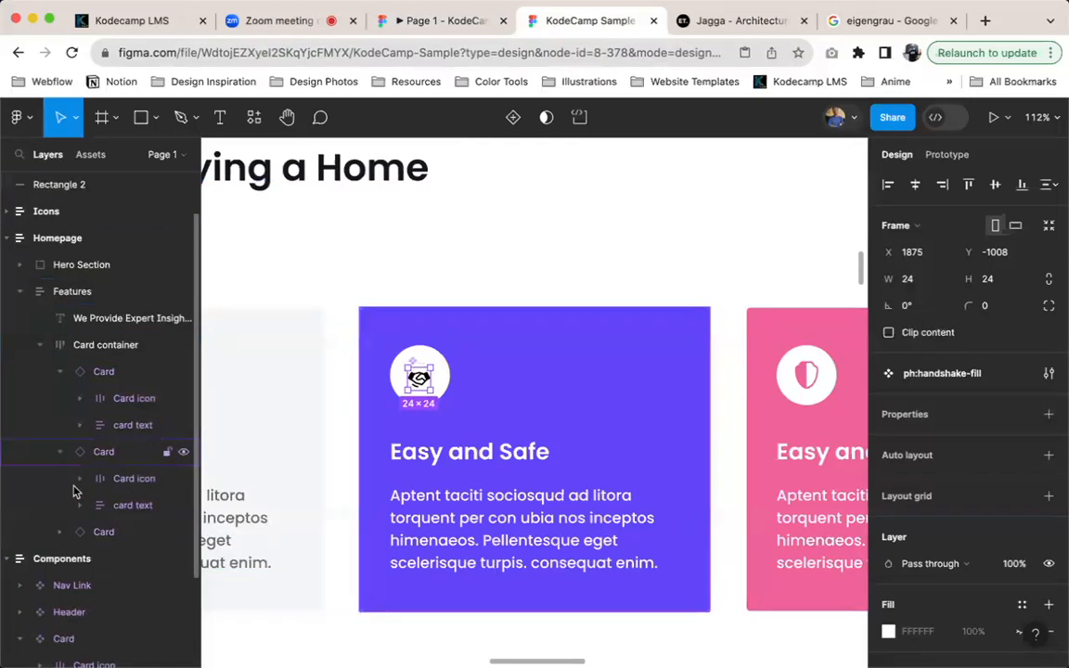
{"action": "scroll", "coordinate": [116, 420], "scroll_direction": "down", "scroll_amount": 1}
{"action": "scroll", "coordinate": [116, 419], "scroll_direction": "down", "scroll_amount": 1}
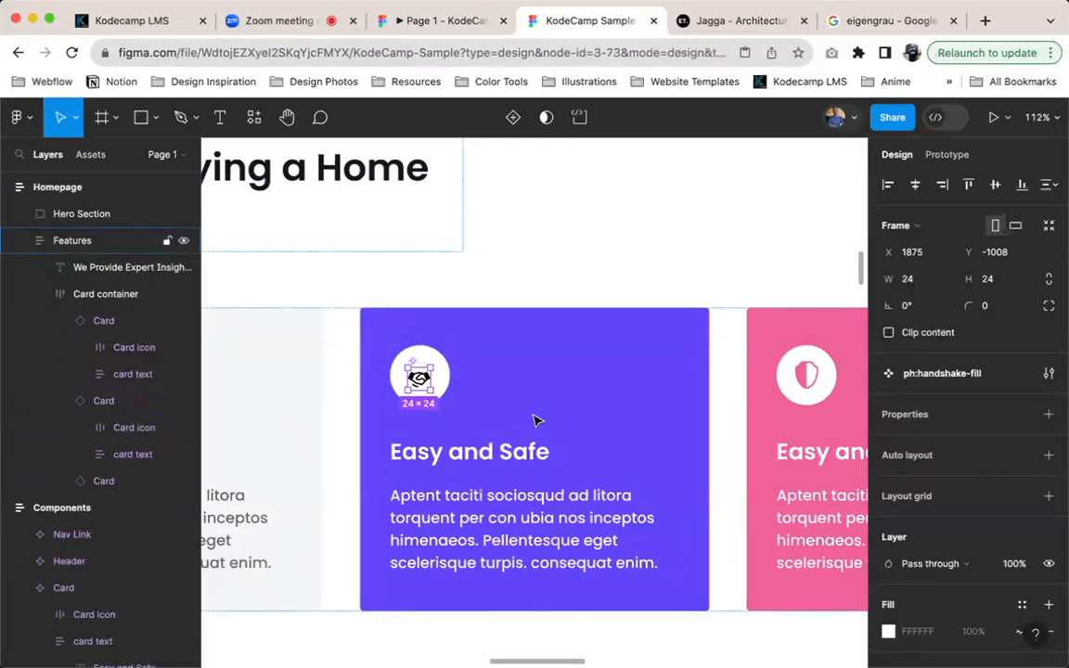
{"action": "left_click", "coordinate": [534, 420]}
{"action": "left_click", "coordinate": [492, 368]}
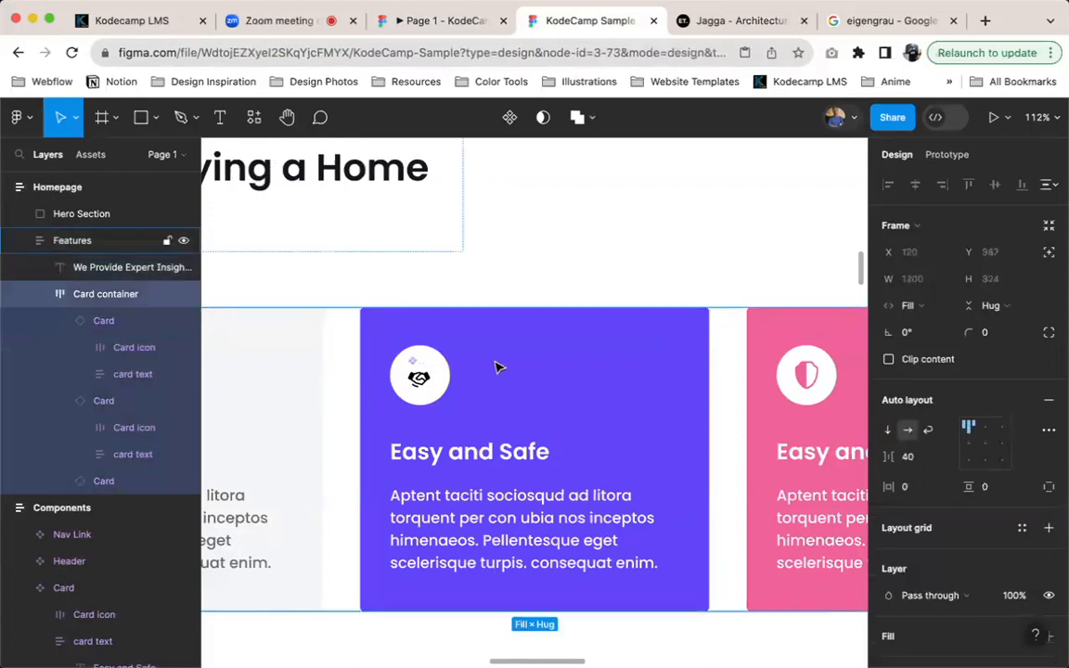
{"action": "left_click", "coordinate": [566, 361]}
{"action": "key", "text": "shift+a"}
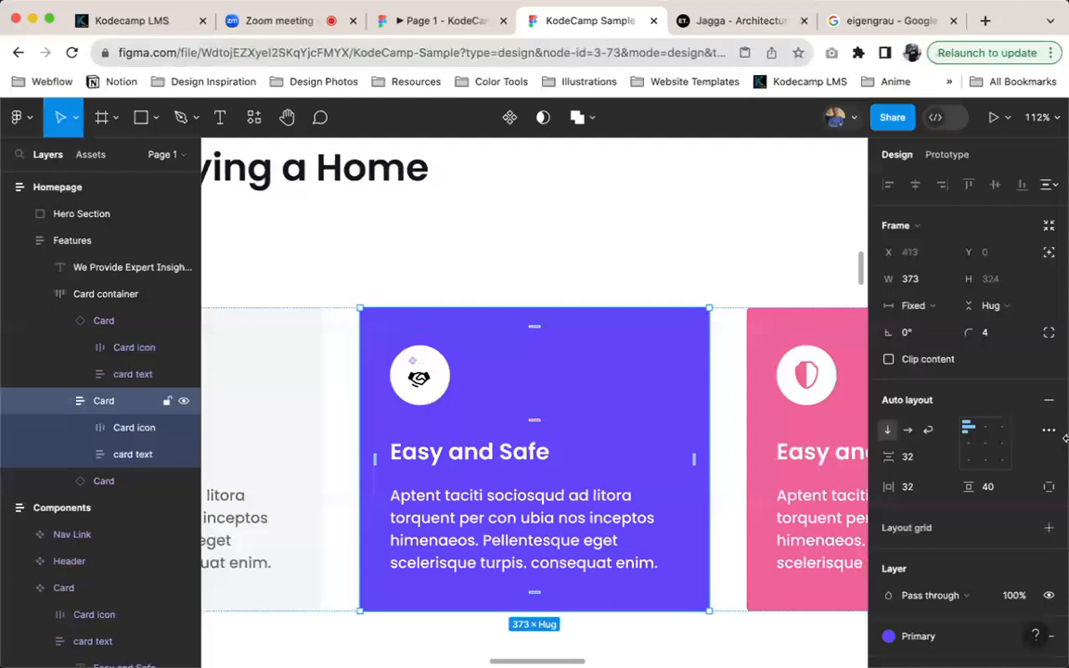
{"action": "left_click", "coordinate": [1048, 471]}
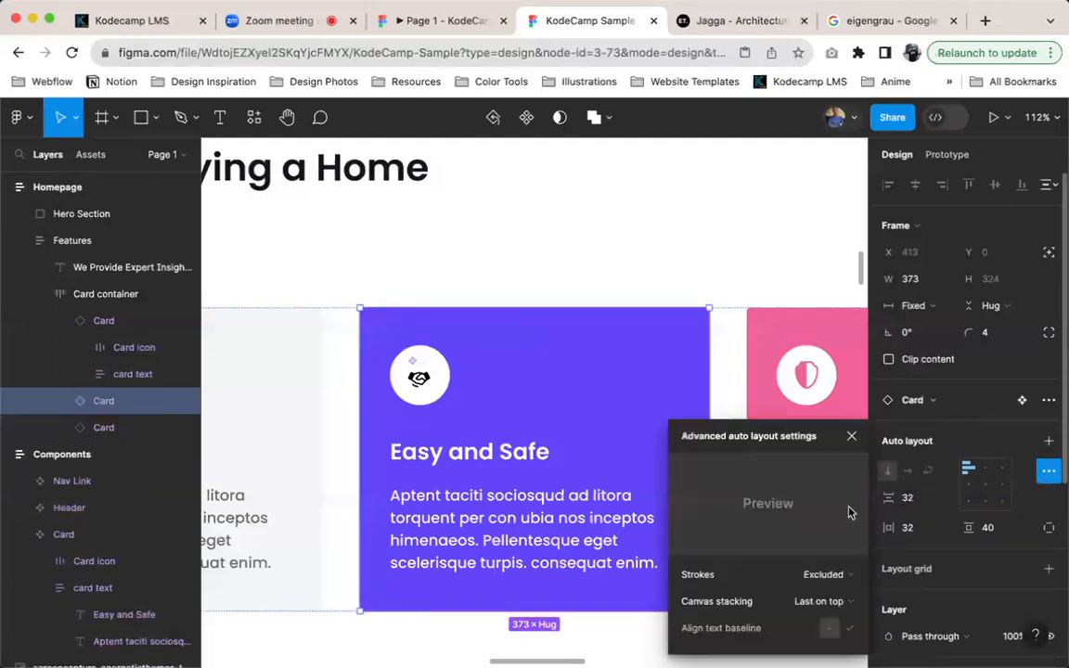
{"action": "left_click", "coordinate": [1047, 400]}
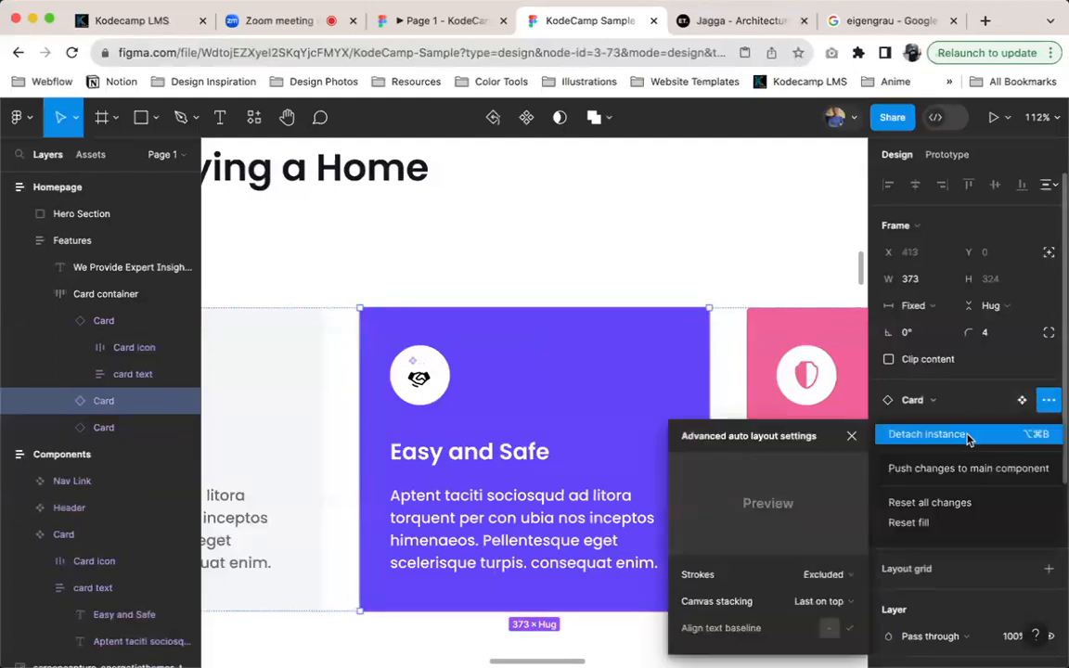
{"action": "left_click", "coordinate": [914, 434]}
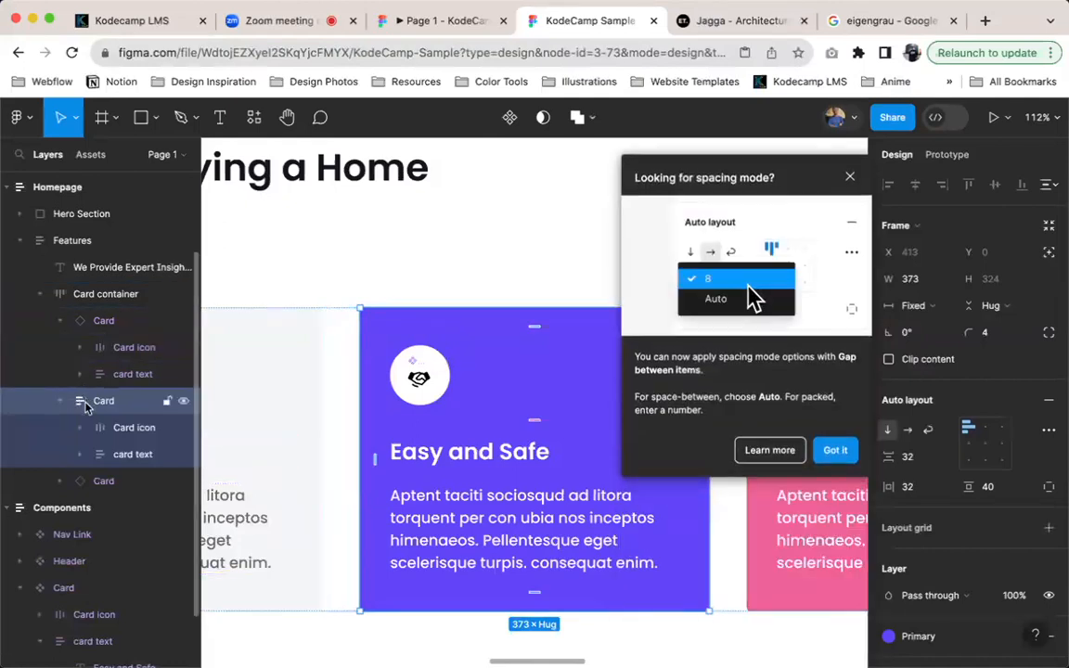
Compare the detached purple card's layer with the other two Card instances, dismissing the spacing mode tip
{"action": "left_click", "coordinate": [104, 481]}
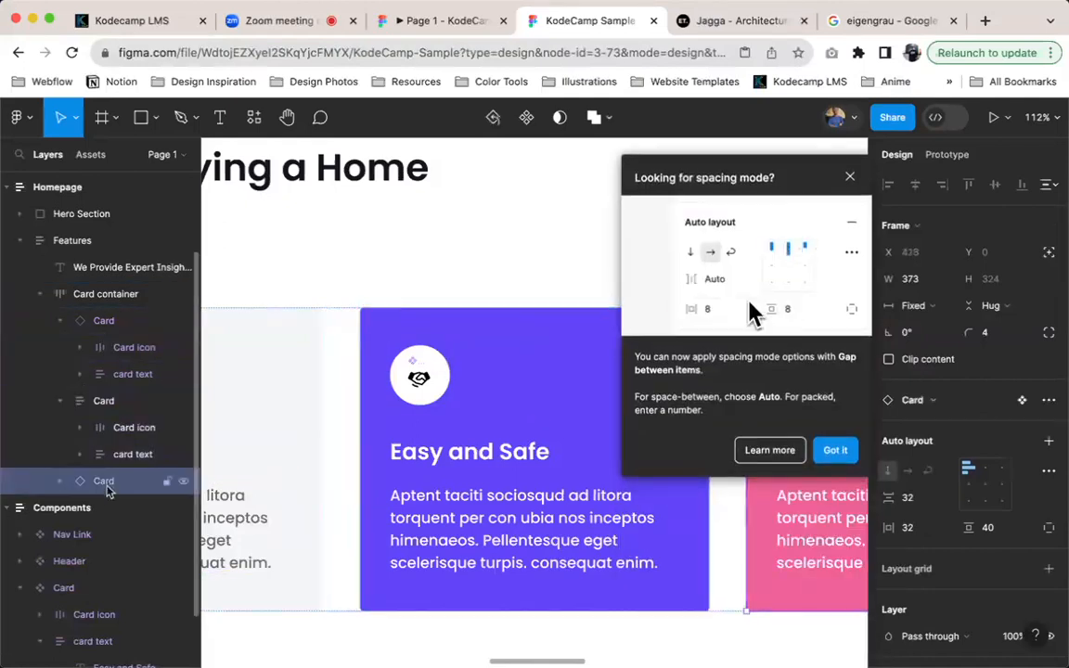
{"action": "left_click", "coordinate": [103, 321]}
{"action": "left_click", "coordinate": [836, 491]}
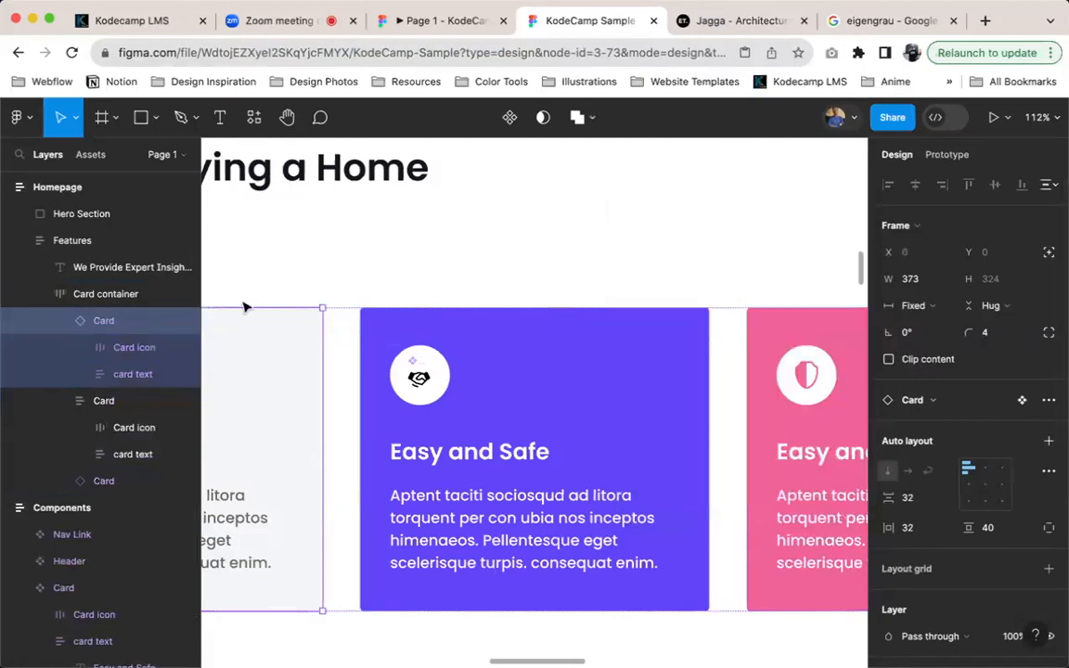
{"action": "left_click", "coordinate": [104, 401]}
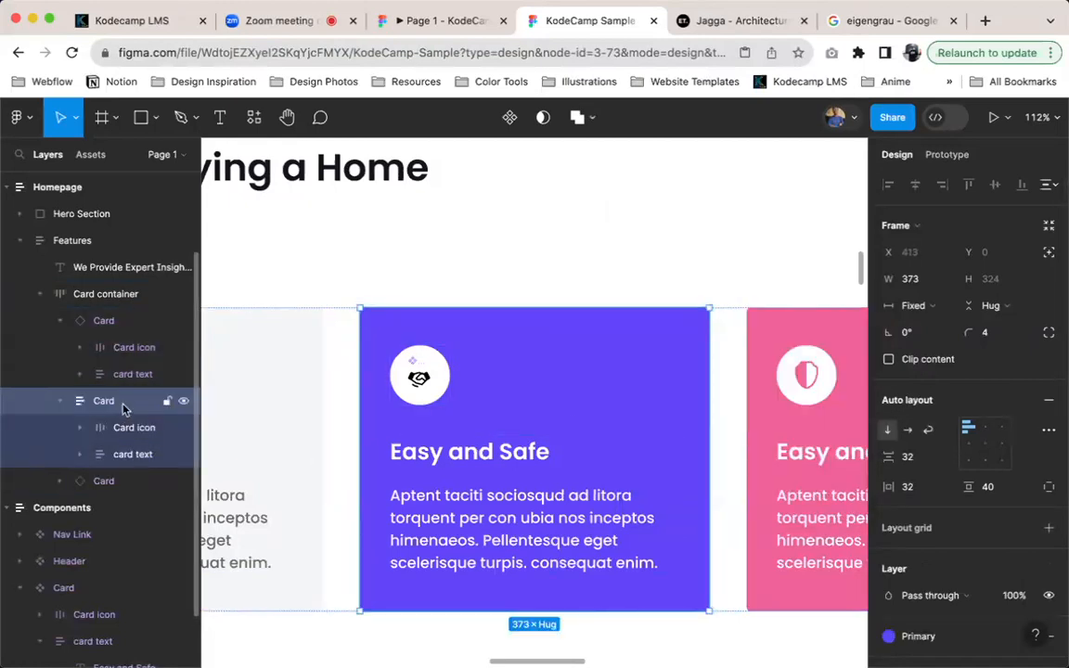
Move the handshake icon inside the purple card's Card icon frame and check the card in the prototype preview
{"action": "left_click", "coordinate": [421, 377]}
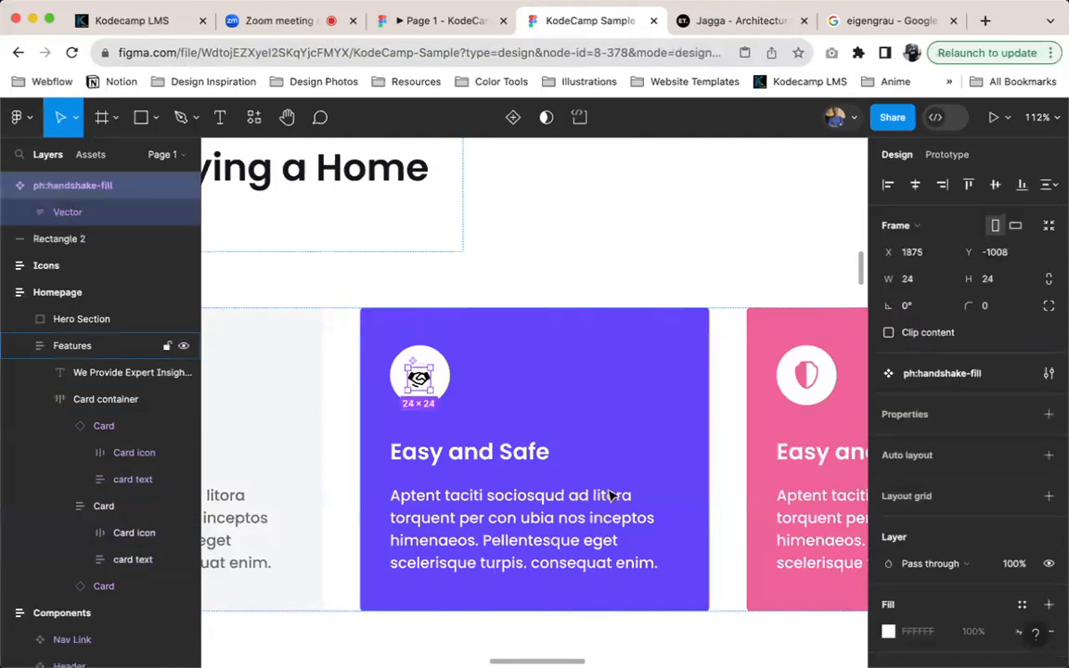
{"action": "key", "text": "super+x"}
{"action": "left_click", "coordinate": [424, 369], "text": "super"}
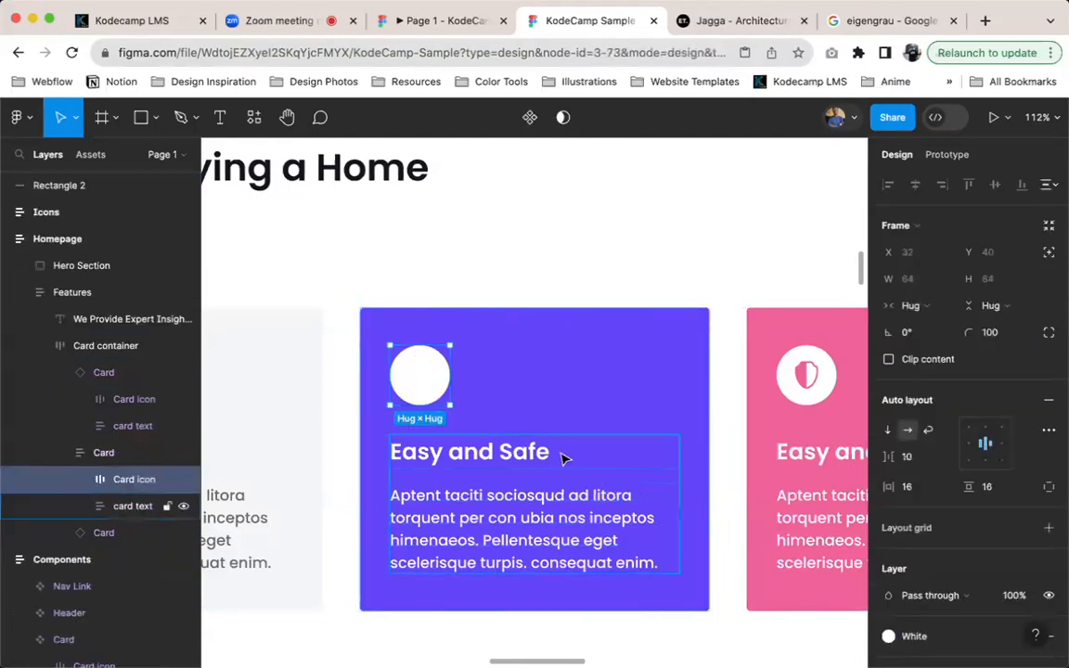
{"action": "key", "text": "super+v"}
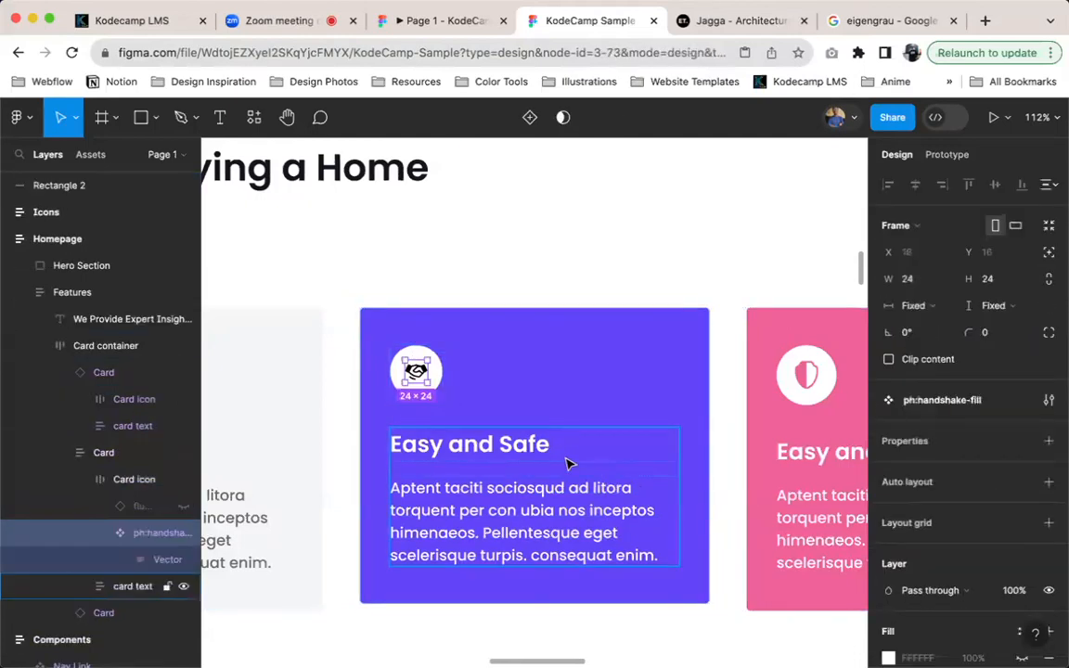
{"action": "left_click", "coordinate": [444, 35]}
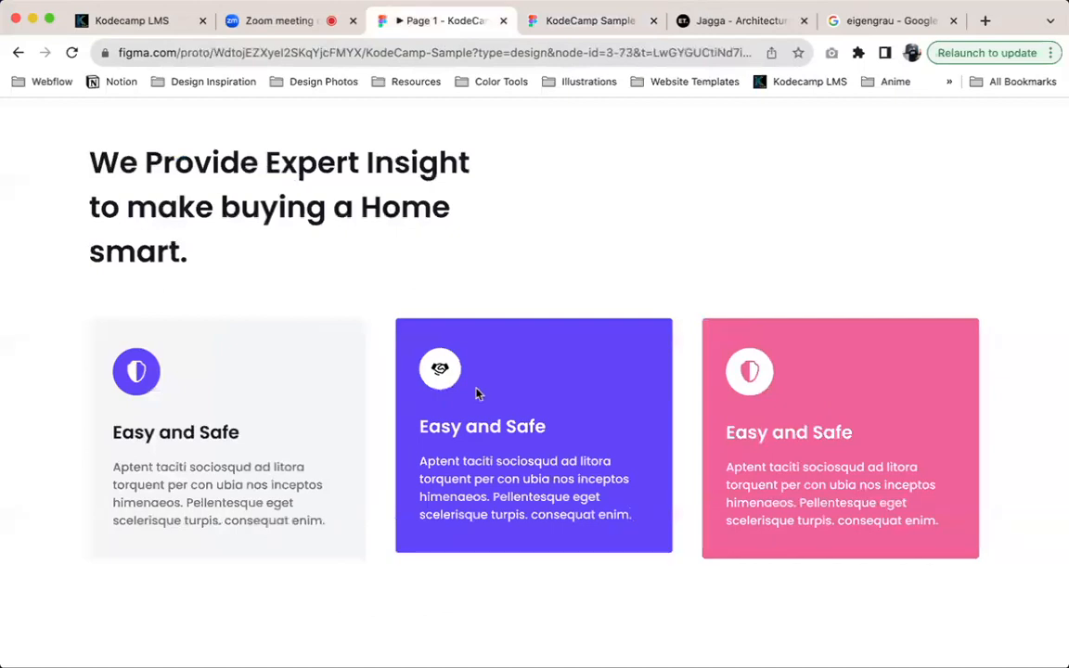
{"action": "left_click", "coordinate": [599, 22]}
Undo placing the handshake in the Card icon frame and detaching the purple card from its component
{"action": "scroll", "coordinate": [494, 413], "scroll_direction": "down", "scroll_amount": 5}
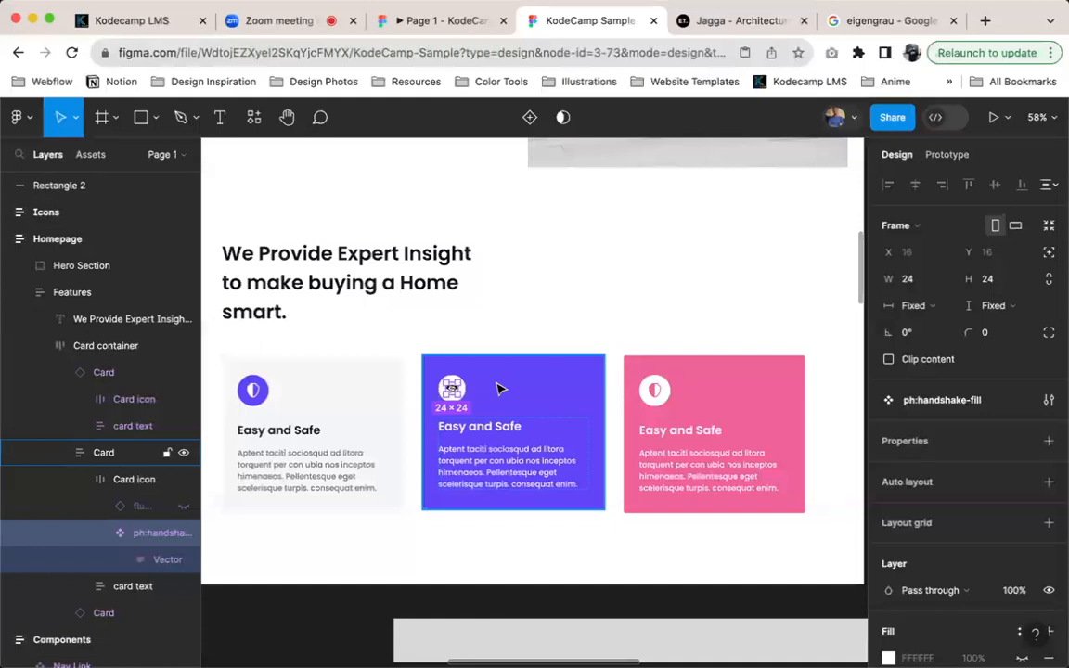
{"action": "key", "text": "super+z"}
{"action": "key", "text": "super+z"}
{"action": "key", "text": "super+z"}
{"action": "key", "text": "super+z"}
{"action": "key", "text": "super+z"}
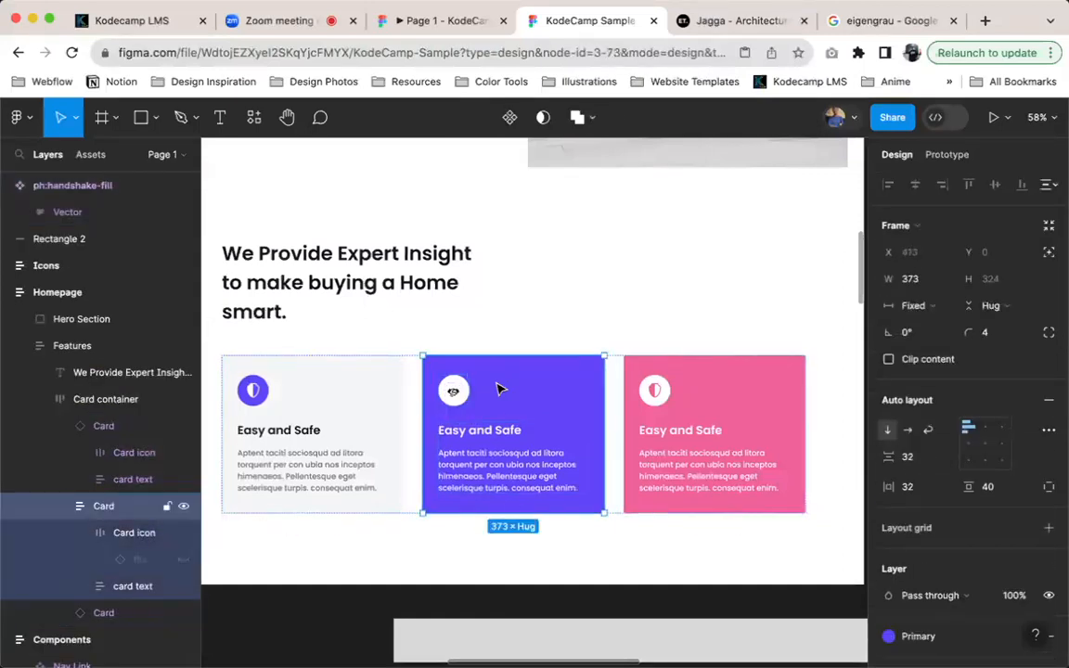
{"action": "key", "text": "super+z"}
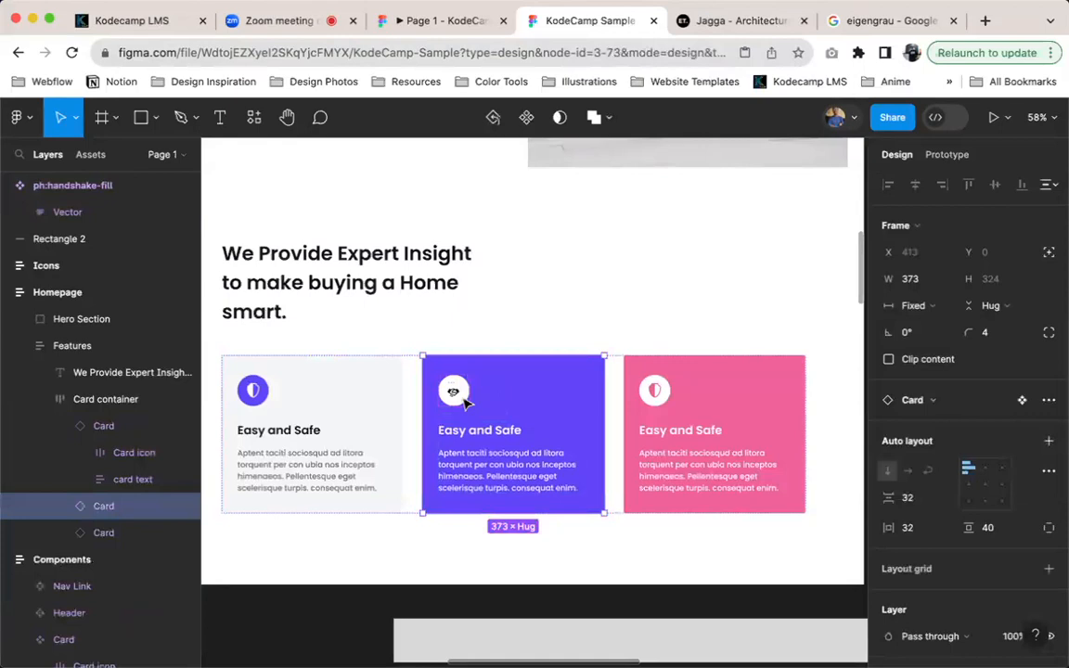
Move the handshake icon out of the purple card onto the empty canvas to the right of the Homepage frame
{"action": "scroll", "coordinate": [507, 411], "scroll_direction": "up", "scroll_amount": 5}
{"action": "scroll", "coordinate": [511, 416], "scroll_direction": "down", "scroll_amount": 10}
{"action": "scroll", "coordinate": [703, 255], "scroll_direction": "up", "scroll_amount": 7}
{"action": "scroll", "coordinate": [674, 297], "scroll_direction": "down", "scroll_amount": 3}
{"action": "scroll", "coordinate": [407, 460], "scroll_direction": "down", "scroll_amount": 5}
{"action": "scroll", "coordinate": [539, 320], "scroll_direction": "up", "scroll_amount": 8}
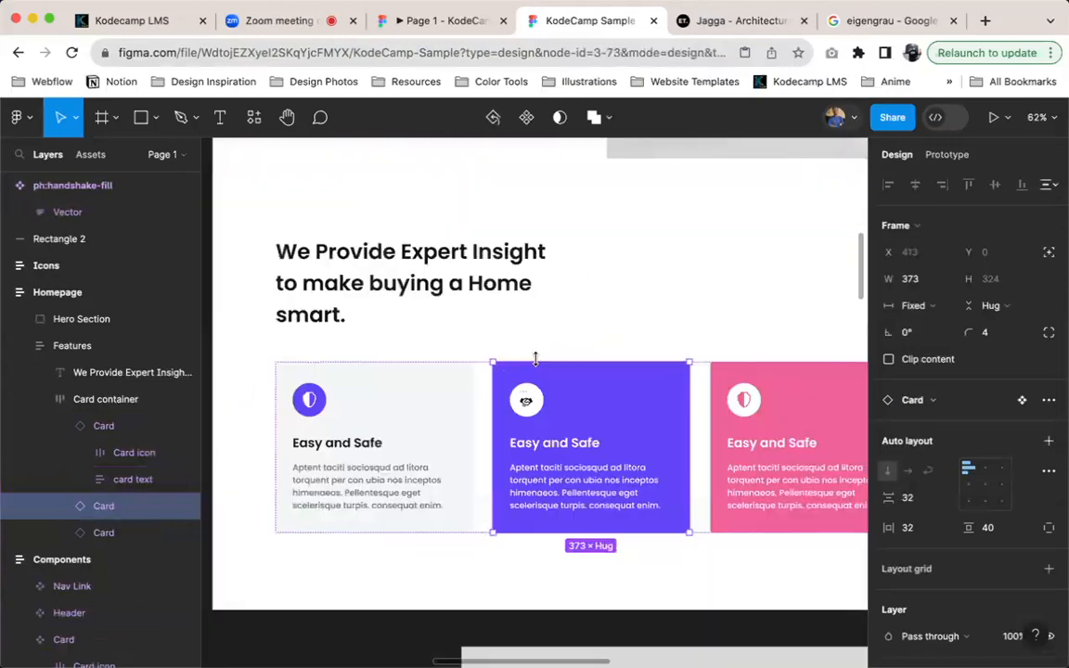
{"action": "scroll", "coordinate": [535, 362], "scroll_direction": "up", "scroll_amount": 3}
{"action": "left_click", "coordinate": [524, 418]}
{"action": "left_click_drag", "start_coordinate": [525, 418], "coordinate": [768, 408]}
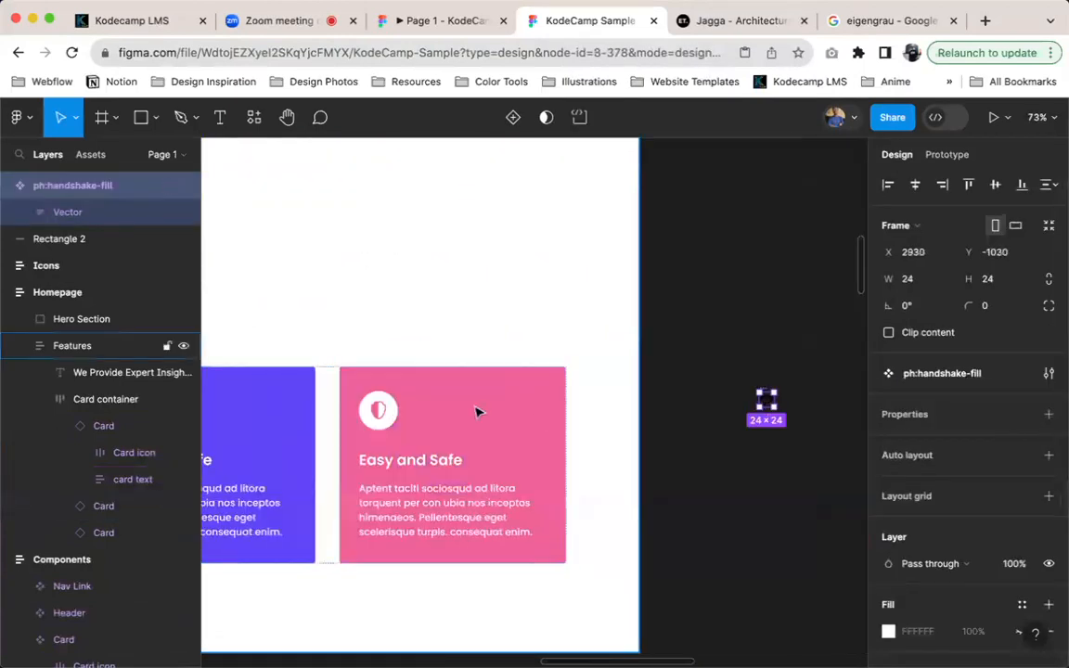
Unhide the shield icon inside the purple card's Card icon frame and select it
{"action": "scroll", "coordinate": [475, 411], "scroll_direction": "left", "scroll_amount": 5}
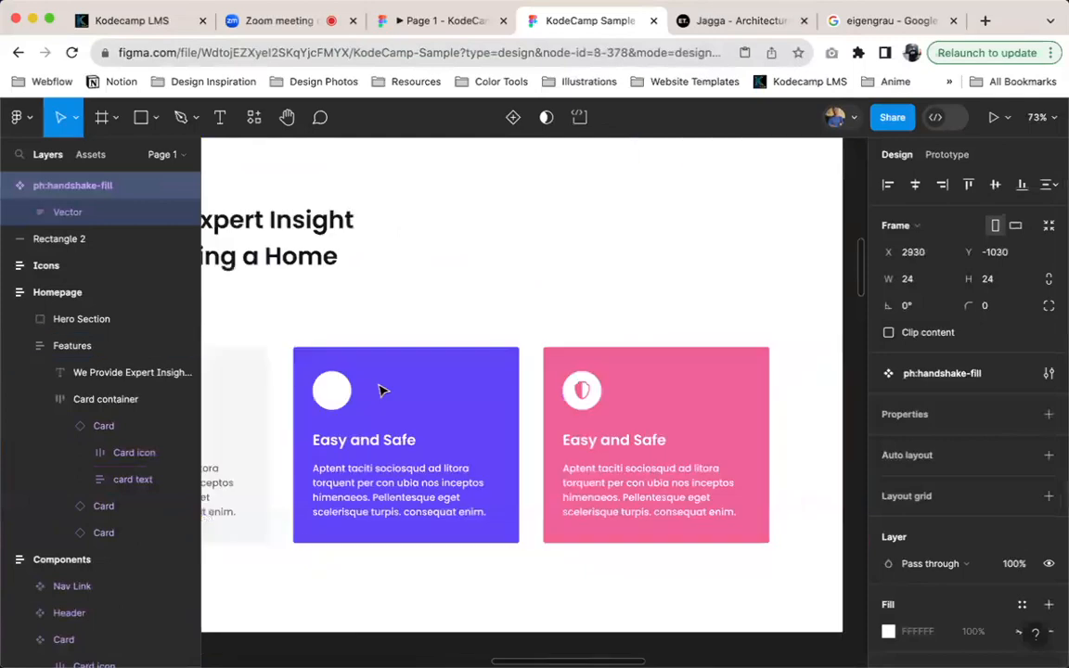
{"action": "left_click", "coordinate": [330, 390]}
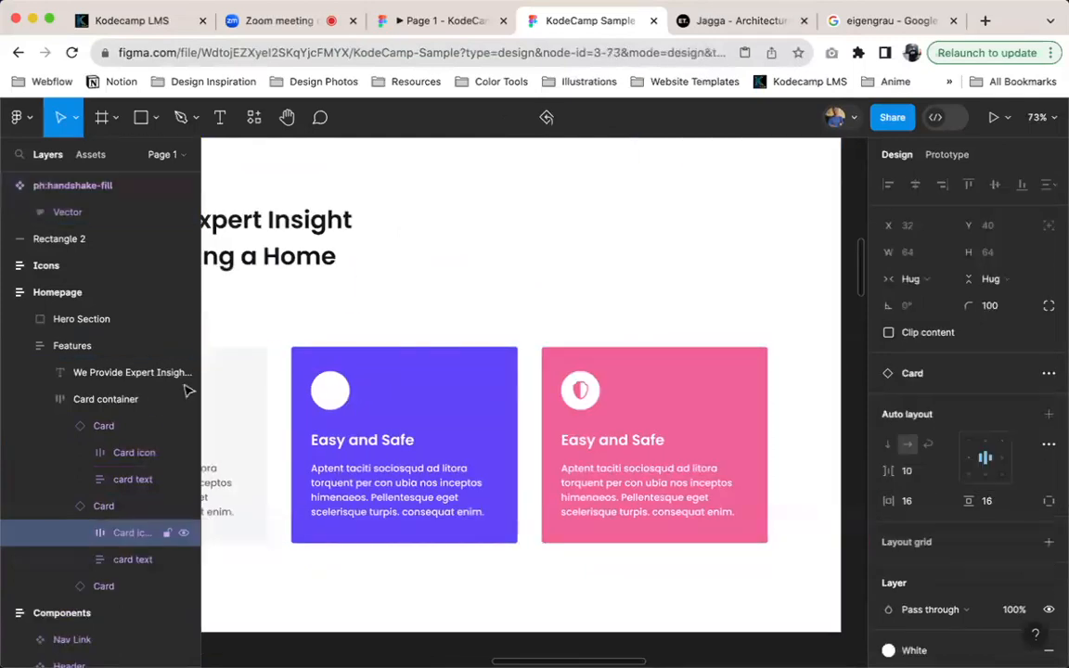
{"action": "left_click", "coordinate": [81, 535]}
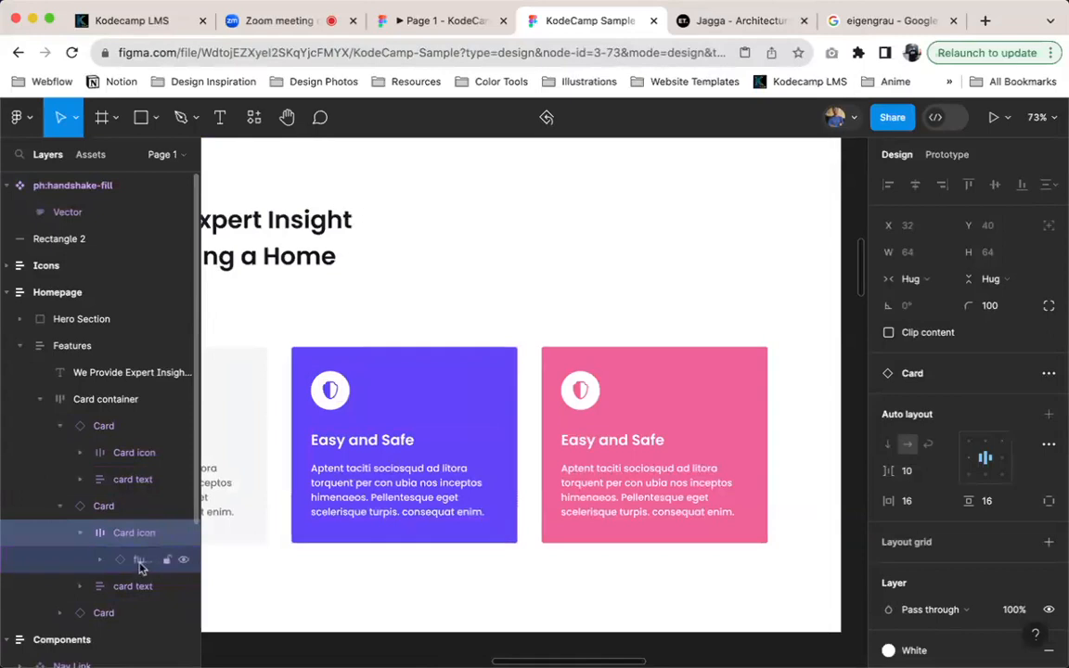
{"action": "left_click", "coordinate": [140, 562]}
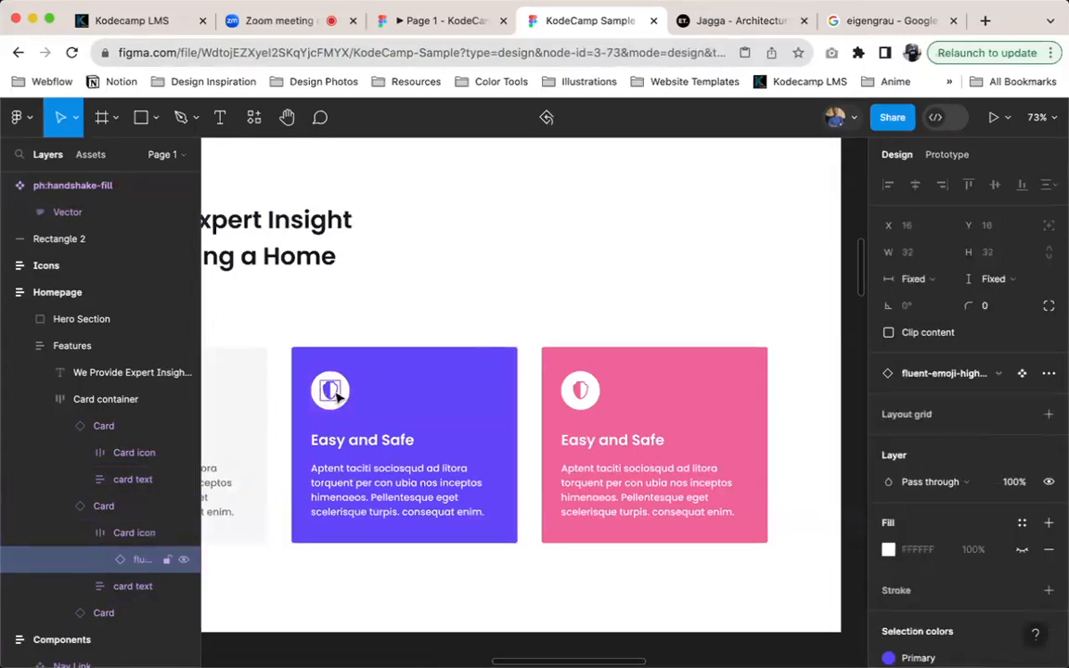
Open the swap choices for the purple card's shield icon and look for the handshake among the local components
{"action": "scroll", "coordinate": [339, 394], "scroll_direction": "up", "scroll_amount": 5}
{"action": "scroll", "coordinate": [425, 429], "scroll_direction": "left", "scroll_amount": 3}
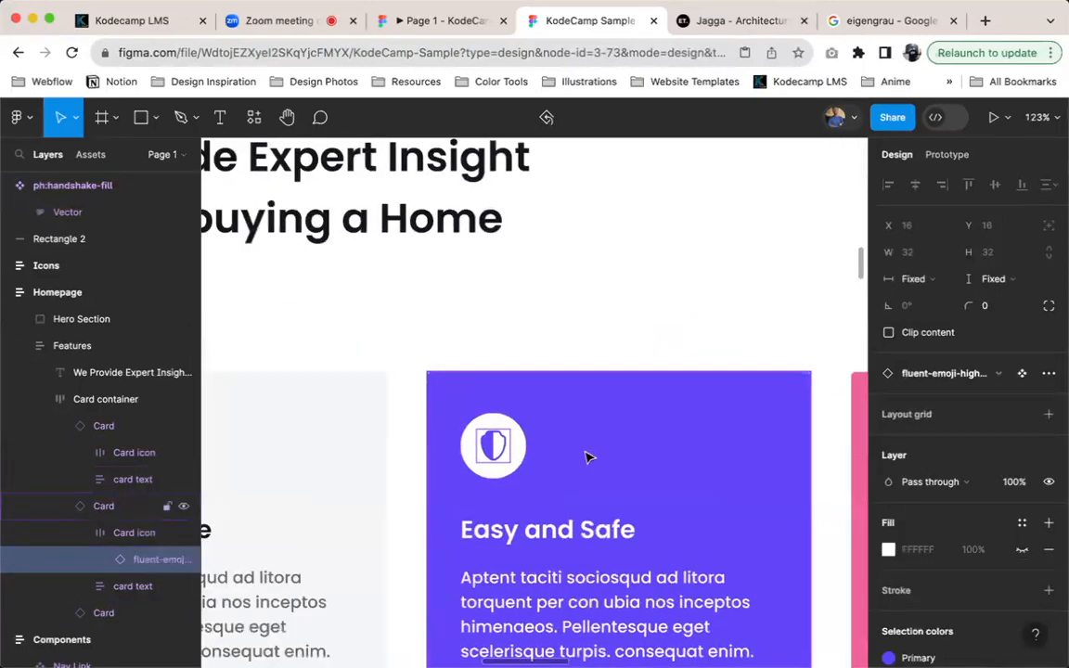
{"action": "left_click", "coordinate": [1021, 374]}
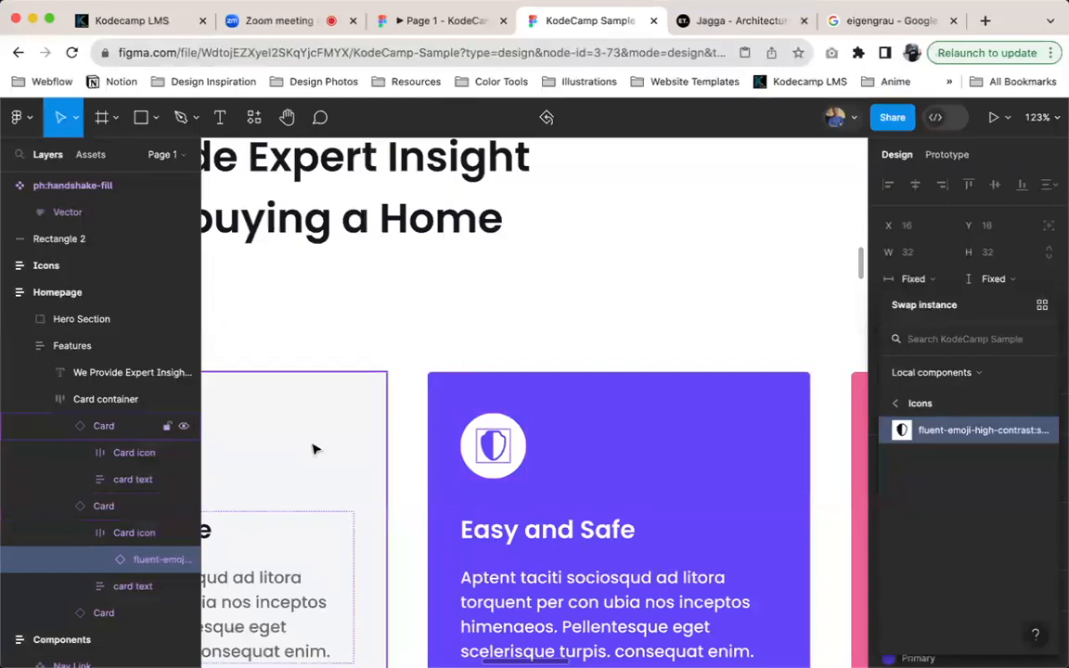
{"action": "scroll", "coordinate": [533, 503], "scroll_direction": "down", "scroll_amount": 1}
{"action": "scroll", "coordinate": [533, 503], "scroll_direction": "down", "scroll_amount": 5}
{"action": "scroll", "coordinate": [552, 470], "scroll_direction": "right", "scroll_amount": 4}
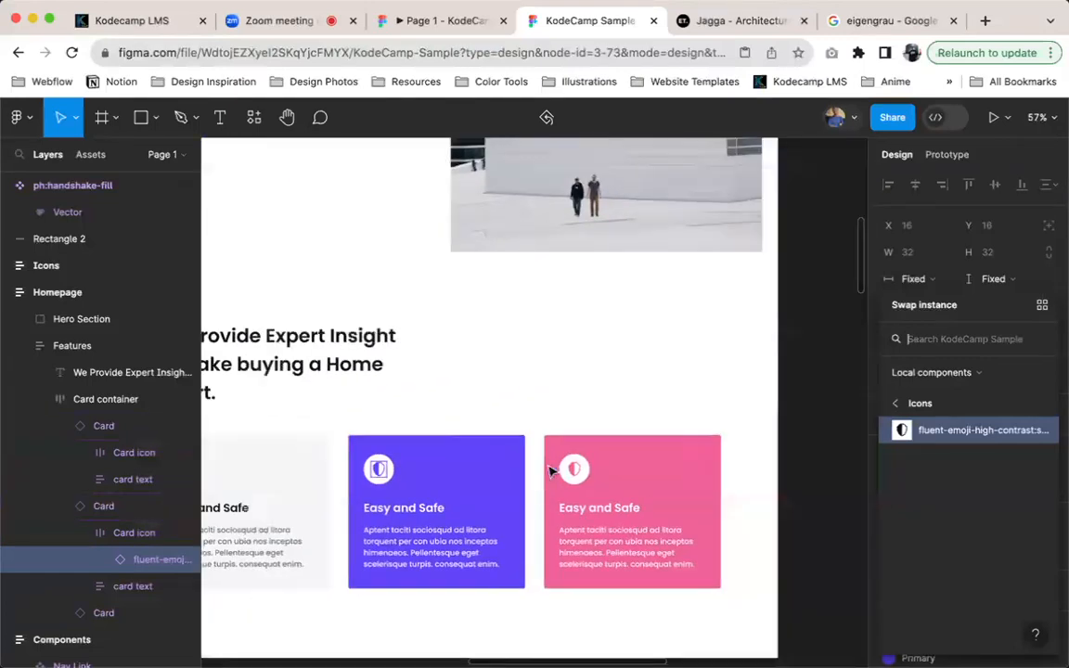
{"action": "scroll", "coordinate": [641, 448], "scroll_direction": "up", "scroll_amount": 8}
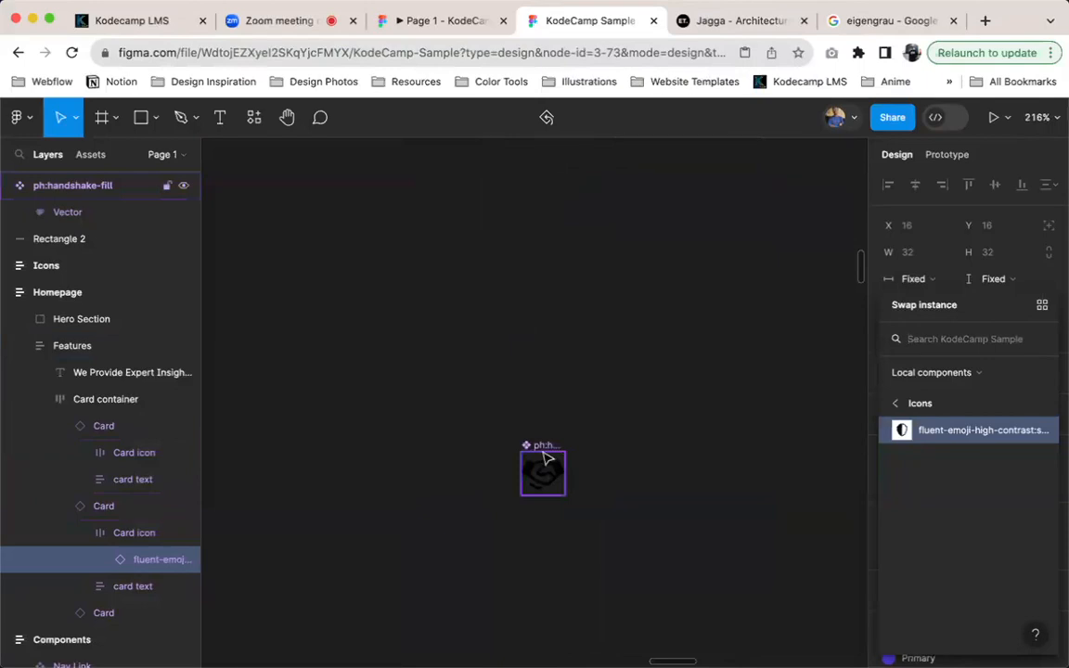
{"action": "scroll", "coordinate": [548, 458], "scroll_direction": "down", "scroll_amount": 5}
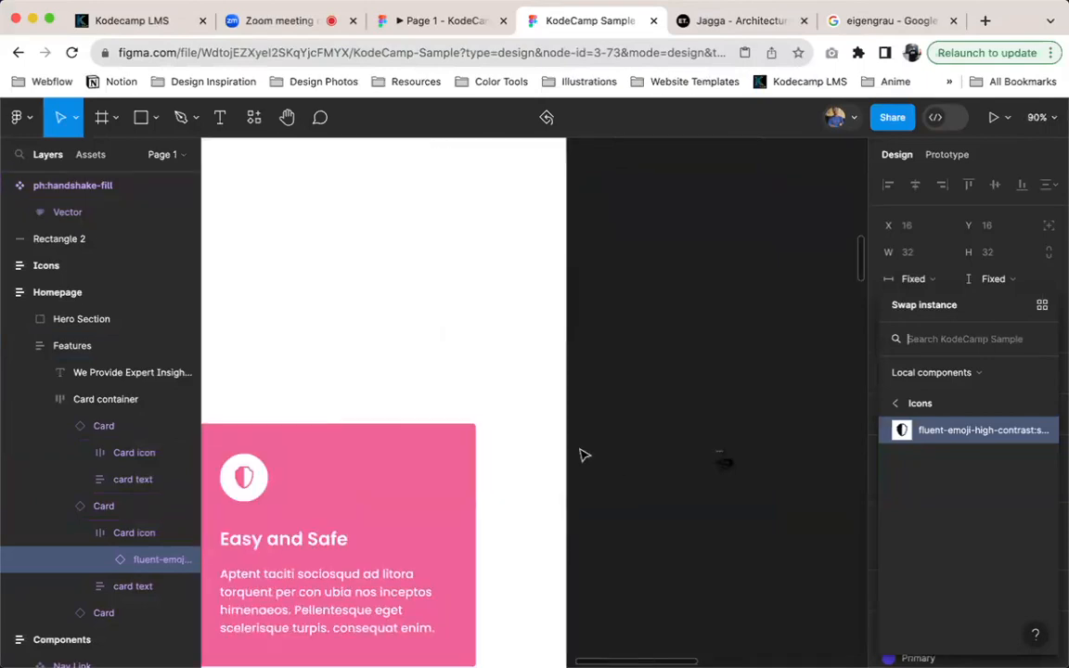
{"action": "scroll", "coordinate": [474, 455], "scroll_direction": "left", "scroll_amount": 5}
{"action": "scroll", "coordinate": [368, 444], "scroll_direction": "down", "scroll_amount": 1}
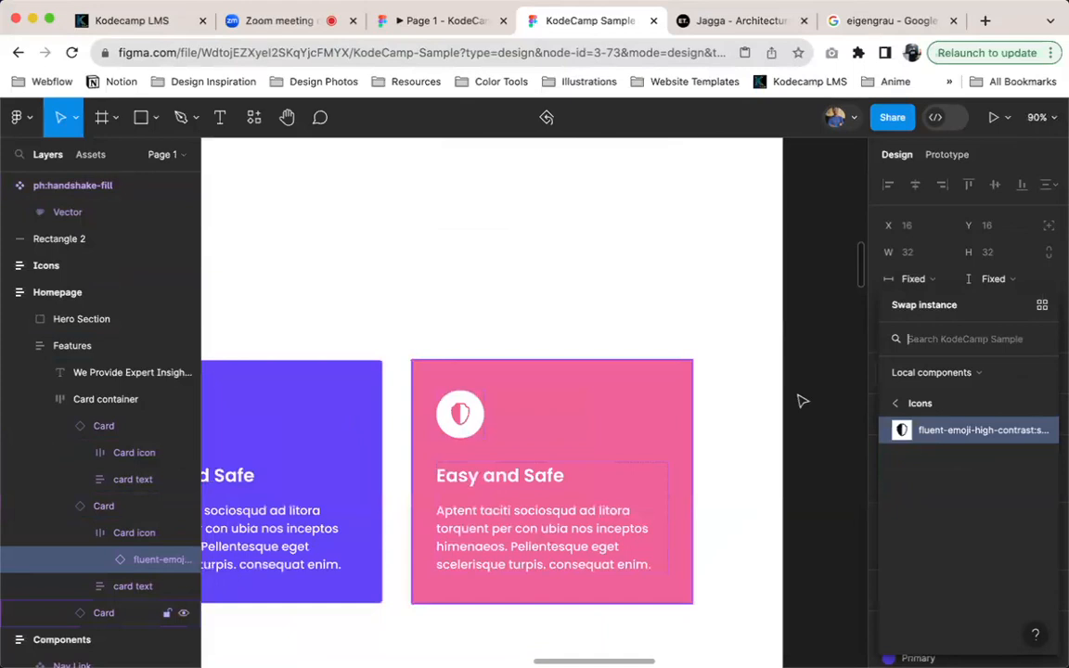
{"action": "scroll", "coordinate": [838, 397], "scroll_direction": "left", "scroll_amount": 2}
{"action": "scroll", "coordinate": [838, 397], "scroll_direction": "down", "scroll_amount": 1}
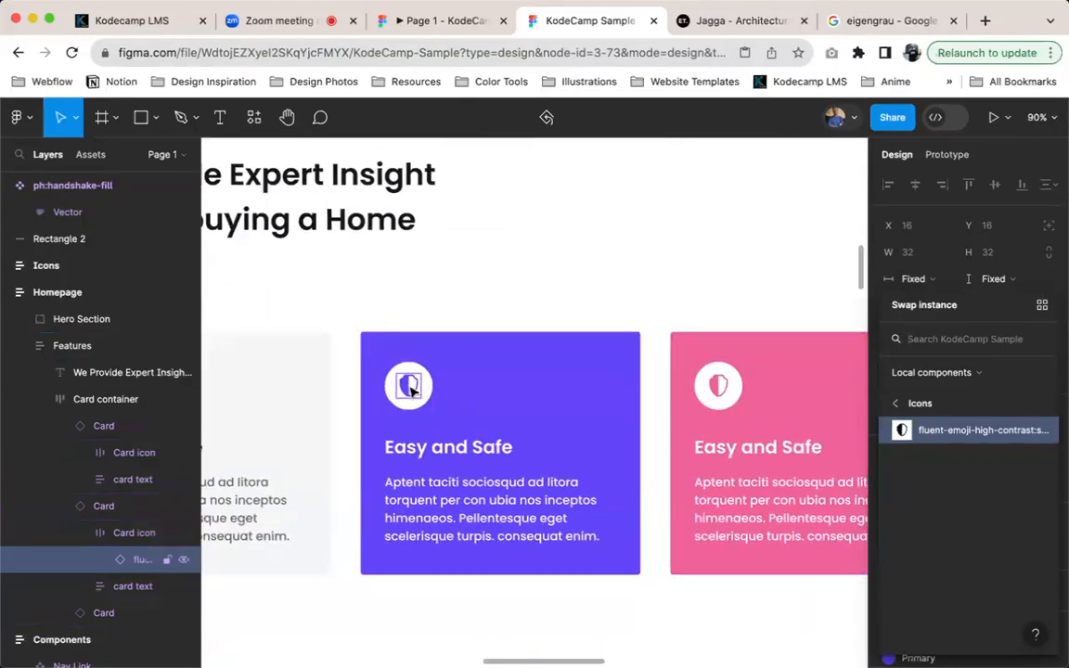
{"action": "left_click", "coordinate": [937, 340]}
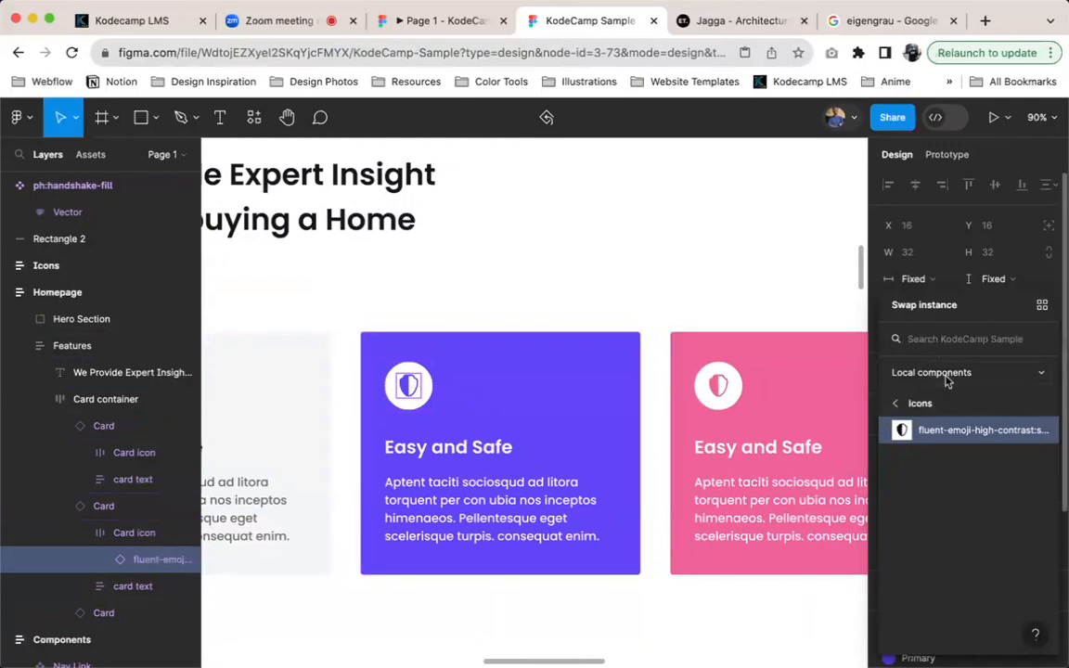
{"action": "left_click", "coordinate": [947, 378]}
{"action": "left_click", "coordinate": [947, 375]}
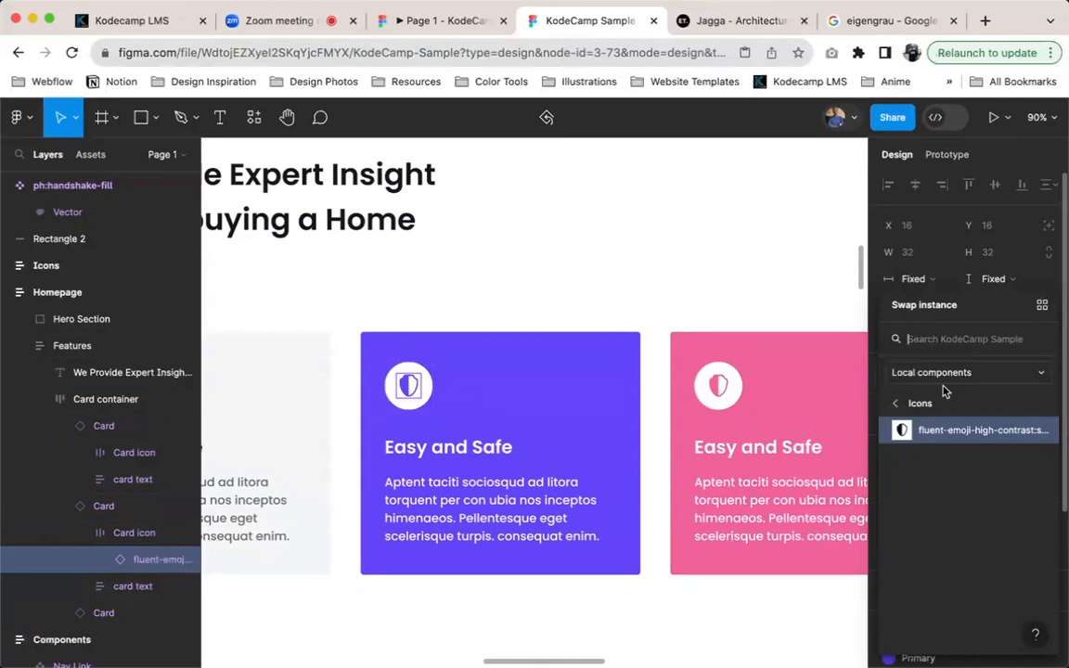
{"action": "left_click", "coordinate": [931, 436]}
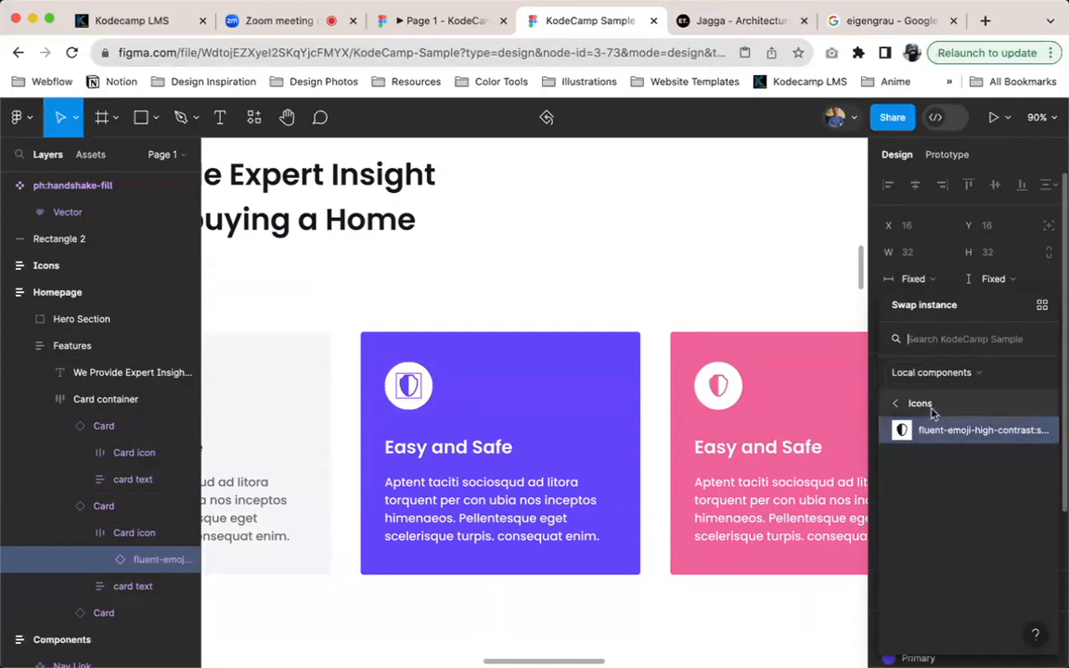
Move the ph:handshake-fill component from the empty canvas into the Icons frame below the shield
{"action": "scroll", "coordinate": [776, 310], "scroll_direction": "up", "scroll_amount": 15}
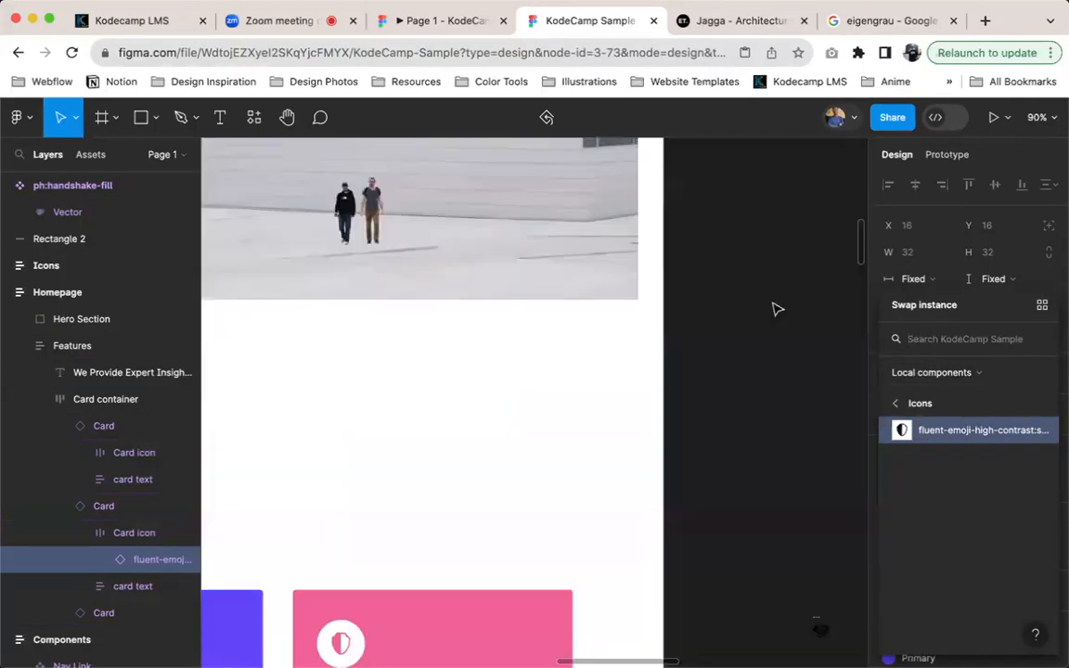
{"action": "scroll", "coordinate": [664, 277], "scroll_direction": "up", "scroll_amount": 5}
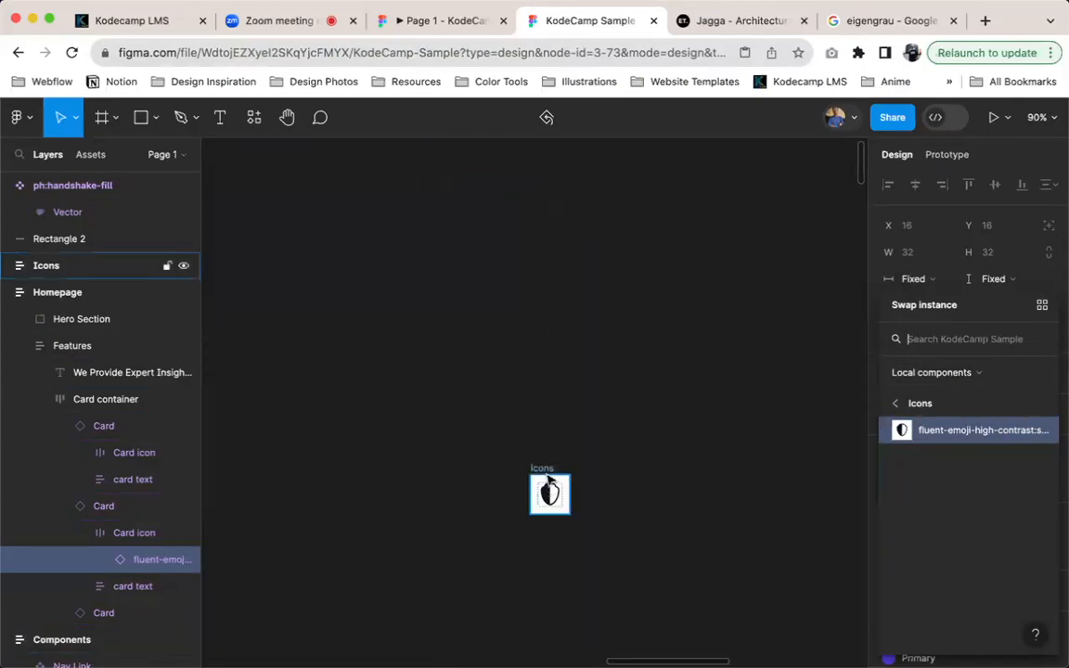
{"action": "scroll", "coordinate": [551, 519], "scroll_direction": "down", "scroll_amount": 15}
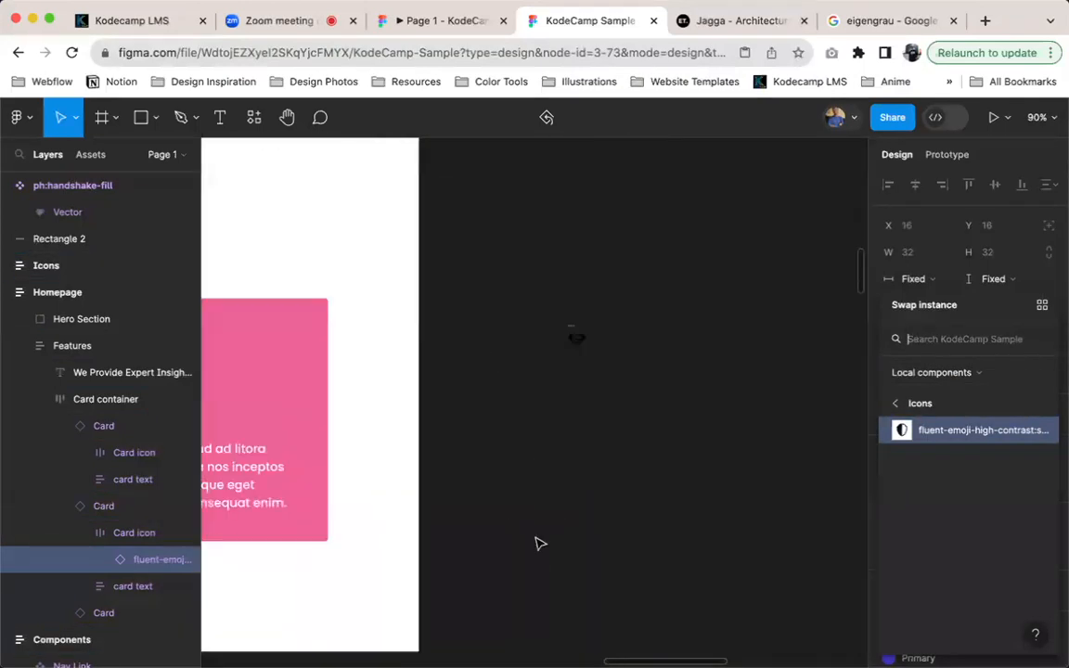
{"action": "left_click", "coordinate": [569, 309]}
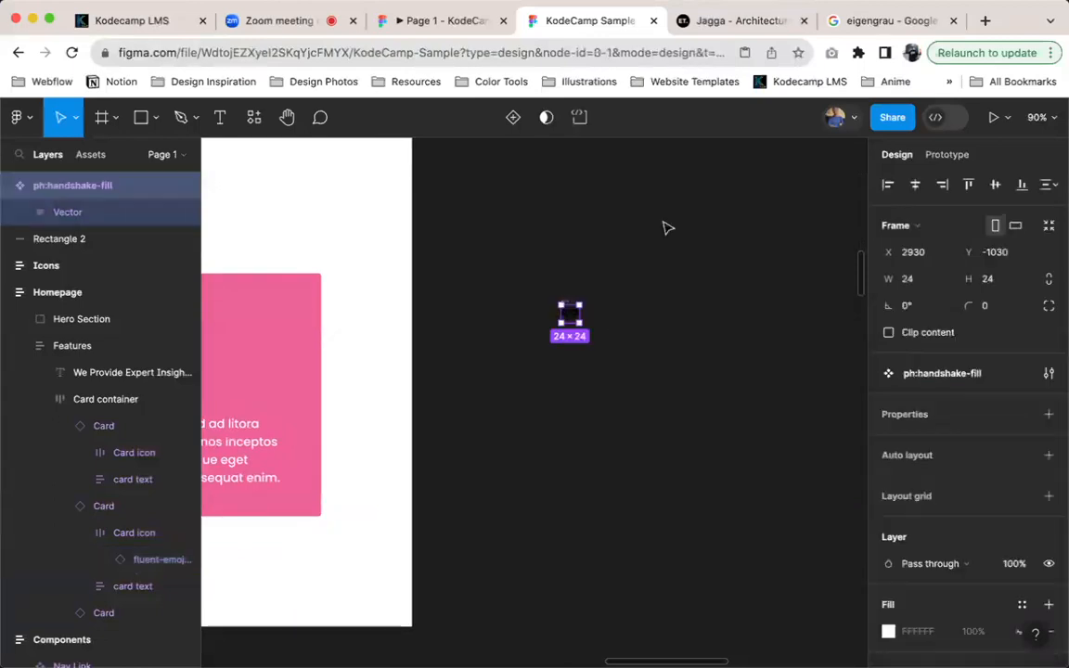
{"action": "key", "text": "super+x"}
{"action": "scroll", "coordinate": [665, 243], "scroll_direction": "up", "scroll_amount": 8}
{"action": "scroll", "coordinate": [663, 243], "scroll_direction": "up", "scroll_amount": 10}
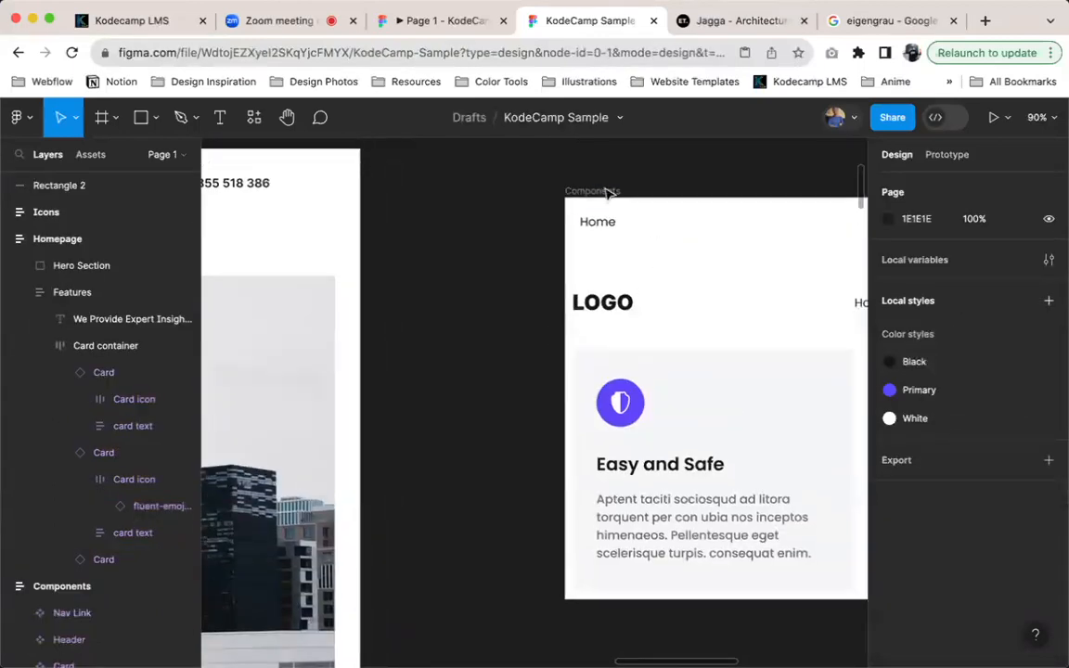
{"action": "left_click", "coordinate": [533, 288]}
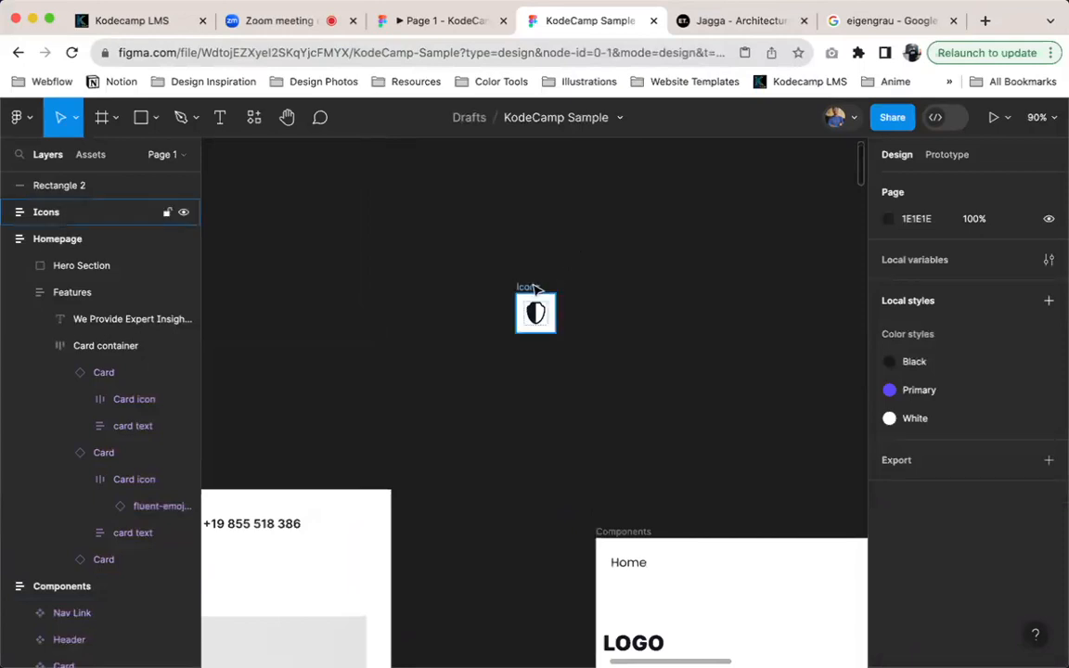
{"action": "key", "text": "super+v"}
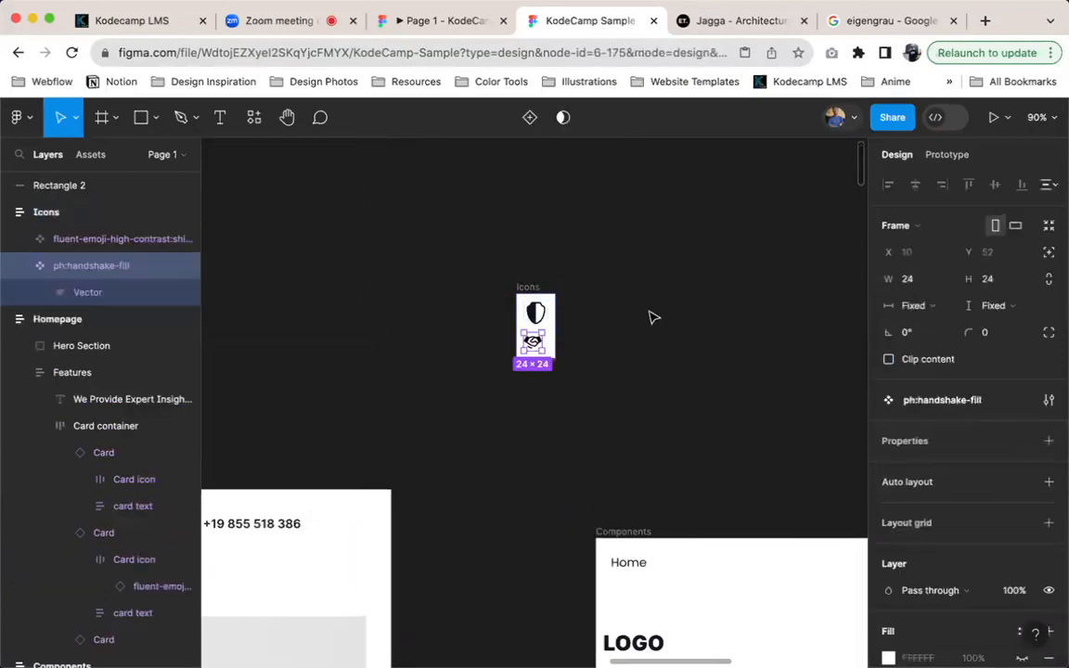
Scale the handshake icon in the Icons frame to a width of 32
{"action": "left_click", "coordinate": [540, 319]}
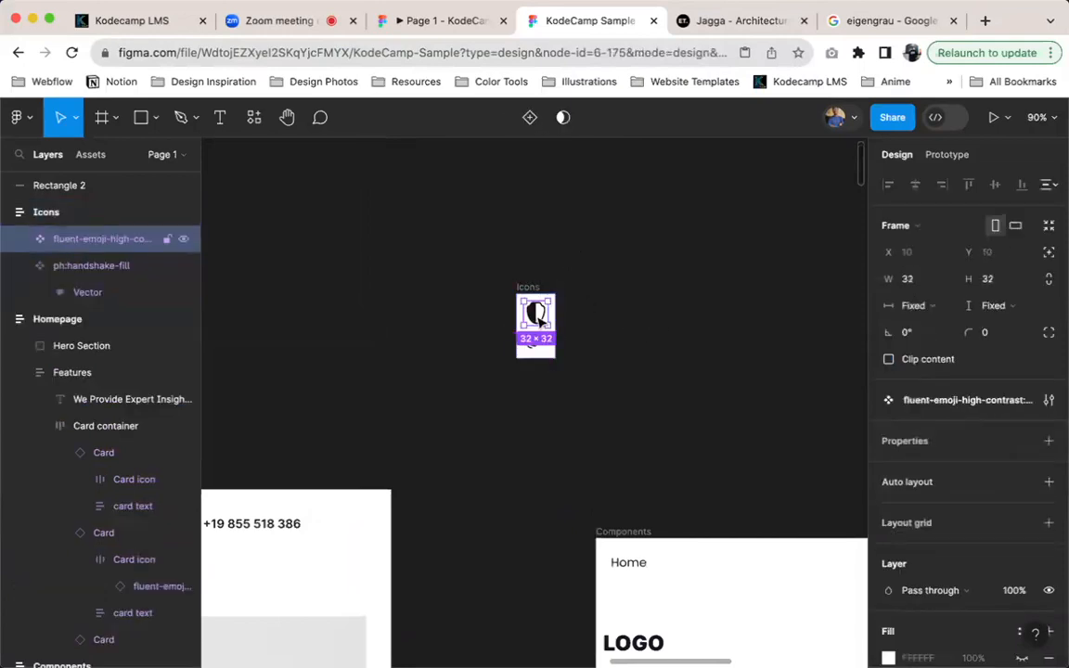
{"action": "left_click", "coordinate": [532, 341]}
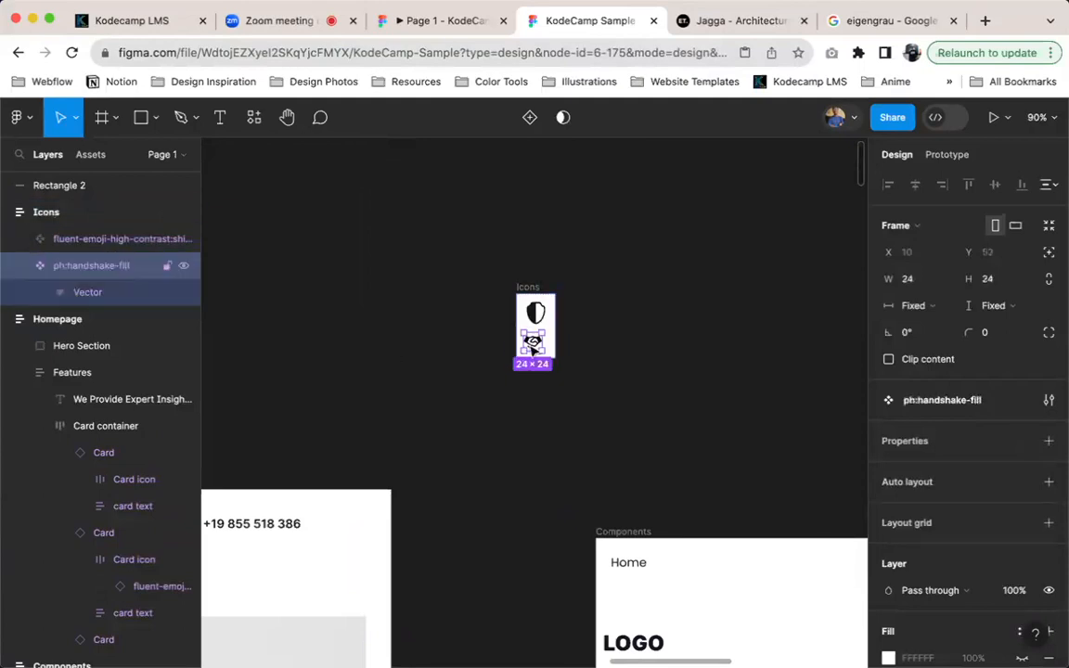
{"action": "key", "text": "k"}
{"action": "left_click", "coordinate": [905, 457]}
{"action": "type", "text": "32"}
{"action": "key", "text": "Return"}
{"action": "left_click", "coordinate": [539, 289]}
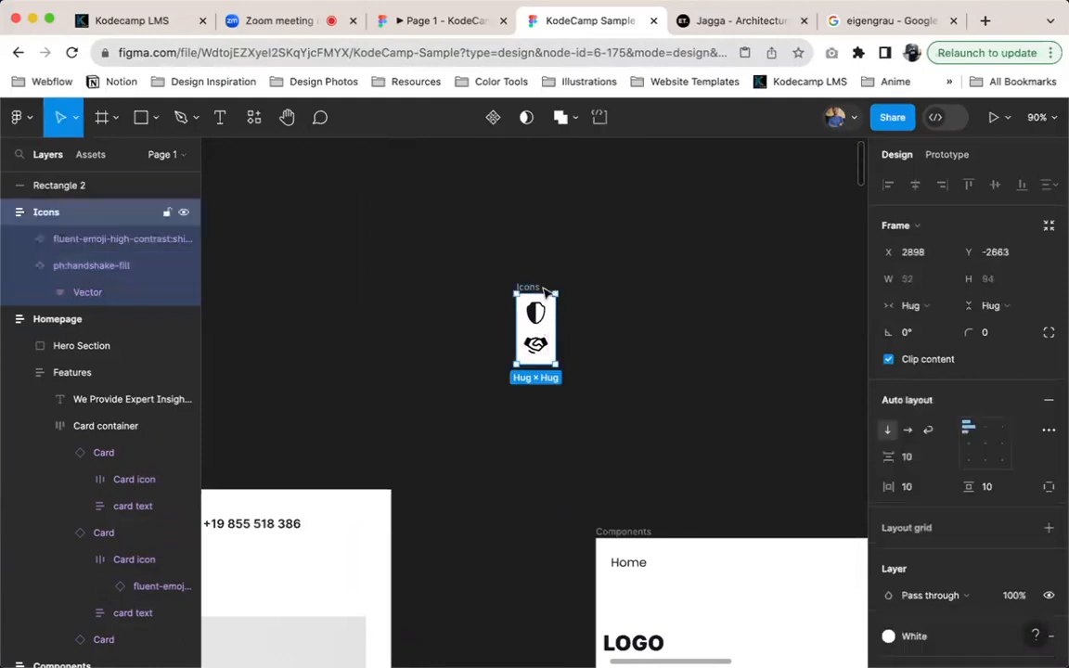
Swap the shield instance in the purple card's Card icon frame for ph:handshake-fill, searching the local components for "hands"
{"action": "scroll", "coordinate": [542, 316], "scroll_direction": "down", "scroll_amount": 10}
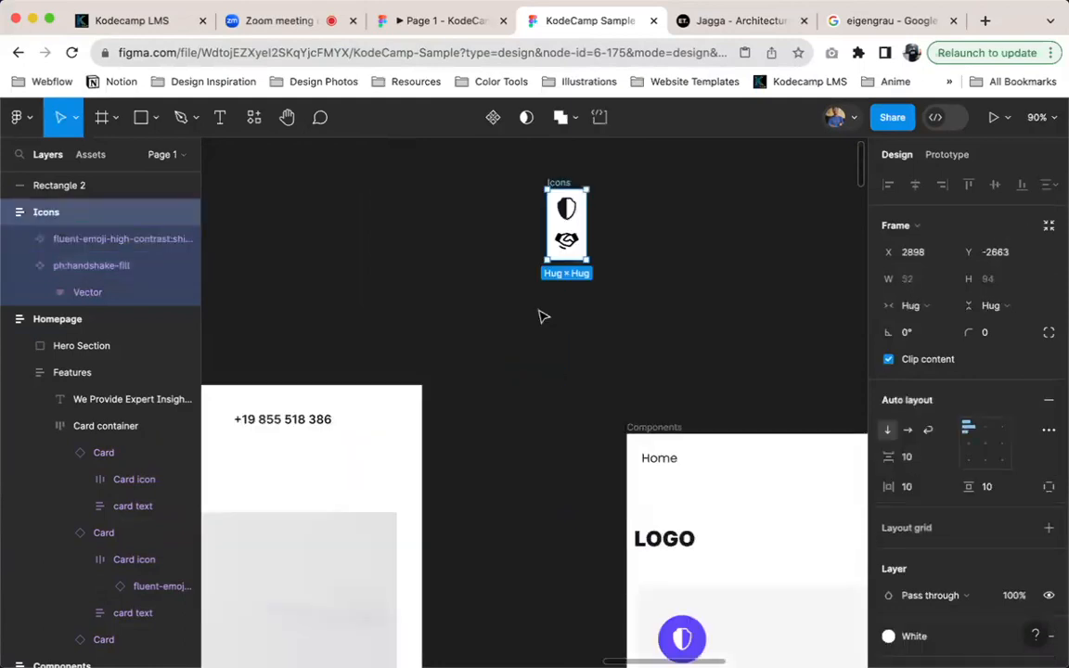
{"action": "scroll", "coordinate": [573, 373], "scroll_direction": "left", "scroll_amount": 6}
{"action": "scroll", "coordinate": [575, 377], "scroll_direction": "down", "scroll_amount": 5}
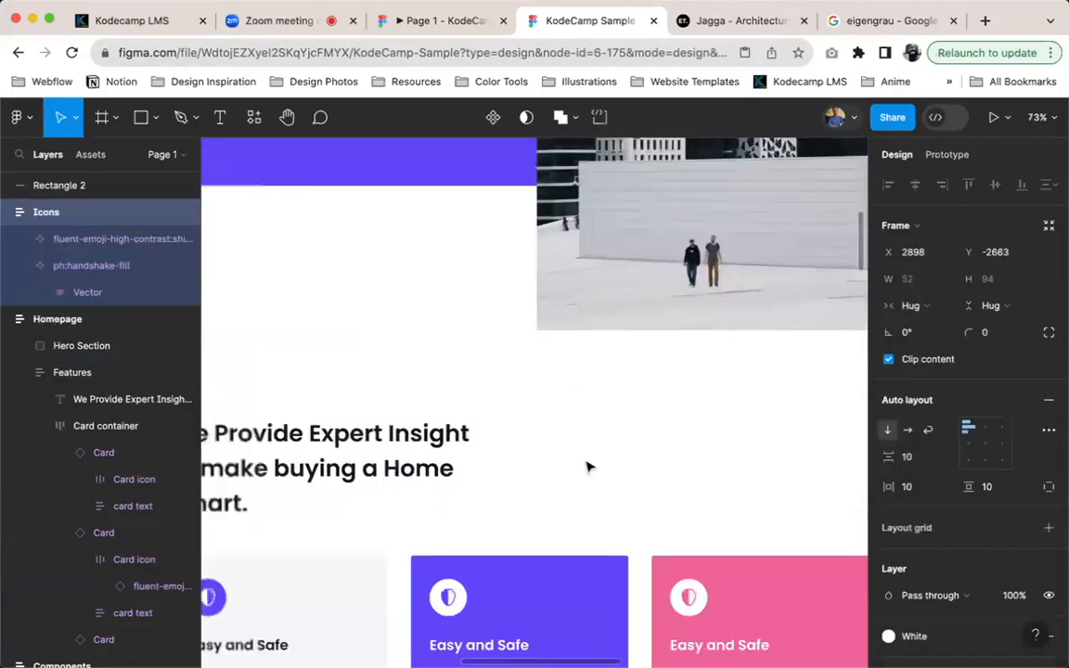
{"action": "left_click", "coordinate": [574, 395], "text": "super"}
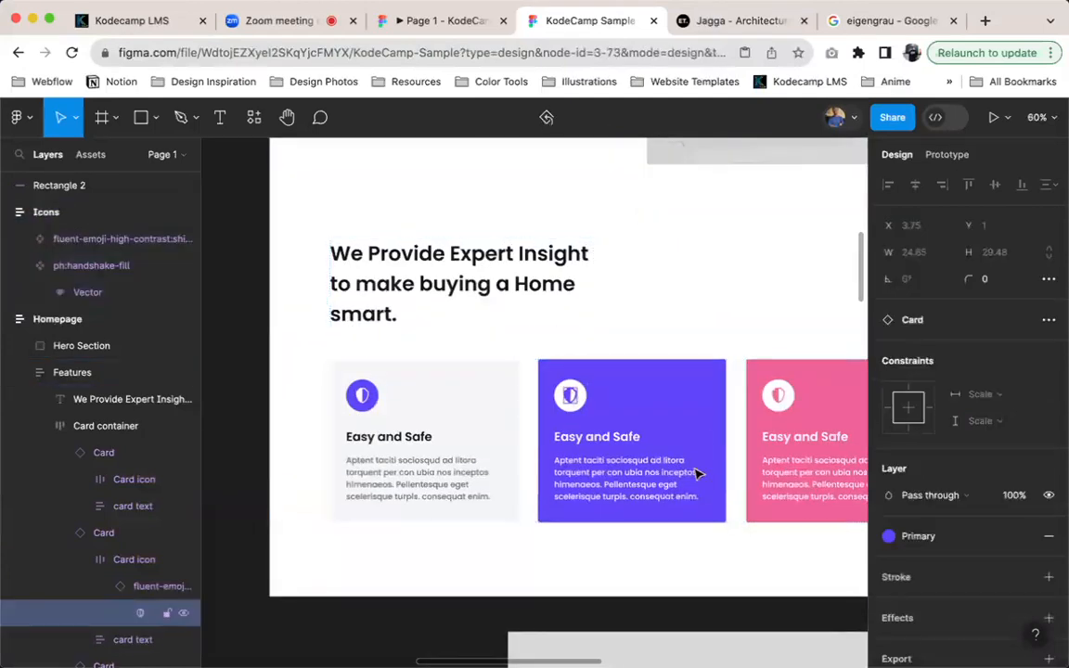
{"action": "key", "text": "shift+Return"}
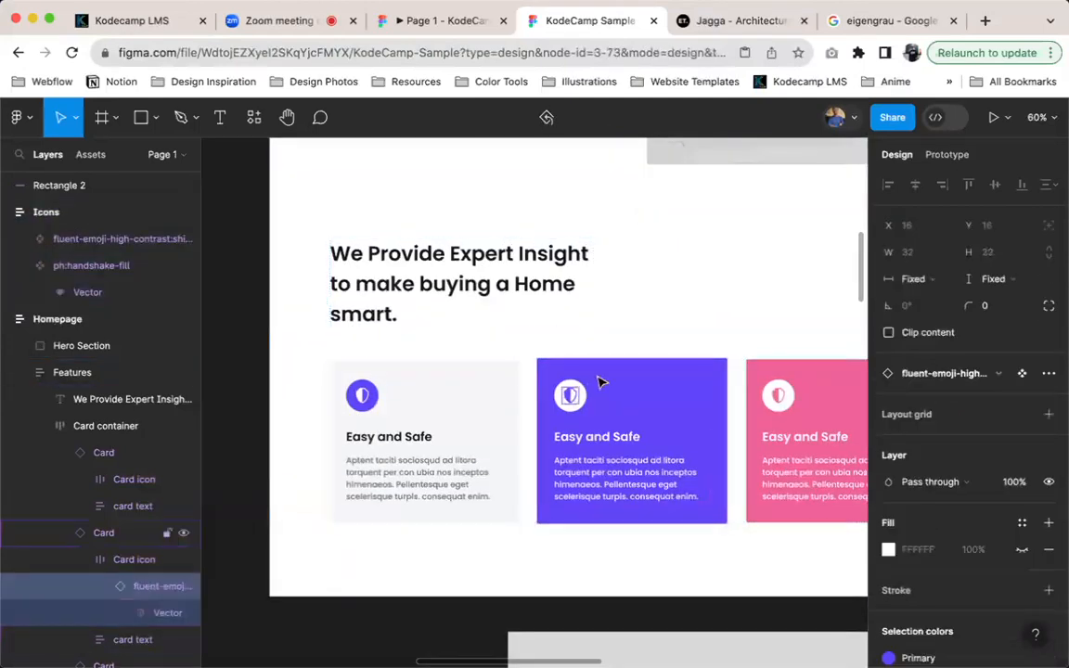
{"action": "left_click", "coordinate": [998, 377]}
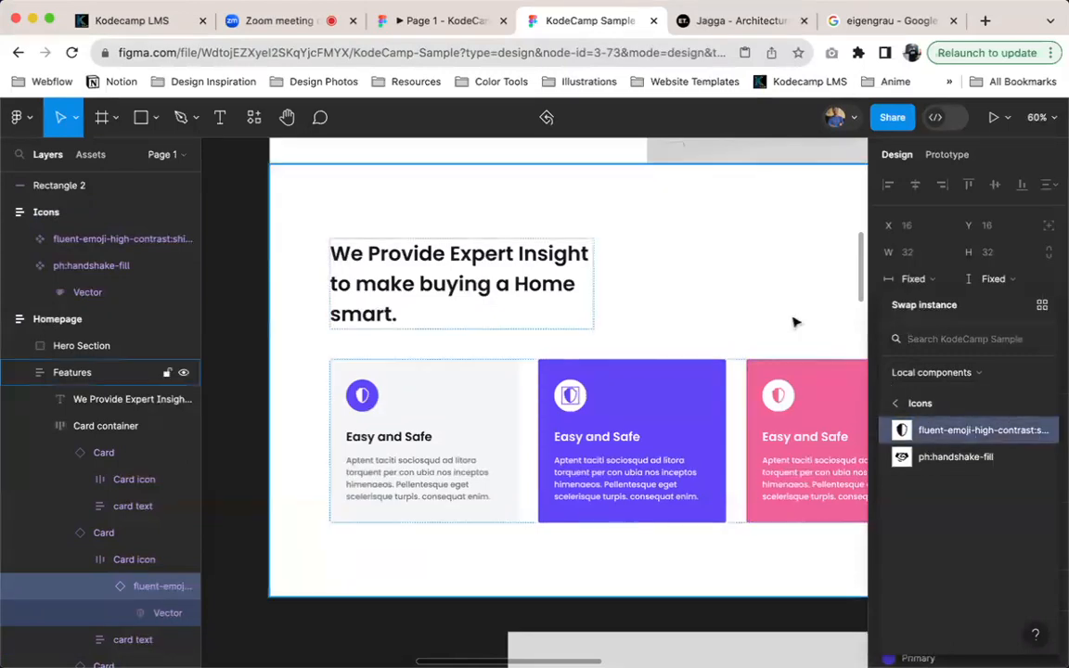
{"action": "scroll", "coordinate": [793, 322], "scroll_direction": "right", "scroll_amount": 10}
{"action": "scroll", "coordinate": [794, 322], "scroll_direction": "up", "scroll_amount": 8}
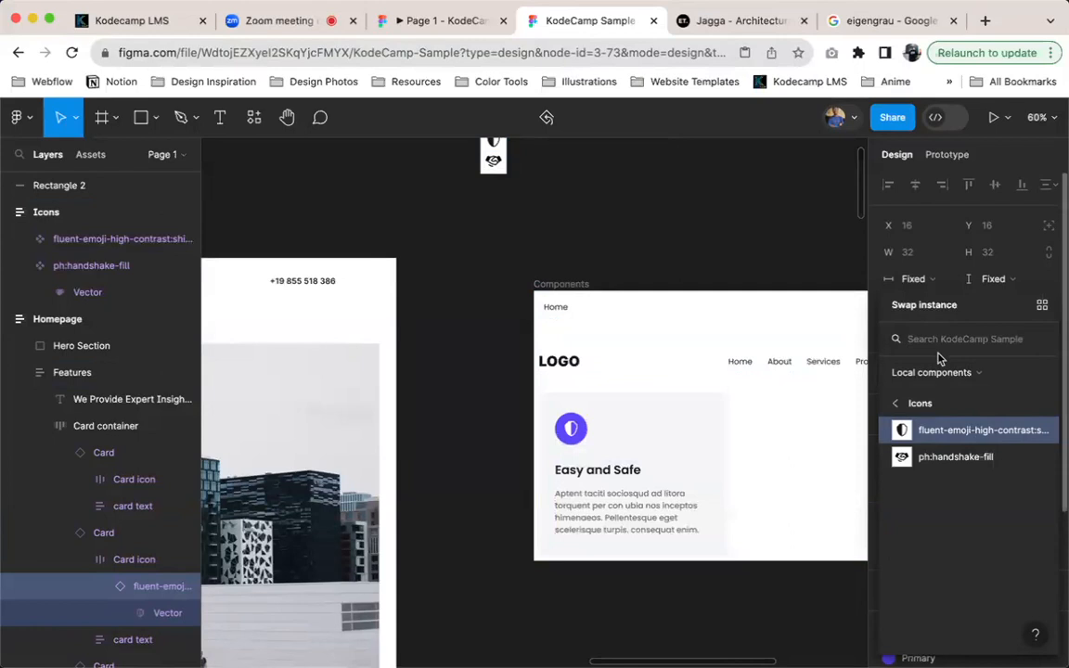
{"action": "type", "text": "hands"}
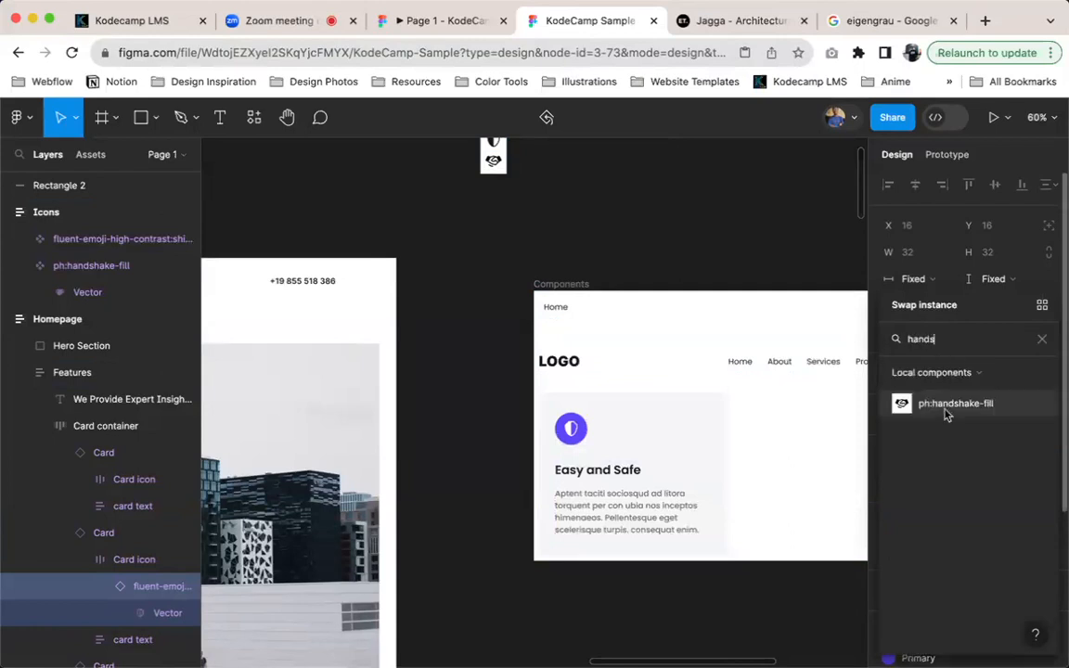
{"action": "scroll", "coordinate": [723, 429], "scroll_direction": "down", "scroll_amount": 5}
{"action": "scroll", "coordinate": [723, 430], "scroll_direction": "left", "scroll_amount": 5}
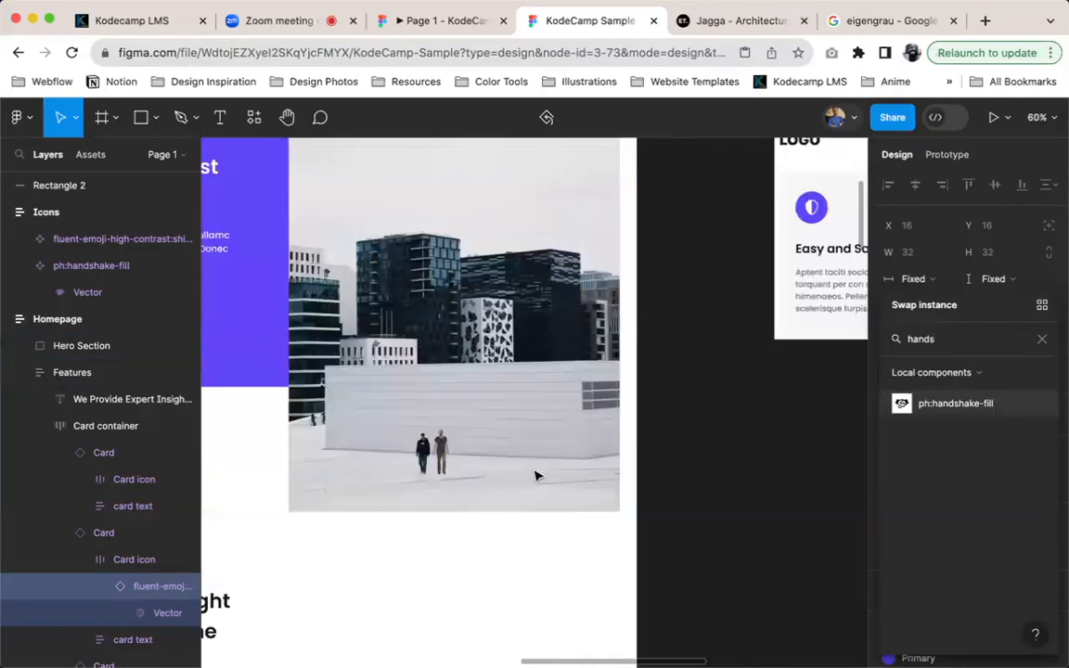
{"action": "scroll", "coordinate": [534, 476], "scroll_direction": "down", "scroll_amount": 5}
{"action": "scroll", "coordinate": [534, 476], "scroll_direction": "left", "scroll_amount": 5}
{"action": "left_click", "coordinate": [971, 405]}
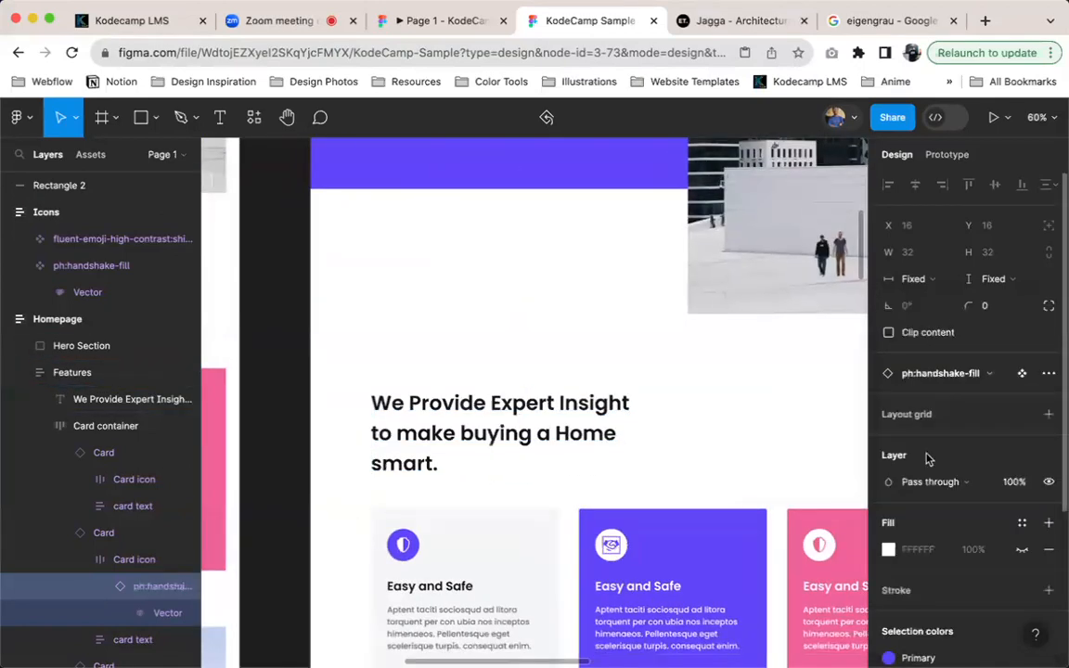
Check the purple card's handshake icon up close and in the prototype preview
{"action": "scroll", "coordinate": [627, 565], "scroll_direction": "up", "scroll_amount": 8}
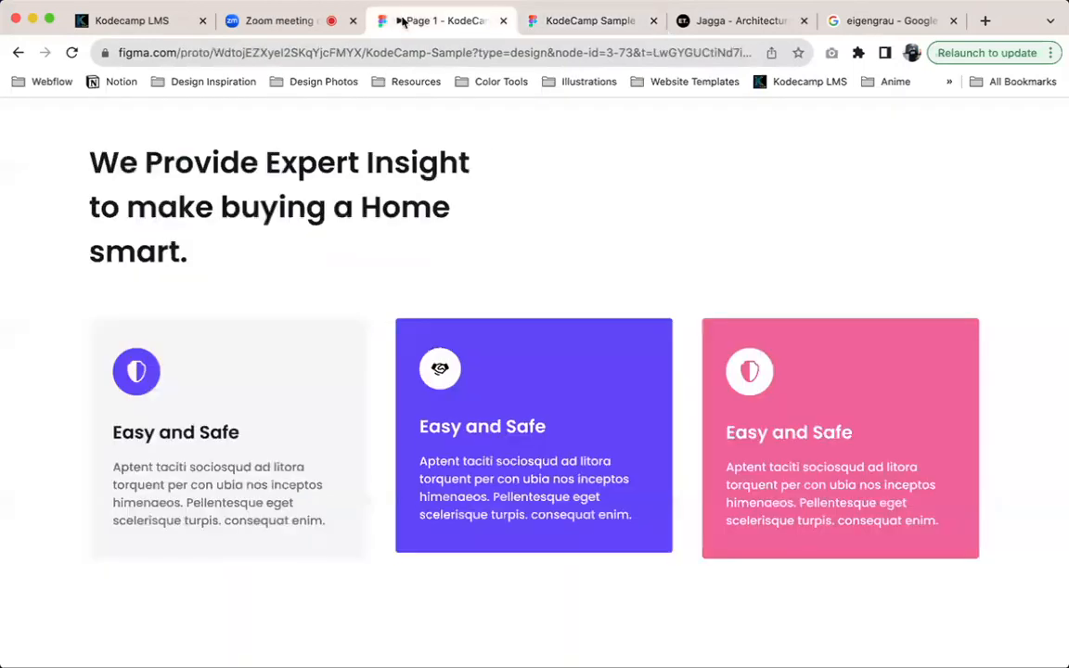
{"action": "left_click", "coordinate": [387, 20]}
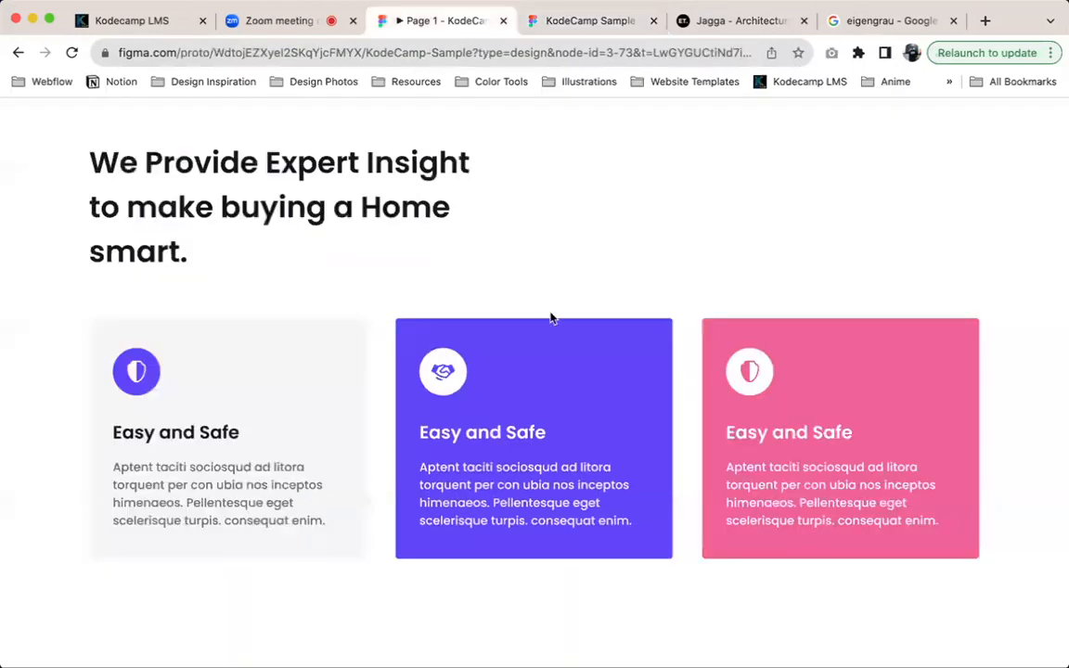
{"action": "left_click", "coordinate": [598, 30]}
Select the pink card's Card icon frame and compare its icon with the pink card on the Jagga reference page
{"action": "scroll", "coordinate": [716, 334], "scroll_direction": "down", "scroll_amount": 5}
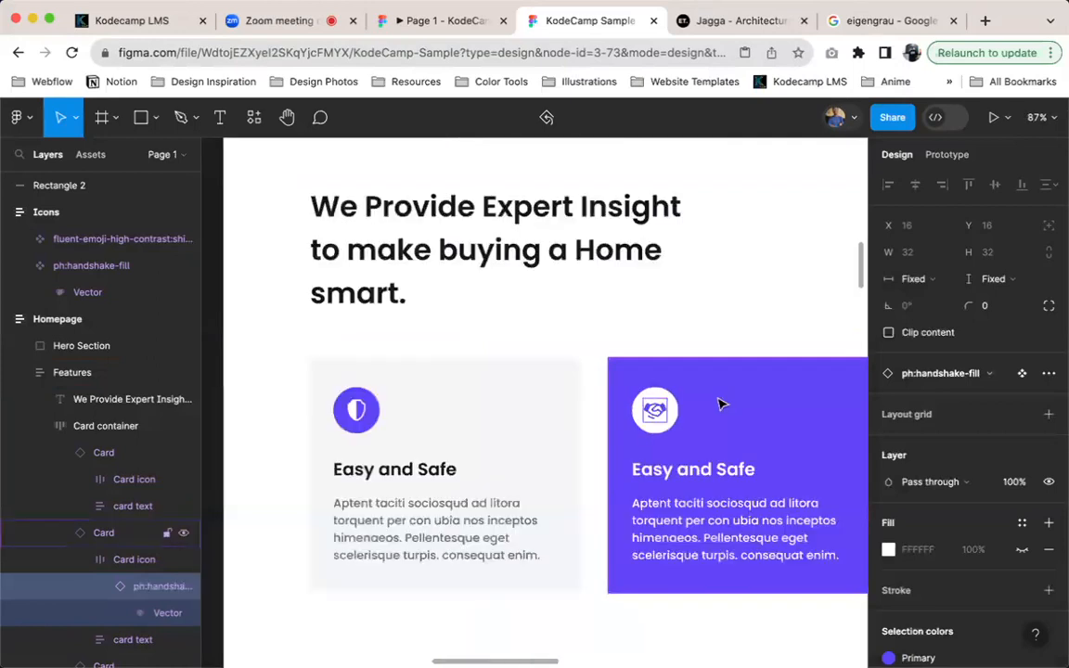
{"action": "scroll", "coordinate": [722, 408], "scroll_direction": "right", "scroll_amount": 3}
{"action": "left_click", "coordinate": [597, 432]}
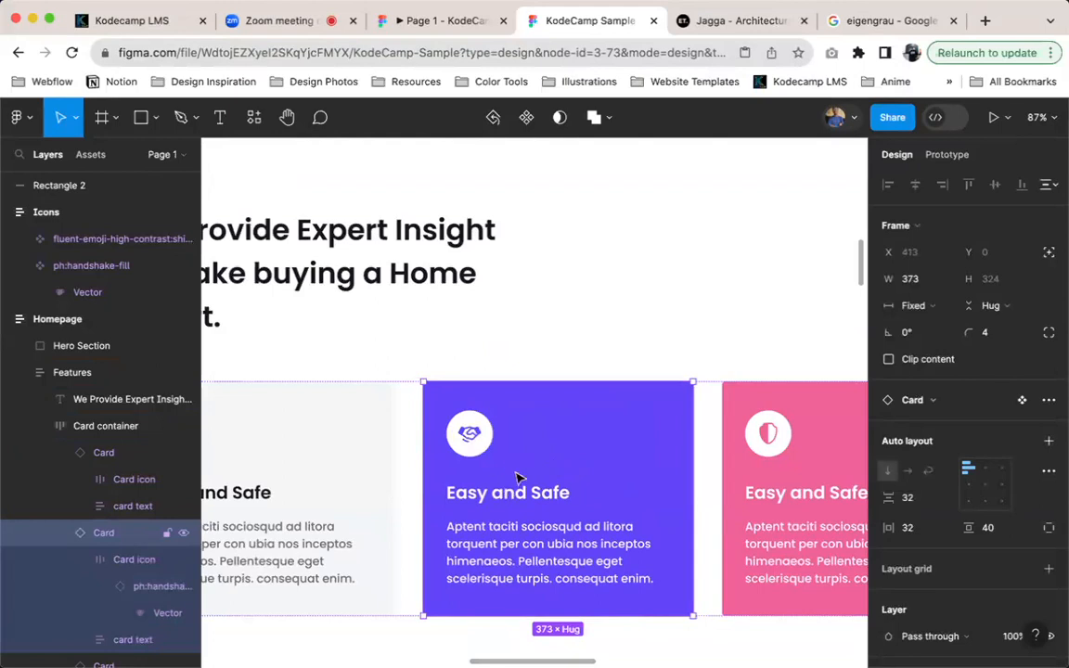
{"action": "scroll", "coordinate": [672, 461], "scroll_direction": "right", "scroll_amount": 5}
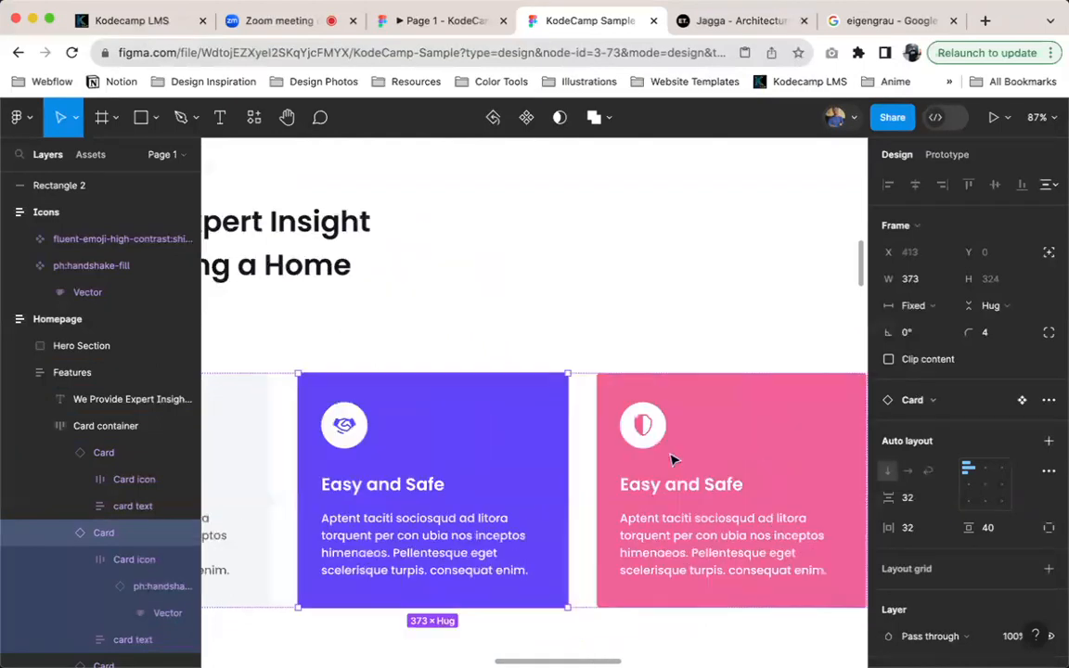
{"action": "left_click", "coordinate": [615, 434]}
{"action": "left_click", "coordinate": [556, 424]}
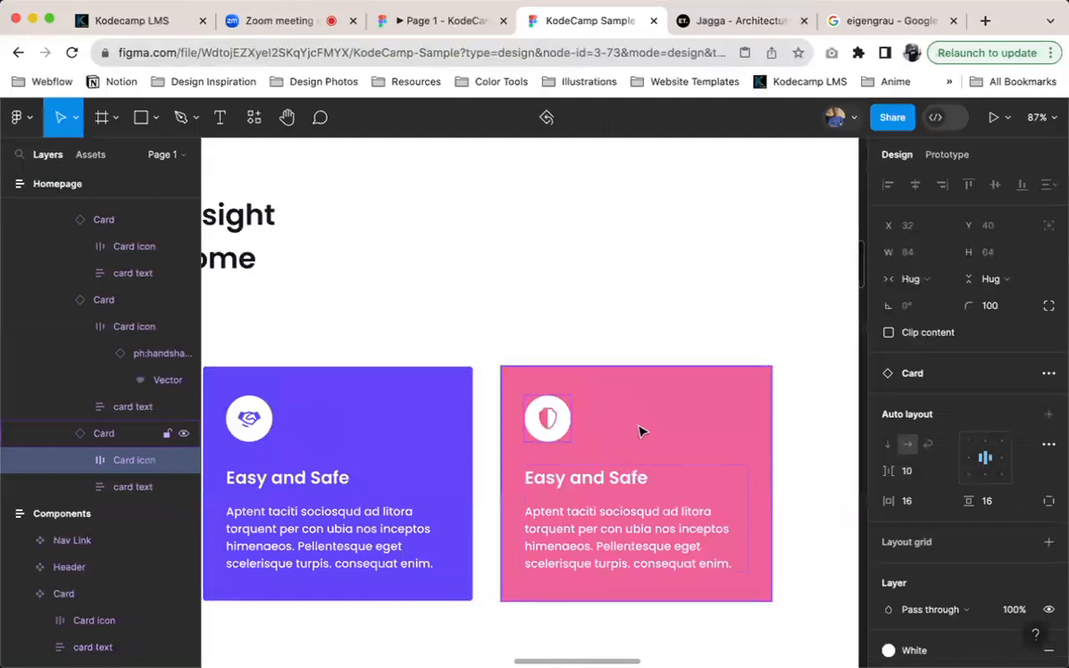
{"action": "left_click", "coordinate": [734, 21]}
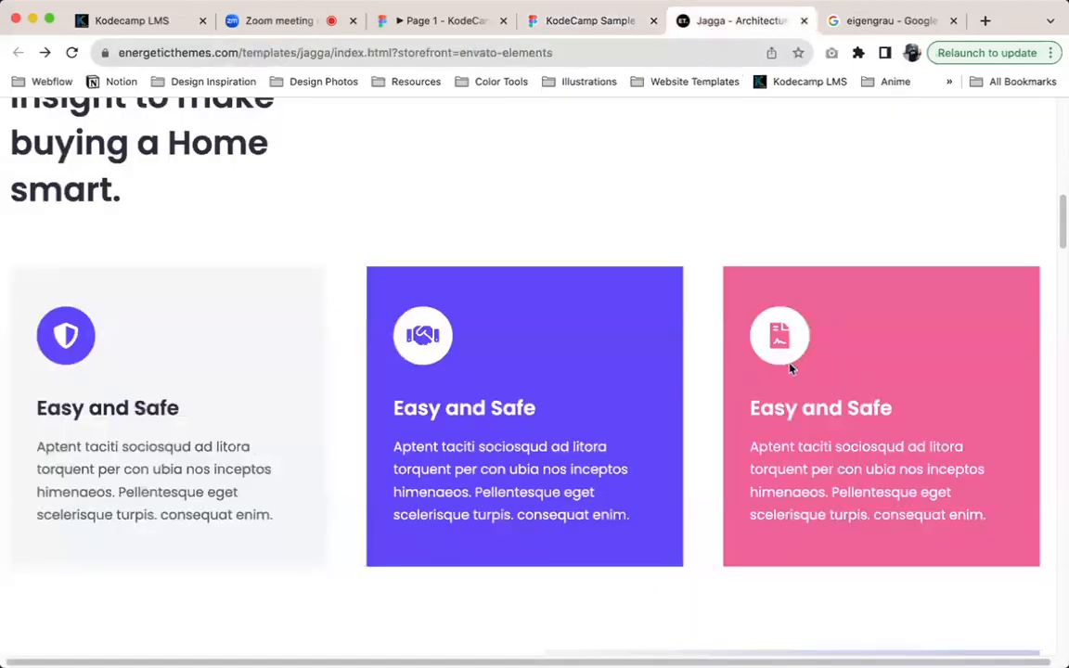
{"action": "left_click", "coordinate": [545, 34]}
Clear the selection and search the commands and plugins for "iconi" to find Iconify
{"action": "scroll", "coordinate": [716, 358], "scroll_direction": "right", "scroll_amount": 5}
{"action": "left_click", "coordinate": [706, 389]}
{"action": "key", "text": "super+slash"}
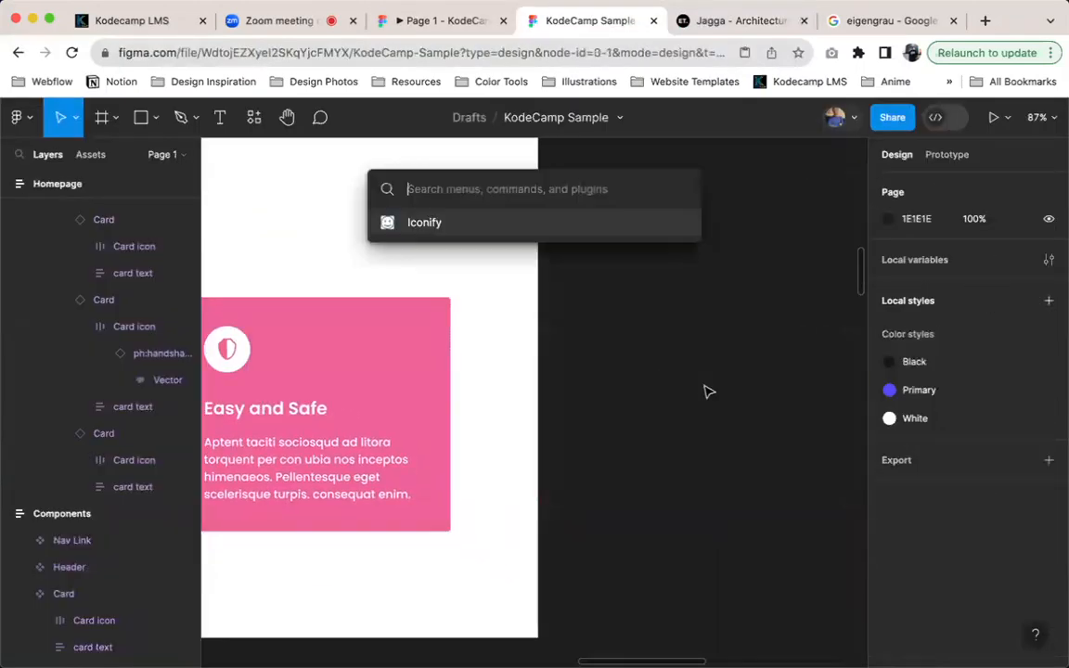
{"action": "type", "text": "iconi"}
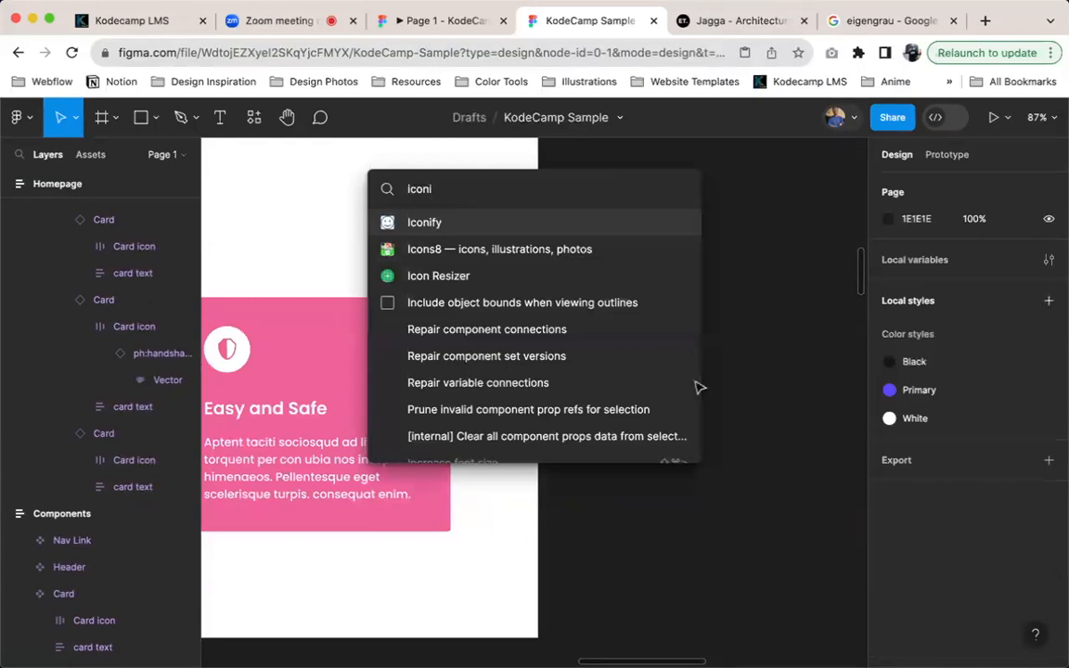
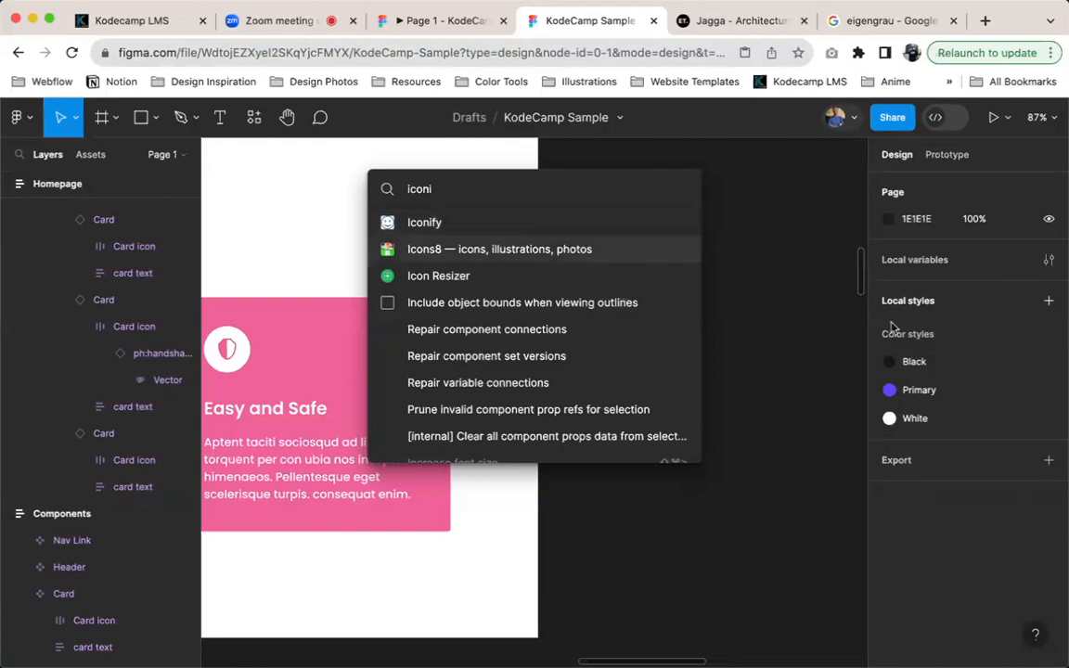
Launch the Iconify plugin and search its icon collections for "docum"
{"action": "left_click", "coordinate": [430, 226]}
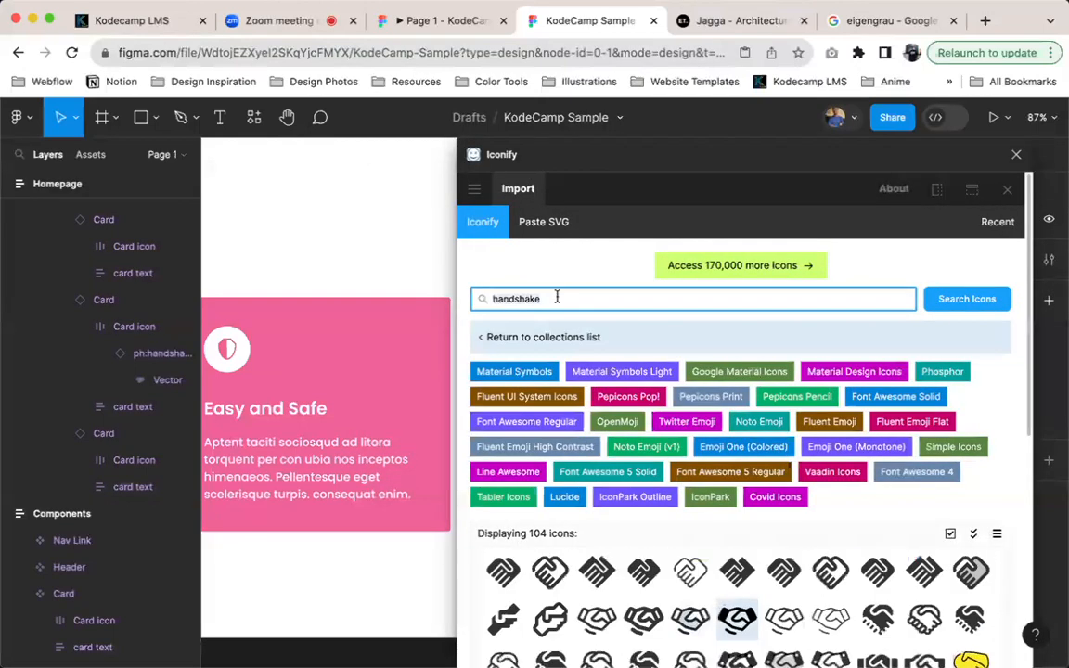
{"action": "double_click", "coordinate": [557, 298]}
{"action": "type", "text": "docum"}
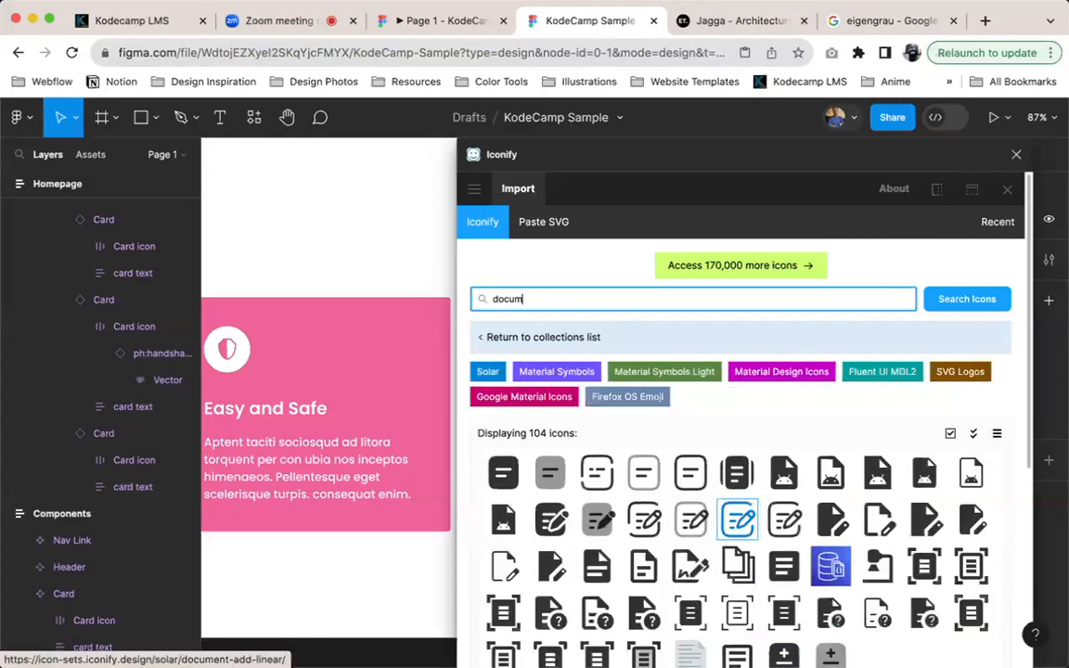
{"action": "scroll", "coordinate": [614, 498], "scroll_direction": "down", "scroll_amount": 1}
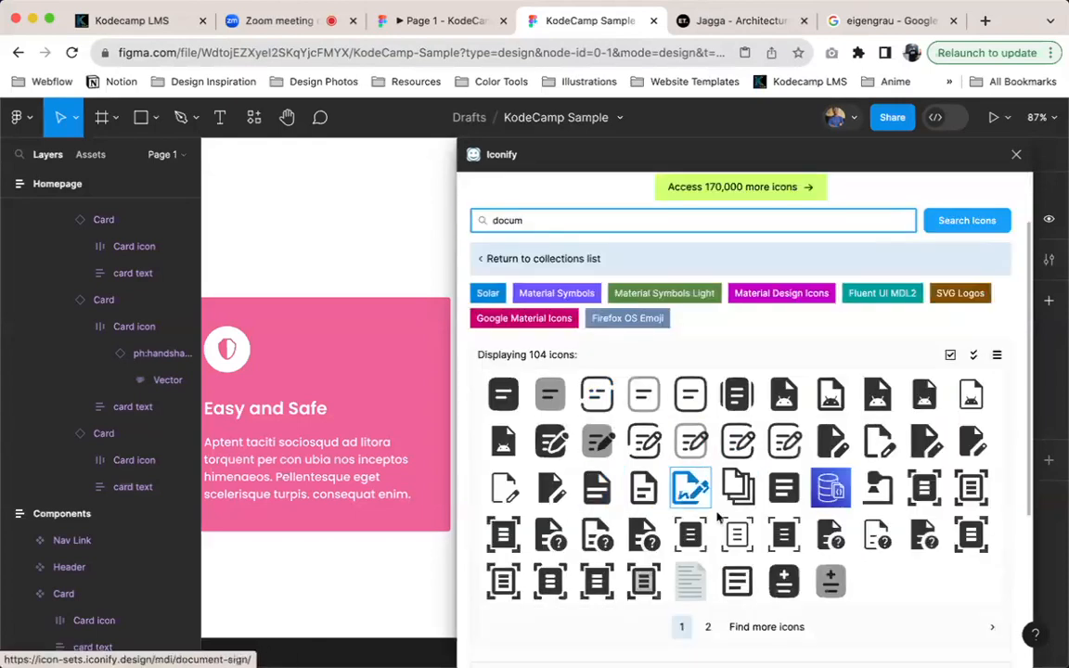
{"action": "scroll", "coordinate": [694, 514], "scroll_direction": "down", "scroll_amount": 1}
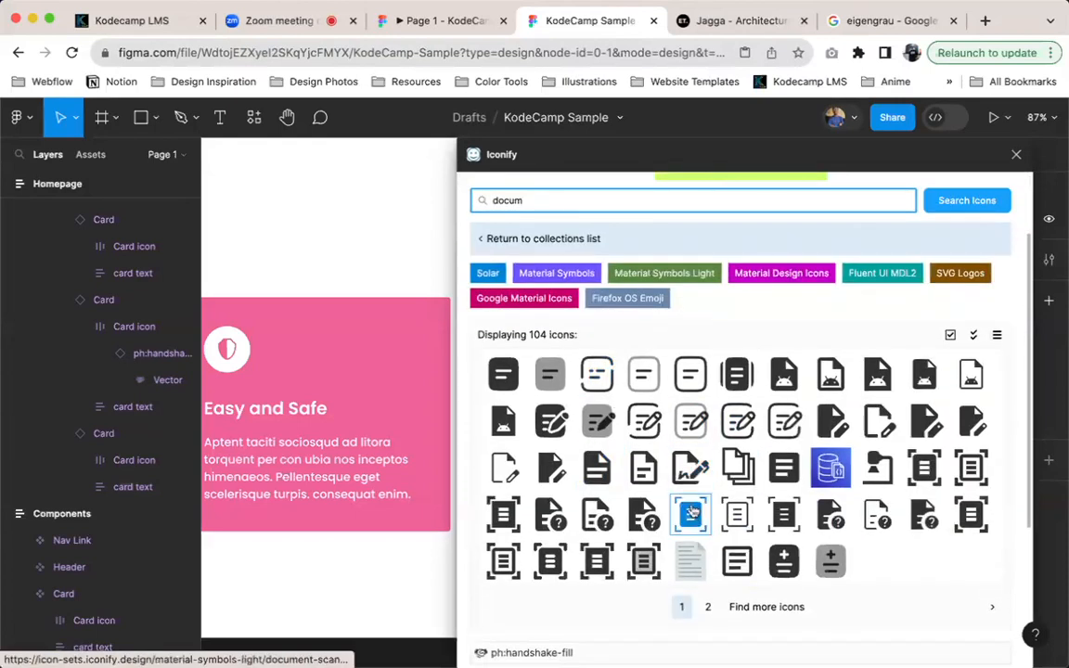
Import mdi:file-document-outline both as a component and as a plain icon, and close Iconify
{"action": "left_click", "coordinate": [649, 474]}
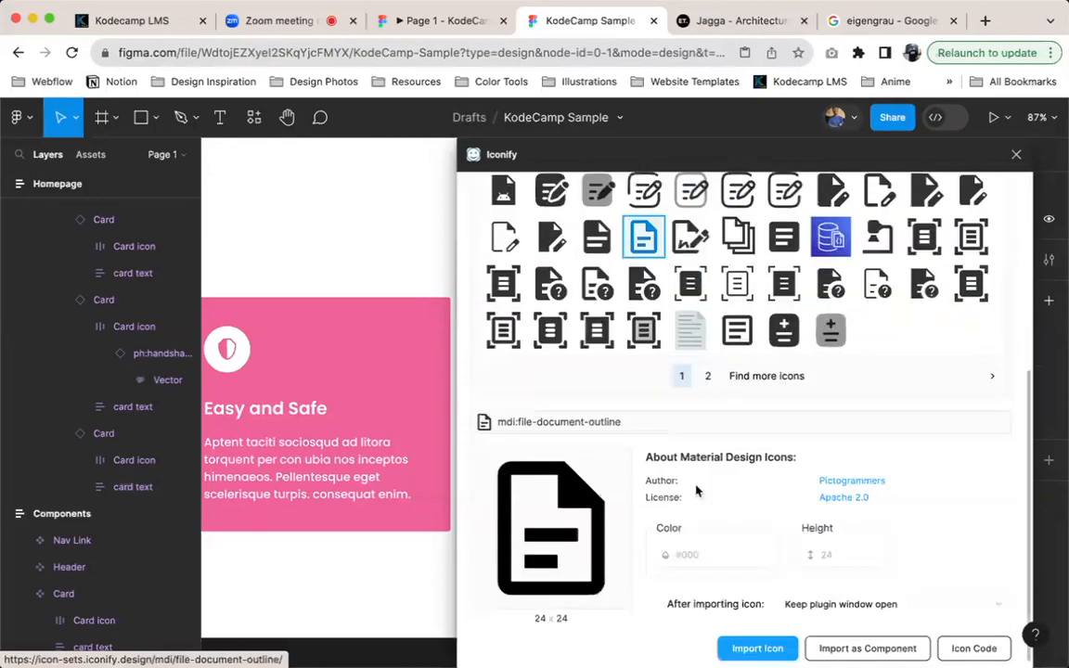
{"action": "left_click", "coordinate": [888, 641]}
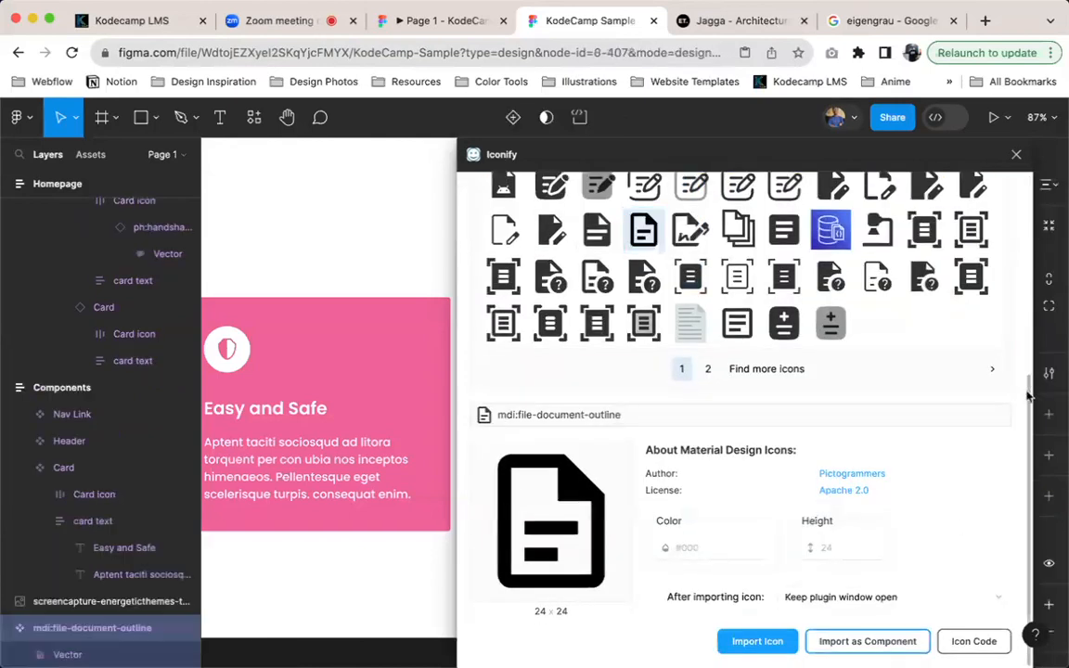
{"action": "left_click", "coordinate": [759, 643]}
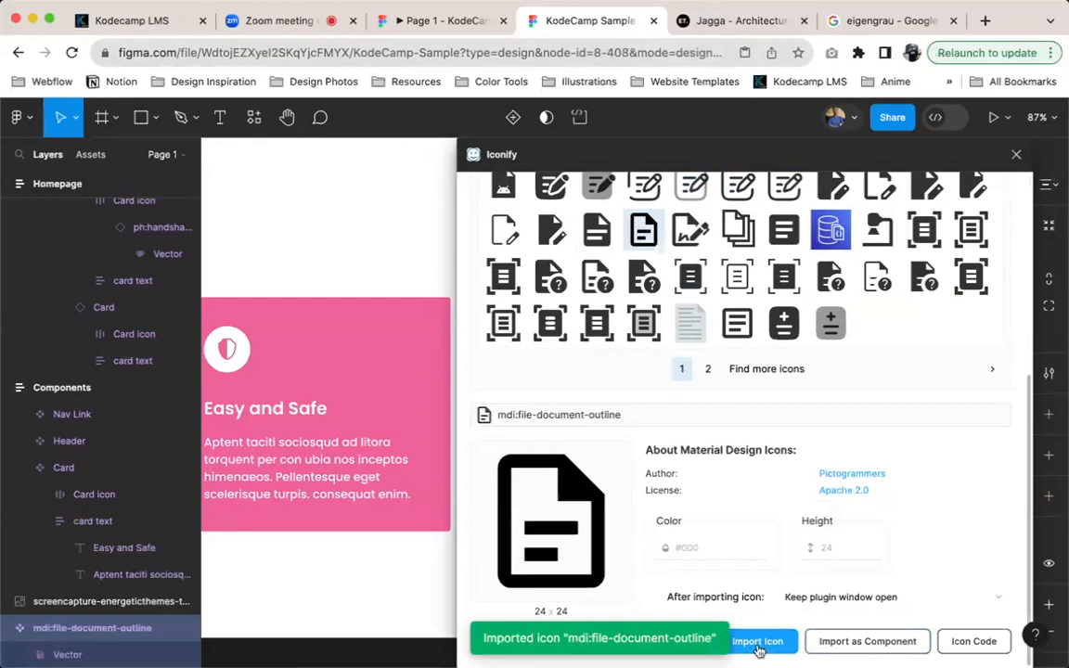
{"action": "left_click", "coordinate": [1017, 156]}
Delete the component copy of the imported mdi:file-document-outline icon beside the homepage
{"action": "scroll", "coordinate": [533, 404], "scroll_direction": "up", "scroll_amount": 5}
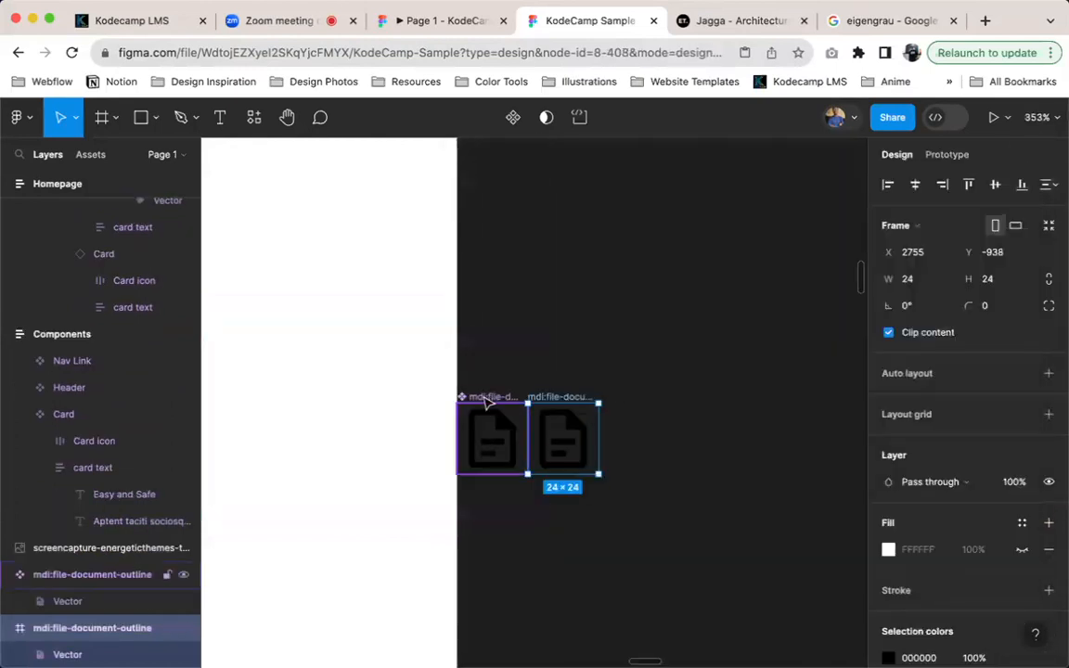
{"action": "left_click", "coordinate": [487, 401]}
{"action": "key", "text": "Delete"}
Relocate the Icons frame down beside the pink card and move the remaining mdi:file-document-outline icon into it by cutting and pasting
{"action": "left_click", "coordinate": [548, 409]}
{"action": "scroll", "coordinate": [552, 418], "scroll_direction": "down", "scroll_amount": 5}
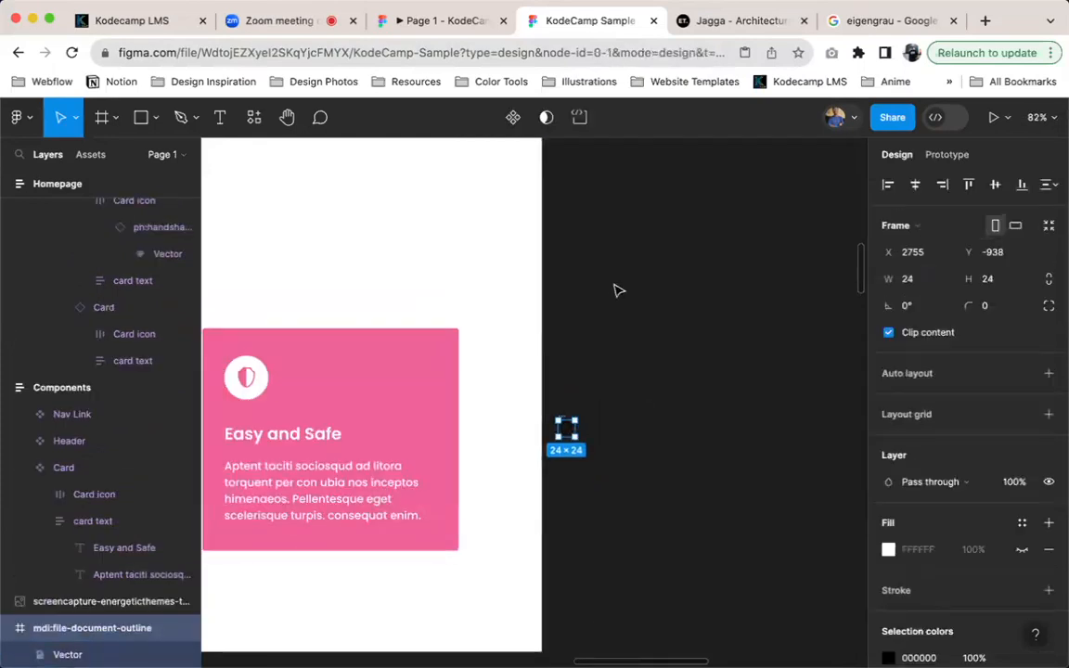
{"action": "key", "text": "super+x"}
{"action": "scroll", "coordinate": [616, 291], "scroll_direction": "up", "scroll_amount": 12}
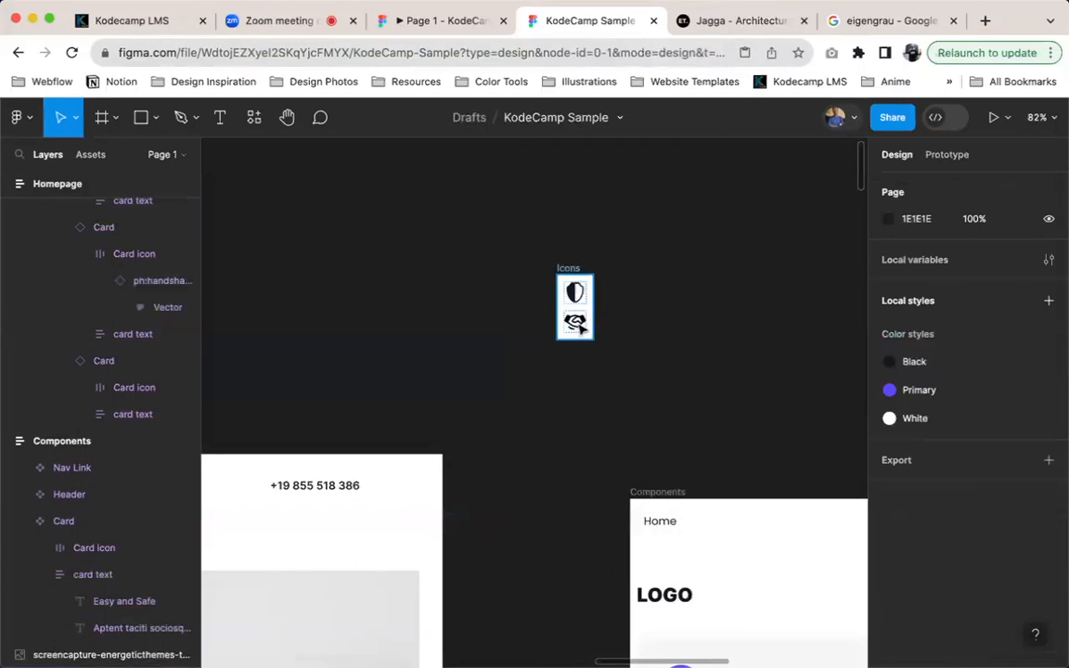
{"action": "left_click_drag", "start_coordinate": [572, 268], "coordinate": [526, 546]}
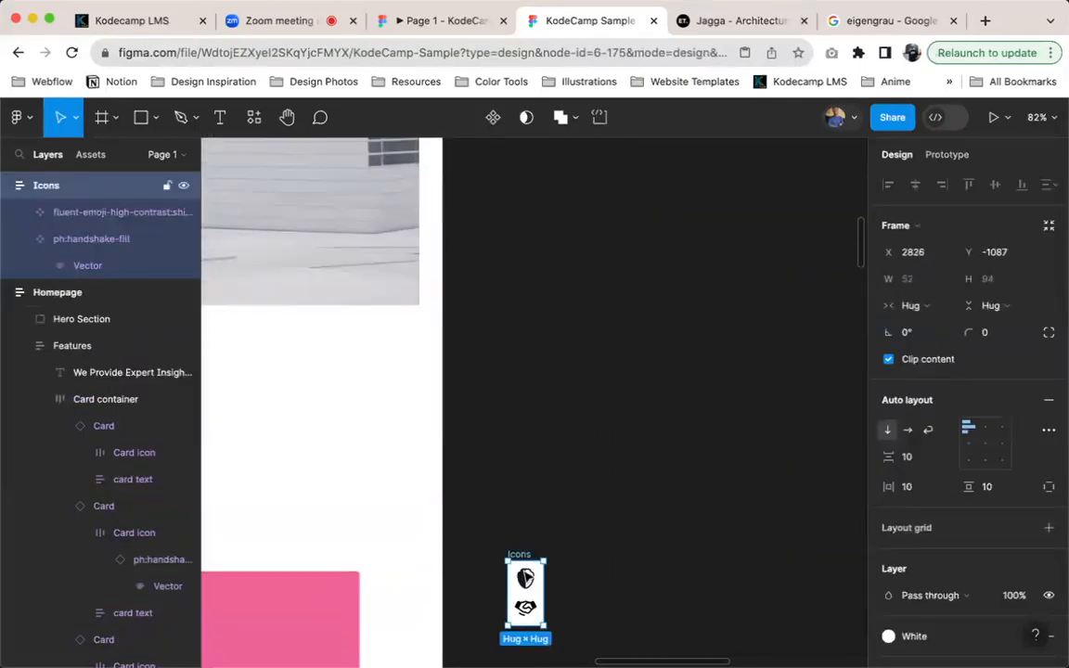
{"action": "key", "text": "super+v"}
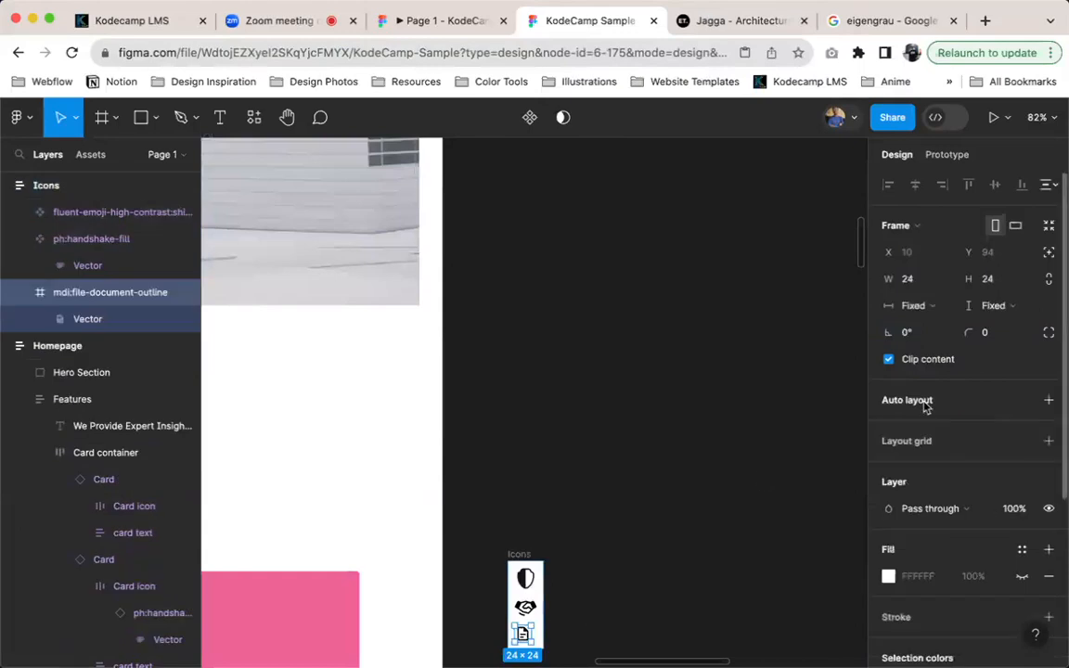
Scale the mdi:file-document-outline icon in the Icons frame to a width of 32
{"action": "key", "text": "k"}
{"action": "left_click", "coordinate": [910, 461]}
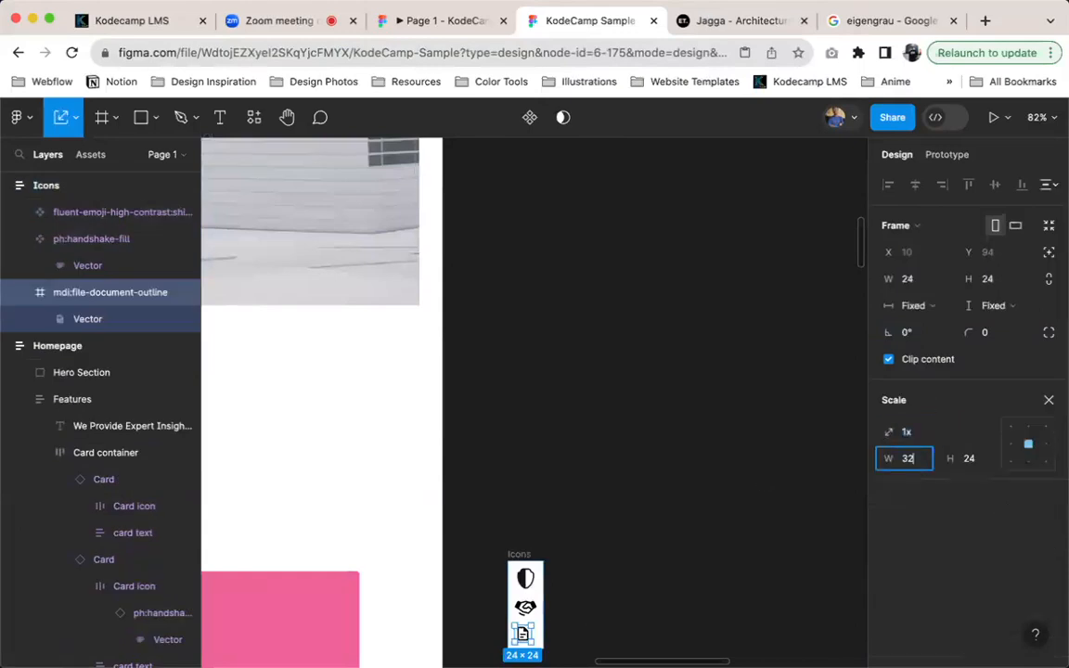
{"action": "type", "text": "32"}
{"action": "key", "text": "Return"}
{"action": "left_click", "coordinate": [534, 564]}
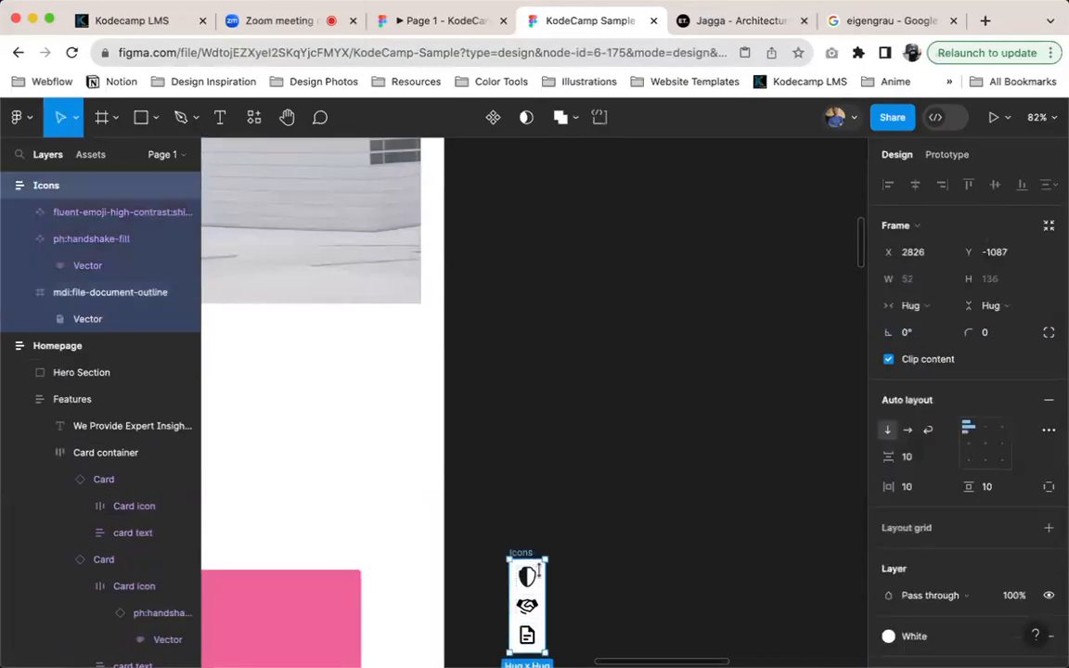
Try to swap the shield instance in the pink card's Card icon frame for the document icon from the local Icons components
{"action": "scroll", "coordinate": [553, 565], "scroll_direction": "down", "scroll_amount": 5}
{"action": "scroll", "coordinate": [552, 564], "scroll_direction": "left", "scroll_amount": 3}
{"action": "left_click", "coordinate": [674, 401]}
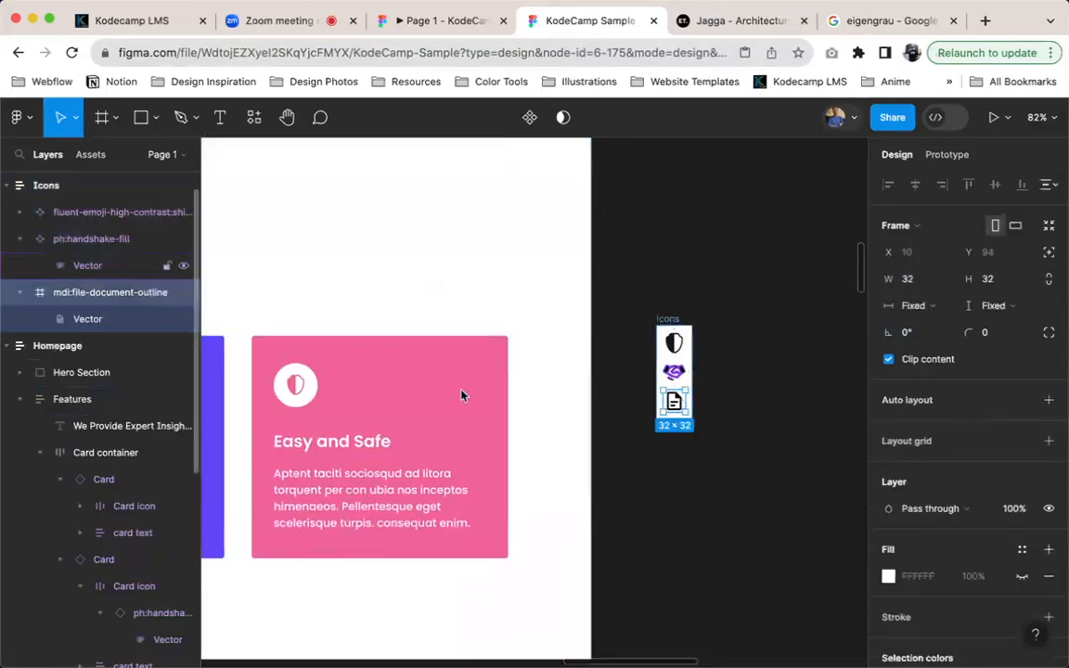
{"action": "scroll", "coordinate": [463, 396], "scroll_direction": "left", "scroll_amount": 4}
{"action": "scroll", "coordinate": [463, 396], "scroll_direction": "down", "scroll_amount": 1}
{"action": "double_click", "coordinate": [522, 330]}
{"action": "double_click", "coordinate": [521, 330]}
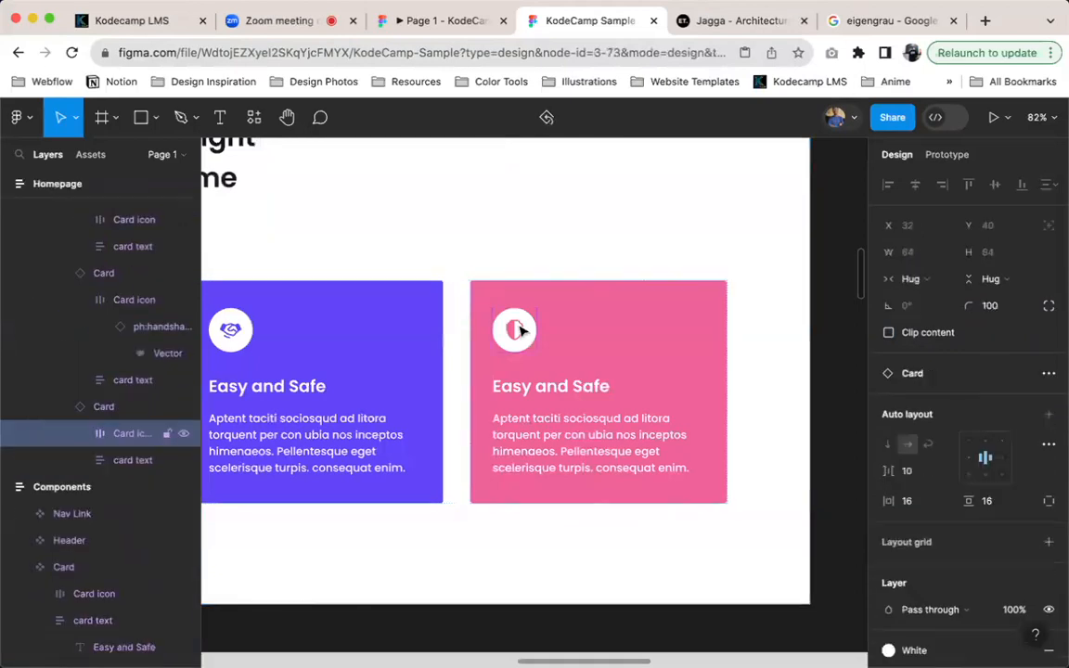
{"action": "double_click", "coordinate": [522, 330]}
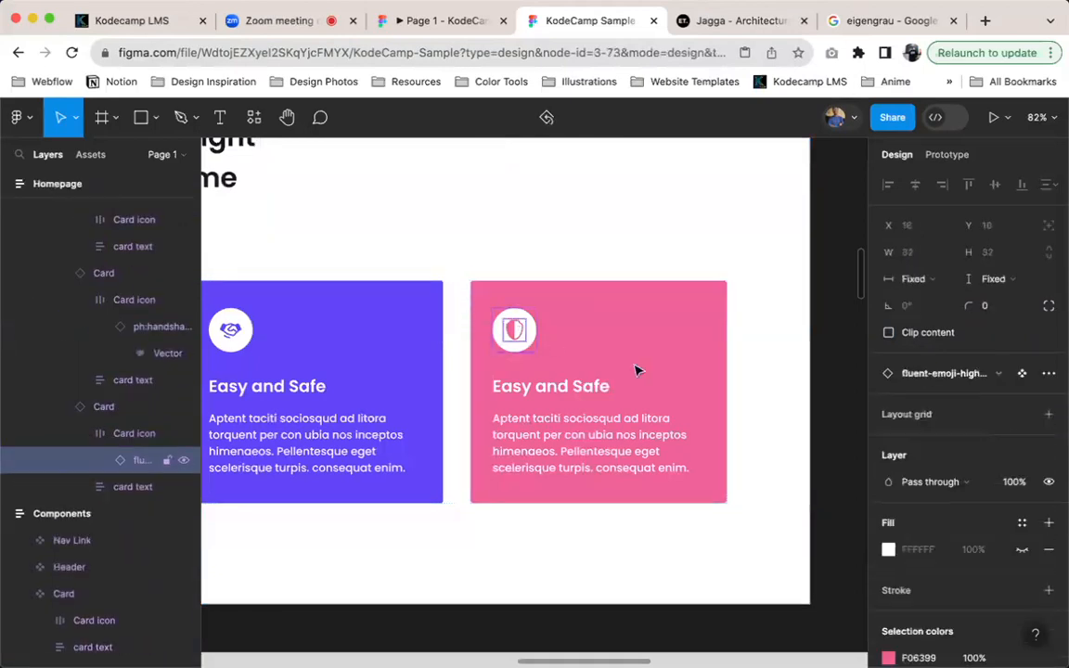
{"action": "left_click", "coordinate": [964, 374]}
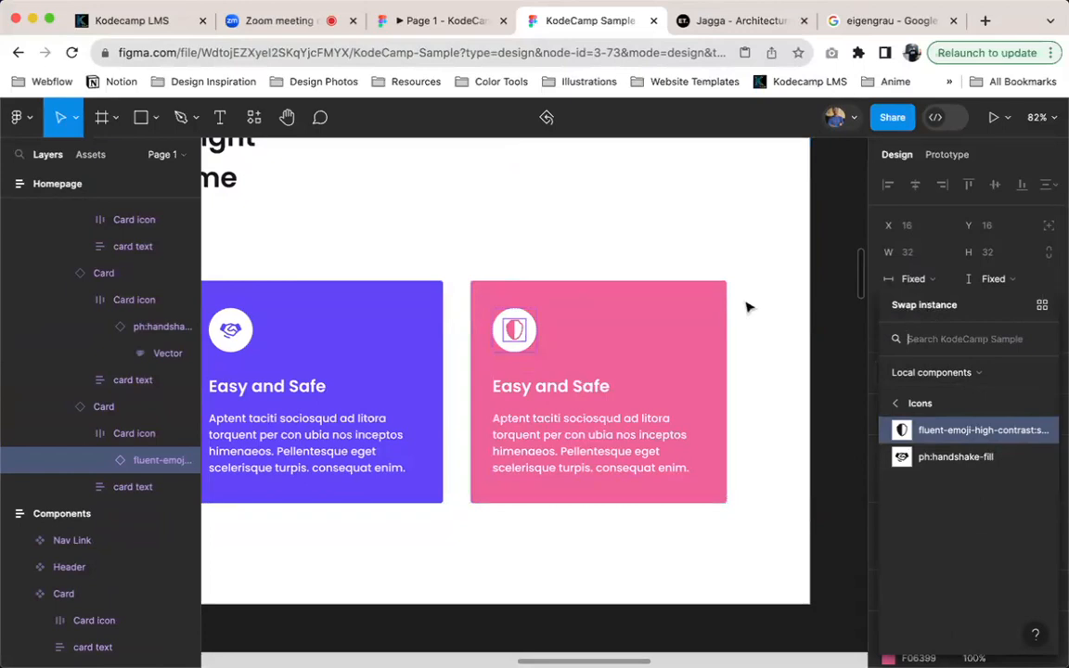
{"action": "scroll", "coordinate": [688, 287], "scroll_direction": "right", "scroll_amount": 5}
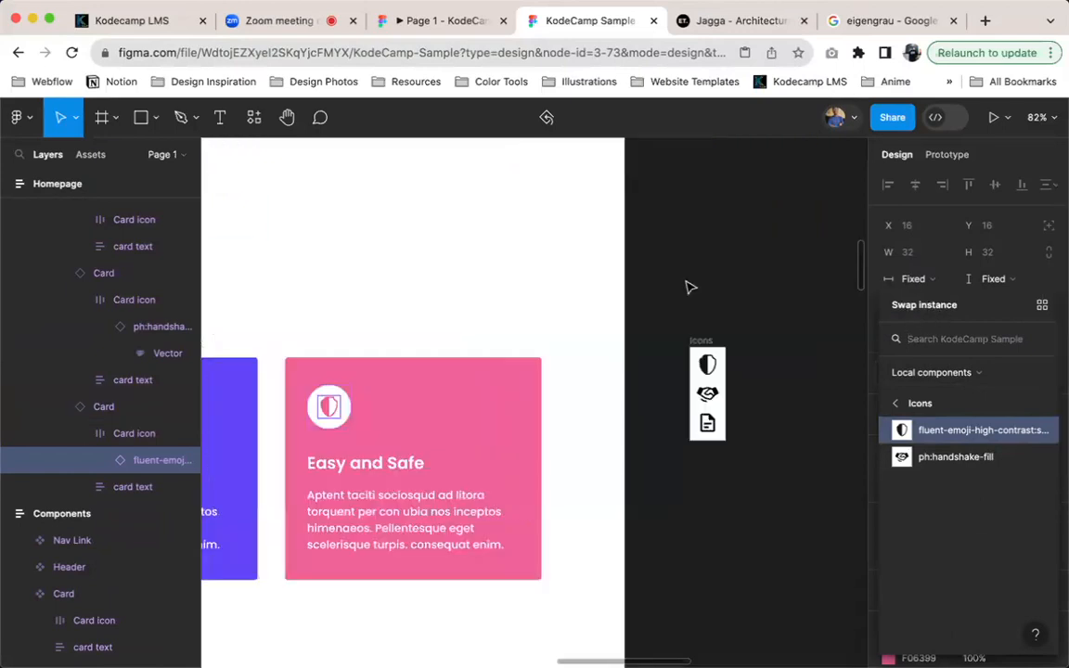
Turn the mdi:file-document-outline frame in Icons into a component and swap it in for the shield instance in the pink card's Card icon frame
{"action": "left_click", "coordinate": [654, 450]}
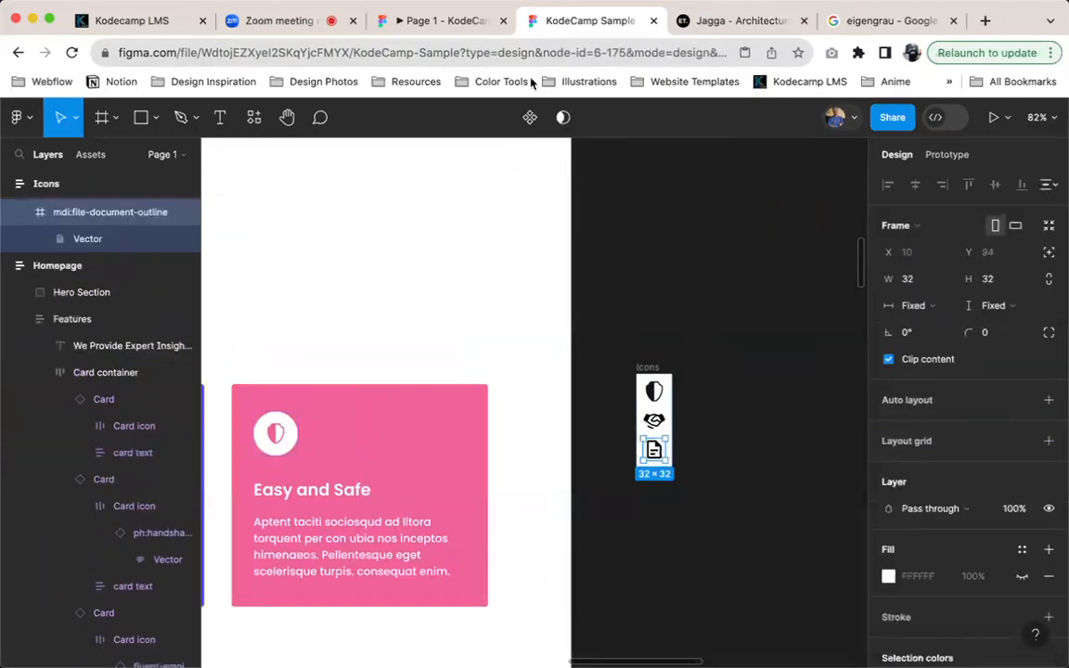
{"action": "left_click", "coordinate": [530, 117]}
{"action": "scroll", "coordinate": [440, 362], "scroll_direction": "left", "scroll_amount": 5}
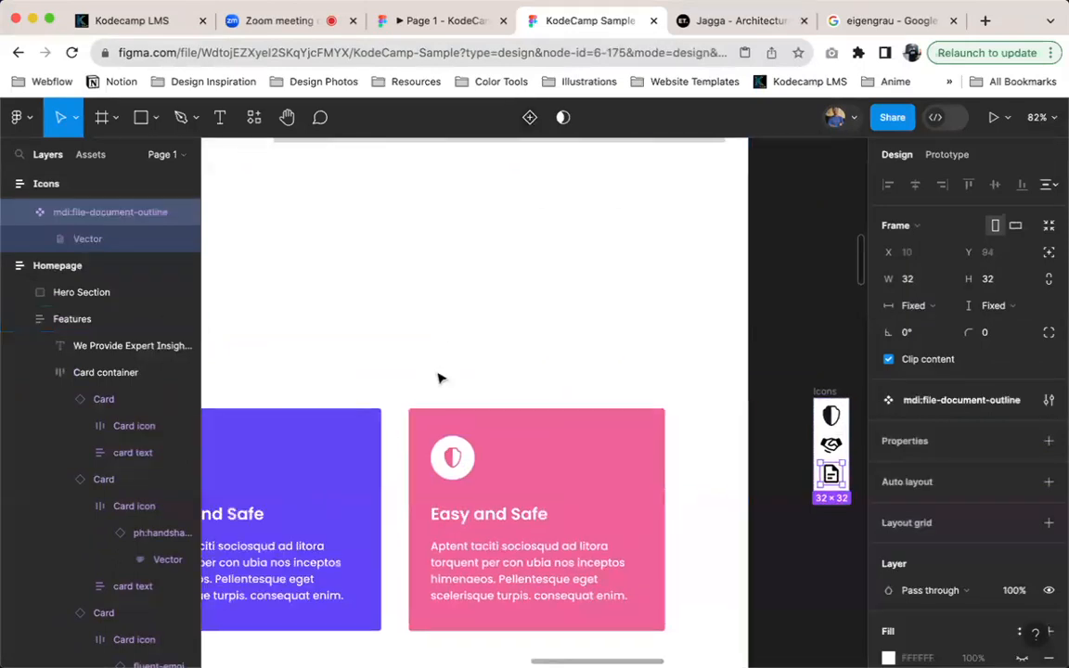
{"action": "left_click", "coordinate": [504, 440]}
{"action": "double_click", "coordinate": [504, 440]}
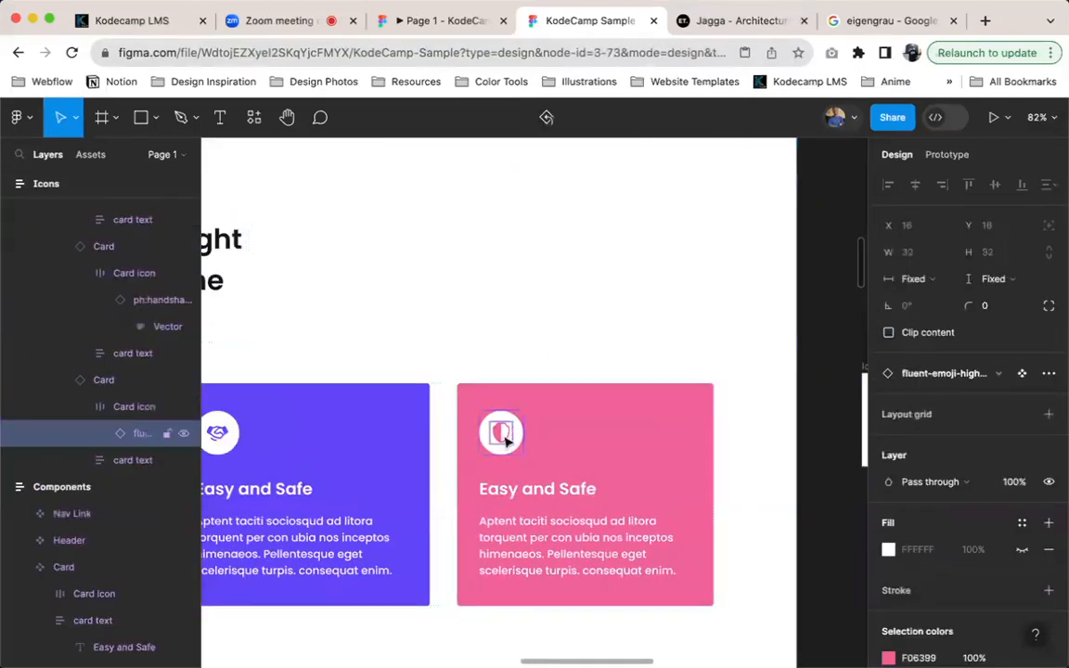
{"action": "left_click", "coordinate": [907, 373]}
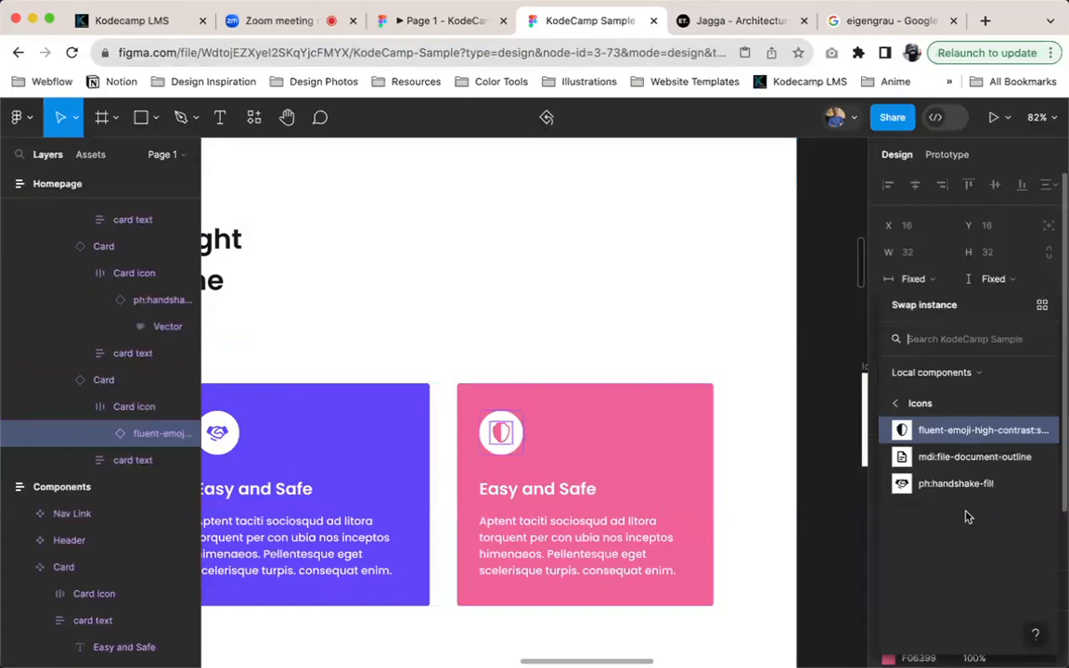
{"action": "left_click", "coordinate": [966, 457]}
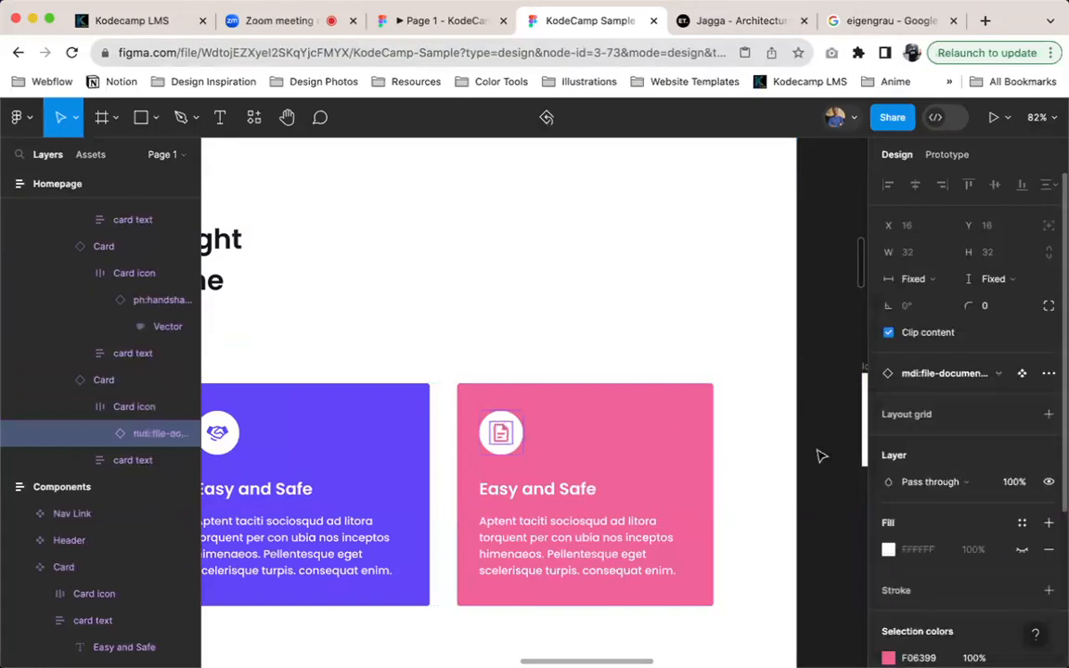
Check the three feature cards' icons in the prototype preview and back on the design canvas
{"action": "left_click", "coordinate": [452, 21]}
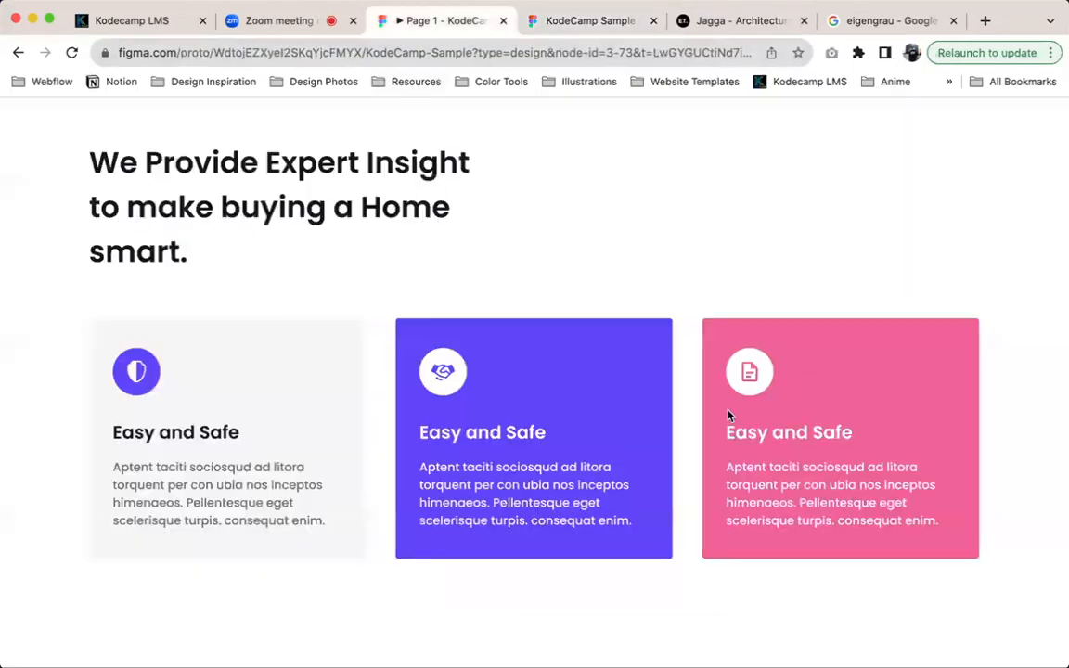
{"action": "left_click", "coordinate": [529, 20]}
{"action": "scroll", "coordinate": [475, 494], "scroll_direction": "down", "scroll_amount": 5, "text": "ctrl"}
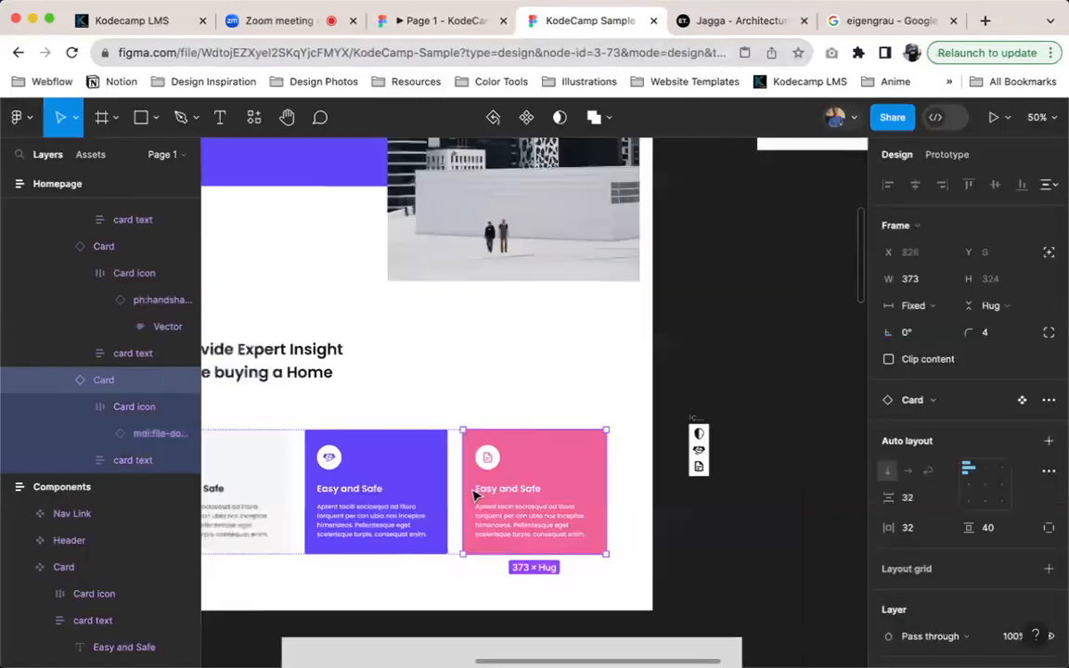
{"action": "scroll", "coordinate": [475, 493], "scroll_direction": "left", "scroll_amount": 3}
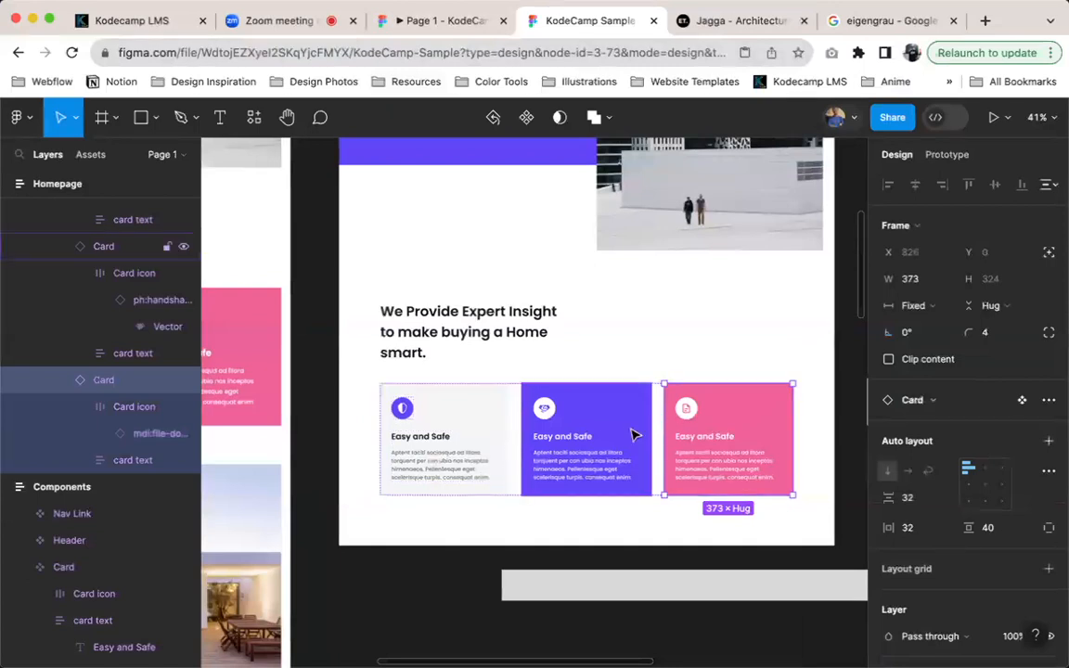
Select the gray card and its parent Features frame on the Homepage
{"action": "left_click", "coordinate": [502, 457]}
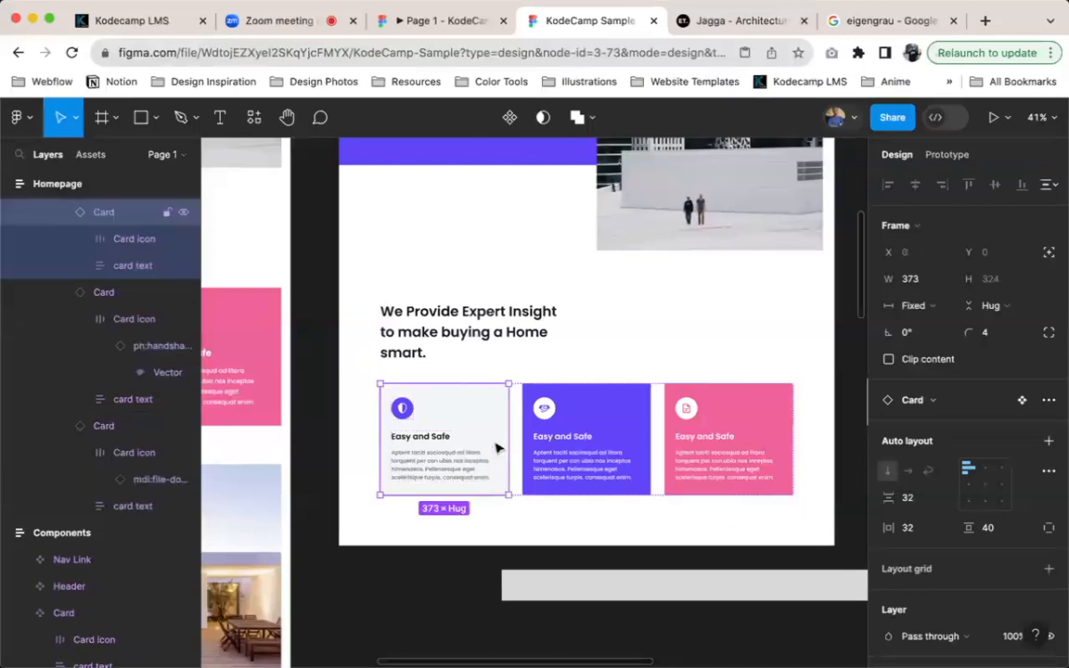
{"action": "left_click", "coordinate": [665, 334]}
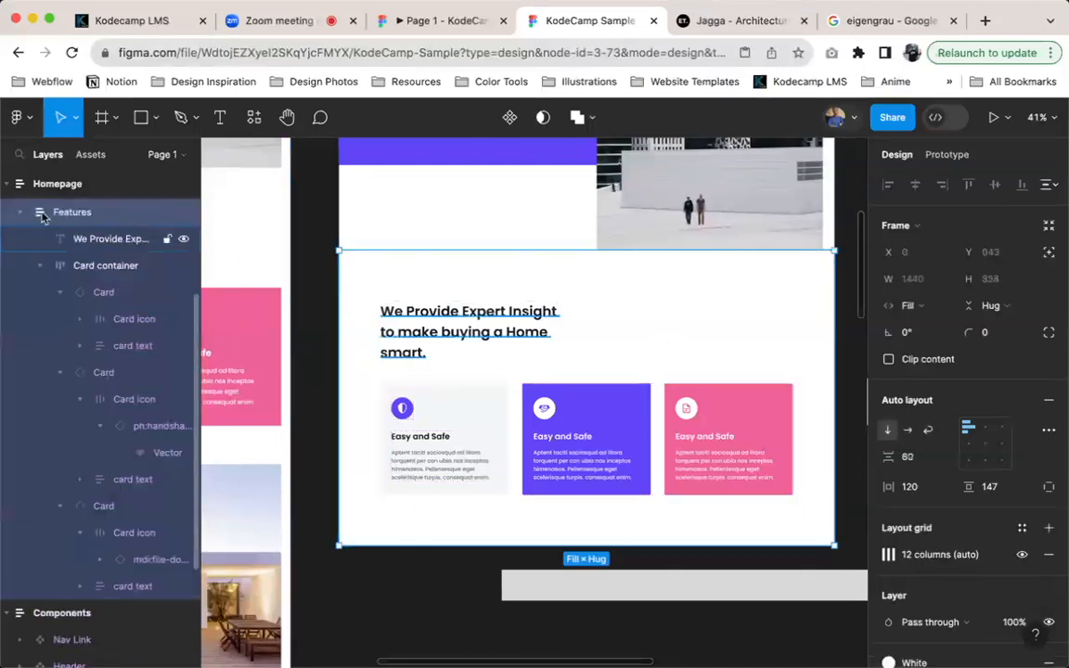
{"action": "scroll", "coordinate": [515, 355], "scroll_direction": "down", "scroll_amount": 5}
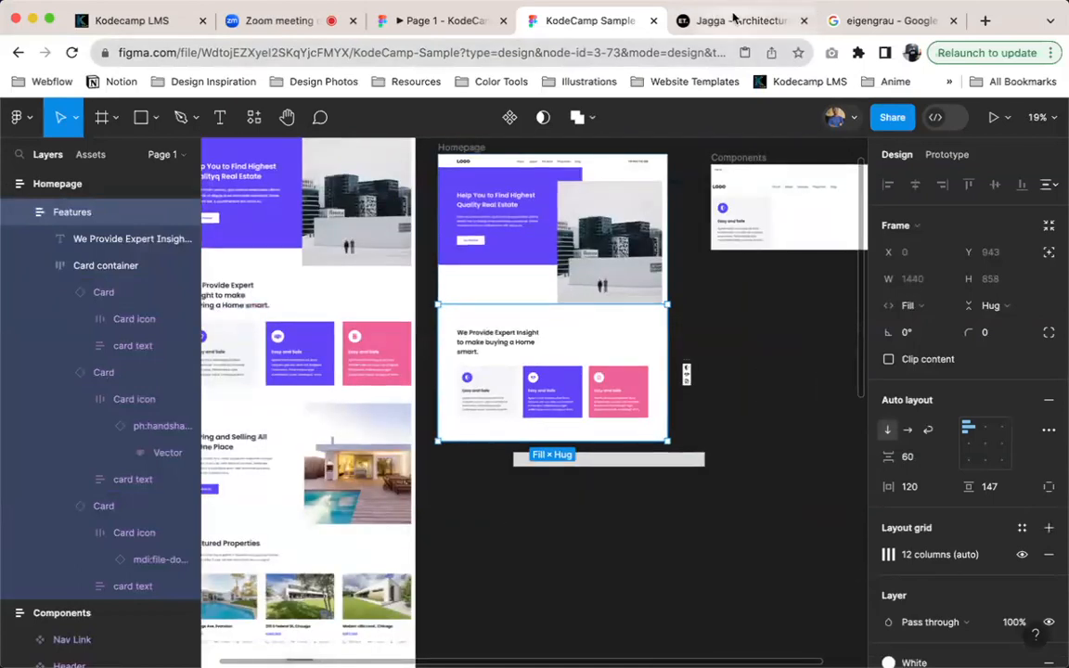
Review the header, hero and feature cards on the Jagga reference page and return to the KodeCamp Sample design
{"action": "left_click", "coordinate": [734, 20]}
{"action": "scroll", "coordinate": [452, 255], "scroll_direction": "up", "scroll_amount": 15}
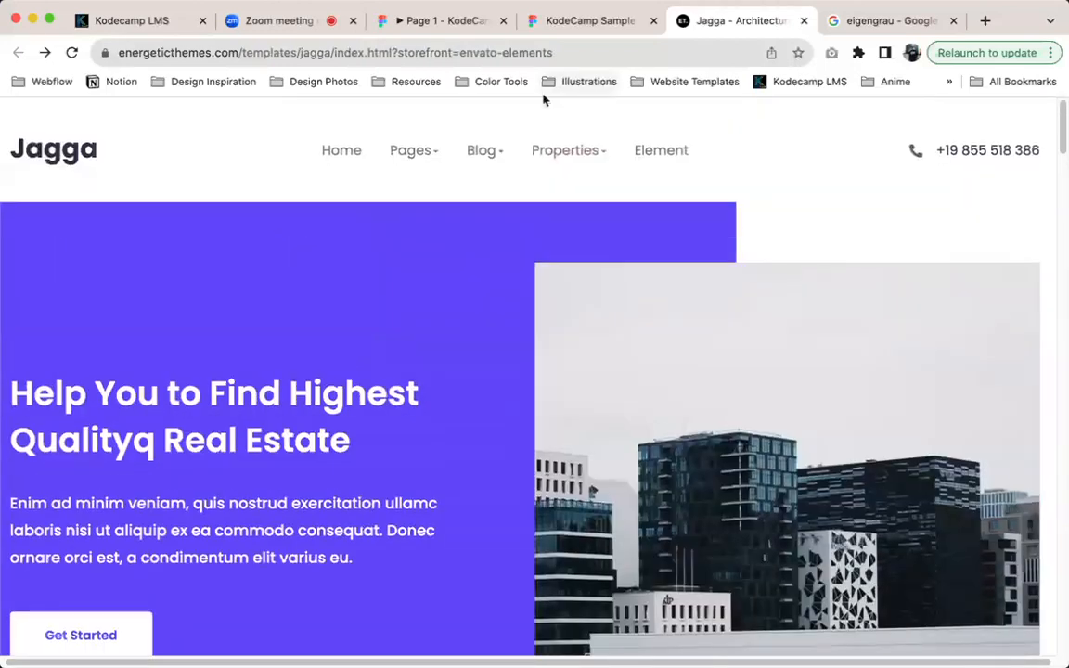
{"action": "mouse_move", "coordinate": [441, 155]}
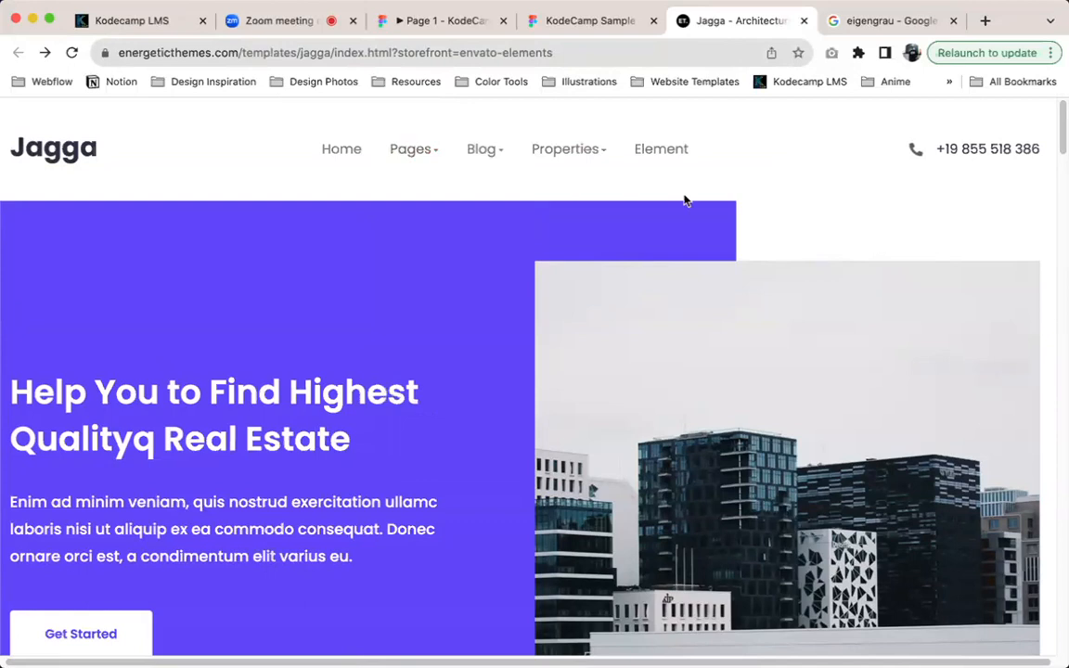
{"action": "scroll", "coordinate": [687, 186], "scroll_direction": "down", "scroll_amount": 5}
{"action": "scroll", "coordinate": [562, 164], "scroll_direction": "down", "scroll_amount": 5}
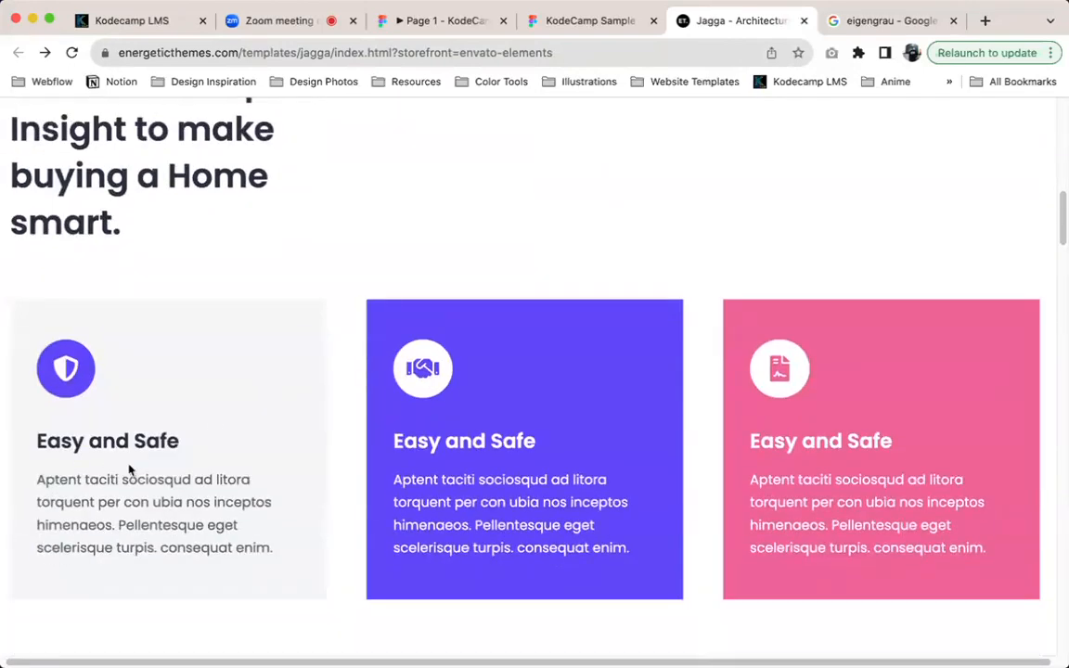
{"action": "scroll", "coordinate": [153, 388], "scroll_direction": "down", "scroll_amount": 1}
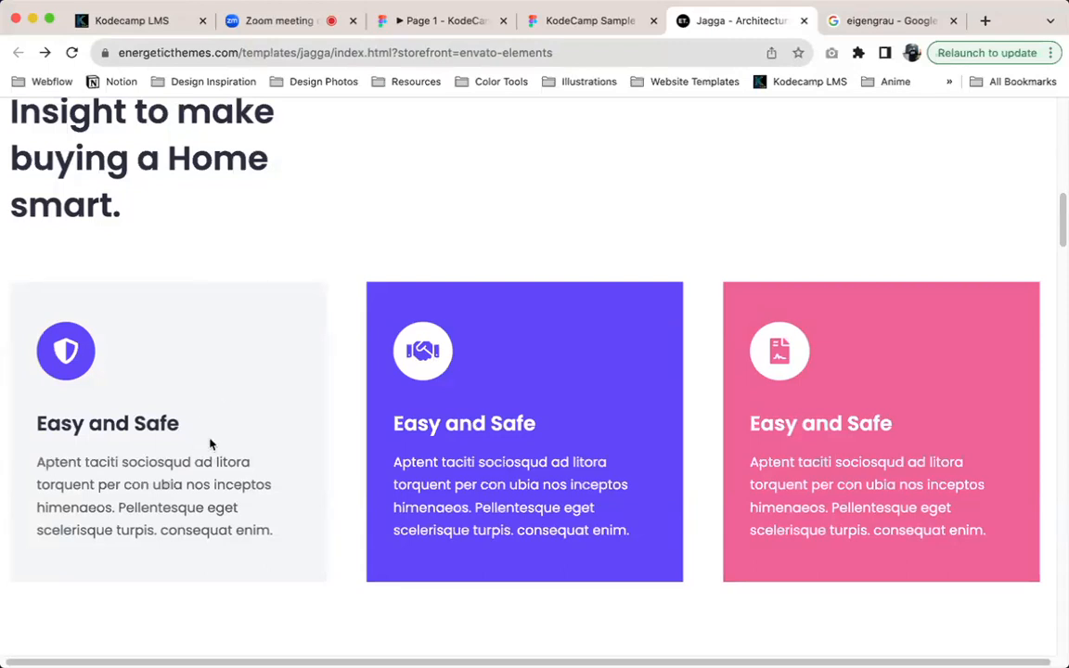
{"action": "left_click", "coordinate": [583, 22]}
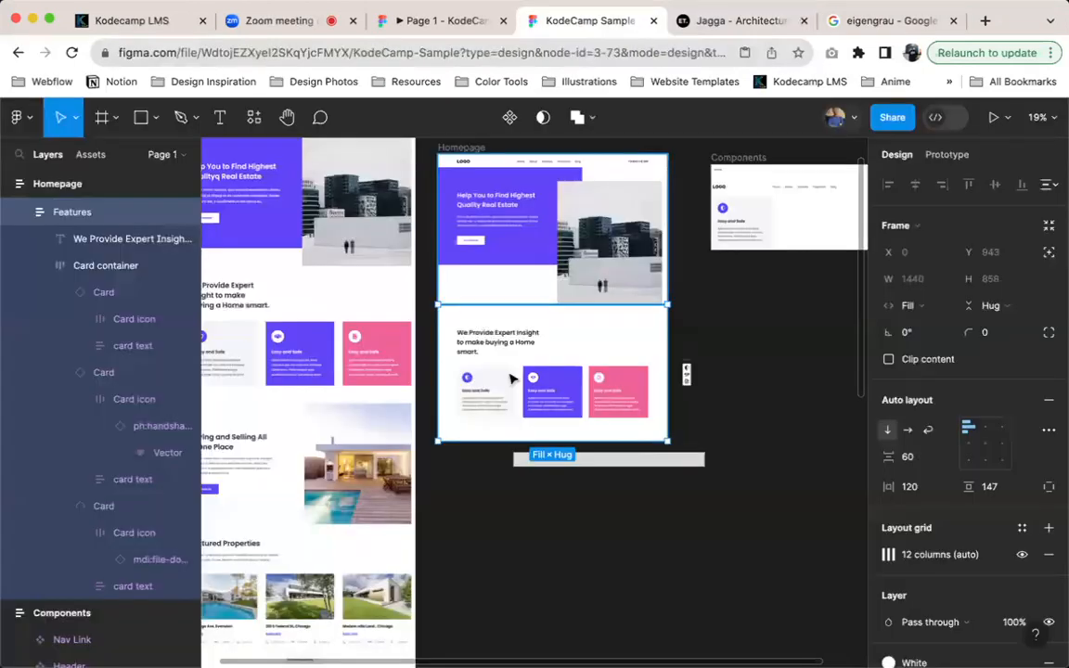
Inspect the gray card within the Features section's card container and compare it with the purple and pink cards
{"action": "double_click", "coordinate": [497, 396]}
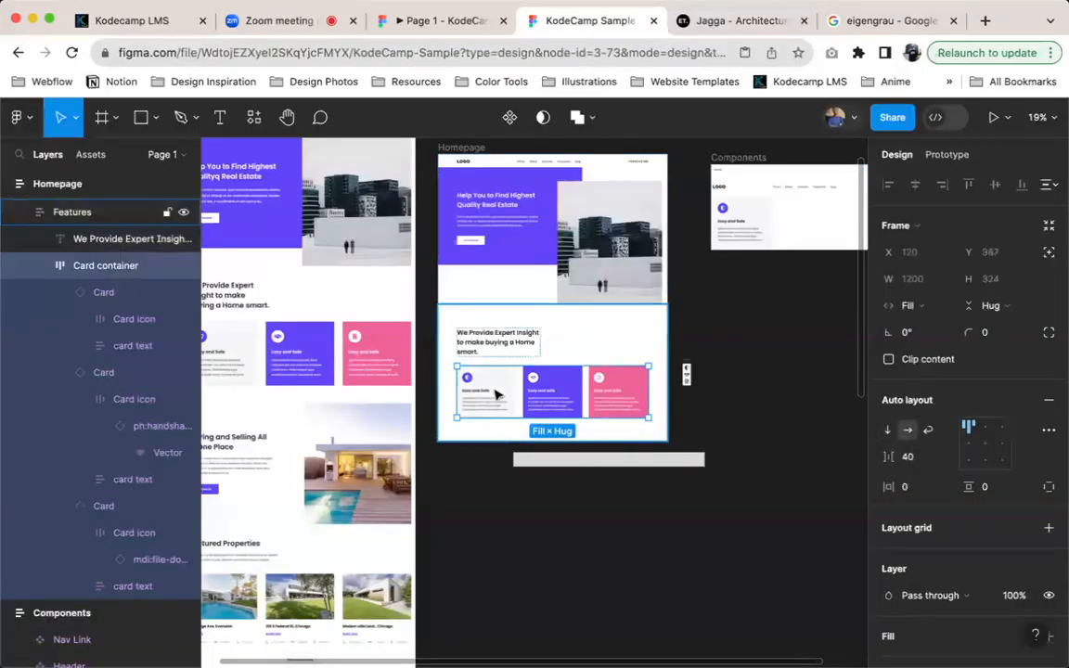
{"action": "double_click", "coordinate": [497, 396]}
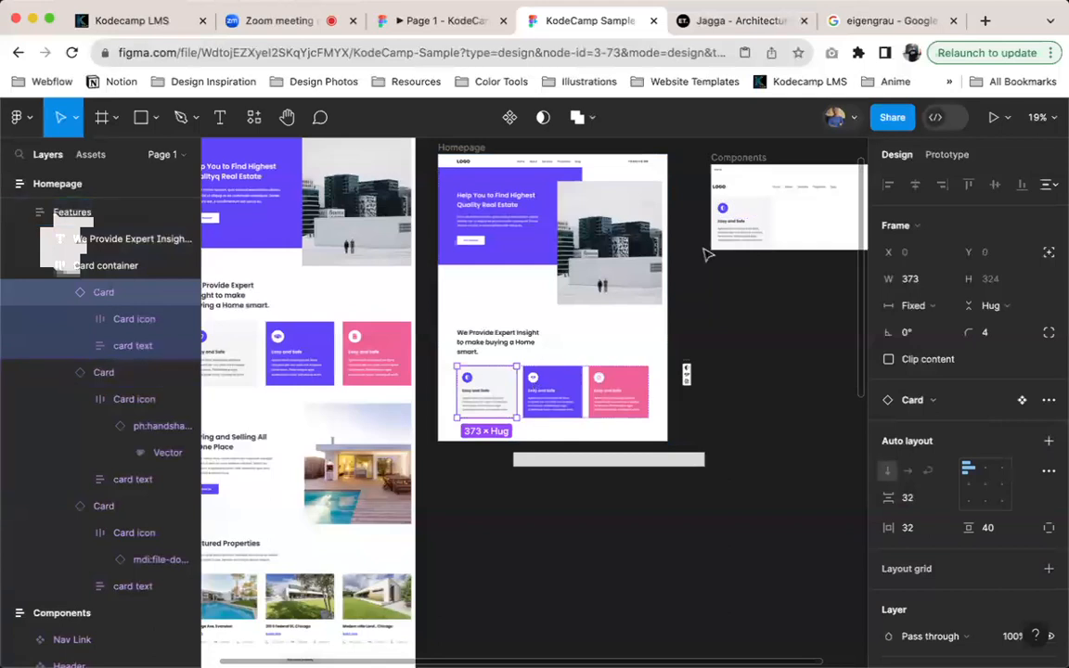
{"action": "scroll", "coordinate": [710, 243], "scroll_direction": "up", "scroll_amount": 2}
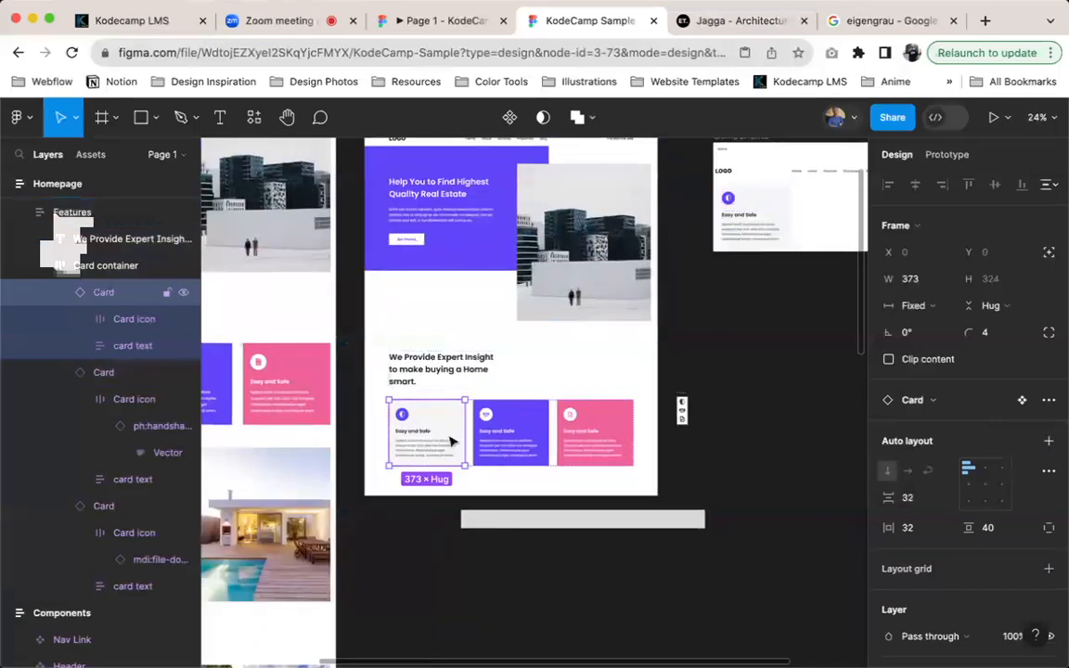
{"action": "scroll", "coordinate": [508, 443], "scroll_direction": "up", "scroll_amount": 1}
{"action": "scroll", "coordinate": [507, 443], "scroll_direction": "up", "scroll_amount": 5}
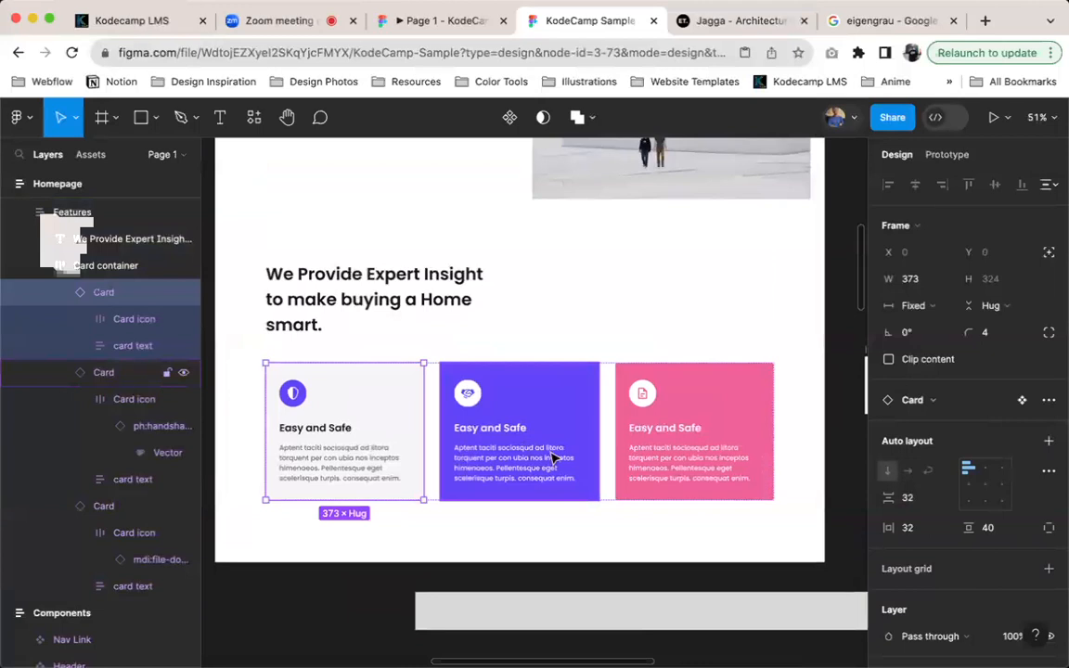
{"action": "scroll", "coordinate": [551, 457], "scroll_direction": "down", "scroll_amount": 5}
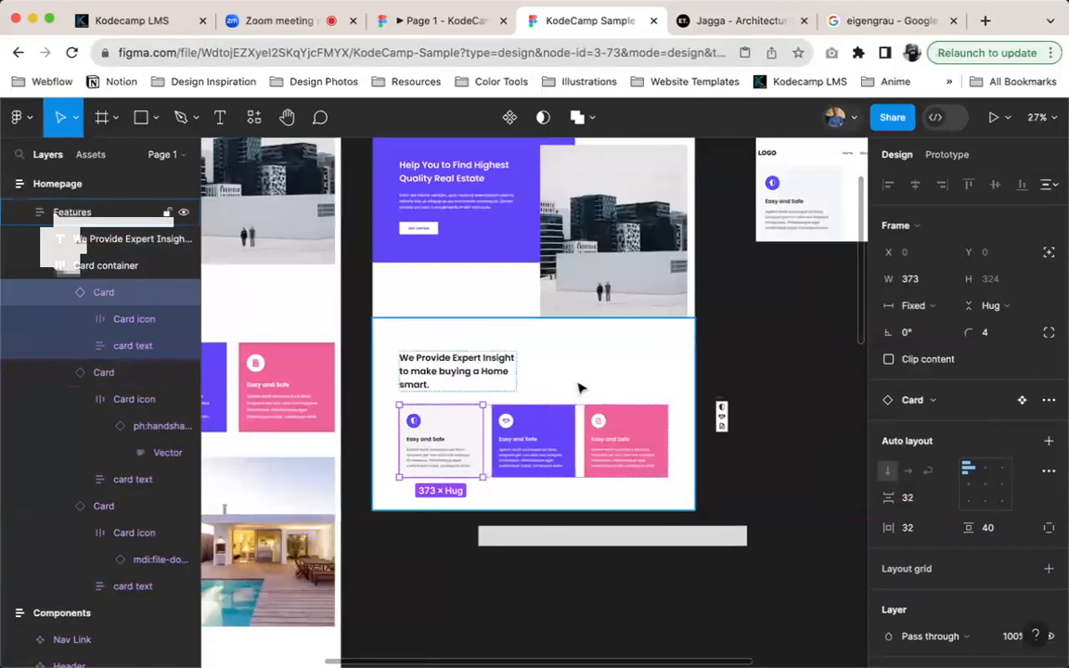
{"action": "left_click", "coordinate": [580, 387]}
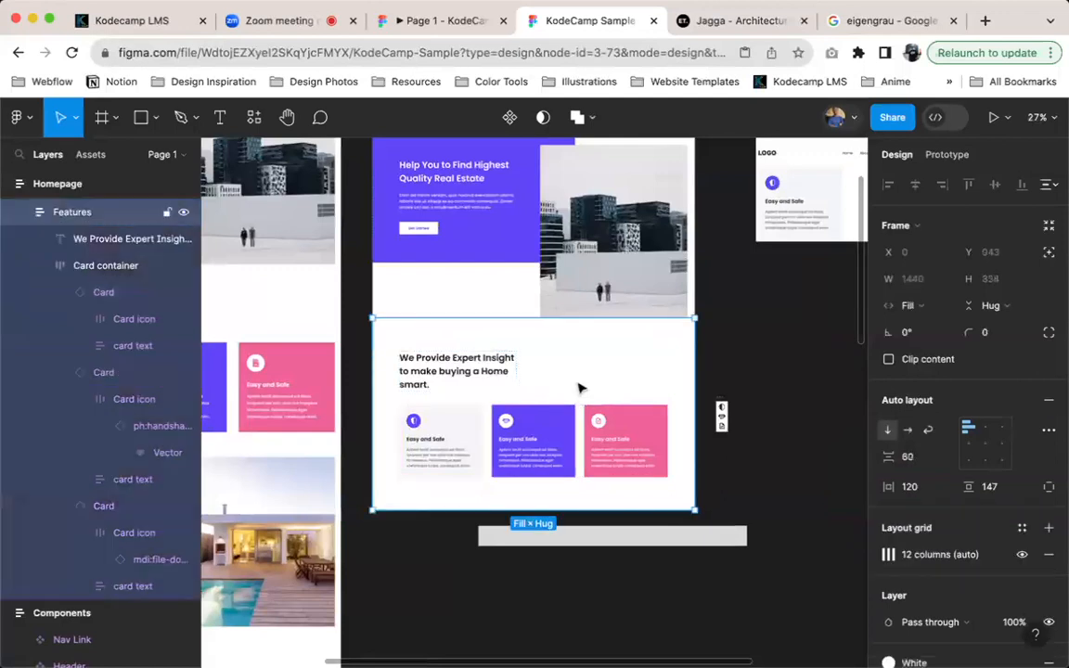
Turn the hero's Get Started button into a component, duplicate it as an instance, and cut the main component out of the Homepage
{"action": "left_click", "coordinate": [418, 228]}
{"action": "scroll", "coordinate": [376, 221], "scroll_direction": "up", "scroll_amount": 5}
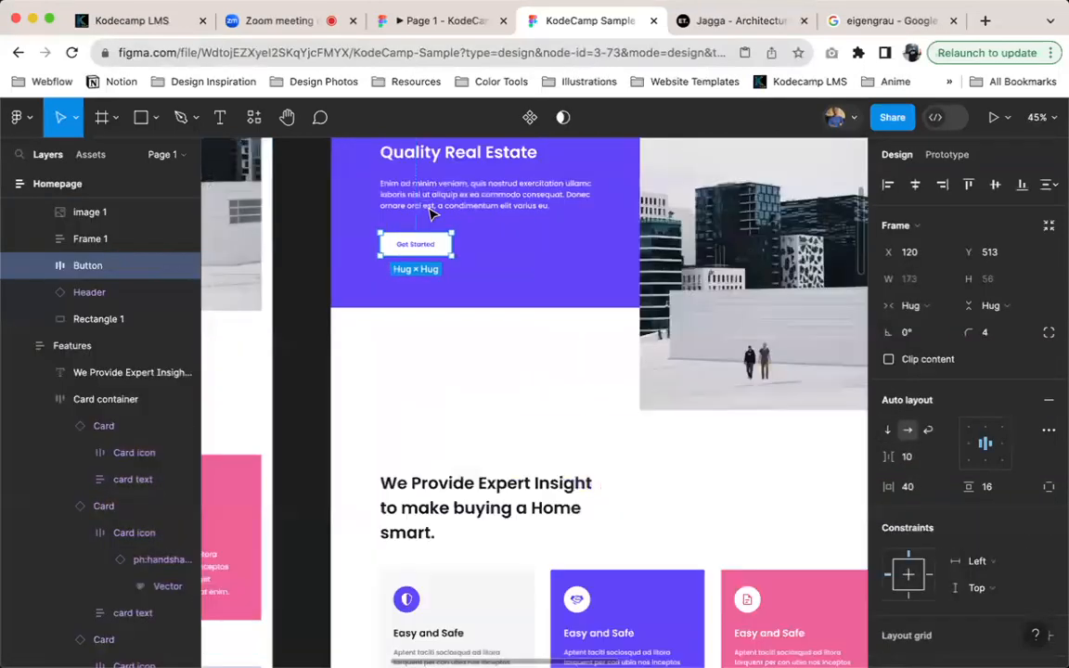
{"action": "key", "text": "super+alt+k"}
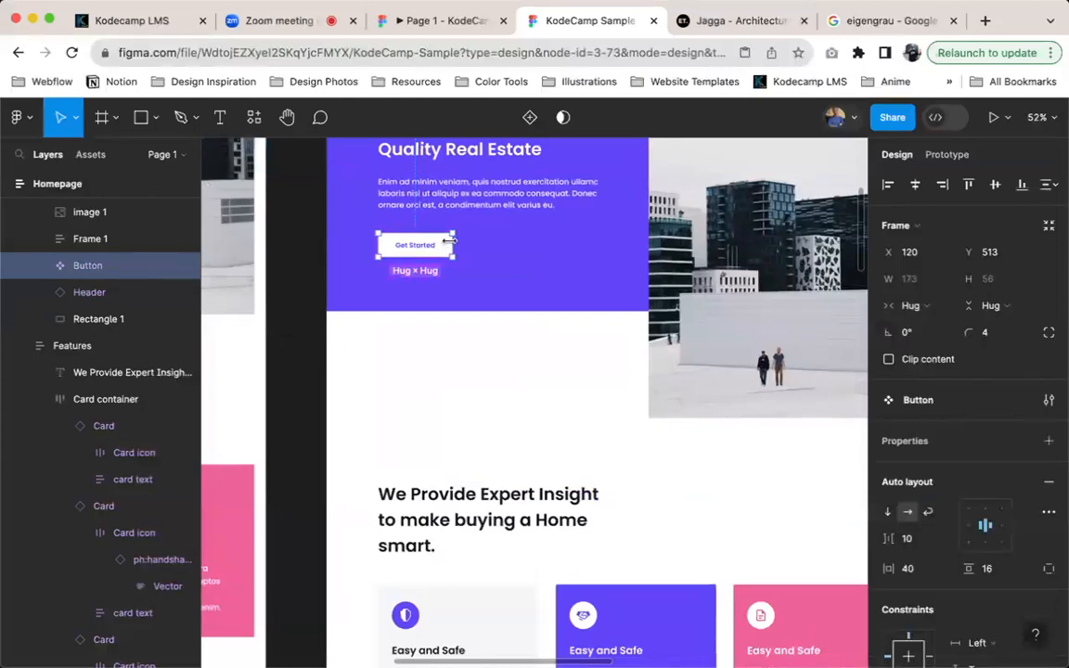
{"action": "key", "text": "super+d"}
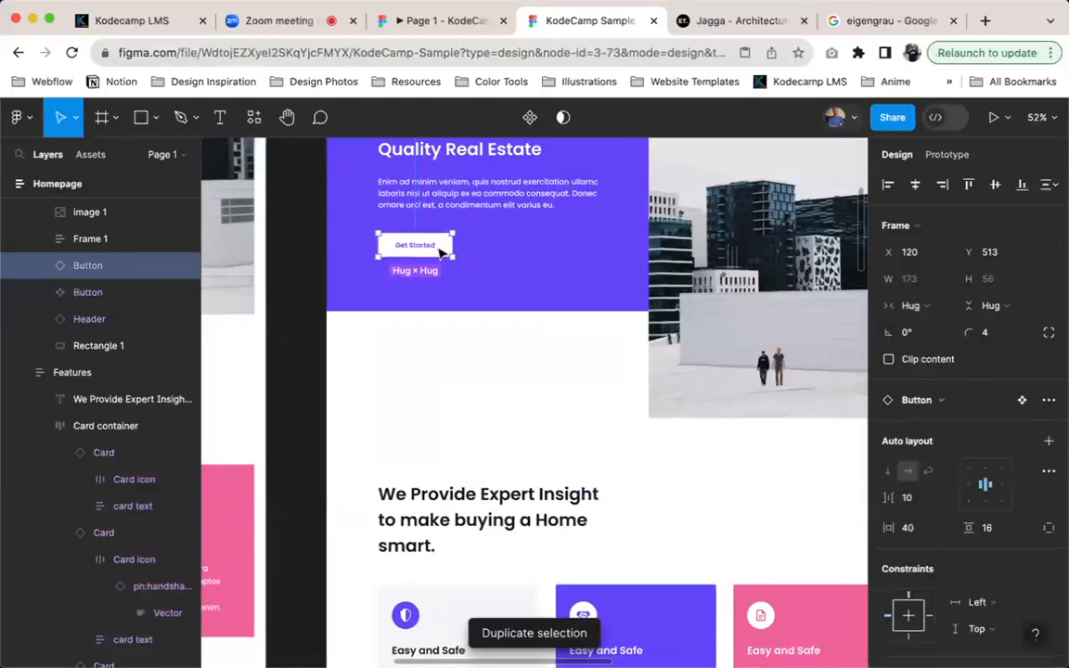
{"action": "left_click", "coordinate": [88, 291]}
{"action": "key", "text": "Delete"}
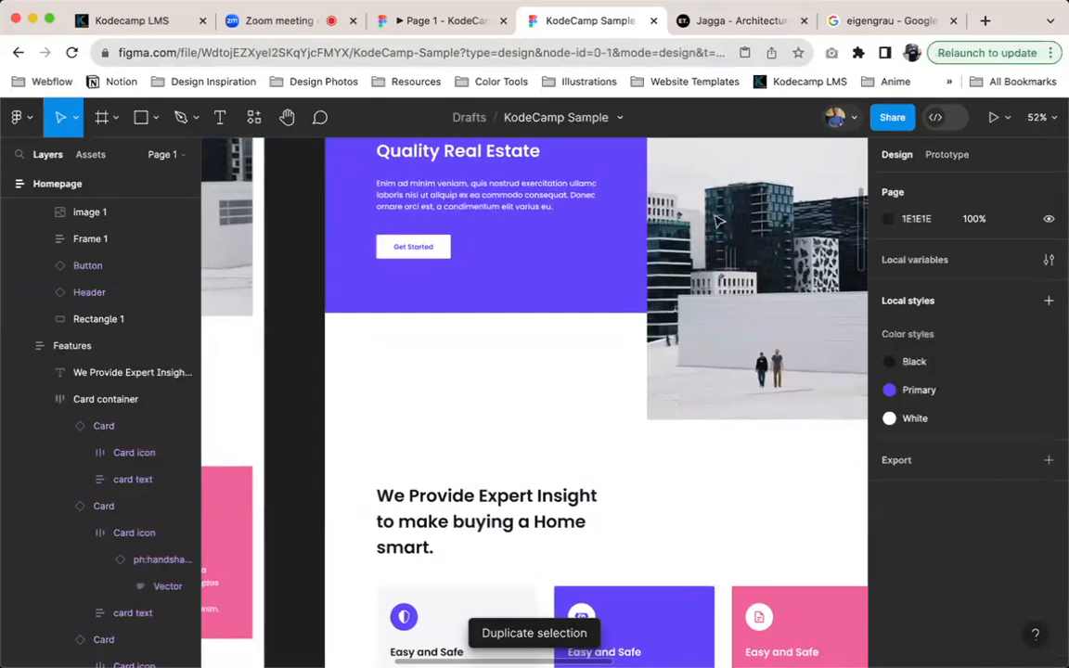
Paste the main Button component into the Components frame and move it up directly below Nav Link
{"action": "scroll", "coordinate": [692, 260], "scroll_direction": "right", "scroll_amount": 10}
{"action": "scroll", "coordinate": [692, 260], "scroll_direction": "up", "scroll_amount": 4}
{"action": "scroll", "coordinate": [698, 274], "scroll_direction": "right", "scroll_amount": 3}
{"action": "left_click", "coordinate": [535, 262]}
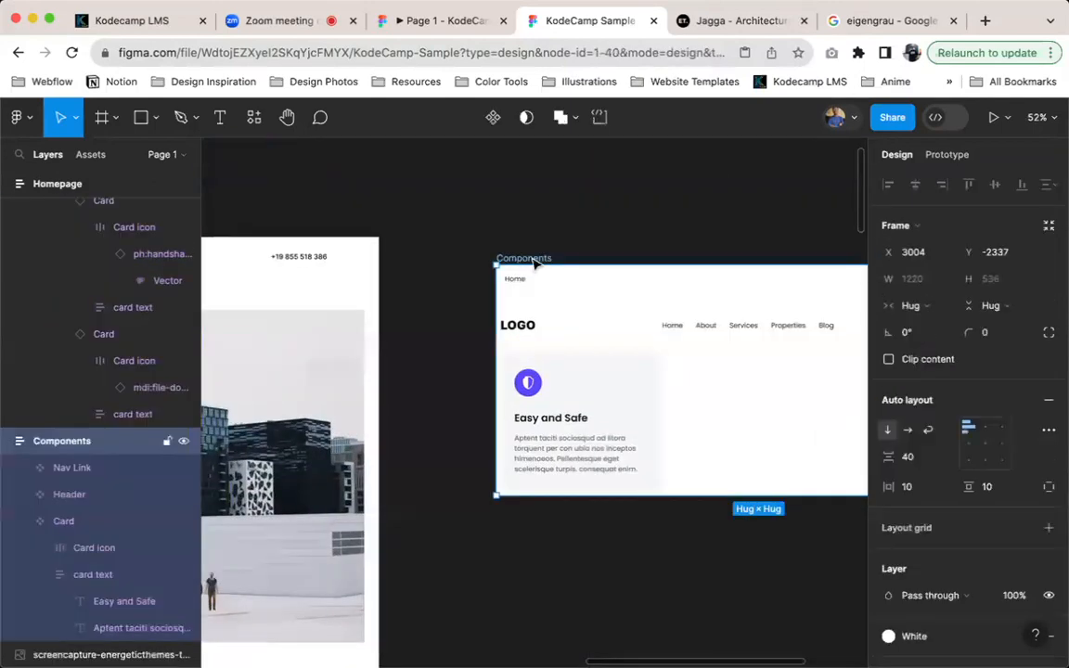
{"action": "key", "text": "super+v"}
{"action": "key", "text": "Up"}
{"action": "key", "text": "Up"}
{"action": "scroll", "coordinate": [534, 263], "scroll_direction": "left", "scroll_amount": 10}
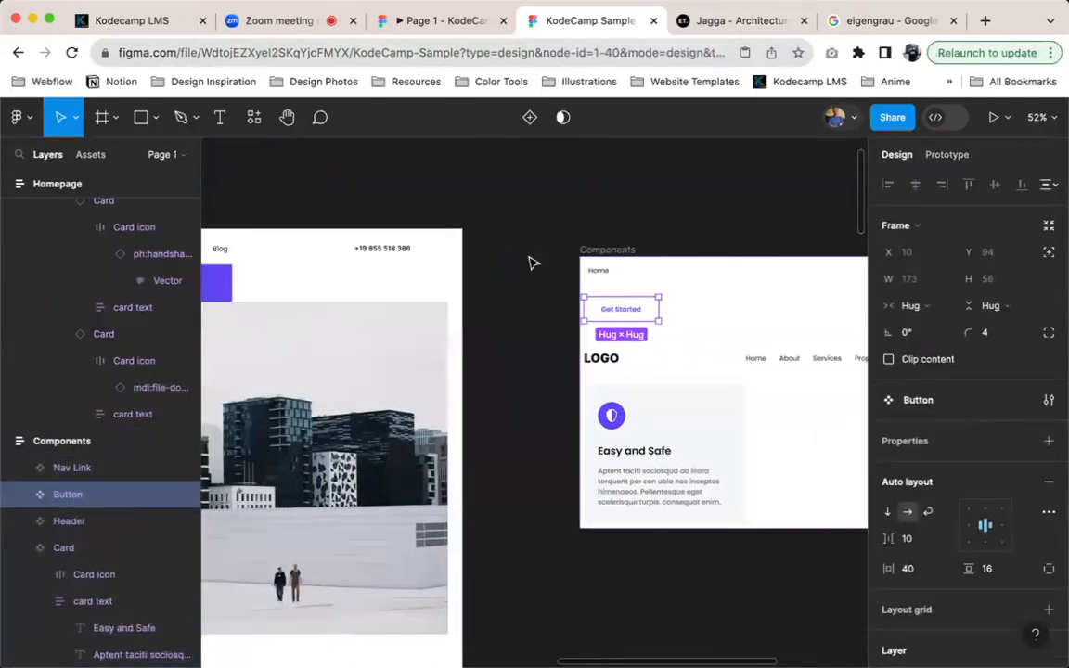
Compare the hero's Get Started button instance with the main Button component in the Components frame
{"action": "scroll", "coordinate": [535, 264], "scroll_direction": "down", "scroll_amount": 2}
{"action": "scroll", "coordinate": [532, 267], "scroll_direction": "left", "scroll_amount": 3}
{"action": "scroll", "coordinate": [529, 270], "scroll_direction": "right", "scroll_amount": 12}
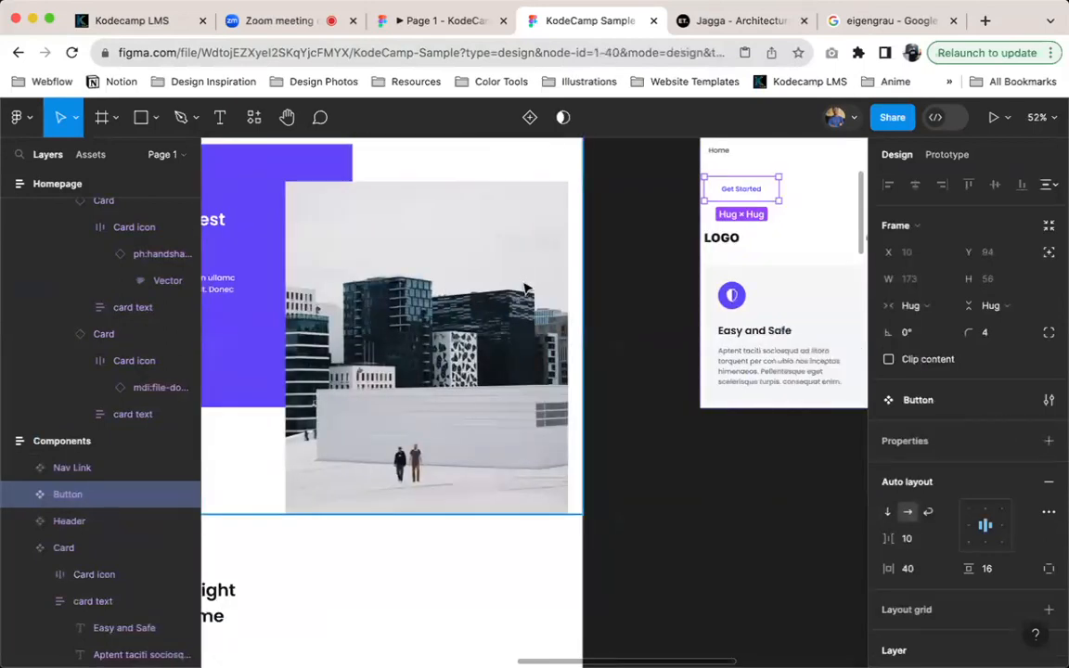
{"action": "scroll", "coordinate": [520, 287], "scroll_direction": "left", "scroll_amount": 6}
{"action": "scroll", "coordinate": [519, 288], "scroll_direction": "up", "scroll_amount": 1}
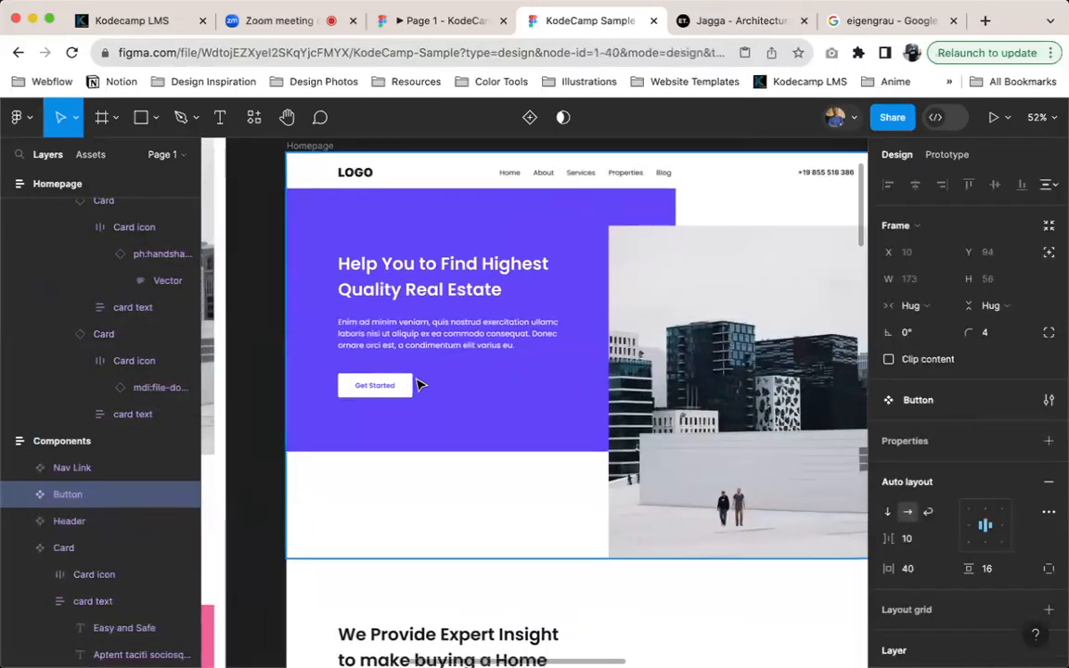
{"action": "scroll", "coordinate": [436, 385], "scroll_direction": "right", "scroll_amount": 4}
{"action": "scroll", "coordinate": [454, 373], "scroll_direction": "up", "scroll_amount": 1}
{"action": "scroll", "coordinate": [455, 373], "scroll_direction": "right", "scroll_amount": 5}
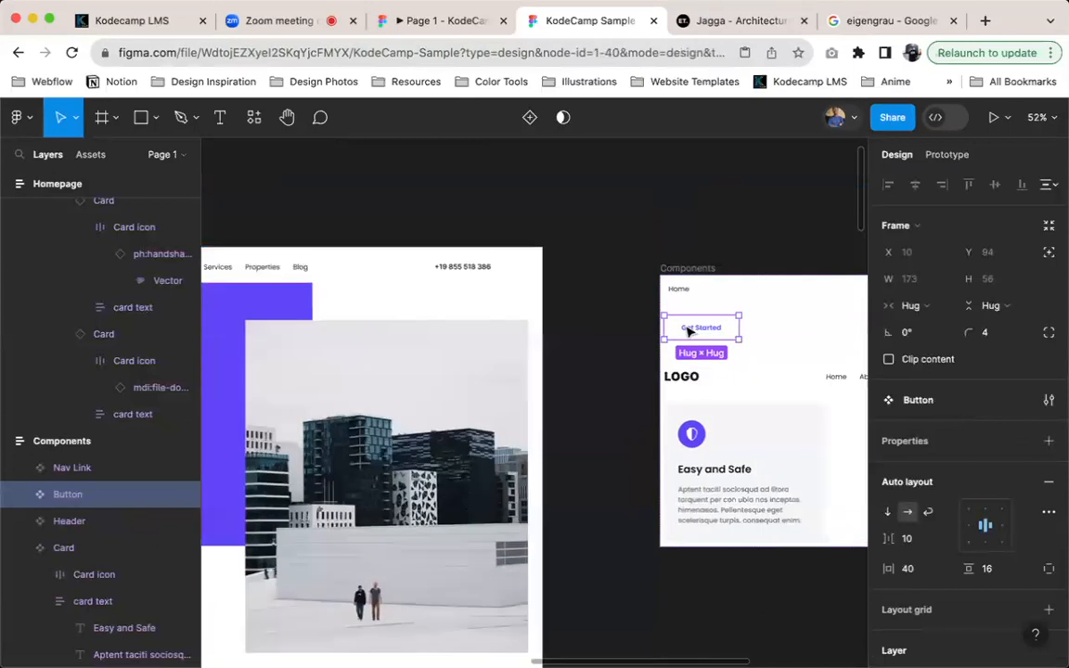
Add a variant to the main Button component and name it secondary
{"action": "scroll", "coordinate": [693, 330], "scroll_direction": "up", "scroll_amount": 2}
{"action": "scroll", "coordinate": [692, 338], "scroll_direction": "up", "scroll_amount": 2}
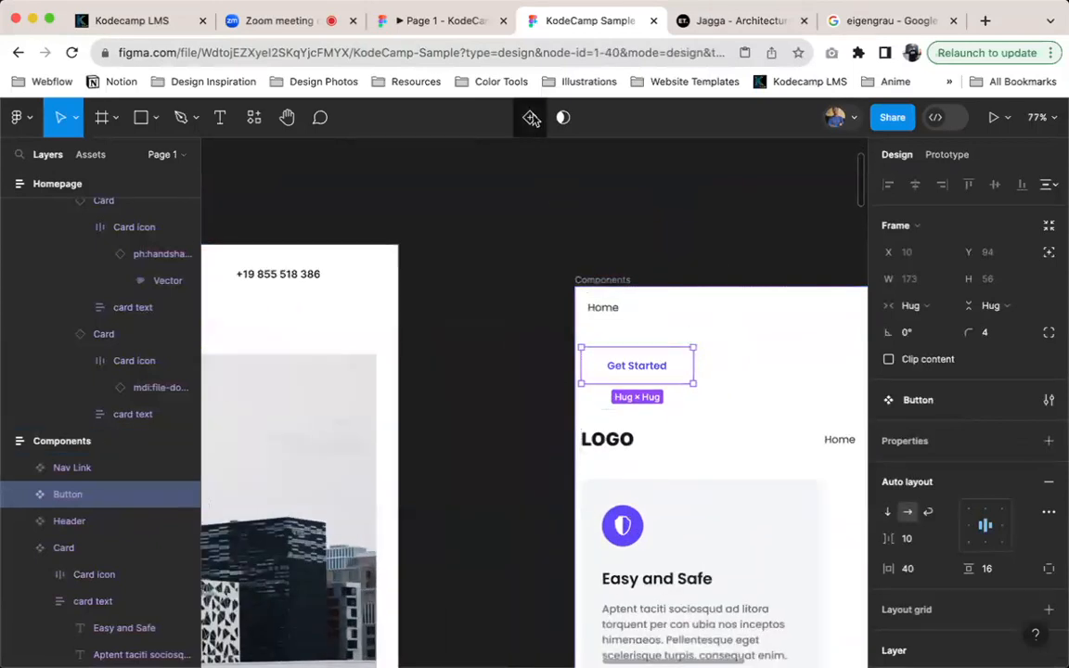
{"action": "left_click", "coordinate": [531, 117]}
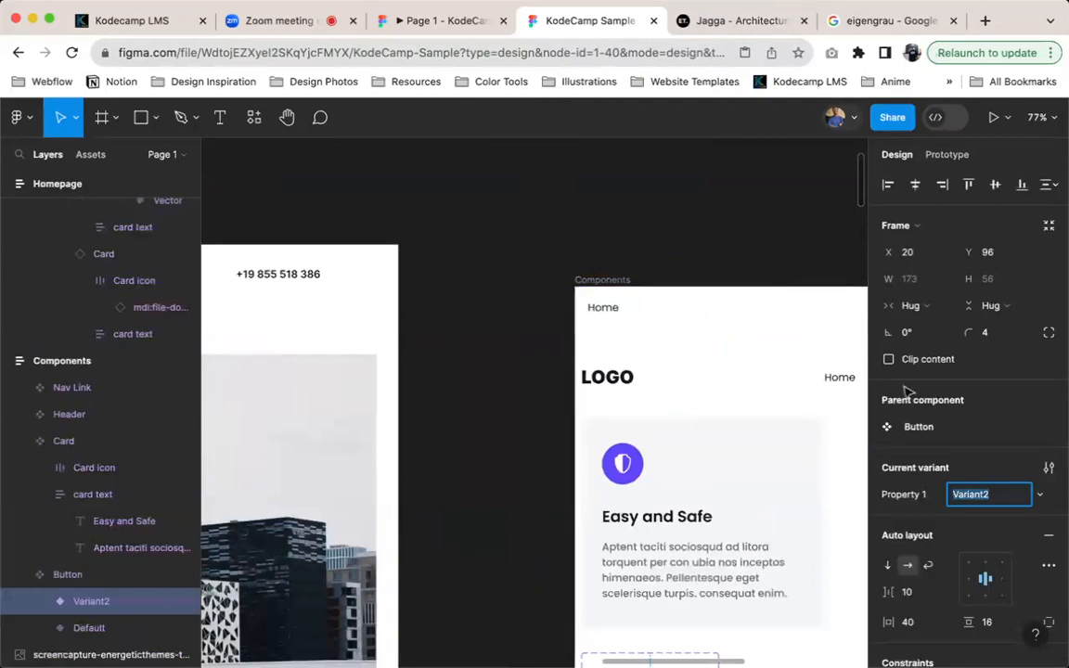
{"action": "type", "text": "second"}
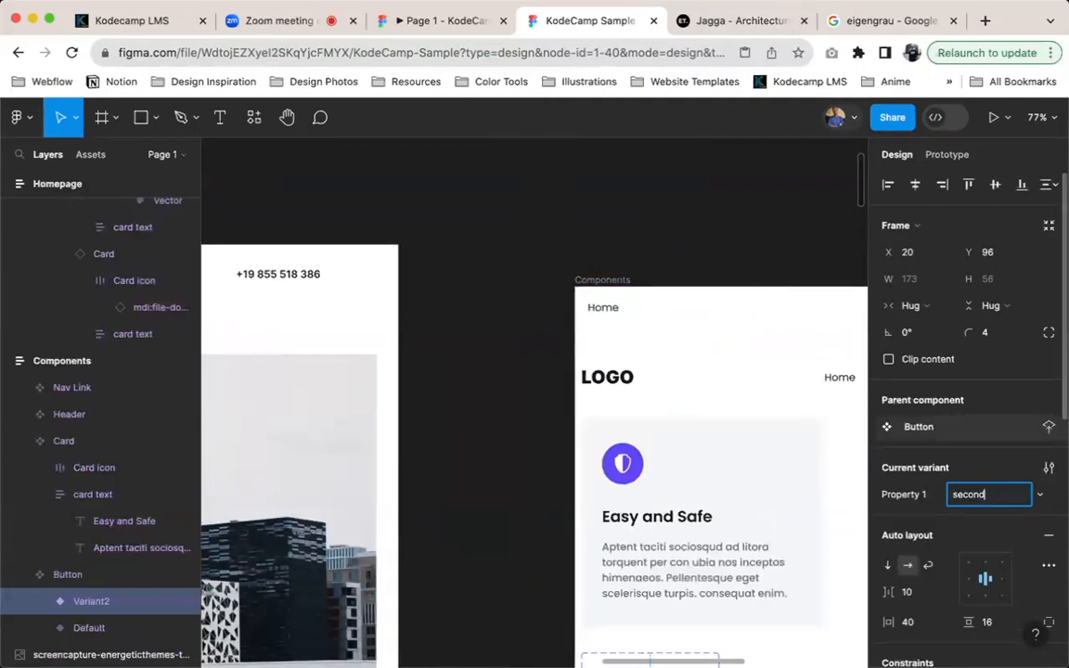
{"action": "type", "text": "ary"}
{"action": "key", "text": "Return"}
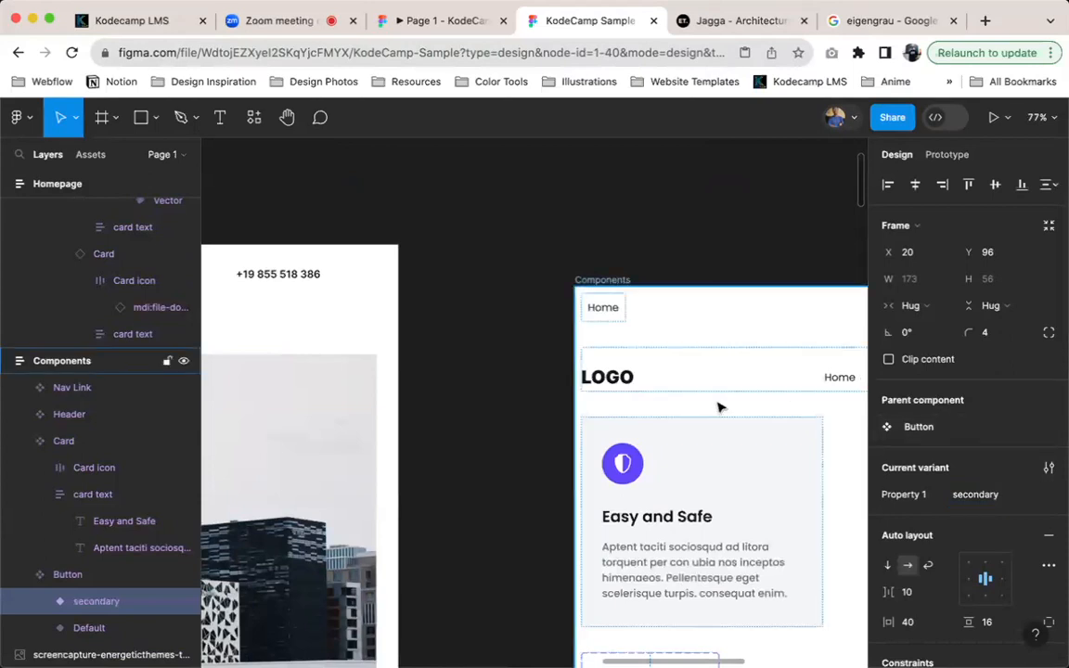
Rename the Button component's Default variant to primary
{"action": "key", "text": "shift+2"}
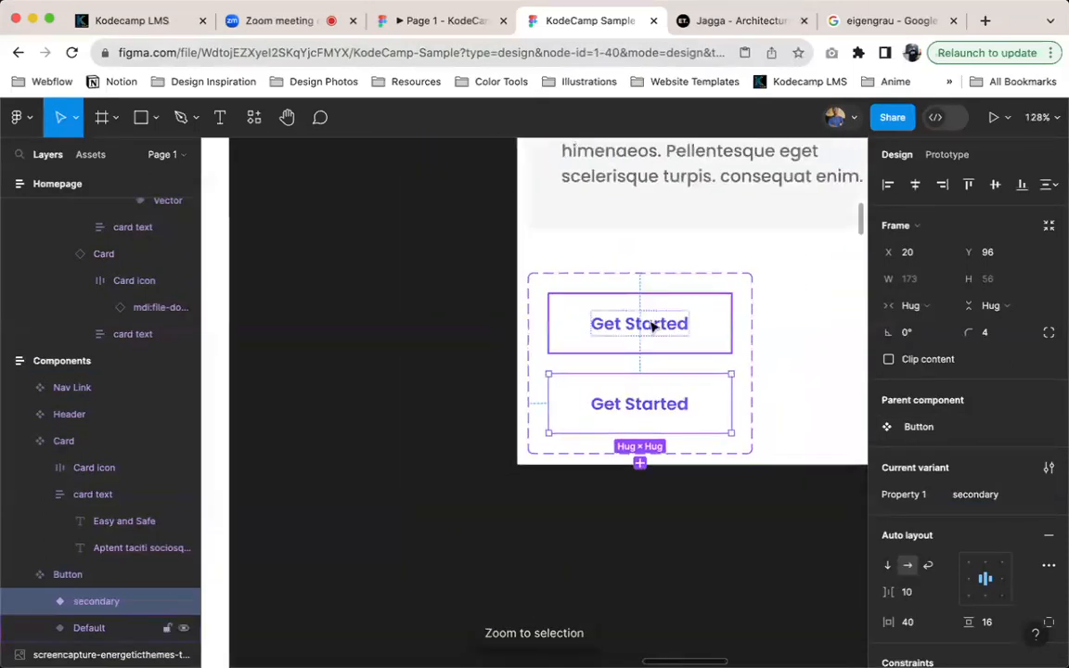
{"action": "left_click", "coordinate": [685, 332]}
{"action": "left_click", "coordinate": [977, 495]}
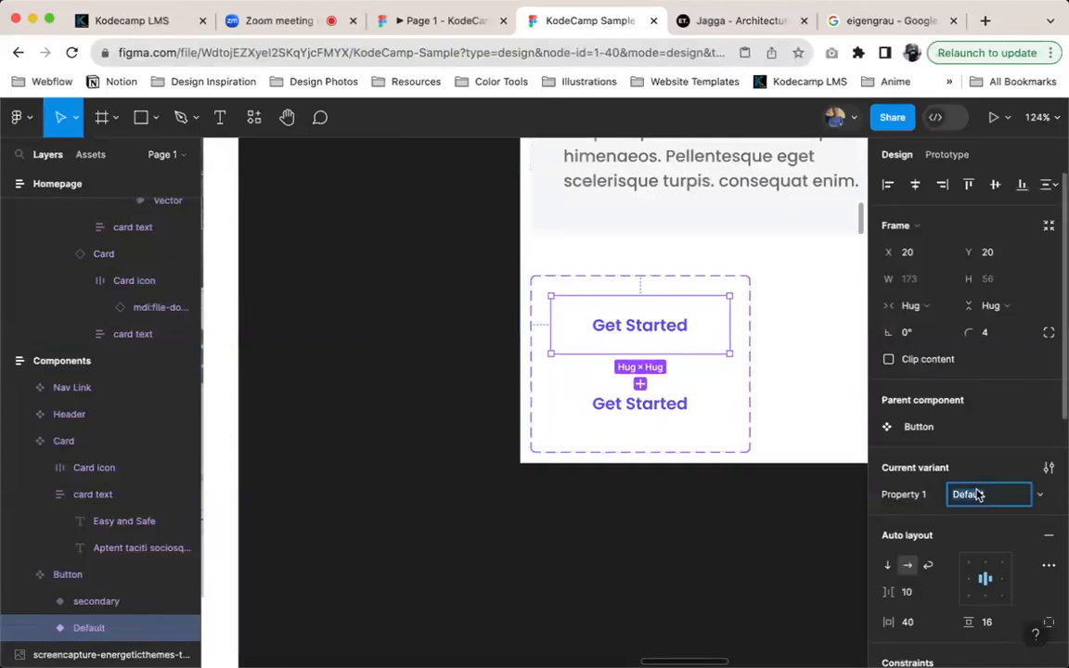
{"action": "type", "text": "primary"}
{"action": "key", "text": "Return"}
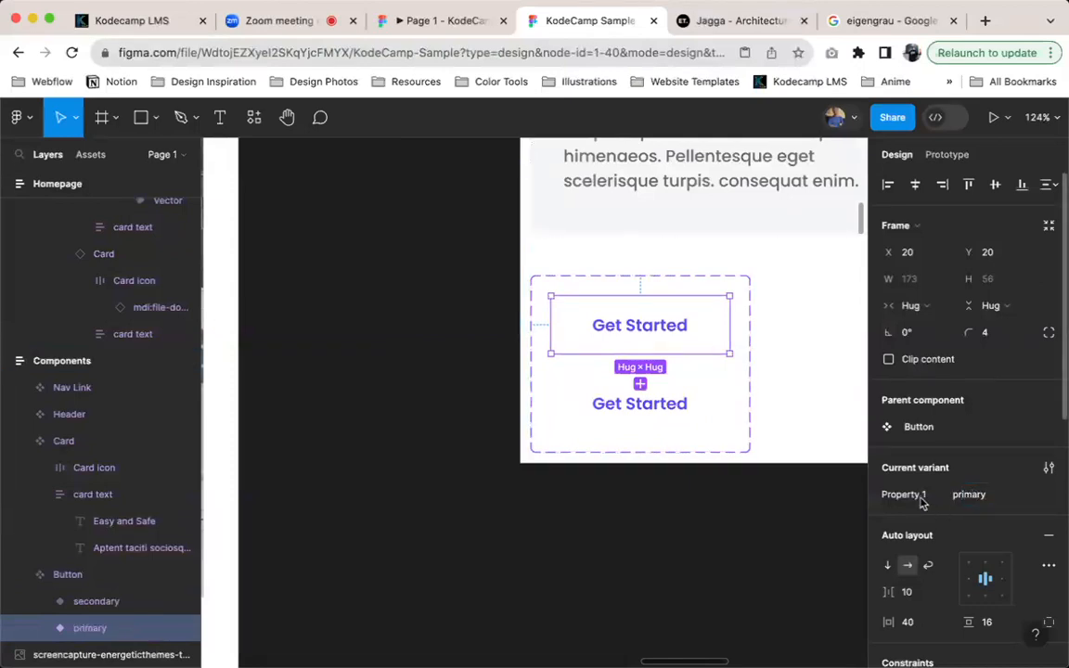
Rename the Button component's variant property from Property 1 to Type
{"action": "double_click", "coordinate": [905, 494]}
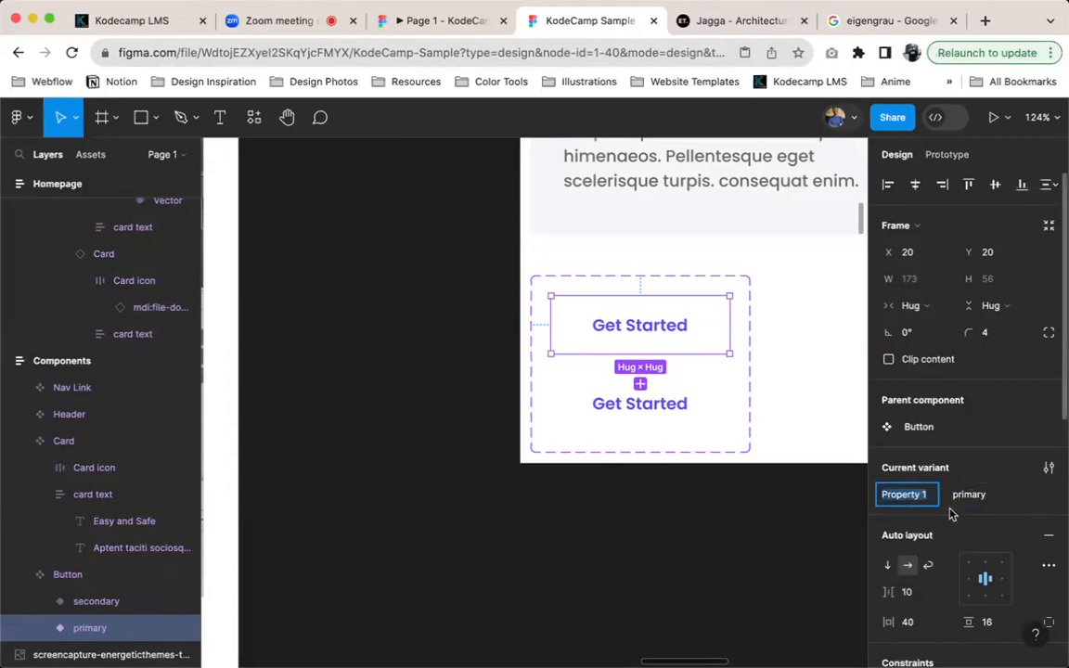
{"action": "type", "text": "ty"}
{"action": "key", "text": "Return"}
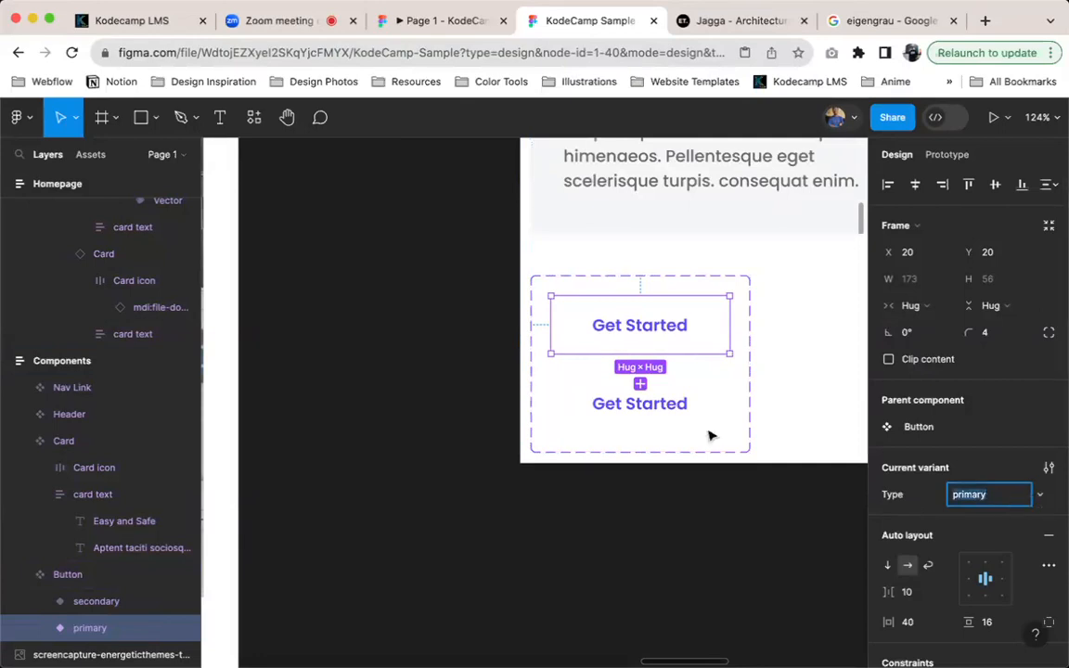
Give the Button component set a C4C4C4 gray background fill behind its two variants
{"action": "left_click", "coordinate": [663, 399]}
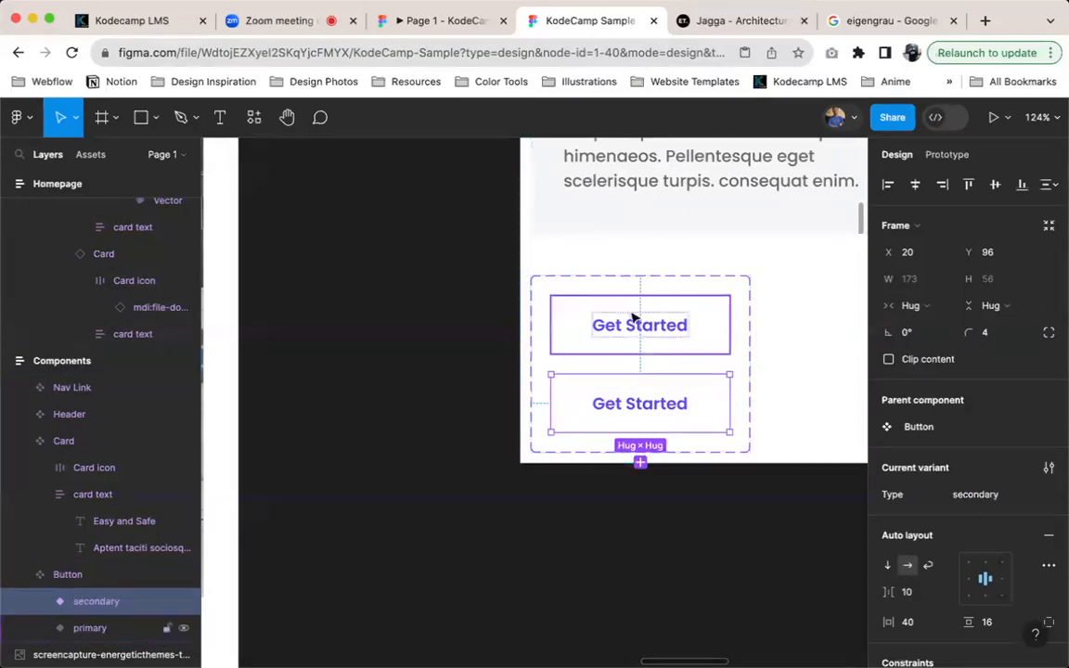
{"action": "left_click", "coordinate": [670, 283]}
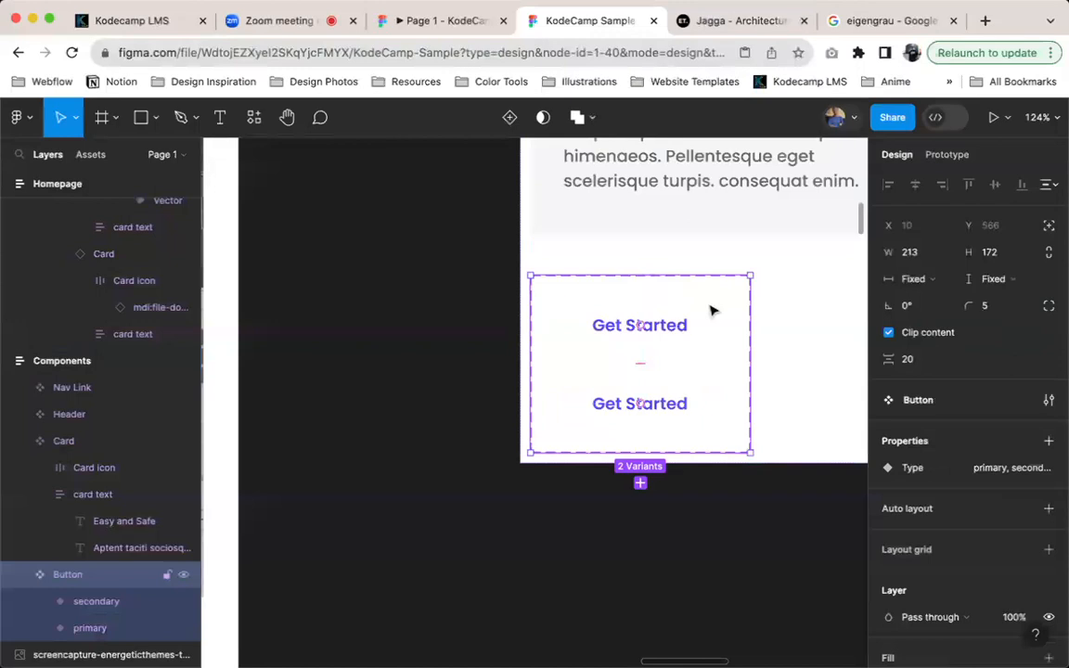
{"action": "scroll", "coordinate": [1030, 547], "scroll_direction": "down", "scroll_amount": 4}
{"action": "left_click", "coordinate": [1048, 483]}
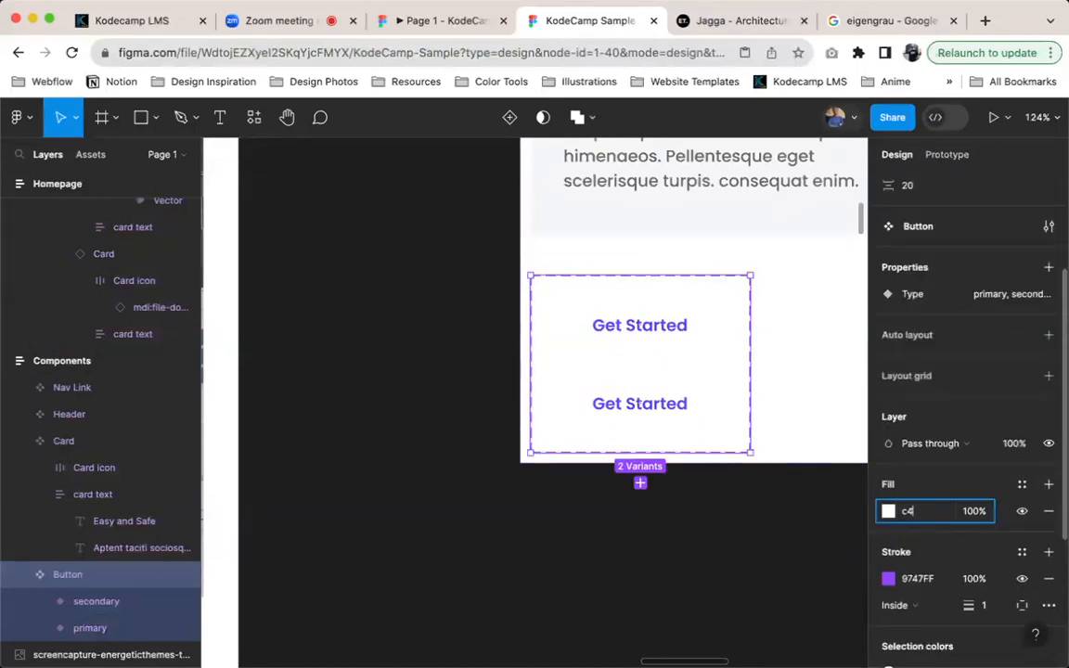
{"action": "key", "text": "Return"}
{"action": "left_click", "coordinate": [621, 351]}
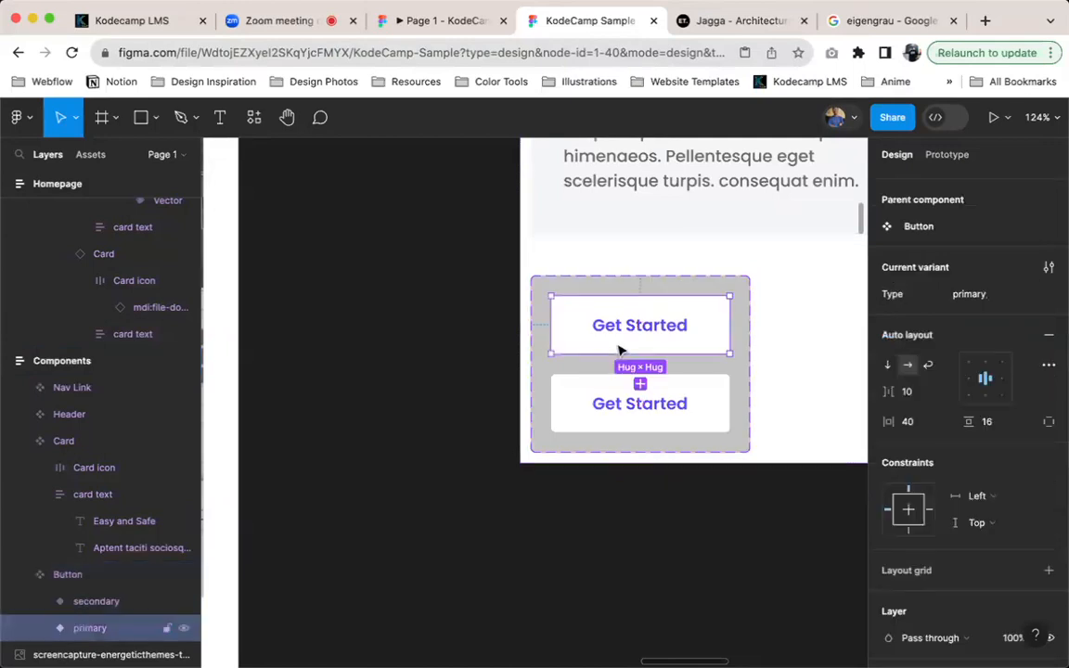
{"action": "left_click", "coordinate": [541, 284]}
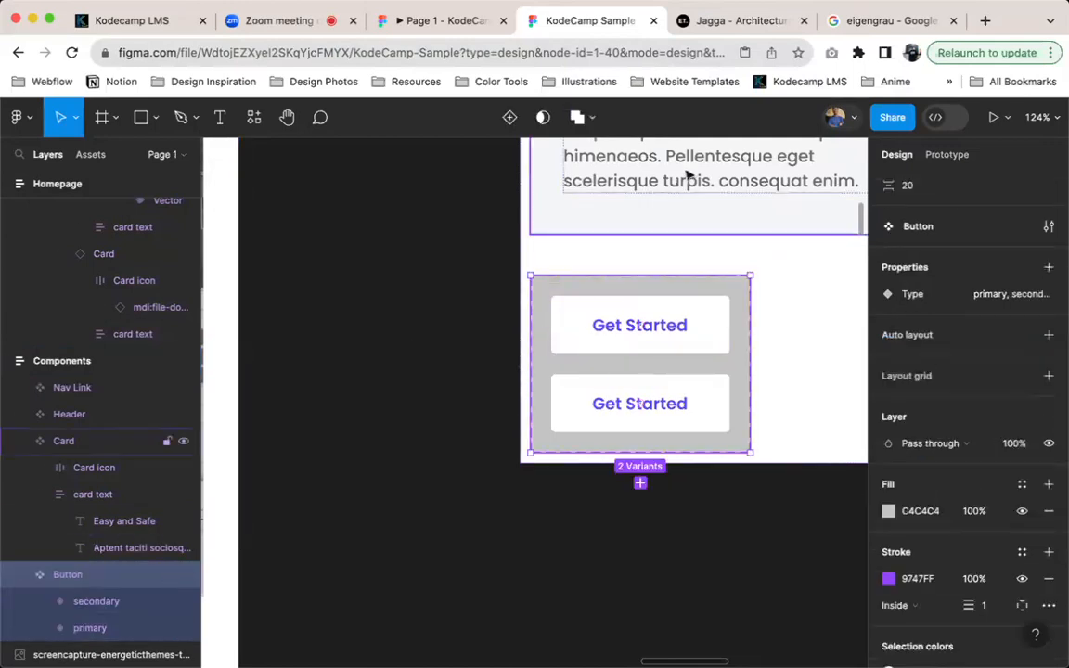
Remove the White fill from the Button component's secondary variant
{"action": "left_click", "coordinate": [508, 301]}
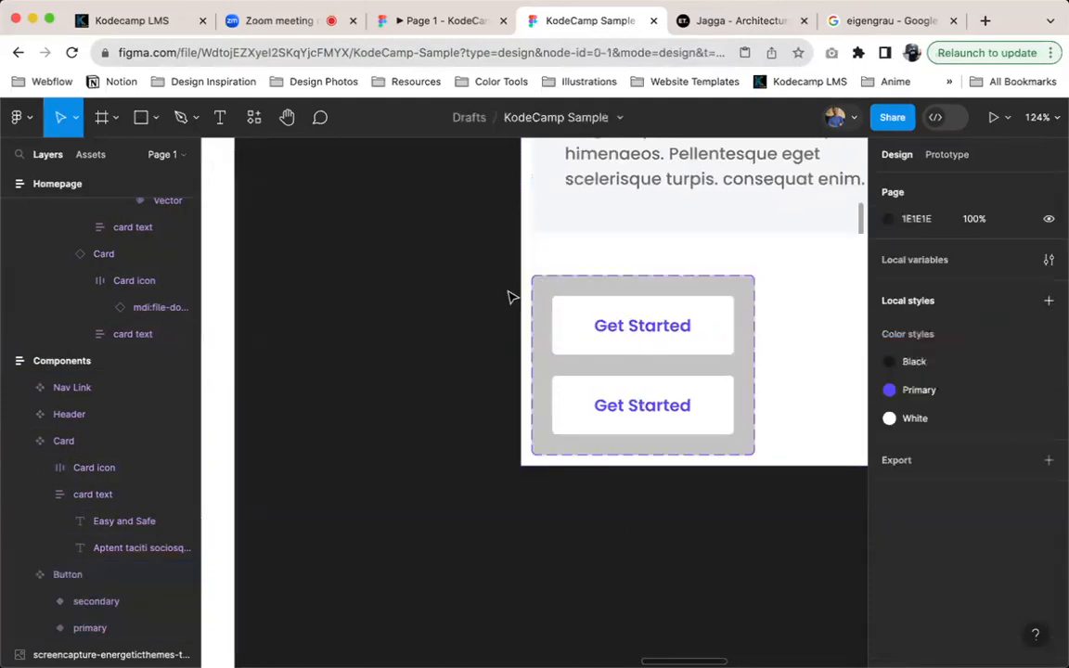
{"action": "scroll", "coordinate": [527, 317], "scroll_direction": "up", "scroll_amount": 3}
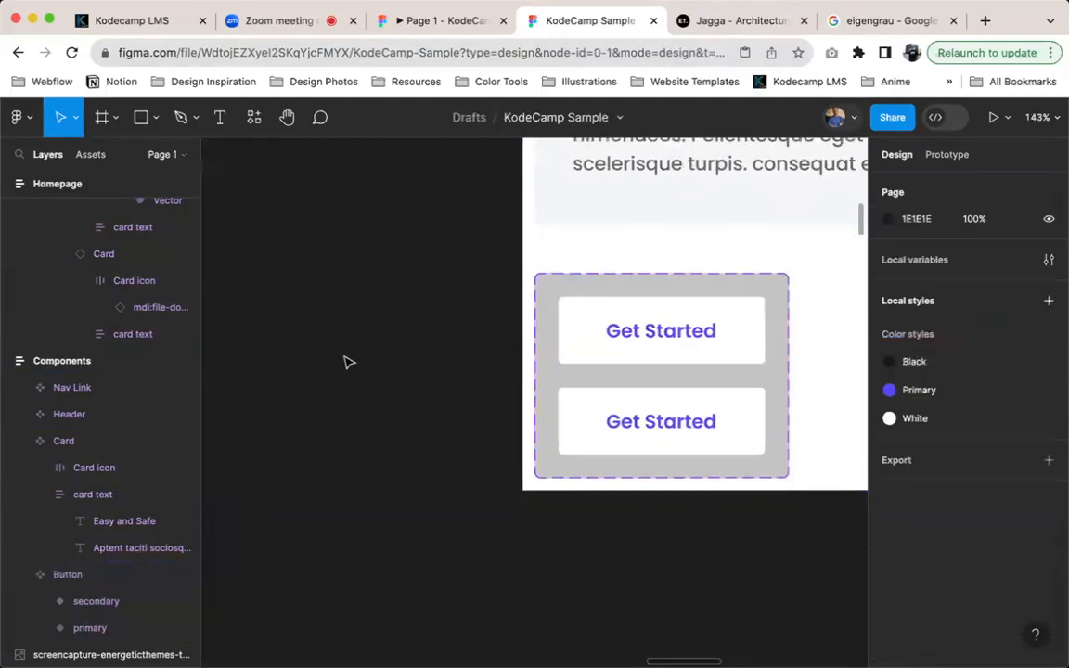
{"action": "left_click", "coordinate": [576, 348]}
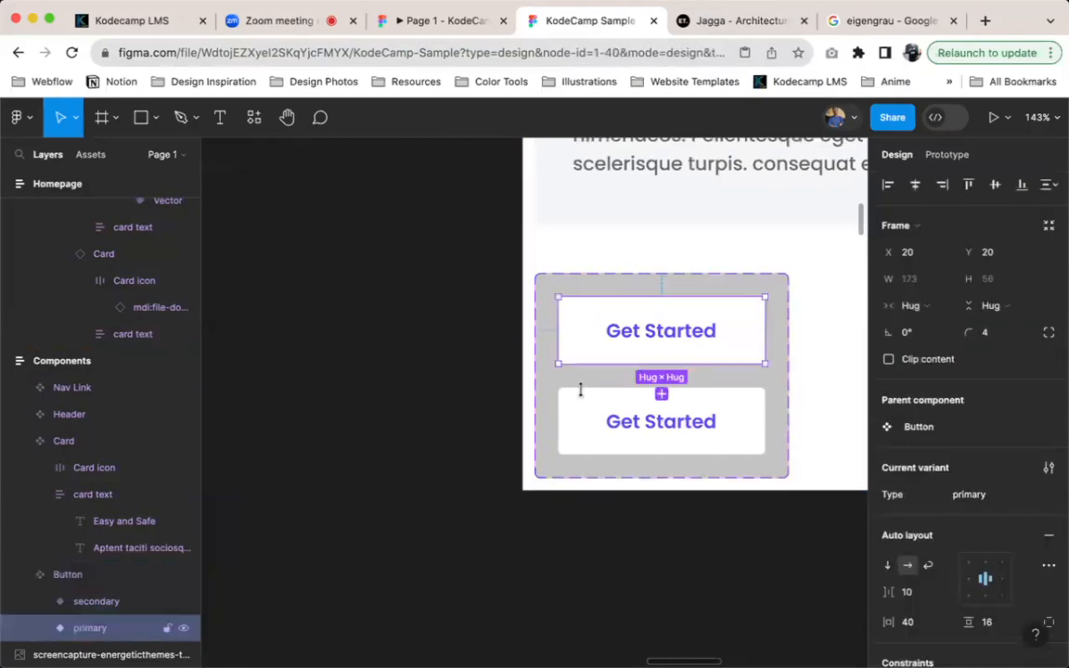
{"action": "left_click", "coordinate": [588, 417]}
{"action": "left_click", "coordinate": [599, 359]}
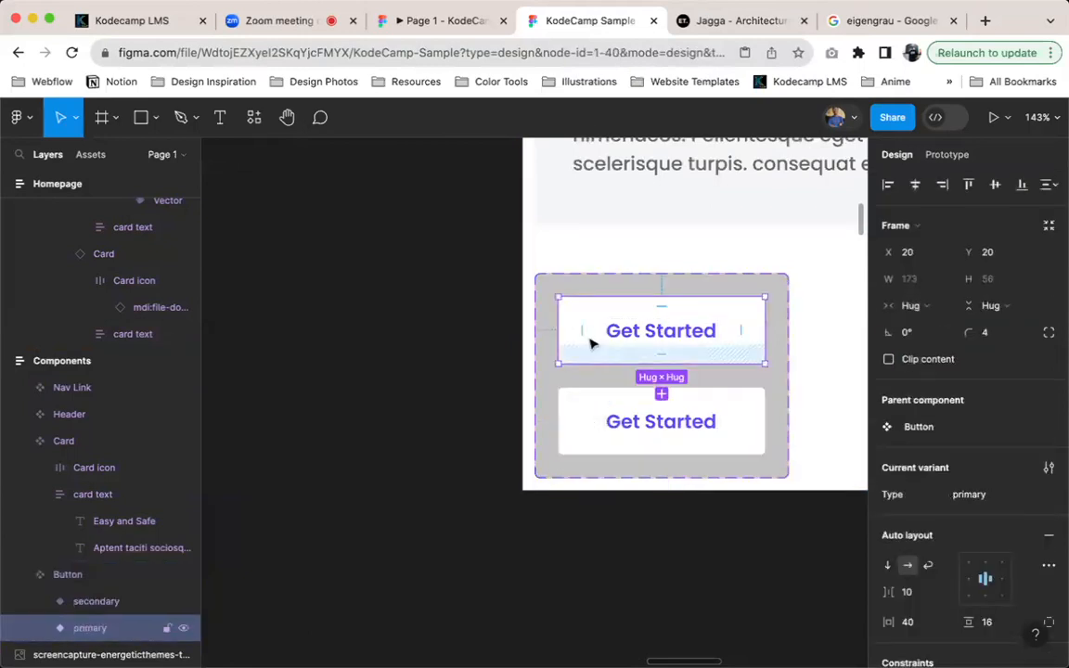
{"action": "left_click", "coordinate": [613, 436]}
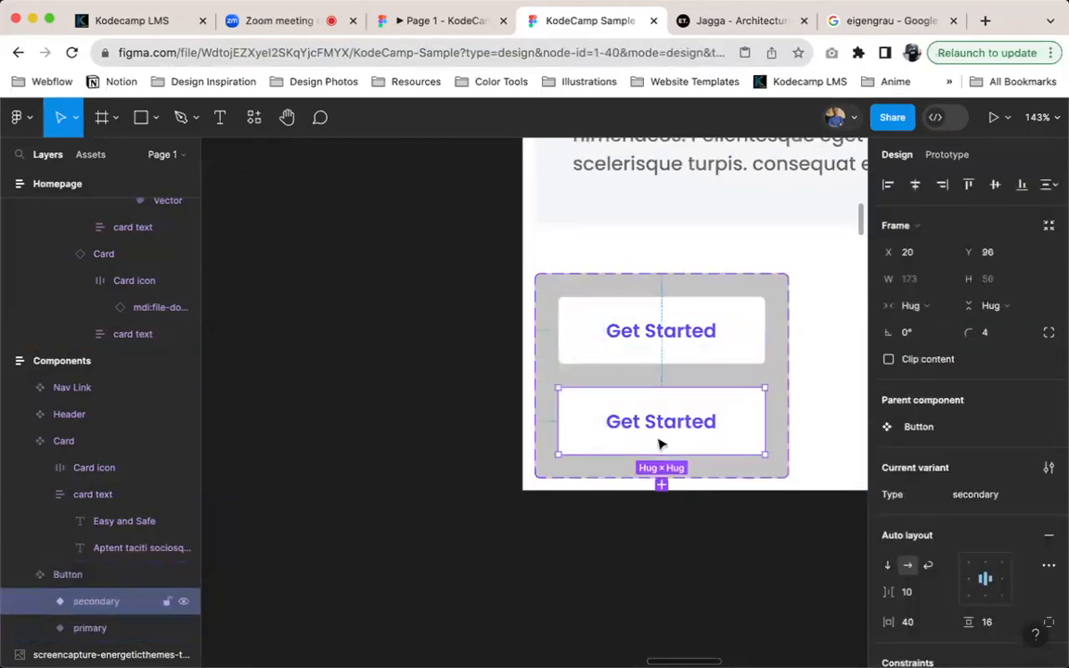
{"action": "scroll", "coordinate": [787, 480], "scroll_direction": "down", "scroll_amount": 1}
{"action": "scroll", "coordinate": [787, 481], "scroll_direction": "right", "scroll_amount": 1}
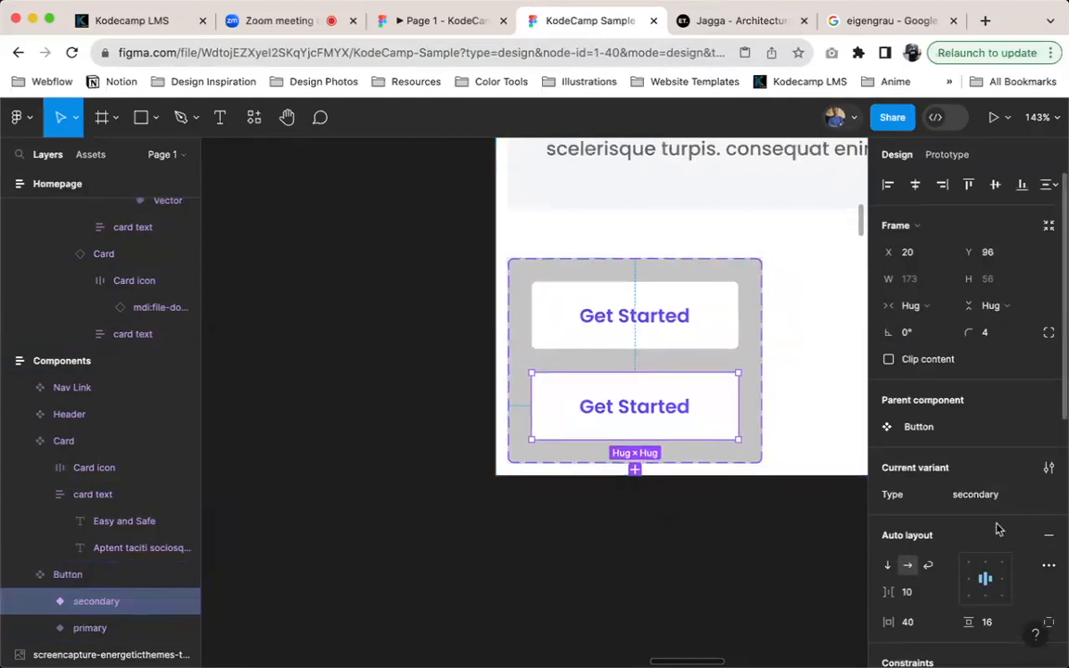
{"action": "scroll", "coordinate": [995, 527], "scroll_direction": "down", "scroll_amount": 5}
{"action": "scroll", "coordinate": [1001, 527], "scroll_direction": "down", "scroll_amount": 1}
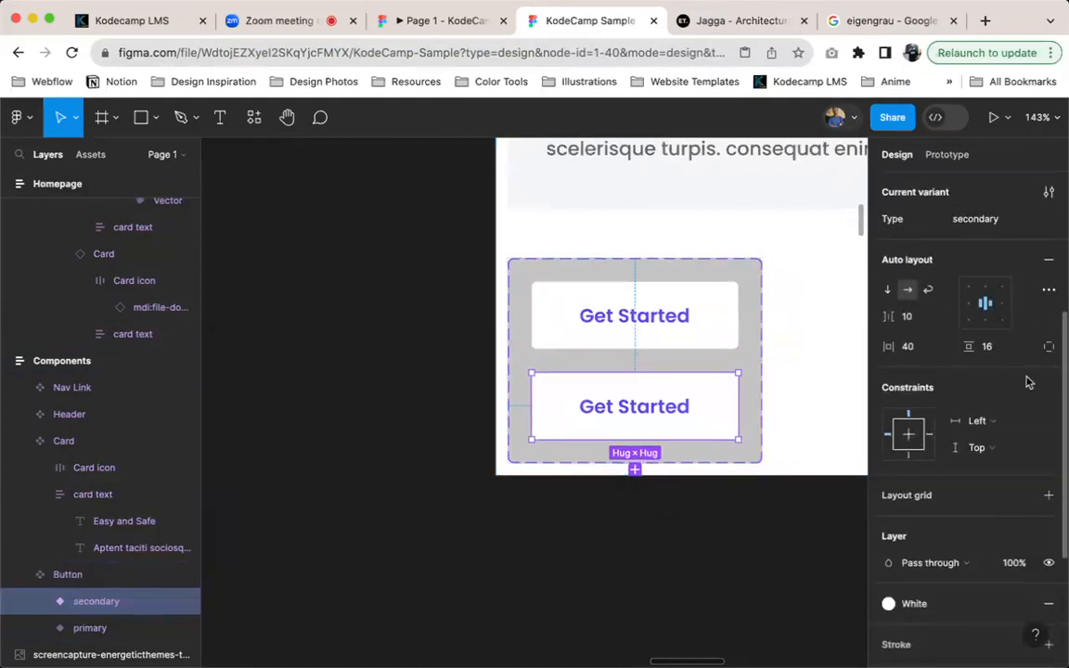
{"action": "scroll", "coordinate": [1044, 575], "scroll_direction": "down", "scroll_amount": 3}
{"action": "left_click", "coordinate": [1049, 561]}
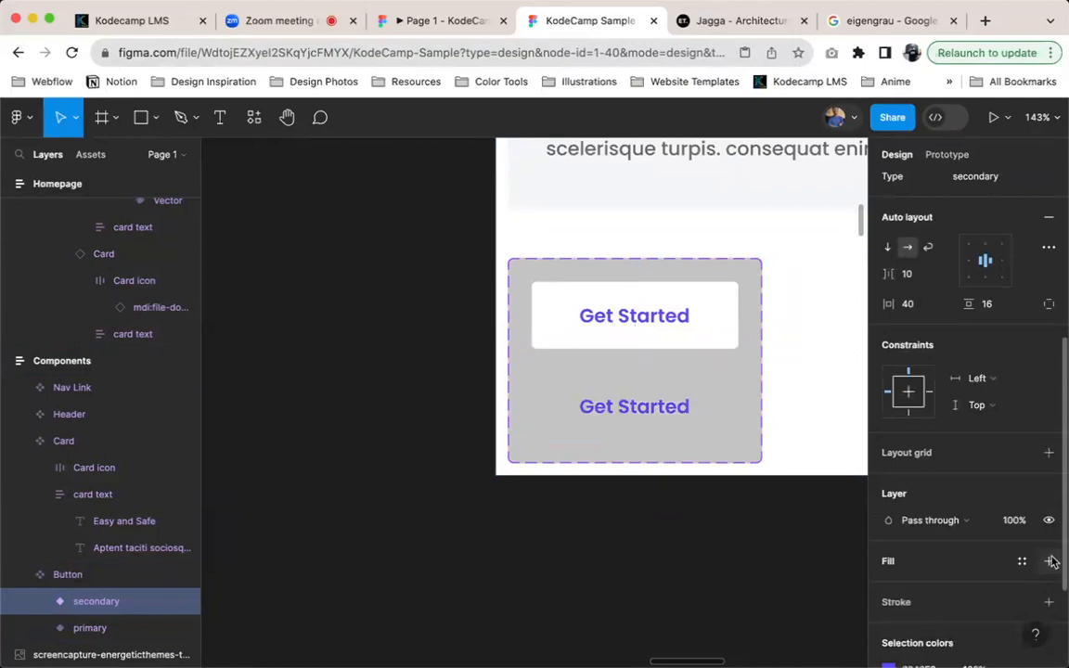
Add a stroke to the secondary button variant using the White color style
{"action": "scroll", "coordinate": [1040, 568], "scroll_direction": "down", "scroll_amount": 4}
{"action": "left_click", "coordinate": [1022, 503]}
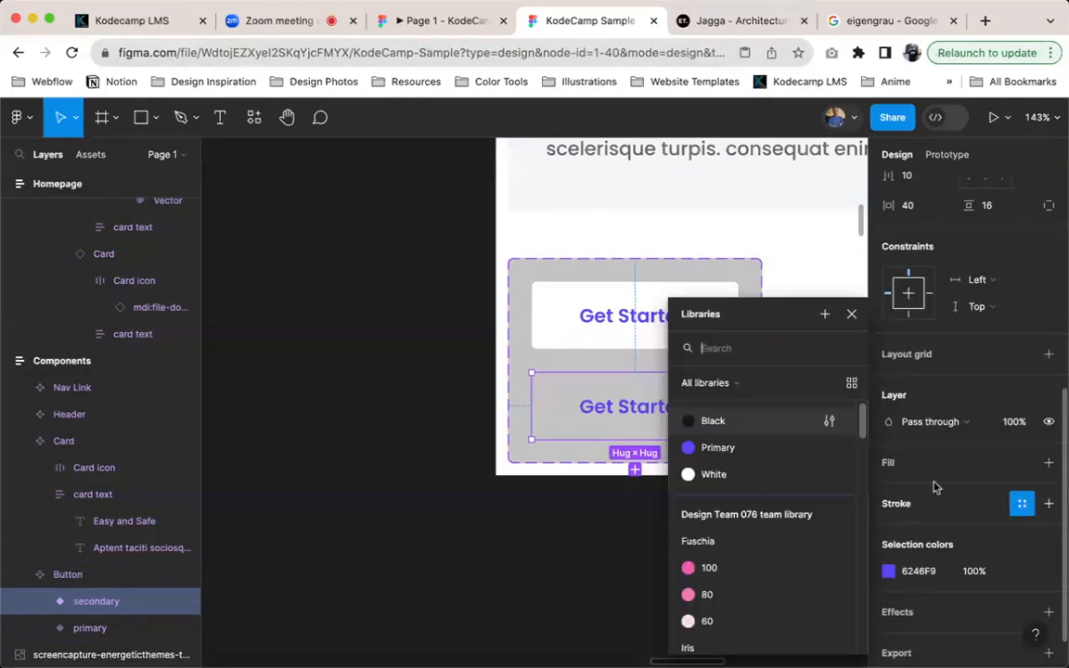
{"action": "left_click", "coordinate": [733, 474]}
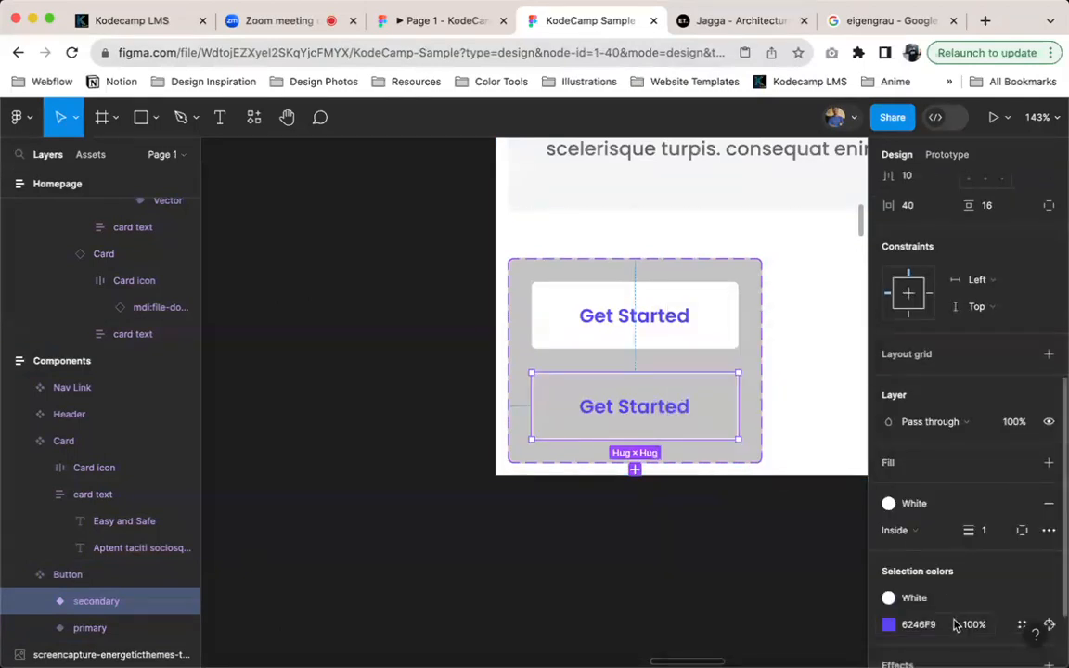
Change the secondary variant's purple Get Started label to the White color style
{"action": "left_click", "coordinate": [1022, 625]}
{"action": "scroll", "coordinate": [743, 501], "scroll_direction": "down", "scroll_amount": 3}
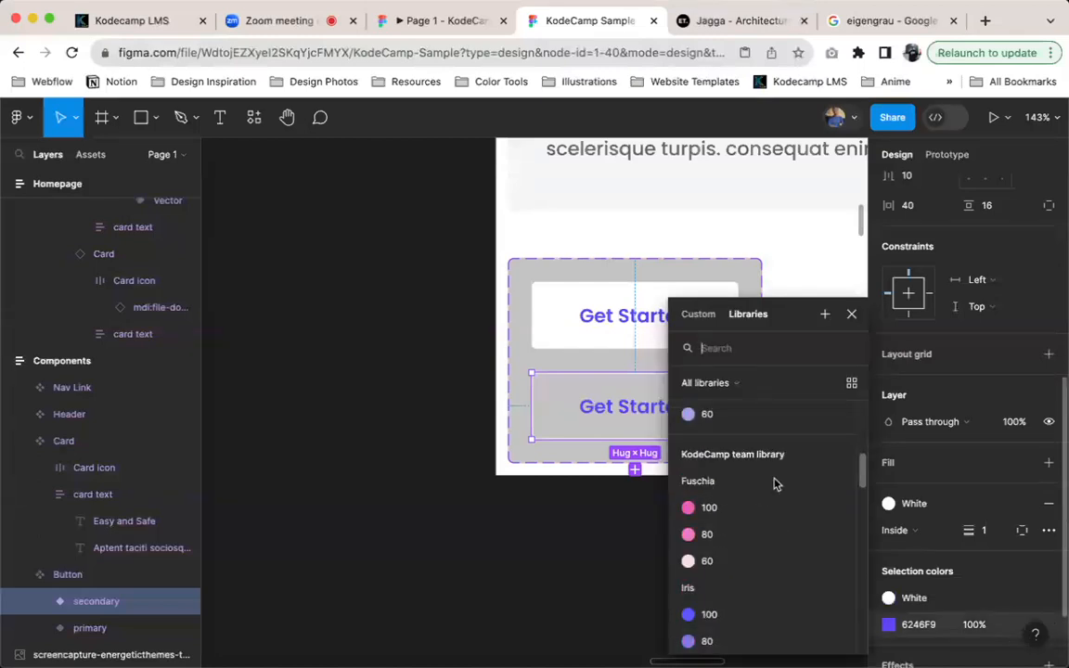
{"action": "scroll", "coordinate": [761, 469], "scroll_direction": "up", "scroll_amount": 2}
{"action": "left_click", "coordinate": [732, 472]}
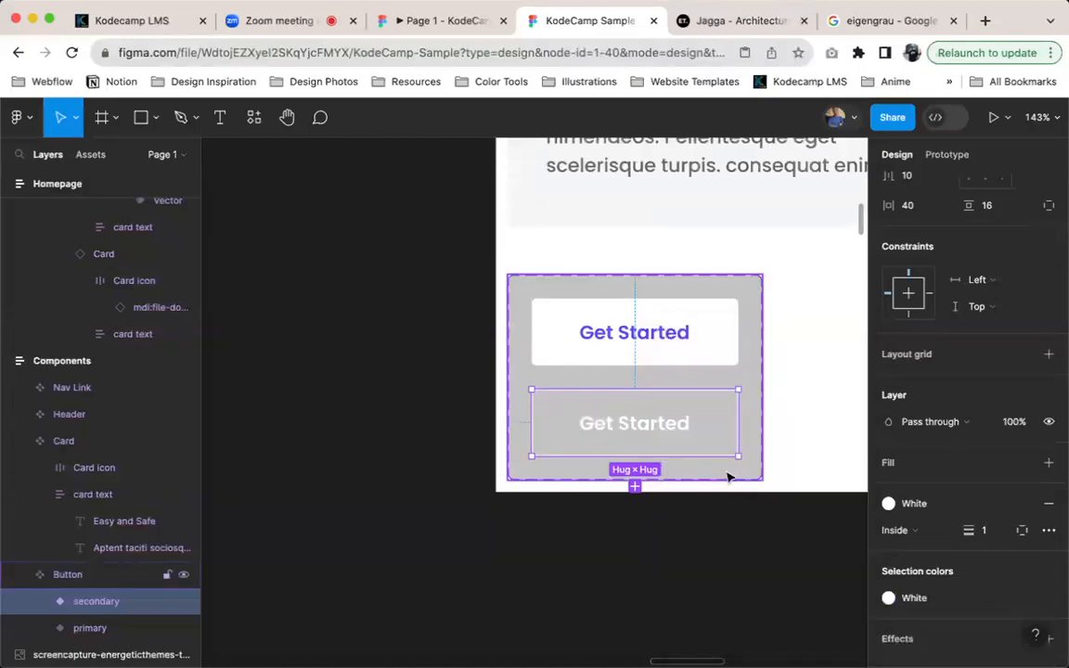
{"action": "left_click", "coordinate": [652, 554]}
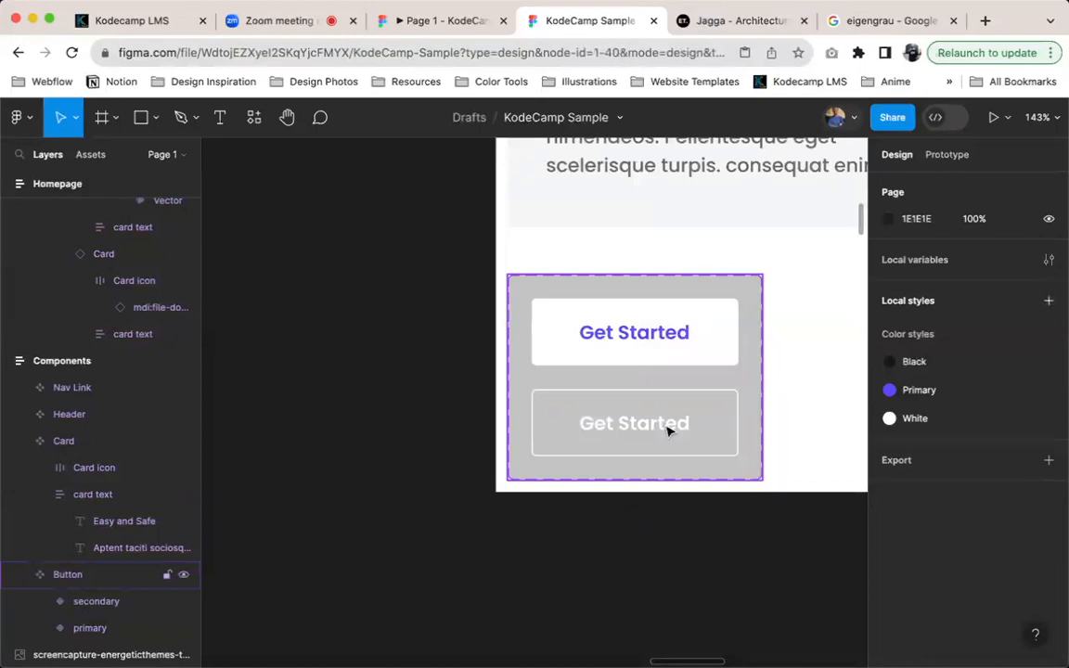
{"action": "double_click", "coordinate": [668, 430]}
{"action": "key", "text": "Escape"}
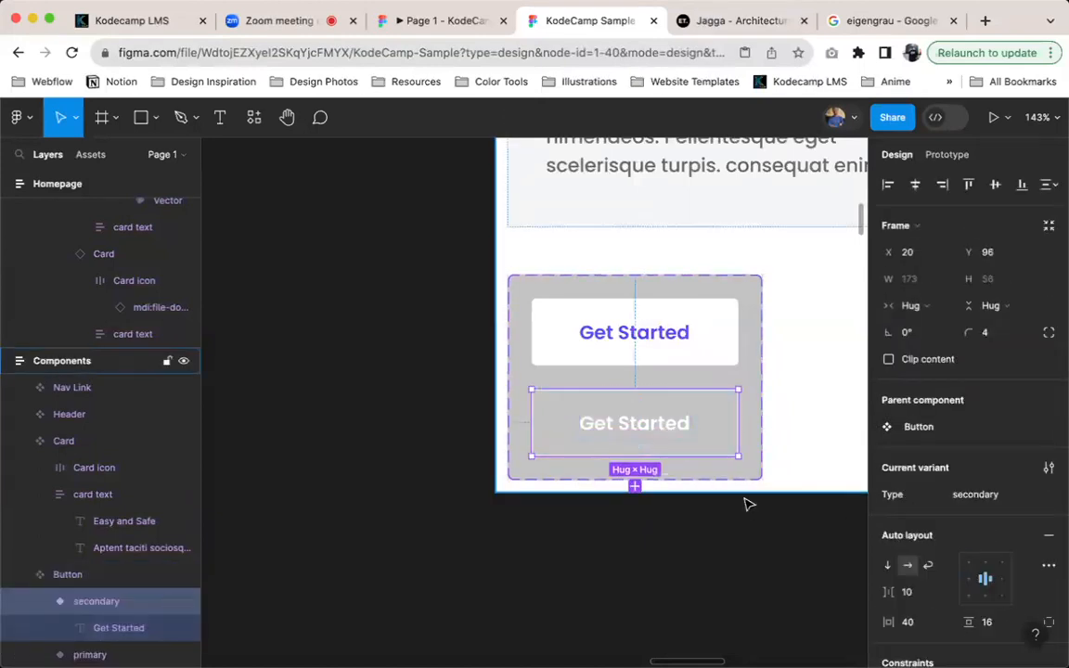
Group the homepage hero's text block and its Get Started button into one vertical auto layout frame
{"action": "scroll", "coordinate": [656, 386], "scroll_direction": "down", "scroll_amount": 10}
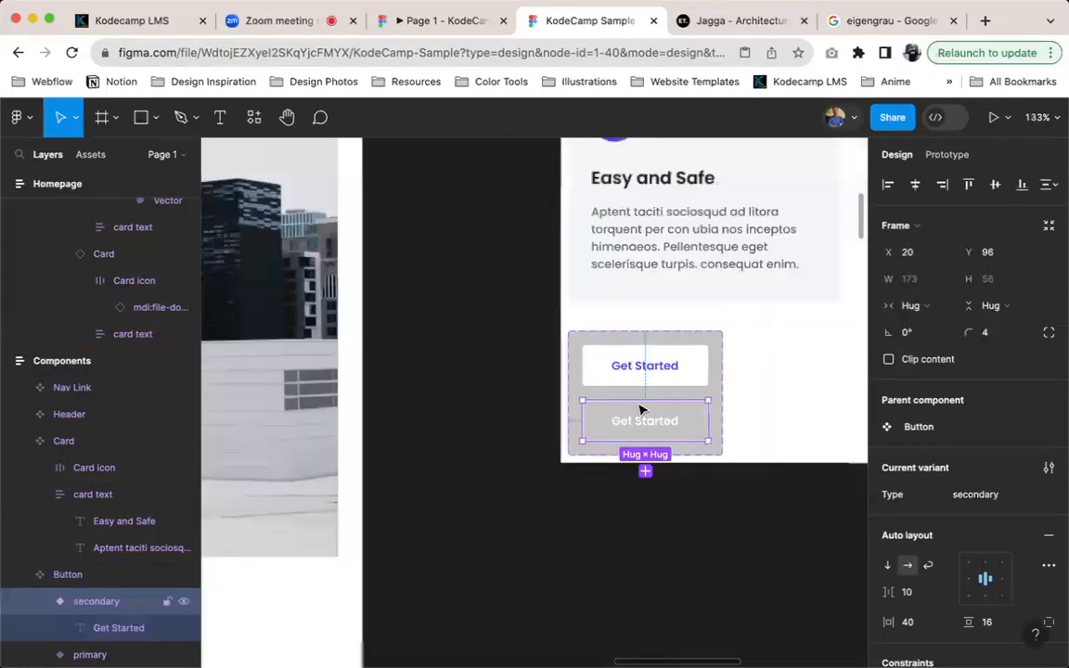
{"action": "scroll", "coordinate": [455, 336], "scroll_direction": "left", "scroll_amount": 5}
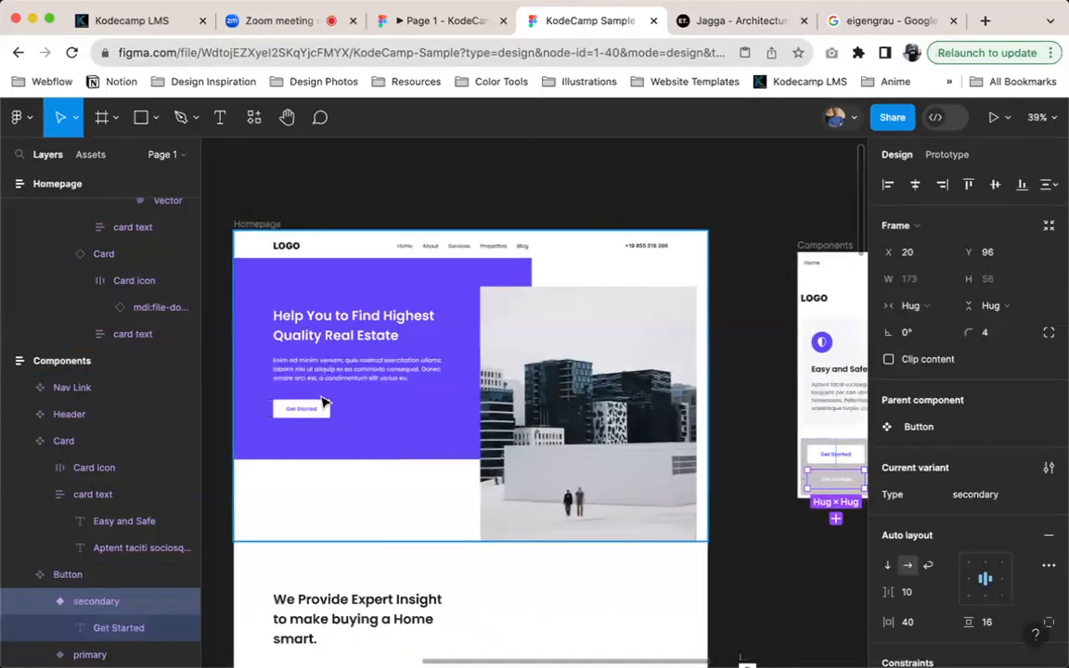
{"action": "scroll", "coordinate": [325, 404], "scroll_direction": "up", "scroll_amount": 8}
{"action": "scroll", "coordinate": [454, 410], "scroll_direction": "up", "scroll_amount": 4}
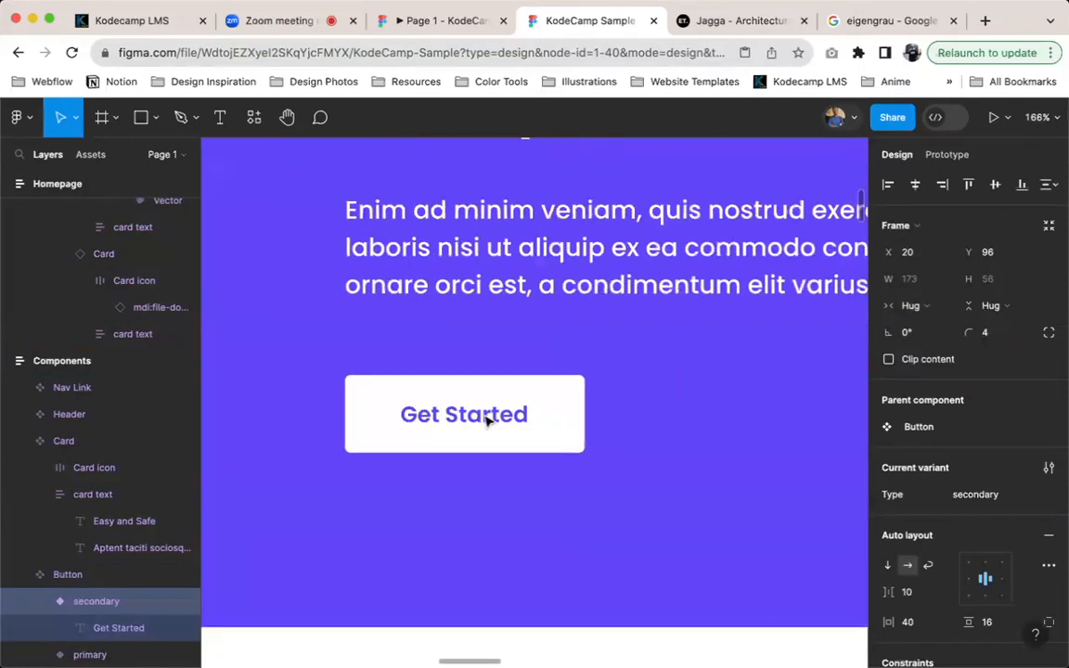
{"action": "scroll", "coordinate": [537, 410], "scroll_direction": "down", "scroll_amount": 3}
{"action": "scroll", "coordinate": [521, 411], "scroll_direction": "down", "scroll_amount": 2}
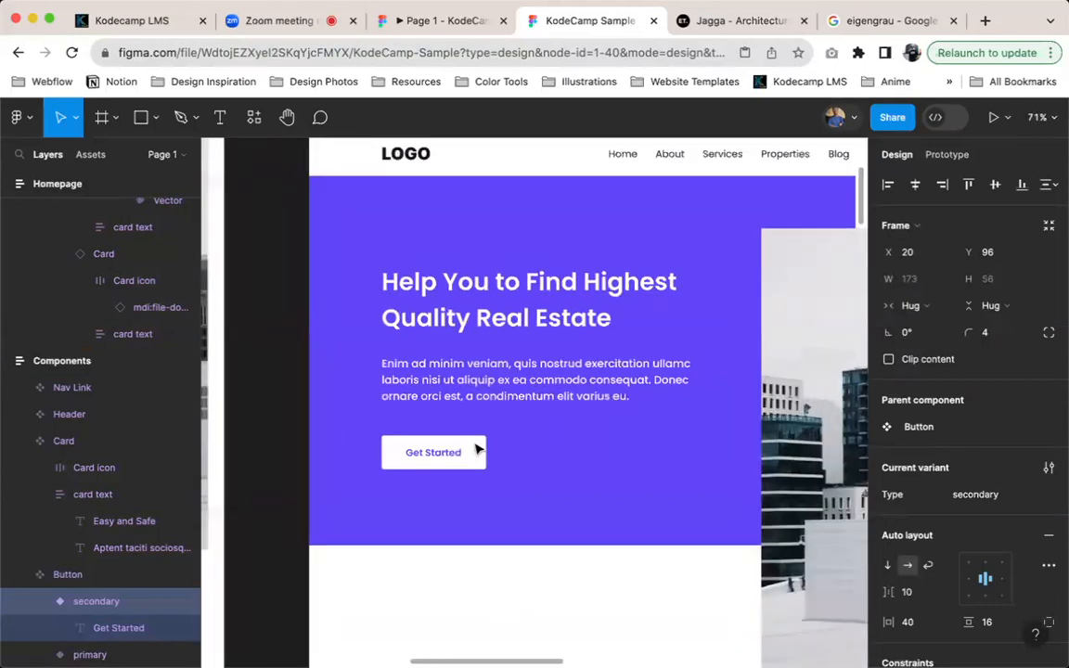
{"action": "left_click", "coordinate": [482, 454]}
{"action": "key", "text": "super+d"}
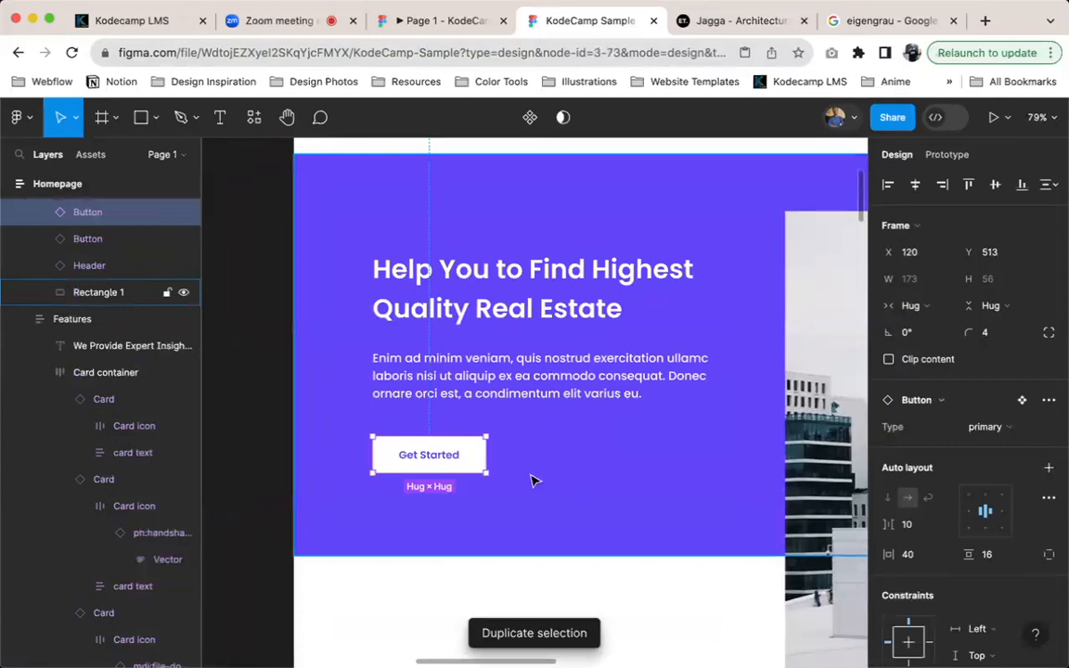
{"action": "key", "text": "super+z"}
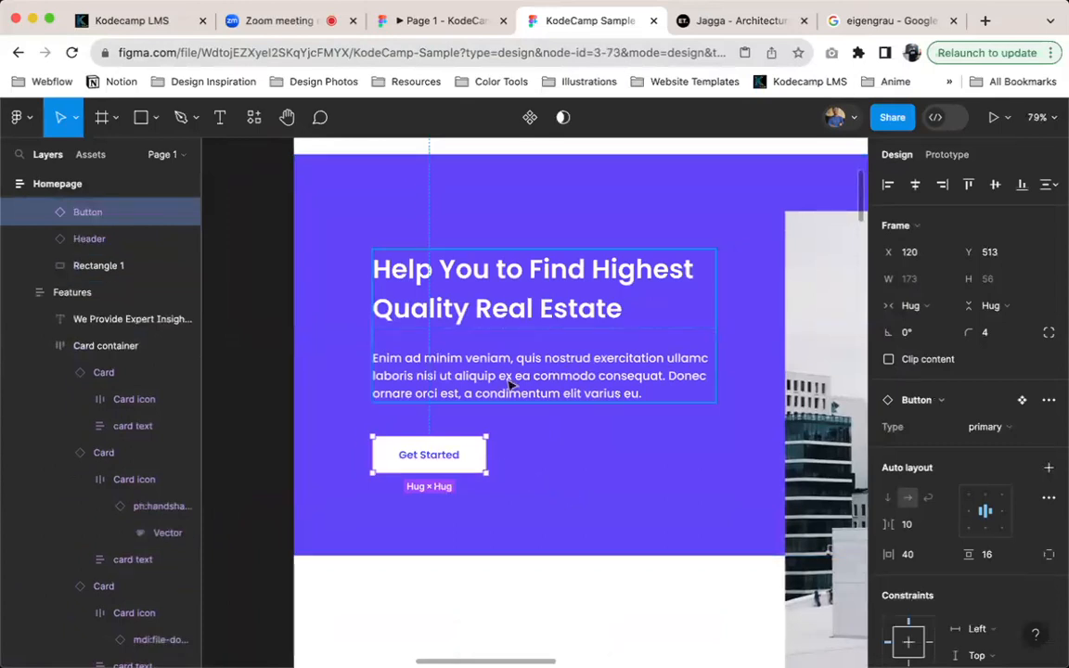
{"action": "left_click", "coordinate": [473, 371], "text": "shift"}
{"action": "key", "text": "shift+a"}
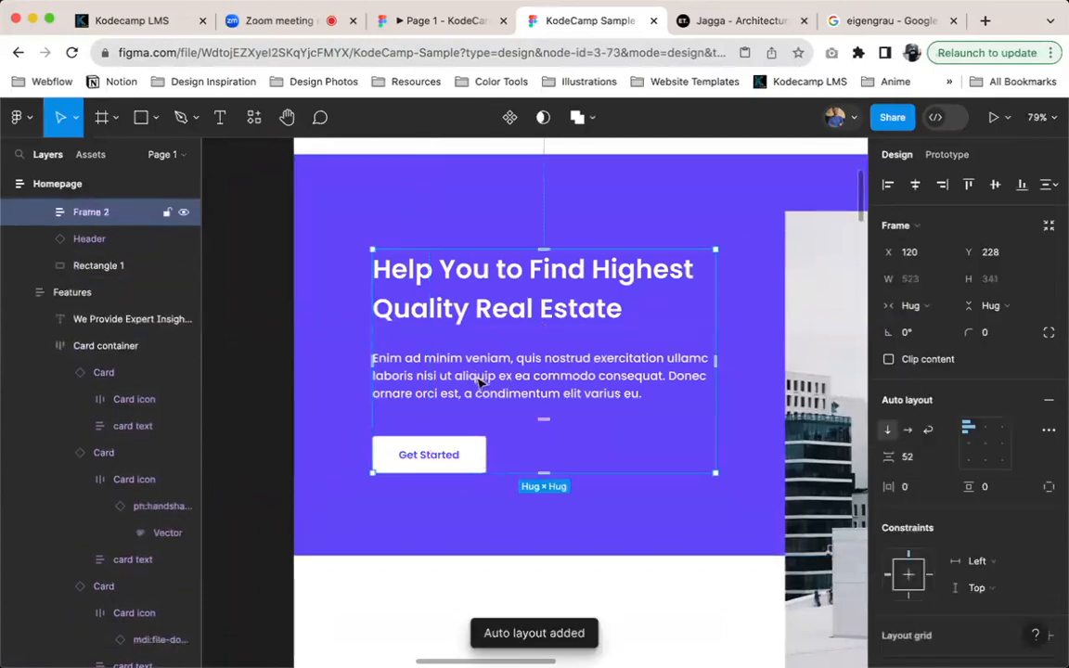
Rename the inner frame holding the hero heading and paragraph as hero text
{"action": "left_click", "coordinate": [425, 341]}
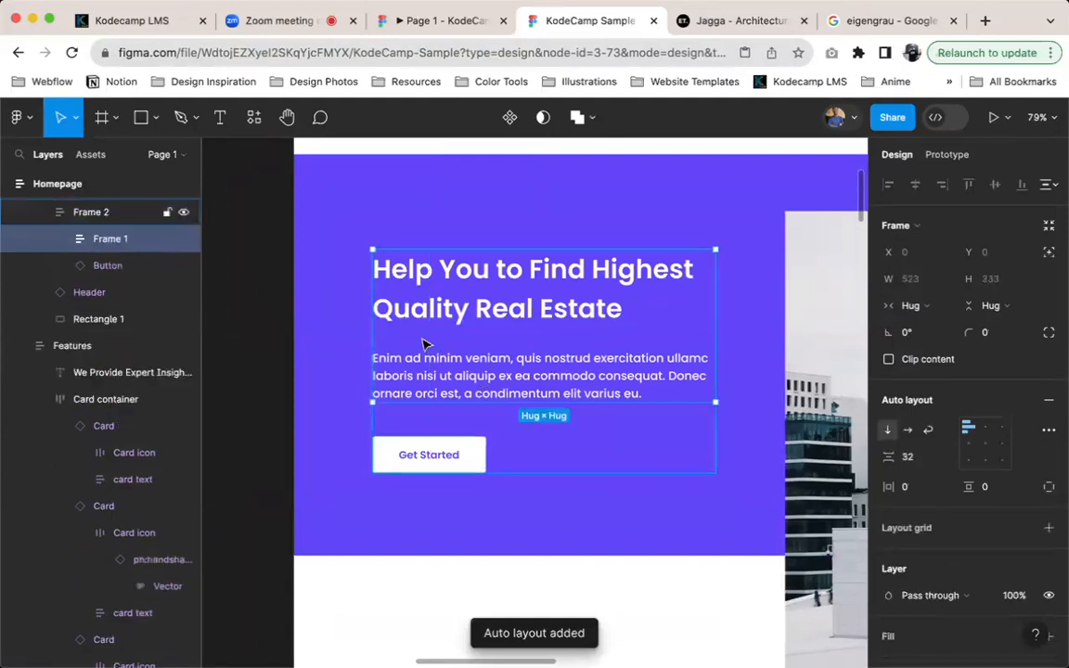
{"action": "double_click", "coordinate": [116, 243]}
{"action": "type", "text": "hero"}
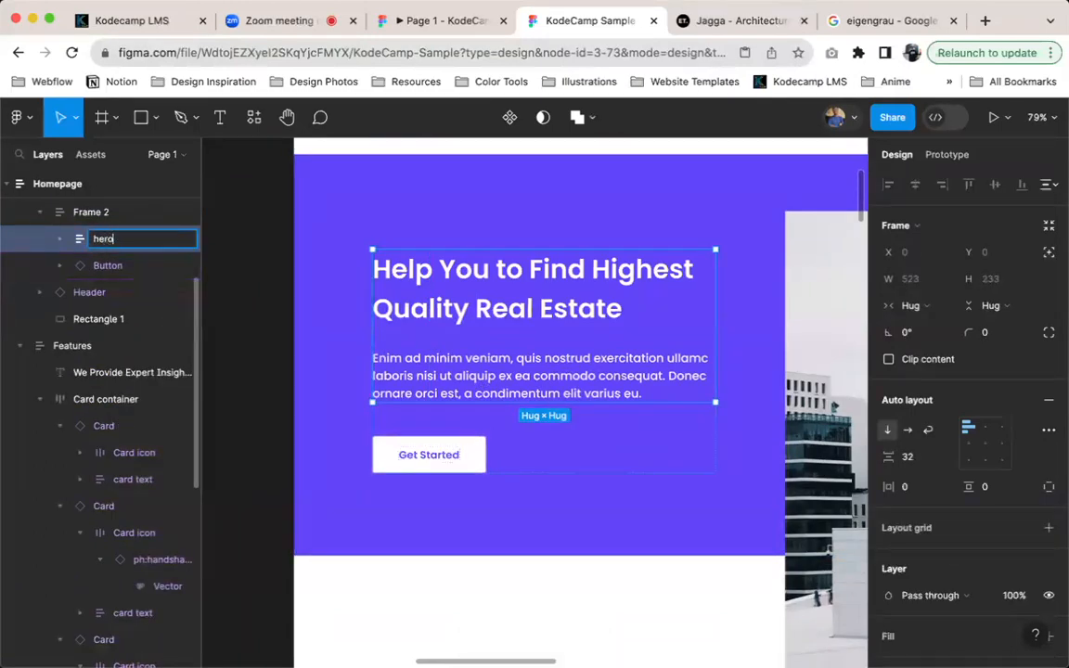
{"action": "key", "text": "Return"}
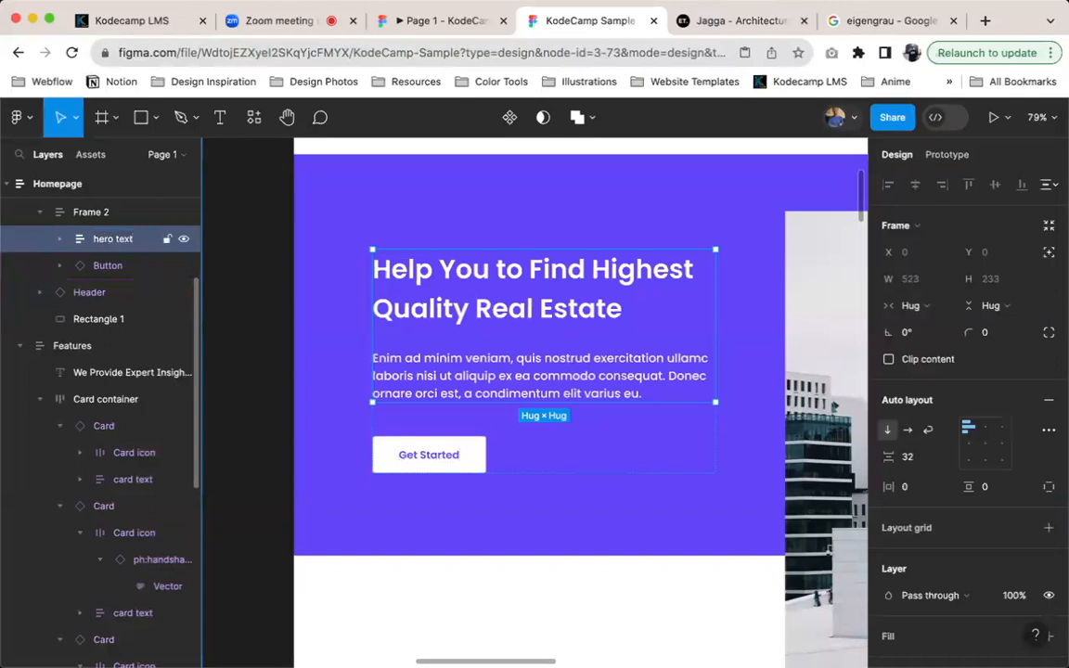
Rename the outer auto layout frame around the hero text and button as hero container
{"action": "key", "text": "shift+Return"}
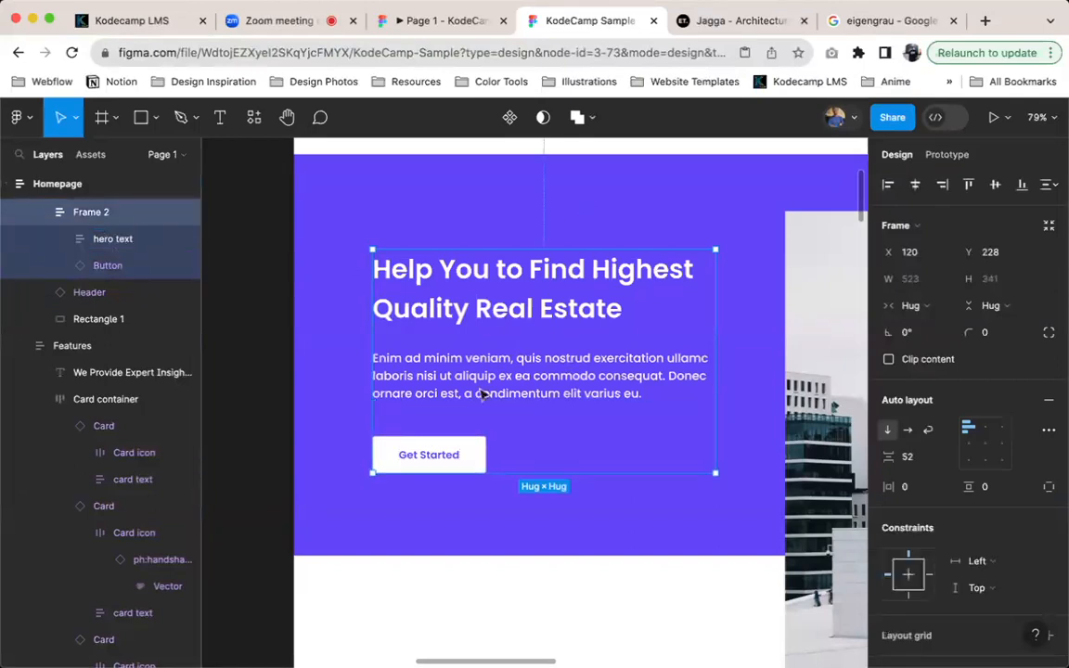
{"action": "key", "text": "super+r"}
{"action": "type", "text": "her"}
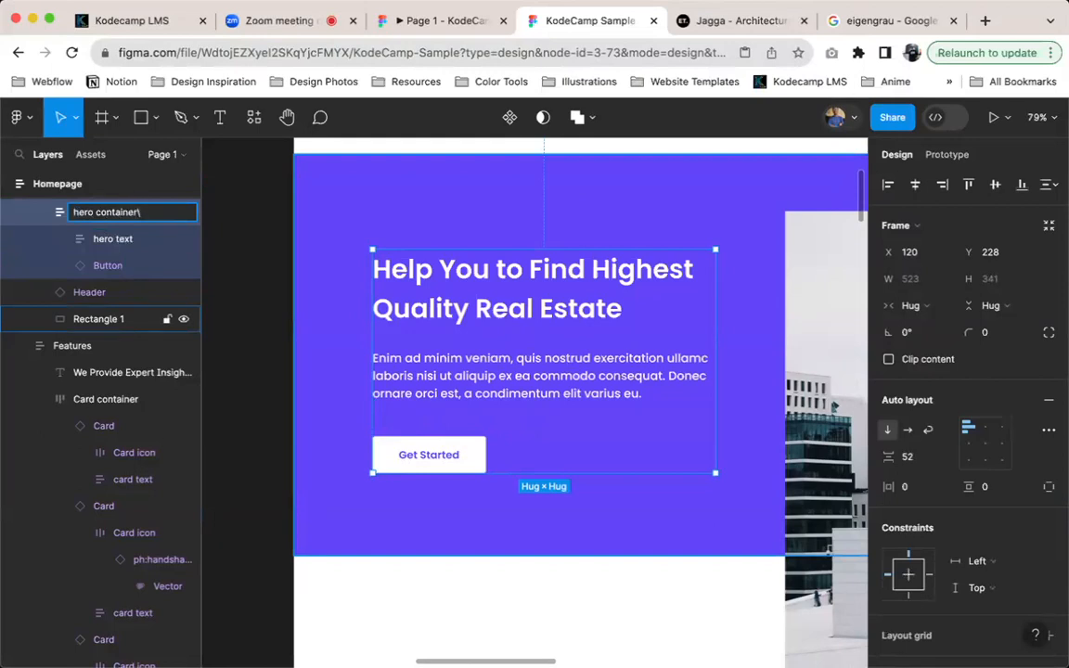
{"action": "key", "text": "Return"}
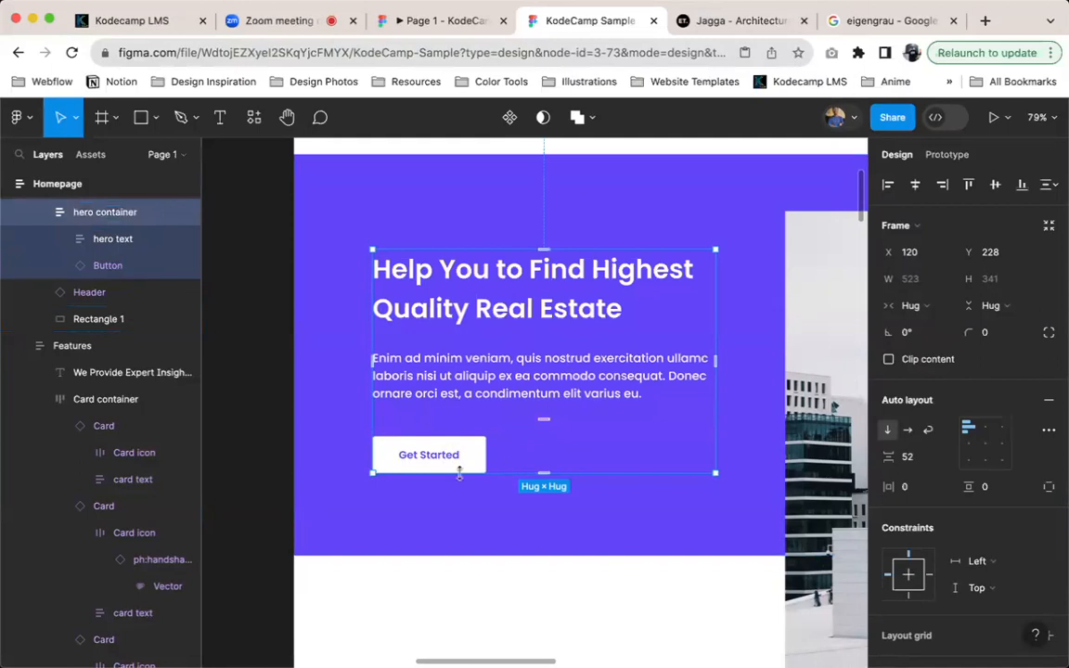
Set the hero container's vertical spacing between the text and button to 60
{"action": "left_click", "coordinate": [908, 459]}
{"action": "type", "text": "60"}
{"action": "key", "text": "Return"}
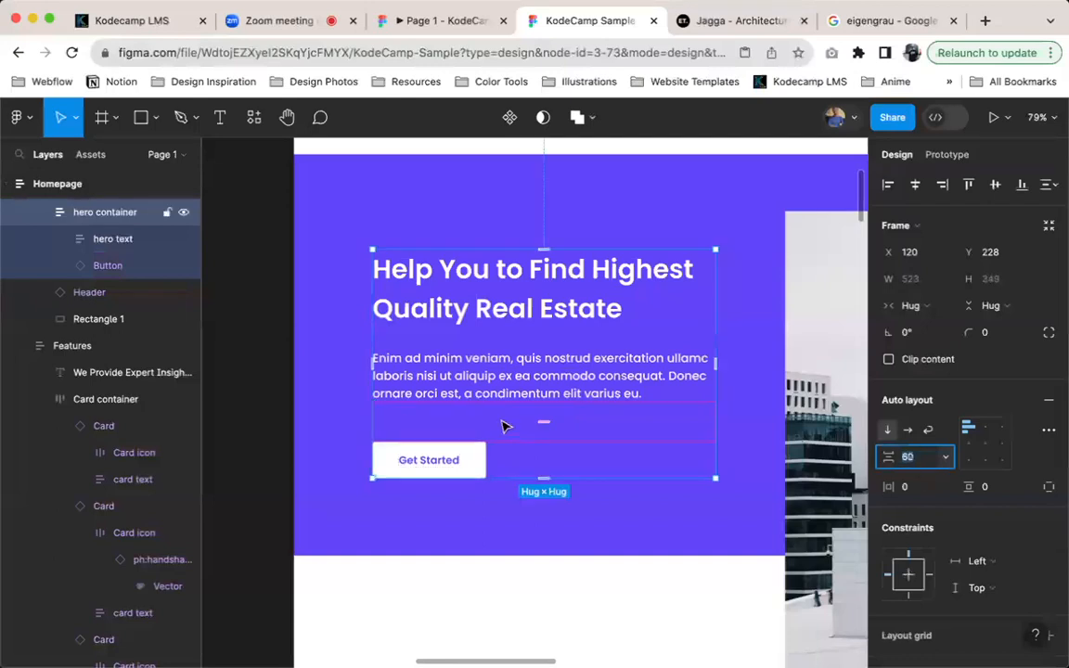
{"action": "scroll", "coordinate": [526, 465], "scroll_direction": "down", "scroll_amount": 5}
{"action": "scroll", "coordinate": [544, 478], "scroll_direction": "right", "scroll_amount": 2}
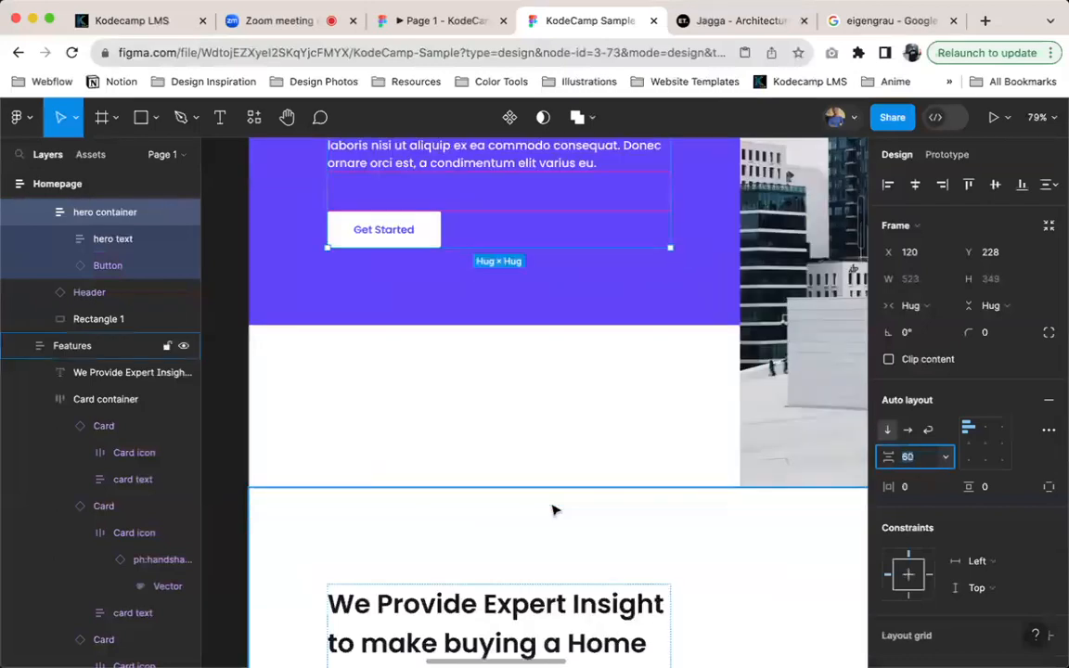
{"action": "left_click", "coordinate": [589, 520]}
{"action": "scroll", "coordinate": [594, 520], "scroll_direction": "down", "scroll_amount": 5}
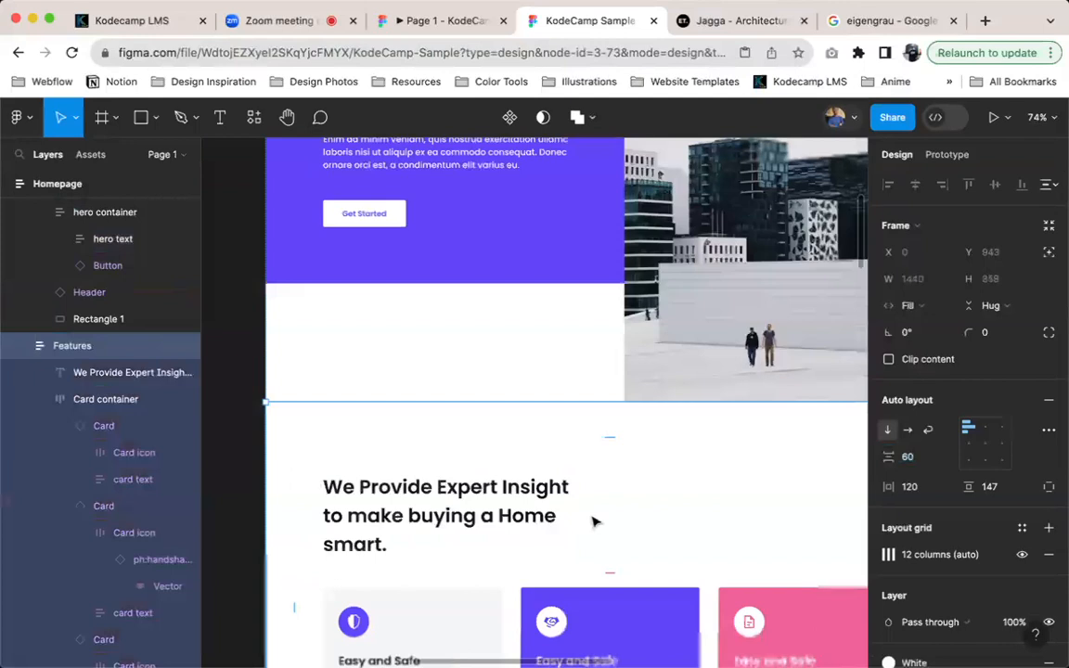
{"action": "scroll", "coordinate": [638, 517], "scroll_direction": "down", "scroll_amount": 3}
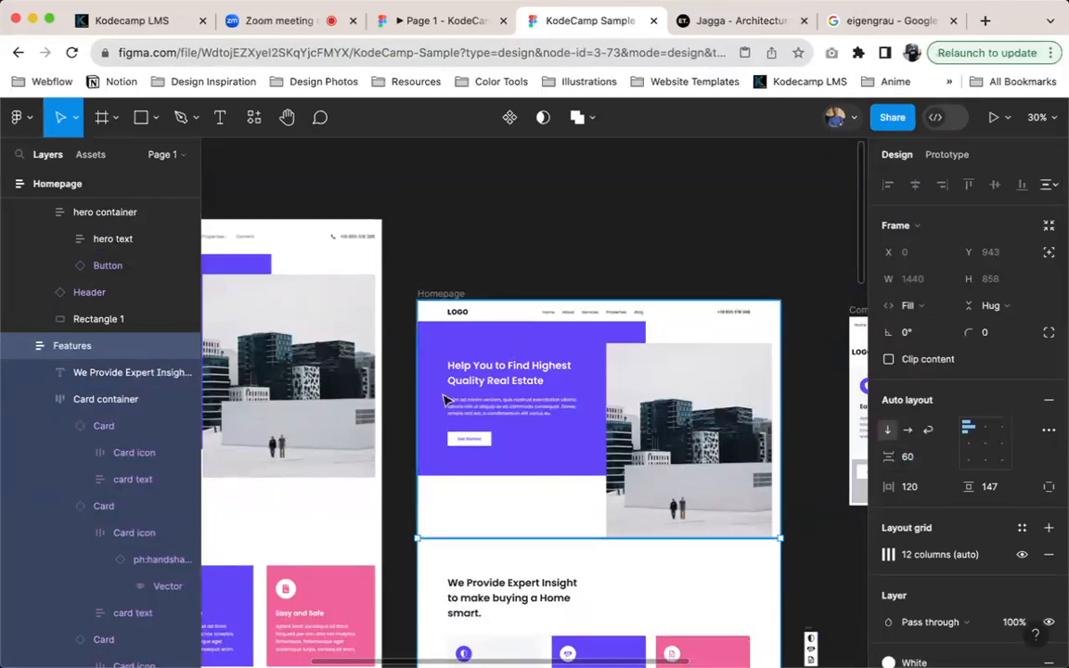
Duplicate the Get Started button inside the hero container
{"action": "scroll", "coordinate": [446, 399], "scroll_direction": "up", "scroll_amount": 3}
{"action": "scroll", "coordinate": [483, 430], "scroll_direction": "up", "scroll_amount": 5}
{"action": "left_click", "coordinate": [478, 420]}
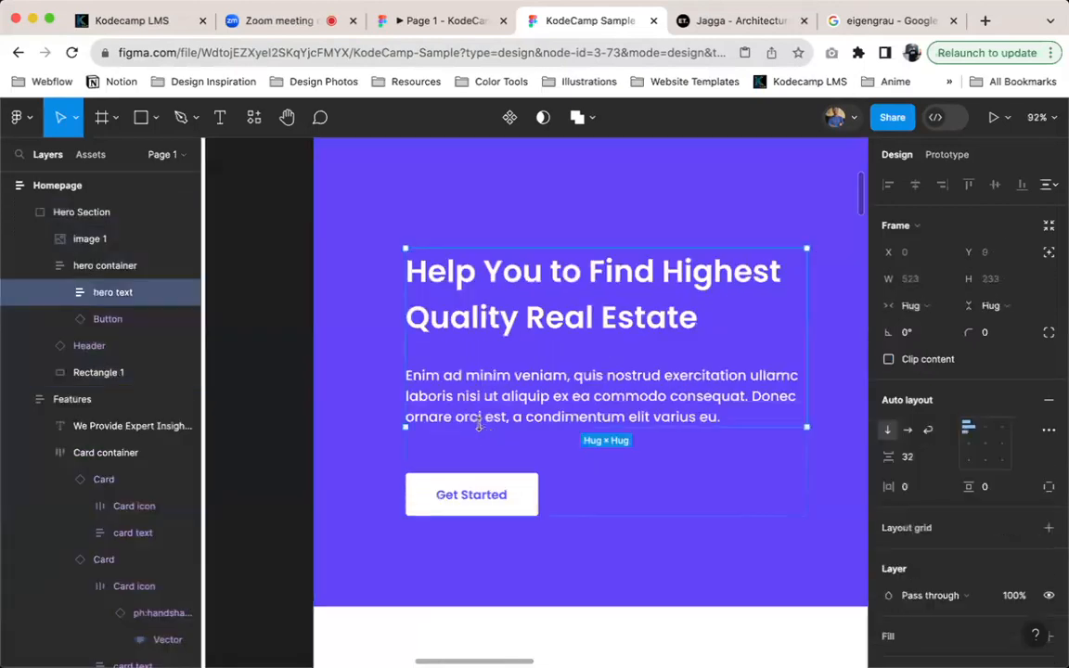
{"action": "left_click", "coordinate": [478, 492]}
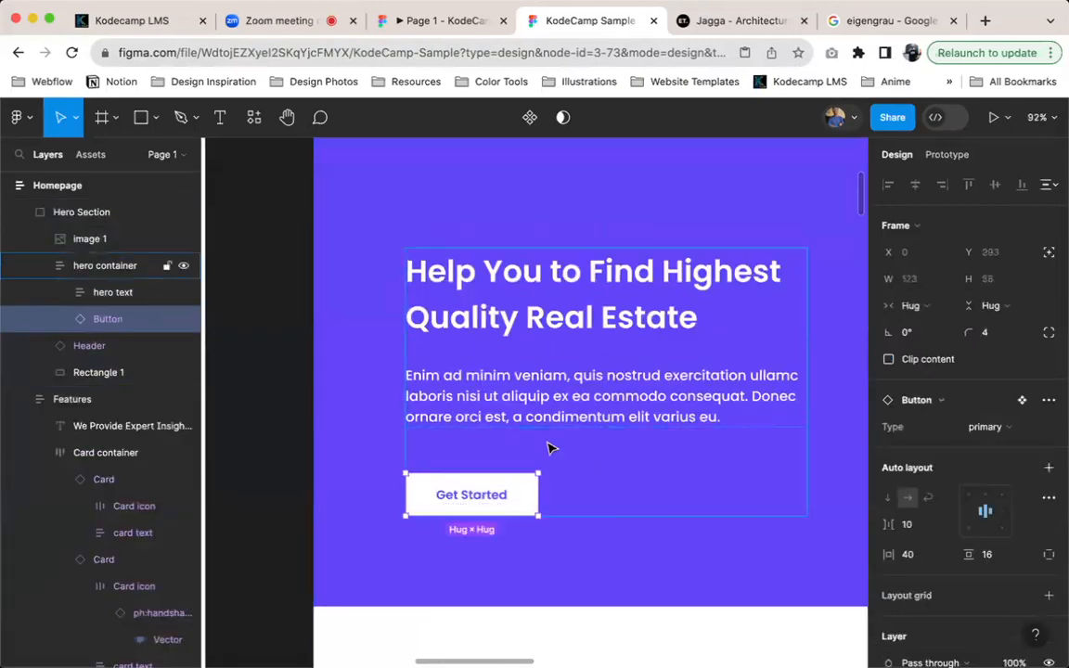
{"action": "left_click", "coordinate": [547, 448]}
{"action": "left_click", "coordinate": [499, 501]}
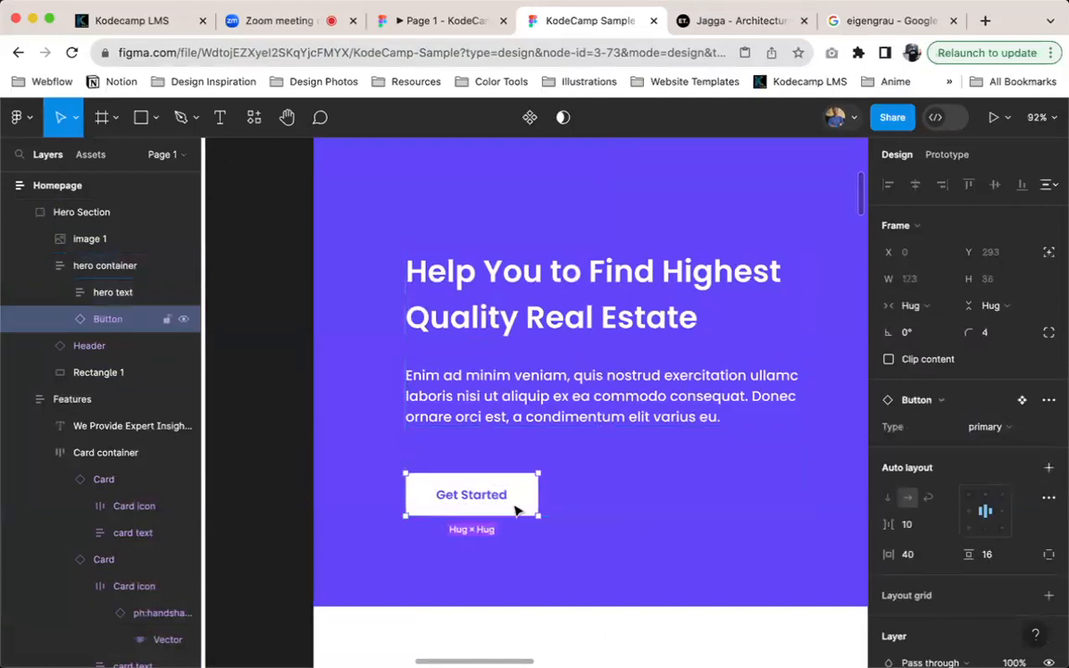
{"action": "key", "text": "super+d"}
{"action": "scroll", "coordinate": [509, 573], "scroll_direction": "down", "scroll_amount": 3}
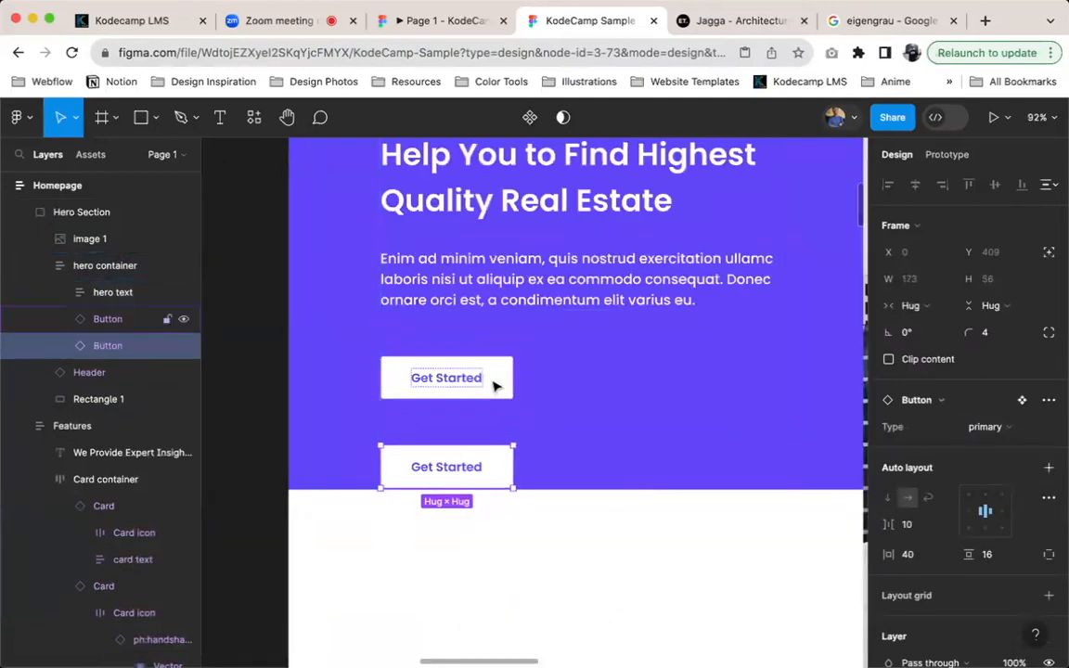
Wrap the two Get Started buttons in an auto layout frame and name it cta buttons
{"action": "left_click", "coordinate": [493, 384], "text": "shift"}
{"action": "key", "text": "shift+a"}
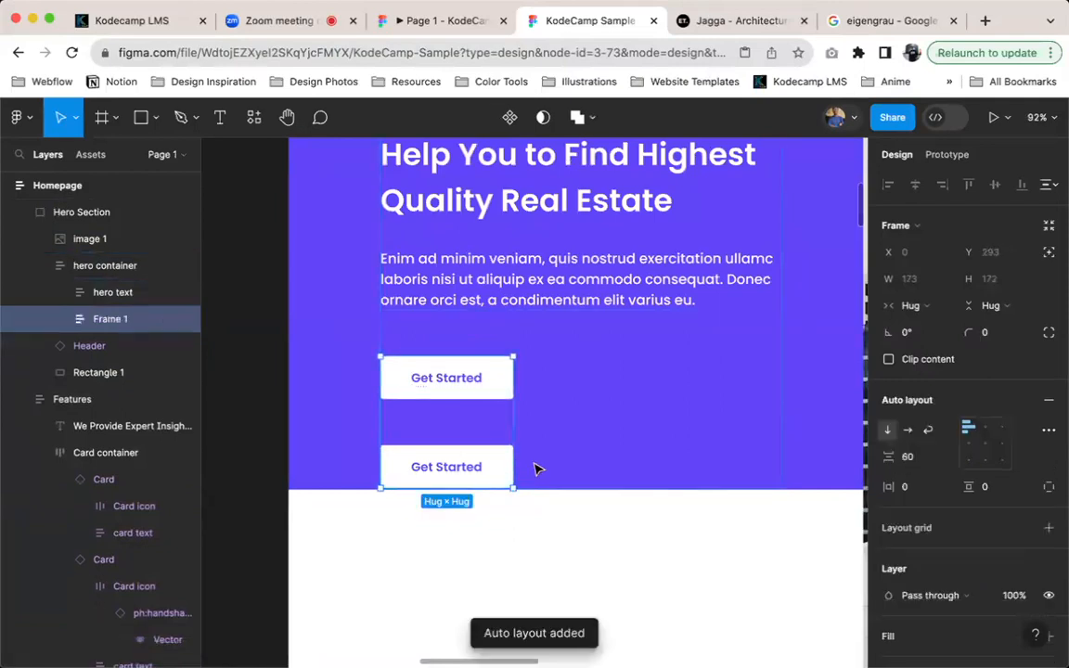
{"action": "key", "text": "super+r"}
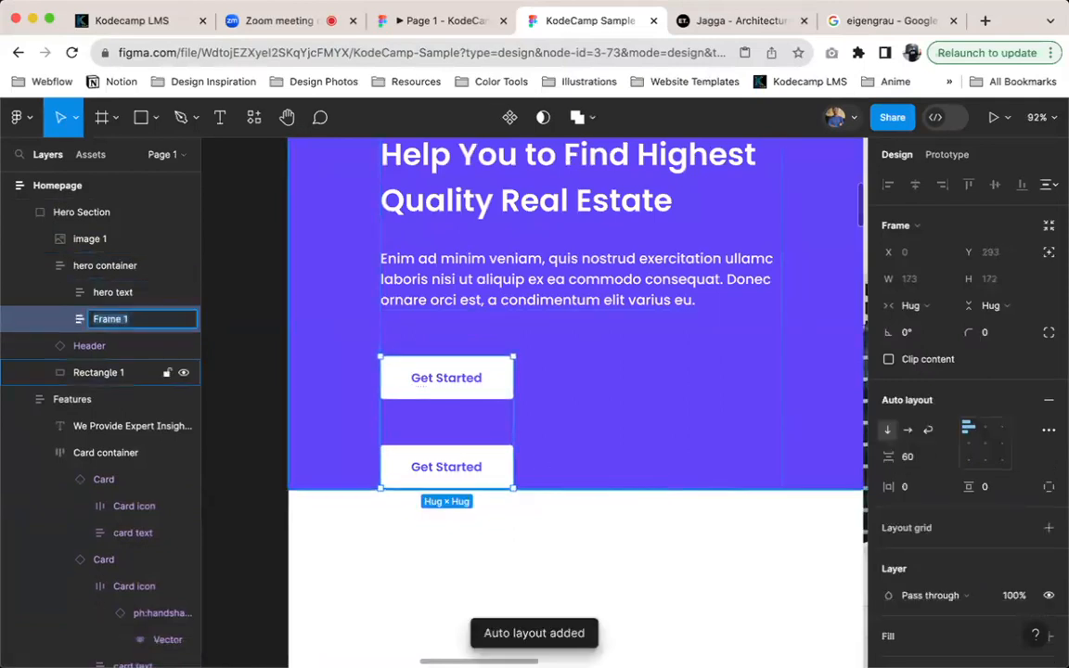
{"action": "type", "text": "cta b"}
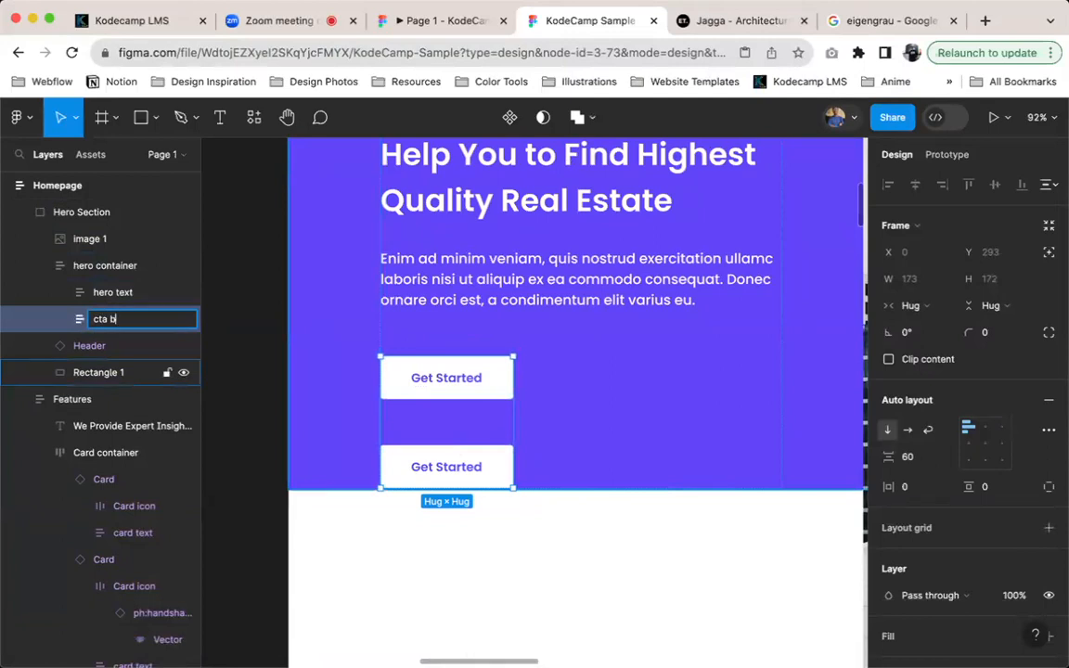
{"action": "key", "text": "Return"}
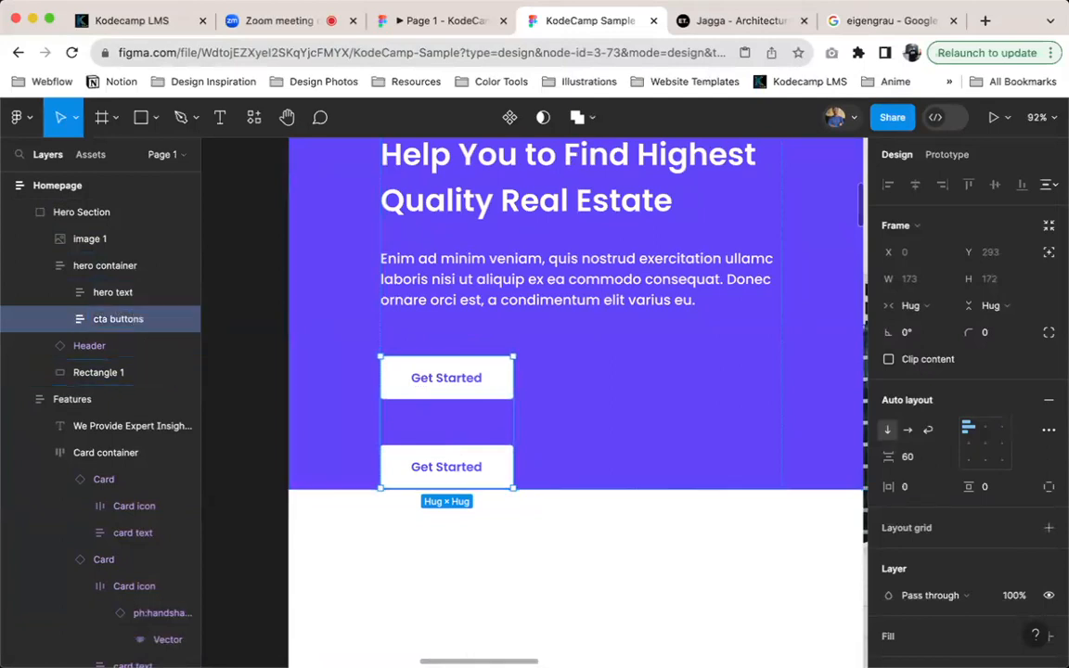
Arrange the cta buttons frame horizontally with a spacing of 40 between the buttons
{"action": "left_click", "coordinate": [909, 430]}
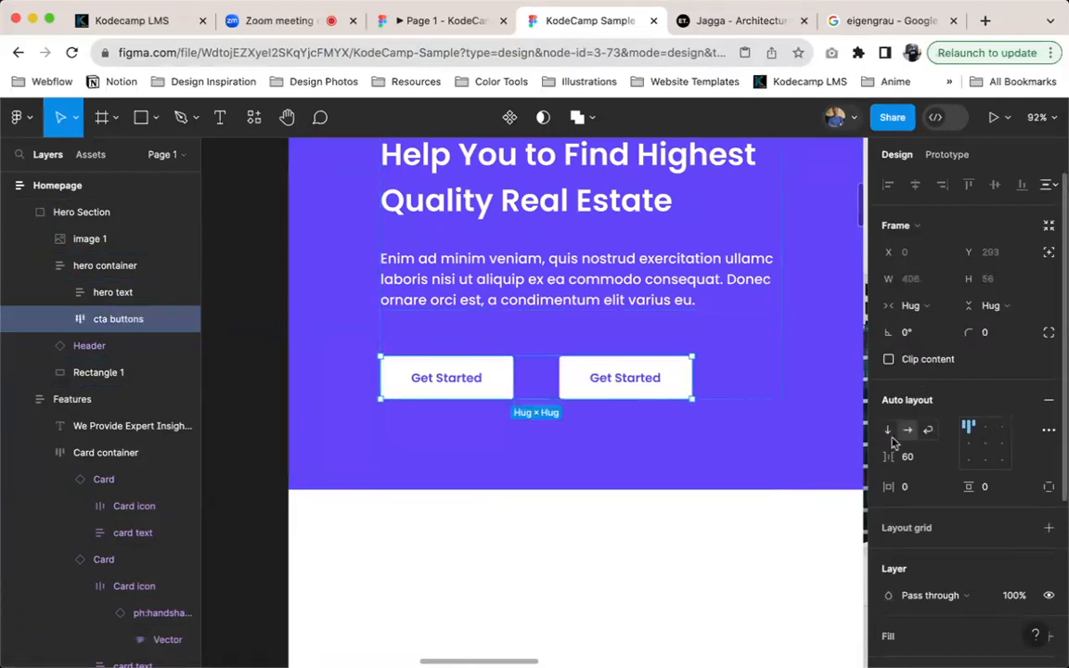
{"action": "left_click", "coordinate": [909, 458]}
{"action": "key", "text": "shift+Down"}
{"action": "key", "text": "shift+Down"}
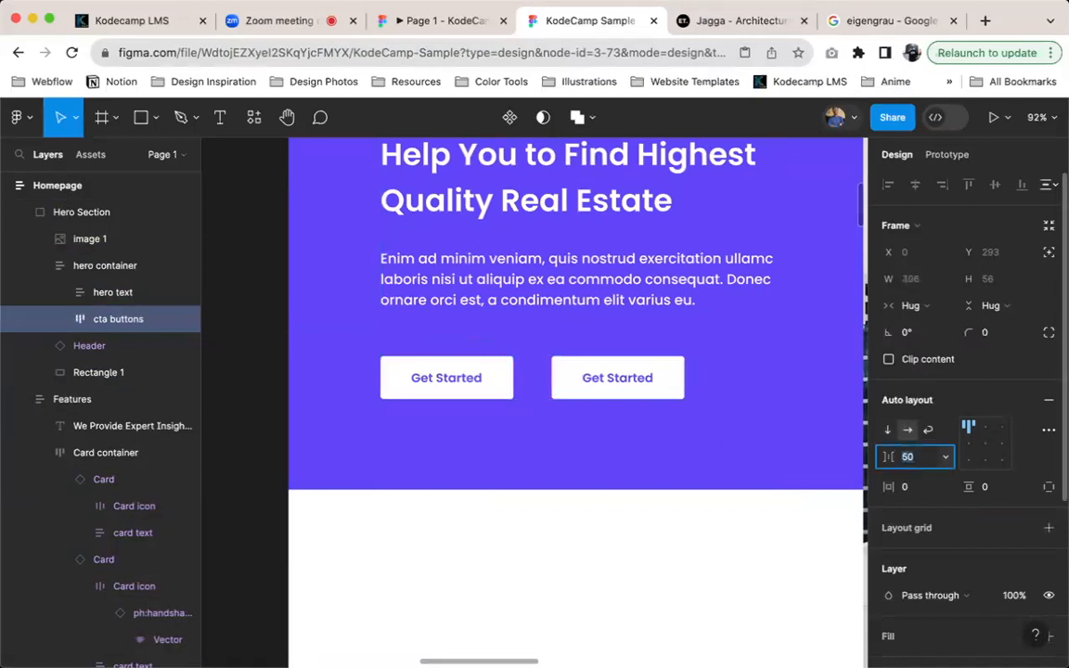
Switch the second hero button to the secondary variant and check the hero section in the prototype preview
{"action": "left_click", "coordinate": [598, 380]}
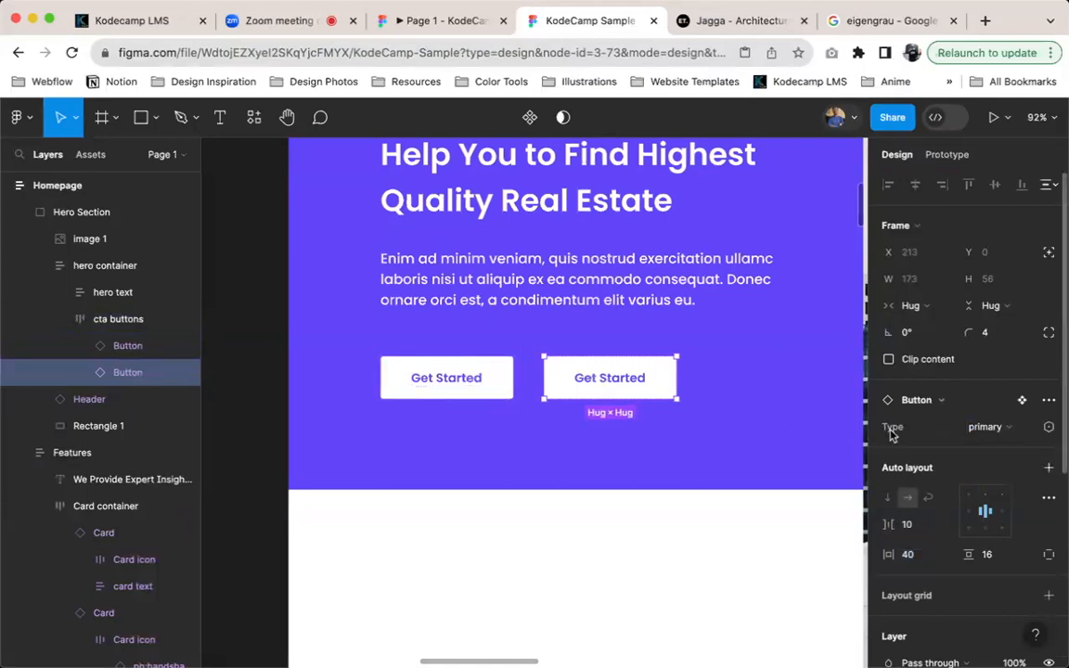
{"action": "left_click", "coordinate": [984, 427]}
{"action": "left_click", "coordinate": [933, 449]}
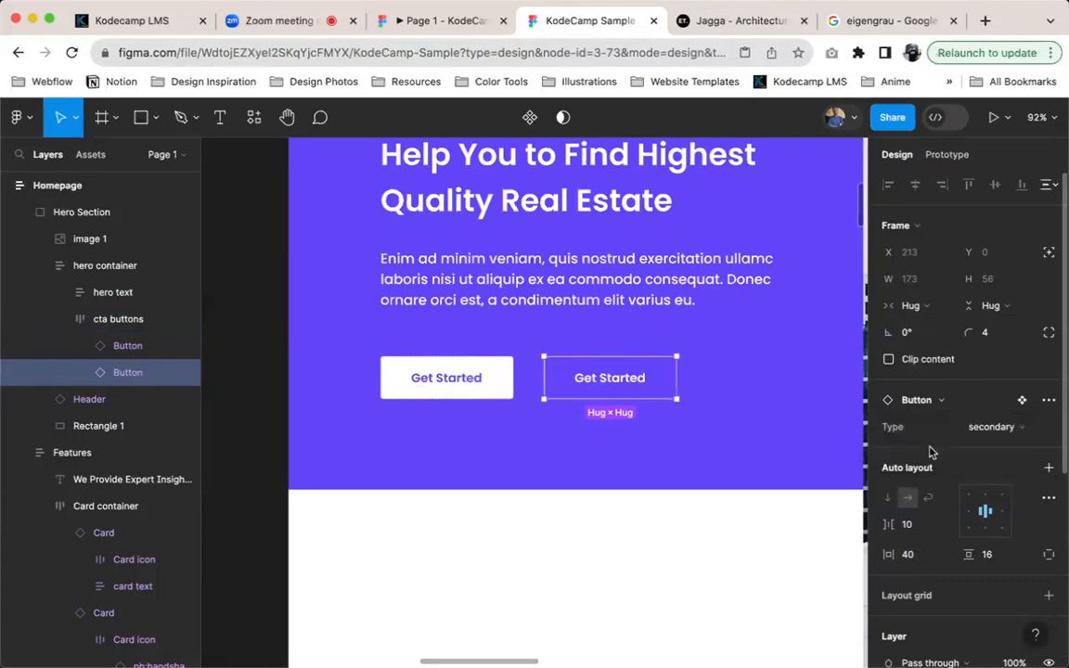
{"action": "left_click", "coordinate": [776, 446]}
{"action": "left_click", "coordinate": [442, 32]}
{"action": "scroll", "coordinate": [399, 260], "scroll_direction": "up", "scroll_amount": 5}
{"action": "scroll", "coordinate": [410, 282], "scroll_direction": "up", "scroll_amount": 4}
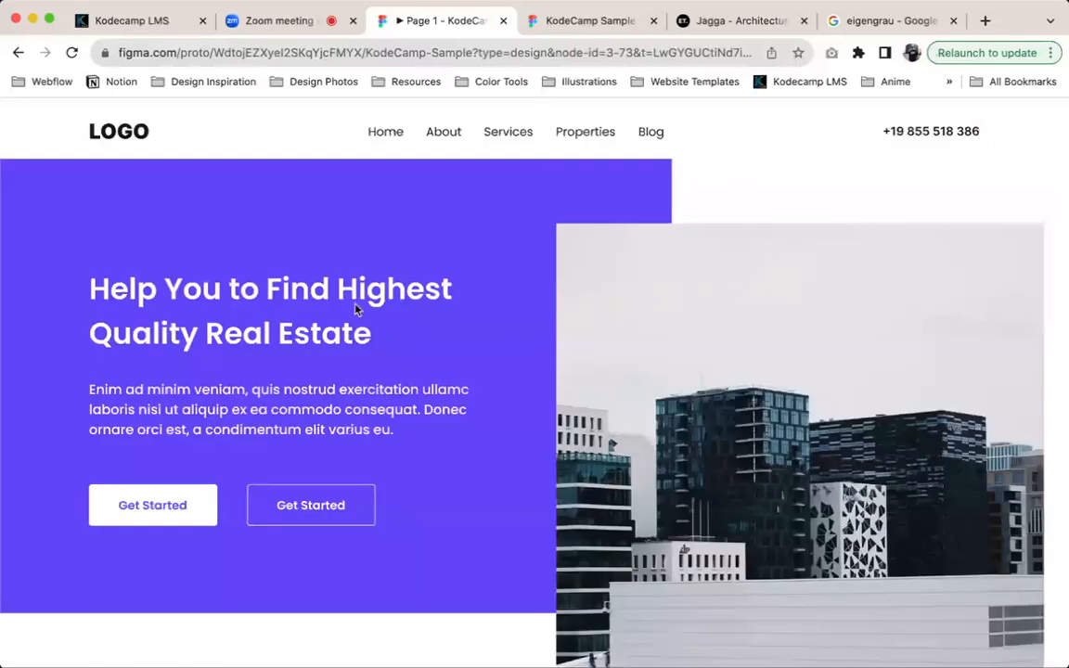
Return to the design file and change the second hero button's label to "Contact Us"
{"action": "left_click", "coordinate": [586, 21]}
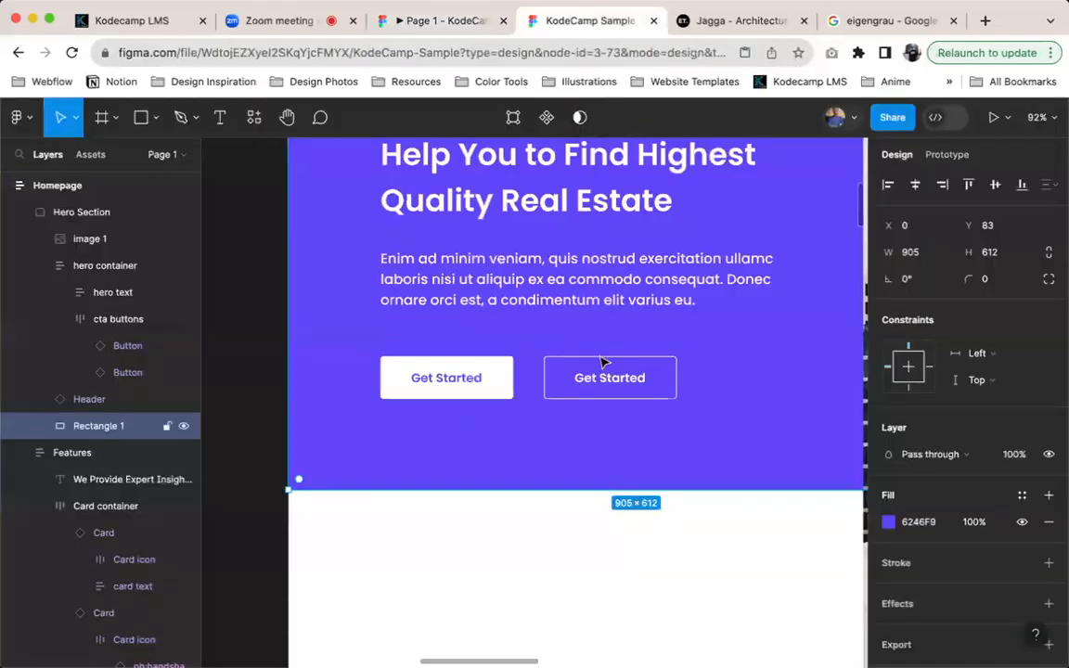
{"action": "double_click", "coordinate": [610, 378]}
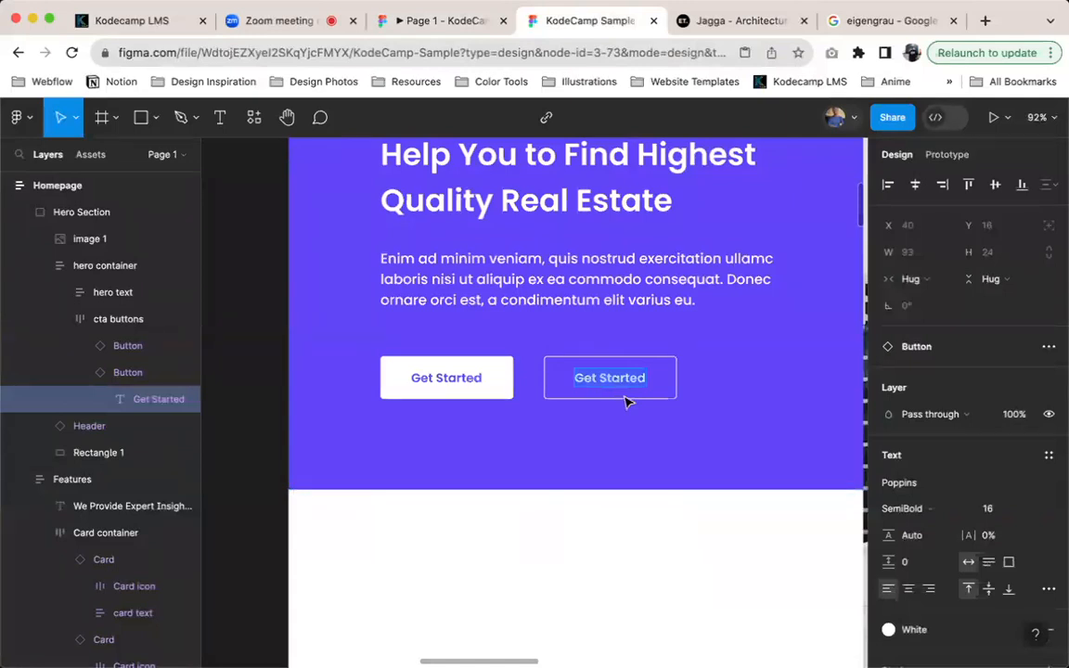
{"action": "type", "text": "con"}
{"action": "key", "text": "BackSpace"}
{"action": "key", "text": "BackSpace"}
{"action": "key", "text": "BackSpace"}
{"action": "type", "text": "Contact uS"}
{"action": "key", "text": "BackSpace"}
{"action": "key", "text": "BackSpace"}
{"action": "type", "text": "Us"}
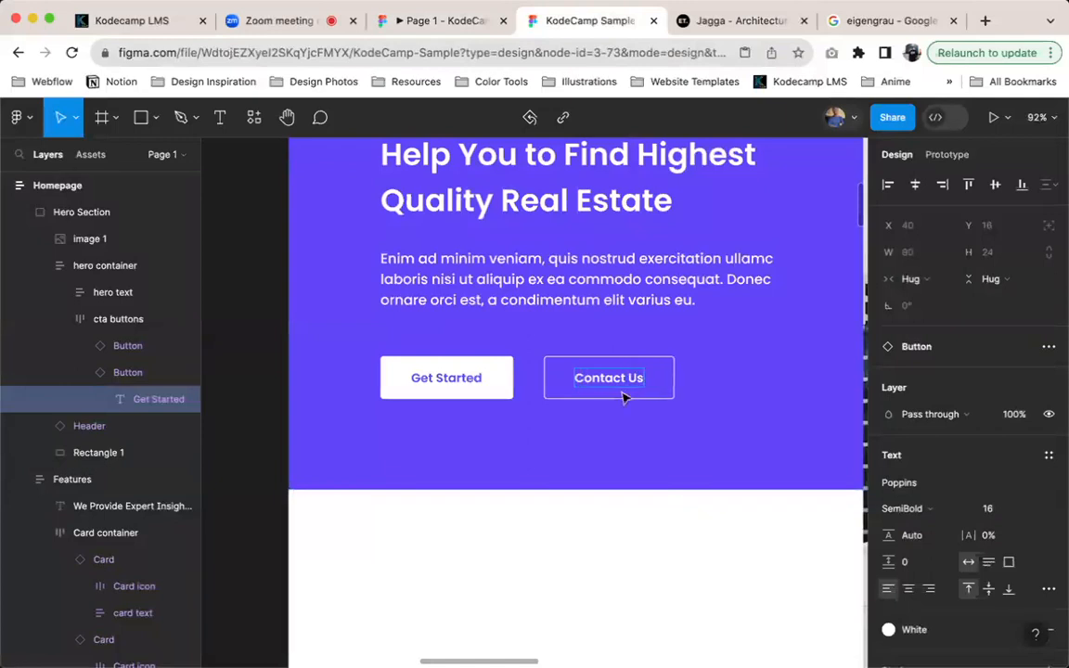
{"action": "left_click", "coordinate": [693, 452]}
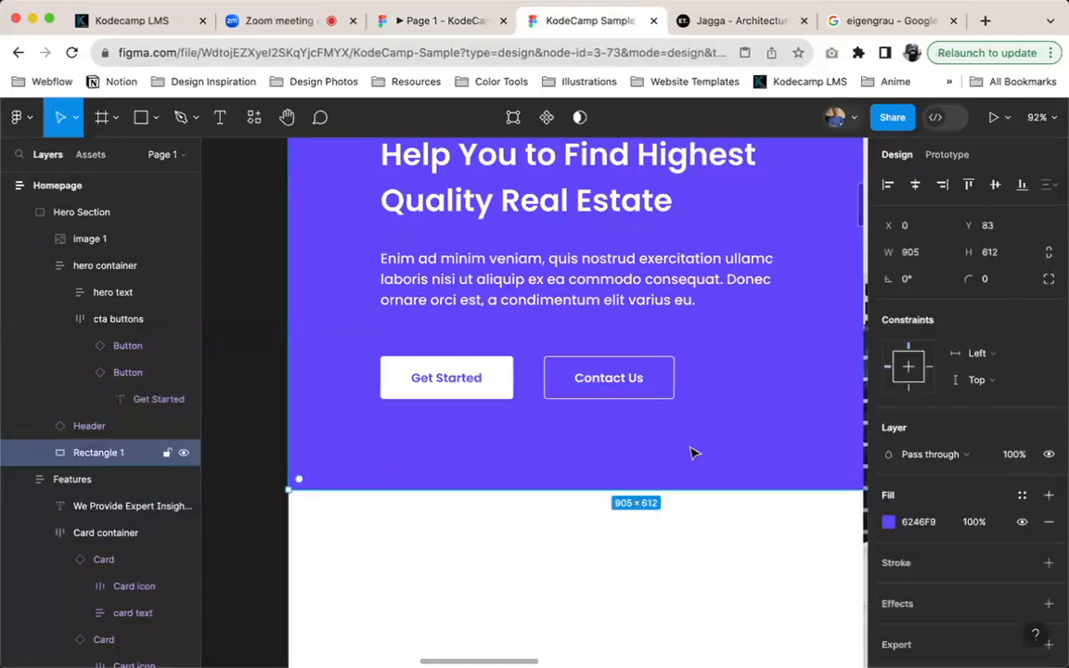
Review the hero section in the prototype preview and compare it with the Jagga reference website
{"action": "left_click", "coordinate": [444, 21]}
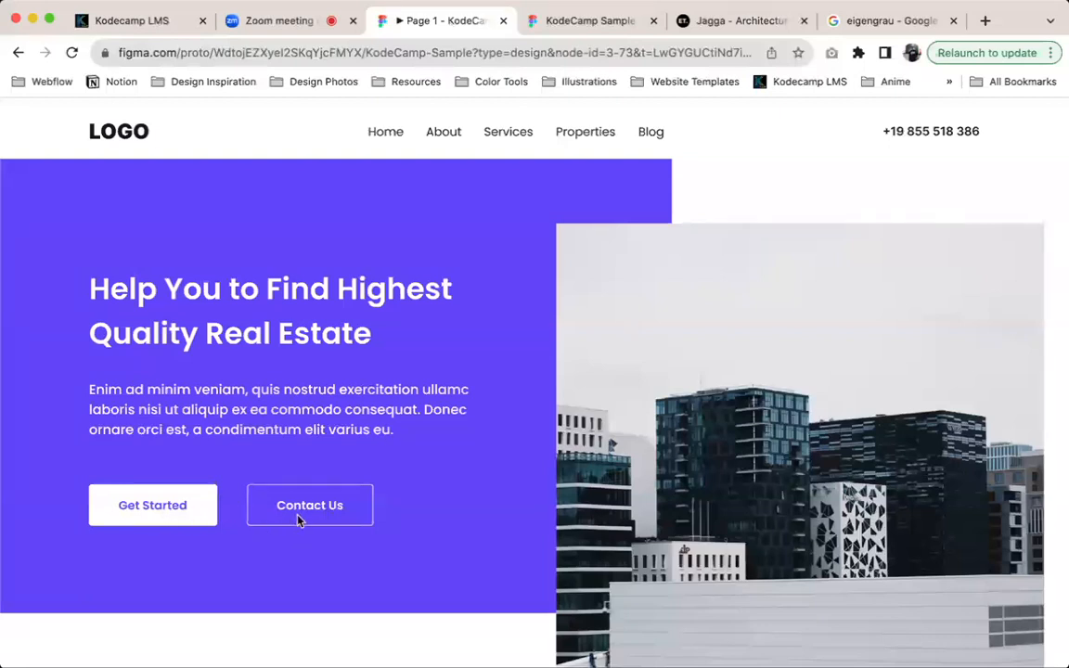
{"action": "scroll", "coordinate": [300, 514], "scroll_direction": "down", "scroll_amount": 2}
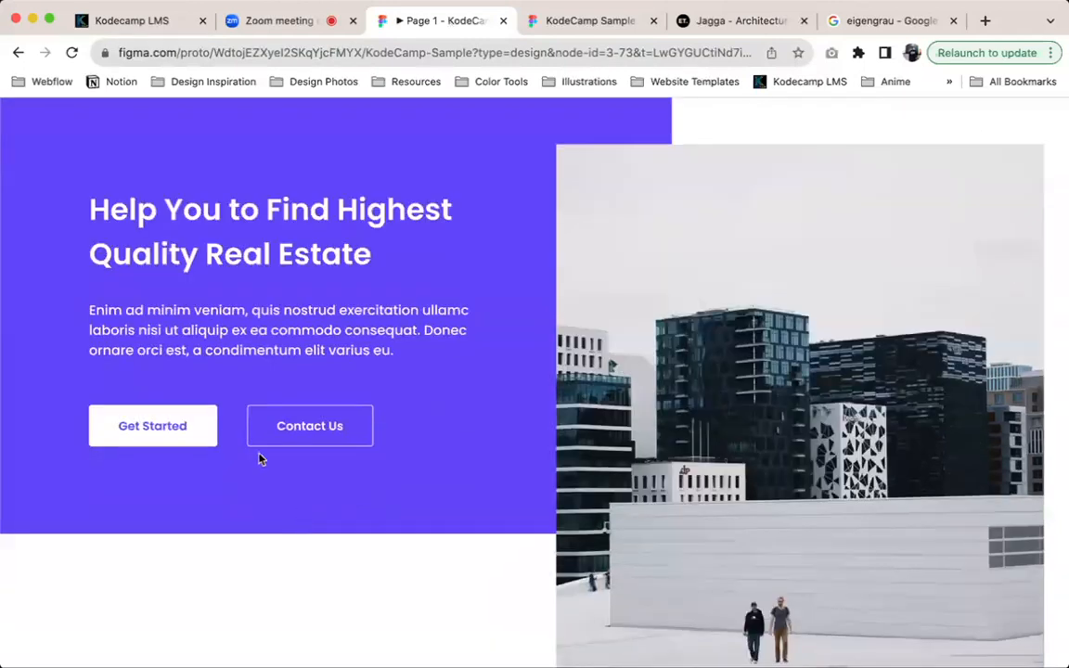
{"action": "scroll", "coordinate": [263, 454], "scroll_direction": "down", "scroll_amount": 2}
{"action": "scroll", "coordinate": [277, 399], "scroll_direction": "up", "scroll_amount": 3}
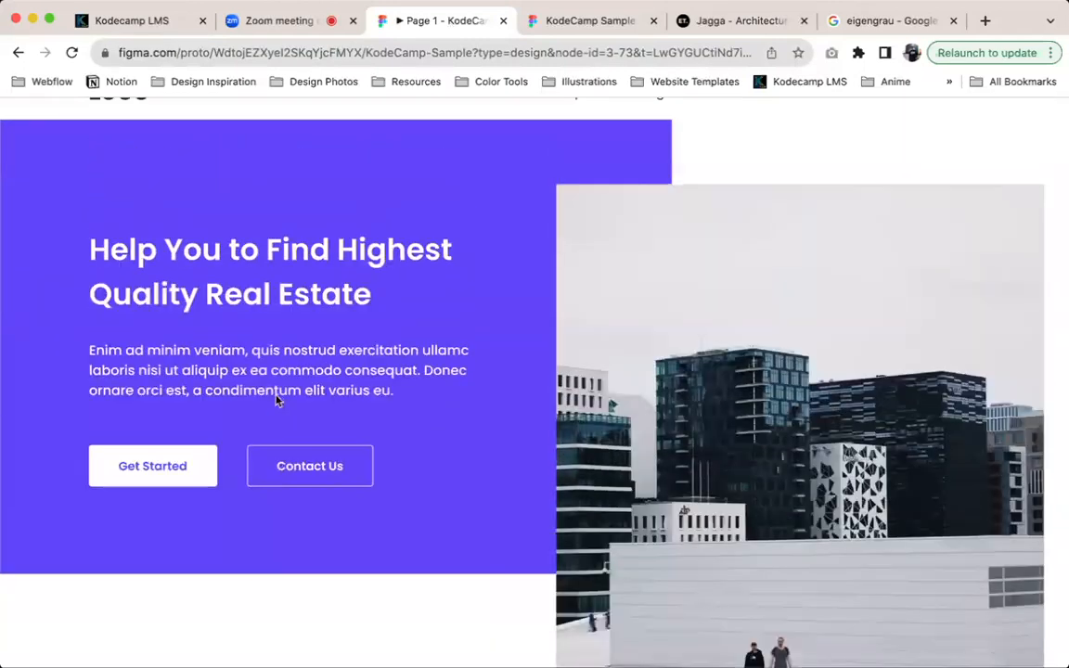
{"action": "scroll", "coordinate": [277, 399], "scroll_direction": "up", "scroll_amount": 1}
{"action": "left_click_drag", "start_coordinate": [741, 29], "coordinate": [594, 20]}
{"action": "scroll", "coordinate": [484, 263], "scroll_direction": "up", "scroll_amount": 3}
{"action": "scroll", "coordinate": [484, 263], "scroll_direction": "up", "scroll_amount": 5}
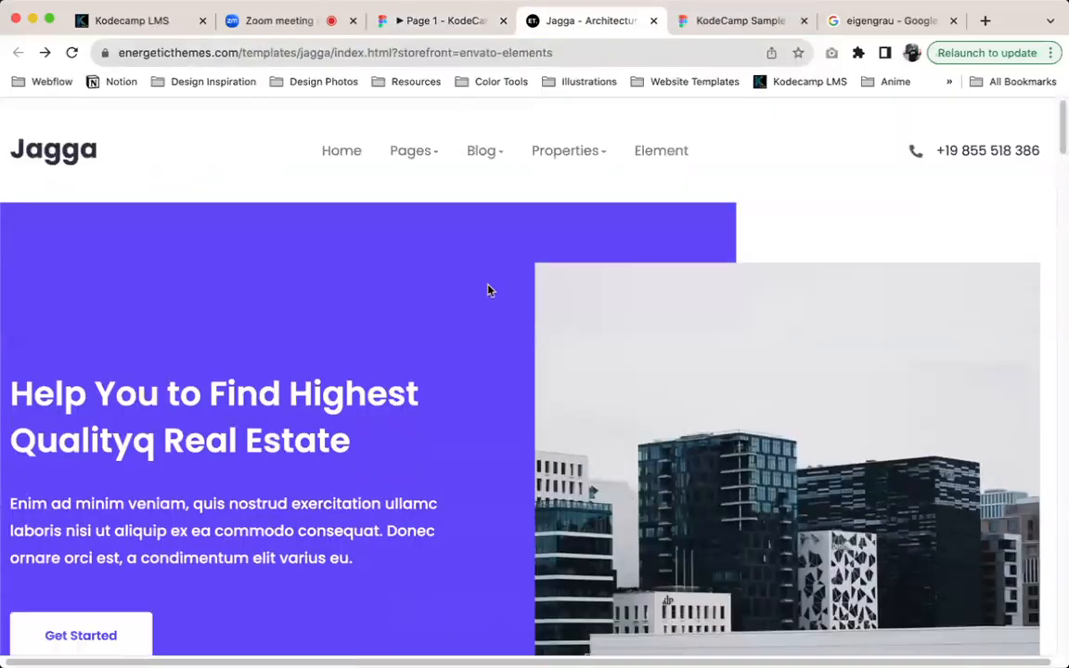
{"action": "scroll", "coordinate": [501, 298], "scroll_direction": "down", "scroll_amount": 1}
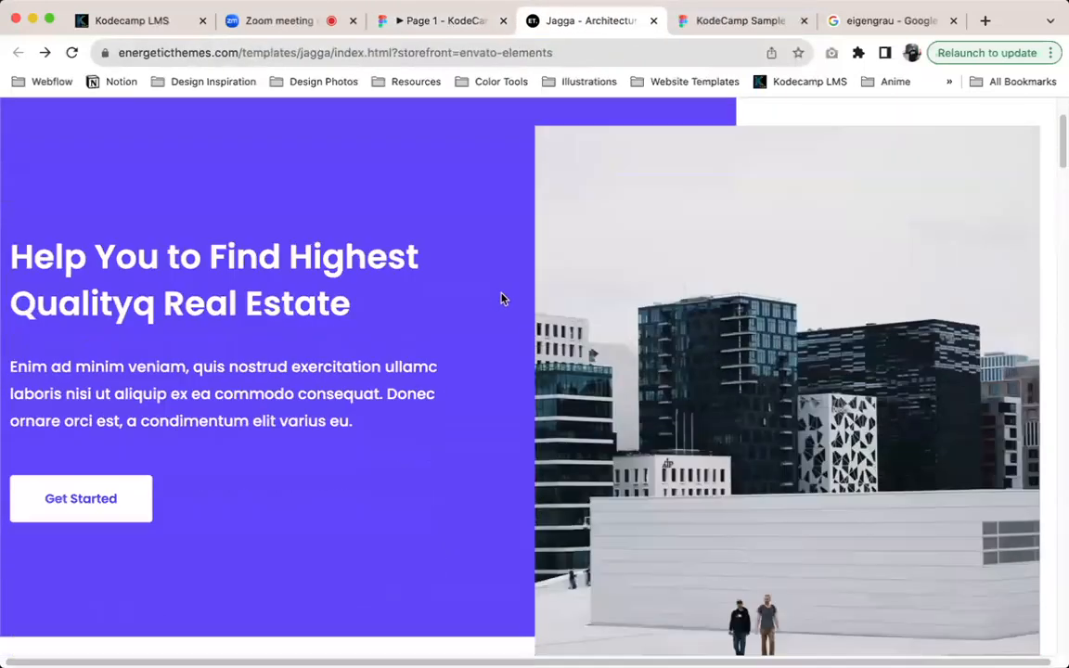
Return to the design file and duplicate the Features section beneath the original on the Homepage
{"action": "left_click", "coordinate": [703, 35]}
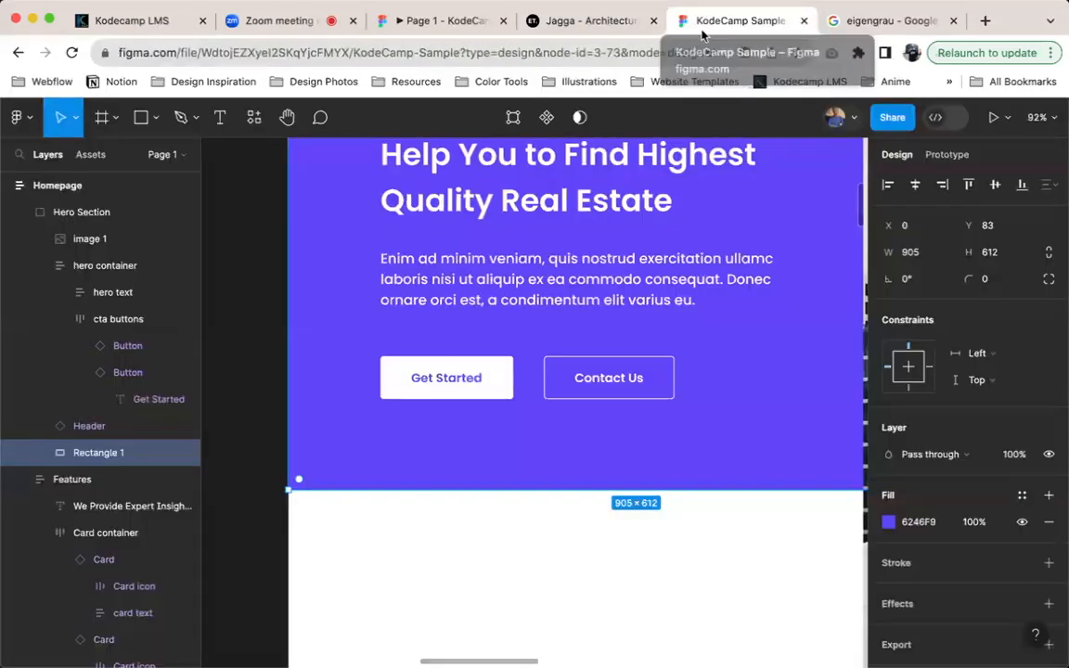
{"action": "scroll", "coordinate": [609, 275], "scroll_direction": "down", "scroll_amount": 5}
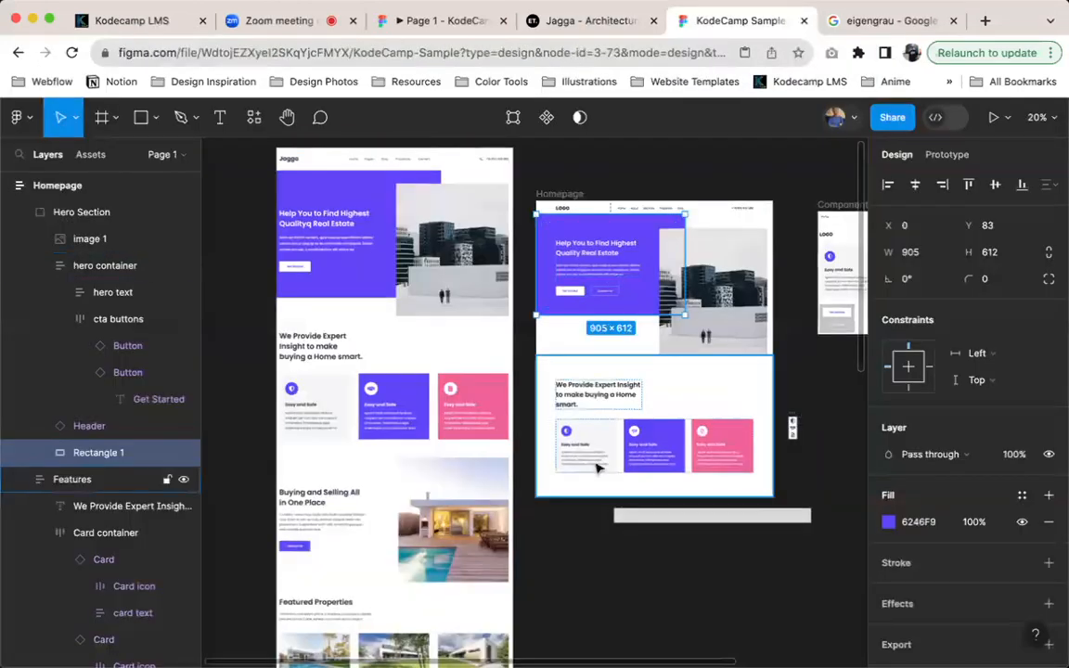
{"action": "scroll", "coordinate": [602, 465], "scroll_direction": "down", "scroll_amount": 5}
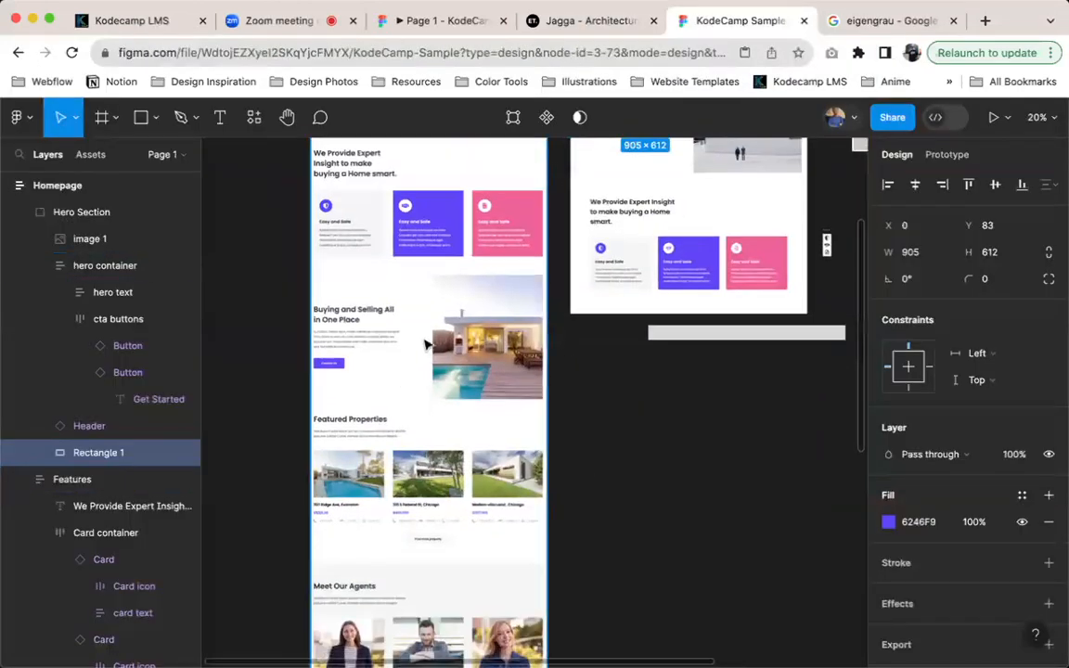
{"action": "scroll", "coordinate": [405, 389], "scroll_direction": "up", "scroll_amount": 3}
{"action": "scroll", "coordinate": [472, 453], "scroll_direction": "down", "scroll_amount": 5}
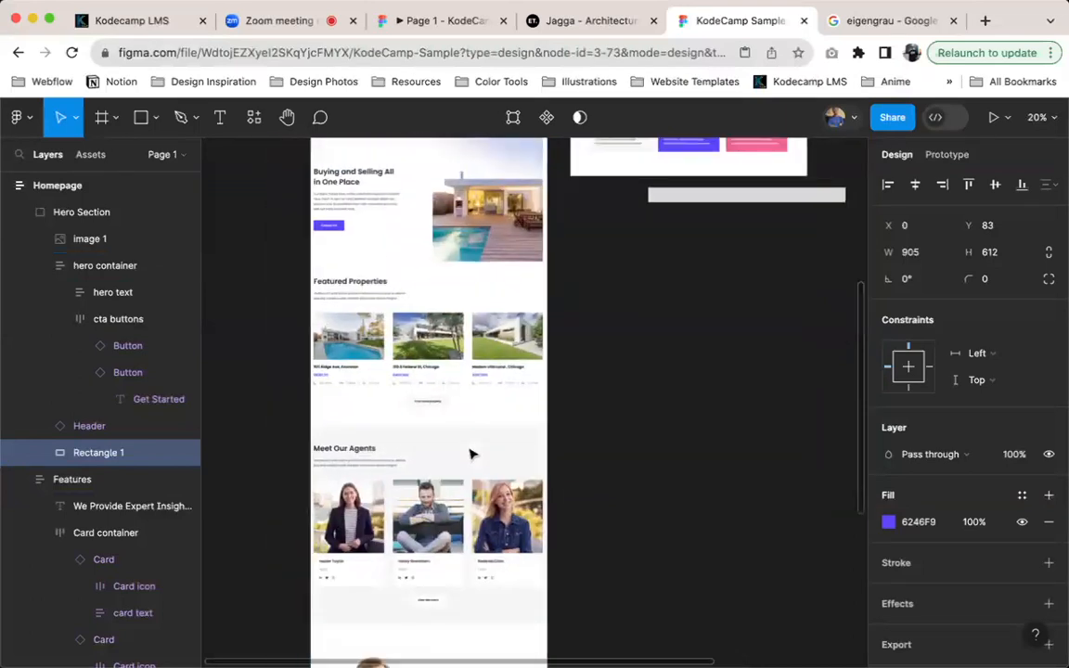
{"action": "scroll", "coordinate": [472, 453], "scroll_direction": "up", "scroll_amount": 4}
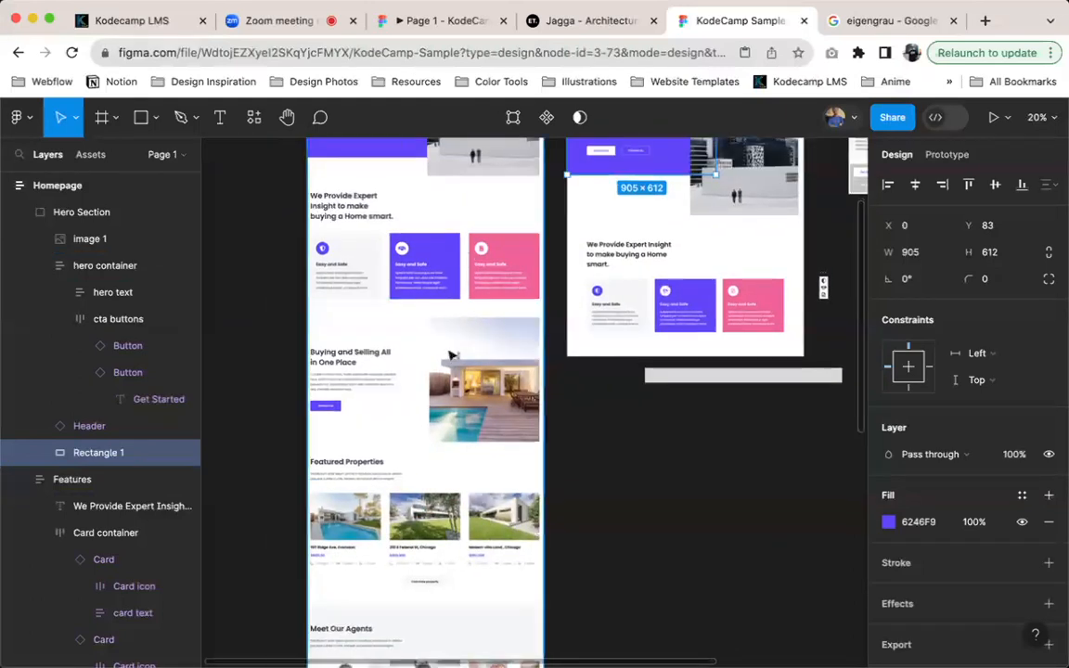
{"action": "left_click", "coordinate": [774, 271]}
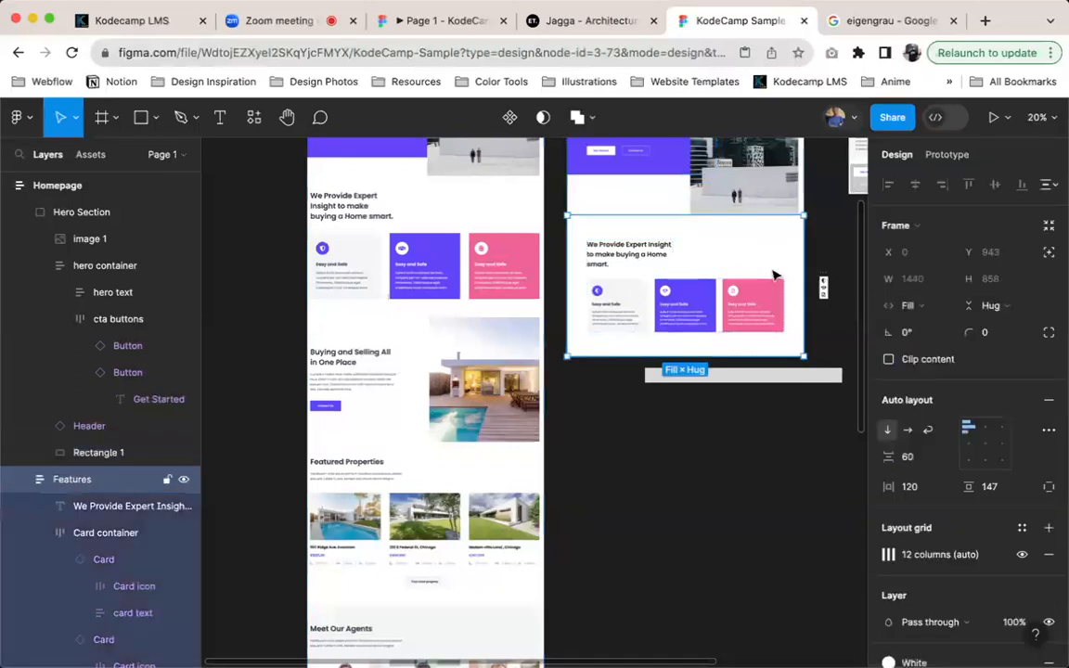
{"action": "key", "text": "super+d"}
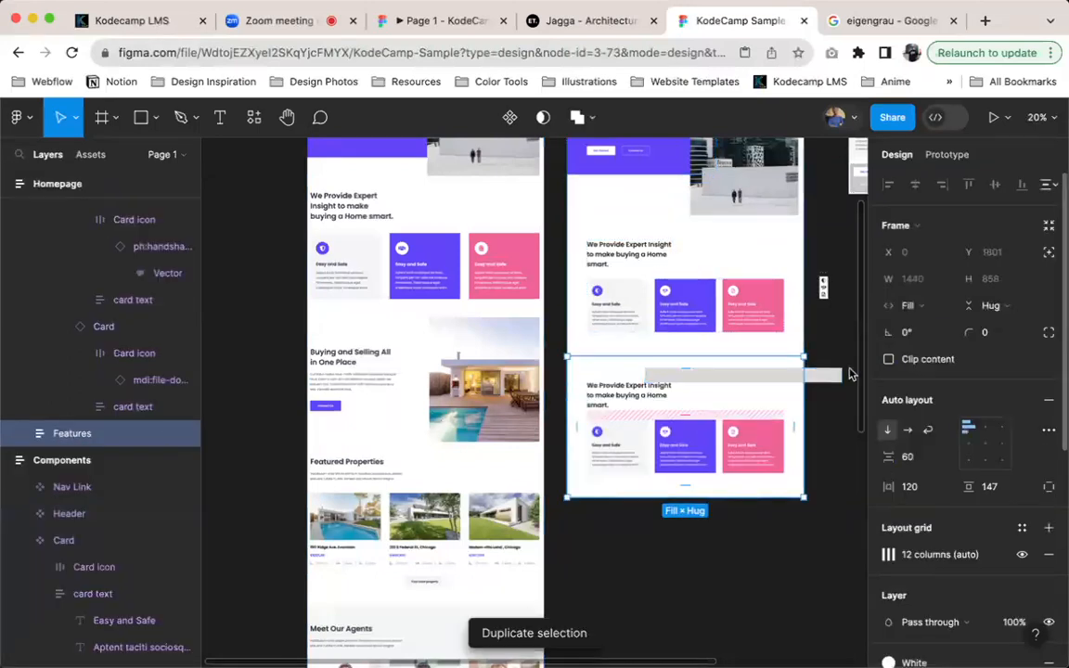
Delete the stray grey bar and the card container in the duplicated Features section
{"action": "left_click", "coordinate": [839, 380]}
{"action": "double_click", "coordinate": [664, 432]}
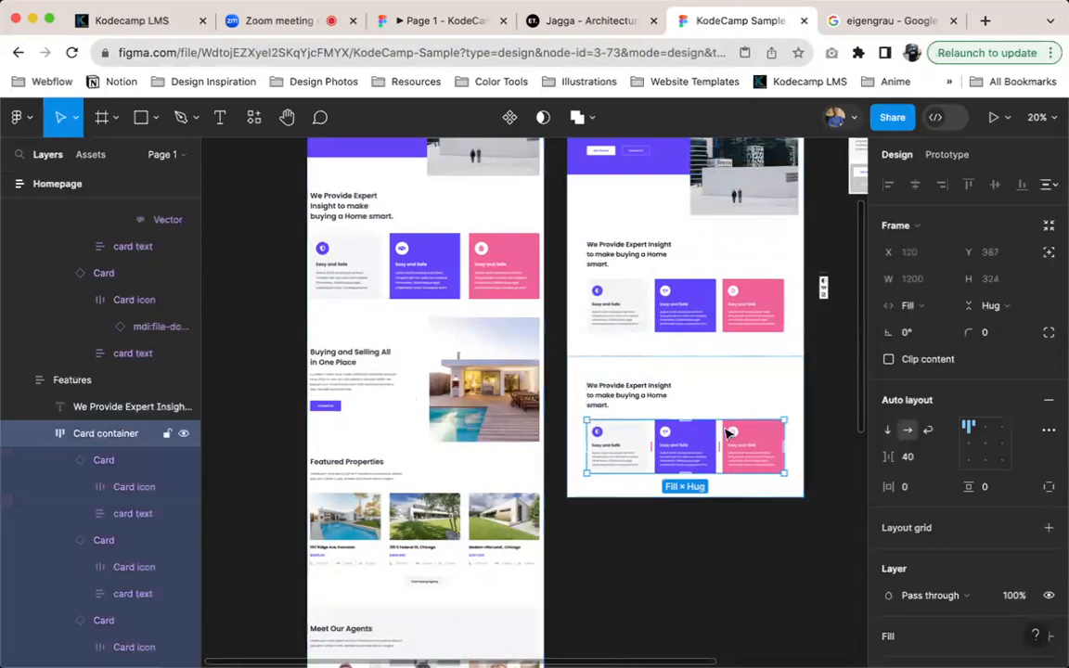
{"action": "key", "text": "Delete"}
Copy the first card's description text into the duplicated Features section, beneath its heading
{"action": "left_click", "coordinate": [604, 396]}
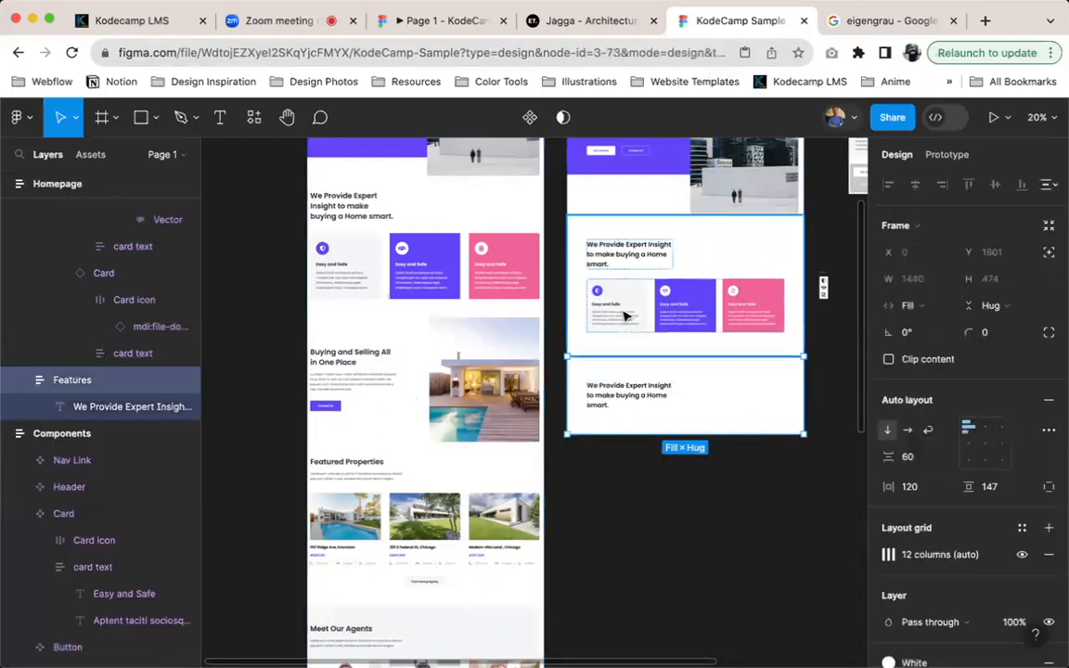
{"action": "left_click", "coordinate": [625, 317], "text": "super"}
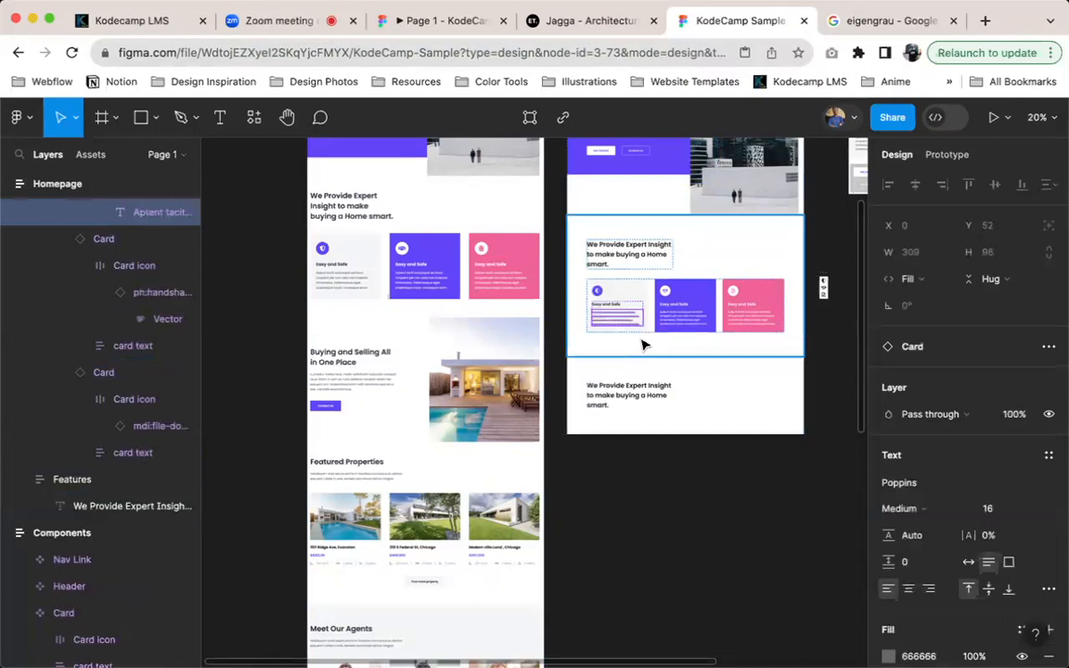
{"action": "scroll", "coordinate": [645, 346], "scroll_direction": "up", "scroll_amount": 5}
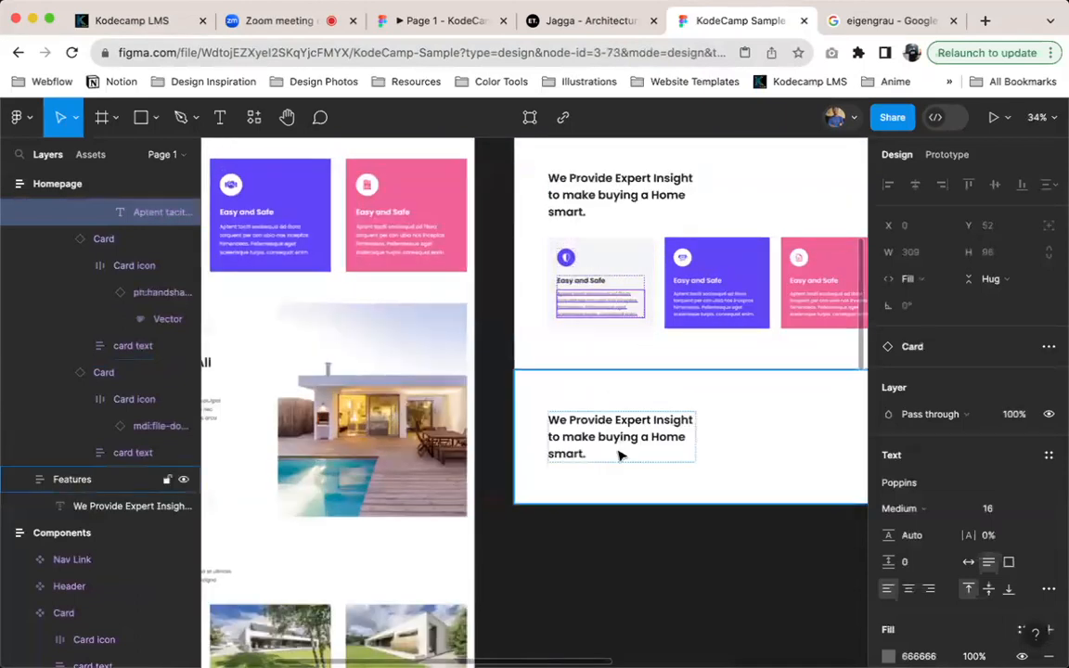
{"action": "left_click", "coordinate": [621, 455], "text": "super"}
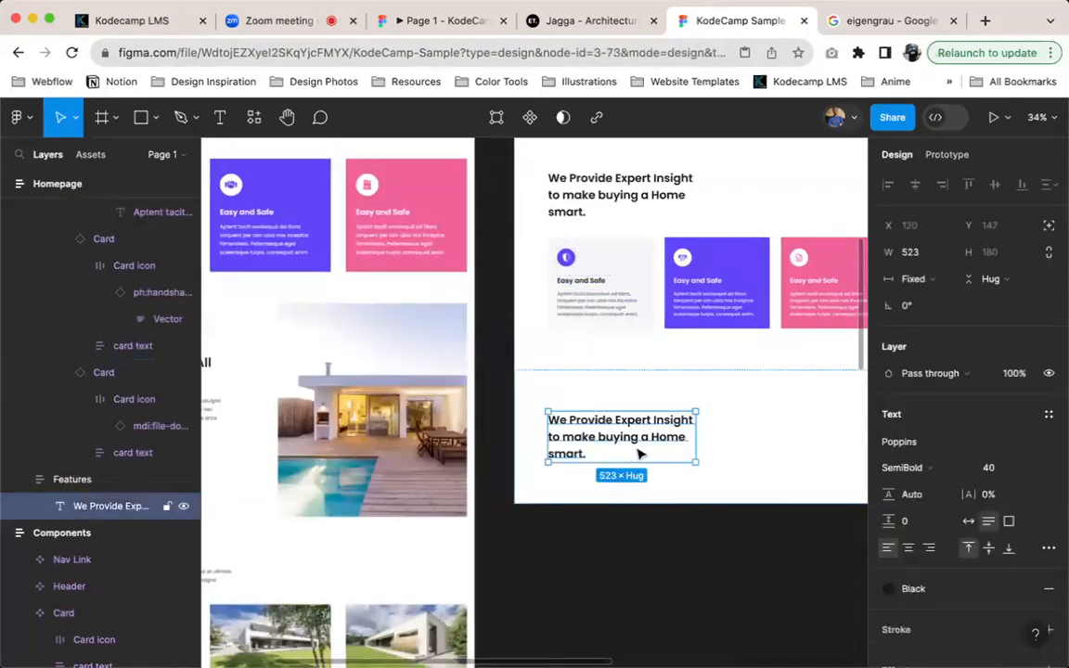
{"action": "key", "text": "super+d"}
{"action": "key", "text": "super+shift+r"}
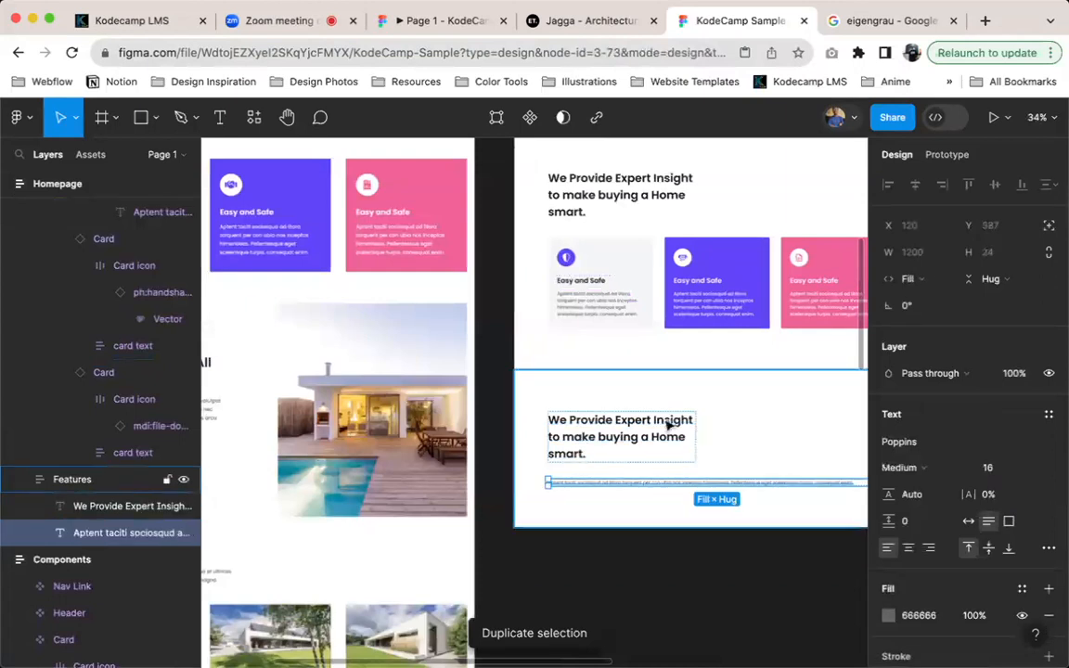
Wrap the duplicated section's heading and paragraph in a vertical auto layout frame, 562 wide with a spacing of 24
{"action": "left_click", "coordinate": [616, 436], "text": "shift"}
{"action": "key", "text": "shift+a"}
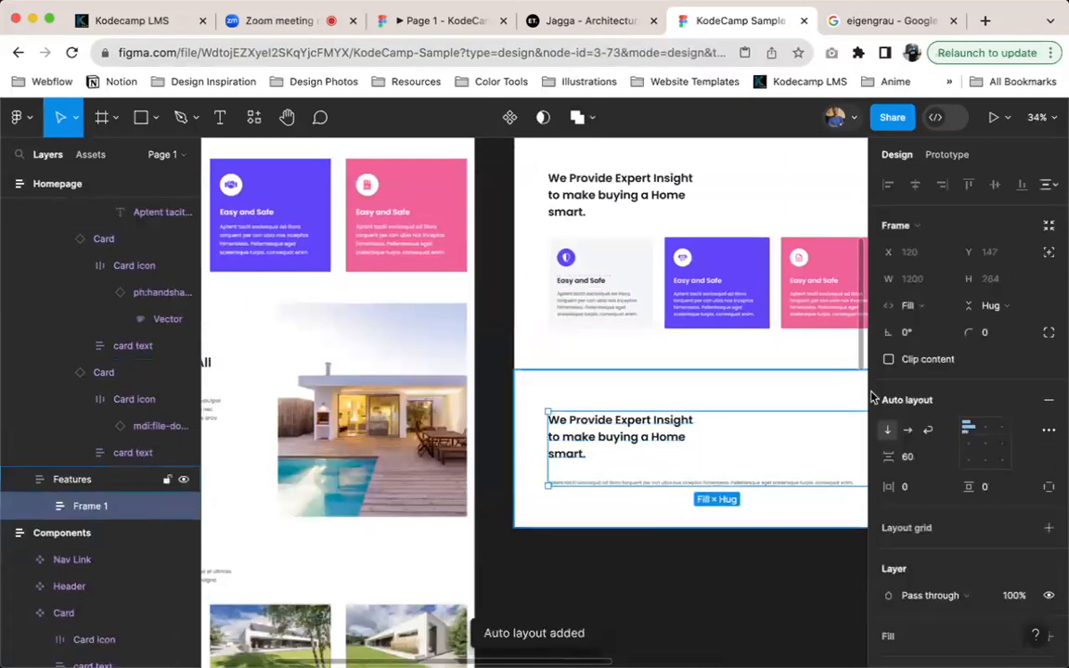
{"action": "scroll", "coordinate": [817, 427], "scroll_direction": "right", "scroll_amount": 3}
{"action": "left_click_drag", "start_coordinate": [760, 443], "coordinate": [579, 455]}
{"action": "left_click", "coordinate": [914, 457]}
{"action": "type", "text": "24"}
{"action": "key", "text": "Return"}
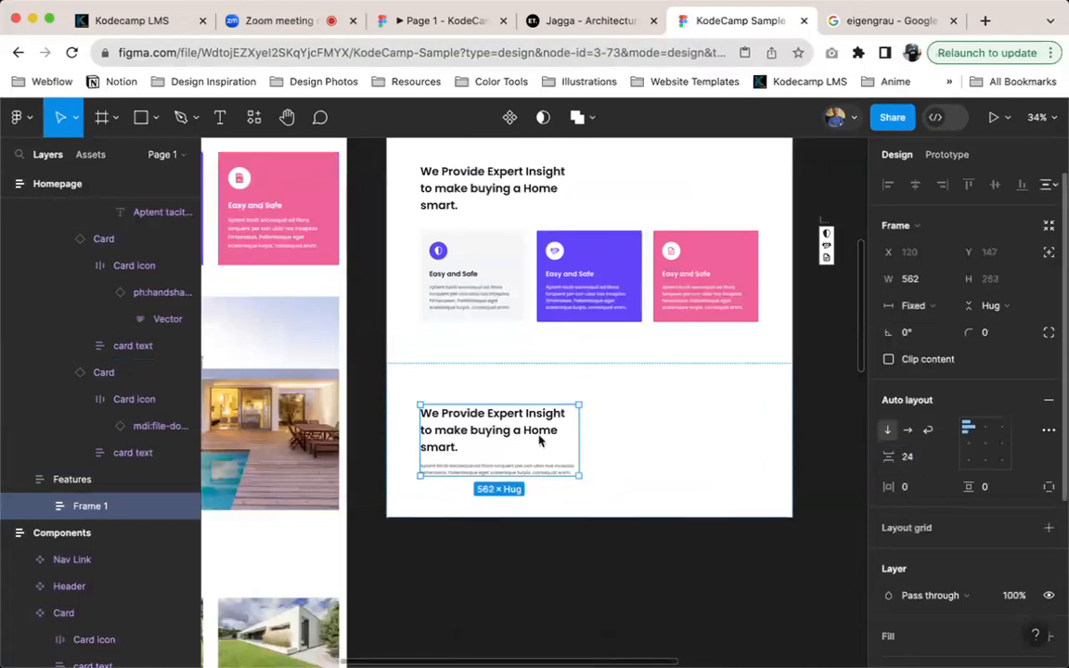
{"action": "scroll", "coordinate": [539, 441], "scroll_direction": "left", "scroll_amount": 4}
{"action": "scroll", "coordinate": [701, 313], "scroll_direction": "right", "scroll_amount": 2}
{"action": "scroll", "coordinate": [700, 314], "scroll_direction": "up", "scroll_amount": 1}
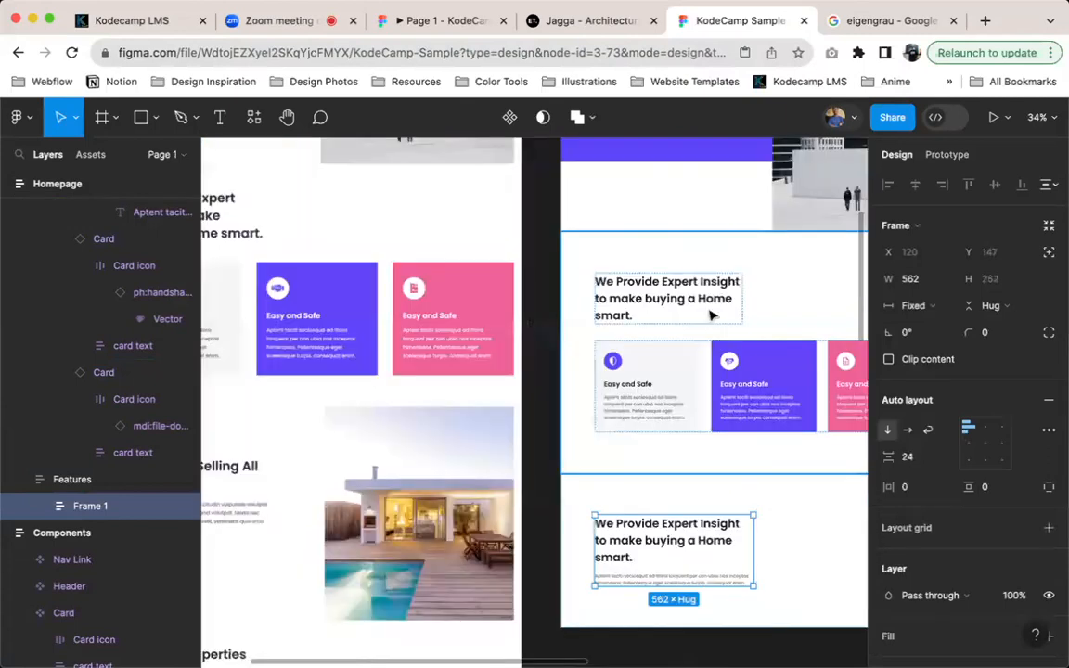
{"action": "scroll", "coordinate": [676, 456], "scroll_direction": "down", "scroll_amount": 4}
{"action": "scroll", "coordinate": [676, 369], "scroll_direction": "right", "scroll_amount": 1}
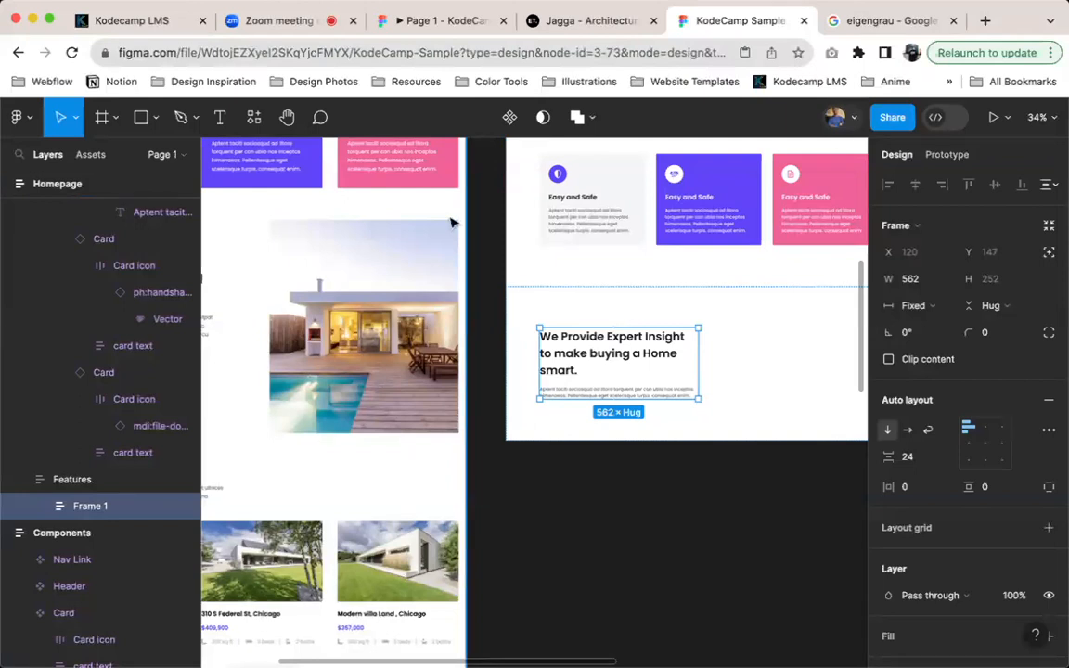
Rename the new auto layout frame in the duplicated Features section as "text"
{"action": "scroll", "coordinate": [626, 354], "scroll_direction": "up", "scroll_amount": 3}
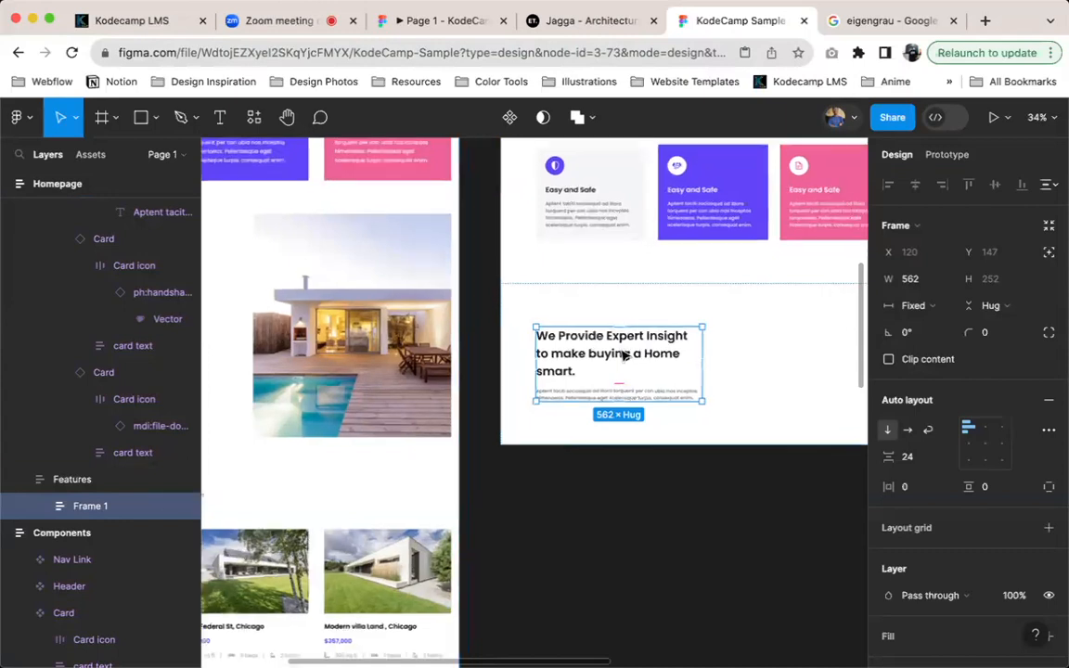
{"action": "scroll", "coordinate": [626, 356], "scroll_direction": "up", "scroll_amount": 1}
{"action": "key", "text": "super+r"}
{"action": "type", "text": "te"}
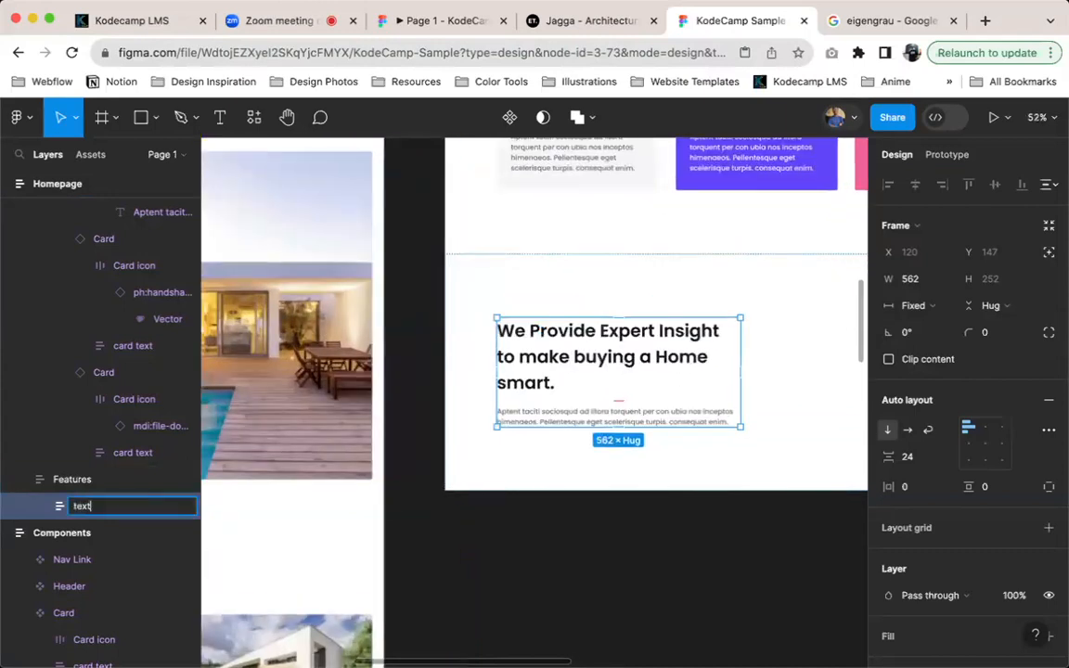
{"action": "type", "text": "xt"}
{"action": "key", "text": "Return"}
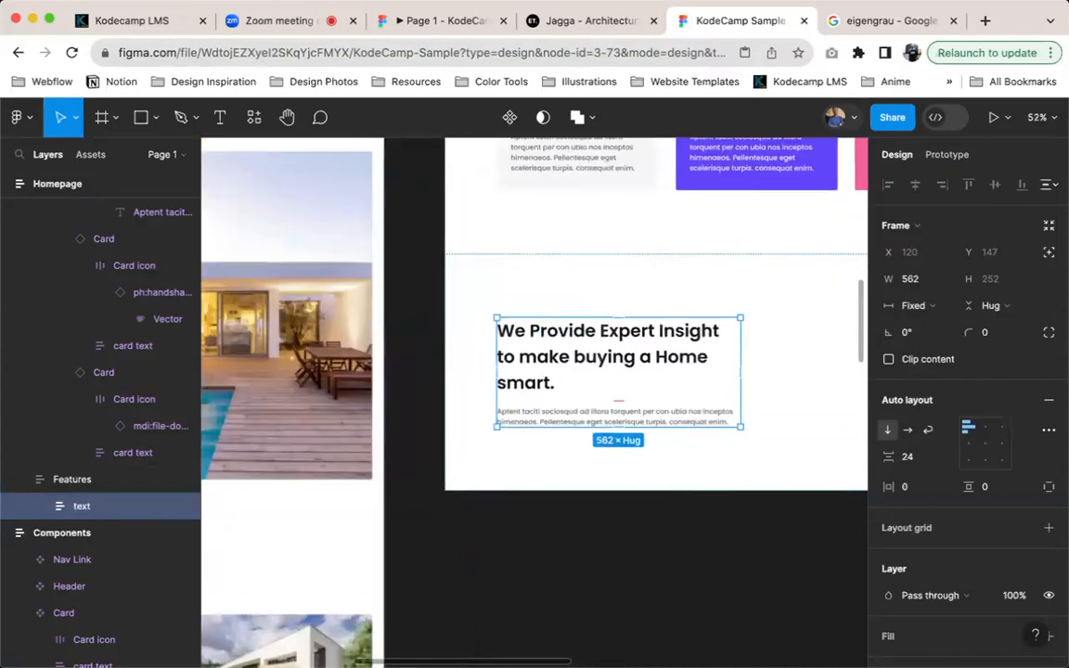
{"action": "right_click", "coordinate": [600, 362]}
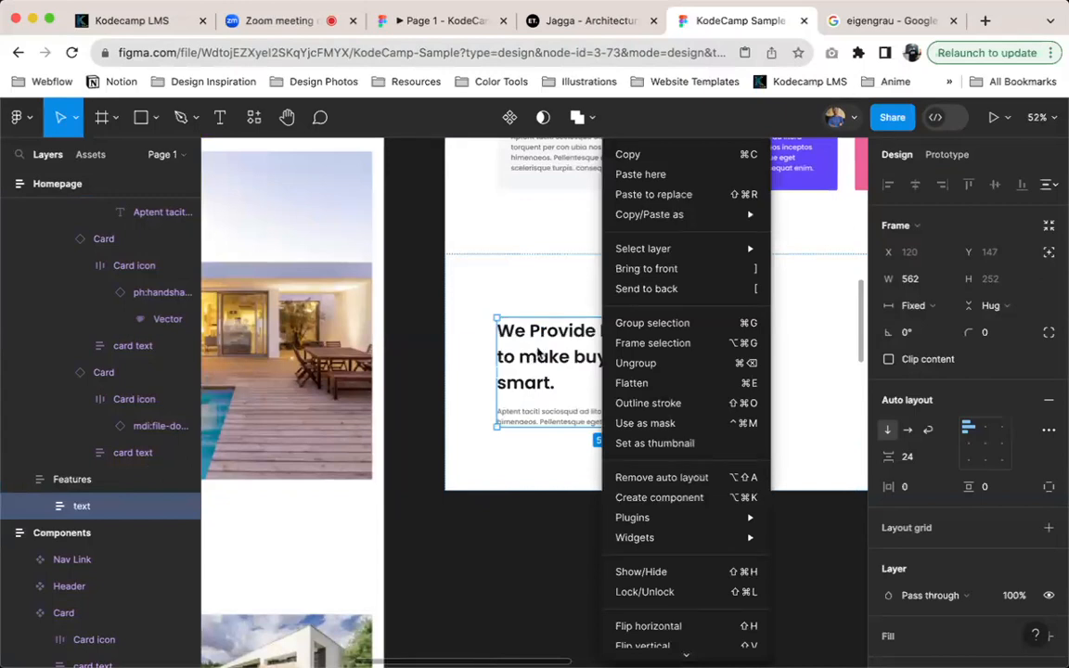
{"action": "left_click", "coordinate": [540, 355]}
{"action": "key", "text": "shift+i"}
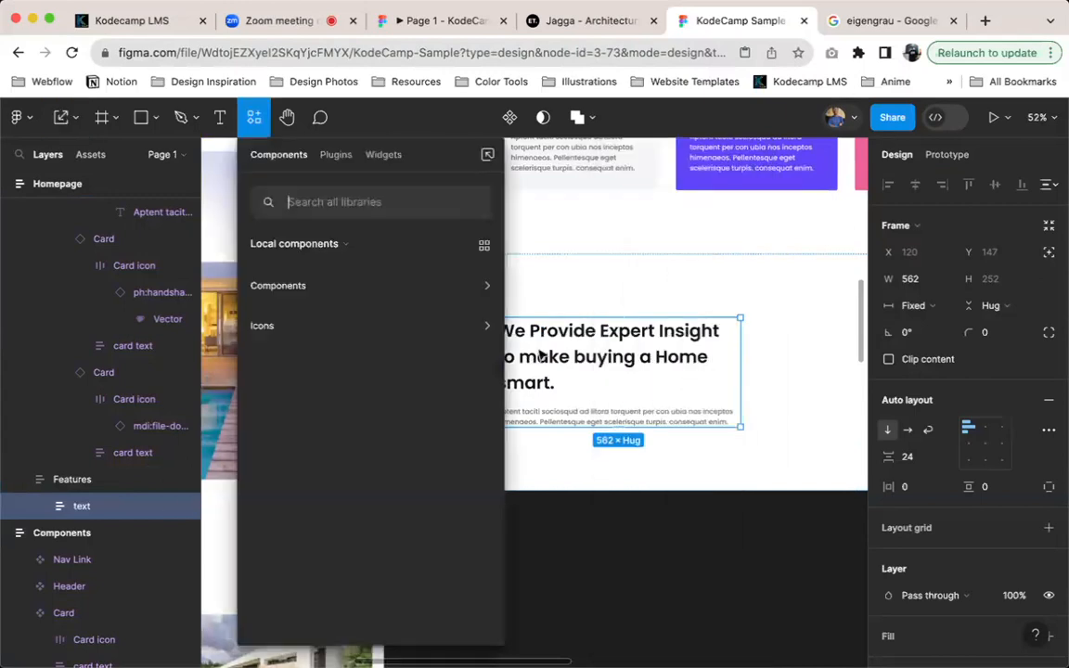
{"action": "left_click", "coordinate": [625, 330]}
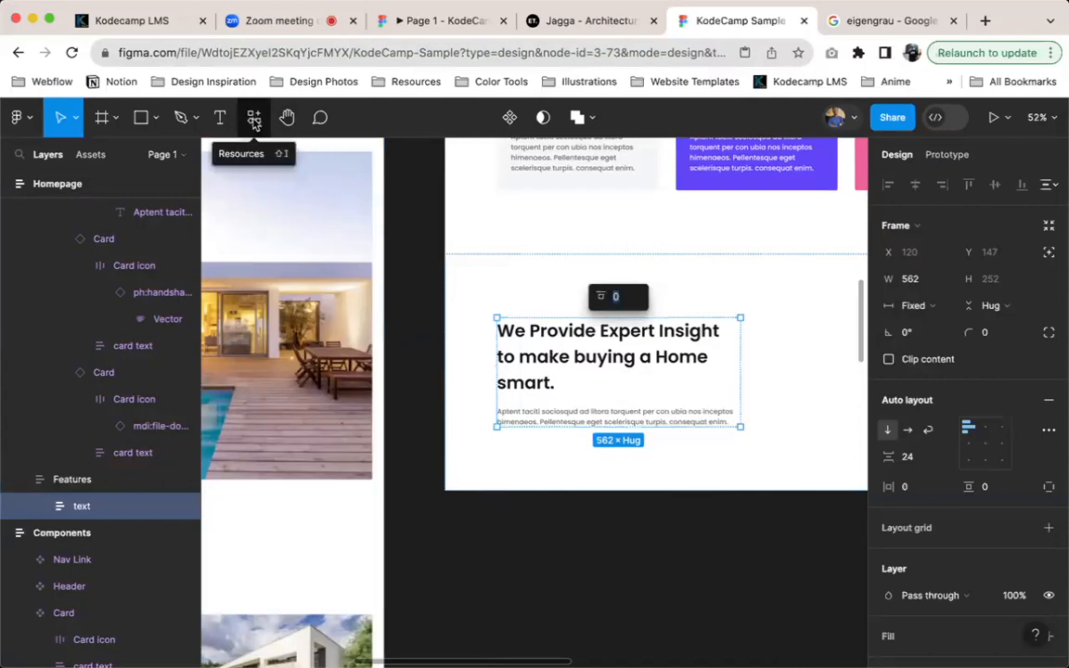
{"action": "key", "text": "Escape"}
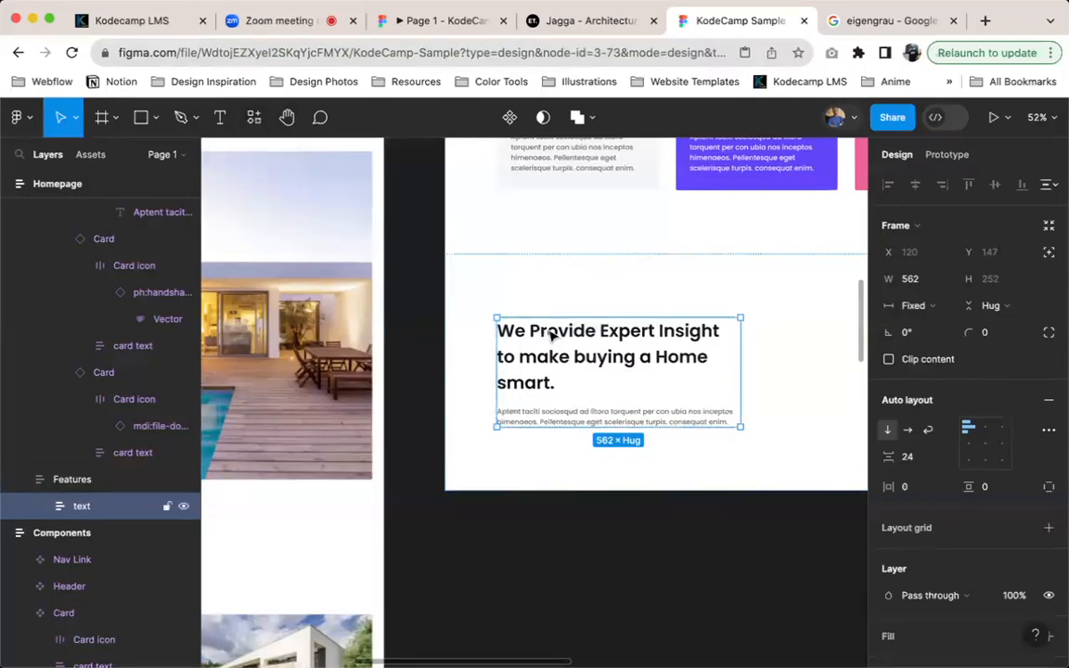
Insert an instance of the local Button component beneath the paragraph in the text frame
{"action": "left_click", "coordinate": [253, 120]}
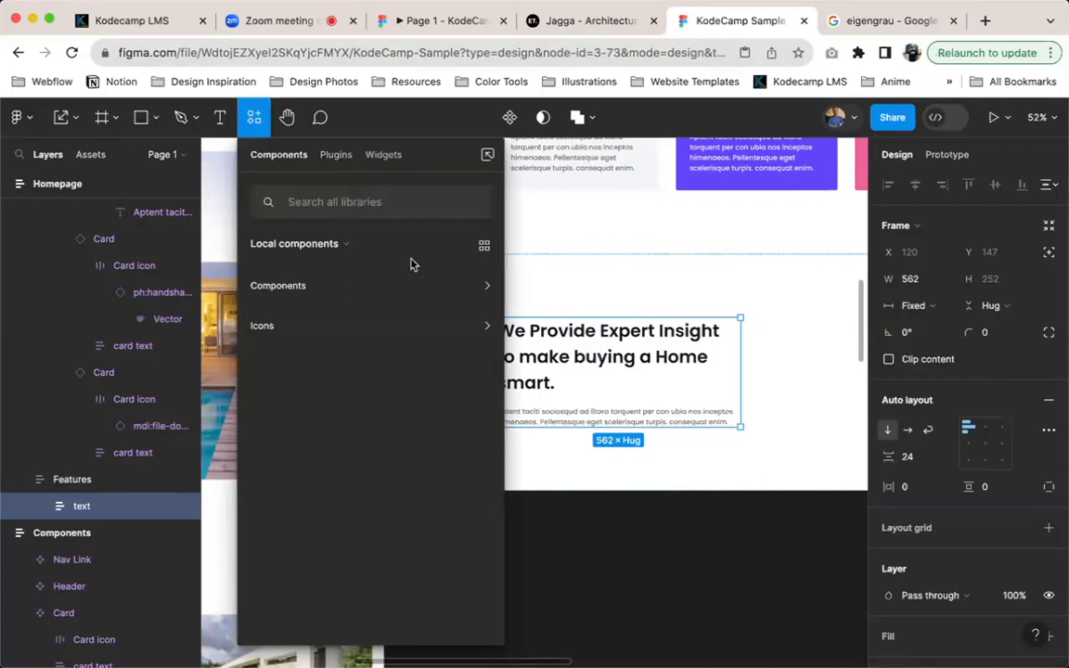
{"action": "left_click", "coordinate": [483, 288]}
{"action": "left_click", "coordinate": [482, 290]}
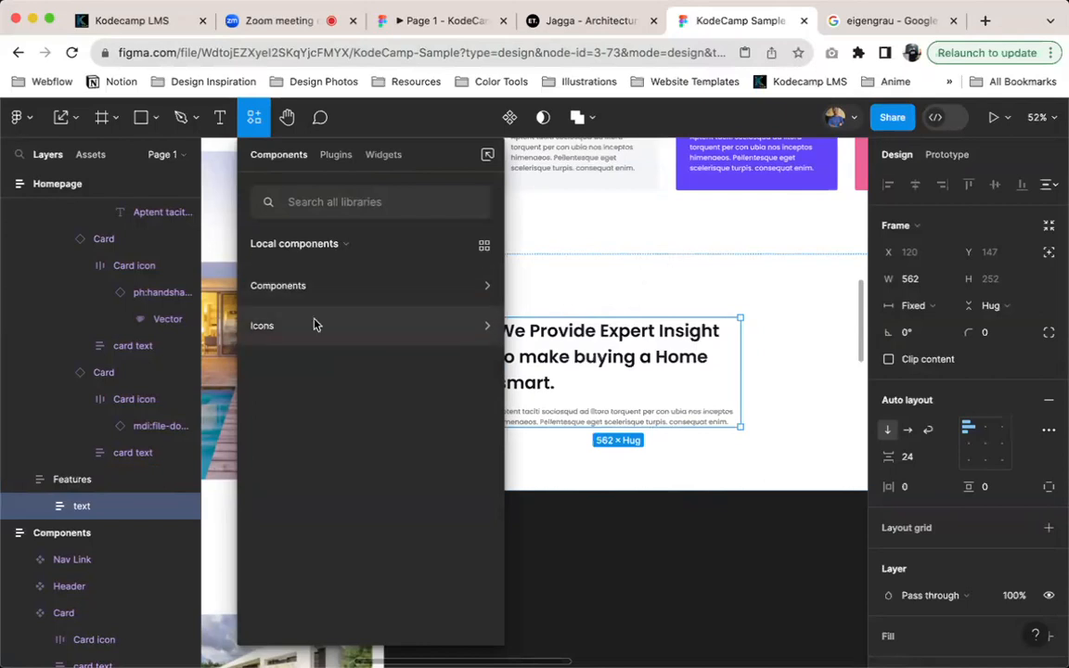
{"action": "left_click", "coordinate": [358, 203]}
{"action": "type", "text": "butto"}
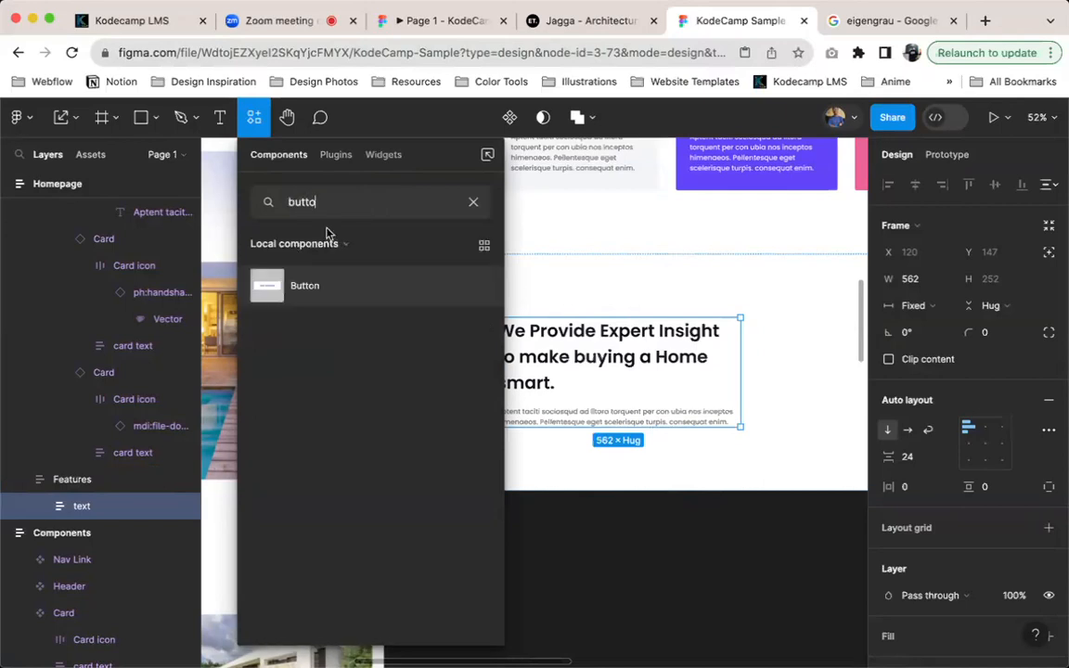
{"action": "key", "text": "super+BackSpace"}
{"action": "left_click", "coordinate": [383, 286]}
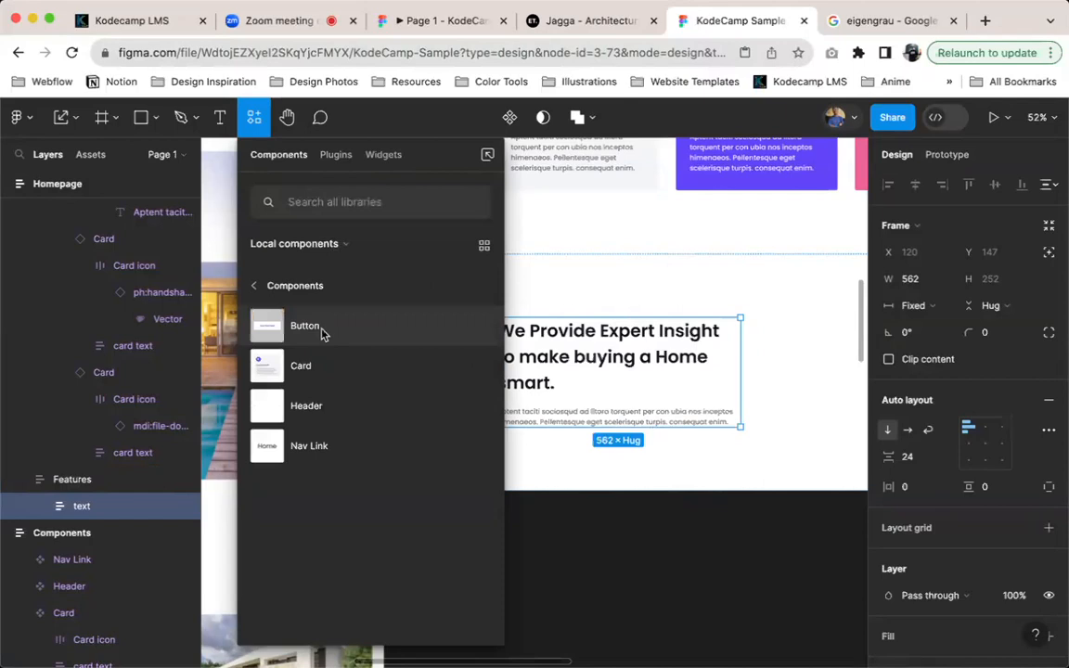
{"action": "left_click_drag", "start_coordinate": [635, 493], "coordinate": [631, 469]}
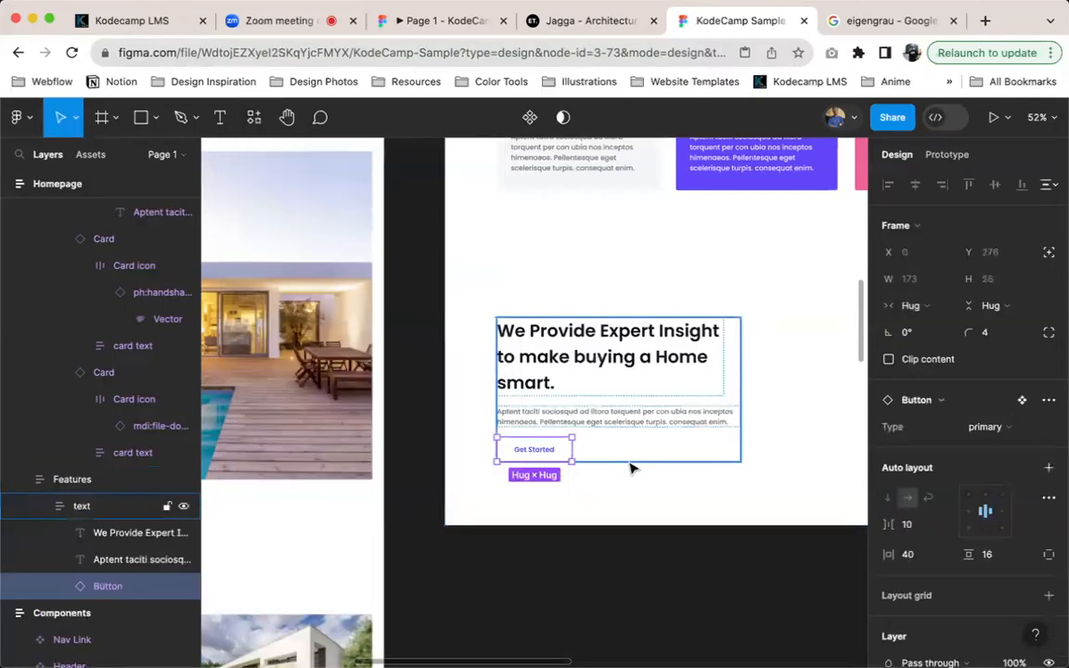
Try inserting the ph:handshake-fill icon component into the text frame and undo the insertion
{"action": "left_click", "coordinate": [84, 506]}
{"action": "key", "text": "shift+i"}
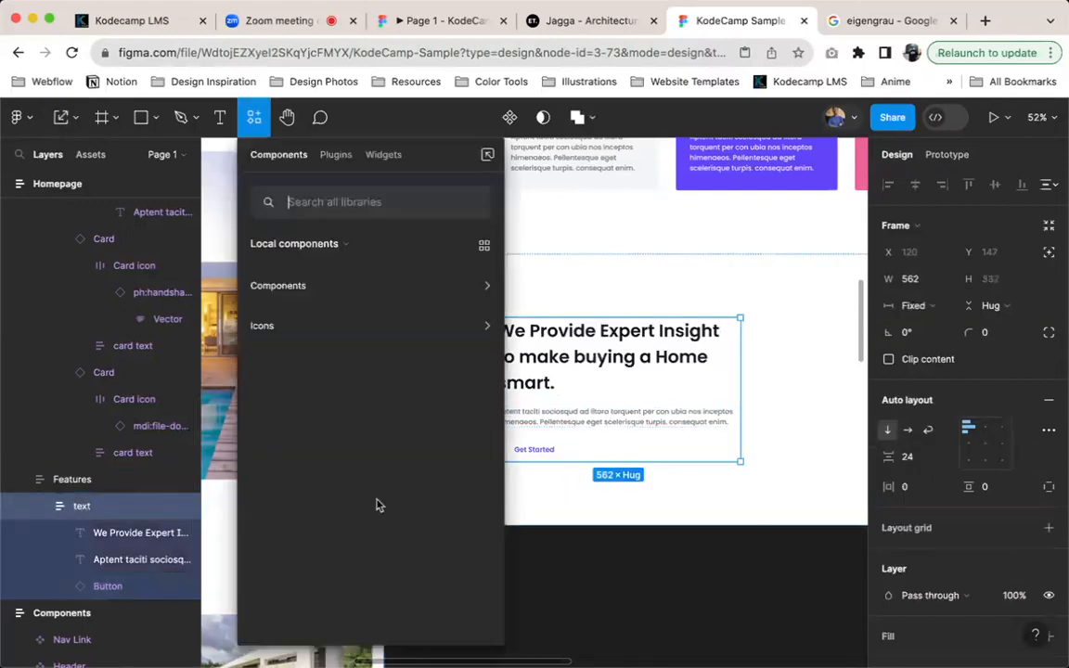
{"action": "left_click", "coordinate": [310, 328]}
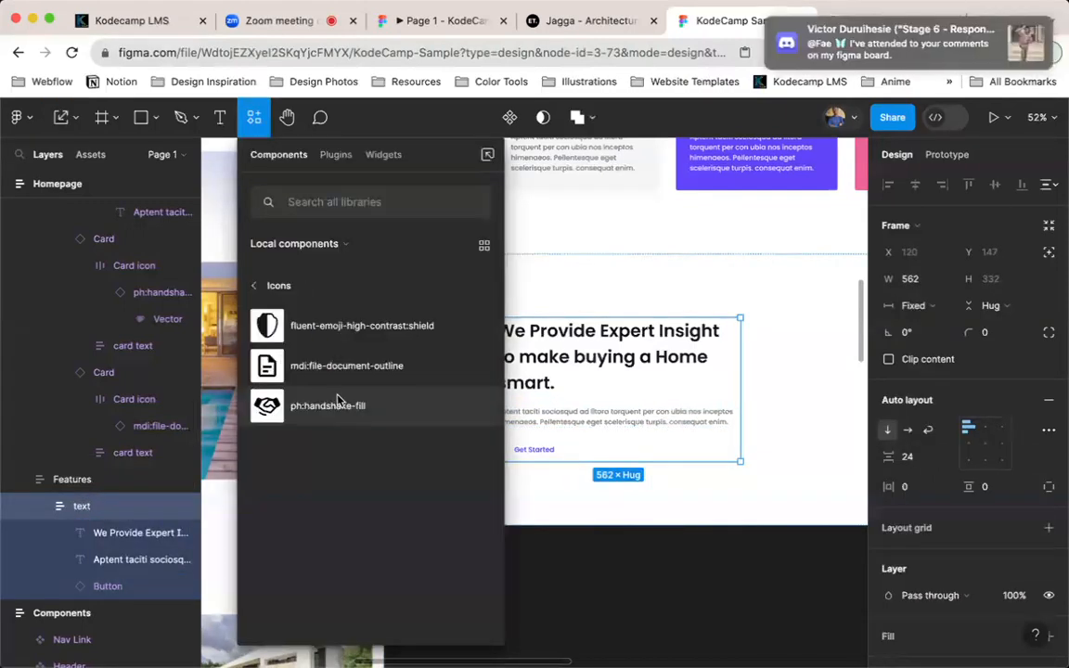
{"action": "left_click", "coordinate": [339, 401]}
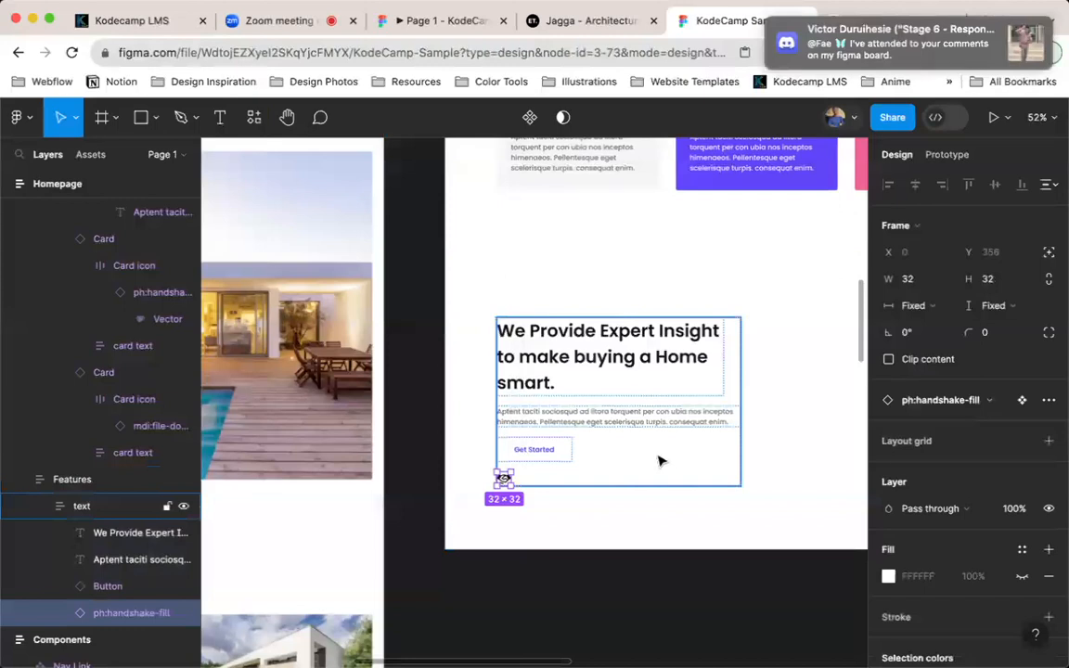
{"action": "left_click", "coordinate": [108, 506]}
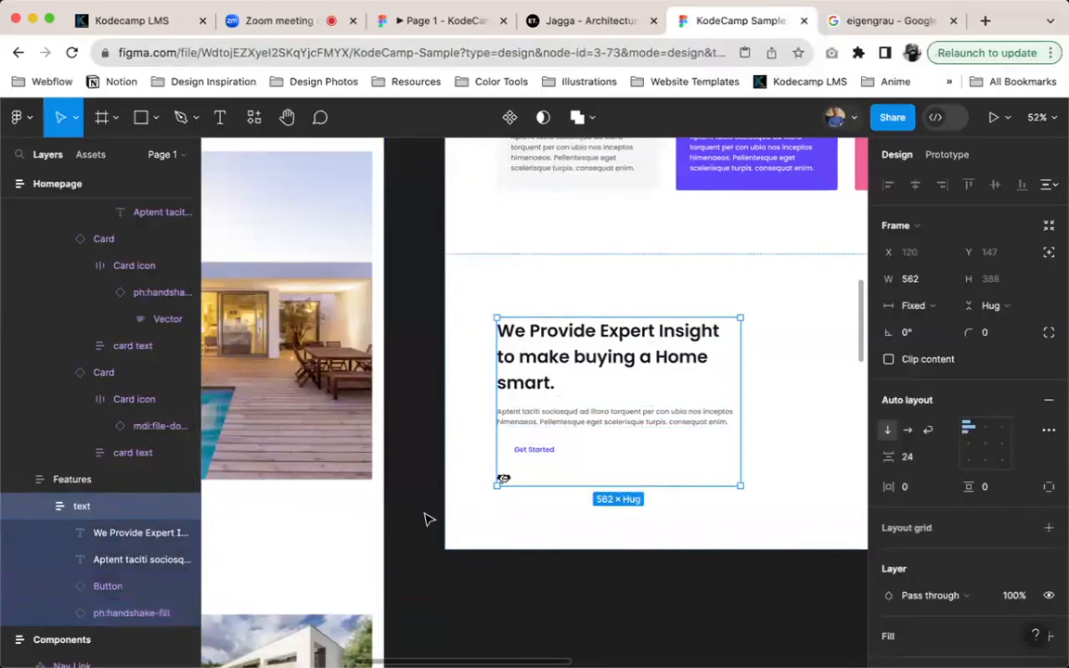
{"action": "key", "text": "super+z"}
{"action": "key", "text": "super+z"}
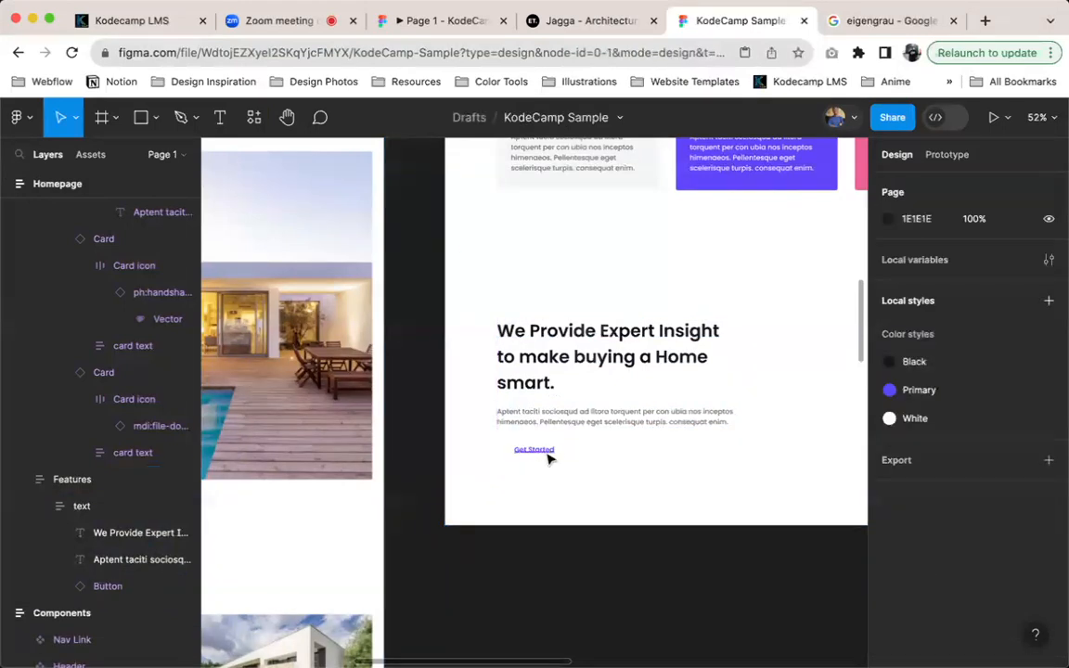
Set the Type of the new Get Started button in the text frame to secondary
{"action": "left_click", "coordinate": [563, 449]}
{"action": "left_click", "coordinate": [971, 427]}
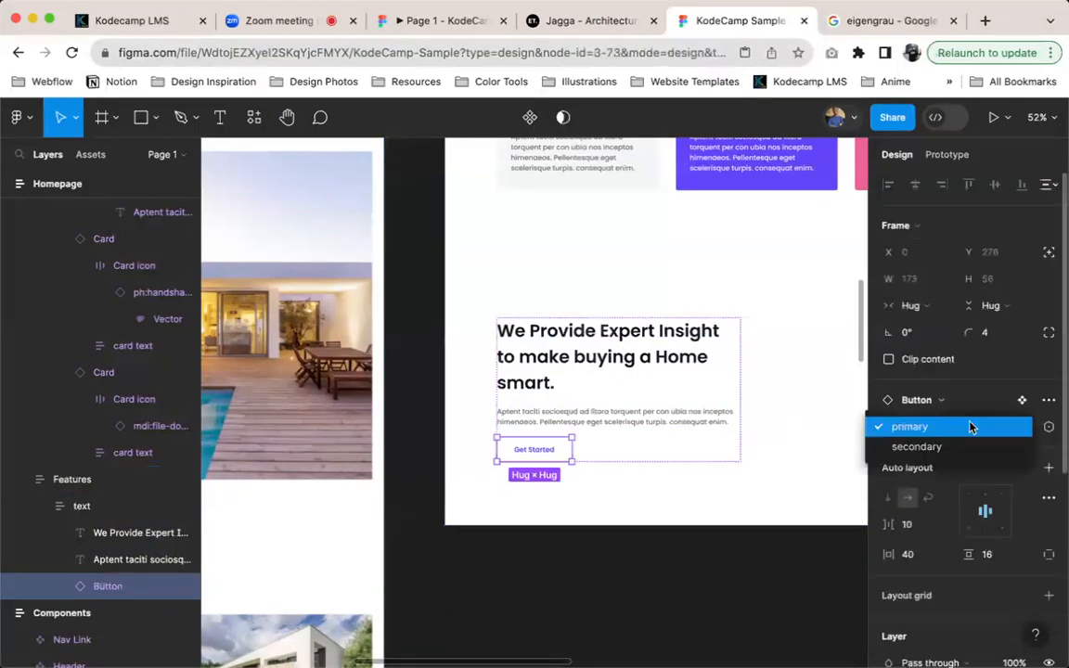
{"action": "left_click", "coordinate": [942, 448]}
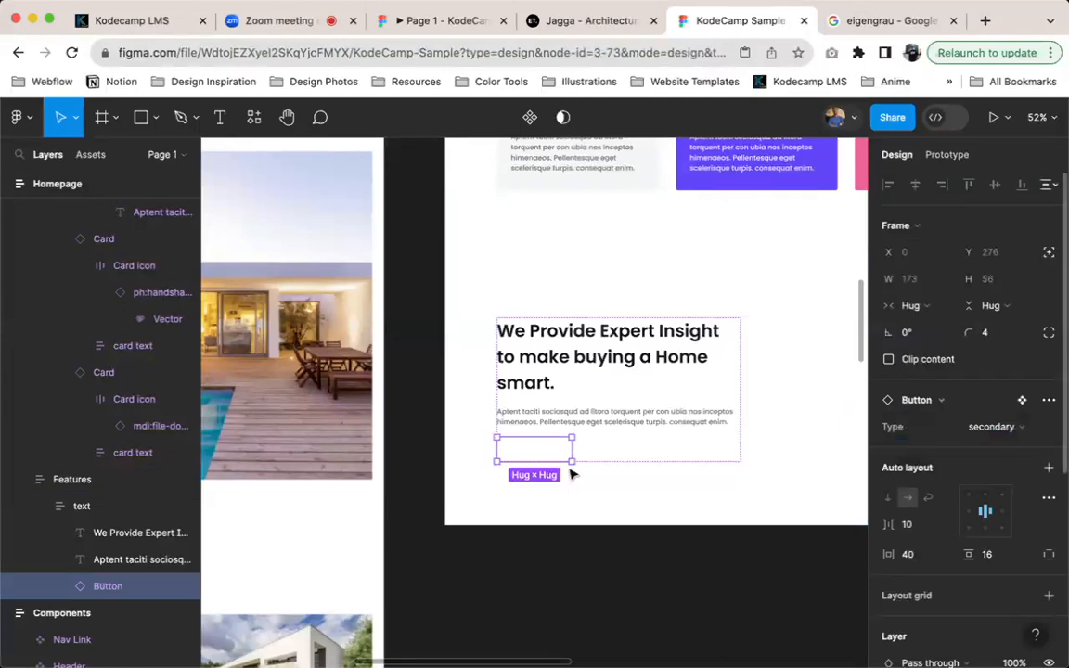
Duplicate the secondary variant of the Button component and name the new variant's Type "secondary purpl"
{"action": "scroll", "coordinate": [544, 464], "scroll_direction": "down", "scroll_amount": 5}
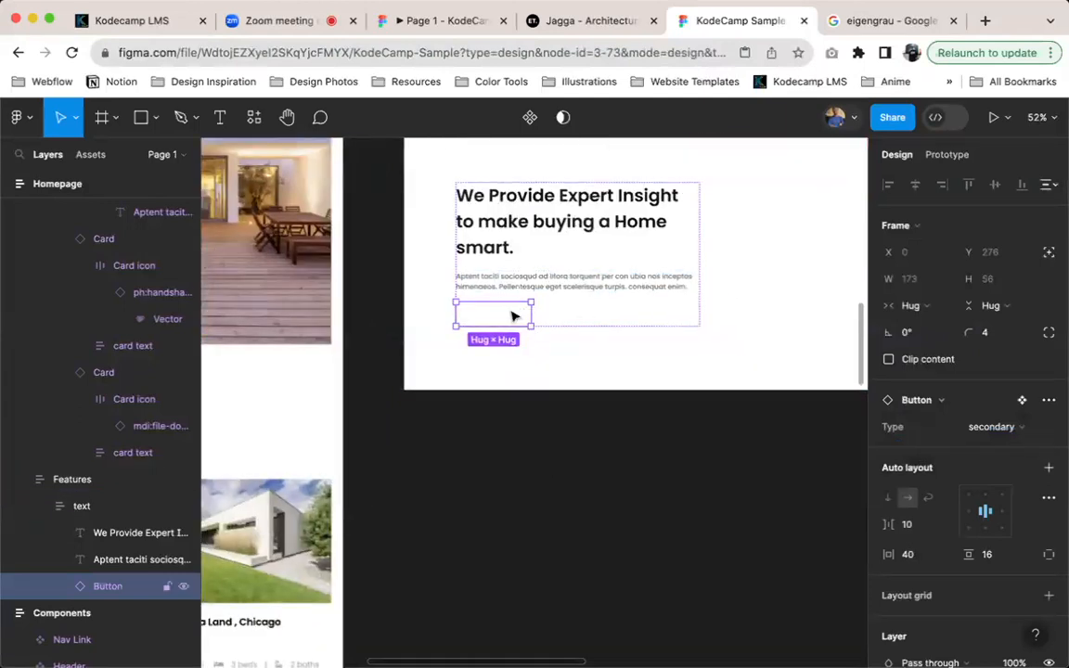
{"action": "scroll", "coordinate": [511, 317], "scroll_direction": "up", "scroll_amount": 8}
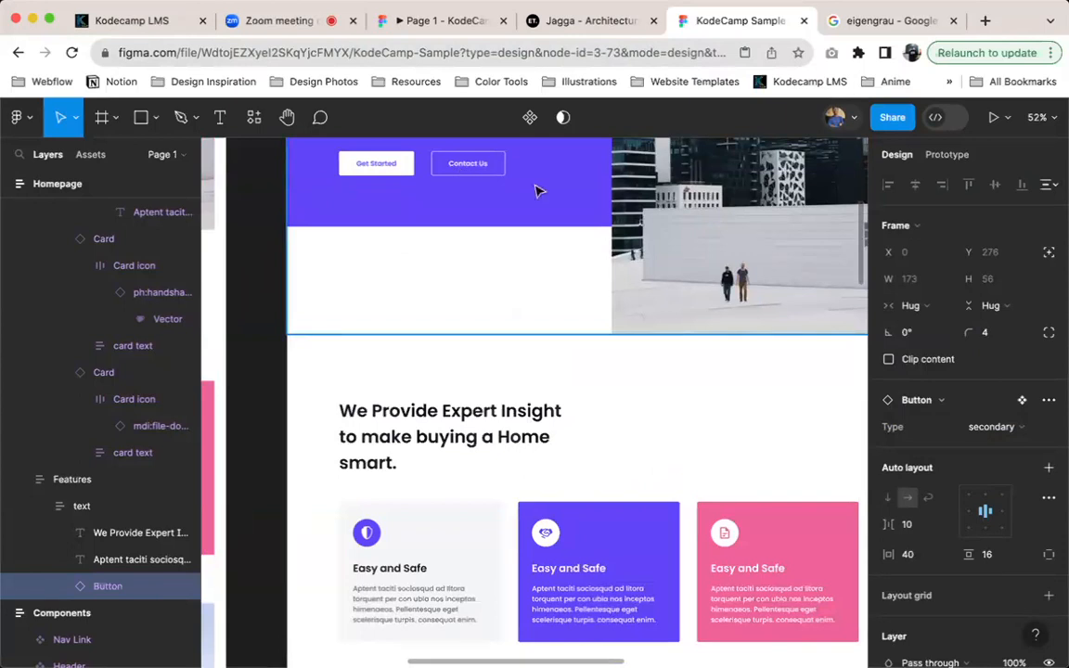
{"action": "scroll", "coordinate": [557, 211], "scroll_direction": "up", "scroll_amount": 3}
{"action": "scroll", "coordinate": [731, 307], "scroll_direction": "right", "scroll_amount": 5}
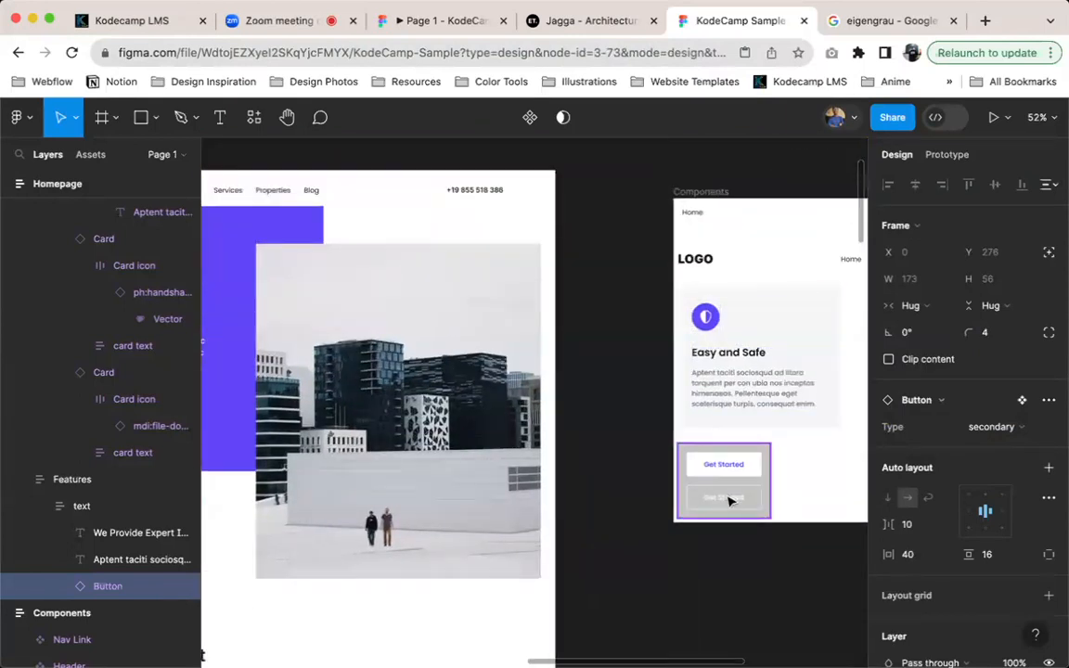
{"action": "left_click", "coordinate": [730, 499]}
{"action": "left_click", "coordinate": [729, 499]}
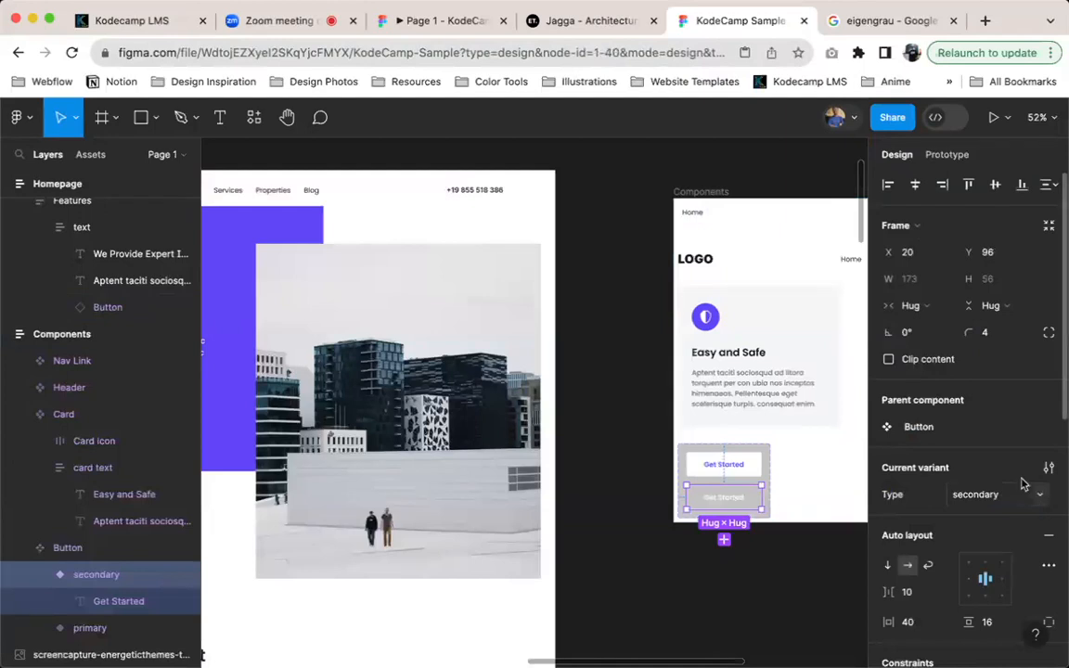
{"action": "key", "text": "super+d"}
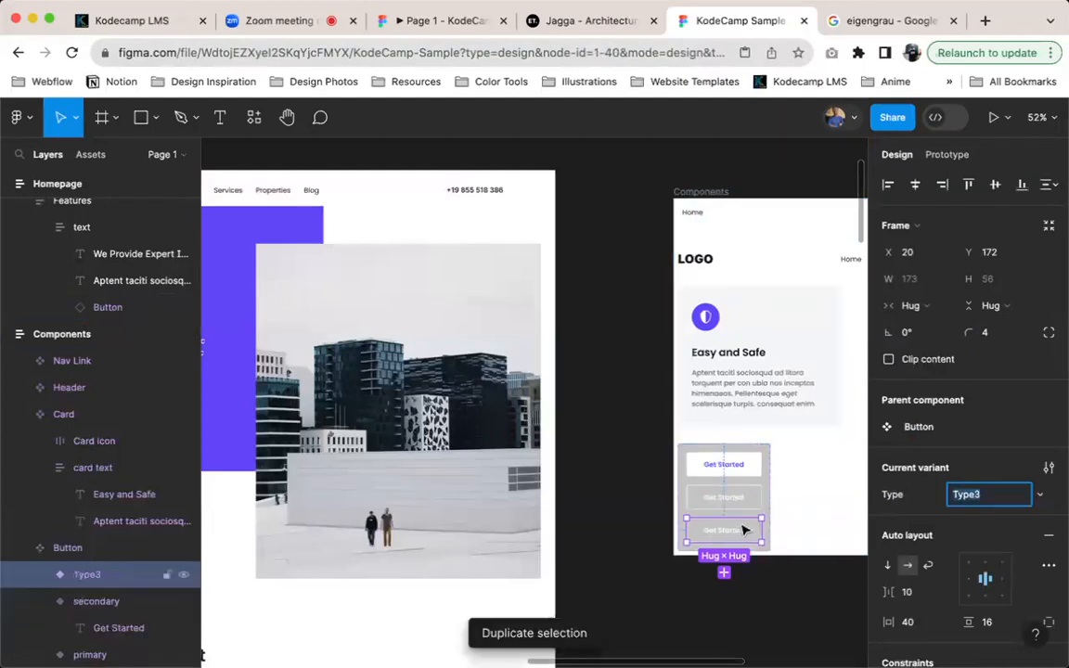
{"action": "type", "text": "secondary purpl"}
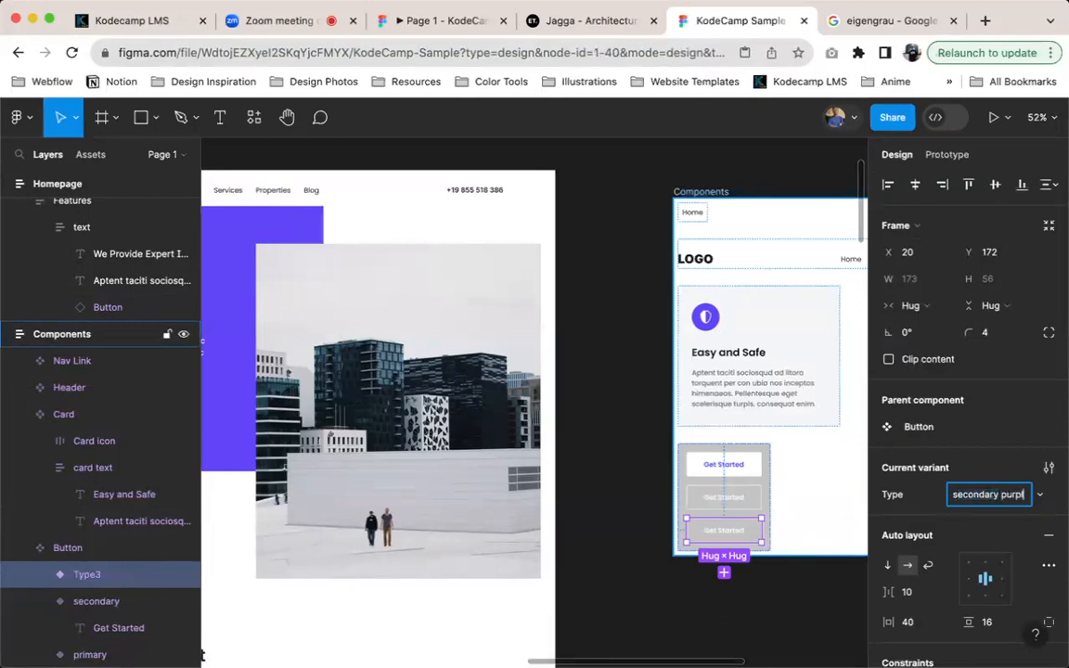
{"action": "key", "text": "Return"}
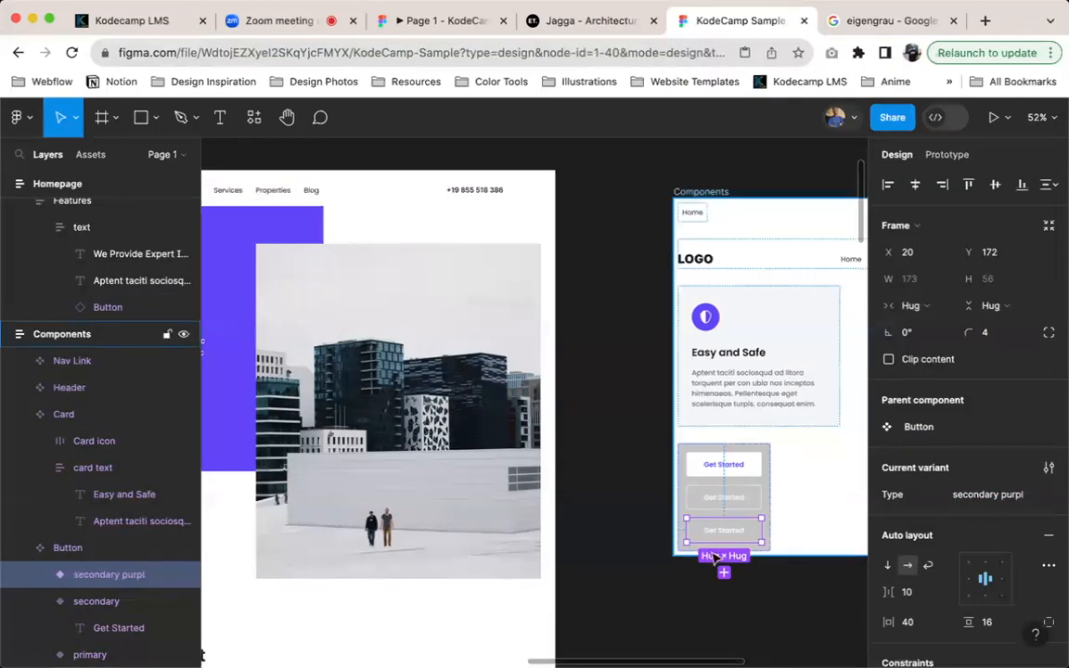
Try recolouring the text frame's secondary button from White to the Primary colour style
{"action": "scroll", "coordinate": [609, 526], "scroll_direction": "down", "scroll_amount": 10}
{"action": "scroll", "coordinate": [609, 526], "scroll_direction": "left", "scroll_amount": 10}
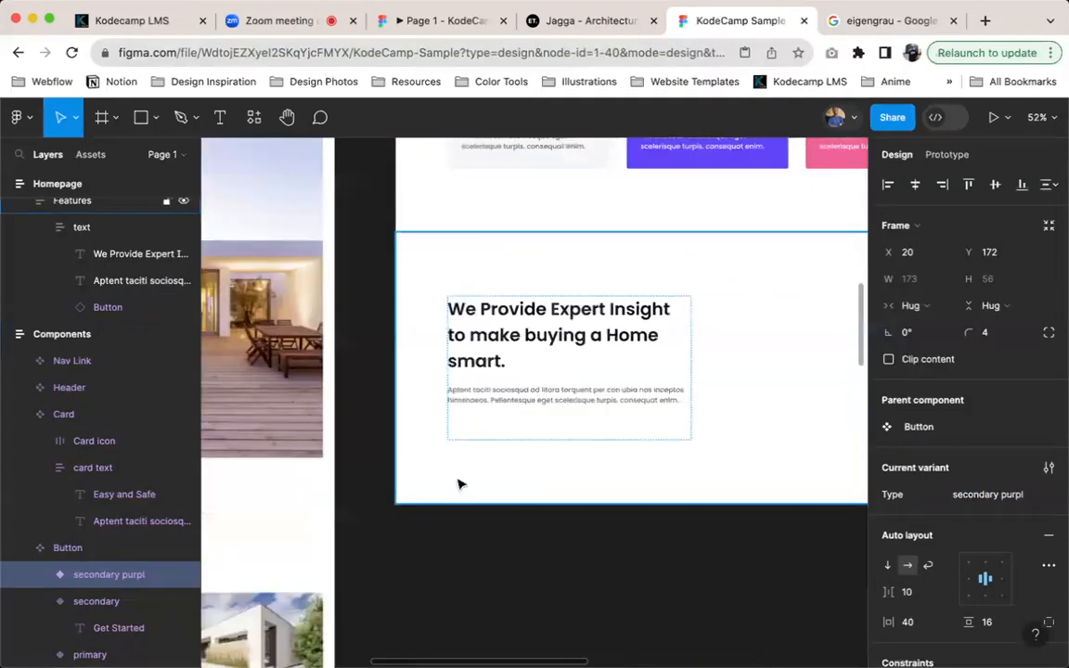
{"action": "left_click", "coordinate": [536, 399]}
{"action": "double_click", "coordinate": [537, 398]}
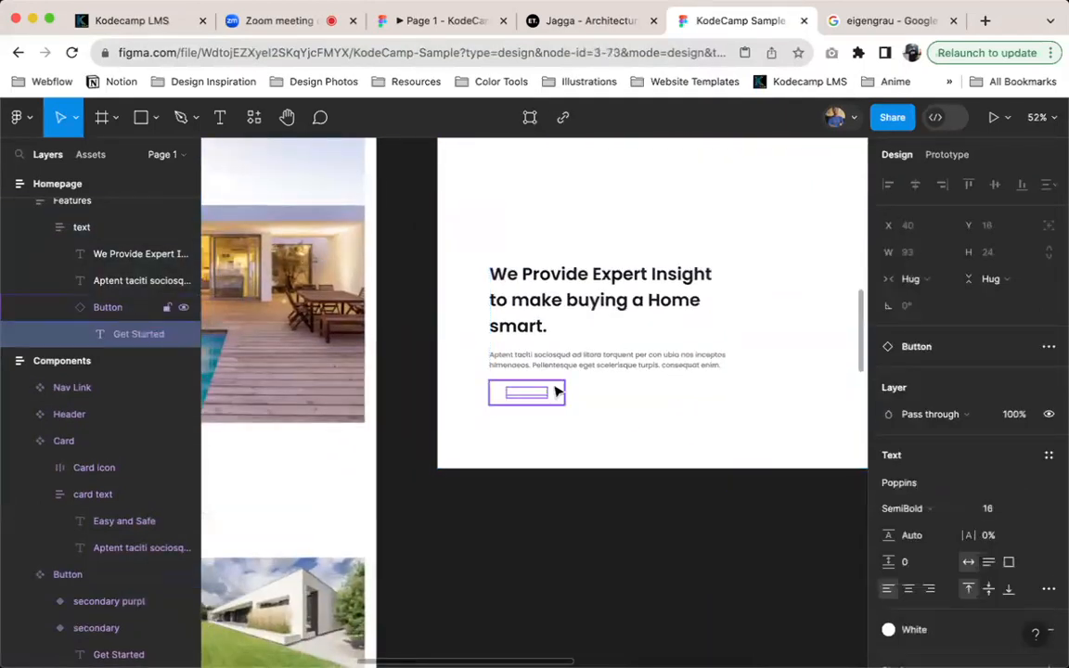
{"action": "key", "text": "Escape"}
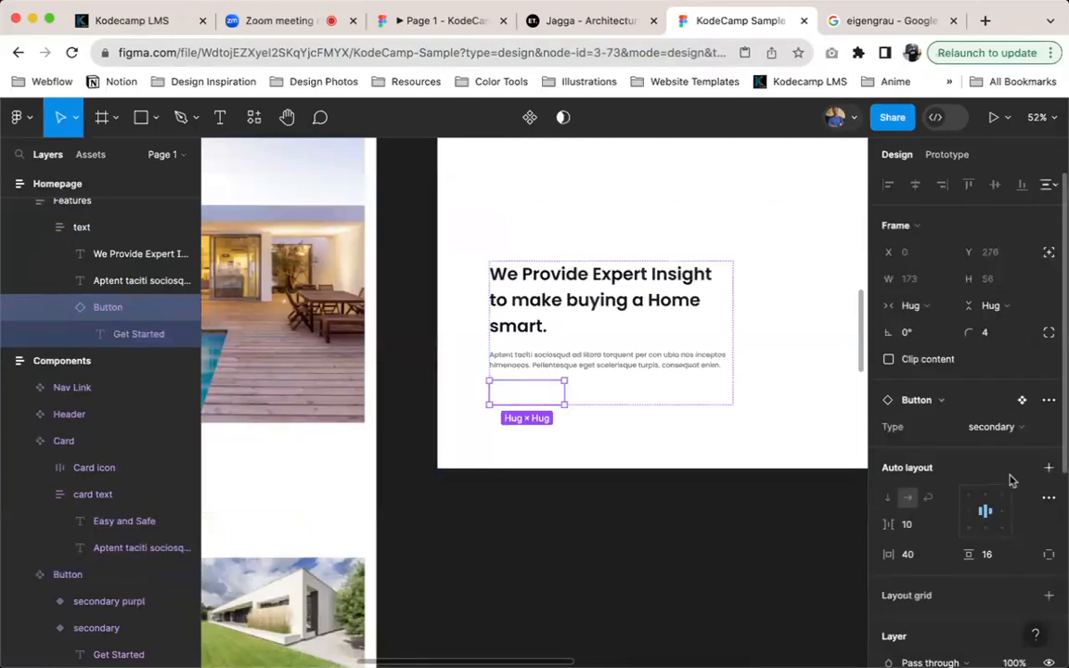
{"action": "scroll", "coordinate": [1014, 557], "scroll_direction": "down", "scroll_amount": 3}
{"action": "scroll", "coordinate": [1016, 552], "scroll_direction": "down", "scroll_amount": 3}
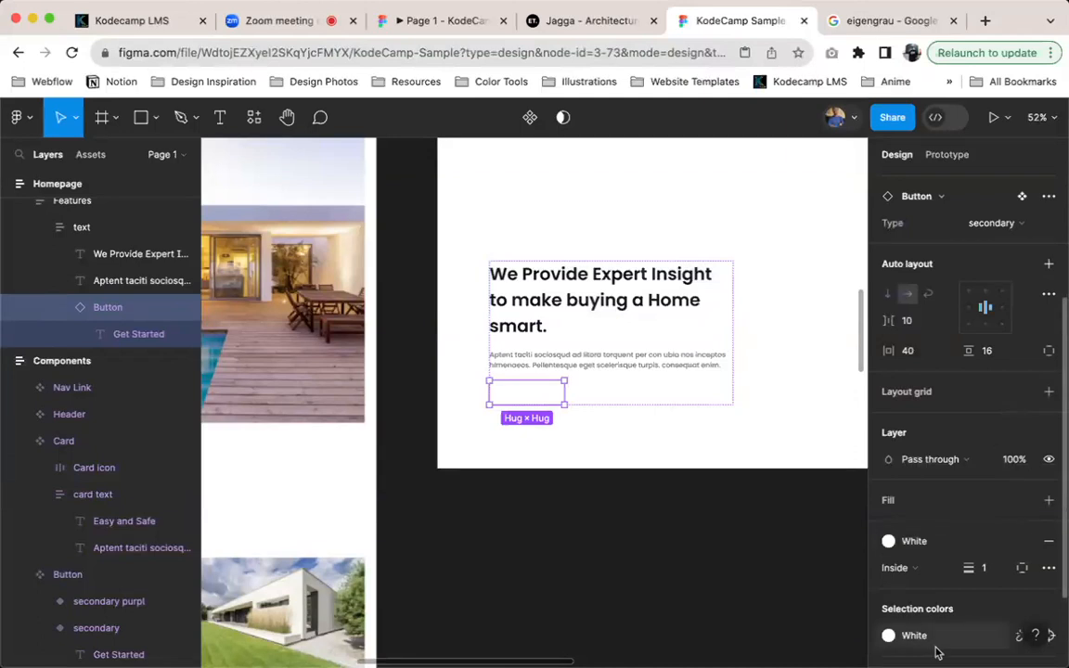
{"action": "left_click", "coordinate": [888, 635]}
{"action": "scroll", "coordinate": [733, 548], "scroll_direction": "down", "scroll_amount": 3}
{"action": "scroll", "coordinate": [754, 455], "scroll_direction": "up", "scroll_amount": 3}
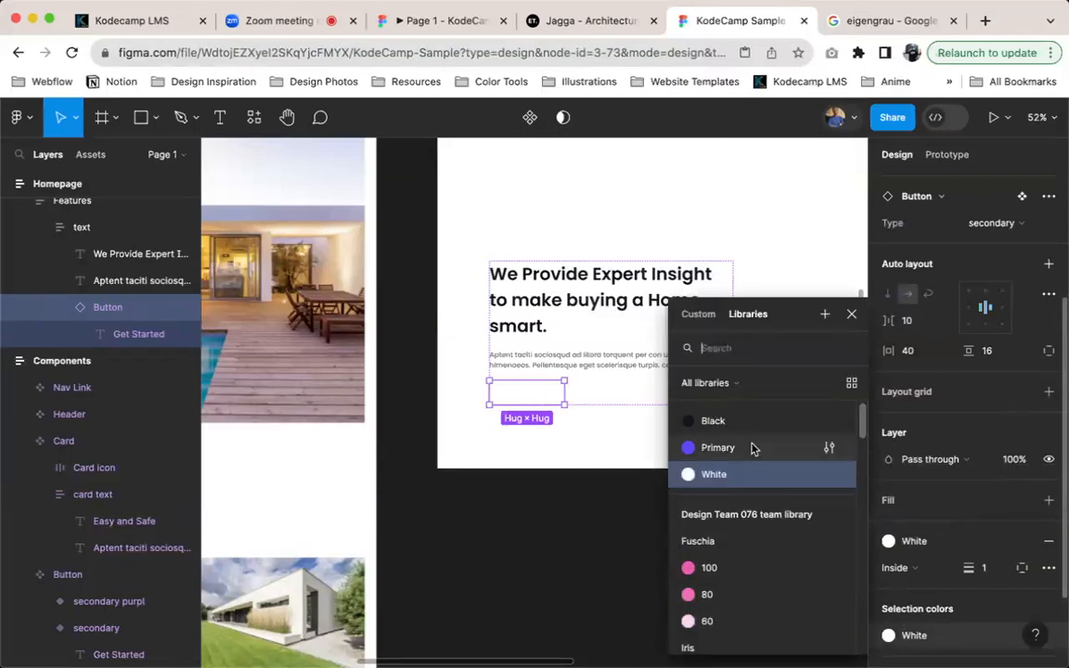
{"action": "left_click", "coordinate": [752, 447]}
{"action": "scroll", "coordinate": [751, 446], "scroll_direction": "up", "scroll_amount": 1}
{"action": "left_click", "coordinate": [668, 534]}
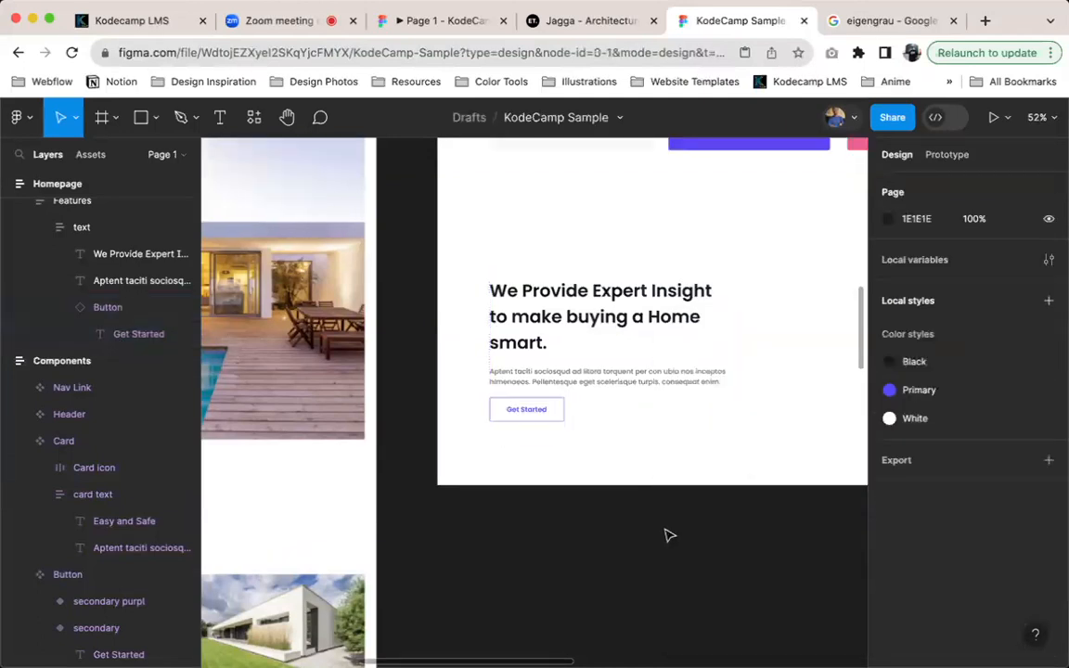
Undo the Primary recolouring of the button in the text frame
{"action": "key", "text": "super+z"}
{"action": "key", "text": "super+z"}
{"action": "key", "text": "super+z"}
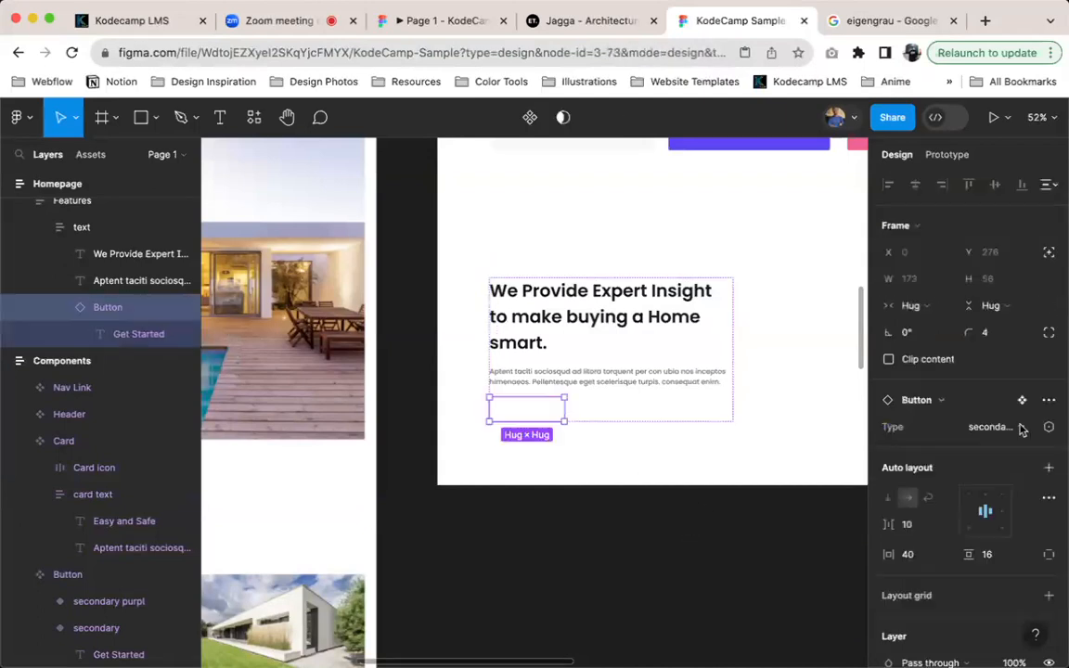
Switch the text frame's button instance to the "secondary purpl" variant
{"action": "left_click", "coordinate": [998, 426]}
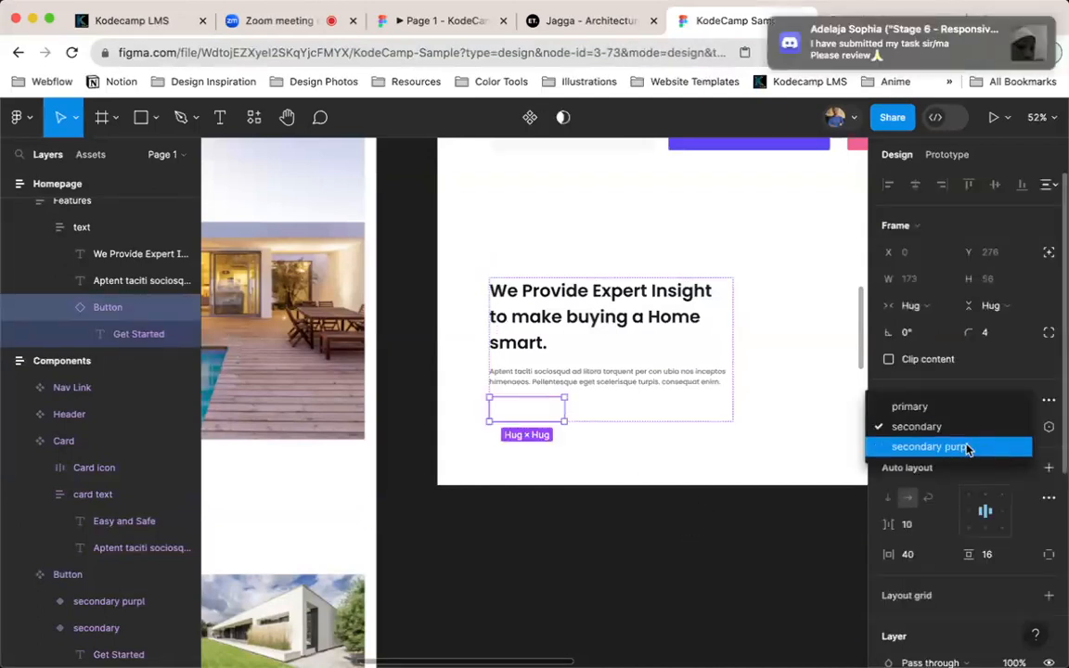
{"action": "left_click", "coordinate": [966, 447]}
{"action": "scroll", "coordinate": [718, 323], "scroll_direction": "right", "scroll_amount": 10}
{"action": "scroll", "coordinate": [718, 322], "scroll_direction": "up", "scroll_amount": 5}
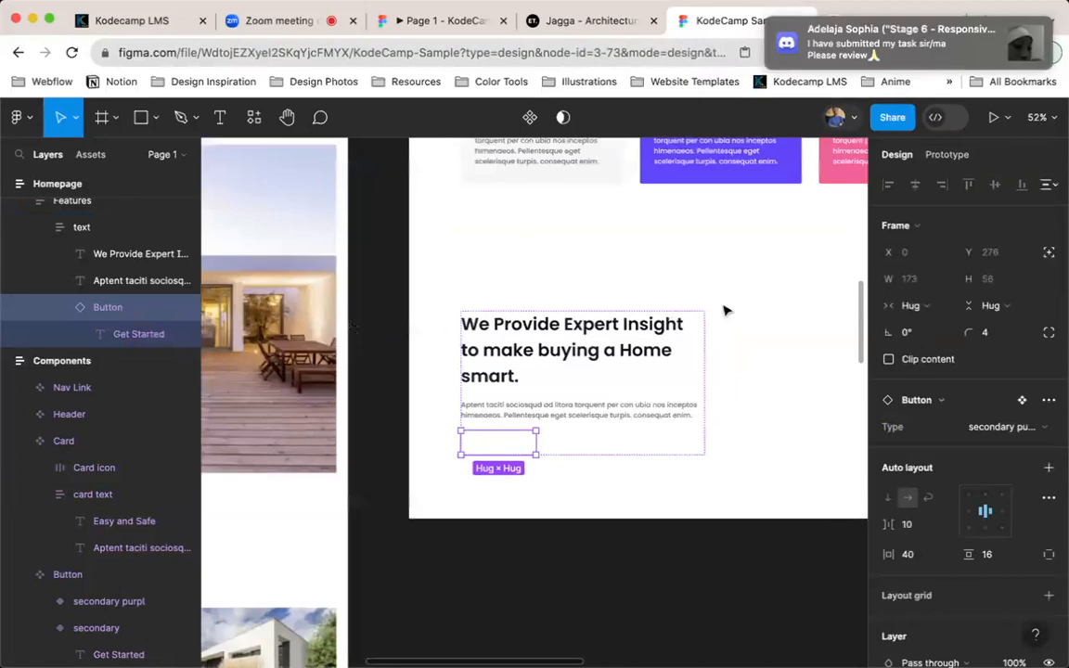
Correct the Type name of the Button component's third variant to "secondary purple"
{"action": "scroll", "coordinate": [811, 482], "scroll_direction": "right", "scroll_amount": 3}
{"action": "scroll", "coordinate": [811, 482], "scroll_direction": "up", "scroll_amount": 1}
{"action": "left_click", "coordinate": [681, 546]}
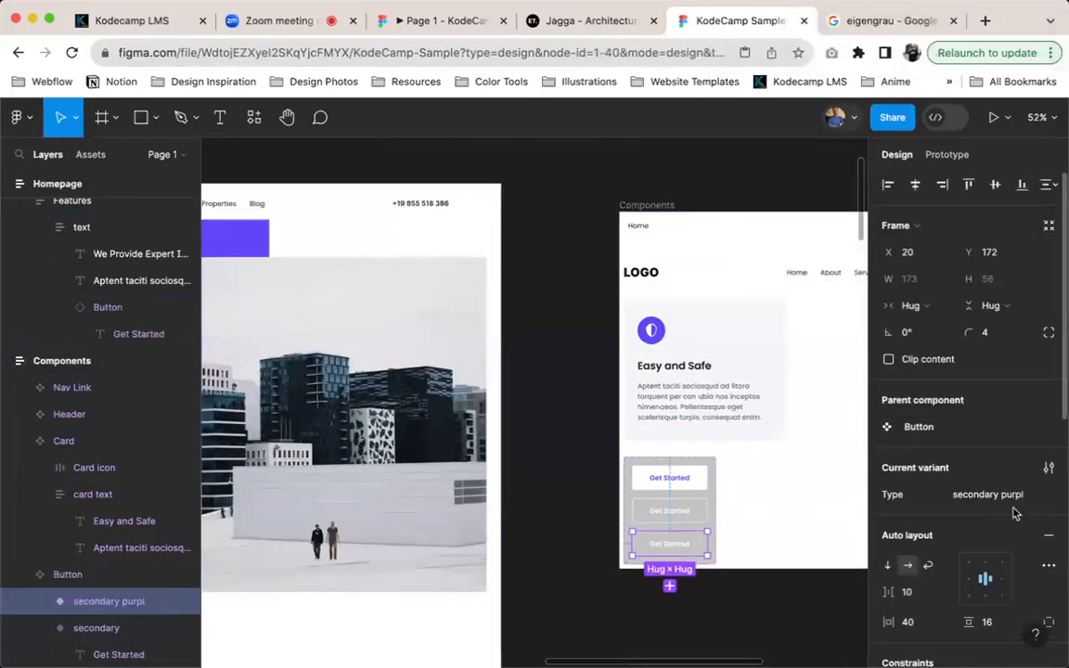
{"action": "left_click", "coordinate": [1014, 499]}
{"action": "left_click", "coordinate": [1017, 499]}
{"action": "type", "text": "e"}
{"action": "key", "text": "Return"}
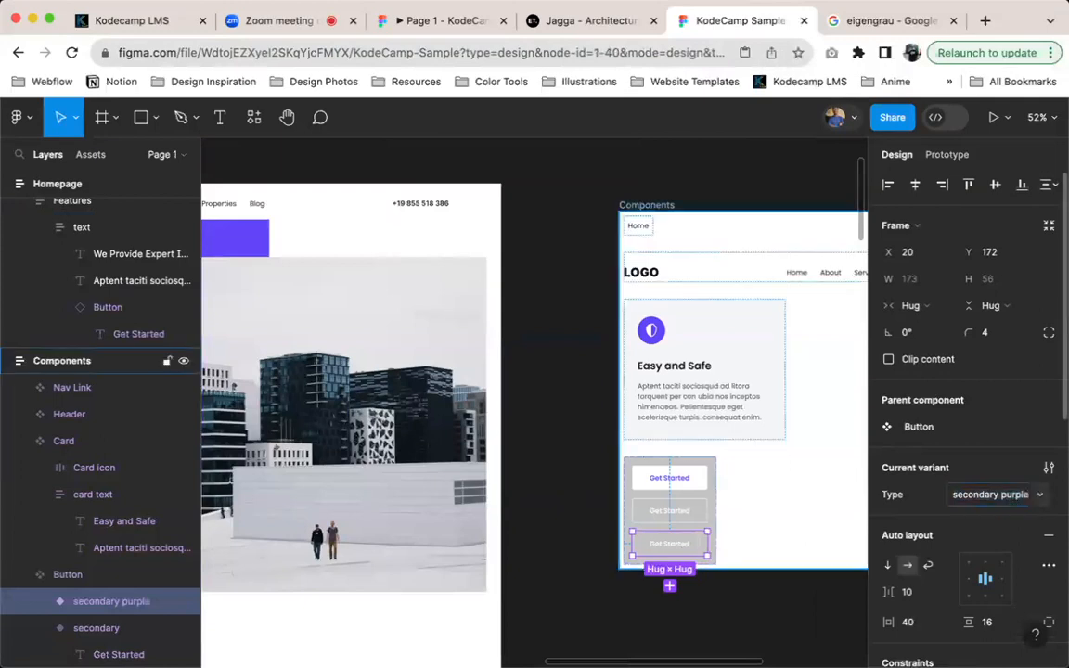
Recolour the secondary purple variant's outline and label from White to the Primary colour style
{"action": "scroll", "coordinate": [988, 548], "scroll_direction": "down", "scroll_amount": 8}
{"action": "scroll", "coordinate": [989, 547], "scroll_direction": "down", "scroll_amount": 3}
{"action": "left_click", "coordinate": [888, 524]}
{"action": "scroll", "coordinate": [717, 450], "scroll_direction": "up", "scroll_amount": 5}
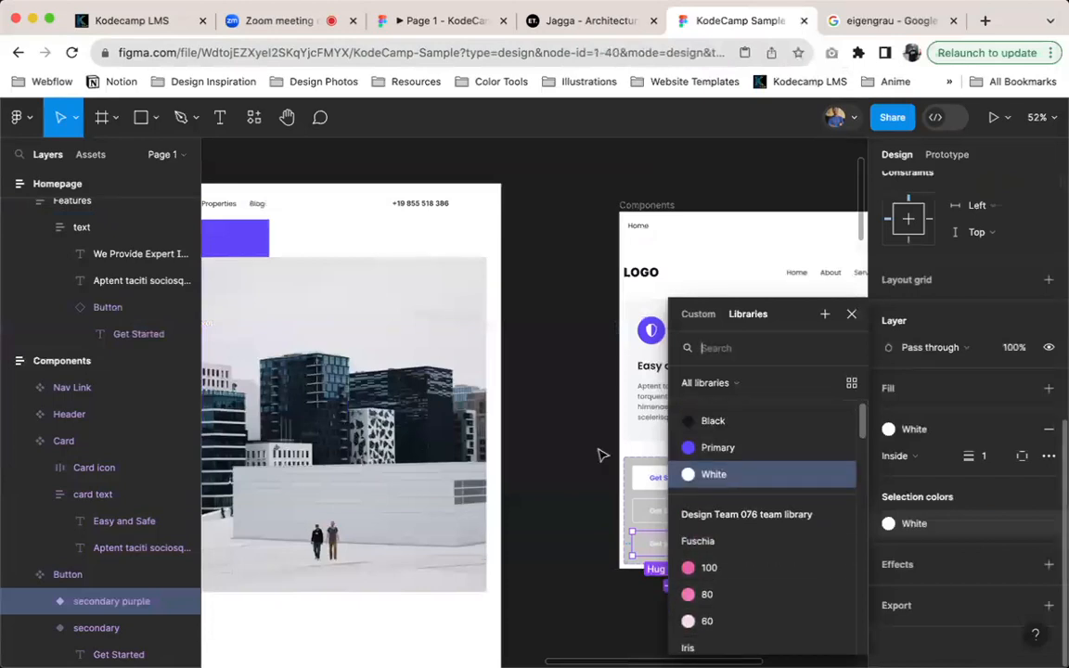
{"action": "left_click", "coordinate": [717, 448]}
{"action": "scroll", "coordinate": [520, 556], "scroll_direction": "down", "scroll_amount": 10}
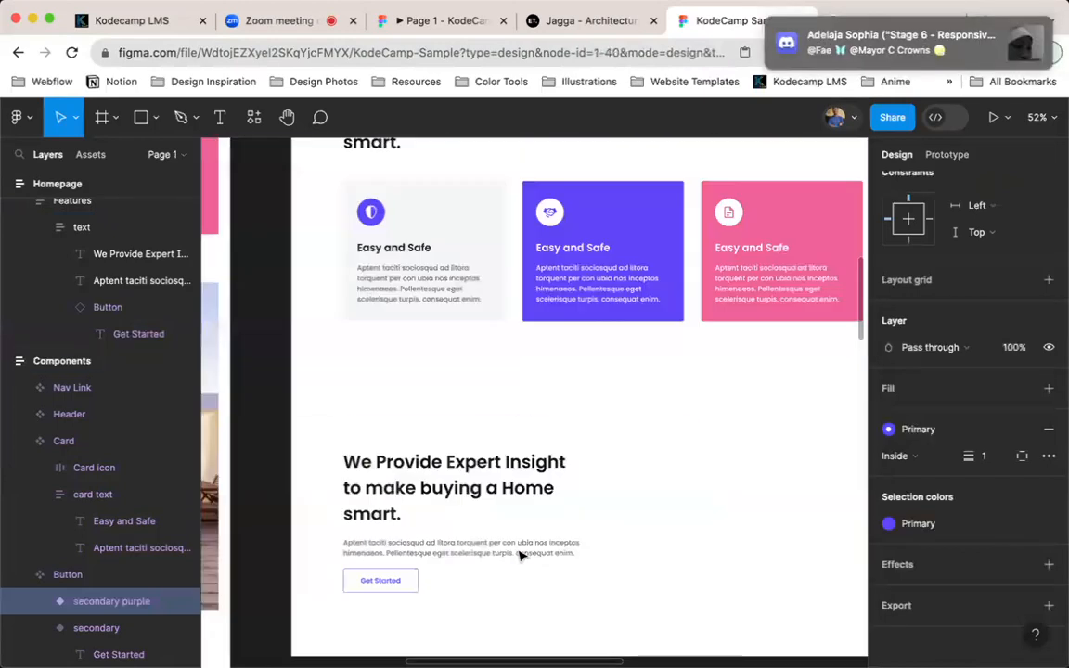
{"action": "scroll", "coordinate": [520, 554], "scroll_direction": "down", "scroll_amount": 5}
{"action": "scroll", "coordinate": [519, 554], "scroll_direction": "left", "scroll_amount": 5}
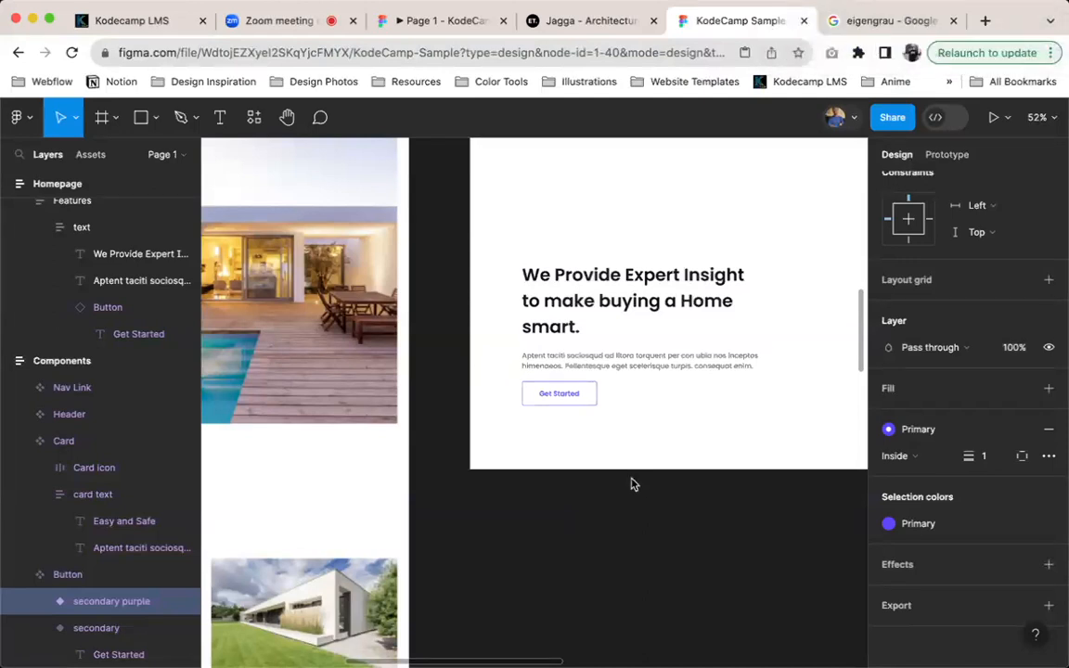
Cycle the text block's button instance through the secondary and primary variants and back to secondary purple
{"action": "left_click", "coordinate": [577, 399]}
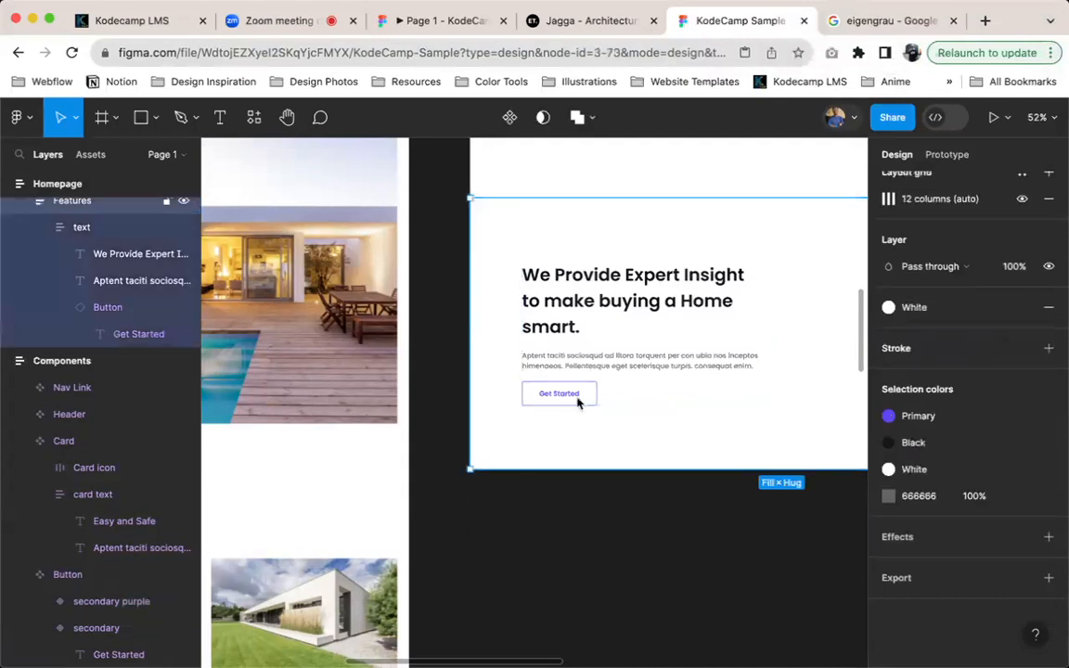
{"action": "double_click", "coordinate": [578, 399]}
{"action": "scroll", "coordinate": [961, 417], "scroll_direction": "up", "scroll_amount": 5}
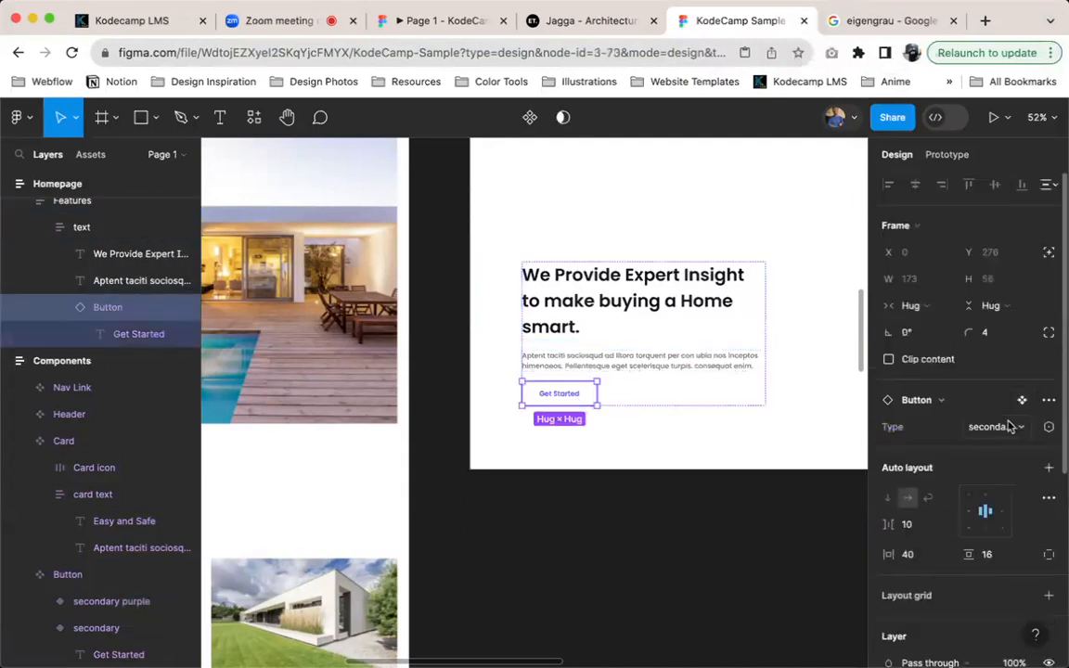
{"action": "left_click", "coordinate": [1010, 426]}
{"action": "left_click", "coordinate": [928, 407]}
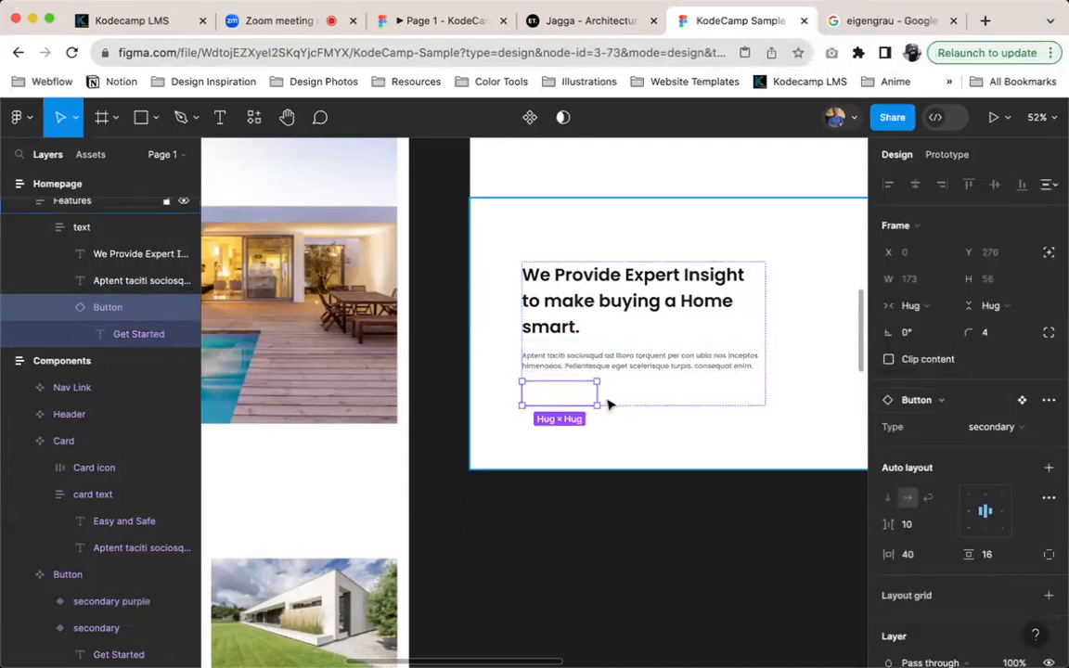
{"action": "left_click", "coordinate": [993, 426]}
{"action": "left_click", "coordinate": [969, 409]}
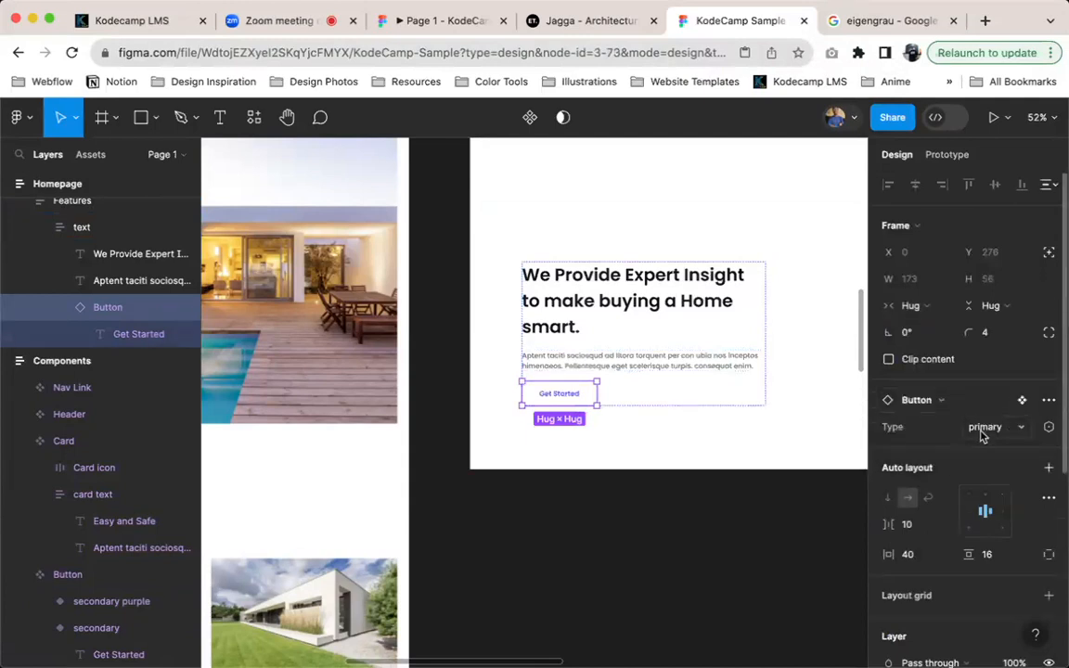
{"action": "left_click", "coordinate": [992, 428]}
{"action": "left_click", "coordinate": [966, 466]}
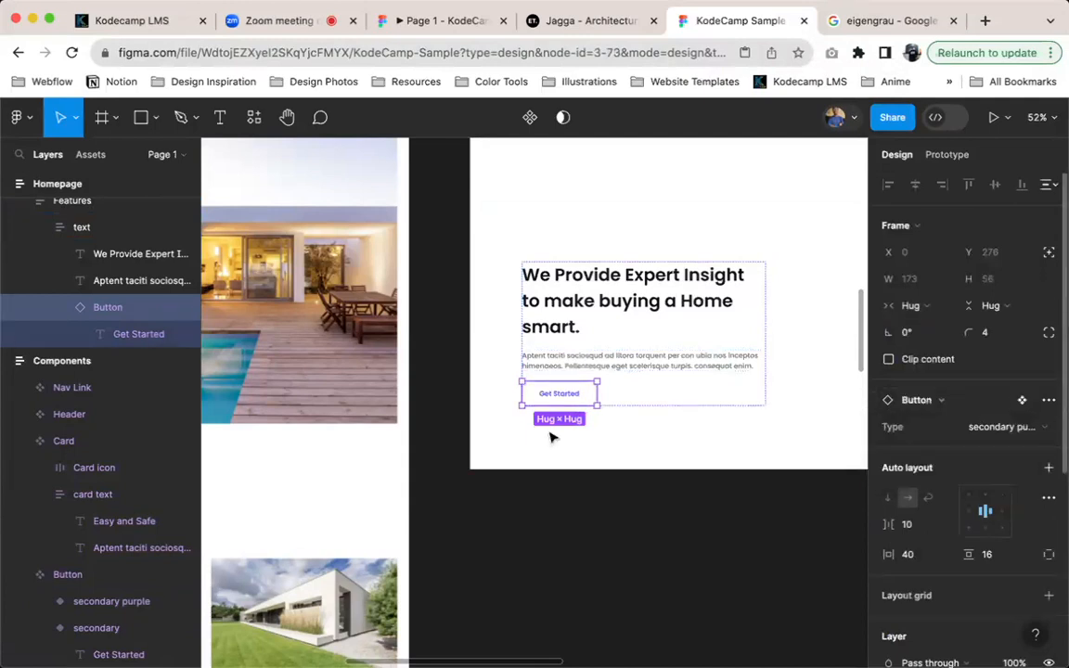
{"action": "key", "text": "Escape"}
Examine the homepage's two Features sections alongside the reference design
{"action": "scroll", "coordinate": [574, 372], "scroll_direction": "down", "scroll_amount": 2}
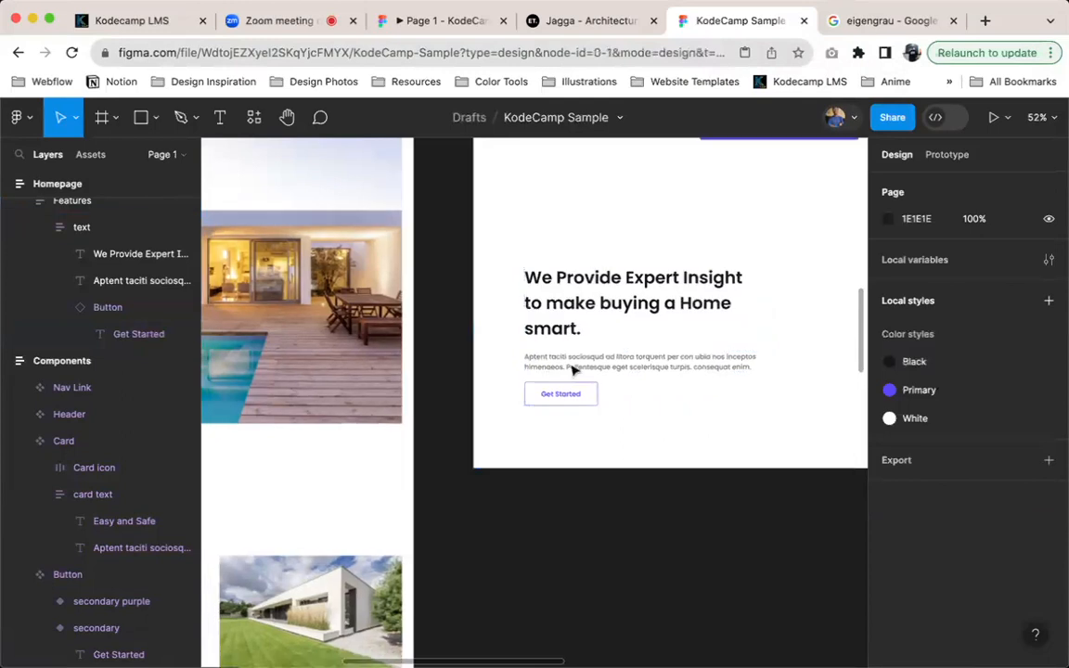
{"action": "double_click", "coordinate": [573, 371]}
{"action": "key", "text": "Up"}
{"action": "key", "text": "Down"}
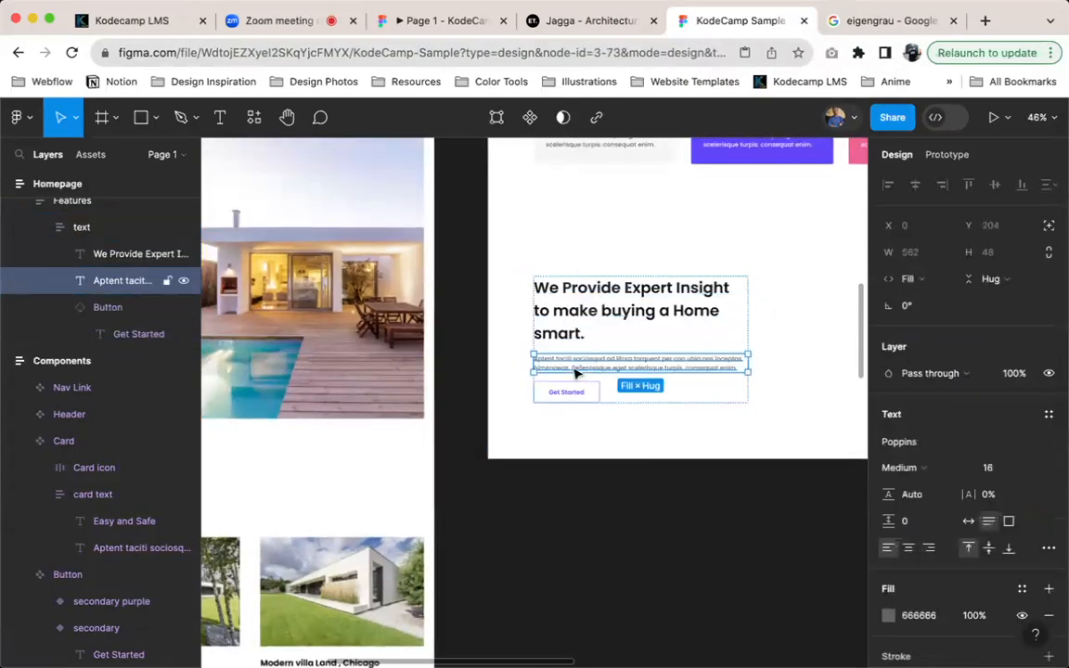
{"action": "left_click", "coordinate": [783, 265]}
{"action": "scroll", "coordinate": [779, 267], "scroll_direction": "down", "scroll_amount": 5}
{"action": "scroll", "coordinate": [778, 270], "scroll_direction": "down", "scroll_amount": 5}
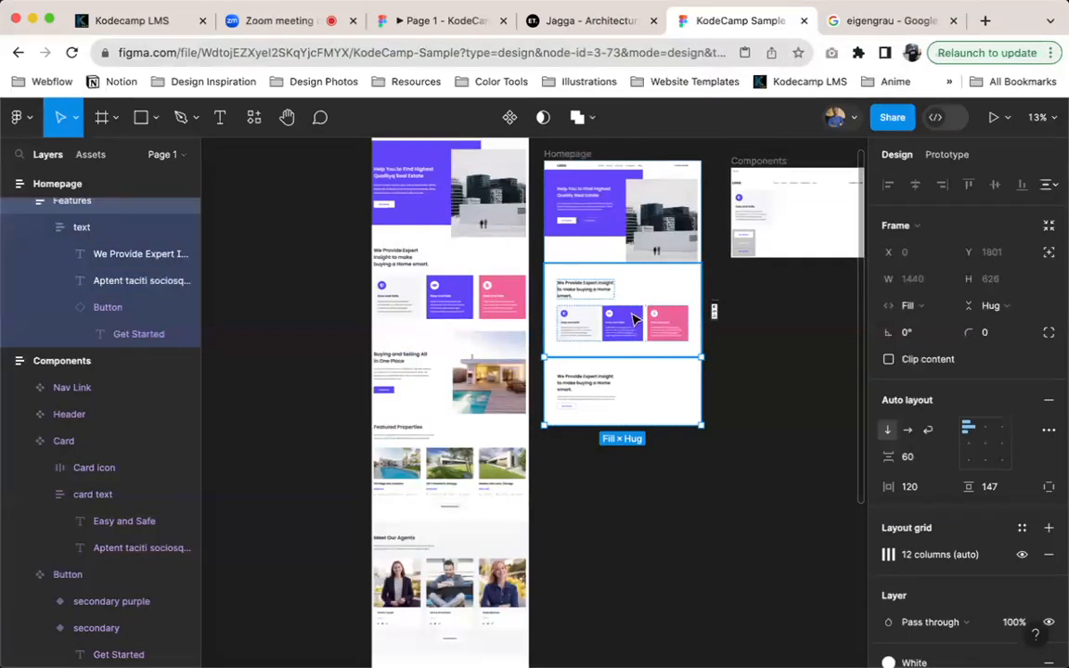
{"action": "scroll", "coordinate": [634, 319], "scroll_direction": "up", "scroll_amount": 5}
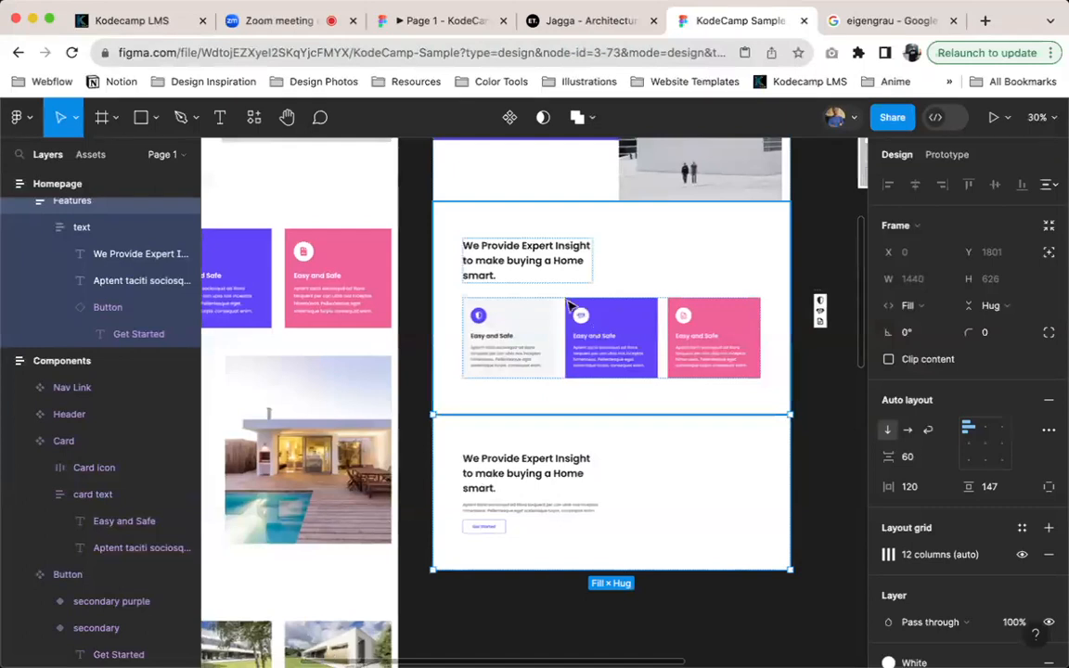
{"action": "scroll", "coordinate": [565, 334], "scroll_direction": "up", "scroll_amount": 2}
{"action": "scroll", "coordinate": [553, 387], "scroll_direction": "right", "scroll_amount": 2}
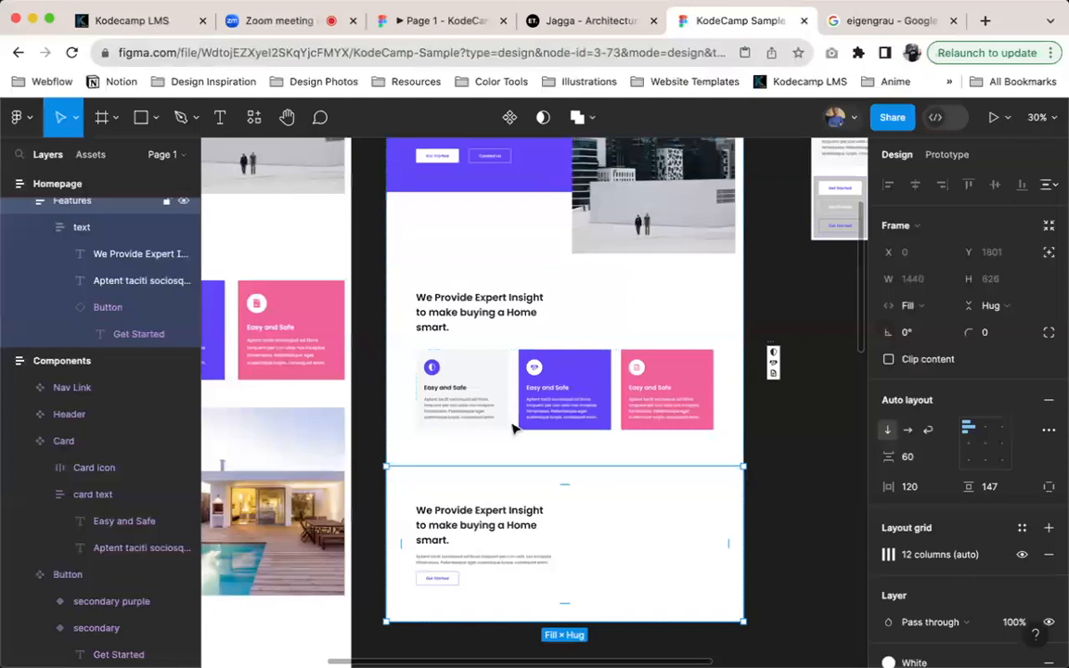
{"action": "left_click", "coordinate": [475, 282]}
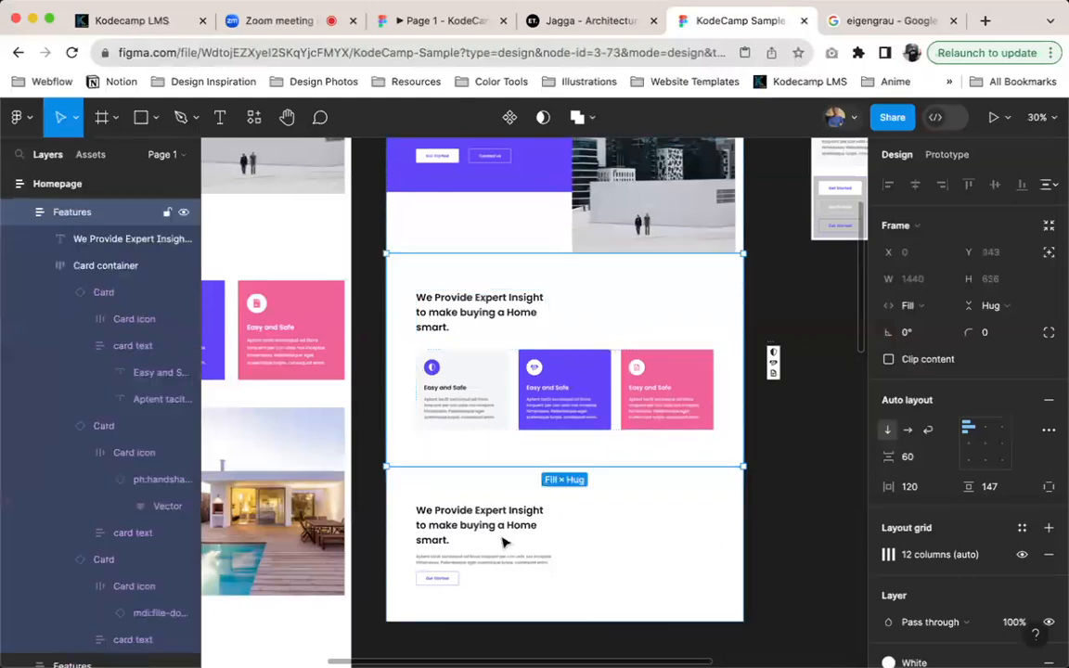
{"action": "left_click", "coordinate": [504, 543]}
Make the lower Features section's auto layout horizontal and paste a copy of the hero image beside its text
{"action": "scroll", "coordinate": [612, 390], "scroll_direction": "left", "scroll_amount": 1}
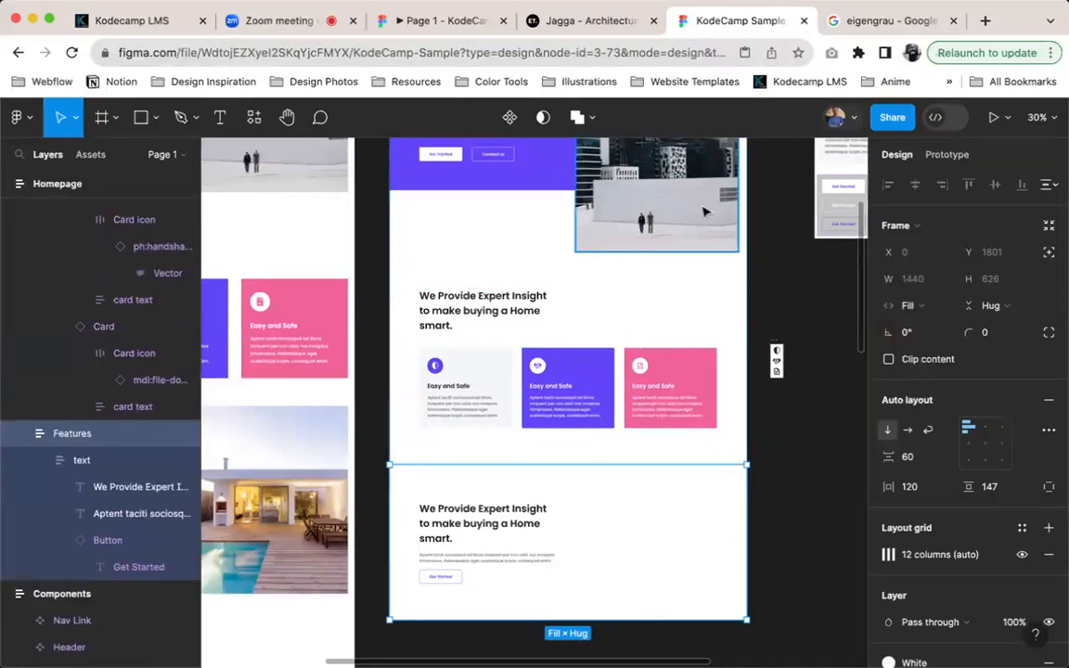
{"action": "left_click", "coordinate": [686, 218]}
{"action": "left_click", "coordinate": [627, 525]}
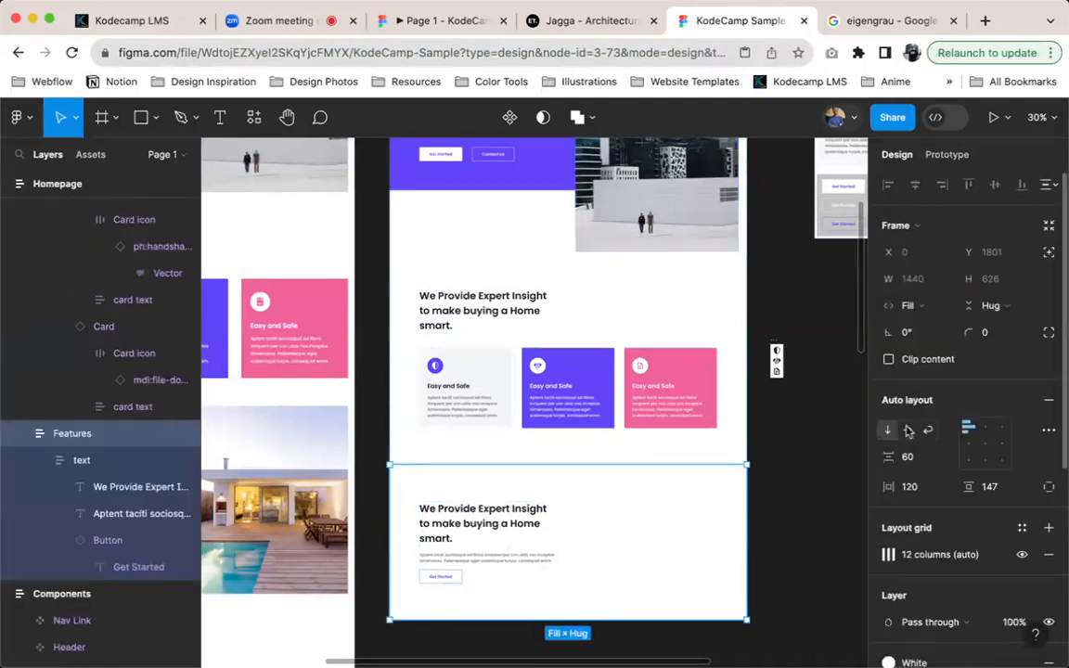
{"action": "key", "text": "super+v"}
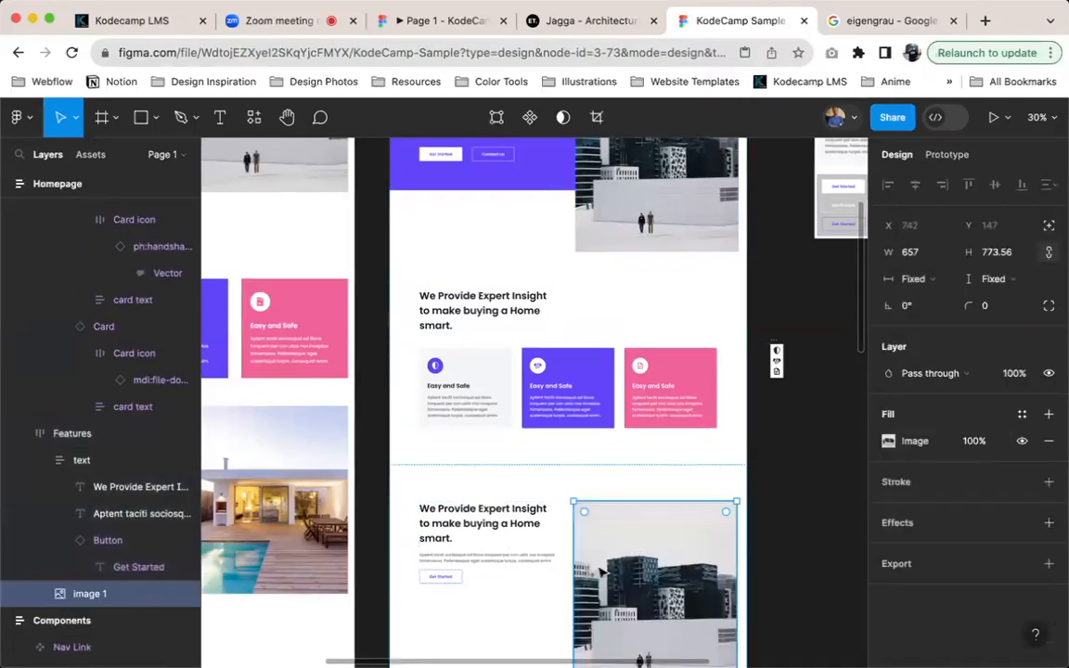
Scale the pasted image in the lower section down proportionally to about 441 × 519
{"action": "scroll", "coordinate": [640, 573], "scroll_direction": "down", "scroll_amount": 2}
{"action": "key", "text": "k"}
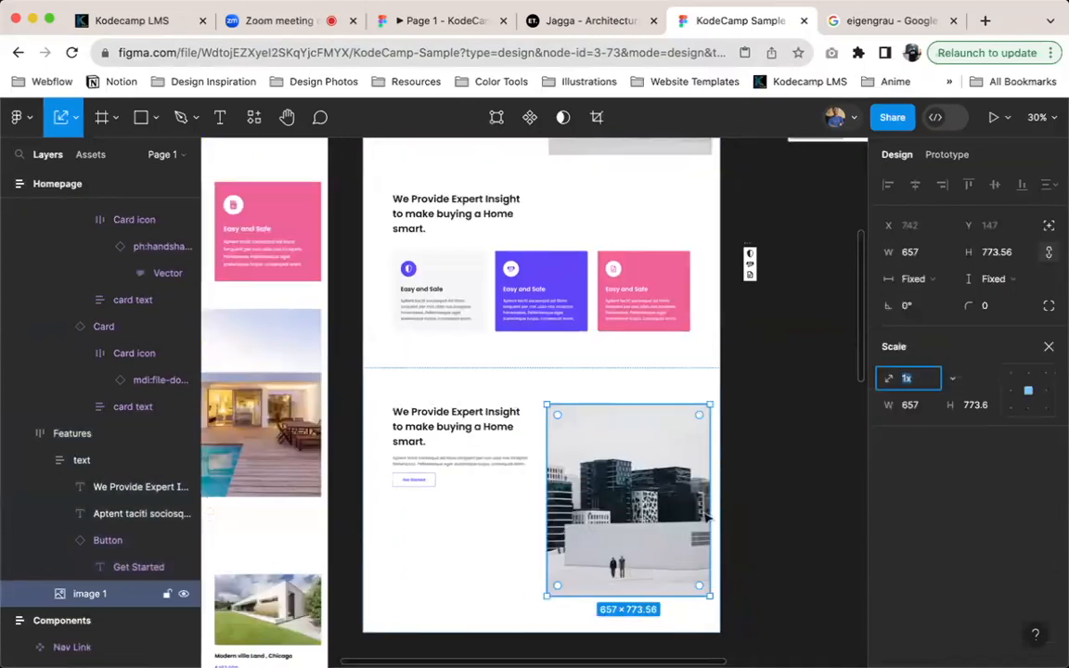
{"action": "left_click_drag", "start_coordinate": [709, 501], "coordinate": [656, 501]}
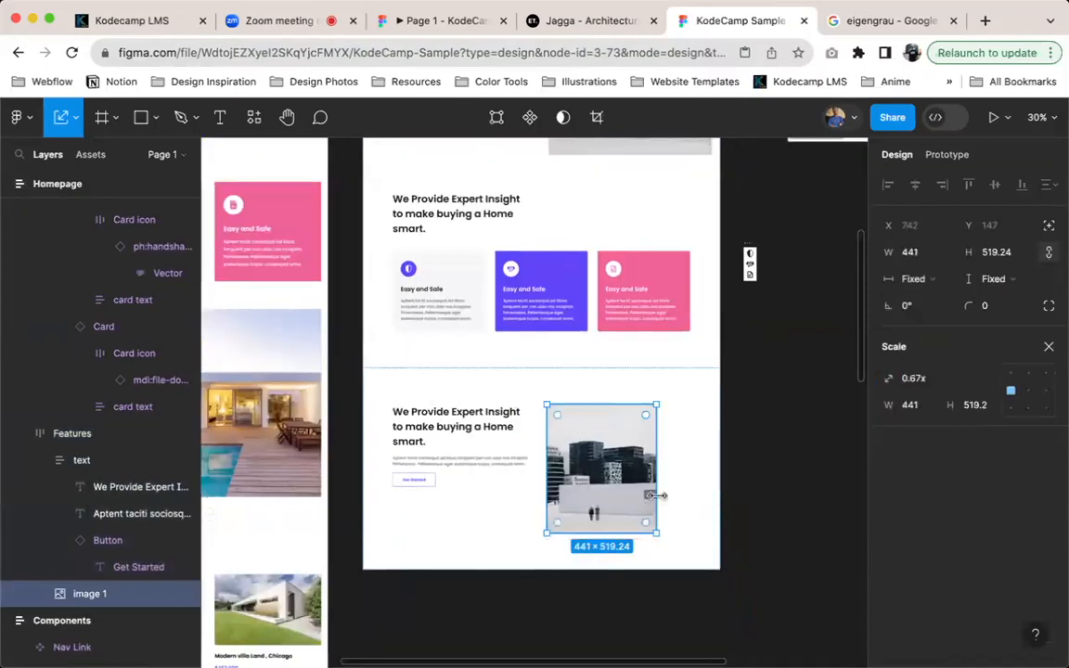
{"action": "key", "text": "Escape"}
Centre the lower section's text and image vertically and set the spacing between them to Auto
{"action": "key", "text": "v"}
{"action": "left_click", "coordinate": [970, 444]}
{"action": "key", "text": "x"}
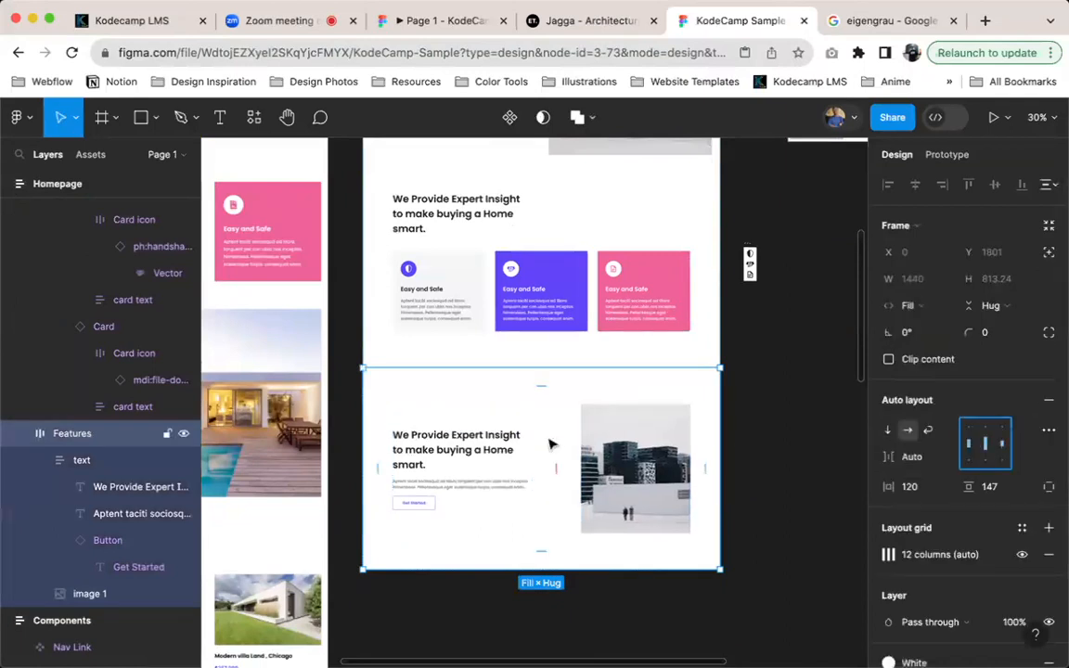
Rename the lower Features frame as "About"
{"action": "double_click", "coordinate": [72, 434]}
{"action": "type", "text": "About"}
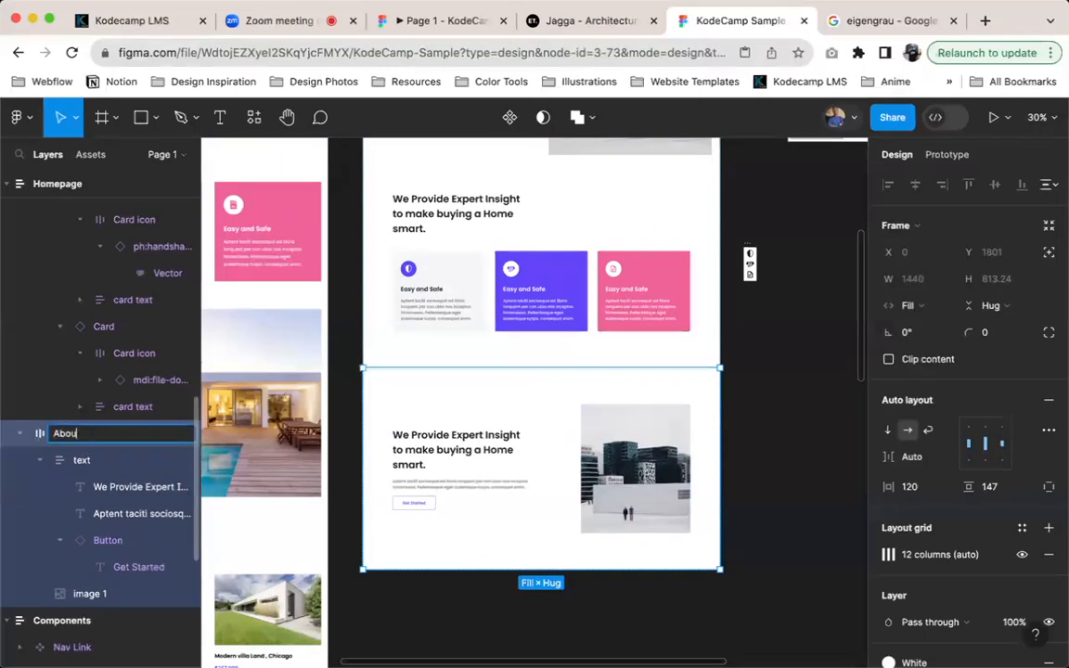
{"action": "key", "text": "Return"}
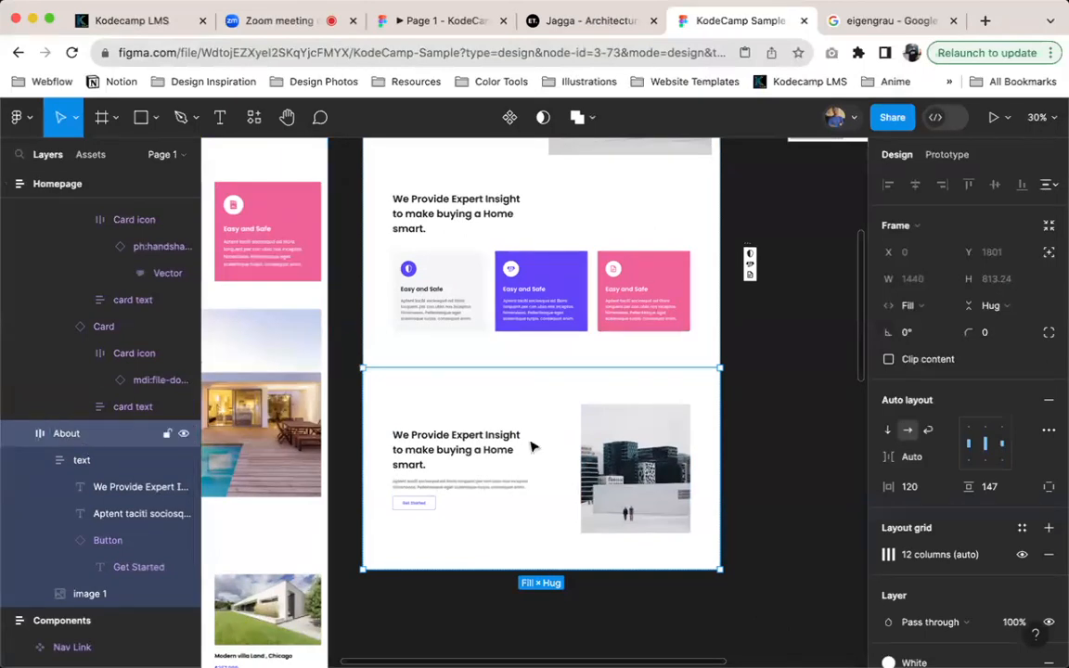
Reorder the homepage sections so that the Features section sits below the About section
{"action": "scroll", "coordinate": [570, 272], "scroll_direction": "up", "scroll_amount": 1}
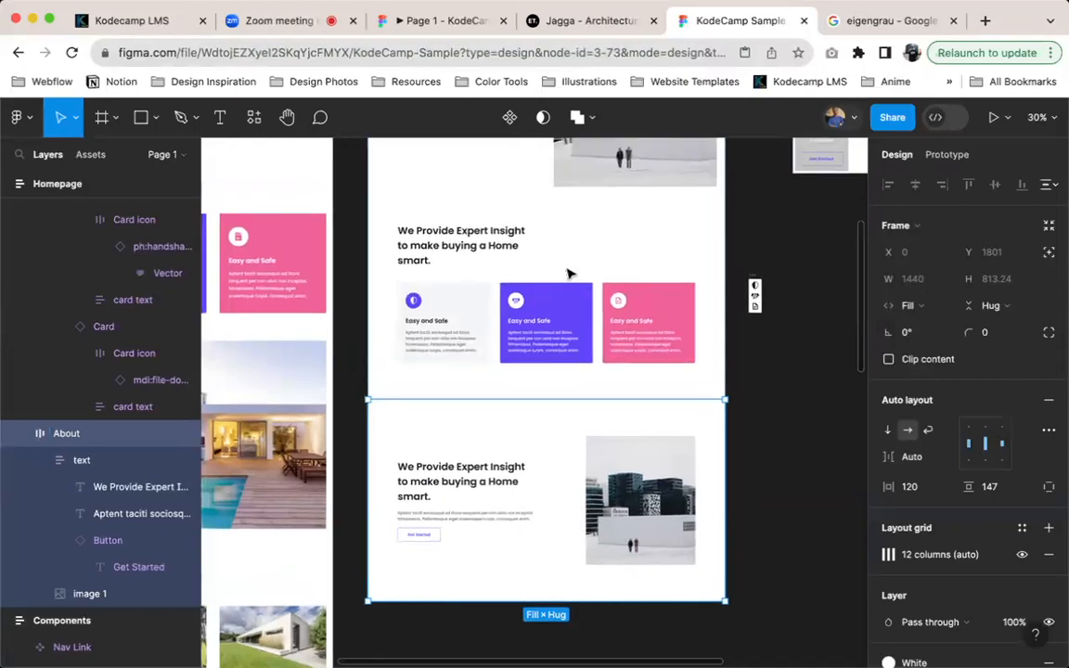
{"action": "scroll", "coordinate": [569, 272], "scroll_direction": "left", "scroll_amount": 5}
{"action": "scroll", "coordinate": [570, 272], "scroll_direction": "right", "scroll_amount": 3}
{"action": "scroll", "coordinate": [570, 272], "scroll_direction": "down", "scroll_amount": 2}
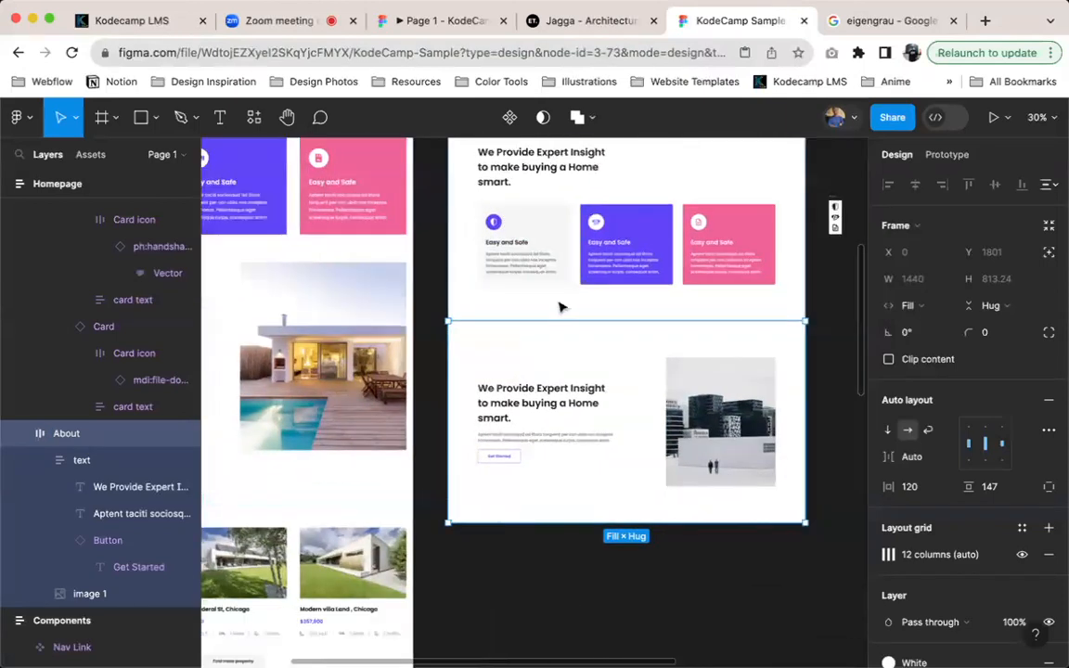
{"action": "scroll", "coordinate": [543, 279], "scroll_direction": "up", "scroll_amount": 5}
{"action": "scroll", "coordinate": [544, 279], "scroll_direction": "right", "scroll_amount": 1}
{"action": "scroll", "coordinate": [546, 345], "scroll_direction": "up", "scroll_amount": 1}
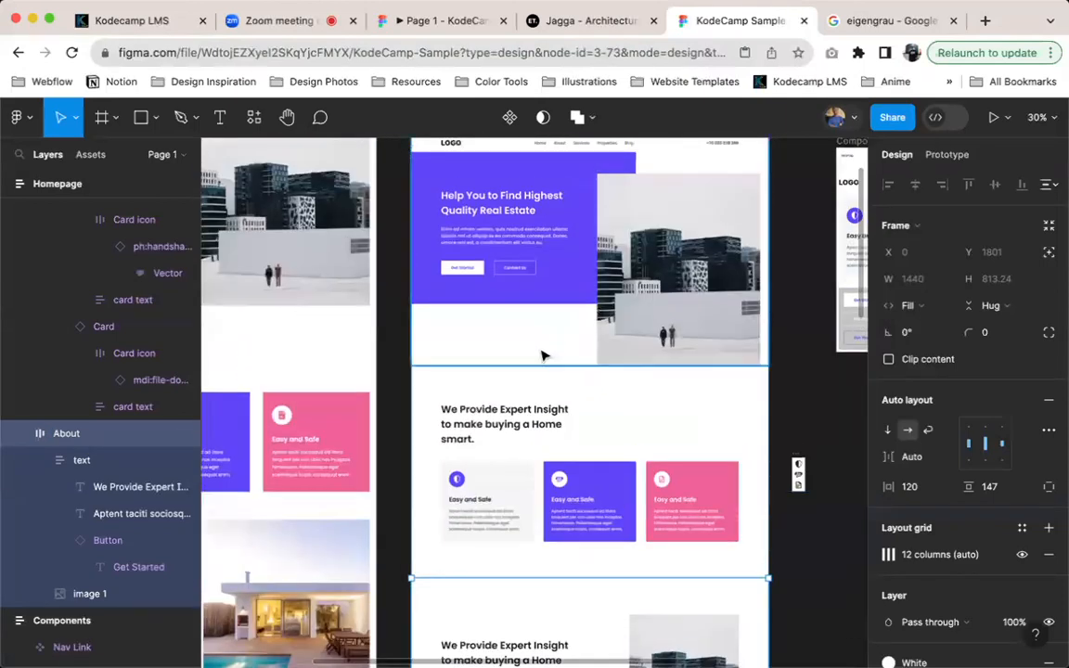
{"action": "left_click", "coordinate": [535, 409]}
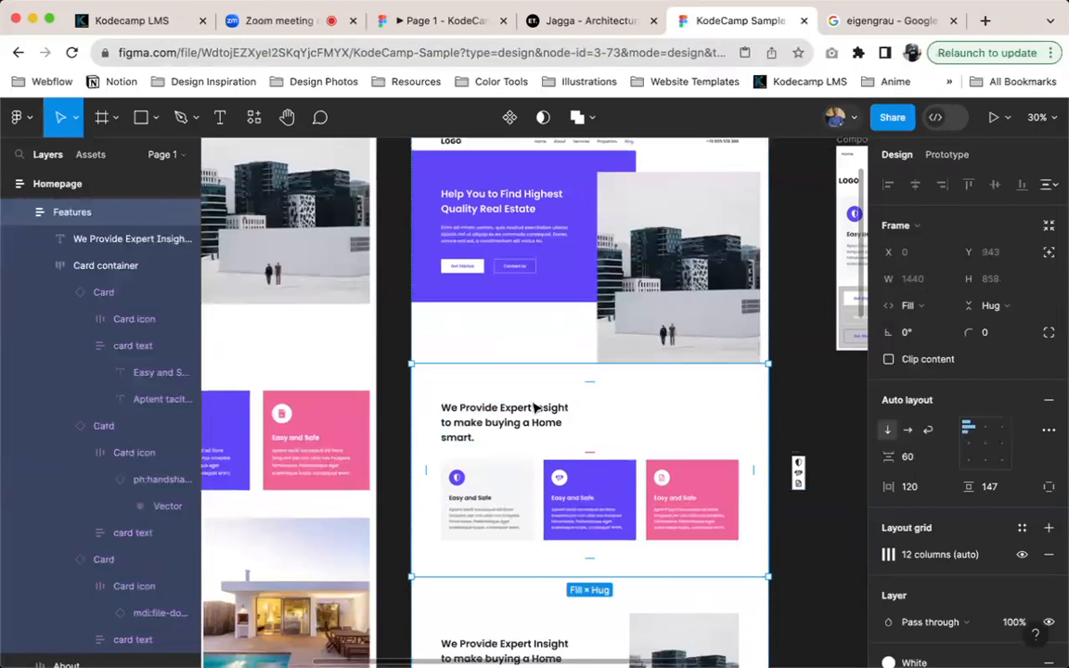
{"action": "scroll", "coordinate": [535, 409], "scroll_direction": "down", "scroll_amount": 5}
{"action": "key", "text": "Down"}
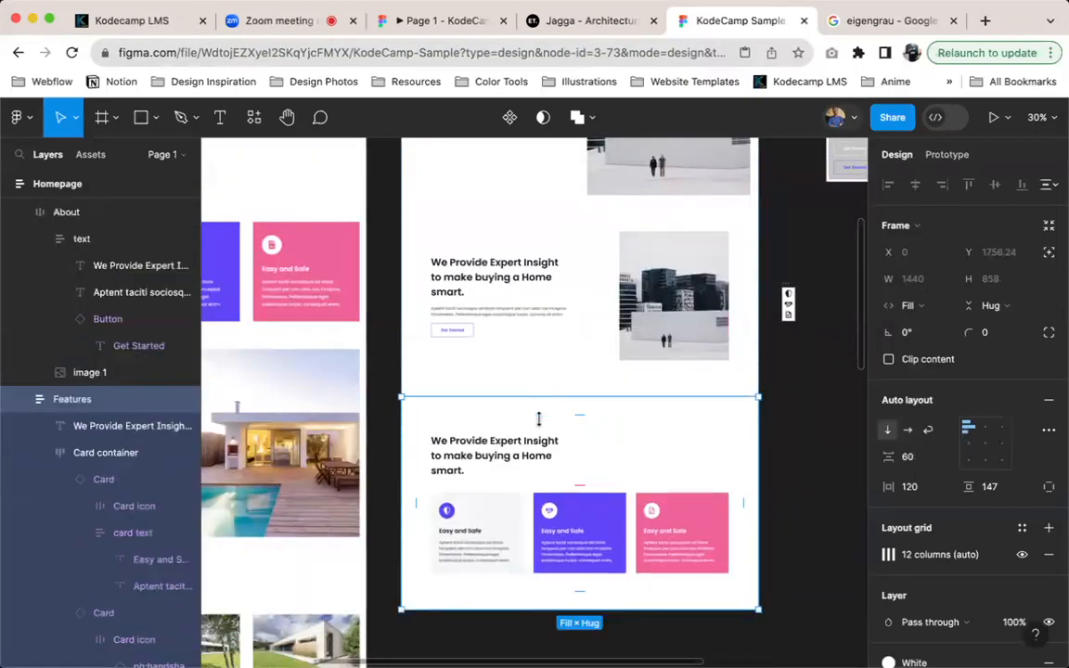
{"action": "key", "text": "Up"}
{"action": "key", "text": "Down"}
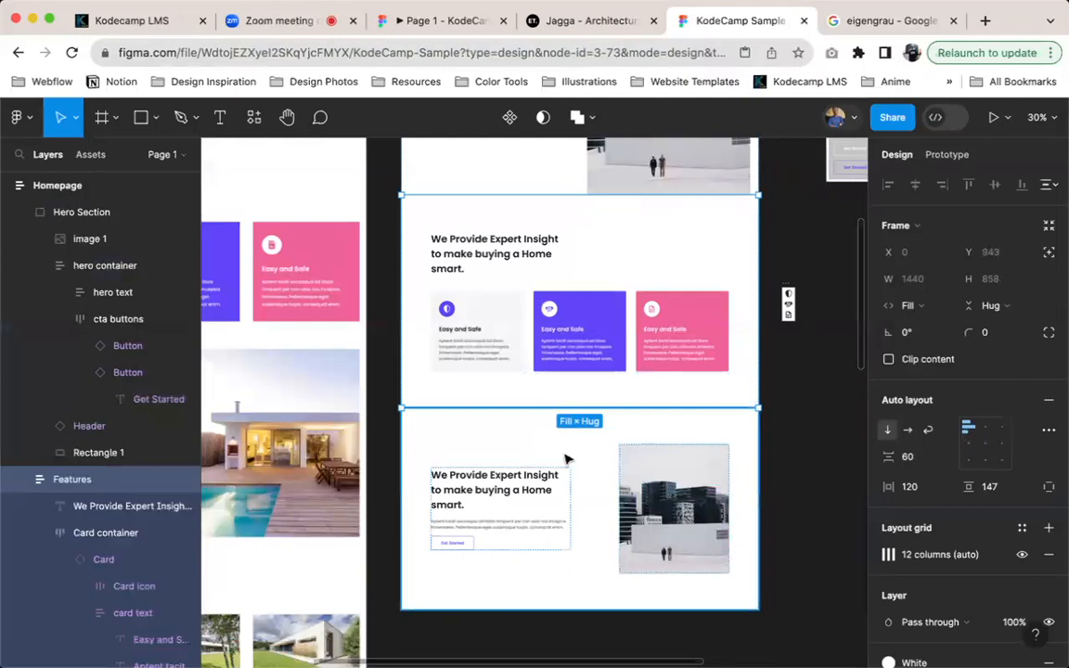
{"action": "key", "text": "Down"}
Remove the auto layout from the Homepage frame so its sections can be positioned freely
{"action": "scroll", "coordinate": [565, 465], "scroll_direction": "up", "scroll_amount": 3}
{"action": "scroll", "coordinate": [565, 464], "scroll_direction": "down", "scroll_amount": 3}
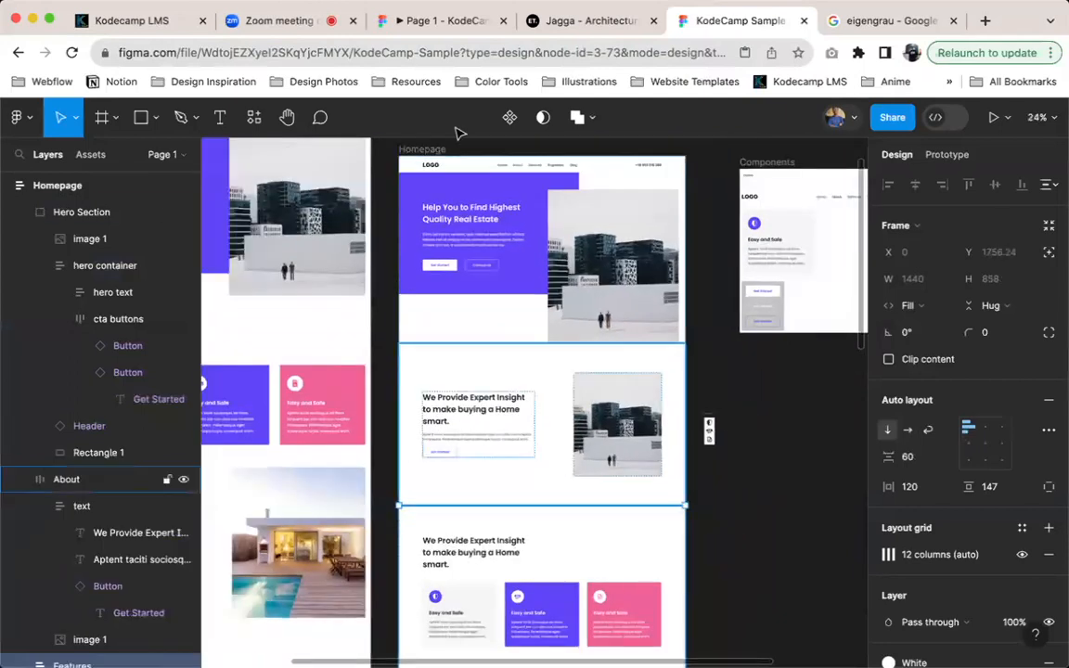
{"action": "left_click", "coordinate": [464, 160]}
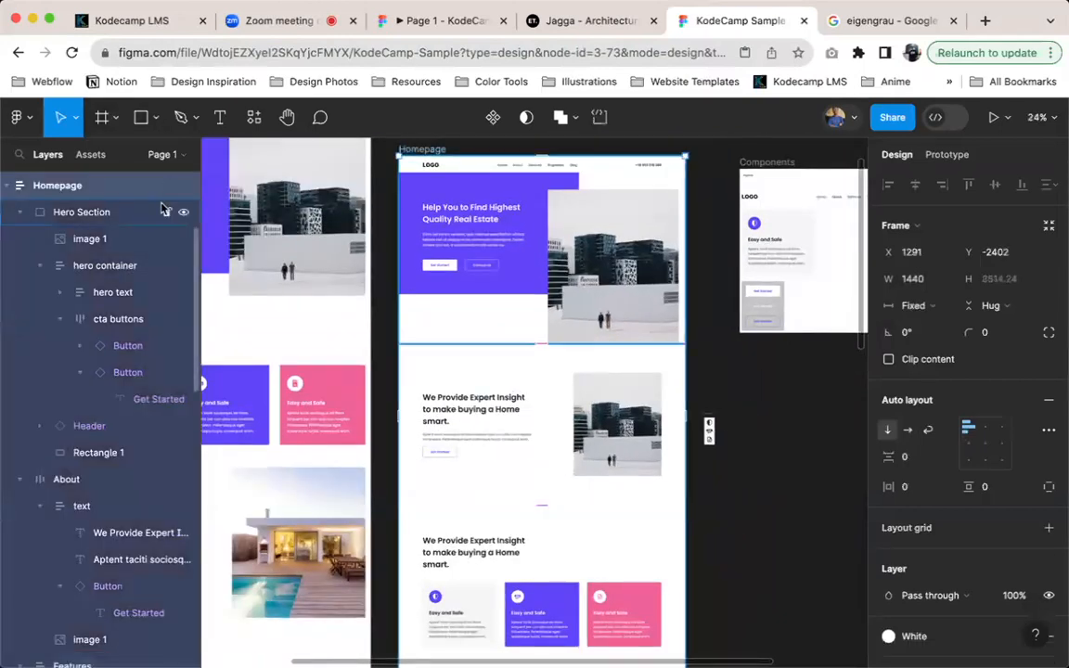
{"action": "key", "text": "super+a"}
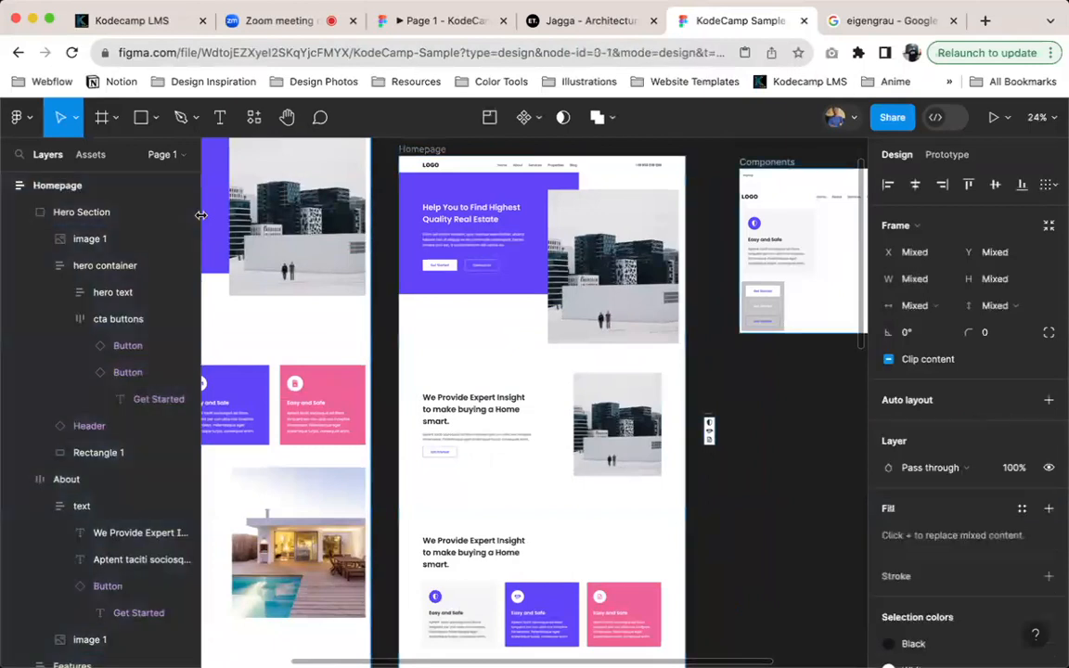
{"action": "left_click", "coordinate": [402, 147]}
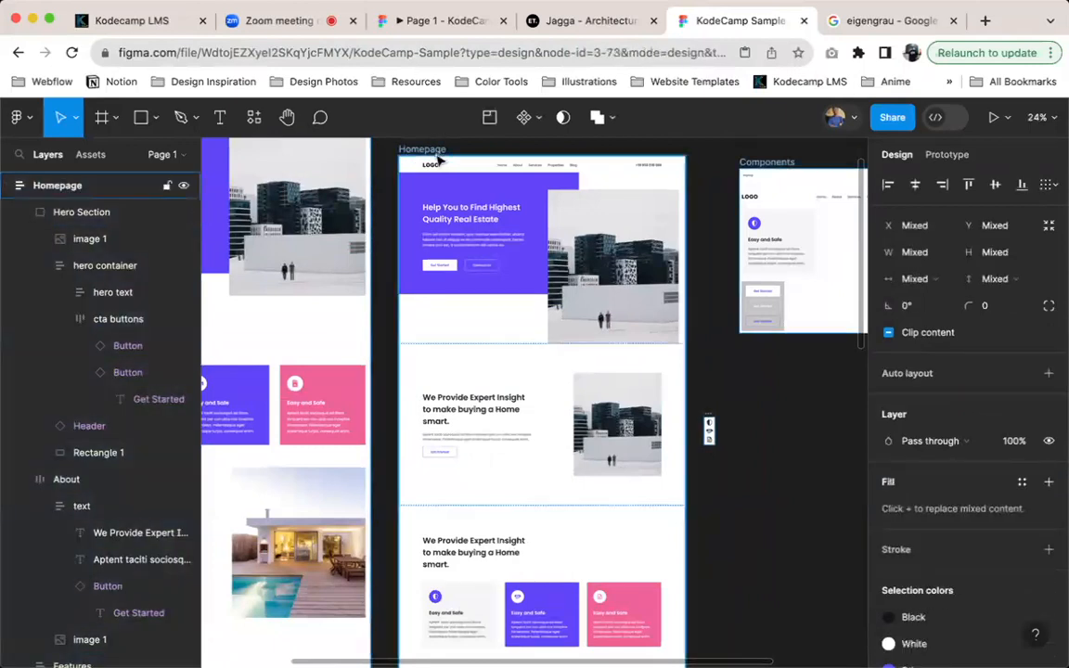
{"action": "right_click", "coordinate": [481, 151]}
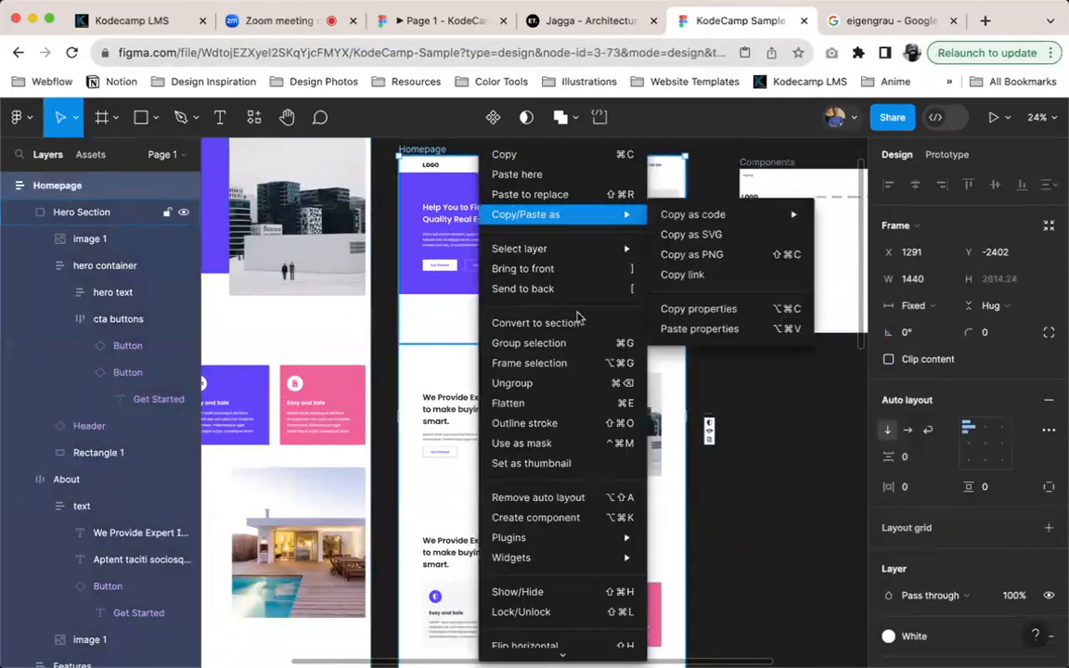
{"action": "left_click", "coordinate": [579, 497]}
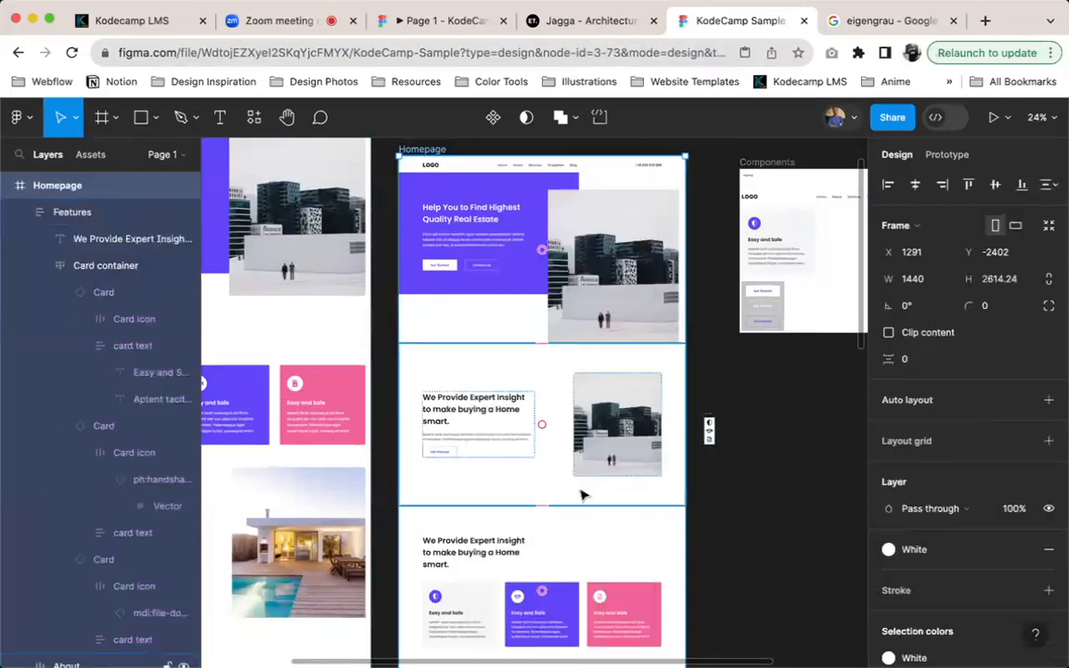
Move the About section straight down within the Homepage frame to Y 1336, over the Features section
{"action": "left_click", "coordinate": [638, 449]}
{"action": "scroll", "coordinate": [682, 432], "scroll_direction": "down", "scroll_amount": 2}
{"action": "key", "text": "Down"}
{"action": "key", "text": "Down"}
{"action": "key", "text": "Down"}
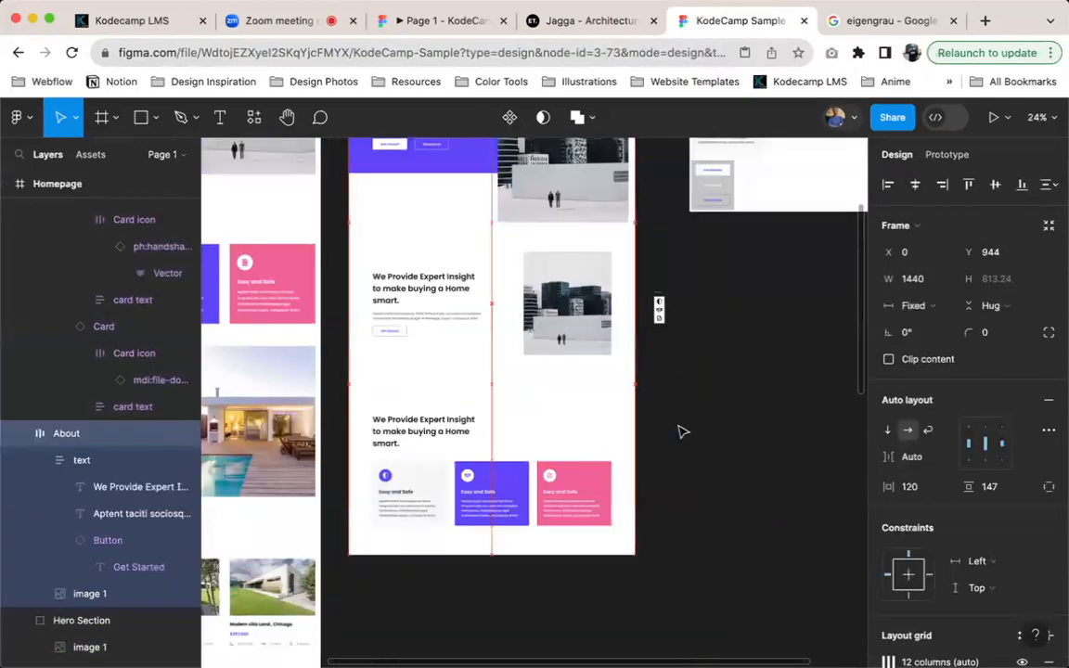
{"action": "key", "text": "shift+Down"}
{"action": "key", "text": "shift+Down"}
{"action": "key", "text": "shift+Down"}
{"action": "key", "text": "shift+Down"}
{"action": "key", "text": "shift+Down"}
{"action": "key", "text": "shift+Down"}
{"action": "key", "text": "shift+Down"}
{"action": "key", "text": "shift+Down"}
{"action": "key", "text": "shift+Down"}
{"action": "key", "text": "shift+Down"}
{"action": "key", "text": "shift+Down"}
{"action": "key", "text": "shift+Down"}
{"action": "key", "text": "shift+Down"}
{"action": "key", "text": "shift+Down"}
{"action": "key", "text": "shift+Down"}
{"action": "key", "text": "shift+Down"}
{"action": "key", "text": "shift+Down"}
{"action": "key", "text": "shift+Down"}
{"action": "key", "text": "shift+Down"}
{"action": "key", "text": "shift+Down"}
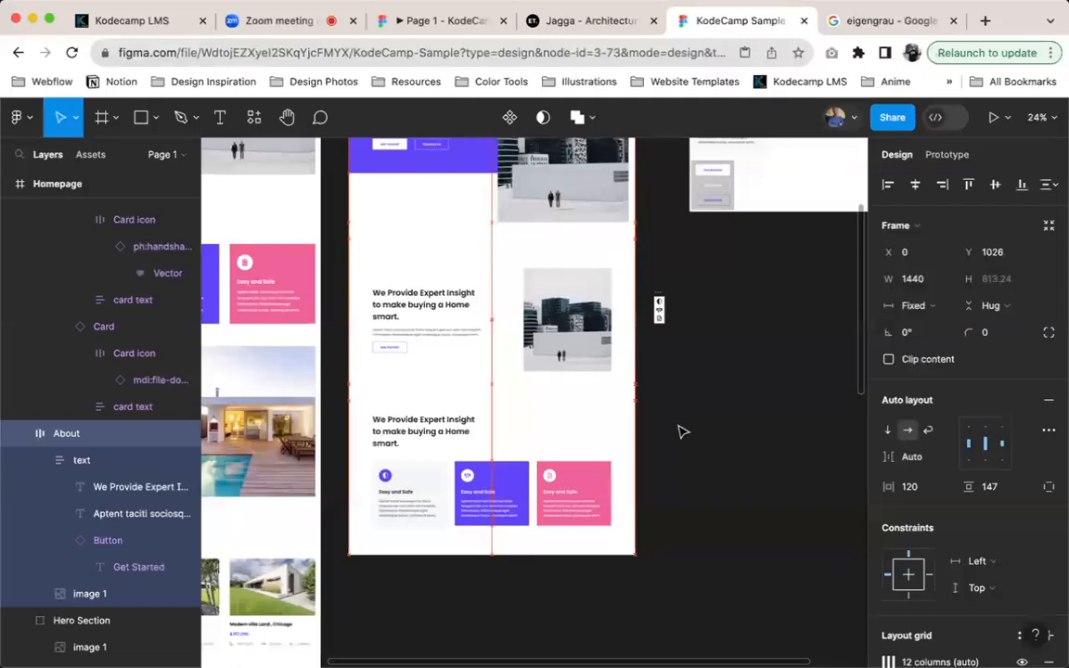
{"action": "key", "text": "shift+Down"}
{"action": "key", "text": "shift+Down"}
{"action": "key", "text": "shift+Down"}
{"action": "key", "text": "shift+Down"}
{"action": "key", "text": "shift+Down"}
{"action": "key", "text": "shift+Down"}
{"action": "key", "text": "shift+Down"}
{"action": "key", "text": "shift+Down"}
{"action": "key", "text": "shift+Down"}
{"action": "key", "text": "shift+Down"}
{"action": "key", "text": "shift+Down"}
{"action": "key", "text": "shift+Down"}
{"action": "key", "text": "shift+Down"}
{"action": "key", "text": "shift+Down"}
{"action": "key", "text": "shift+Down"}
{"action": "key", "text": "shift+Down"}
{"action": "key", "text": "shift+Down"}
{"action": "key", "text": "shift+Down"}
{"action": "key", "text": "shift+Down"}
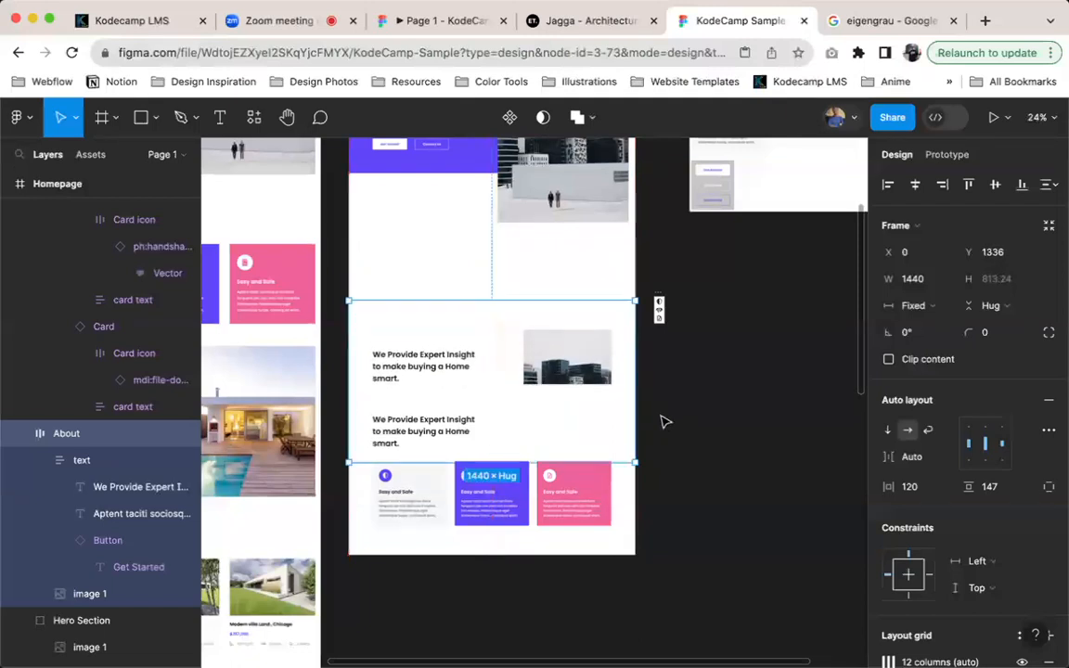
Undo the About section's downward moves and the removal of the Homepage auto layout, and clear the selection
{"action": "key", "text": "super+z"}
{"action": "key", "text": "super+z"}
{"action": "key", "text": "super+z"}
{"action": "left_click", "coordinate": [709, 390]}
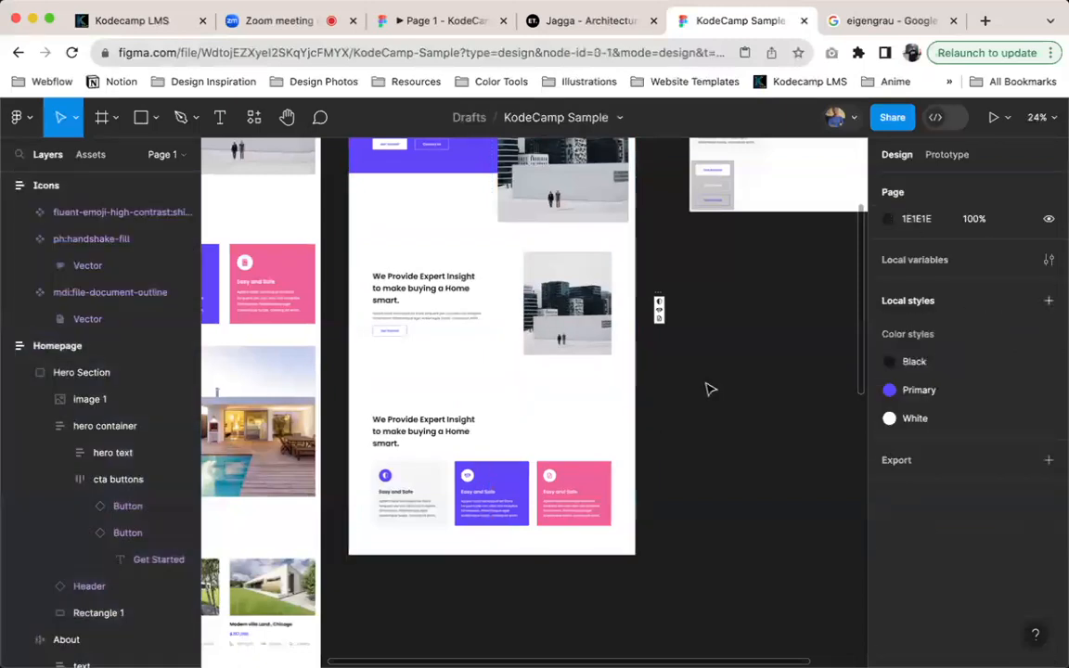
View the reference and homepage designs side by side in full, and switch to the Zoom meeting
{"action": "scroll", "coordinate": [708, 391], "scroll_direction": "down", "scroll_amount": 5}
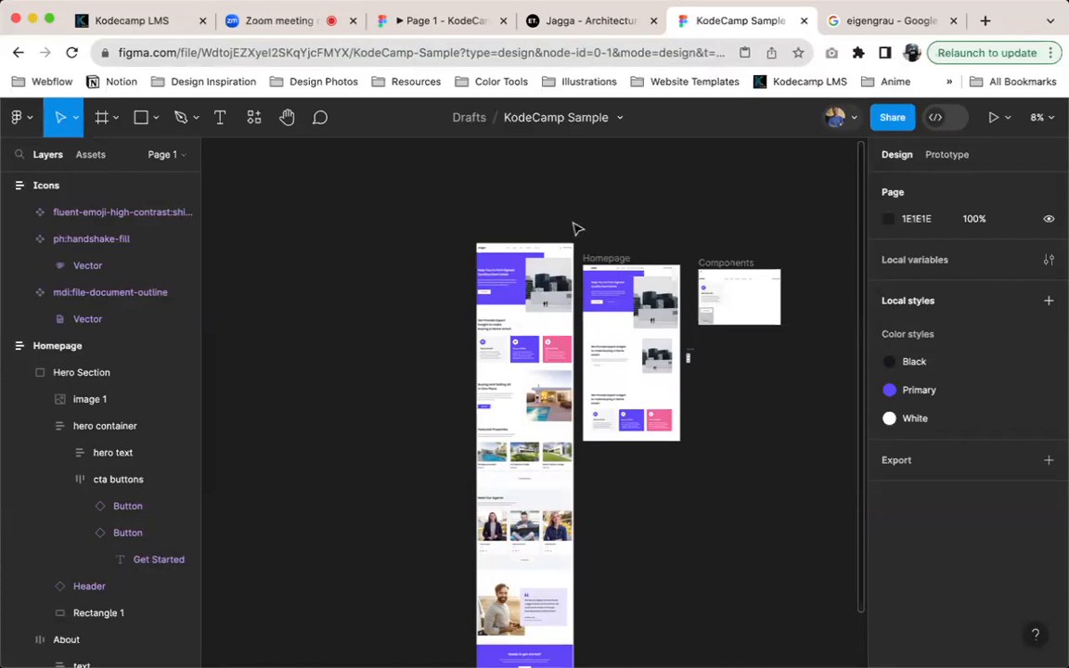
{"action": "left_click", "coordinate": [264, 27]}
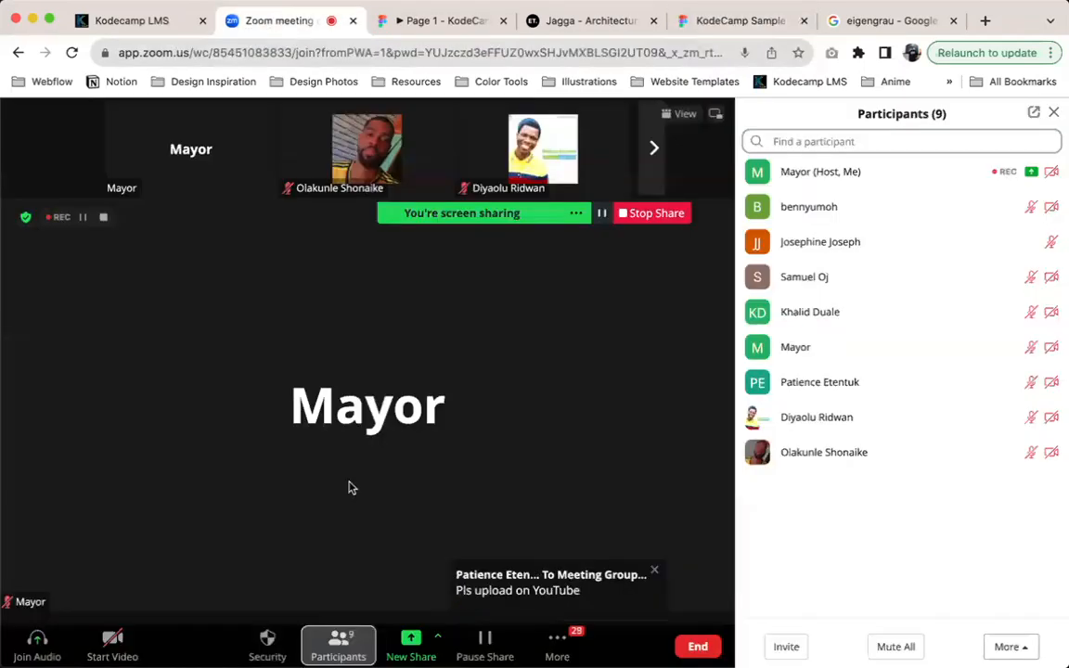